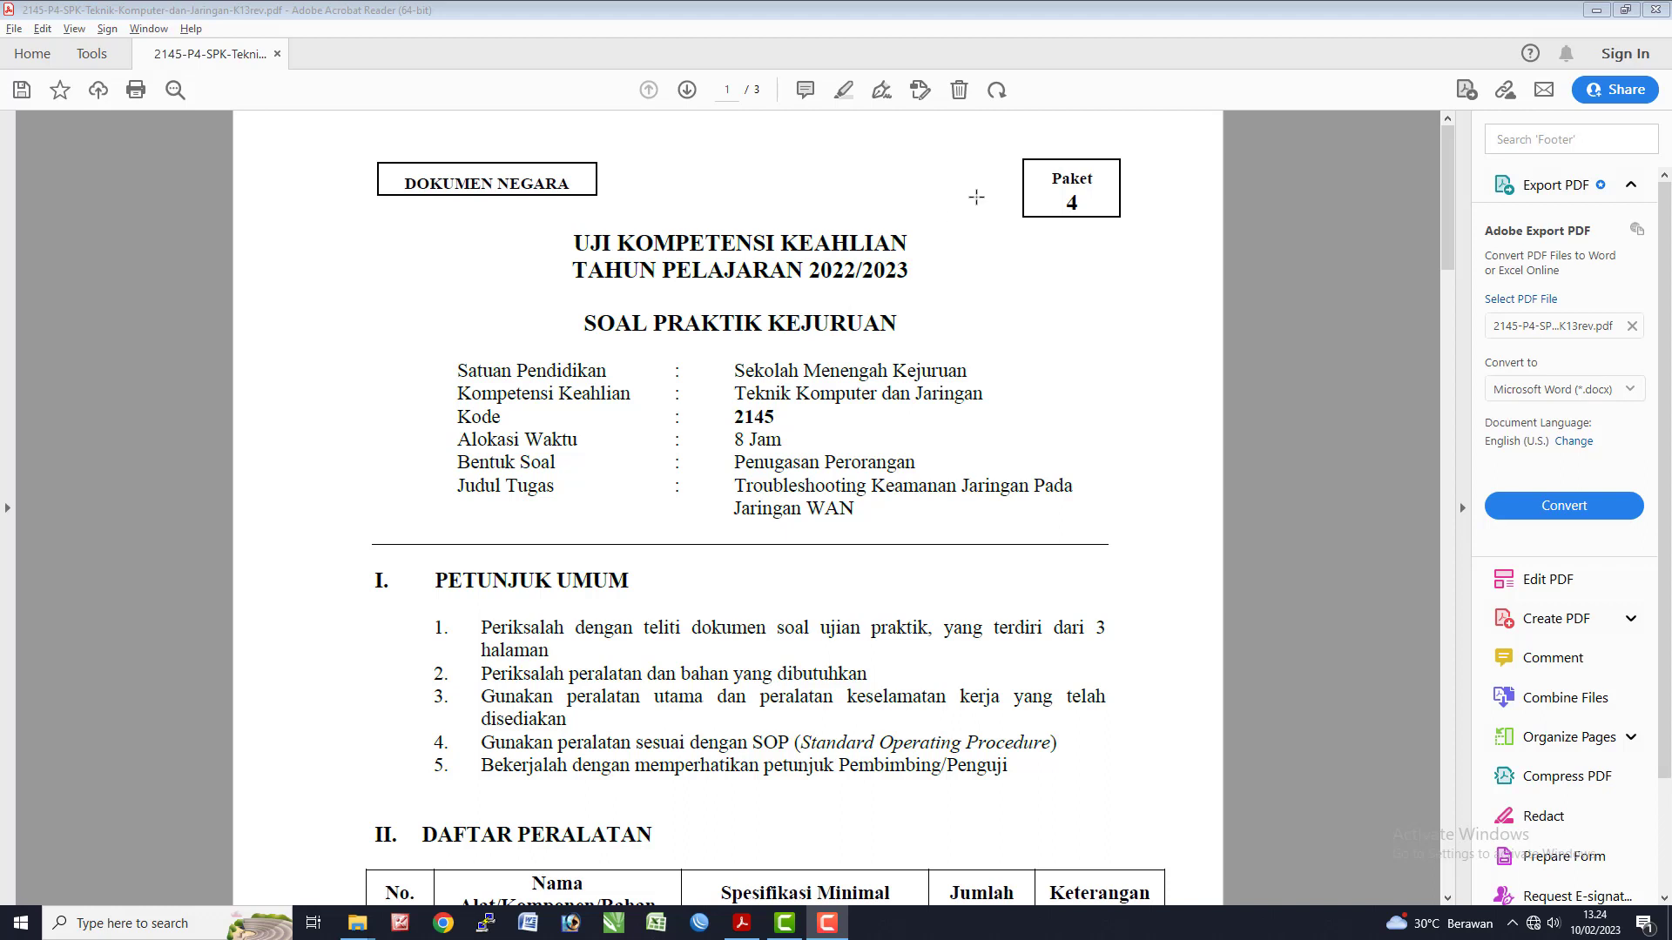
- Read page 1 of the exam sheet: the Paket 4 label, the title and the five general instructions
{"action": "left_click_drag", "start_coordinate": [1046, 176], "coordinate": [1078, 209]}
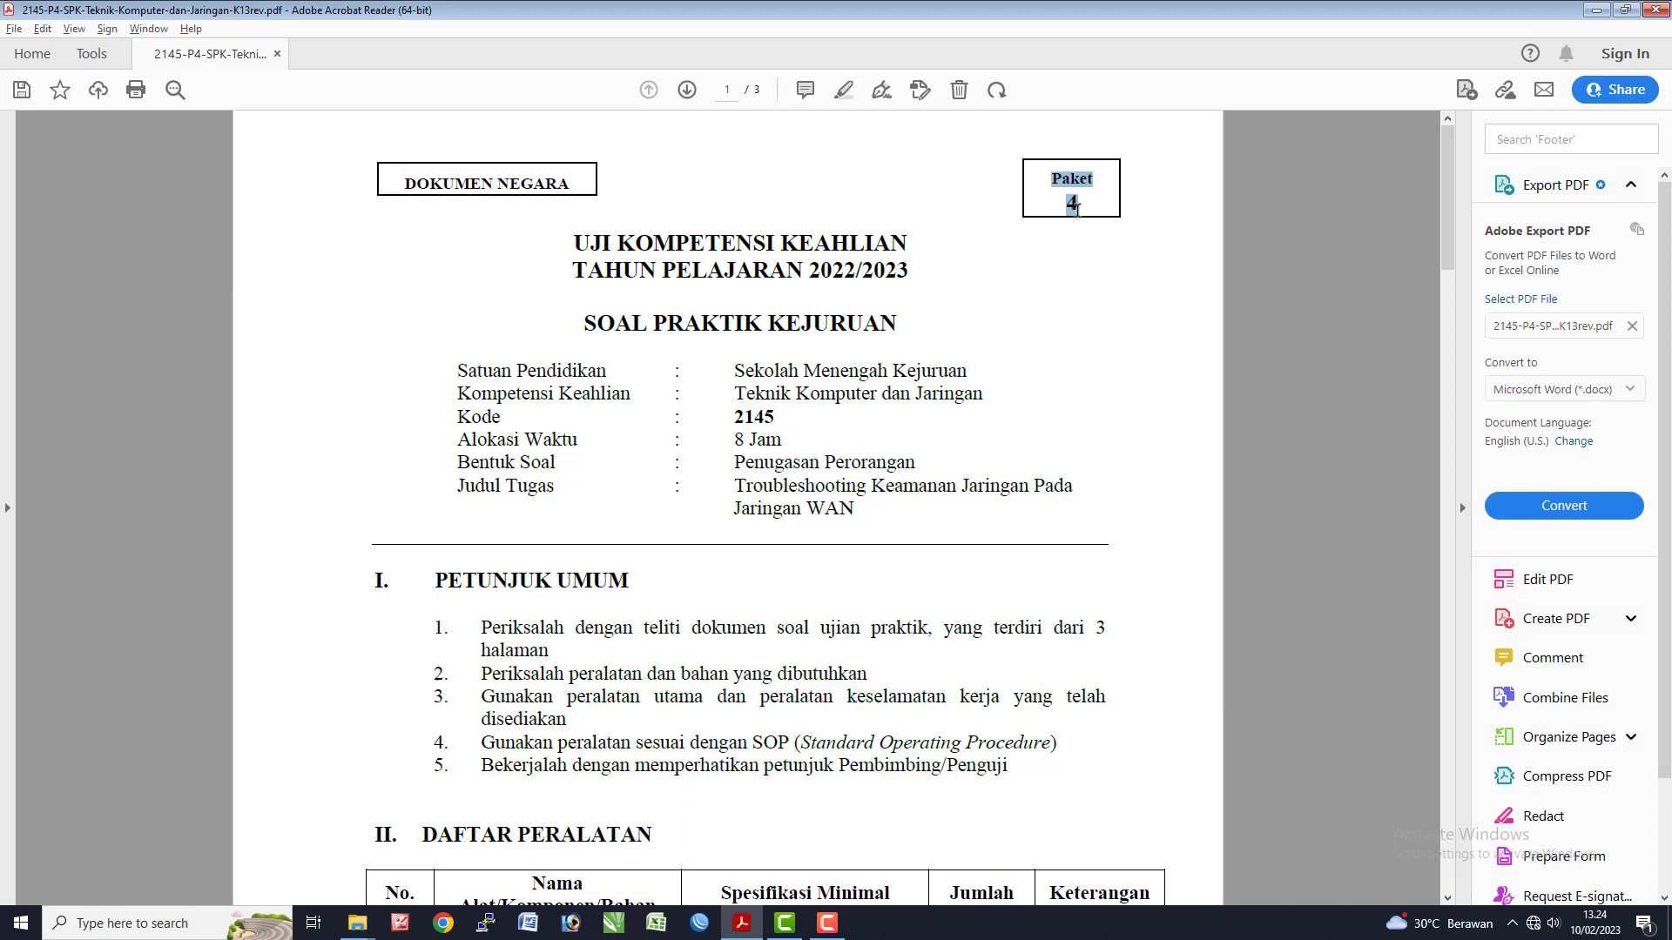
{"action": "left_click", "coordinate": [1035, 371]}
{"action": "left_click_drag", "start_coordinate": [587, 253], "coordinate": [799, 351]}
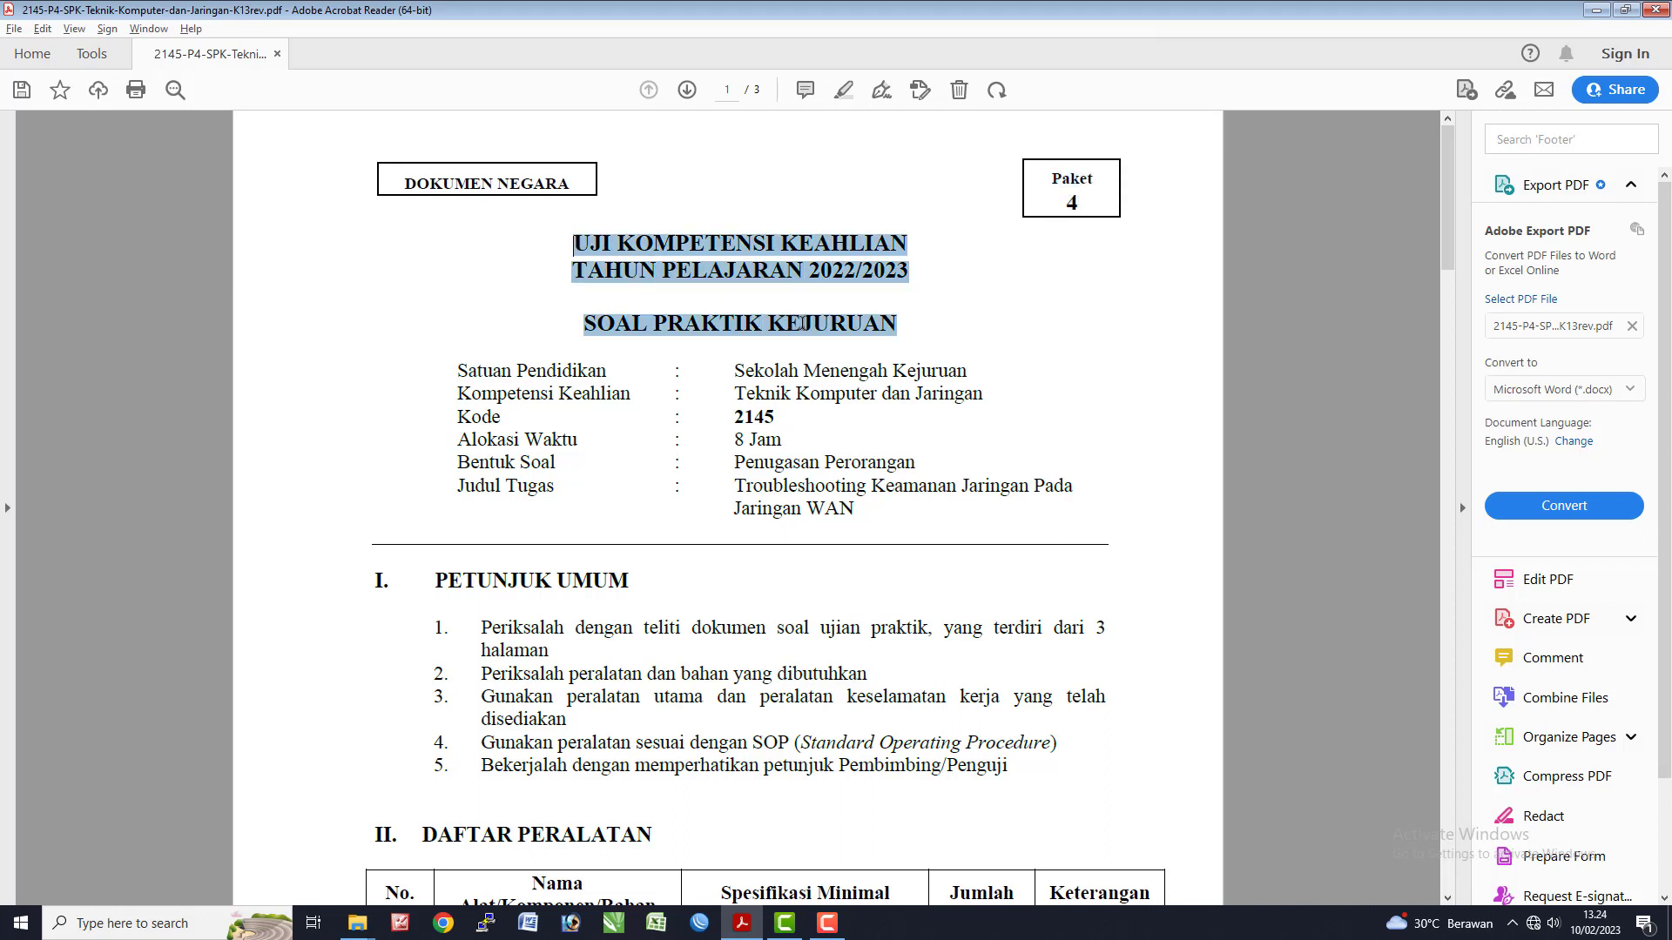
{"action": "left_click", "coordinate": [780, 357]}
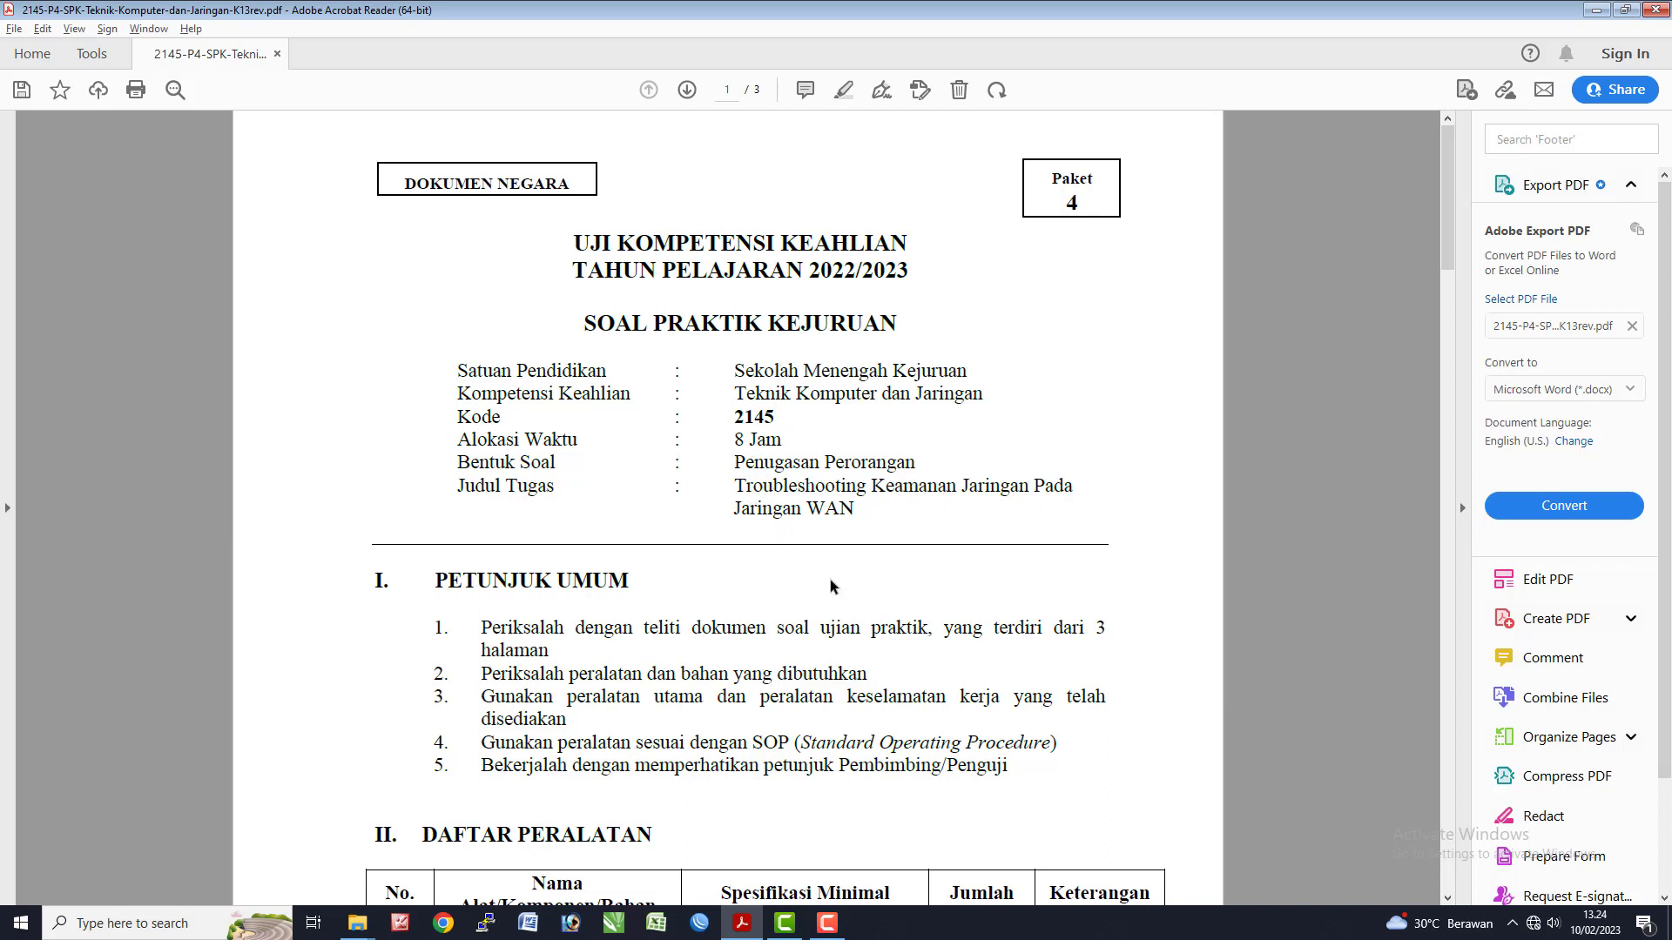
{"action": "scroll", "coordinate": [826, 557], "scroll_direction": "down", "scroll_amount": 6}
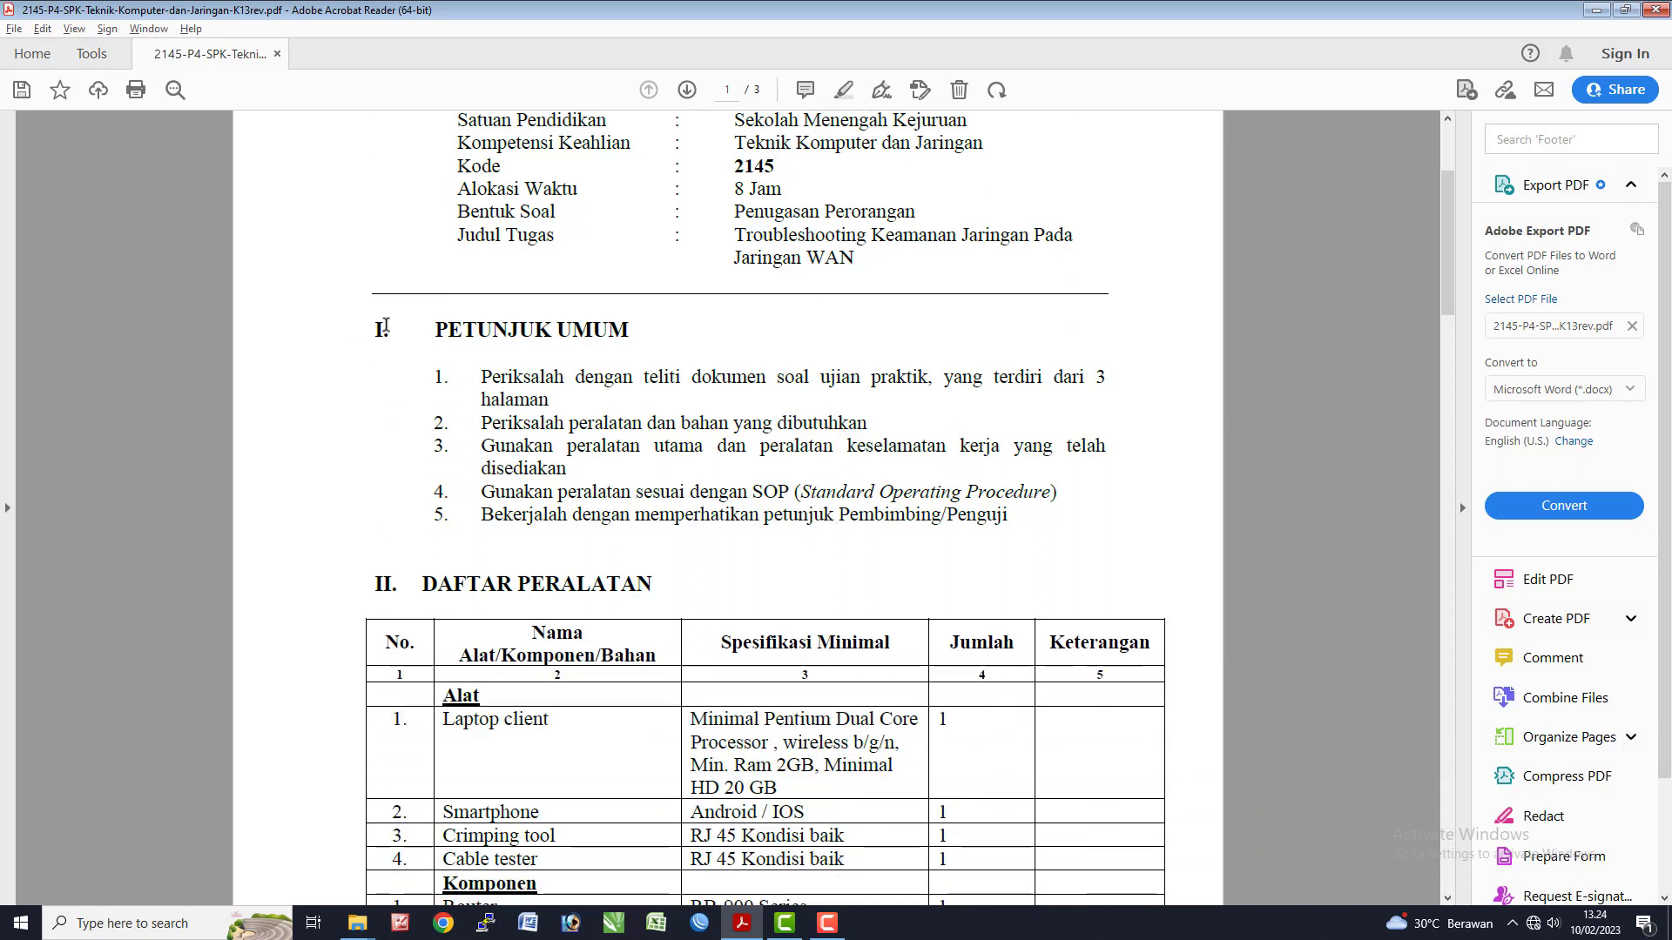
{"action": "left_click_drag", "start_coordinate": [496, 384], "coordinate": [1001, 516]}
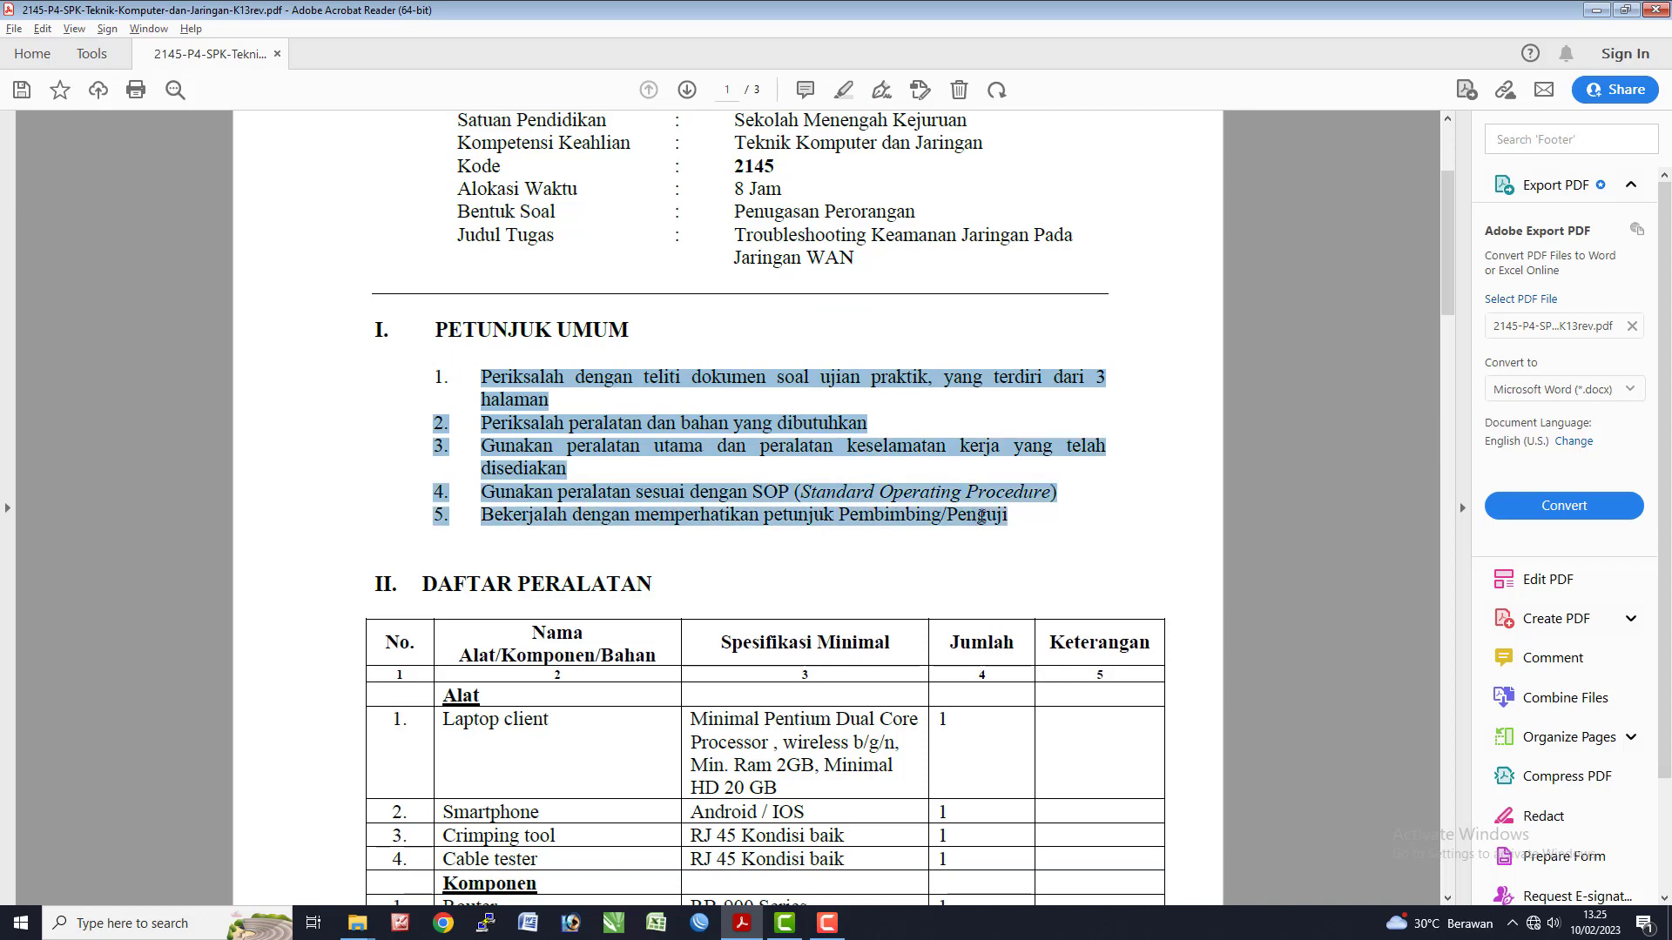
{"action": "left_click", "coordinate": [995, 516]}
- Read on through the SOAL/TUGAS section down to page 3
{"action": "scroll", "coordinate": [601, 592], "scroll_direction": "down", "scroll_amount": 8}
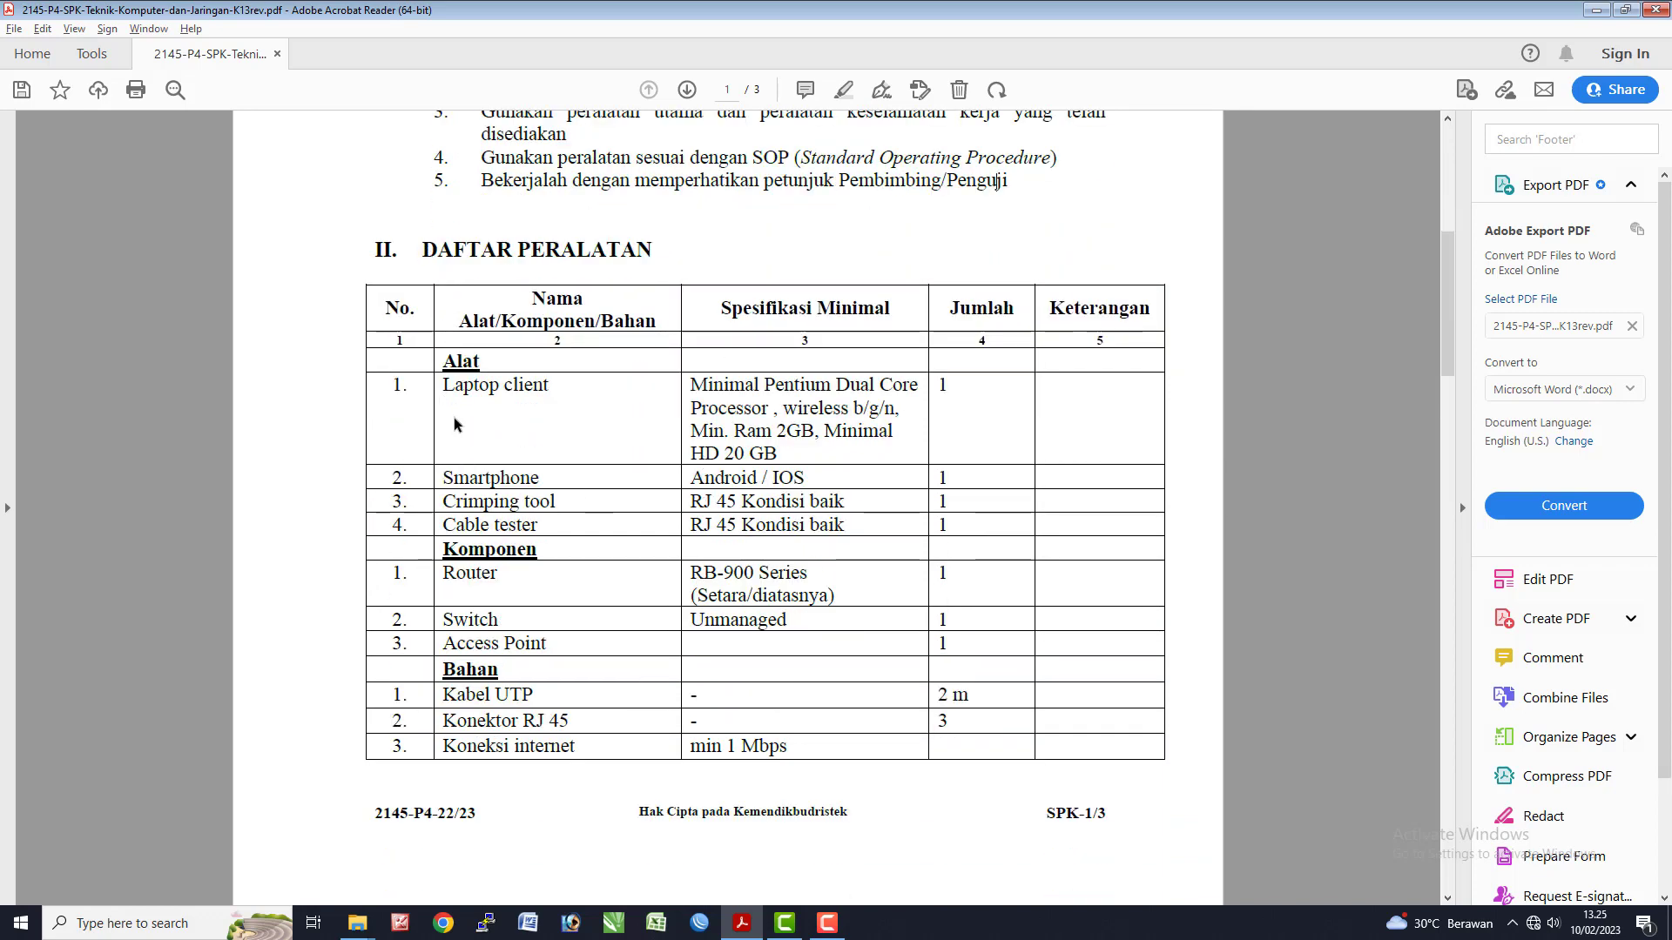
{"action": "scroll", "coordinate": [608, 655], "scroll_direction": "down", "scroll_amount": 5}
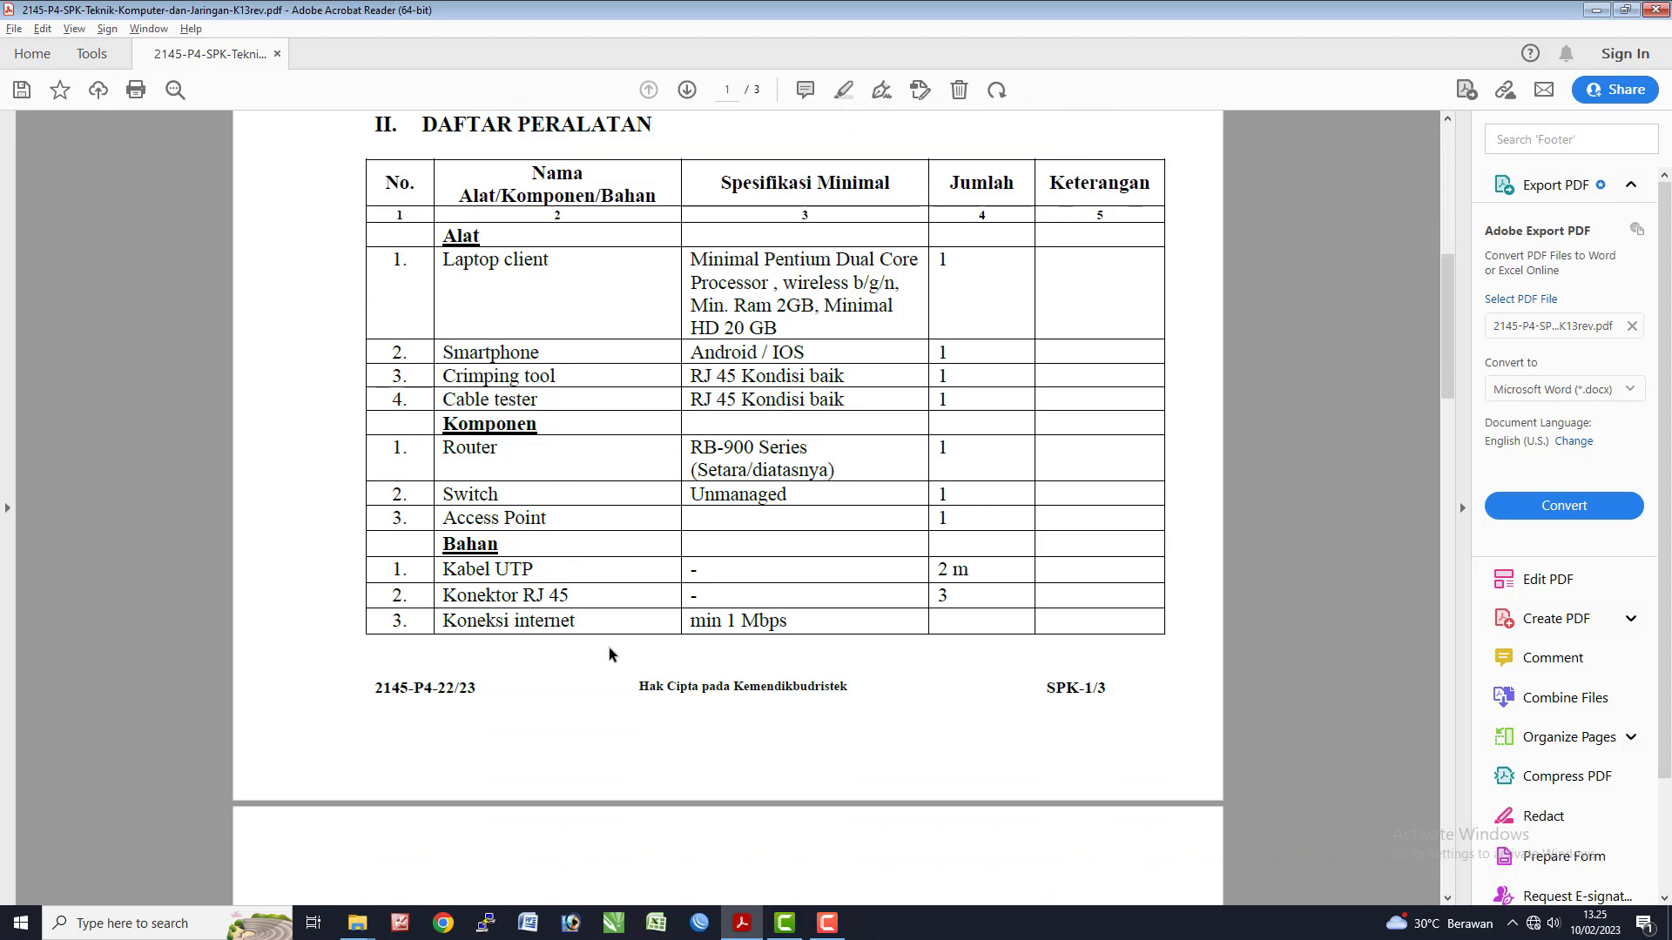
{"action": "scroll", "coordinate": [609, 655], "scroll_direction": "down", "scroll_amount": 14}
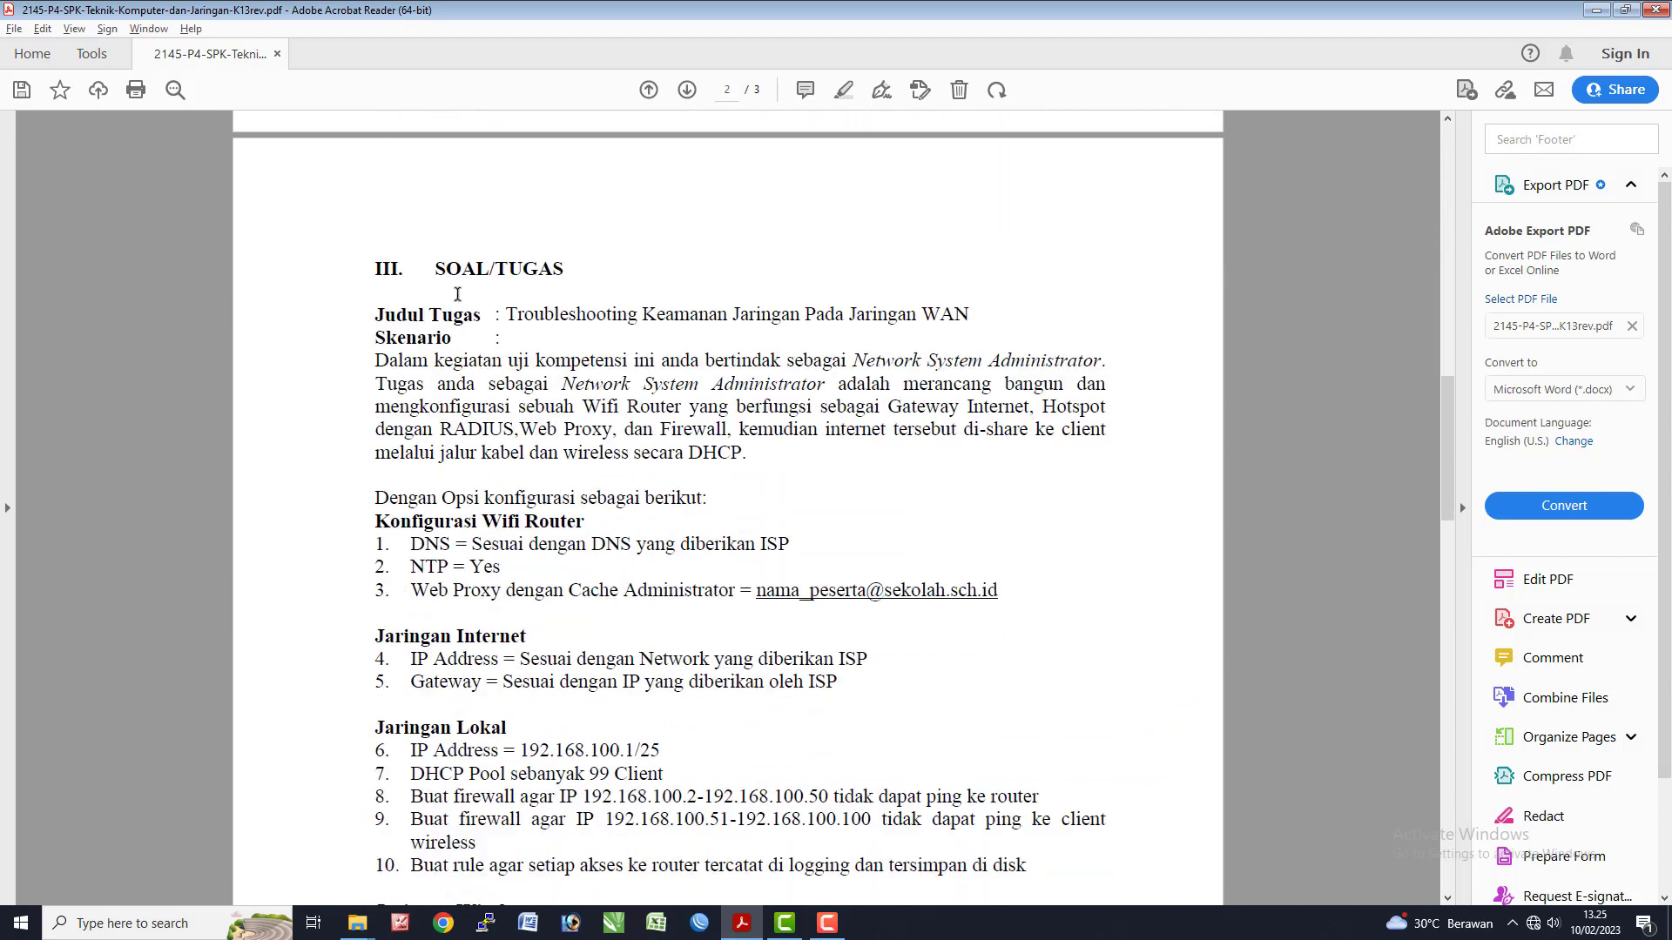
{"action": "left_click_drag", "start_coordinate": [439, 274], "coordinate": [566, 272]}
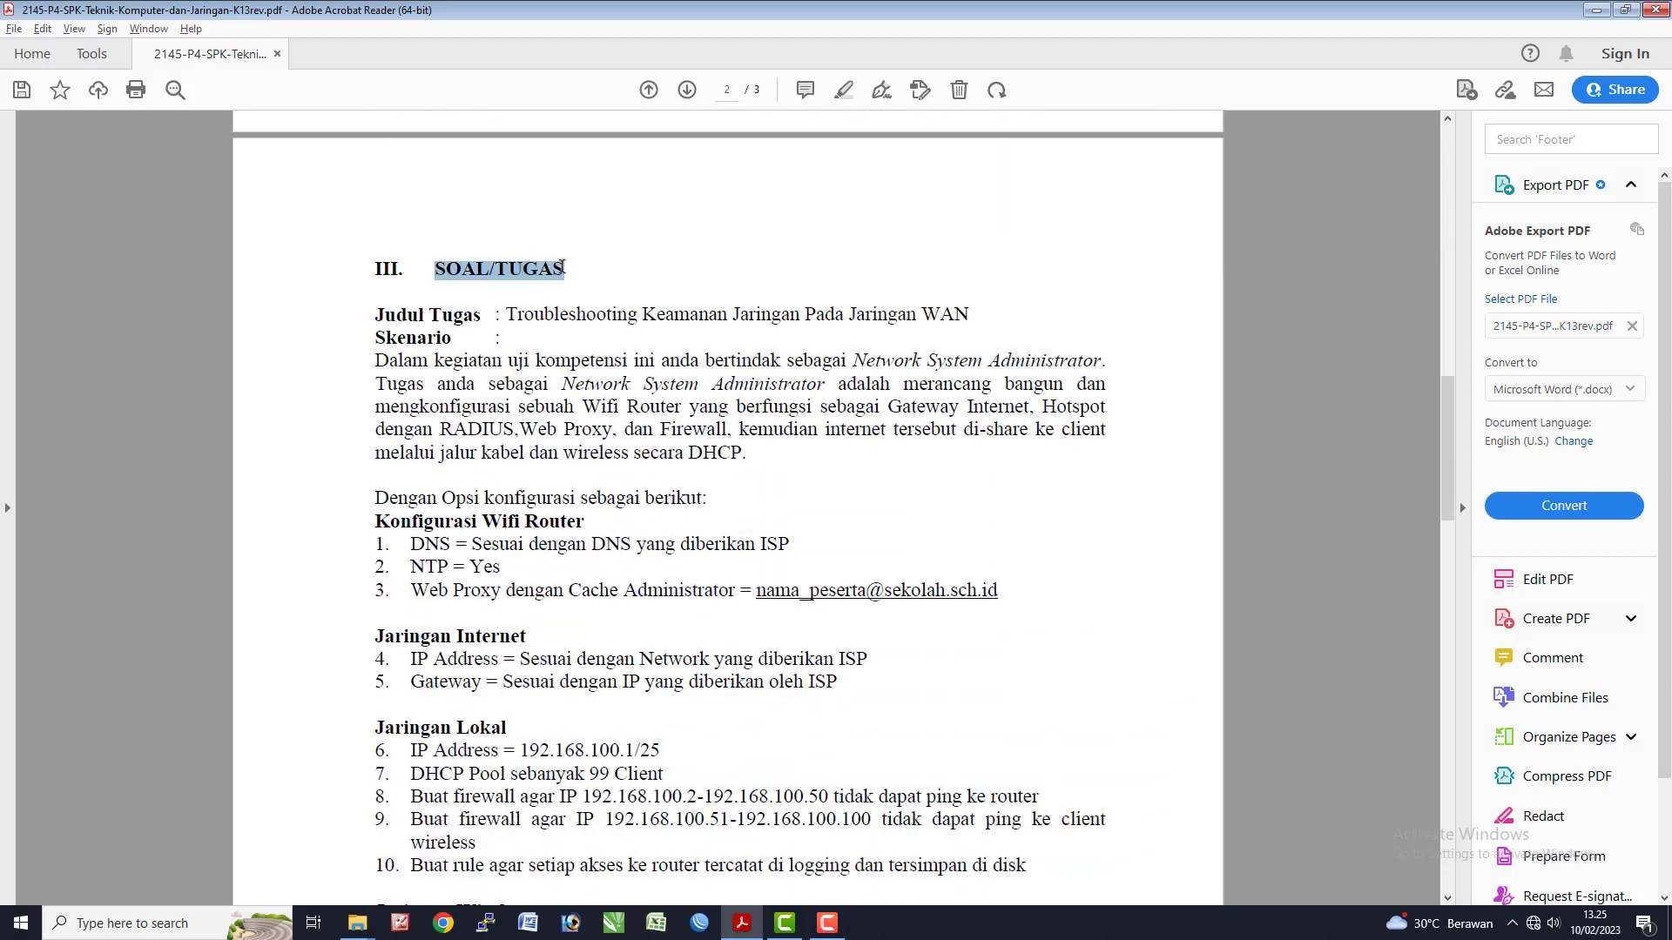
{"action": "left_click", "coordinate": [523, 339]}
{"action": "scroll", "coordinate": [451, 367], "scroll_direction": "down", "scroll_amount": 1}
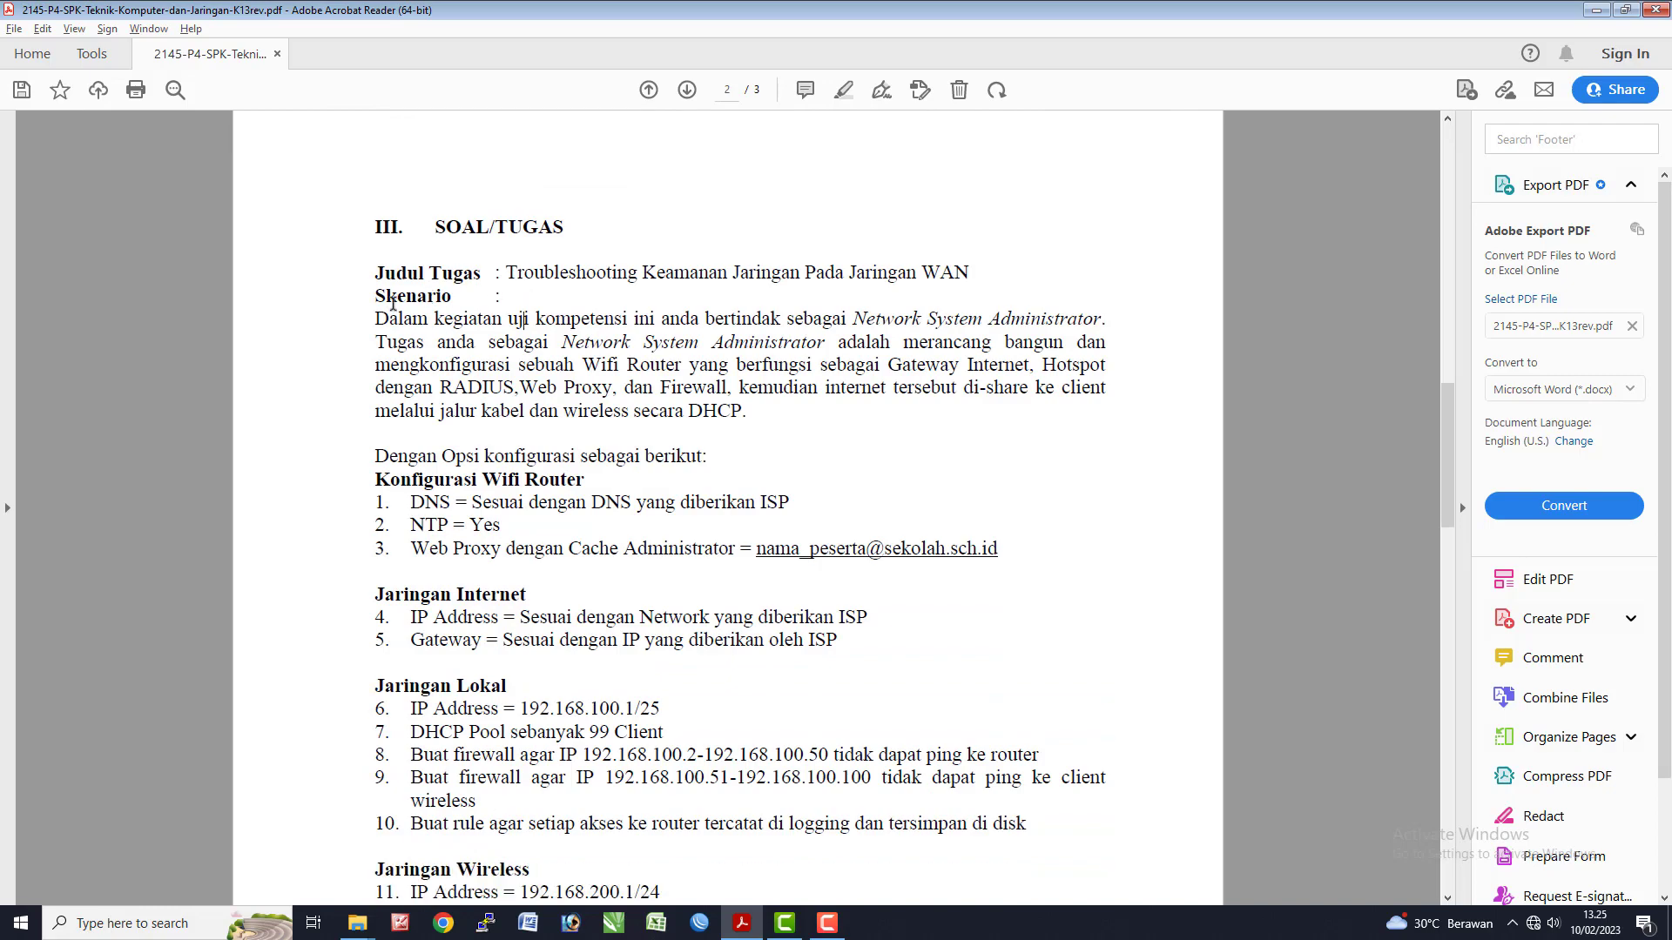
{"action": "left_click_drag", "start_coordinate": [383, 300], "coordinate": [747, 411]}
{"action": "scroll", "coordinate": [490, 610], "scroll_direction": "down", "scroll_amount": 12}
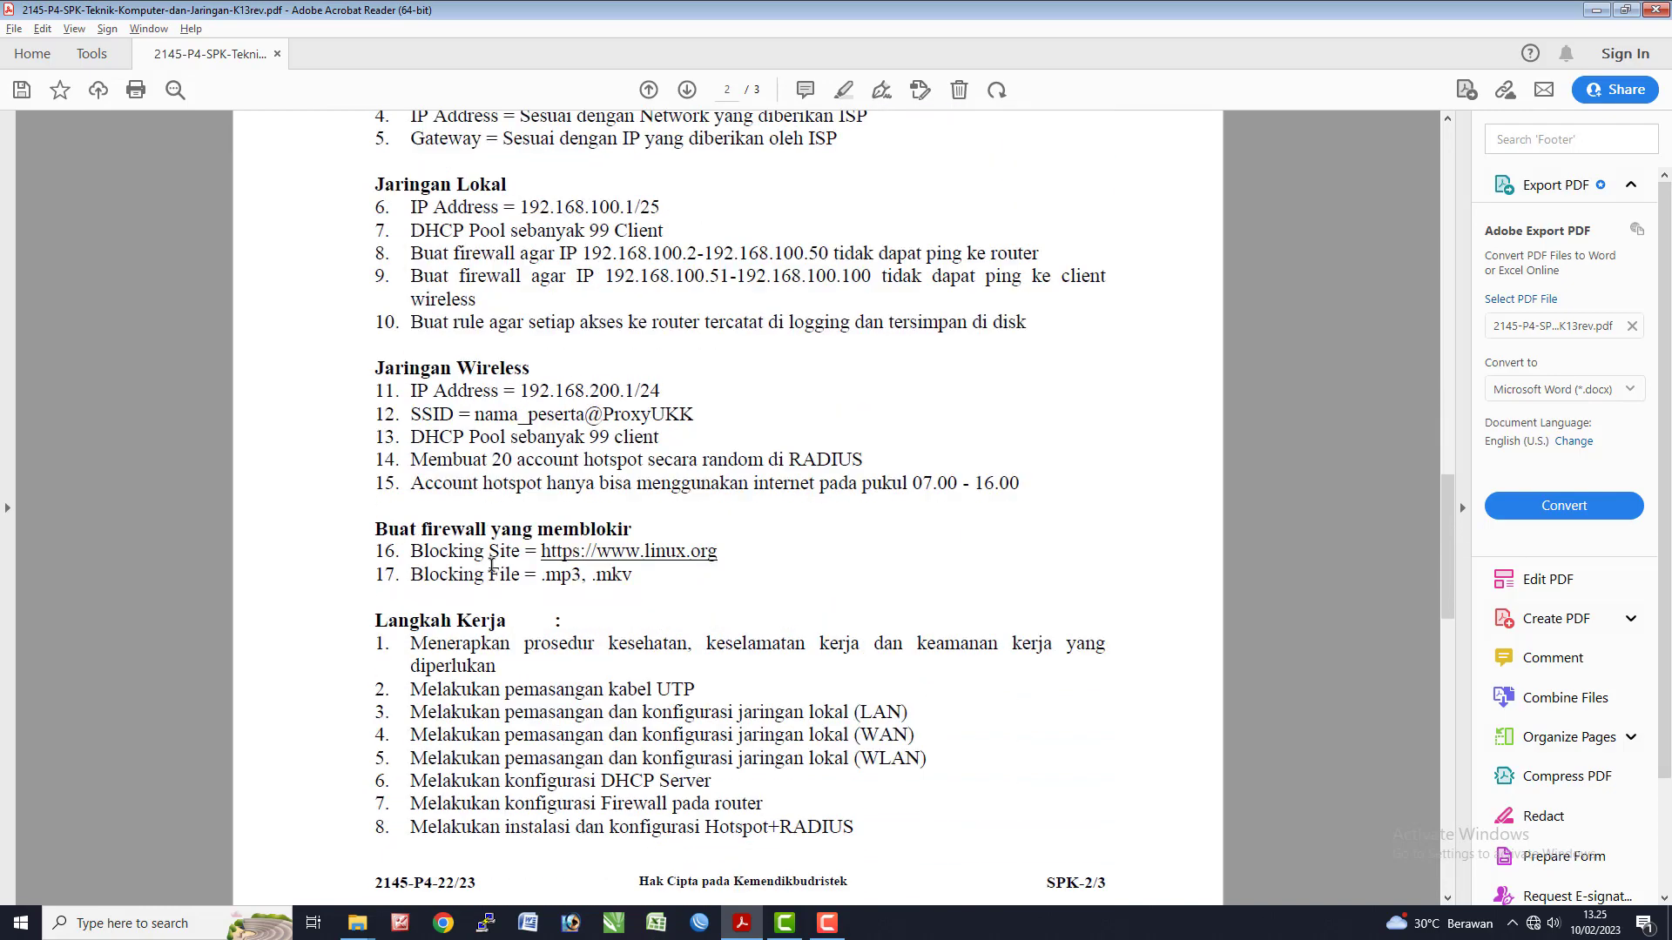
{"action": "scroll", "coordinate": [492, 566], "scroll_direction": "down", "scroll_amount": 20}
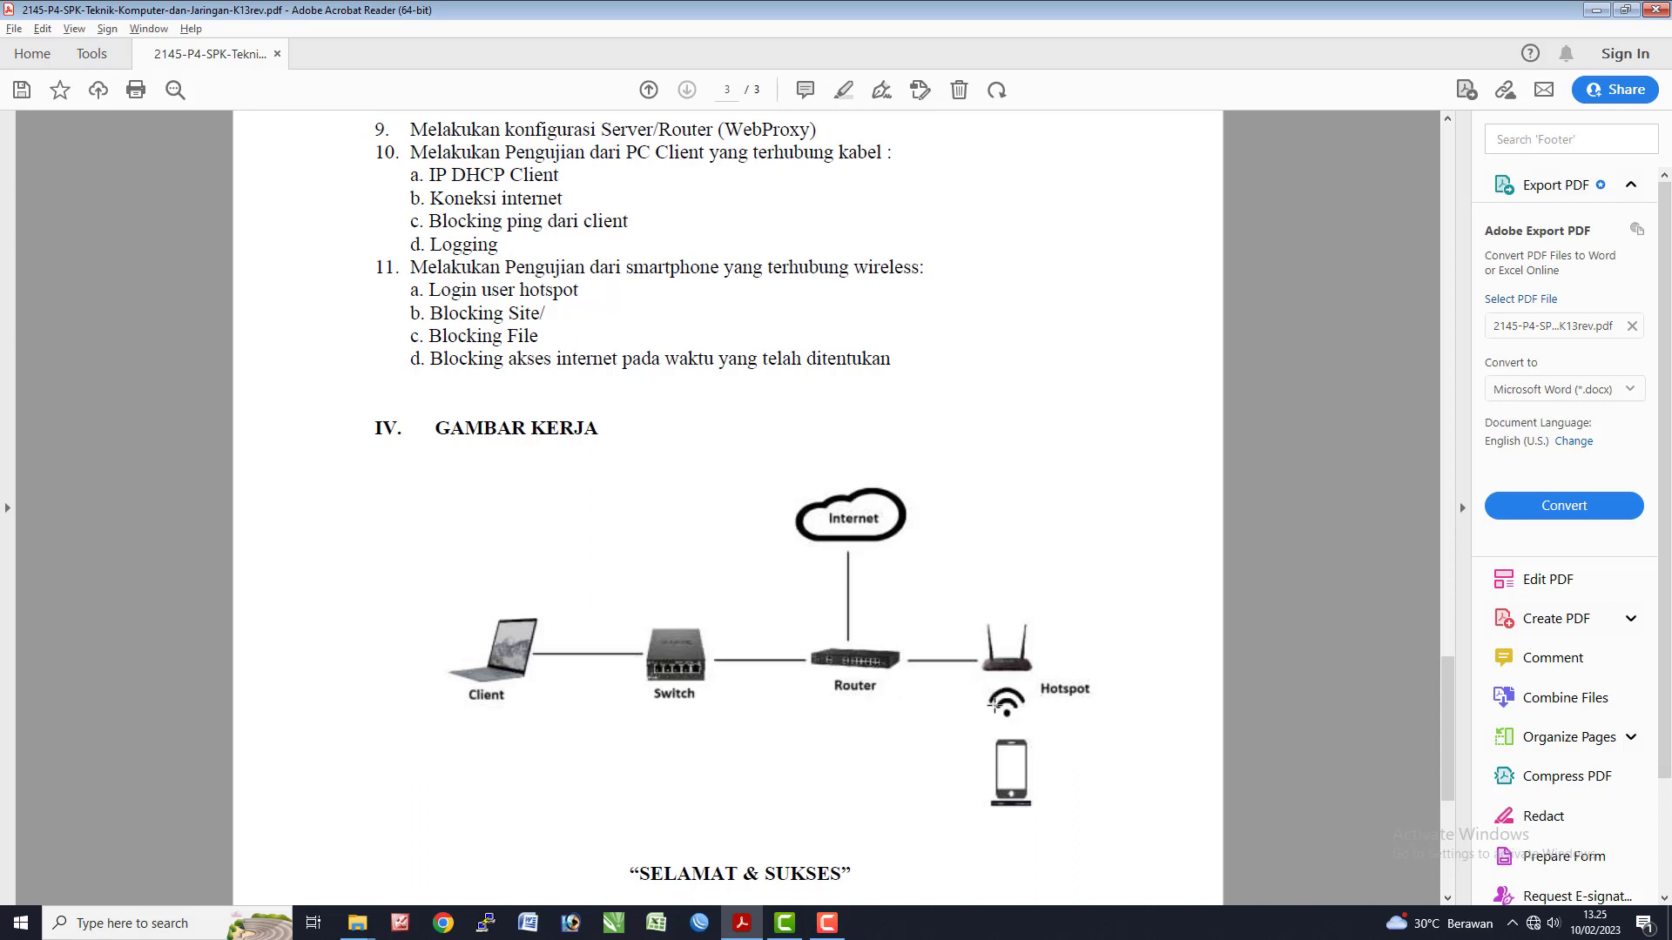
- Scroll back up to page 2's router configuration list, then switch to WinBox
{"action": "scroll", "coordinate": [996, 703], "scroll_direction": "up", "scroll_amount": 10}
{"action": "scroll", "coordinate": [998, 711], "scroll_direction": "up", "scroll_amount": 5}
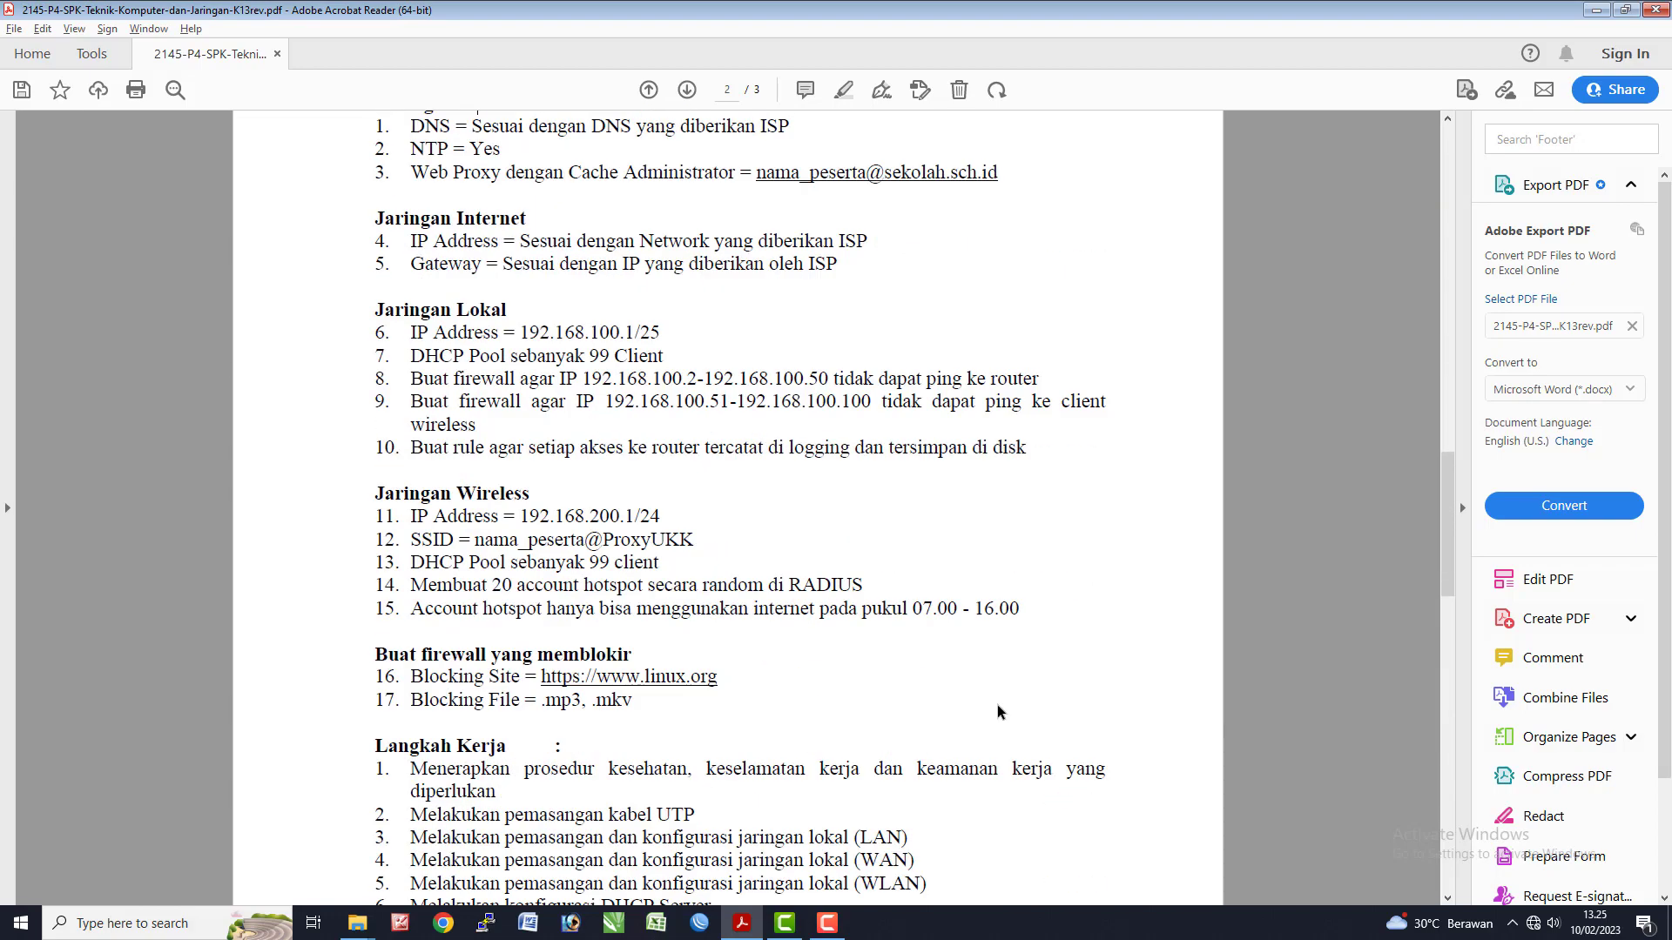
{"action": "scroll", "coordinate": [1006, 703], "scroll_direction": "up", "scroll_amount": 3}
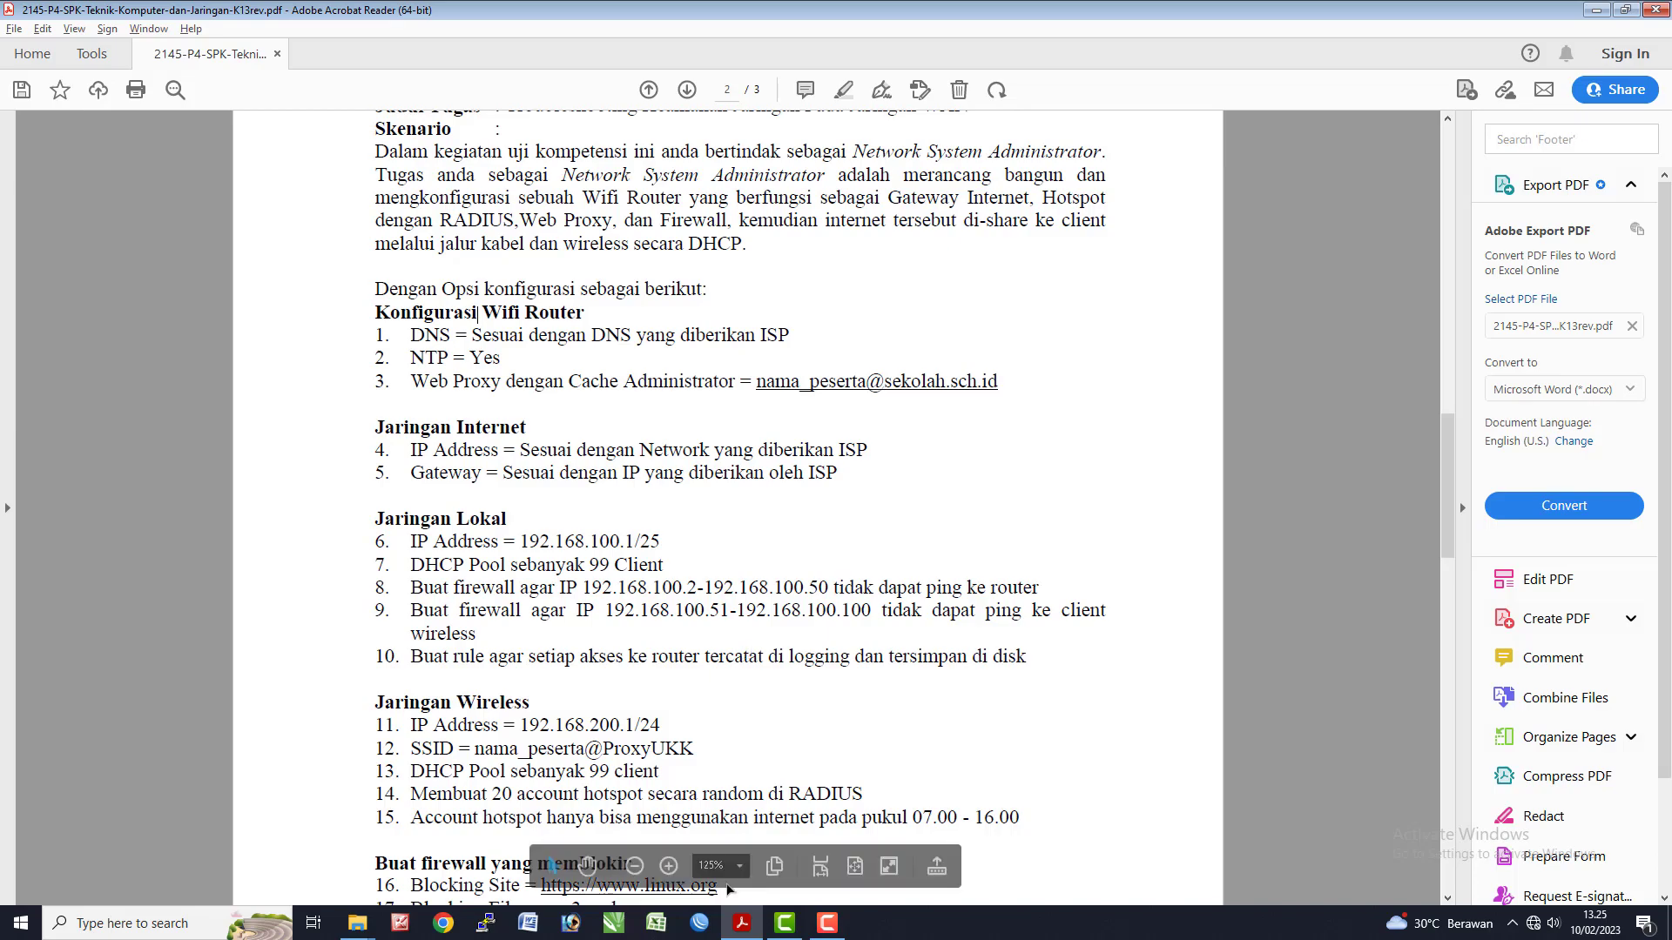
{"action": "left_click", "coordinate": [704, 927]}
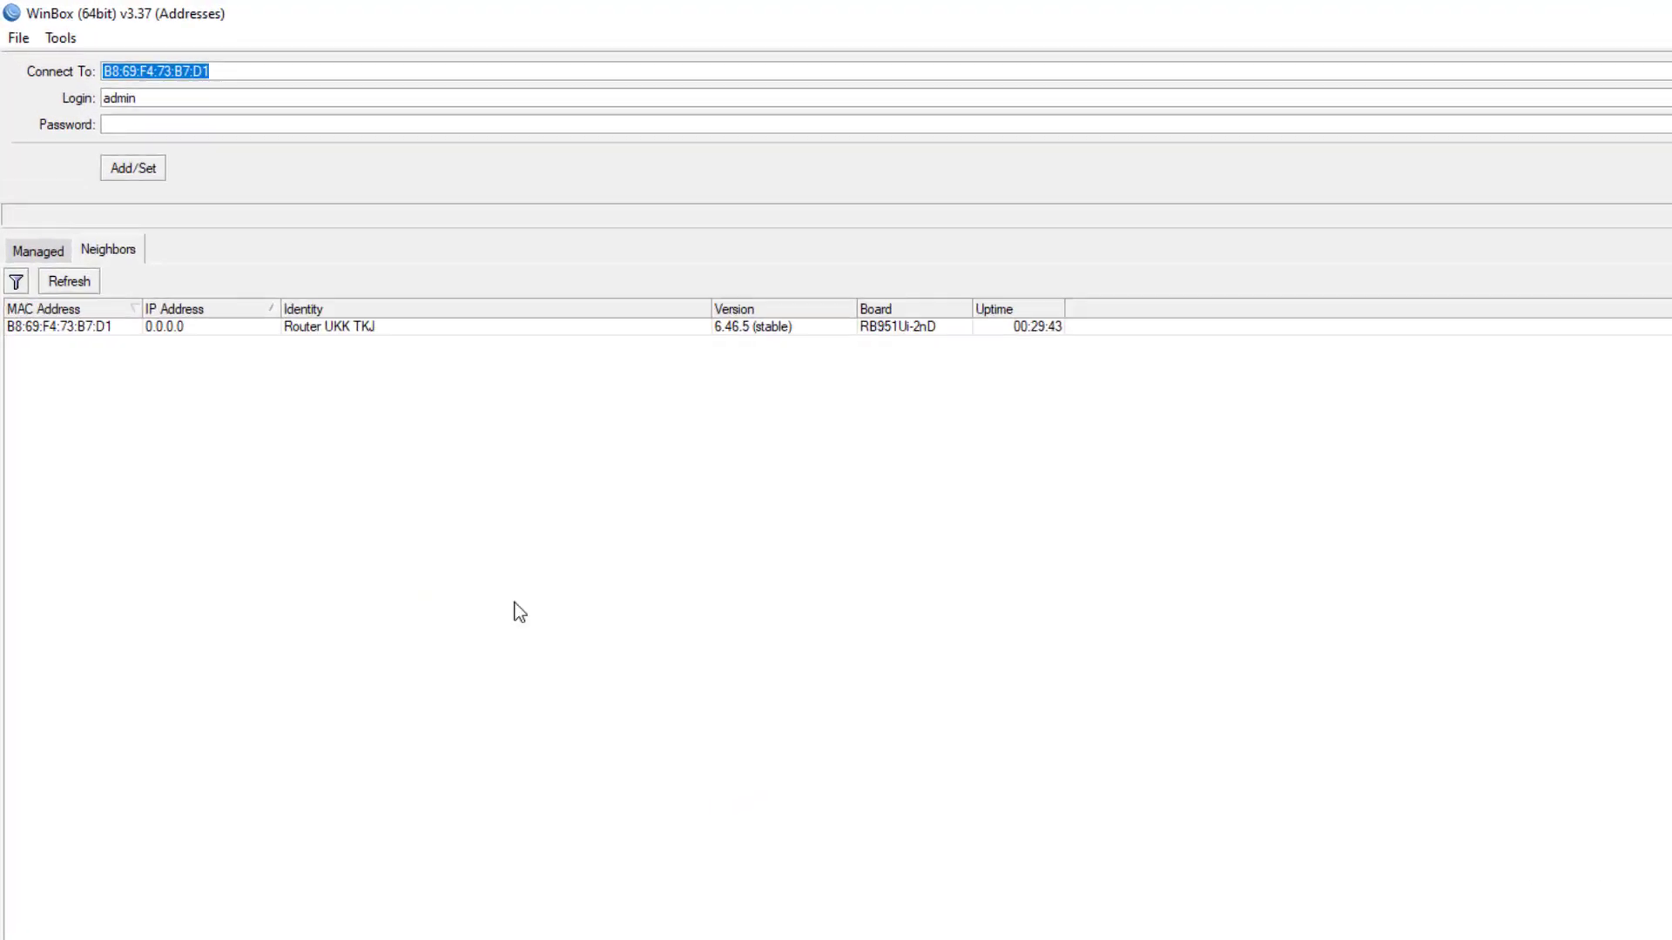
- Refresh Neighbors and connect to Router UKK TKJ by its MAC address
{"action": "left_click", "coordinate": [103, 349]}
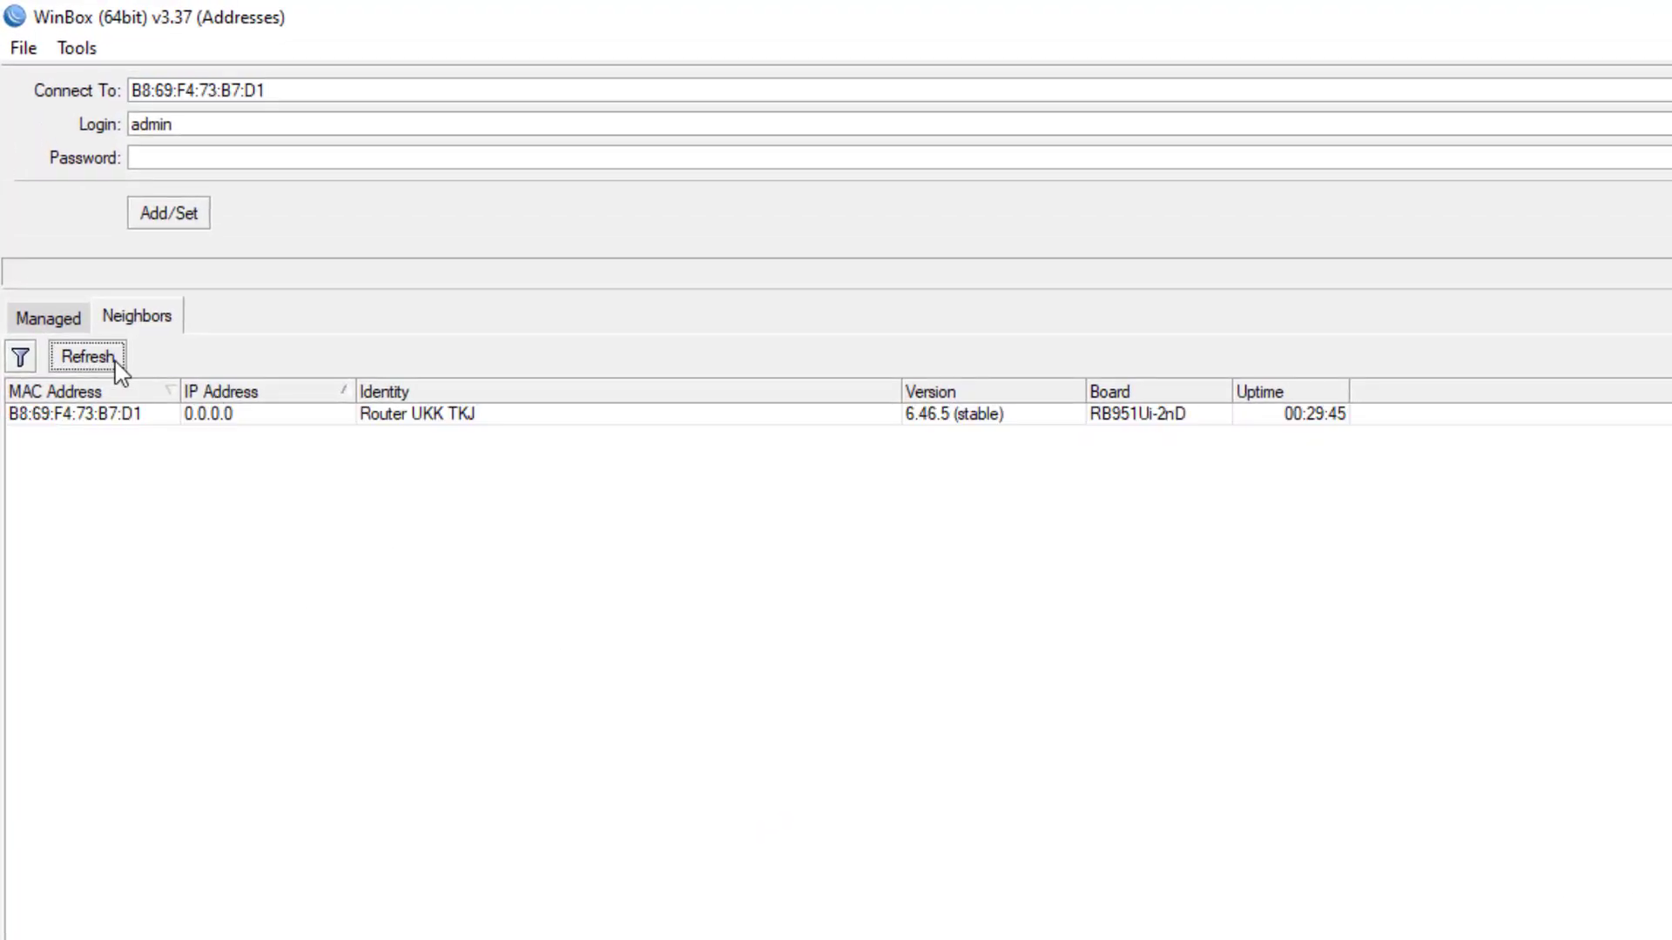
{"action": "left_click", "coordinate": [113, 413]}
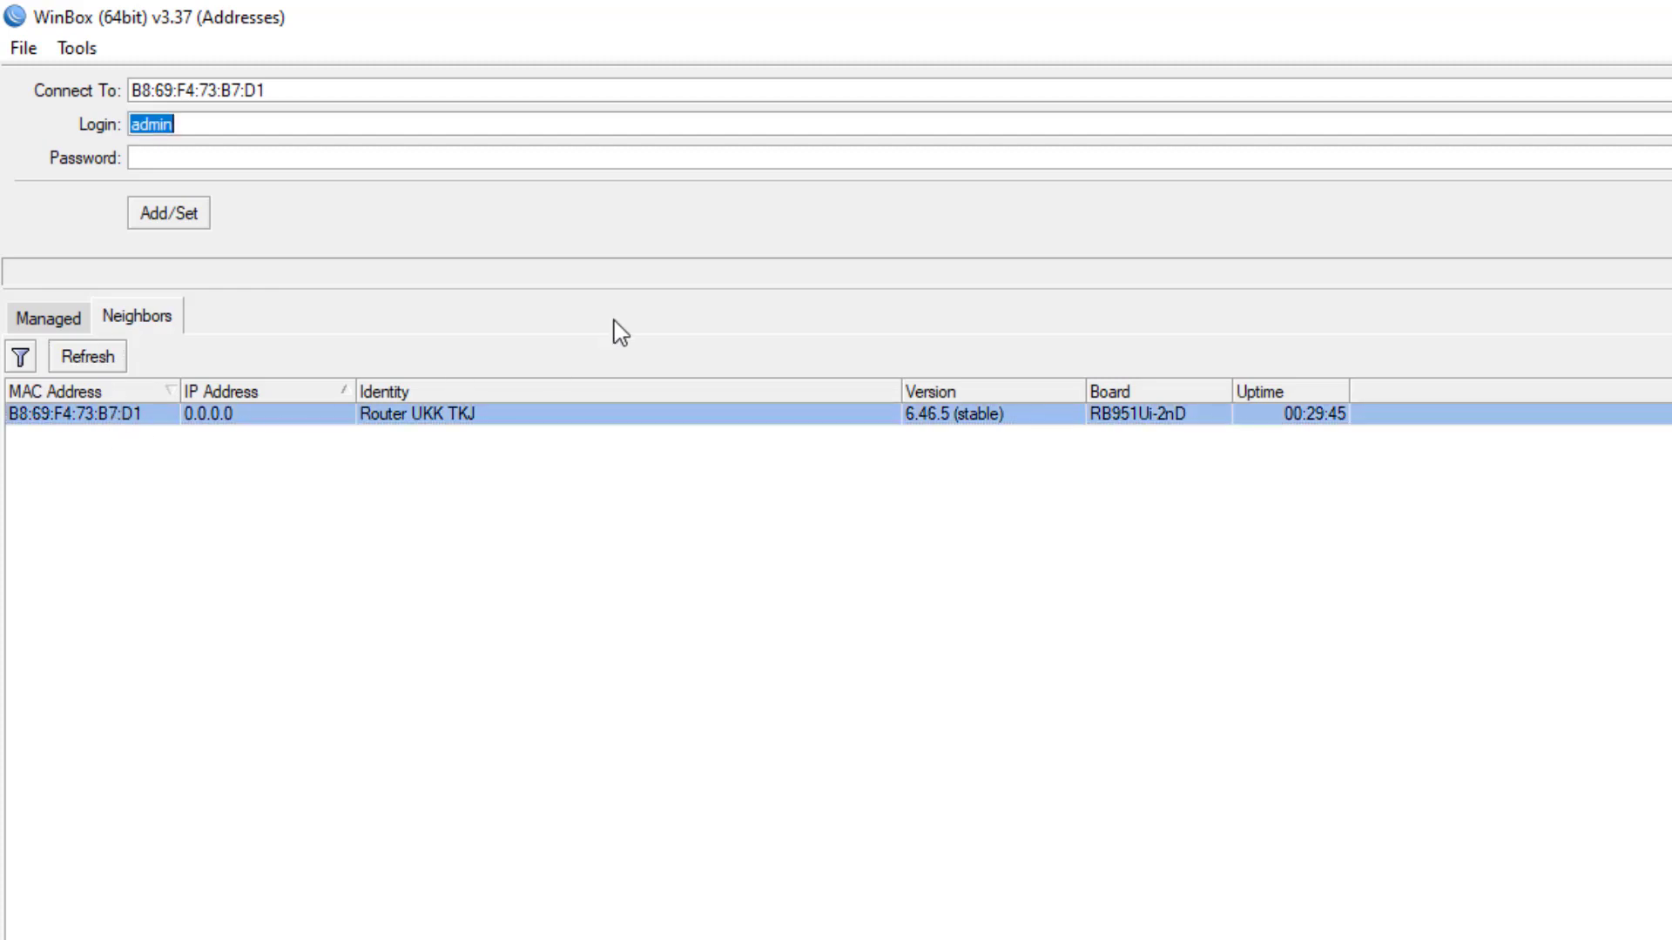
{"action": "key", "text": "Return"}
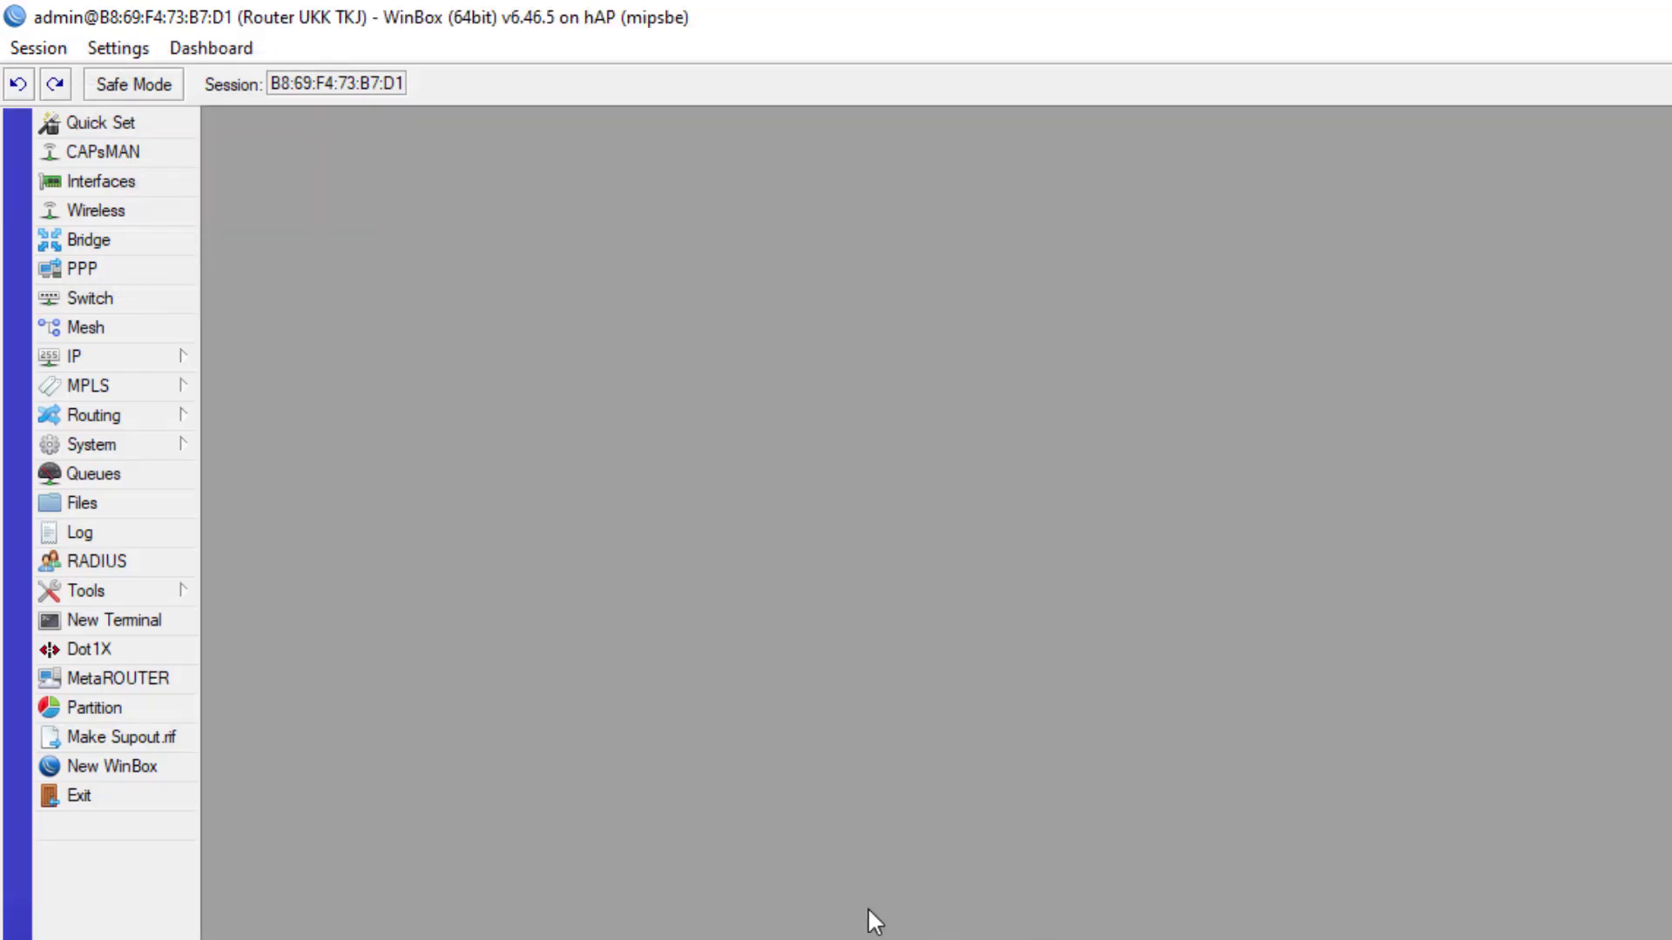
- Zoom the WinBox interface in three times from the Settings menu
{"action": "left_click", "coordinate": [118, 48]}
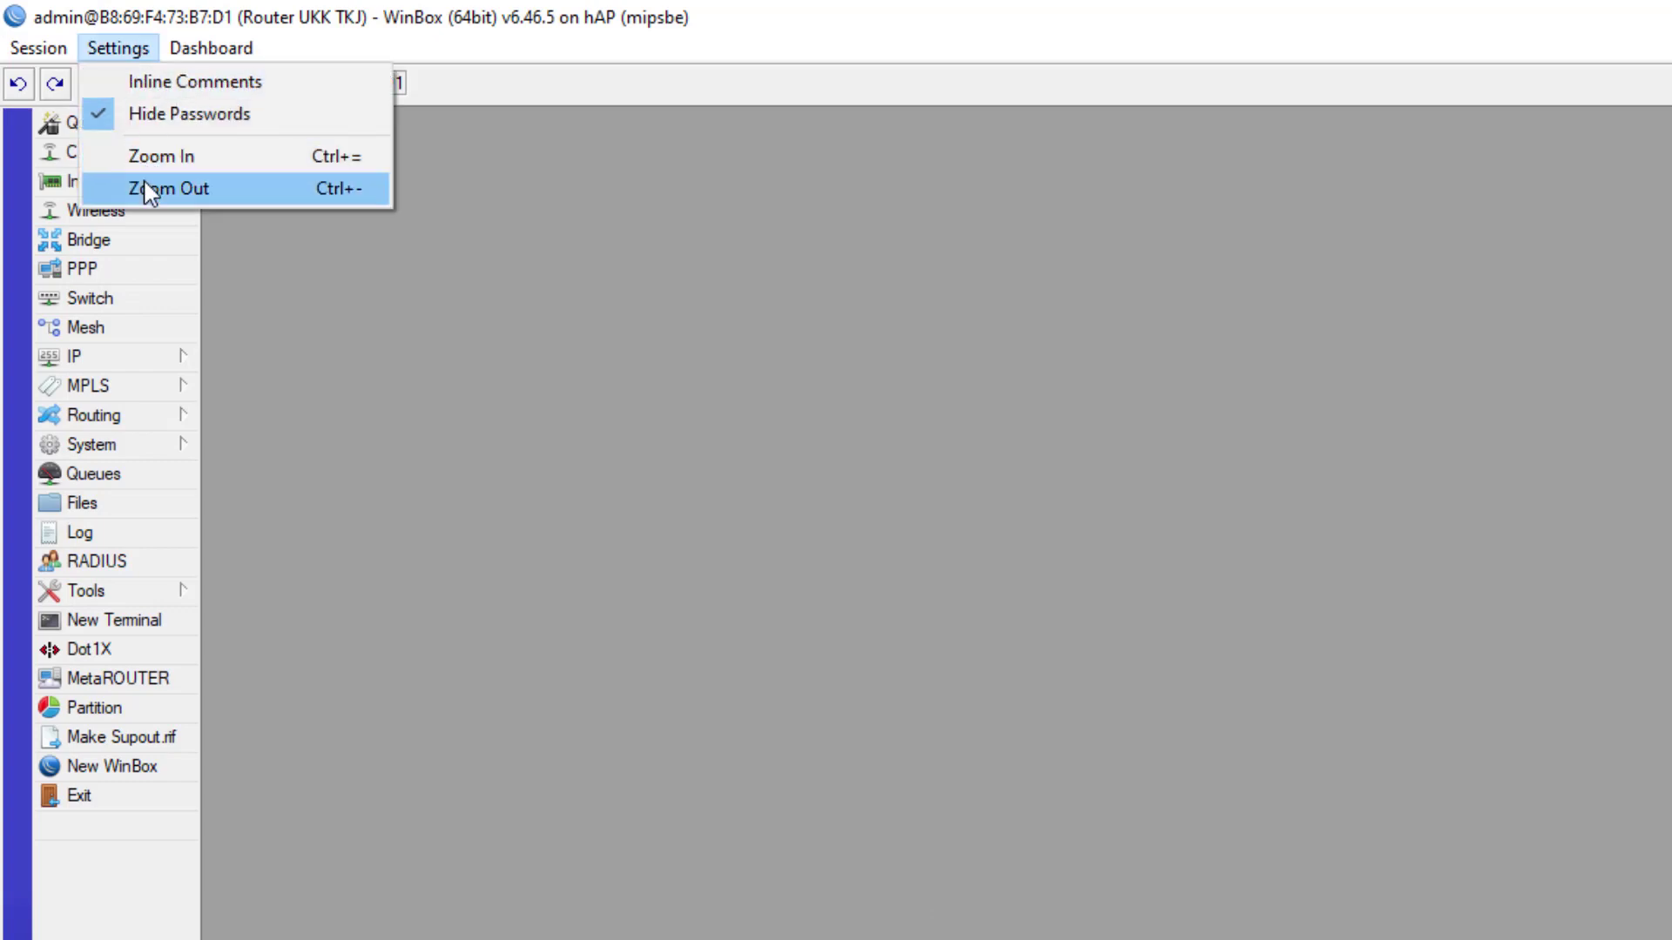
{"action": "left_click", "coordinate": [144, 155]}
{"action": "left_click", "coordinate": [119, 48]}
{"action": "left_click", "coordinate": [183, 157]}
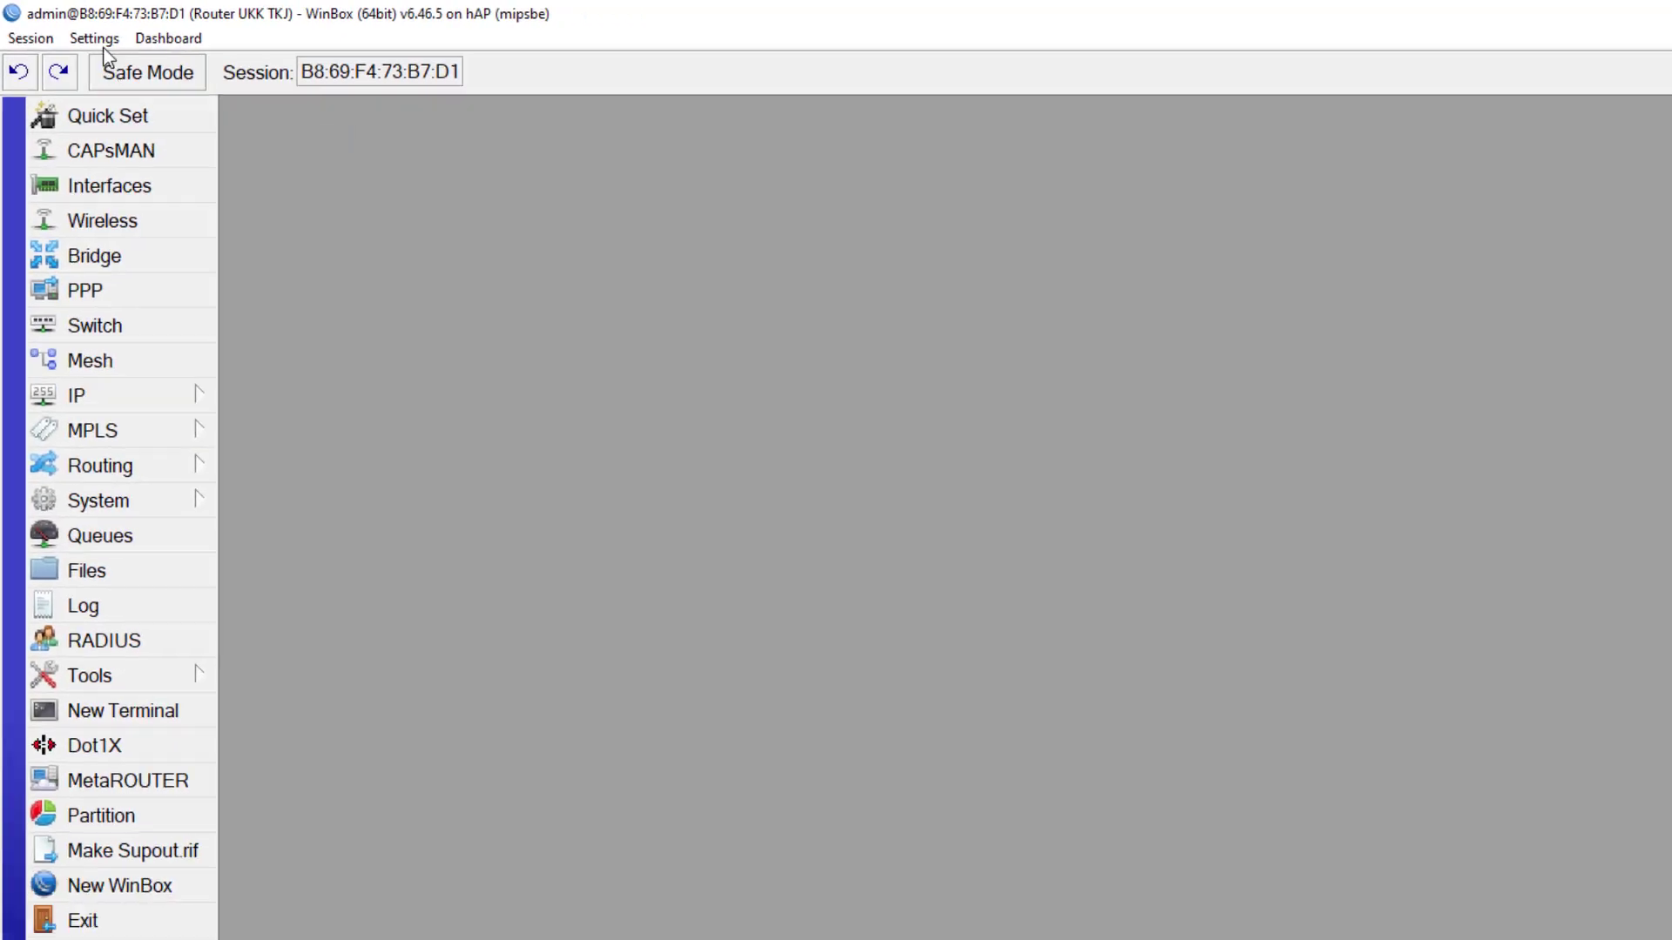
{"action": "left_click", "coordinate": [118, 48]}
{"action": "left_click", "coordinate": [95, 93]}
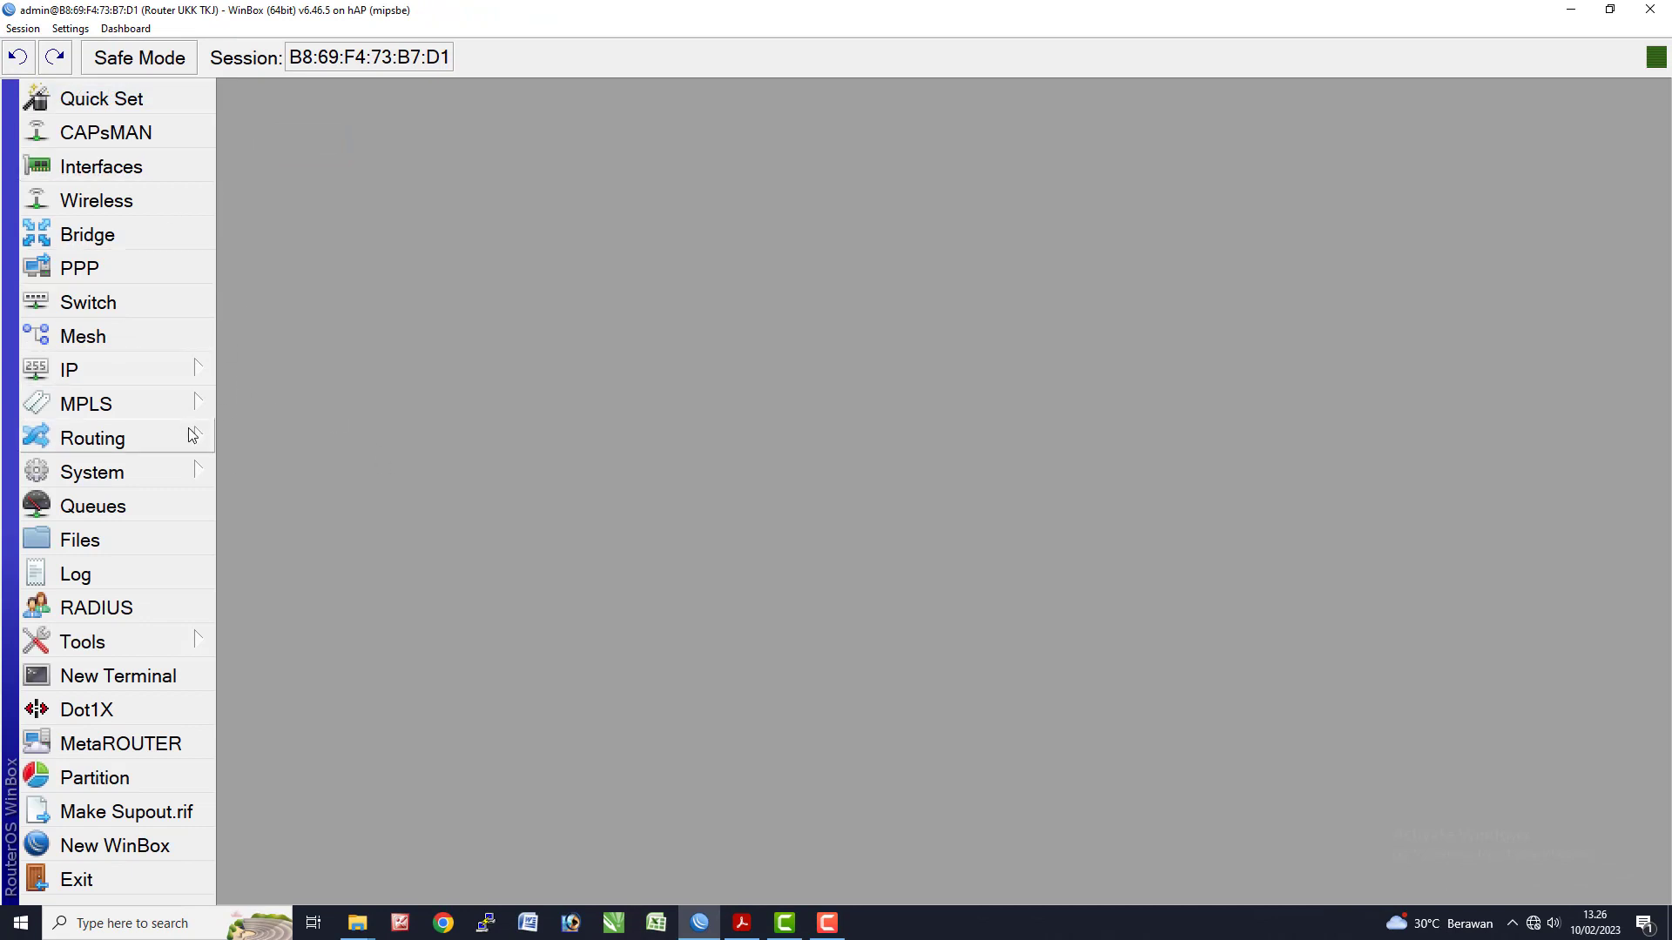
- Reset the router configuration with No Default Configuration and Do Not Backup ticked, then return to the PDF
{"action": "left_click", "coordinate": [152, 474]}
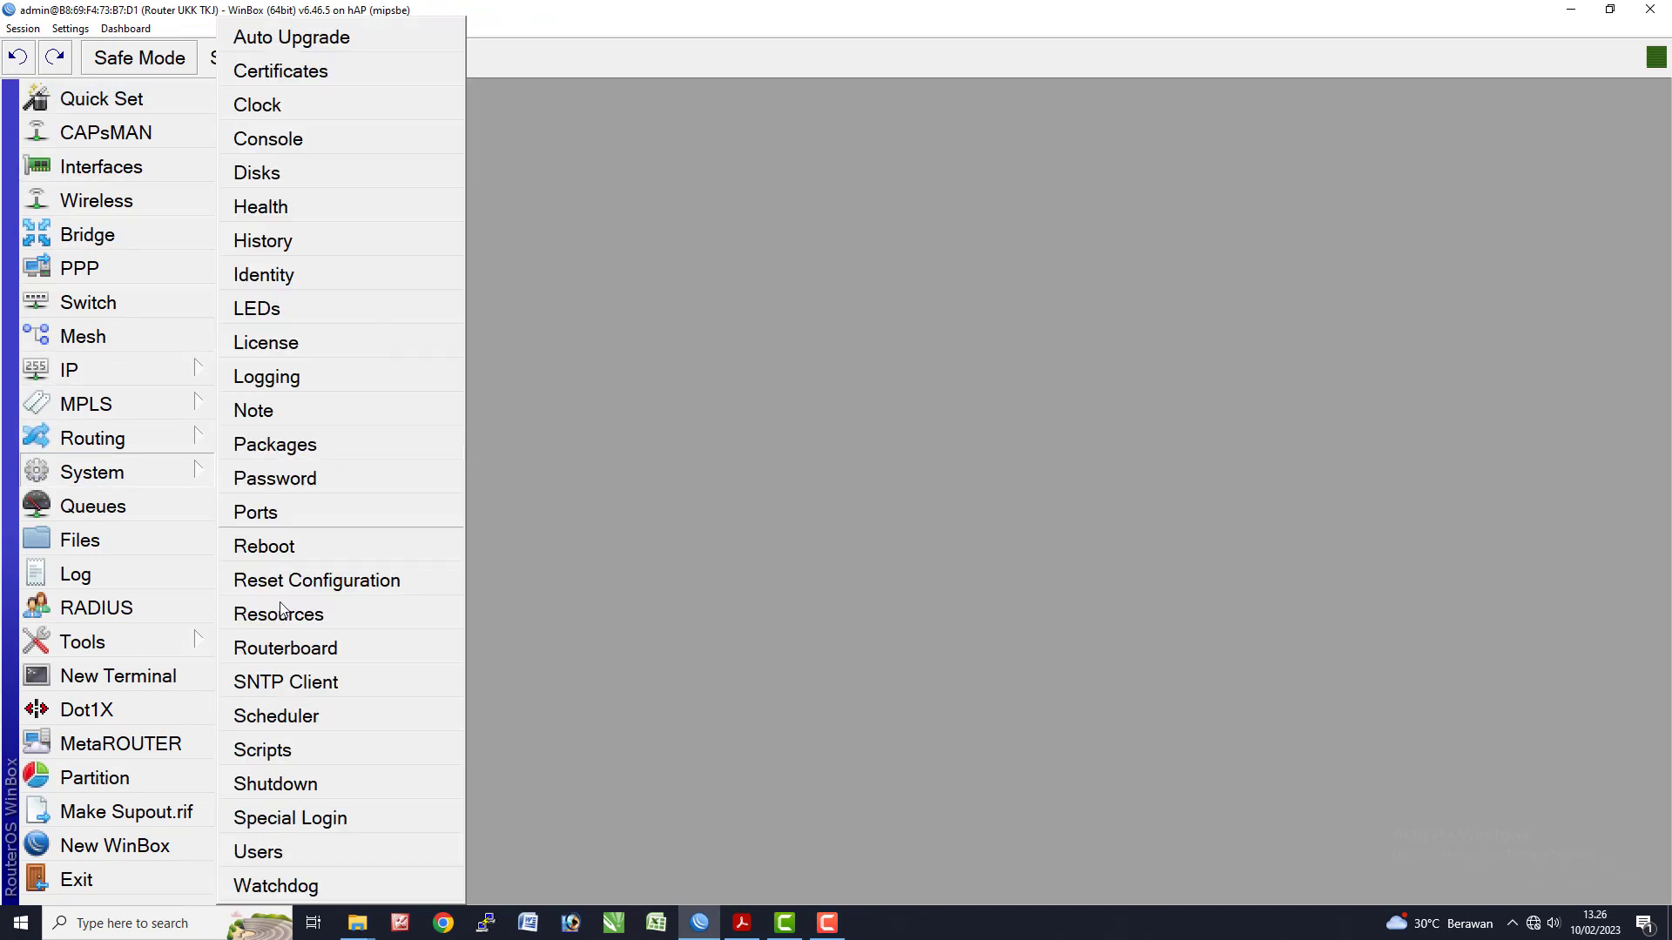
{"action": "left_click", "coordinate": [293, 579]}
{"action": "left_click", "coordinate": [902, 521]}
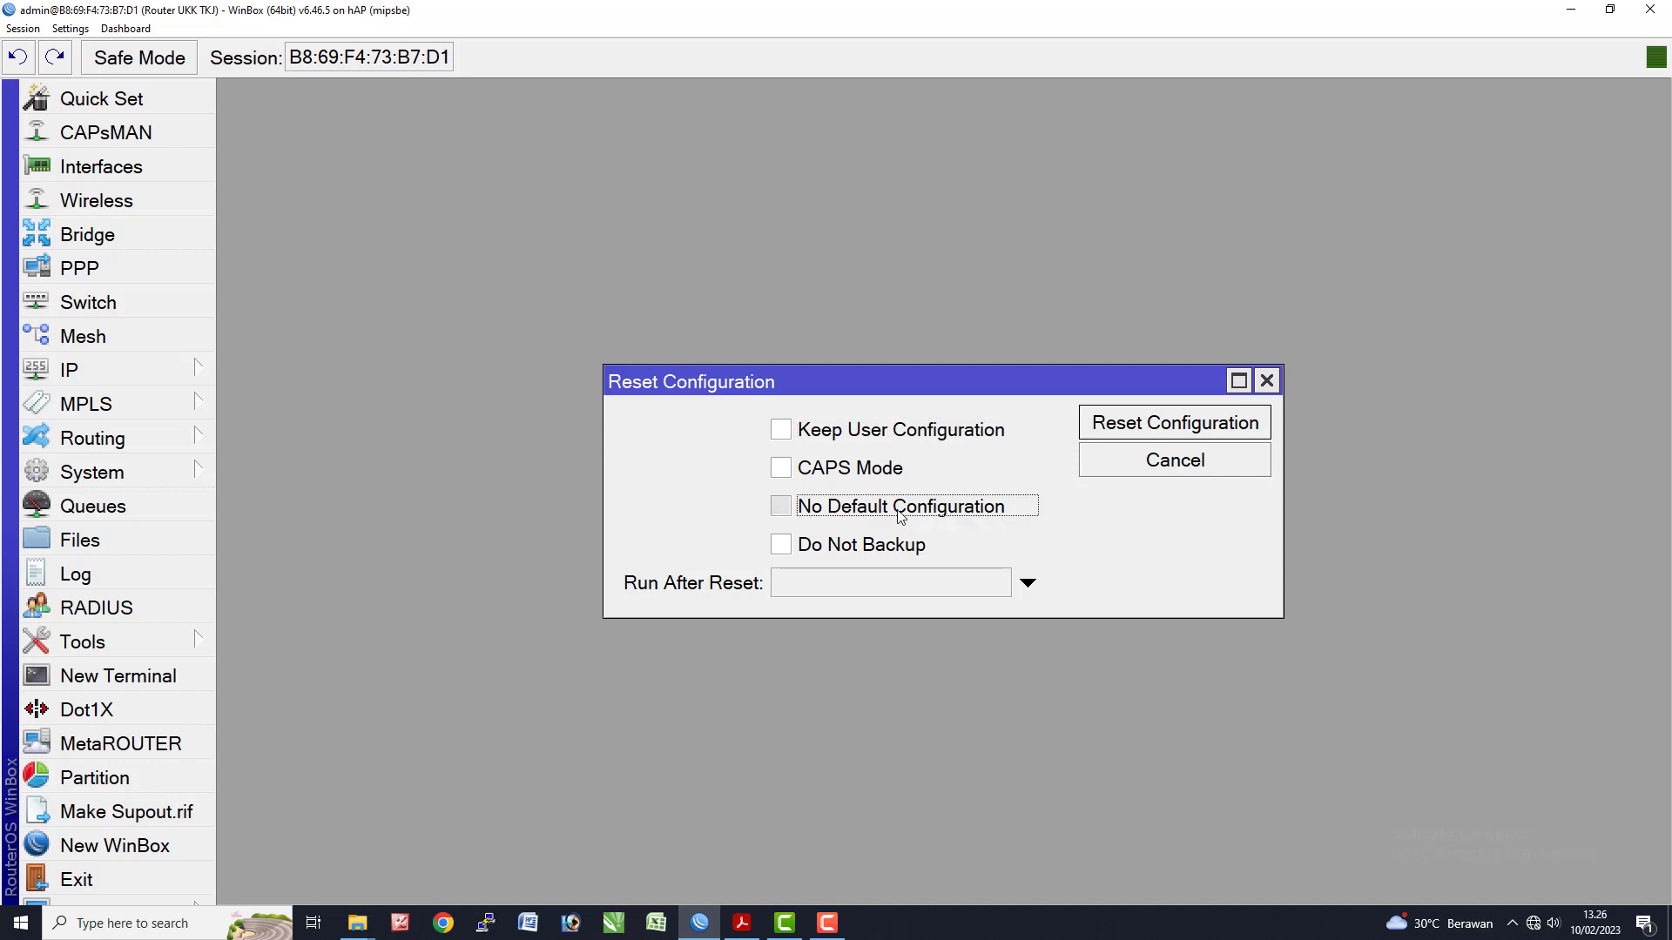
{"action": "left_click", "coordinate": [884, 545]}
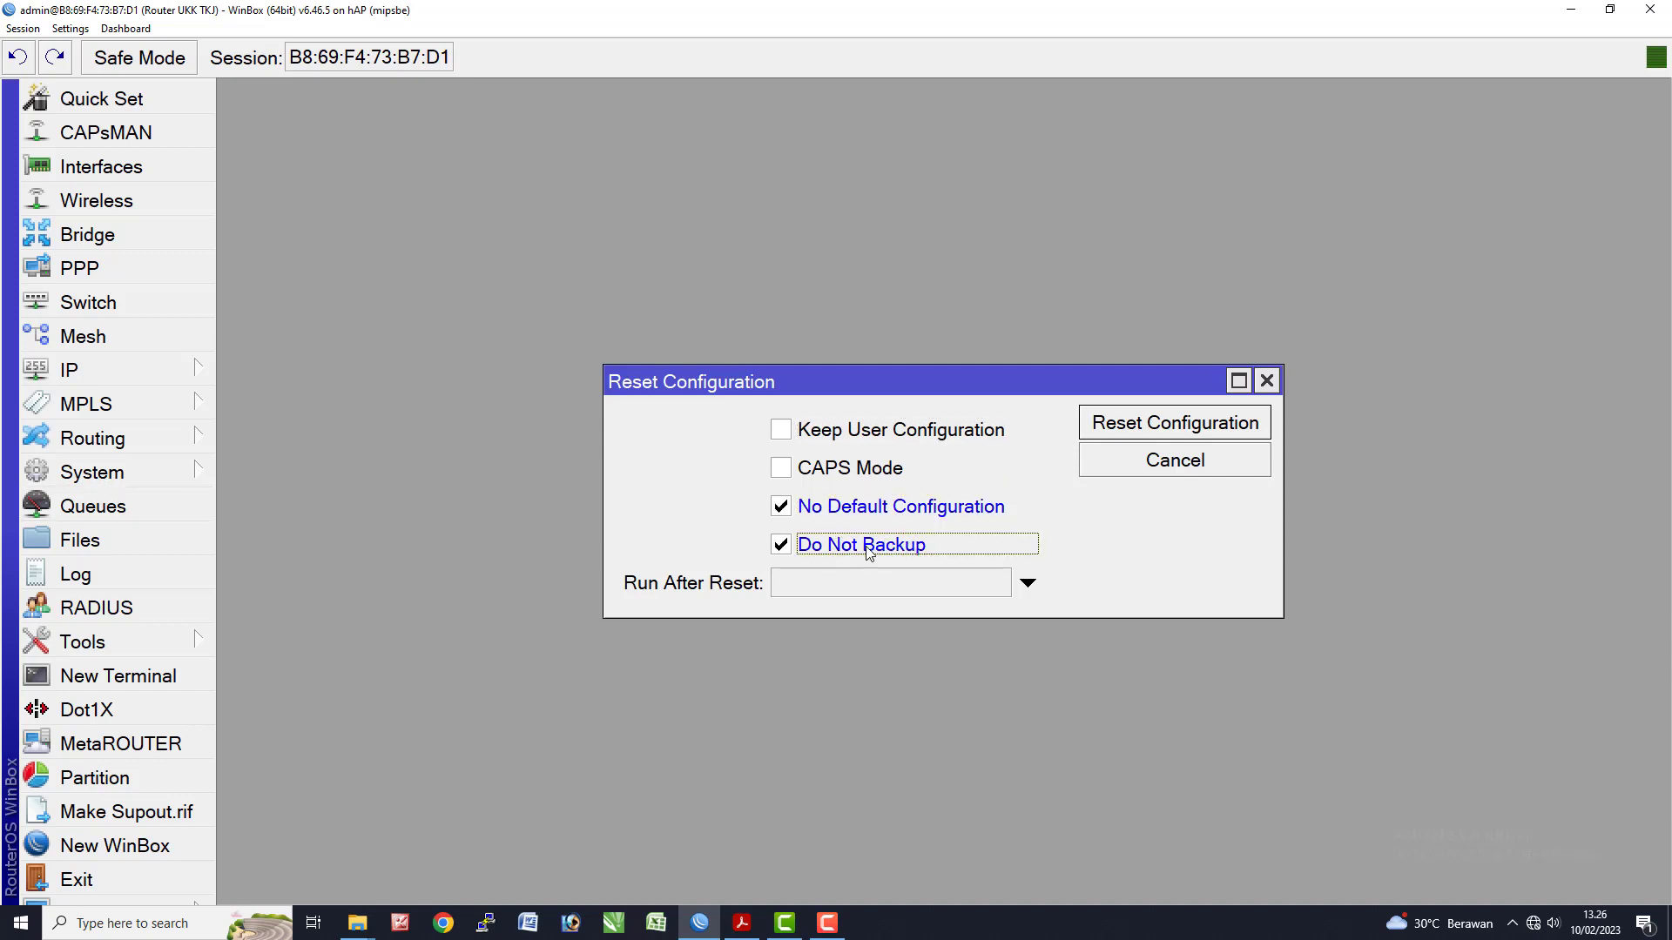
{"action": "left_click", "coordinate": [120, 473]}
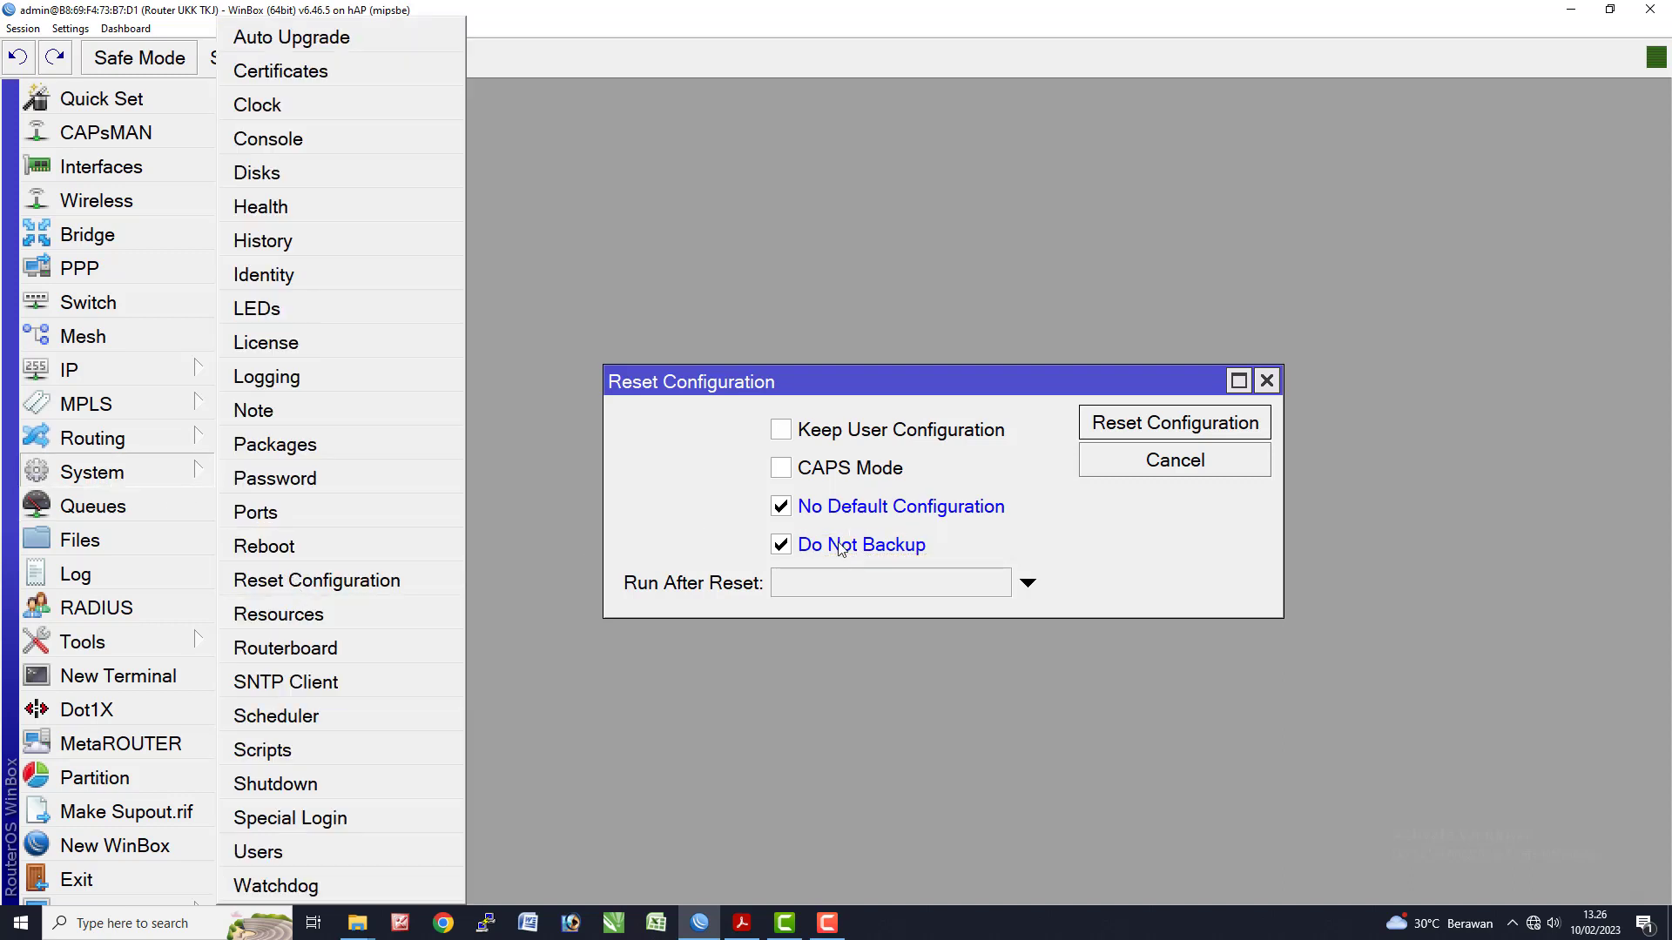
{"action": "left_click", "coordinate": [1162, 427]}
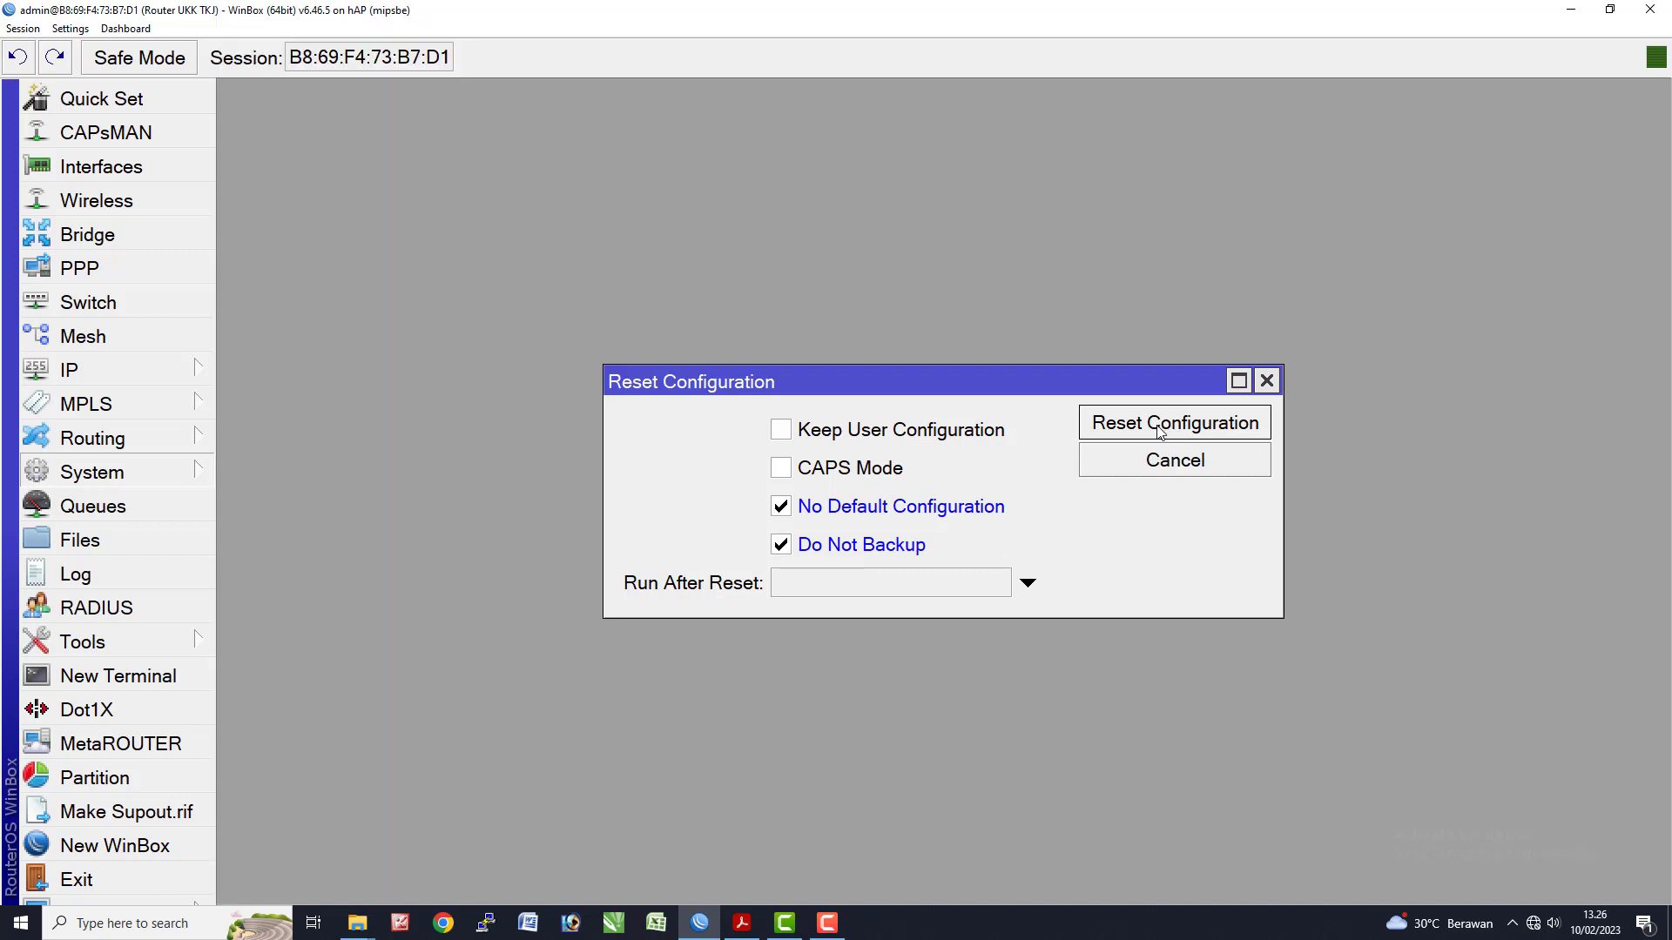
{"action": "left_click", "coordinate": [1003, 482]}
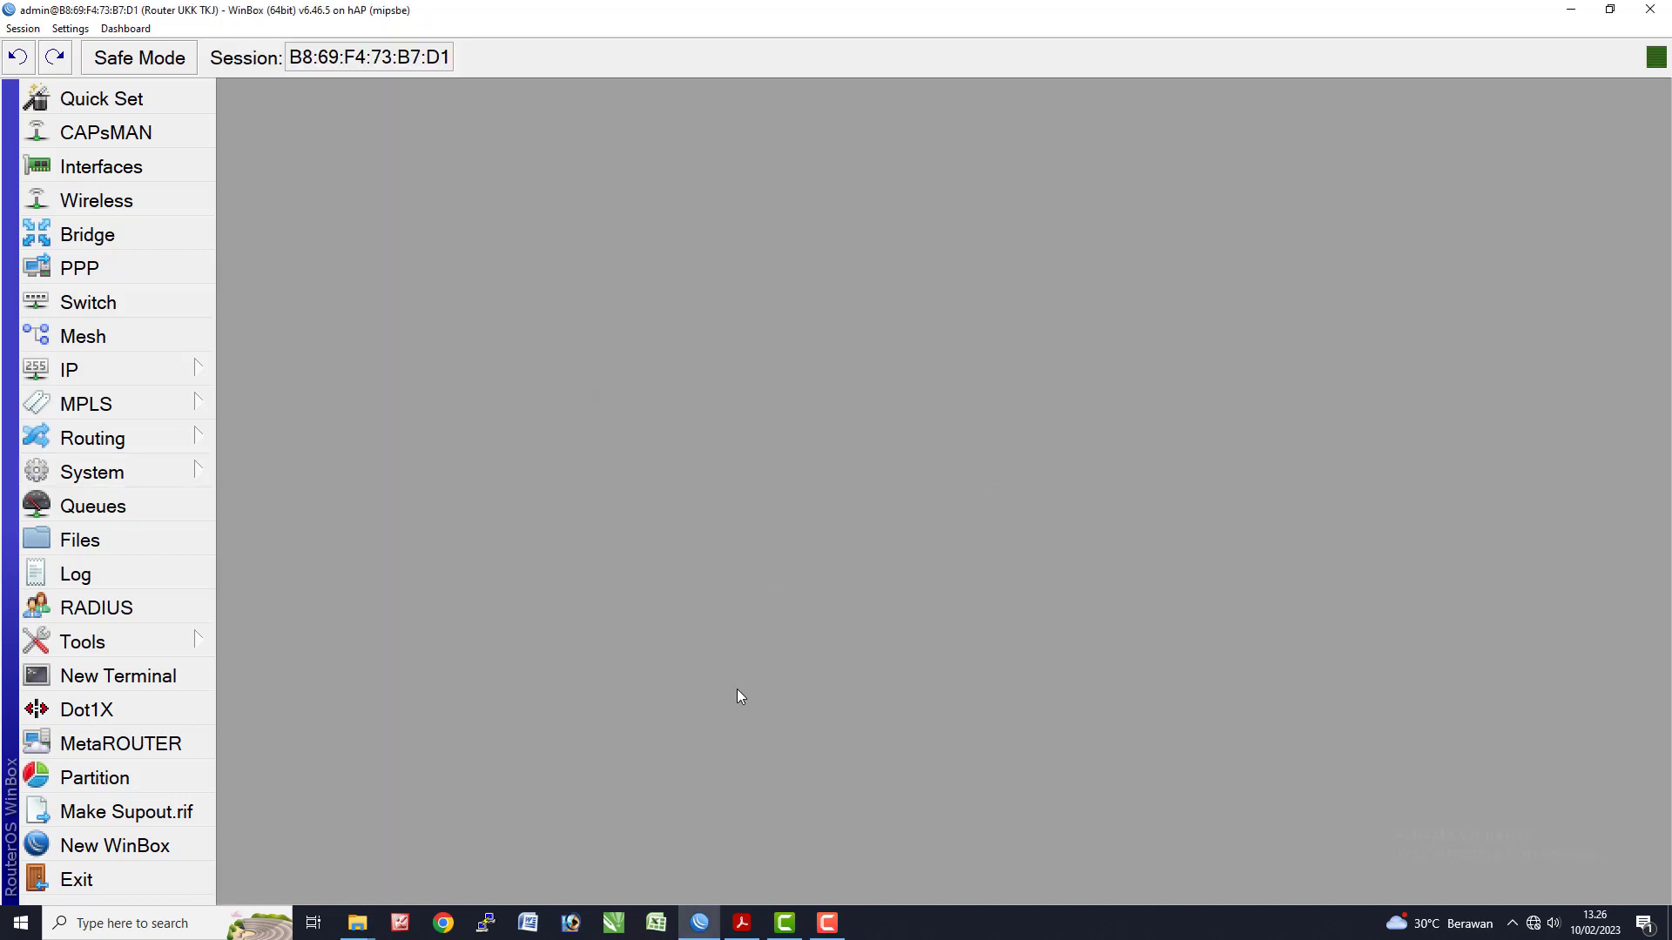
{"action": "left_click", "coordinate": [742, 924]}
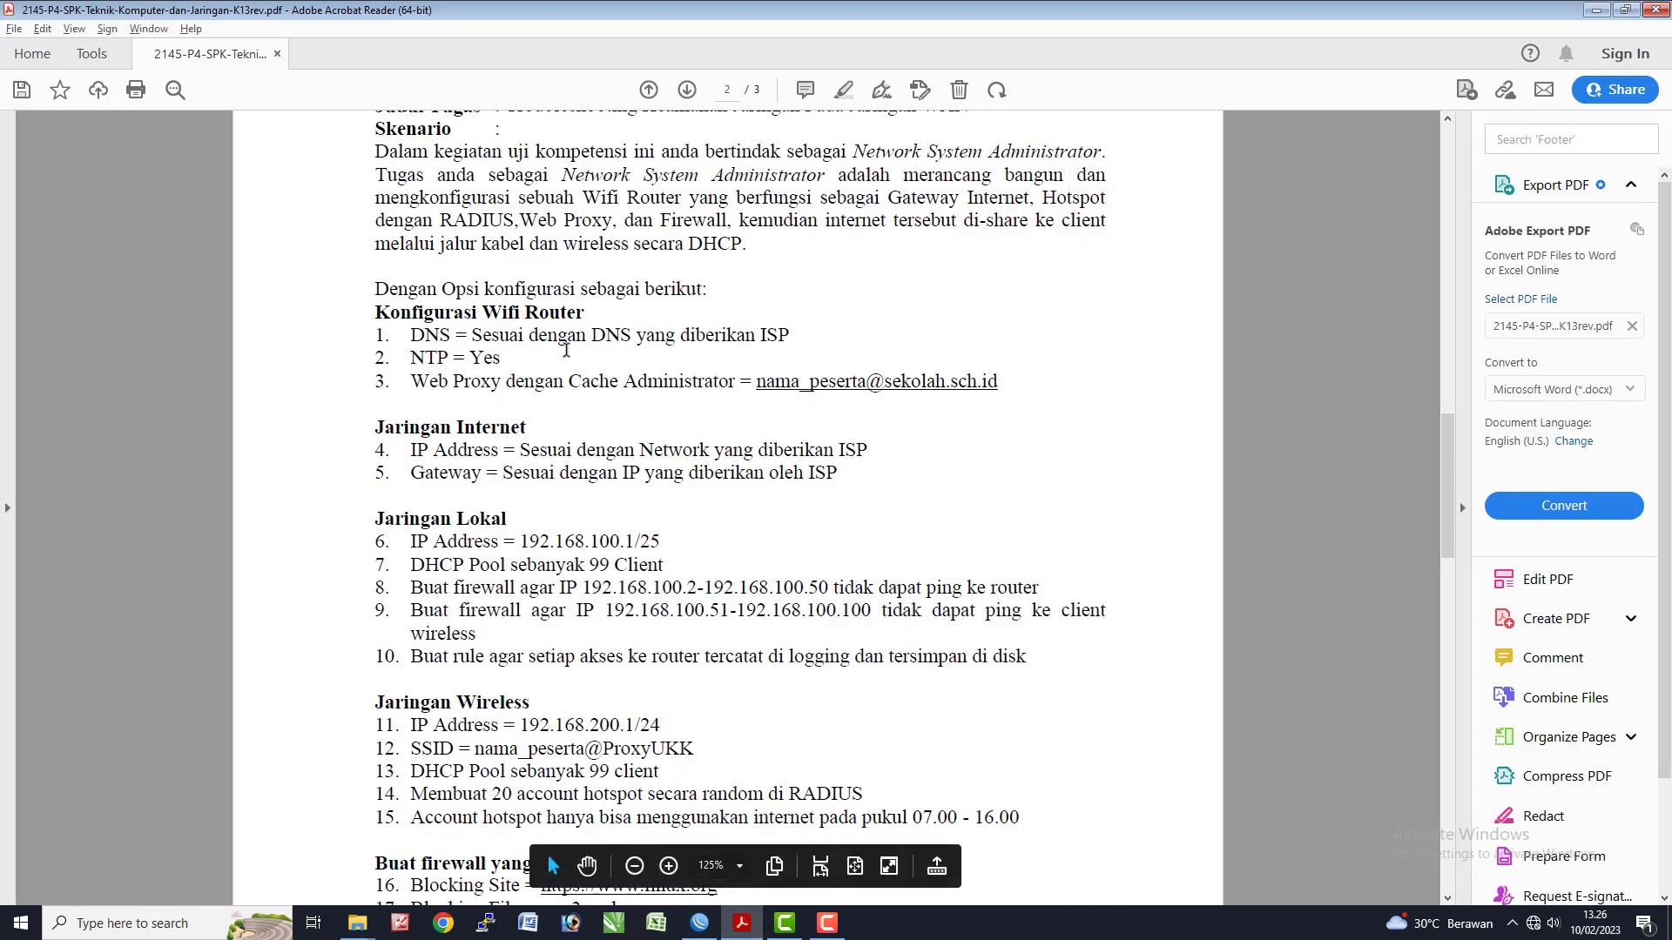
{"action": "left_click_drag", "start_coordinate": [416, 335], "coordinate": [527, 342]}
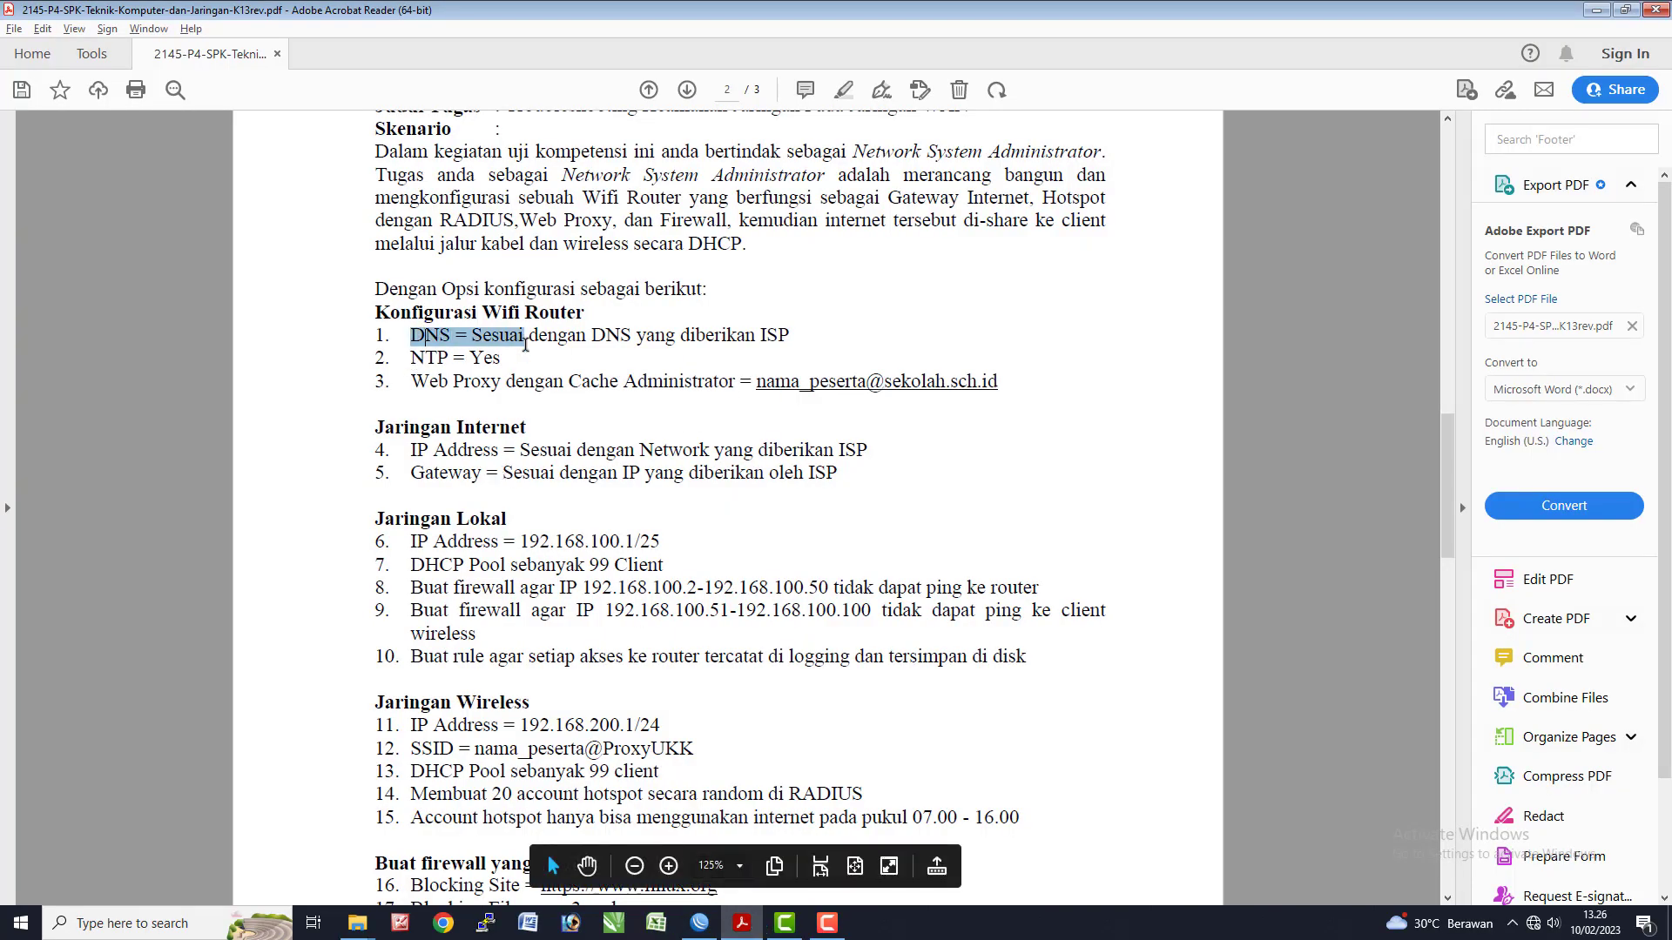
{"action": "left_click", "coordinate": [694, 355]}
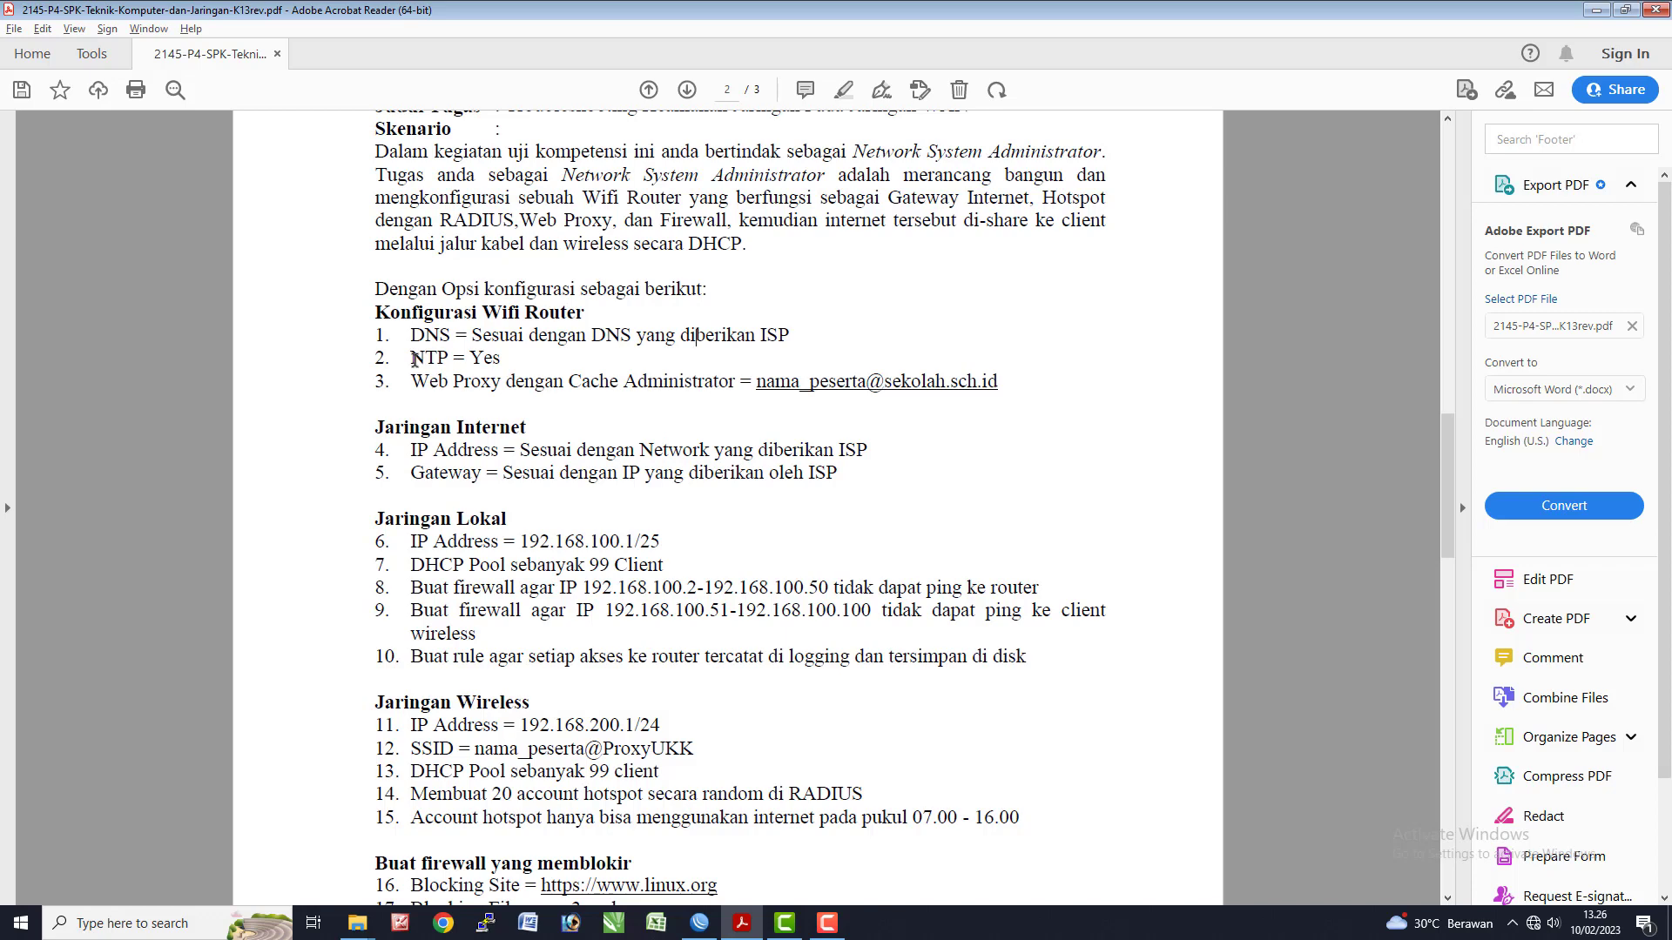
{"action": "left_click_drag", "start_coordinate": [414, 359], "coordinate": [447, 360]}
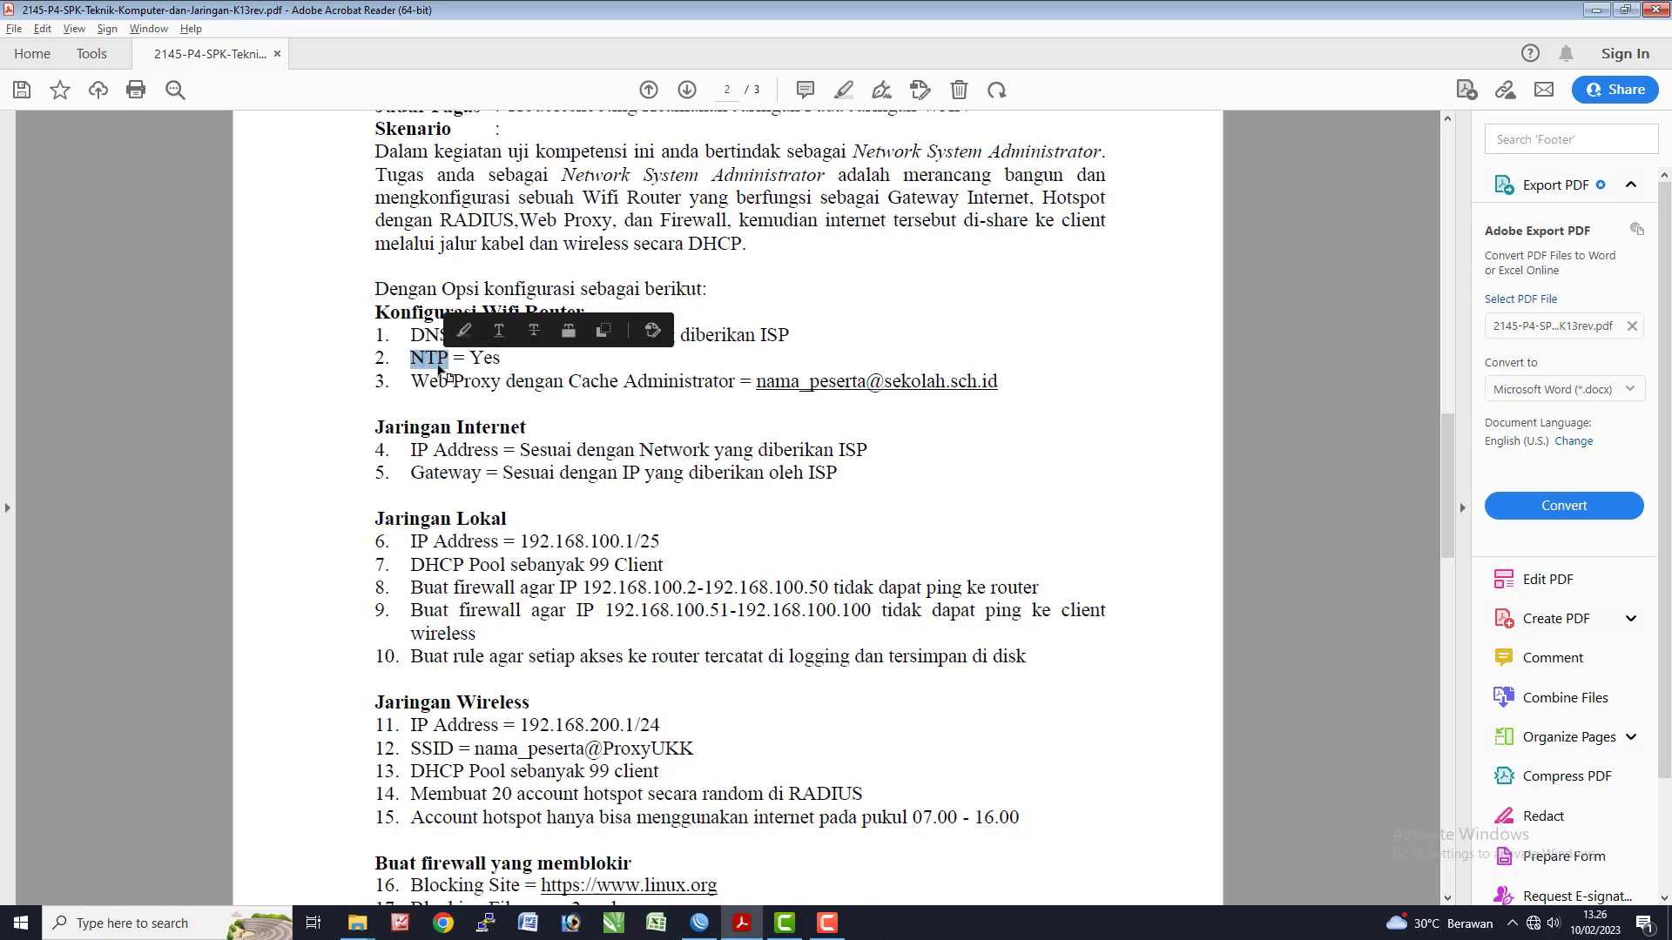
{"action": "left_click", "coordinate": [438, 363]}
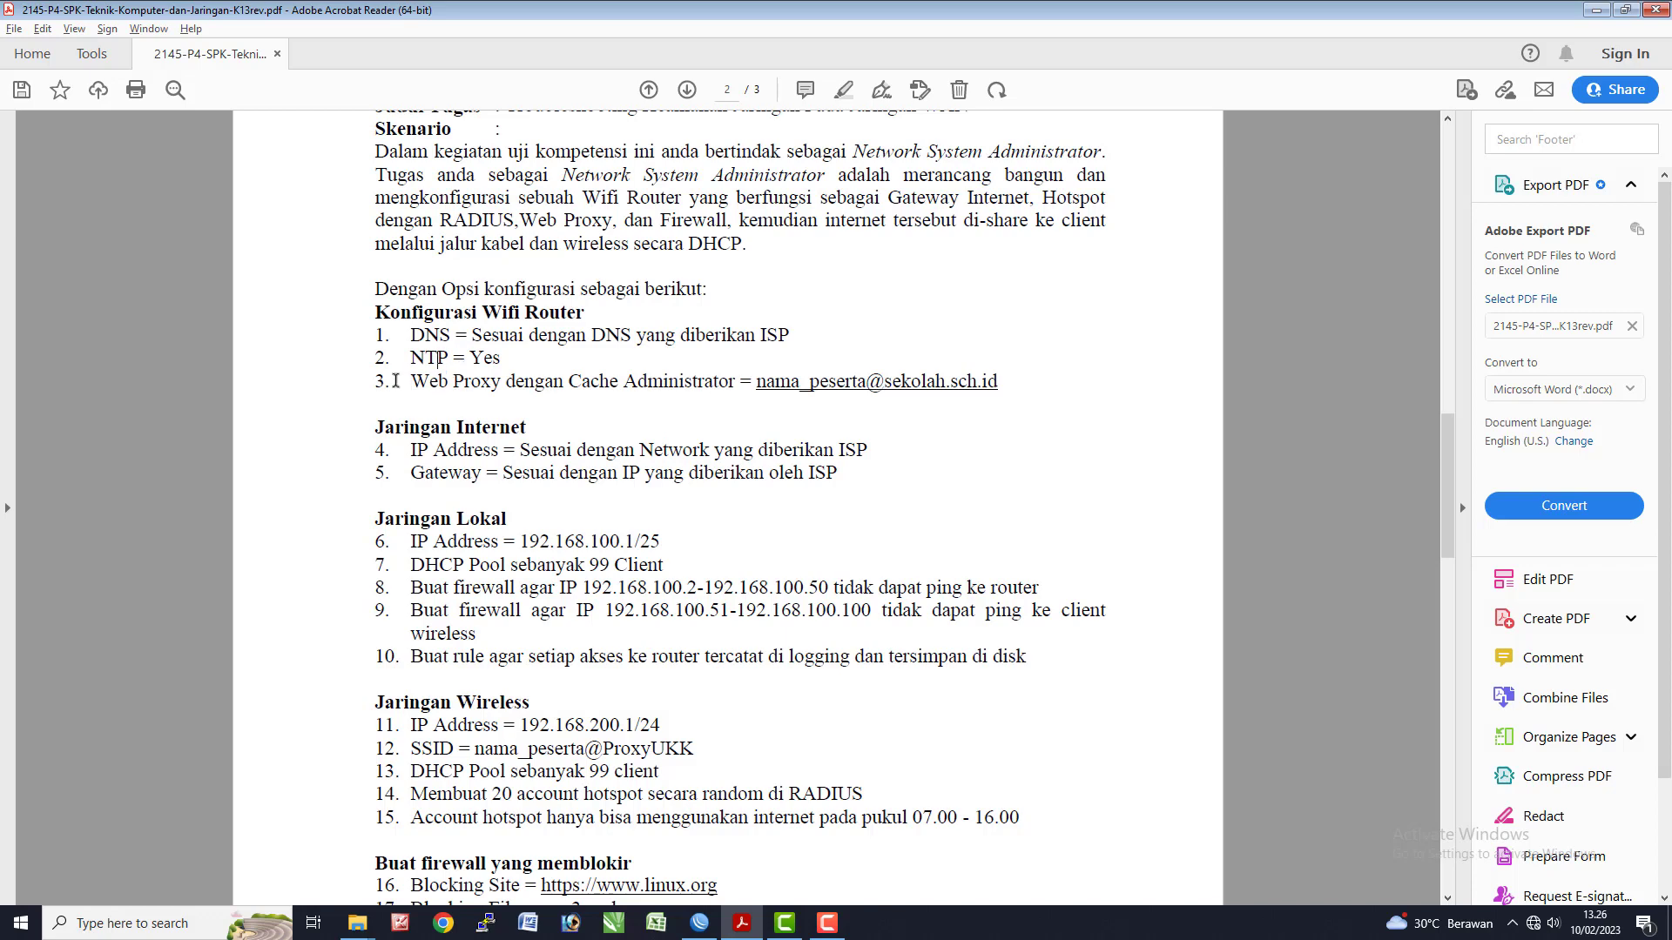
{"action": "left_click_drag", "start_coordinate": [406, 384], "coordinate": [619, 383]}
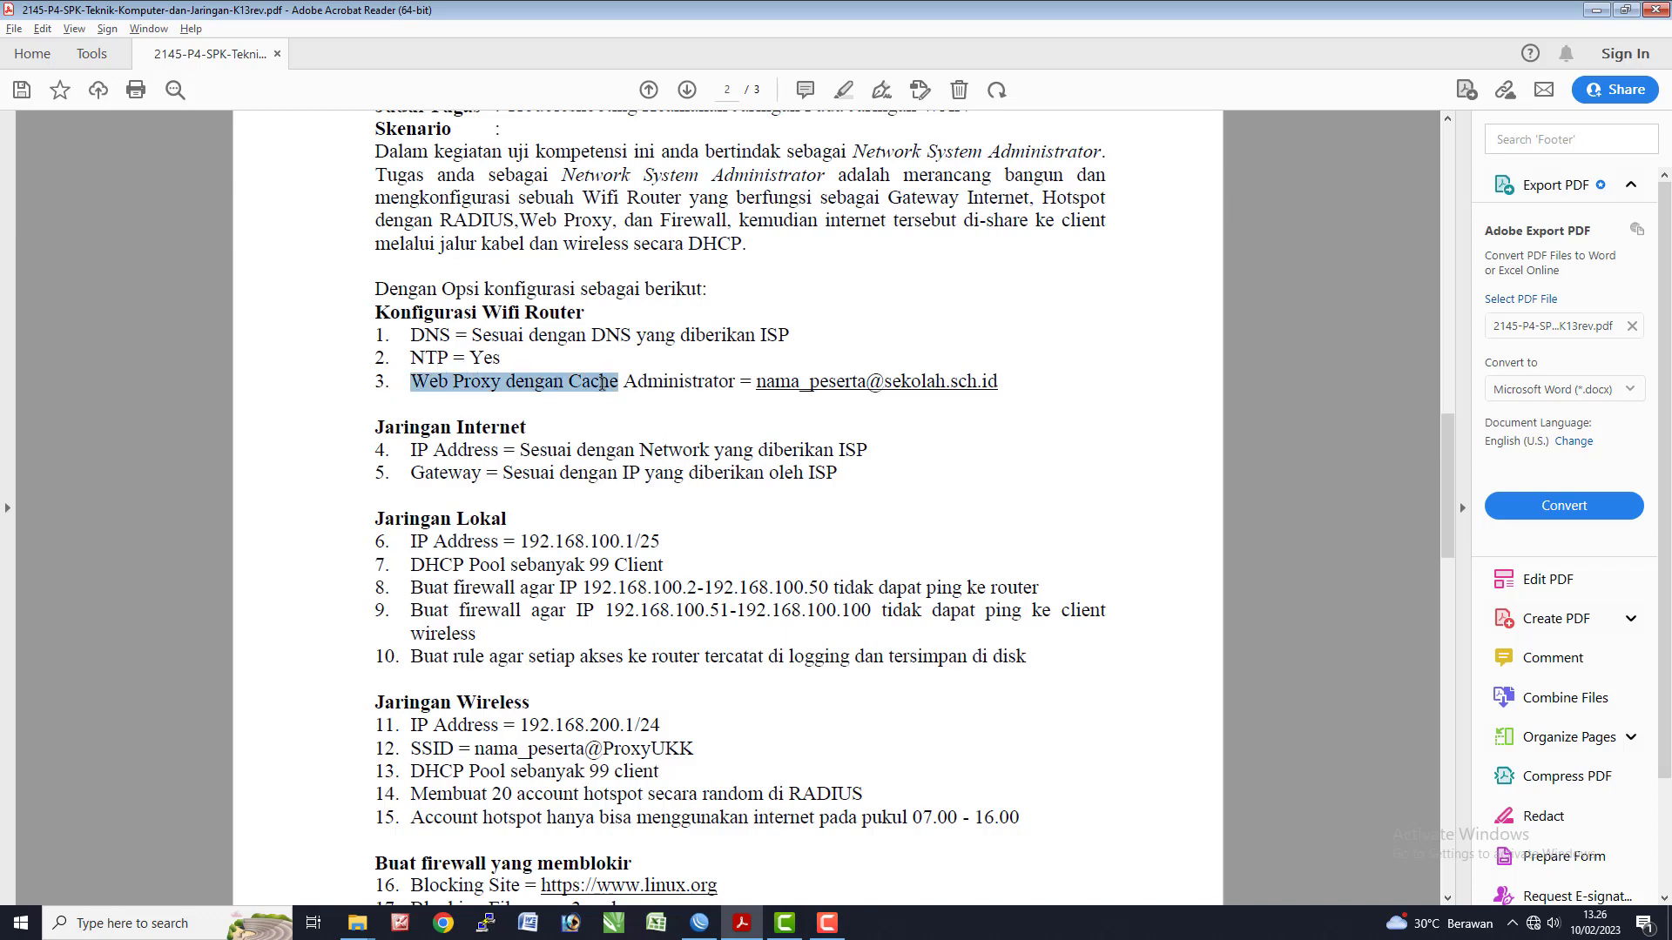
{"action": "left_click", "coordinate": [1048, 390]}
{"action": "scroll", "coordinate": [511, 468], "scroll_direction": "down", "scroll_amount": 2}
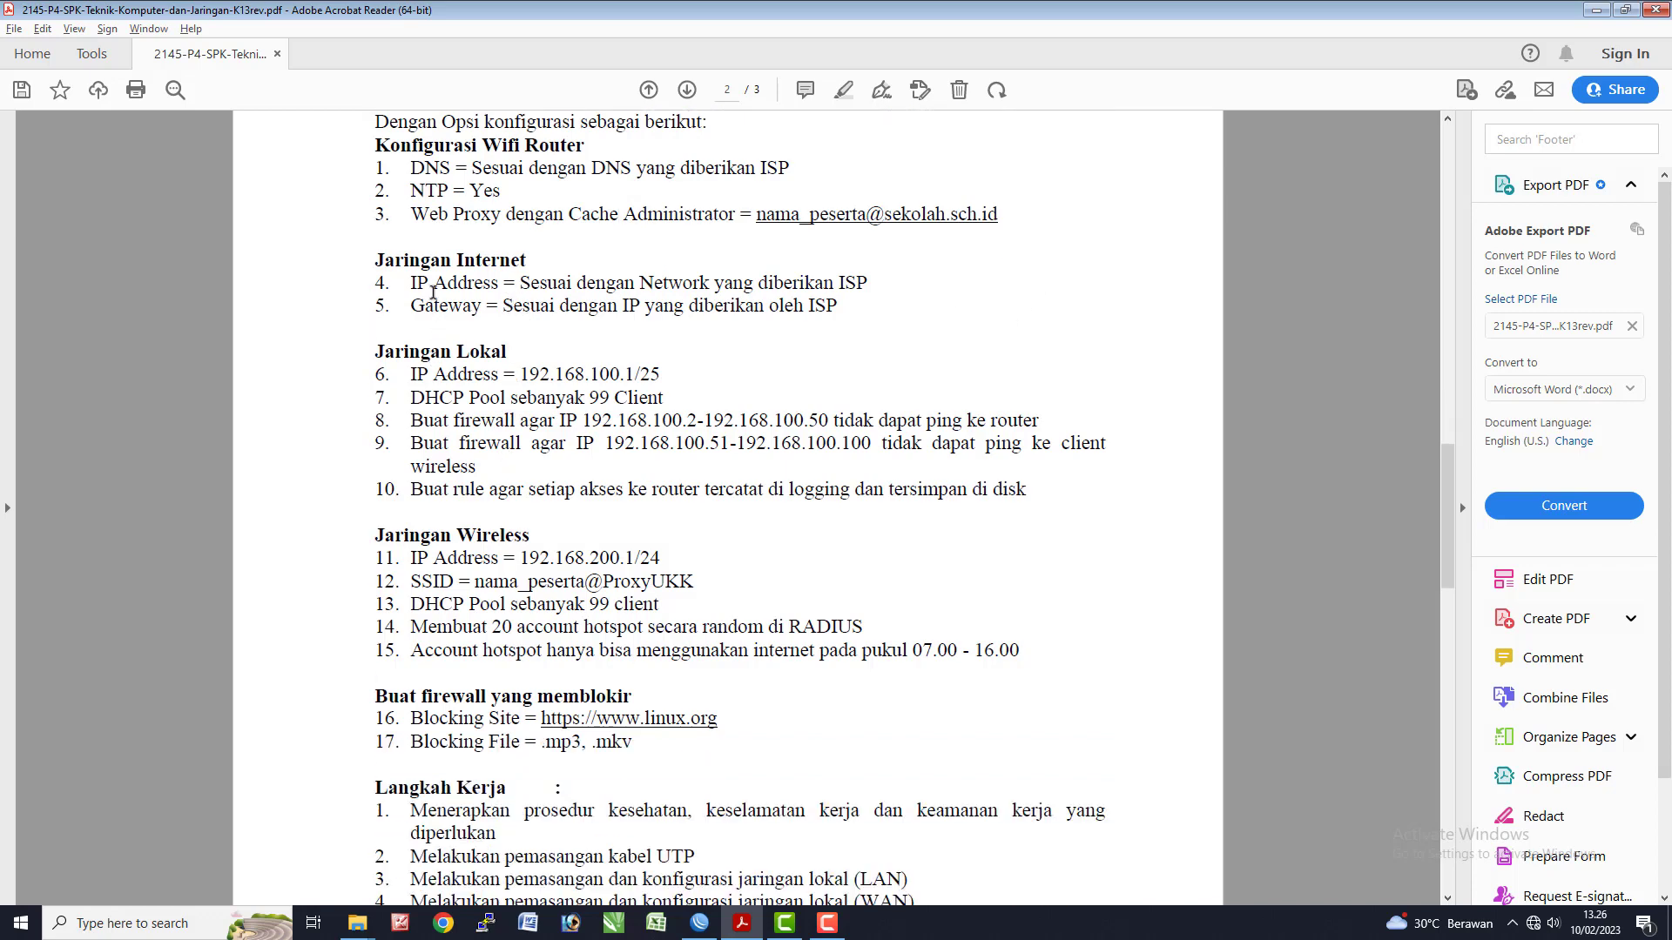
{"action": "left_click_drag", "start_coordinate": [413, 283], "coordinate": [498, 286]}
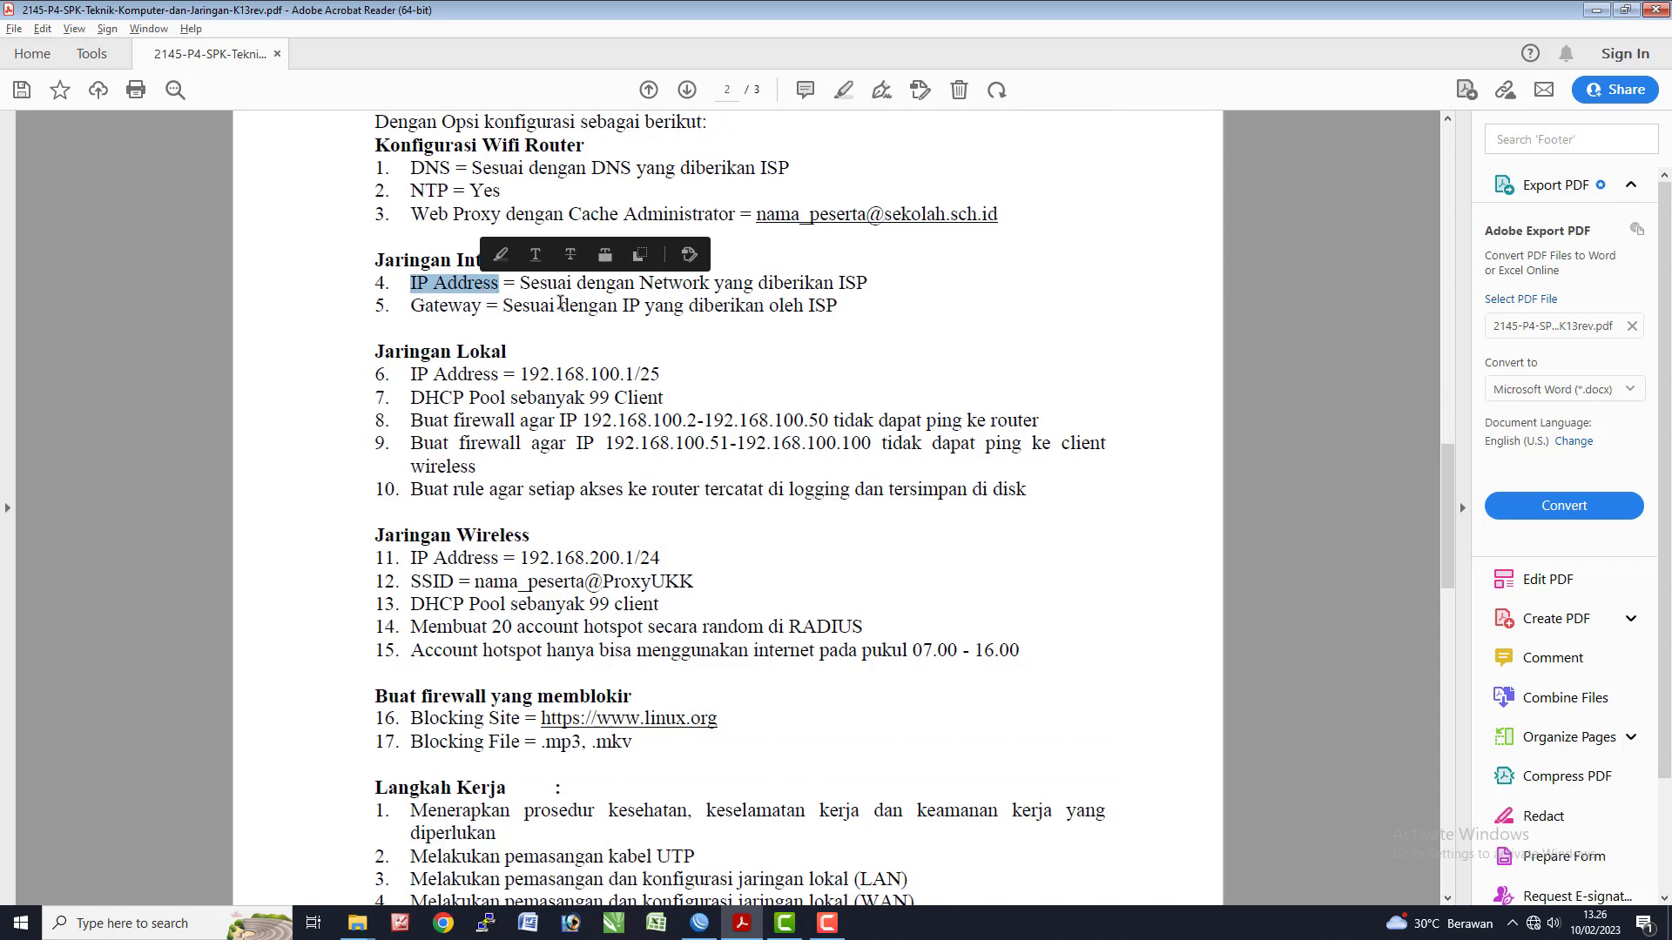
{"action": "left_click", "coordinate": [488, 310]}
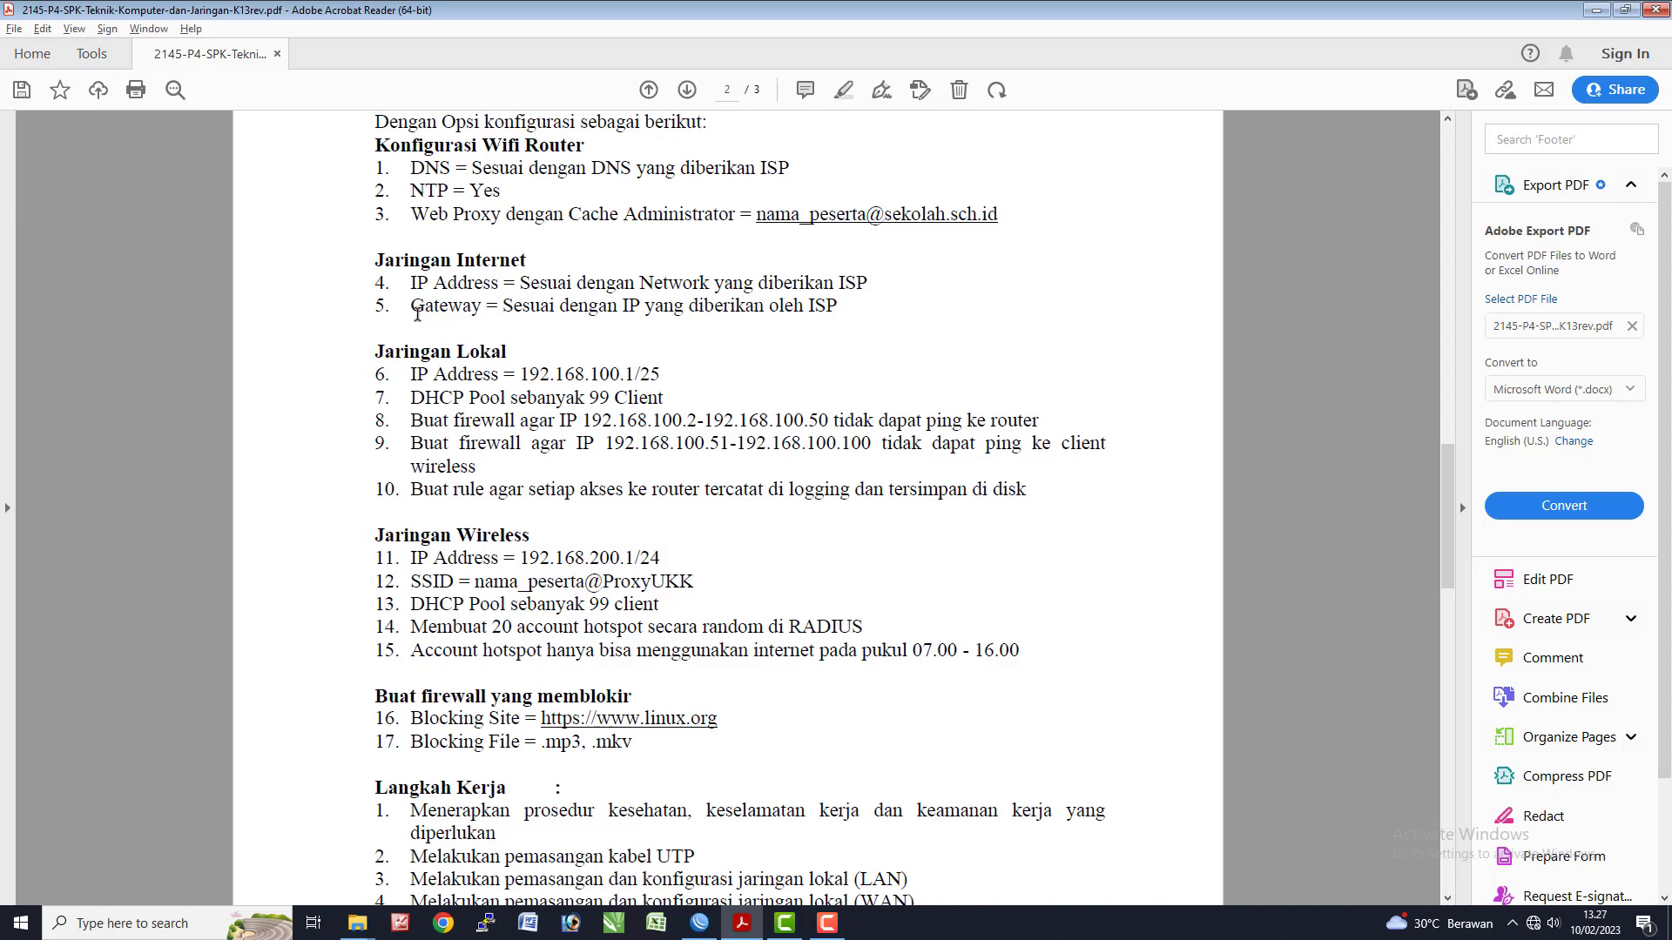
{"action": "left_click_drag", "start_coordinate": [413, 312], "coordinate": [557, 313]}
{"action": "left_click", "coordinate": [621, 314]}
{"action": "scroll", "coordinate": [540, 402], "scroll_direction": "down", "scroll_amount": 1}
{"action": "scroll", "coordinate": [470, 325], "scroll_direction": "down", "scroll_amount": 1}
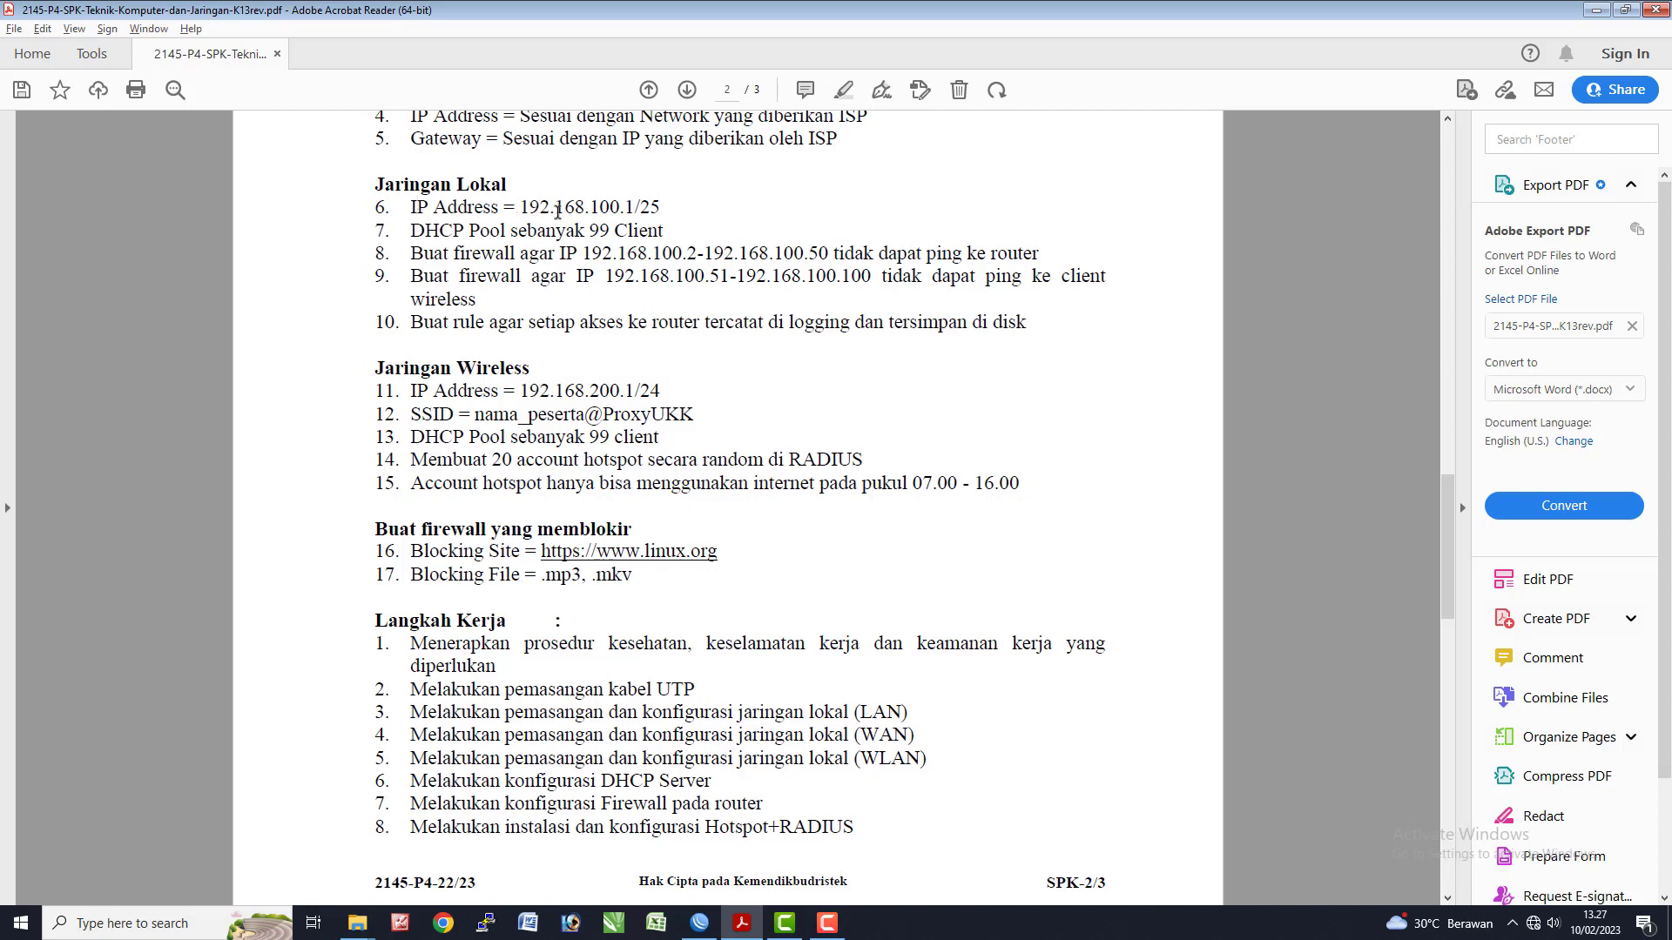
{"action": "left_click_drag", "start_coordinate": [522, 209], "coordinate": [663, 212]}
{"action": "left_click", "coordinate": [672, 214]}
{"action": "left_click_drag", "start_coordinate": [591, 257], "coordinate": [697, 258]}
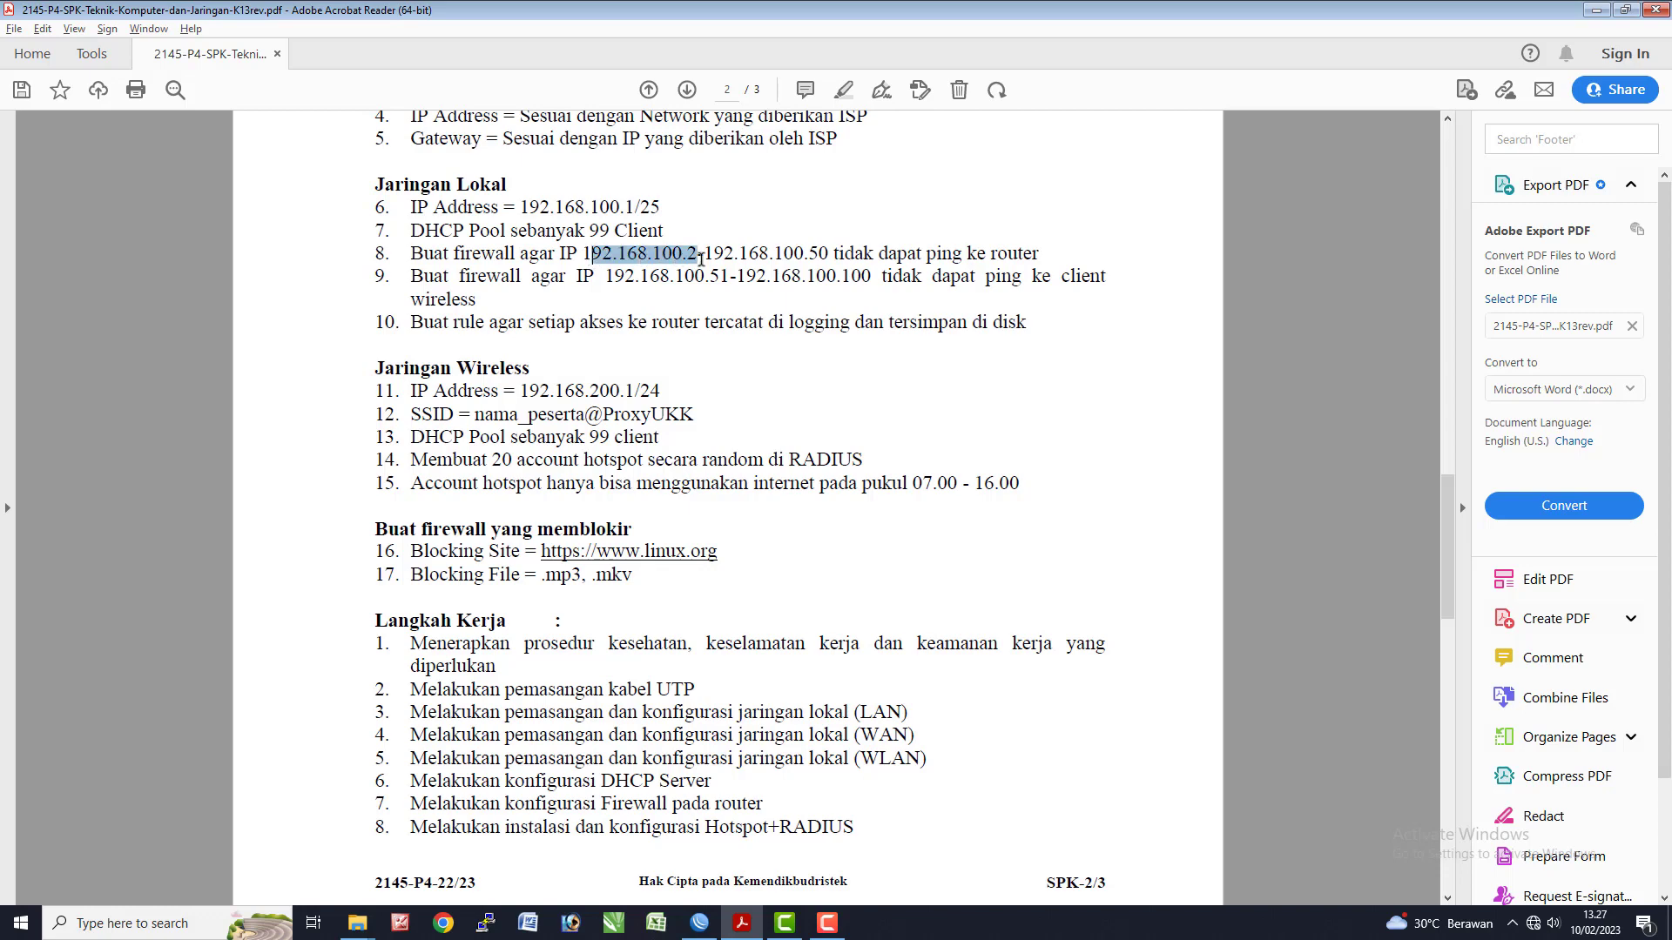
{"action": "left_click", "coordinate": [856, 258]}
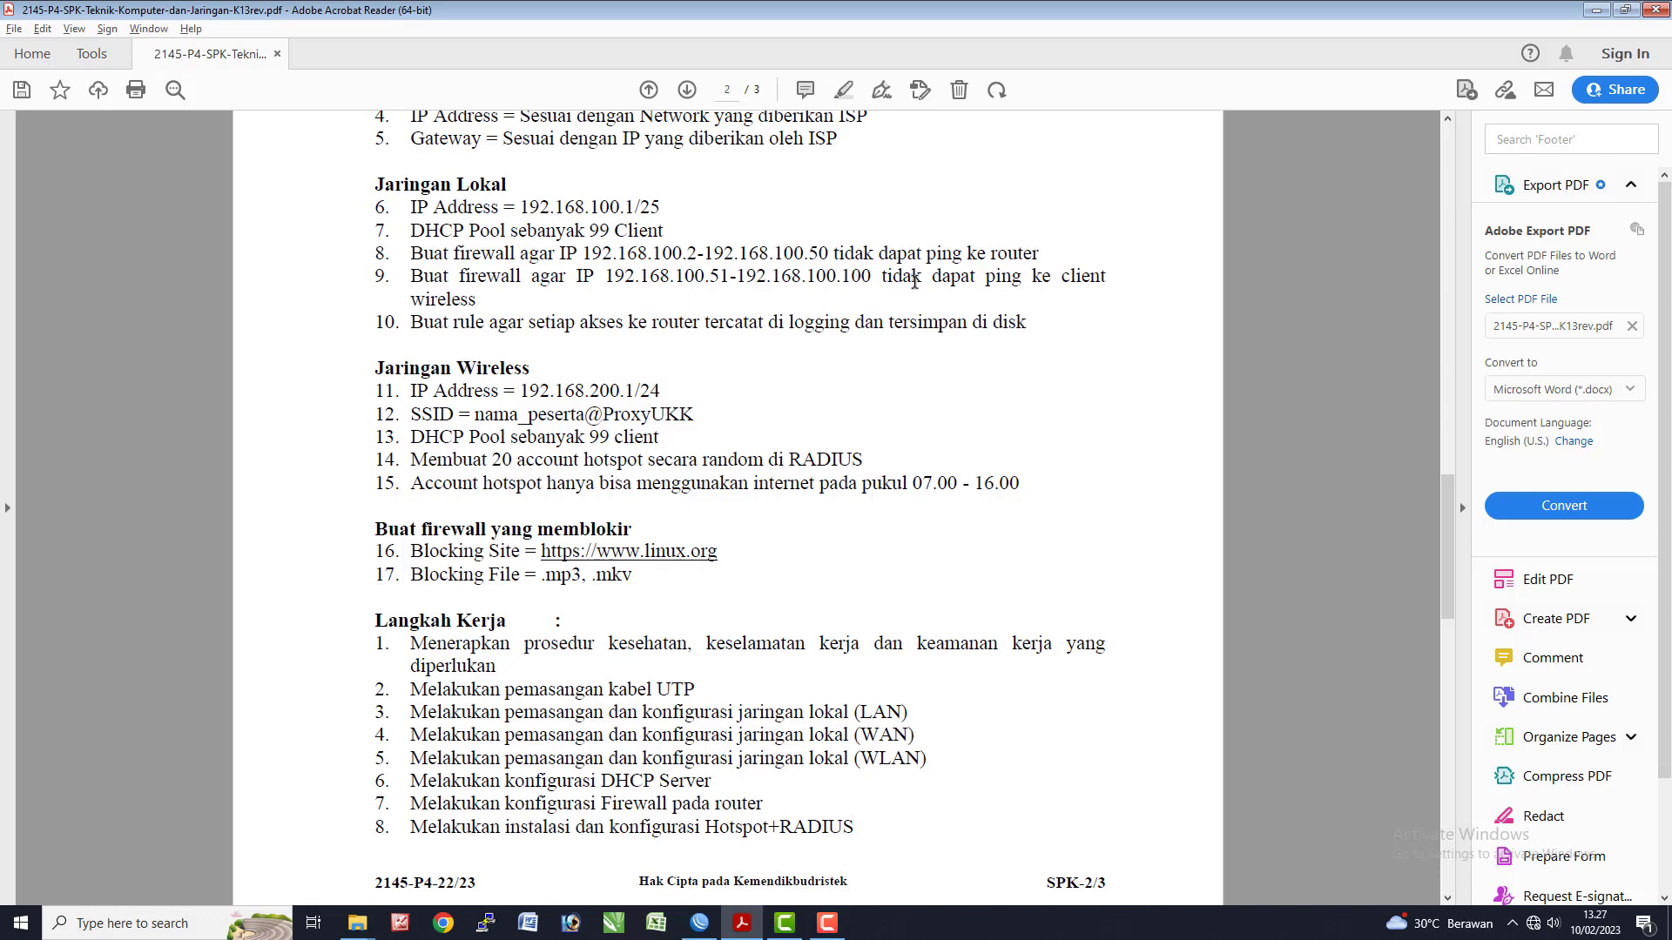
{"action": "scroll", "coordinate": [503, 402], "scroll_direction": "down", "scroll_amount": 3}
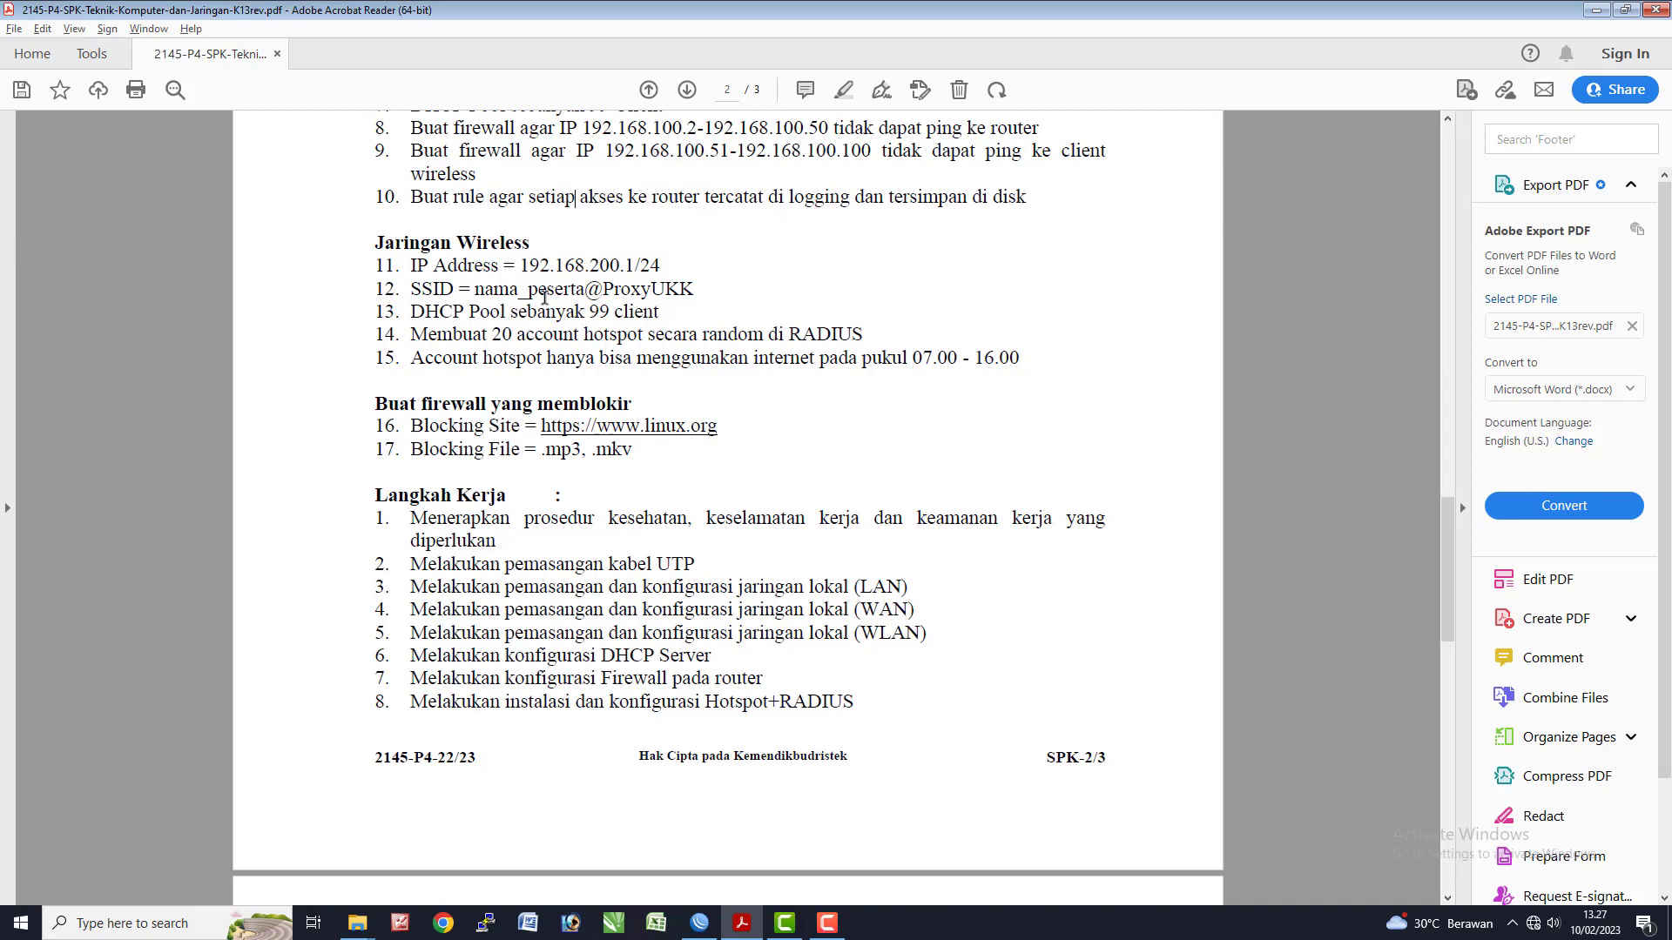
{"action": "left_click", "coordinate": [1001, 203]}
{"action": "left_click_drag", "start_coordinate": [528, 265], "coordinate": [599, 265]}
{"action": "left_click", "coordinate": [634, 264]}
- Bring the router's WinBox session back to the front and expand the System menu
{"action": "key", "text": "alt+Tab"}
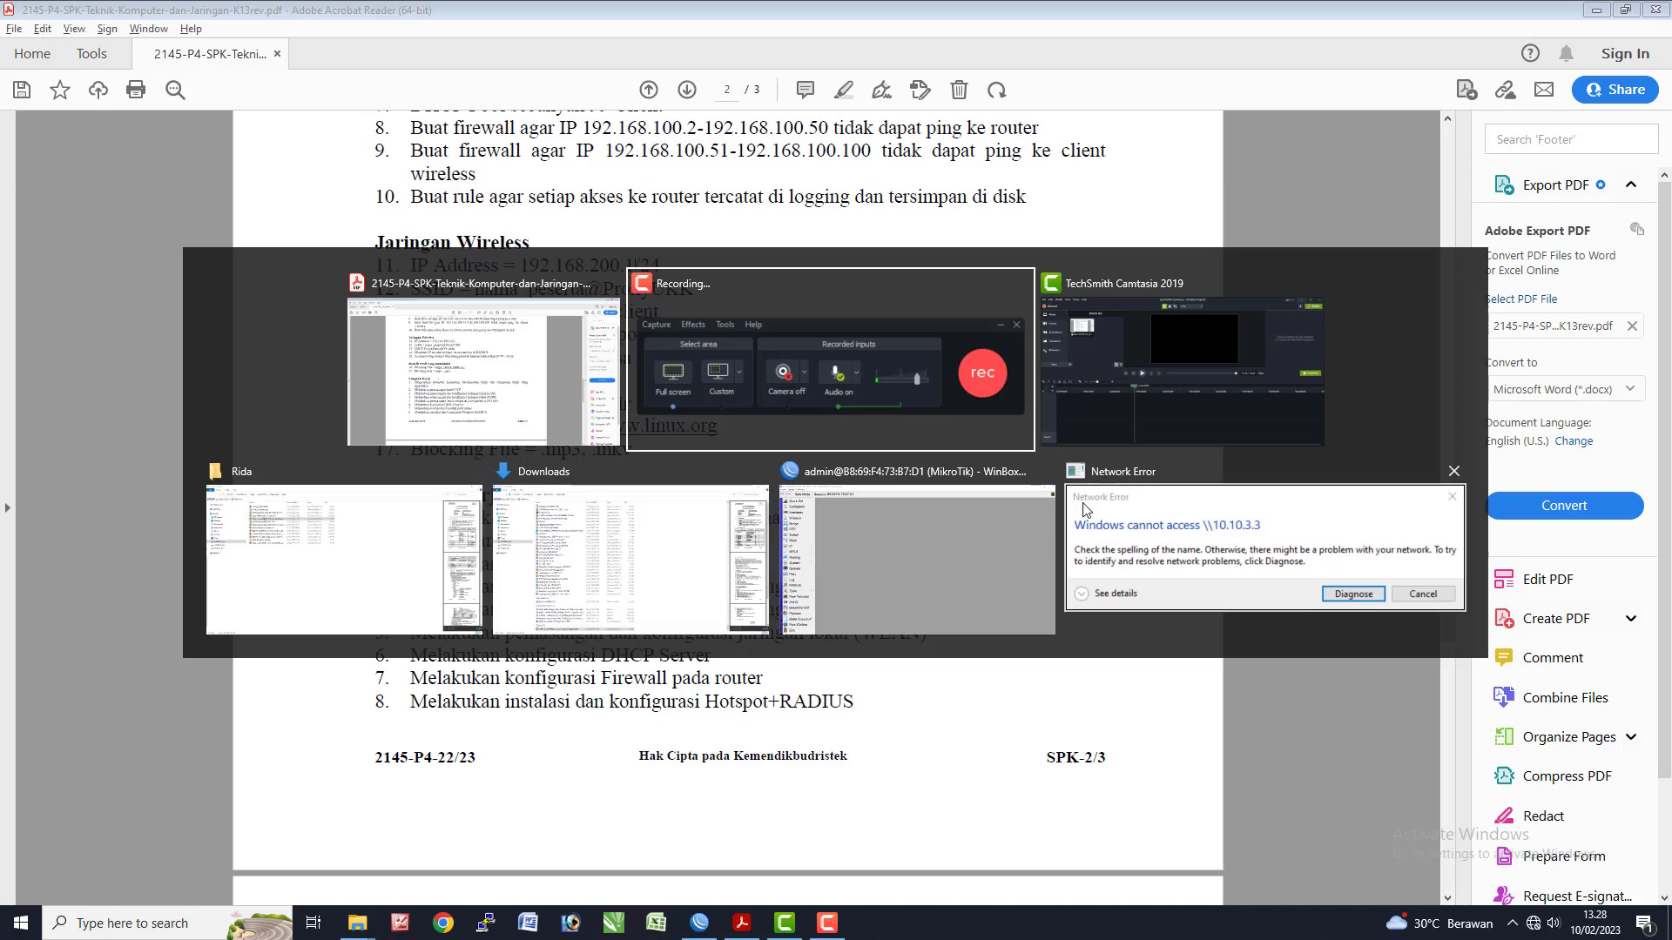
{"action": "left_click", "coordinate": [871, 555]}
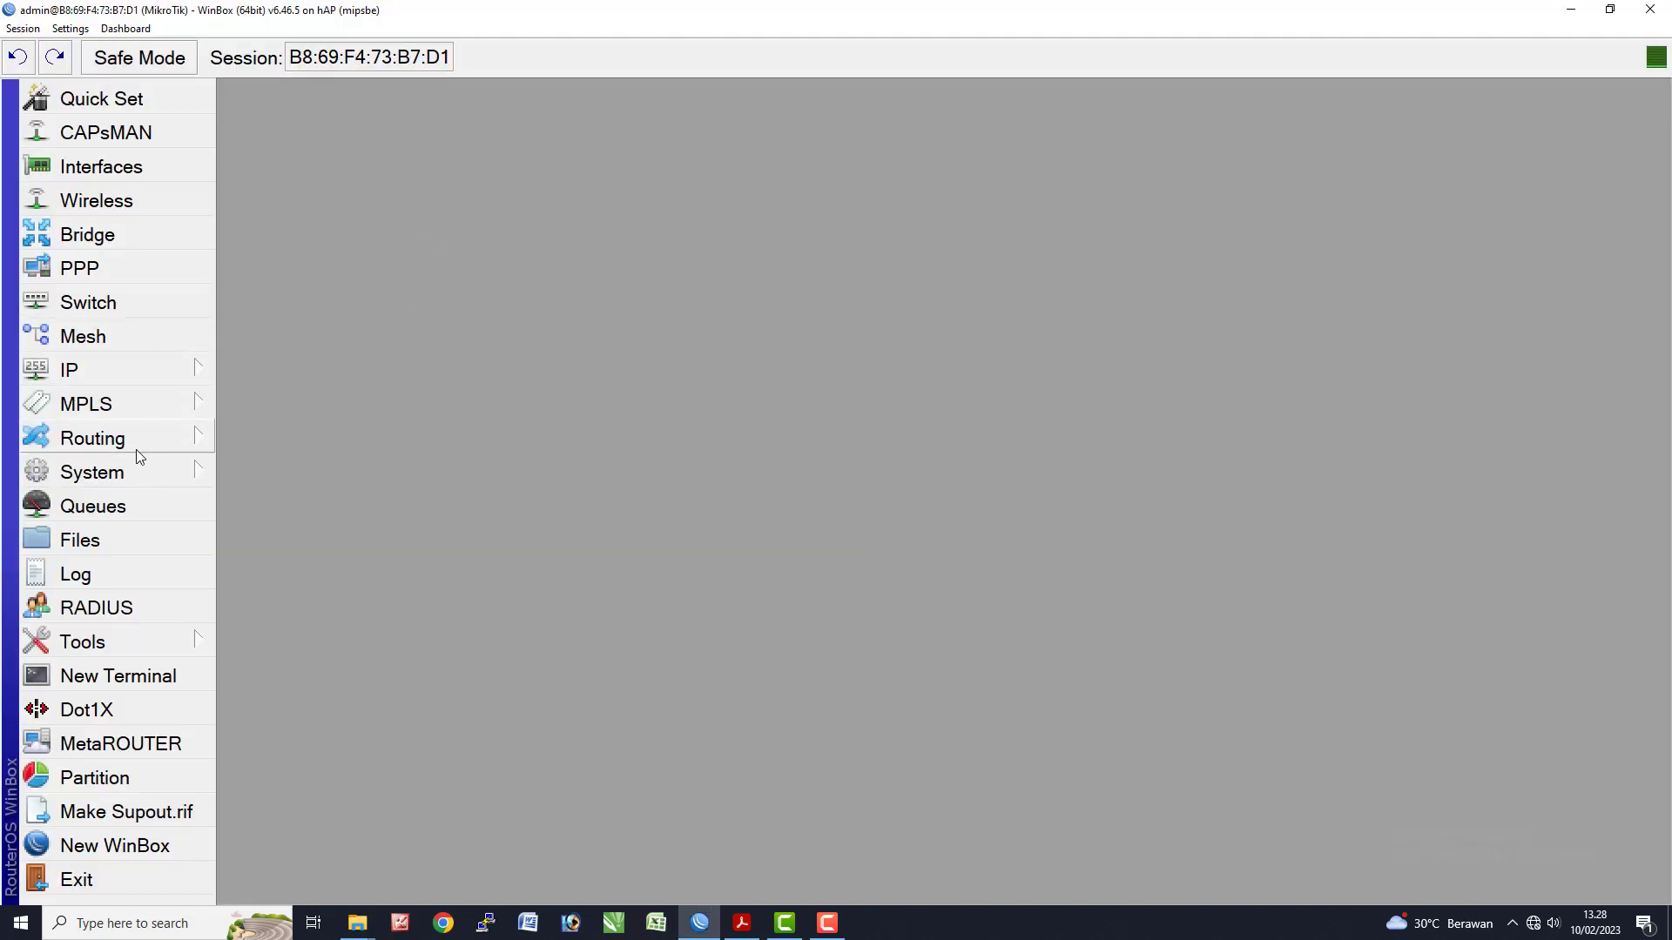
{"action": "left_click", "coordinate": [120, 479]}
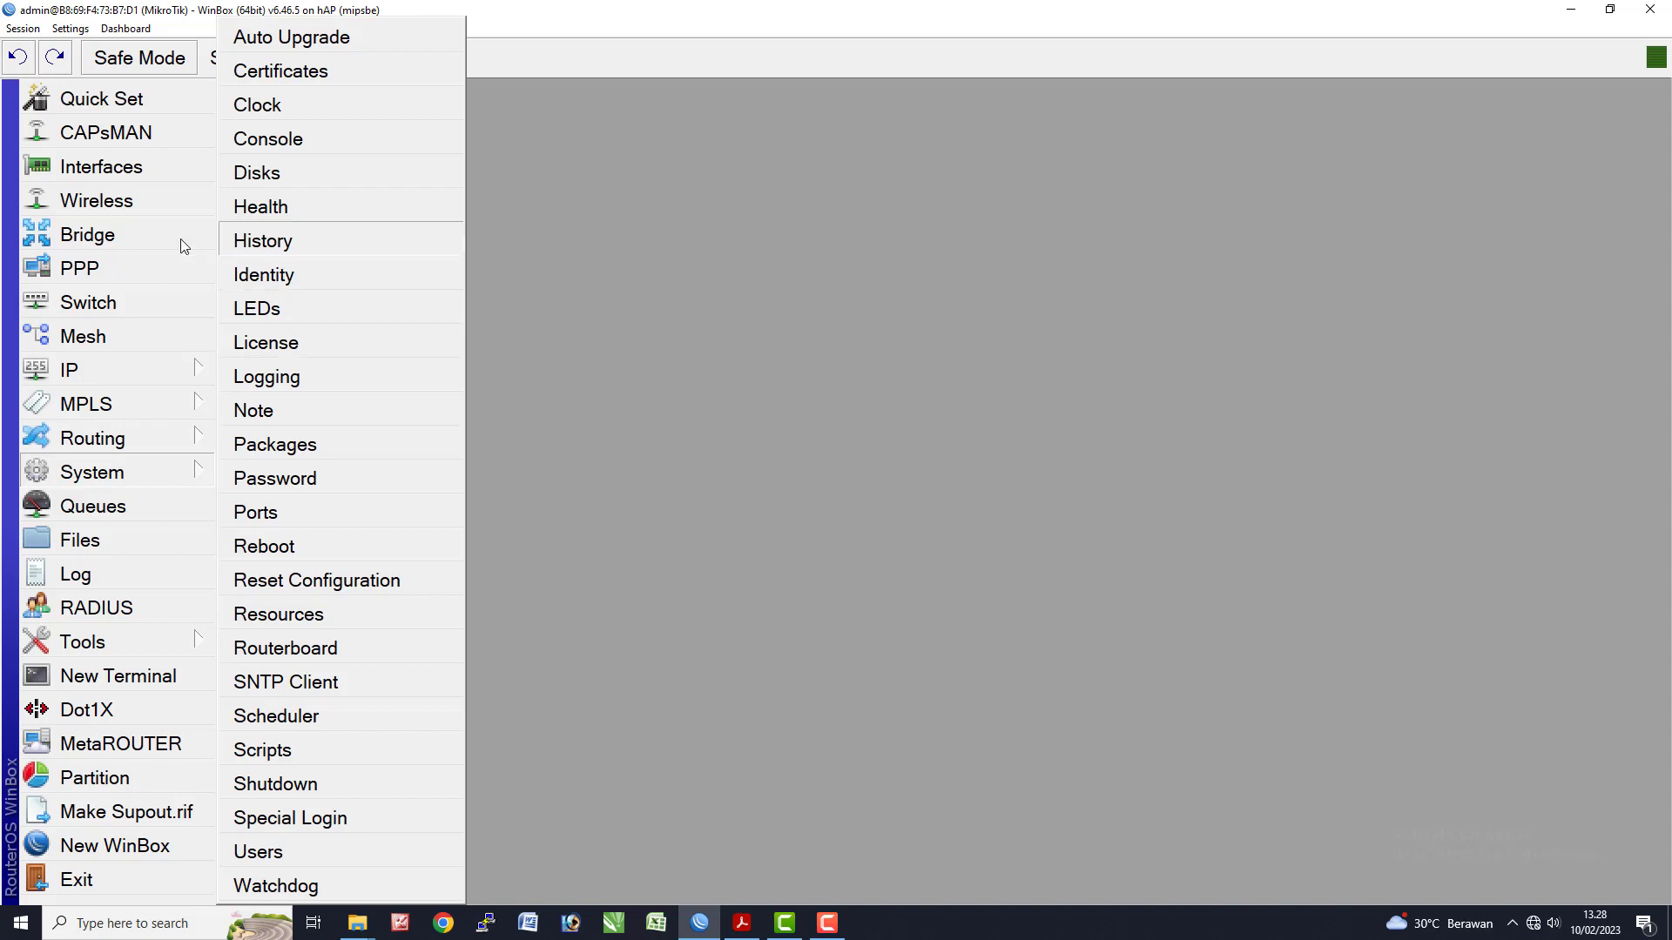
- Glance at the interface list and IP menu, then close the interface list
{"action": "left_click", "coordinate": [100, 166]}
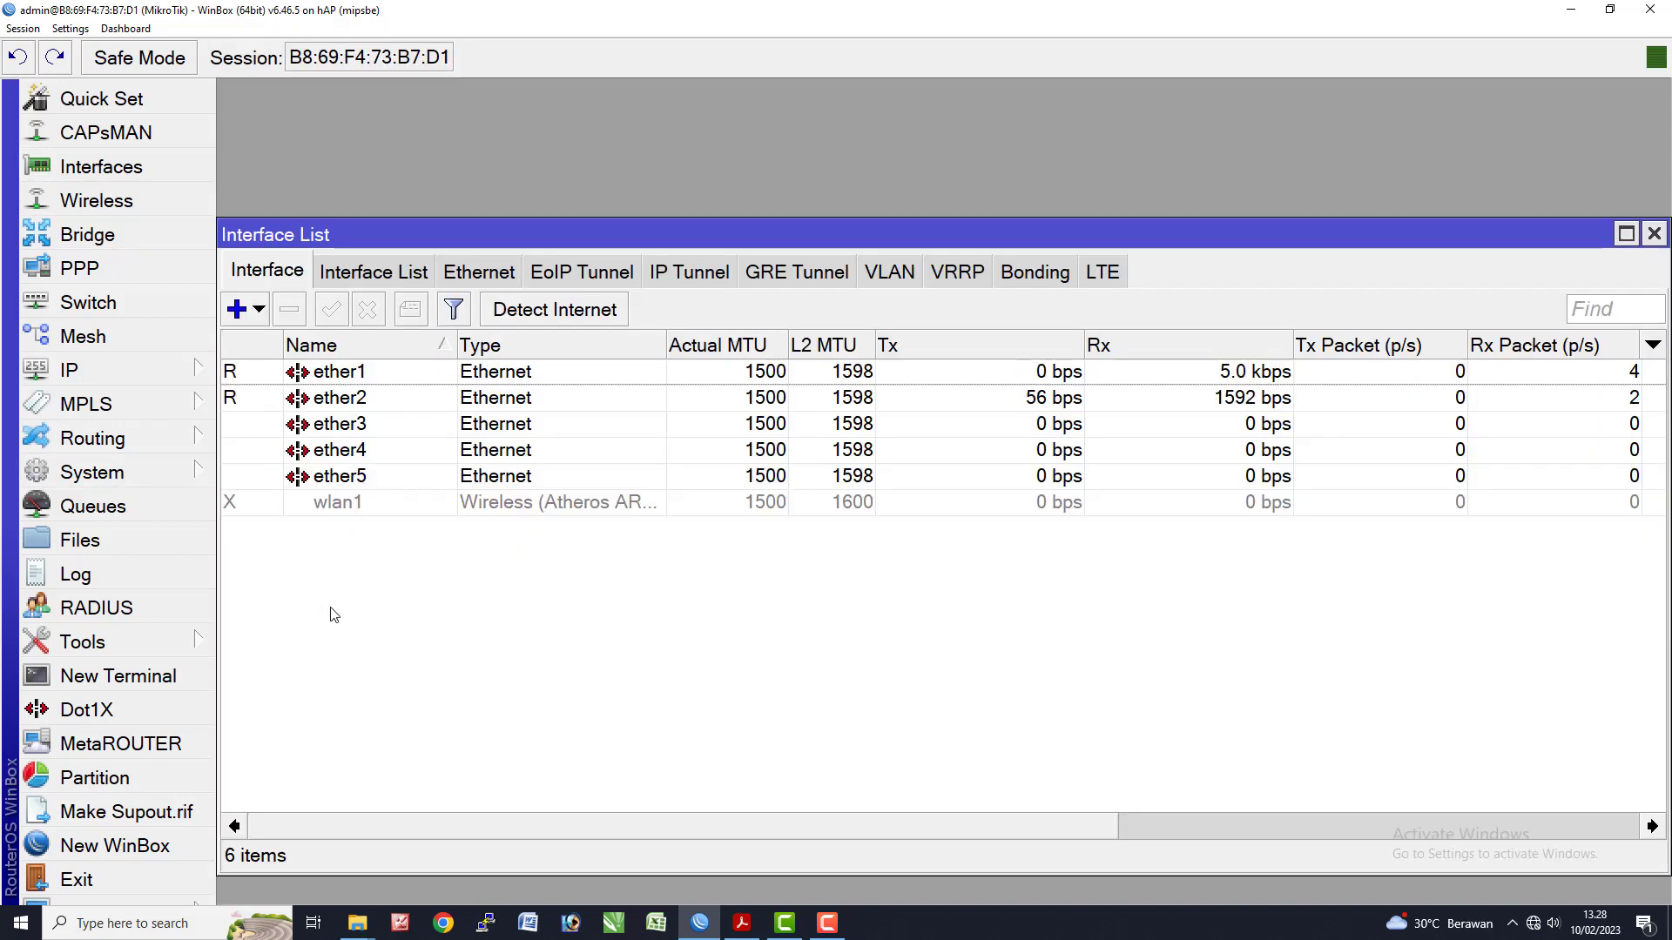
{"action": "left_click", "coordinate": [112, 369]}
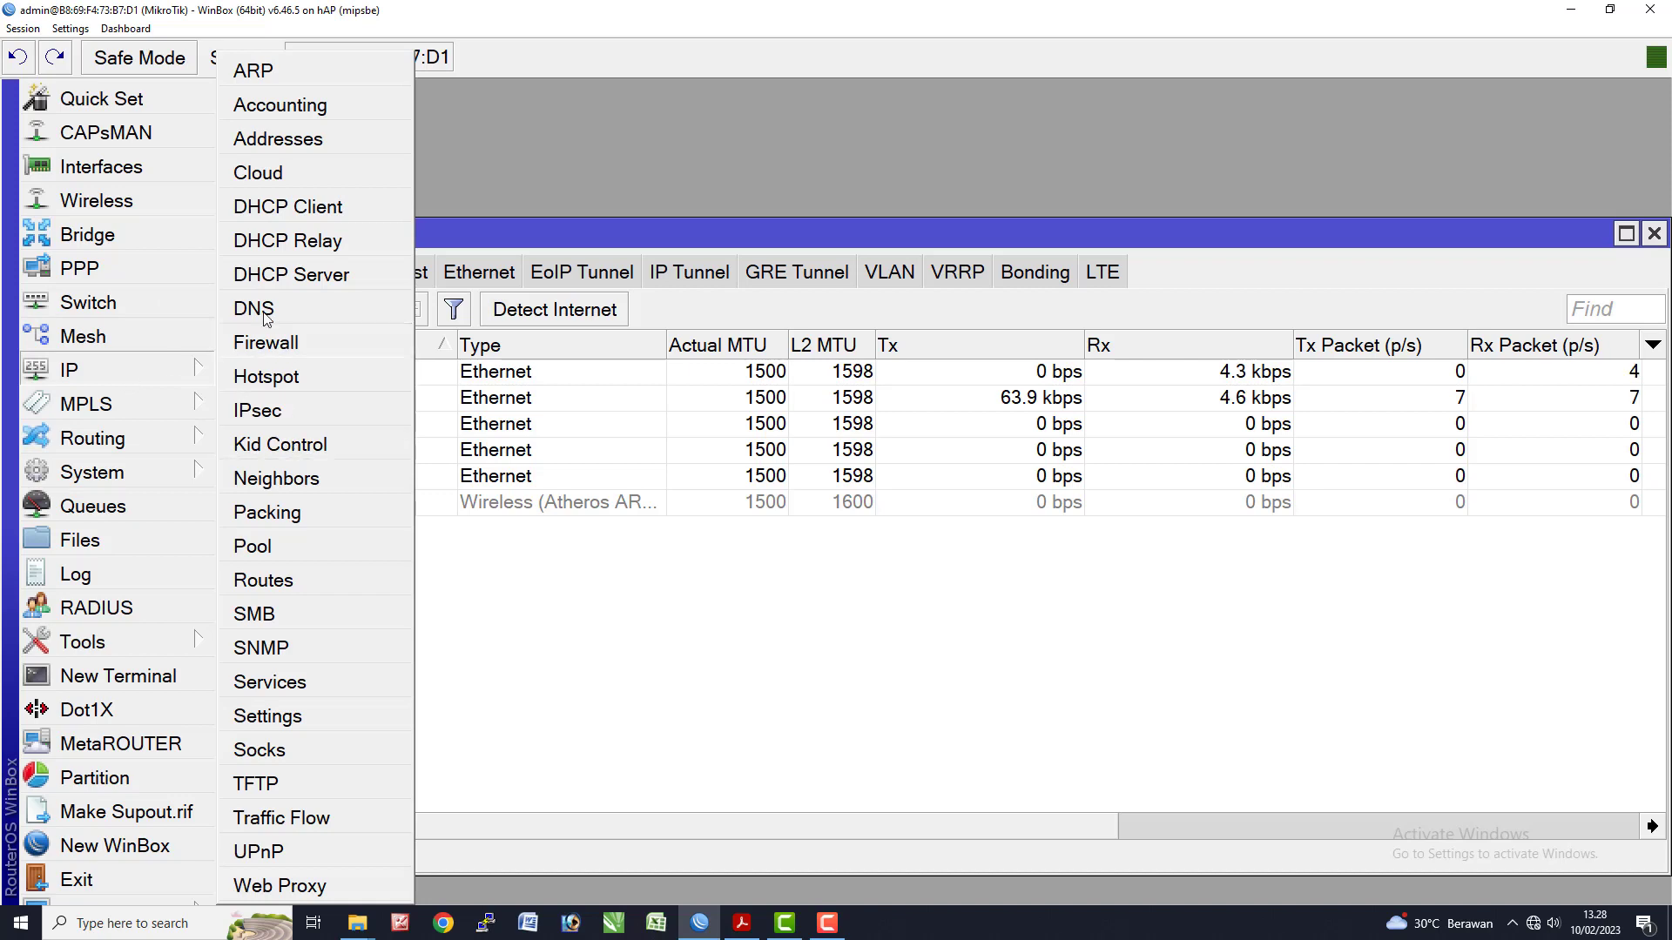
{"action": "left_click", "coordinate": [469, 180]}
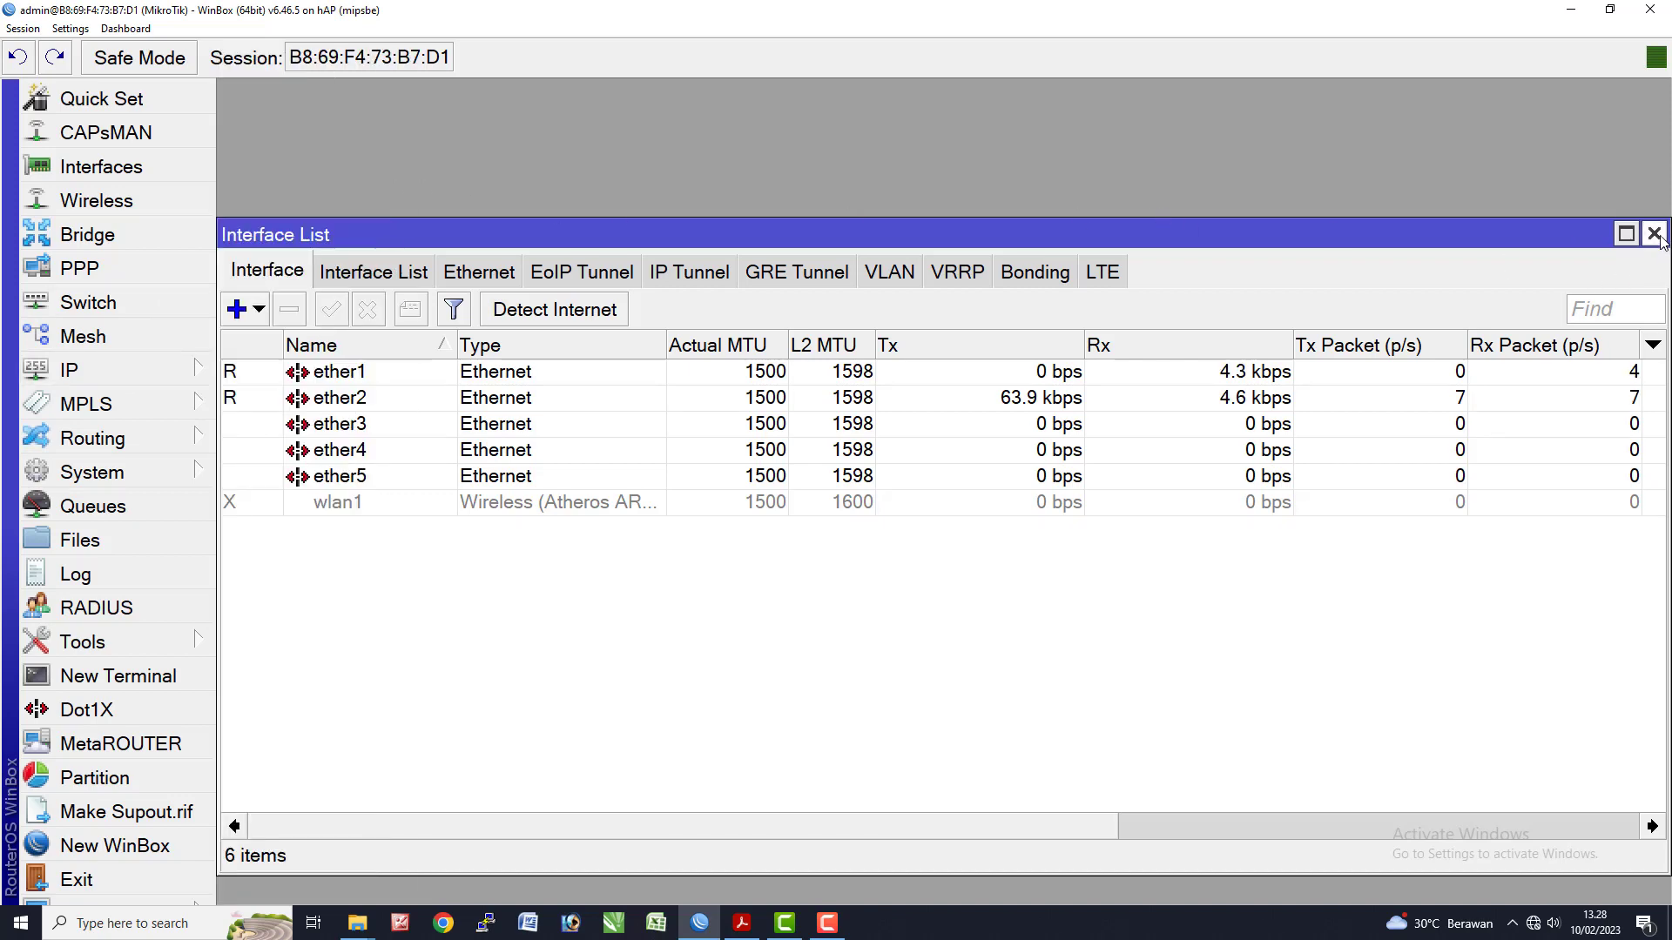
{"action": "left_click", "coordinate": [1653, 233]}
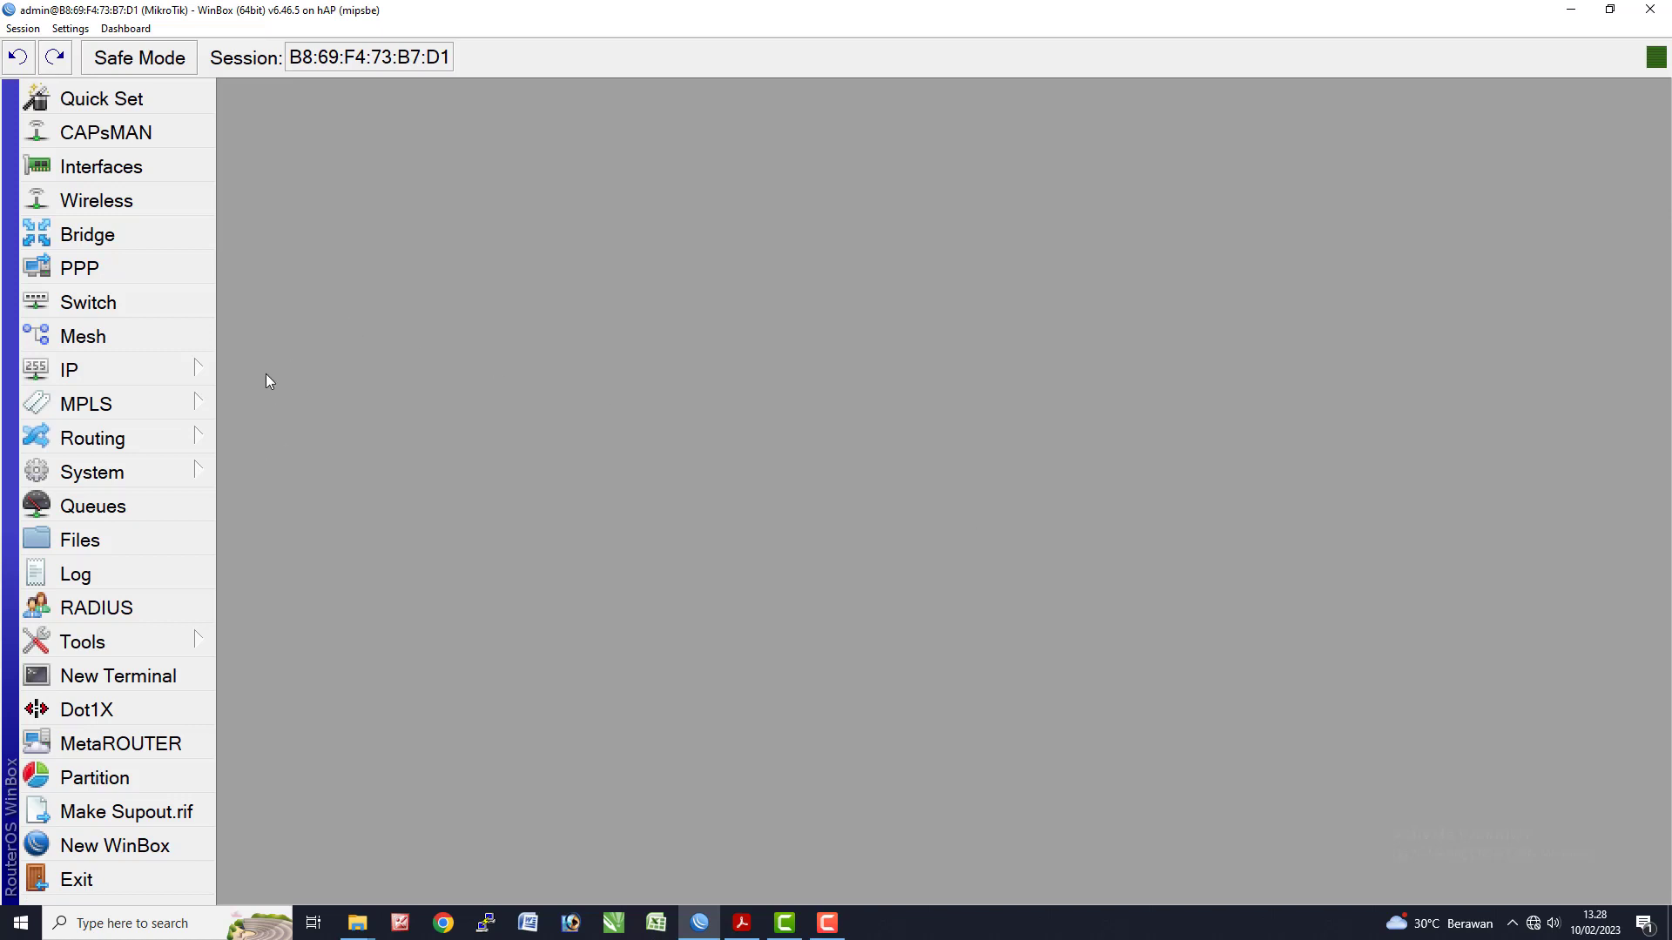
- Change the router identity from MikroTik to 'Router UKK TKJ' and apply it
{"action": "left_click", "coordinate": [131, 472]}
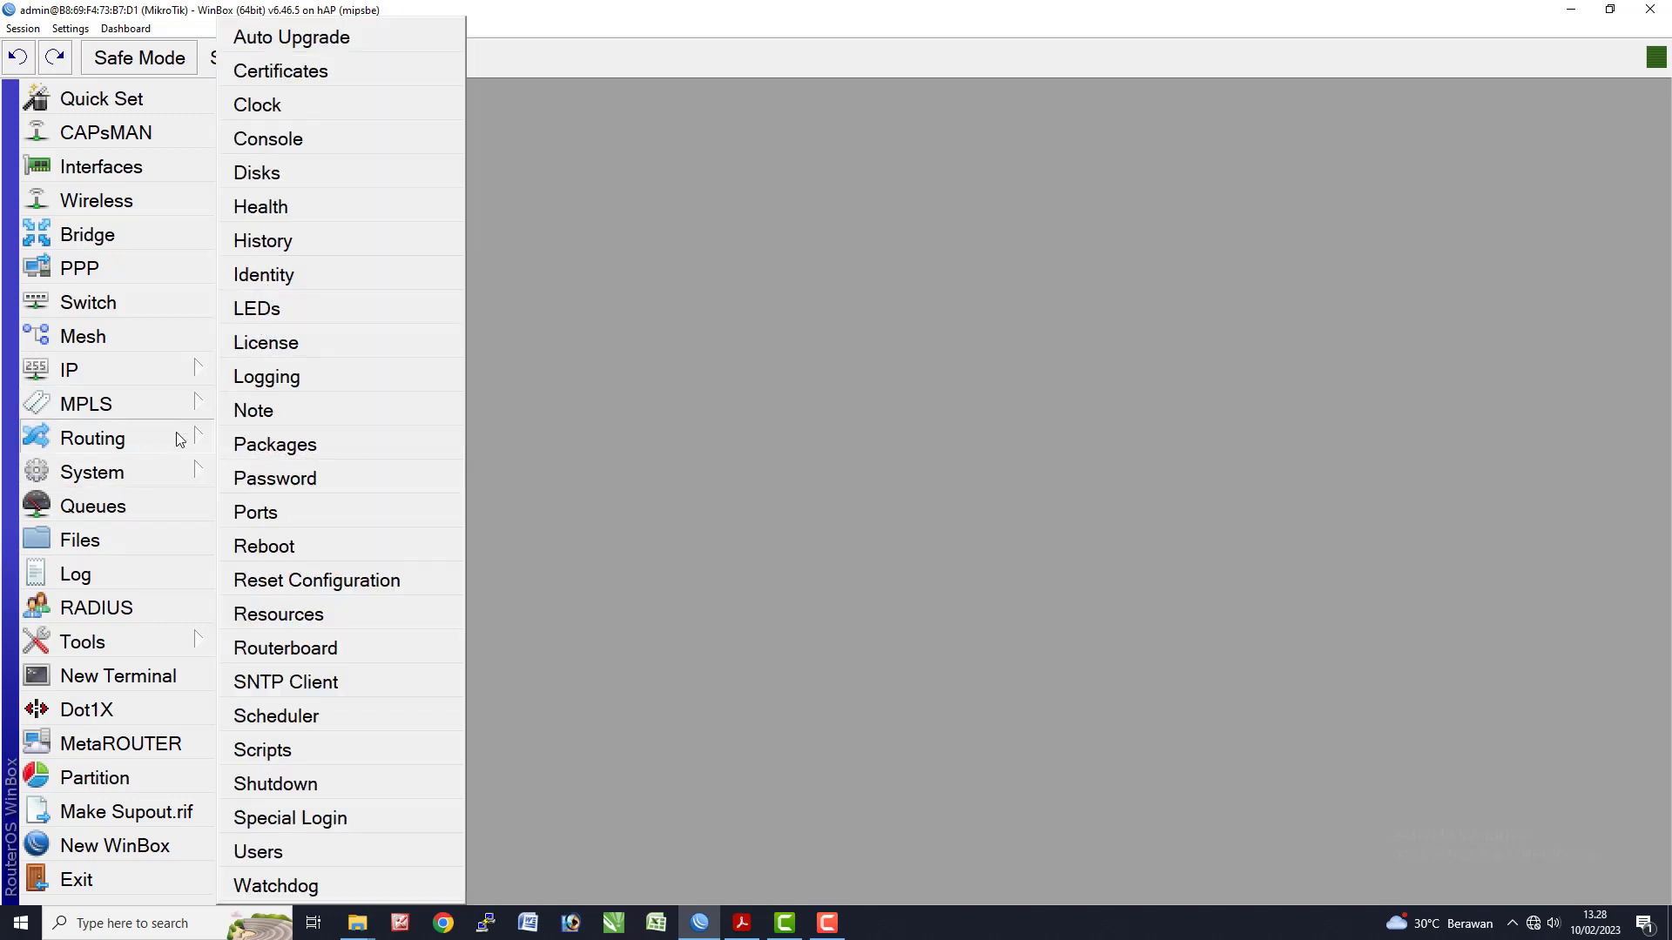
{"action": "left_click", "coordinate": [264, 275]}
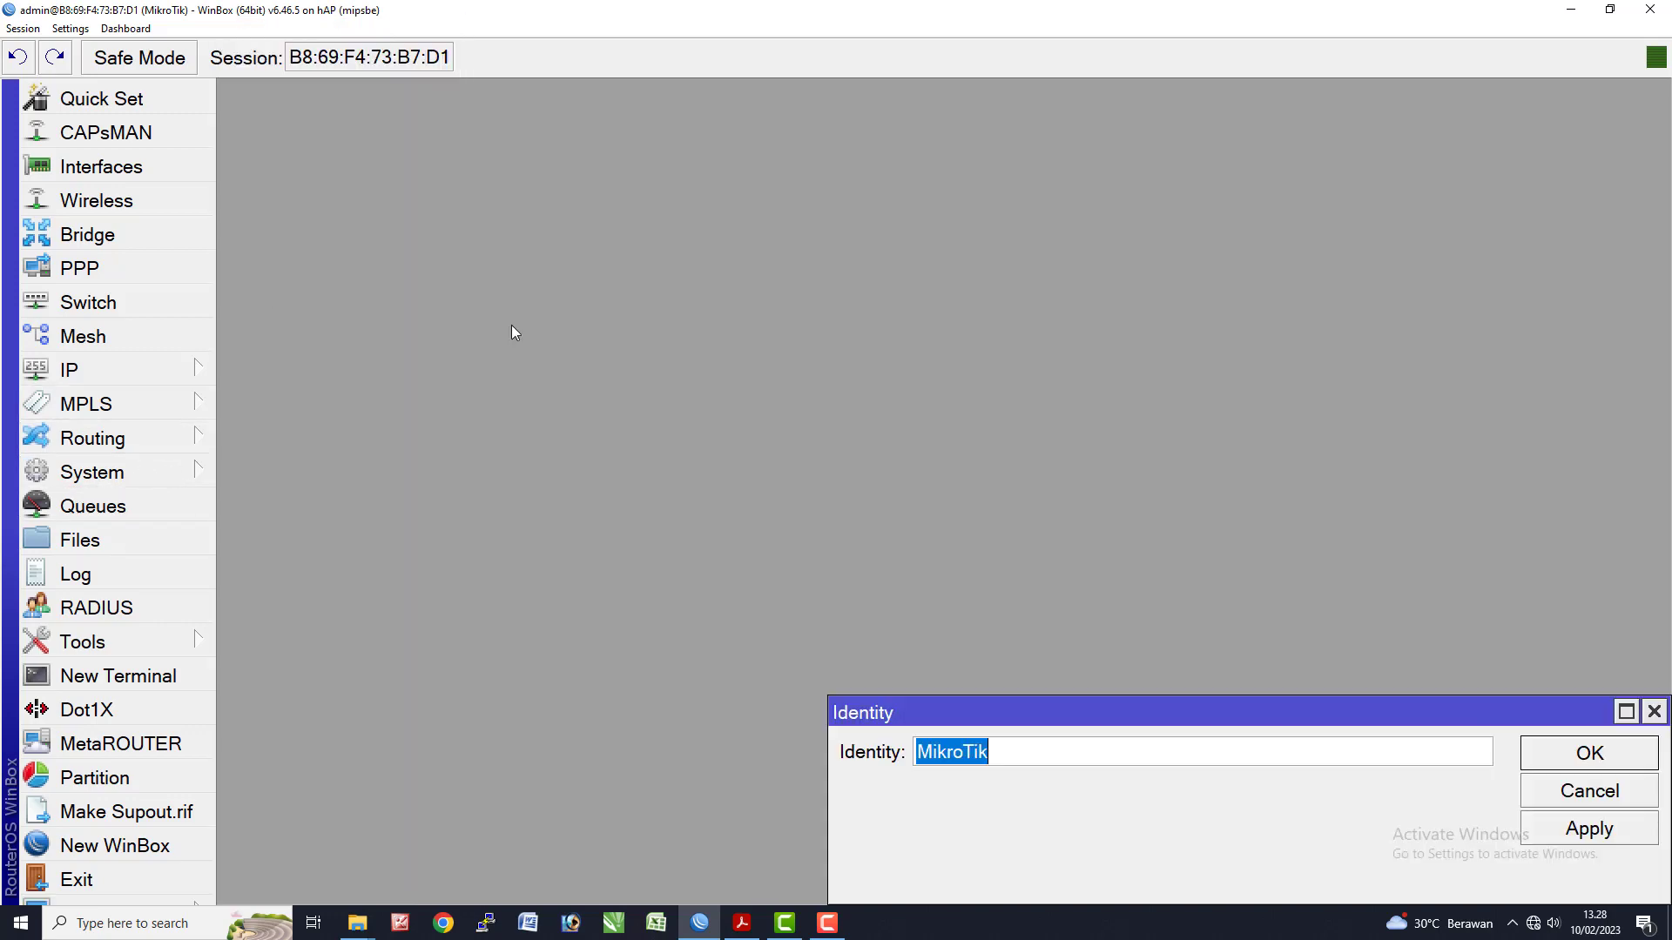
{"action": "left_click_drag", "start_coordinate": [775, 556], "coordinate": [640, 360]}
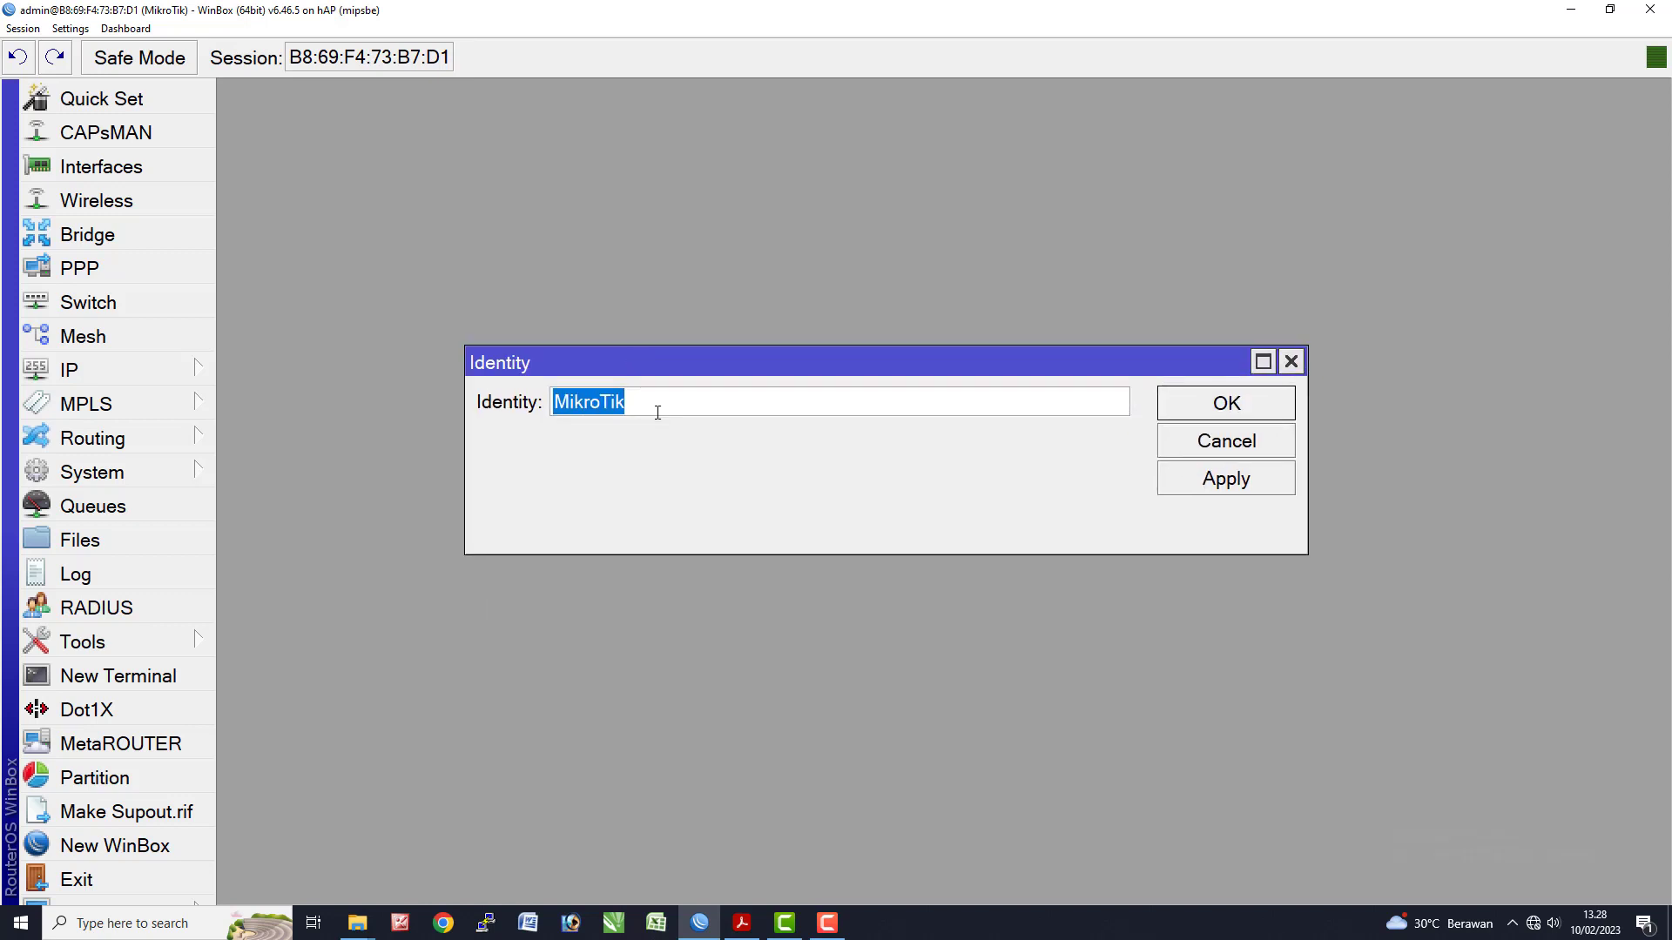
{"action": "type", "text": "Route"}
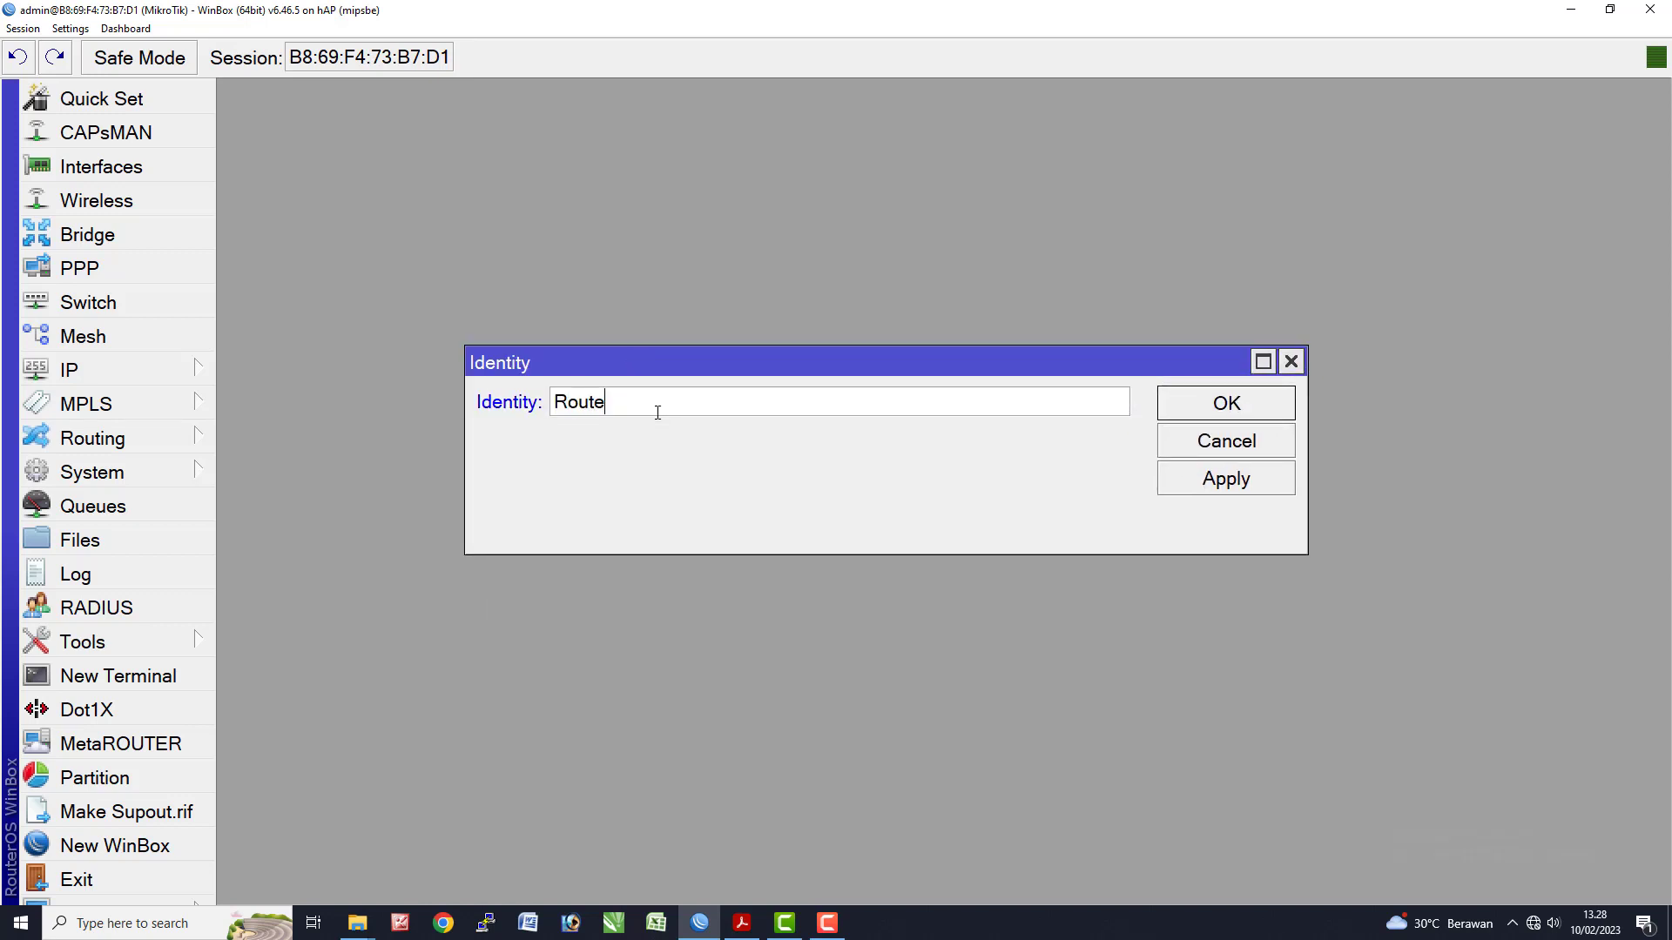
{"action": "type", "text": "r UKK TKJ"}
{"action": "left_click", "coordinate": [1243, 478]}
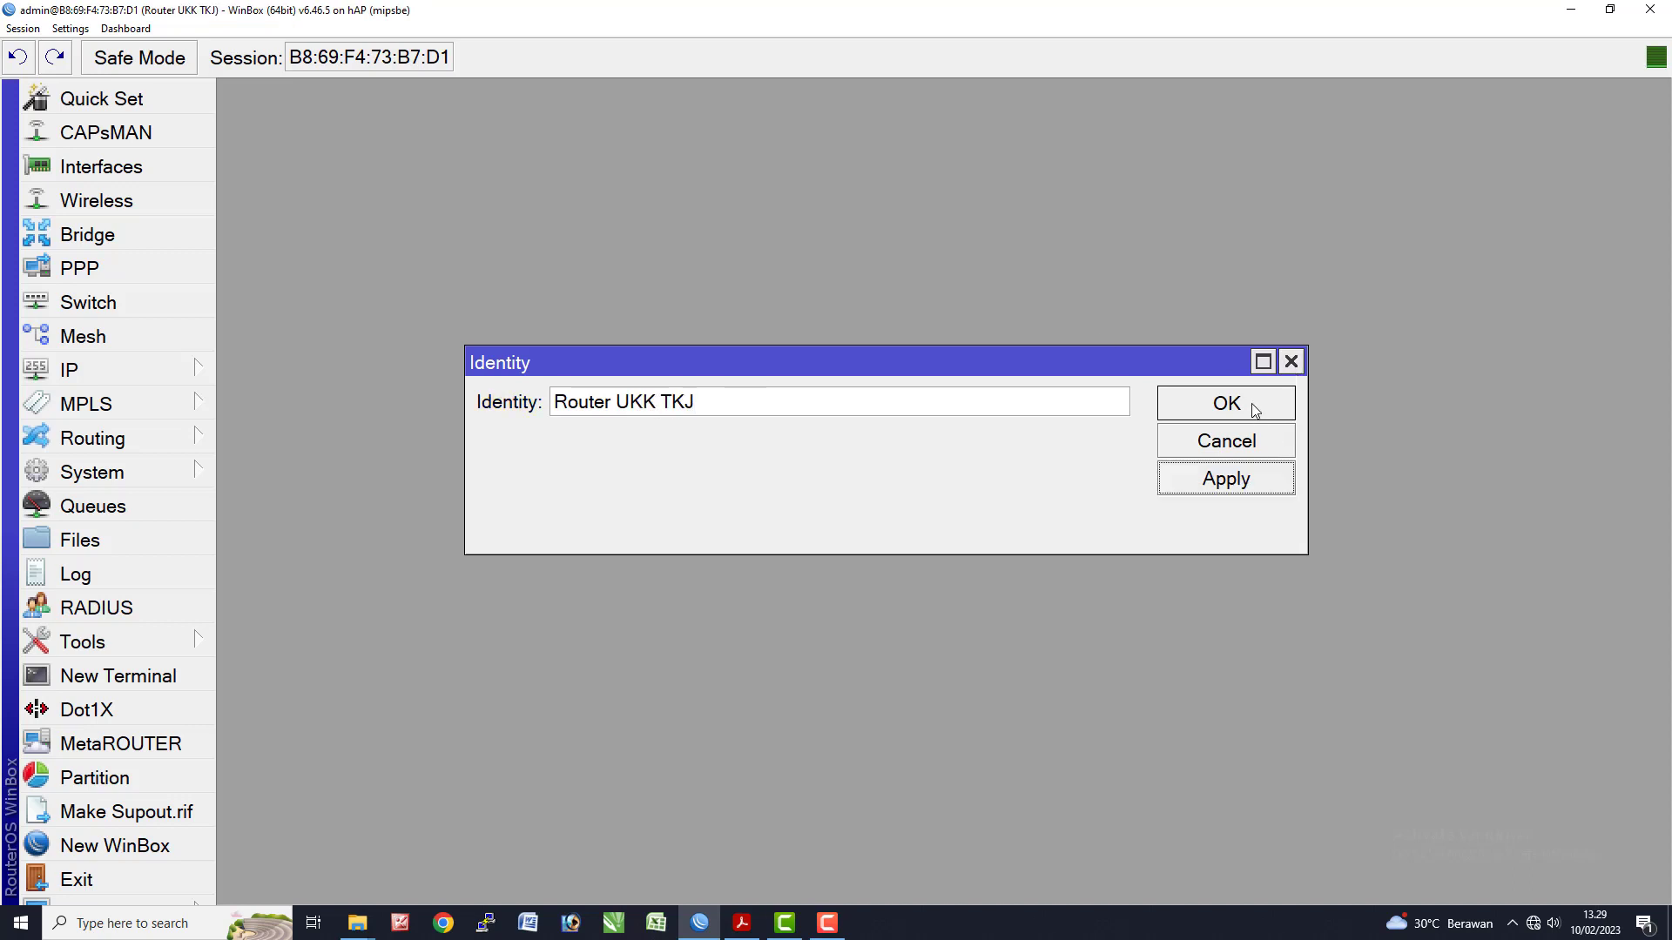
{"action": "left_click", "coordinate": [1259, 404]}
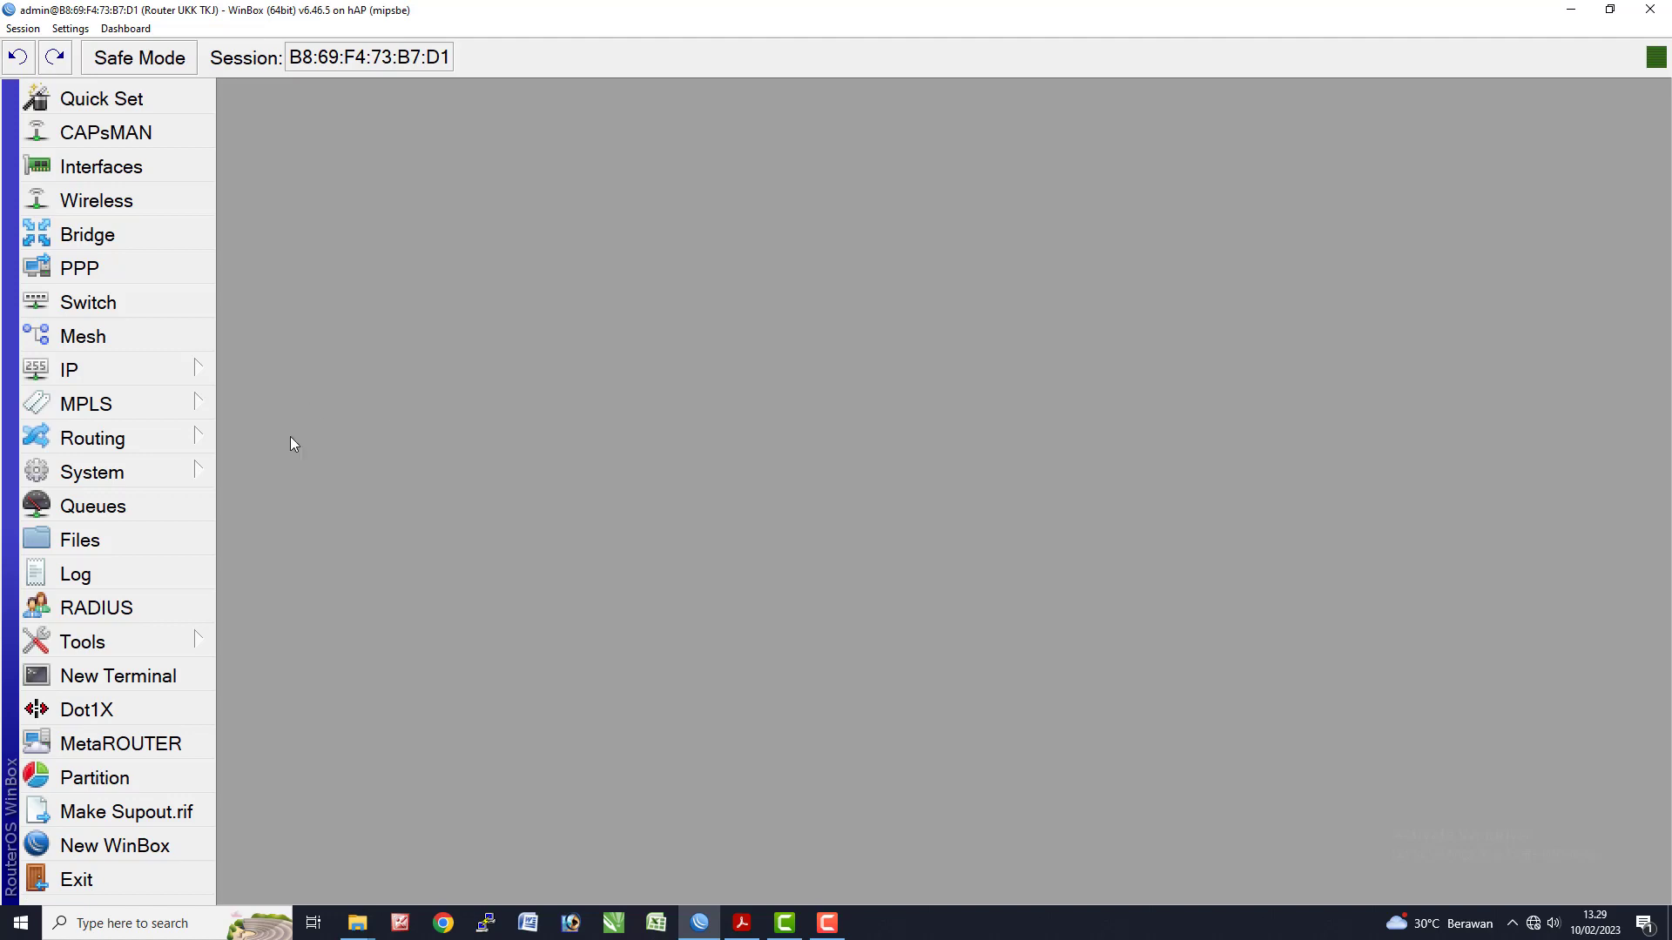
- Comment the ether1 interface as 'Internet'
{"action": "left_click", "coordinate": [146, 171]}
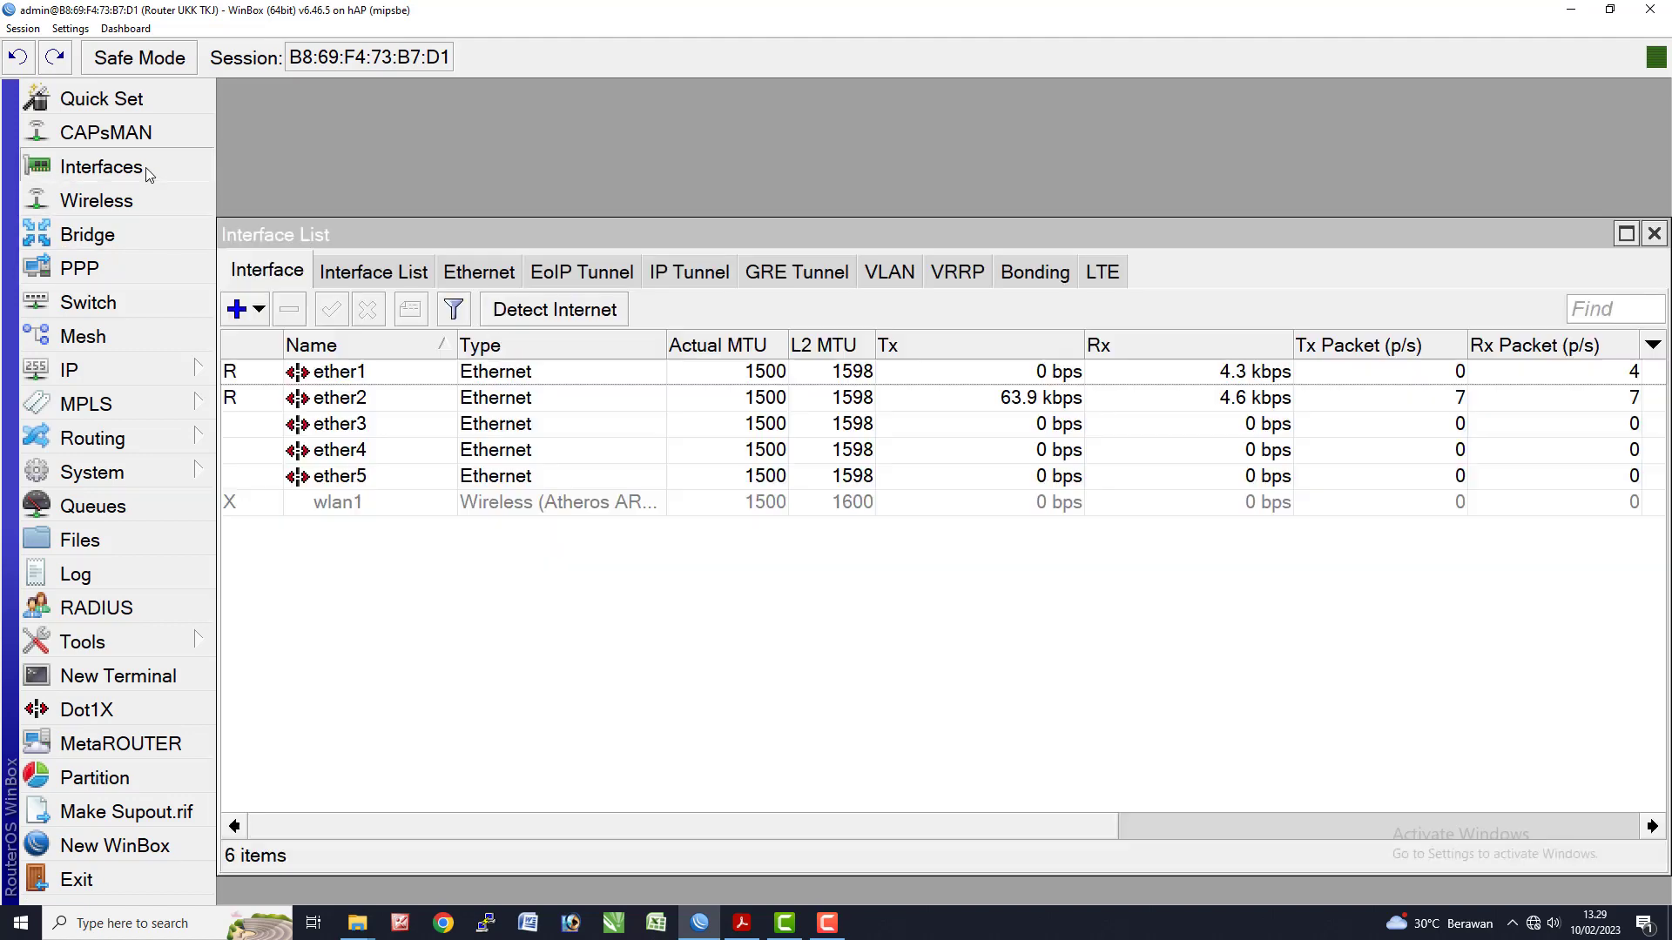
{"action": "left_click", "coordinate": [408, 381]}
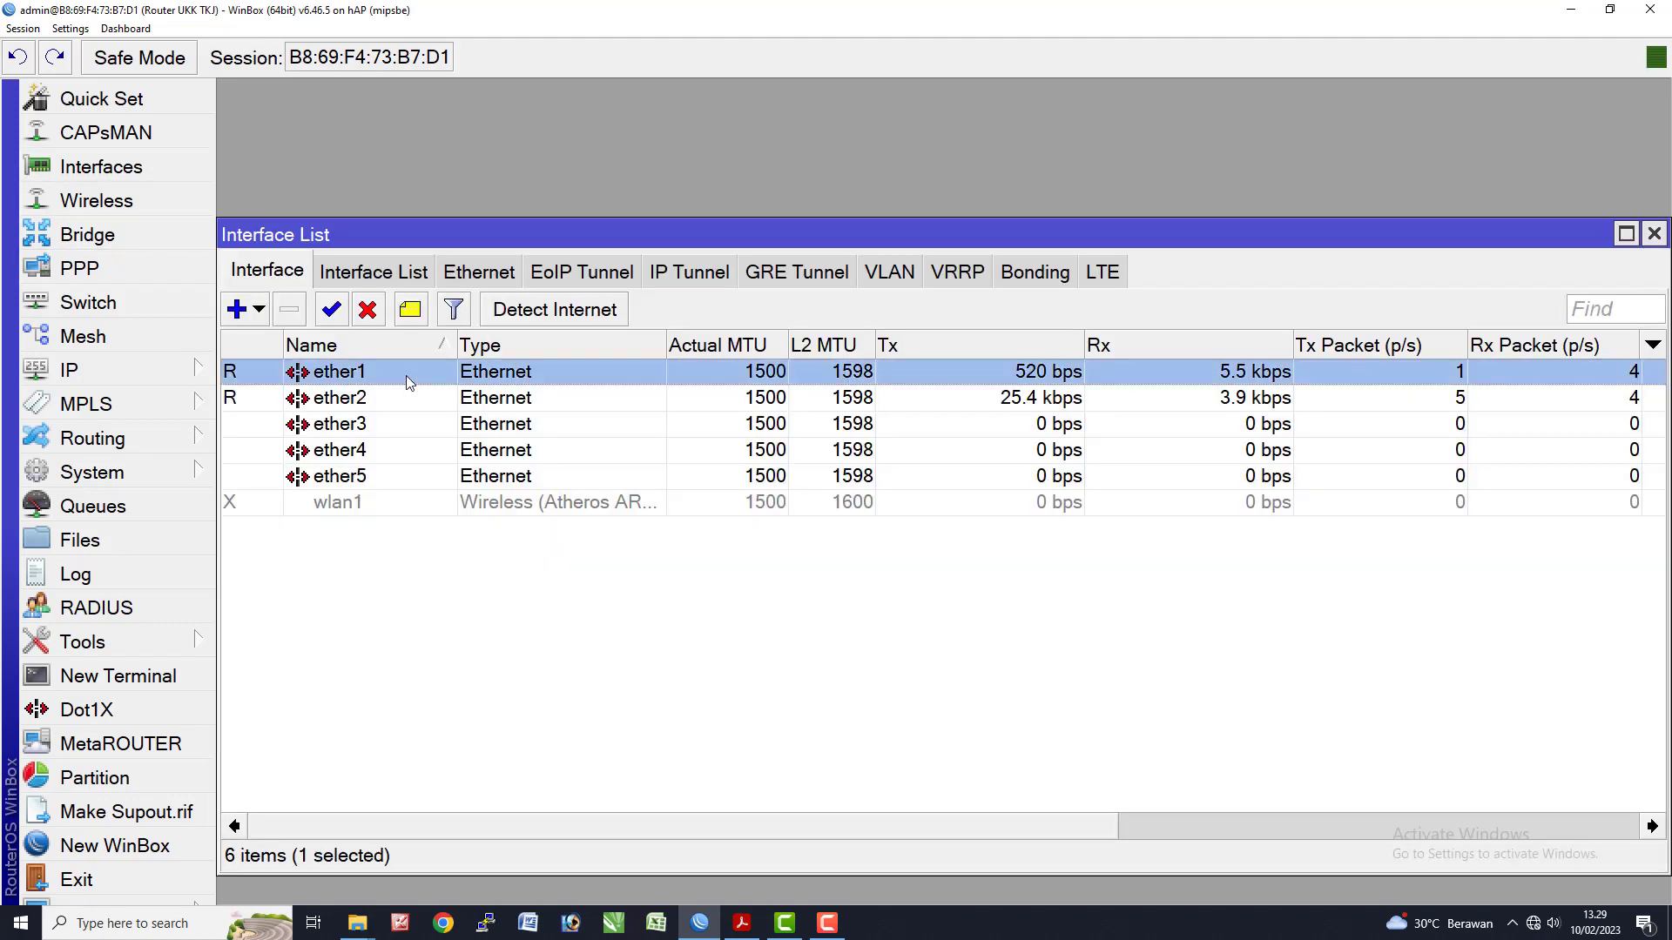
{"action": "left_click", "coordinate": [412, 313]}
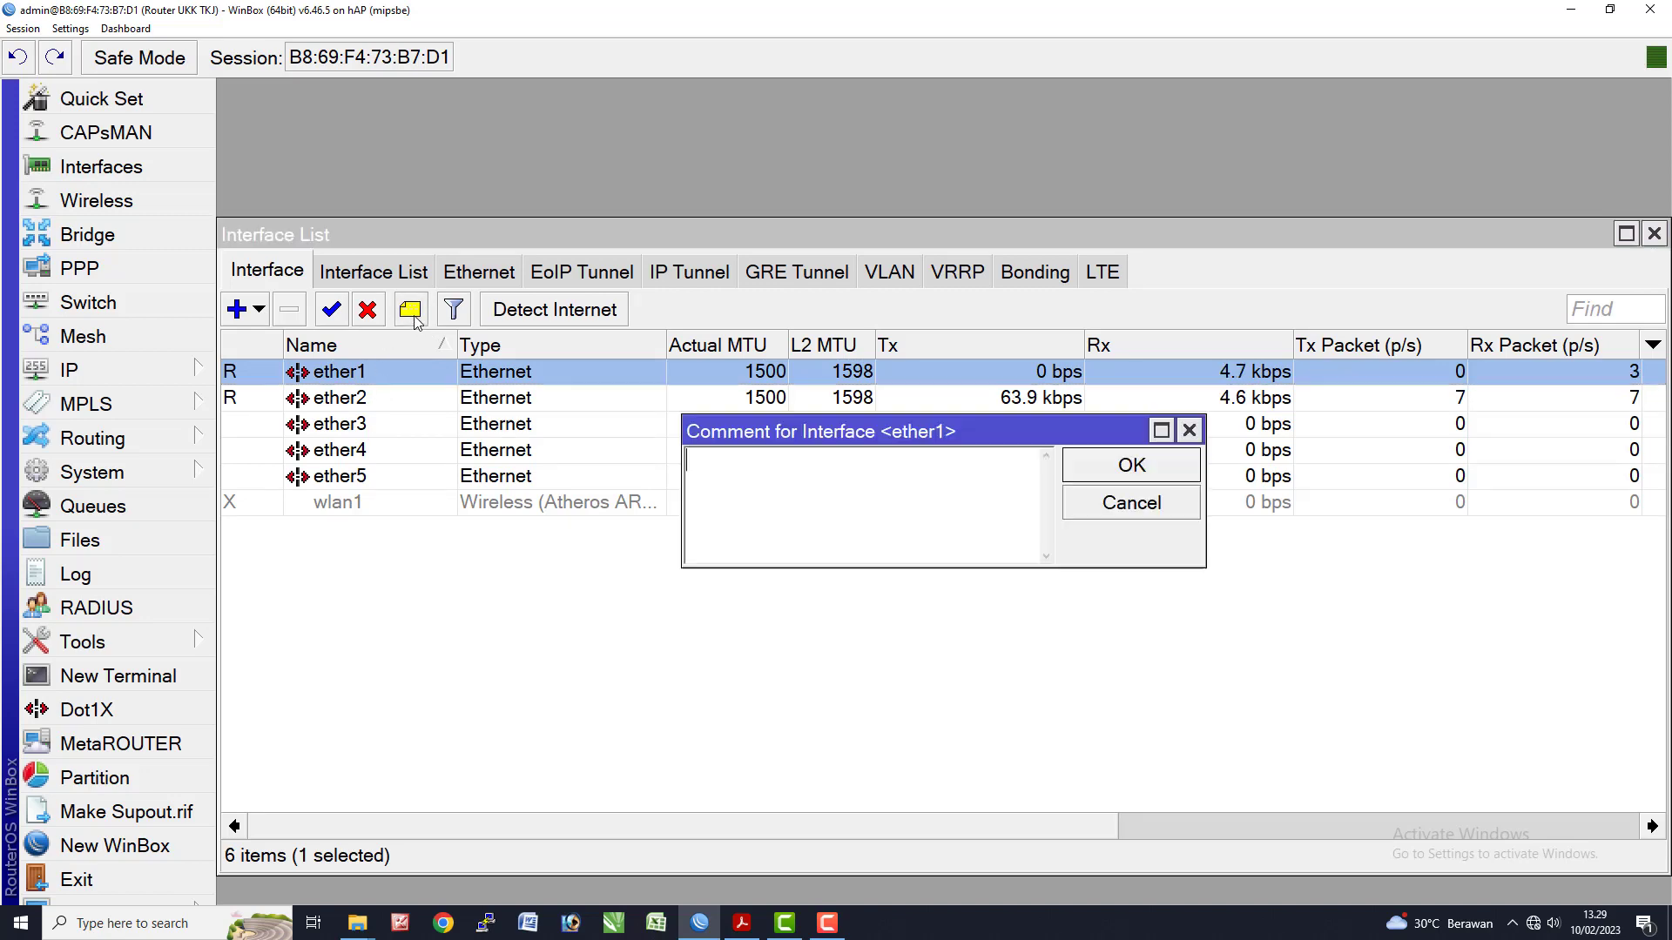
{"action": "left_click_drag", "start_coordinate": [820, 434], "coordinate": [549, 427]}
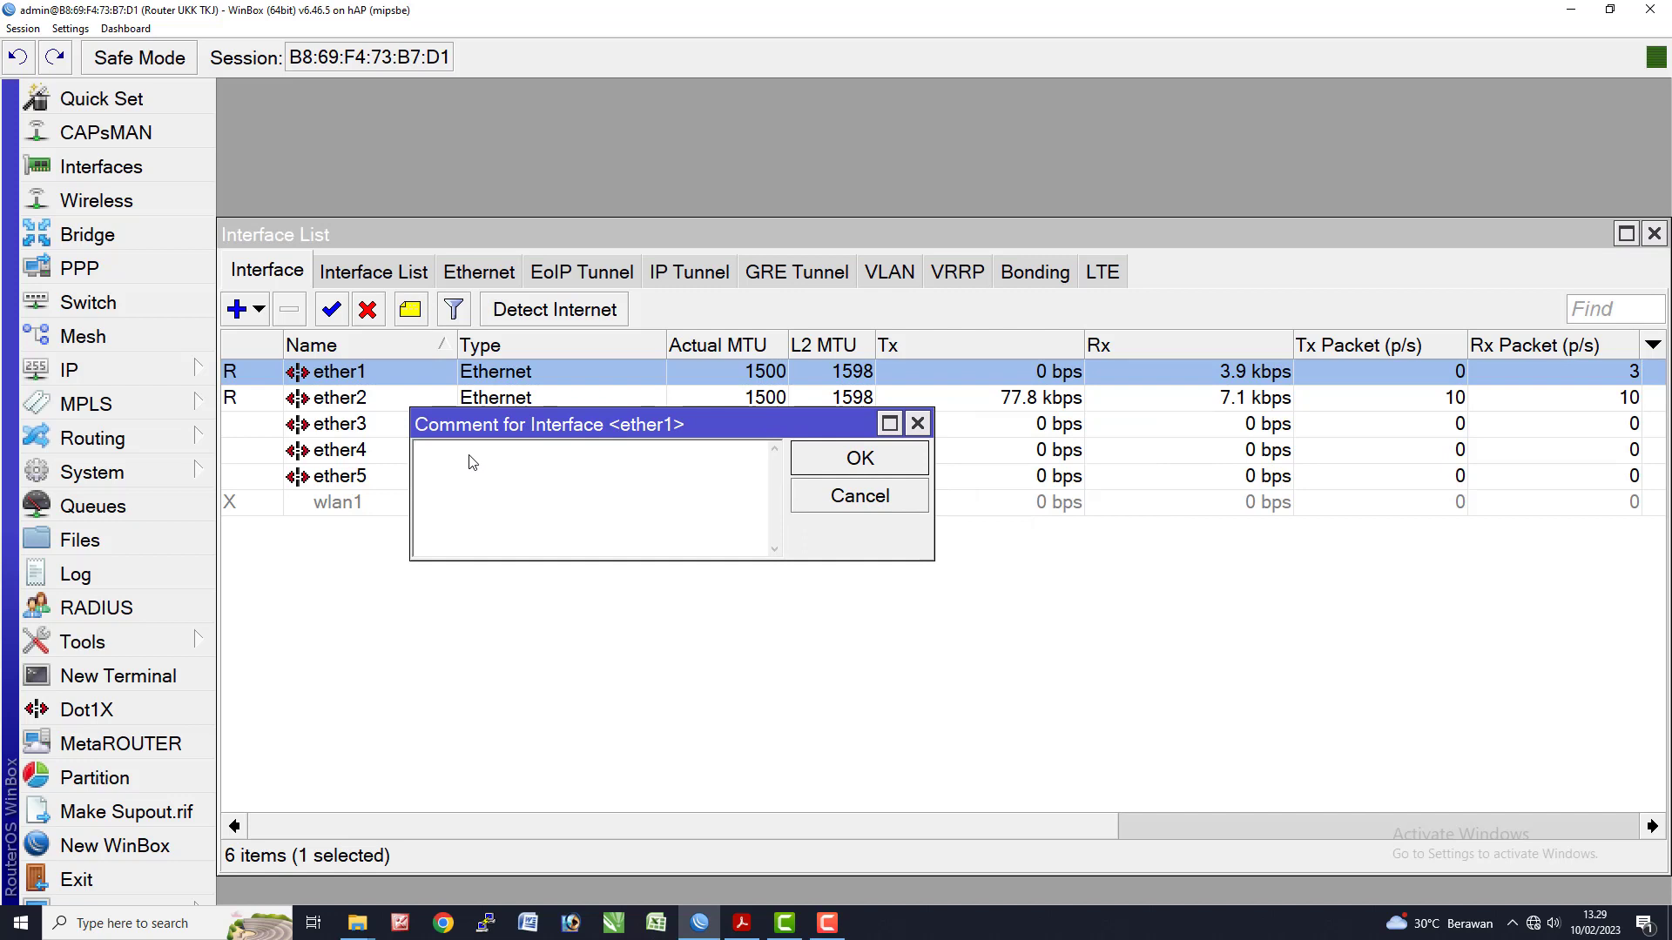
{"action": "type", "text": "Internet"}
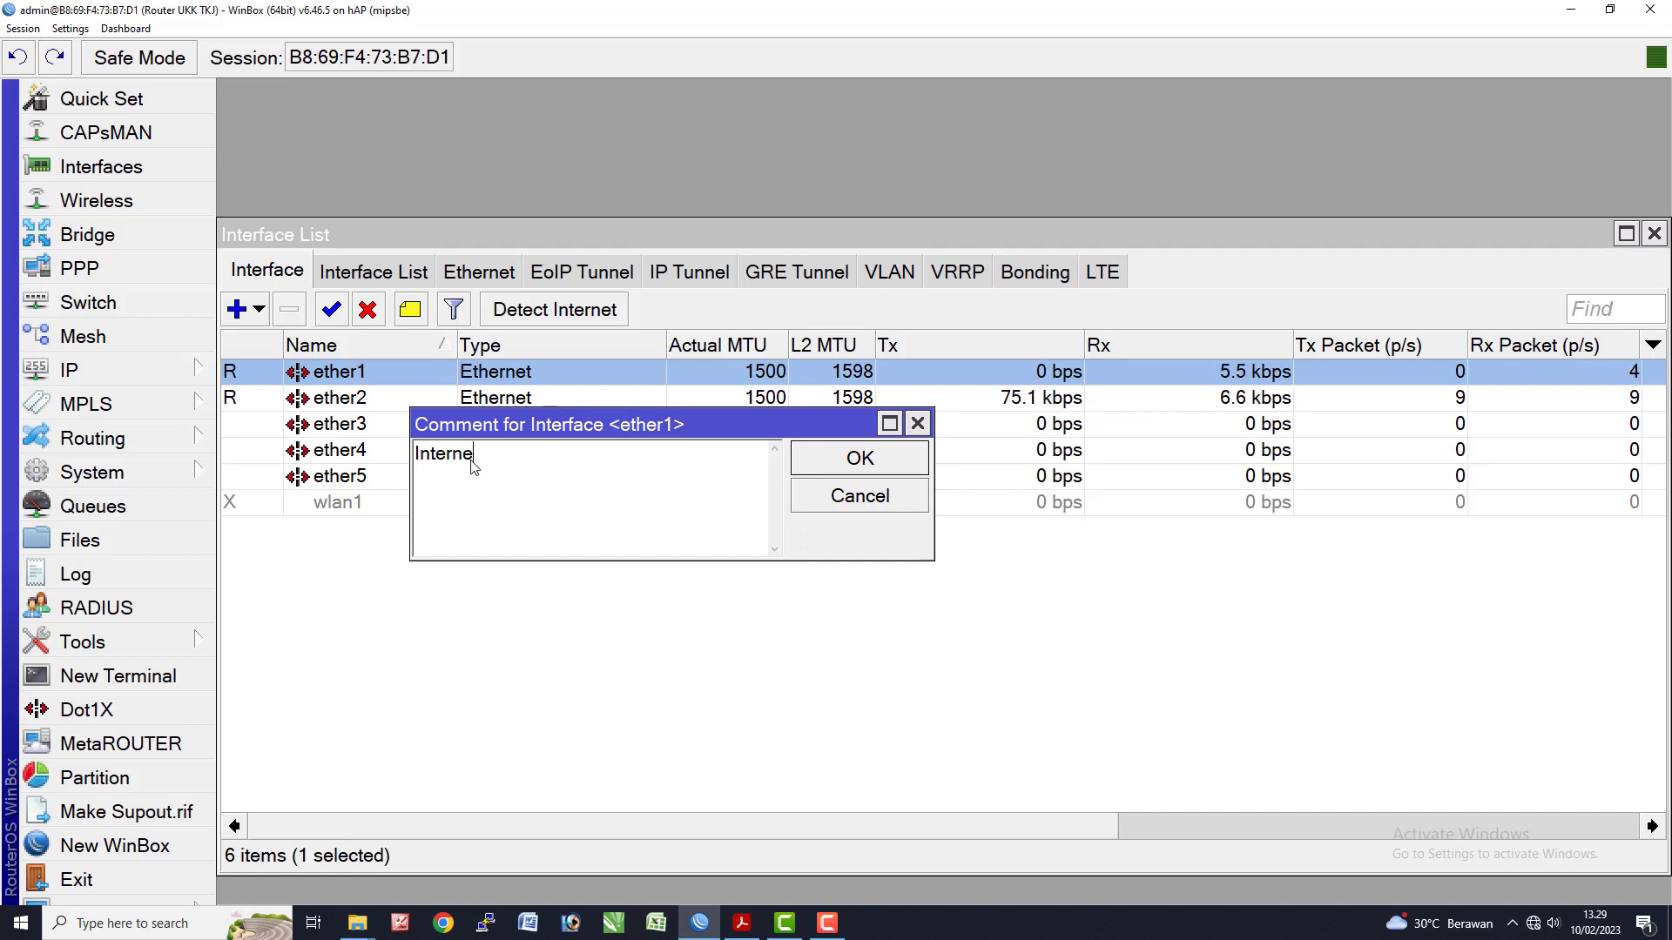
{"action": "key", "text": "Return"}
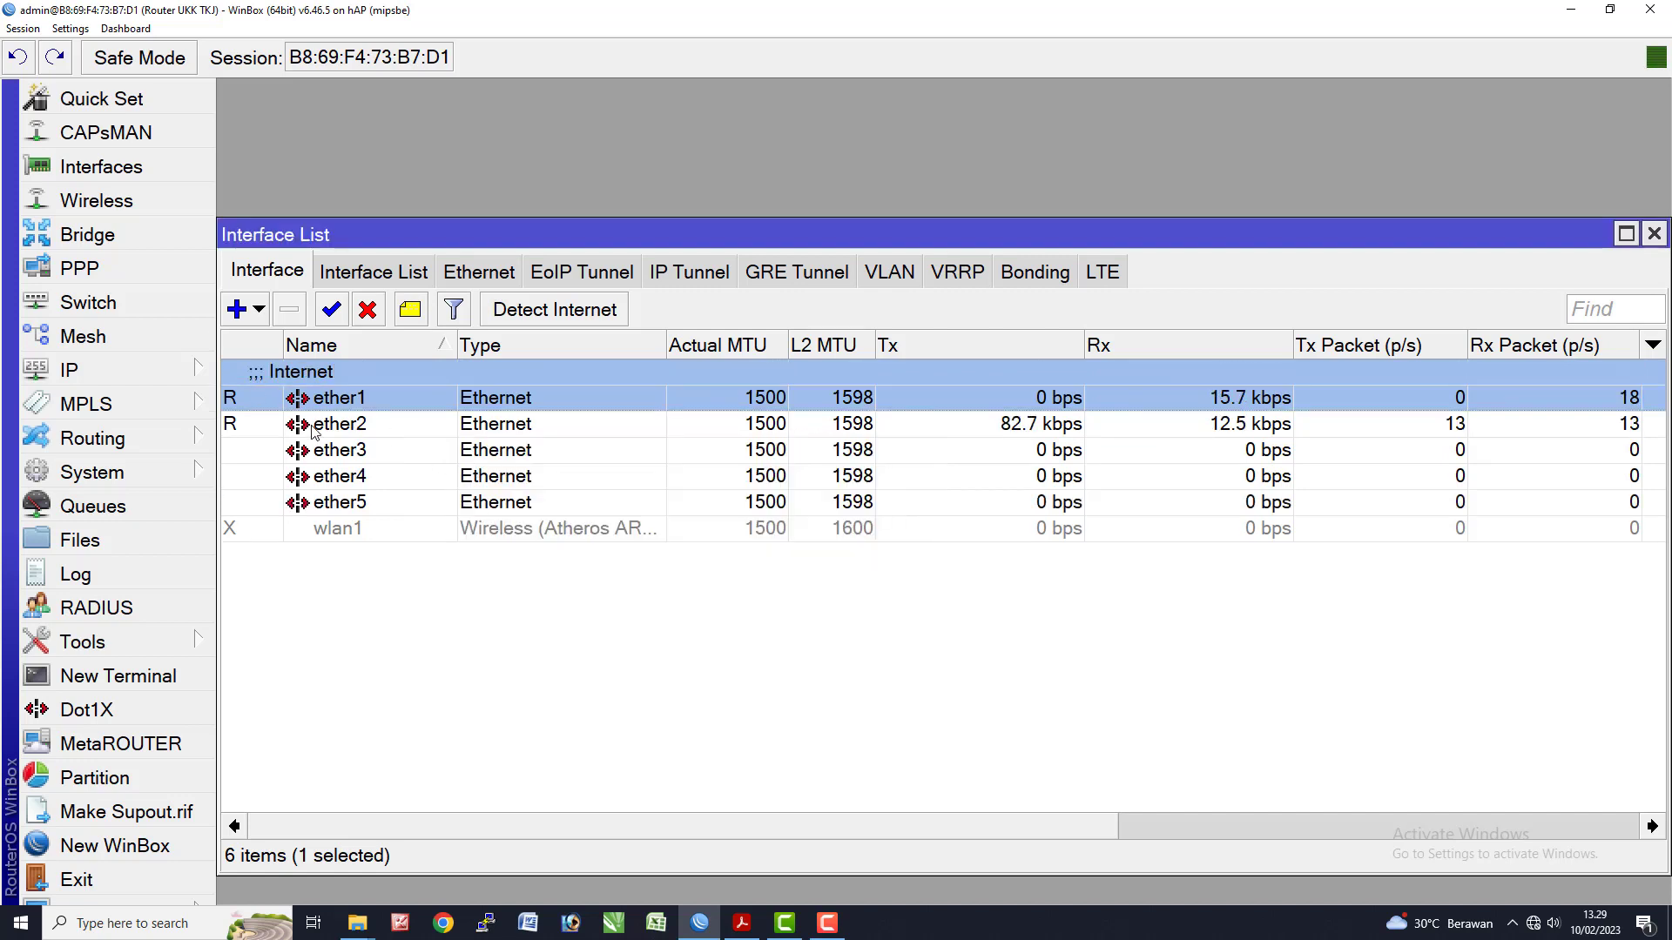
- Comment ether2 as 'Lokal' and wlan1 as 'Wireless'
{"action": "left_click", "coordinate": [316, 427]}
{"action": "left_click", "coordinate": [414, 313]}
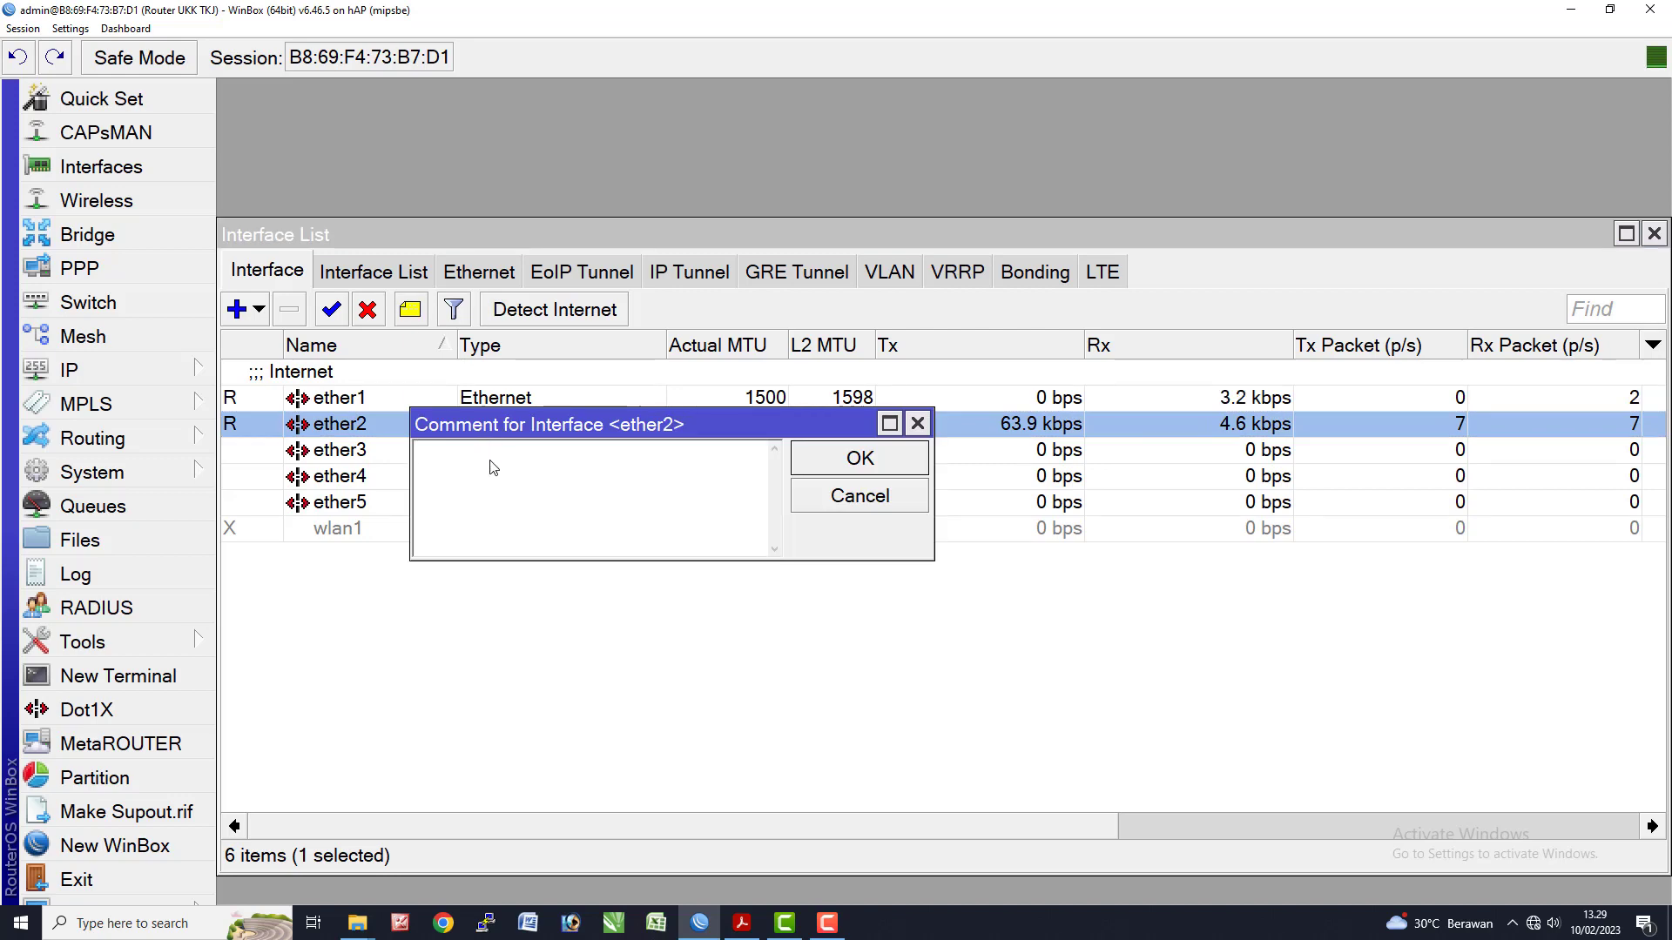
{"action": "type", "text": "Lokal"}
{"action": "key", "text": "Return"}
{"action": "right_click", "coordinate": [492, 466]}
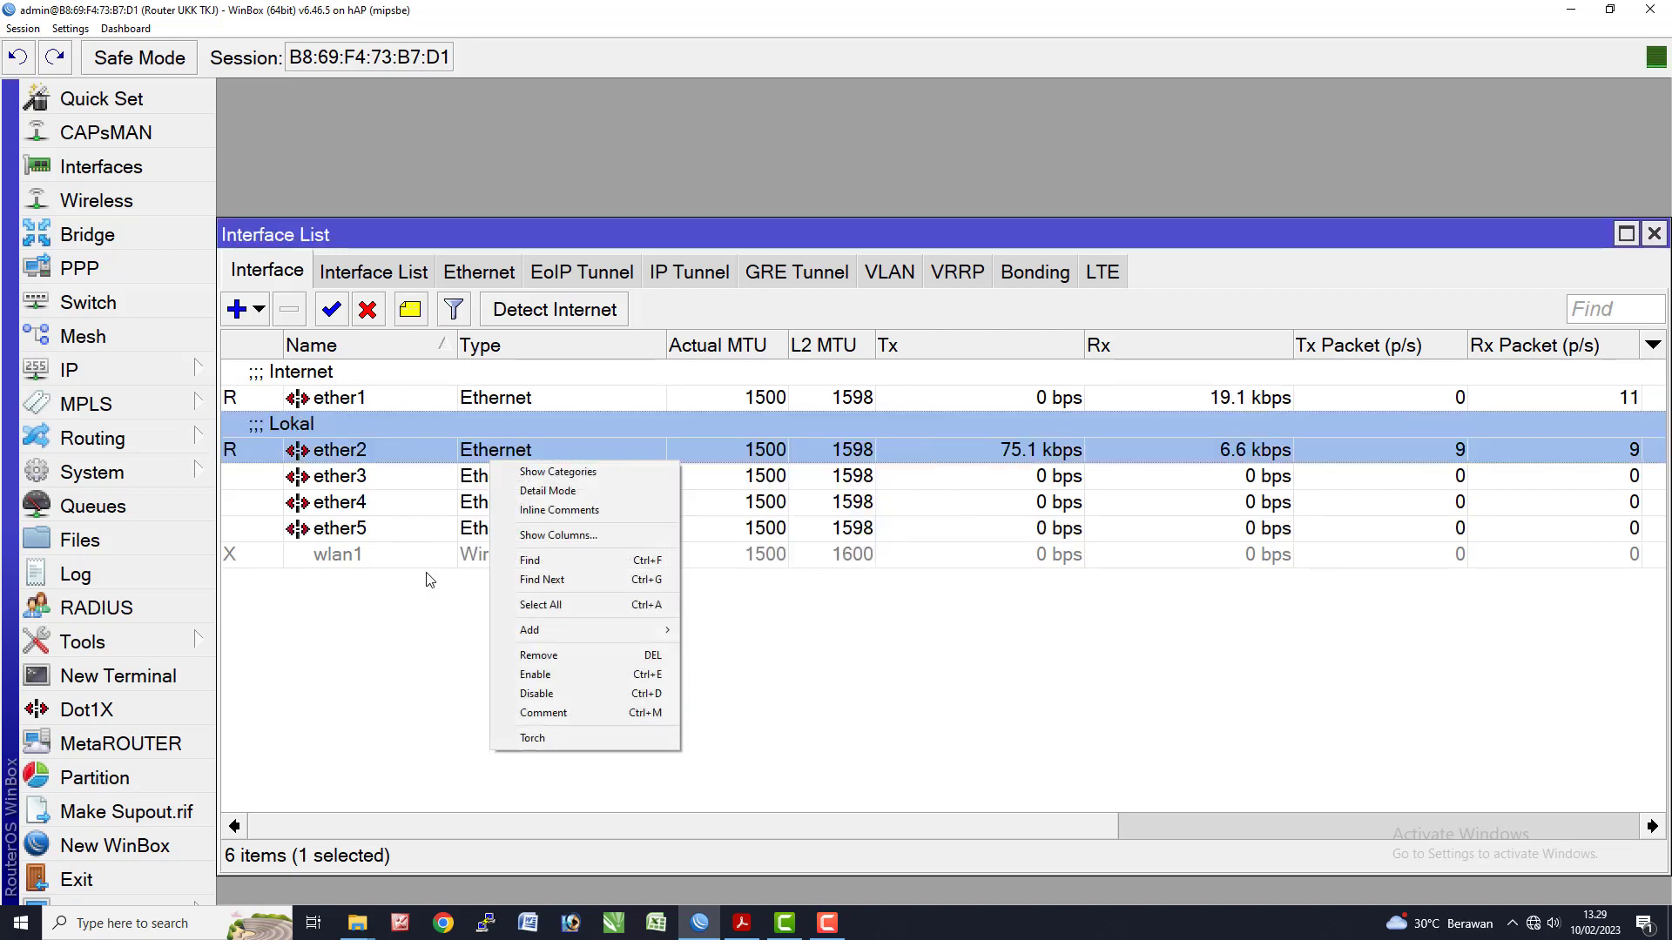
{"action": "left_click", "coordinate": [357, 558]}
{"action": "left_click", "coordinate": [411, 310]}
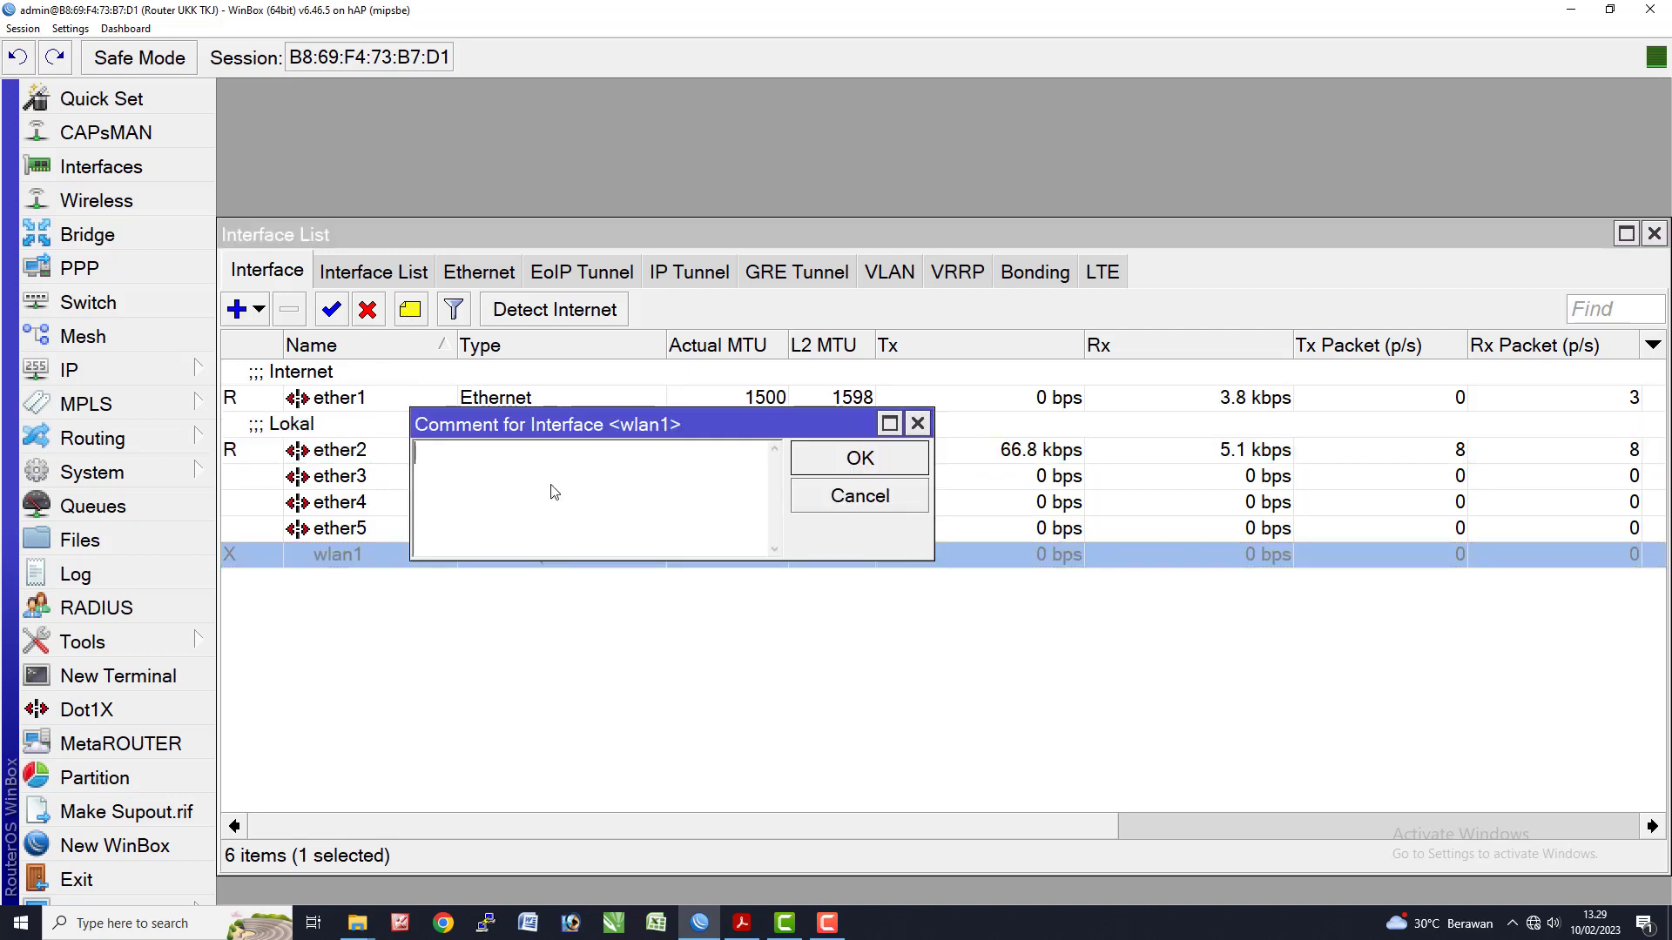
{"action": "type", "text": "Wire"}
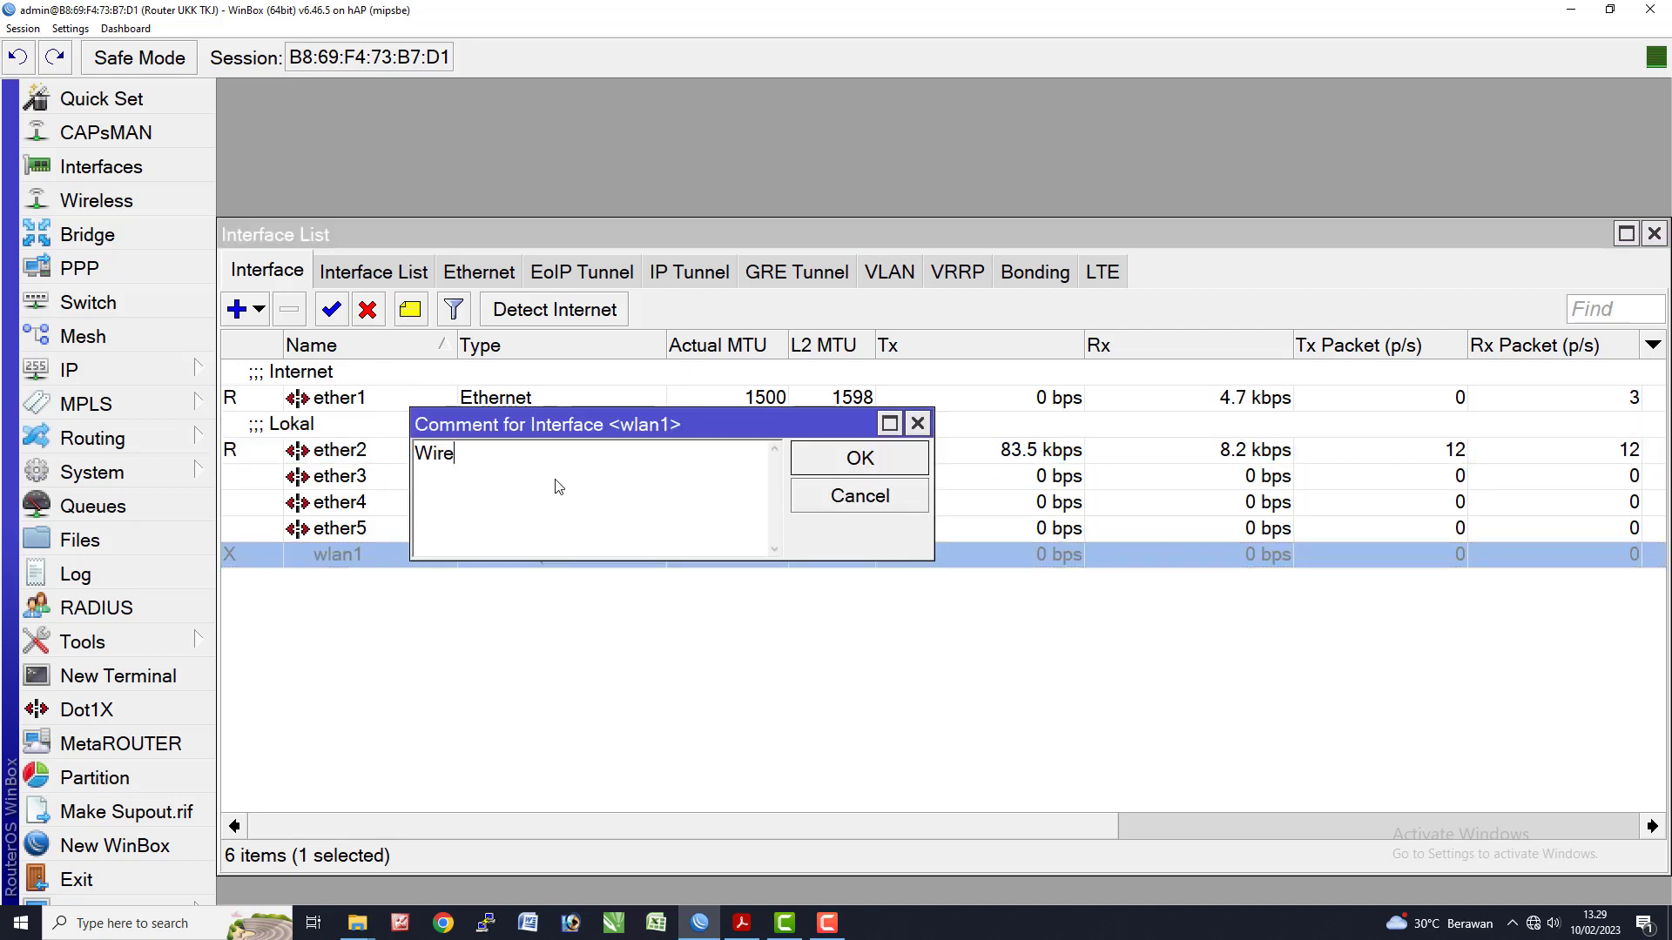
{"action": "type", "text": "less"}
{"action": "key", "text": "Return"}
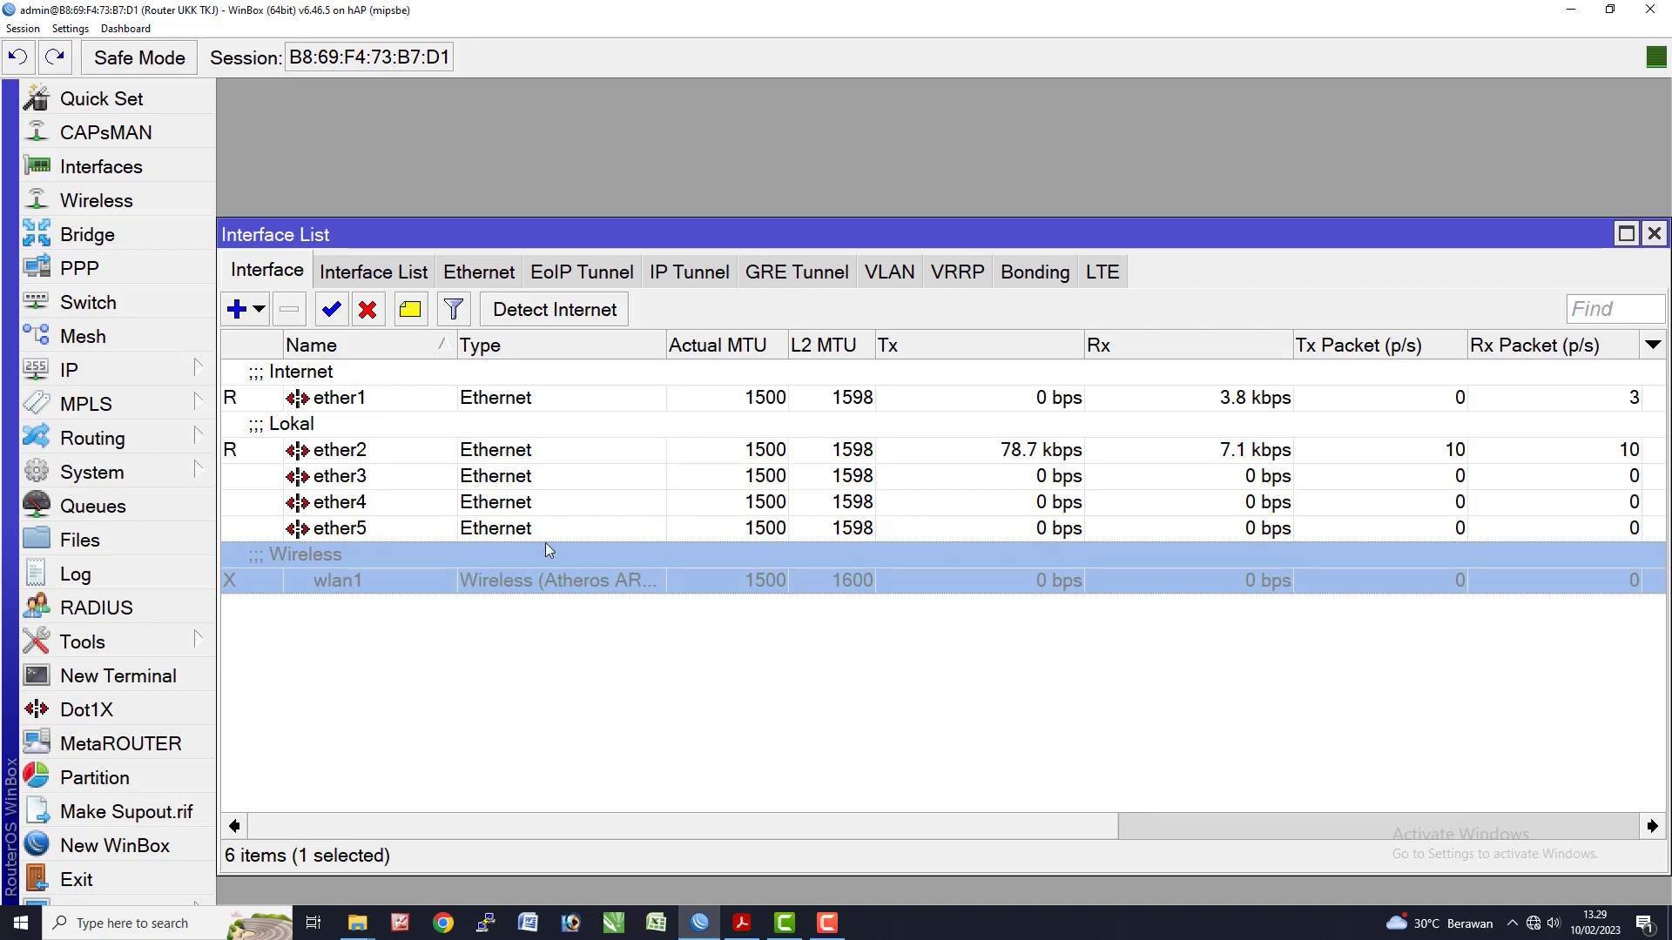
{"action": "left_click", "coordinate": [540, 625]}
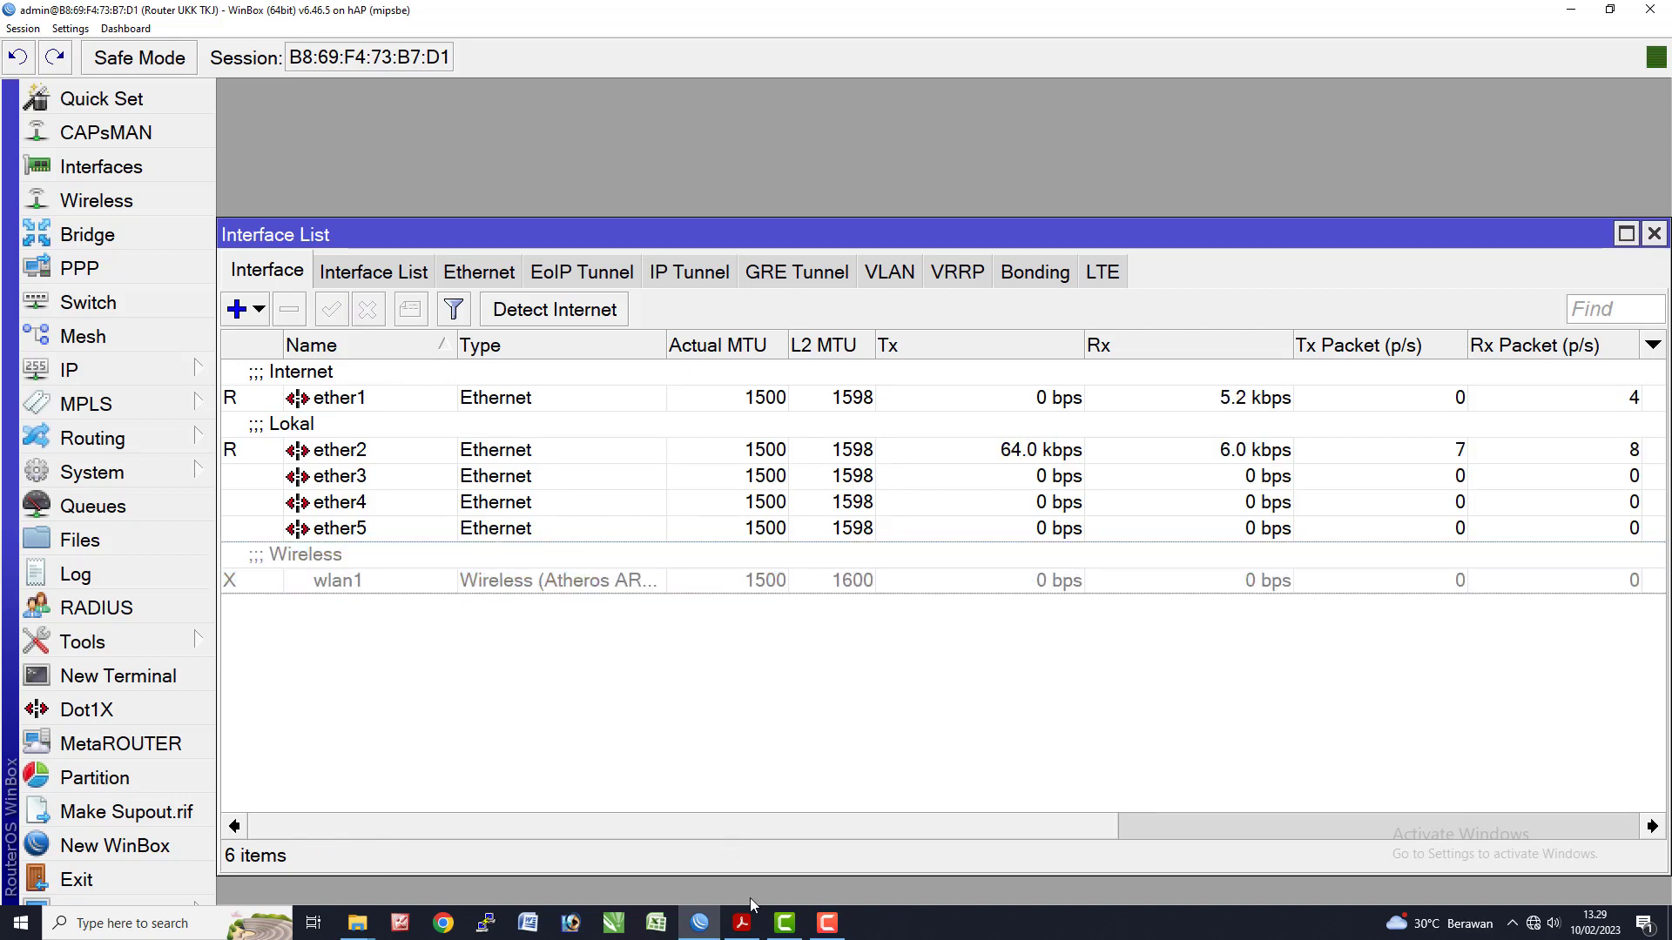
- Find and mark the DNS requirement on the exam sheet
{"action": "left_click", "coordinate": [741, 923]}
{"action": "scroll", "coordinate": [530, 467], "scroll_direction": "up", "scroll_amount": 5}
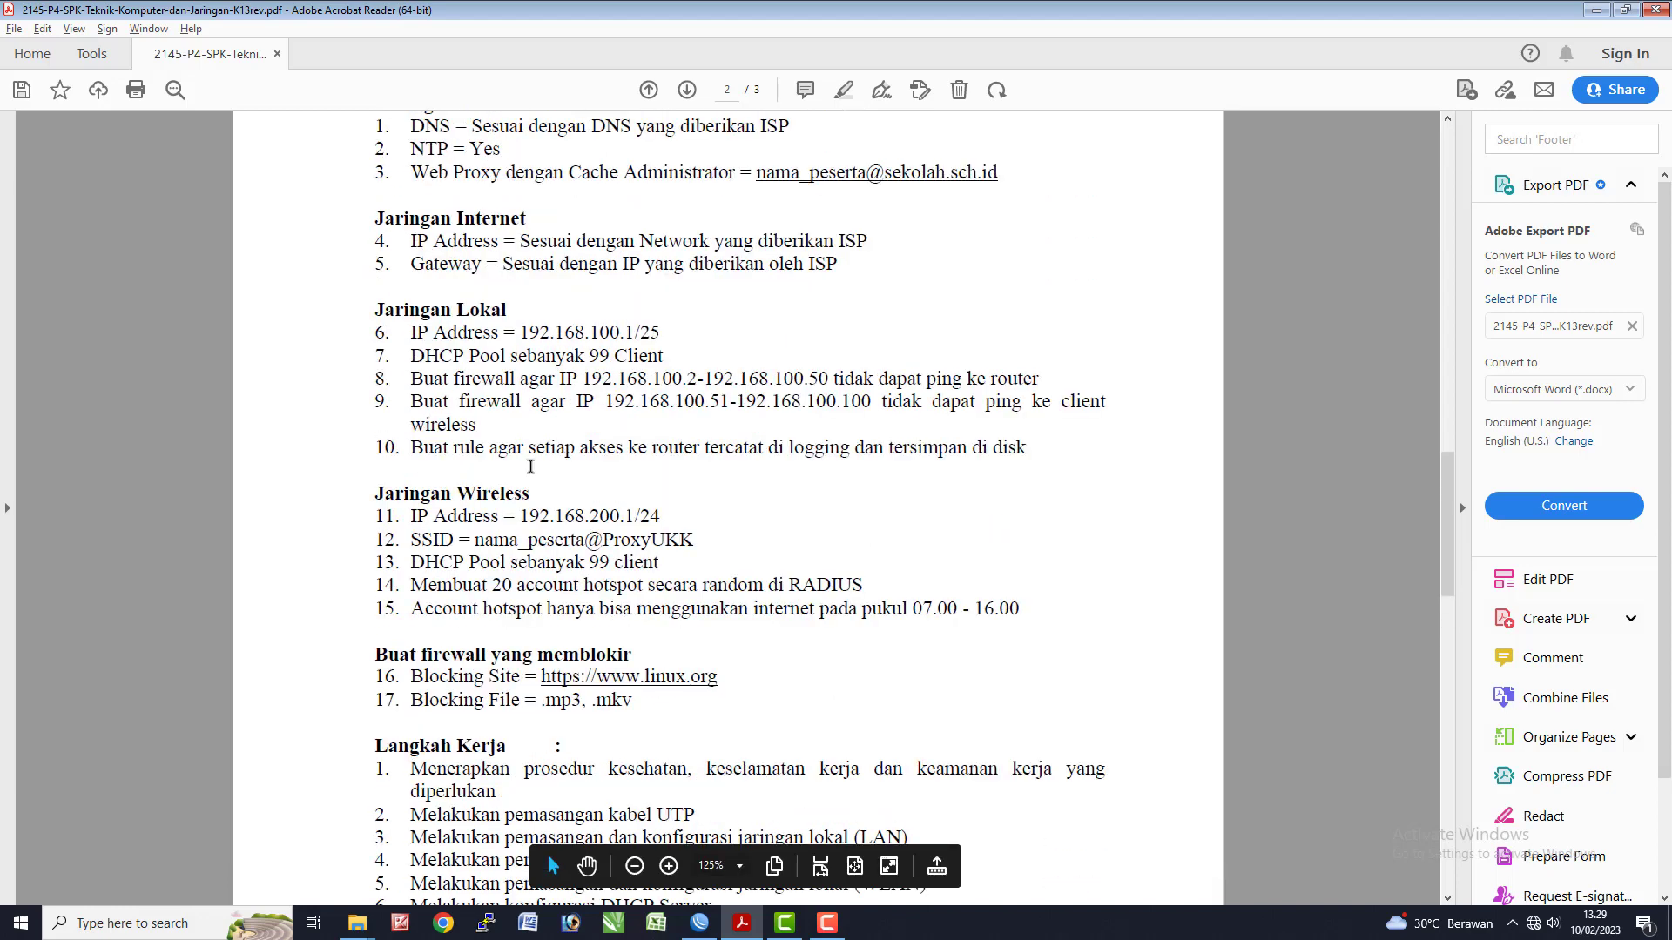
{"action": "scroll", "coordinate": [531, 467], "scroll_direction": "up", "scroll_amount": 3}
{"action": "left_click_drag", "start_coordinate": [410, 251], "coordinate": [755, 230]}
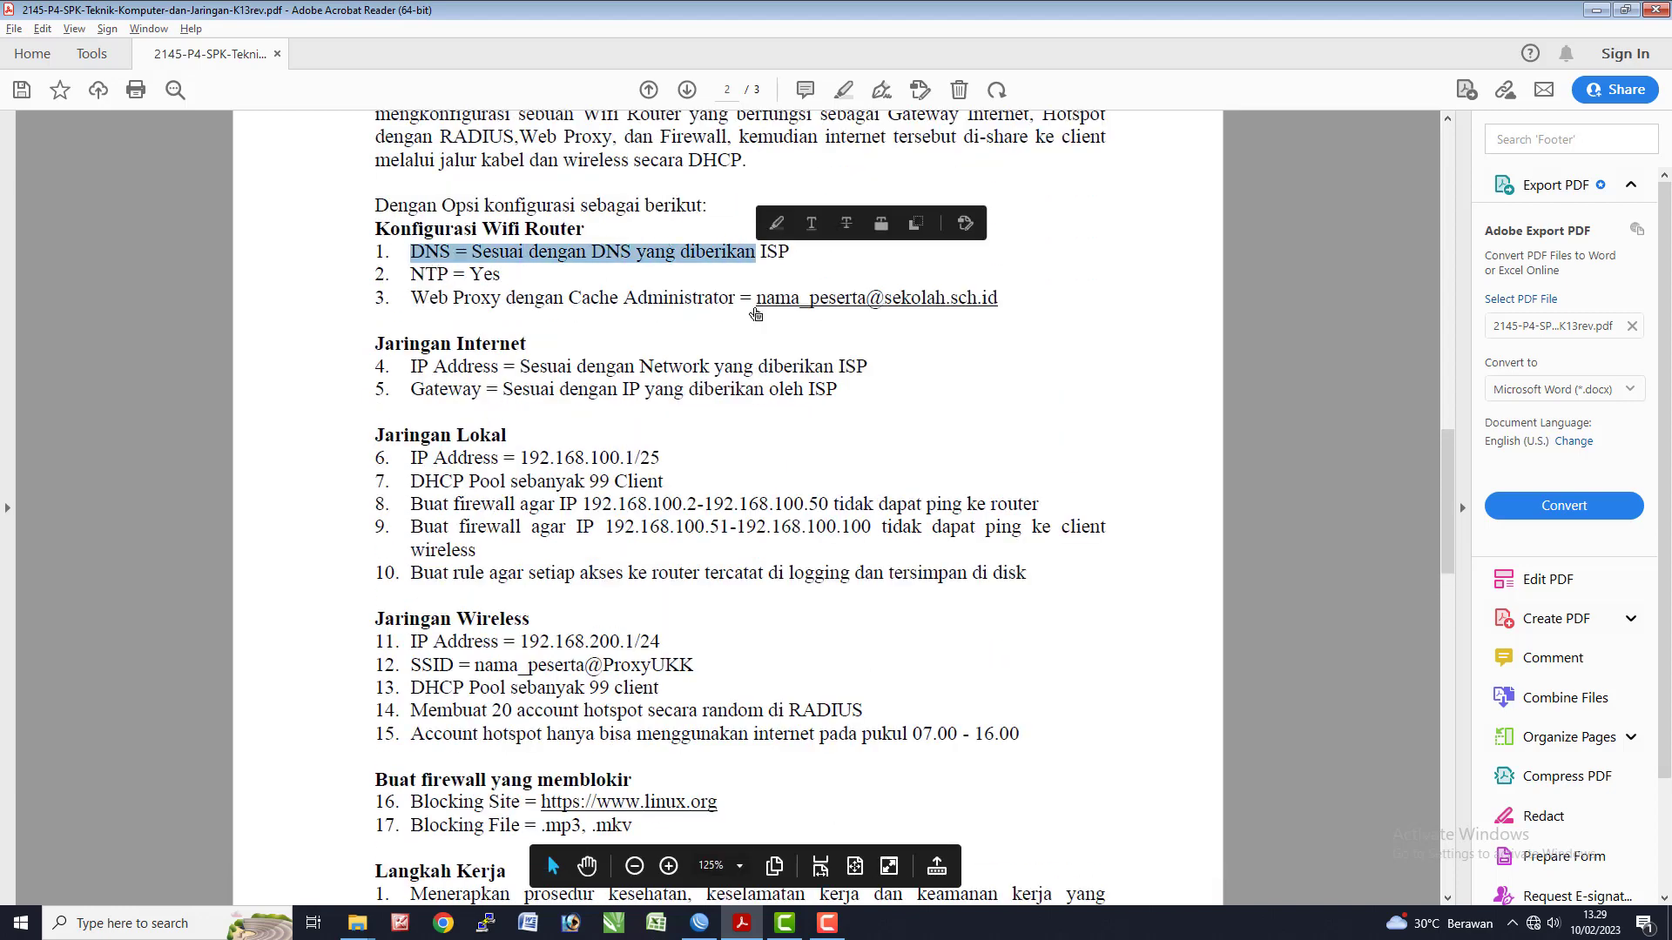
- Close the Email window, return to WinBox and close the interface list
{"action": "key", "text": "alt+Tab"}
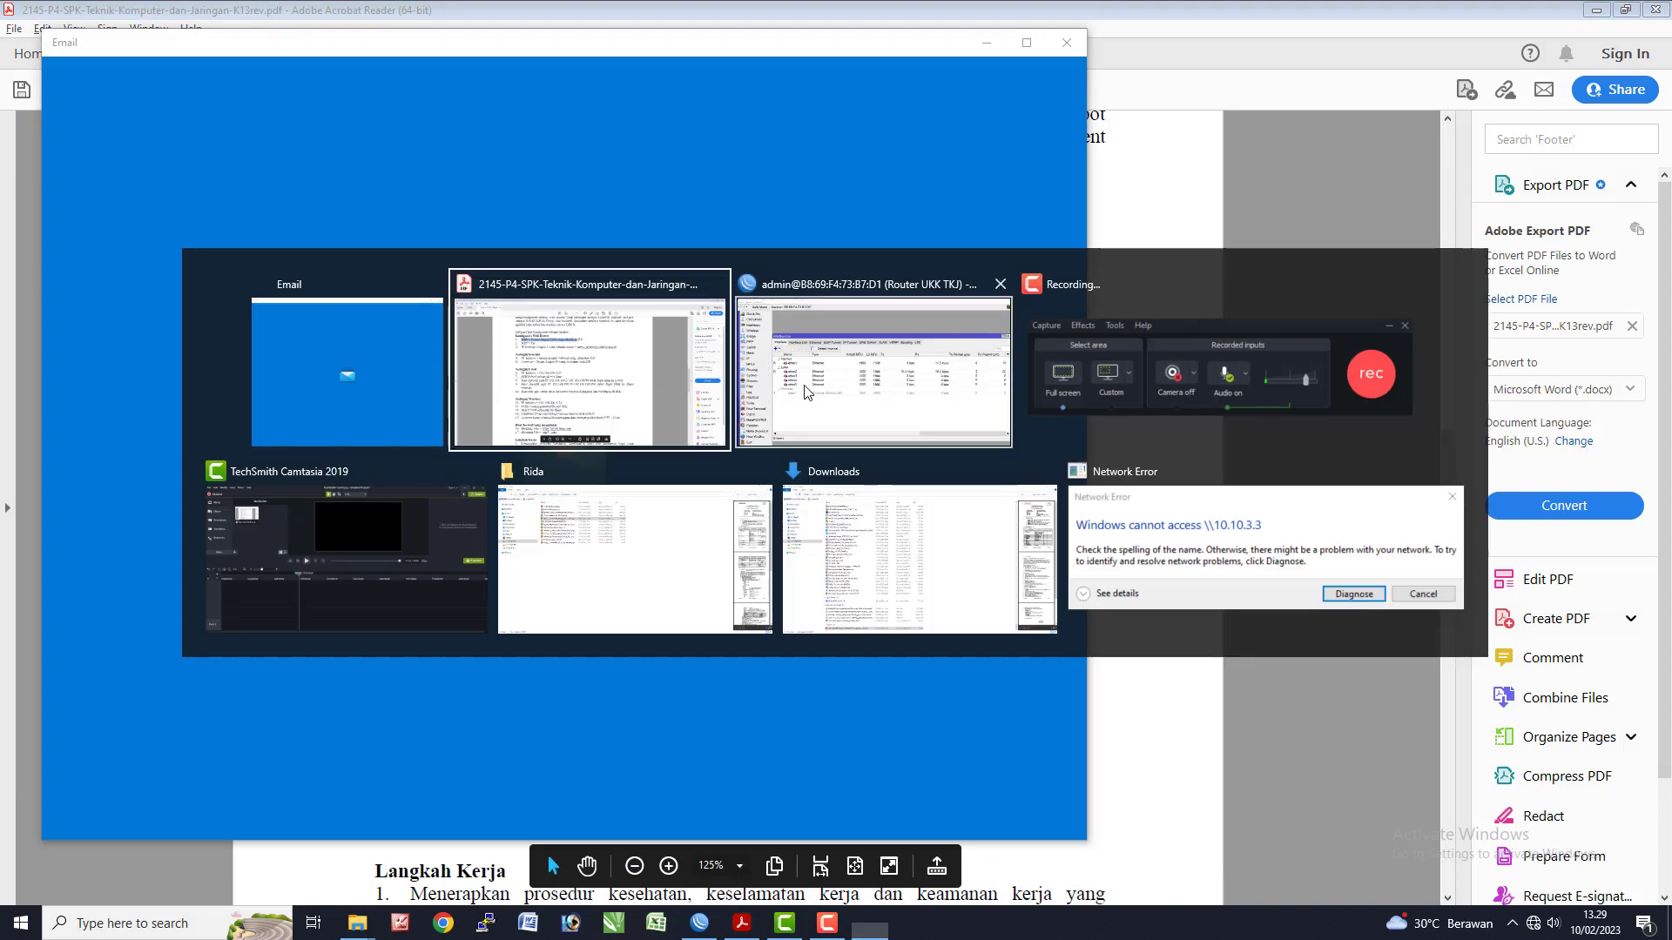
{"action": "left_click", "coordinate": [1058, 45]}
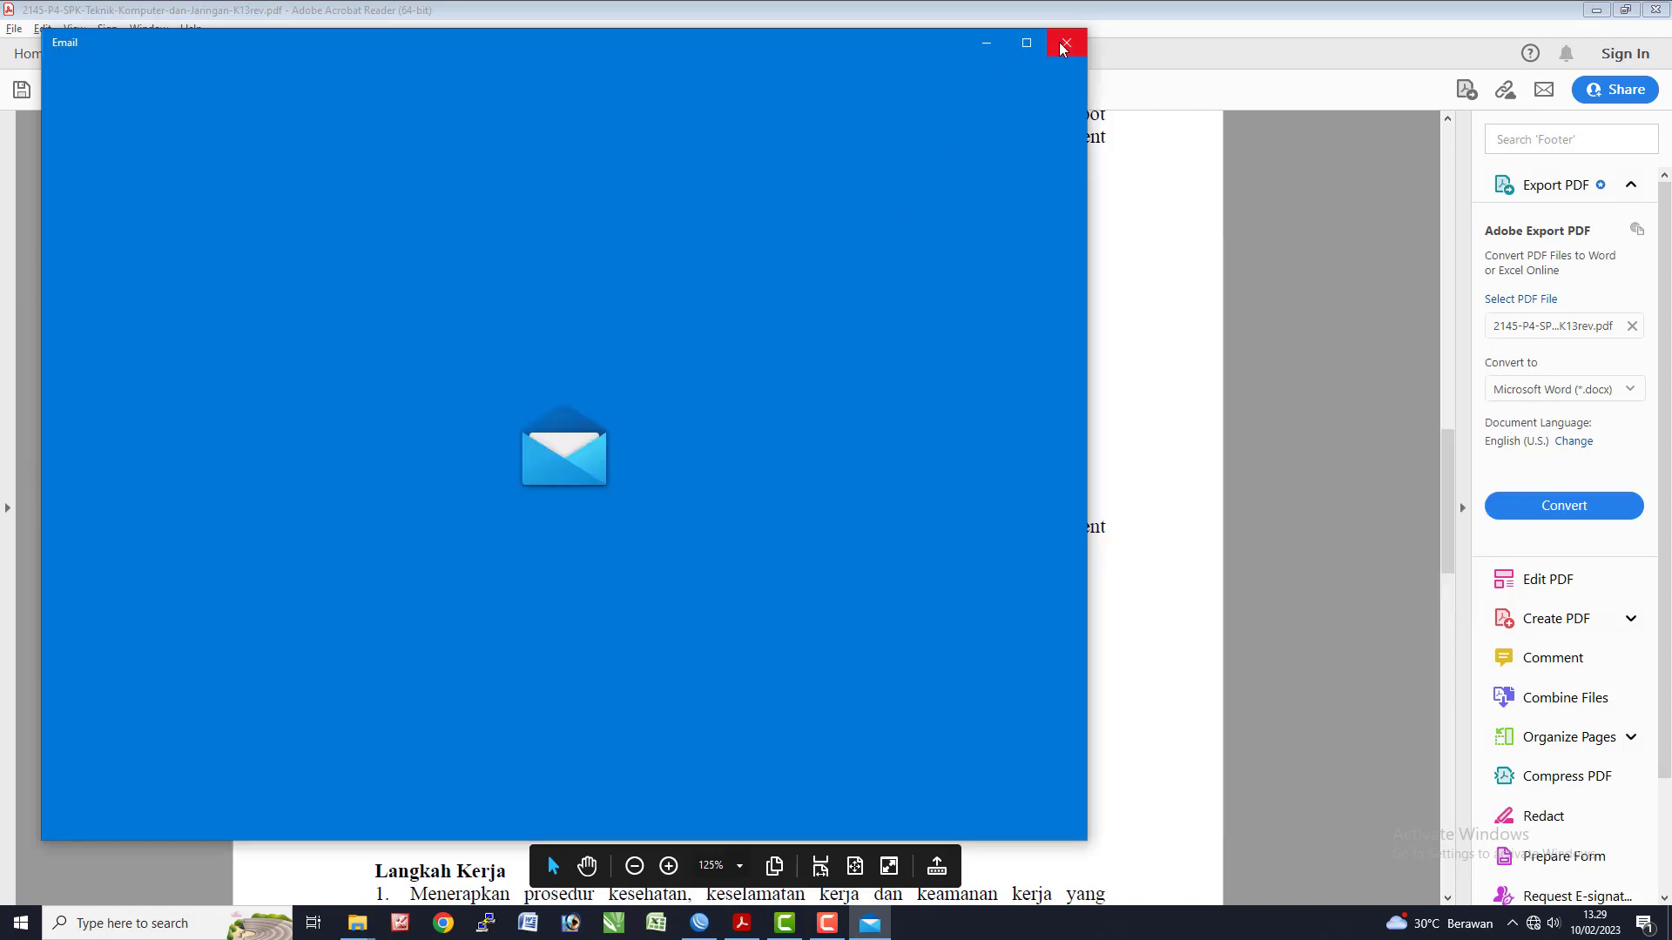
{"action": "left_click", "coordinate": [1062, 45]}
{"action": "key", "text": "alt+Tab"}
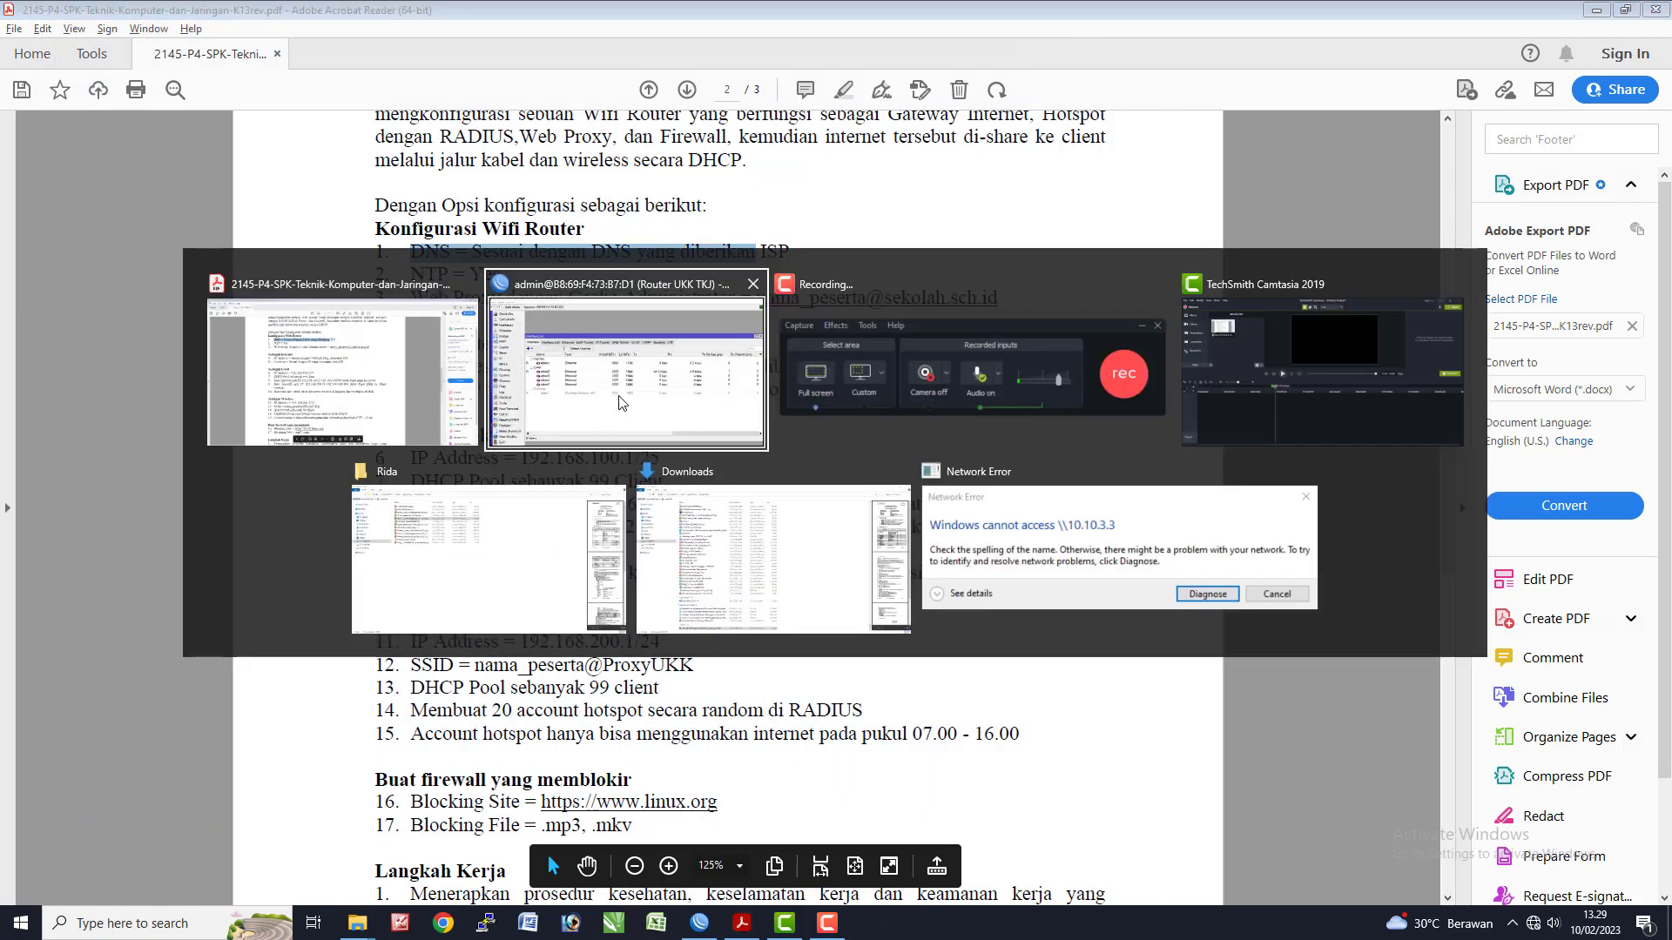
{"action": "left_click", "coordinate": [621, 401]}
{"action": "left_click", "coordinate": [1654, 235]}
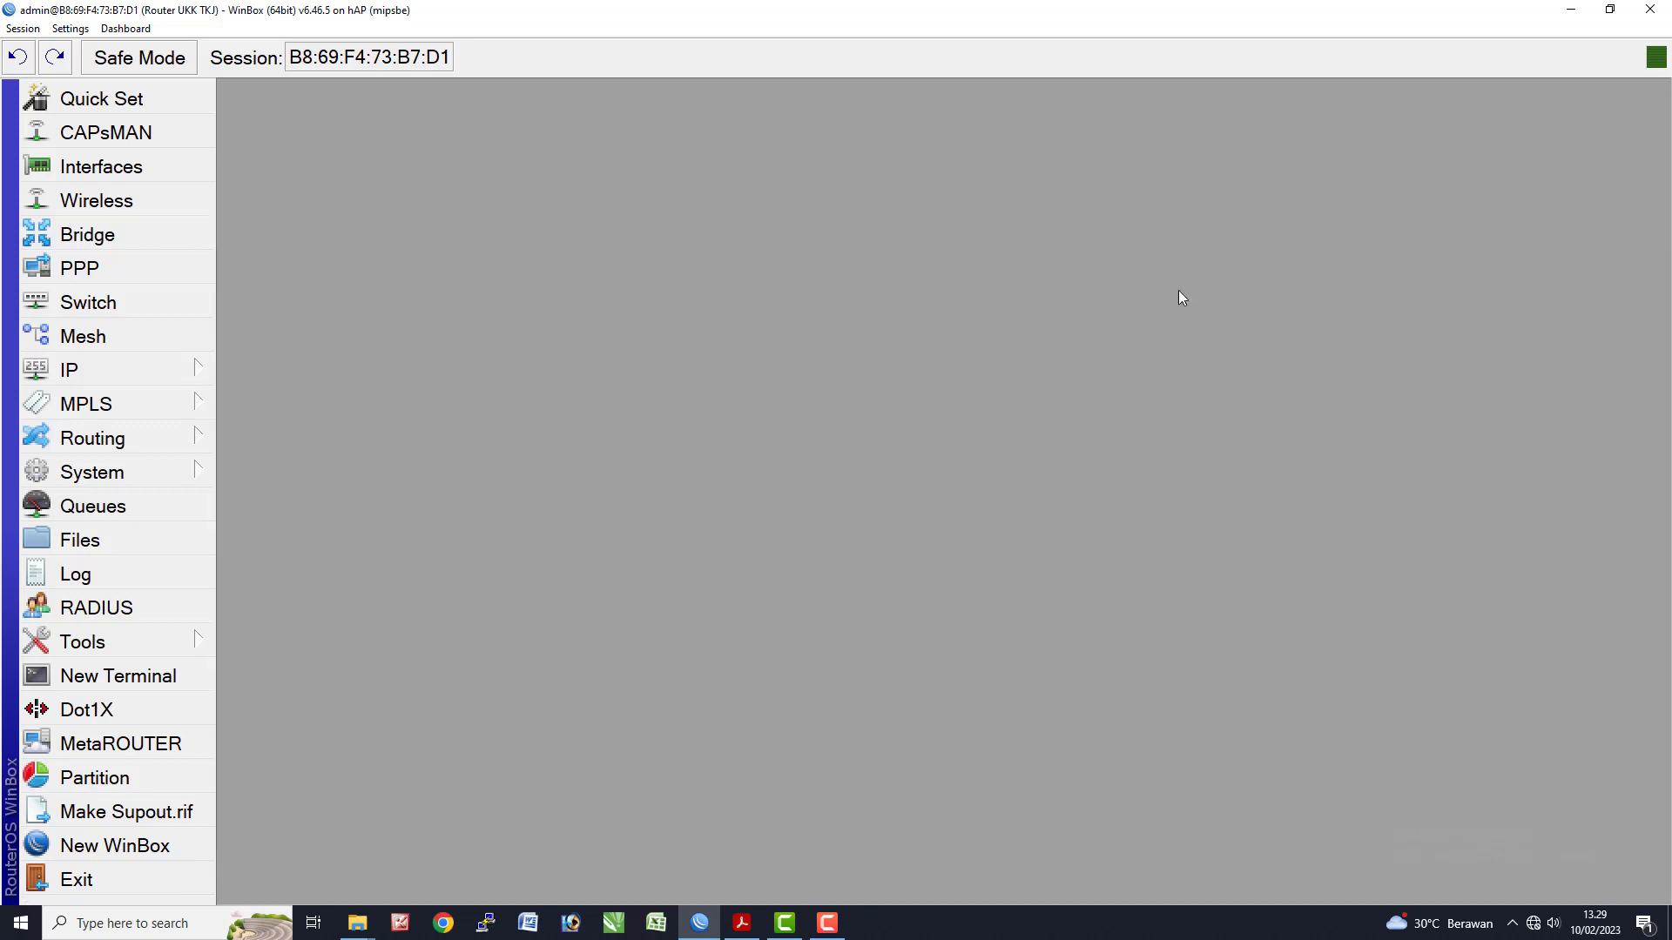
- Set DNS servers 8.8.8.8 and 8.8.4.4 with Allow Remote Requests enabled, and apply
{"action": "left_click", "coordinate": [155, 371]}
{"action": "left_click", "coordinate": [307, 315]}
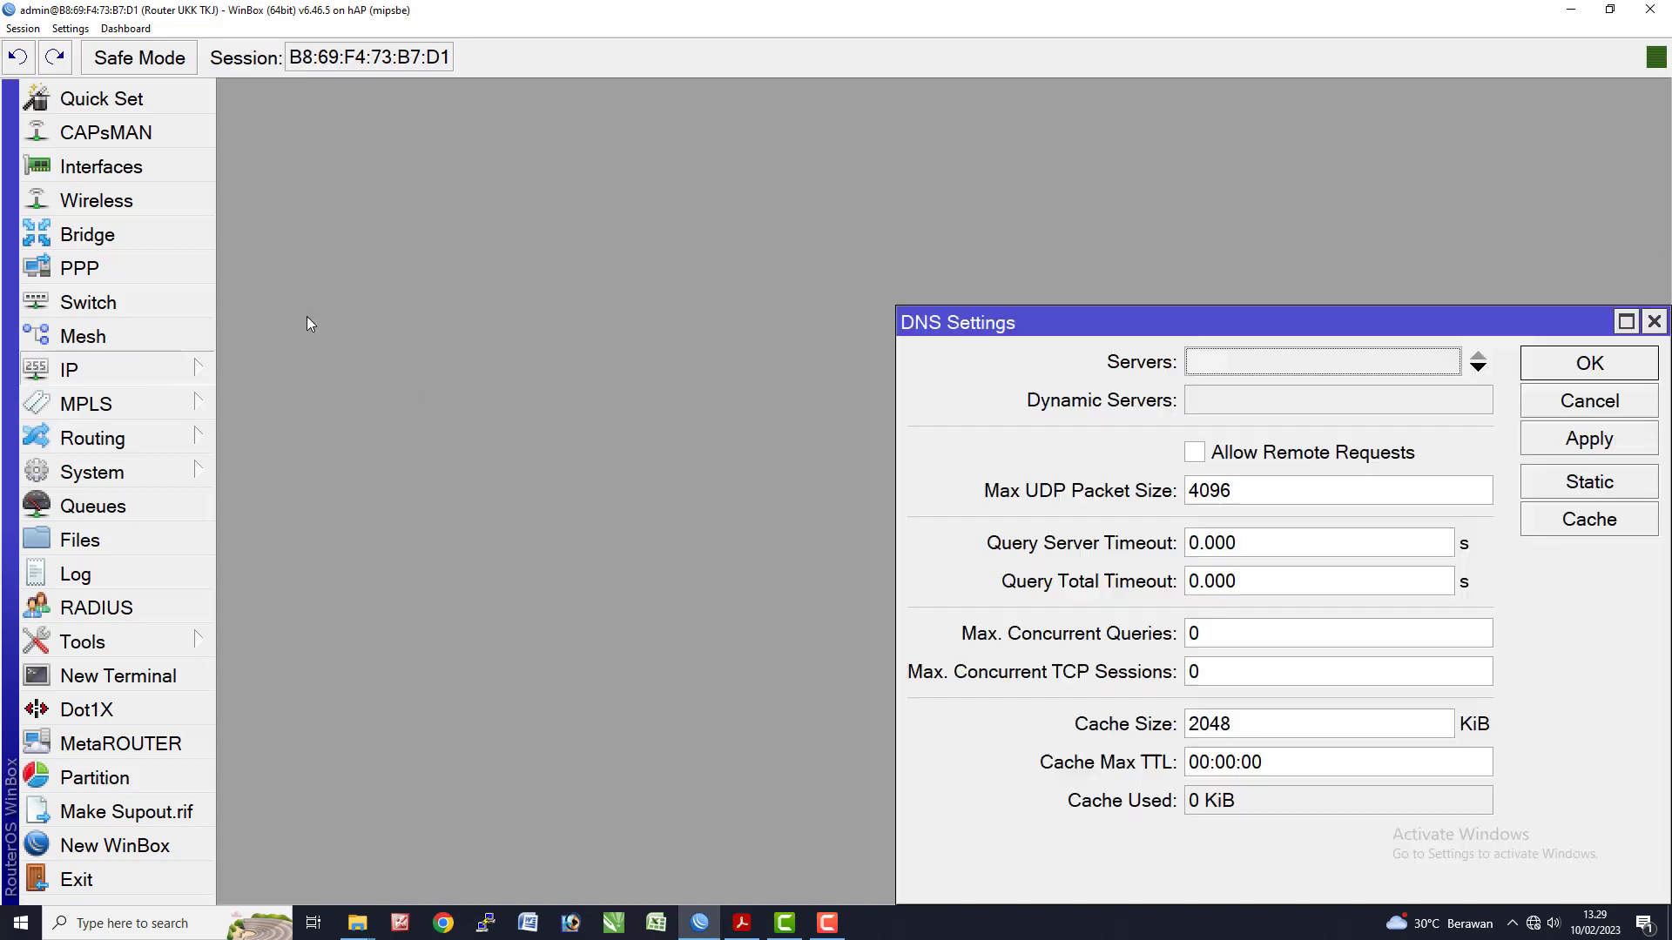
{"action": "left_click_drag", "start_coordinate": [1167, 328], "coordinate": [554, 265]}
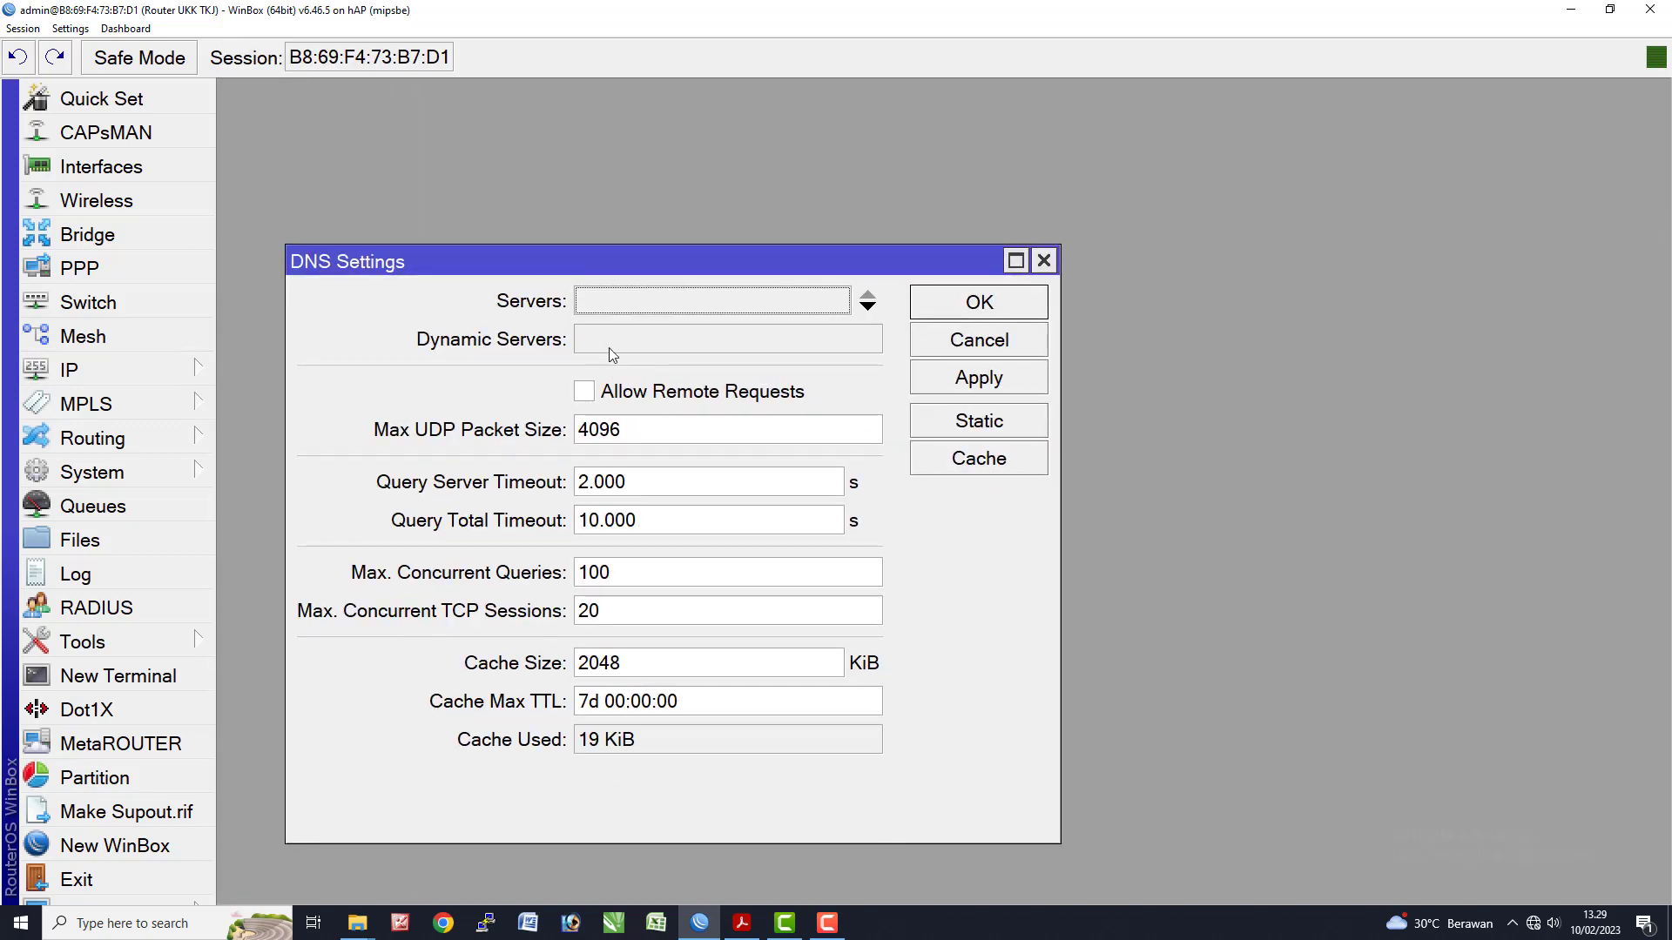
{"action": "left_click", "coordinate": [621, 301]}
{"action": "type", "text": "8.8.8.8"}
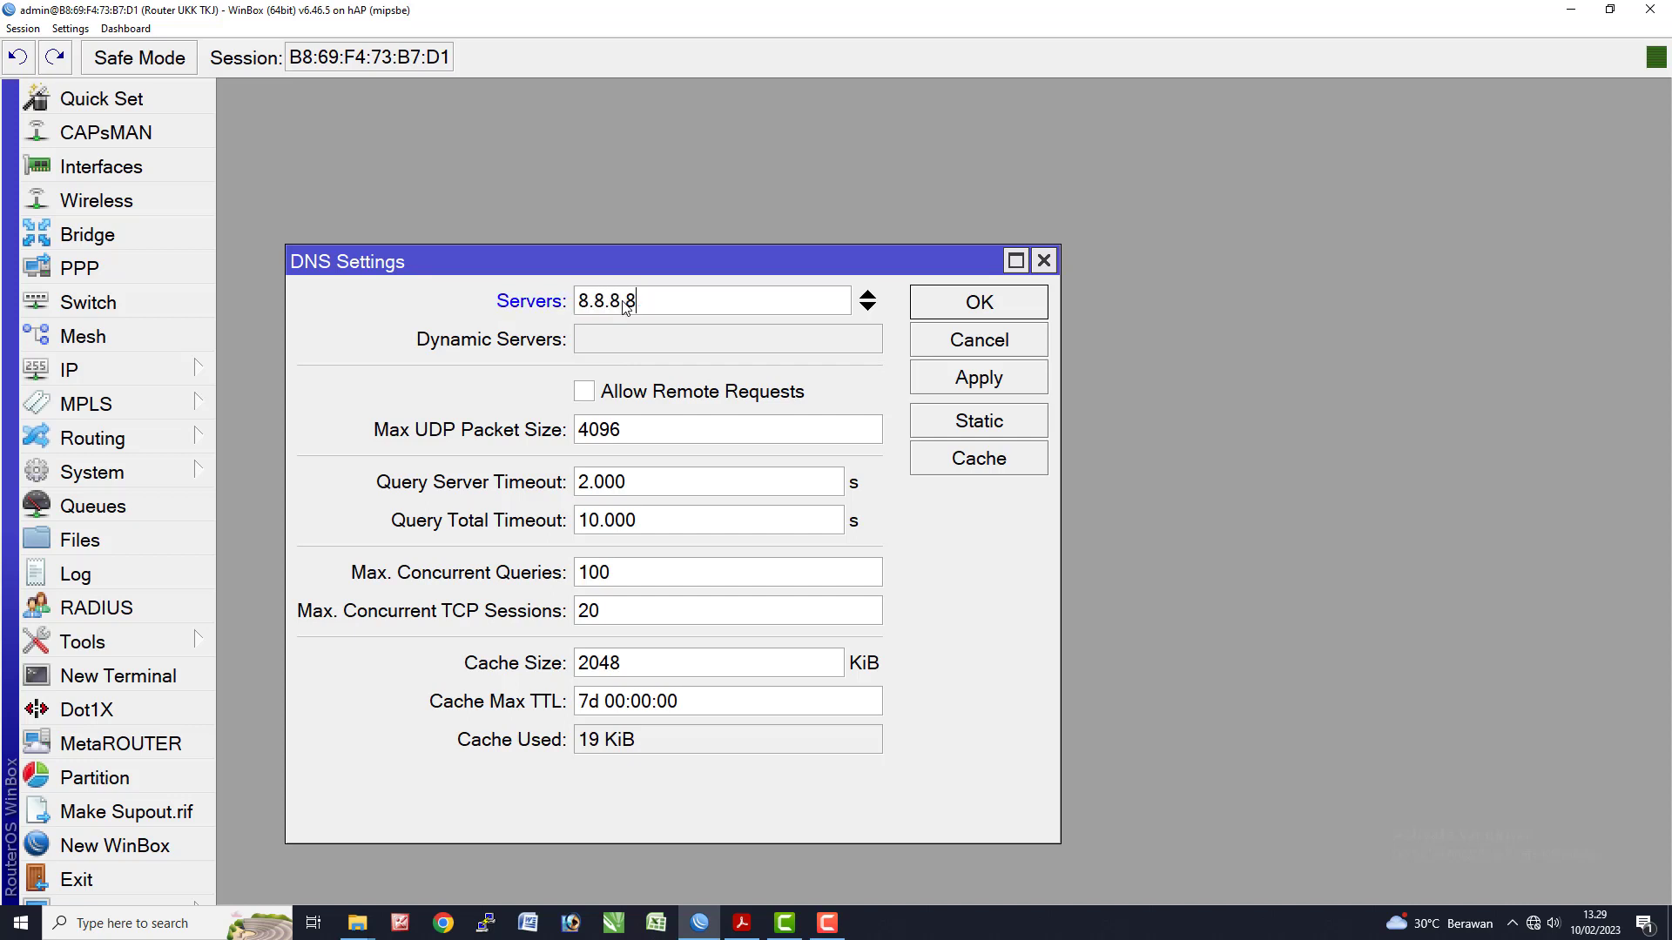
{"action": "left_click", "coordinate": [869, 309]}
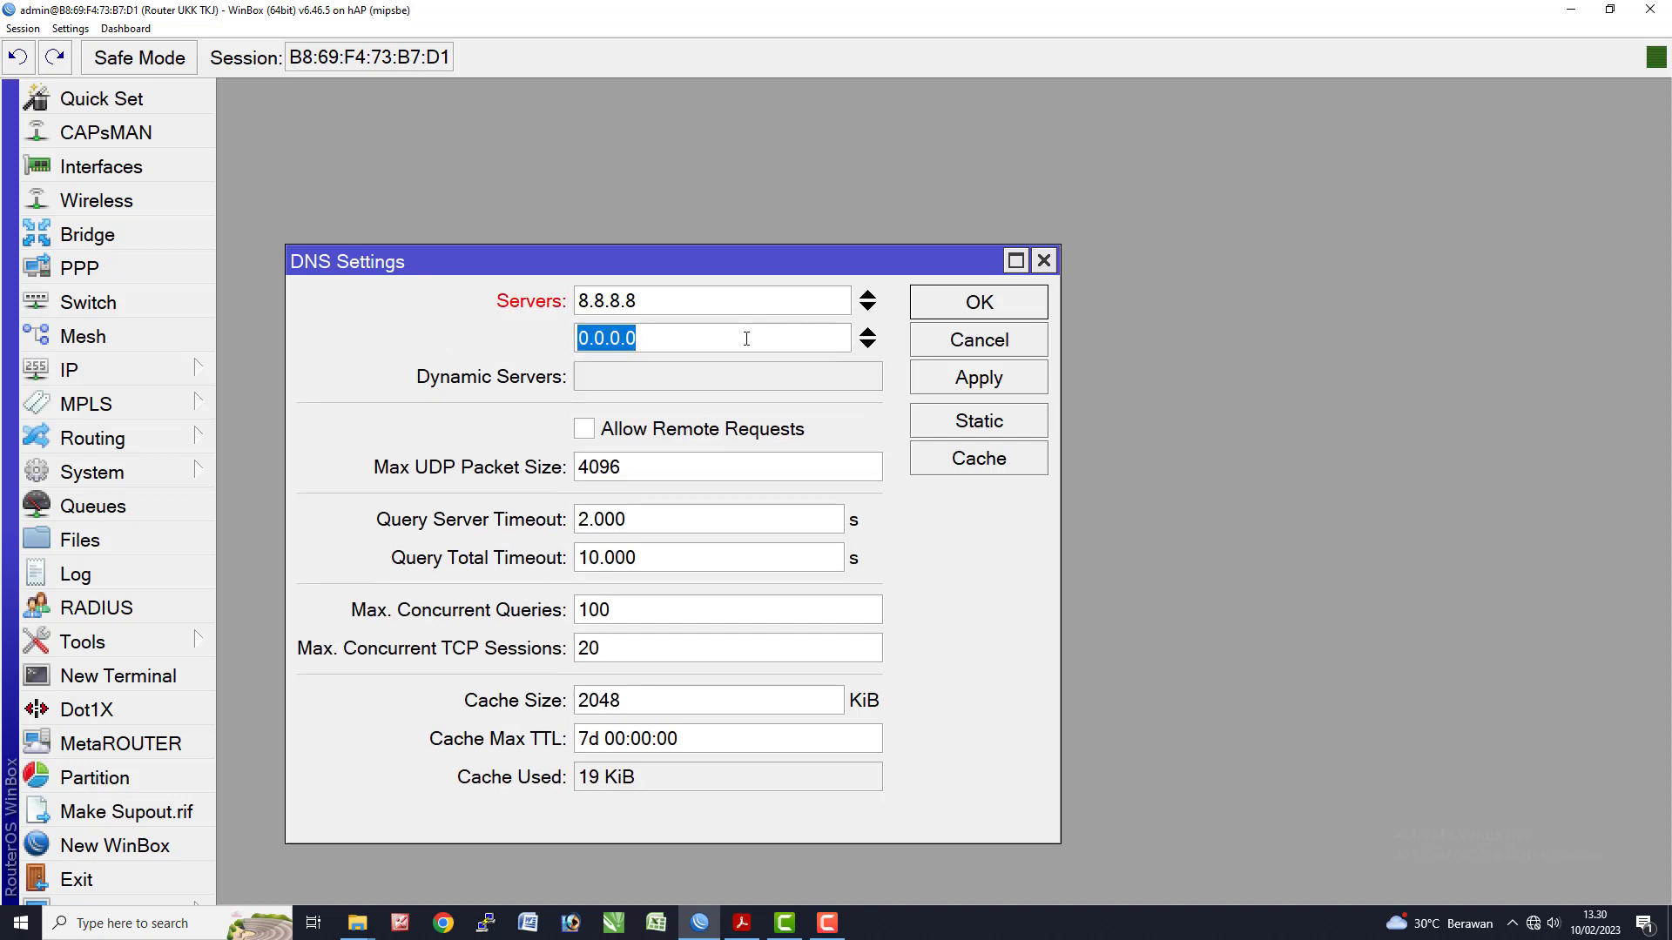
{"action": "type", "text": "83"}
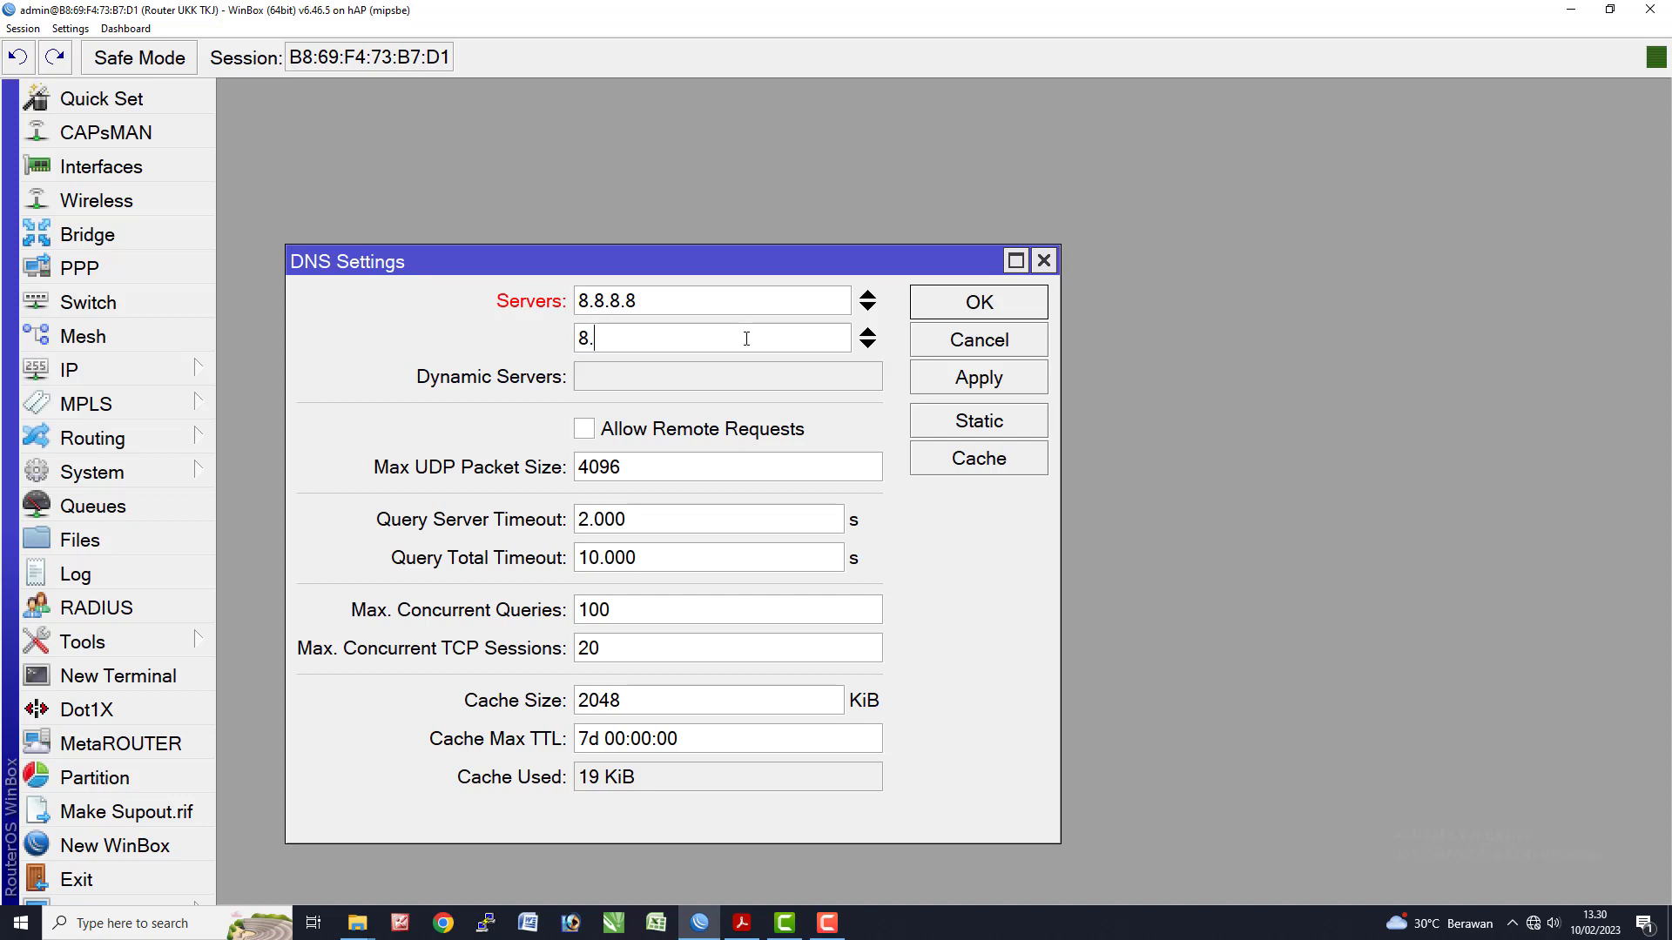
{"action": "type", "text": "8.4.4"}
{"action": "left_click", "coordinate": [589, 425]}
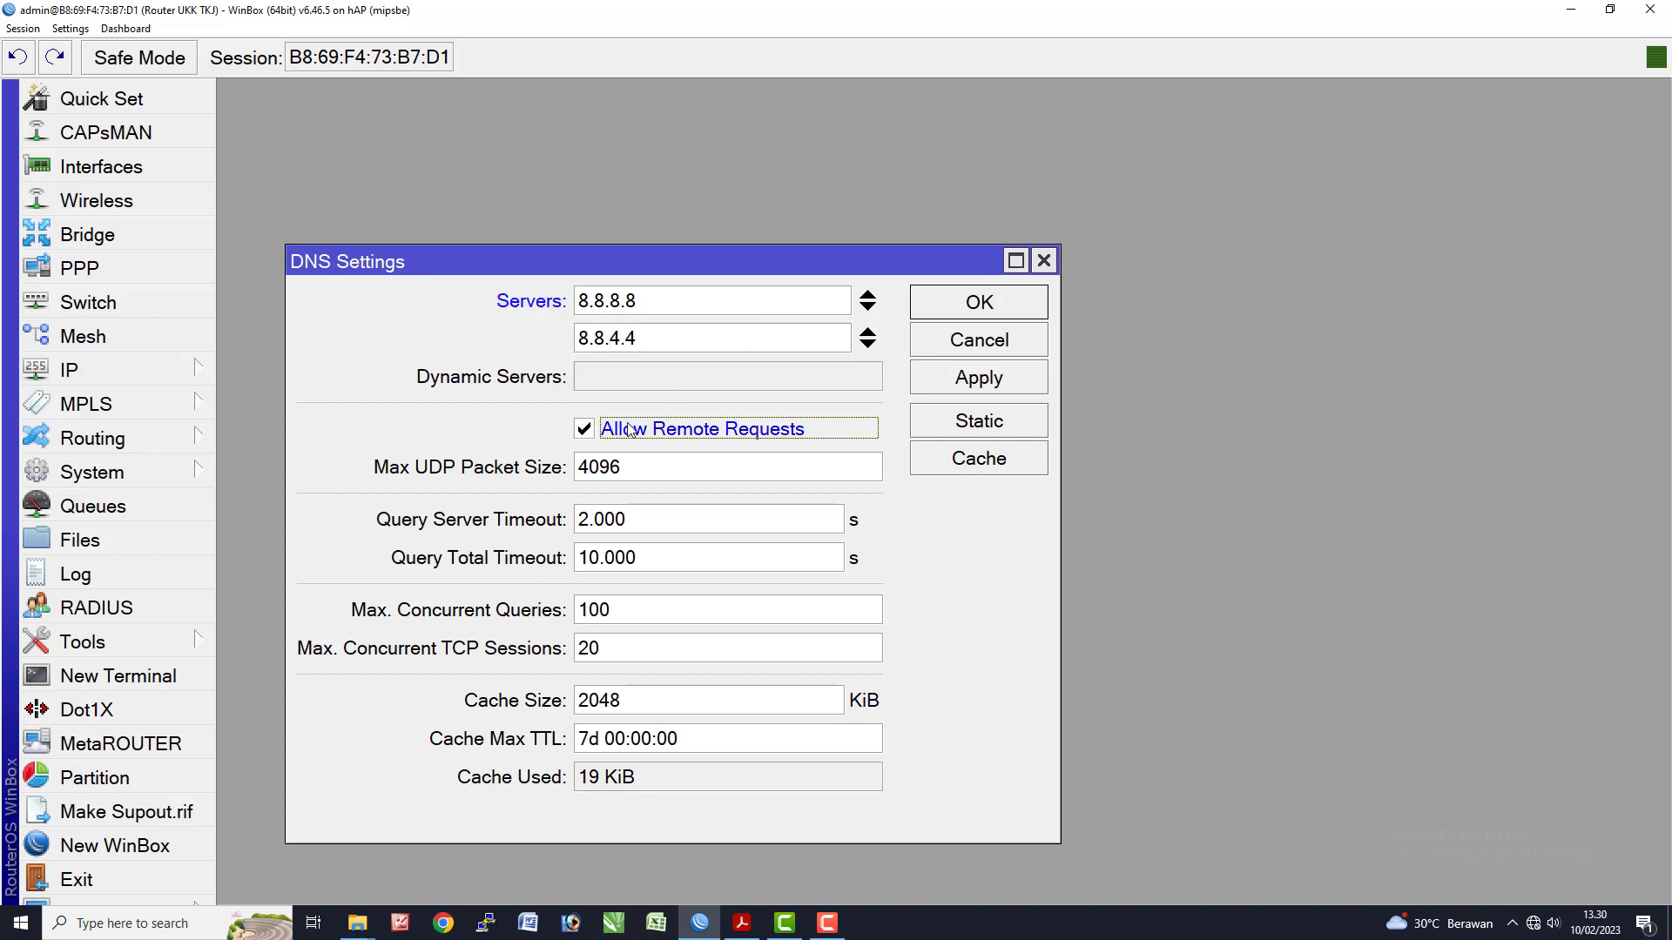
{"action": "left_click", "coordinate": [925, 383]}
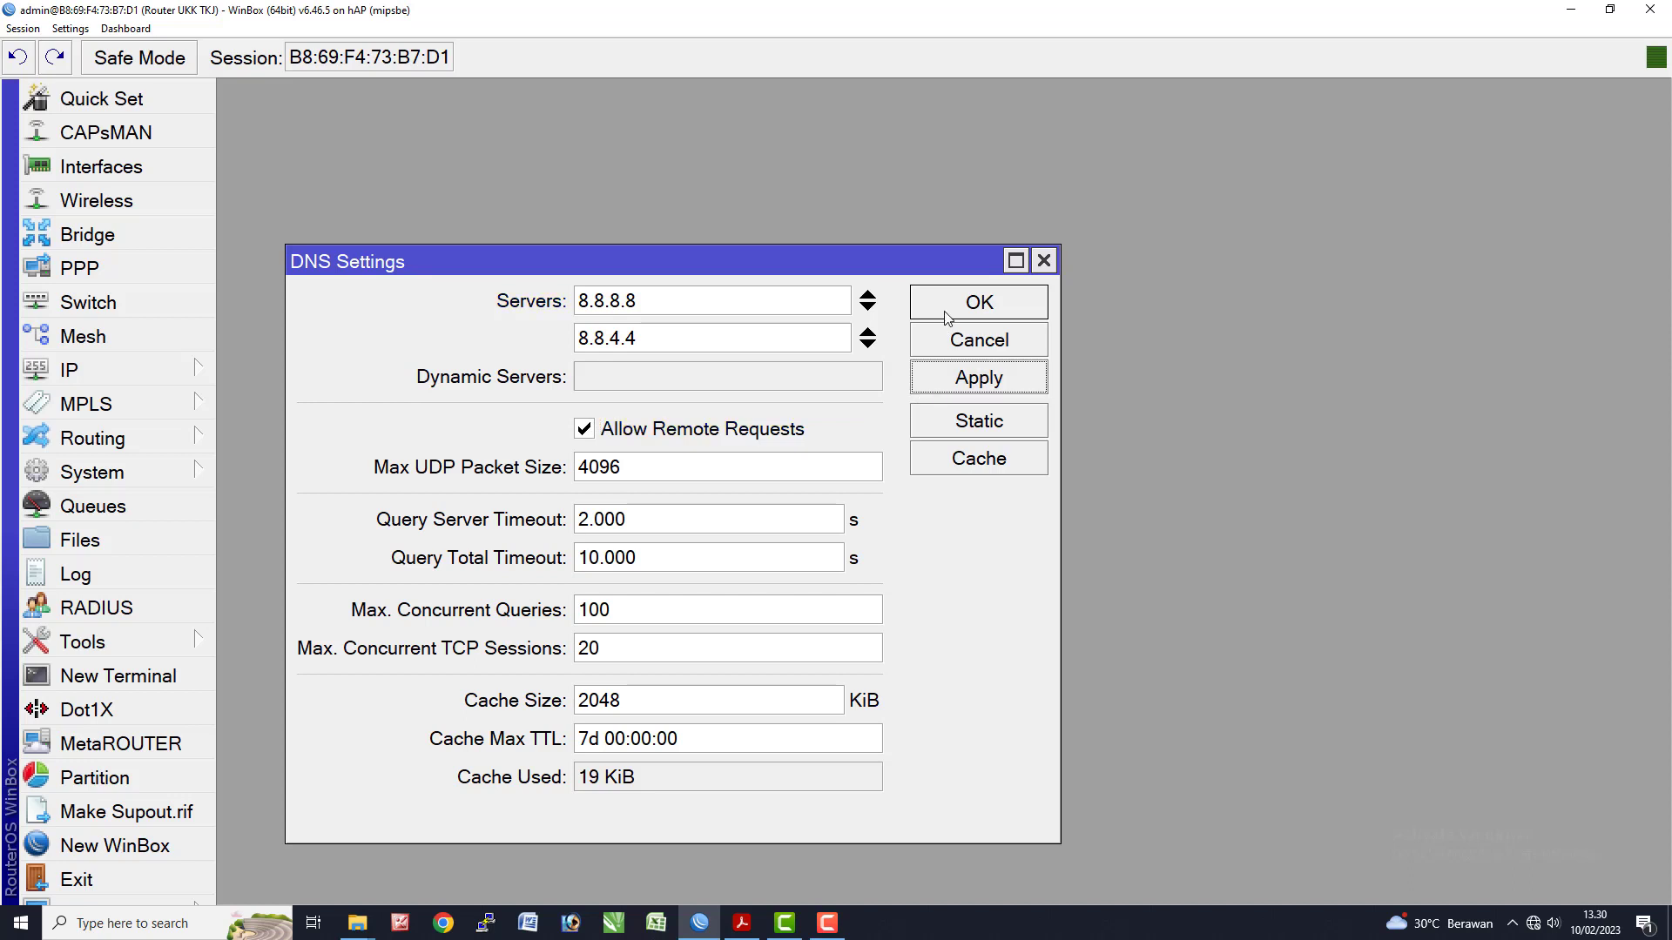
{"action": "left_click", "coordinate": [939, 314]}
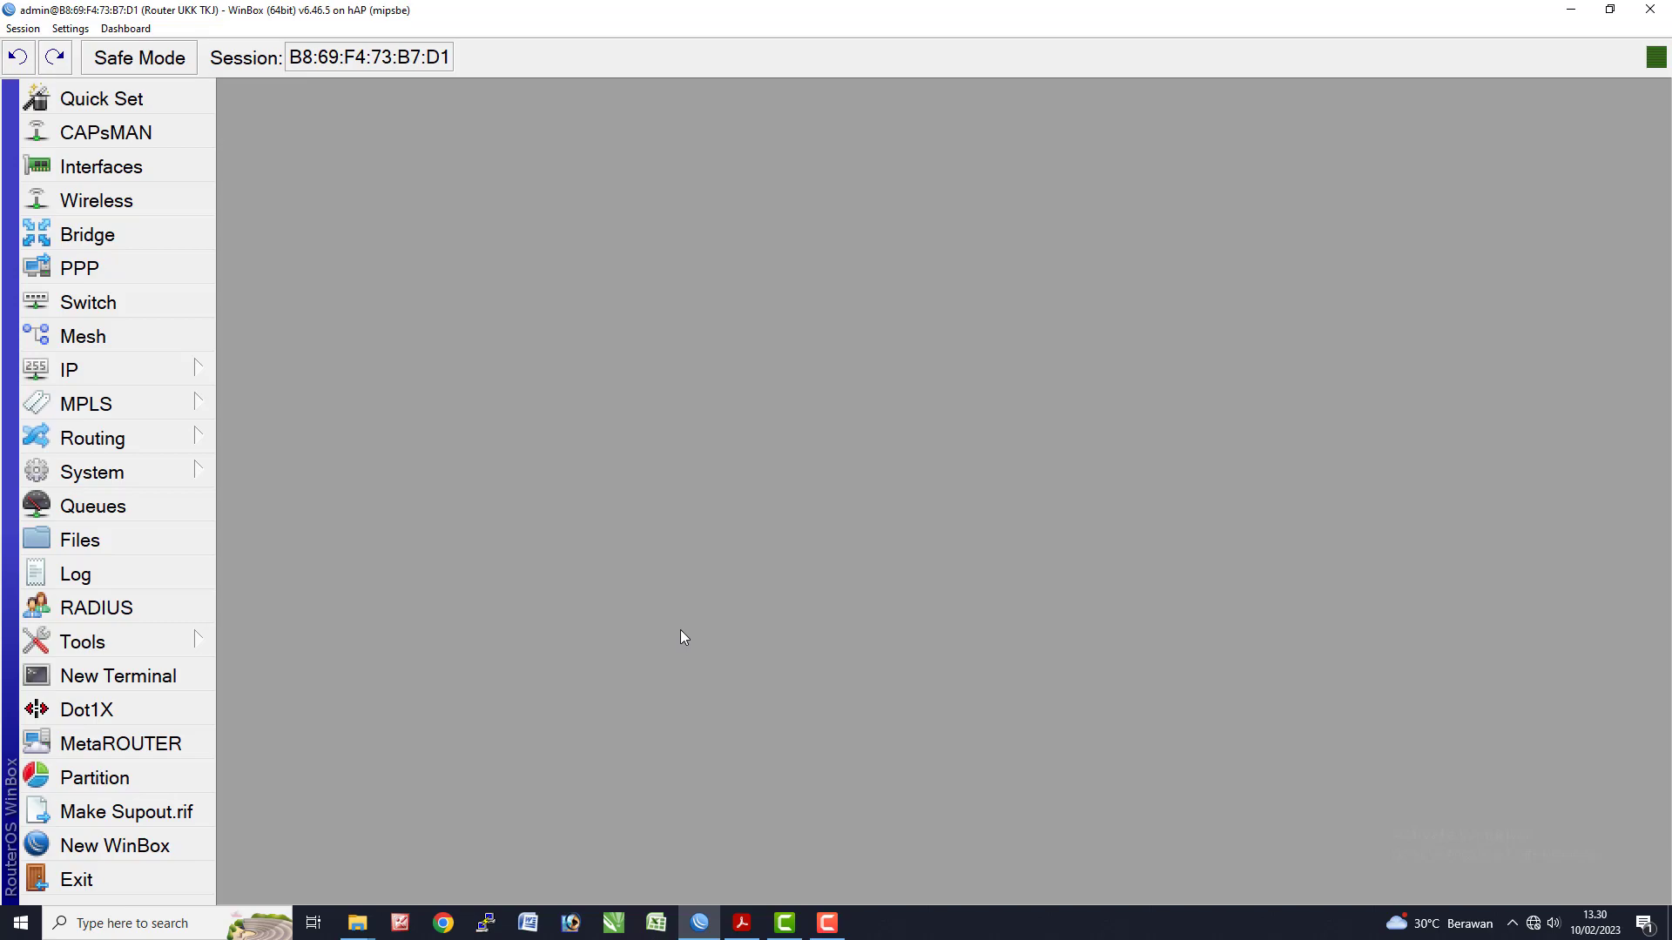
- Check the exam sheet's NTP = Yes requirement
{"action": "left_click", "coordinate": [741, 923]}
{"action": "left_click_drag", "start_coordinate": [411, 275], "coordinate": [493, 277]}
{"action": "key", "text": "alt+Tab"}
- Enable the SNTP client with servers 119.110.74.101 and 119.110.74.102 and apply
{"action": "left_click", "coordinate": [113, 473]}
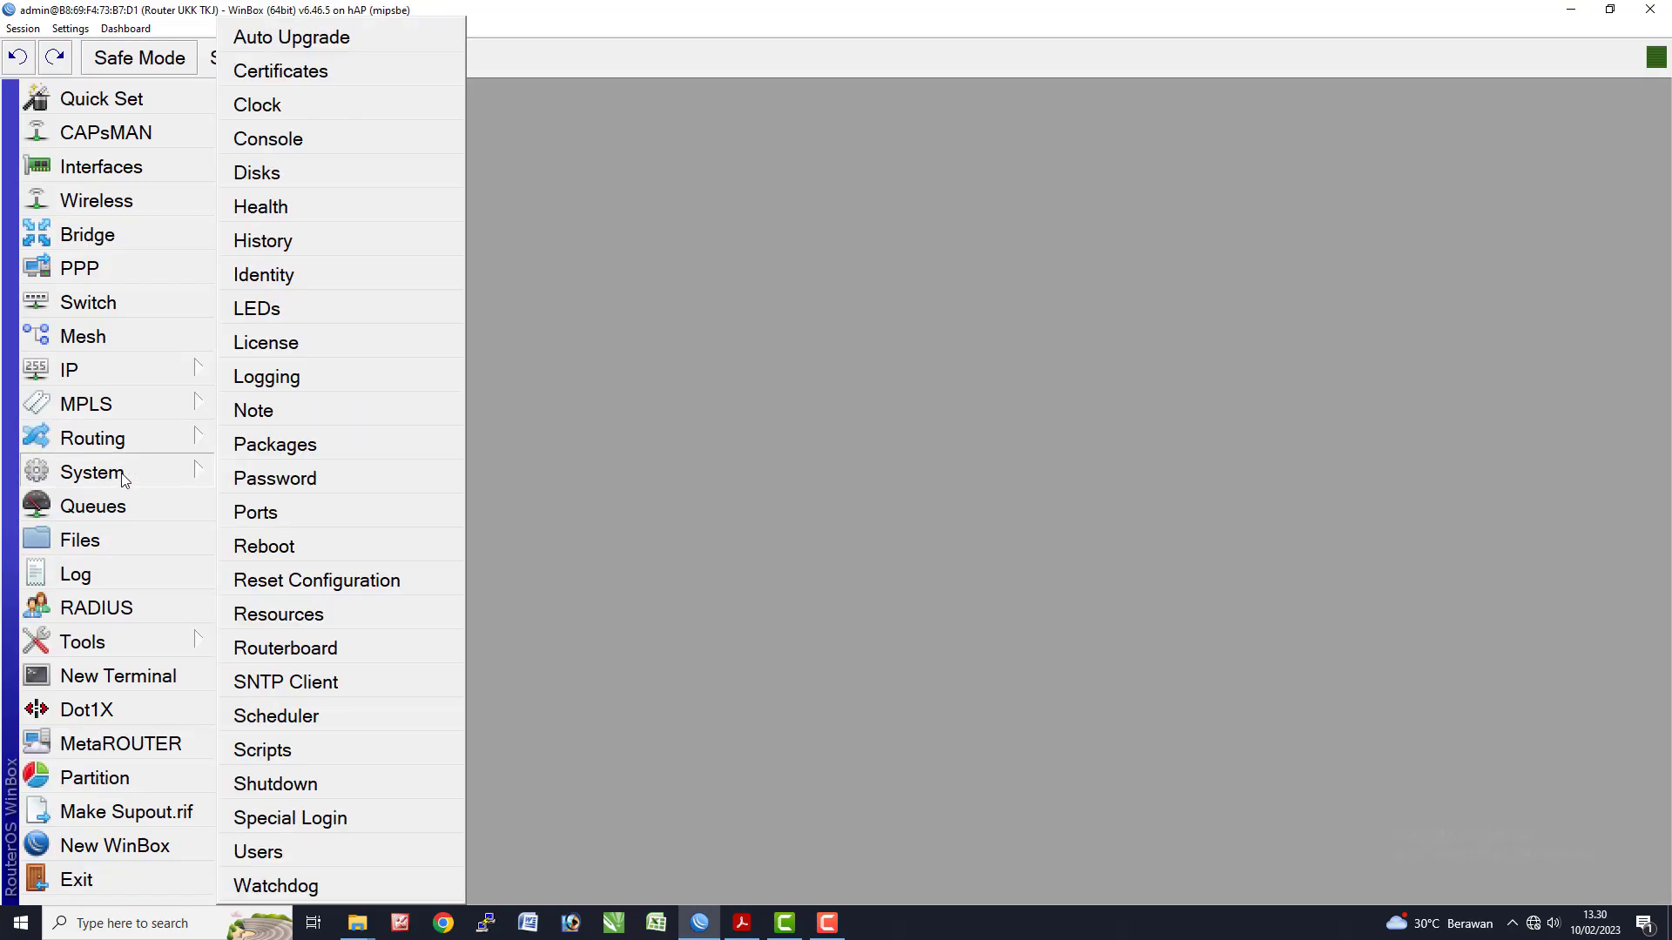
{"action": "left_click", "coordinate": [340, 684]}
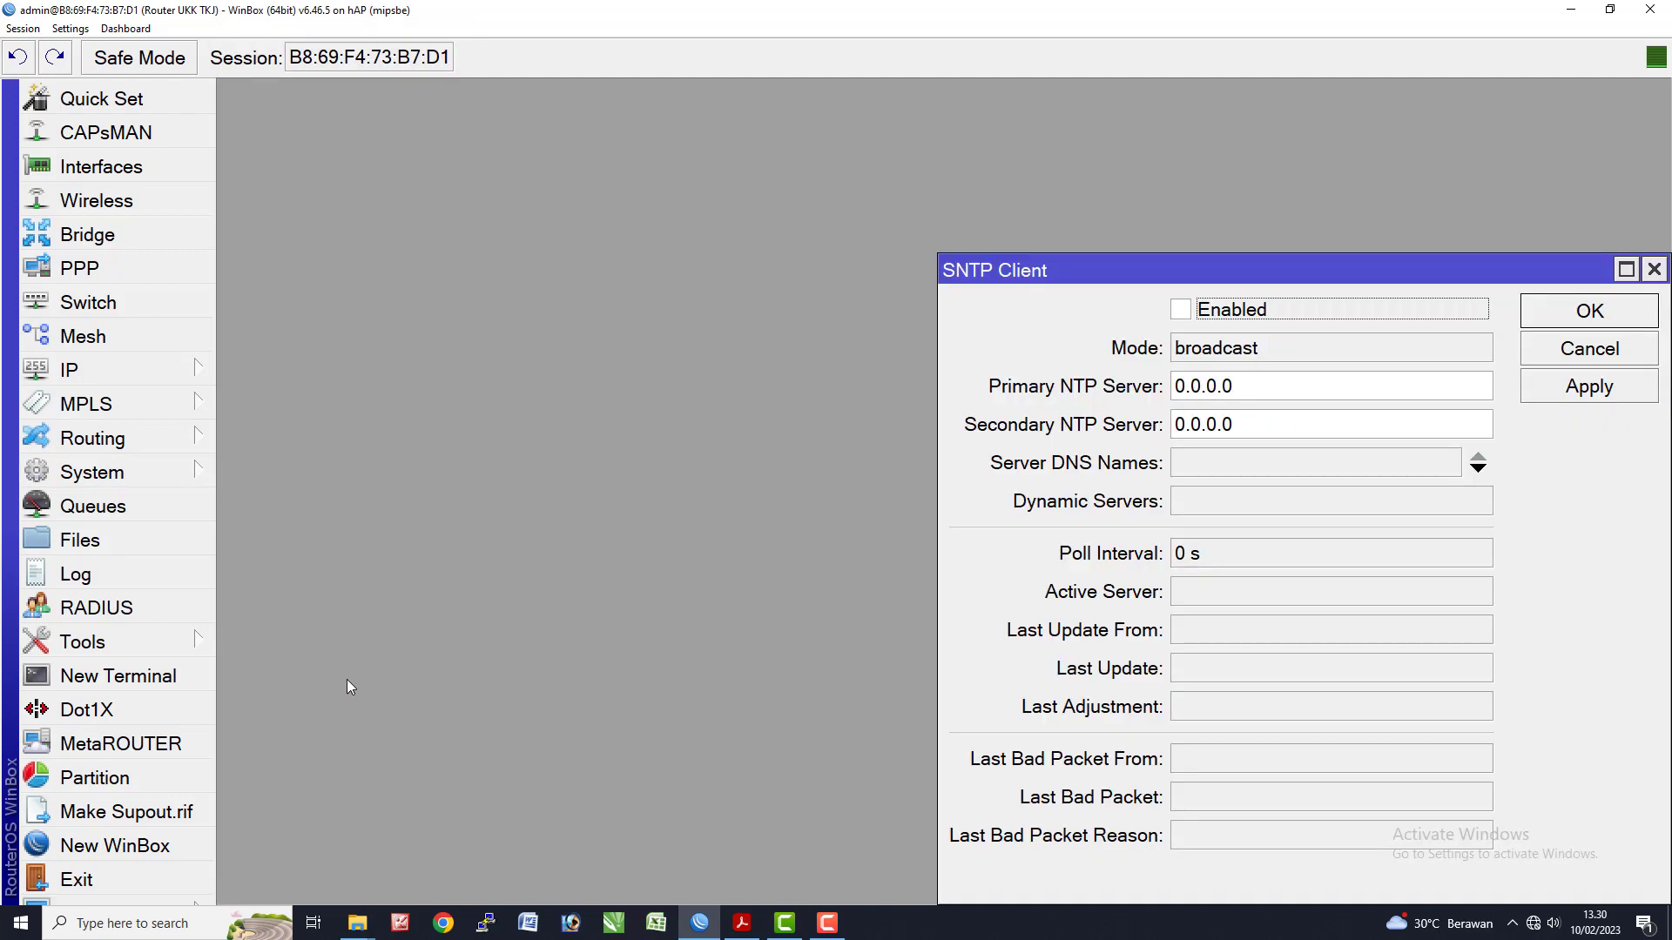
{"action": "left_click_drag", "start_coordinate": [1099, 273], "coordinate": [705, 223]}
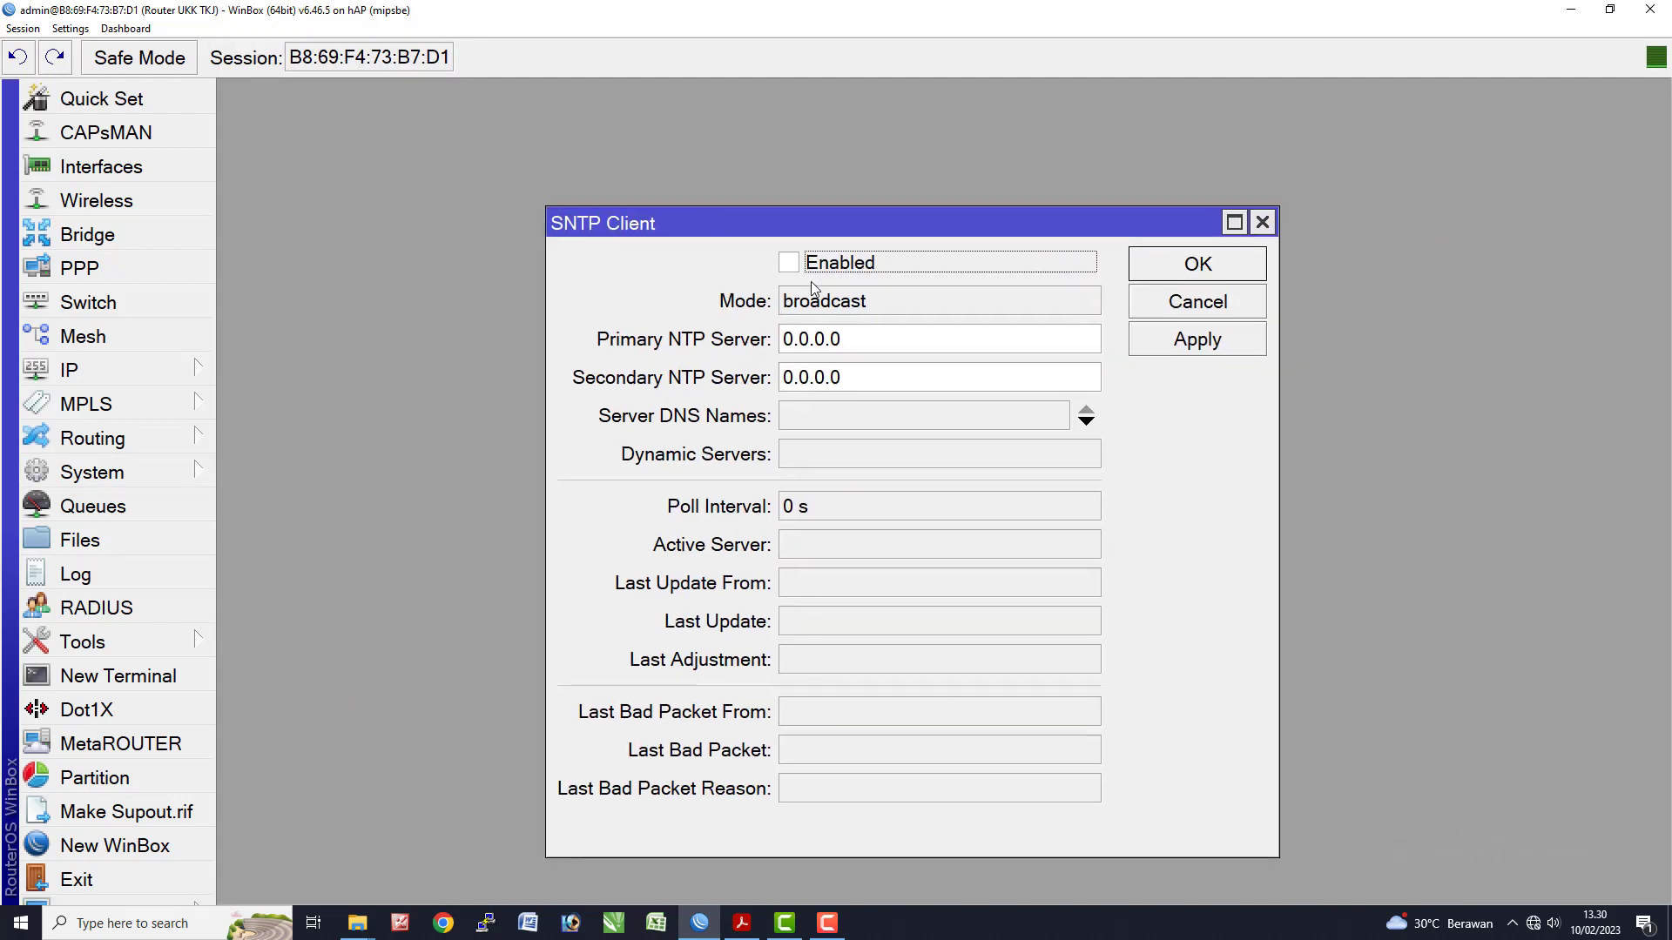
{"action": "left_click", "coordinate": [789, 262]}
{"action": "left_click_drag", "start_coordinate": [864, 339], "coordinate": [720, 345]}
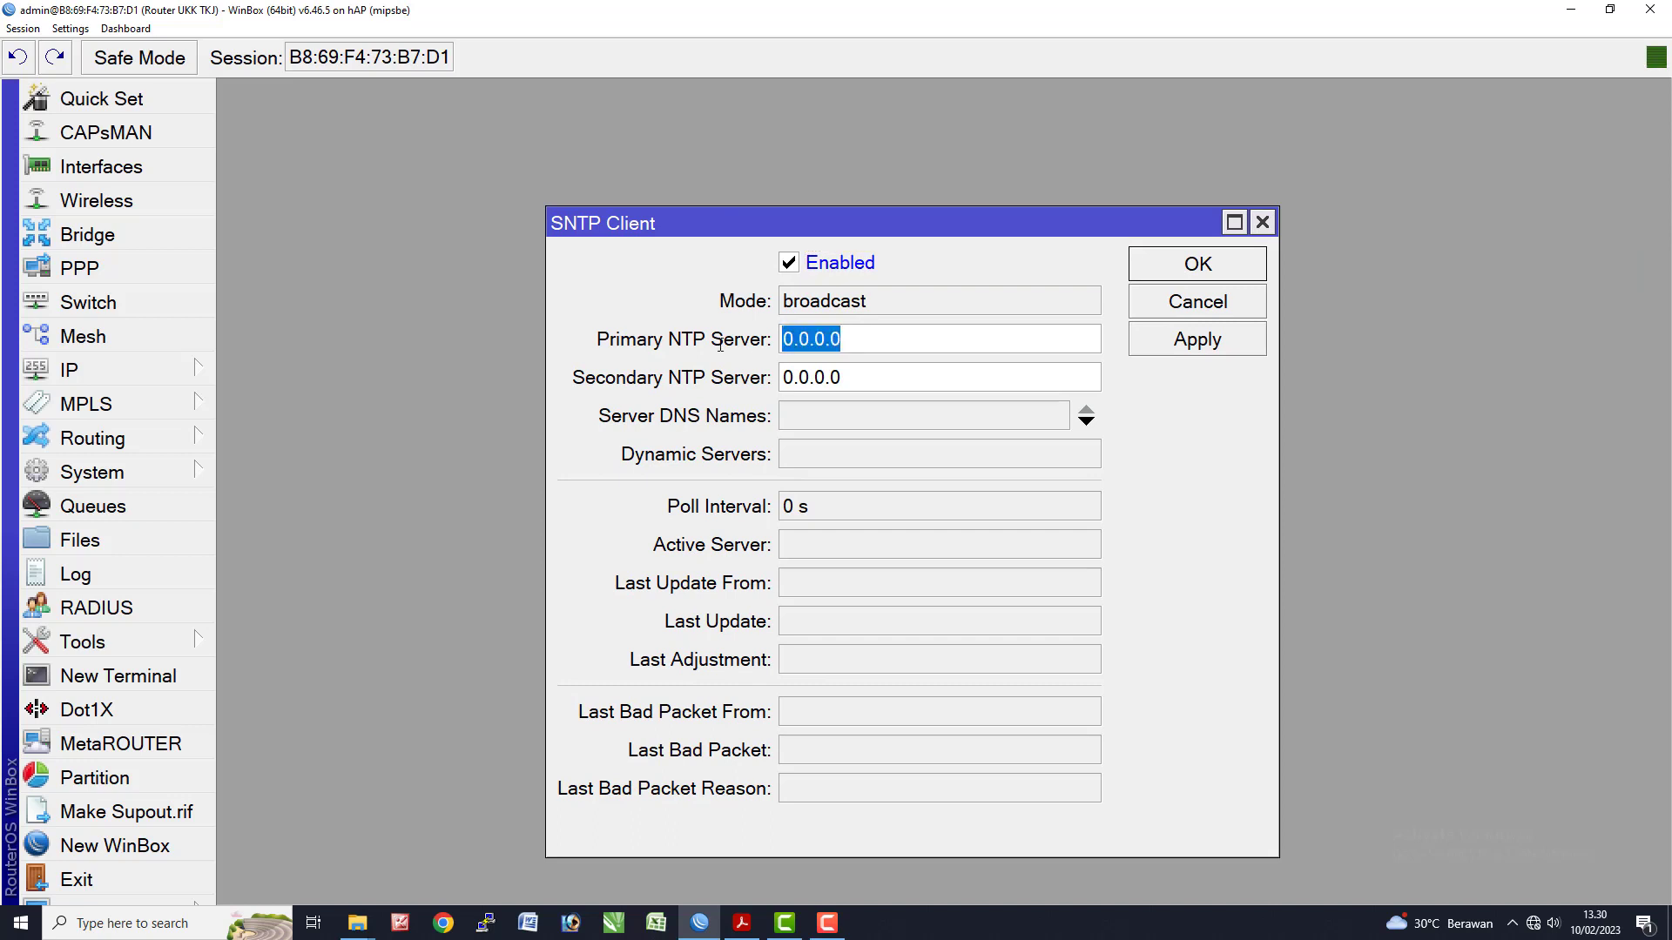
{"action": "type", "text": "119"}
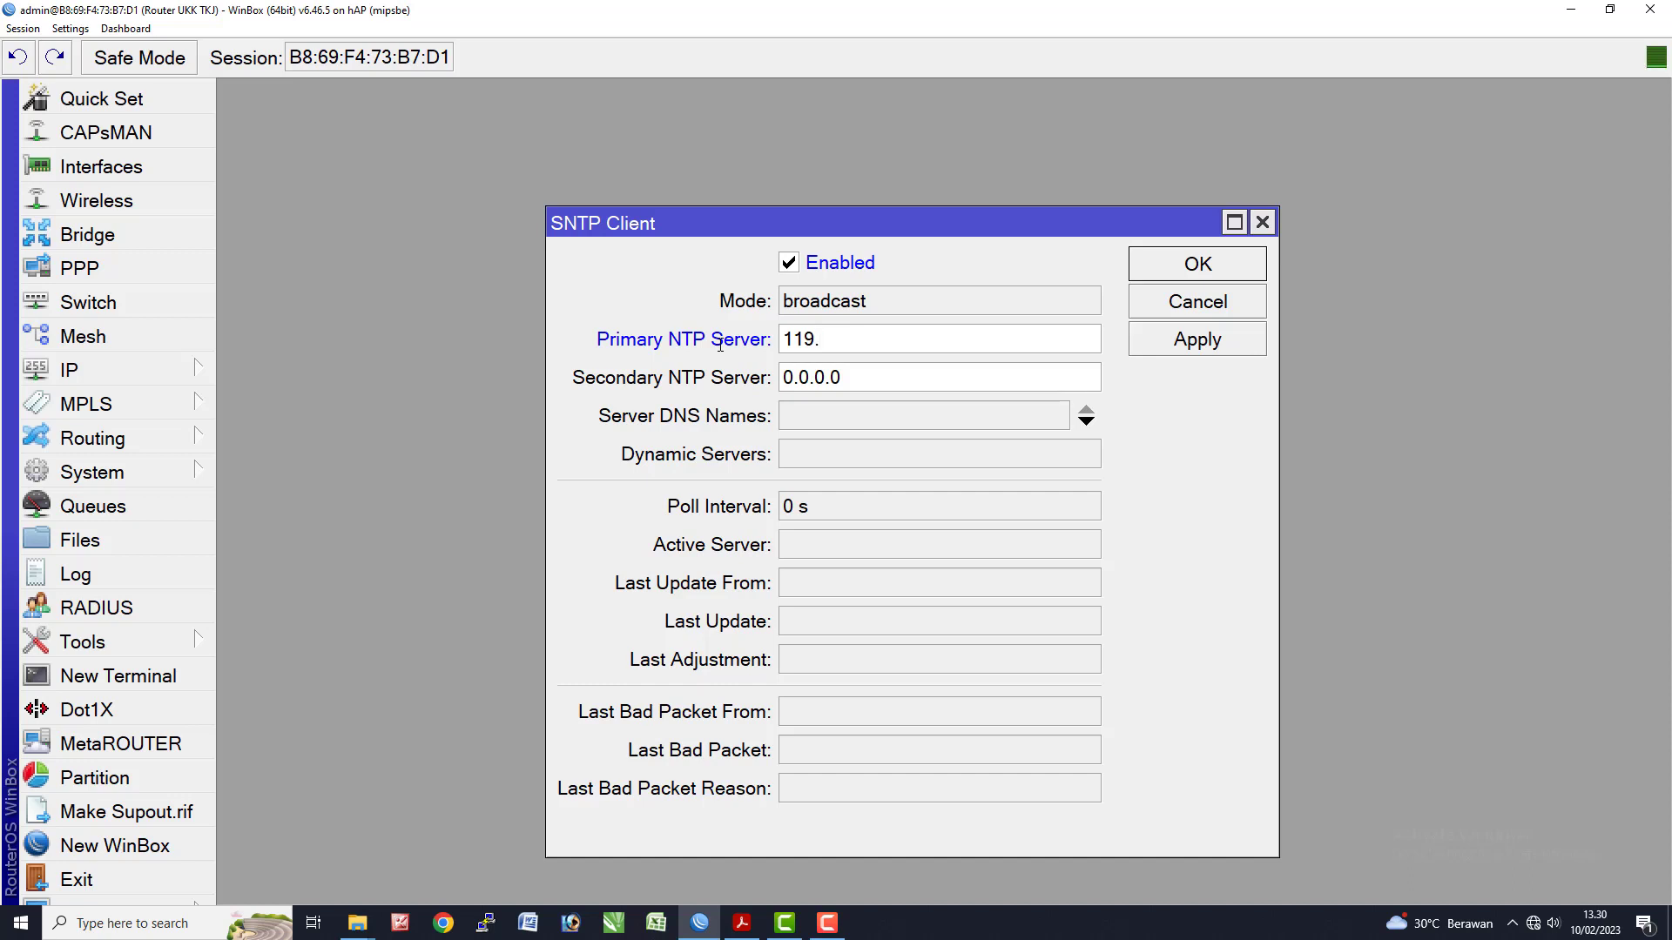
{"action": "type", "text": ".110.74.101"}
{"action": "key", "text": "Tab"}
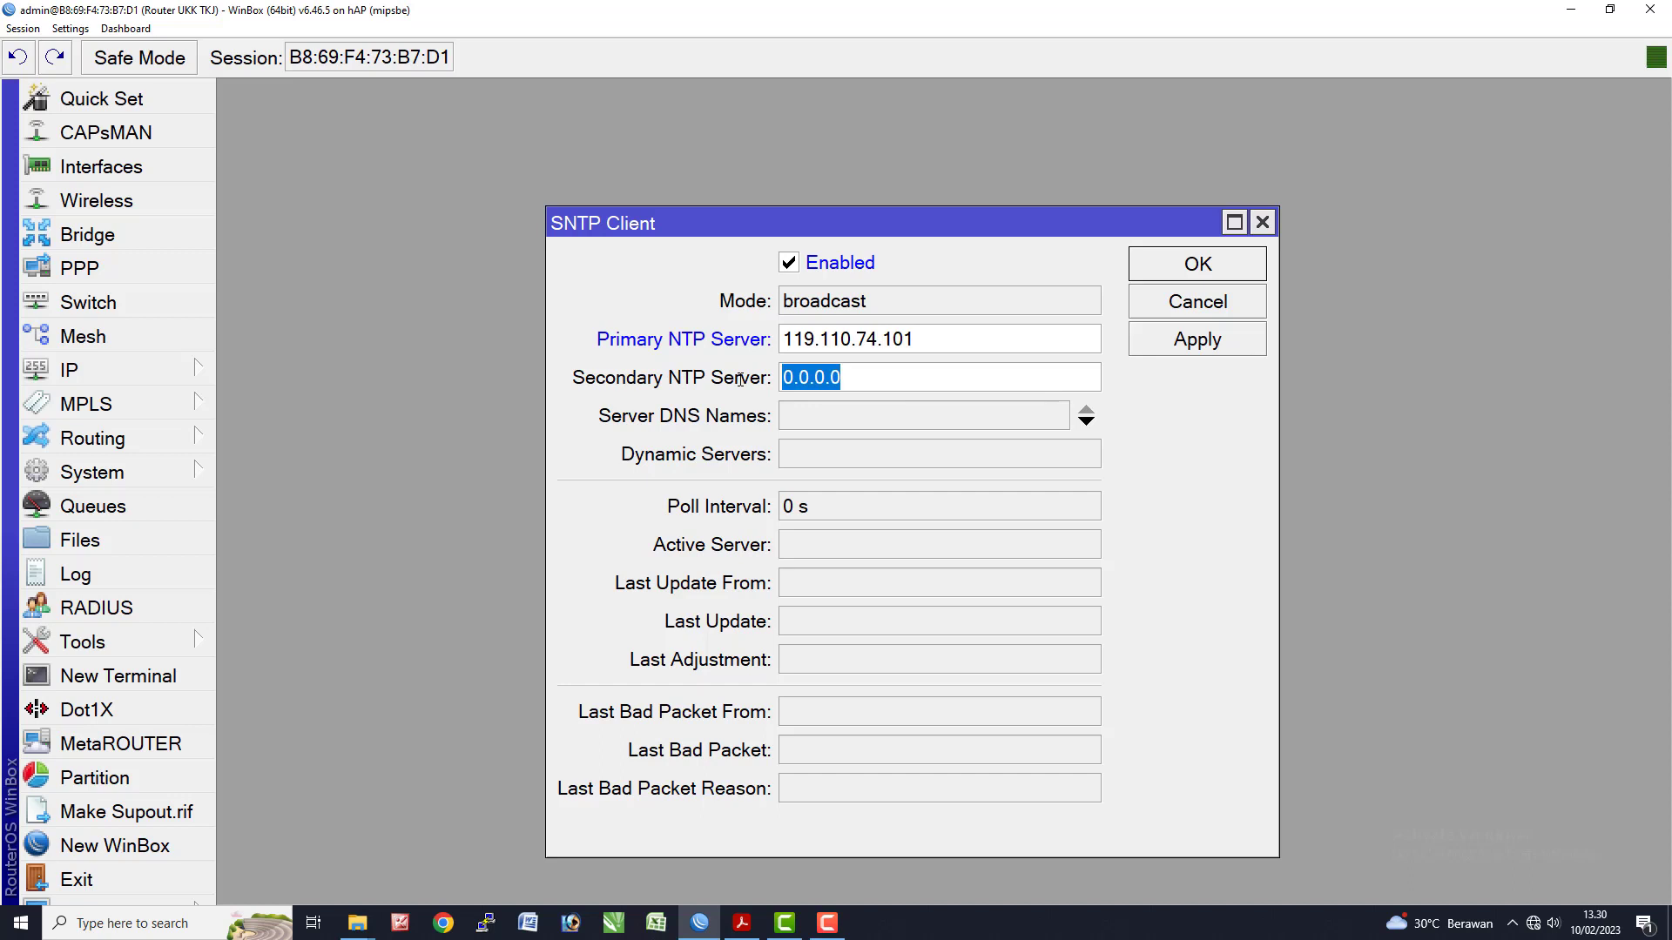
{"action": "type", "text": "119"}
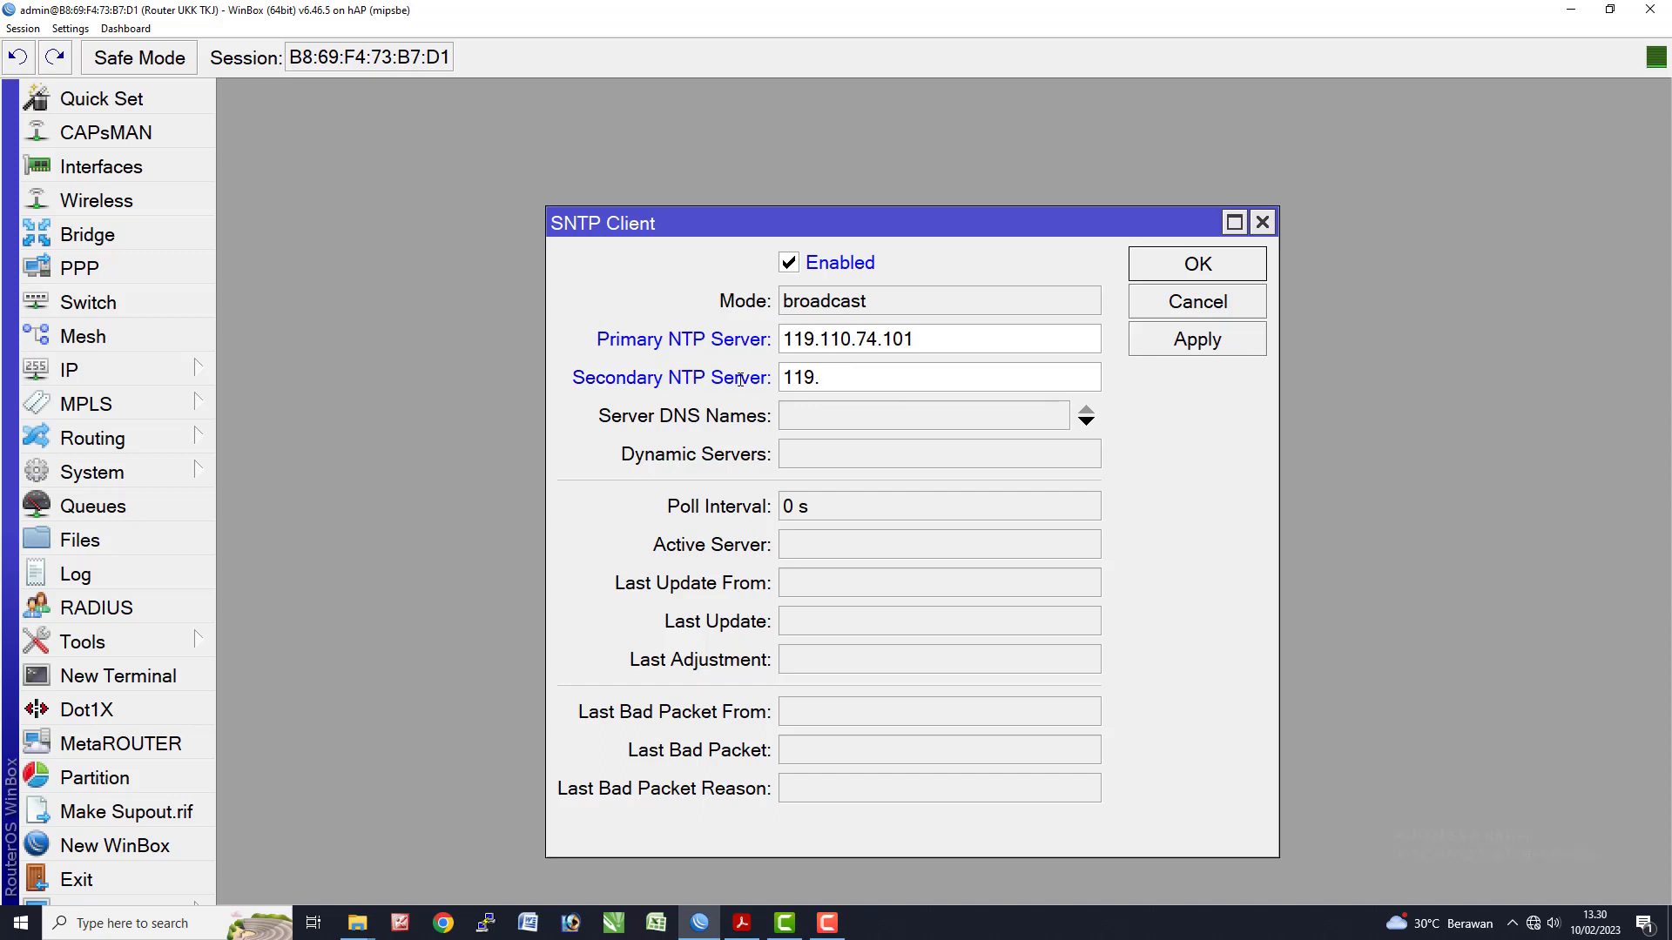
{"action": "type", "text": ".110.74.102"}
{"action": "left_click", "coordinate": [1159, 349]}
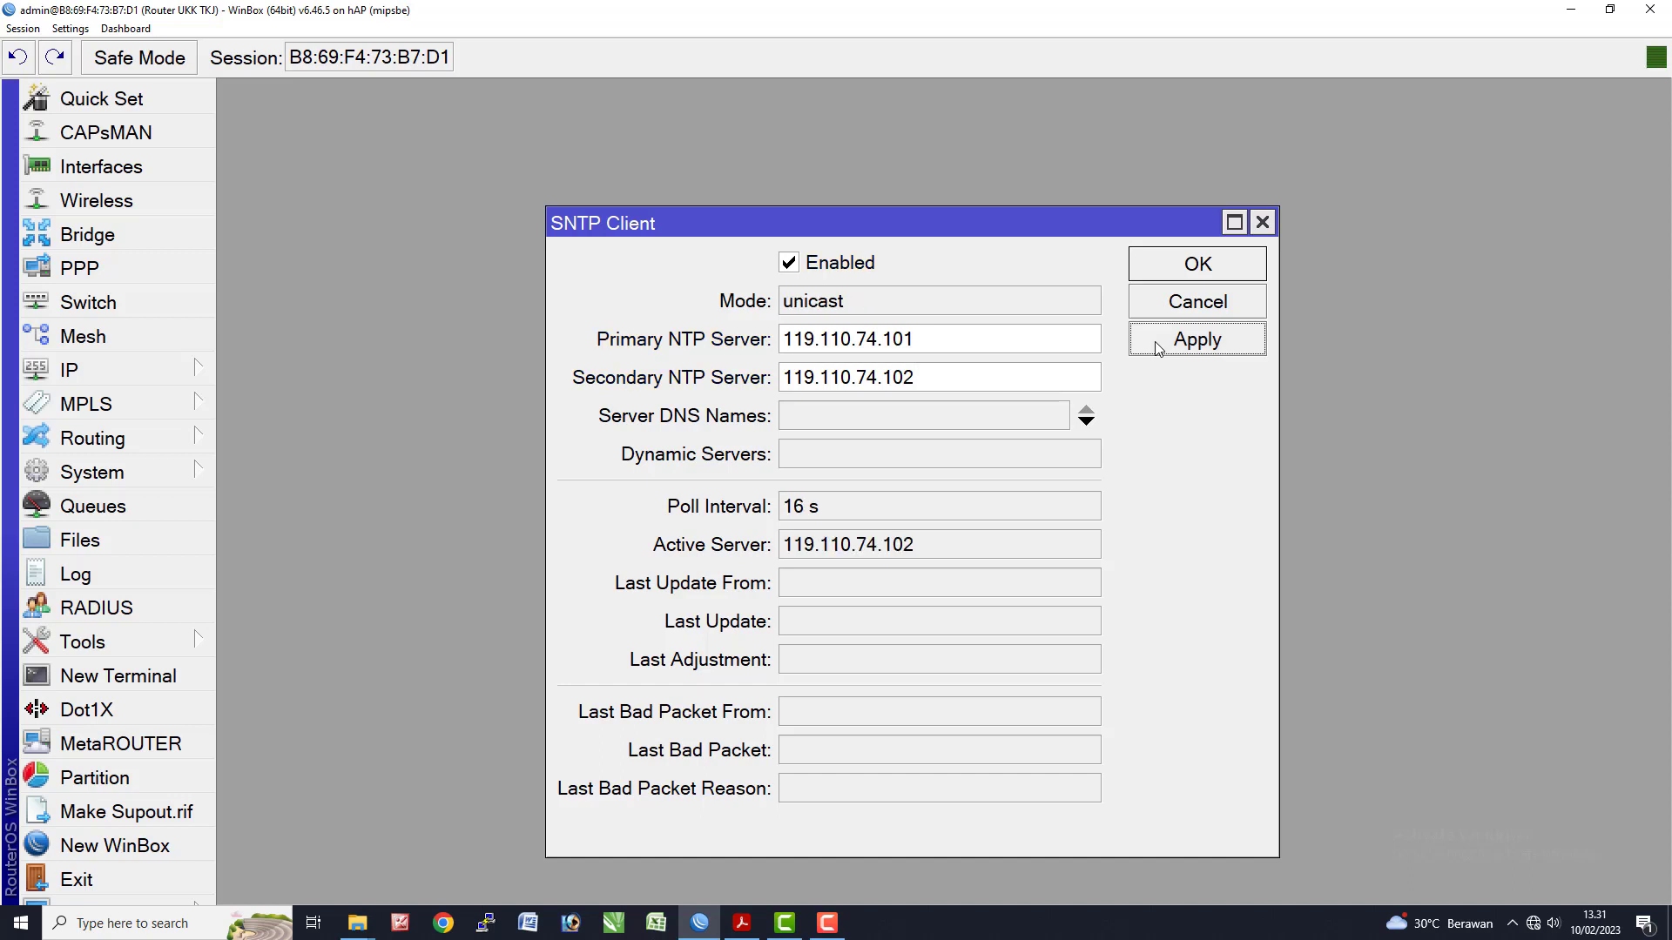
{"action": "left_click", "coordinate": [1173, 276]}
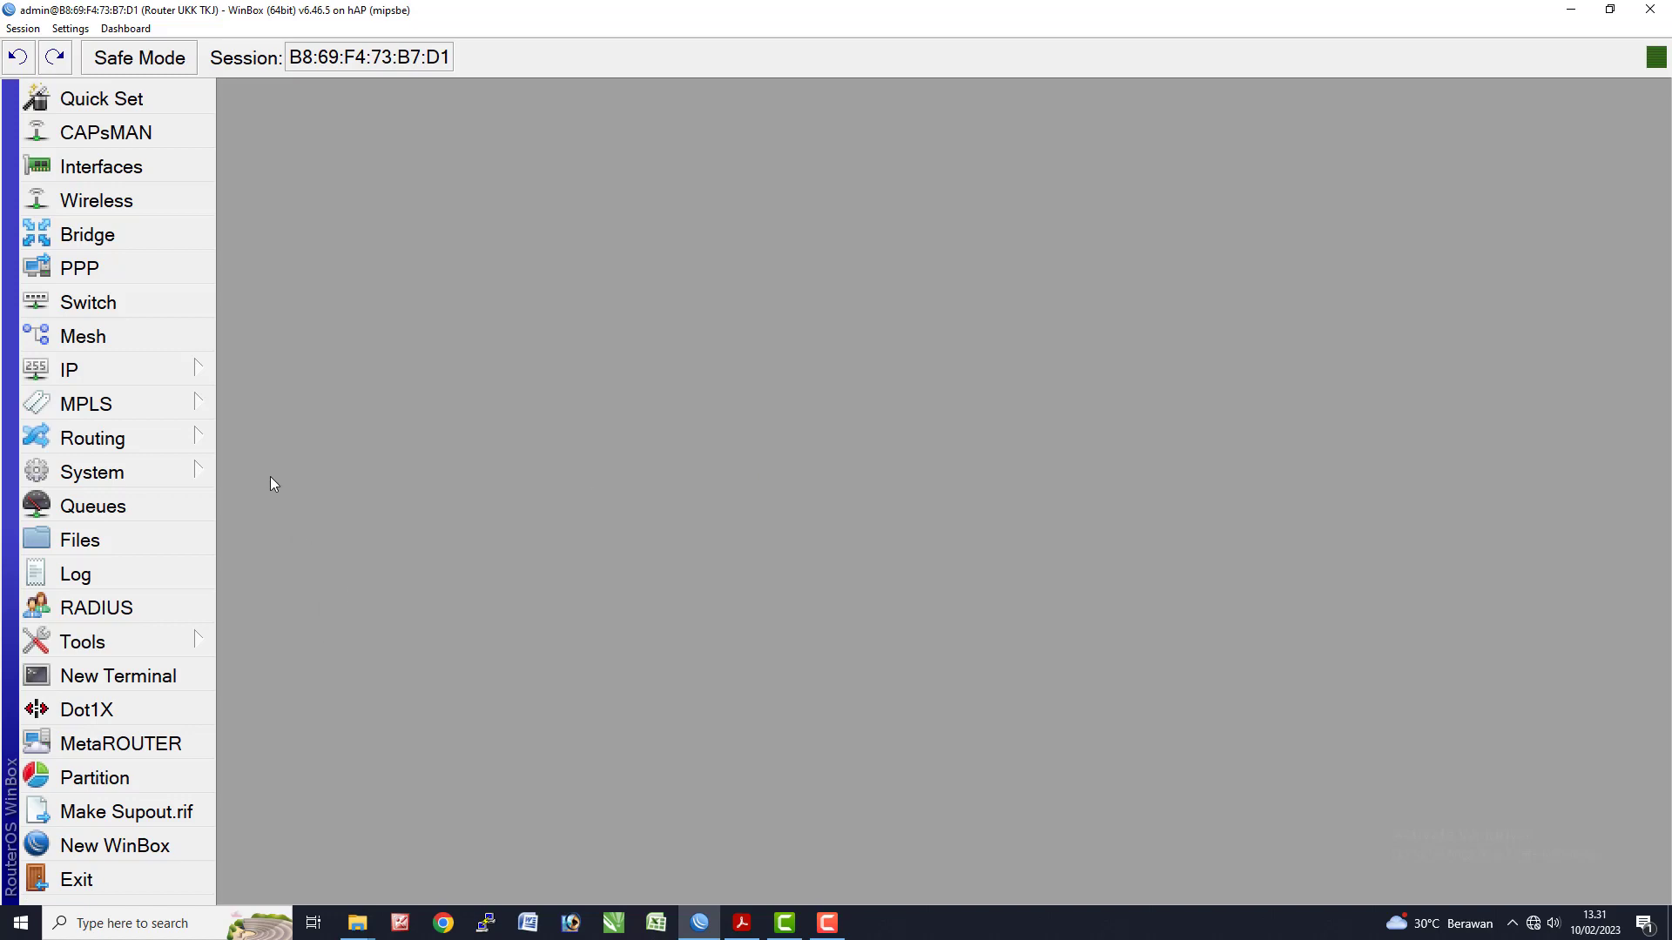
- Look over the Clock settings and manual time zone tab, closing them without changing the zone
{"action": "left_click", "coordinate": [169, 480]}
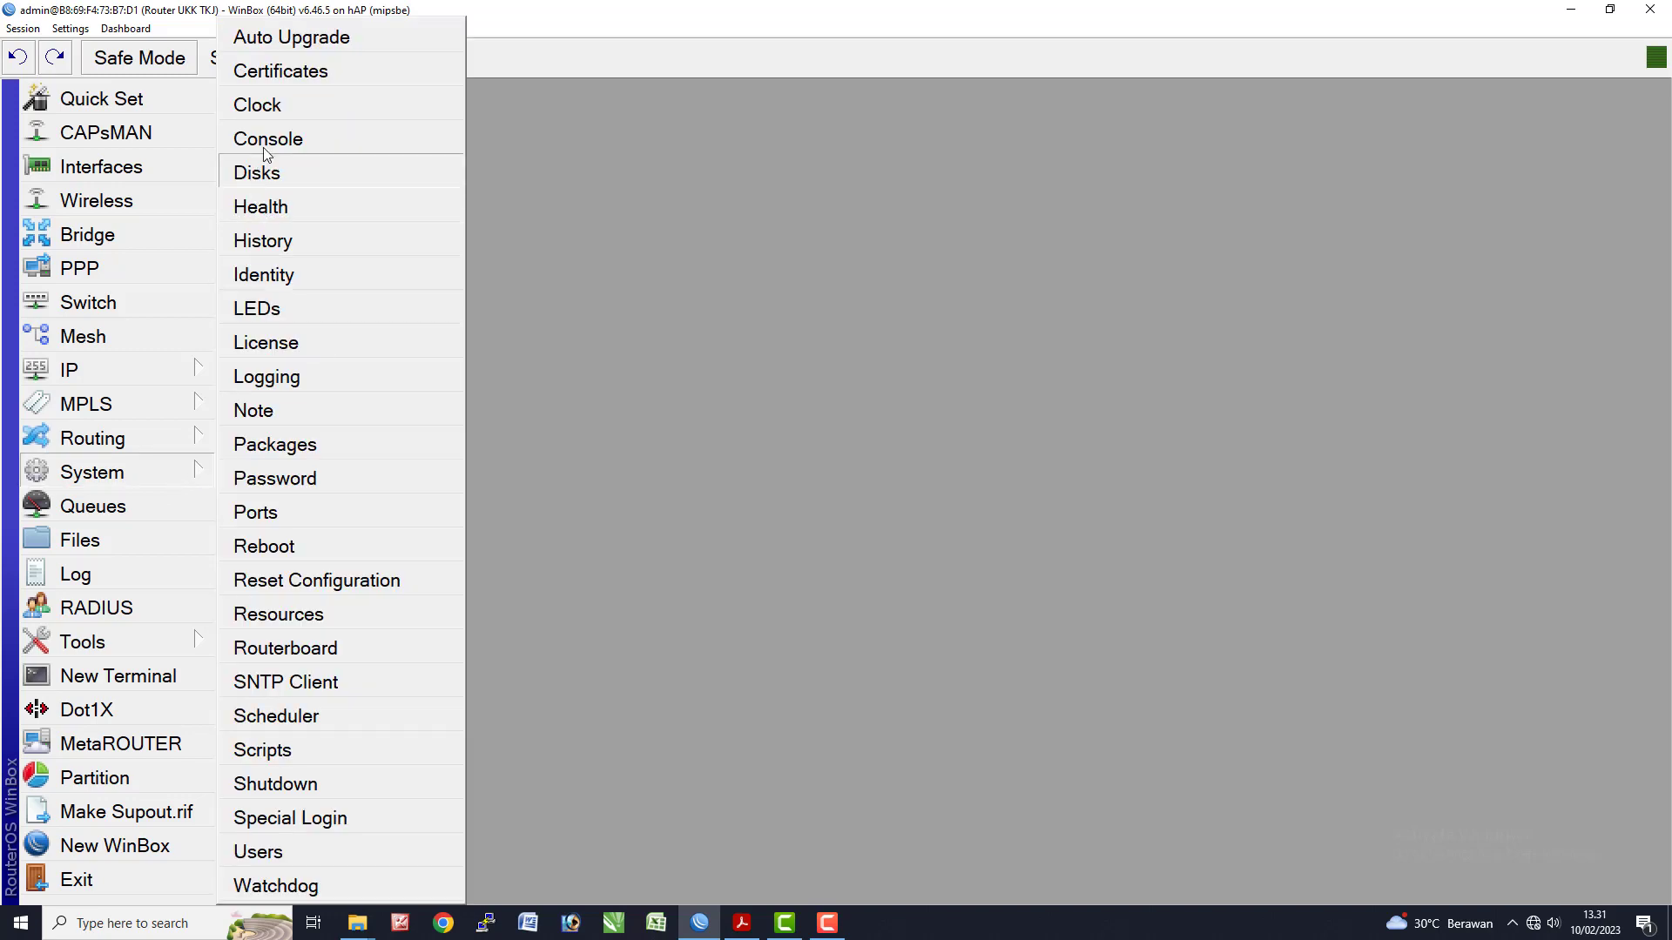
{"action": "left_click", "coordinate": [275, 113]}
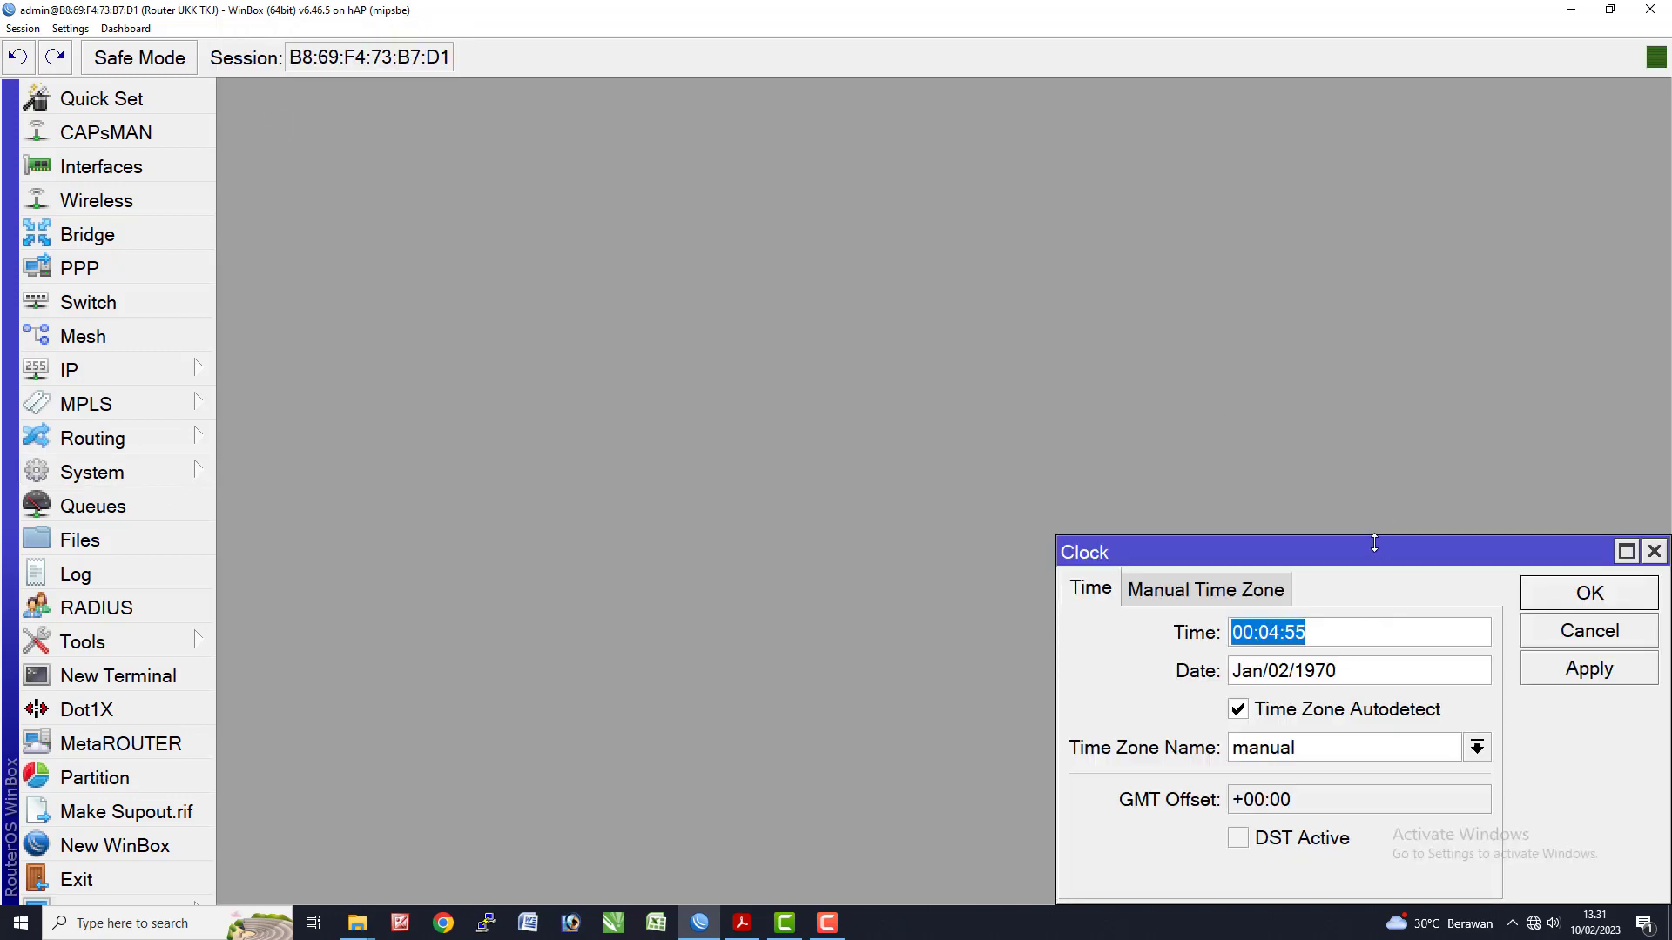
{"action": "left_click_drag", "start_coordinate": [1374, 544], "coordinate": [805, 243]}
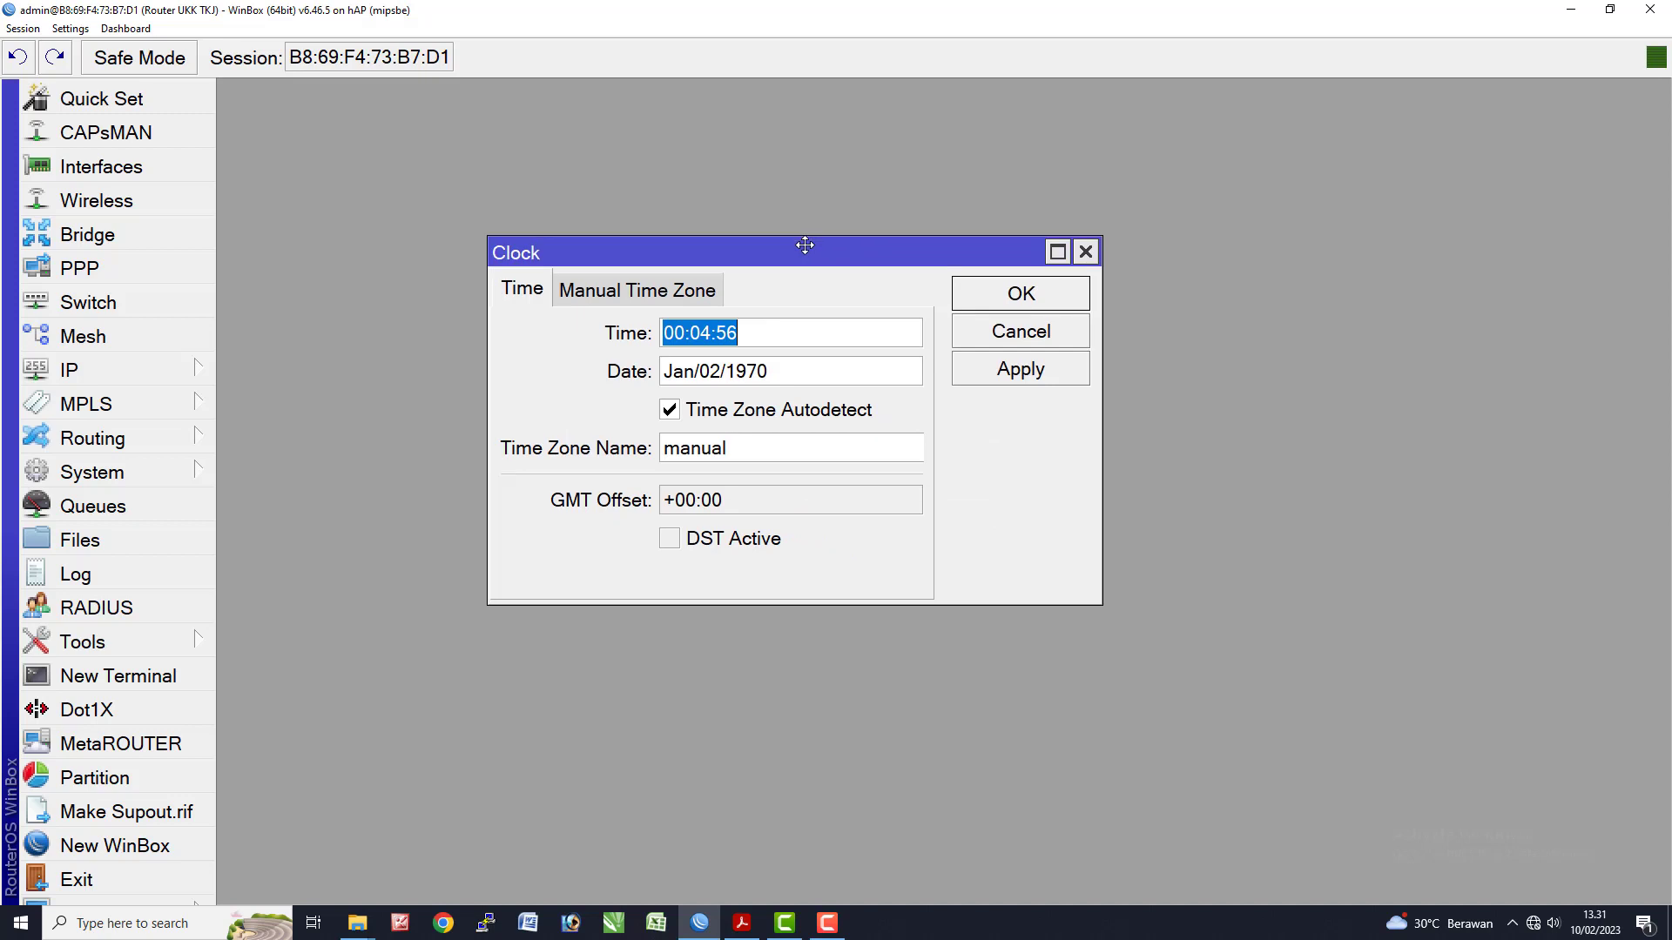
{"action": "left_click", "coordinate": [817, 451]}
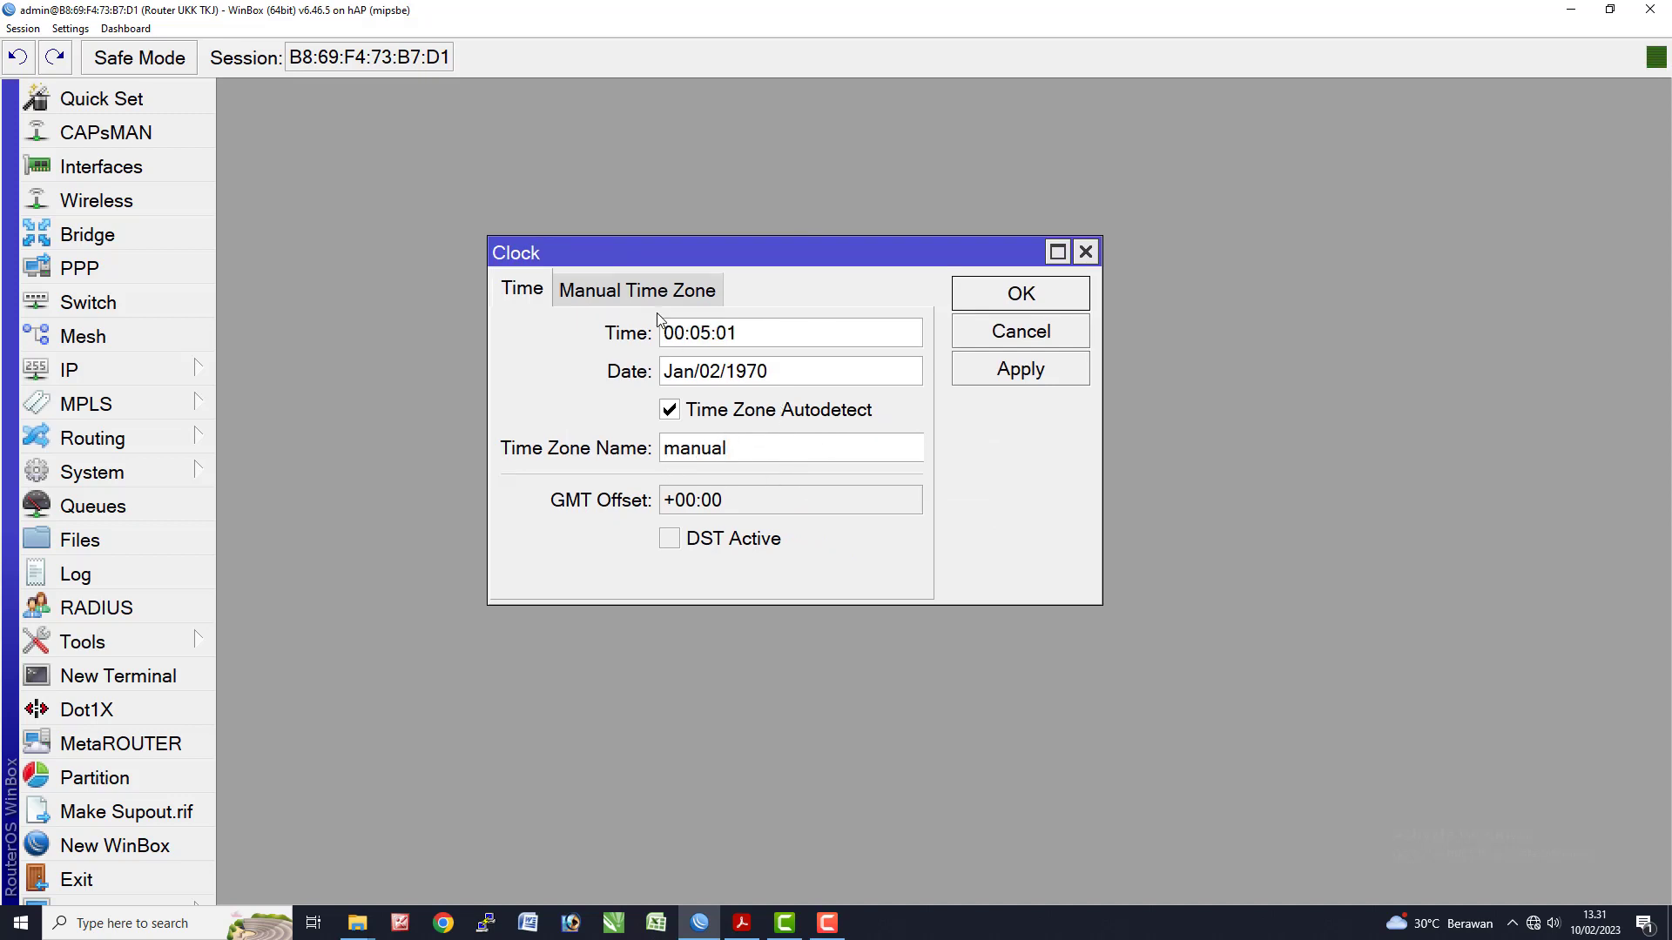
{"action": "left_click", "coordinate": [566, 290]}
{"action": "left_click", "coordinate": [546, 293]}
{"action": "left_click", "coordinate": [644, 296]}
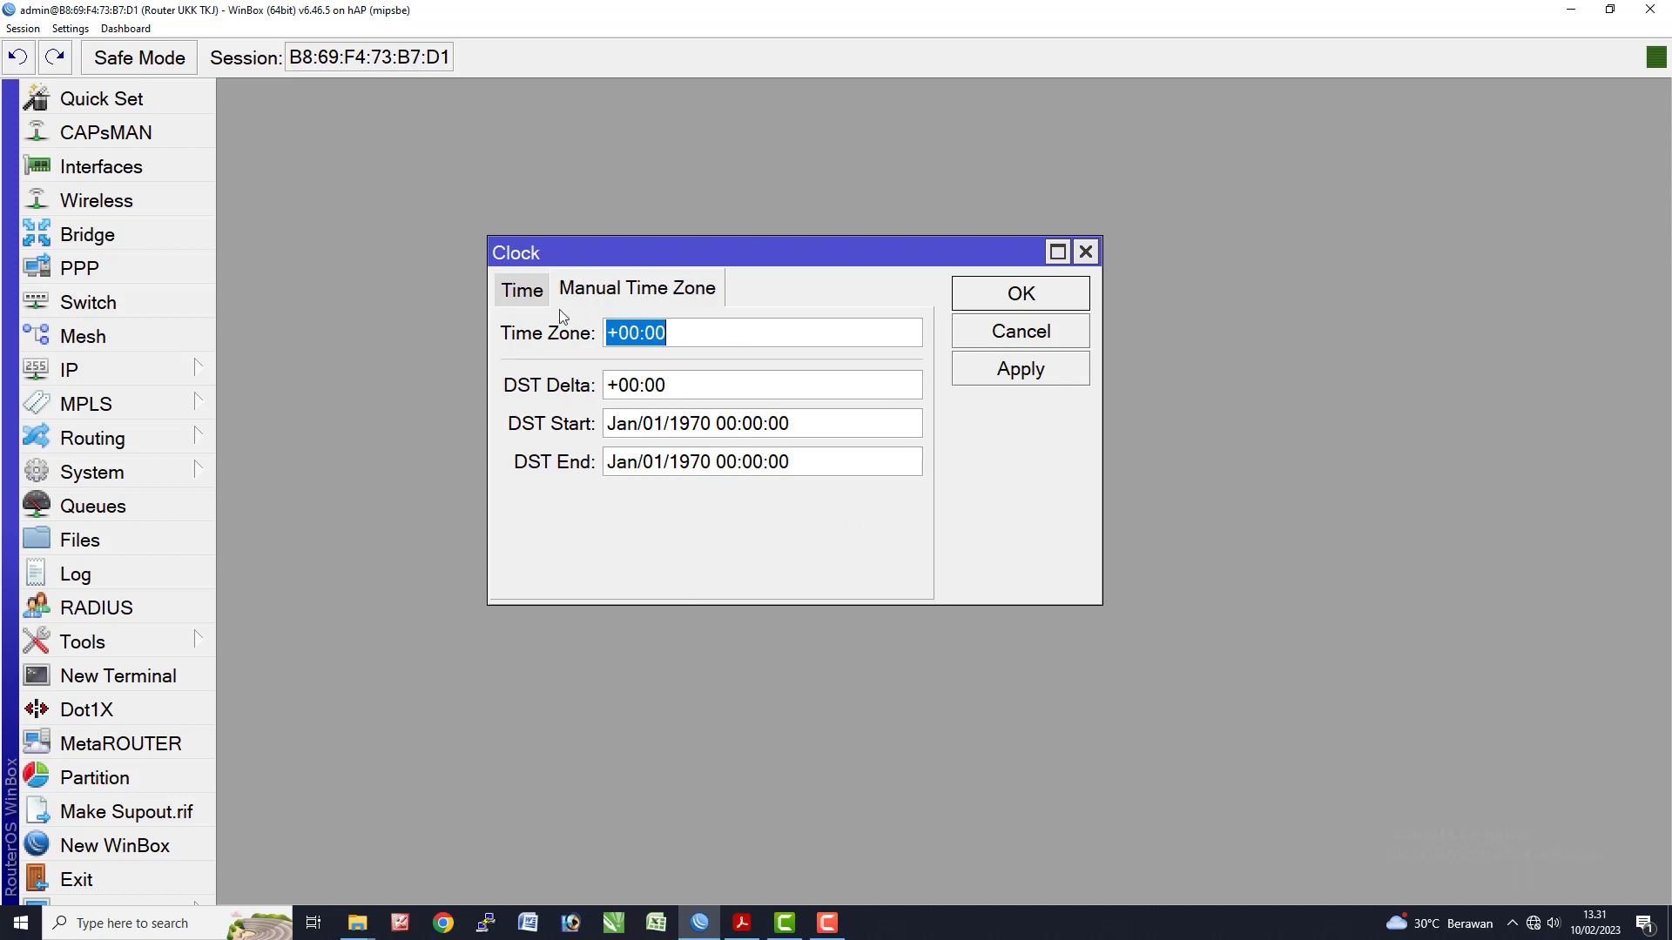
{"action": "left_click", "coordinate": [537, 298]}
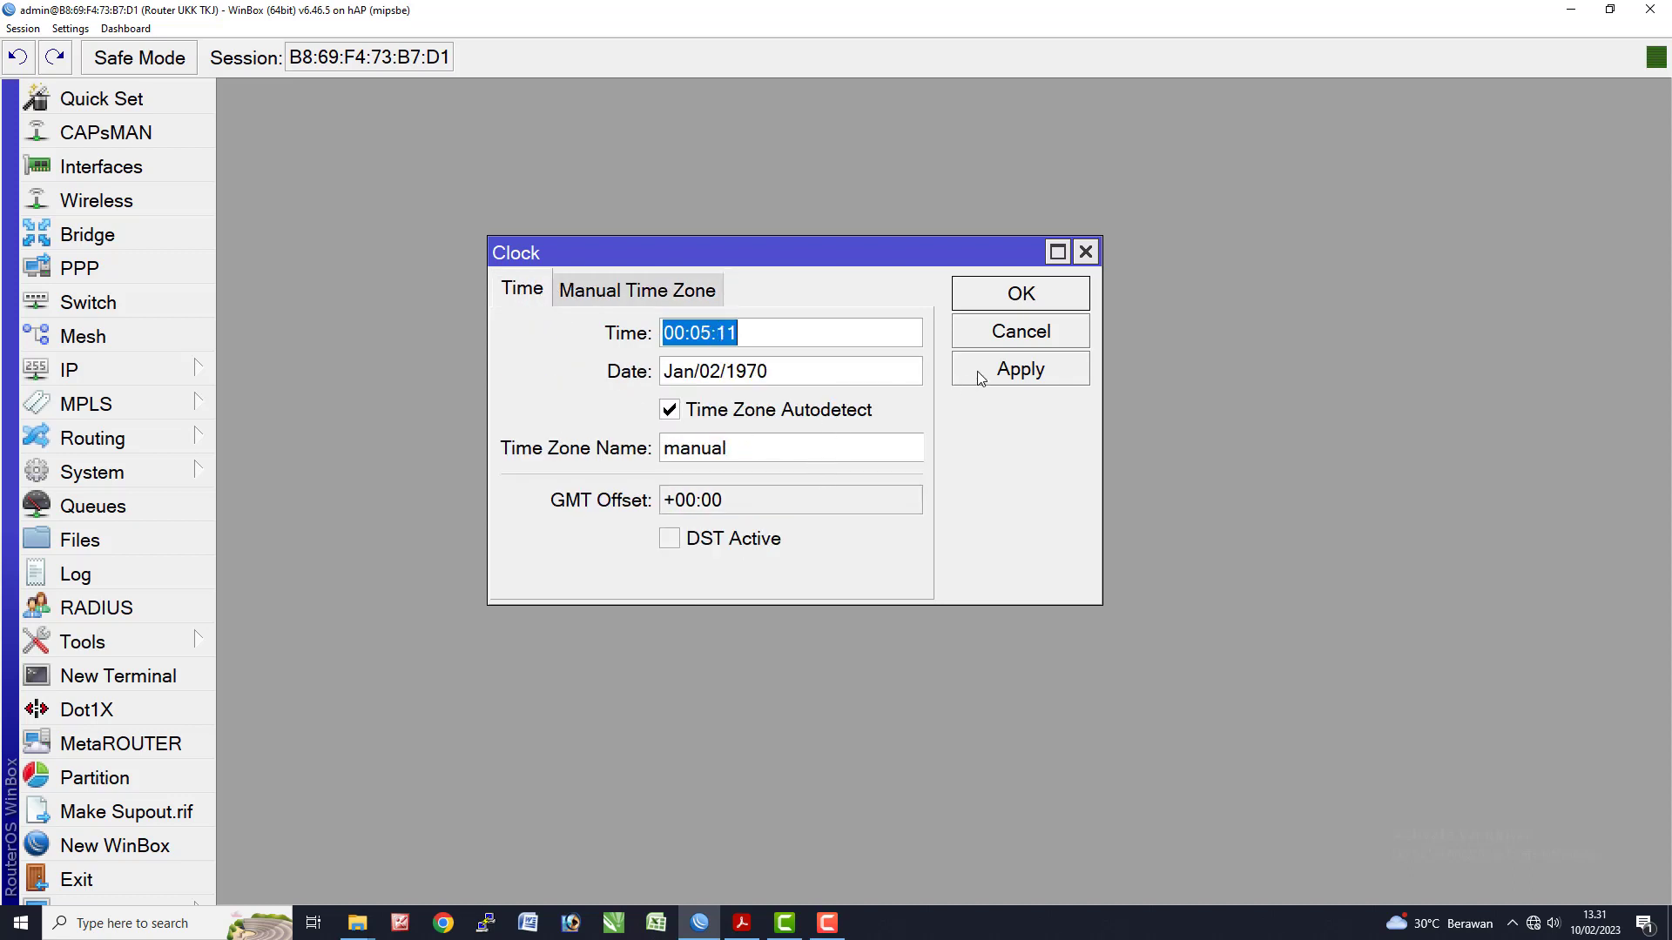
{"action": "left_click", "coordinate": [1020, 369]}
{"action": "left_click", "coordinate": [1021, 294]}
- Select Asia/Jakarta (GMT +07:00) as the clock's time zone and apply it
{"action": "left_click", "coordinate": [174, 472]}
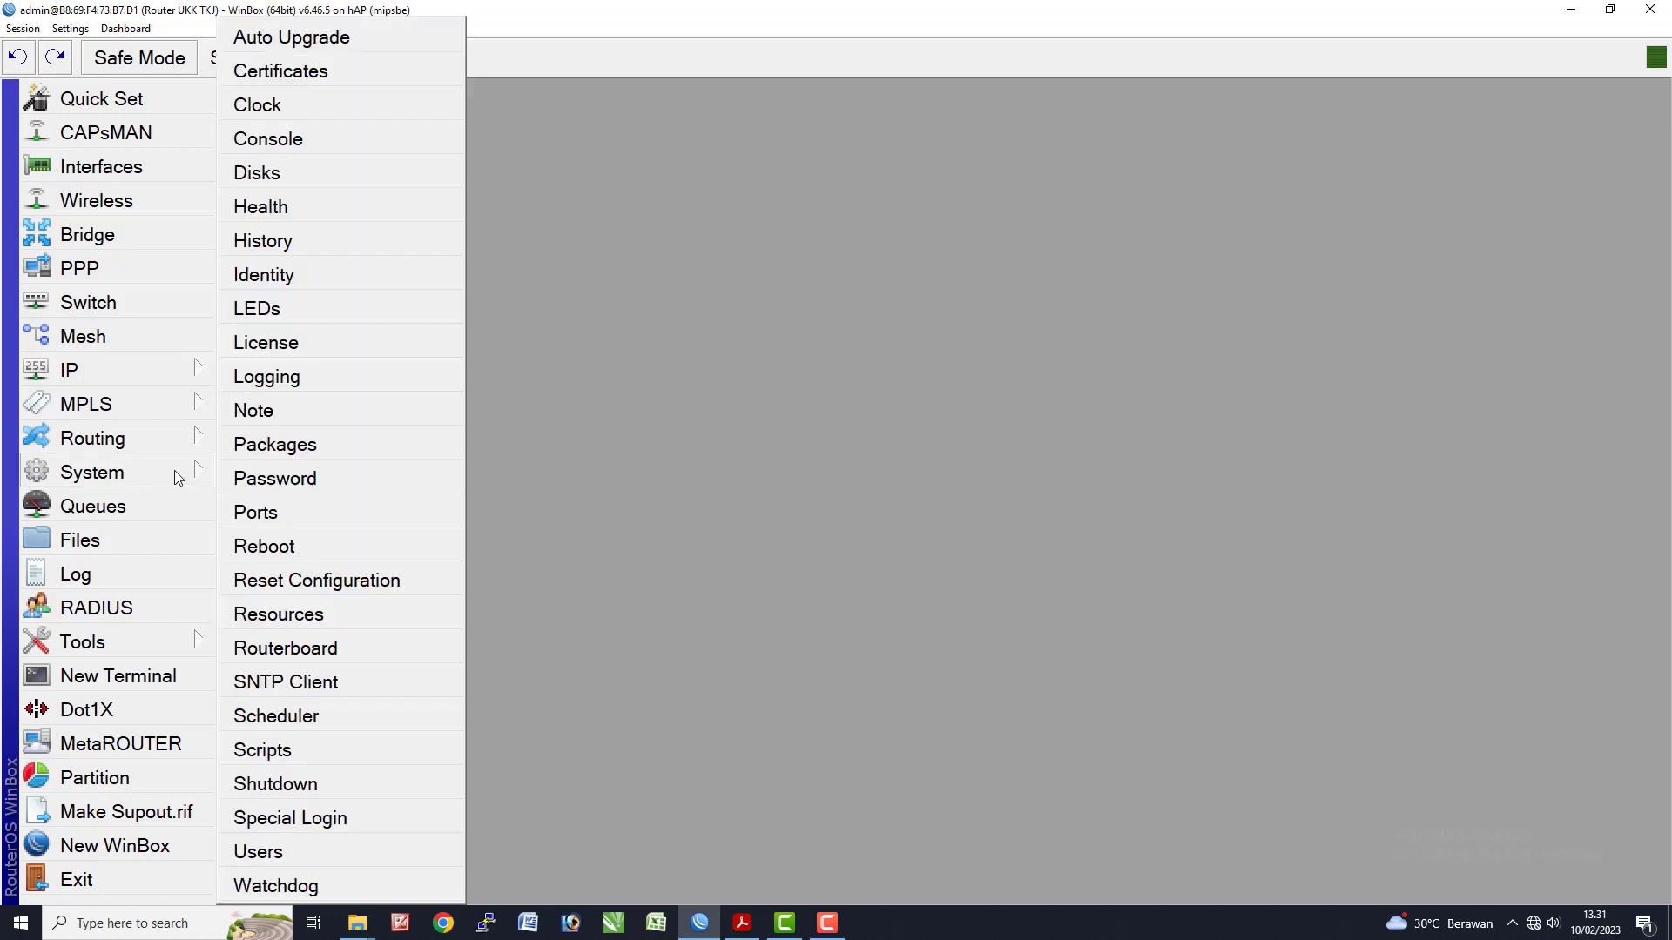
{"action": "left_click", "coordinate": [299, 104]}
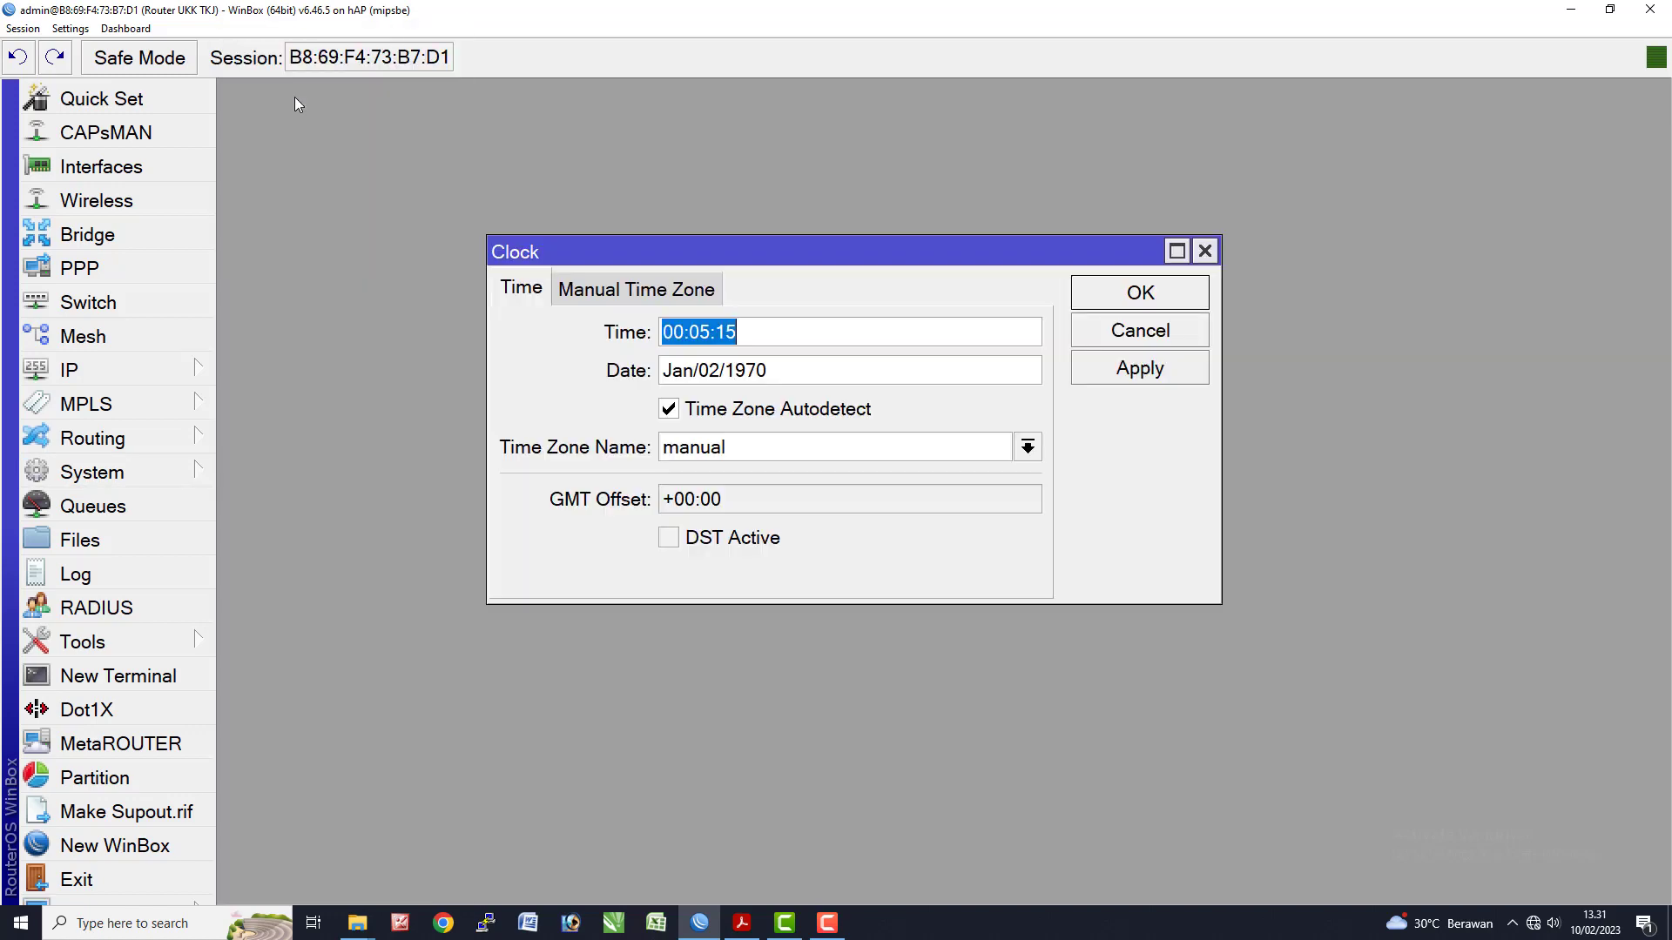
{"action": "left_click", "coordinate": [1017, 454]}
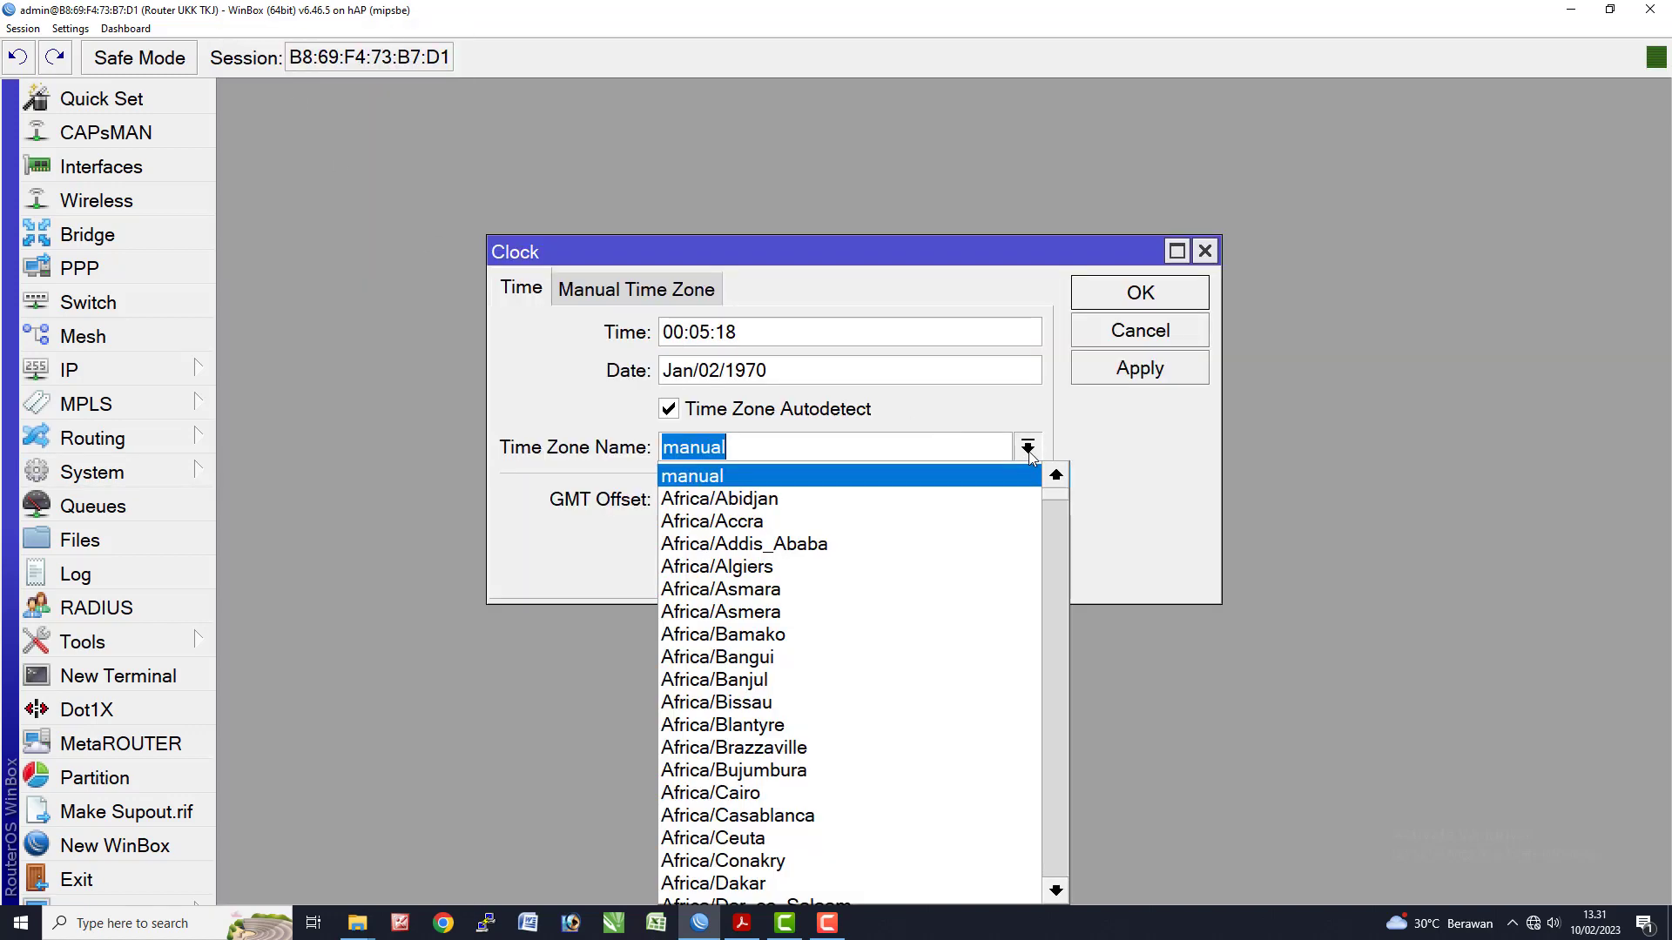
{"action": "scroll", "coordinate": [935, 689], "scroll_direction": "down", "scroll_amount": 1}
{"action": "scroll", "coordinate": [935, 690], "scroll_direction": "down", "scroll_amount": 2}
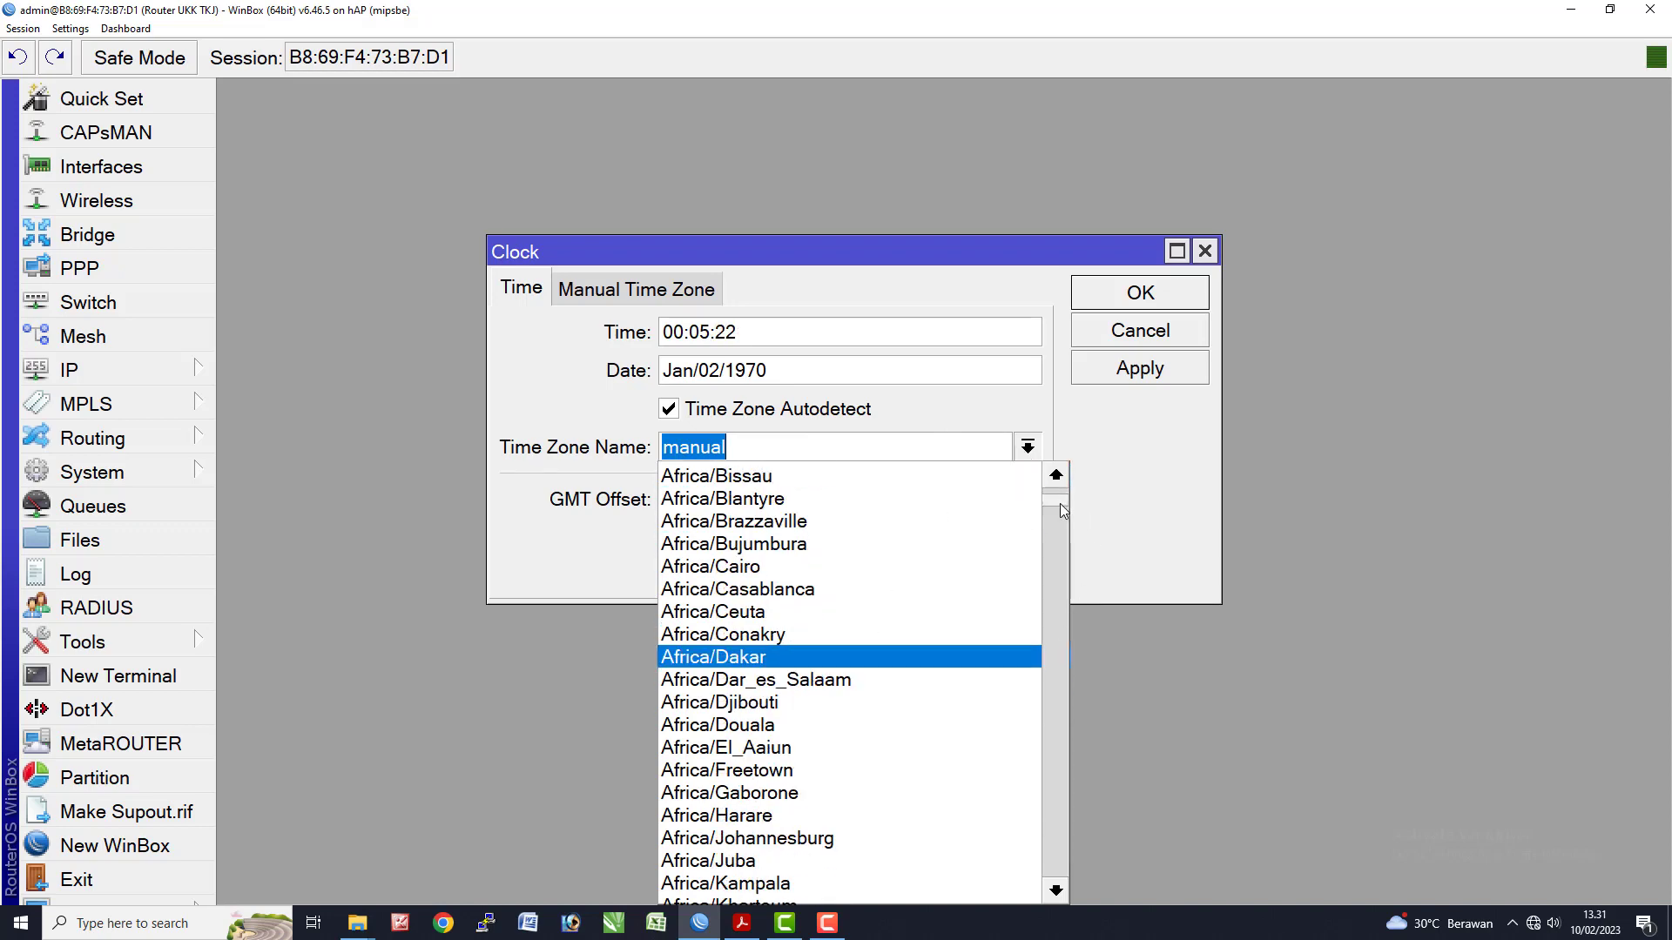
{"action": "left_click_drag", "start_coordinate": [1060, 505], "coordinate": [926, 653]}
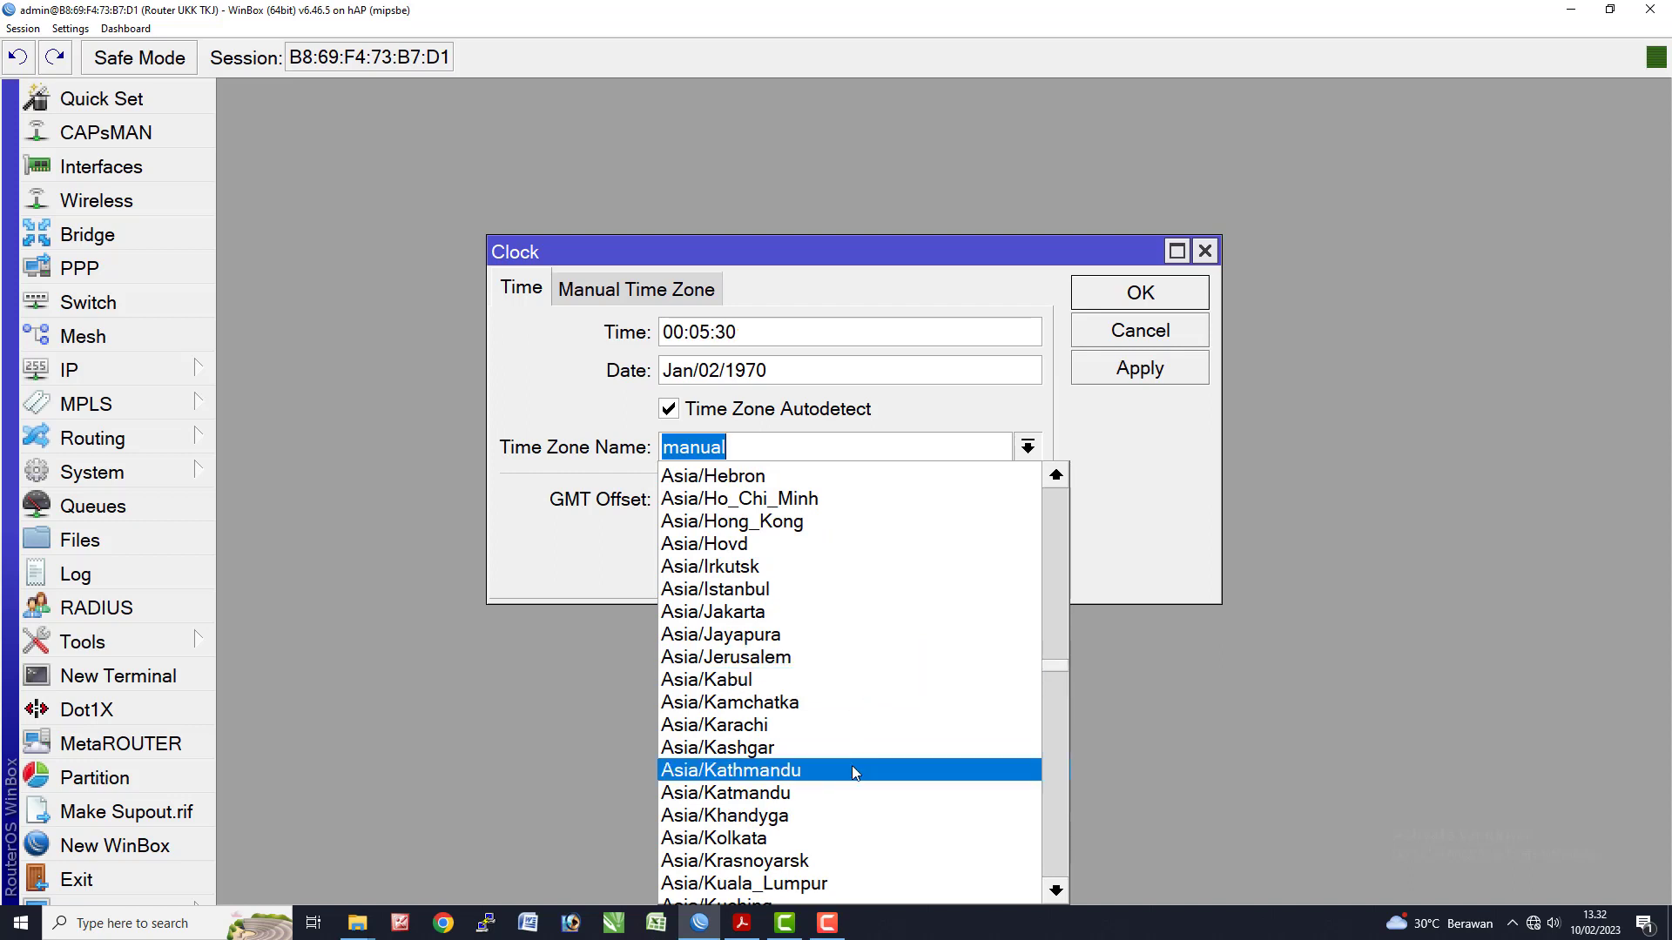
{"action": "left_click", "coordinate": [819, 612]}
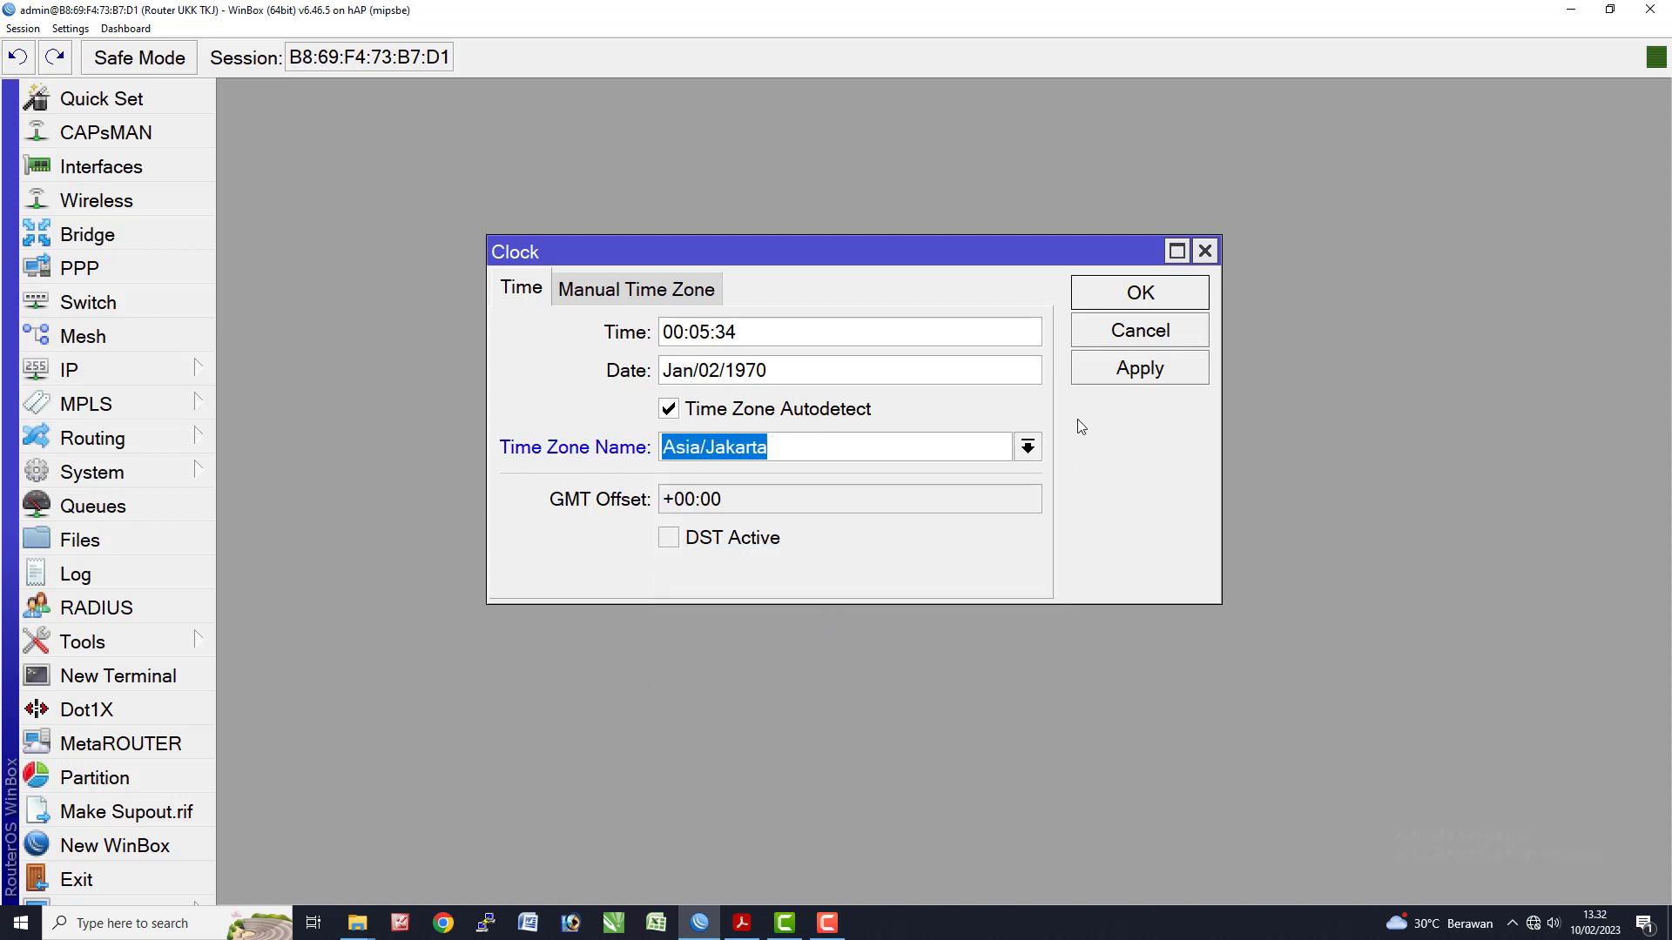
{"action": "left_click", "coordinate": [1131, 380]}
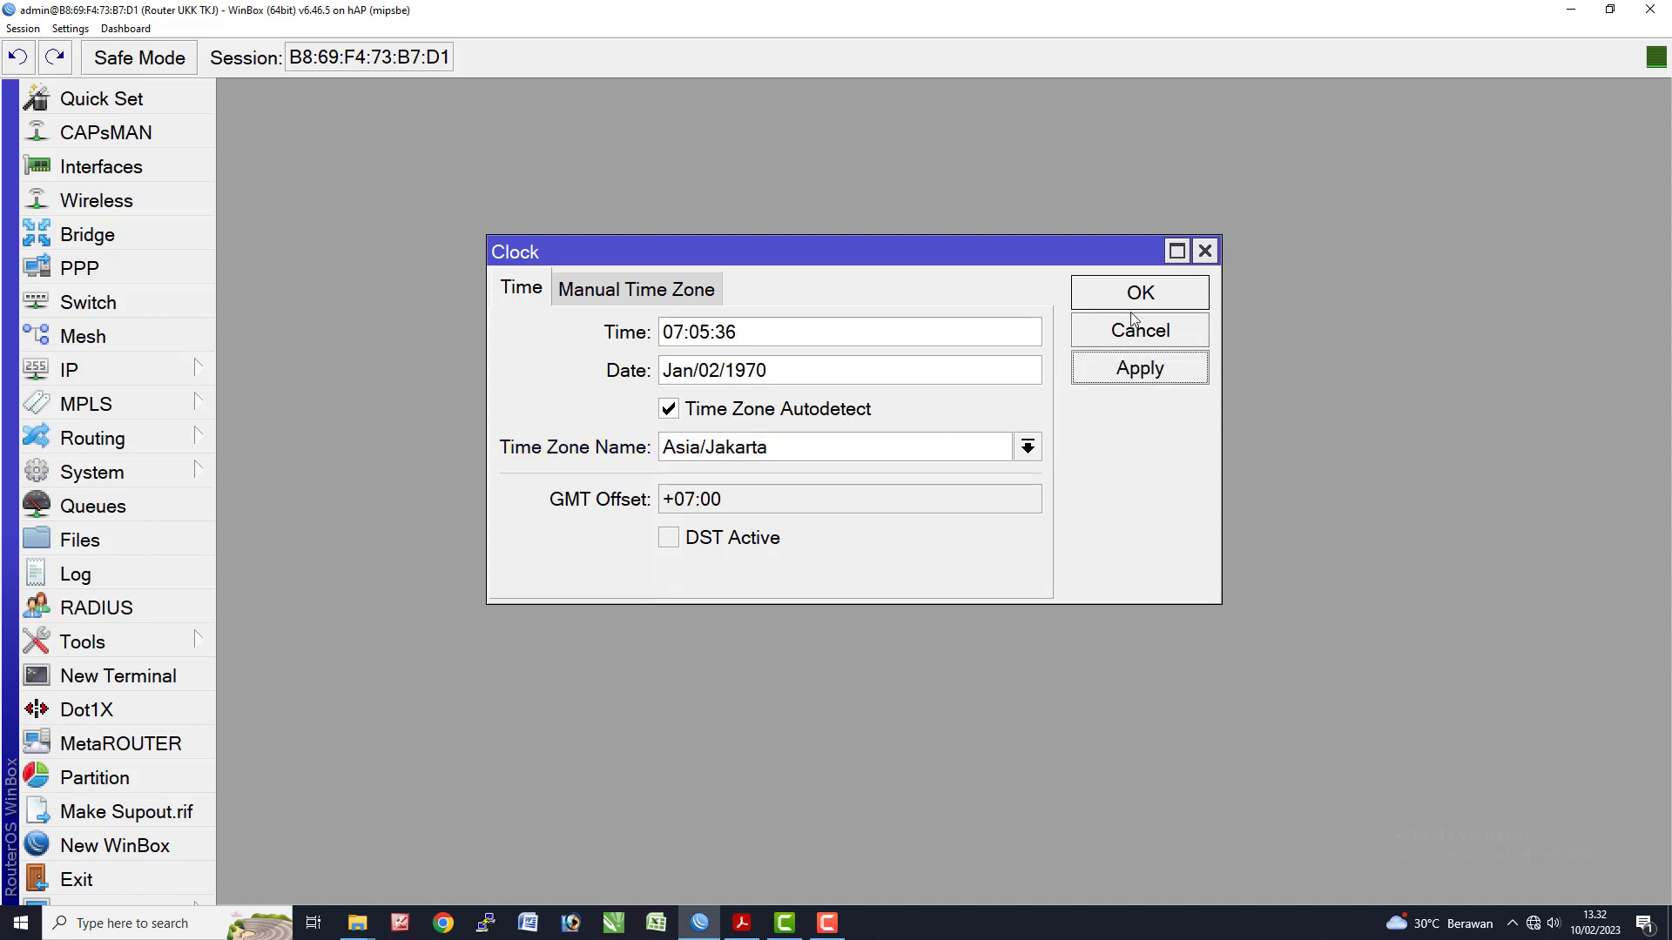
{"action": "left_click", "coordinate": [1132, 294]}
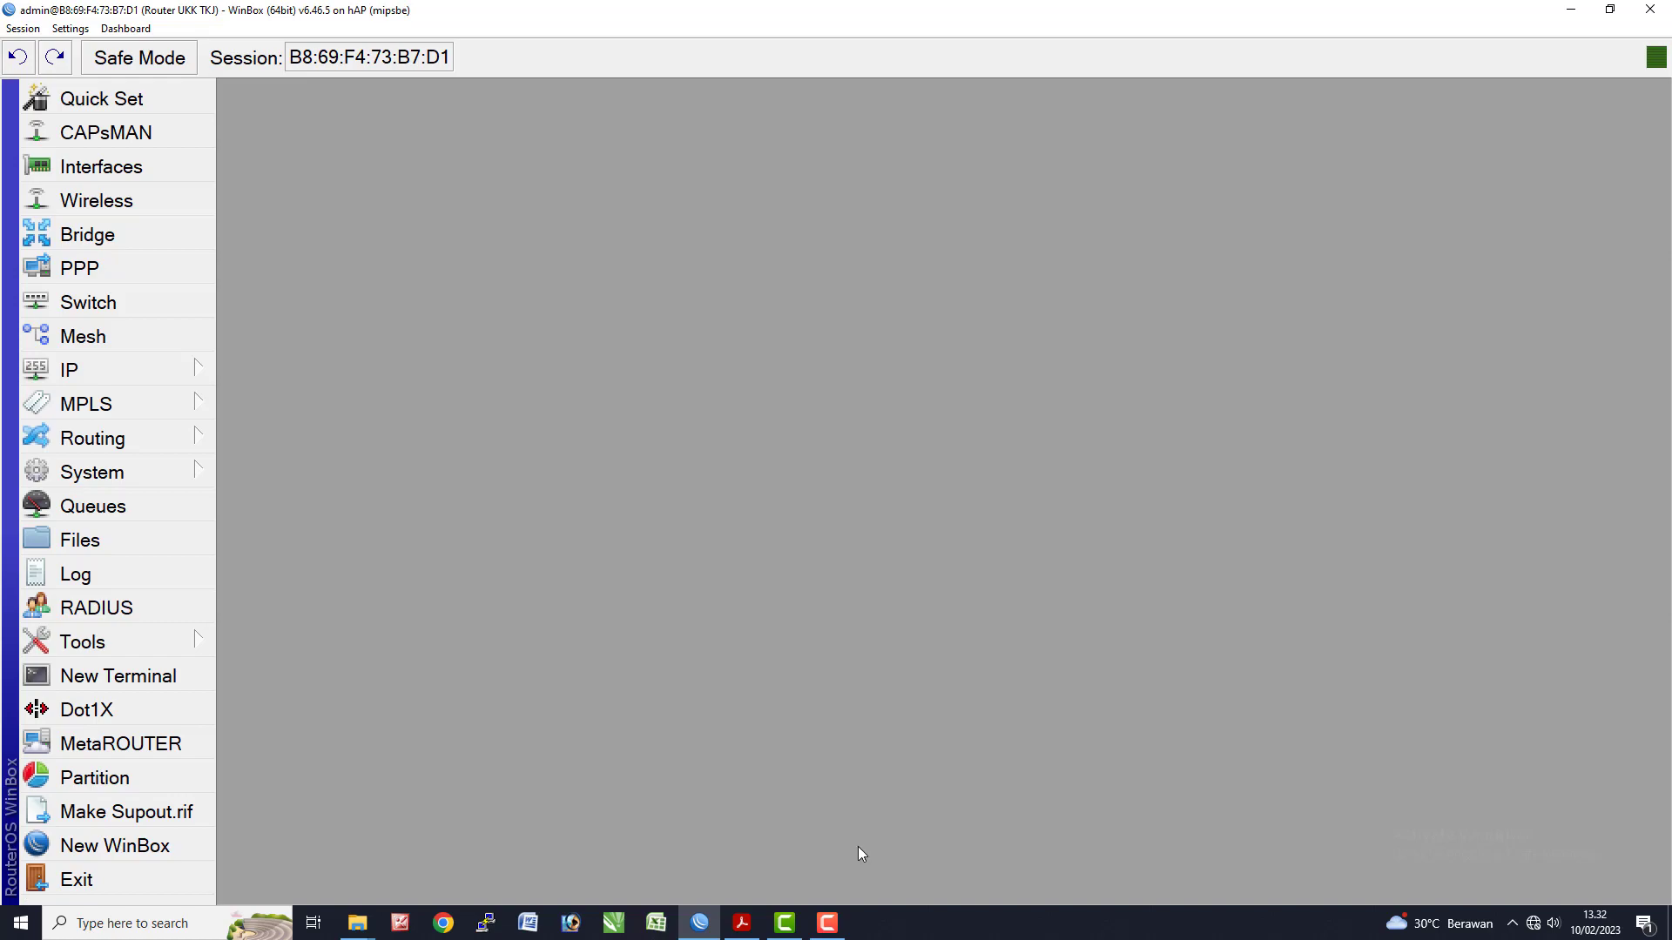
- Highlight the DNS and NTP = Yes lines in yellow, then select the cache administrator e-mail
{"action": "left_click", "coordinate": [742, 923]}
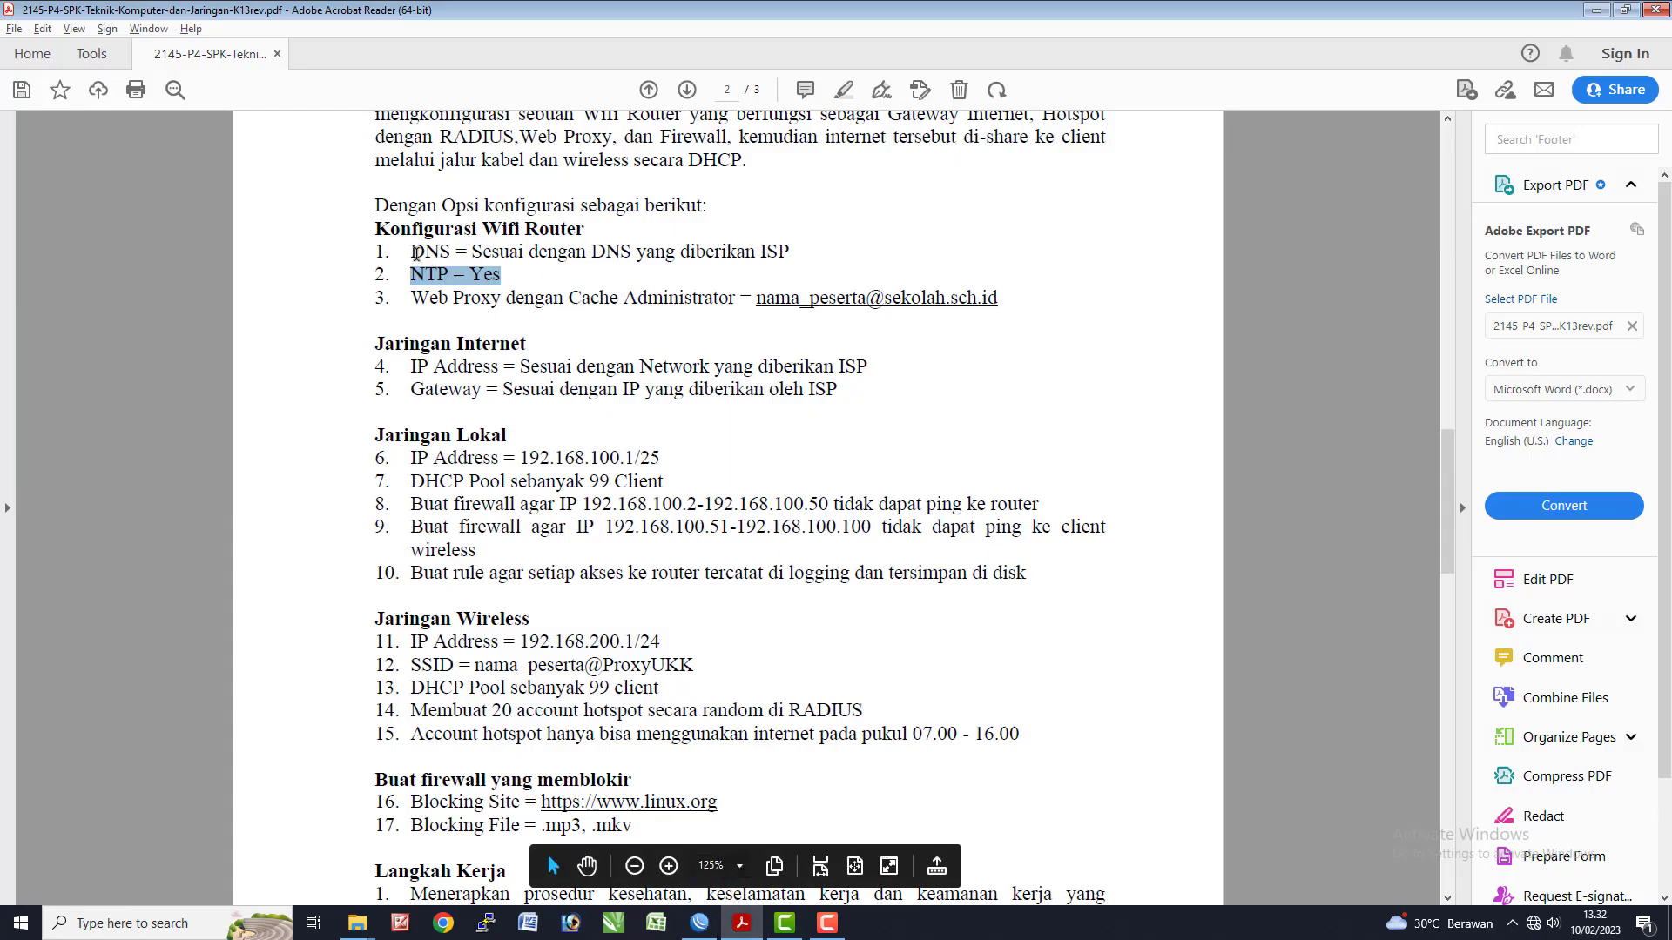
{"action": "left_click_drag", "start_coordinate": [414, 252], "coordinate": [501, 276]}
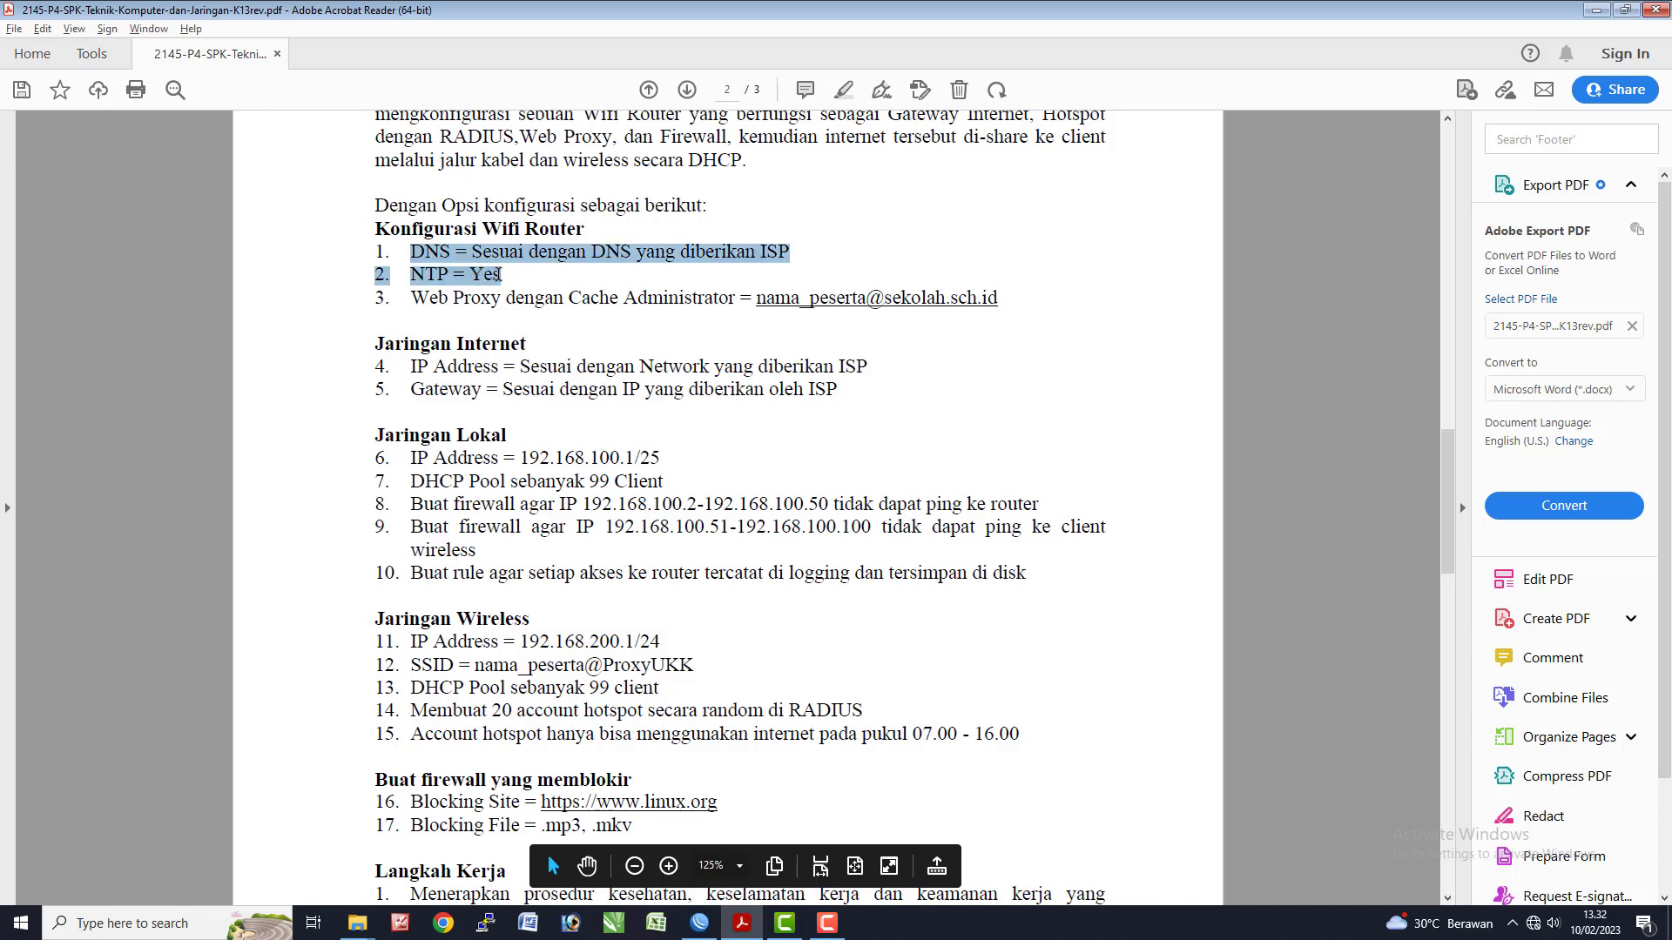
{"action": "left_click", "coordinate": [387, 261]}
{"action": "left_click_drag", "start_coordinate": [386, 261], "coordinate": [503, 277]}
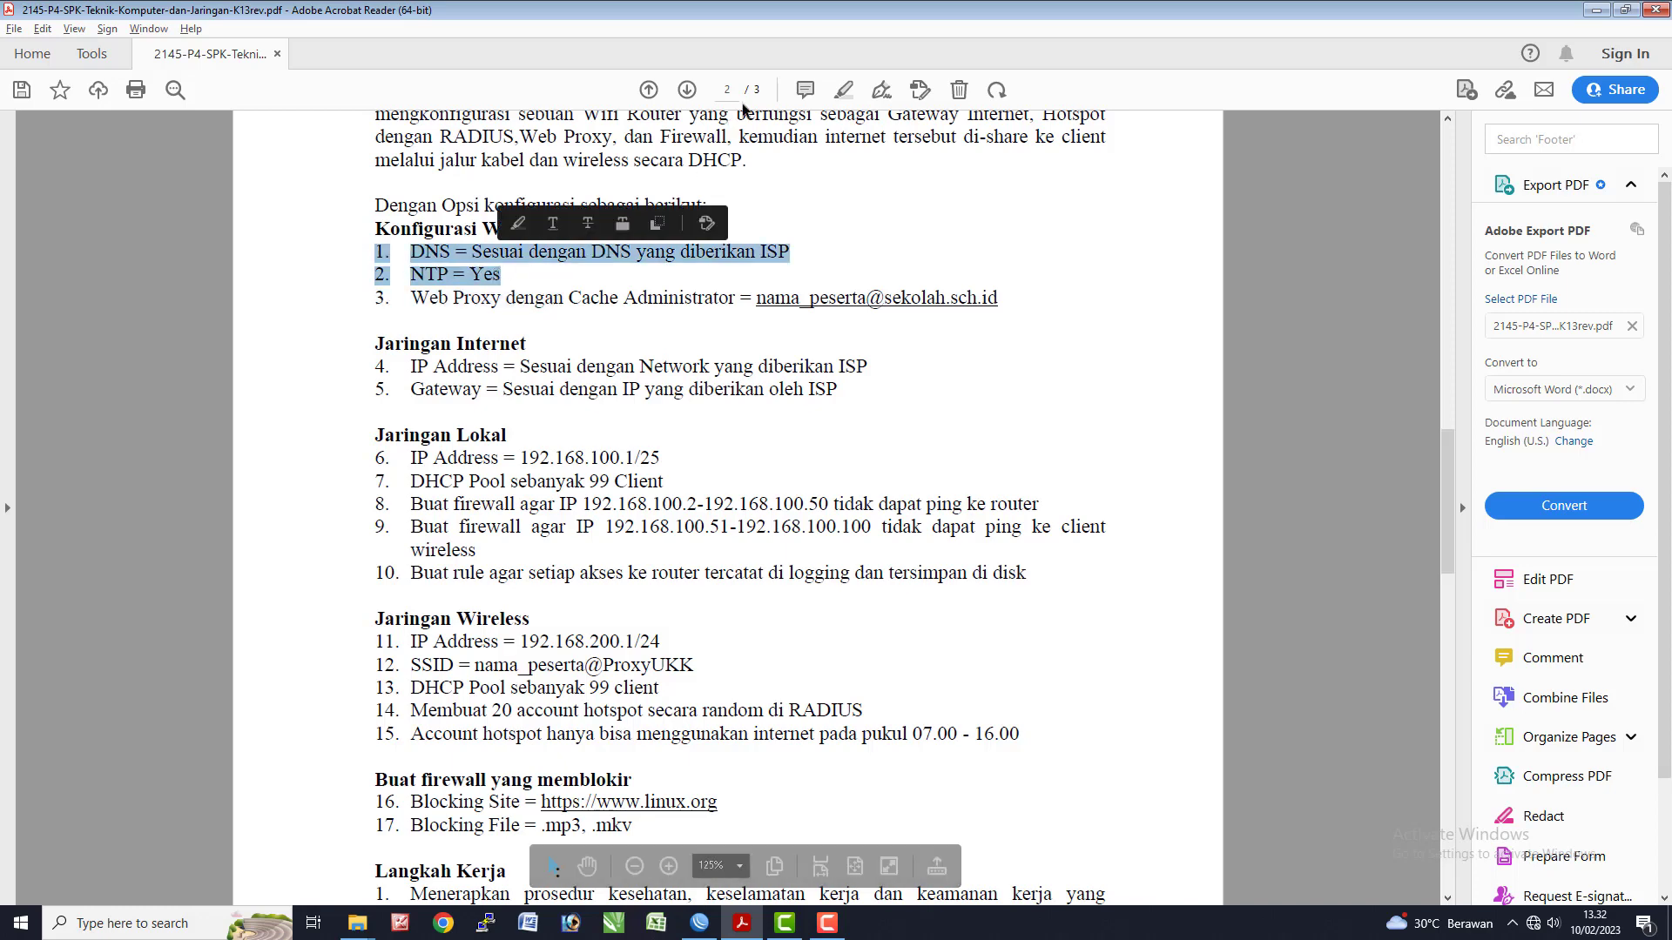
{"action": "left_click", "coordinate": [835, 92]}
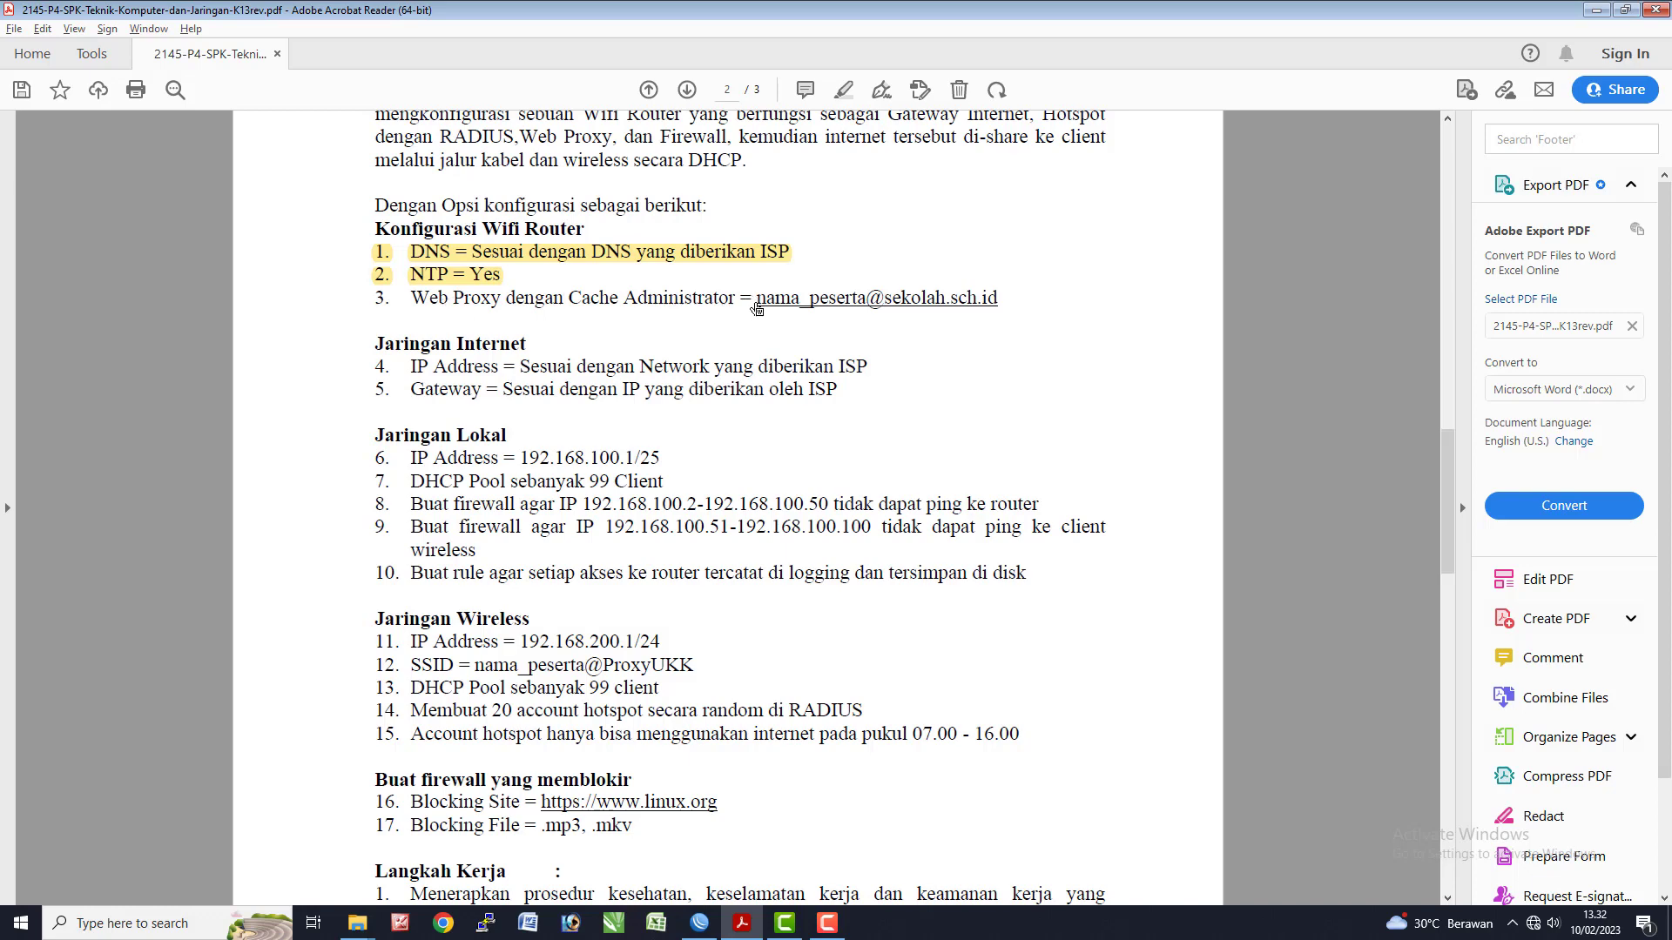
{"action": "left_click_drag", "start_coordinate": [1000, 300], "coordinate": [760, 316]}
{"action": "key", "text": "ctrl+c"}
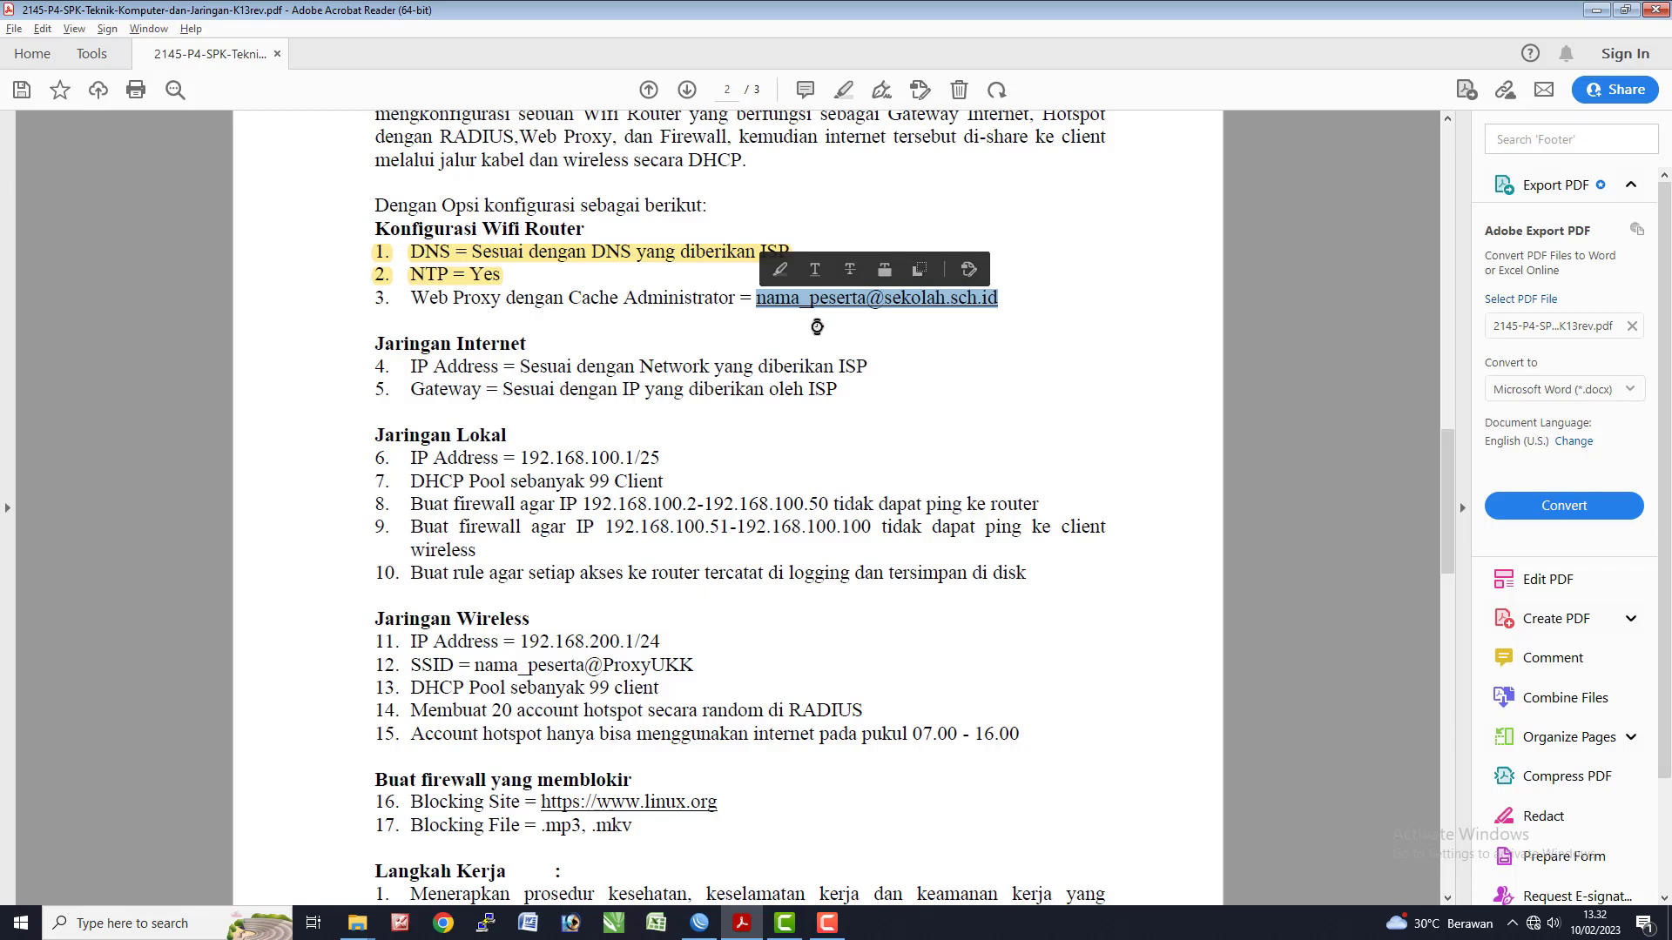
{"action": "key", "text": "alt+Tab"}
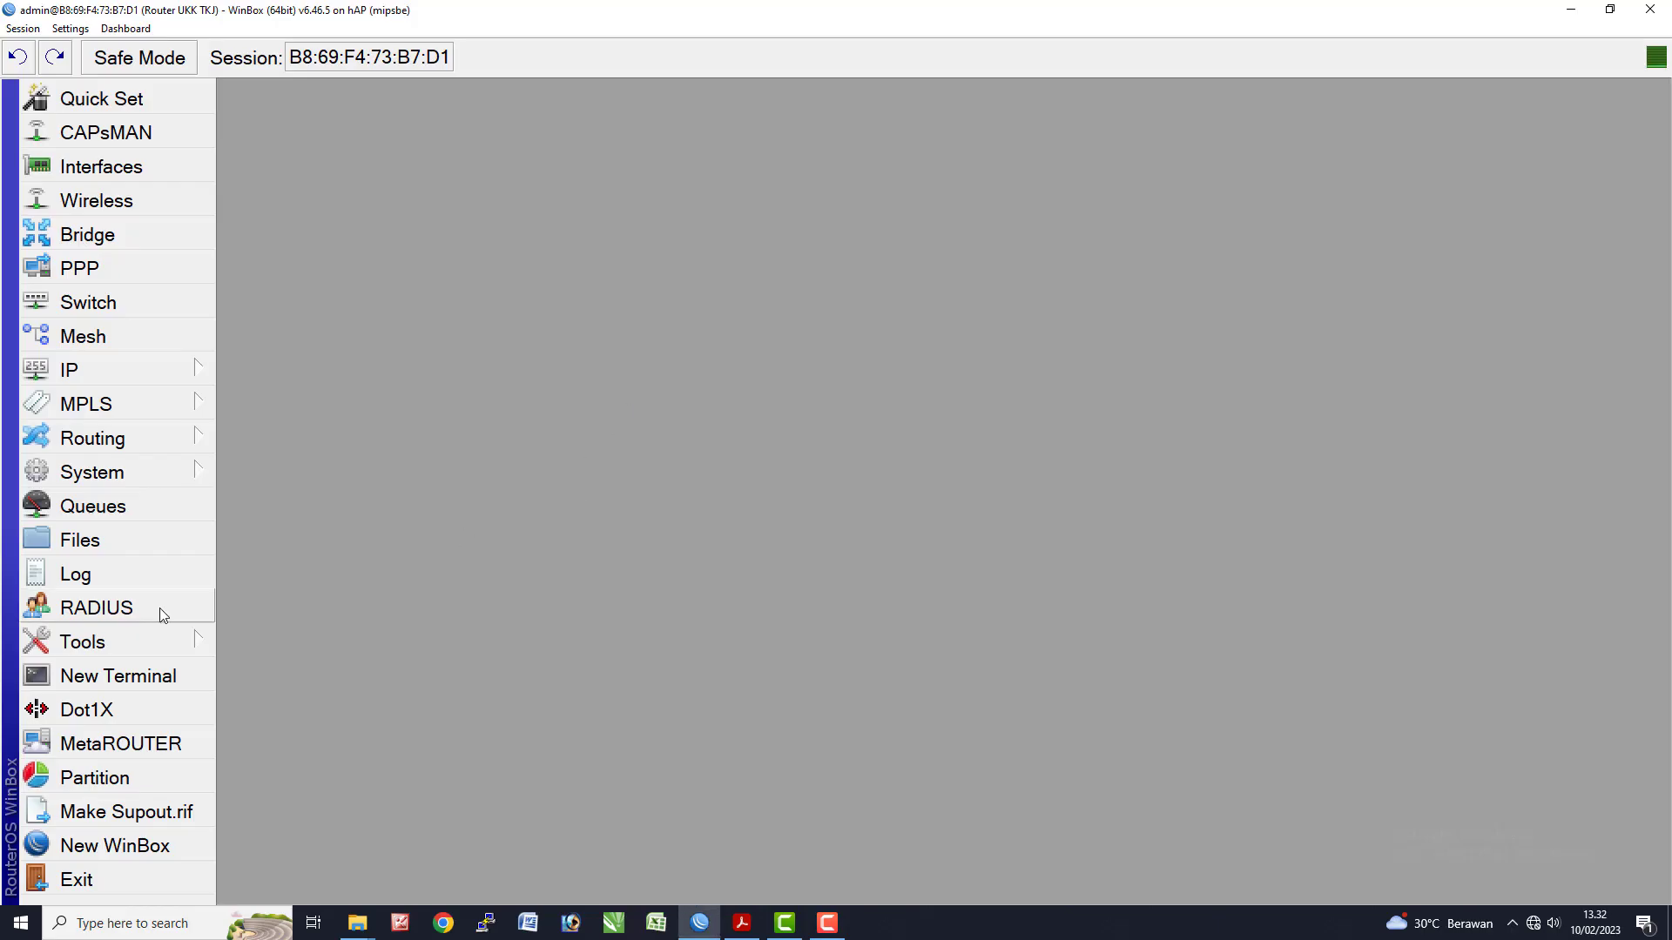
- Enable the web proxy and paste the copied e-mail as Cache Administrator
{"action": "left_click", "coordinate": [105, 371]}
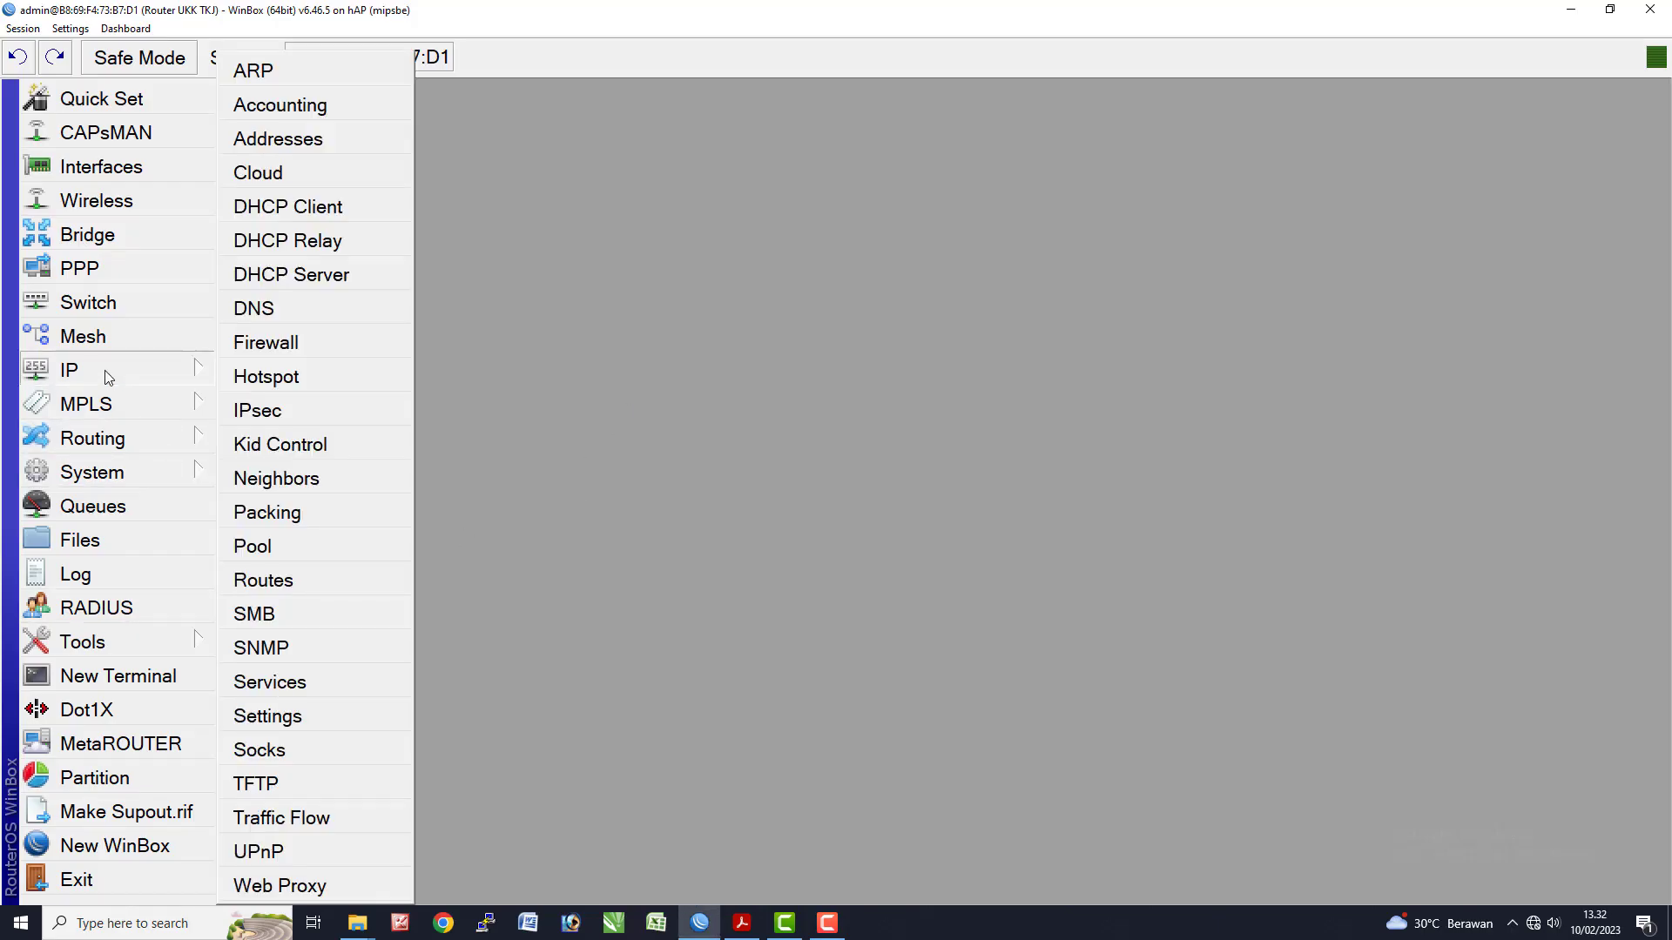
{"action": "left_click", "coordinate": [280, 894]}
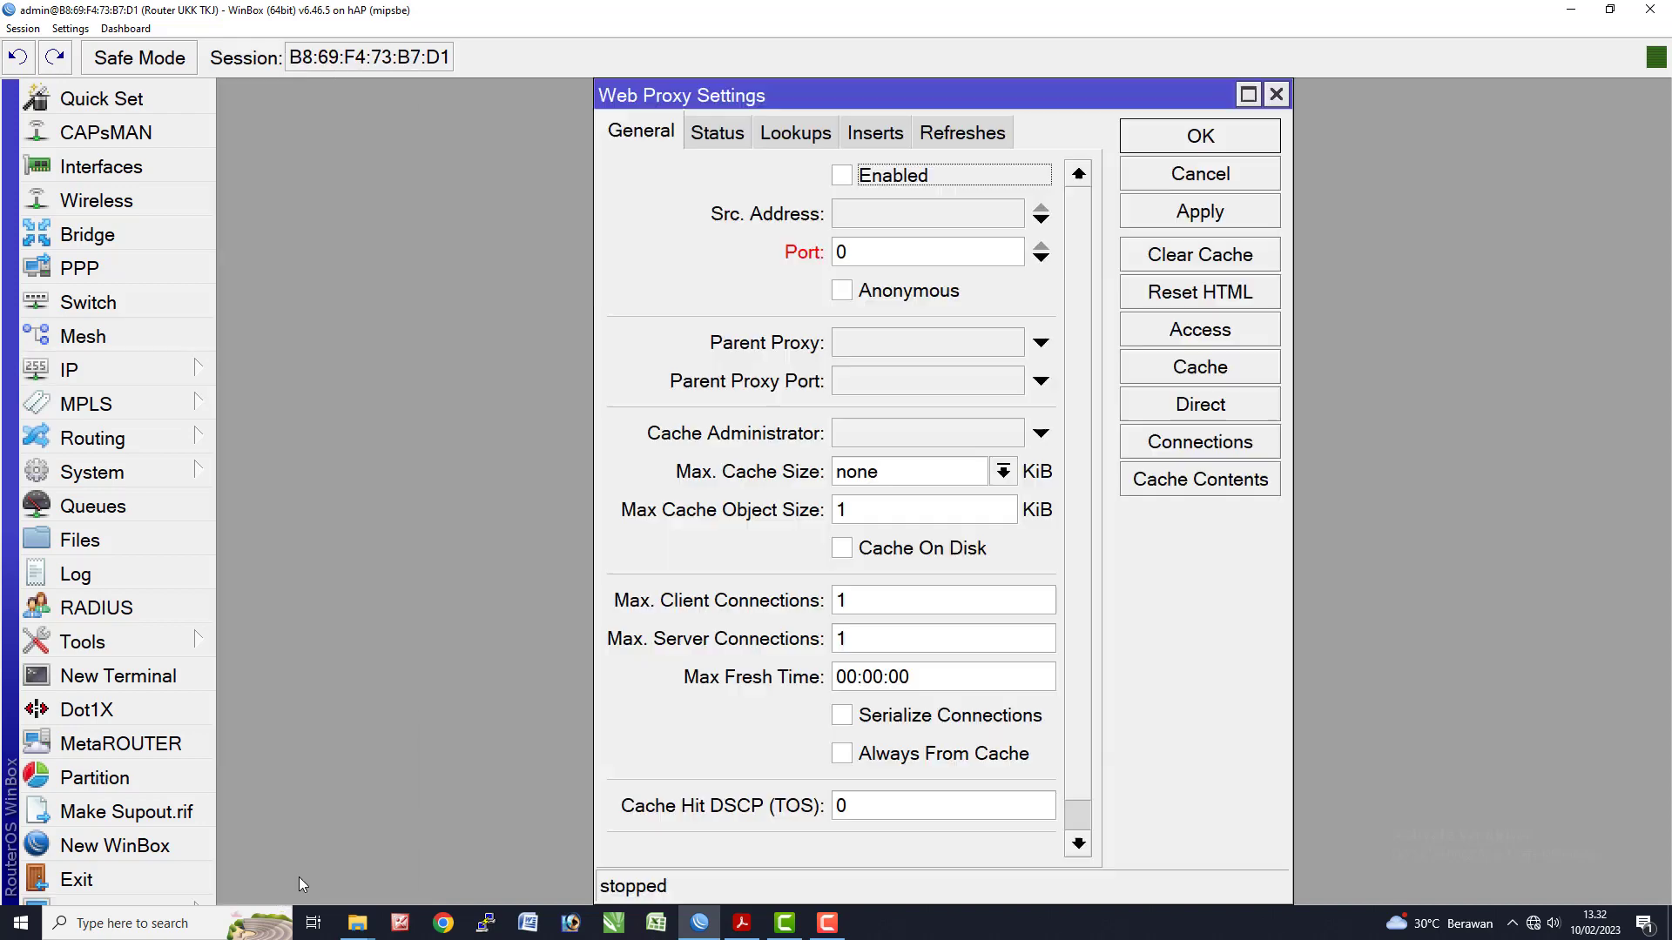
{"action": "left_click", "coordinate": [842, 176]}
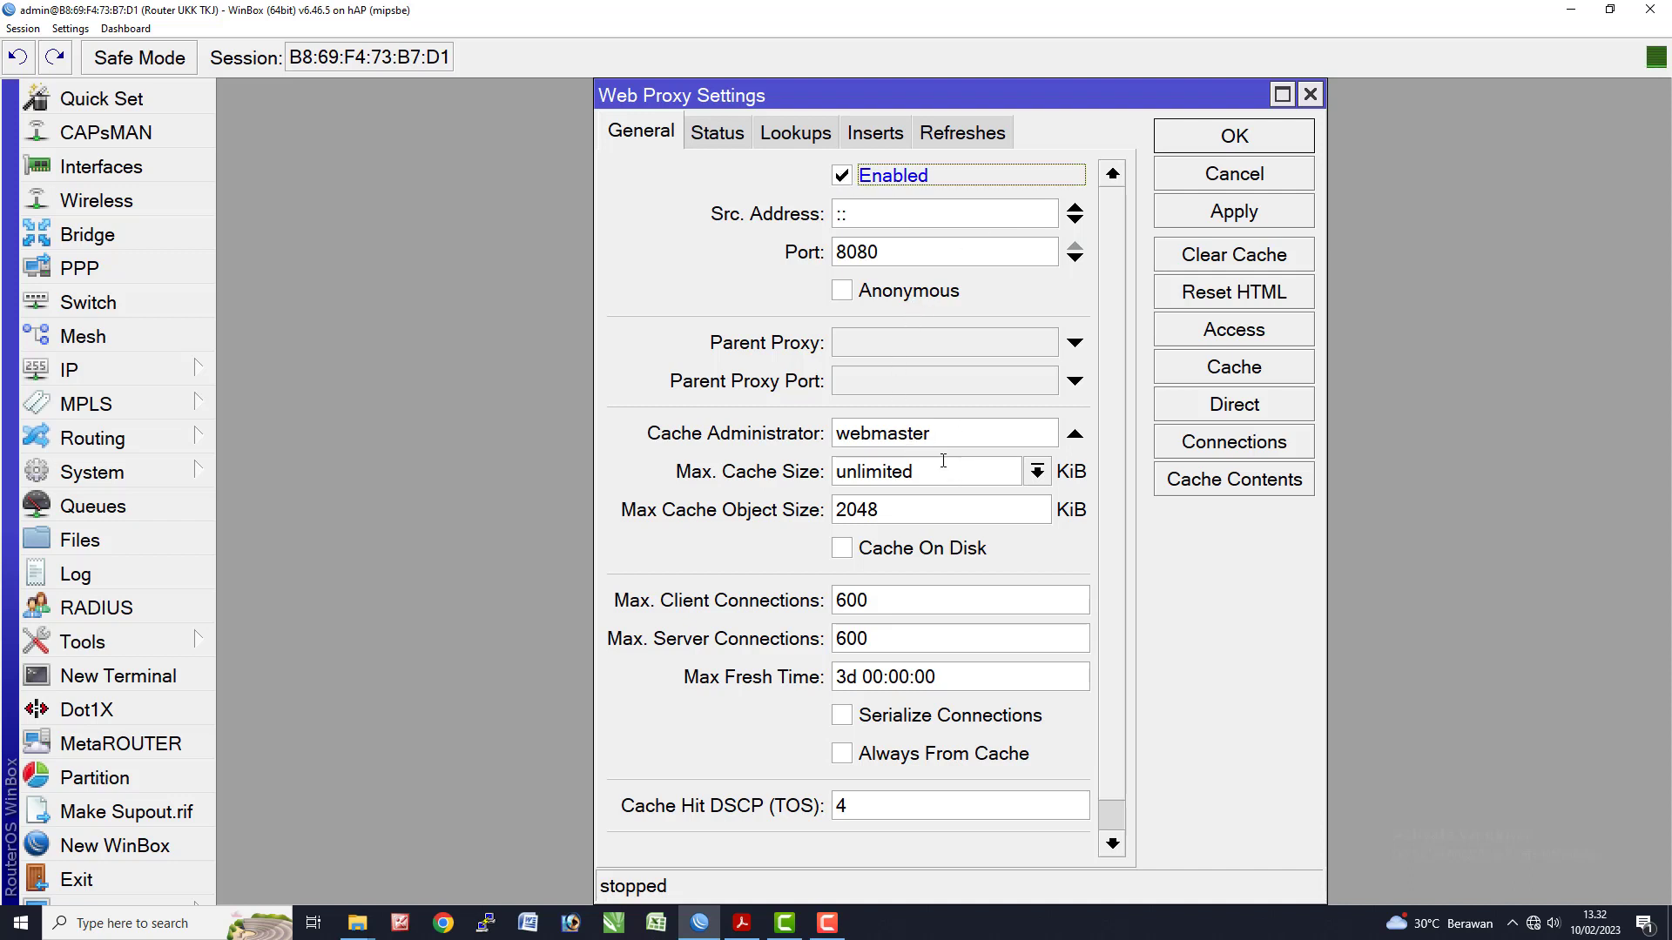
{"action": "left_click_drag", "start_coordinate": [925, 434], "coordinate": [711, 459]}
{"action": "key", "text": "ctrl+v"}
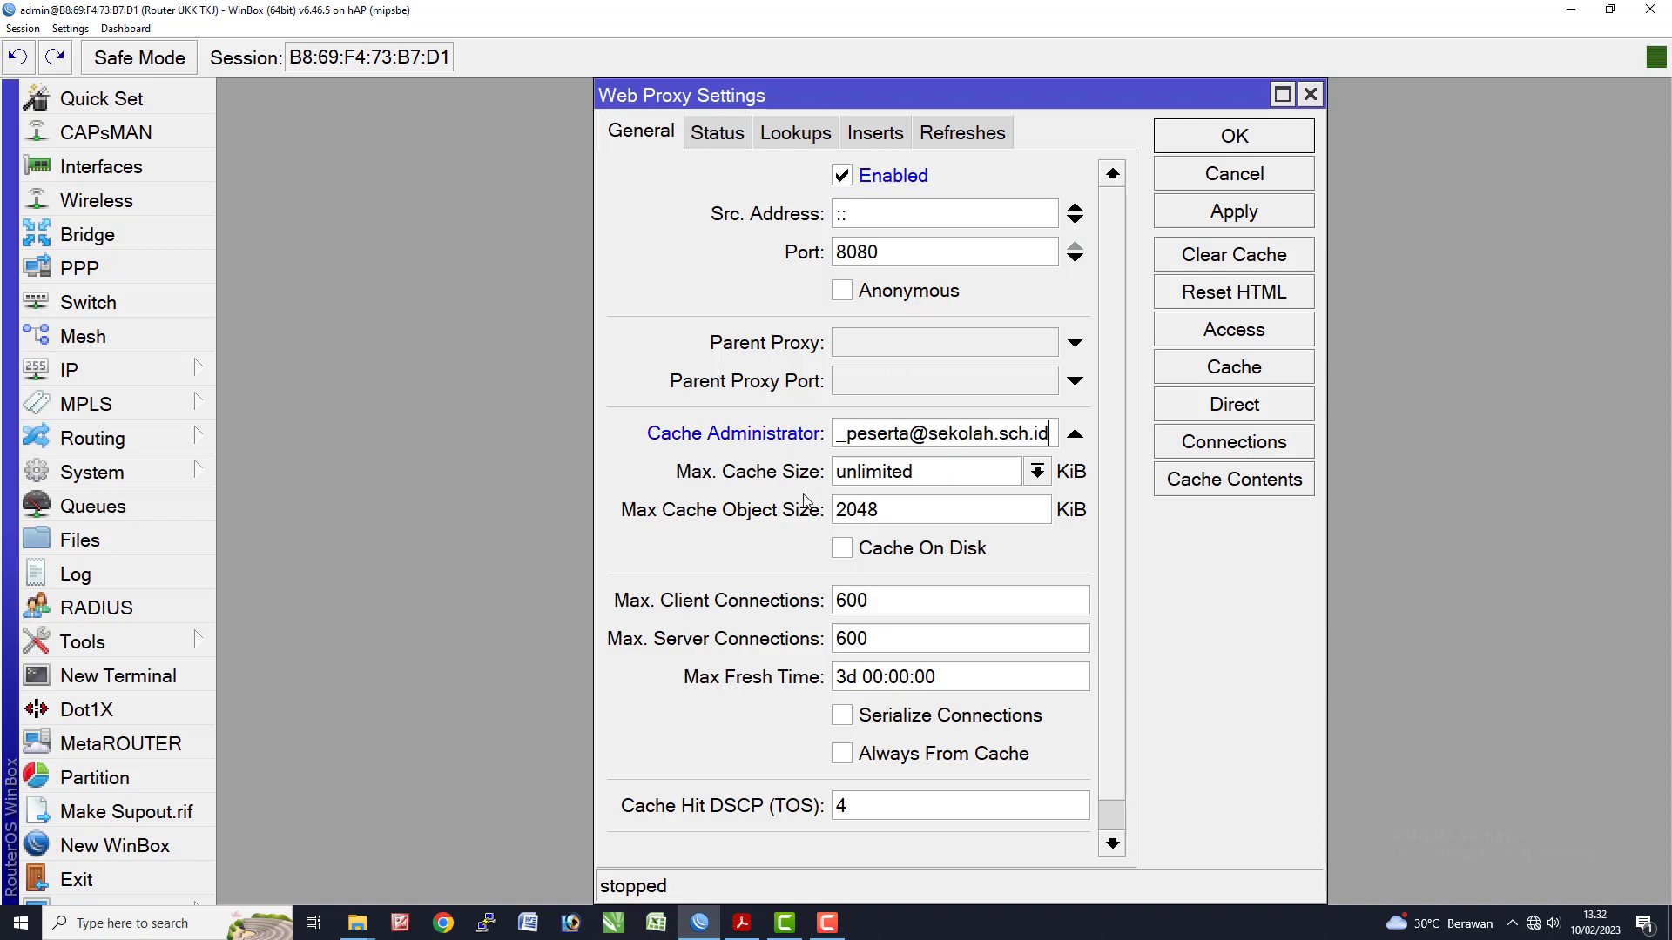
- Fill in the participant's name and school domain in the e-mail, and enable Cache On Disk
{"action": "left_click_drag", "start_coordinate": [909, 434], "coordinate": [758, 444]}
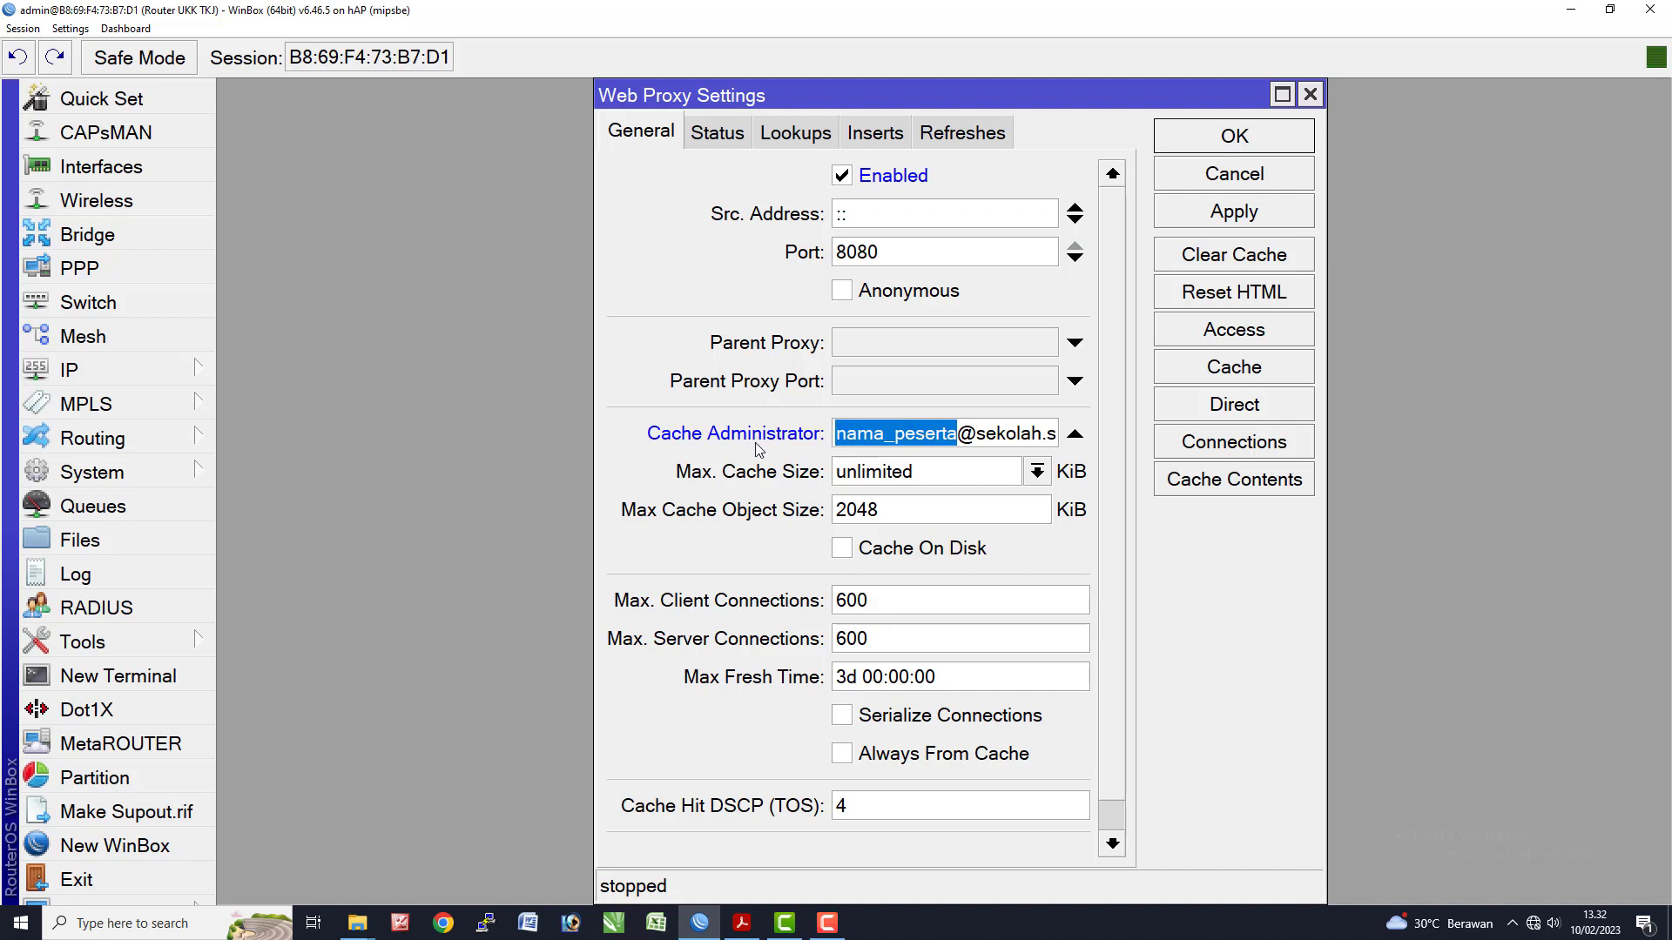
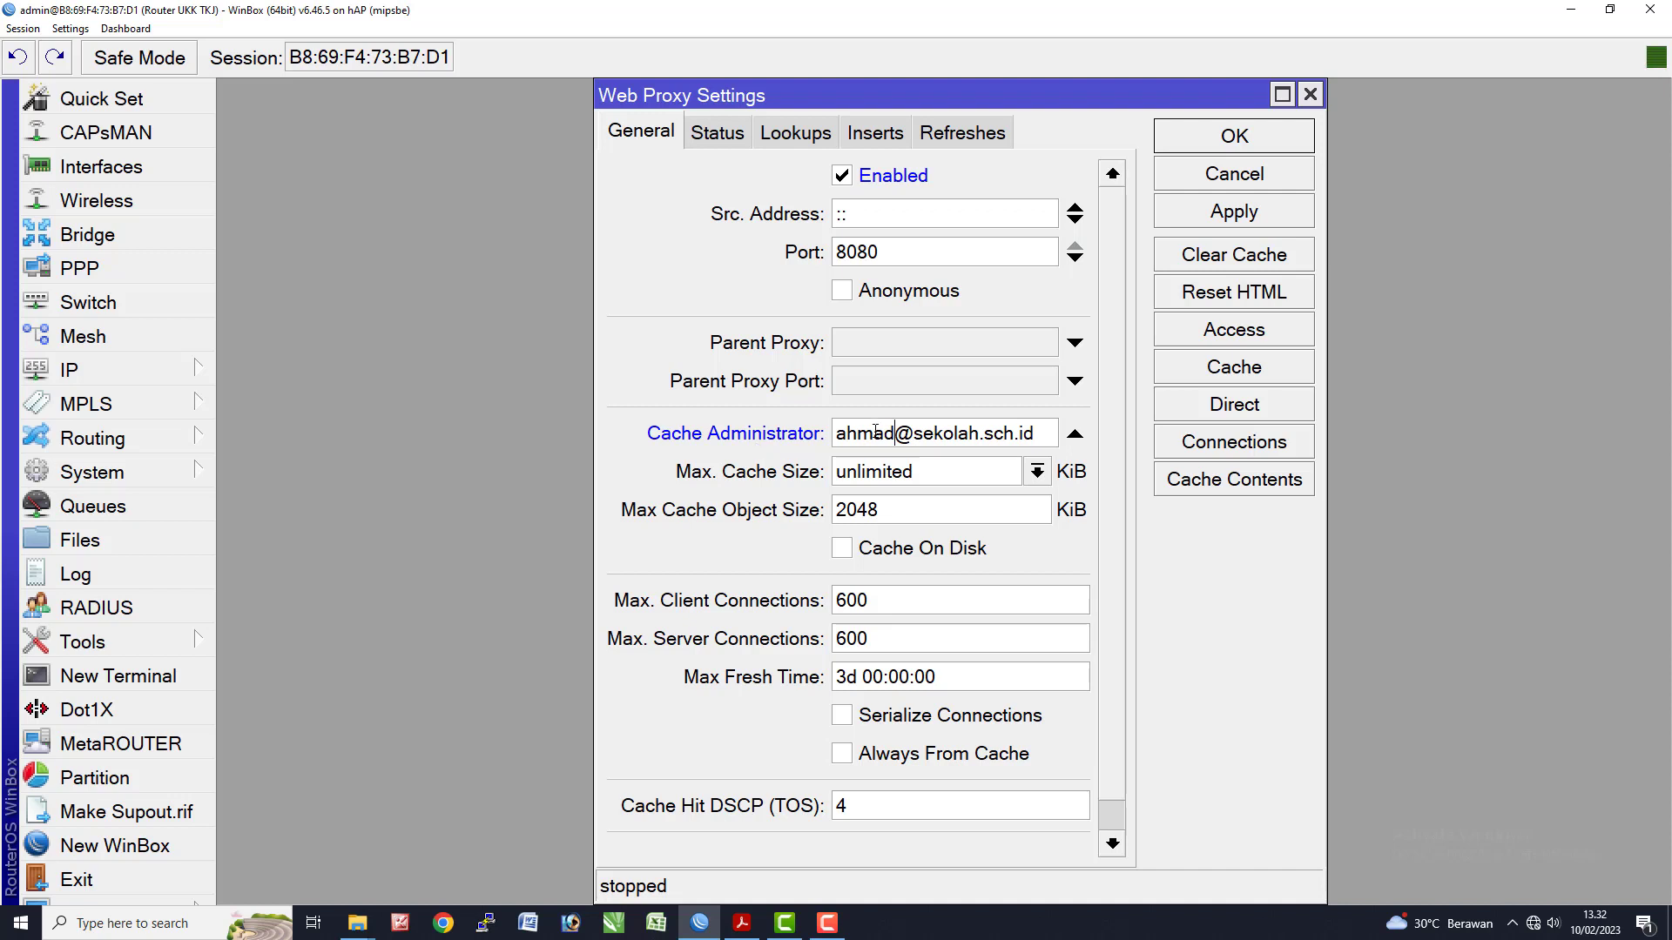
{"action": "left_click_drag", "start_coordinate": [981, 438], "coordinate": [917, 444]}
{"action": "type", "text": "smkn1tunjungteja"}
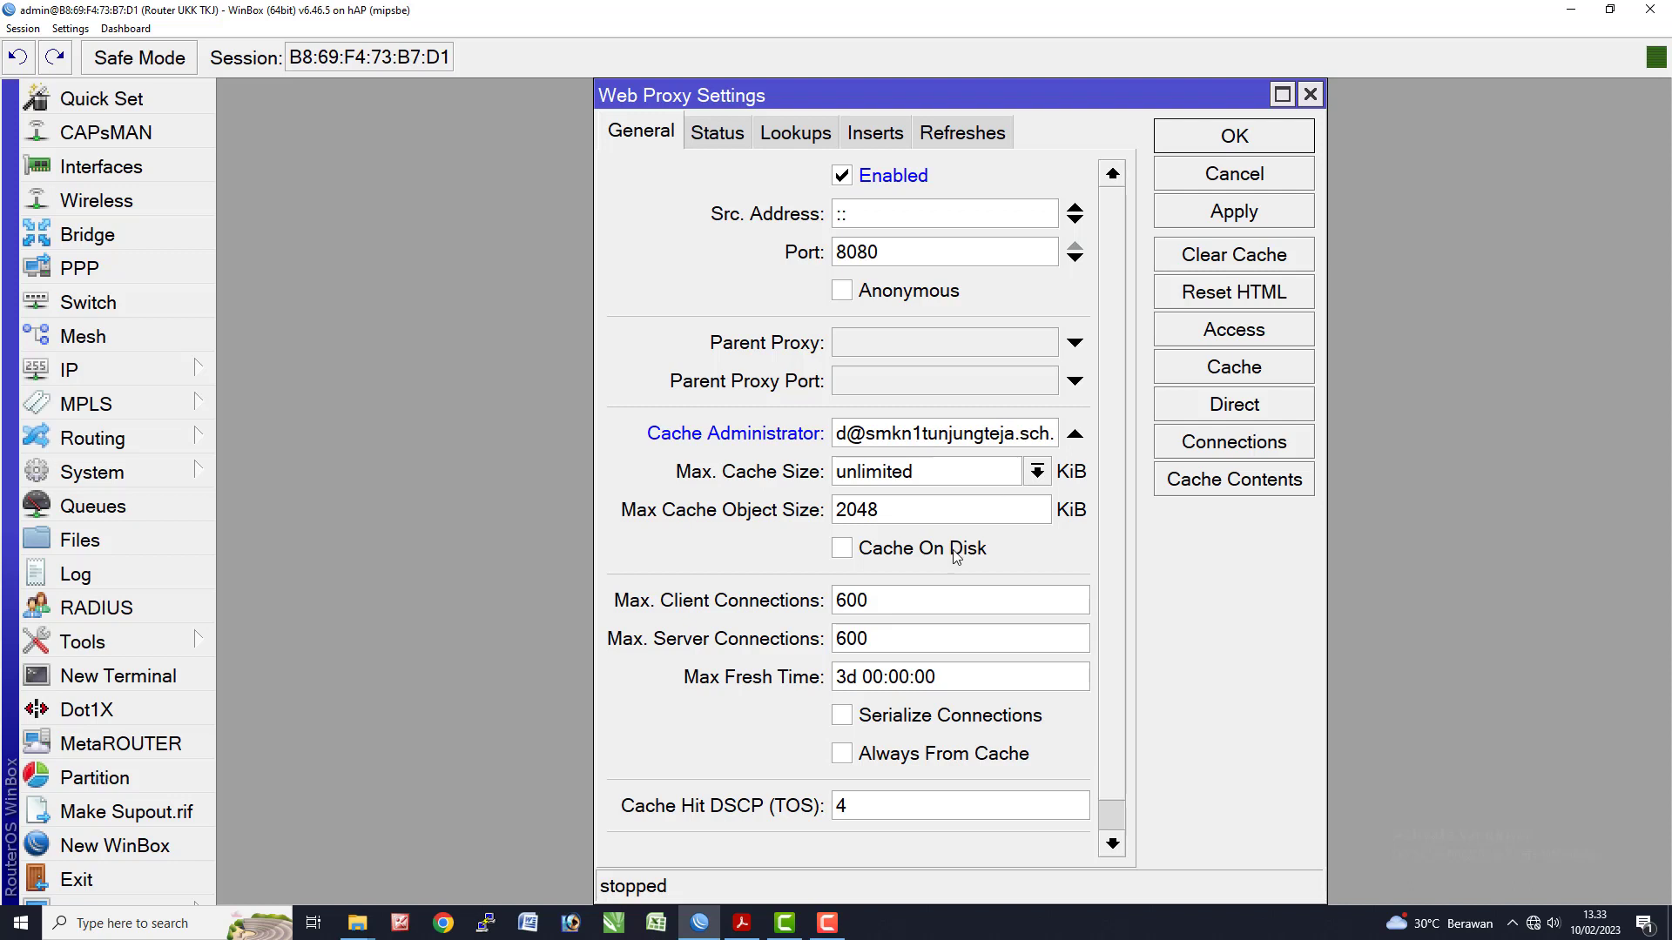
{"action": "left_click", "coordinate": [852, 550]}
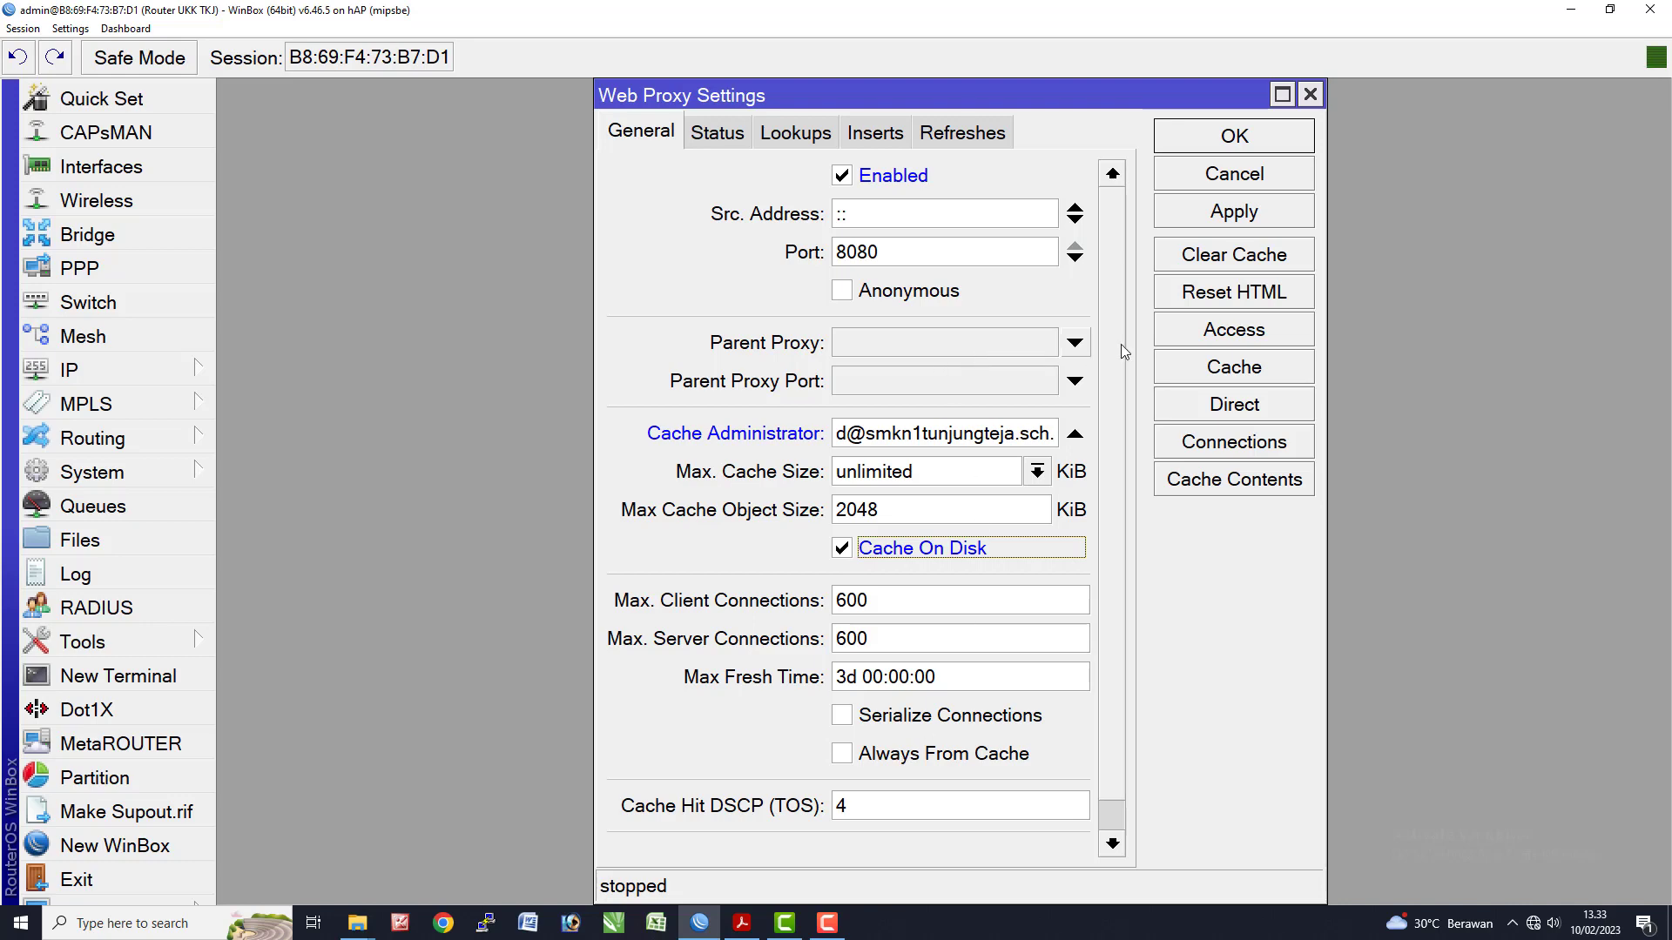
{"action": "left_click", "coordinate": [1235, 138]}
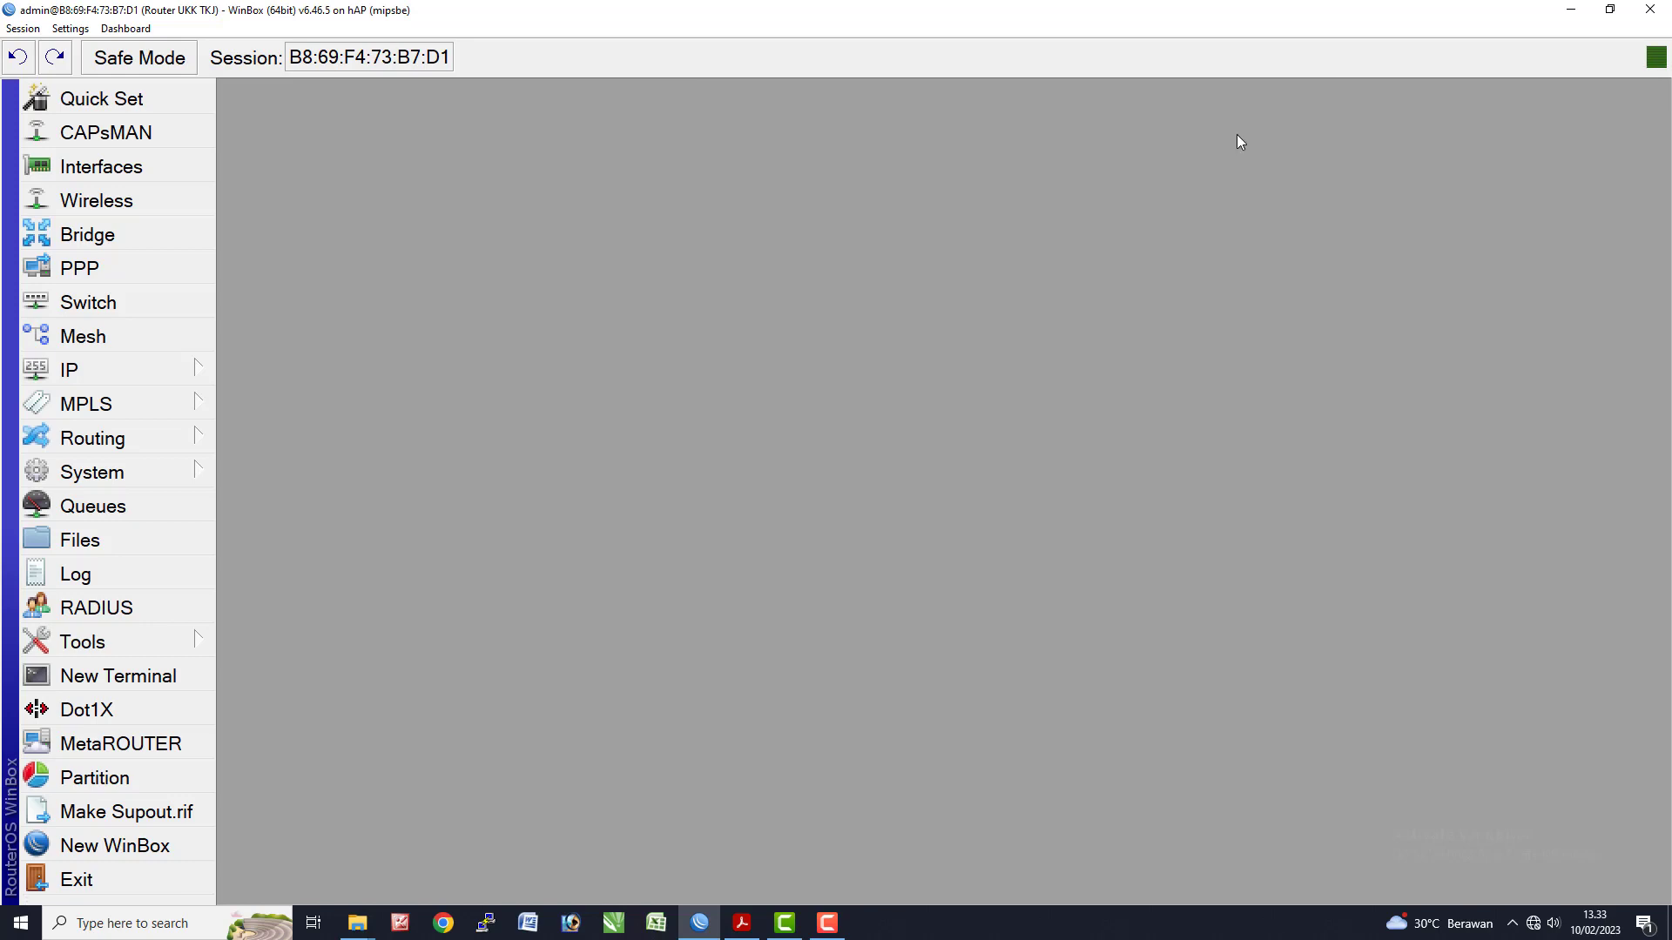
- Highlight item 3, the Web Proxy cache administrator line, in yellow on the exam sheet
{"action": "key", "text": "alt+Tab"}
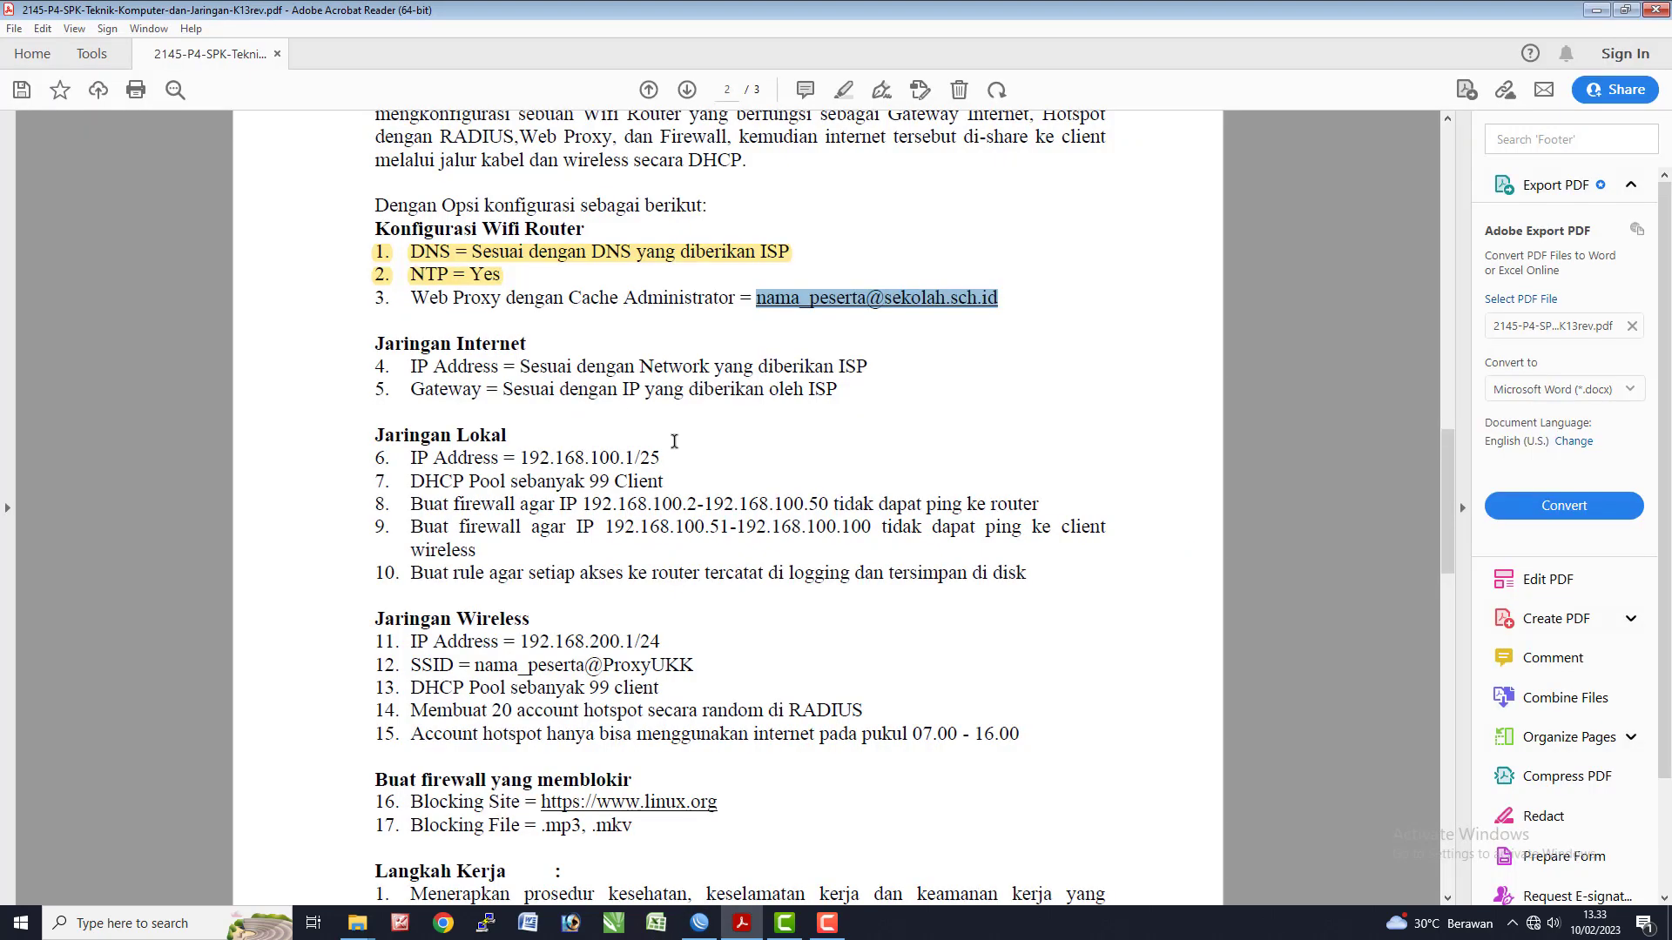
{"action": "left_click_drag", "start_coordinate": [361, 300], "coordinate": [1000, 297]}
{"action": "left_click", "coordinate": [841, 90]}
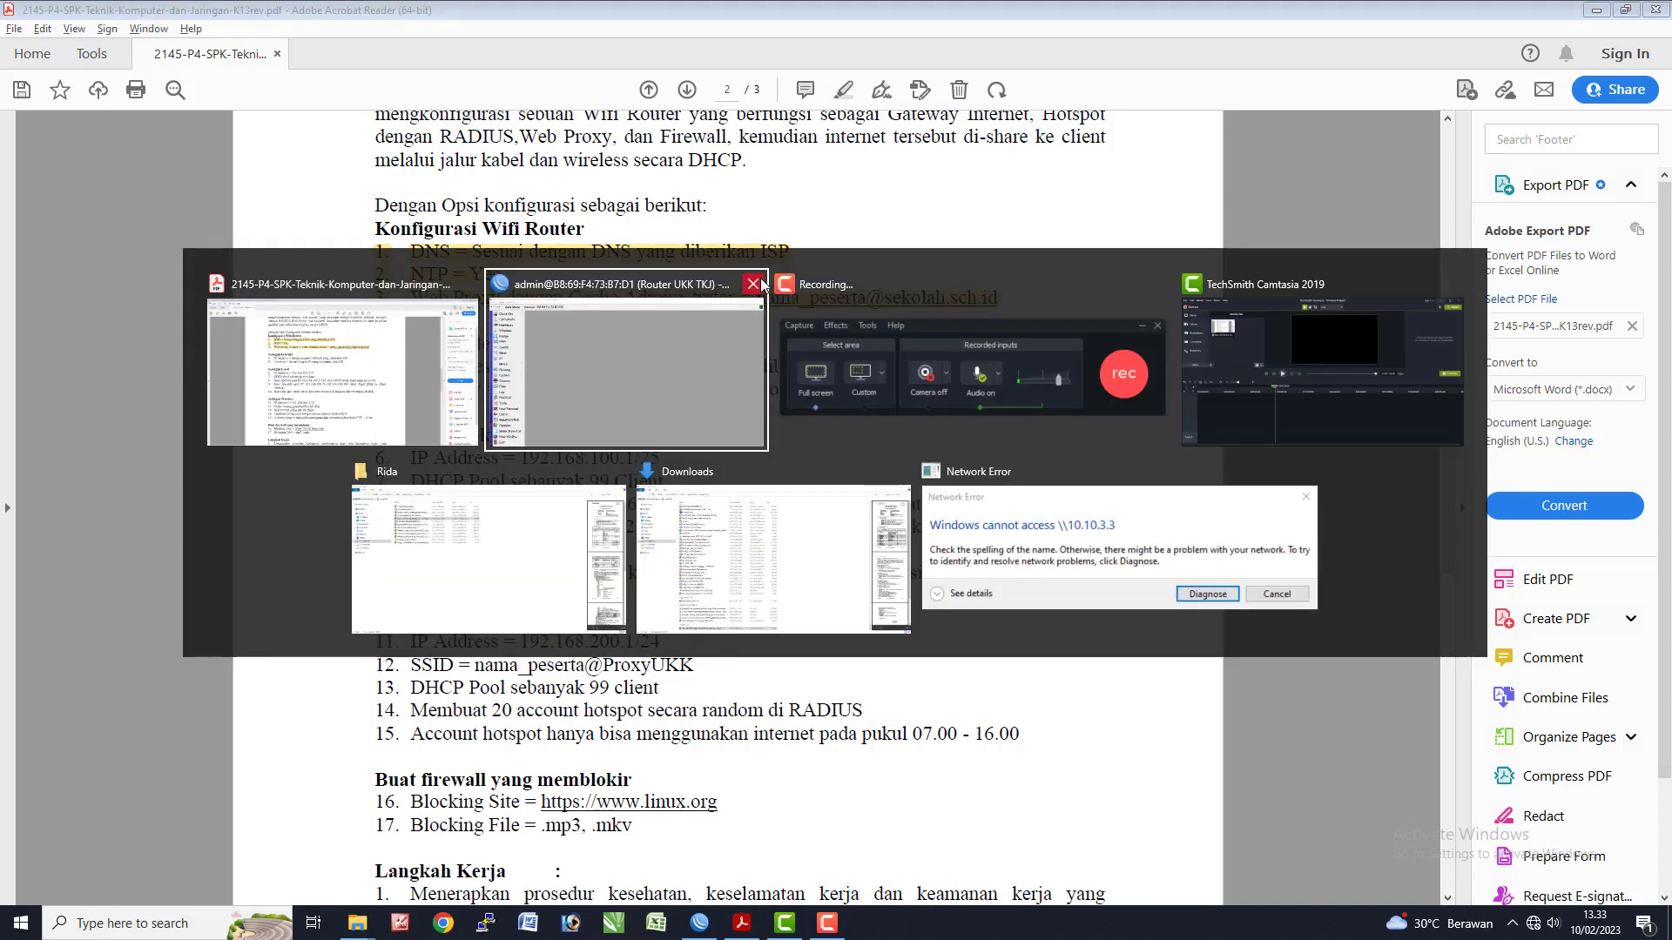
{"action": "key", "text": "alt+Tab"}
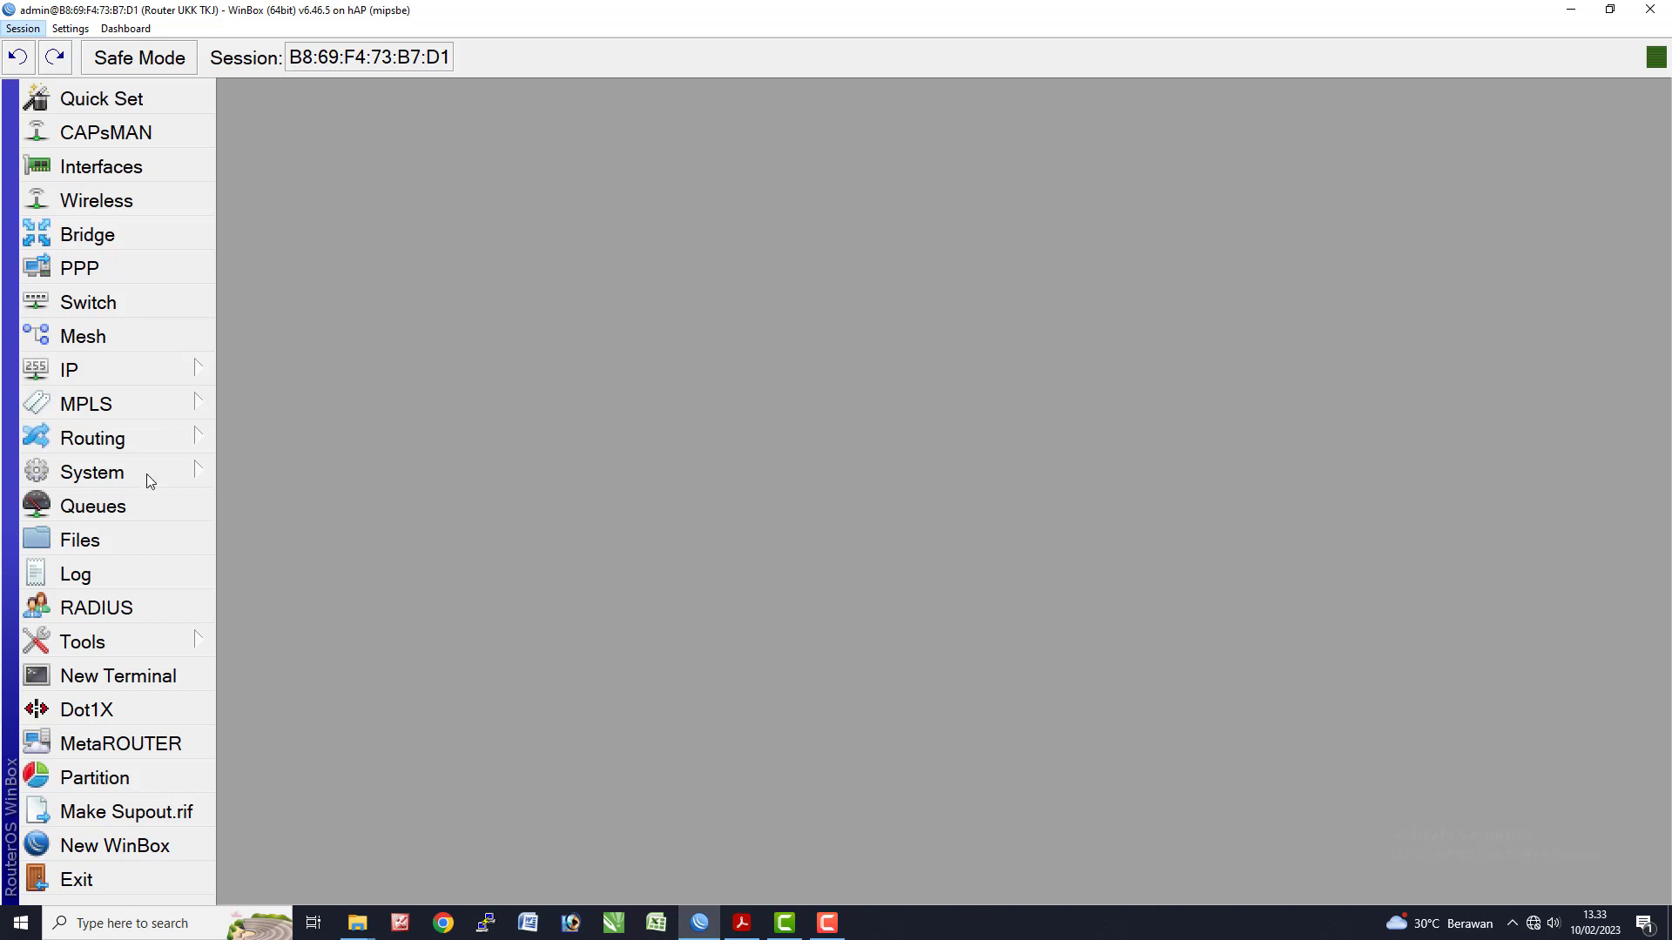
- Add a DHCP client on ether1, which binds address 10.10.3.48/24 from the ISP
{"action": "left_click", "coordinate": [134, 374]}
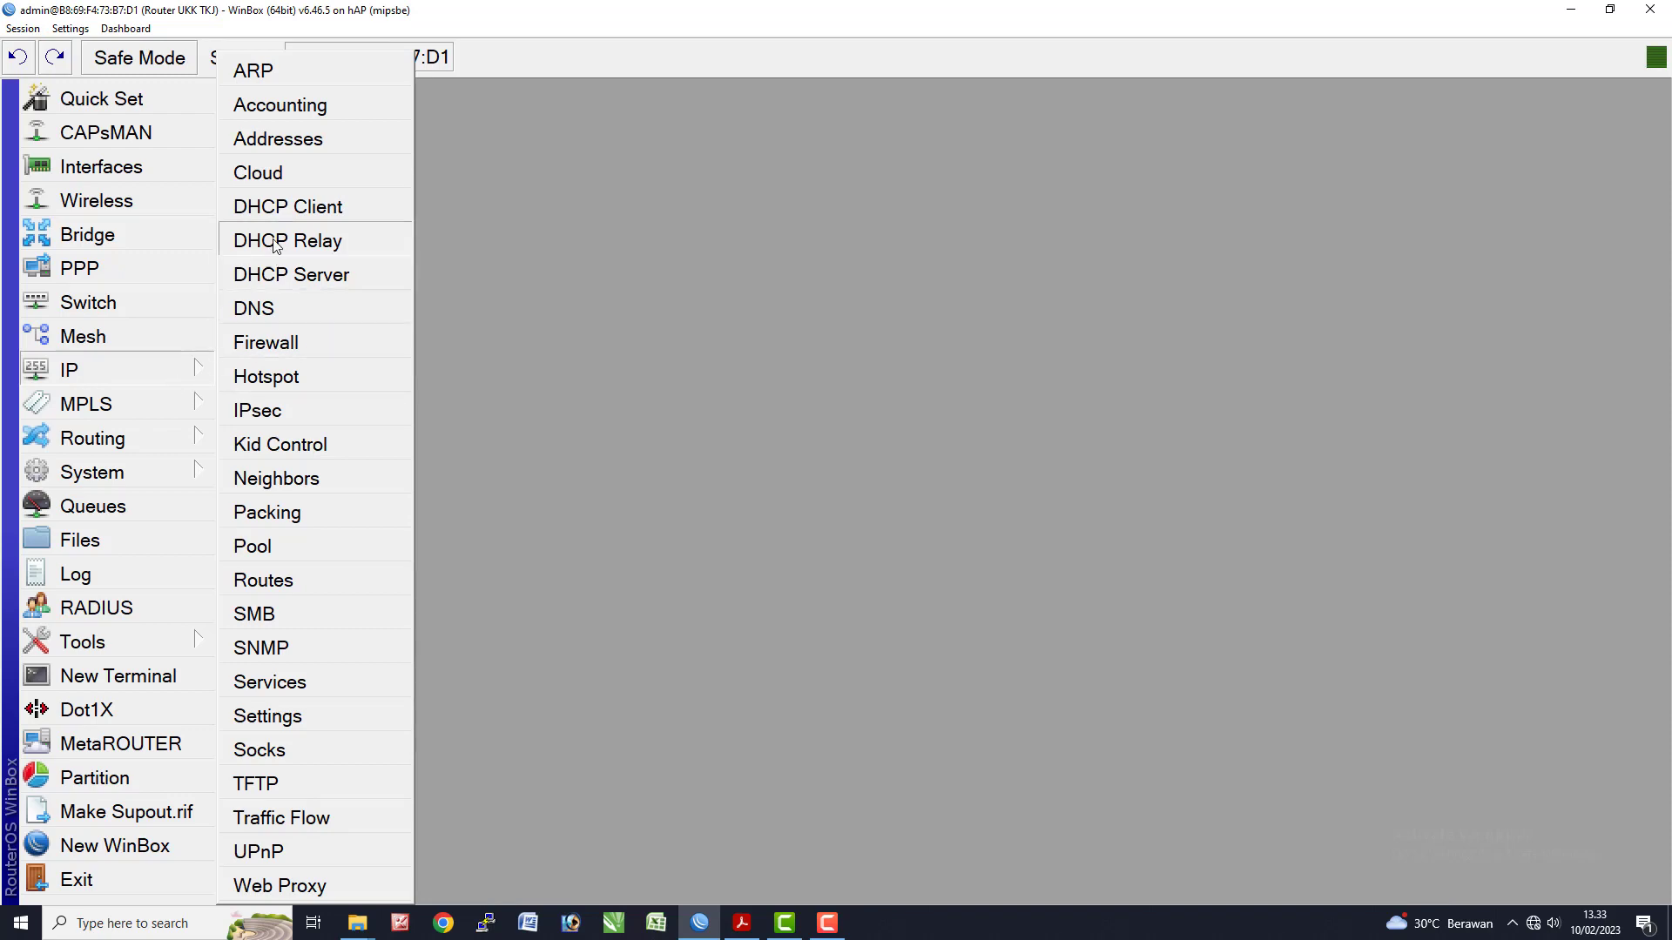
{"action": "left_click", "coordinate": [283, 210]}
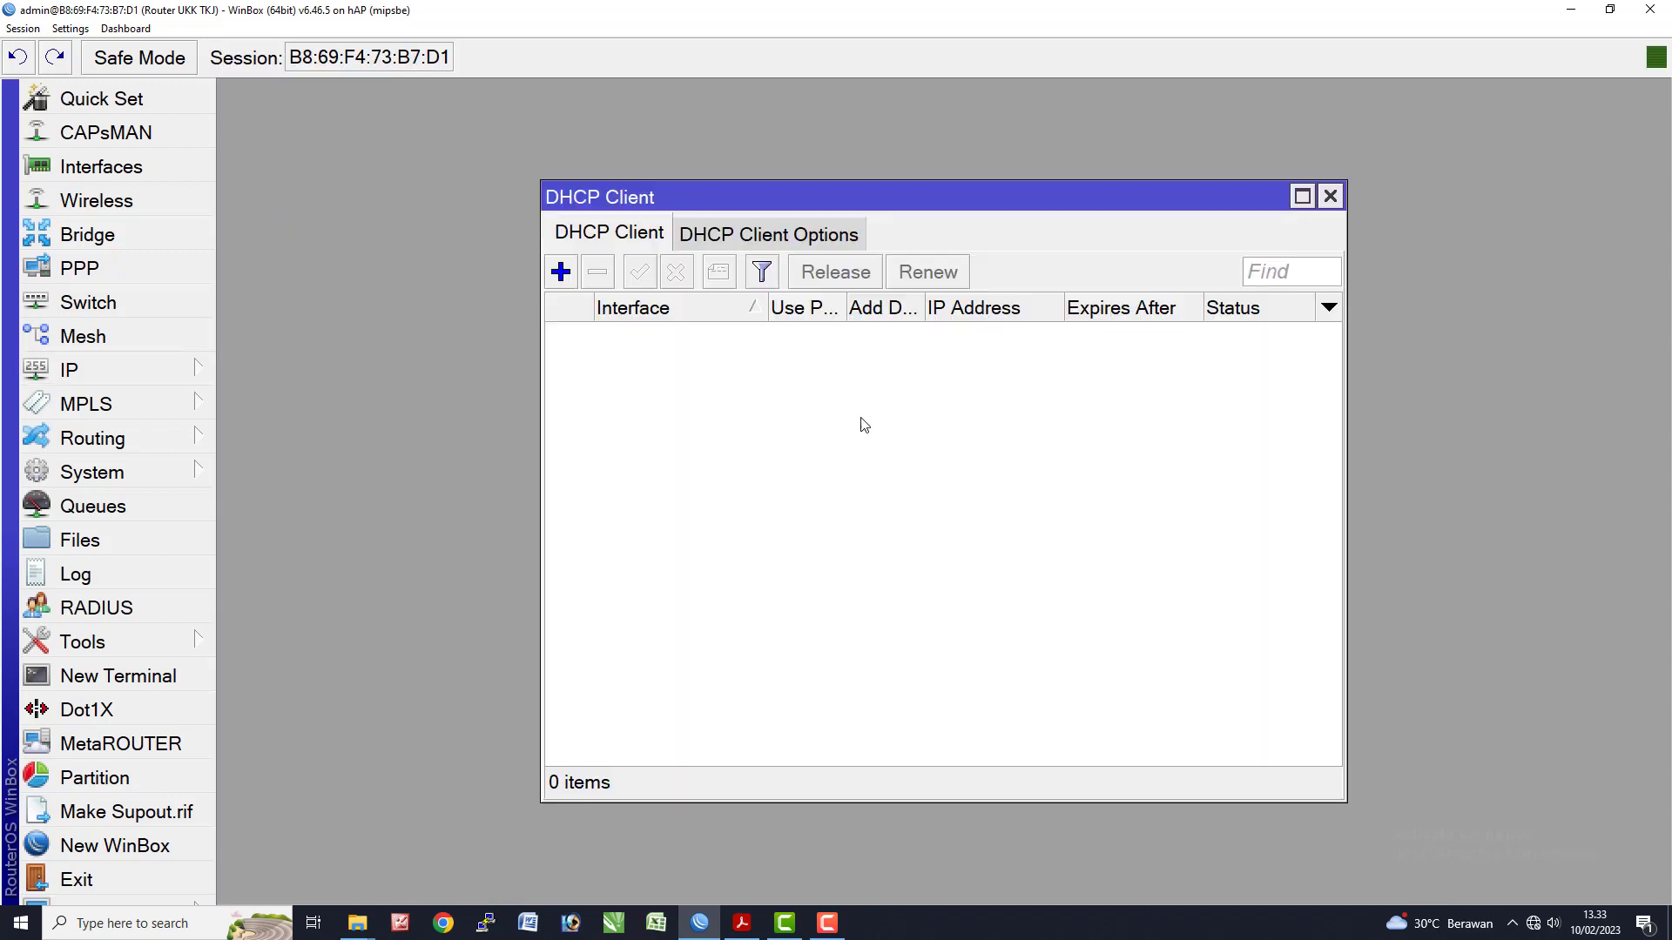
{"action": "left_click", "coordinate": [566, 275]}
{"action": "left_click", "coordinate": [952, 331]}
{"action": "left_click", "coordinate": [902, 361]}
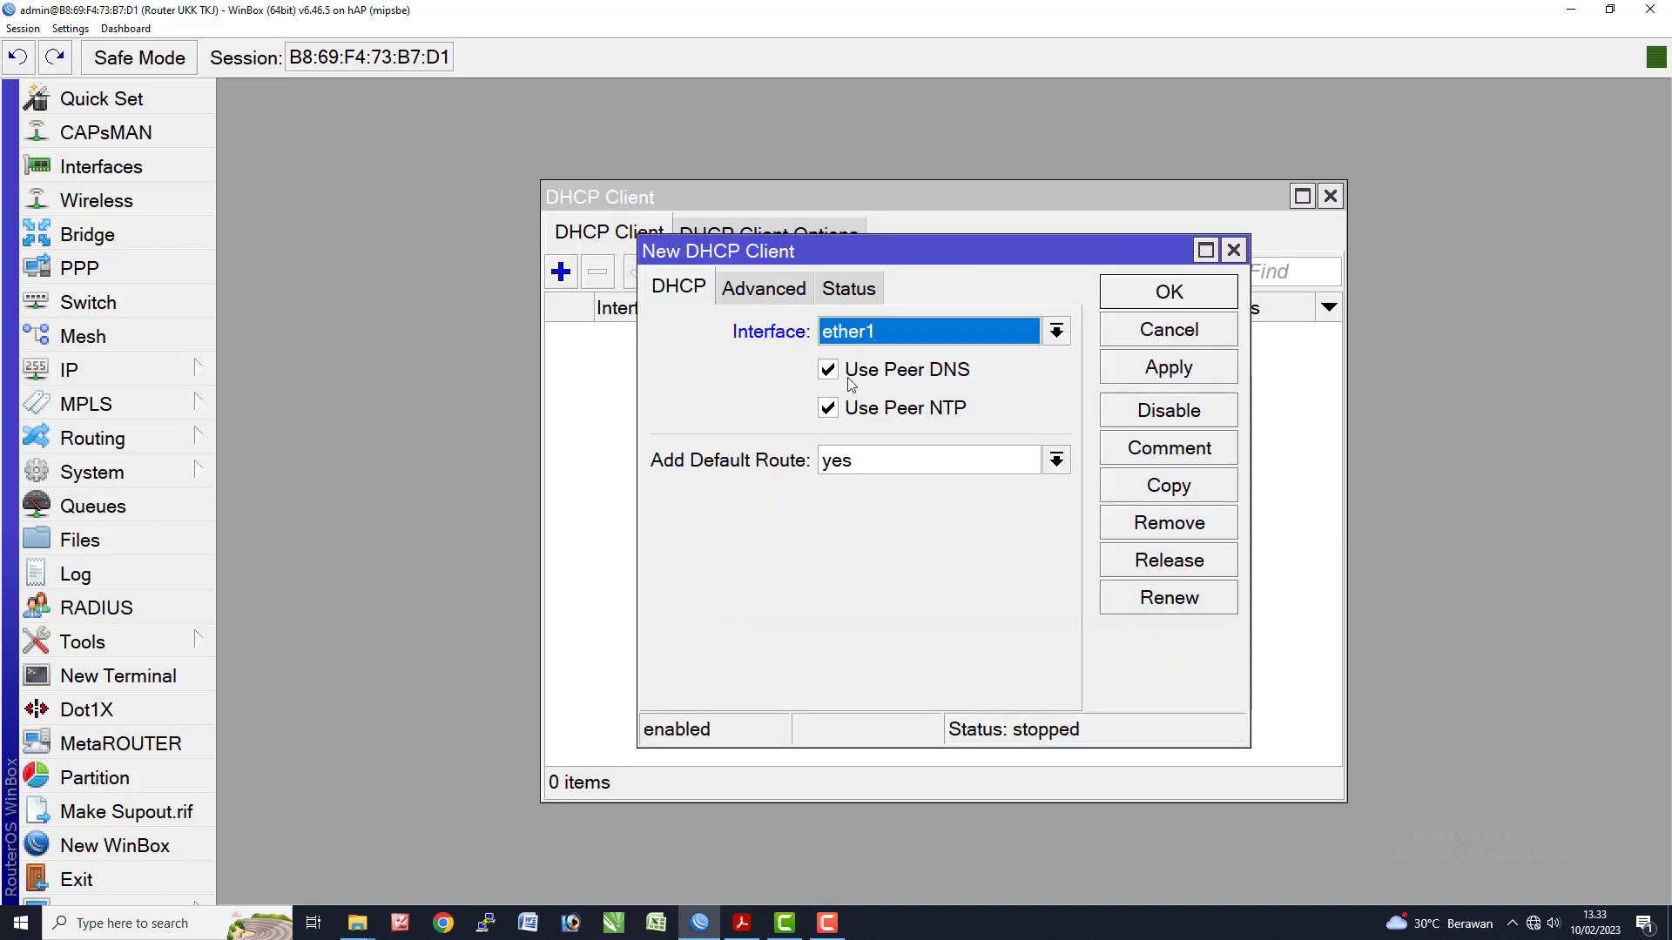
{"action": "left_click", "coordinate": [1153, 370]}
{"action": "left_click", "coordinate": [1172, 298]}
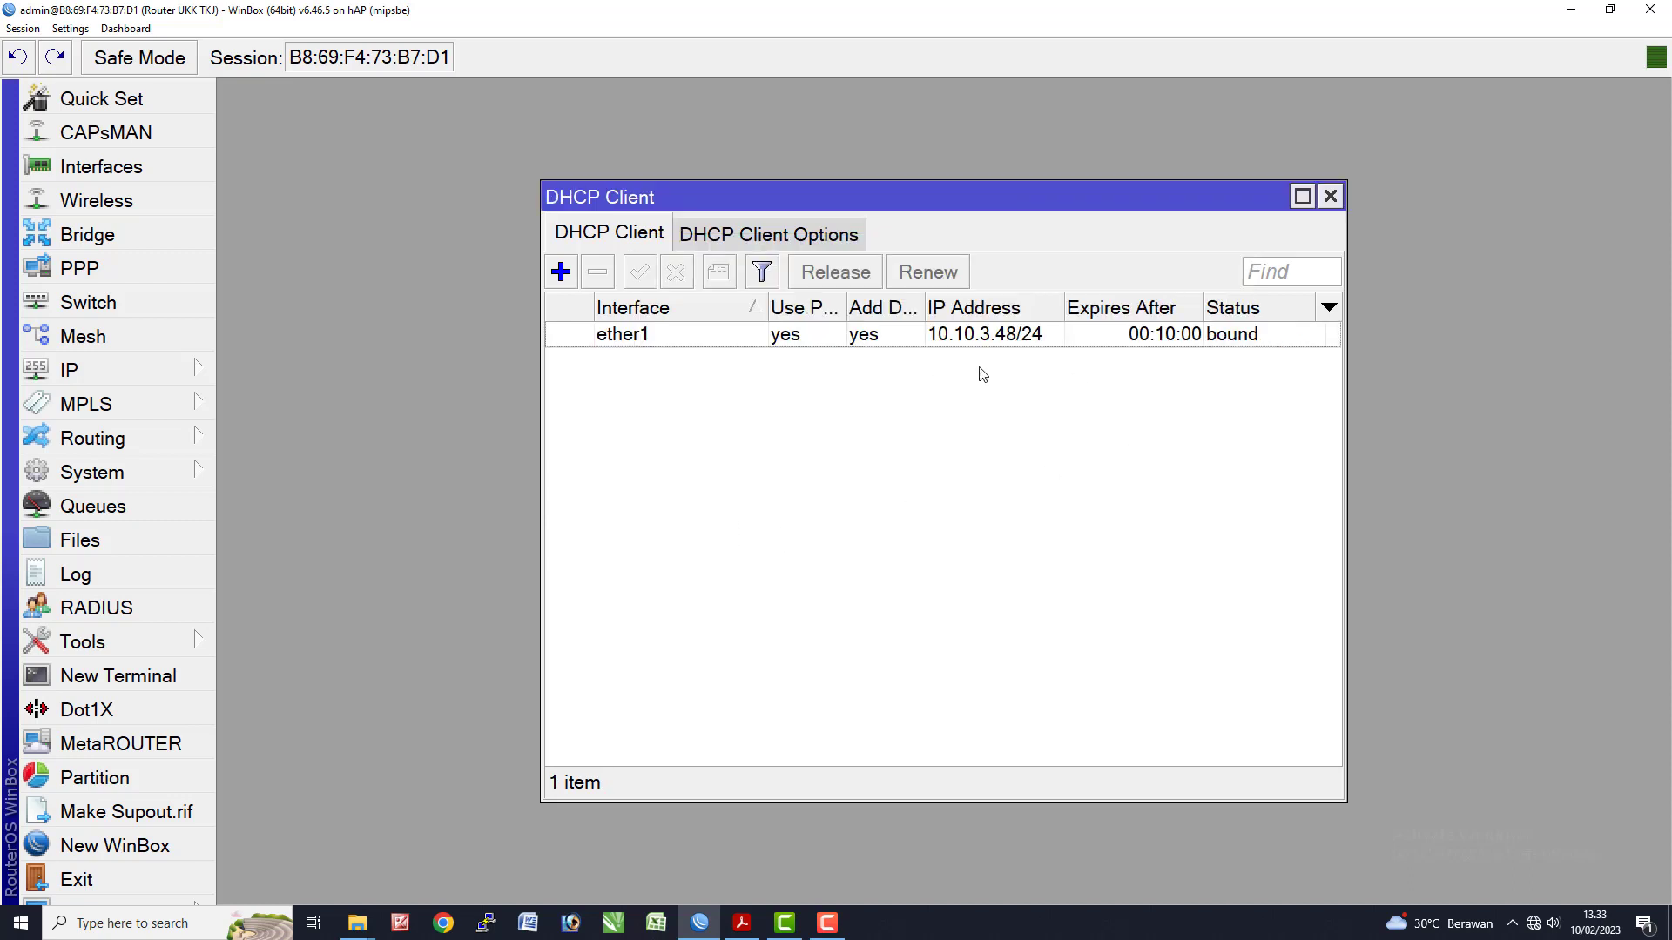
{"action": "left_click", "coordinate": [1048, 336]}
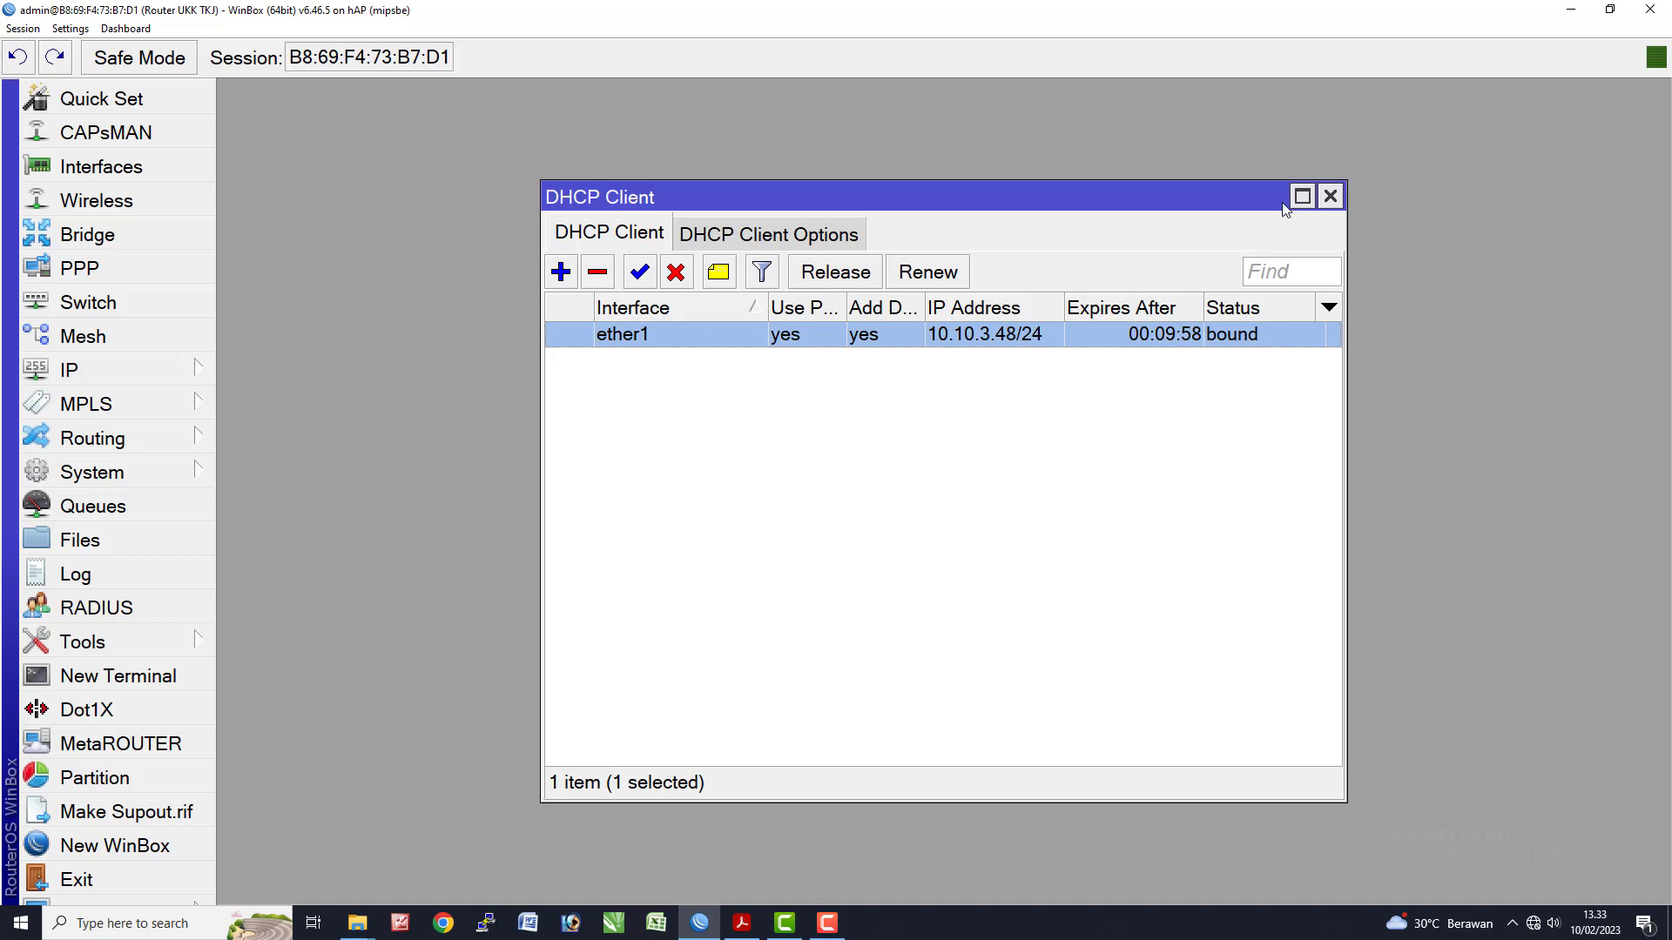
{"action": "left_click", "coordinate": [1331, 196]}
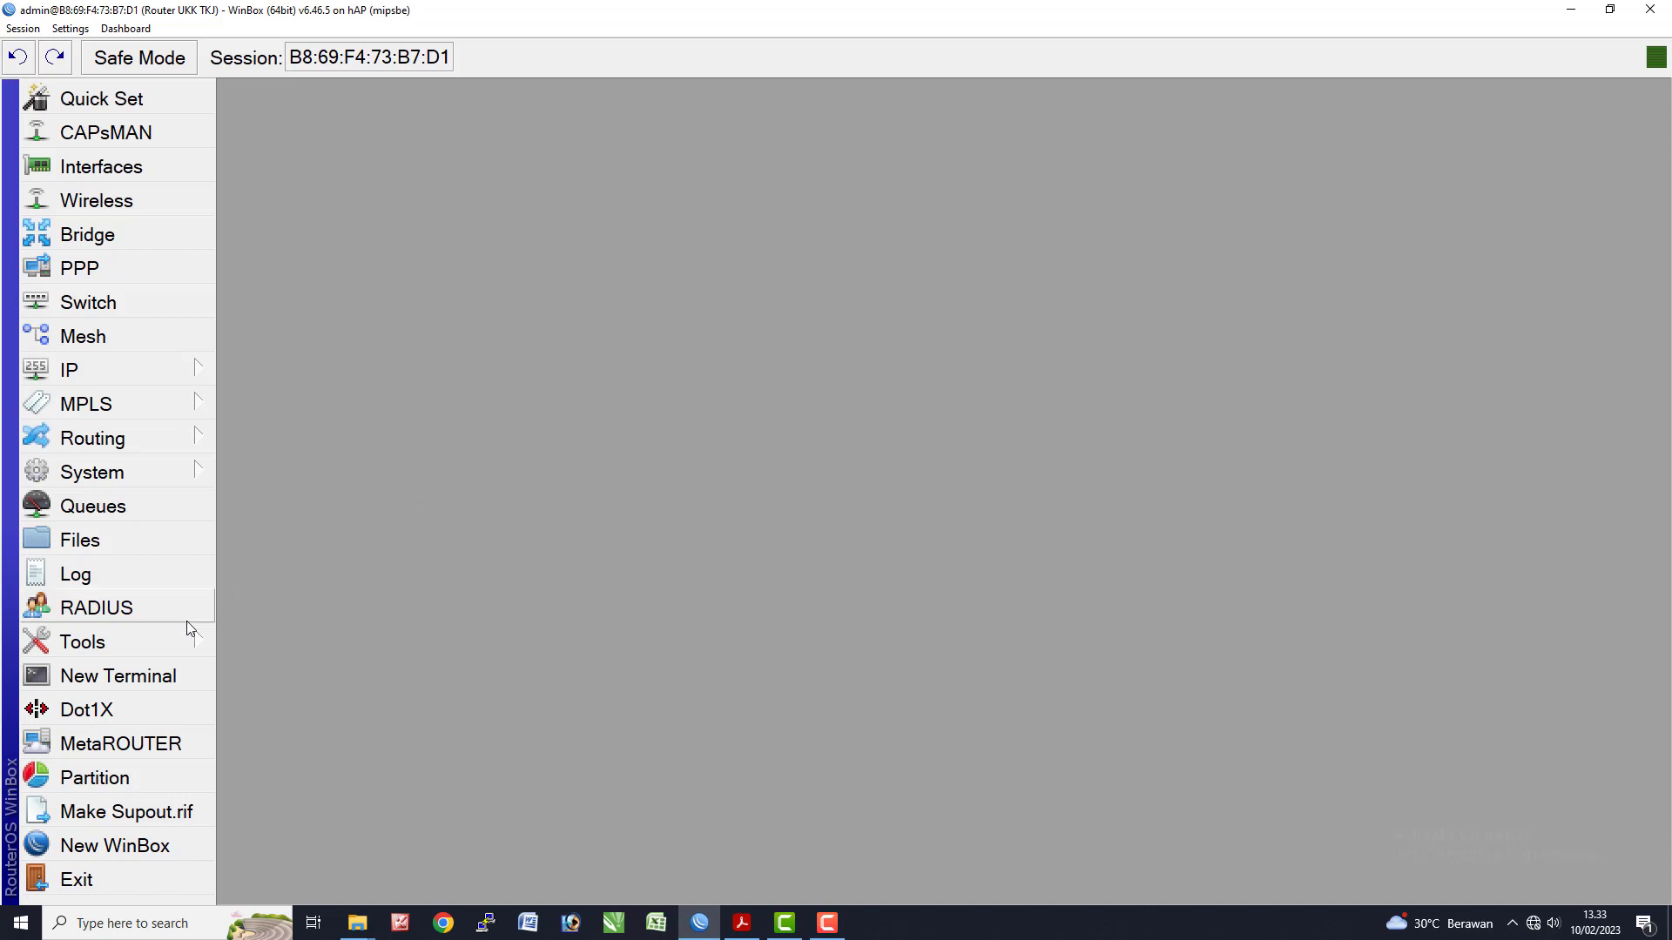
- Ping google.com from a router terminal, getting replies from 172.217.194.101 in about 19 ms
{"action": "left_click", "coordinate": [149, 680]}
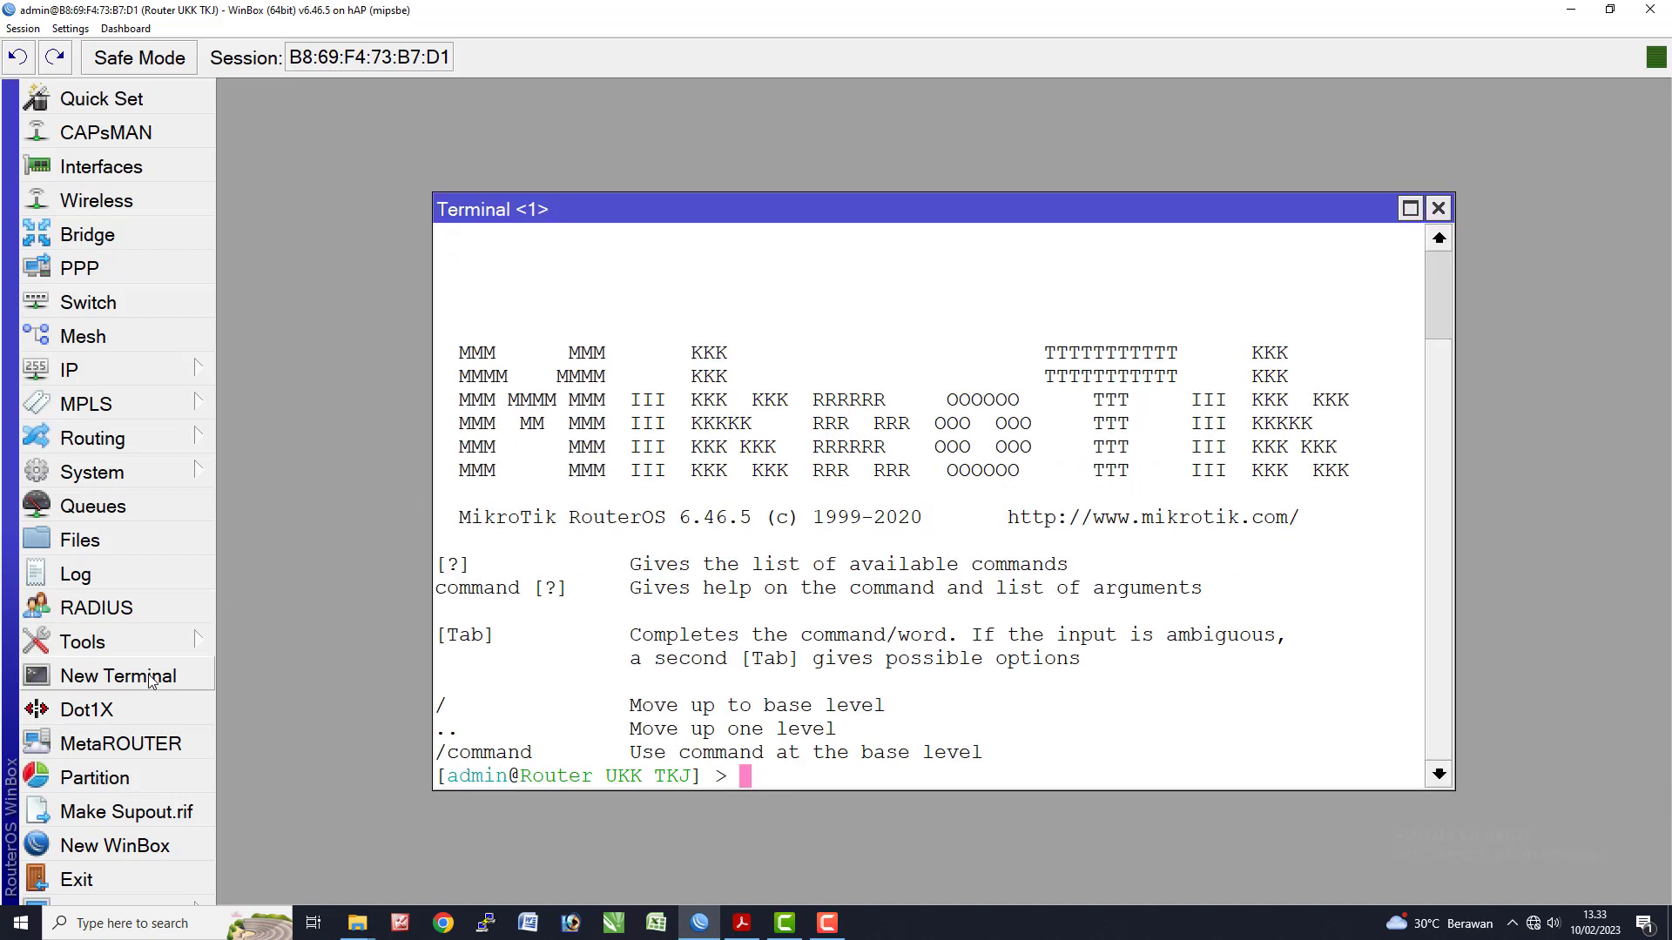
{"action": "type", "text": "ping google.com"}
{"action": "key", "text": "Return"}
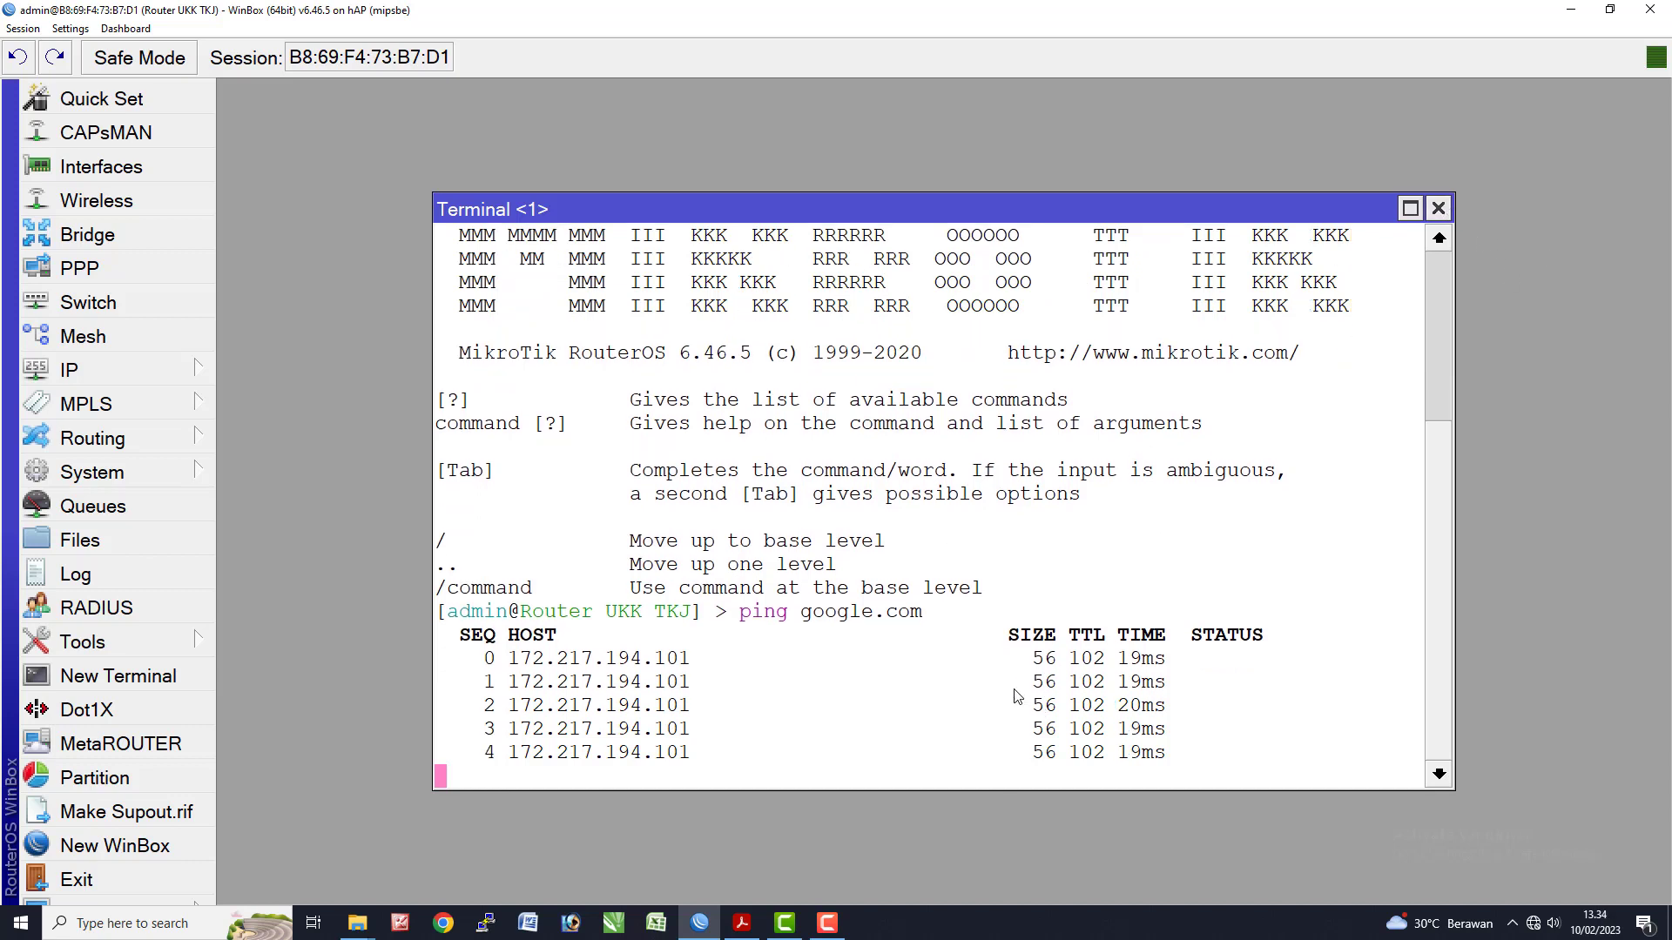
{"action": "left_click", "coordinate": [1439, 208]}
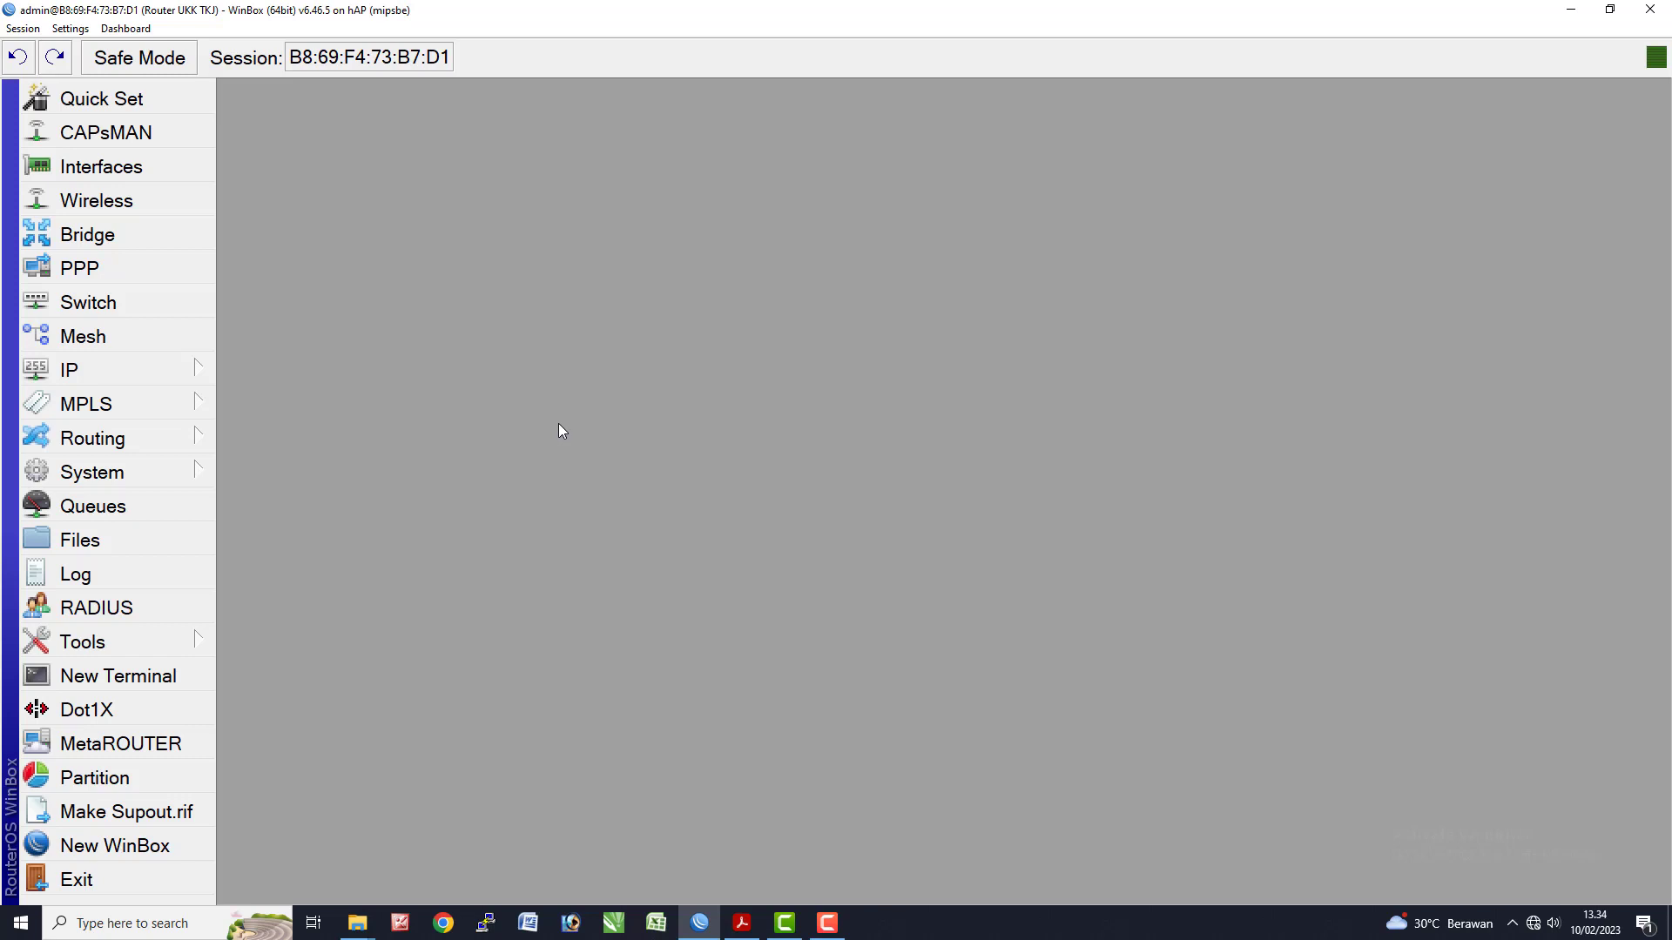
- Select the Gateway line on the exam sheet and return to WinBox
{"action": "left_click", "coordinate": [742, 923]}
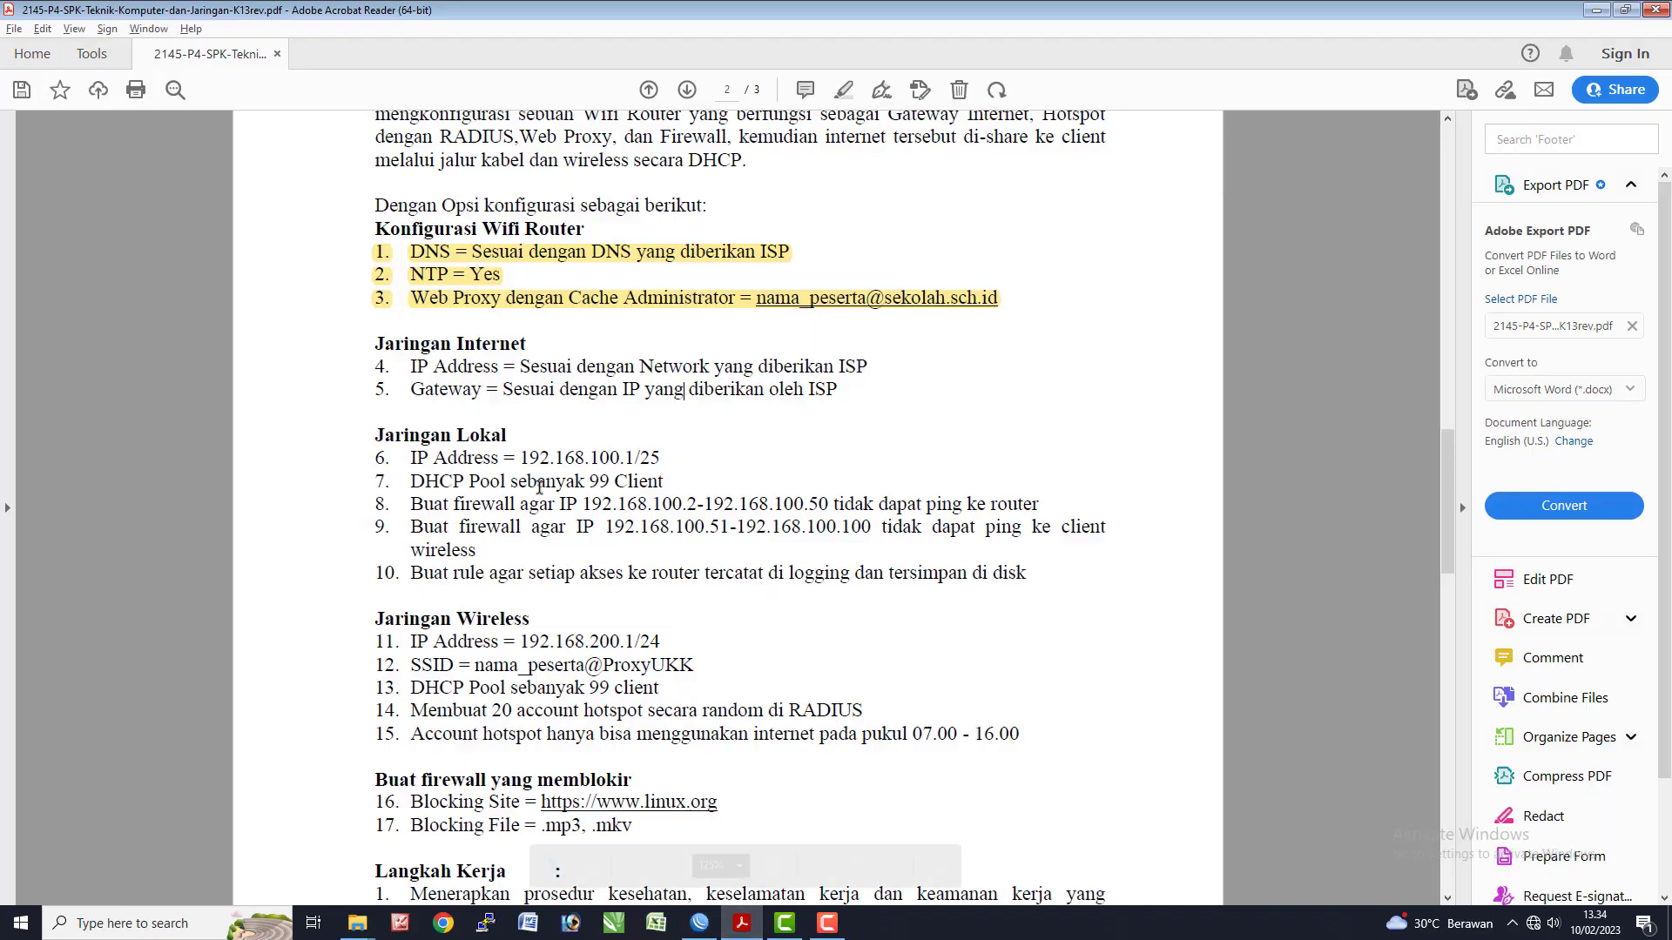
{"action": "left_click_drag", "start_coordinate": [843, 391], "coordinate": [421, 392]}
{"action": "key", "text": "alt+Tab"}
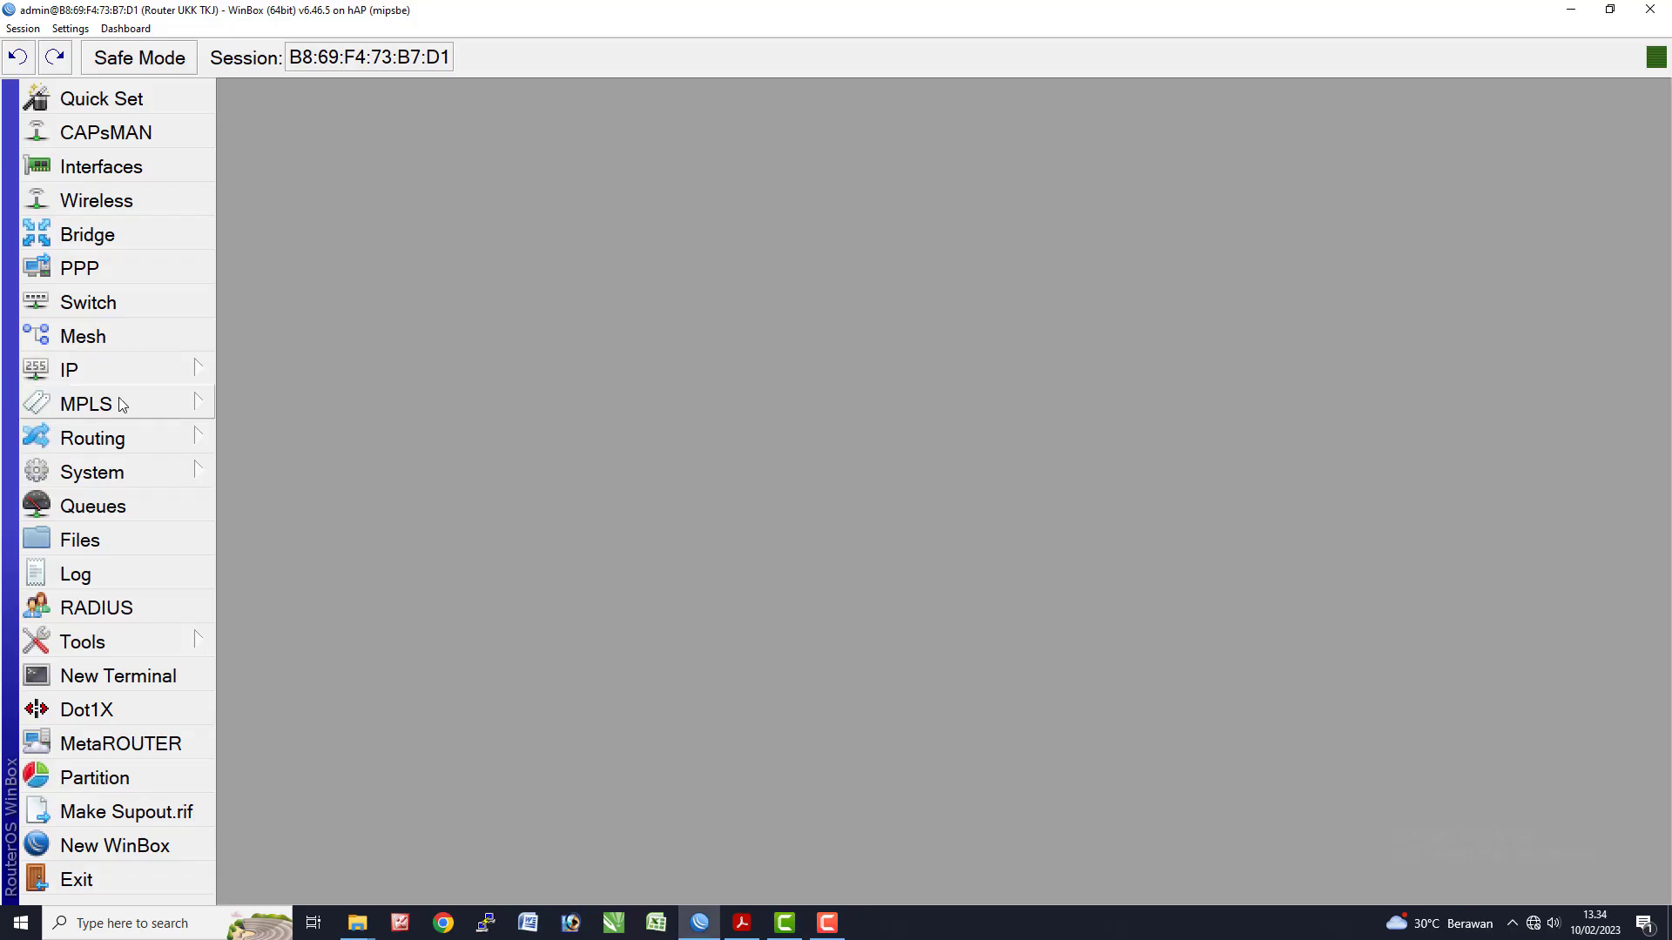
{"action": "left_click", "coordinate": [108, 375]}
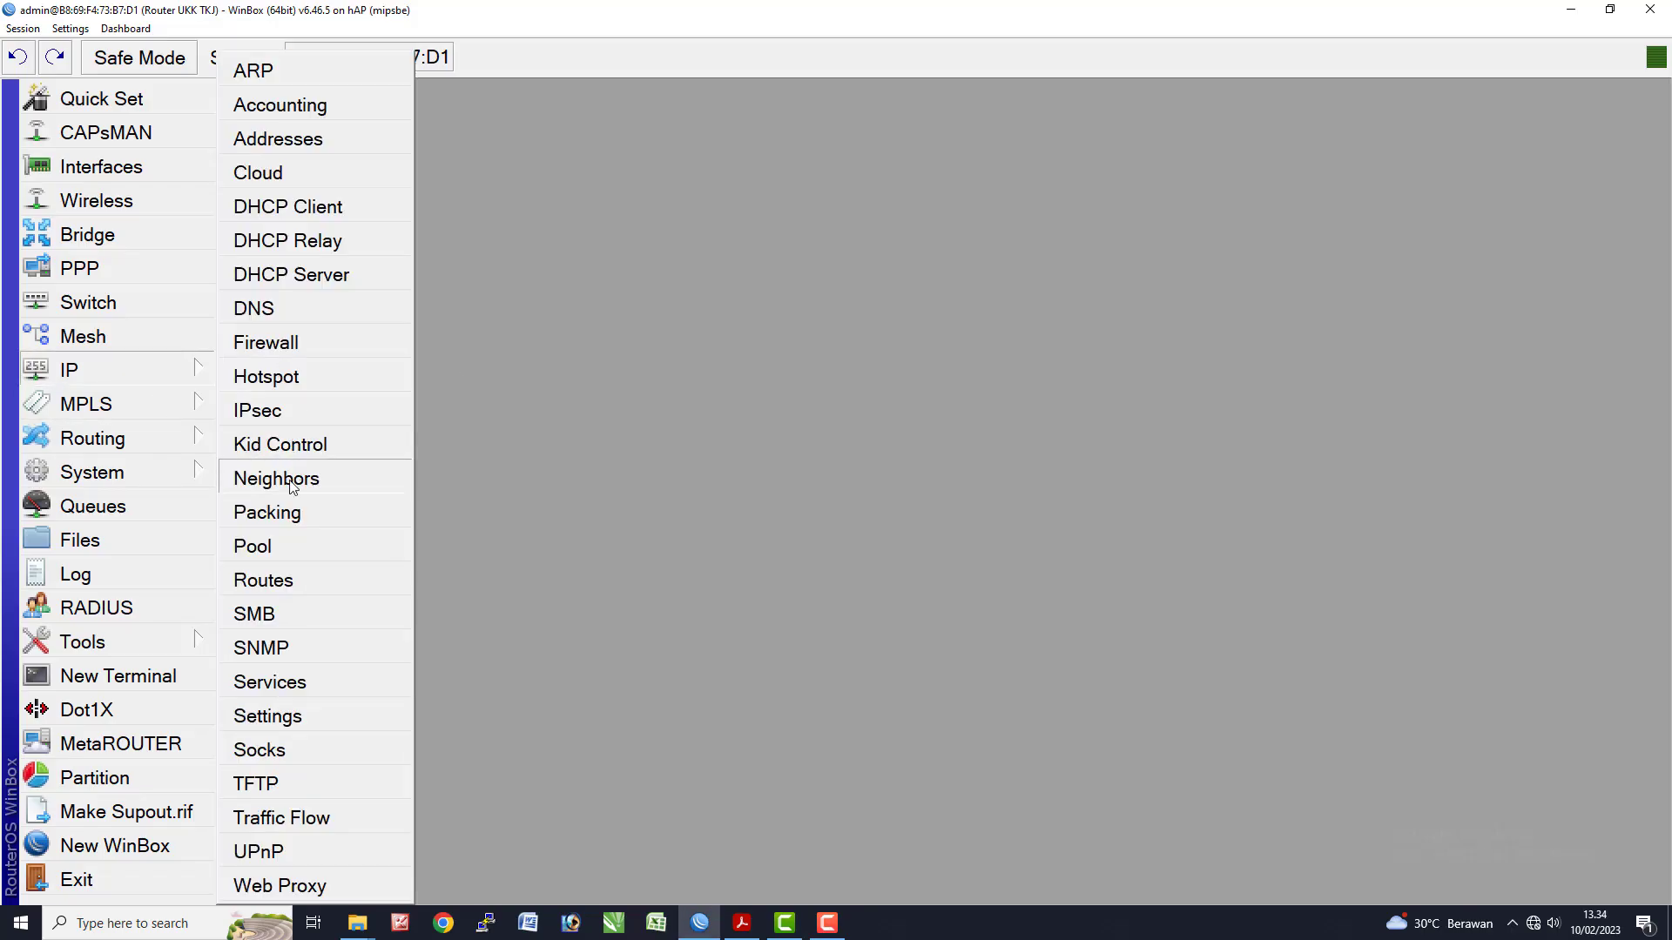
{"action": "left_click", "coordinate": [263, 580]}
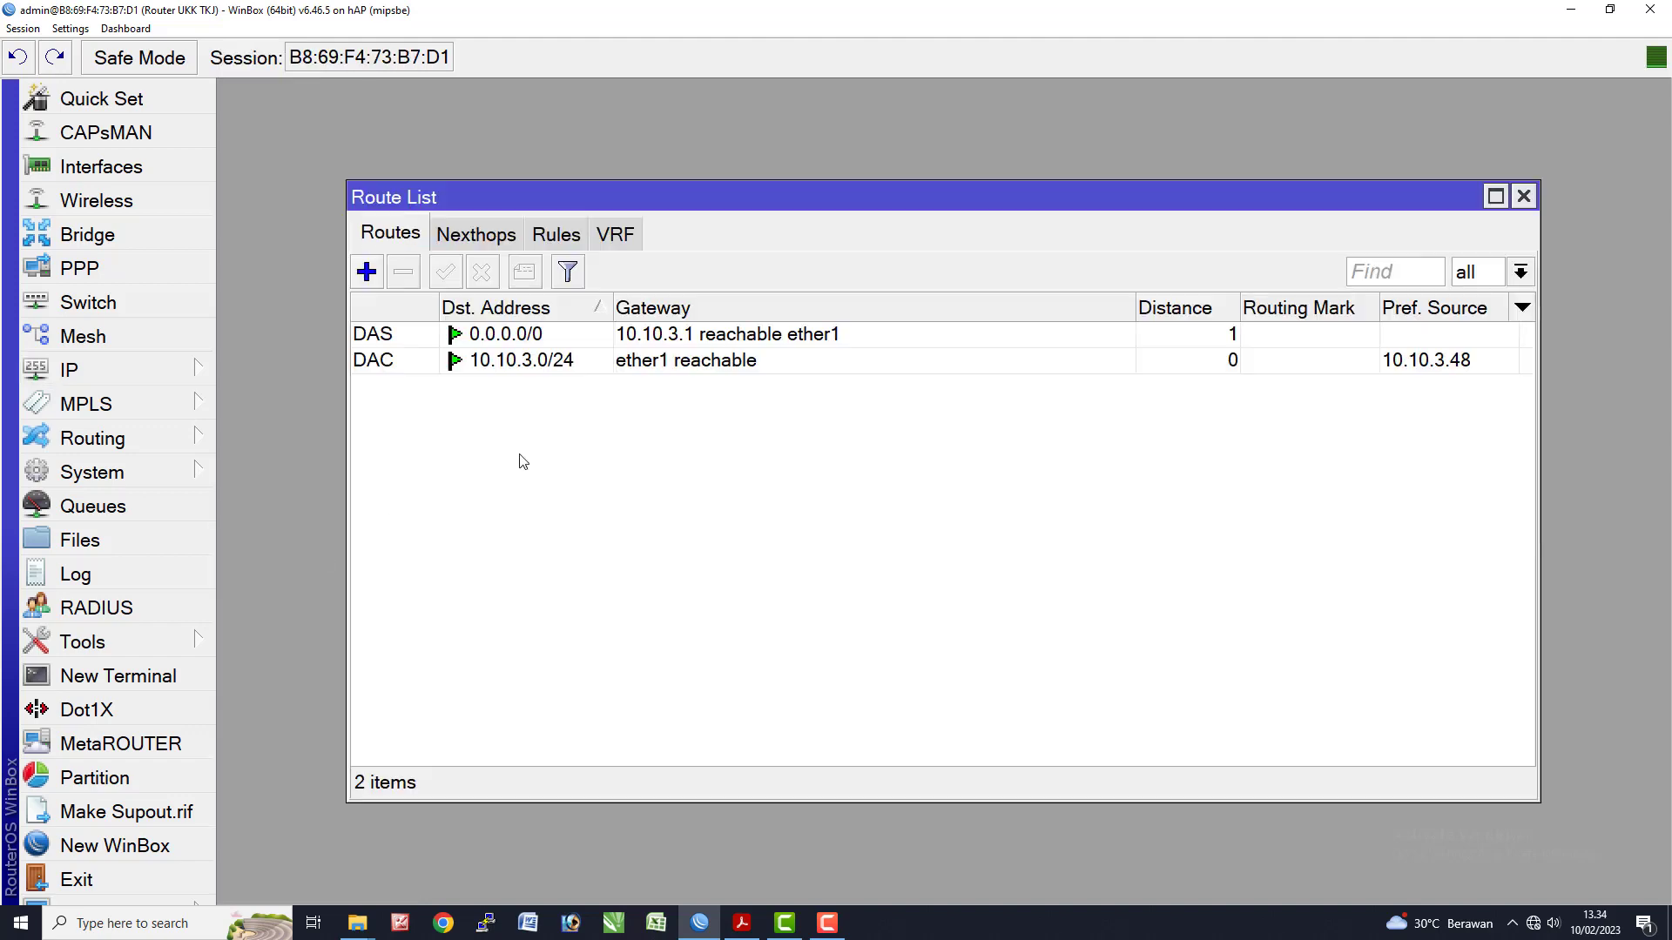
{"action": "left_click", "coordinate": [705, 366]}
{"action": "left_click", "coordinate": [704, 337]}
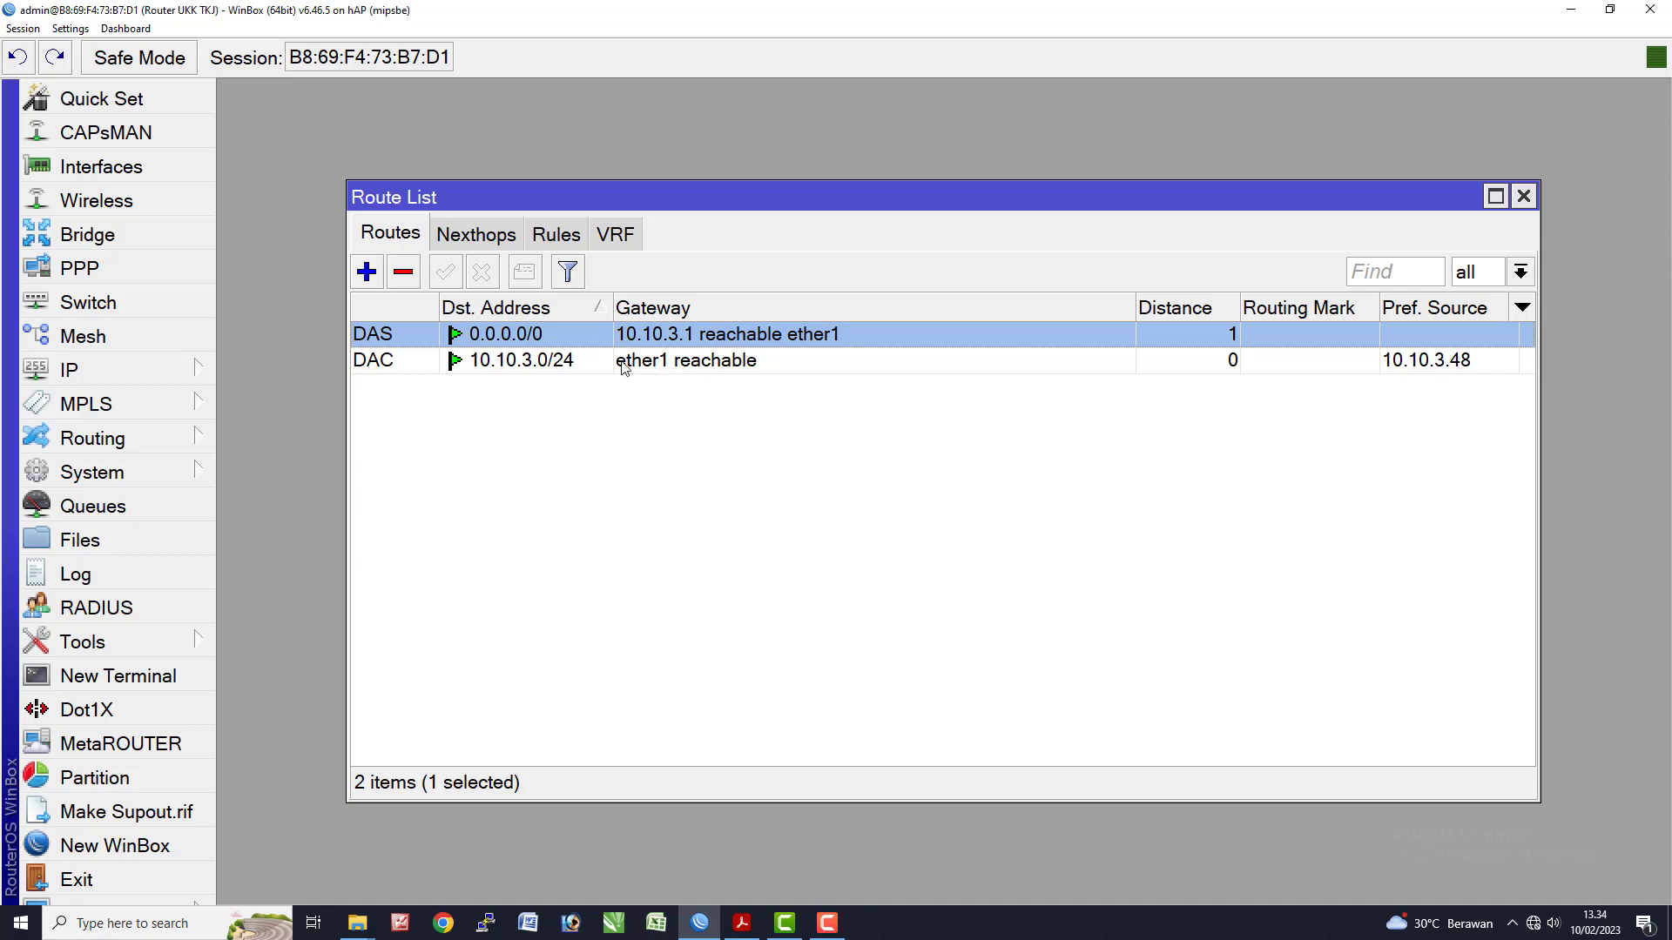
{"action": "left_click", "coordinate": [1524, 197]}
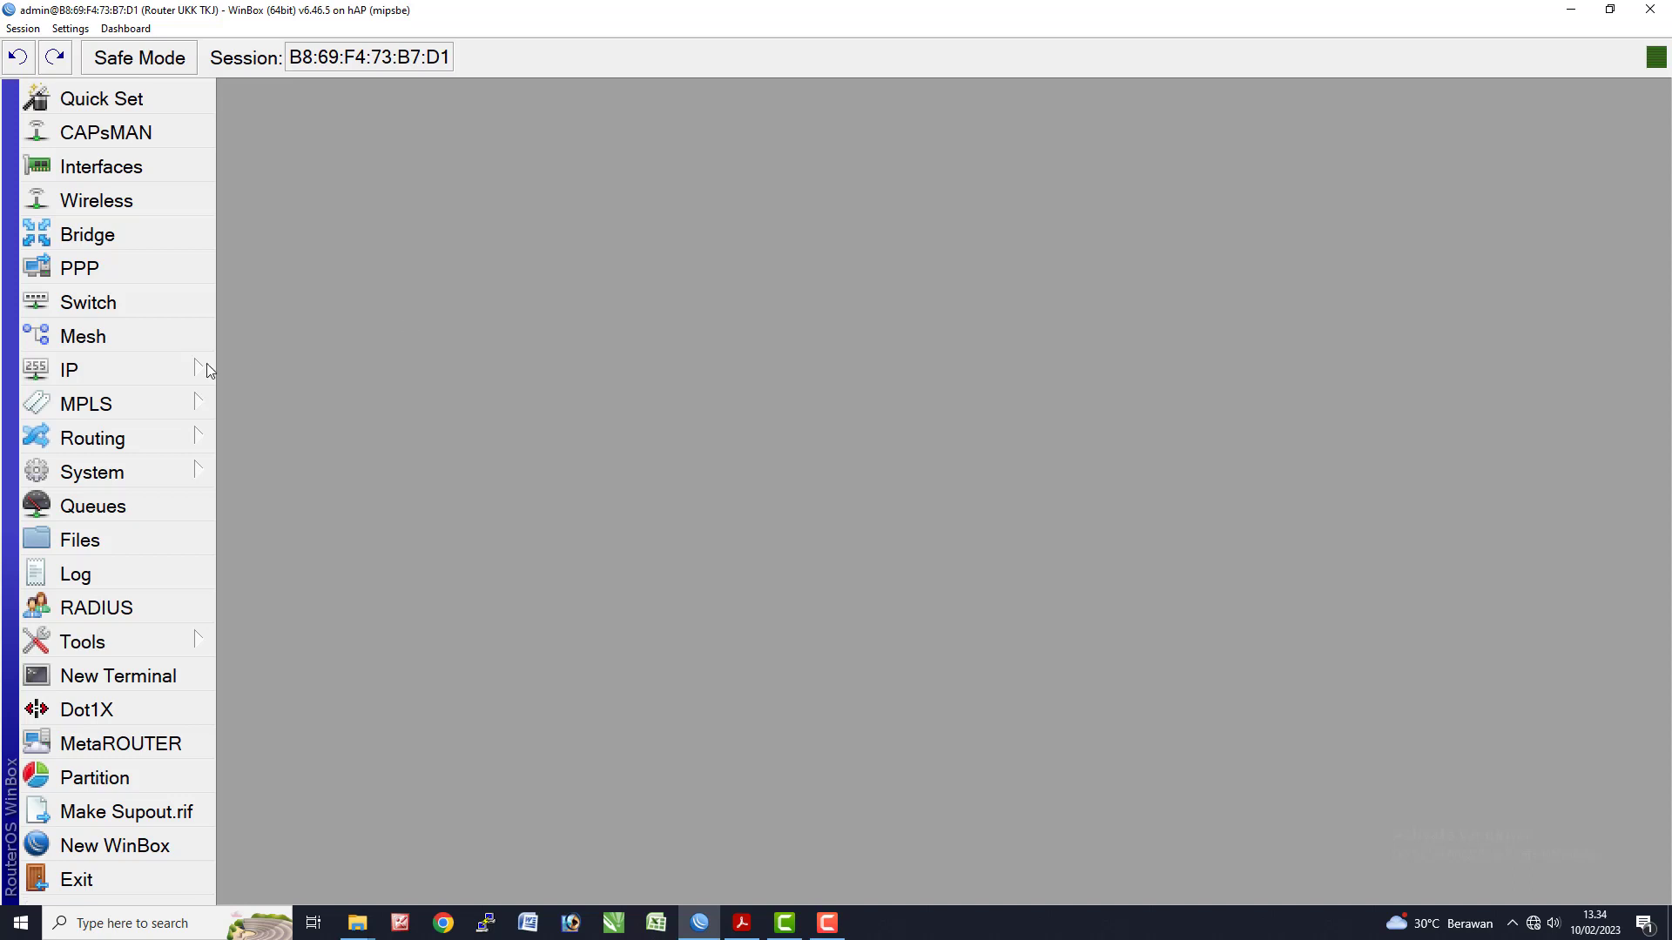
{"action": "left_click", "coordinate": [136, 371]}
{"action": "left_click", "coordinate": [289, 142]}
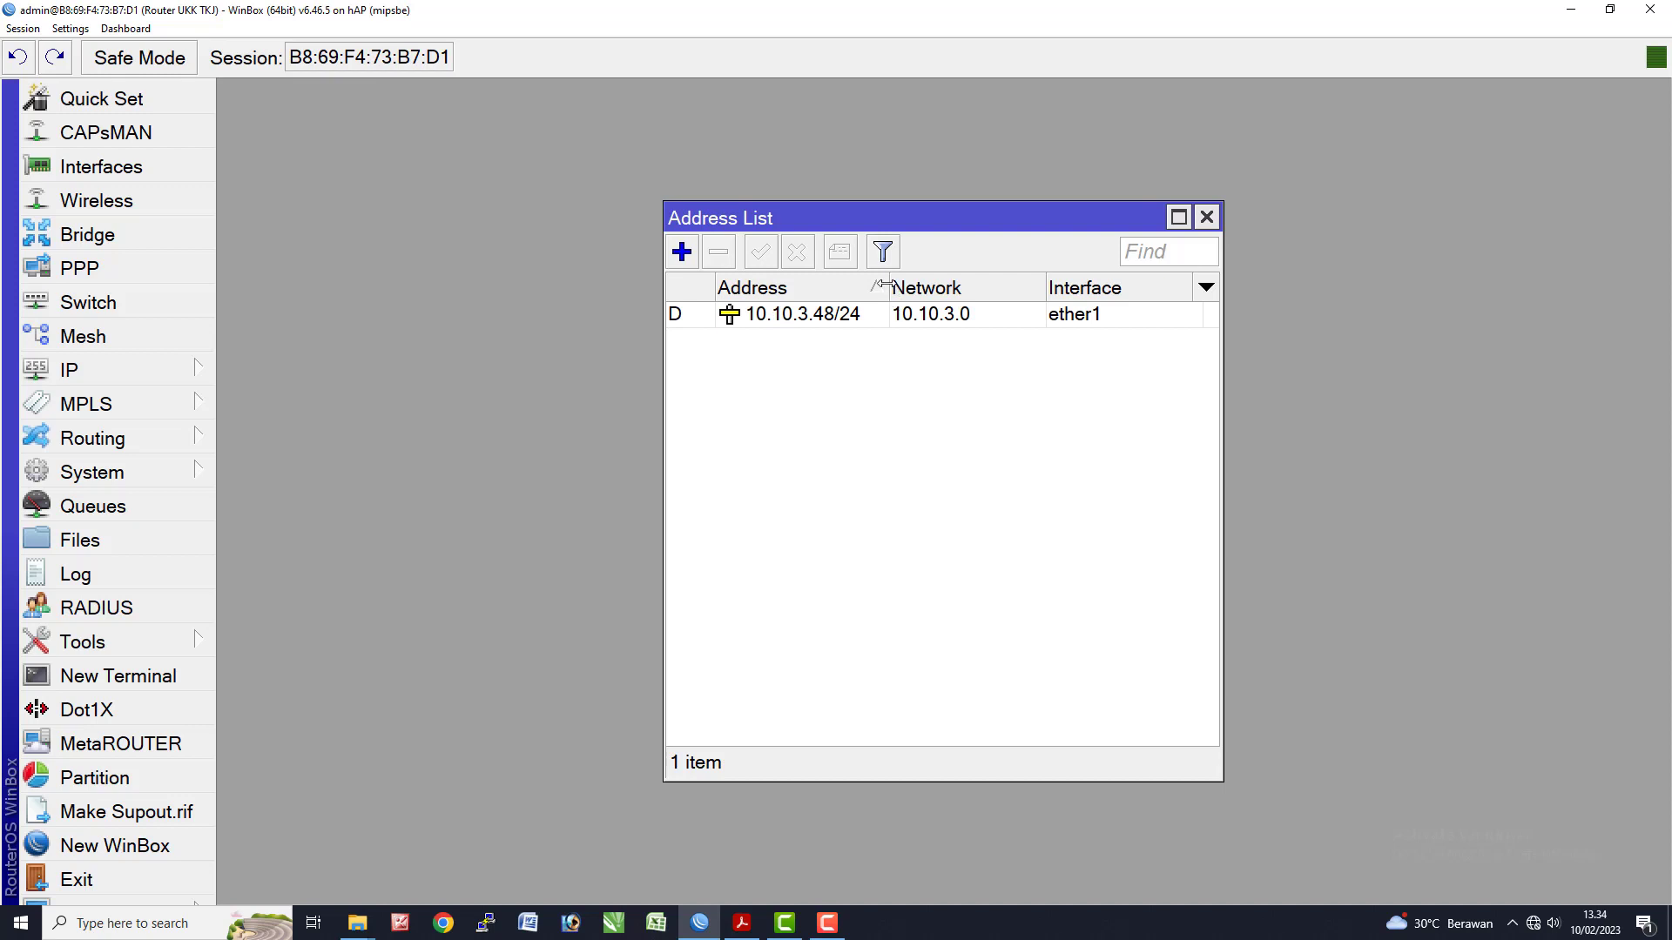
{"action": "left_click_drag", "start_coordinate": [892, 290], "coordinate": [914, 290]}
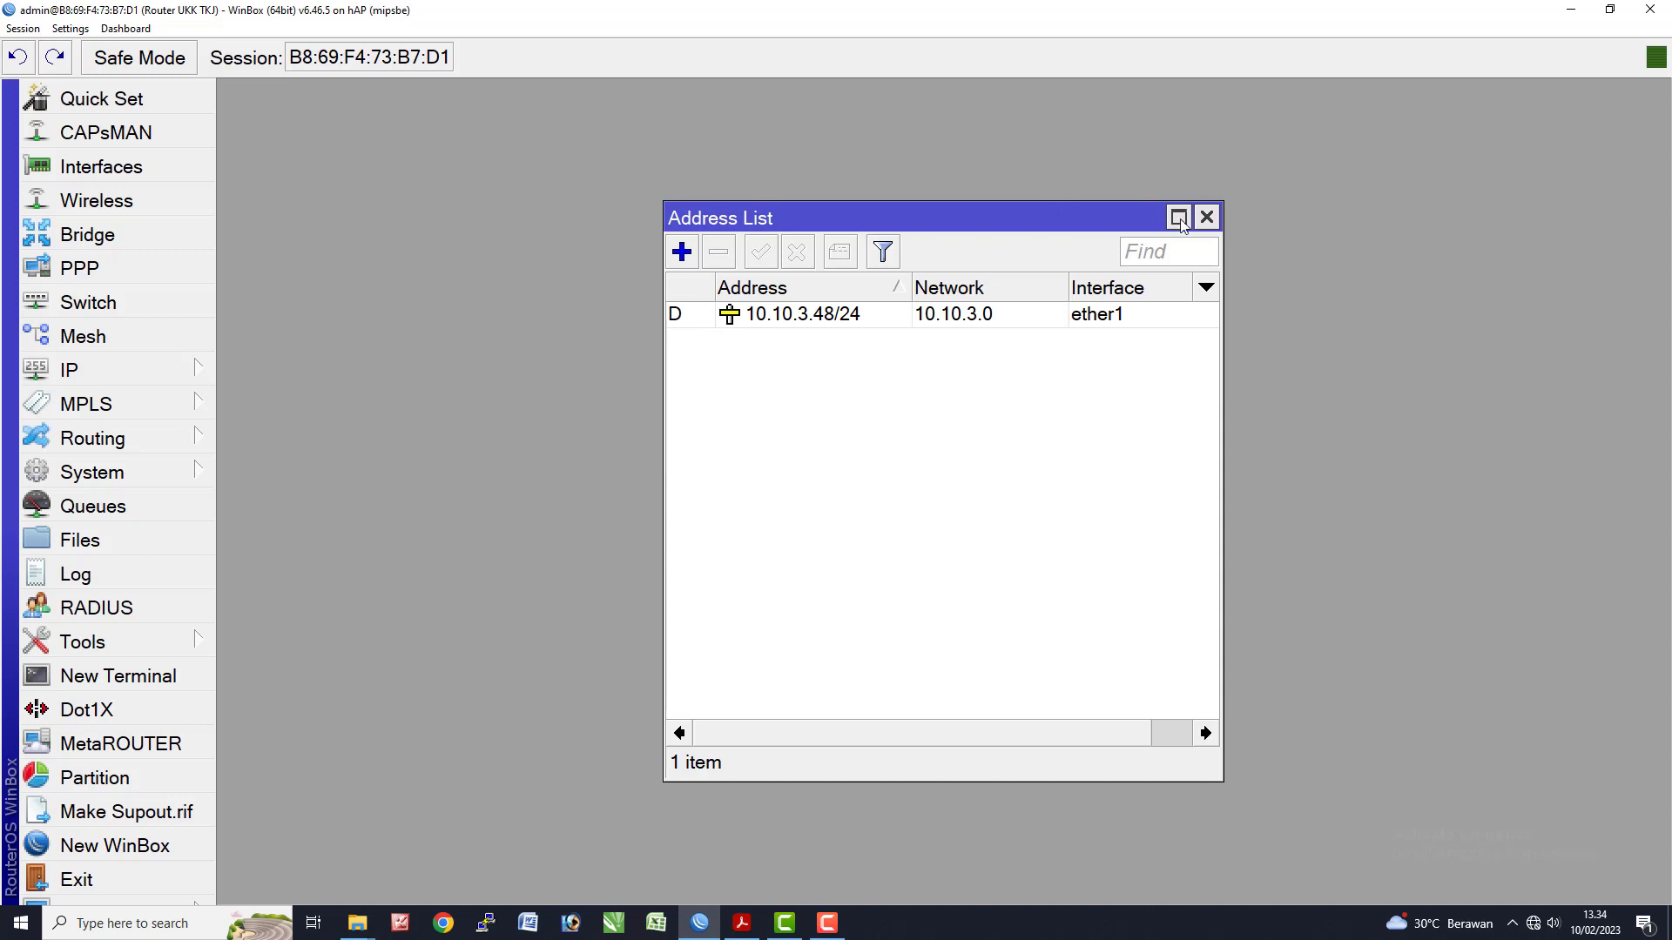
{"action": "left_click", "coordinate": [1207, 217]}
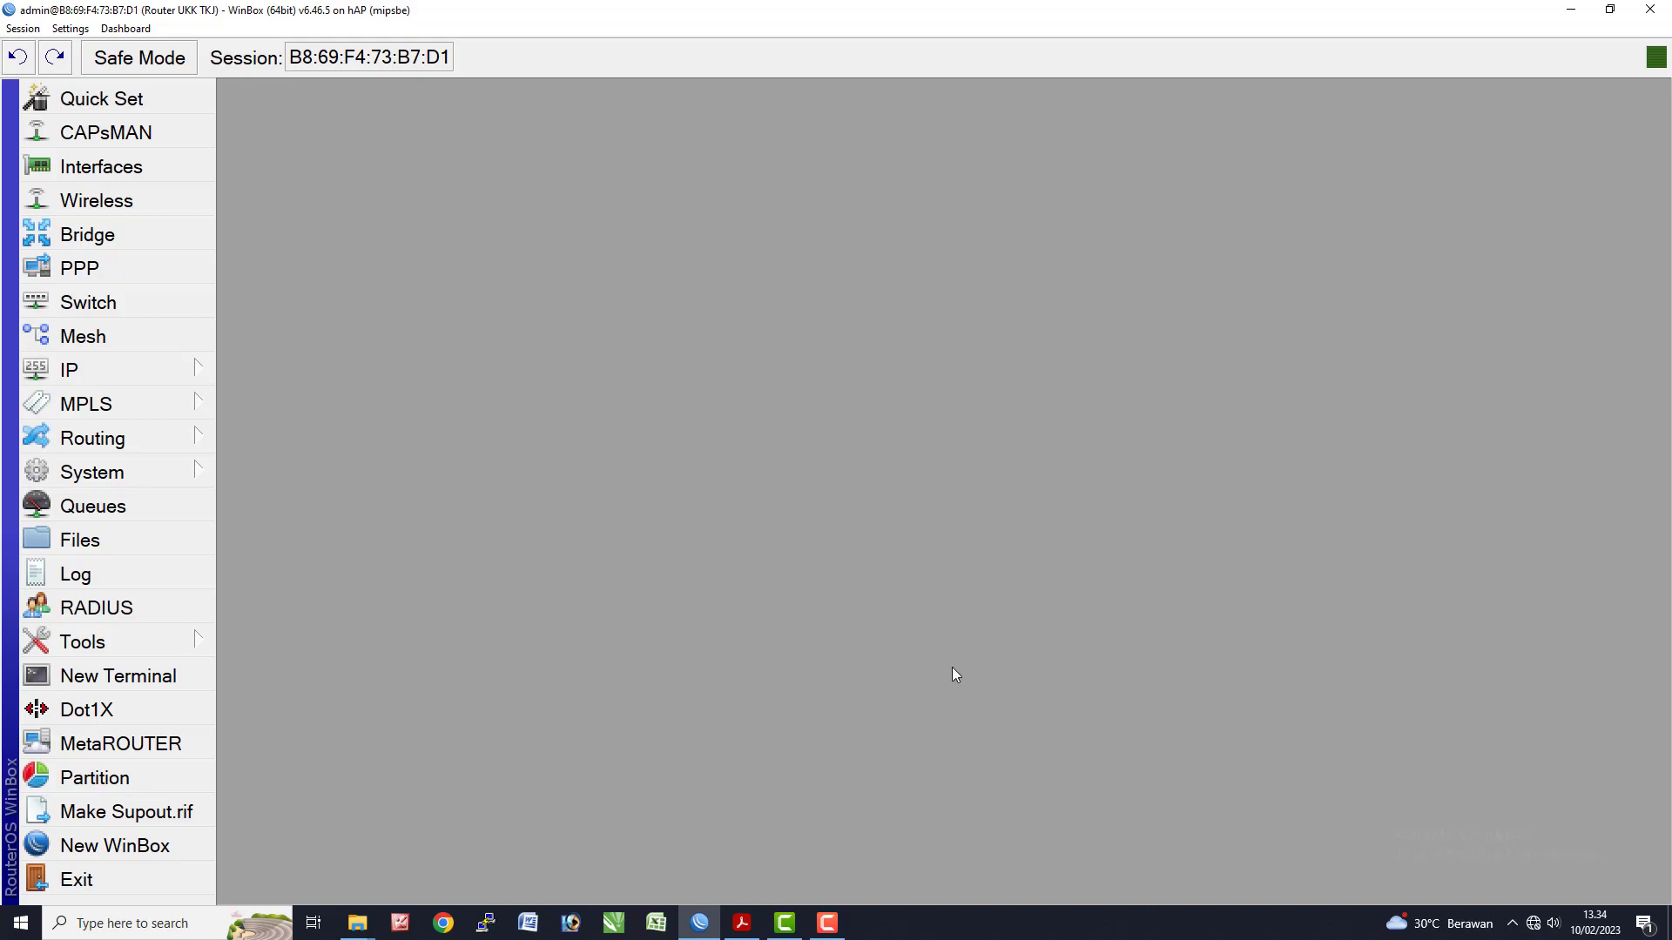
{"action": "left_click", "coordinate": [742, 923]}
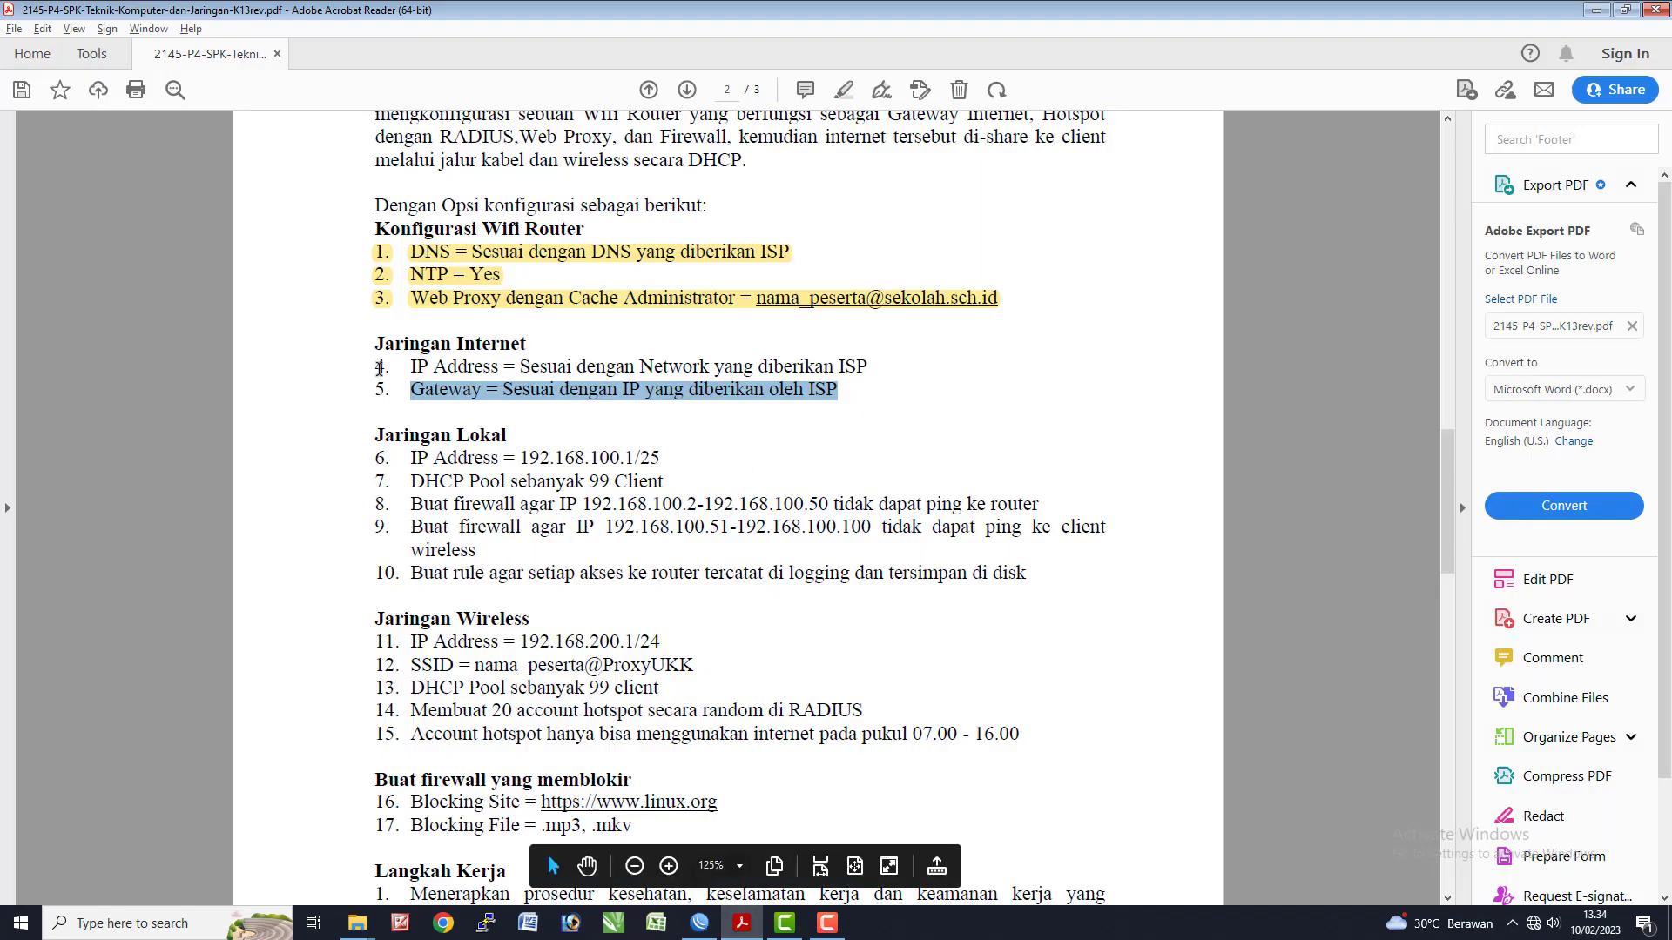
- Highlight items 4 and 5, internet IP Address and Gateway, and select 192.168.100.1/25 in line 6
{"action": "left_click_drag", "start_coordinate": [379, 366], "coordinate": [857, 392]}
{"action": "left_click", "coordinate": [846, 90]}
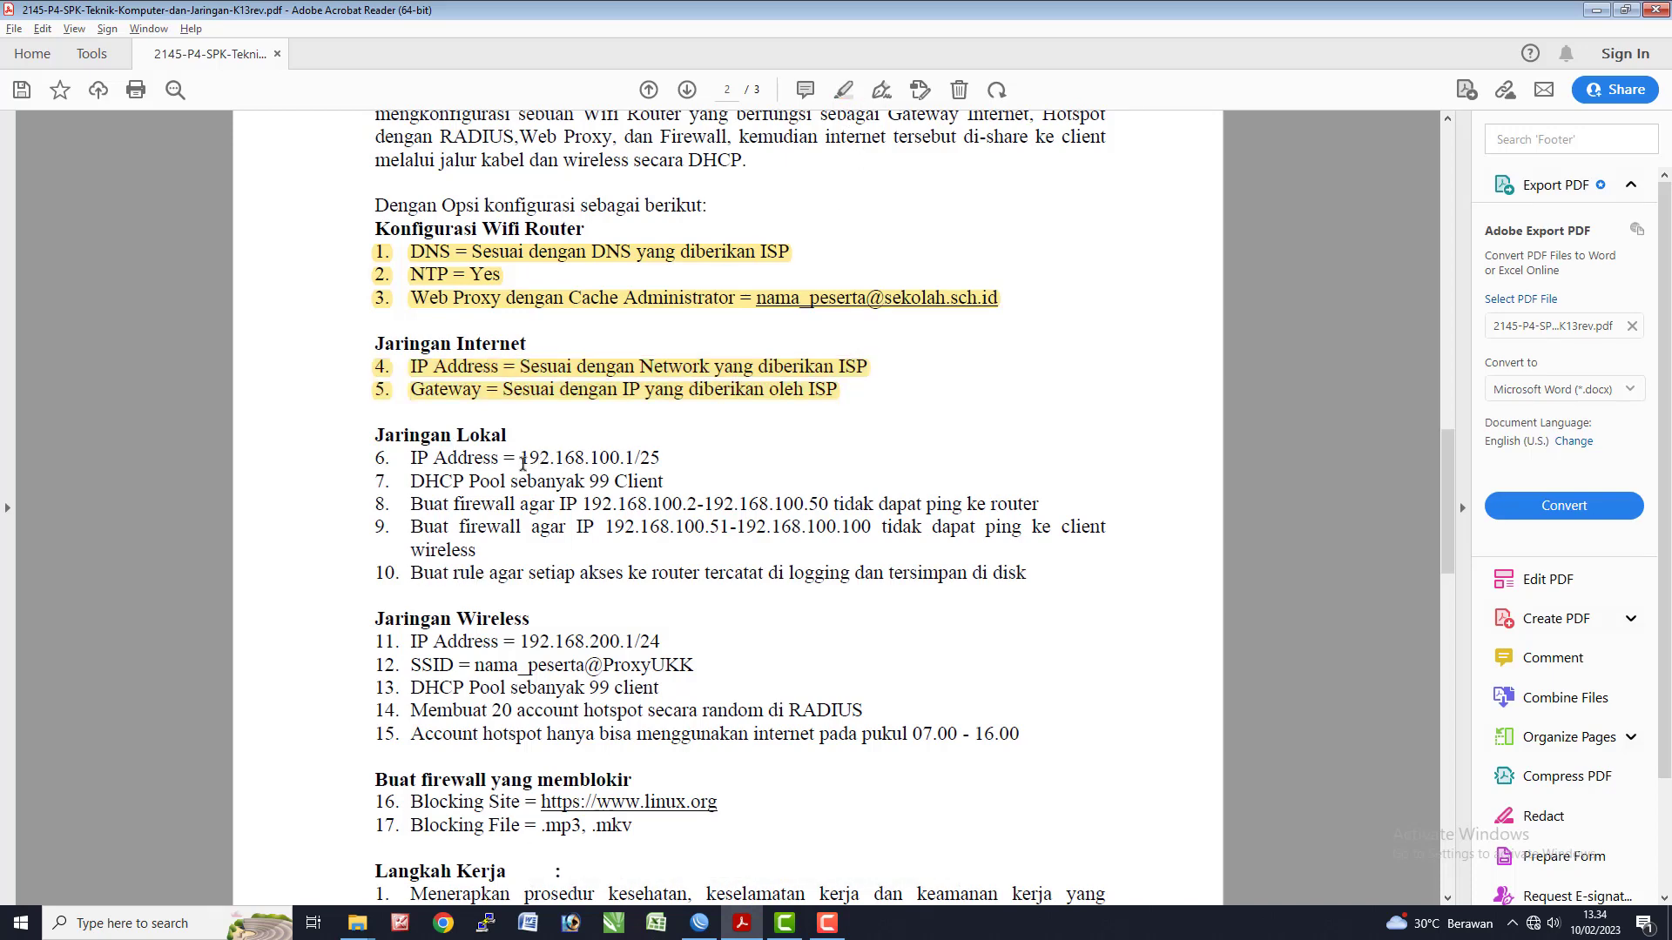
{"action": "left_click_drag", "start_coordinate": [520, 461], "coordinate": [662, 458]}
{"action": "key", "text": "alt+Tab"}
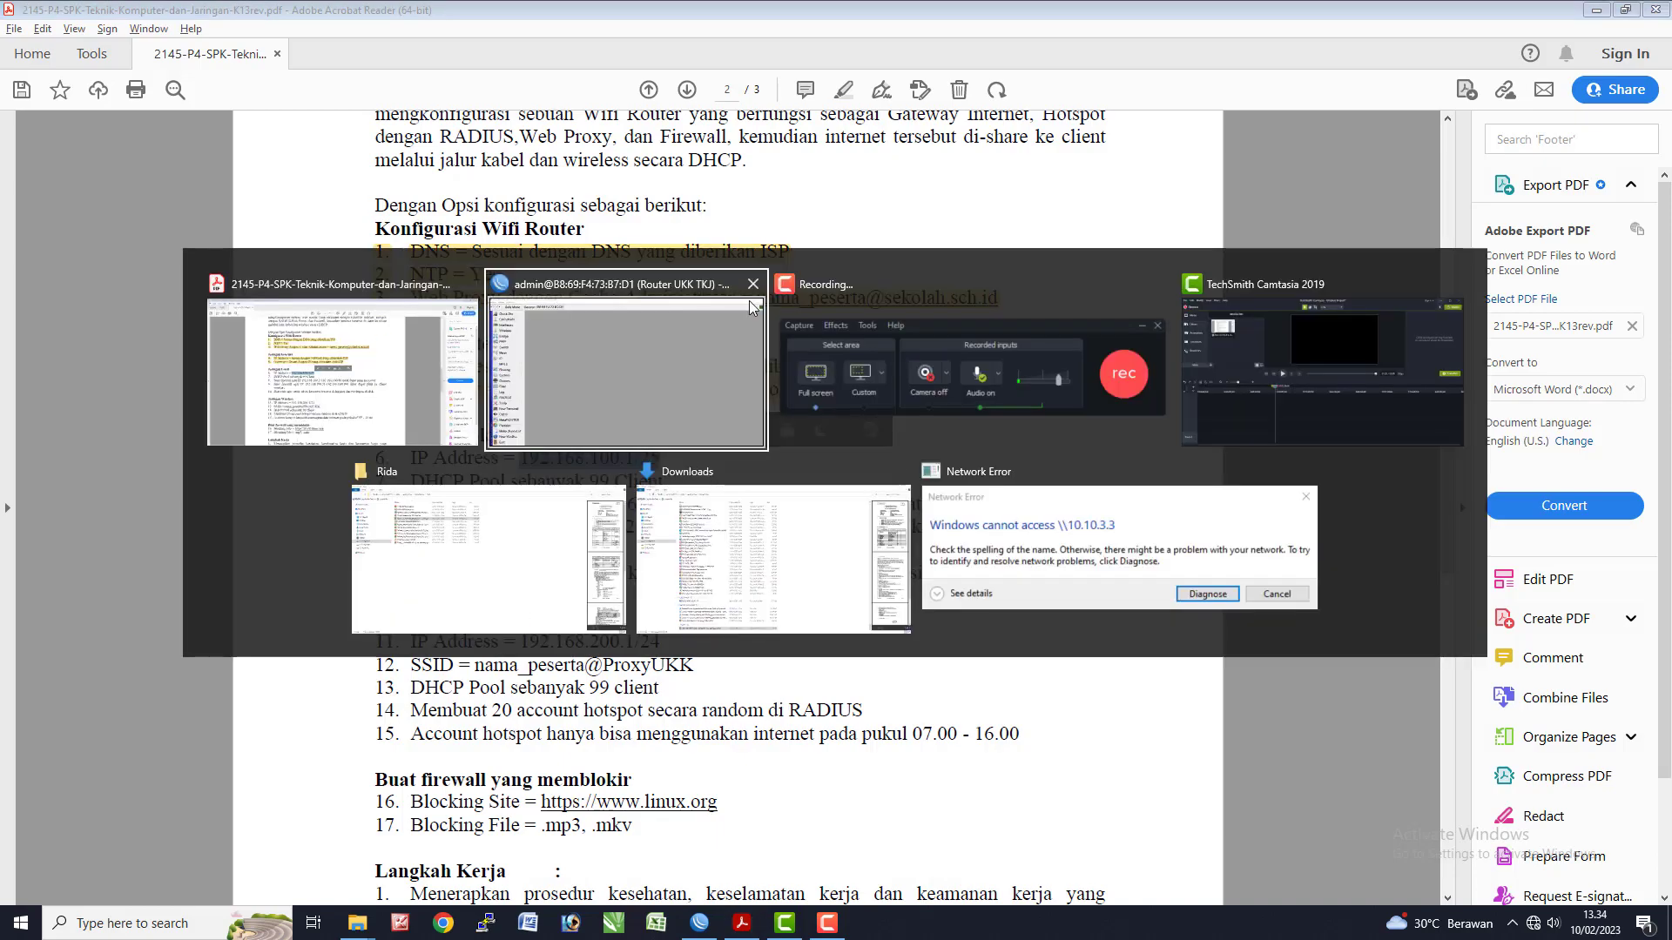
{"action": "left_click", "coordinate": [628, 385]}
- Add the pasted address 192.168.100.1/25 on ether2, giving network 192.168.100.0
{"action": "left_click", "coordinate": [79, 374]}
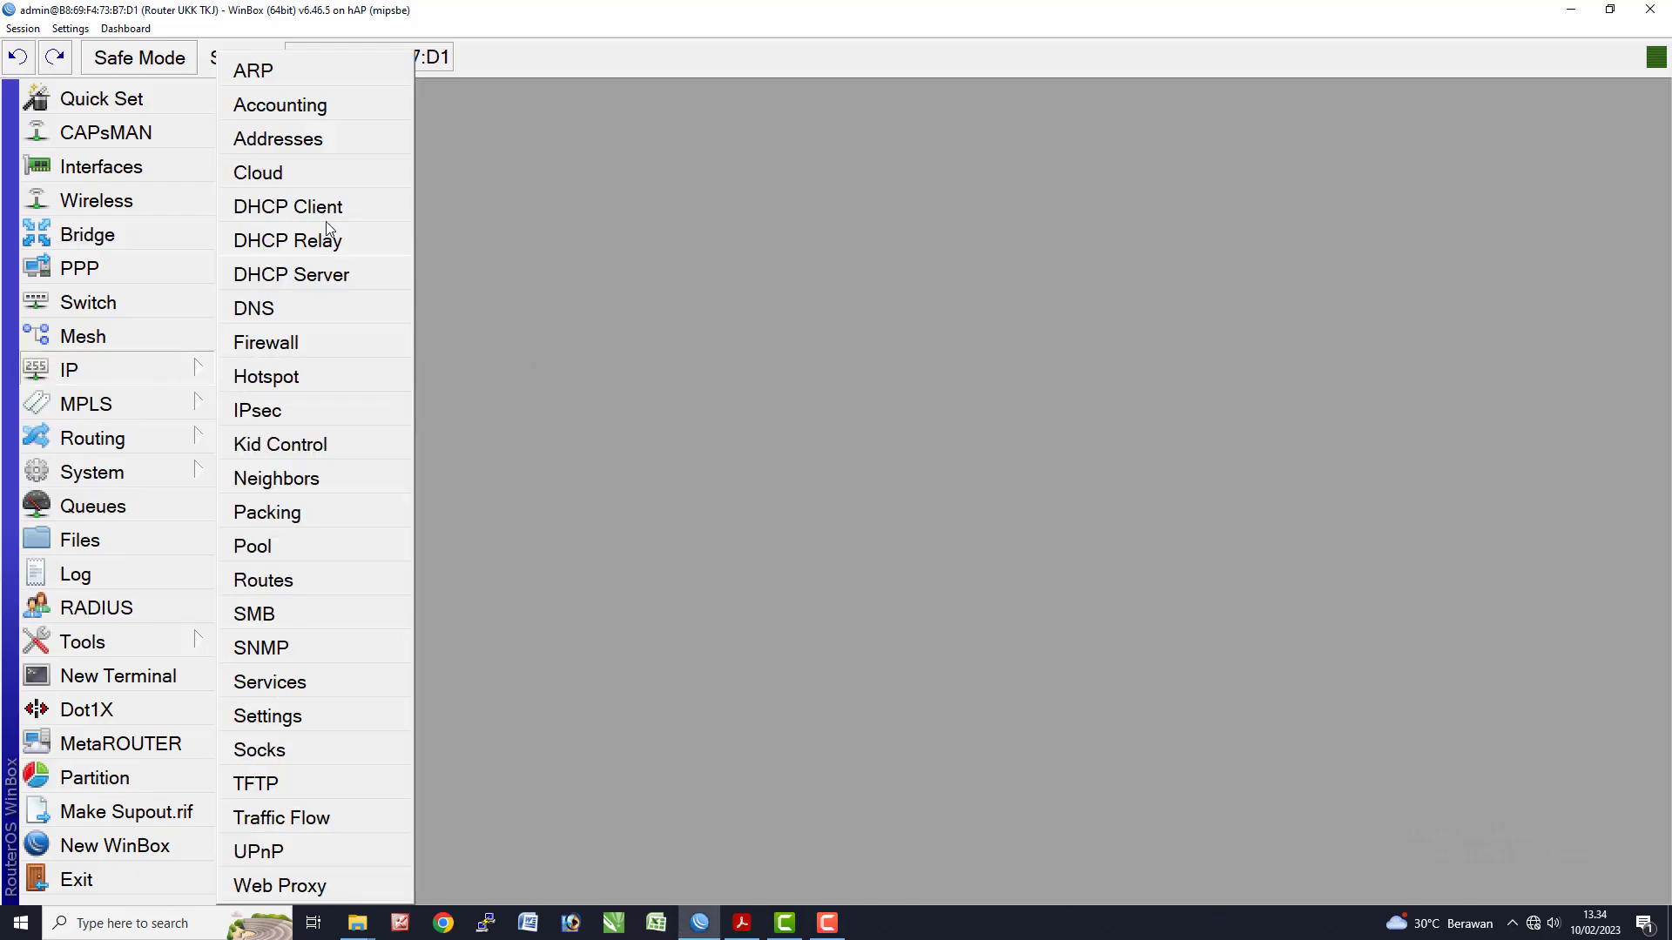
{"action": "left_click", "coordinate": [283, 138]}
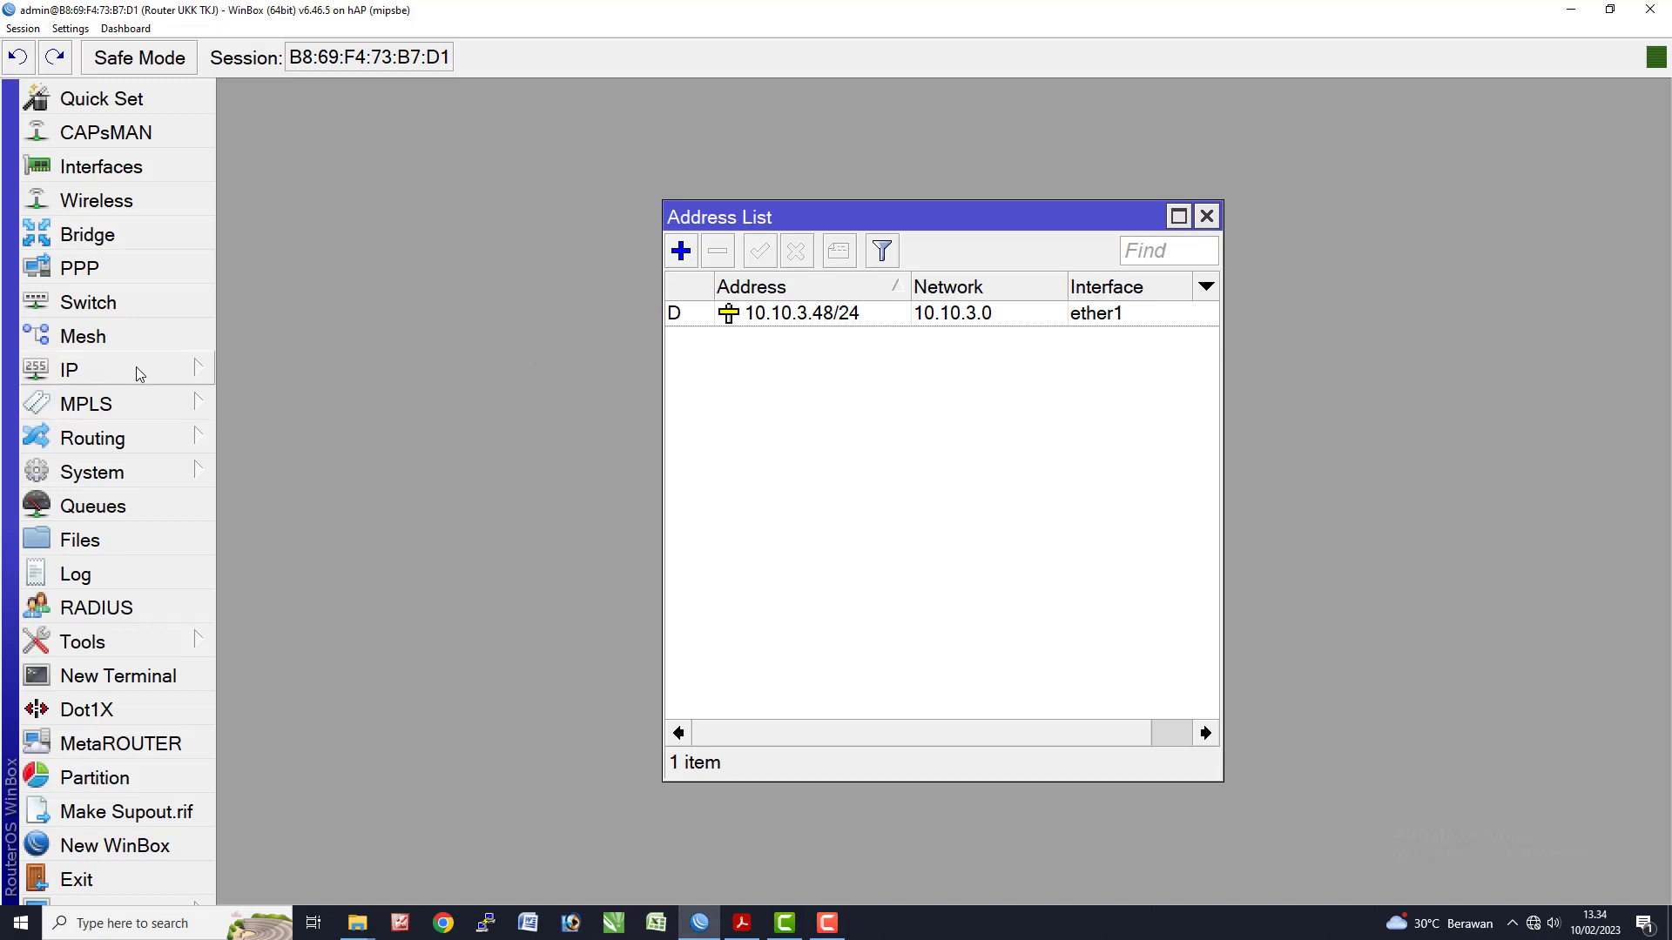
{"action": "left_click", "coordinate": [136, 370]}
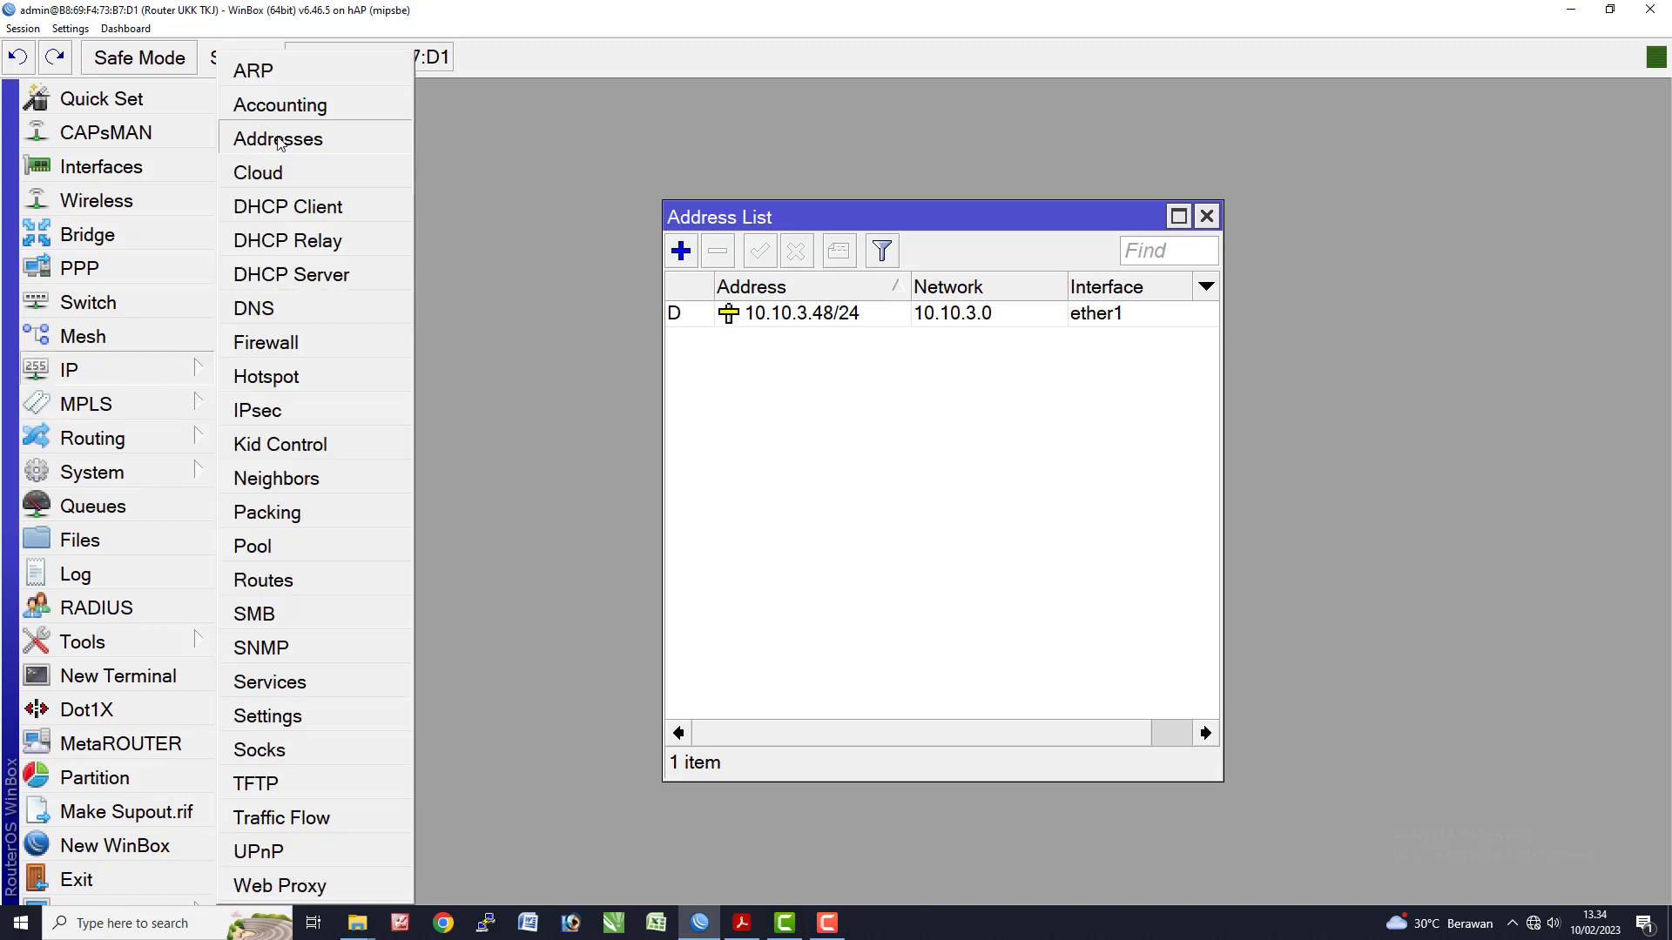
{"action": "left_click", "coordinate": [681, 251]}
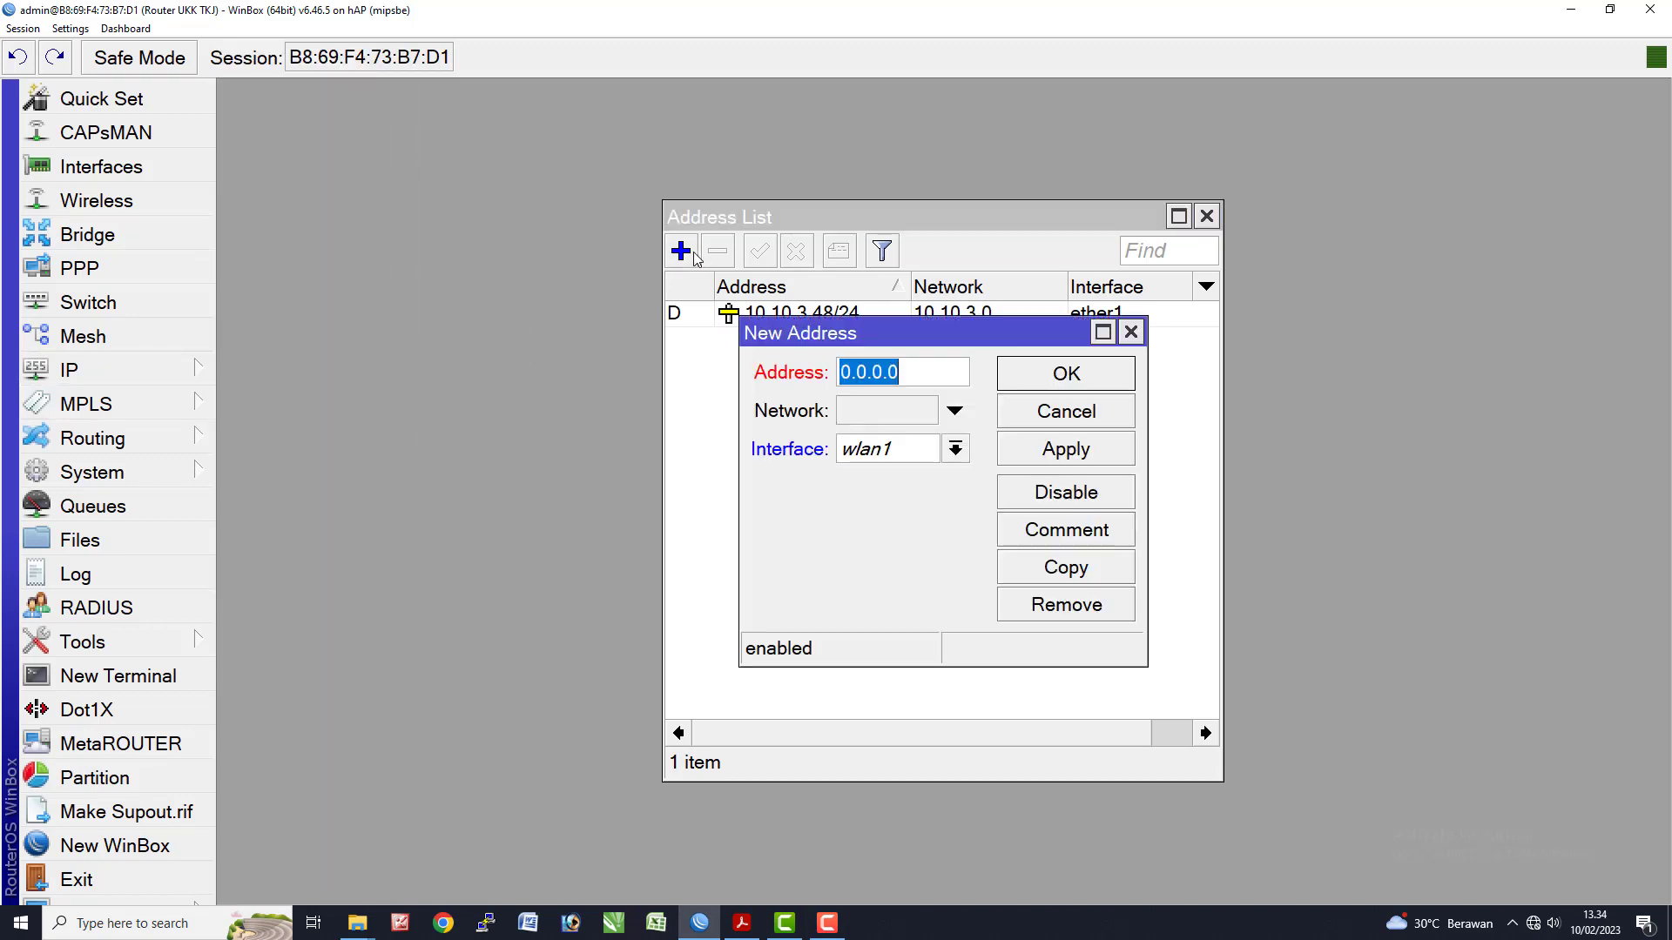
{"action": "key", "text": "ctrl+v"}
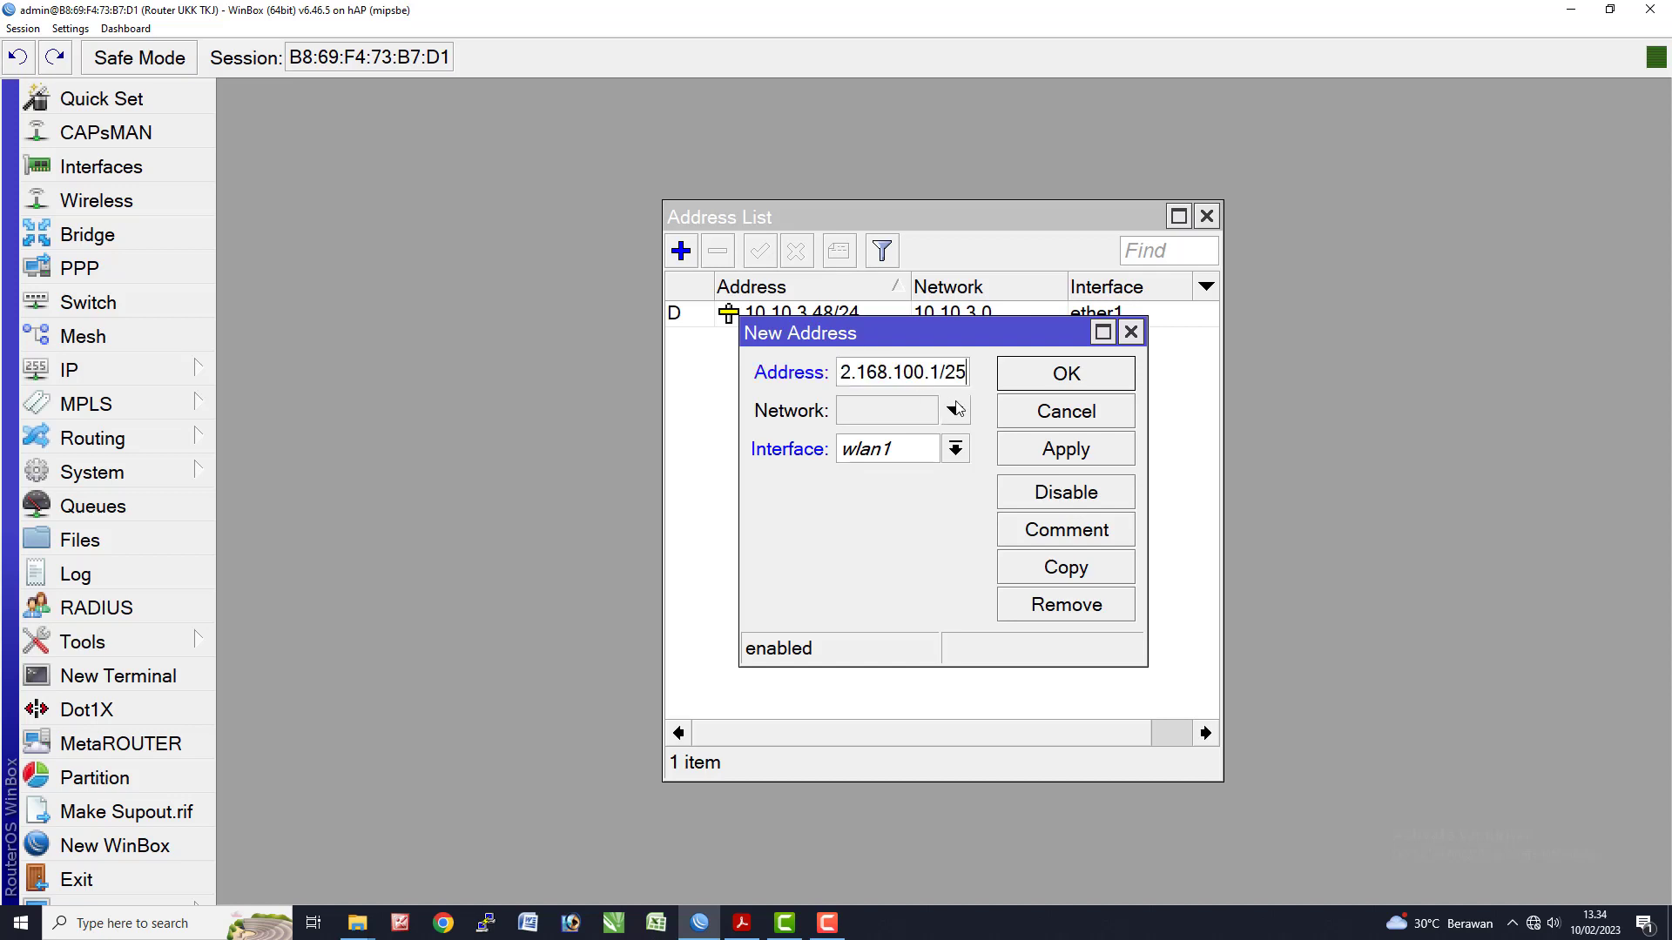
{"action": "left_click_drag", "start_coordinate": [739, 413], "coordinate": [597, 433]}
{"action": "left_click", "coordinate": [834, 448]}
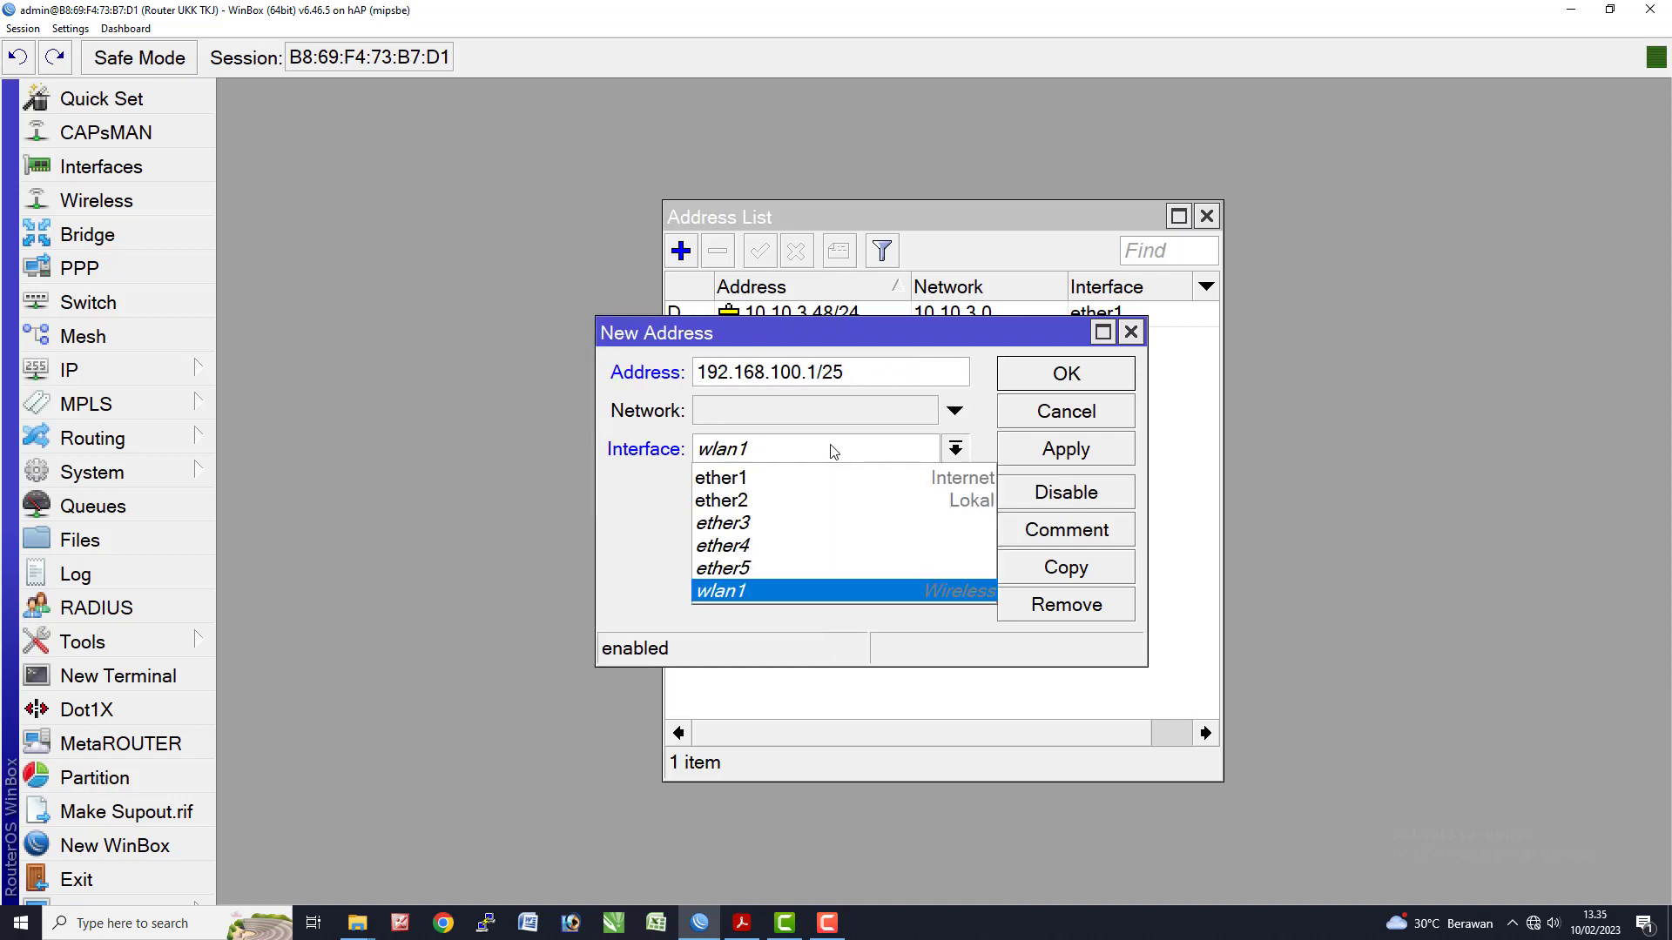
{"action": "left_click", "coordinate": [762, 501]}
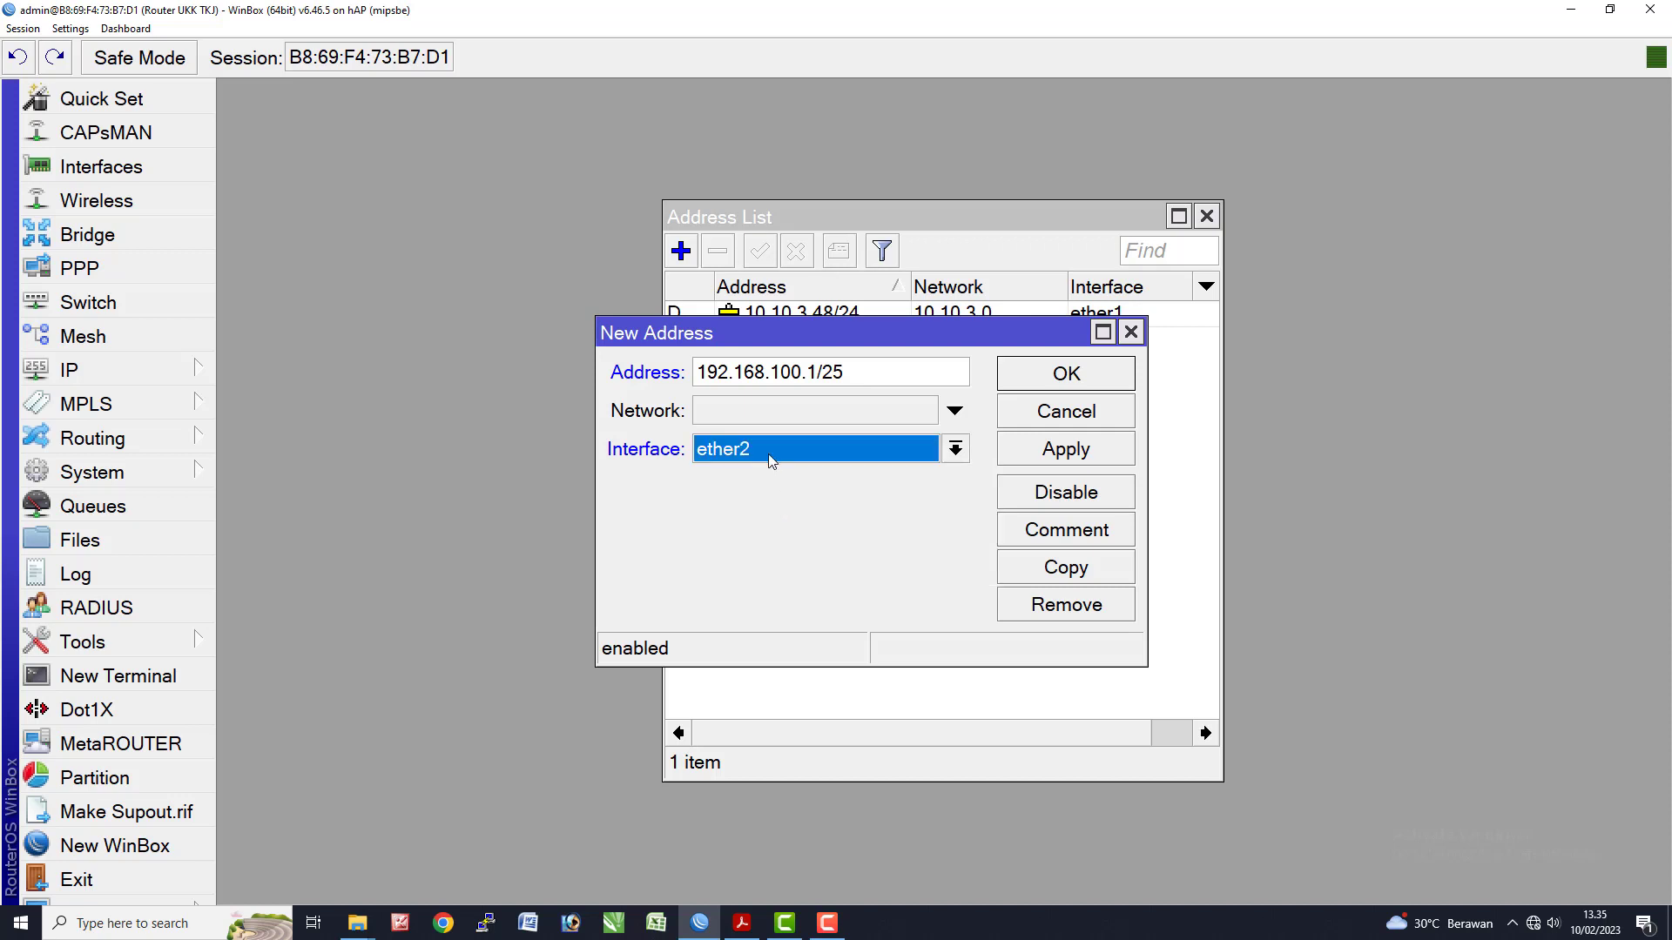
{"action": "left_click", "coordinate": [1032, 461]}
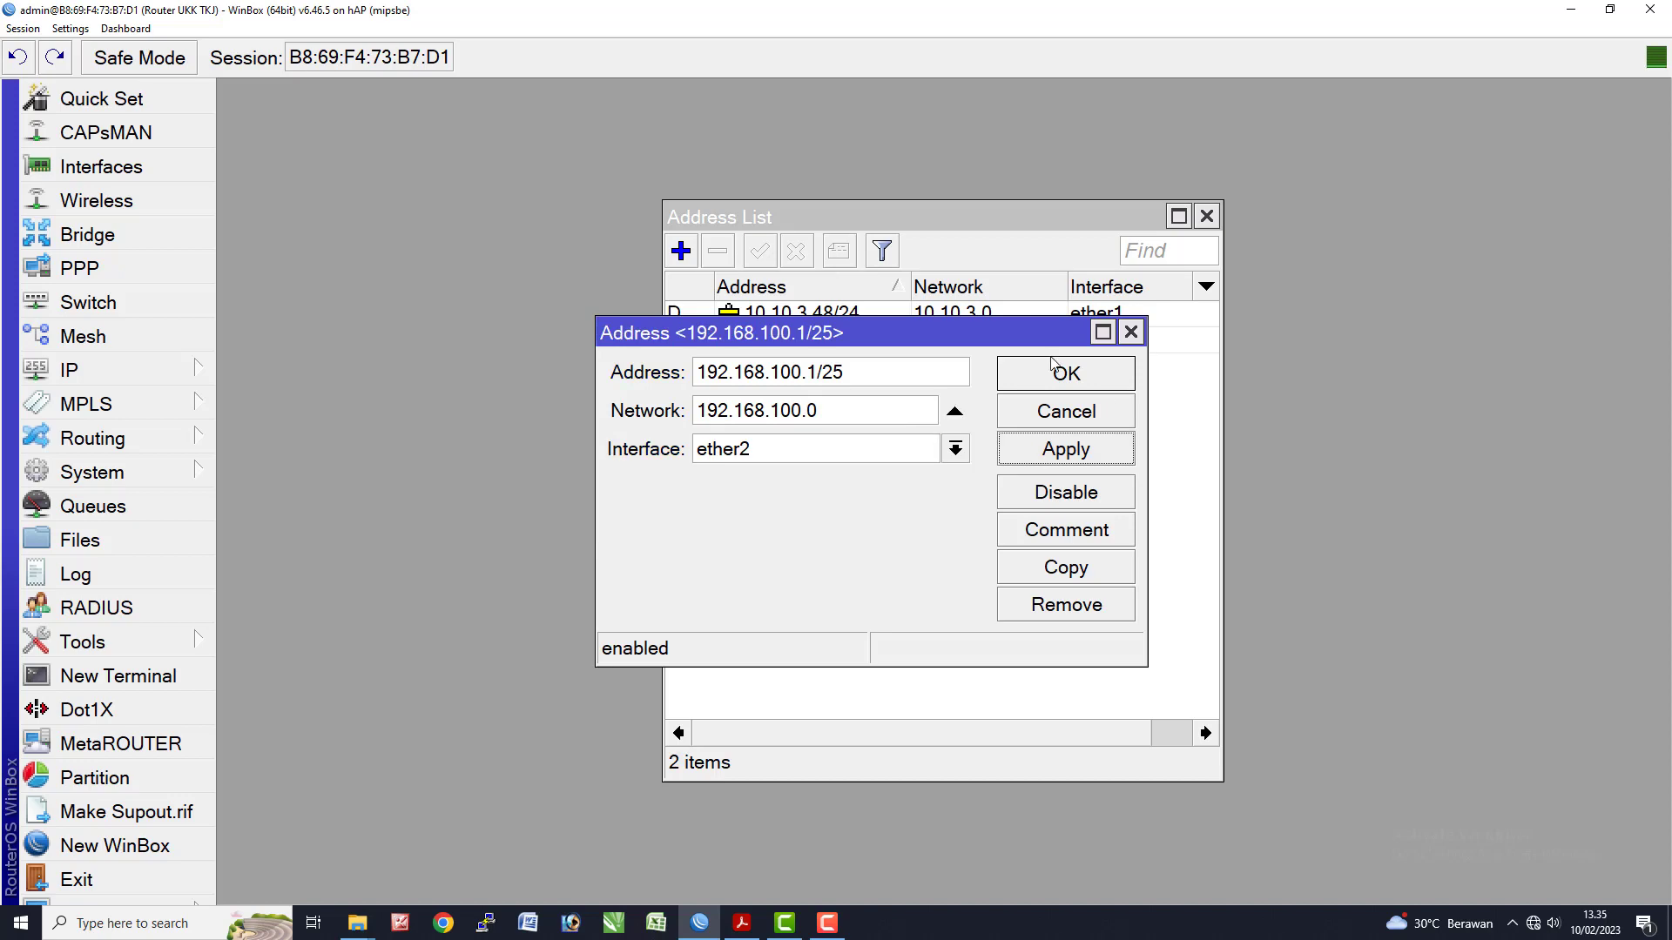
{"action": "left_click", "coordinate": [1055, 376]}
{"action": "key", "text": "alt+Tab"}
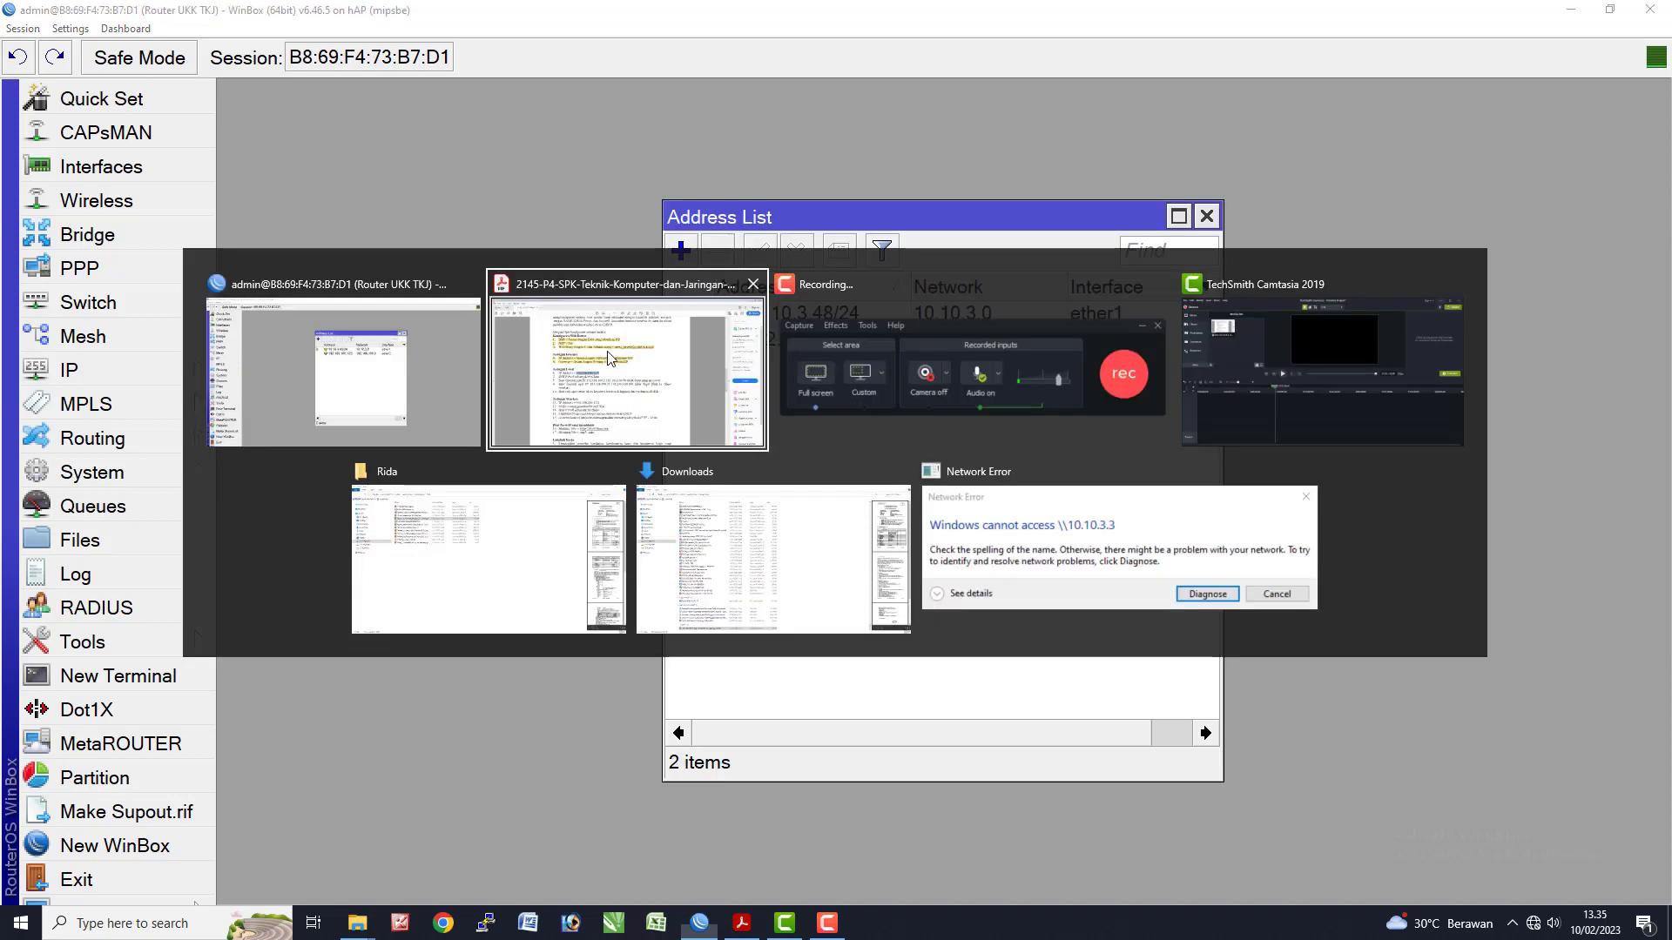
- Highlight line 6, local IP Address 192.168.100.1/25, in yellow on the exam sheet
{"action": "left_click", "coordinate": [596, 496]}
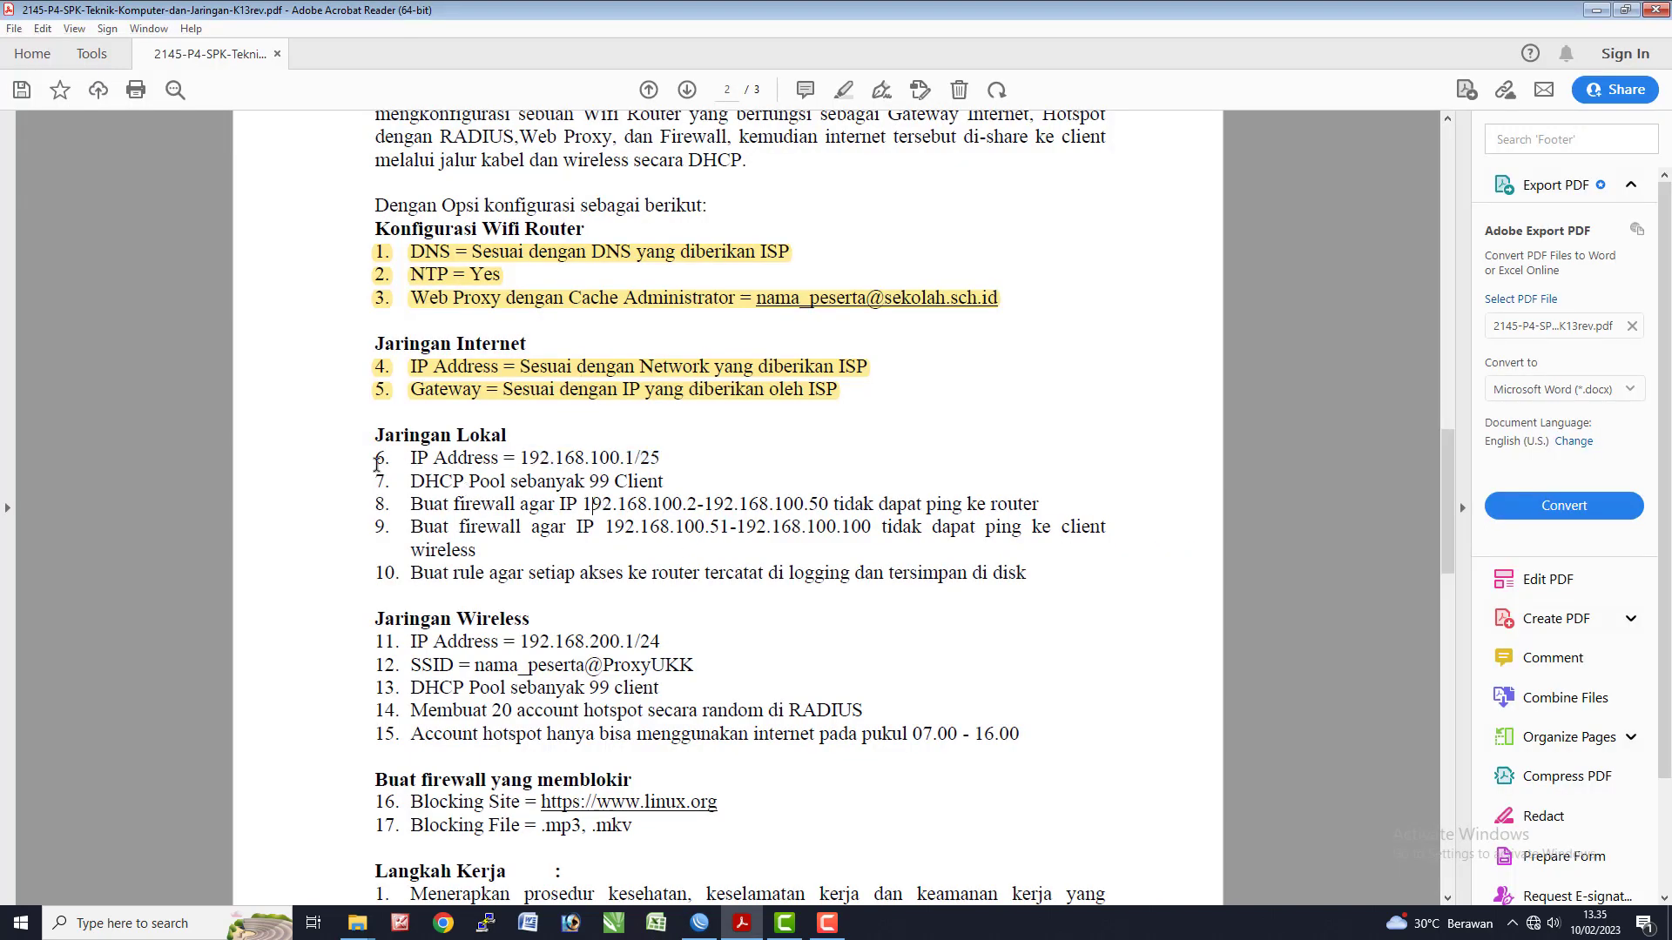
{"action": "left_click_drag", "start_coordinate": [373, 460], "coordinate": [671, 459]}
{"action": "left_click", "coordinate": [694, 430]}
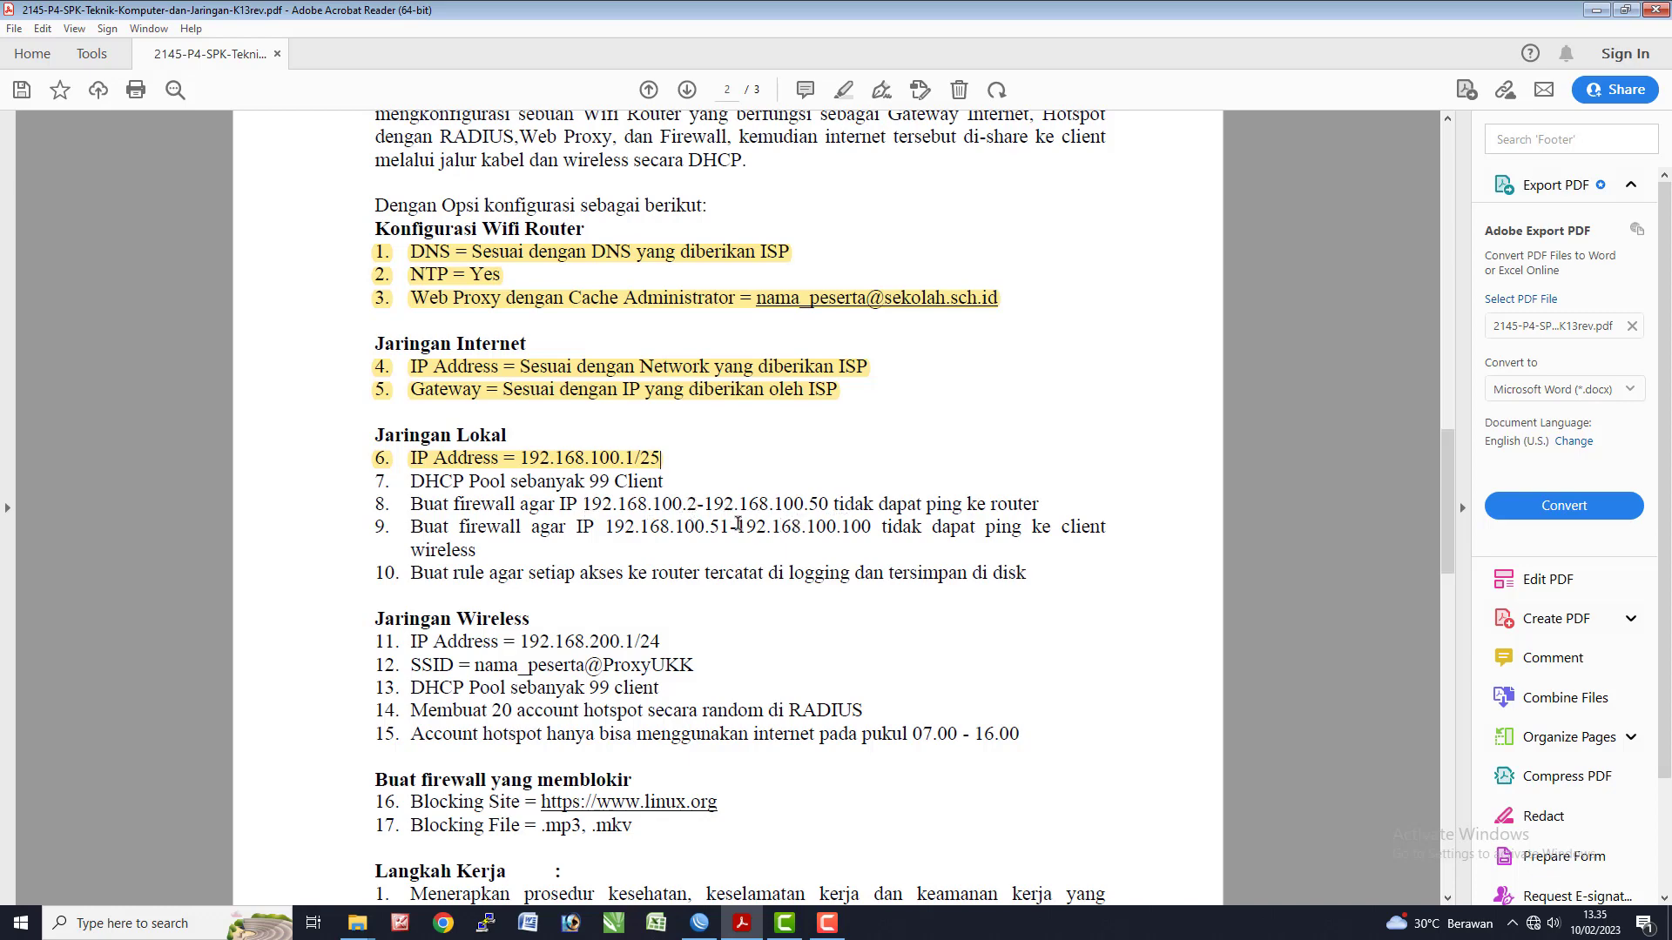
{"action": "key", "text": "alt+Tab"}
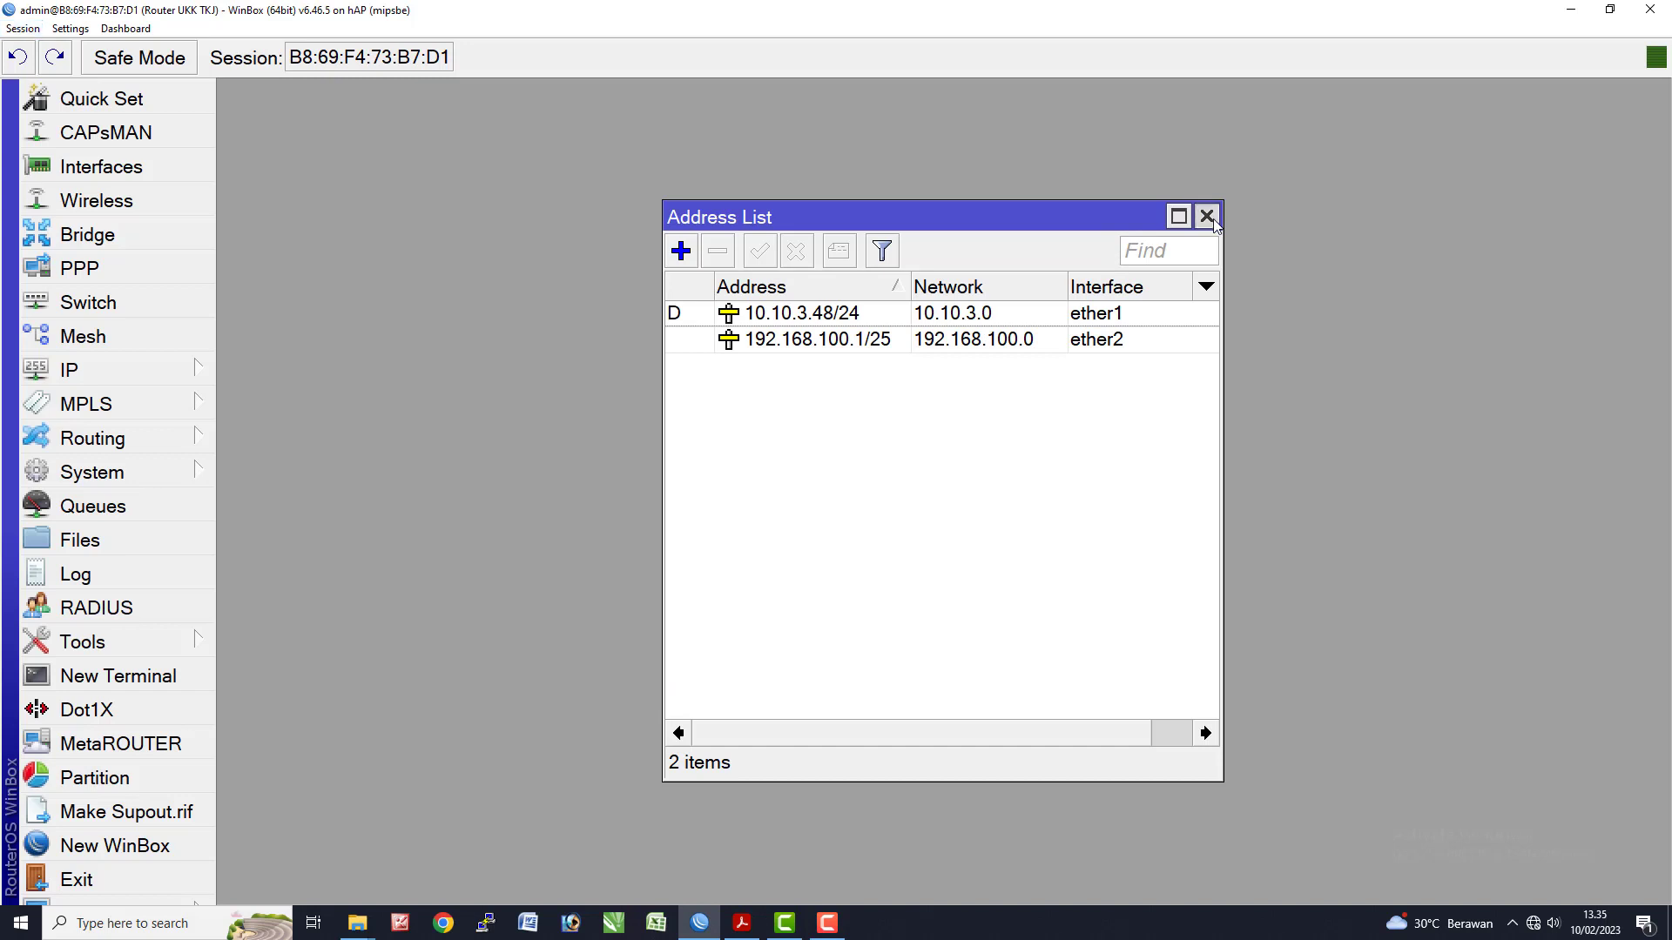
- Close the address list, open DHCP Server and start DHCP Setup, then cancel it
{"action": "left_click", "coordinate": [1206, 215]}
{"action": "left_click", "coordinate": [113, 370]}
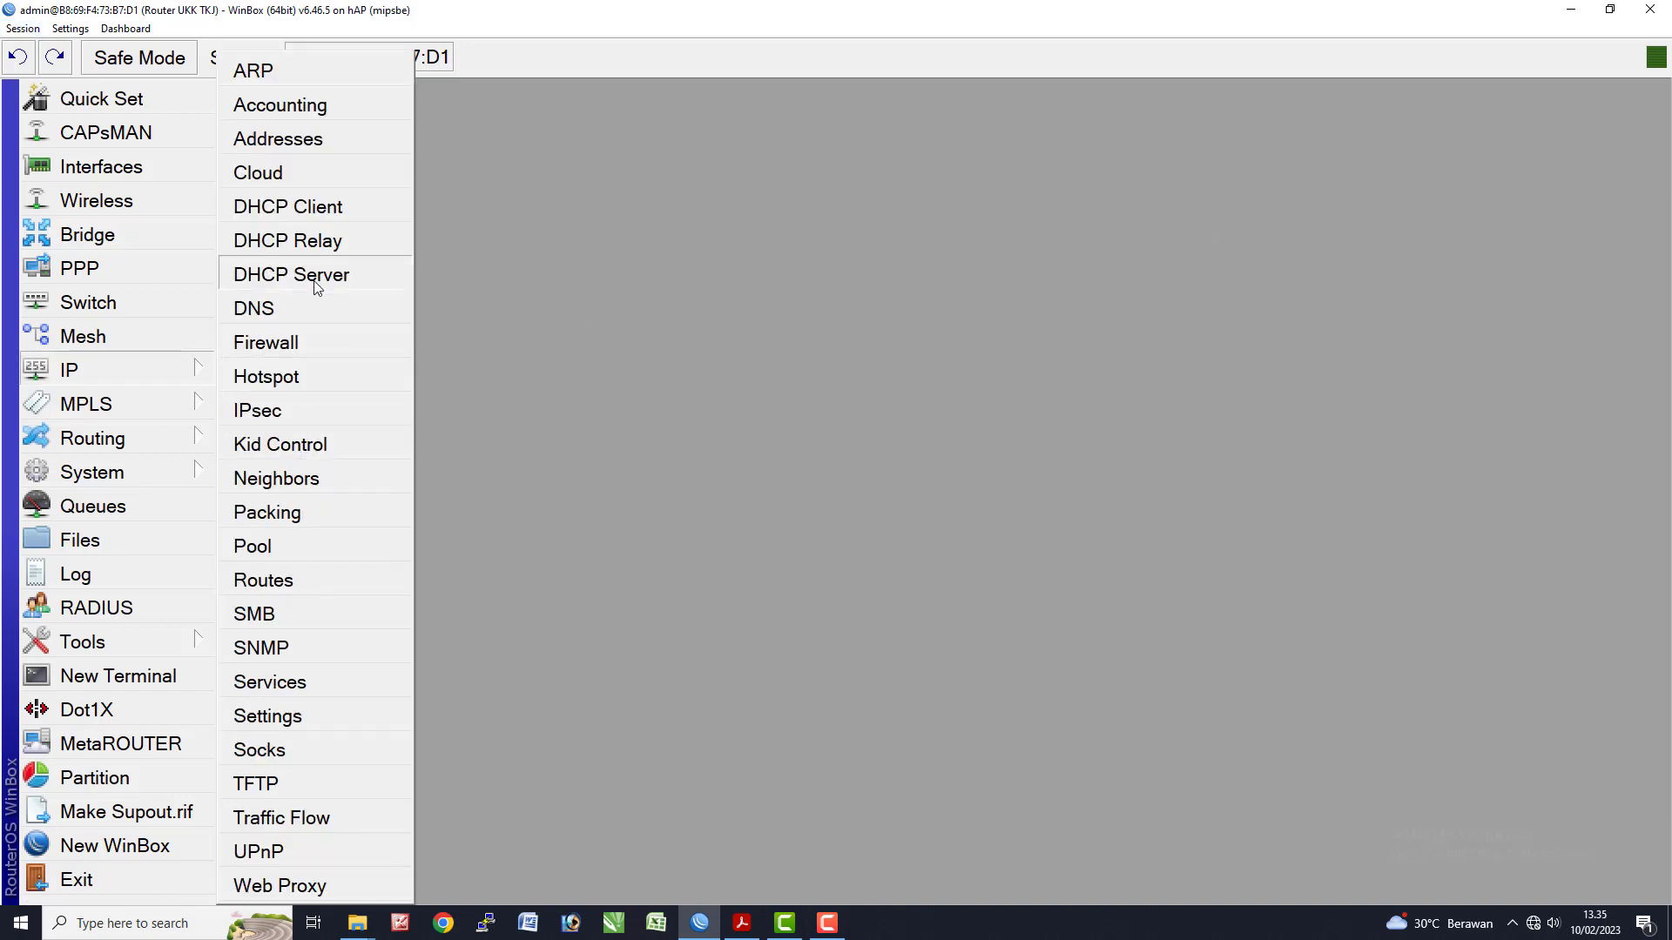
{"action": "left_click", "coordinate": [317, 277]}
{"action": "left_click", "coordinate": [640, 273]}
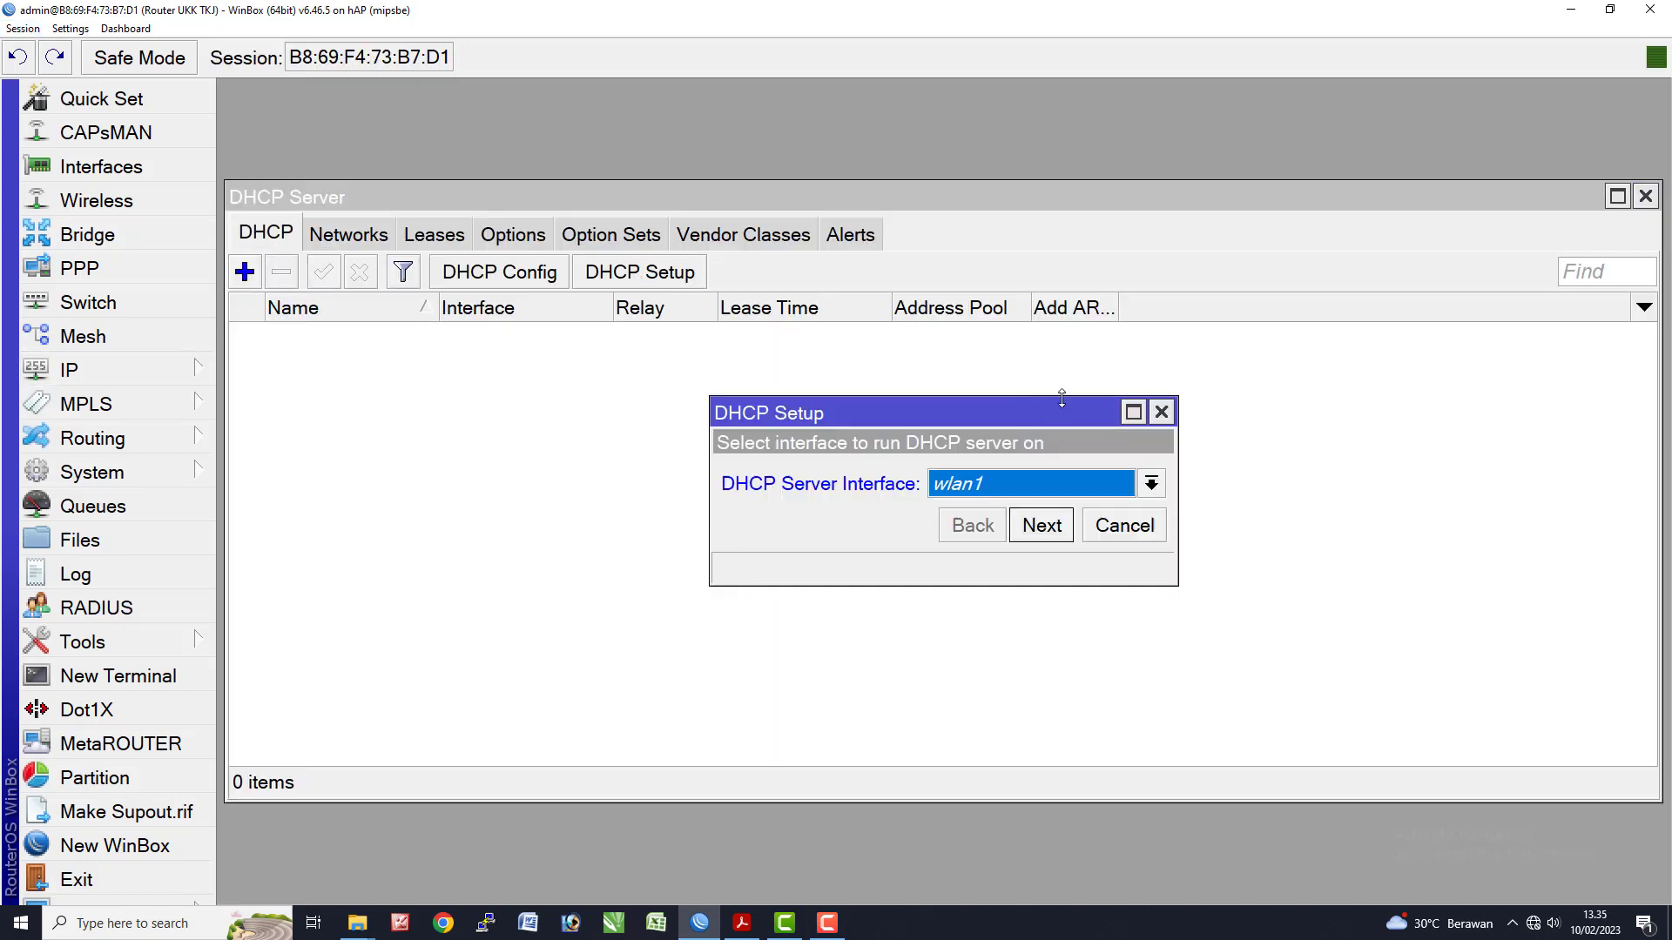
{"action": "left_click", "coordinate": [1161, 412]}
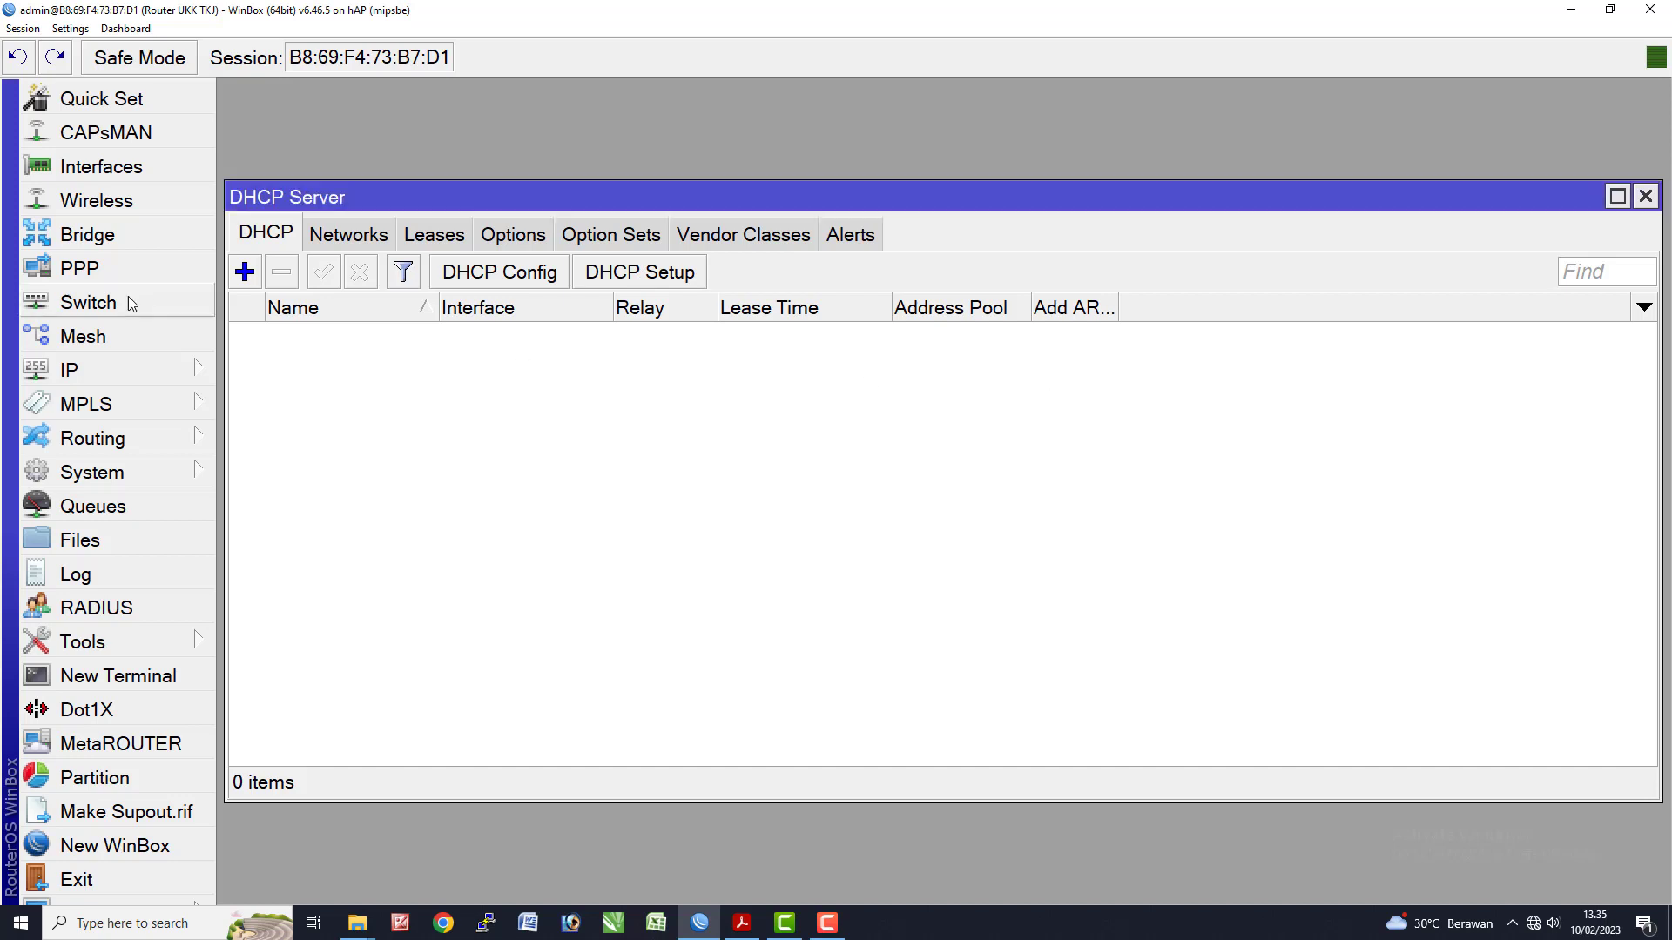
- Rerun DHCP Setup on ether2, accepting the default address space and gateway 192.168.100.1
{"action": "left_click", "coordinate": [99, 371]}
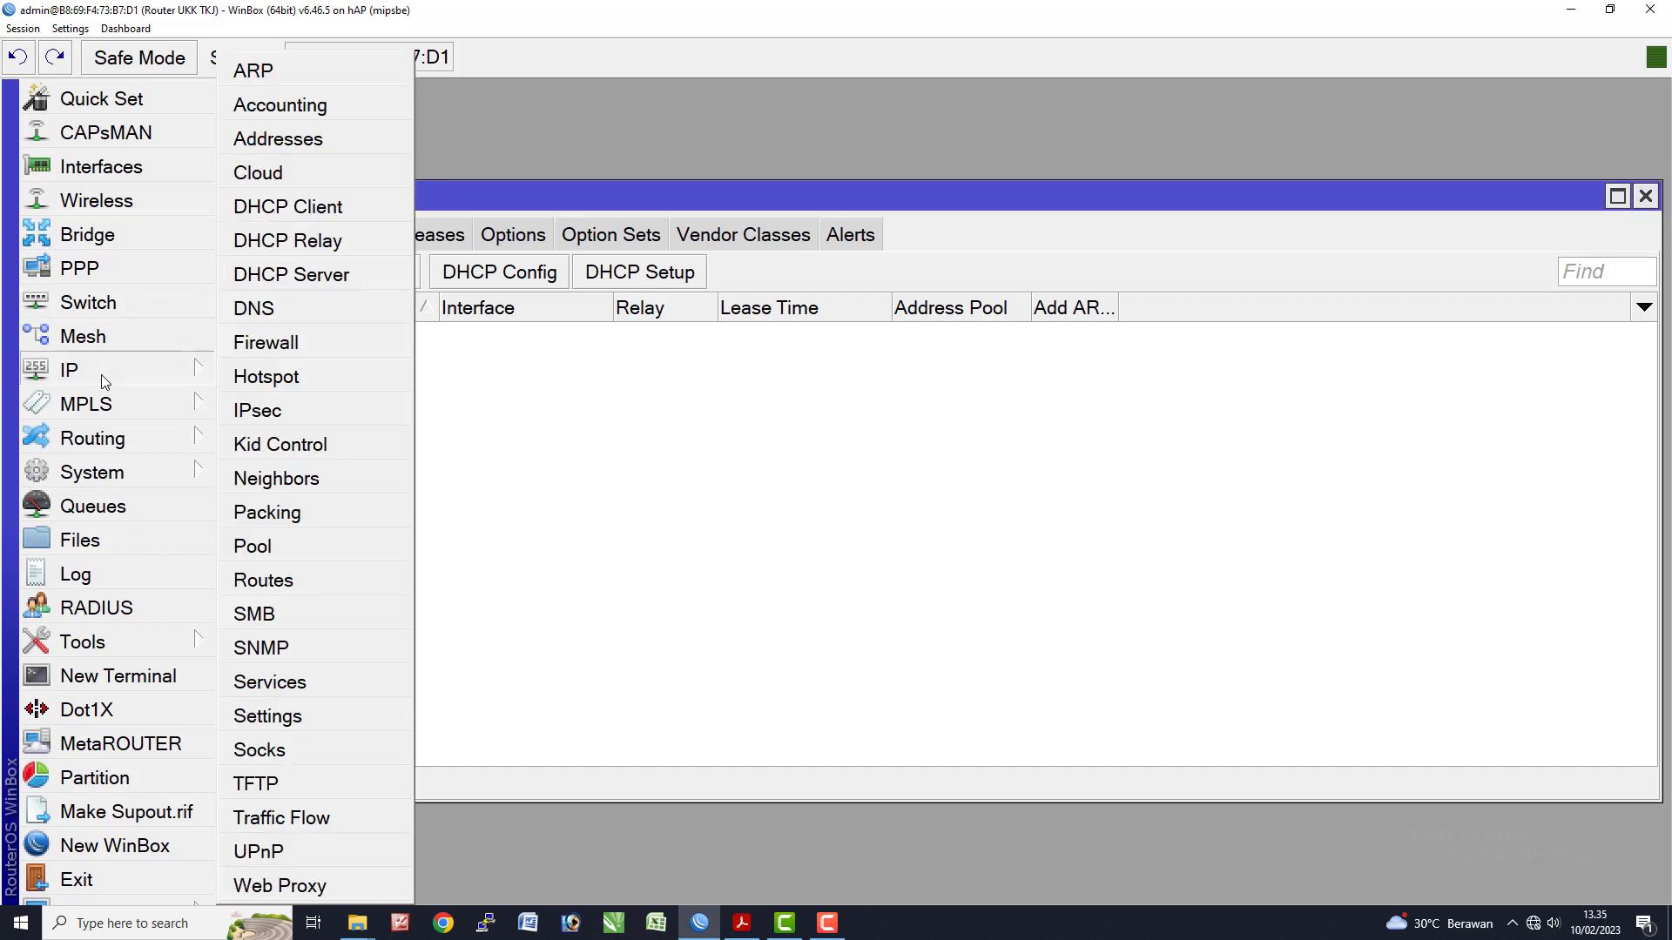
{"action": "left_click", "coordinate": [304, 277]}
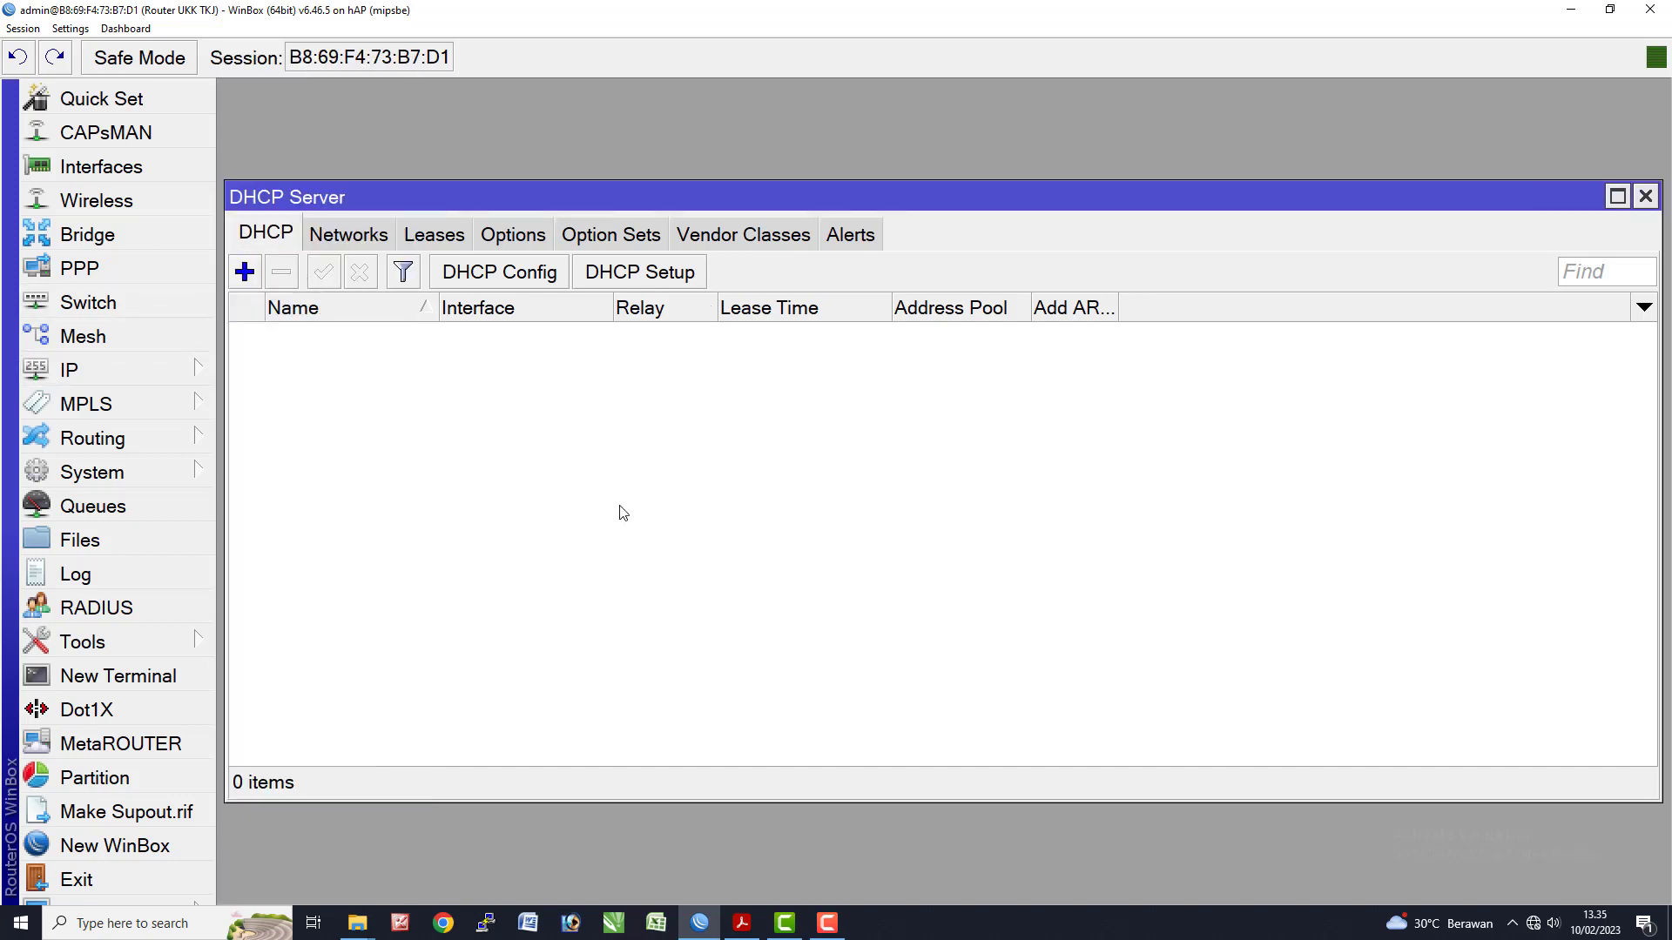
{"action": "left_click", "coordinate": [649, 274]}
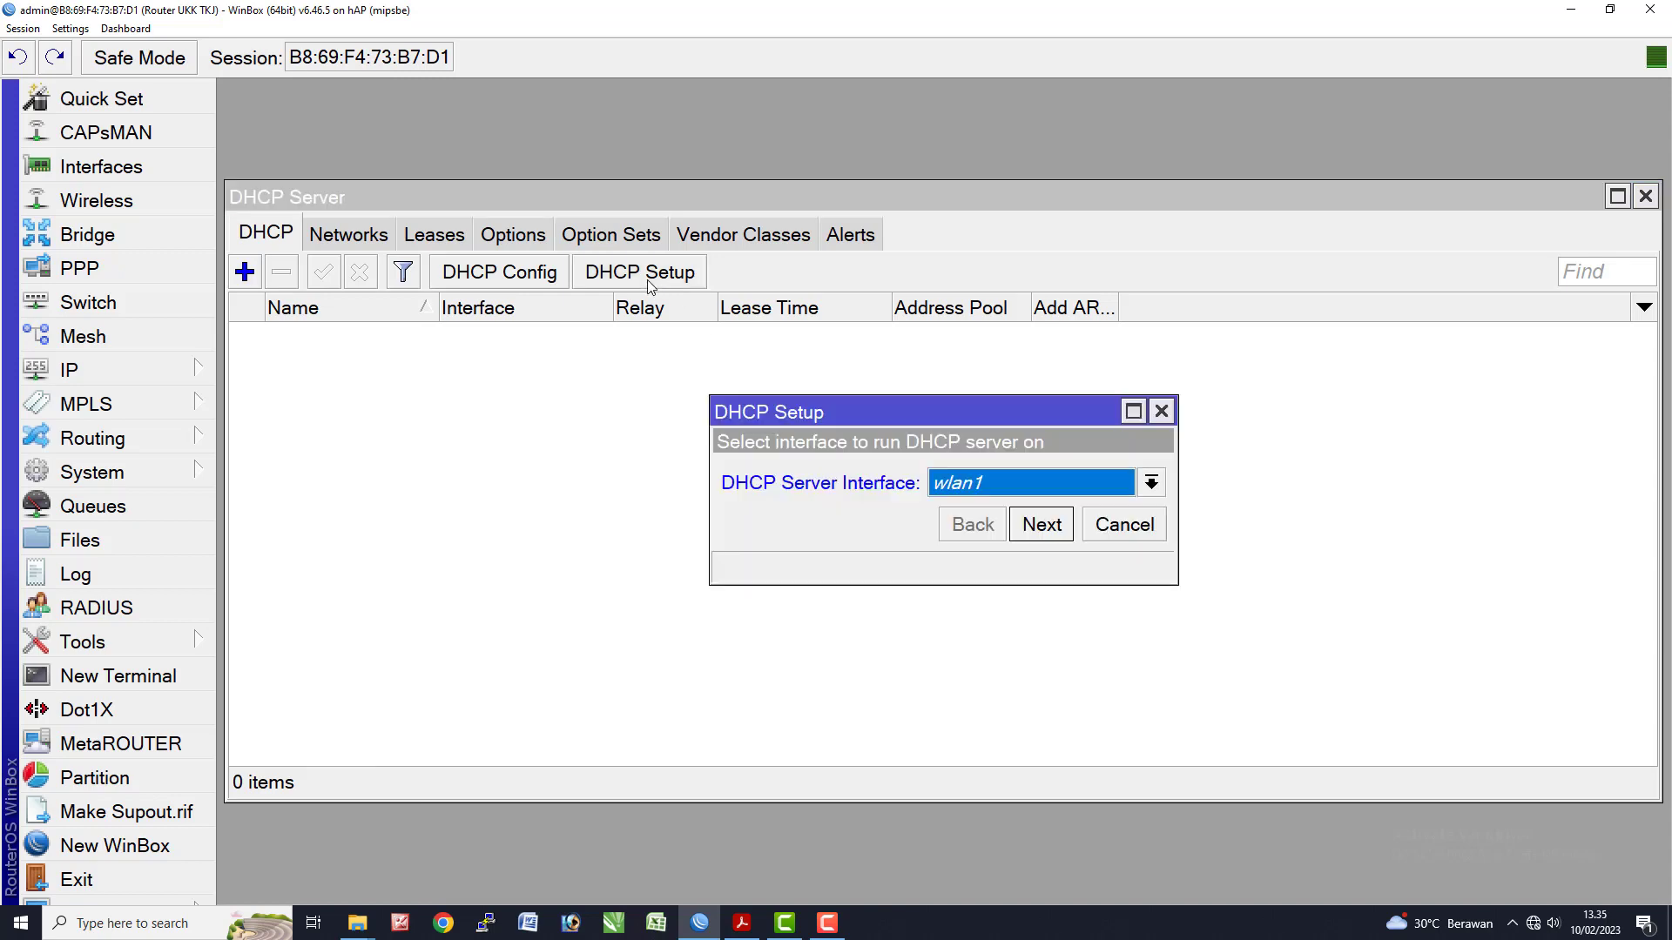
{"action": "left_click", "coordinate": [990, 482]}
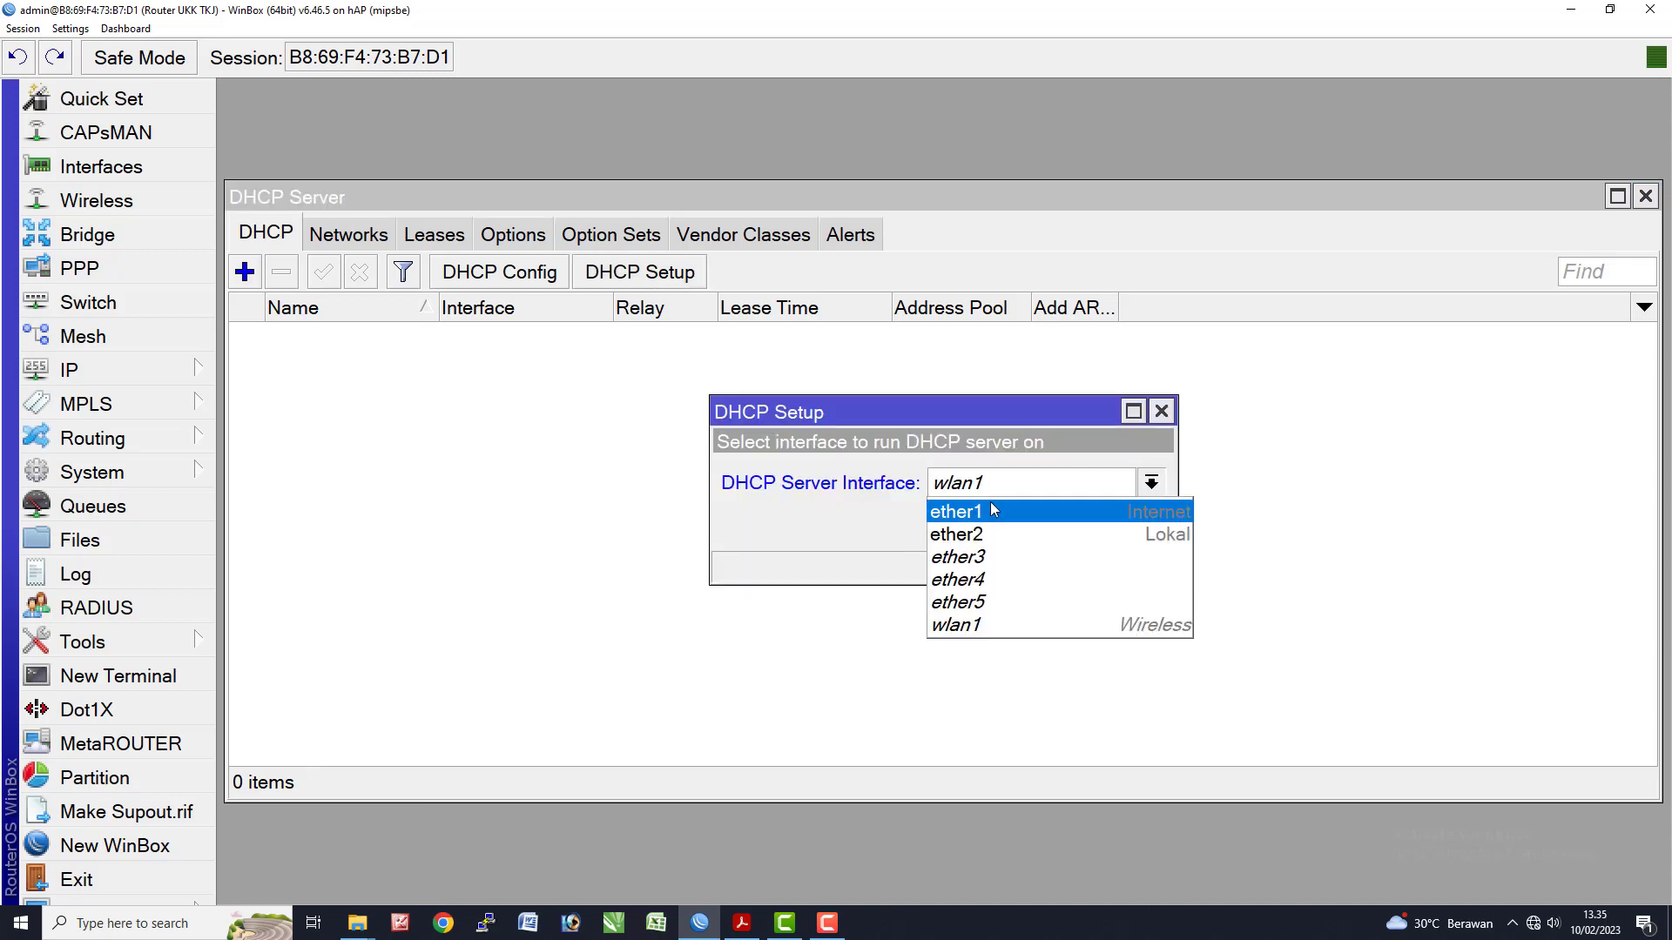
{"action": "left_click", "coordinate": [995, 535]}
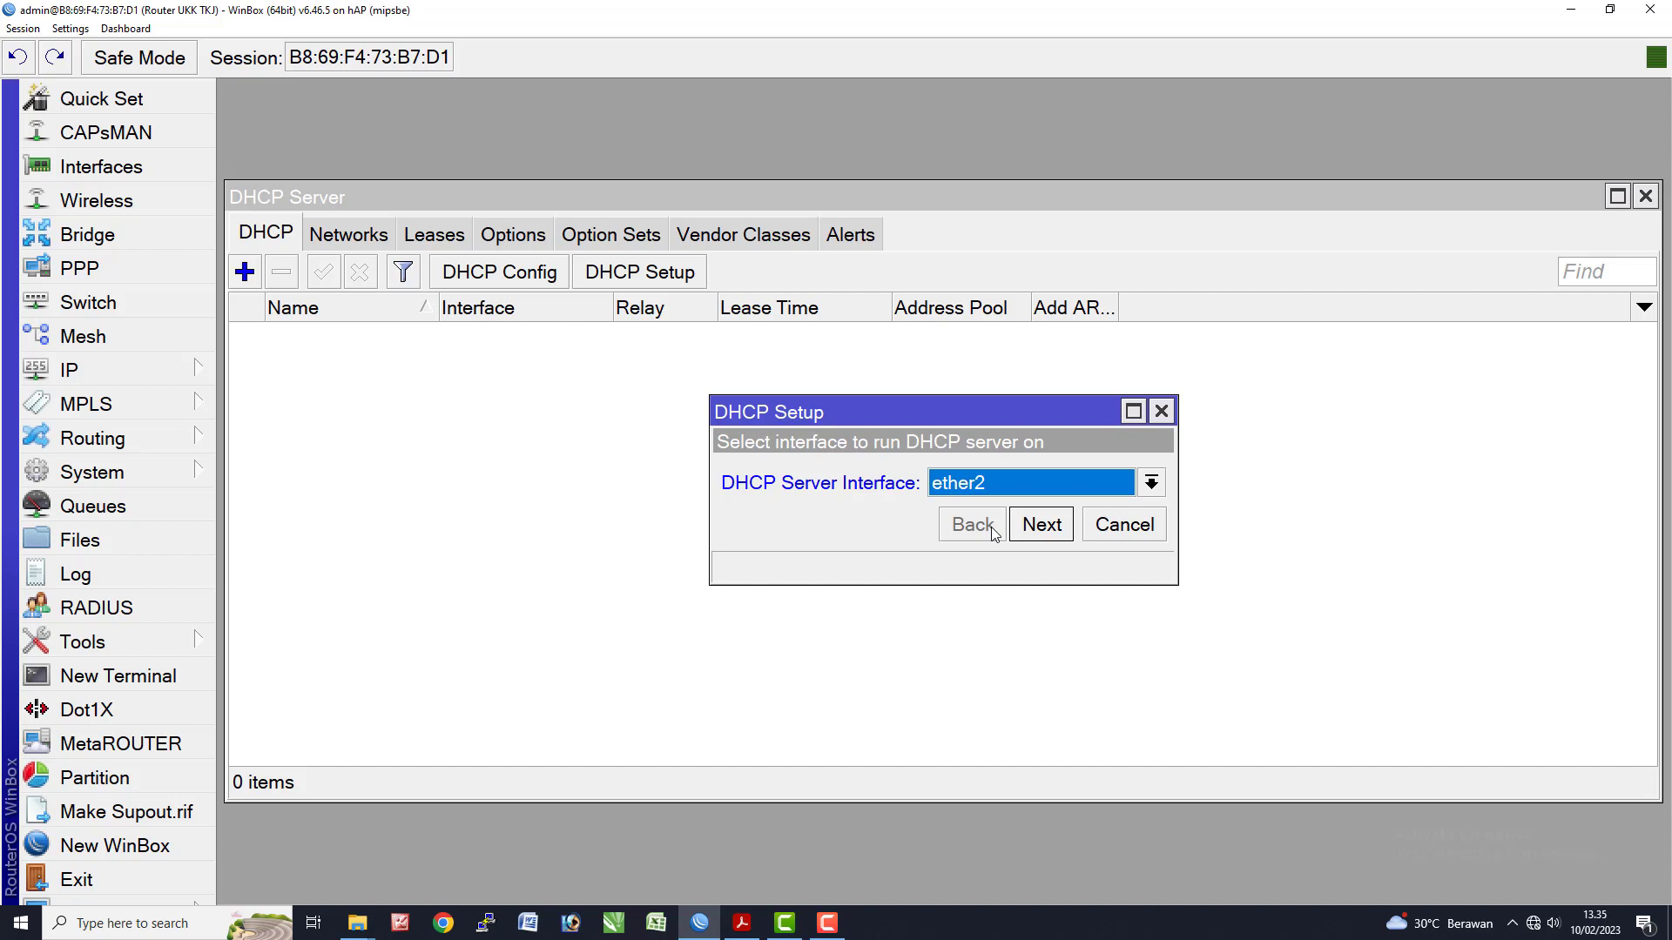
{"action": "left_click", "coordinate": [1036, 526]}
{"action": "left_click", "coordinate": [1037, 528]}
{"action": "left_click", "coordinate": [1036, 527]}
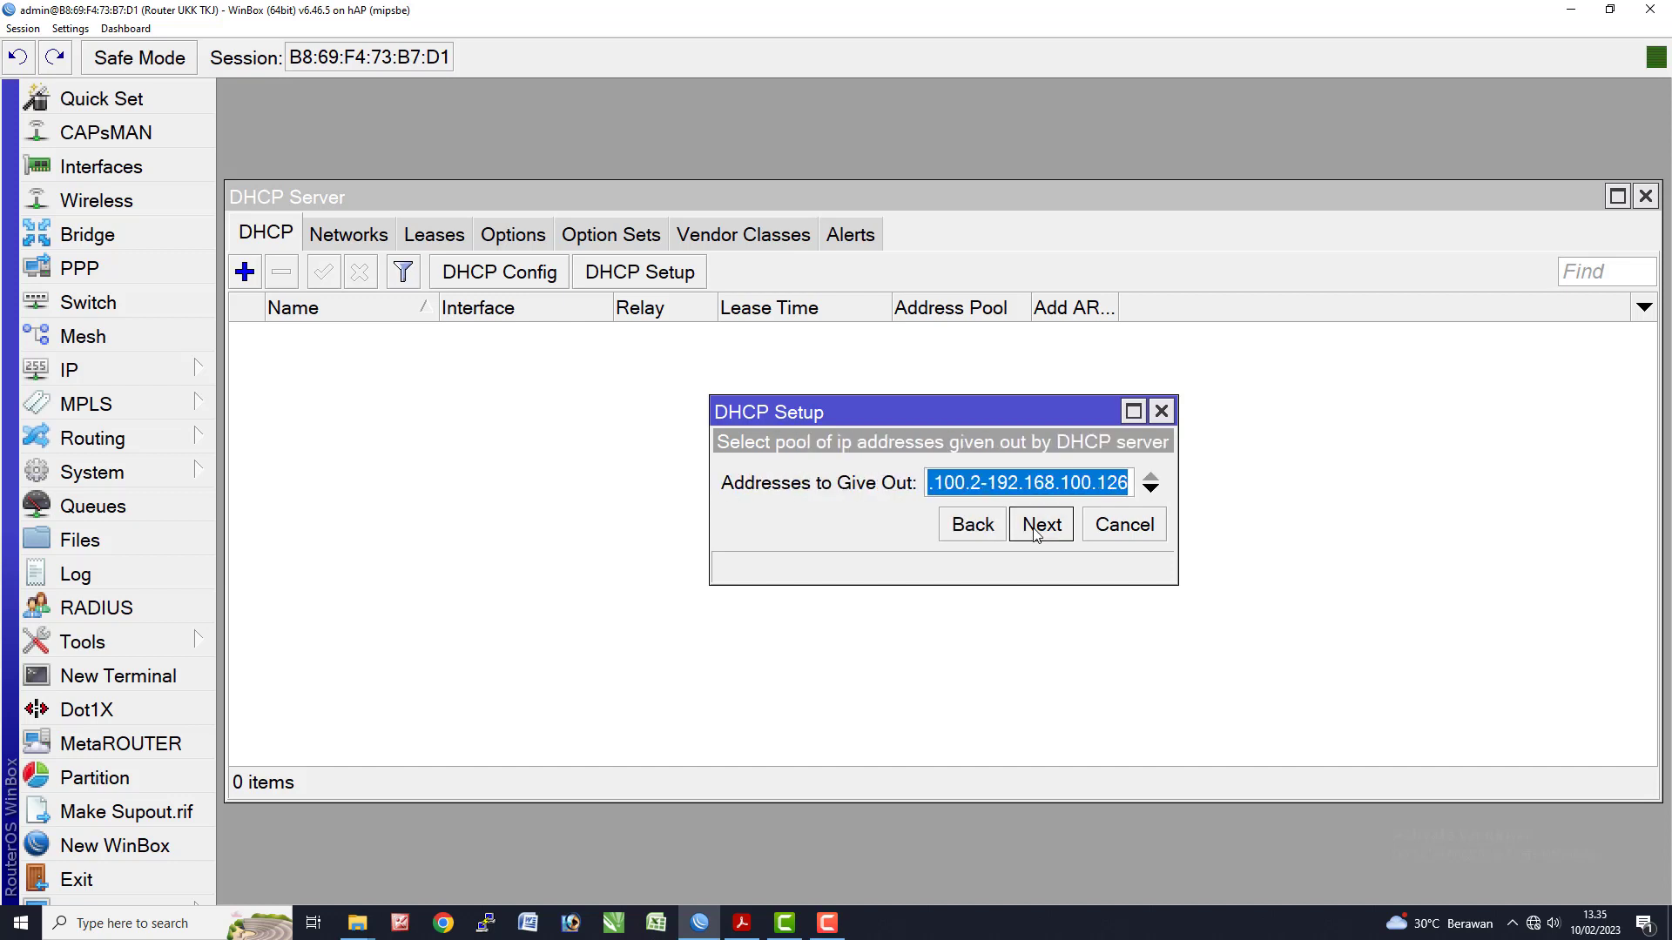
- Change the pool end to 192.168.100.100, accept DNS and the 00:10:00 lease, and finish
{"action": "left_click_drag", "start_coordinate": [709, 514], "coordinate": [436, 519]}
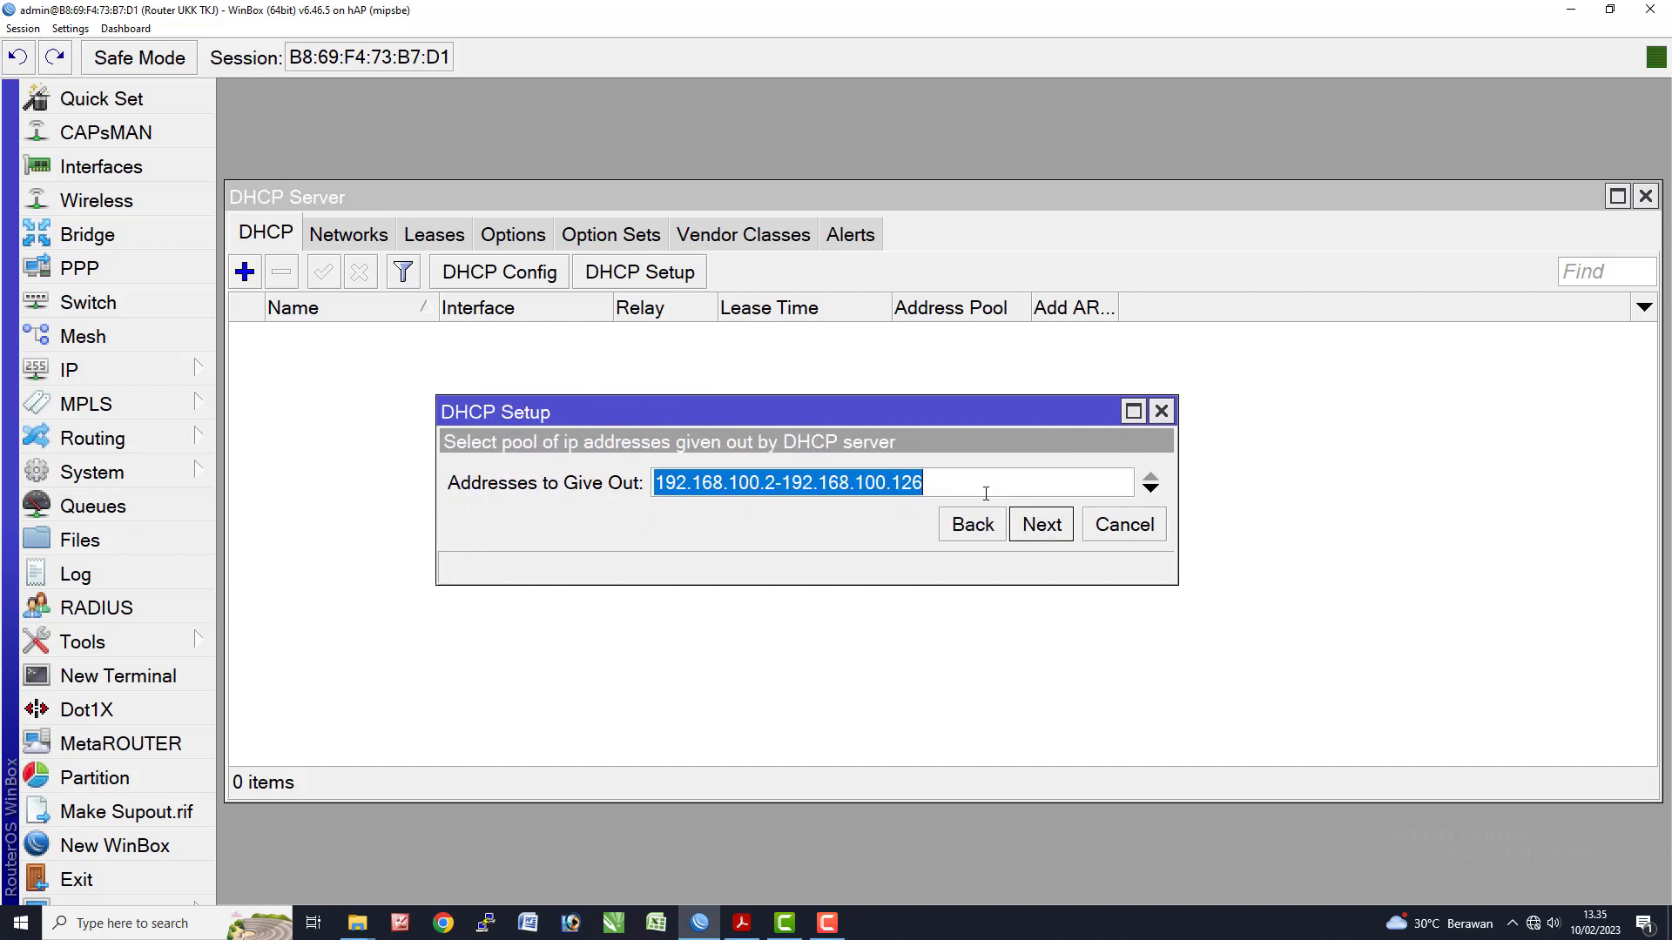
{"action": "left_click", "coordinate": [918, 488]}
{"action": "left_click_drag", "start_coordinate": [905, 486], "coordinate": [959, 484]}
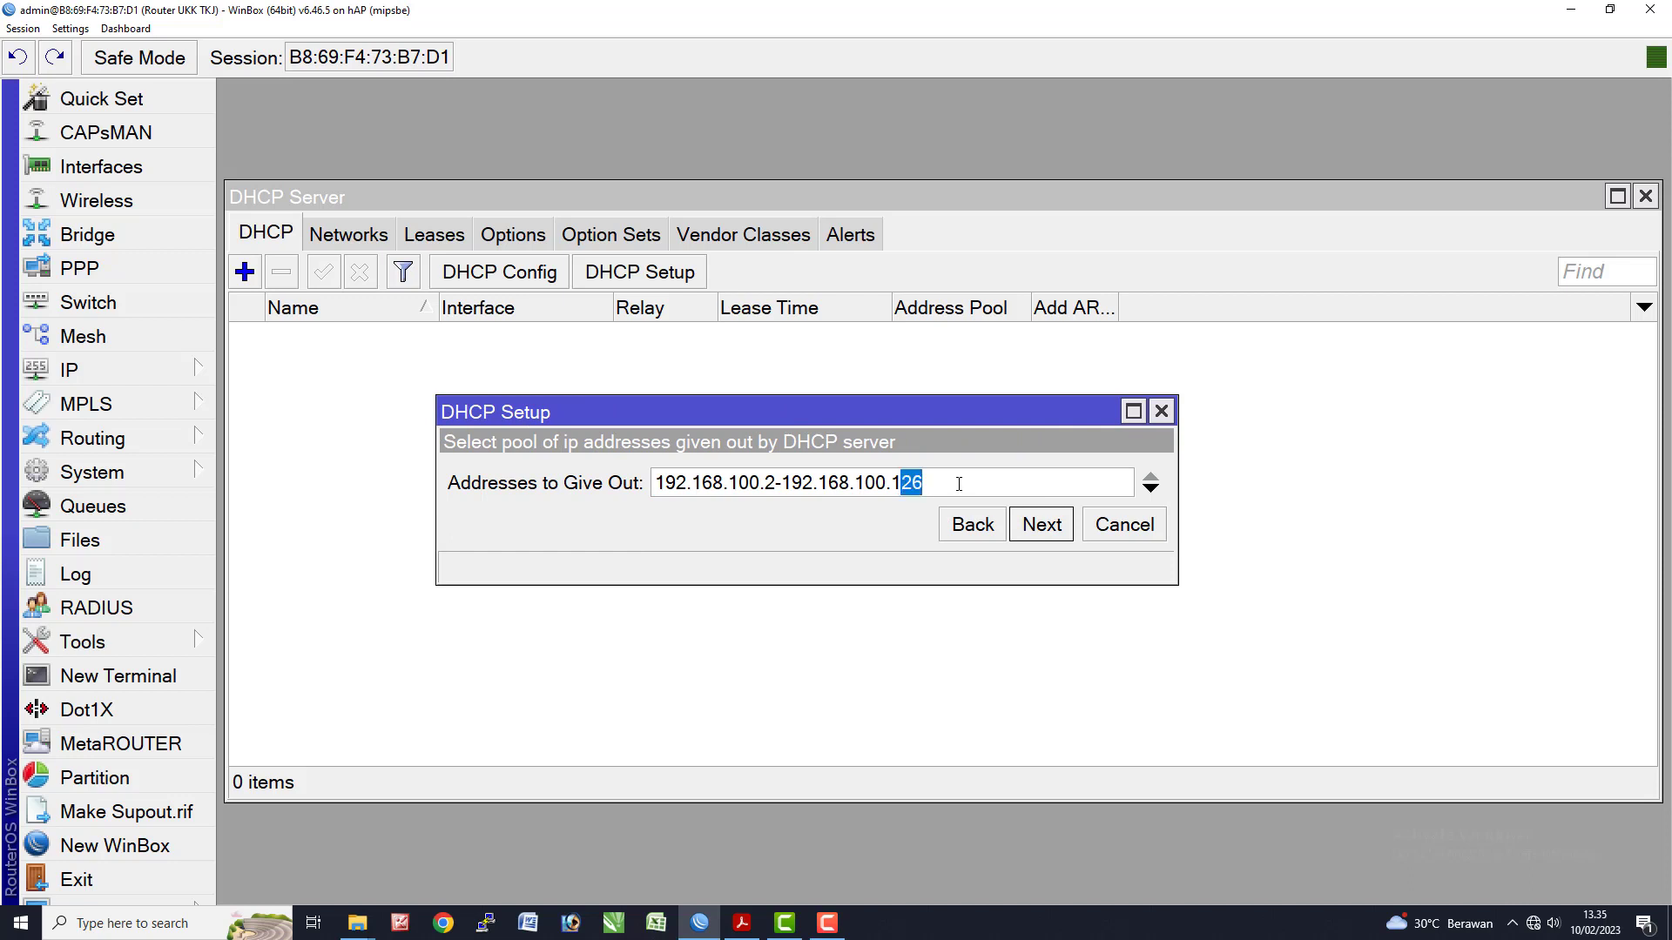
{"action": "type", "text": "00"}
{"action": "left_click", "coordinate": [1051, 533]}
{"action": "left_click", "coordinate": [1041, 603]}
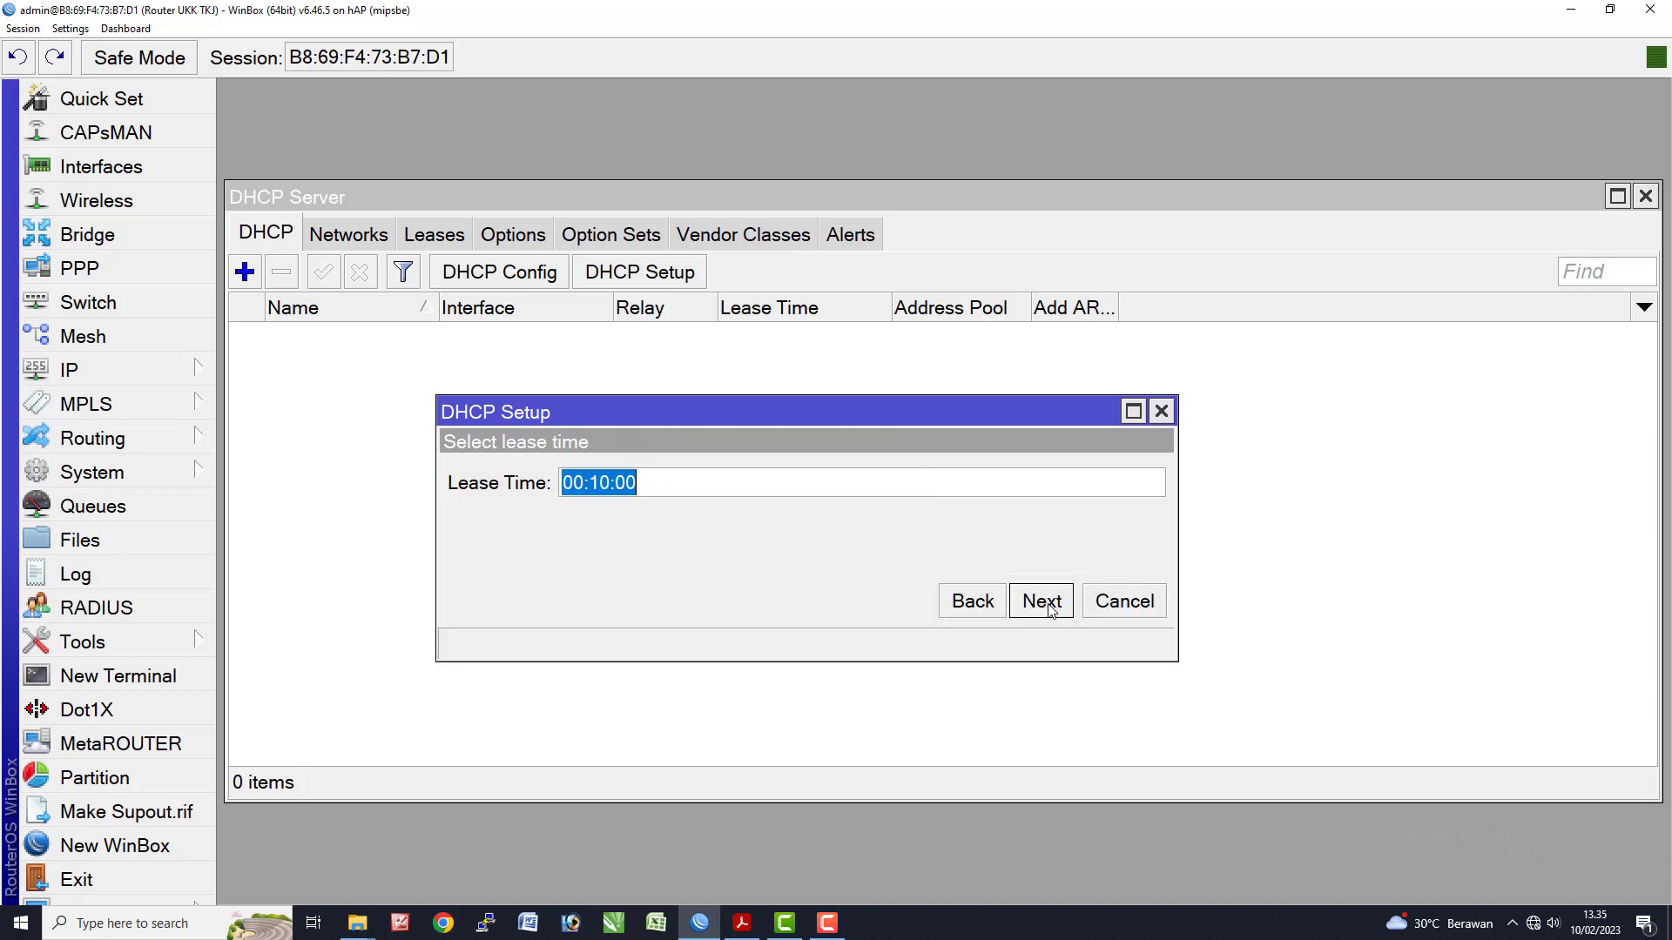
{"action": "left_click", "coordinate": [1041, 601]}
{"action": "left_click", "coordinate": [958, 486]}
{"action": "key", "text": "alt+Tab"}
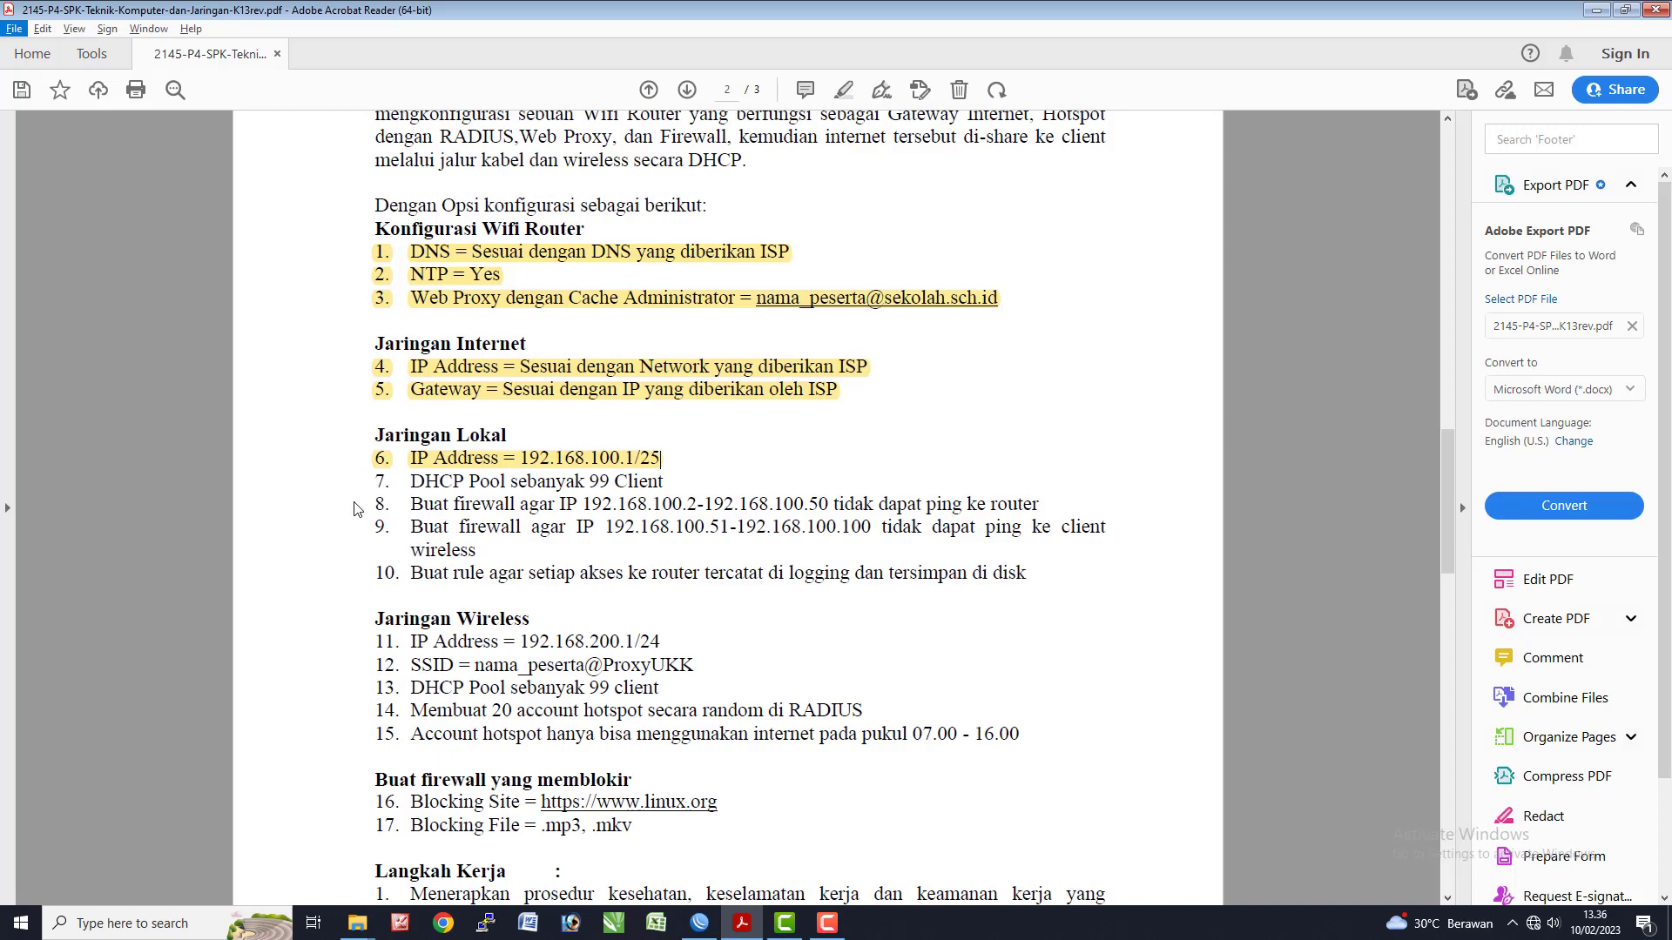
- Highlight item 7, DHCP Pool sebanyak 99 Client, in yellow
{"action": "left_click", "coordinate": [367, 478]}
{"action": "left_click_drag", "start_coordinate": [369, 478], "coordinate": [663, 484]}
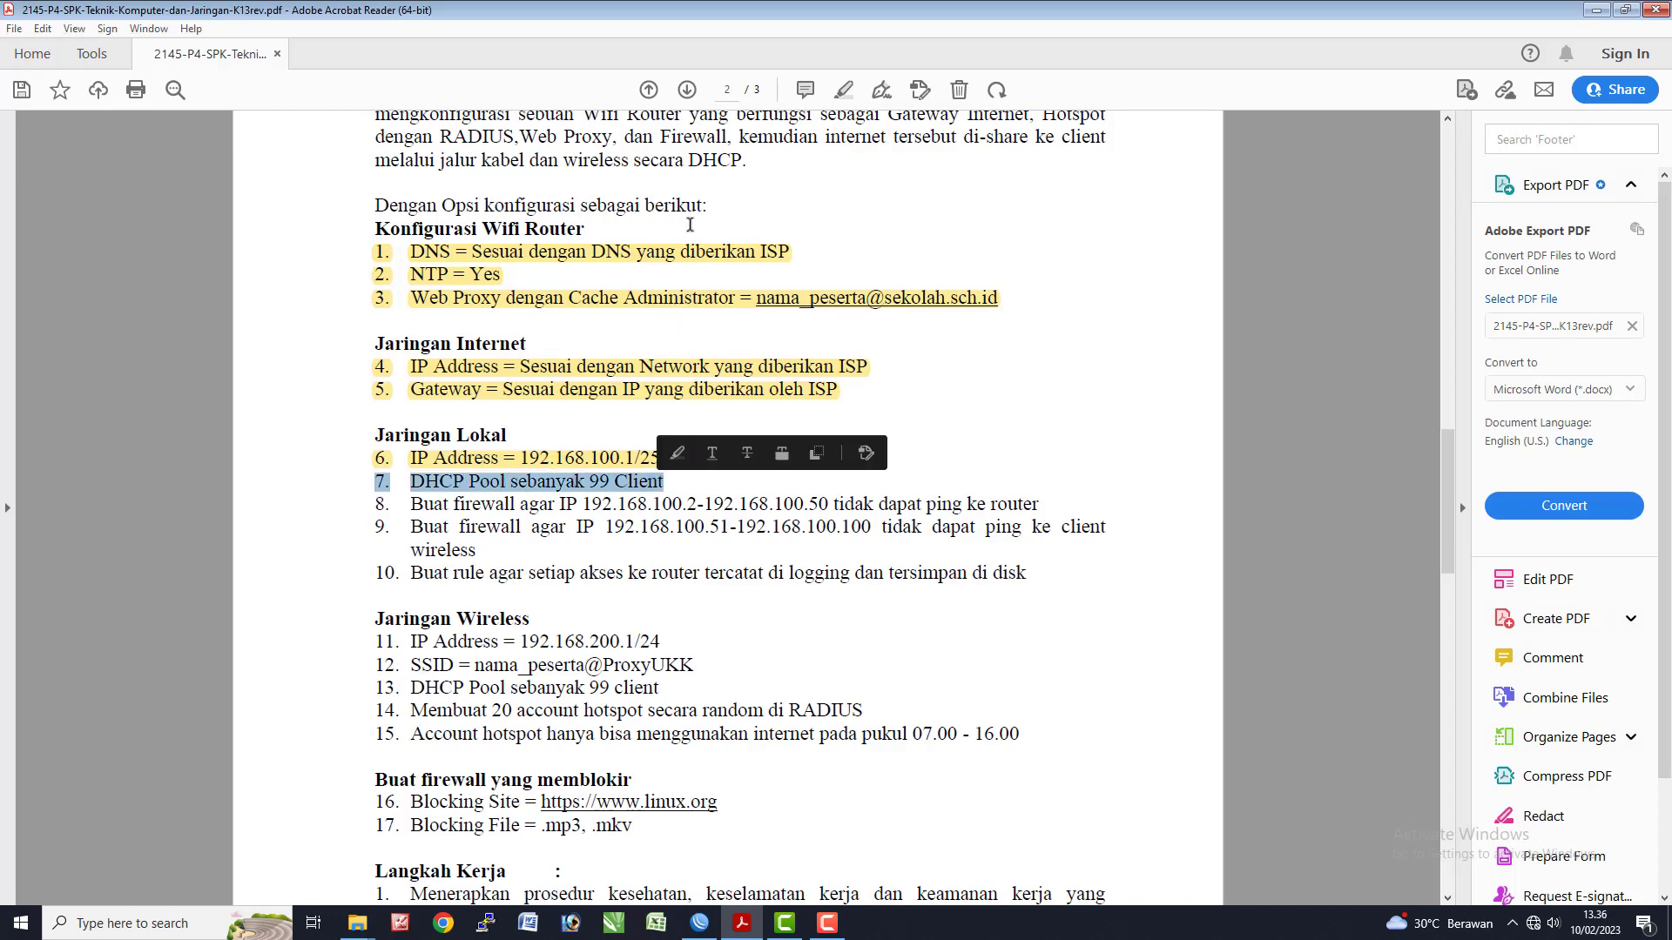
{"action": "left_click", "coordinate": [841, 90]}
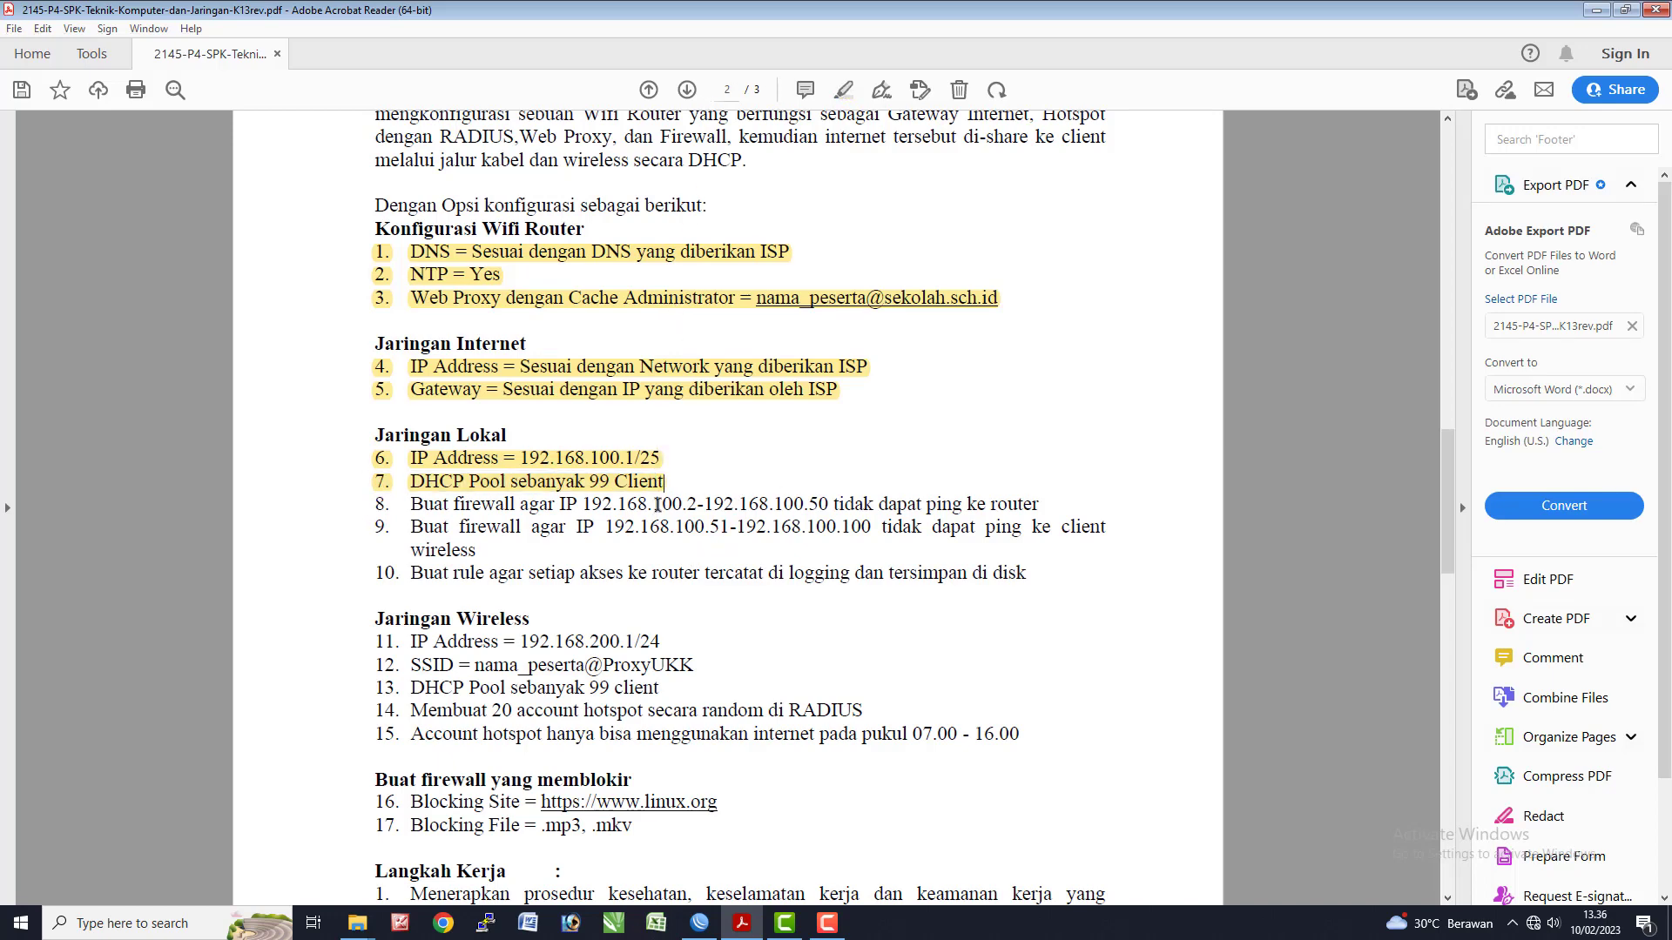
- Select the 192.168.100.2-192.168.100.50 range in item 8 and return to WinBox
{"action": "left_click_drag", "start_coordinate": [591, 509], "coordinate": [832, 513]}
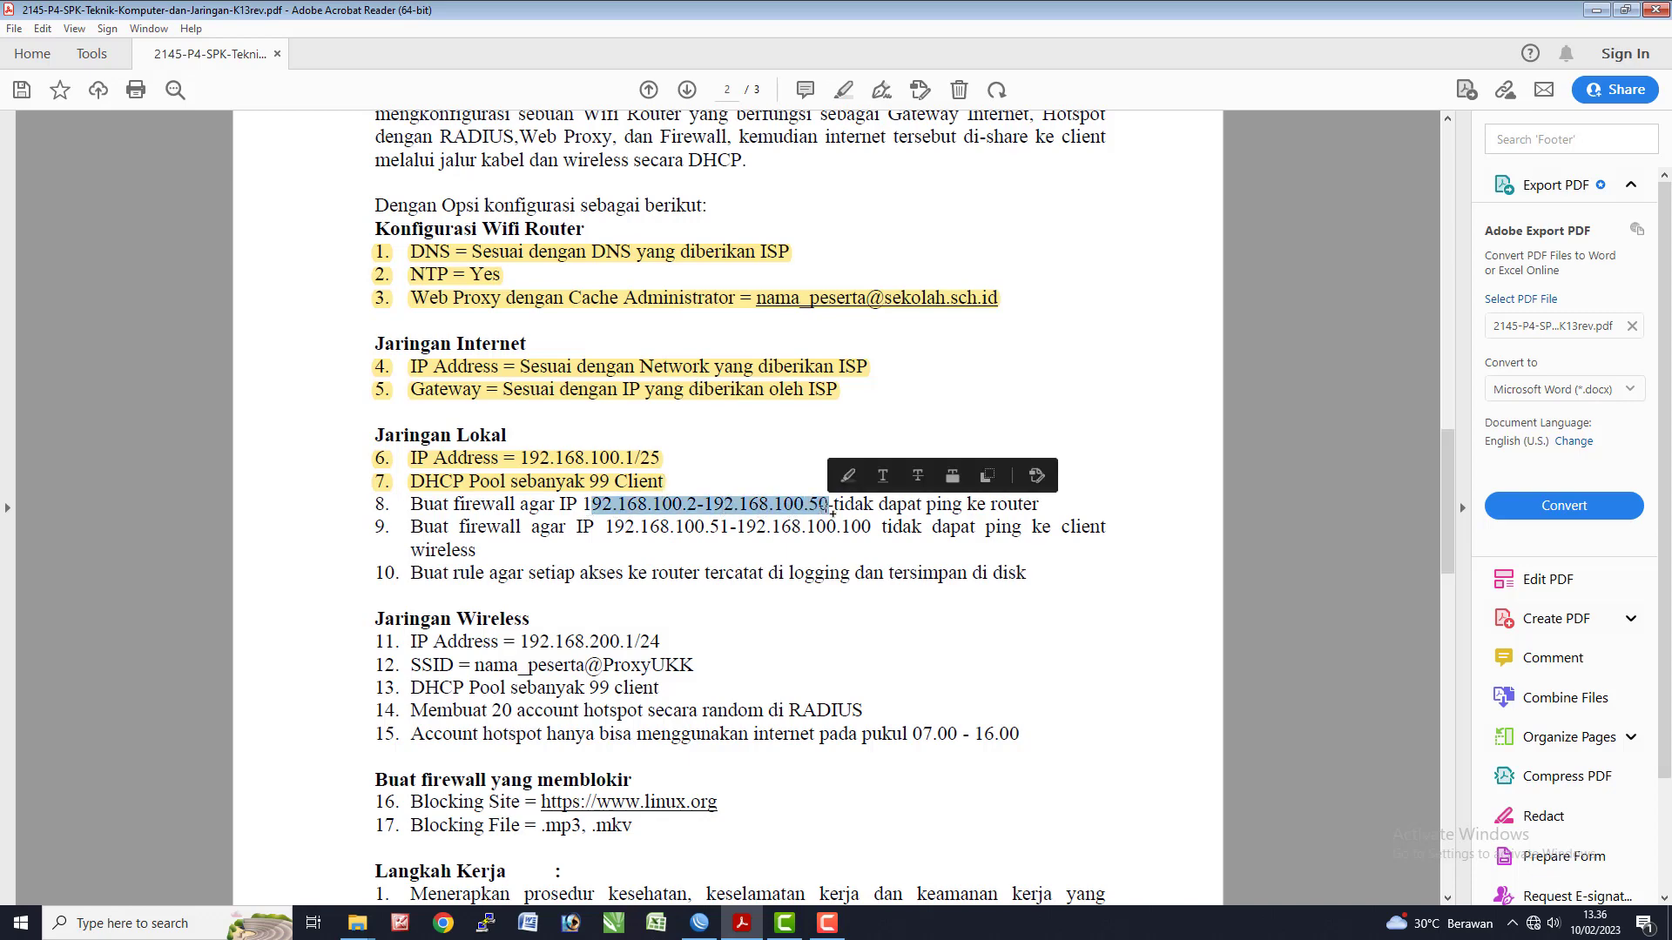
{"action": "left_click", "coordinate": [584, 508]}
{"action": "left_click_drag", "start_coordinate": [656, 512], "coordinate": [828, 507]}
{"action": "key", "text": "ctrl+c"}
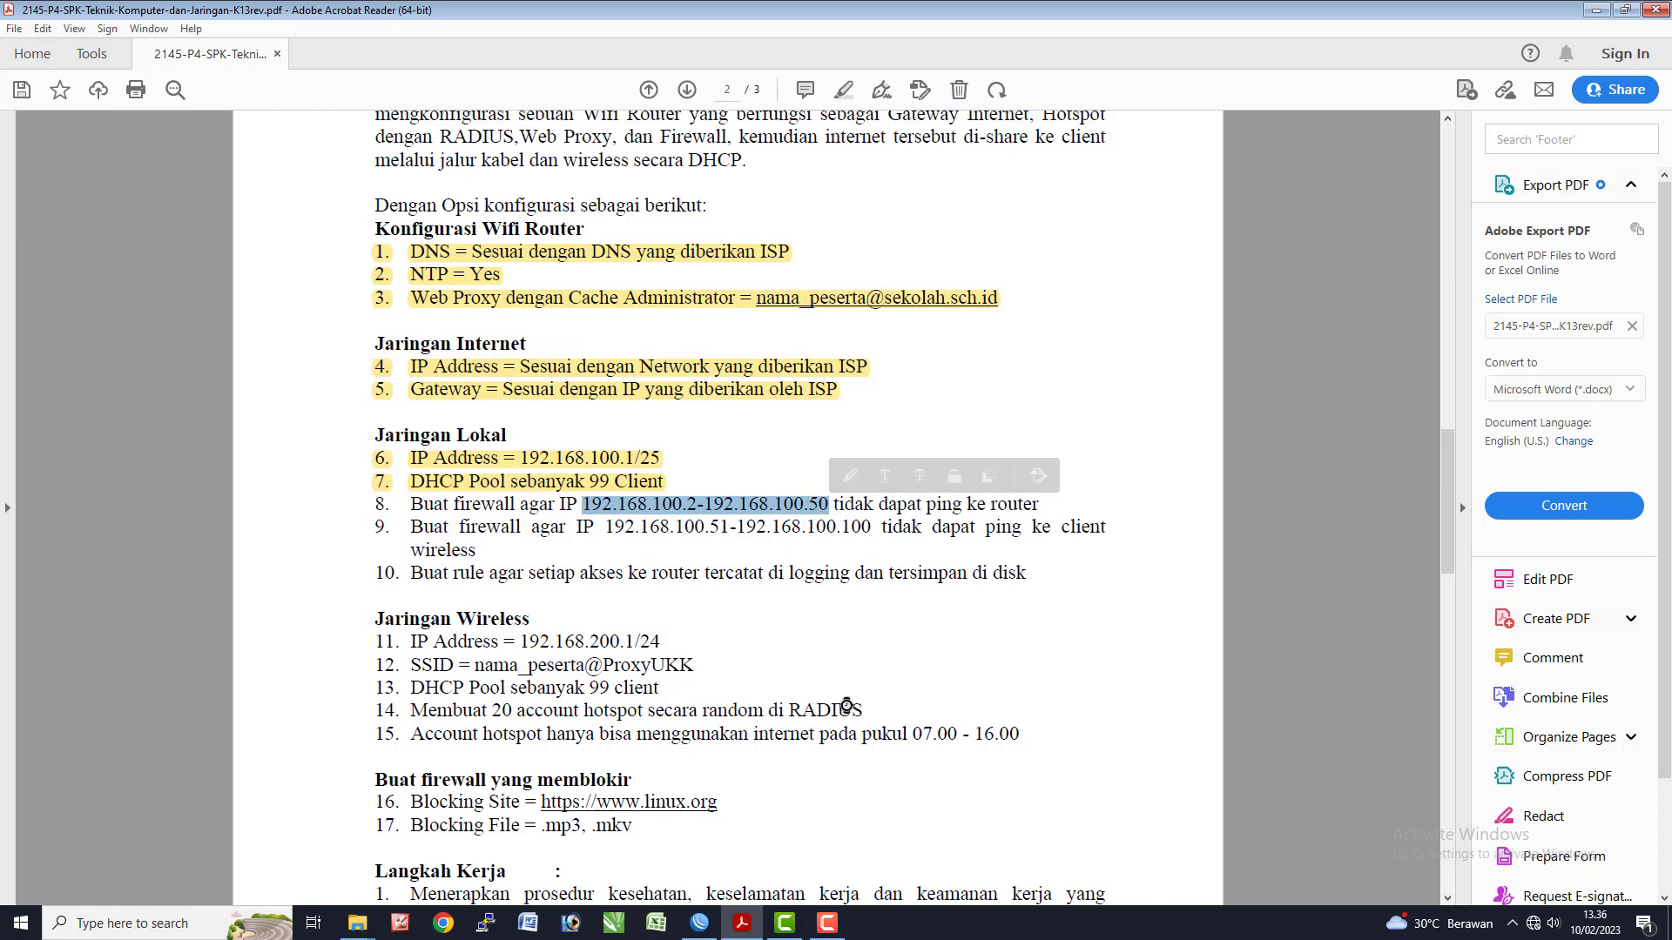
{"action": "key", "text": "alt+Tab"}
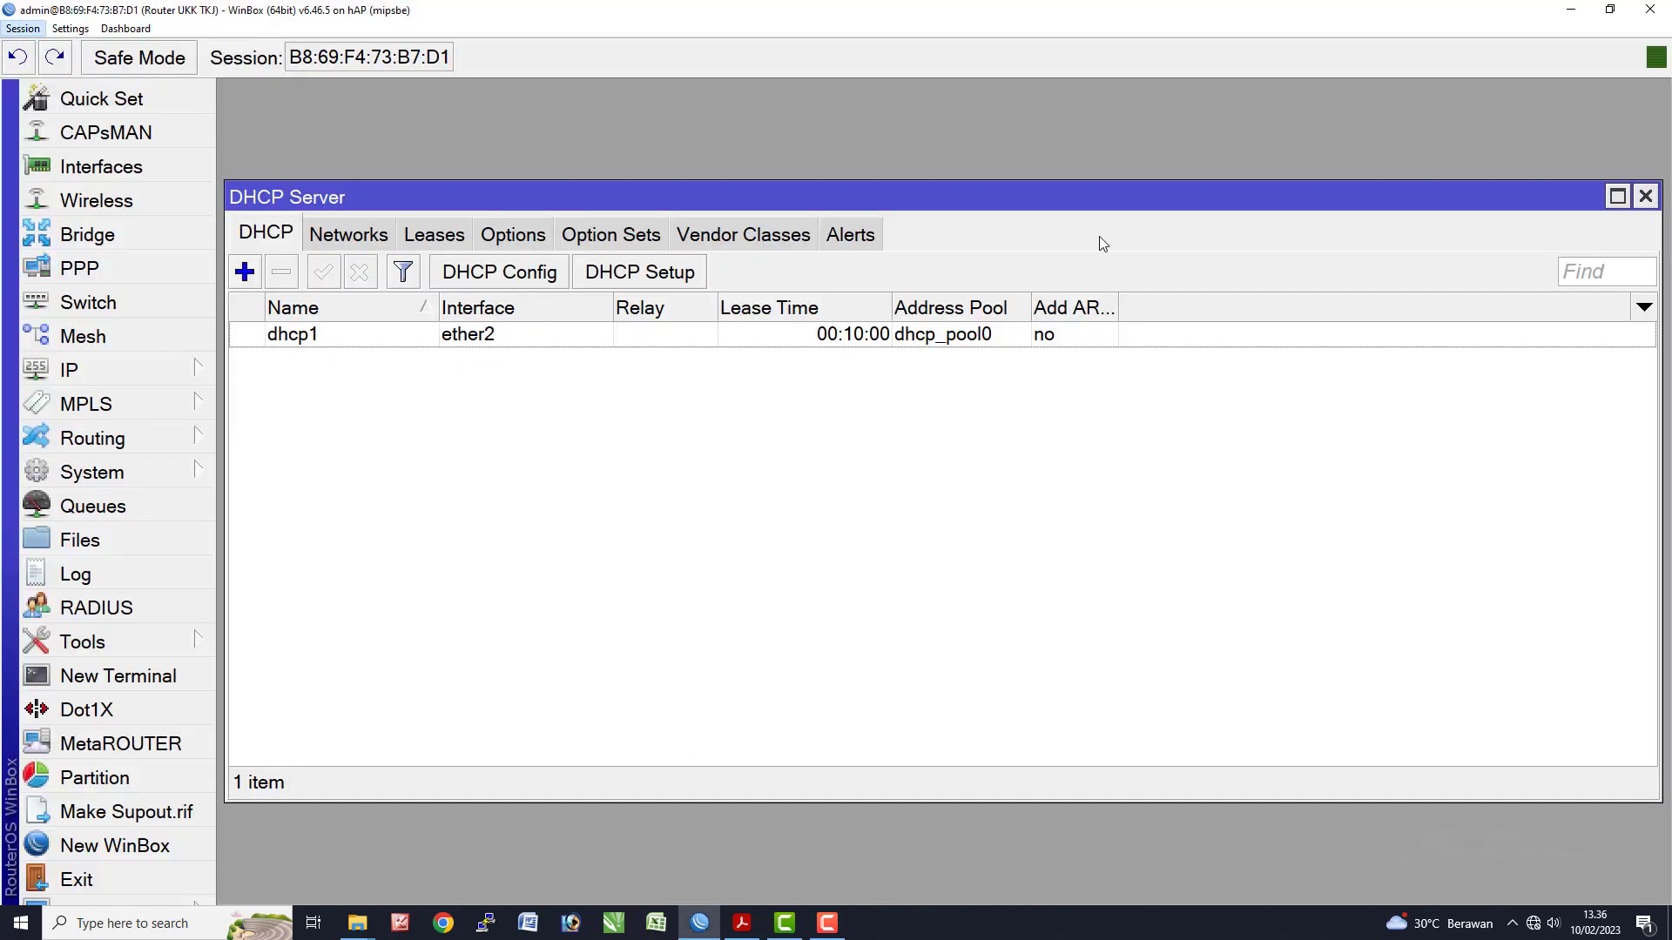
- Start a new input-chain firewall filter rule with source address 192.168.100.2-192.168.100.50
{"action": "left_click", "coordinate": [1631, 199]}
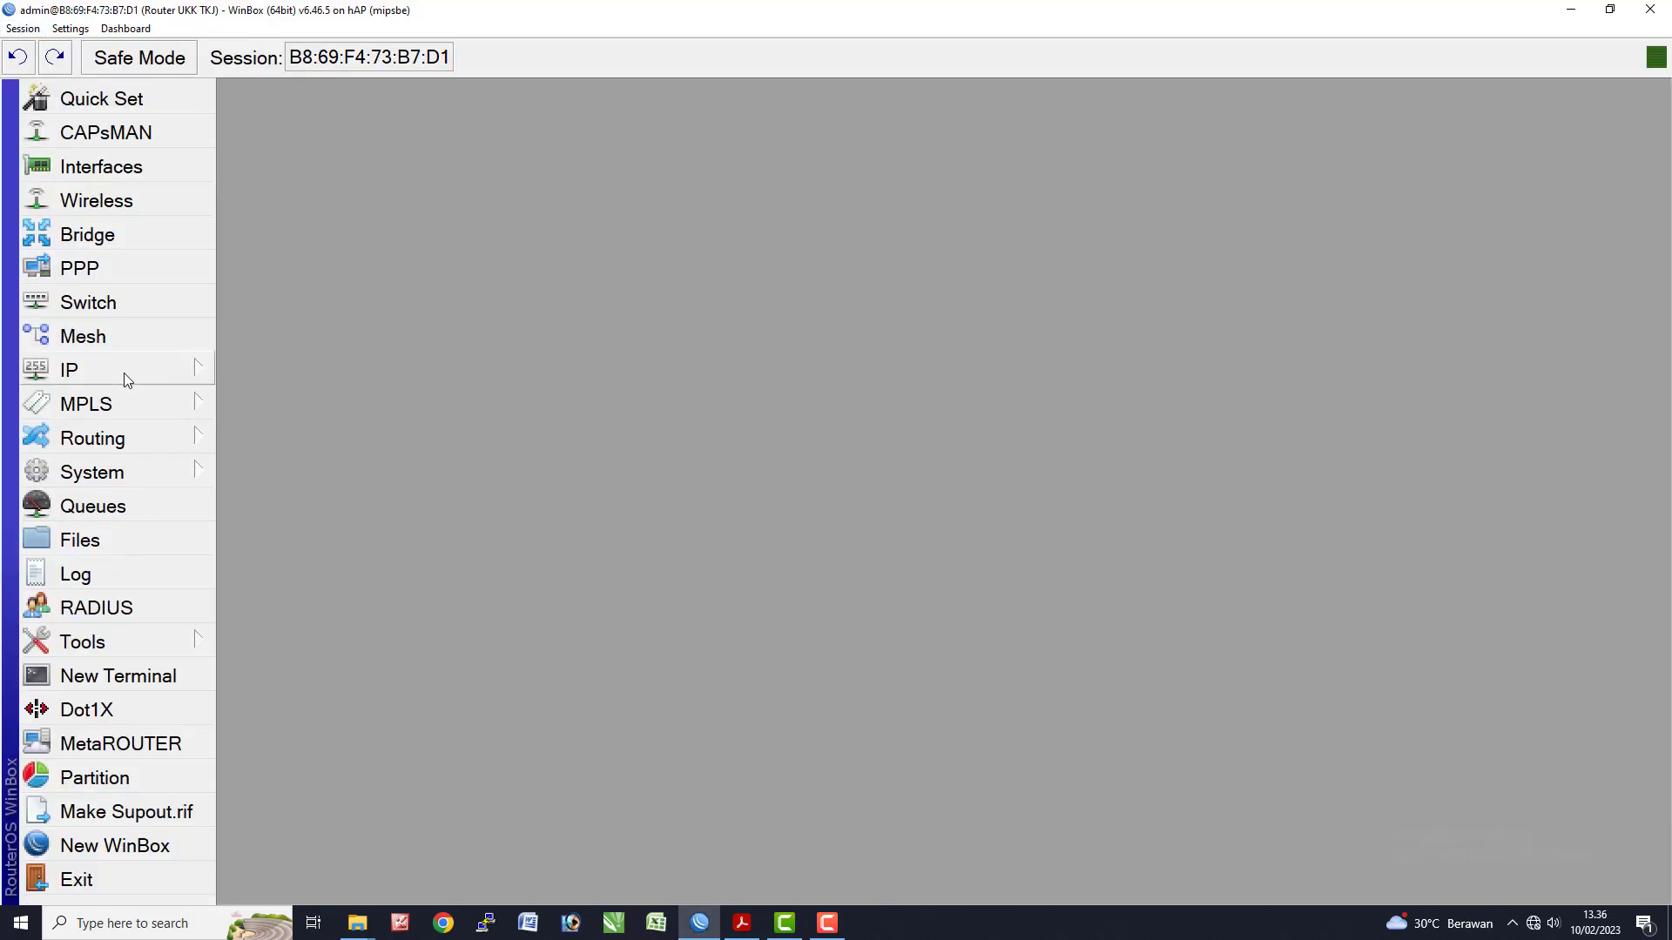
{"action": "left_click", "coordinate": [123, 373]}
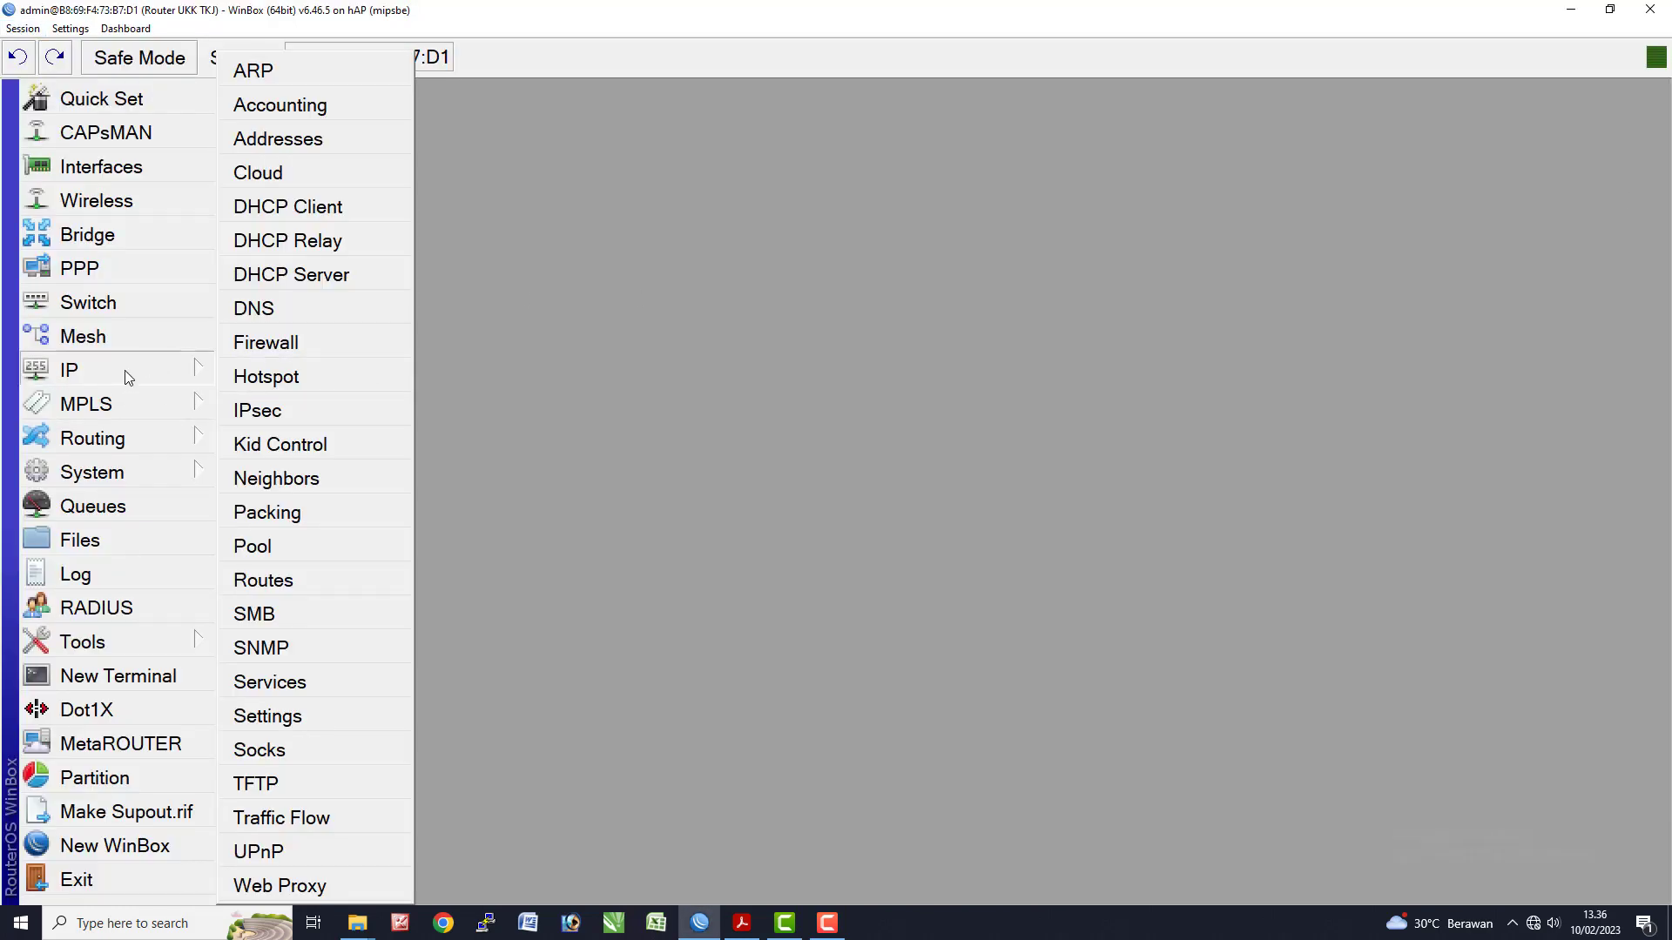
{"action": "left_click", "coordinate": [291, 347]}
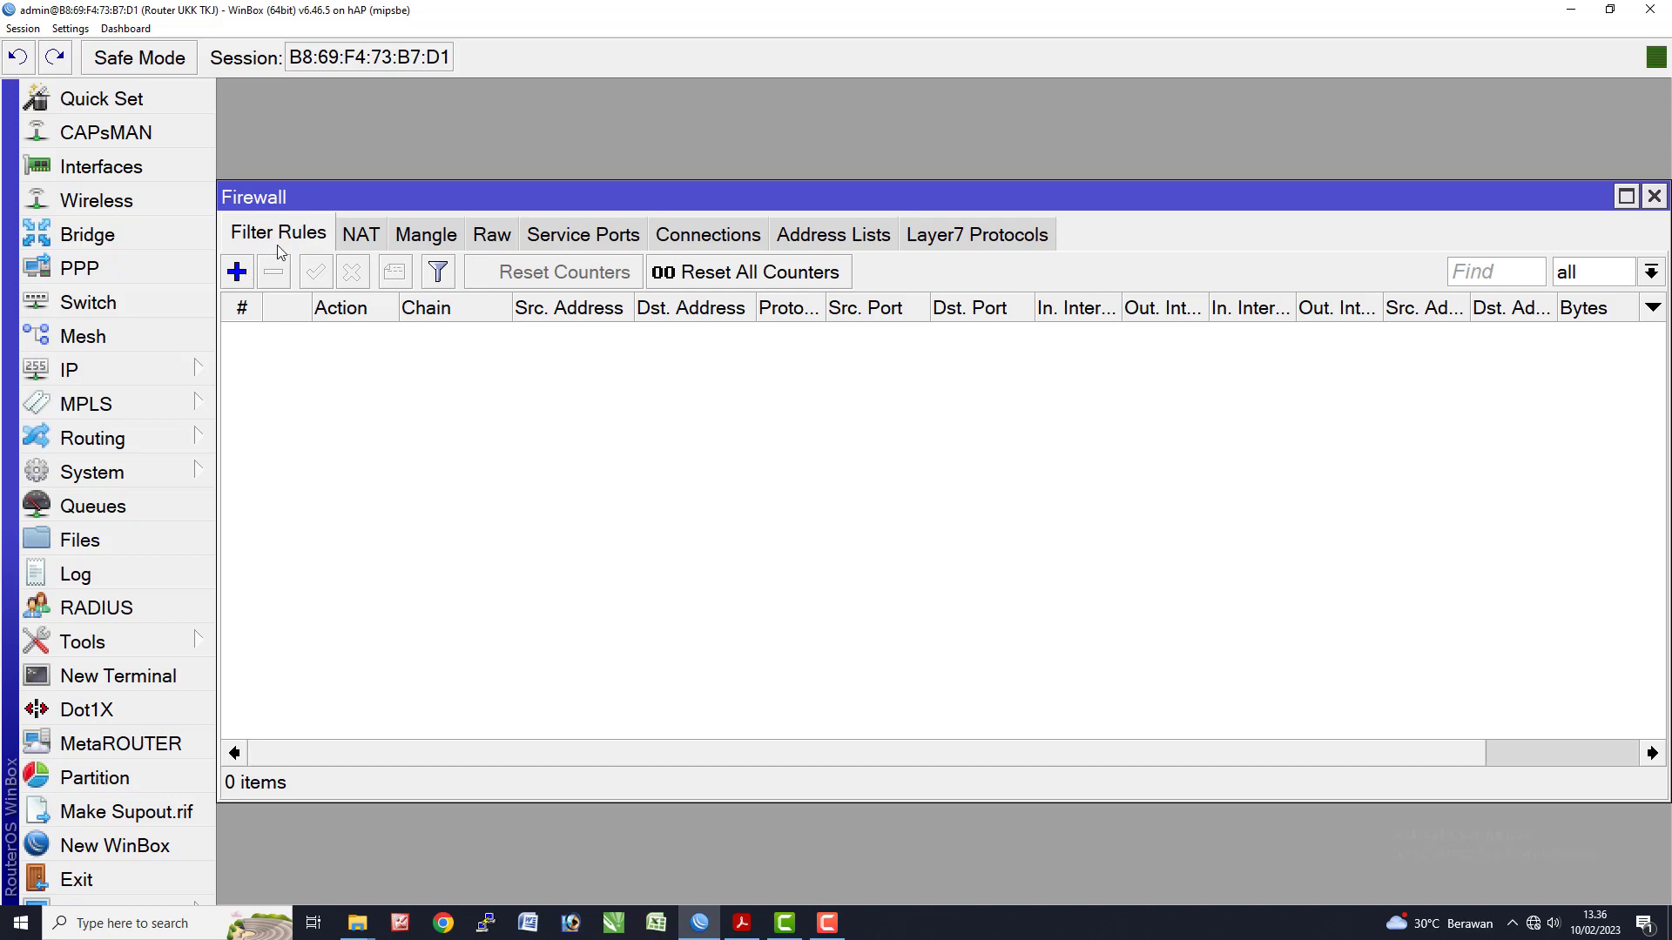
{"action": "left_click", "coordinate": [236, 272]}
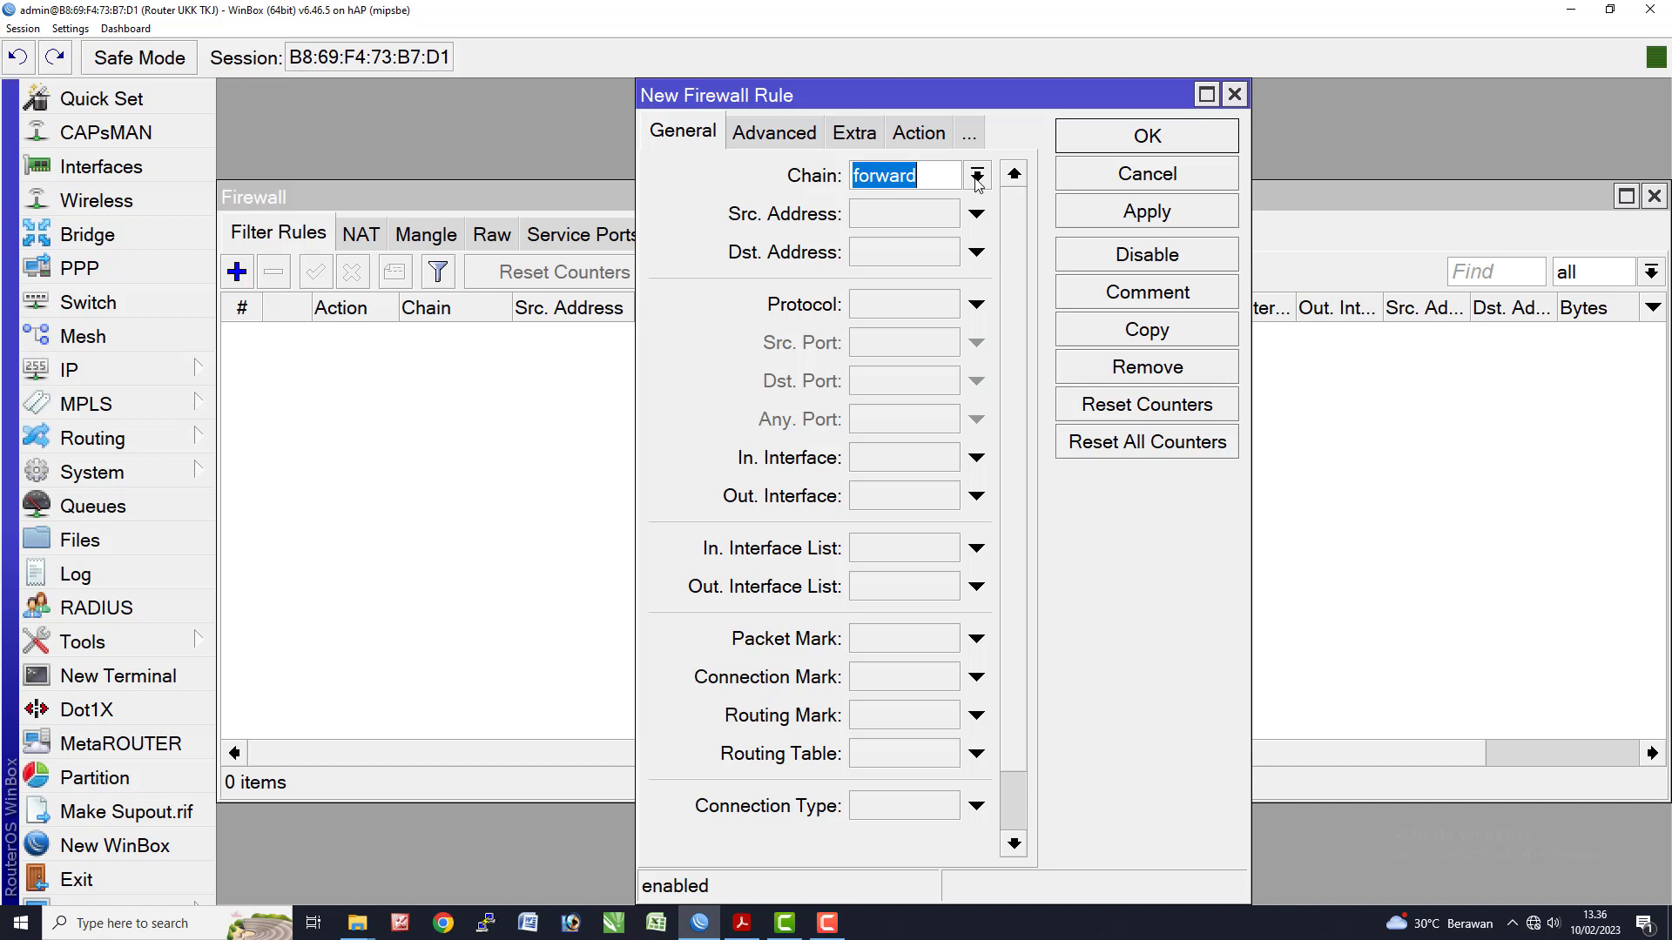
{"action": "left_click", "coordinate": [978, 177]}
{"action": "left_click", "coordinate": [975, 228]}
{"action": "left_click_drag", "start_coordinate": [637, 283], "coordinate": [395, 308]}
{"action": "left_click", "coordinate": [741, 224]}
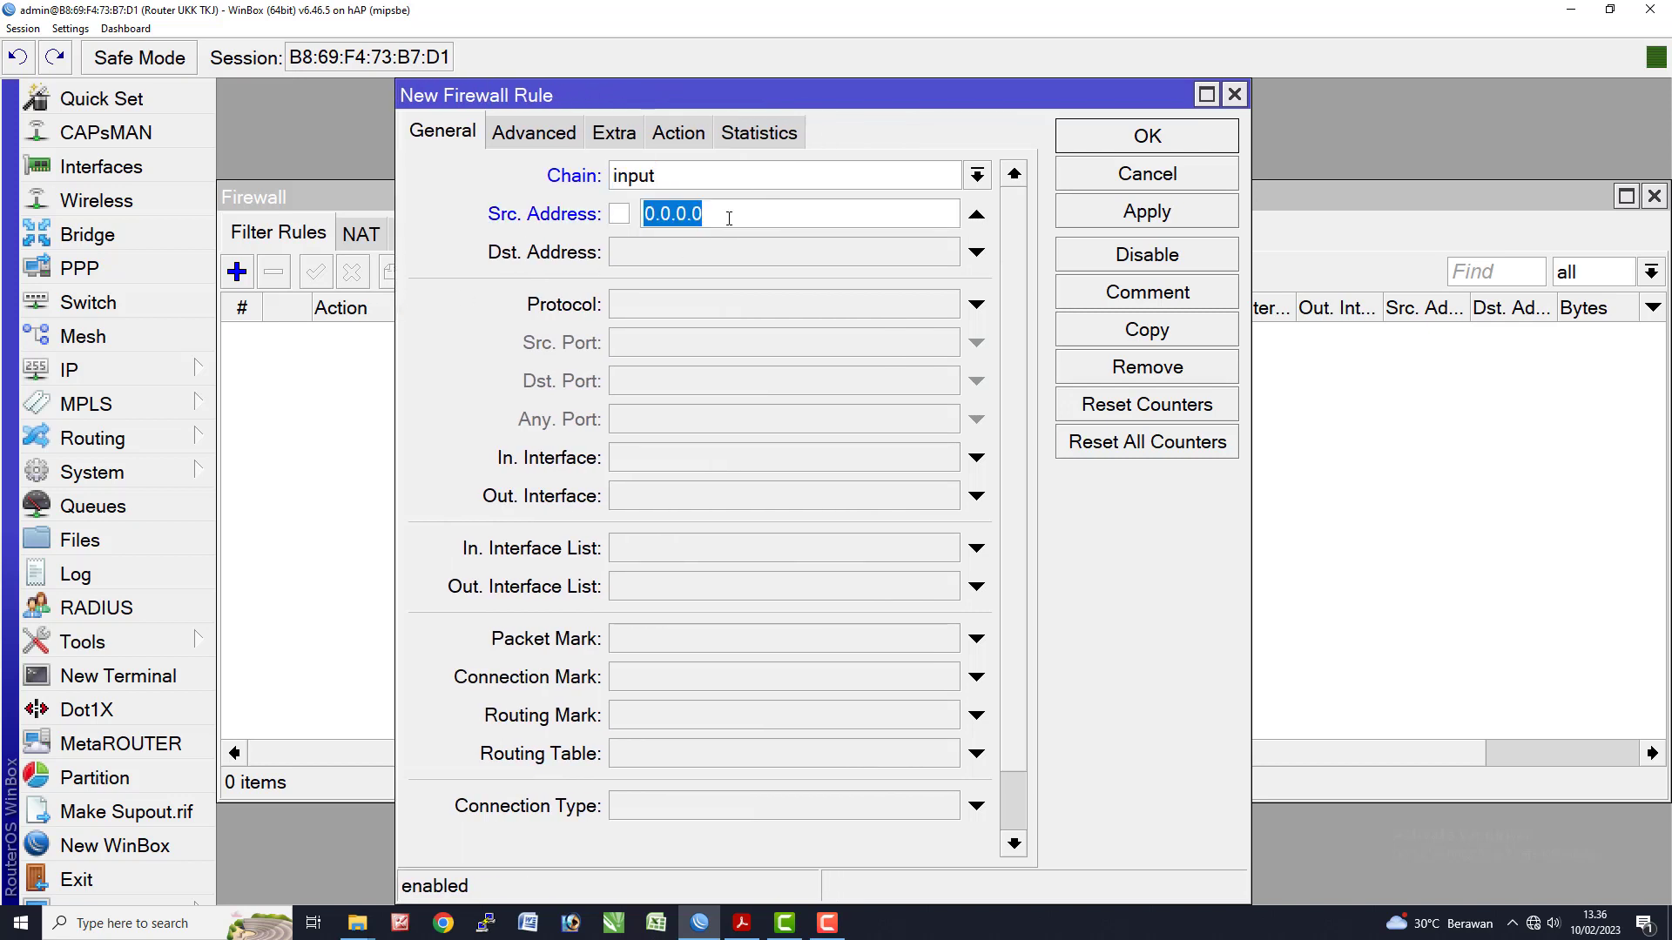
{"action": "key", "text": "ctrl+v"}
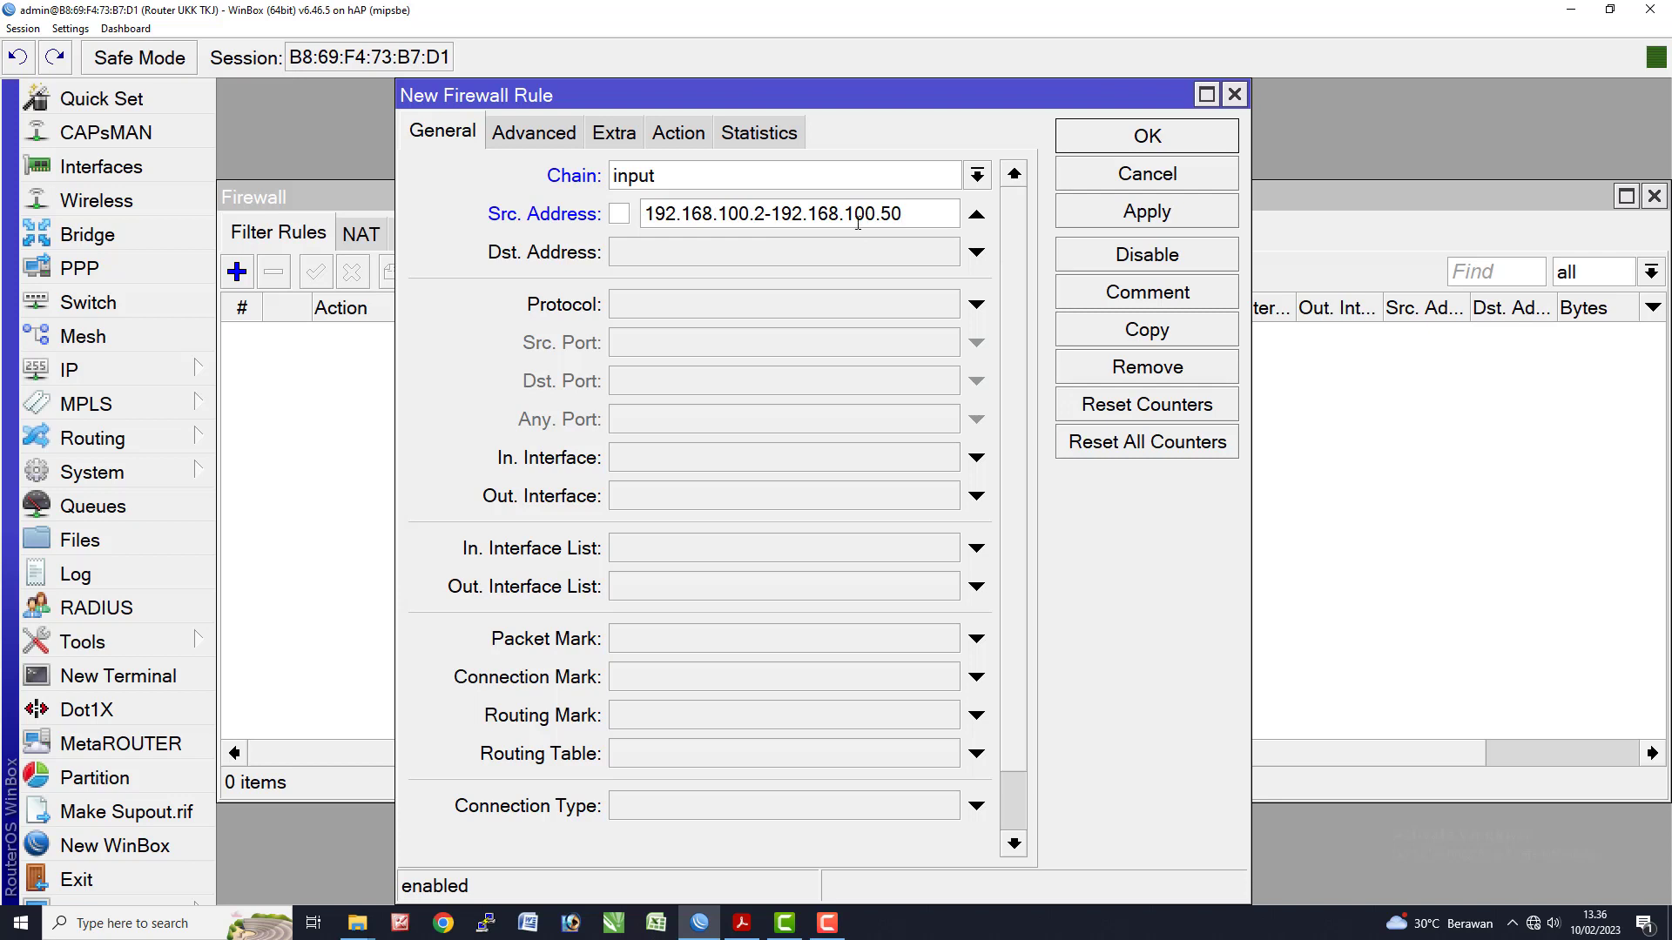
- Set the rule's destination address to 192.168.100.1 and protocol to icmp
{"action": "left_click", "coordinate": [720, 259]}
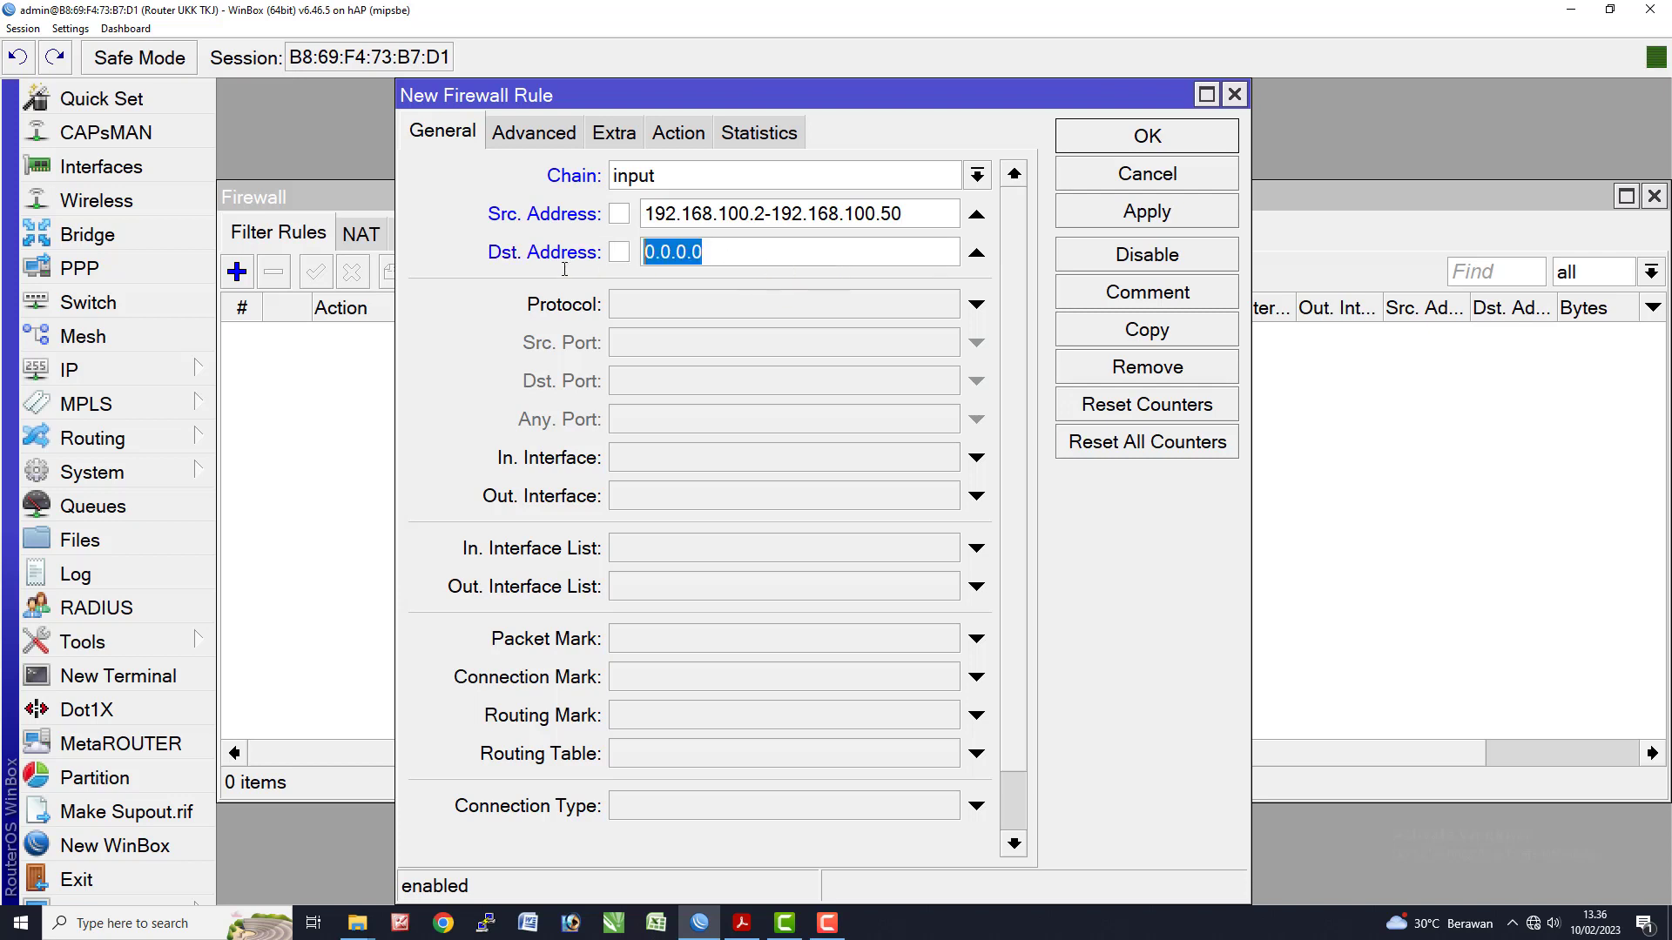
{"action": "type", "text": "192.168."}
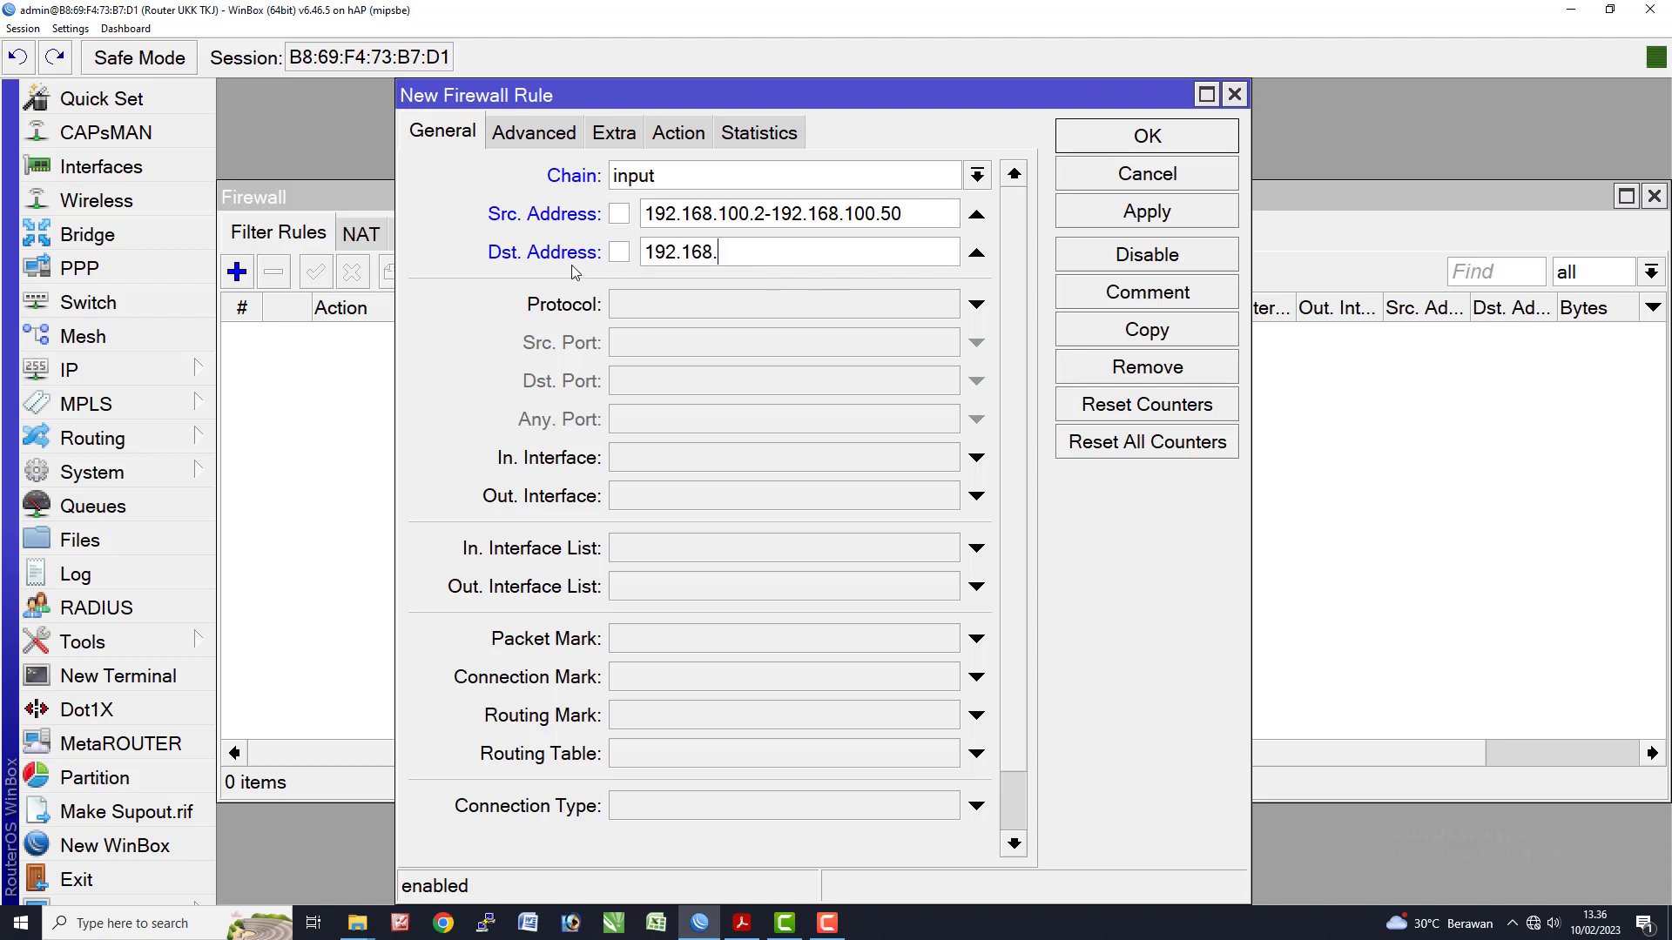
{"action": "type", "text": "100.1"}
{"action": "left_click", "coordinate": [698, 316]}
{"action": "left_click", "coordinate": [730, 303]}
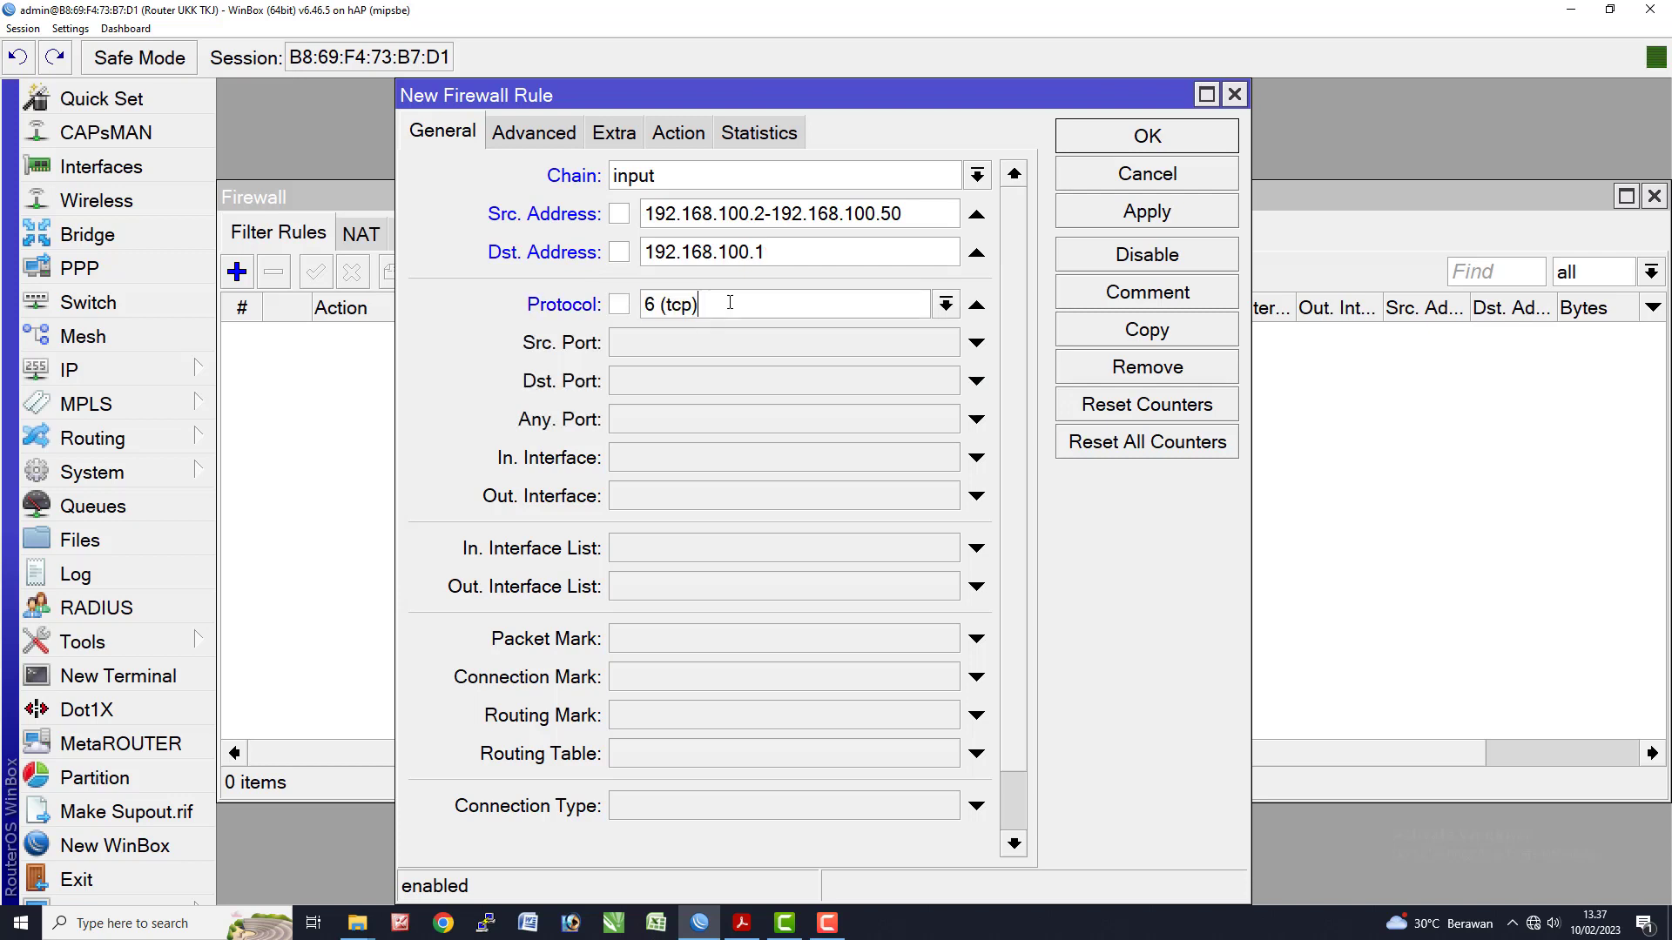
{"action": "left_click", "coordinate": [946, 304]}
{"action": "left_click", "coordinate": [788, 329]}
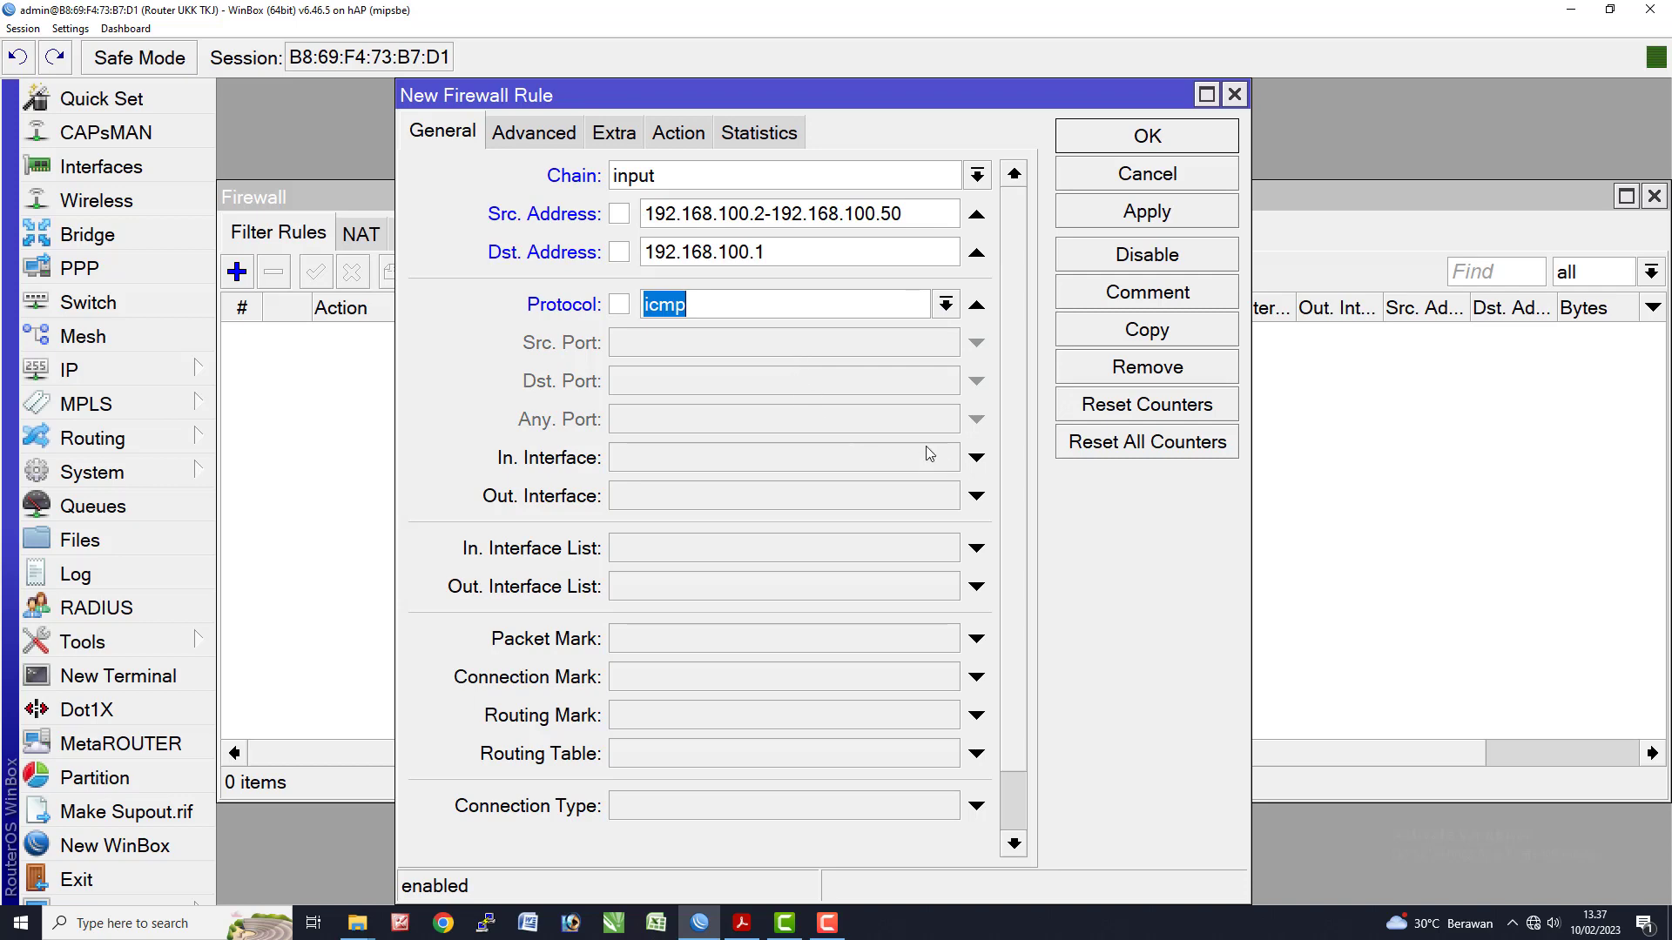
- Check the exam sheet, then review the rule's chain, source and destination values
{"action": "key", "text": "alt+Tab"}
{"action": "left_click", "coordinate": [610, 391]}
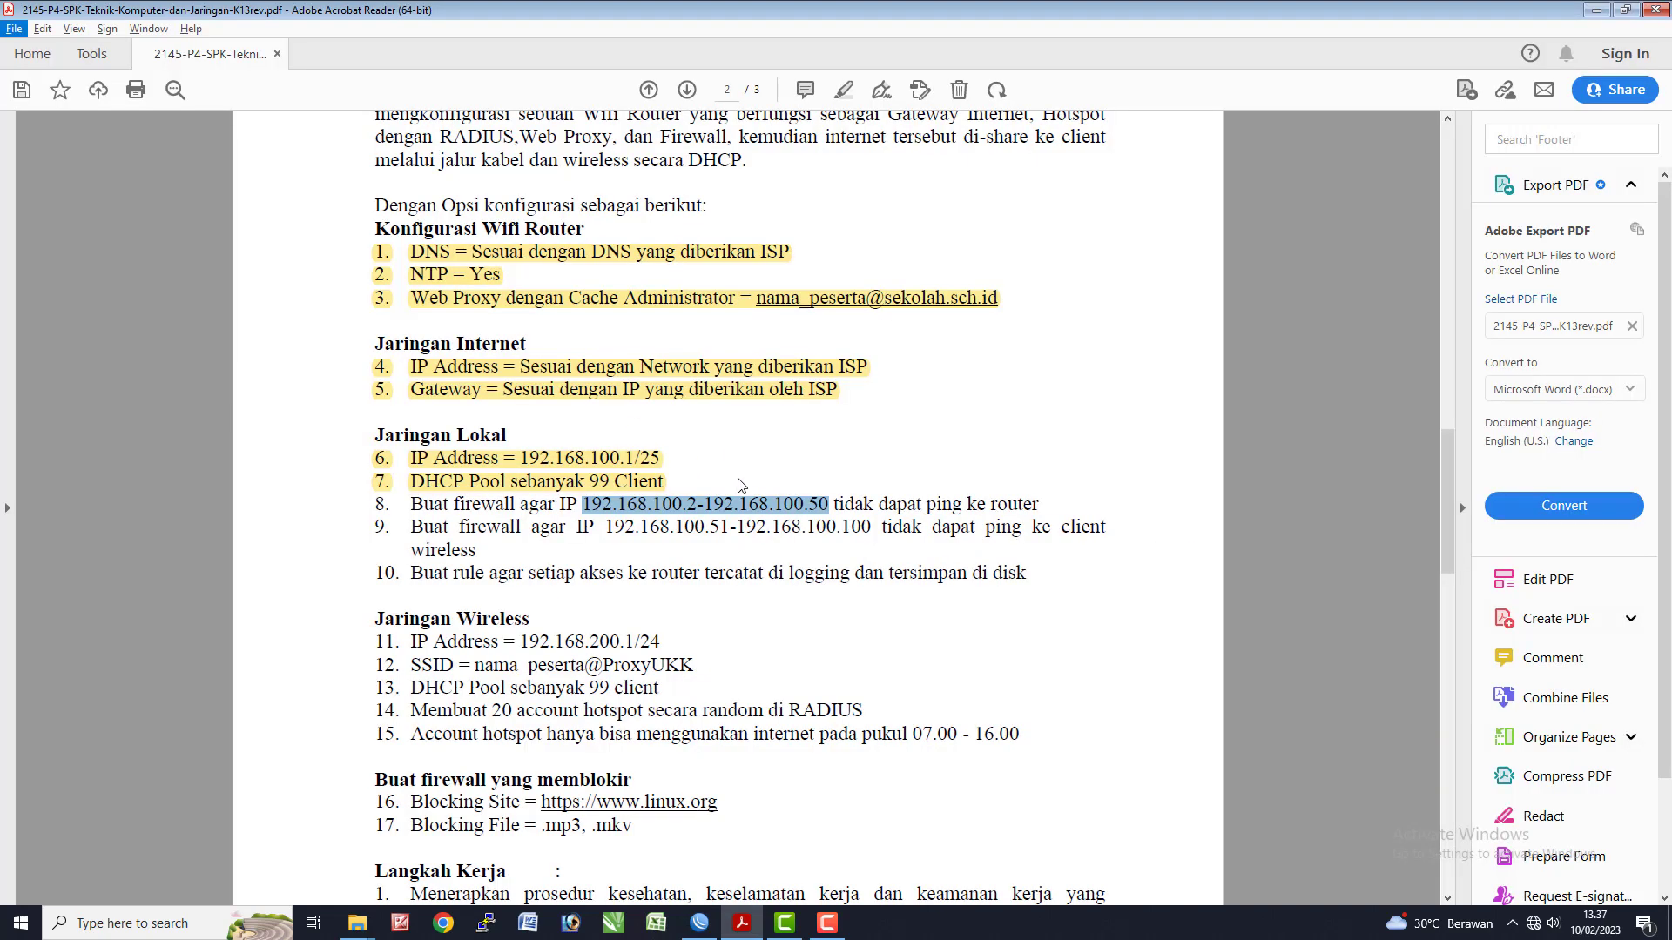
{"action": "key", "text": "alt+Tab"}
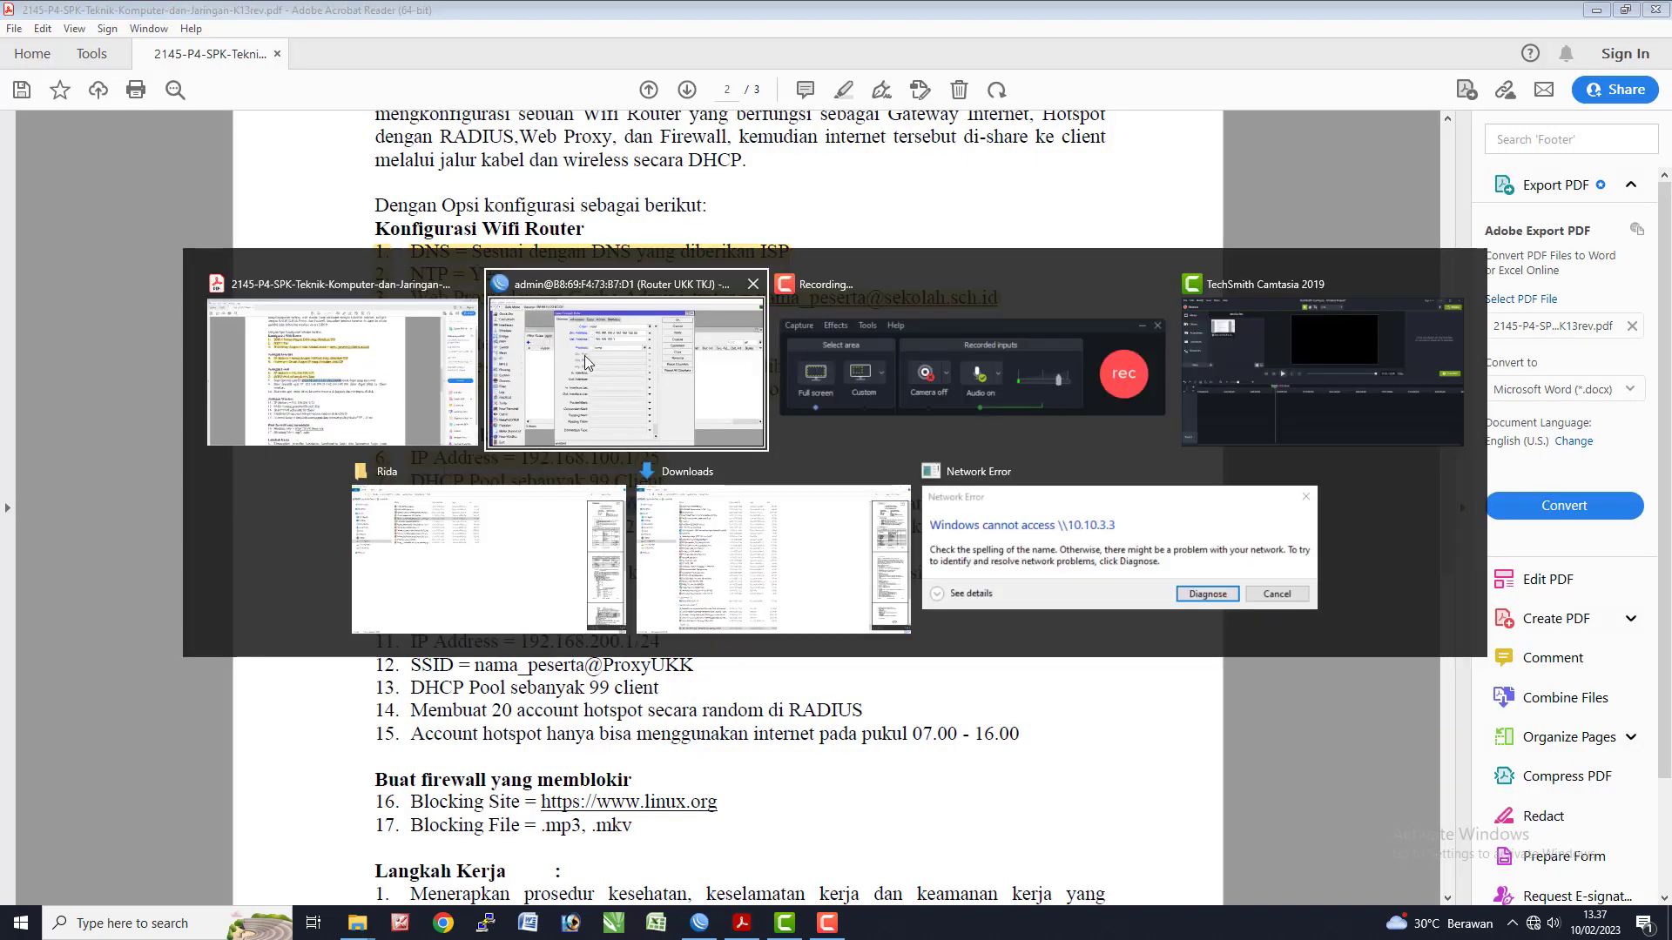
{"action": "left_click", "coordinate": [583, 355]}
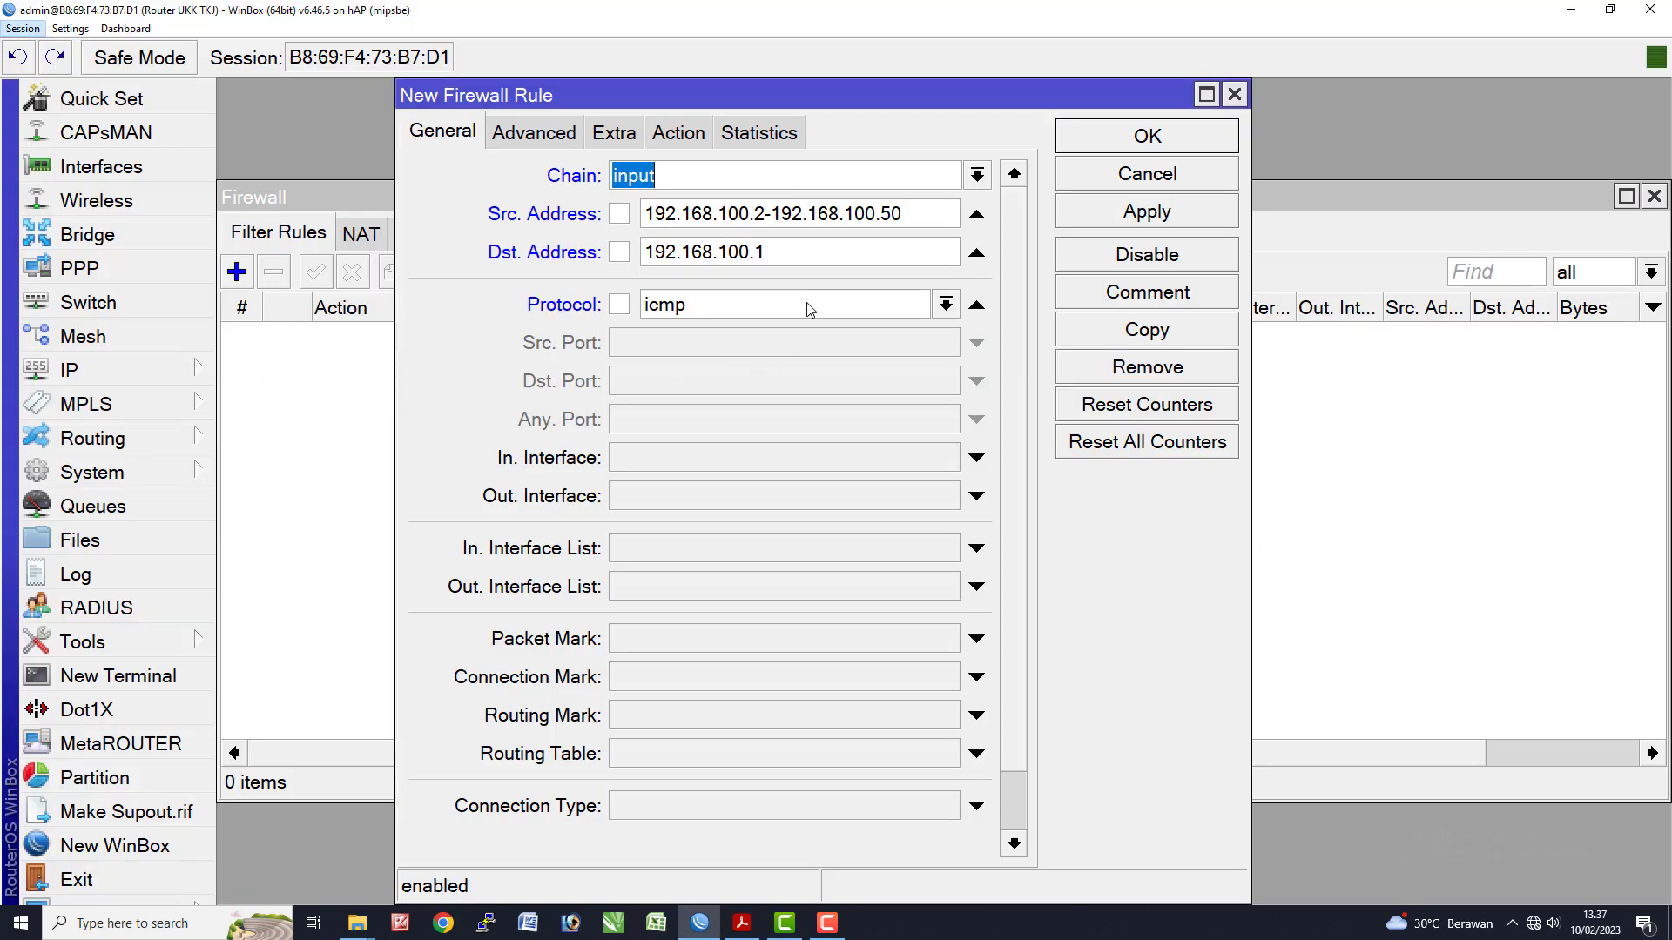
{"action": "left_click", "coordinate": [810, 311]}
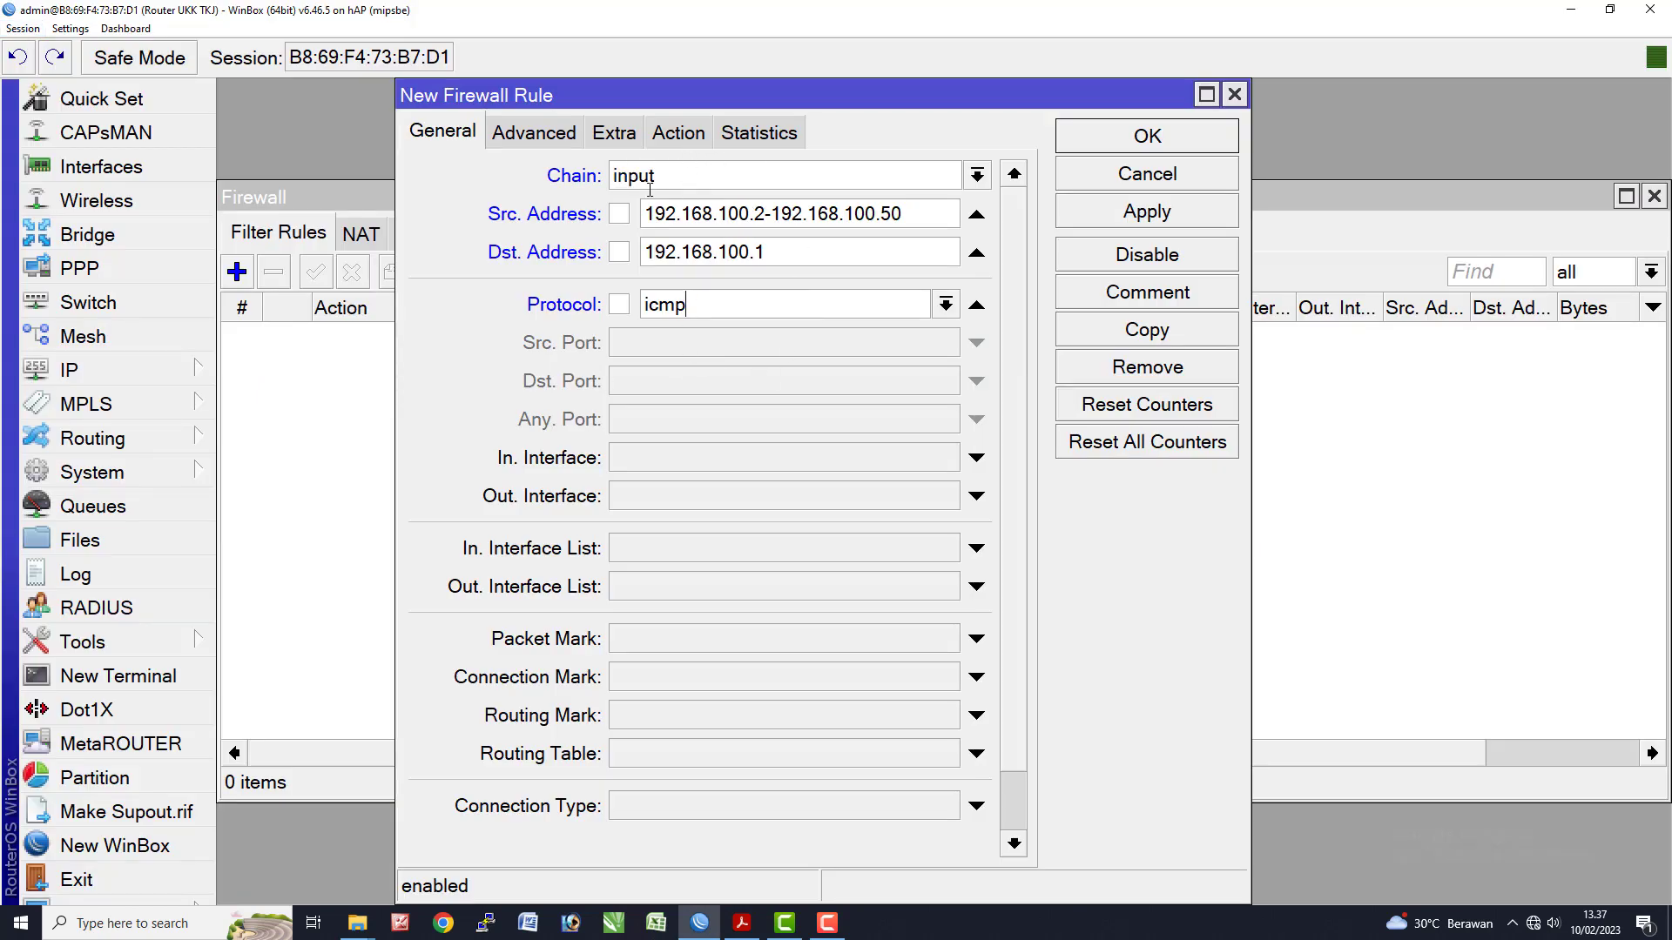
{"action": "left_click", "coordinate": [664, 177]}
{"action": "double_click", "coordinate": [610, 175]}
{"action": "left_click", "coordinate": [671, 184]}
{"action": "left_click_drag", "start_coordinate": [916, 215], "coordinate": [653, 225]}
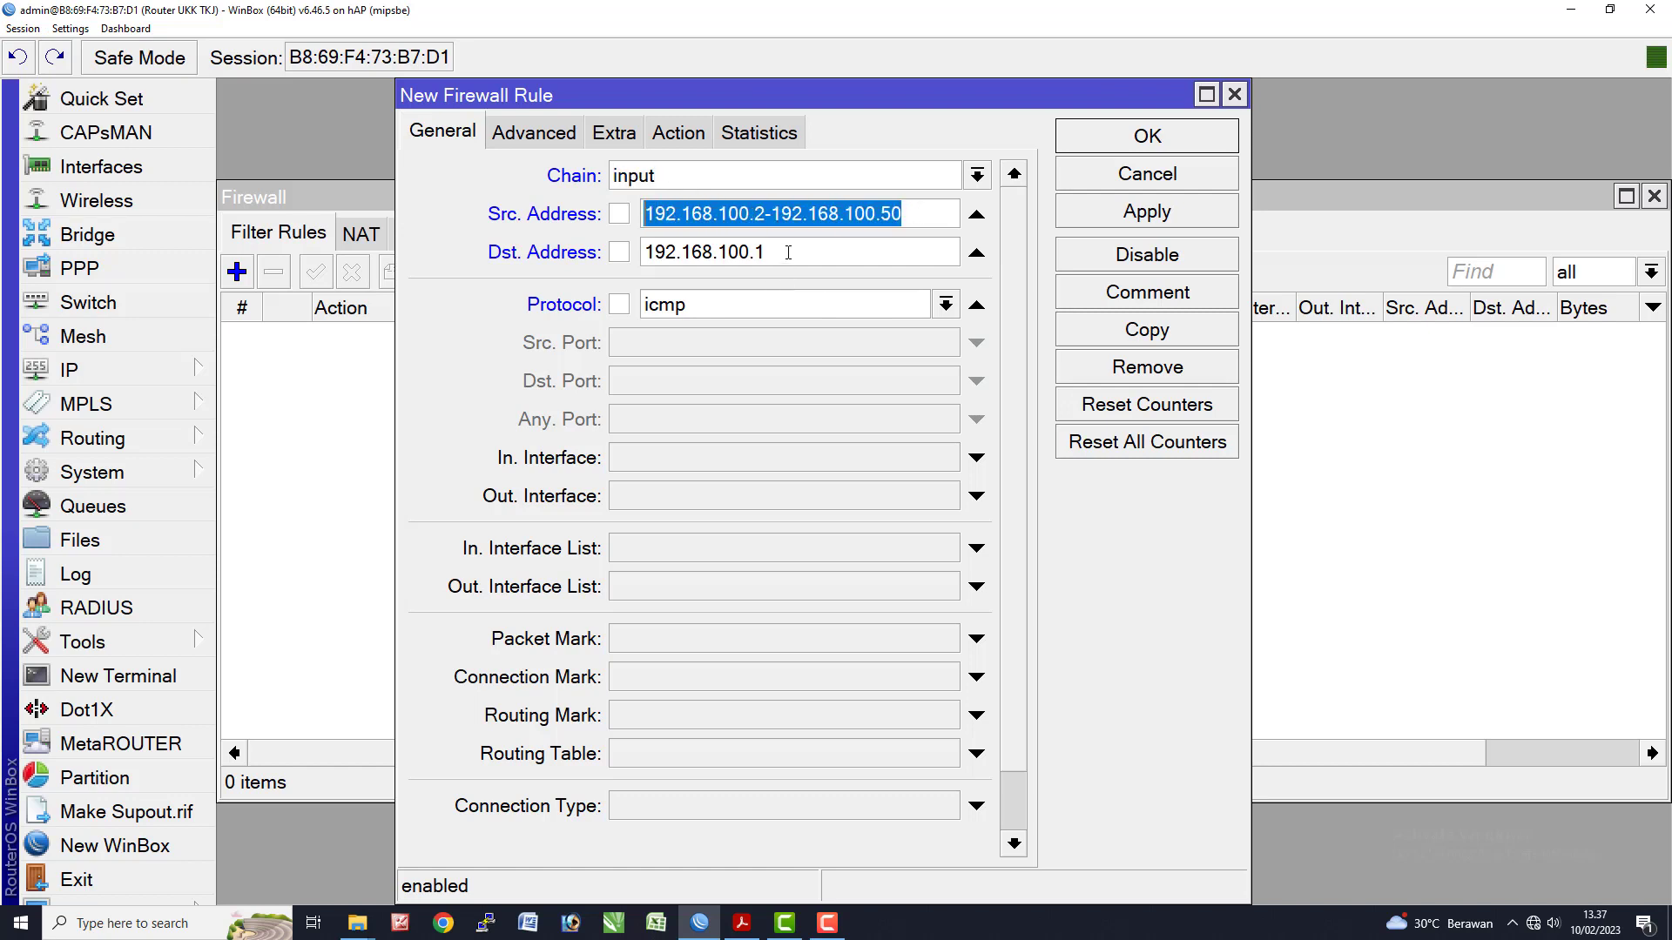
{"action": "left_click_drag", "start_coordinate": [788, 253], "coordinate": [630, 250]}
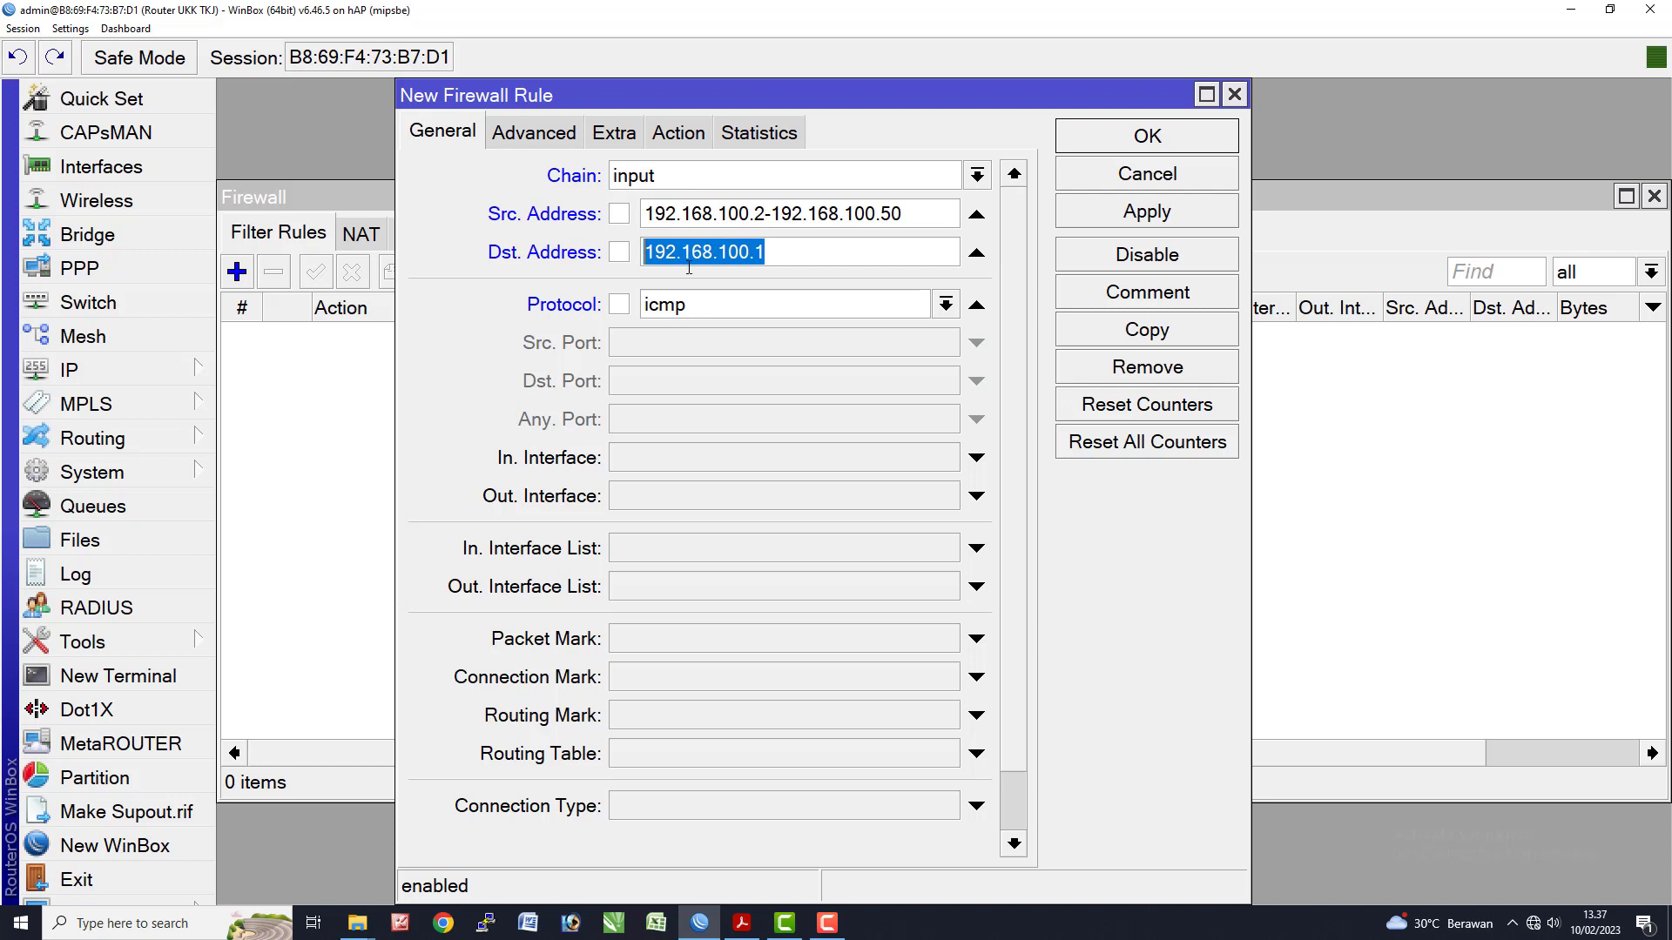
{"action": "left_click", "coordinate": [775, 259]}
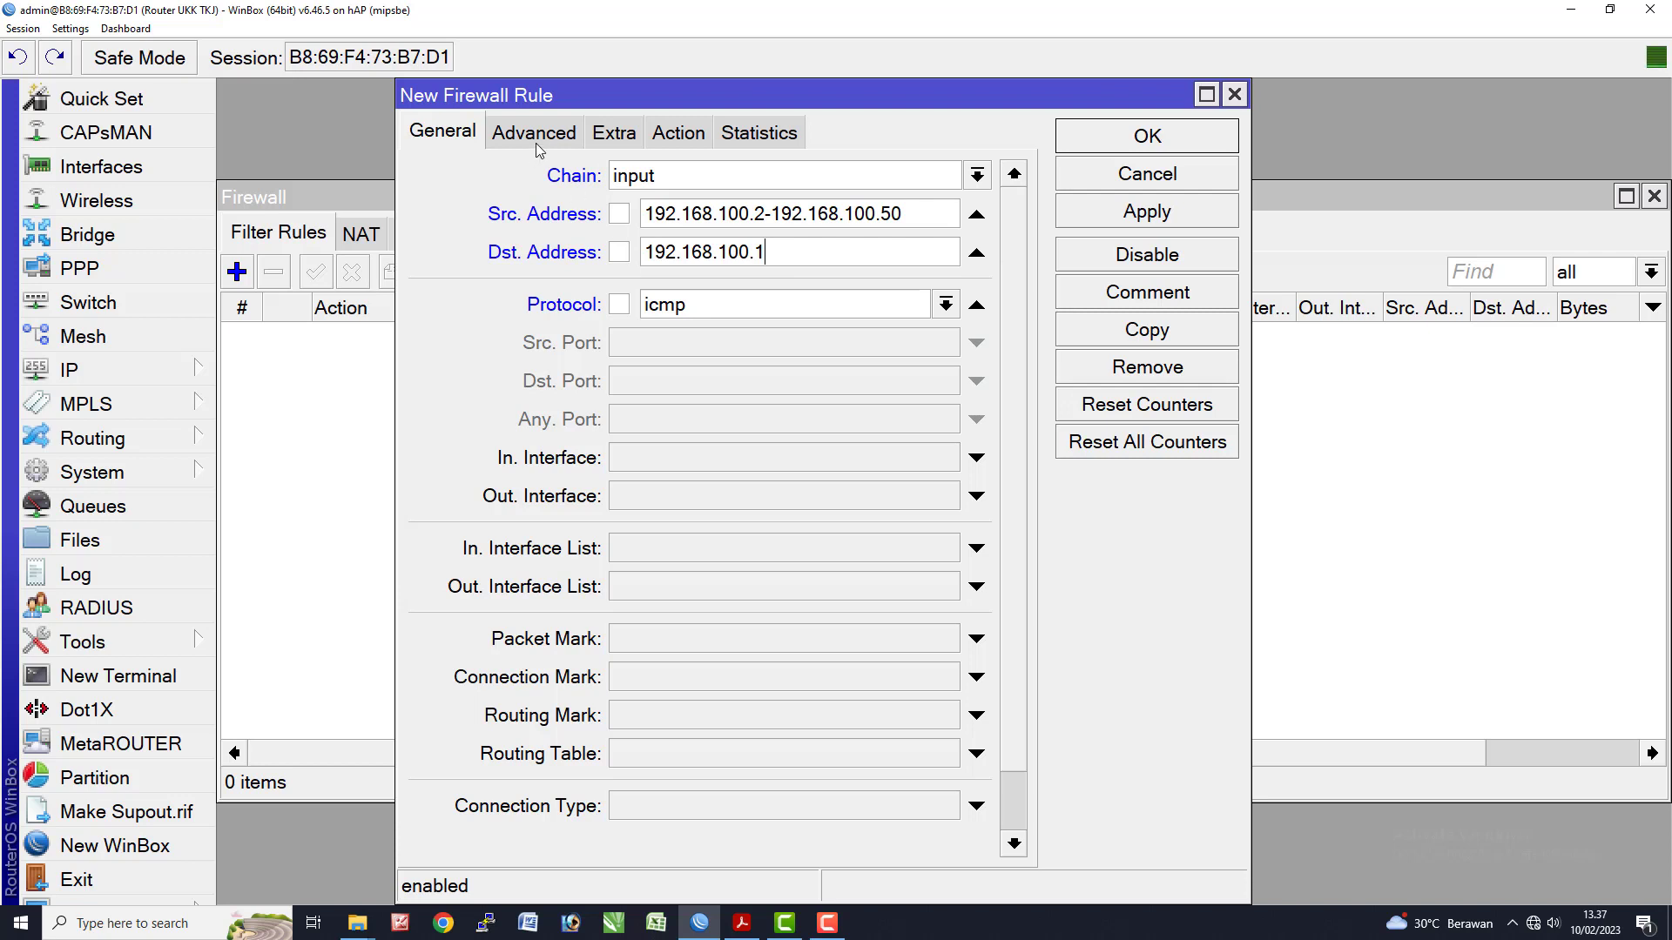
- Set the rule action to drop, comment it 'Blok ping ke router', and save it
{"action": "left_click", "coordinate": [699, 138]}
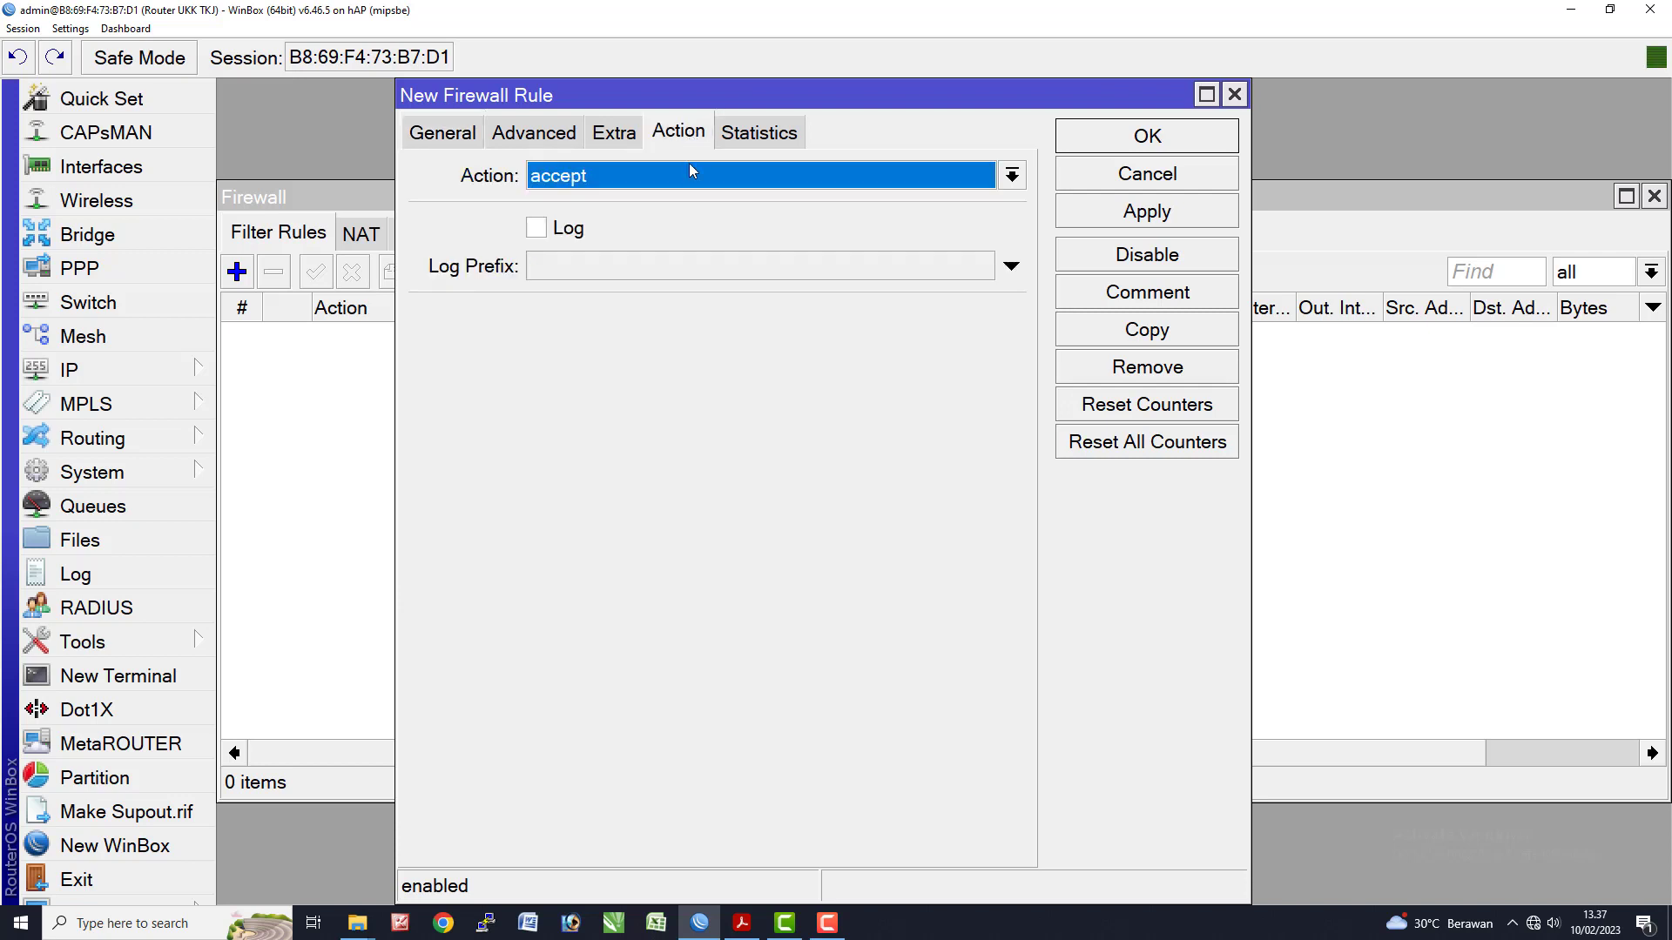
{"action": "left_click", "coordinate": [689, 181]}
{"action": "left_click", "coordinate": [601, 271]}
{"action": "left_click", "coordinate": [1155, 301]}
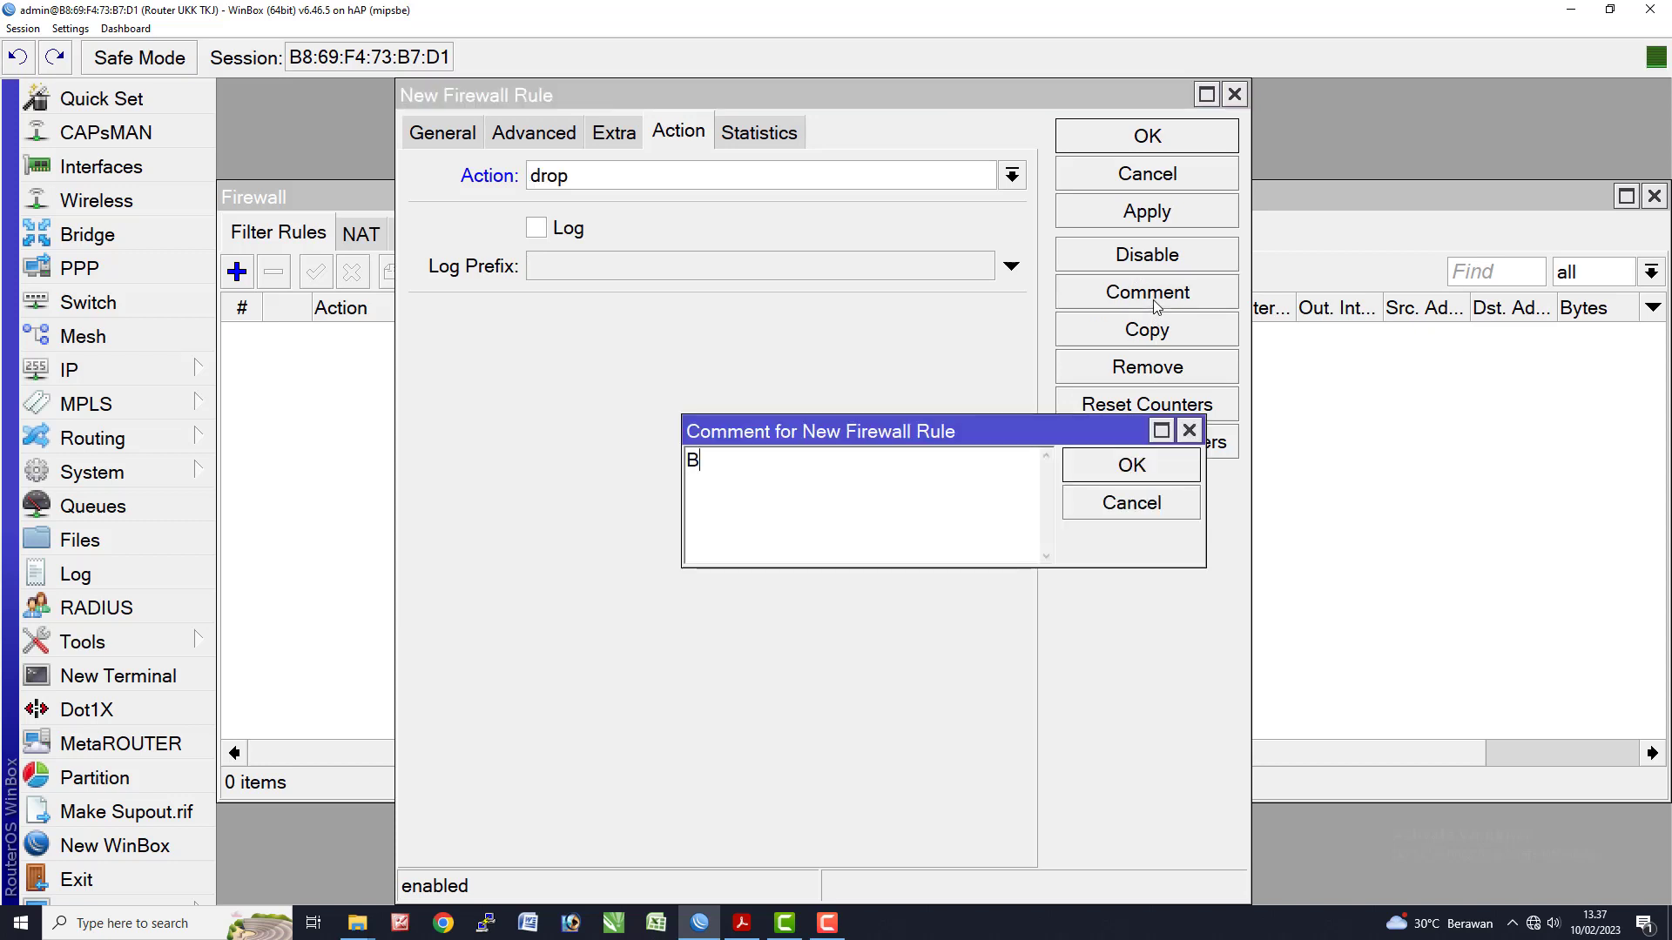
{"action": "type", "text": "Blok ping ke router"}
{"action": "left_click", "coordinate": [1187, 464]}
{"action": "left_click", "coordinate": [1168, 148]}
{"action": "key", "text": "alt+Tab"}
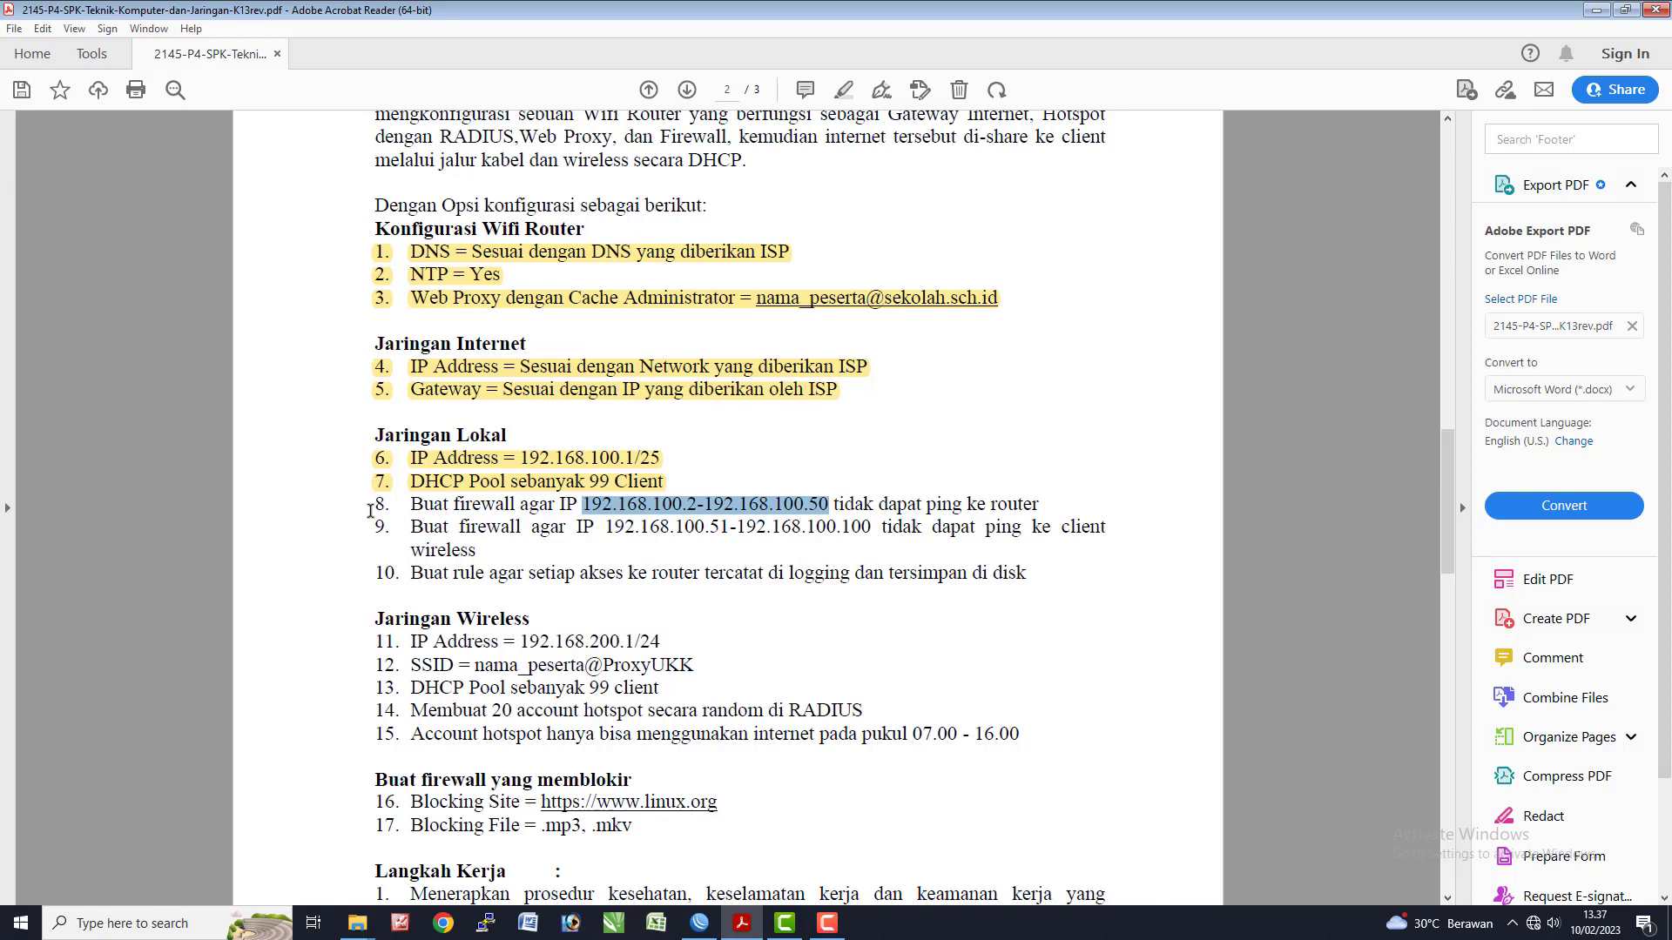
- Highlight exam item 8 in yellow and select item 9's address range
{"action": "left_click_drag", "start_coordinate": [370, 511], "coordinate": [1043, 504]}
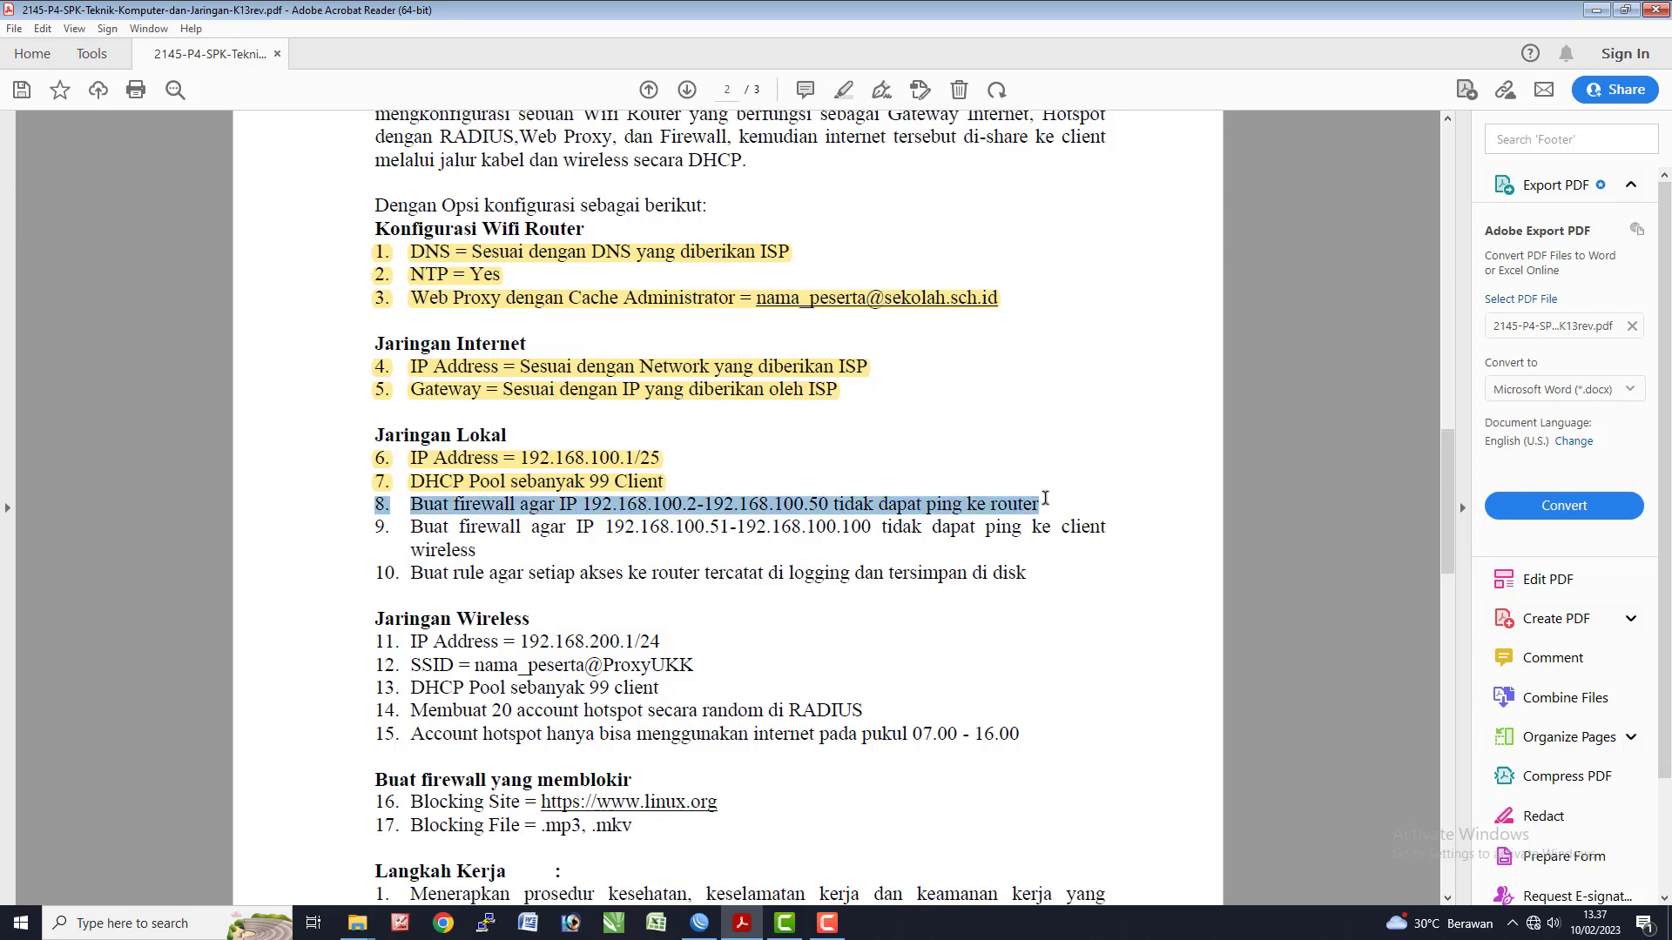
{"action": "left_click", "coordinate": [843, 91]}
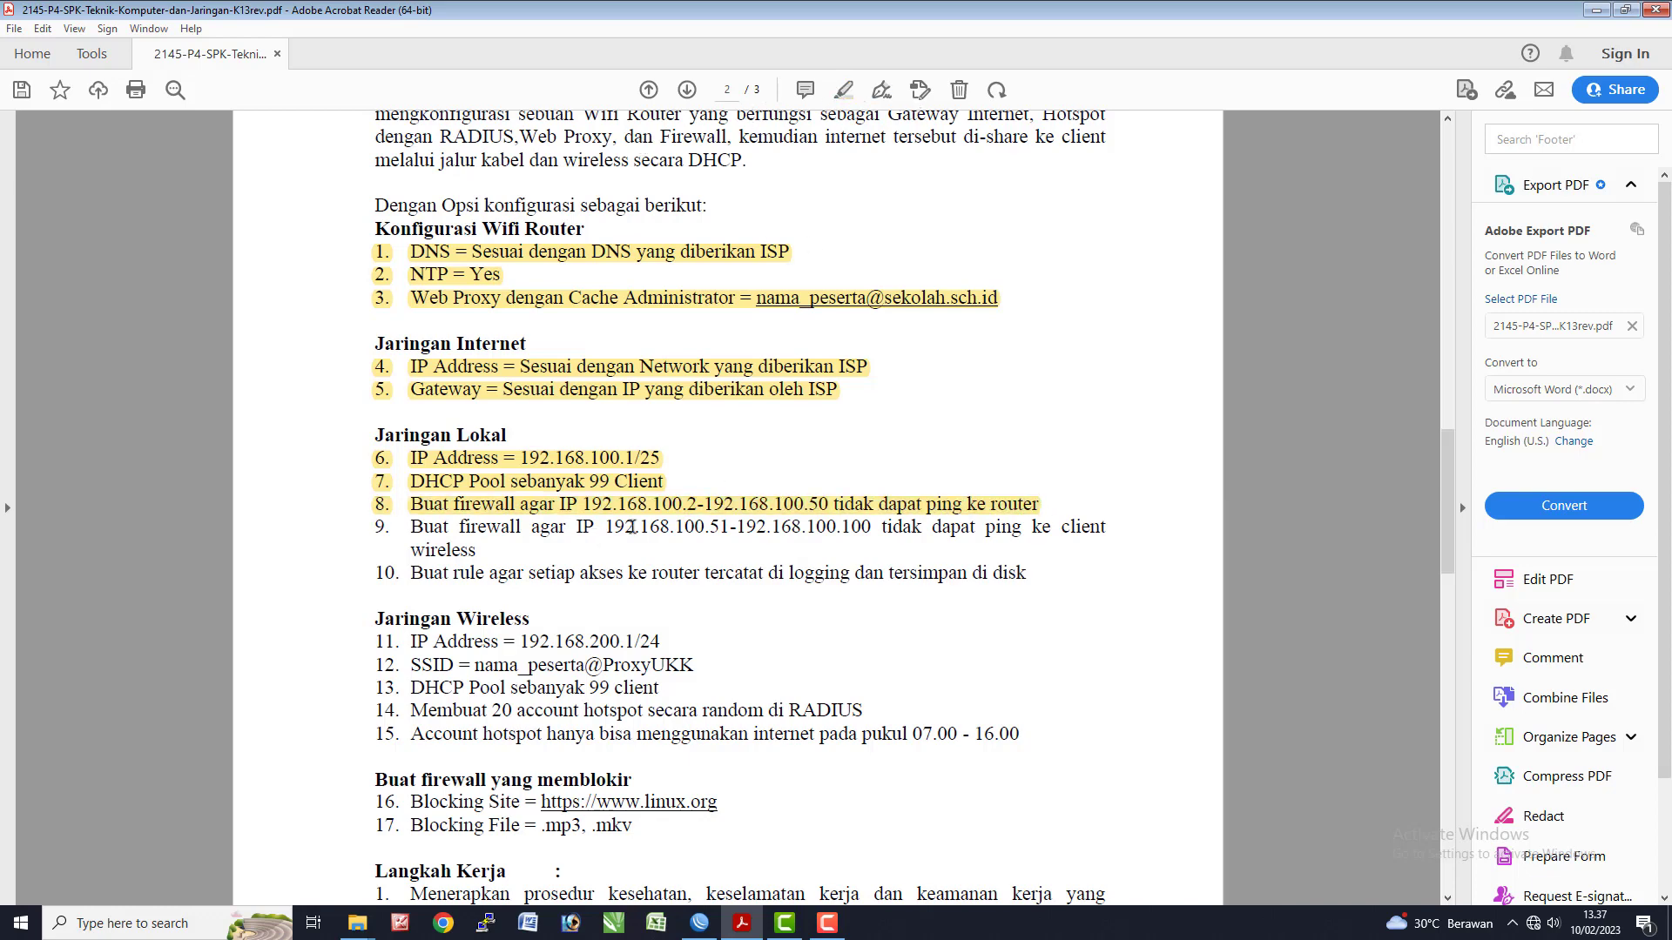
{"action": "left_click_drag", "start_coordinate": [607, 528], "coordinate": [871, 535]}
{"action": "key", "text": "ctrl+c"}
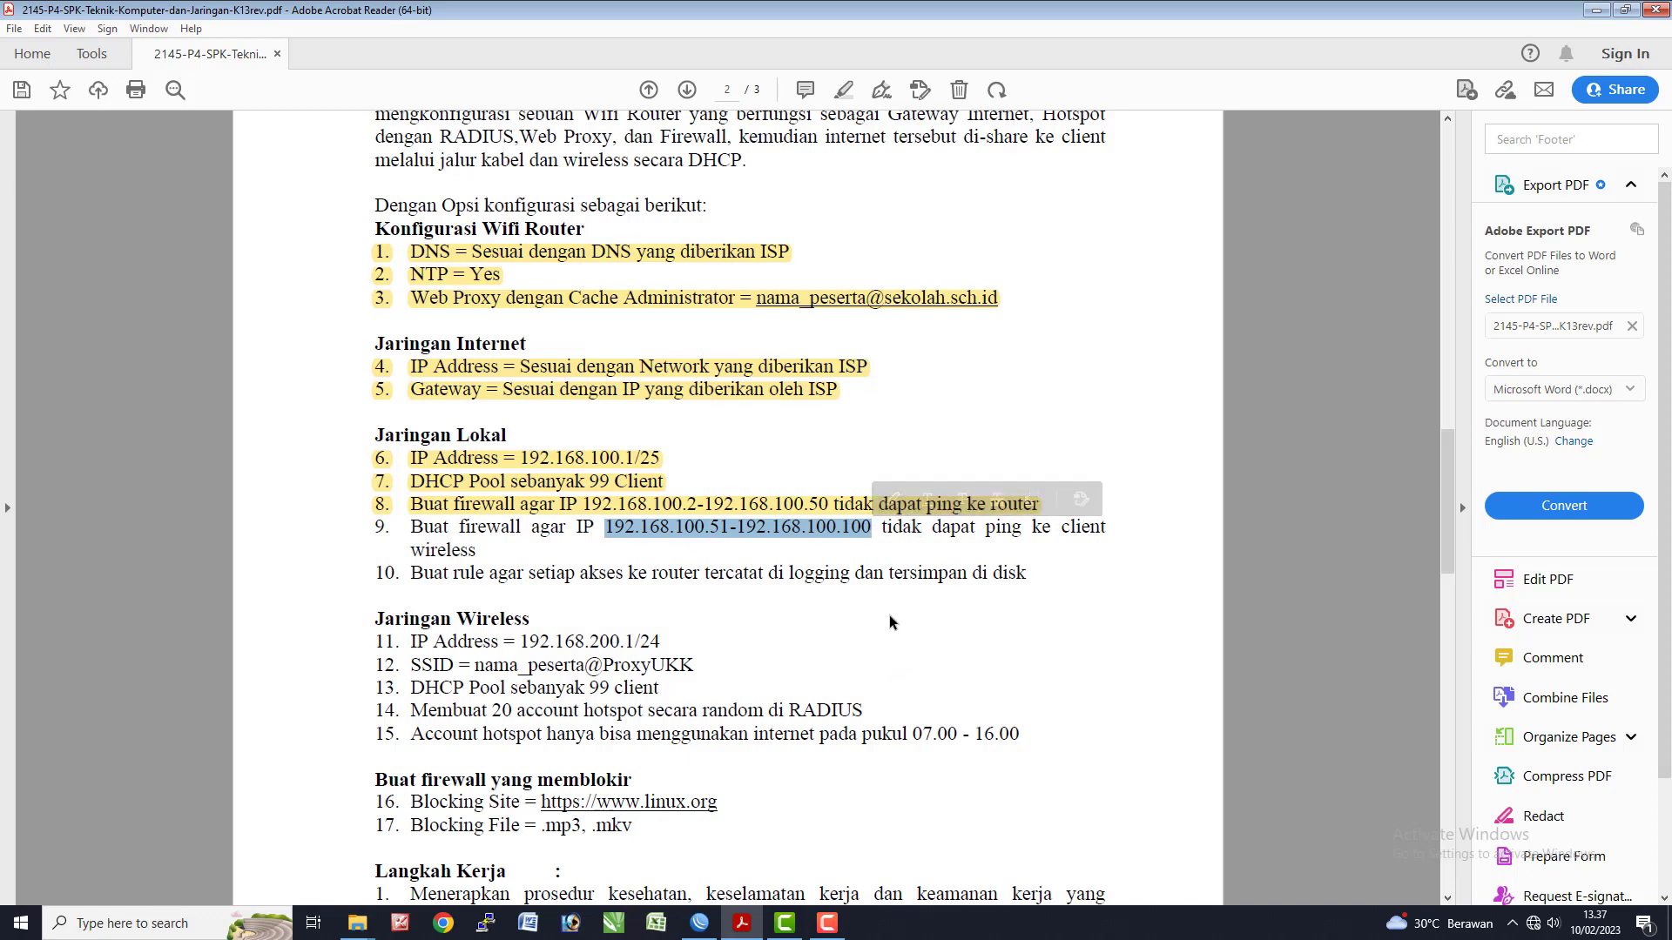
- Return to WinBox's Firewall window and start a new filter rule
{"action": "key", "text": "alt+Tab"}
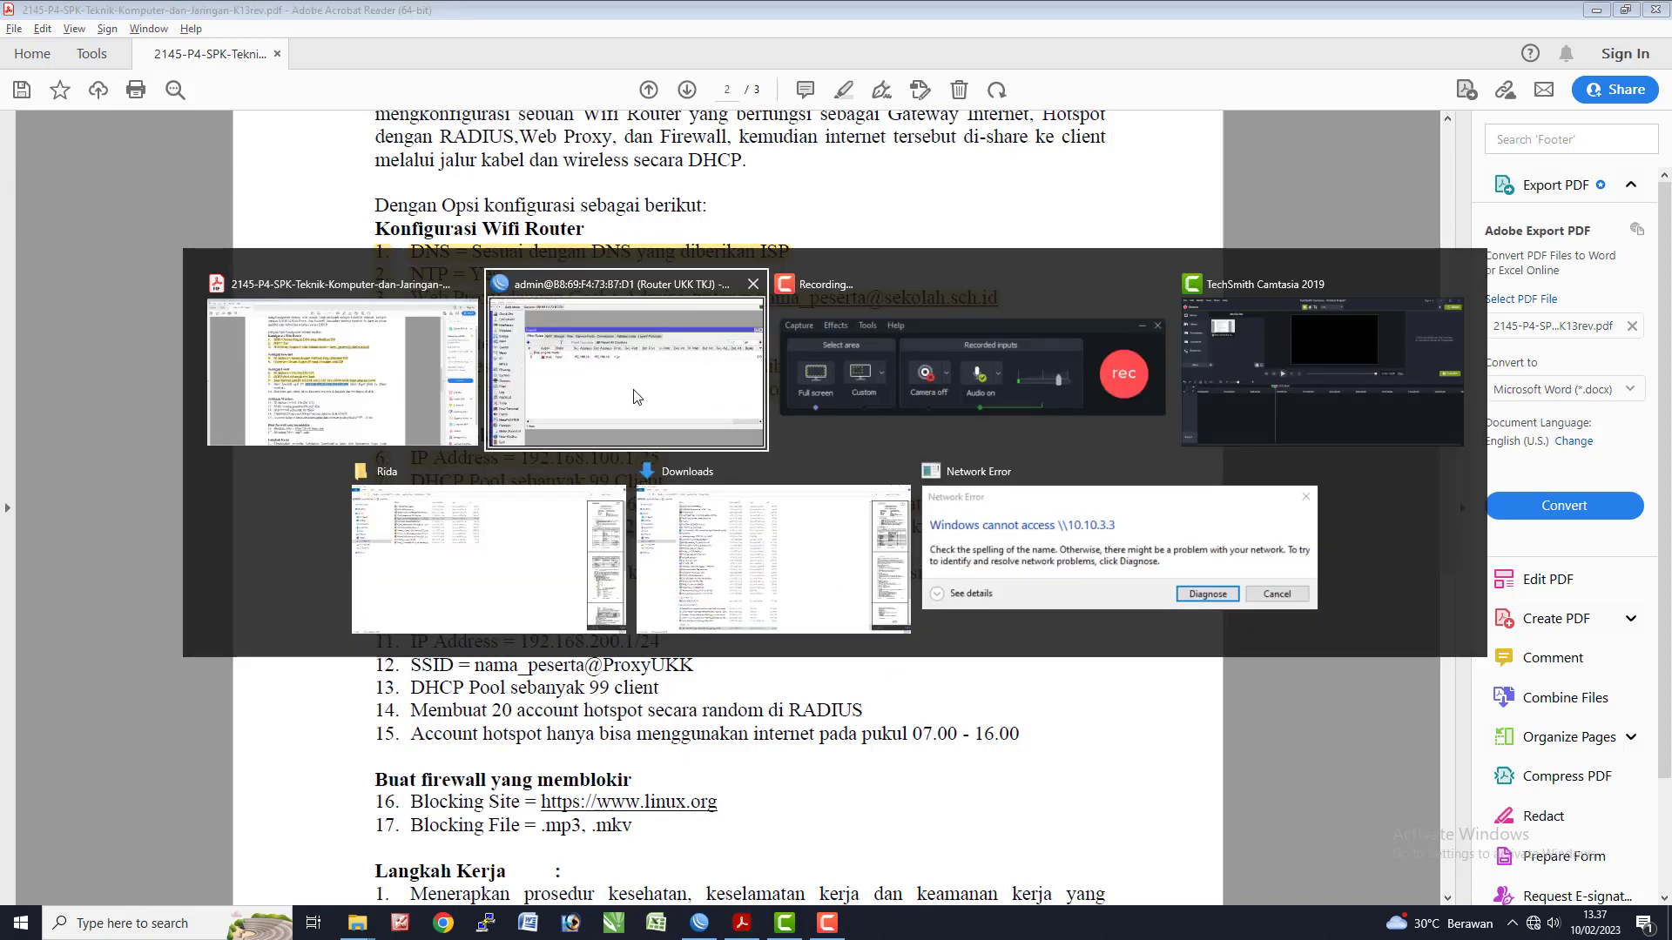
{"action": "left_click", "coordinate": [636, 397]}
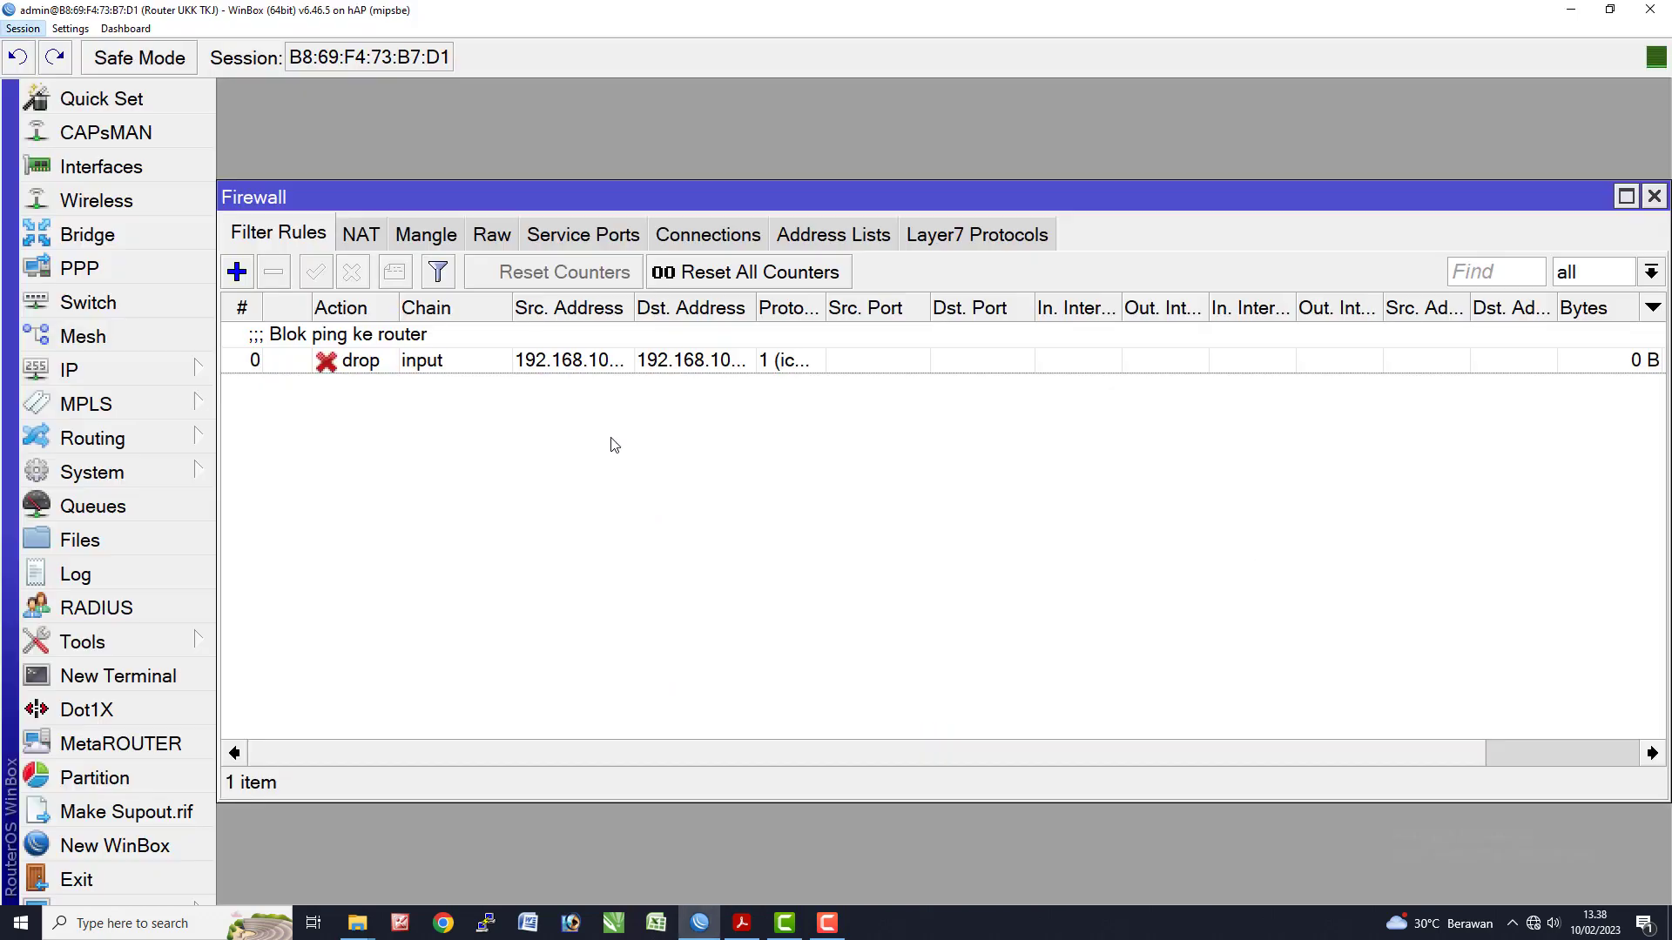
{"action": "key", "text": "alt+Tab"}
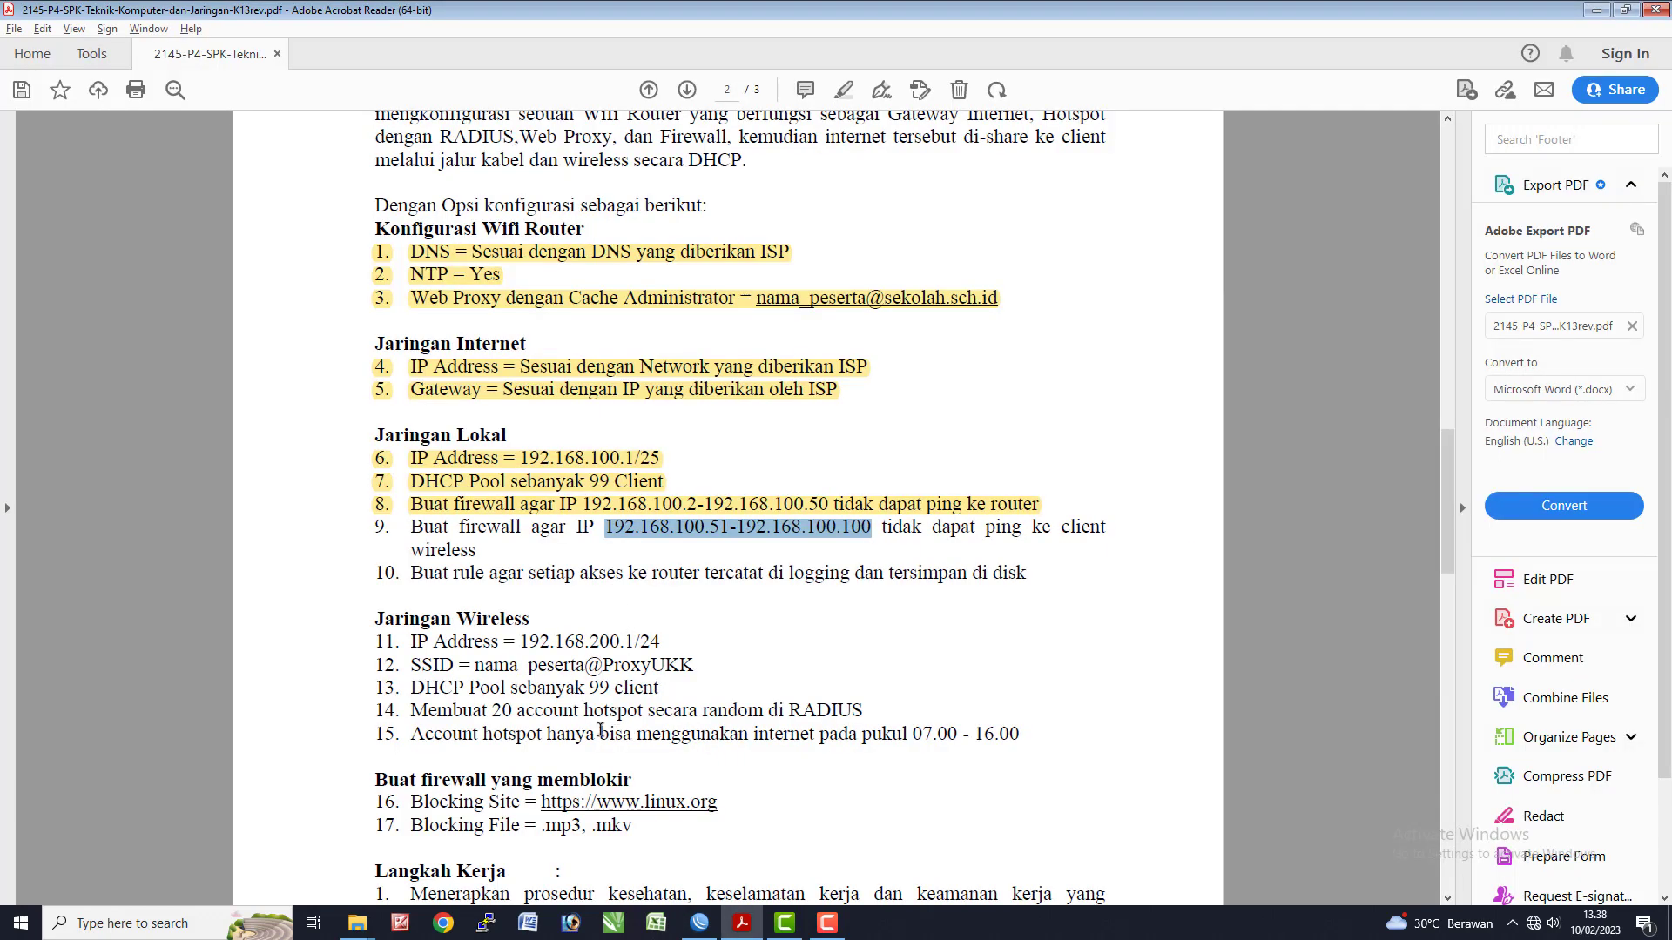
{"action": "key", "text": "alt+Tab"}
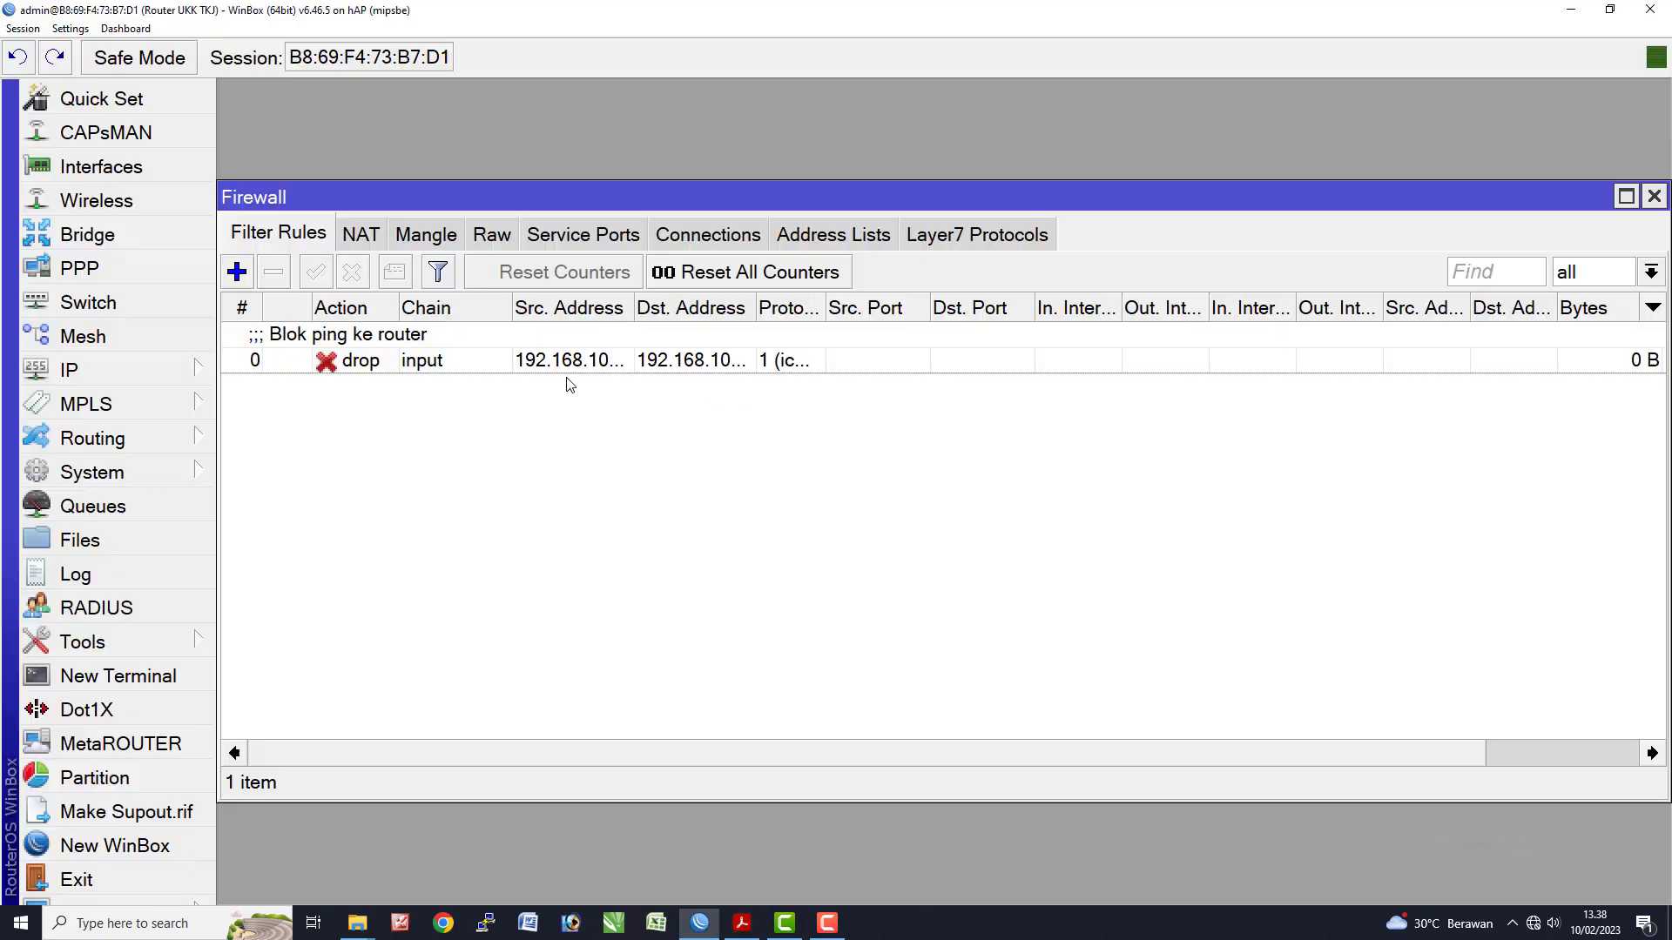
{"action": "left_click", "coordinate": [236, 273]}
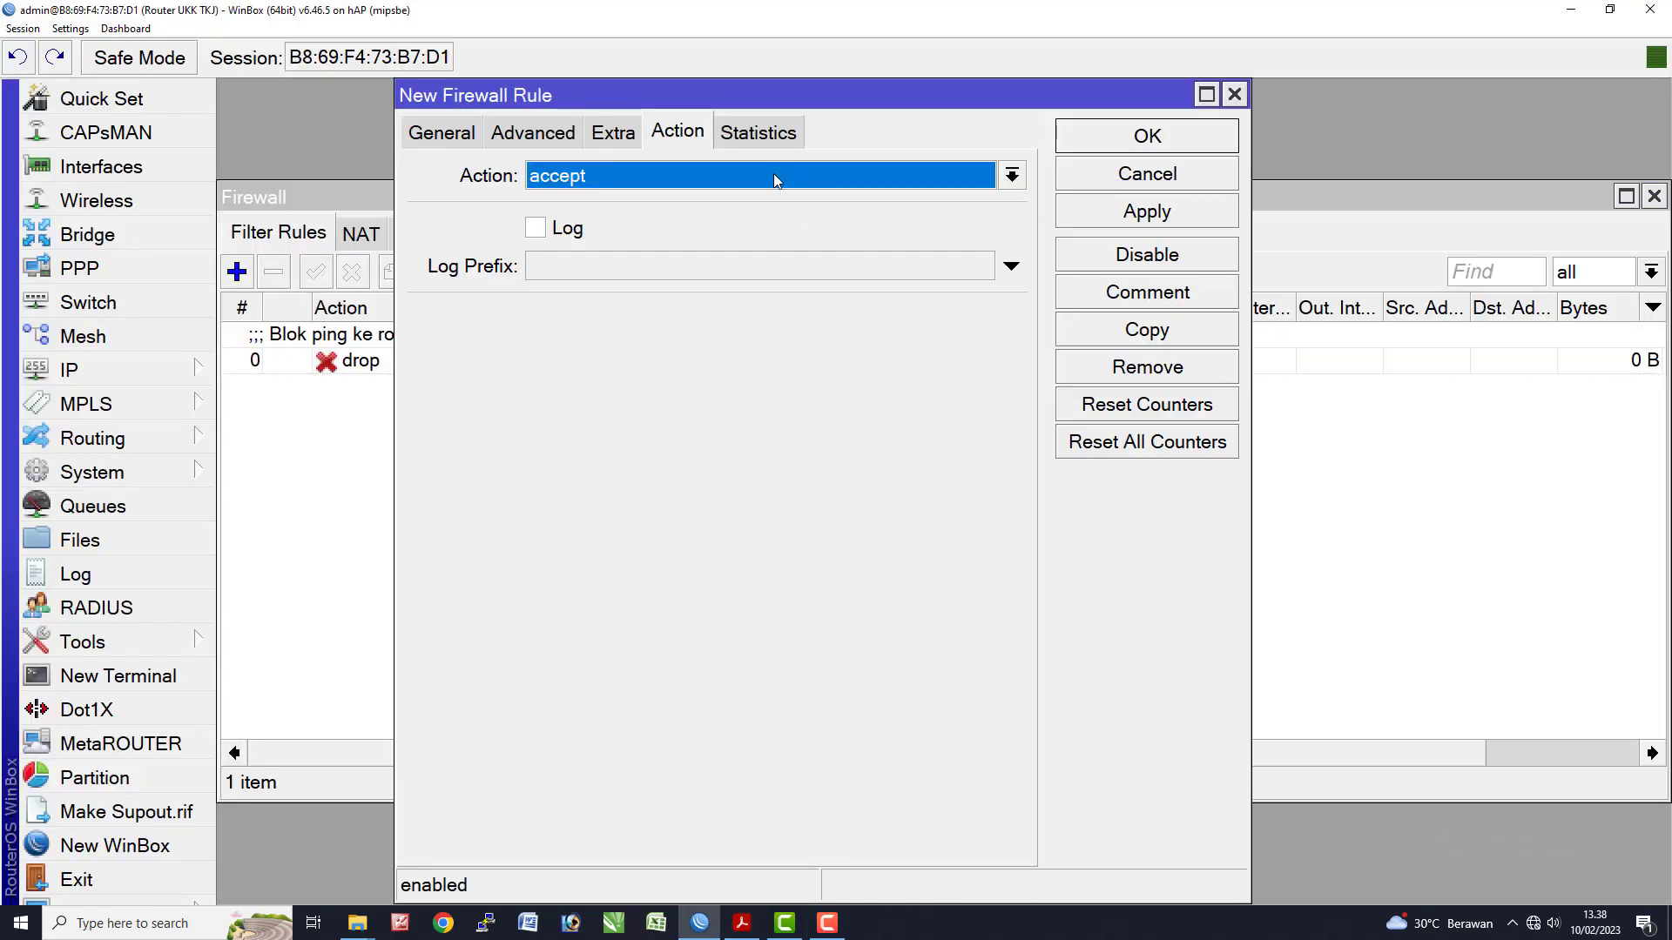
- Set chain input, source 192.168.100.51-192.168.100.100 and destination 192.168.200.0/24
{"action": "left_click", "coordinate": [464, 130]}
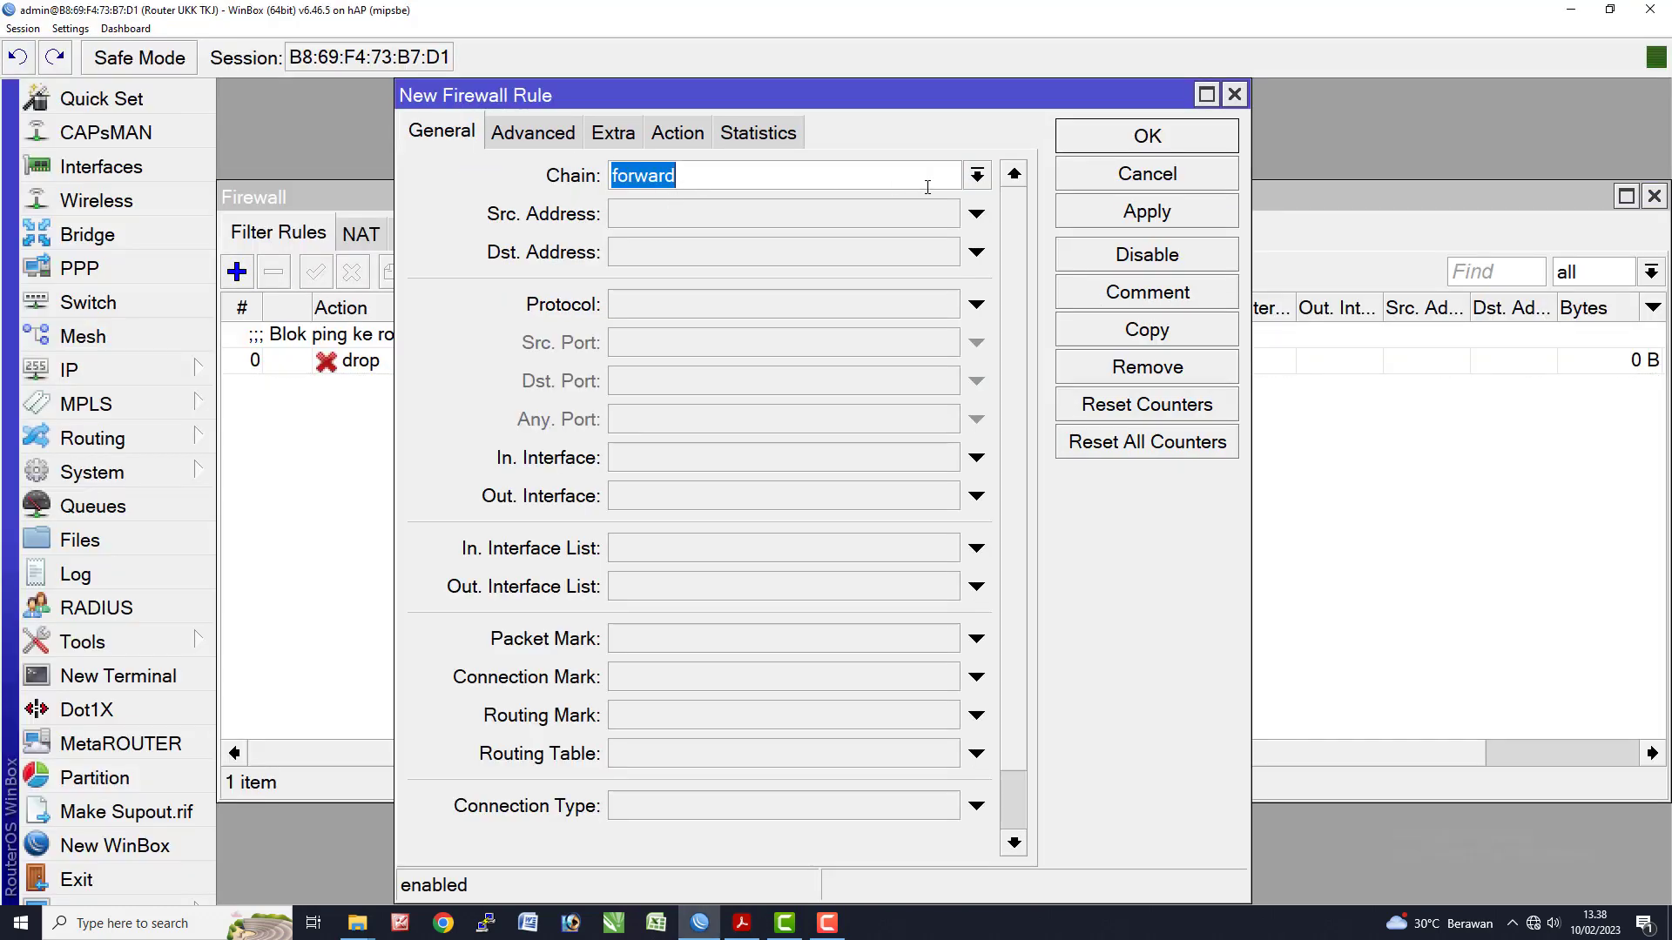
{"action": "left_click", "coordinate": [976, 177]}
{"action": "left_click", "coordinate": [815, 225]}
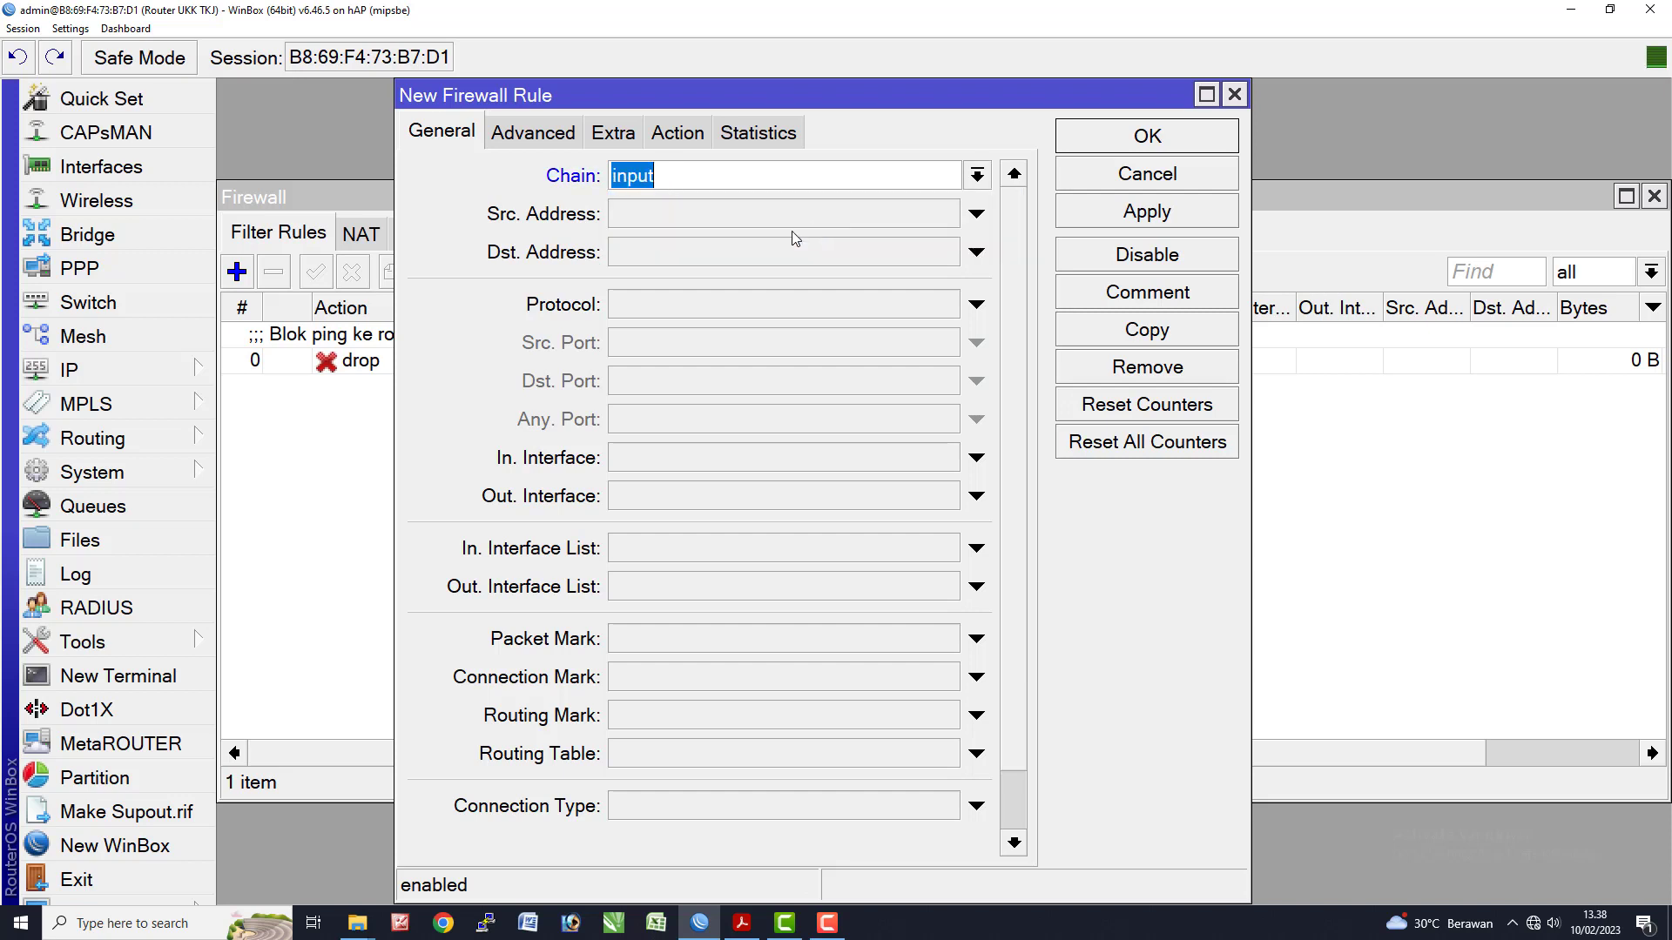
{"action": "left_click", "coordinate": [740, 214]}
{"action": "key", "text": "ctrl+v"}
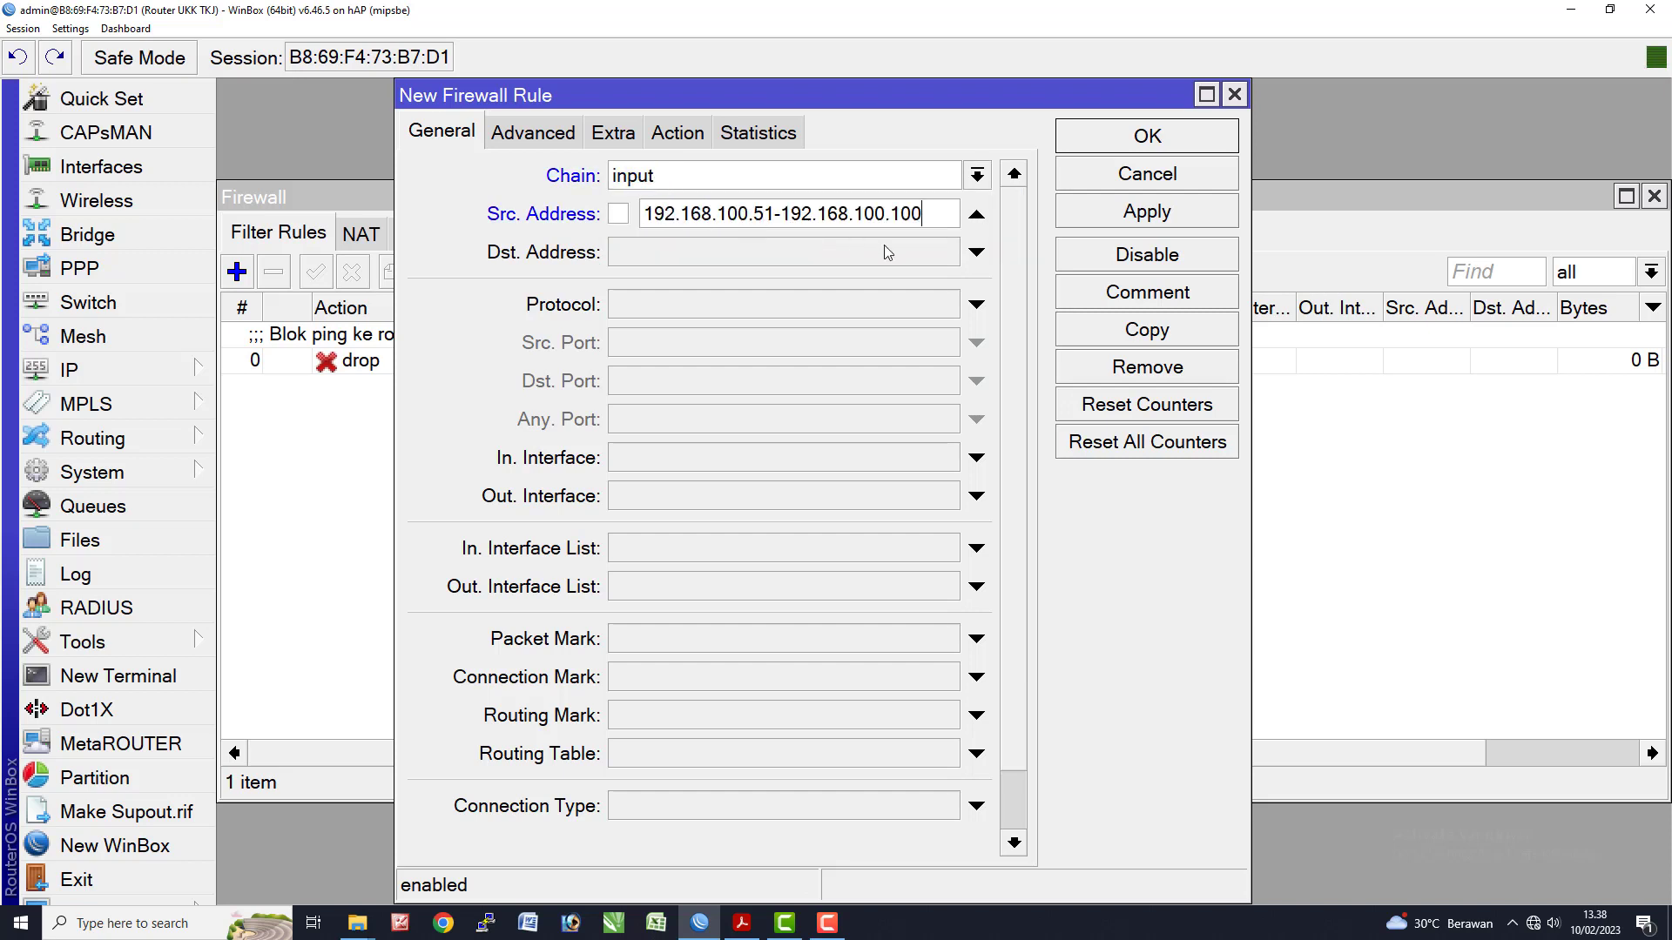
{"action": "left_click", "coordinate": [712, 254]}
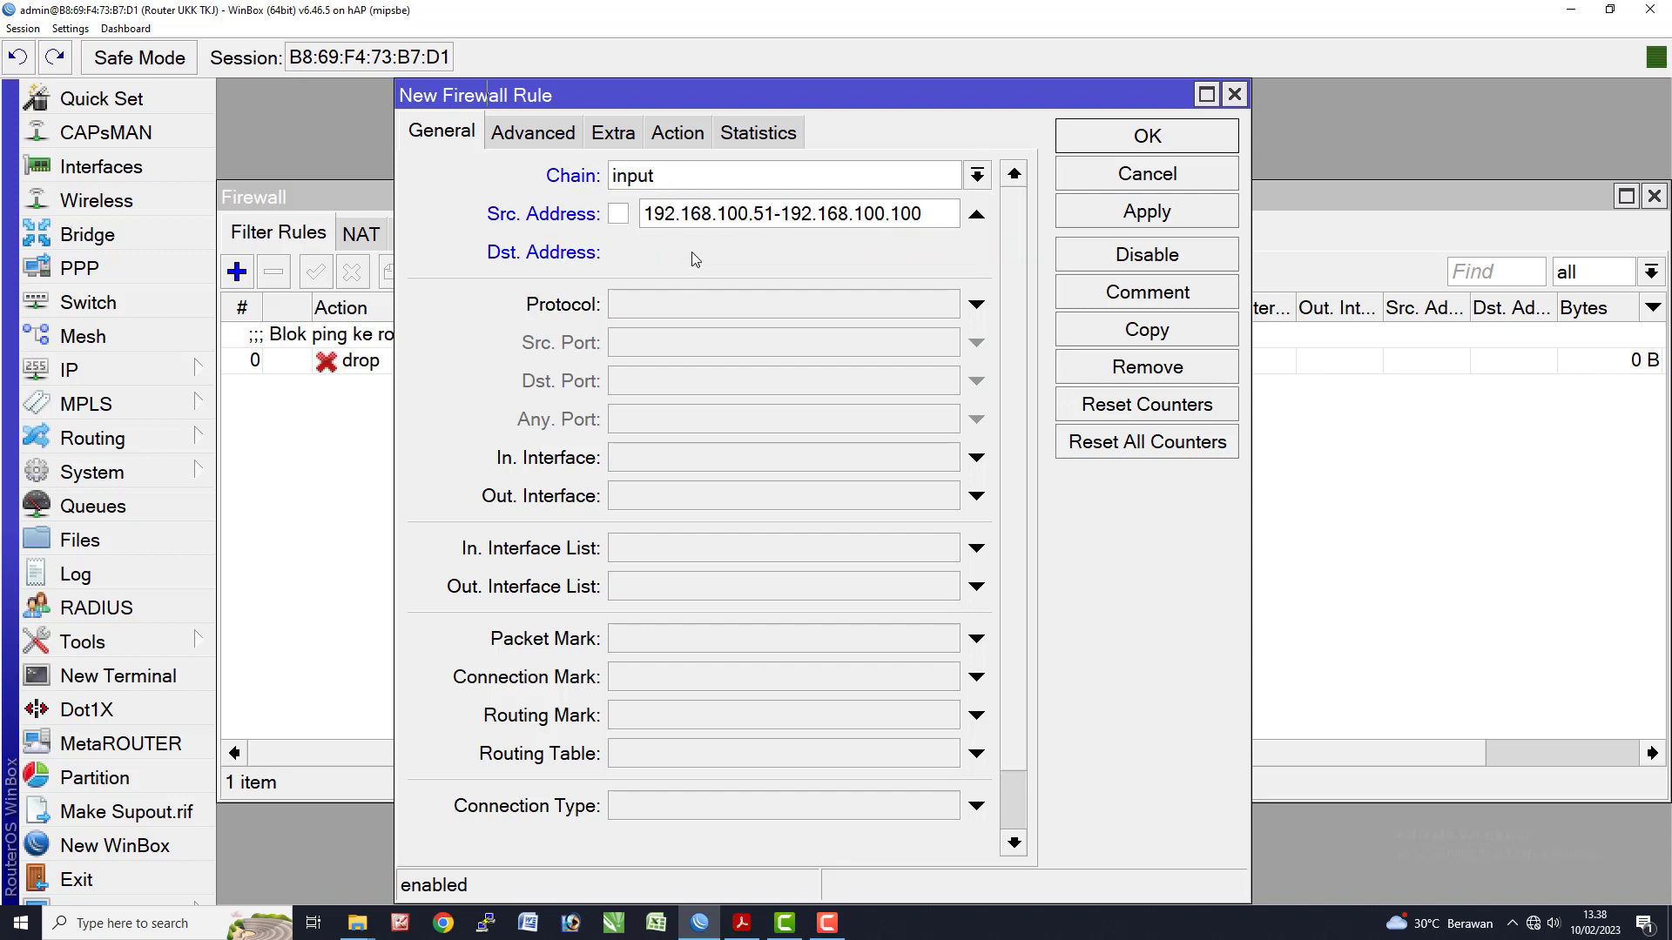
{"action": "type", "text": "192.168.200.0/24"}
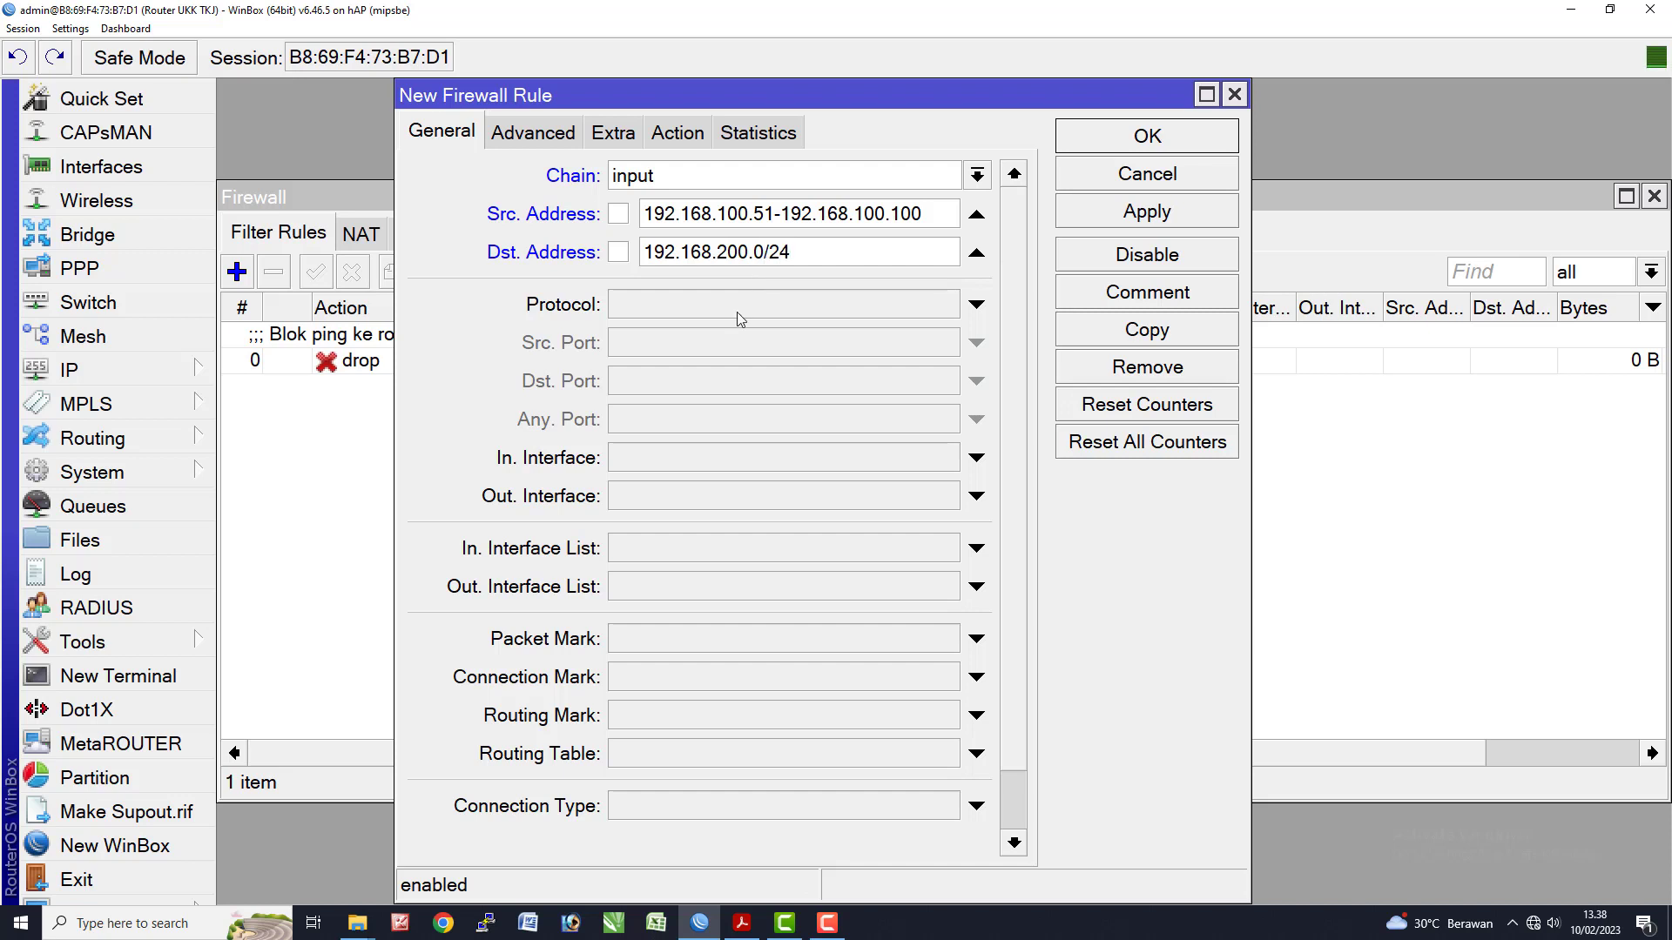
- Set the rule's protocol to icmp and its action to drop
{"action": "left_click", "coordinate": [736, 312]}
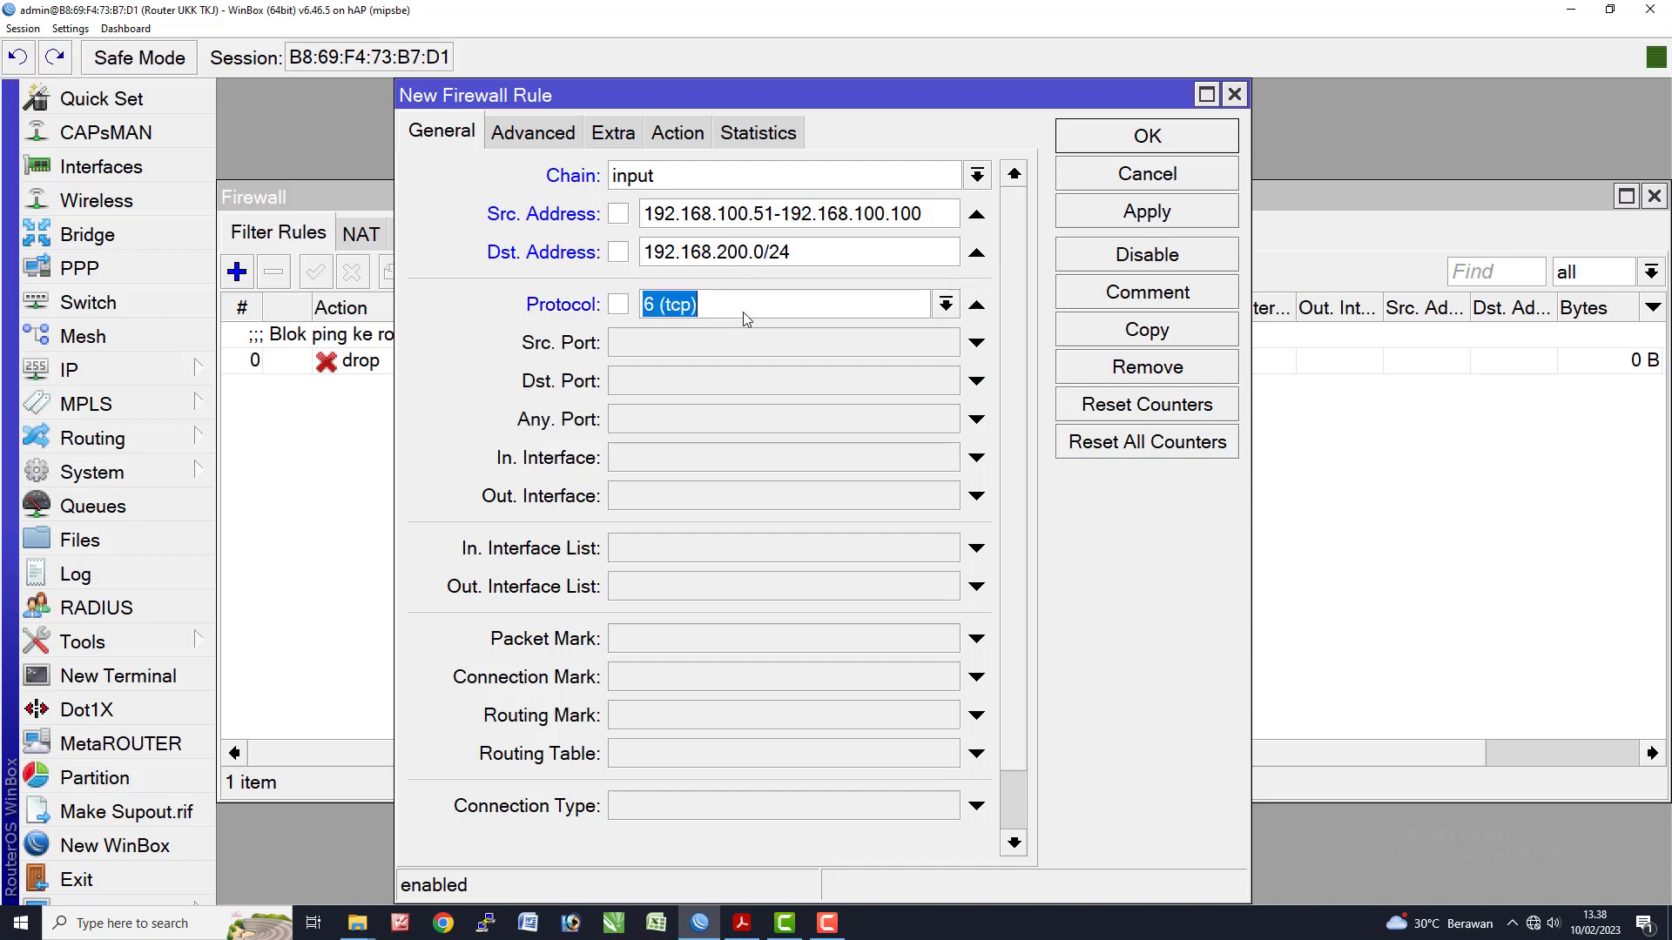
{"action": "left_click", "coordinate": [946, 304]}
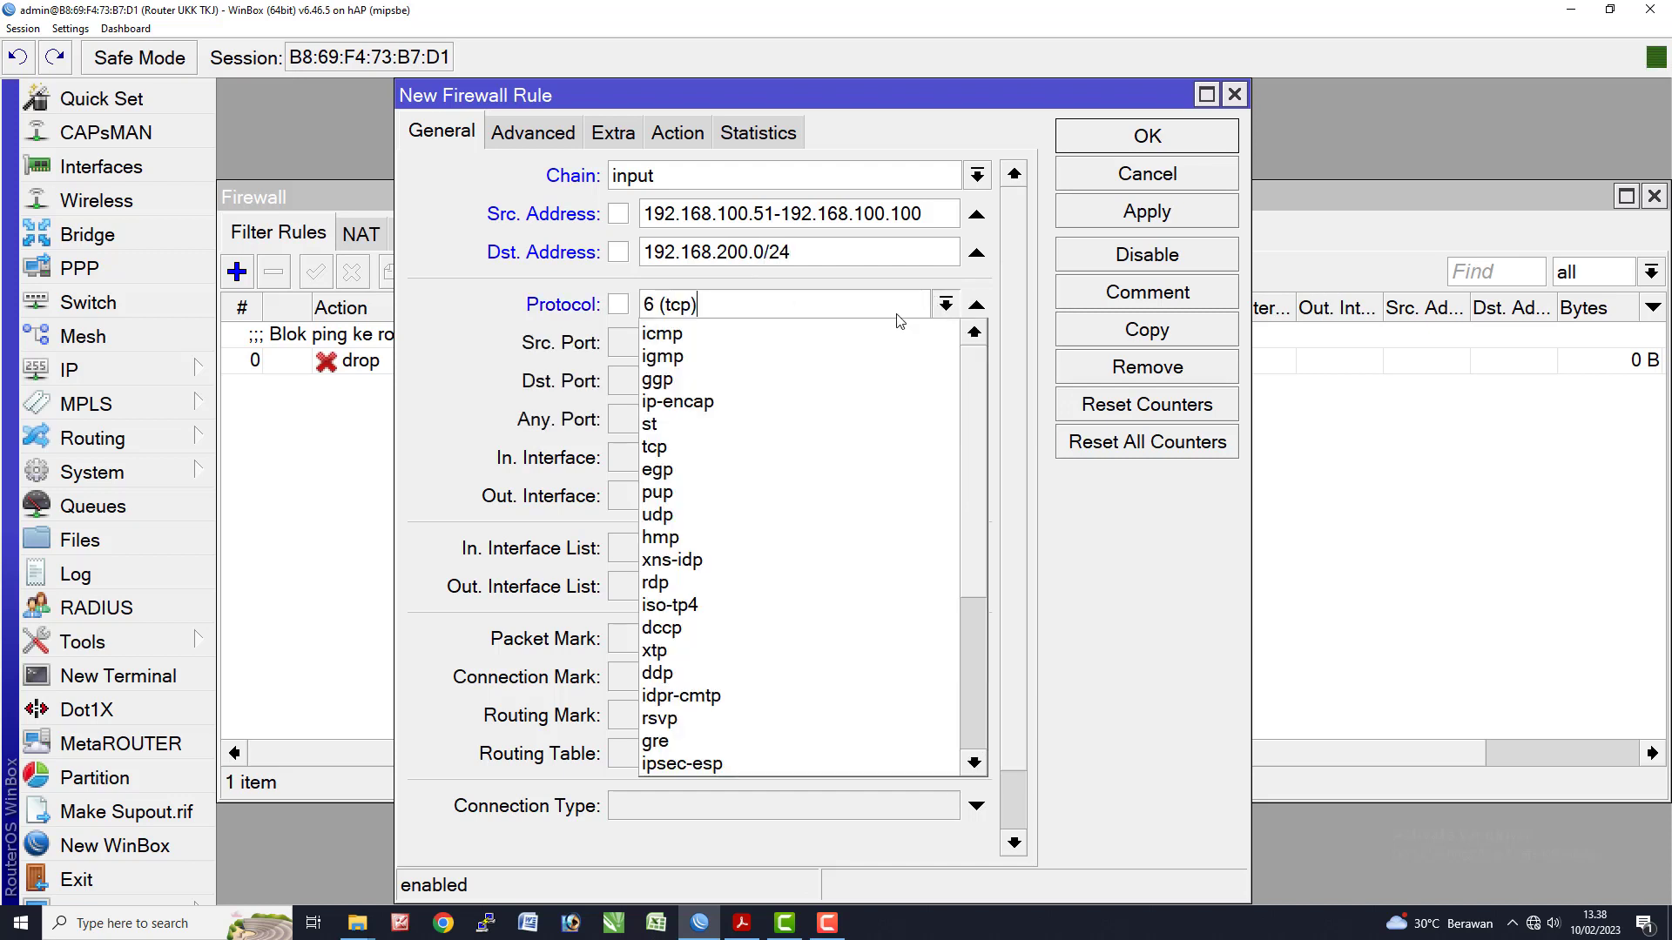
{"action": "left_click", "coordinate": [792, 347]}
{"action": "left_click", "coordinate": [946, 304]}
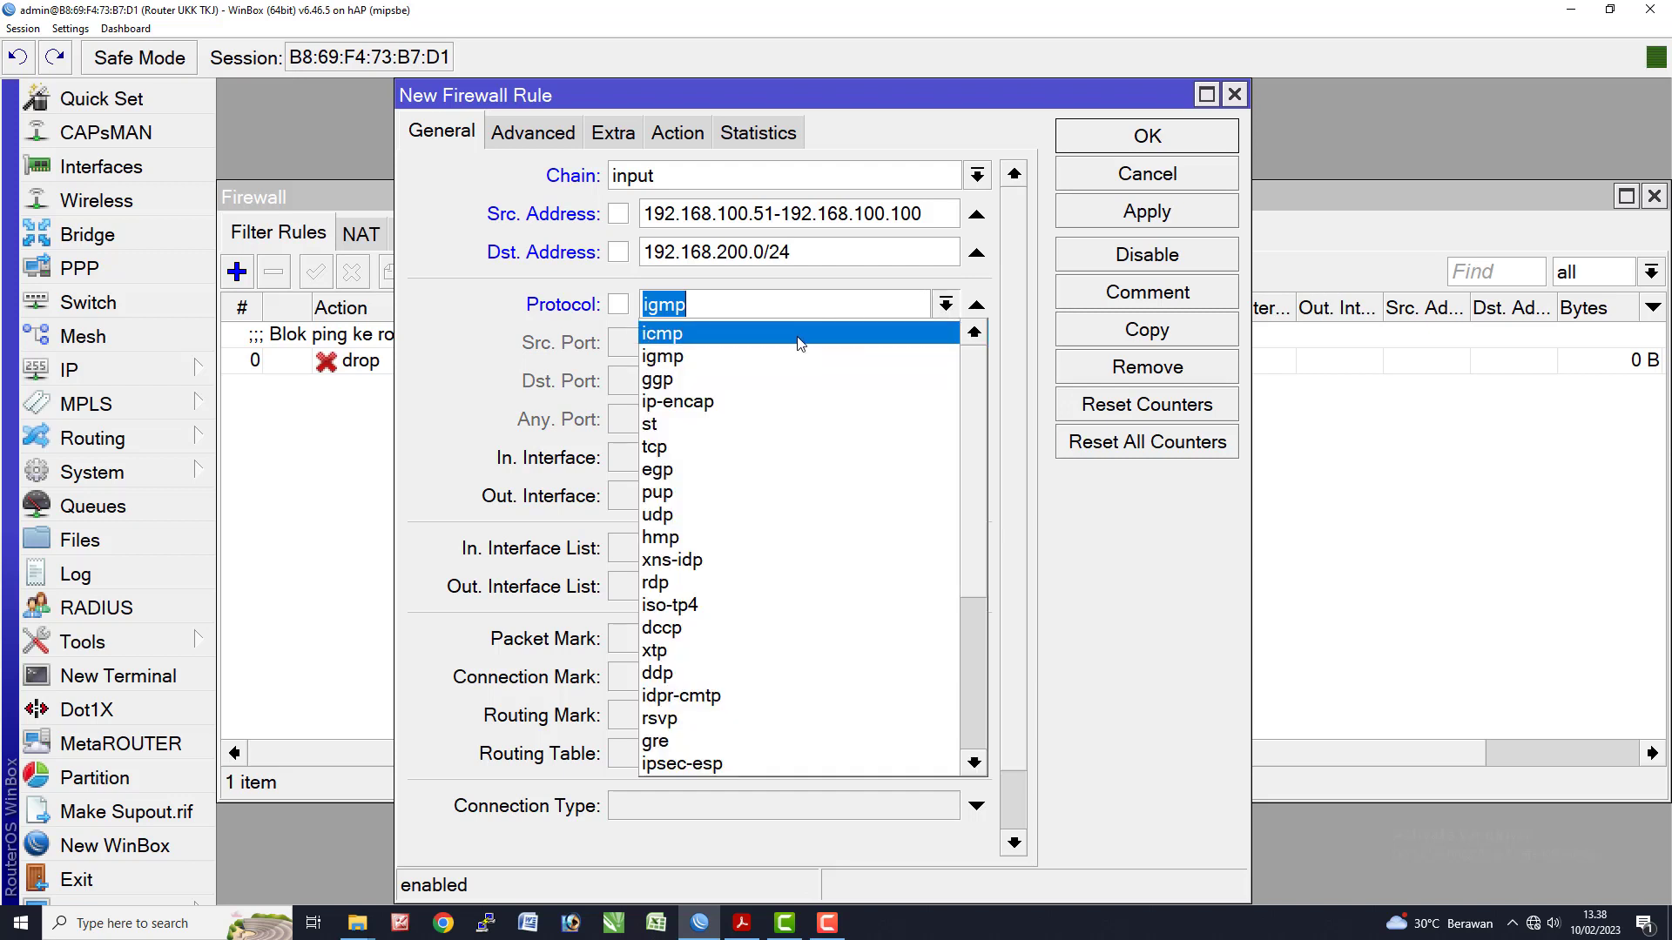
{"action": "left_click", "coordinate": [799, 334]}
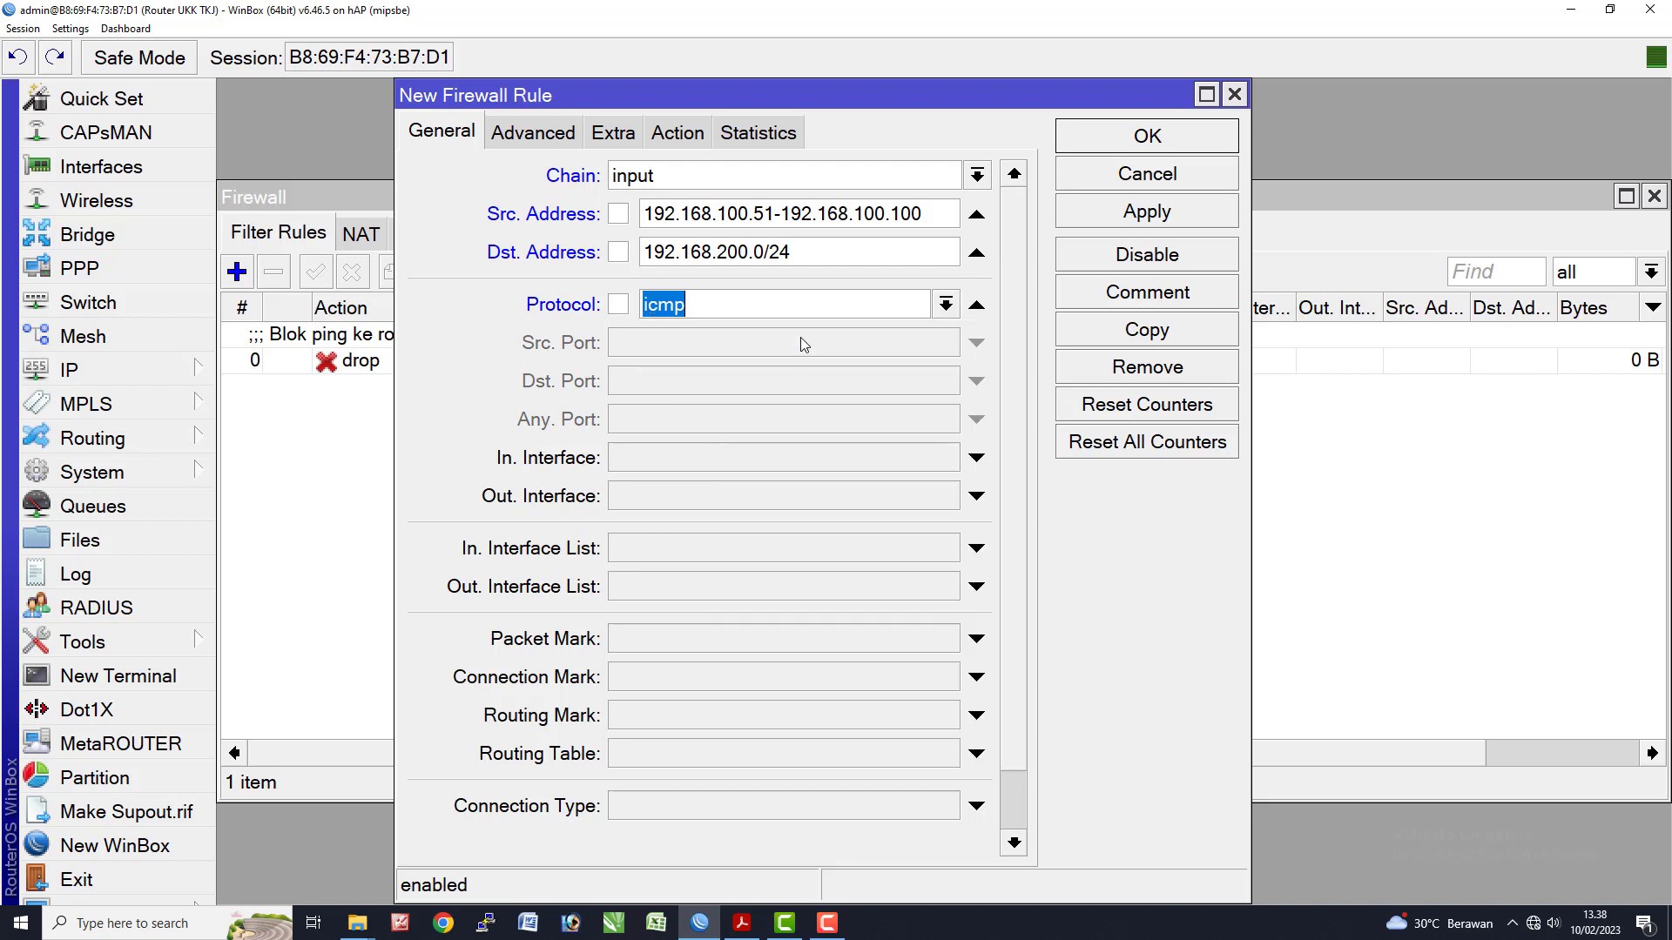
{"action": "left_click", "coordinate": [677, 137]}
{"action": "left_click", "coordinate": [672, 175]}
{"action": "left_click", "coordinate": [775, 272]}
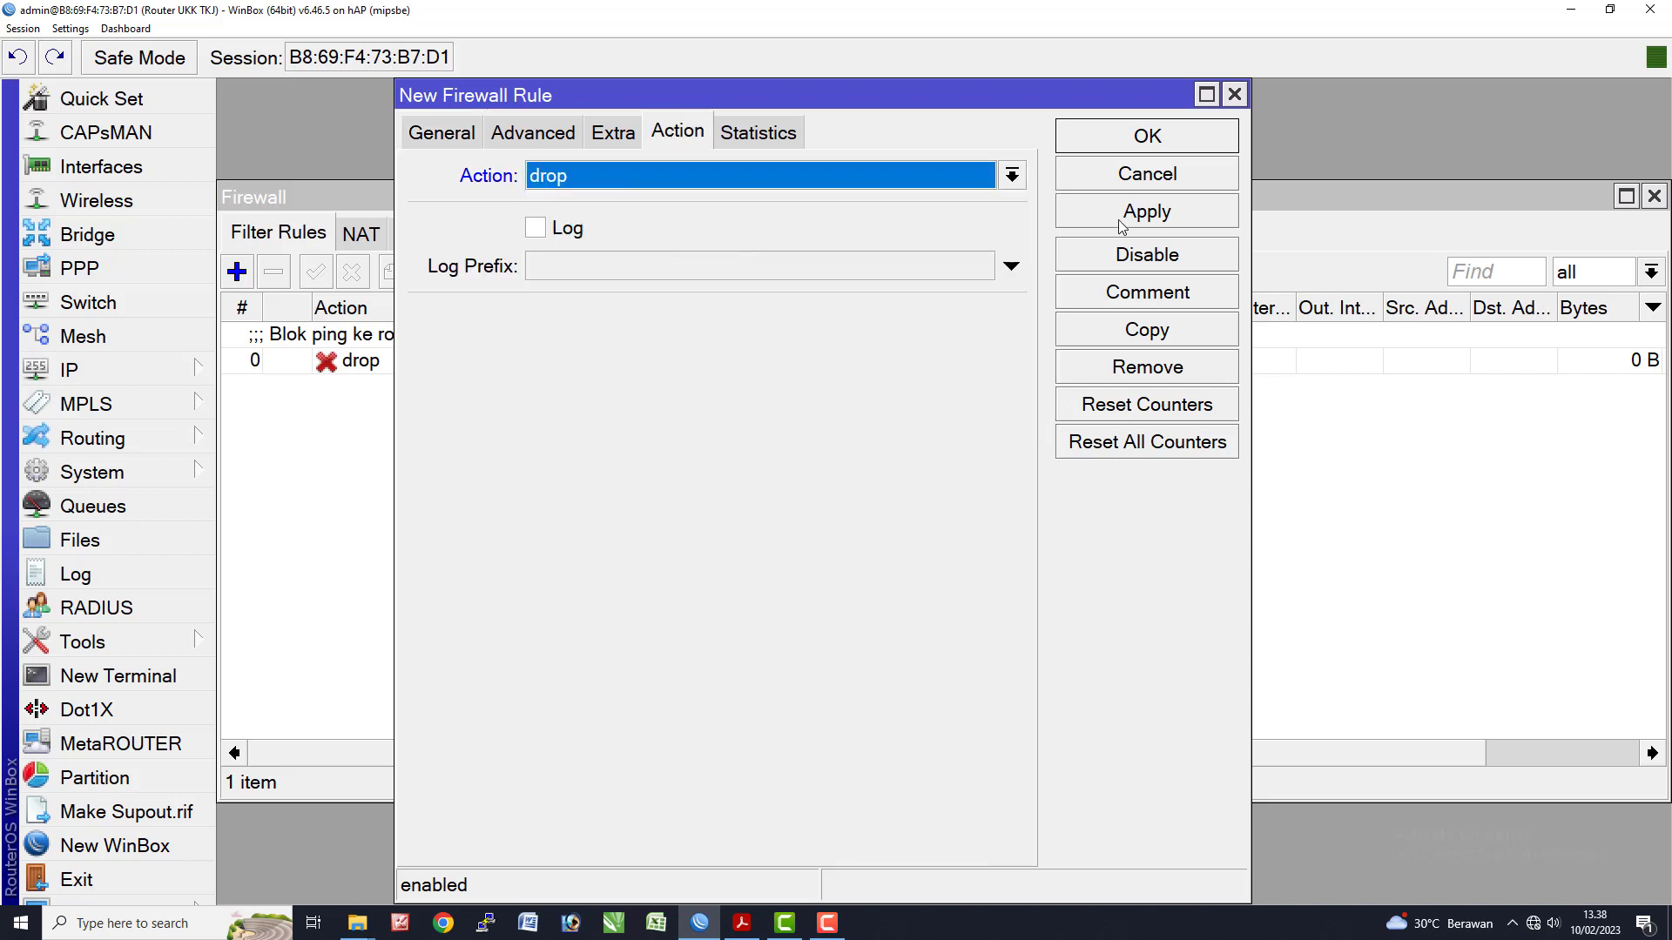
- Comment the rule 'Blok ping ke wireless' and save it
{"action": "left_click", "coordinate": [1129, 296]}
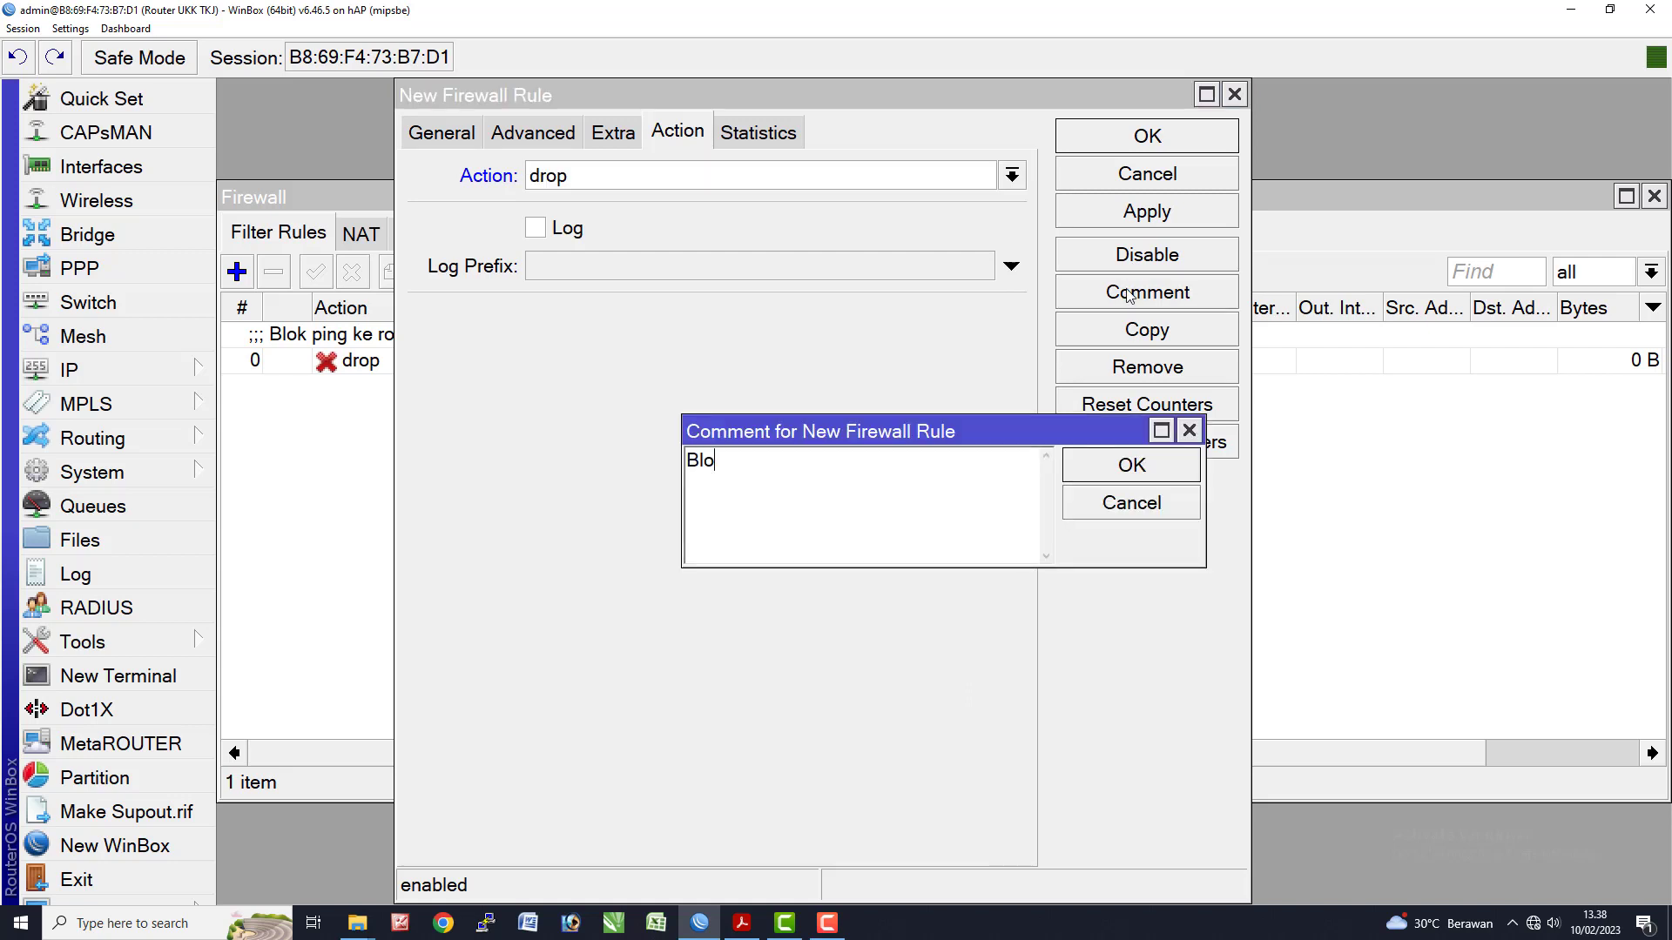
{"action": "type", "text": "Blok ping ke wireless"}
{"action": "key", "text": "Return"}
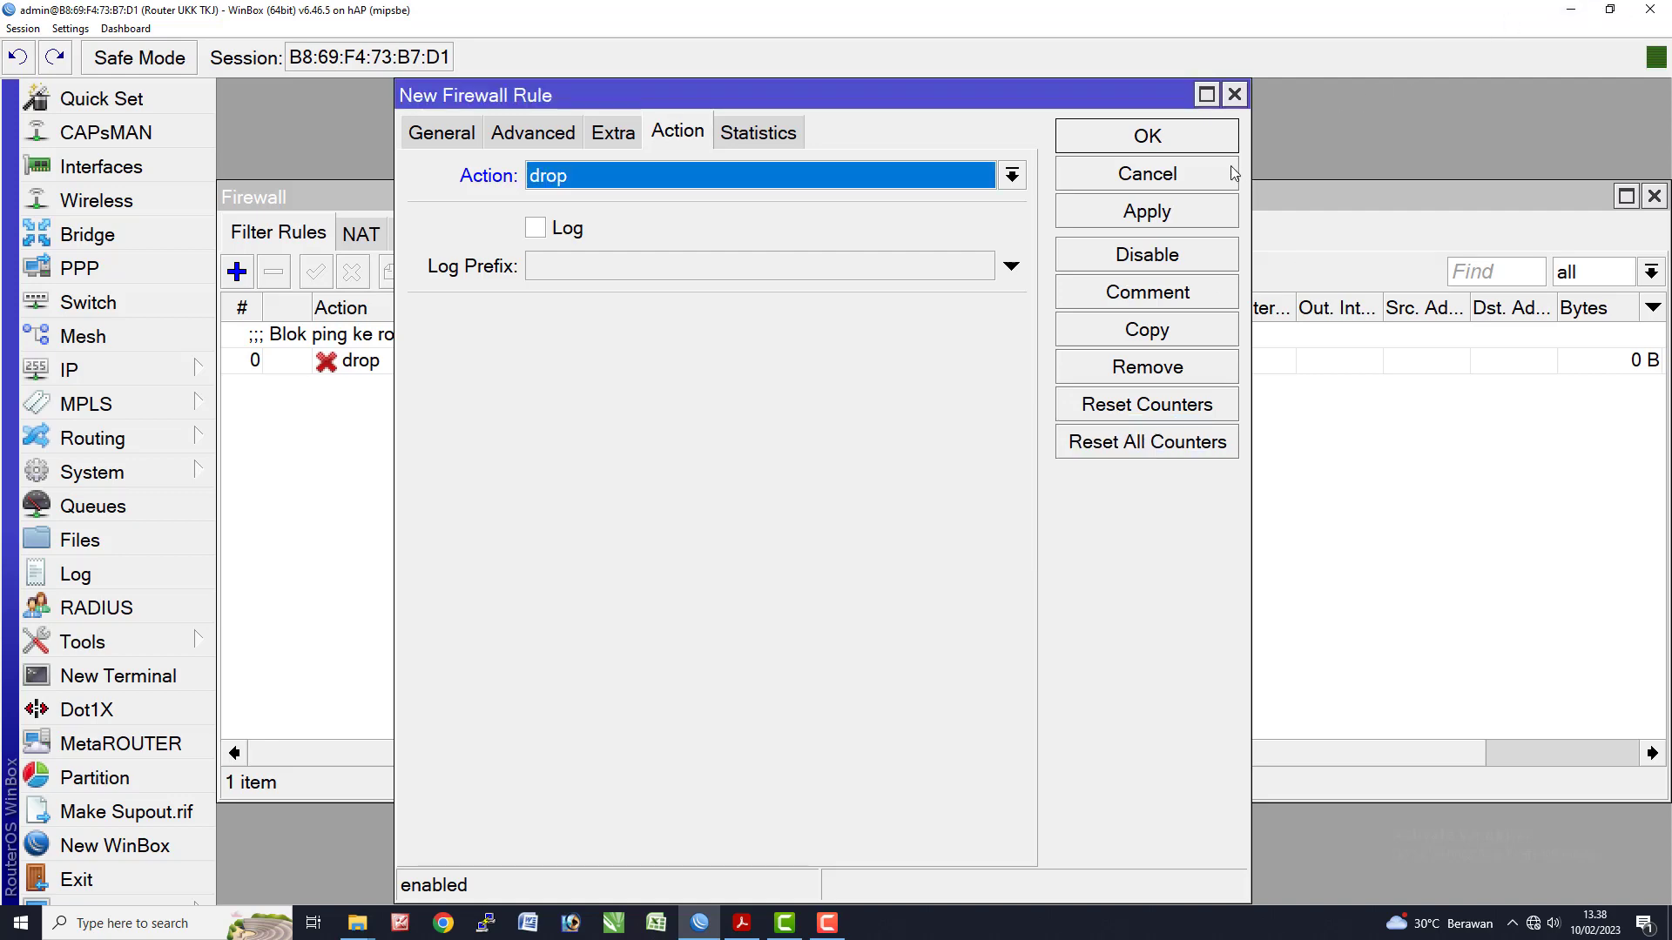
{"action": "left_click", "coordinate": [1168, 138]}
- Highlight exam item 9 in yellow on the sheet, then go back to WinBox
{"action": "key", "text": "alt+Tab"}
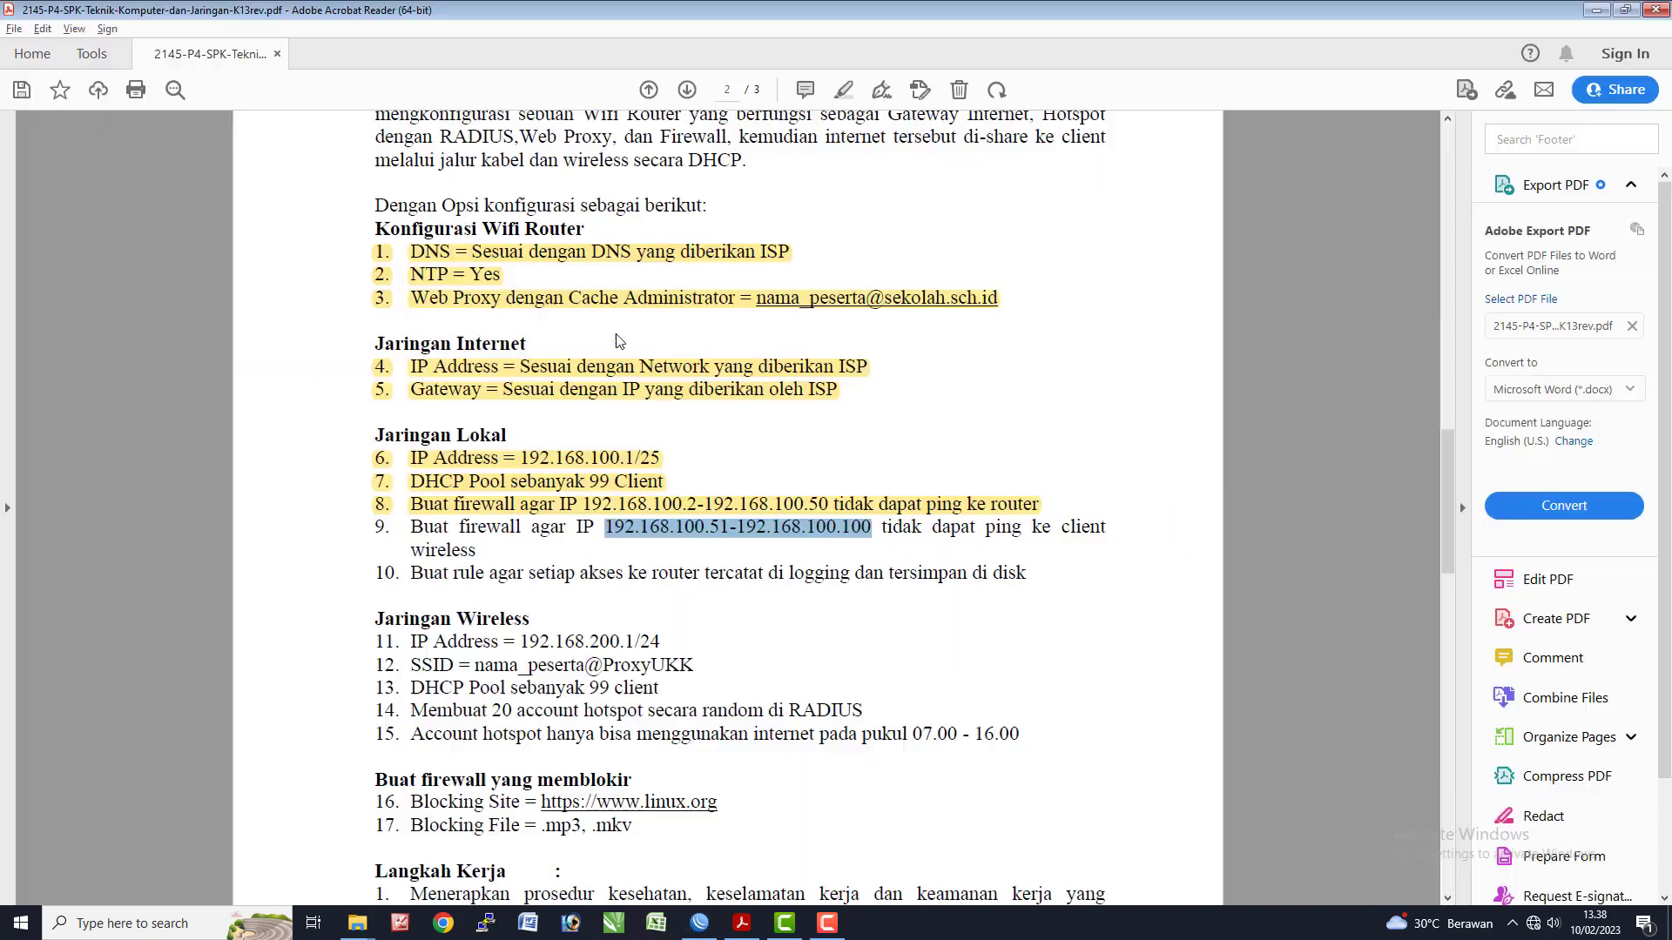
{"action": "left_click_drag", "start_coordinate": [372, 533], "coordinate": [458, 547]}
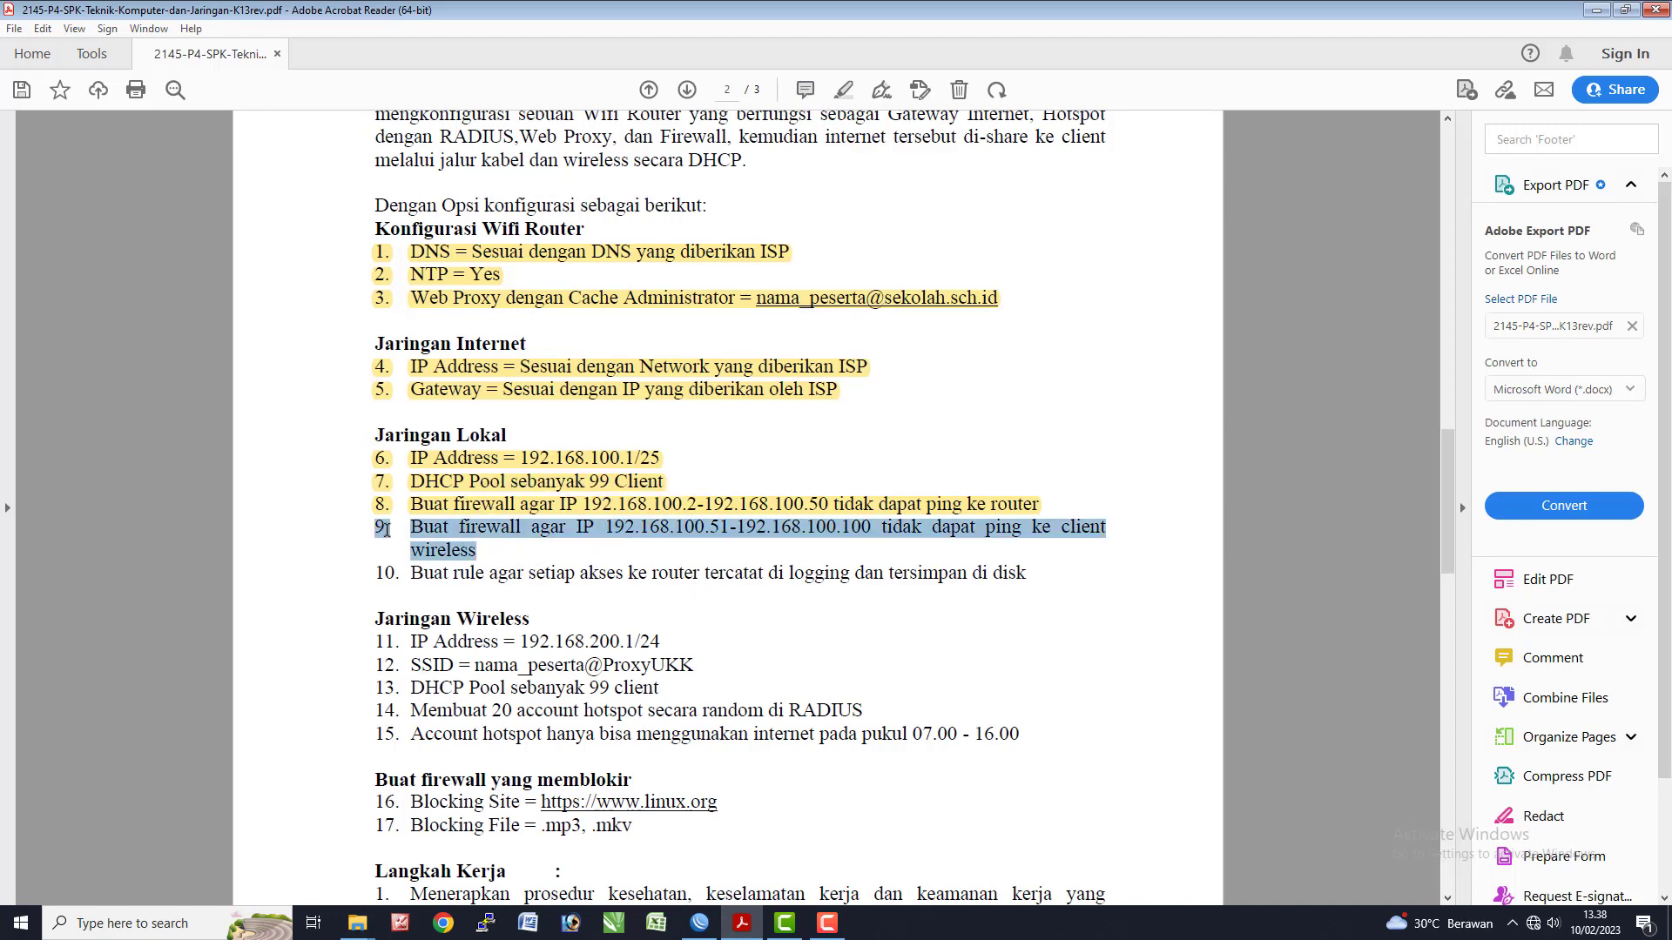
{"action": "left_click", "coordinate": [844, 92]}
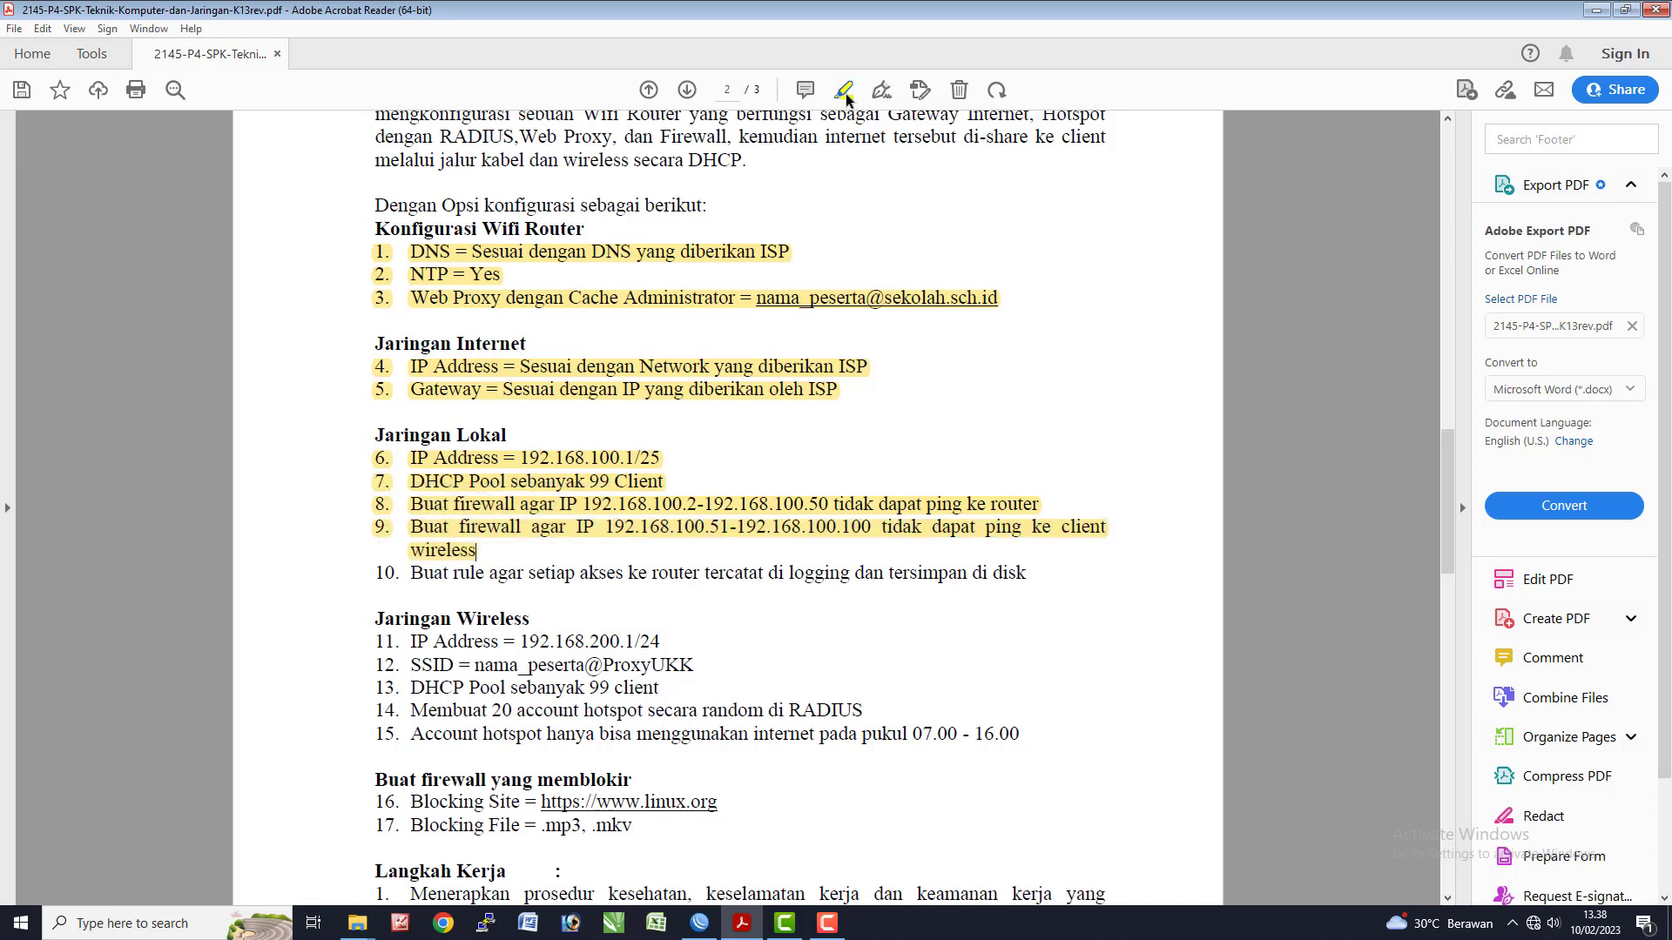
{"action": "key", "text": "alt+Tab"}
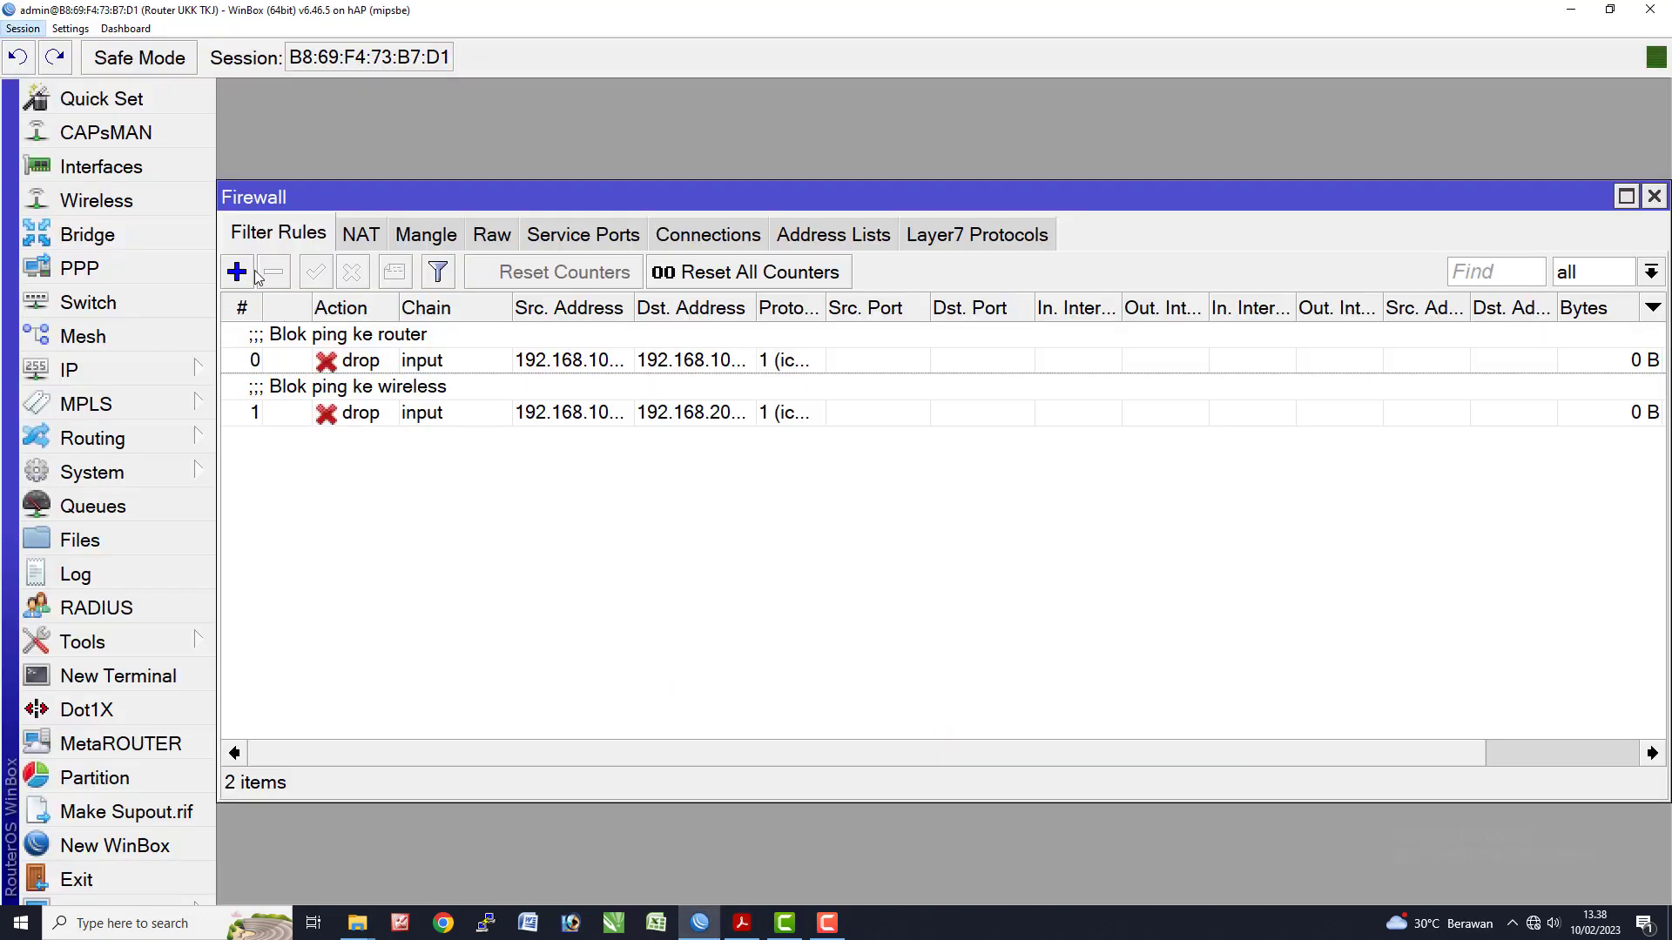
- Create a new firewall rule with chain input and action log
{"action": "left_click", "coordinate": [239, 273]}
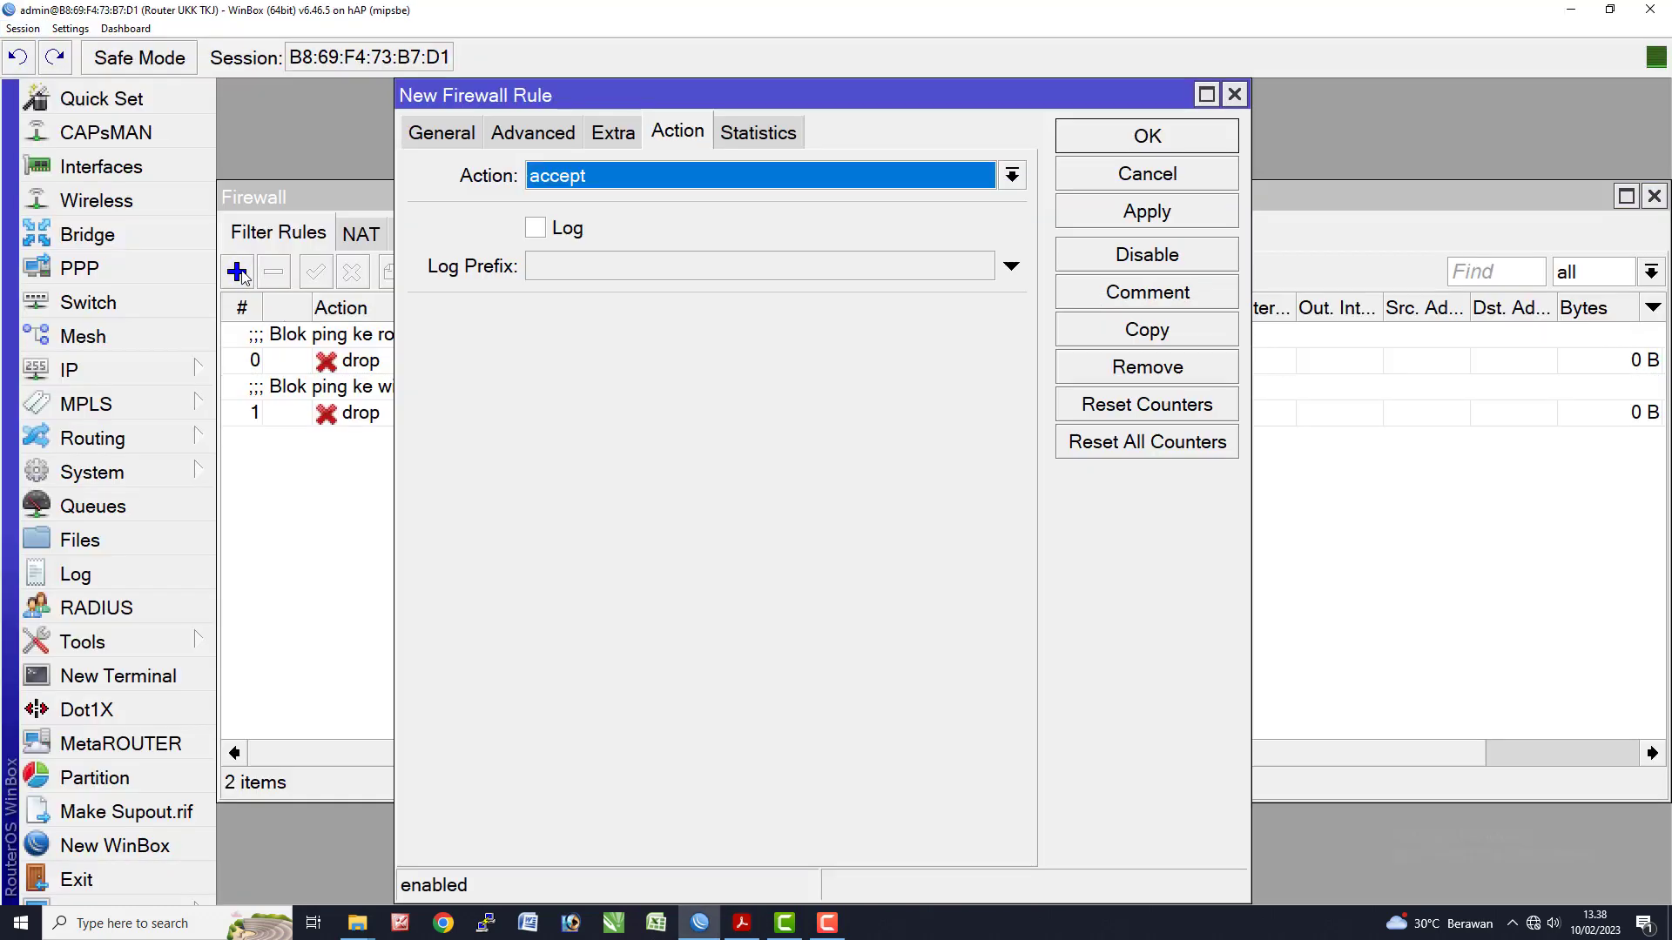
{"action": "left_click", "coordinate": [436, 135]}
{"action": "left_click", "coordinate": [977, 176]}
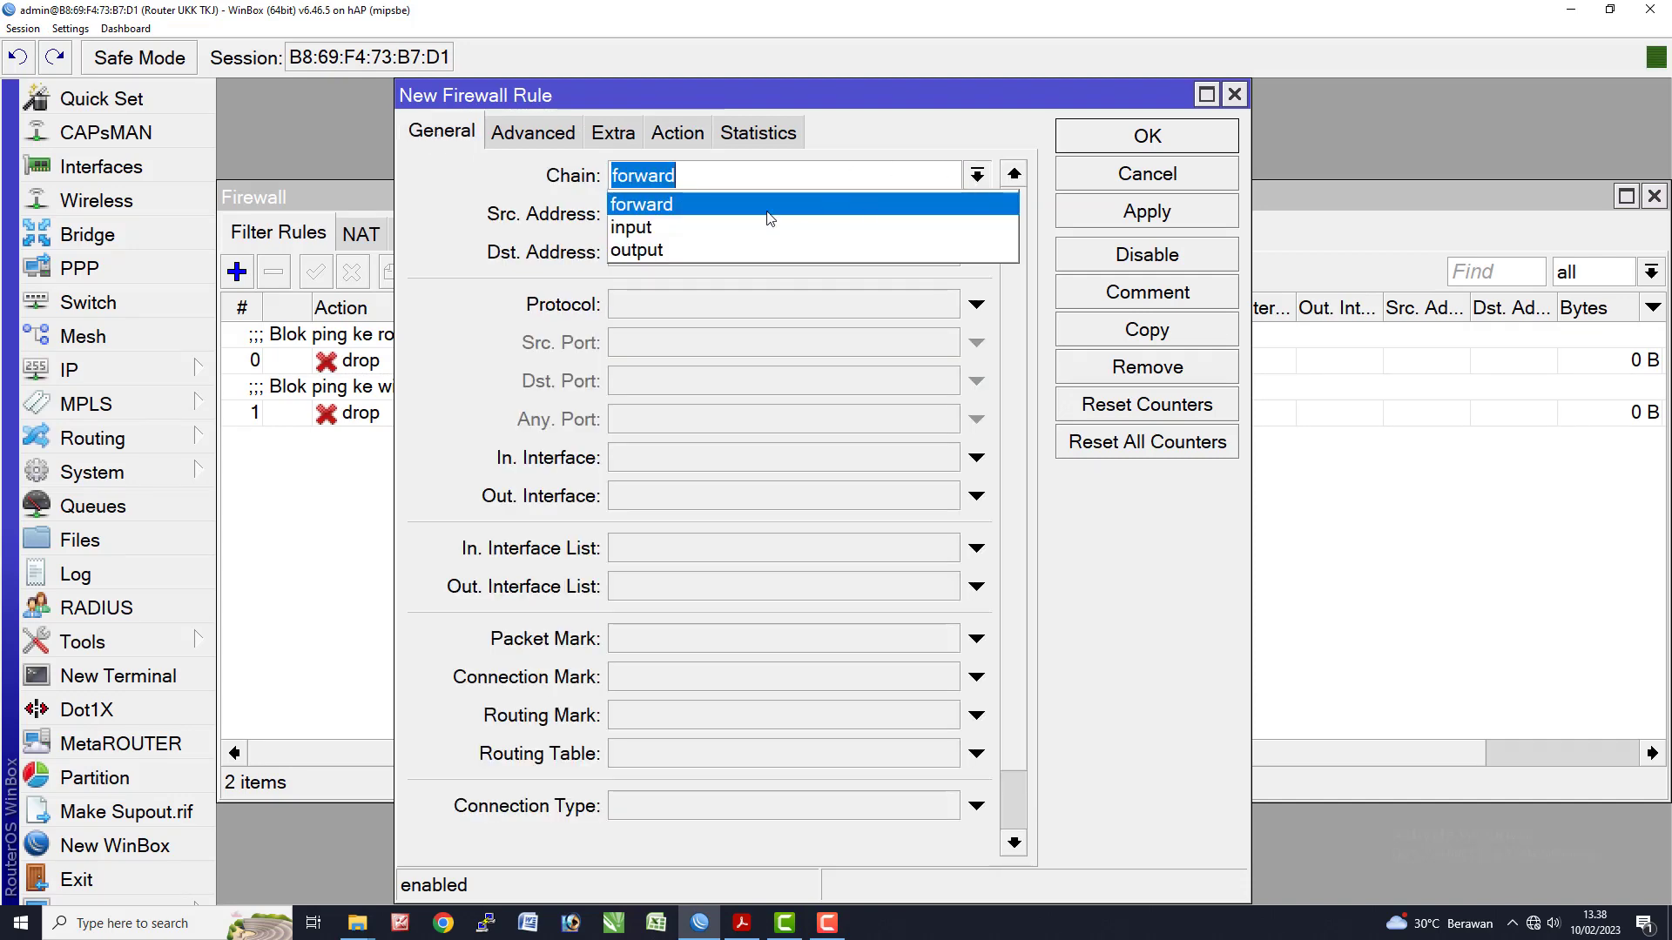
{"action": "left_click", "coordinate": [683, 230]}
{"action": "left_click", "coordinate": [679, 136]}
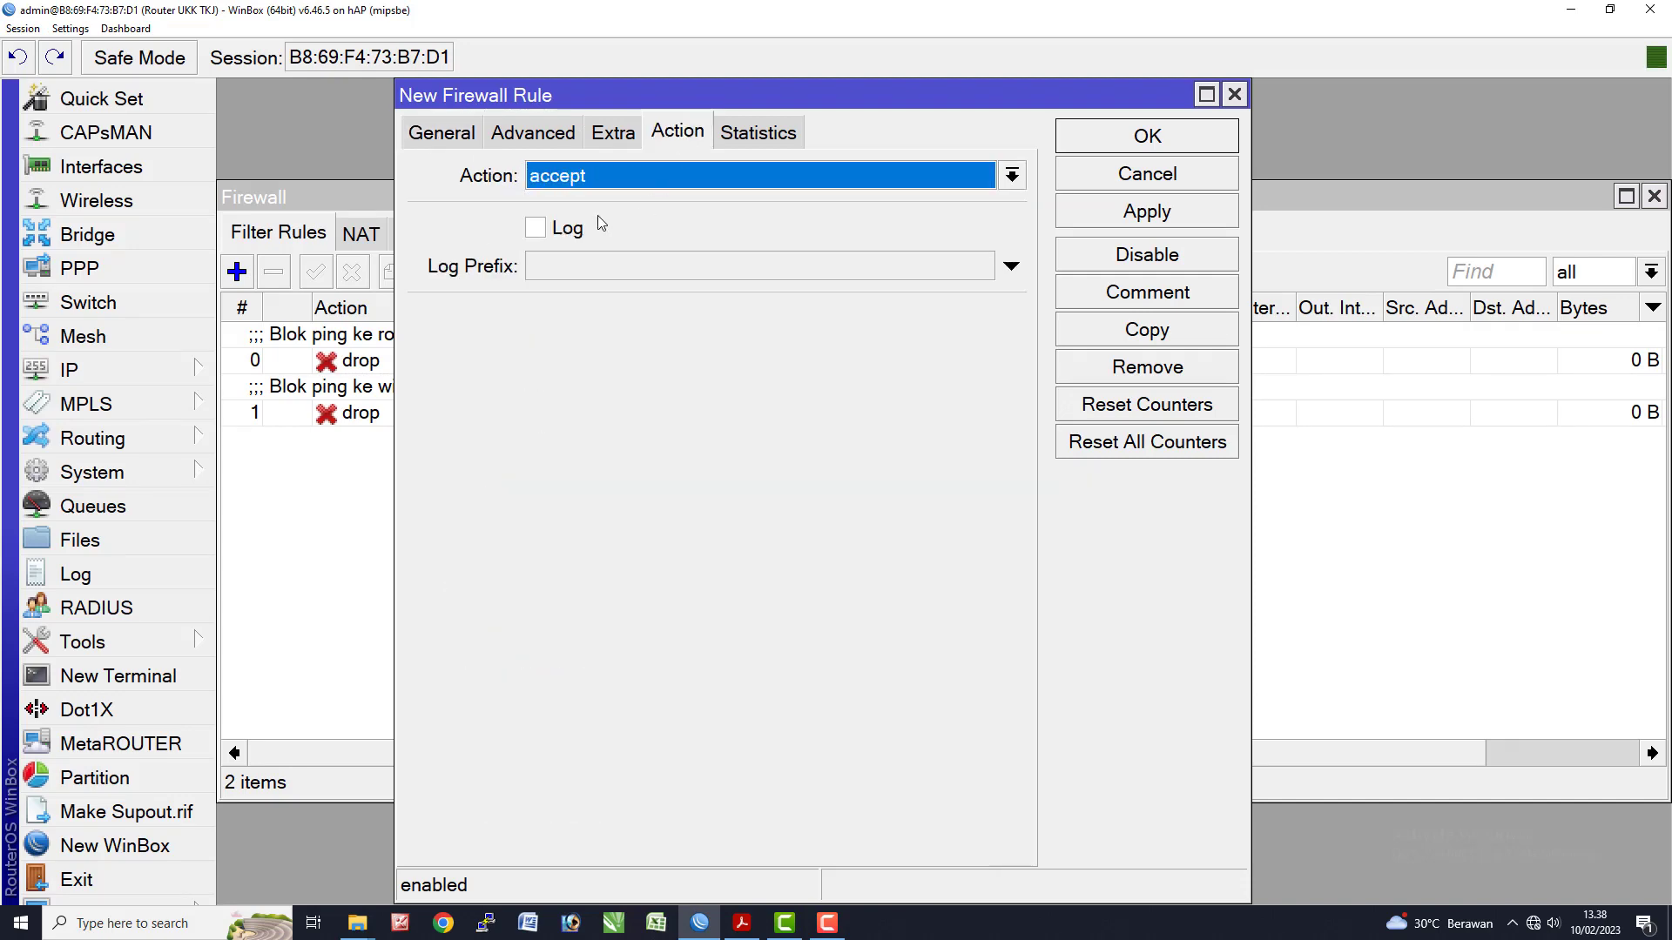
{"action": "left_click", "coordinate": [571, 178]}
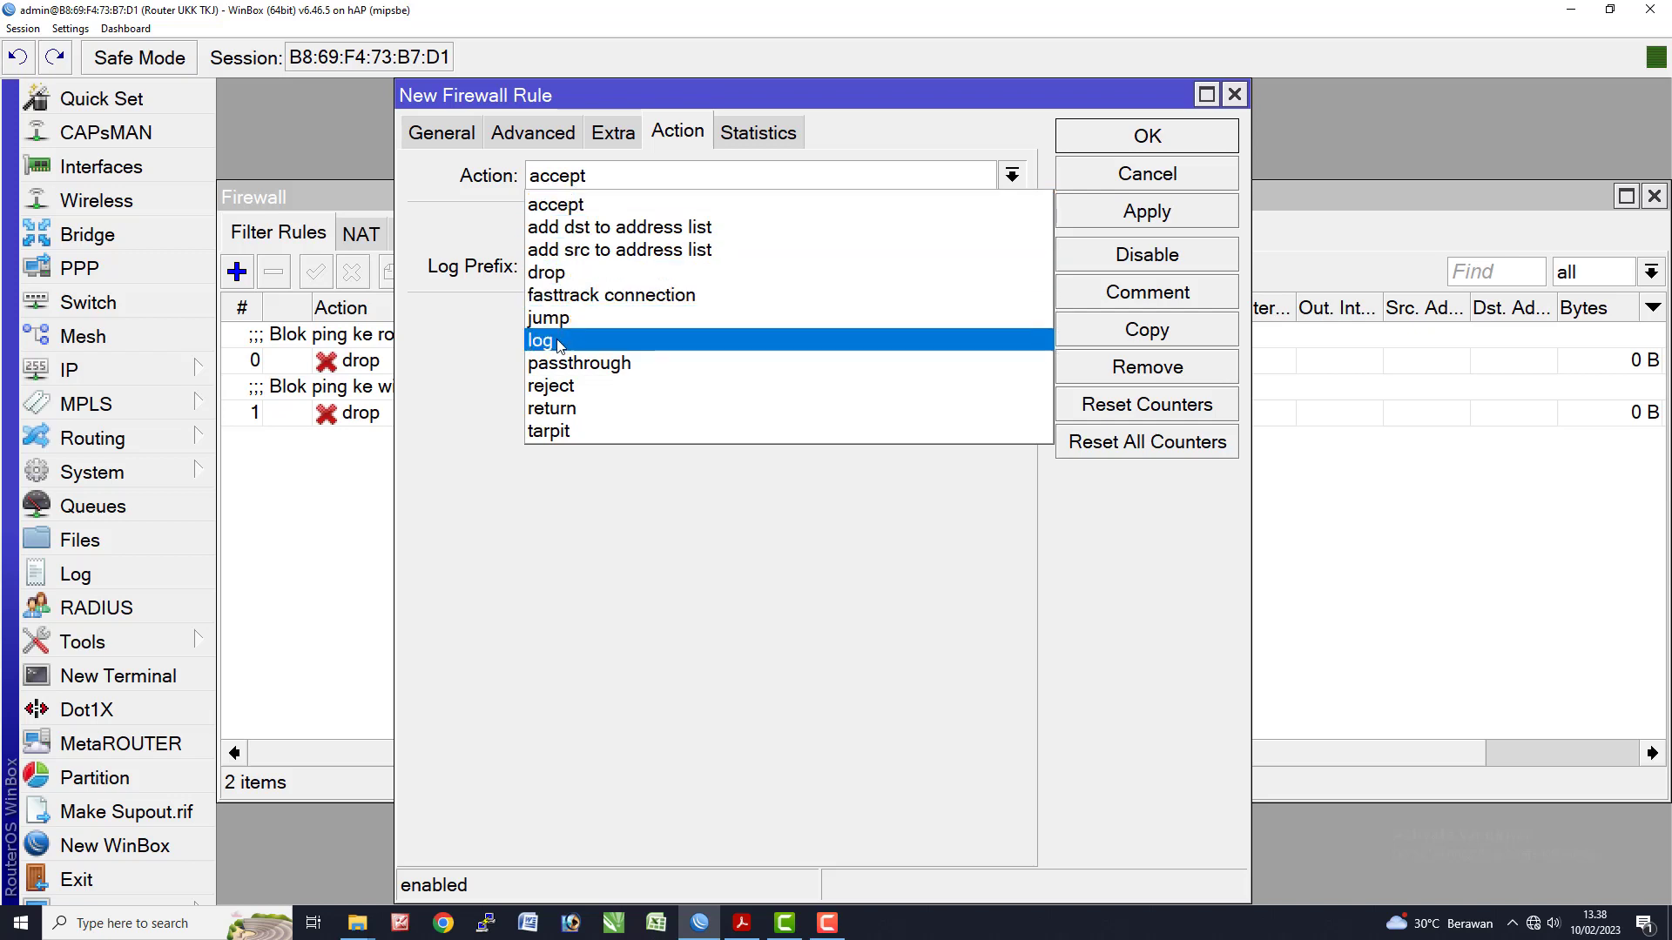
{"action": "left_click", "coordinate": [562, 340]}
- Enable logging with prefix 'Akses ke router', apply and save the rule
{"action": "left_click", "coordinate": [536, 229]}
{"action": "left_click", "coordinate": [570, 274]}
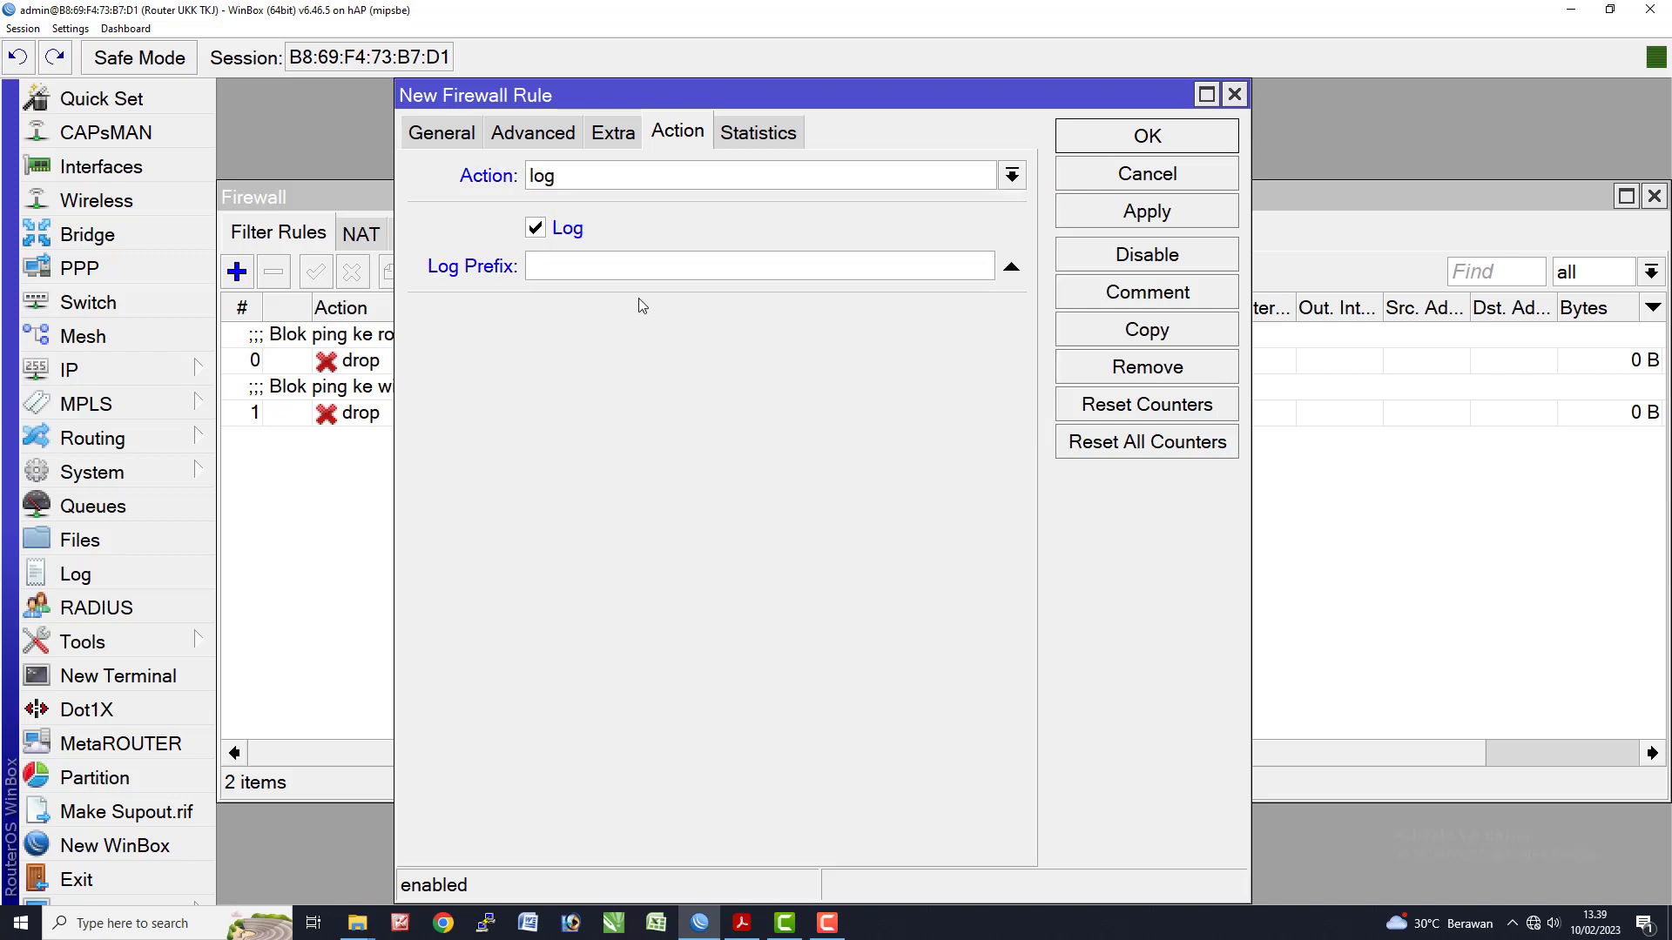
{"action": "type", "text": "Akses ke router"}
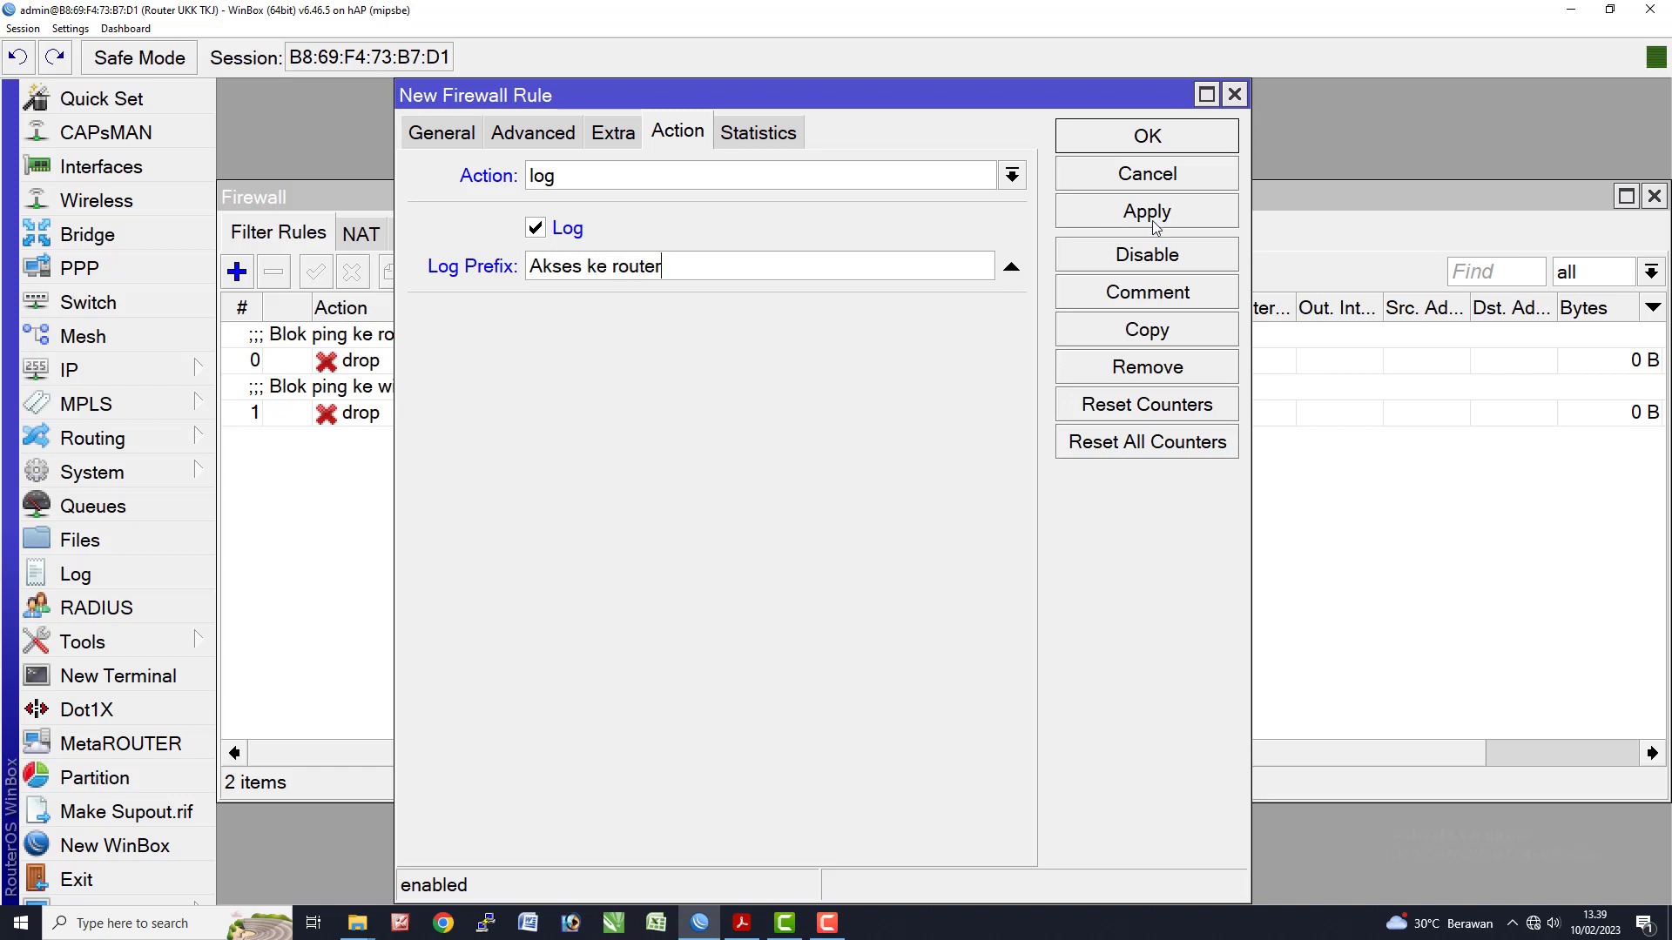
{"action": "left_click", "coordinate": [1155, 225]}
{"action": "left_click", "coordinate": [1158, 140]}
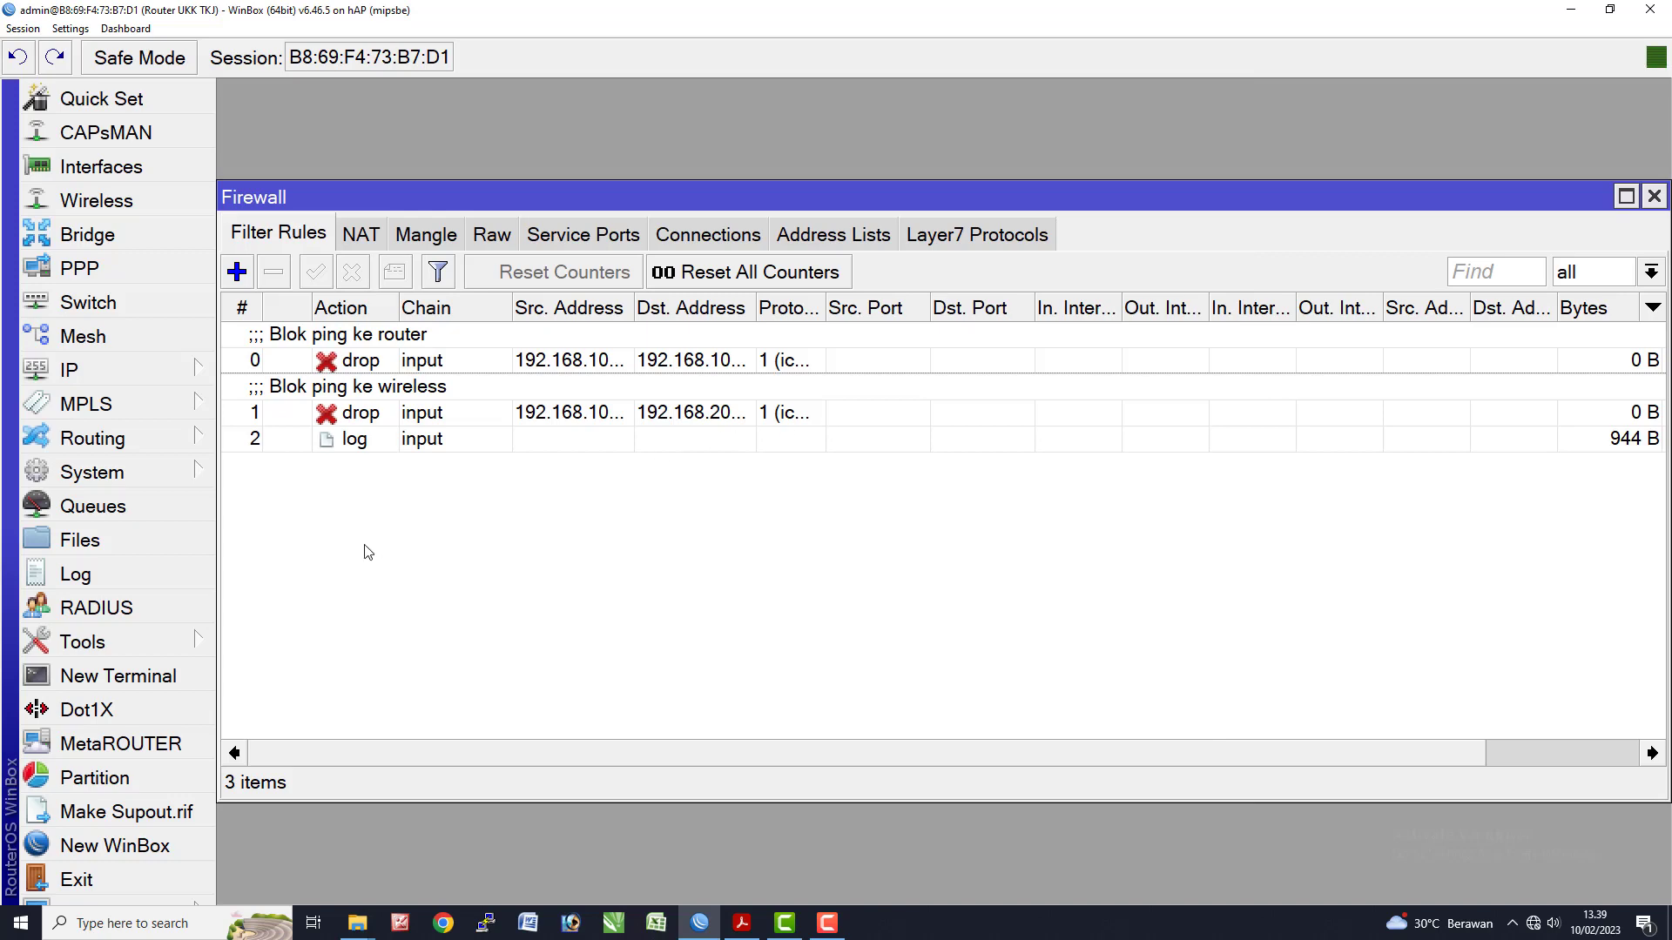
{"action": "key", "text": "alt+Tab"}
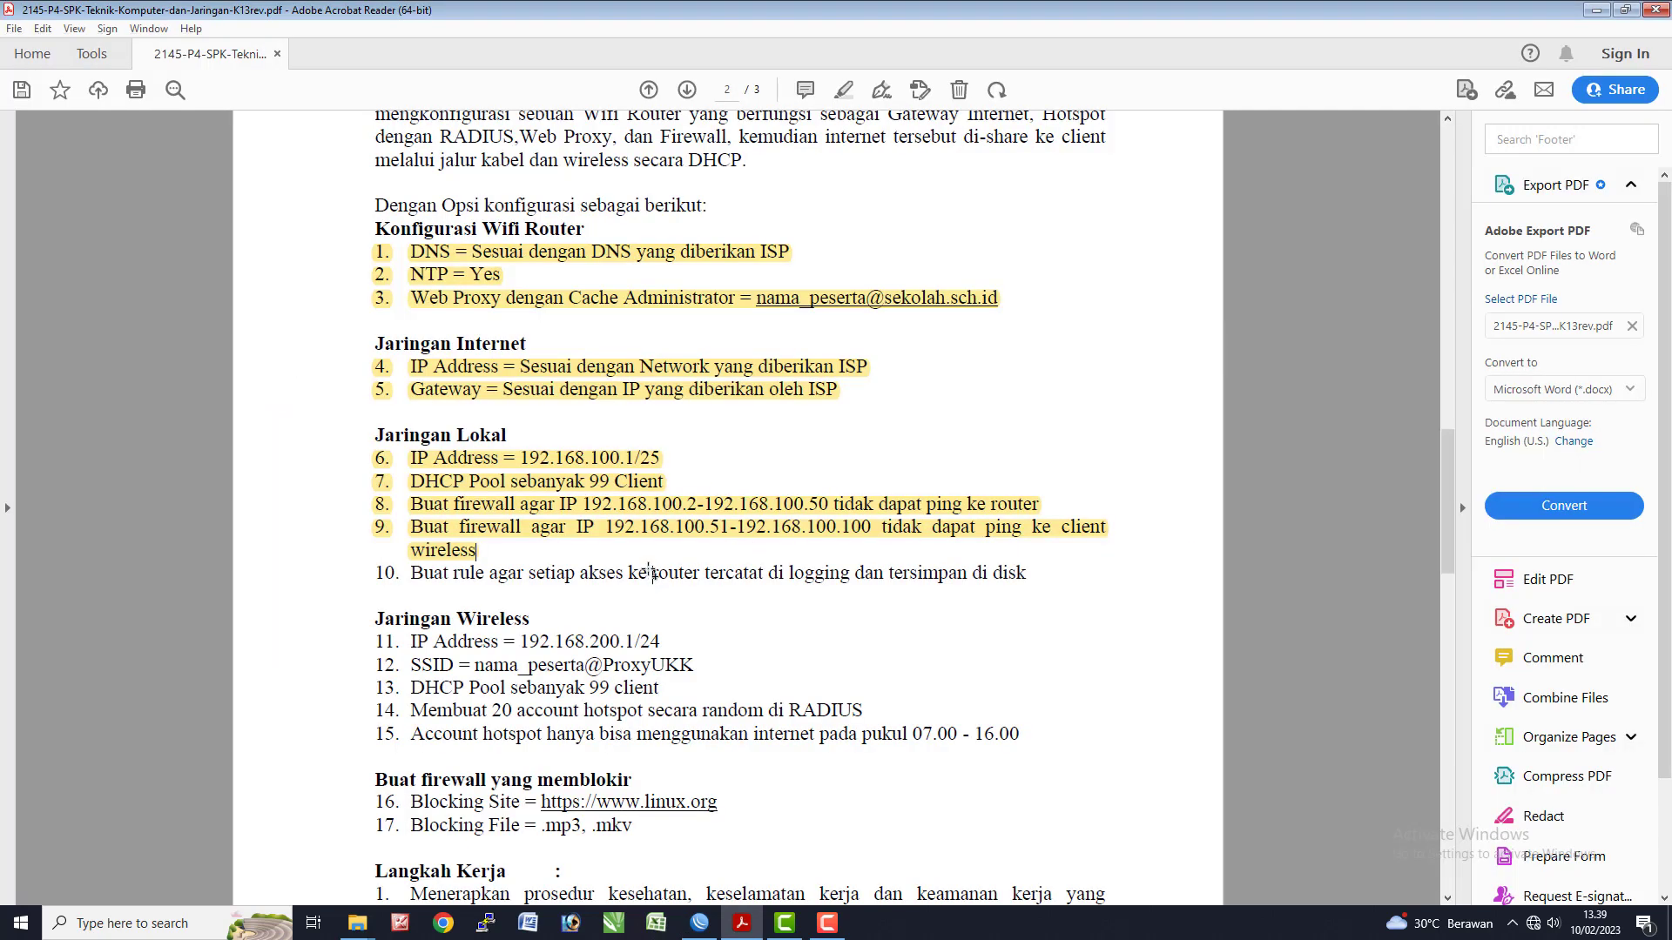
{"action": "left_click", "coordinate": [996, 588]}
{"action": "key", "text": "alt+Tab"}
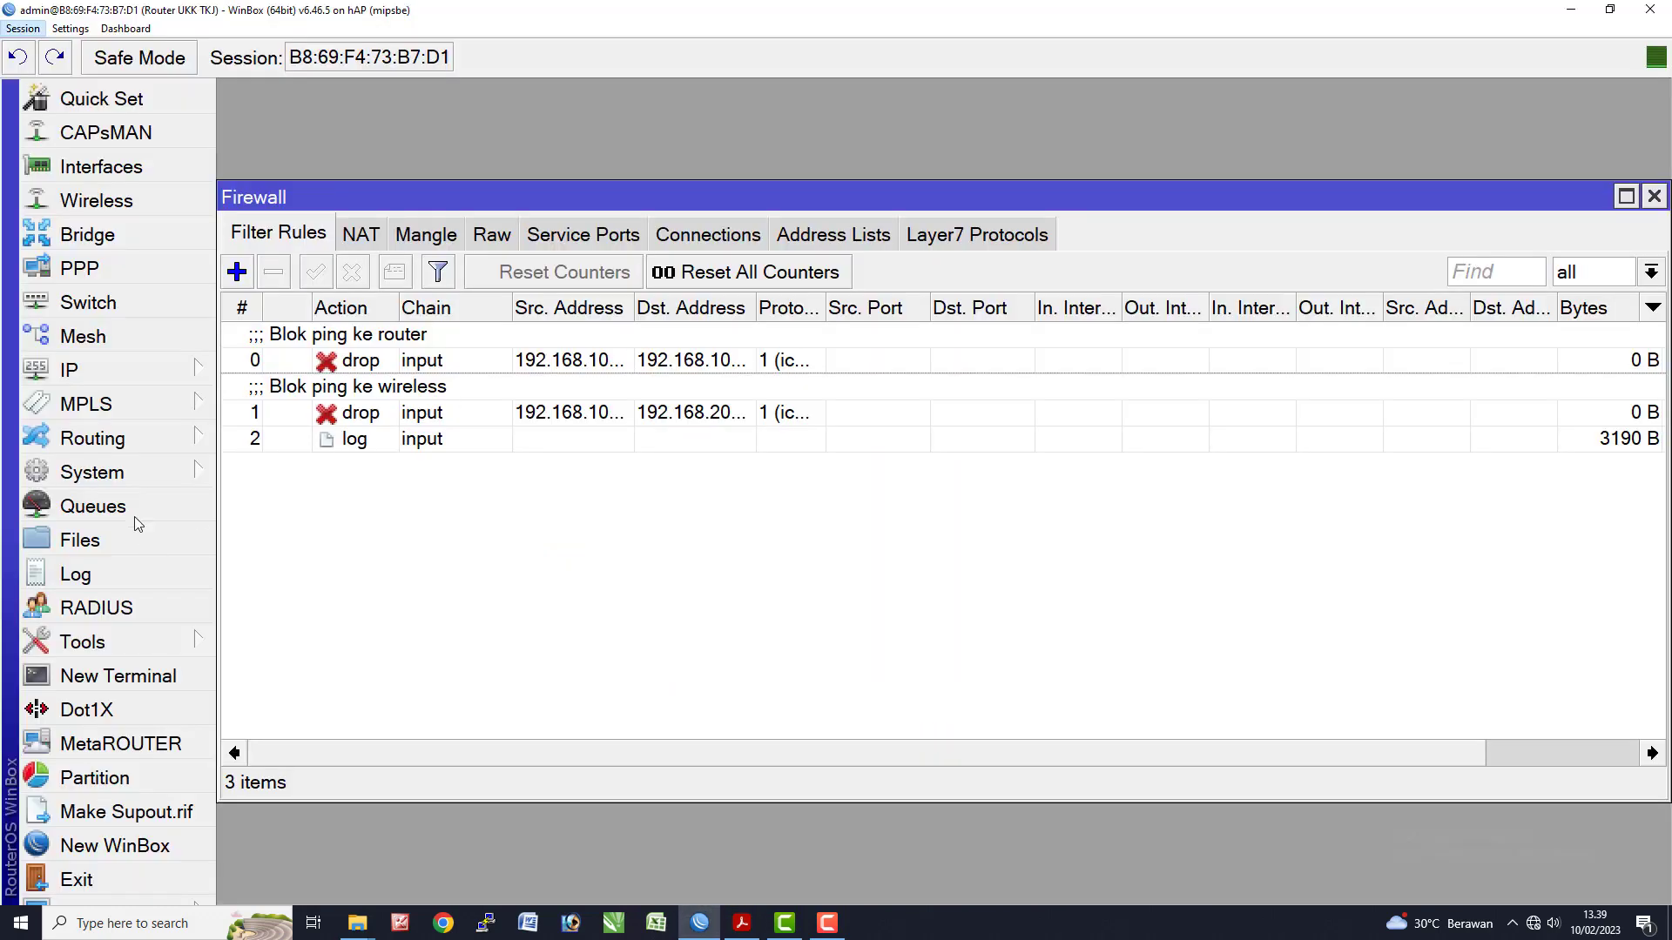
- View the Log's 'Akses ke router' entries, then open System > Logging
{"action": "left_click", "coordinate": [122, 478]}
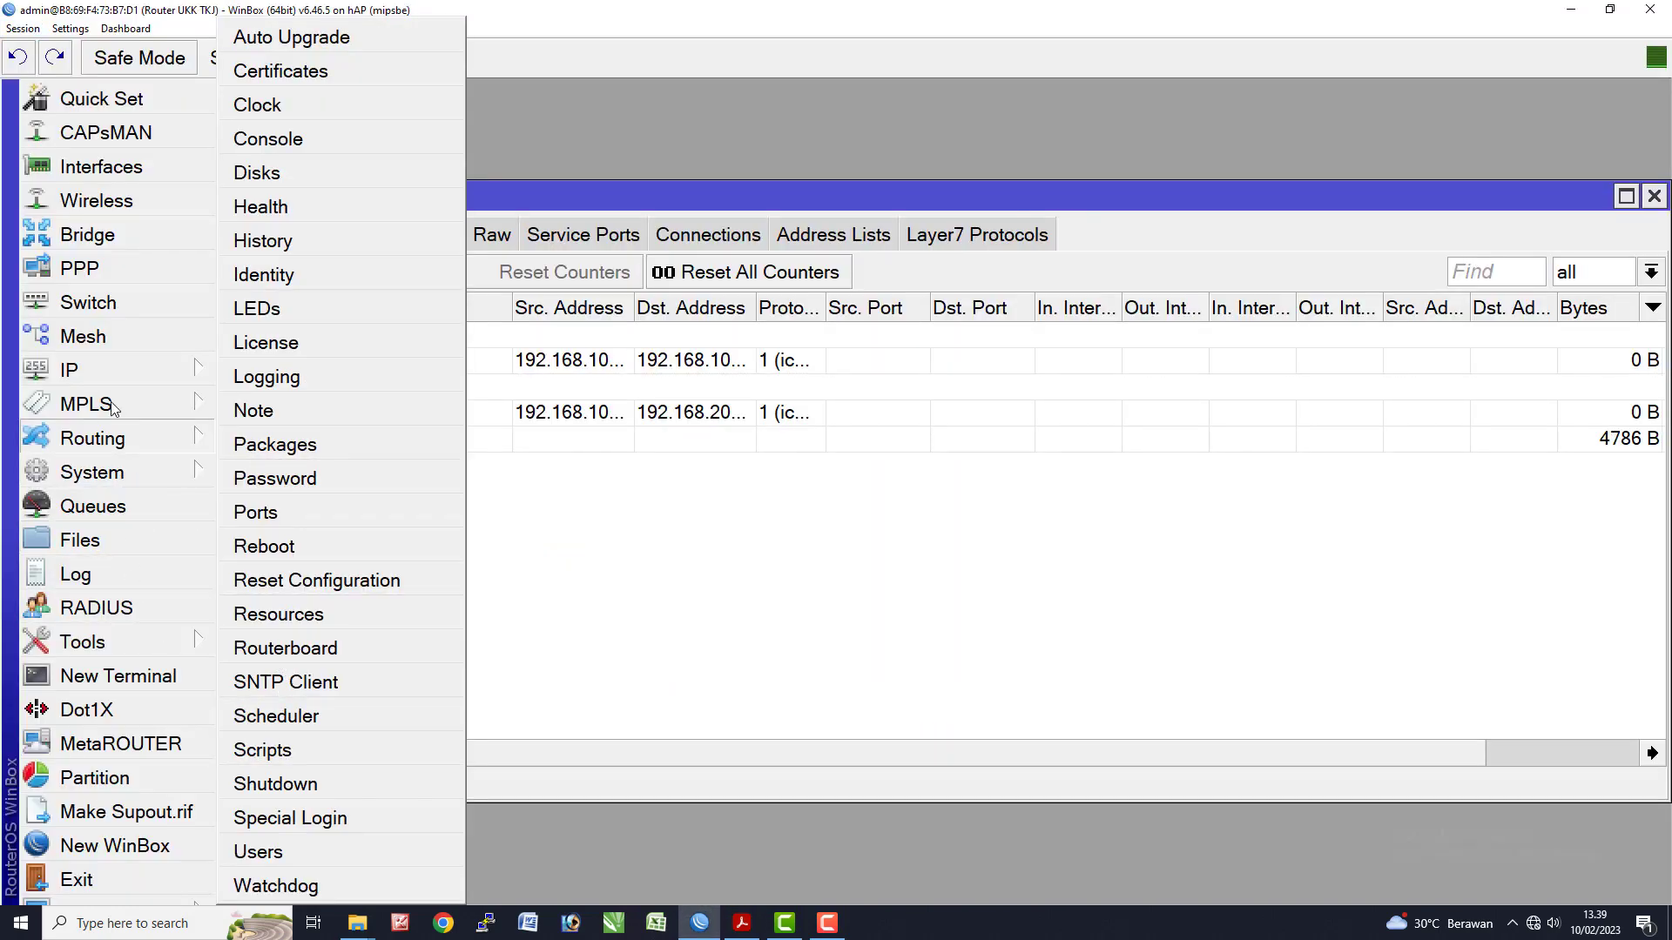
{"action": "left_click", "coordinate": [75, 574]}
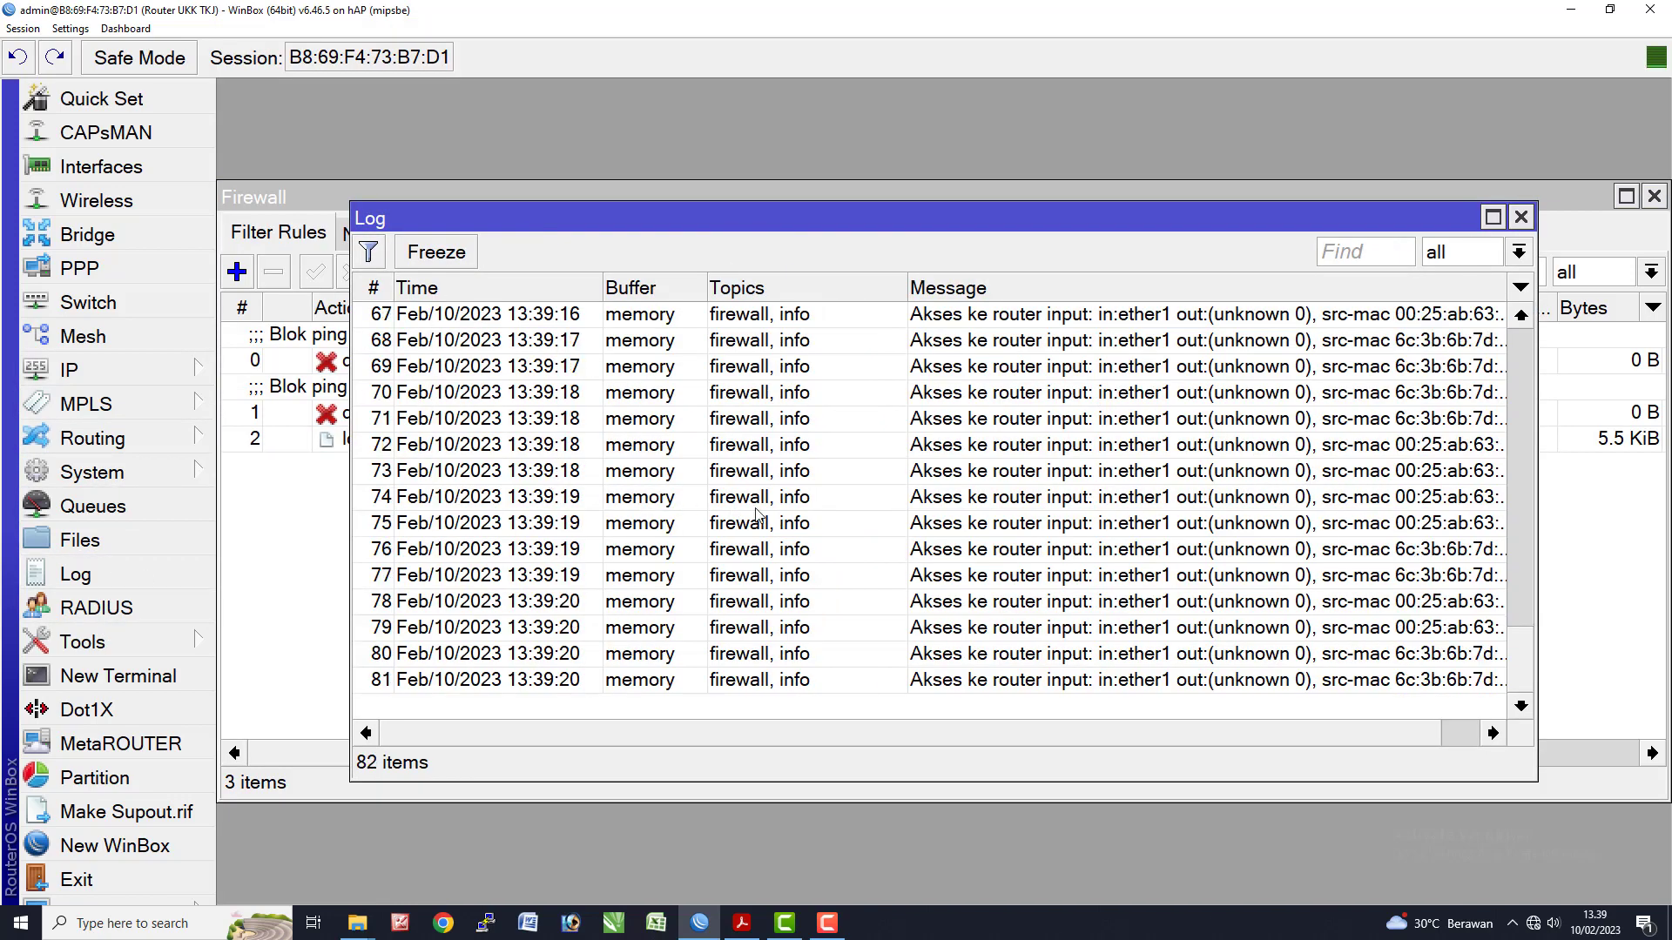
{"action": "left_click", "coordinate": [644, 499]}
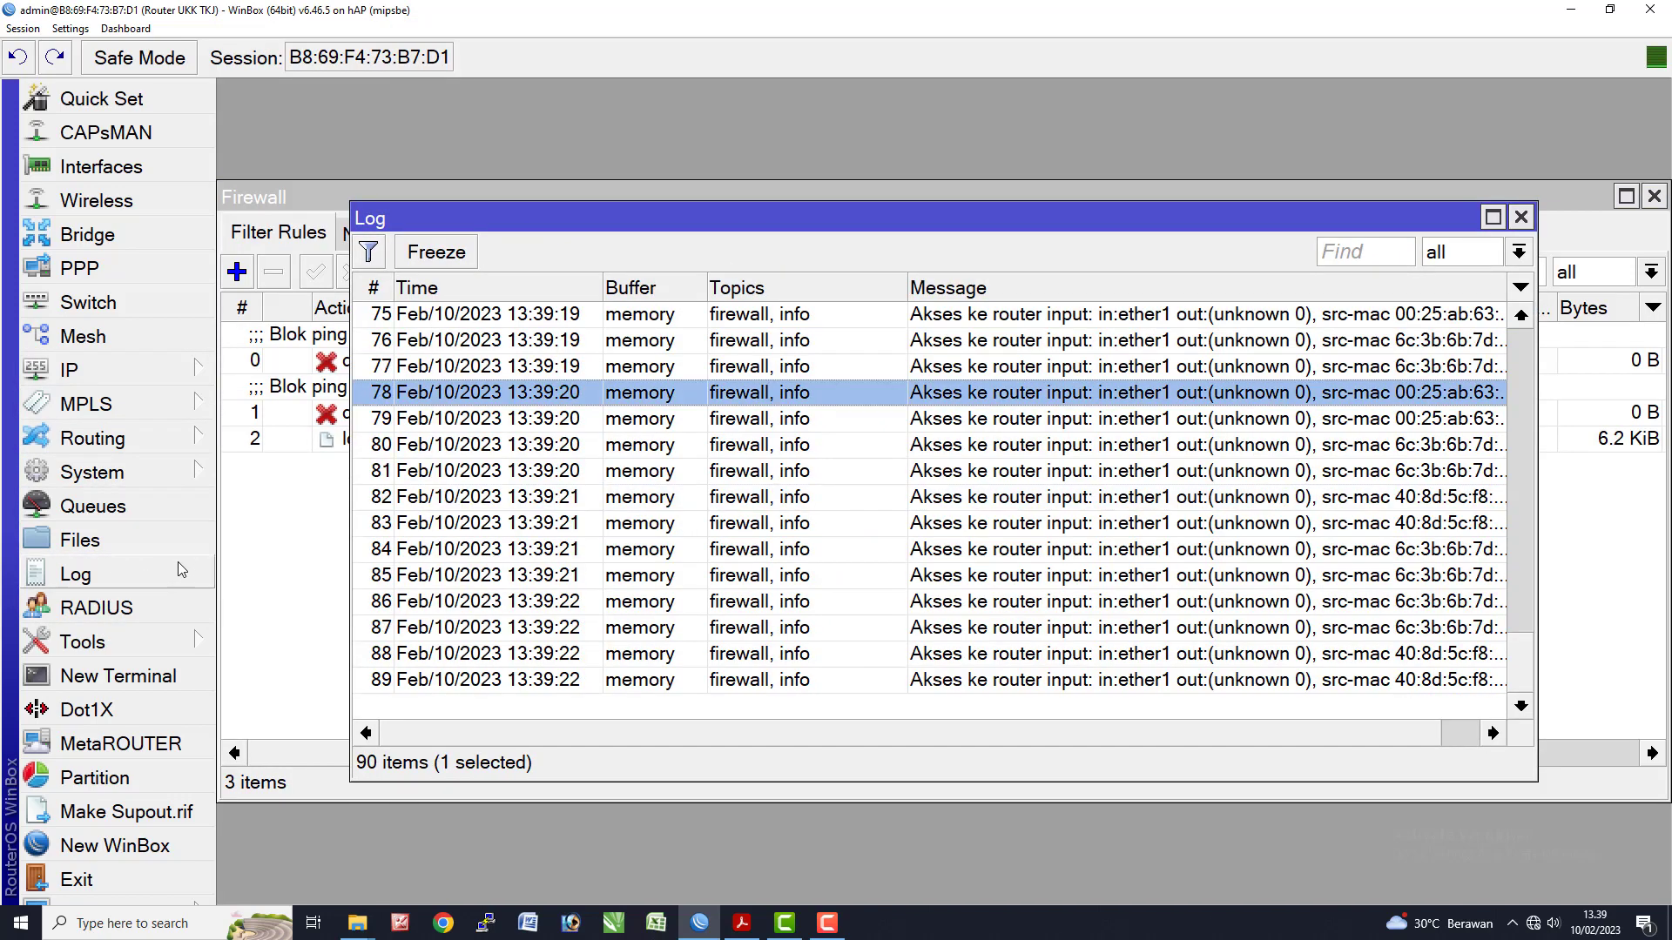
{"action": "mouse_move", "coordinate": [100, 473]}
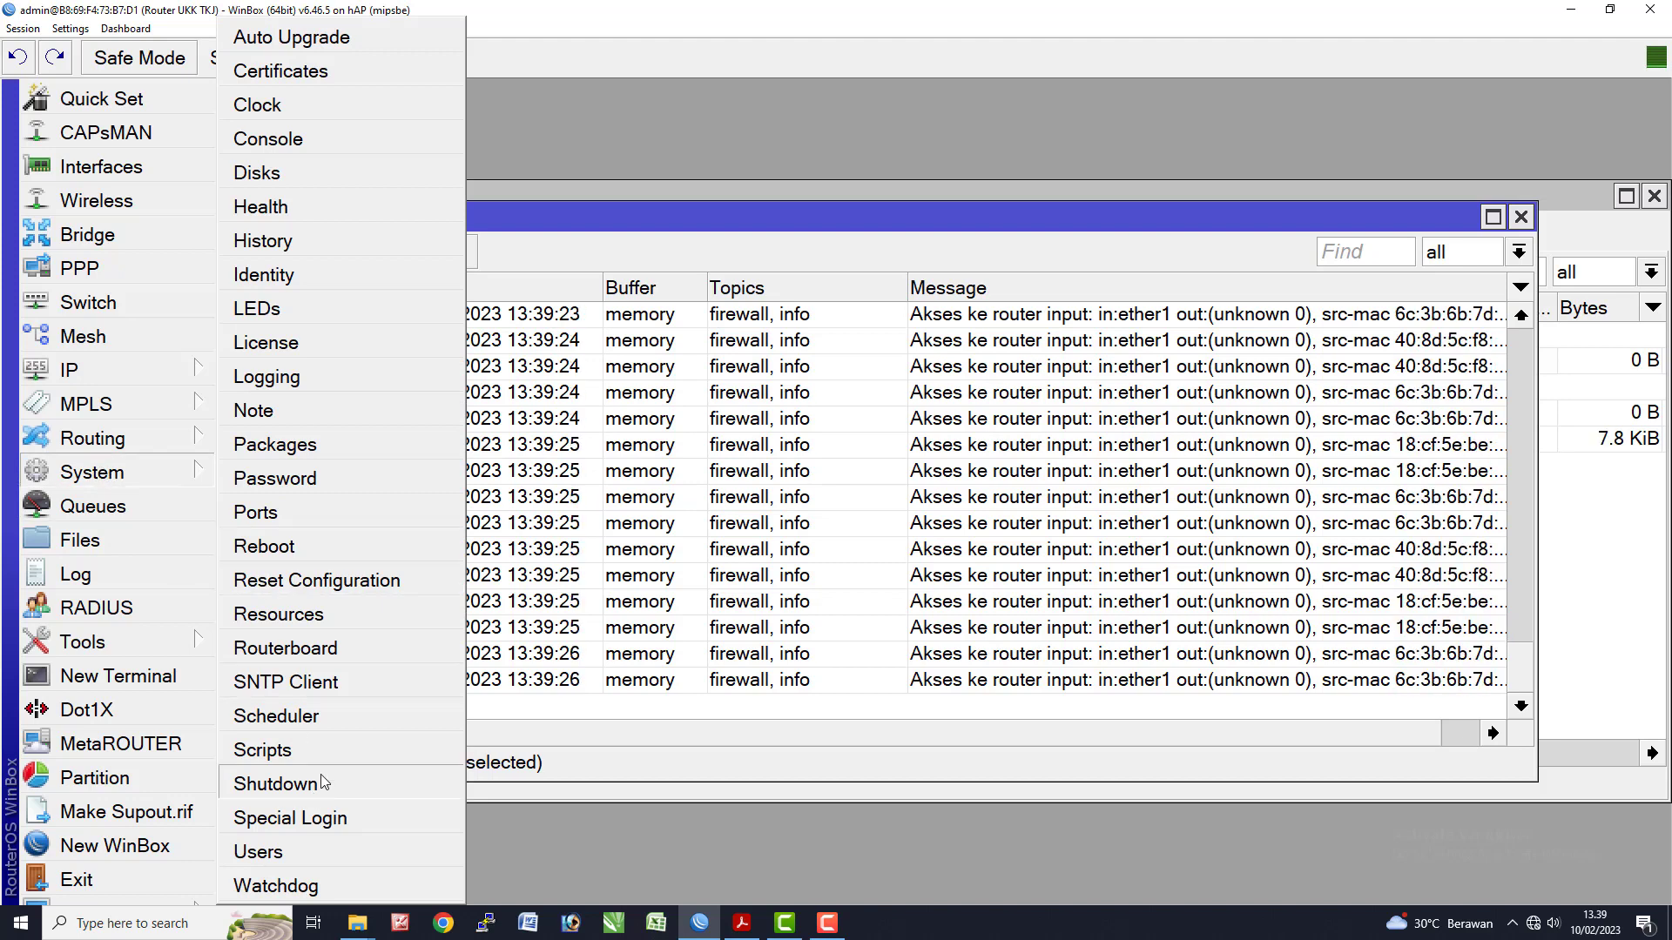
{"action": "left_click", "coordinate": [278, 377]}
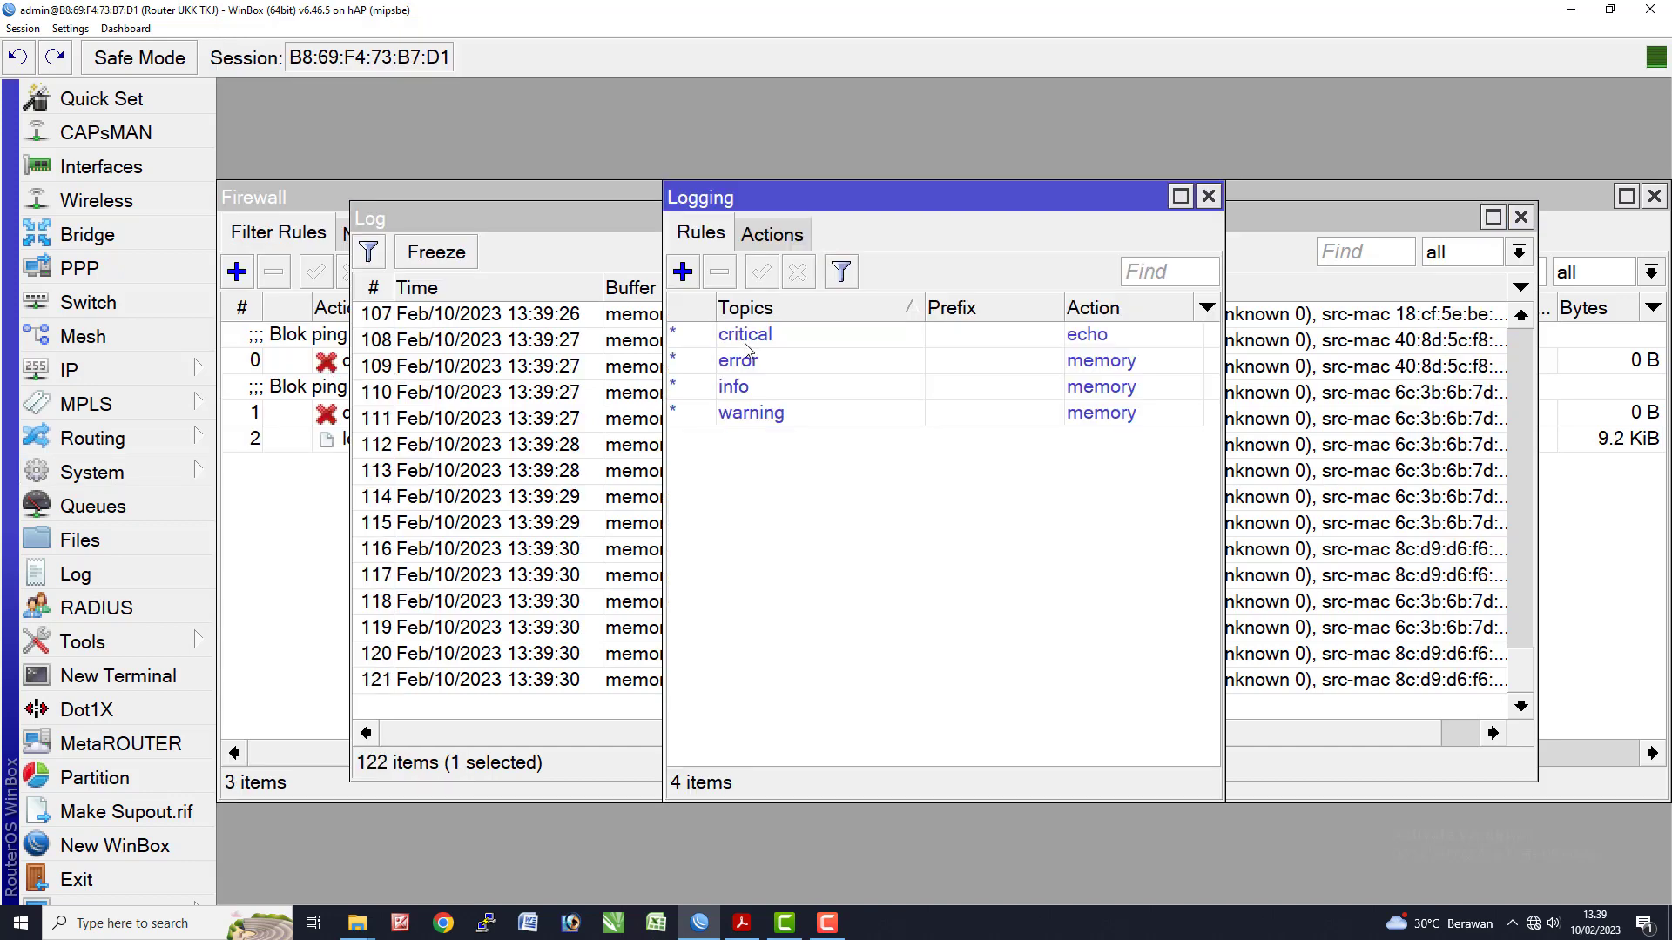
- Change the critical and error logging rules to write to disk
{"action": "double_click", "coordinate": [716, 333]}
{"action": "left_click", "coordinate": [849, 472]}
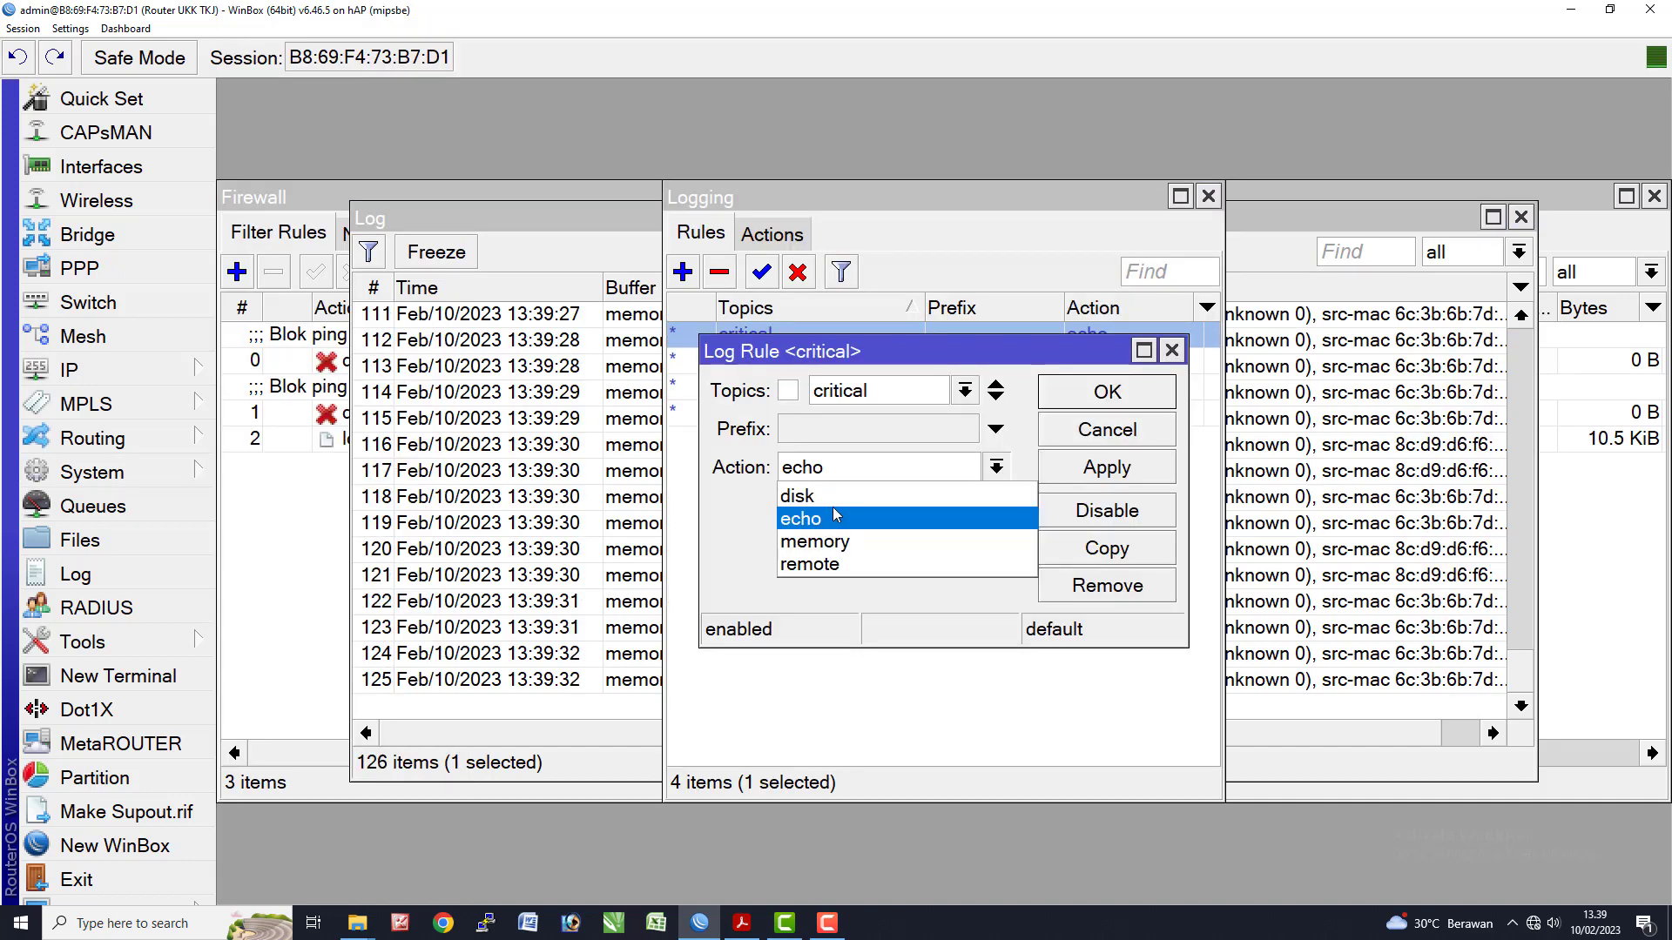
{"action": "left_click", "coordinate": [827, 495]}
{"action": "left_click", "coordinate": [1081, 462]}
{"action": "left_click", "coordinate": [1071, 402]}
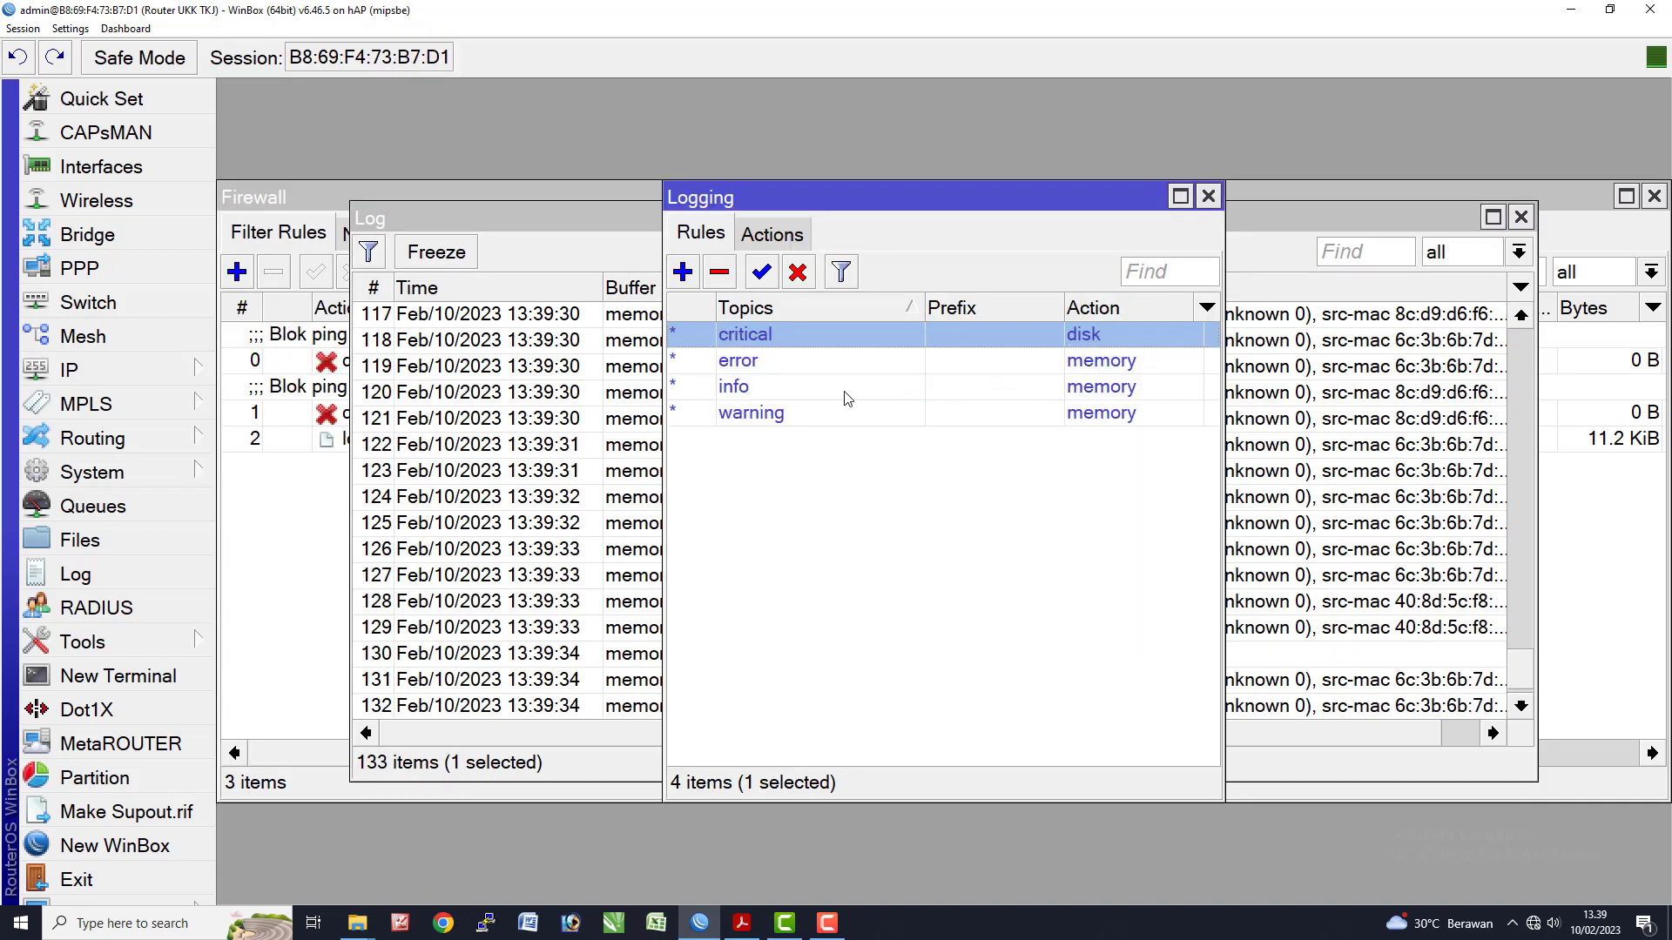
{"action": "double_click", "coordinate": [702, 359]}
{"action": "left_click", "coordinate": [914, 470]}
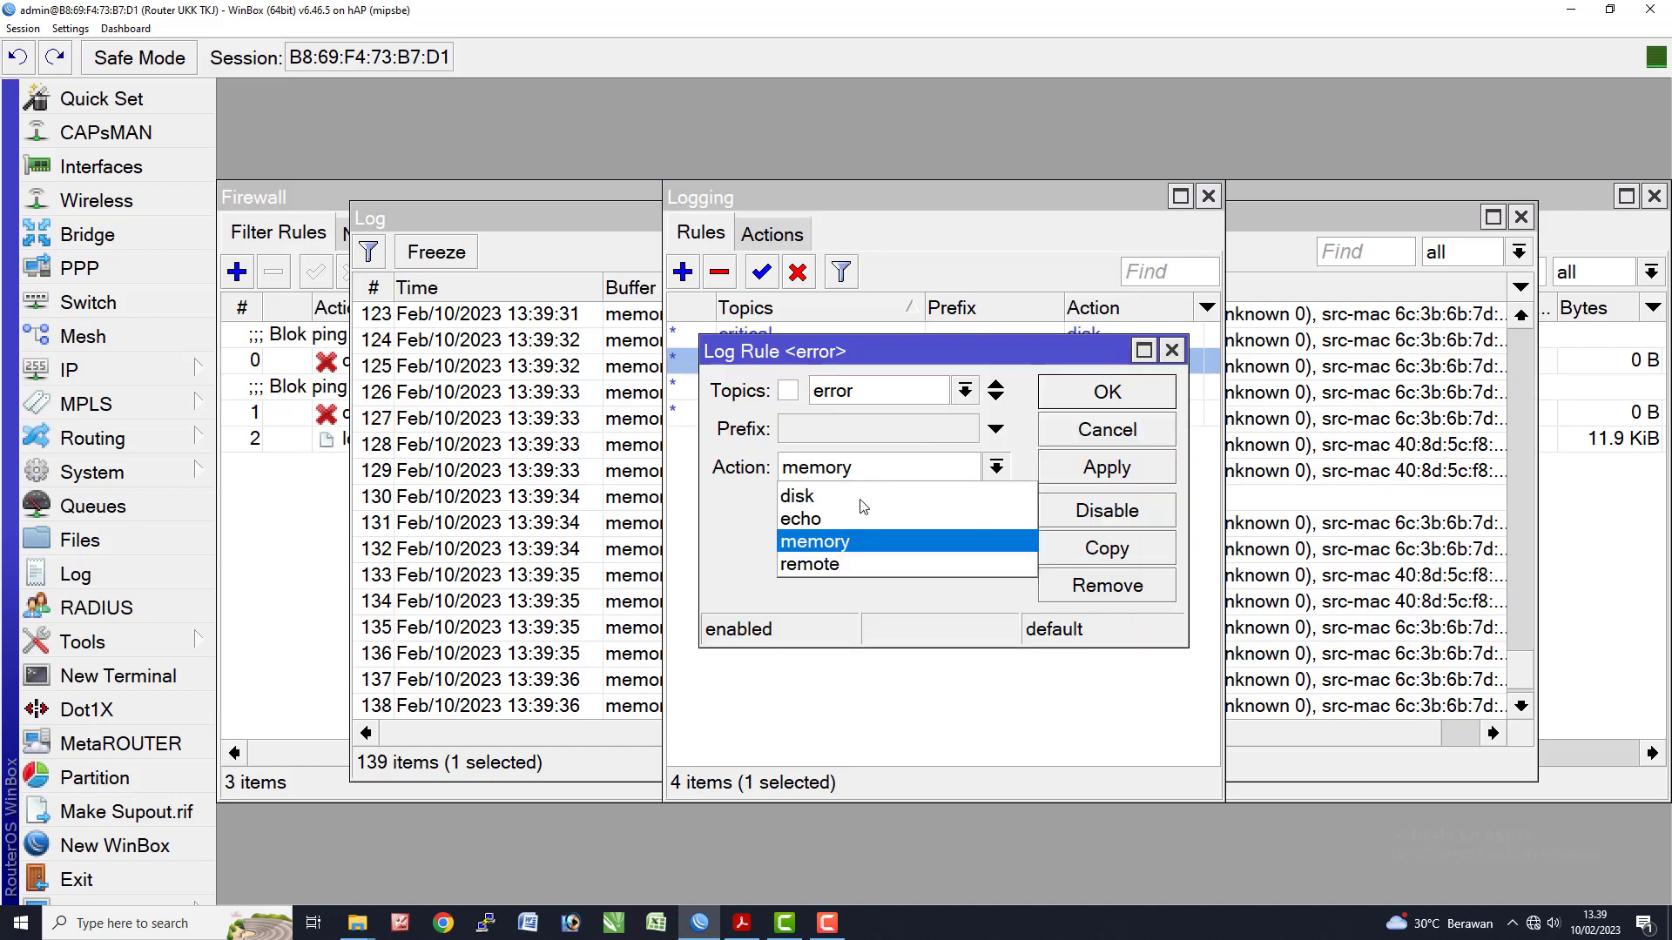
{"action": "left_click", "coordinate": [858, 493]}
{"action": "left_click", "coordinate": [1106, 394]}
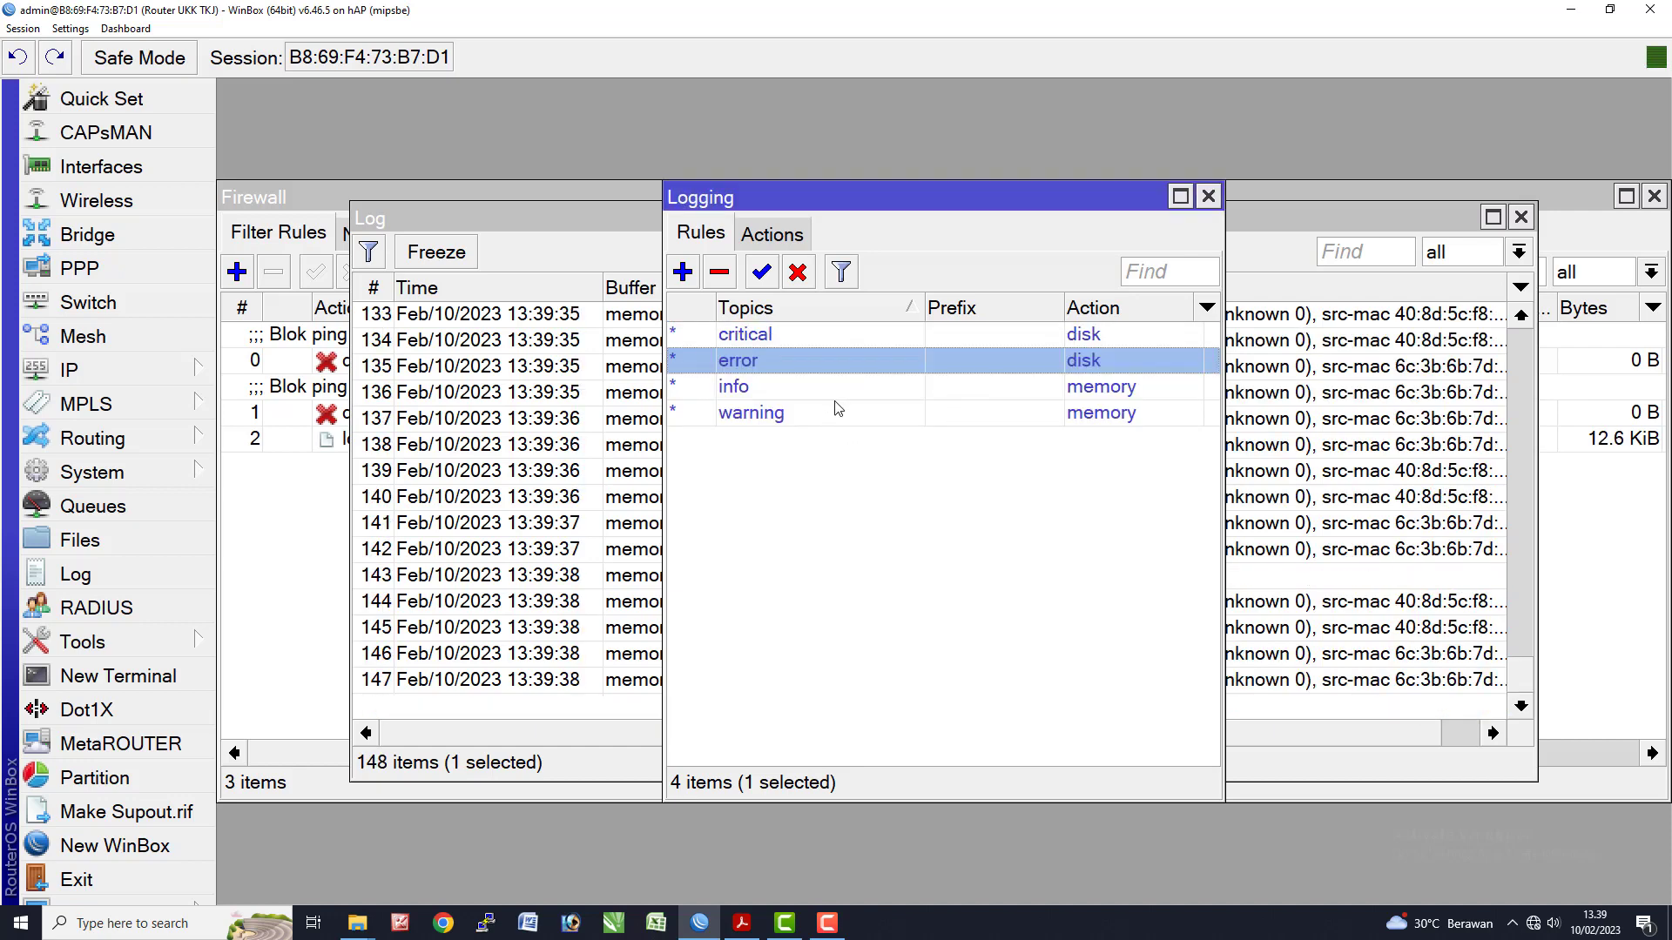
- Change the info and warning logging rules to write to disk
{"action": "double_click", "coordinate": [838, 389]}
{"action": "left_click", "coordinate": [860, 469]}
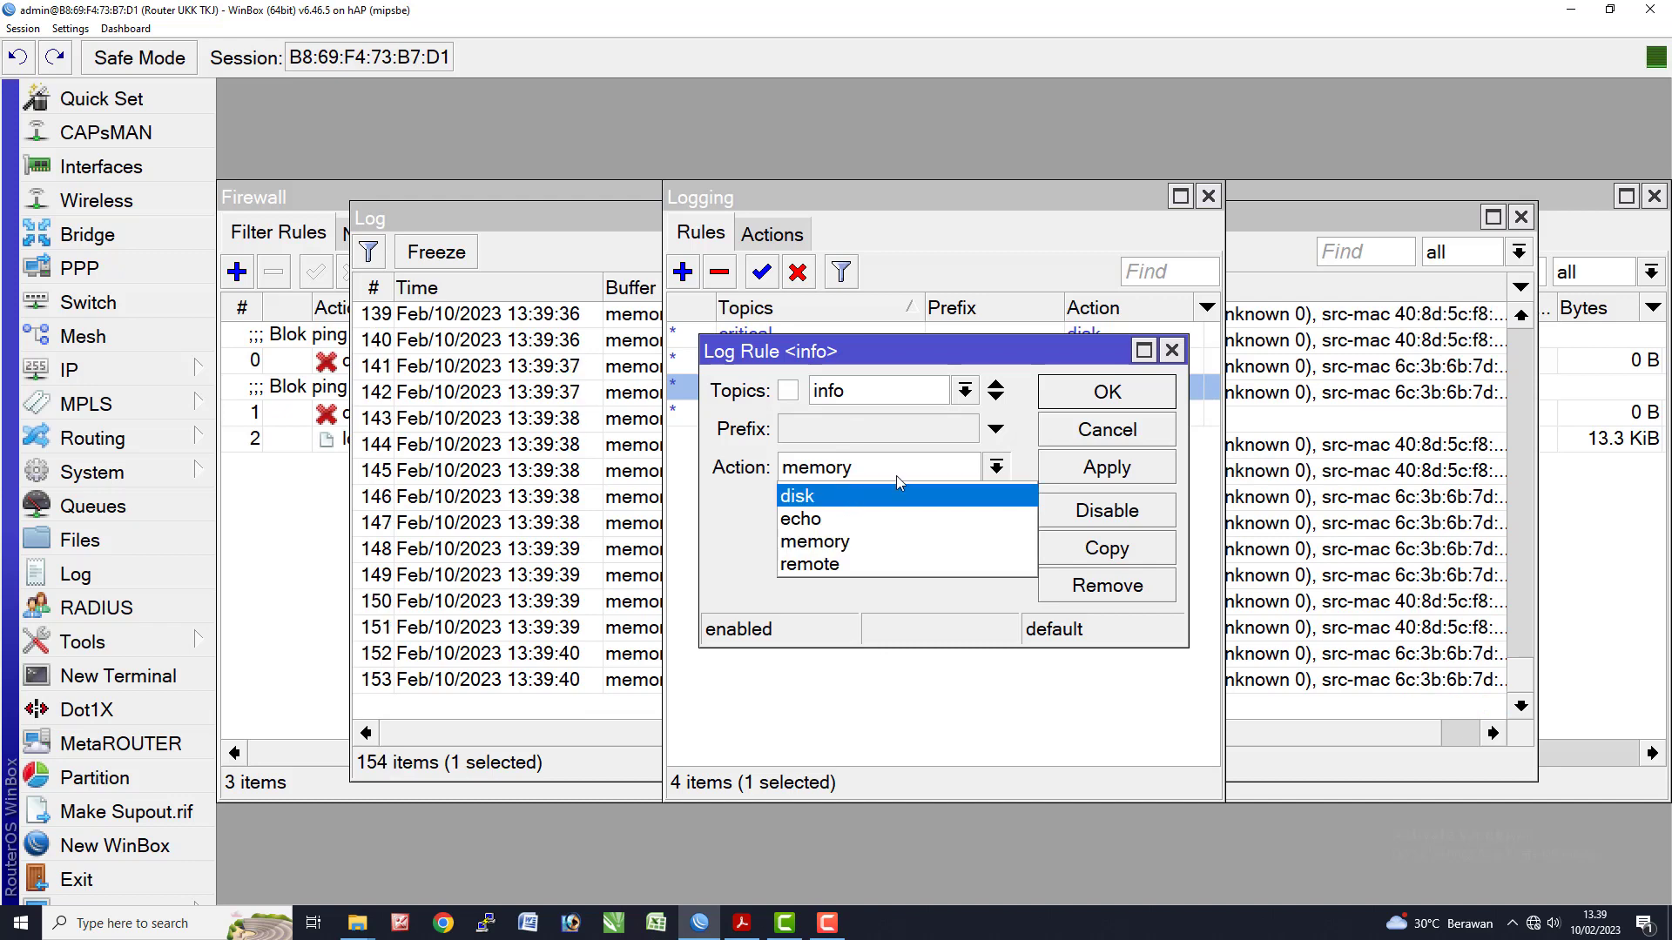
{"action": "left_click", "coordinate": [858, 495]}
{"action": "key", "text": "Return"}
{"action": "double_click", "coordinate": [862, 416]}
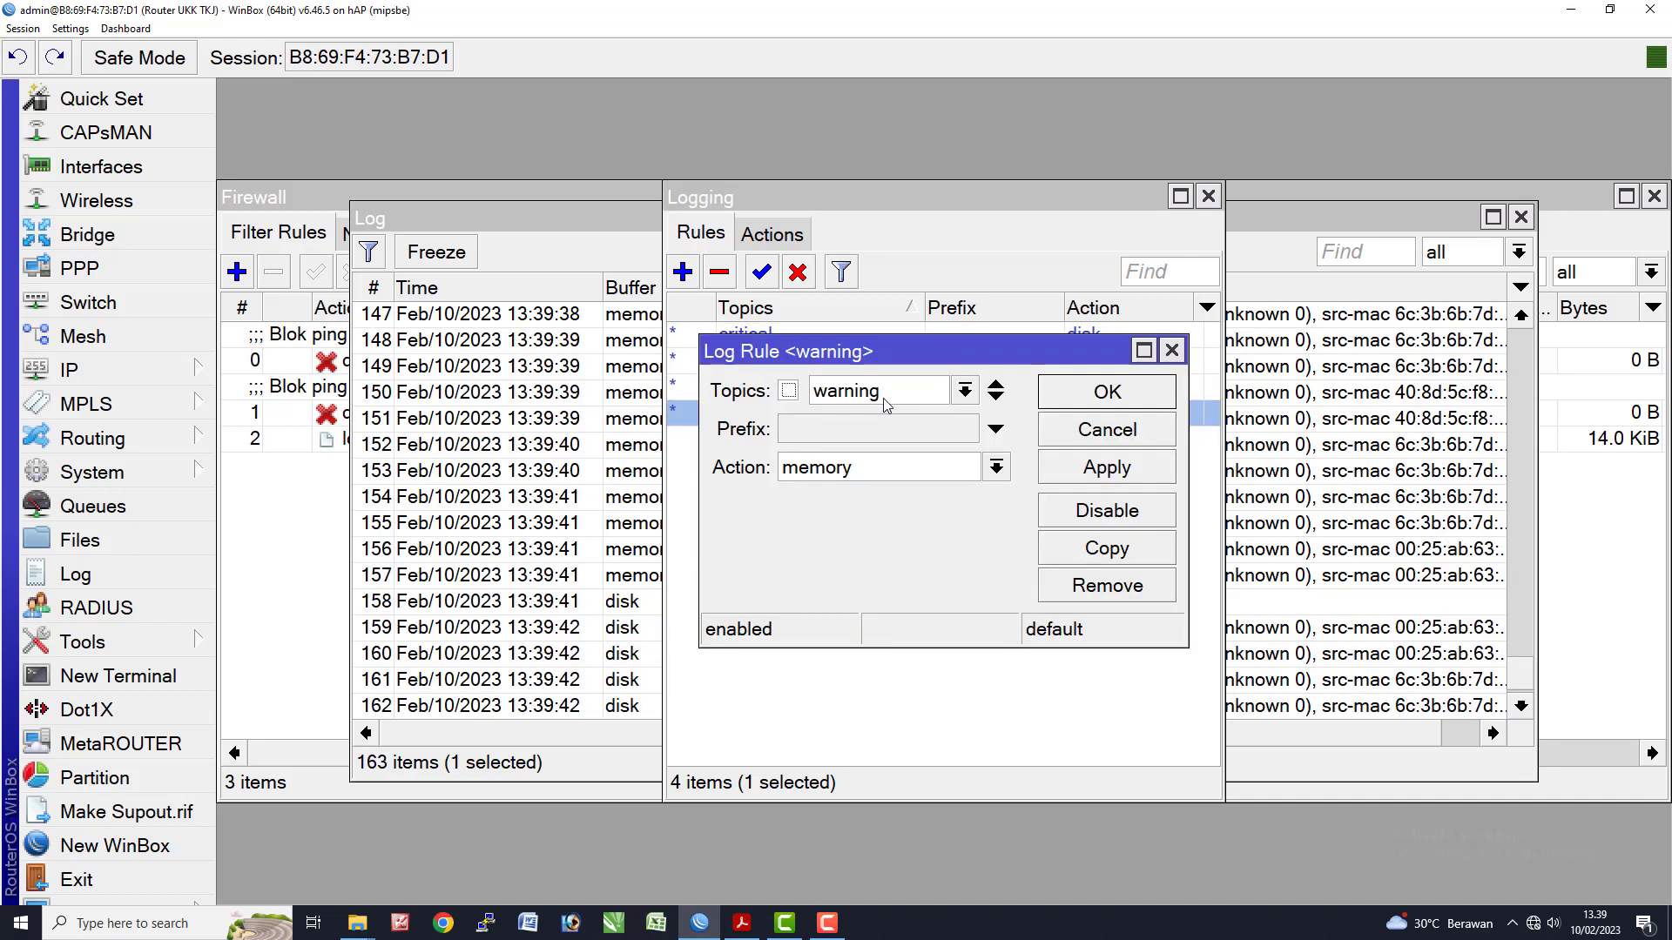
{"action": "left_click", "coordinate": [875, 470]}
{"action": "left_click", "coordinate": [844, 492]}
{"action": "left_click", "coordinate": [1084, 402]}
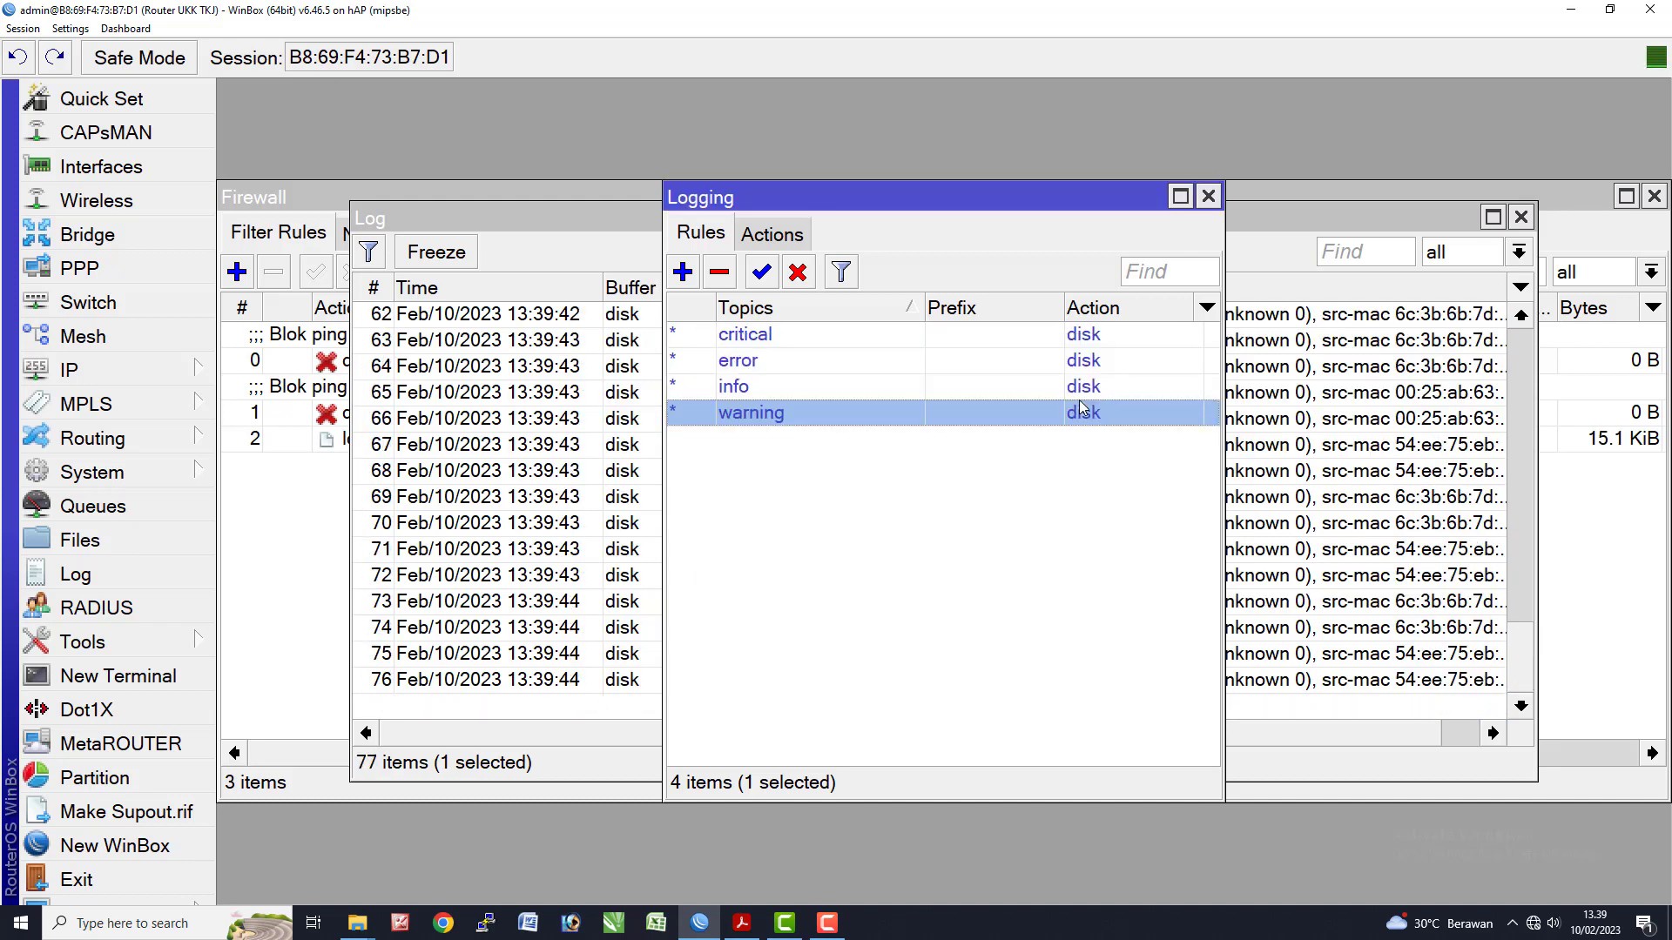
- Close the Logging, Log and Firewall windows and switch to the exam sheet
{"action": "left_click", "coordinate": [1209, 197]}
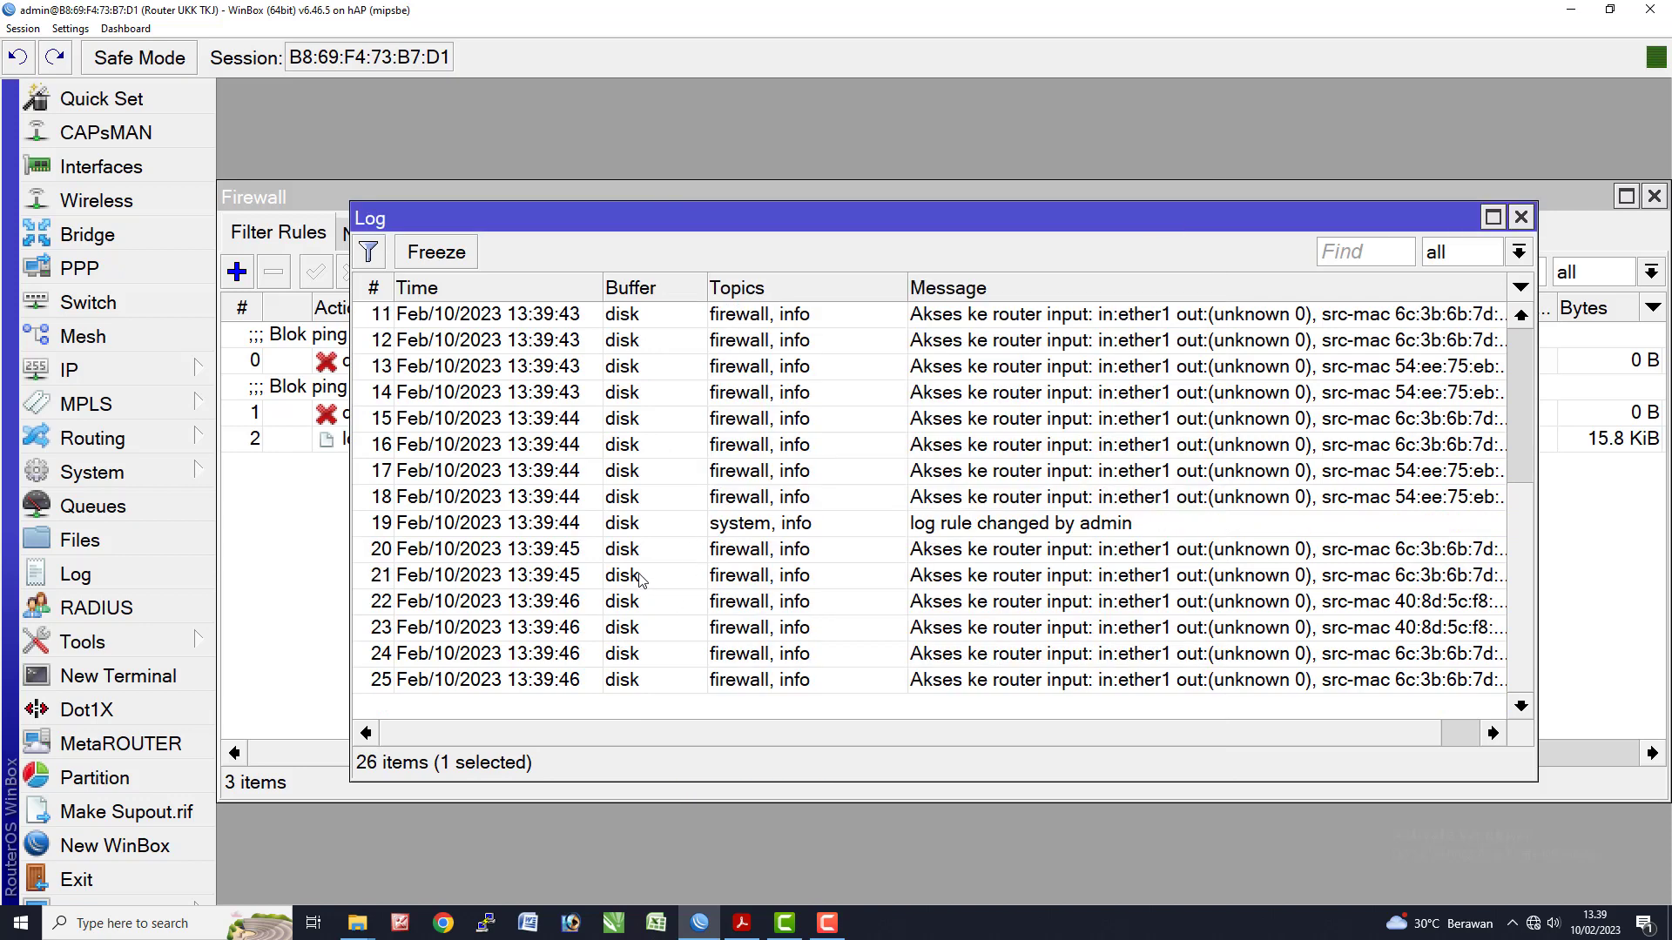
{"action": "scroll", "coordinate": [727, 602], "scroll_direction": "up", "scroll_amount": 3}
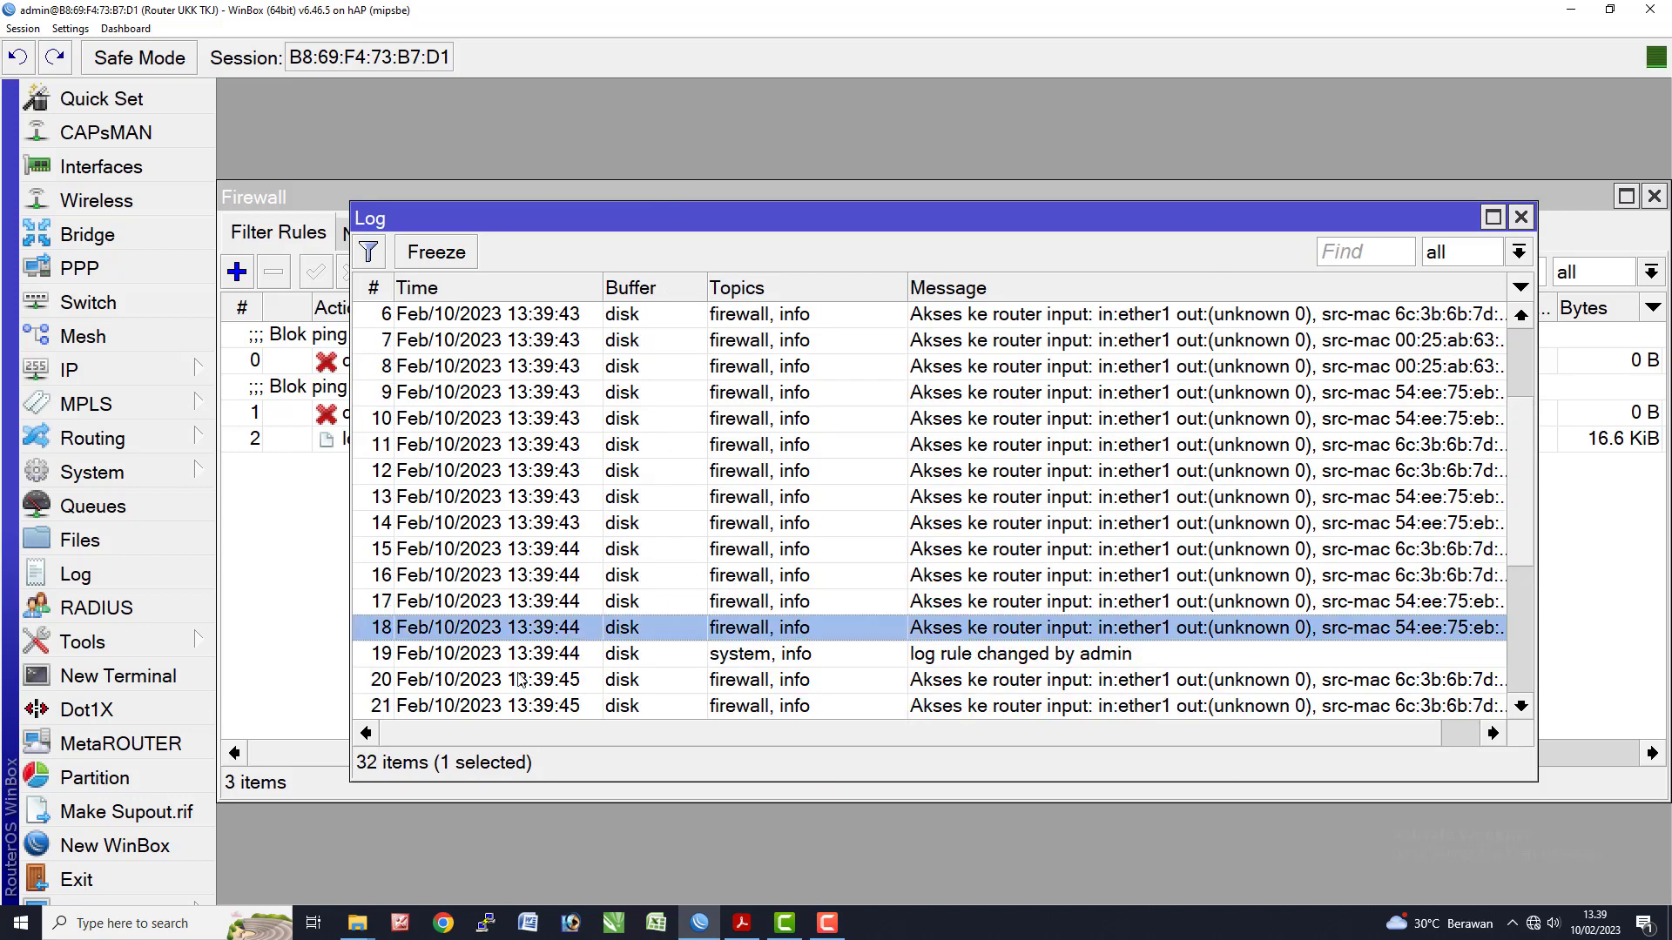
{"action": "left_click", "coordinate": [1529, 228]}
{"action": "left_click", "coordinate": [1653, 196]}
{"action": "key", "text": "alt+Tab"}
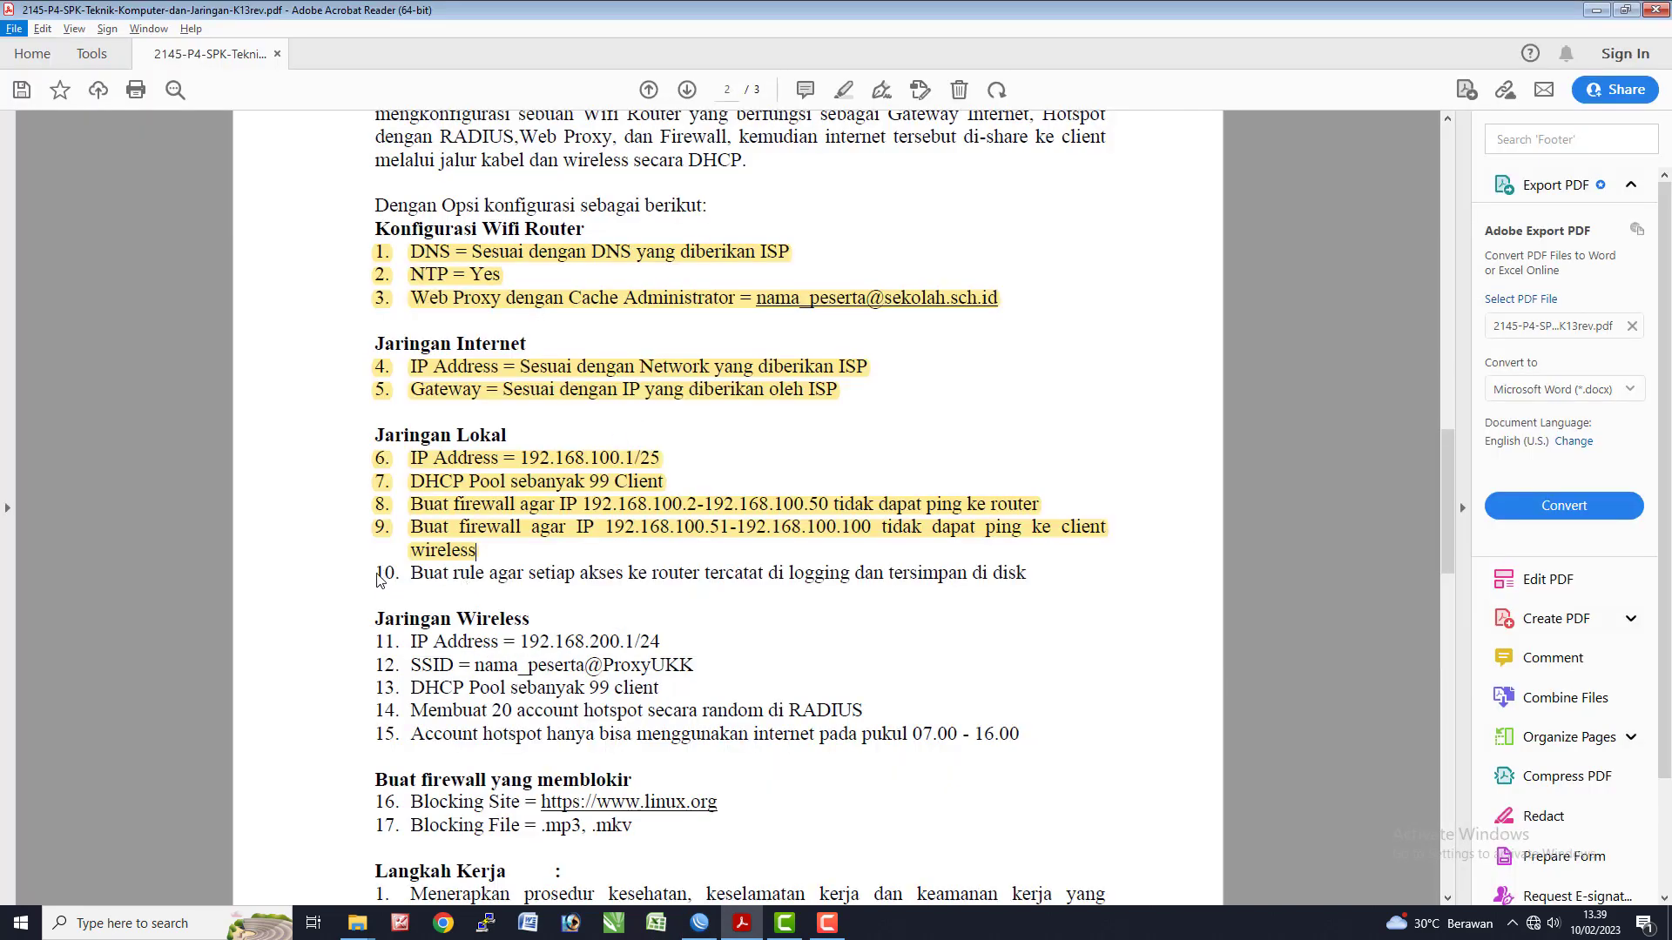
- Highlight exam item 10 in yellow and select the wireless address 192.168.200.1/24
{"action": "left_click_drag", "start_coordinate": [377, 581], "coordinate": [1049, 581]}
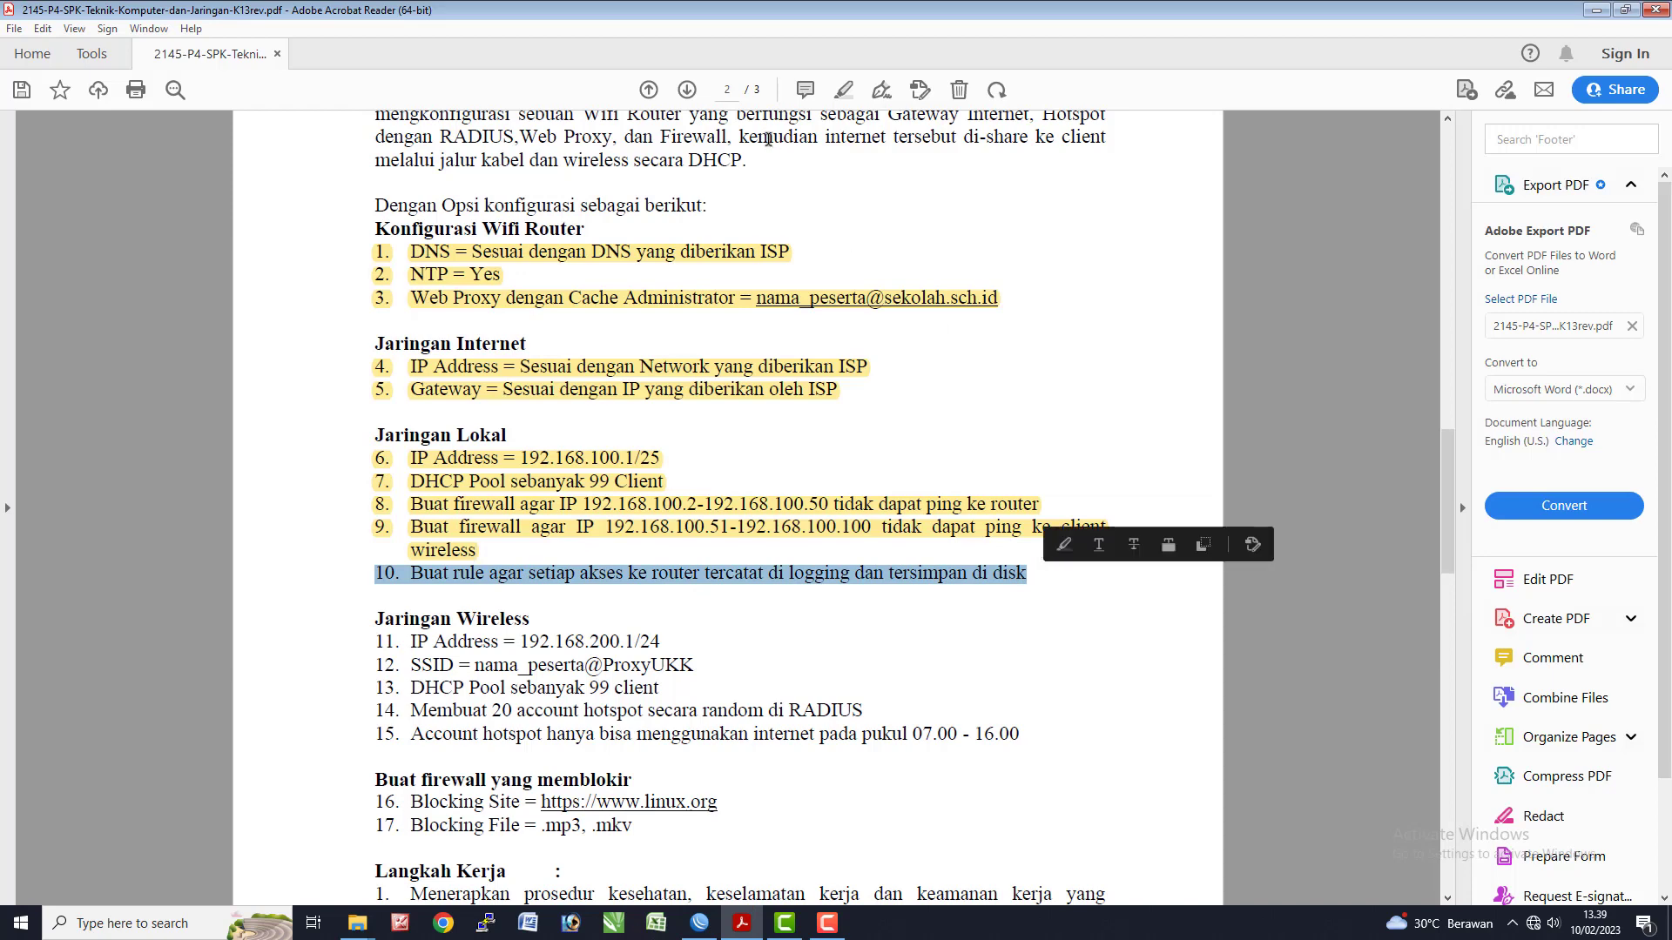
{"action": "left_click", "coordinate": [843, 90]}
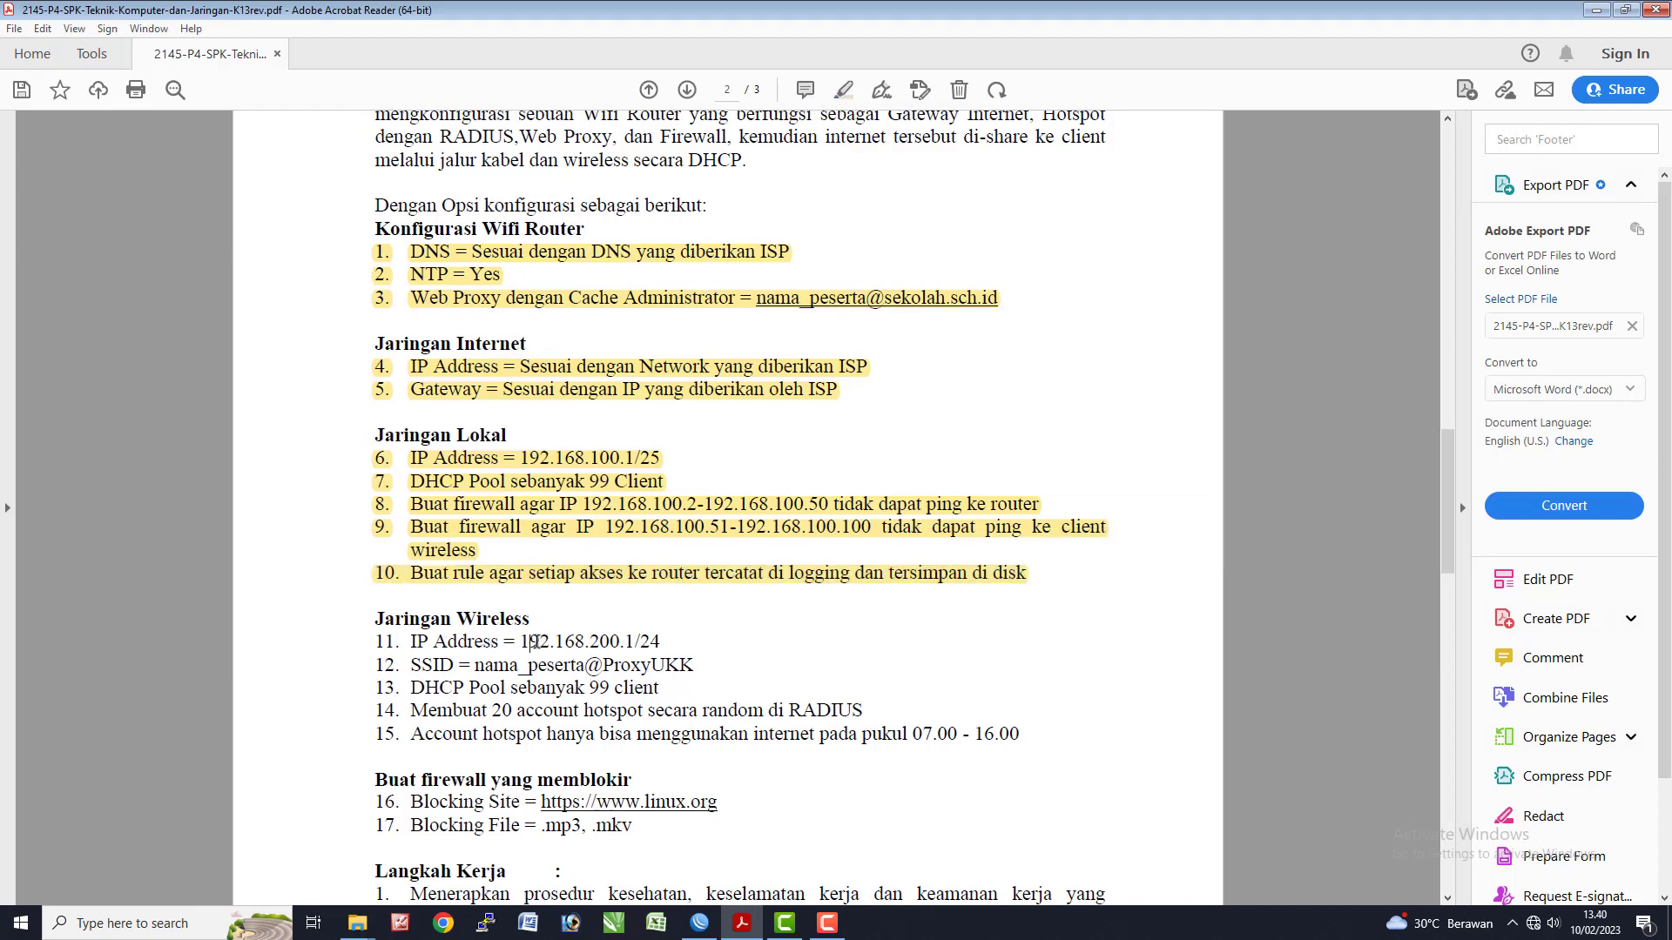
{"action": "left_click_drag", "start_coordinate": [533, 641], "coordinate": [673, 638]}
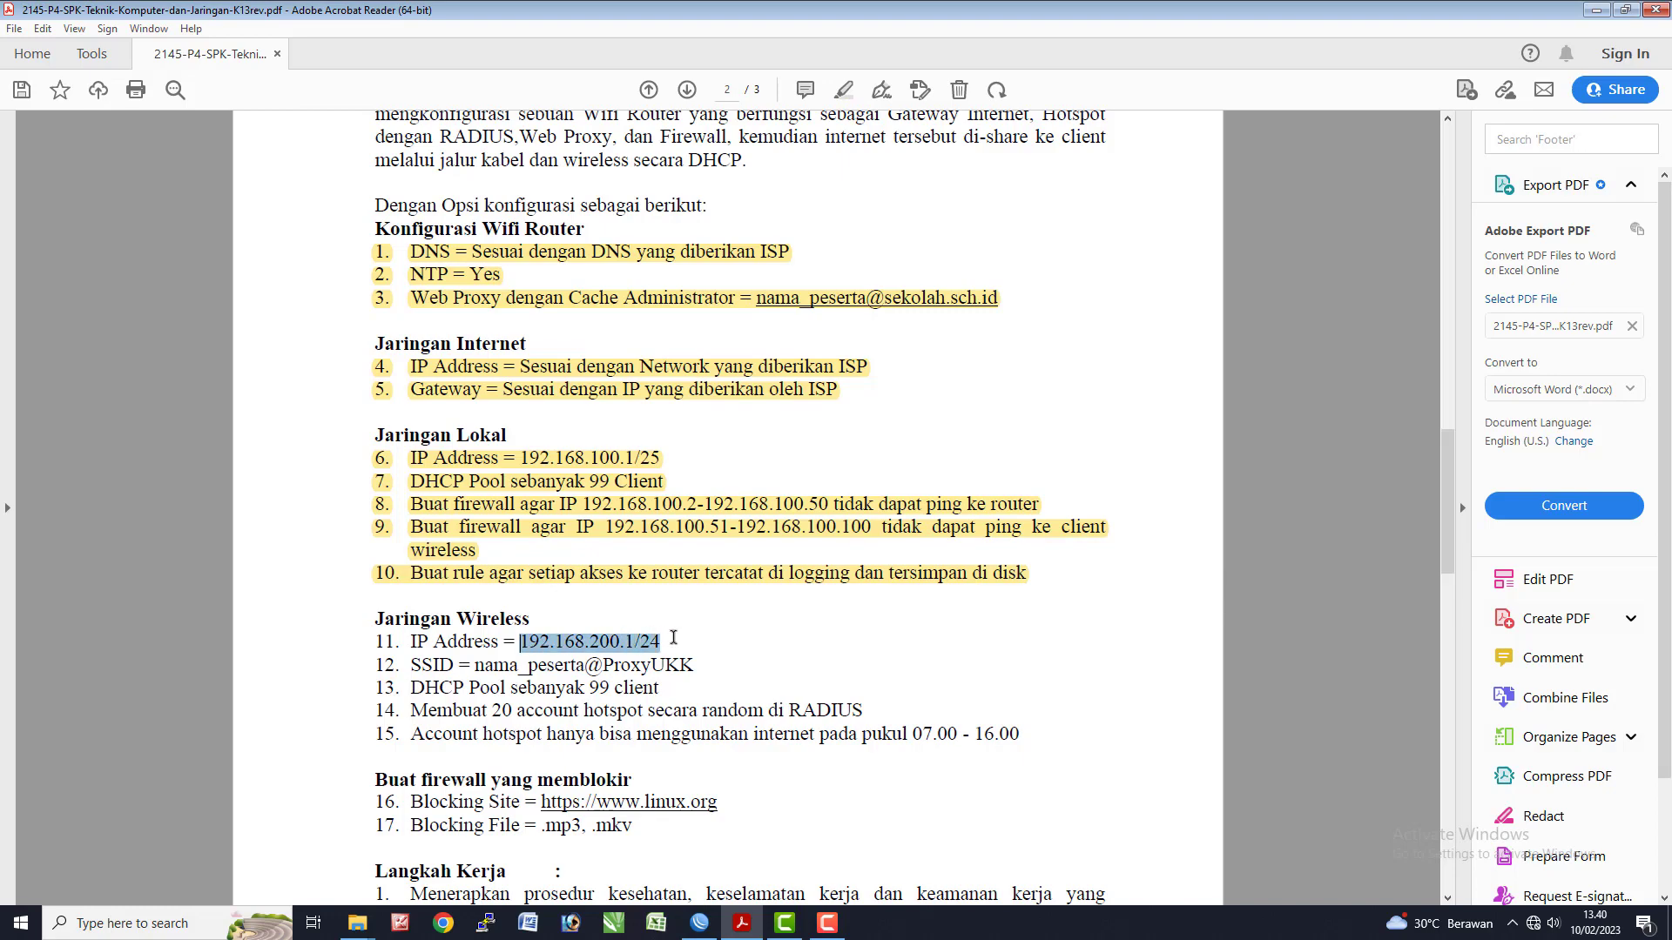
{"action": "key", "text": "alt+Tab"}
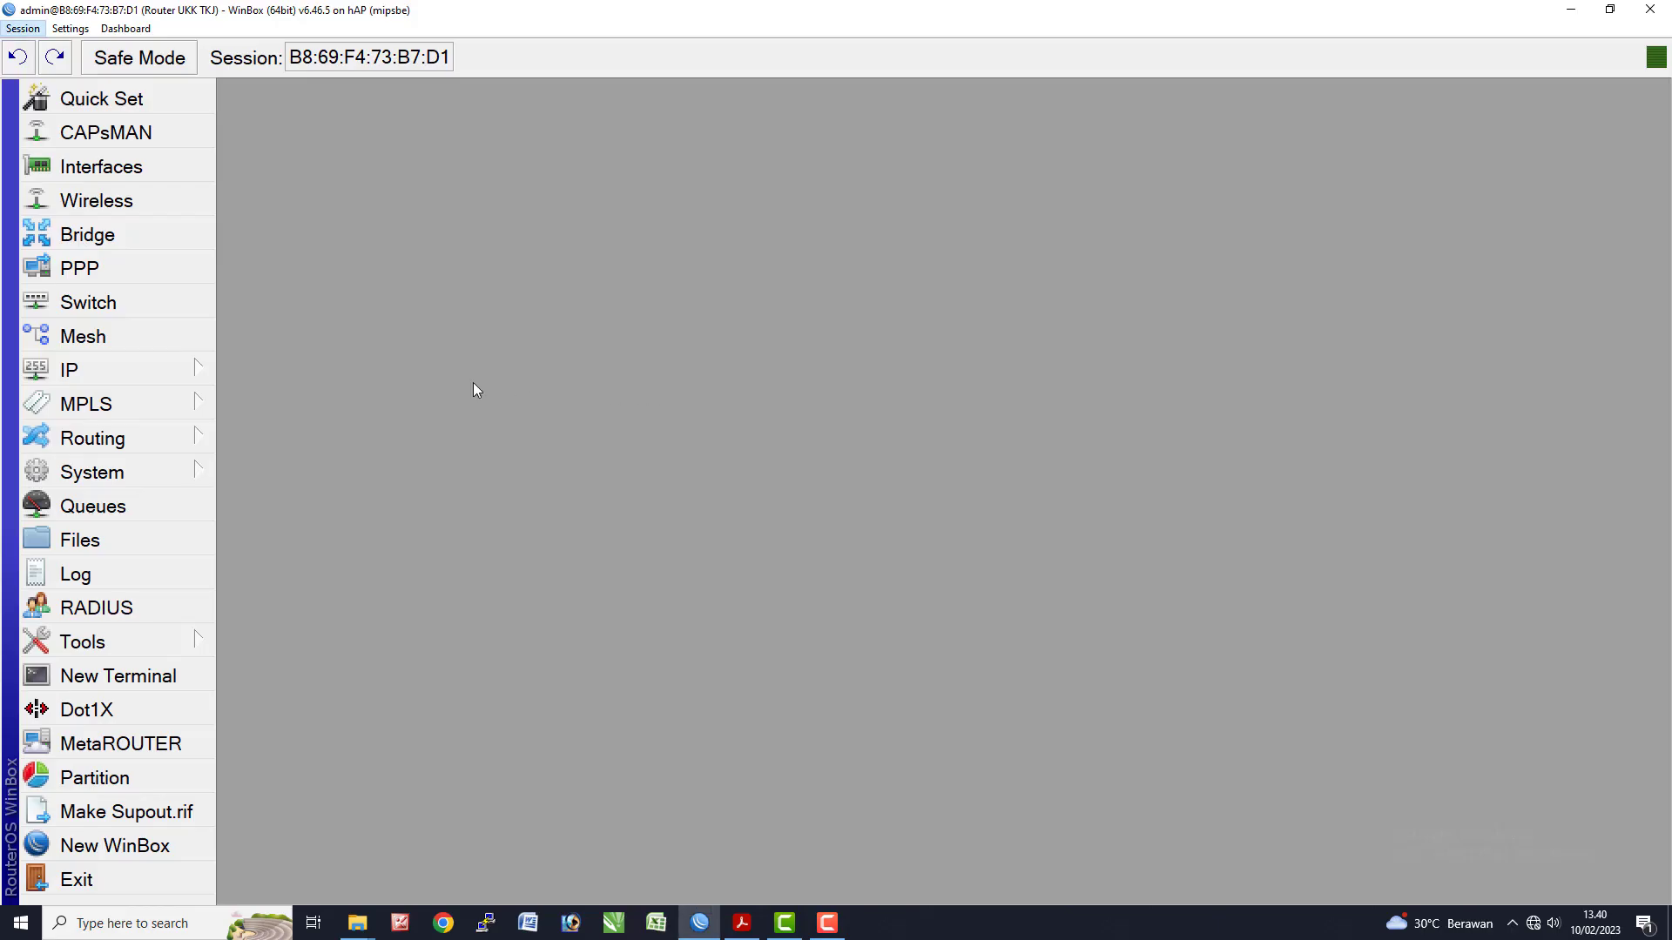
- In IP > Addresses, add 192.168.200.1/24 on wlan1 and save it
{"action": "left_click", "coordinate": [140, 375]}
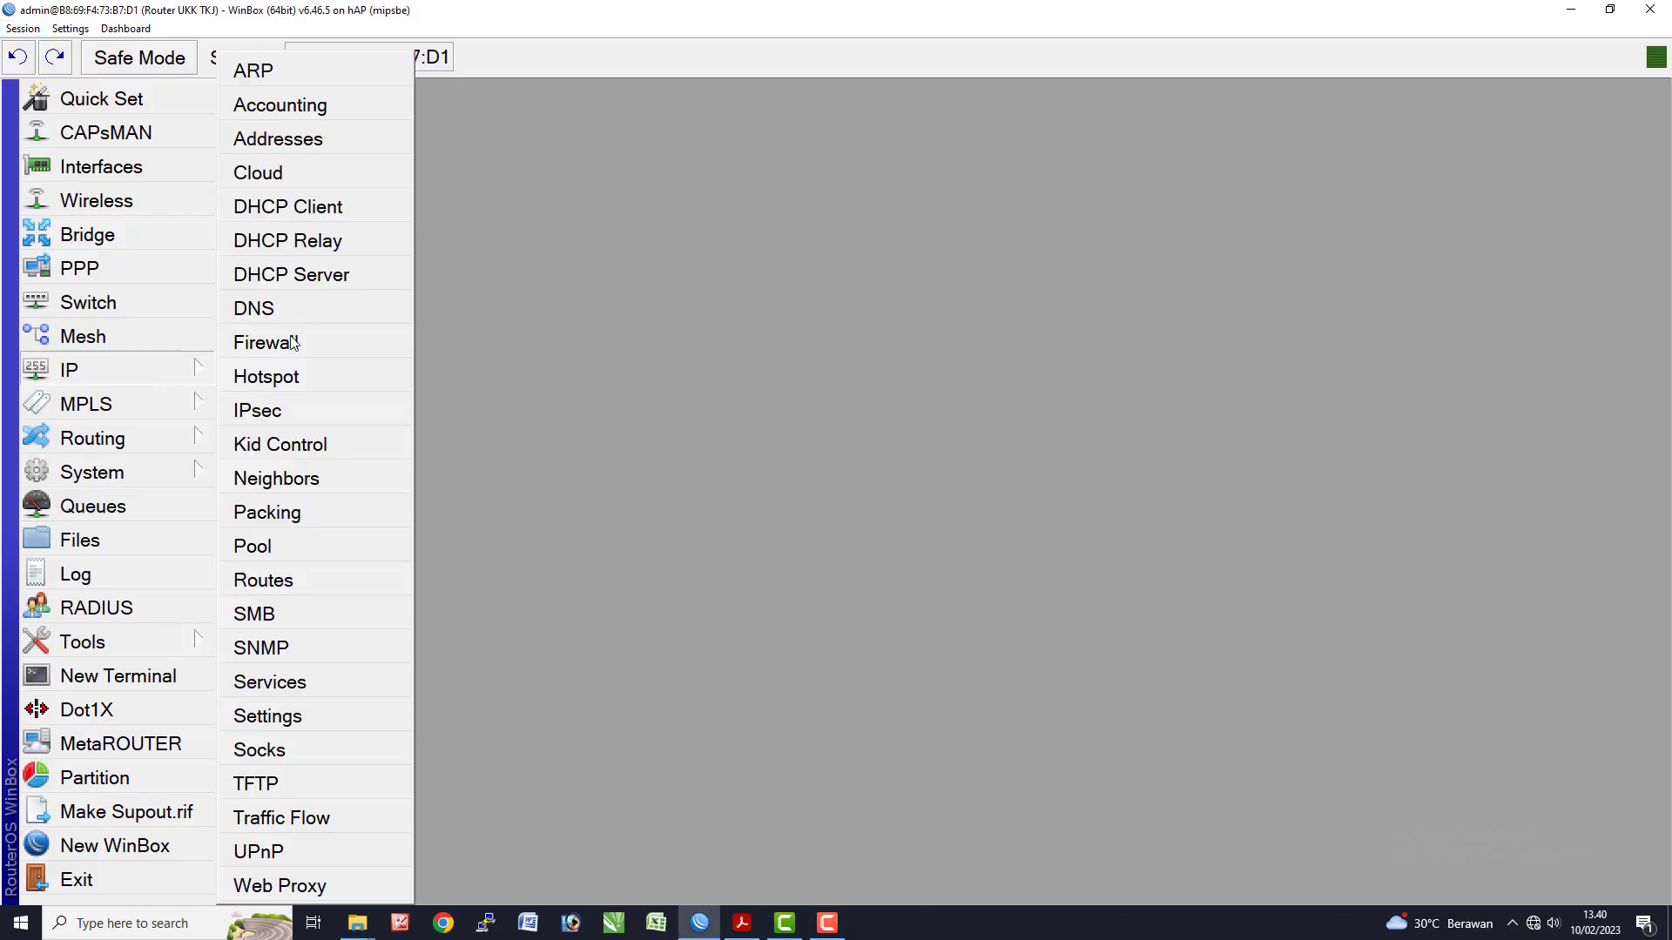
{"action": "left_click", "coordinate": [288, 140]}
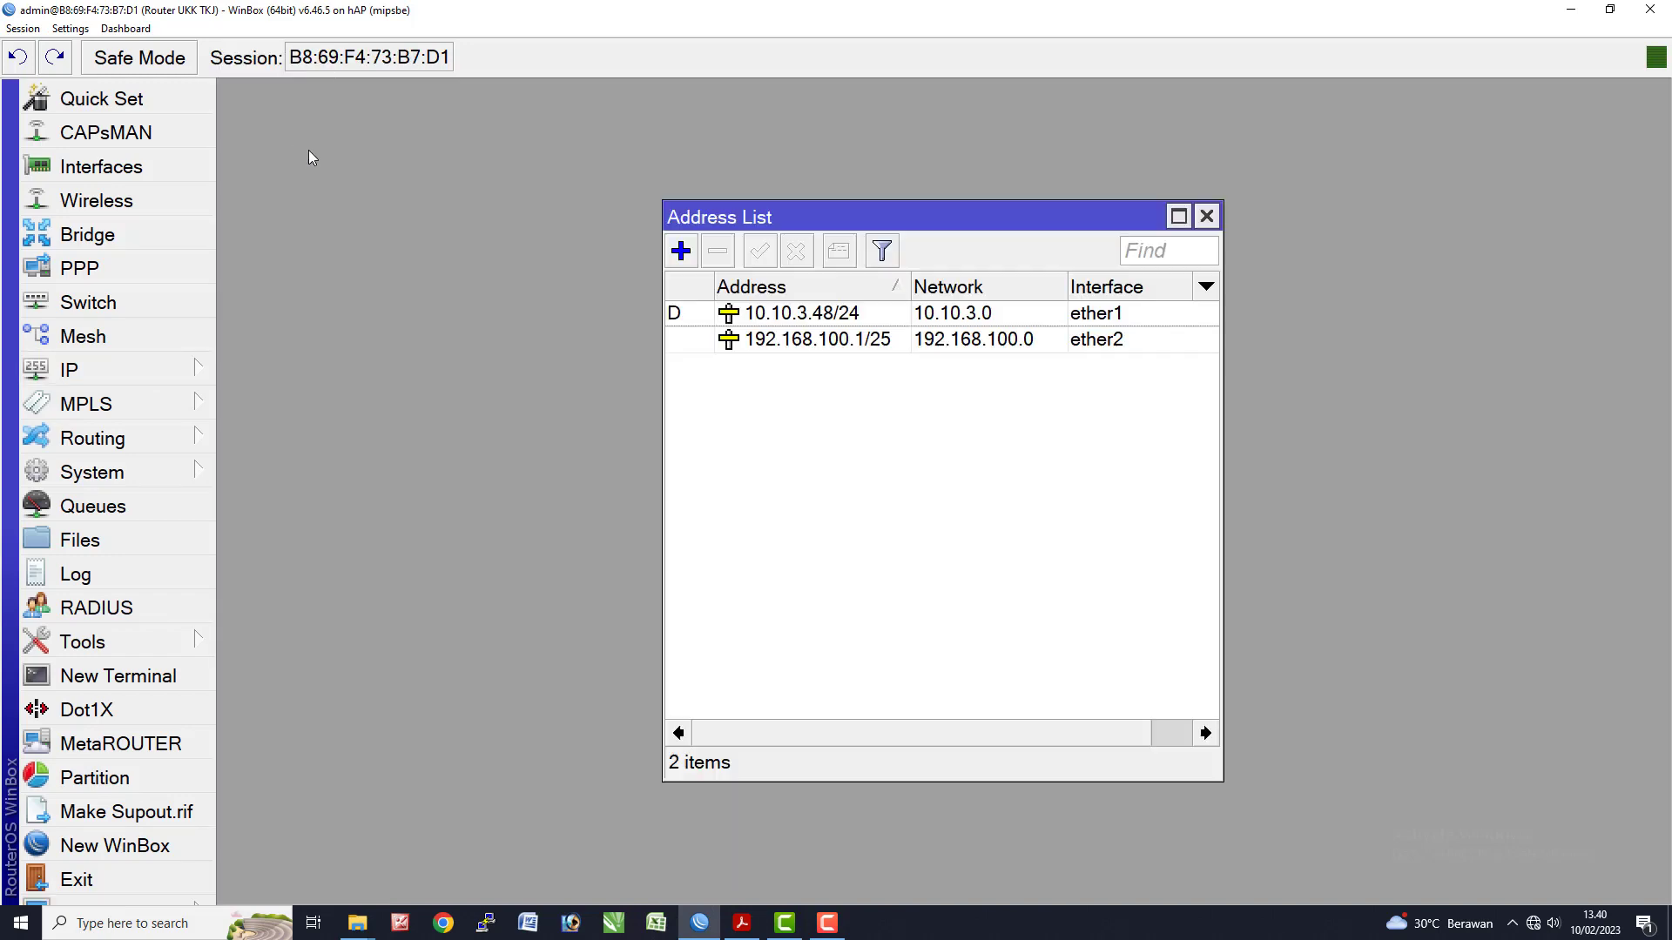
{"action": "left_click", "coordinate": [681, 250]}
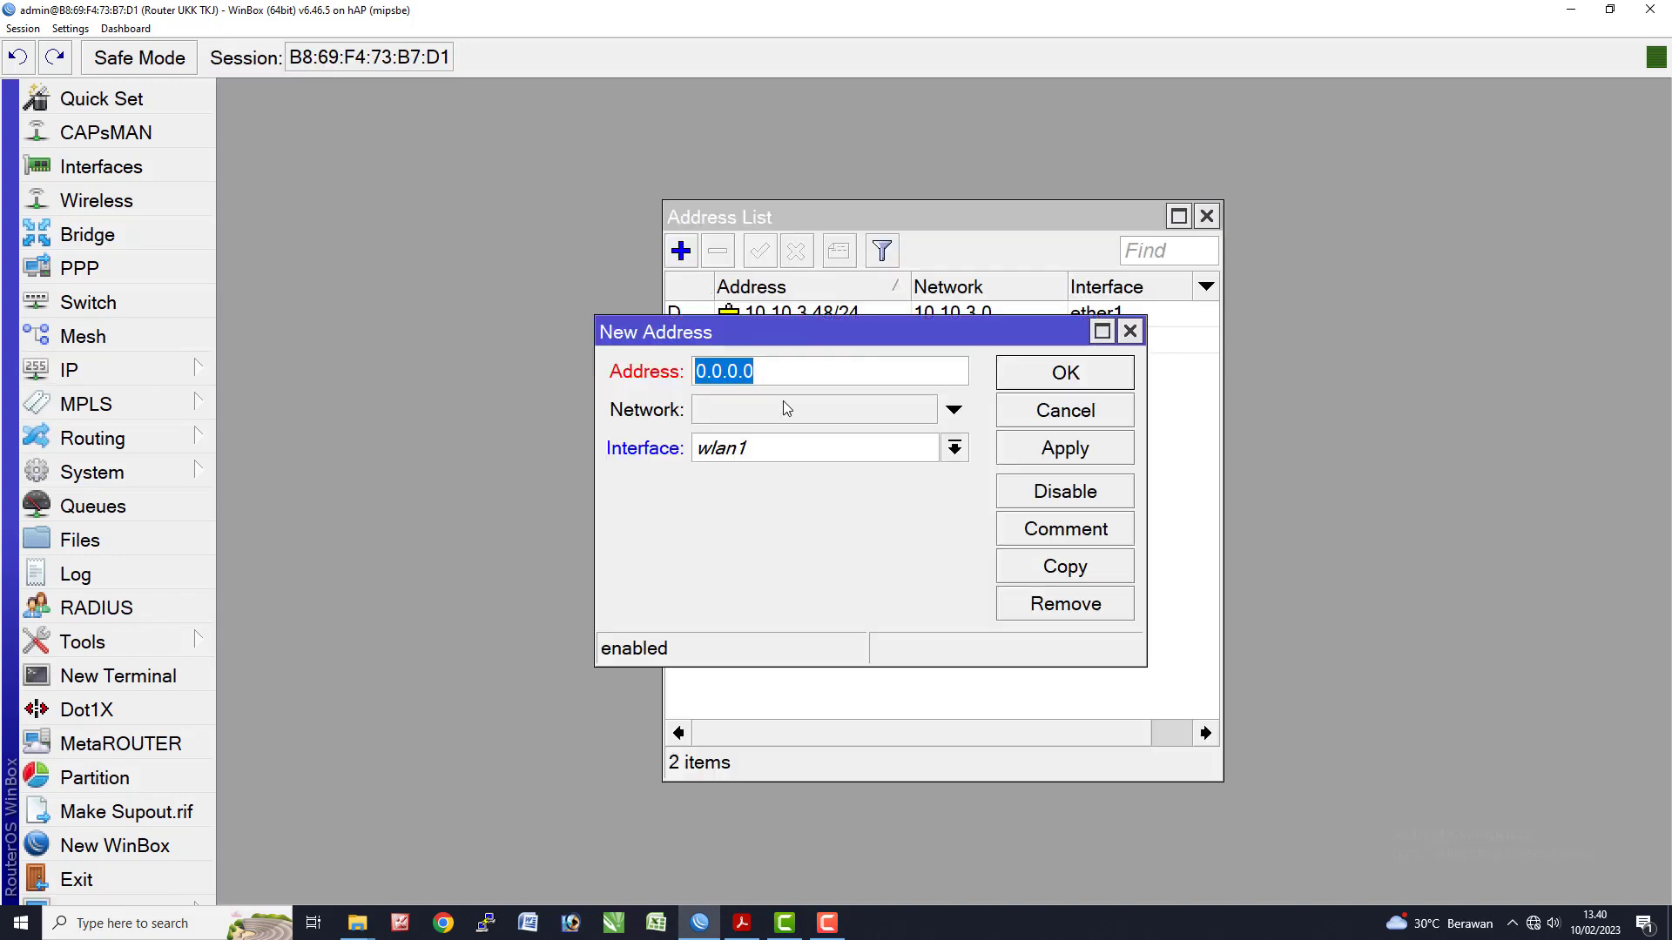
{"action": "type", "text": "192.168.200.1/24"}
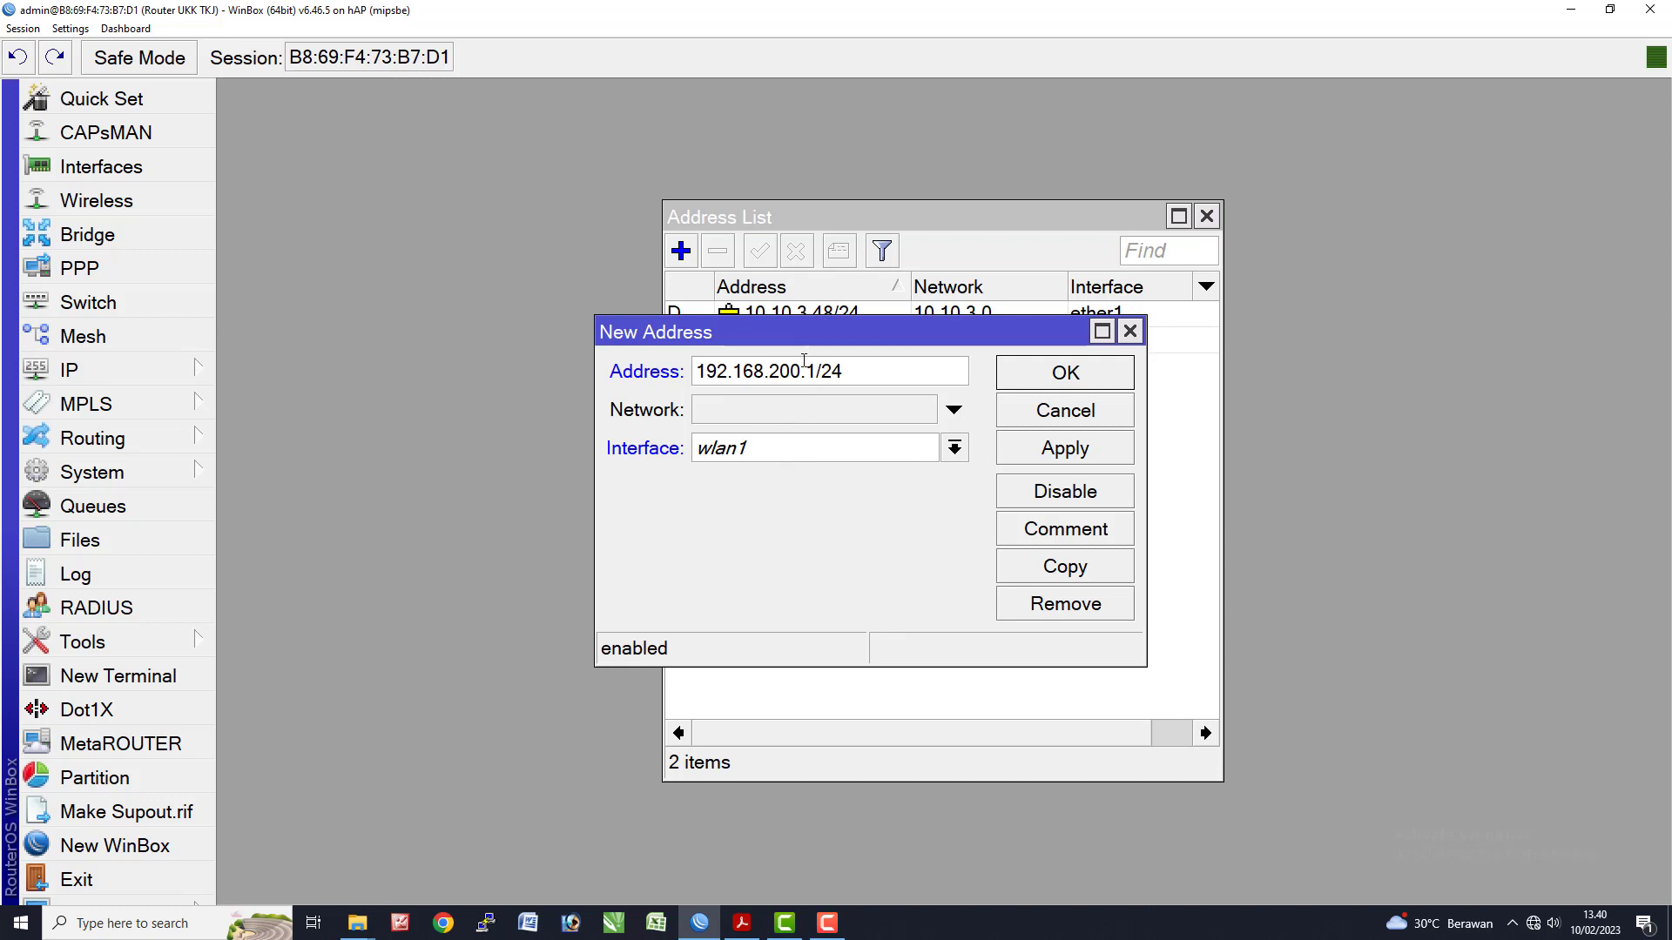
{"action": "left_click", "coordinate": [1054, 449]}
{"action": "left_click", "coordinate": [1064, 375]}
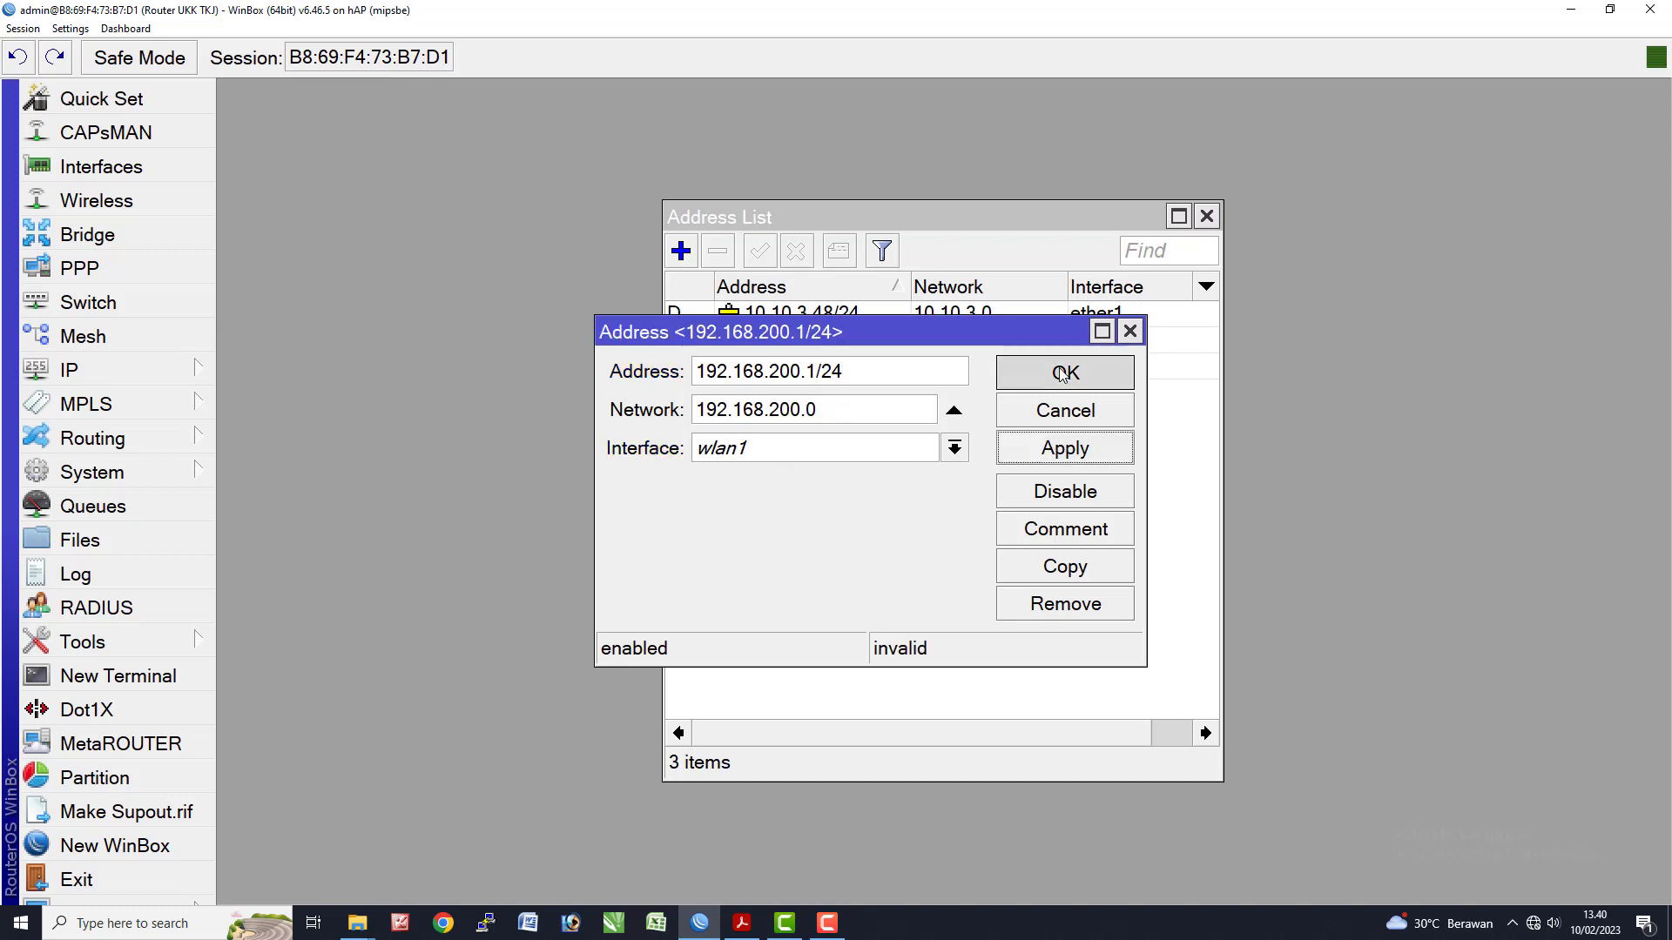
{"action": "left_click", "coordinate": [955, 367]}
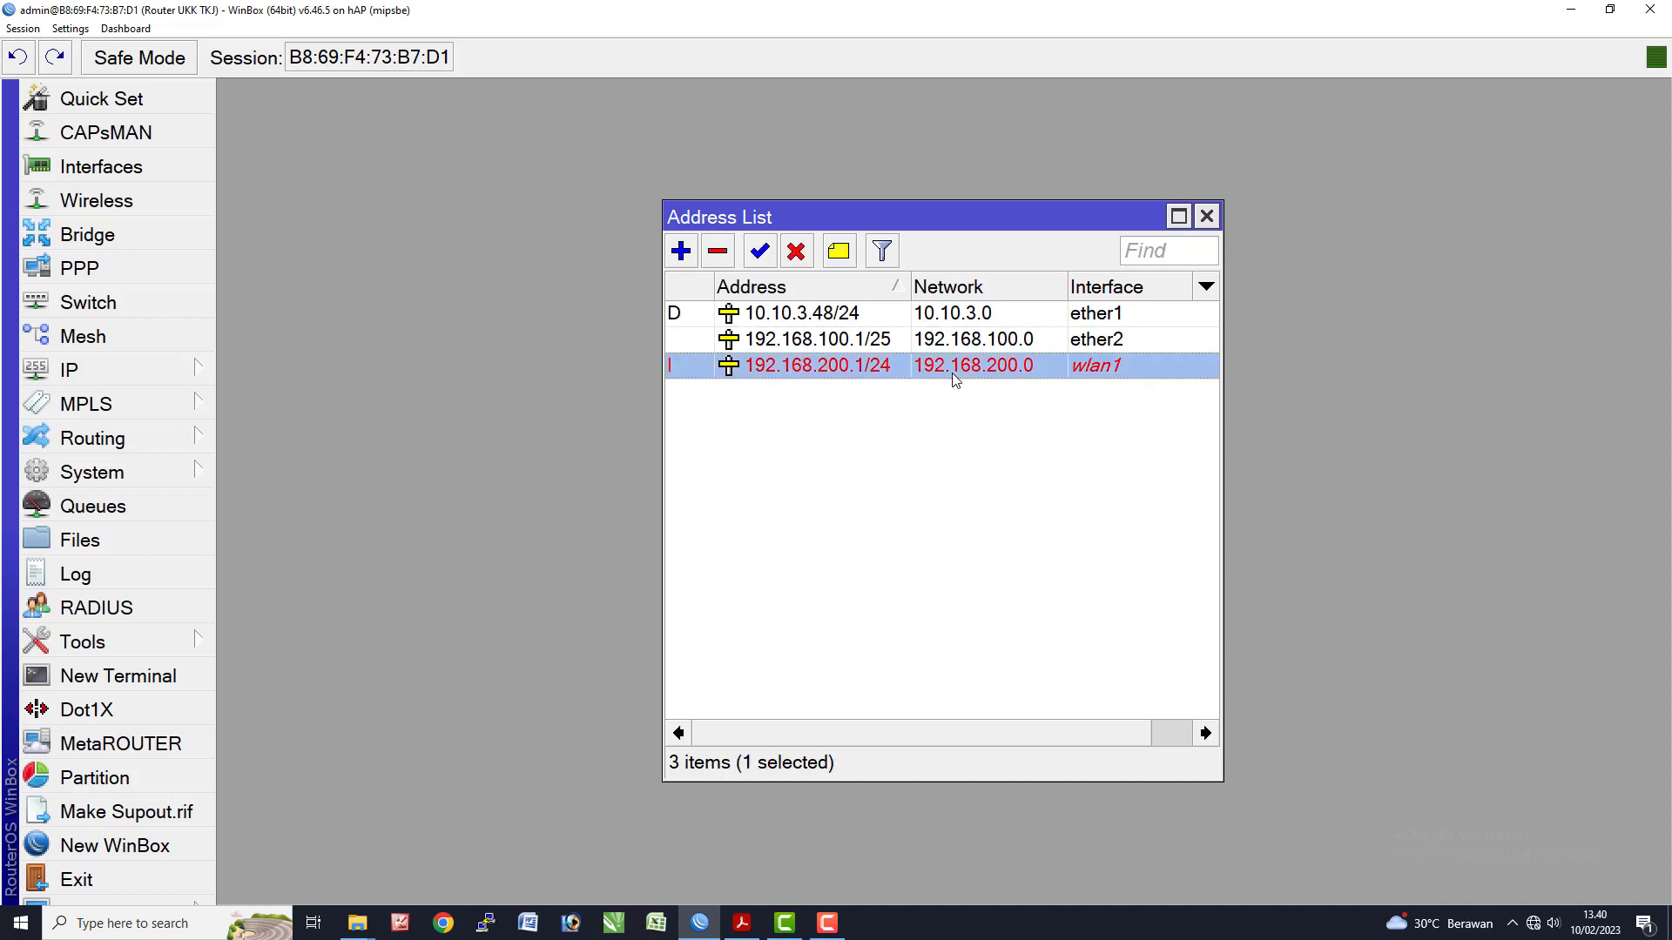
{"action": "left_click", "coordinate": [870, 405]}
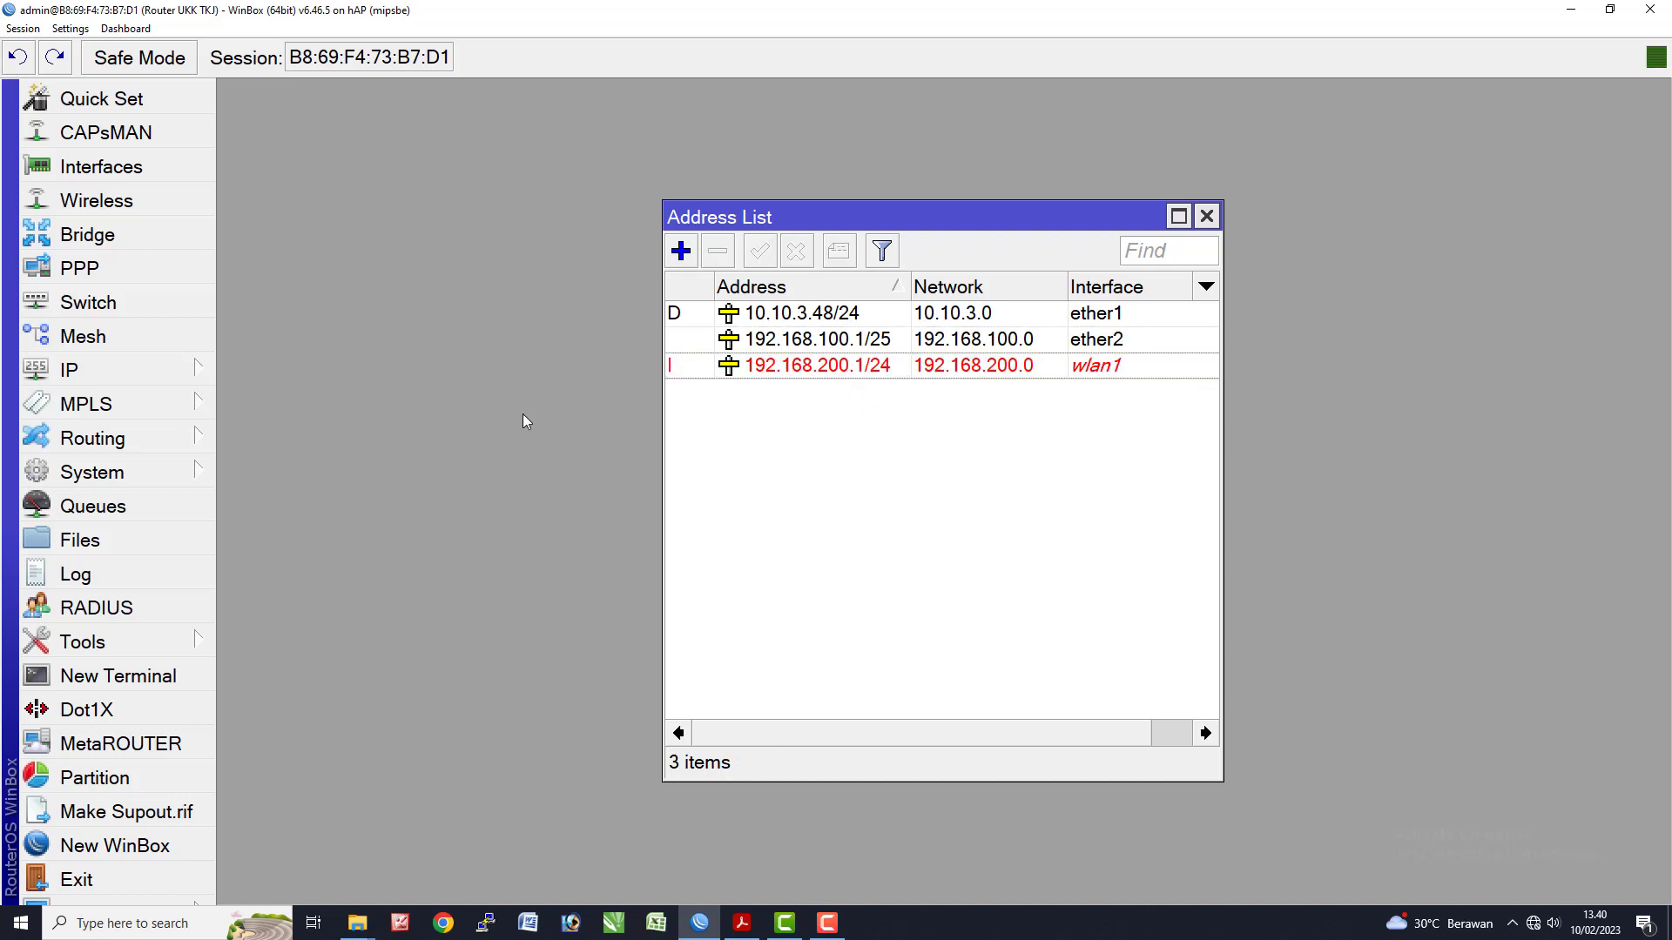
{"action": "left_click", "coordinate": [158, 210]}
- Enable the wlan1 interface and check the Wi-Fi networks visible to the PC
{"action": "left_click", "coordinate": [324, 362]}
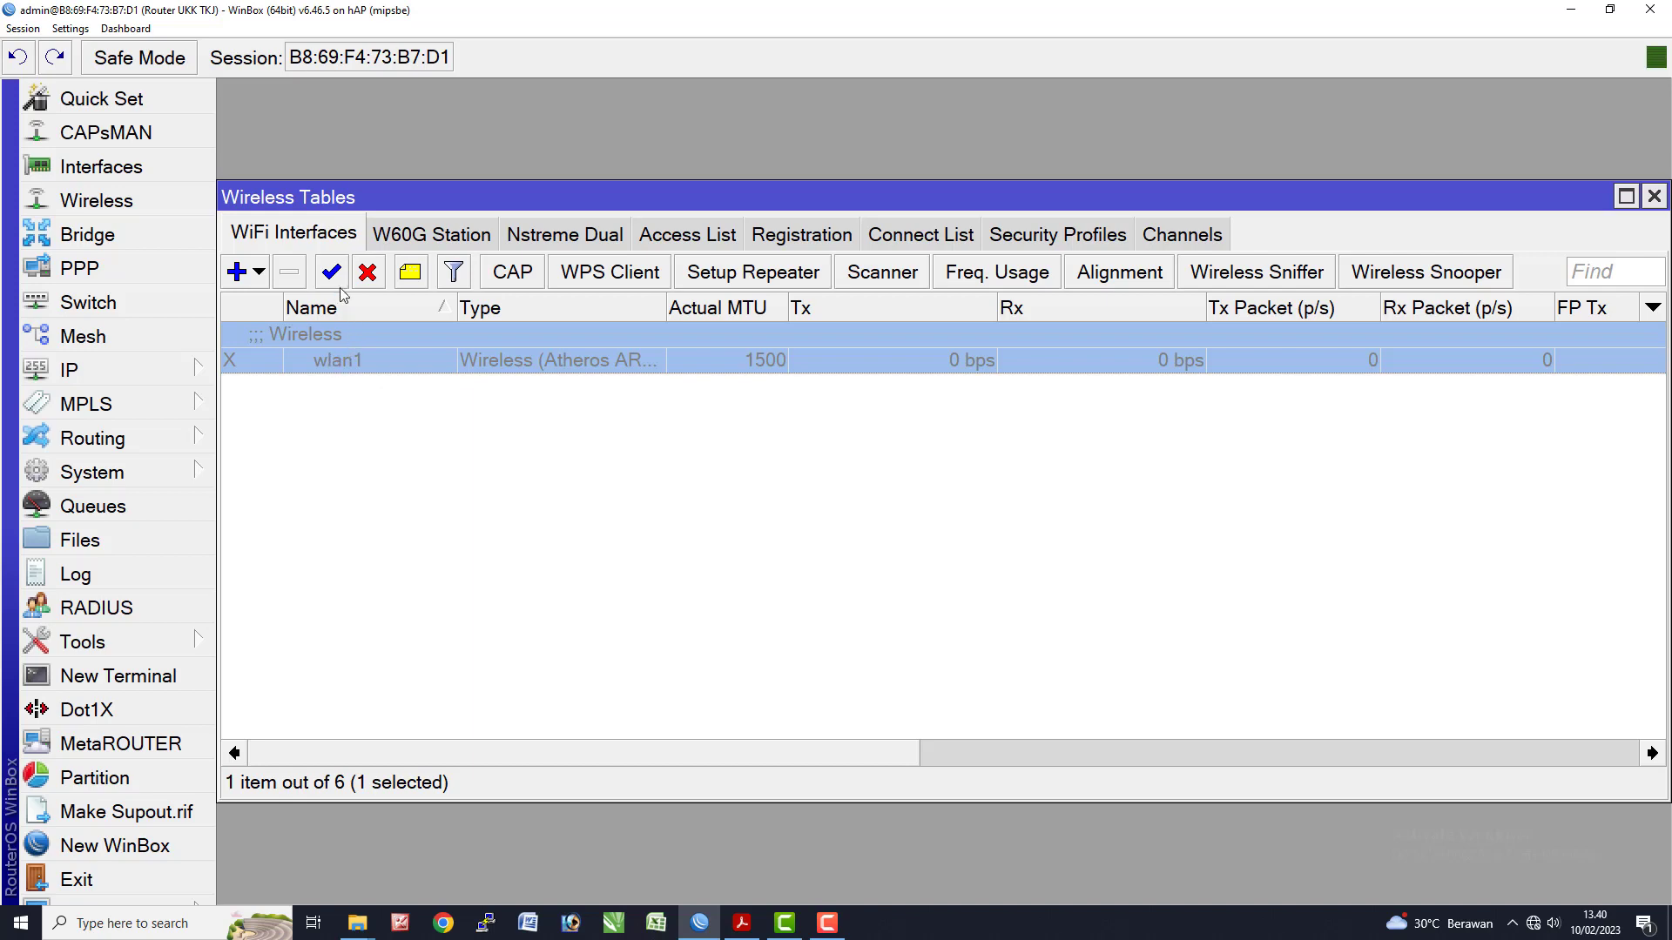
{"action": "left_click", "coordinate": [331, 273]}
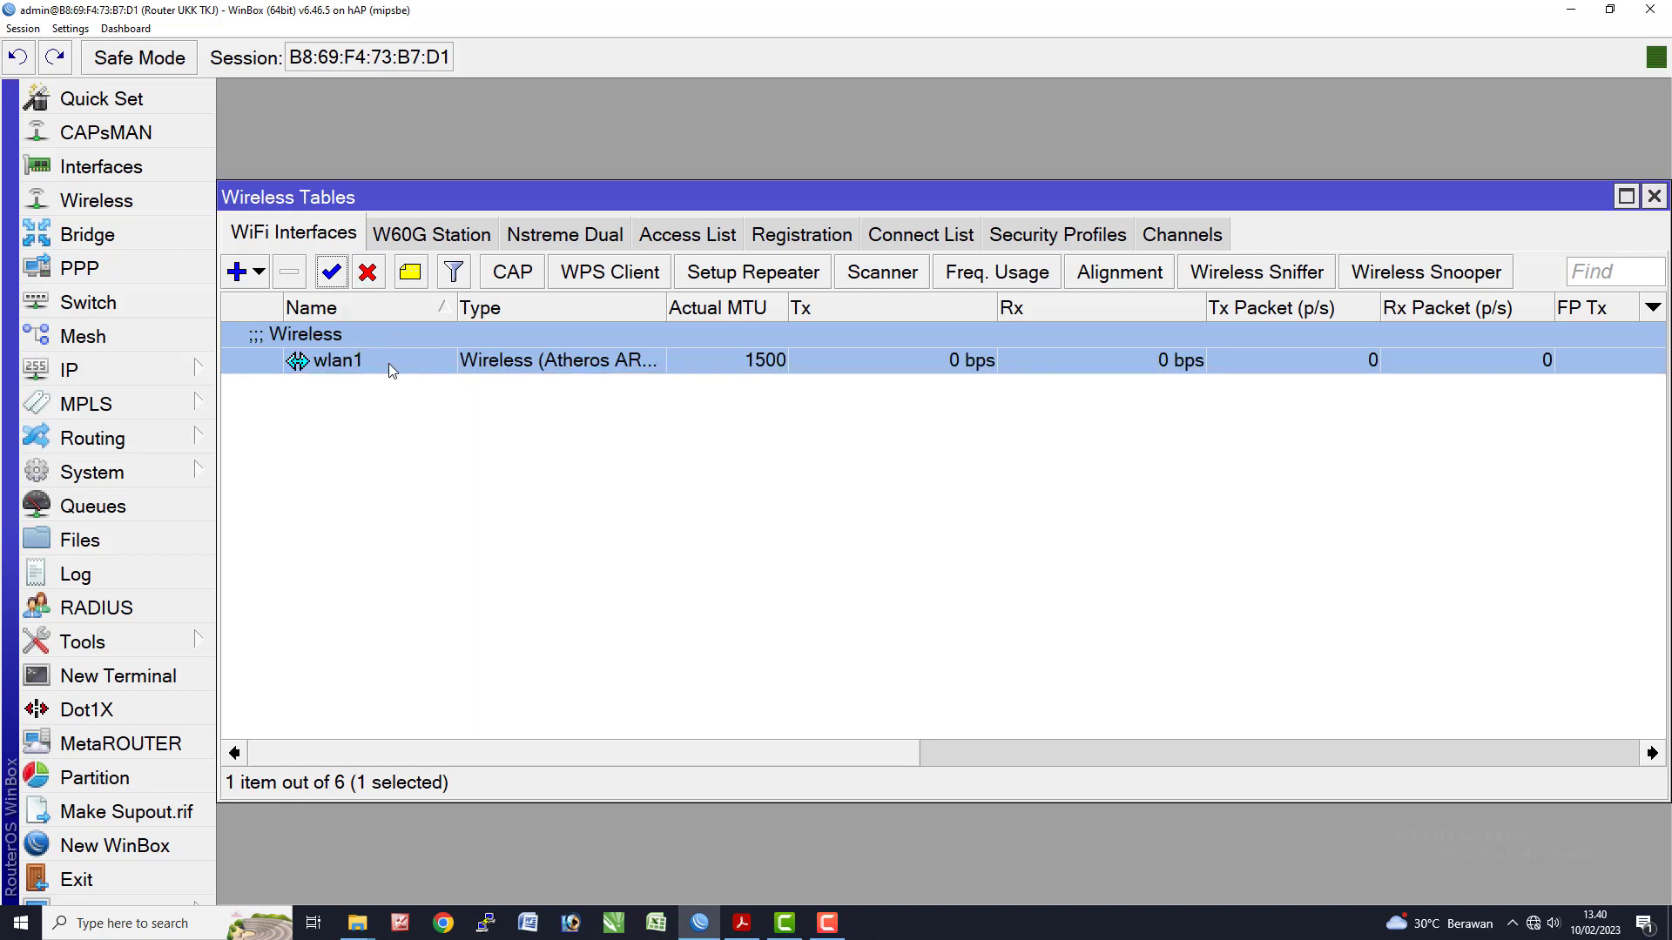
{"action": "left_click", "coordinate": [1534, 923]}
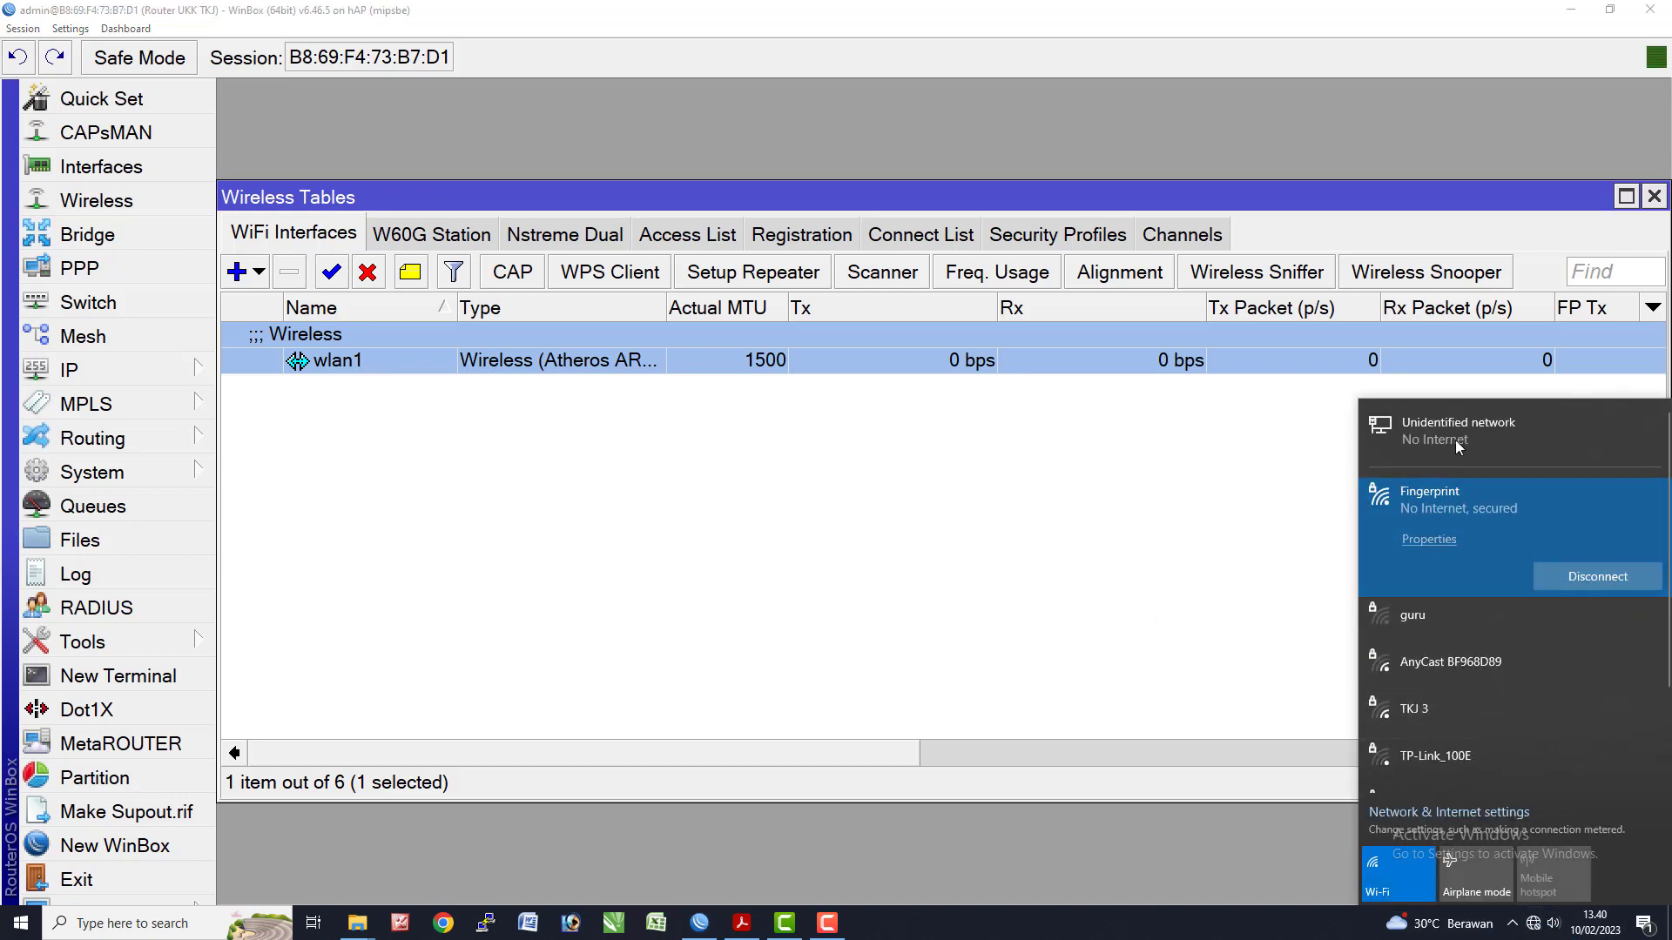
{"action": "left_click", "coordinate": [886, 613]}
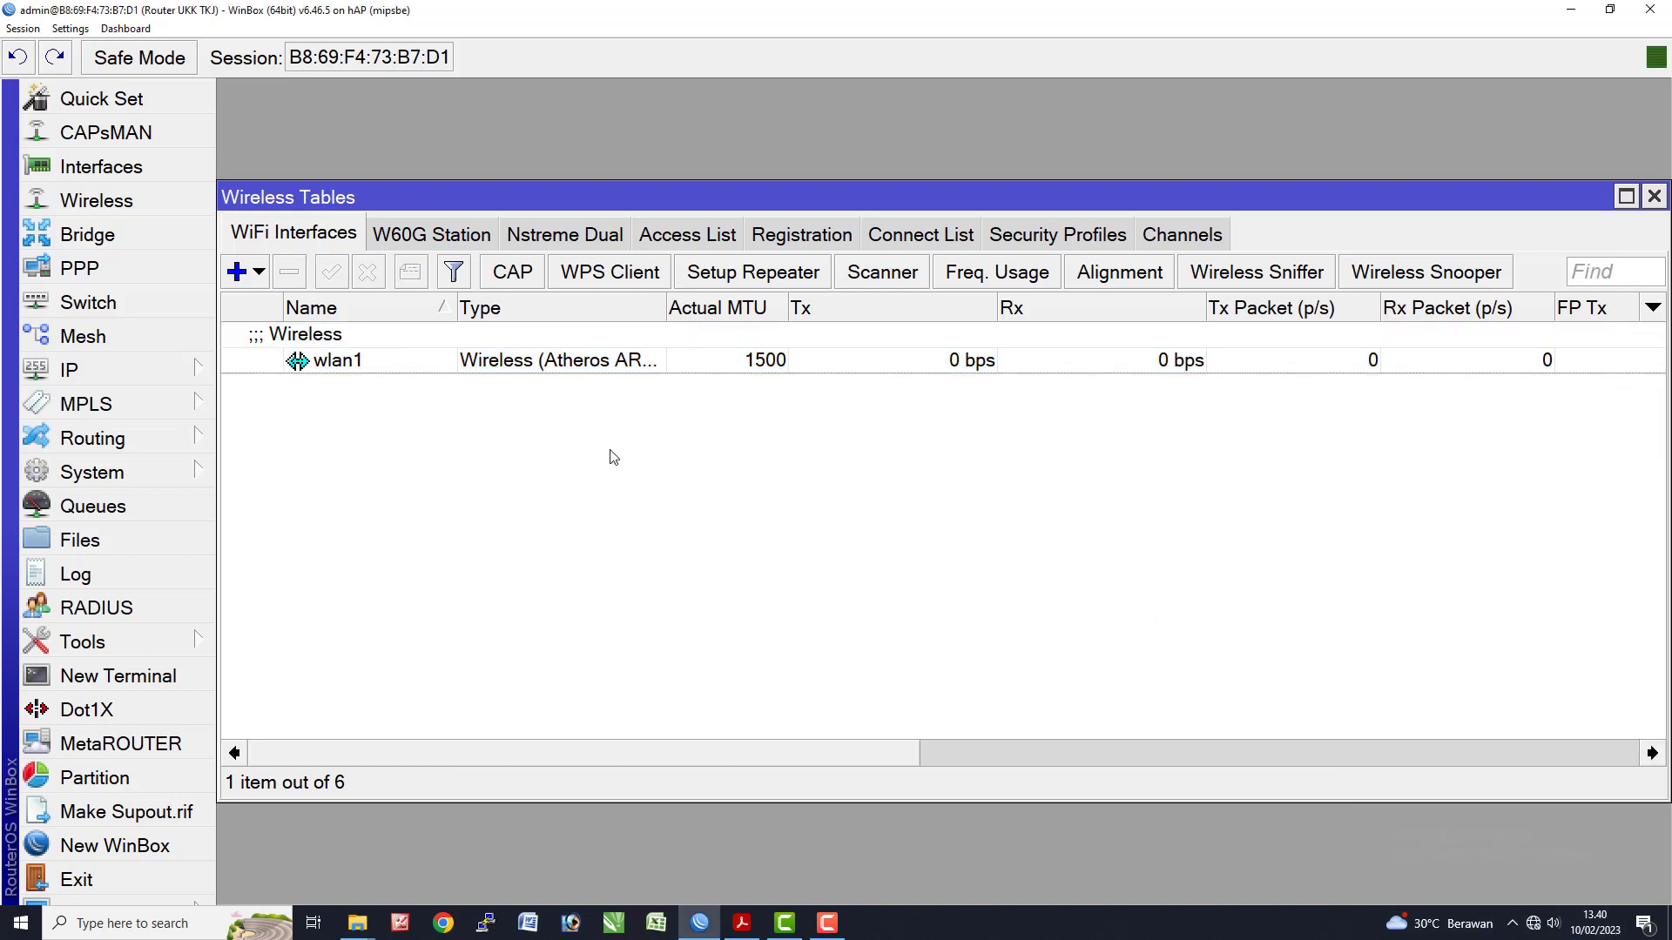
- Set wlan1's wireless mode to ap bridge and select the MikroTik SSID for replacement
{"action": "double_click", "coordinate": [379, 360]}
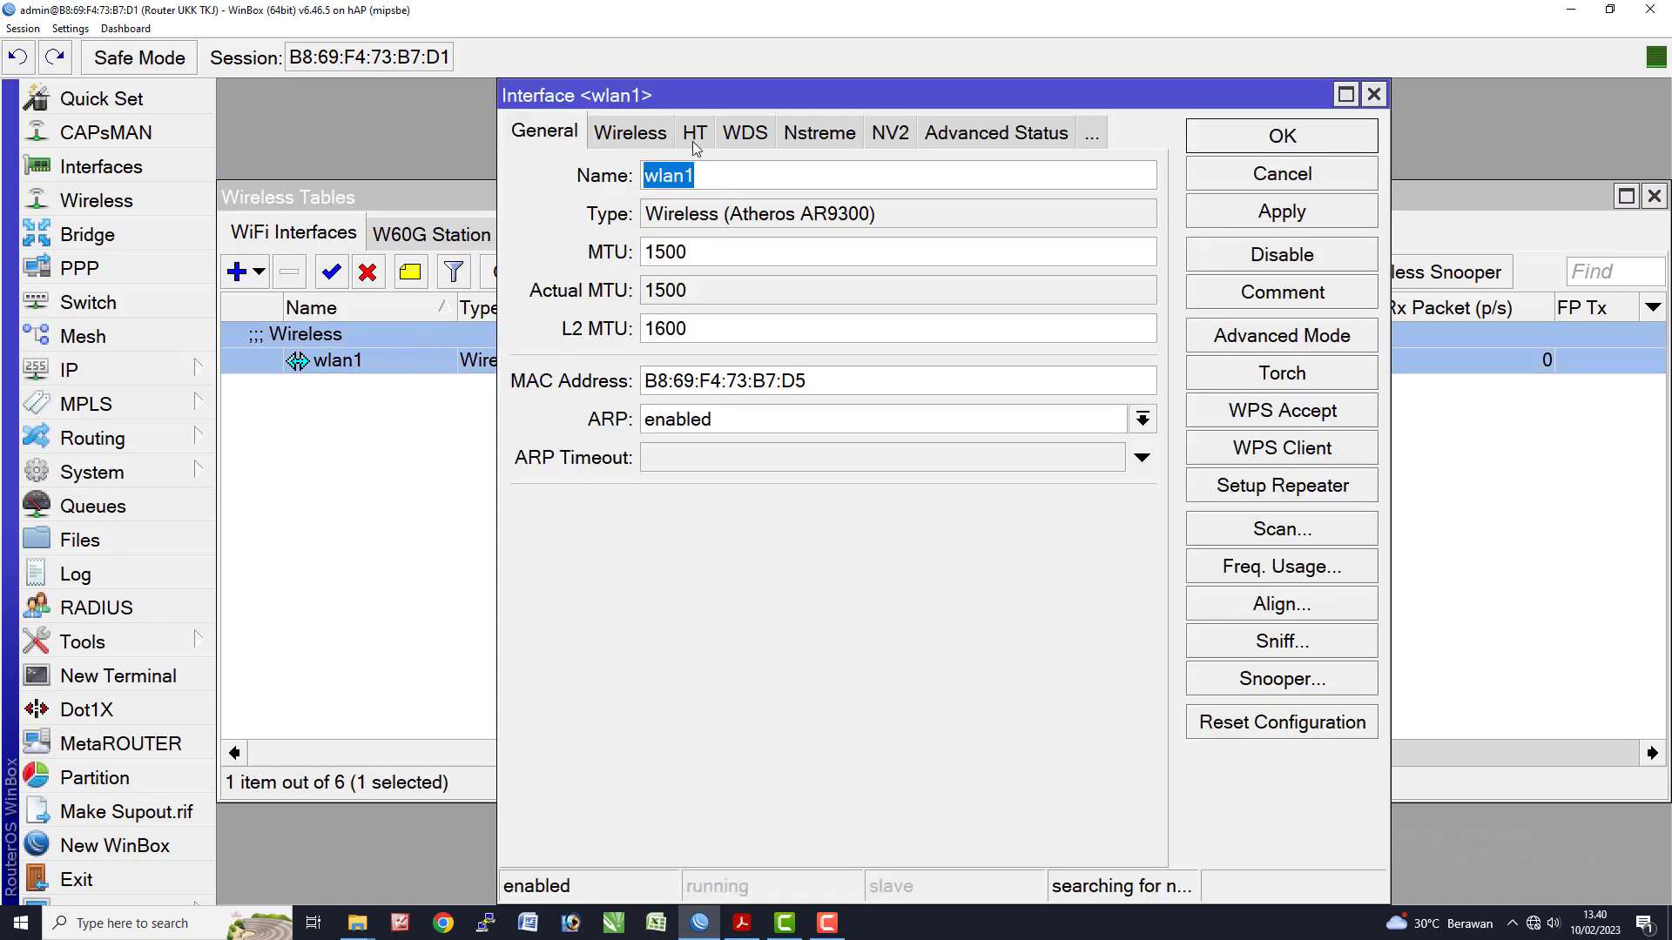
{"action": "left_click", "coordinate": [626, 137]}
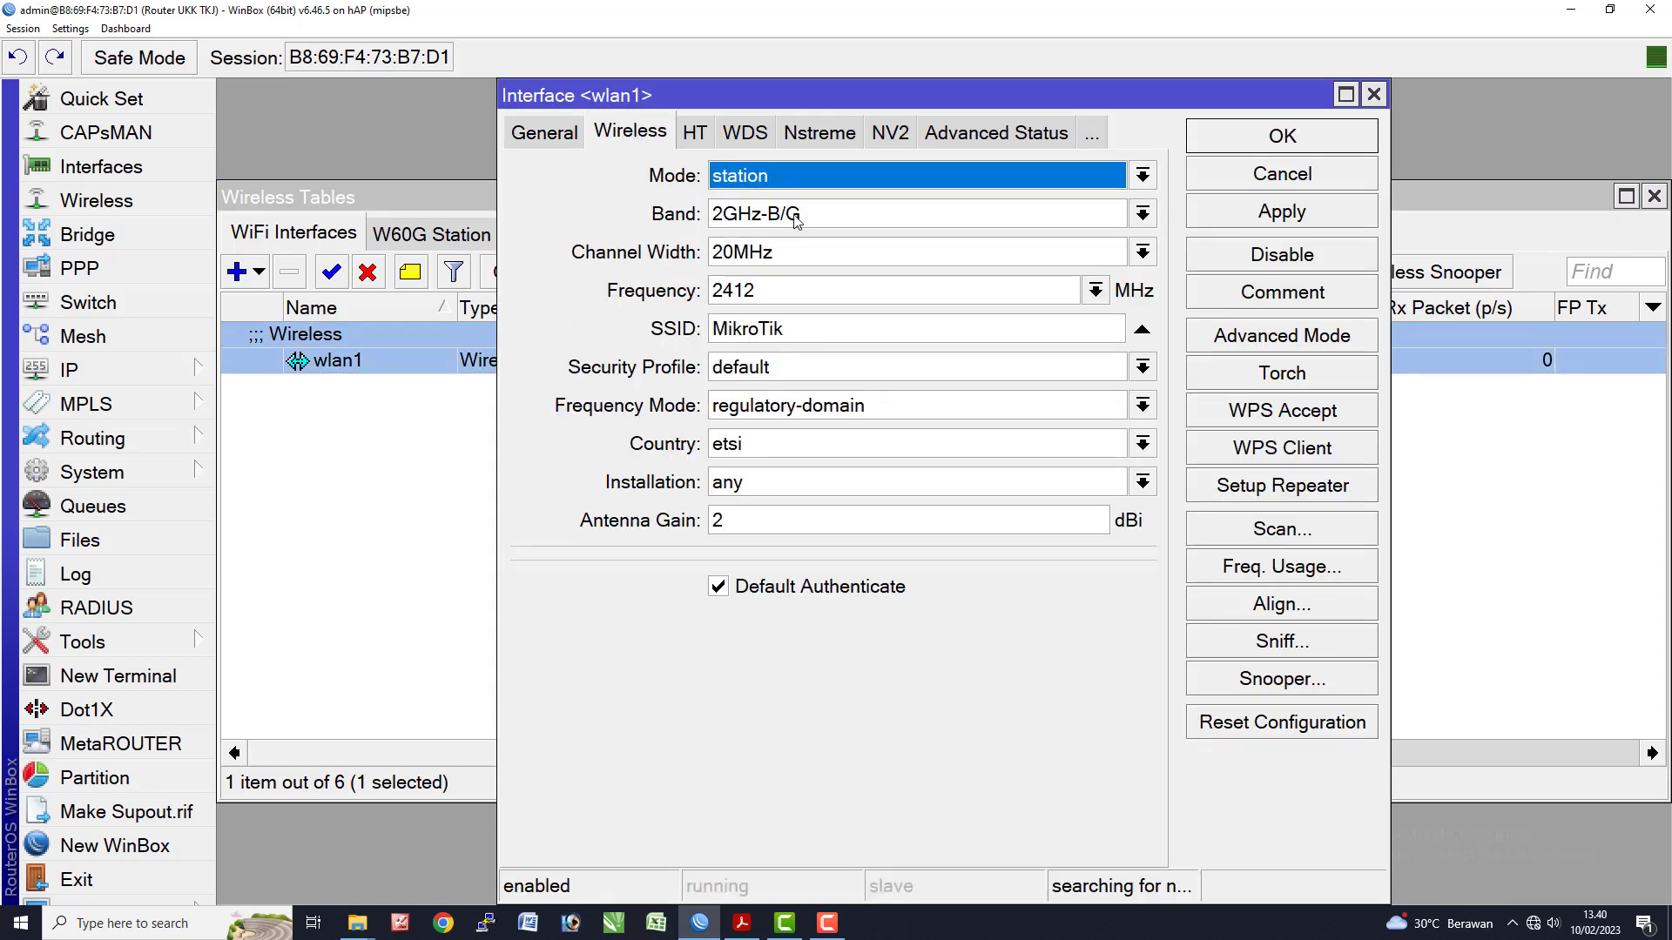
{"action": "left_click", "coordinate": [791, 179]}
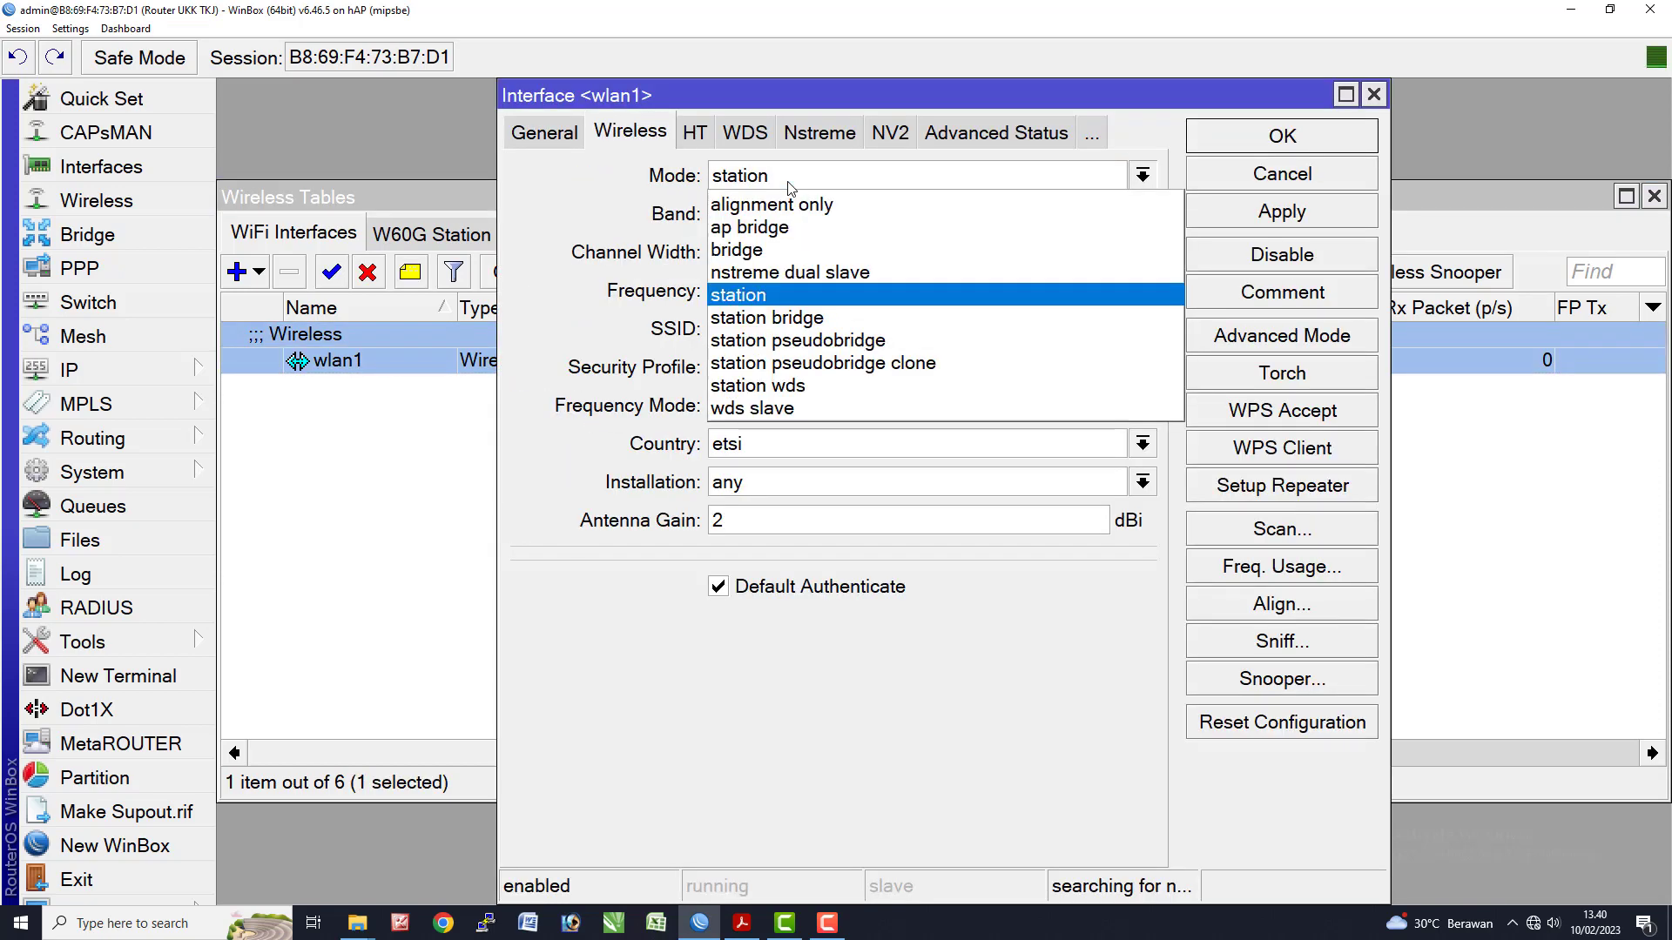
{"action": "left_click", "coordinate": [794, 226]}
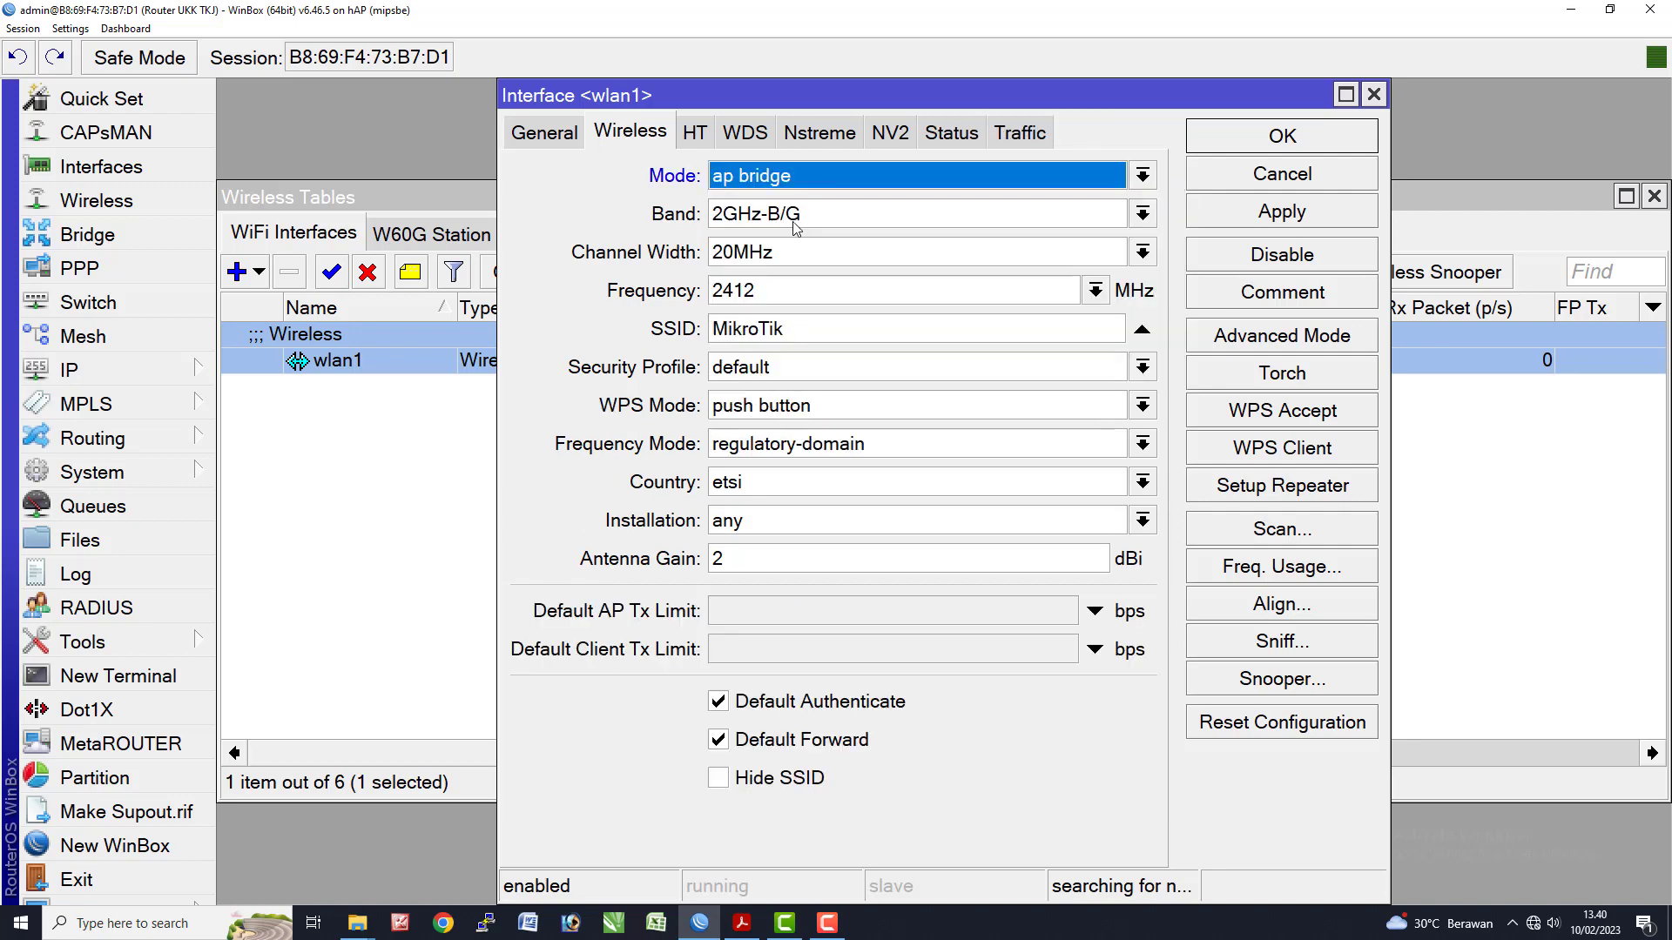
{"action": "left_click_drag", "start_coordinate": [813, 322], "coordinate": [606, 321]}
- Grab the SSID nama_peserta@ProxyUKK from line 12 of the exam sheet, then return to WinBox
{"action": "key", "text": "alt+Tab"}
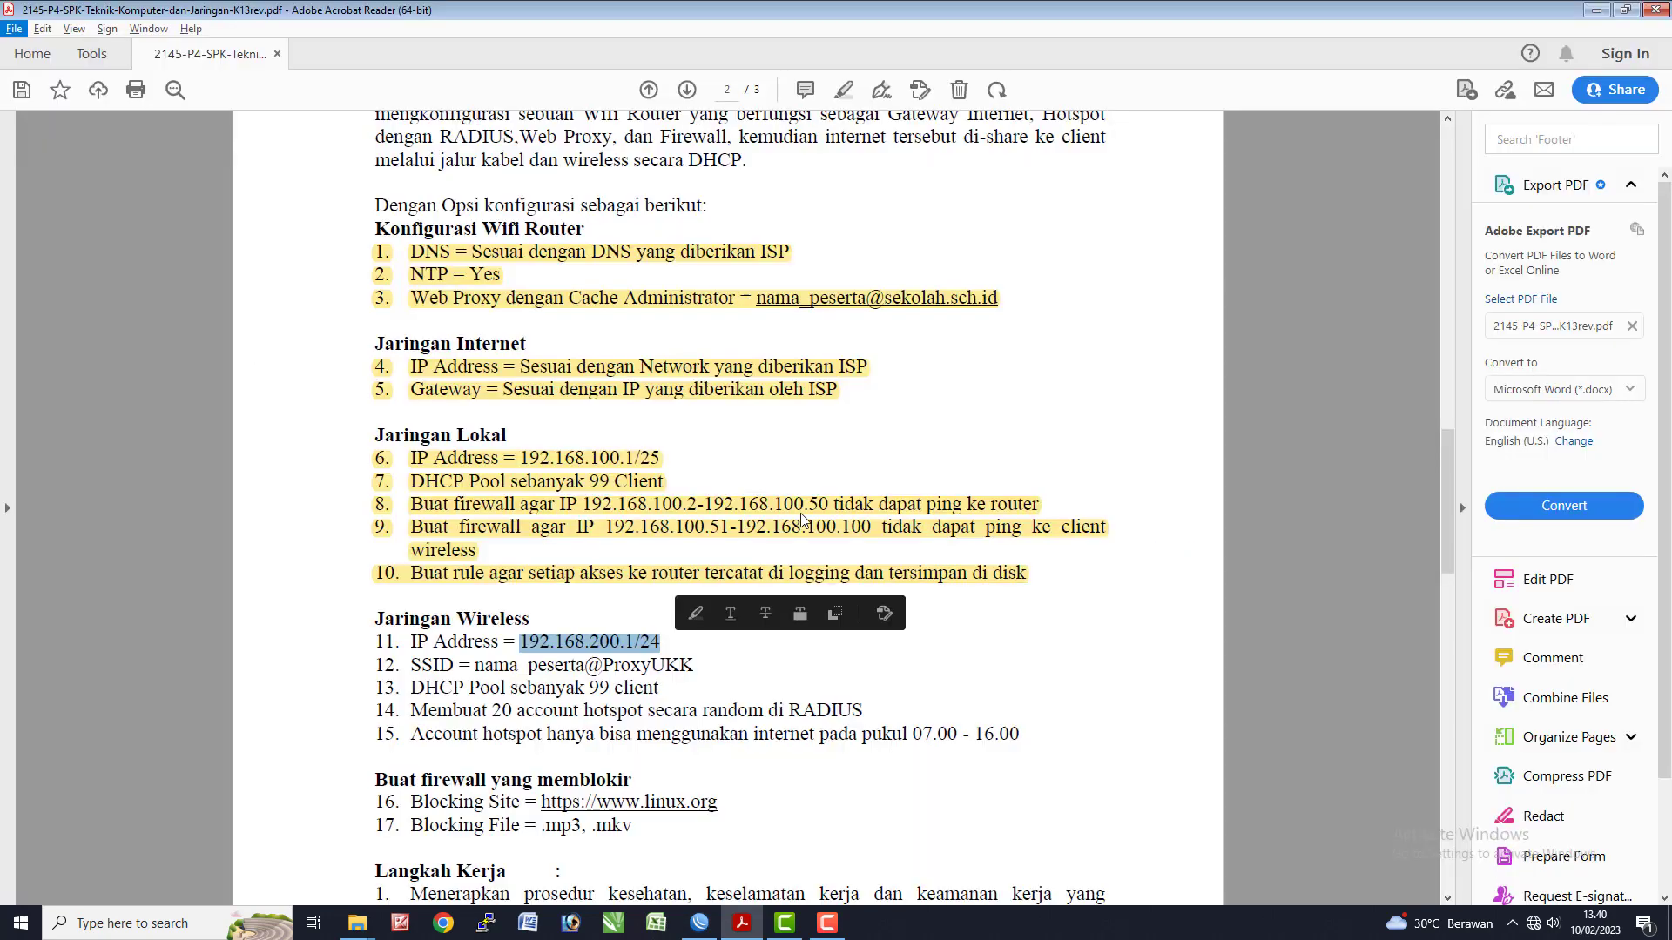
{"action": "mouse_move", "coordinate": [479, 668]}
{"action": "left_mouse_down"}
{"action": "mouse_move", "coordinate": [682, 671]}
{"action": "mouse_move", "coordinate": [475, 670]}
{"action": "left_mouse_up"}
{"action": "key", "text": "ctrl+c"}
{"action": "left_click", "coordinate": [712, 677]}
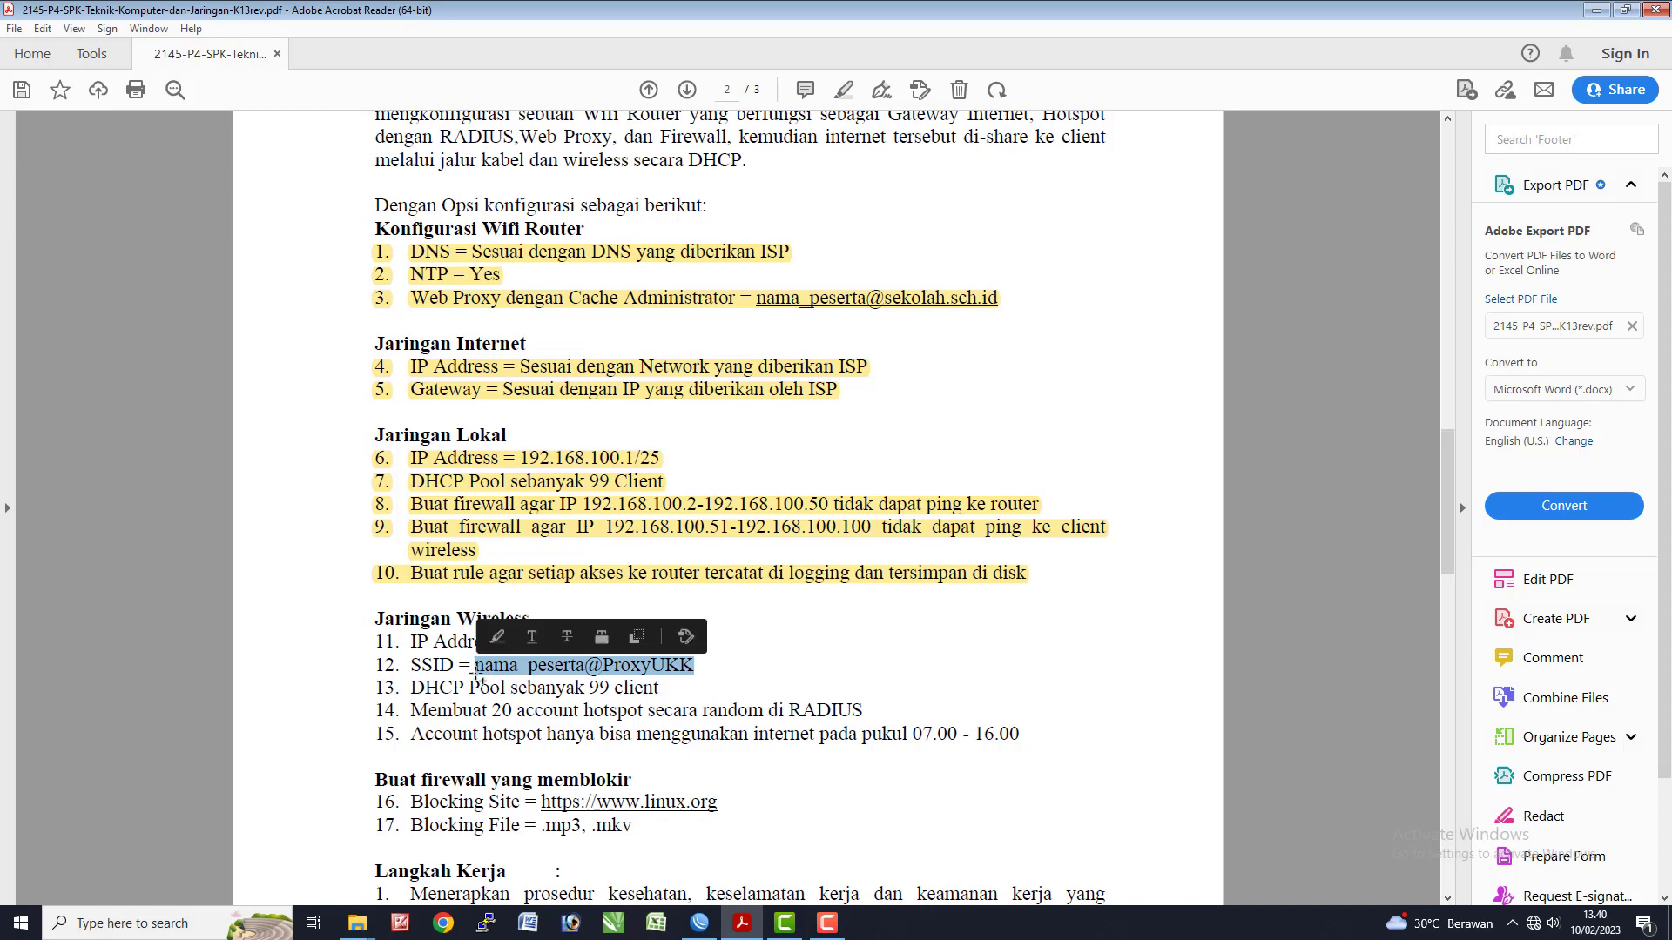
{"action": "key", "text": "alt+Tab"}
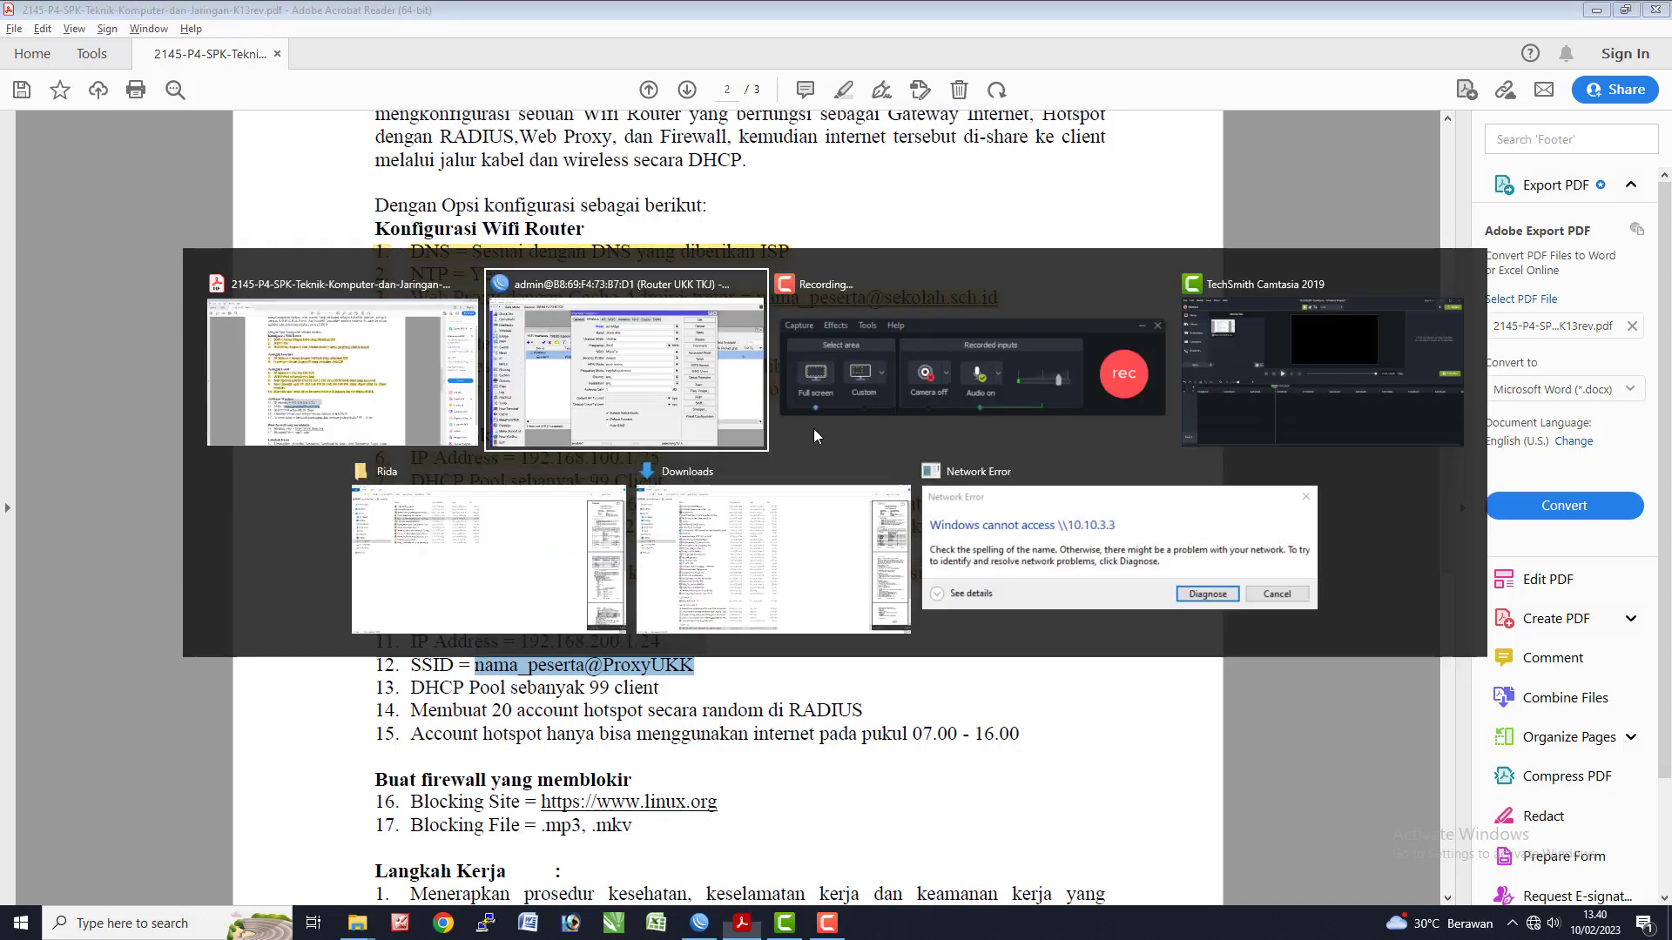
- Paste nama_peserta@ProxyUKK as wlan1's SSID and replace 'nama_peserta' with the participant's name
{"action": "key", "text": "Tab"}
{"action": "key", "text": "Tab"}
{"action": "key", "text": "Tab"}
{"action": "key", "text": "Tab"}
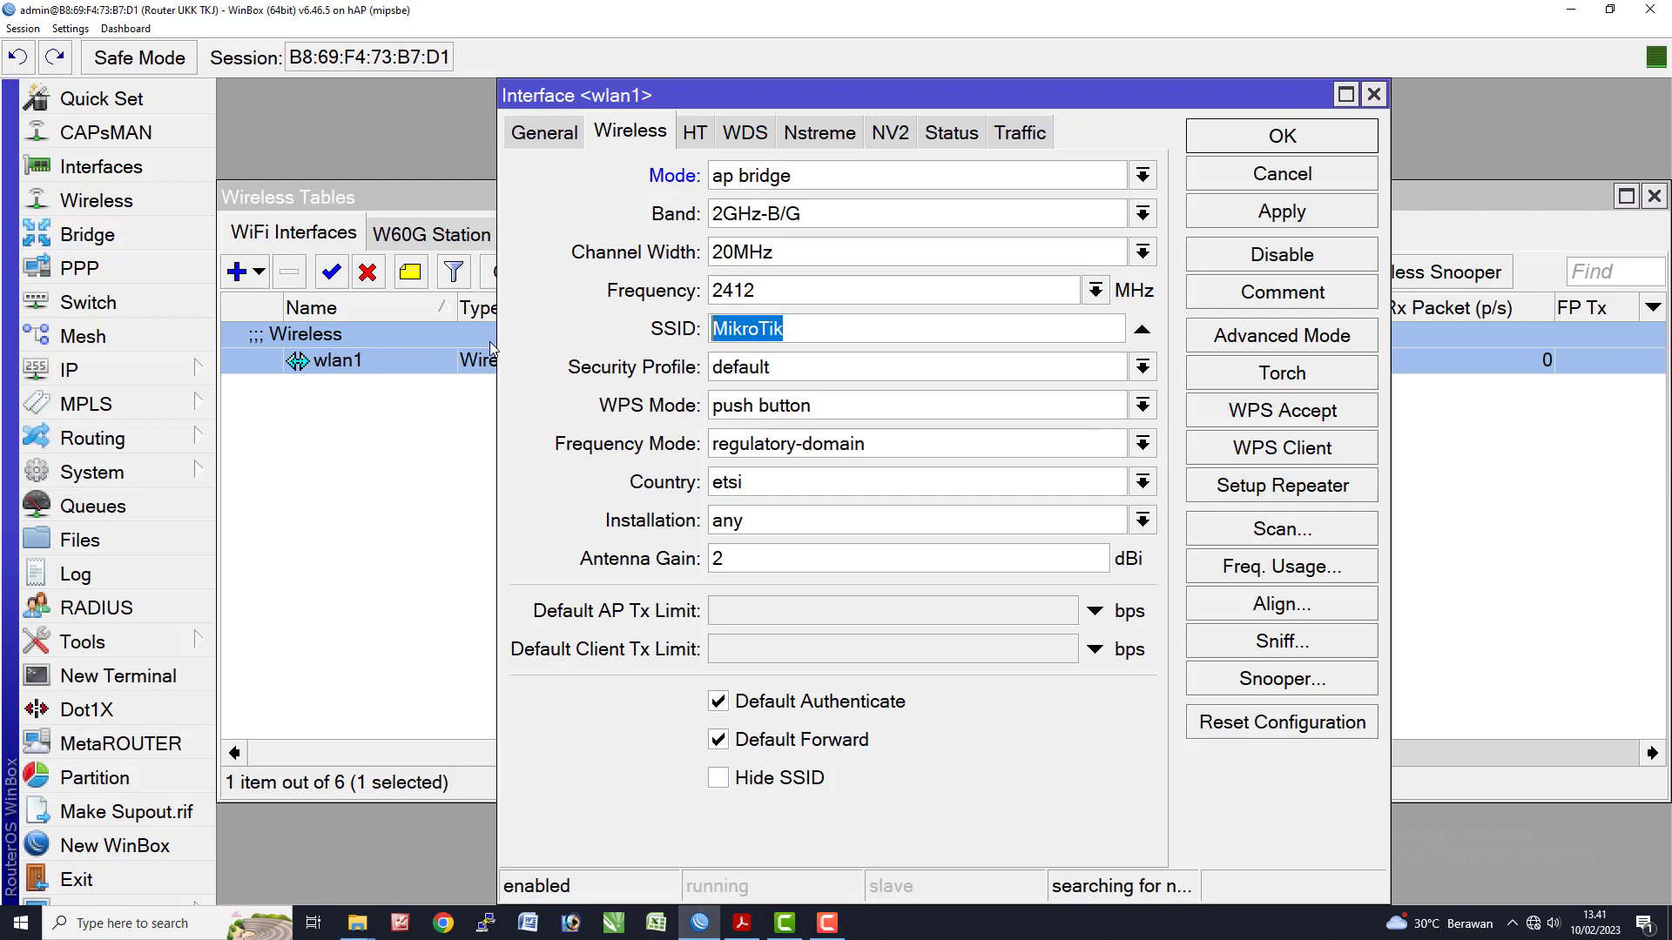
{"action": "key", "text": "ctrl+v"}
{"action": "left_click_drag", "start_coordinate": [833, 328], "coordinate": [644, 328]}
{"action": "type", "text": "Ahmad"}
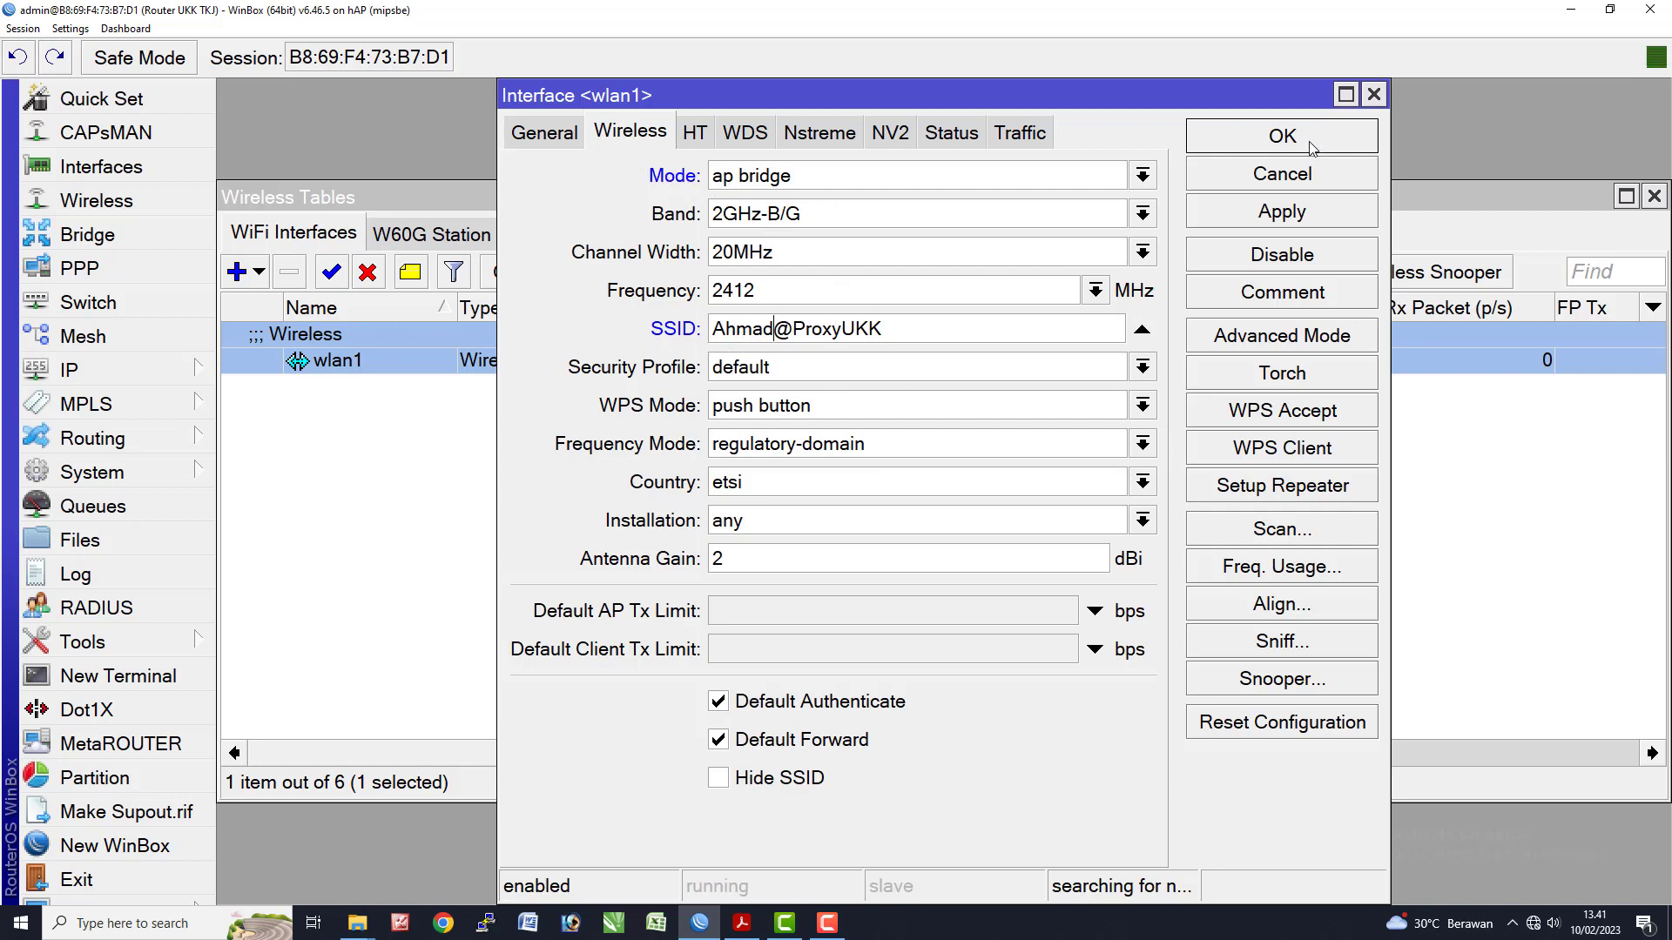
{"action": "left_click", "coordinate": [1278, 136]}
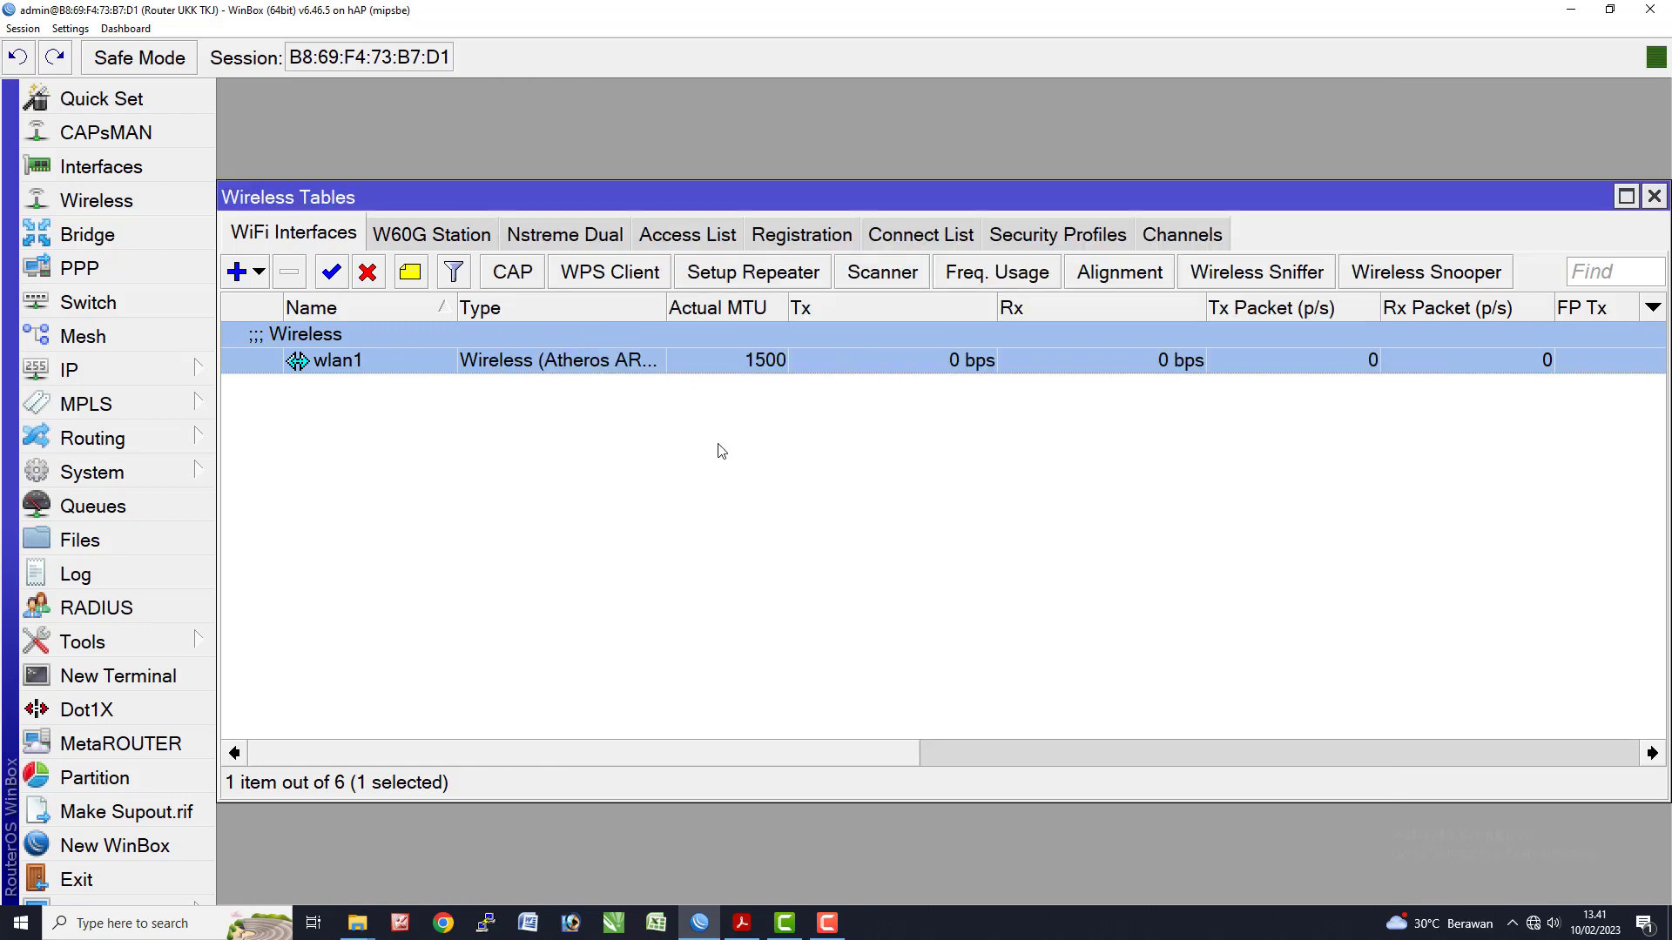
- Highlight exam items 11–12 (wireless IP and SSID) in yellow, then return to WinBox
{"action": "key", "text": "alt+Tab"}
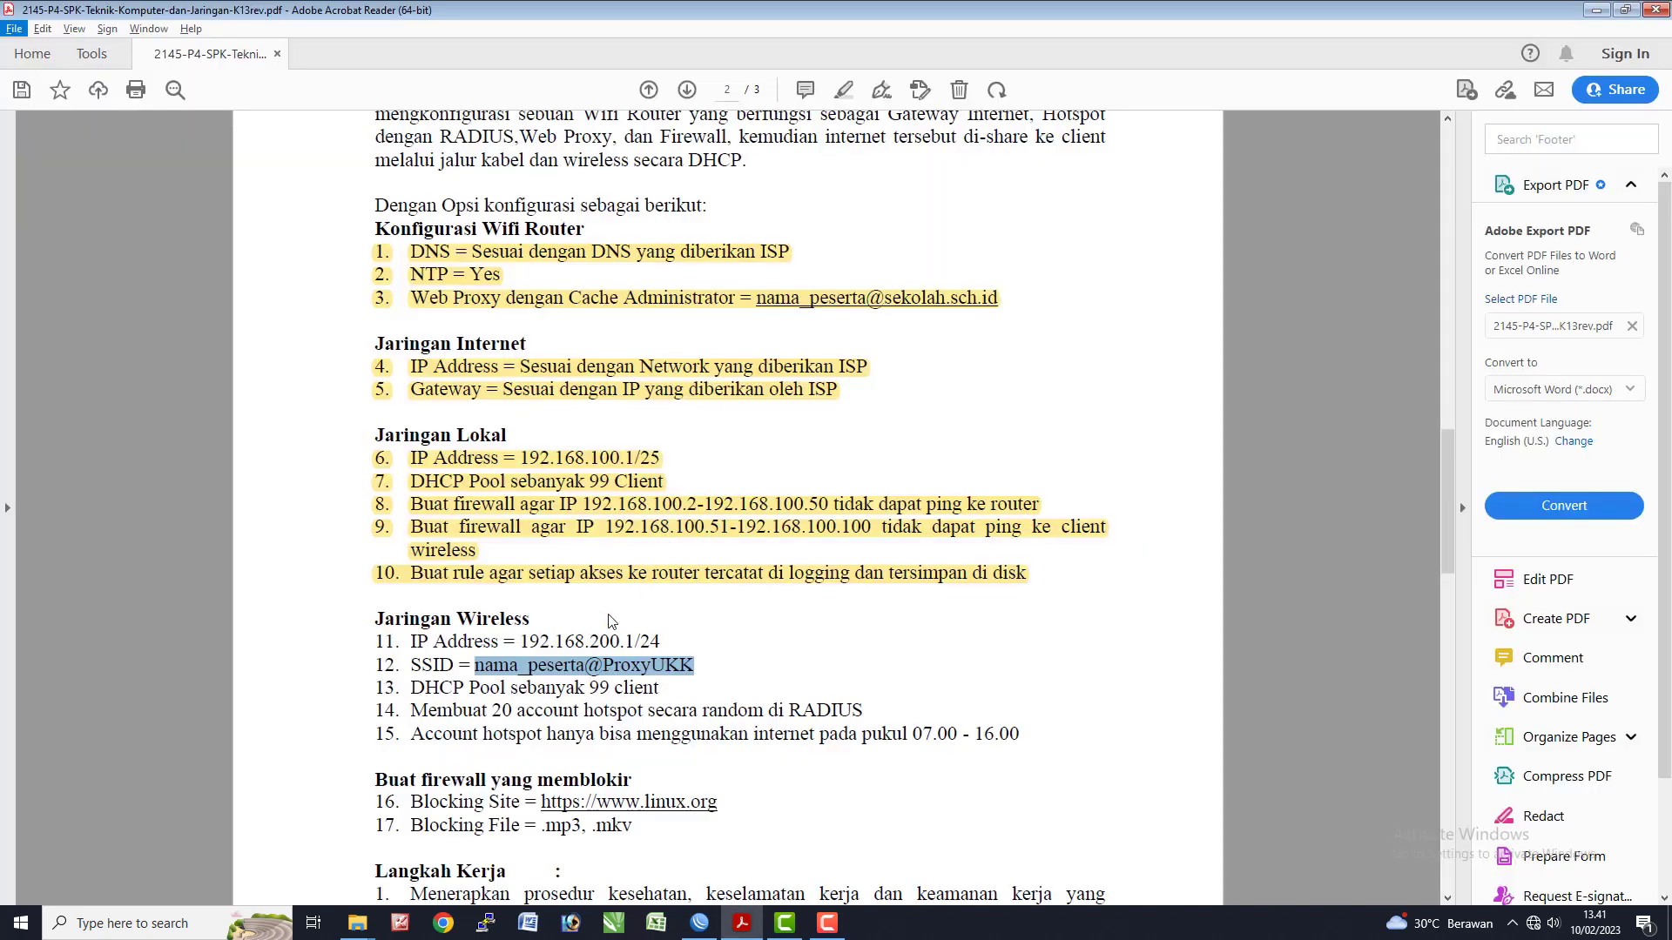
{"action": "left_click", "coordinate": [362, 647]}
{"action": "left_click_drag", "start_coordinate": [353, 641], "coordinate": [707, 669]}
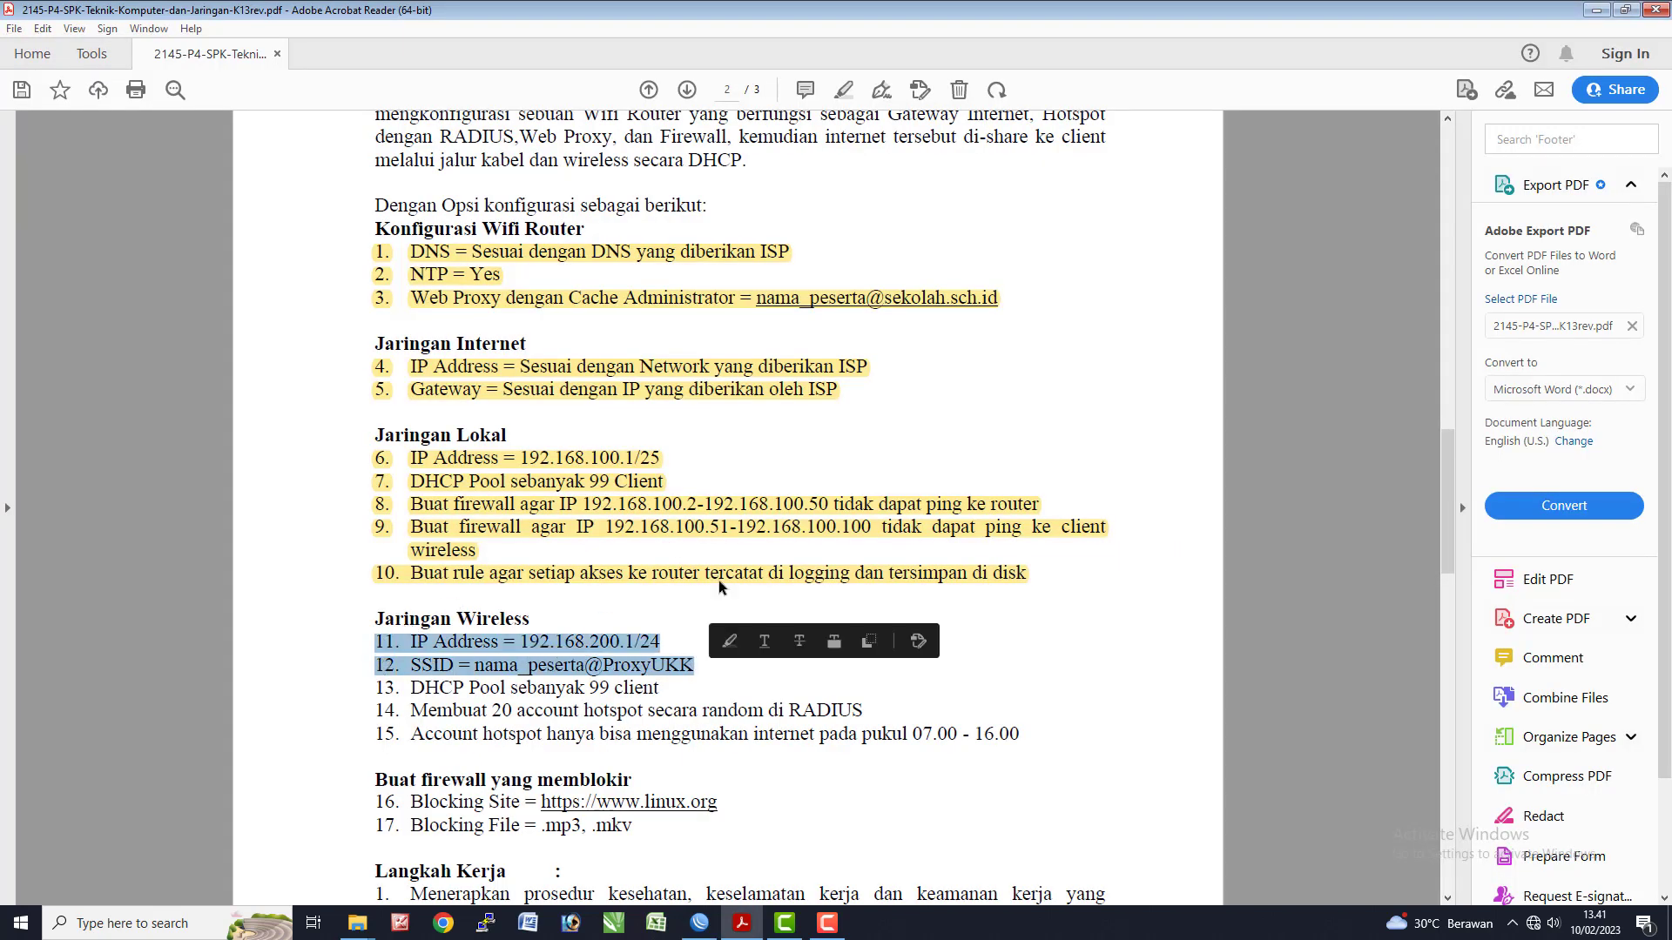
{"action": "left_click", "coordinate": [843, 90]}
{"action": "key", "text": "alt+Tab"}
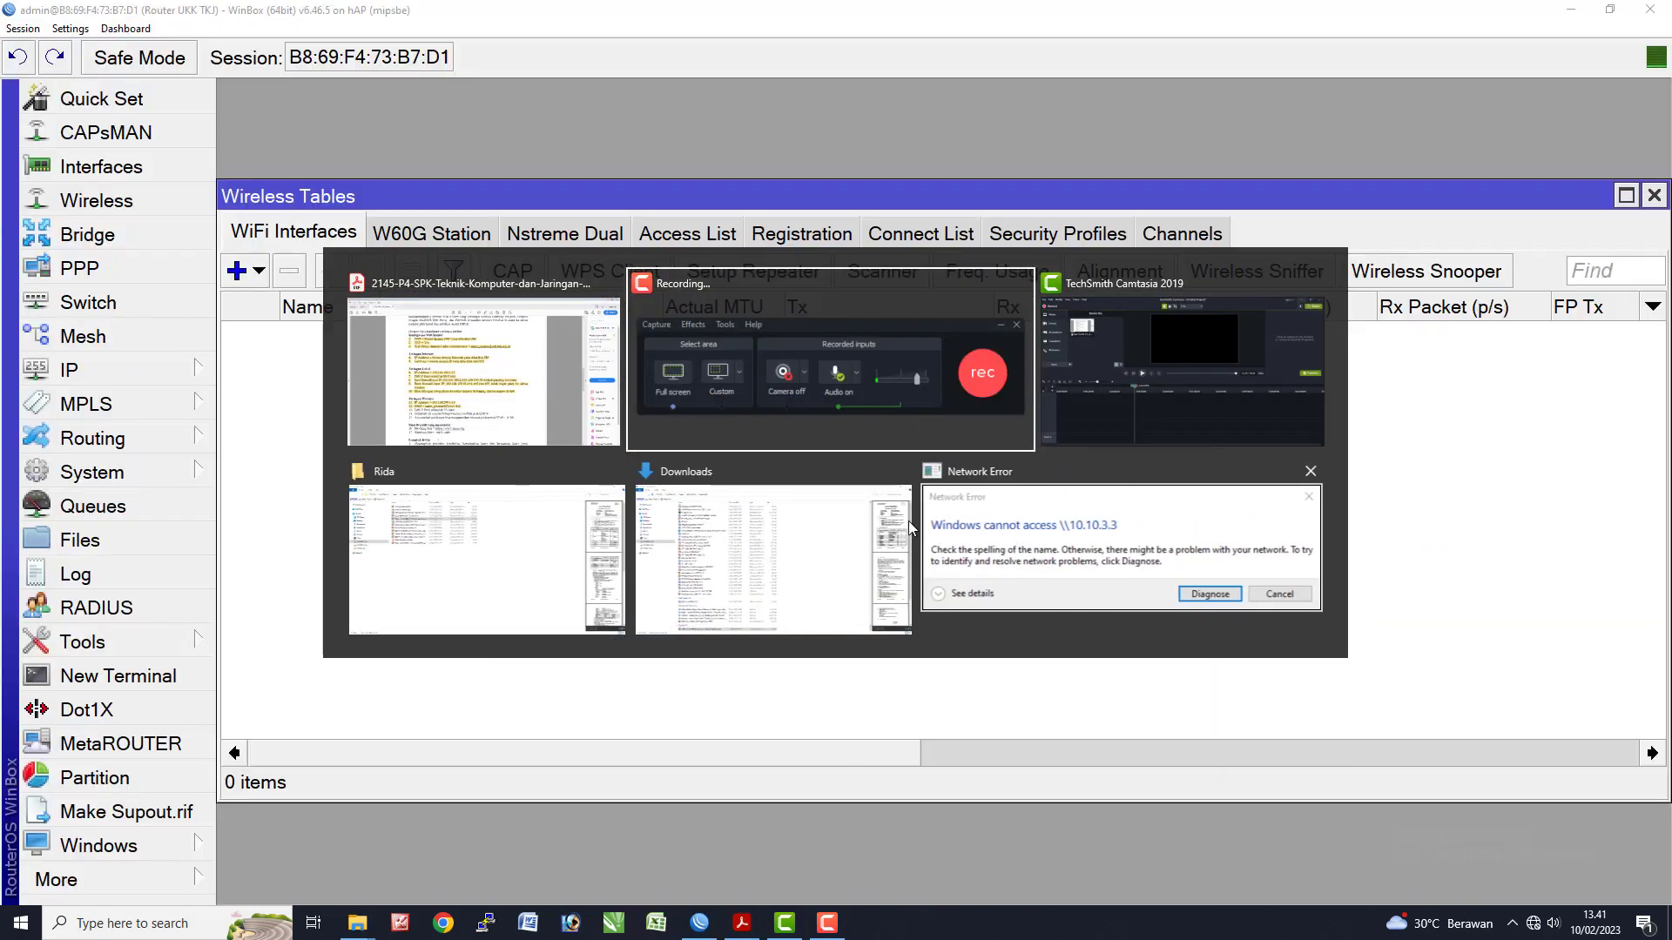
{"action": "left_click", "coordinate": [907, 521]}
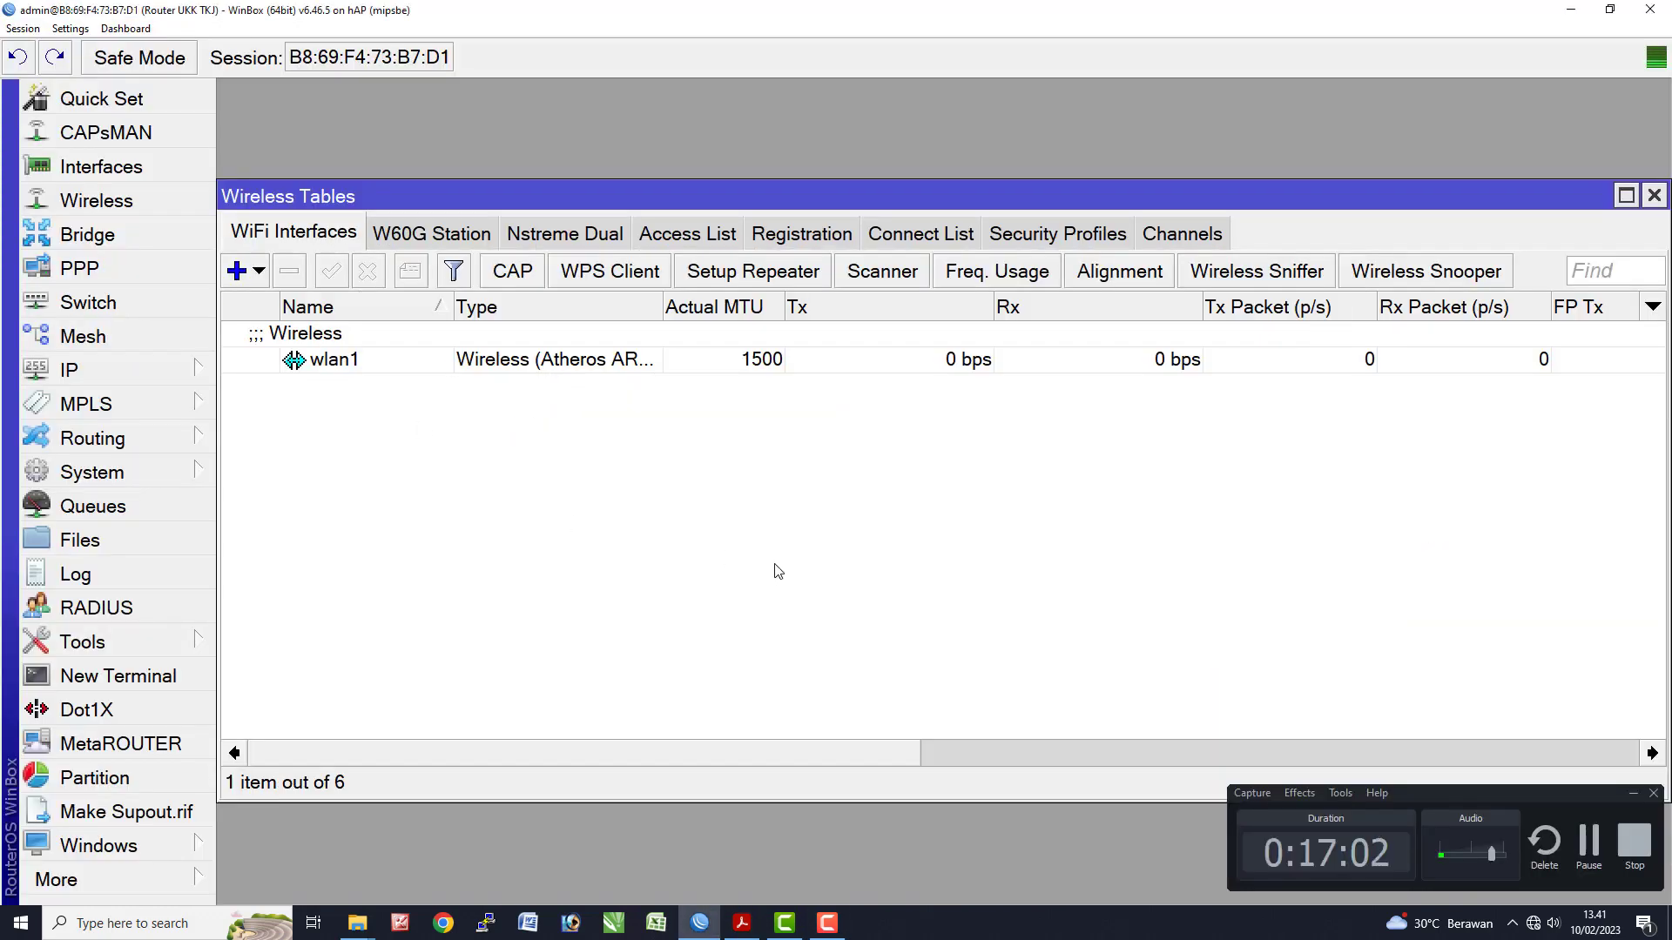
- Close the wireless and address list windows and bring up the IP DHCP Server list
{"action": "left_click", "coordinate": [1633, 794]}
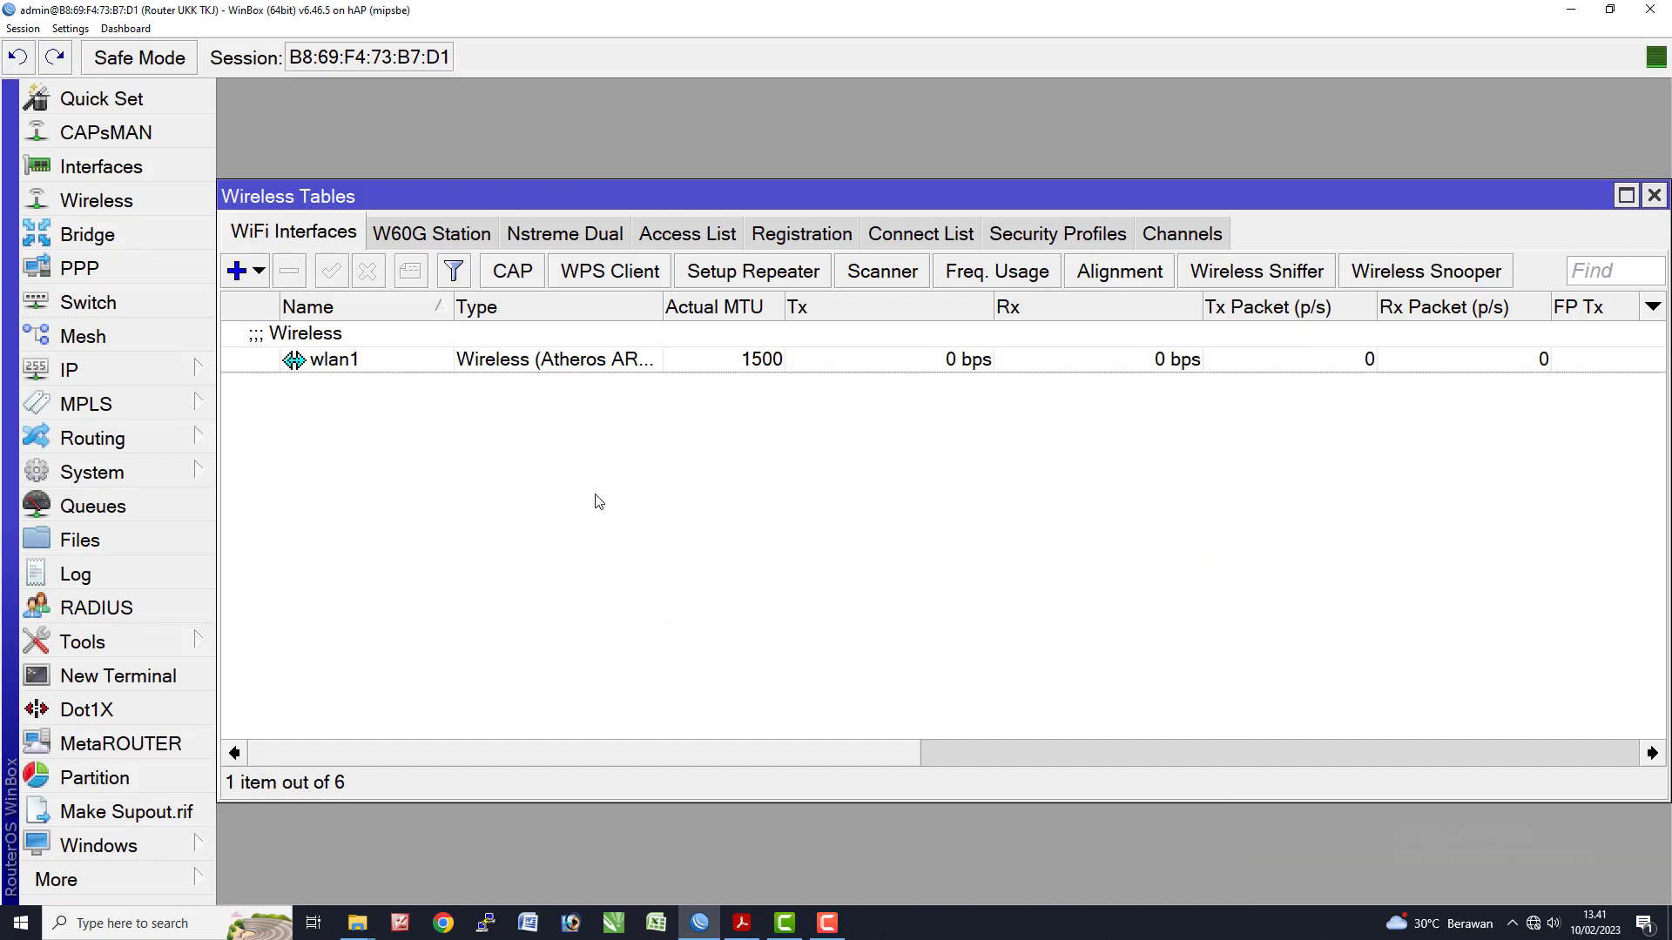
{"action": "left_click", "coordinate": [1654, 195]}
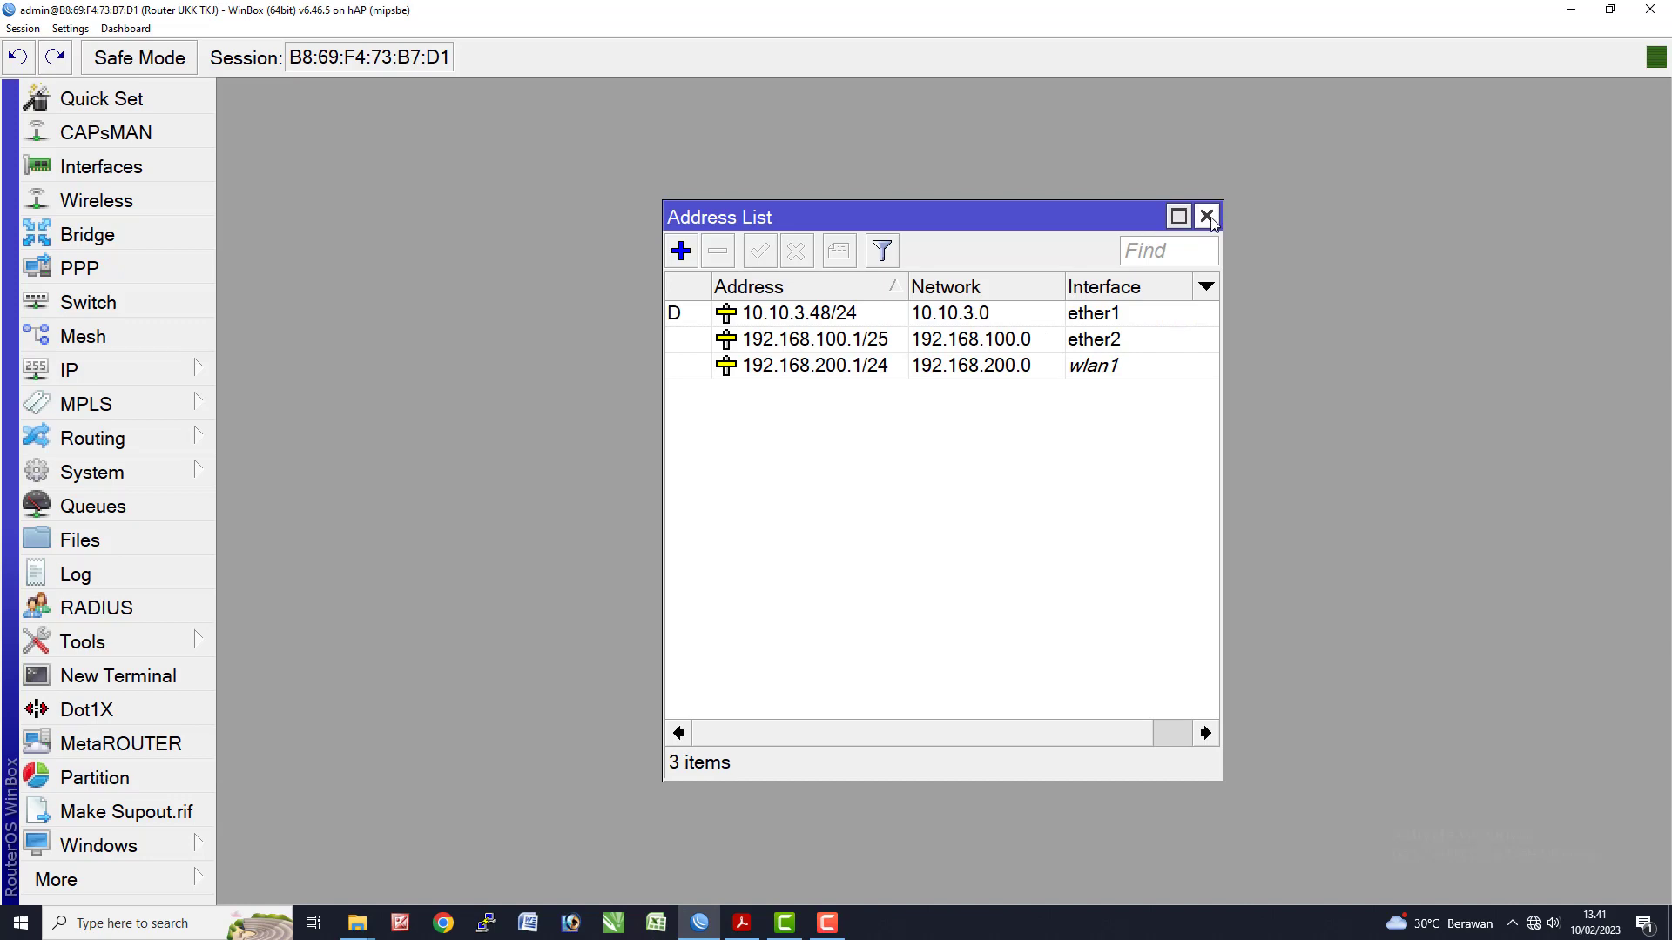
{"action": "left_click", "coordinate": [1206, 216]}
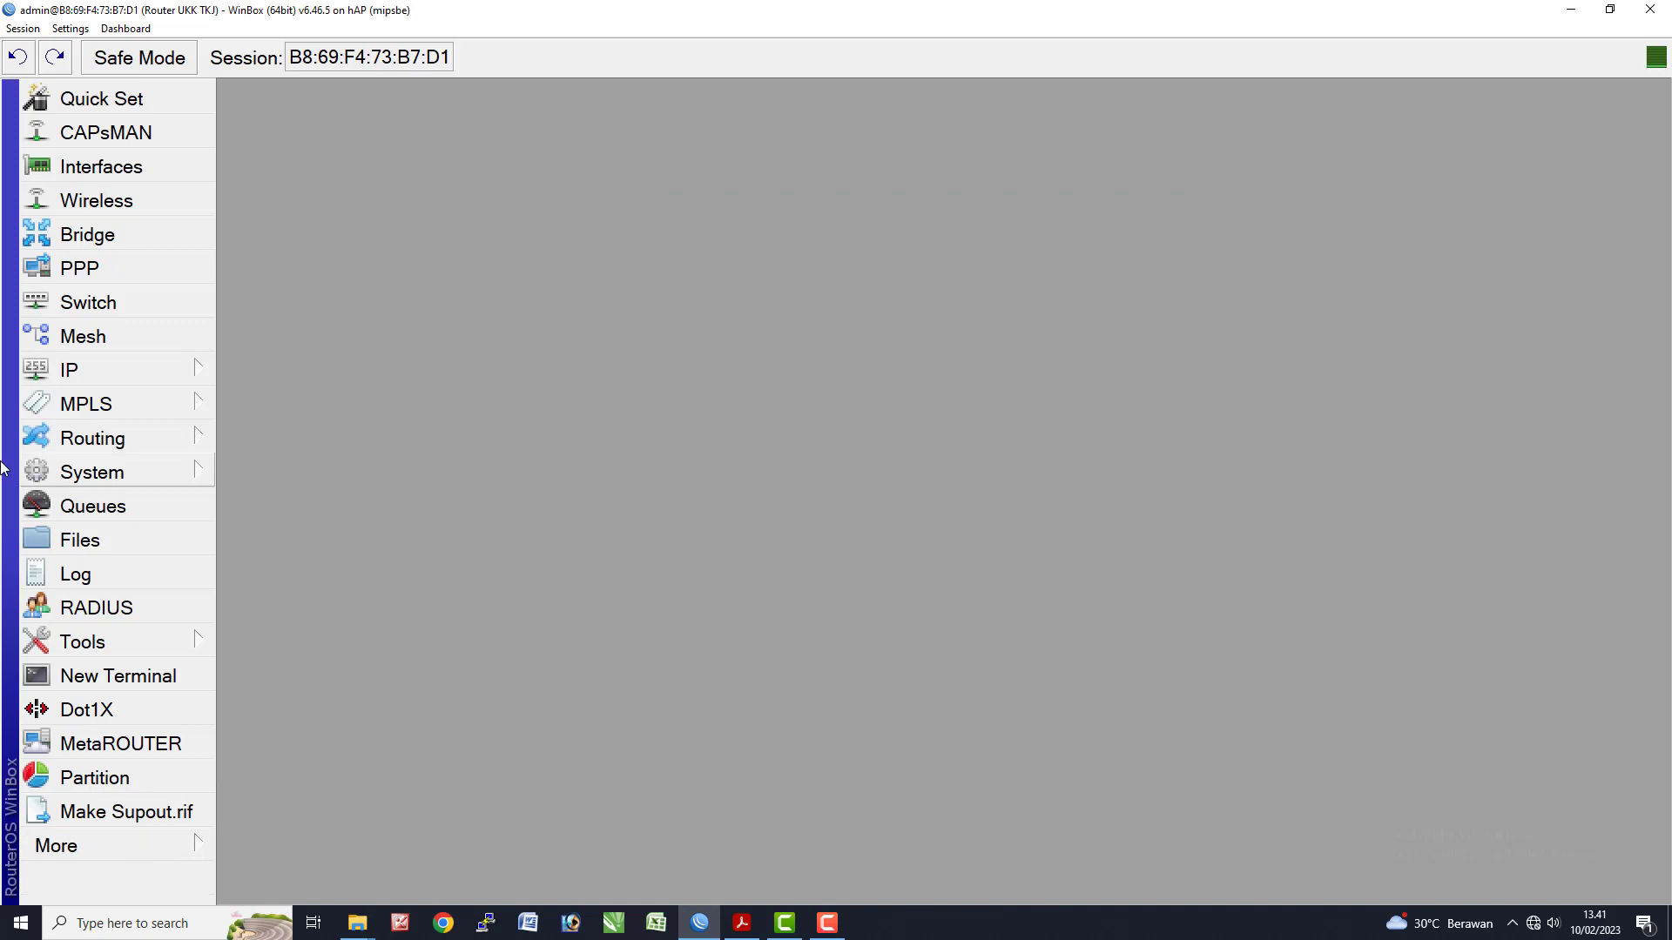
{"action": "left_click", "coordinate": [112, 373]}
{"action": "left_click", "coordinate": [314, 275]}
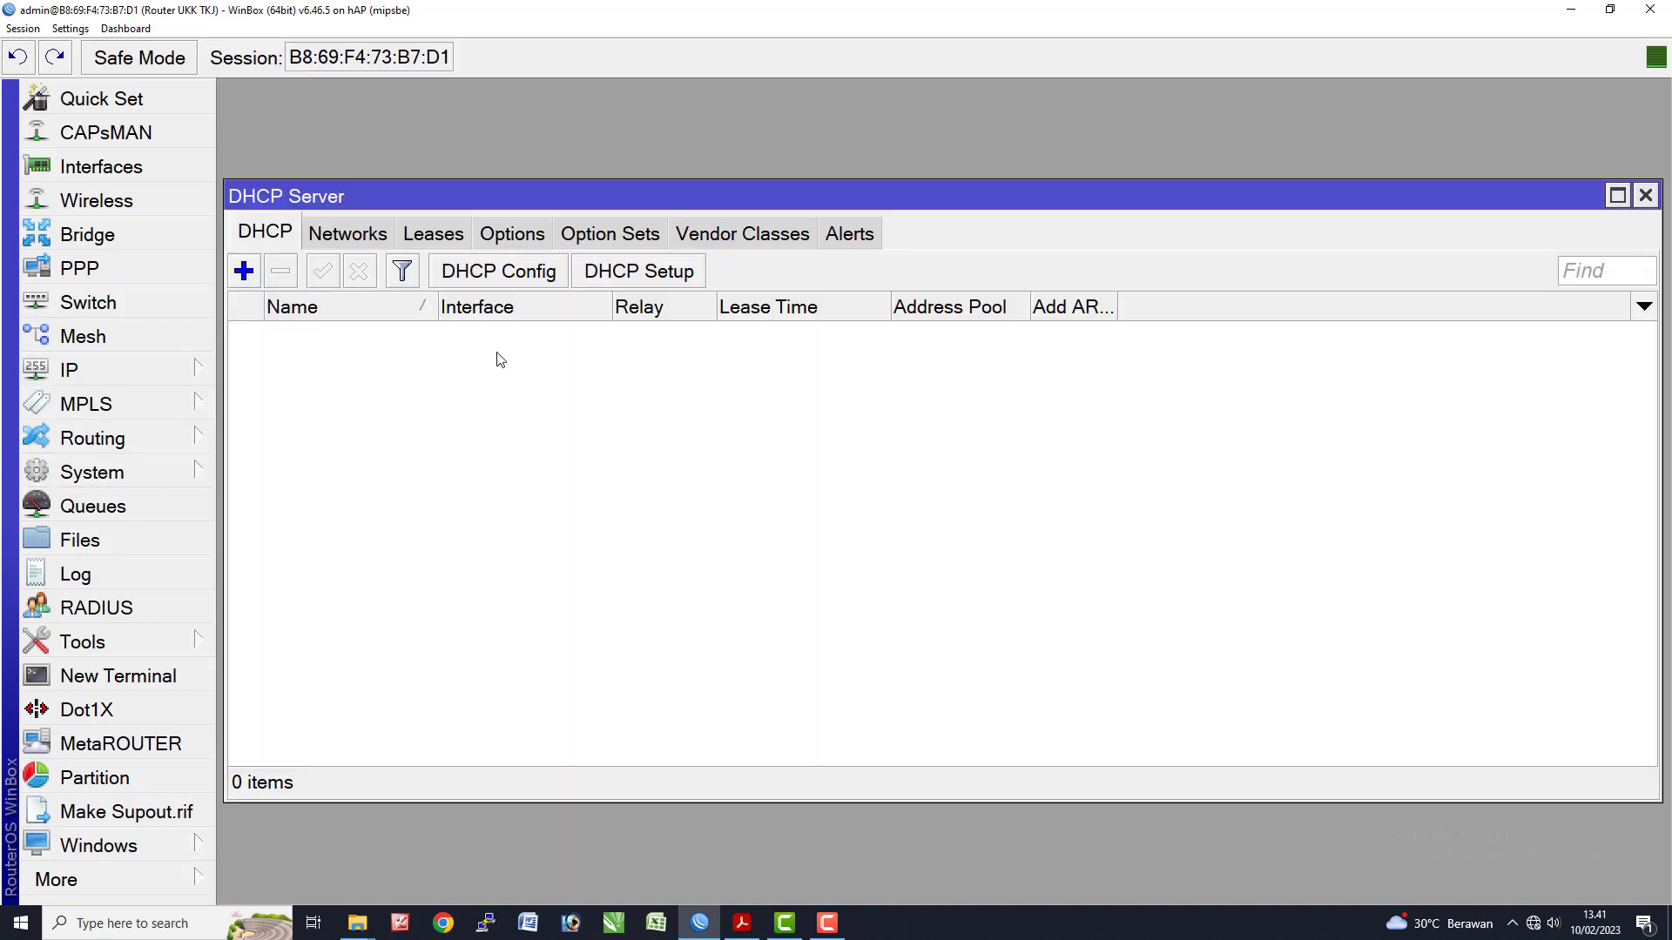
- Start DHCP Setup on wlan1 with address space 192.168.200.0/24 and gateway 192.168.200.1
{"action": "left_click", "coordinate": [640, 272]}
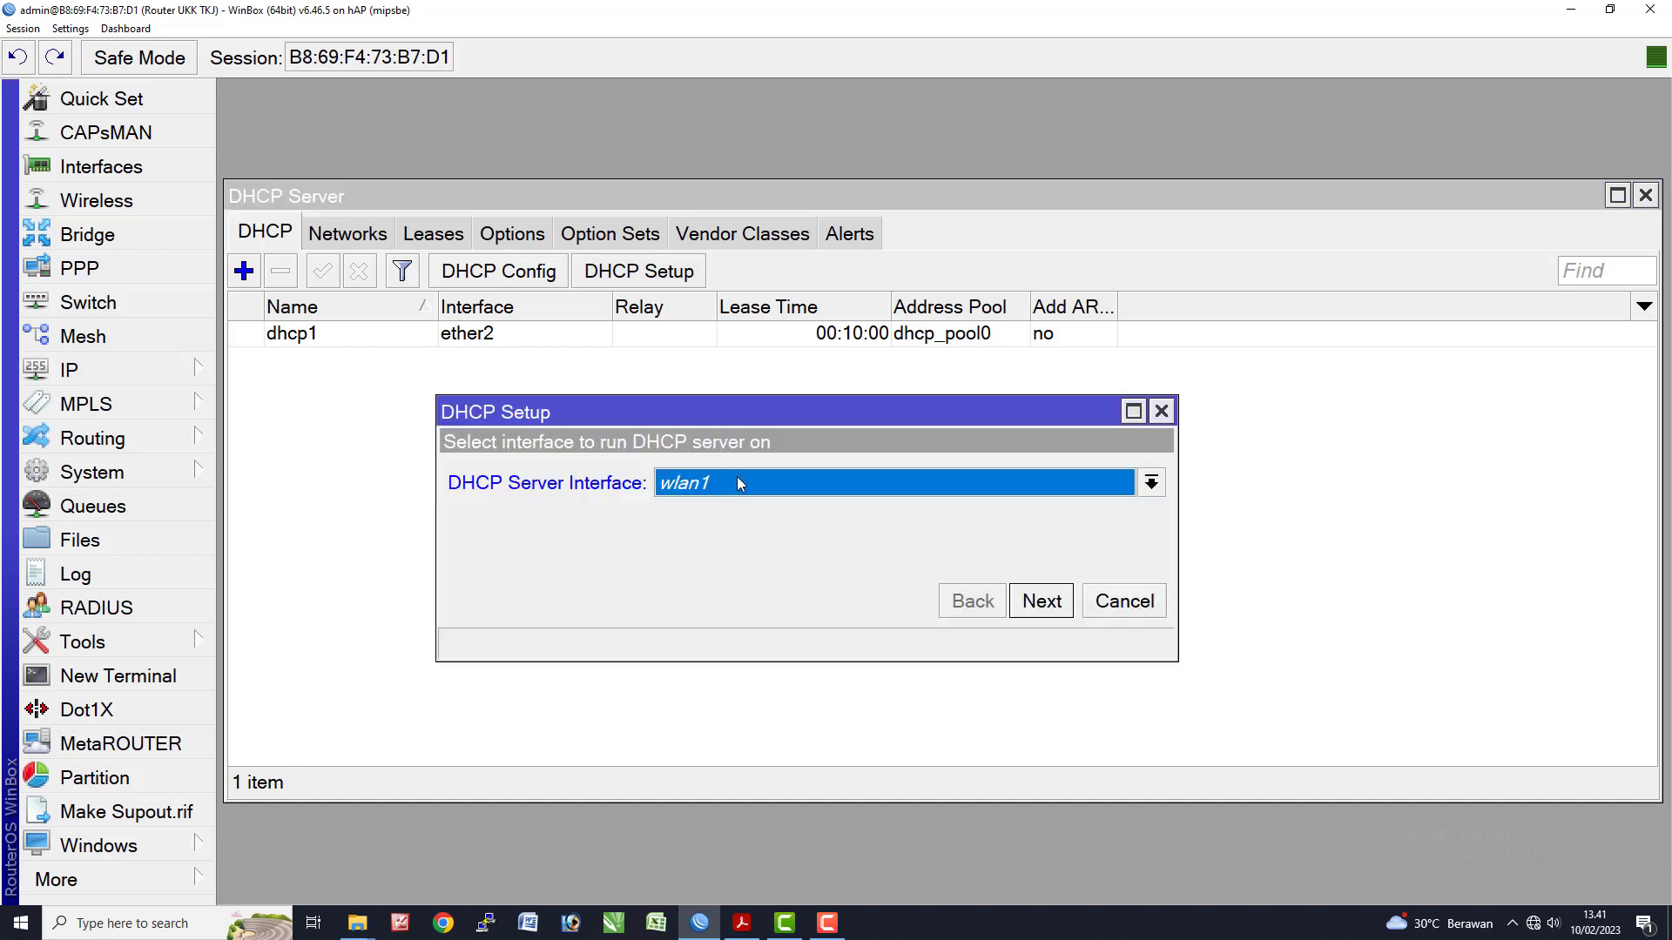
{"action": "left_click", "coordinate": [1054, 609]}
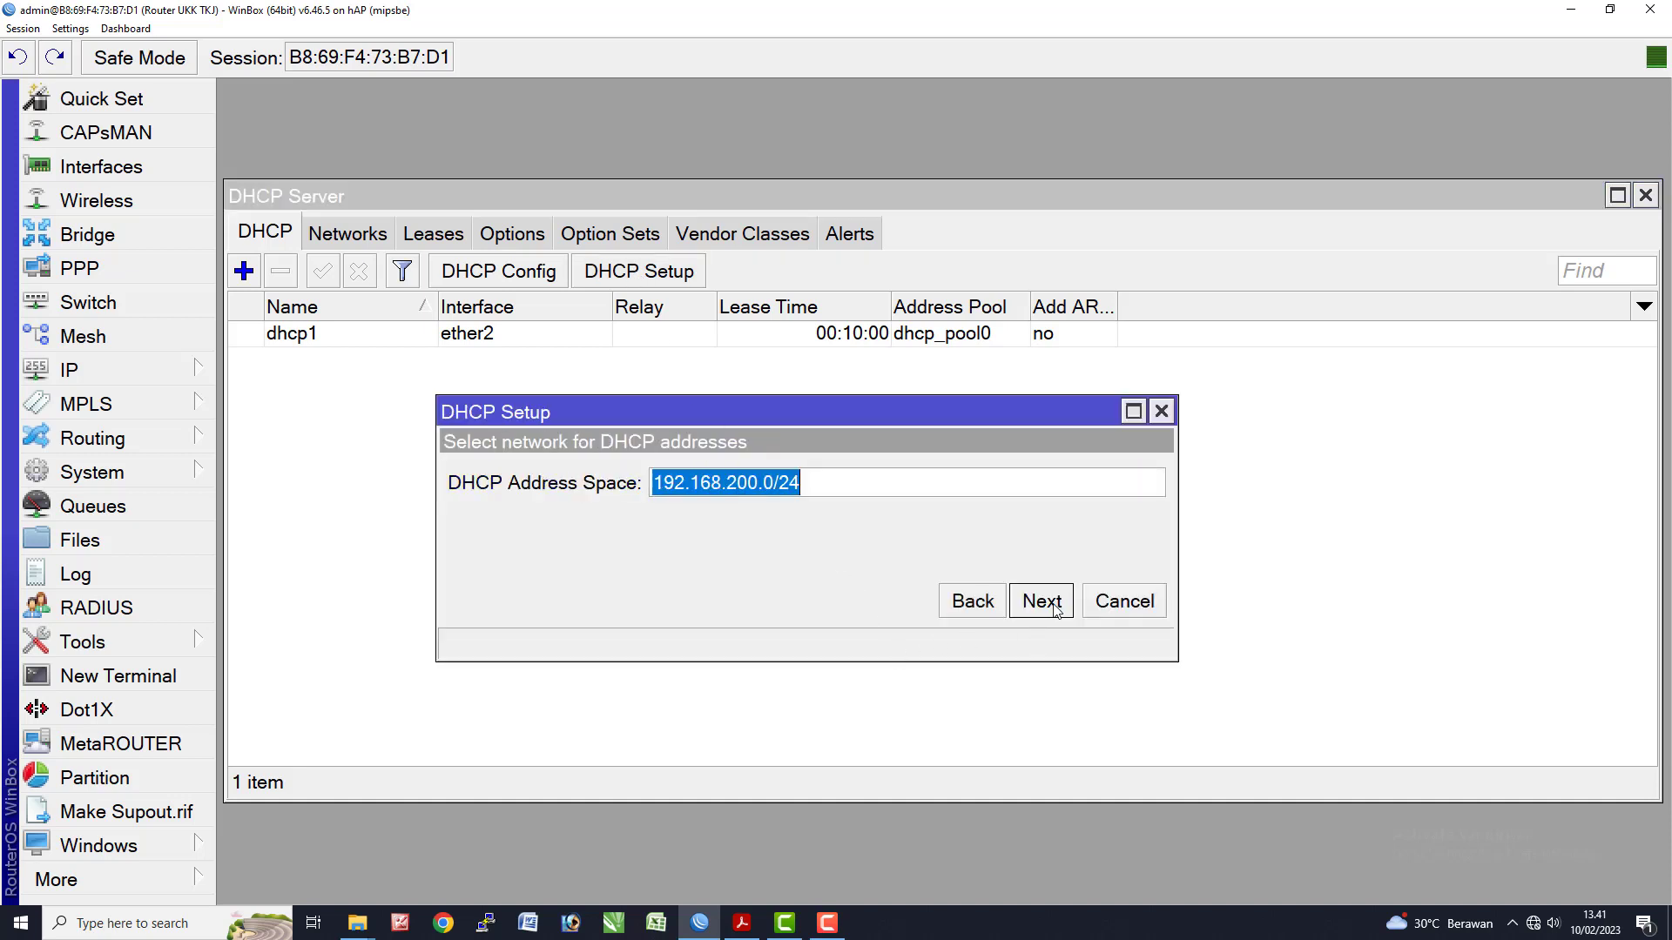
{"action": "left_click", "coordinate": [1056, 610]}
{"action": "left_click", "coordinate": [1055, 609]}
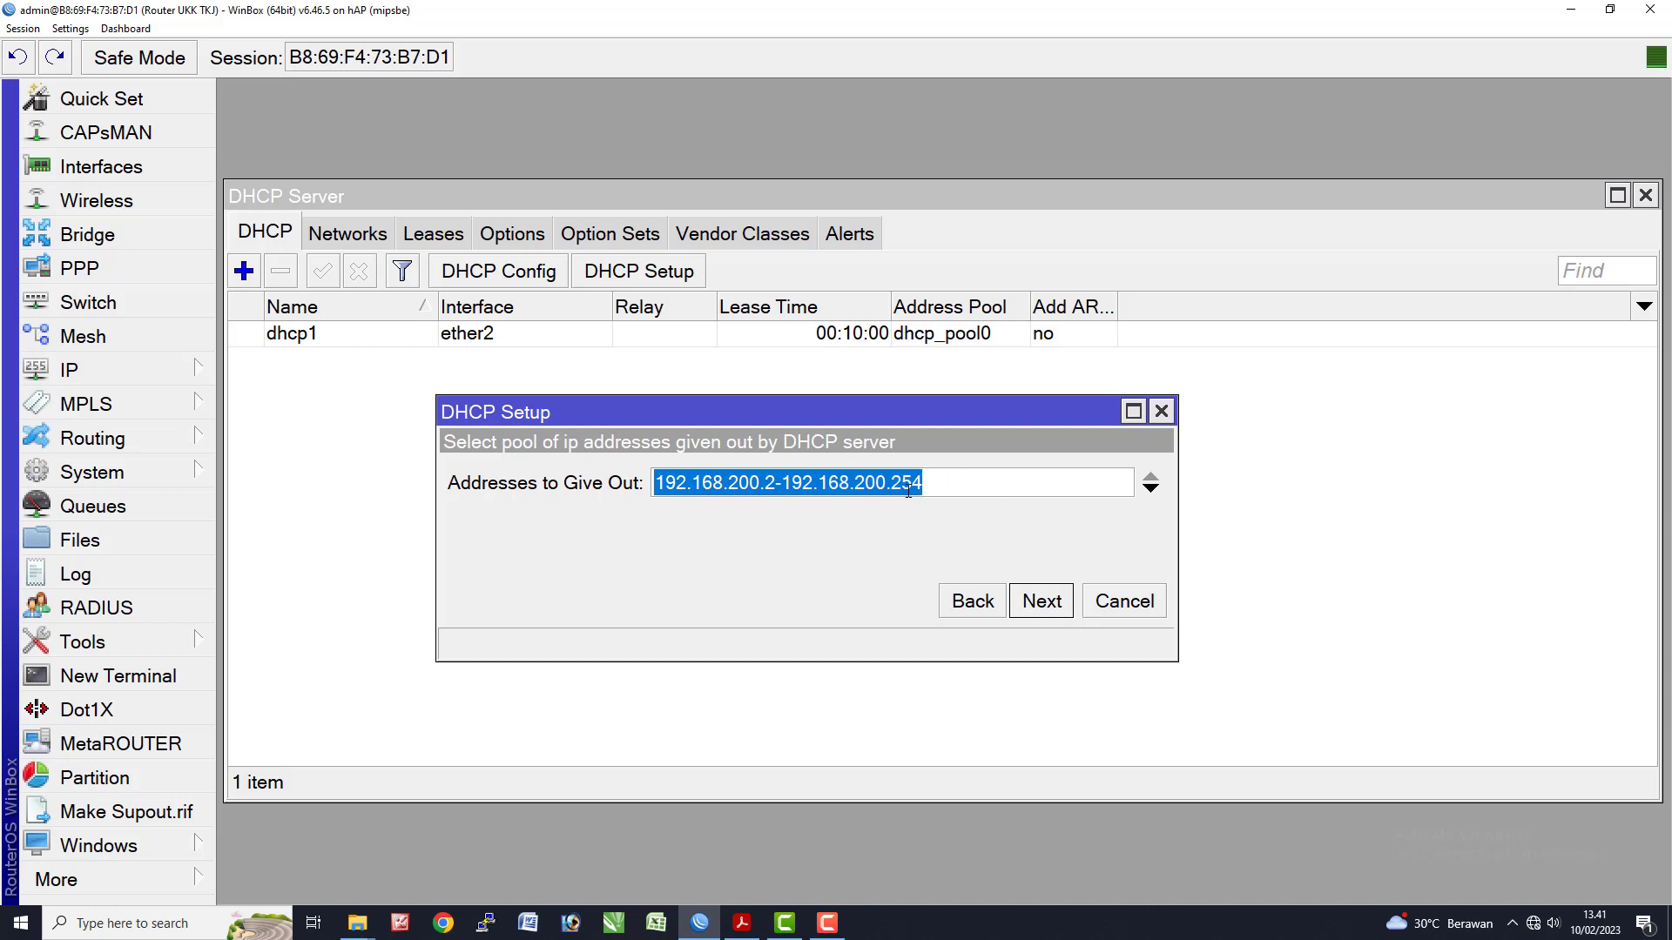
- Shorten the pool to 192.168.200.2–192.168.200.100 and finish with suggested DNS and 00:10:00 lease
{"action": "left_click_drag", "start_coordinate": [897, 487], "coordinate": [1028, 502]}
{"action": "type", "text": "100"}
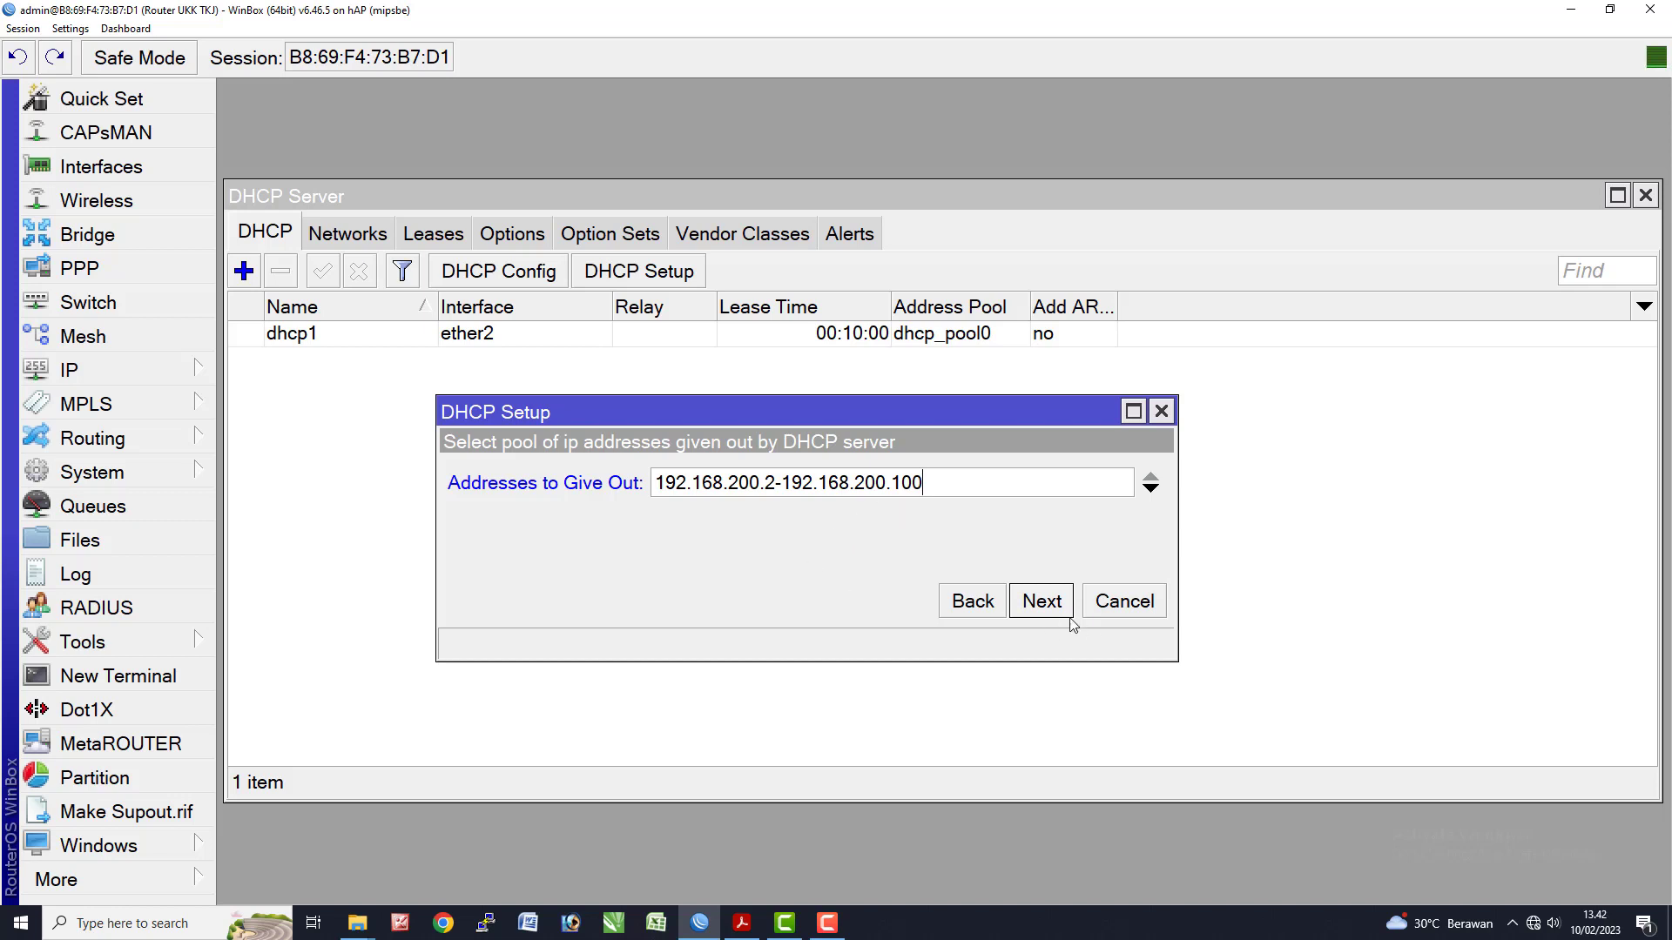
{"action": "left_click", "coordinate": [1044, 603]}
{"action": "left_click", "coordinate": [1047, 605]}
{"action": "left_click", "coordinate": [1043, 602]}
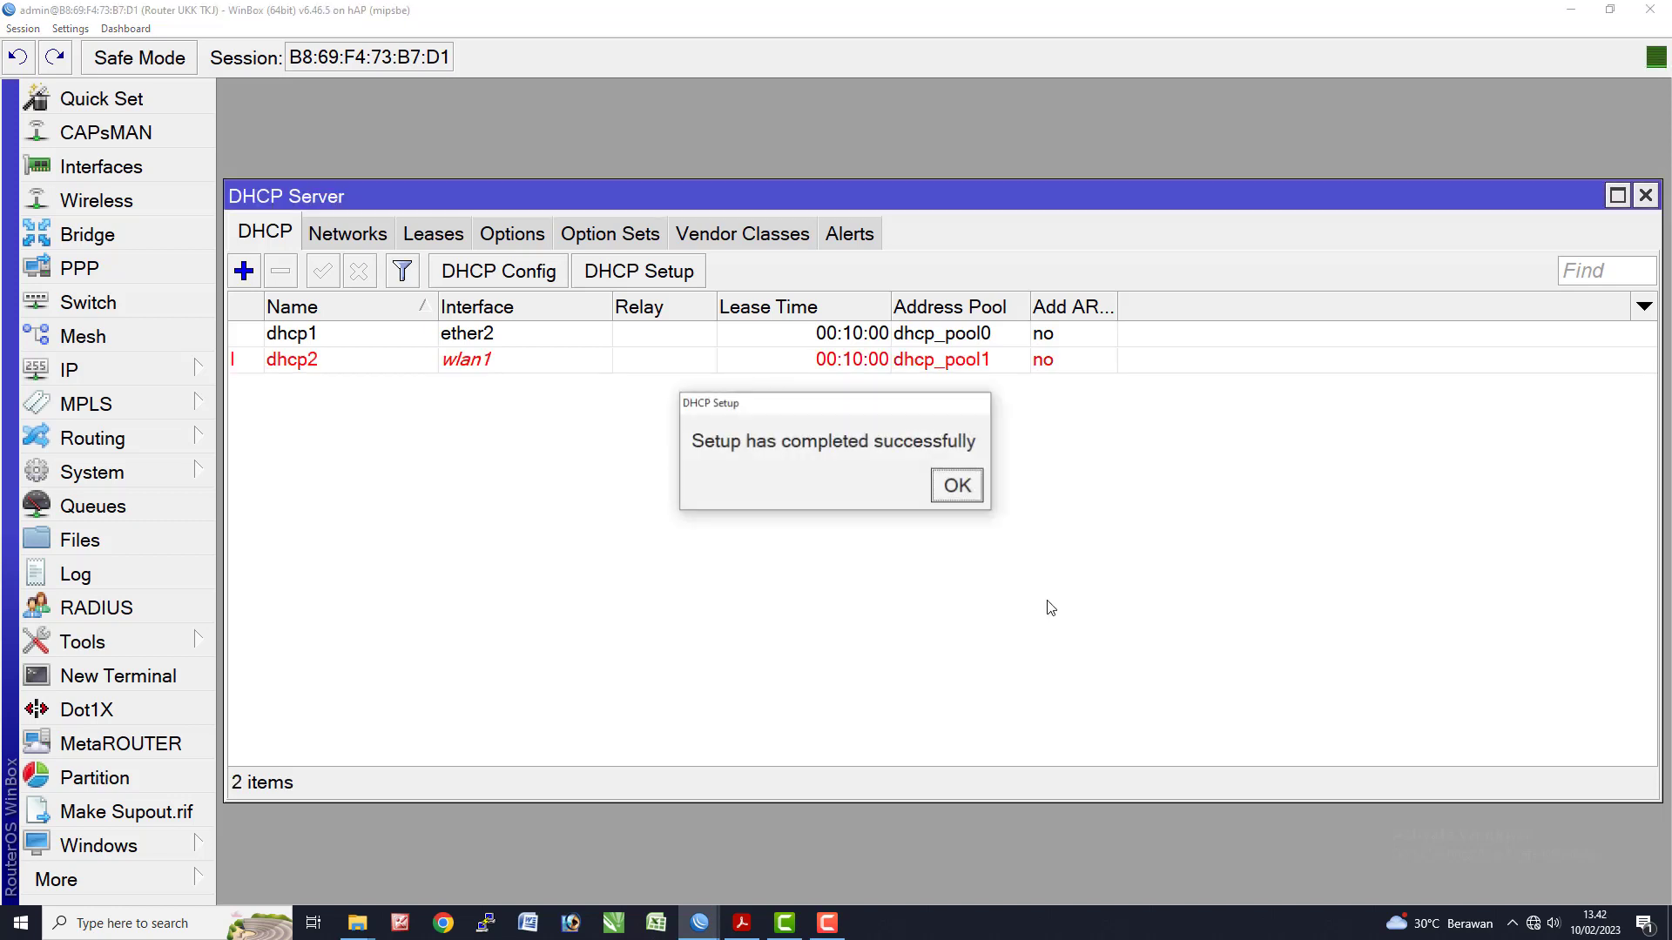
{"action": "key", "text": "Return"}
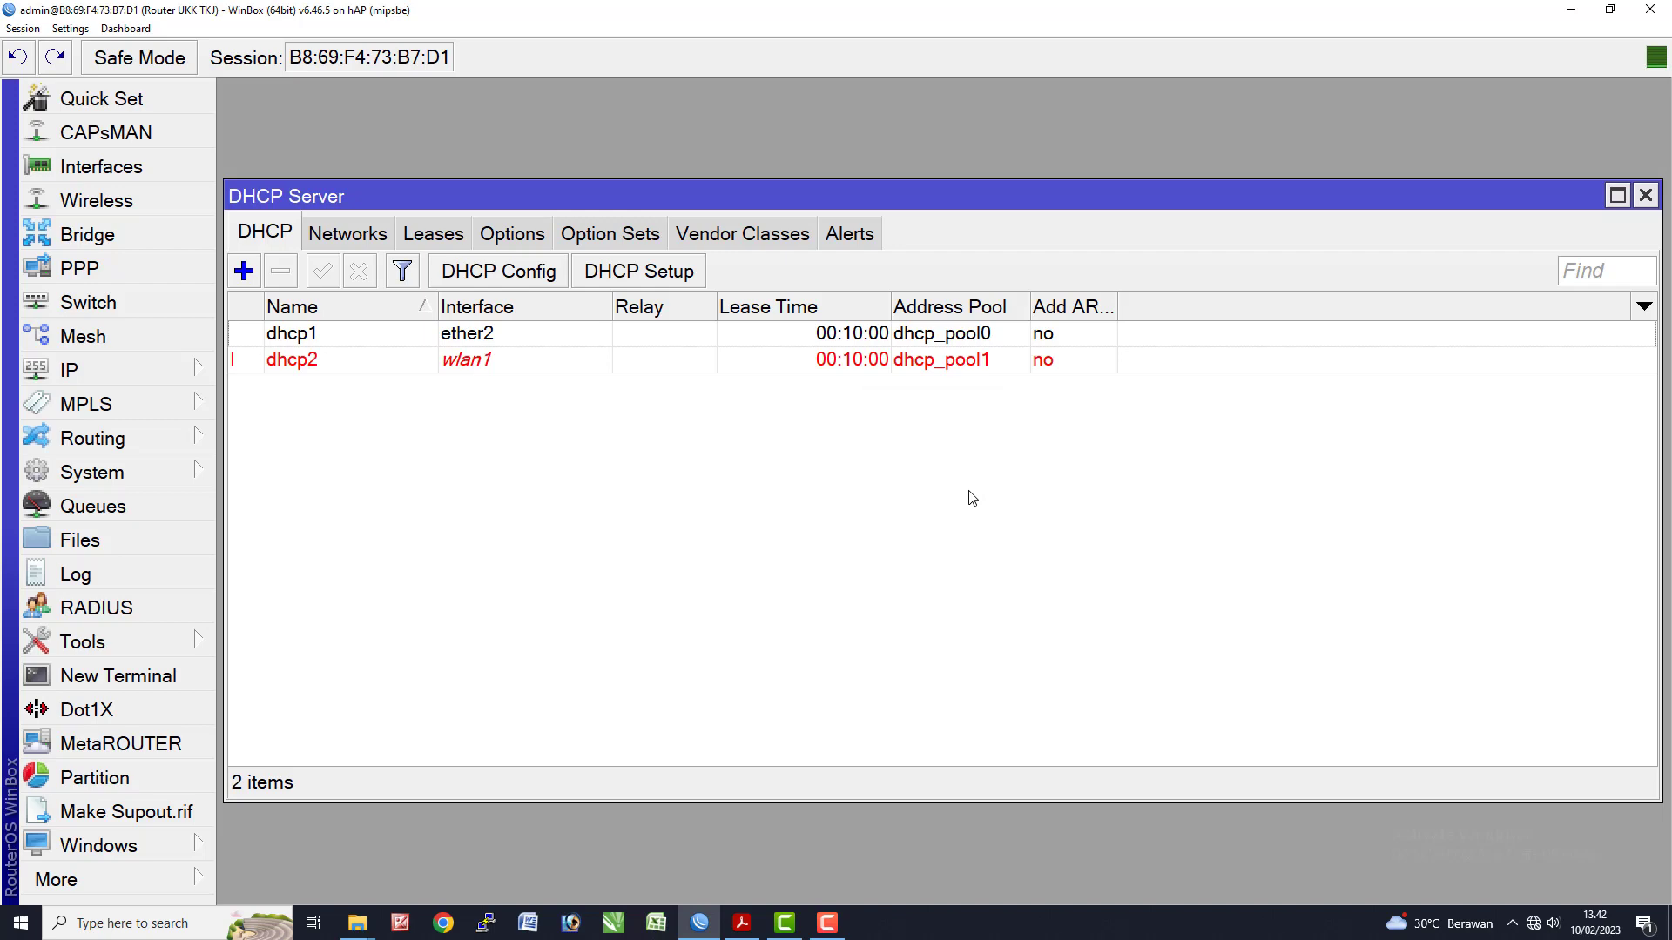
{"action": "key", "text": "alt+Tab"}
- Highlight item 13 (DHCP Pool sebanyak 99 client), then close WinBox's DHCP Server list
{"action": "left_click", "coordinate": [1005, 378]}
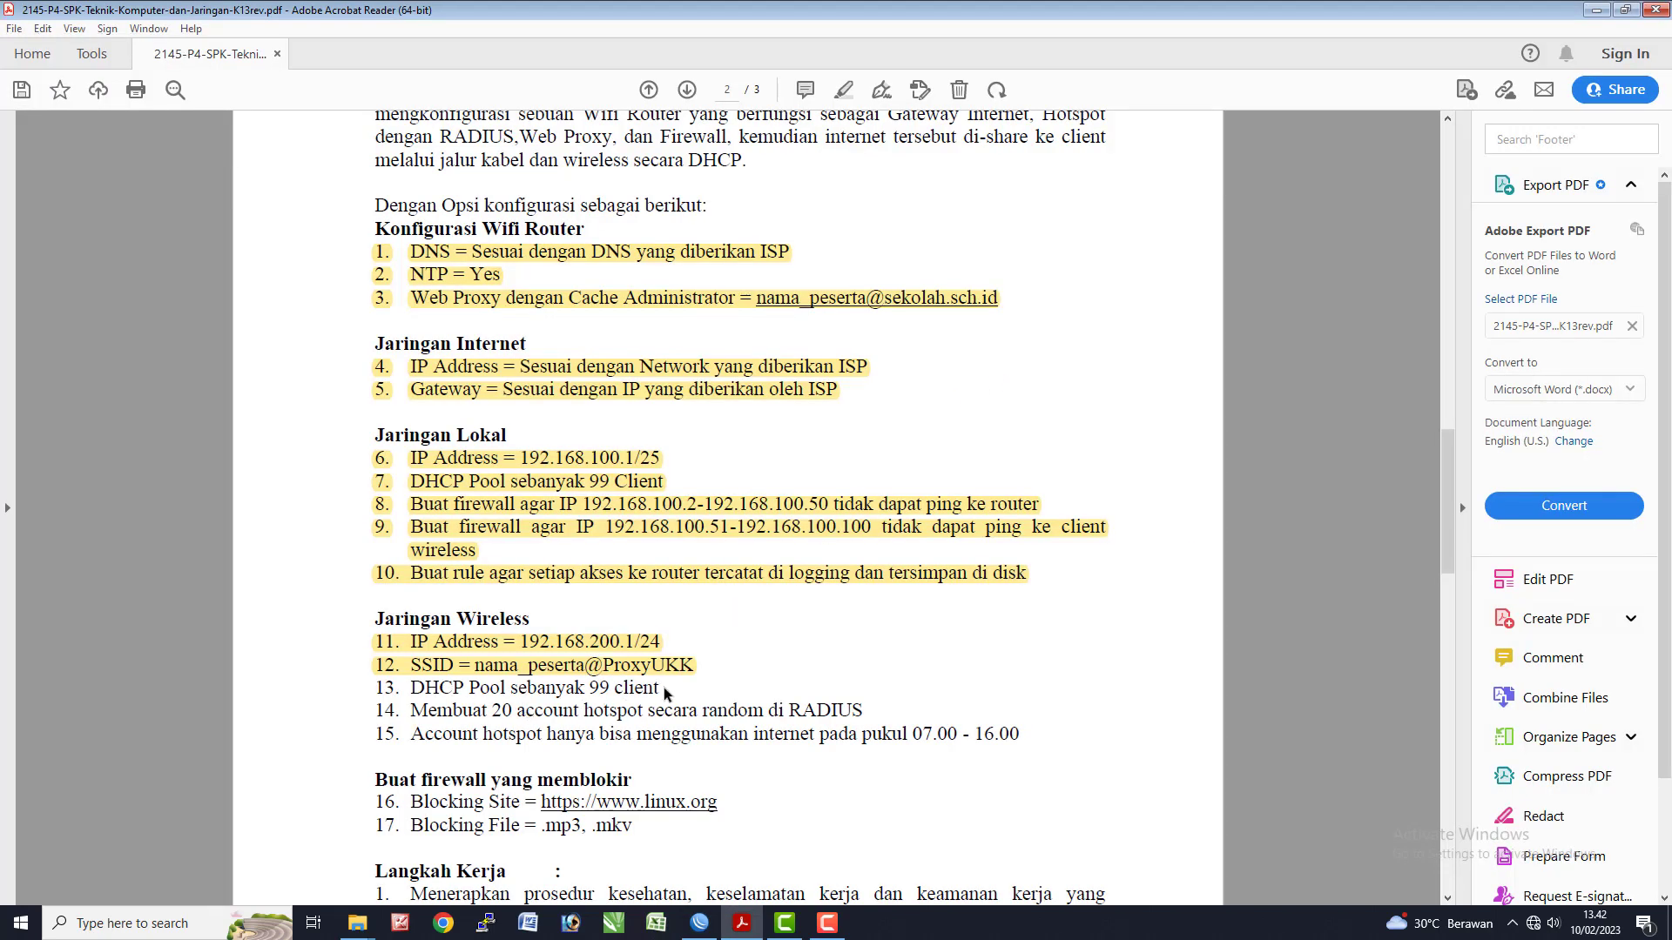
{"action": "left_click_drag", "start_coordinate": [683, 687], "coordinate": [351, 688]}
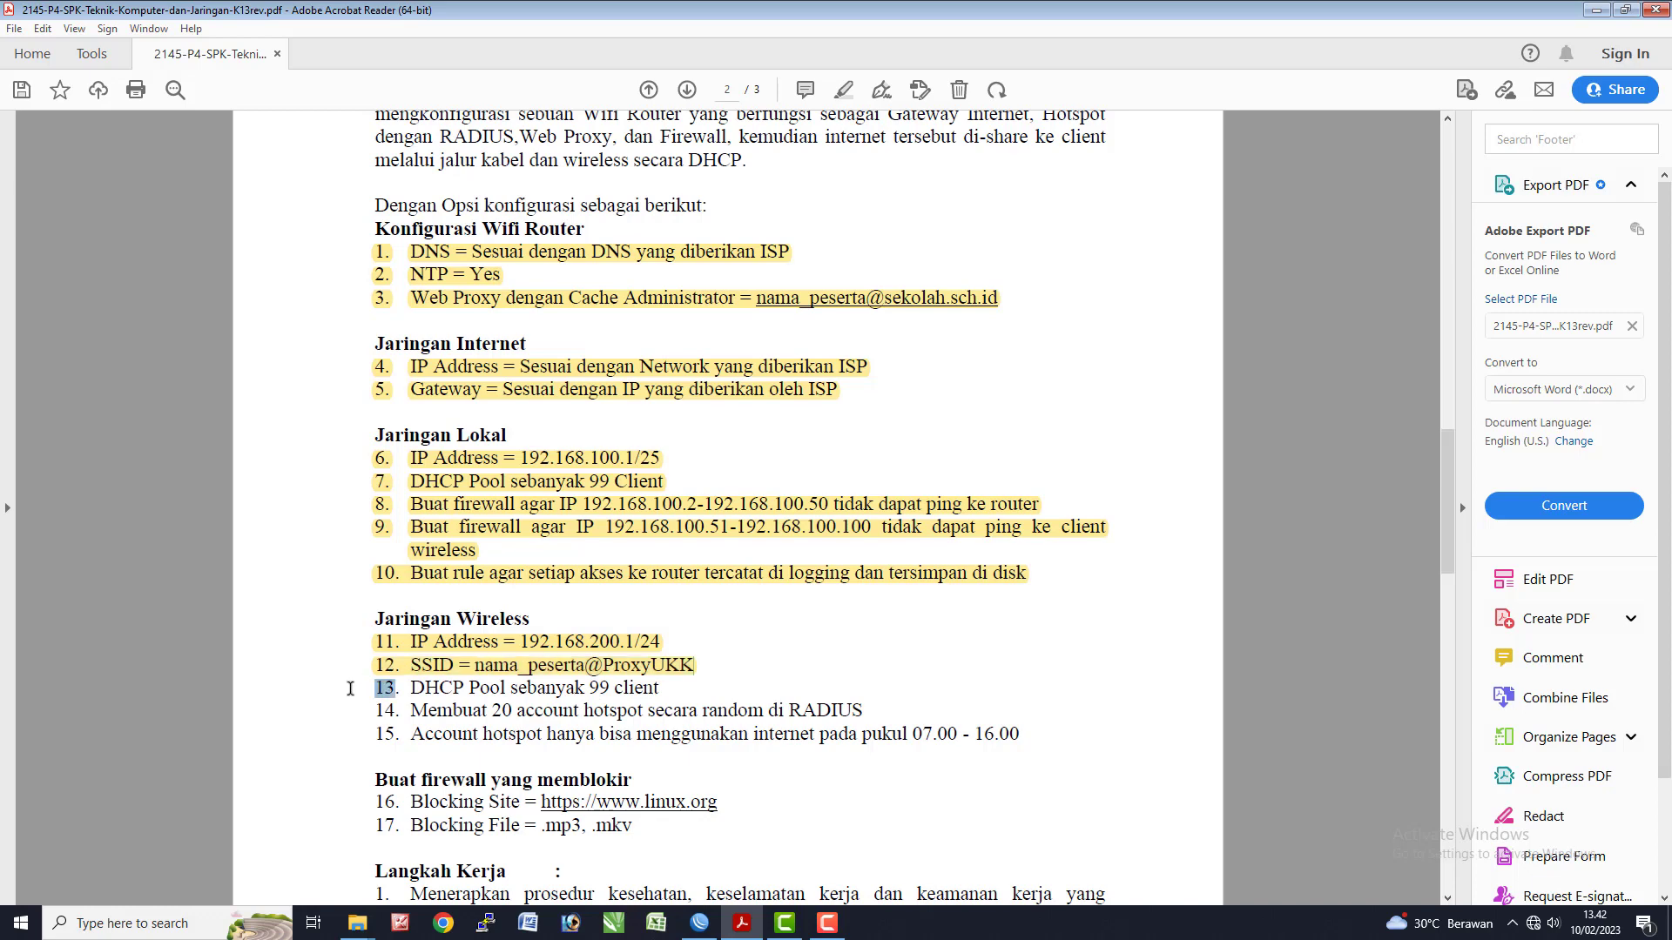
{"action": "left_click", "coordinate": [644, 688]}
{"action": "left_click_drag", "start_coordinate": [672, 689], "coordinate": [361, 695]}
{"action": "left_click", "coordinate": [359, 696]}
{"action": "left_click_drag", "start_coordinate": [370, 688], "coordinate": [668, 688]}
{"action": "left_click", "coordinate": [843, 90]}
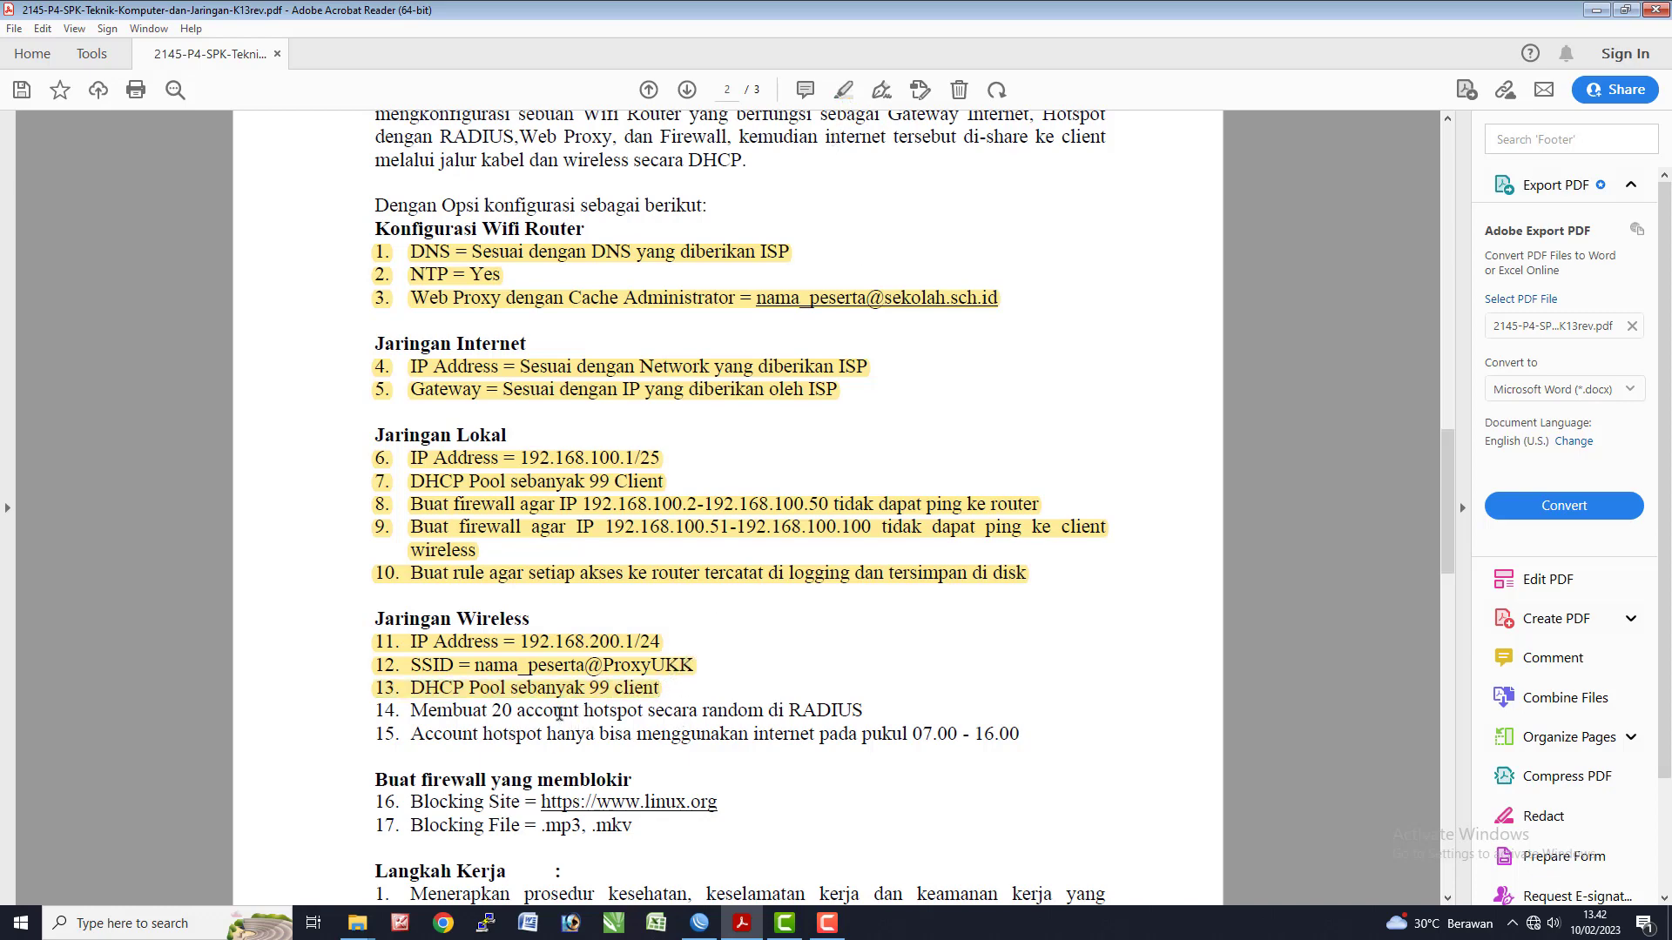
{"action": "key", "text": "alt+Tab"}
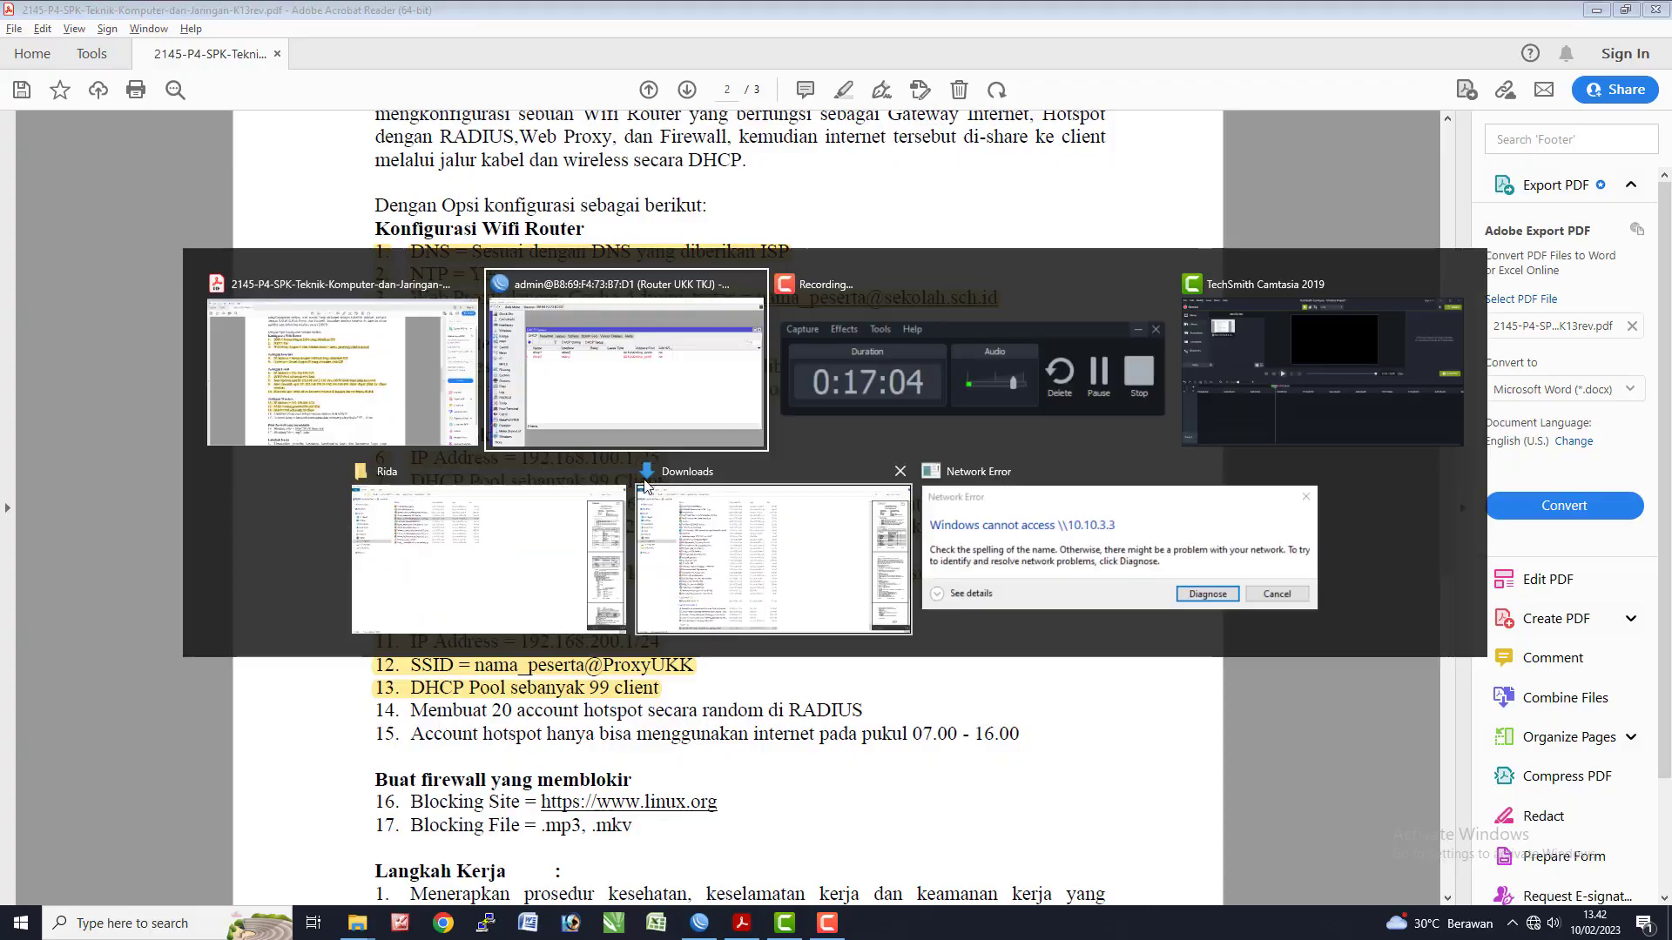
{"action": "left_click", "coordinate": [1644, 195]}
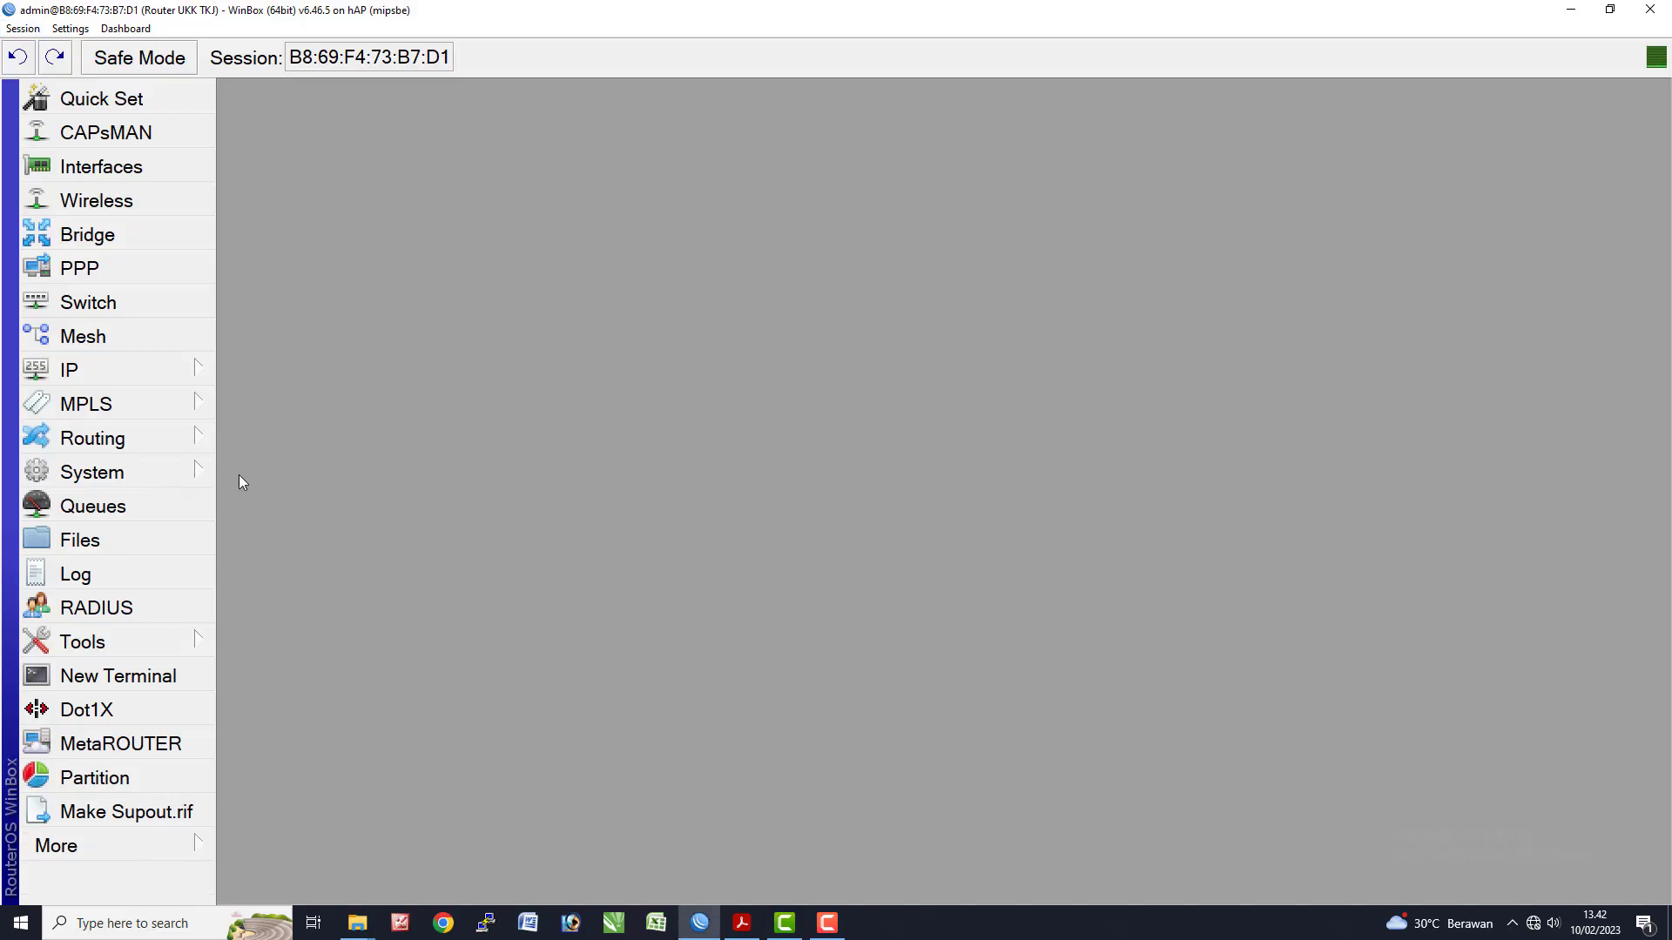
- Run Hotspot Setup on wlan1 with 192.168.200.1/24, masquerading, default pool and no SSL certificate
{"action": "left_click", "coordinate": [133, 376]}
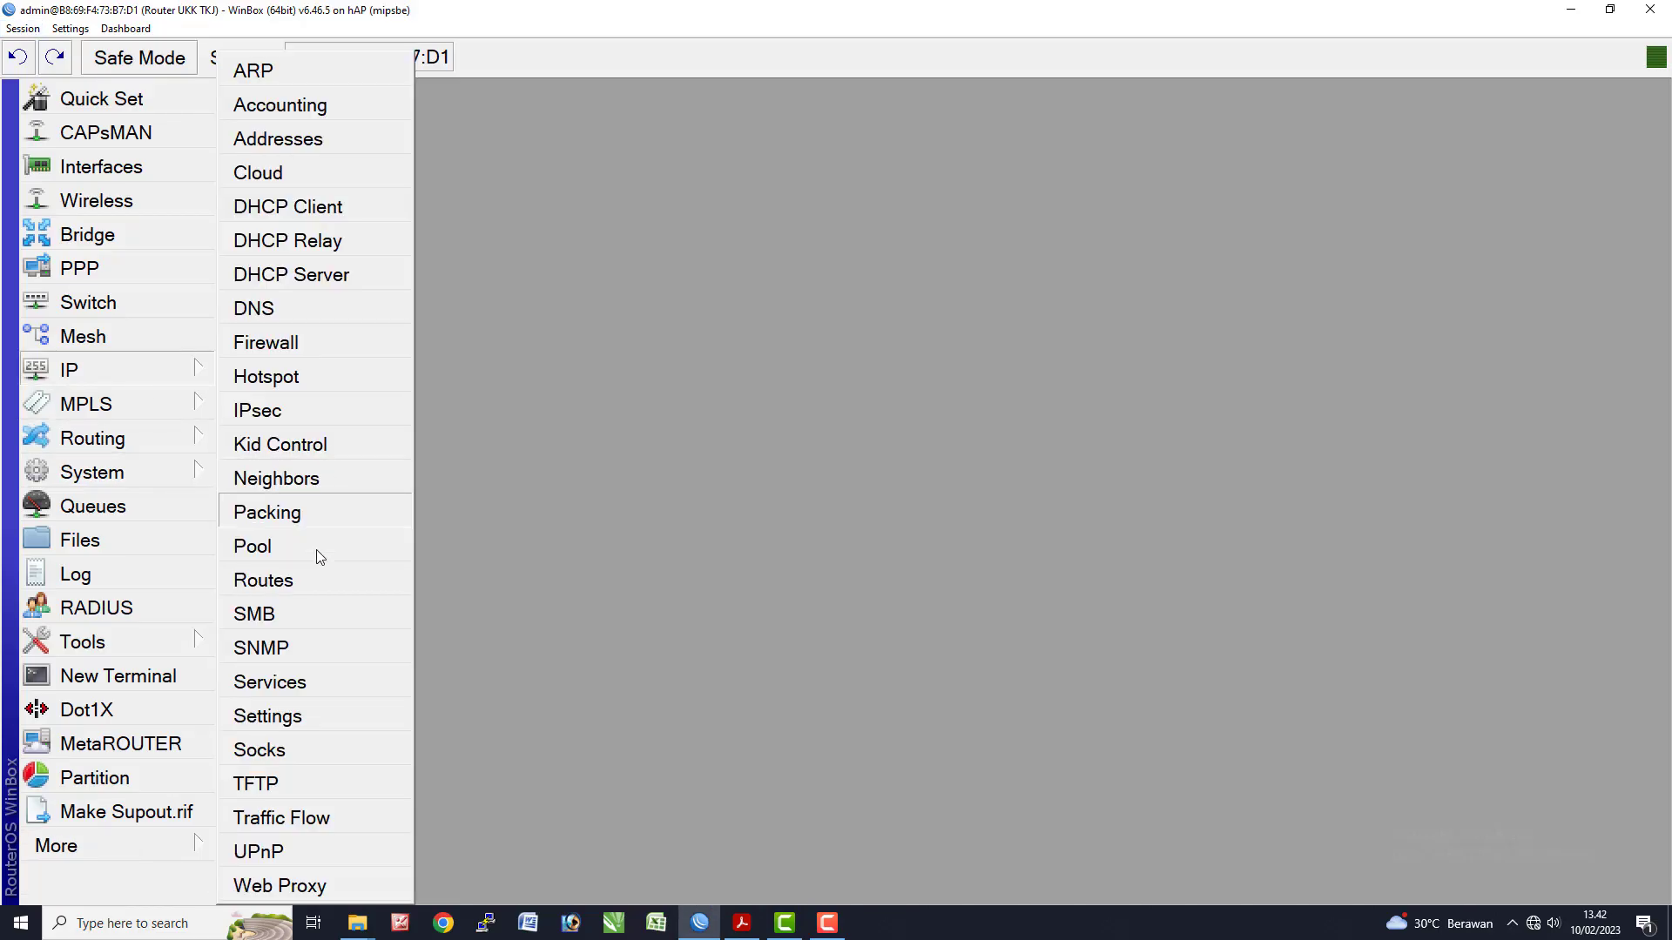
{"action": "left_click", "coordinate": [294, 376]}
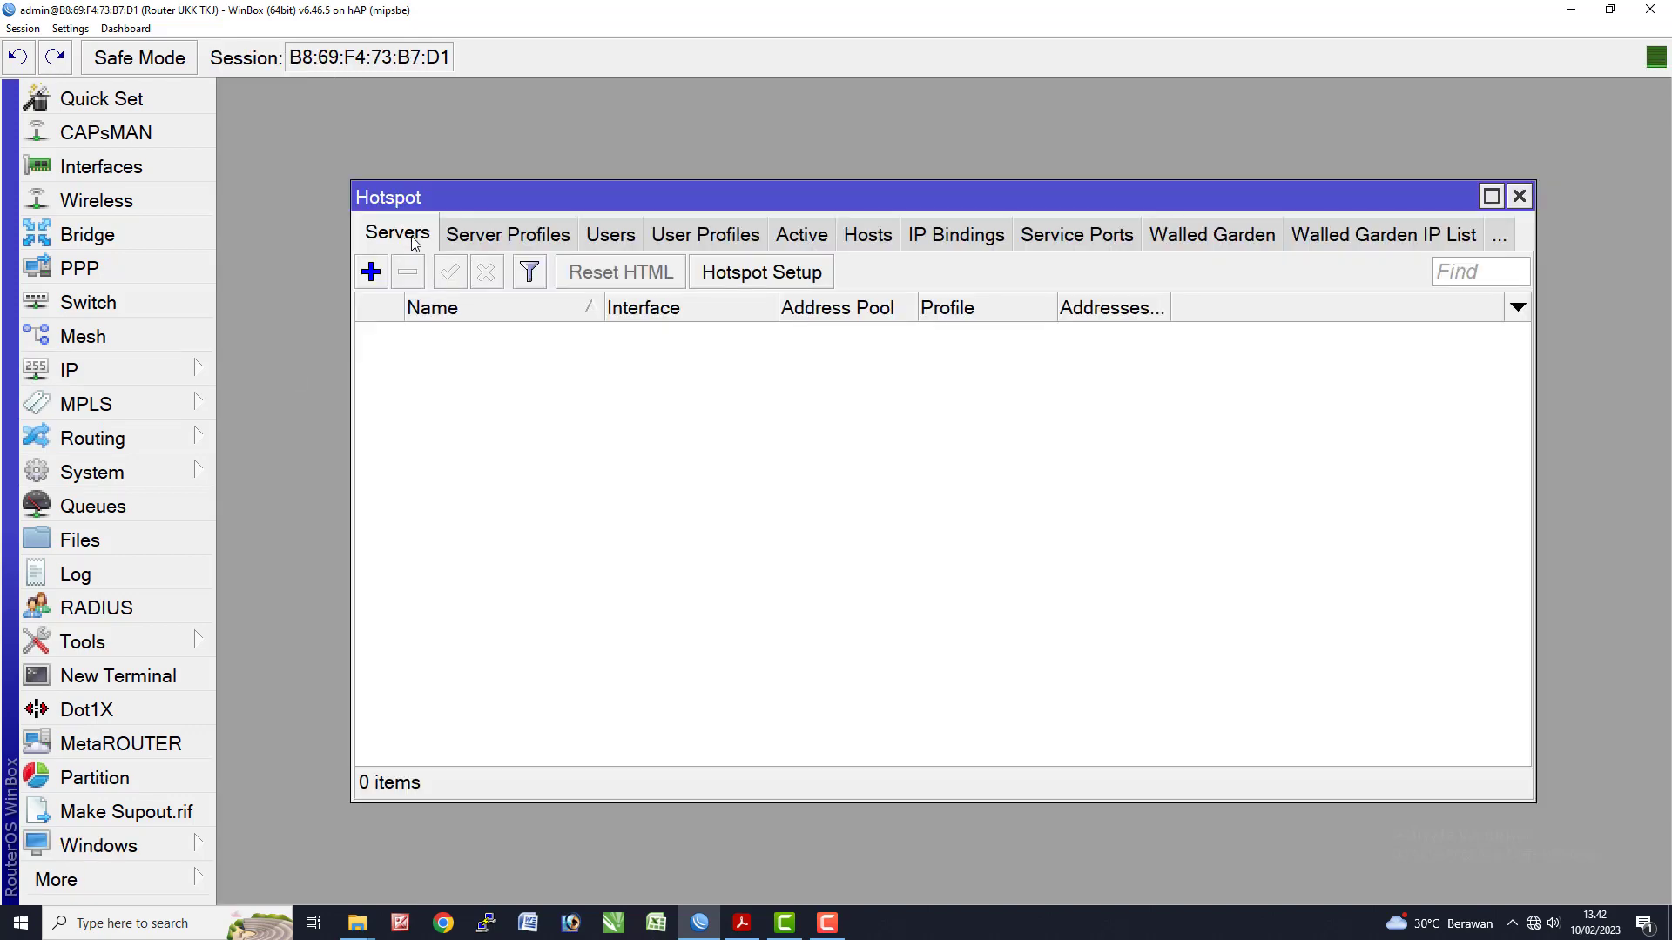
{"action": "left_click", "coordinate": [754, 277]}
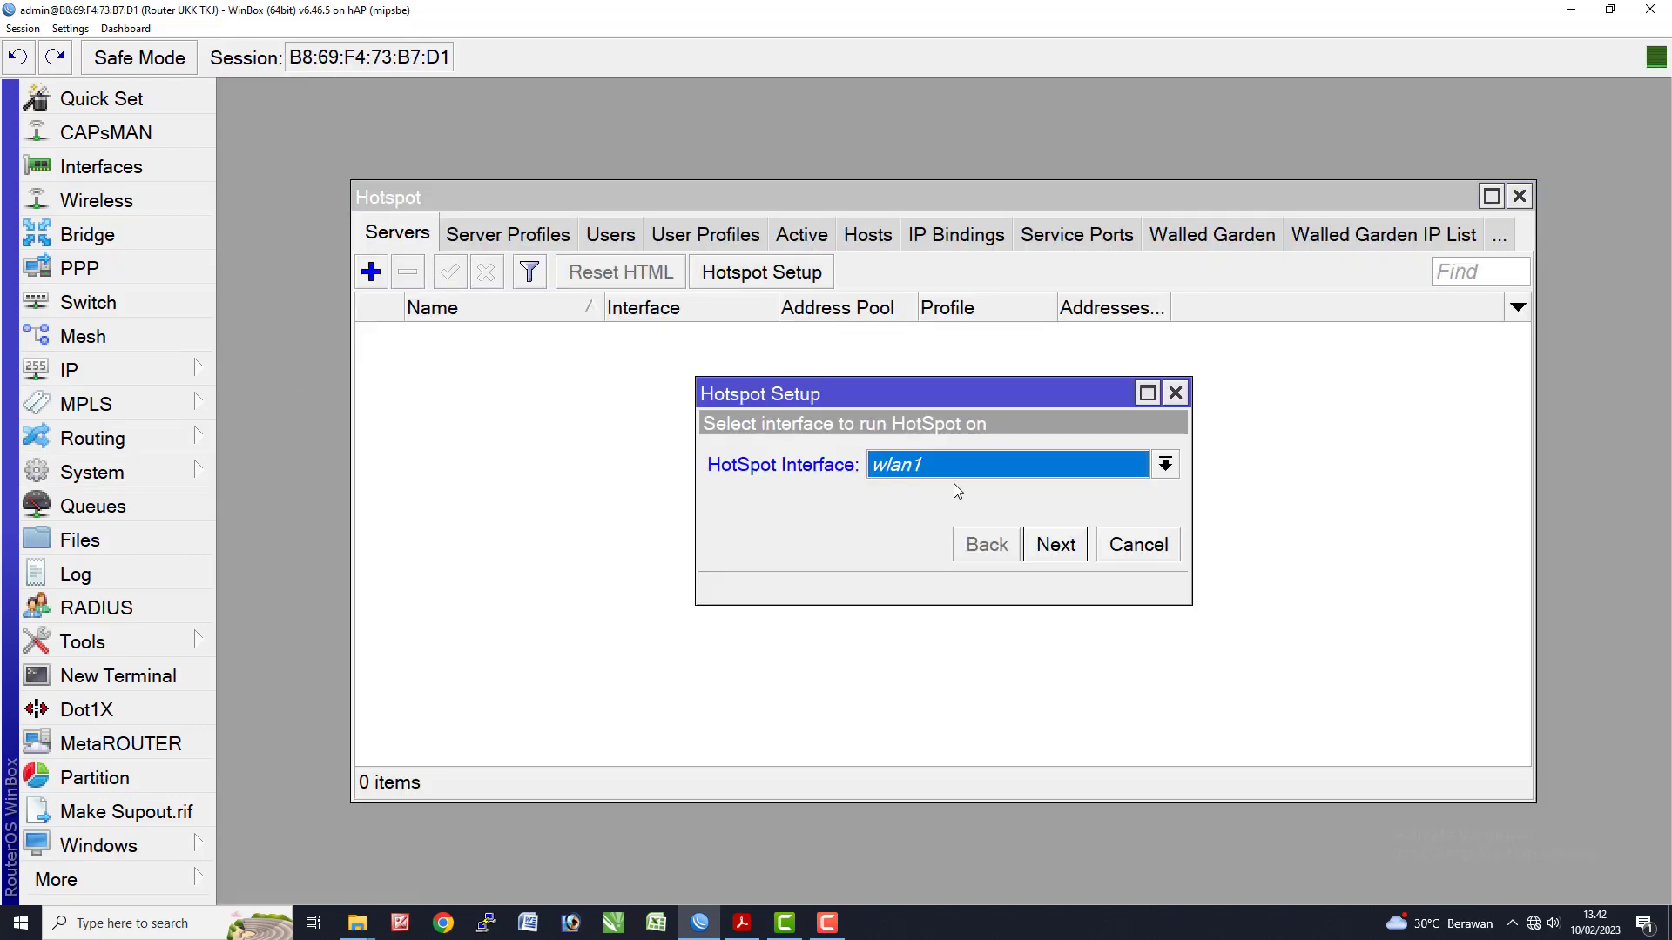
{"action": "left_click", "coordinate": [1070, 550]}
{"action": "left_click", "coordinate": [1056, 544]}
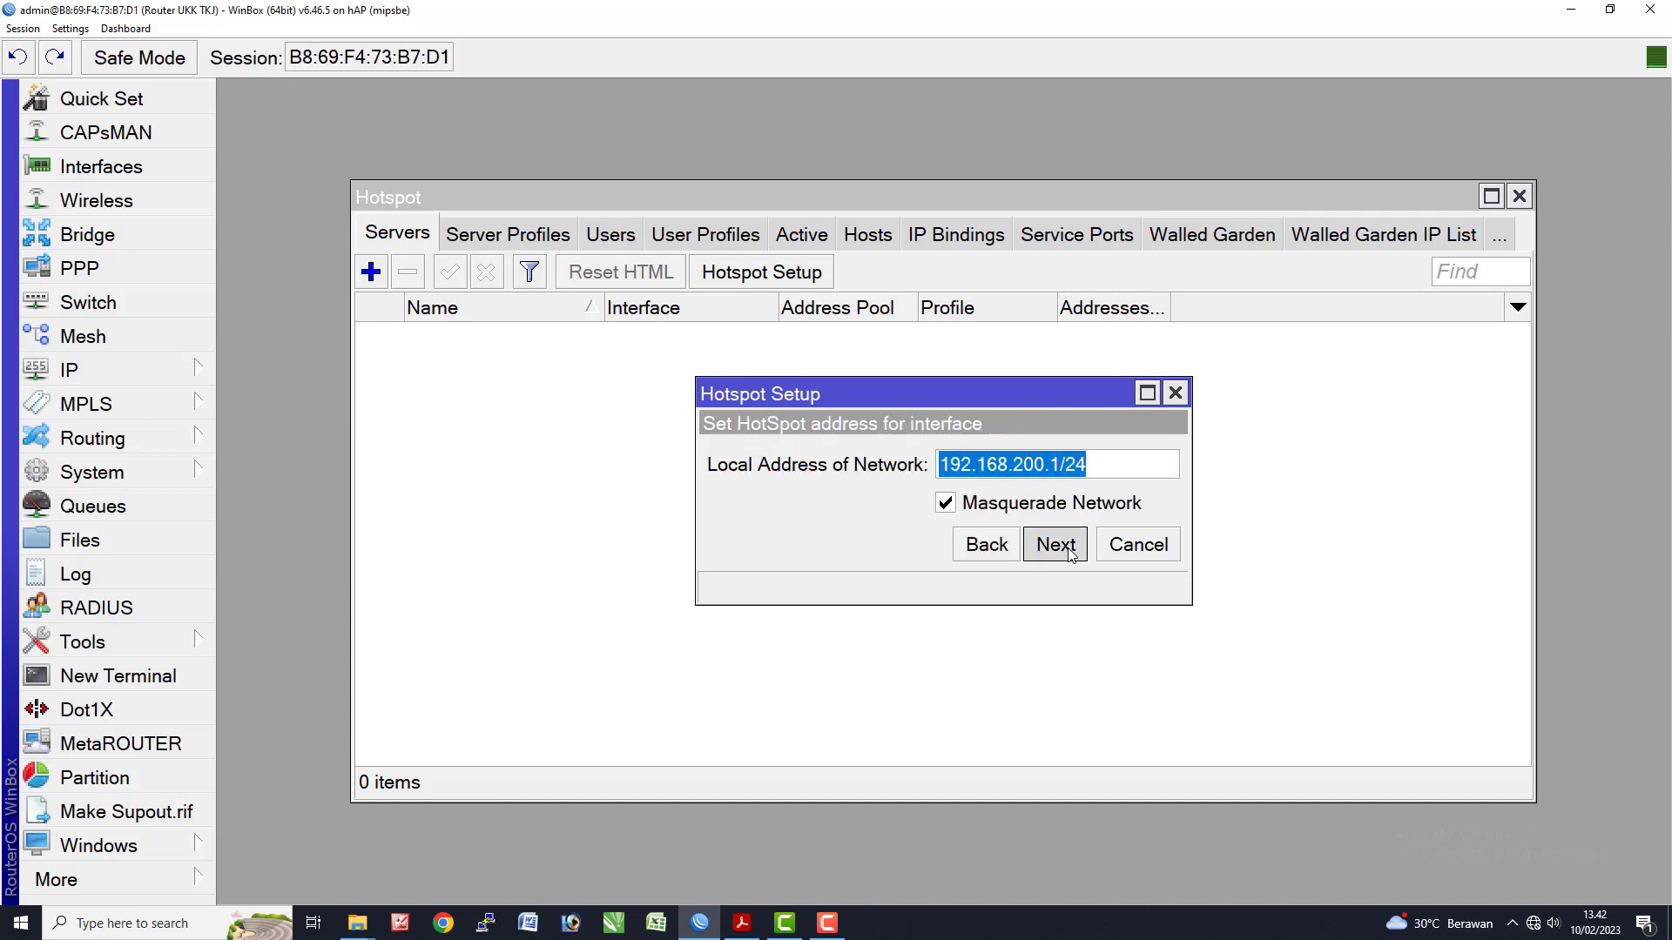
{"action": "left_click", "coordinate": [1056, 545]}
{"action": "left_click", "coordinate": [1069, 554]}
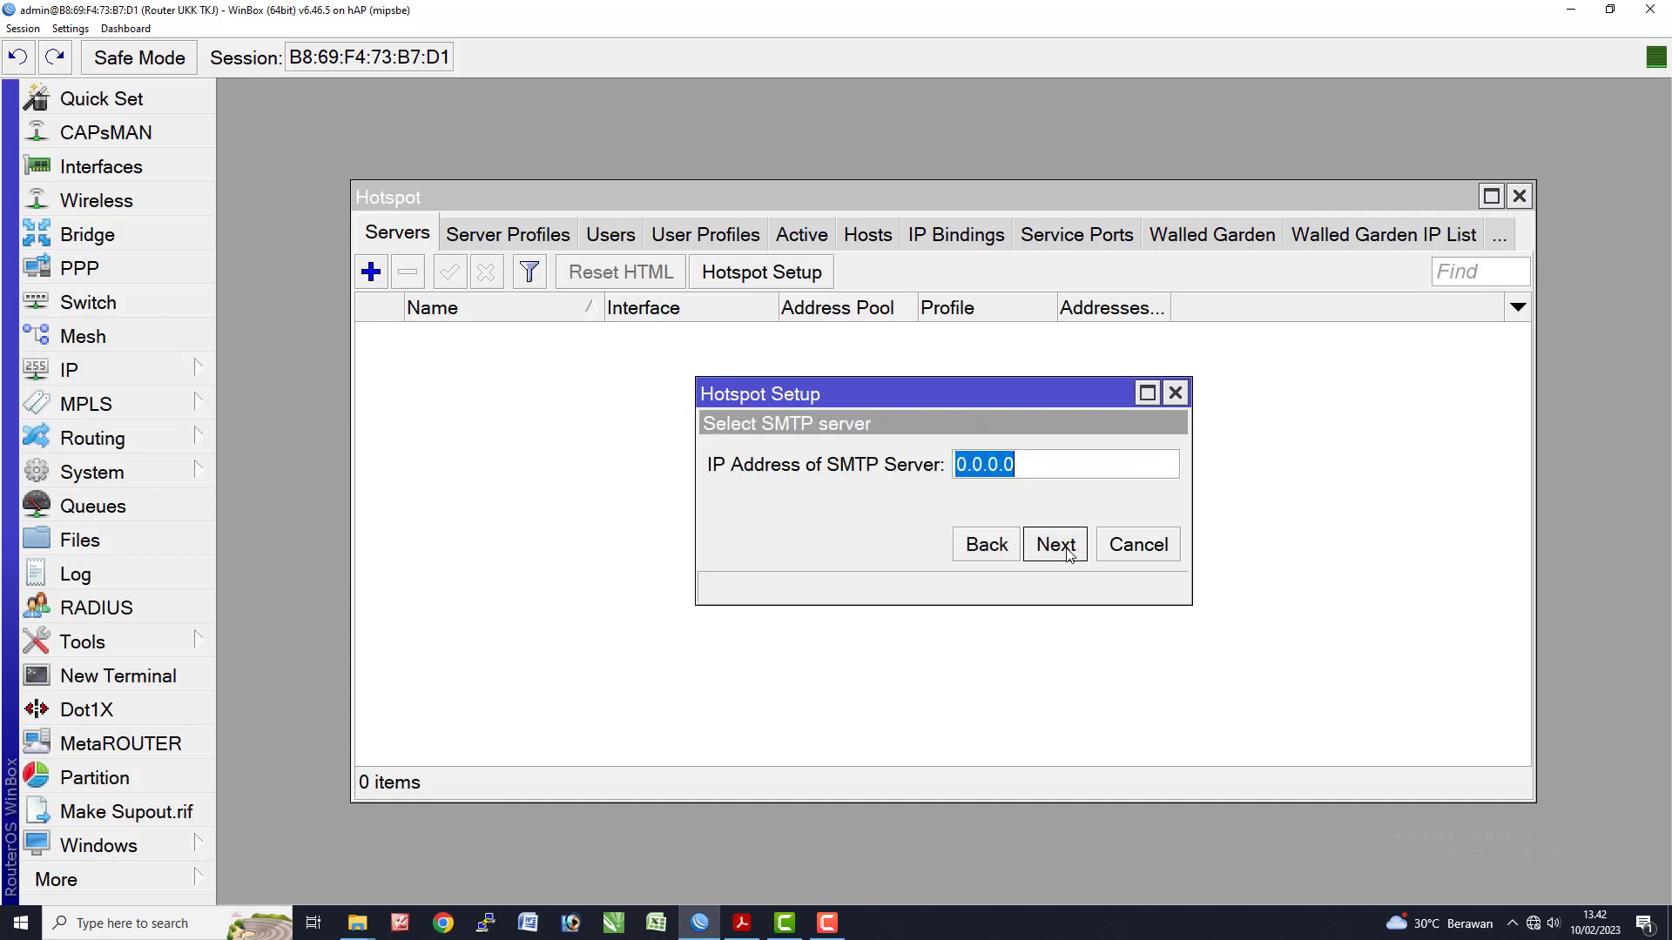
- Keep SMTP 0.0.0.0 and suggested DNS, set DNS name tkj.net, and finish with the admin user
{"action": "left_click", "coordinate": [1070, 554]}
{"action": "left_click", "coordinate": [1054, 554]}
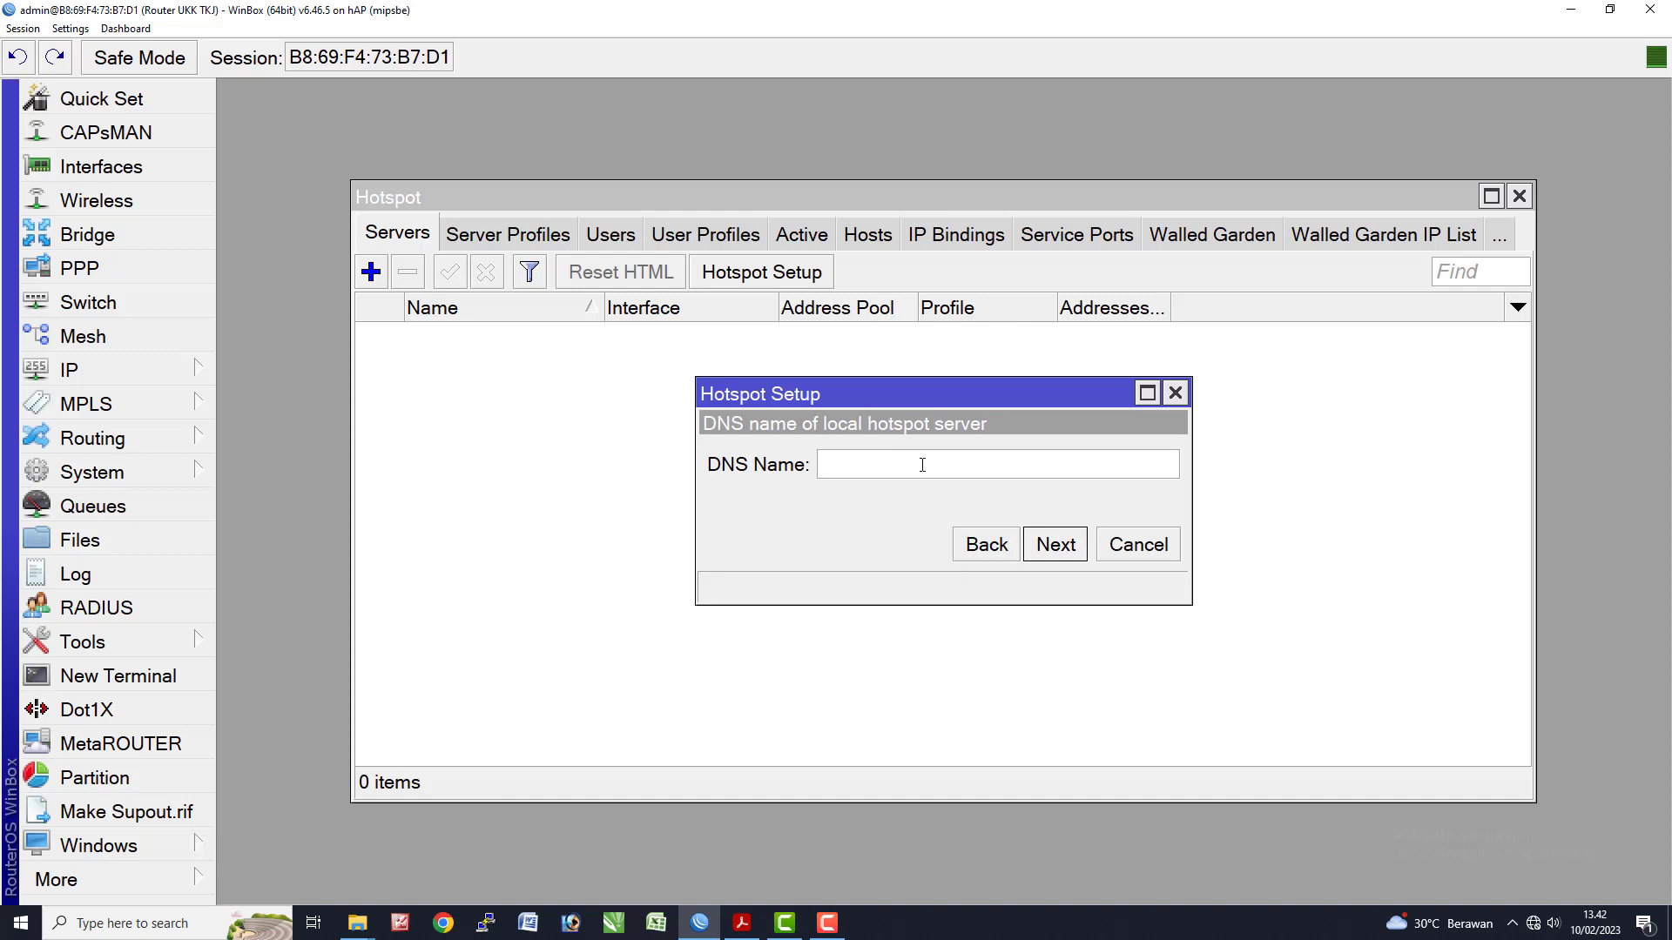
{"action": "type", "text": "tkj.net"}
{"action": "left_click", "coordinate": [1049, 554]}
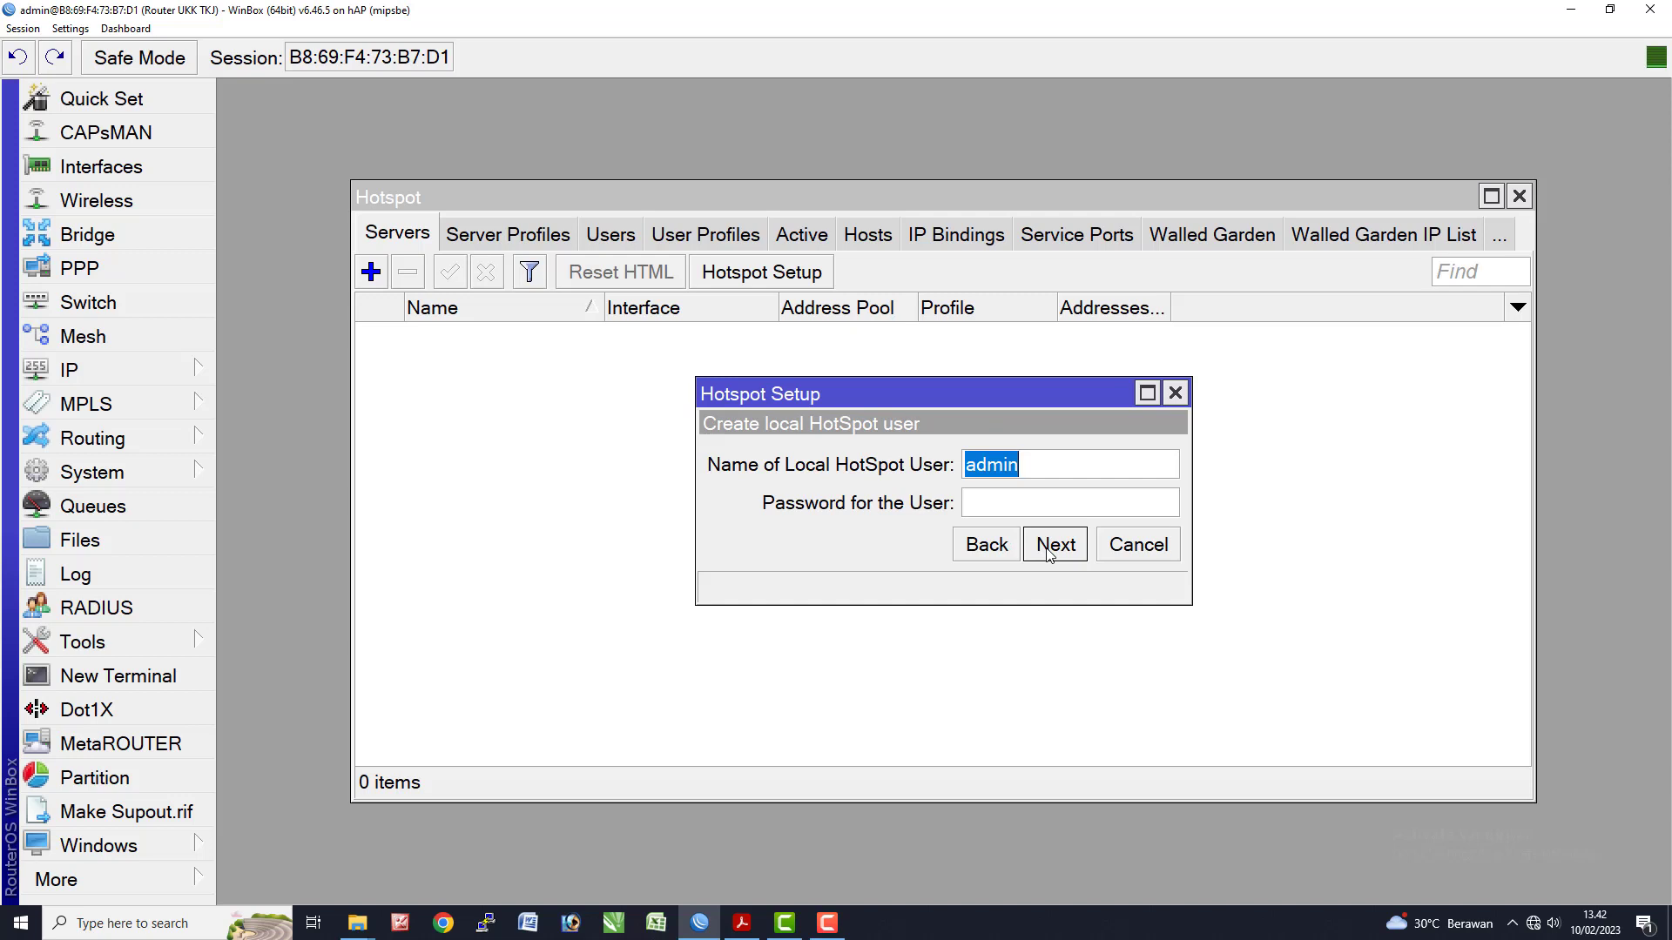
{"action": "left_click", "coordinate": [1050, 554]}
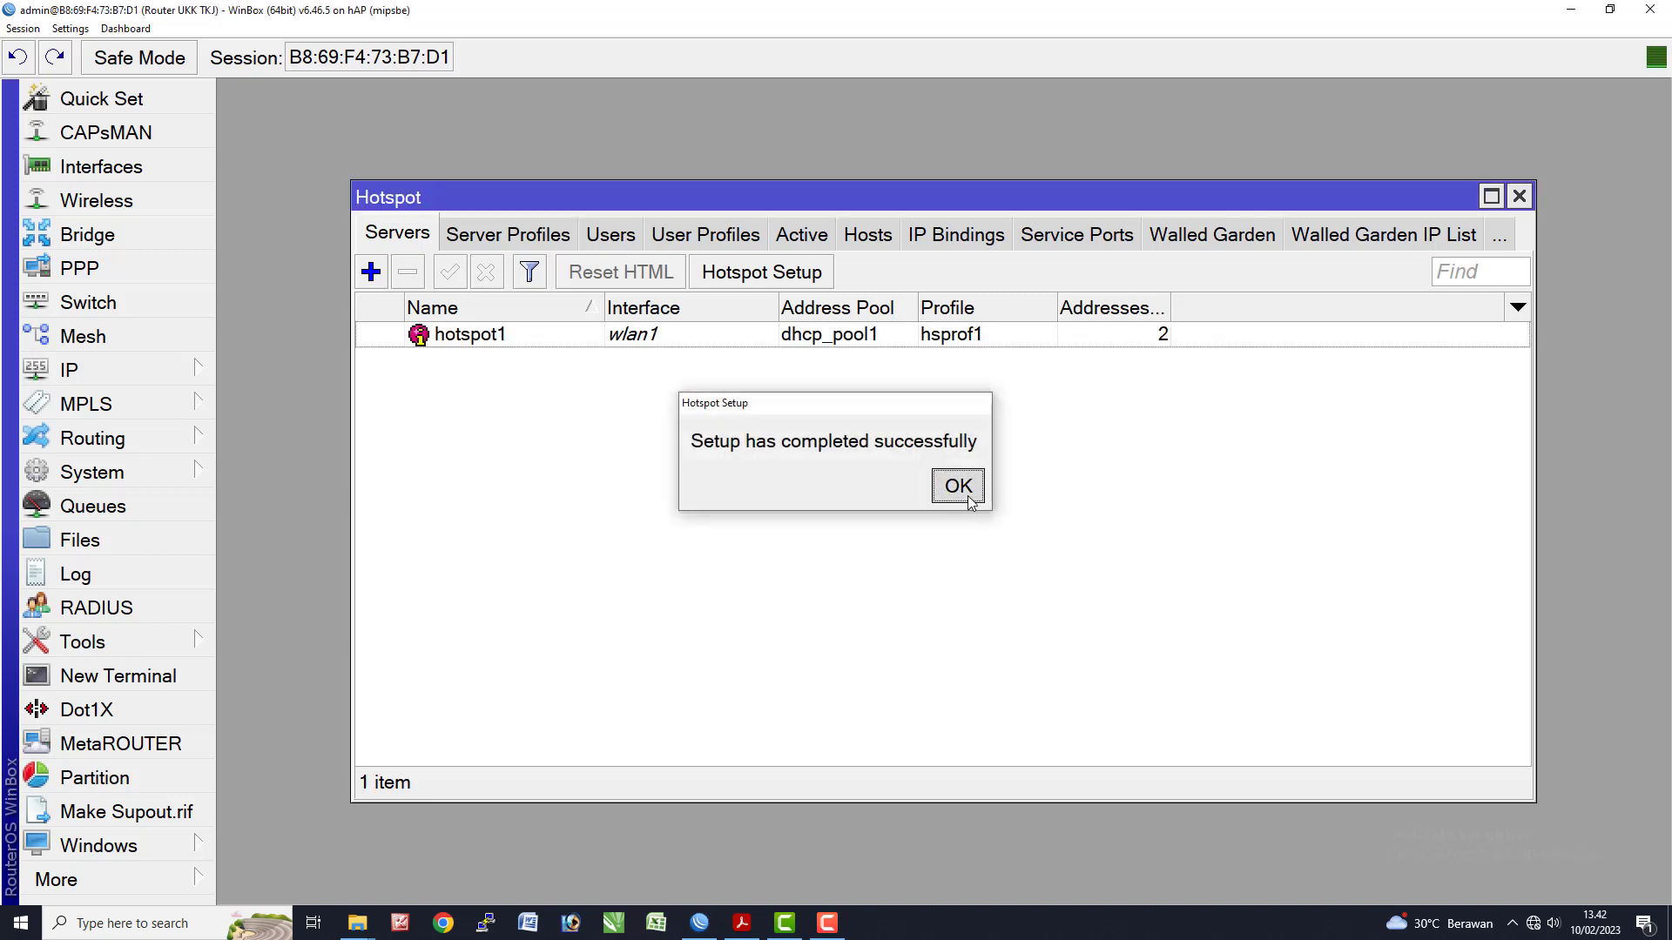
{"action": "left_click", "coordinate": [960, 498]}
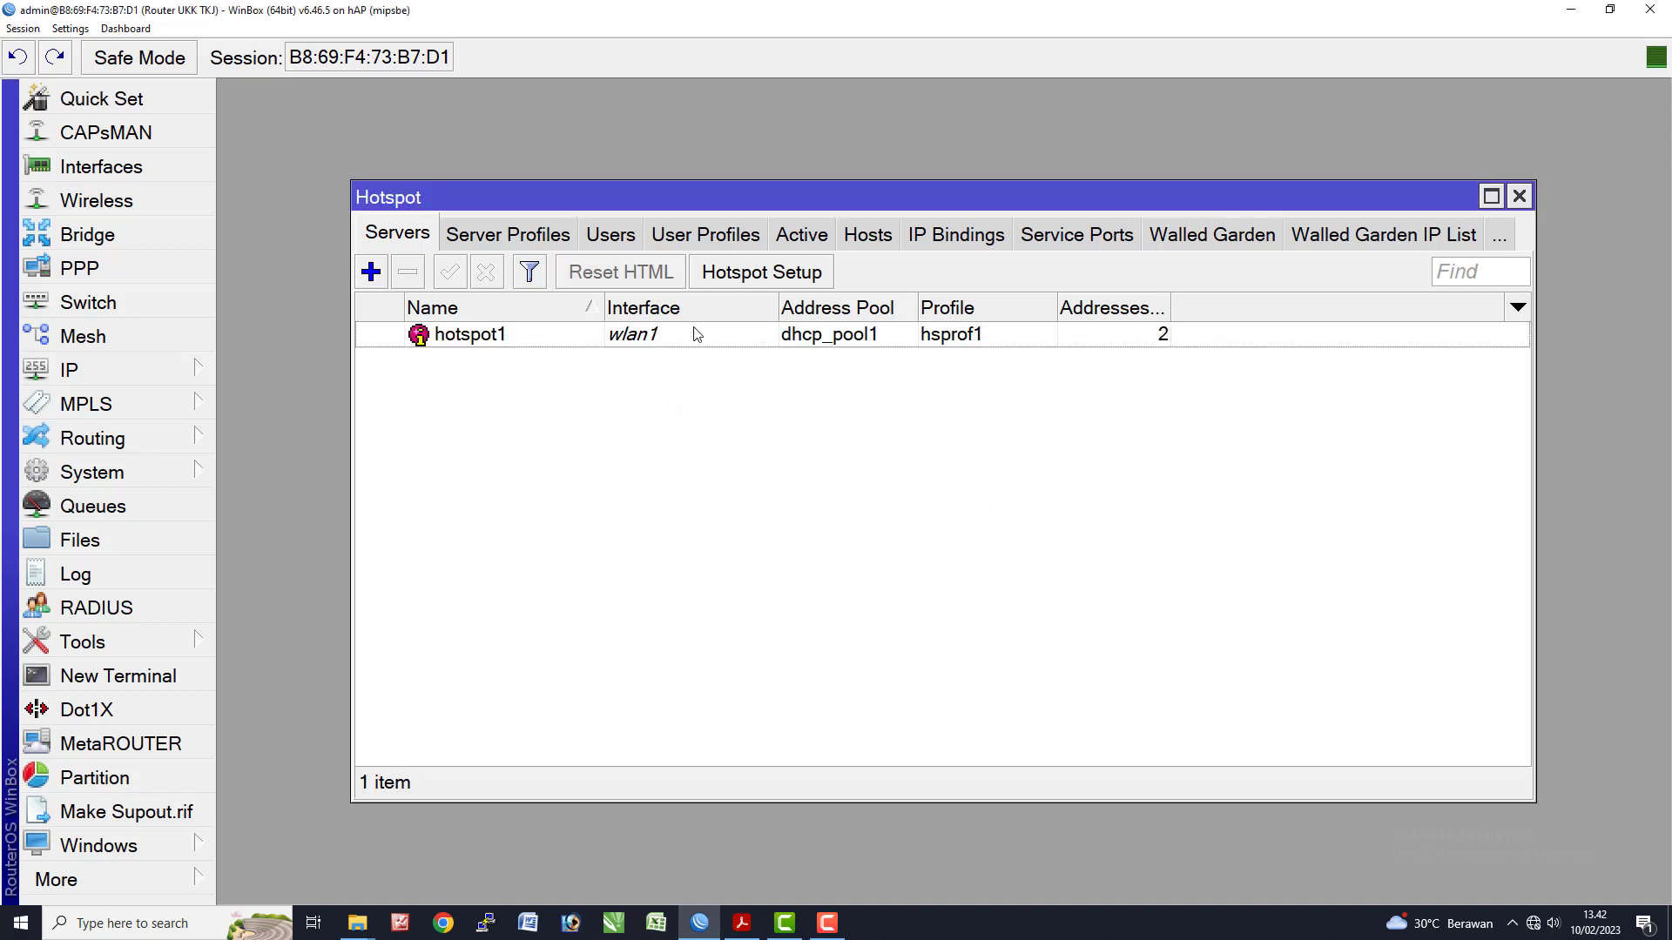
- Create a new hotspot user with a chosen user name and password, and save it
{"action": "left_click", "coordinate": [611, 235]}
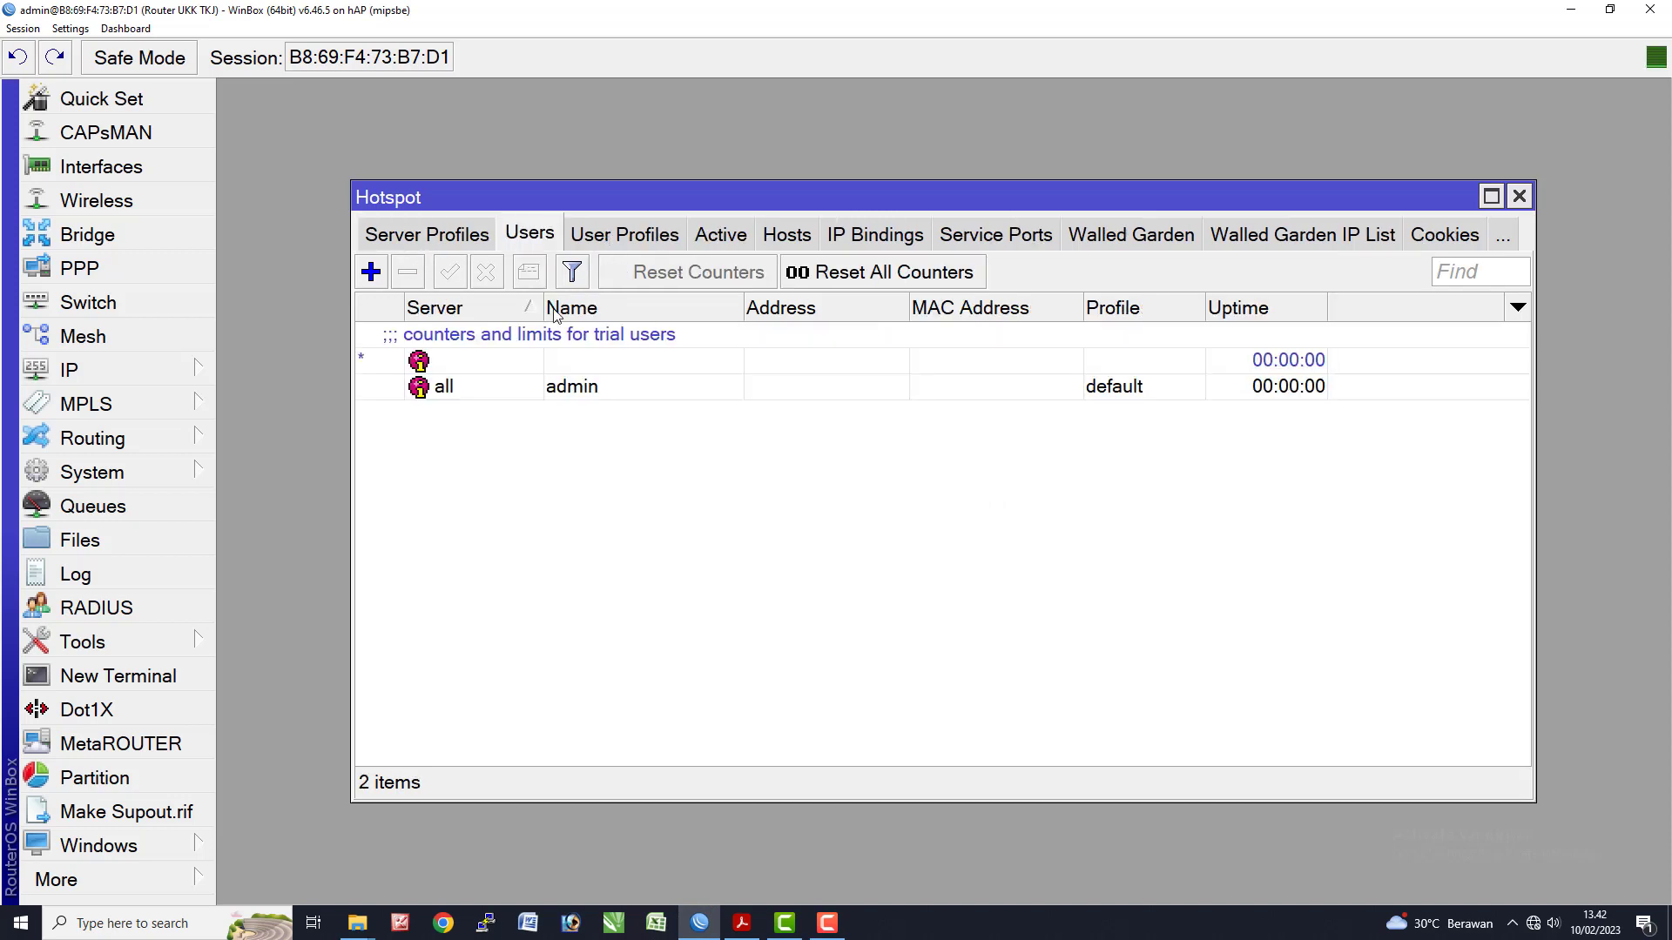
{"action": "left_click", "coordinate": [371, 272]}
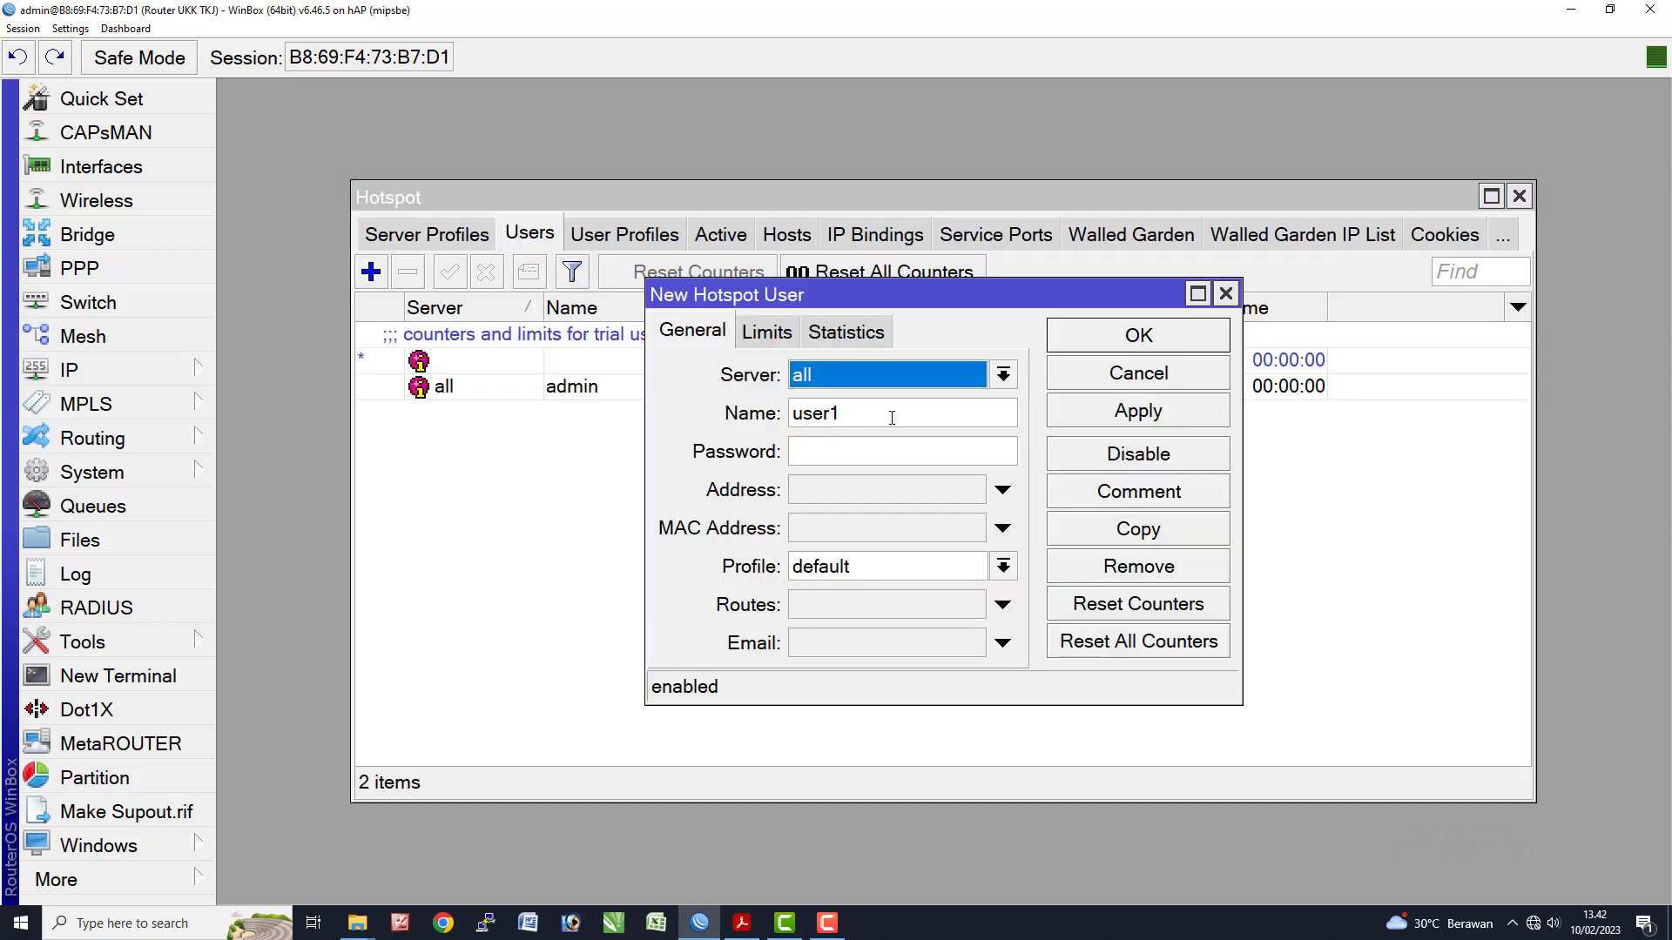
{"action": "key", "text": "Tab"}
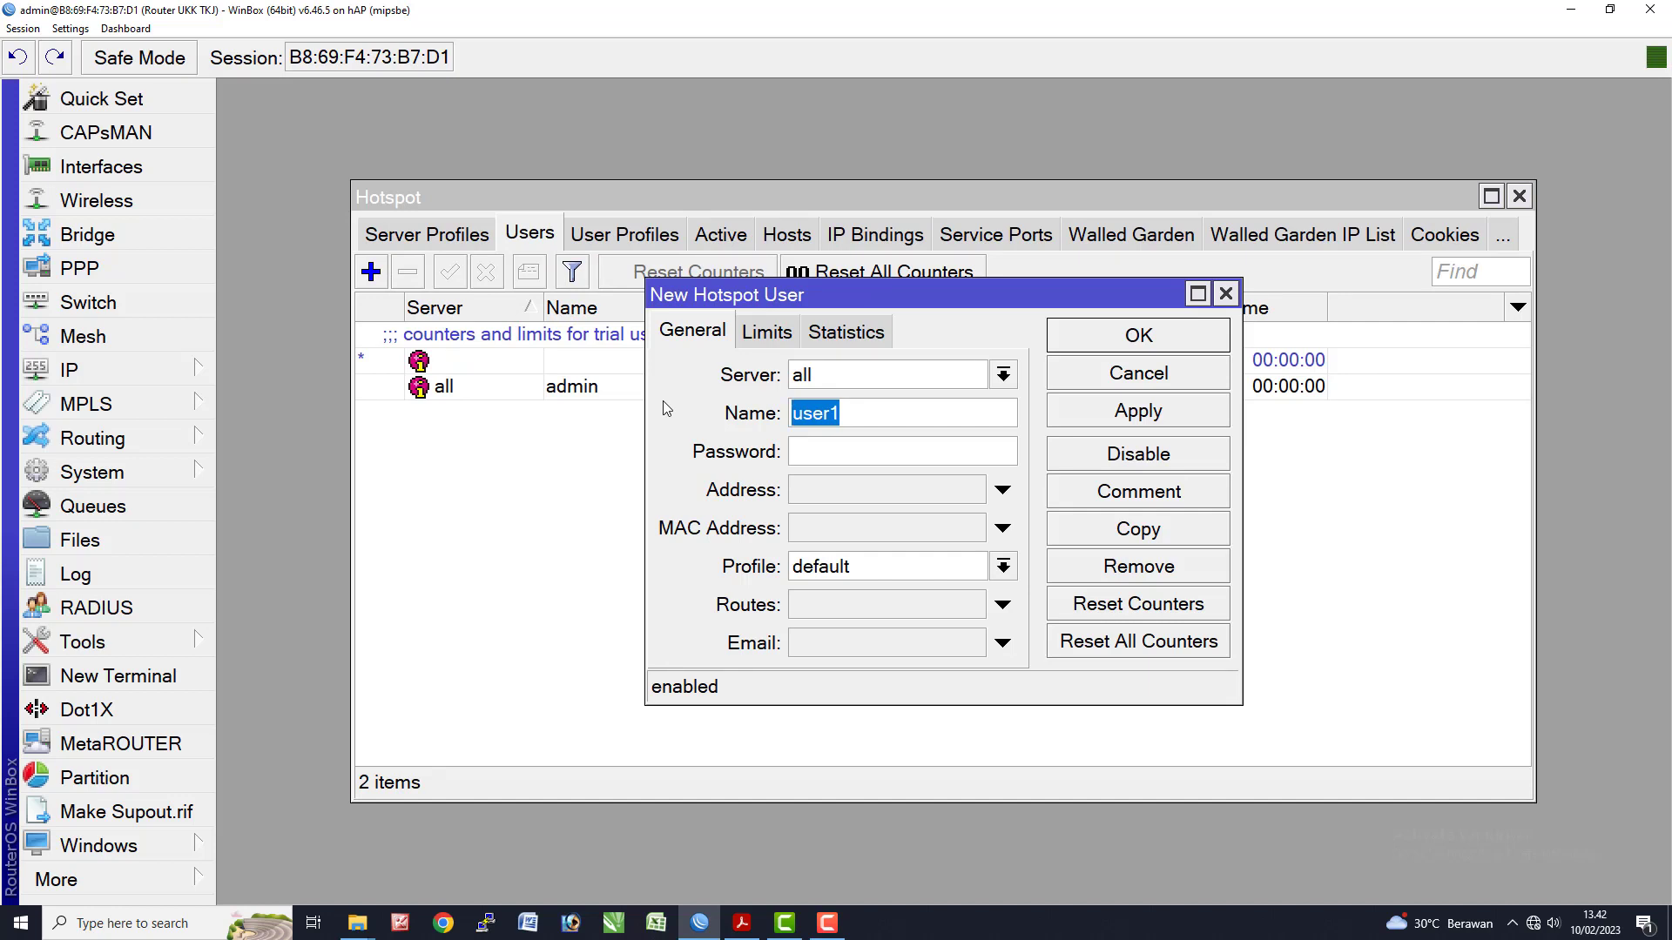
{"action": "type", "text": "tes"}
{"action": "key", "text": "BackSpace"}
{"action": "key", "text": "BackSpace"}
{"action": "type", "text": "tkj"}
{"action": "key", "text": "BackSpace"}
{"action": "key", "text": "BackSpace"}
{"action": "key", "text": "BackSpace"}
{"action": "type", "text": "kj"}
{"action": "key", "text": "Tab"}
{"action": "type", "text": "***"}
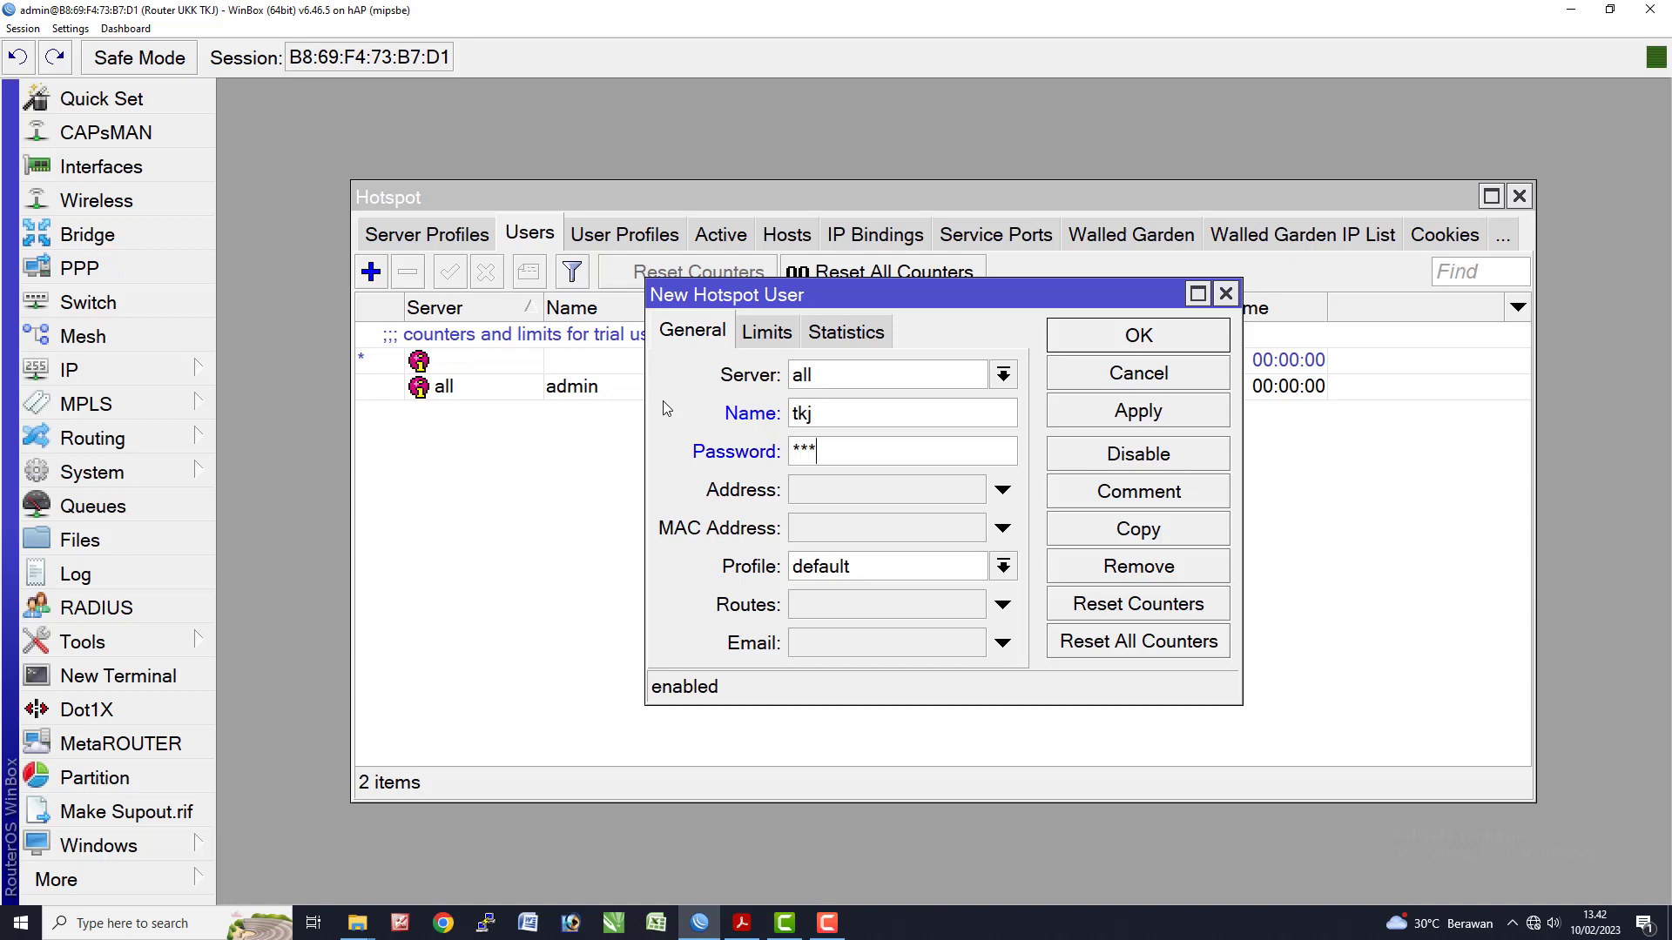
{"action": "left_click", "coordinate": [1121, 350]}
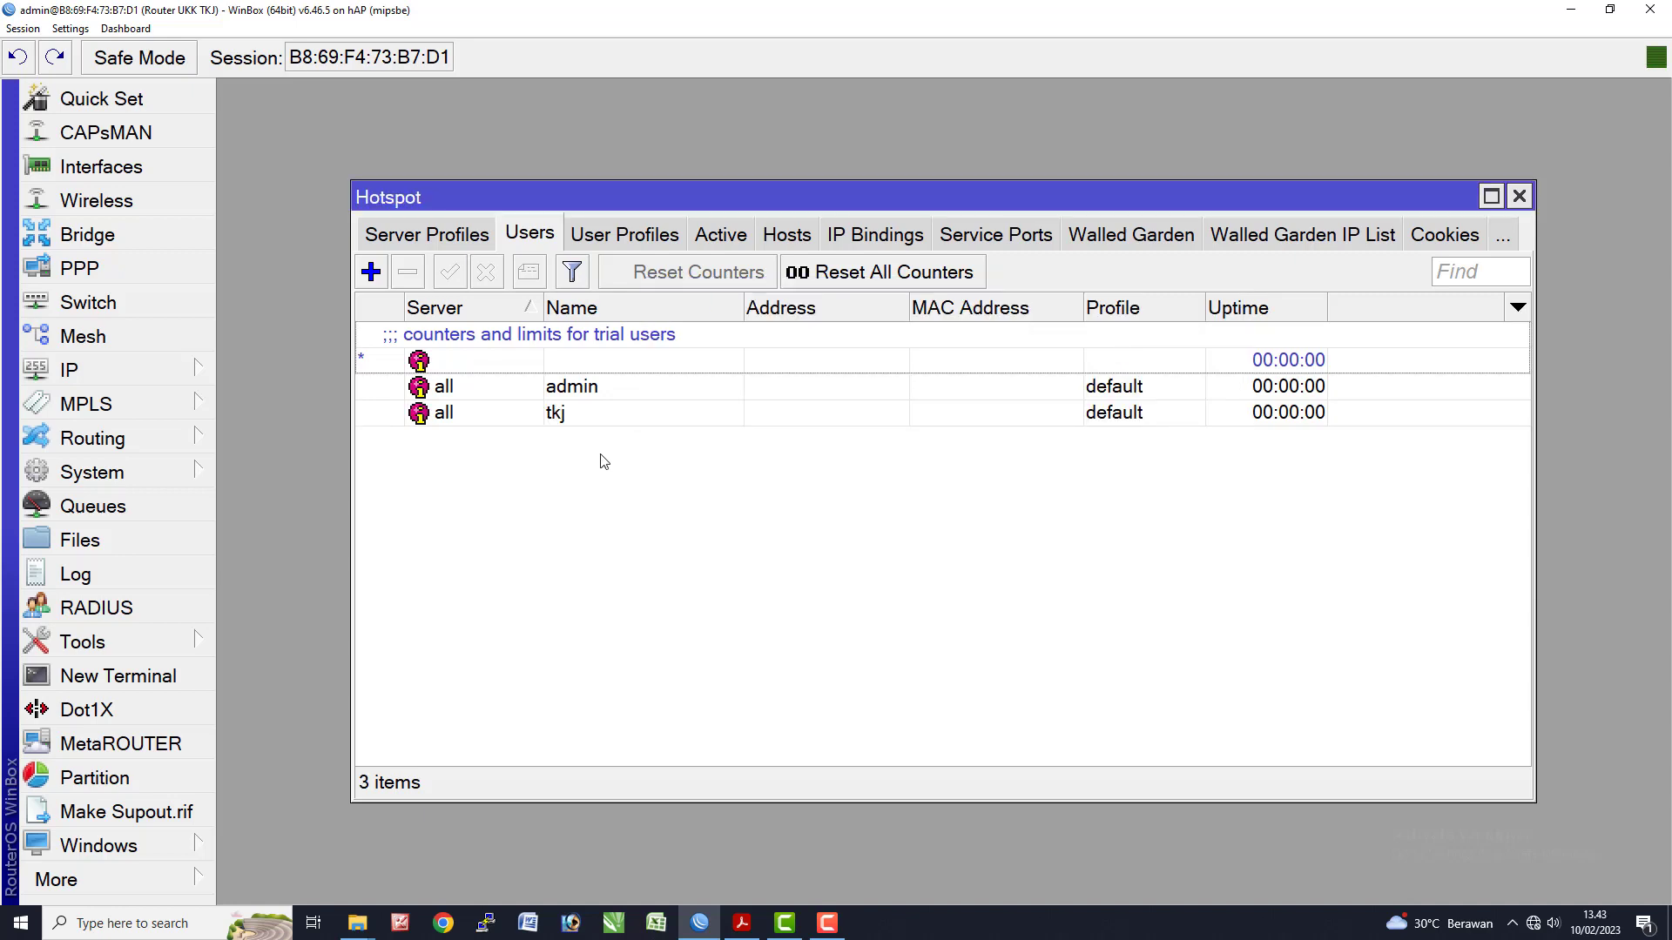
- Select the new user and check the exam sheet before returning to WinBox
{"action": "left_click", "coordinate": [587, 418]}
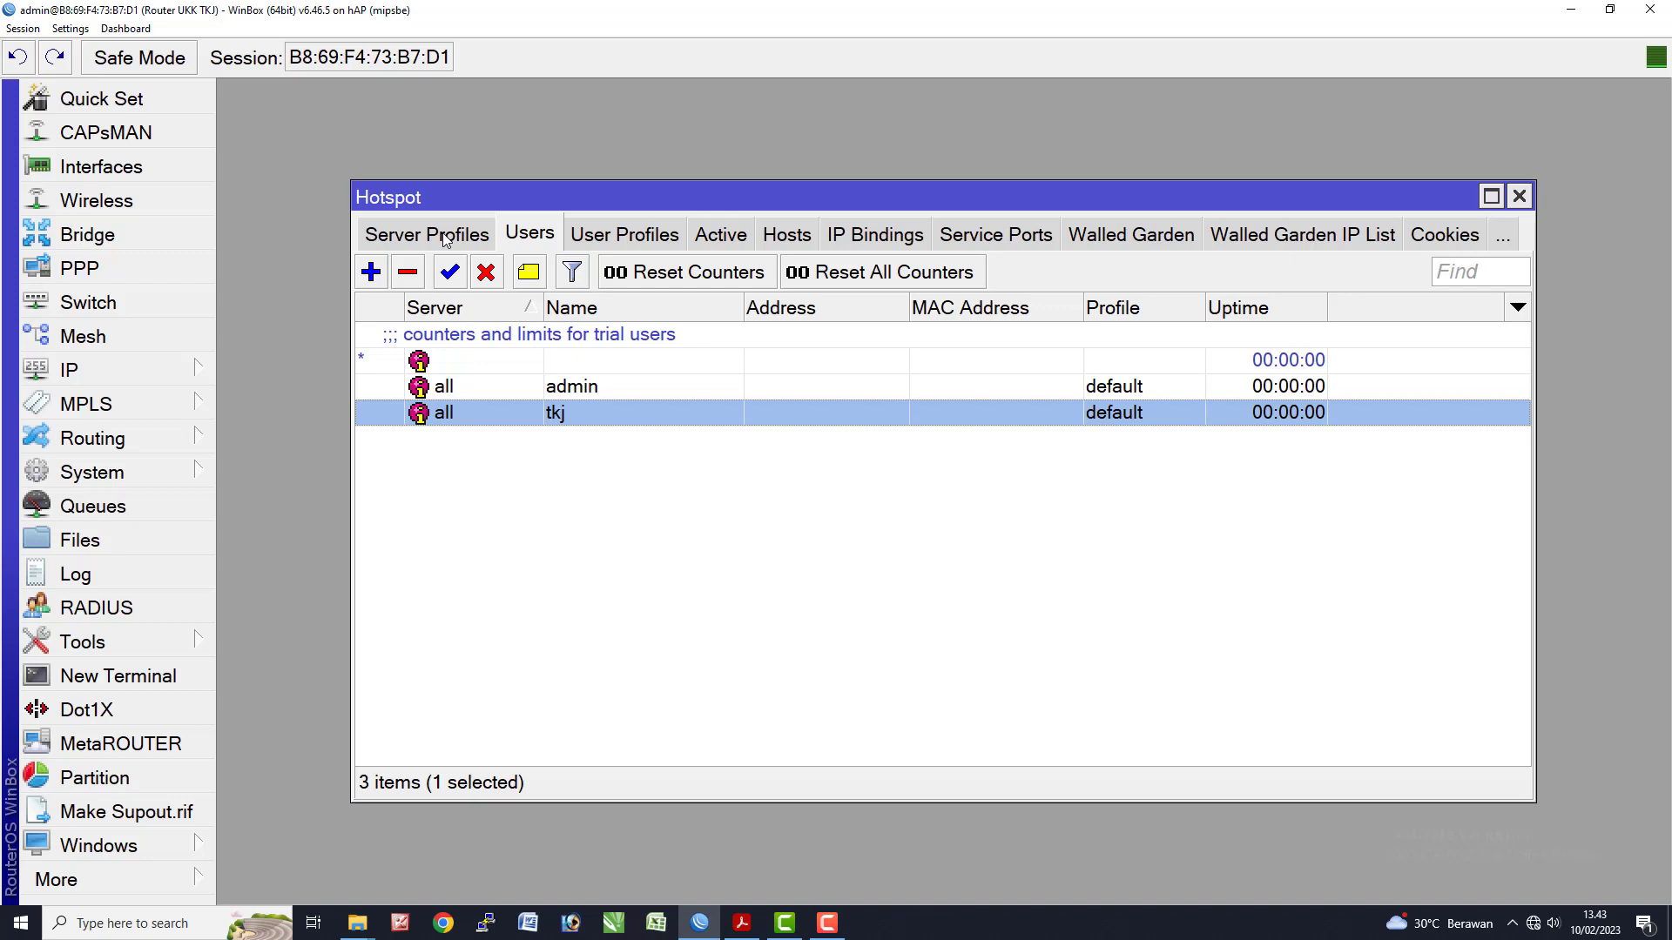
{"action": "key", "text": "alt+Tab"}
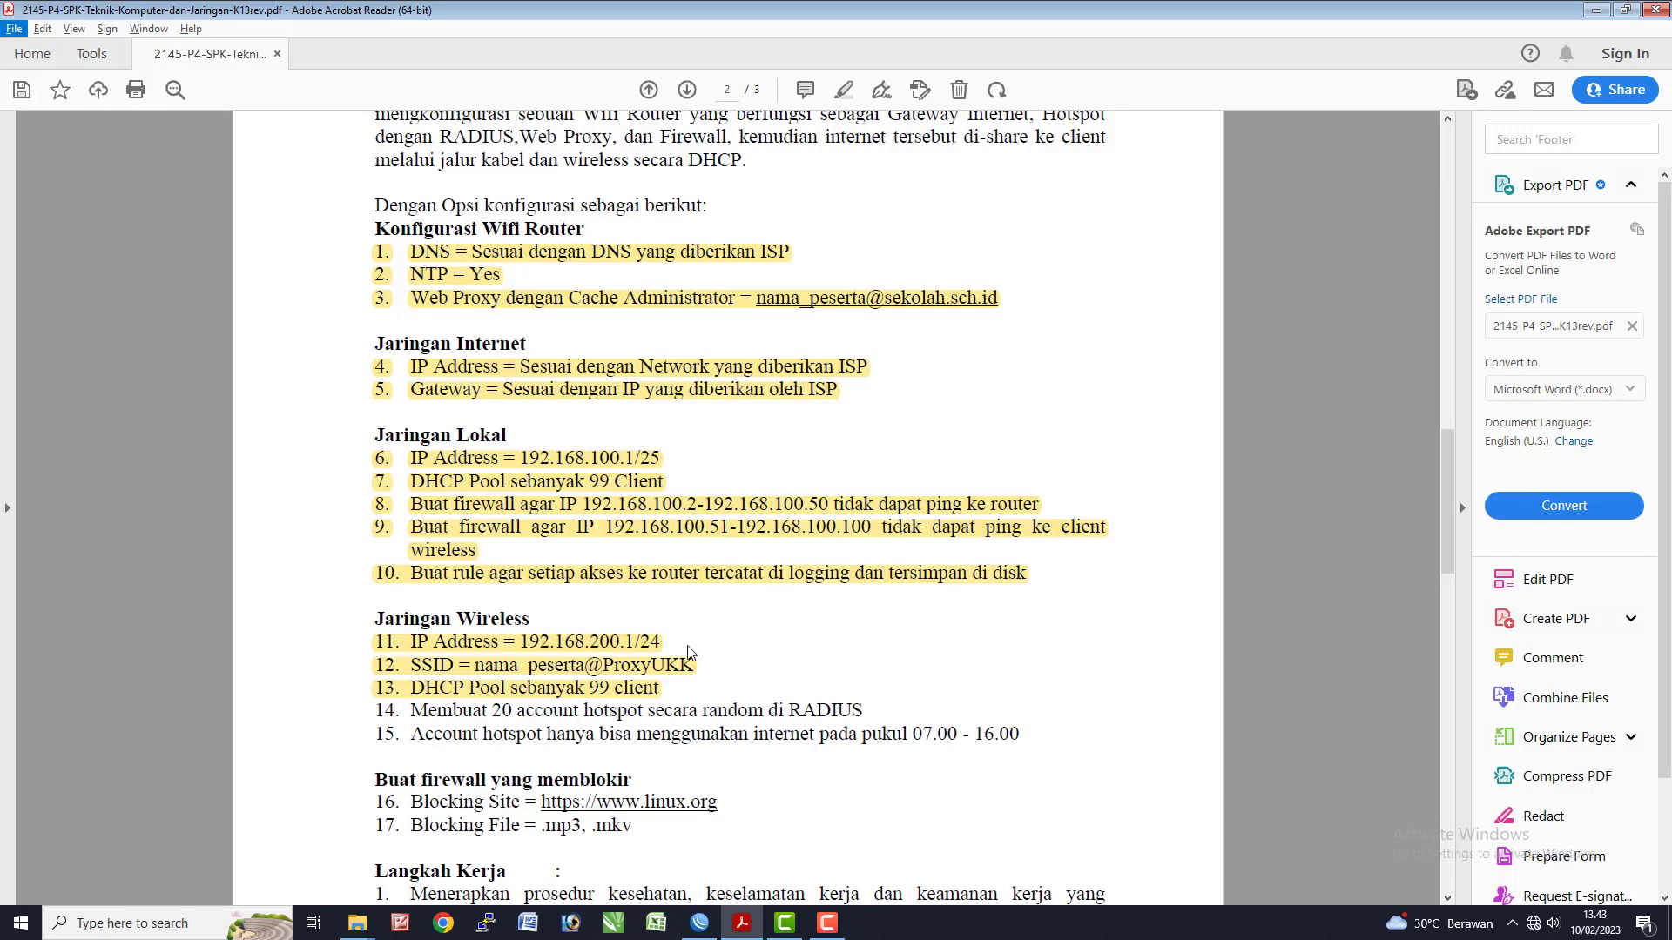
{"action": "key", "text": "alt+Tab"}
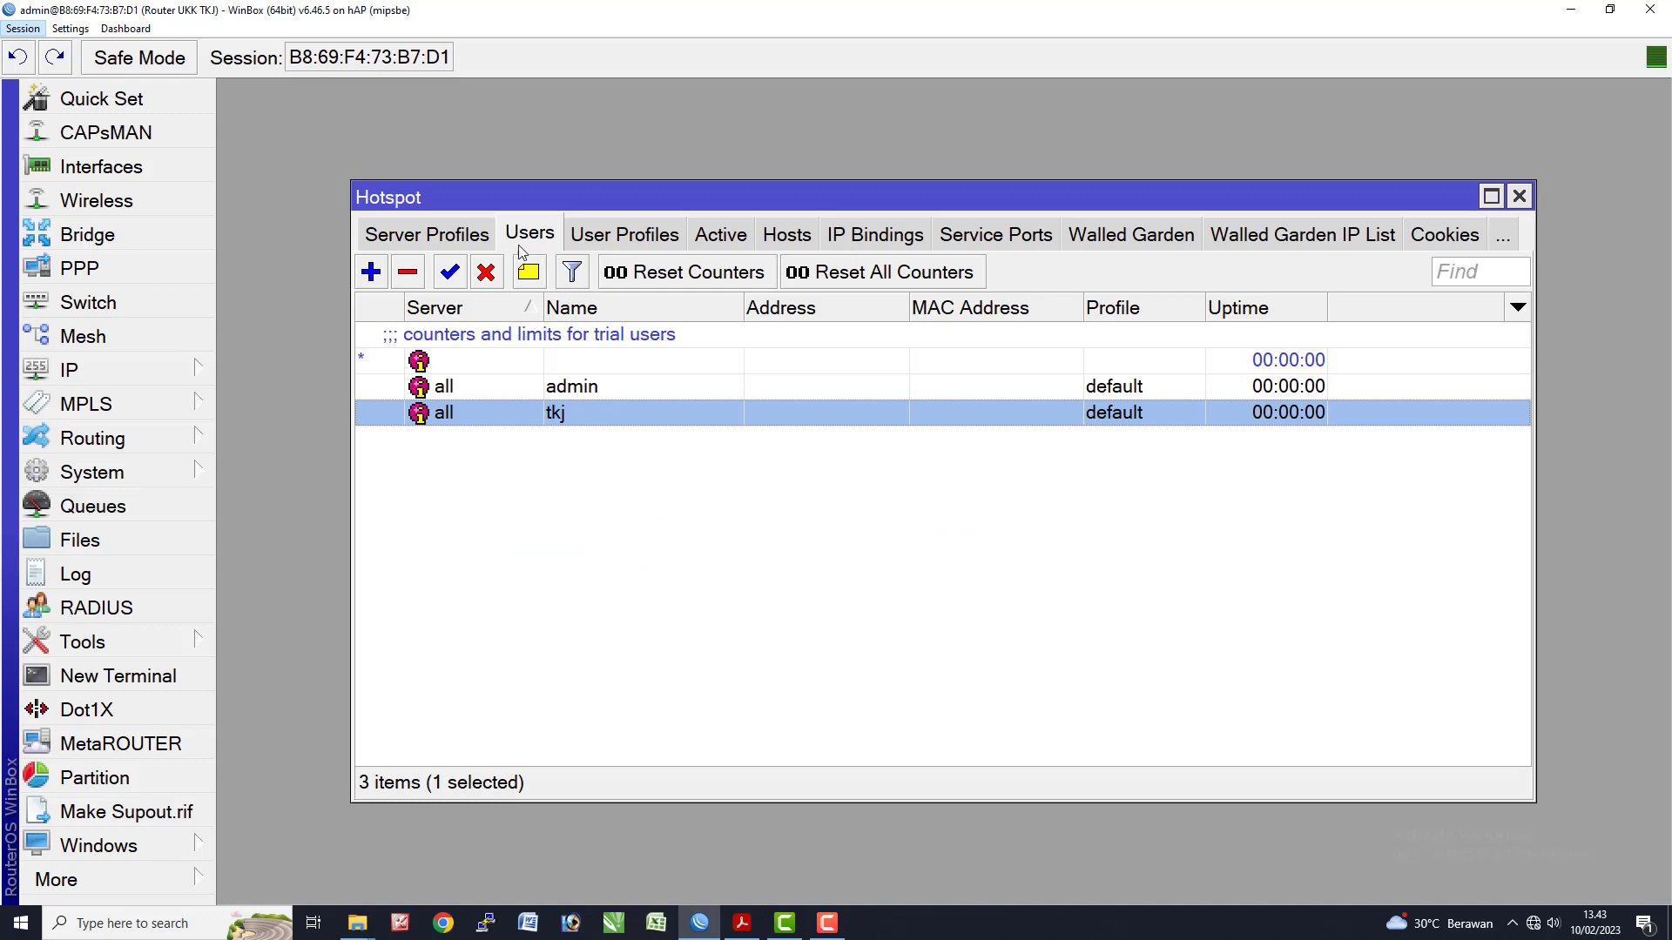
- In profile hsprof1, untick Cookie login and tick Use RADIUS, then apply and save
{"action": "left_click", "coordinate": [462, 244]}
{"action": "double_click", "coordinate": [509, 364]}
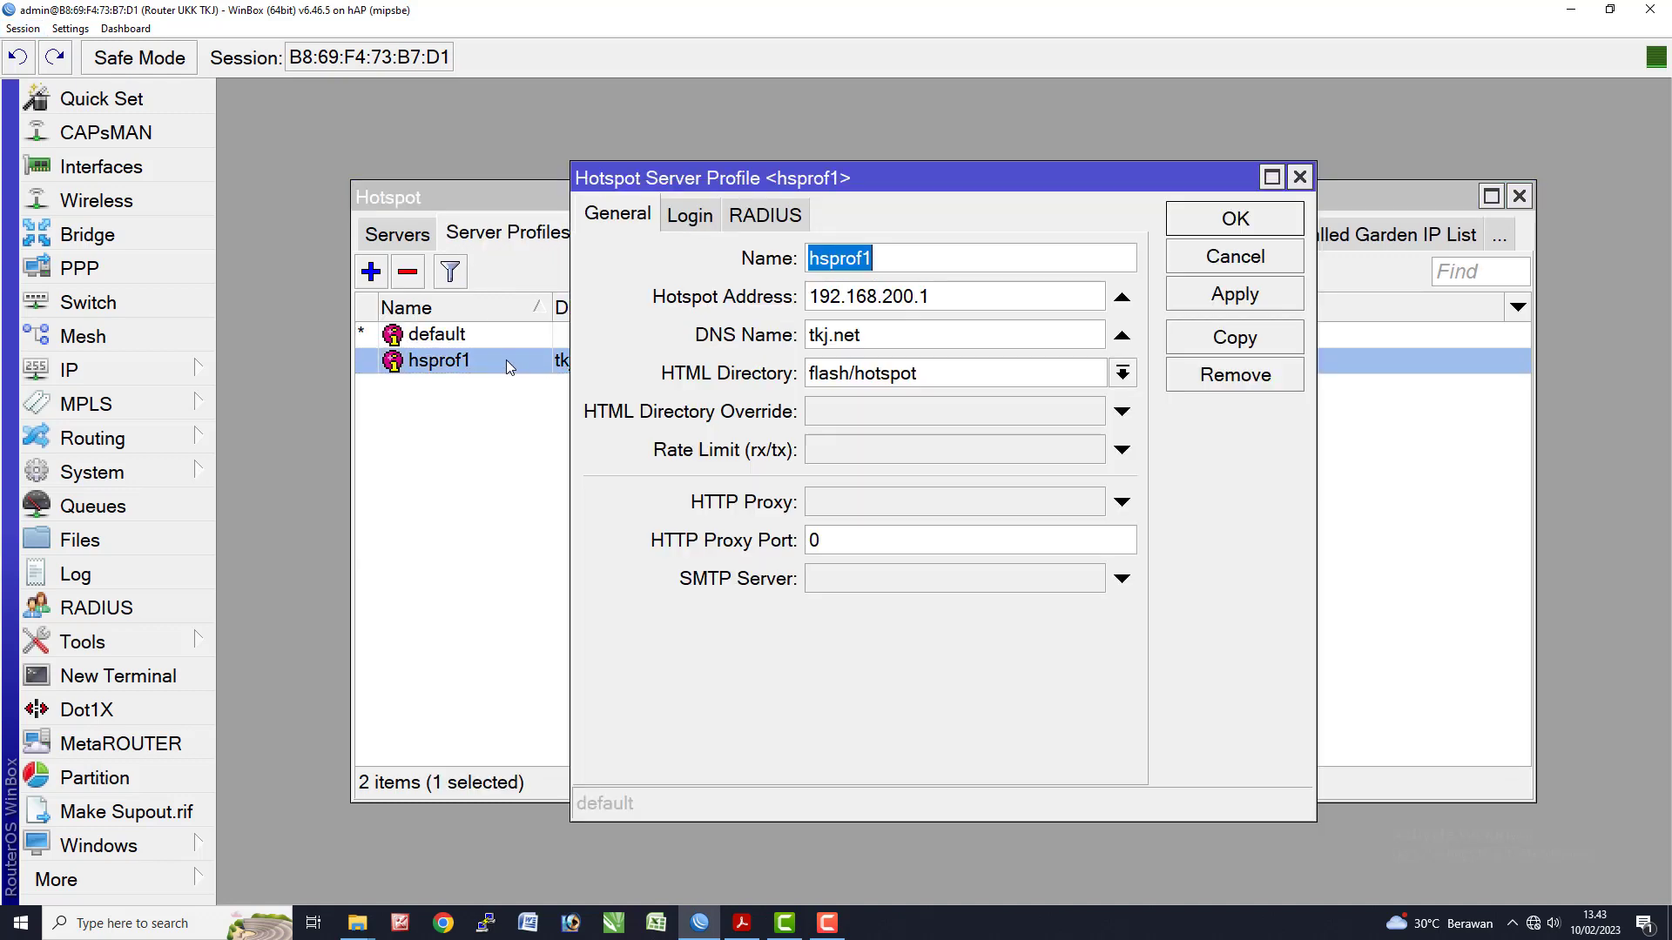
{"action": "left_click", "coordinate": [706, 223]}
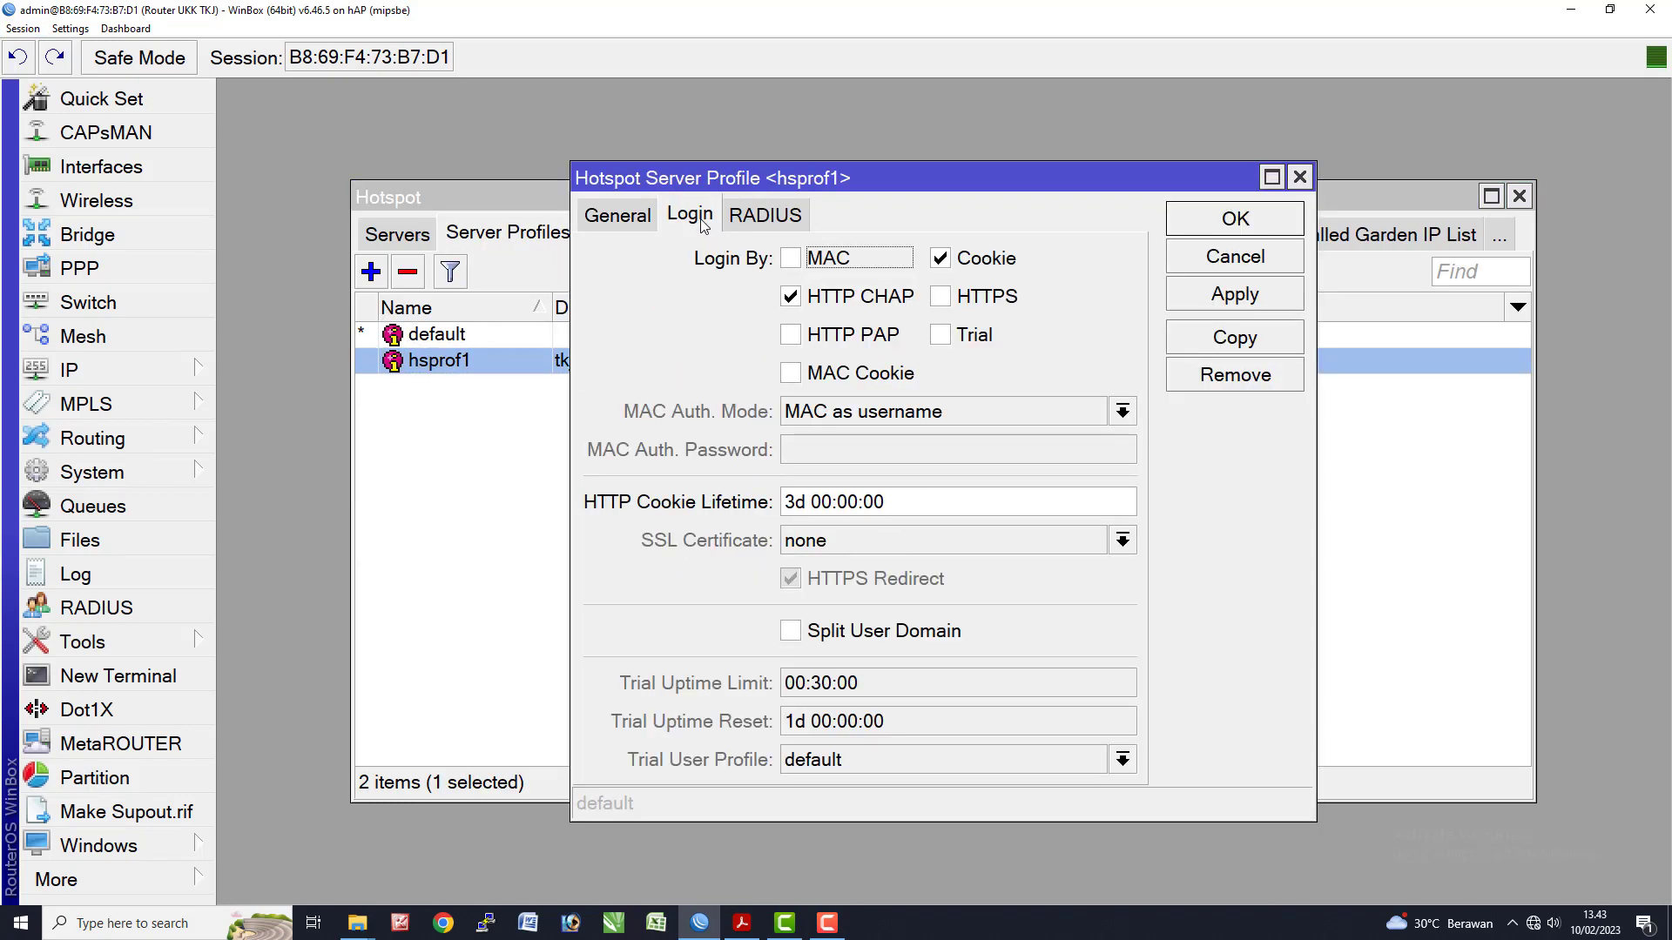
{"action": "left_click", "coordinate": [940, 259]}
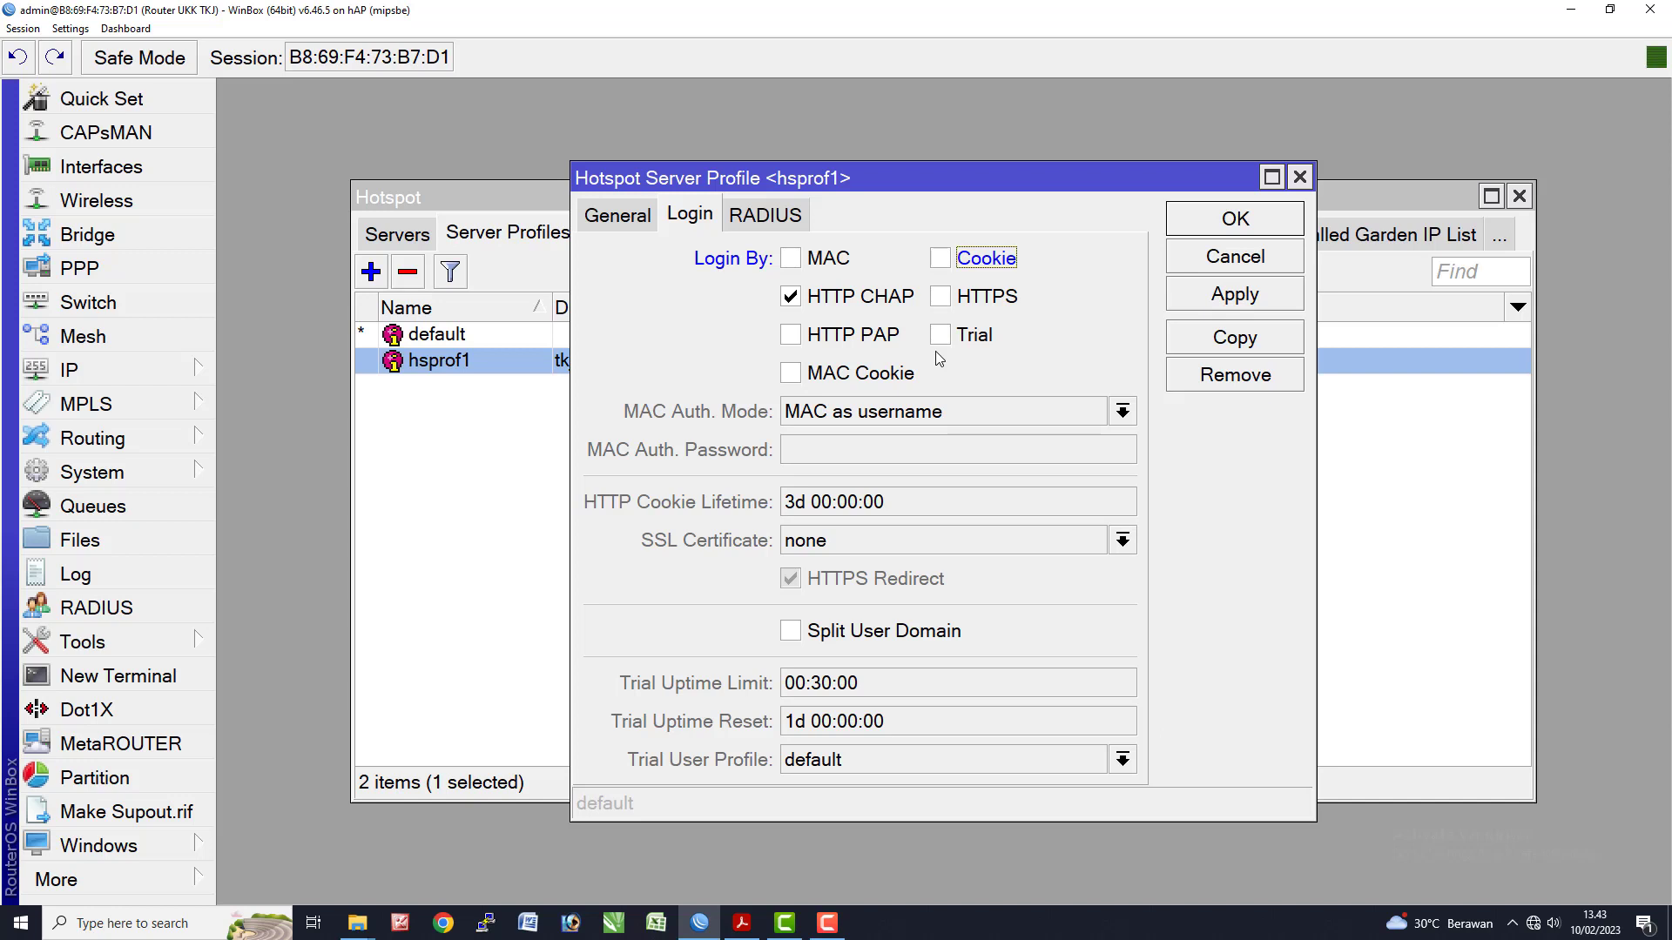
{"action": "left_click", "coordinate": [779, 220]}
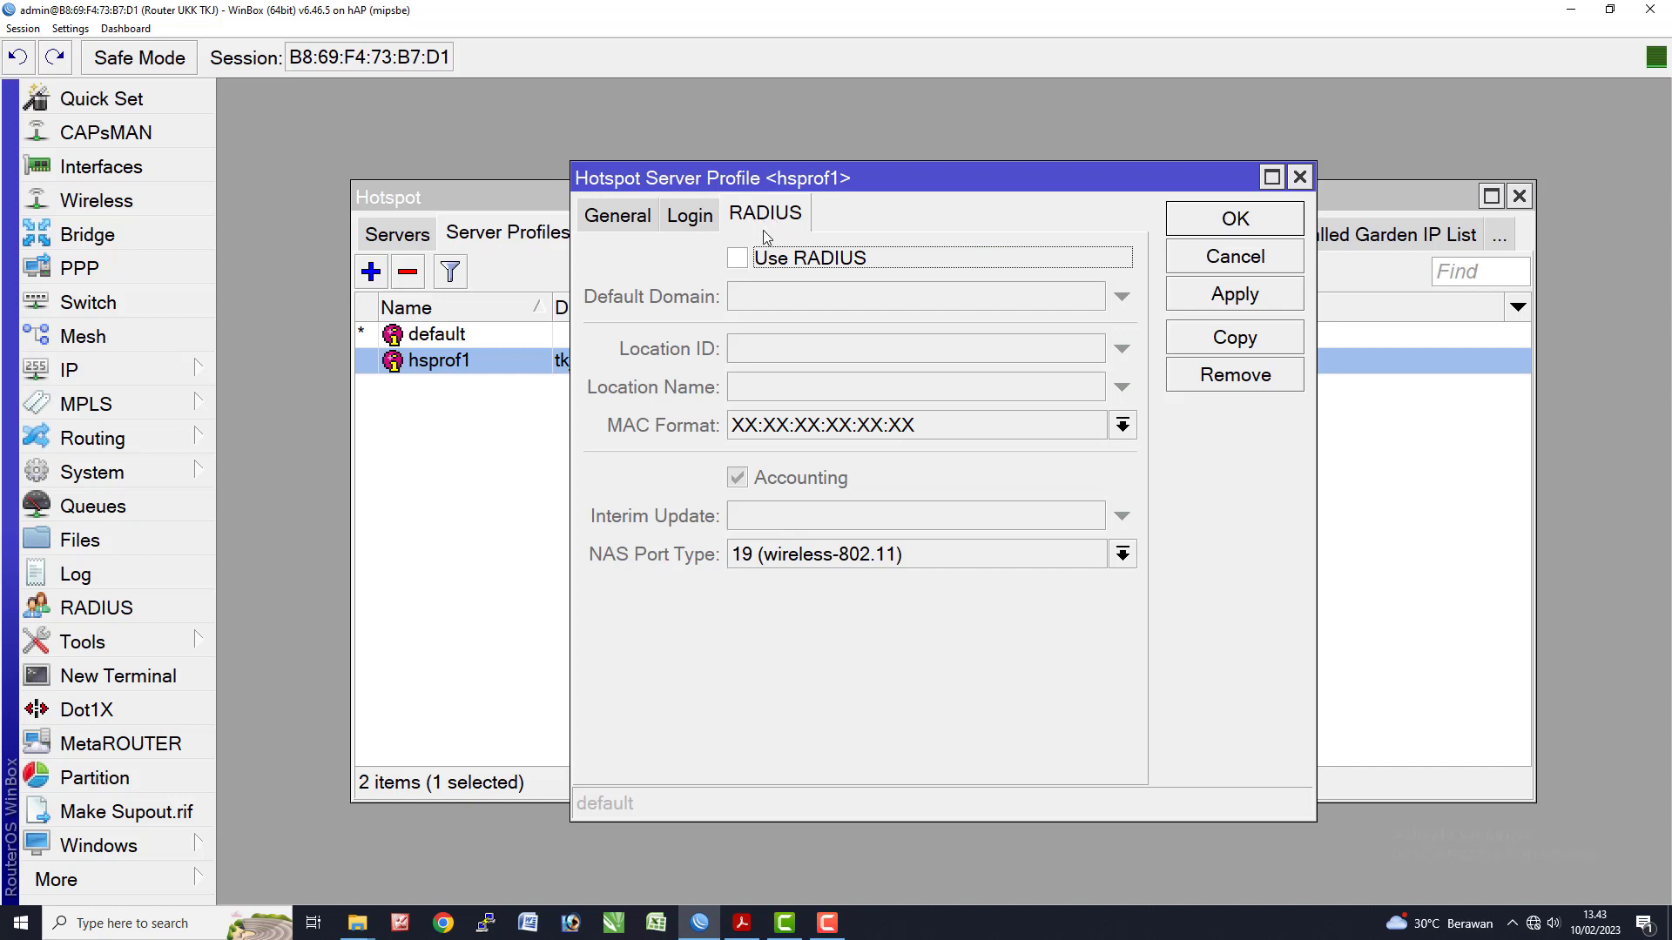
{"action": "left_click", "coordinate": [739, 263]}
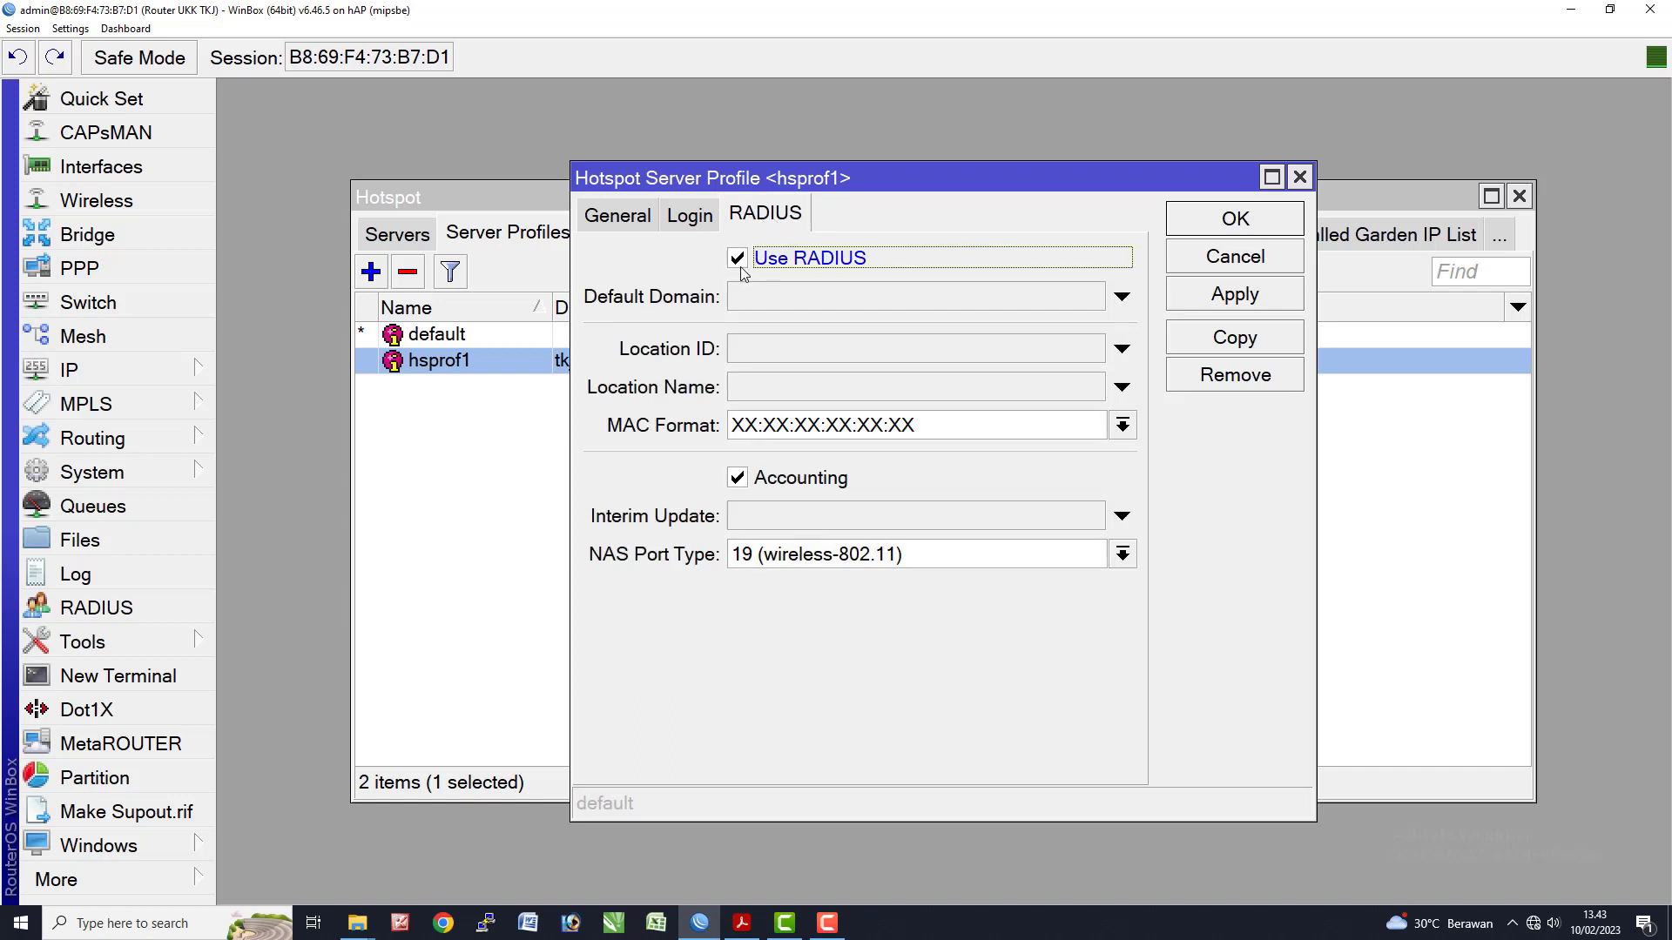
{"action": "left_click", "coordinate": [1240, 295]}
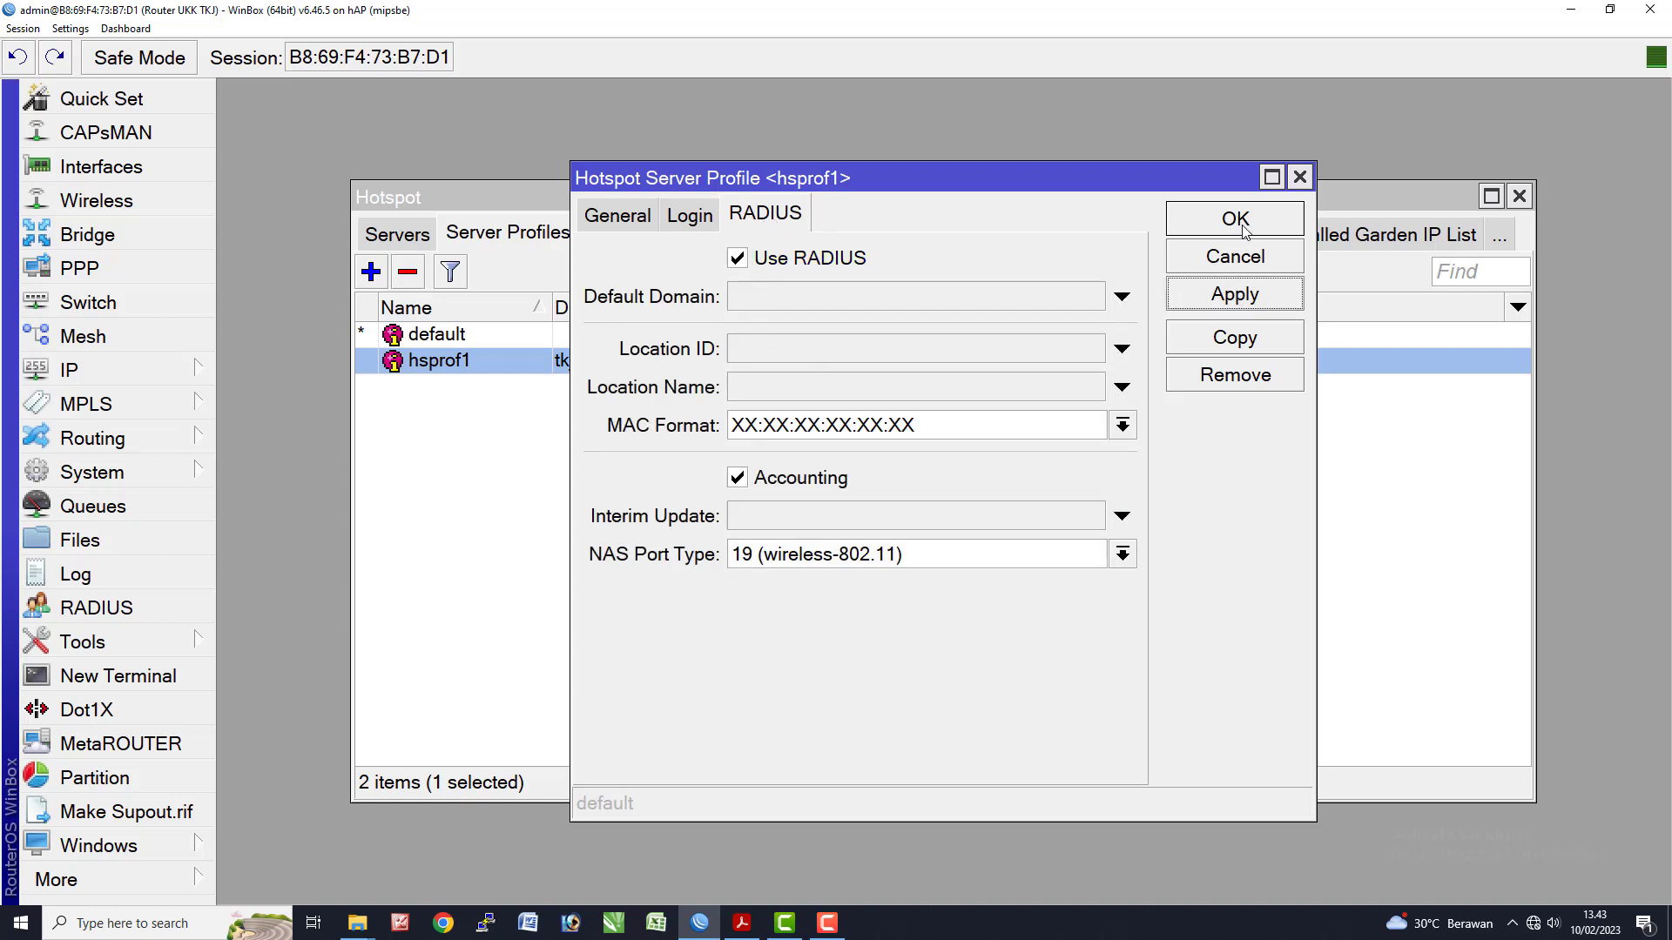
{"action": "left_click", "coordinate": [1234, 220]}
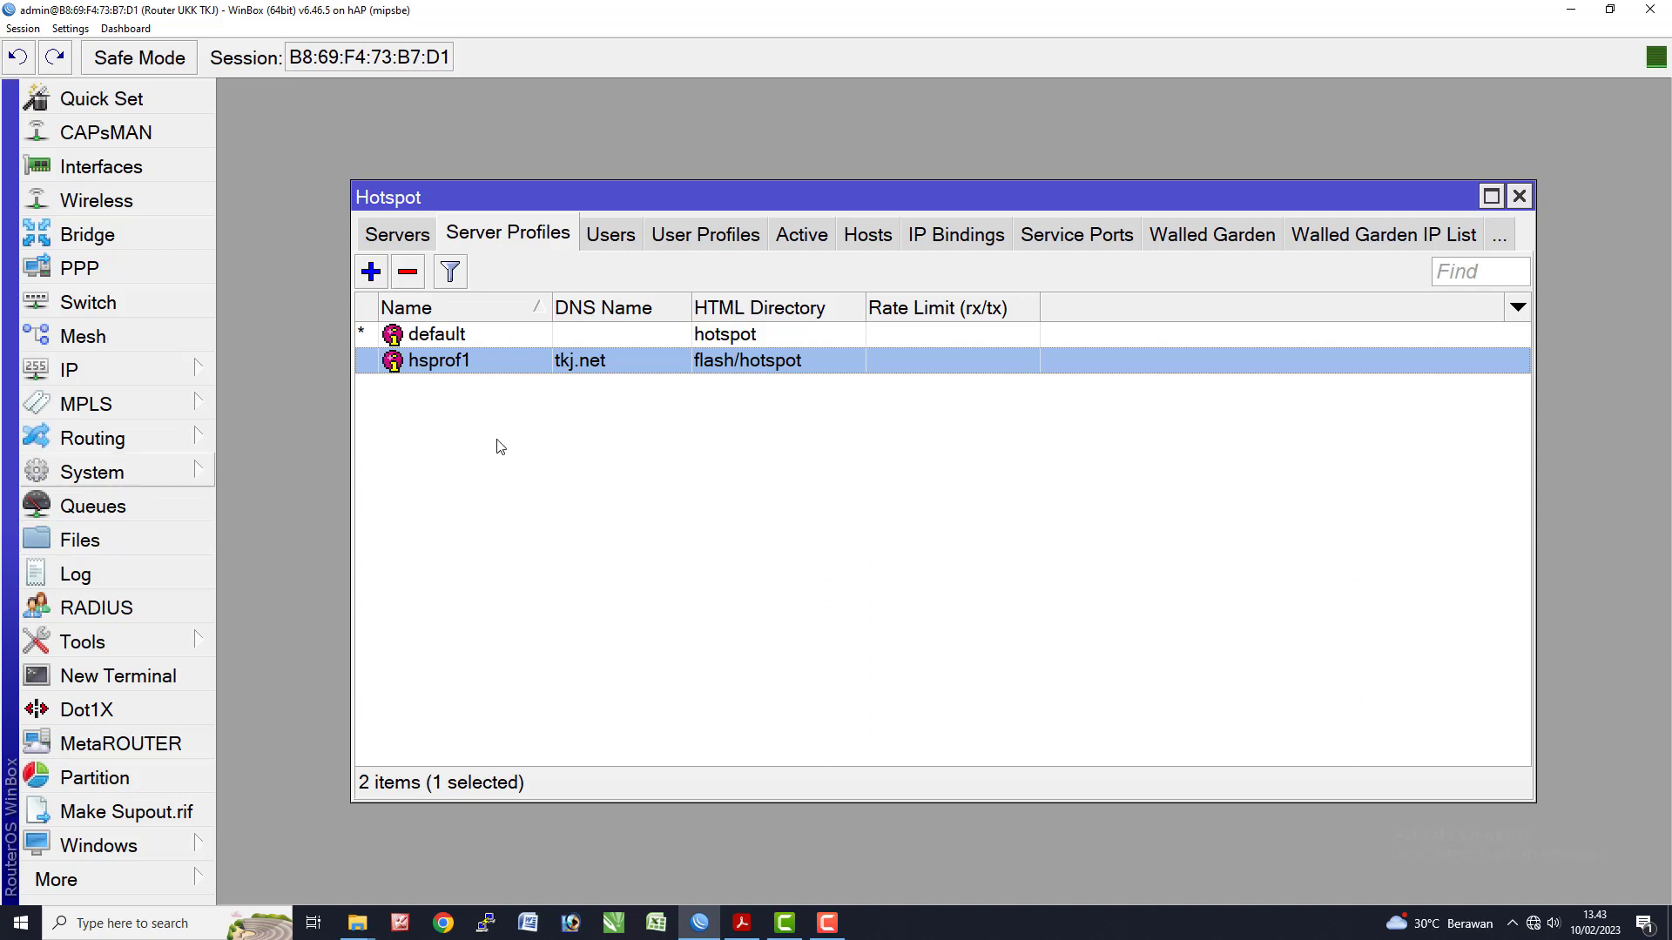
{"action": "left_click", "coordinate": [653, 507]}
- Add a hotspot RADIUS server at address 127.0.0.1 with a shared secret and save it
{"action": "left_click", "coordinate": [1520, 197]}
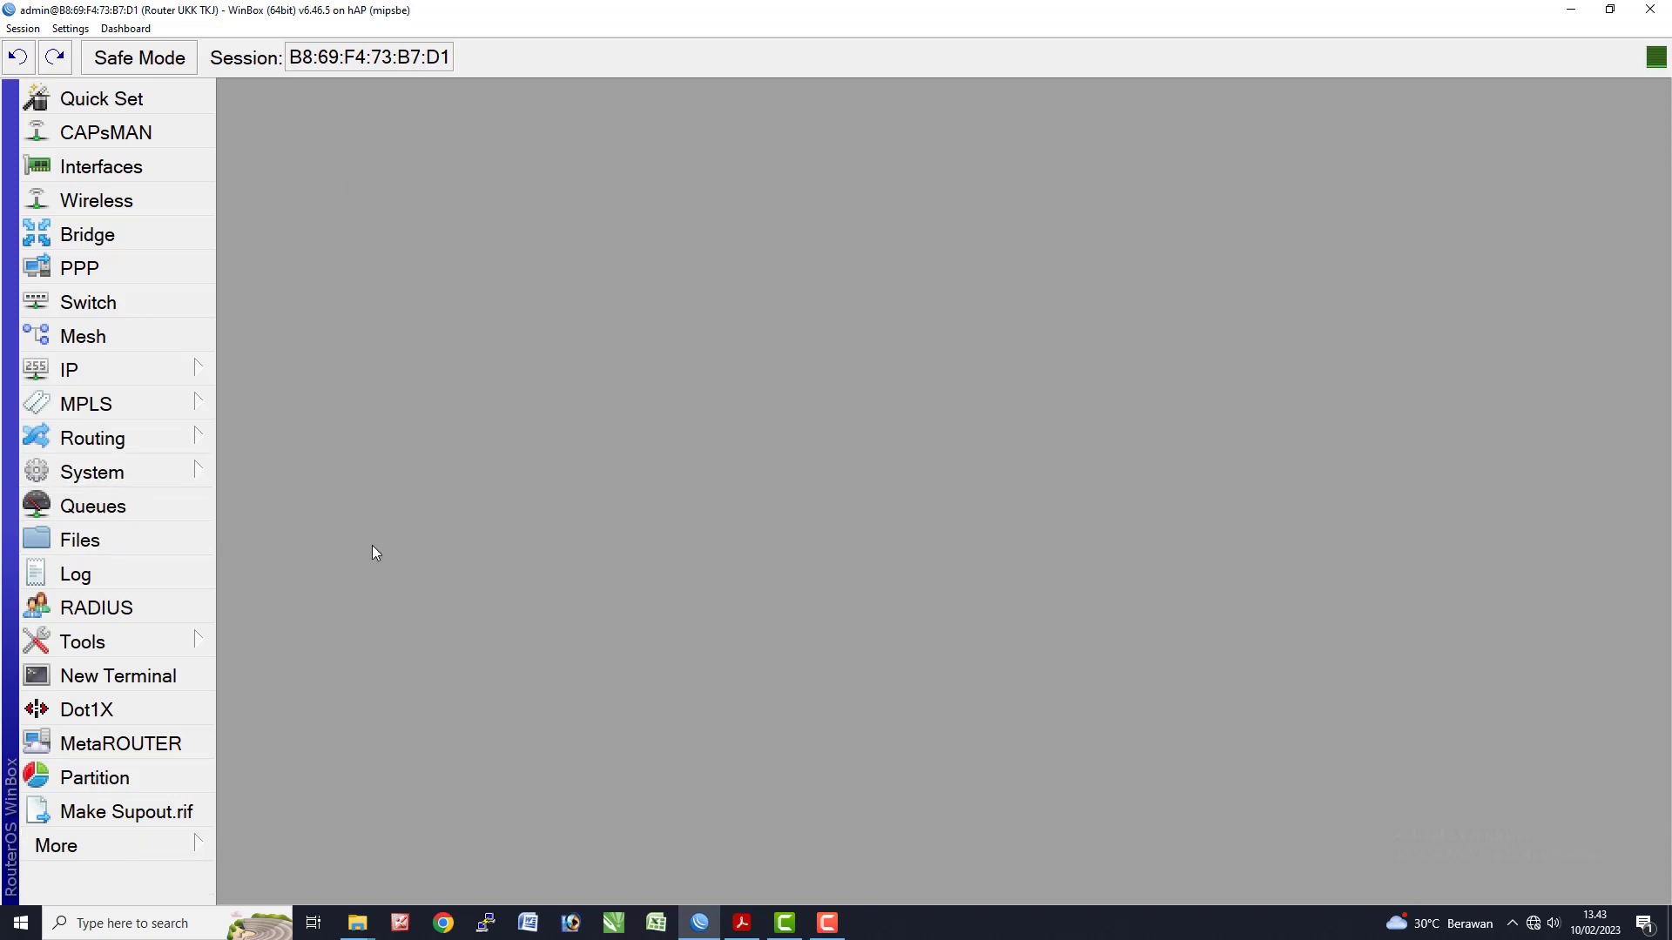
{"action": "left_click", "coordinate": [120, 612]}
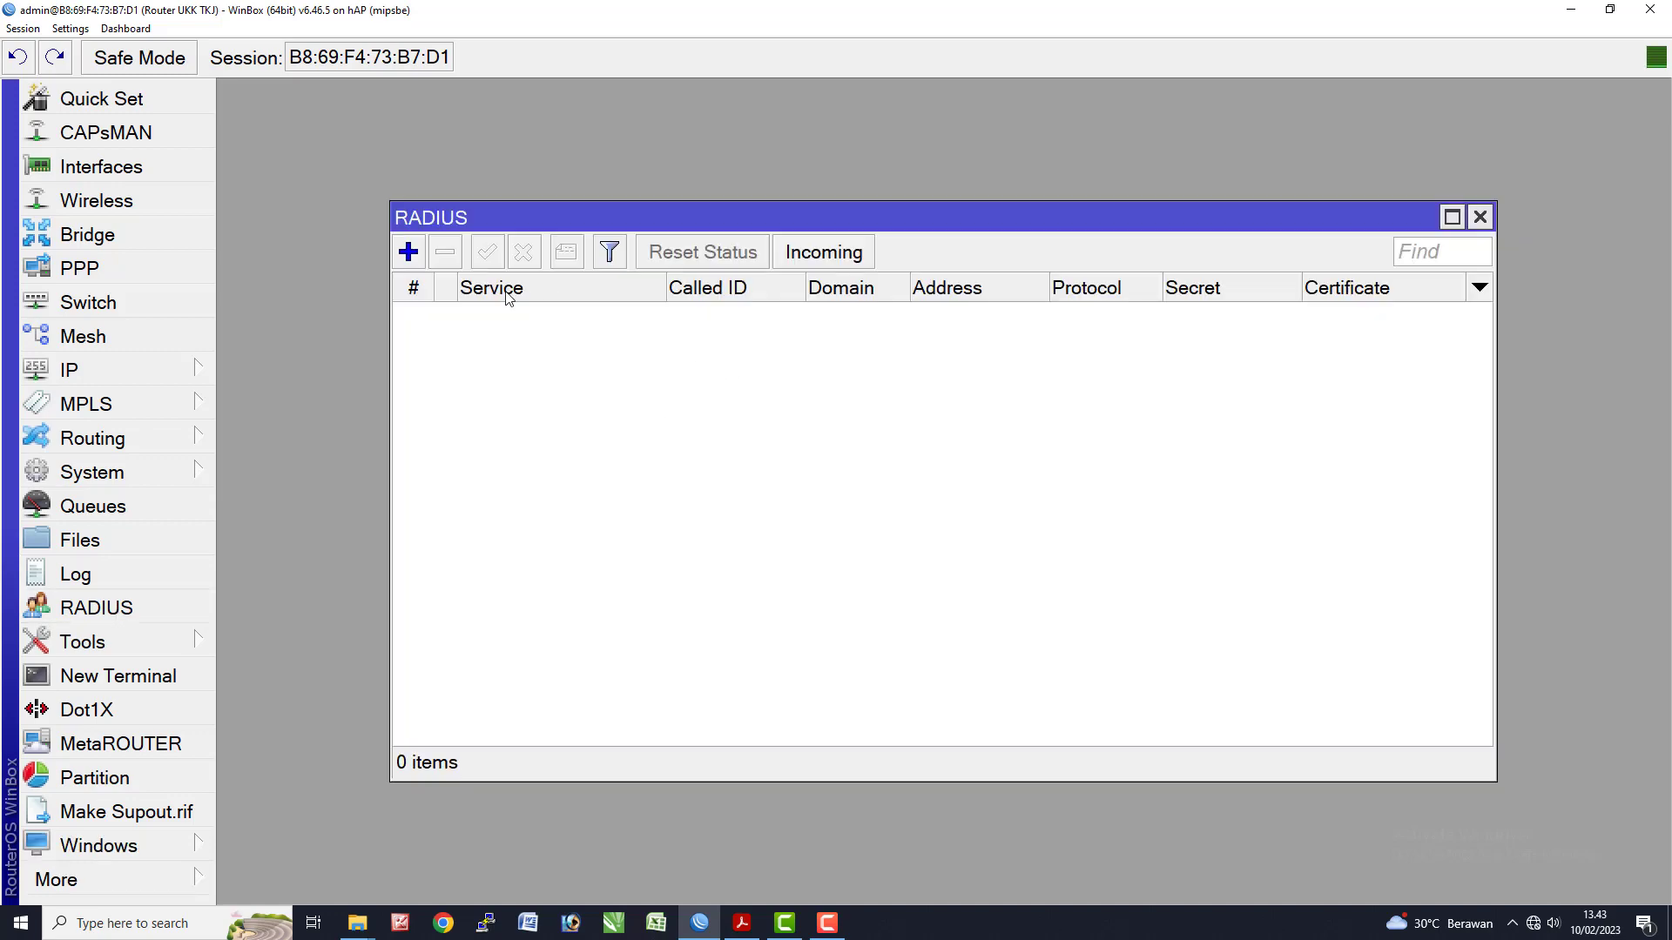
{"action": "left_click", "coordinate": [409, 252]}
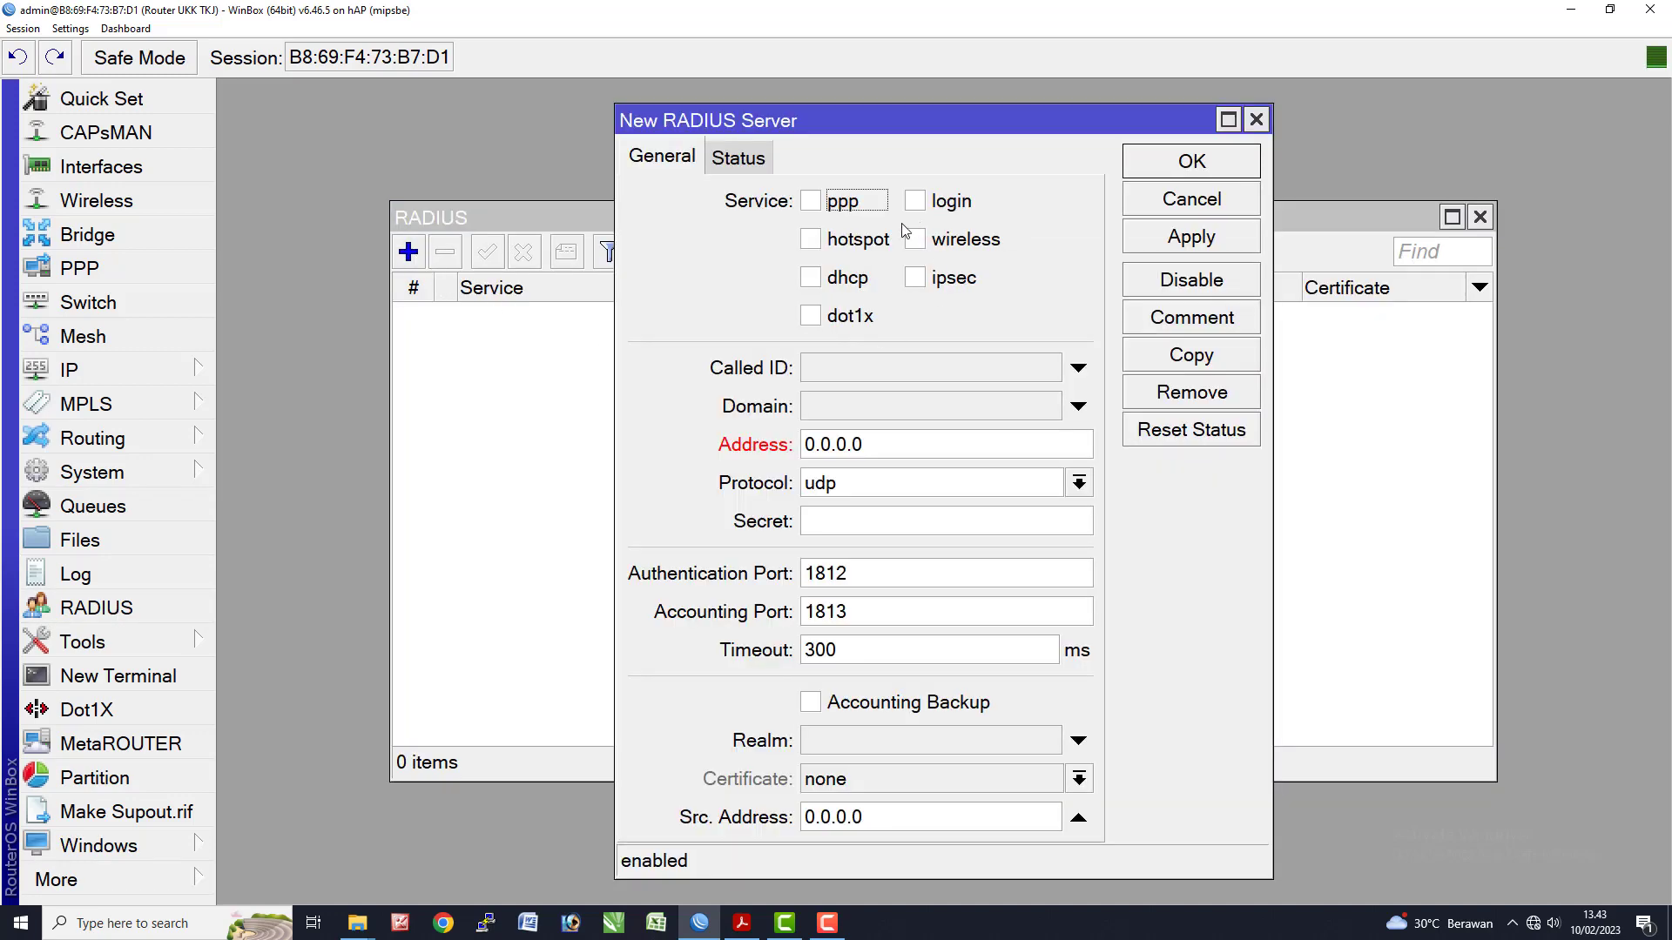
{"action": "left_click", "coordinate": [856, 242]}
{"action": "left_click", "coordinate": [883, 450]}
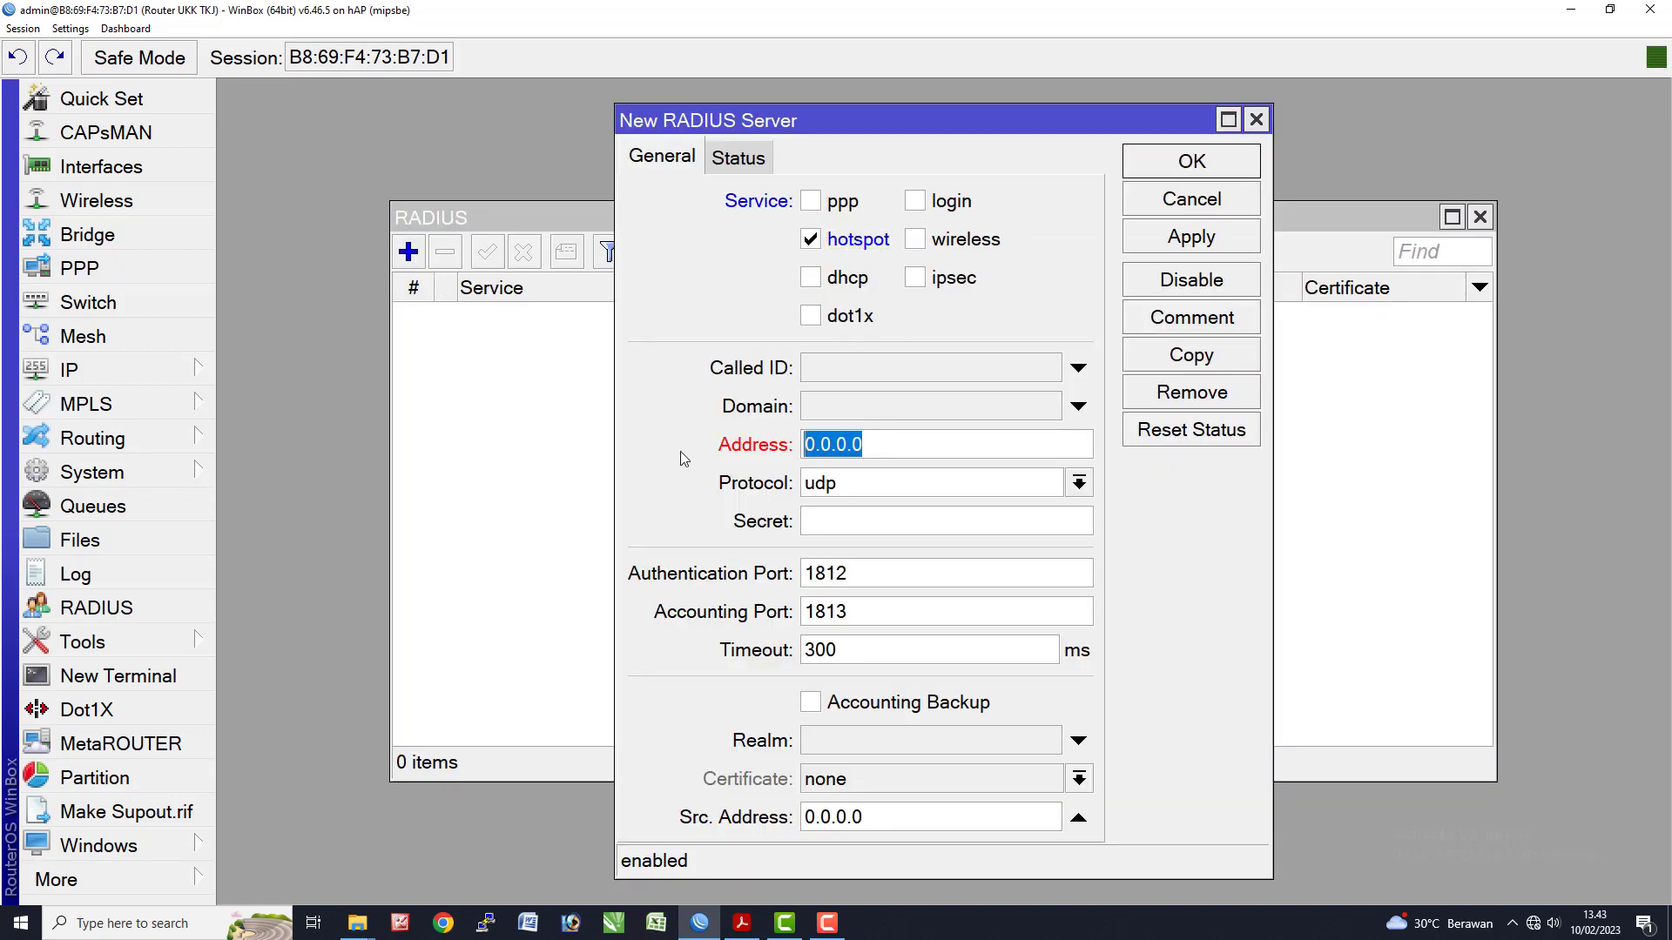
{"action": "type", "text": "127."}
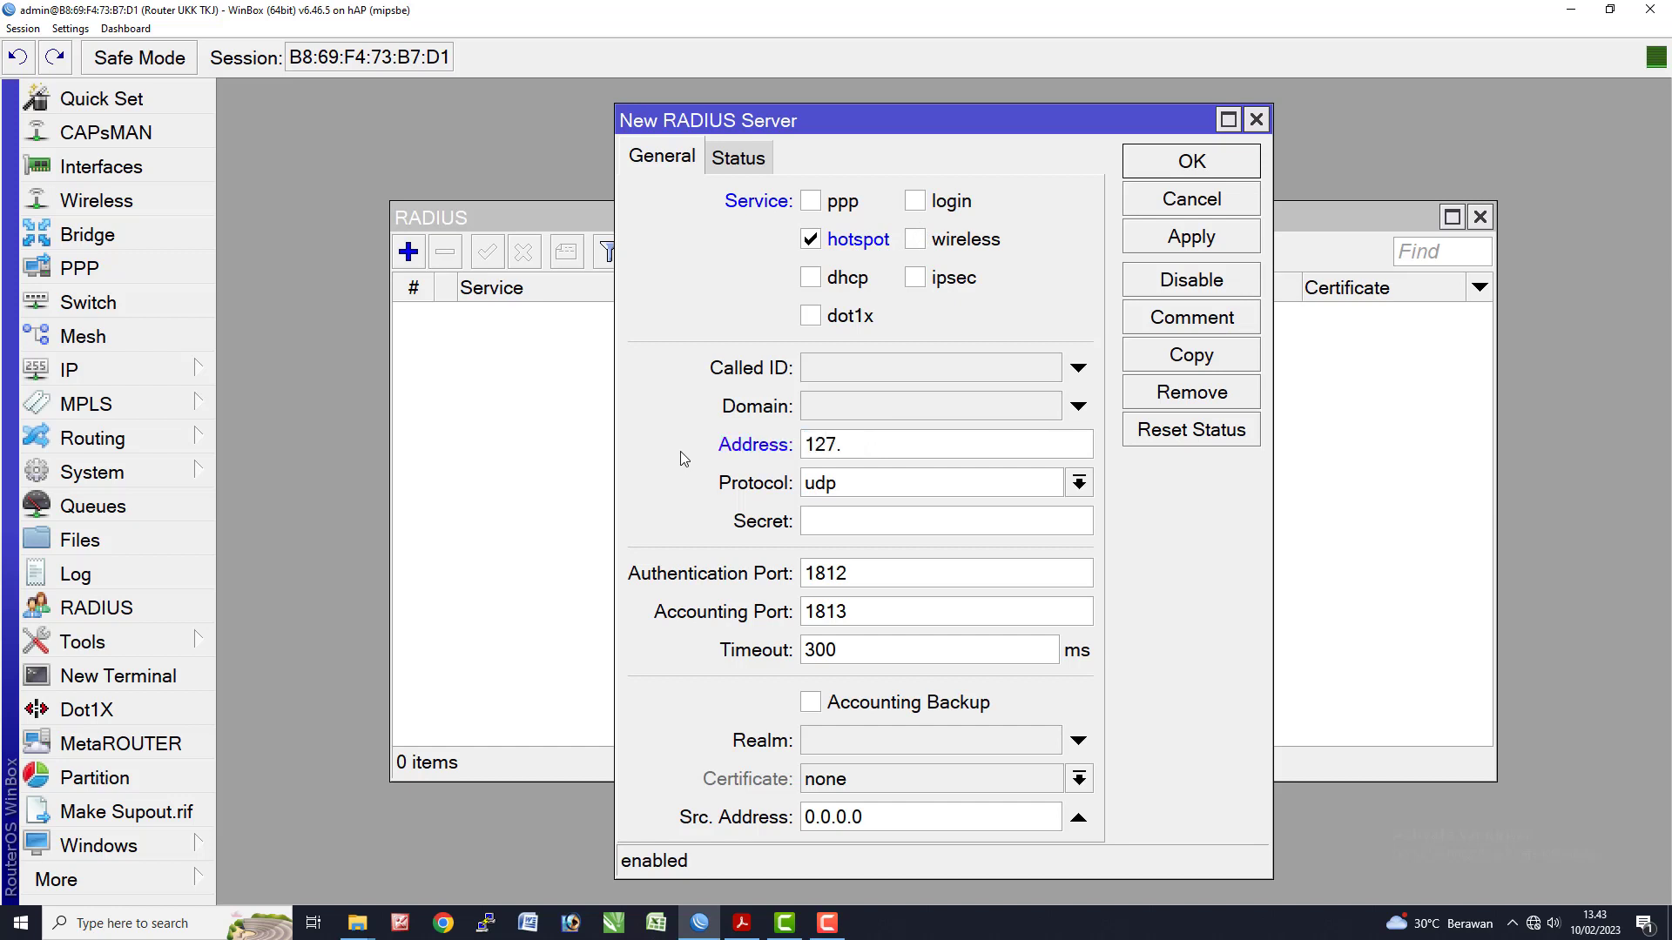
{"action": "type", "text": "0.0.1"}
{"action": "left_click", "coordinate": [849, 524]}
{"action": "type", "text": "12345"}
{"action": "left_click_drag", "start_coordinate": [857, 523], "coordinate": [648, 525]}
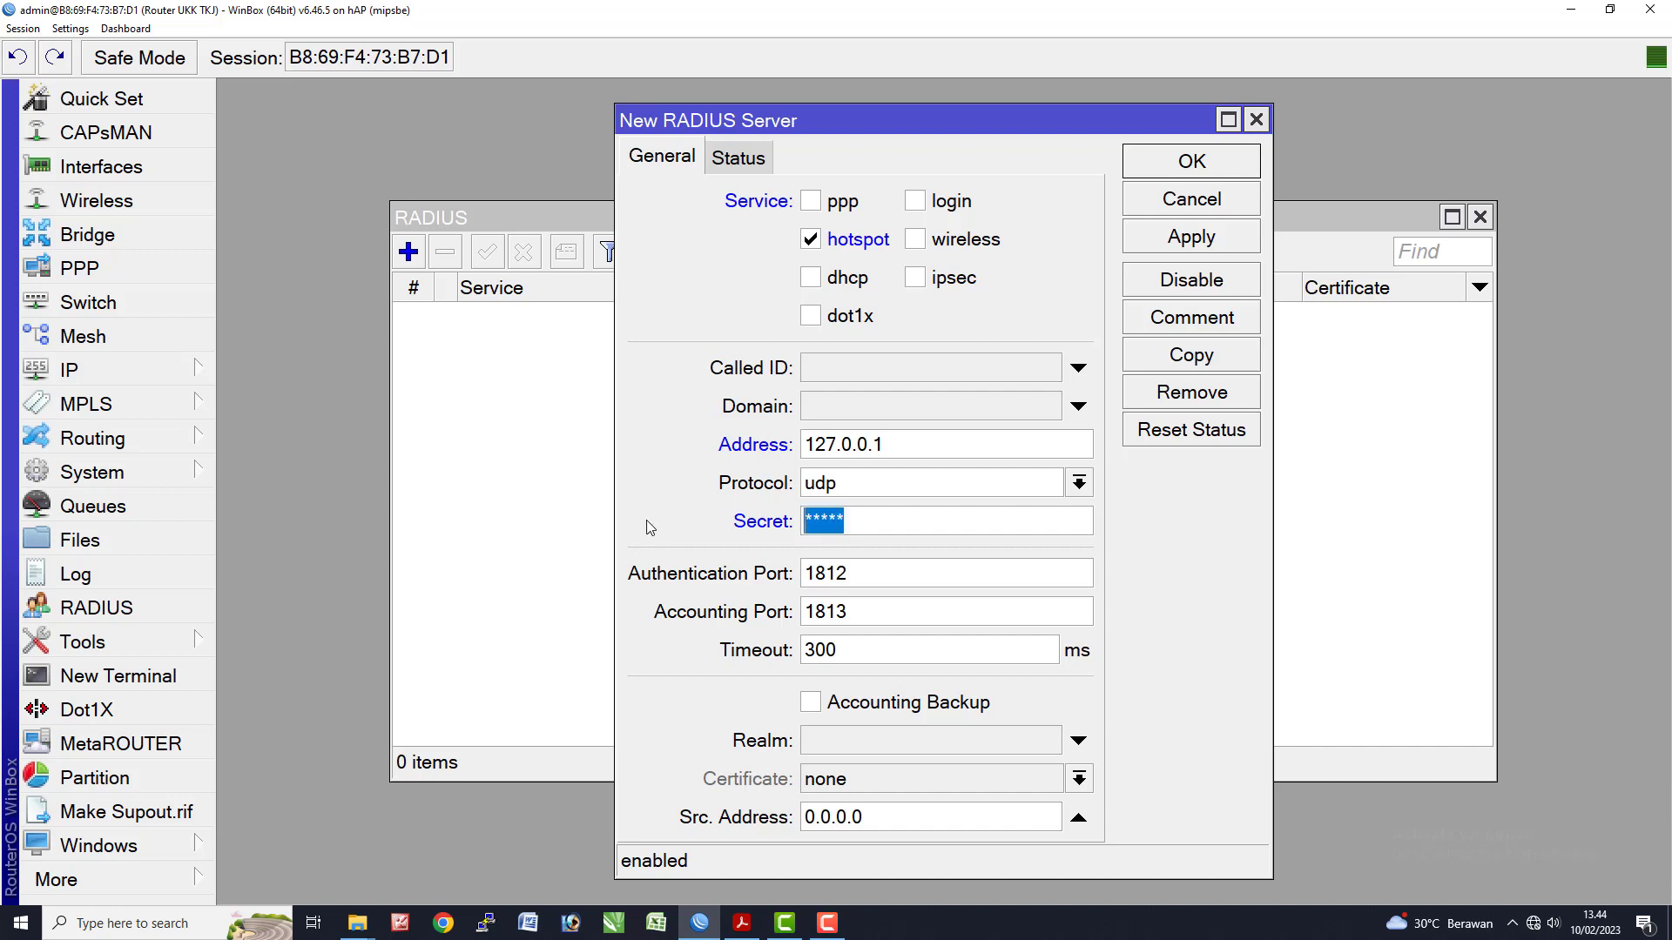
{"action": "type", "text": "*****"}
{"action": "left_click", "coordinate": [1182, 248]}
{"action": "left_click", "coordinate": [1189, 170]}
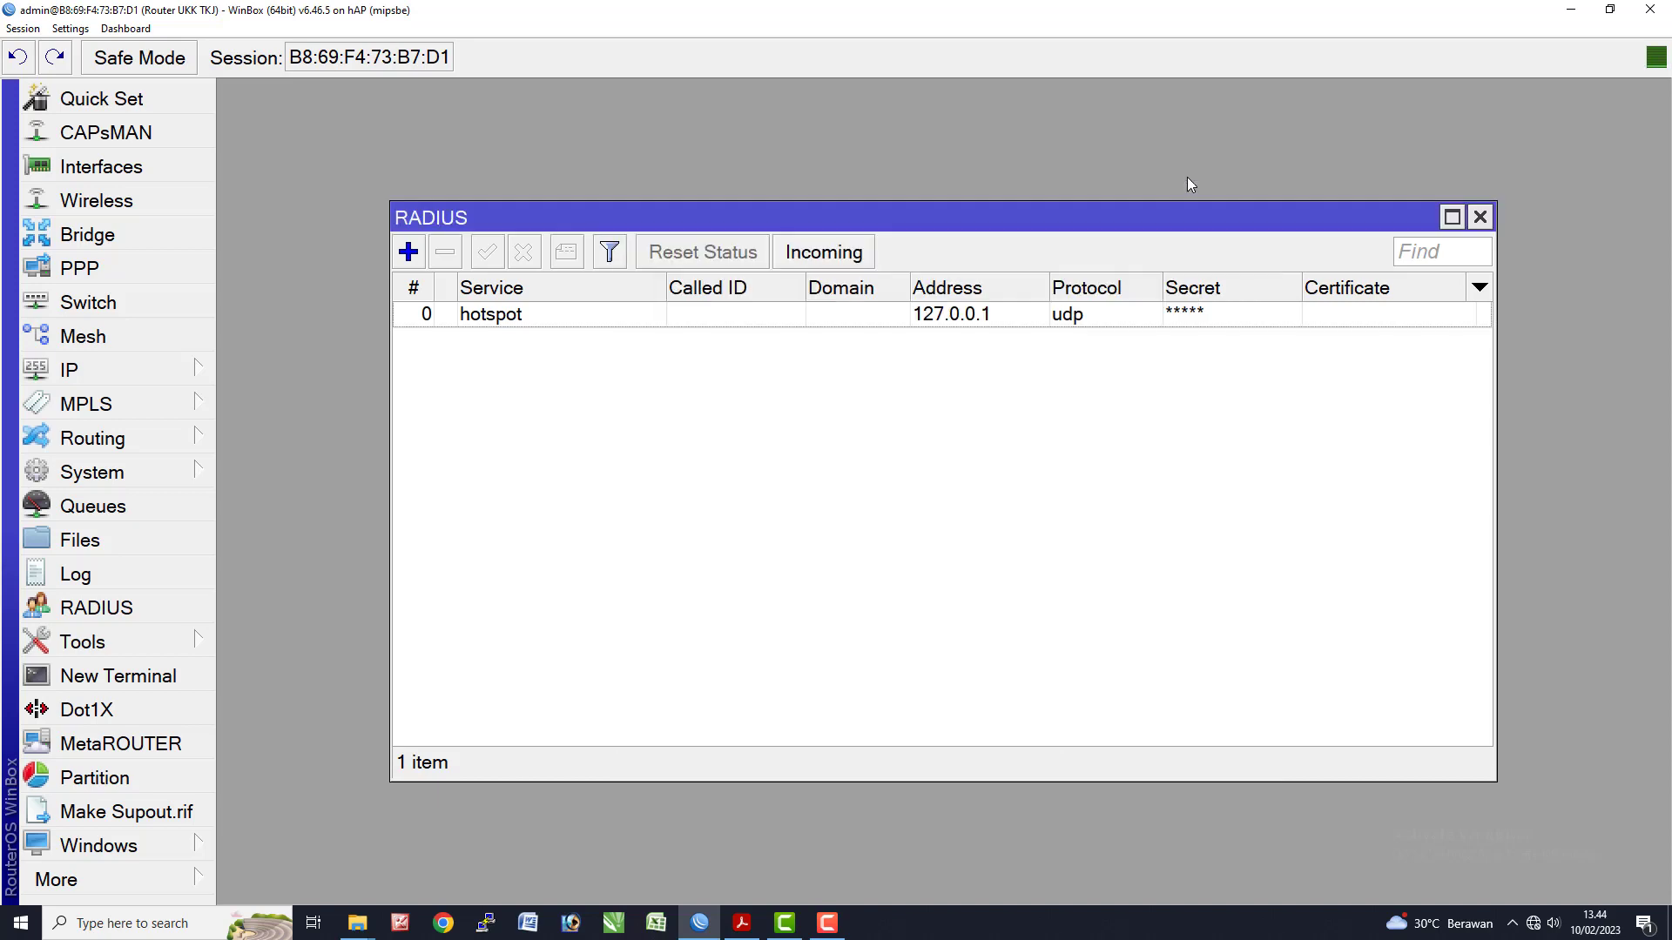
- Close the RADIUS list, review the exam sheet, and switch to Chrome
{"action": "left_click", "coordinate": [1480, 217]}
{"action": "key", "text": "alt+Tab"}
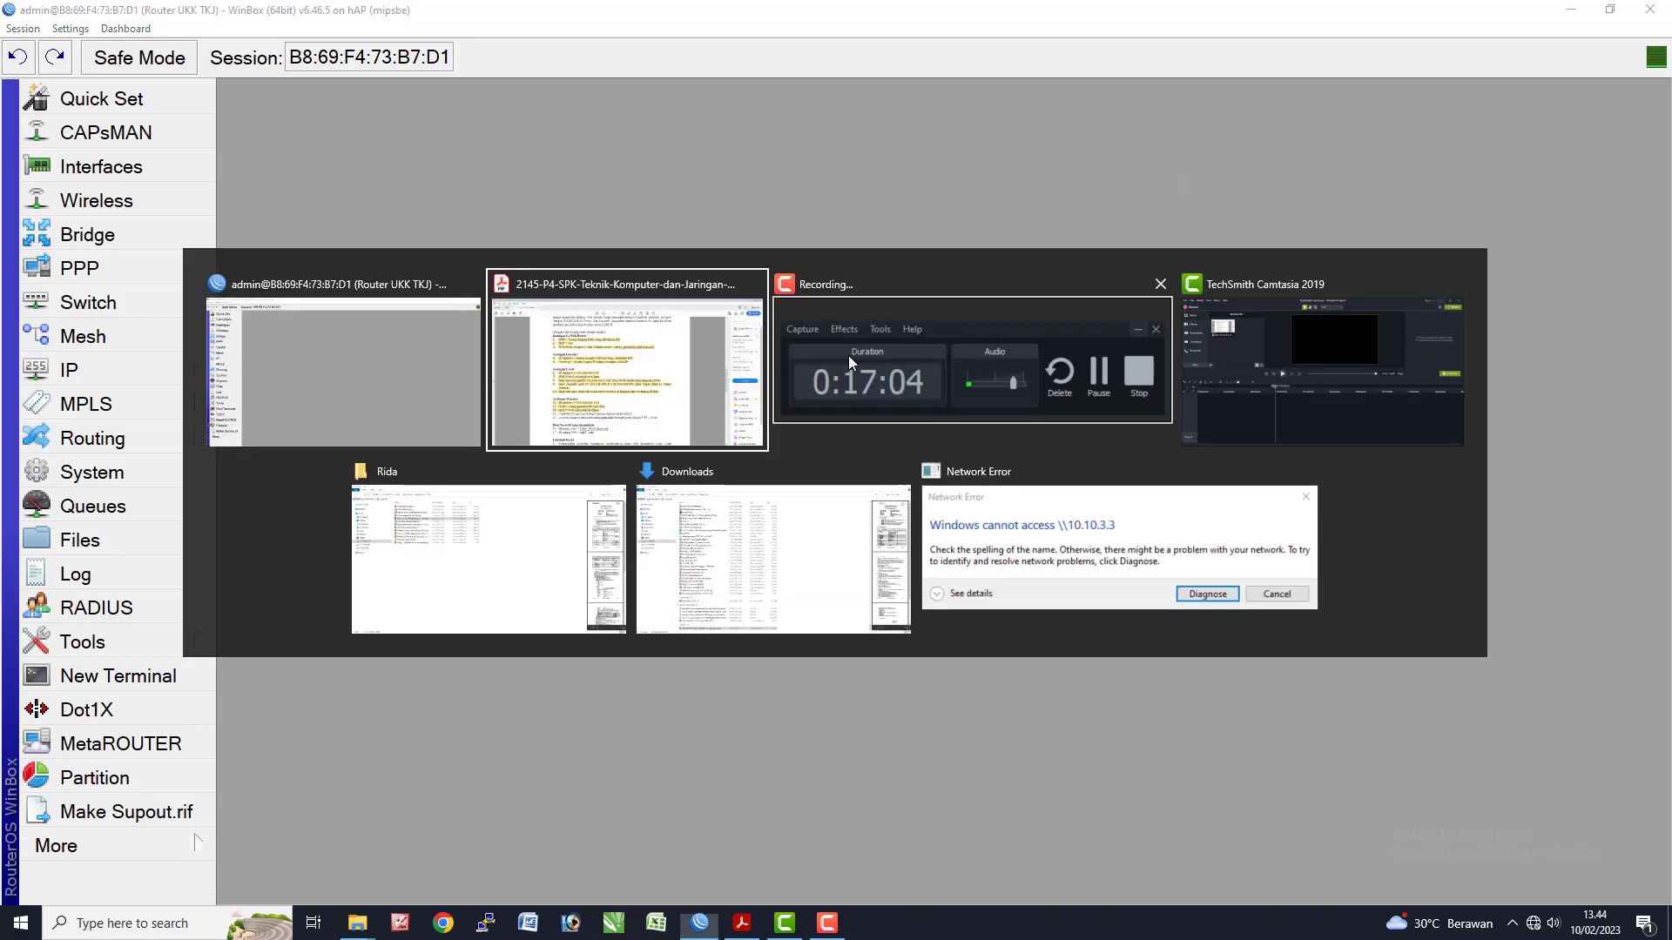
{"action": "left_click", "coordinate": [685, 716]}
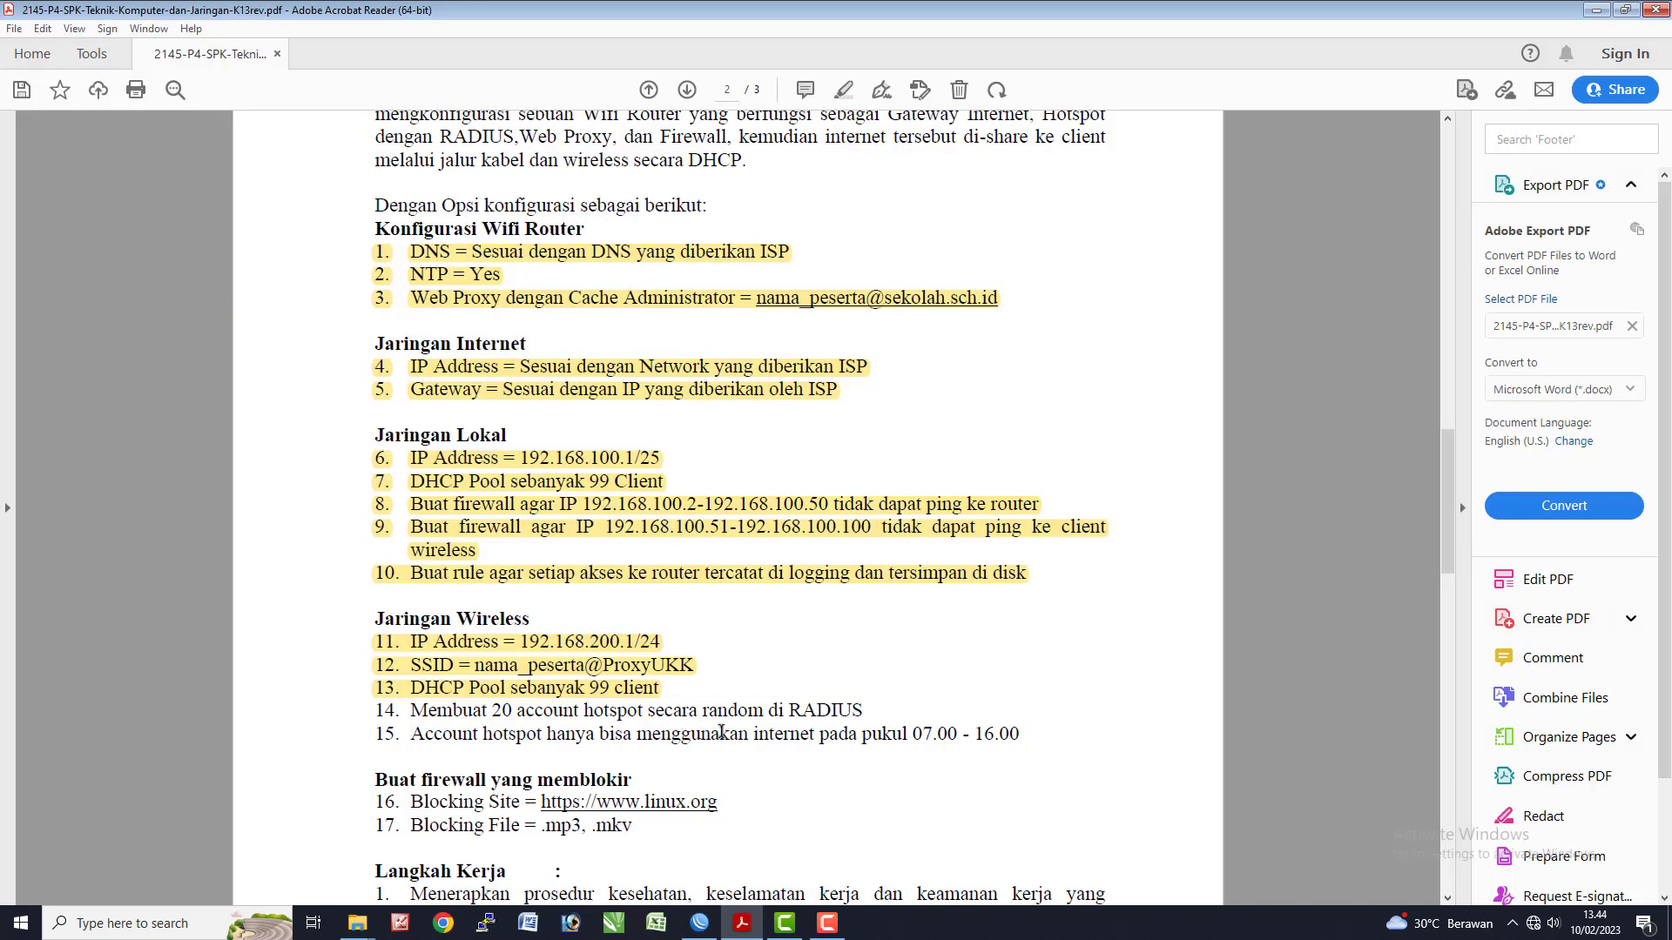
{"action": "key", "text": "alt+Tab"}
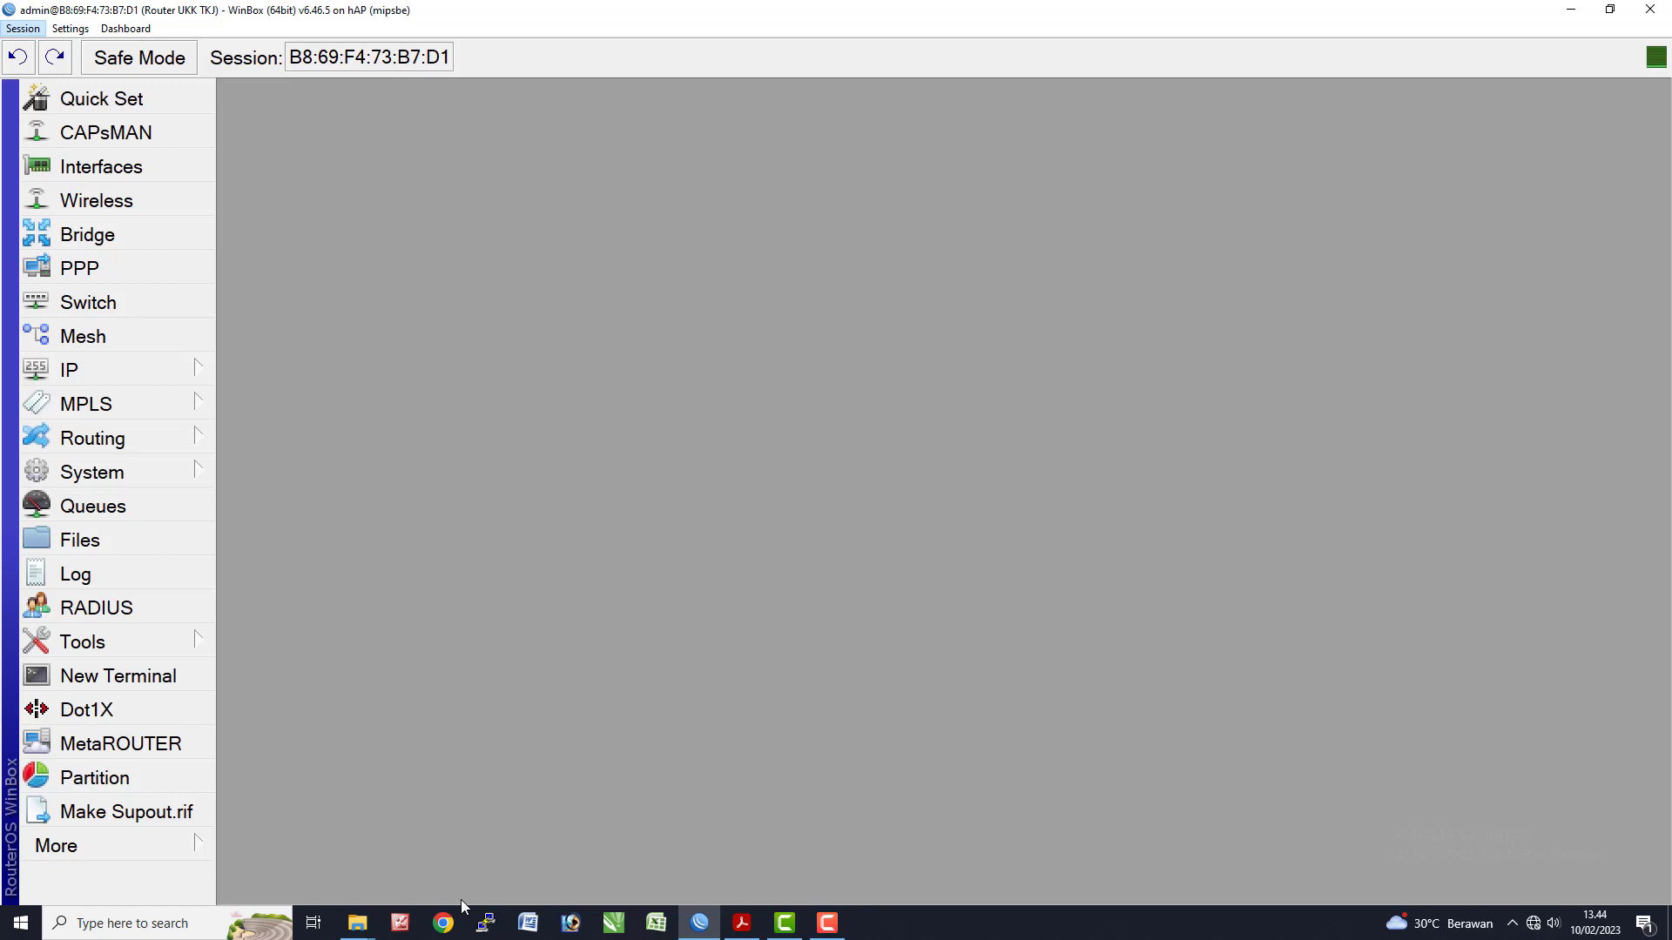
{"action": "left_click", "coordinate": [451, 920]}
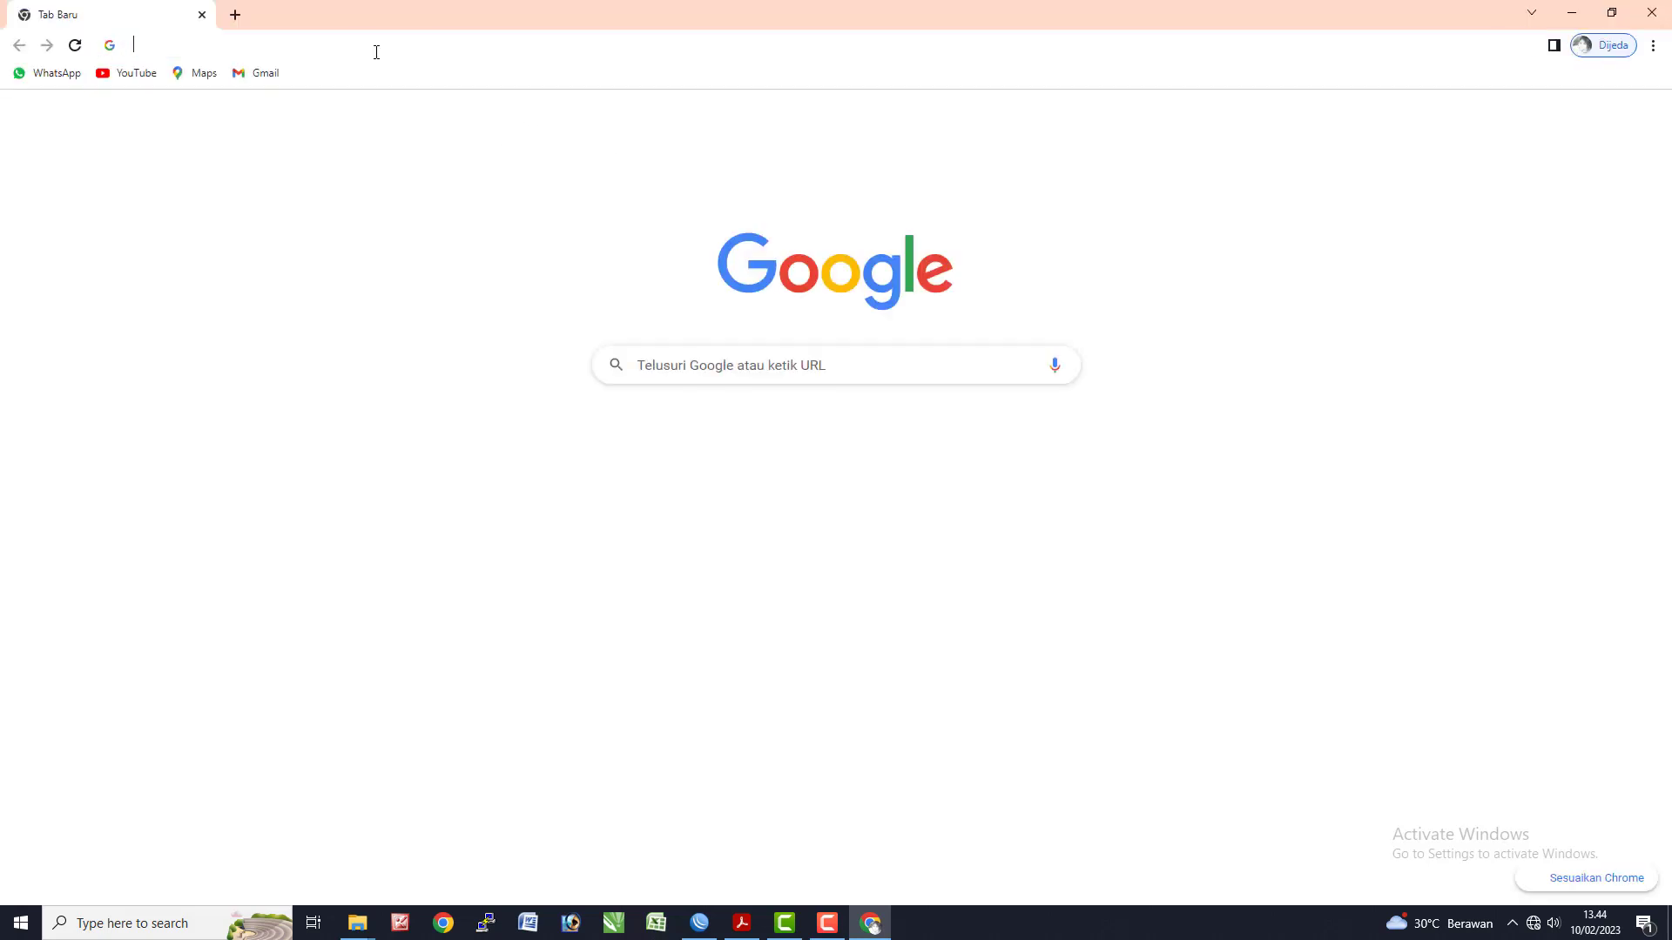
- Load 192.168.100.1/userman in Chrome, log in as admin, then return to WinBox
{"action": "type", "text": "192.168."}
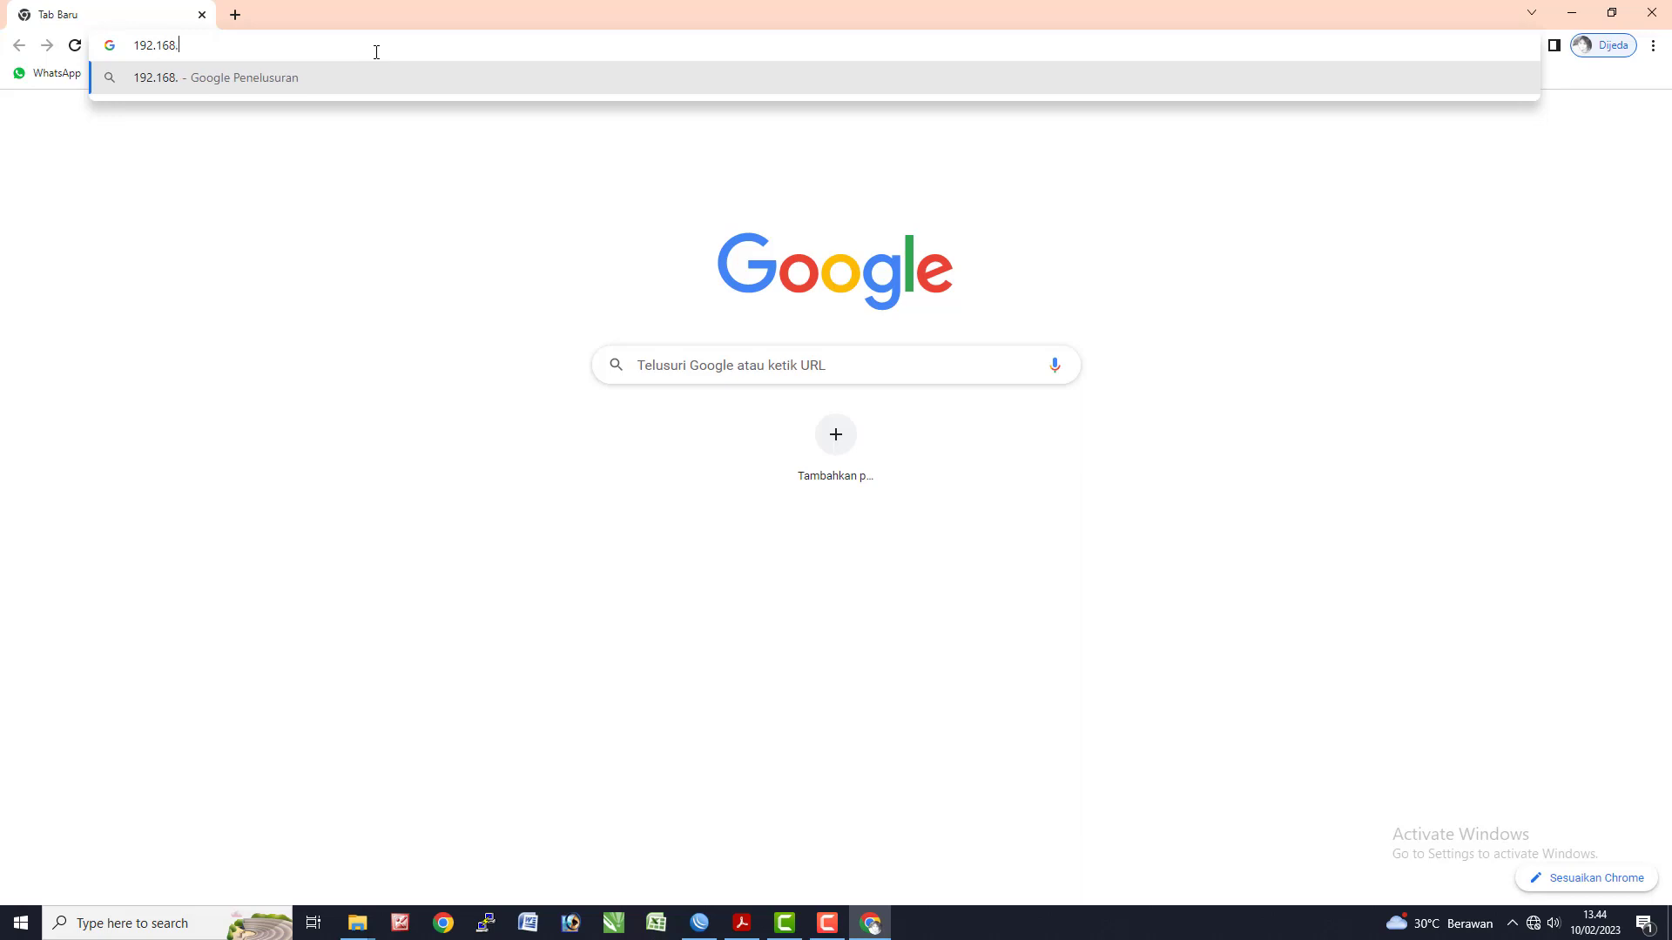
{"action": "type", "text": "100.1"}
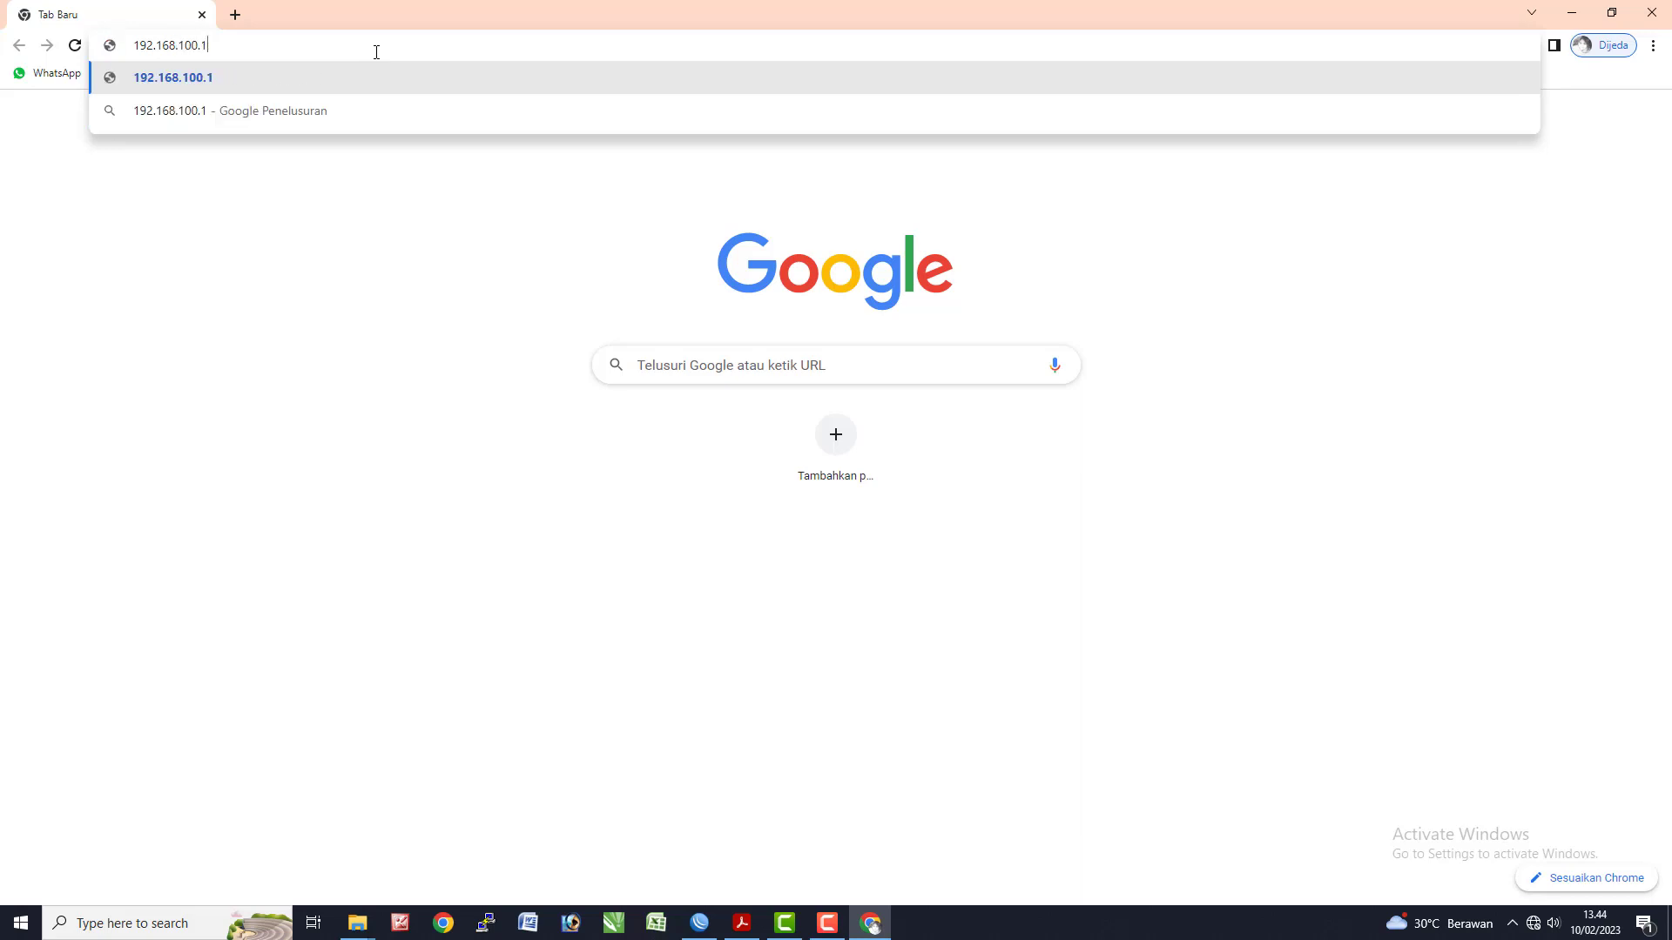
{"action": "type", "text": "/userman"}
{"action": "key", "text": "Return"}
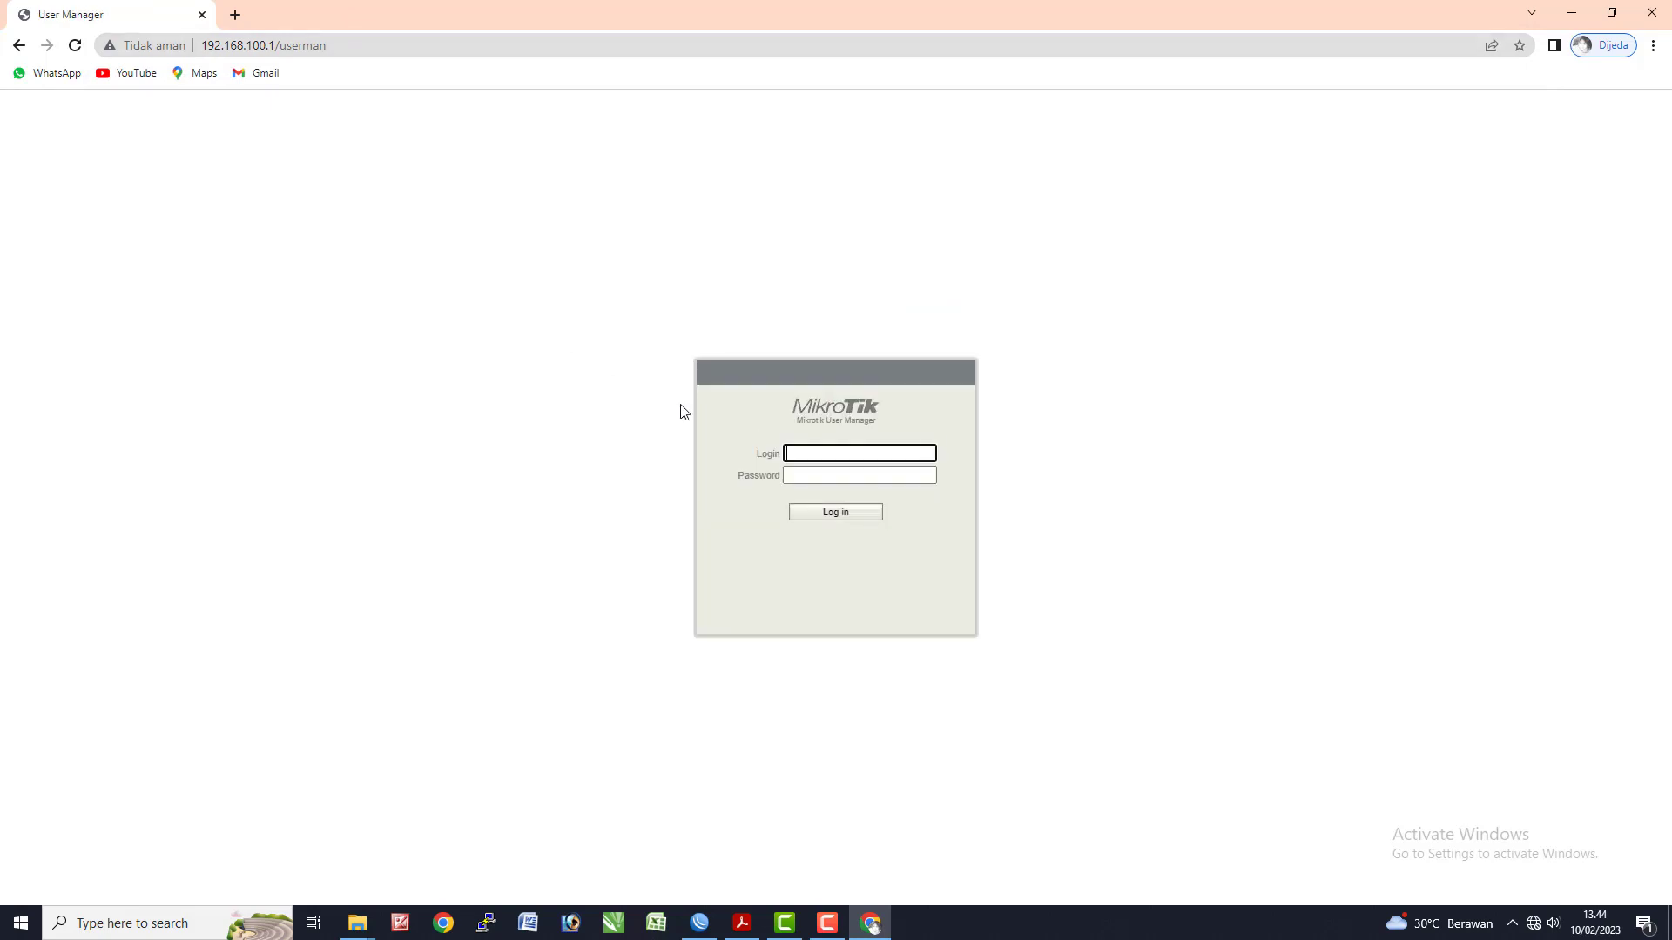
{"action": "type", "text": "admi"}
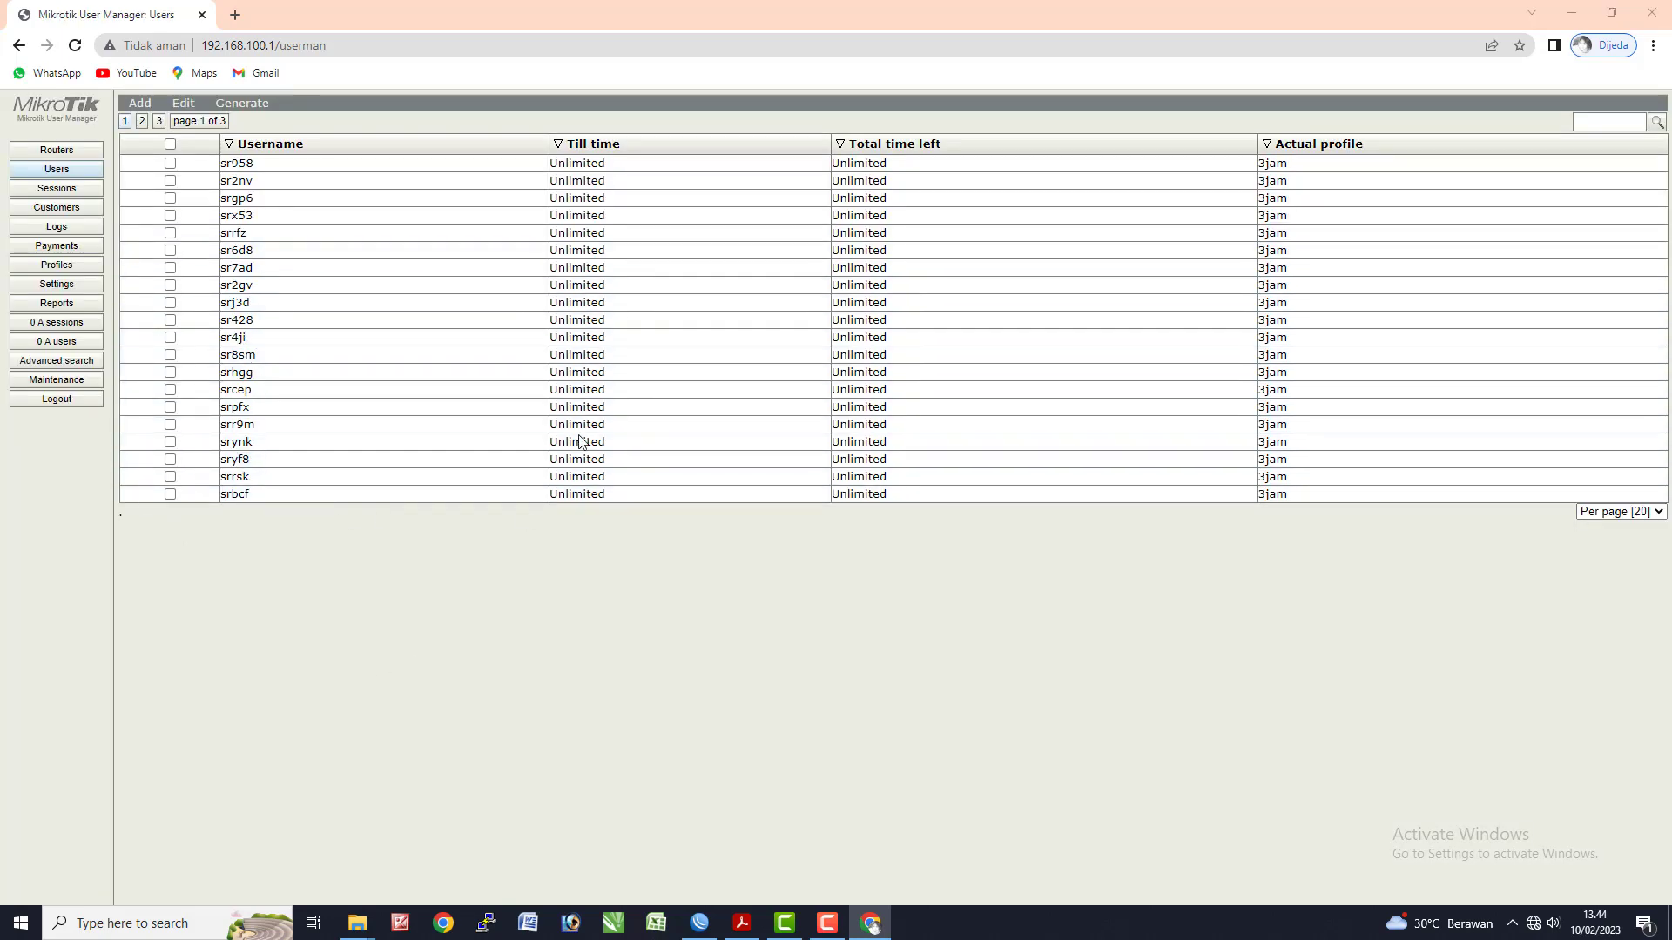
{"action": "key", "text": "alt+Tab"}
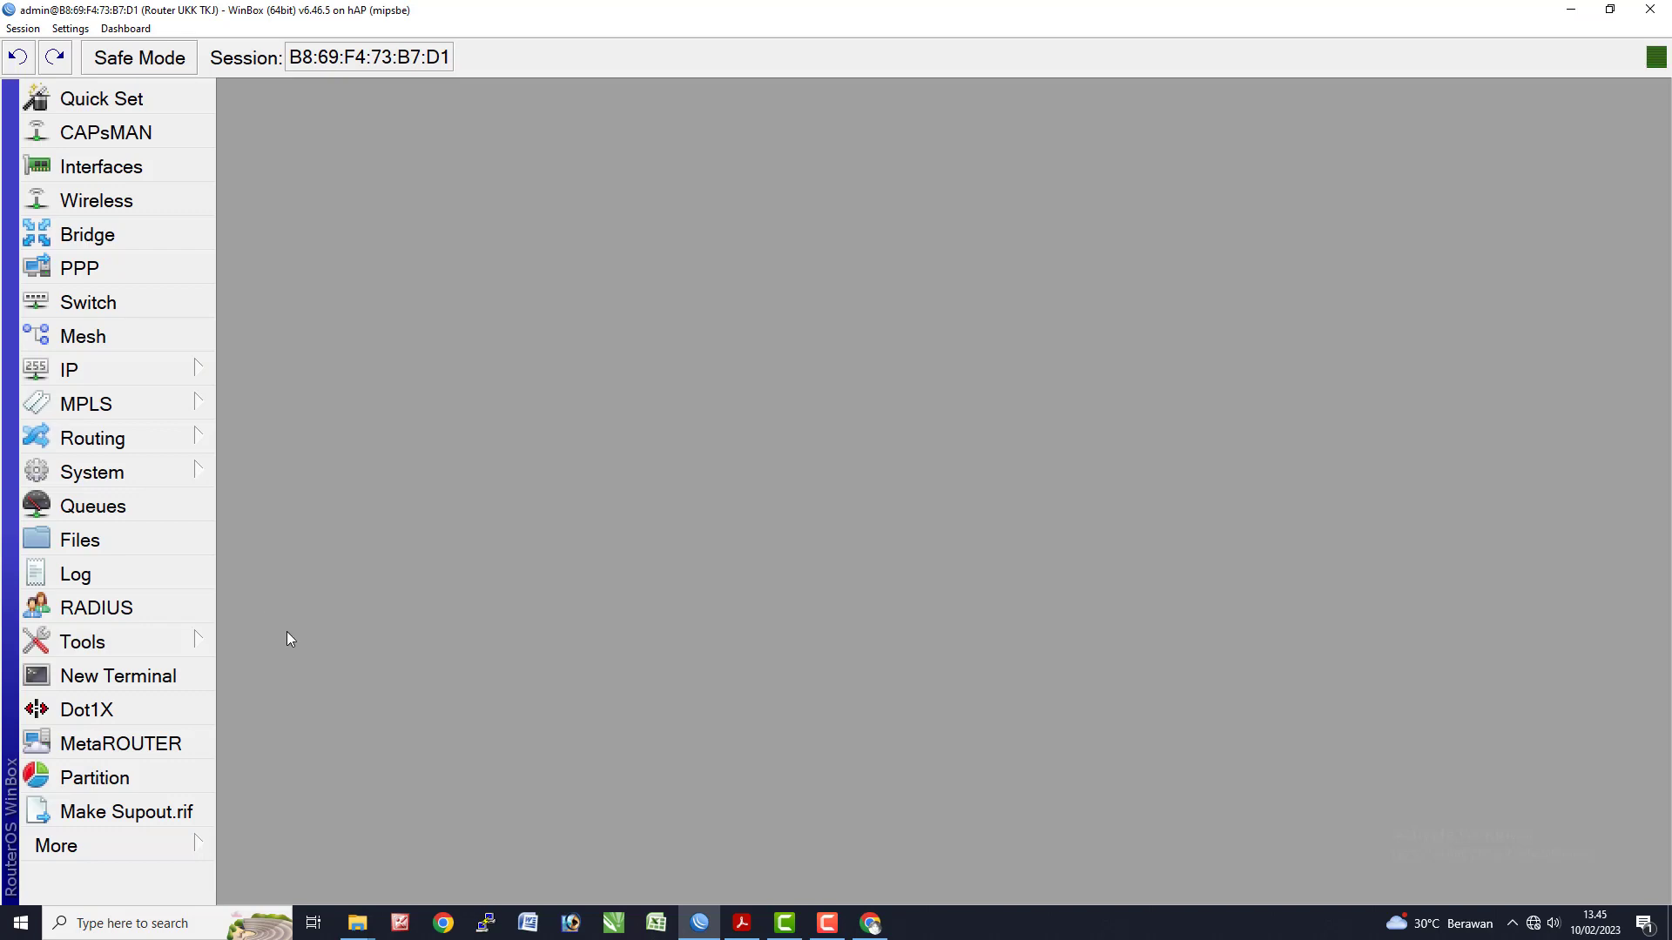
- In a WinBox terminal, run 'tool user-manager database clear' and confirm with y
{"action": "left_click", "coordinate": [157, 687]}
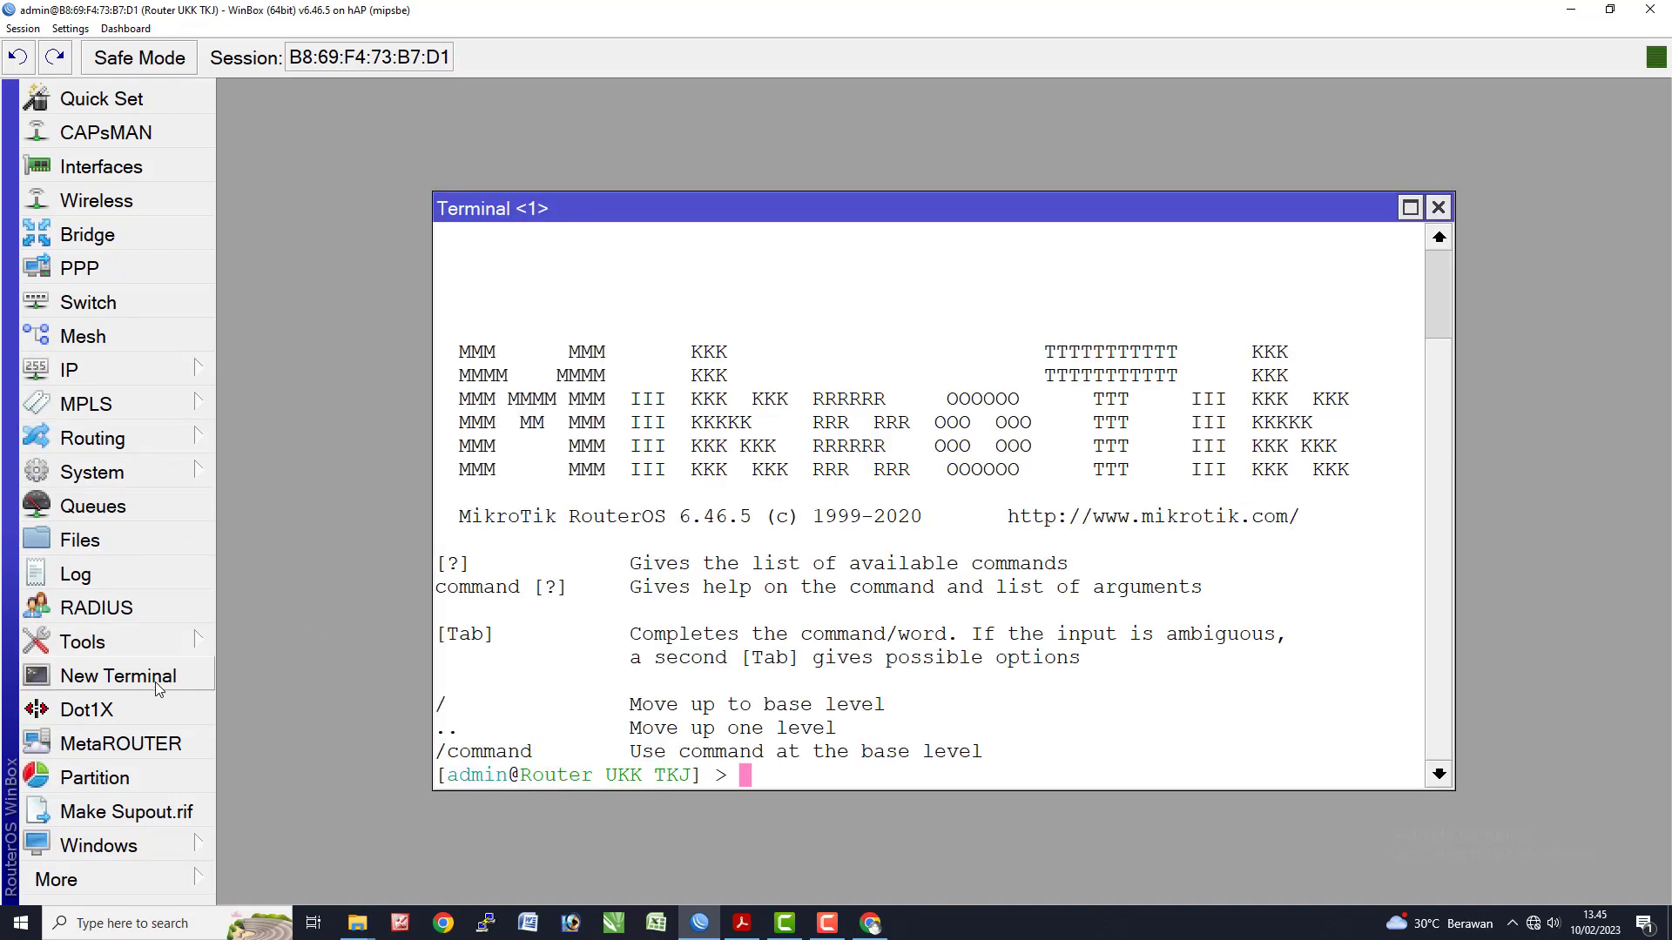
{"action": "type", "text": "tool u"}
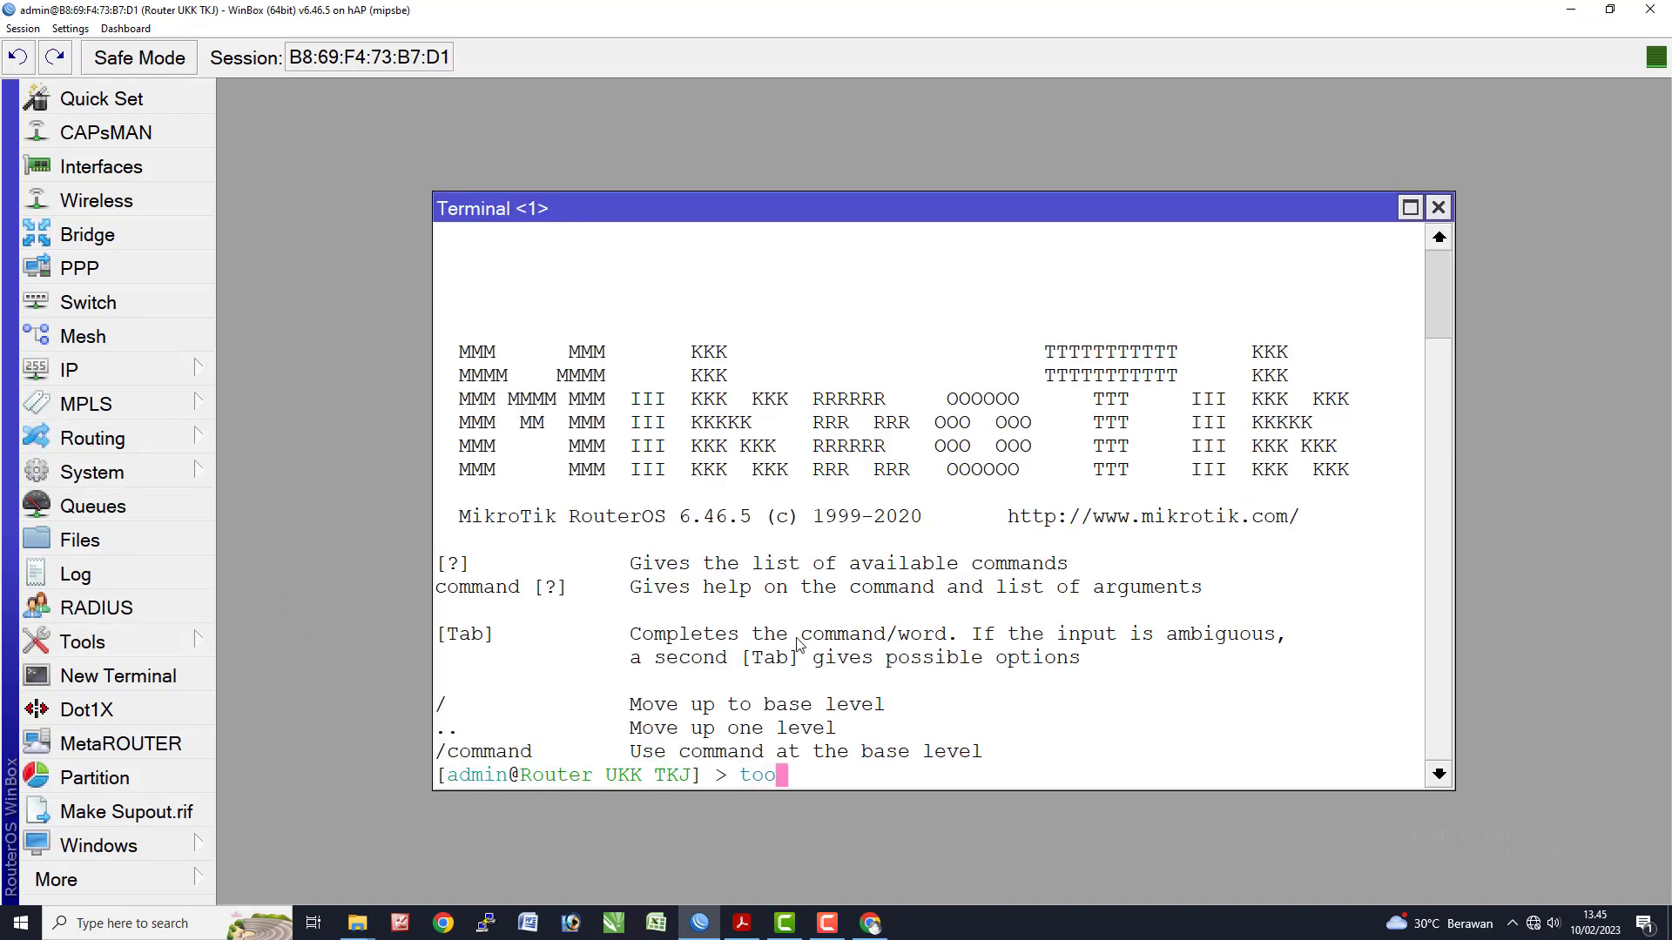
{"action": "key", "text": "Tab"}
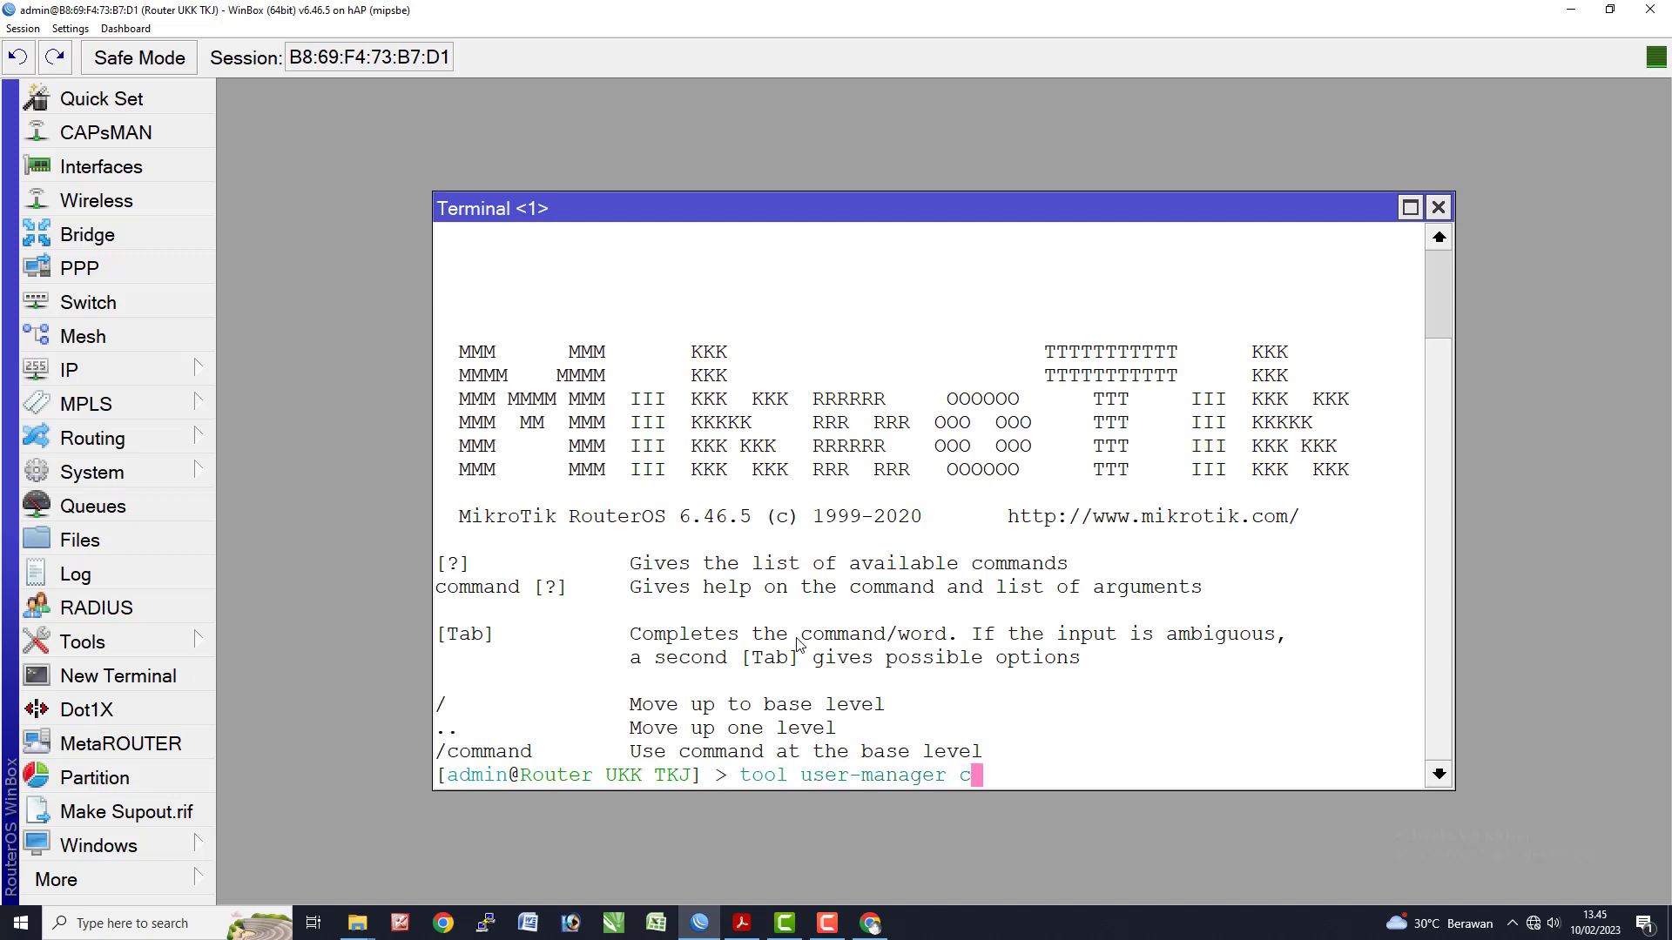
{"action": "type", "text": "cle"}
{"action": "key", "text": "BackSpace"}
{"action": "key", "text": "BackSpace"}
{"action": "key", "text": "BackSpace"}
{"action": "key", "text": "BackSpace"}
{"action": "type", "text": "d"}
{"action": "key", "text": "Tab"}
{"action": "type", "text": "clear"}
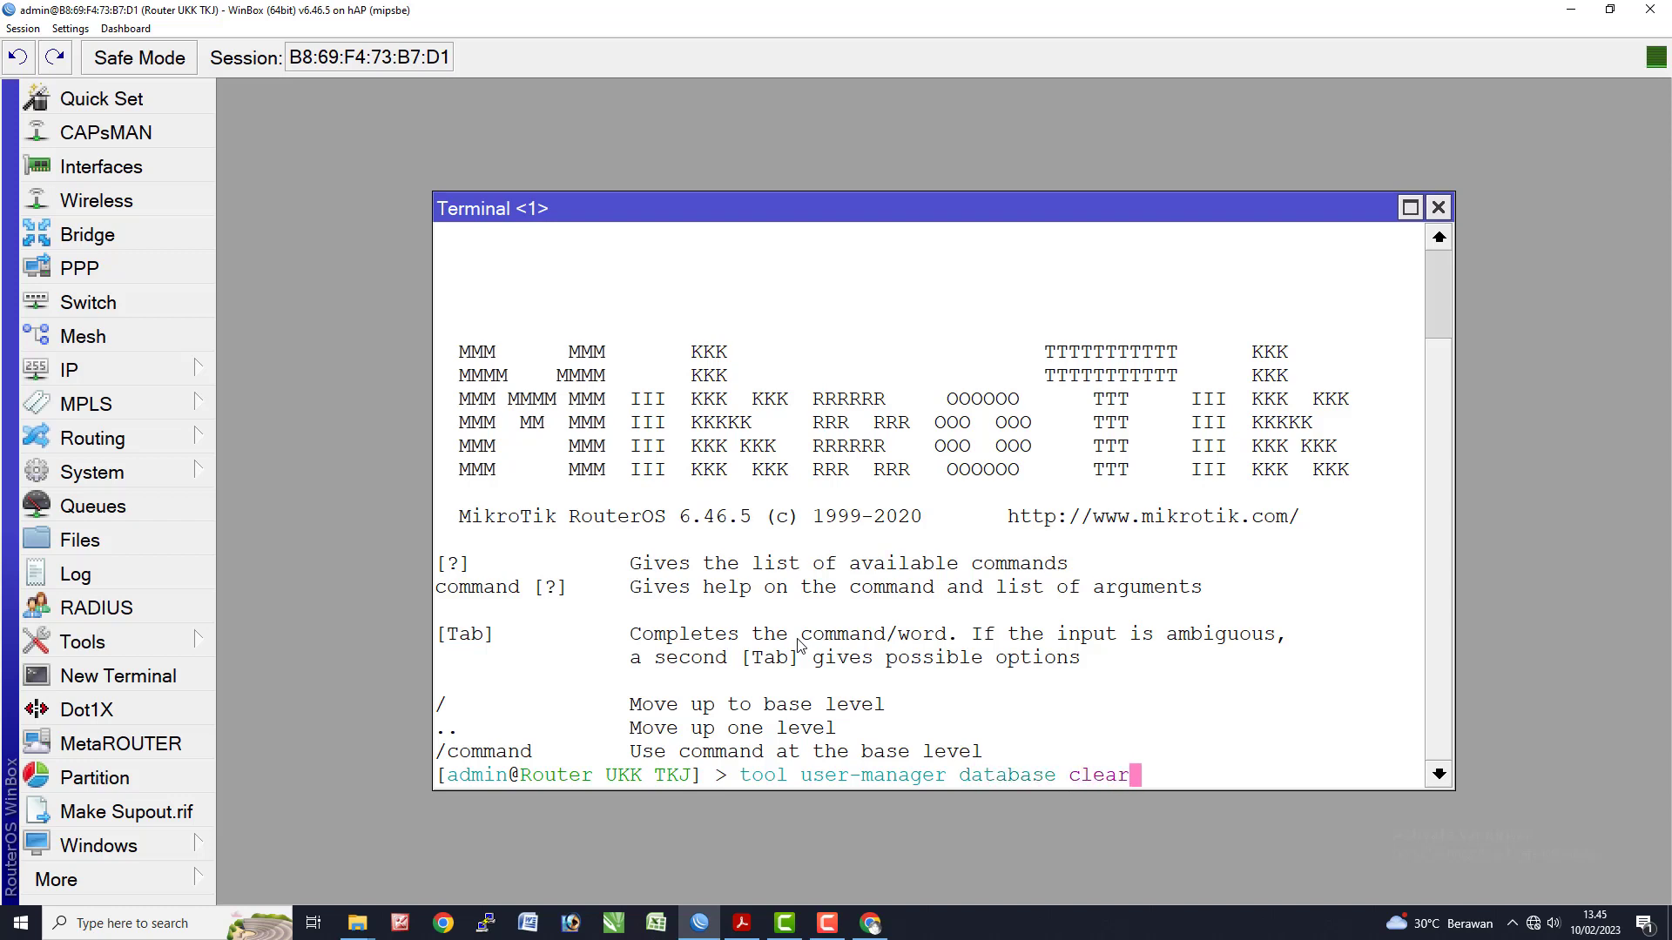
{"action": "key", "text": "Return"}
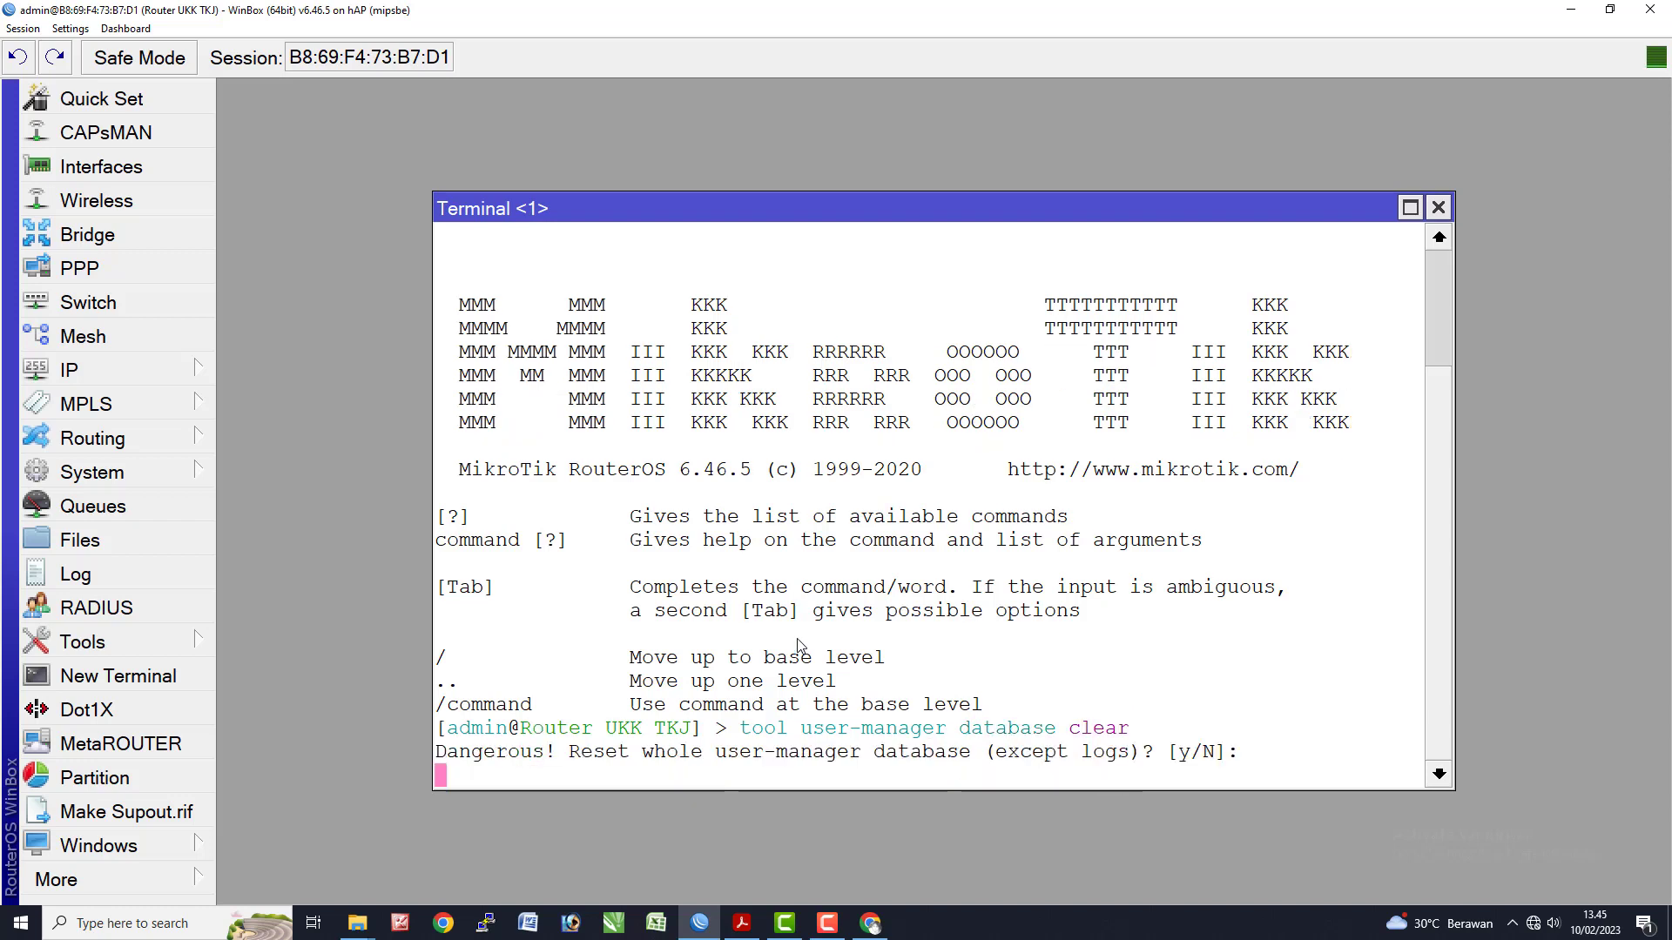
{"action": "type", "text": "y"}
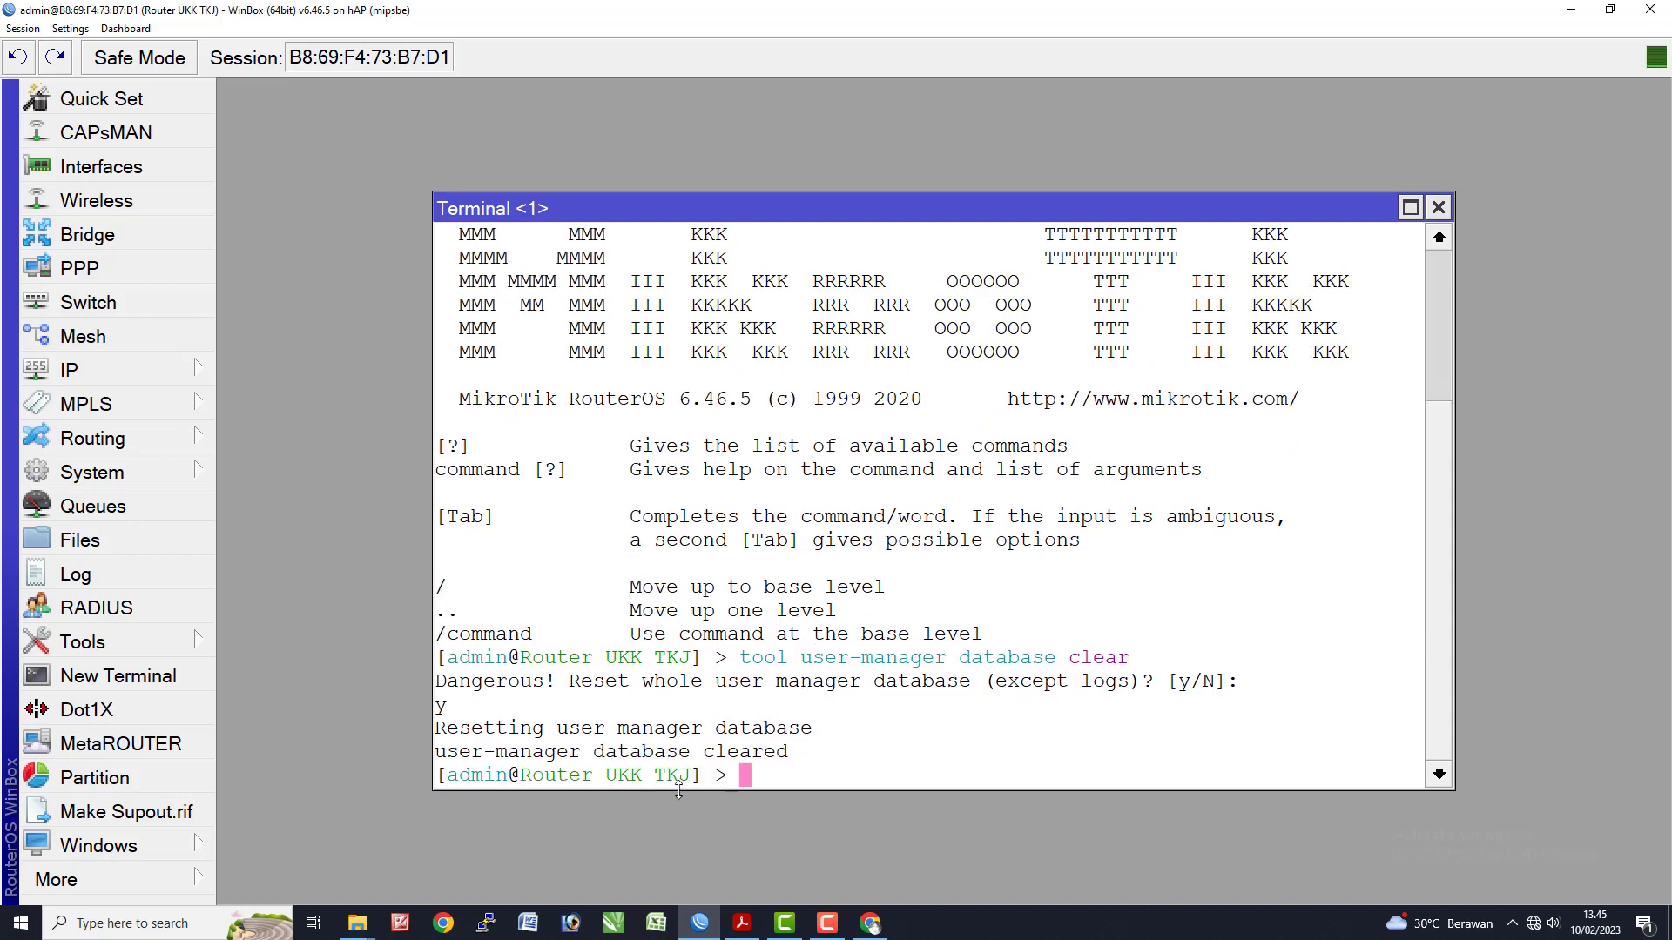
{"action": "key", "text": "alt+Tab"}
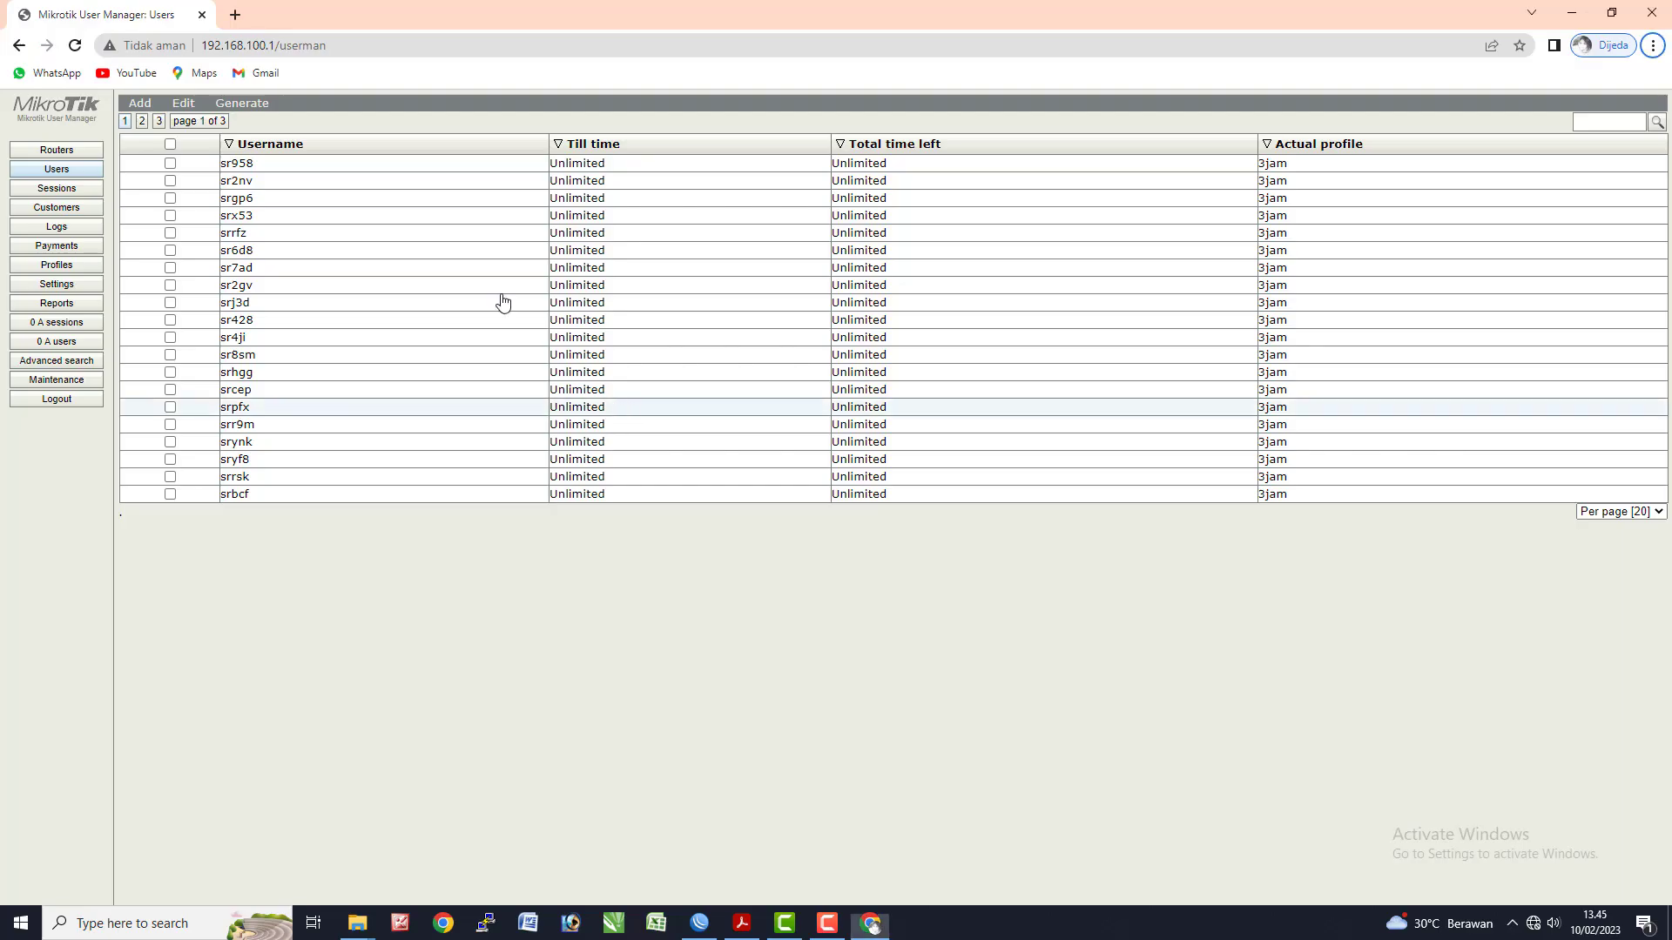
- Reload User Manager, log out and back in, and open the Routers list
{"action": "left_click", "coordinate": [75, 46]}
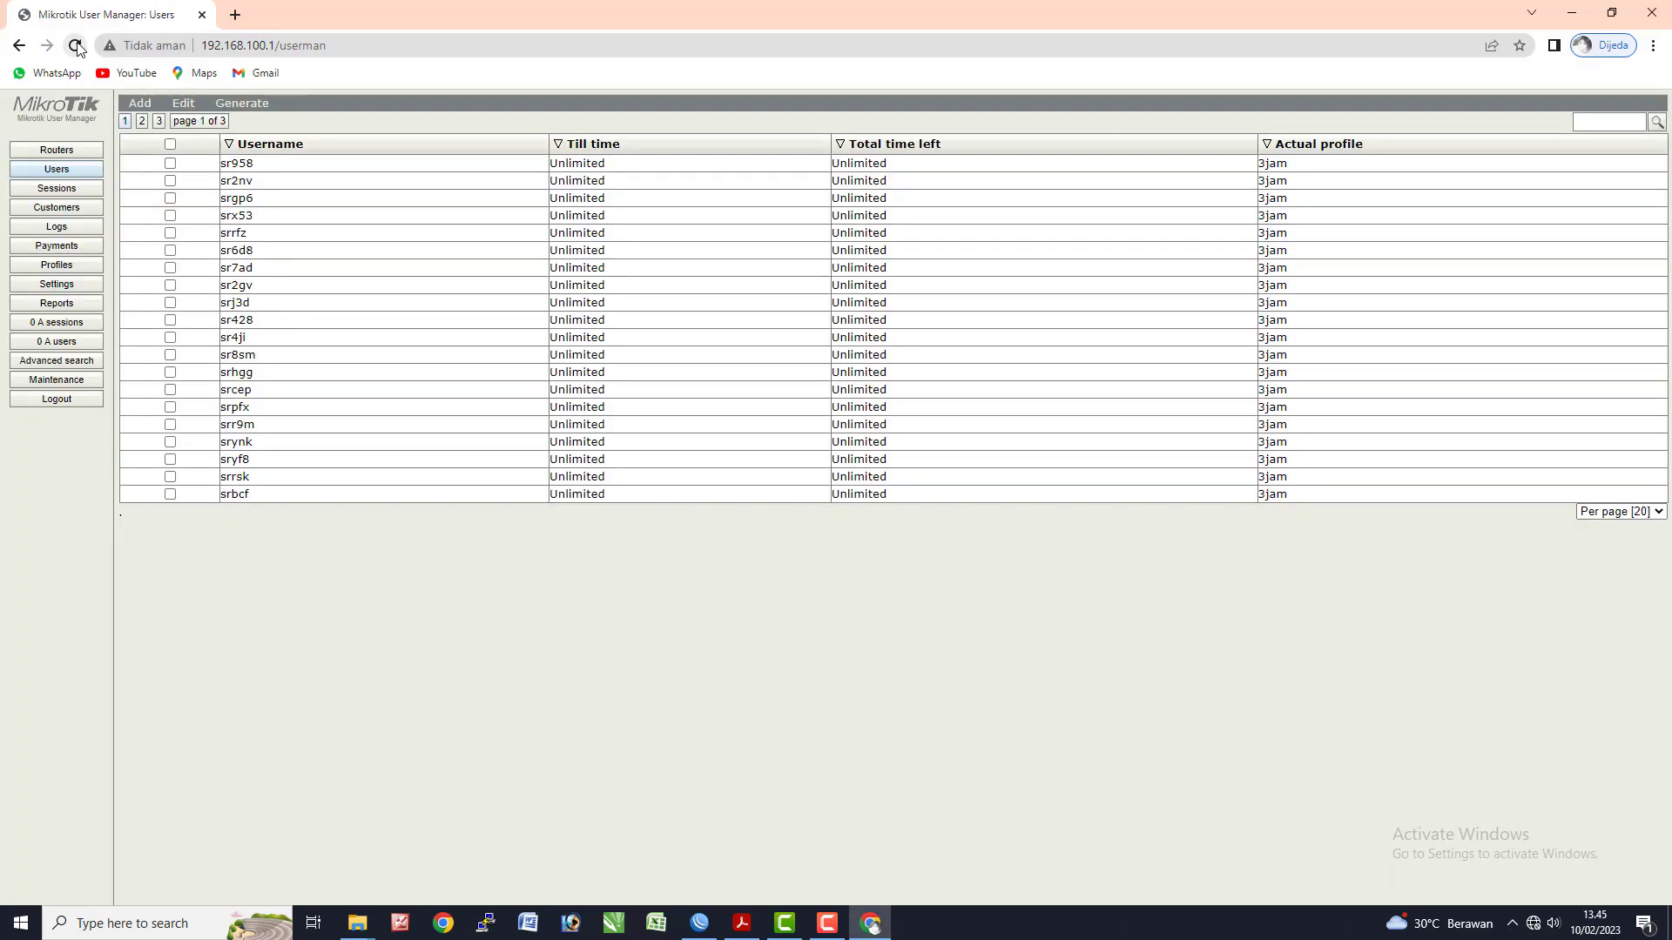
{"action": "left_click", "coordinate": [76, 46]}
{"action": "left_click", "coordinate": [57, 399]}
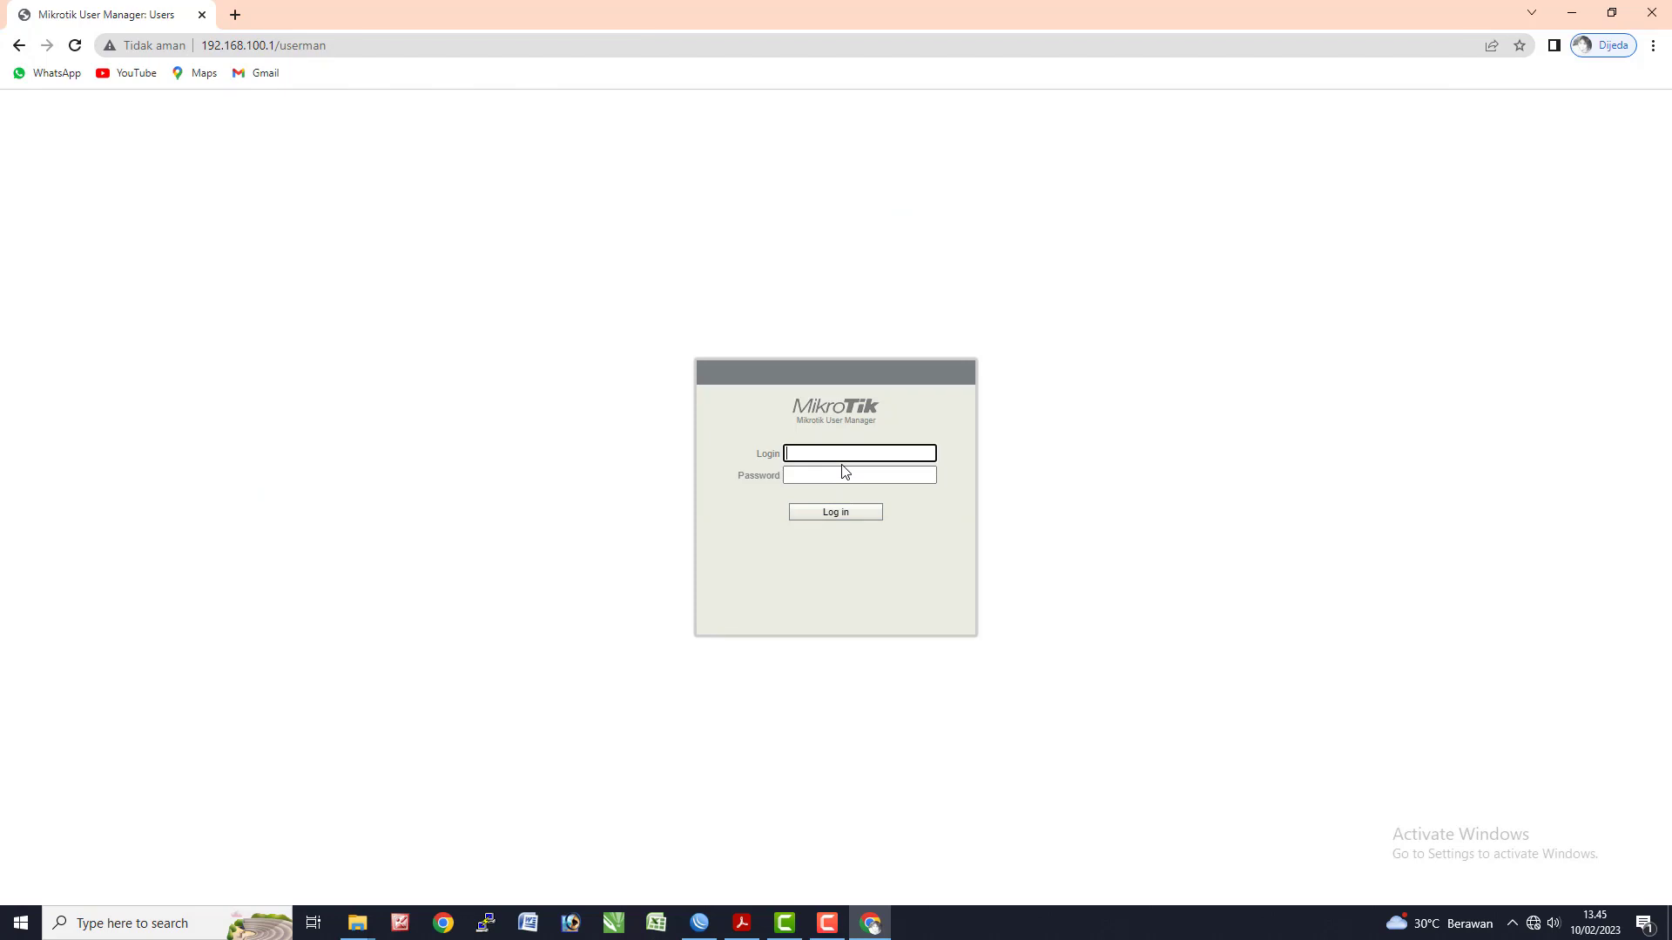
{"action": "key", "text": "Return"}
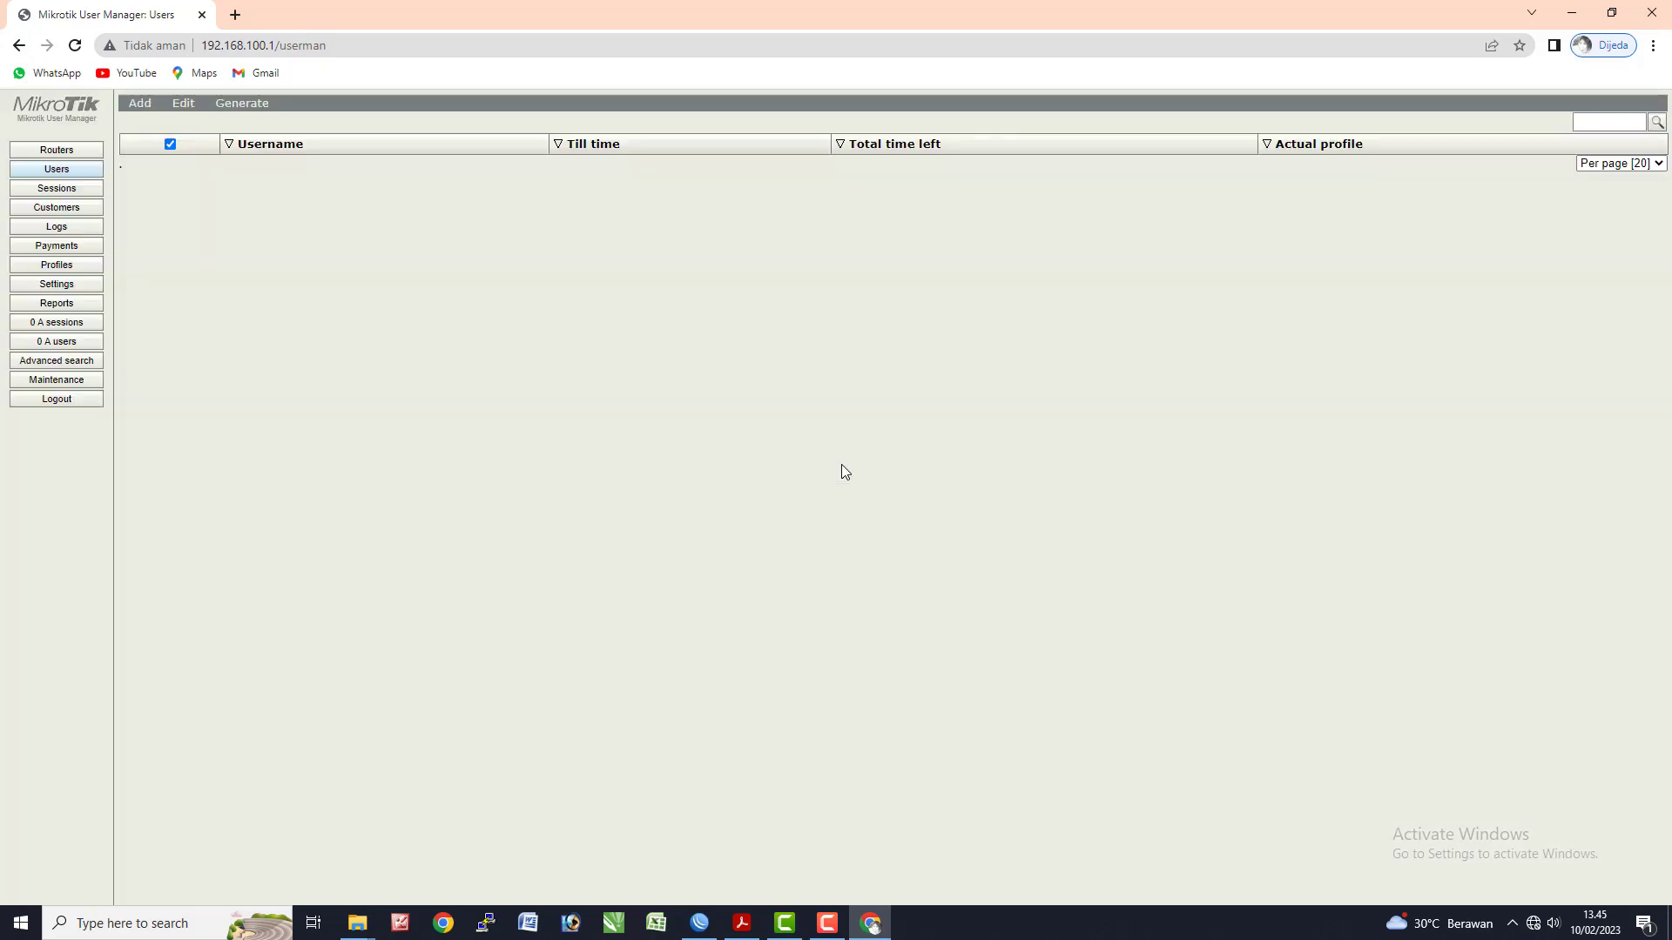
{"action": "left_click", "coordinate": [57, 150]}
{"action": "left_click", "coordinate": [66, 170]}
{"action": "left_click", "coordinate": [60, 149]}
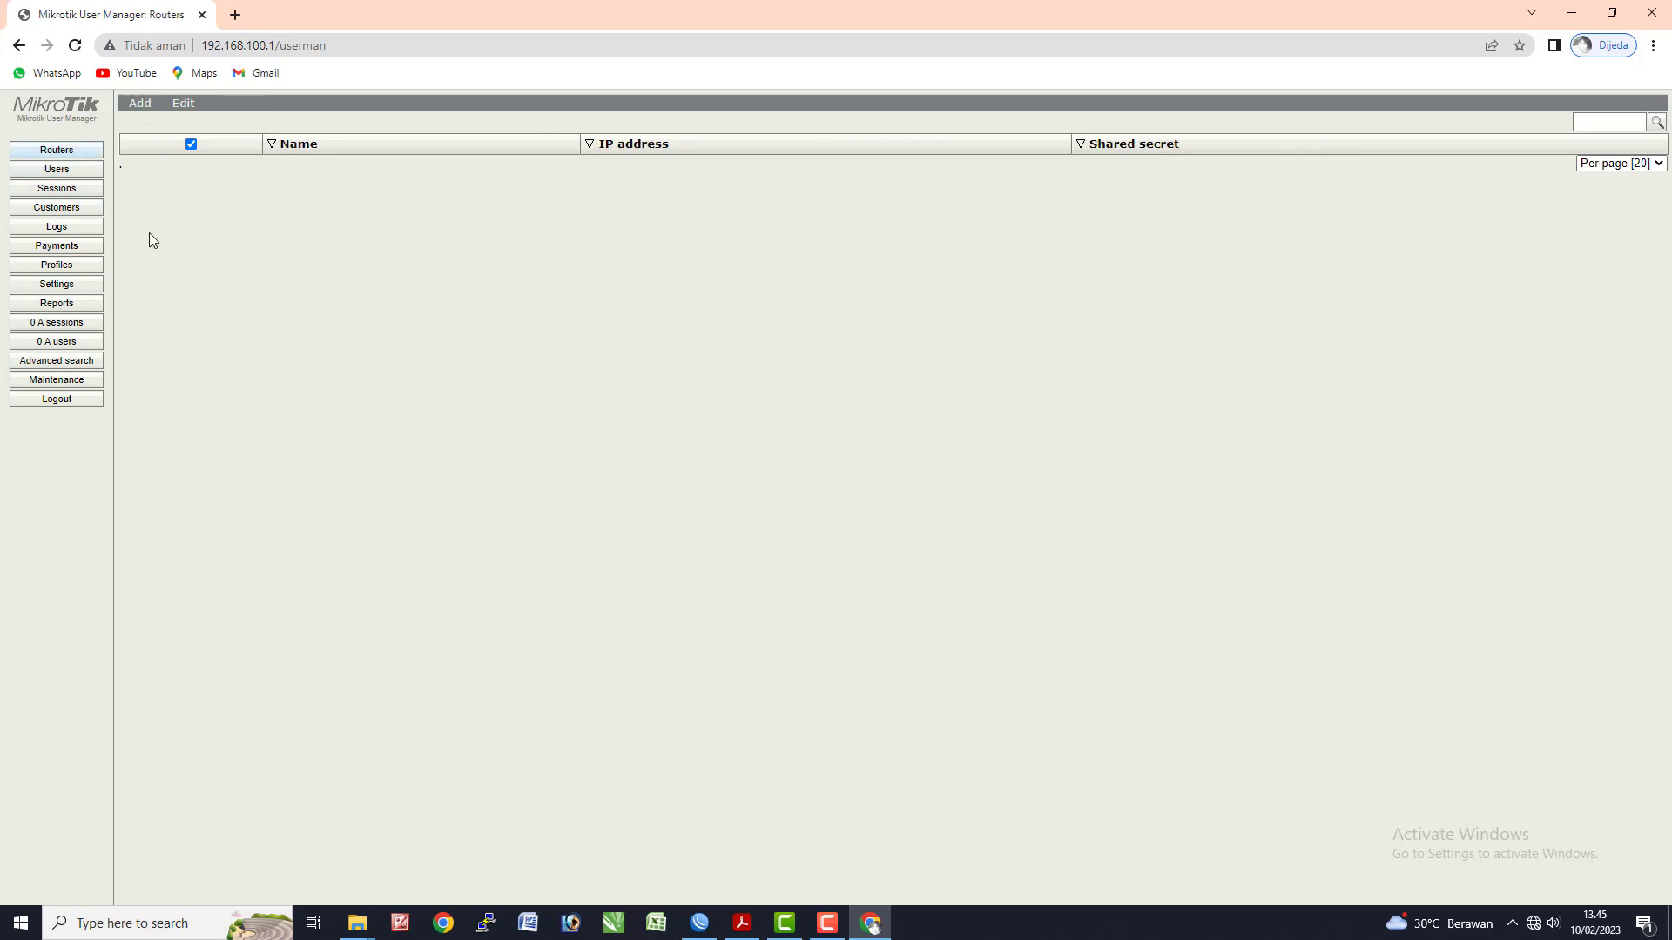
- Add a router named Router UKK at IP 127.0.0.1 with a shared secret
{"action": "left_click", "coordinate": [141, 106]}
{"action": "left_click", "coordinate": [144, 120]}
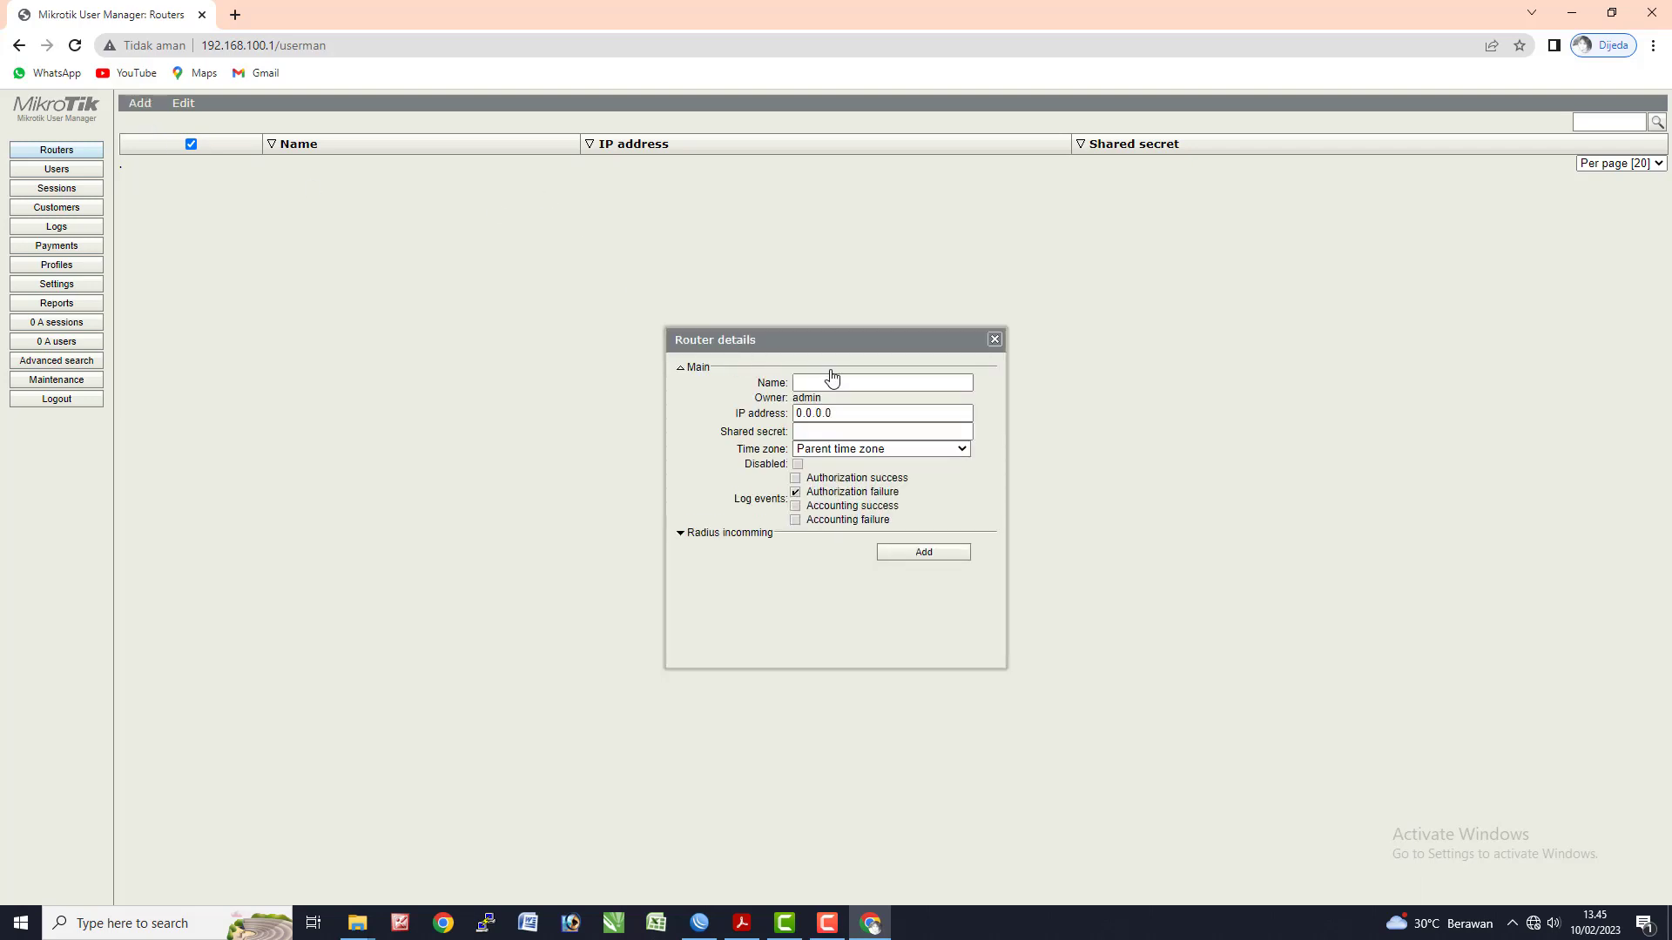
{"action": "left_click", "coordinate": [832, 373]}
{"action": "left_click", "coordinate": [759, 366]}
{"action": "left_click", "coordinate": [838, 384]}
{"action": "type", "text": "Router UKK"}
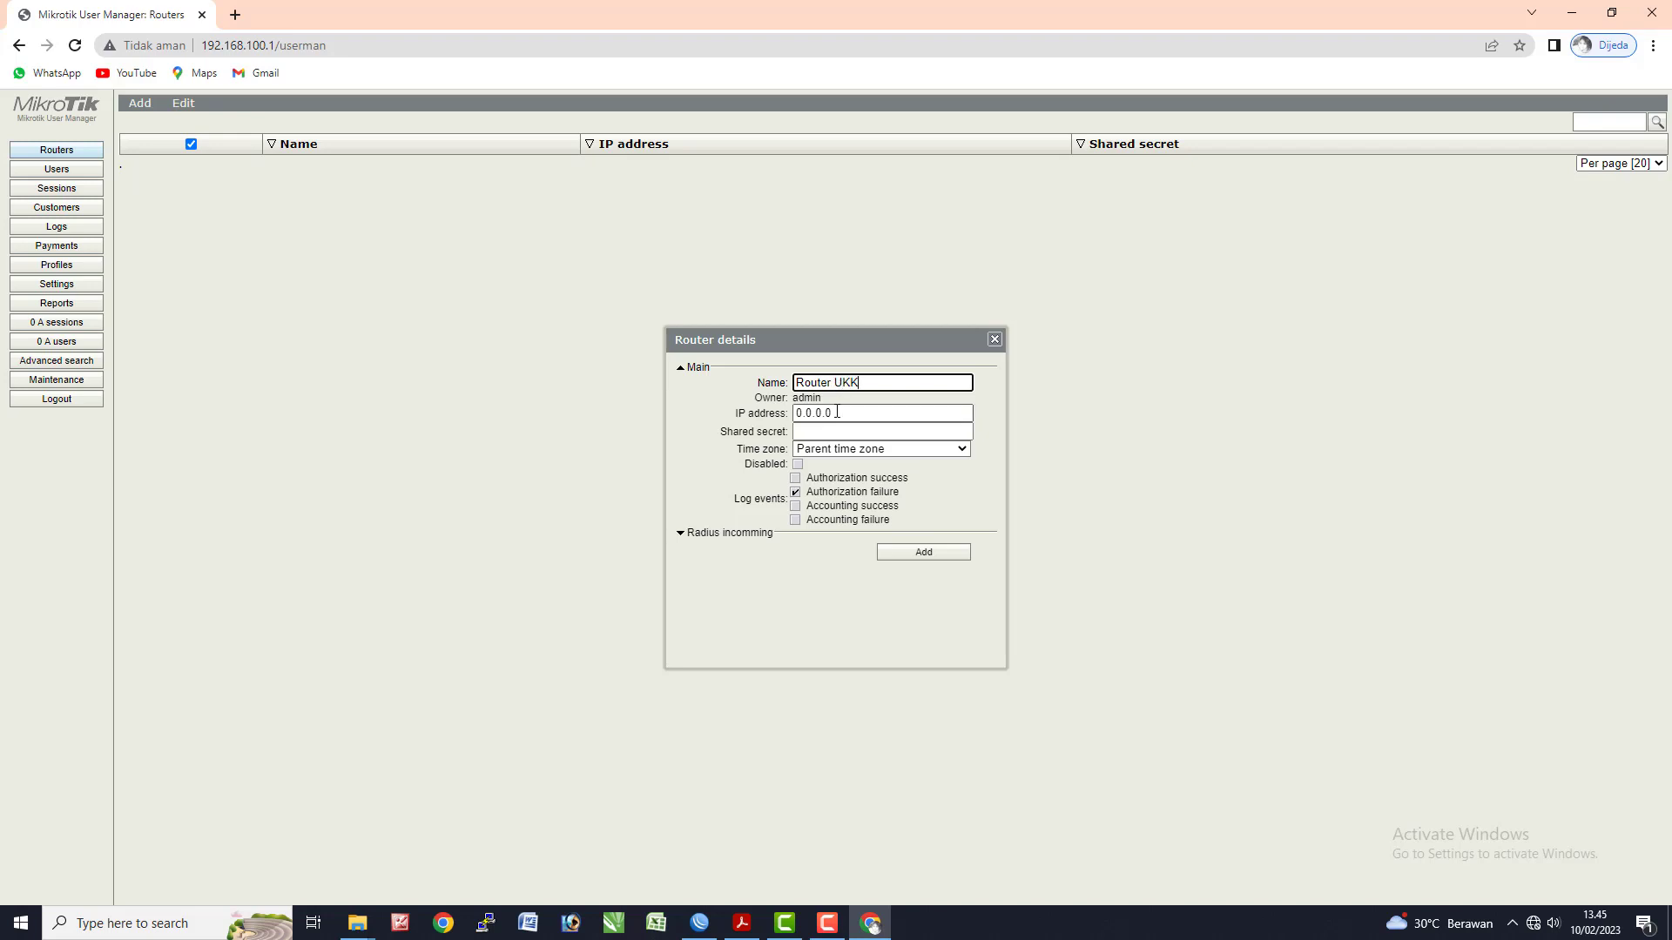
{"action": "key", "text": "Tab"}
{"action": "type", "text": "127"}
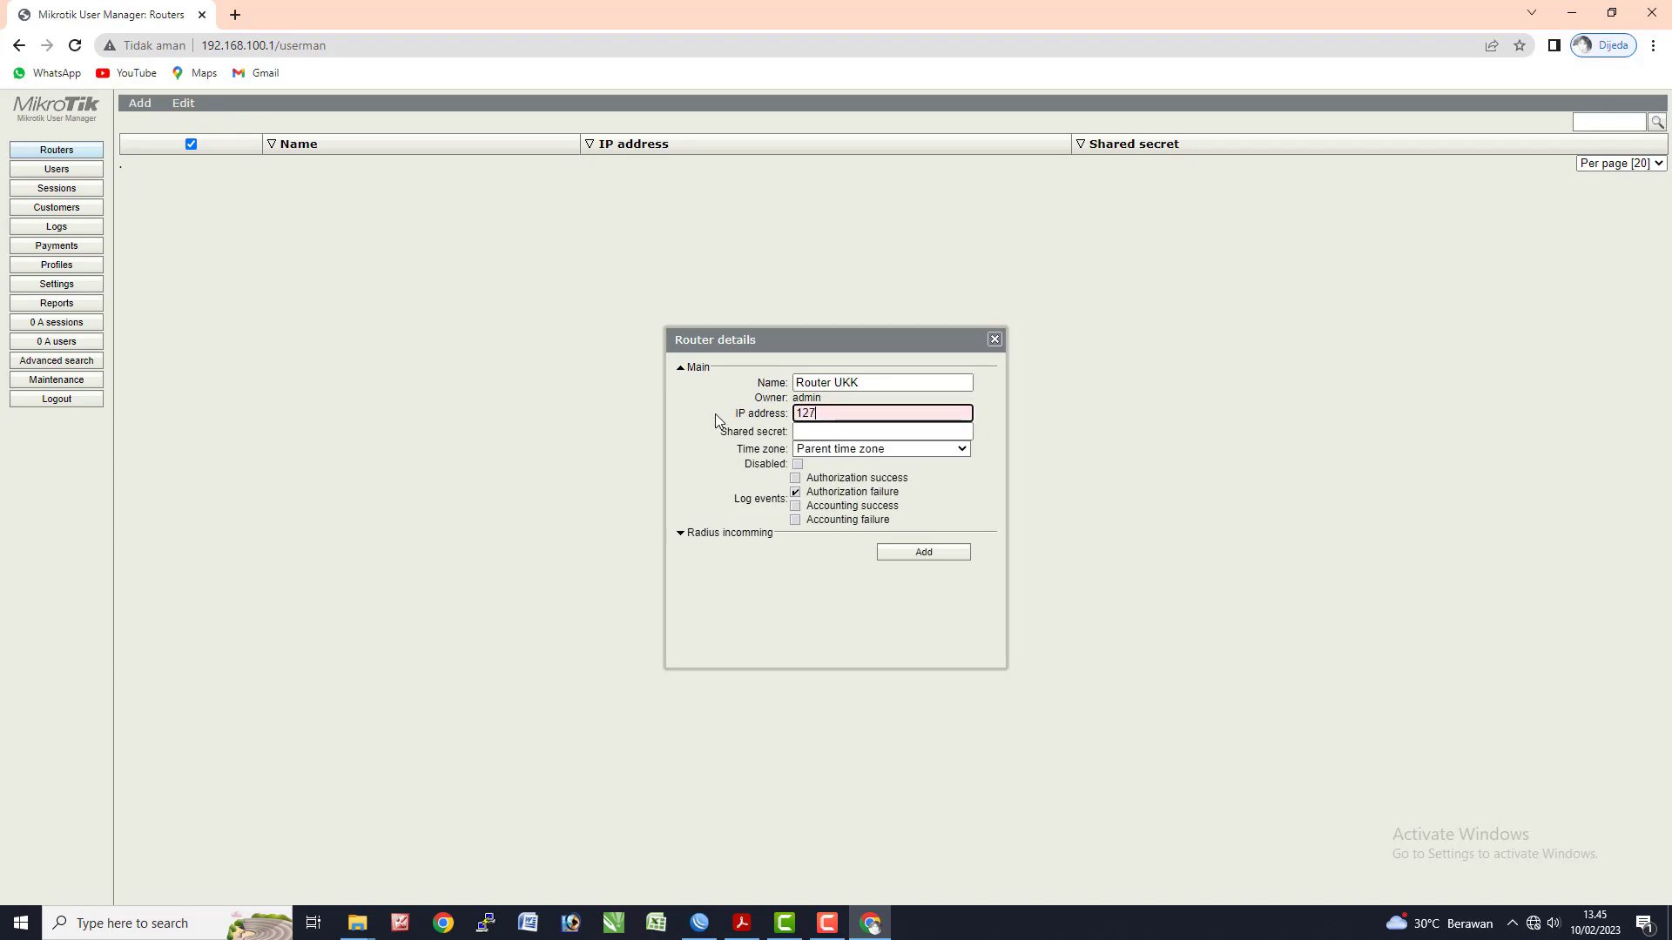
{"action": "type", "text": ".0.0.1"}
{"action": "left_click", "coordinate": [899, 431]}
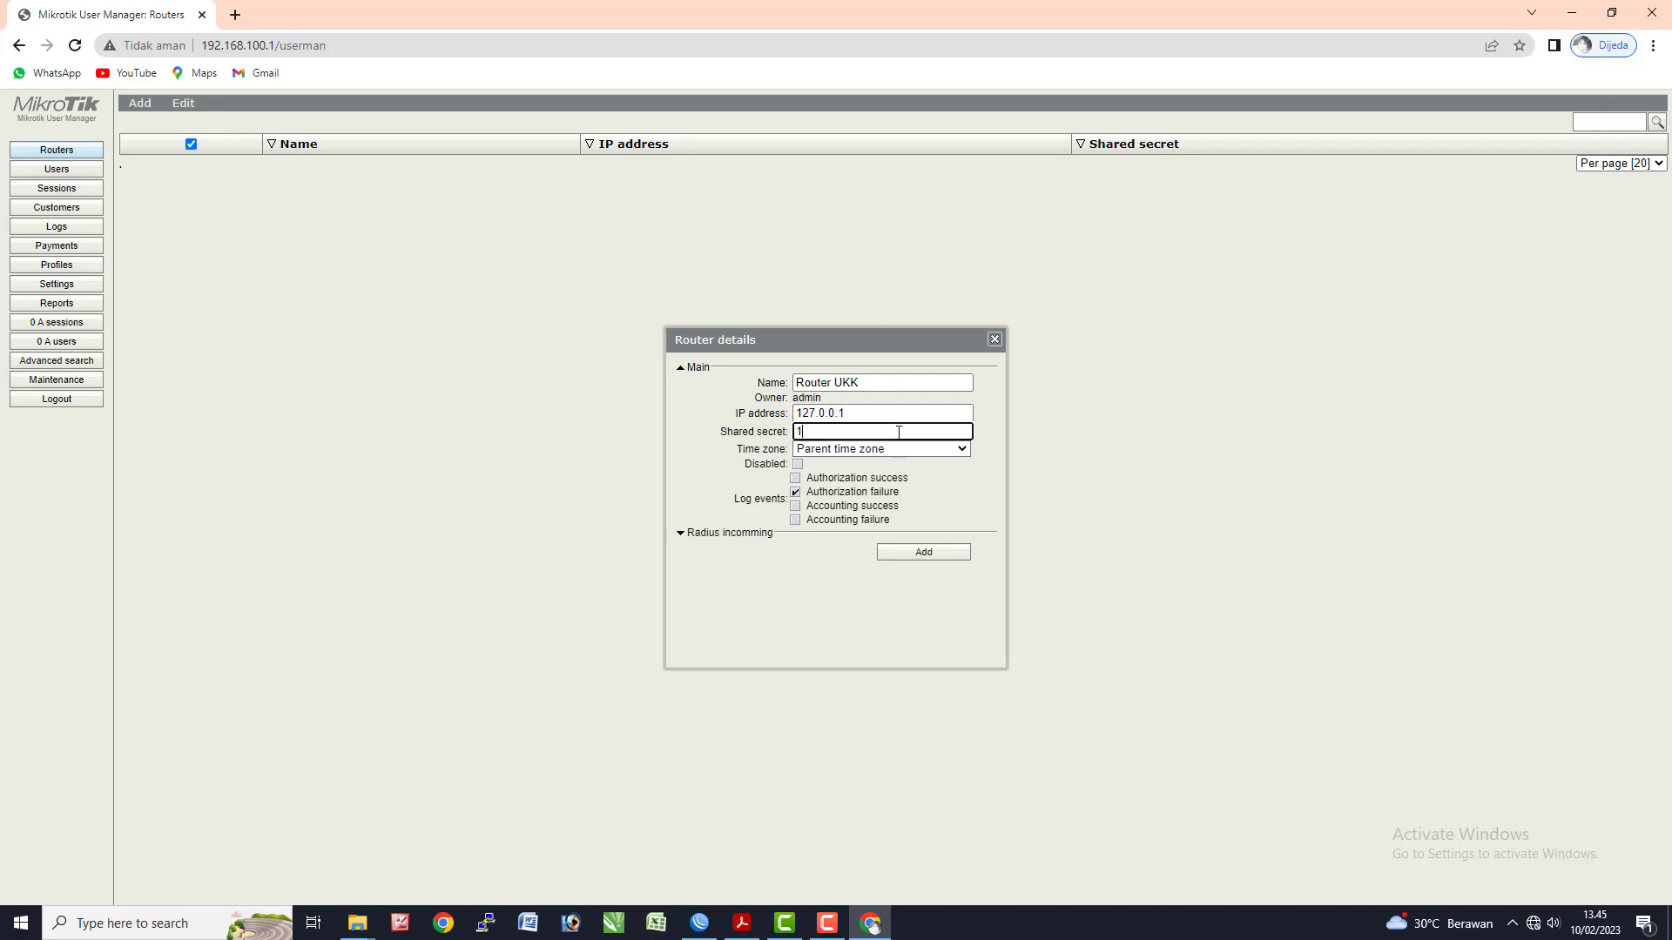
{"action": "left_click", "coordinate": [908, 555]}
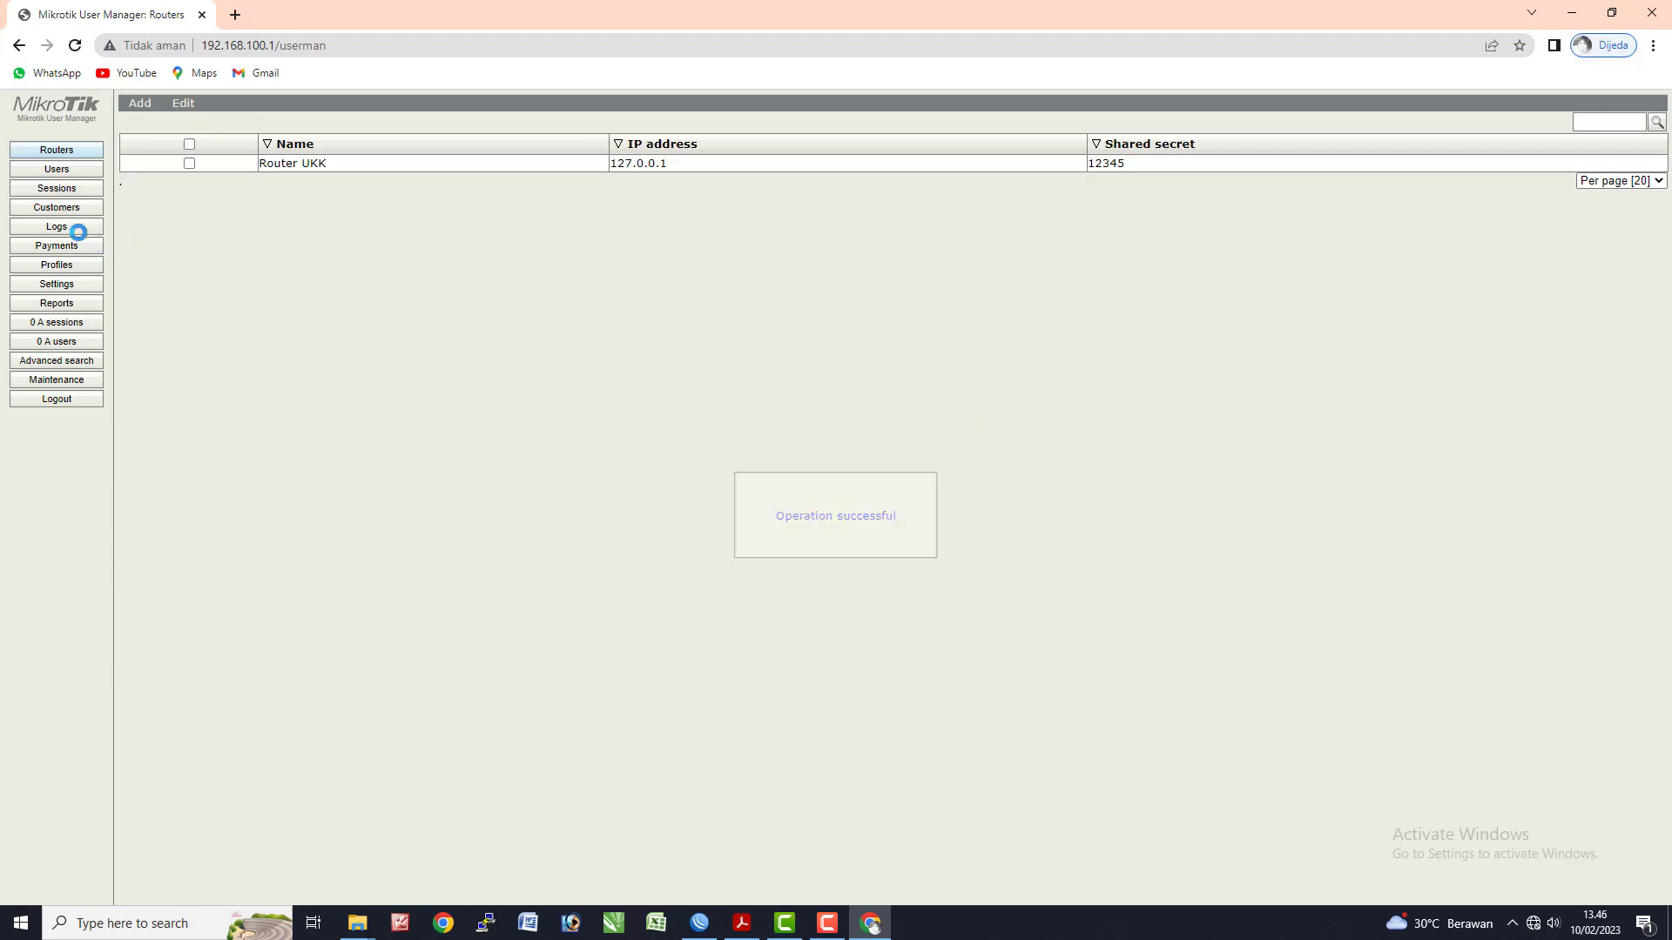
- Add a Limit UKK limitation with download and upload limits of 1M each
{"action": "left_click", "coordinate": [71, 267]}
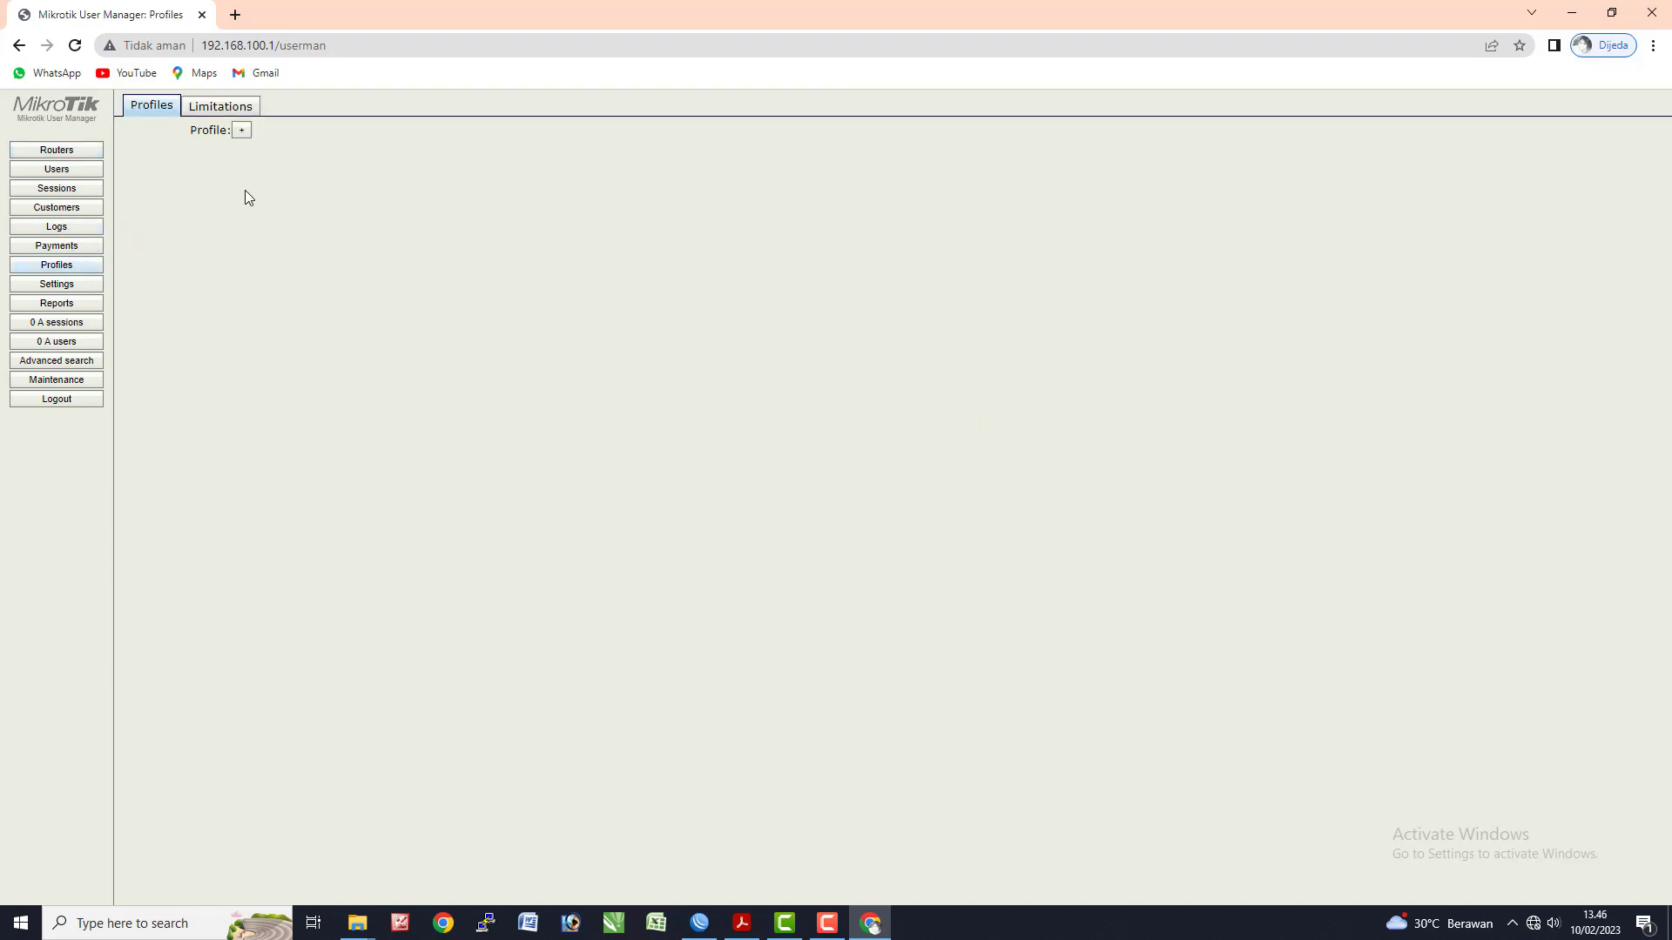
{"action": "left_click", "coordinate": [217, 111]}
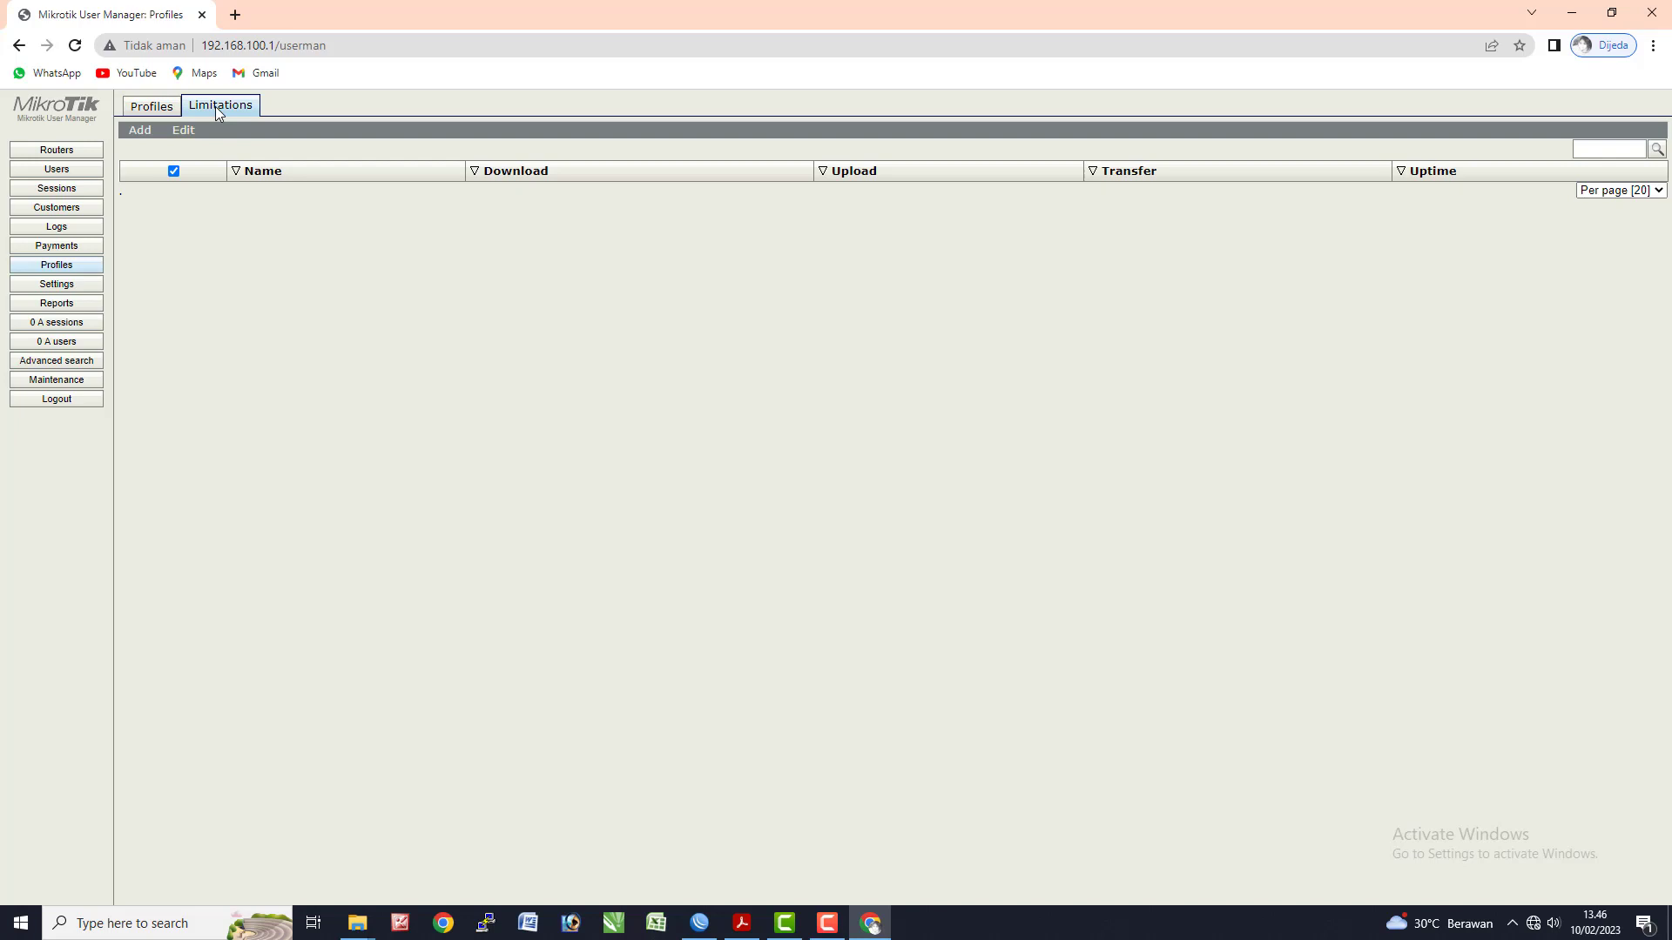
{"action": "left_click", "coordinate": [140, 131]}
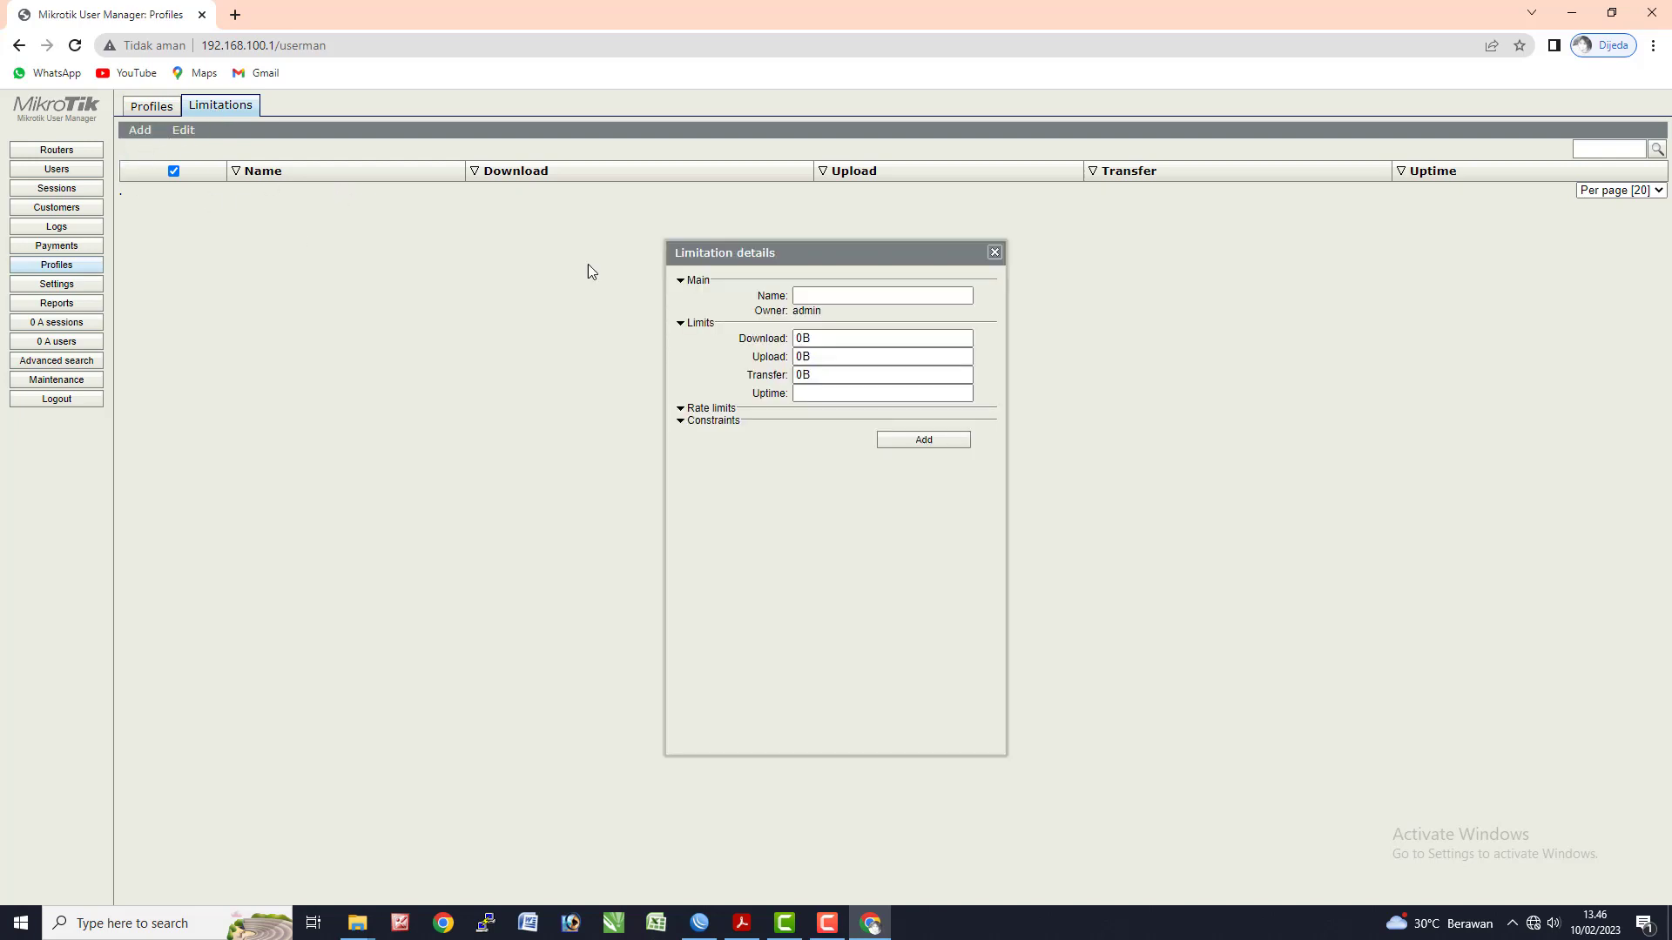
{"action": "left_click", "coordinate": [817, 297]}
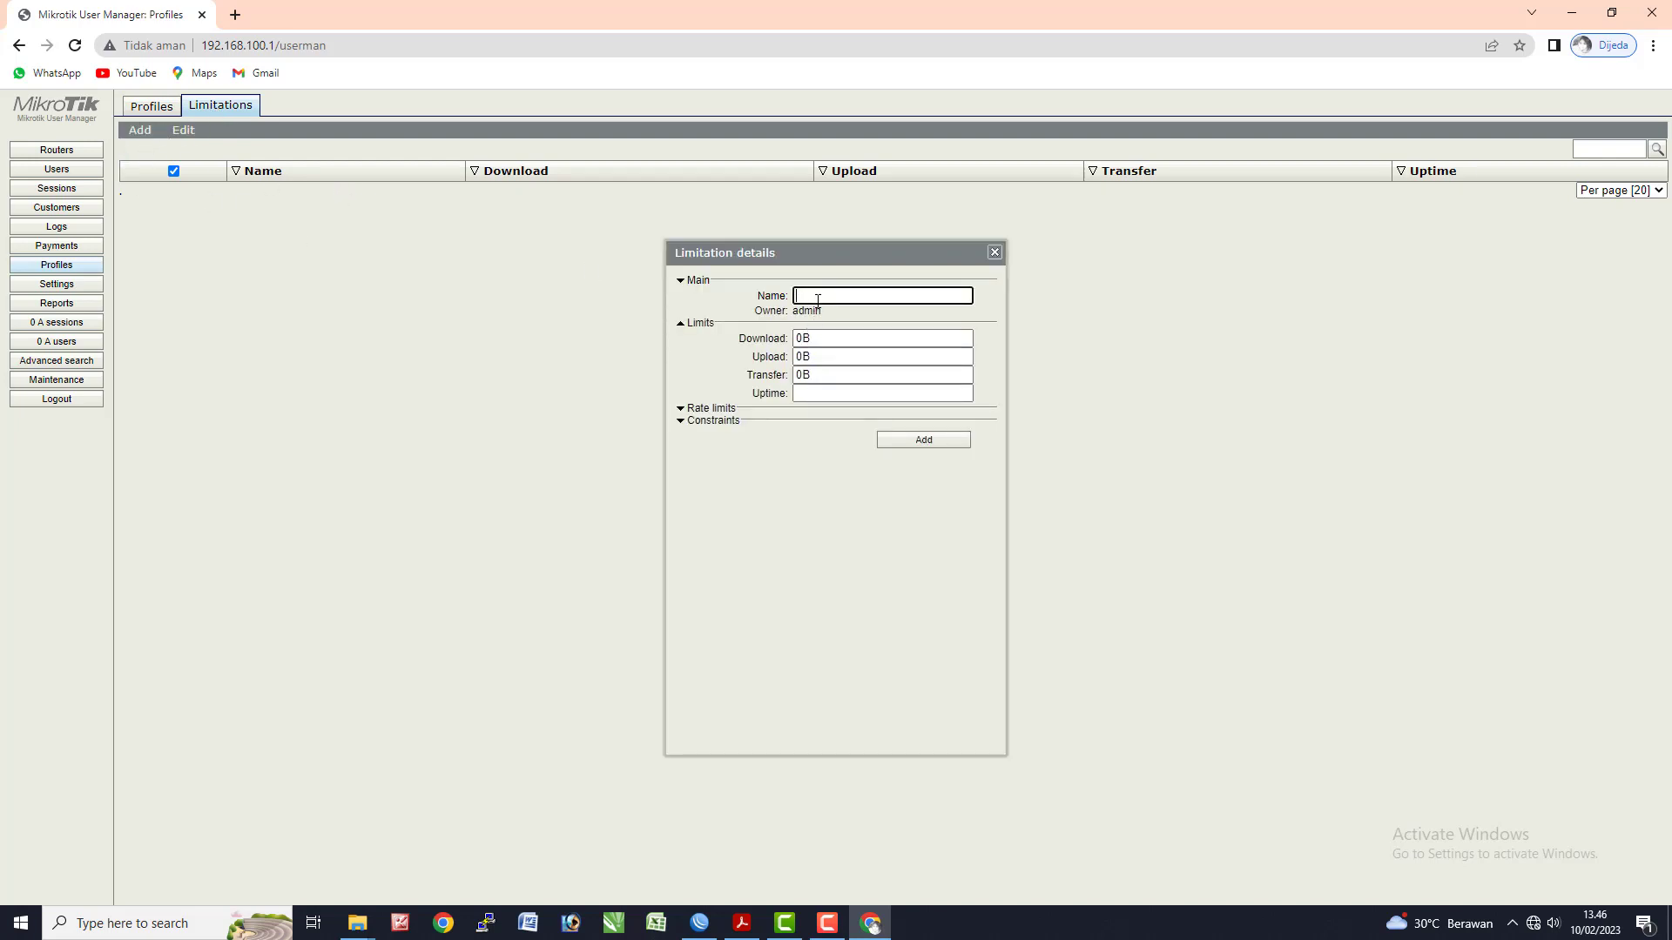
{"action": "type", "text": "Limit UKK"}
{"action": "key", "text": "Tab"}
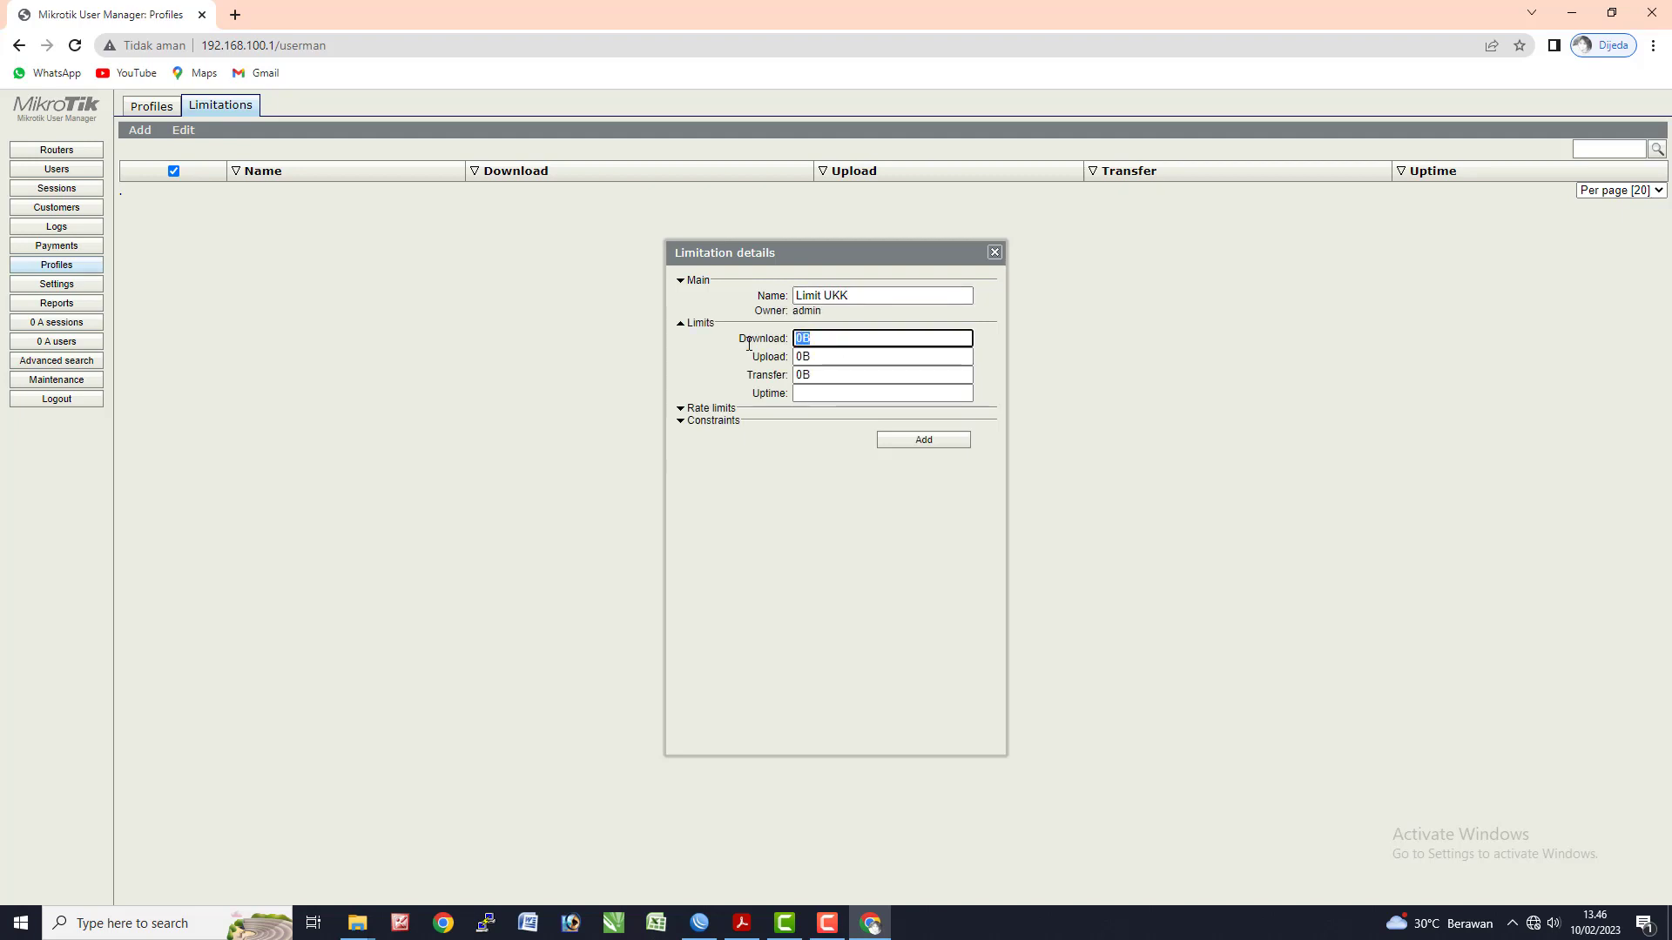
{"action": "type", "text": "1M"}
{"action": "key", "text": "Tab"}
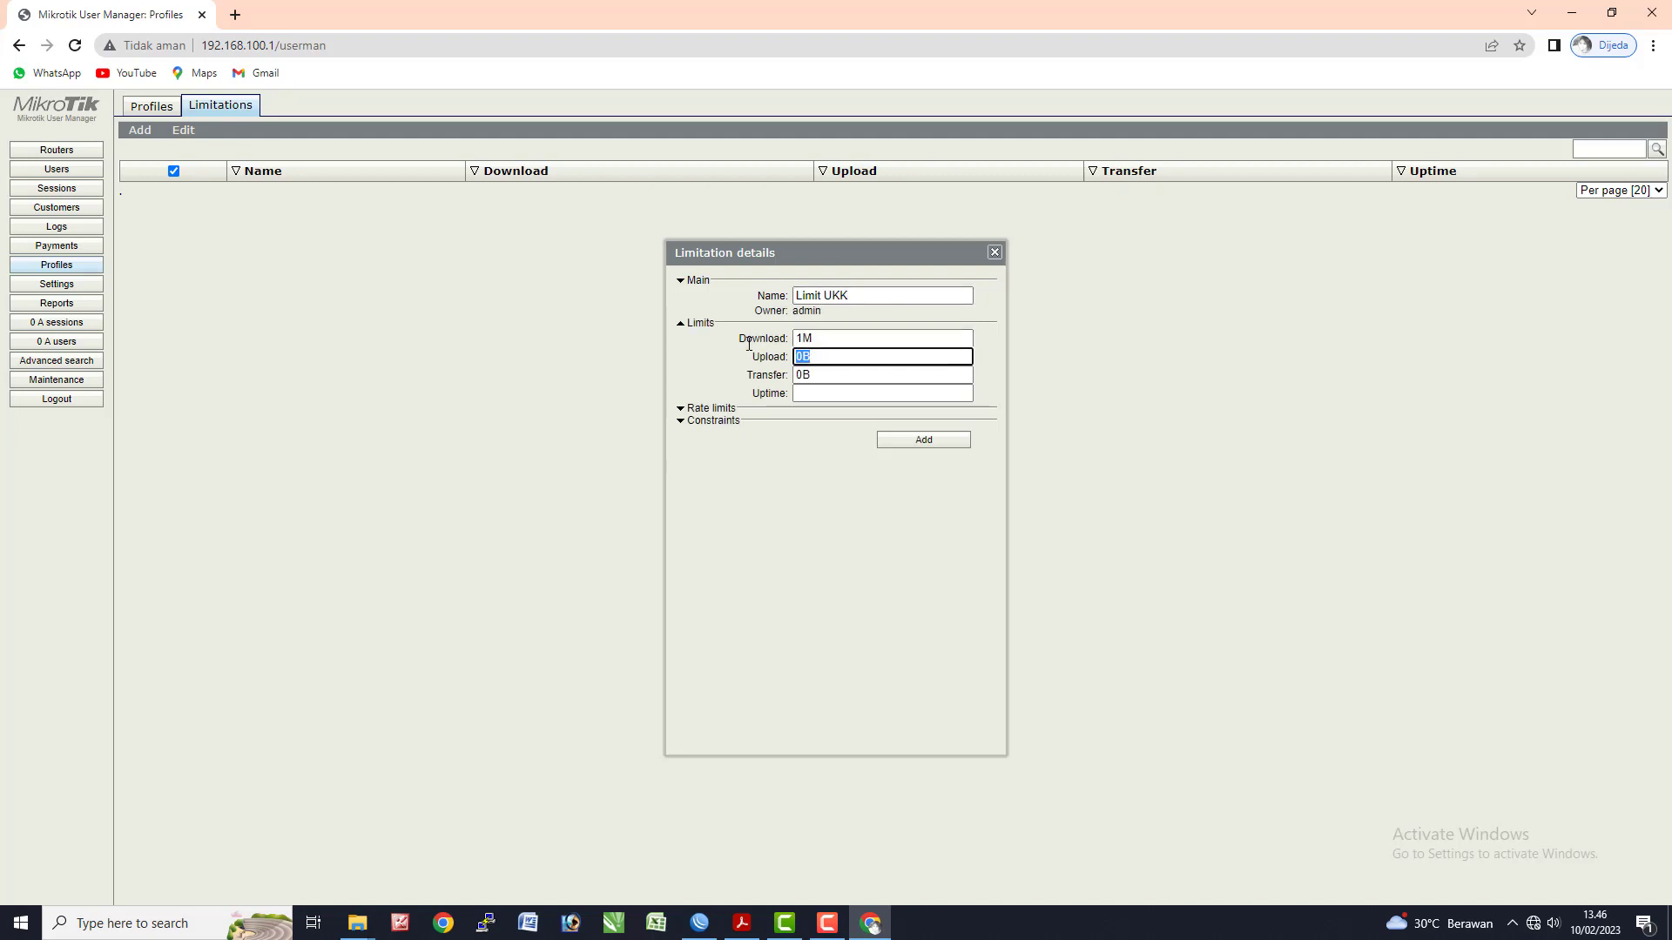
{"action": "type", "text": "1M"}
{"action": "left_click", "coordinate": [897, 440]}
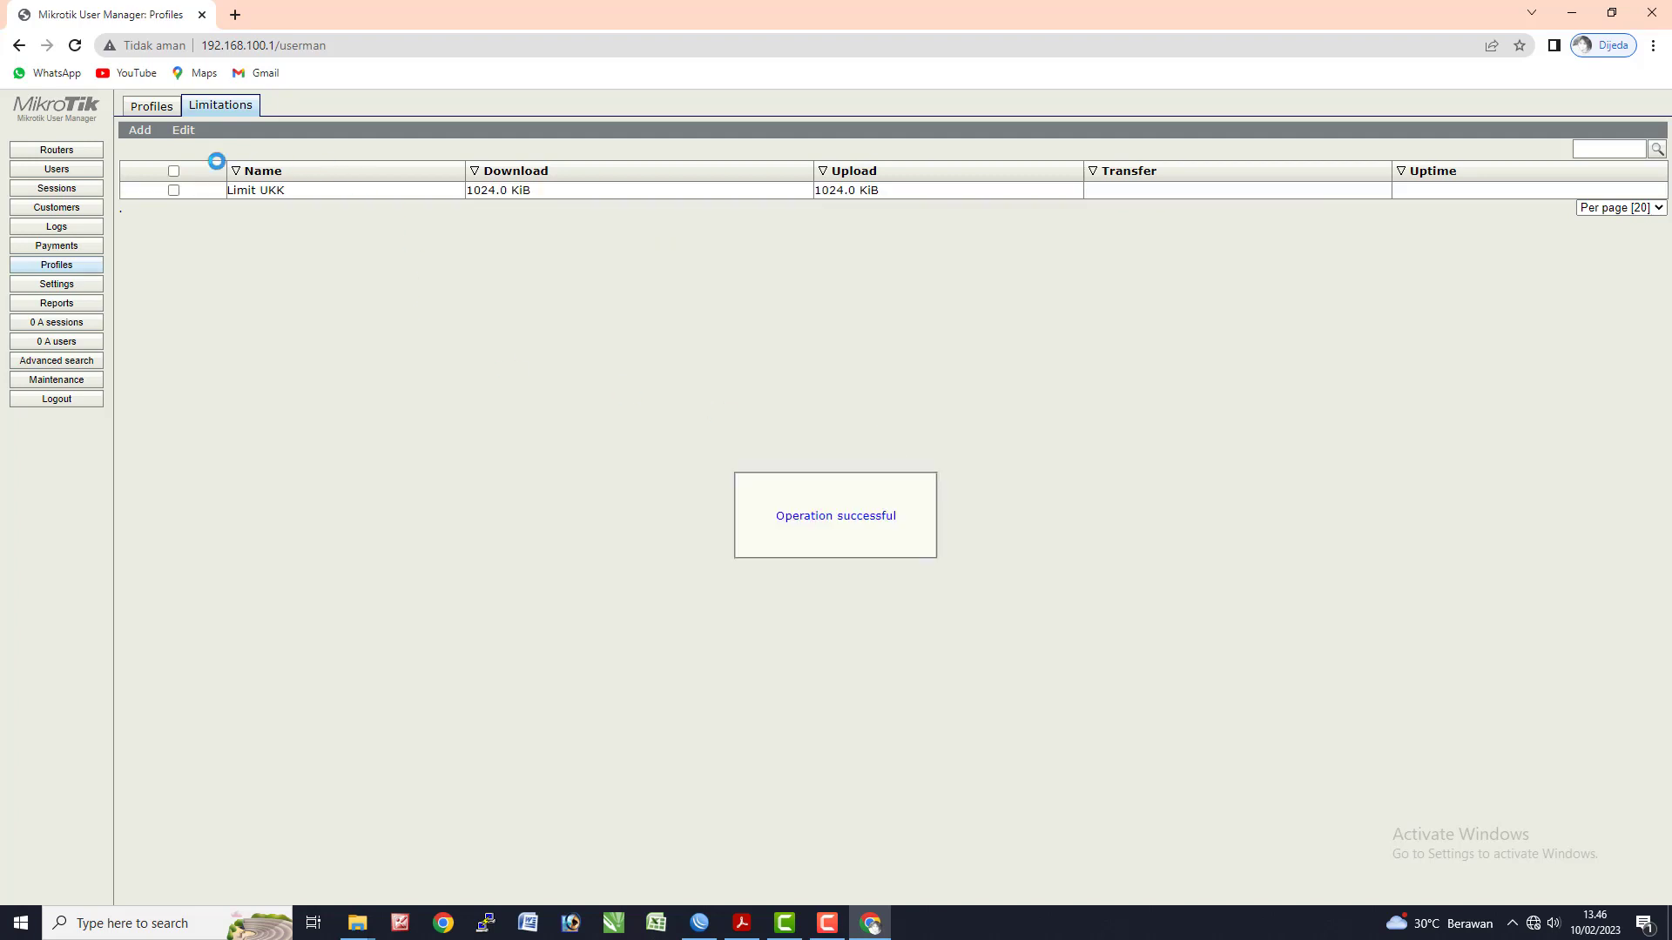
- Create the profile Profil UKK and enter User UKK TKJ as its name for users
{"action": "left_click", "coordinate": [156, 107]}
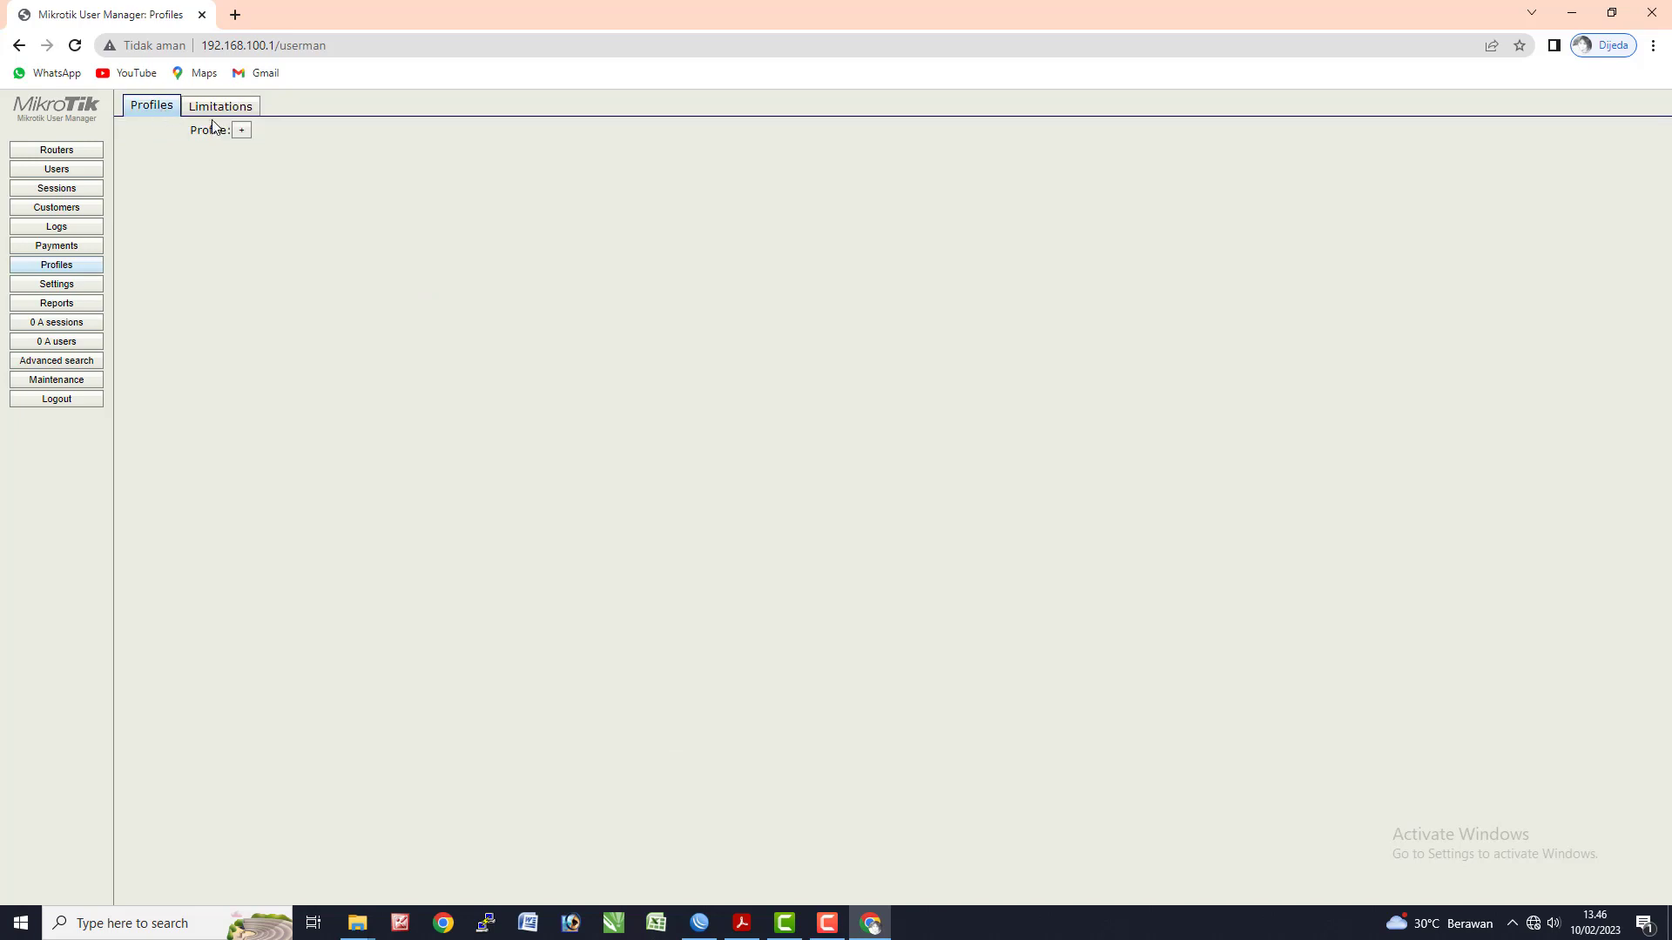
{"action": "left_click", "coordinate": [241, 130]}
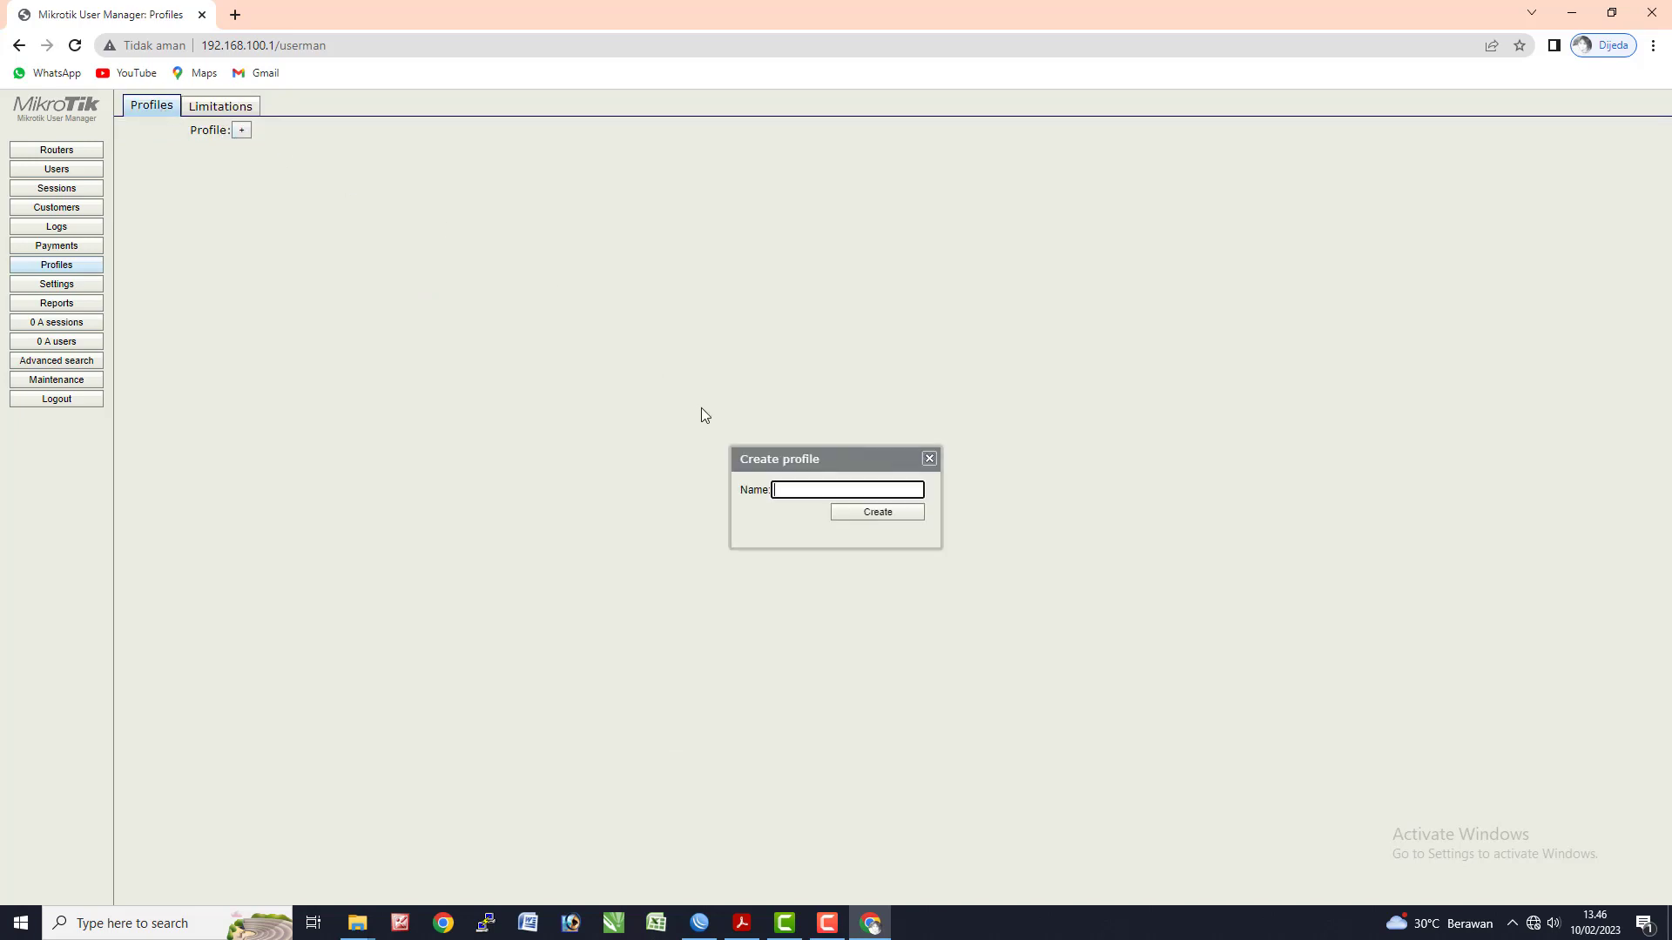
{"action": "type", "text": "Profil UKK"}
{"action": "left_click", "coordinate": [860, 512]}
{"action": "left_click", "coordinate": [305, 165]}
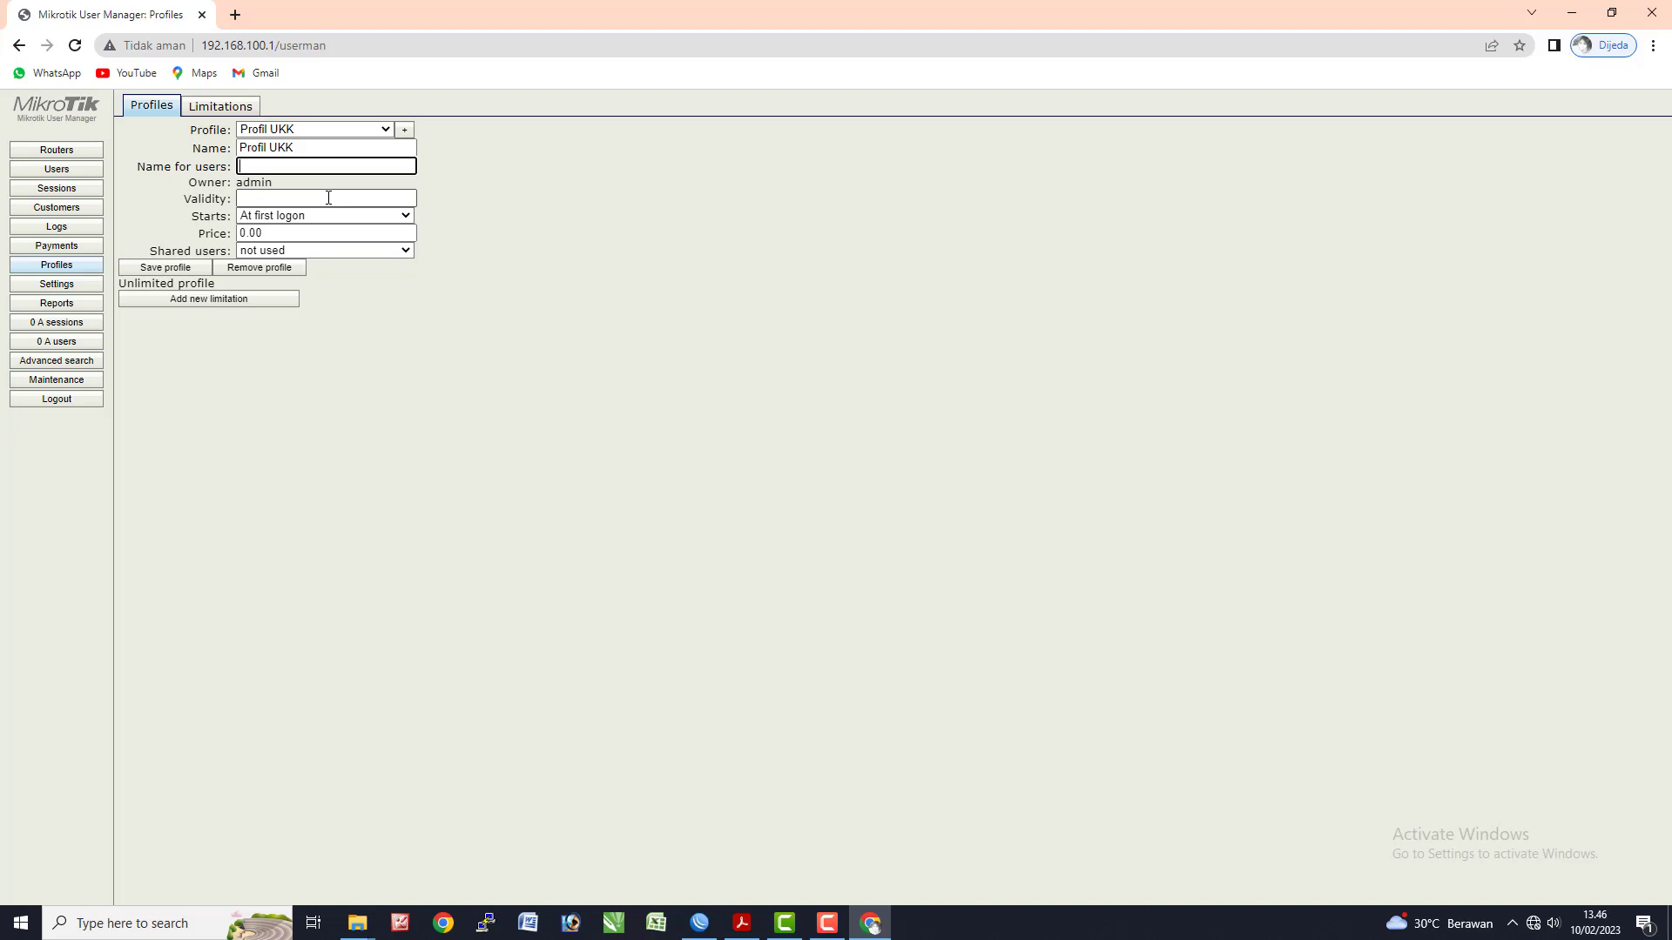
{"action": "type", "text": "User UKK TKJ"}
- Add a limitation using Limit UKK to Profil UKK, running 07:00:00 to 16:00:00
{"action": "left_click", "coordinate": [233, 305]}
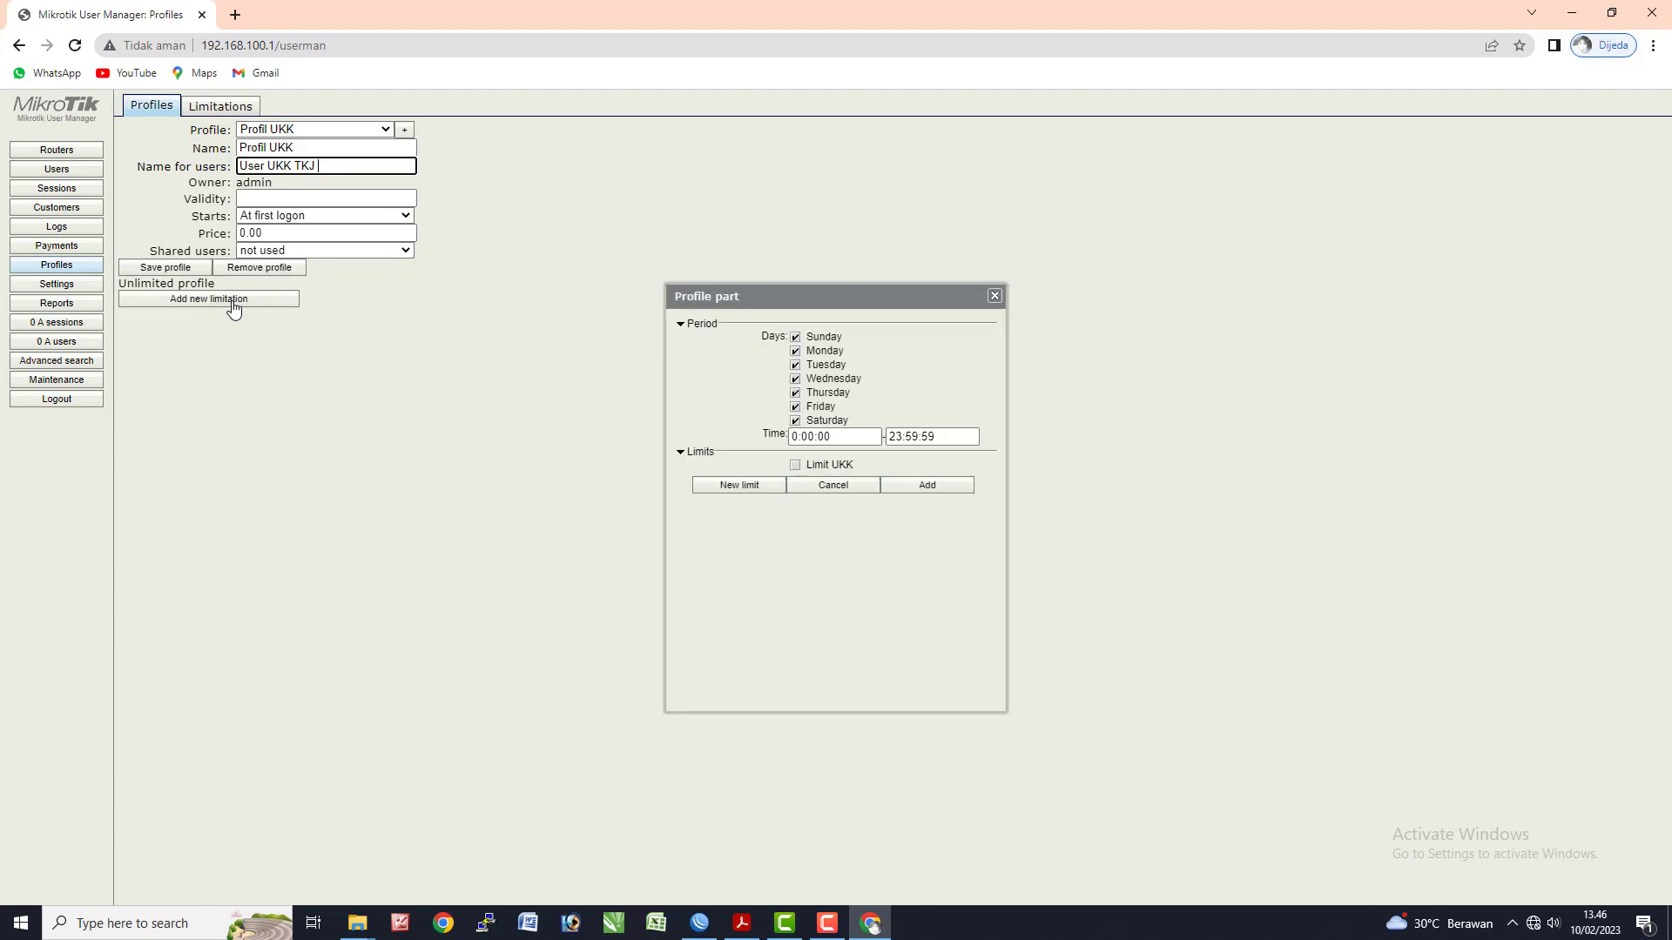
{"action": "left_click", "coordinate": [795, 466]}
{"action": "left_click", "coordinate": [797, 438]}
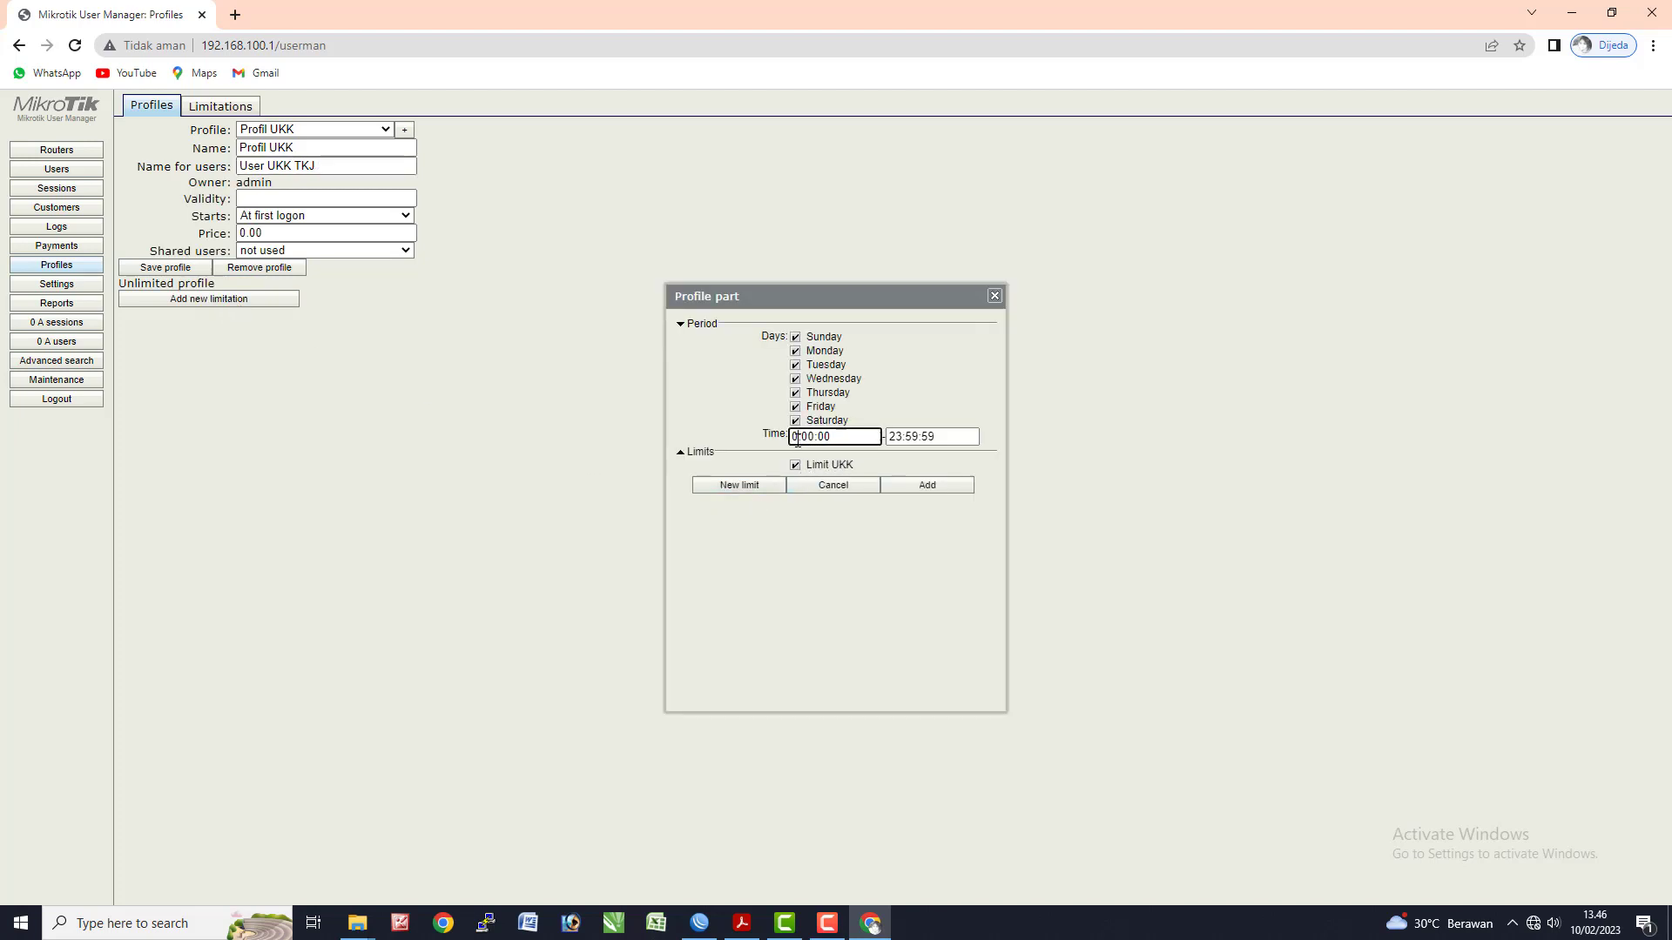
{"action": "key", "text": "alt+Tab"}
{"action": "key", "text": "alt+Tab"}
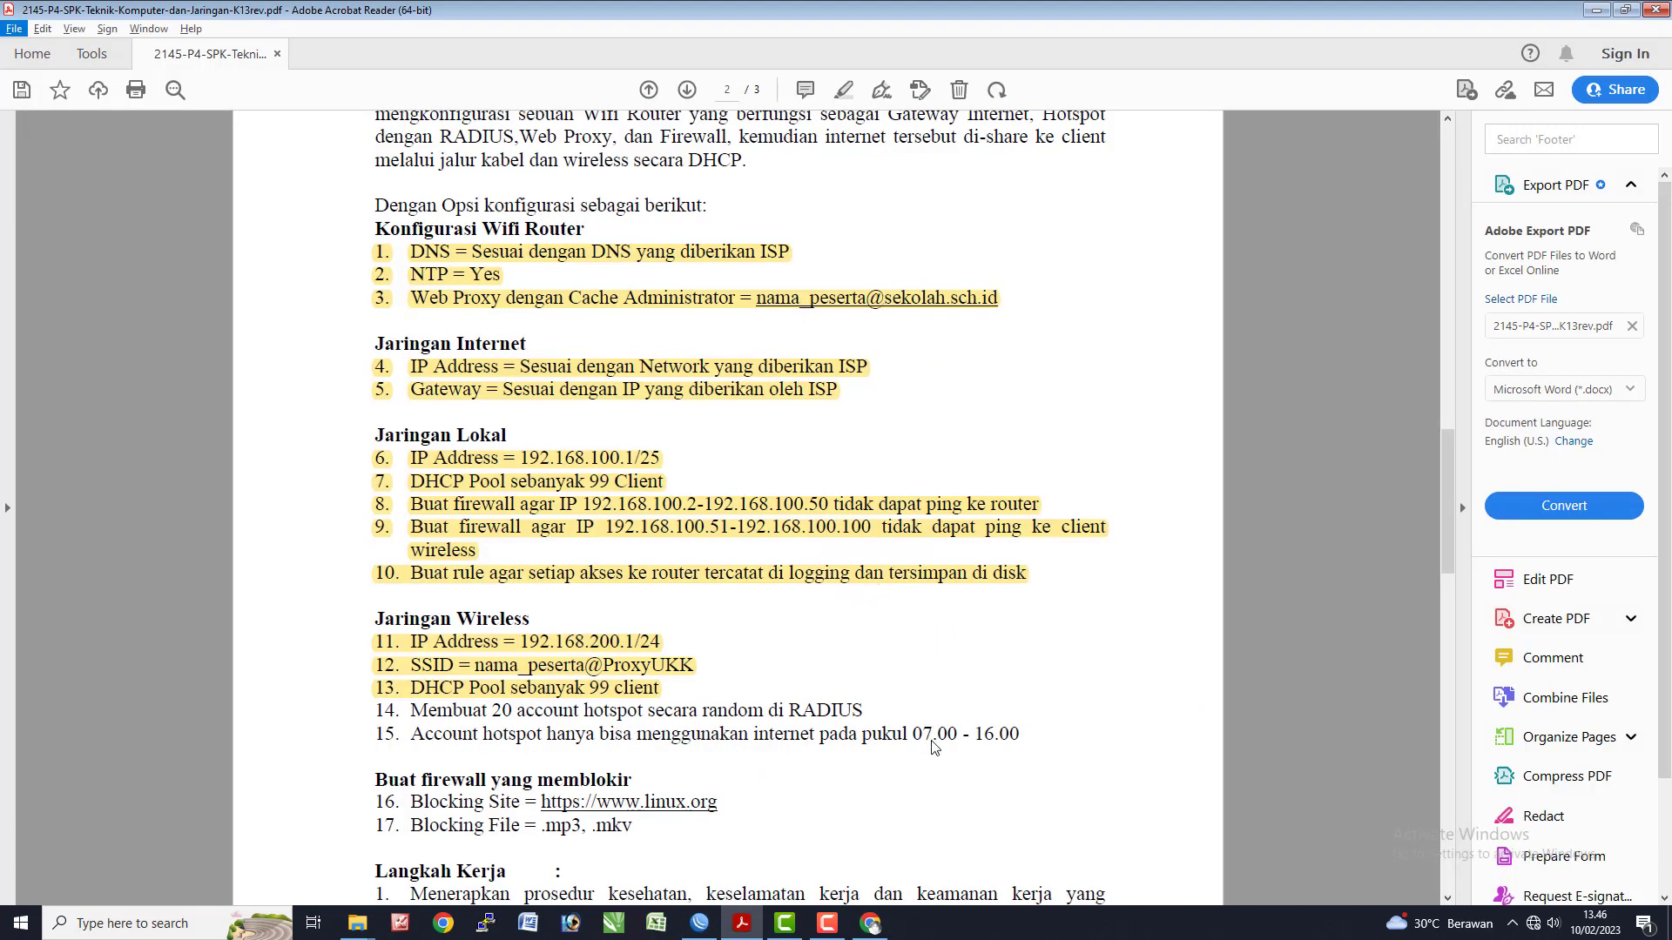
{"action": "key", "text": "alt+Tab"}
{"action": "key", "text": "alt+Tab"}
{"action": "key", "text": "alt+Tab"}
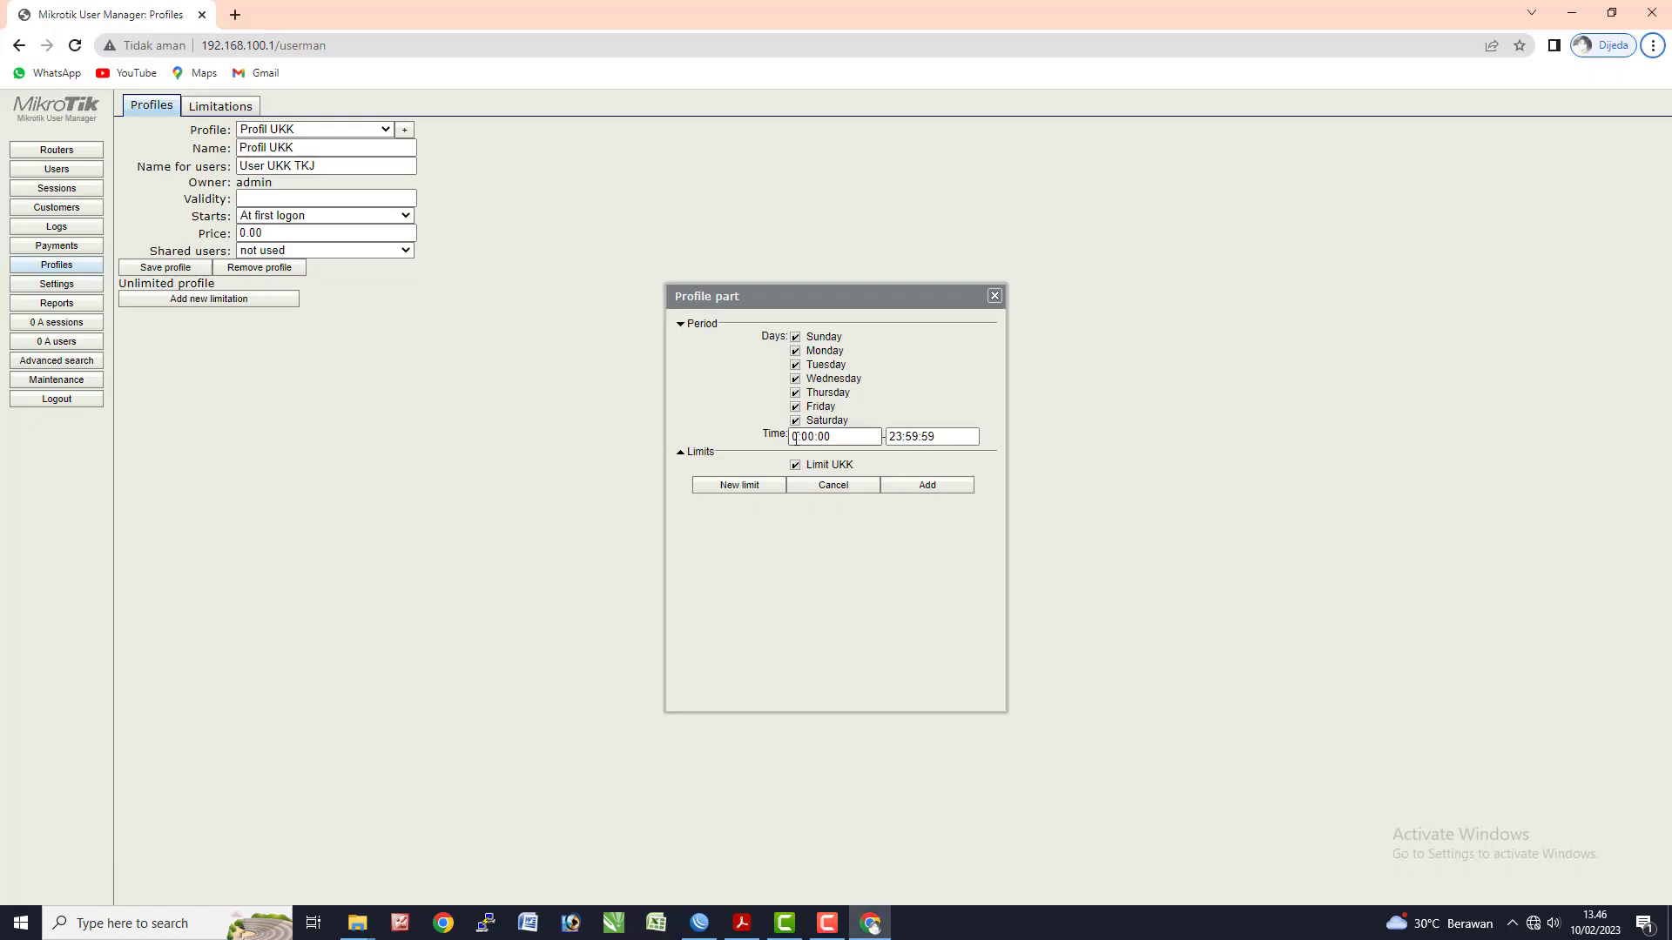
{"action": "left_click", "coordinate": [798, 437]}
{"action": "type", "text": "7"}
{"action": "left_click", "coordinate": [908, 435]}
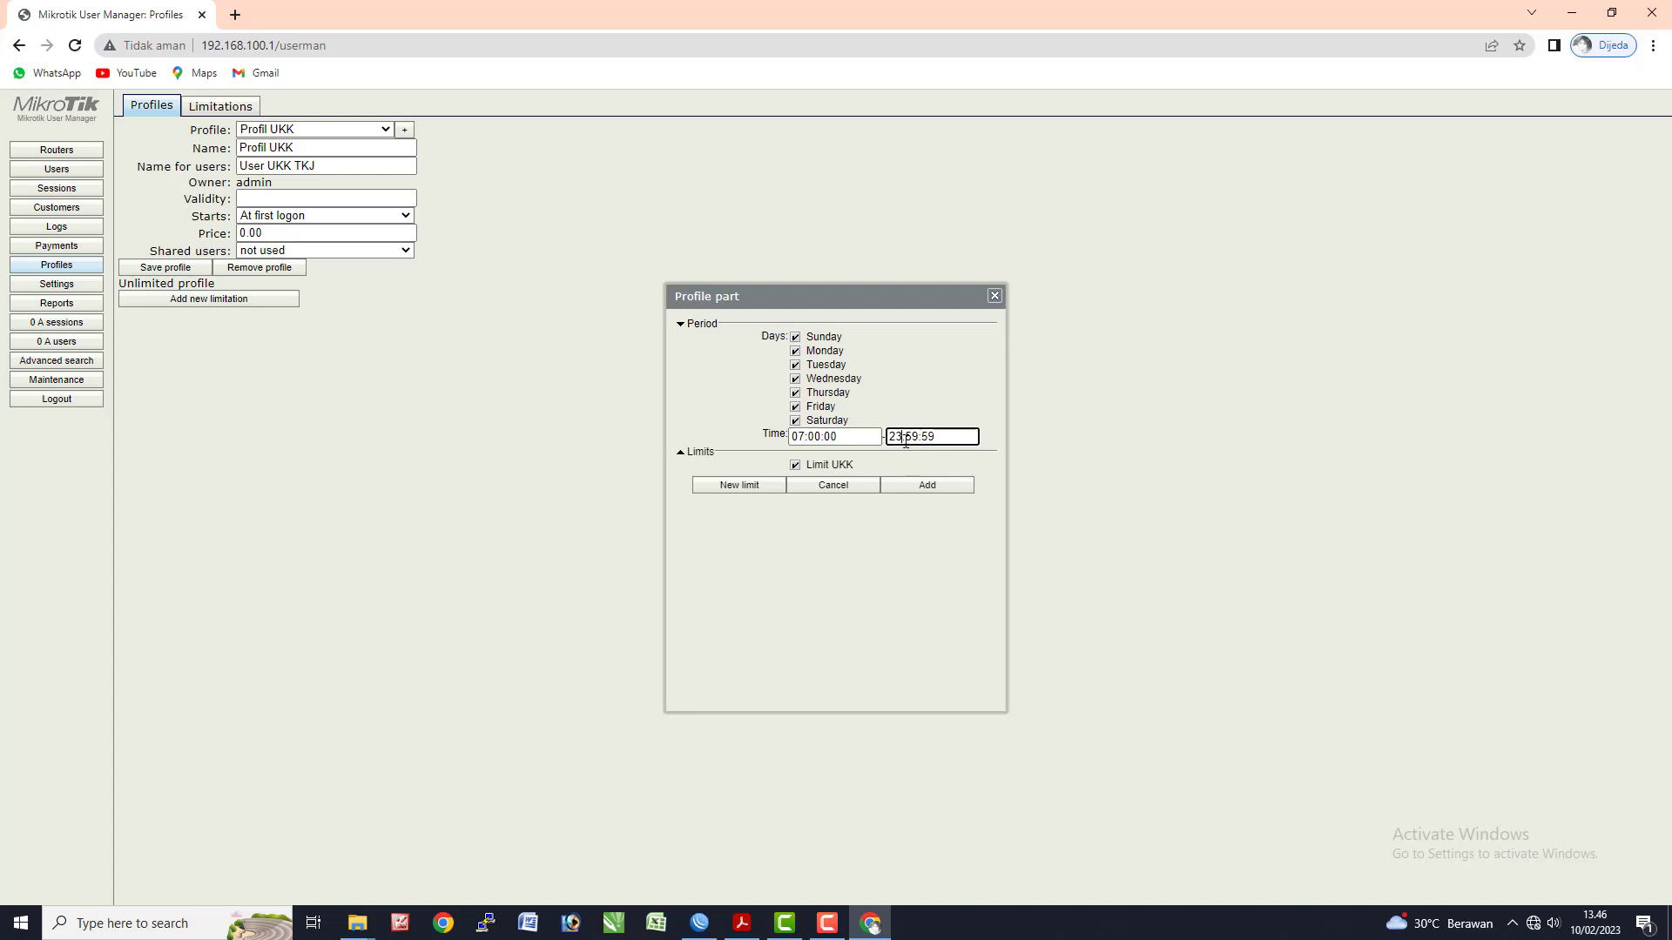
{"action": "key", "text": "BackSpace"}
{"action": "key", "text": "BackSpace"}
{"action": "key", "text": "BackSpace"}
{"action": "type", "text": "16"}
{"action": "key", "text": "BackSpace"}
{"action": "key", "text": "BackSpace"}
{"action": "type", "text": "00"}
{"action": "key", "text": "BackSpace"}
{"action": "key", "text": "BackSpace"}
{"action": "type", "text": "00"}
{"action": "left_click", "coordinate": [923, 486]}
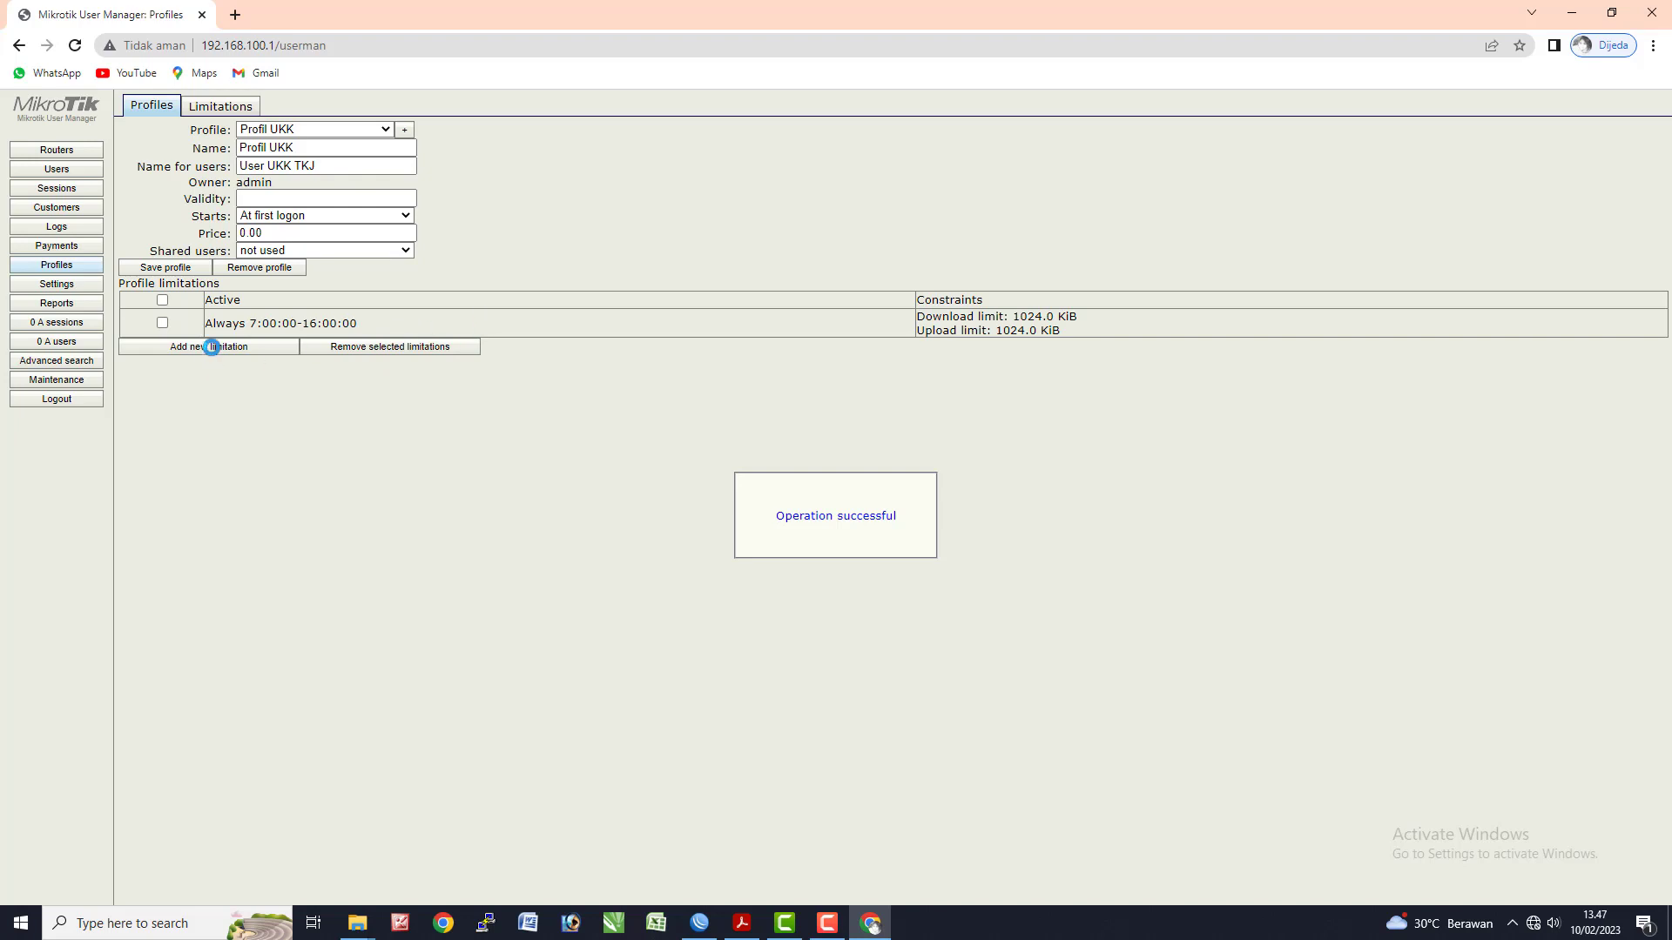
- Mark the new limitation active, save Profil UKK, and open the Users list
{"action": "left_click", "coordinate": [162, 323]}
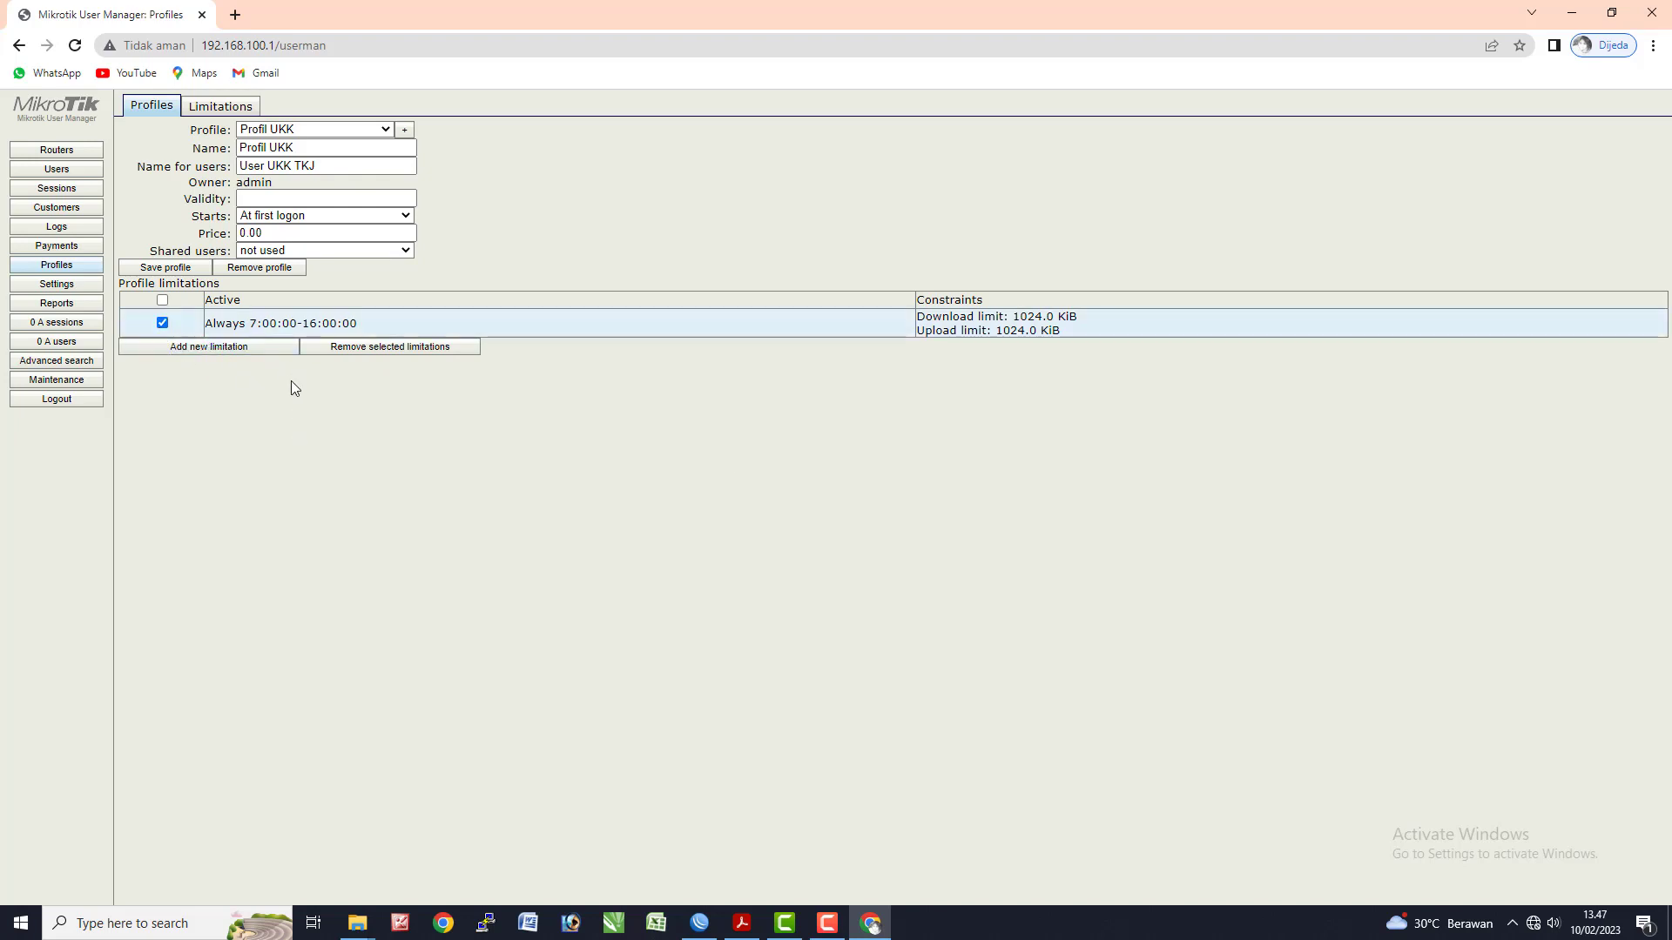
{"action": "left_click", "coordinate": [196, 269]}
{"action": "left_click", "coordinate": [57, 171]}
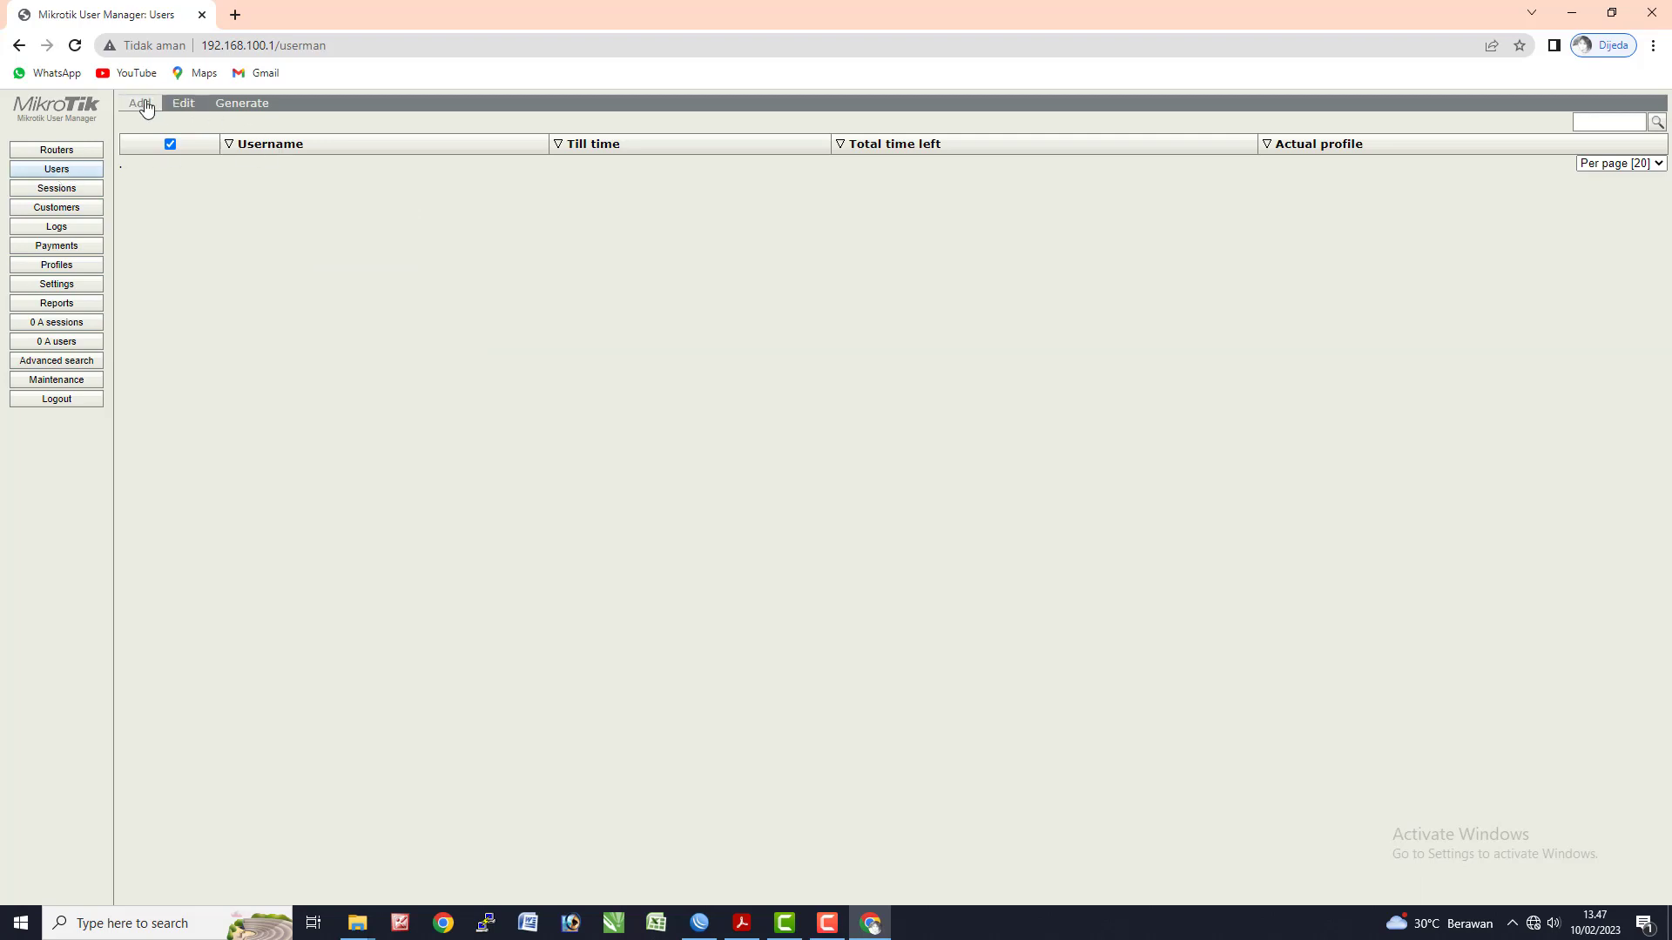
- Batch-add 20 users with 3-character usernames, matching passwords, and profile User UKK TKJ
{"action": "mouse_move", "coordinate": [146, 106]}
{"action": "left_click", "coordinate": [148, 141]}
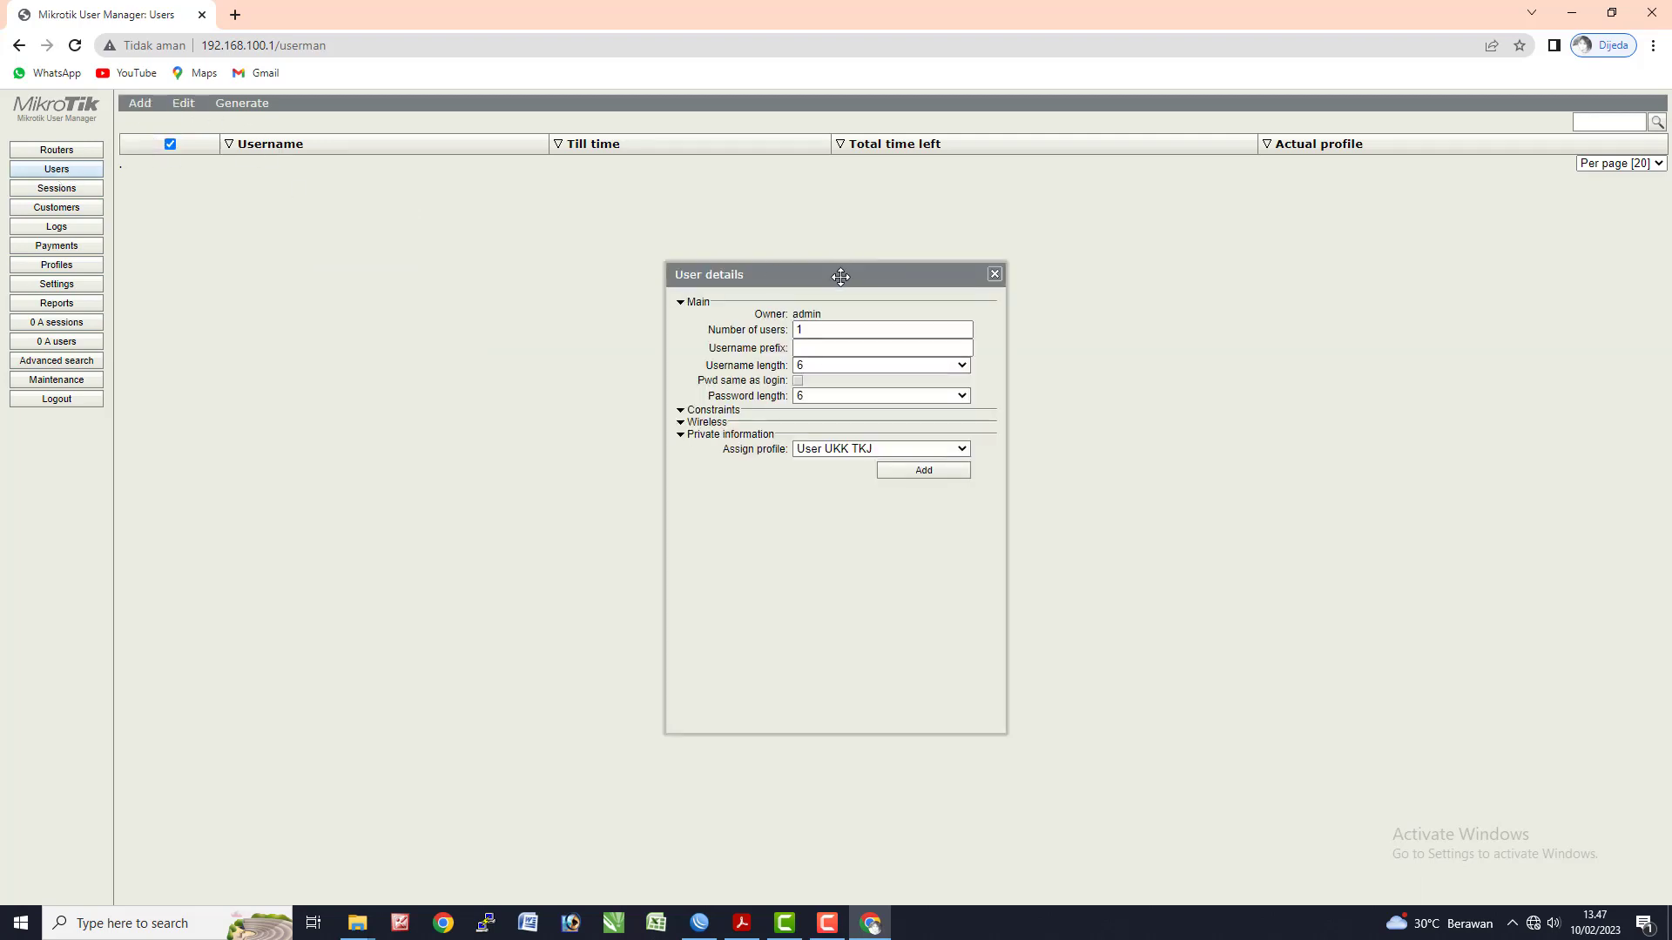
{"action": "double_click", "coordinate": [798, 329]}
{"action": "type", "text": "20"}
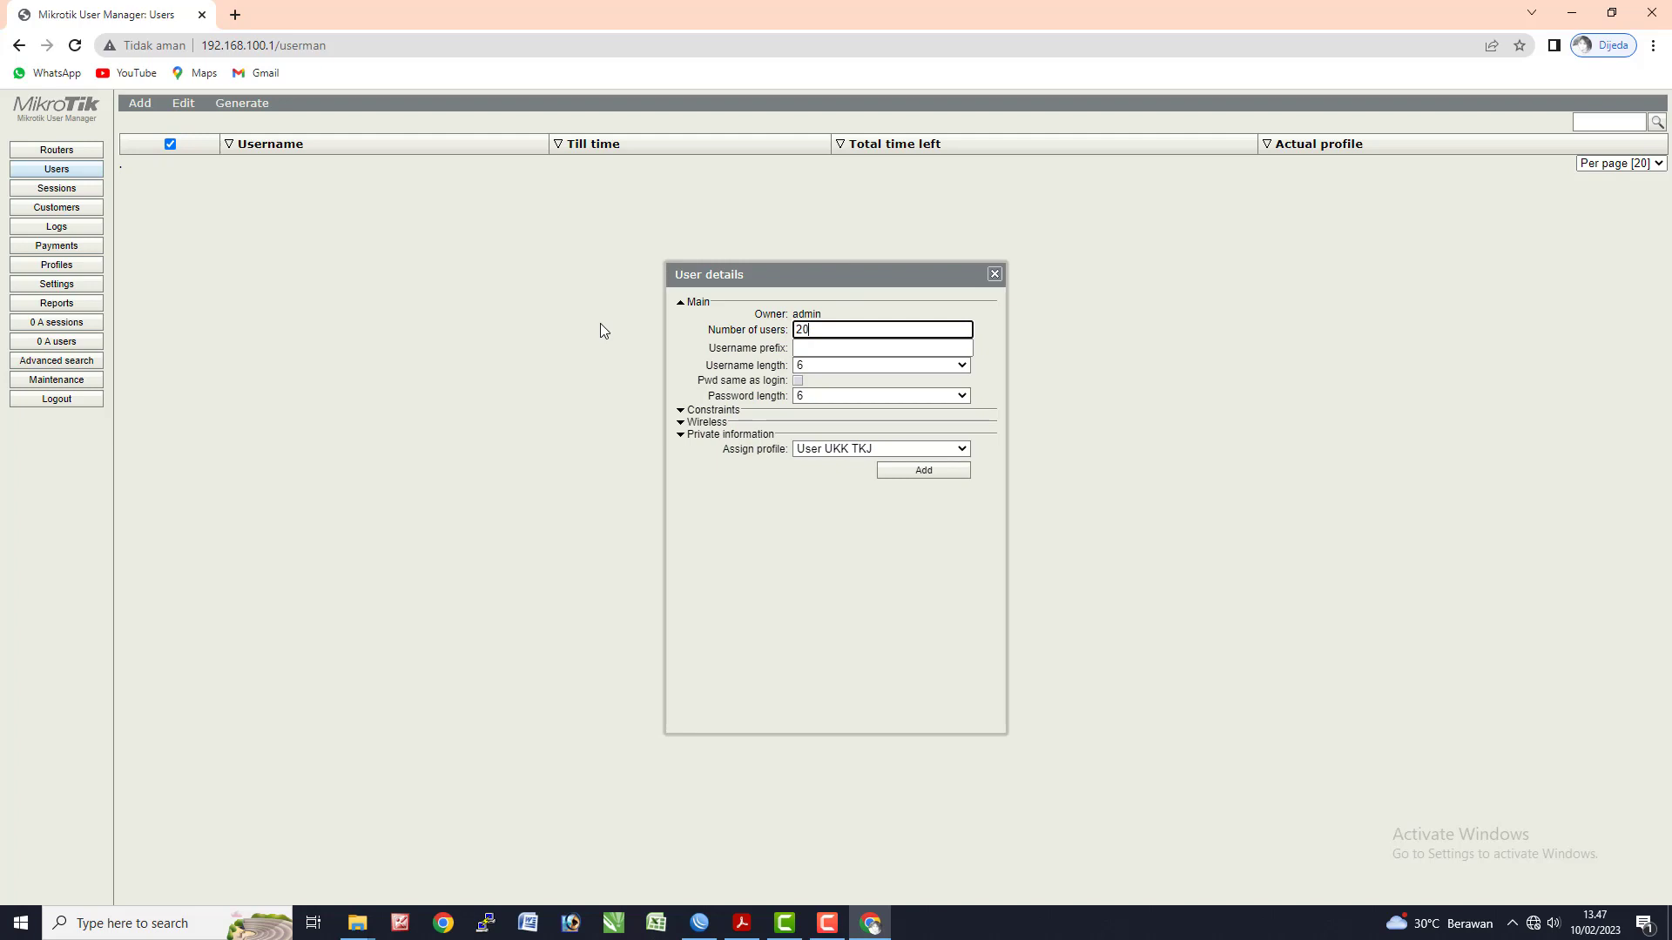
{"action": "left_click", "coordinate": [844, 365]}
{"action": "left_click", "coordinate": [833, 377]}
{"action": "left_click", "coordinate": [798, 381]}
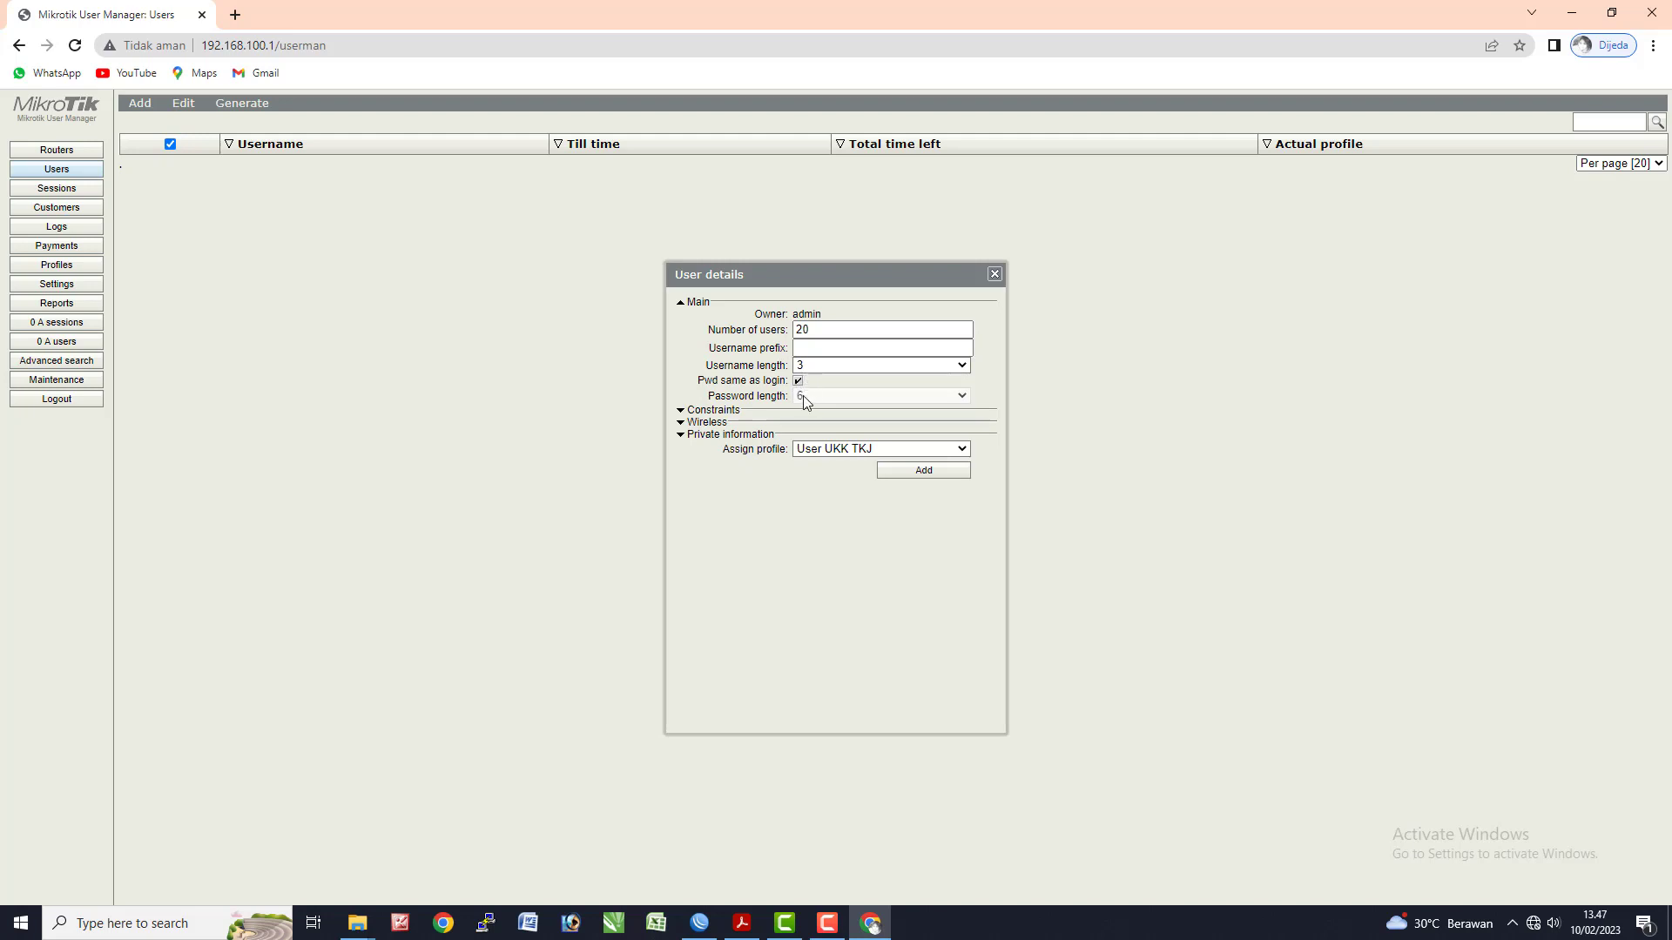
{"action": "left_click", "coordinate": [833, 449]}
{"action": "left_click", "coordinate": [834, 451]}
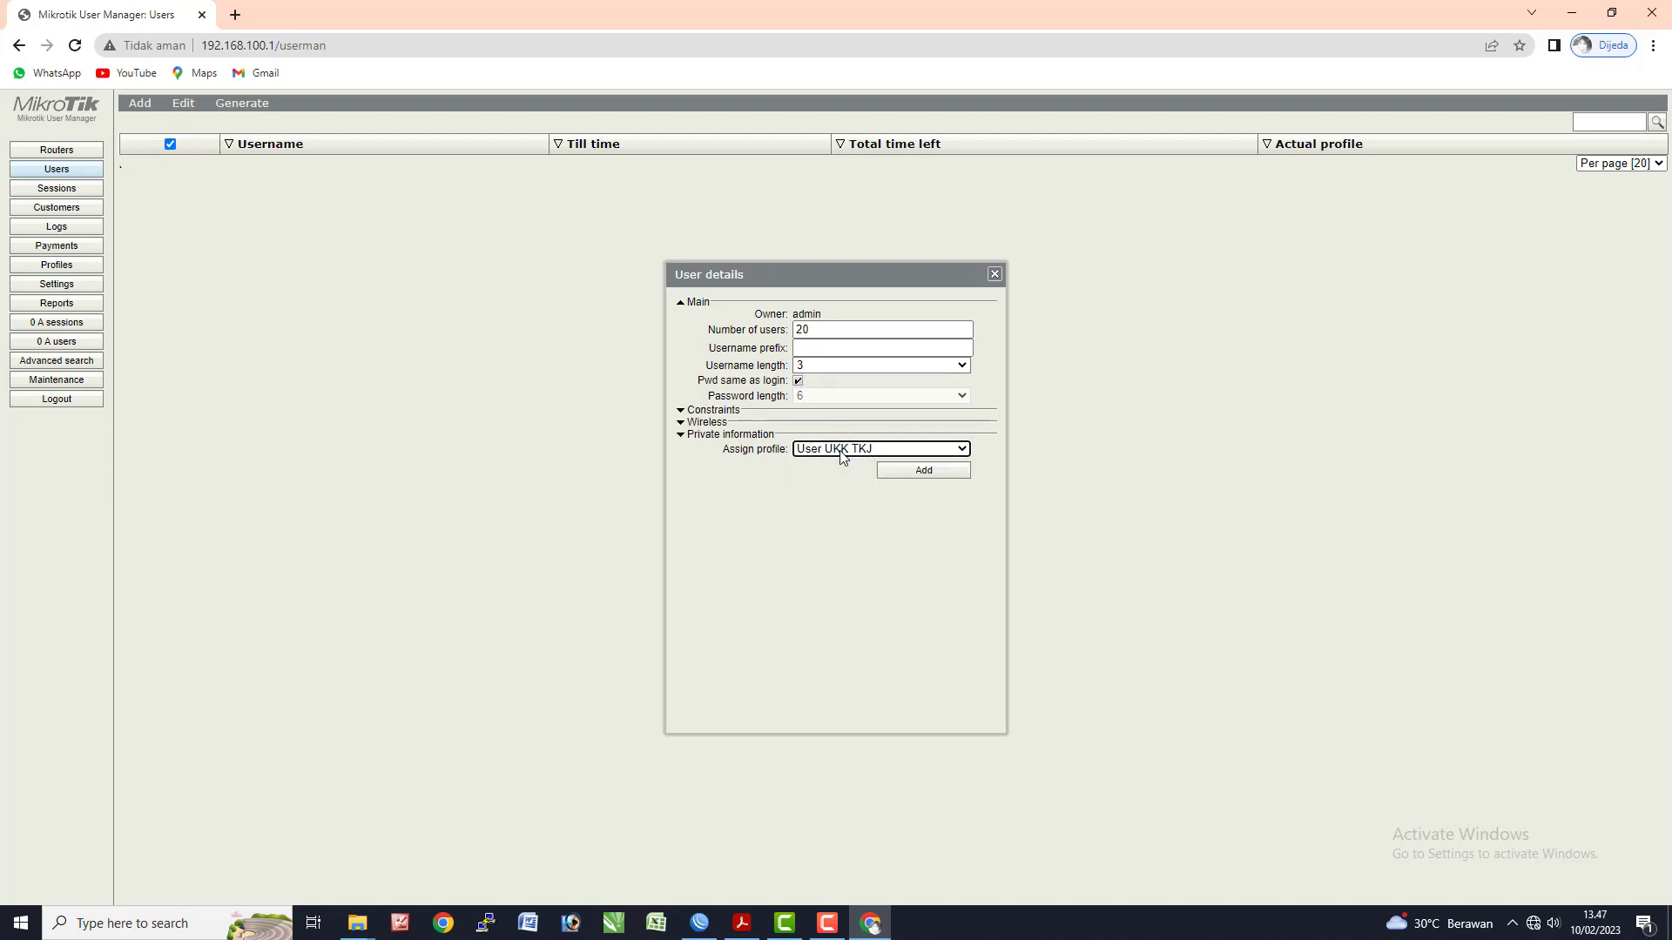
{"action": "left_click", "coordinate": [907, 478]}
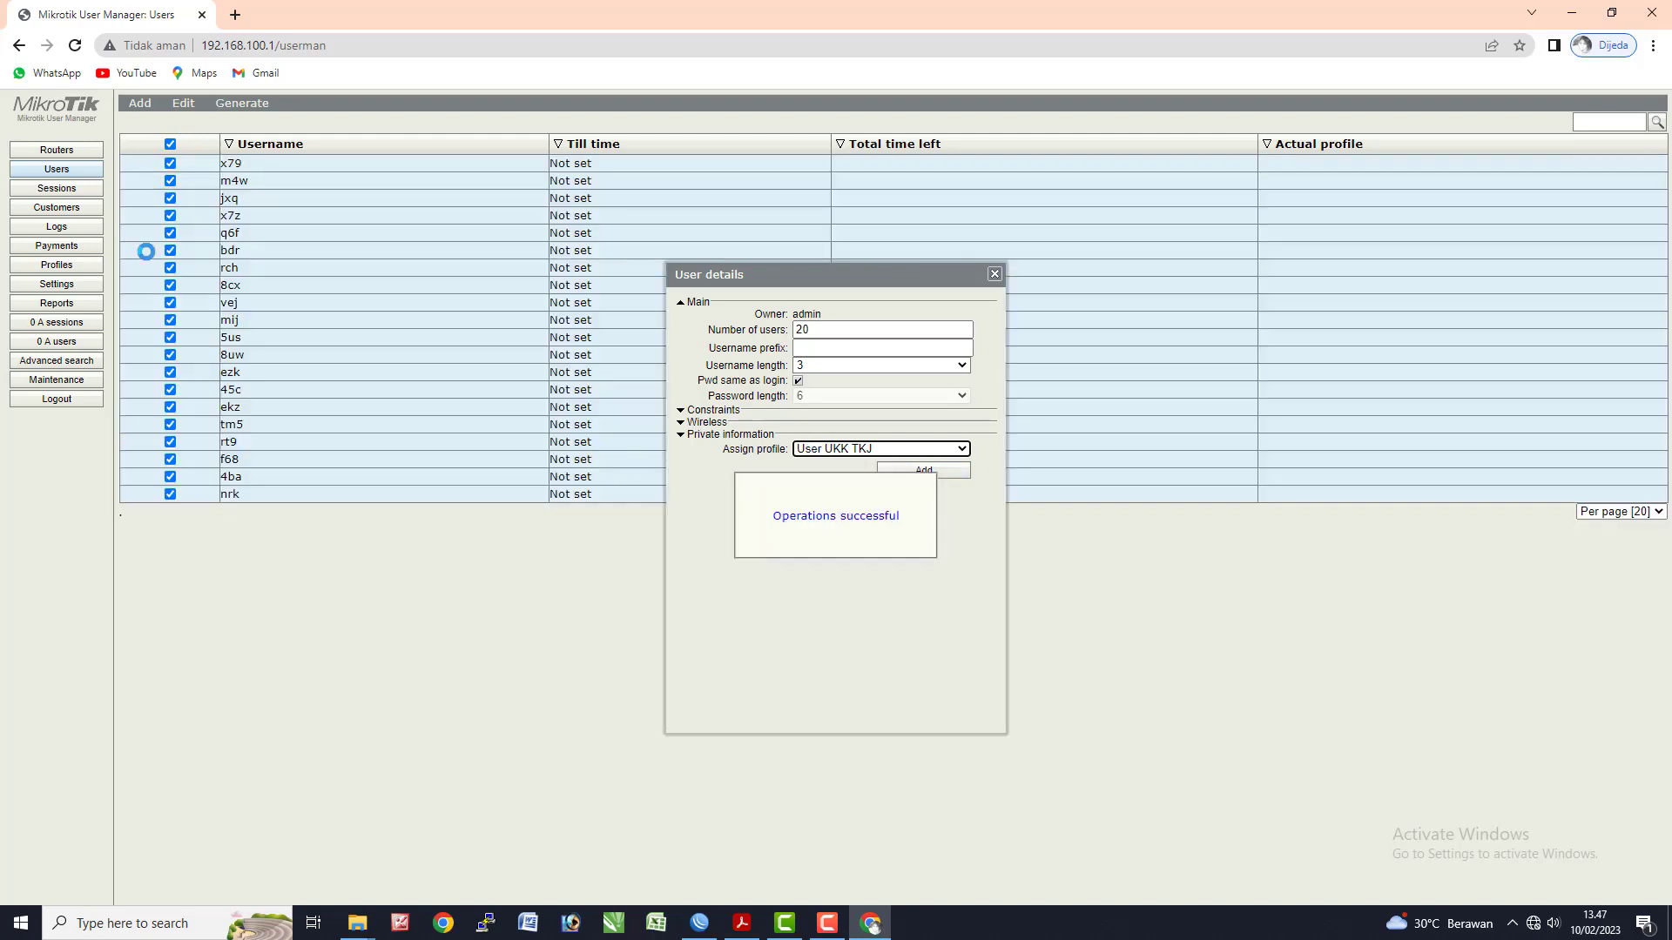
{"action": "left_click", "coordinate": [245, 166]}
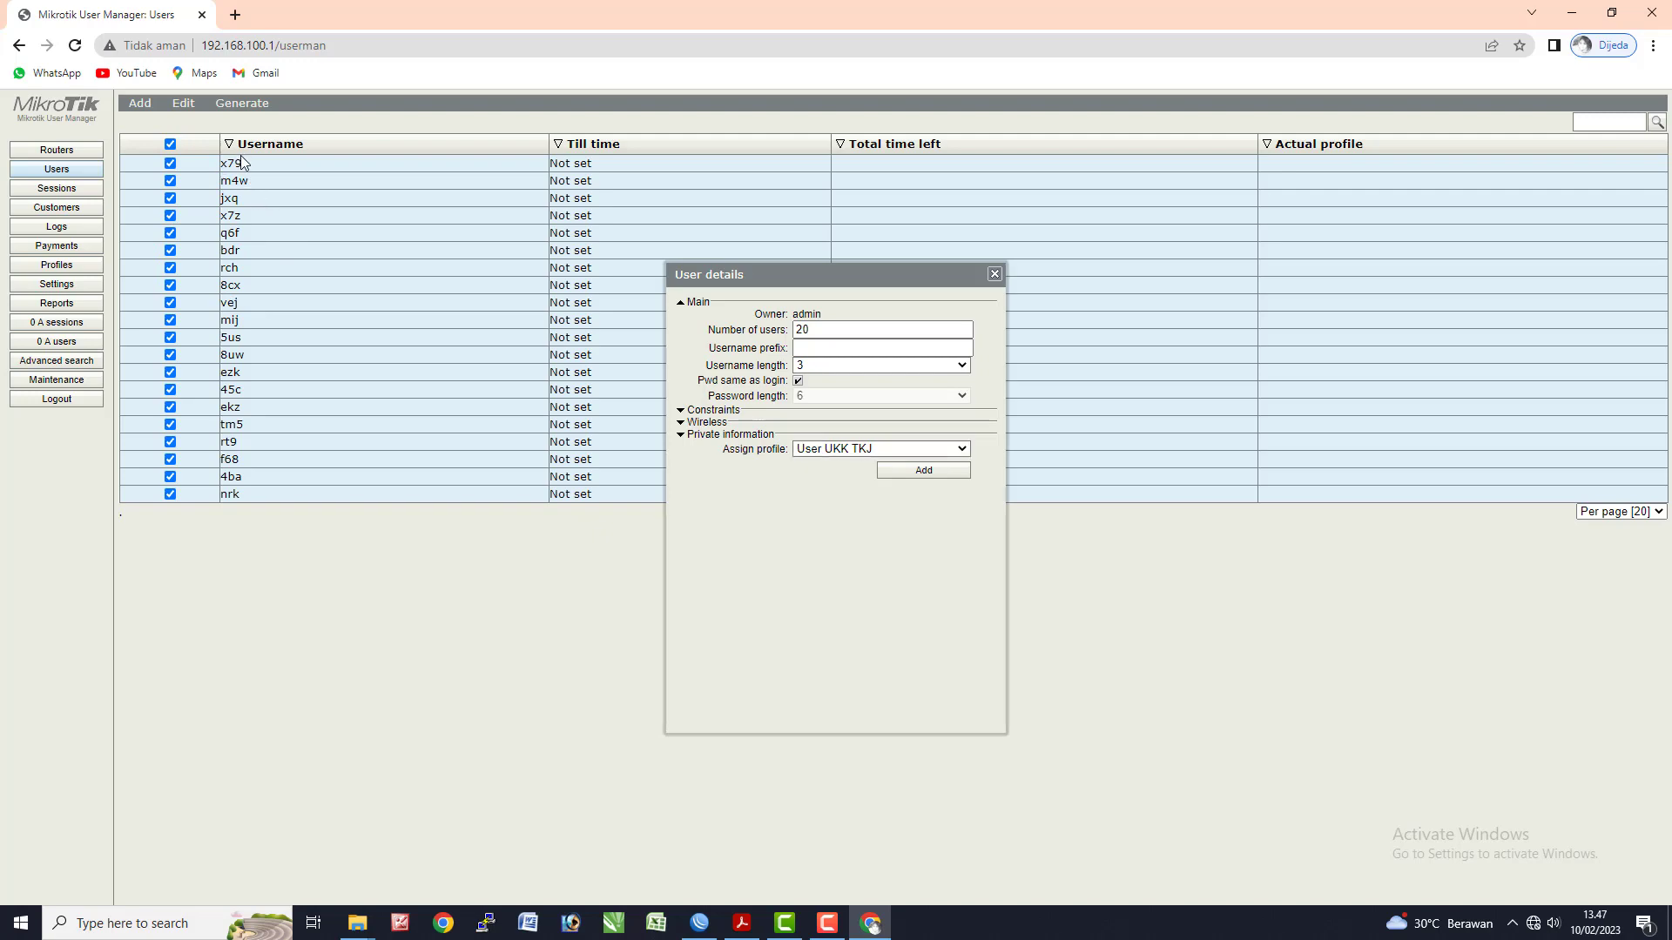
- Highlight task items 14 and 15 as done in the task sheet PDF
{"action": "key", "text": "alt+Tab"}
{"action": "key", "text": "alt+Tab"}
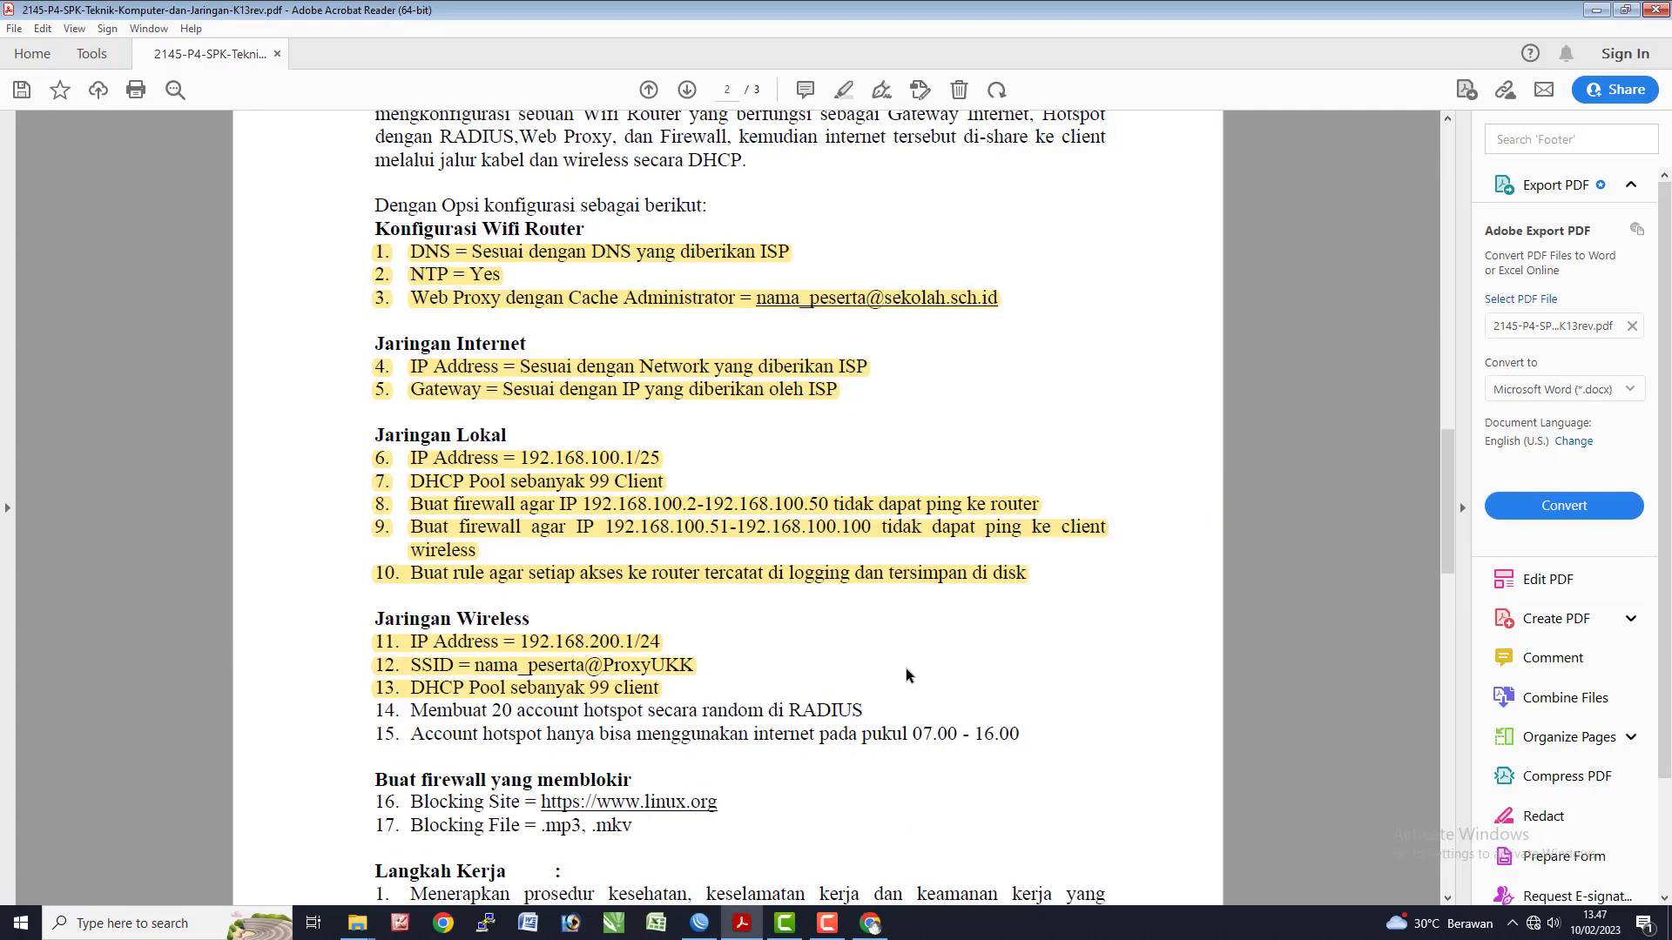
{"action": "left_click_drag", "start_coordinate": [374, 709], "coordinate": [1042, 733]}
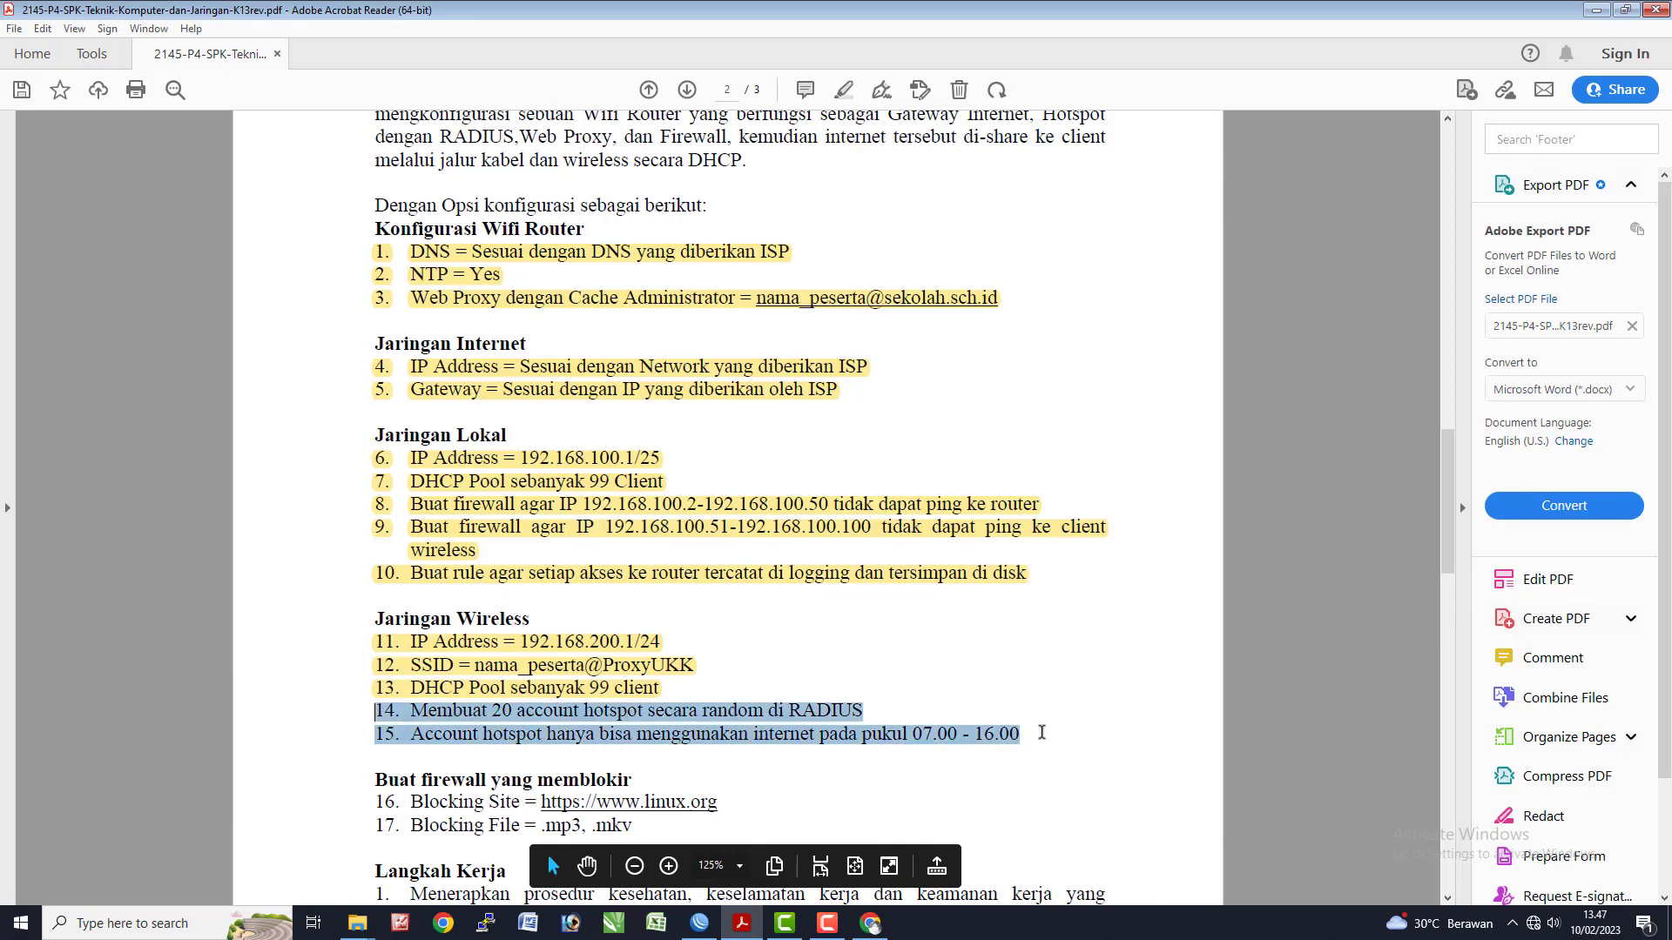
{"action": "left_click", "coordinate": [841, 91]}
{"action": "scroll", "coordinate": [489, 694], "scroll_direction": "down", "scroll_amount": 3}
{"action": "key", "text": "alt+Tab"}
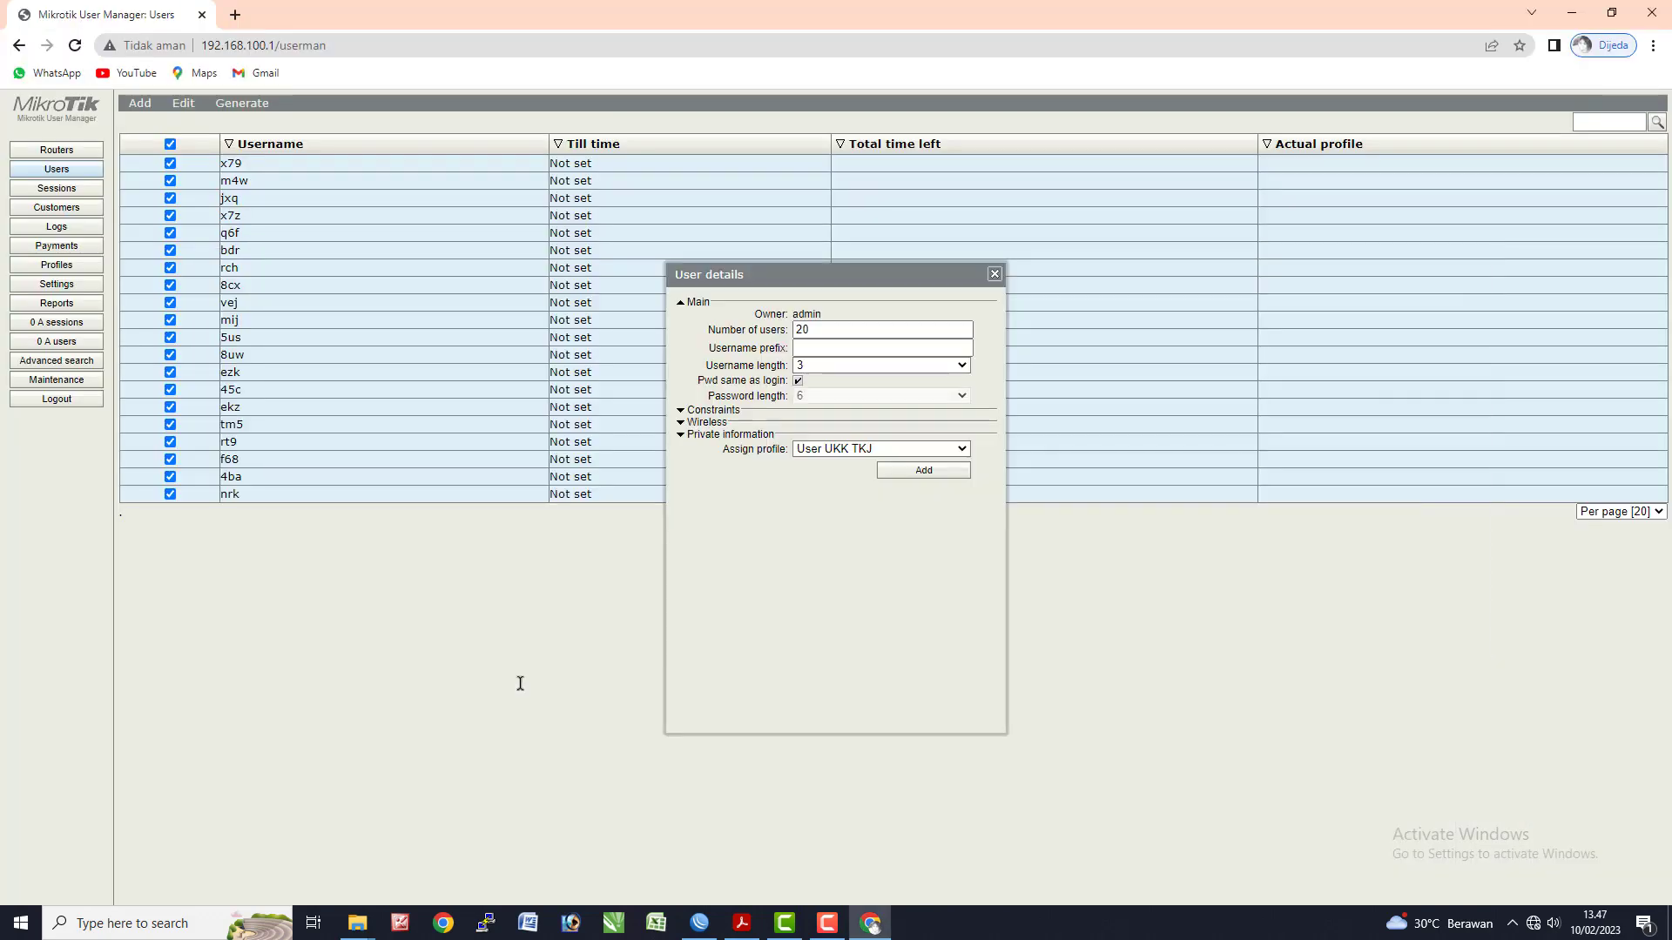
{"action": "key", "text": "alt+Tab"}
- Open the Web Proxy Access rules and check the site to block in the task sheet
{"action": "left_click", "coordinate": [823, 415]}
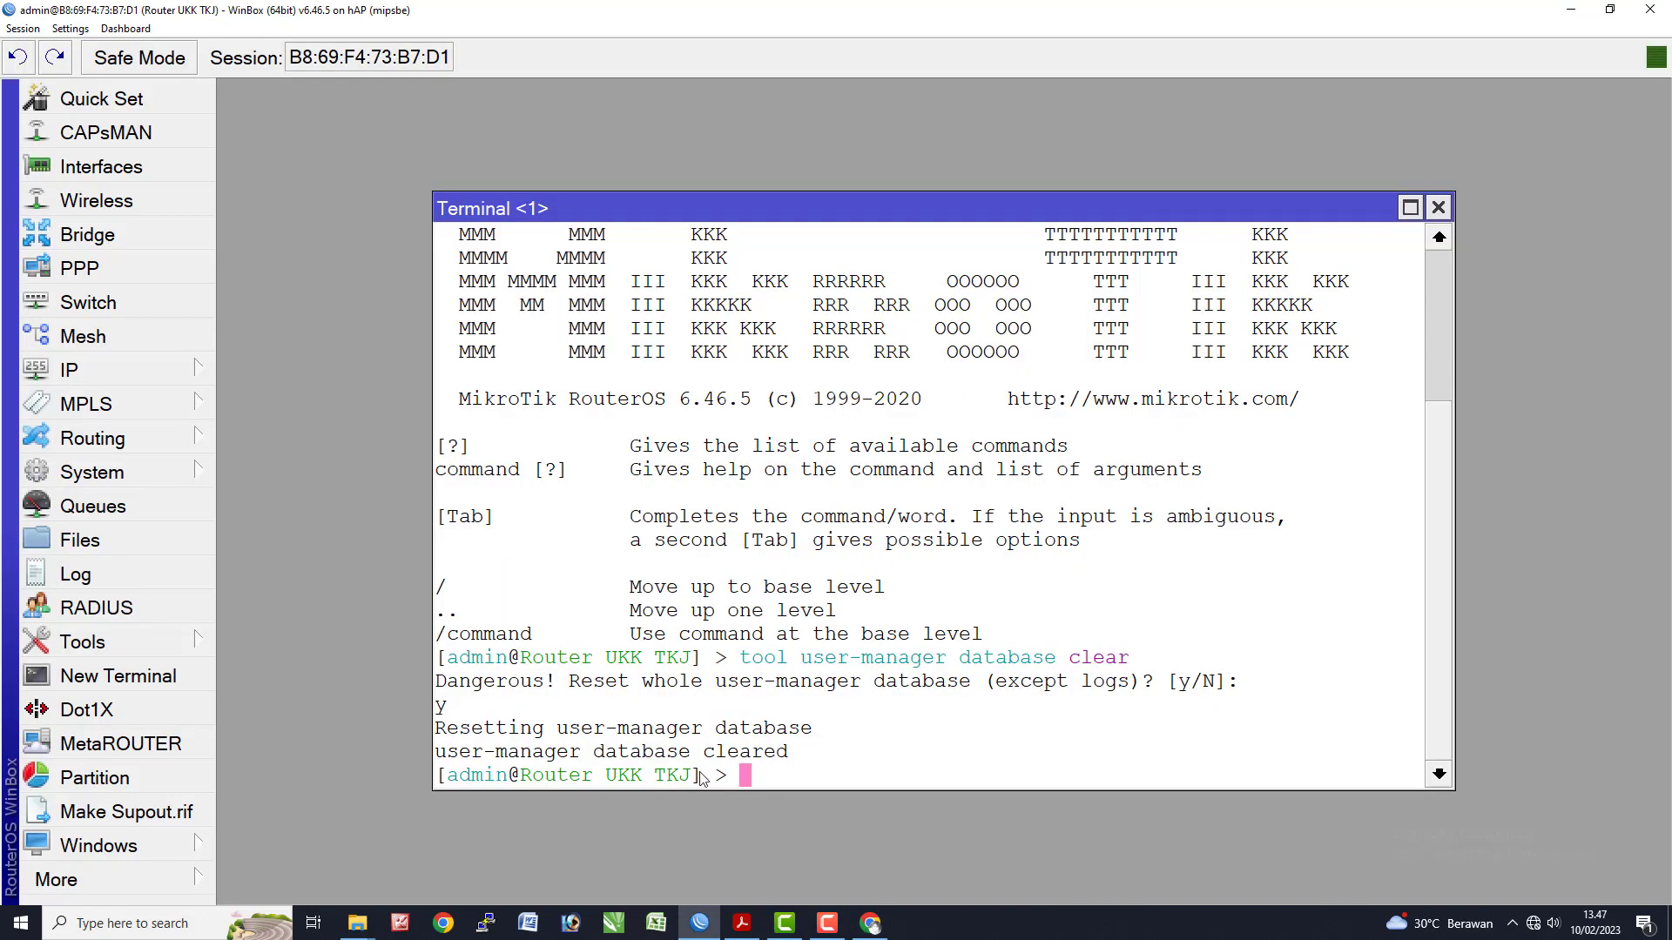
{"action": "left_click", "coordinate": [1438, 208]}
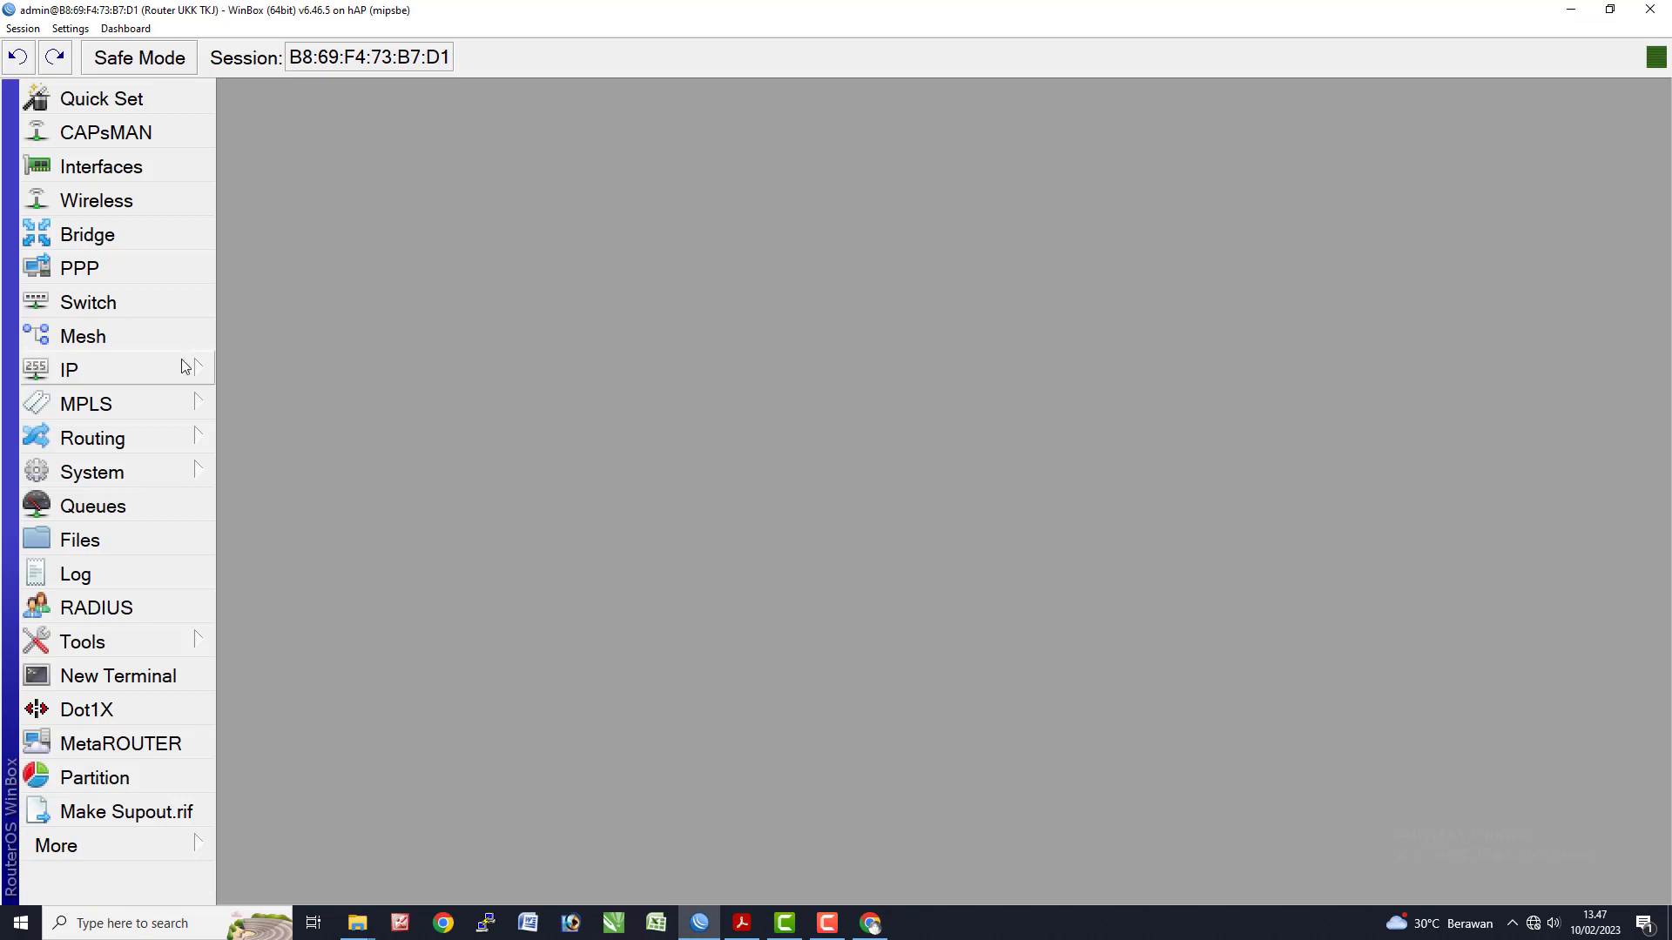
{"action": "left_click", "coordinate": [144, 371]}
{"action": "left_click", "coordinate": [296, 886]}
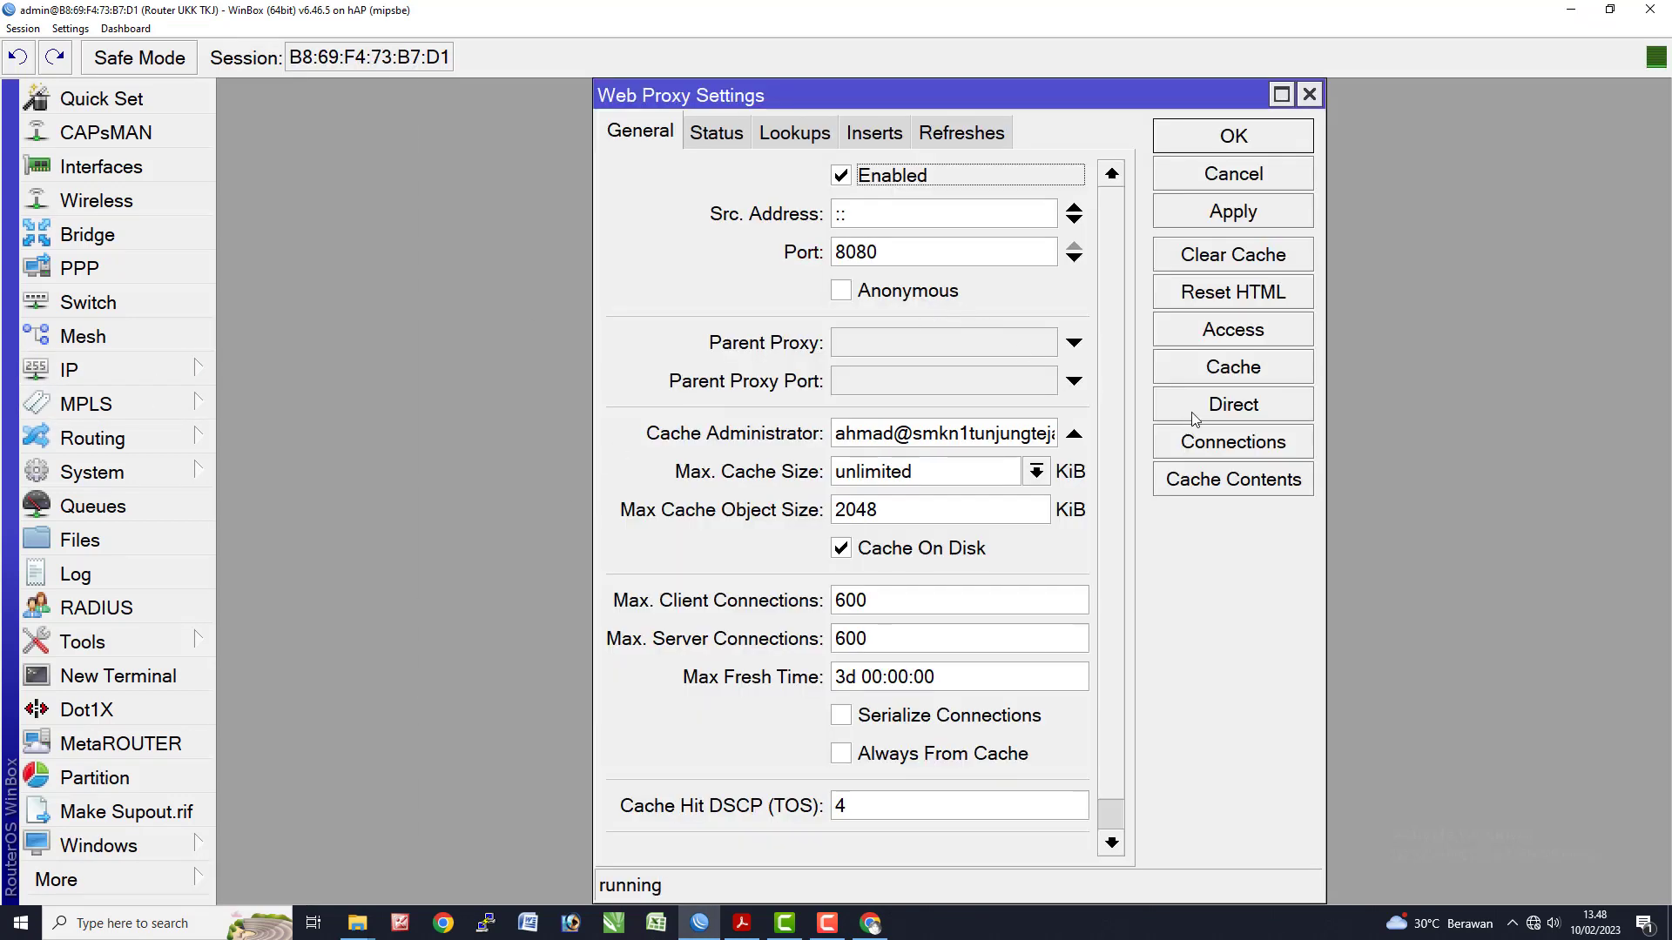
{"action": "left_click", "coordinate": [1226, 340]}
{"action": "key", "text": "alt+Tab"}
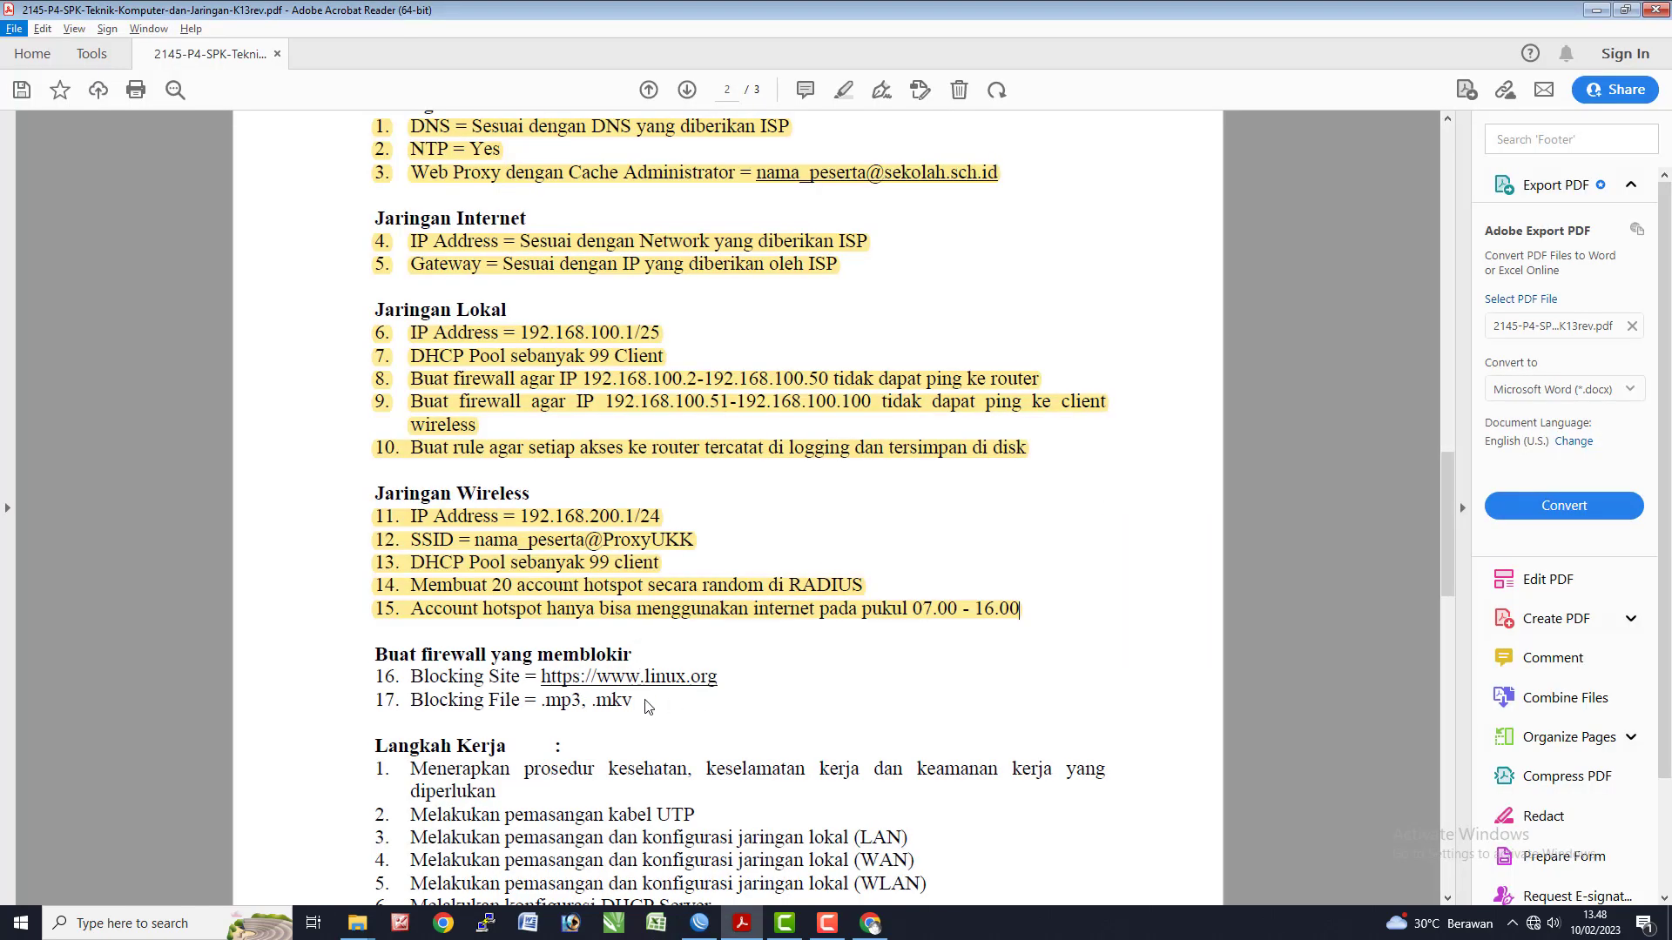
{"action": "left_click_drag", "start_coordinate": [649, 690], "coordinate": [731, 687]}
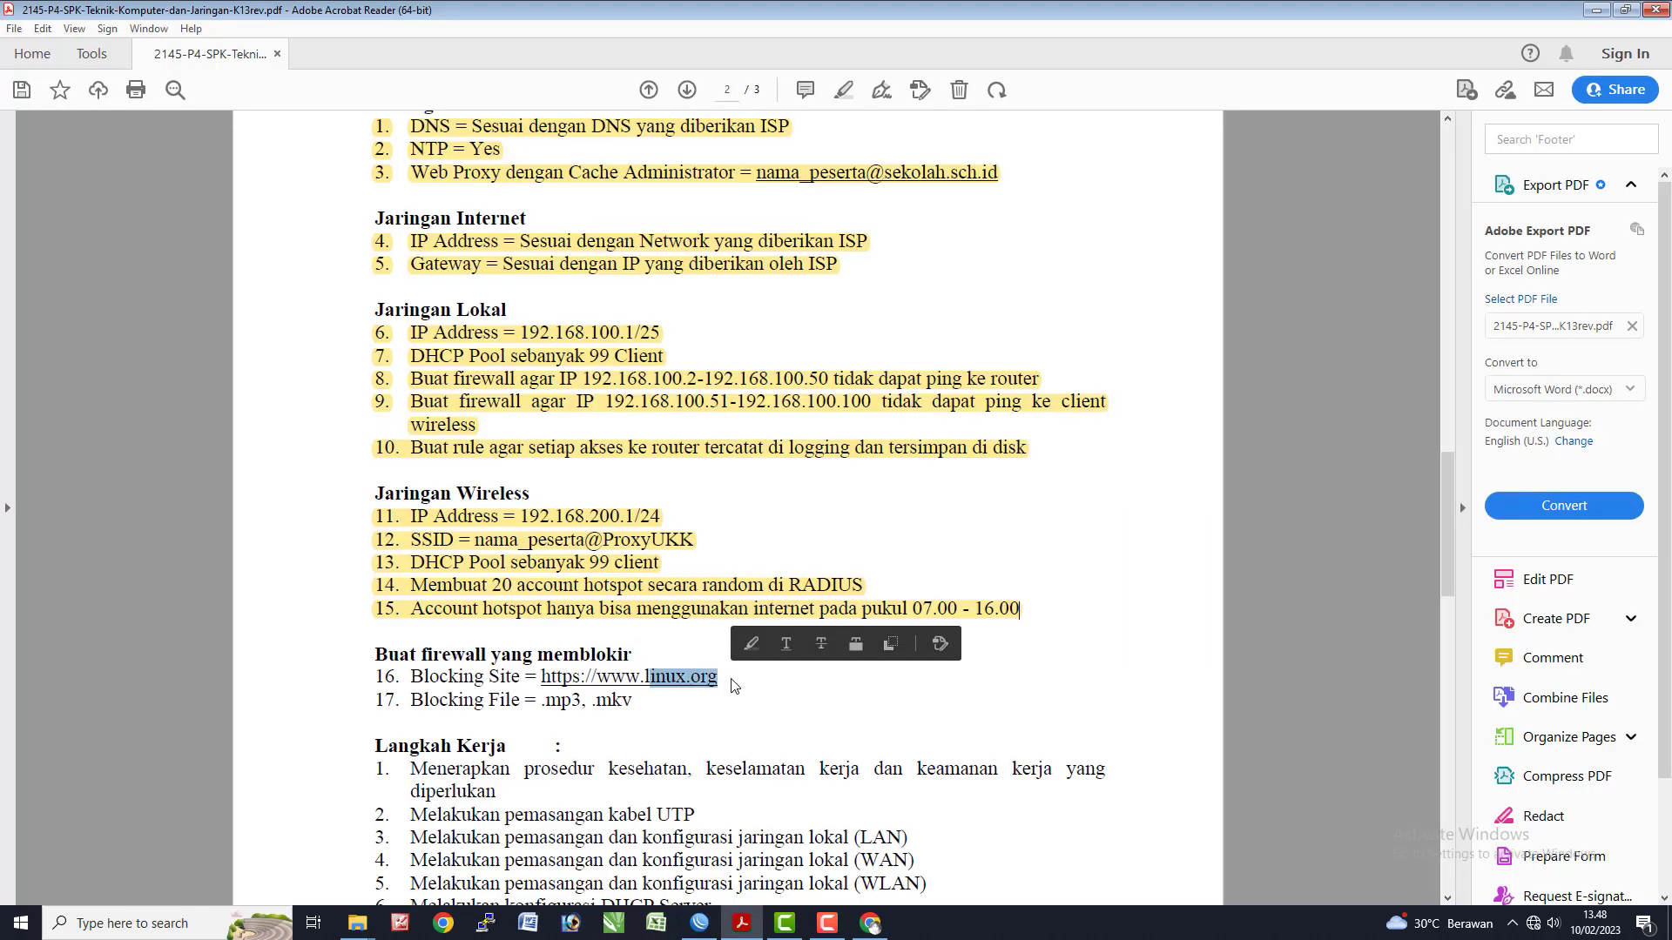
{"action": "left_click", "coordinate": [747, 699]}
{"action": "key", "text": "alt+Tab"}
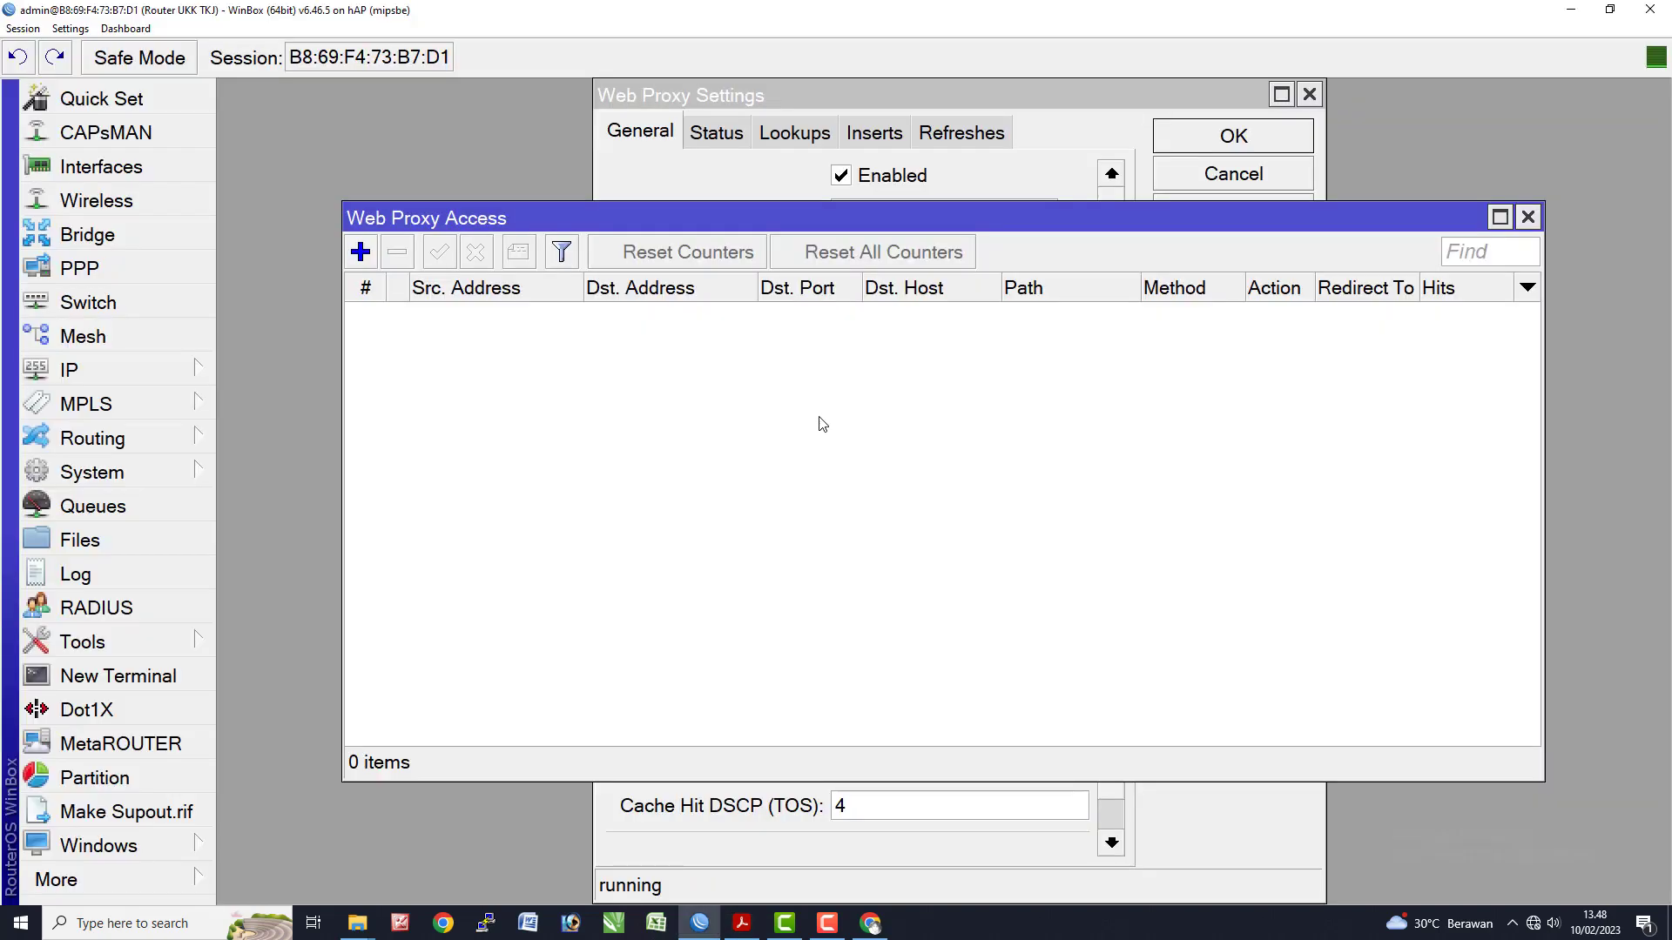
- Add a web proxy deny rule for the destination host *linux.org
{"action": "left_click", "coordinate": [361, 251]}
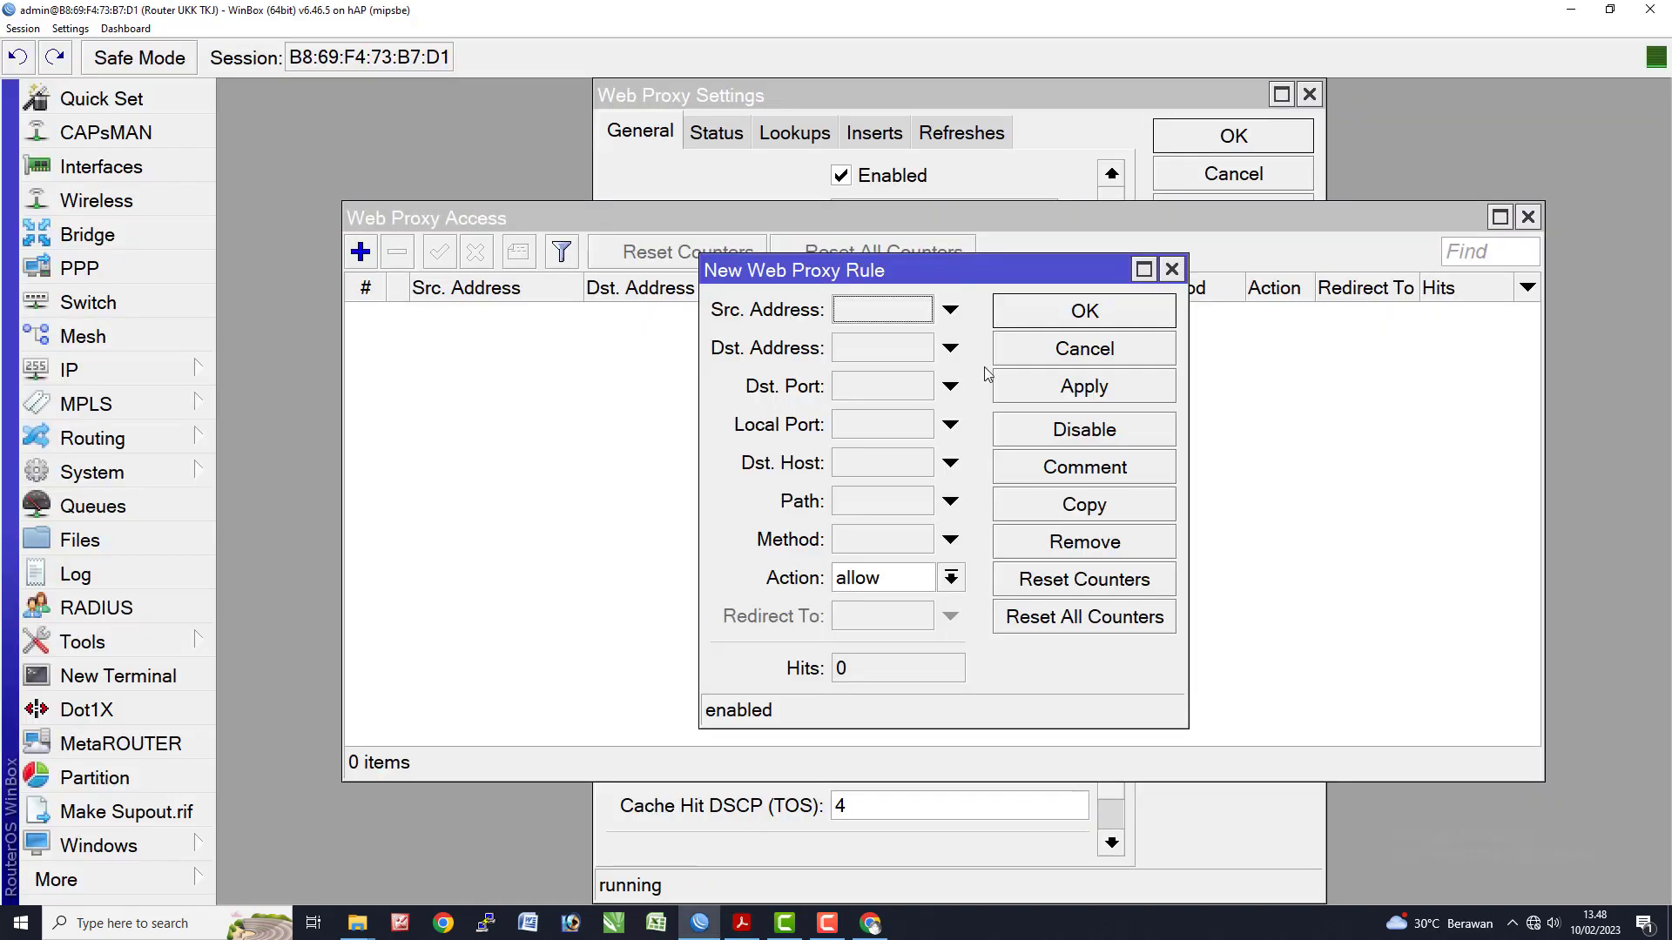
{"action": "left_click", "coordinate": [914, 579]}
{"action": "left_click", "coordinate": [880, 627]}
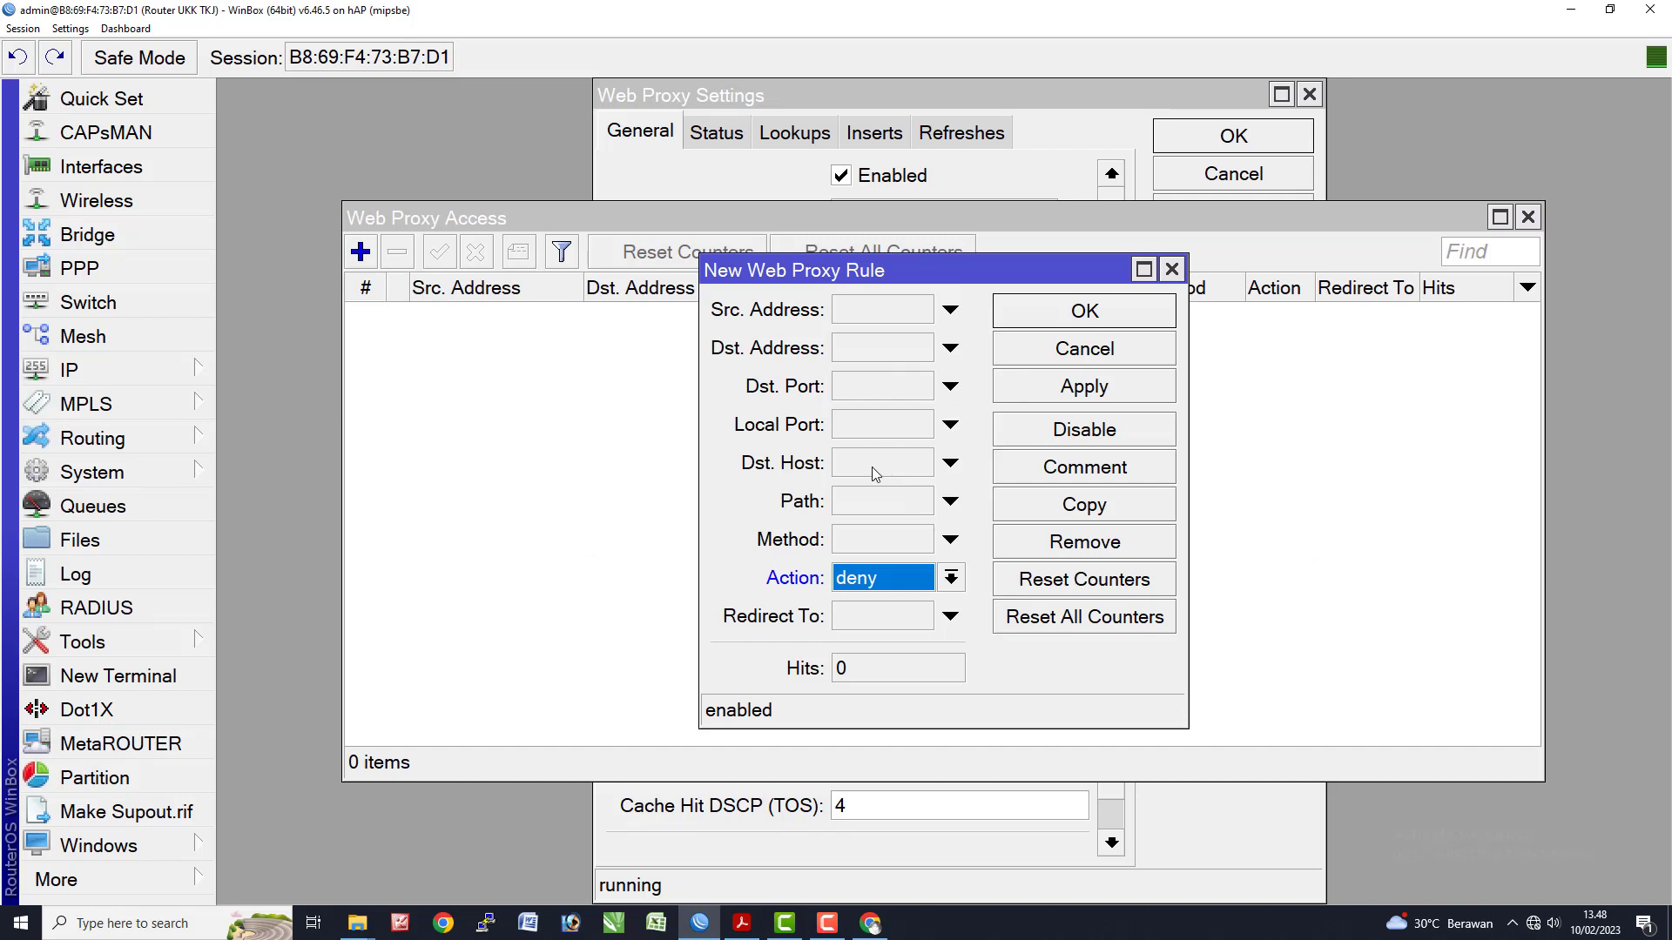
{"action": "left_click", "coordinate": [871, 467]}
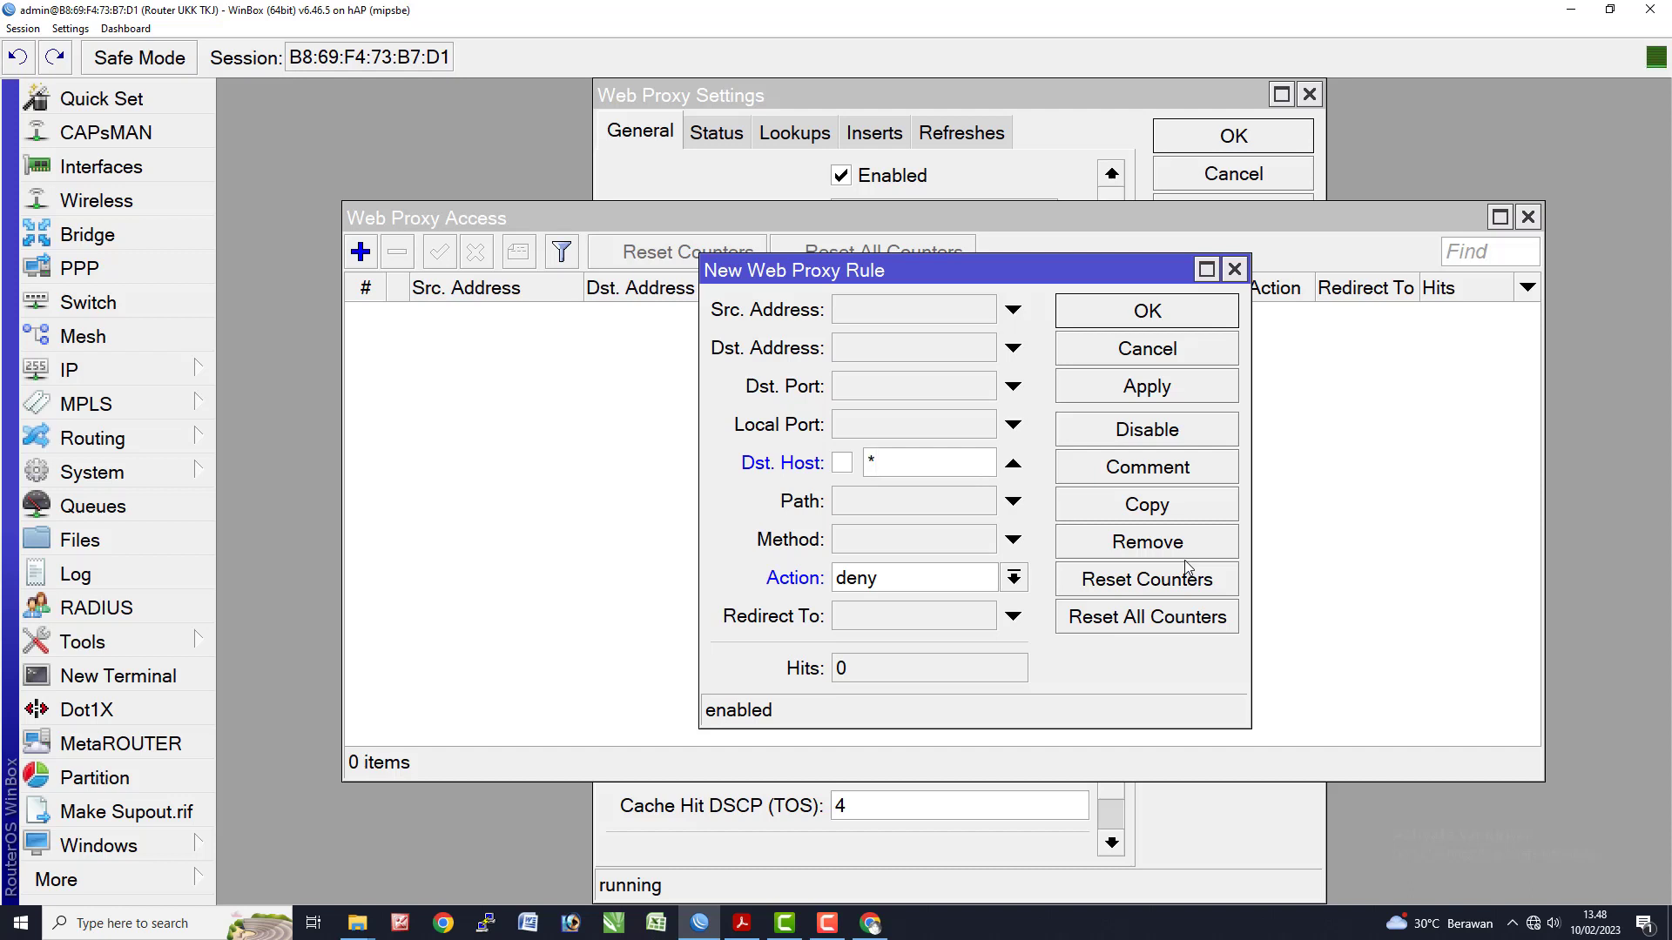
{"action": "type", "text": "*linux.org"}
{"action": "left_click", "coordinate": [1148, 311]}
{"action": "key", "text": "alt+Tab"}
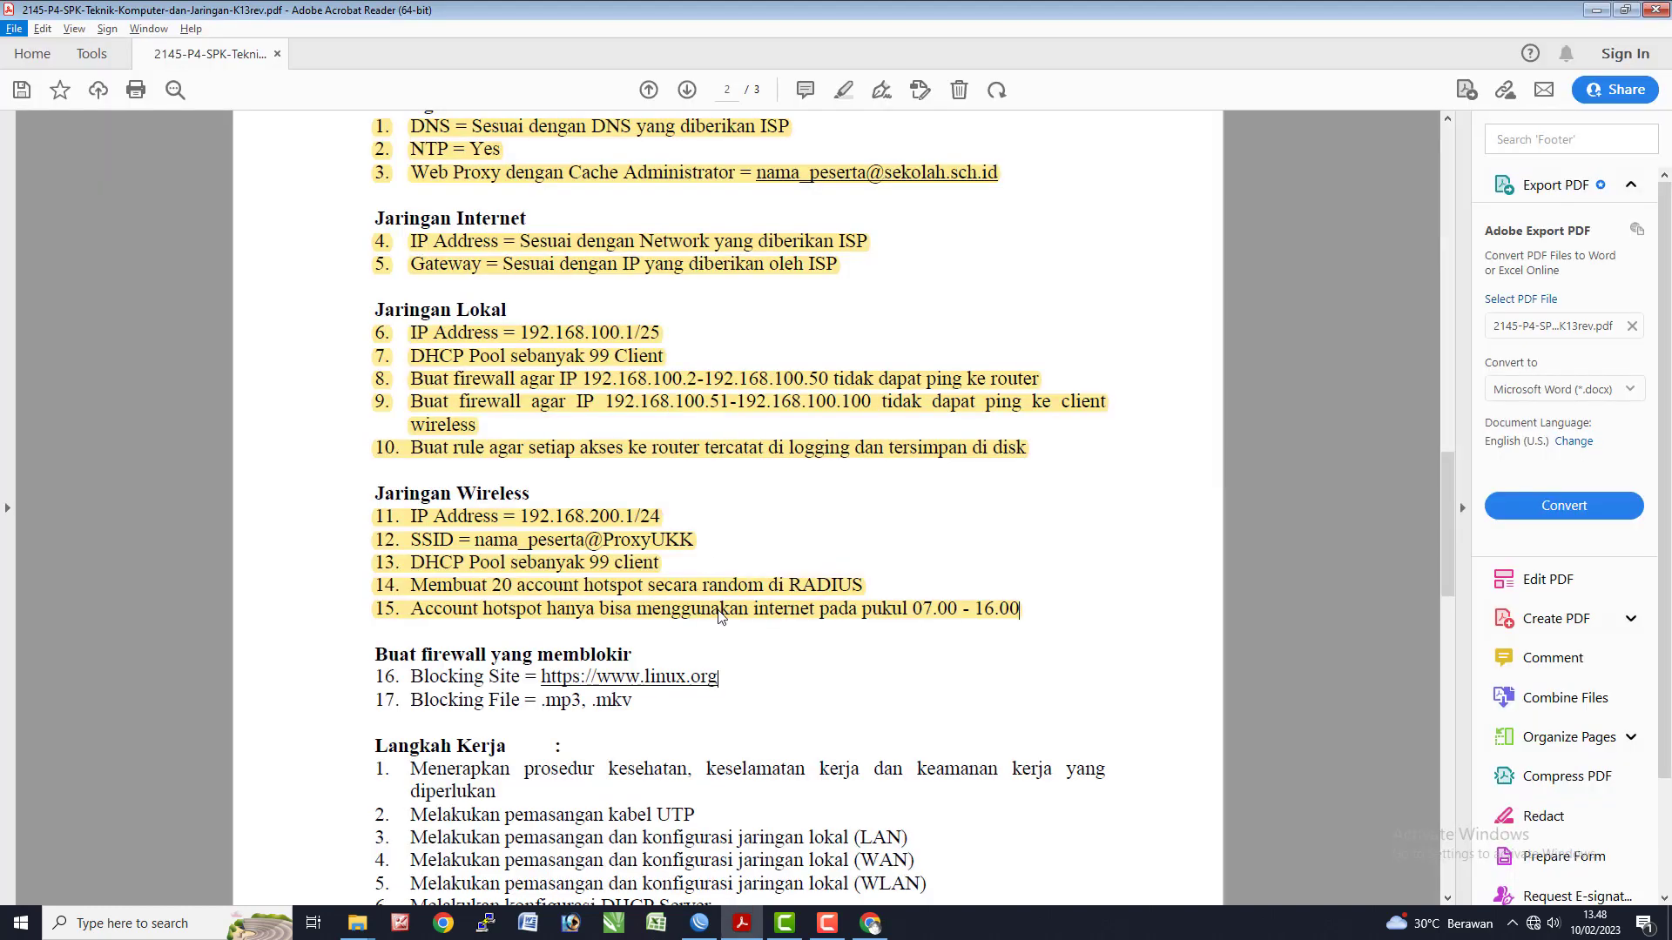
{"action": "key", "text": "alt+Tab"}
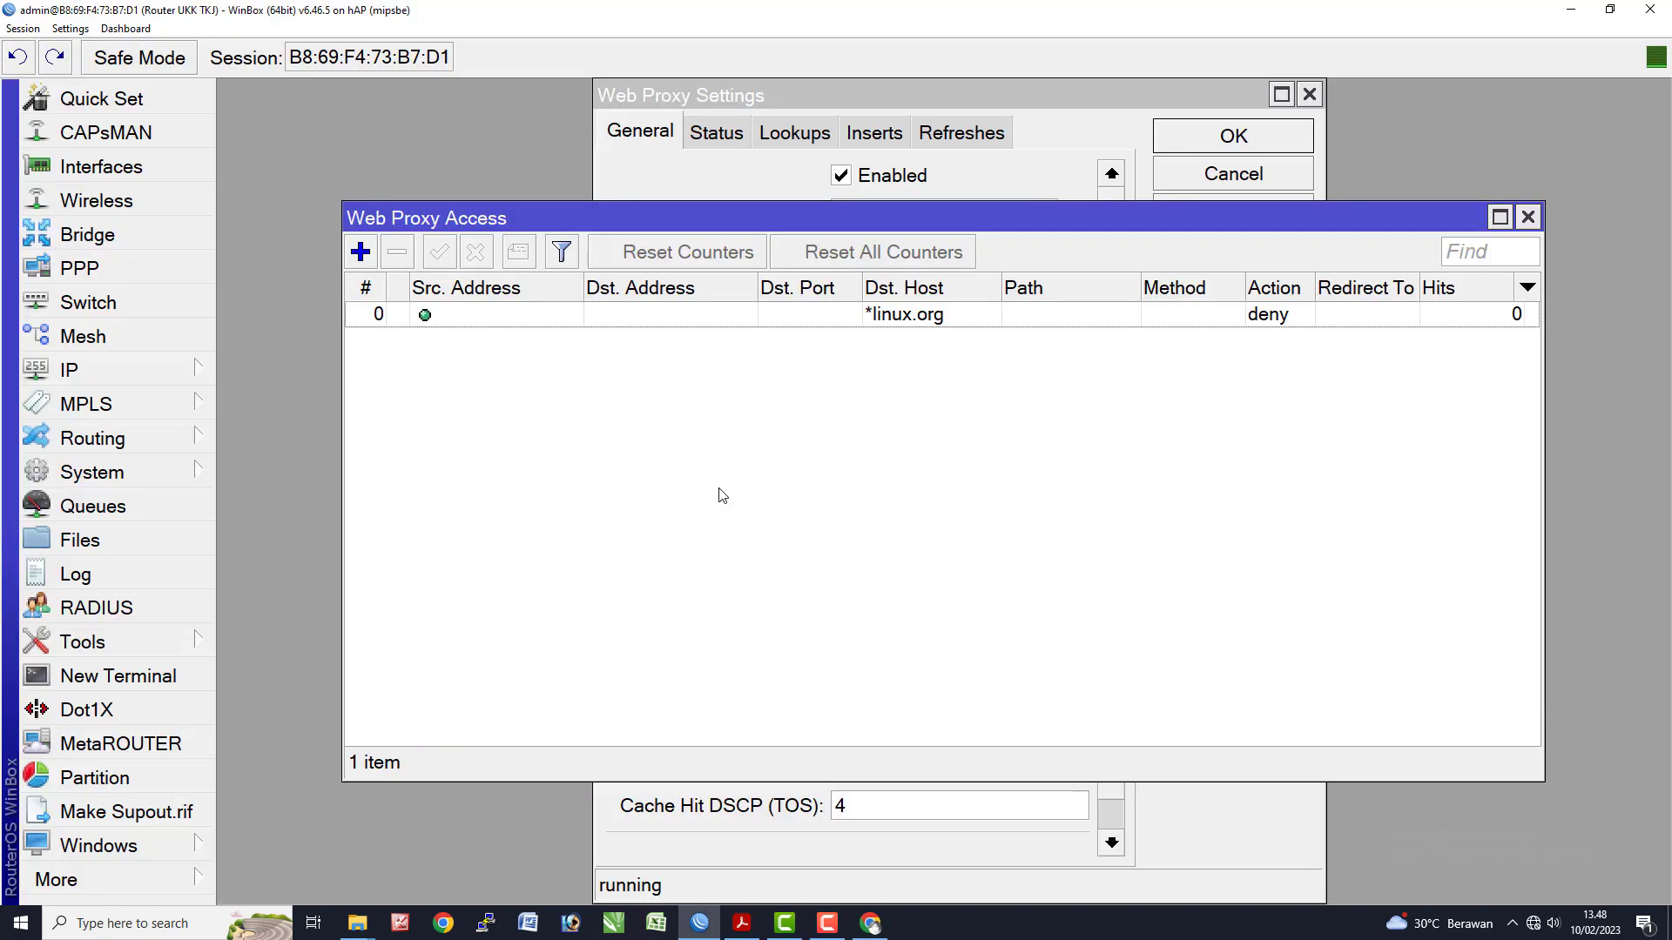
- Add deny rules for the paths *.mp3 and *.mkv, copying the first for the second
{"action": "left_click", "coordinate": [360, 252]}
{"action": "left_click", "coordinate": [890, 578]}
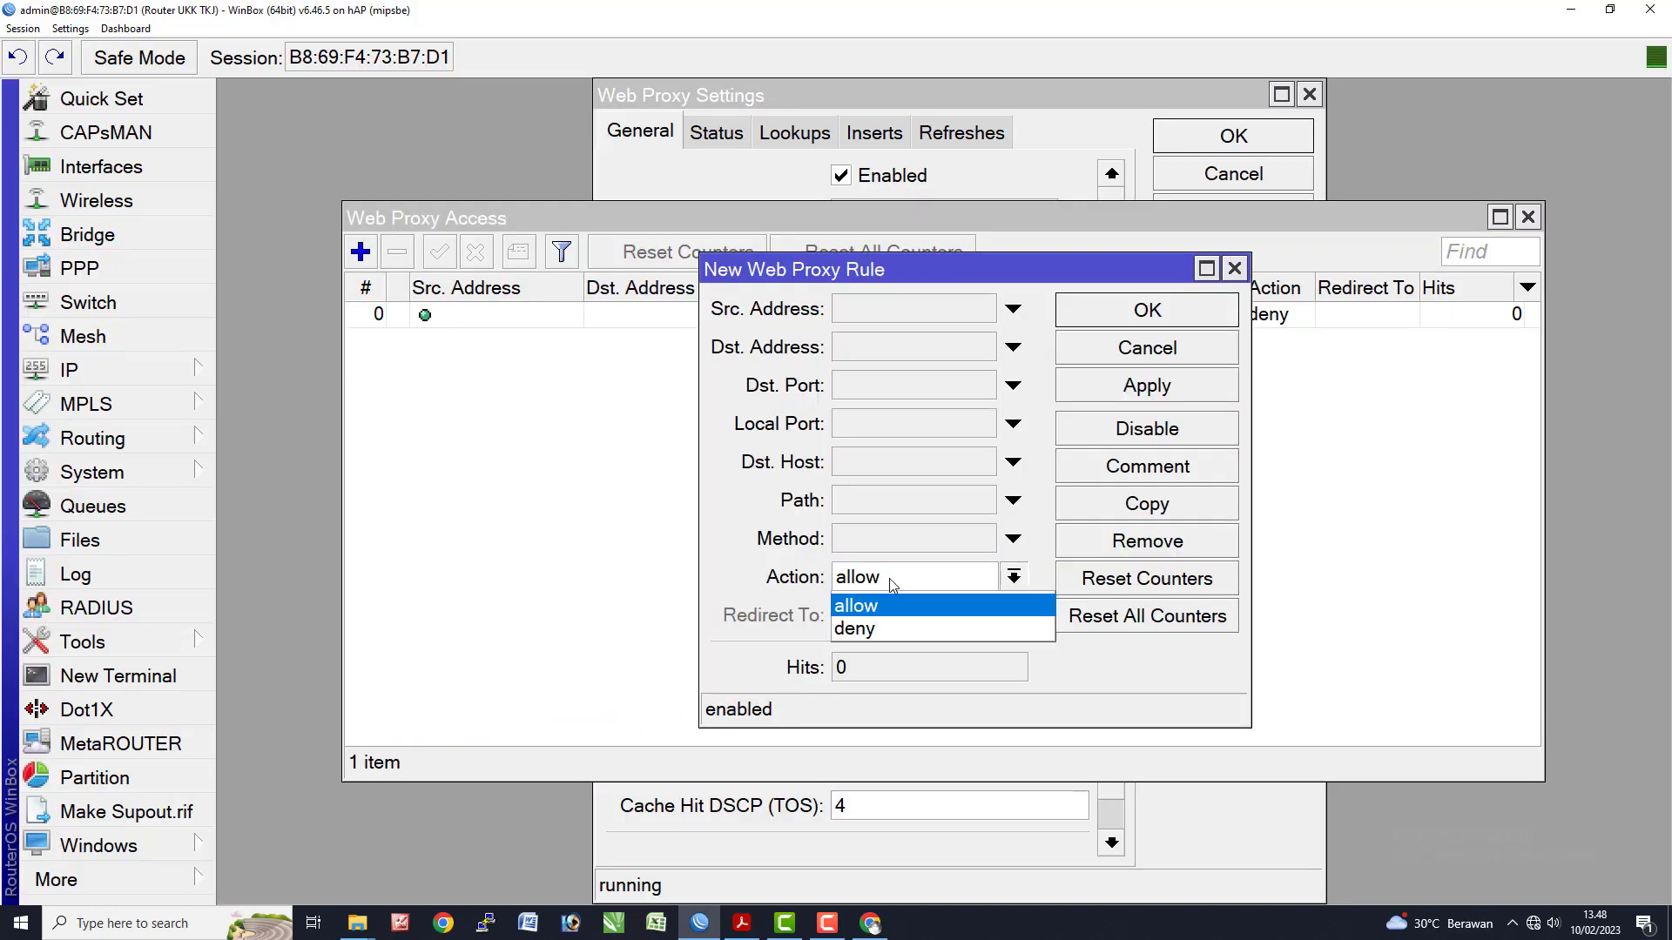
{"action": "left_click", "coordinate": [958, 627]}
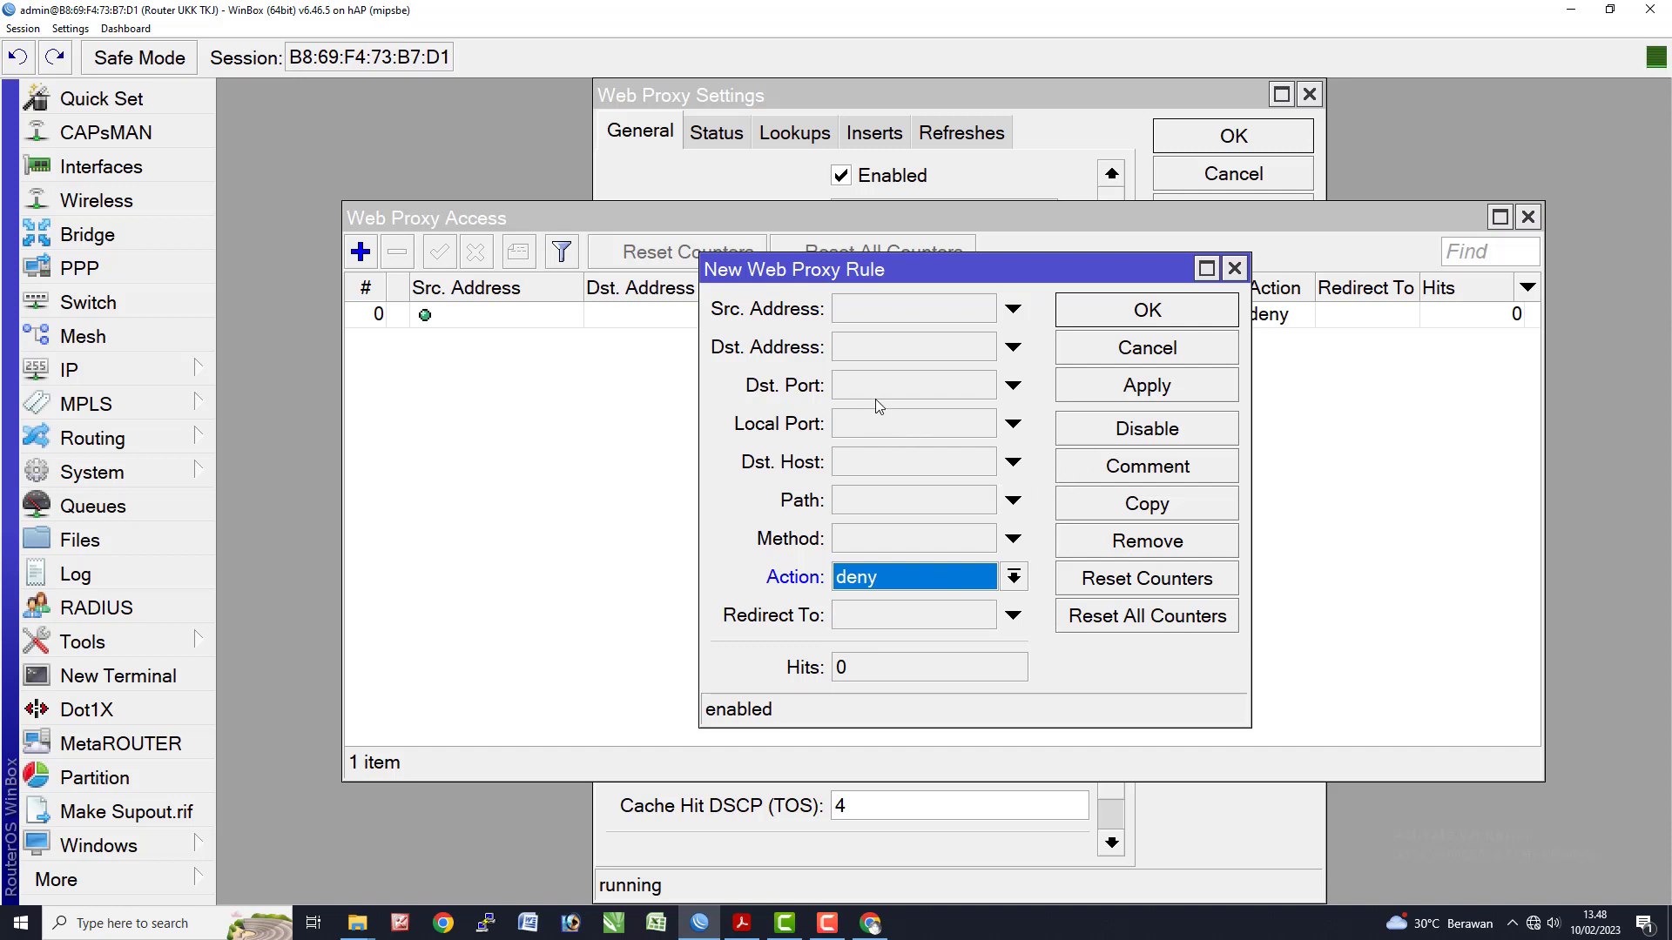
{"action": "left_click", "coordinate": [872, 501]}
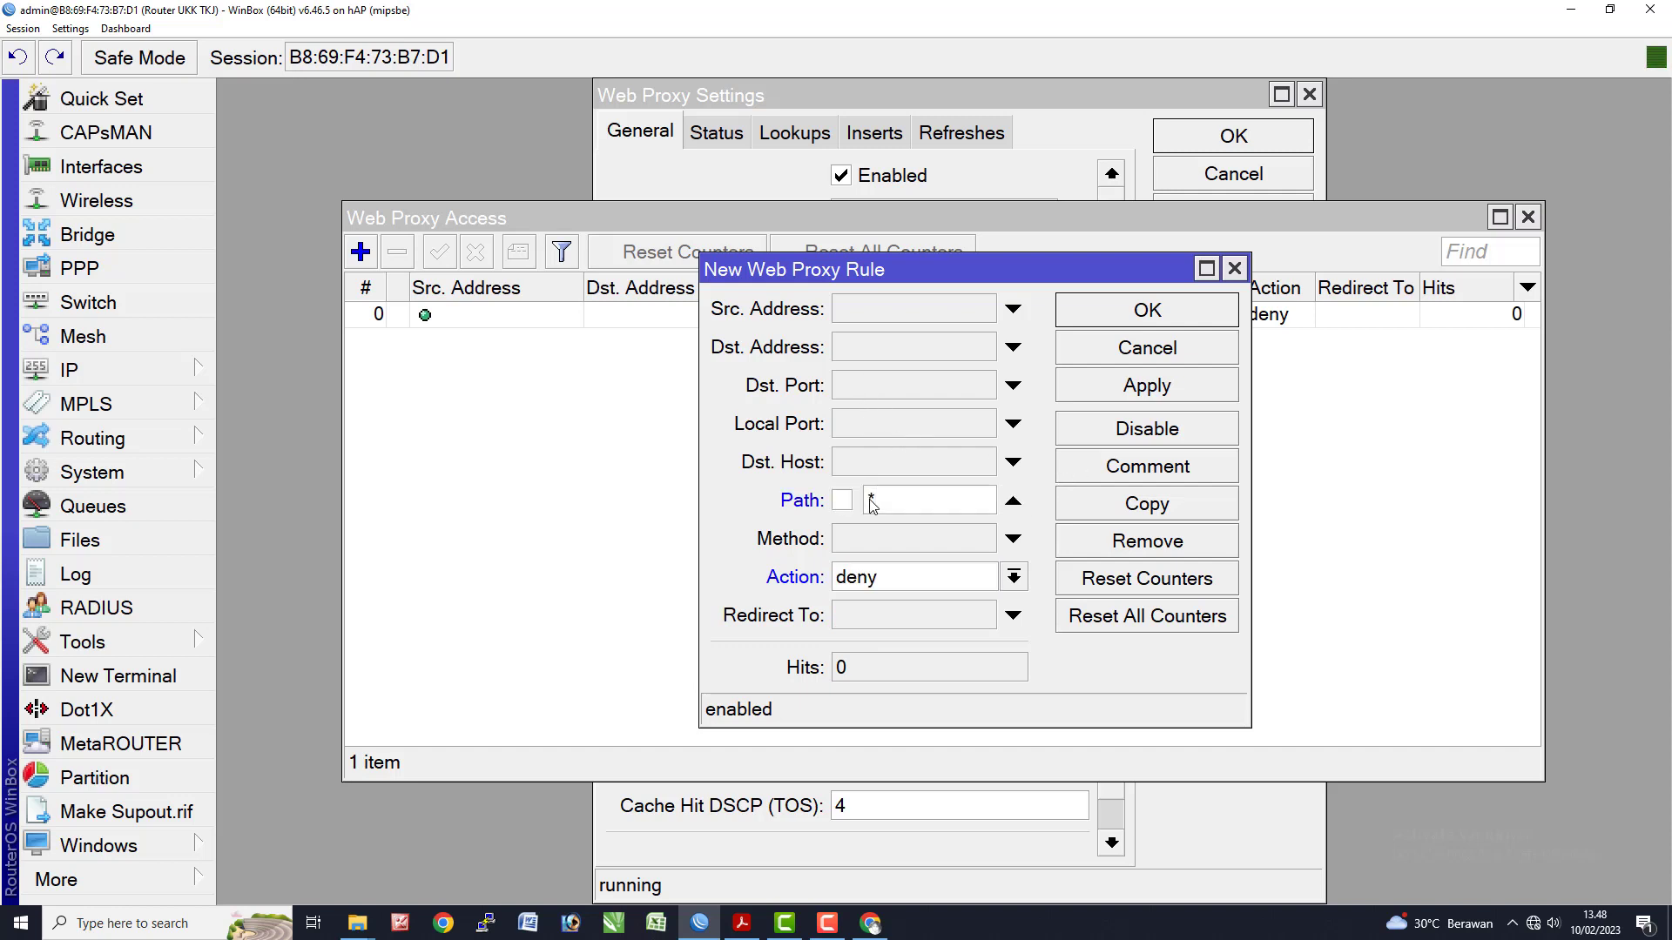
{"action": "type", "text": "*.mp3"}
{"action": "left_click", "coordinate": [1139, 387]}
{"action": "left_click", "coordinate": [1151, 512]}
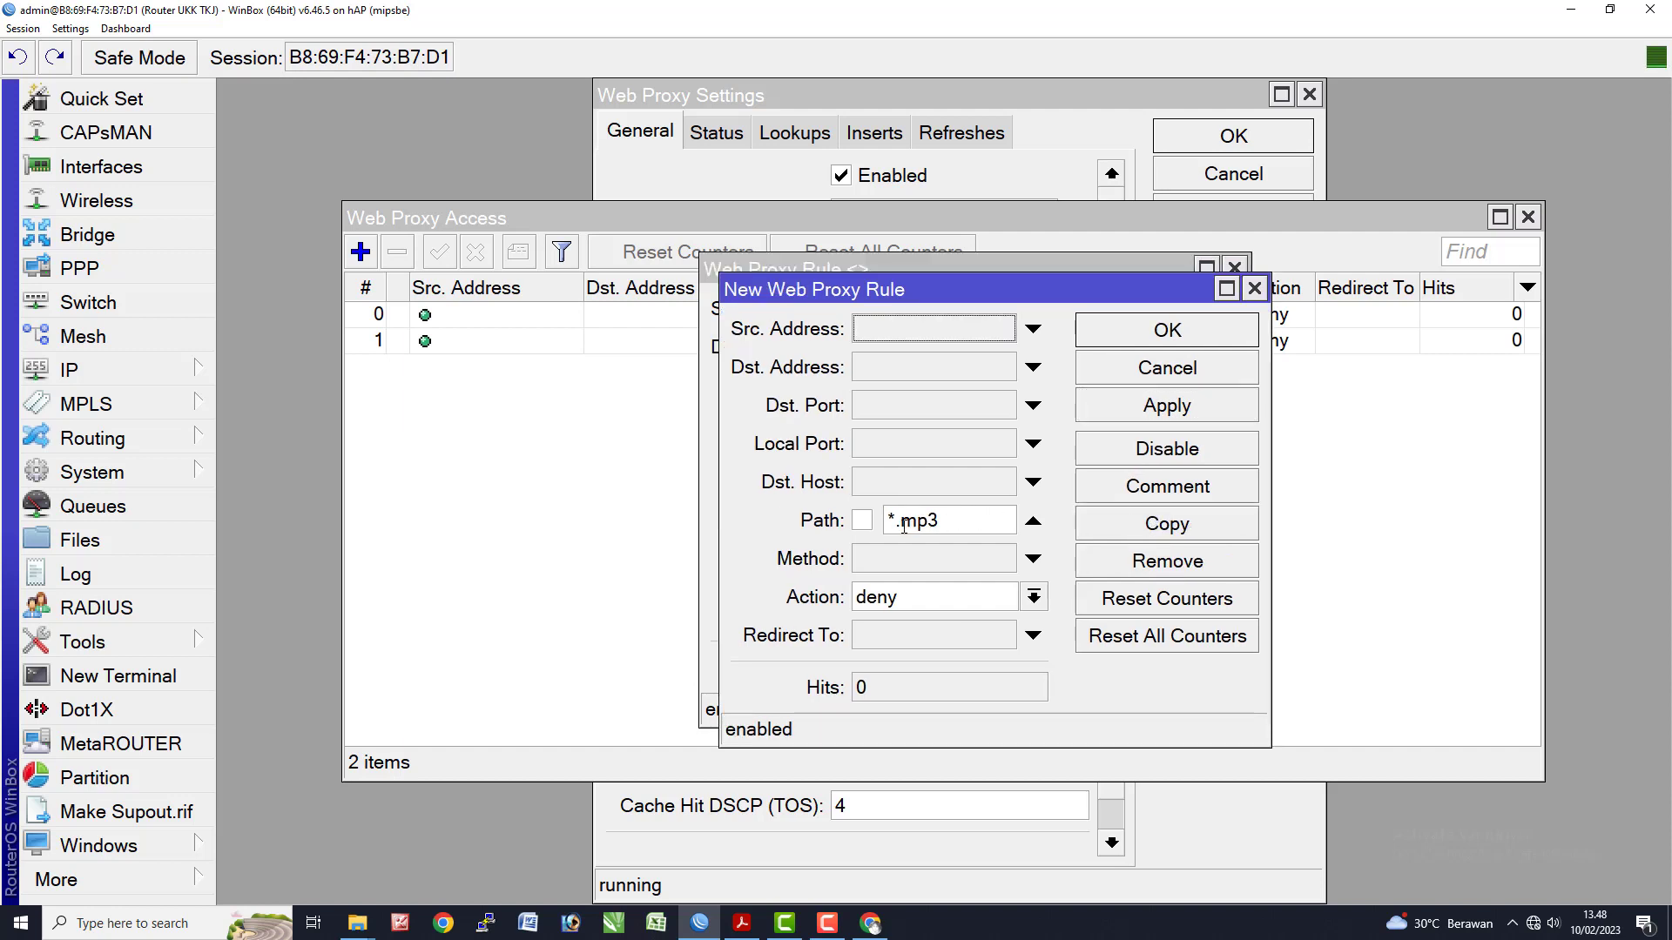
{"action": "left_click_drag", "start_coordinate": [904, 525], "coordinate": [957, 530]}
{"action": "type", "text": "mkv"}
{"action": "left_click", "coordinate": [1222, 402]}
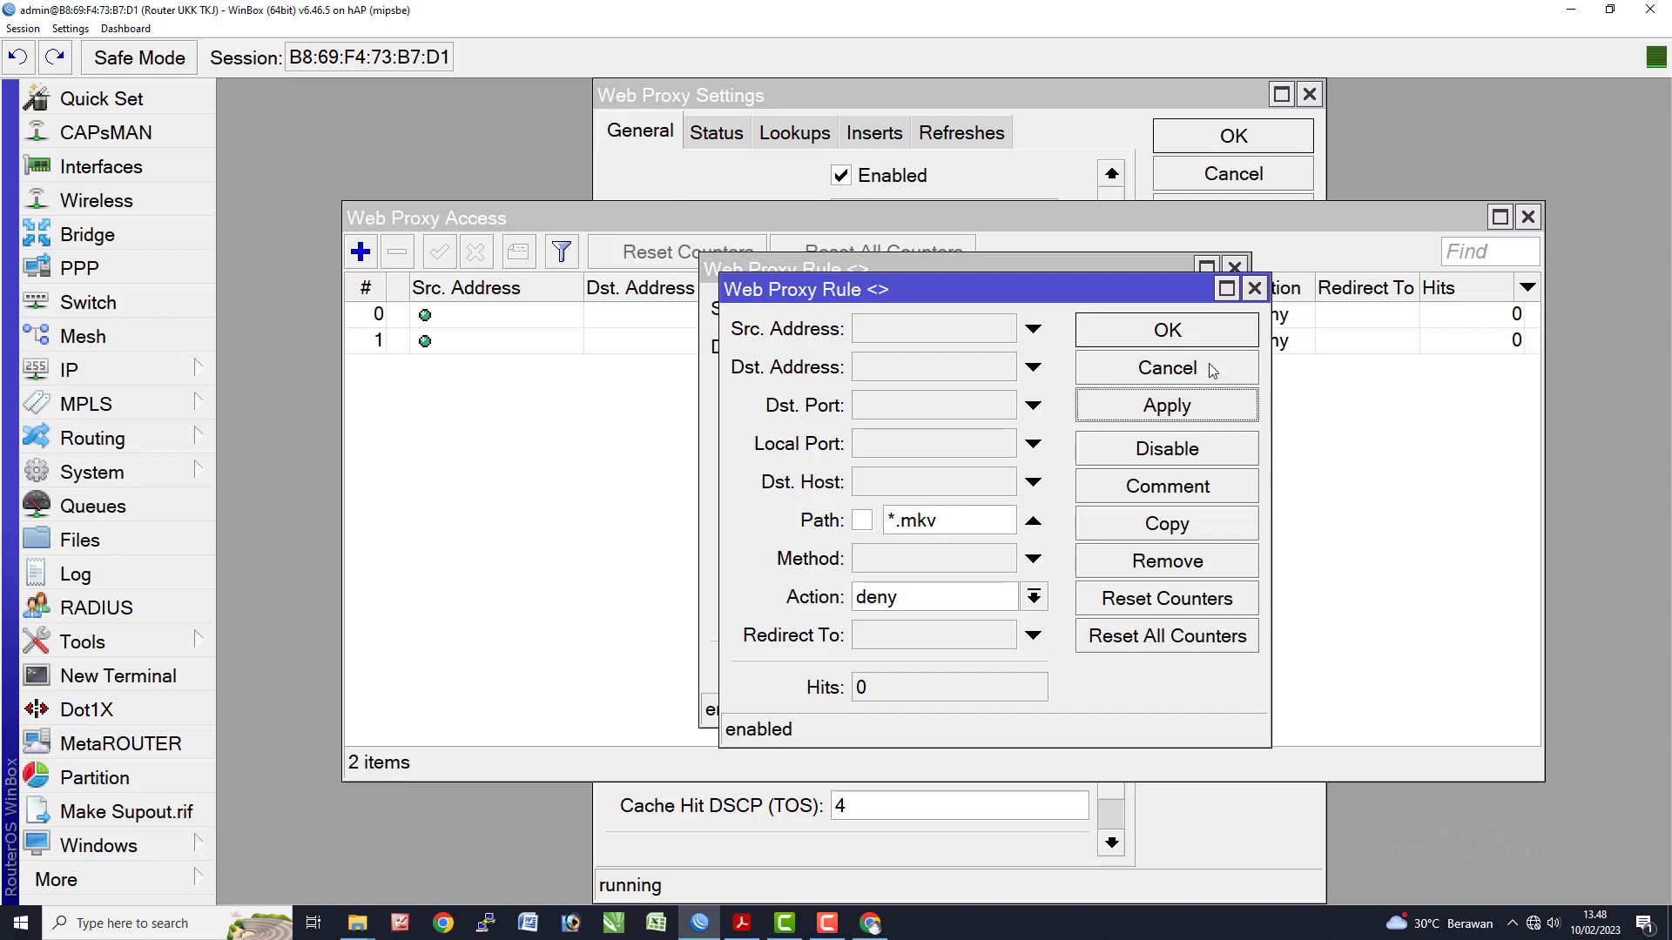
{"action": "left_click", "coordinate": [1207, 343]}
{"action": "left_click", "coordinate": [1235, 270]}
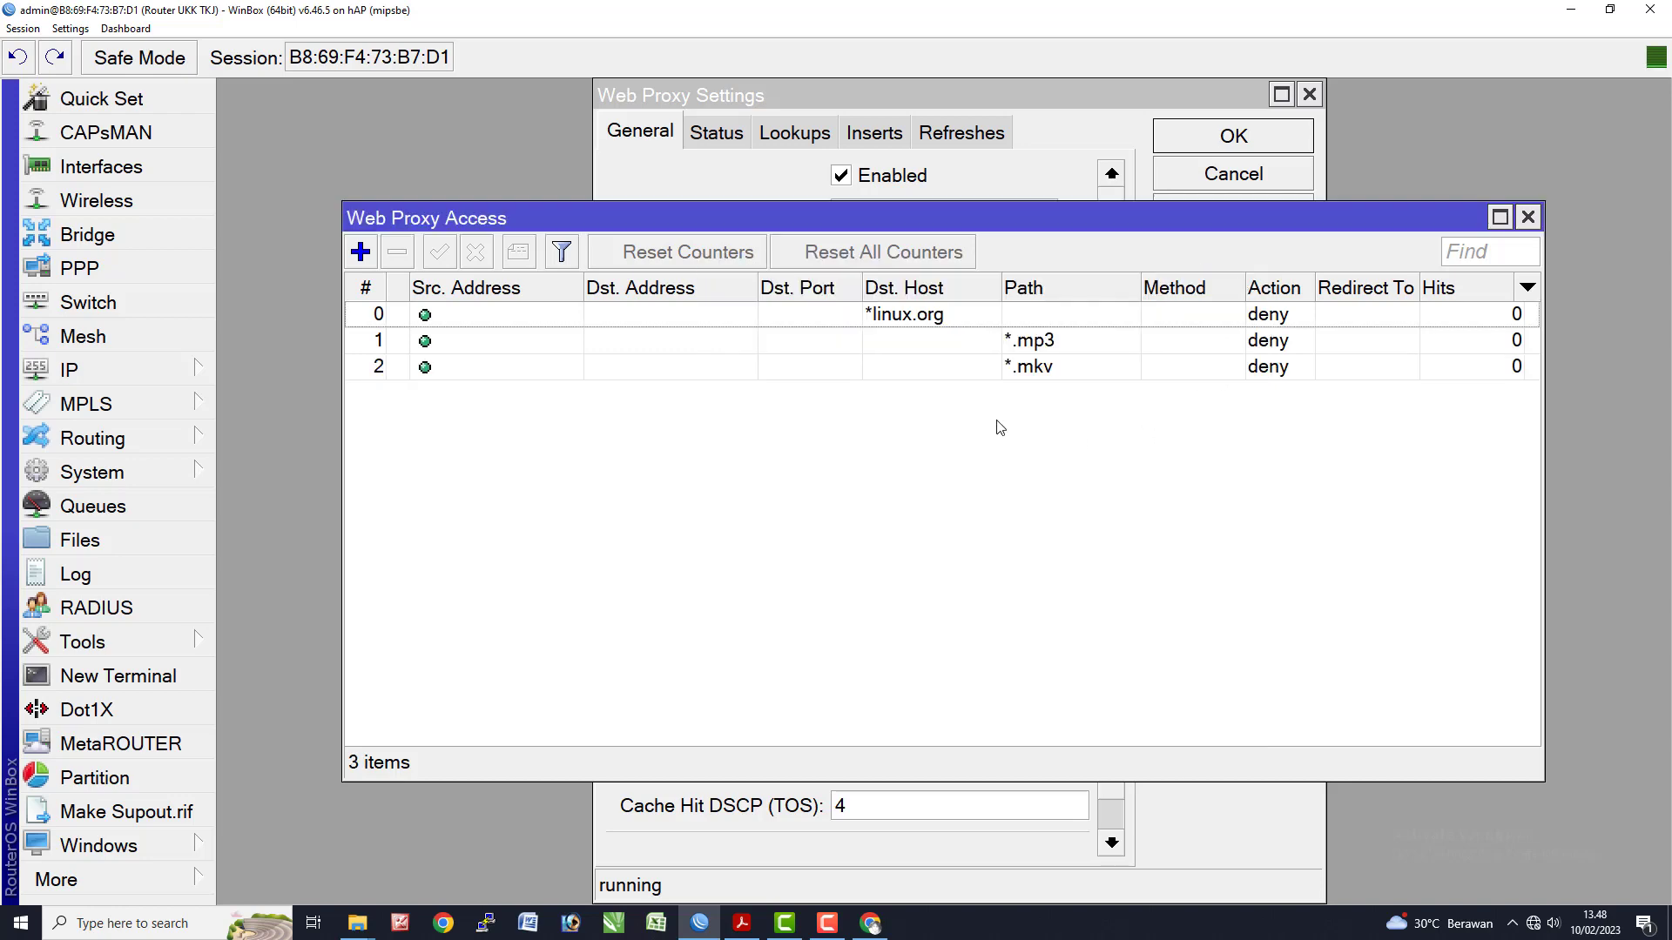
{"action": "key", "text": "alt+Tab"}
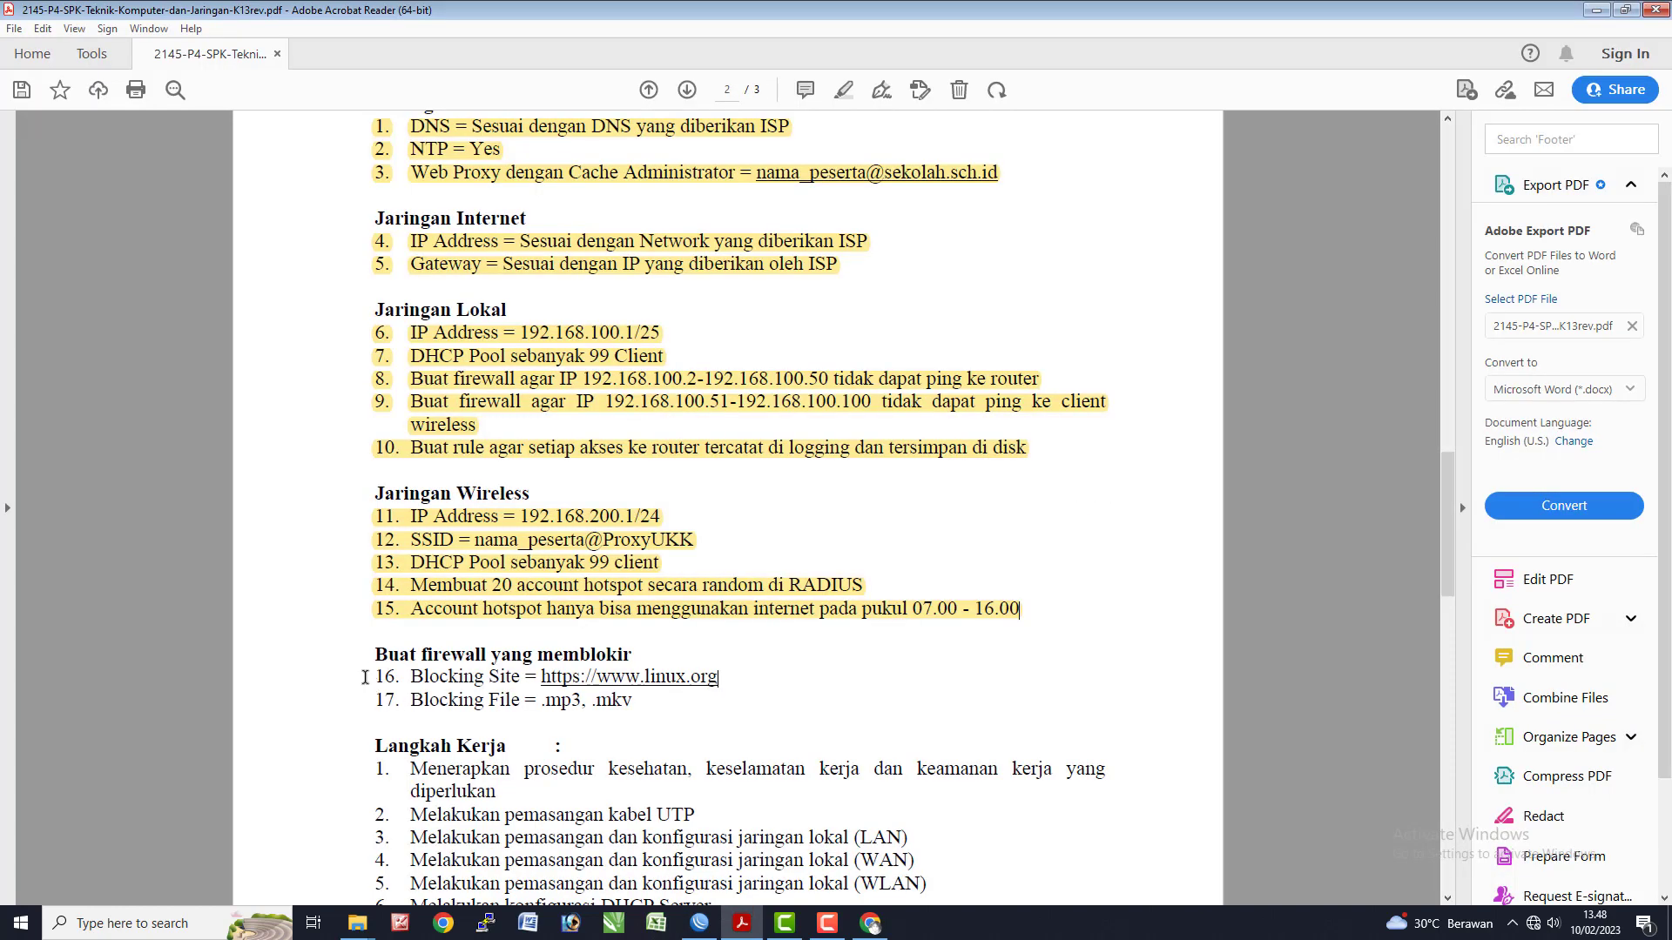
- Highlight task items 16–17 in yellow and scroll to the wired client testing steps
{"action": "left_click_drag", "start_coordinate": [365, 676], "coordinate": [647, 712]}
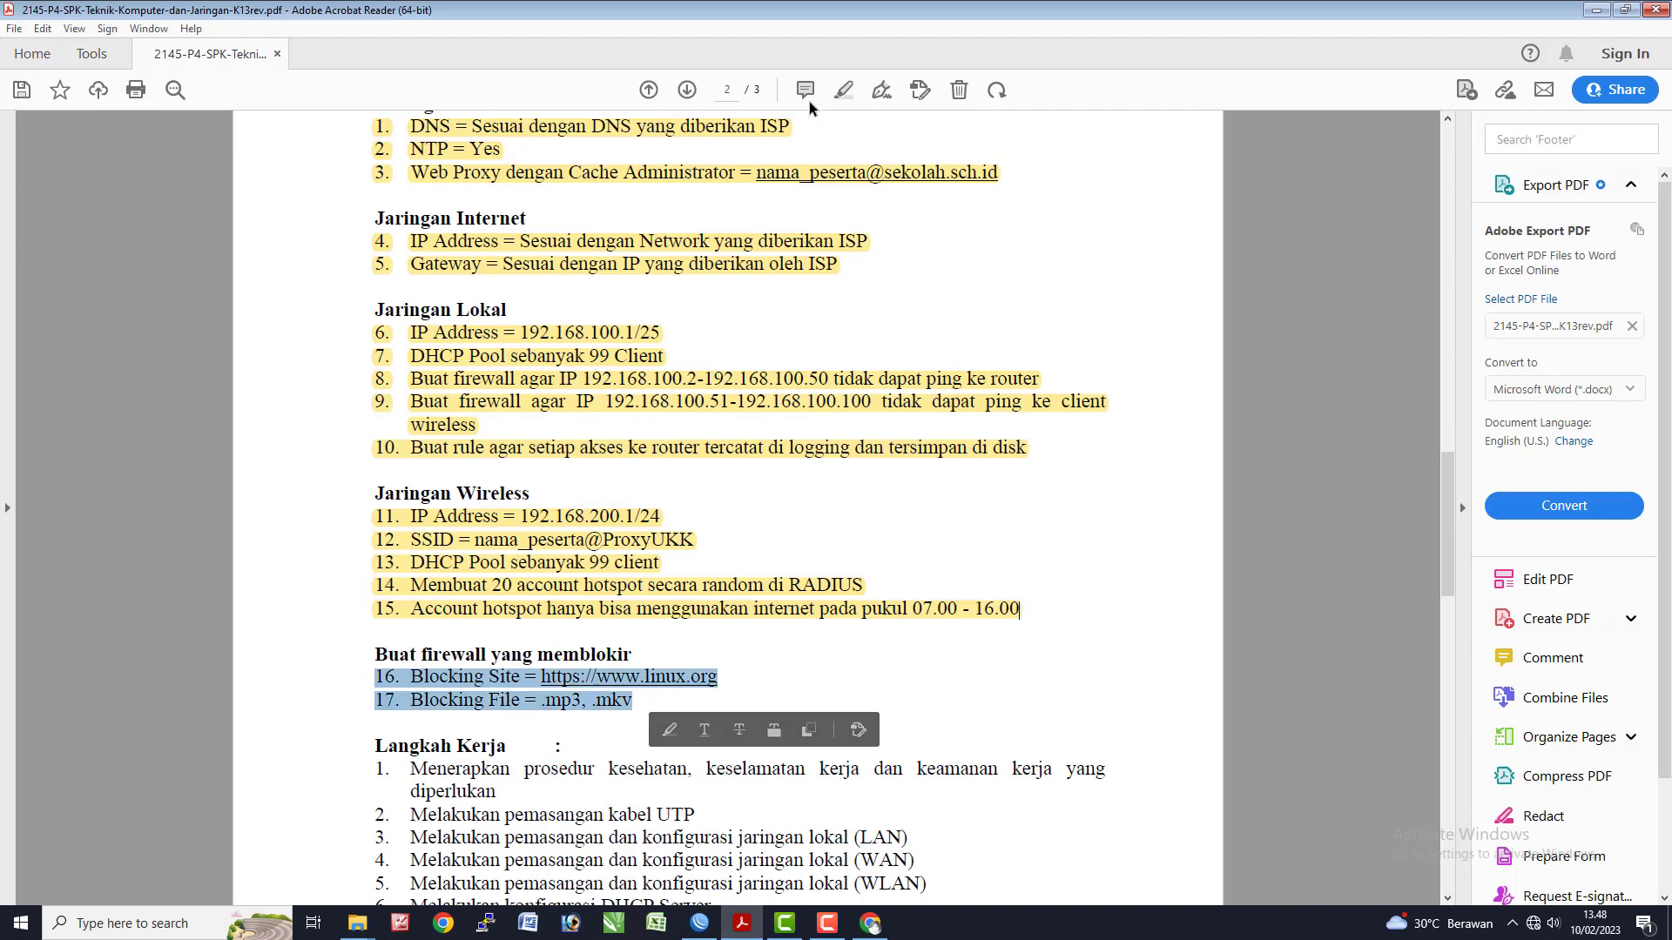
{"action": "left_click", "coordinate": [843, 90]}
{"action": "scroll", "coordinate": [701, 710], "scroll_direction": "down", "scroll_amount": 5}
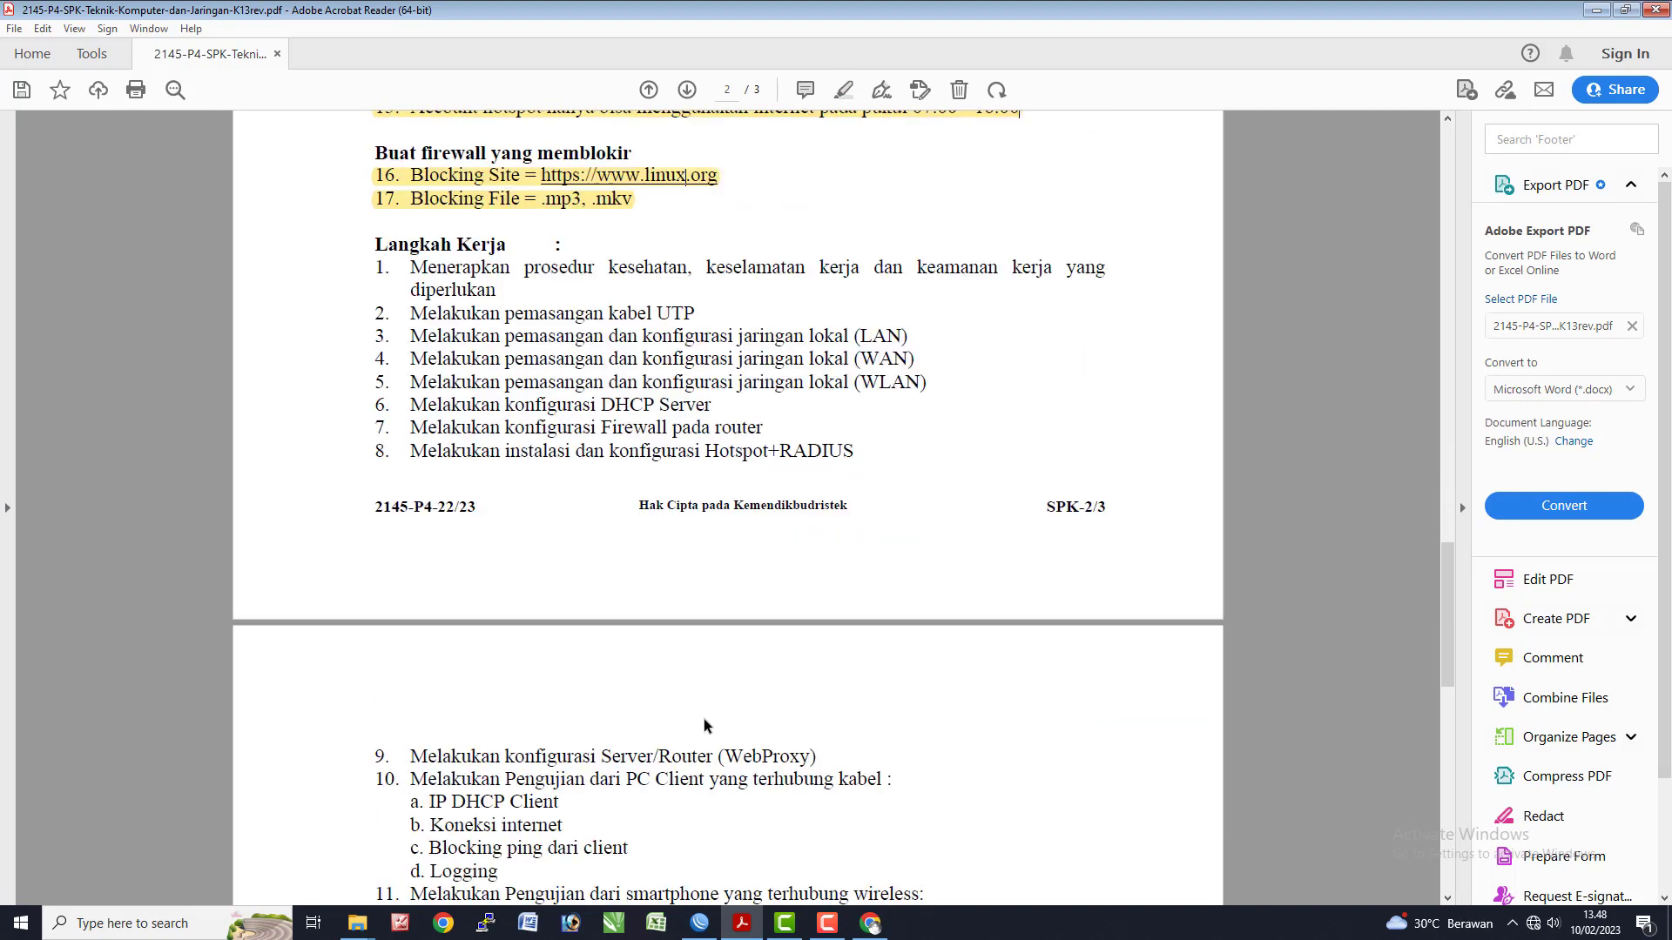
{"action": "scroll", "coordinate": [705, 725], "scroll_direction": "down", "scroll_amount": 3}
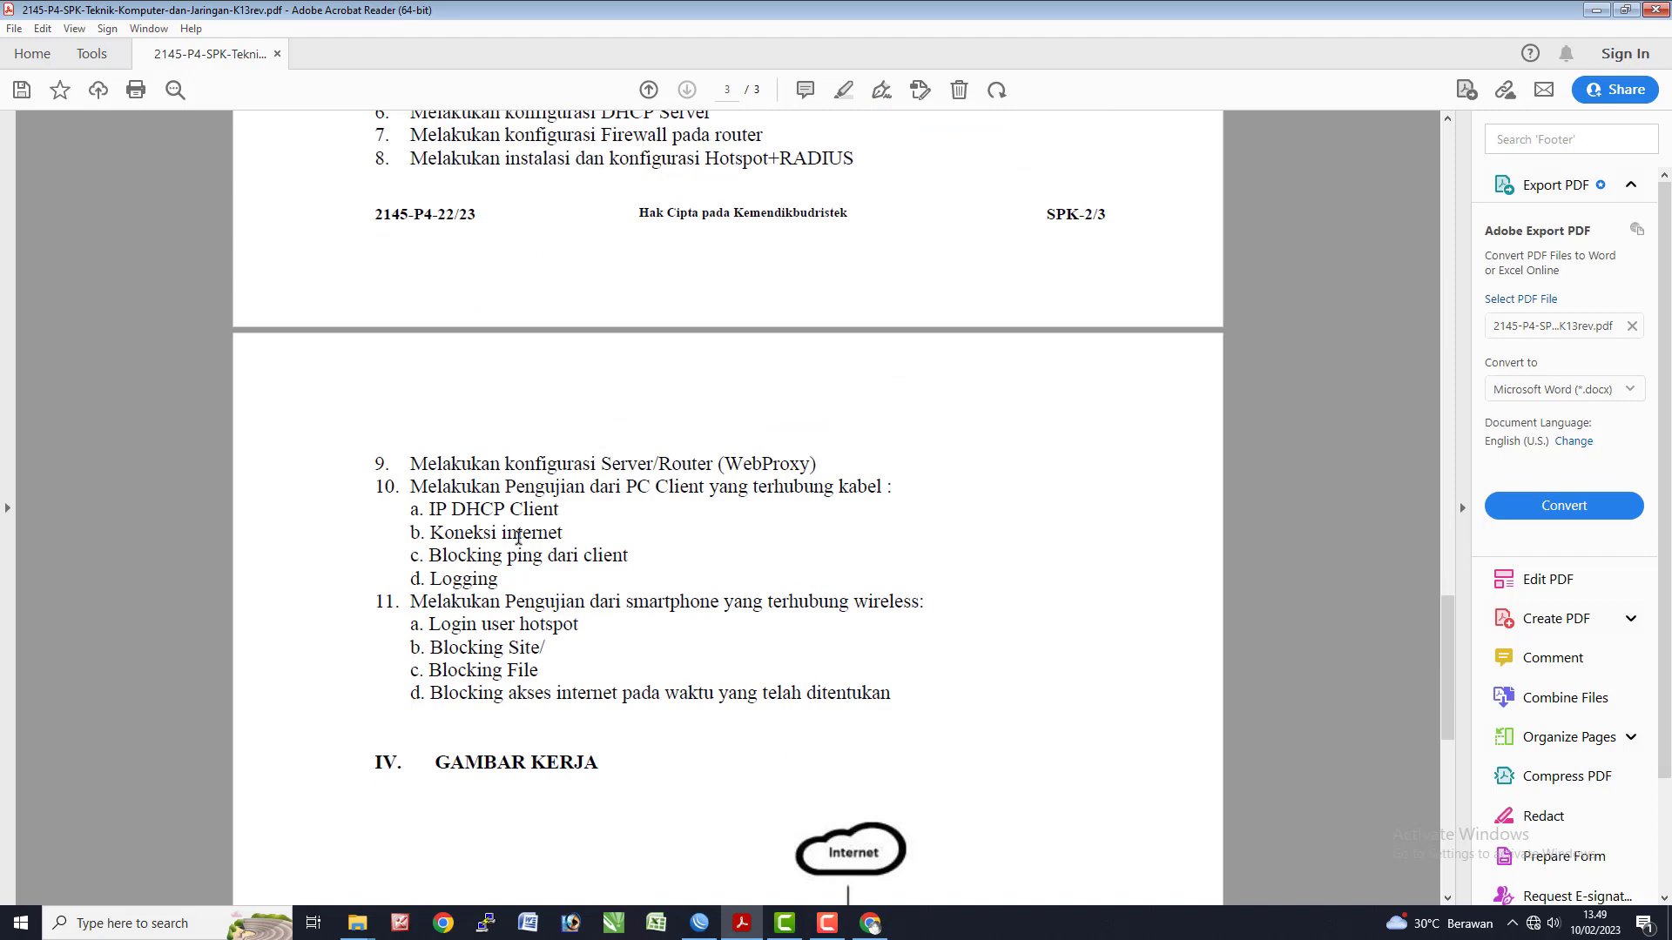
{"action": "mouse_move", "coordinate": [775, 870]}
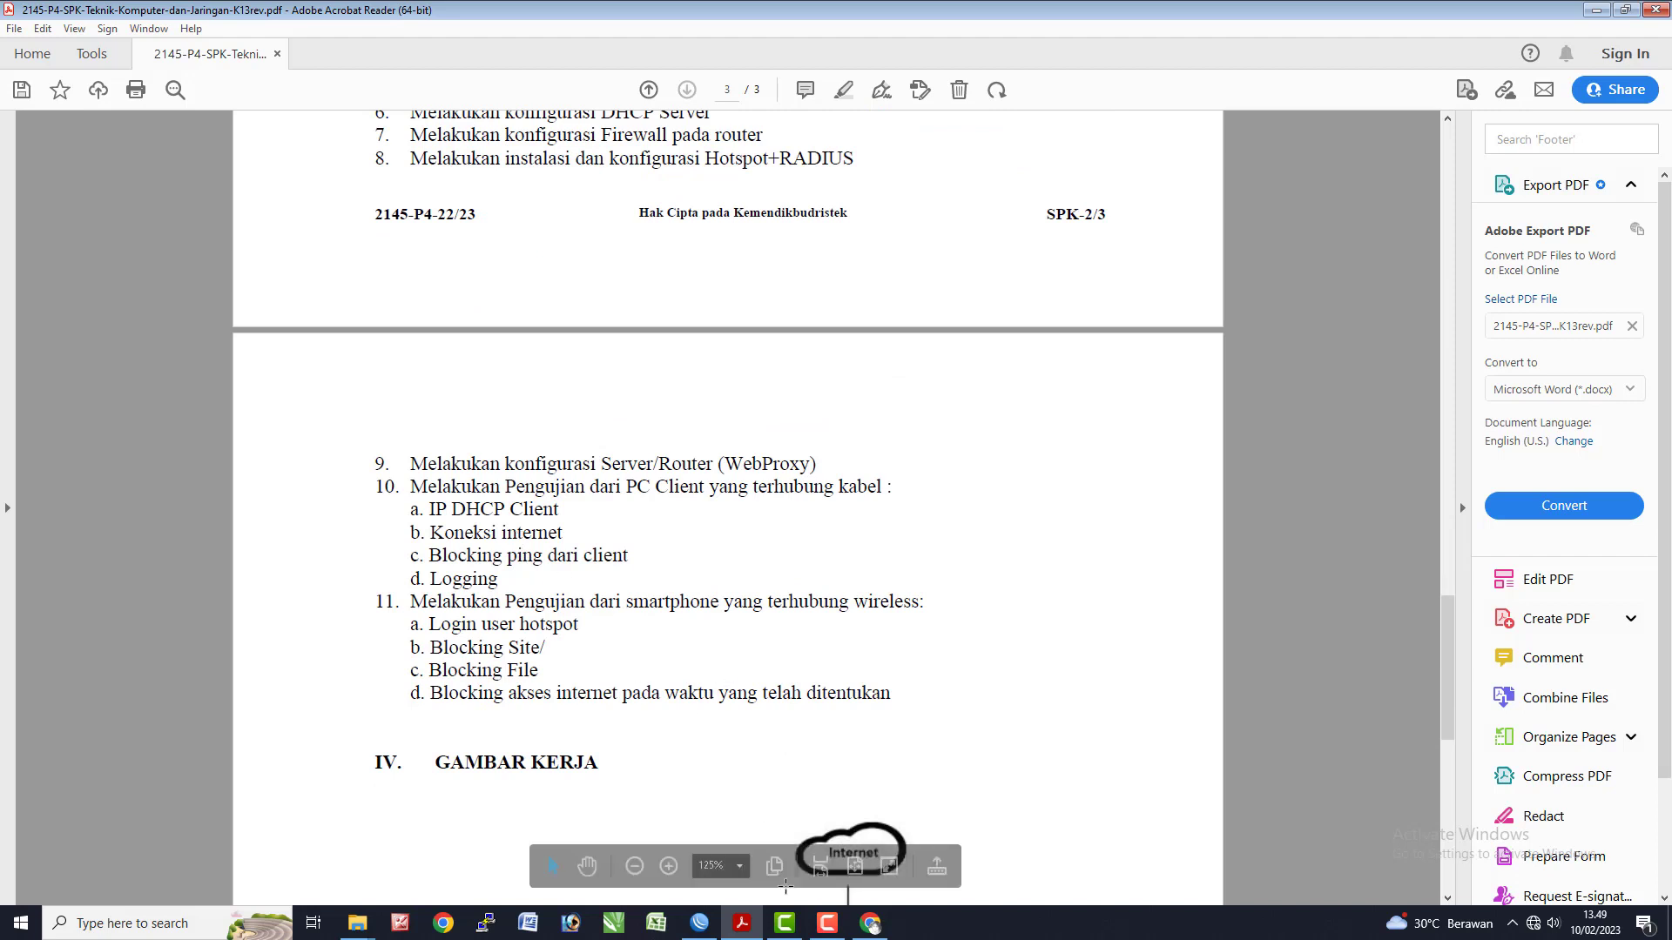
{"action": "left_click_drag", "start_coordinate": [406, 496], "coordinate": [629, 562]}
{"action": "left_click", "coordinate": [525, 587]}
{"action": "key", "text": "alt+Tab"}
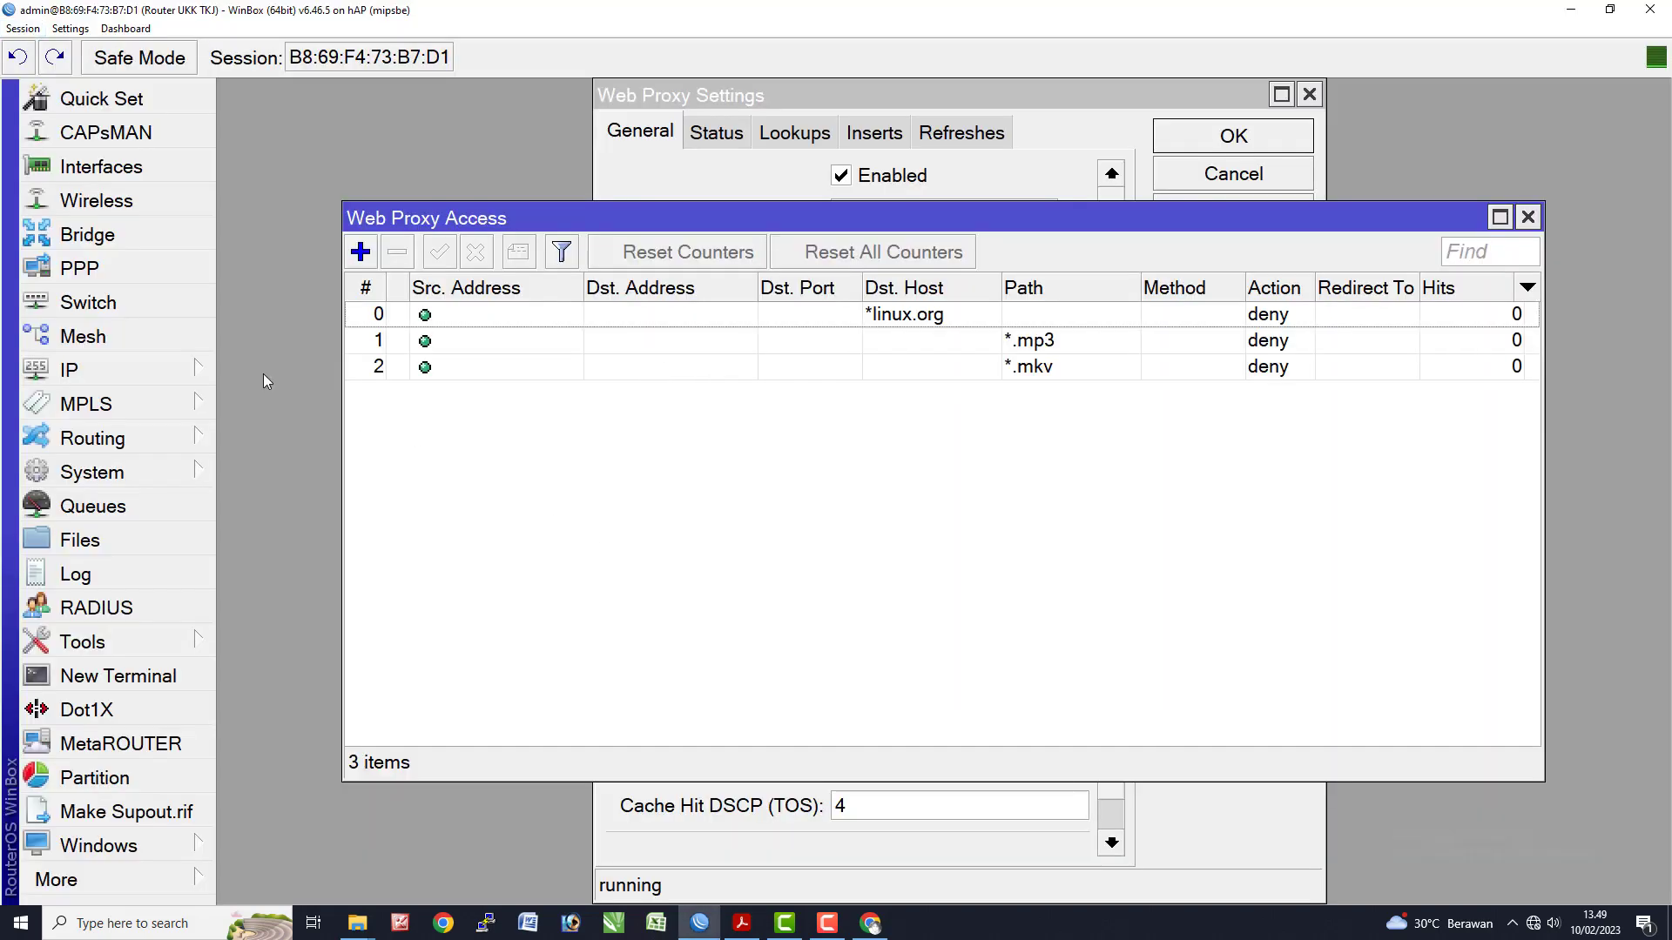
- Open the DHCP Server Leases list and widen it to show 192.168.100.100 on dhcp1
{"action": "left_click", "coordinate": [126, 366]}
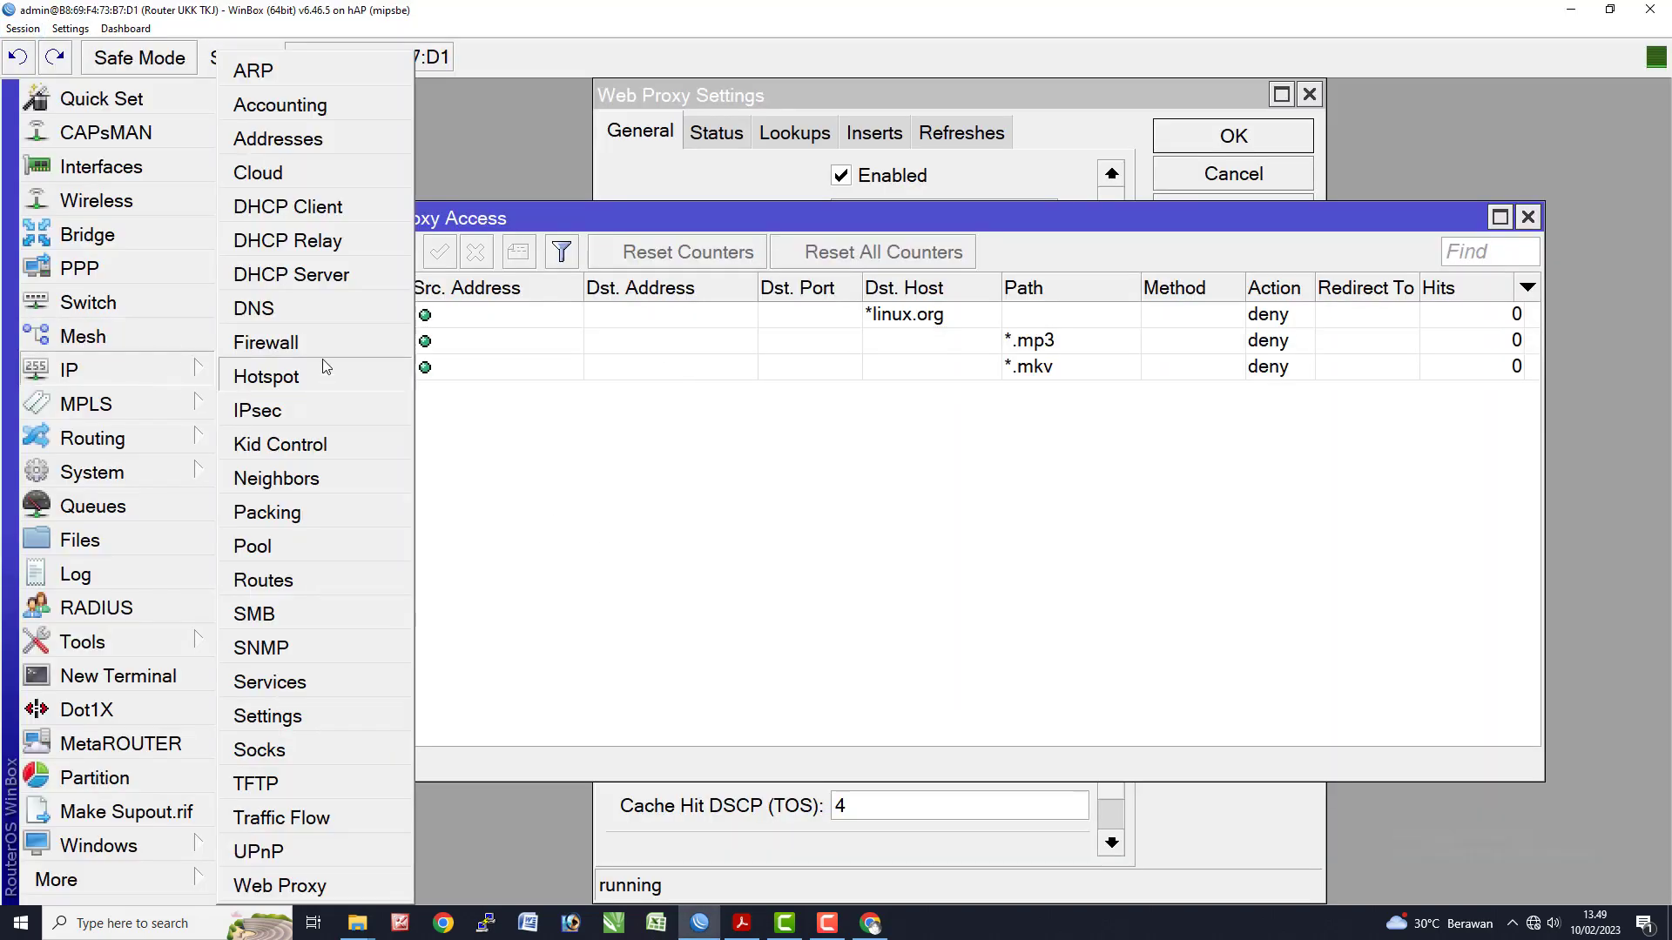
{"action": "left_click", "coordinate": [318, 275]}
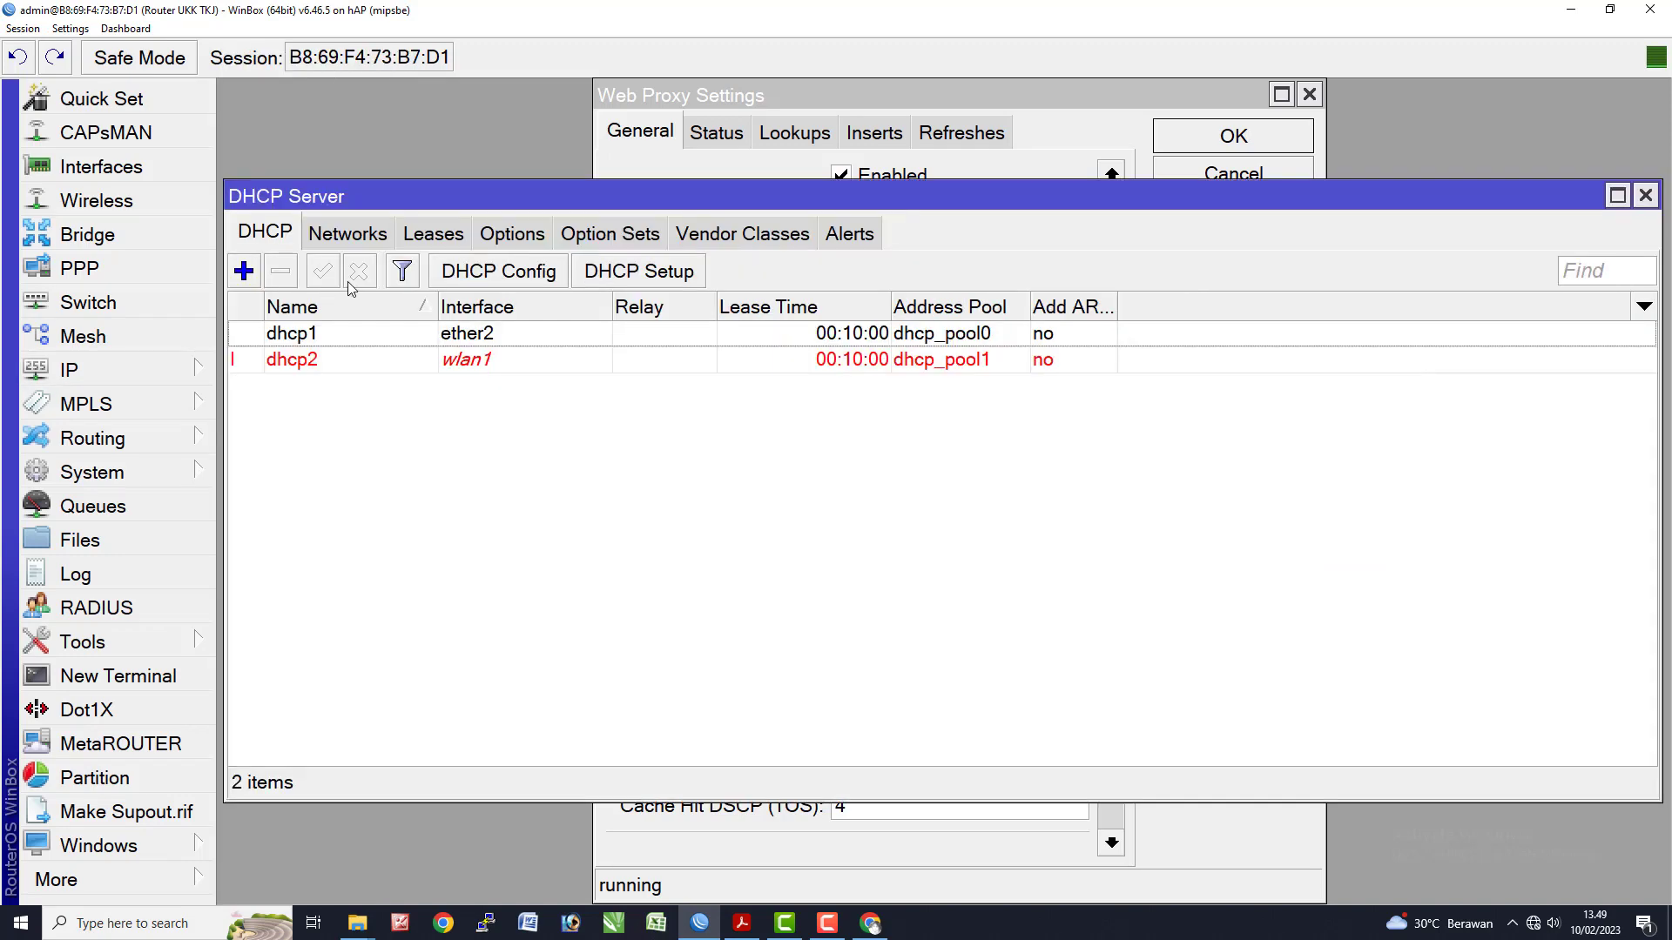
{"action": "left_click", "coordinate": [433, 233]}
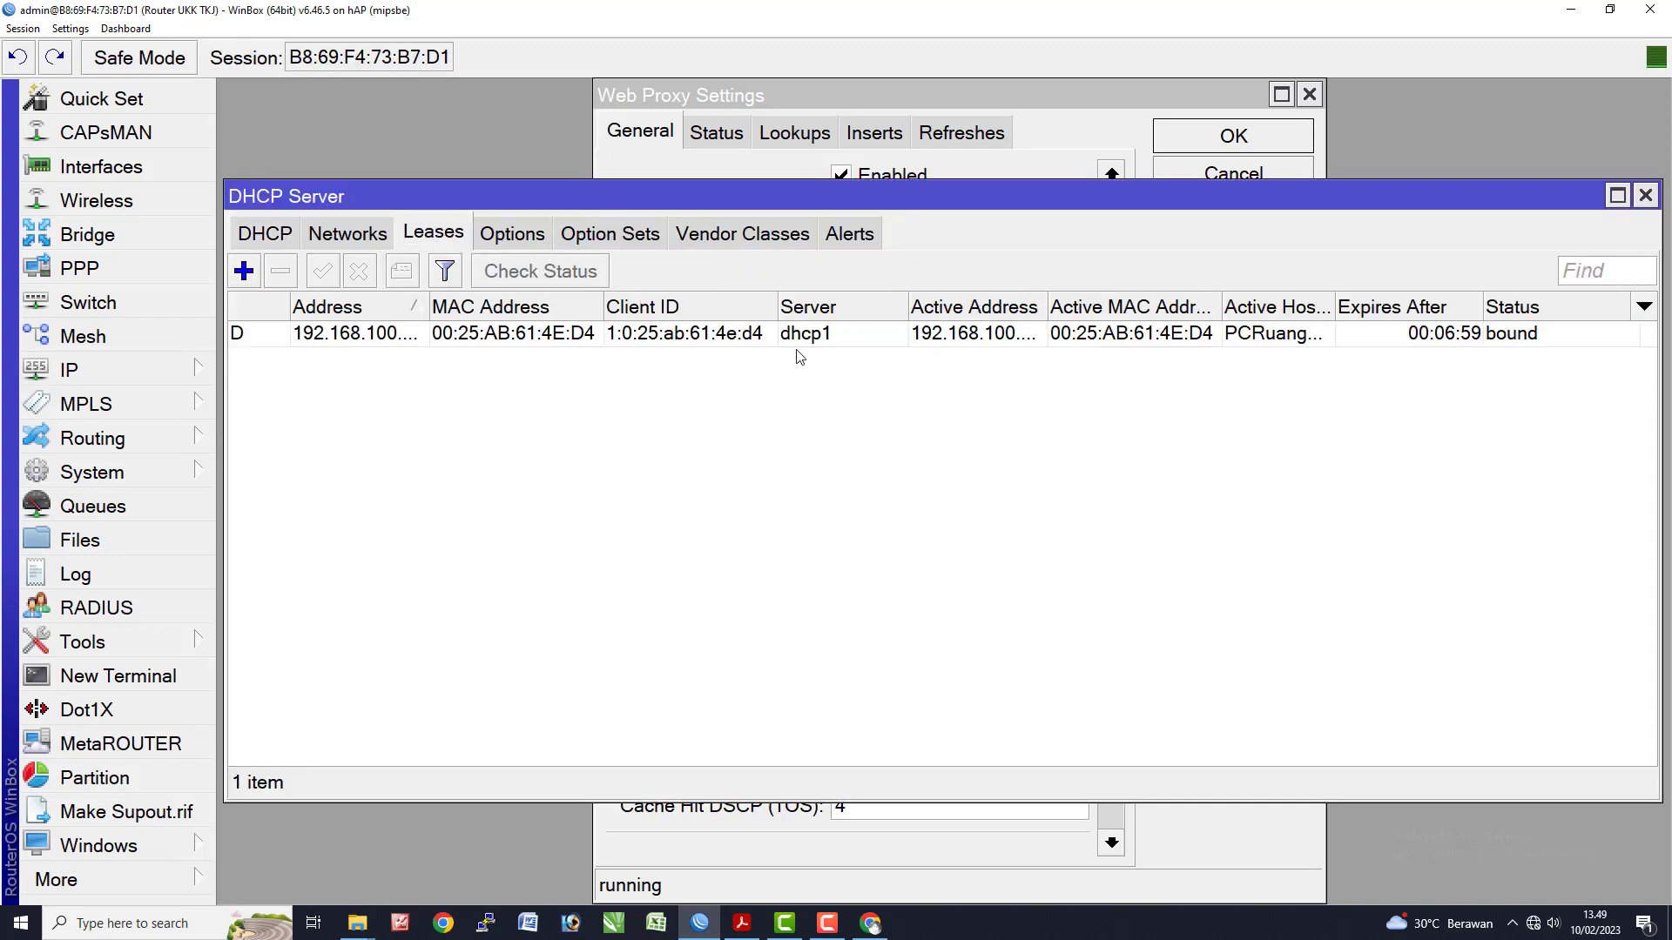
{"action": "left_click", "coordinate": [701, 334]}
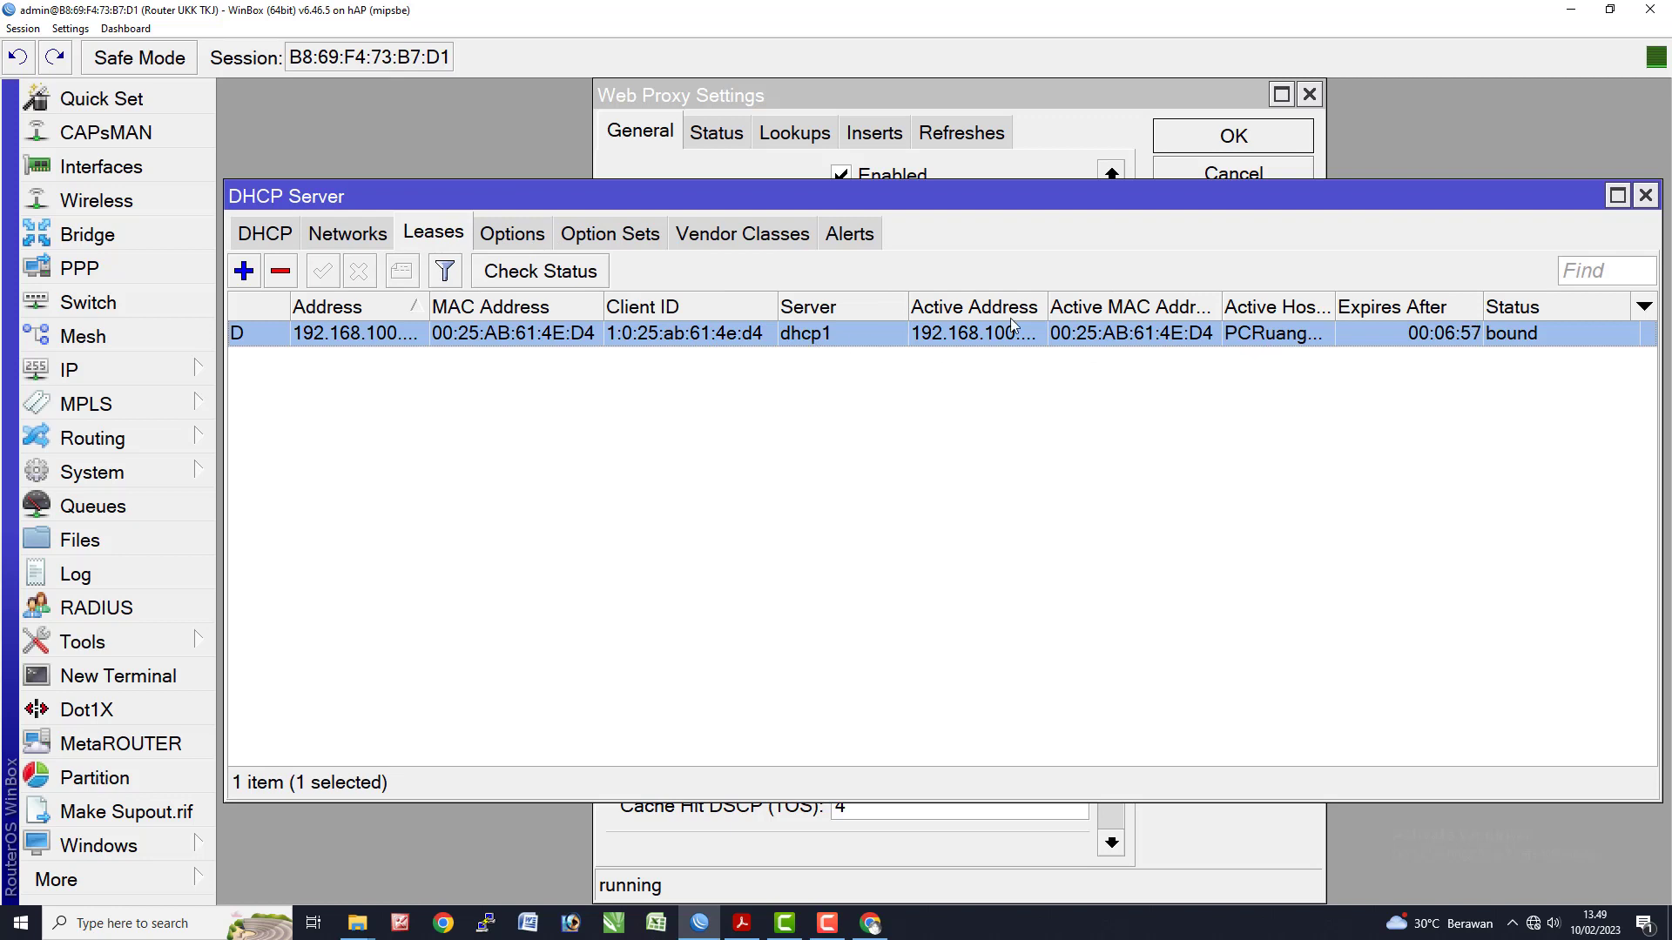
{"action": "left_click_drag", "start_coordinate": [1048, 306], "coordinate": [1121, 306]}
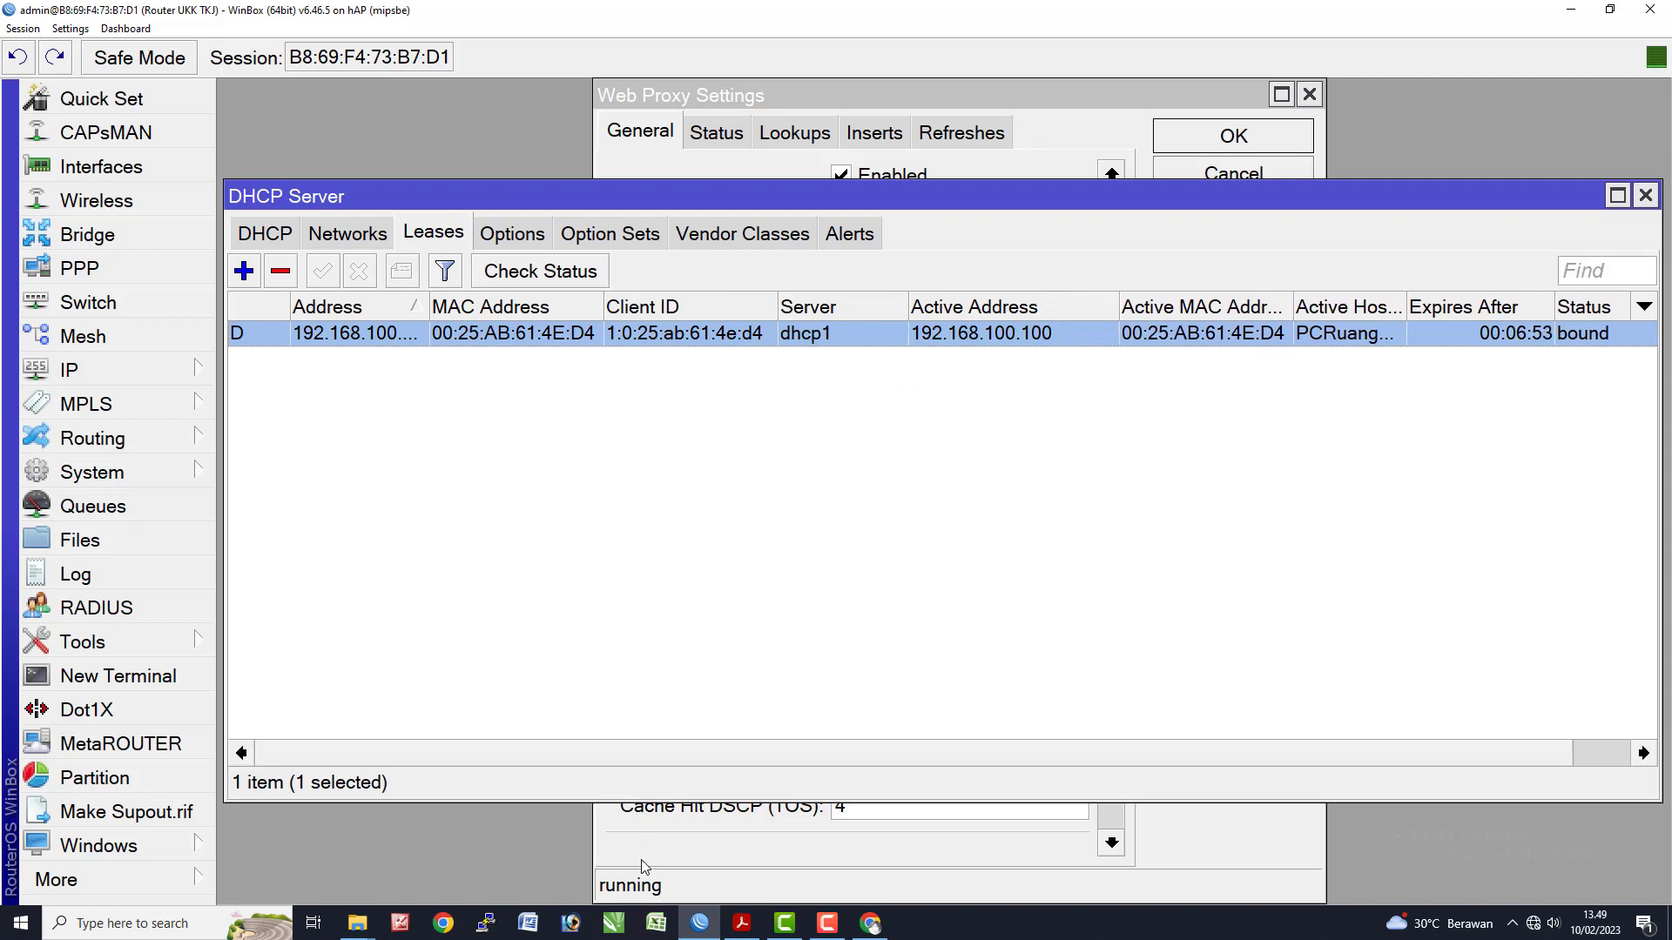
- Run ipconfig in Command Prompt to confirm Ethernet address 192.168.100.100 and gateway 192.168.100.1
{"action": "key", "text": "super+r"}
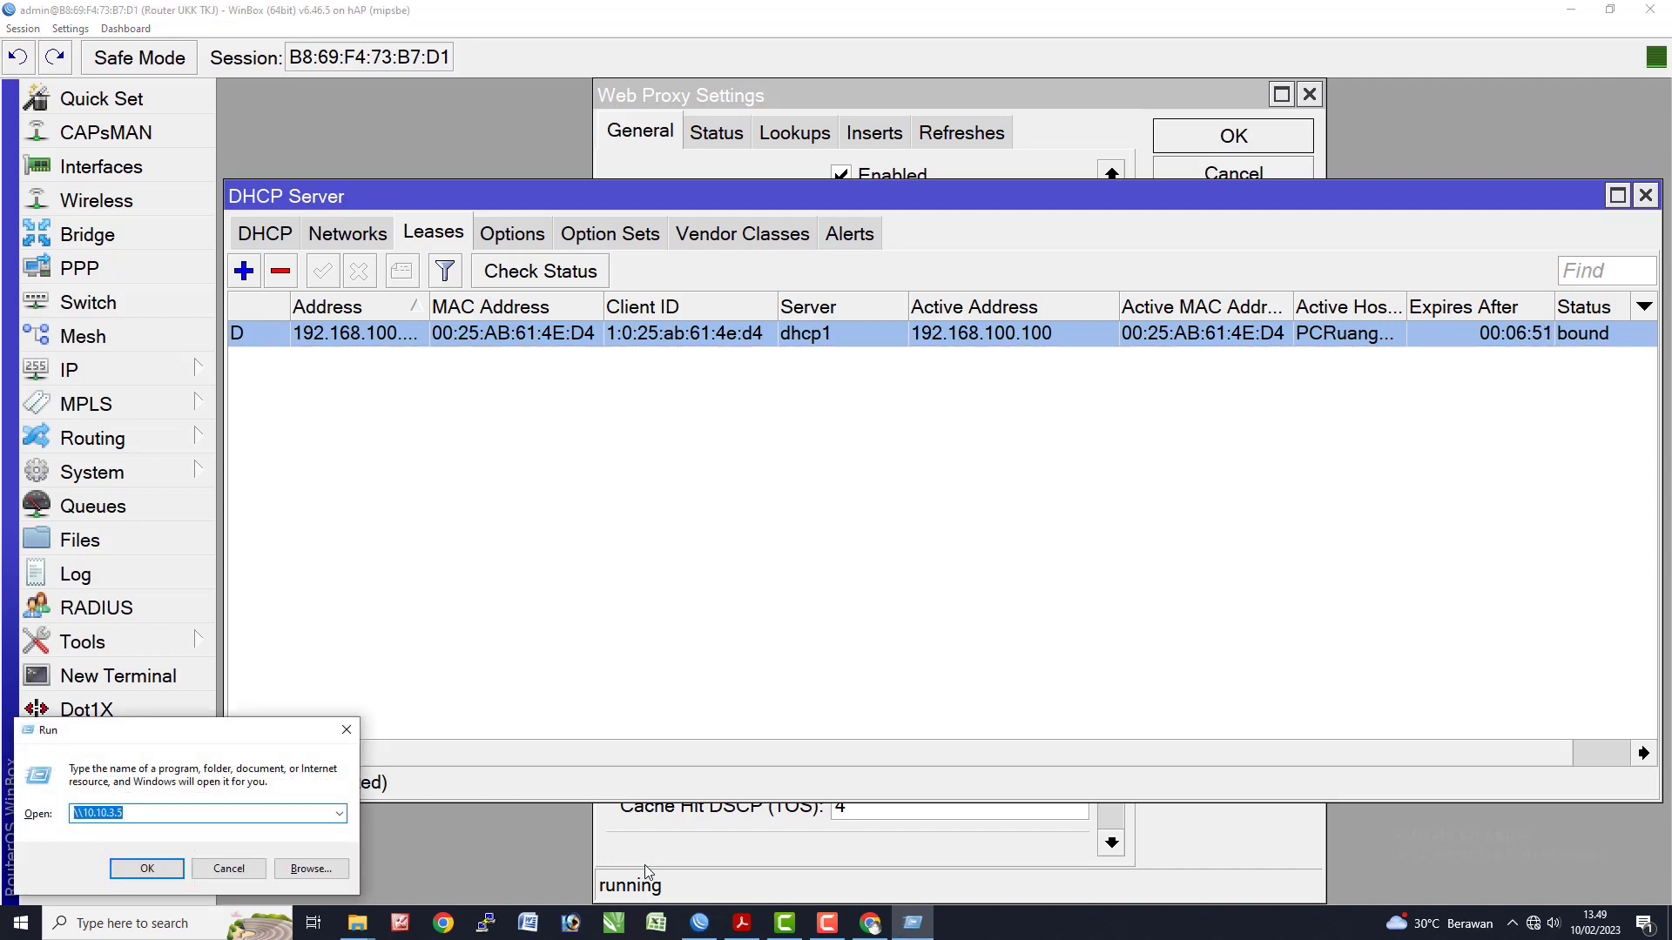
{"action": "type", "text": "cmd"}
{"action": "key", "text": "Return"}
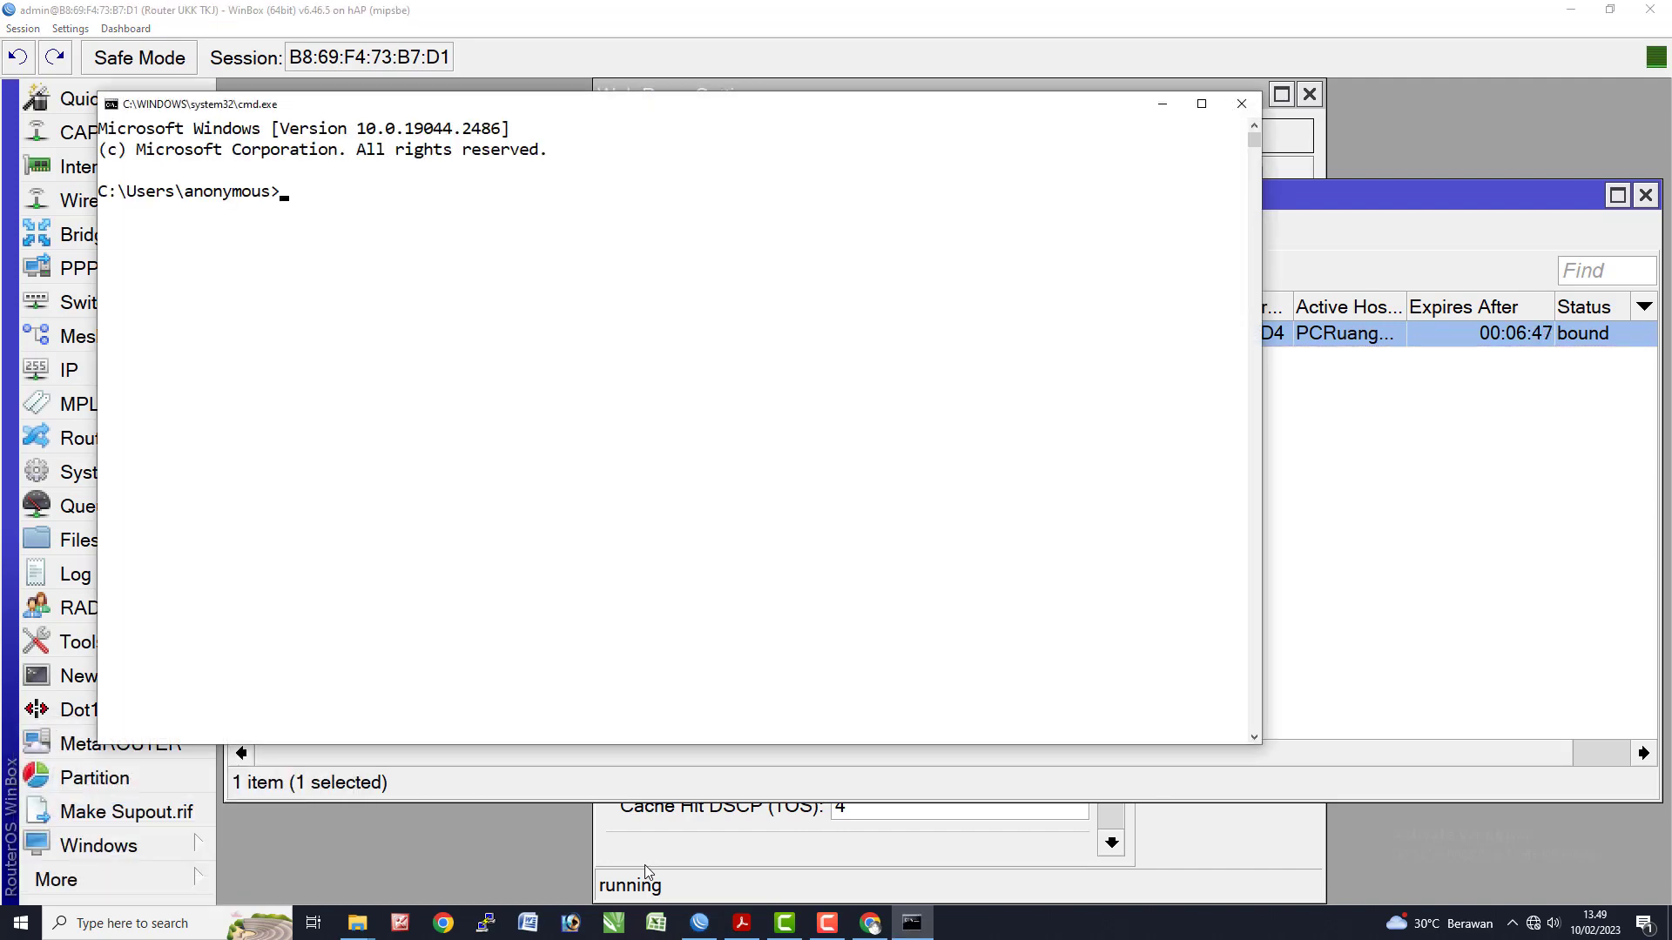
{"action": "type", "text": "ipconfig"}
{"action": "key", "text": "Return"}
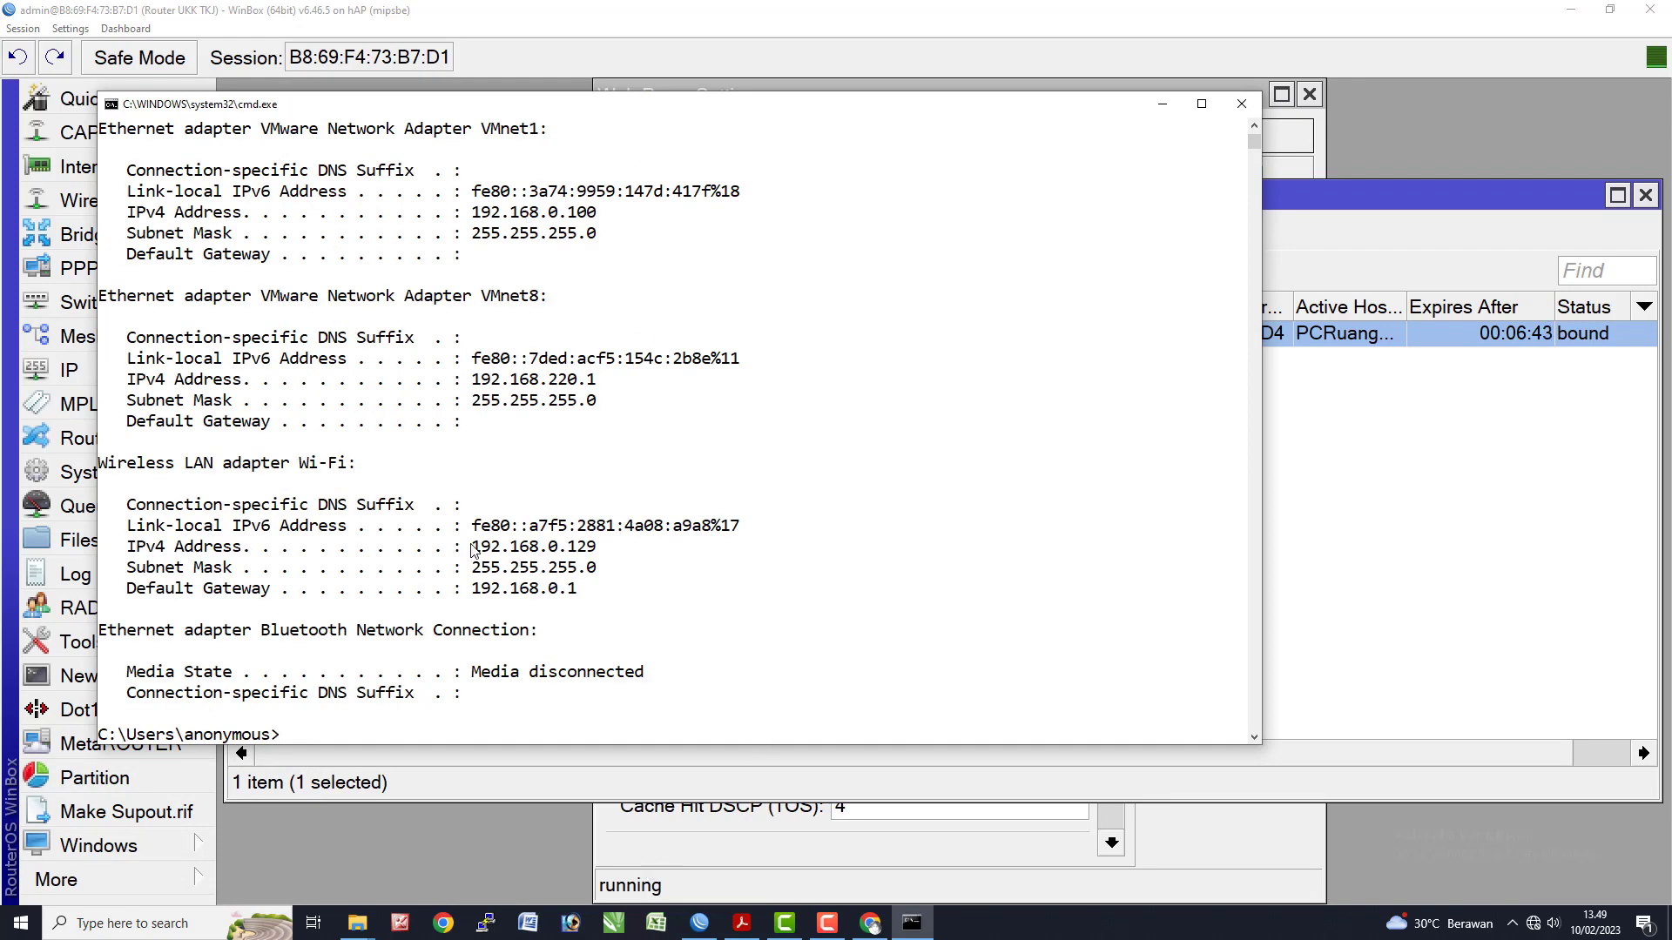
{"action": "scroll", "coordinate": [565, 571], "scroll_direction": "up", "scroll_amount": 7}
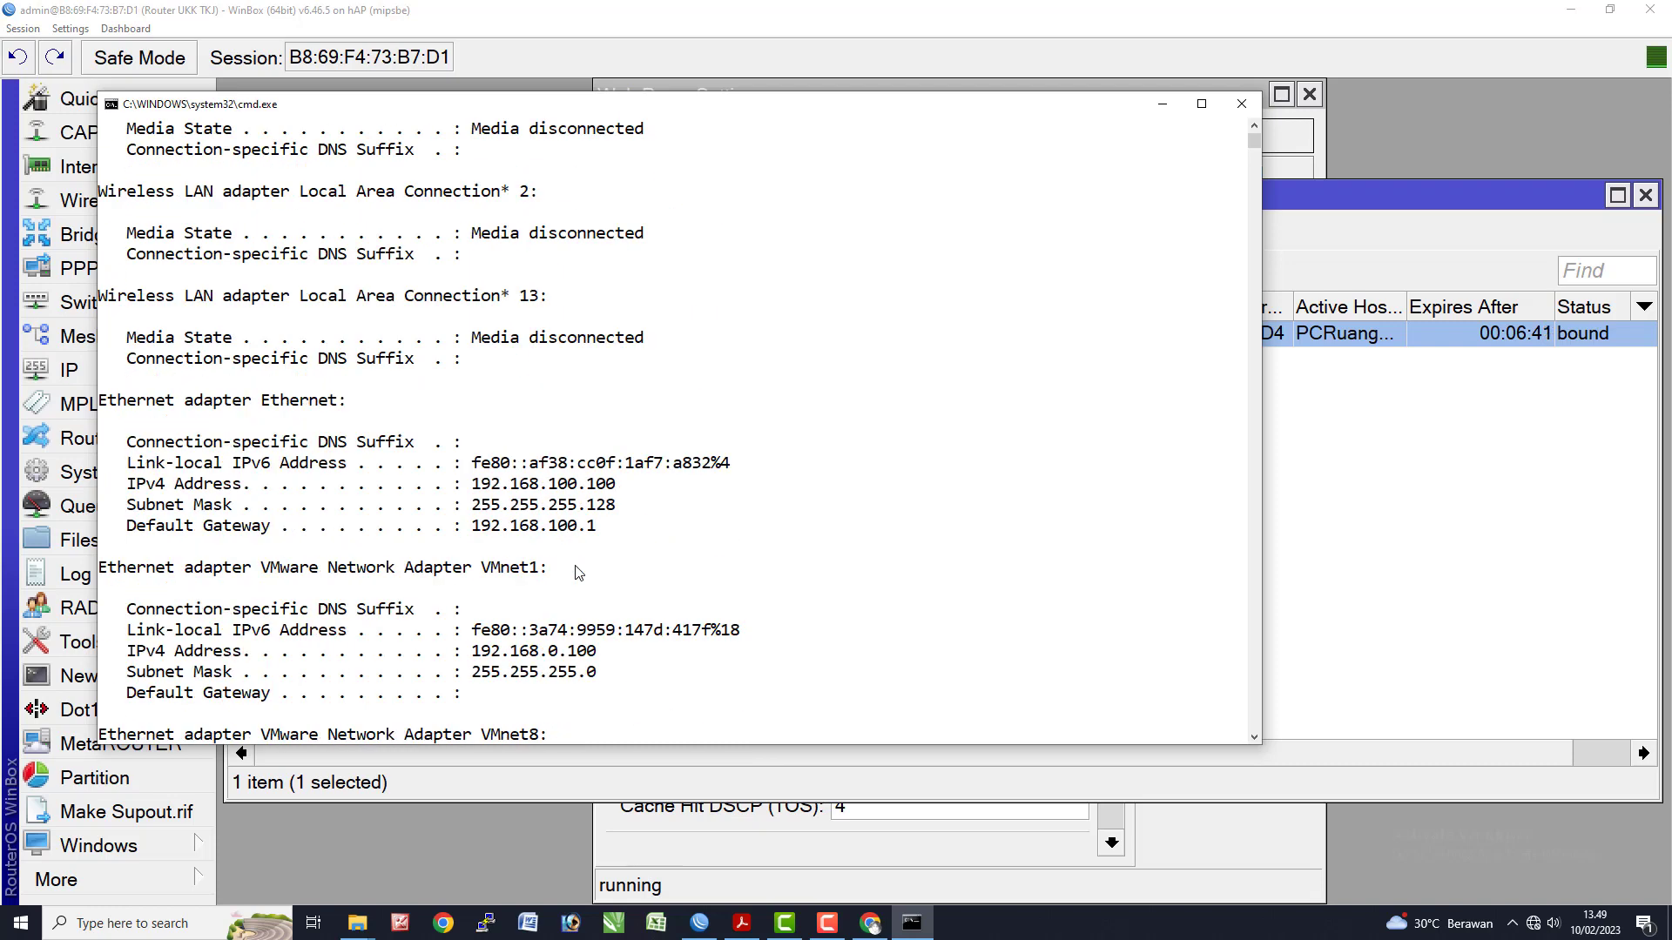
{"action": "left_click_drag", "start_coordinate": [463, 484], "coordinate": [616, 484]}
{"action": "left_click", "coordinate": [652, 492]}
- Ping google.com to test internet access, then go back to WinBox's lease list
{"action": "type", "text": "pin"}
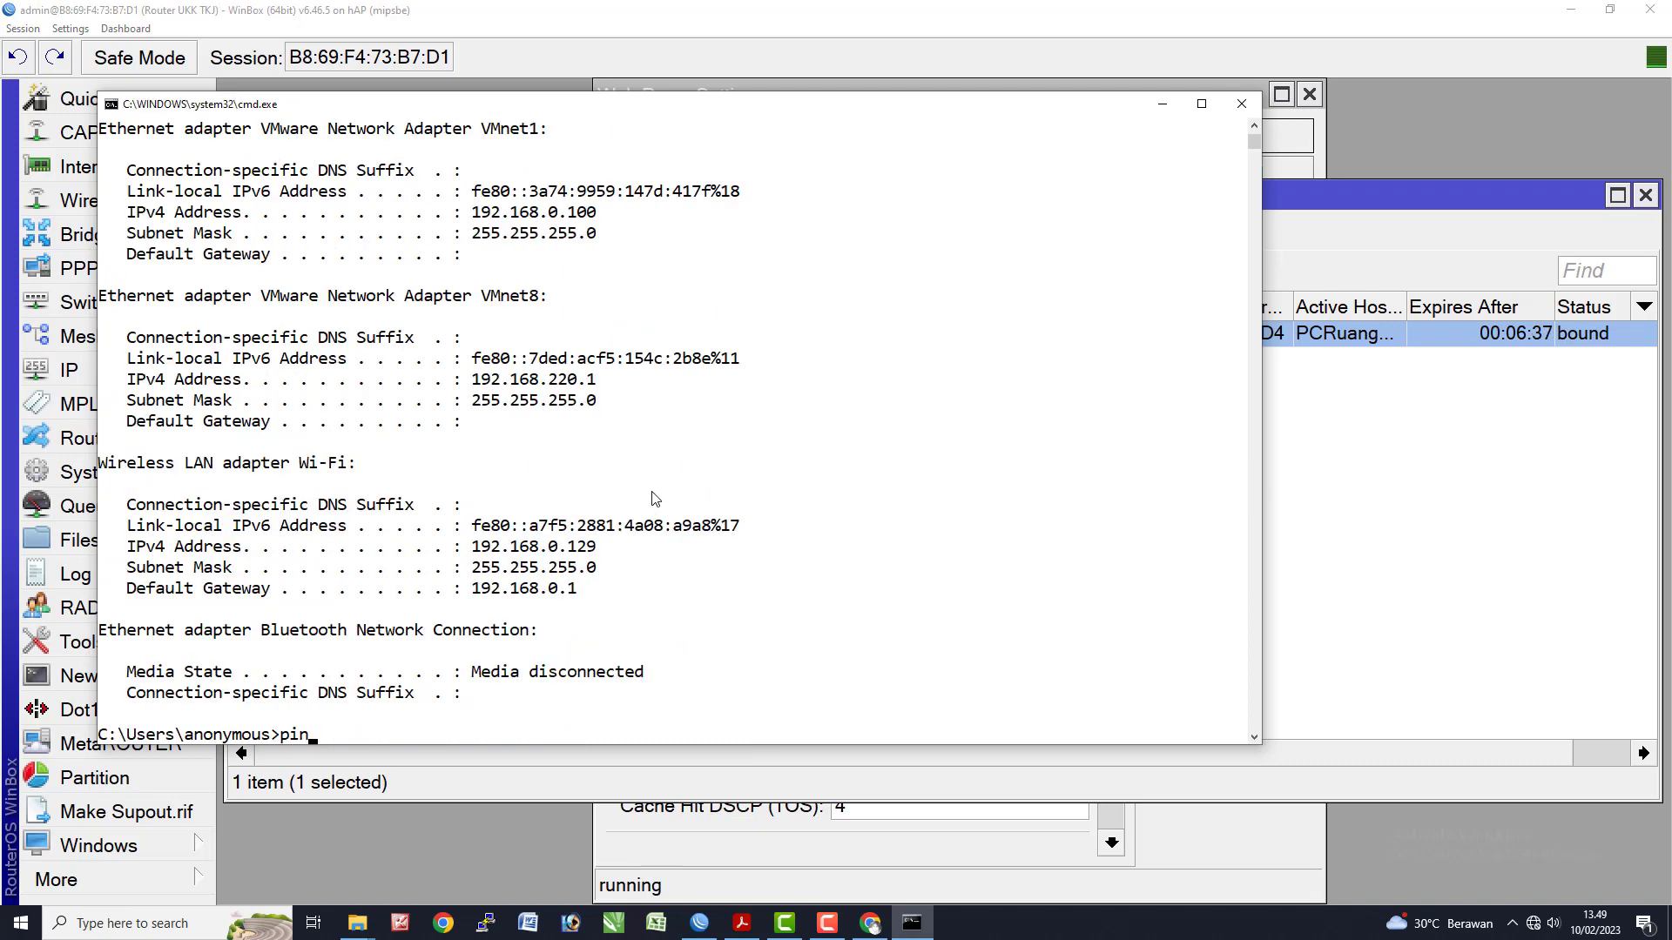
{"action": "type", "text": "g google.com"}
{"action": "key", "text": "Return"}
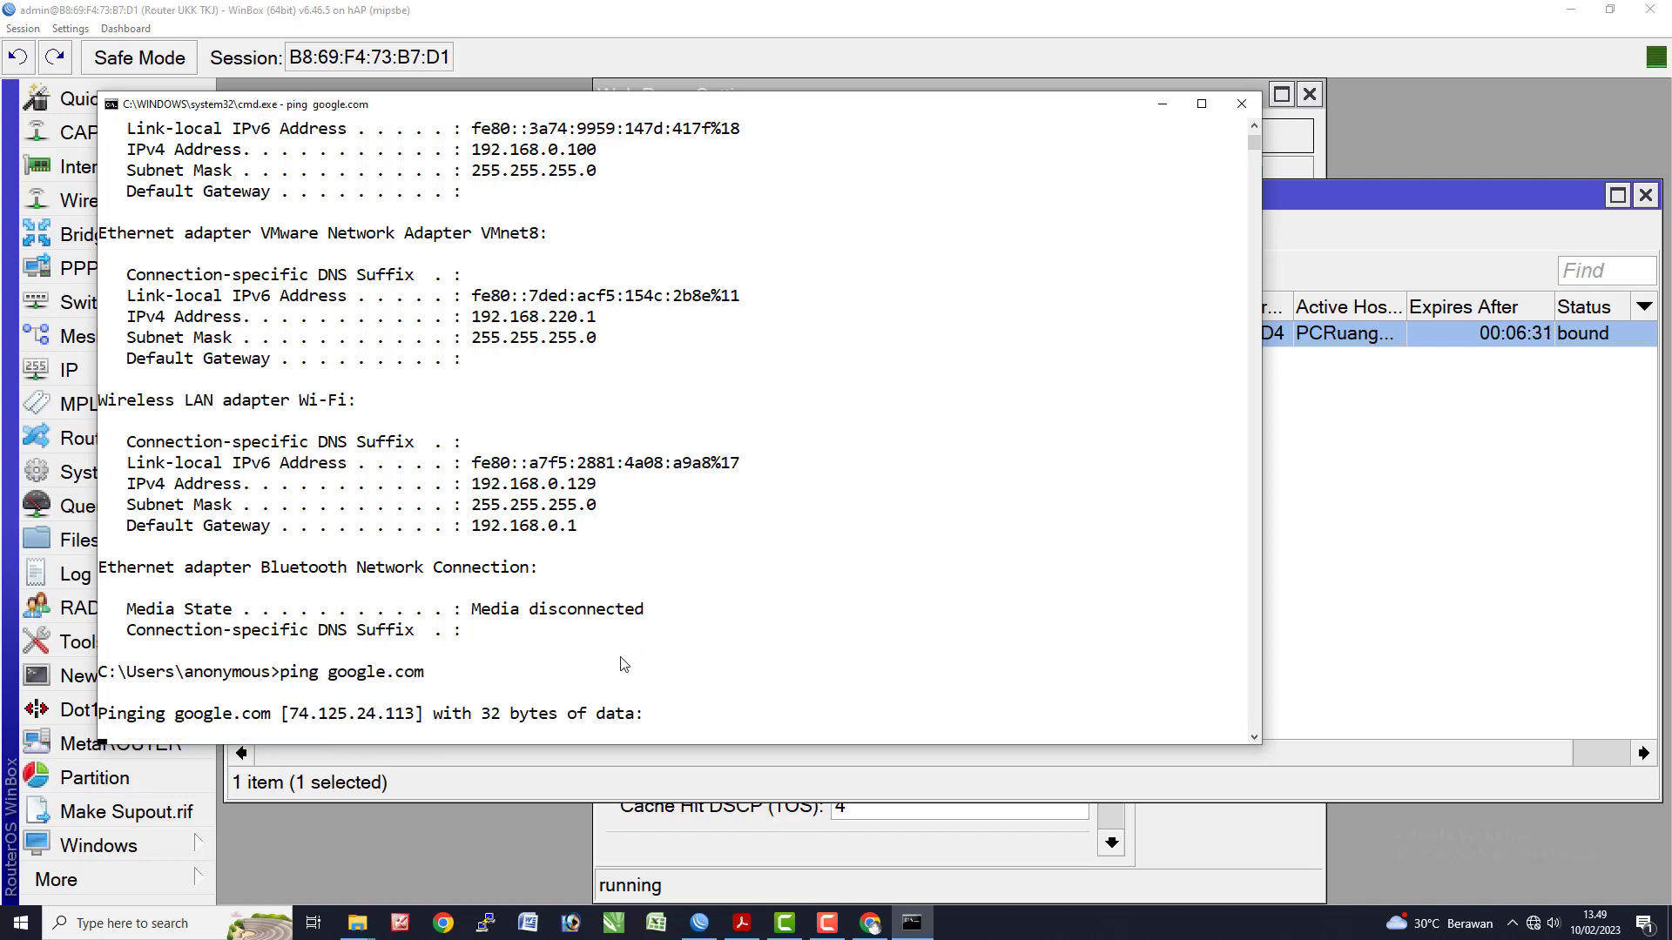
{"action": "key", "text": "alt+Tab"}
{"action": "left_click", "coordinate": [686, 465]}
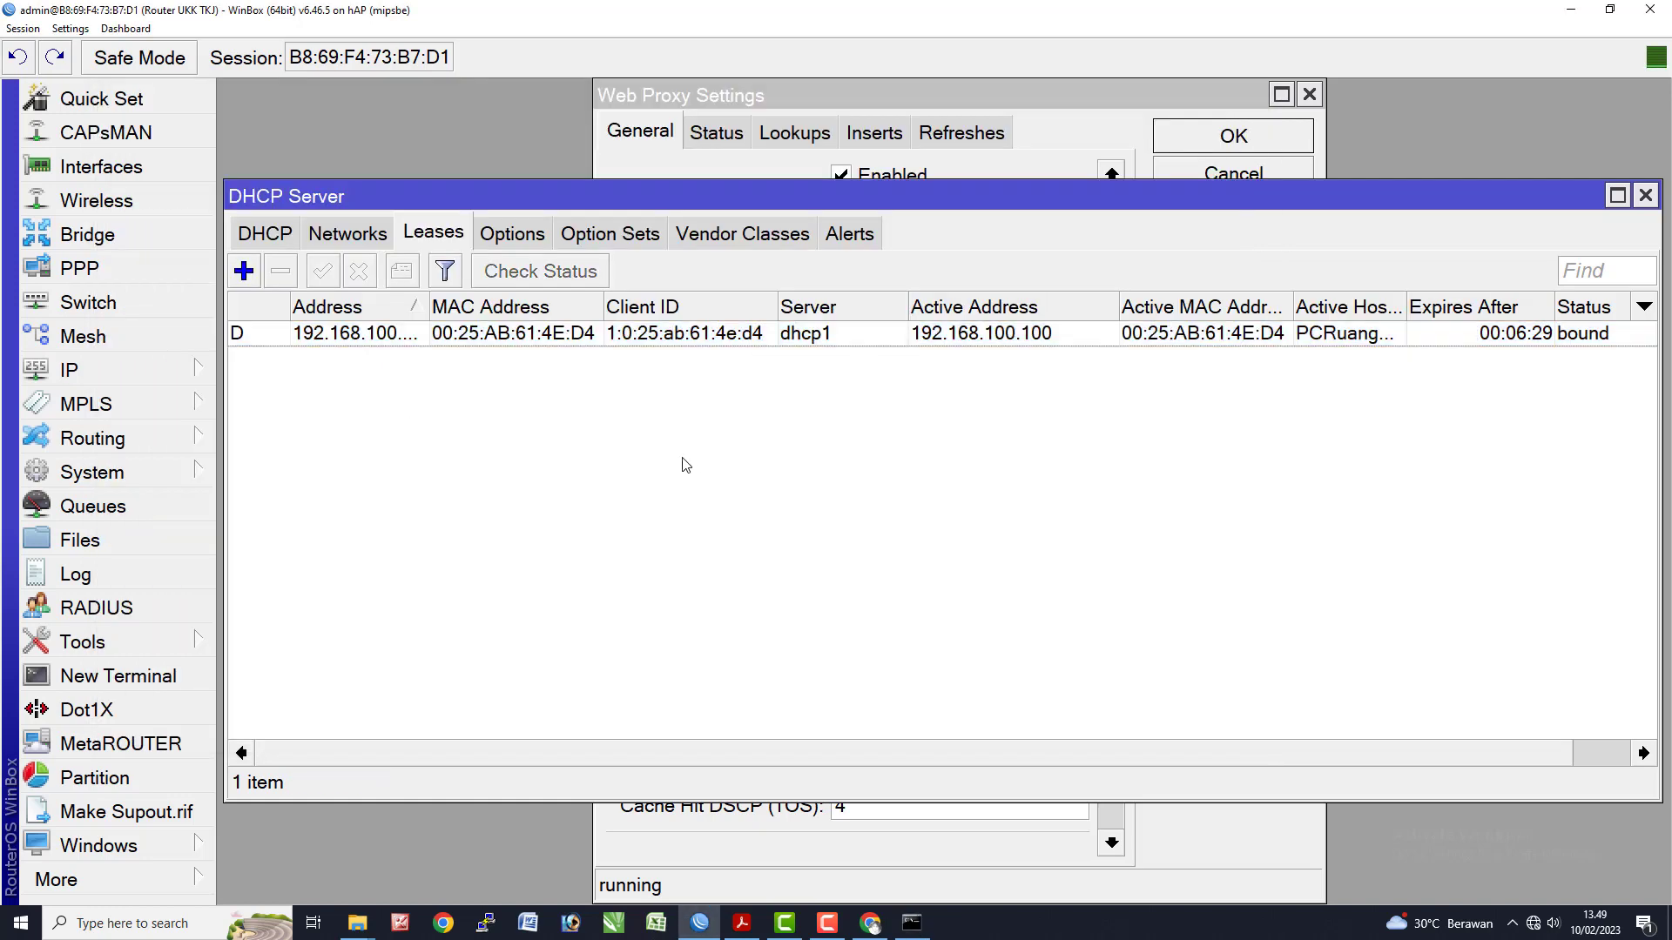
- Close the DHCP server and web proxy windows and show the firewall NAT rules
{"action": "left_click", "coordinate": [1645, 195]}
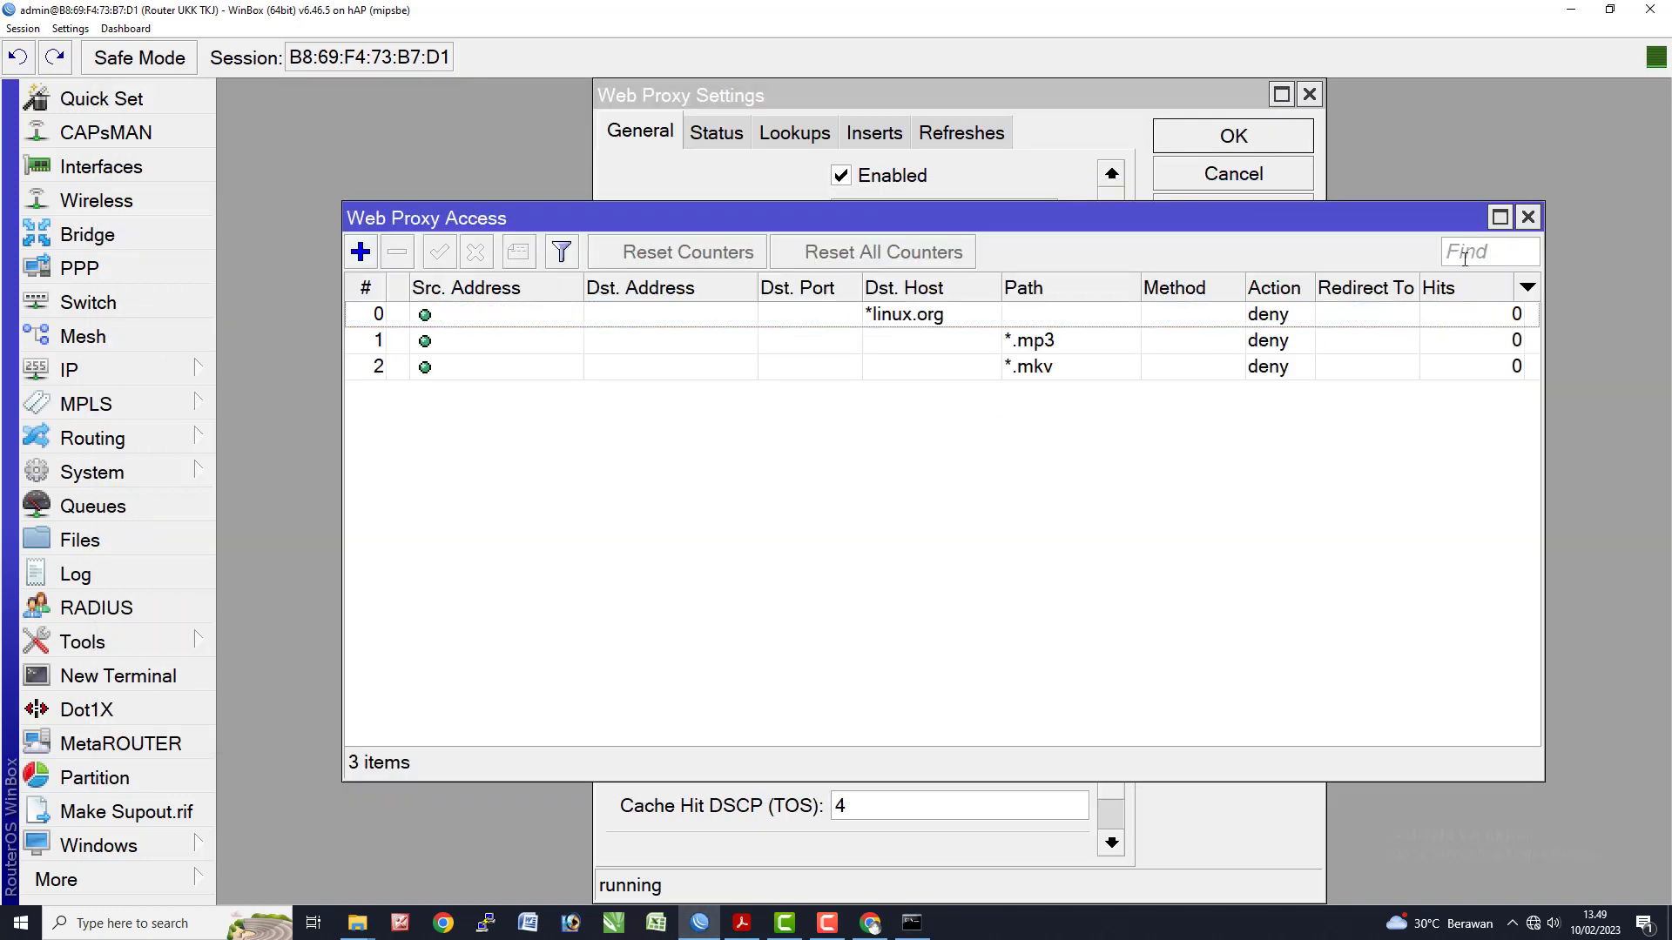
{"action": "left_click", "coordinate": [1529, 217]}
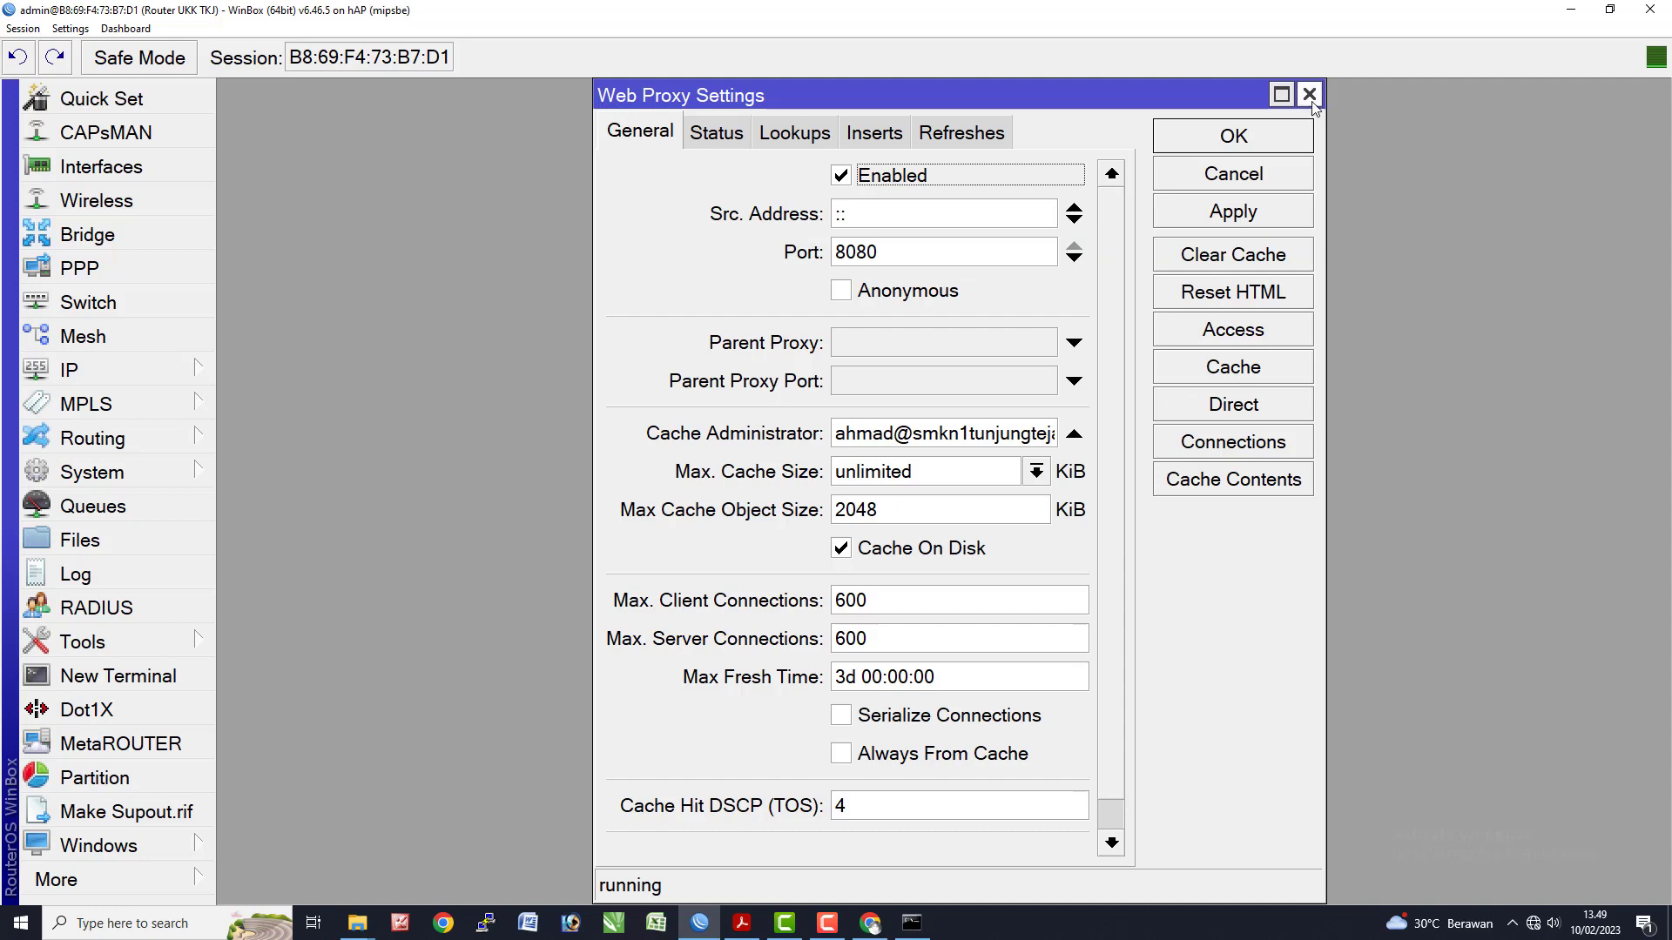
{"action": "left_click", "coordinate": [1309, 95]}
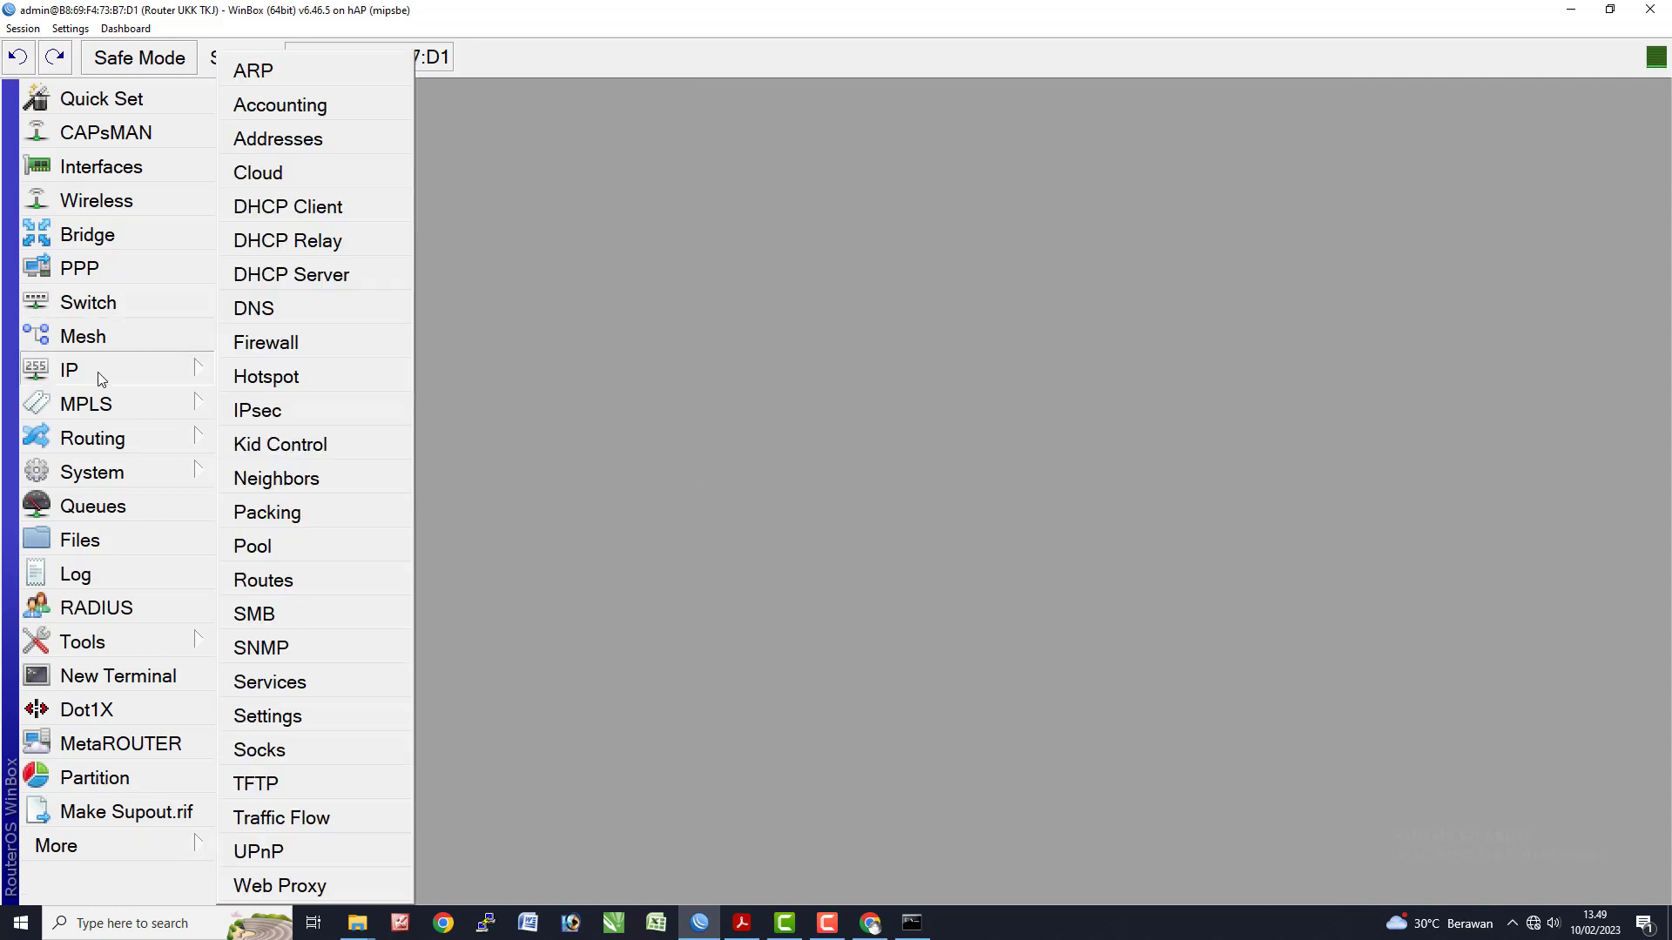
{"action": "mouse_move", "coordinate": [113, 370]}
{"action": "left_click", "coordinate": [349, 340]}
{"action": "left_click", "coordinate": [361, 235]}
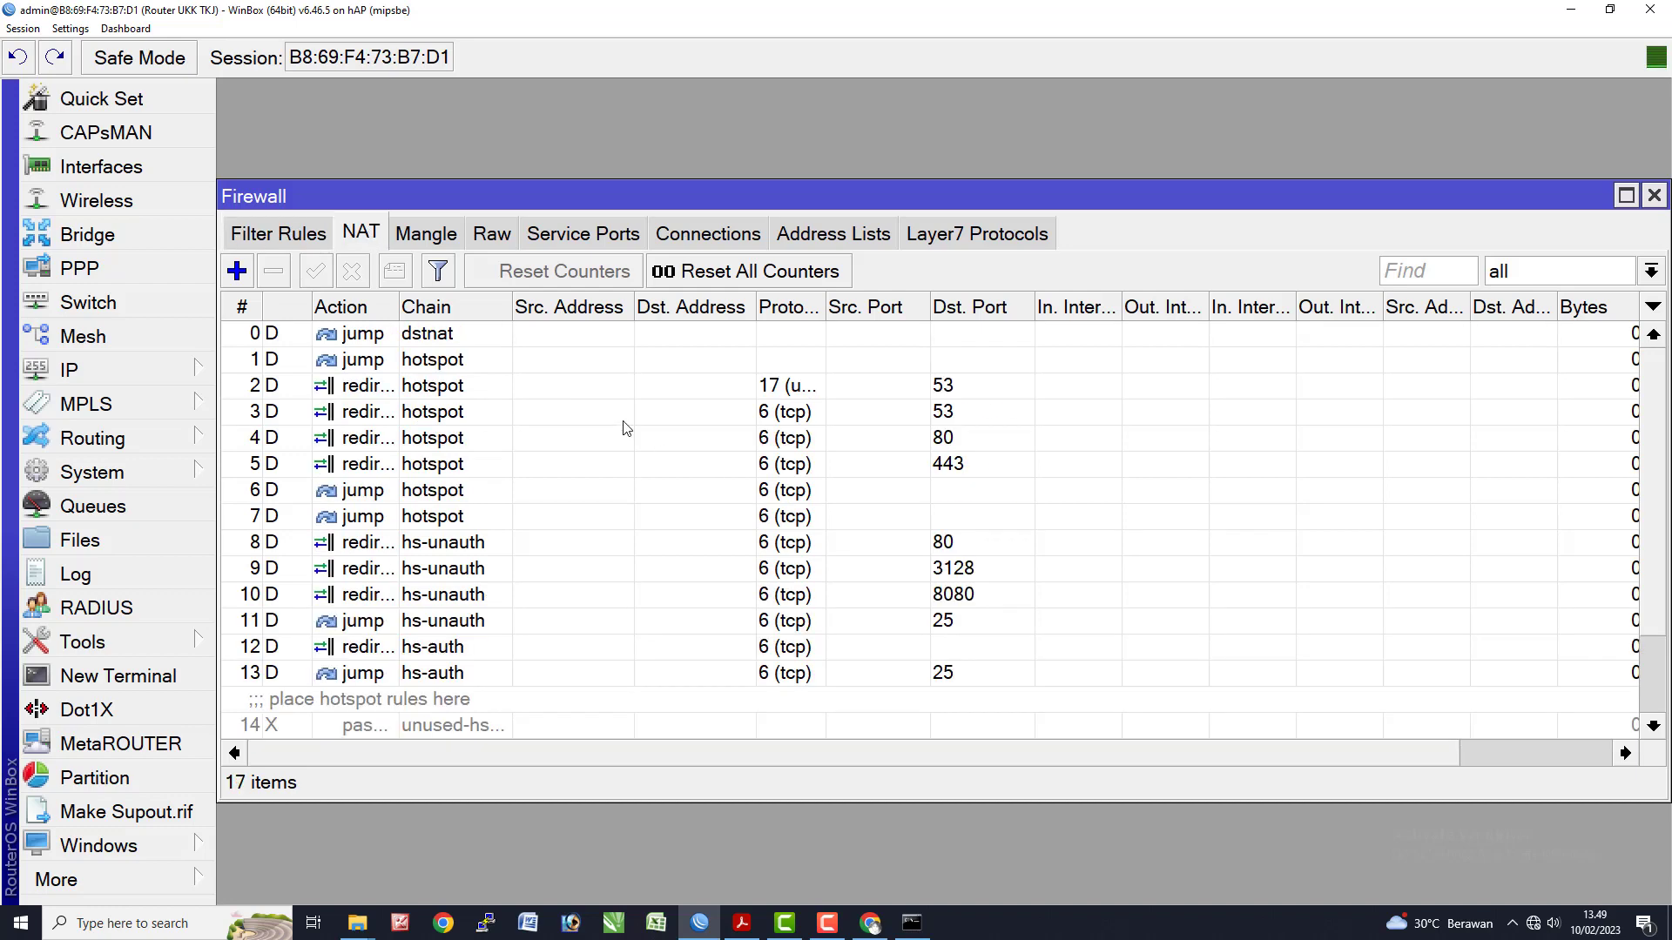
- Create a new srcnat NAT rule with source address 192.168.100.0/25
{"action": "left_click", "coordinate": [236, 271]}
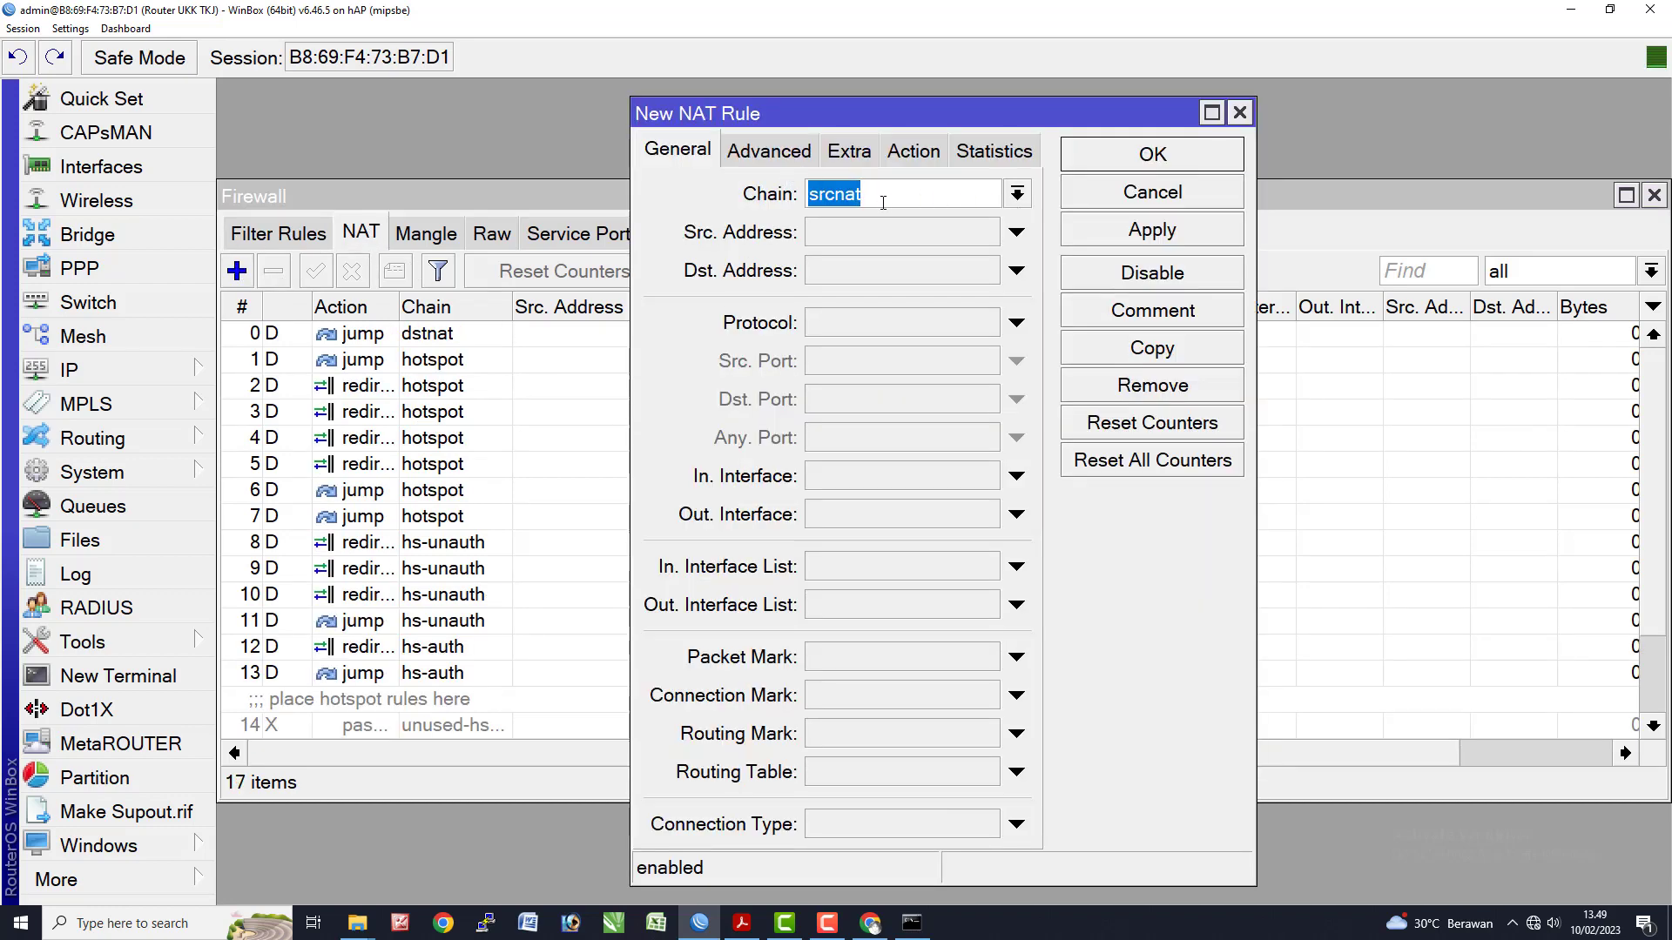
{"action": "left_click", "coordinate": [884, 202]}
{"action": "left_click", "coordinate": [947, 231]}
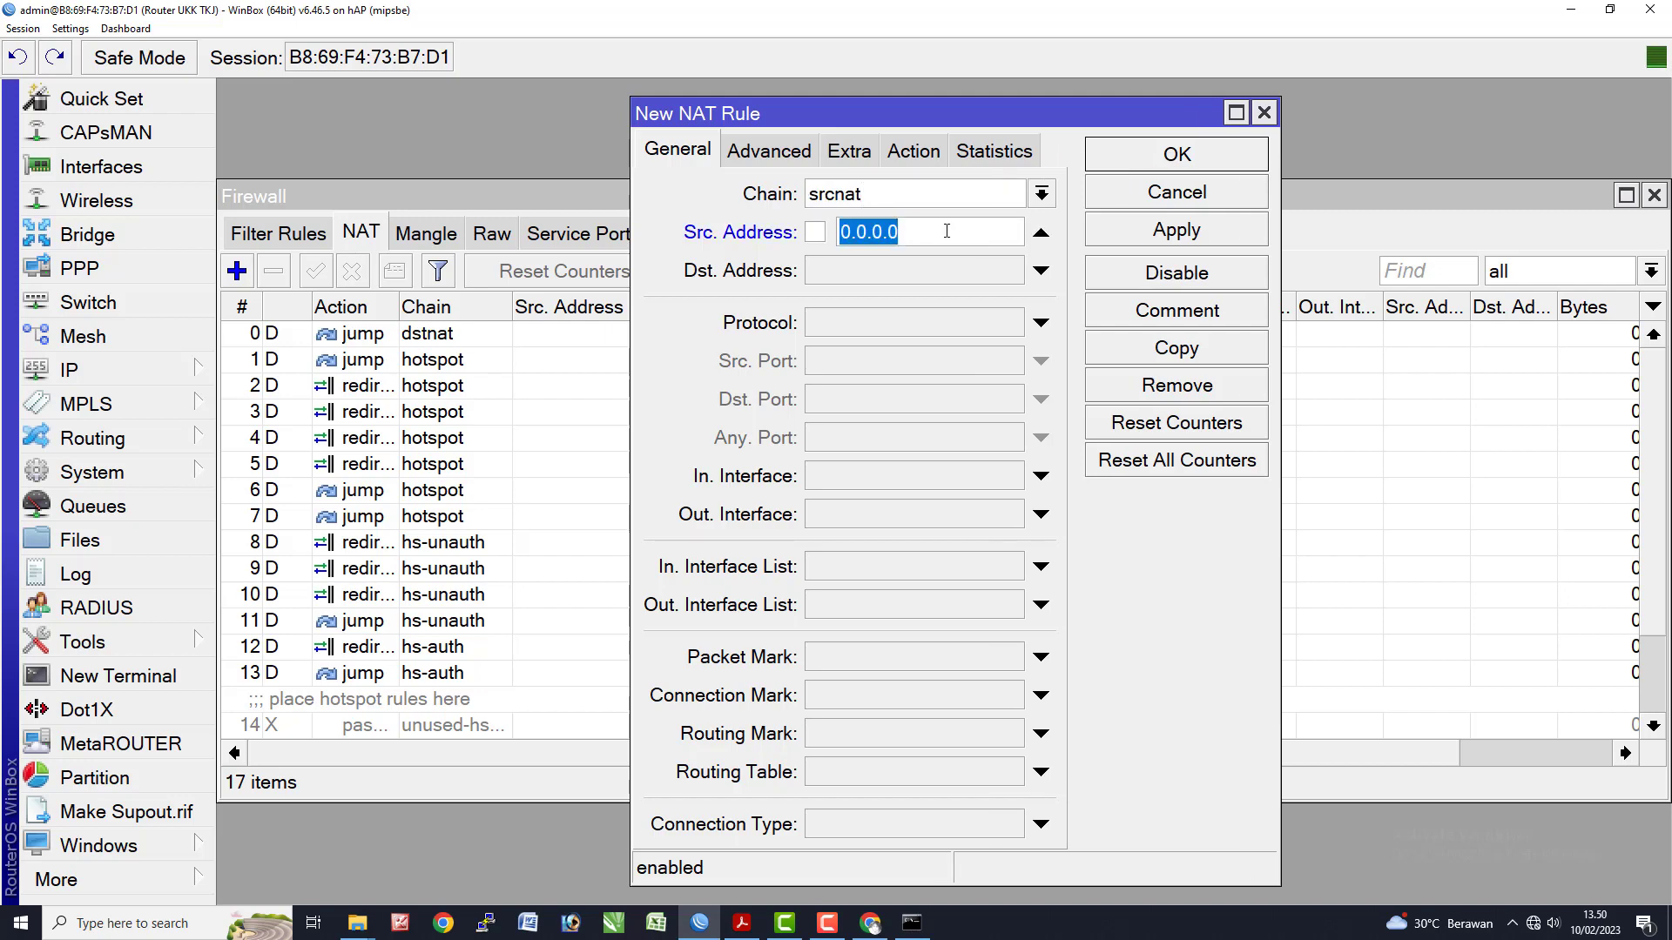
{"action": "key", "text": "alt+Tab"}
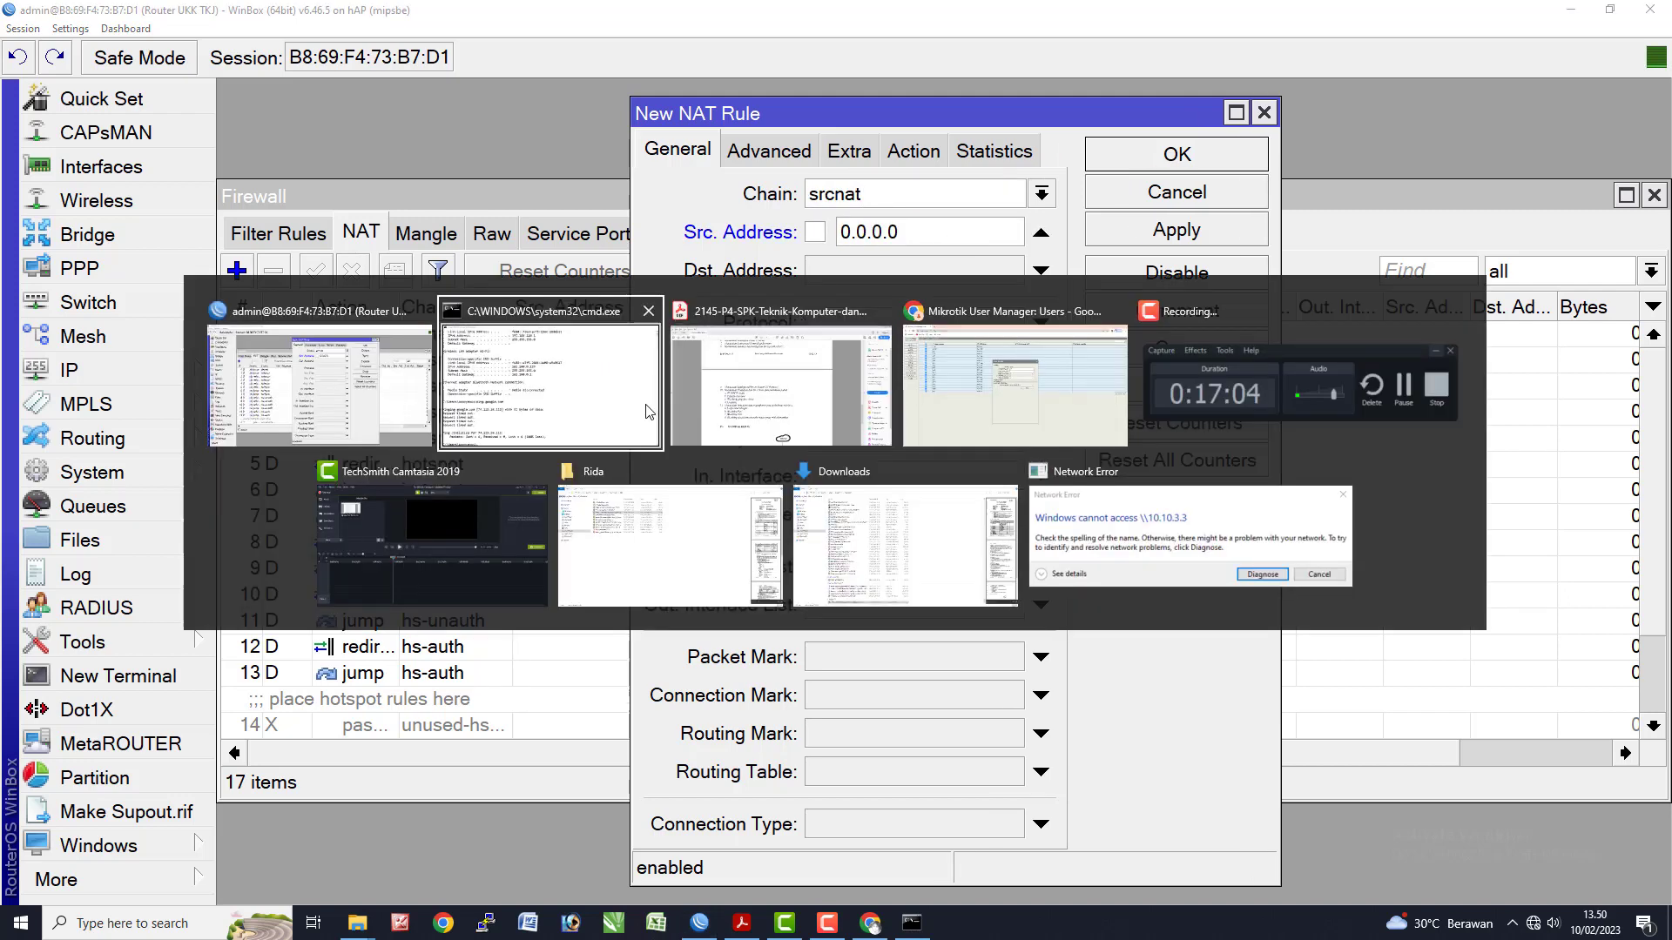
{"action": "left_click", "coordinate": [354, 375]}
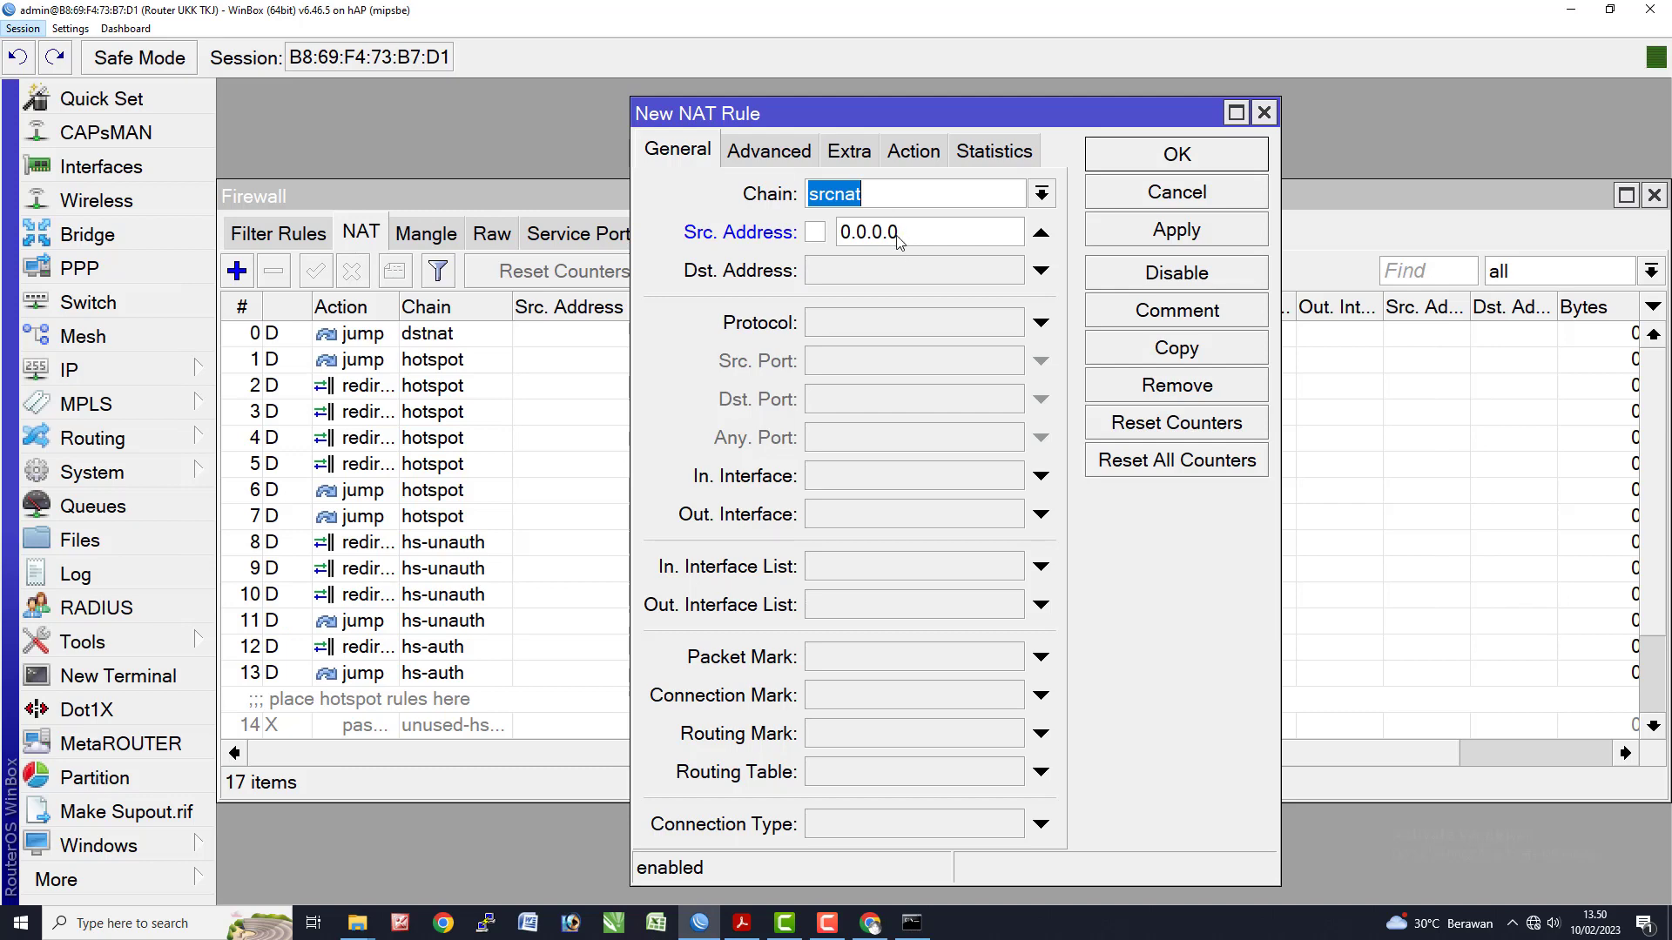
{"action": "left_click_drag", "start_coordinate": [912, 233], "coordinate": [613, 226]}
{"action": "type", "text": "19"}
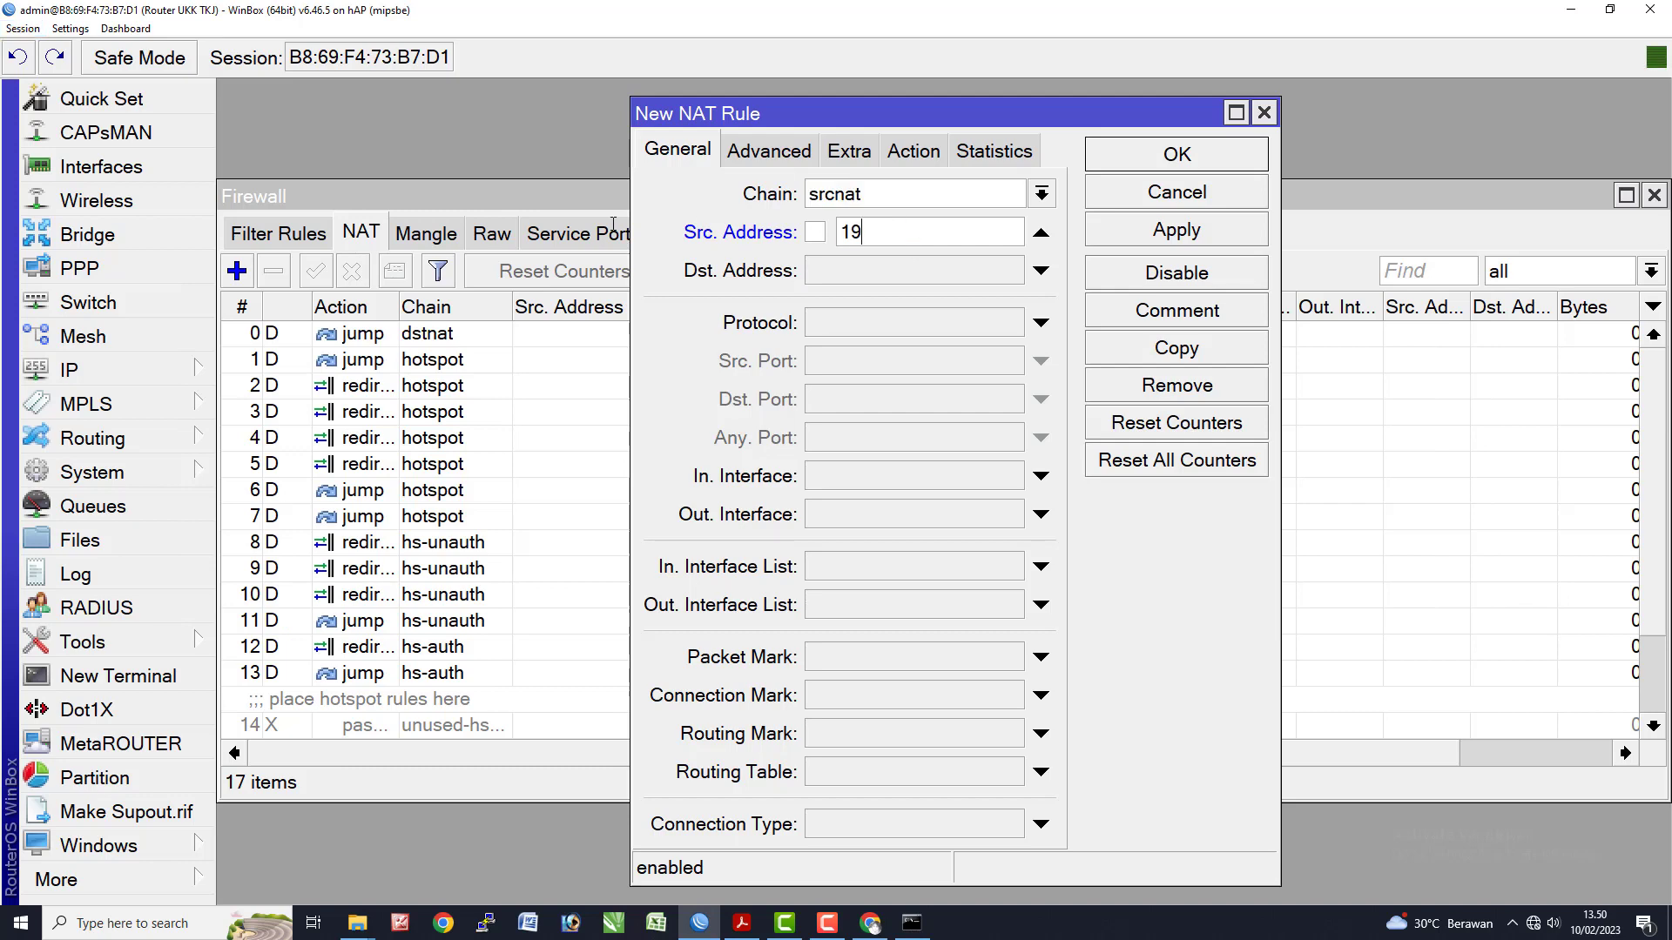
{"action": "type", "text": "2.168.100.0/25"}
- Set the rule's out interface to ether1 and action to masquerade, then apply and close
{"action": "left_click", "coordinate": [876, 516]}
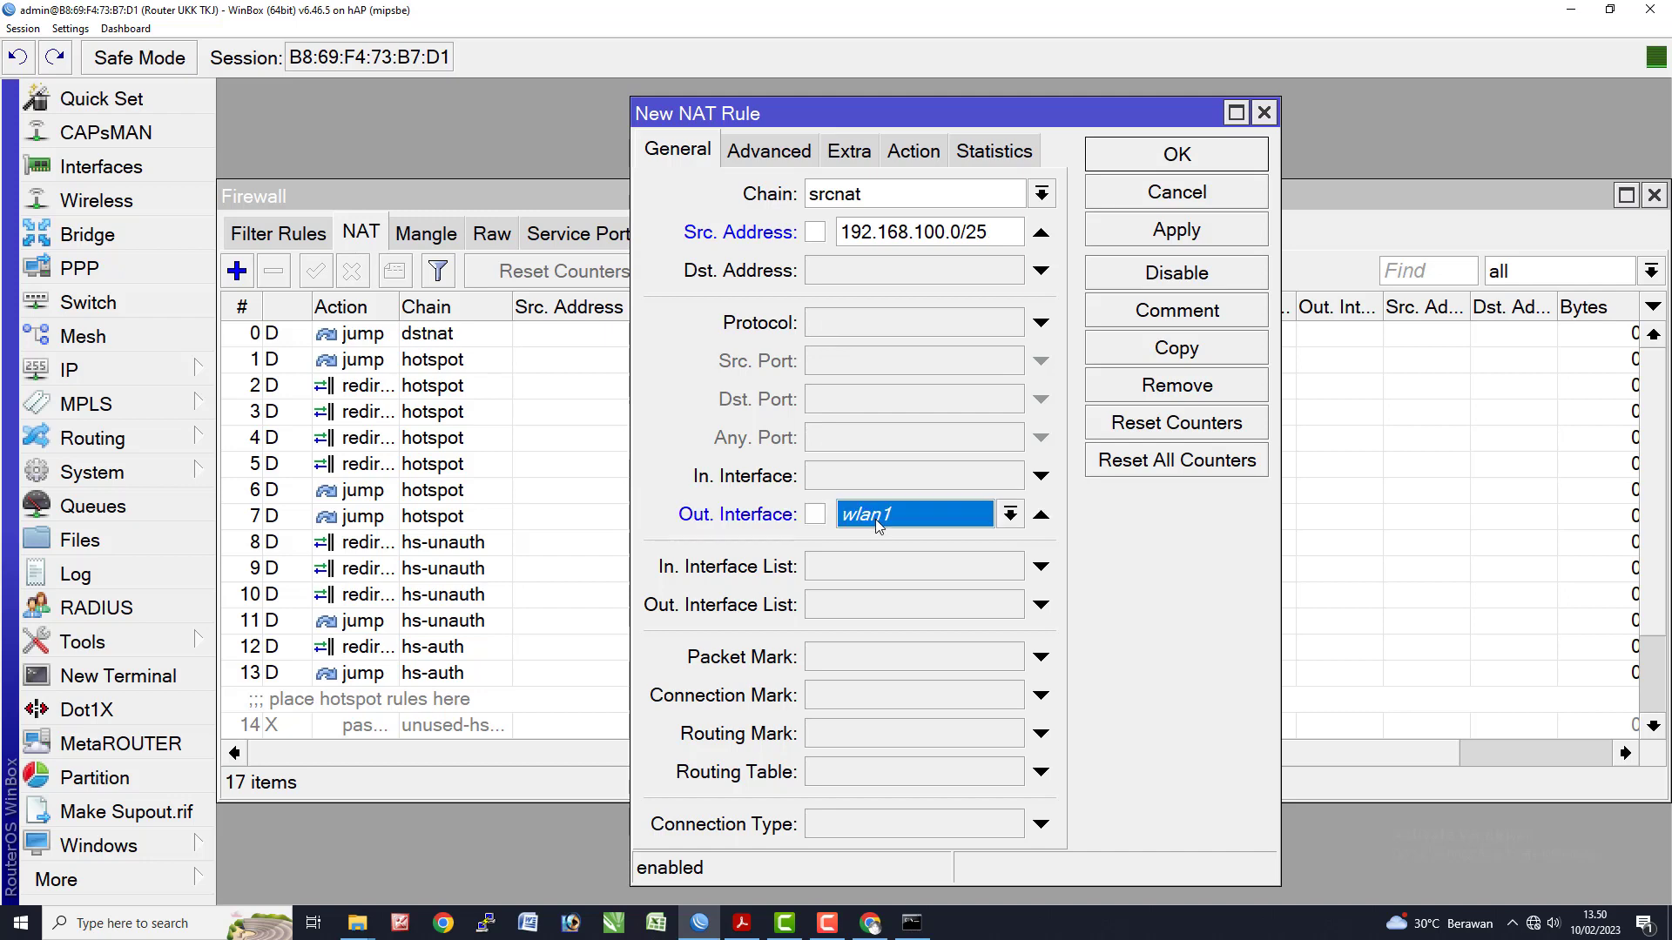
{"action": "left_click", "coordinate": [904, 521]}
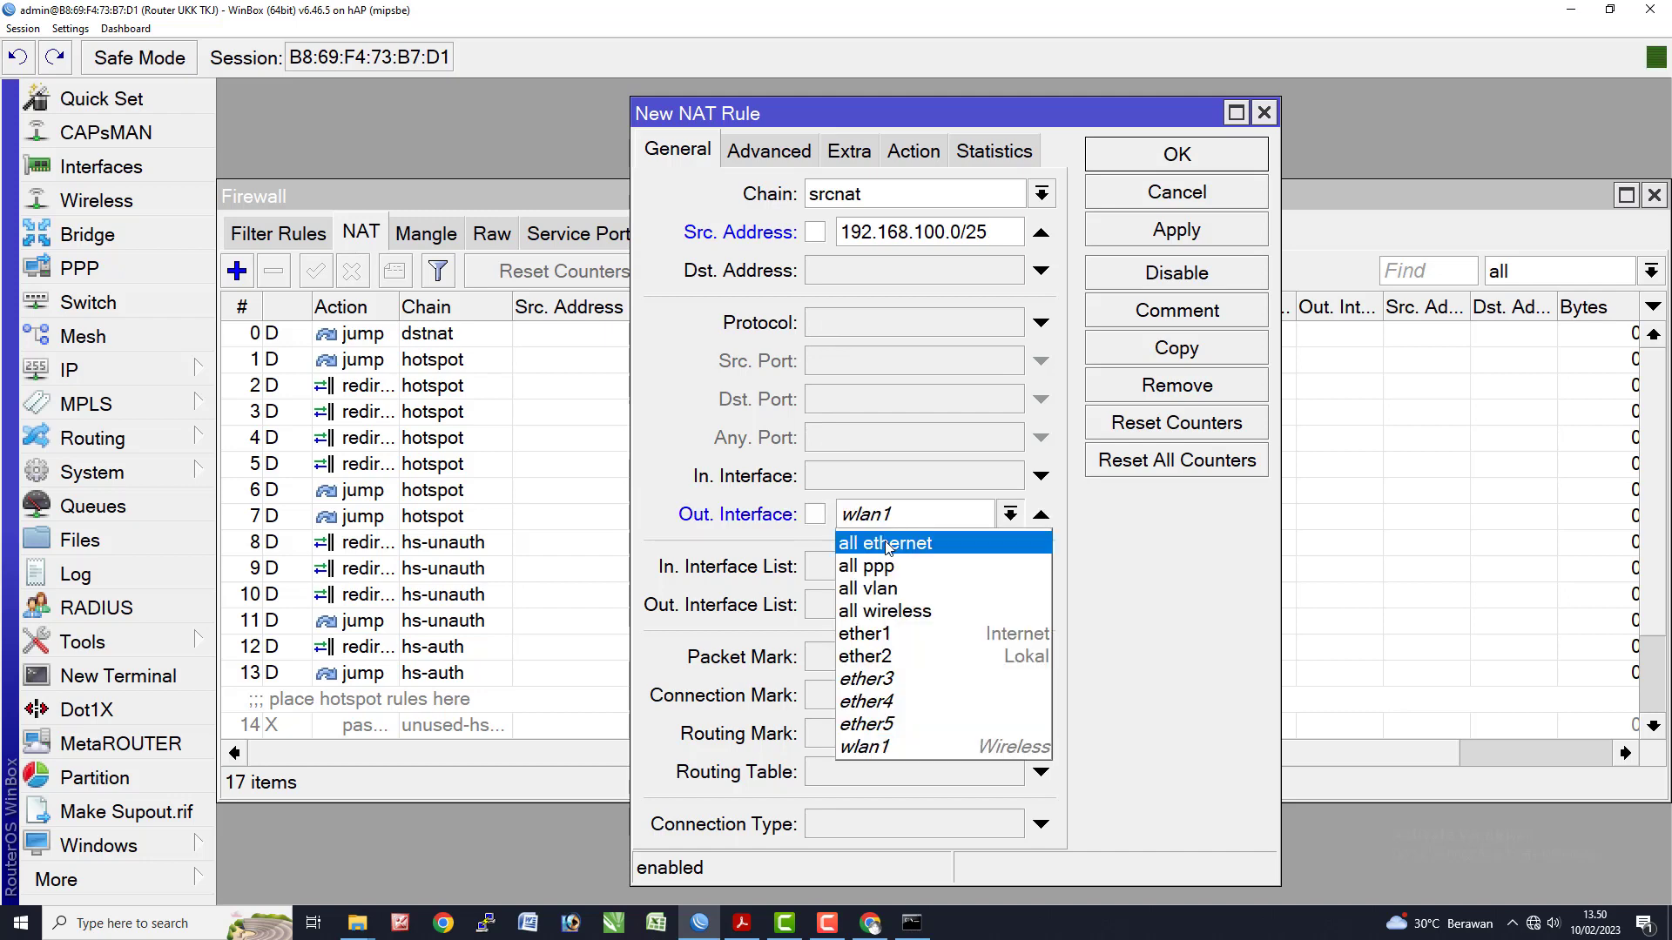
{"action": "left_click", "coordinate": [888, 640]}
{"action": "left_click", "coordinate": [895, 162]}
{"action": "left_click", "coordinate": [885, 193]}
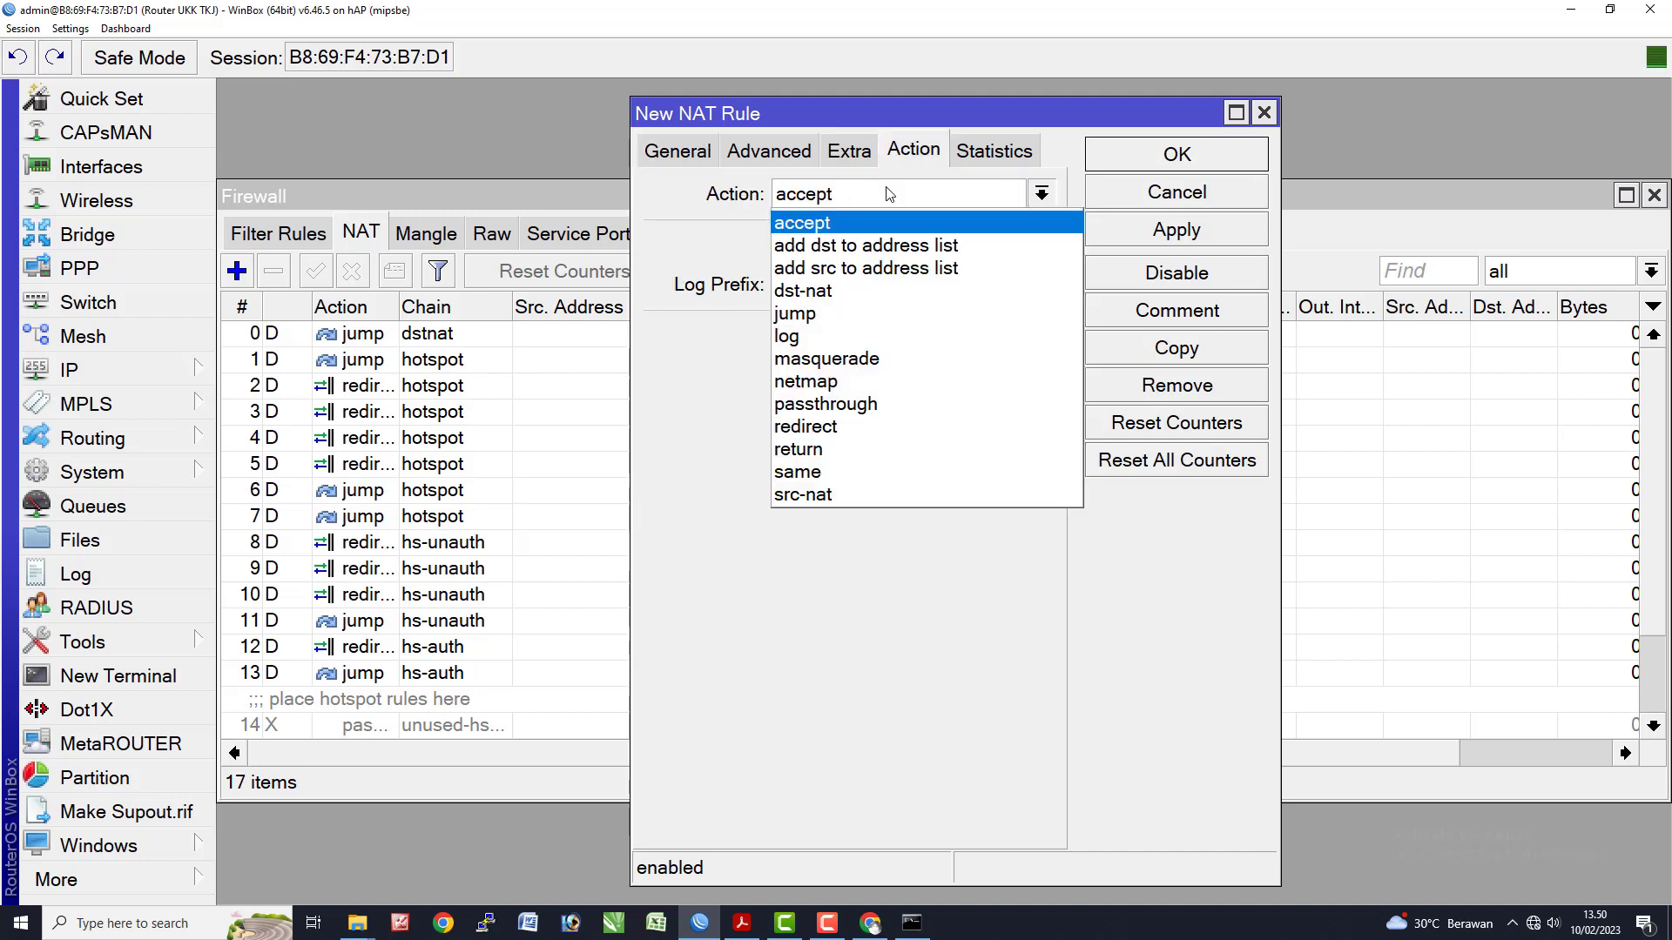
{"action": "left_click", "coordinate": [871, 338]}
{"action": "left_click", "coordinate": [1176, 230]}
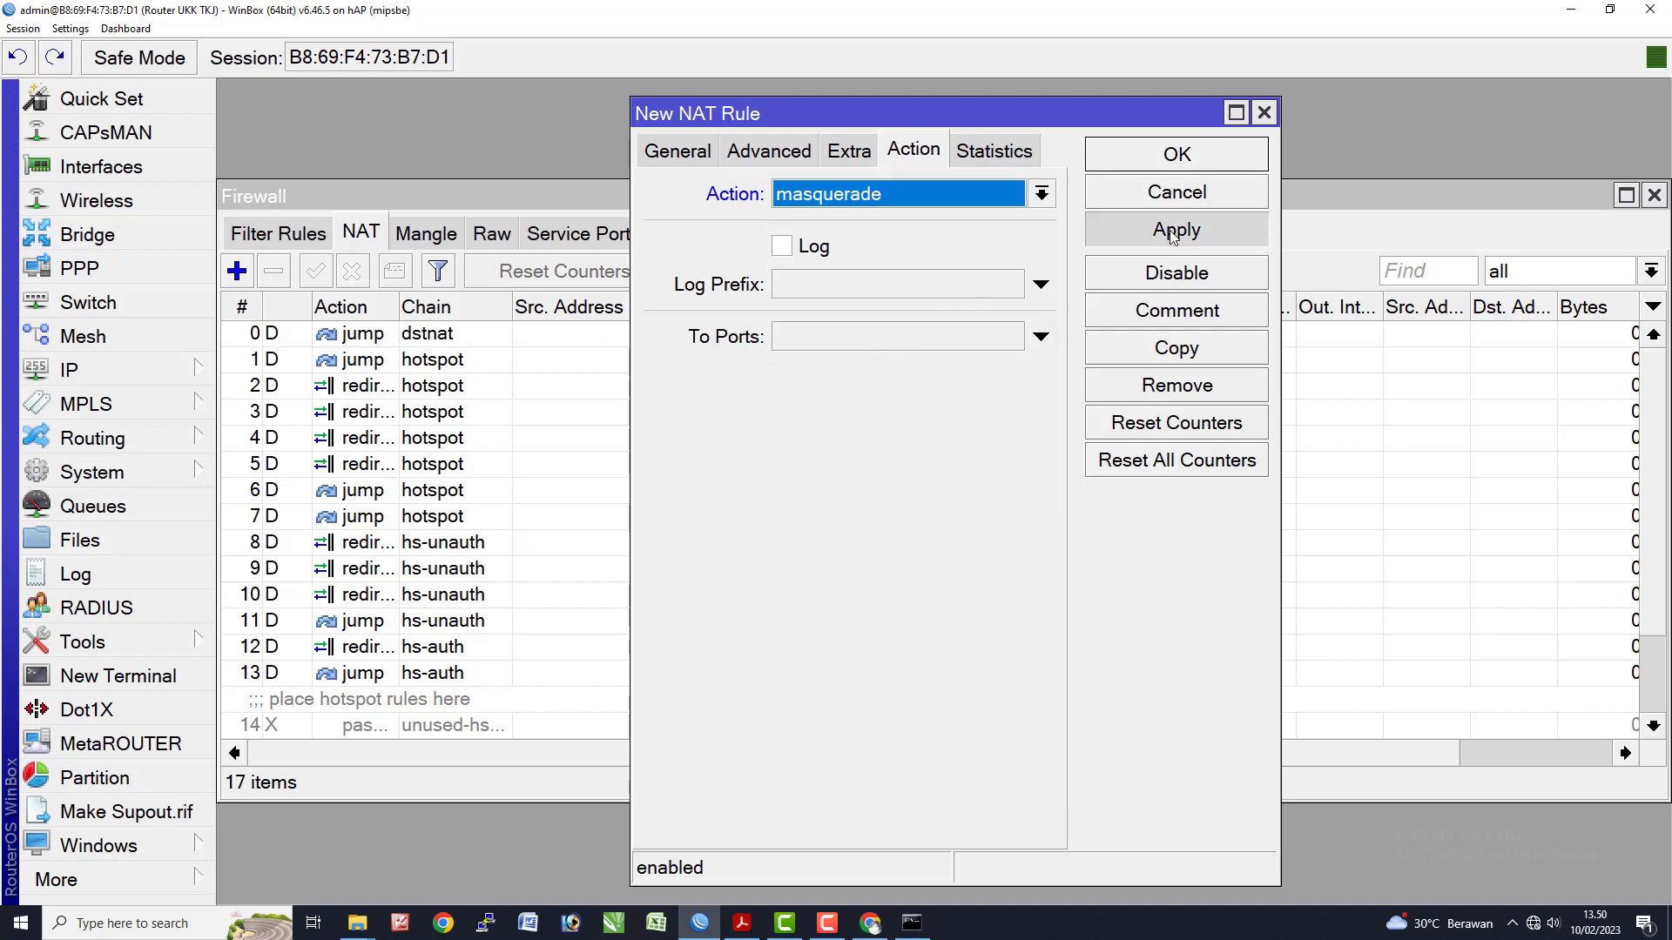
{"action": "left_click", "coordinate": [1177, 157]}
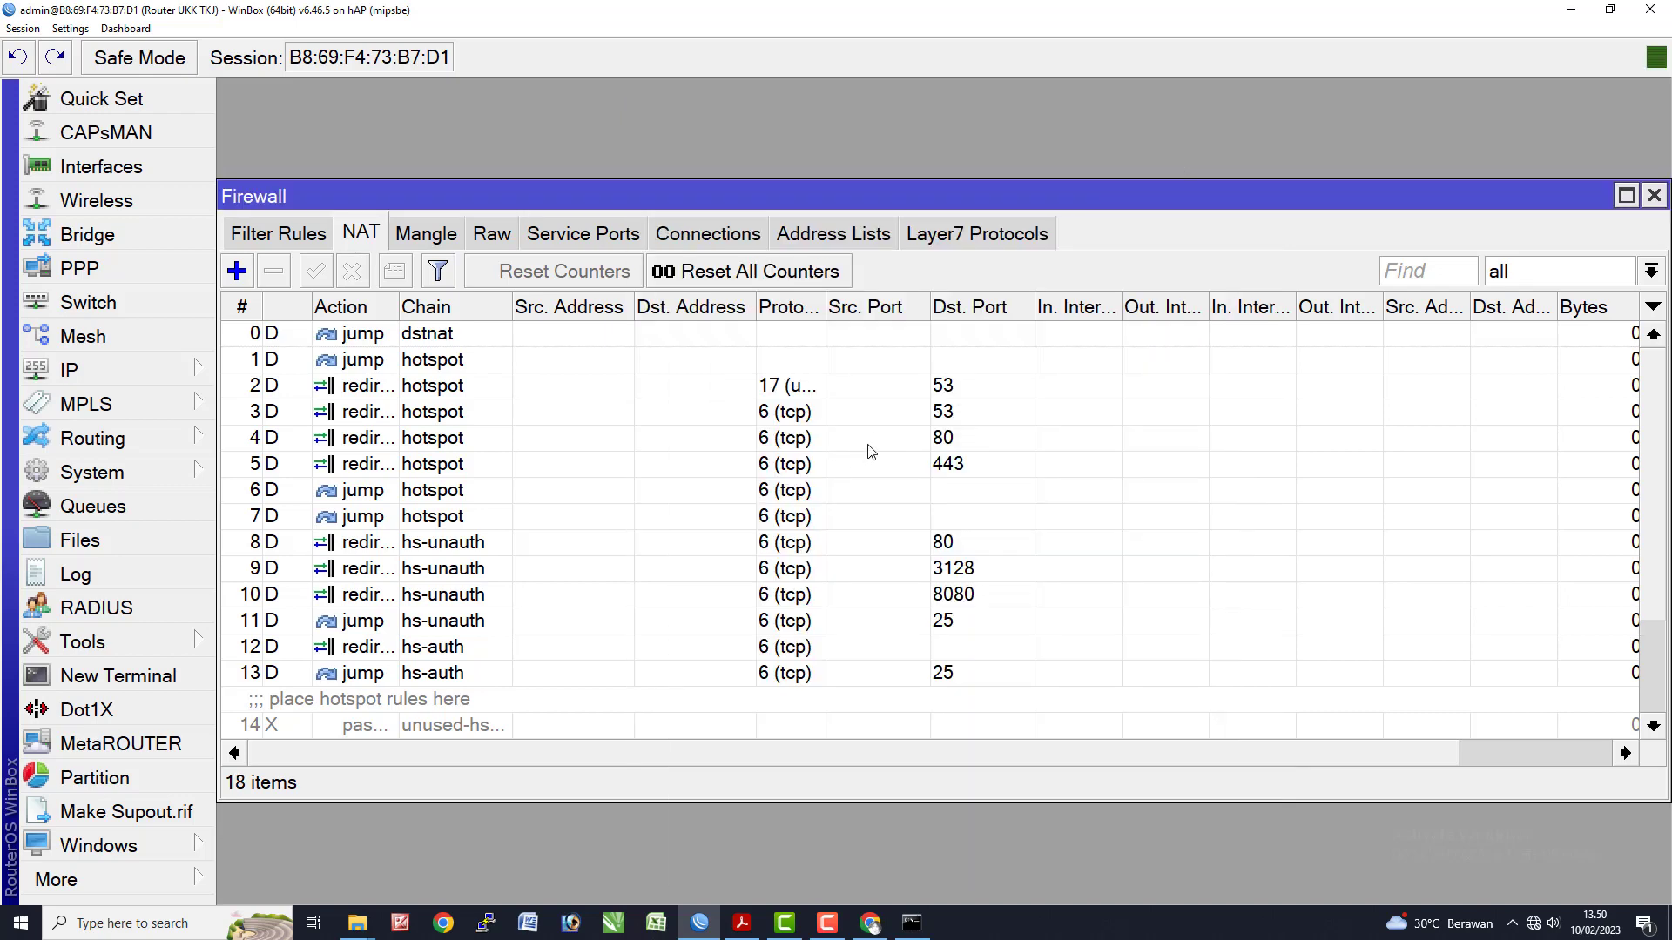
- Rerun ping google.com in Command Prompt and confirm replies from 142.250.4.139
{"action": "scroll", "coordinate": [650, 648], "scroll_direction": "down", "scroll_amount": 2}
{"action": "key", "text": "alt+Tab"}
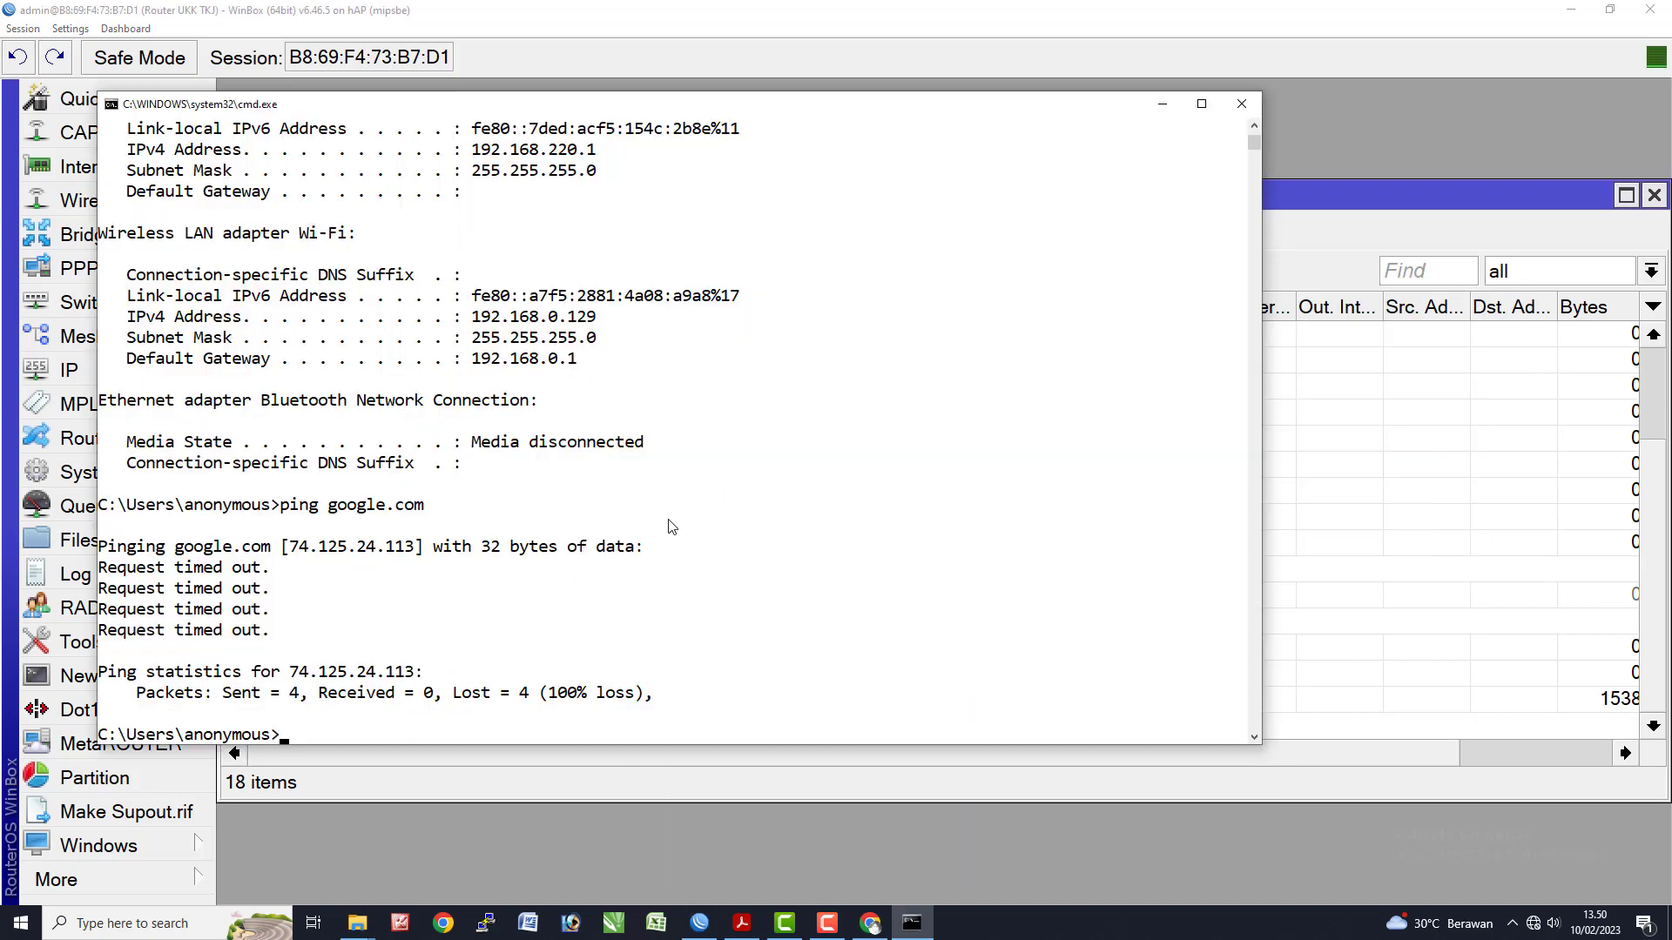
{"action": "left_click", "coordinate": [614, 608]}
{"action": "key", "text": "Up"}
{"action": "key", "text": "Return"}
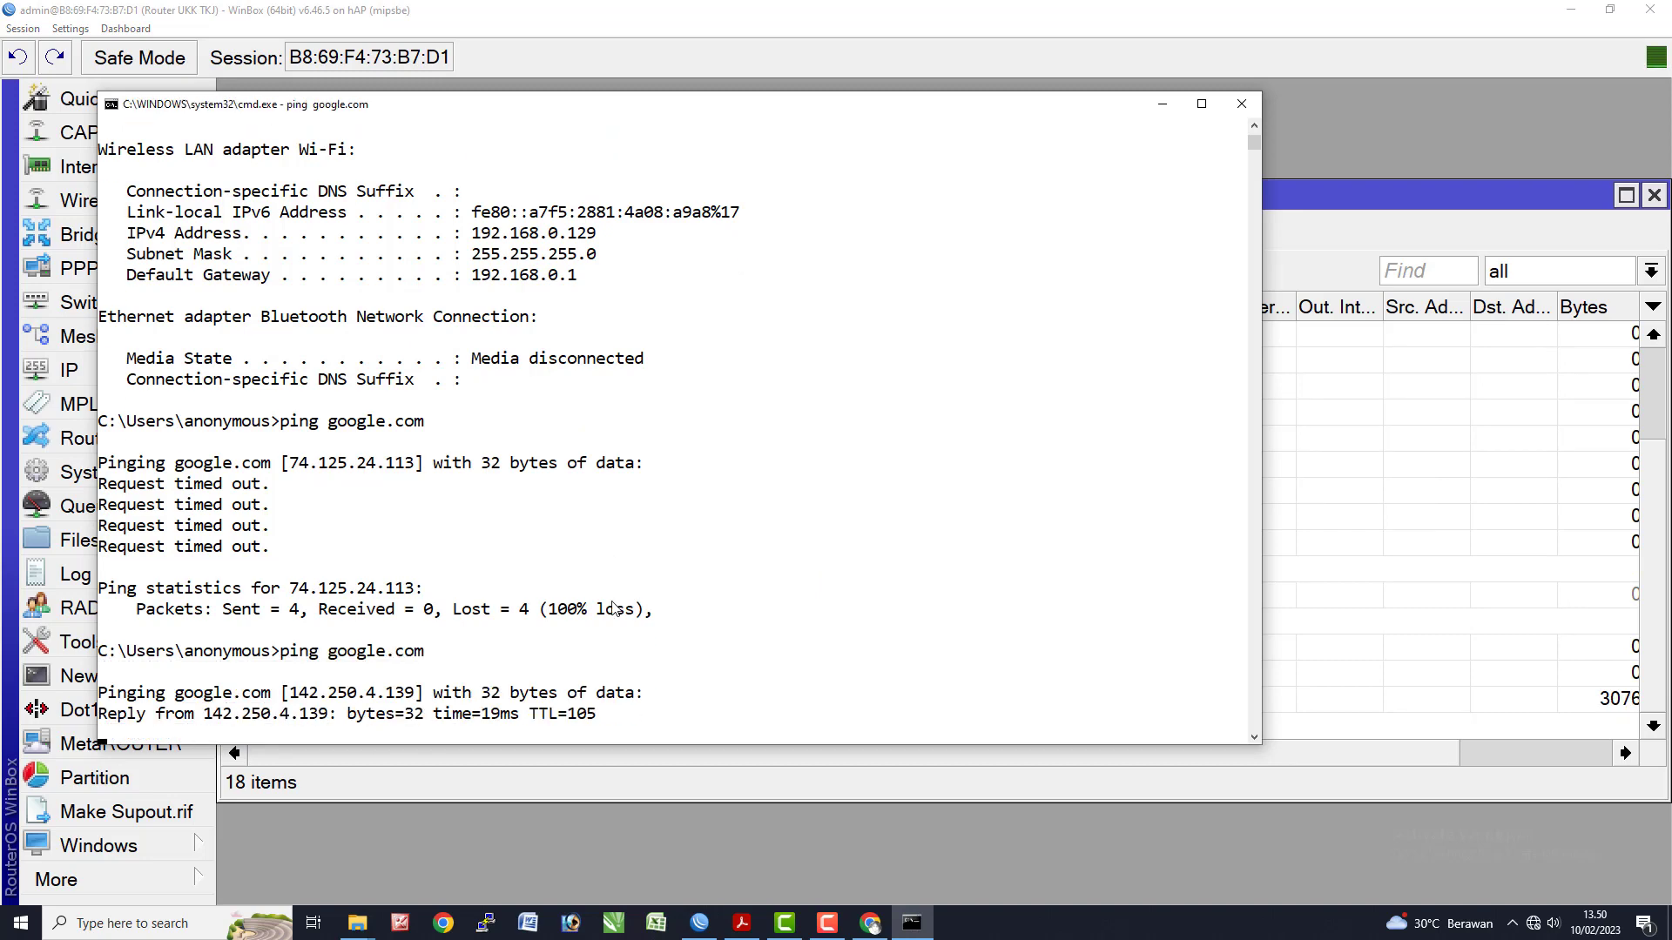
{"action": "left_click_drag", "start_coordinate": [619, 696], "coordinate": [419, 696]}
{"action": "left_click", "coordinate": [581, 695]}
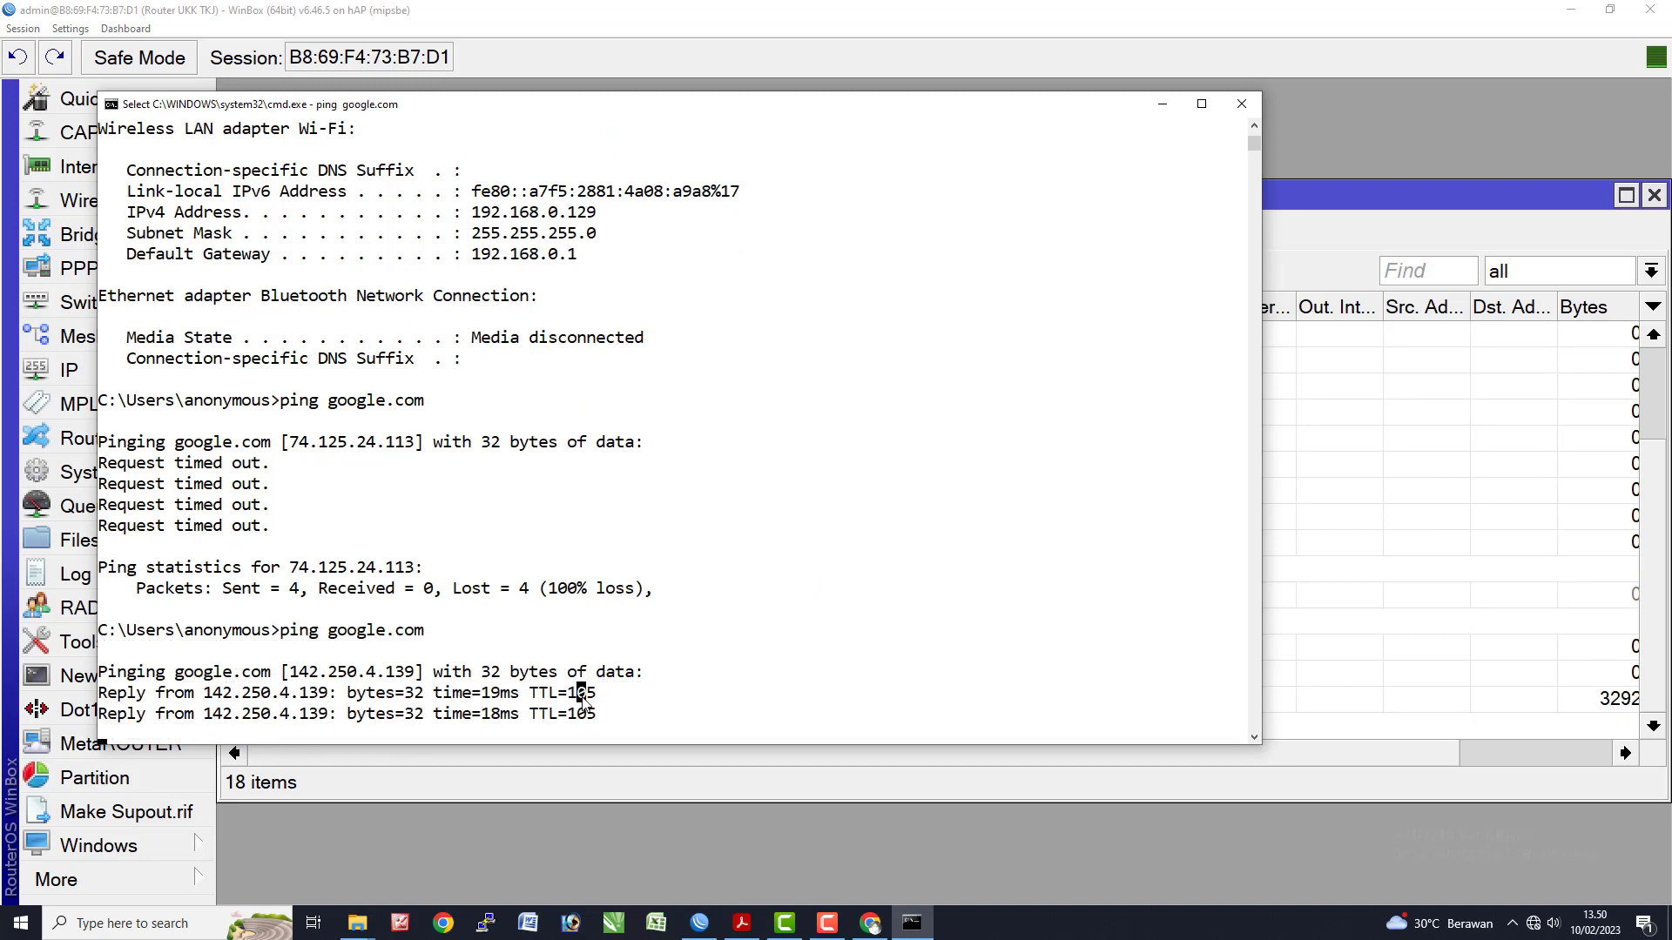
- Switch back past the NAT rule list to the task sheet PDF
{"action": "key", "text": "alt+Tab"}
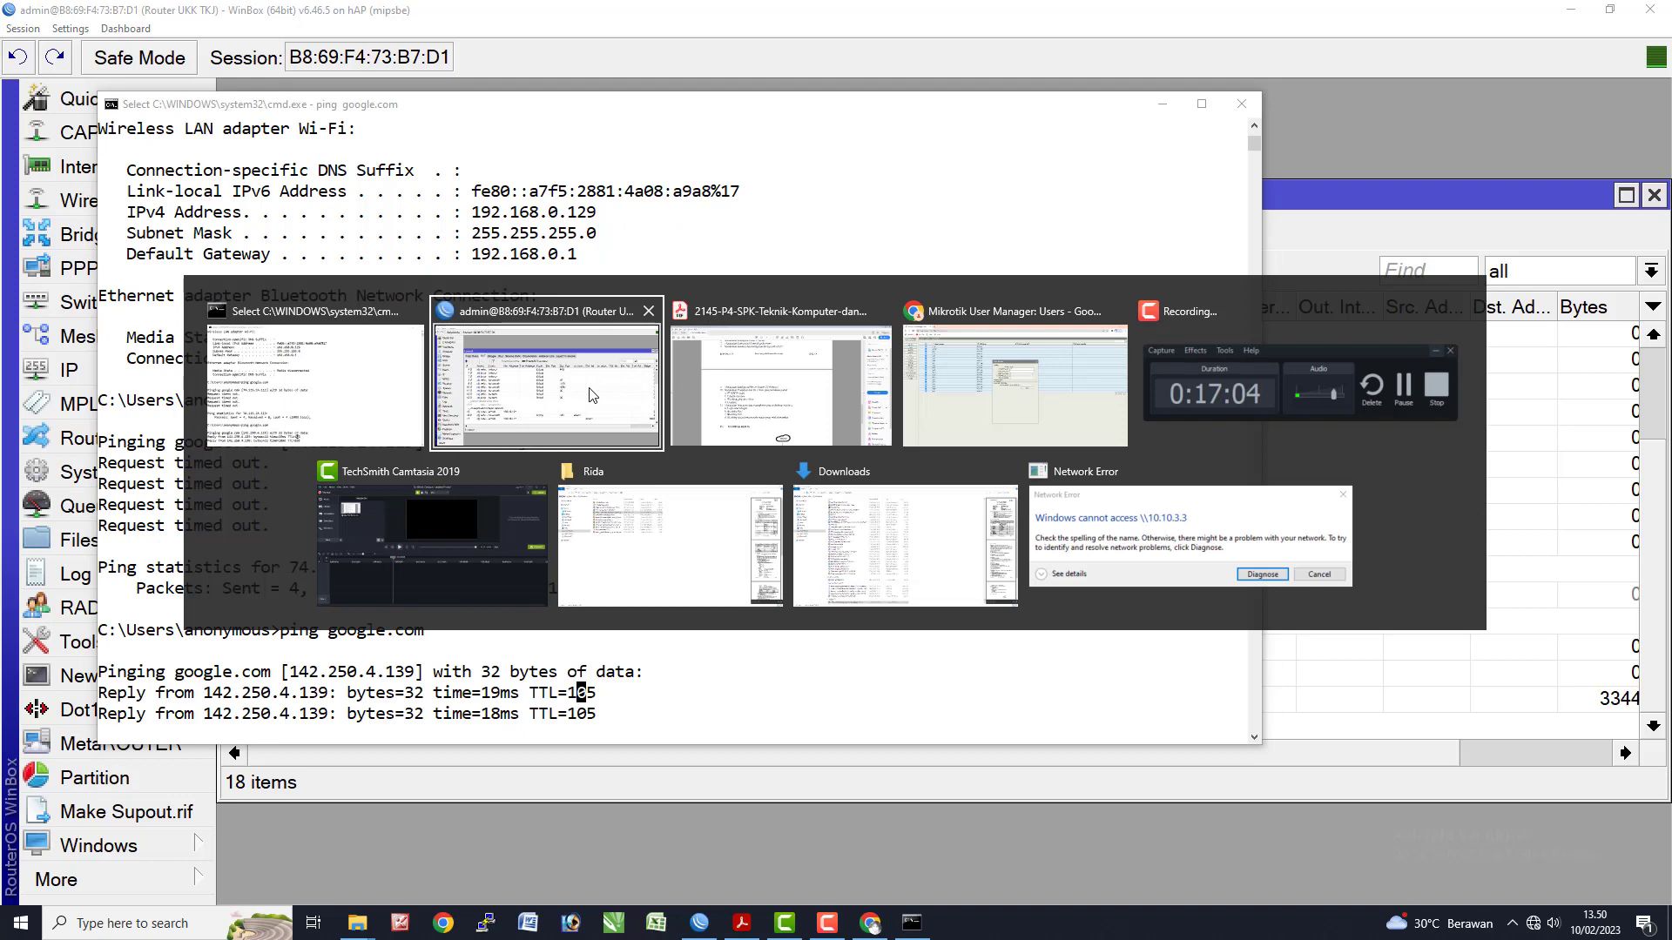
{"action": "left_click", "coordinate": [592, 394]}
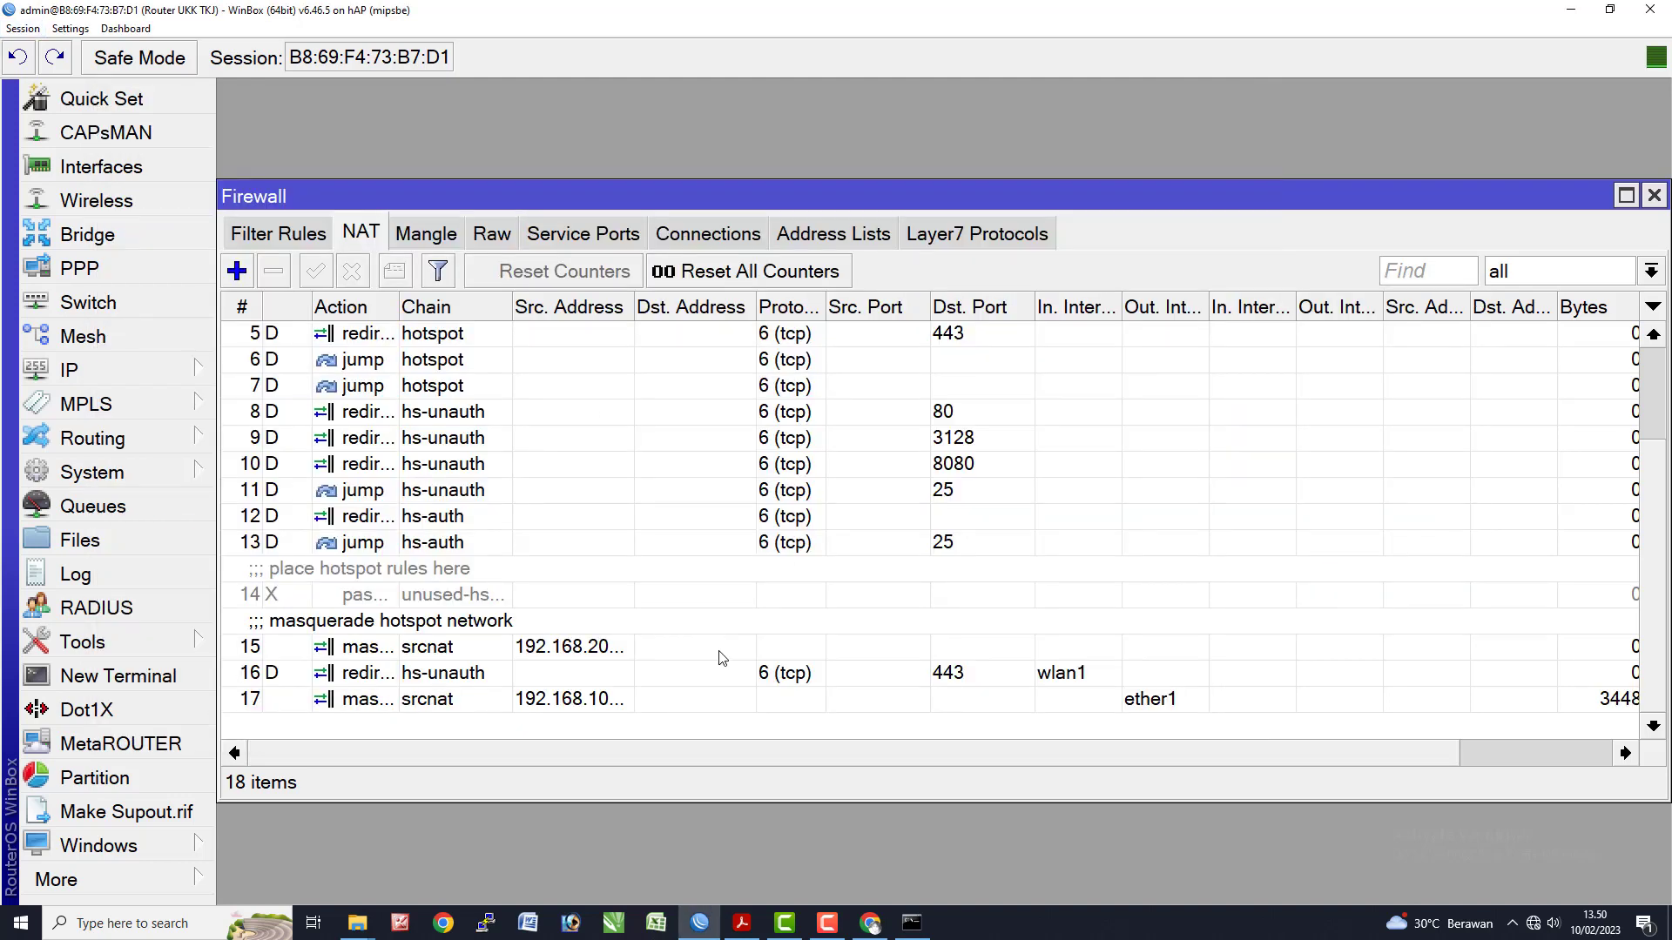
{"action": "key", "text": "alt+Tab"}
{"action": "left_click", "coordinate": [756, 399]}
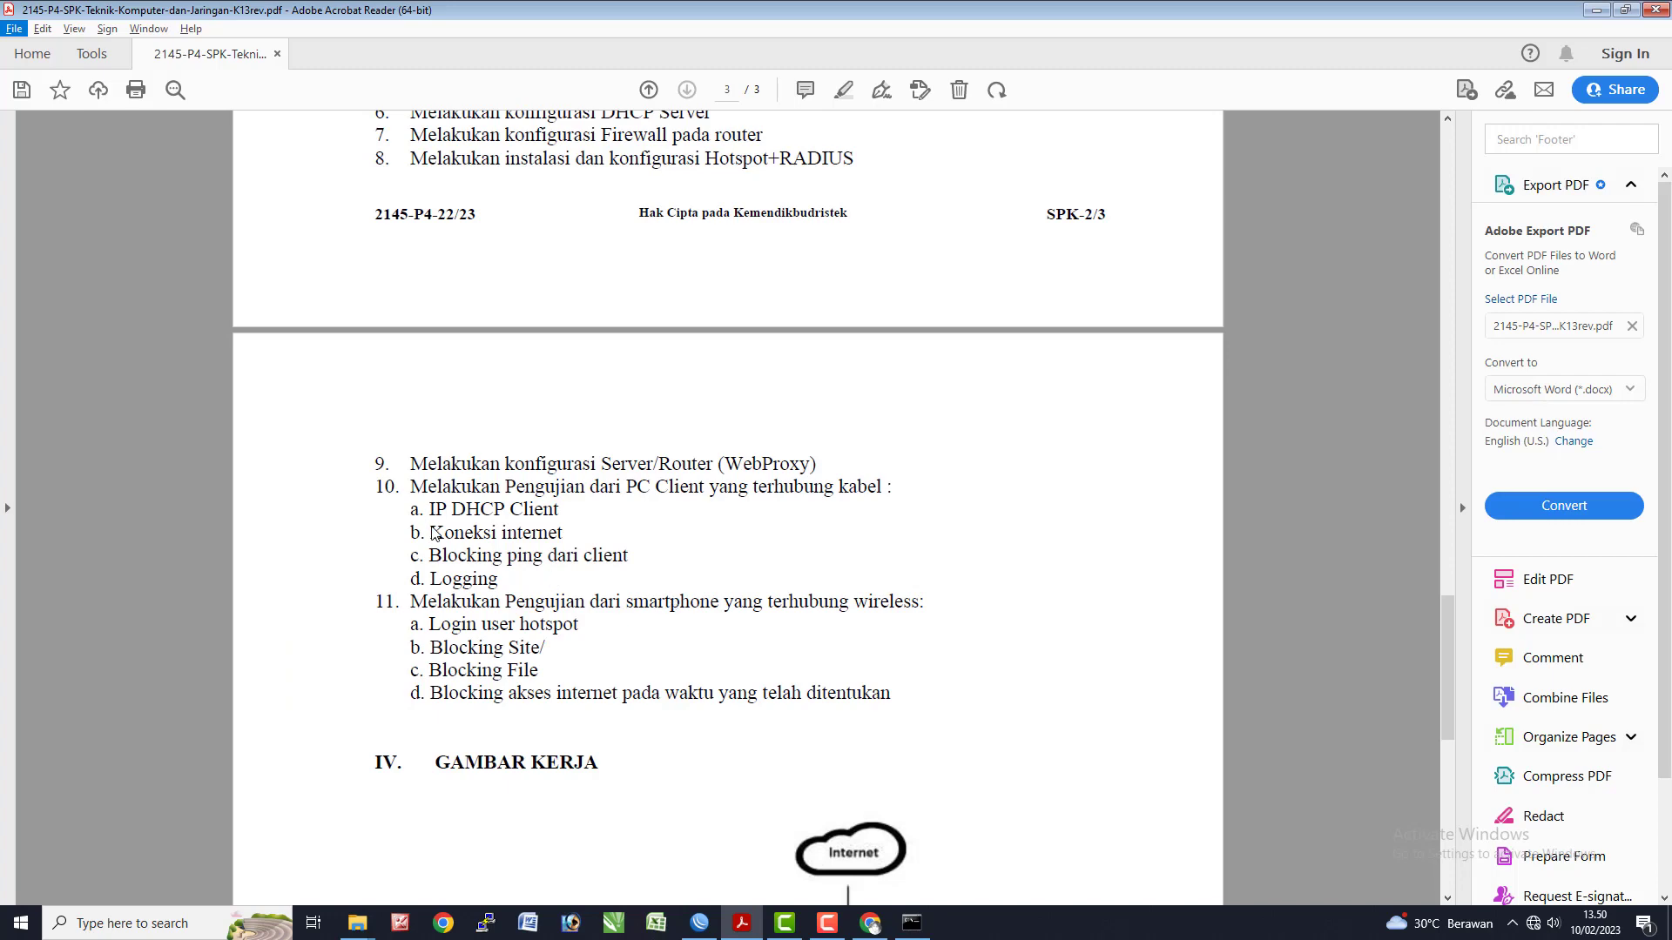
- Mark the 'Koneksi internet' test item in the task sheet and bring up Chrome
{"action": "left_click_drag", "start_coordinate": [430, 533], "coordinate": [565, 533]}
{"action": "key", "text": "alt+Tab"}
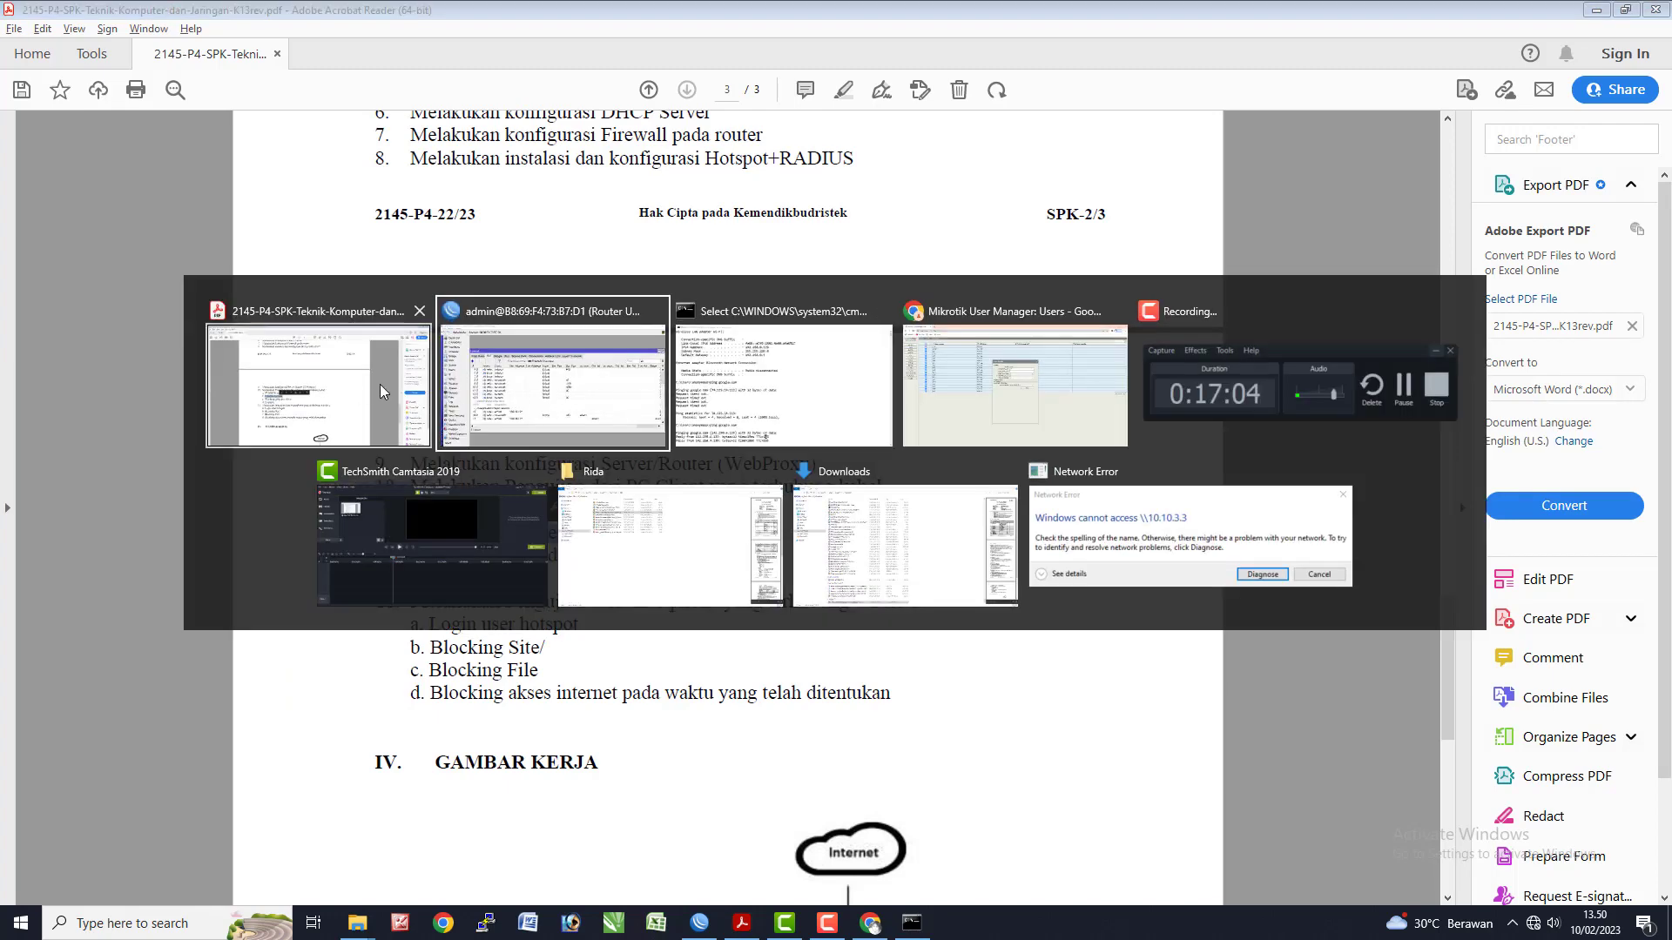
{"action": "left_click", "coordinate": [997, 410]}
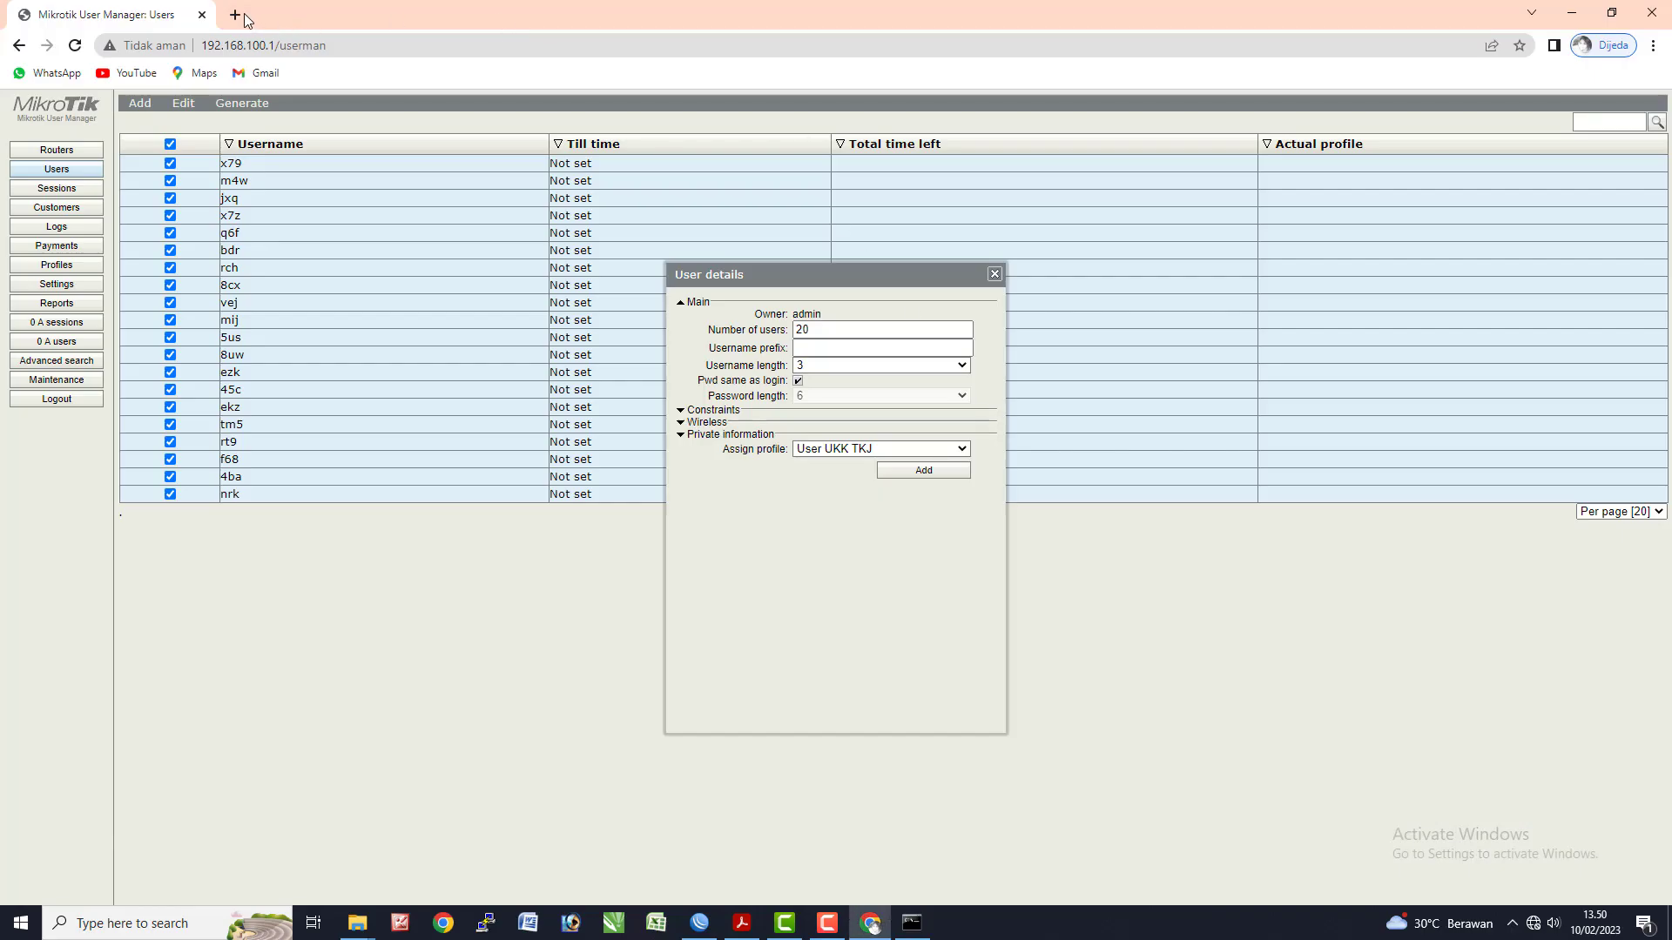
- Load YouTube in a new Chrome tab to confirm internet access, then return to Command Prompt
{"action": "left_click", "coordinate": [235, 14]}
{"action": "left_click", "coordinate": [139, 75]}
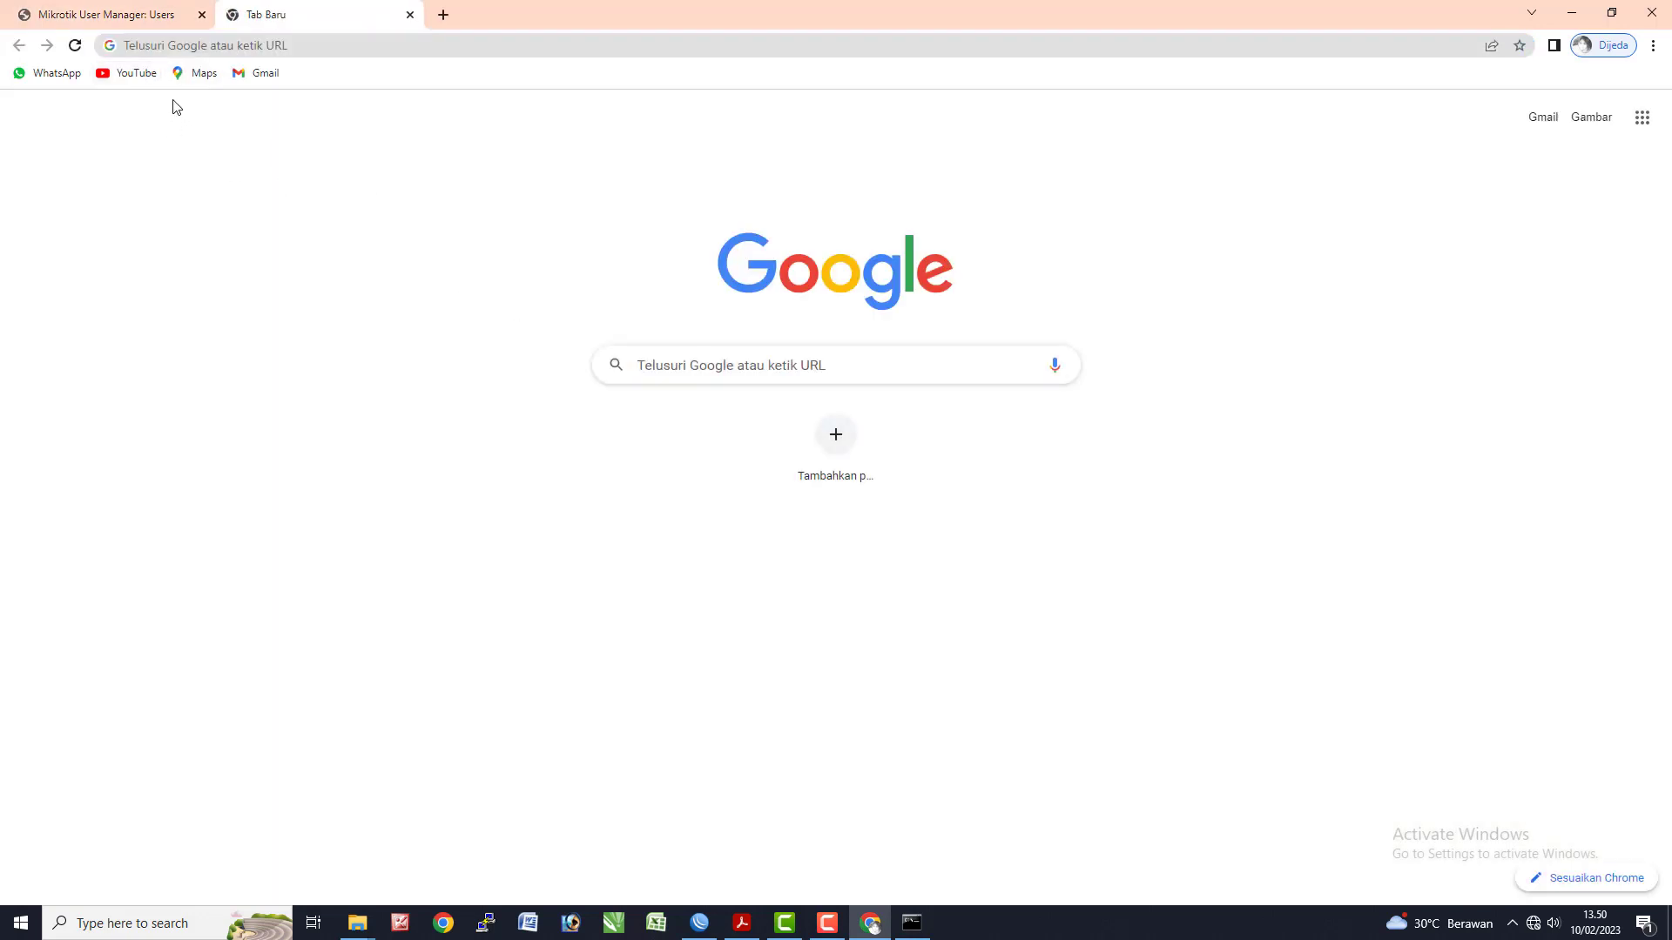
{"action": "left_click", "coordinate": [135, 75]}
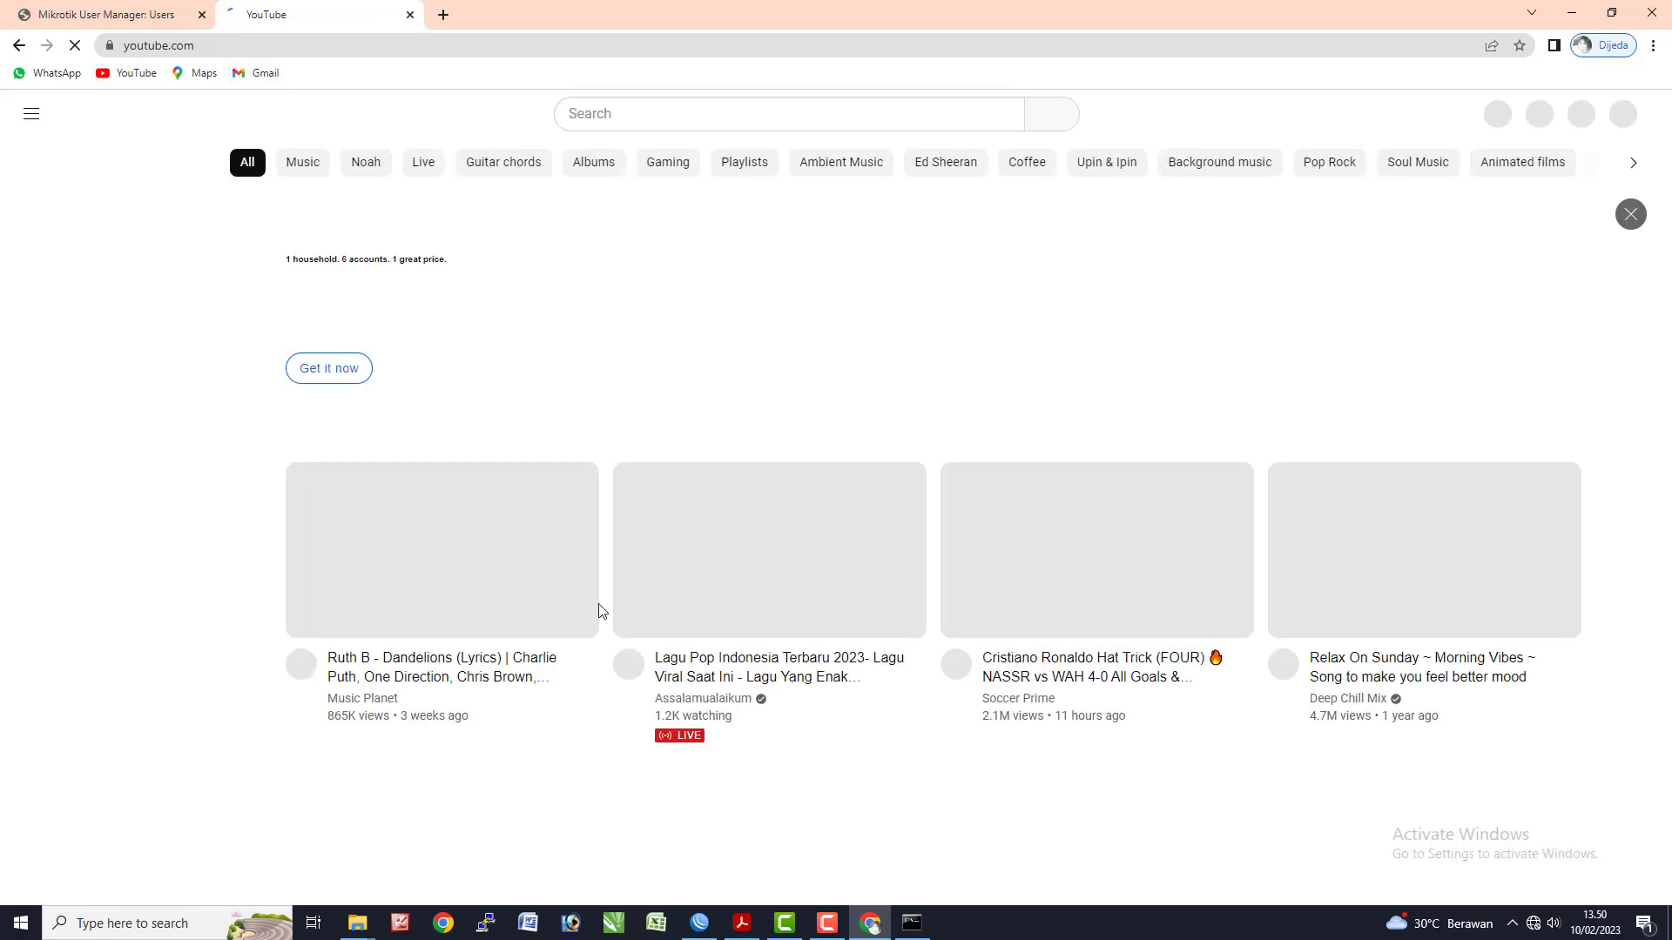
{"action": "key", "text": "alt+Tab"}
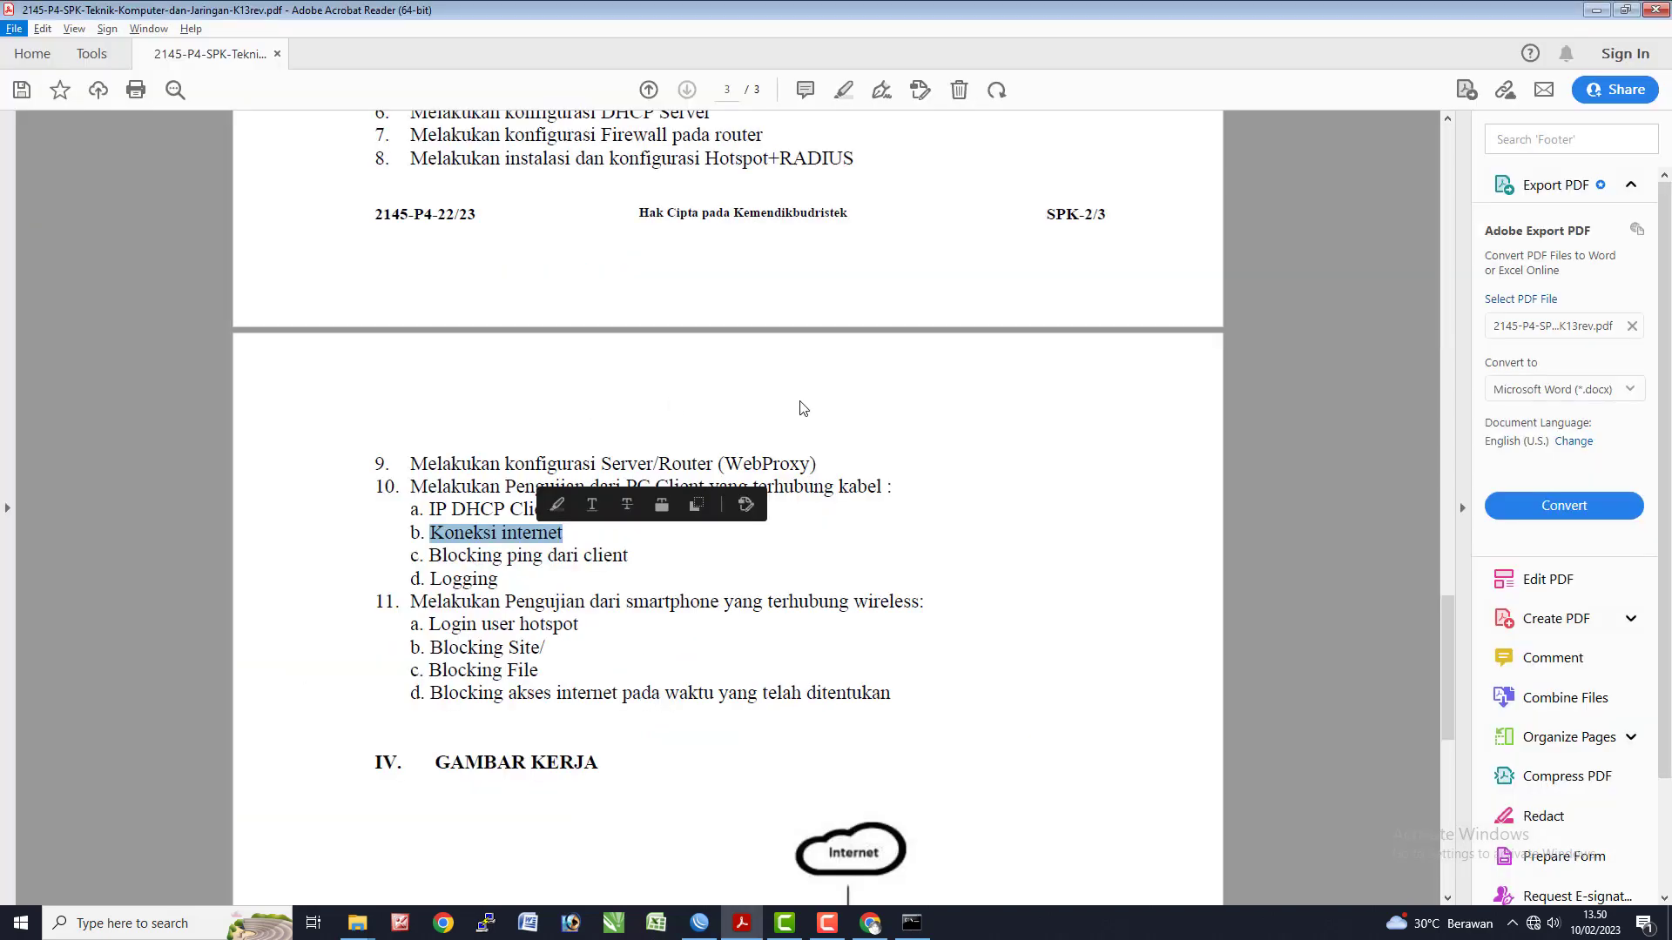
{"action": "key", "text": "alt+Tab"}
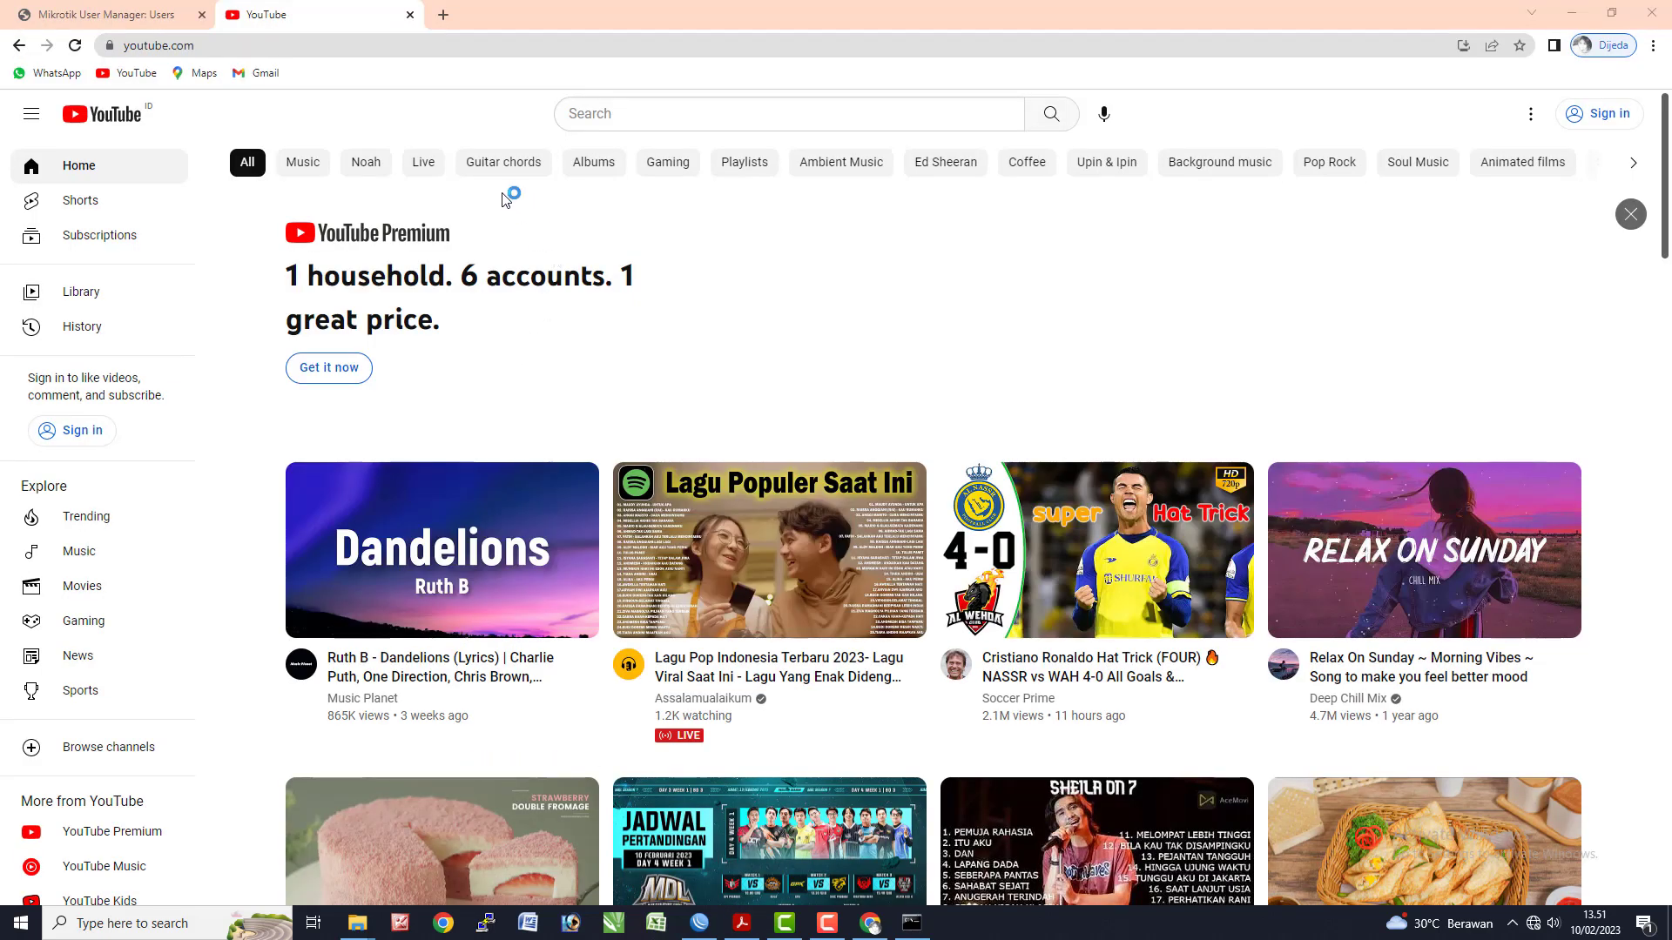
{"action": "left_click", "coordinate": [915, 924]}
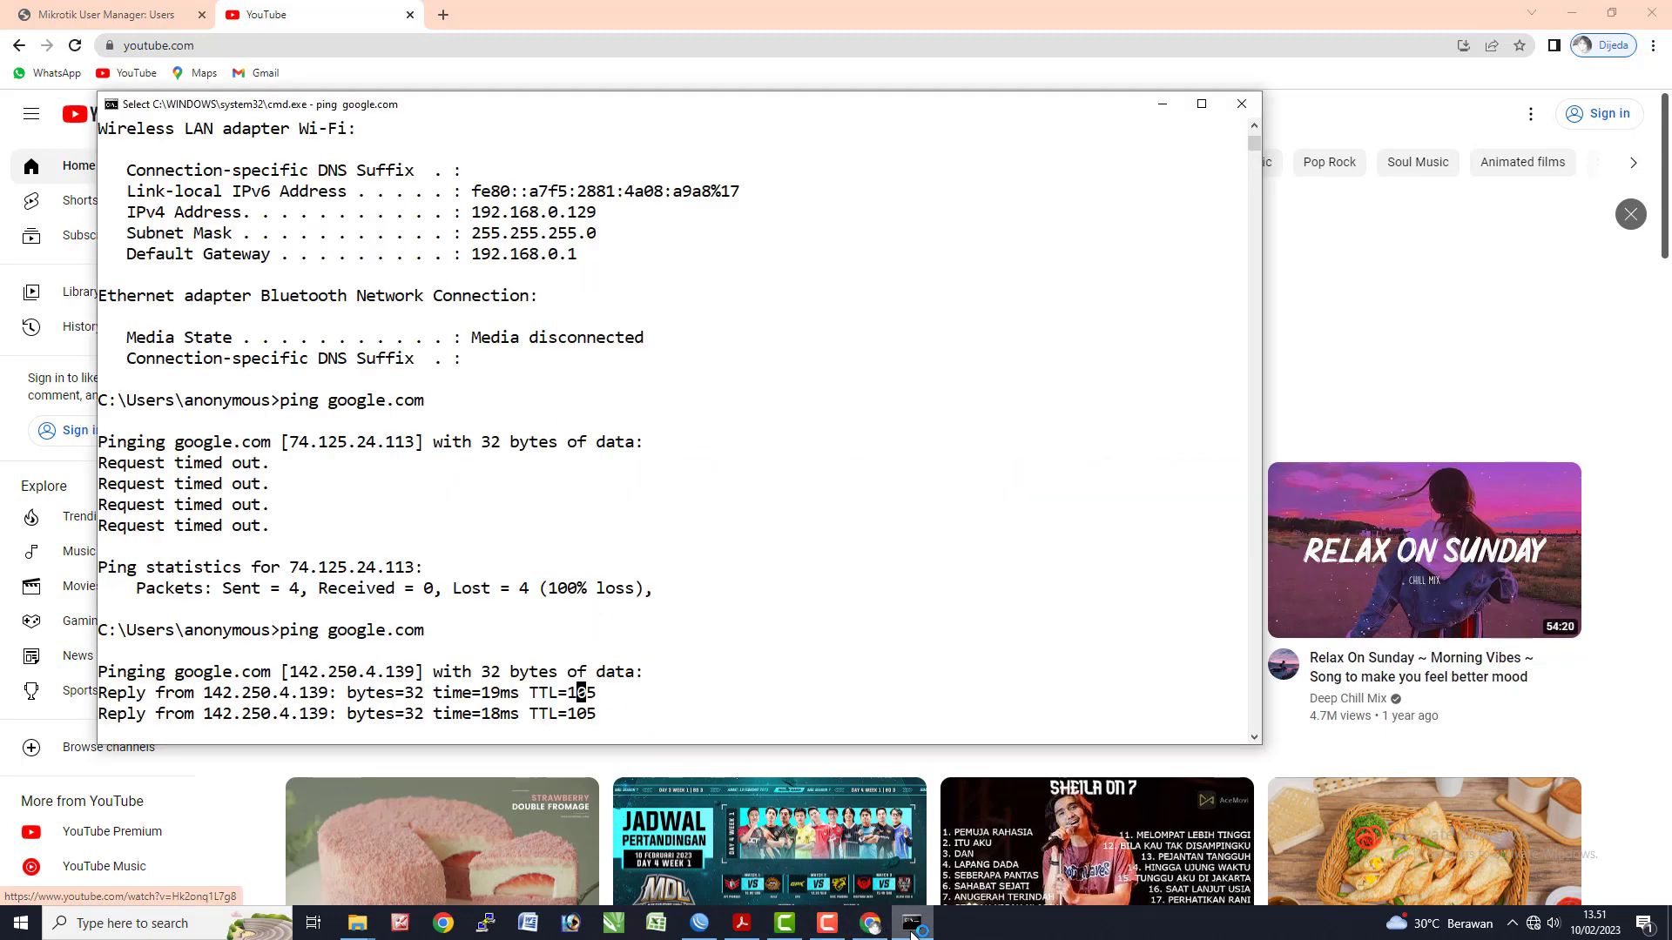
- Clear the console and ping the router at 192.168.100.1, getting replies with 0% loss
{"action": "scroll", "coordinate": [493, 370], "scroll_direction": "up", "scroll_amount": 5}
{"action": "scroll", "coordinate": [493, 370], "scroll_direction": "up", "scroll_amount": 5}
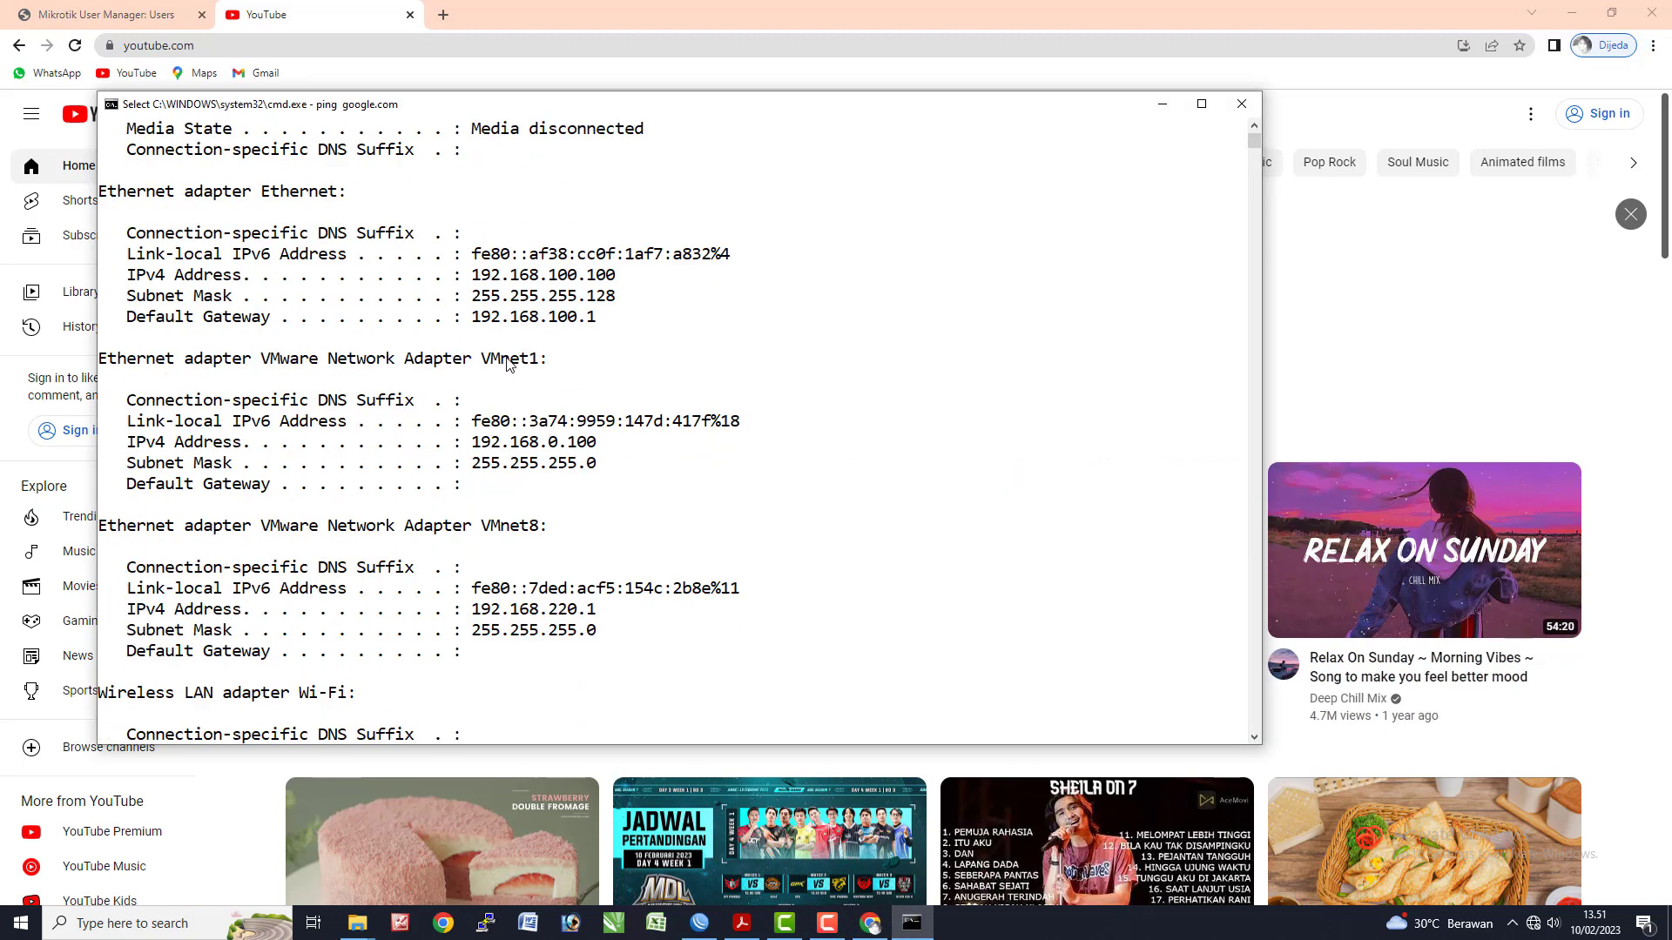
{"action": "scroll", "coordinate": [649, 601], "scroll_direction": "down", "scroll_amount": 12}
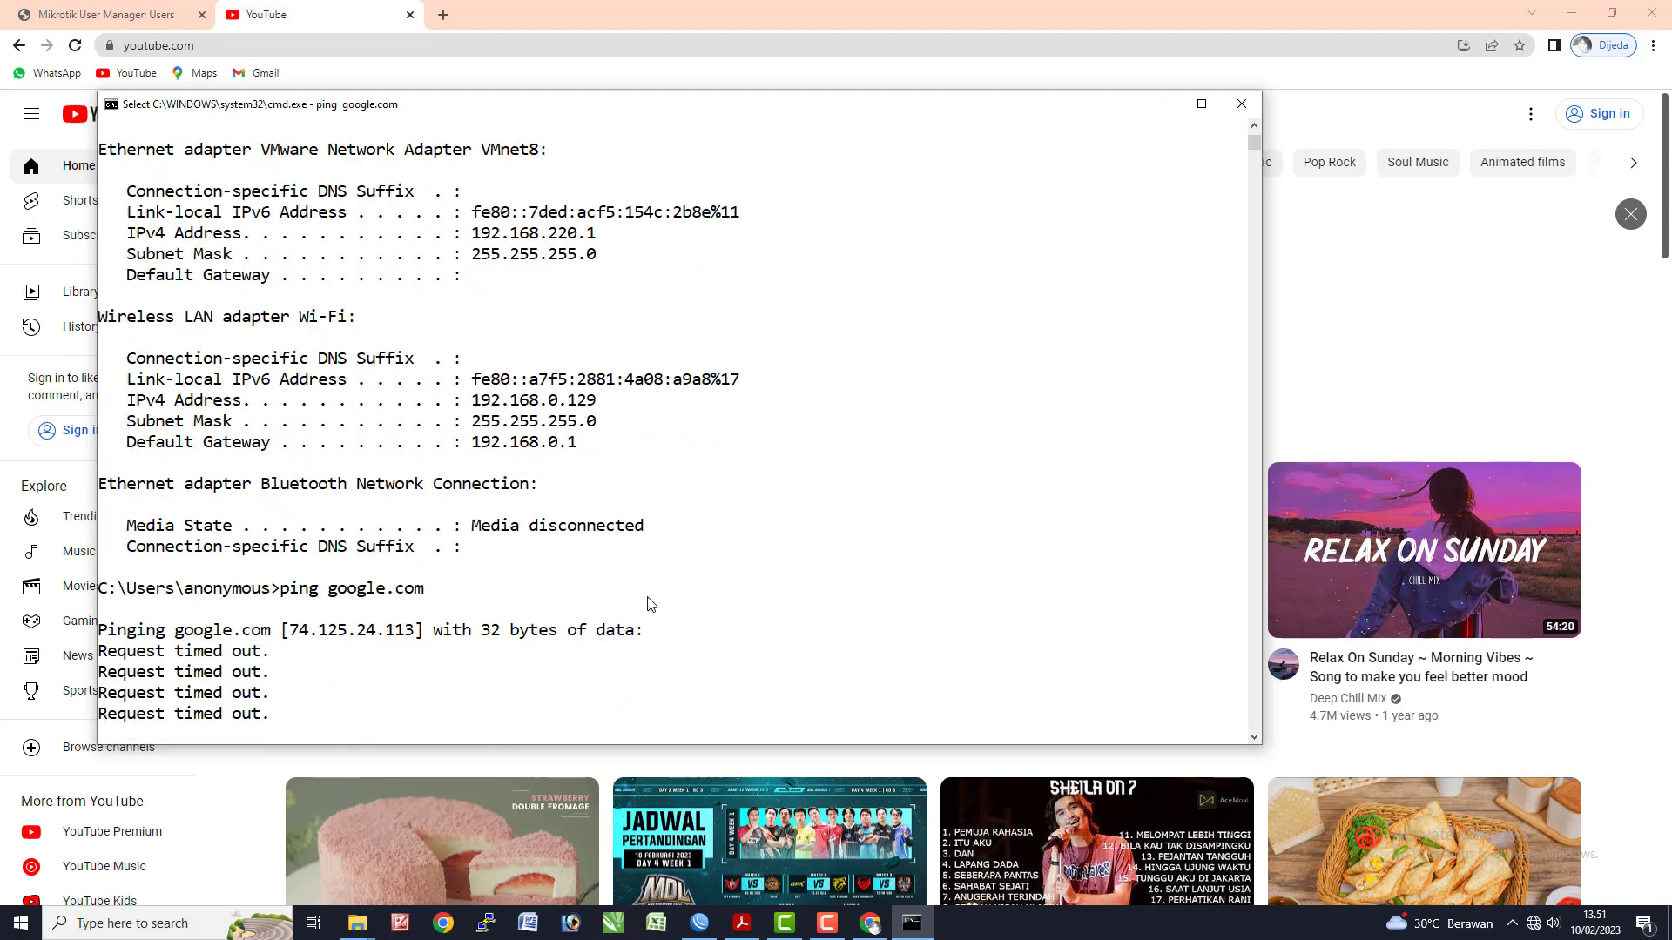
{"action": "right_click", "coordinate": [612, 631]}
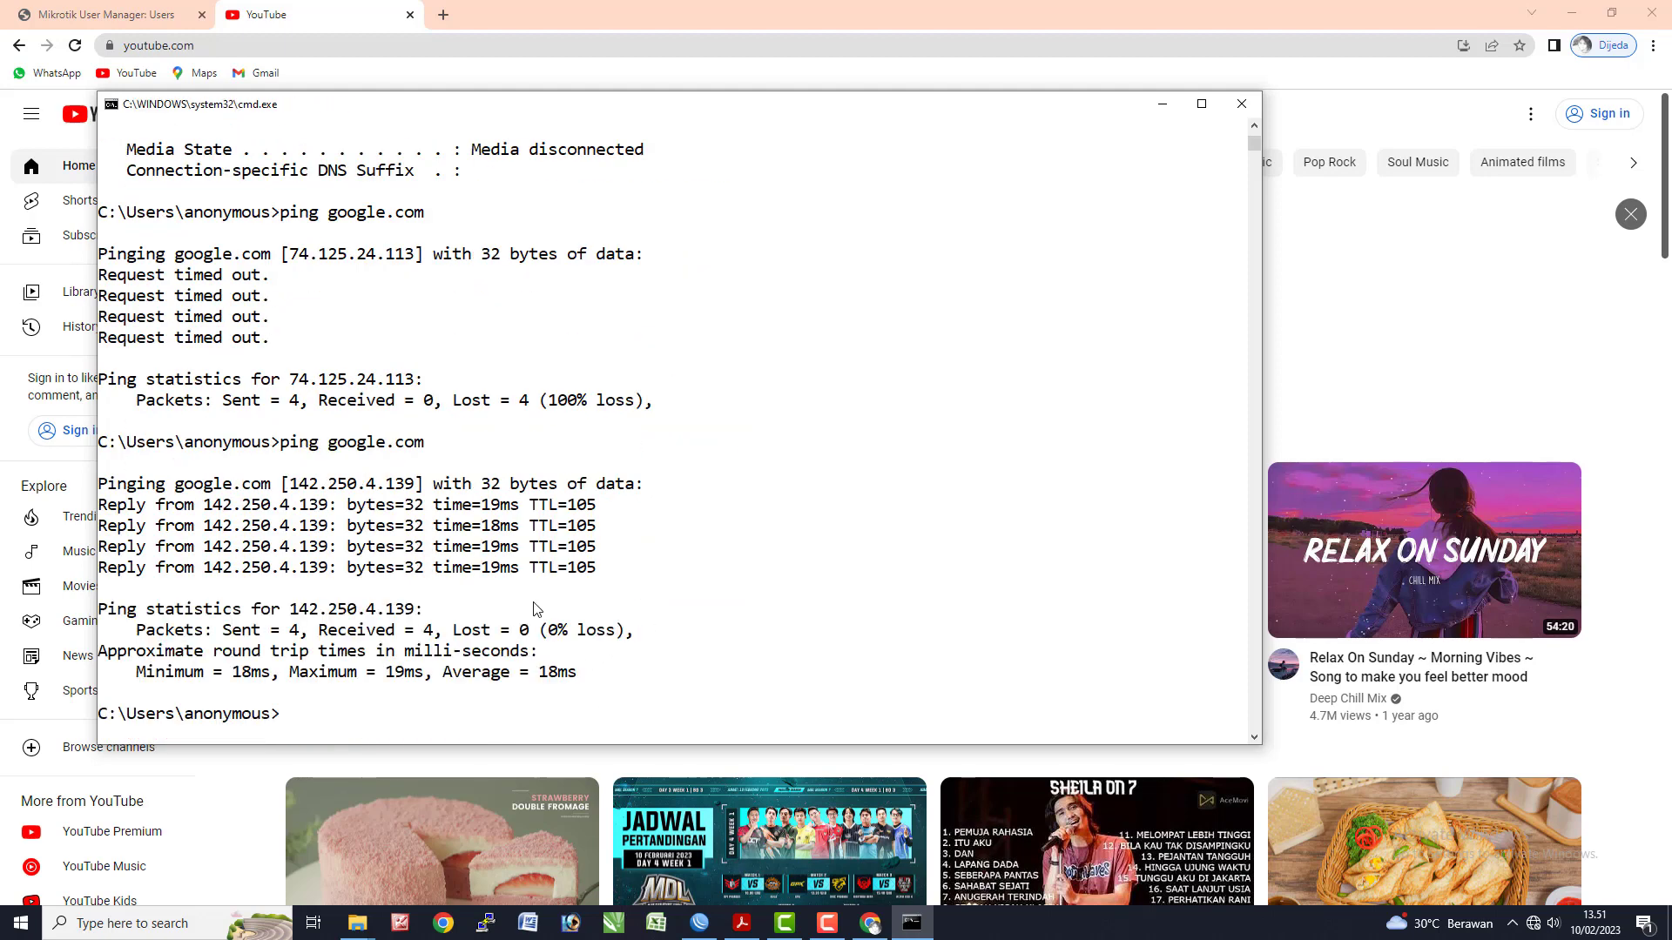
{"action": "type", "text": "ls"}
{"action": "key", "text": "Return"}
{"action": "type", "text": "p["}
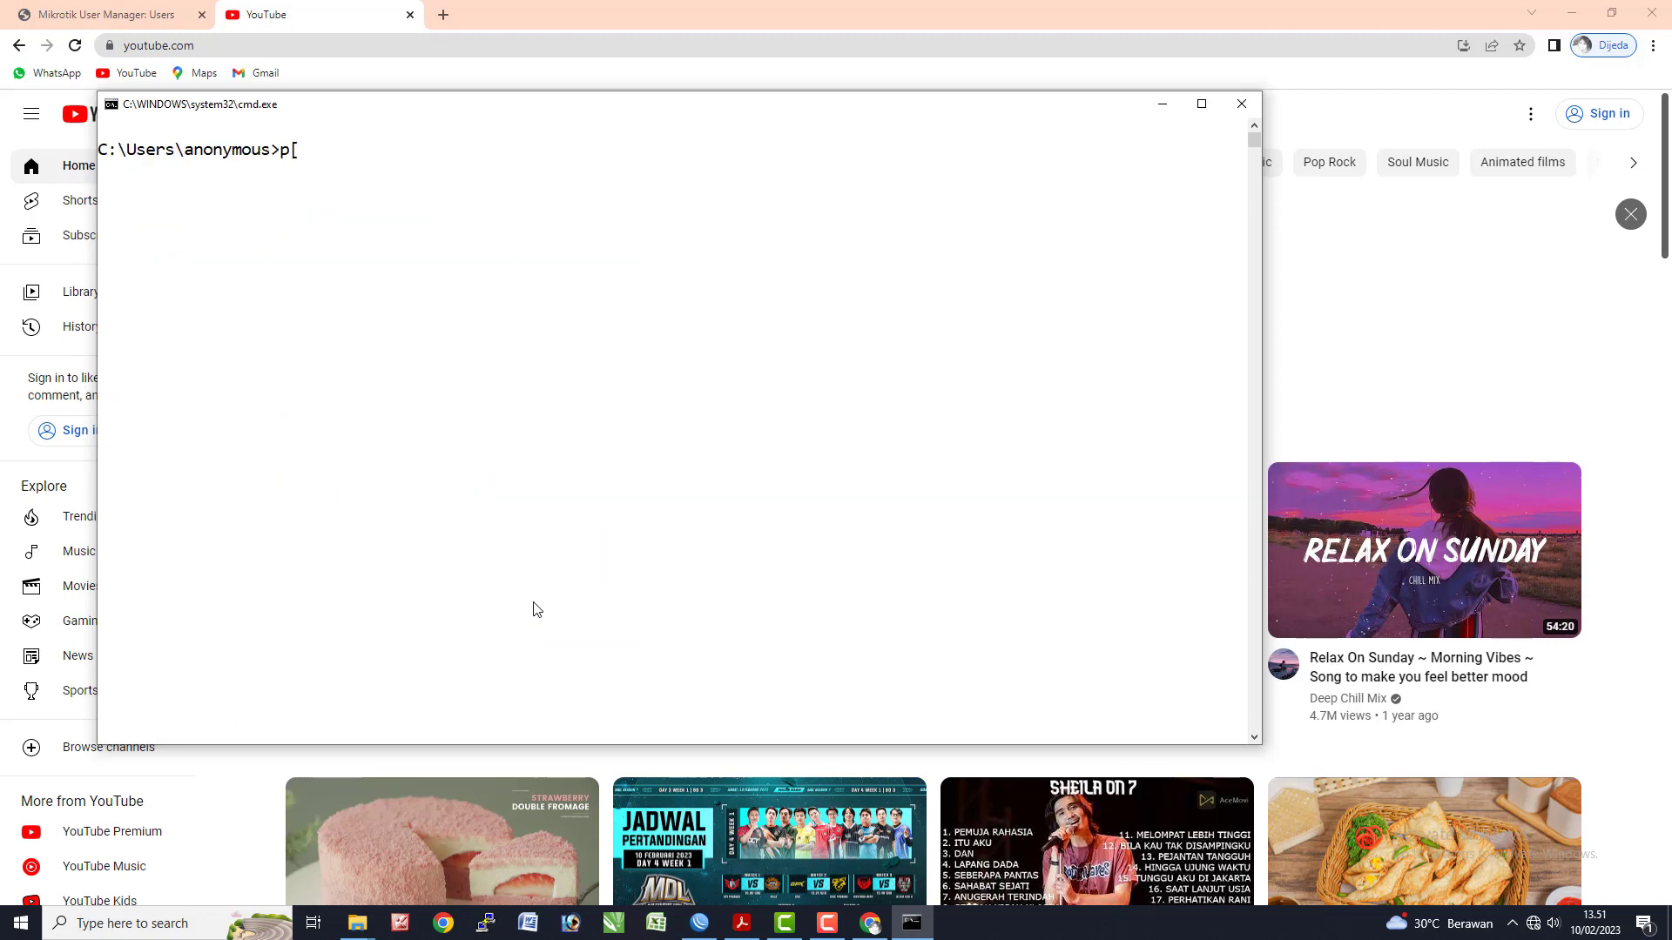
{"action": "key", "text": "BackSpace"}
{"action": "type", "text": "ing 192.168.100.1"}
{"action": "key", "text": "Return"}
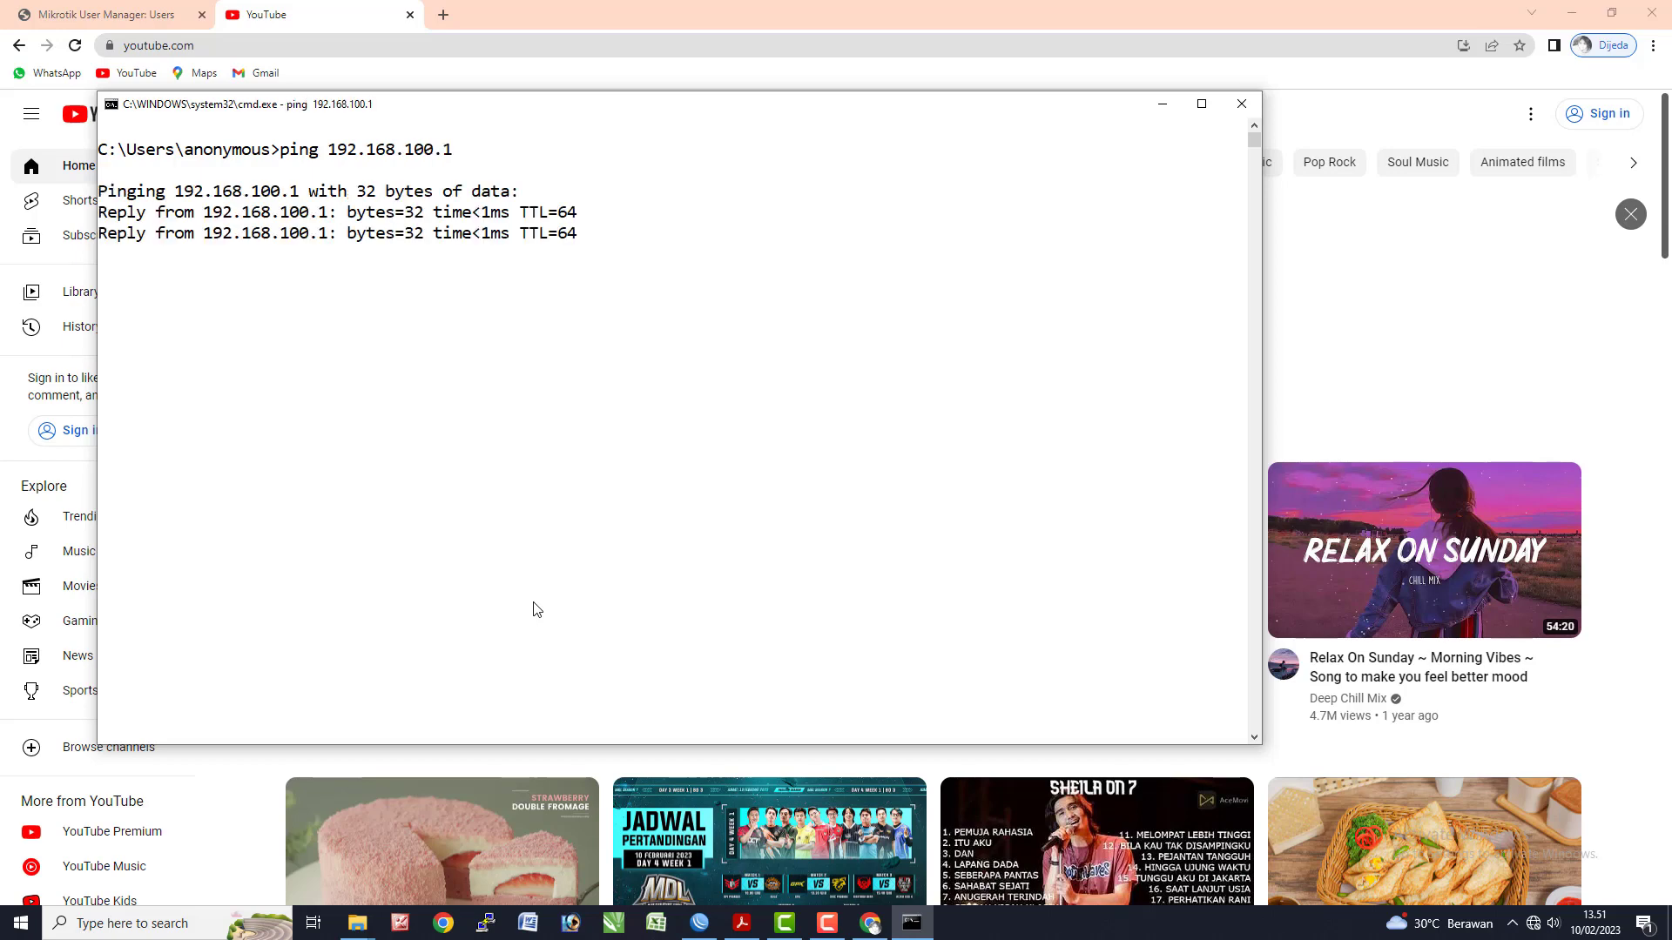
{"action": "key", "text": "ctrl+c"}
- After checking the task sheet, ping the wireless gateway 192.168.200.1 and confirm it times out
{"action": "key", "text": "alt+Tab"}
{"action": "left_click", "coordinate": [794, 398]}
{"action": "scroll", "coordinate": [799, 404], "scroll_direction": "up", "scroll_amount": 5}
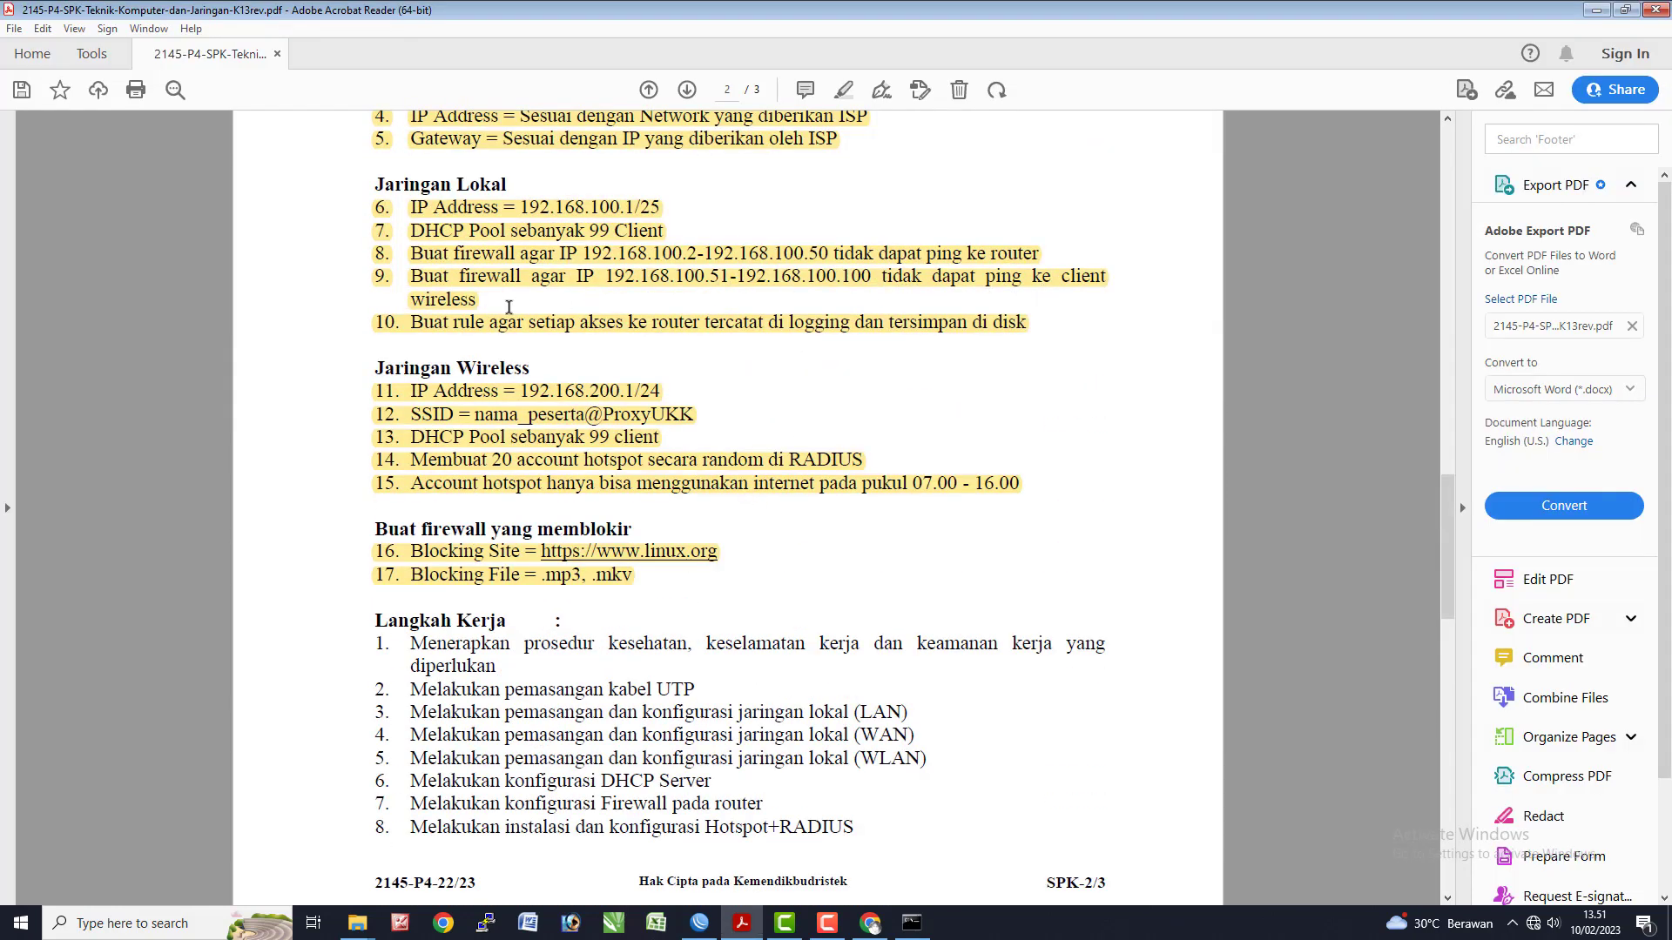
{"action": "key", "text": "alt+Tab"}
{"action": "left_click", "coordinate": [576, 385]}
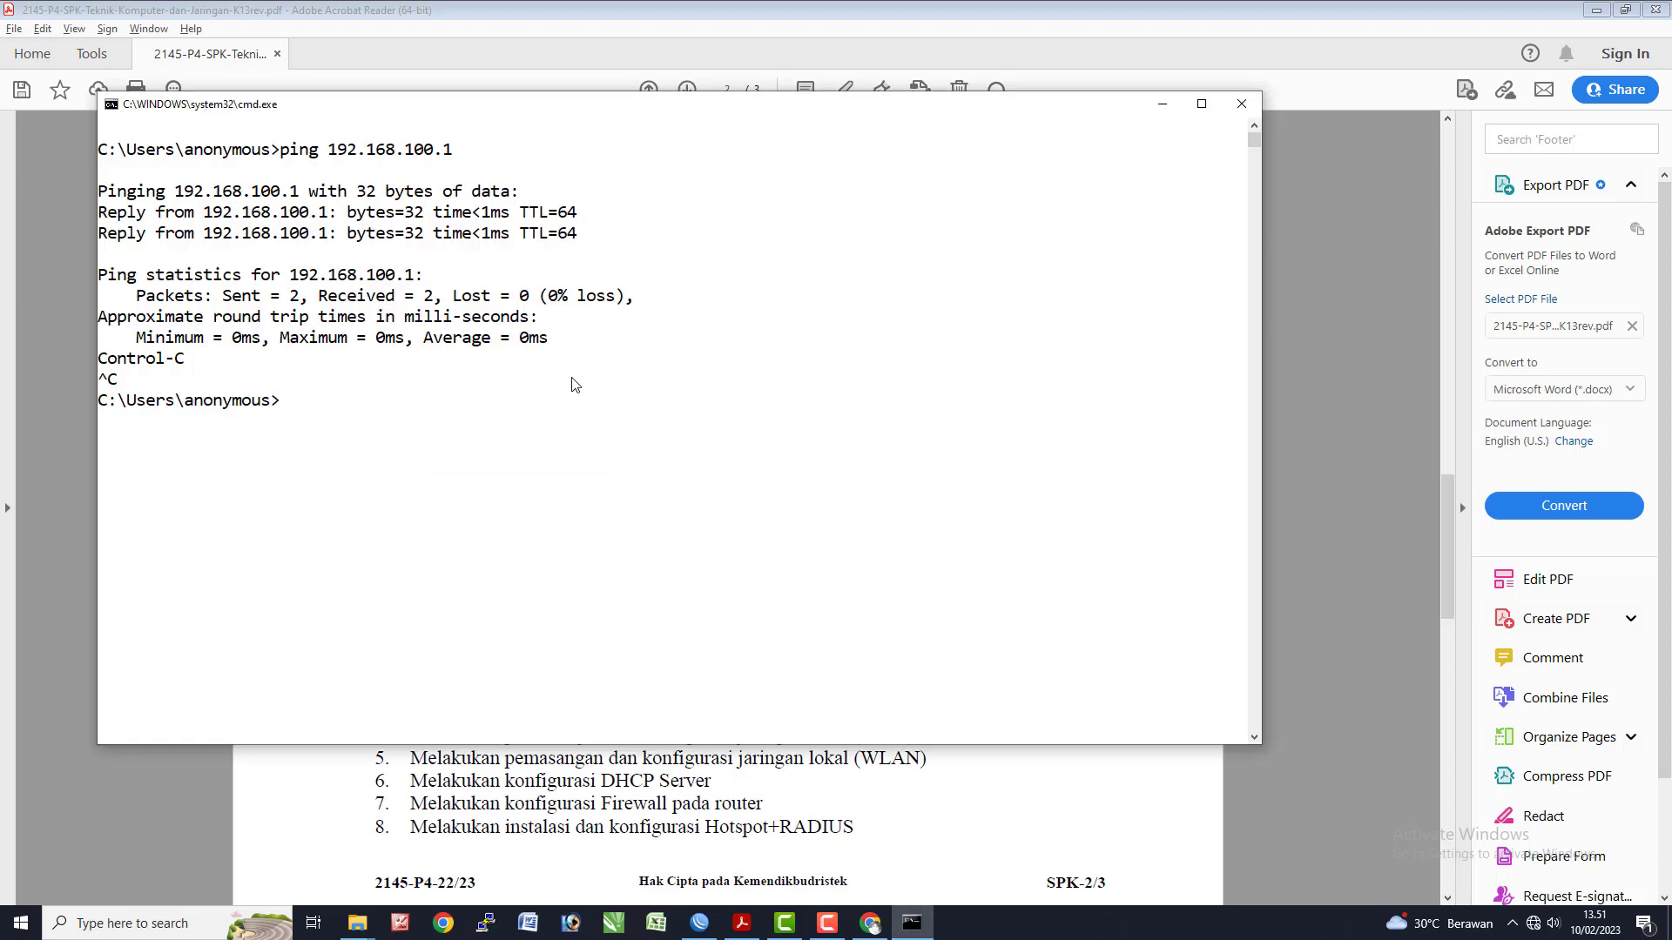
{"action": "key", "text": "Up"}
{"action": "key", "text": "BackSpace"}
{"action": "type", "text": "2.168.200.1"}
{"action": "key", "text": "Return"}
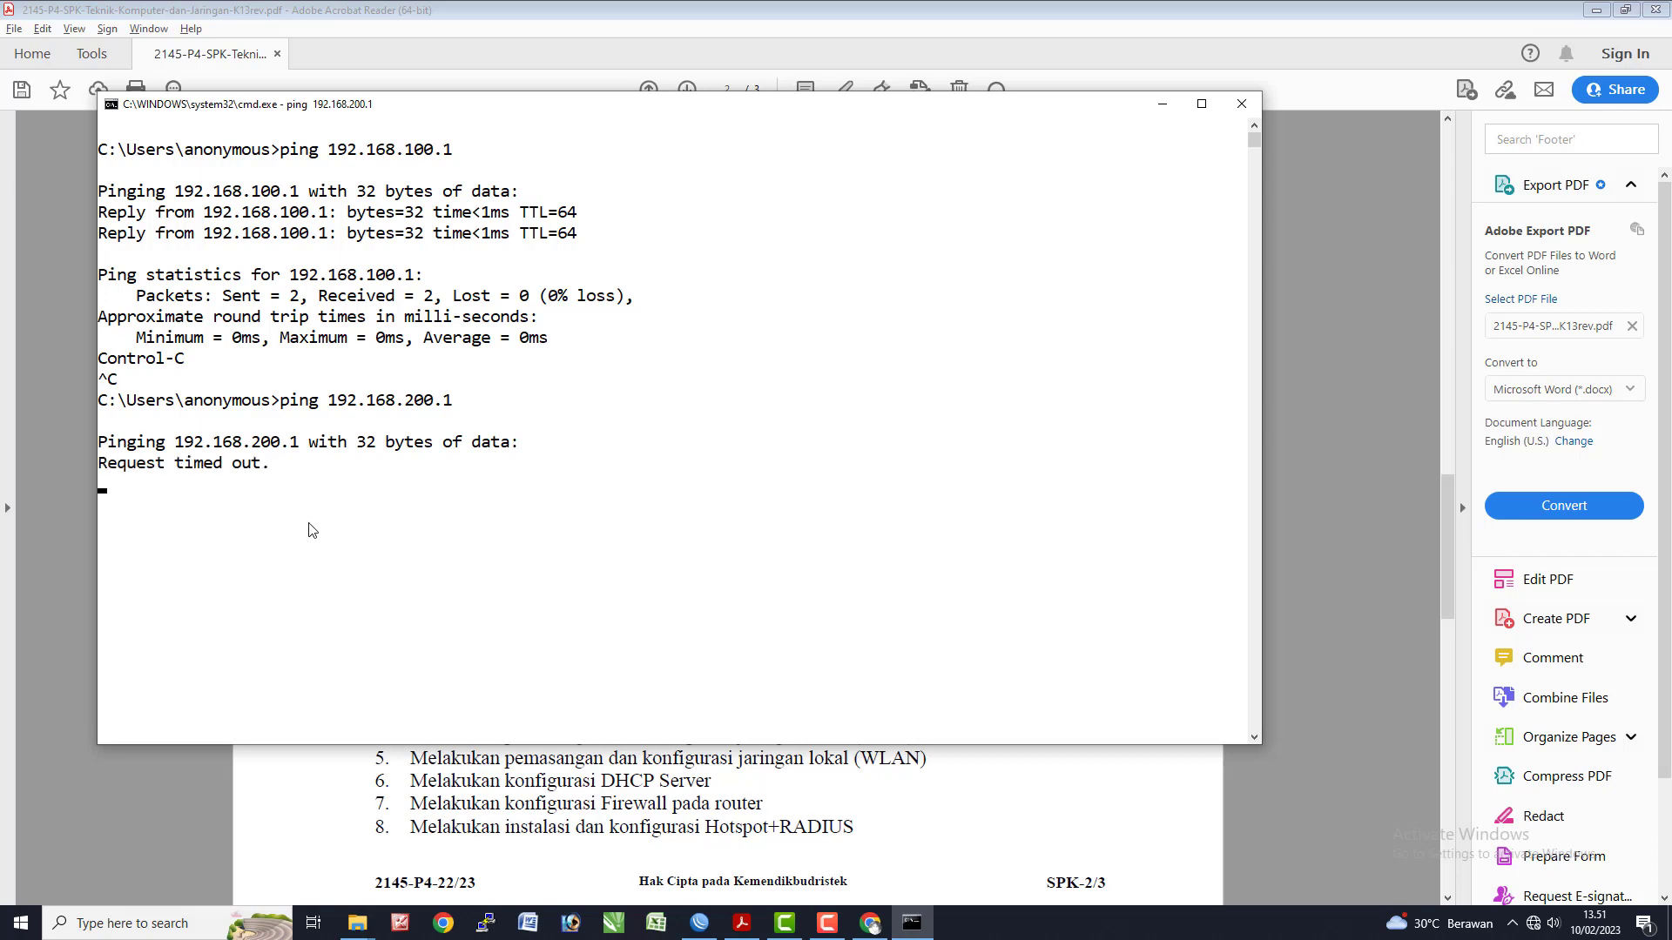
{"action": "key", "text": "alt+Tab"}
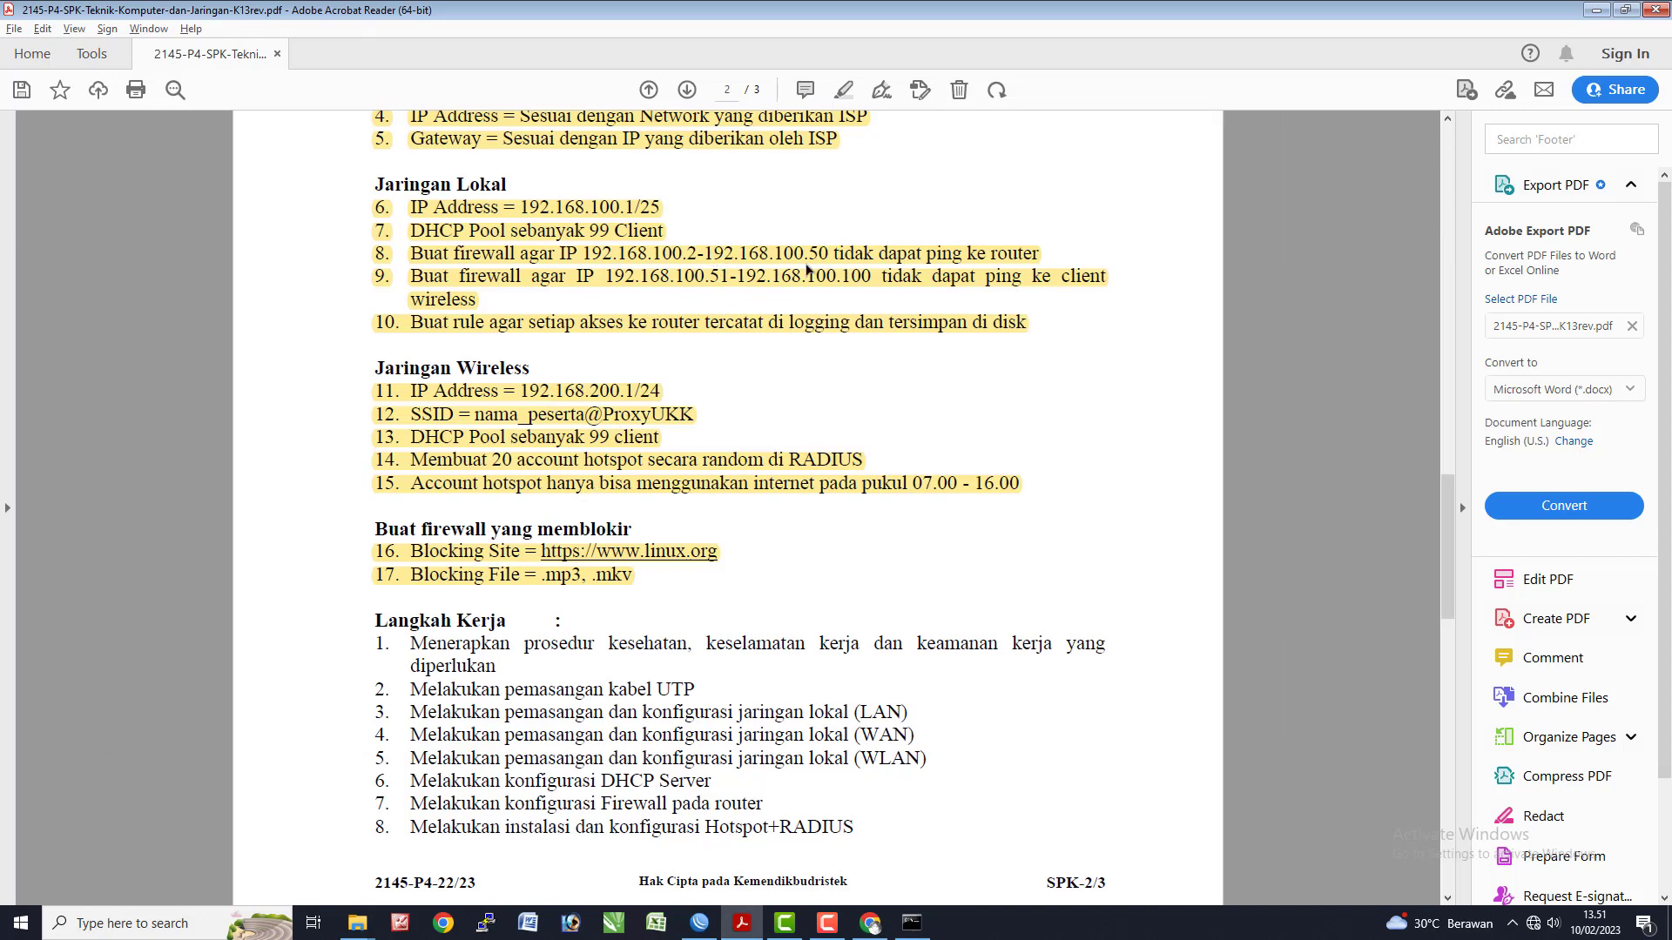
{"action": "key", "text": "alt+Tab"}
{"action": "key", "text": "alt+Tab"}
{"action": "key", "text": "alt+Tab"}
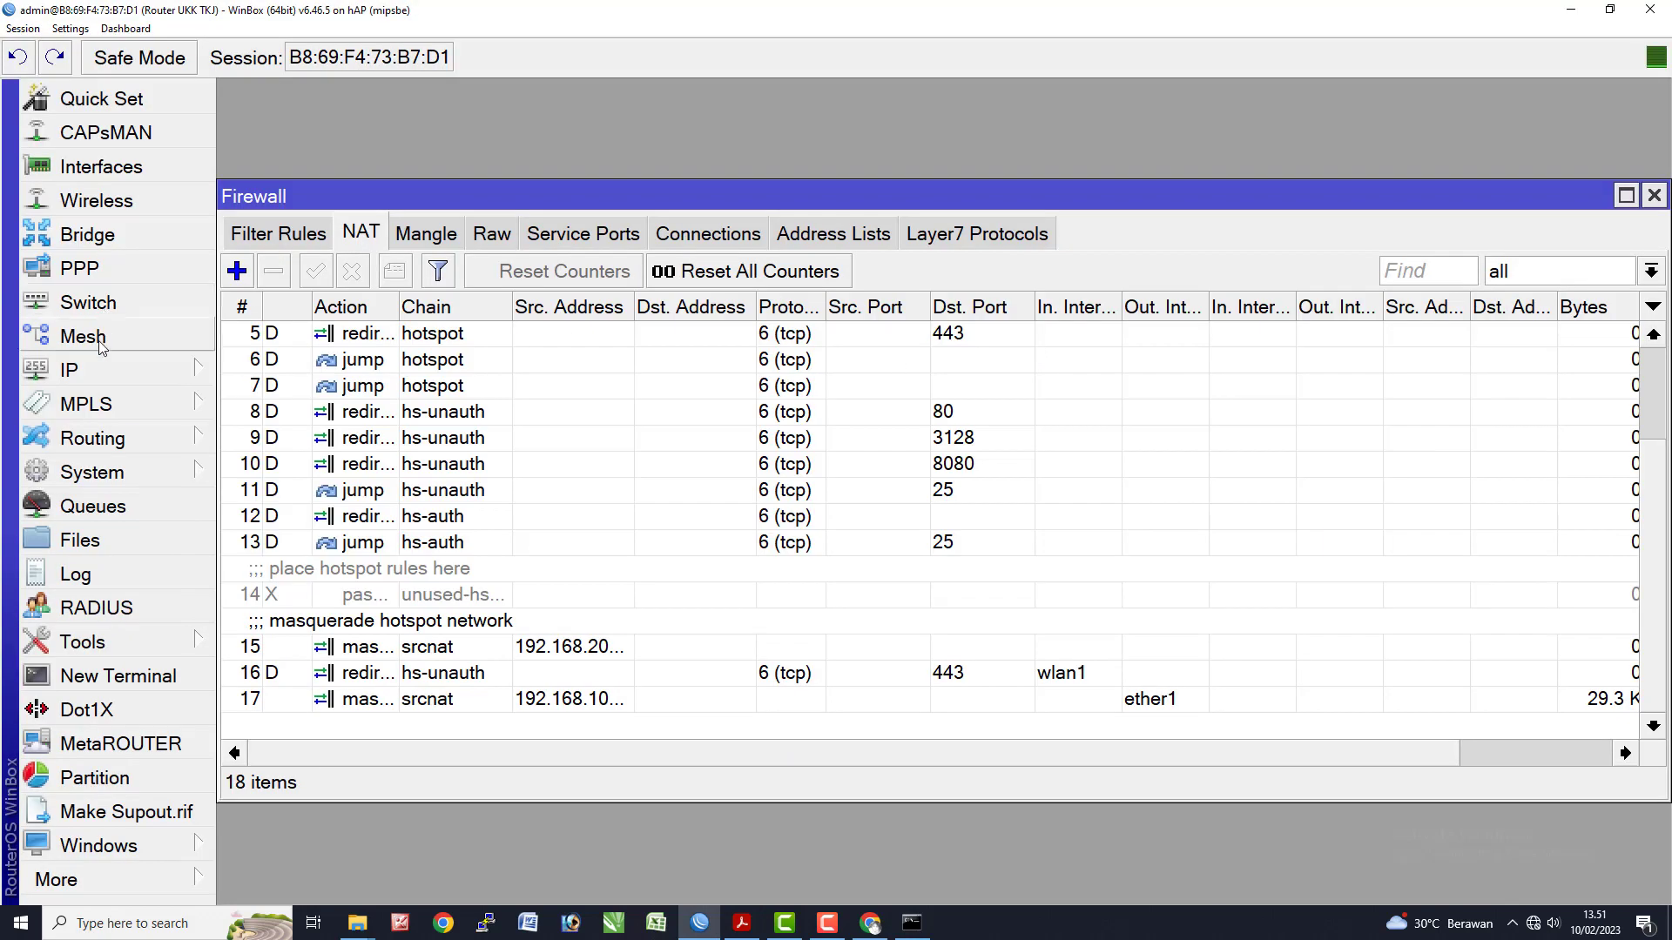
- Open the DHCP server leases and make the wired client's lease static
{"action": "left_click", "coordinate": [79, 370]}
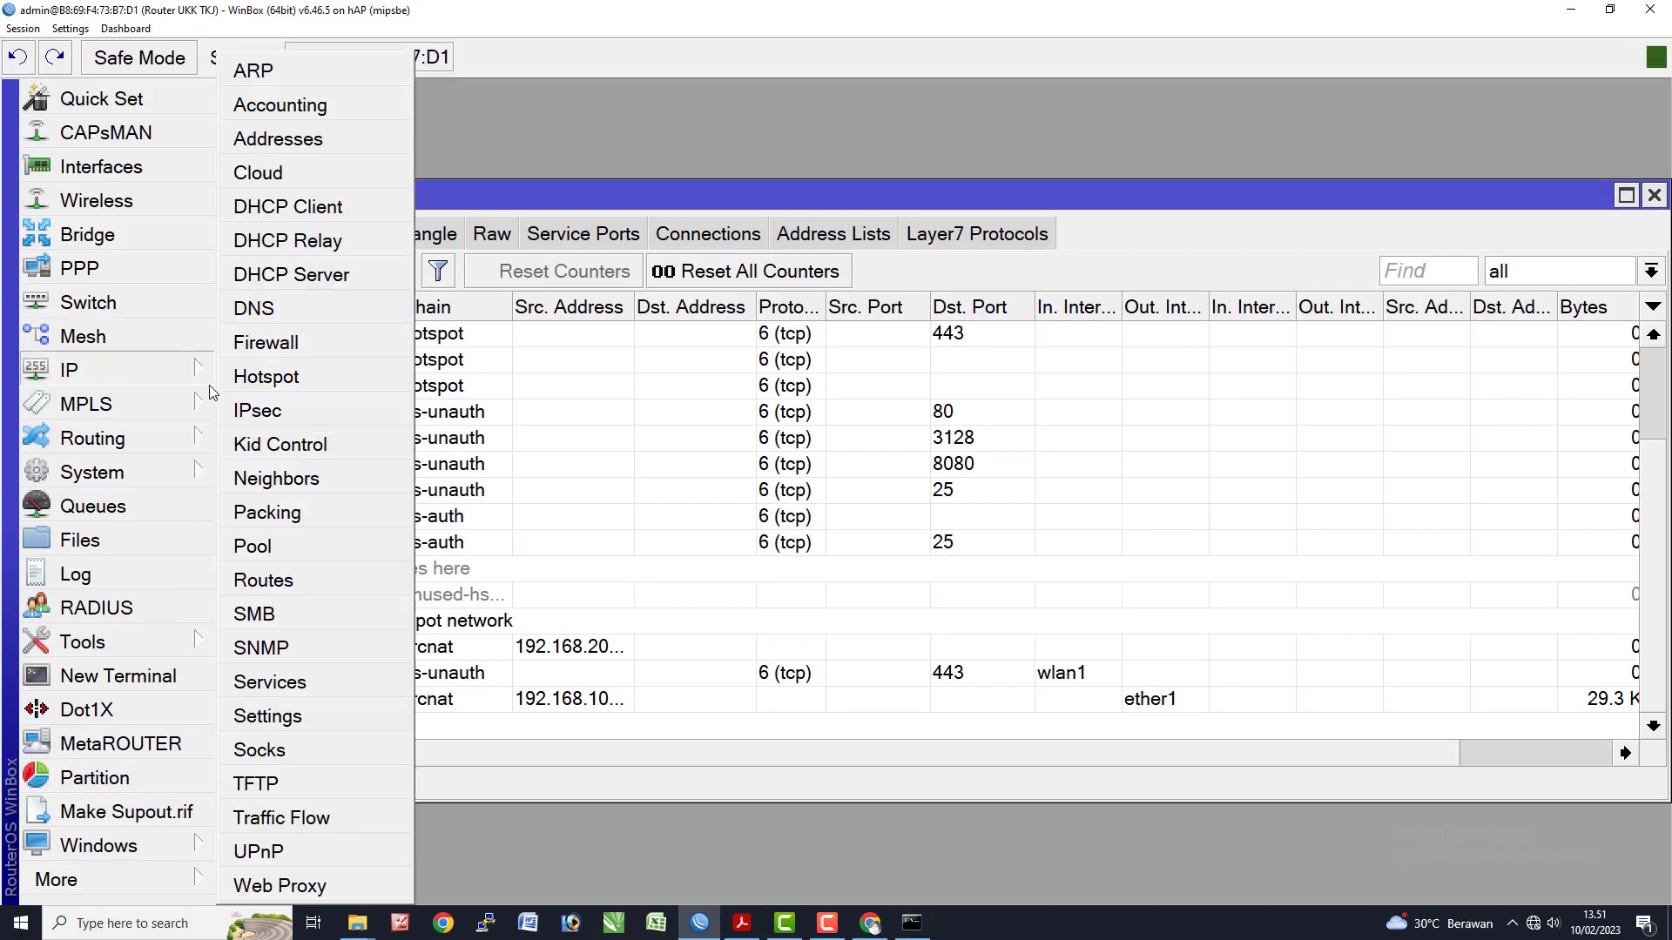
{"action": "left_click", "coordinate": [317, 277]}
{"action": "double_click", "coordinate": [520, 335]}
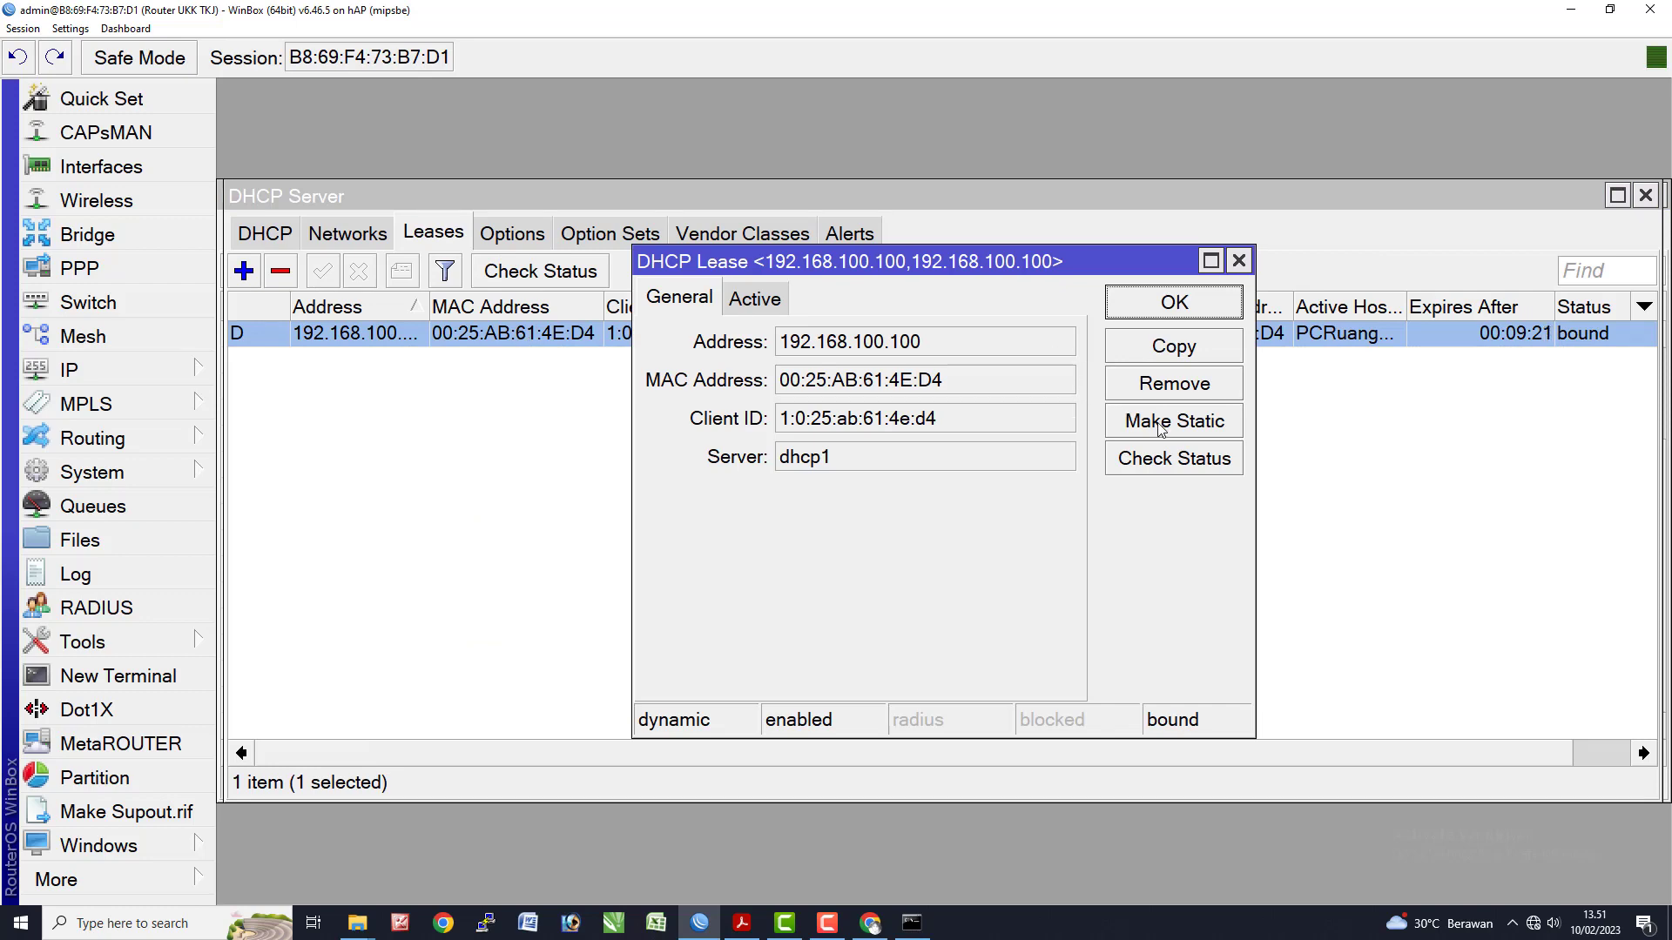
{"action": "left_click", "coordinate": [1161, 430]}
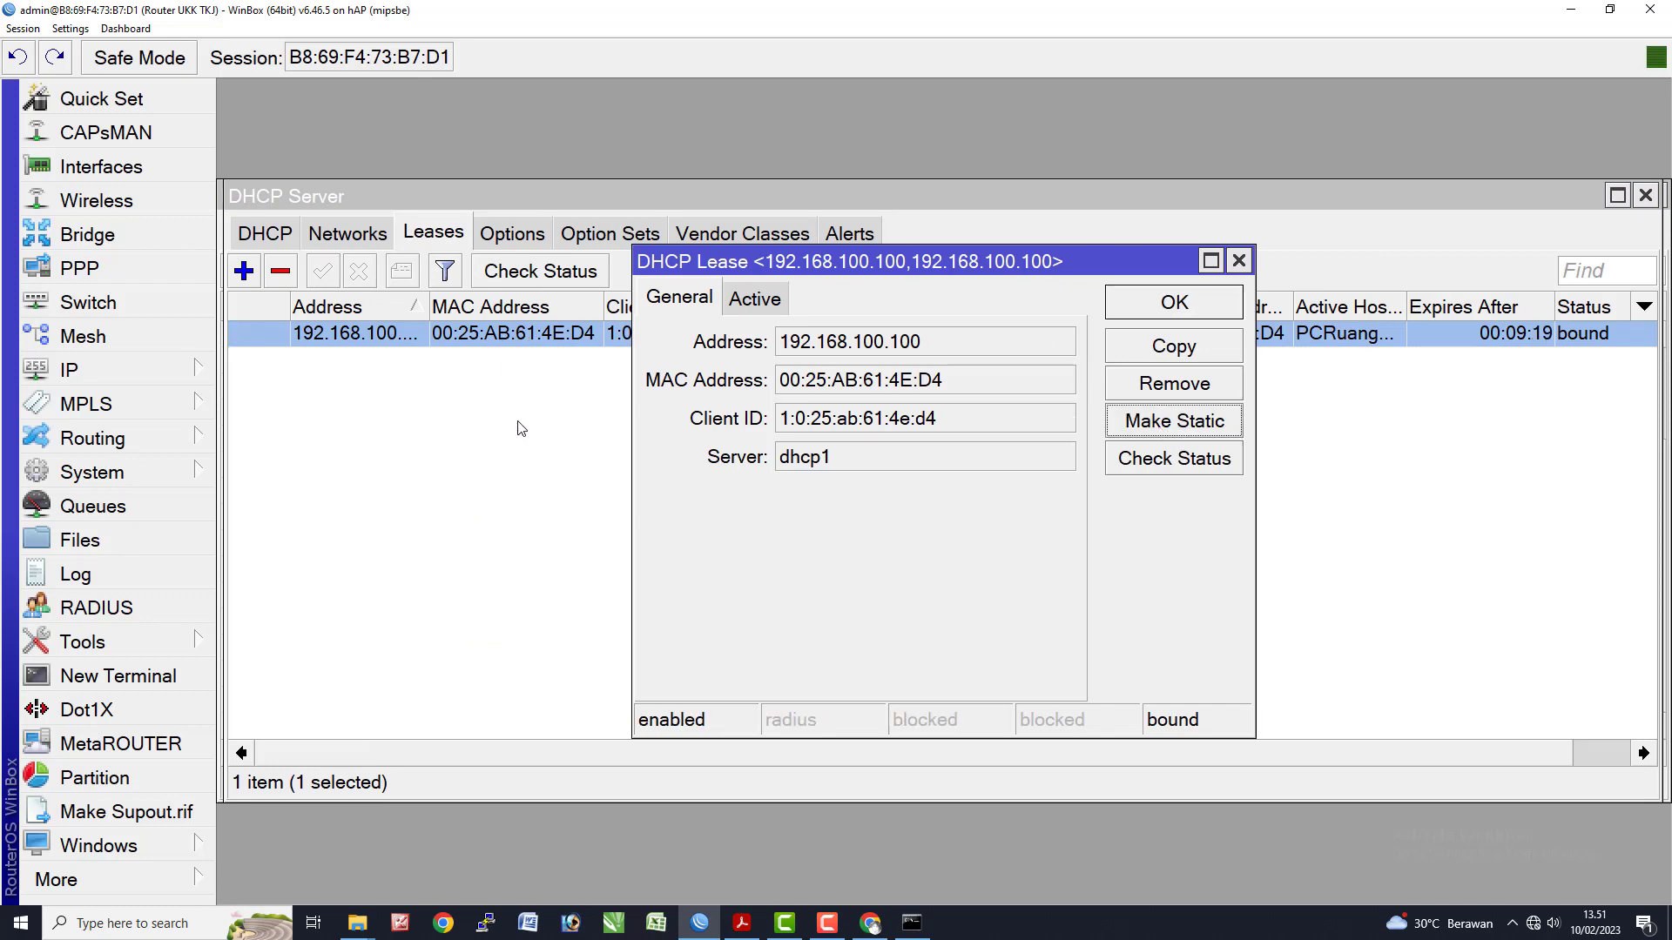
{"action": "left_click", "coordinate": [520, 428]}
{"action": "double_click", "coordinate": [435, 339]}
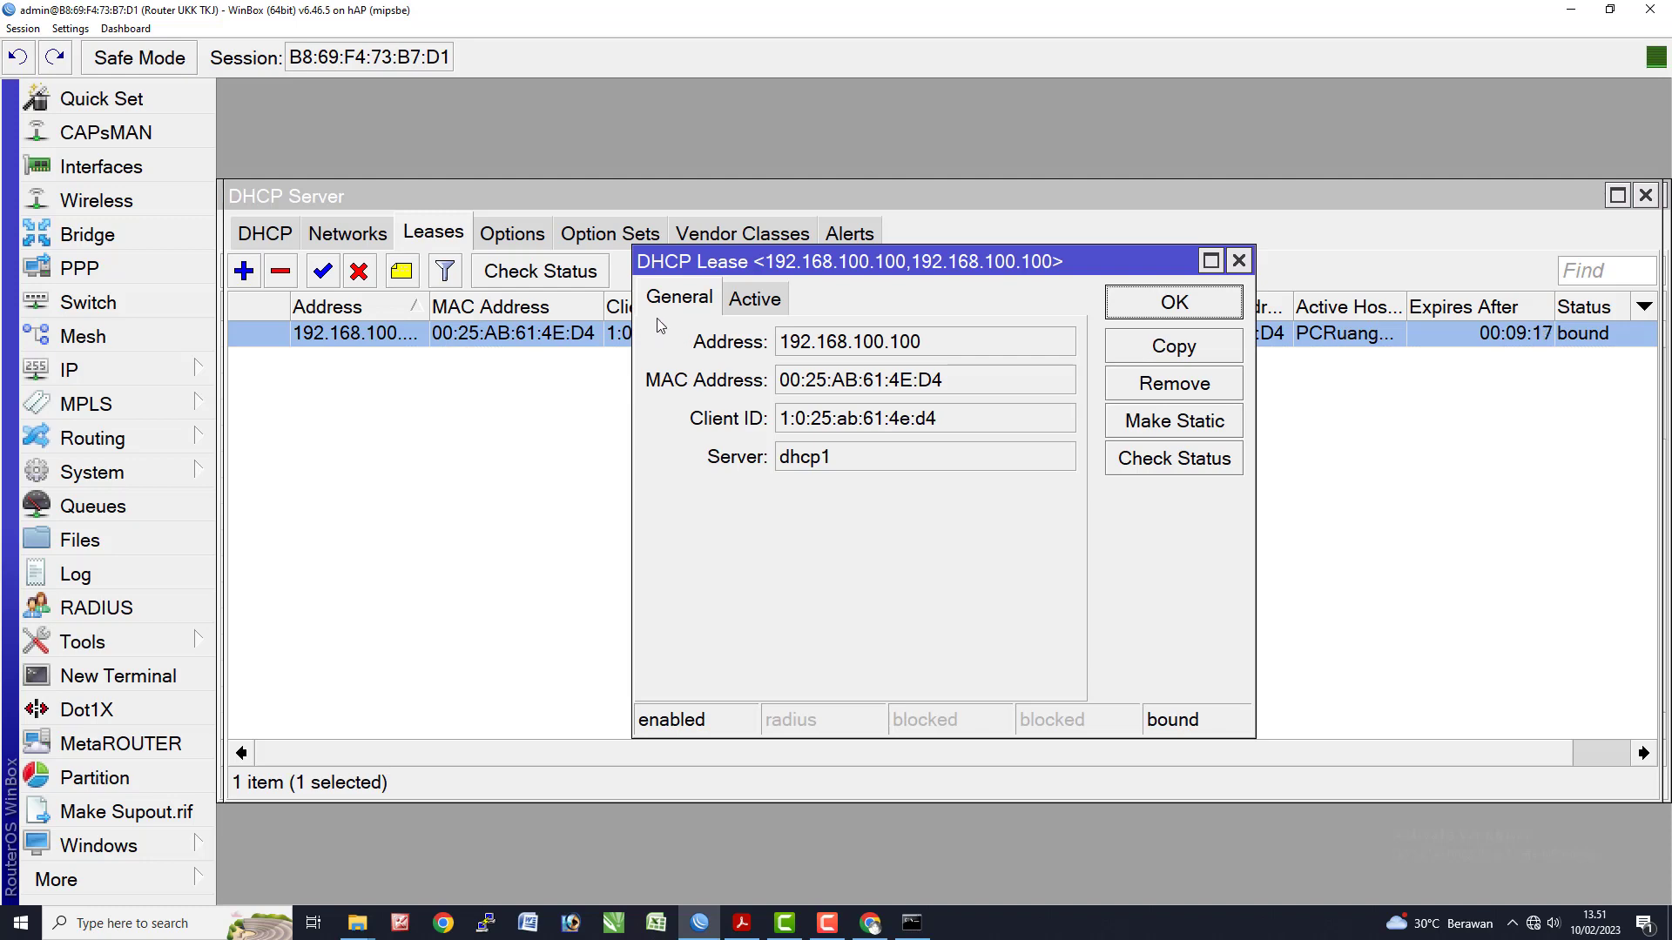
{"action": "left_click", "coordinate": [747, 302]}
{"action": "left_click", "coordinate": [450, 403]}
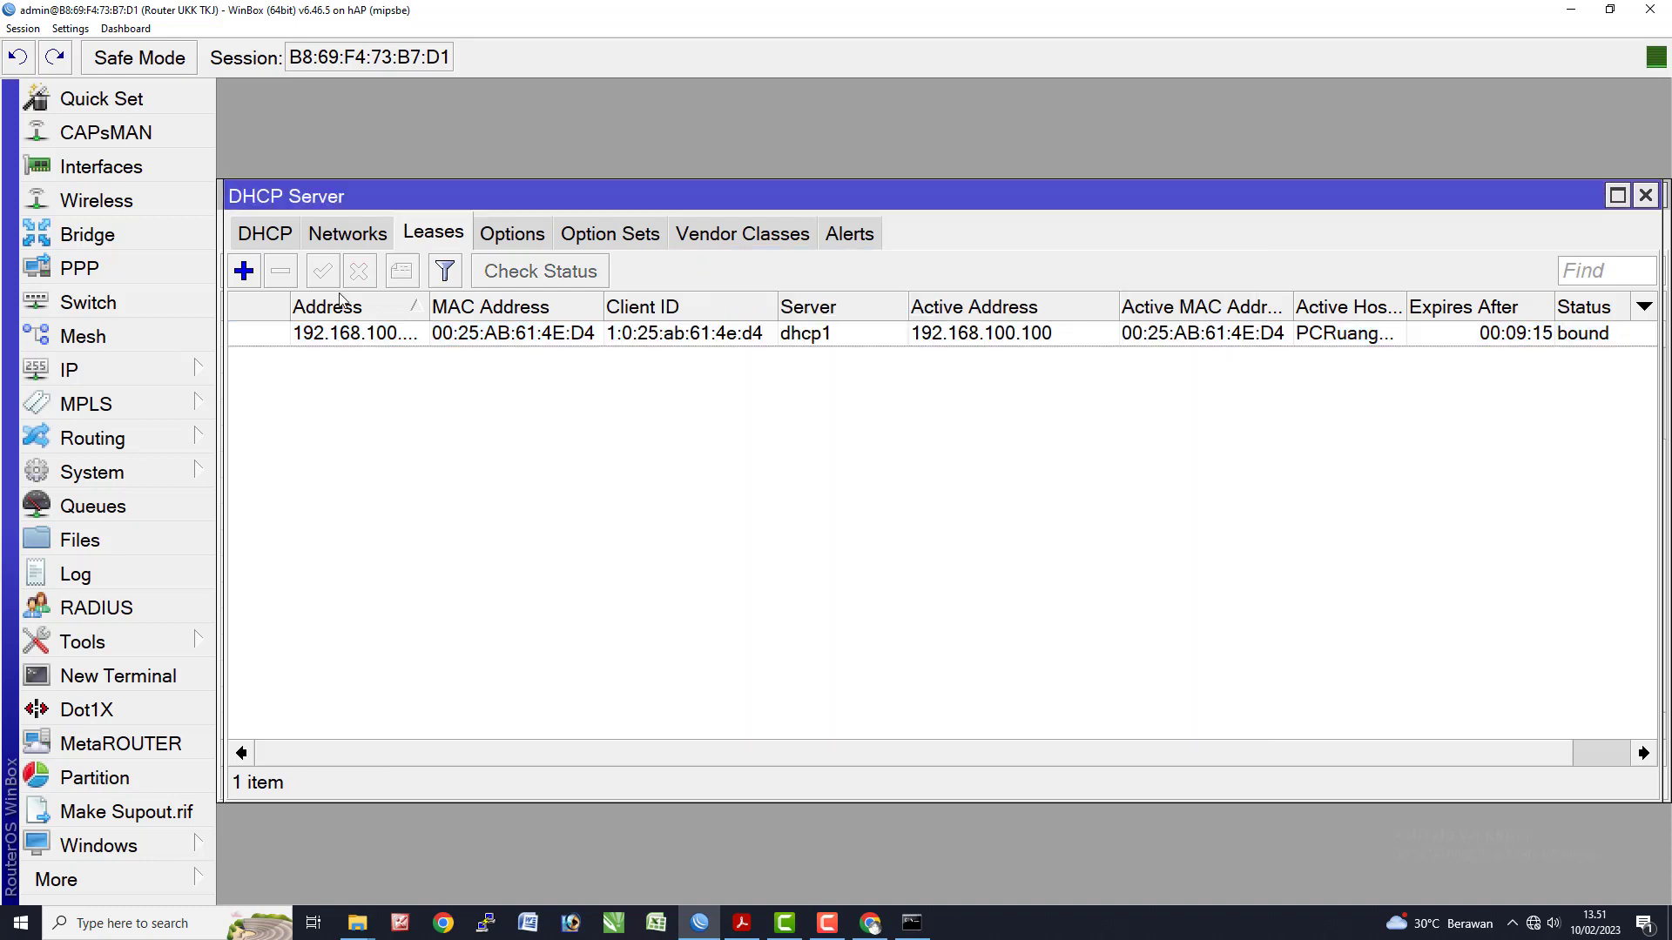
{"action": "double_click", "coordinate": [336, 336]}
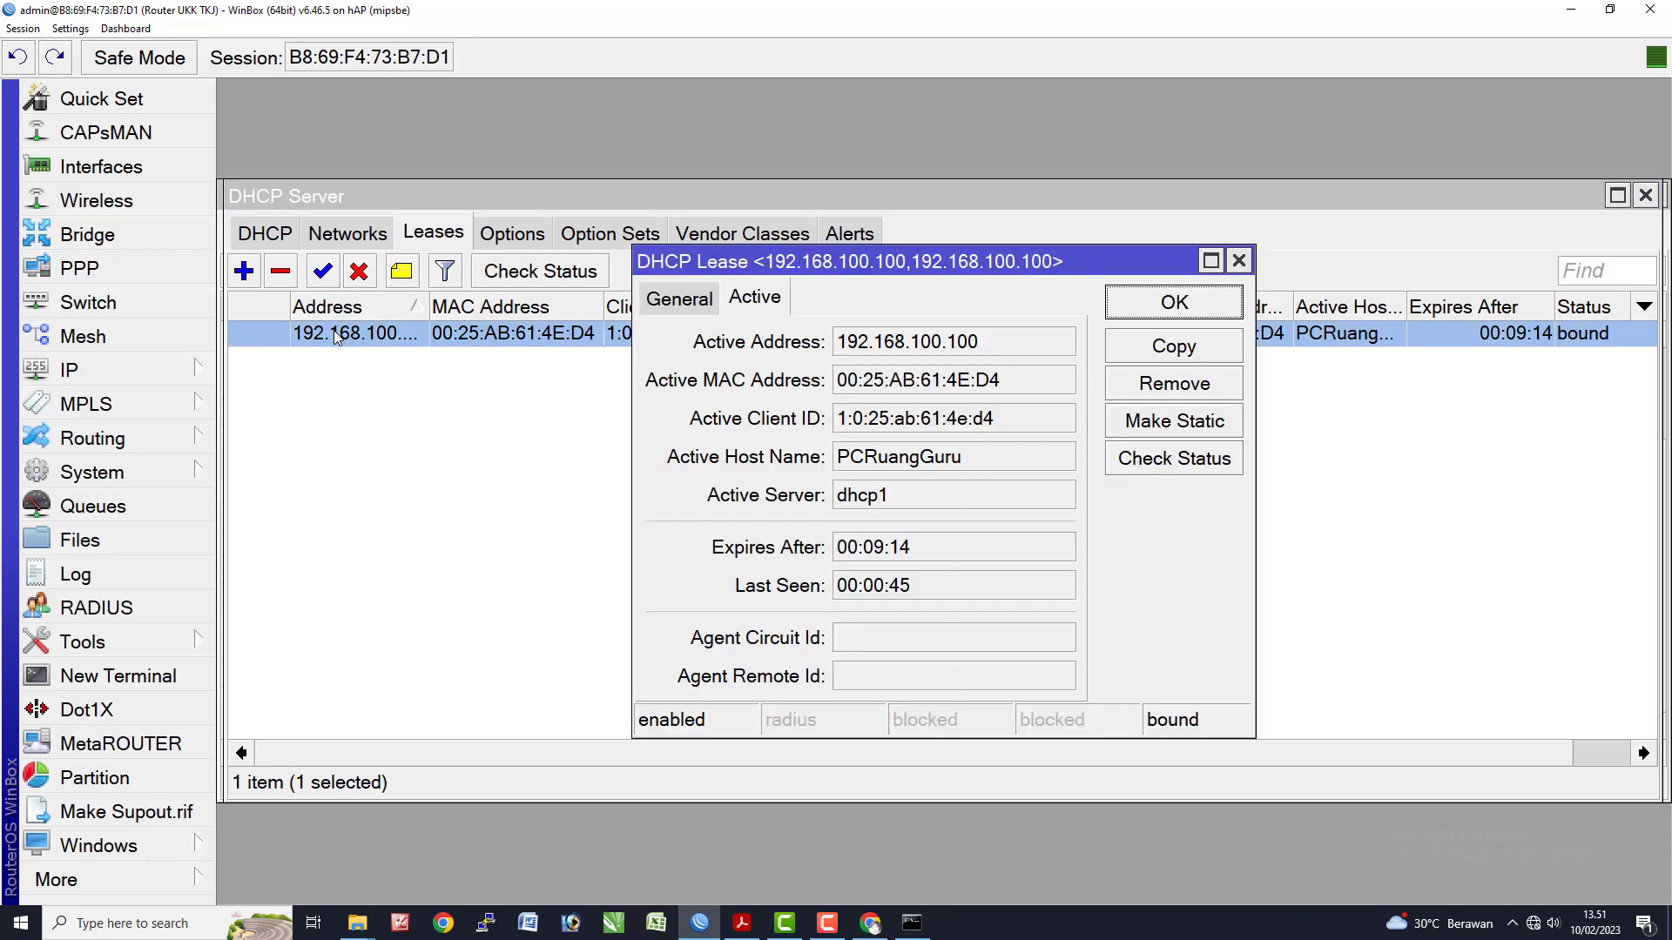
{"action": "left_click", "coordinate": [693, 305]}
{"action": "double_click", "coordinate": [928, 346]}
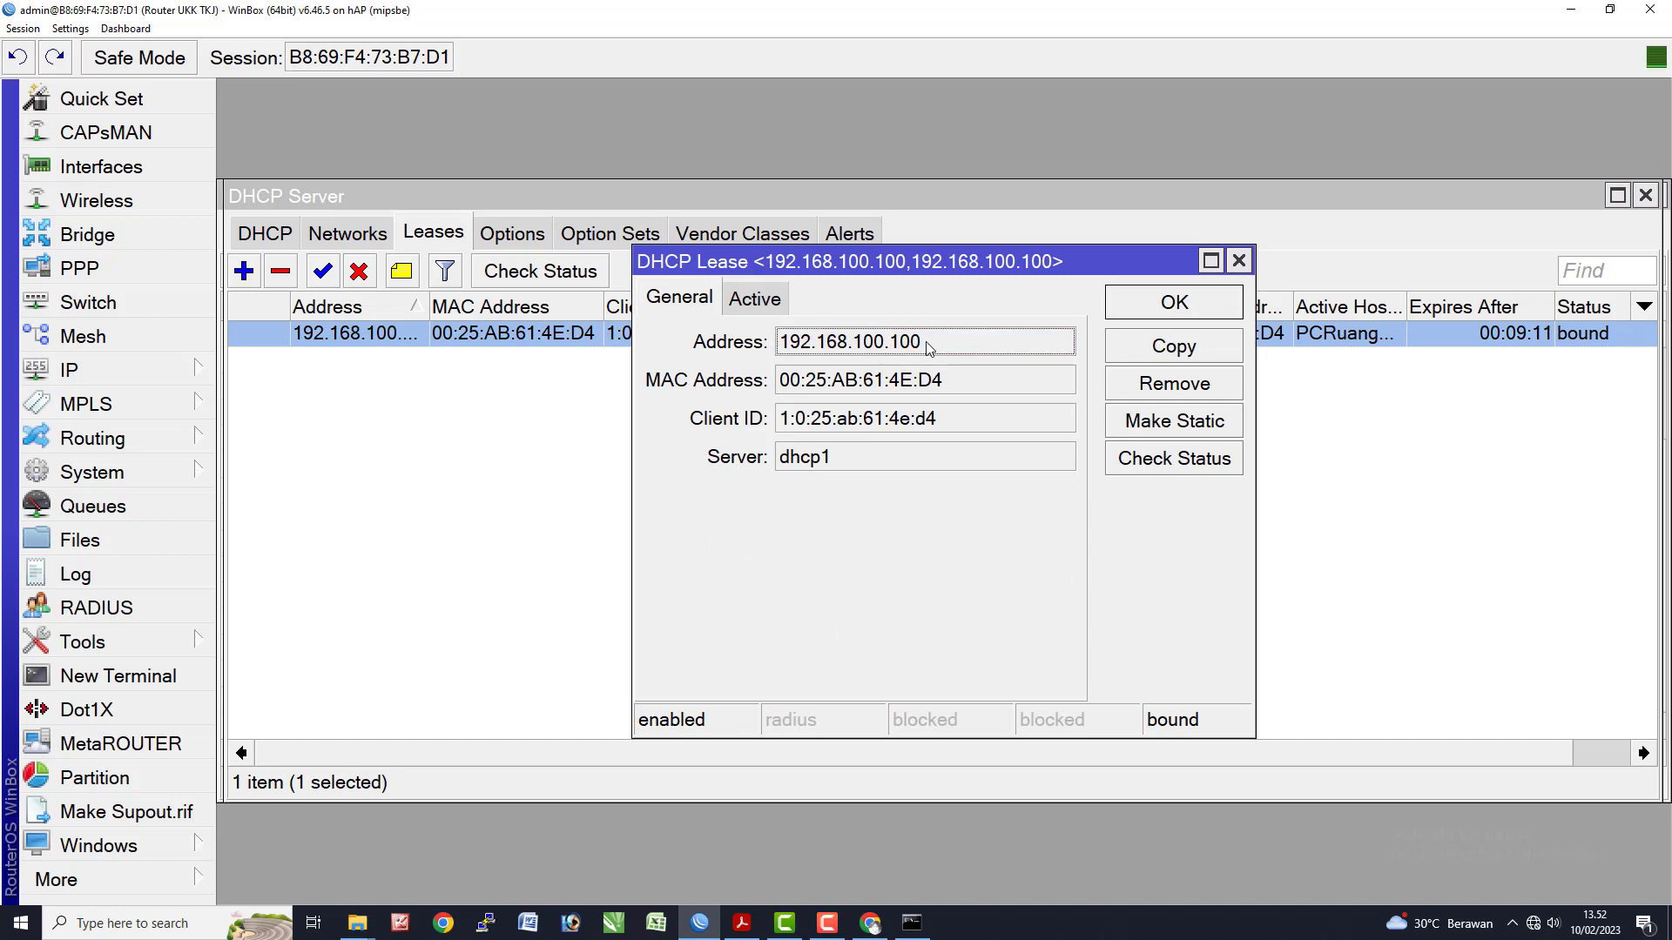
{"action": "left_click", "coordinate": [1174, 421]}
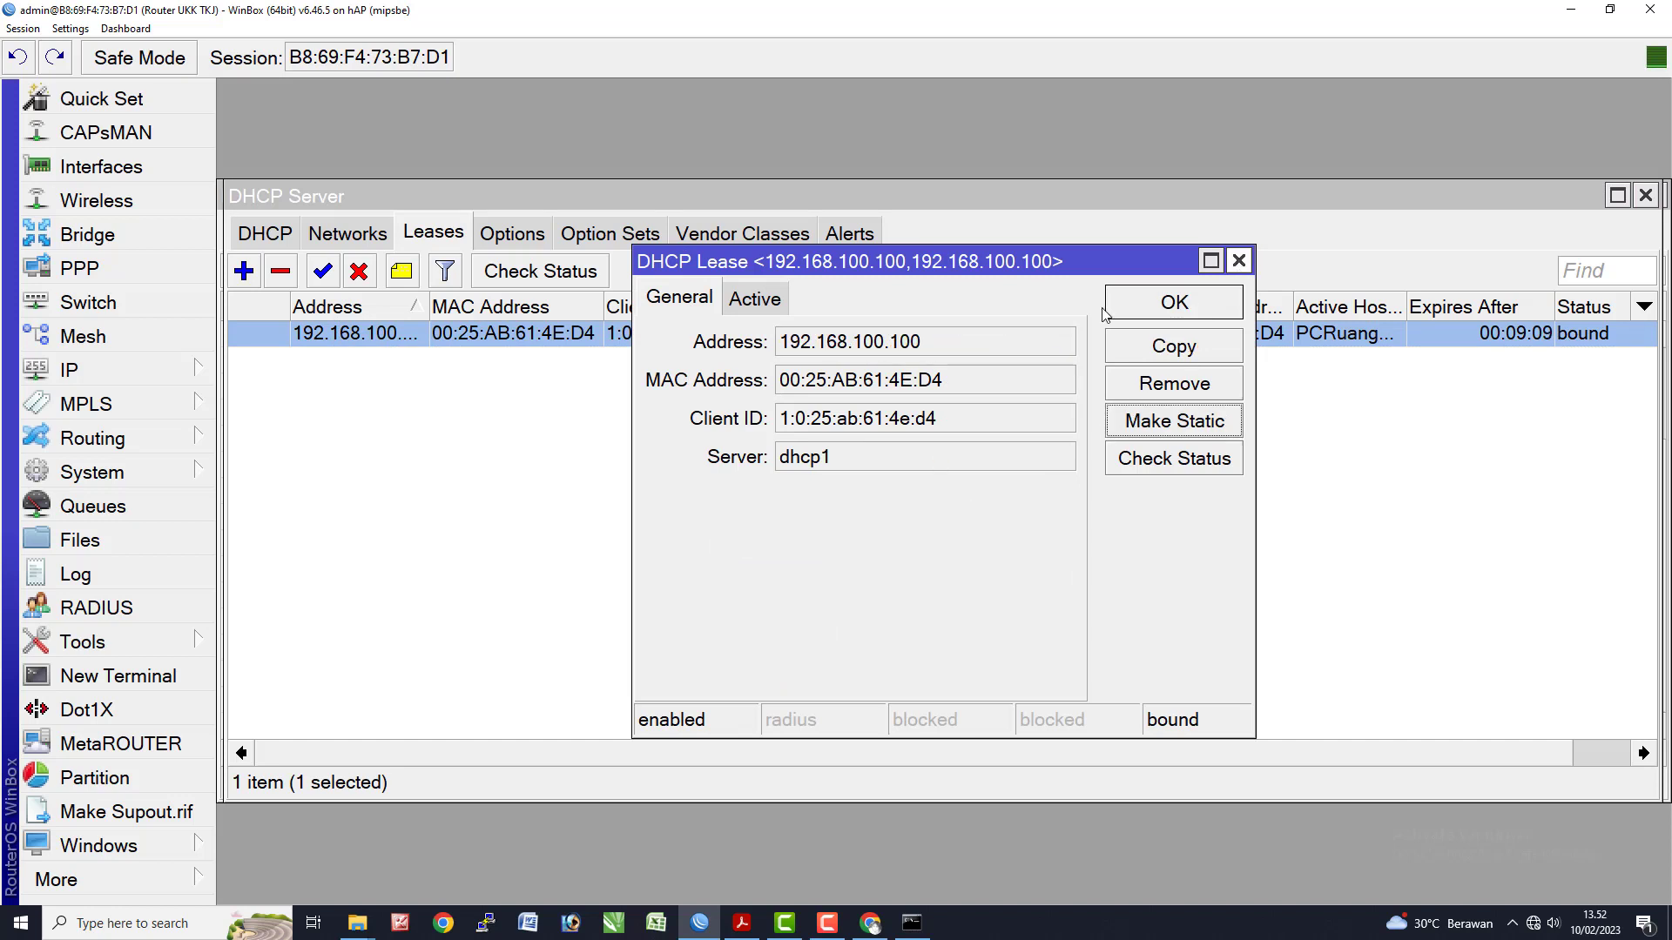
{"action": "left_click", "coordinate": [1238, 262]}
- Reopen the client's lease and review its active and general details
{"action": "left_click", "coordinate": [405, 340]}
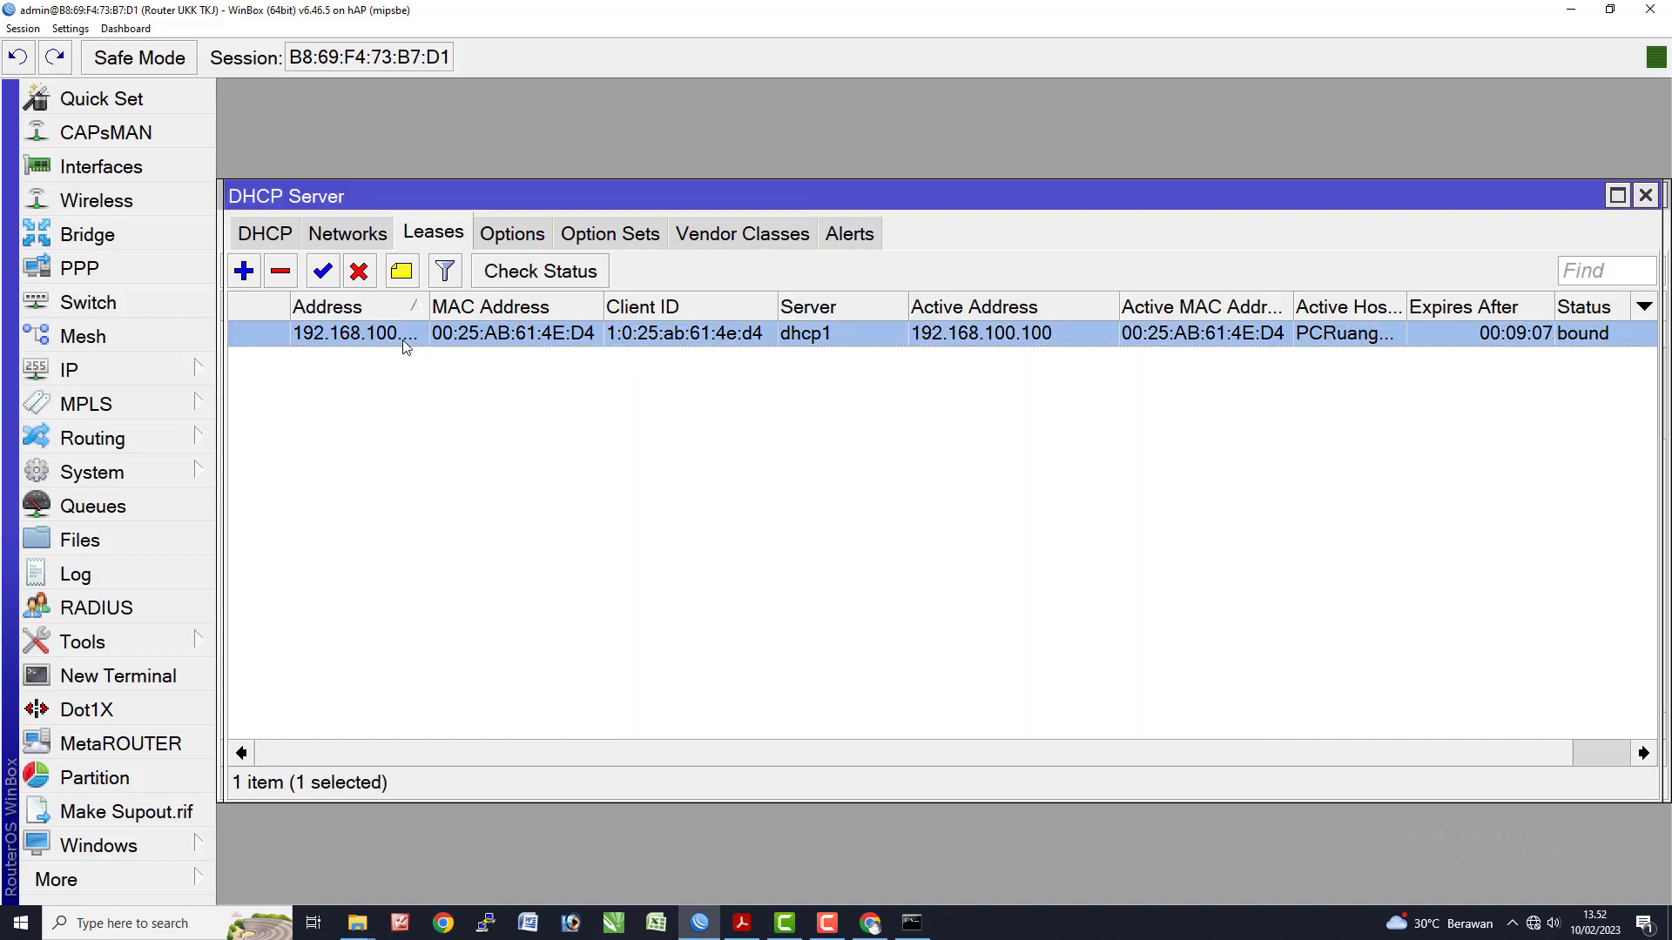
{"action": "double_click", "coordinate": [409, 339]}
{"action": "double_click", "coordinate": [408, 340]}
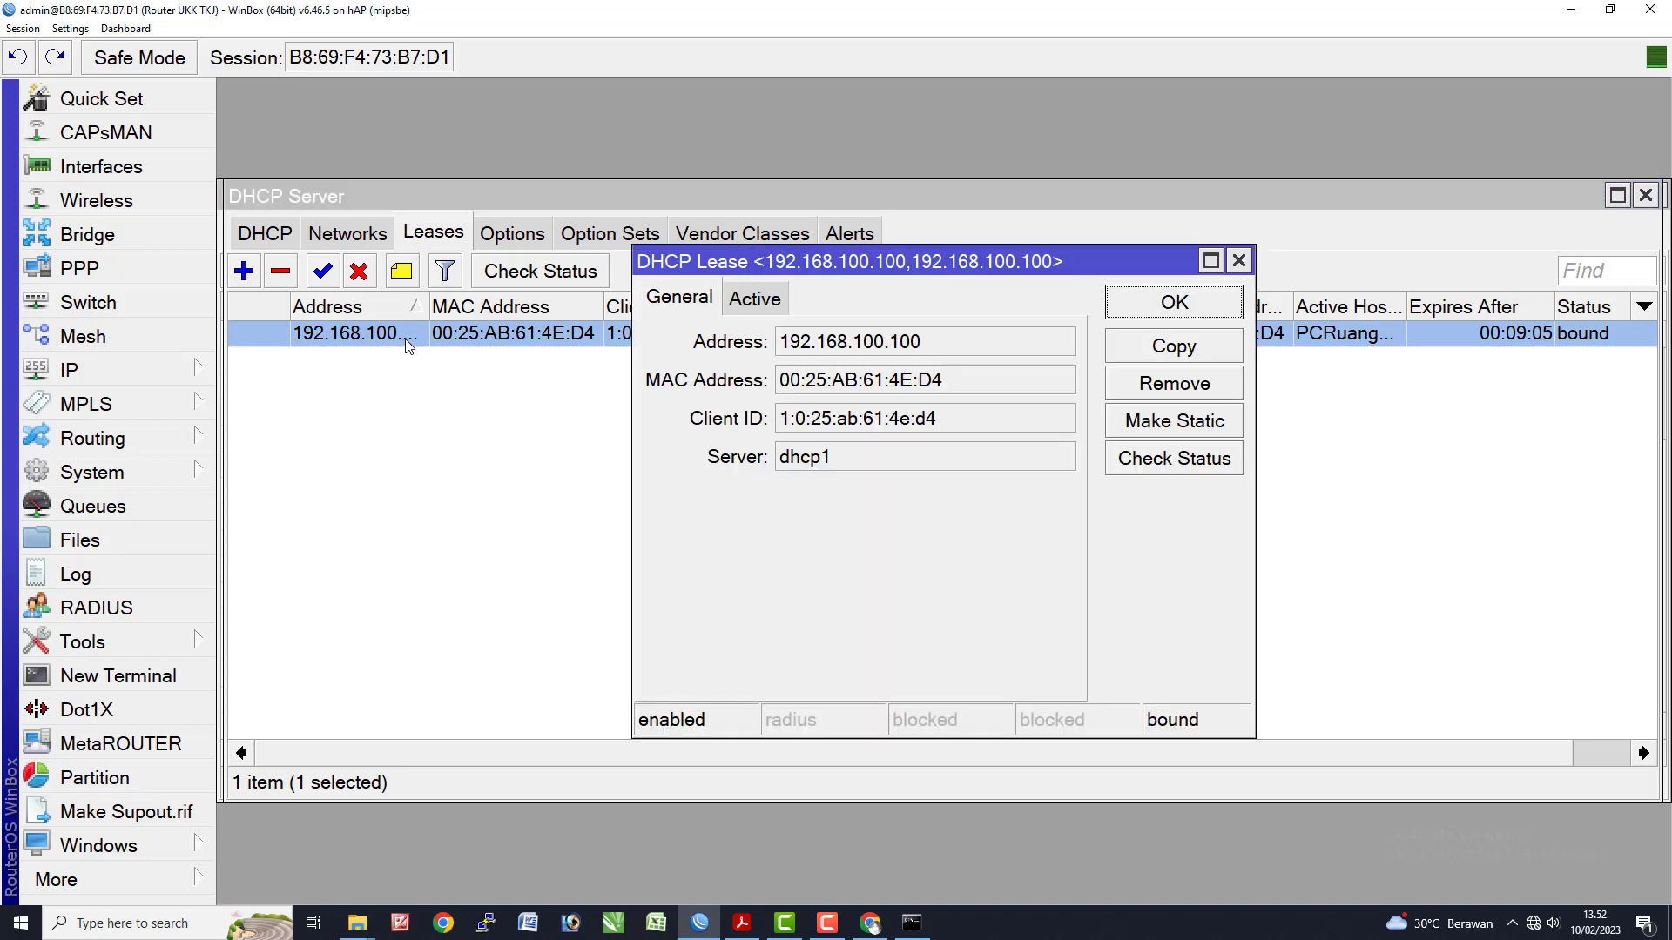
{"action": "left_click", "coordinate": [510, 238]}
{"action": "left_click", "coordinate": [439, 239]}
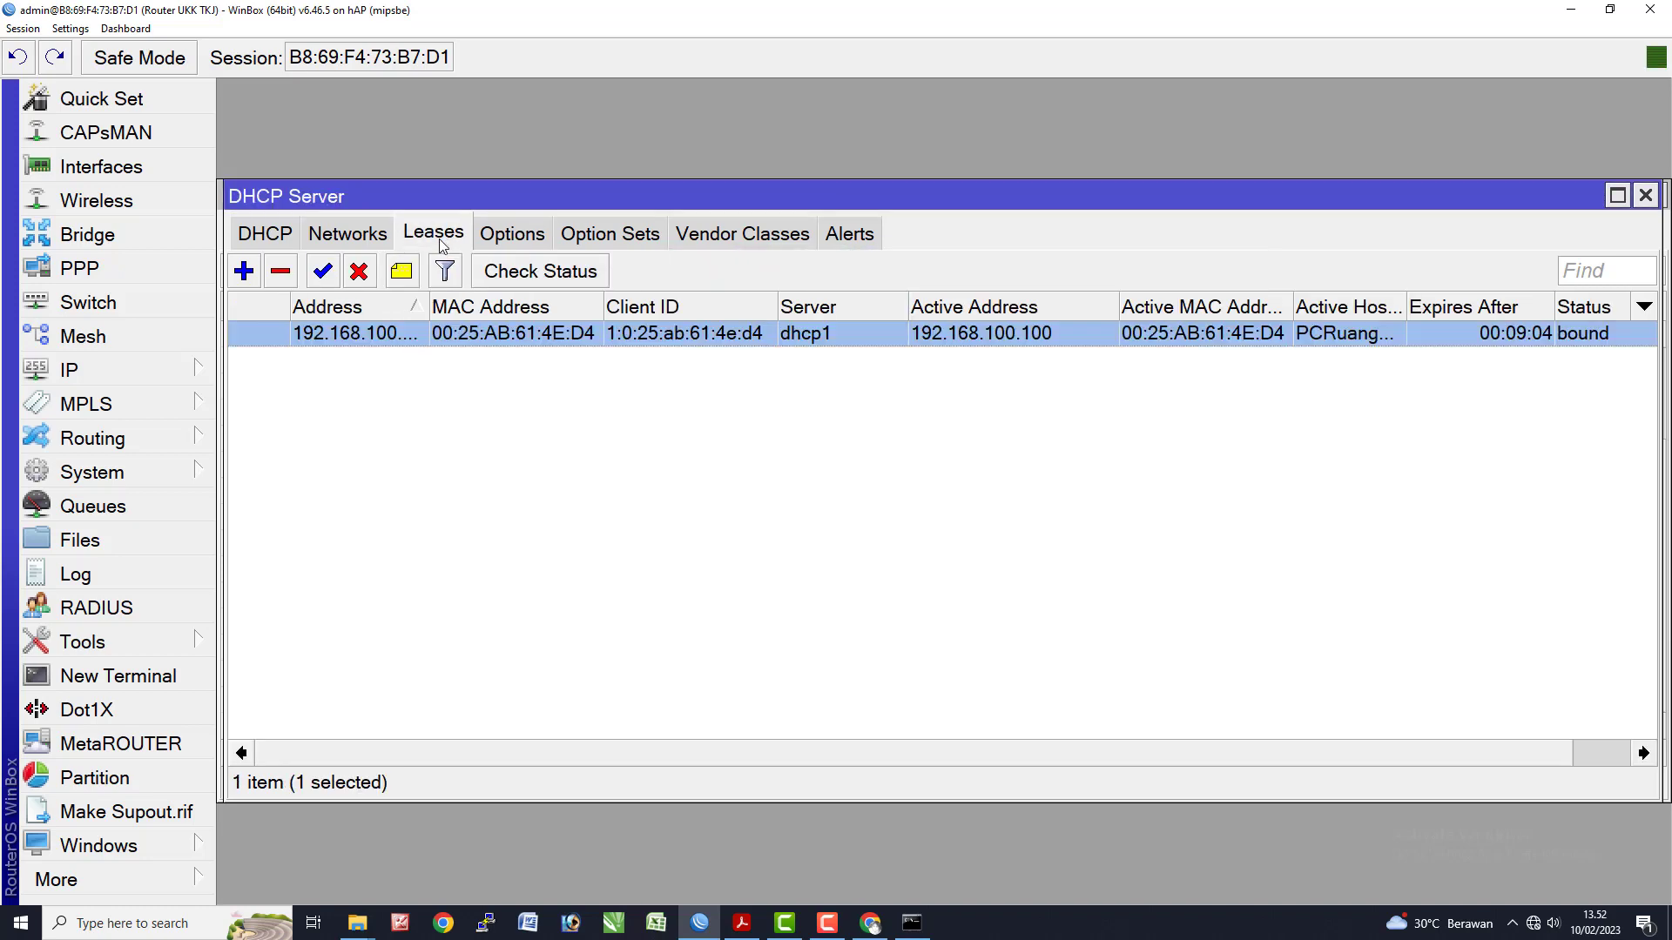
{"action": "right_click", "coordinate": [398, 340]}
{"action": "double_click", "coordinate": [389, 339]}
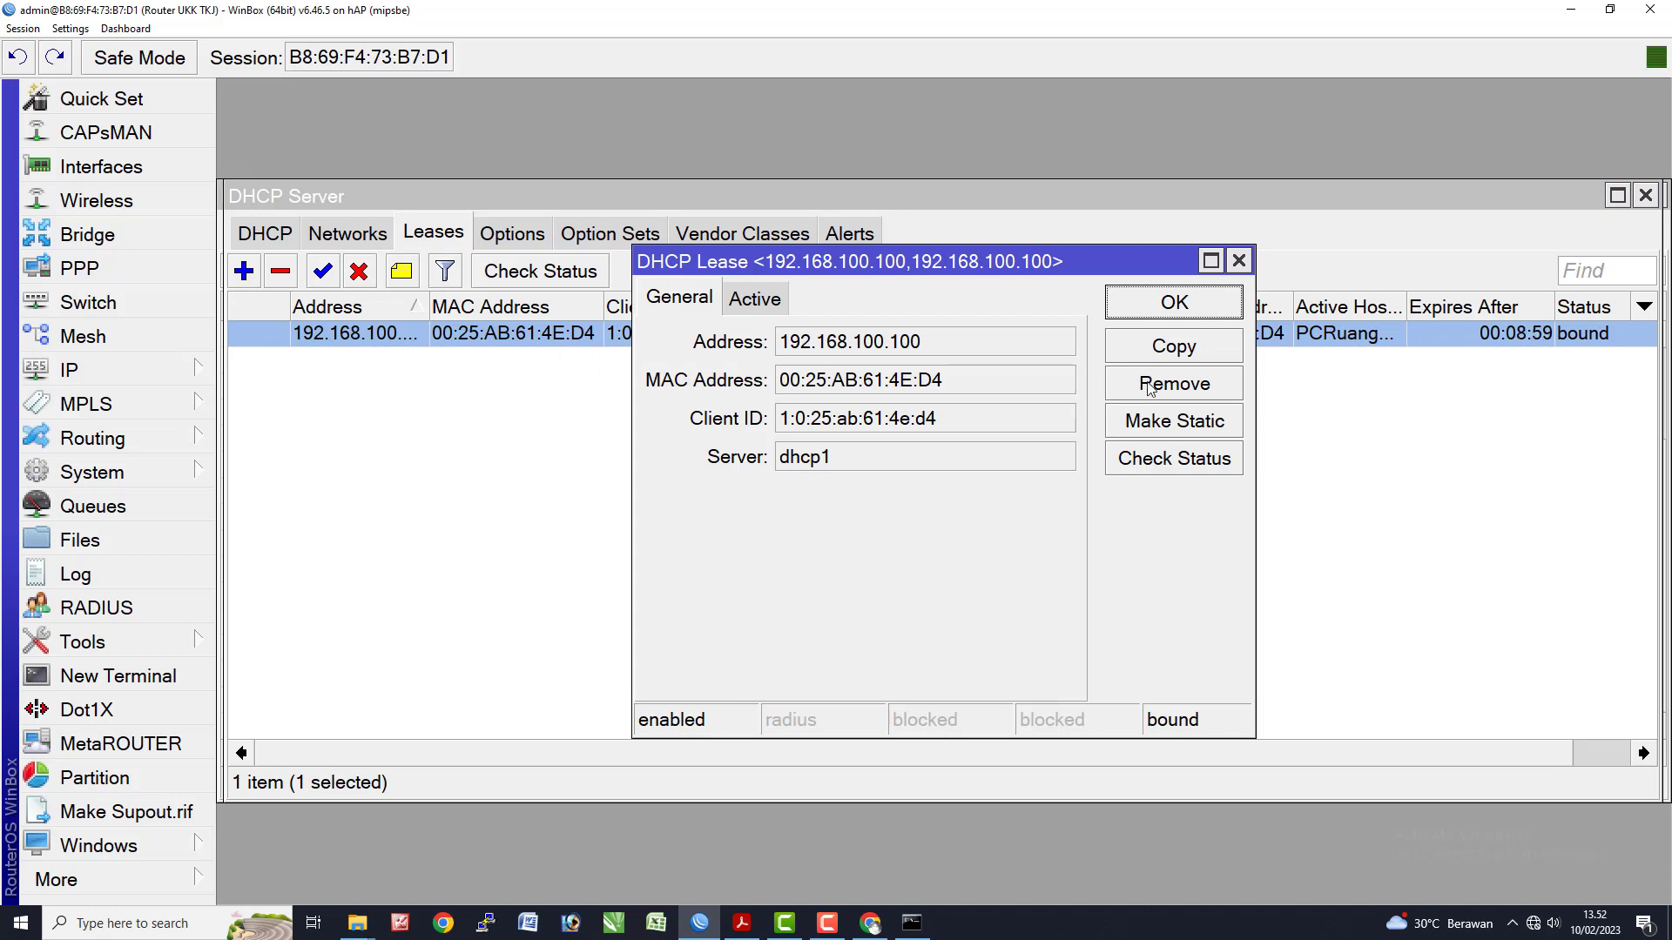
{"action": "left_click", "coordinate": [774, 301]}
{"action": "left_click", "coordinate": [878, 348]}
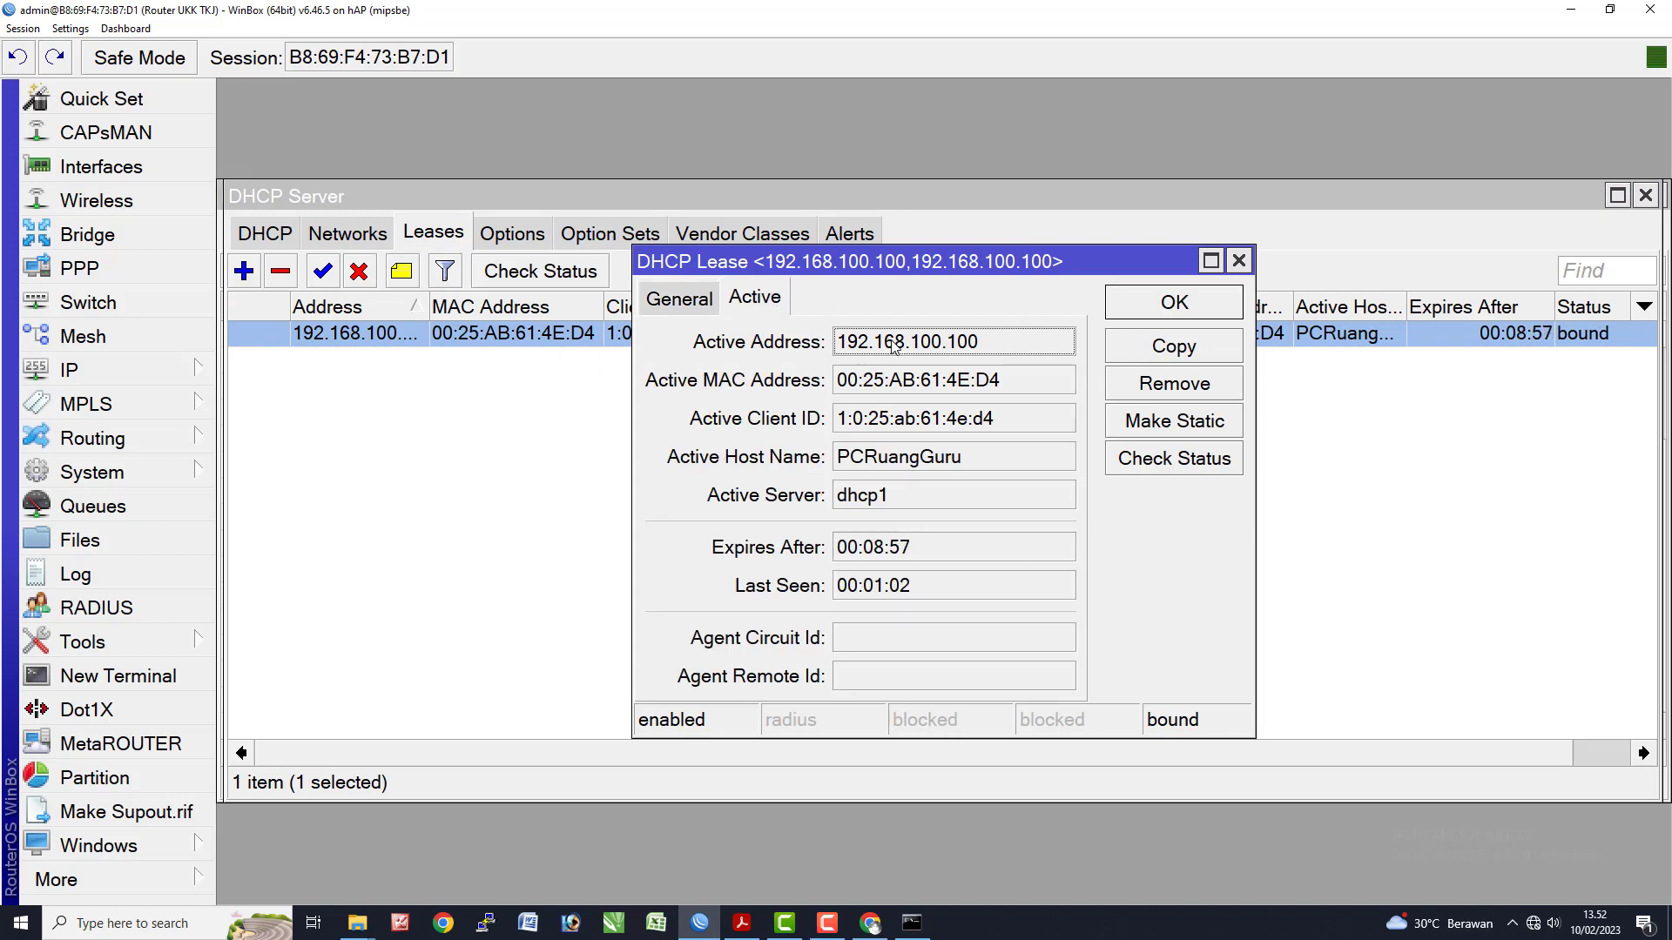
{"action": "left_click", "coordinate": [681, 299]}
{"action": "double_click", "coordinate": [924, 347]}
{"action": "left_click", "coordinate": [928, 349]}
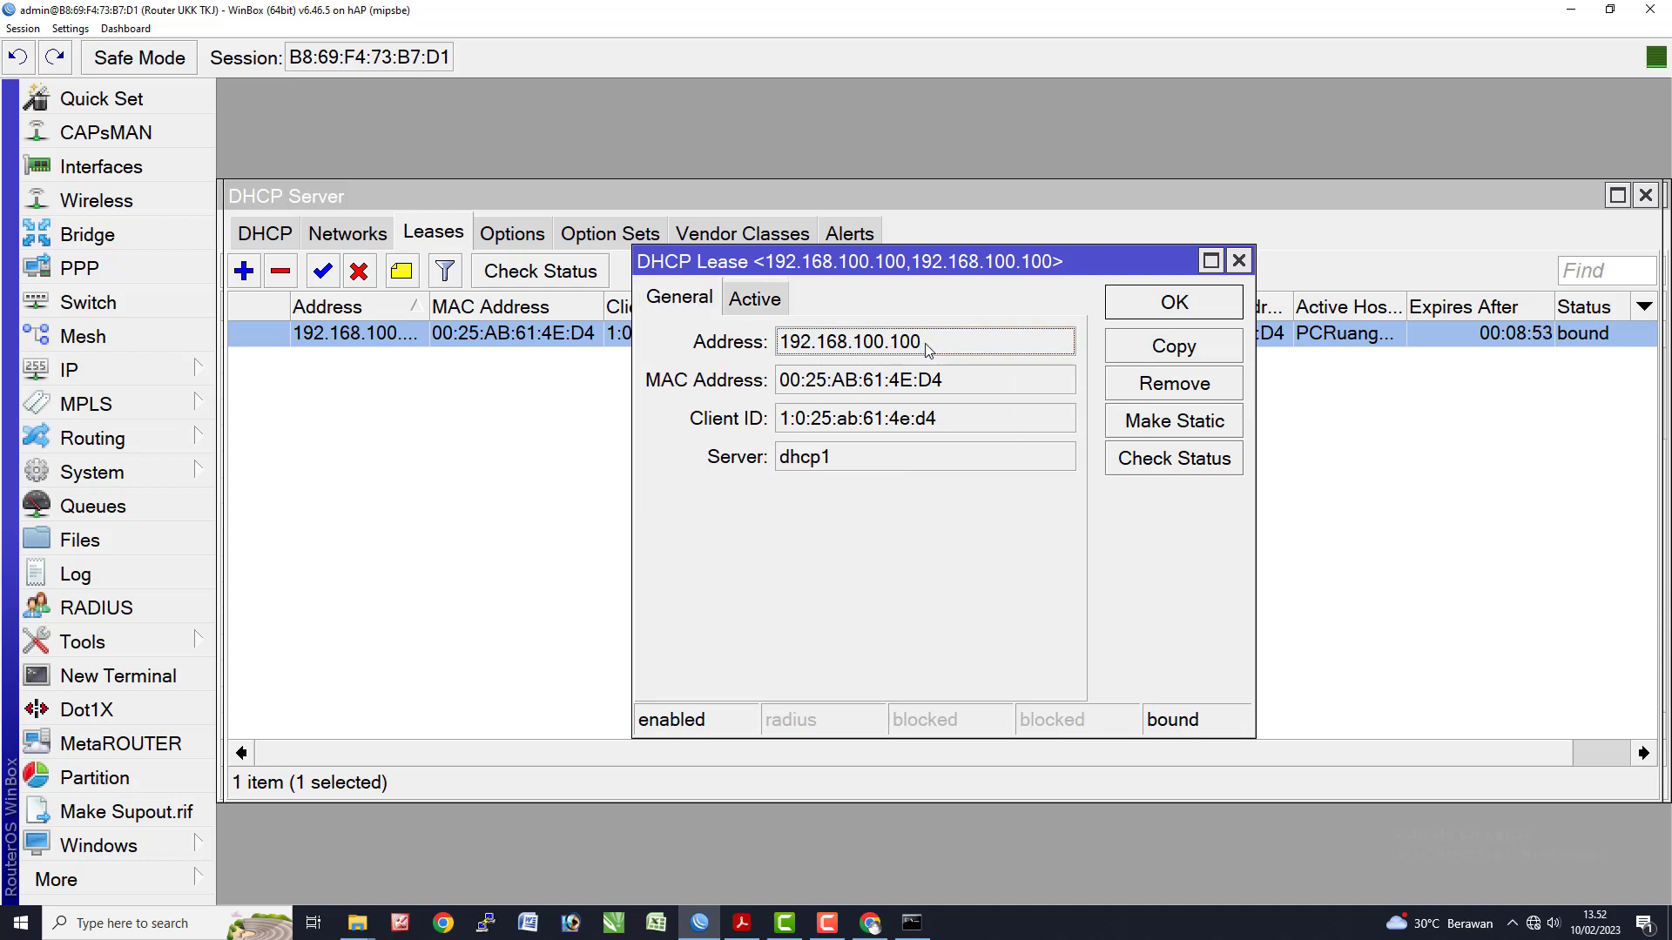
{"action": "left_click", "coordinate": [1238, 261]}
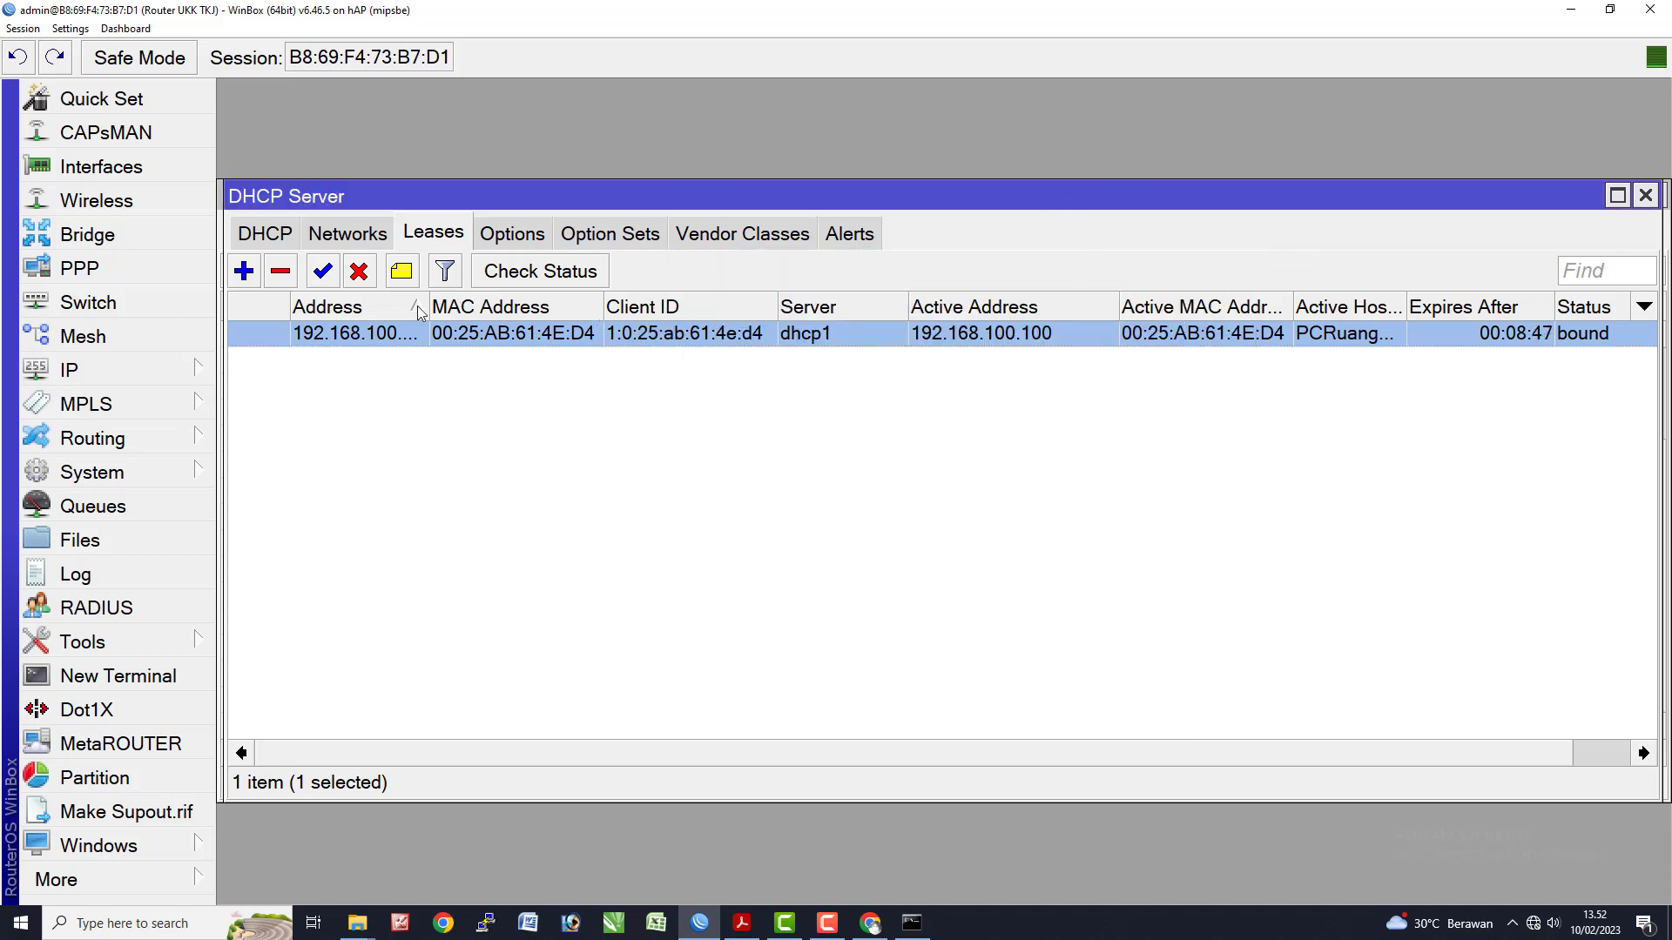
- Widen the Address column and change the lease address to 192.168.100.10, applying it
{"action": "left_click_drag", "start_coordinate": [427, 299], "coordinate": [616, 301]}
{"action": "right_click", "coordinate": [425, 337]}
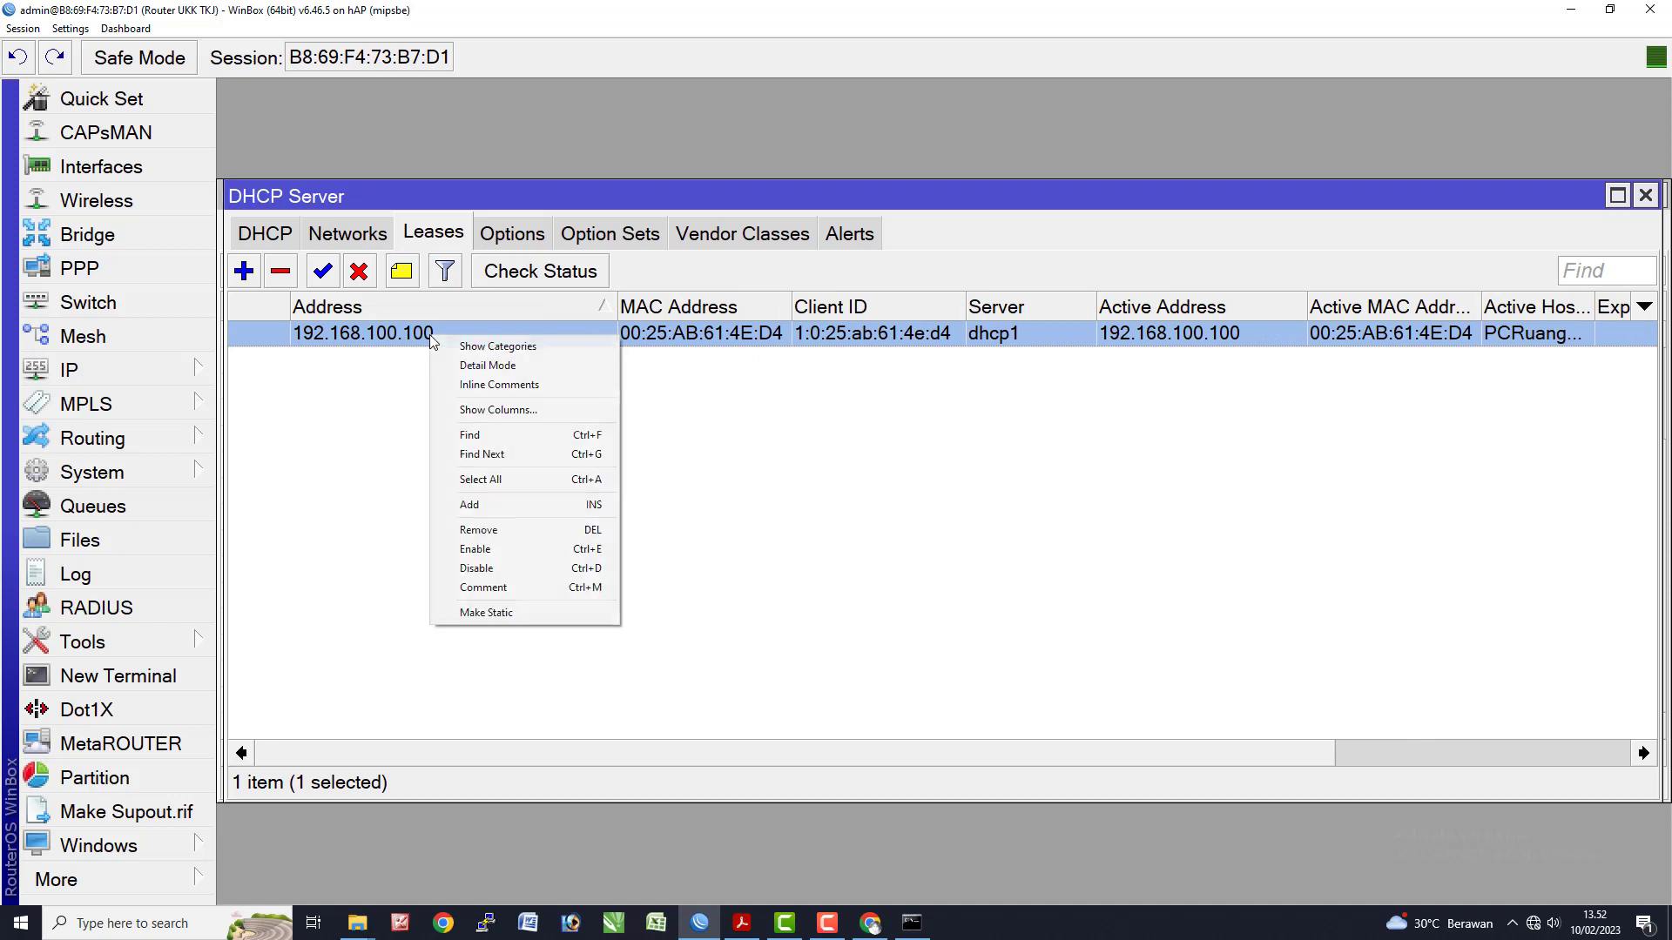
{"action": "left_click", "coordinate": [423, 338]}
{"action": "double_click", "coordinate": [422, 337]}
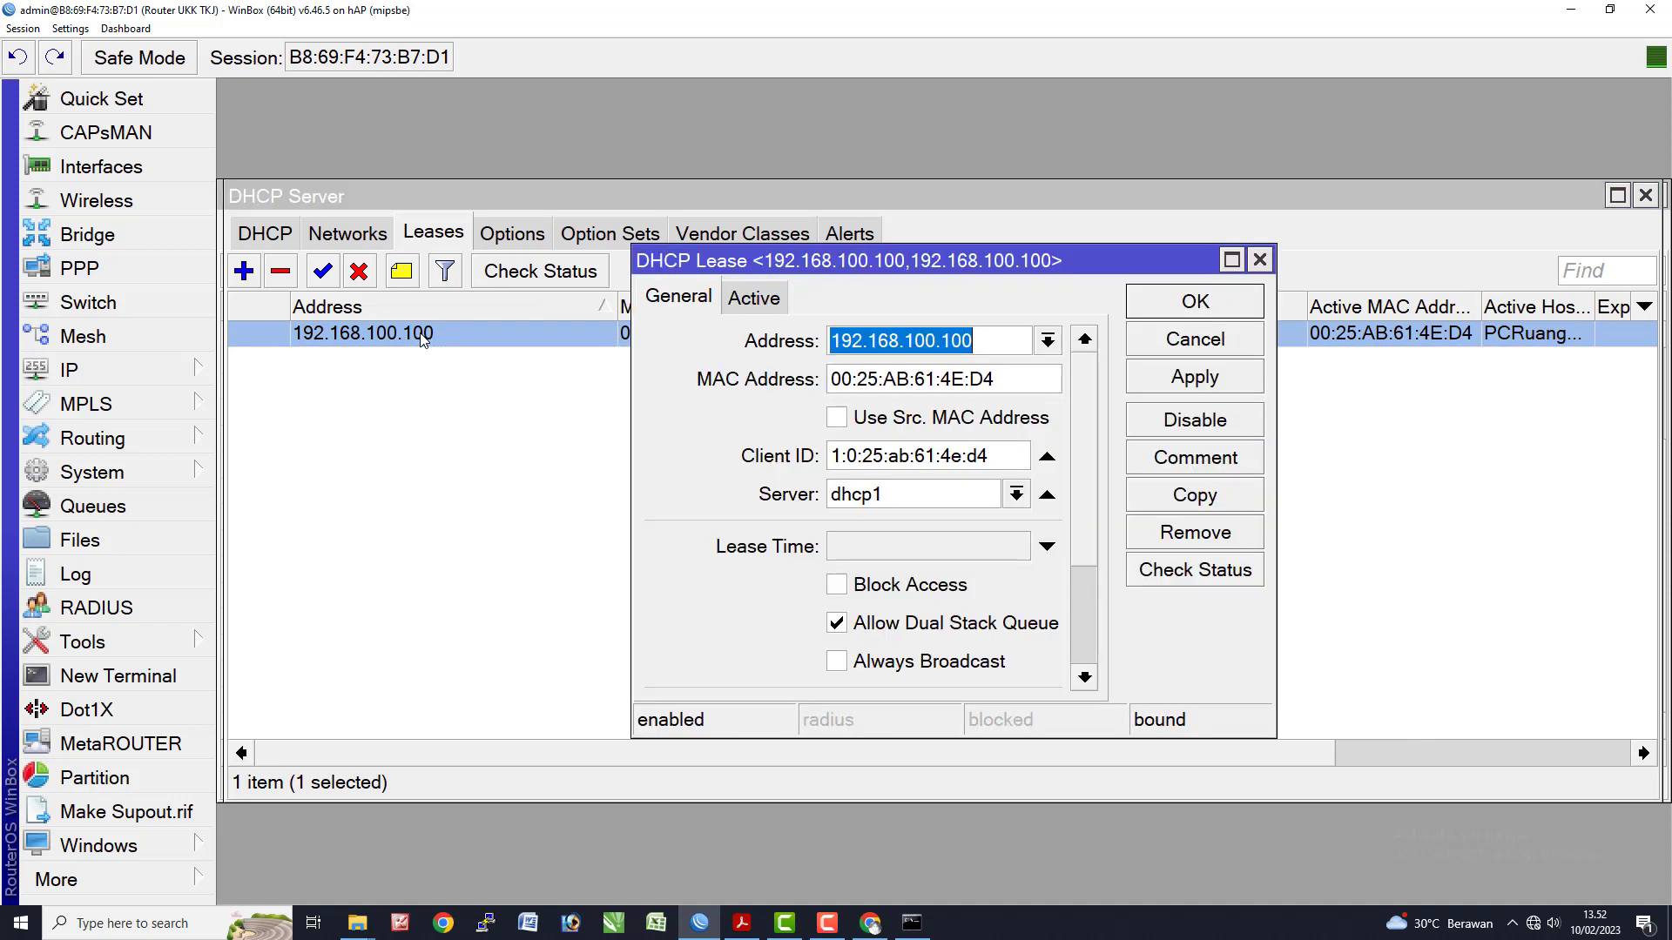
{"action": "left_click", "coordinate": [991, 339]}
{"action": "key", "text": "BackSpace"}
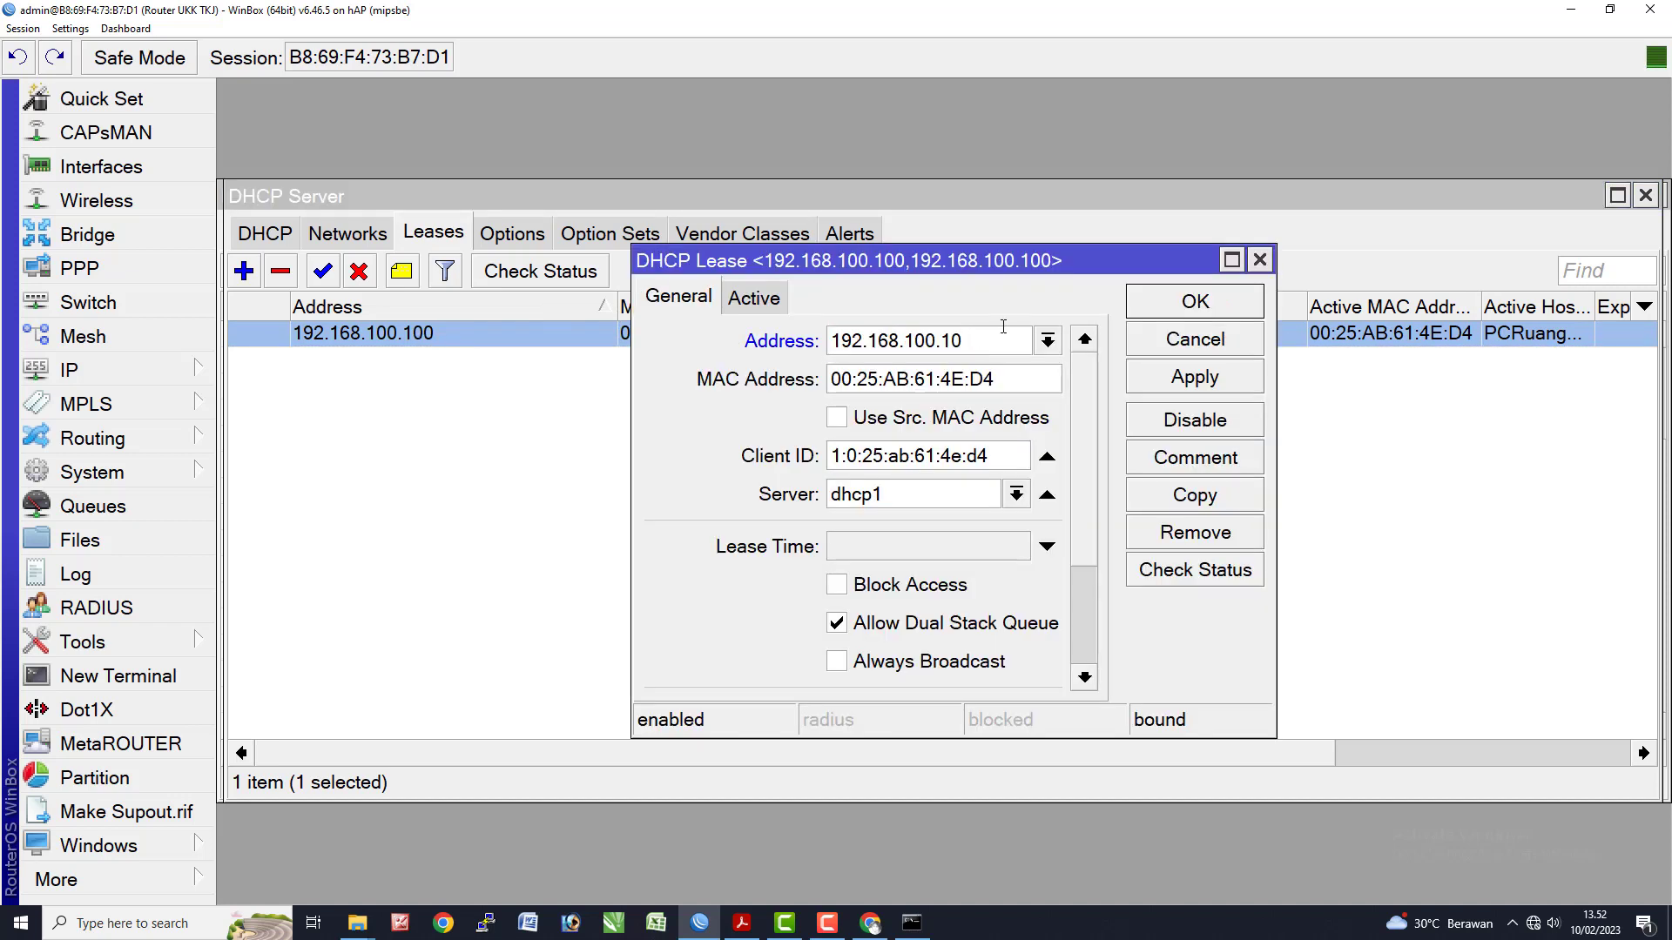
{"action": "left_click", "coordinate": [1171, 379]}
{"action": "left_click", "coordinate": [1186, 309]}
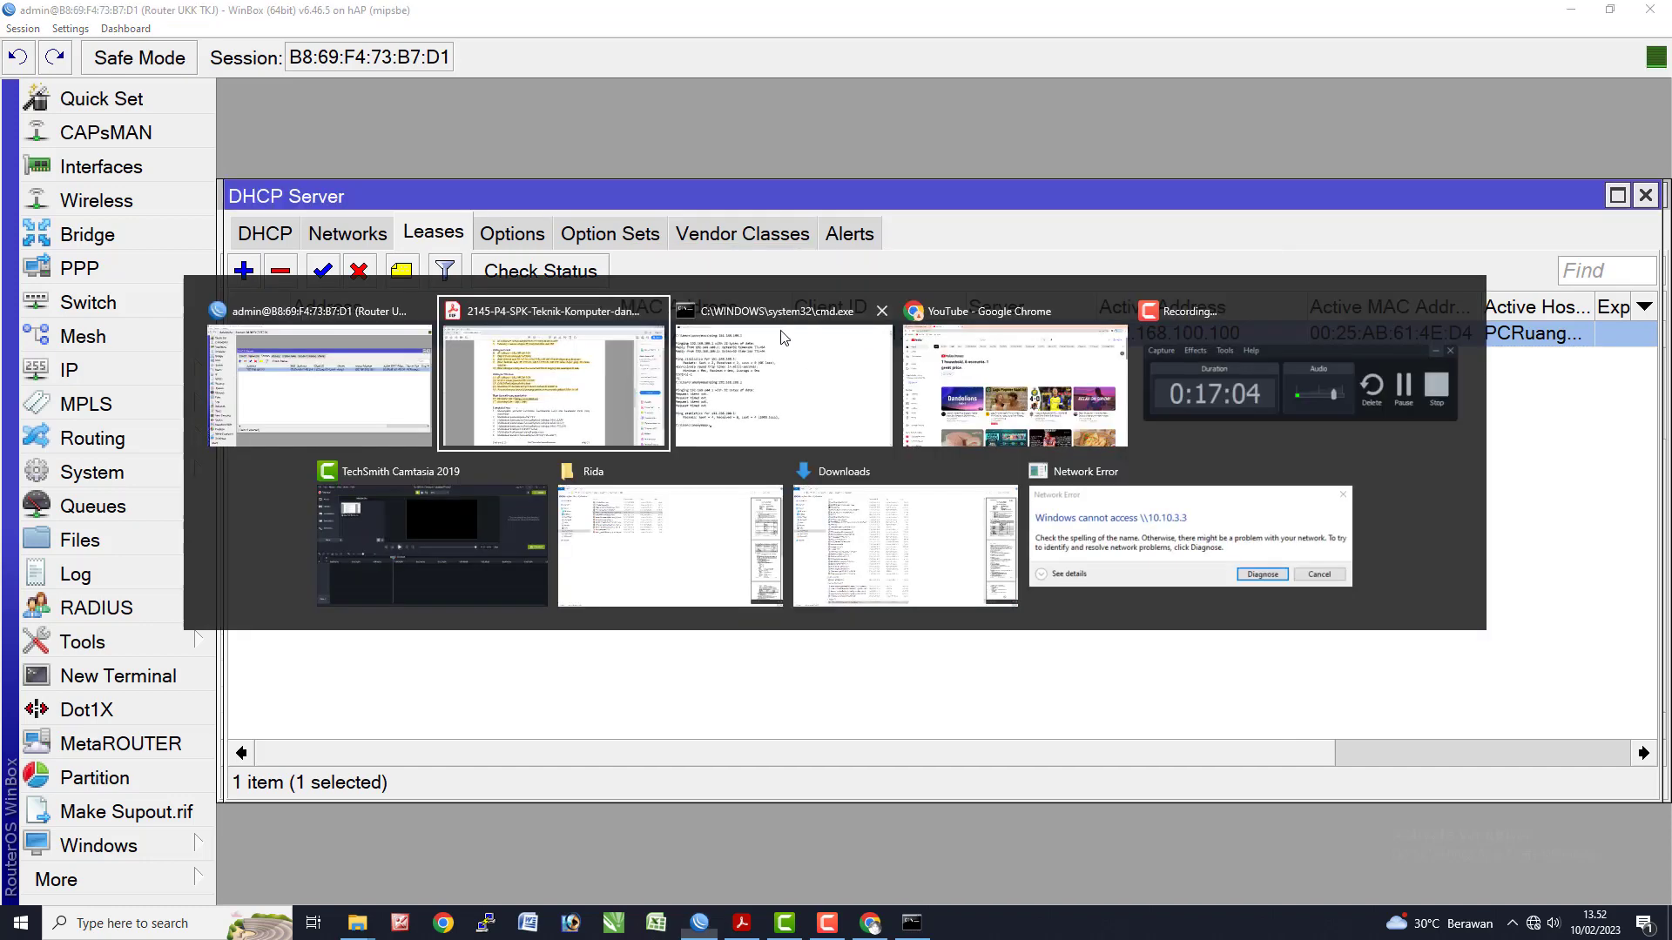
- Launch ncpa.cpl from the Run prompt, then bring WinBox's lease list back
{"action": "key", "text": "alt+Tab"}
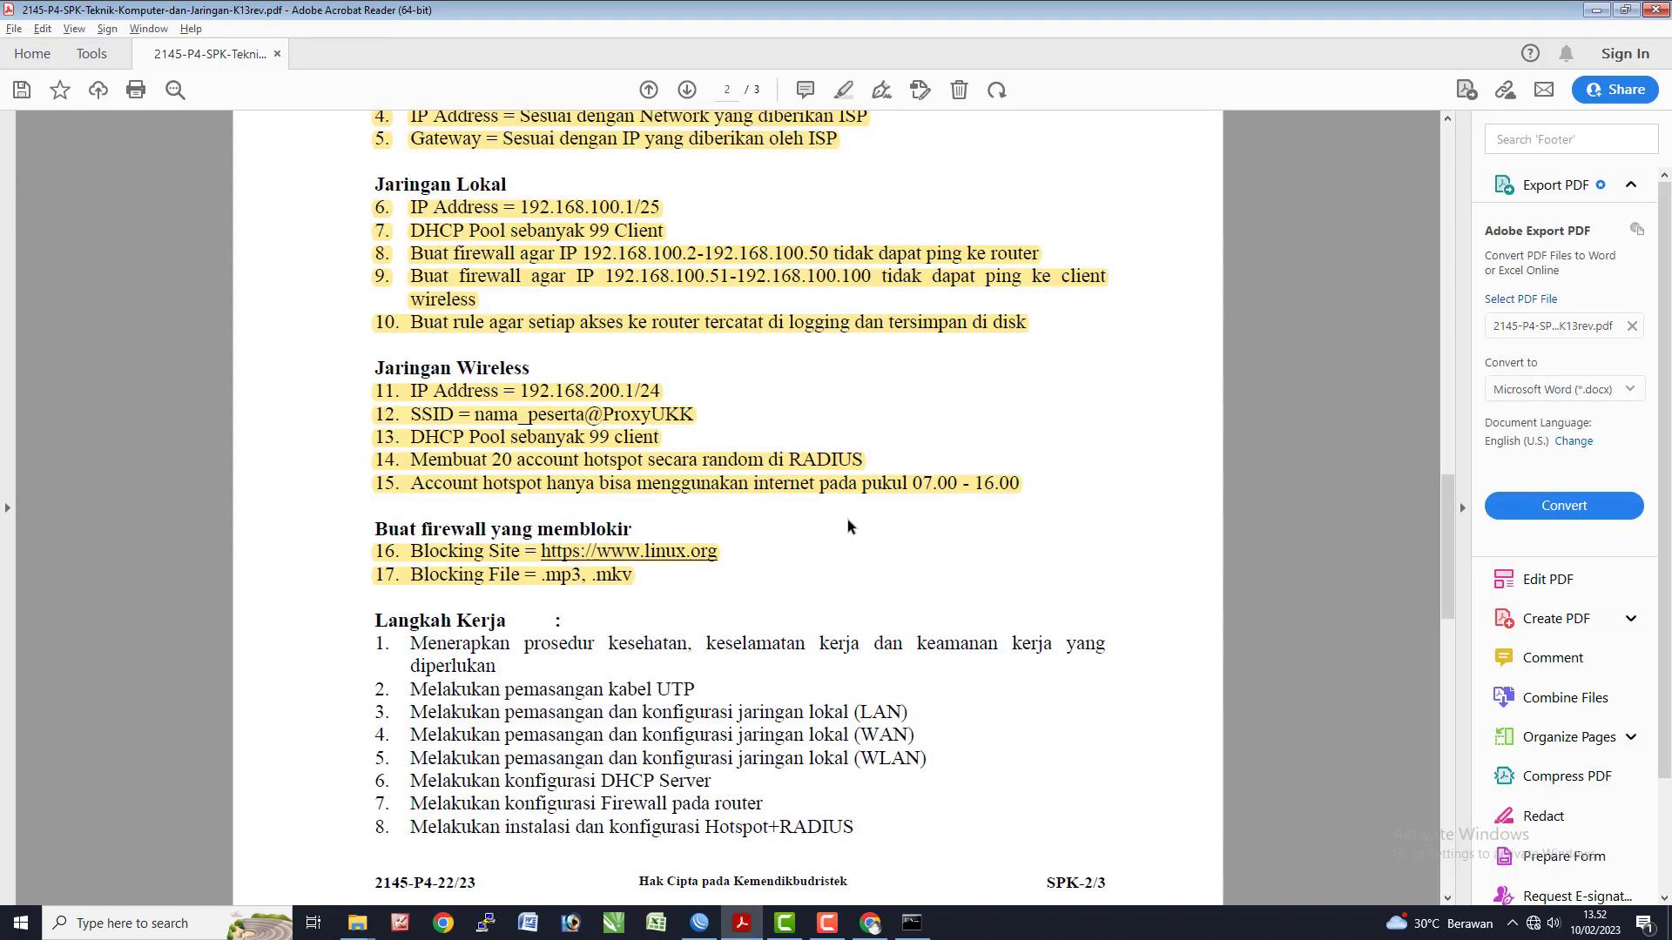
{"action": "key", "text": "super+r"}
{"action": "type", "text": "n"}
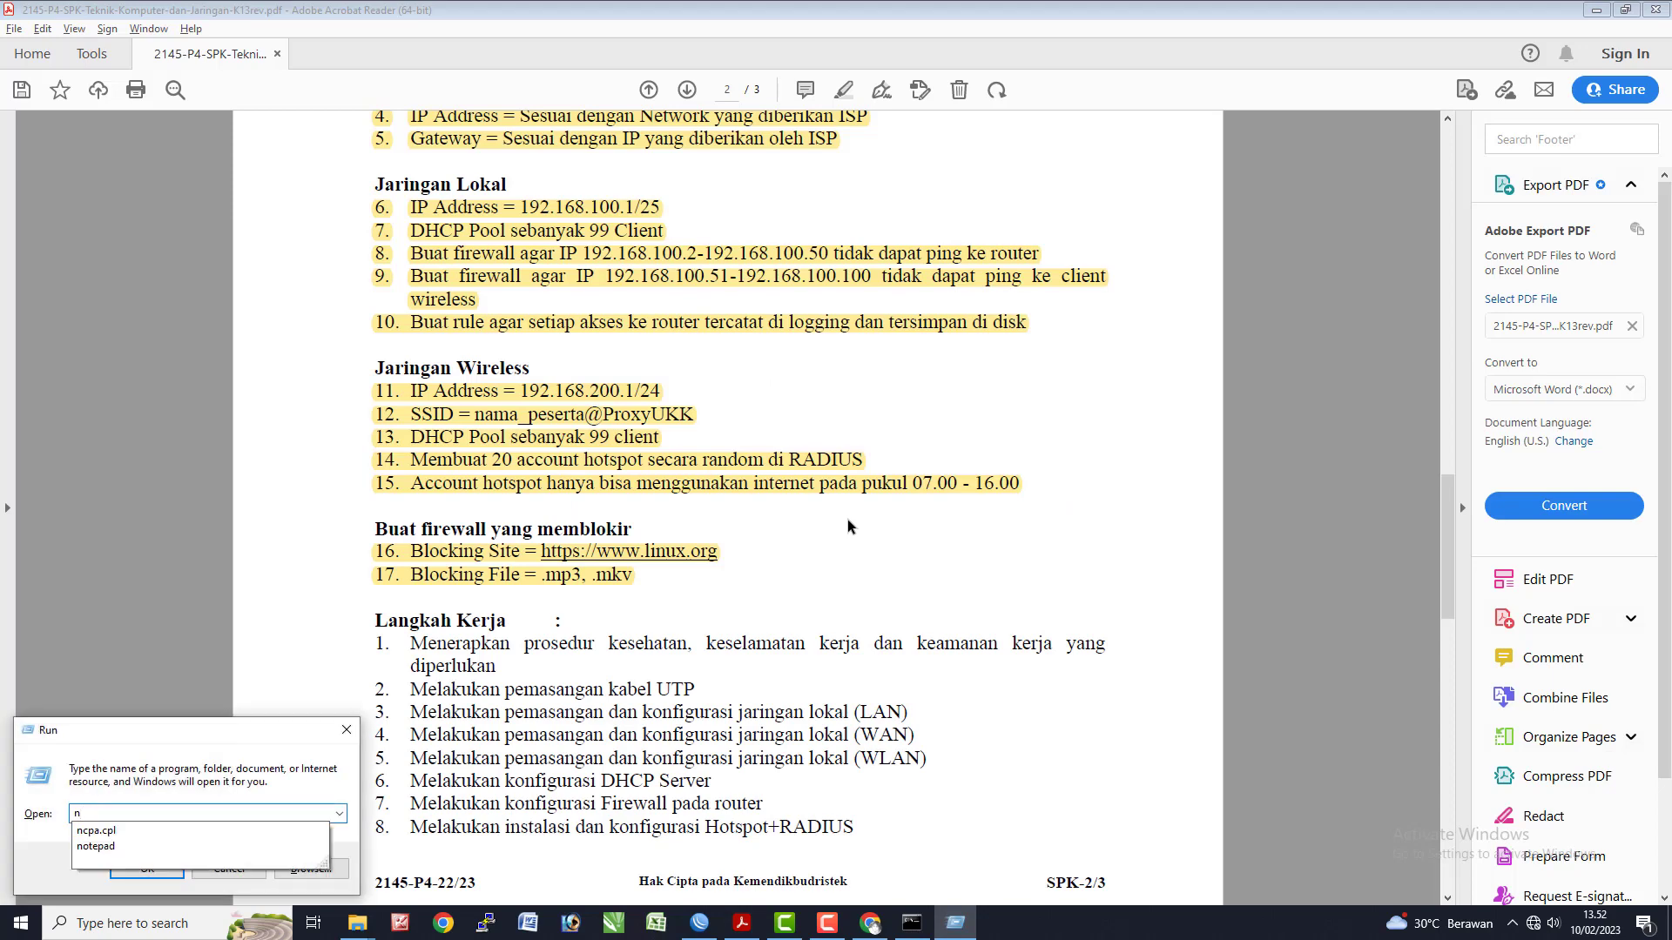
{"action": "key", "text": "Down"}
{"action": "key", "text": "Return"}
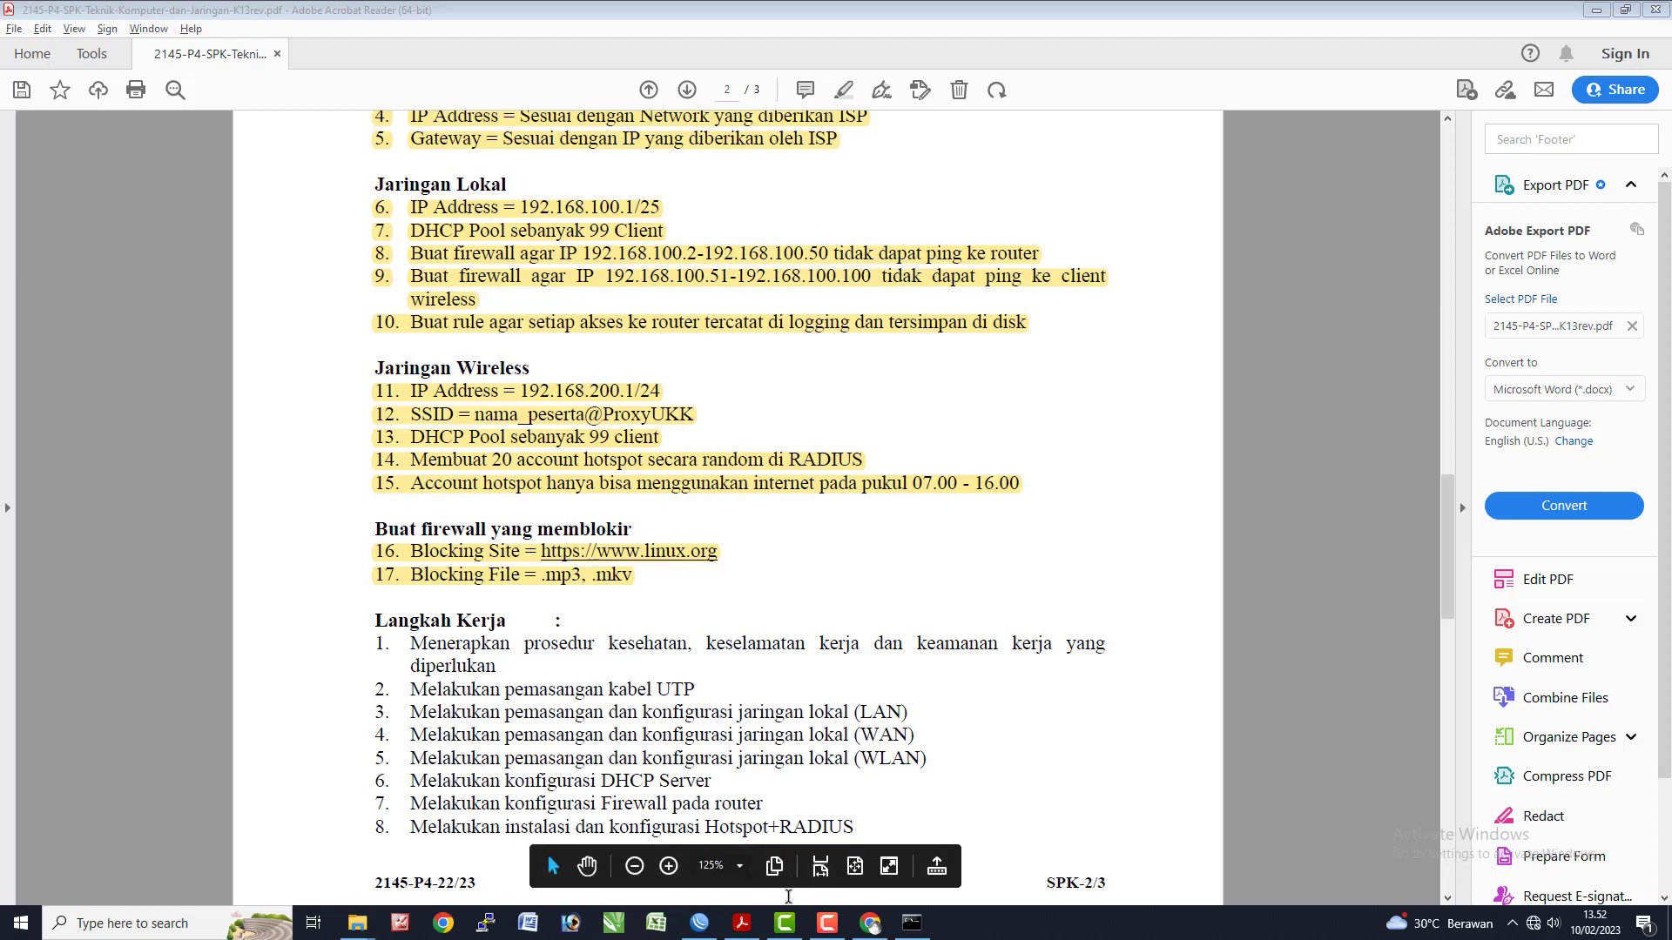
{"action": "left_click", "coordinate": [704, 925]}
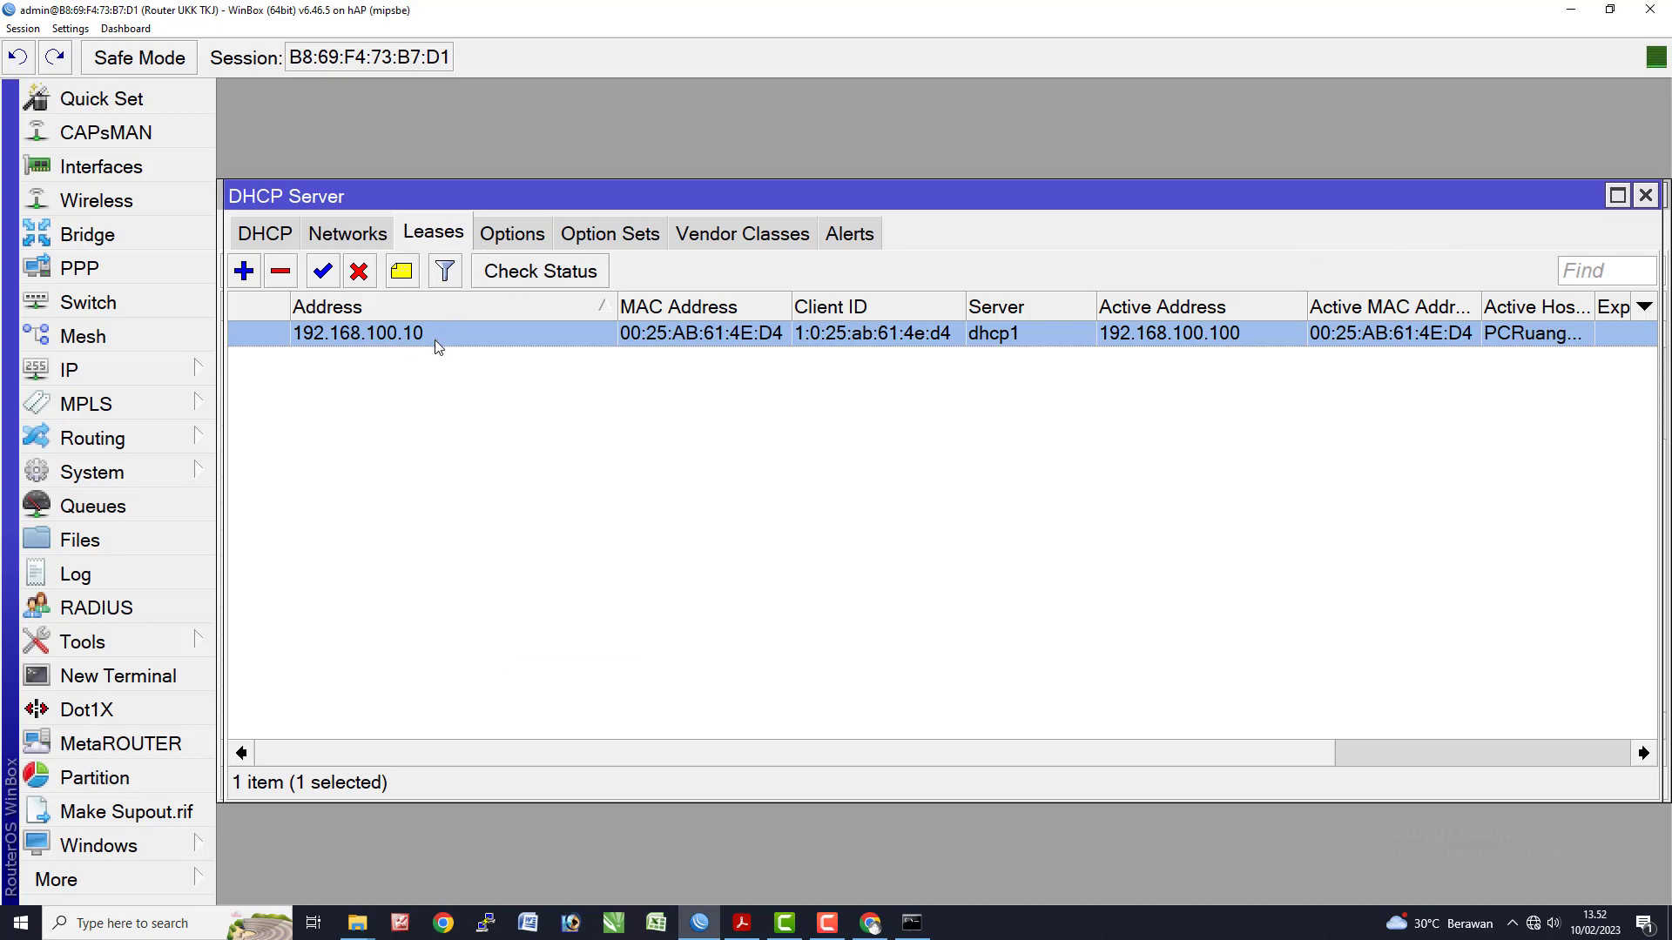
- Clear the console and run ipconfig, showing Ethernet at 192.168.100.100 with gateway 192.168.100.1
{"action": "key", "text": "alt+Tab"}
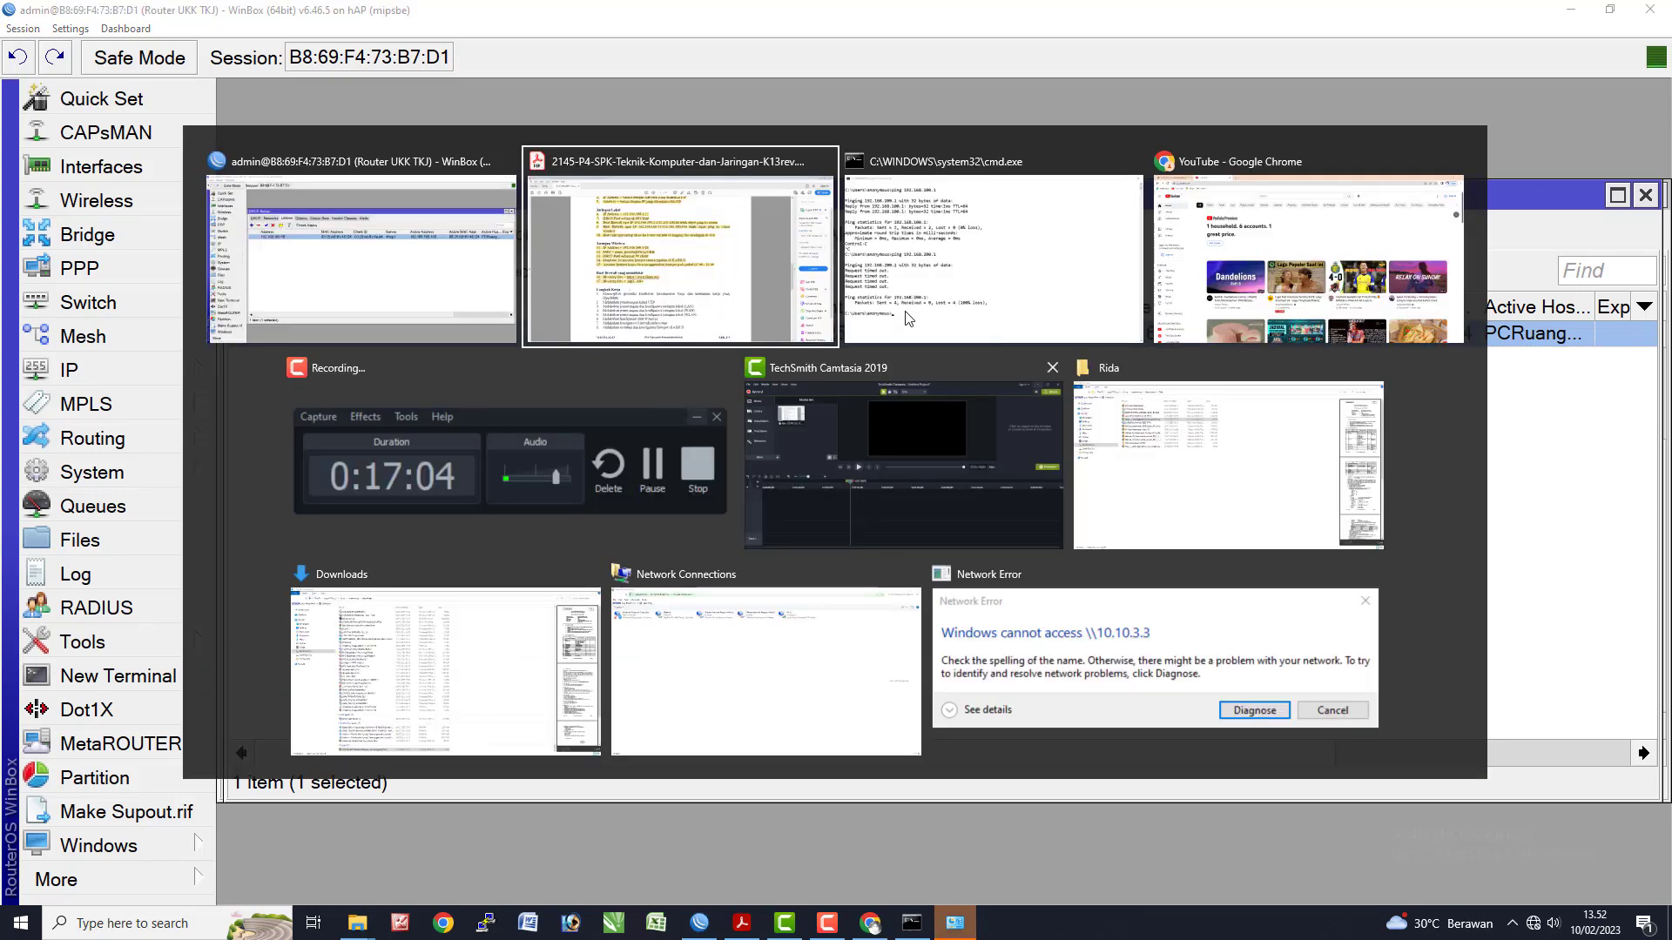
{"action": "type", "text": "cls"}
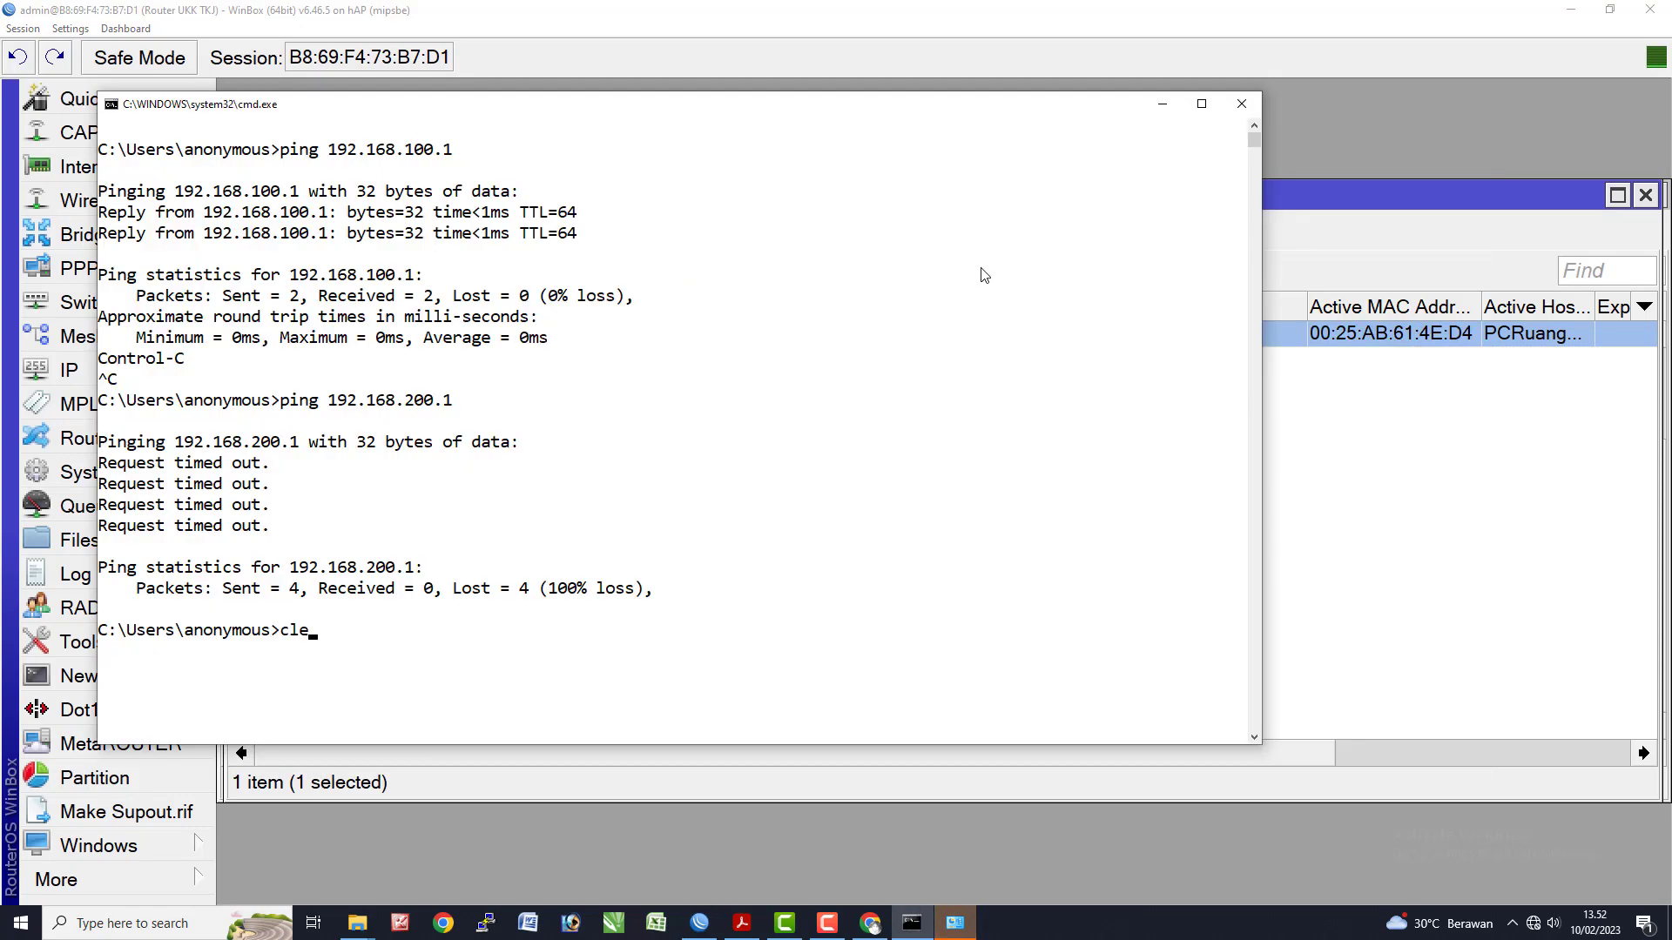
{"action": "key", "text": "Return"}
{"action": "type", "text": "ipcofngi"}
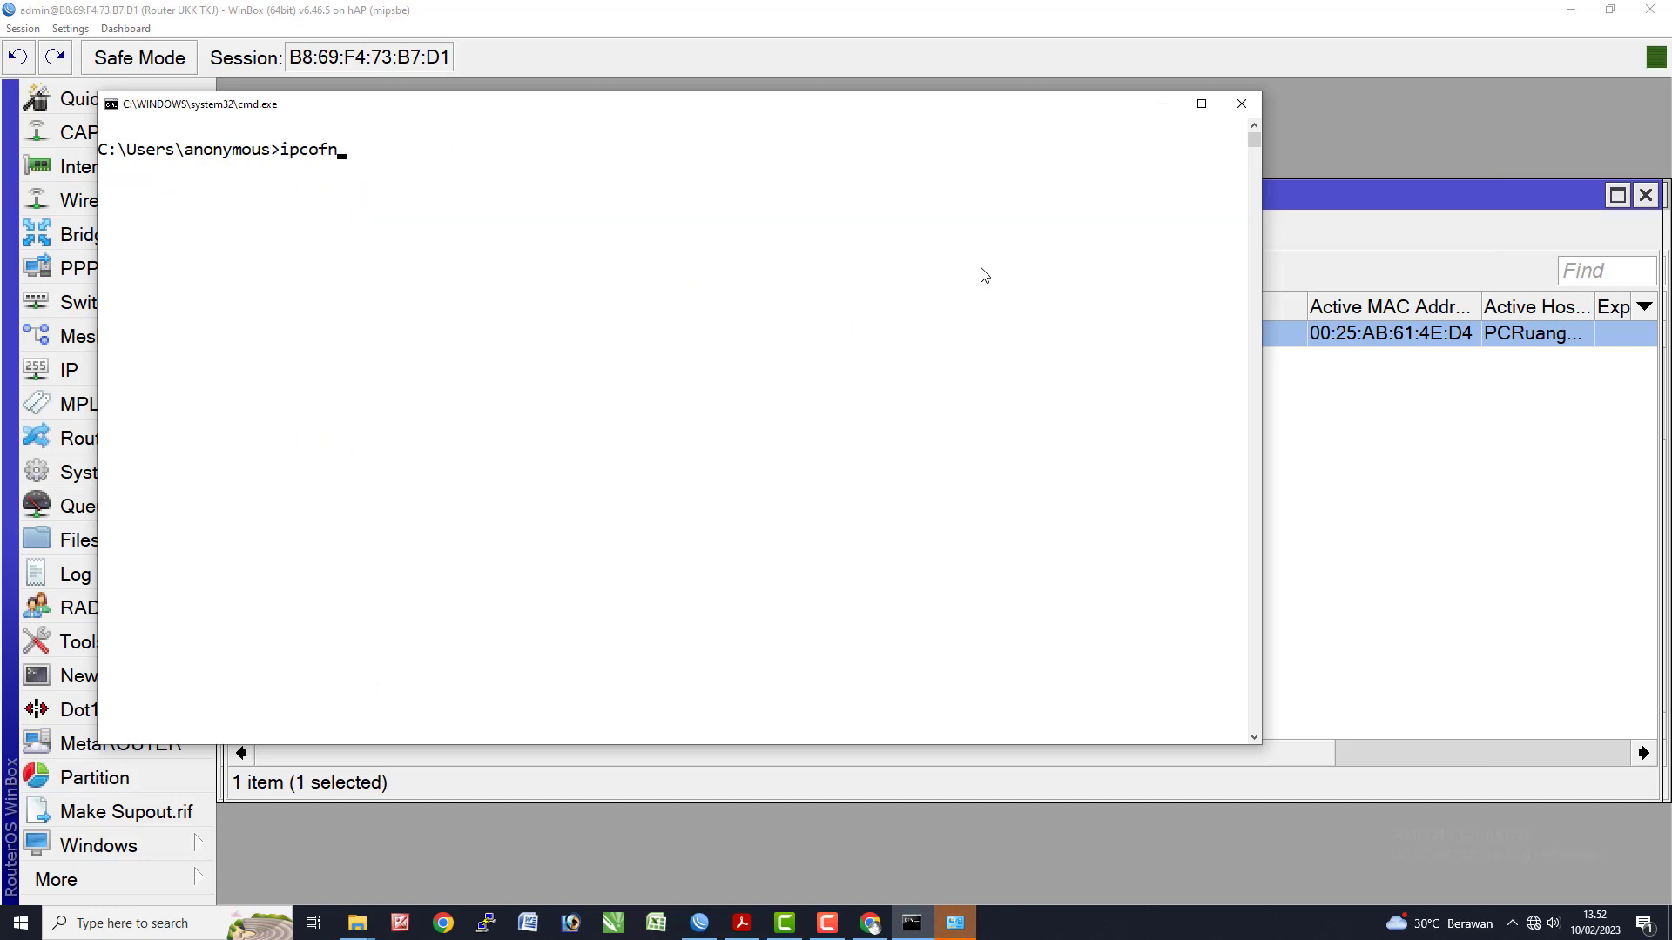
{"action": "key", "text": "Return"}
{"action": "type", "text": "ip"}
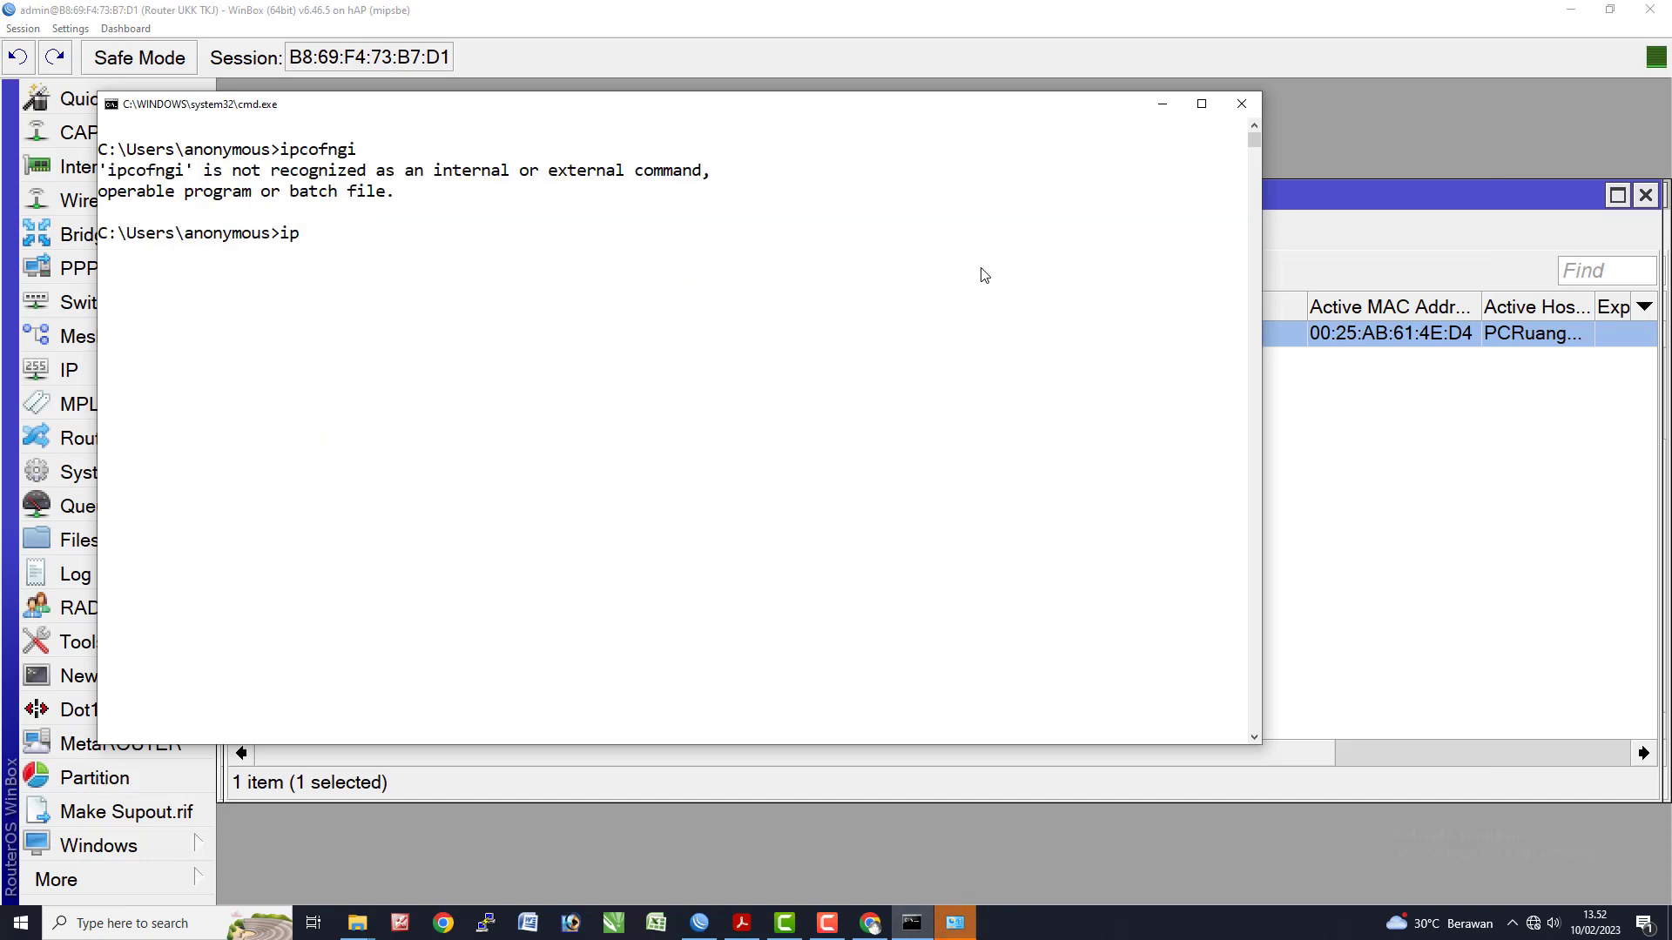
{"action": "type", "text": "config"}
{"action": "key", "text": "Return"}
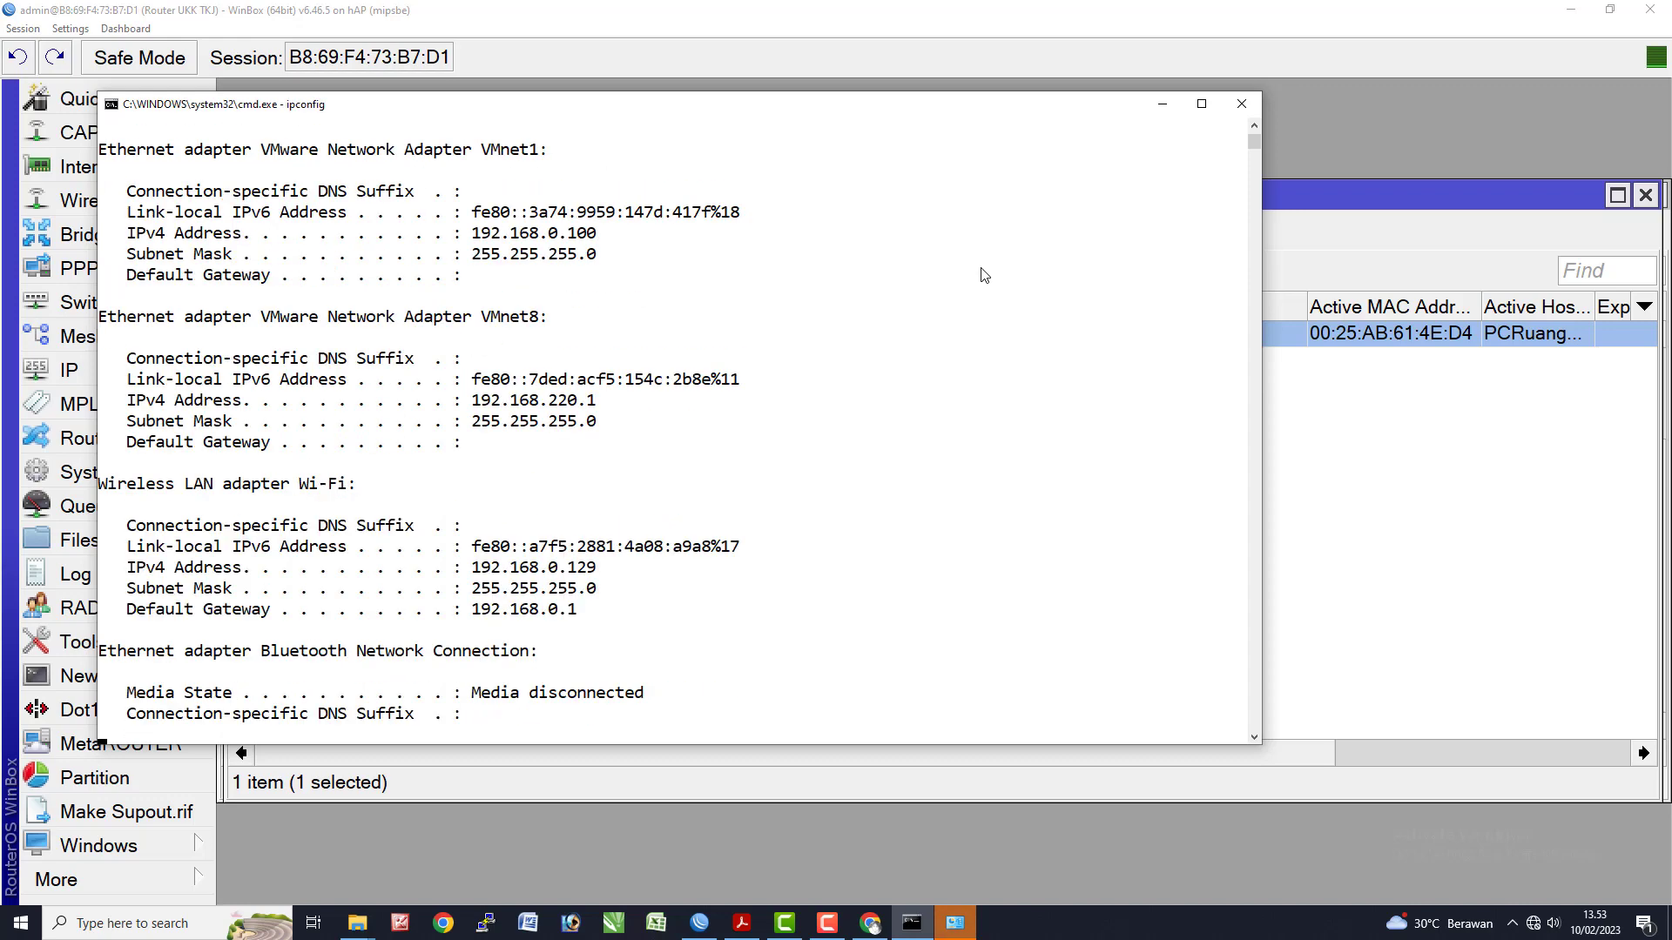
{"action": "scroll", "coordinate": [940, 270], "scroll_direction": "up", "scroll_amount": 7}
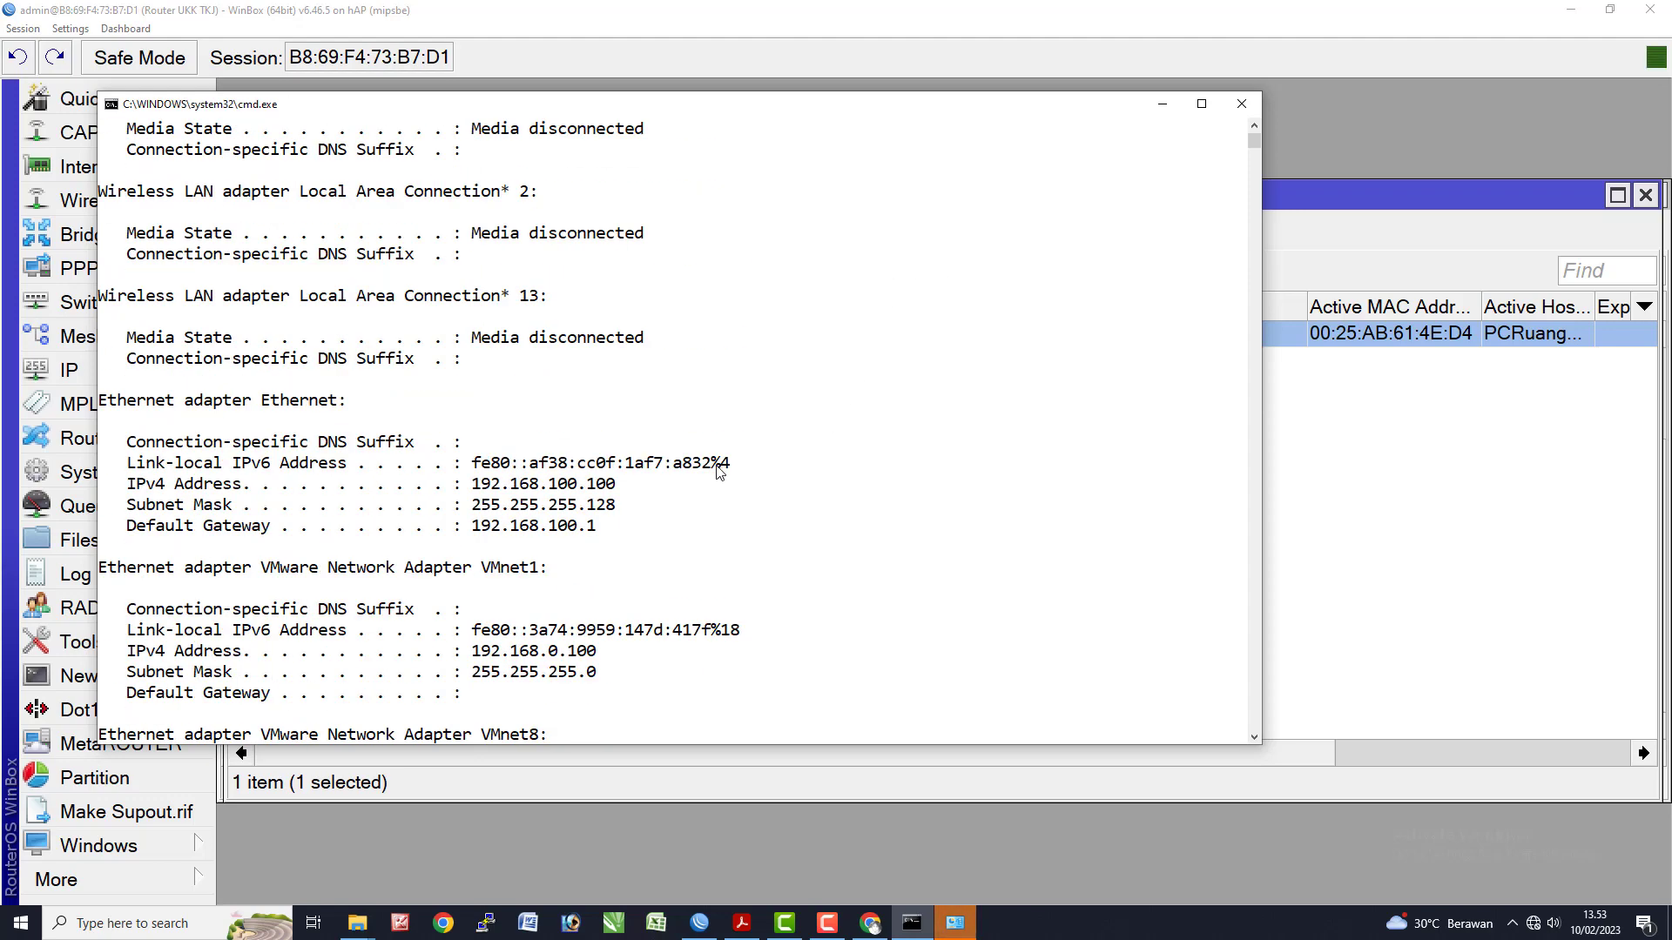
{"action": "scroll", "coordinate": [719, 471], "scroll_direction": "up", "scroll_amount": 4}
{"action": "key", "text": "alt+Tab"}
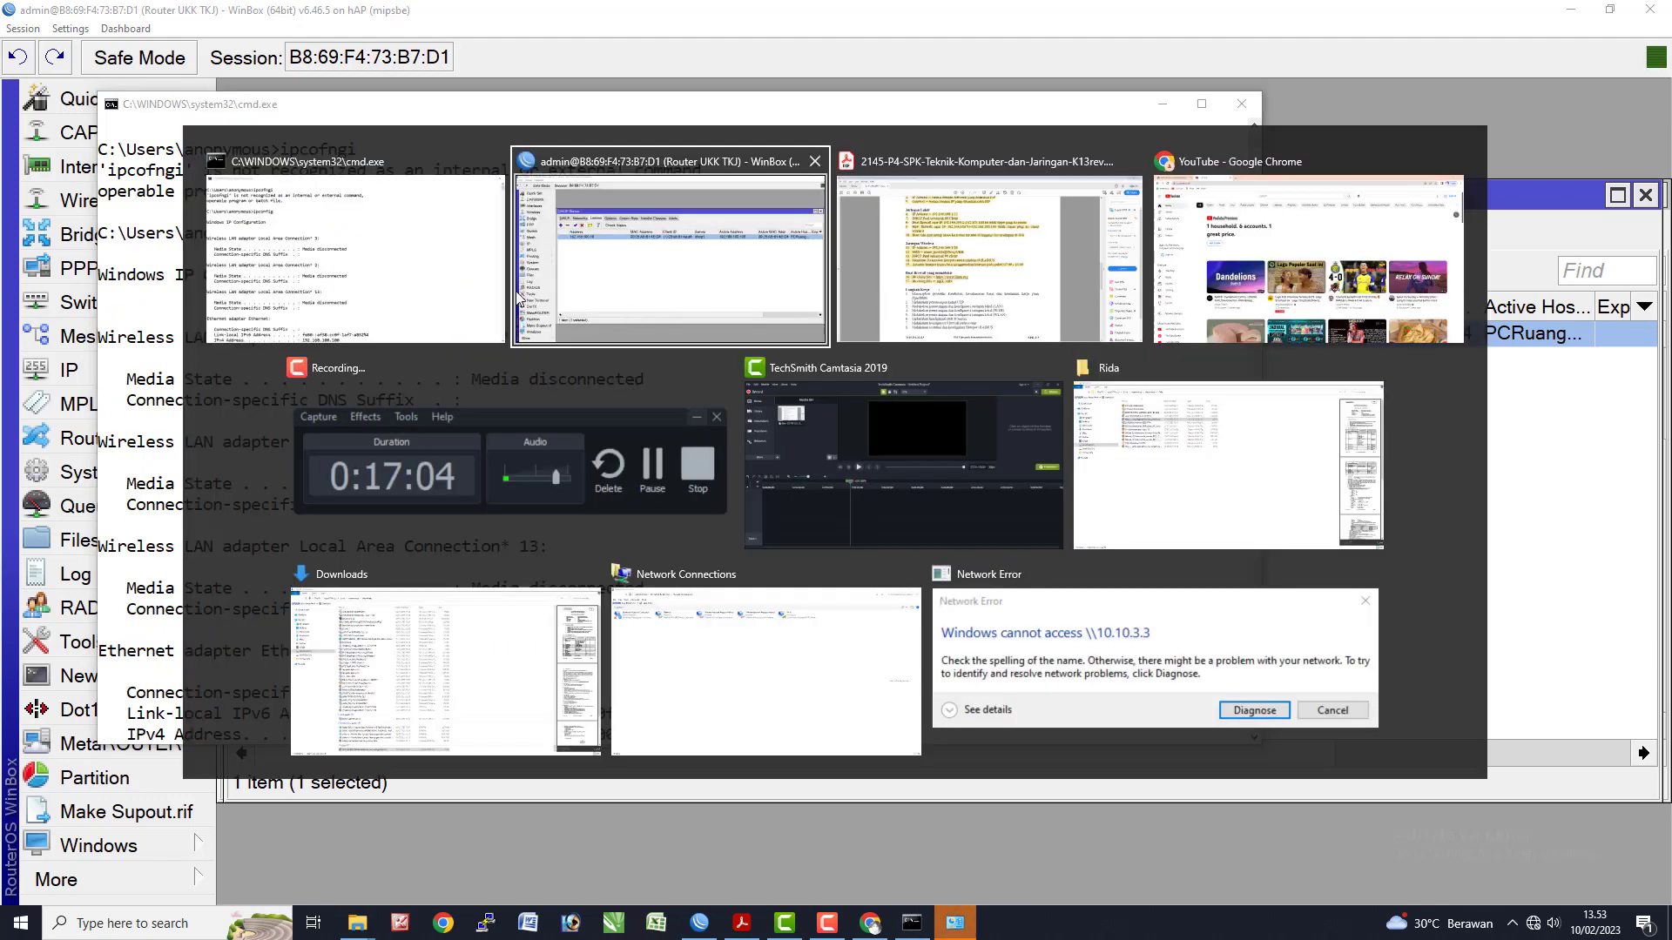
- Check the Ethernet connection's current status and address details
{"action": "left_click", "coordinate": [721, 687]}
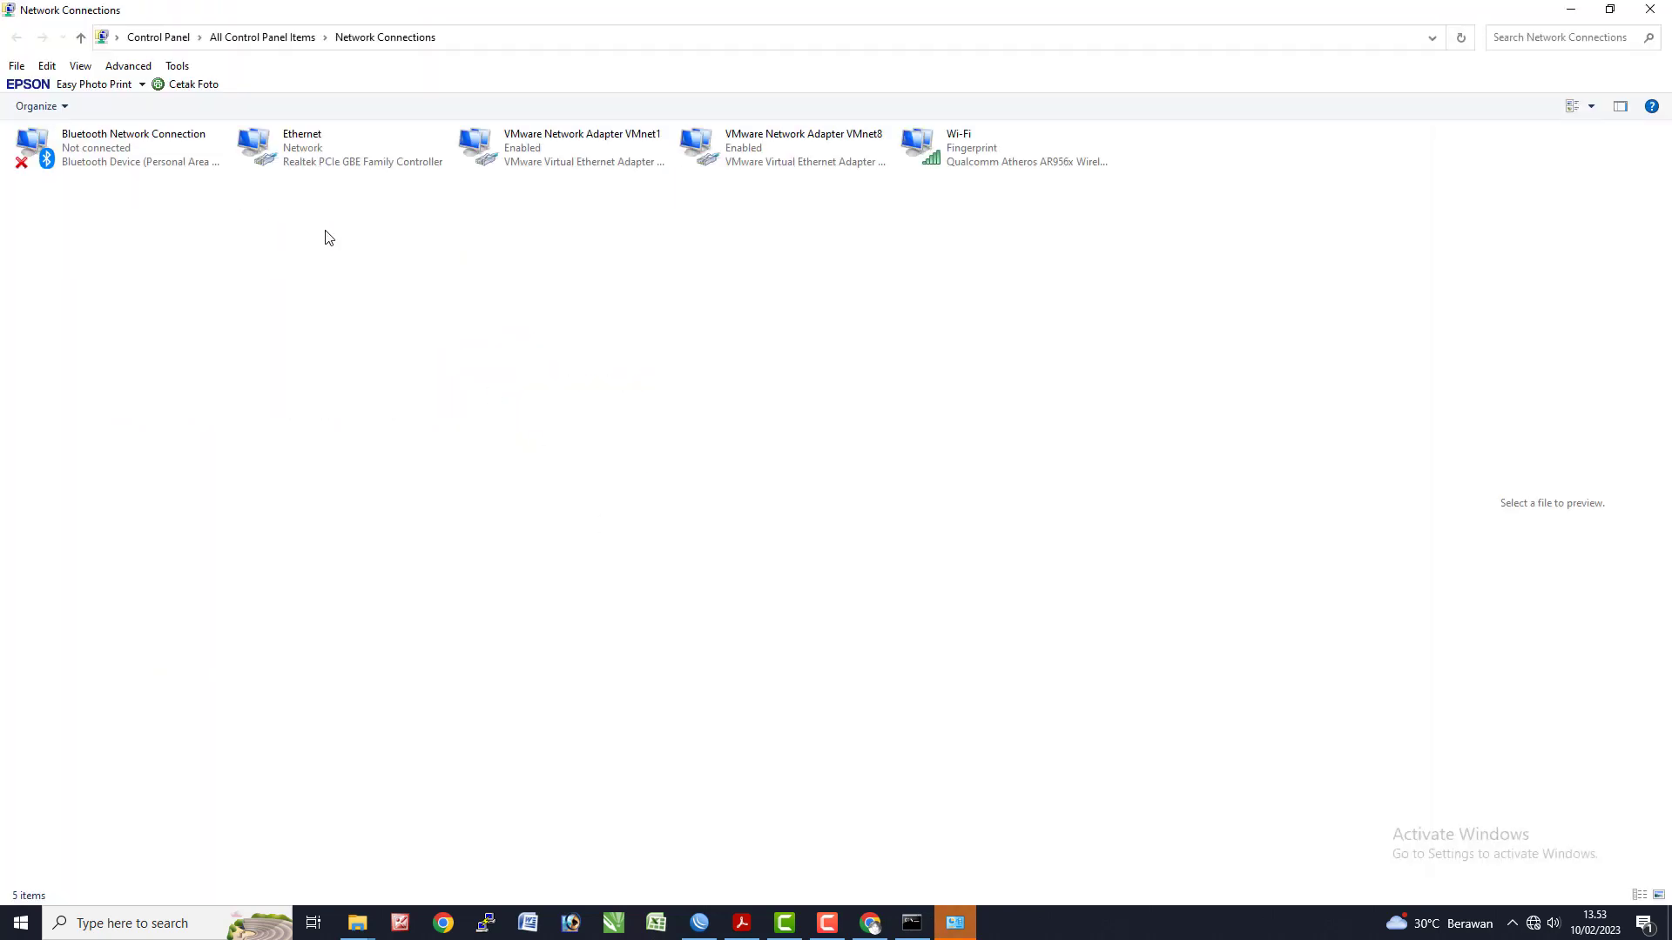
{"action": "left_click", "coordinate": [134, 165]}
{"action": "left_click", "coordinate": [357, 153]}
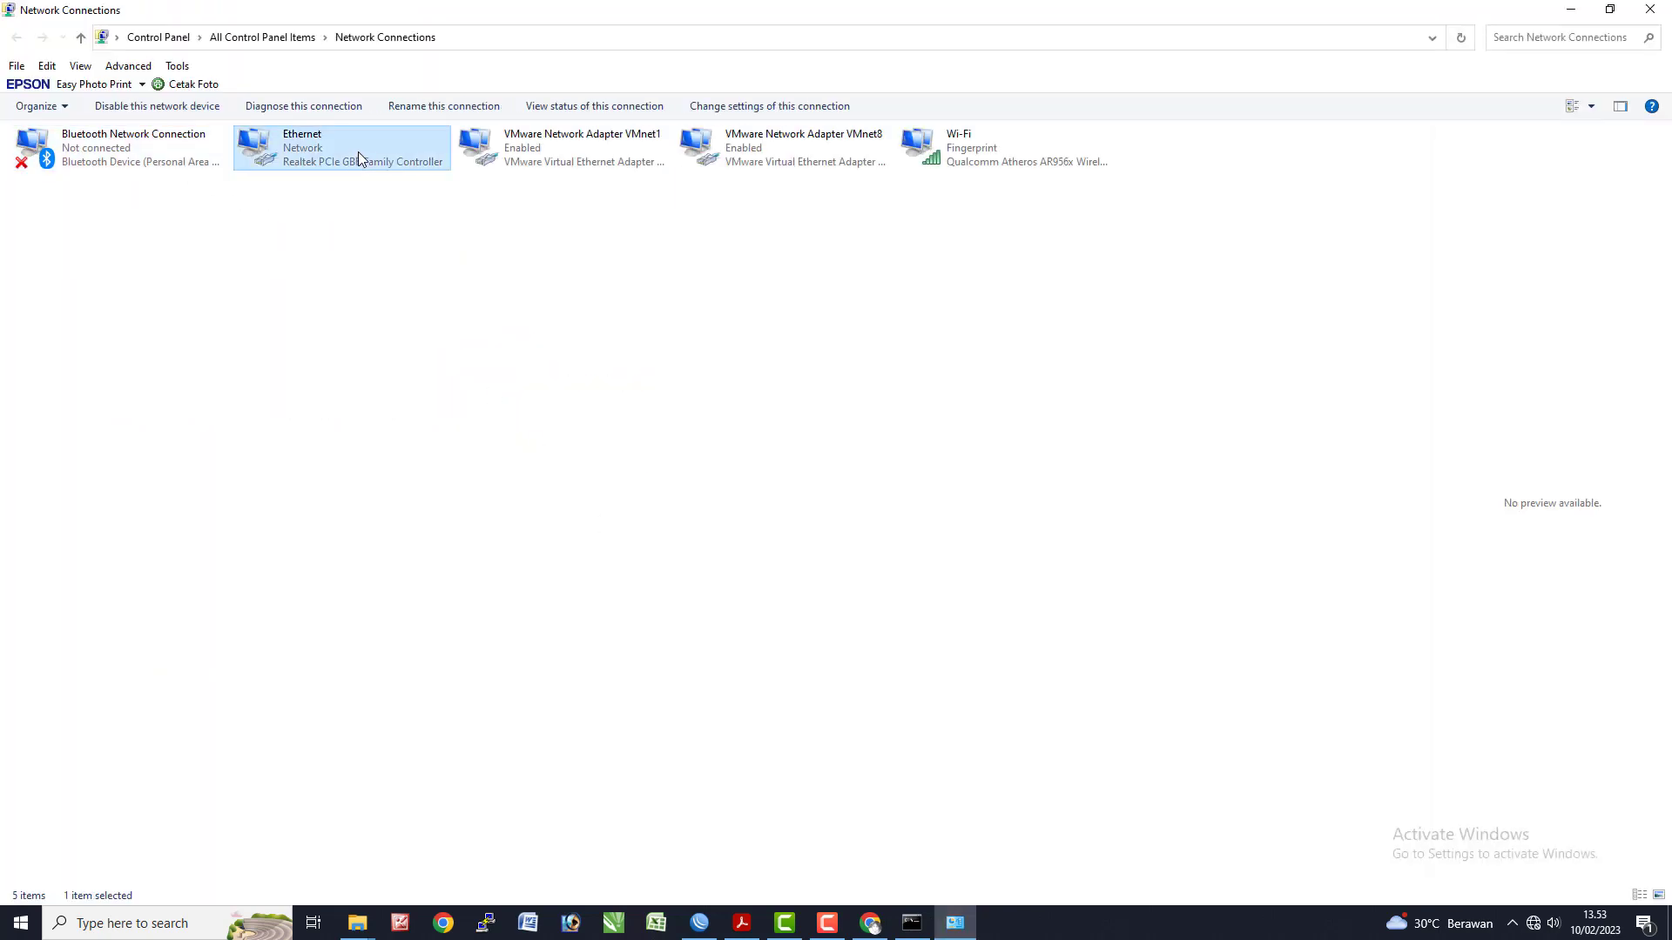
{"action": "right_click", "coordinate": [358, 152]}
{"action": "left_click", "coordinate": [396, 172]}
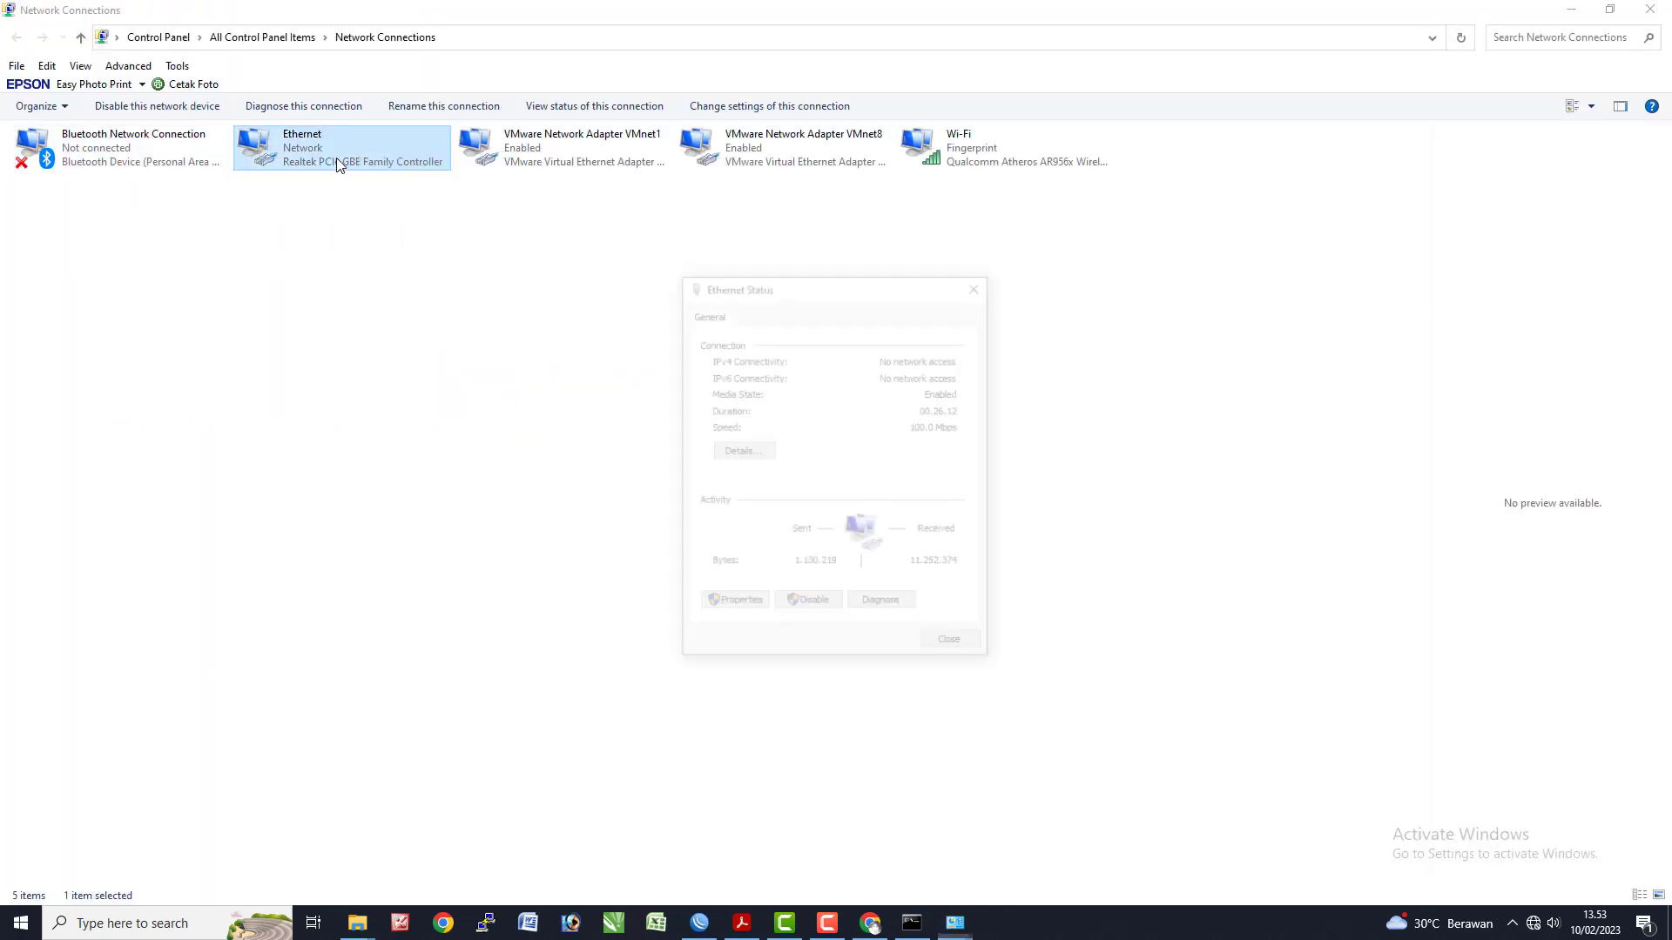
{"action": "left_click", "coordinate": [747, 451]}
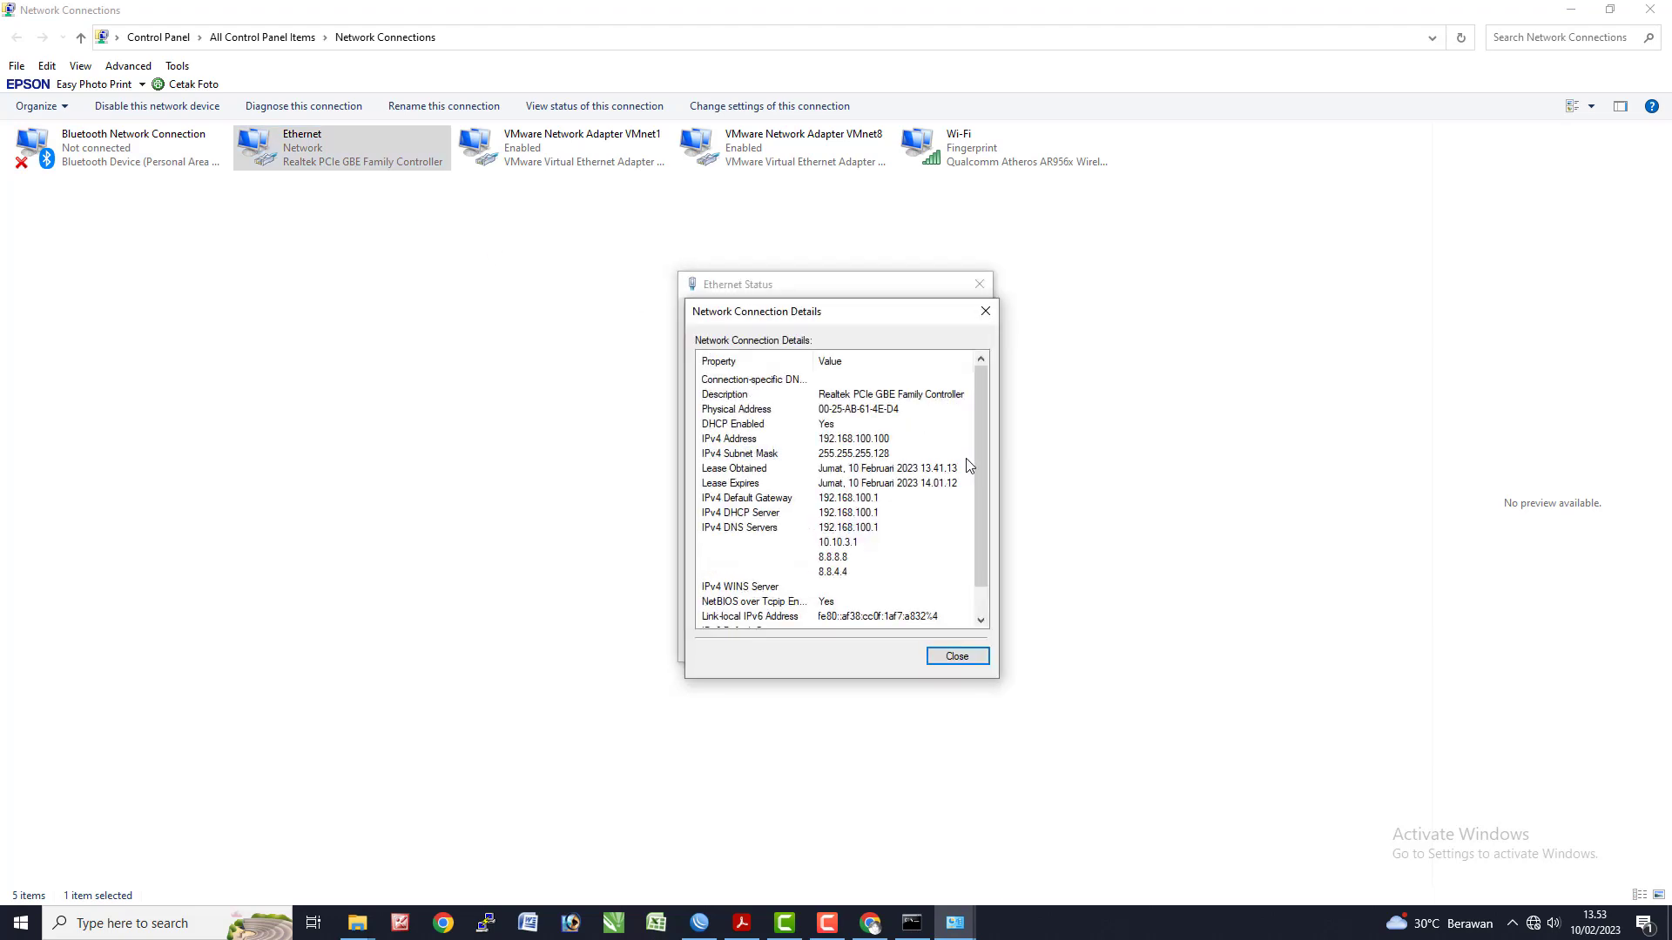
{"action": "left_click", "coordinate": [983, 308]}
{"action": "left_click", "coordinate": [980, 284]}
- Disable and re-enable Ethernet, then check its new address details
{"action": "right_click", "coordinate": [392, 155]}
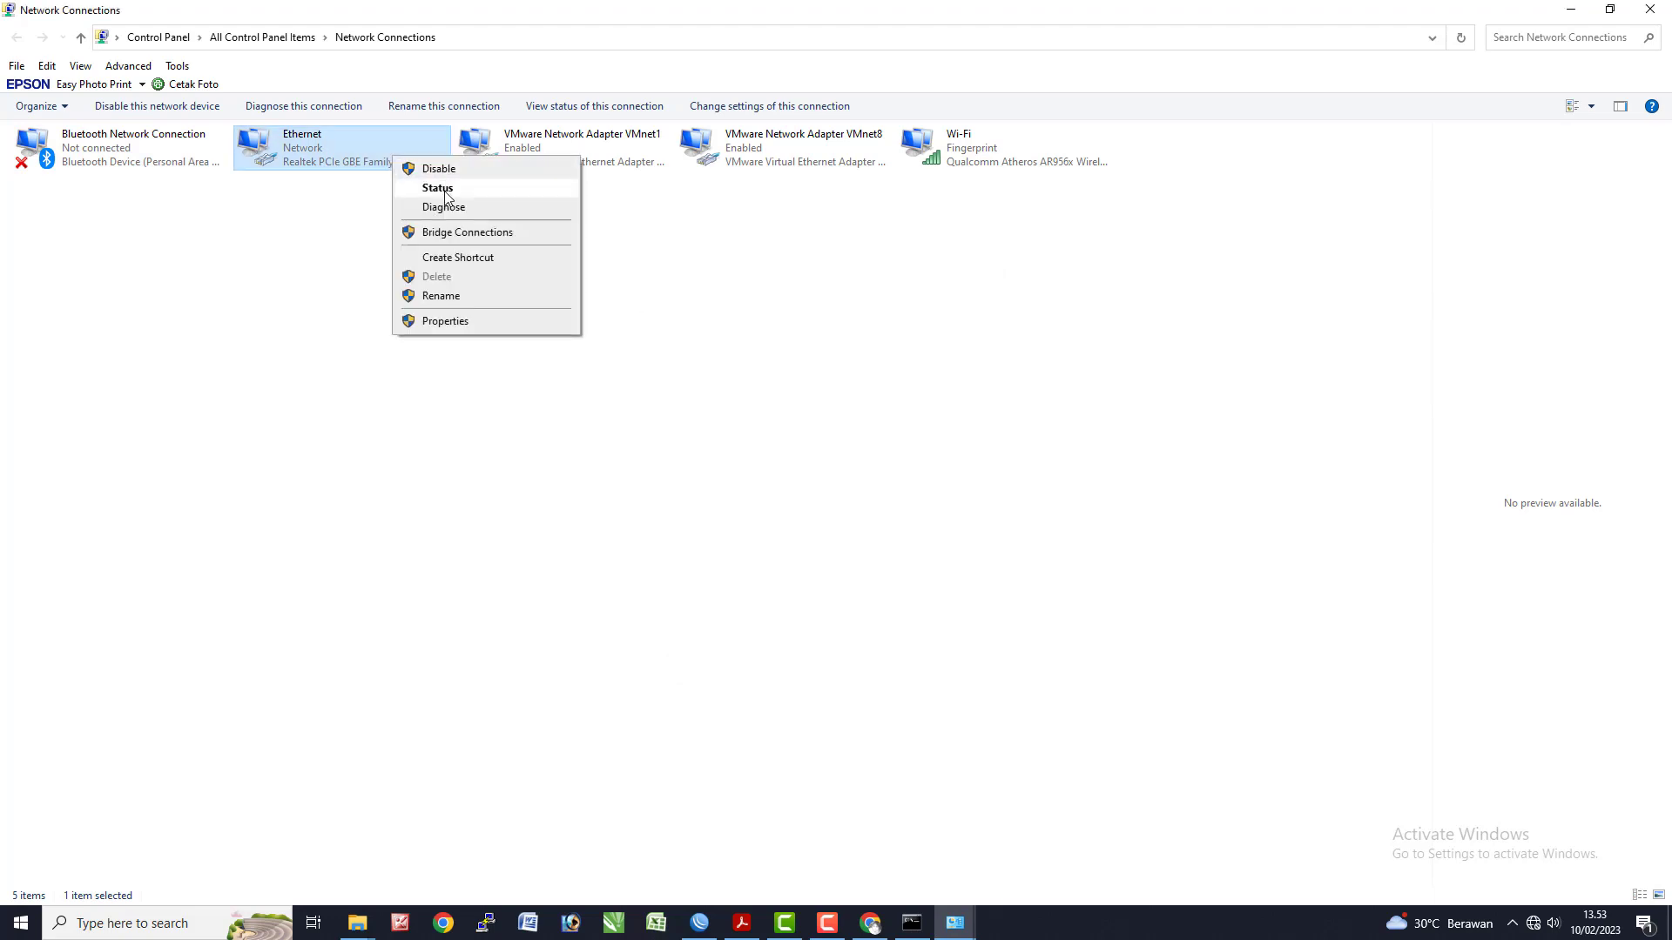
{"action": "left_click", "coordinate": [446, 171]}
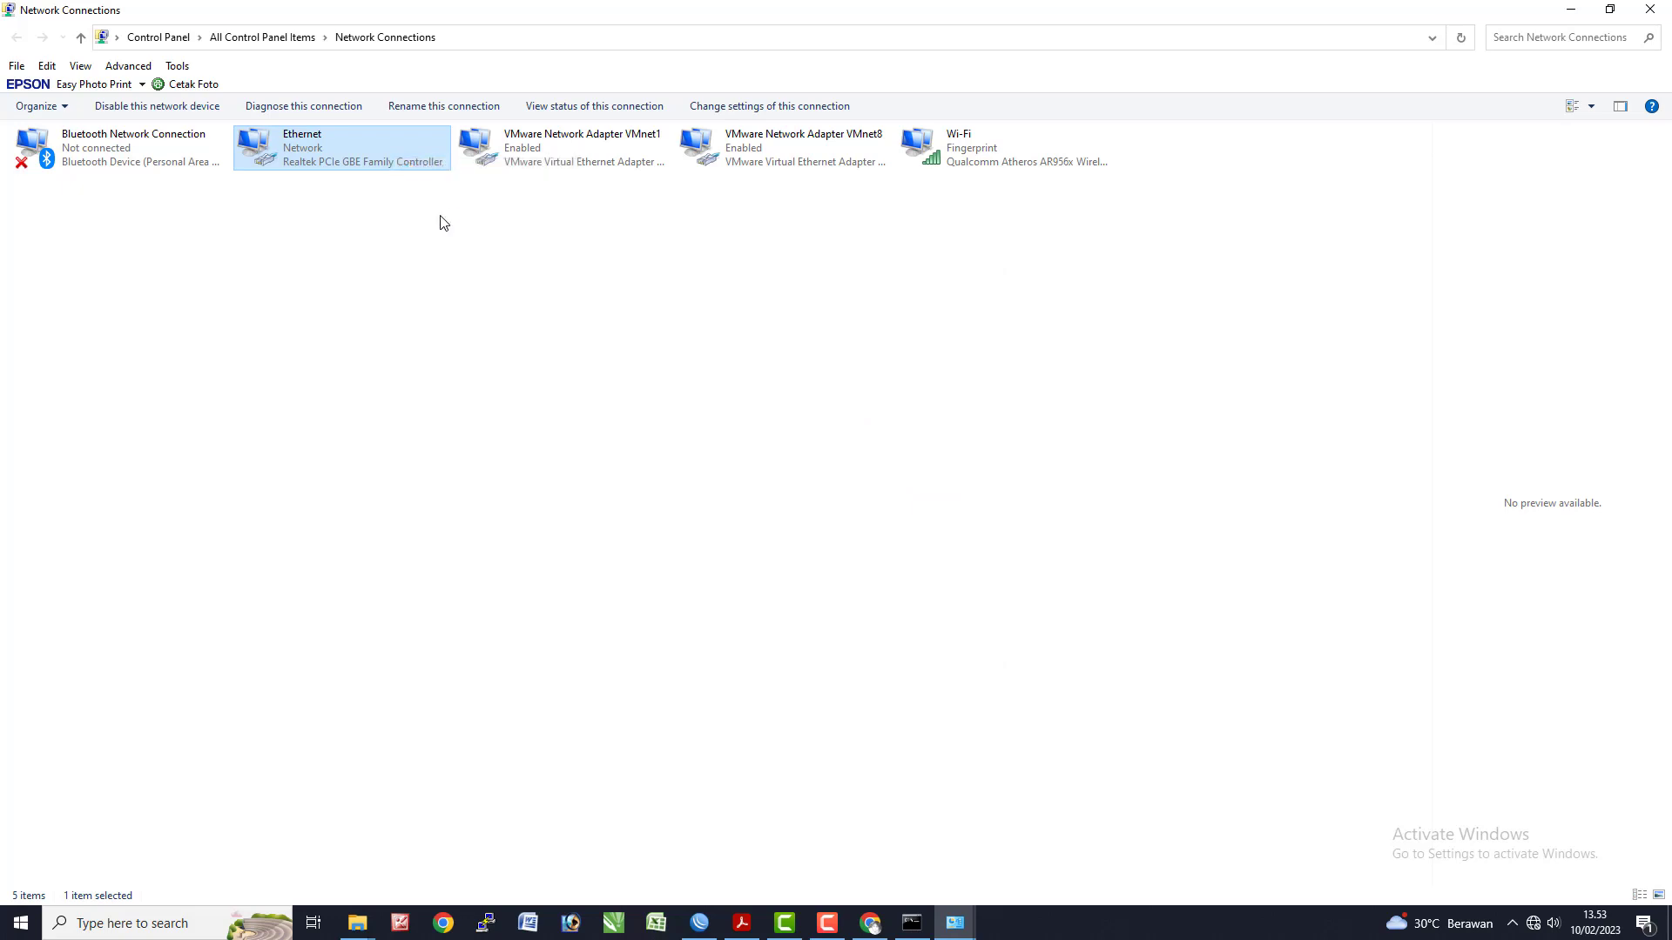
{"action": "right_click", "coordinate": [352, 145]}
{"action": "left_click", "coordinate": [389, 158]}
{"action": "double_click", "coordinate": [326, 154]}
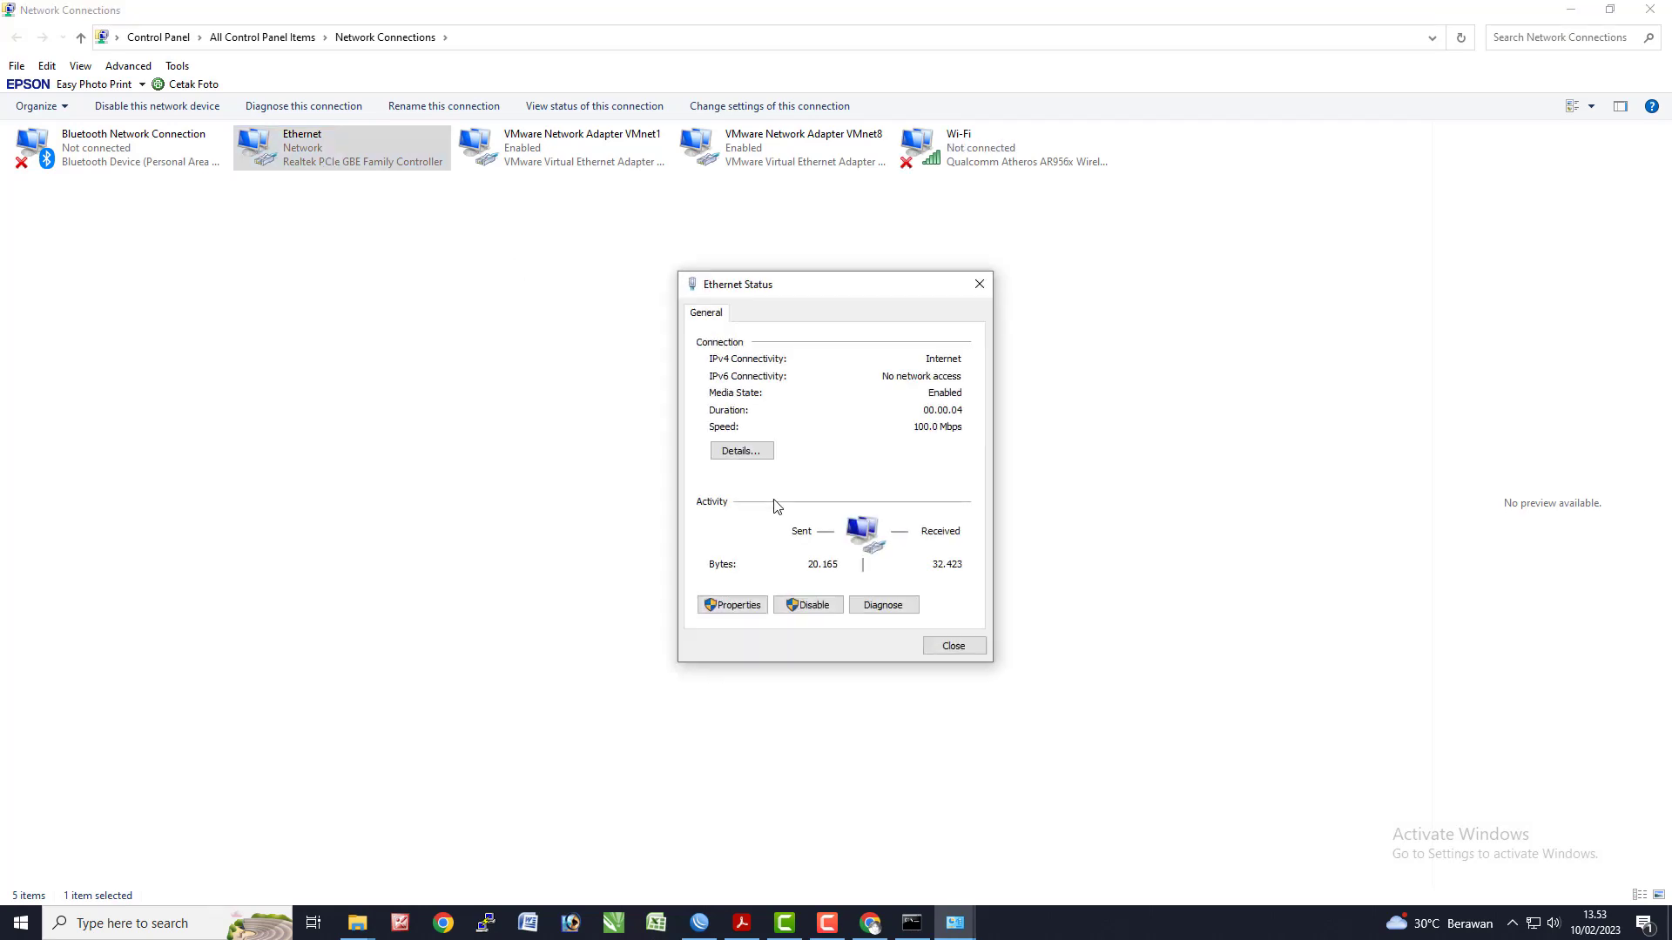
{"action": "left_click", "coordinate": [741, 450]}
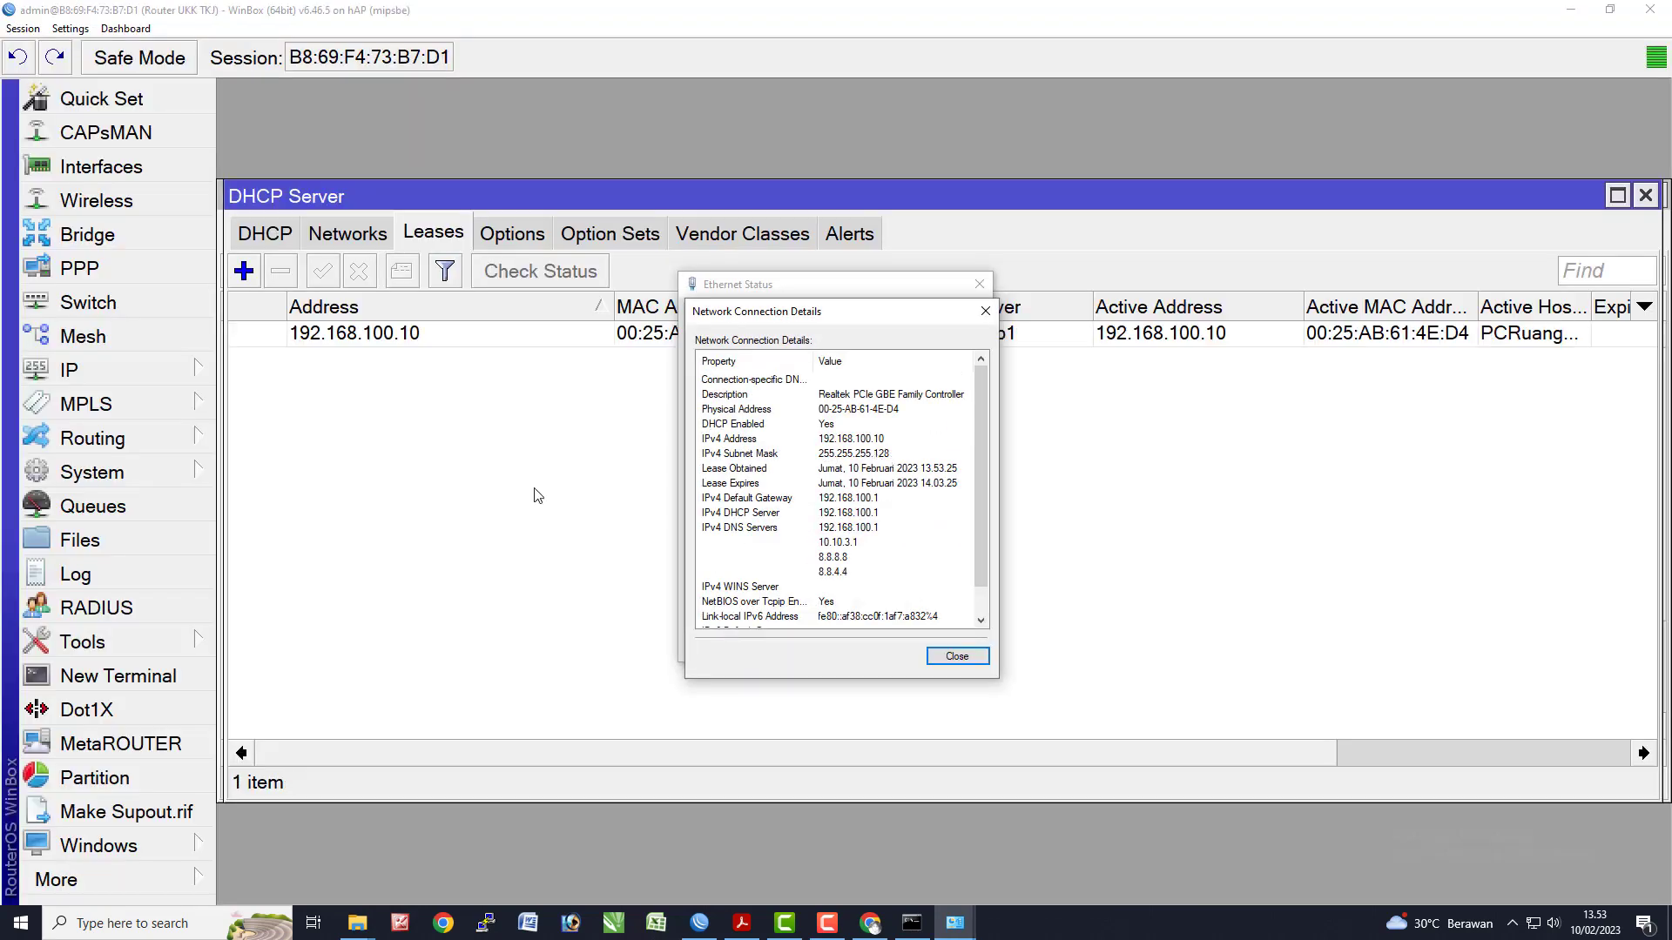
- Clear the Command Prompt output and start pinging the gateway 192.168.100.1
{"action": "left_click", "coordinate": [533, 495]}
{"action": "key", "text": "alt+Tab"}
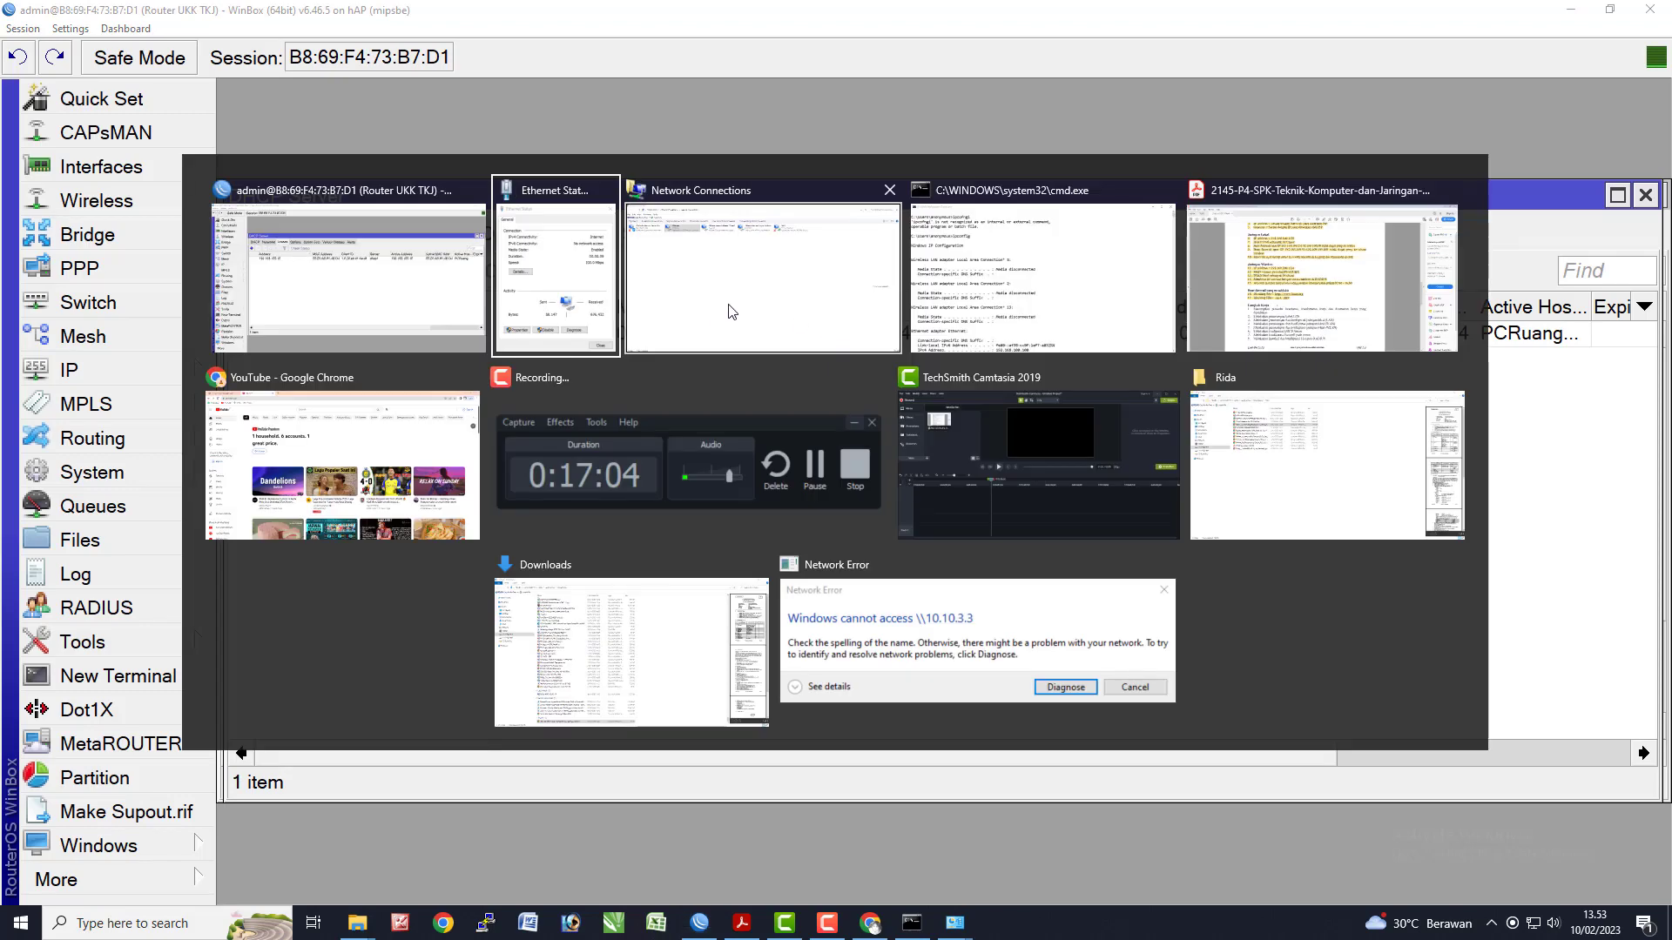
{"action": "left_click", "coordinate": [1076, 326]}
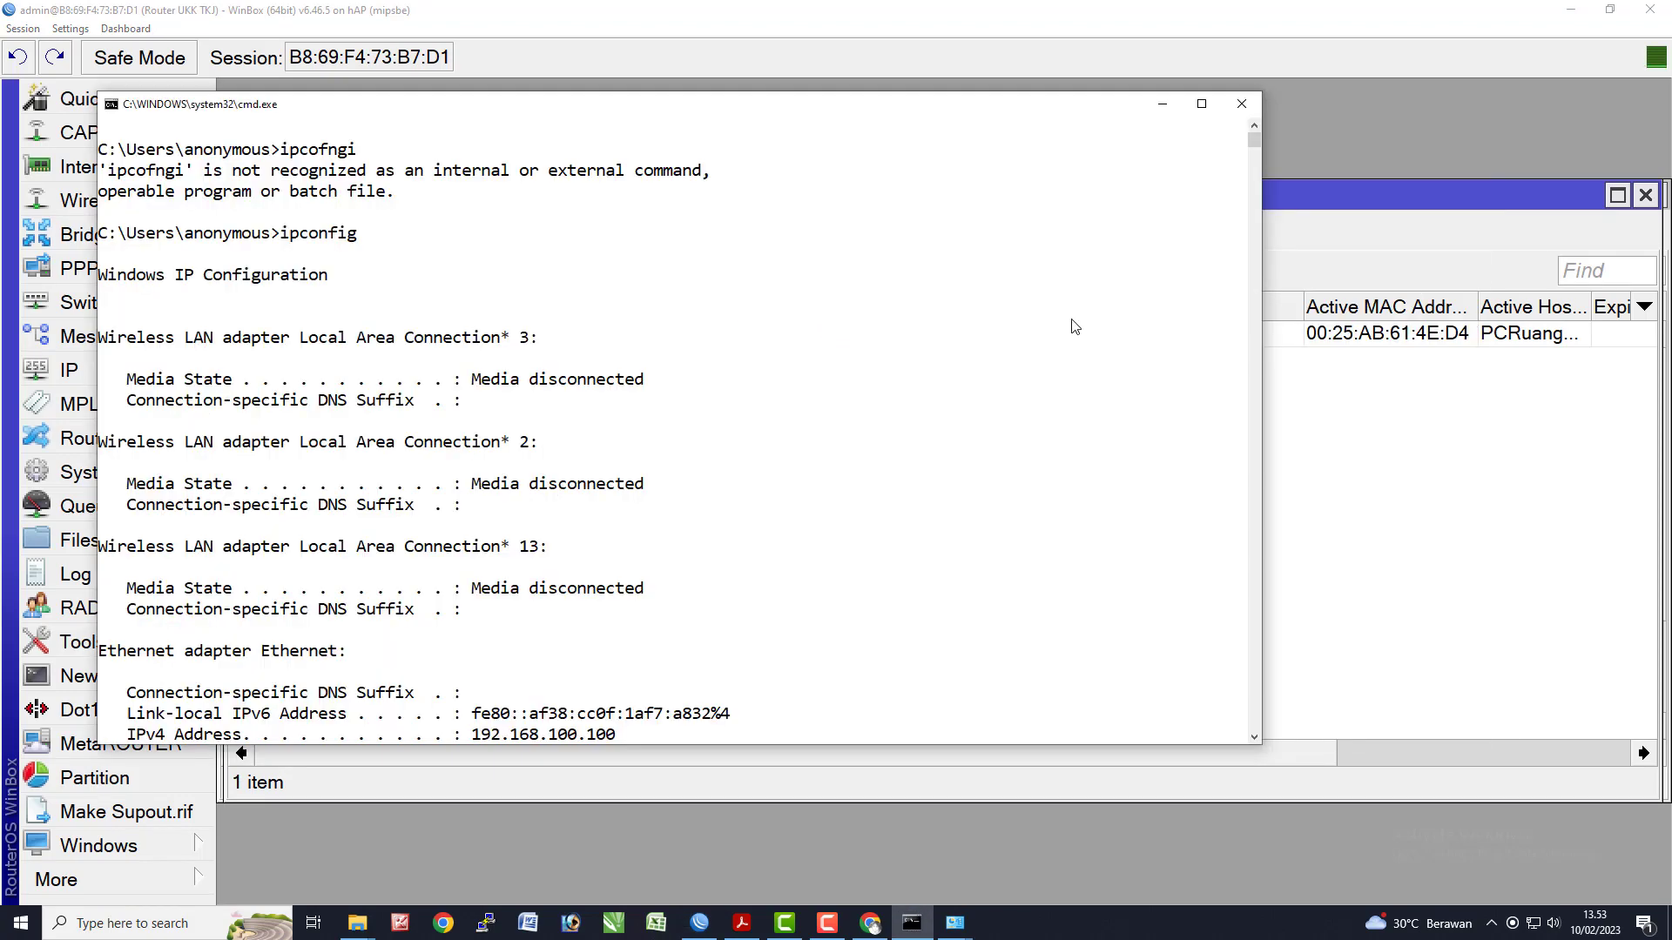
{"action": "type", "text": "cls"}
{"action": "key", "text": "Return"}
{"action": "type", "text": "p"}
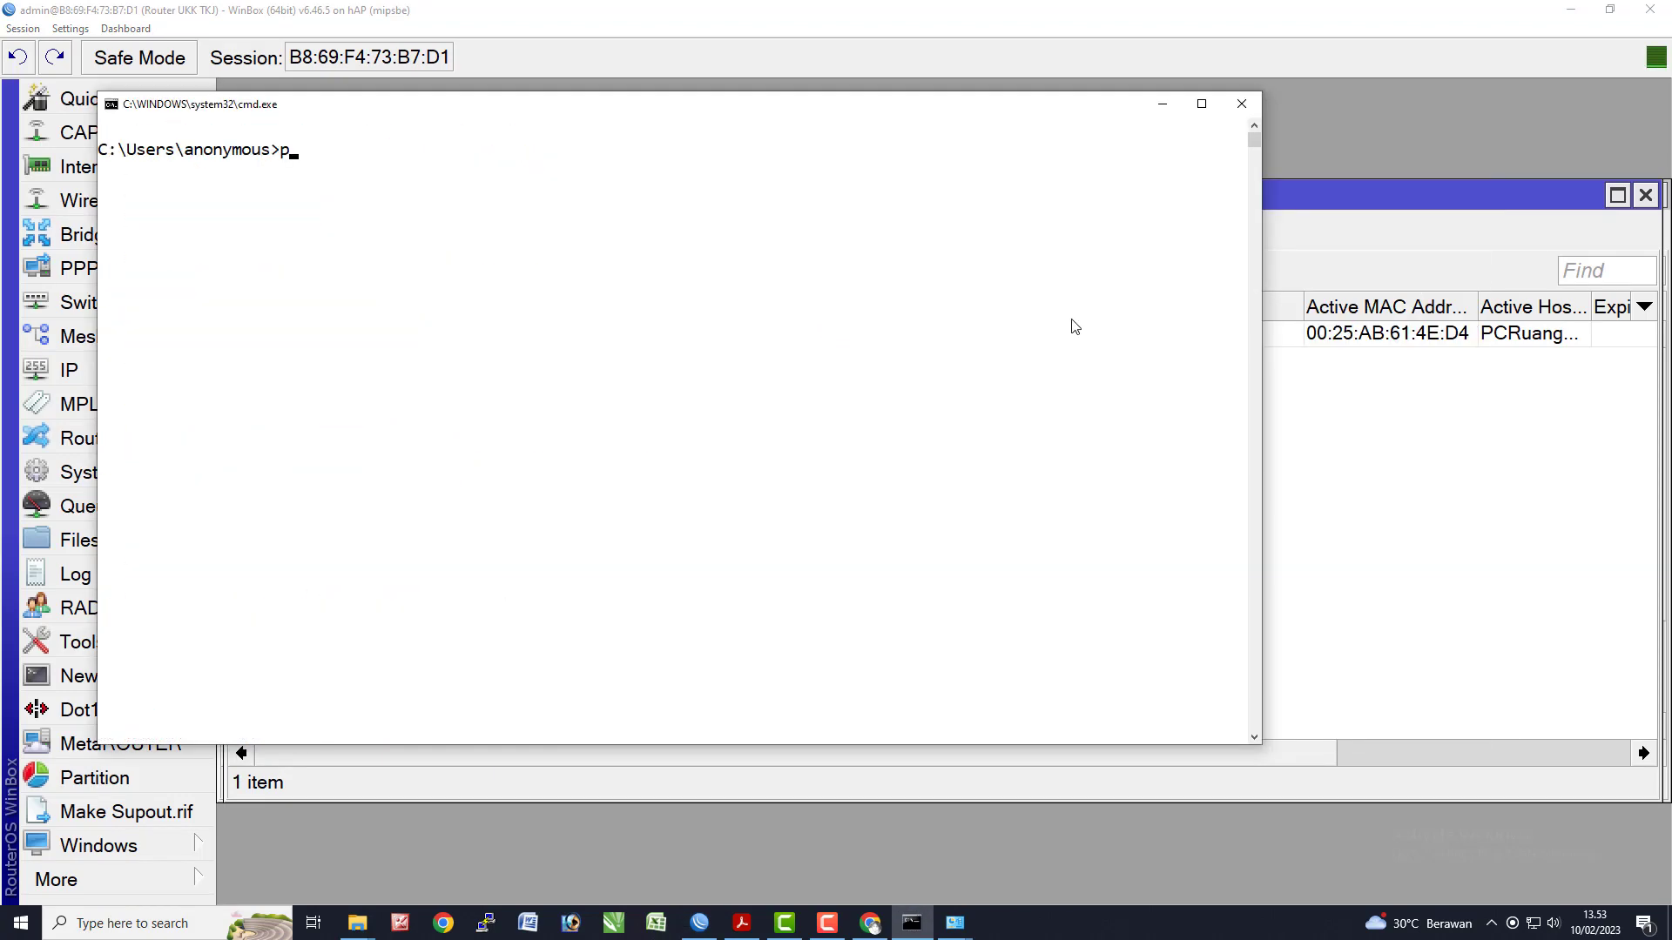
{"action": "type", "text": "ing 192.168.100.1"}
{"action": "key", "text": "Return"}
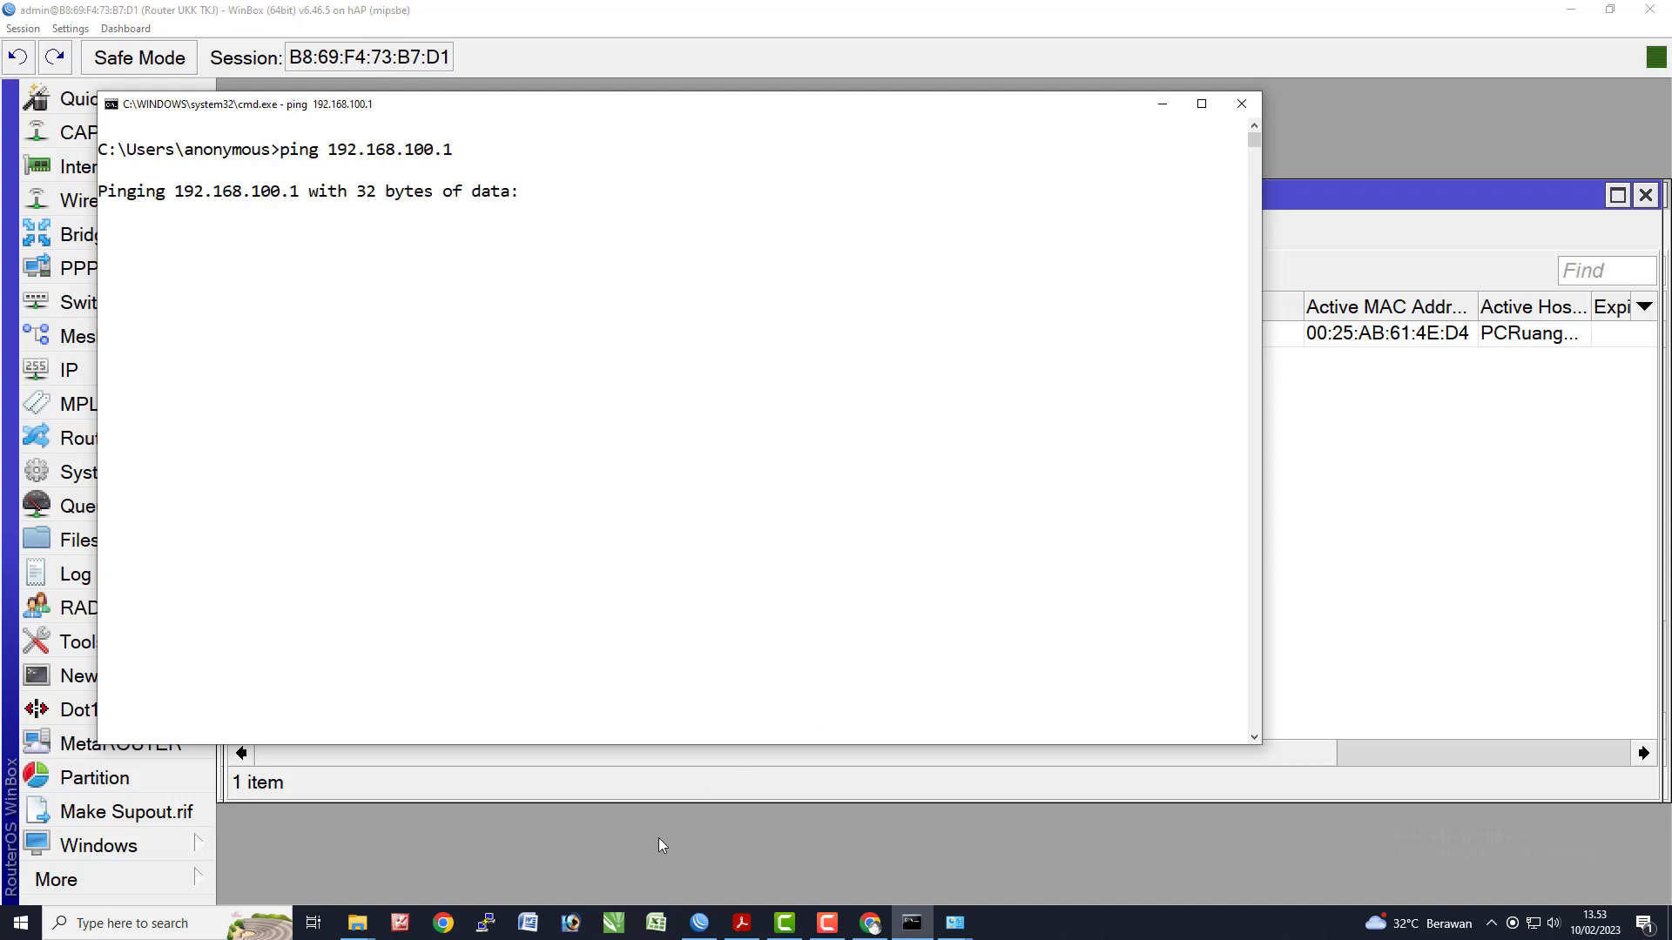
- Switch via WinBox back to the PDF task sheet
{"action": "left_click", "coordinate": [659, 839]}
{"action": "key", "text": "alt+Tab"}
{"action": "left_click", "coordinate": [1219, 312]}
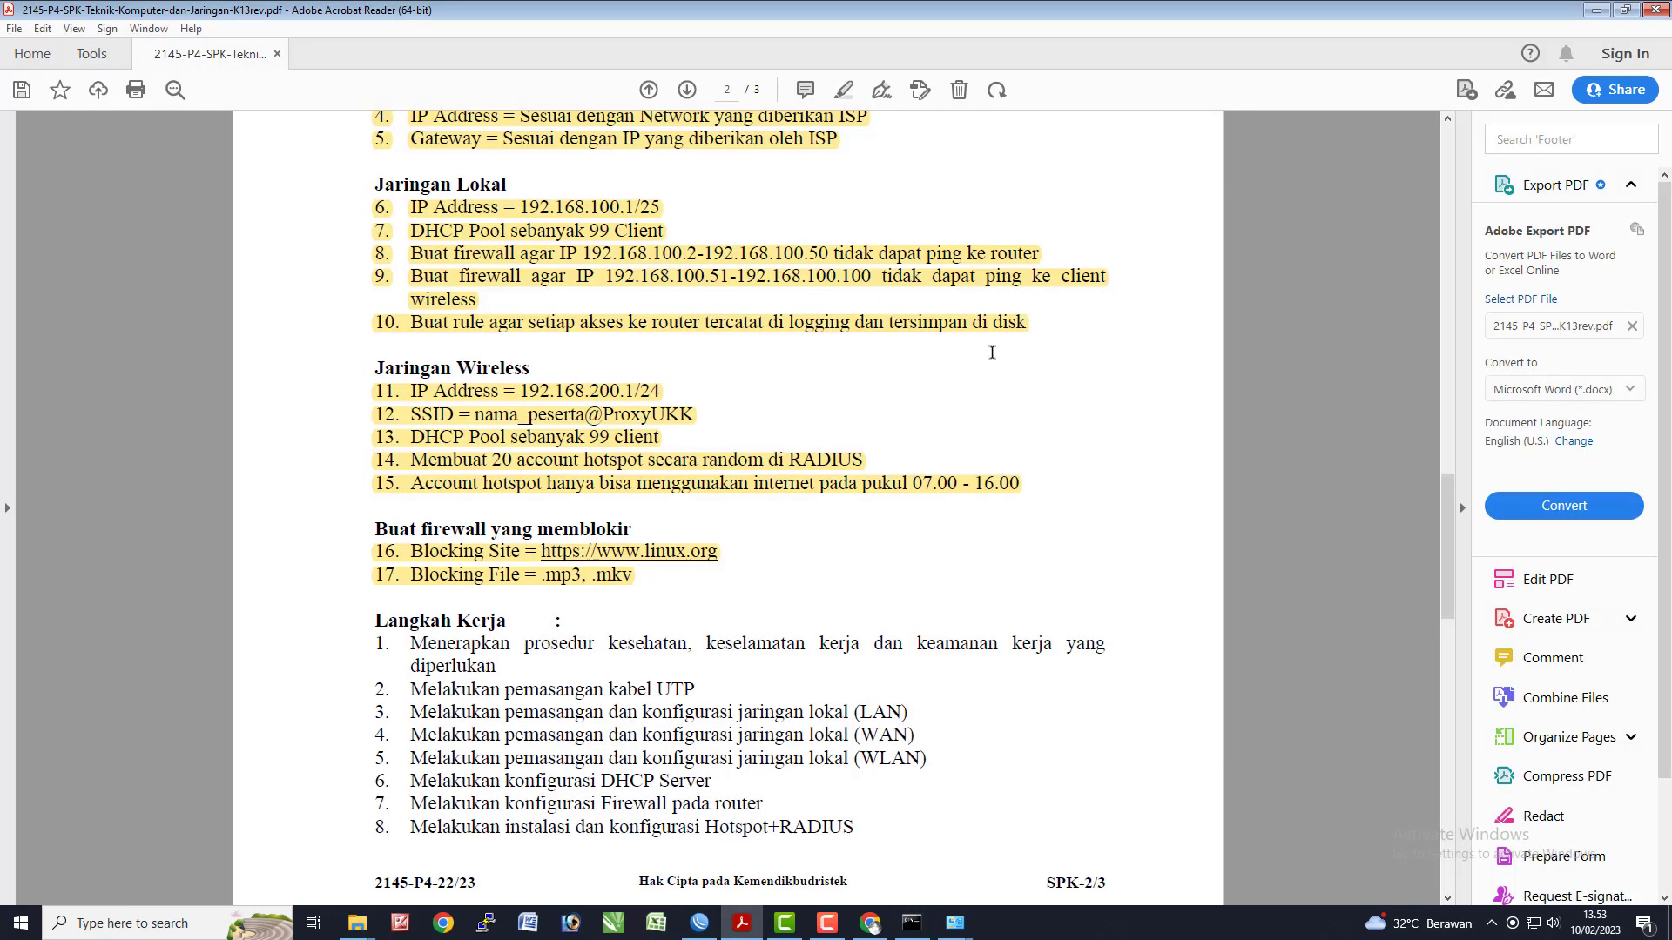
- Highlight test items a–c (IP DHCP Client, Koneksi internet, Blocking ping dari client) in yellow
{"action": "scroll", "coordinate": [541, 656], "scroll_direction": "down", "scroll_amount": 9}
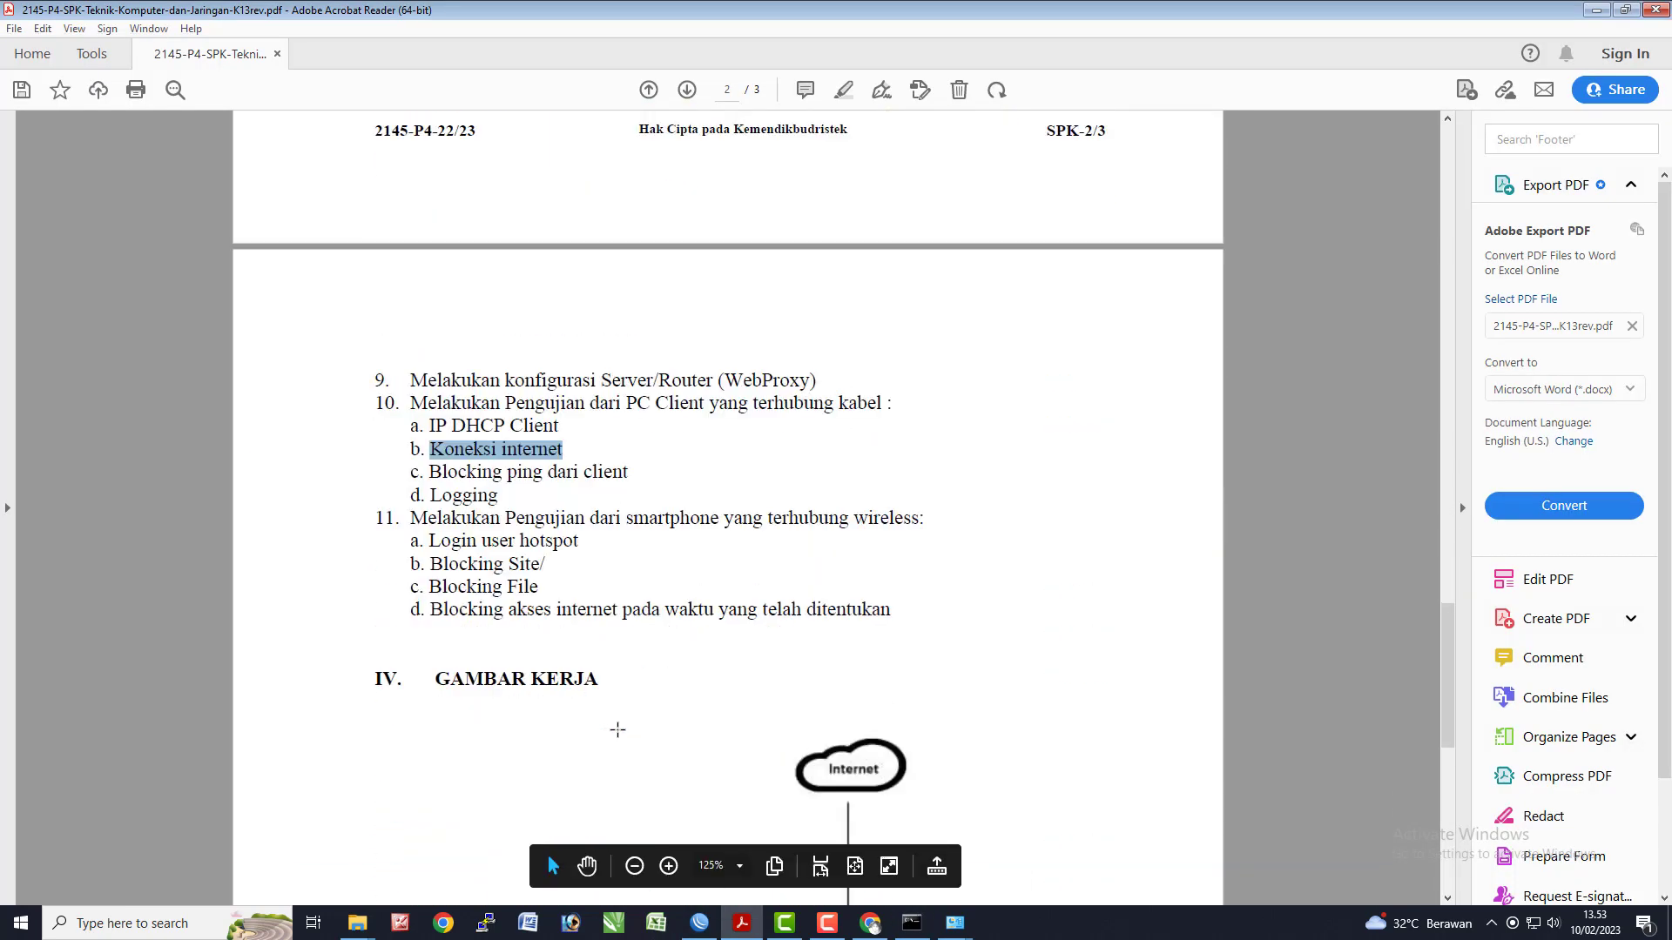
{"action": "left_click_drag", "start_coordinate": [432, 429], "coordinate": [629, 474]}
{"action": "left_click", "coordinate": [842, 90]}
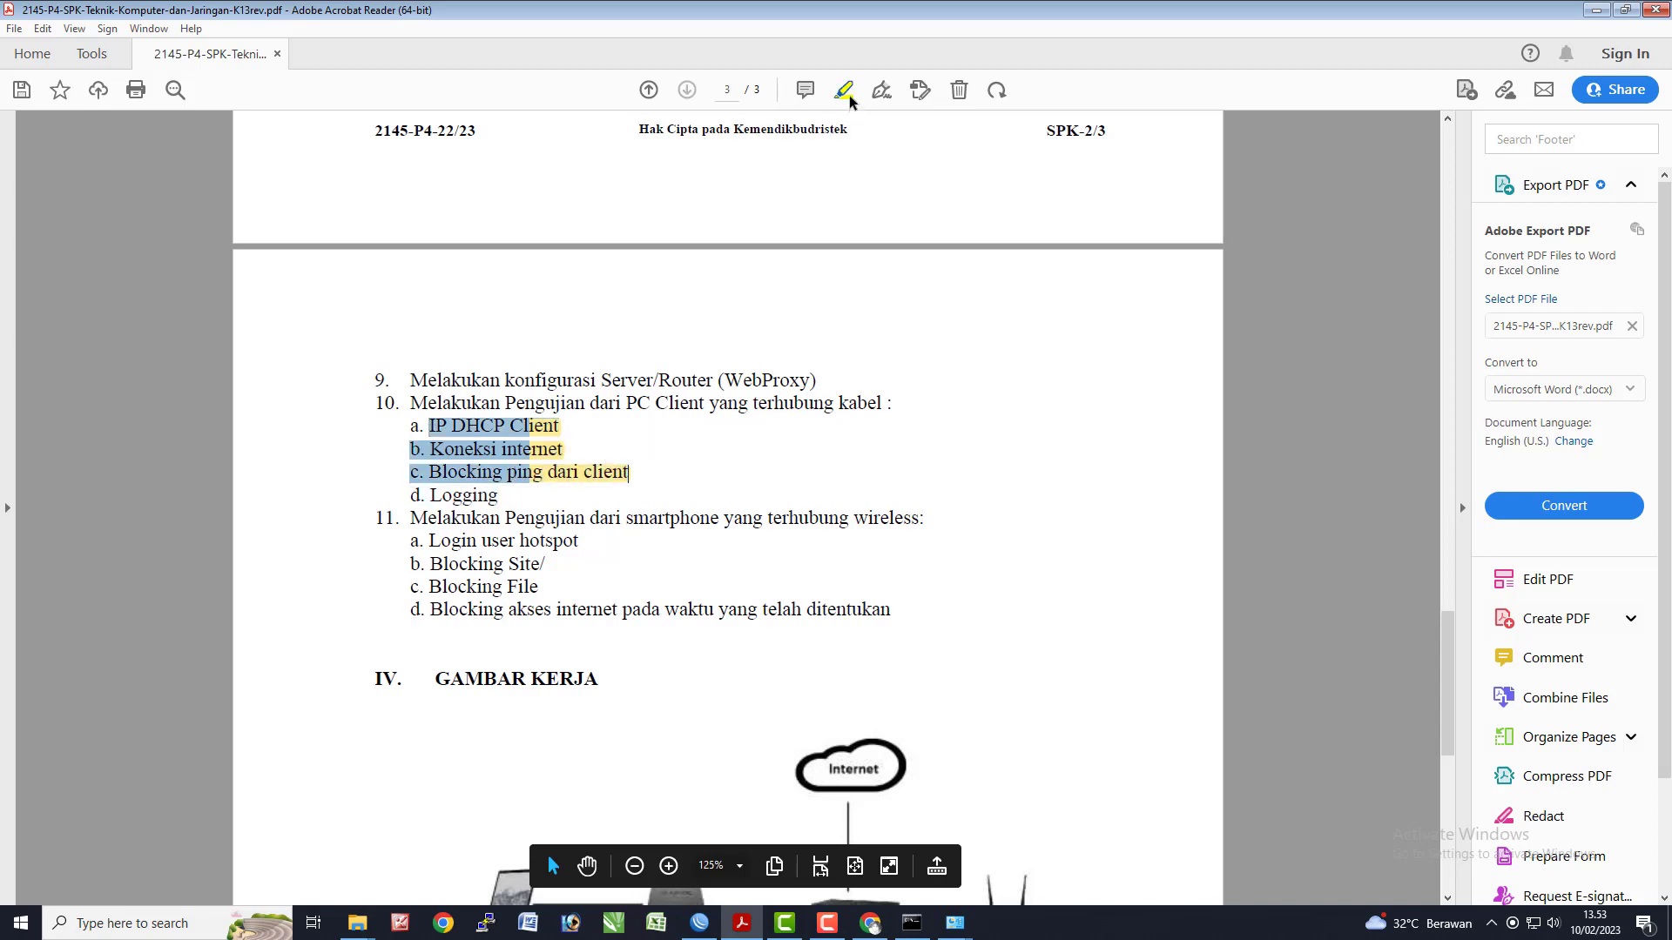
{"action": "key", "text": "alt+Tab"}
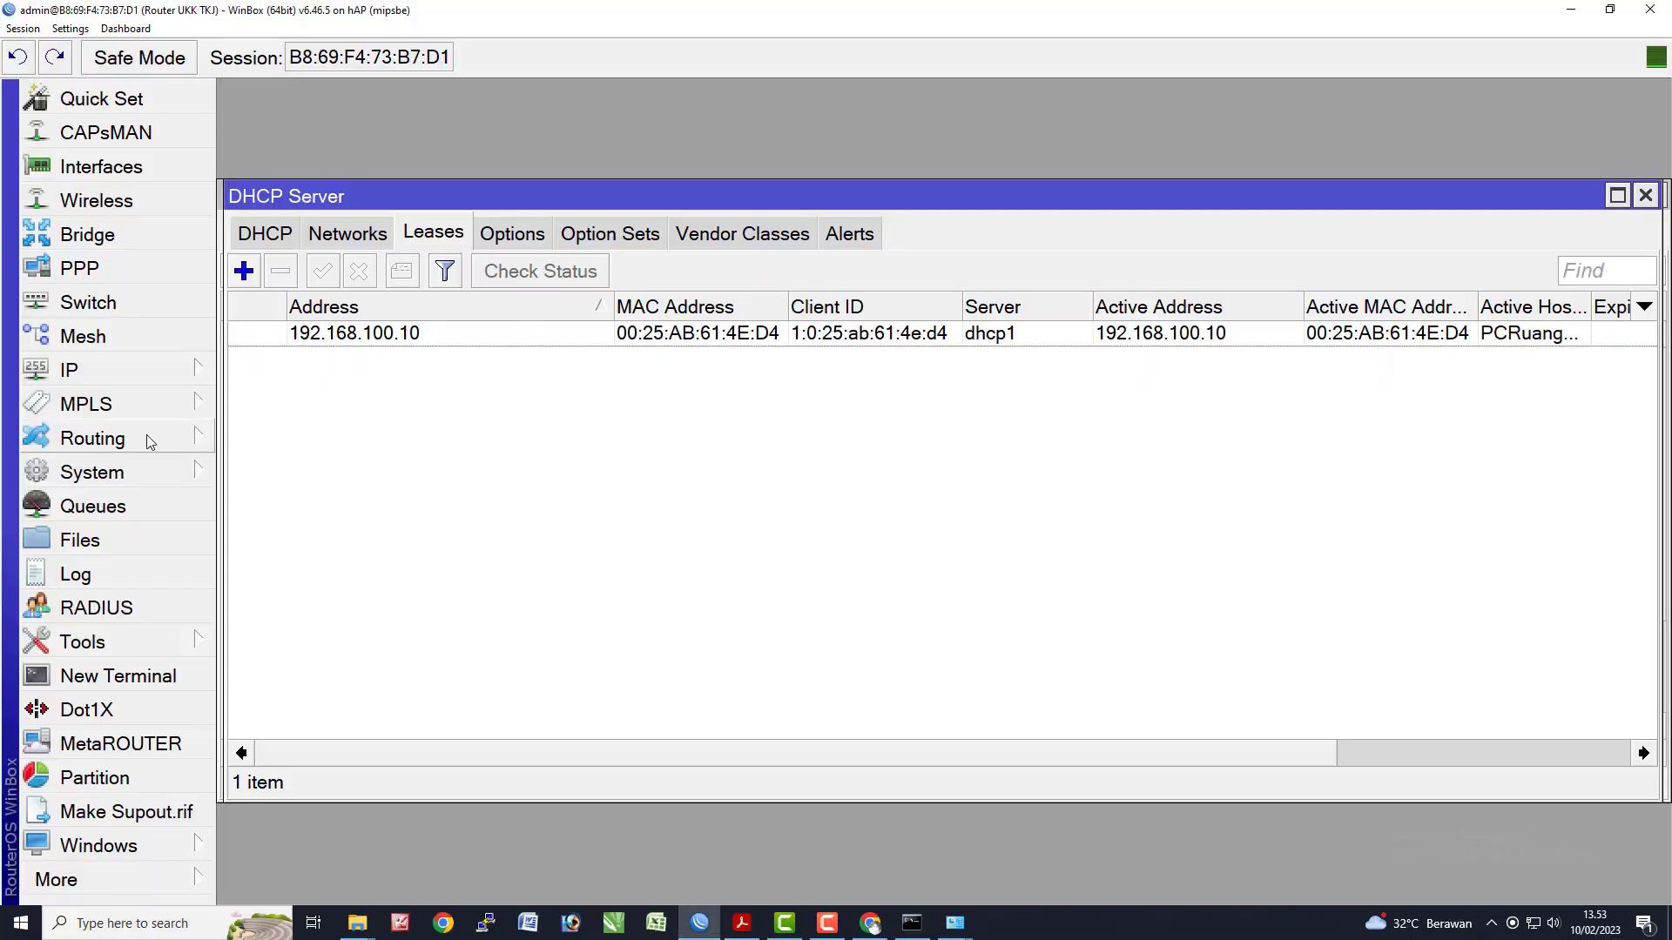
- Open firewall filter rule 14 (log) and check its traffic counters on the Statistics tab
{"action": "left_click", "coordinate": [118, 375]}
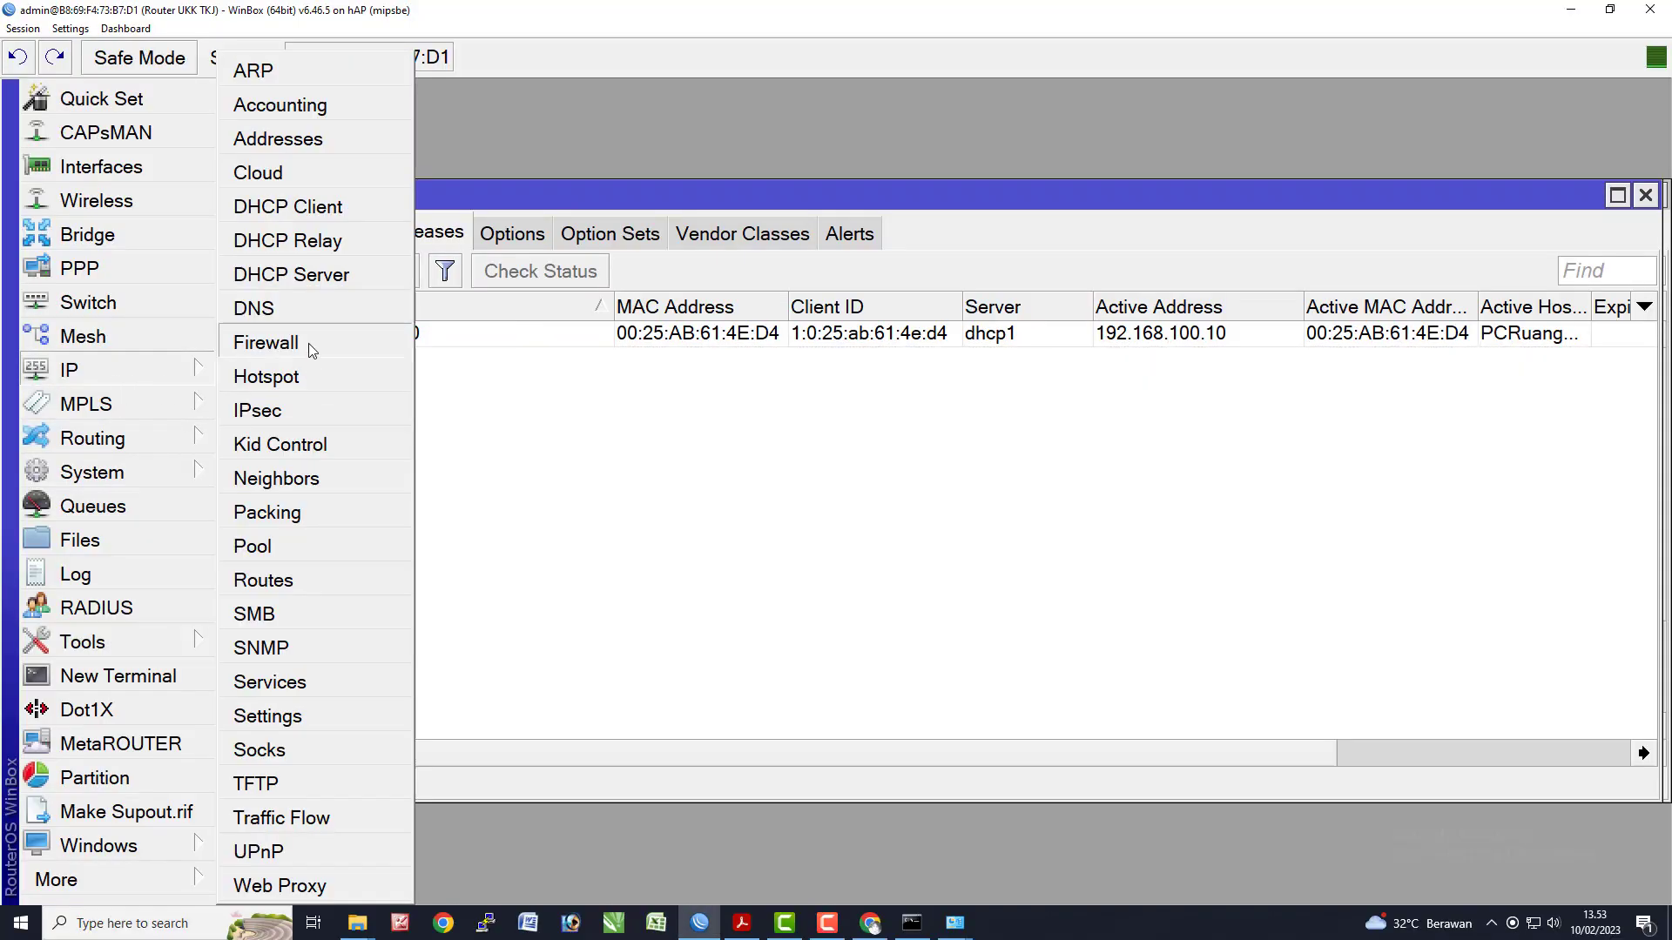
{"action": "left_click", "coordinate": [308, 344]}
{"action": "scroll", "coordinate": [534, 560], "scroll_direction": "down", "scroll_amount": 1}
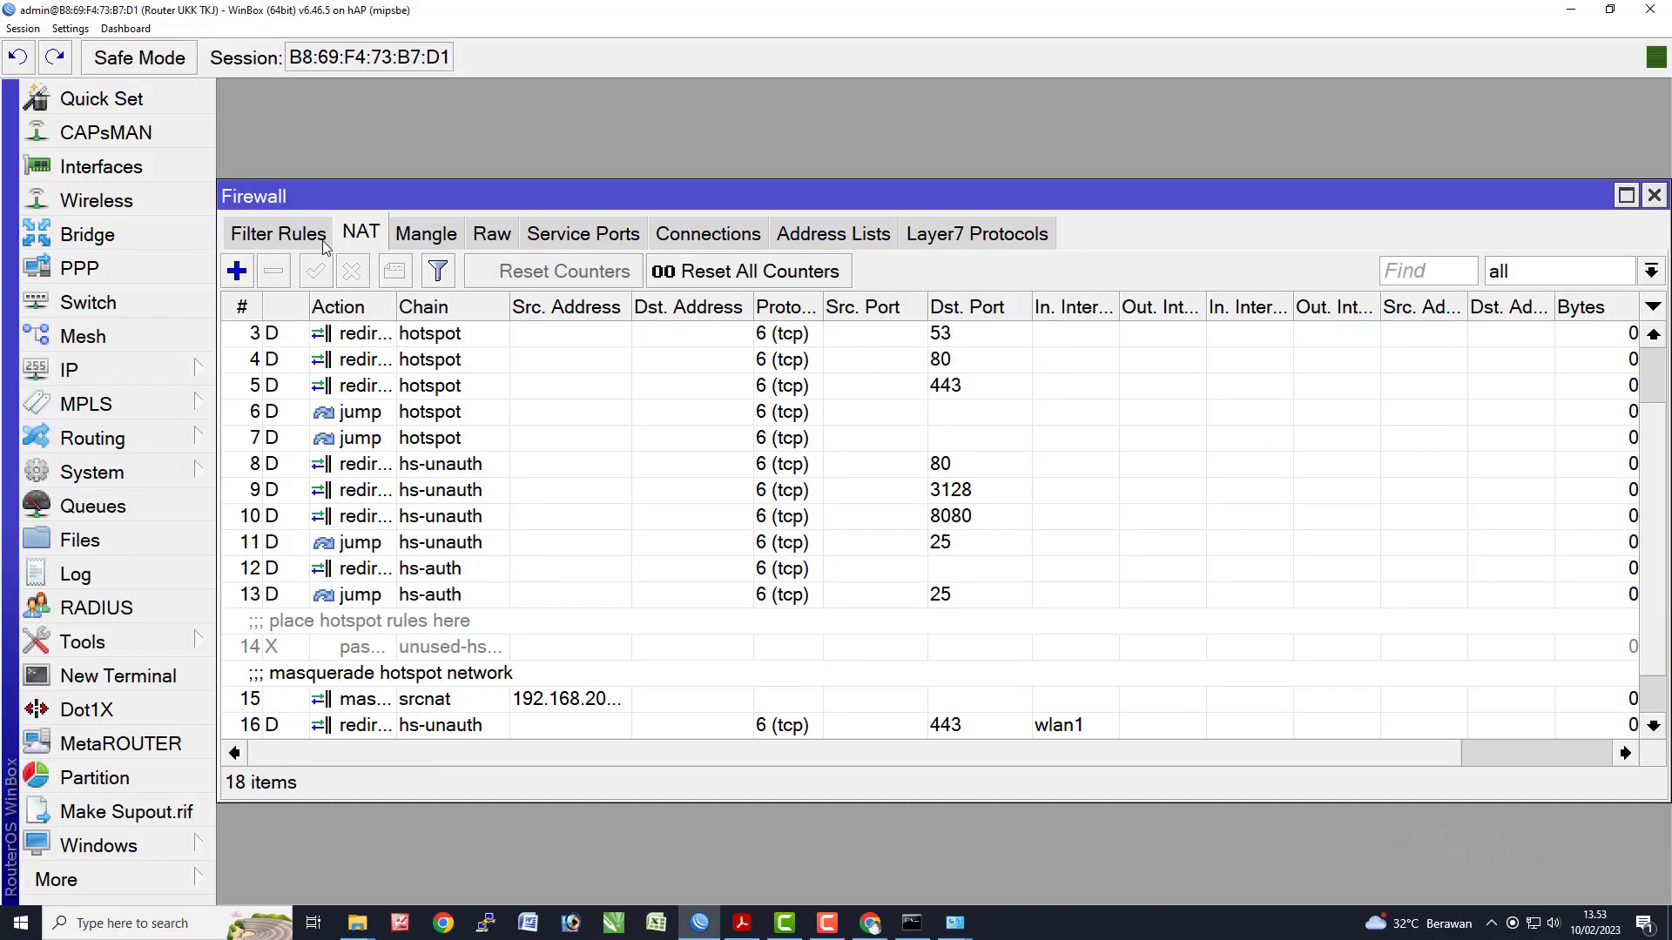
{"action": "left_click", "coordinate": [276, 233]}
{"action": "scroll", "coordinate": [440, 667], "scroll_direction": "down", "scroll_amount": 1}
{"action": "double_click", "coordinate": [474, 705]}
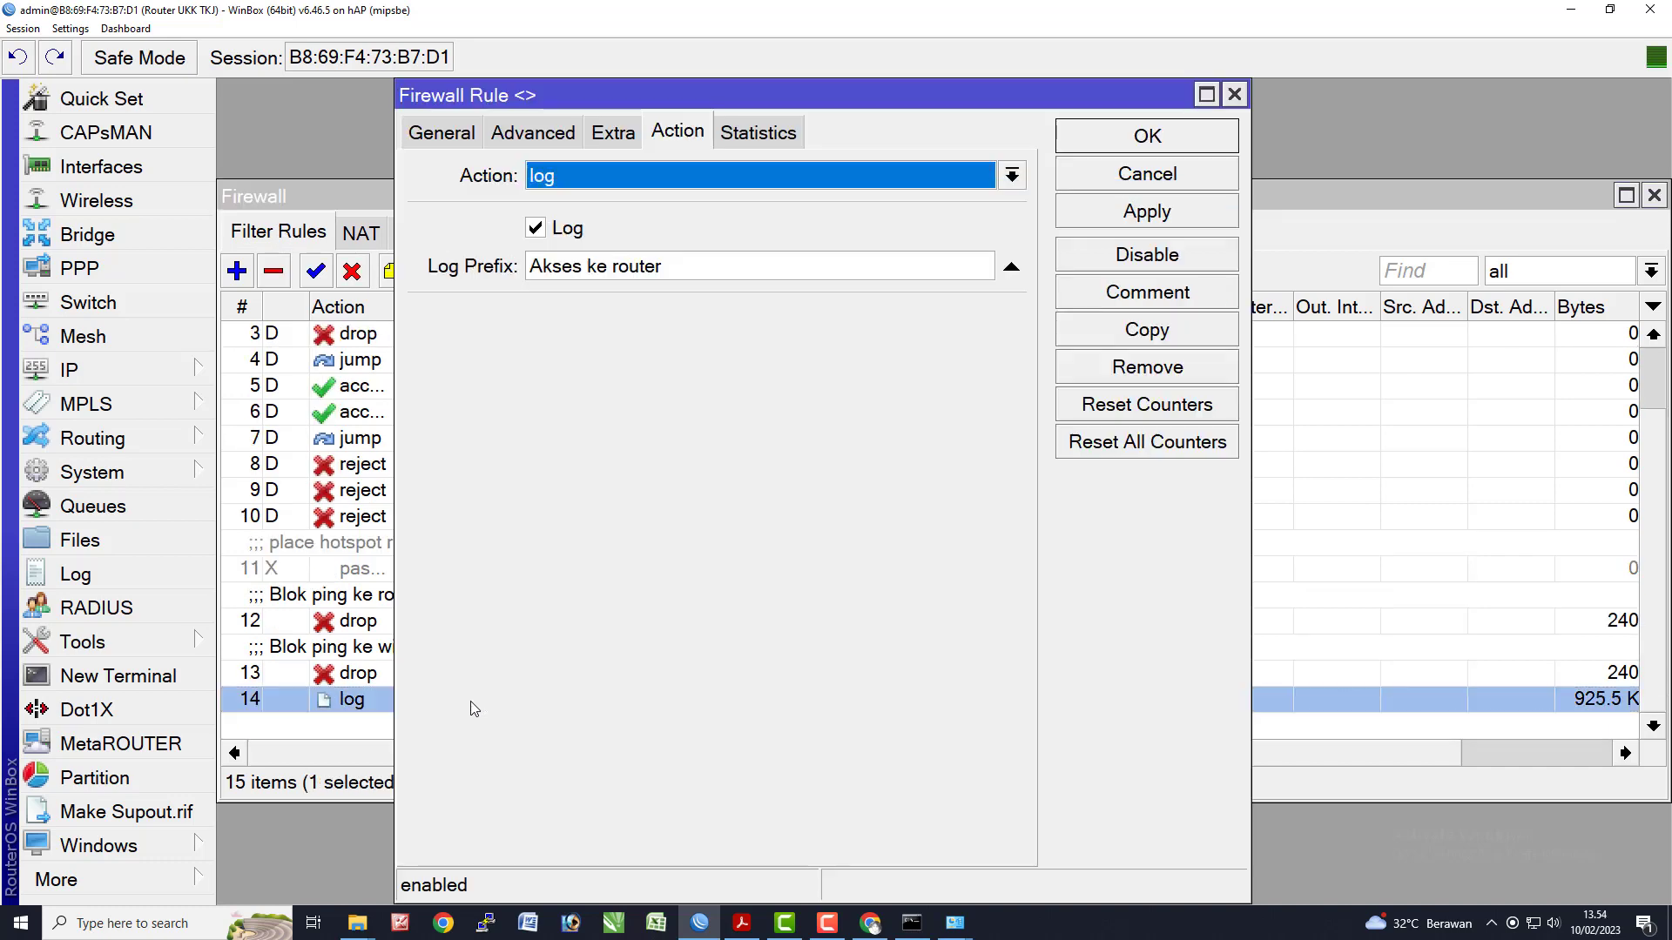
{"action": "left_click", "coordinate": [612, 135]}
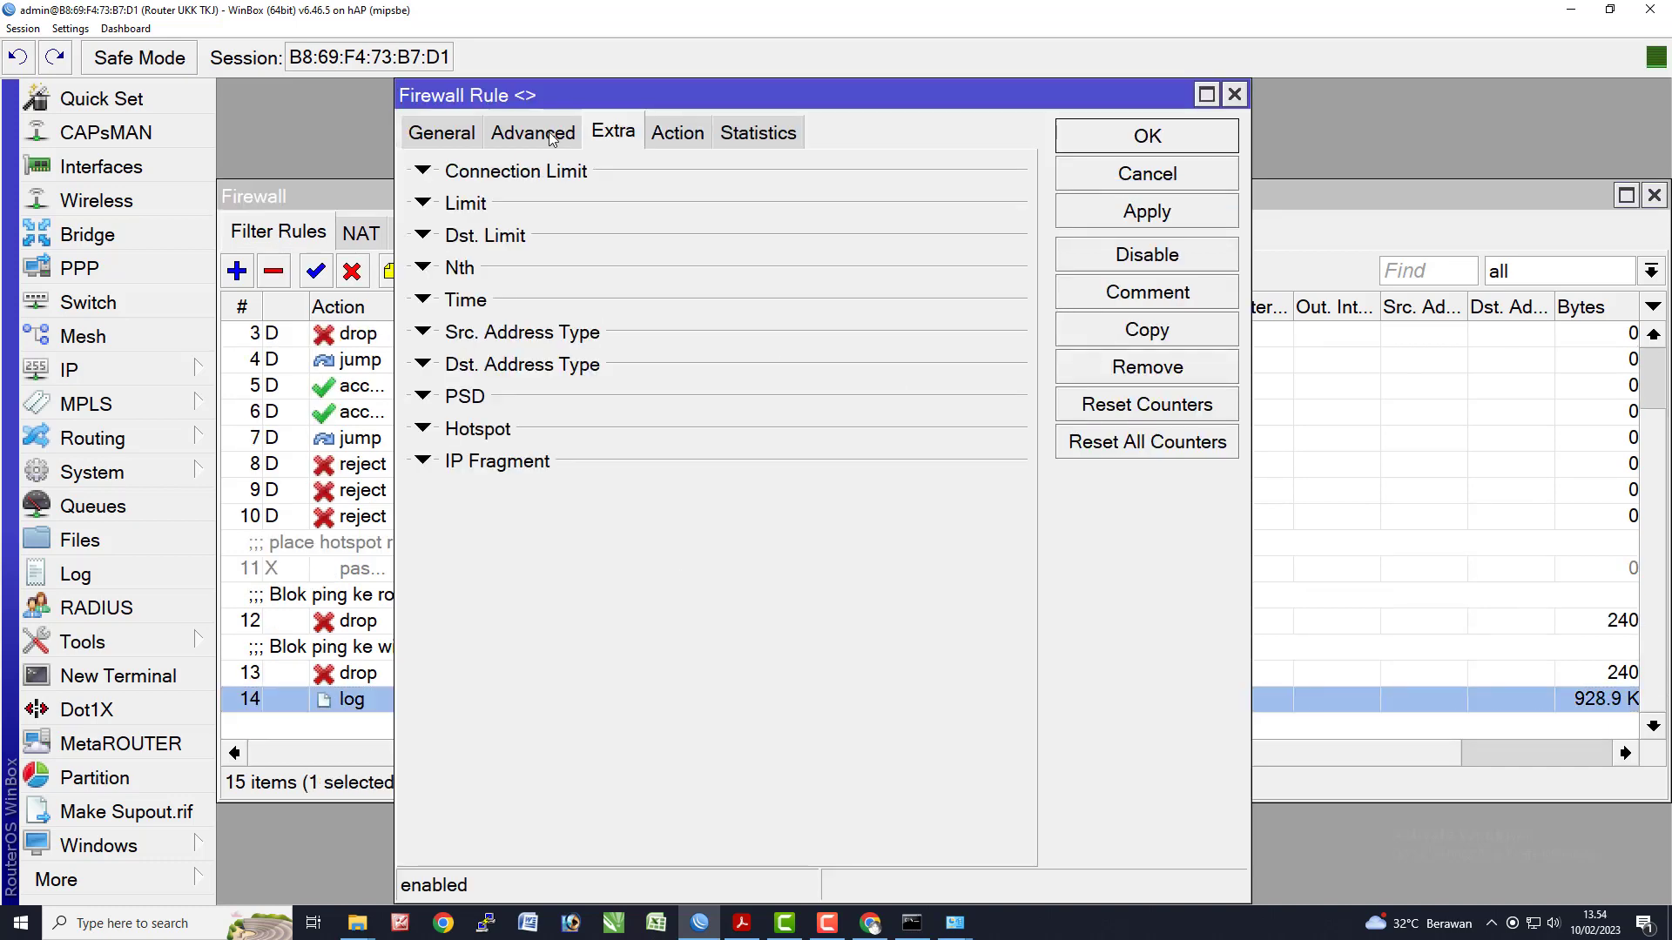
{"action": "left_click", "coordinate": [533, 134]}
{"action": "left_click", "coordinate": [441, 133]}
{"action": "left_click", "coordinate": [761, 131]}
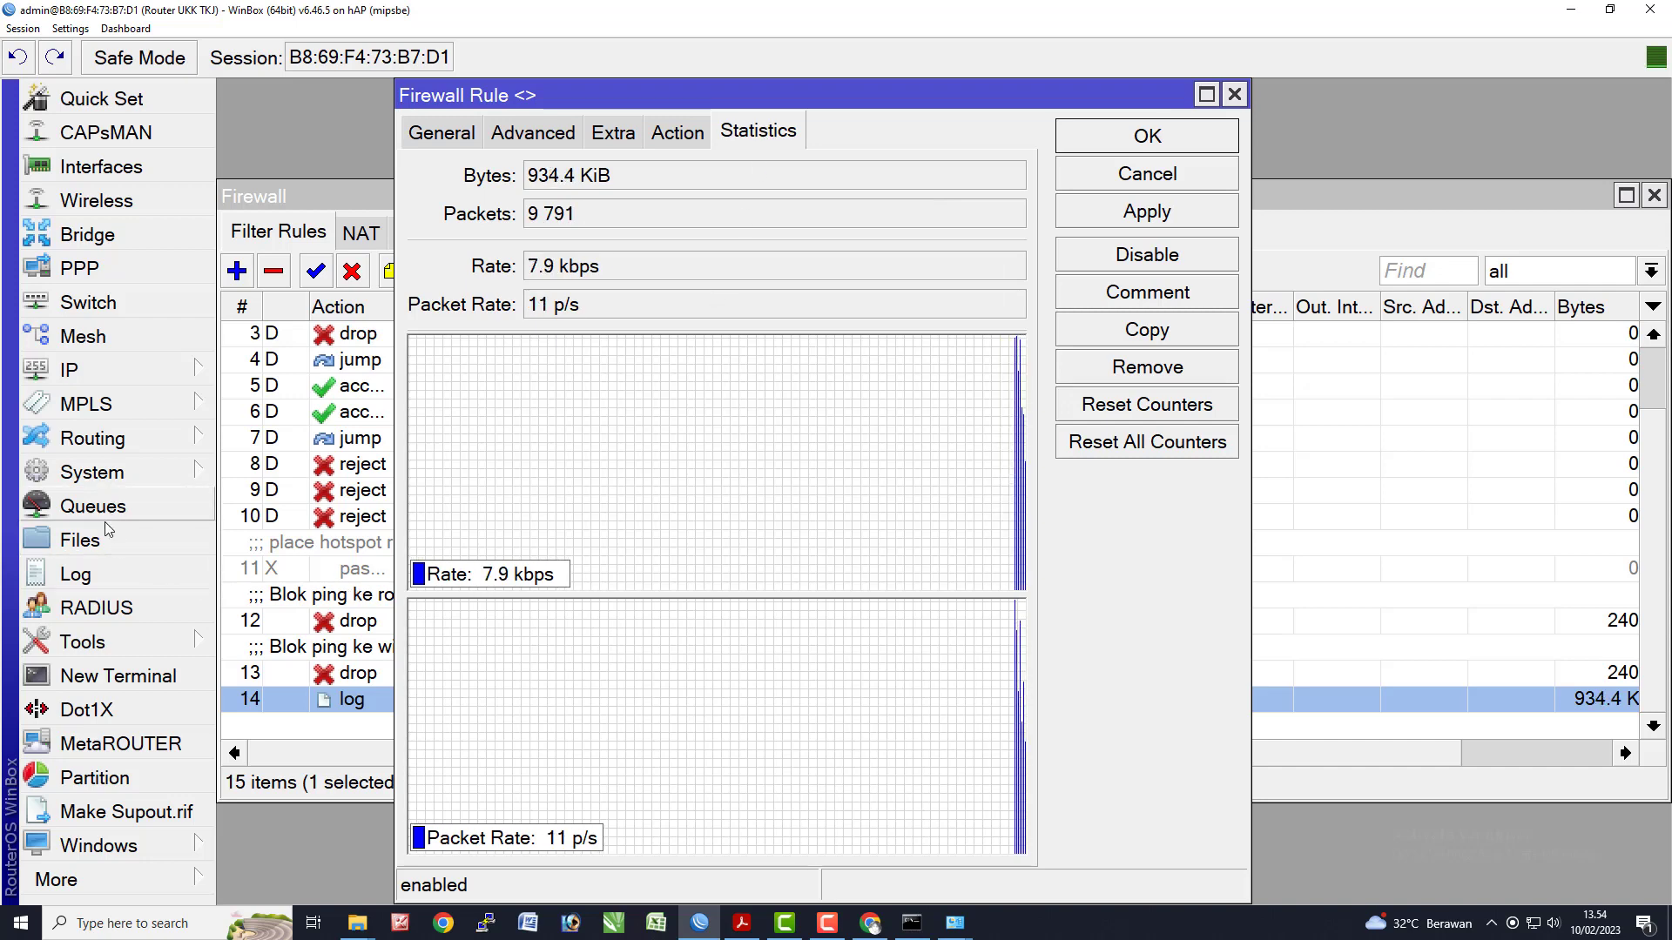
- Open the Log and inspect an 'Akses ke router input' firewall entry, glancing at the task sheet
{"action": "left_click", "coordinate": [75, 574]}
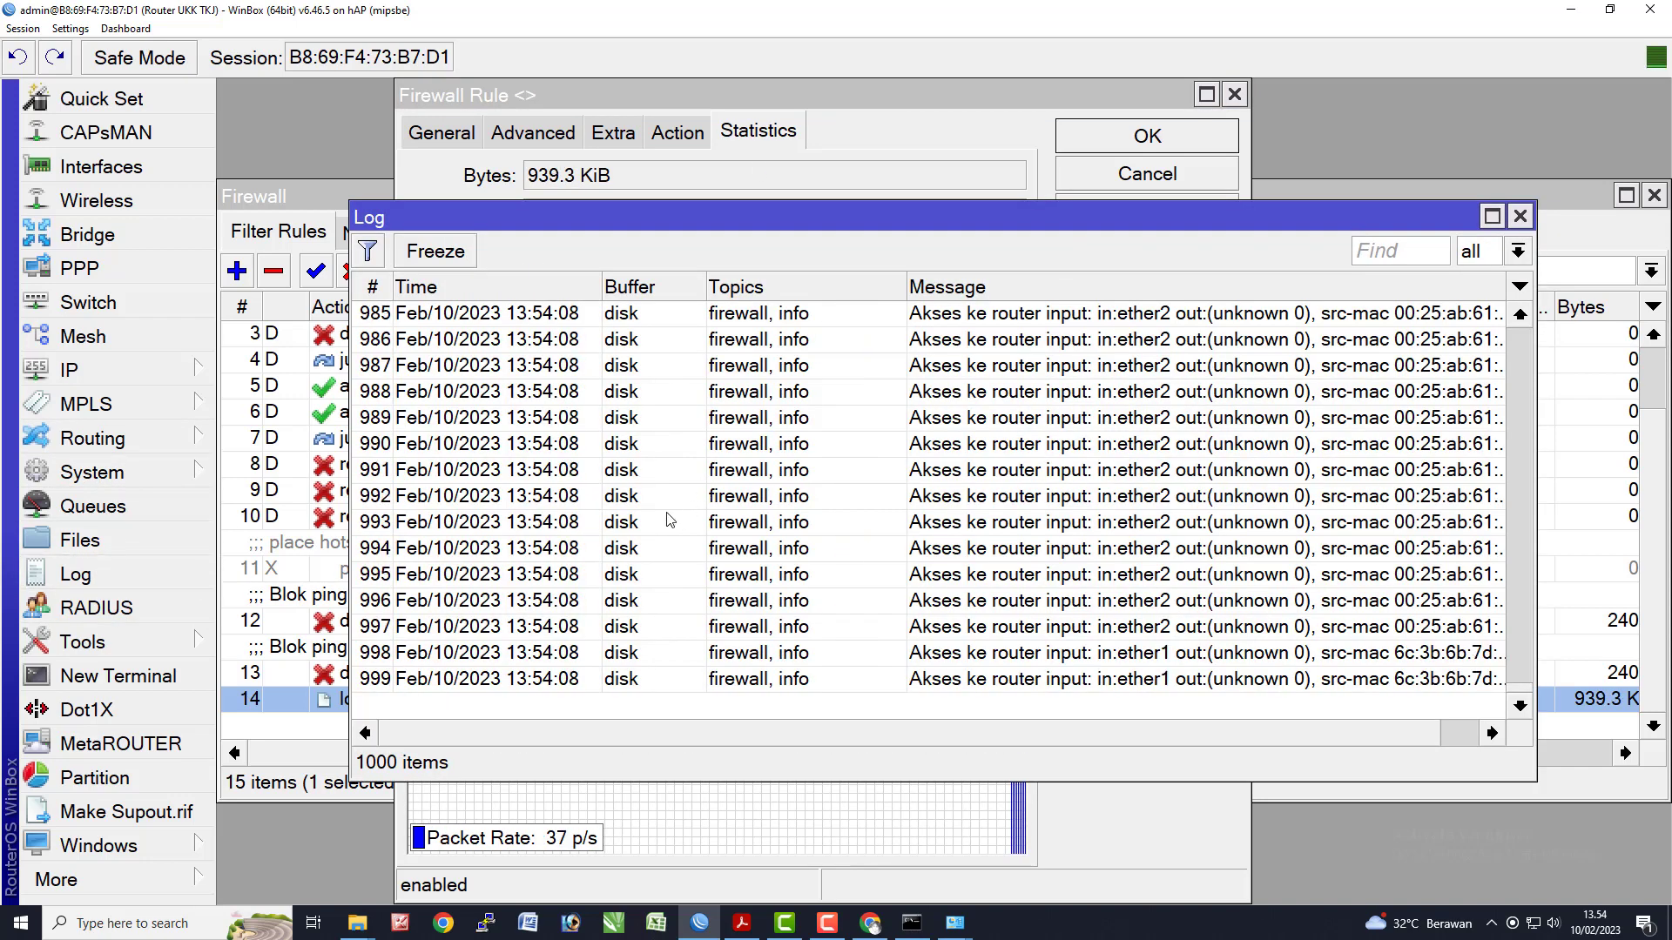
{"action": "left_click", "coordinate": [822, 522]}
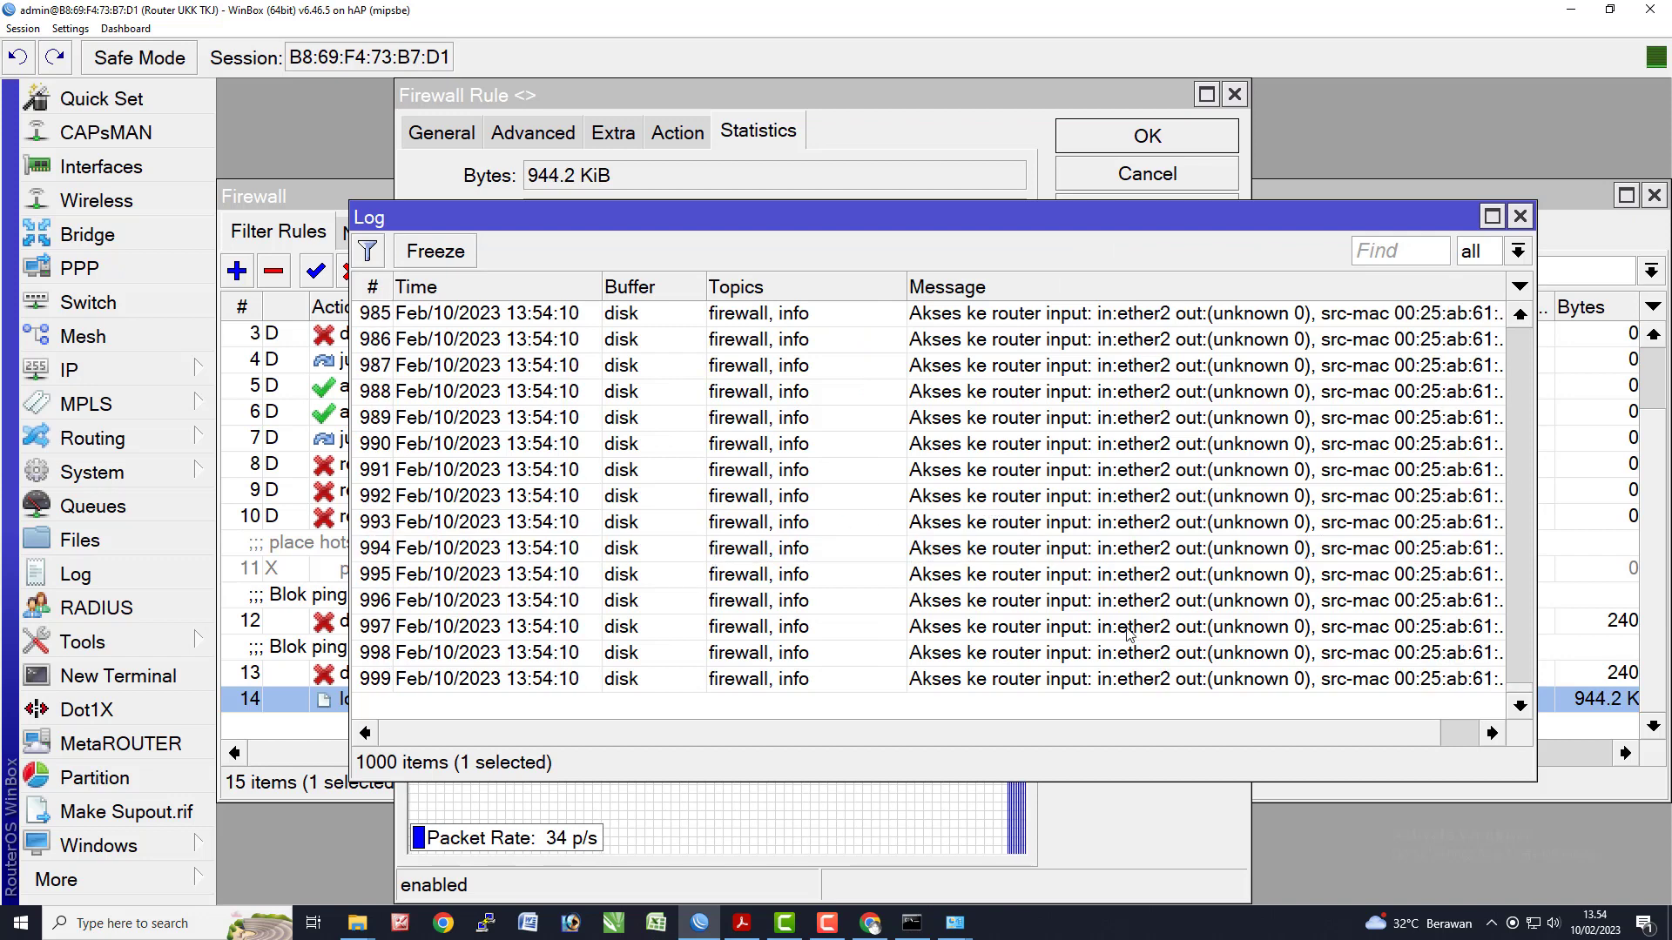
{"action": "left_click", "coordinate": [1396, 736]}
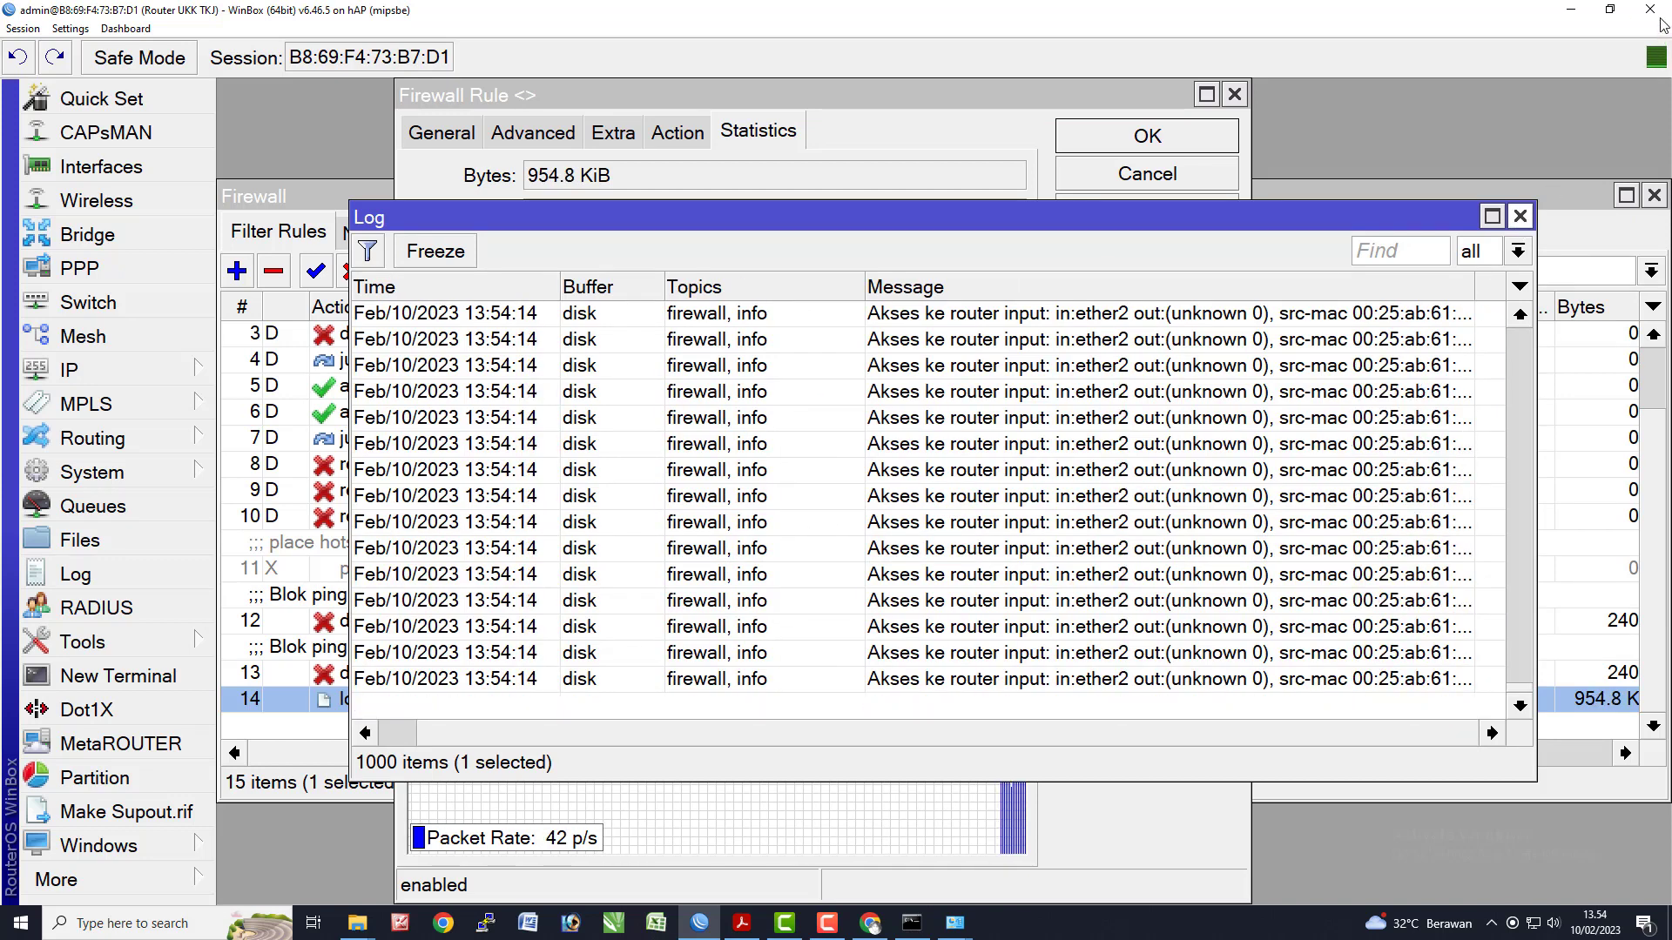
{"action": "left_click", "coordinate": [740, 925]}
{"action": "left_click", "coordinate": [699, 923]}
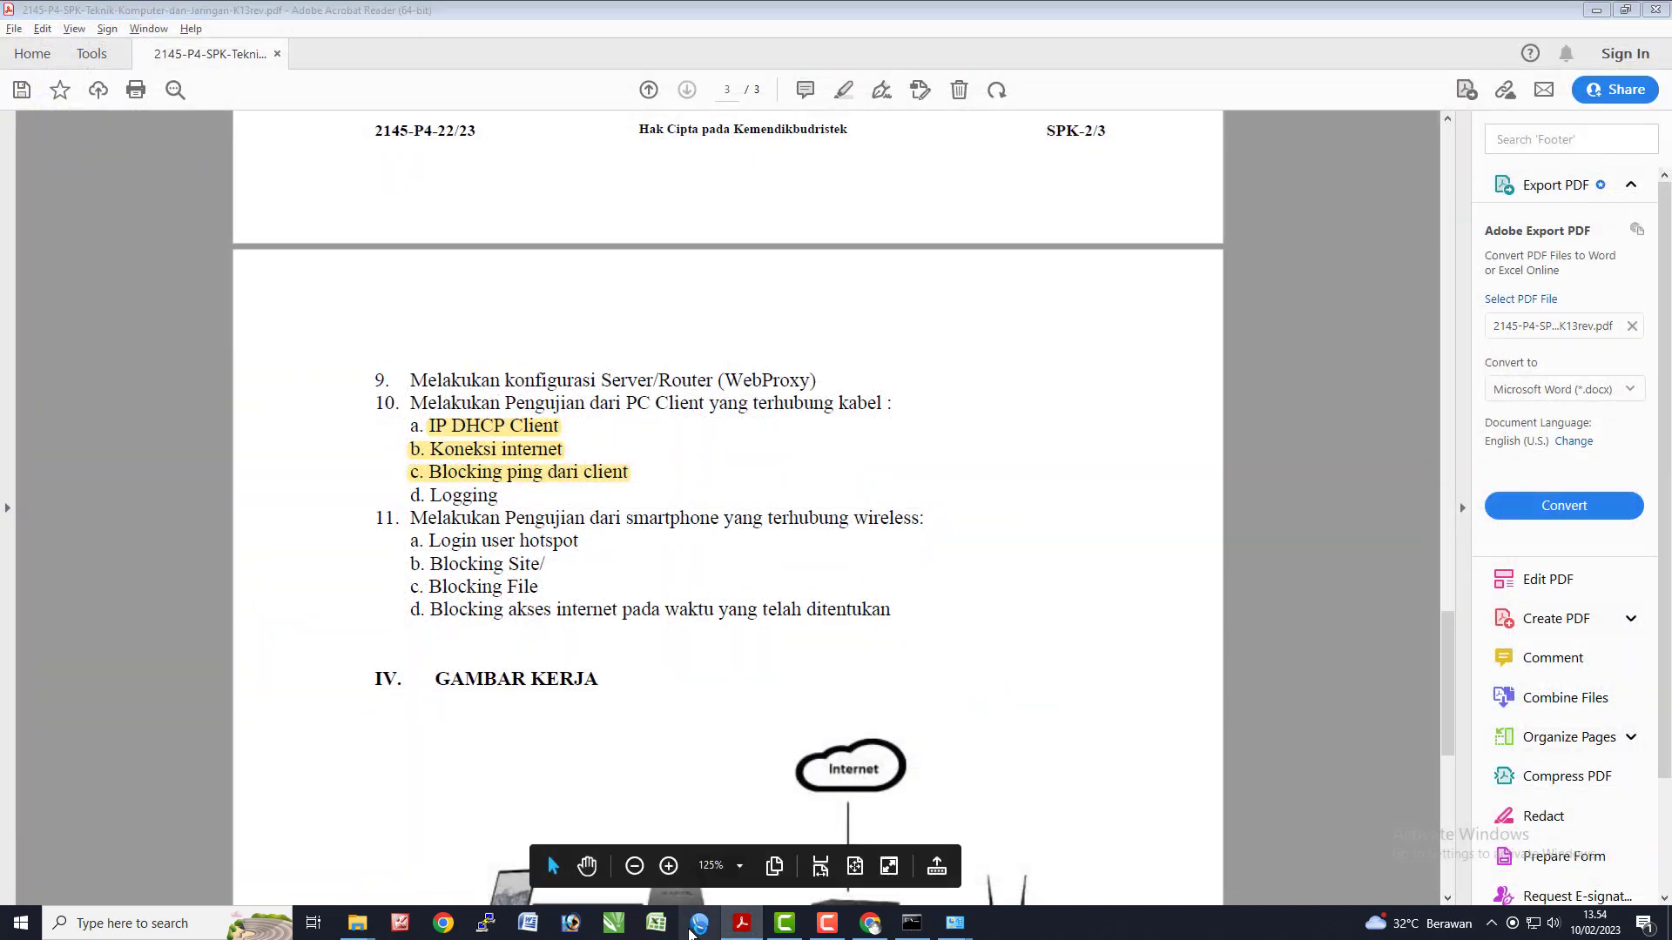
- Attempt router logins with wrong usernames such as 'tes', then log in as admin
{"action": "key", "text": "Tab"}
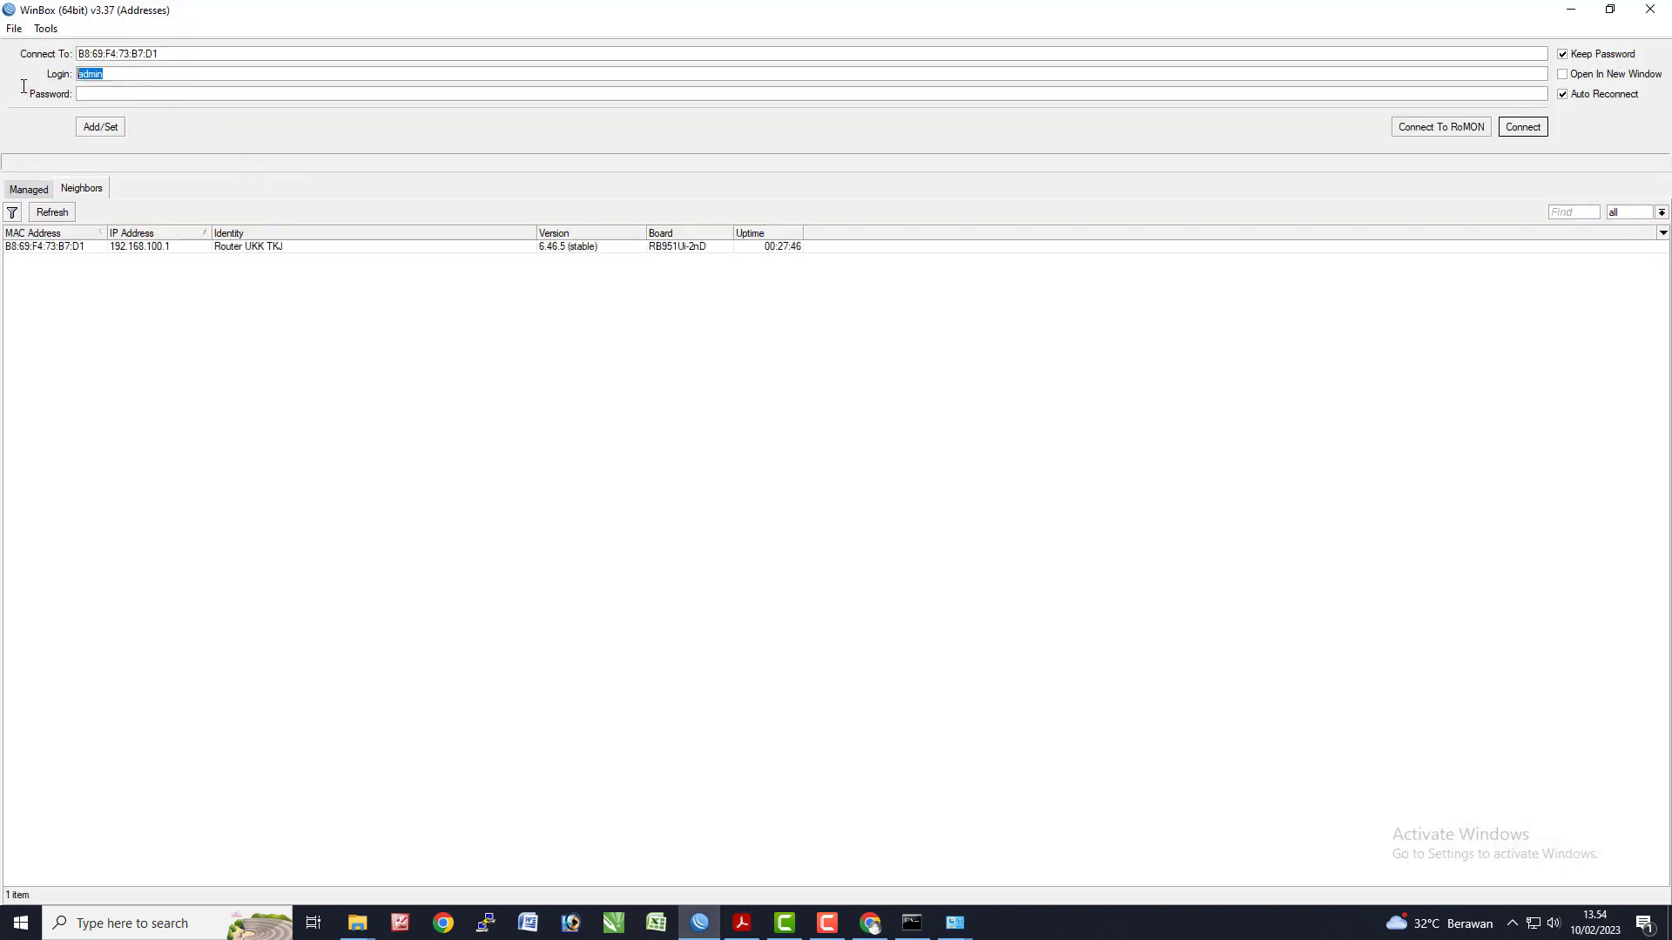
{"action": "type", "text": "tes"}
{"action": "key", "text": "Return"}
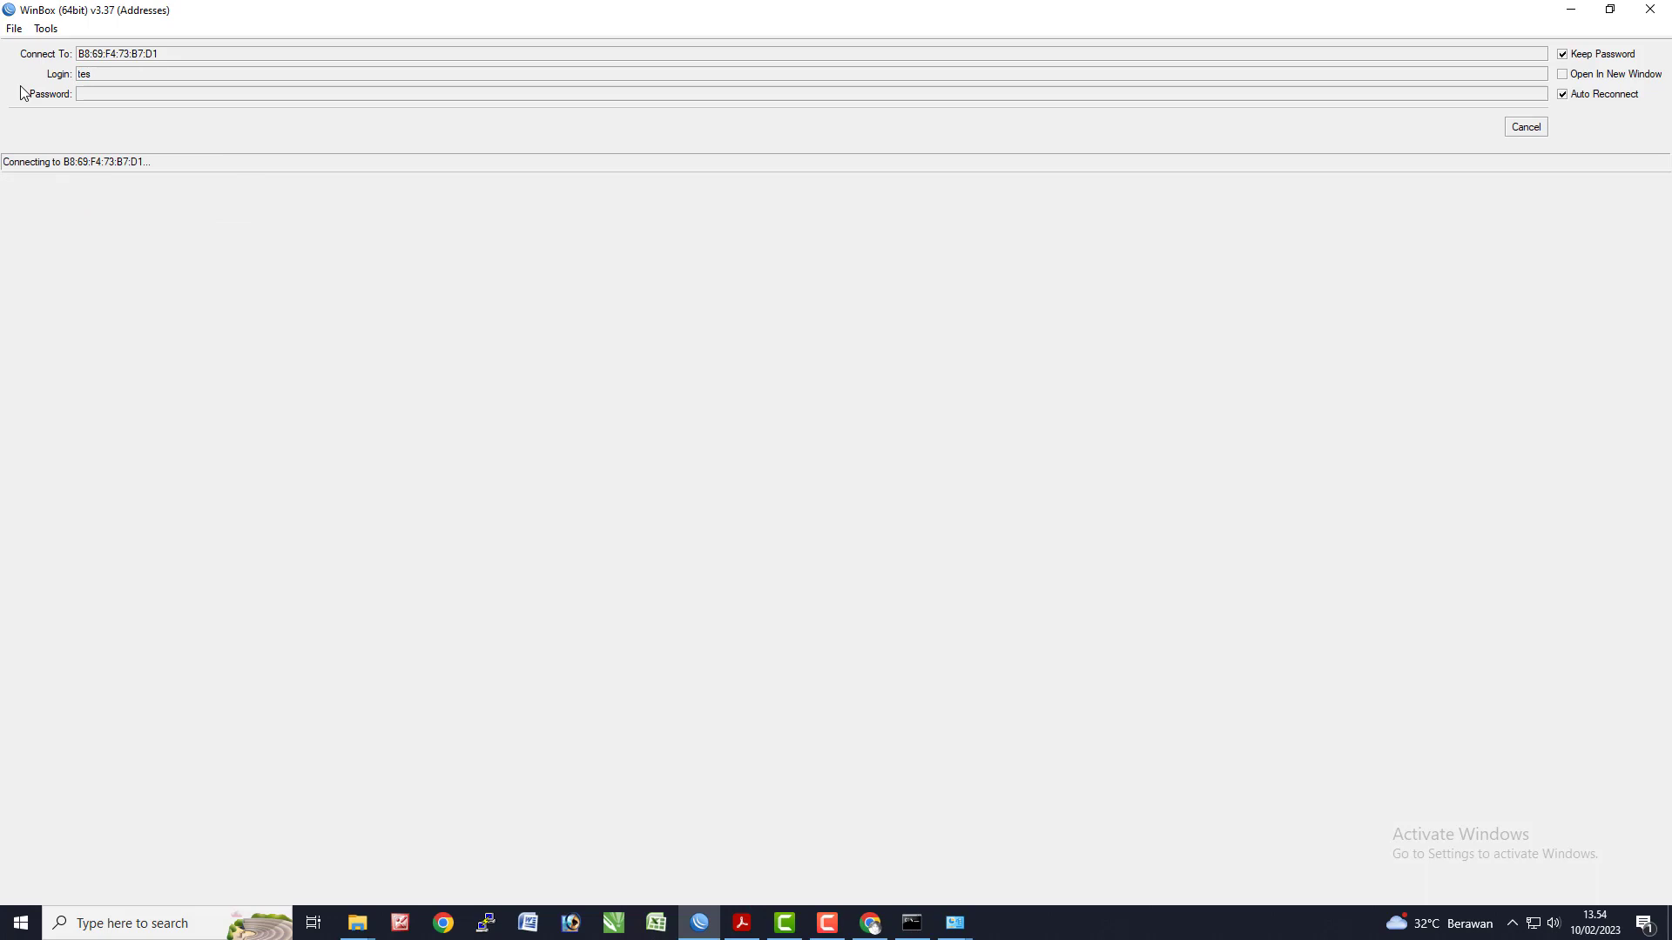
{"action": "key", "text": "Tab"}
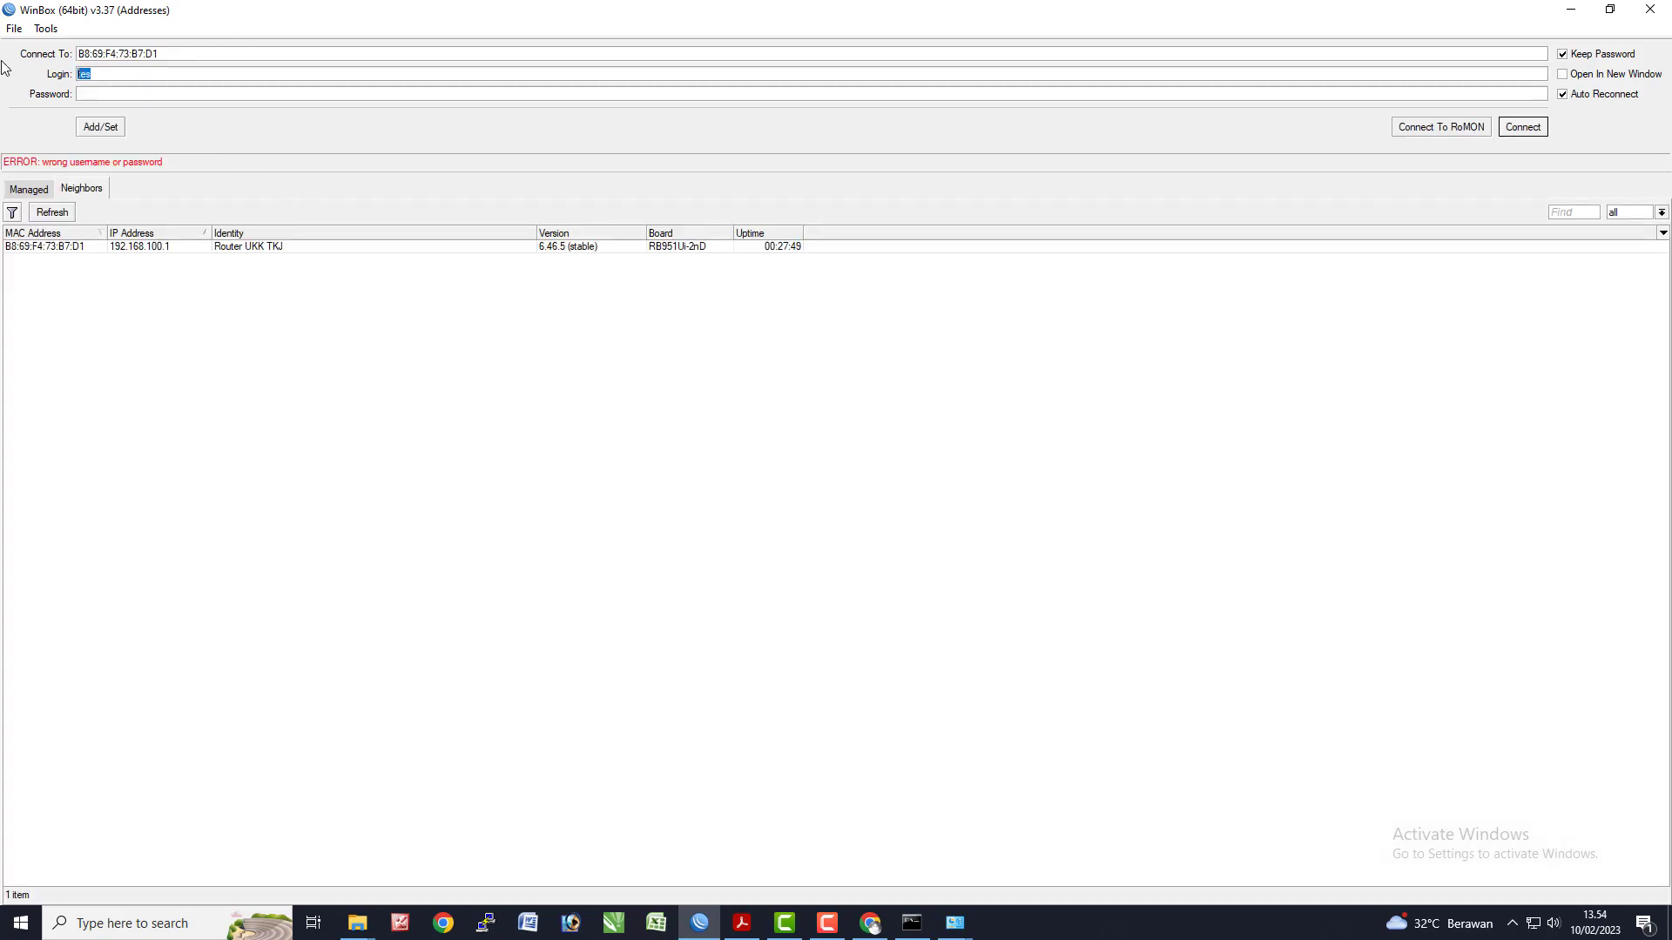
{"action": "key", "text": "Return"}
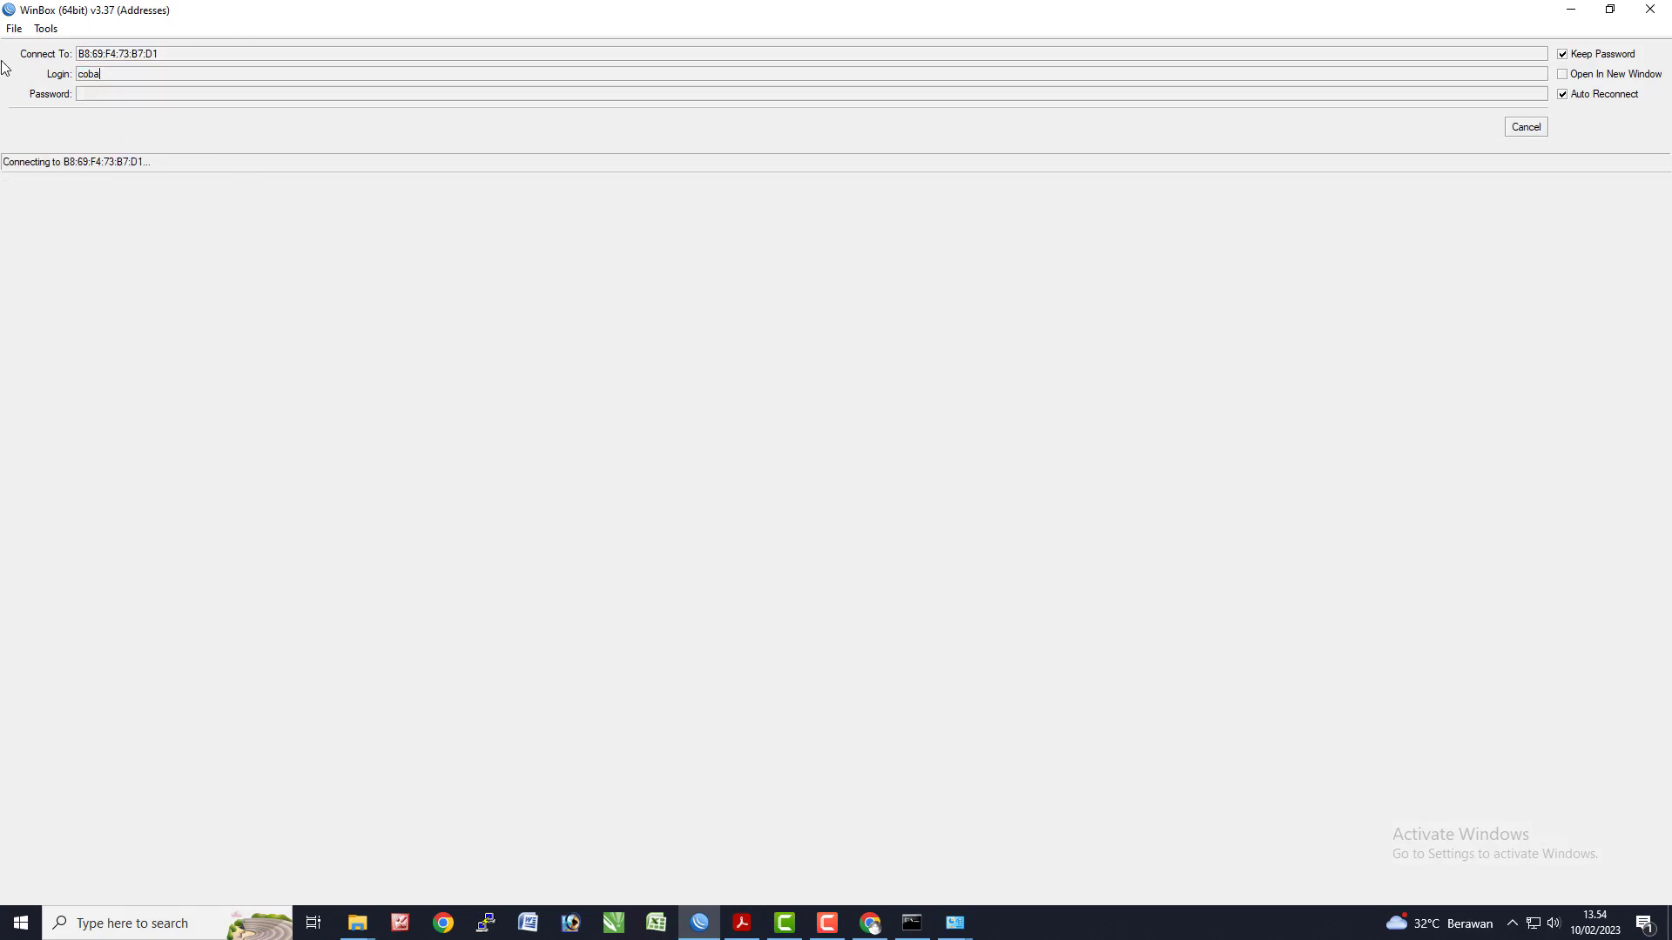
{"action": "key", "text": "Tab"}
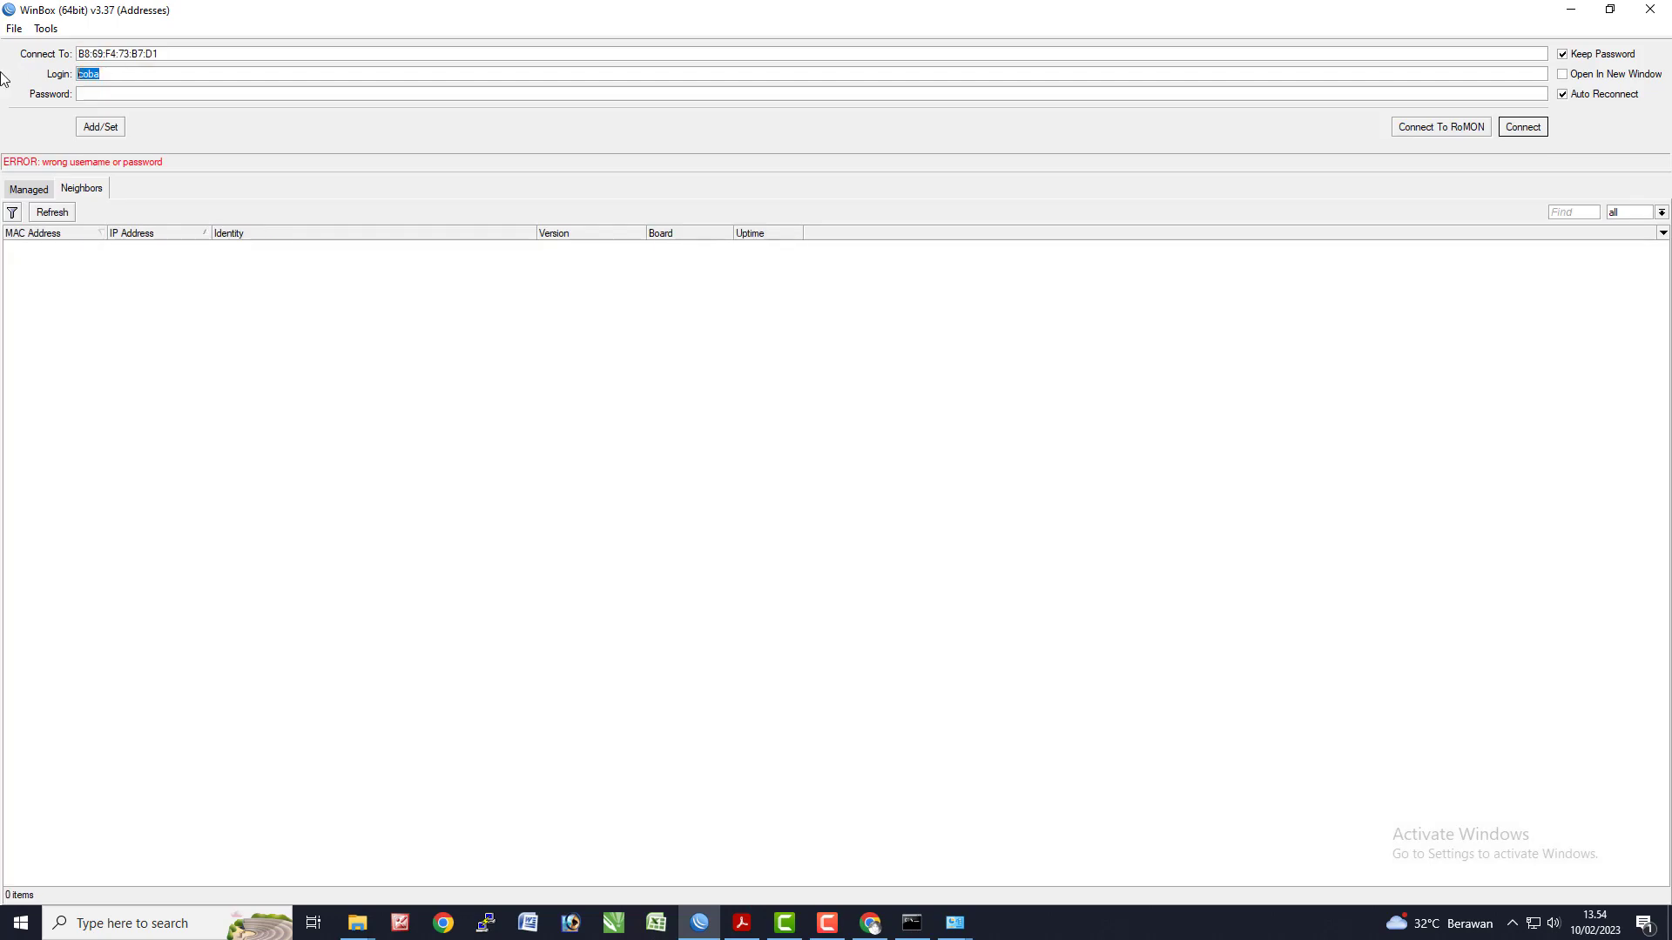
{"action": "type", "text": "admin"}
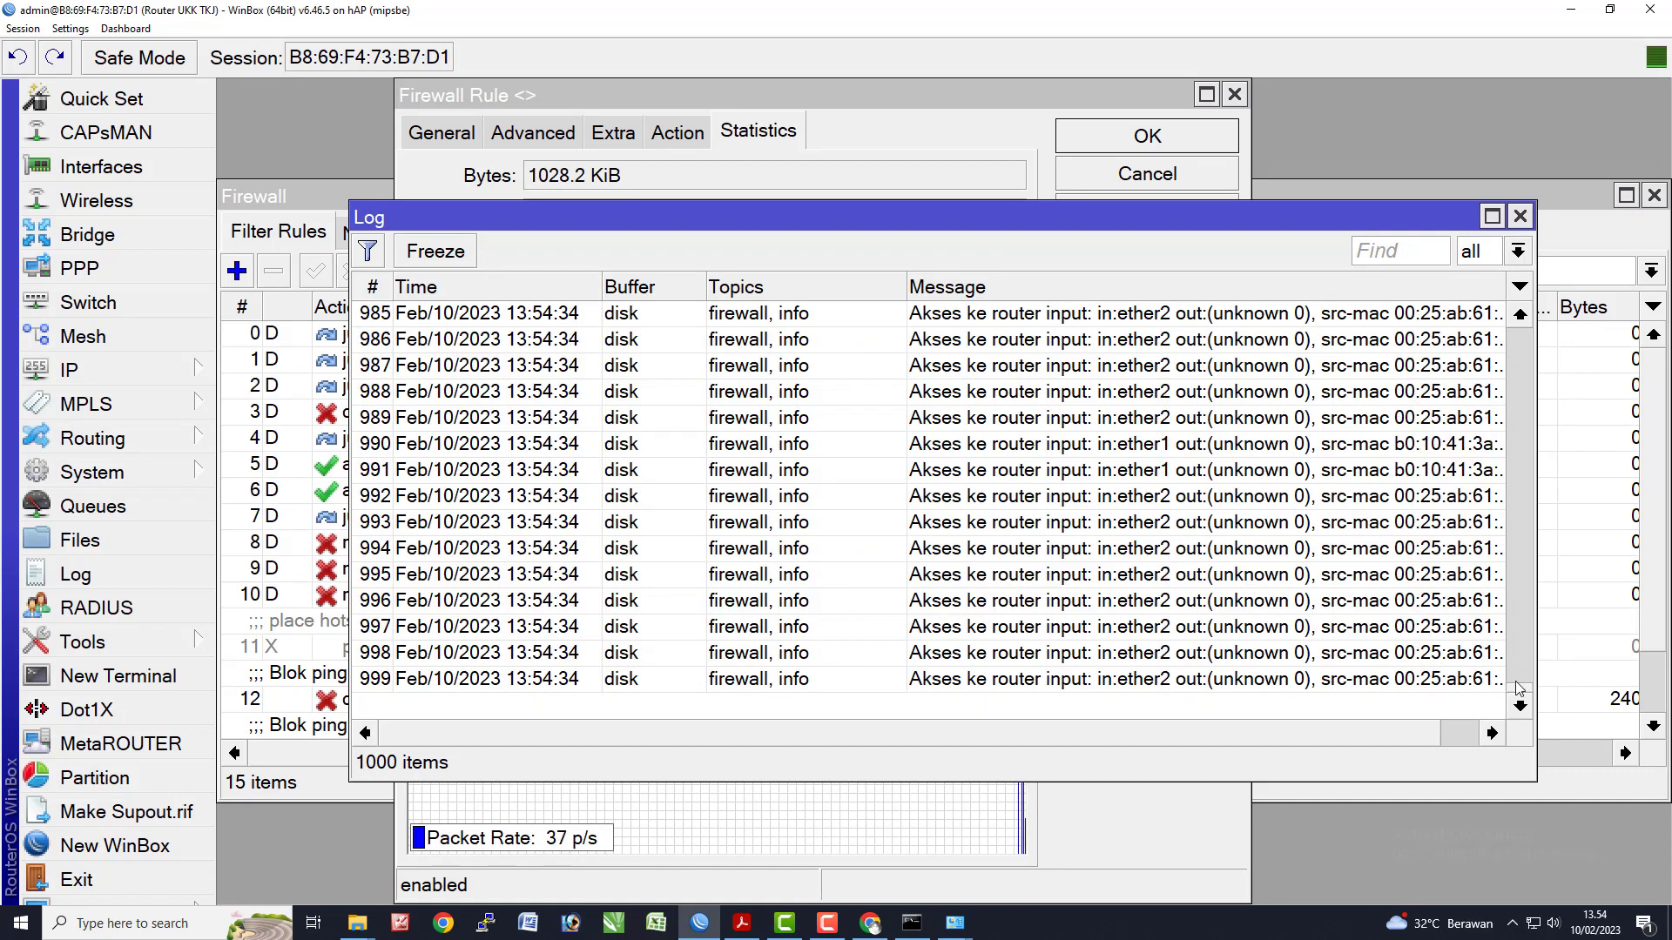
- Enlarge the Log and scroll through the ether2 firewall entries, inspecting one
{"action": "left_click", "coordinate": [1521, 315]}
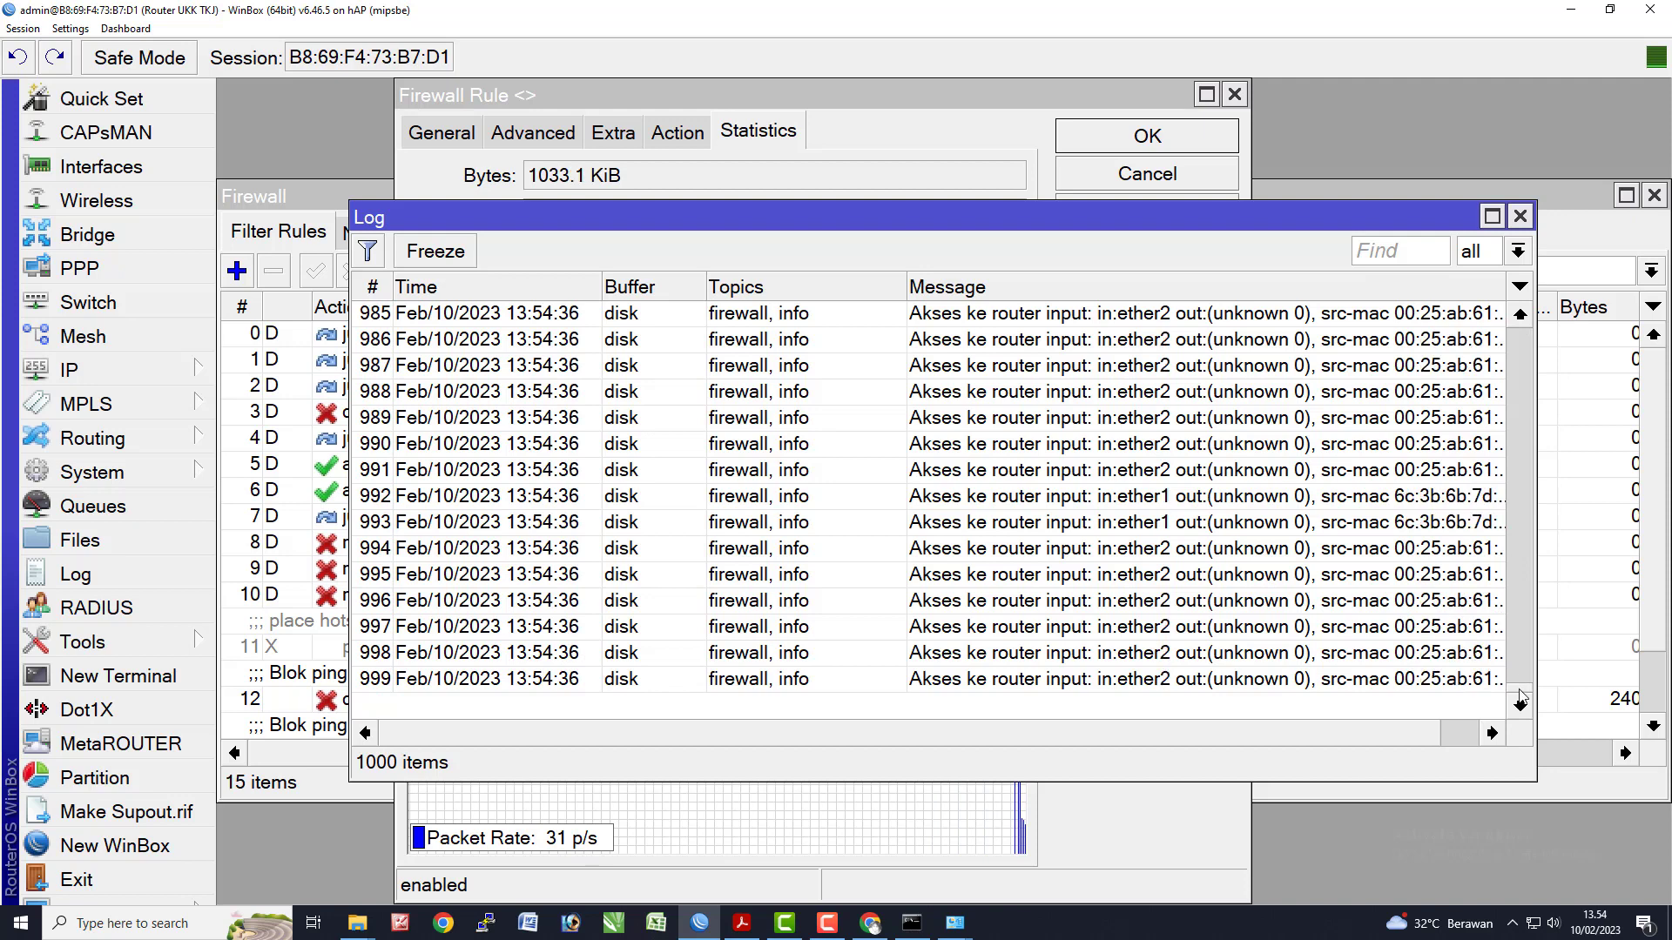
{"action": "left_click_drag", "start_coordinate": [1521, 688], "coordinate": [1513, 486]}
{"action": "left_click", "coordinate": [1493, 217]}
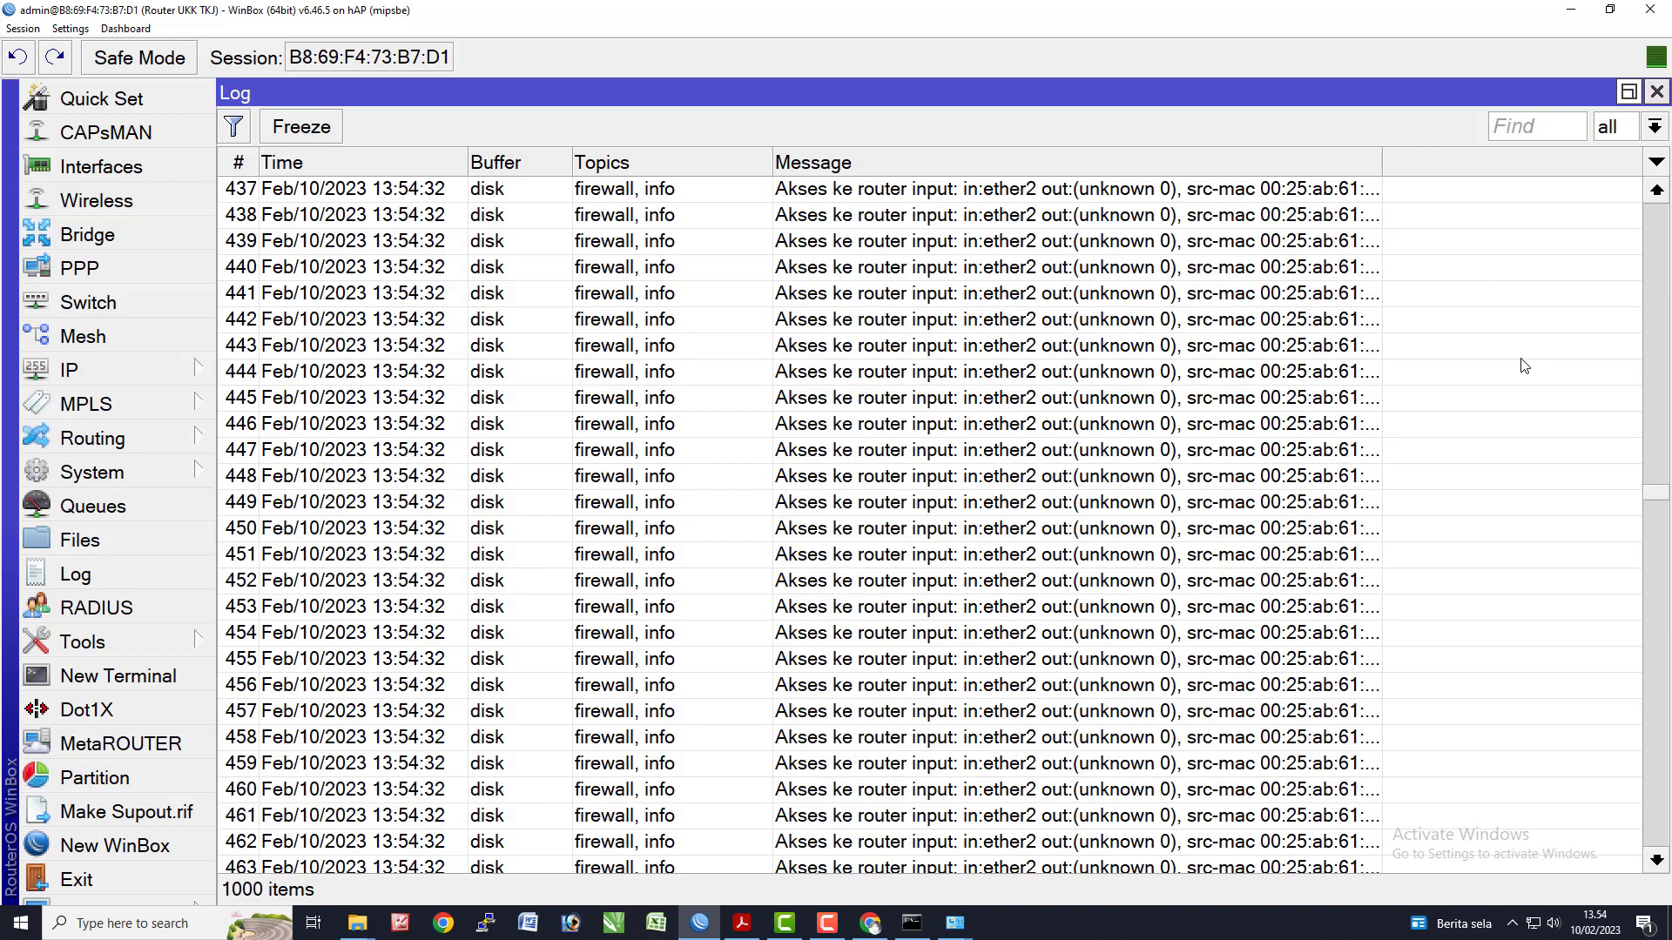
{"action": "left_click_drag", "start_coordinate": [1670, 464], "coordinate": [1513, 118]}
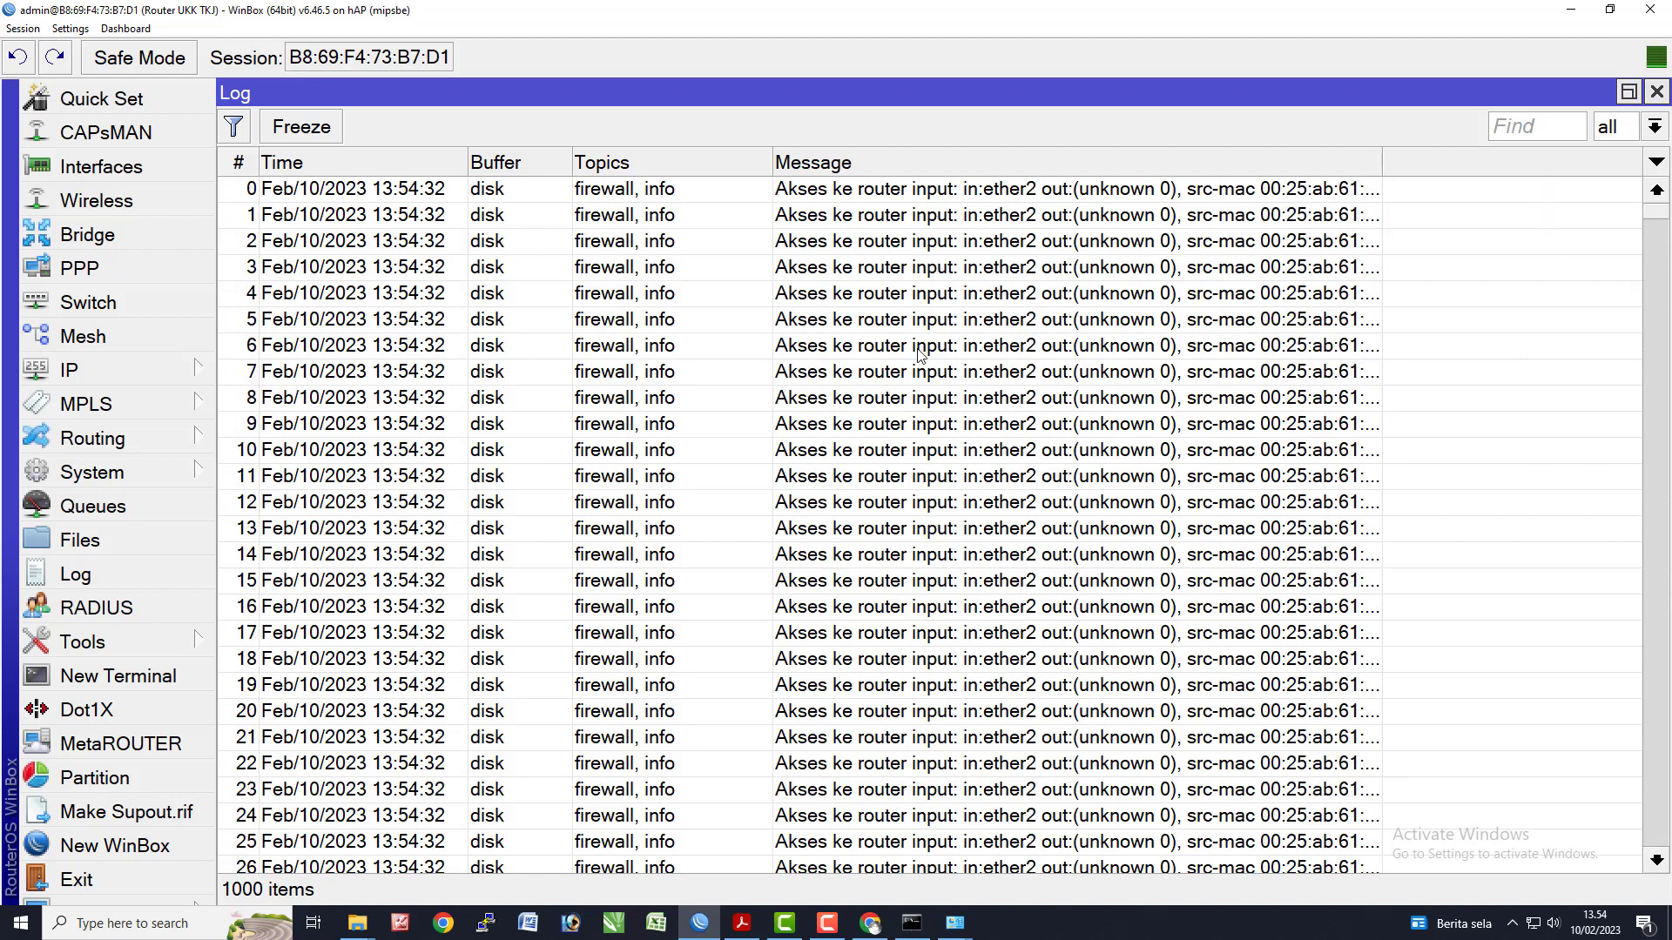
{"action": "left_click", "coordinate": [502, 502]}
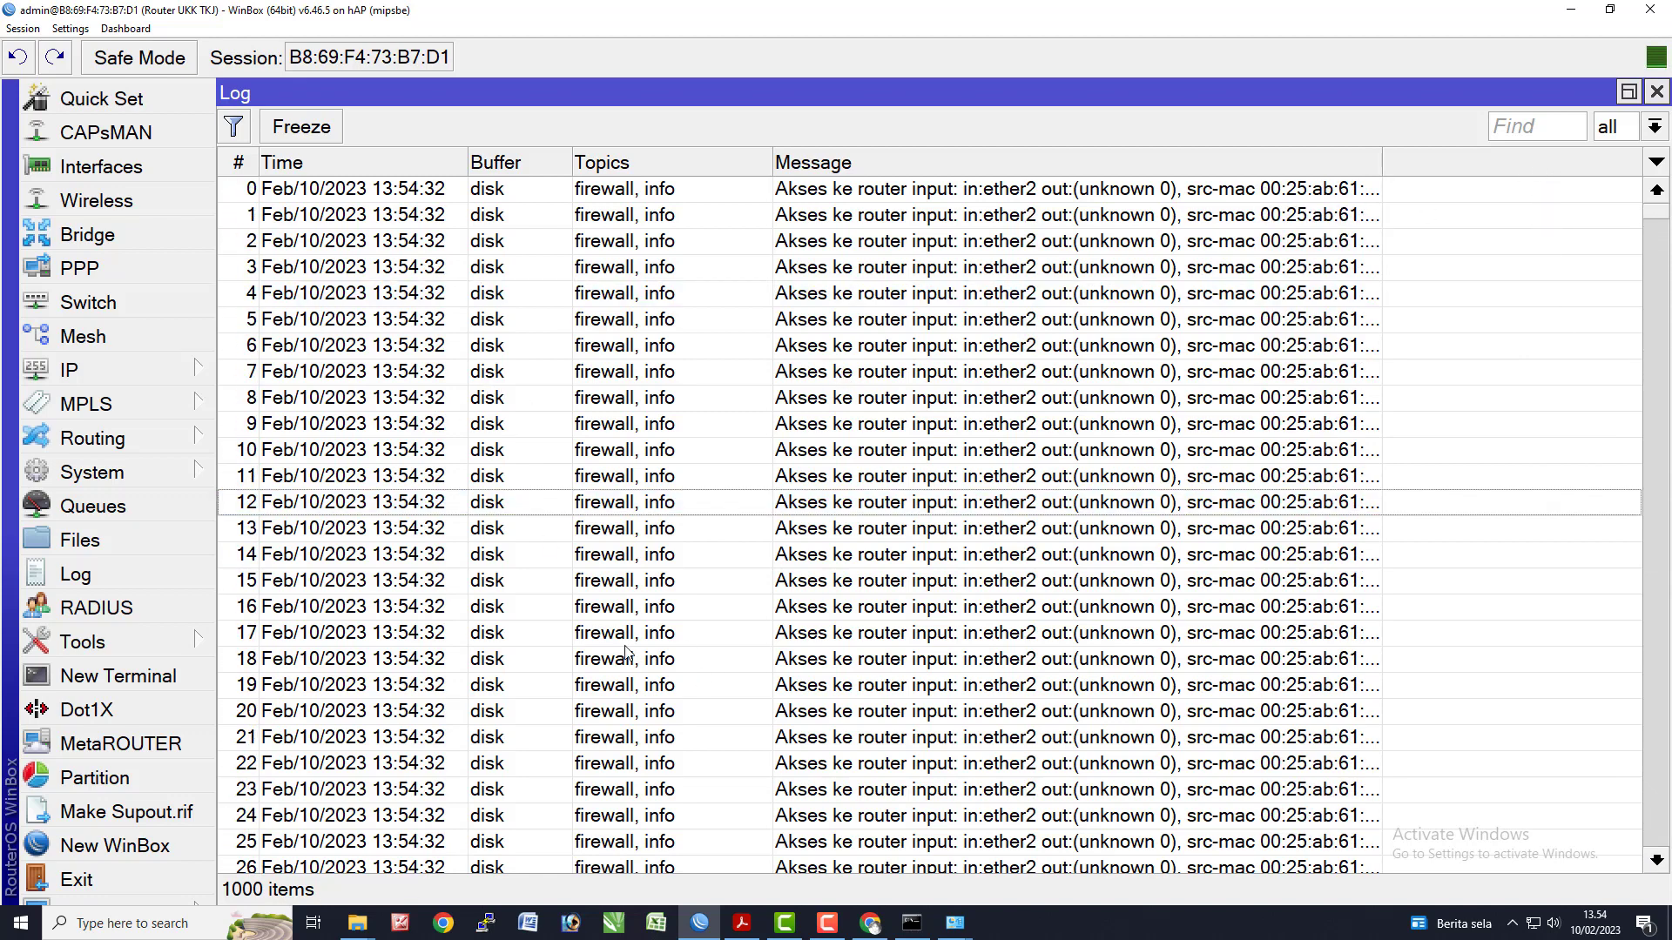
- Close the Log, the rule statistics dialog and the Firewall rules list
{"action": "left_click", "coordinate": [1656, 92]}
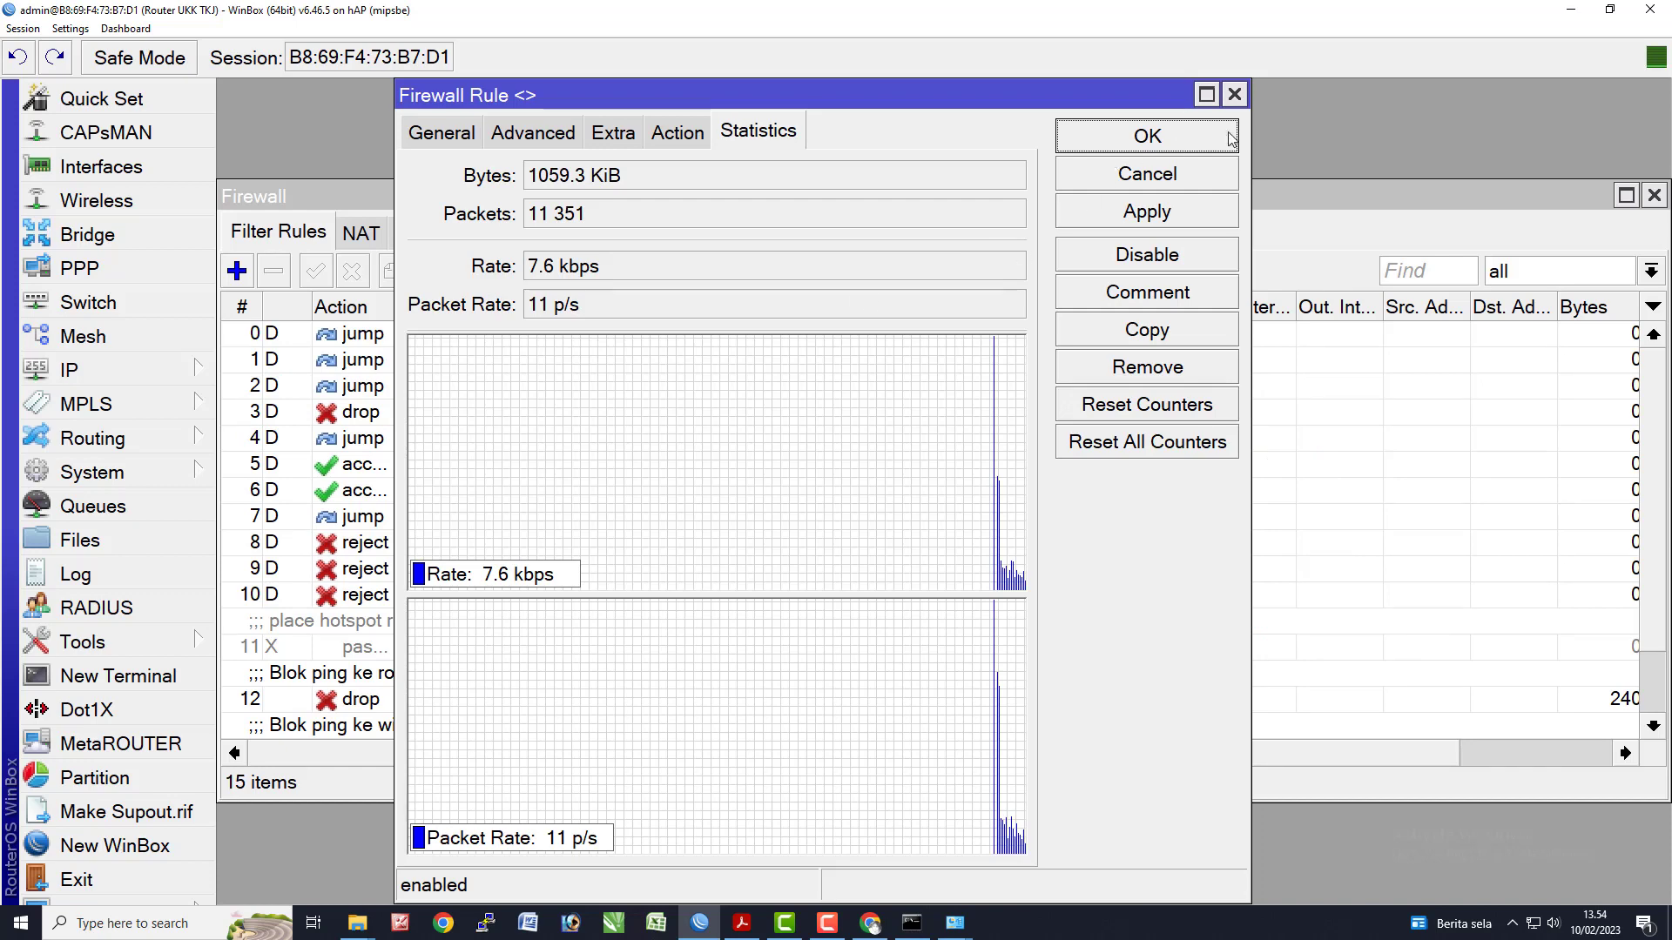
{"action": "left_click", "coordinate": [1235, 94]}
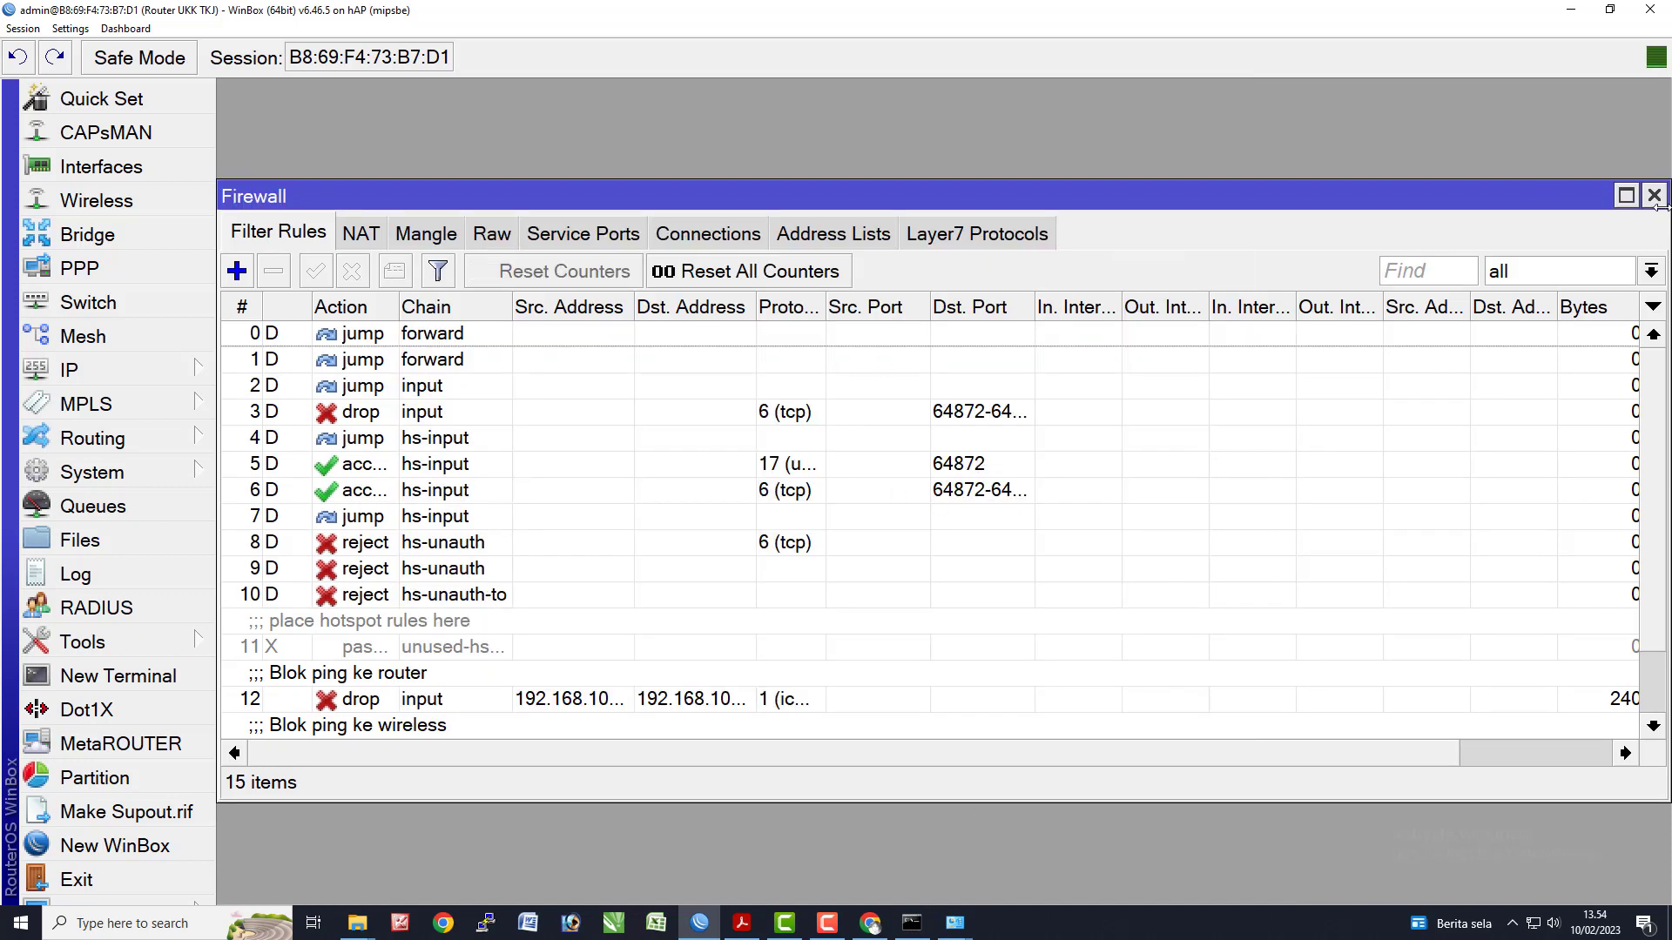
{"action": "left_click", "coordinate": [1654, 195]}
{"action": "key", "text": "alt+Tab"}
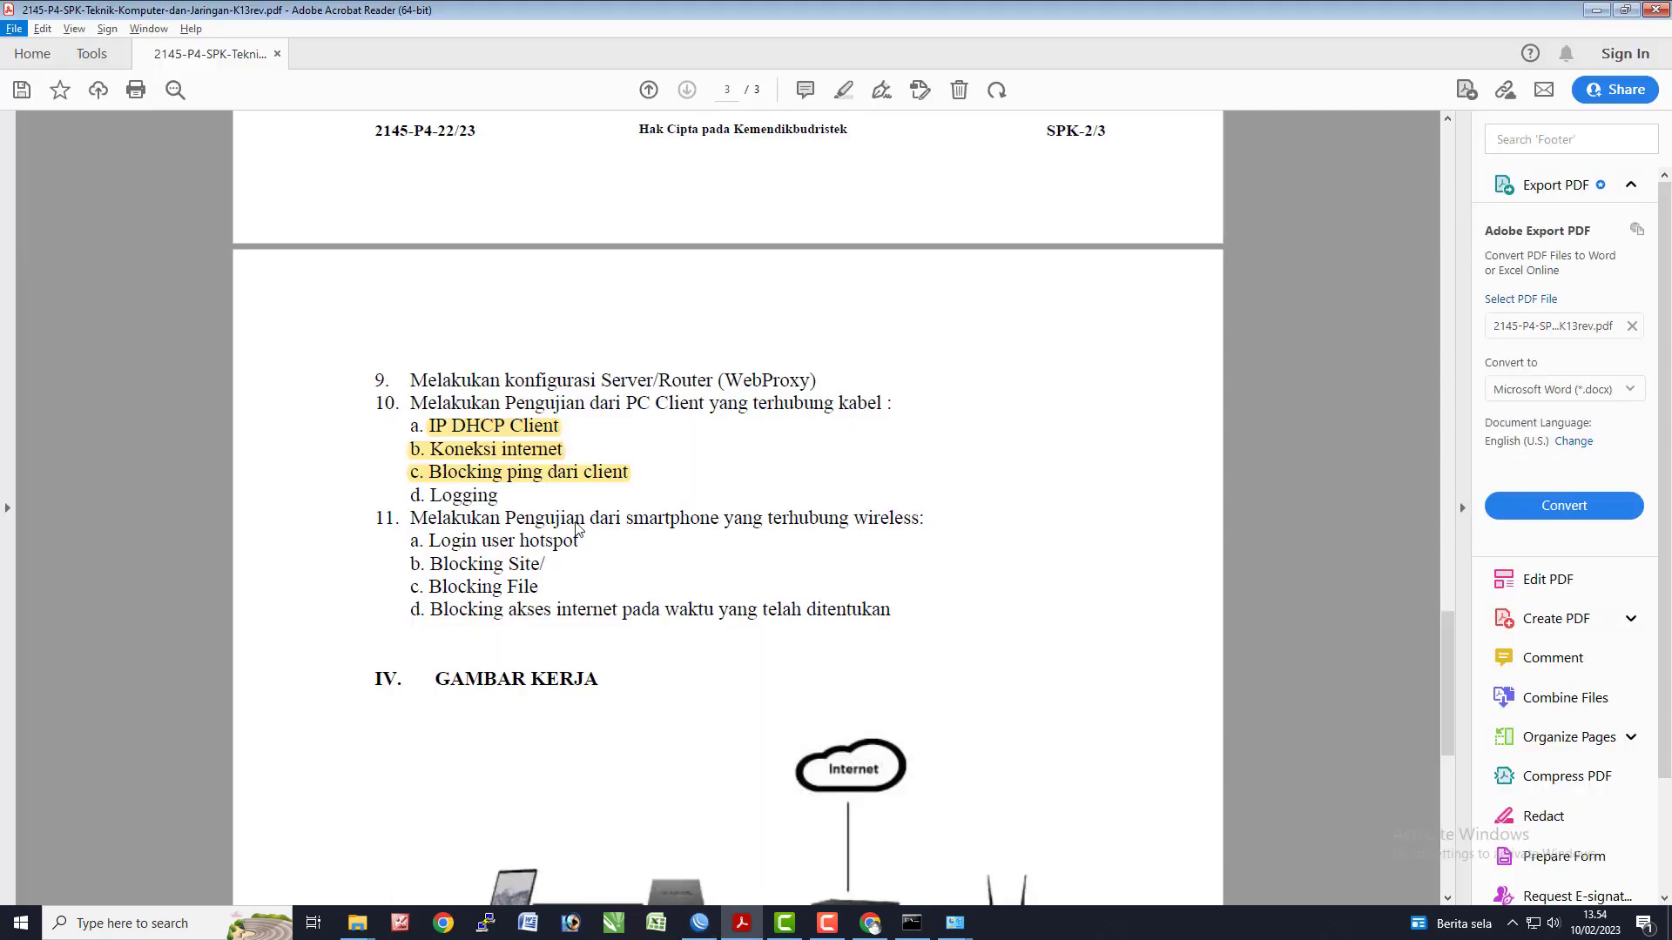
- Highlight checklist item 'd. Logging' in yellow on the task sheet
{"action": "mouse_move", "coordinate": [471, 509]}
{"action": "left_mouse_down"}
{"action": "mouse_move", "coordinate": [511, 512]}
{"action": "mouse_move", "coordinate": [558, 466]}
{"action": "left_mouse_up"}
{"action": "left_click", "coordinate": [841, 96]}
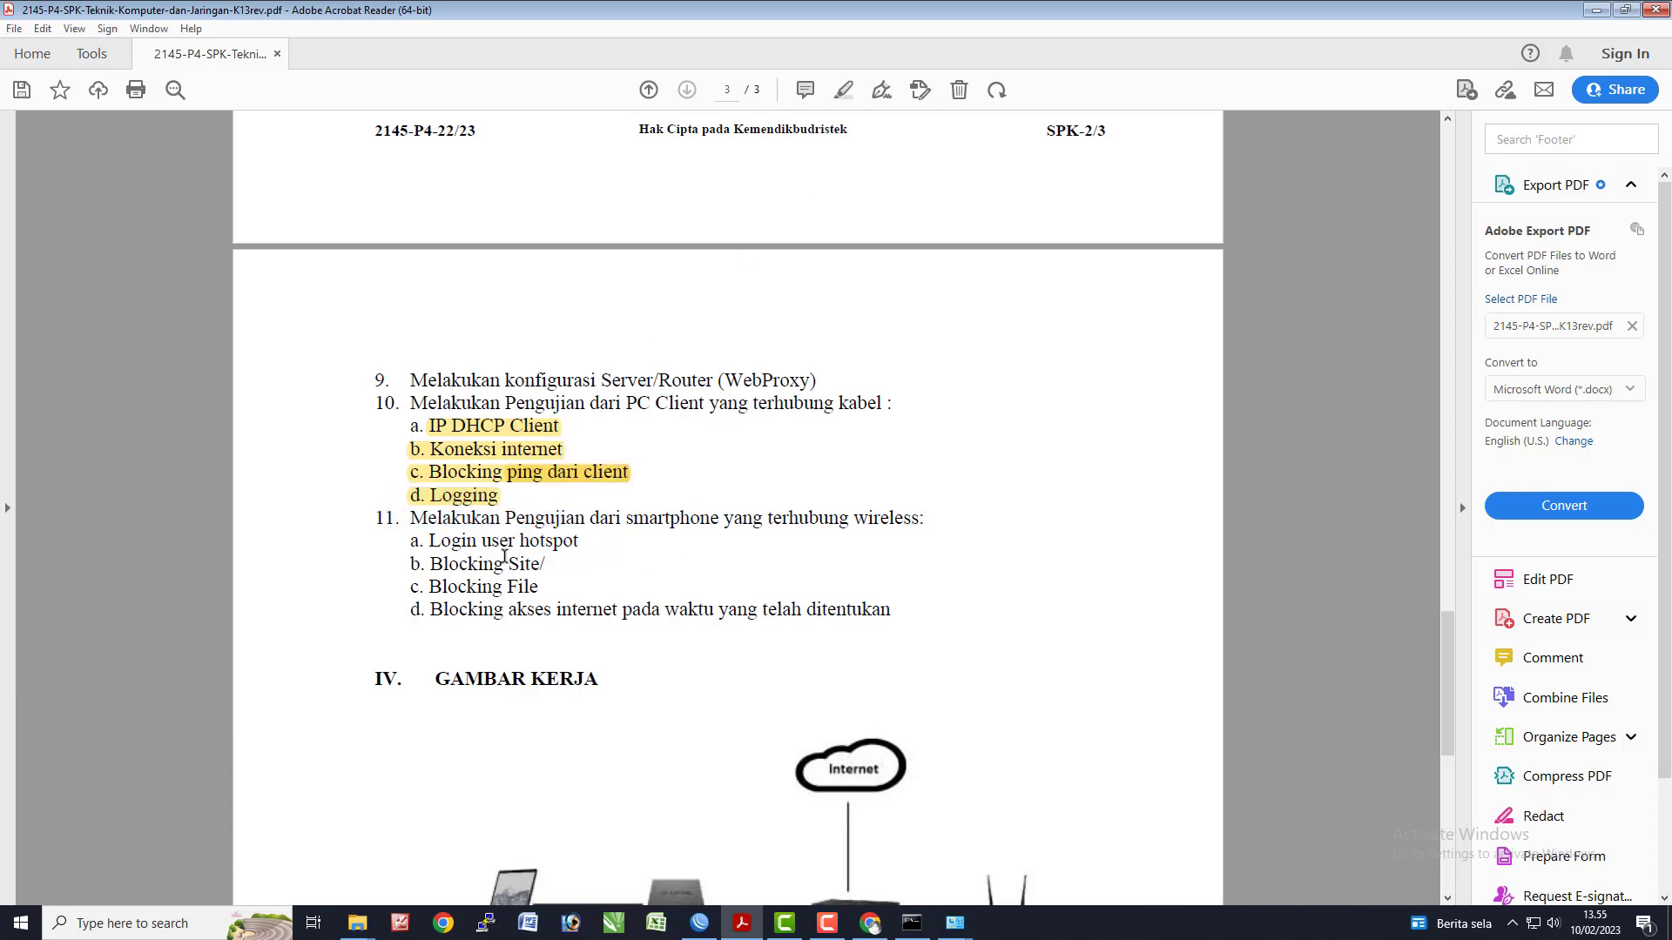
{"action": "key", "text": "alt+Tab"}
{"action": "key", "text": "alt+Tab"}
{"action": "key", "text": "alt+Tab"}
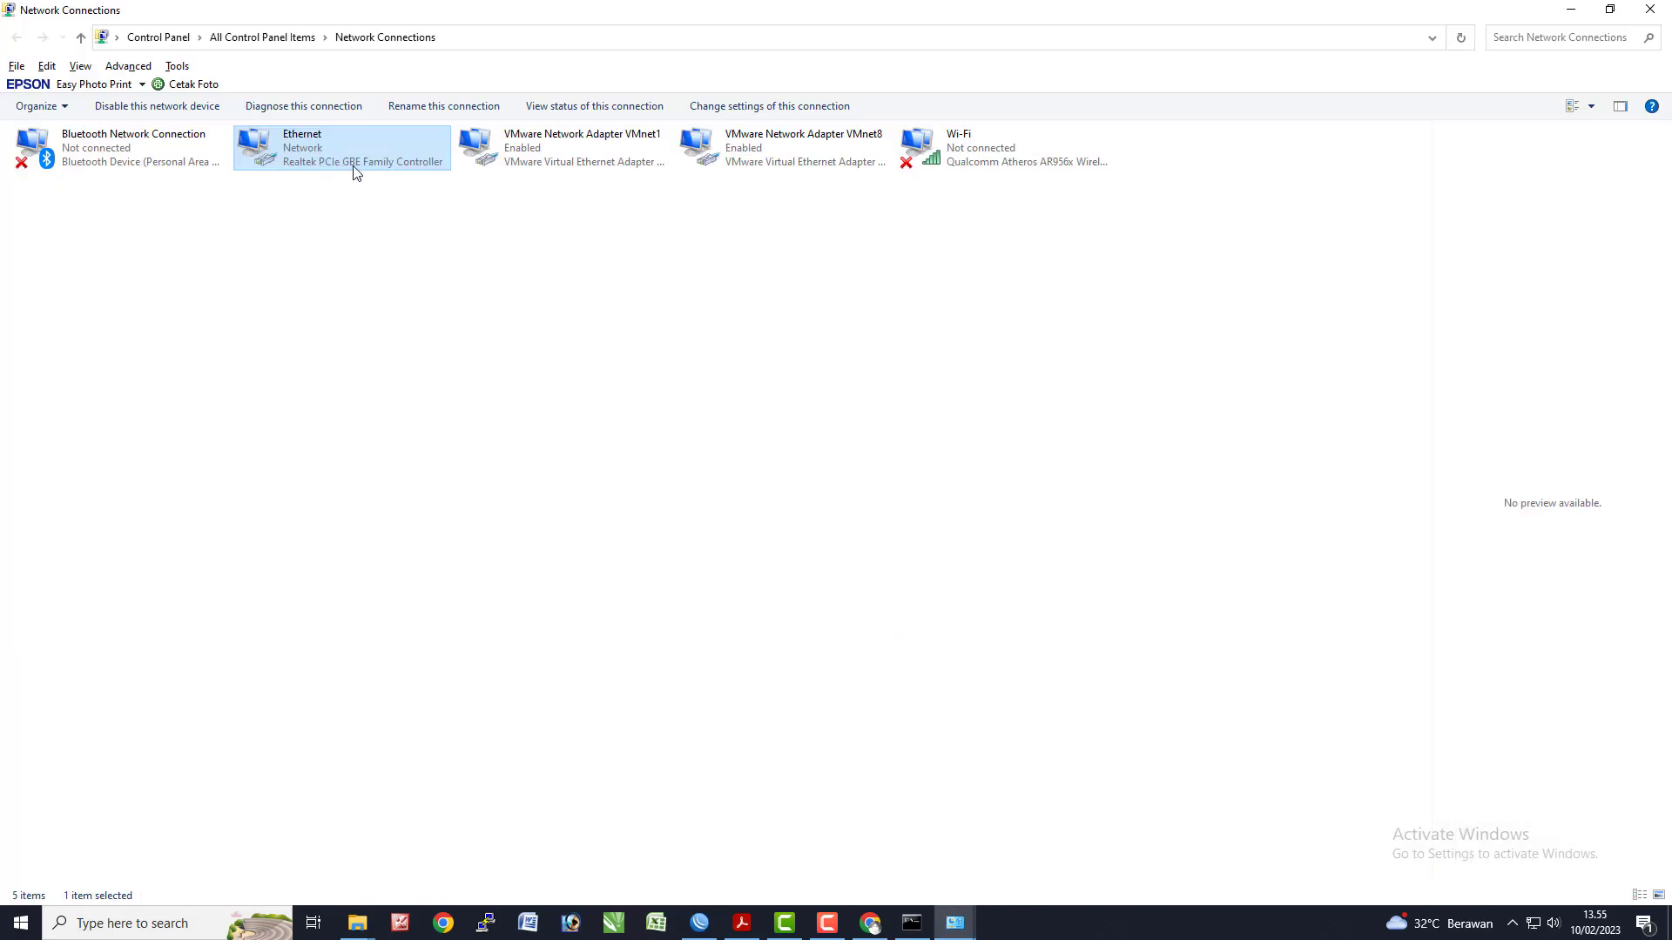
{"action": "right_click", "coordinate": [355, 173]}
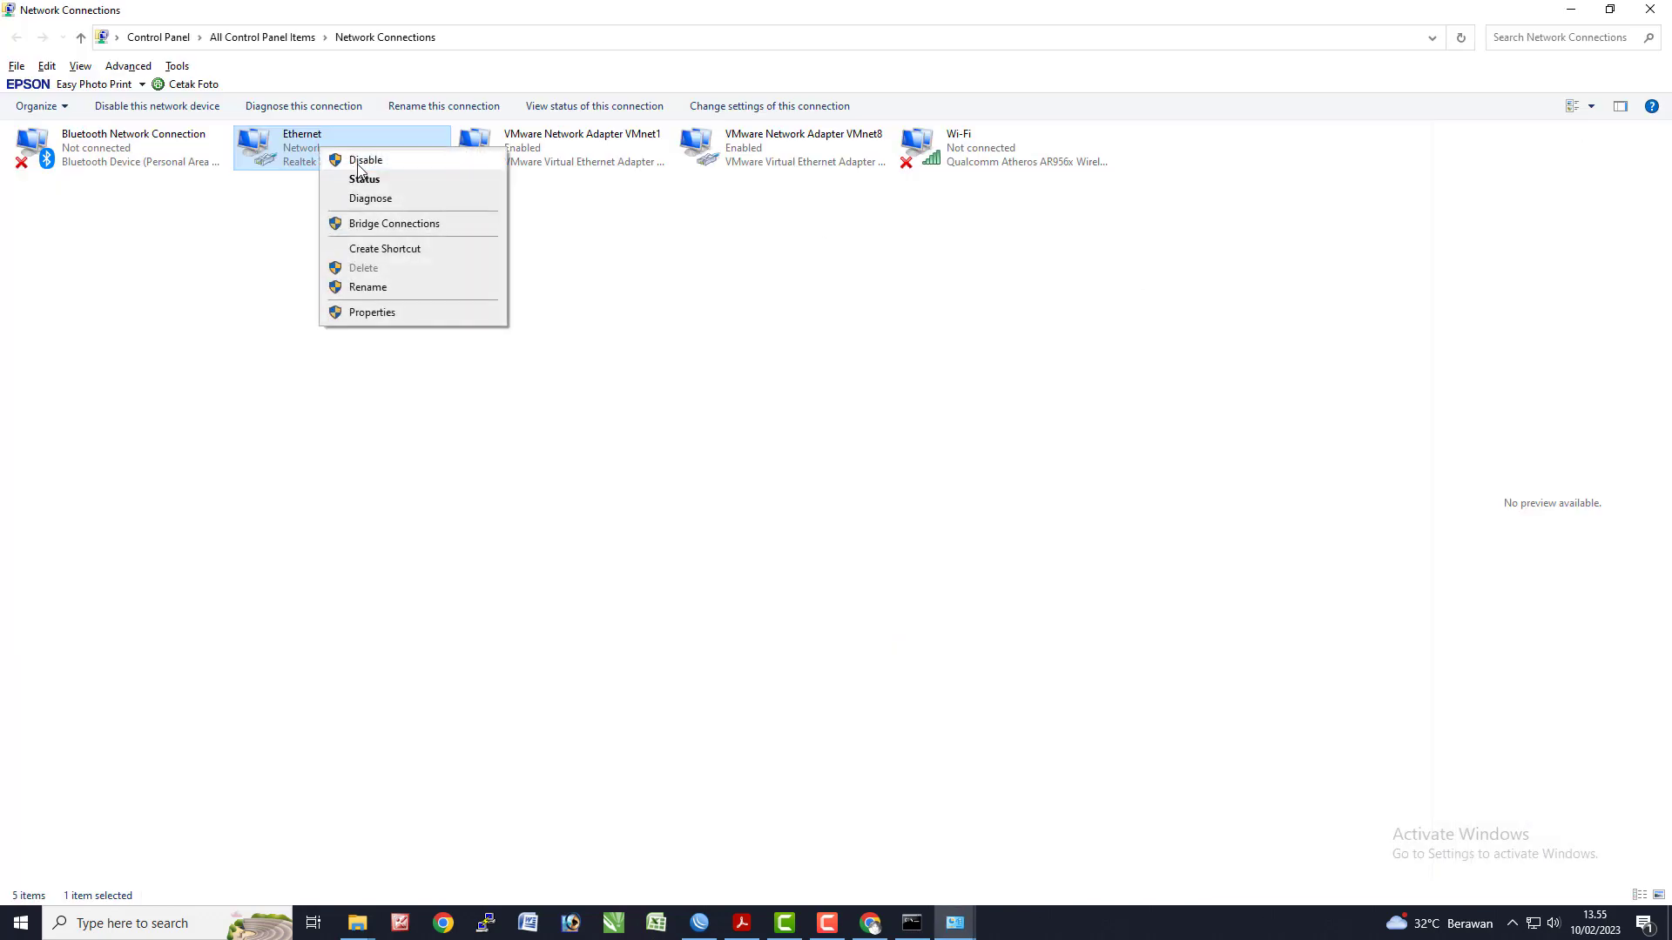
{"action": "key", "text": "Escape"}
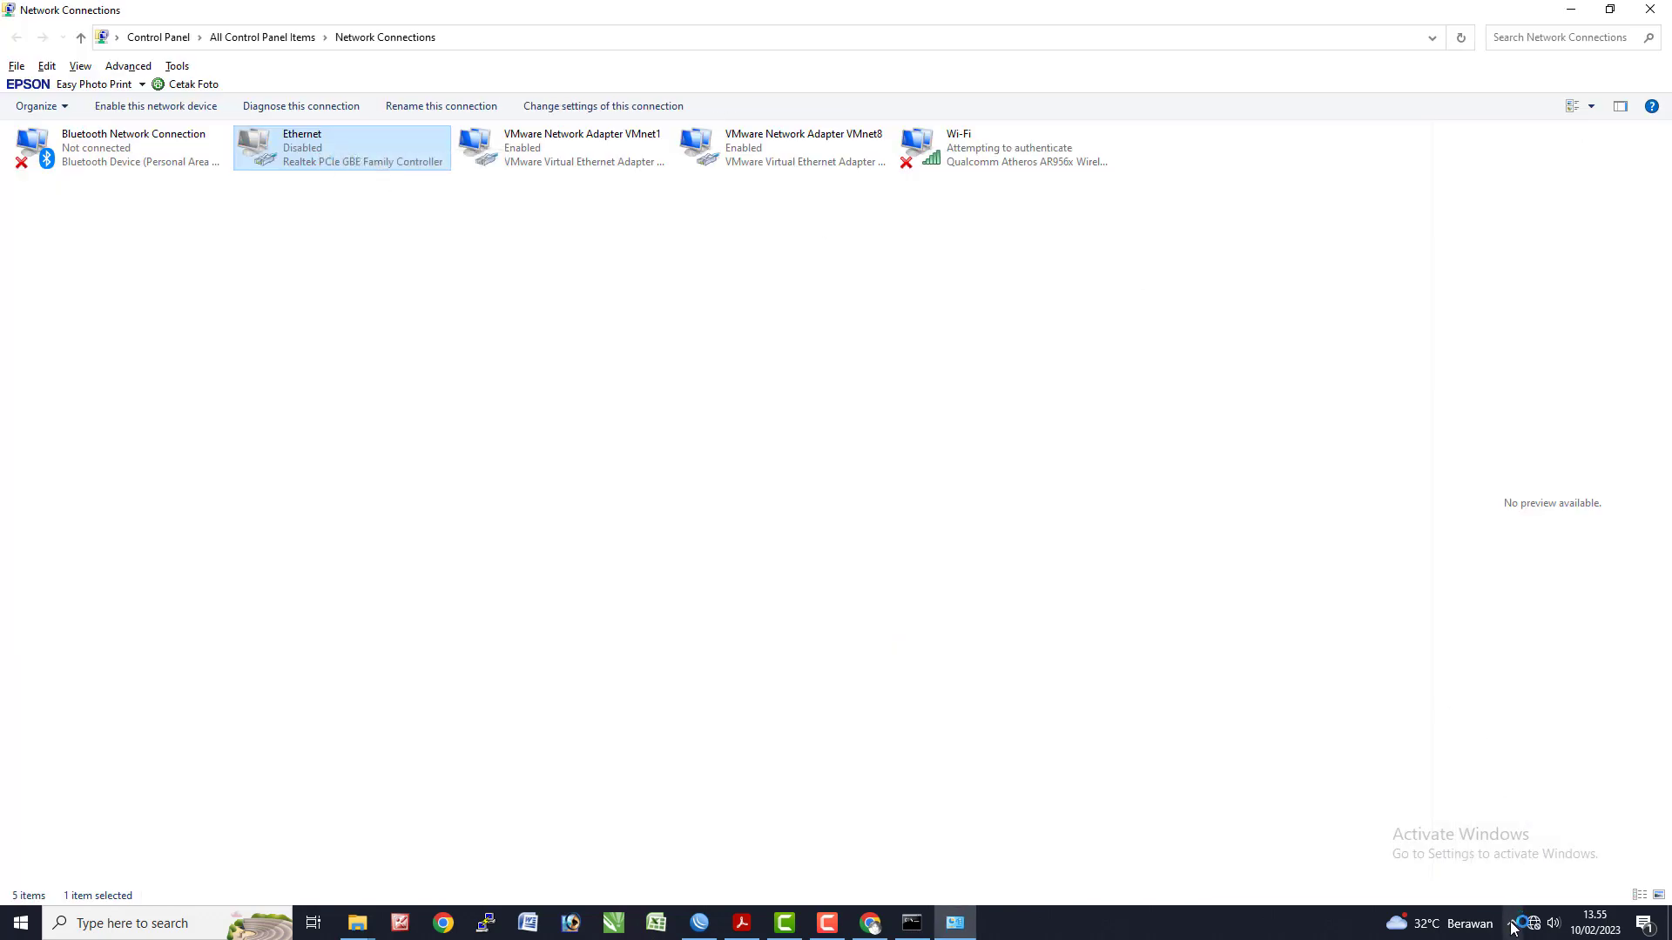
{"action": "left_click", "coordinate": [1530, 928]}
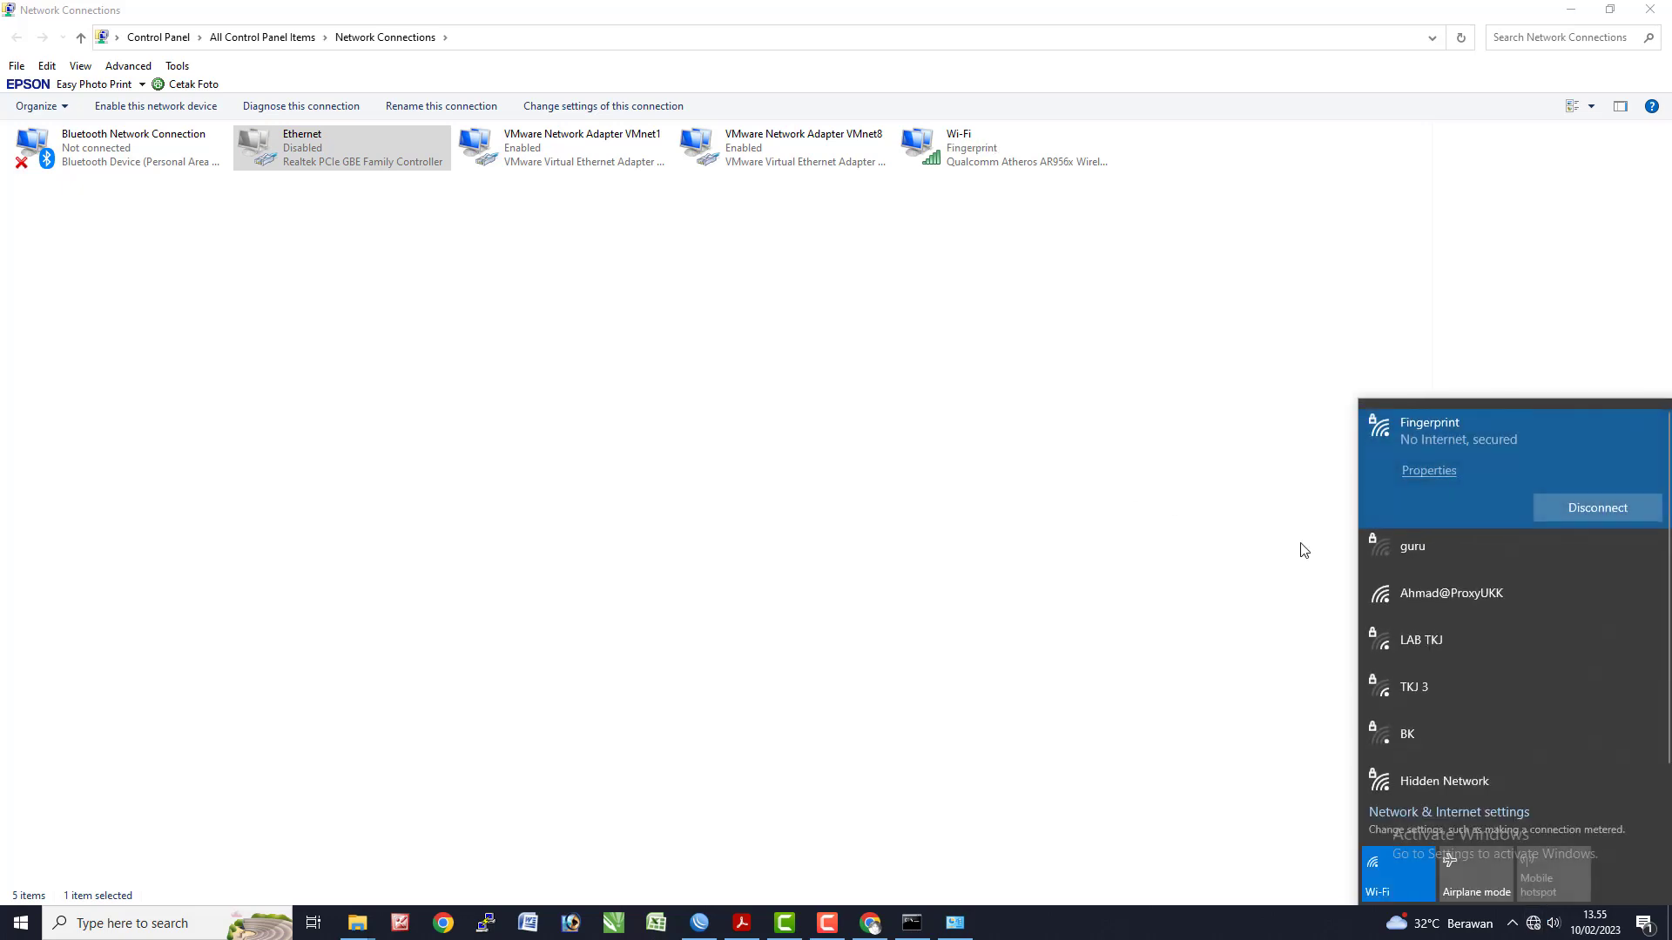
{"action": "left_click", "coordinate": [1455, 610]}
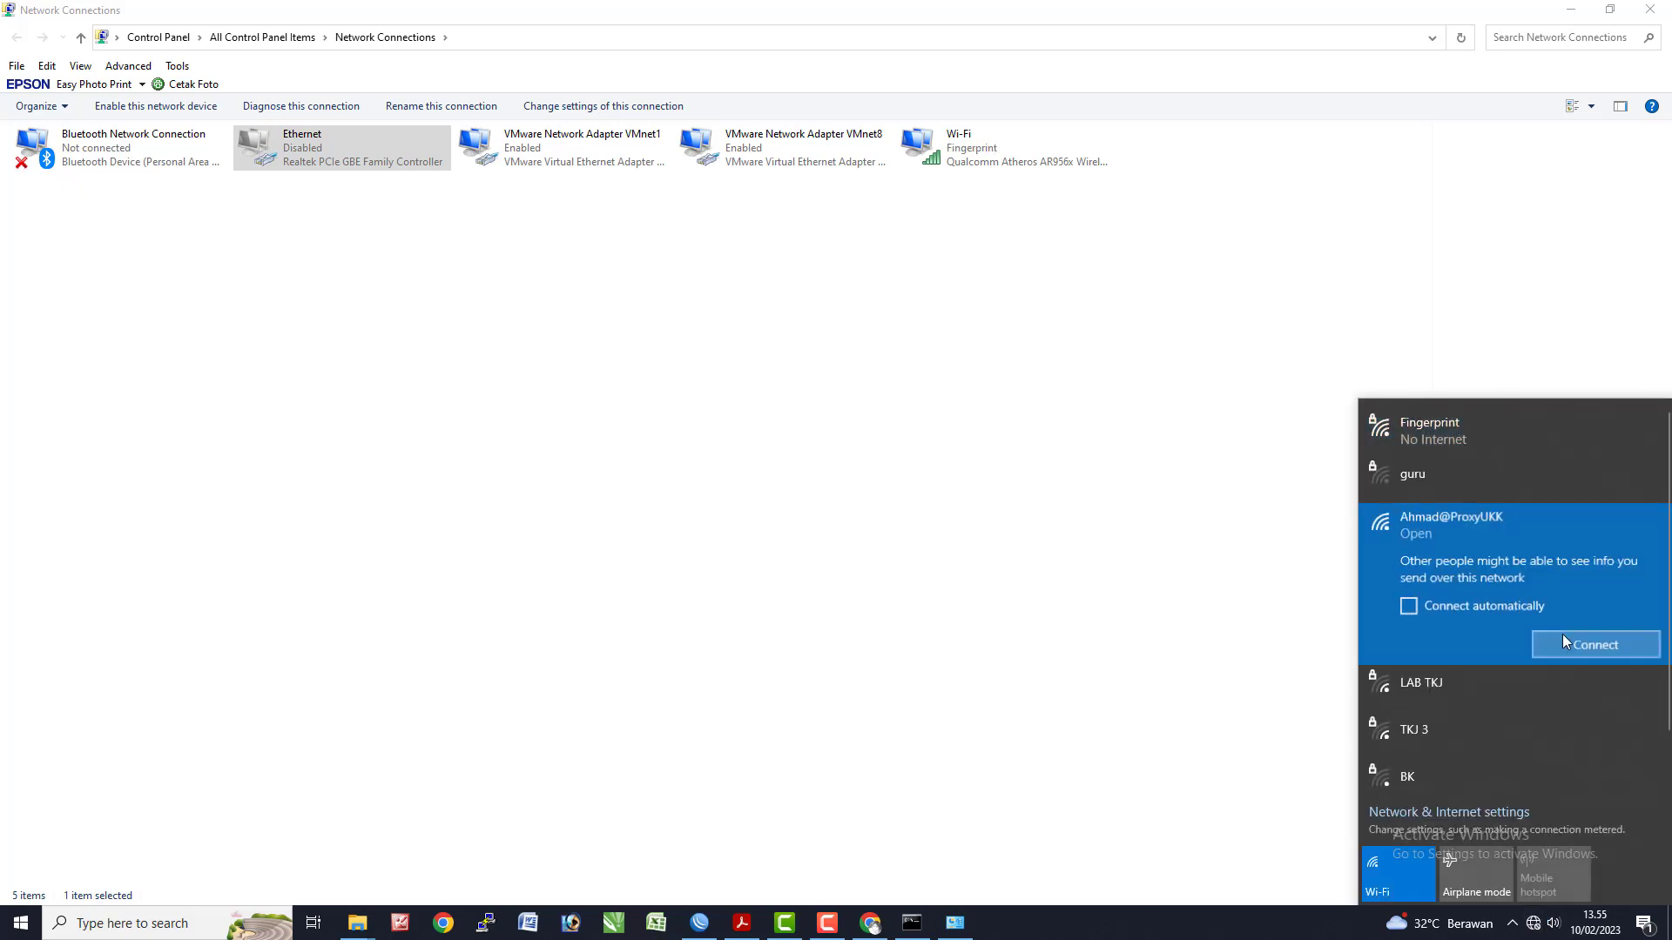
{"action": "left_click", "coordinate": [1594, 645]}
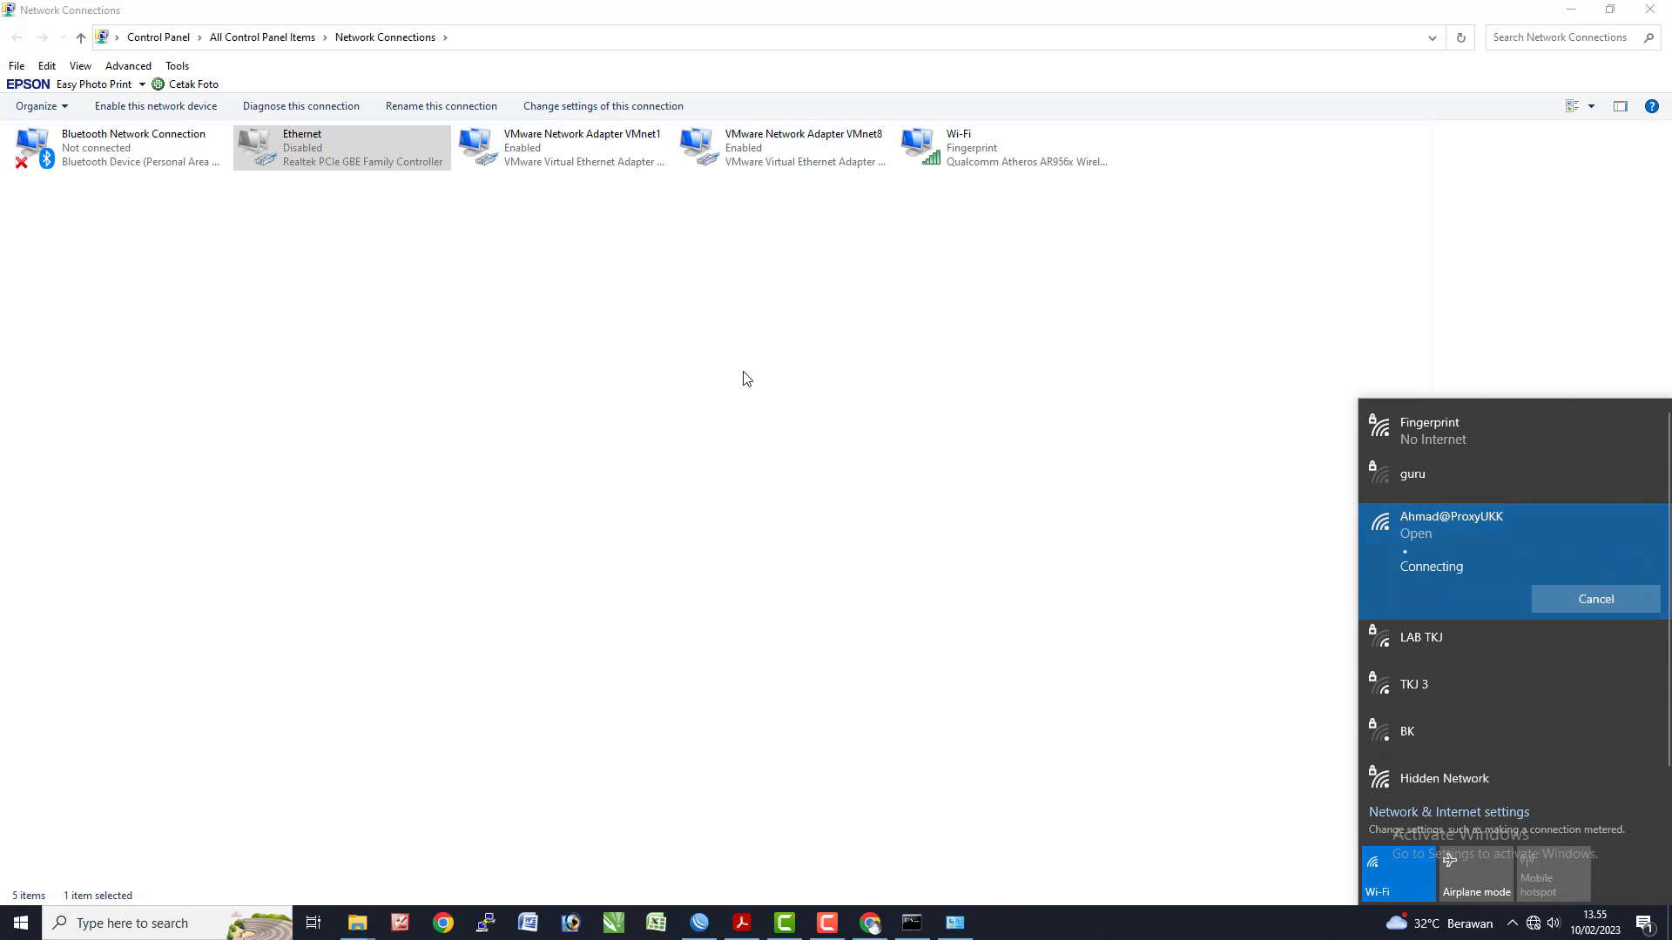
{"action": "key", "text": "alt+Tab"}
{"action": "left_click", "coordinate": [518, 448]}
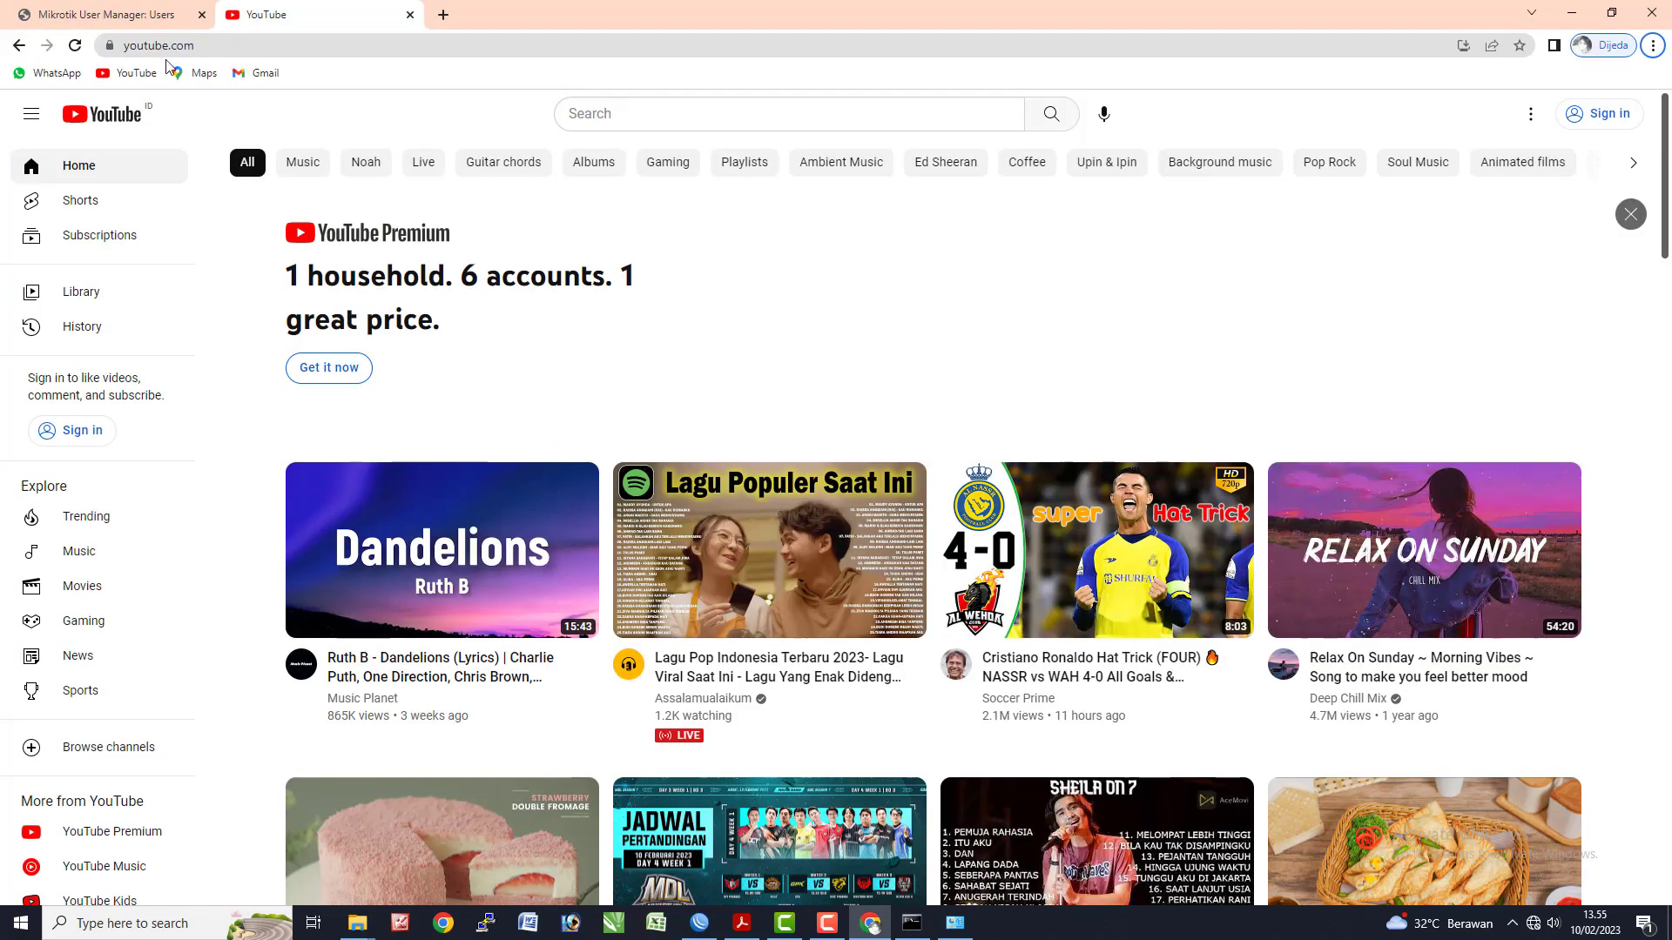
- In a new Chrome tab, go to tkj.net to load the hotspot login page
{"action": "left_click", "coordinate": [146, 13]}
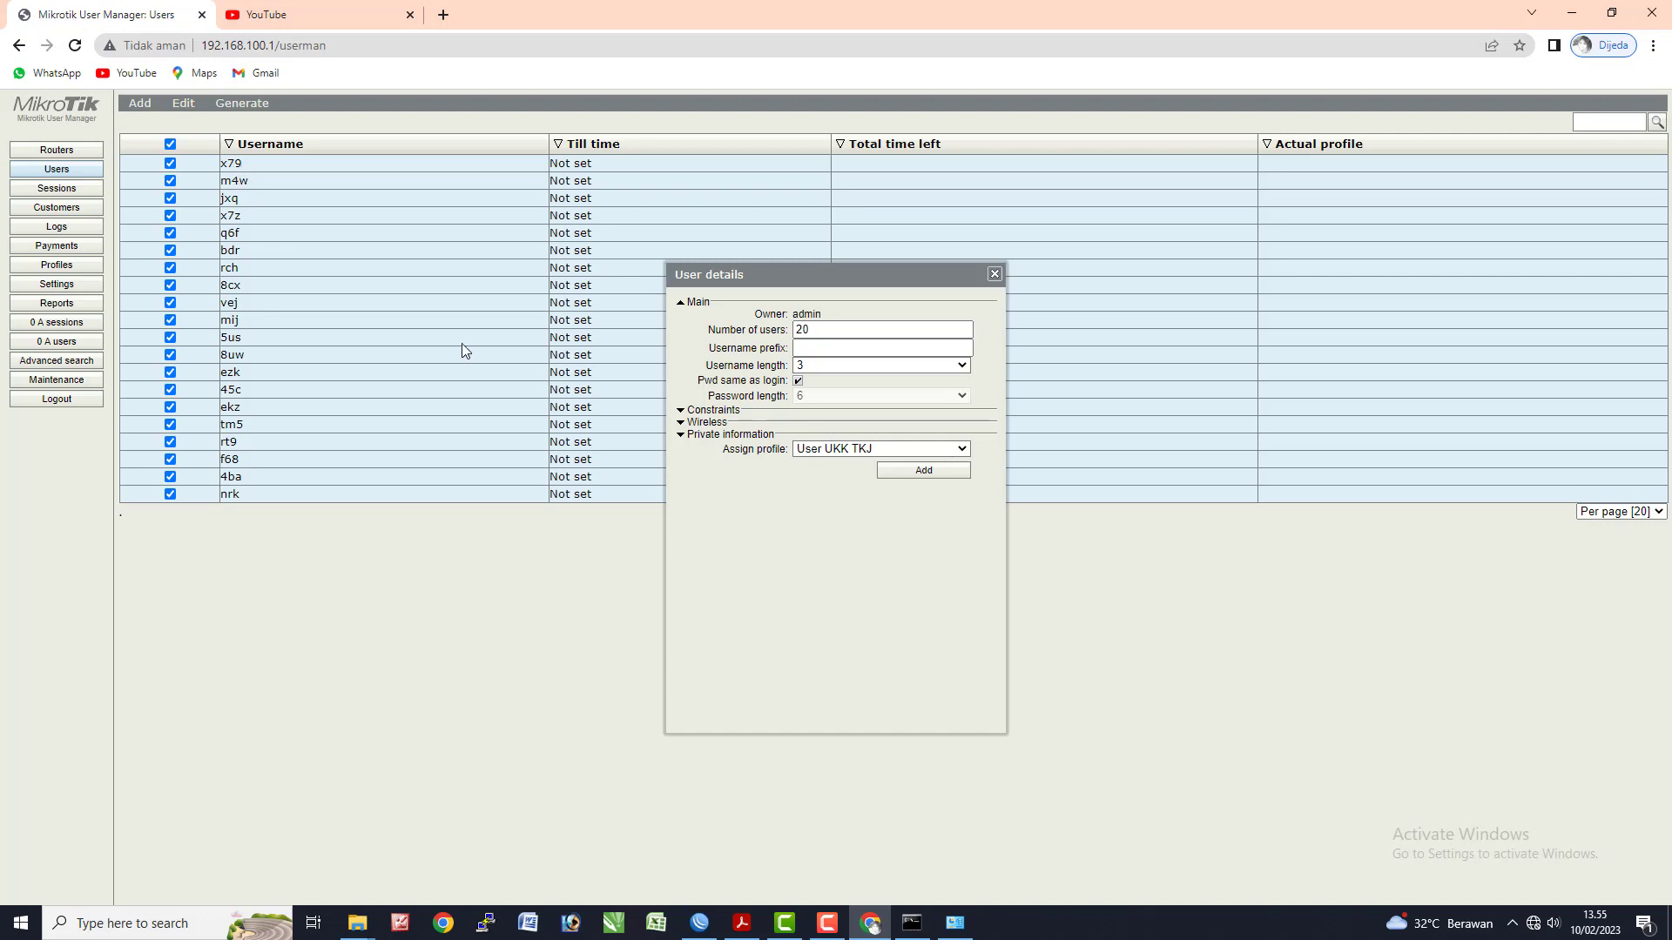
{"action": "left_click", "coordinate": [442, 15]}
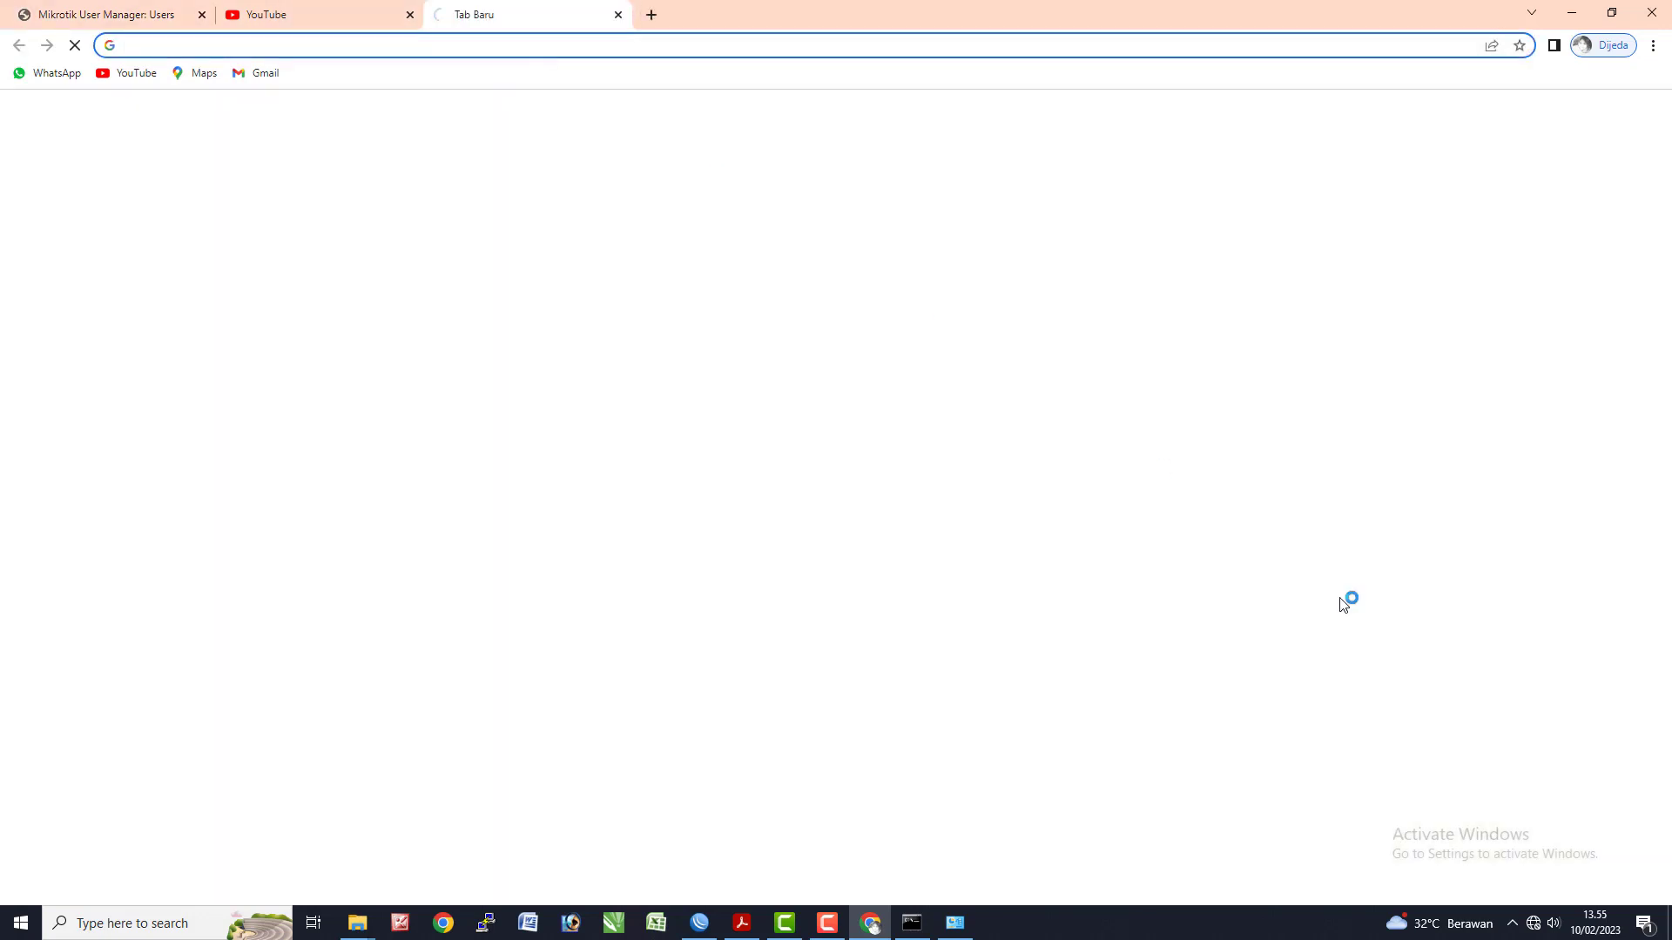
{"action": "left_click", "coordinate": [1533, 926]}
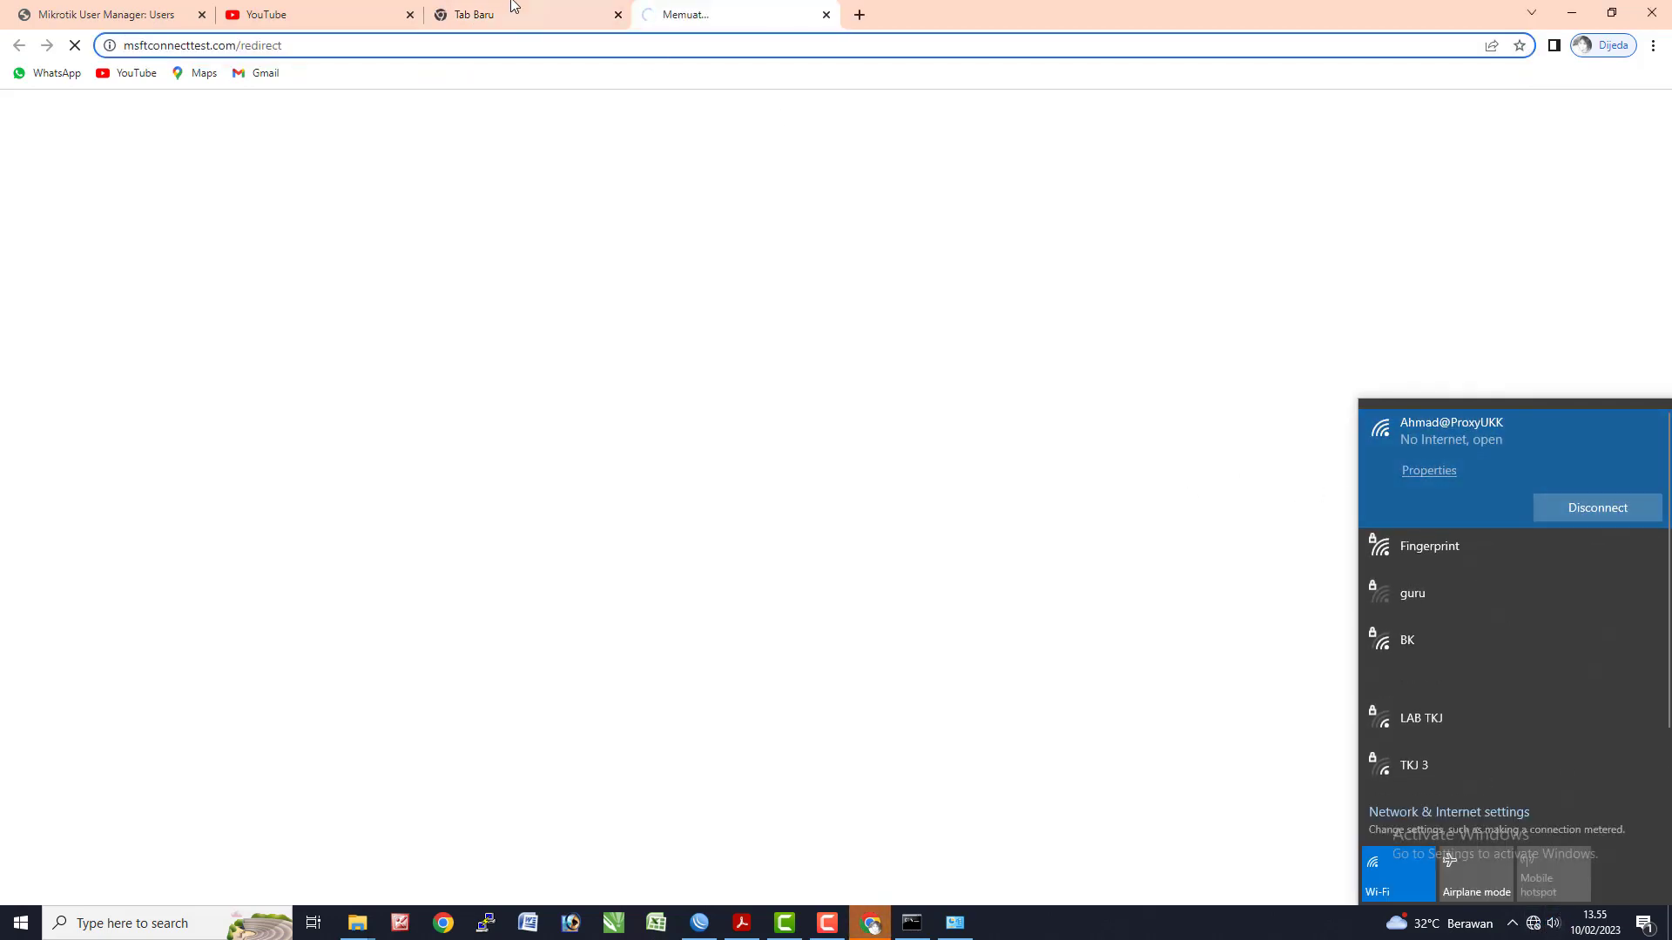
{"action": "left_click", "coordinate": [474, 45]}
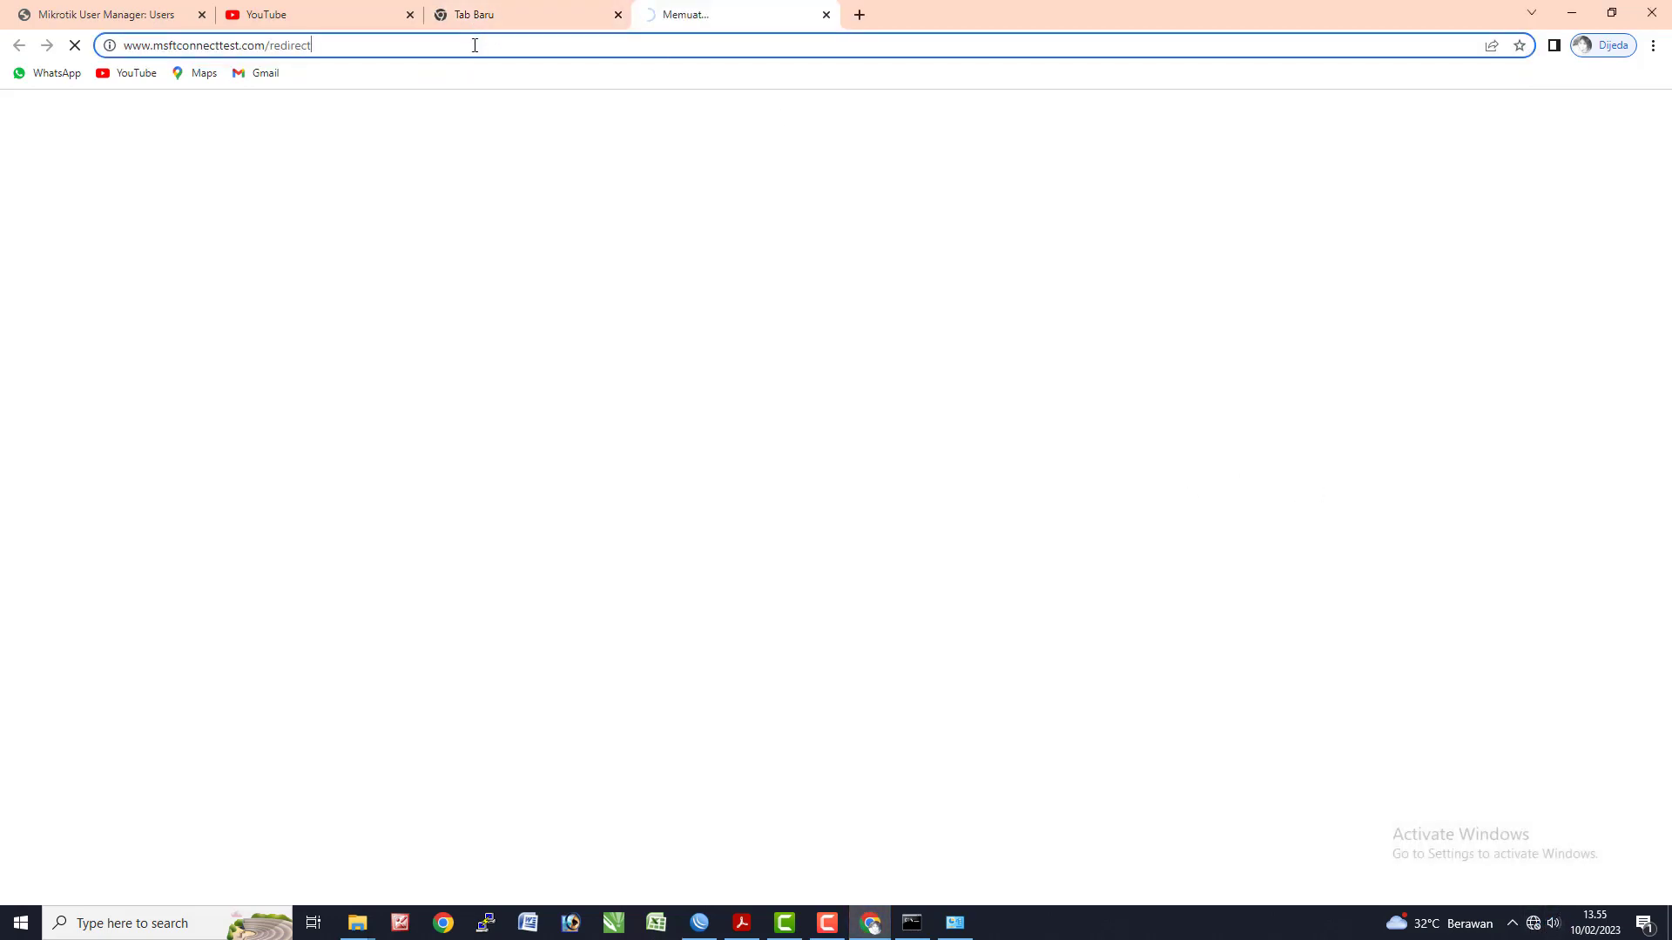
{"action": "key", "text": "ctrl+a"}
{"action": "type", "text": "tkj."}
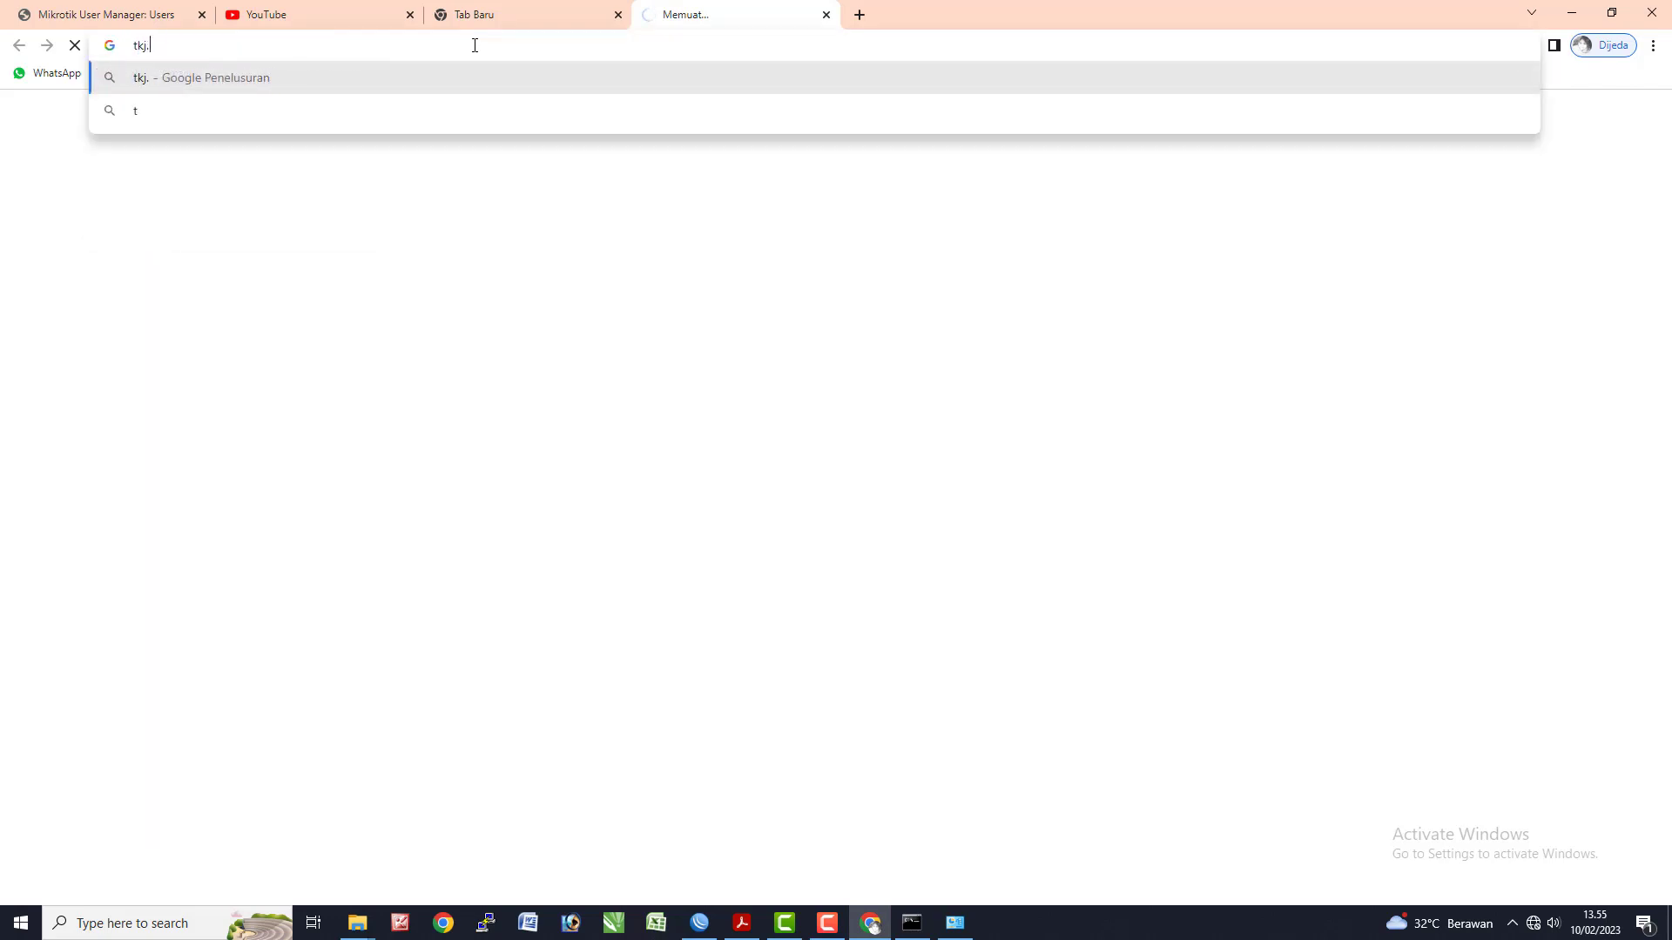
{"action": "type", "text": "net"}
{"action": "key", "text": "Return"}
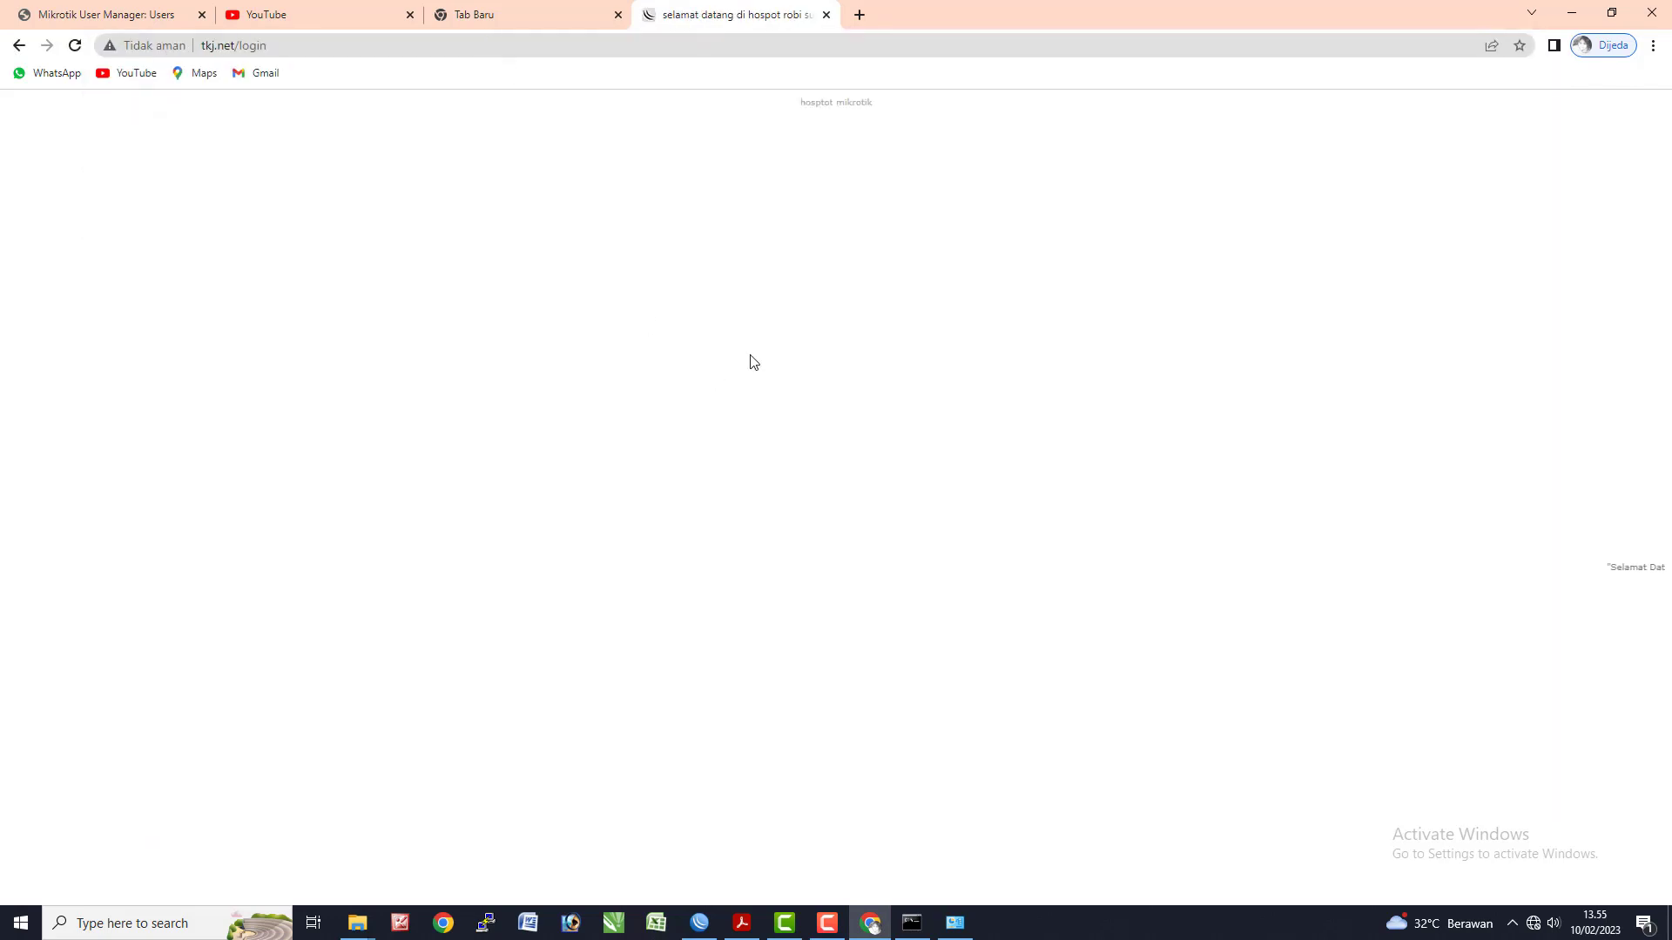
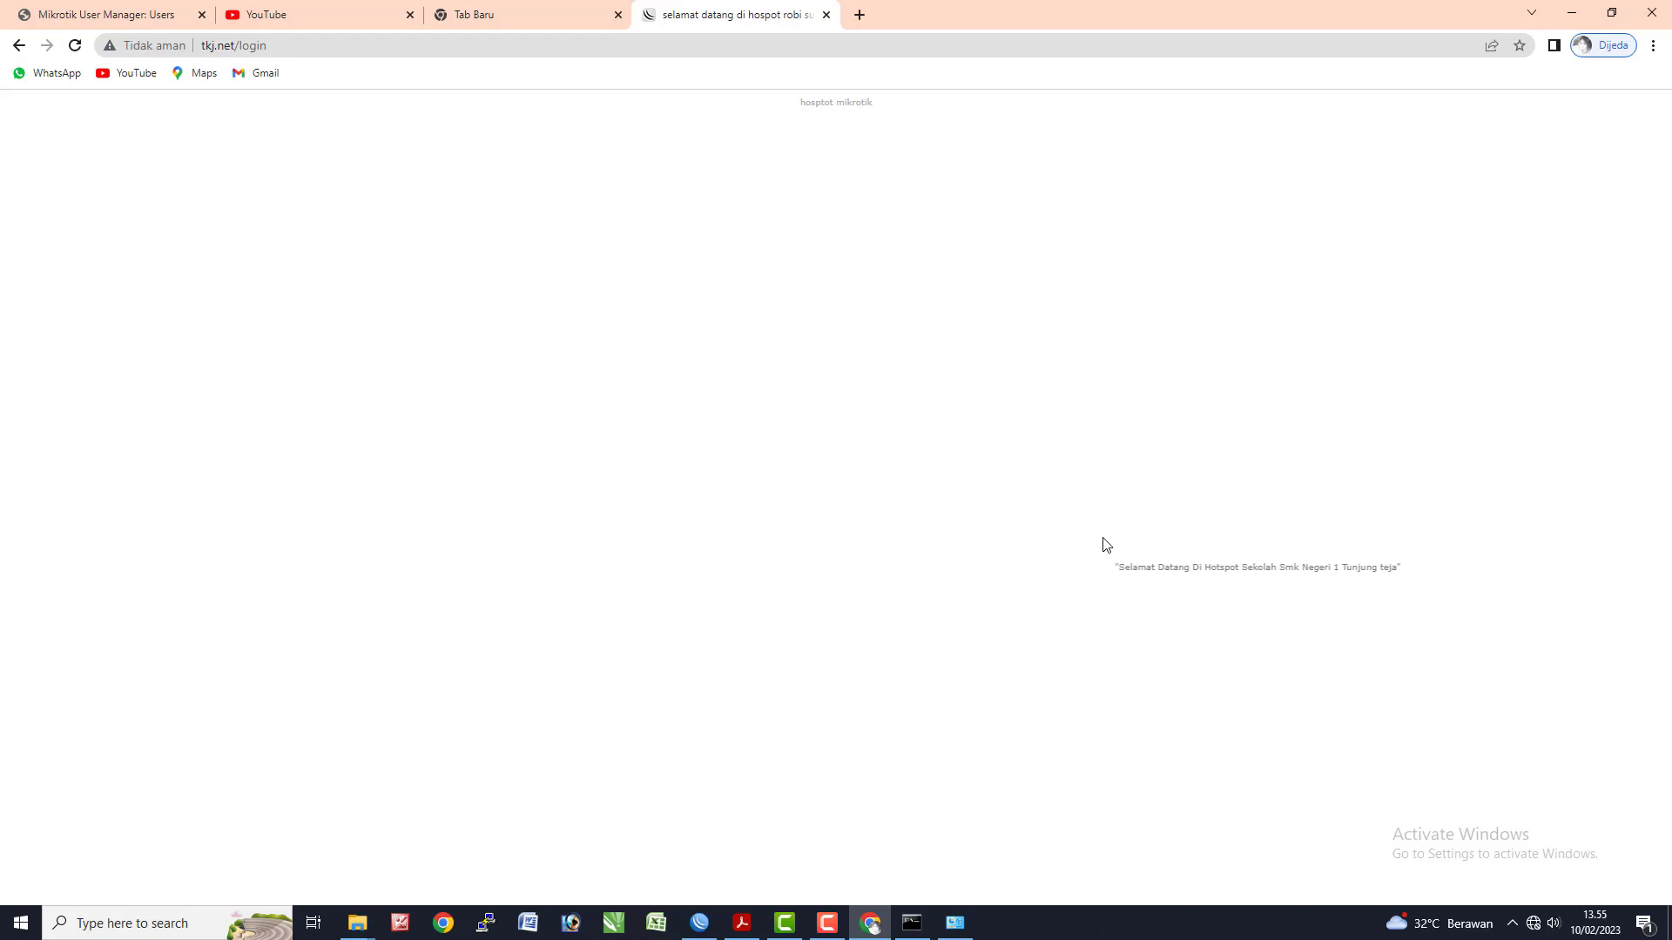
- Zoom in on the tkj.net hotspot login page, check the User Manager user list, and return to the login tab
{"action": "key", "text": "ctrl+plus"}
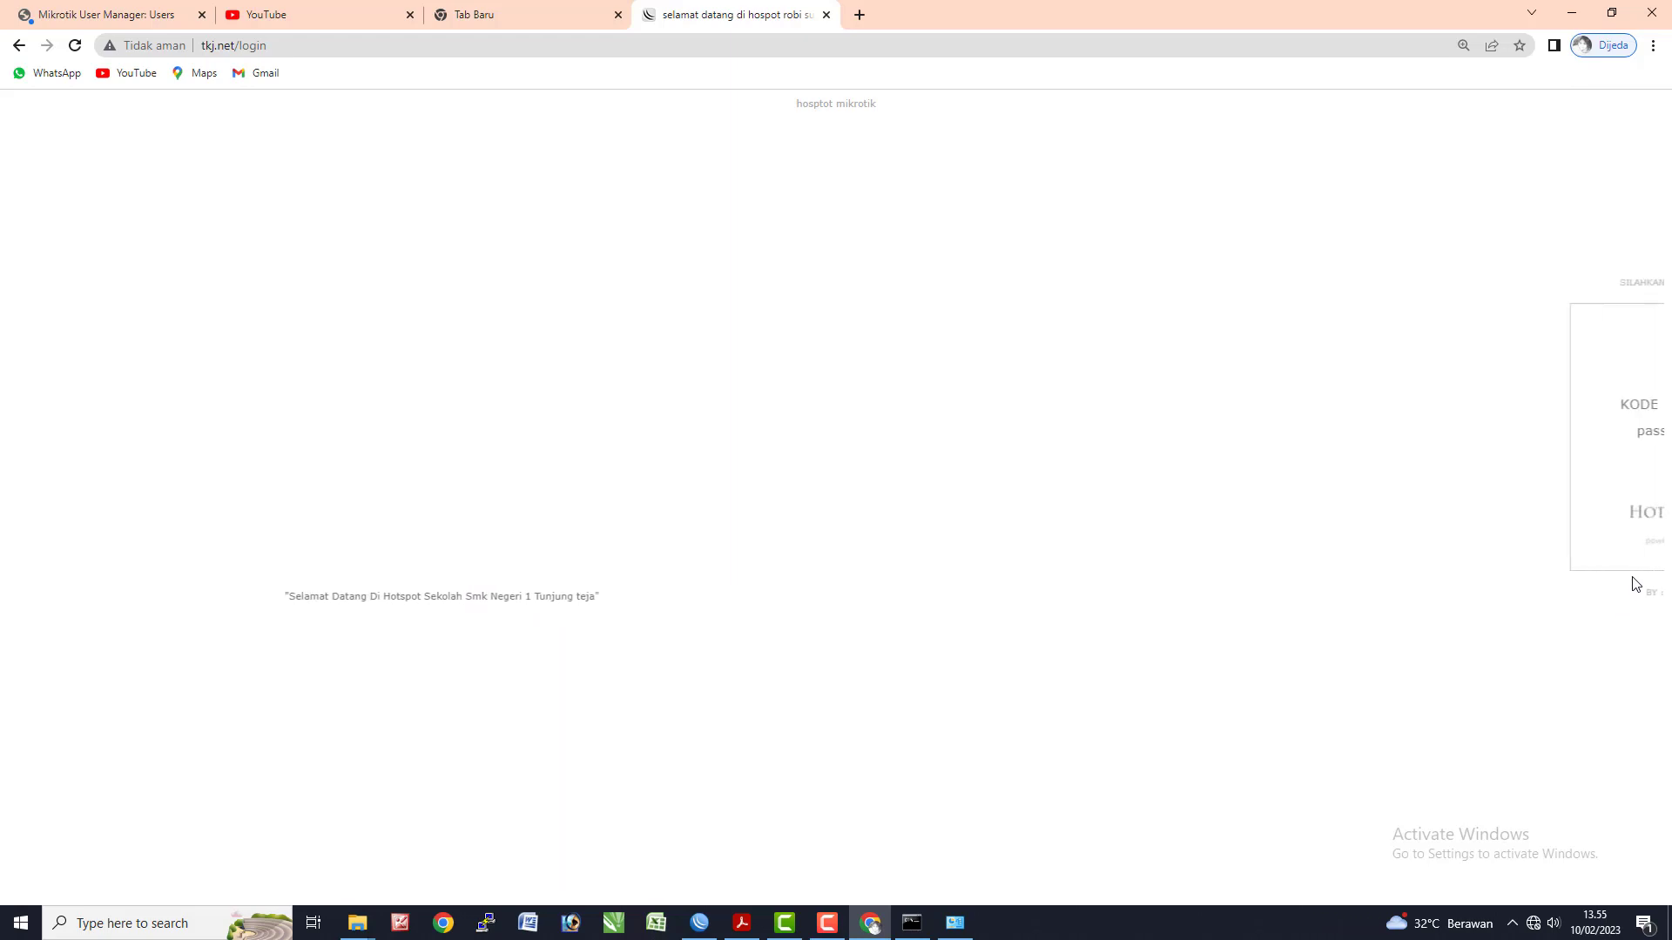
{"action": "left_click", "coordinate": [24, 10]}
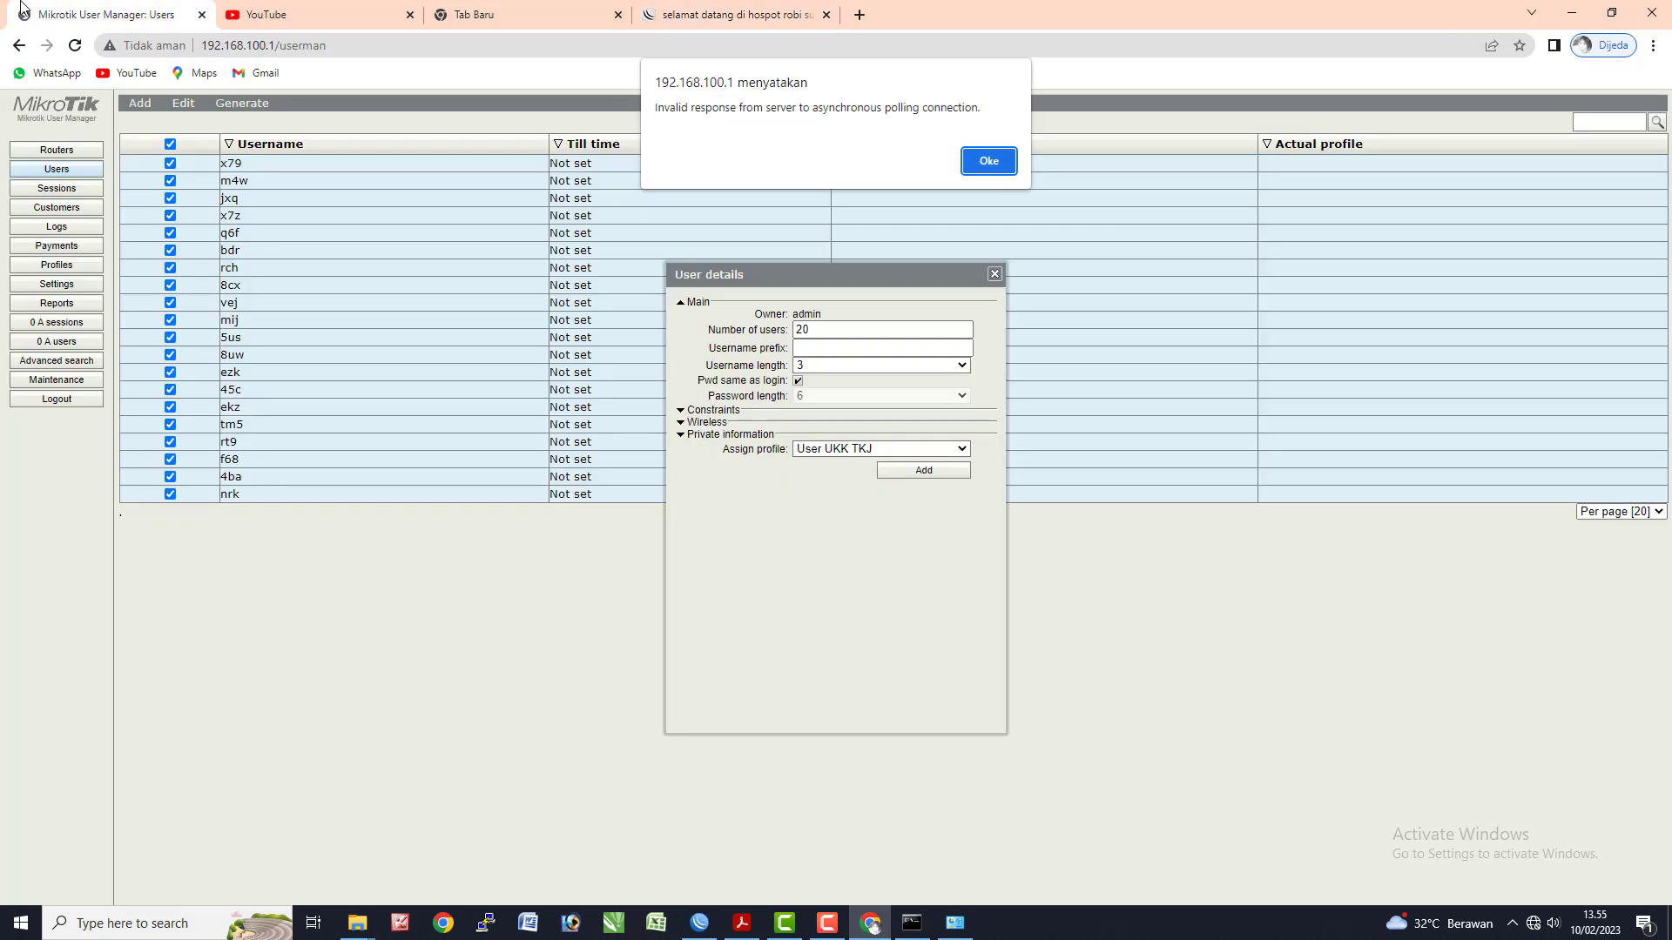
{"action": "left_click", "coordinate": [691, 14]}
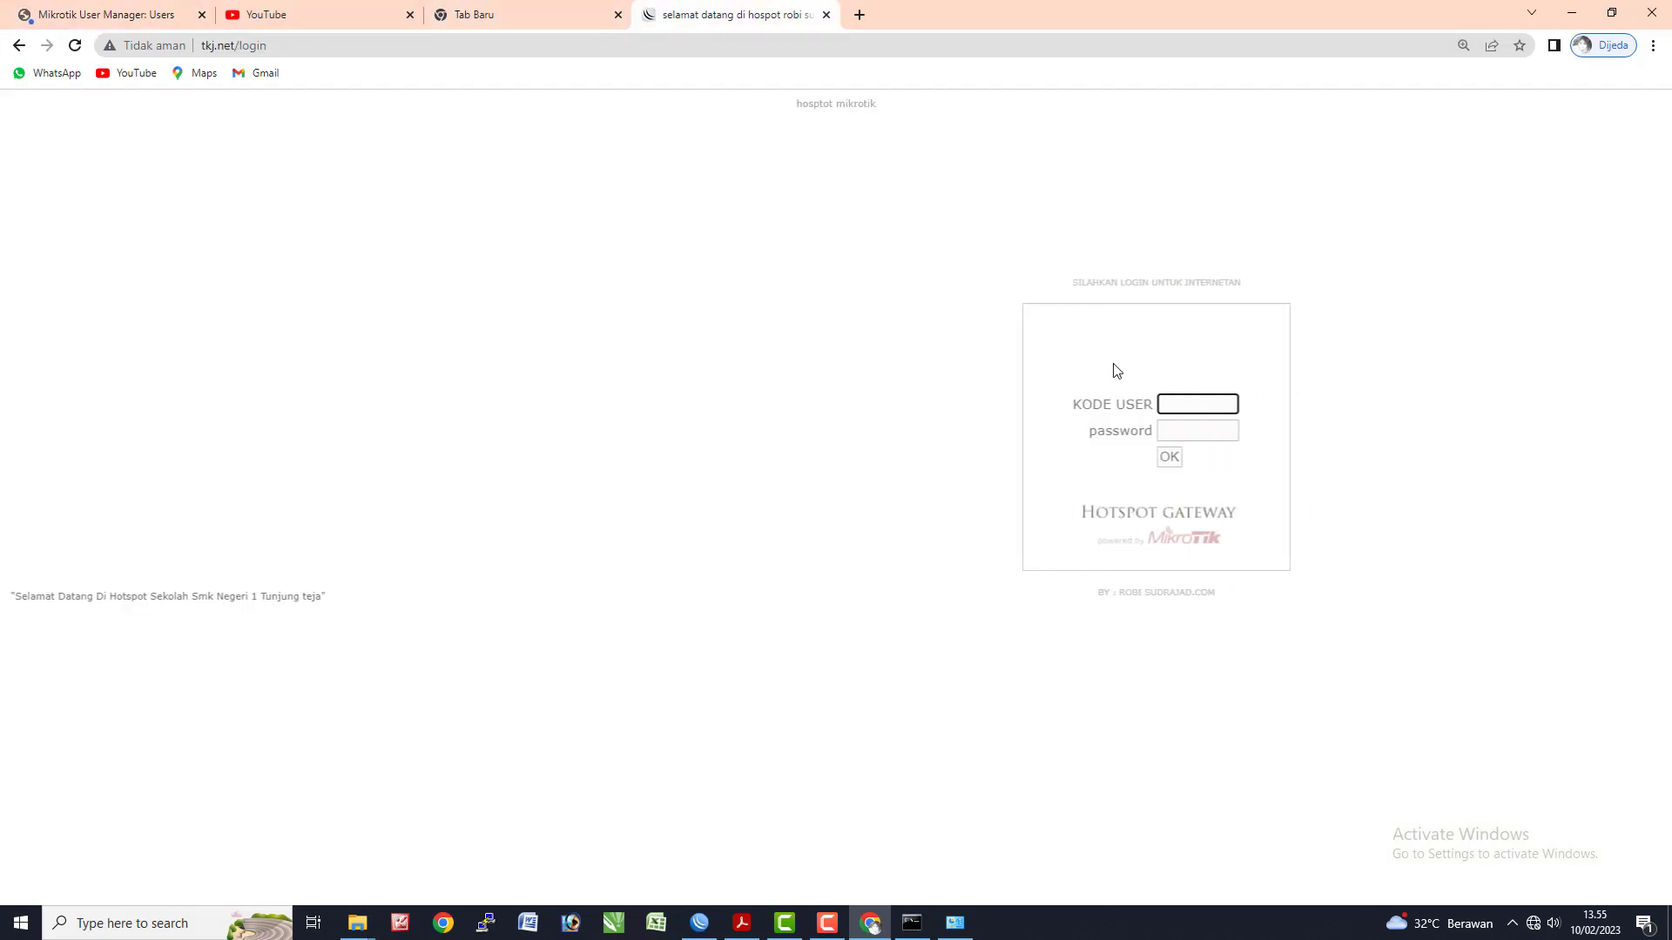
- Sign in to the hotspot with the voucher user code and its password, then bring the ping window forward
{"action": "type", "text": "x79"}
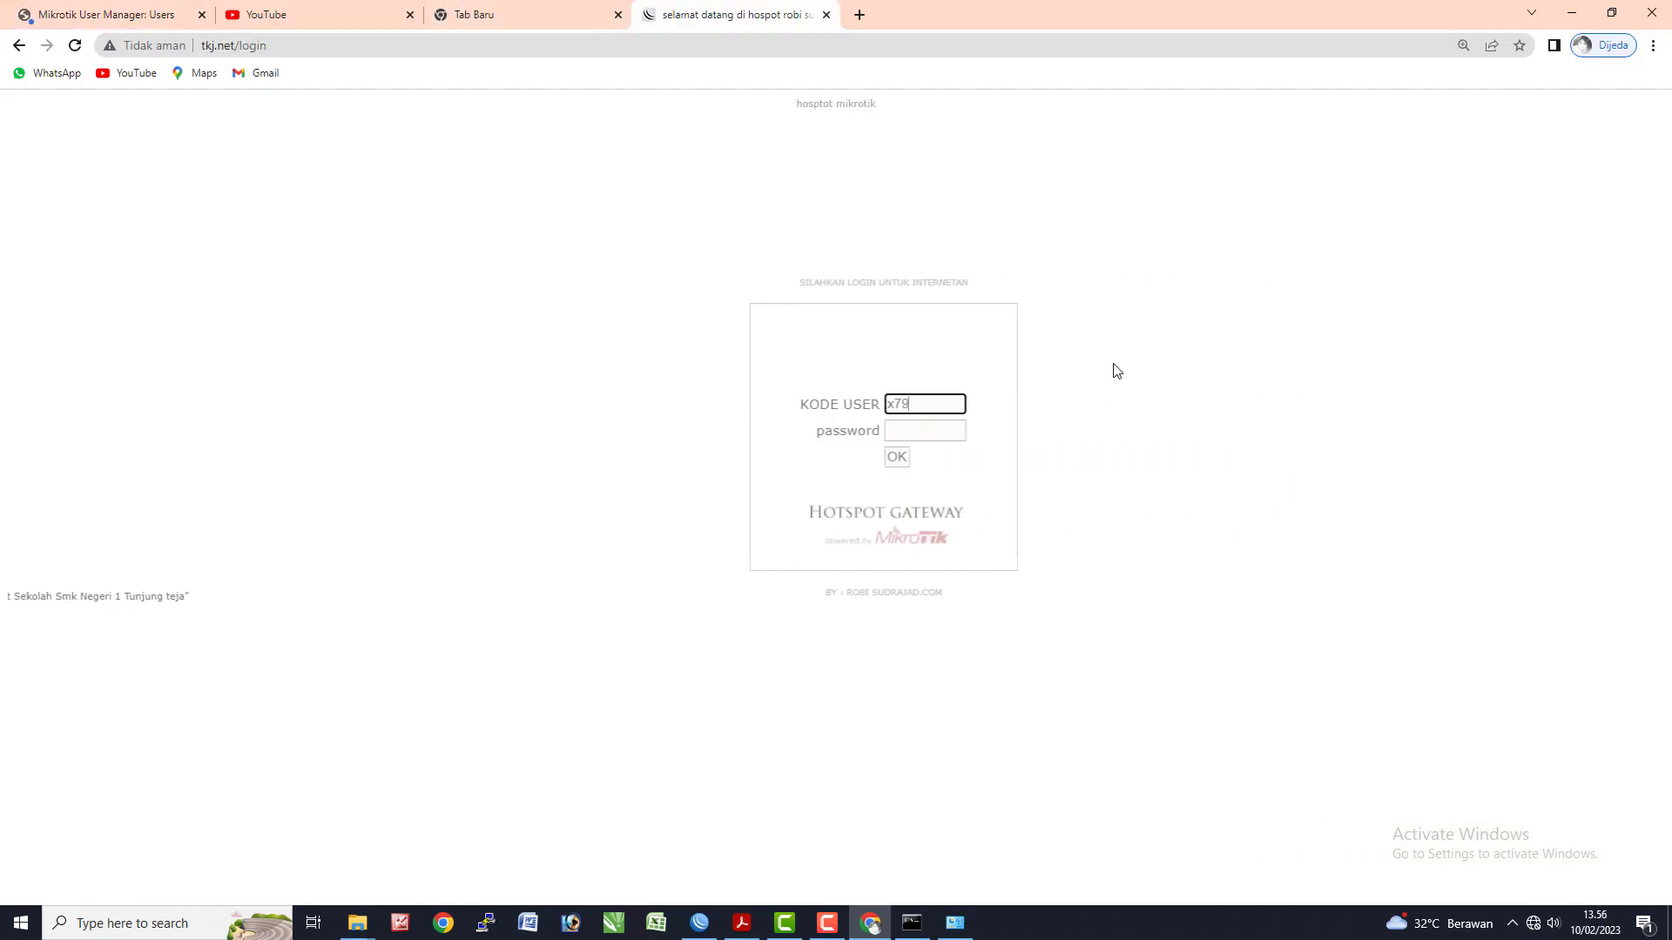
{"action": "key", "text": "Tab"}
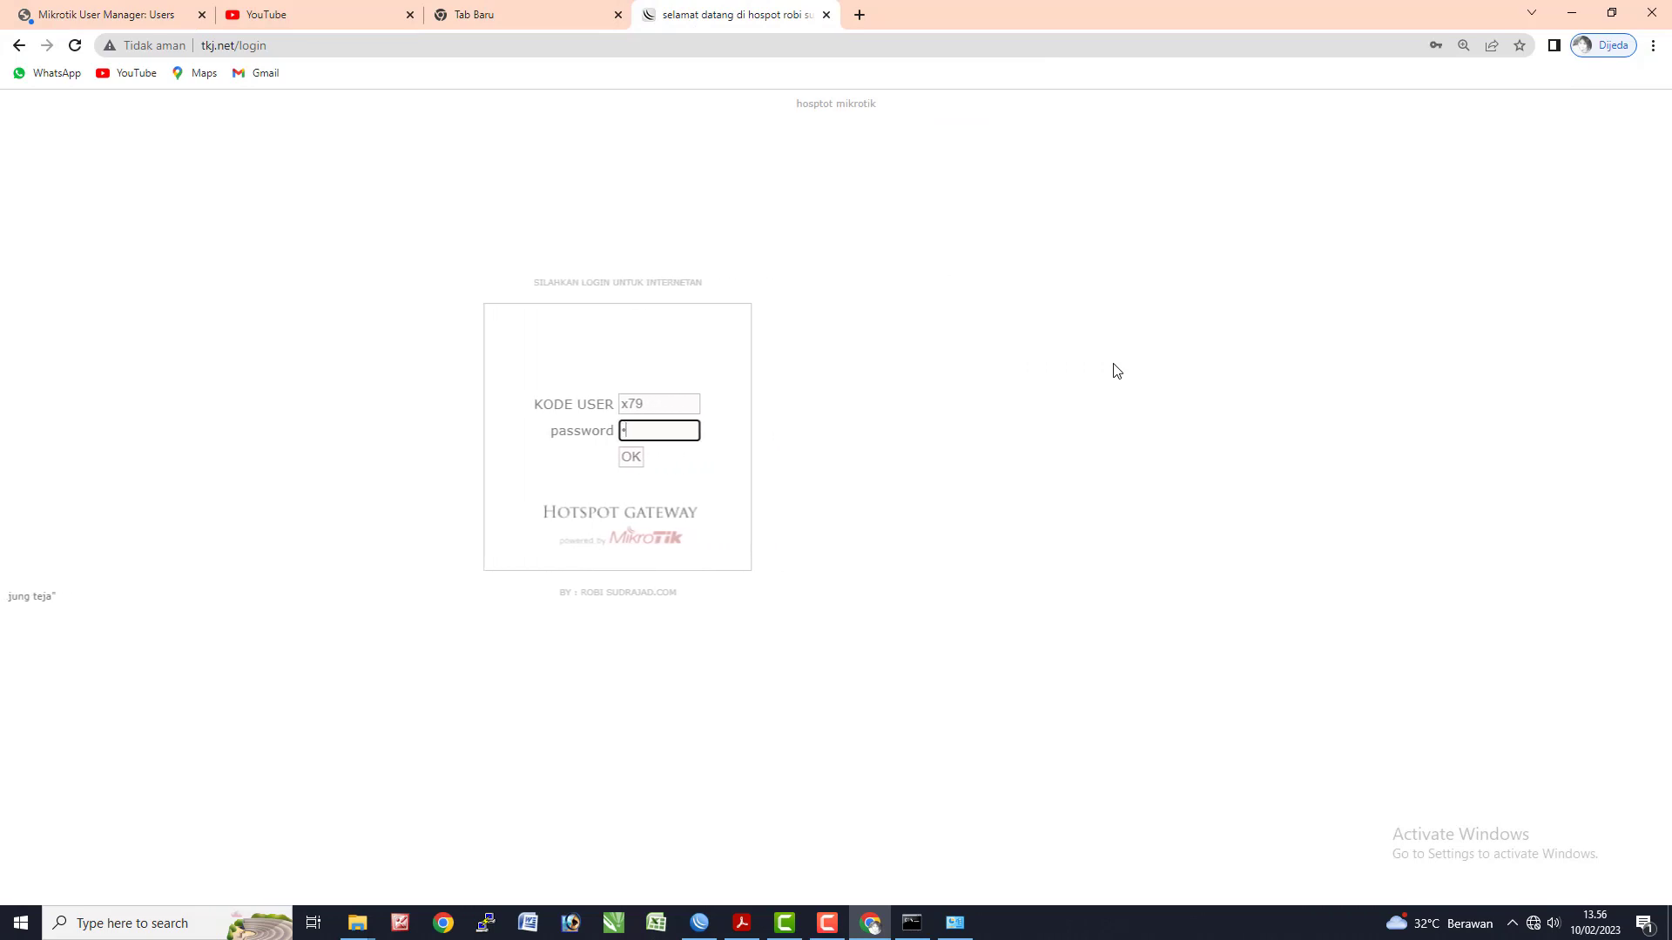
{"action": "type", "text": "•••"}
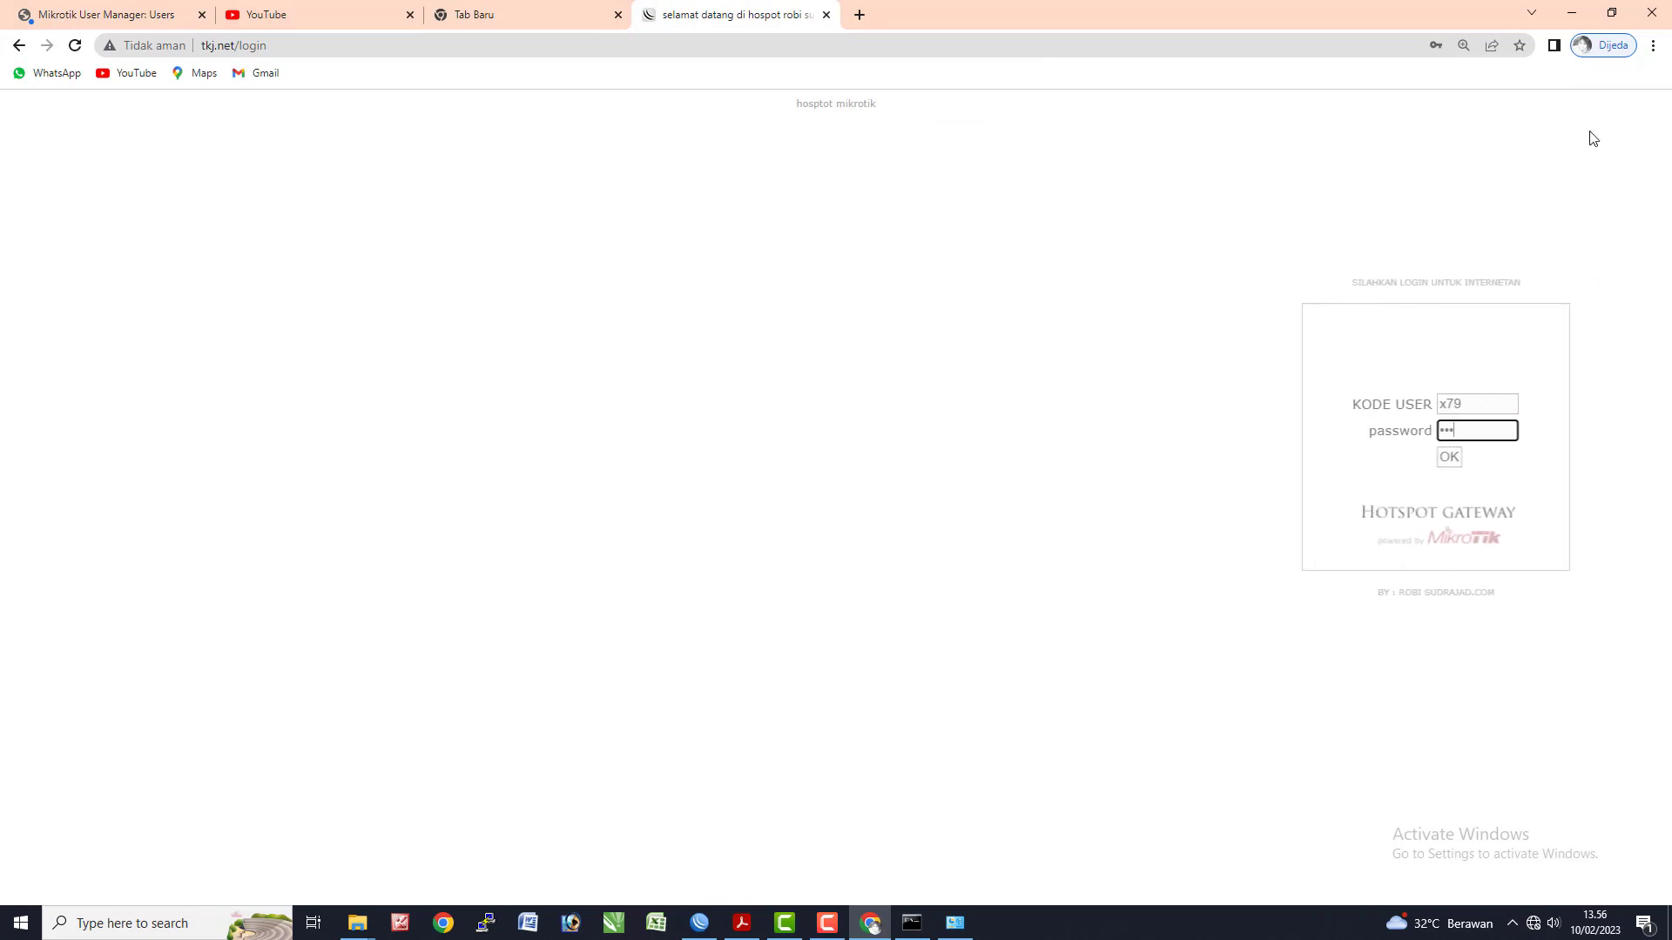
{"action": "left_click", "coordinate": [1314, 462]}
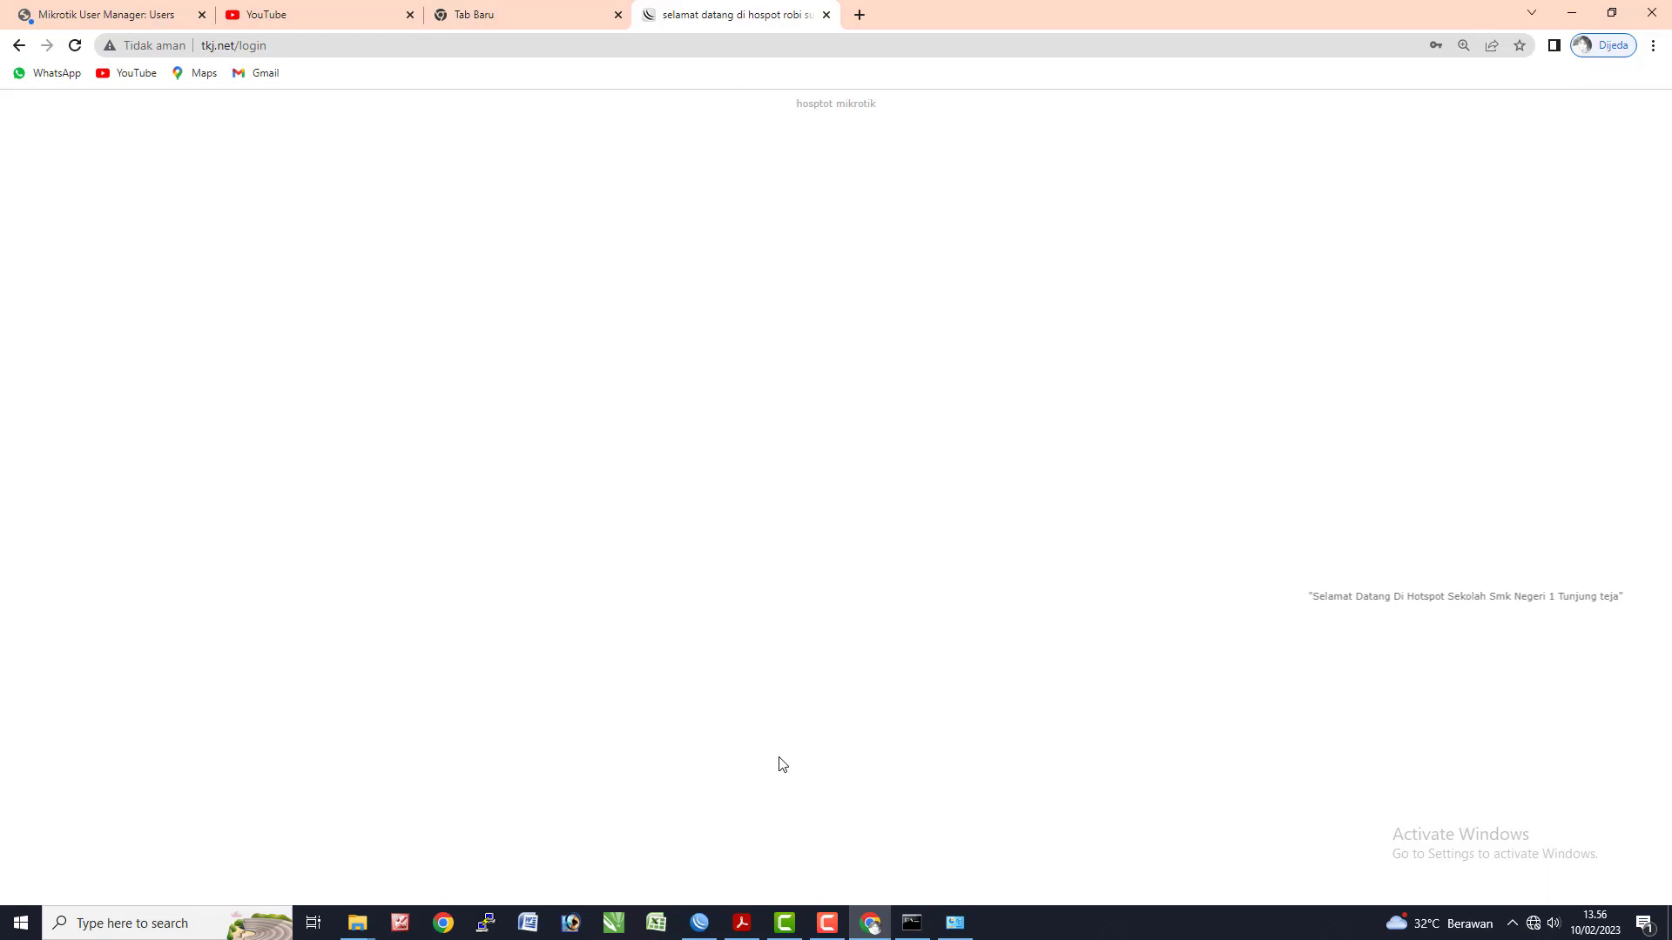
{"action": "left_click", "coordinate": [911, 925]}
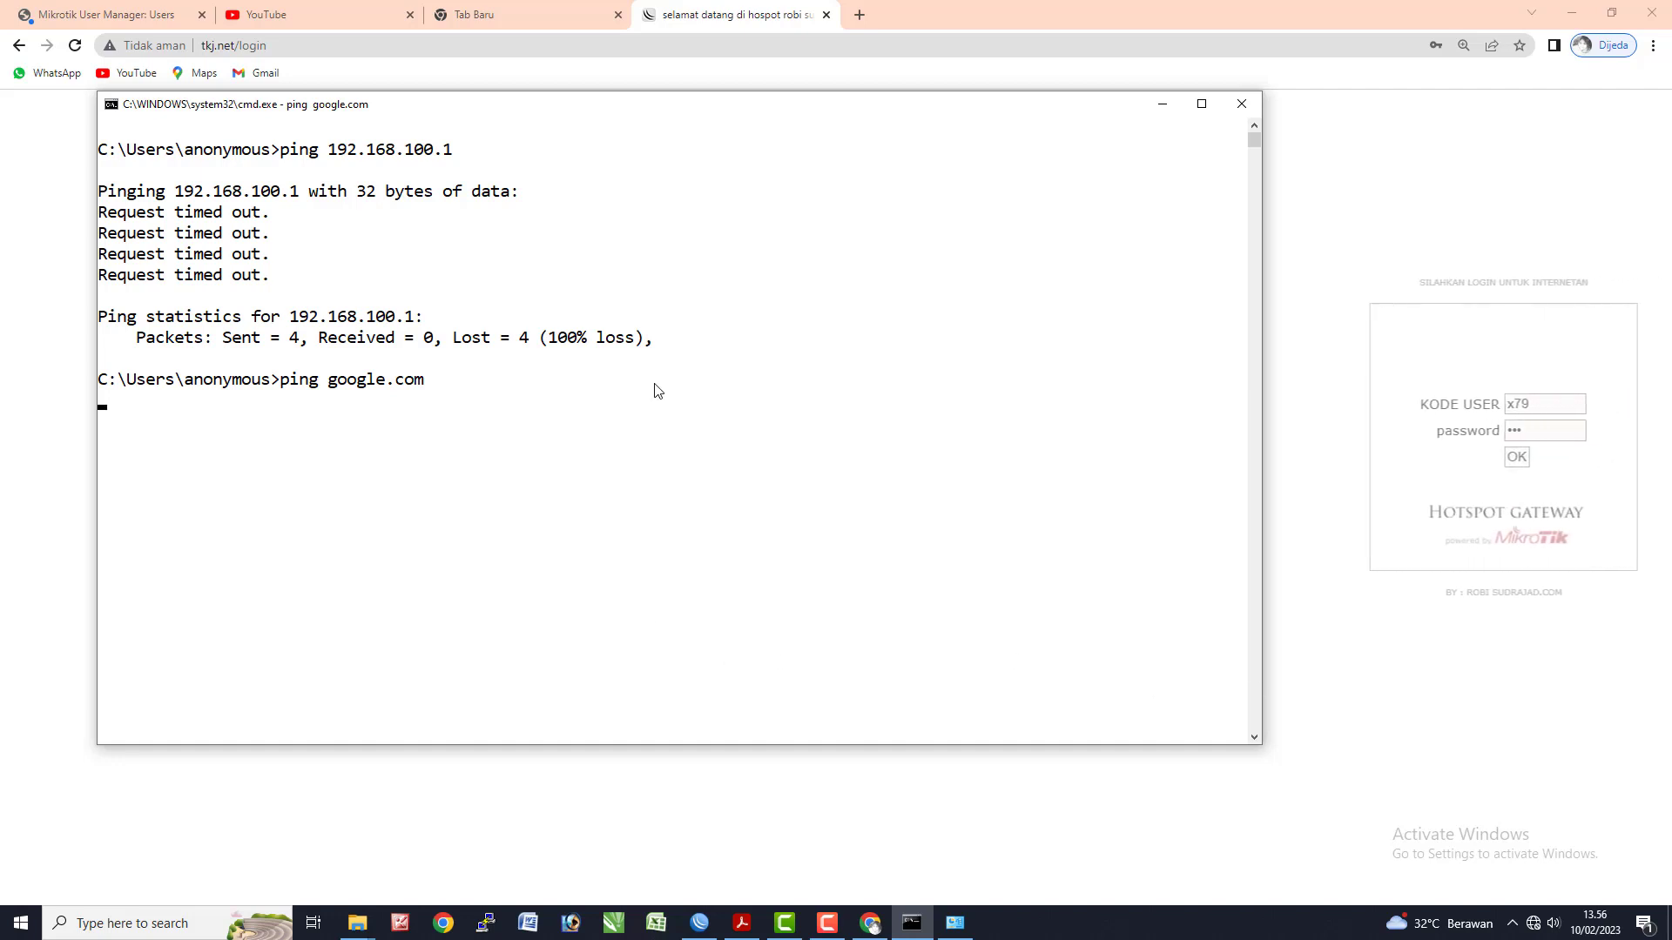
- Leave the finished google.com ping and switch to the WinBox router window's IP menu
{"action": "key", "text": "alt+Tab"}
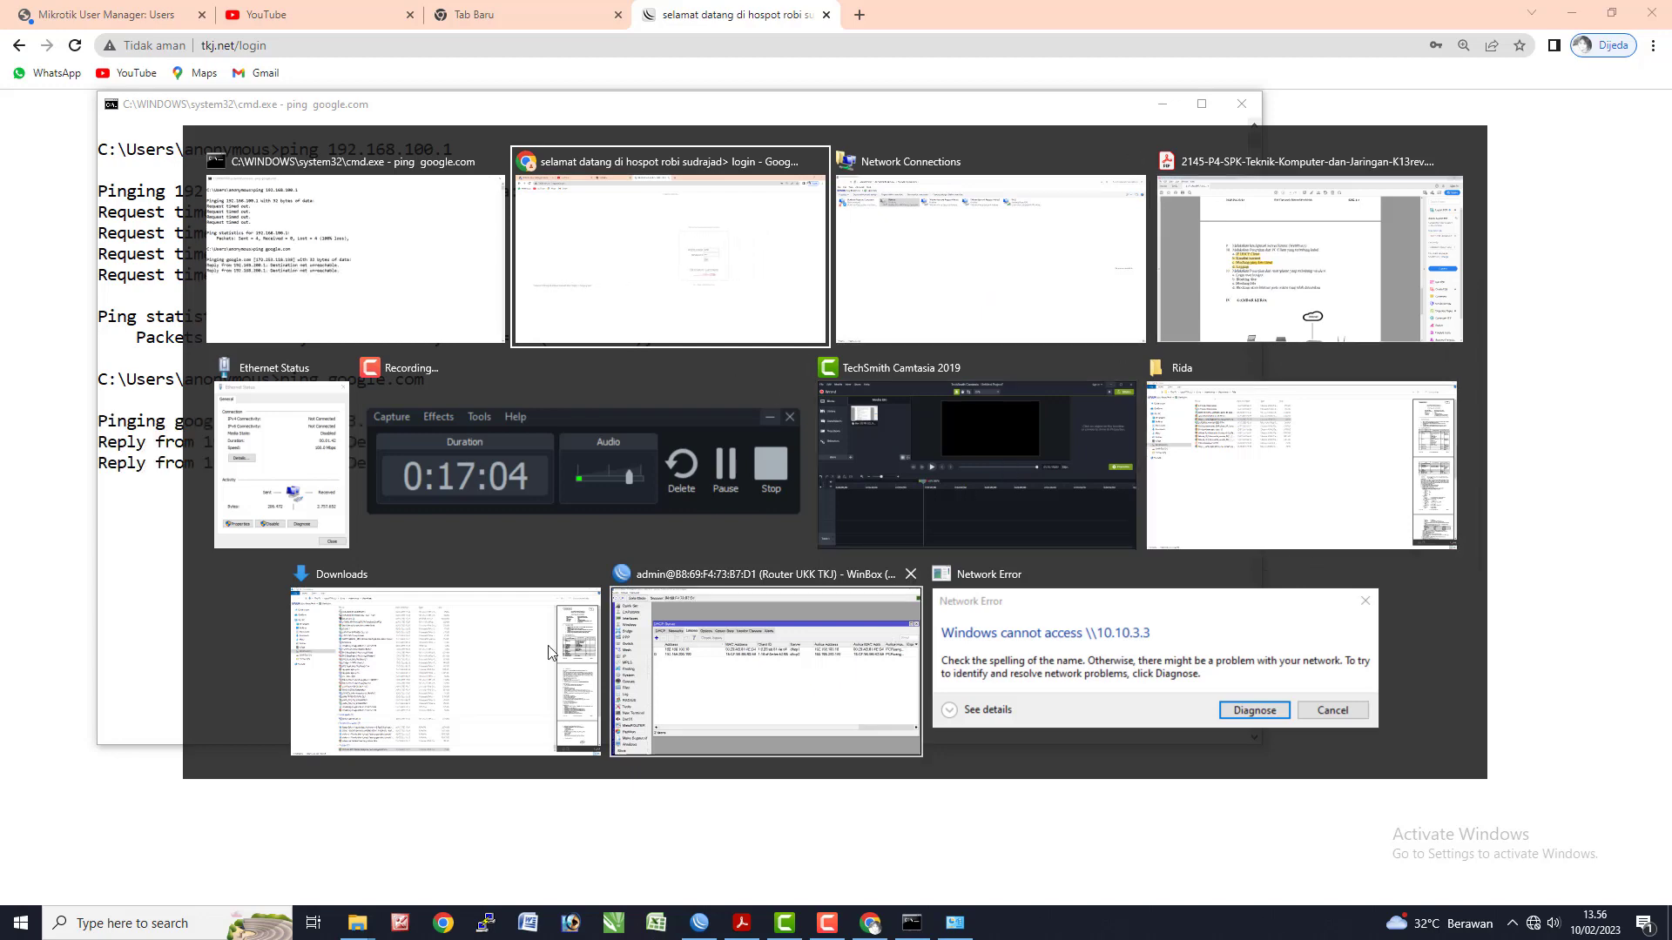
{"action": "left_click", "coordinate": [168, 567]}
{"action": "key", "text": "alt+Tab"}
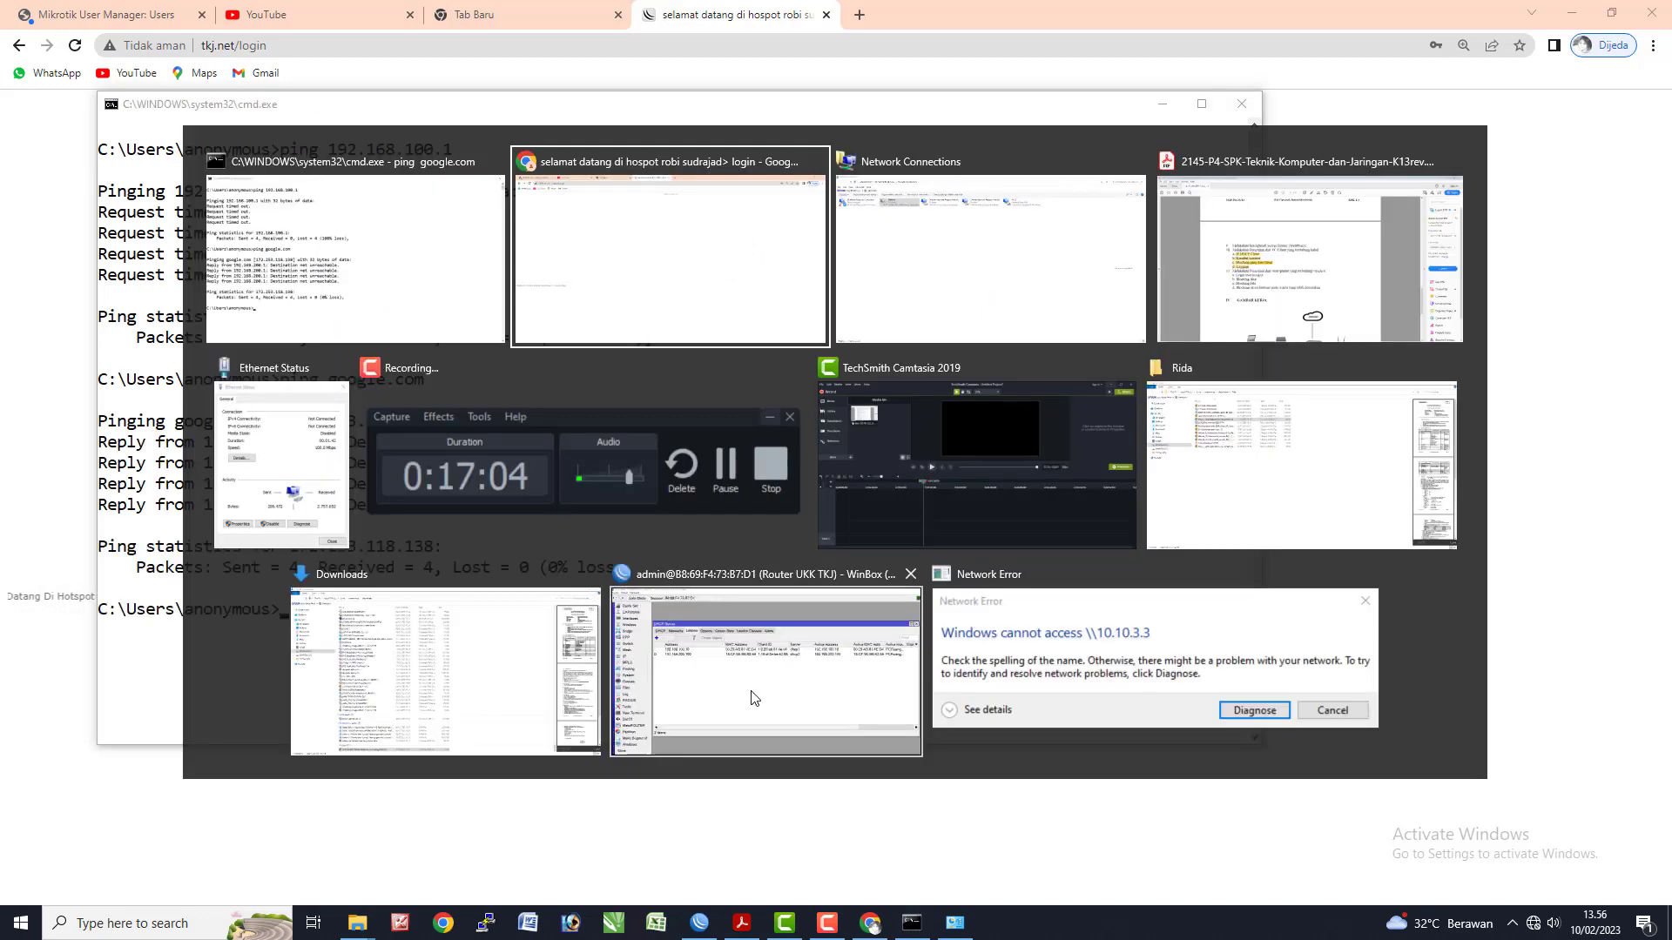
{"action": "left_click", "coordinate": [754, 698]}
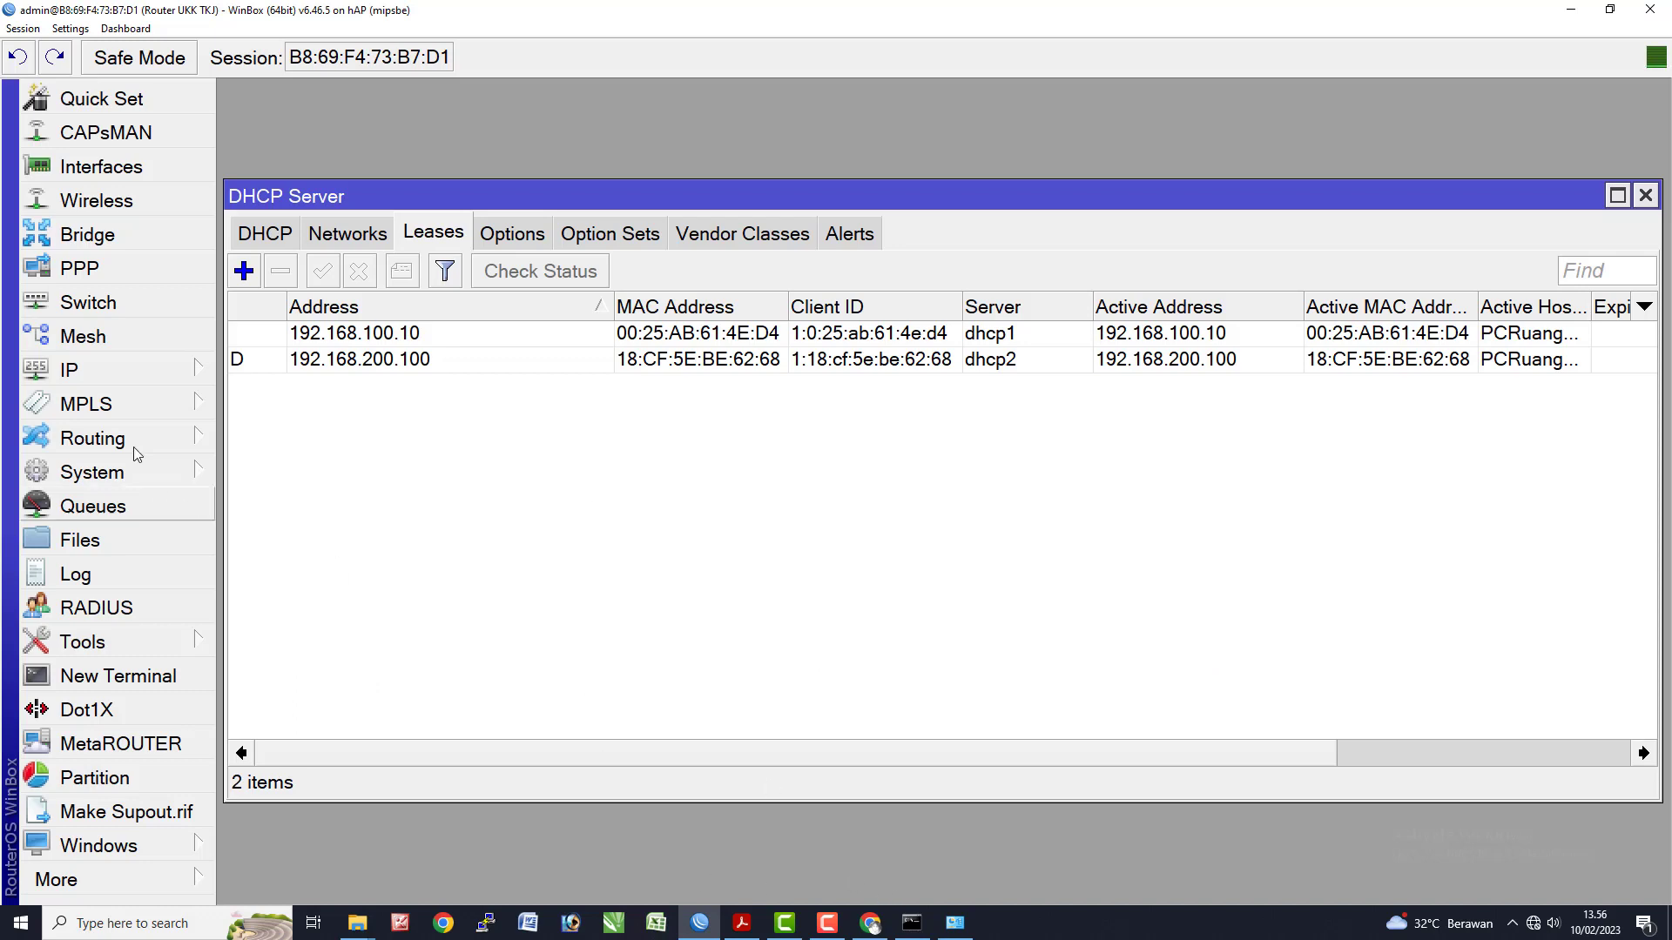
{"action": "left_click", "coordinate": [96, 376]}
- Create a new firewall NAT rule with chain dstnat, In. Interface wlan1 and protocol tcp
{"action": "left_click", "coordinate": [266, 343]}
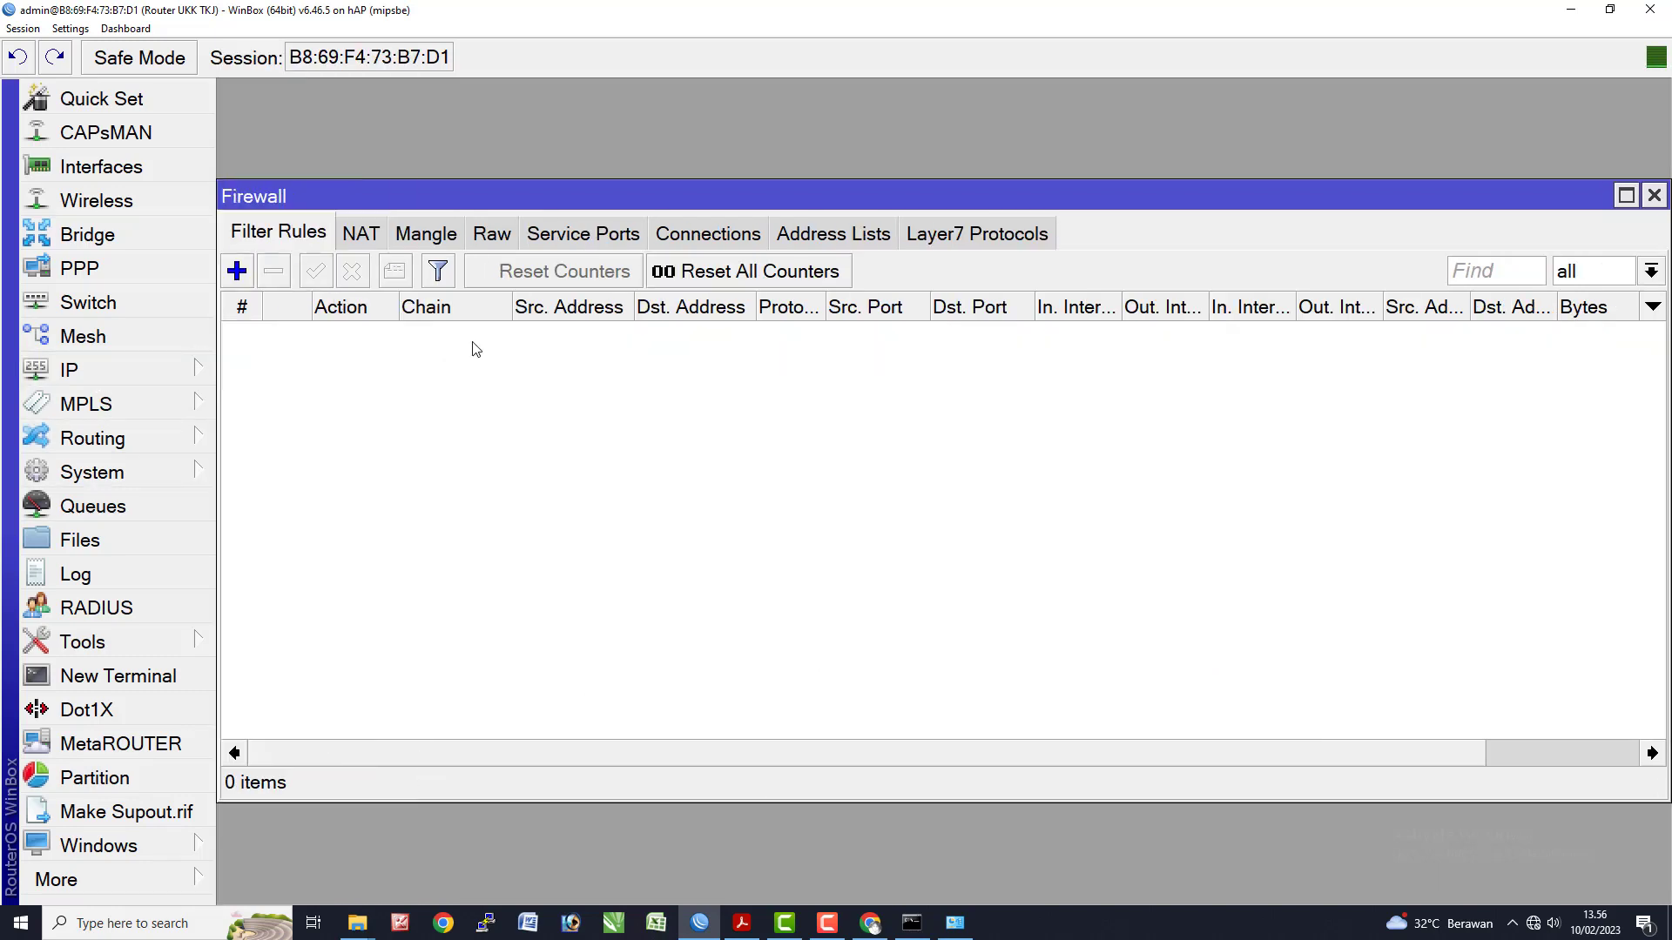
{"action": "left_click", "coordinate": [361, 235]}
{"action": "scroll", "coordinate": [479, 668], "scroll_direction": "down", "scroll_amount": 3}
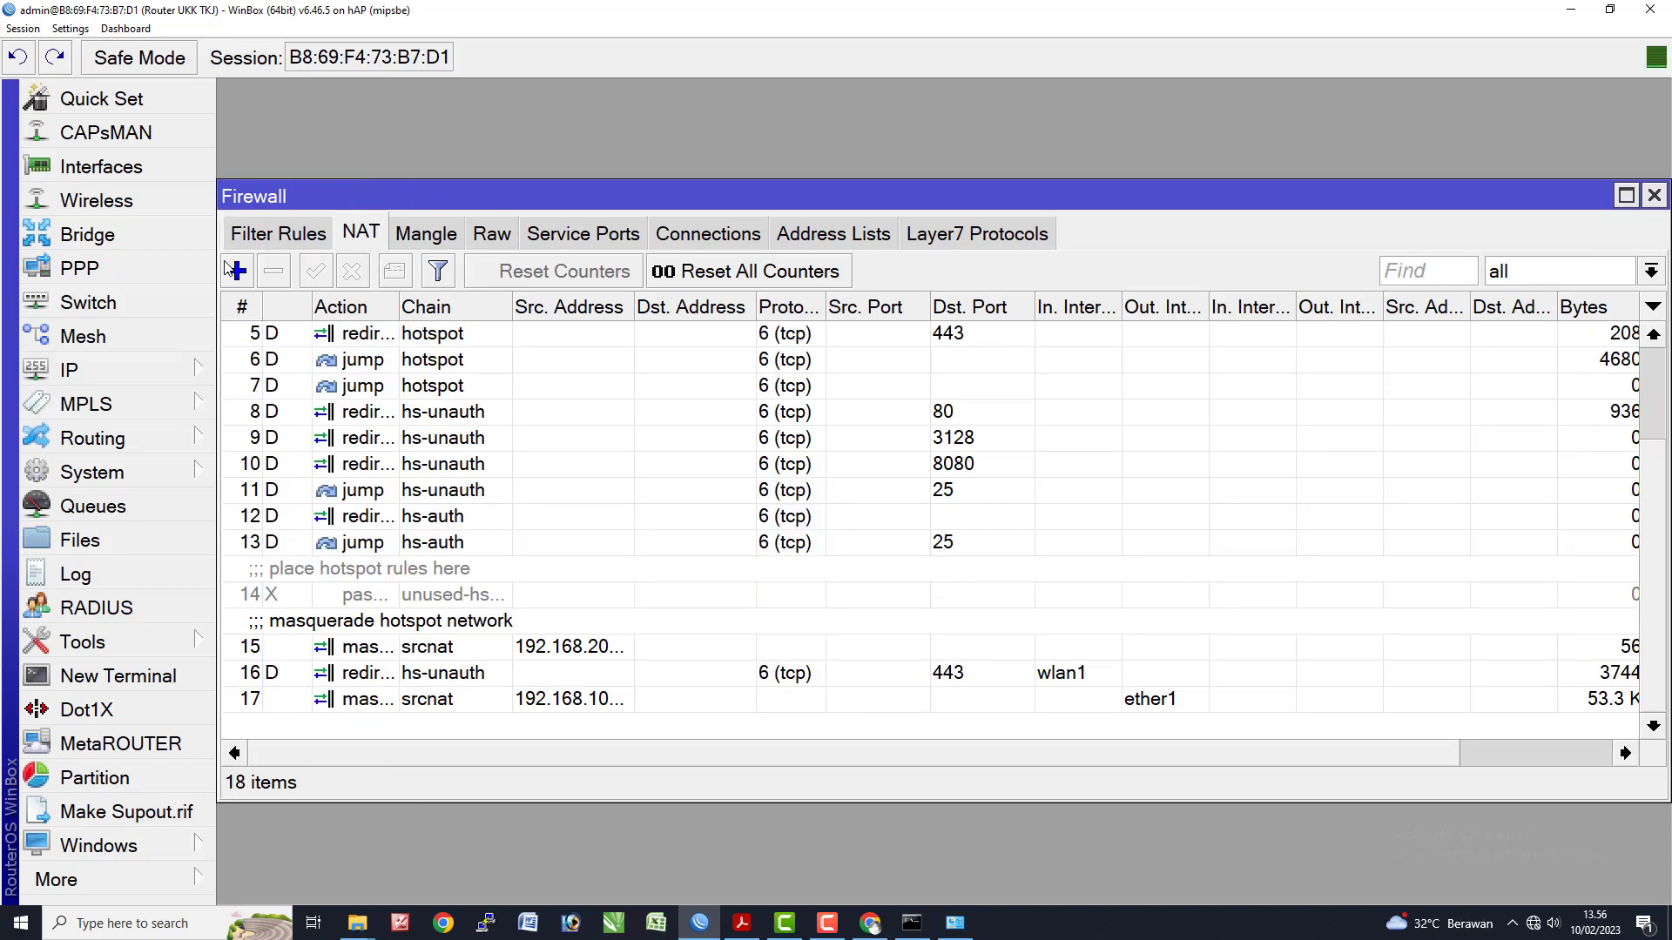
{"action": "left_click", "coordinate": [236, 273]}
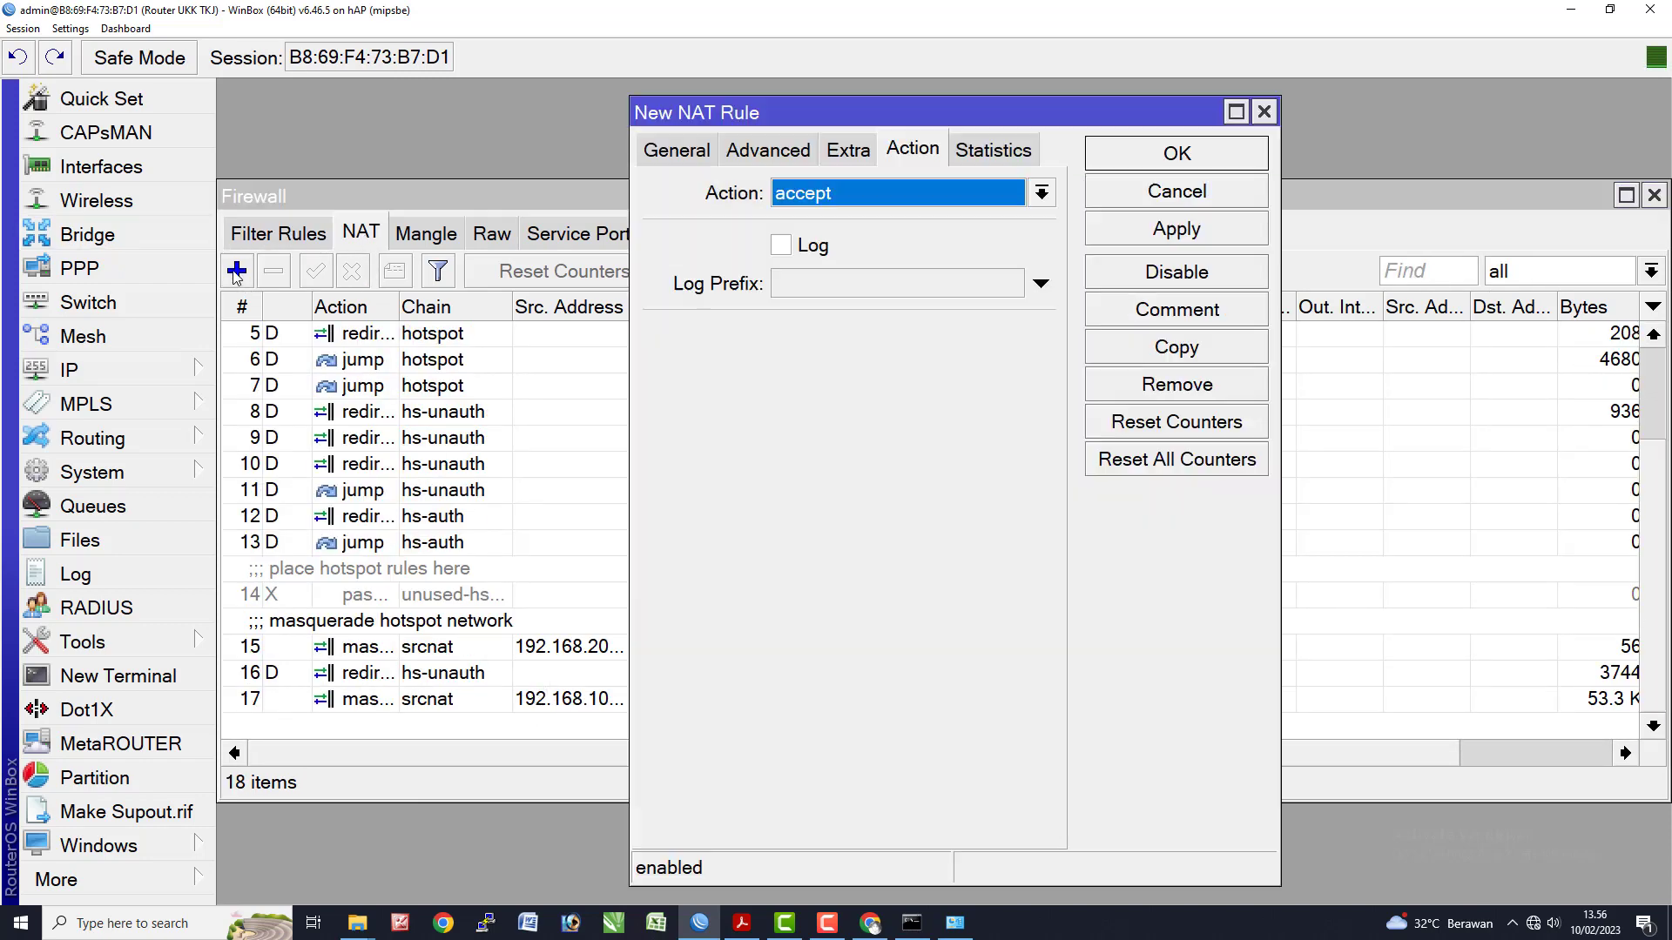
{"action": "left_click", "coordinate": [677, 150]}
{"action": "left_click", "coordinate": [1038, 198]}
{"action": "left_click", "coordinate": [932, 219]}
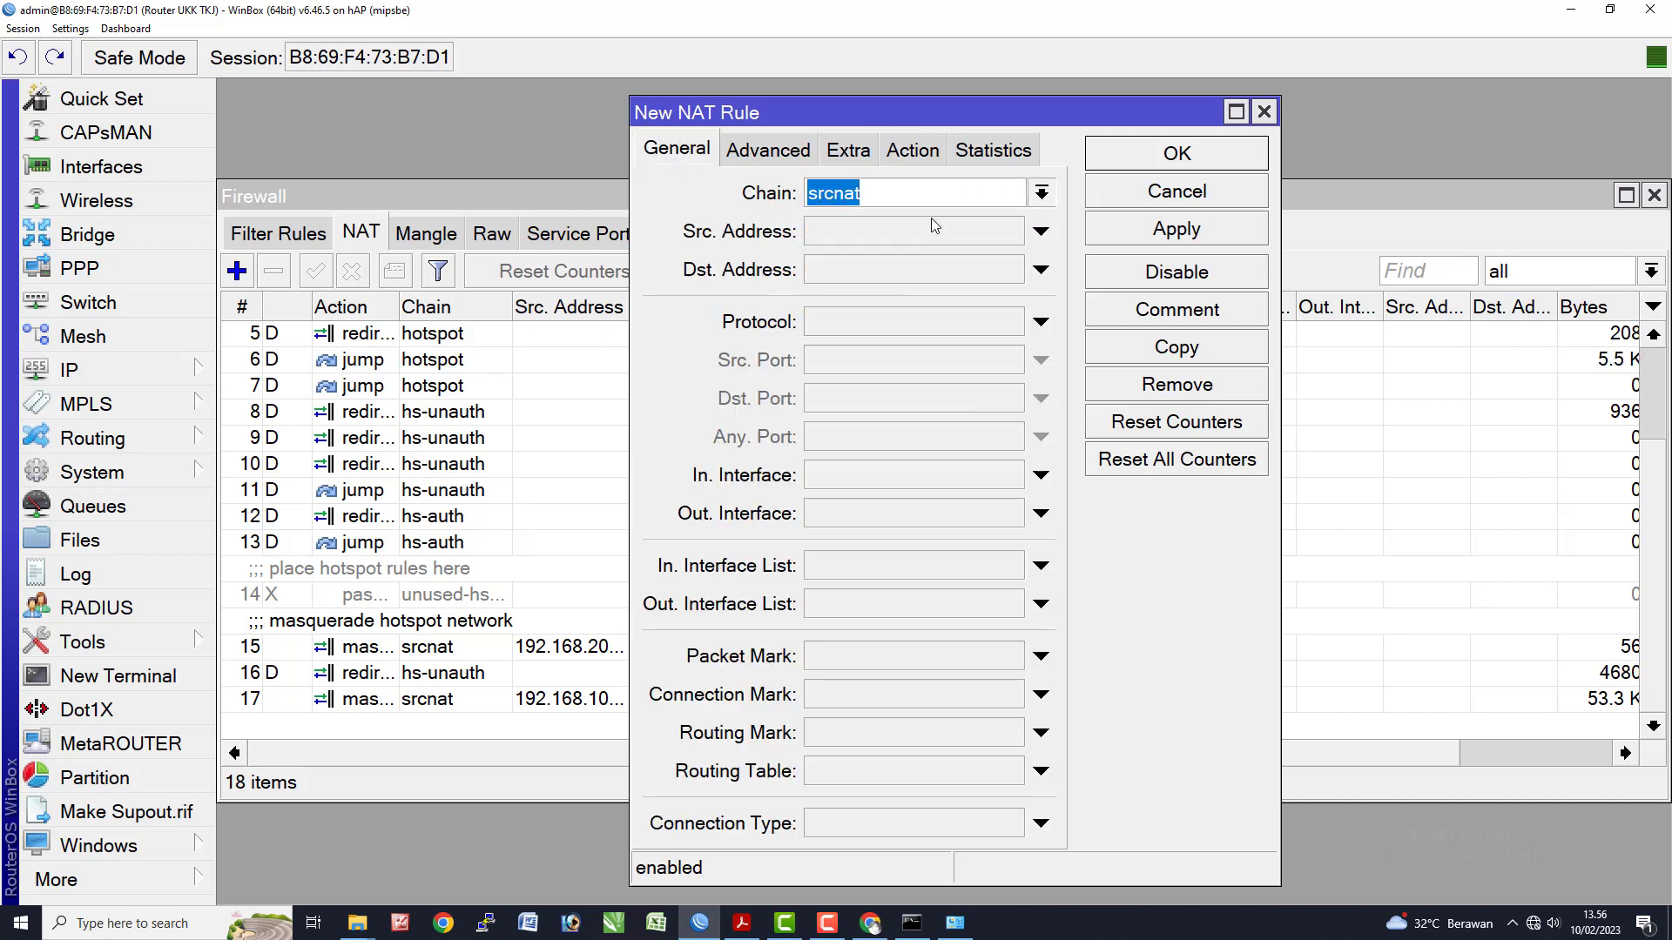
{"action": "left_click", "coordinate": [1039, 477]}
{"action": "left_click", "coordinate": [1001, 479]}
{"action": "left_click", "coordinate": [1000, 481]}
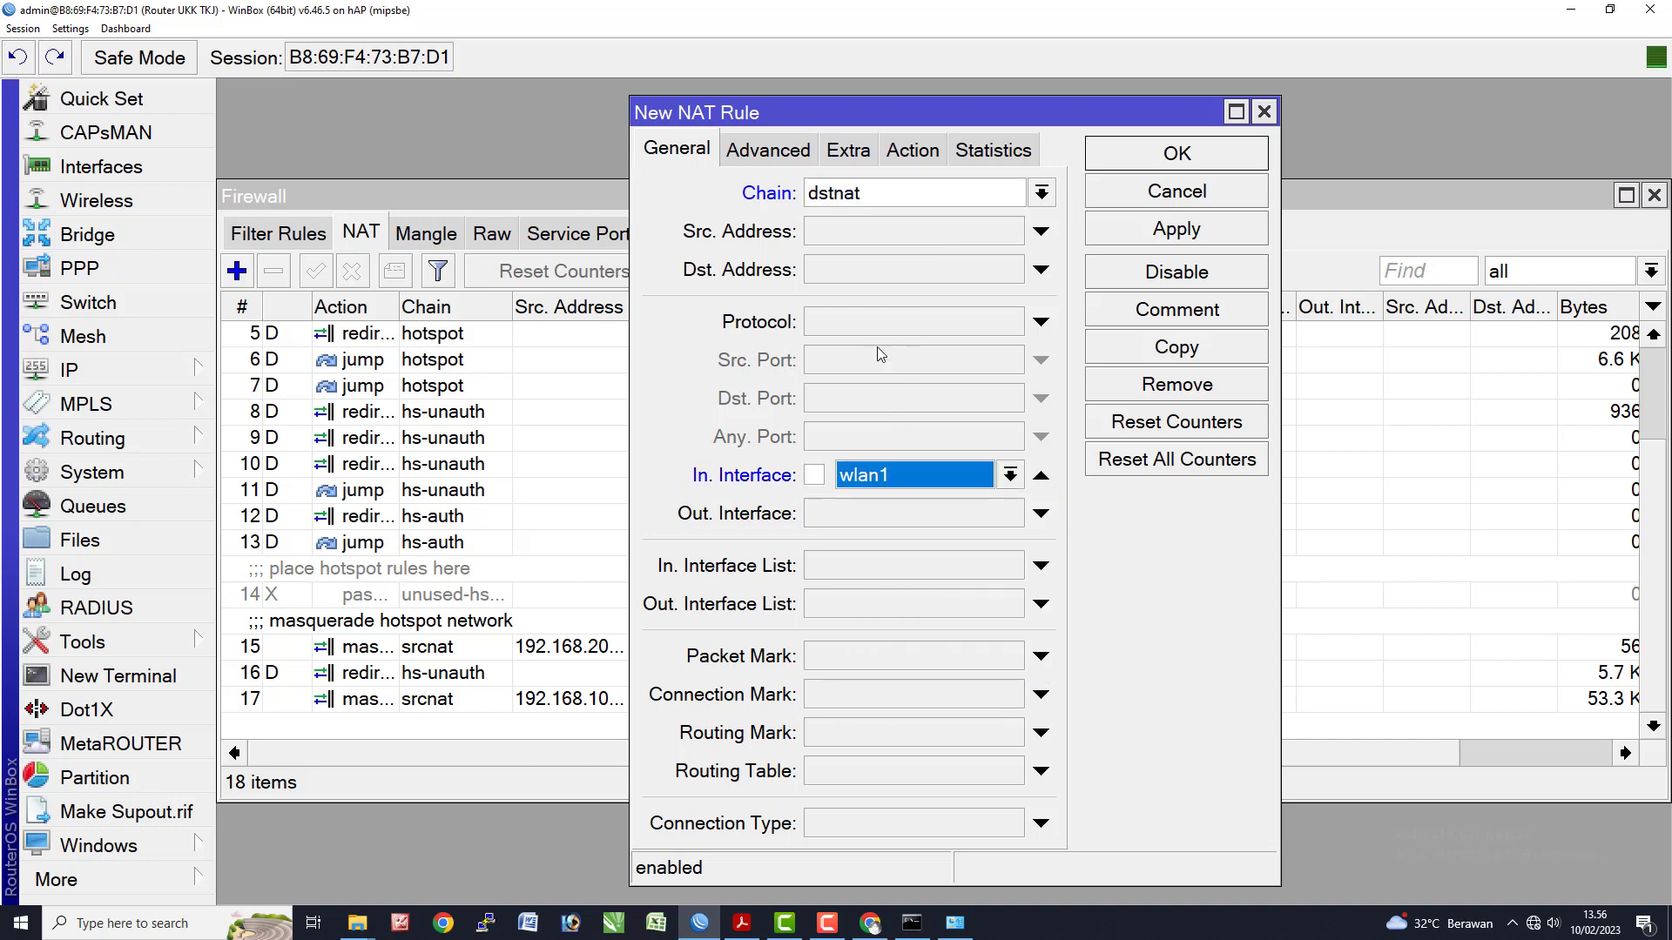
{"action": "left_click", "coordinate": [982, 325]}
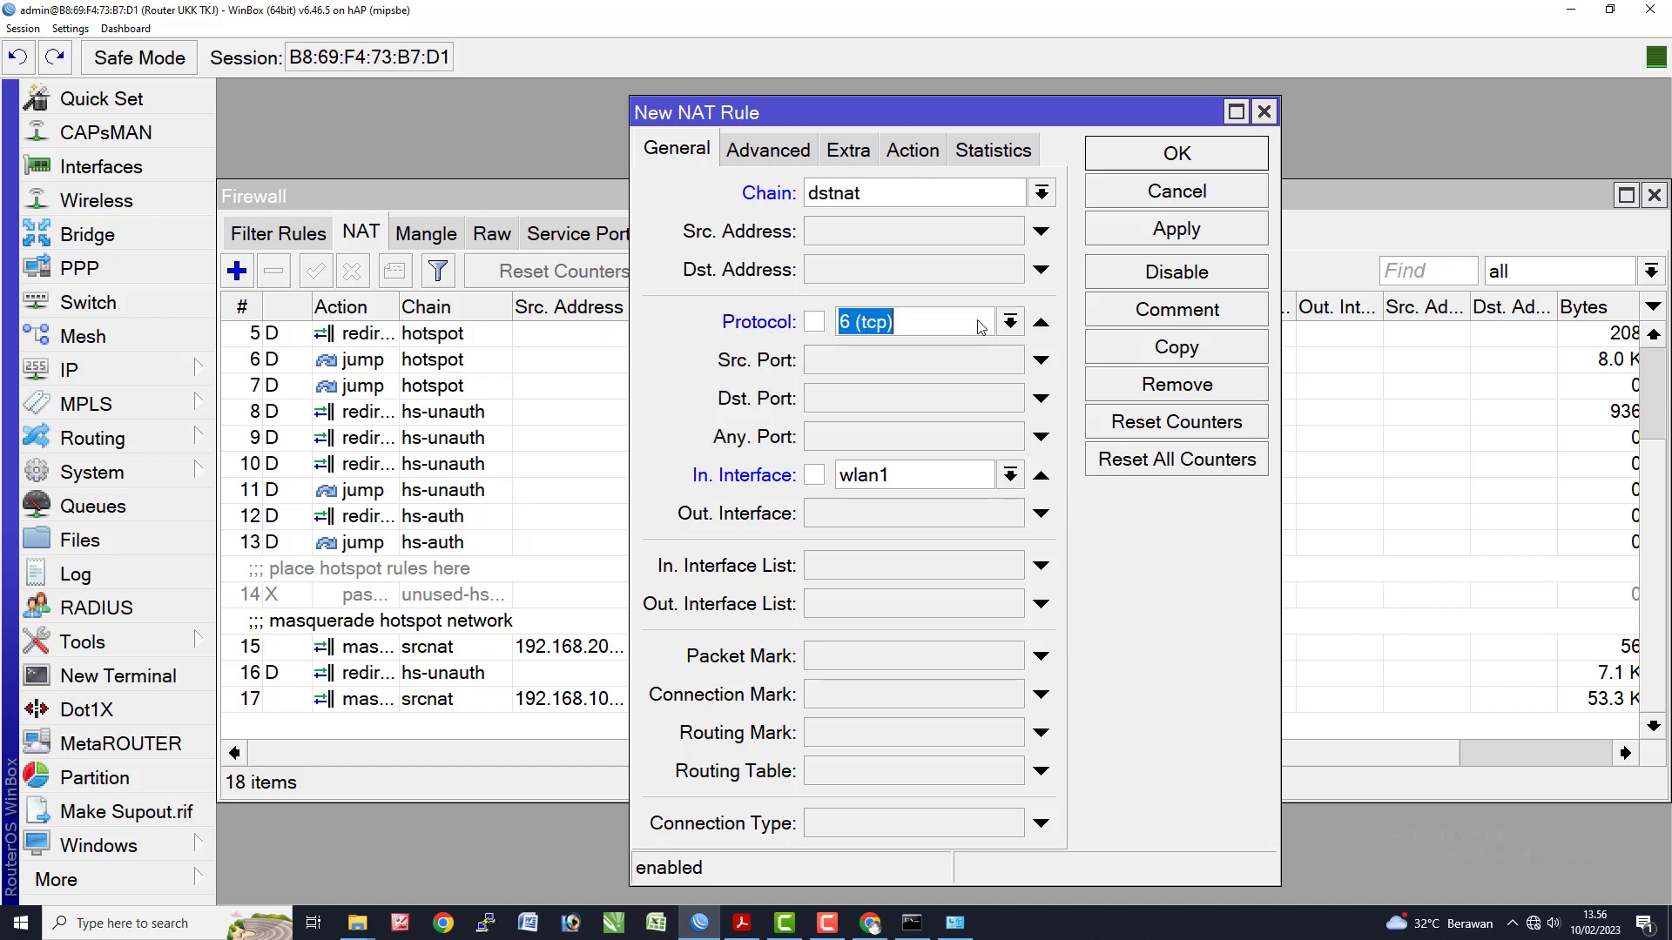
- Set the rule's action to redirect to port 8080, comment it 'NAT Web Proxy', and save it
{"action": "left_click", "coordinate": [932, 156]}
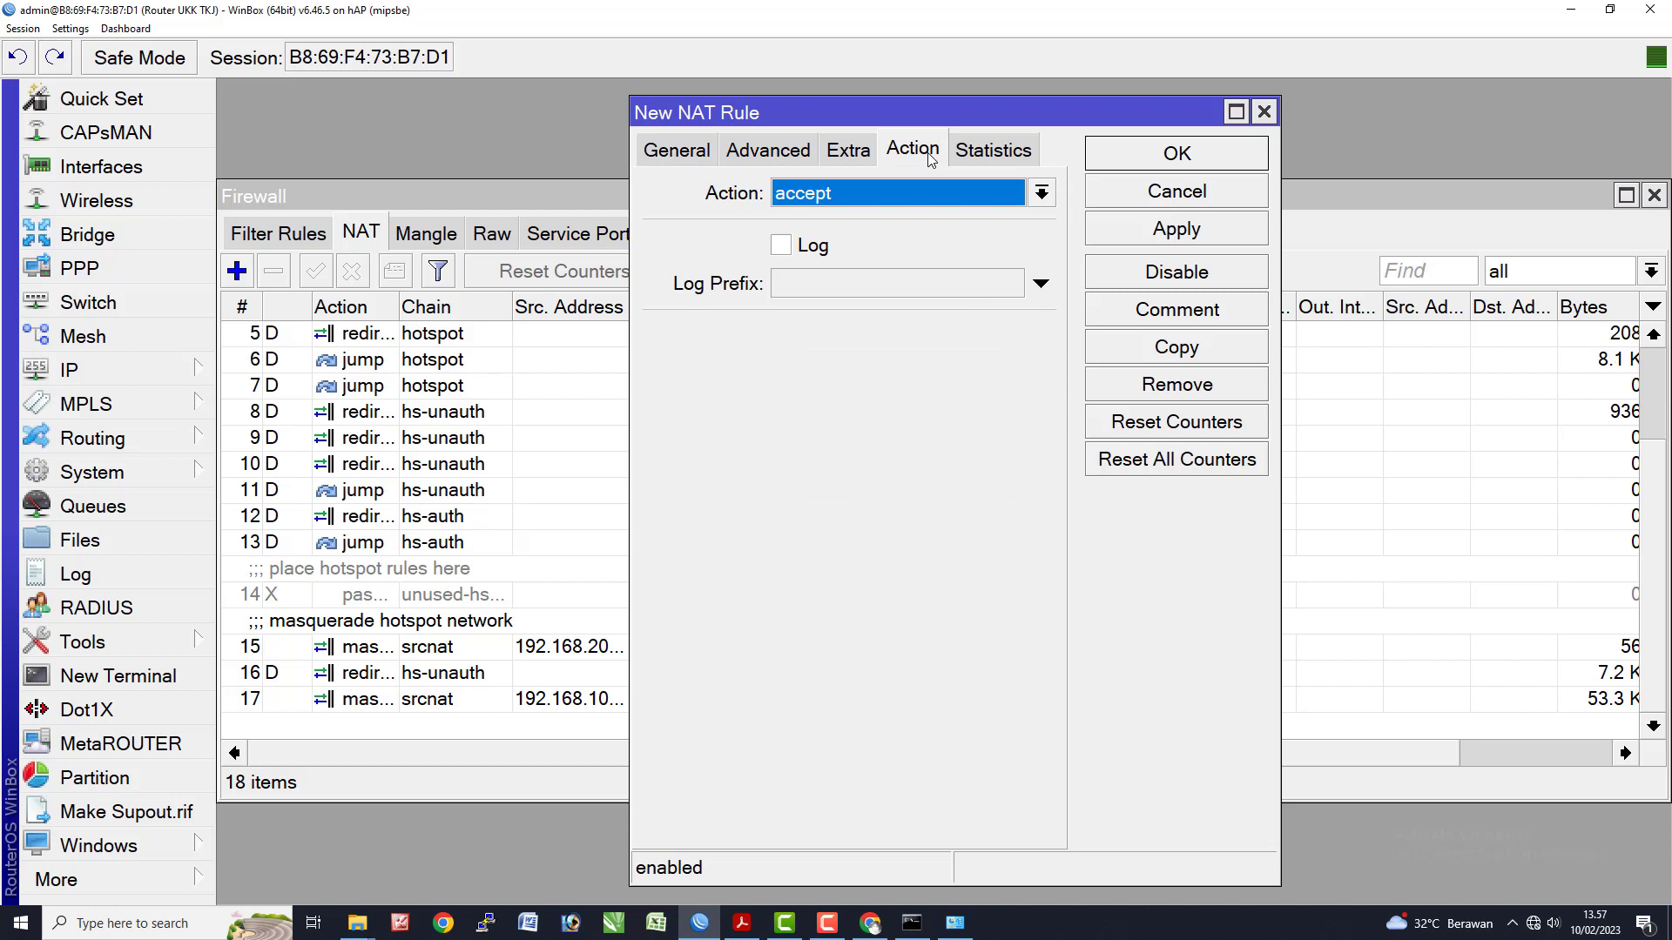
{"action": "left_click", "coordinate": [922, 200]}
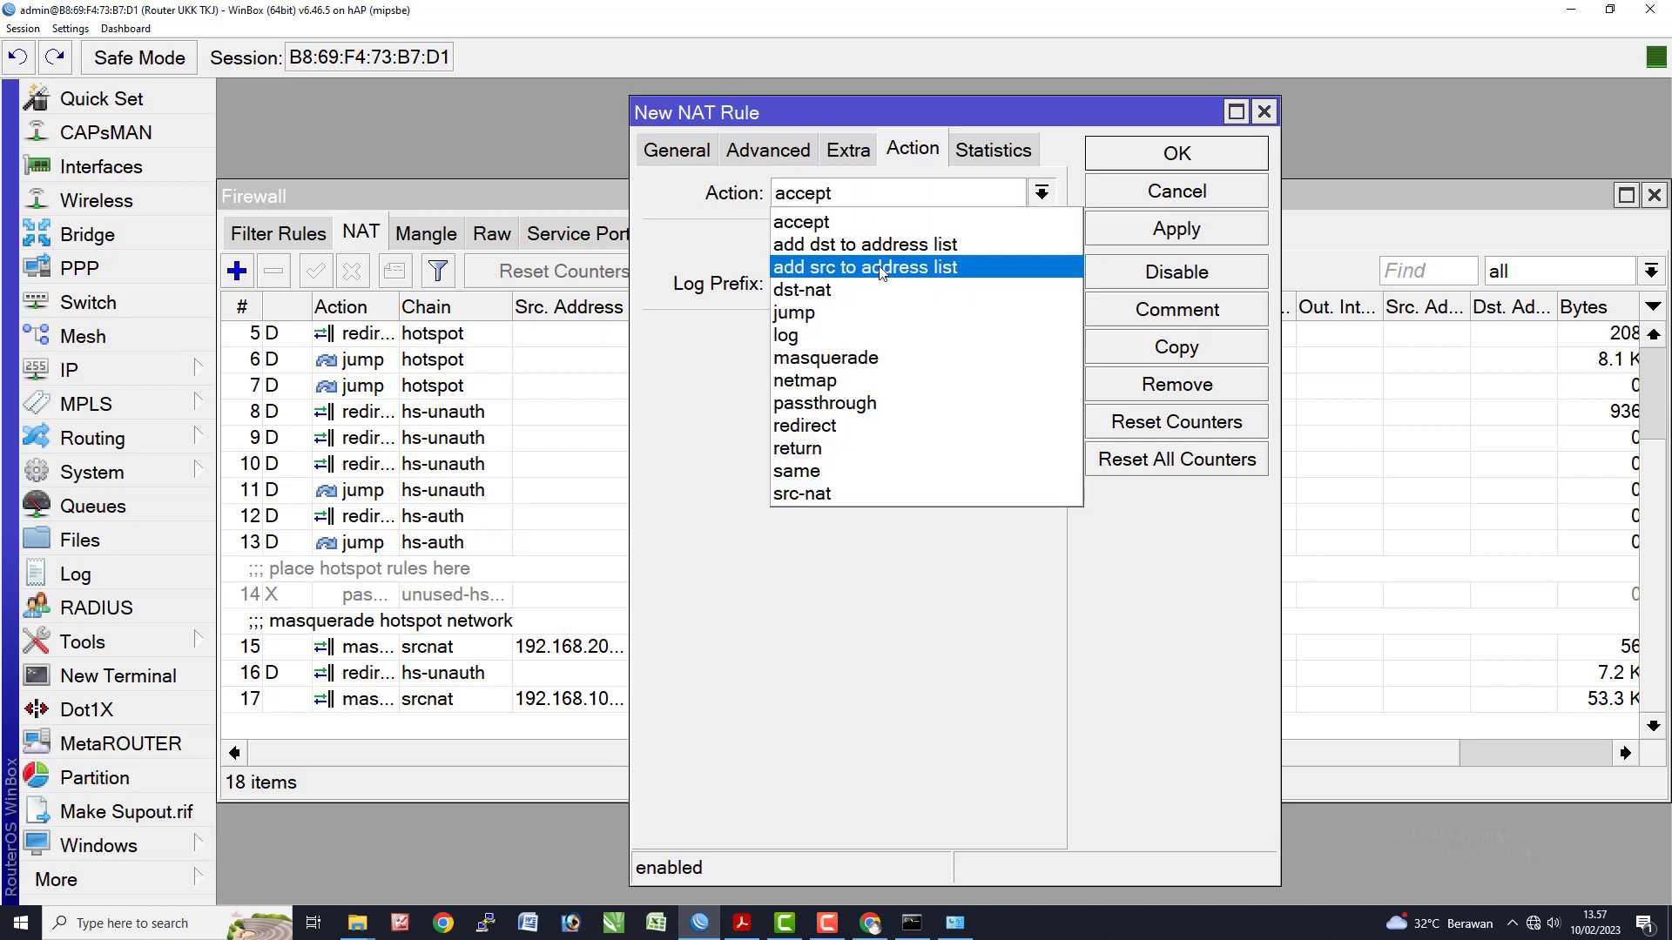
{"action": "left_click", "coordinate": [852, 423]}
{"action": "left_click", "coordinate": [868, 341]}
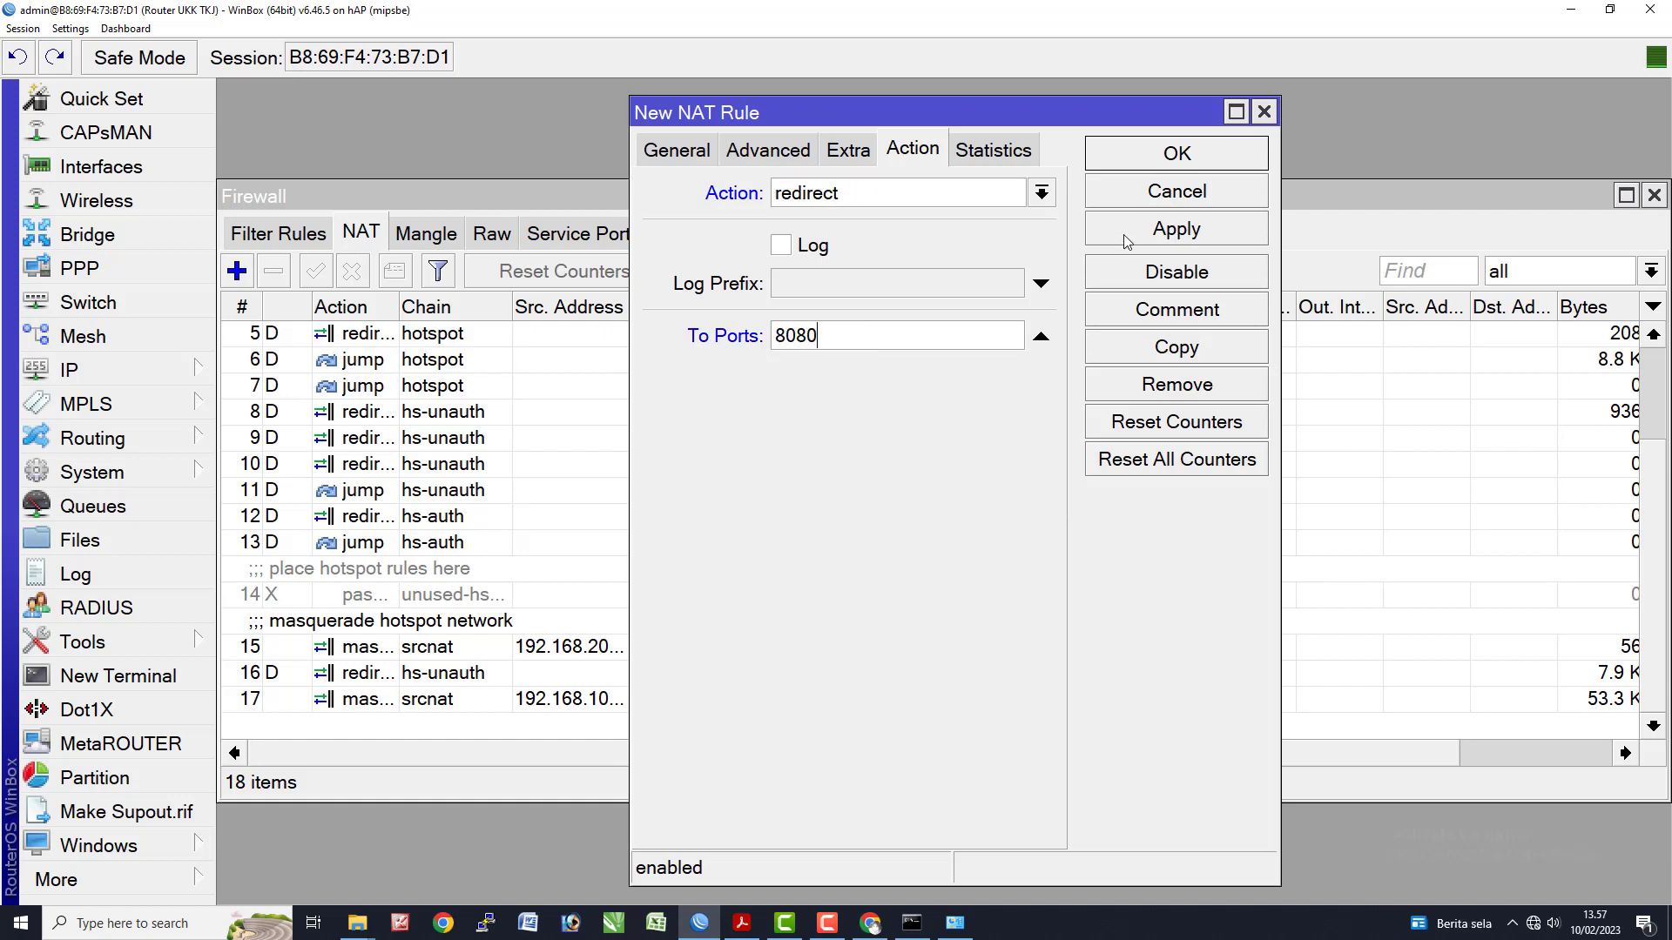
{"action": "left_click", "coordinate": [1175, 320]}
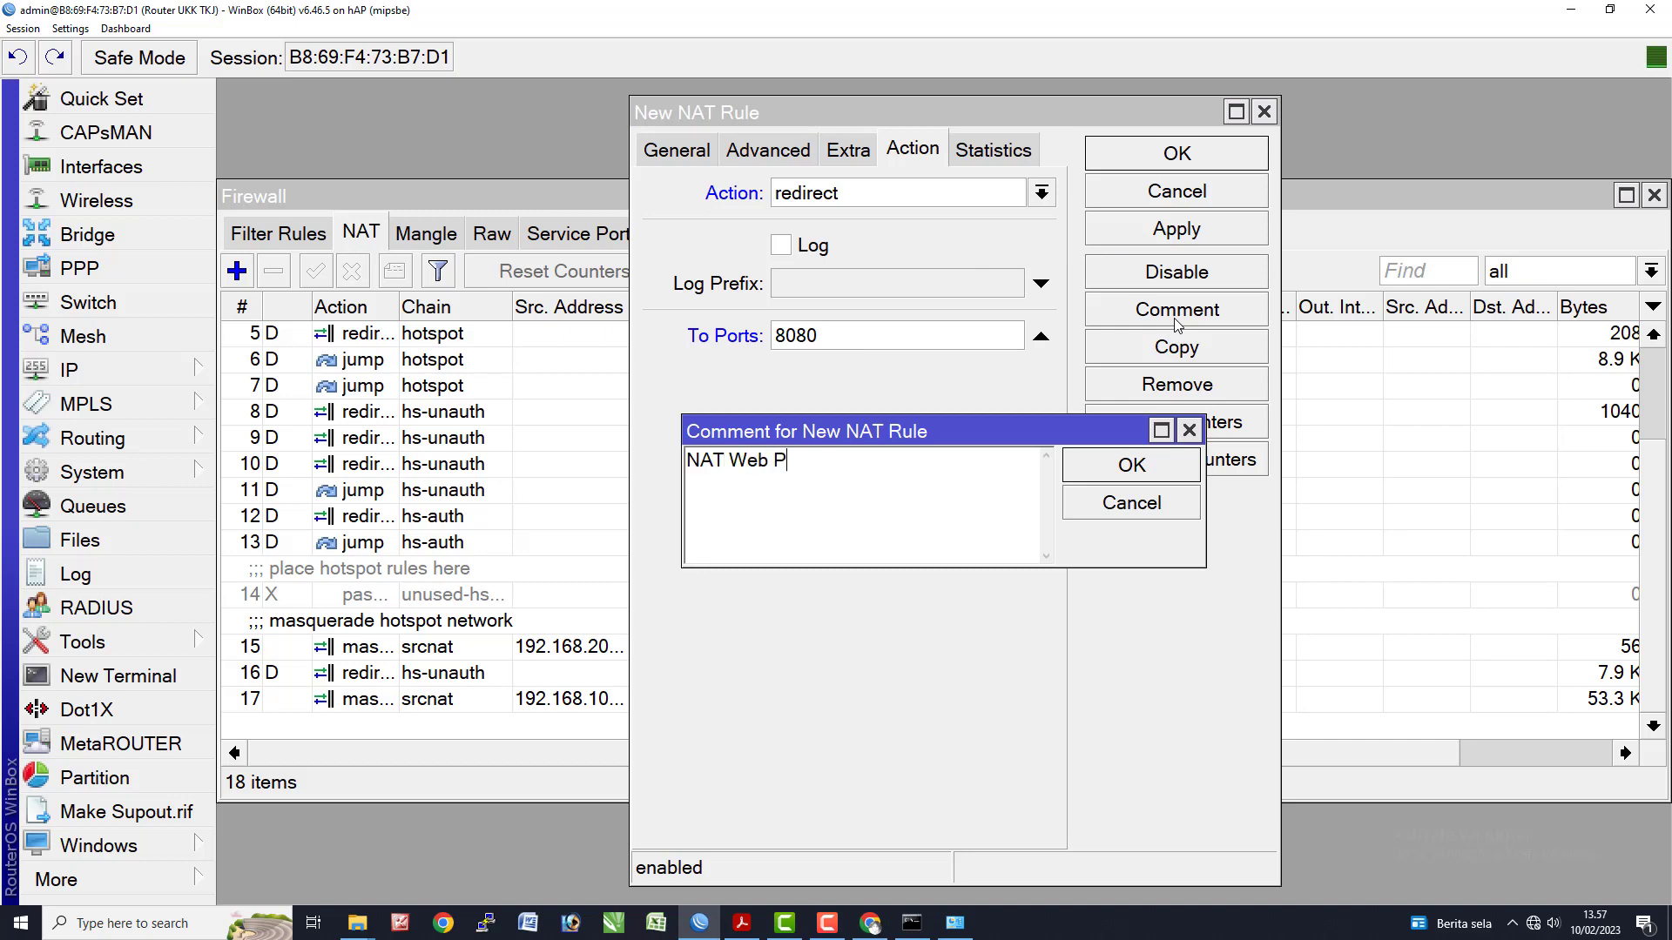
{"action": "left_click", "coordinate": [1190, 466]}
{"action": "left_click", "coordinate": [1169, 233]}
{"action": "left_click", "coordinate": [1188, 159]}
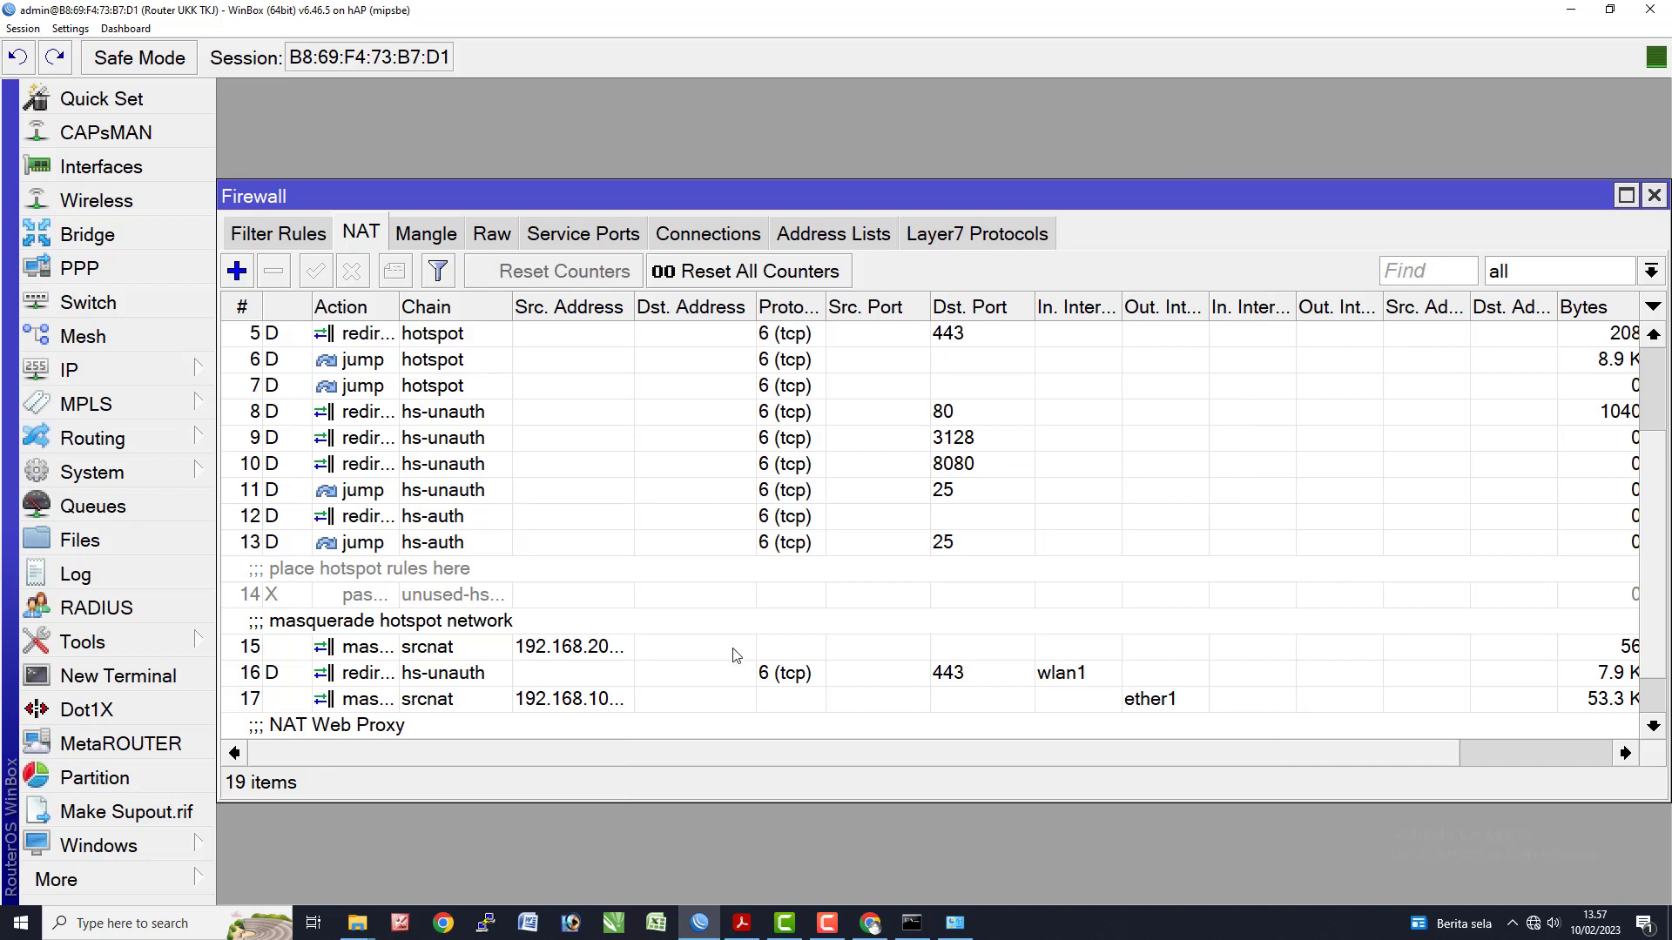
{"action": "key", "text": "alt+Tab"}
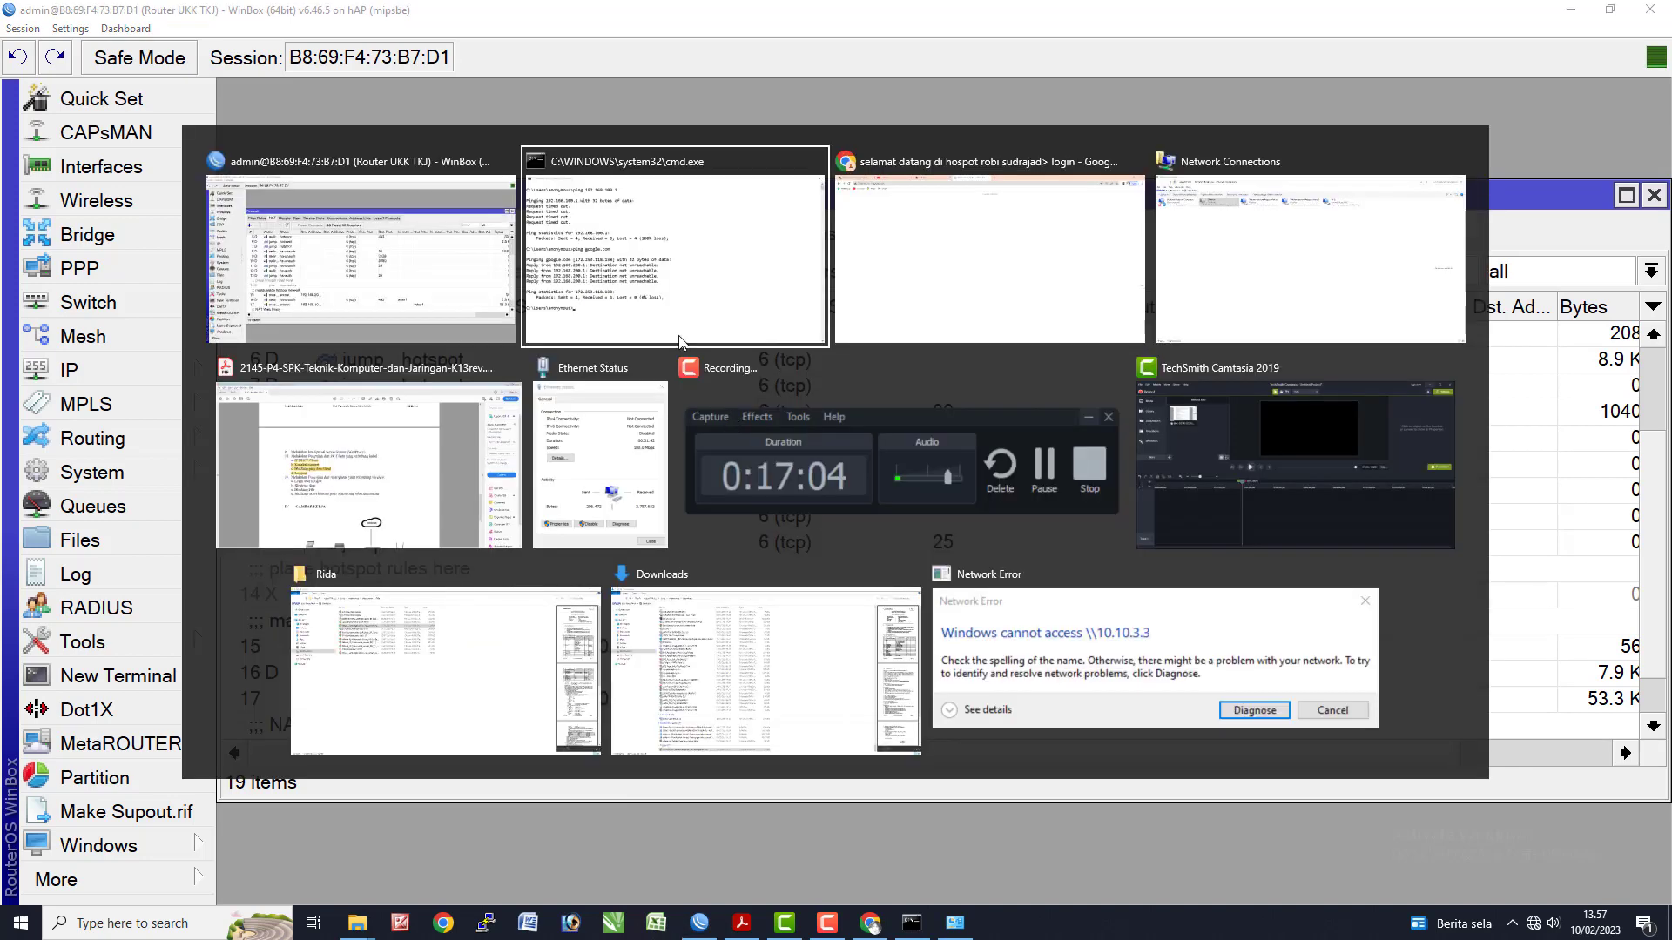
- Rerun ping google.com in the command prompt, then return to Chrome's hotspot login page
{"action": "left_click", "coordinate": [644, 336]}
{"action": "key", "text": "Up"}
{"action": "key", "text": "Return"}
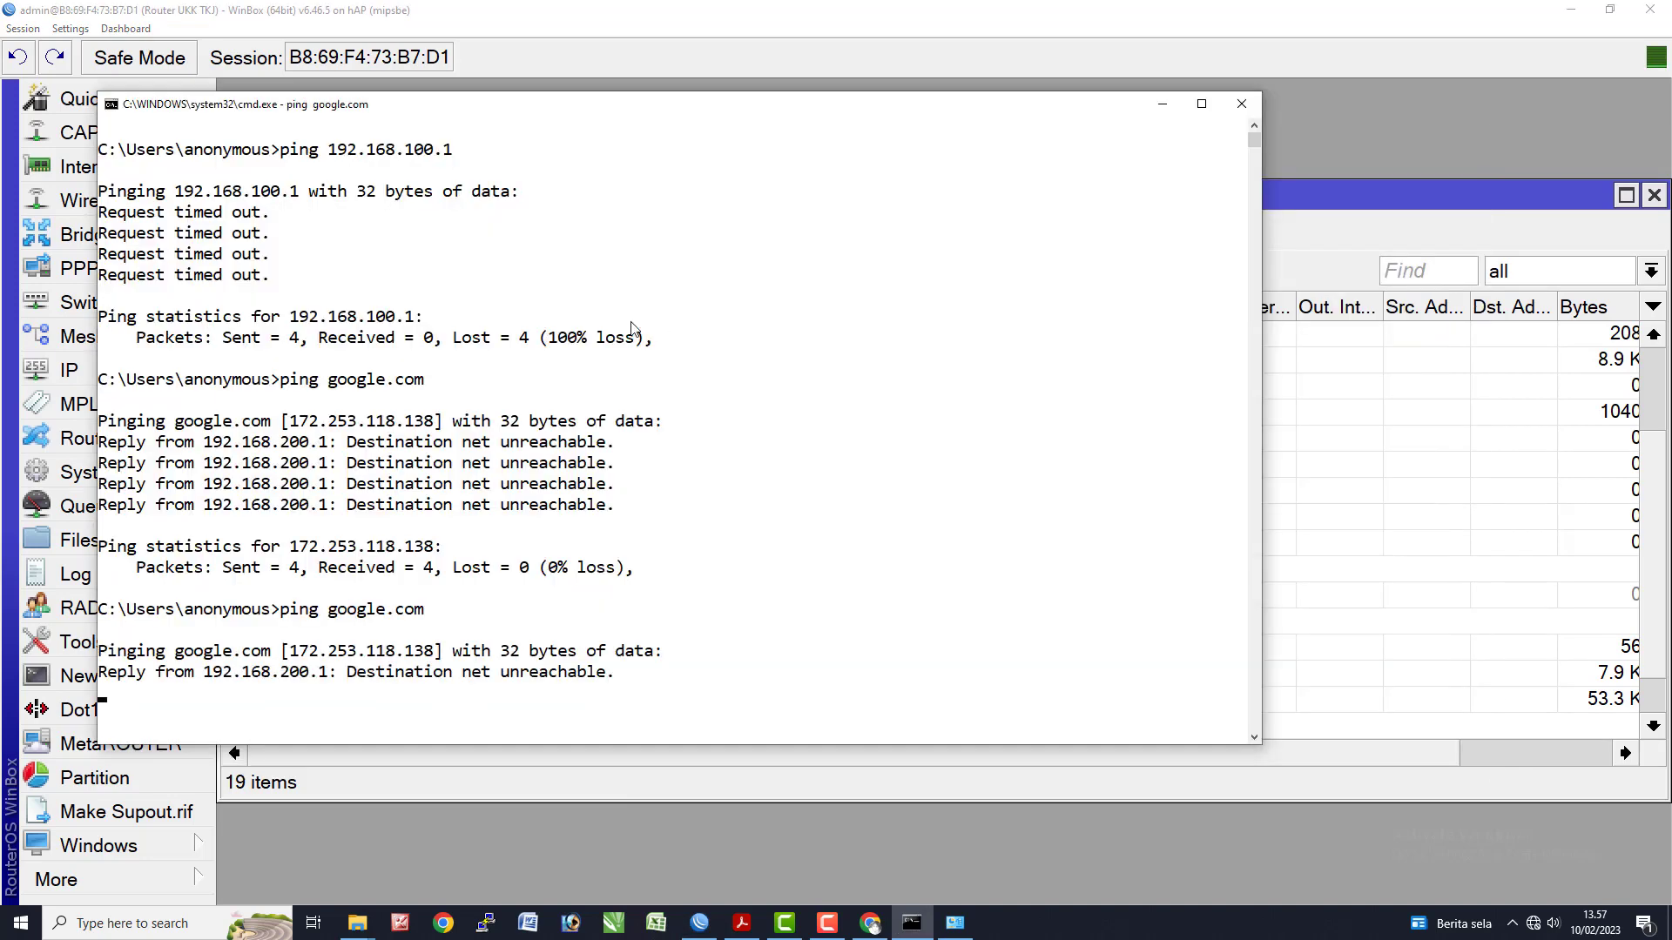
{"action": "key", "text": "alt+Tab"}
{"action": "left_click", "coordinate": [1010, 274]}
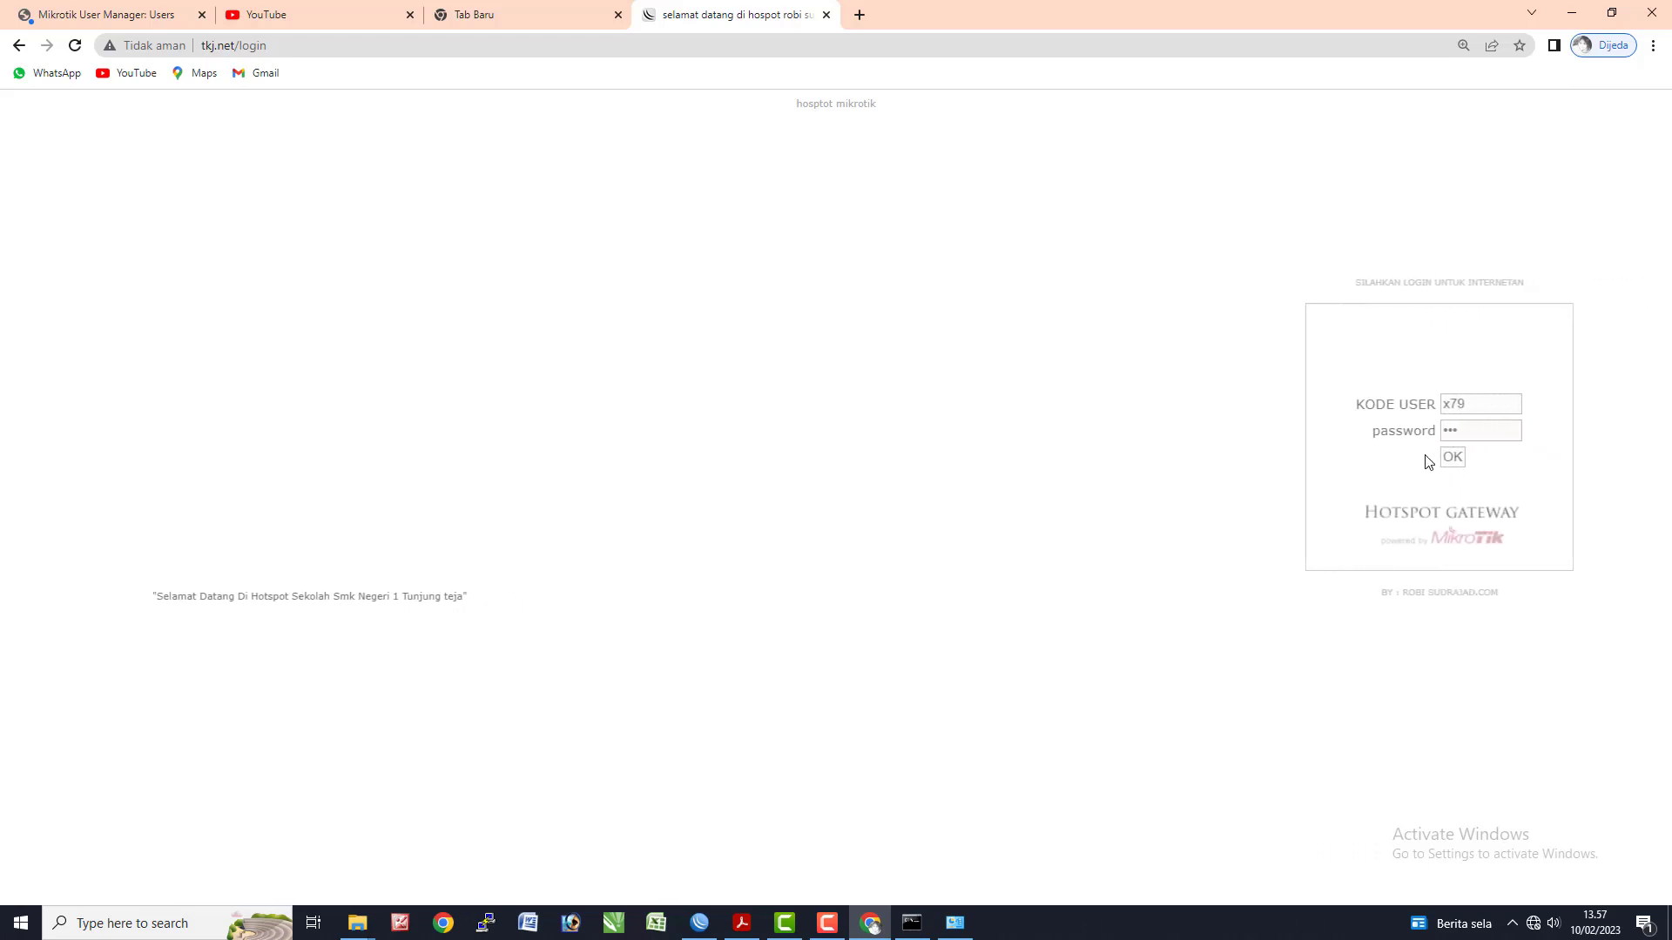
- Resubmit the hotspot login form, then switch back to the WinBox window
{"action": "left_click", "coordinate": [1380, 458]}
{"action": "left_click", "coordinate": [1321, 401]}
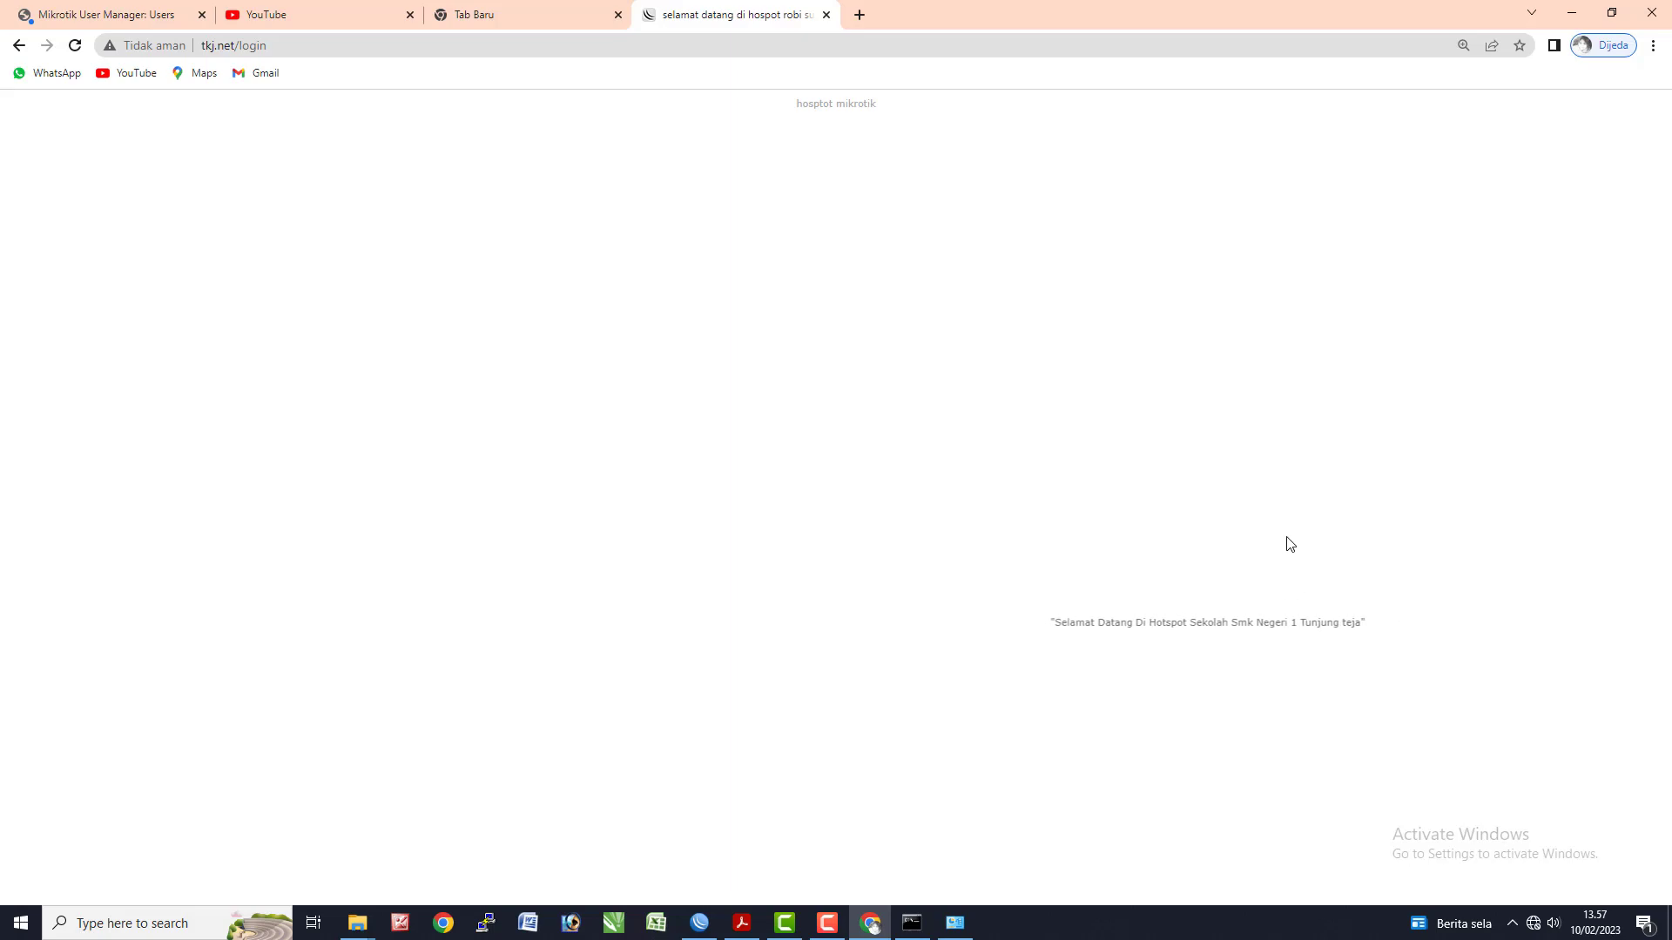
{"action": "key", "text": "alt+Tab"}
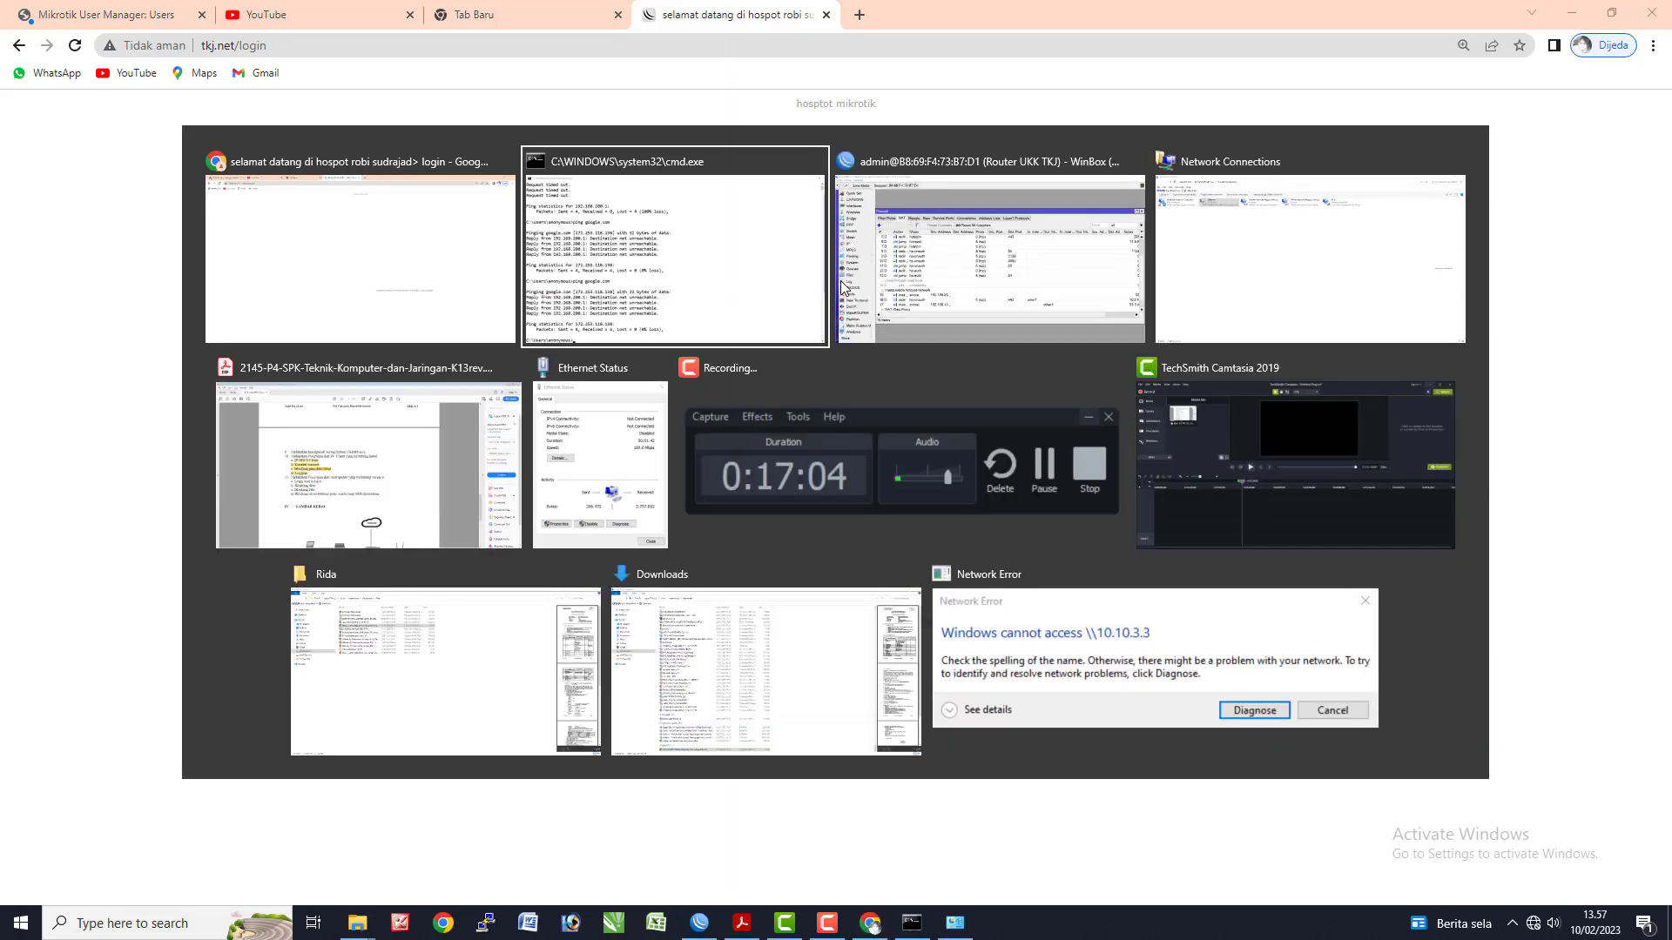
{"action": "left_click", "coordinate": [839, 280]}
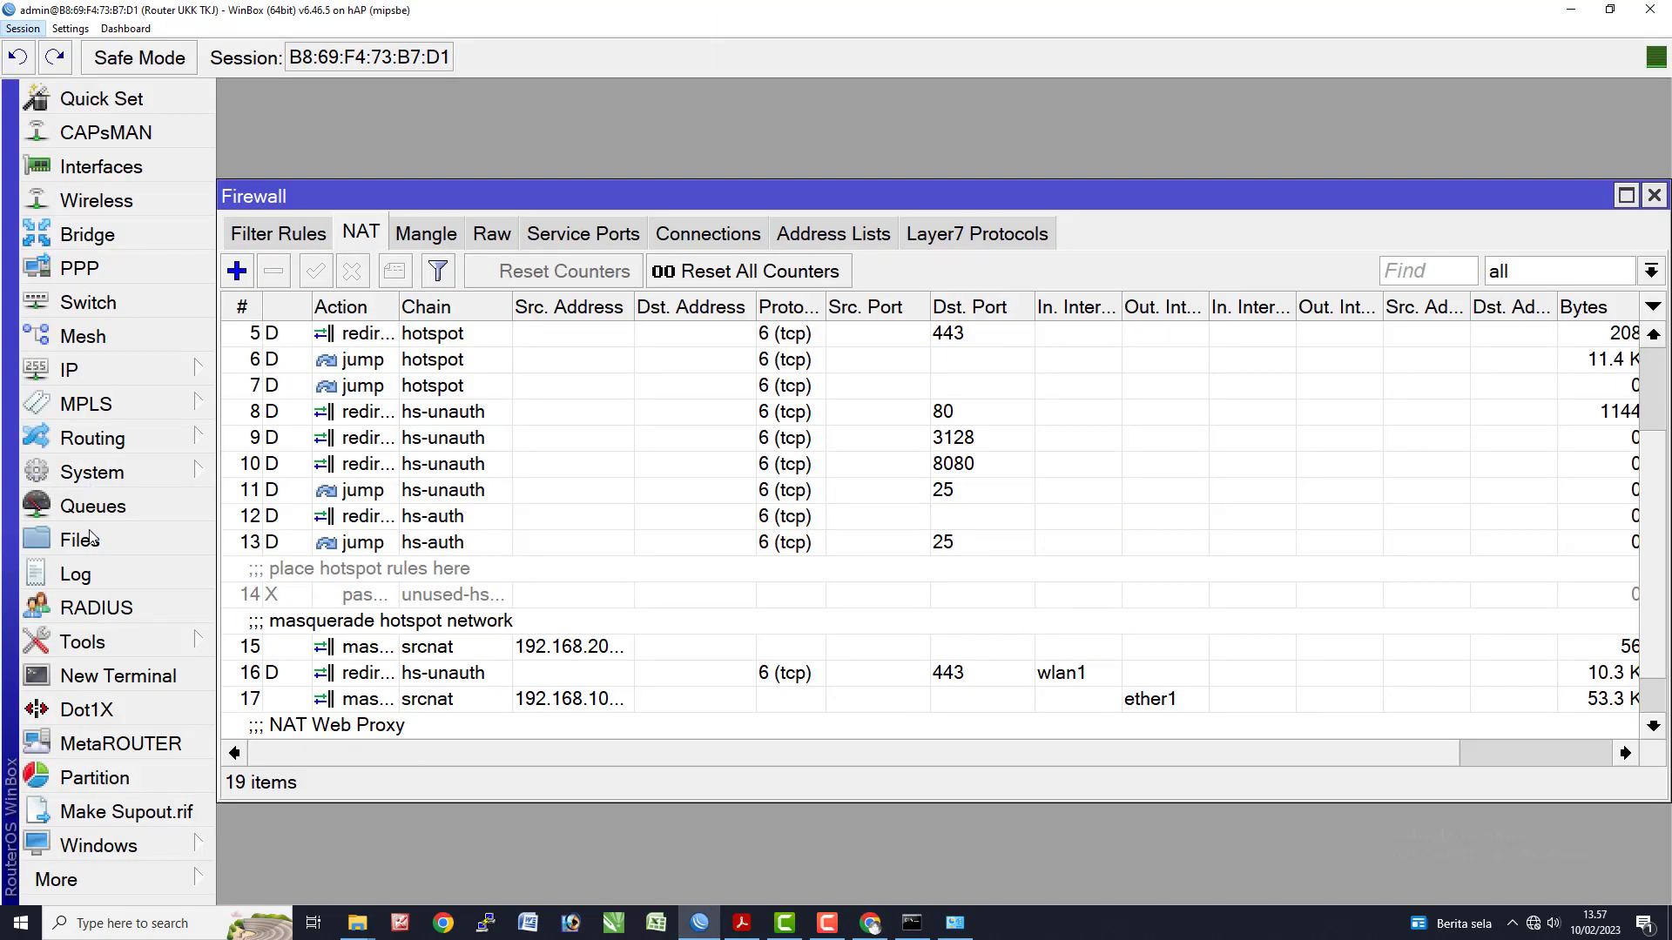
- Maximize WinBox's File List and select flash/hotspot/login.html
{"action": "left_click", "coordinate": [91, 537]}
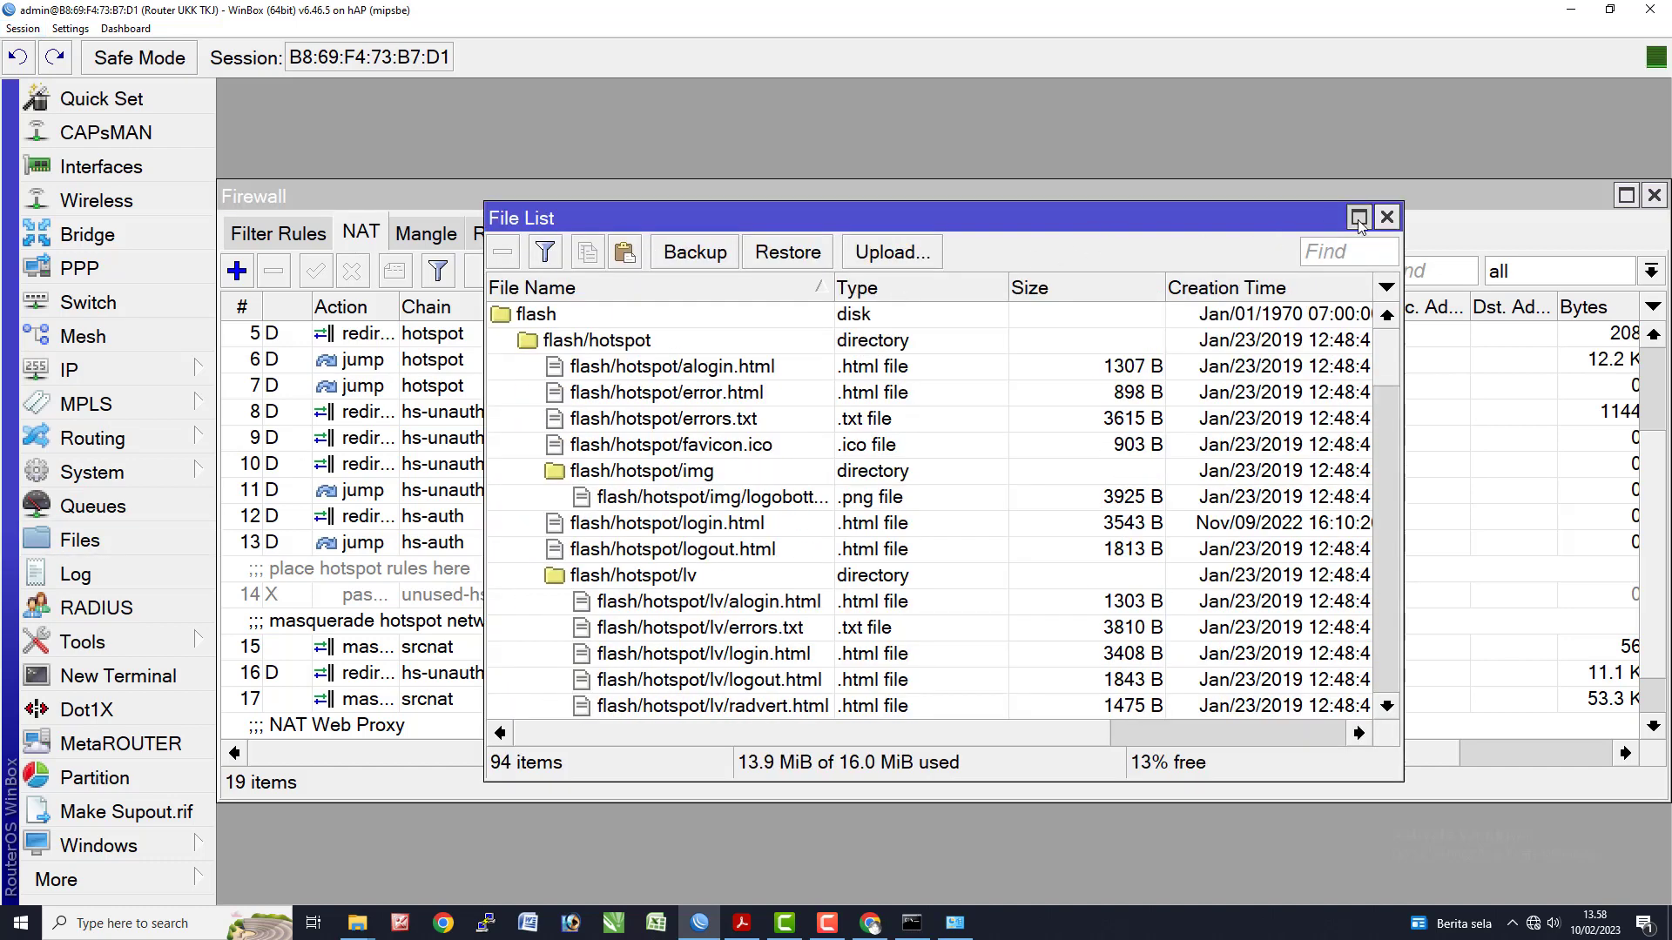
{"action": "left_click", "coordinate": [1358, 218]}
{"action": "left_click", "coordinate": [333, 225]}
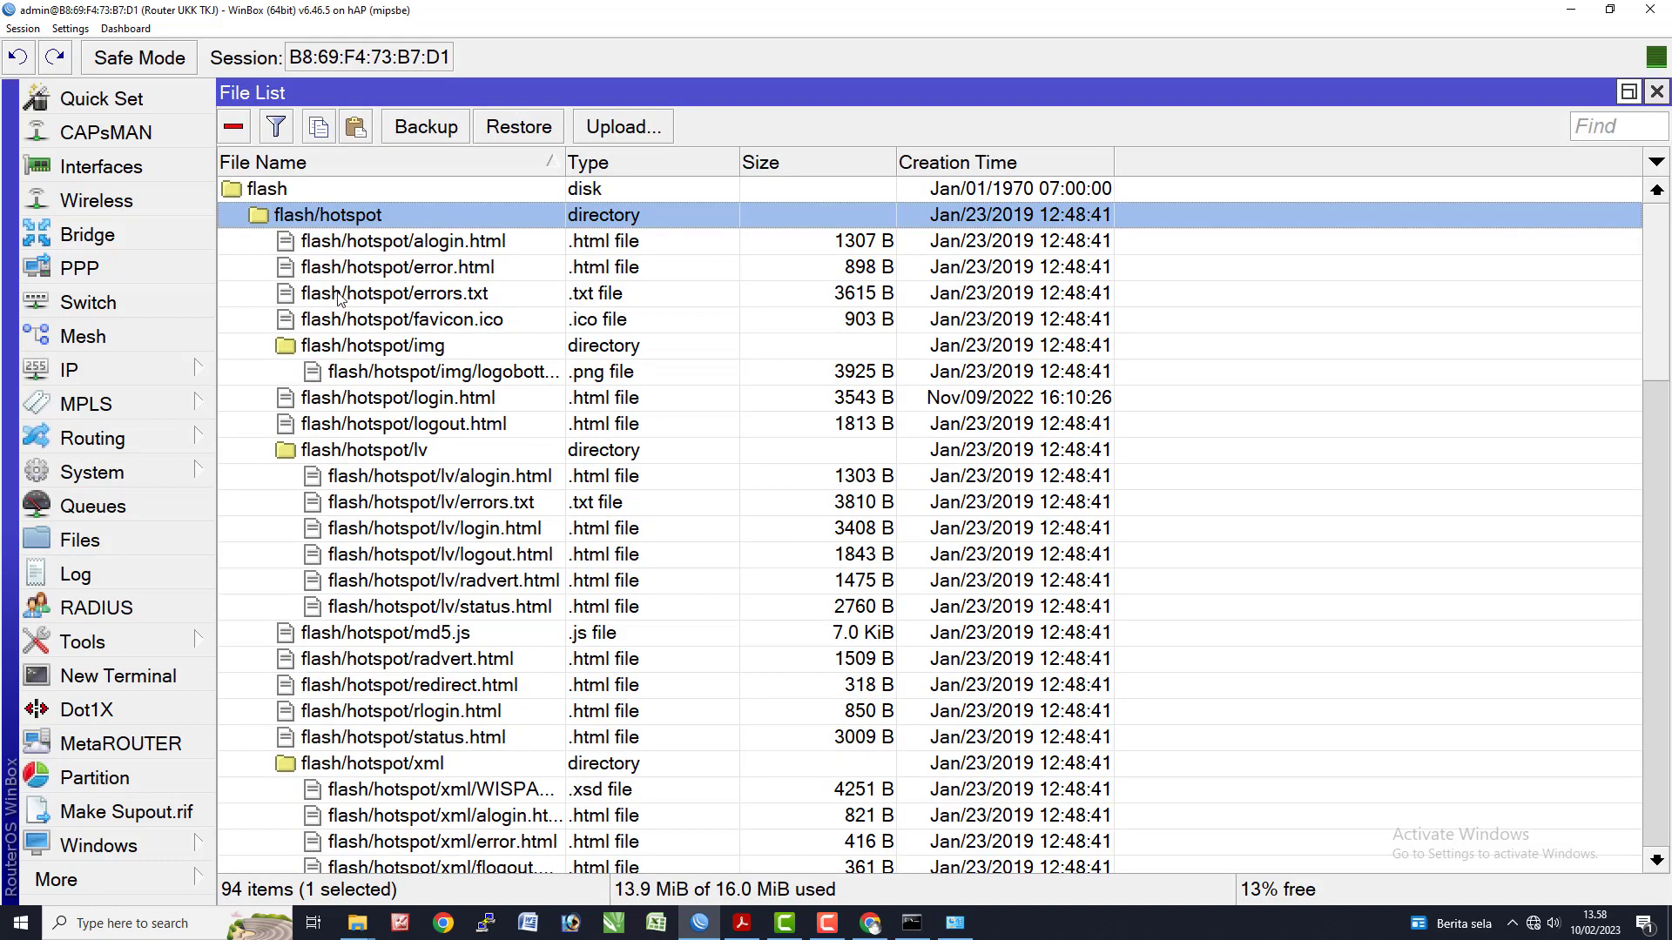
{"action": "scroll", "coordinate": [357, 648], "scroll_direction": "down", "scroll_amount": 5}
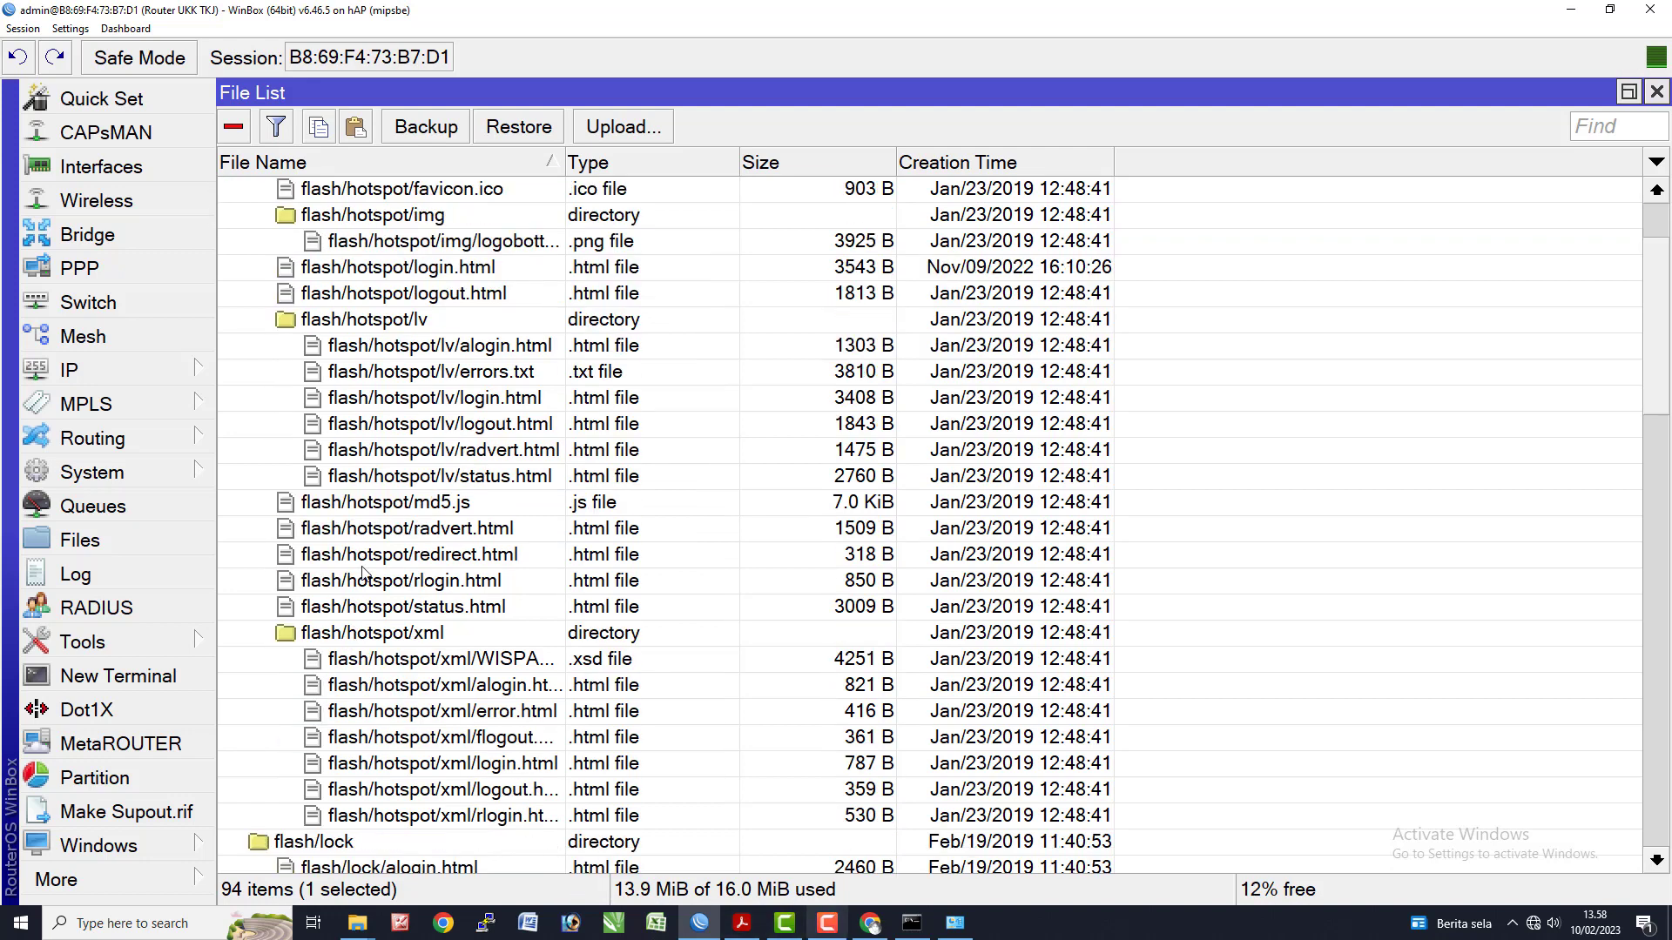
{"action": "scroll", "coordinate": [509, 626], "scroll_direction": "down", "scroll_amount": 1}
{"action": "scroll", "coordinate": [507, 626], "scroll_direction": "down", "scroll_amount": 2}
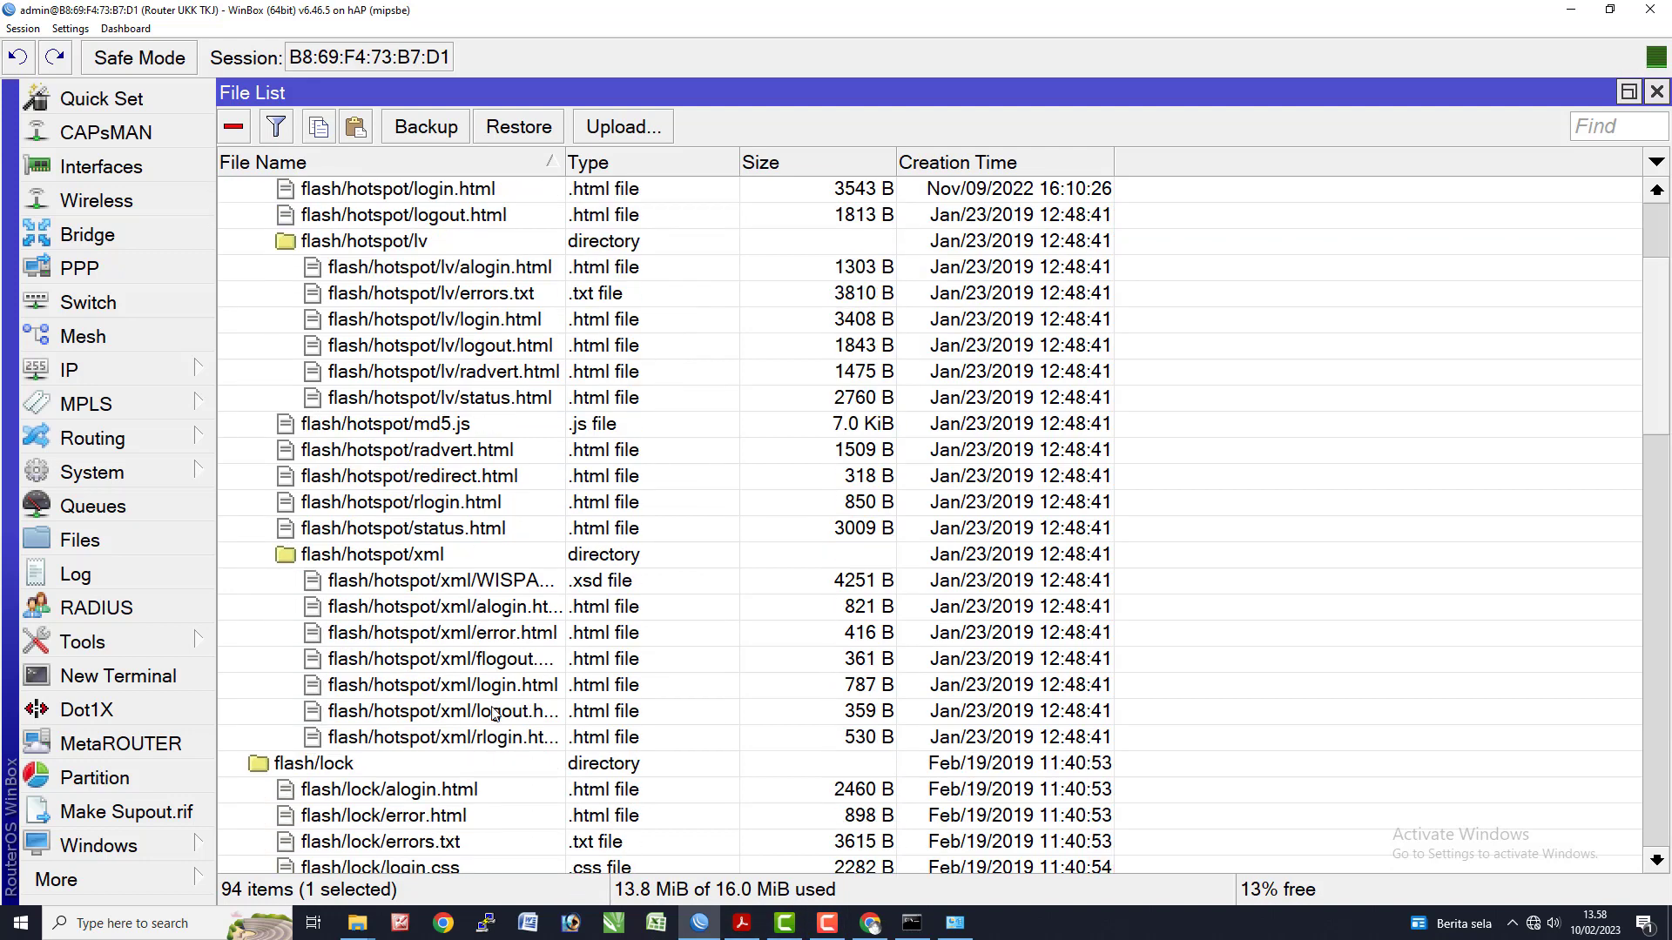
{"action": "scroll", "coordinate": [408, 390], "scroll_direction": "up", "scroll_amount": 8}
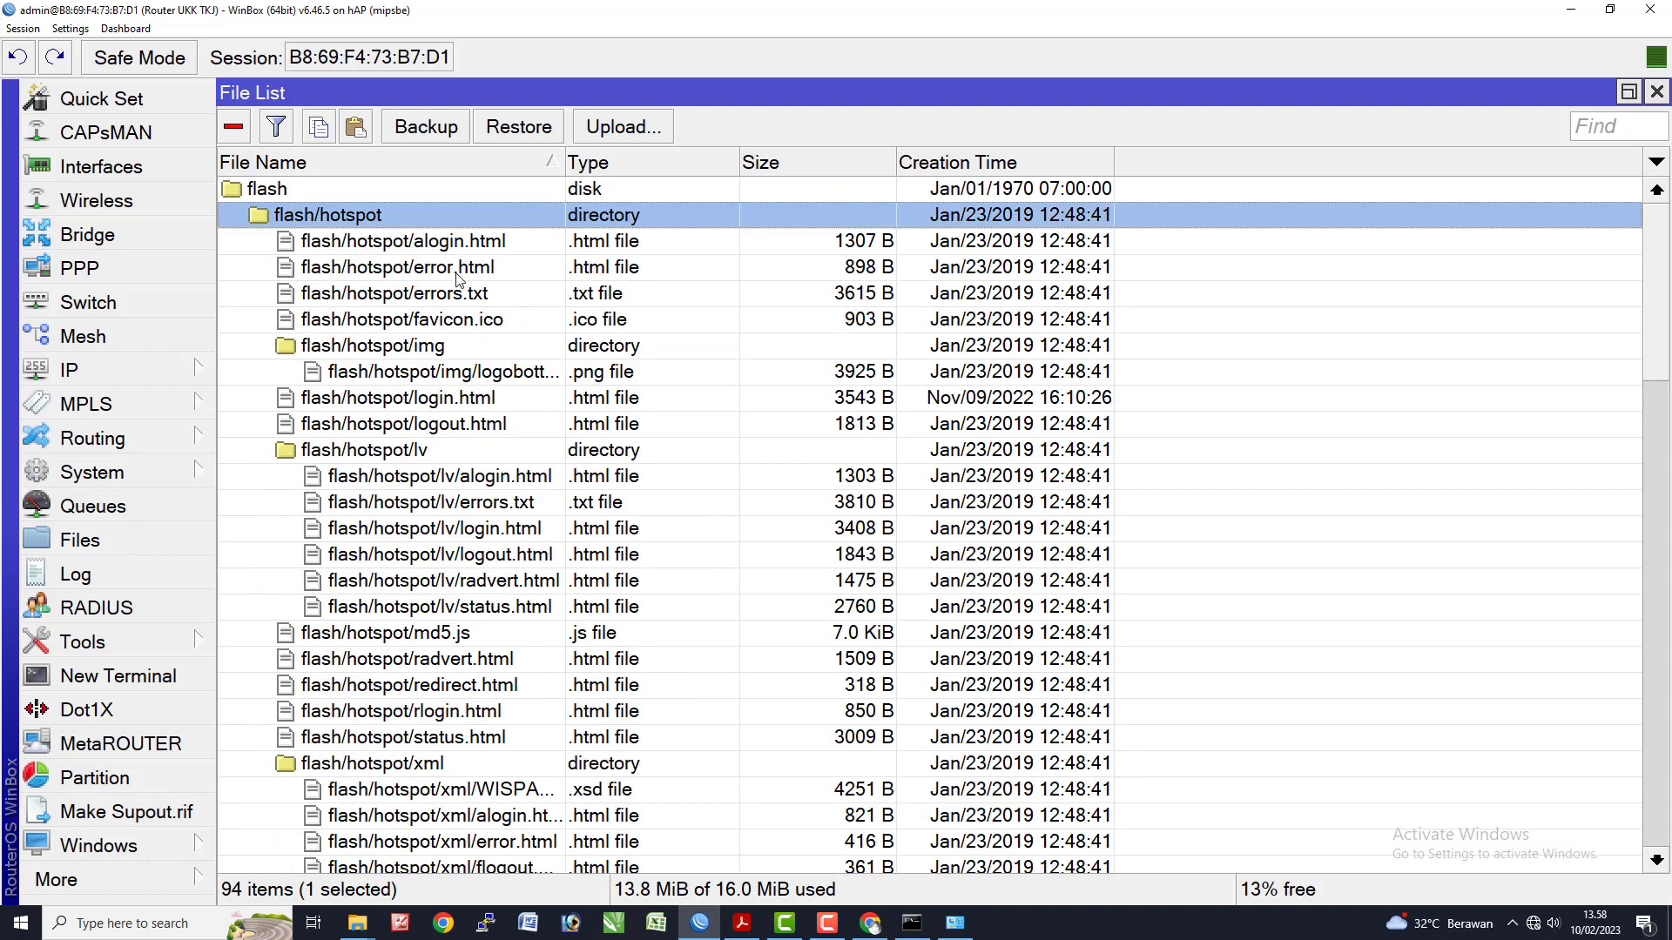
{"action": "left_click", "coordinate": [449, 406]}
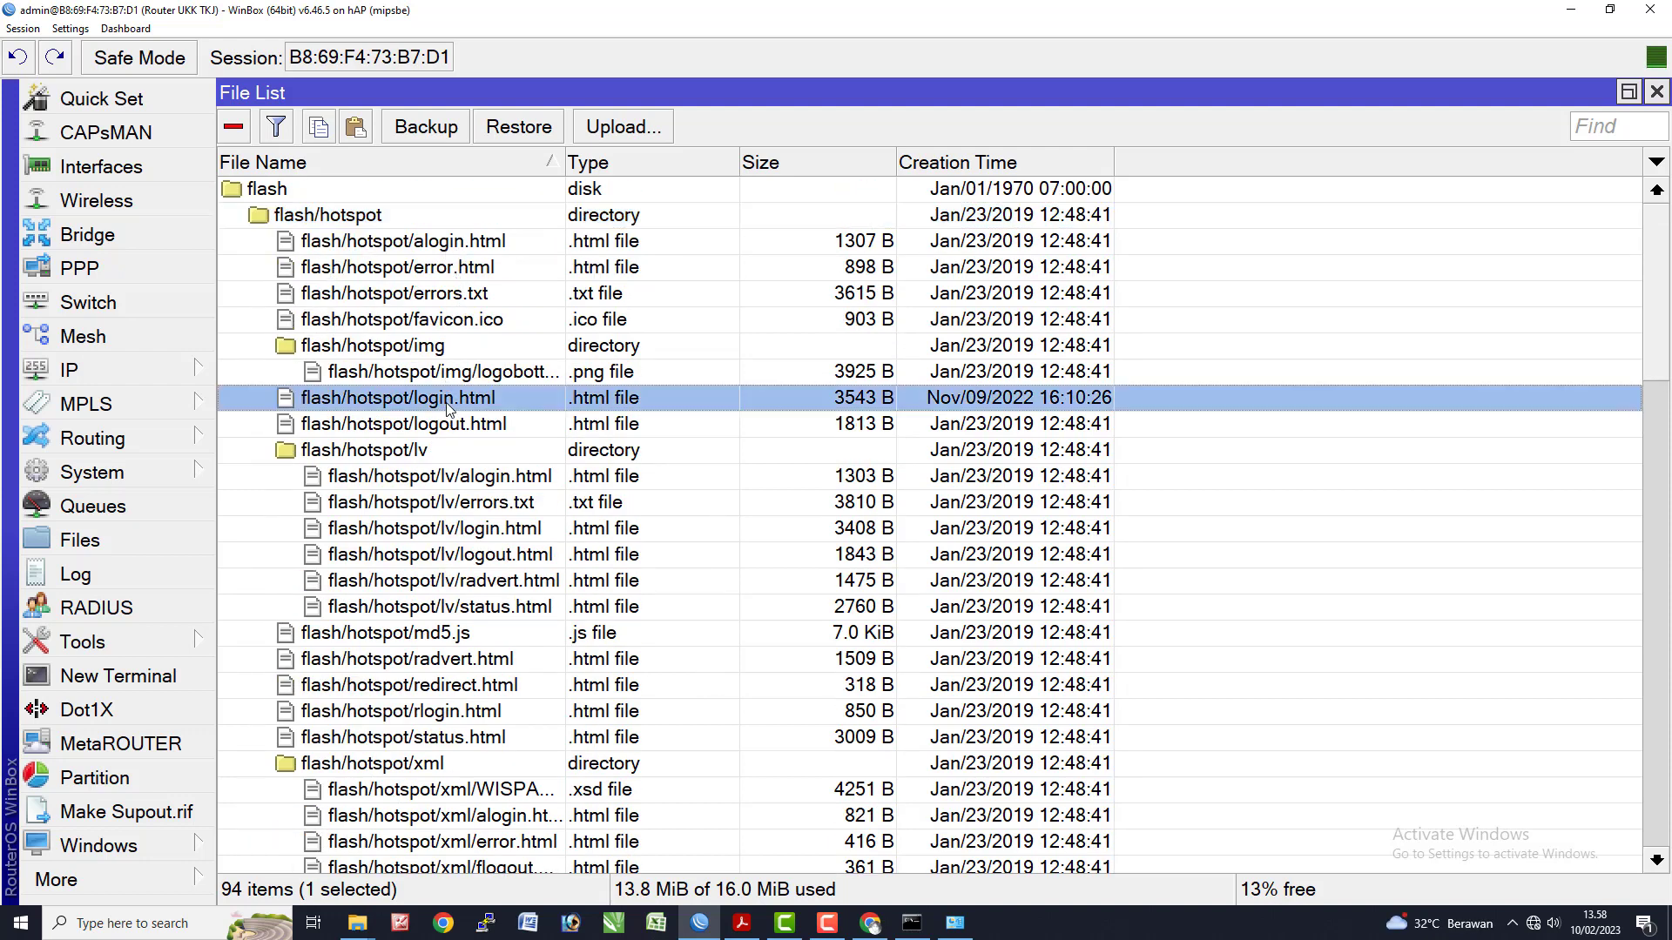
- Download login.html from the router to the computer's Desktop
{"action": "right_click", "coordinate": [455, 401]}
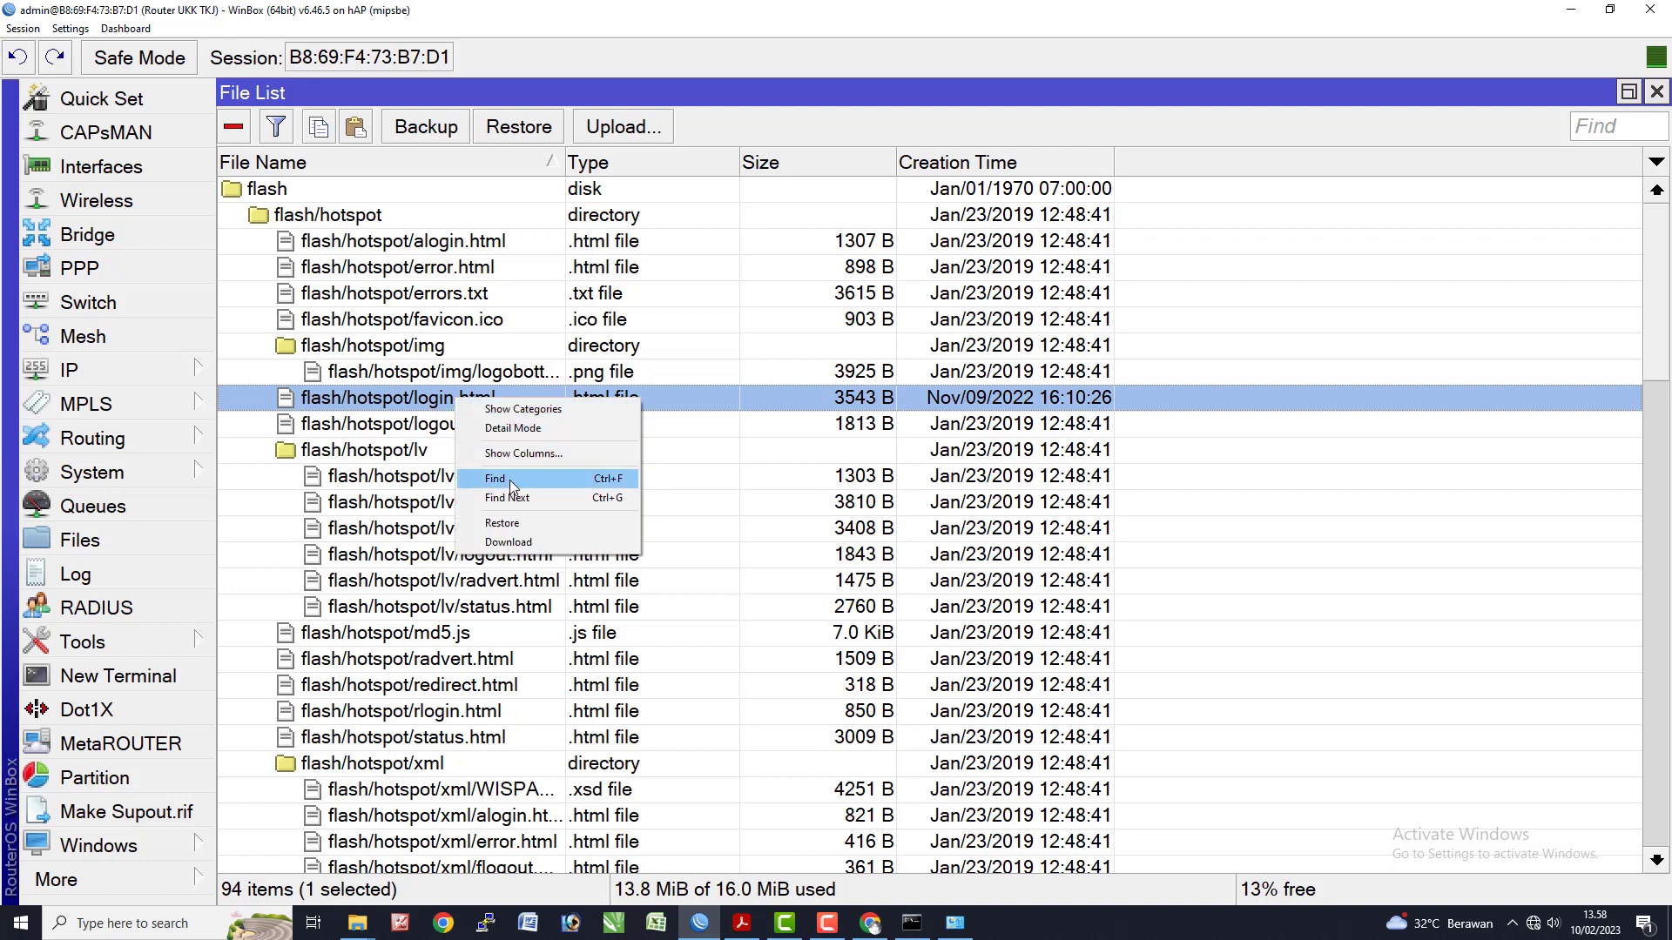
{"action": "left_click", "coordinate": [505, 542]}
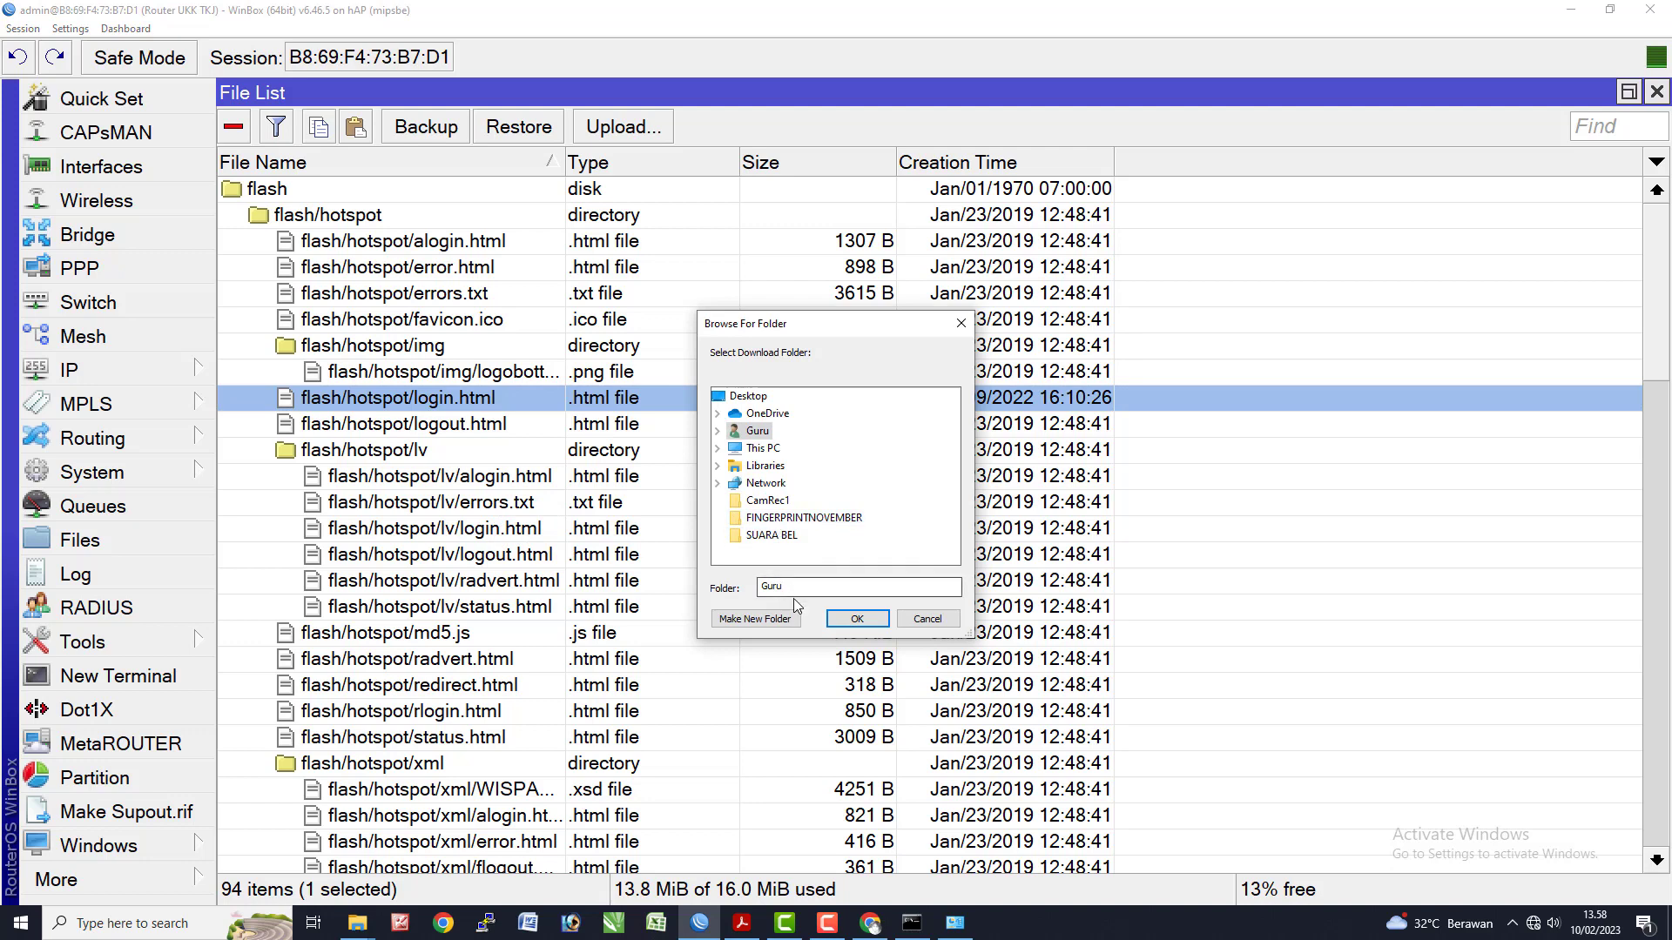
{"action": "double_click", "coordinate": [763, 448]}
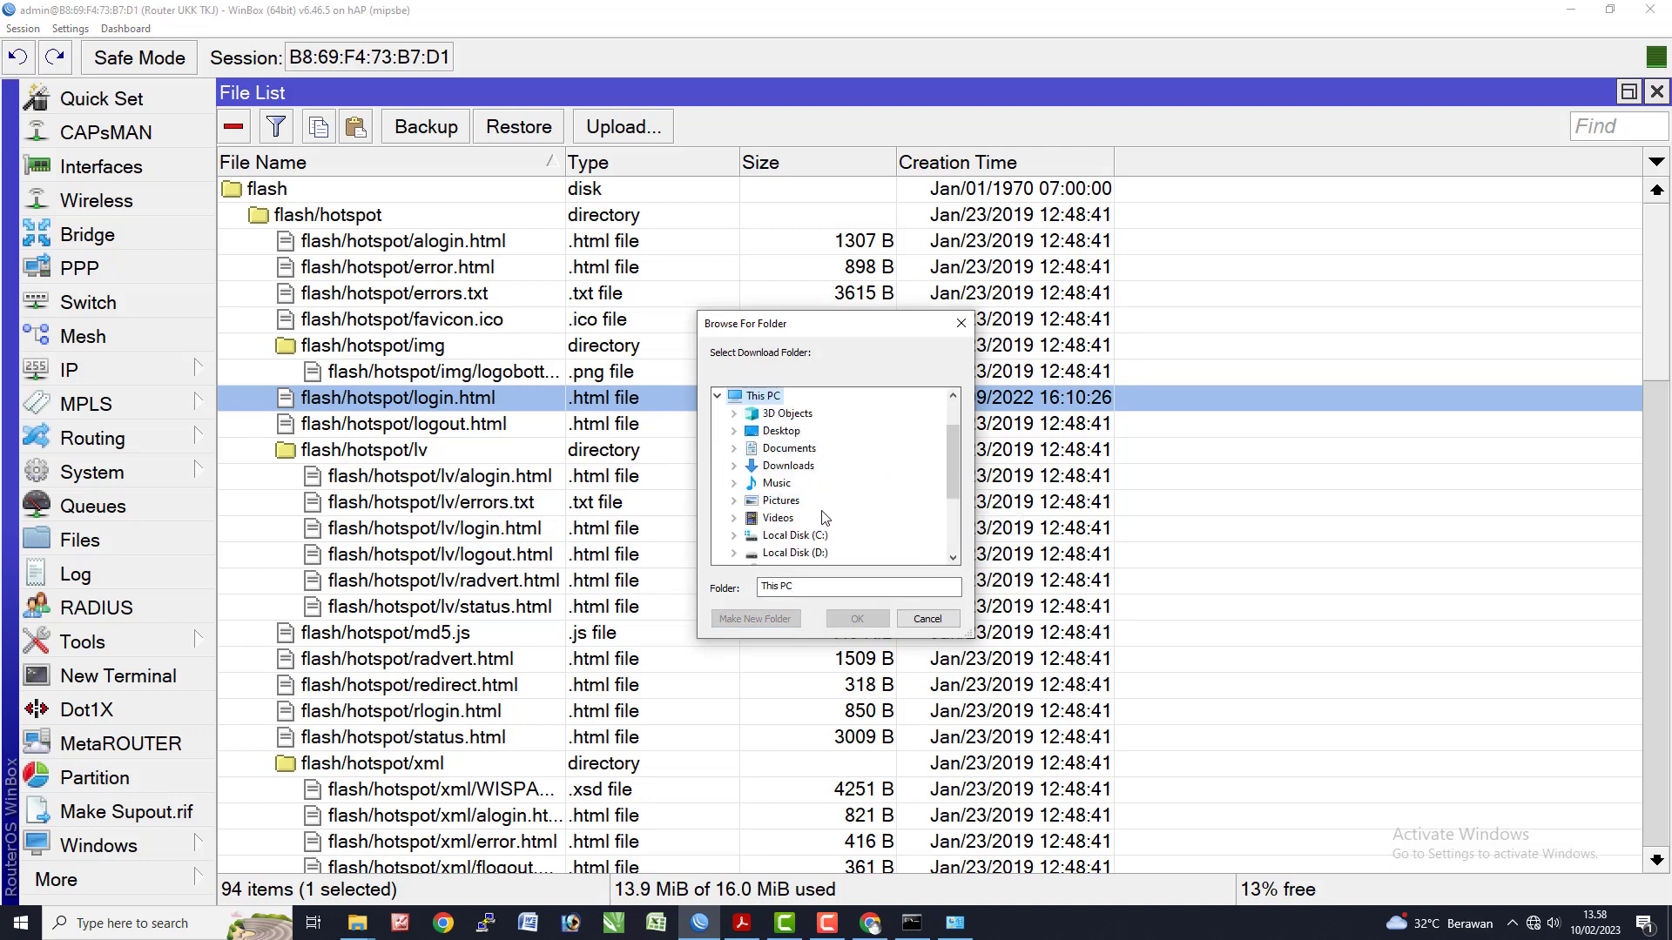
{"action": "left_click", "coordinate": [781, 433]}
{"action": "left_click", "coordinate": [839, 617]}
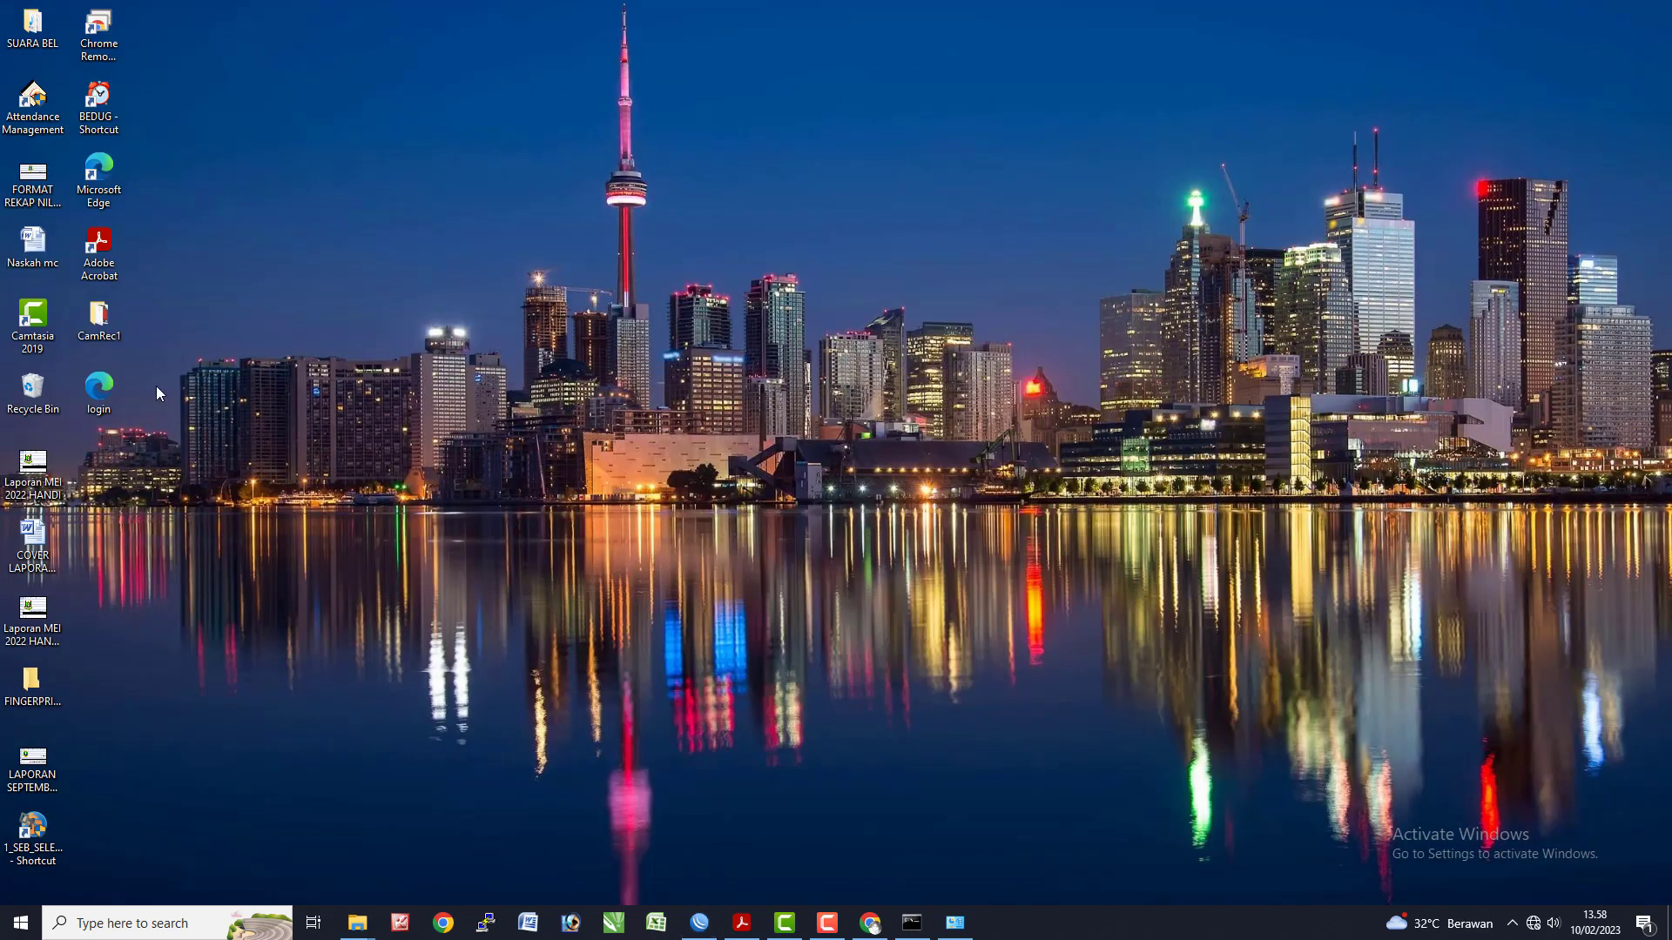
- Open the downloaded login file on the Desktop in Notepad through Open with > More apps
{"action": "double_click", "coordinate": [98, 390]}
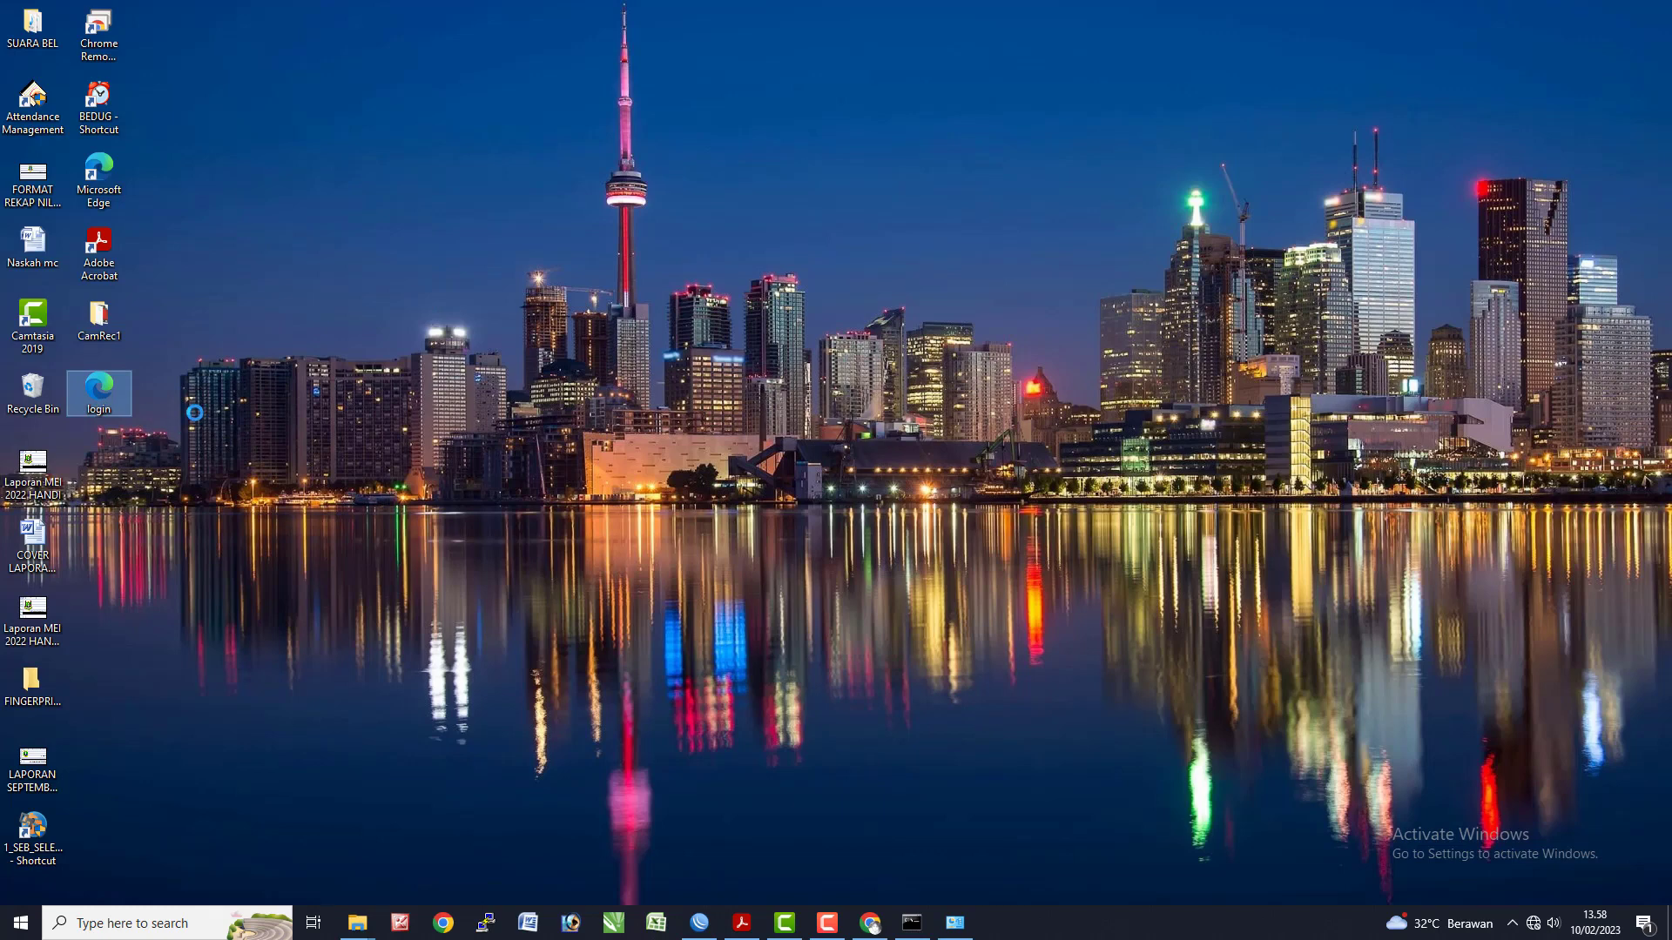
{"action": "right_click", "coordinate": [98, 403]}
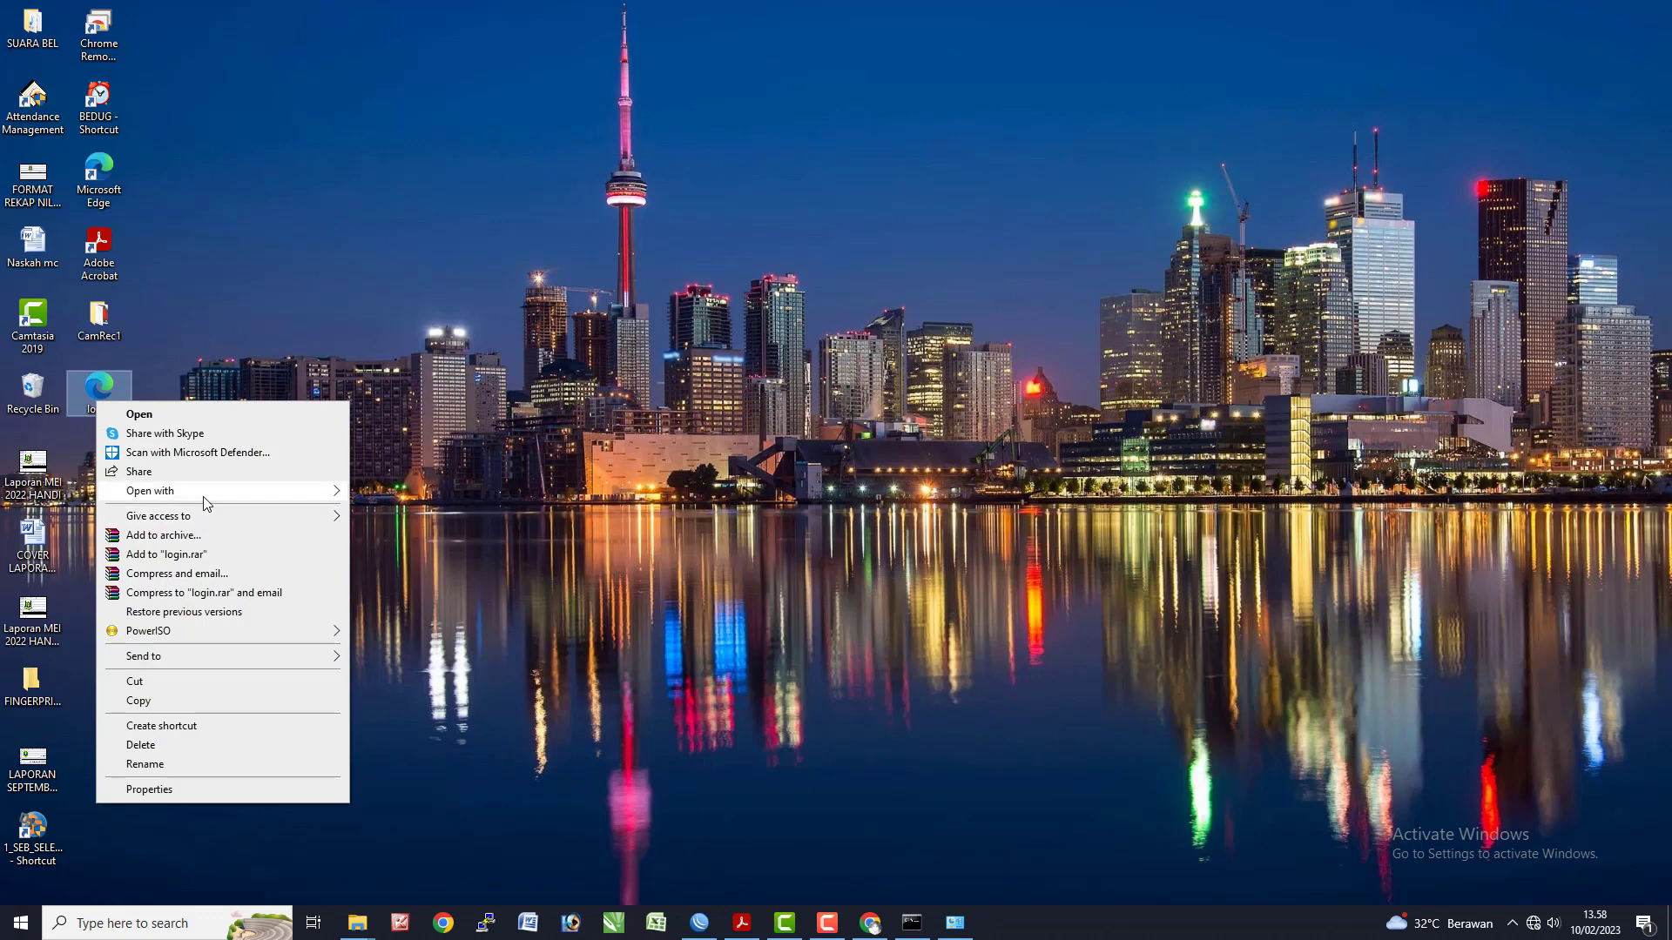
{"action": "mouse_move", "coordinate": [300, 494]}
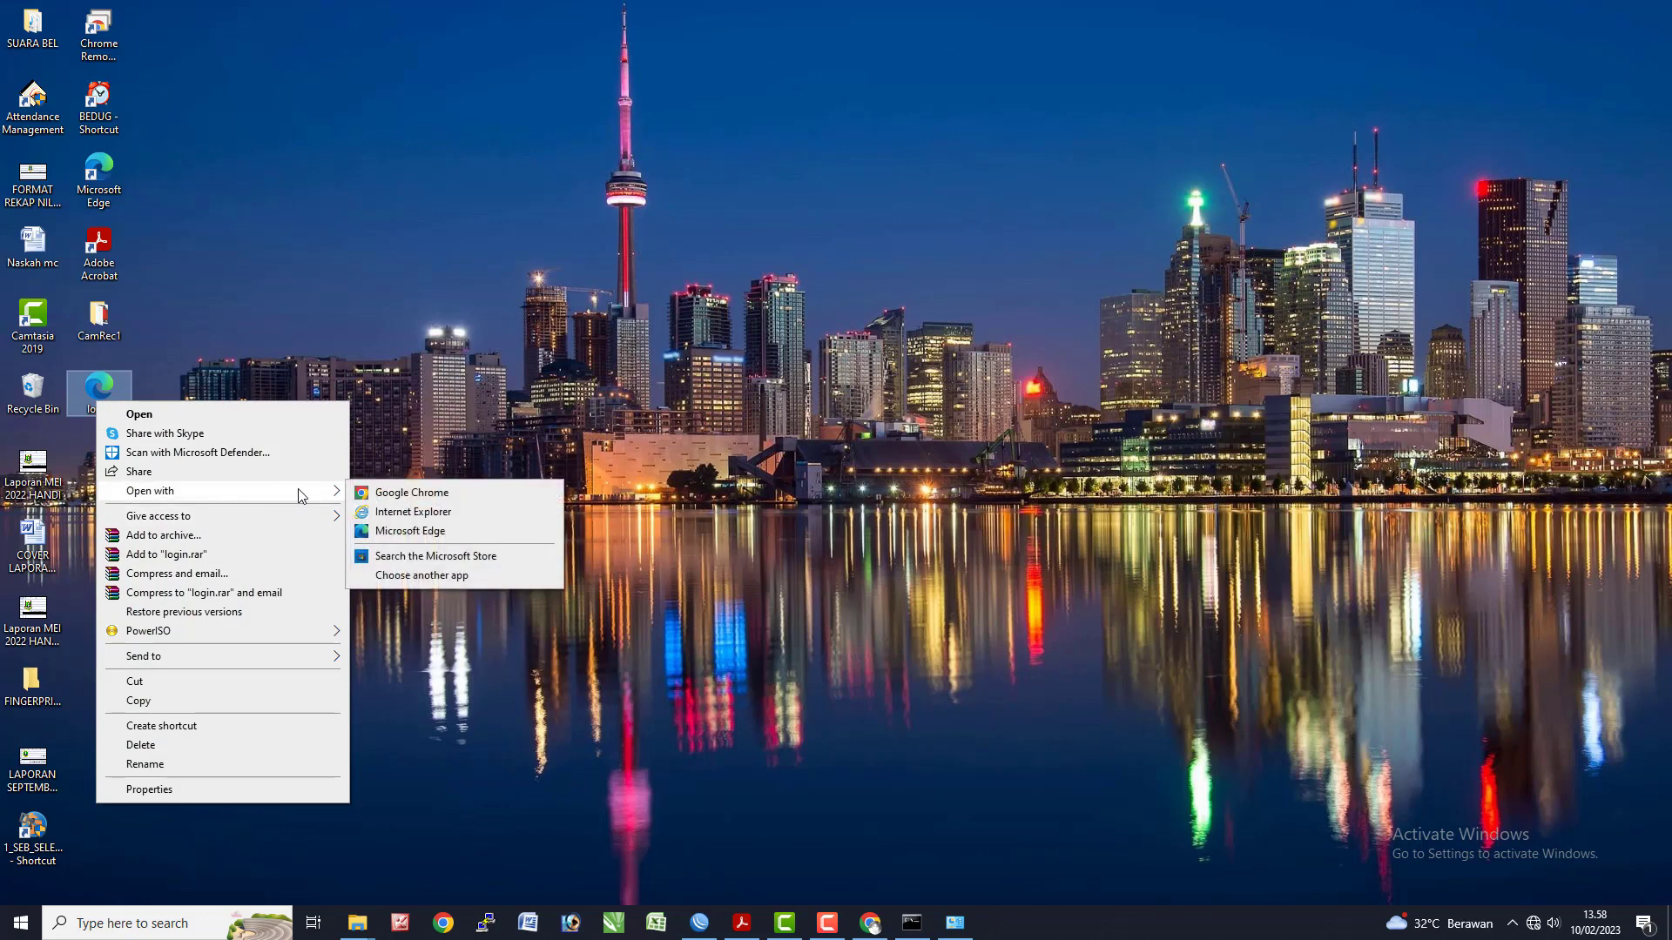
{"action": "left_click", "coordinate": [398, 578]}
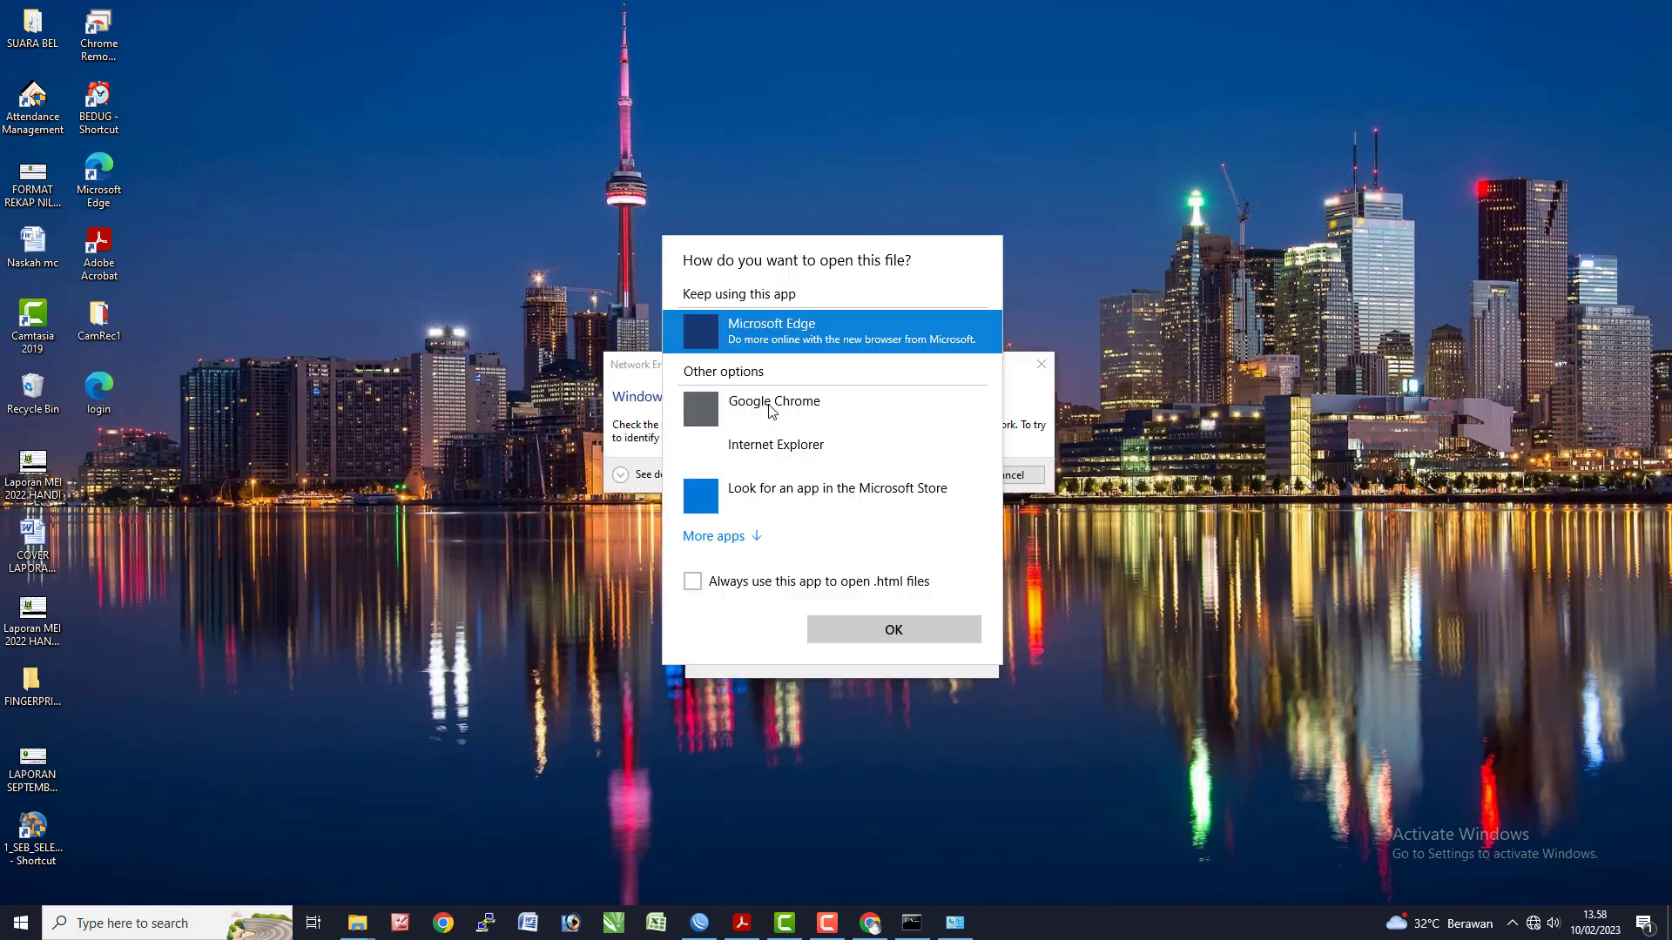
{"action": "left_click", "coordinate": [749, 536]}
{"action": "scroll", "coordinate": [759, 534], "scroll_direction": "down", "scroll_amount": 3}
{"action": "left_click", "coordinate": [751, 575]}
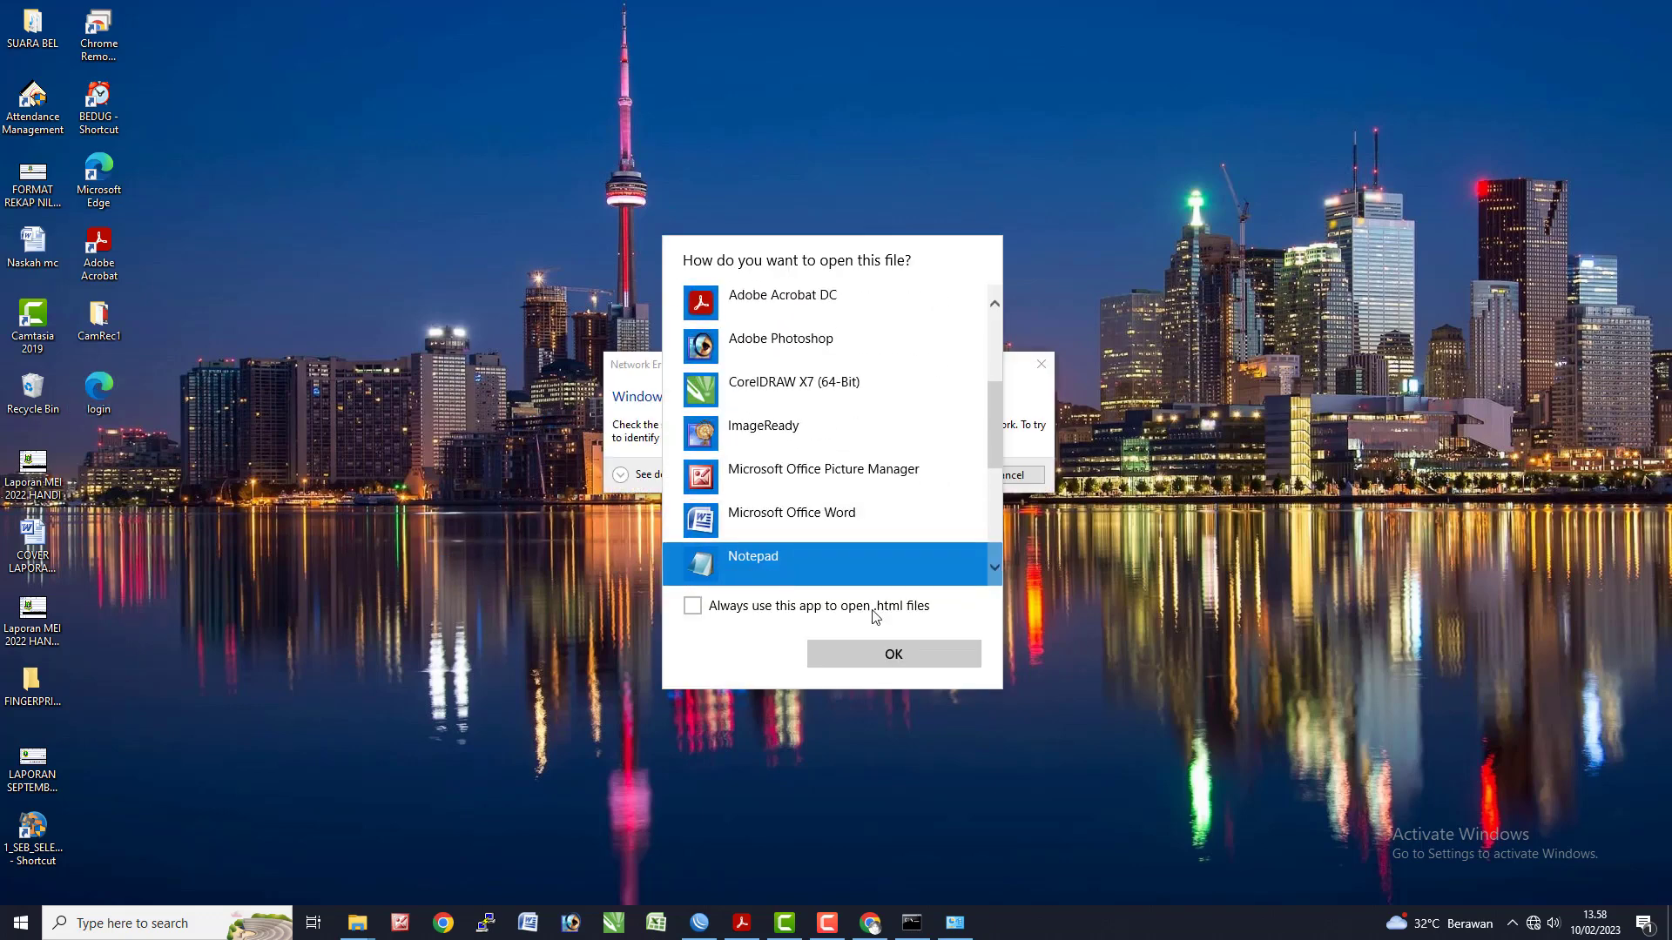
{"action": "left_click", "coordinate": [894, 655]}
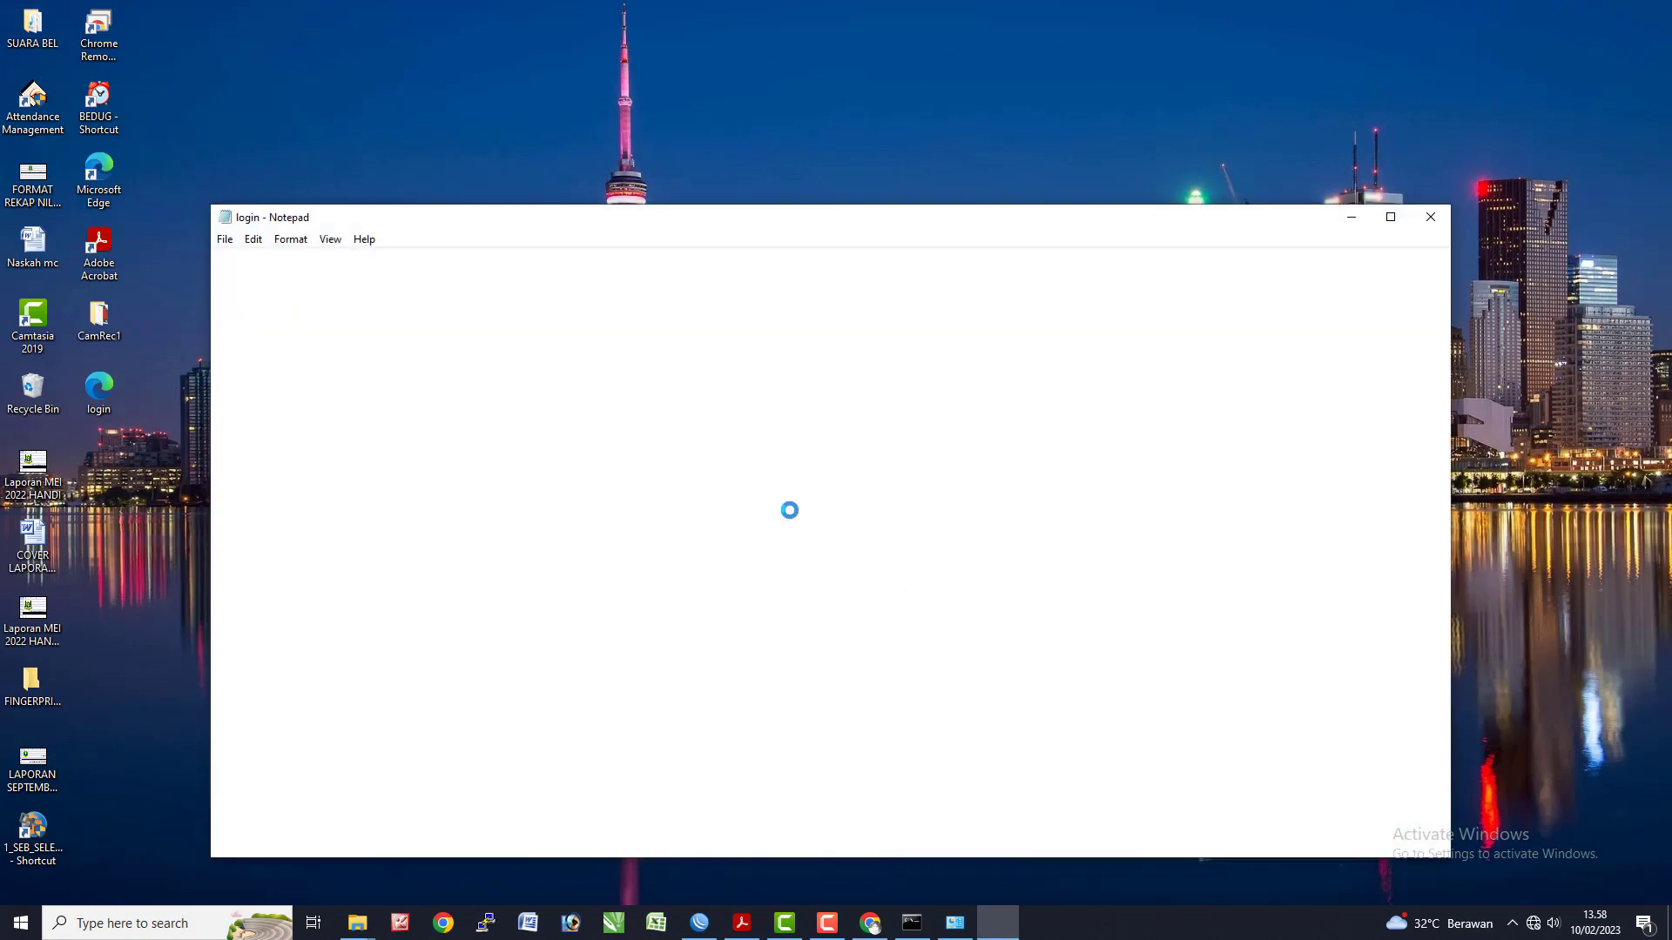
- Maximize Notepad and search for 'mar' to locate the marquee tags
{"action": "left_click", "coordinate": [1390, 218]}
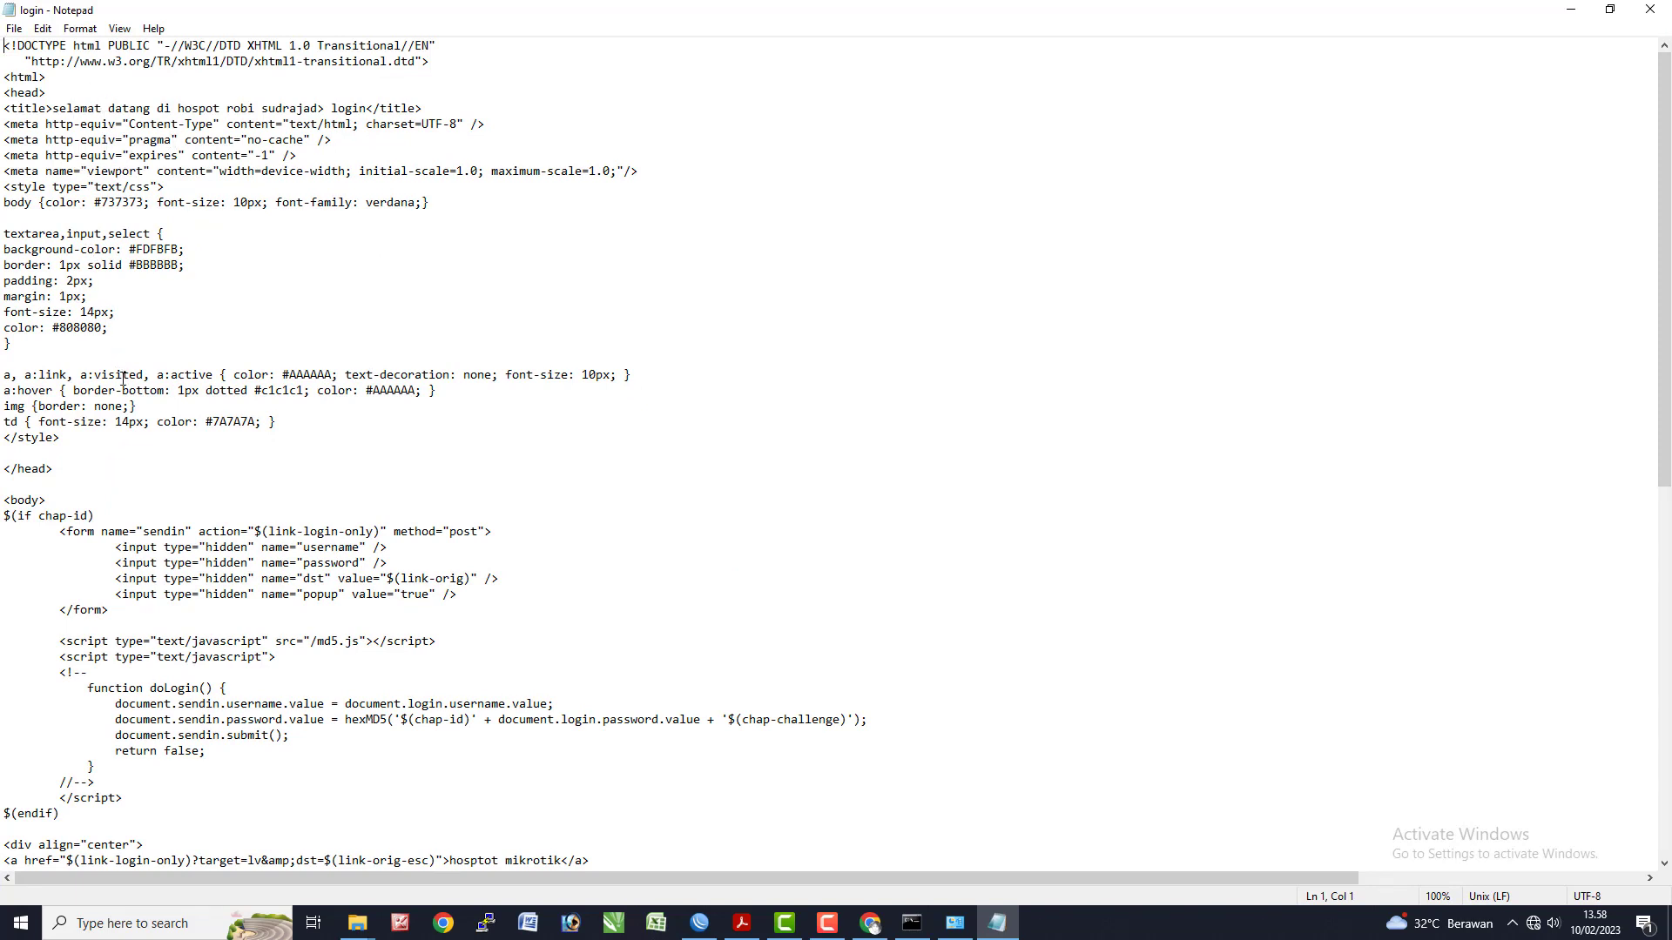
{"action": "scroll", "coordinate": [143, 497], "scroll_direction": "down", "scroll_amount": 10}
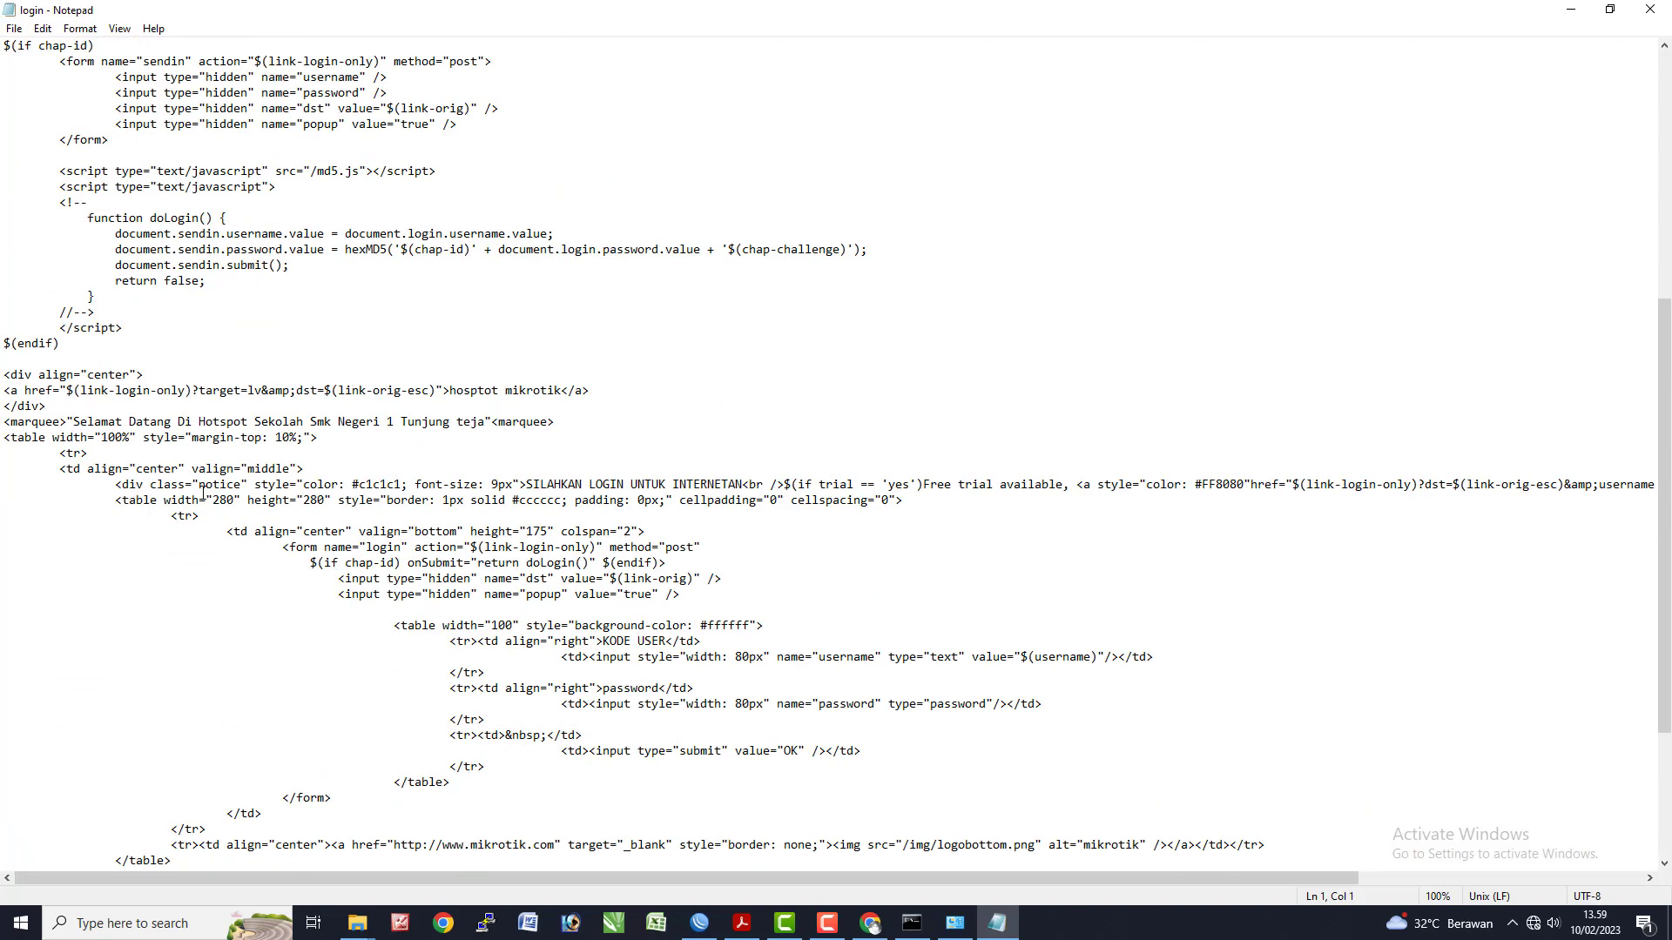
{"action": "key", "text": "ctrl+f"}
{"action": "type", "text": "marqu"}
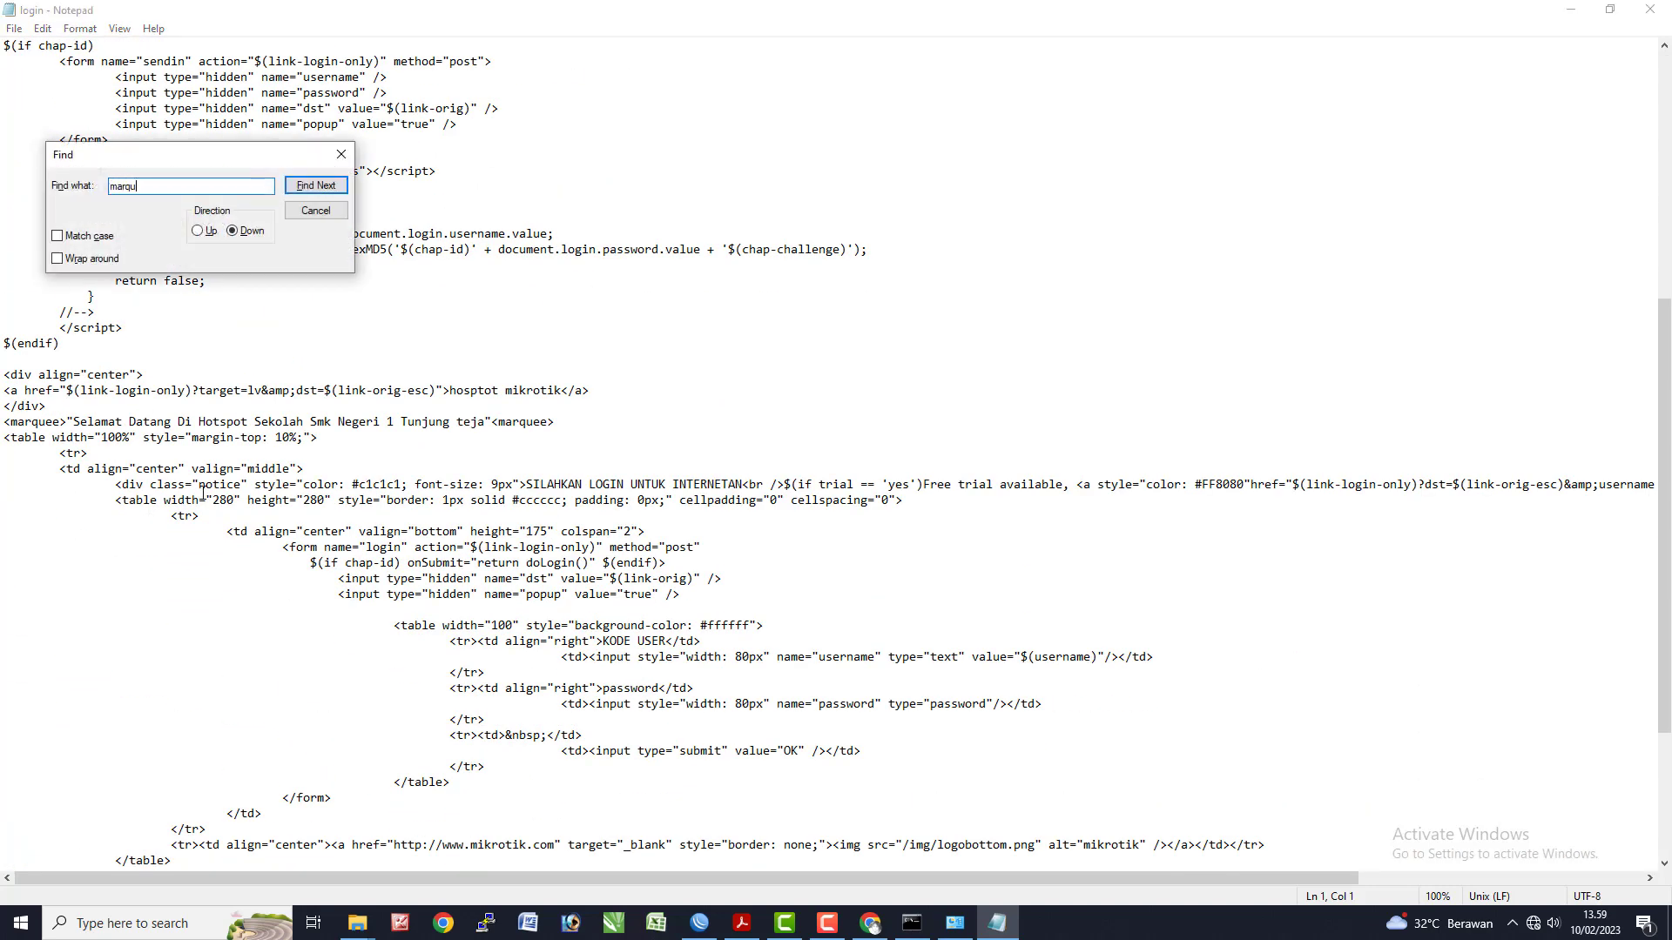
{"action": "key", "text": "Return"}
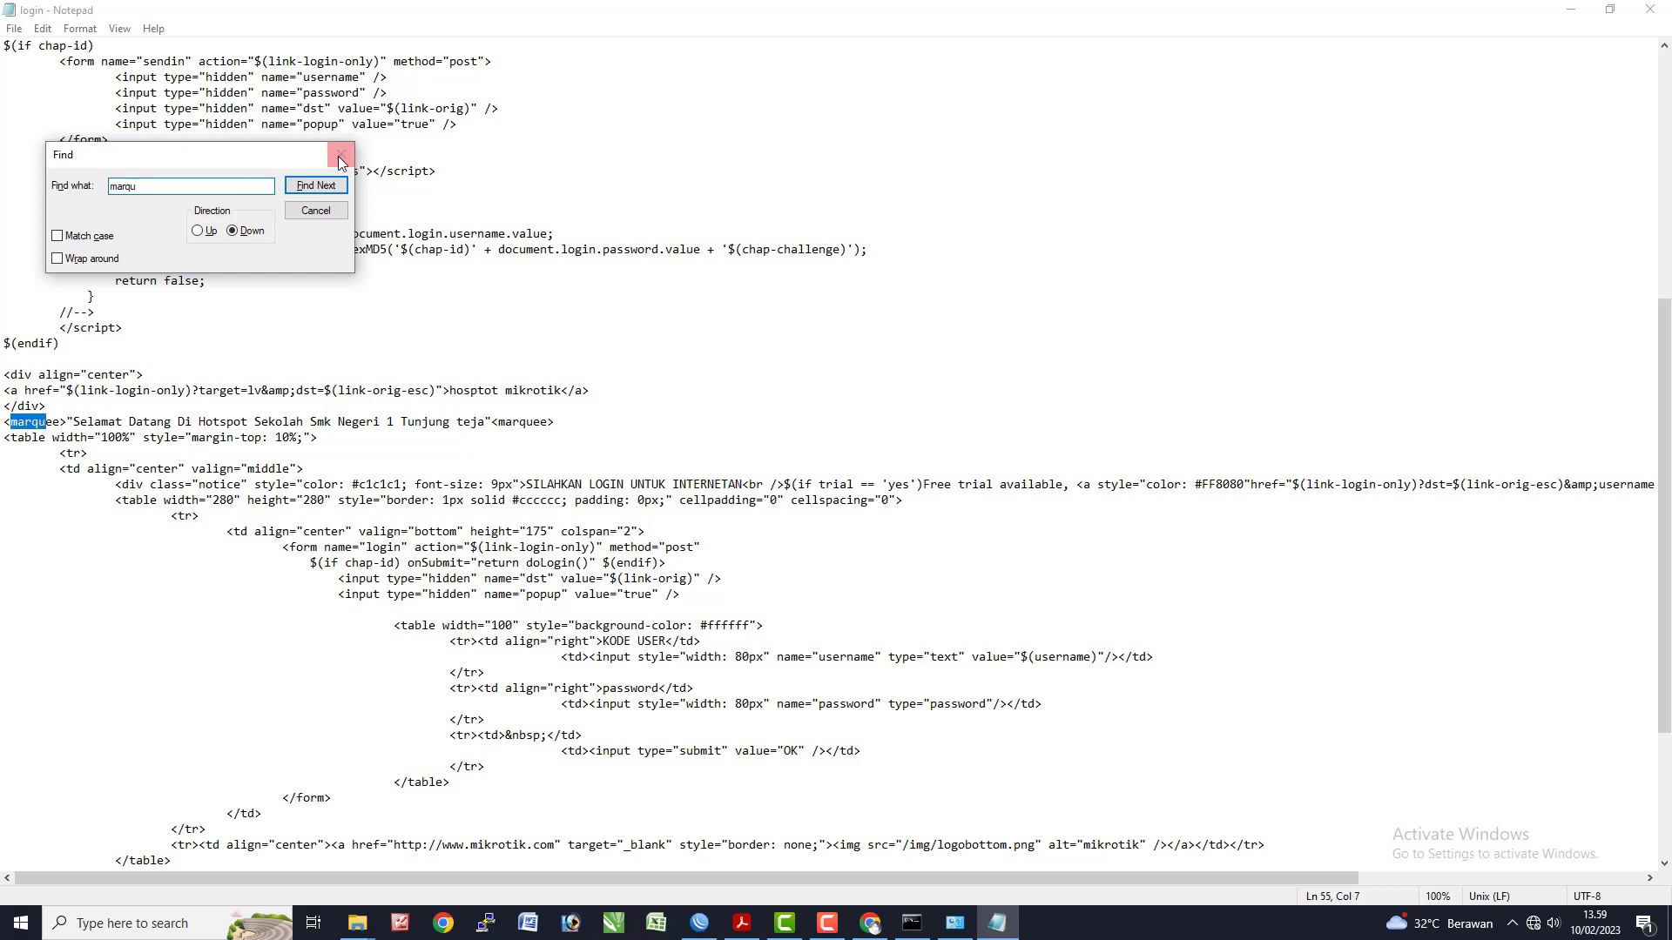
{"action": "left_click", "coordinate": [342, 154]}
- Delete both <marquee> tags around the welcome line, confirm none remain, then save and close
{"action": "left_click_drag", "start_coordinate": [68, 424], "coordinate": [3, 424]}
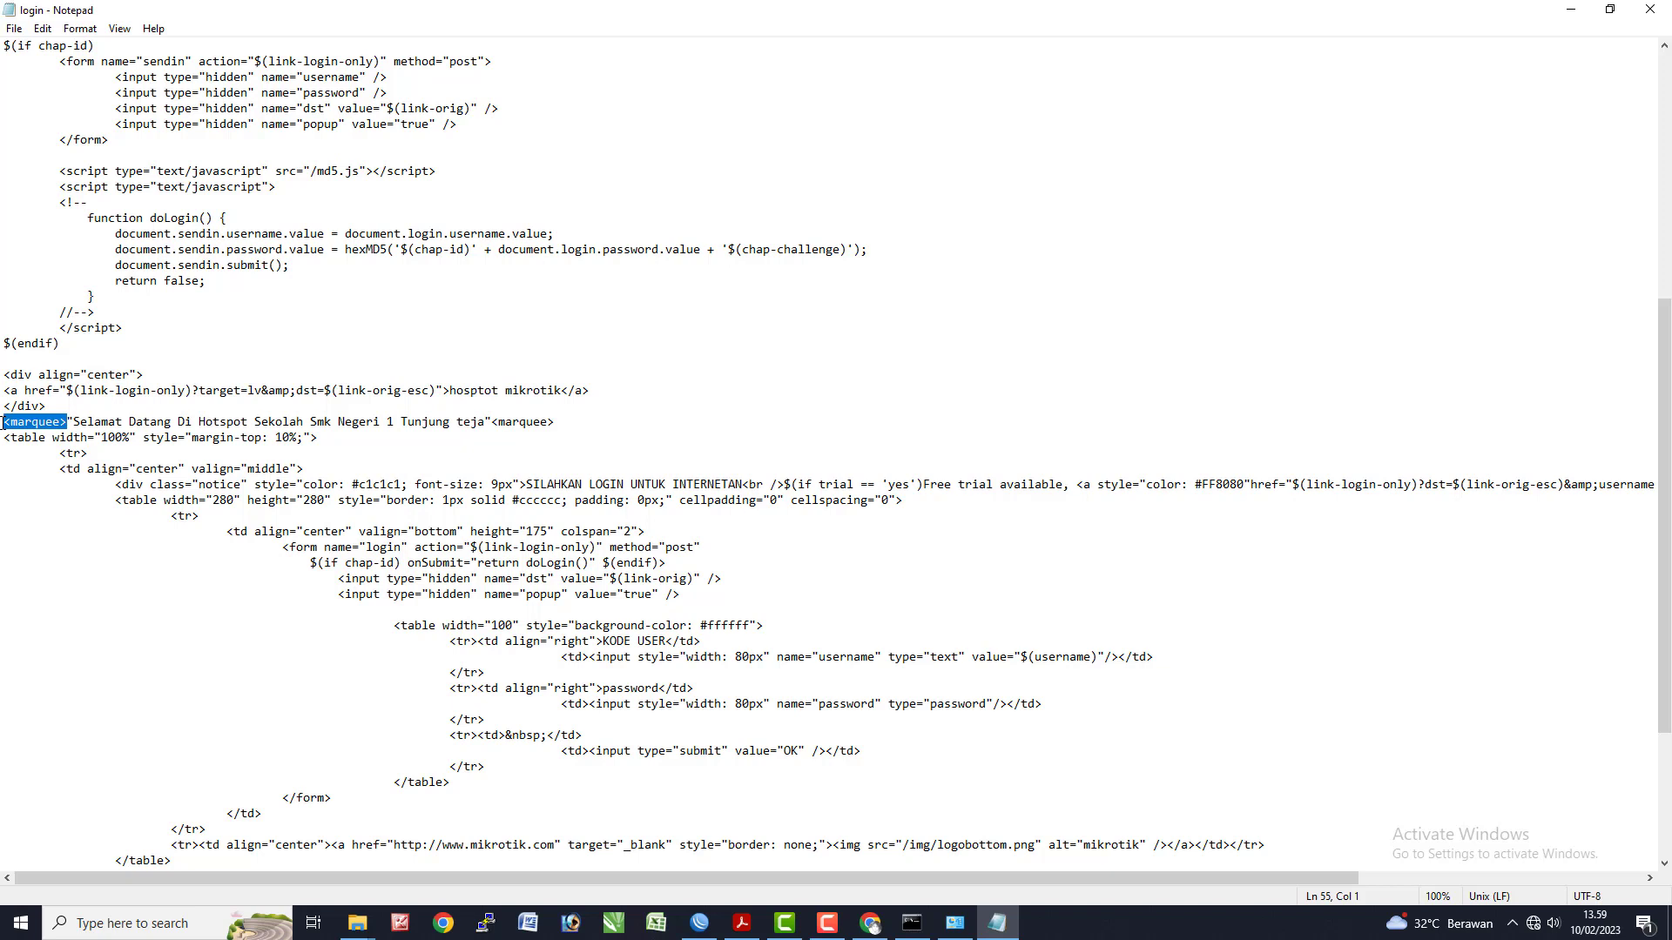
{"action": "key", "text": "Delete"}
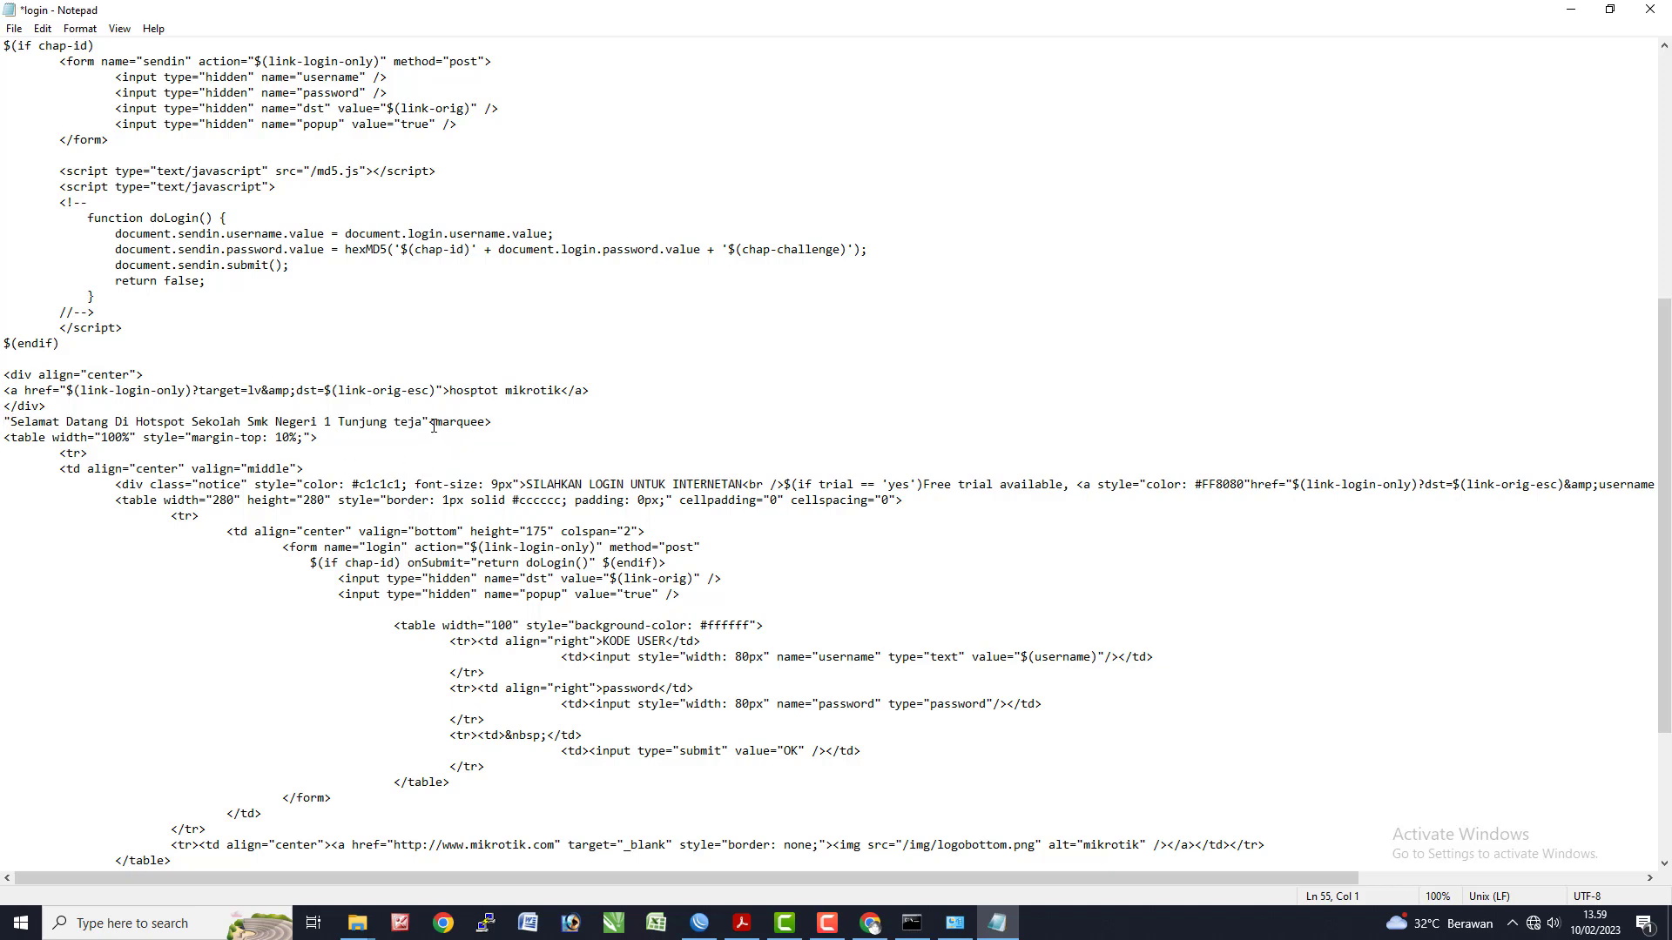
{"action": "left_click_drag", "start_coordinate": [430, 425], "coordinate": [493, 423]}
{"action": "key", "text": "Delete"}
{"action": "key", "text": "ctrl+f"}
{"action": "key", "text": "Return"}
{"action": "key", "text": "Return"}
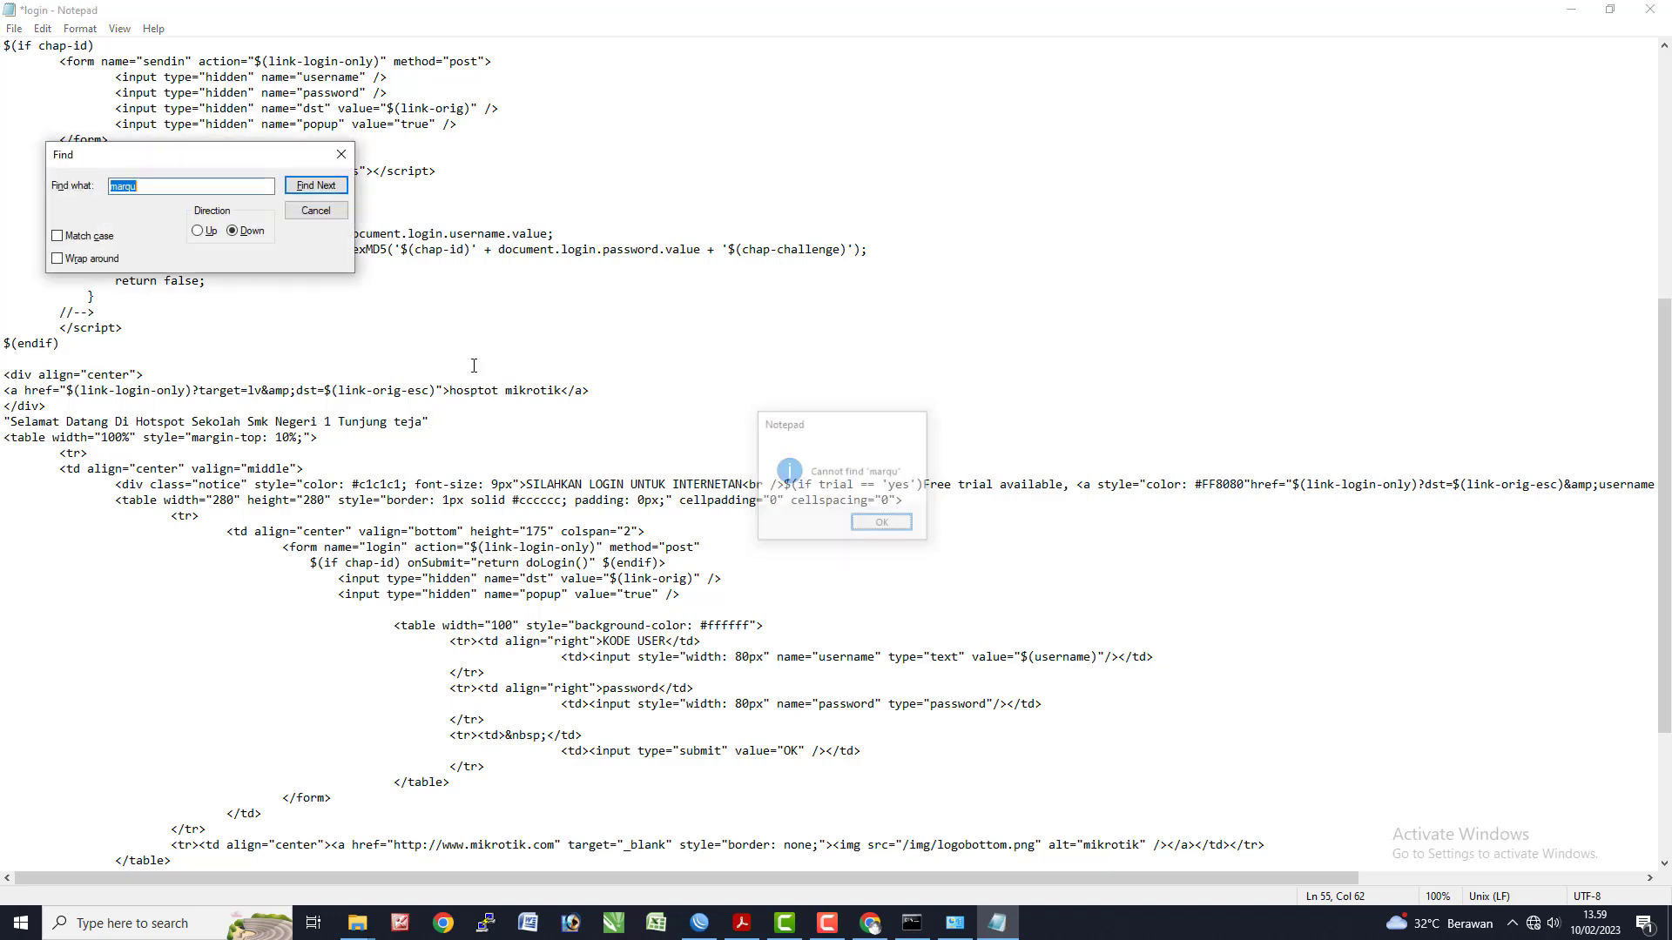
{"action": "left_click", "coordinate": [338, 152]}
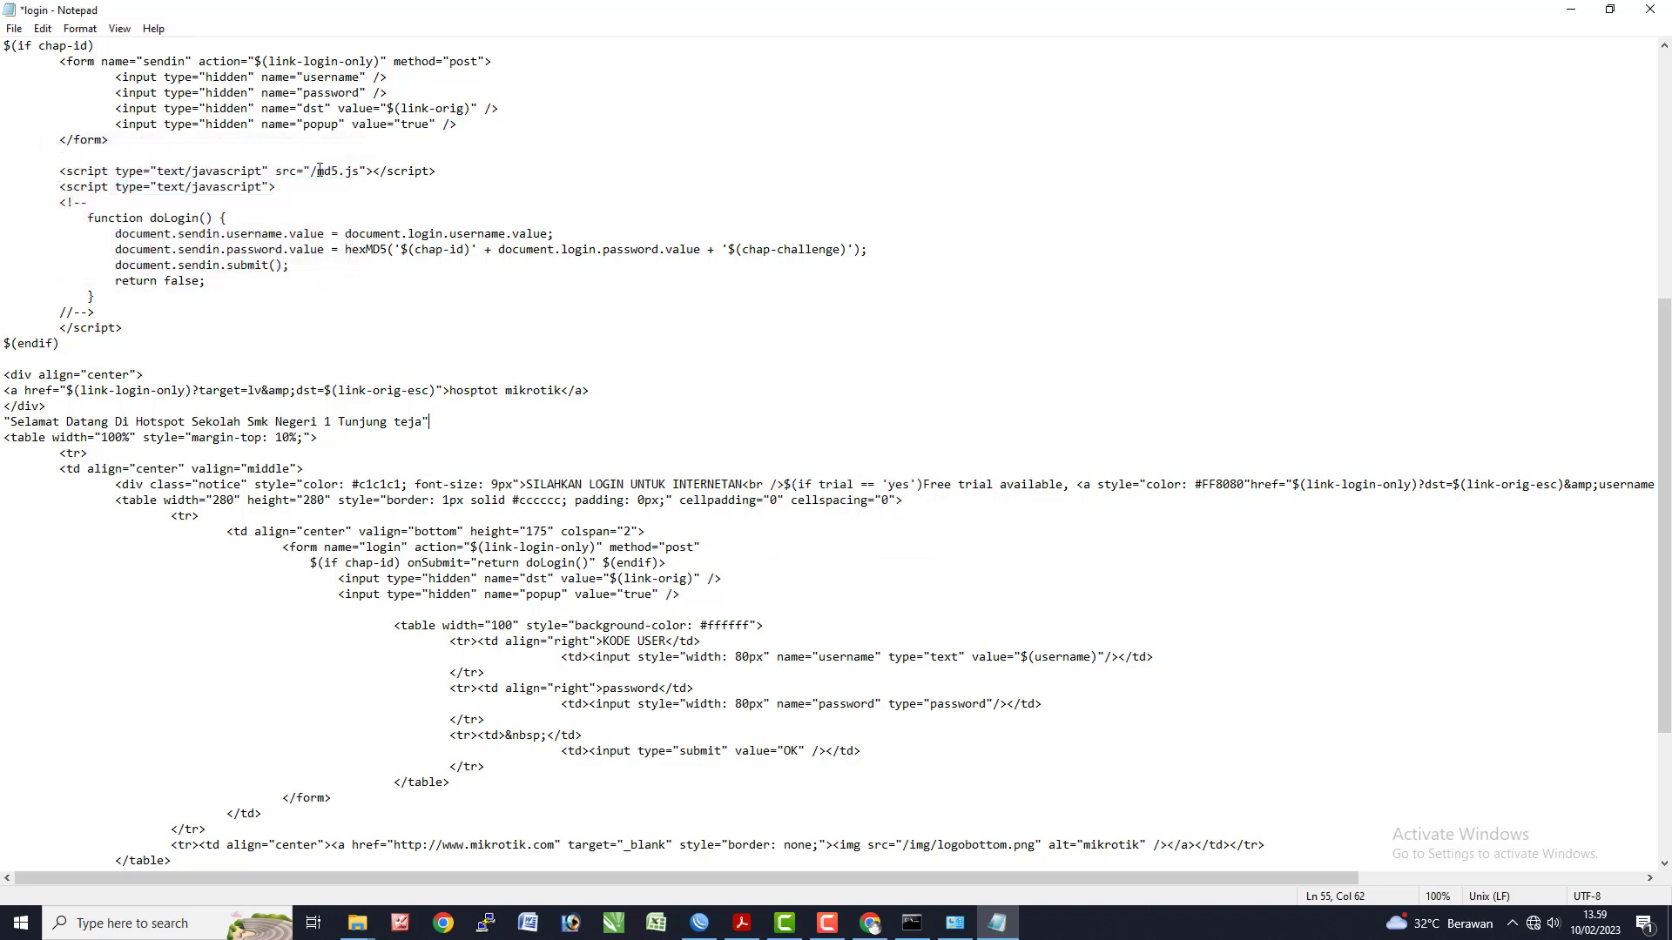
{"action": "key", "text": "ctrl+s"}
{"action": "left_click", "coordinate": [1650, 10]}
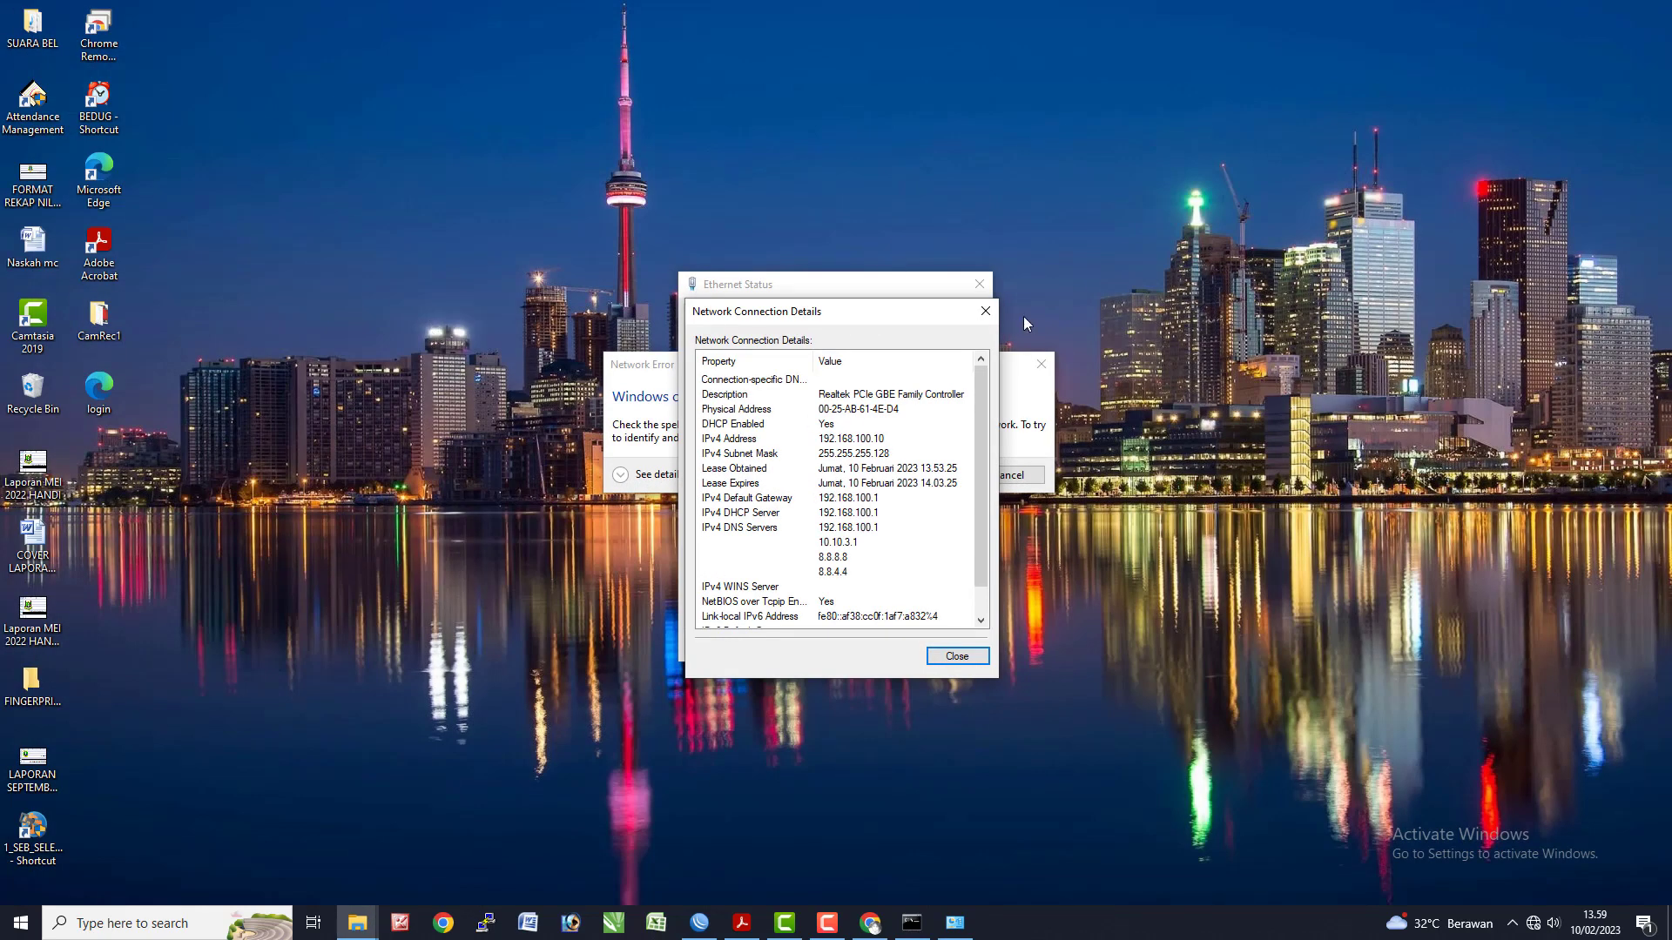
- Close the leftover network dialogs and reposition the restored WinBox window beside the desktop
{"action": "left_click", "coordinate": [985, 312]}
{"action": "left_click", "coordinate": [1042, 365]}
{"action": "key", "text": "super+r"}
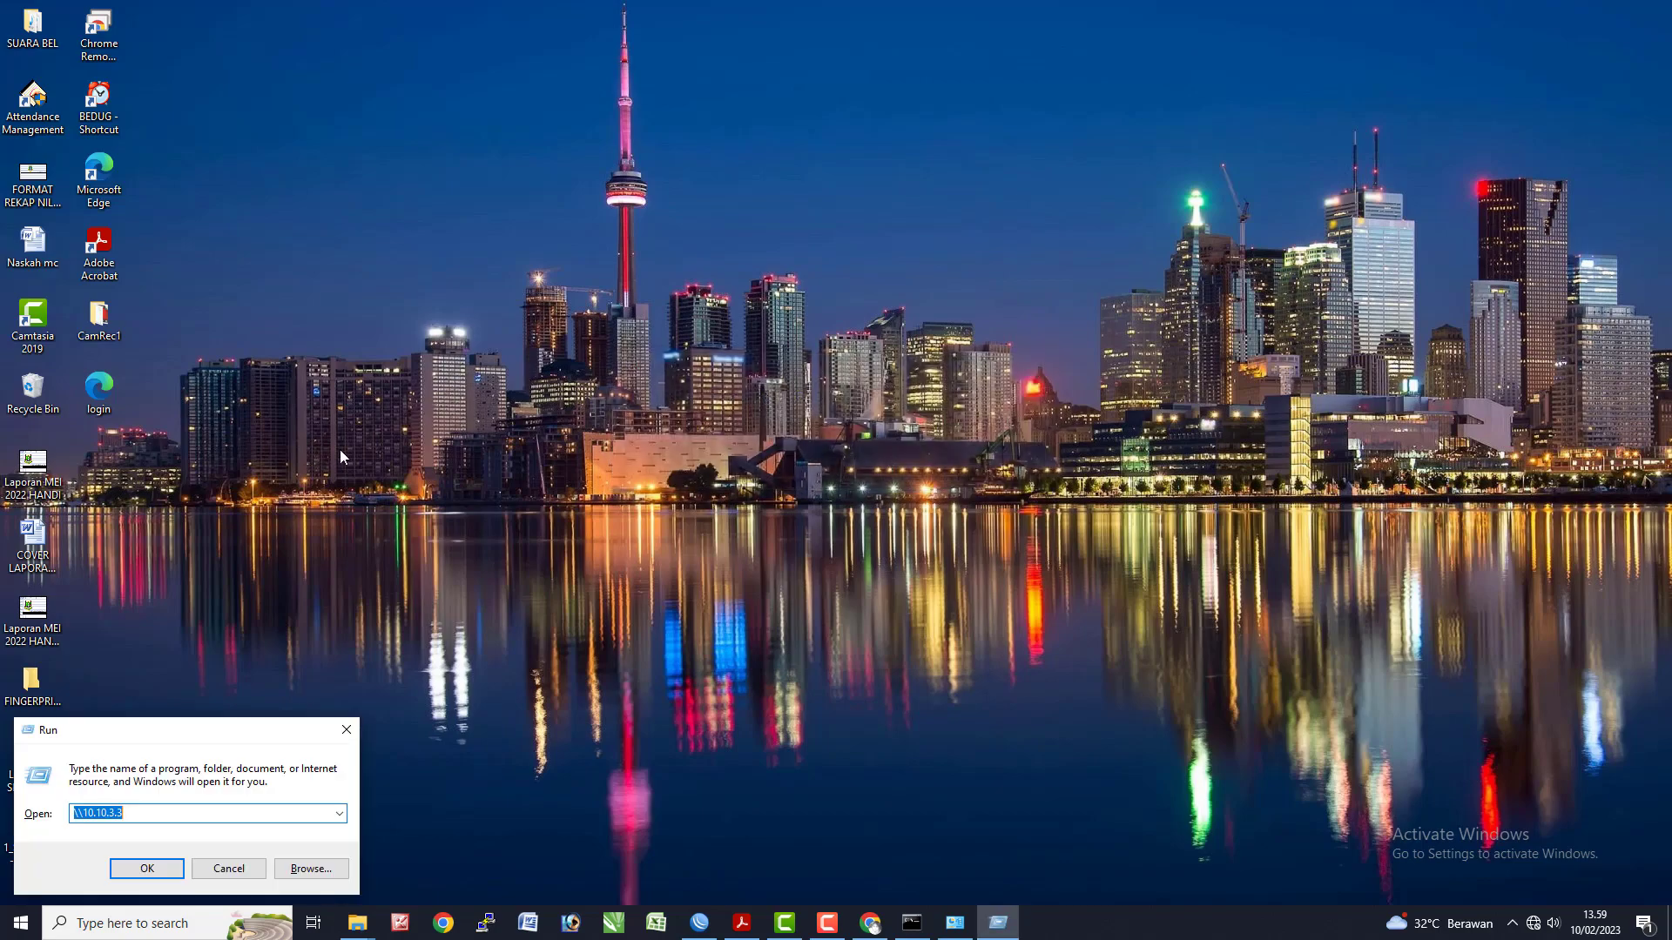
{"action": "left_click", "coordinate": [347, 730]}
{"action": "key", "text": "alt+Tab"}
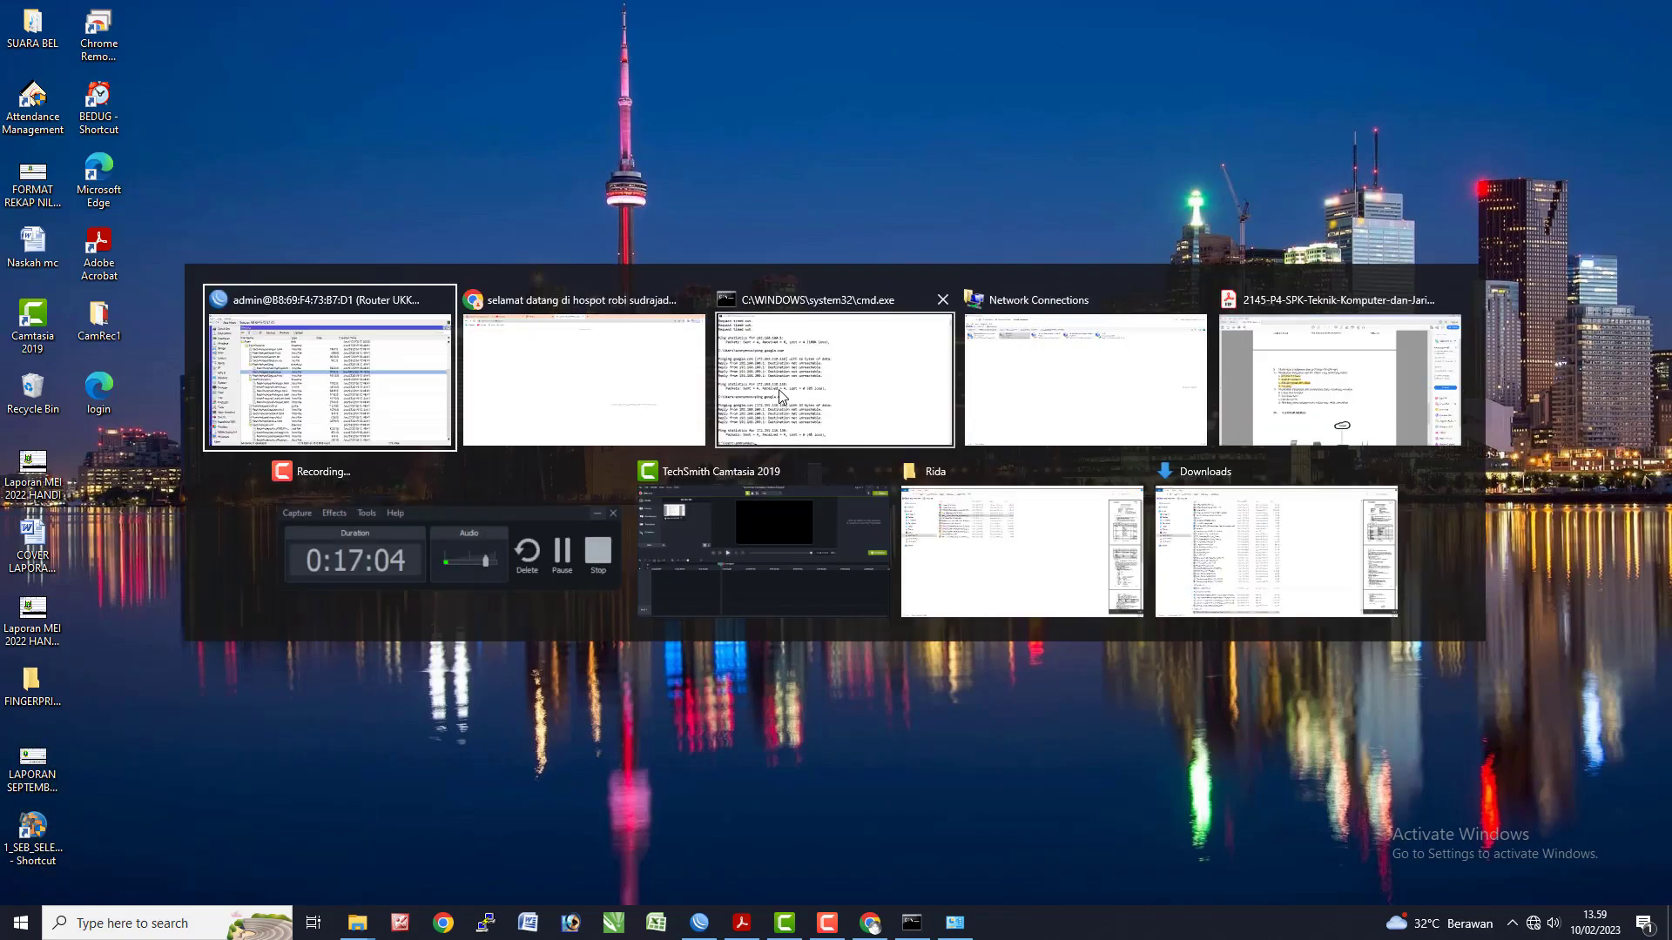
{"action": "left_click", "coordinate": [387, 393]}
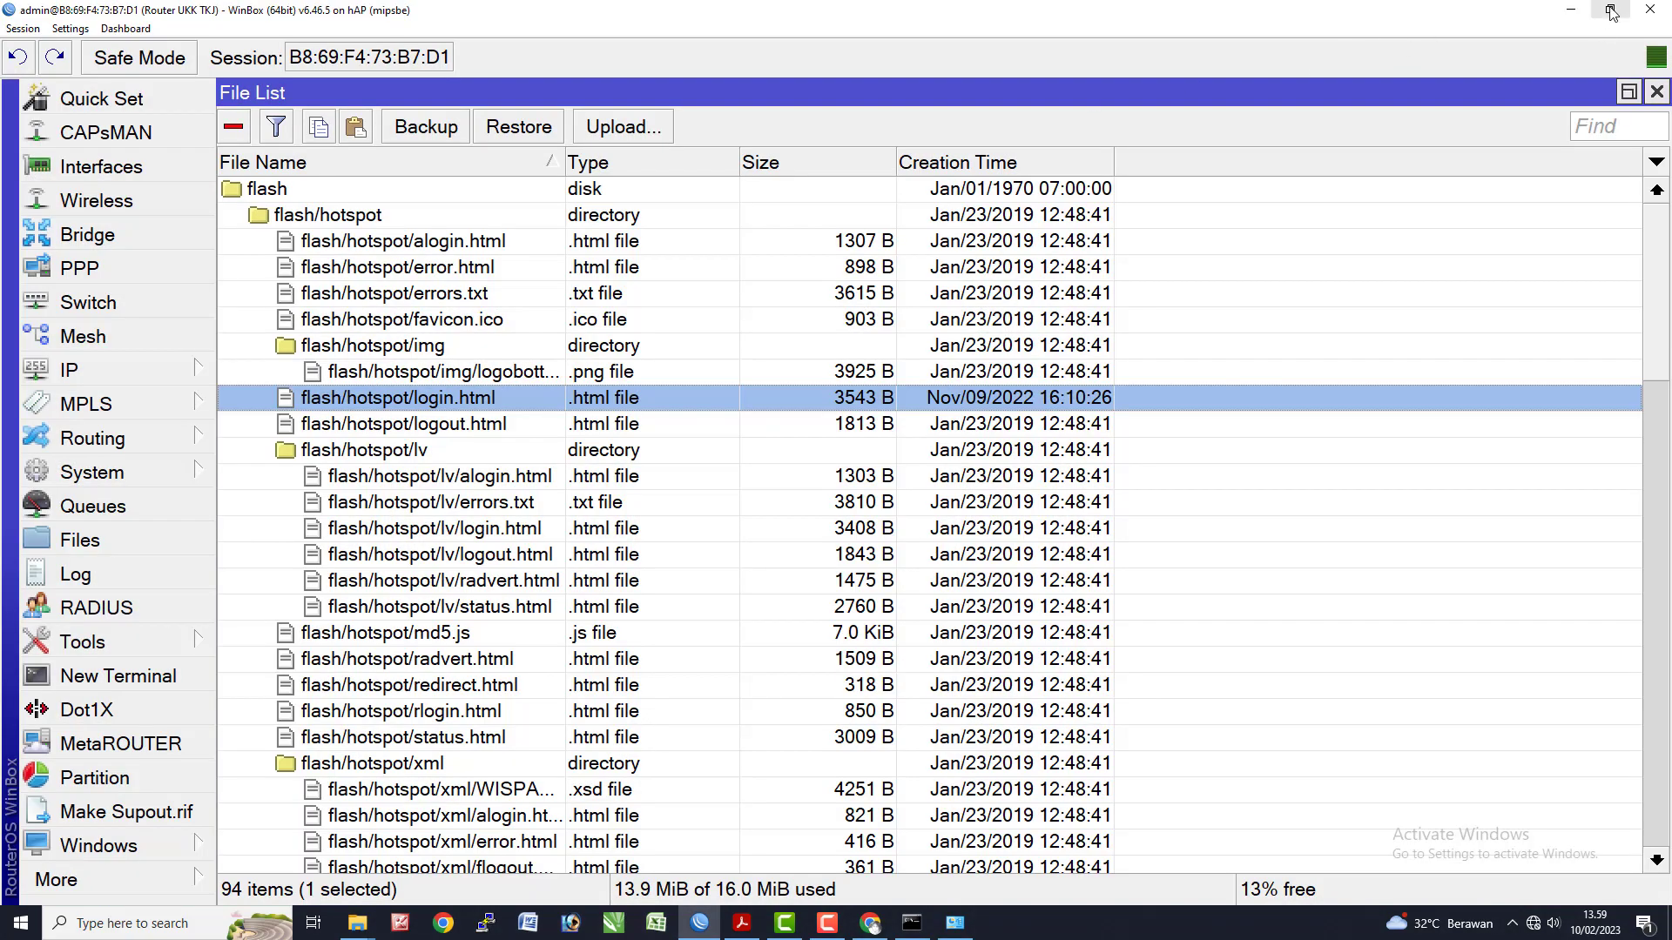
{"action": "left_click", "coordinate": [1610, 10]}
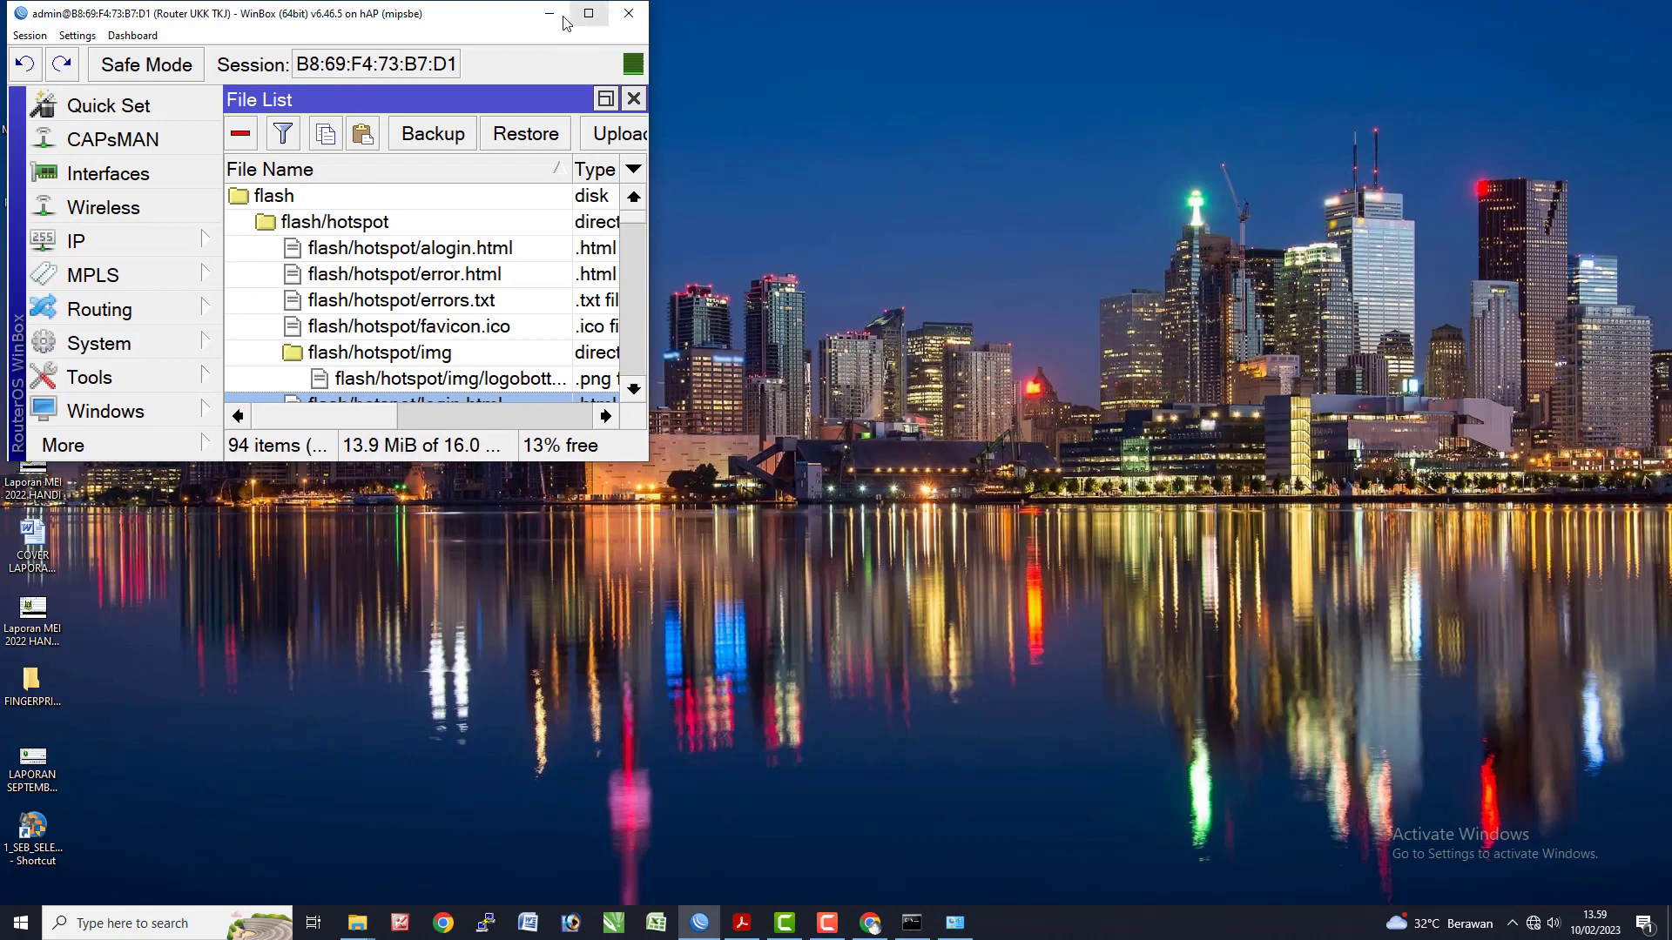
{"action": "left_click_drag", "start_coordinate": [475, 17], "coordinate": [940, 121]}
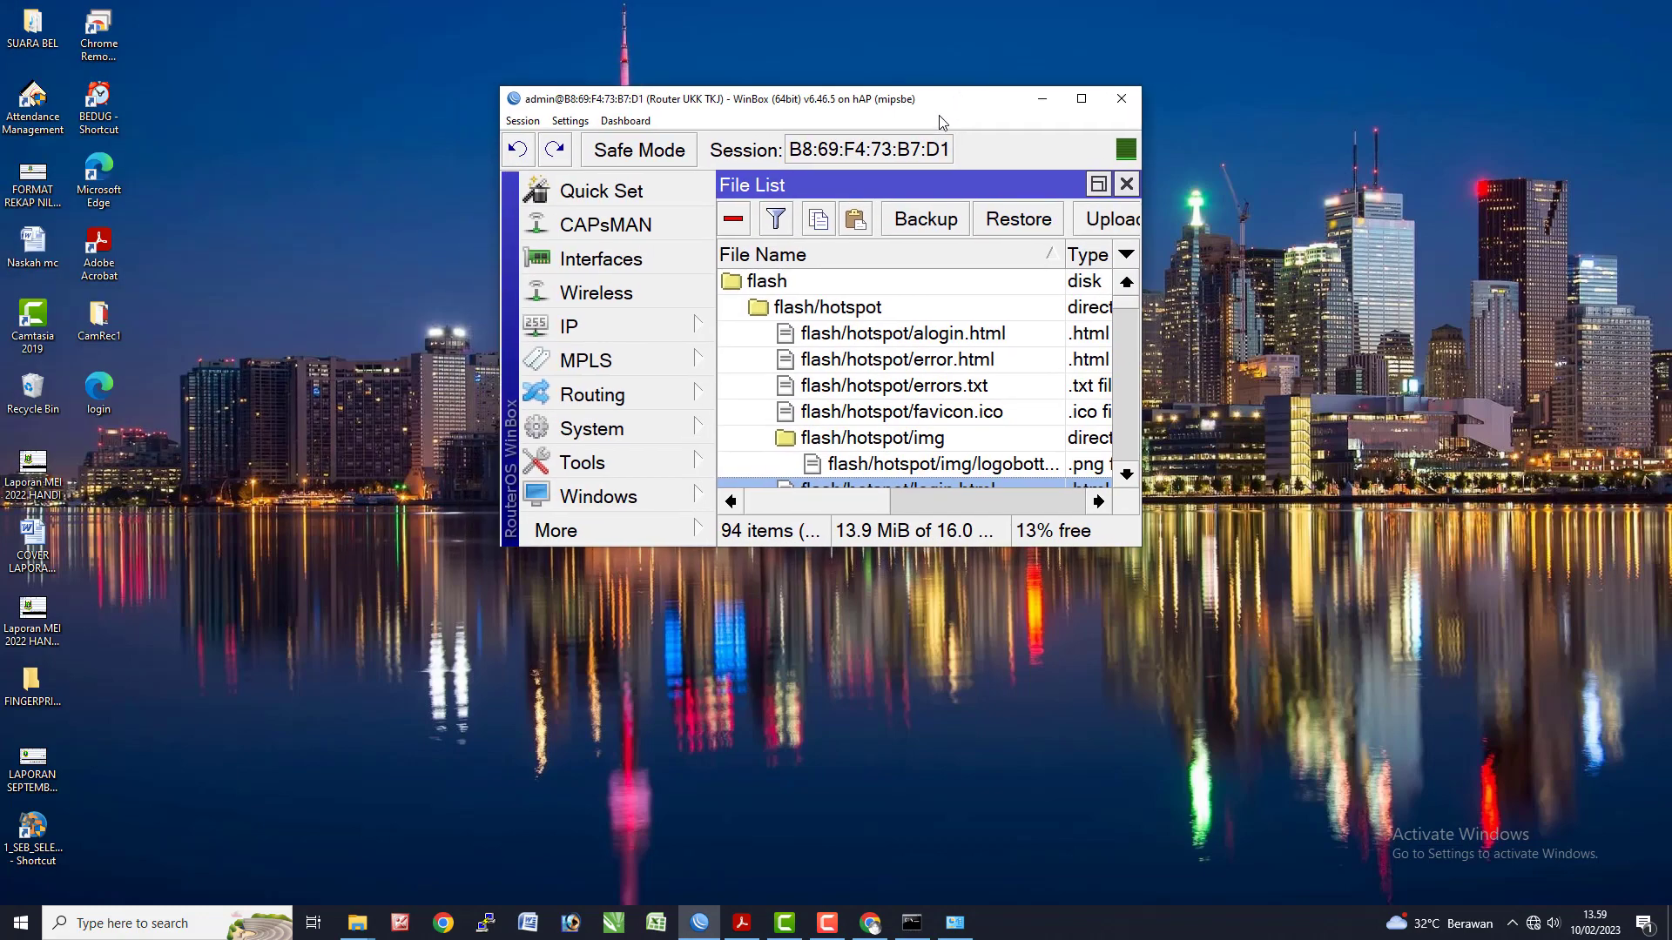
- Drag the edited login file into flash/hotspot to overwrite login.html, then maximize WinBox to verify
{"action": "left_click", "coordinate": [99, 390]}
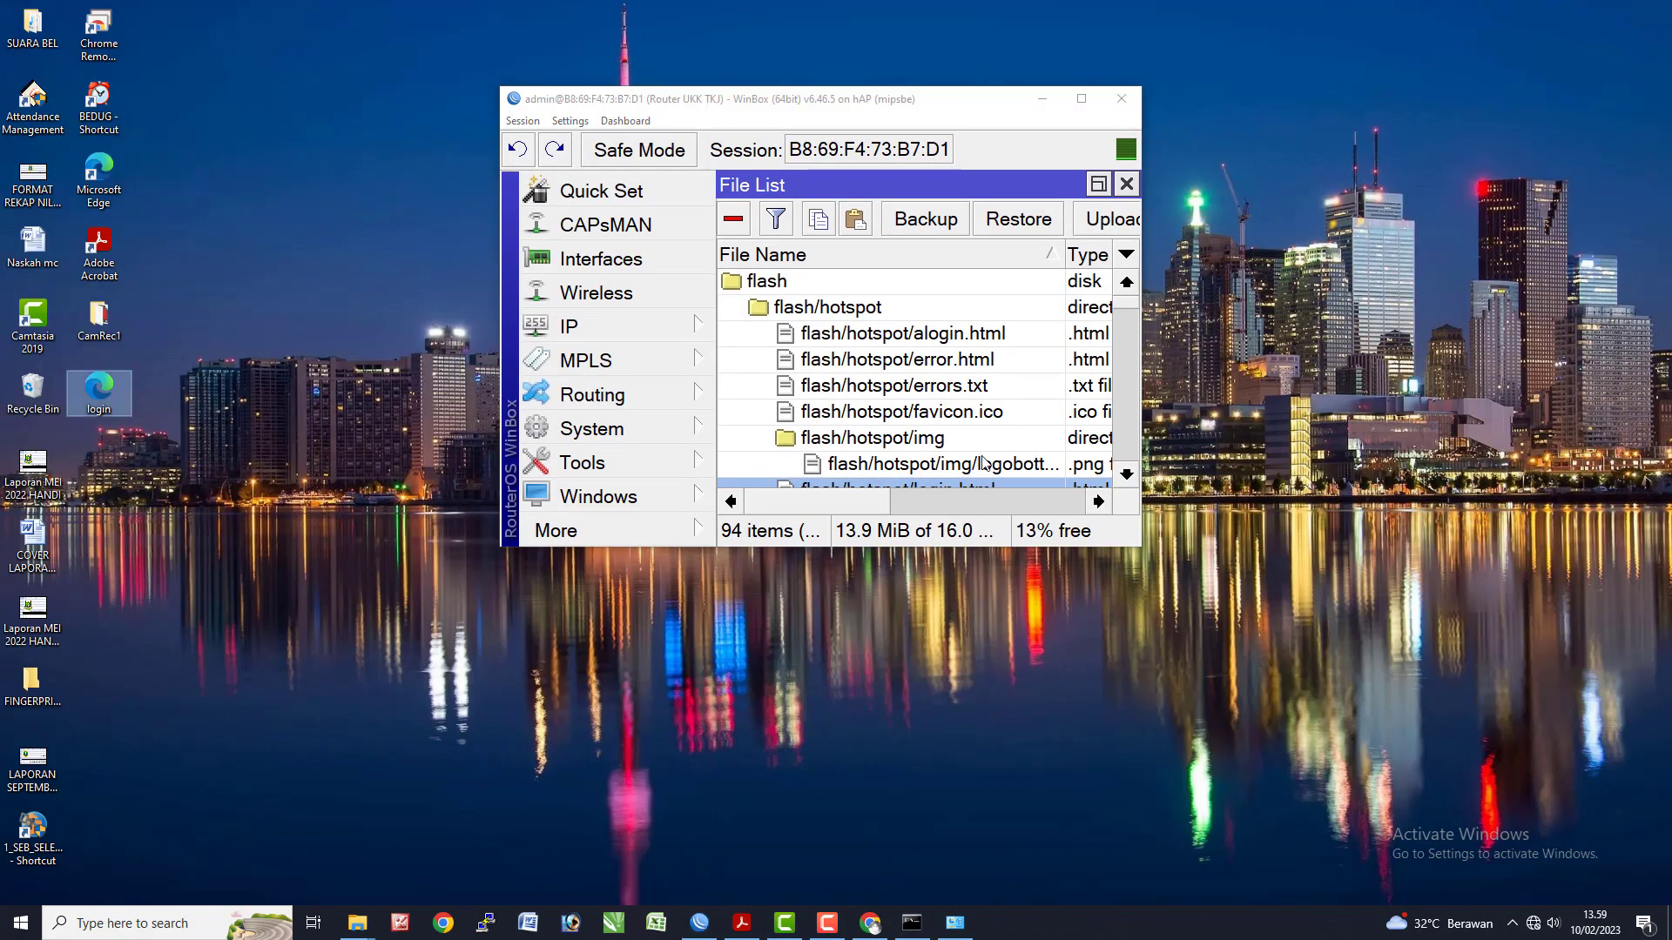
{"action": "left_click", "coordinate": [981, 482]}
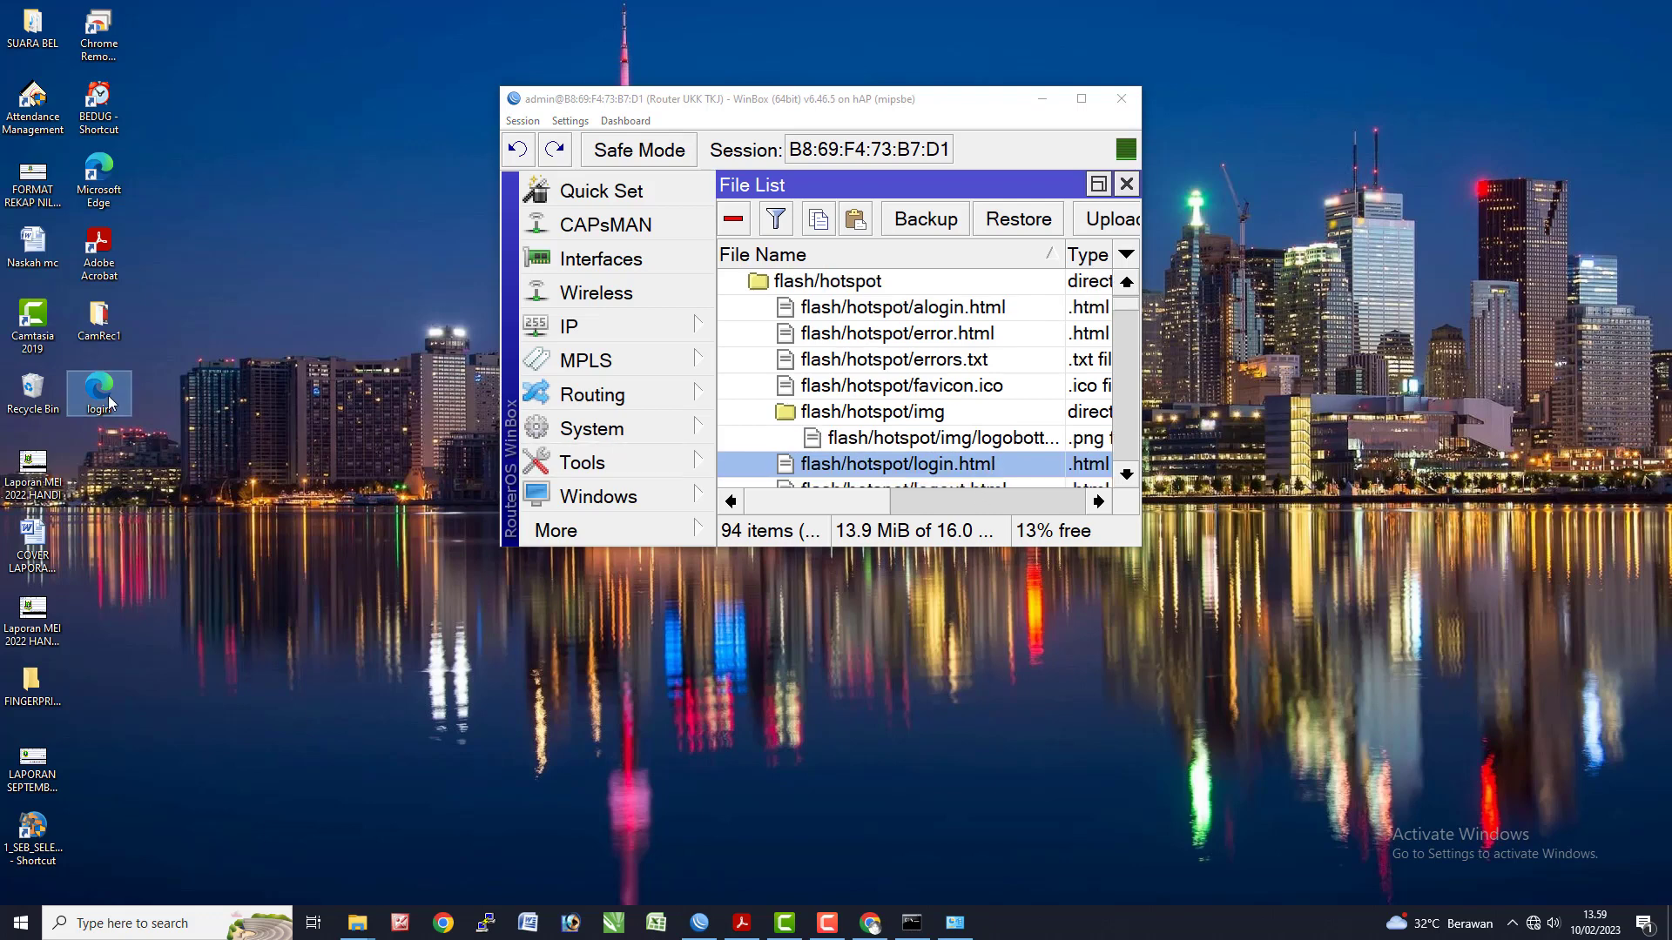
{"action": "left_click_drag", "start_coordinate": [109, 403], "coordinate": [890, 477]}
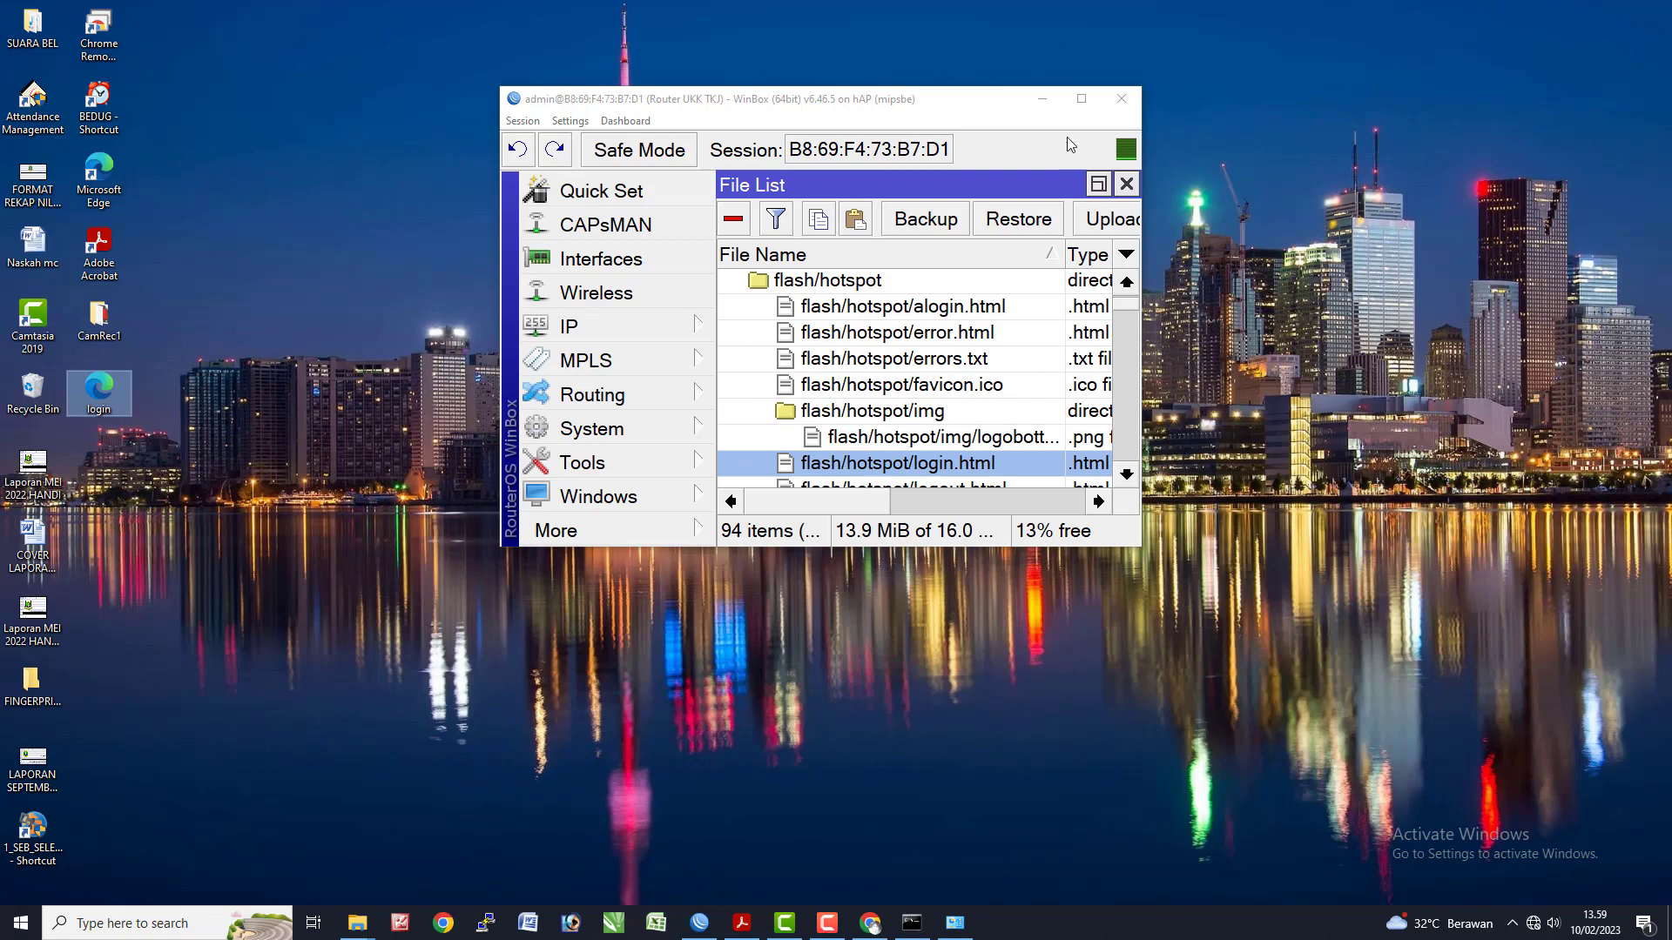
{"action": "left_click", "coordinate": [1082, 101]}
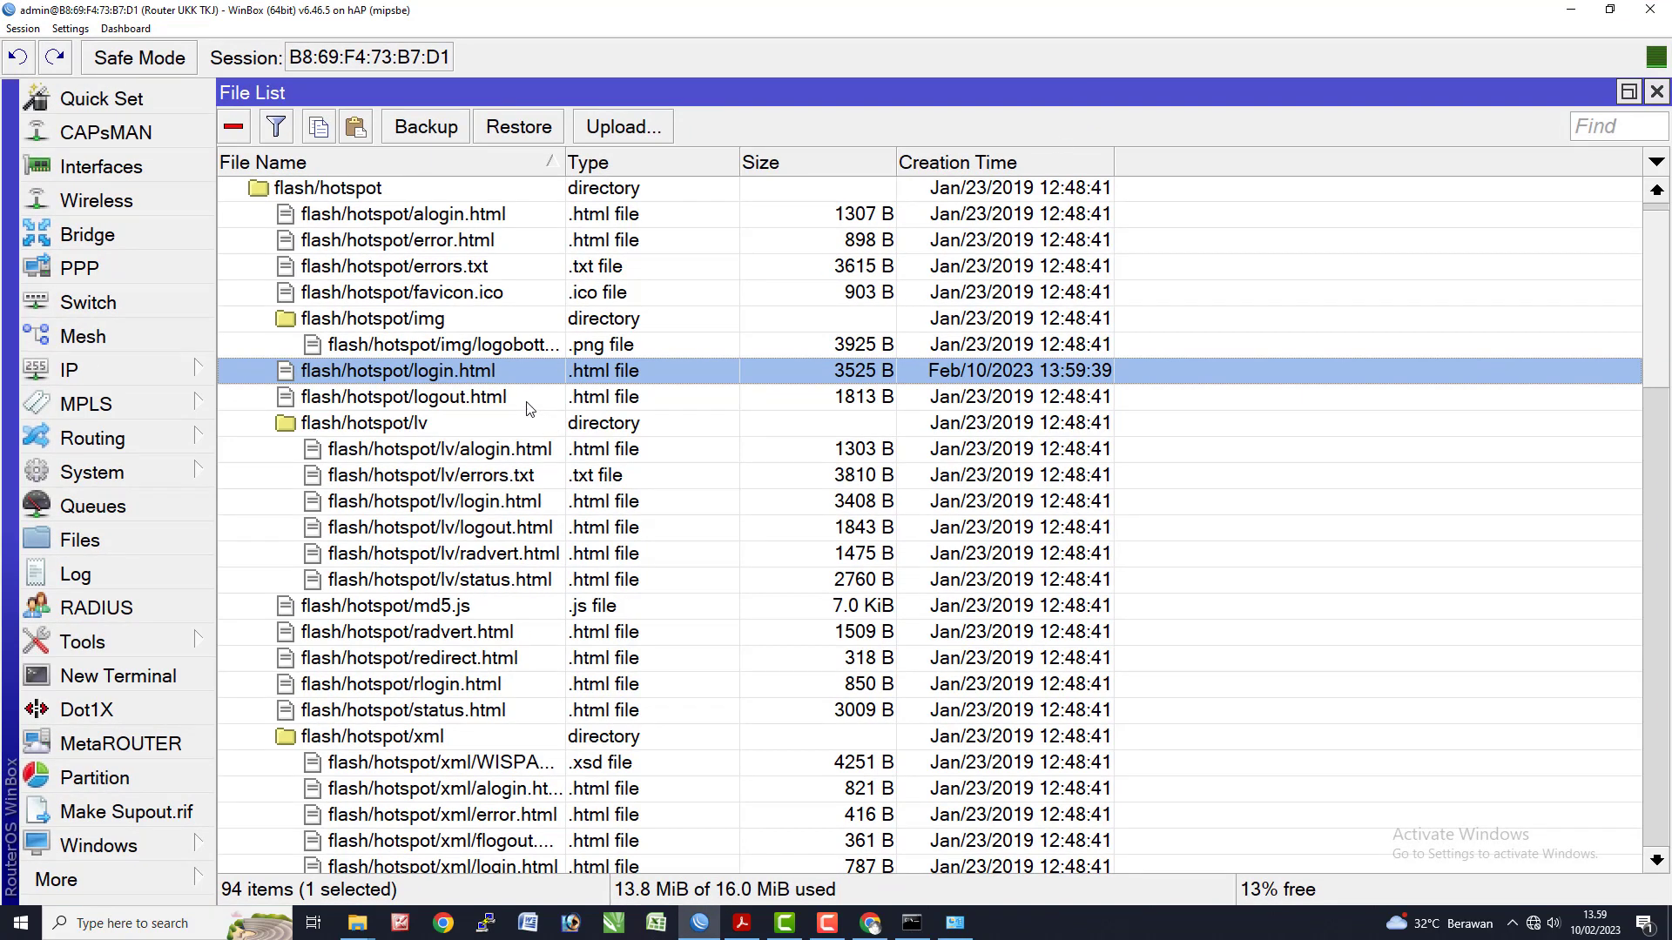
{"action": "left_click", "coordinate": [870, 923]}
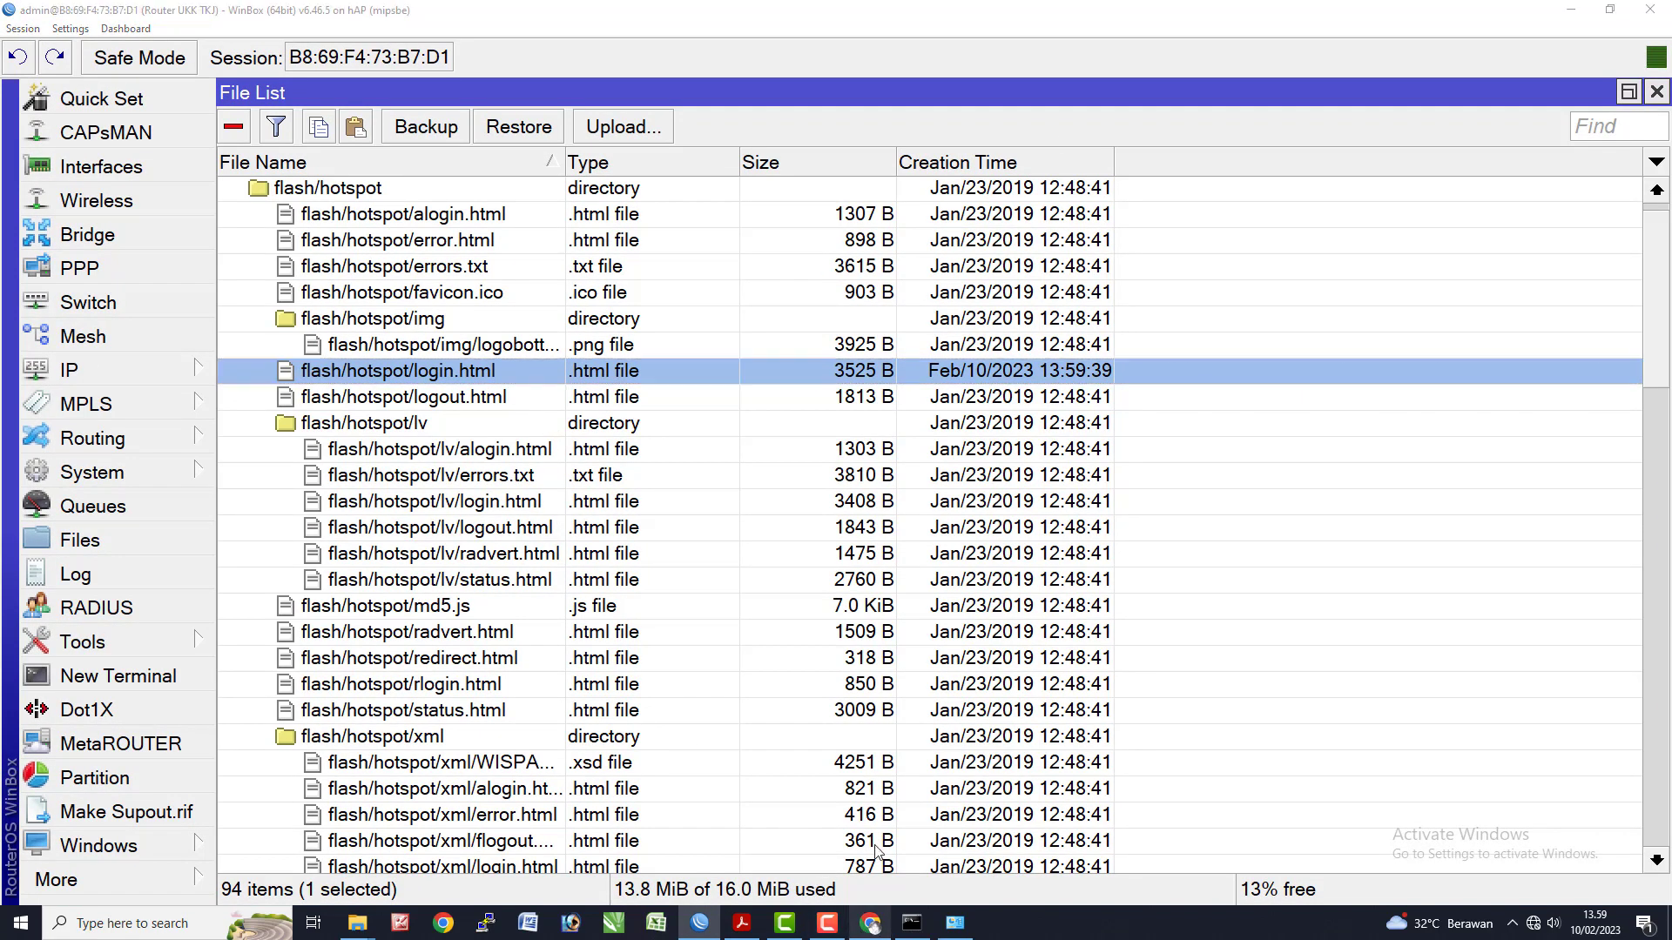
- Reload tkj.net/login, resend the form, and submit the hotspot login with the user code and password
{"action": "left_click", "coordinate": [75, 45]}
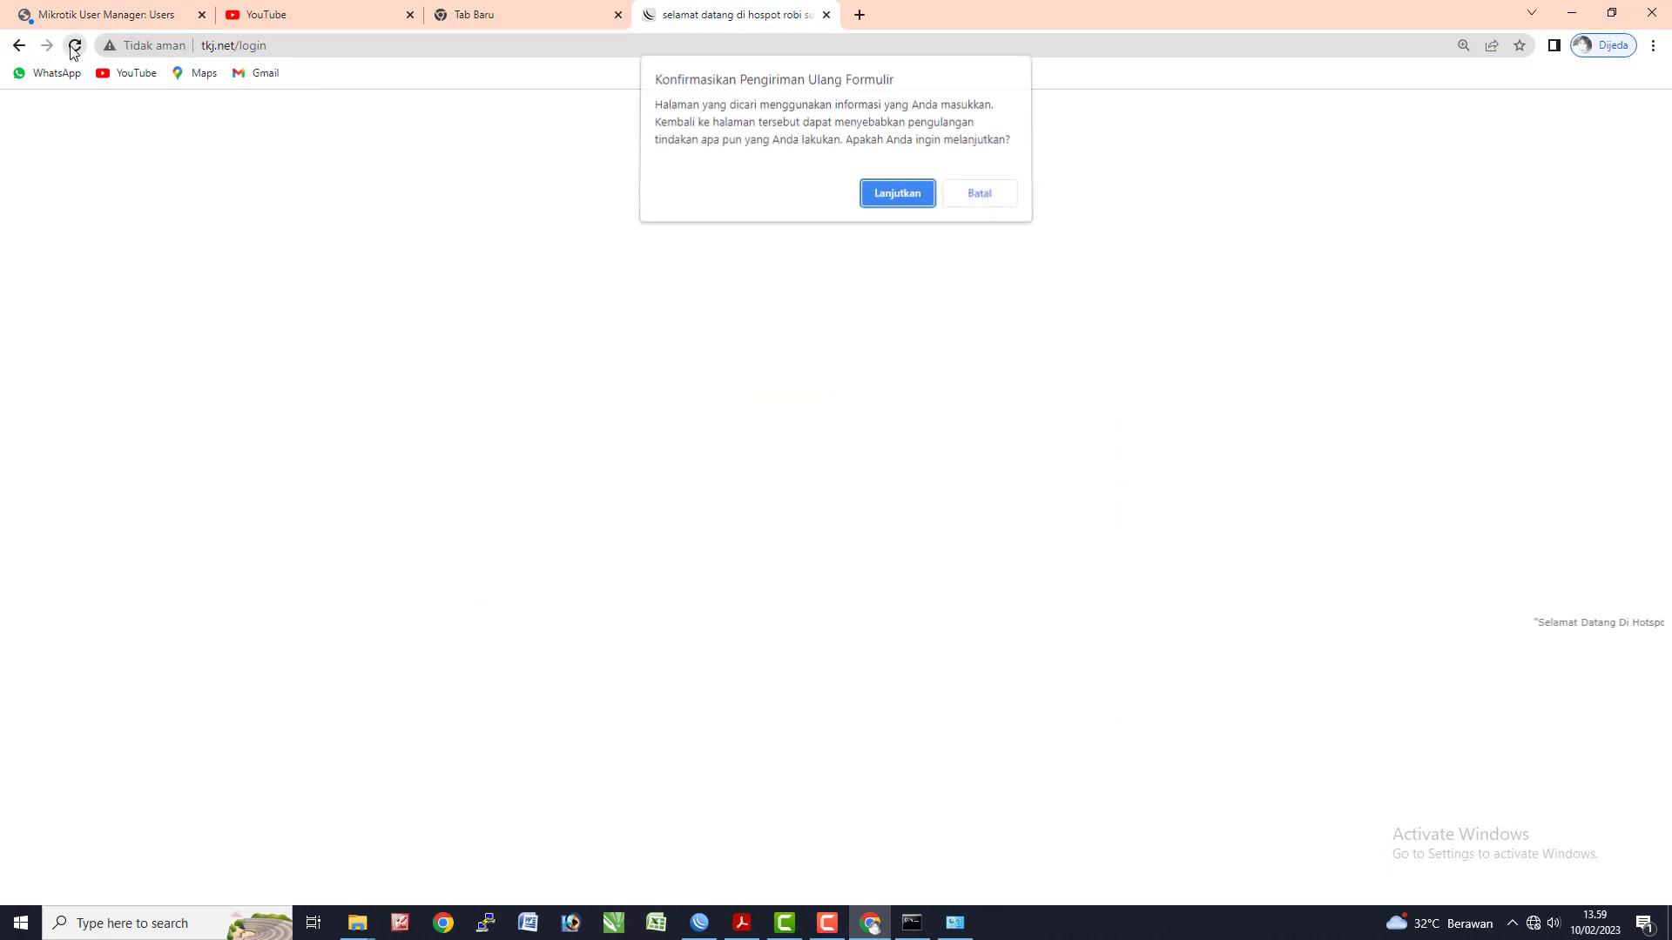
{"action": "left_click", "coordinate": [898, 197]}
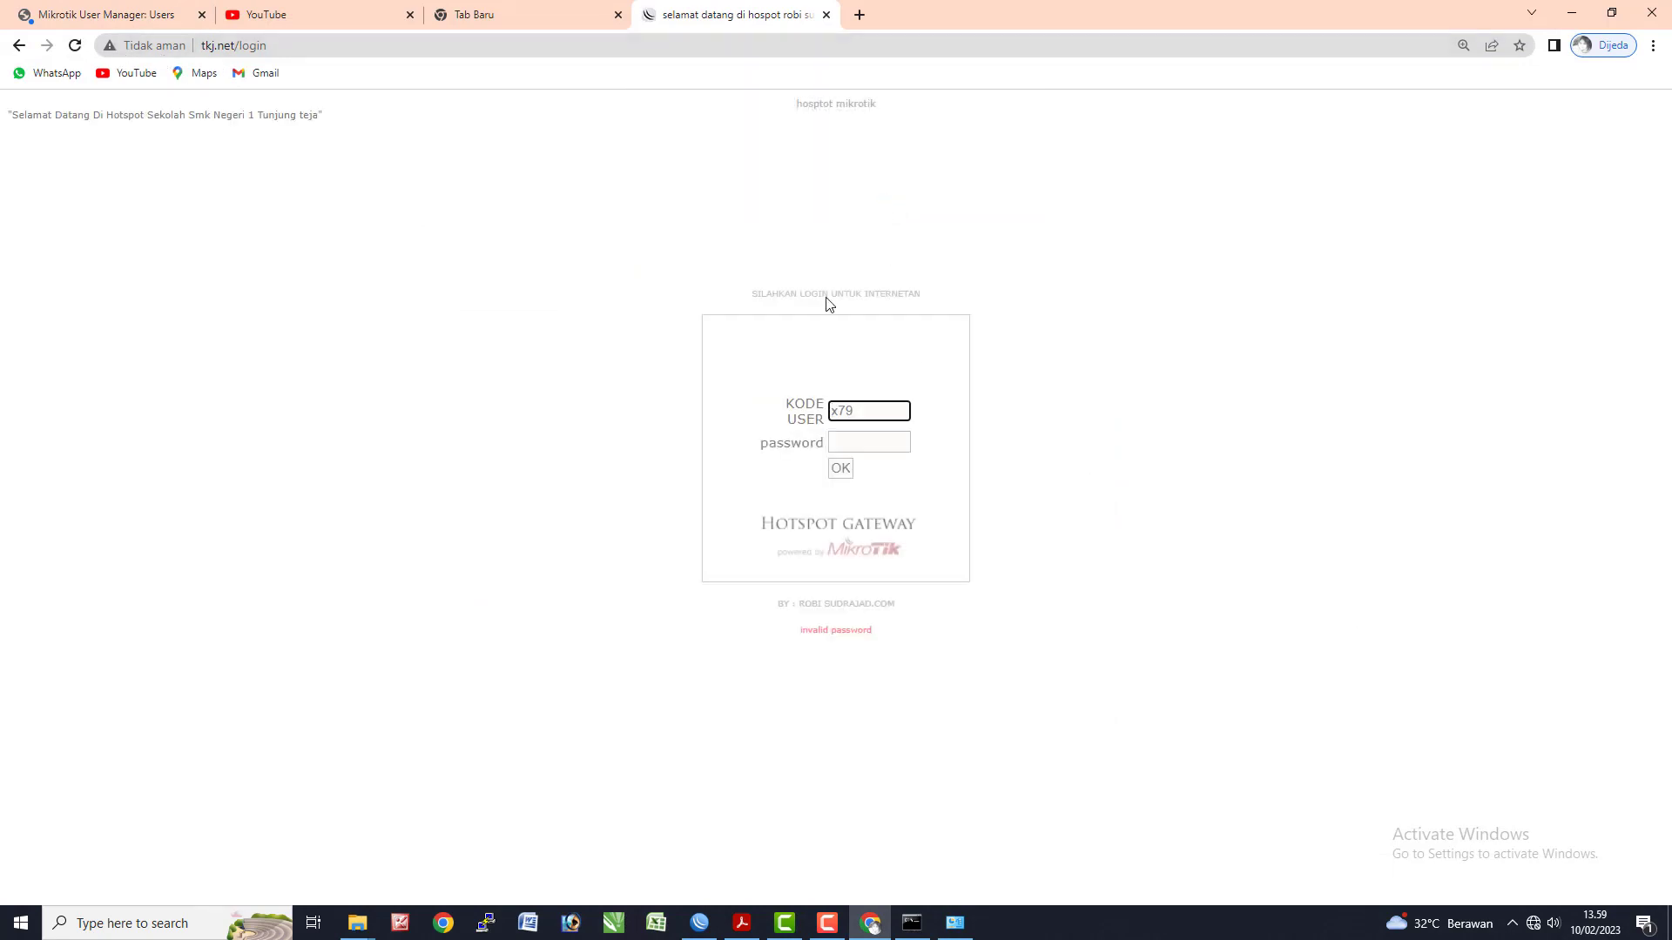
{"action": "left_click", "coordinate": [870, 440]}
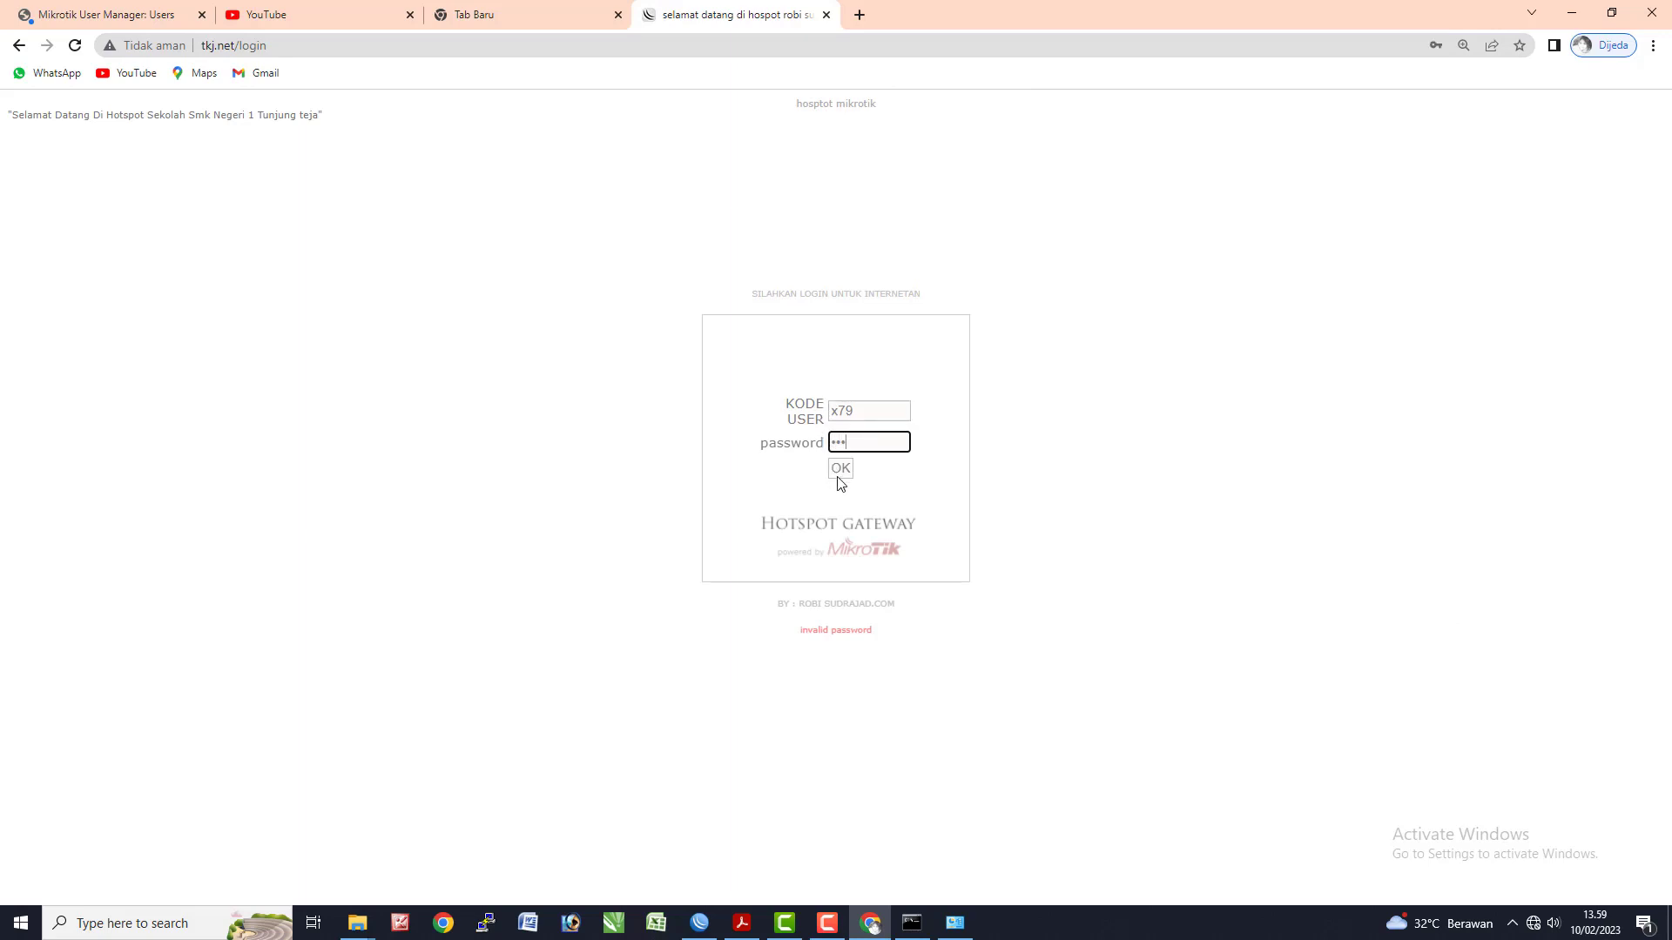
{"action": "left_click", "coordinate": [839, 473]}
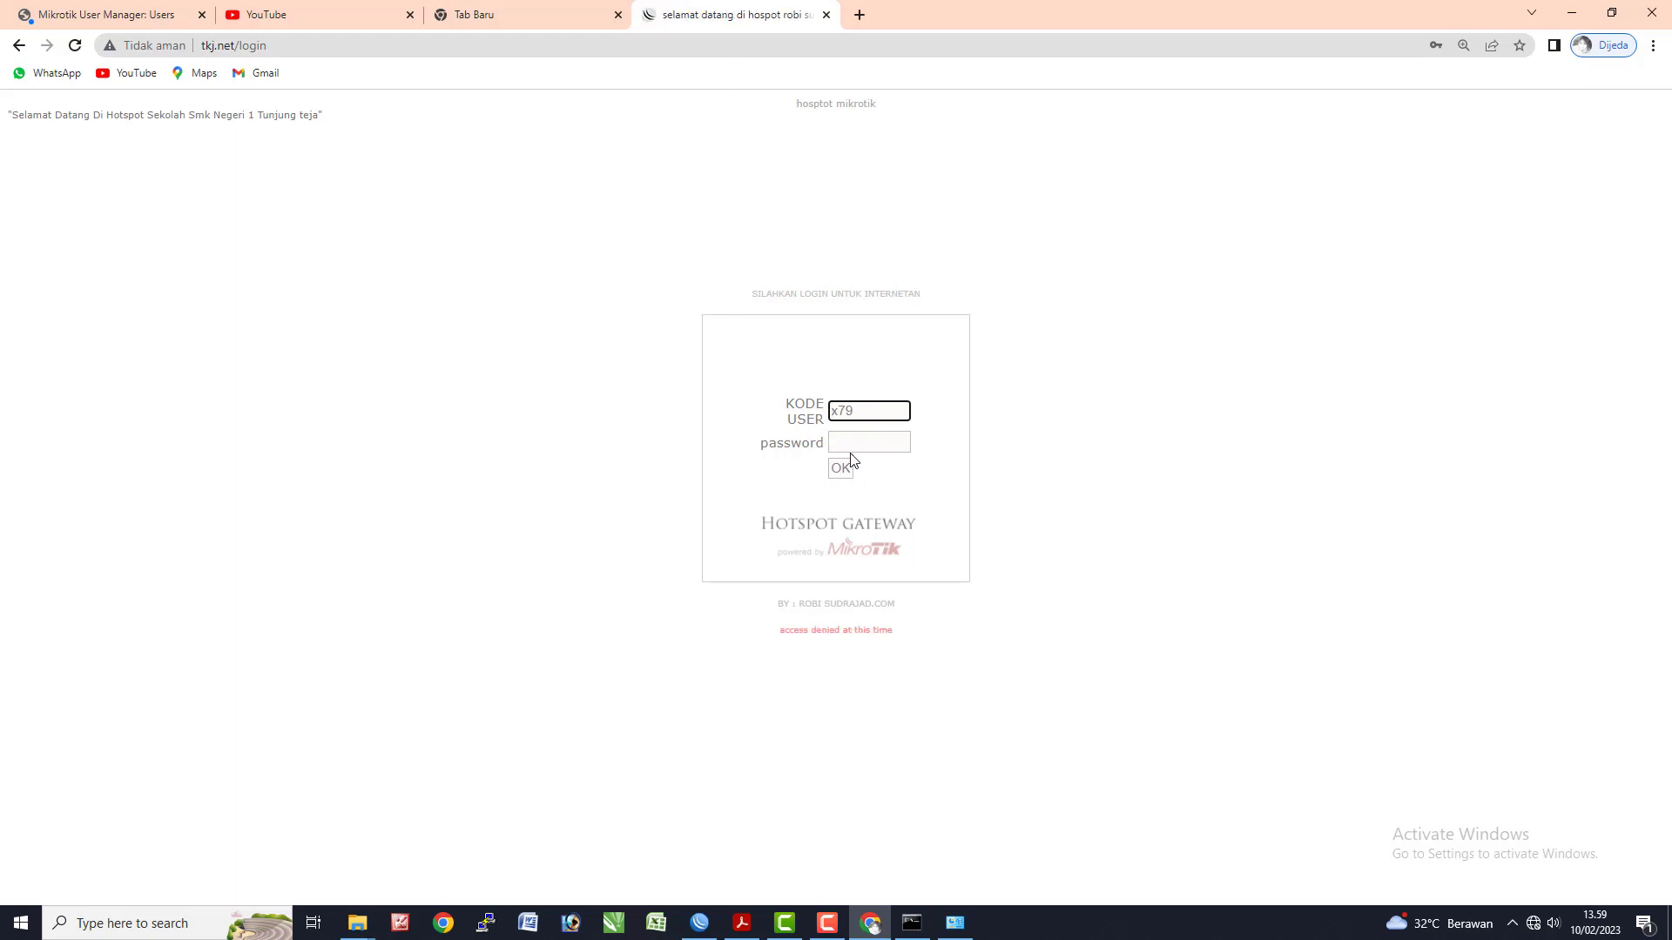
- Replace the user name with the admin account and submit the hotspot login again
{"action": "left_click", "coordinate": [851, 454]}
{"action": "left_click_drag", "start_coordinate": [868, 410], "coordinate": [759, 415]}
{"action": "type", "text": "admin"}
{"action": "key", "text": "Return"}
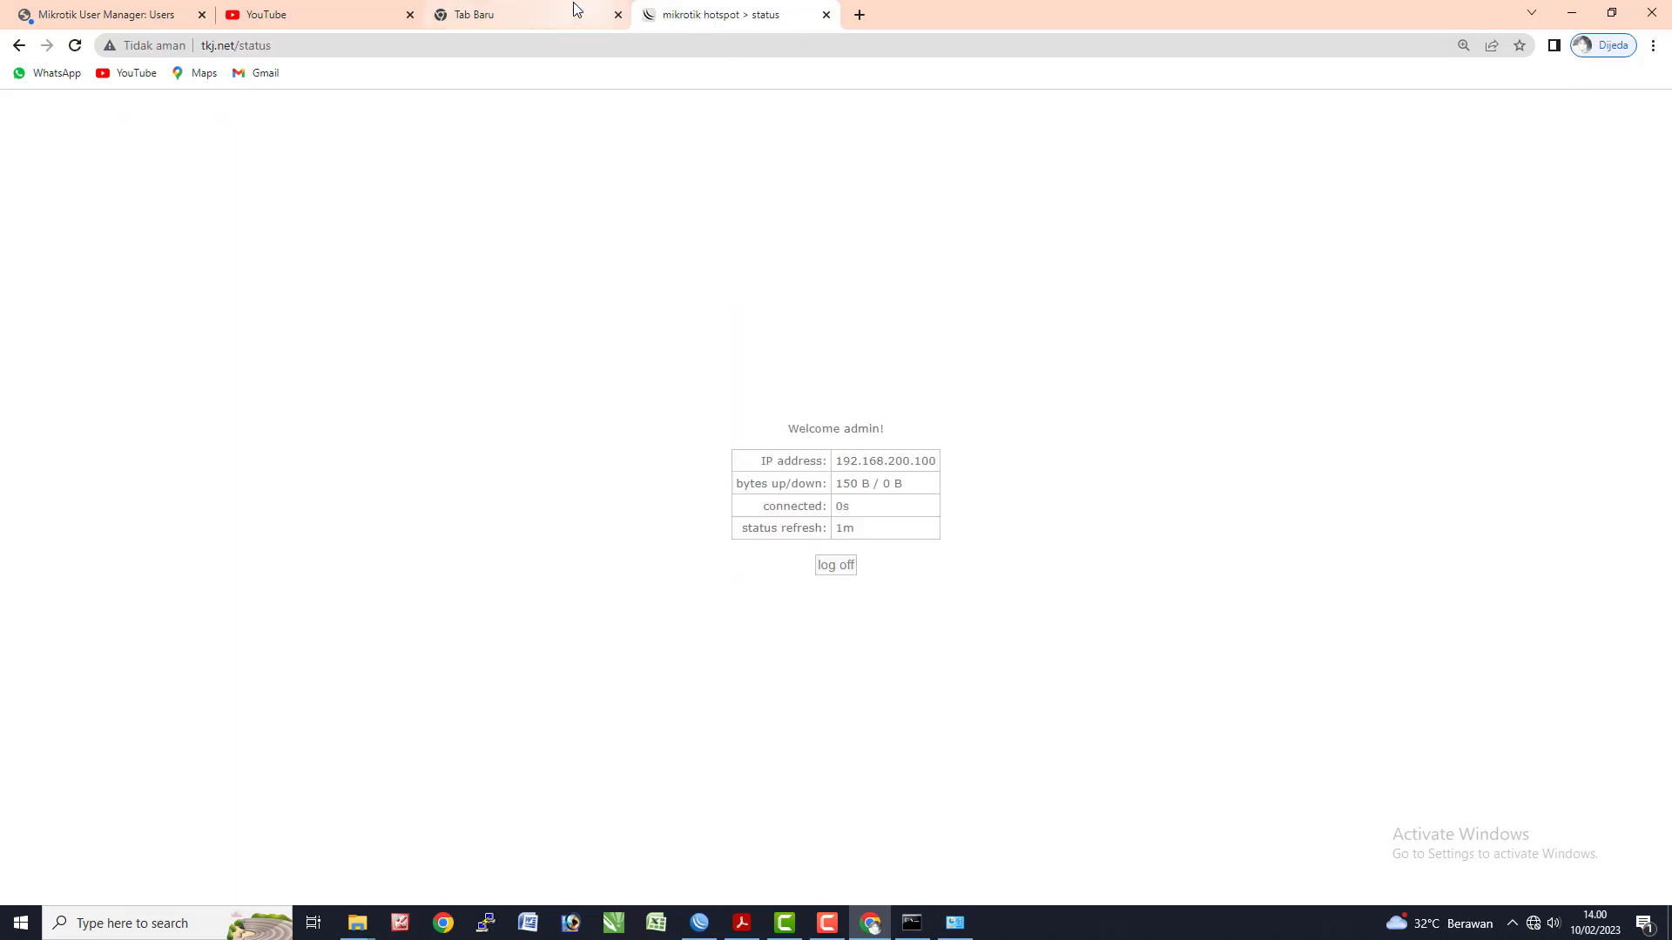
- Open a new tab and reload YouTube to test the hotspot connection
{"action": "left_click", "coordinate": [862, 13]}
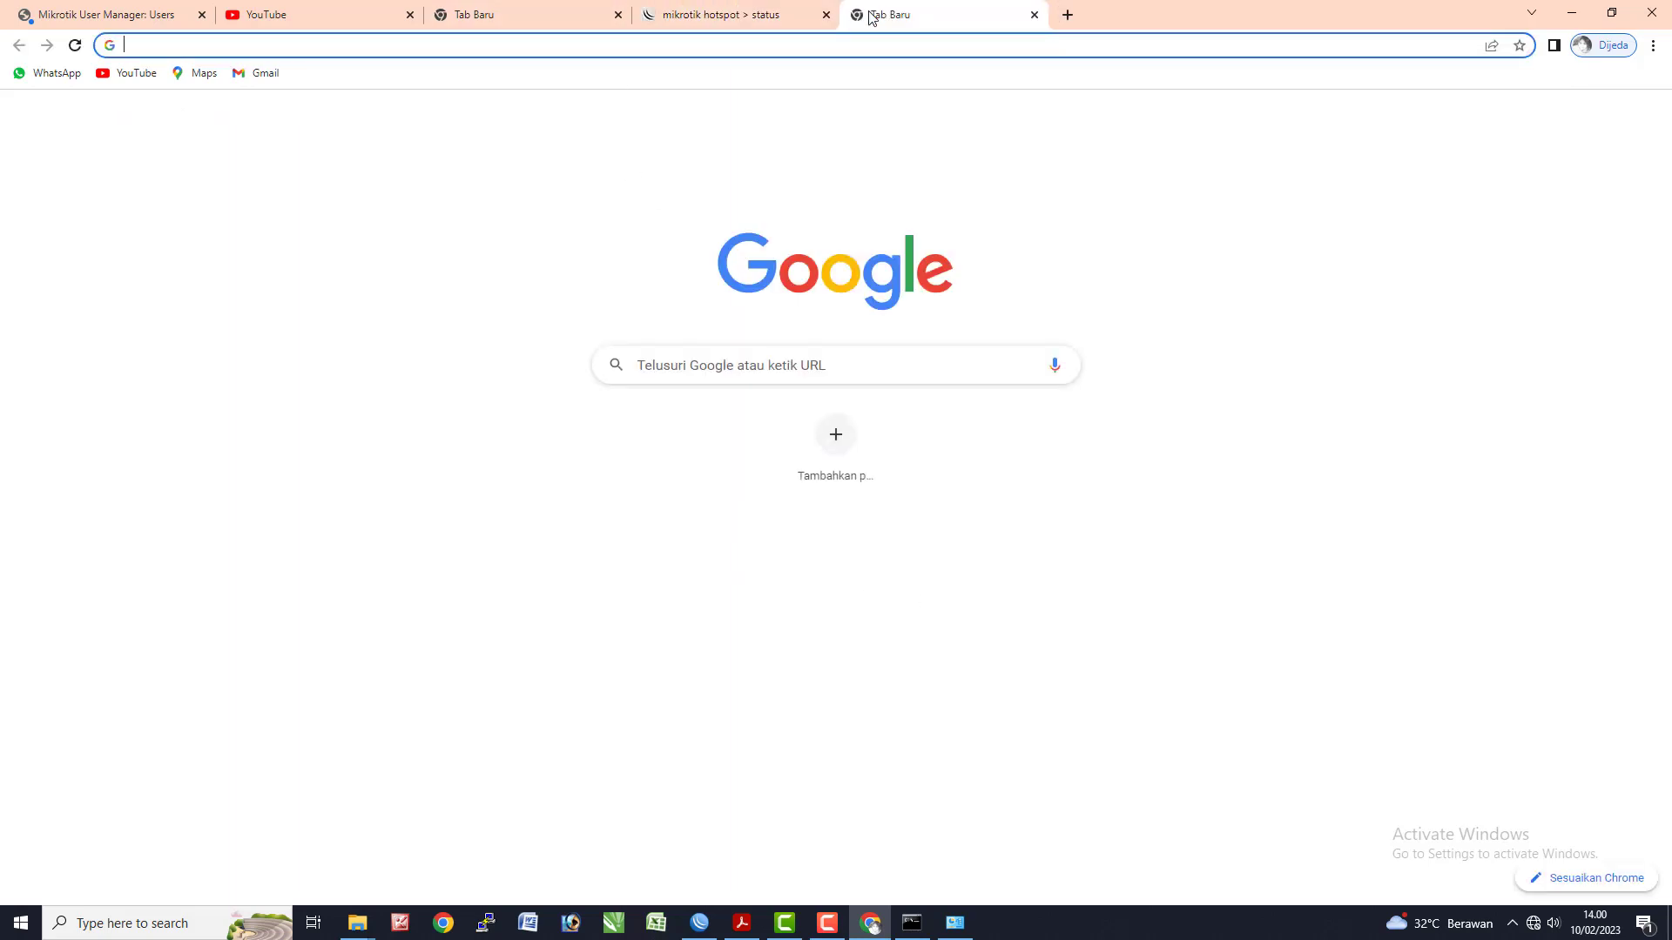
{"action": "left_click", "coordinate": [317, 11]}
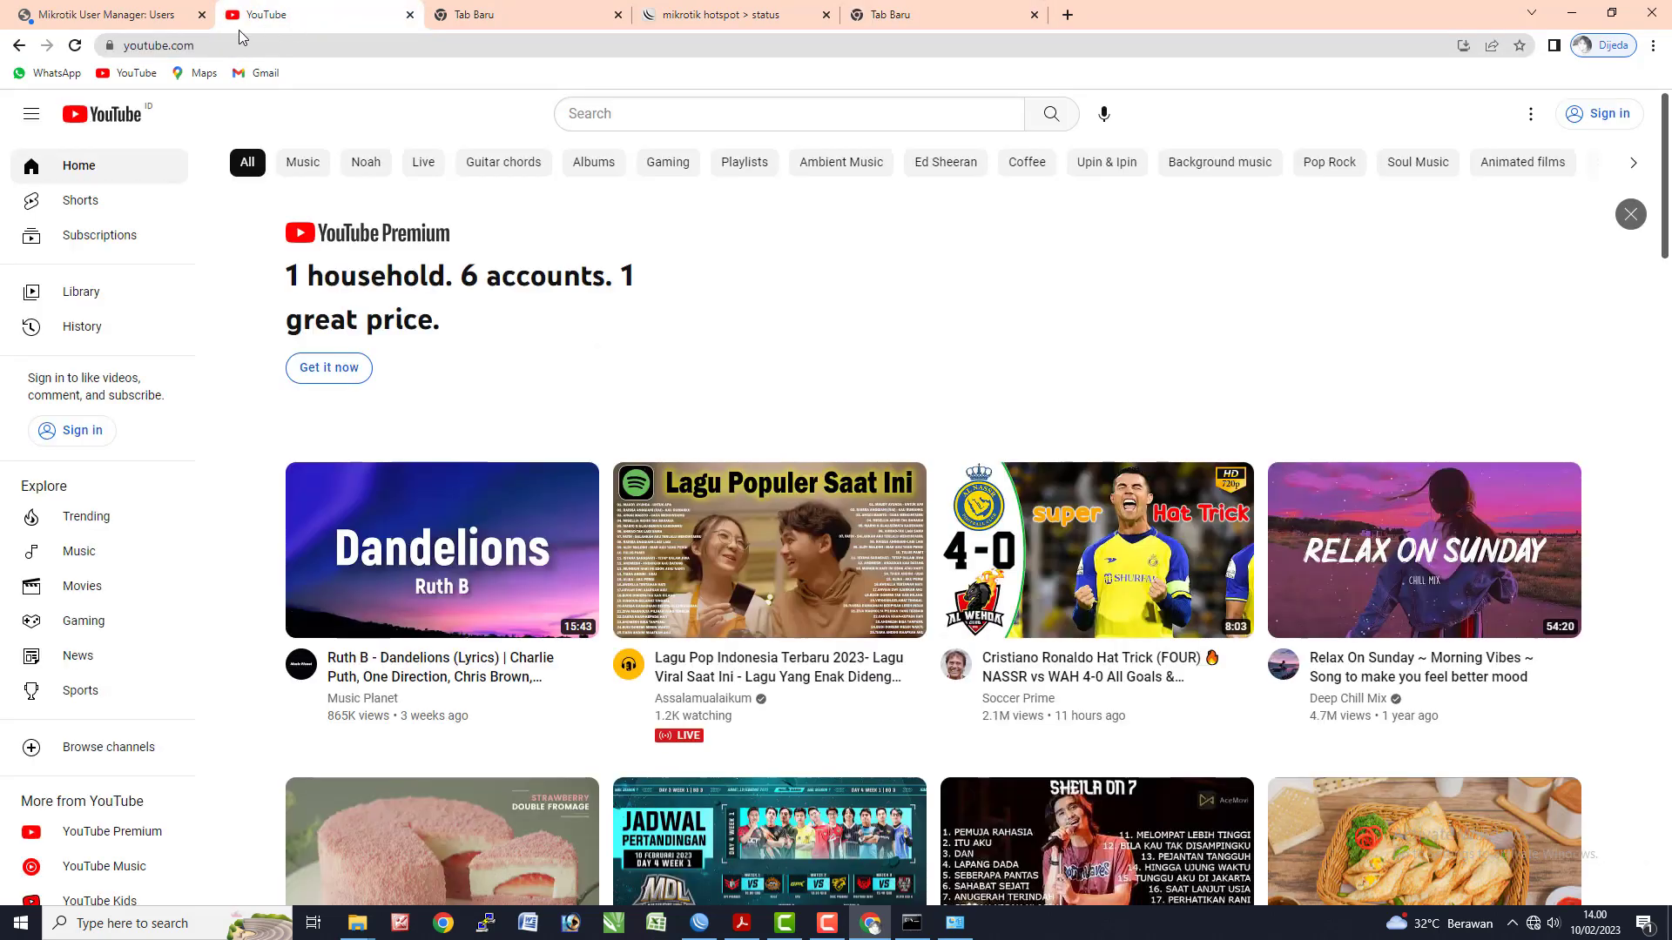
{"action": "left_click", "coordinate": [76, 48]}
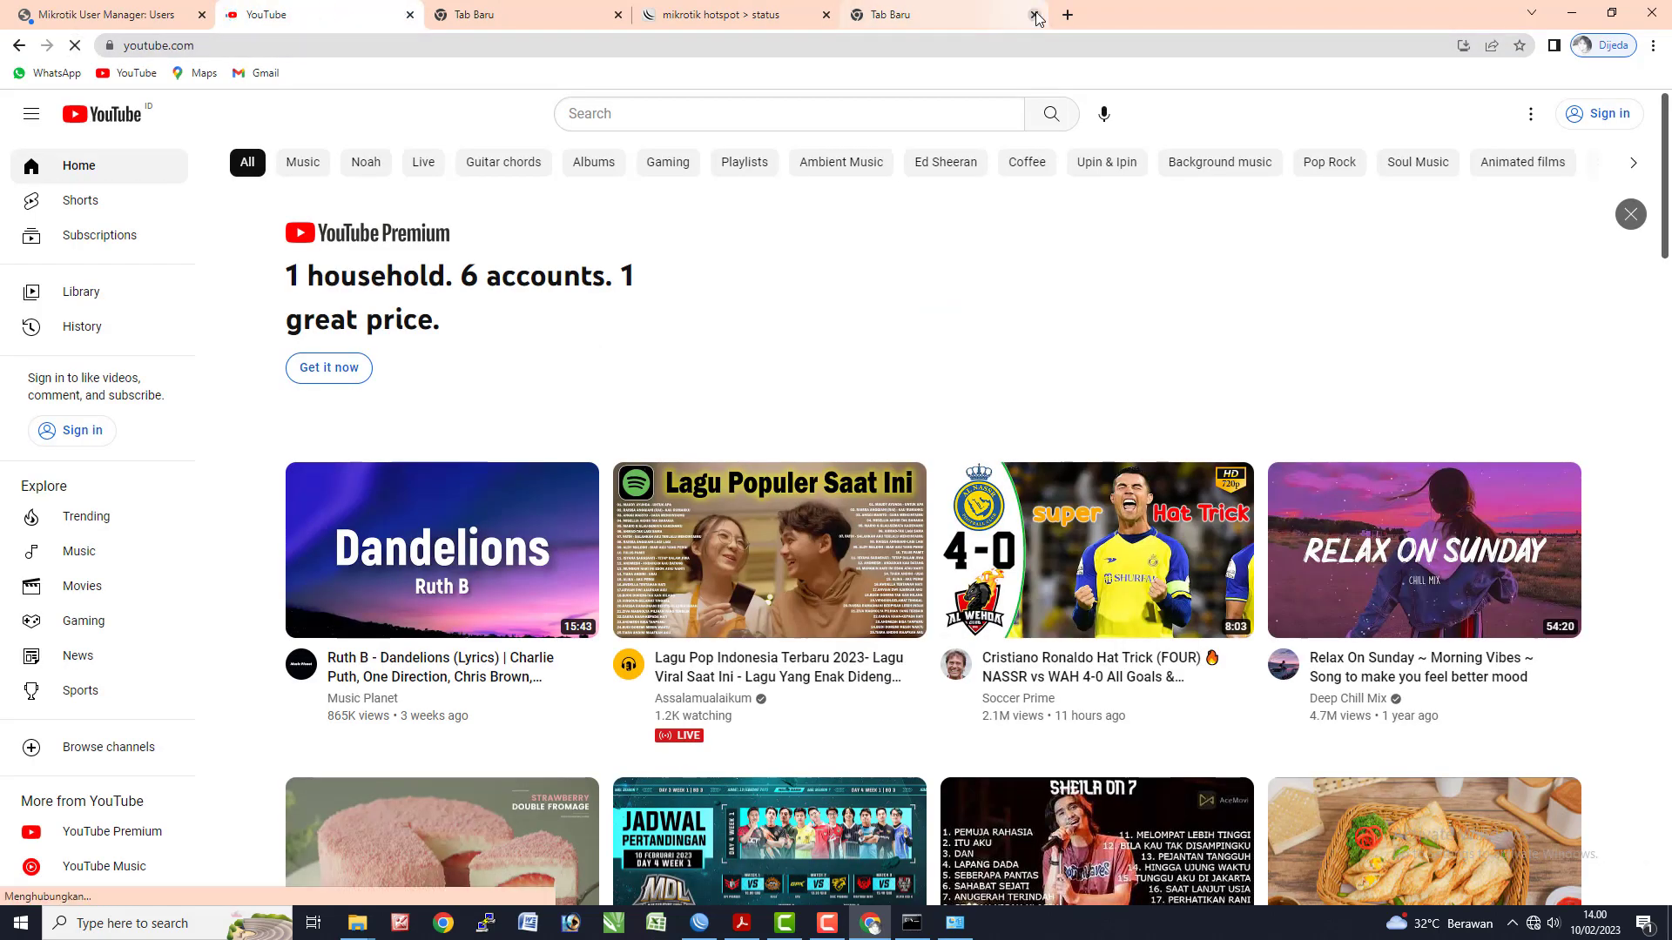
{"action": "left_click_drag", "start_coordinate": [1056, 12], "coordinate": [1065, 12]}
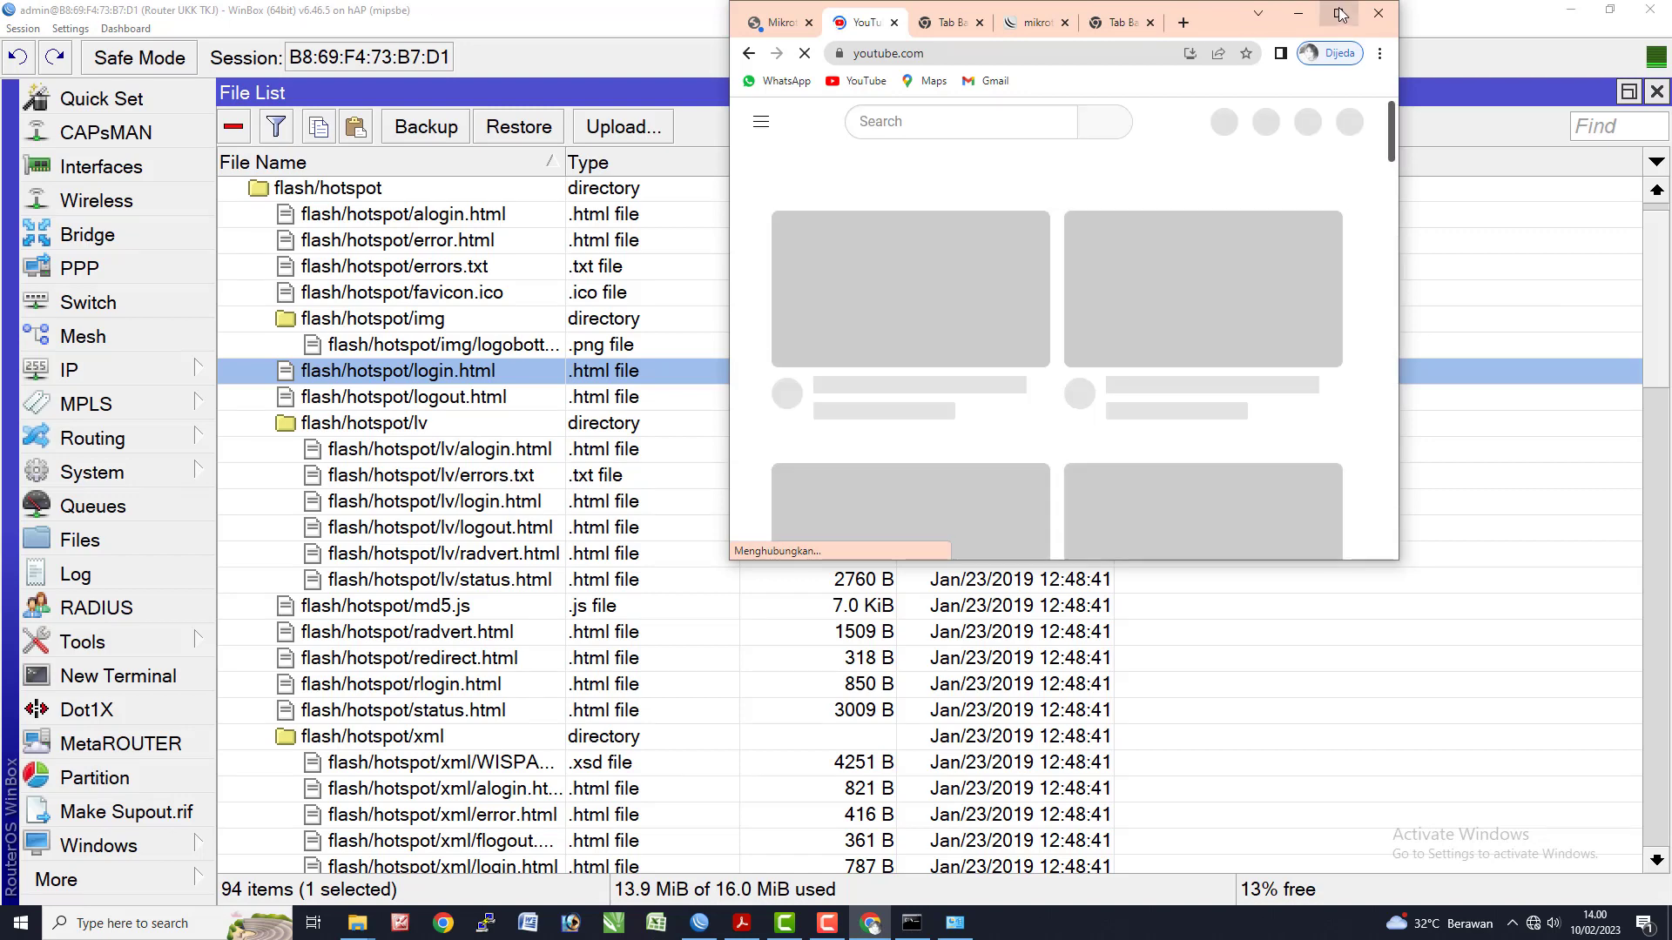
{"action": "left_click", "coordinate": [1338, 12]}
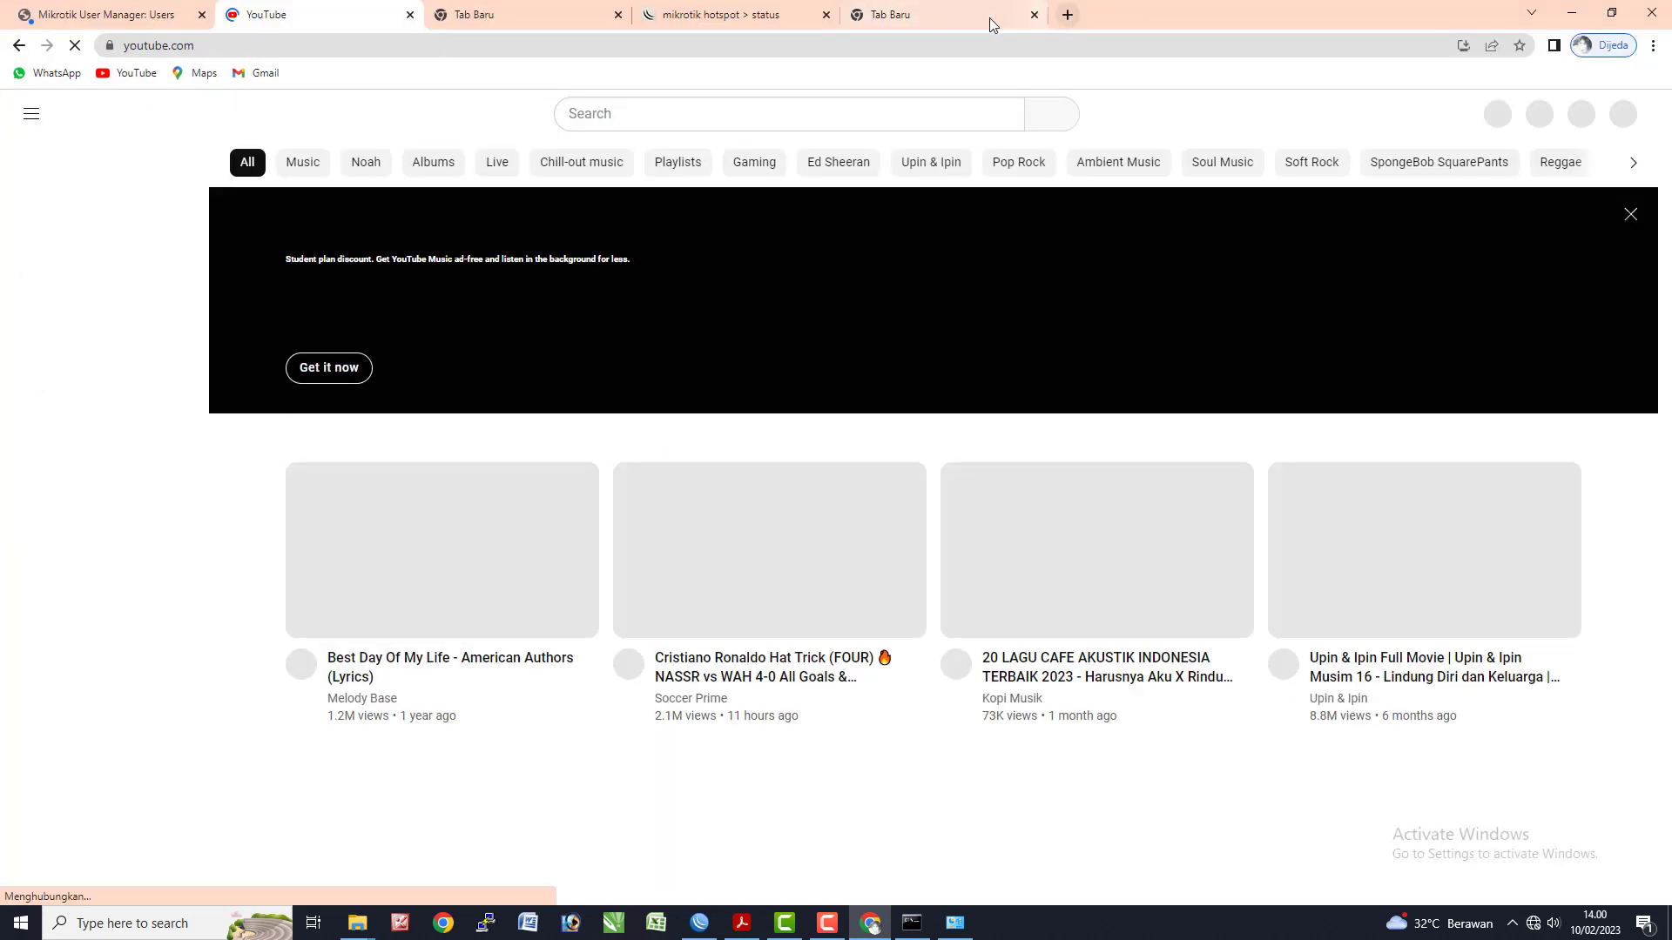
- Load google.com in the new tab and focus its search box
{"action": "left_click", "coordinate": [958, 17]}
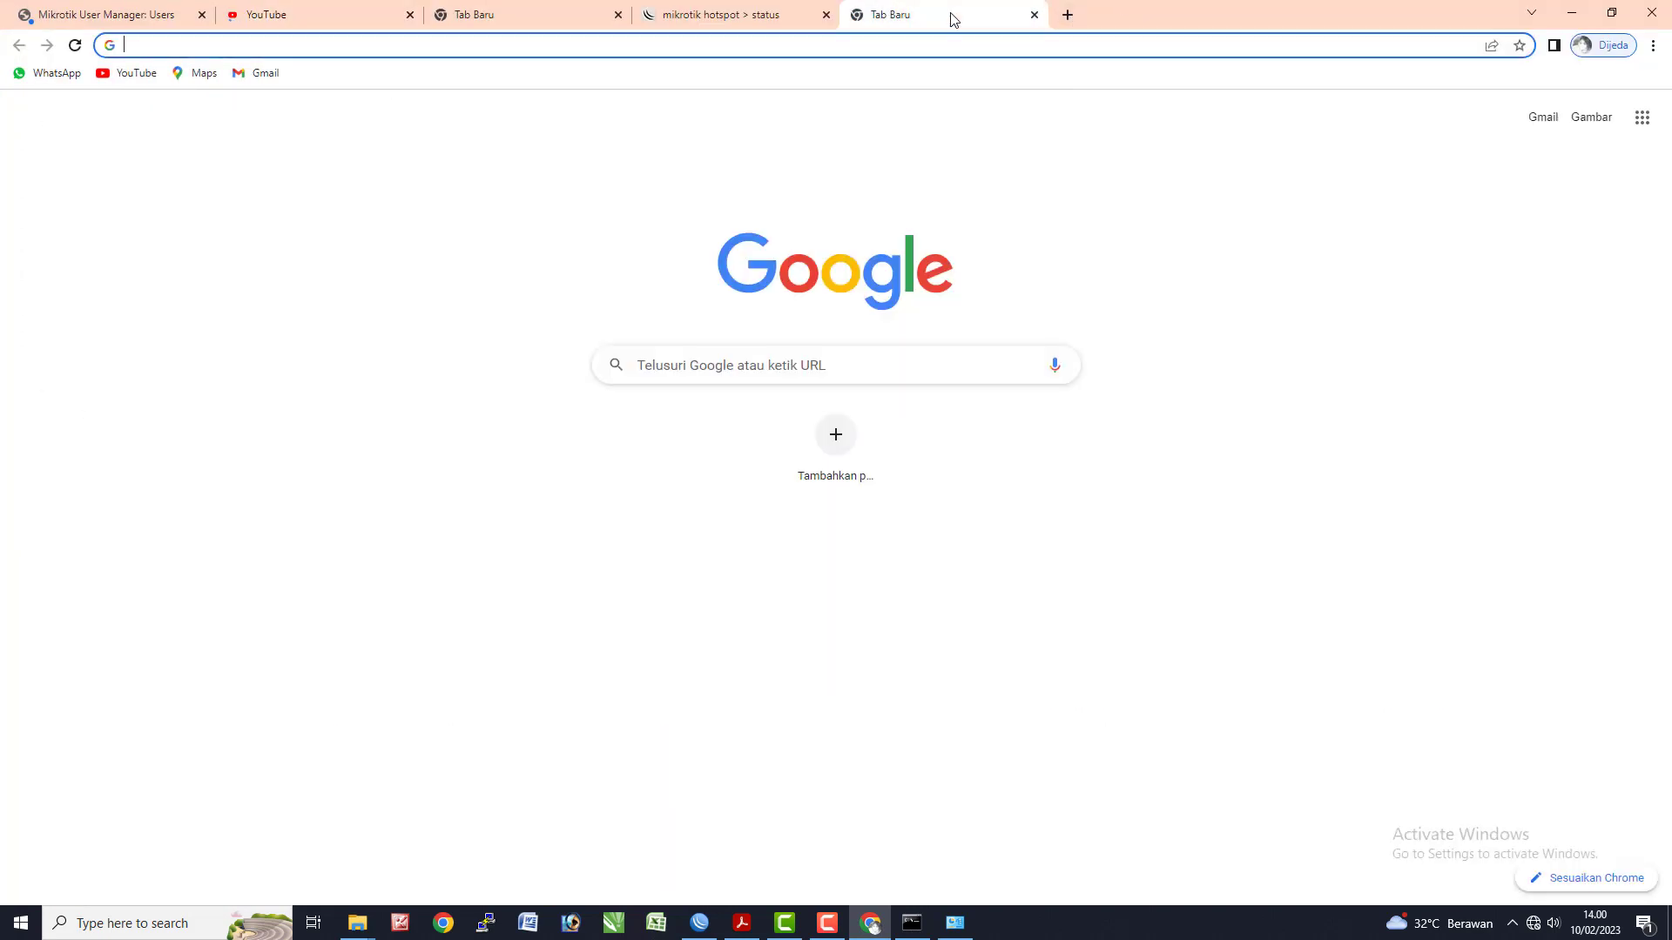
{"action": "type", "text": "goo"}
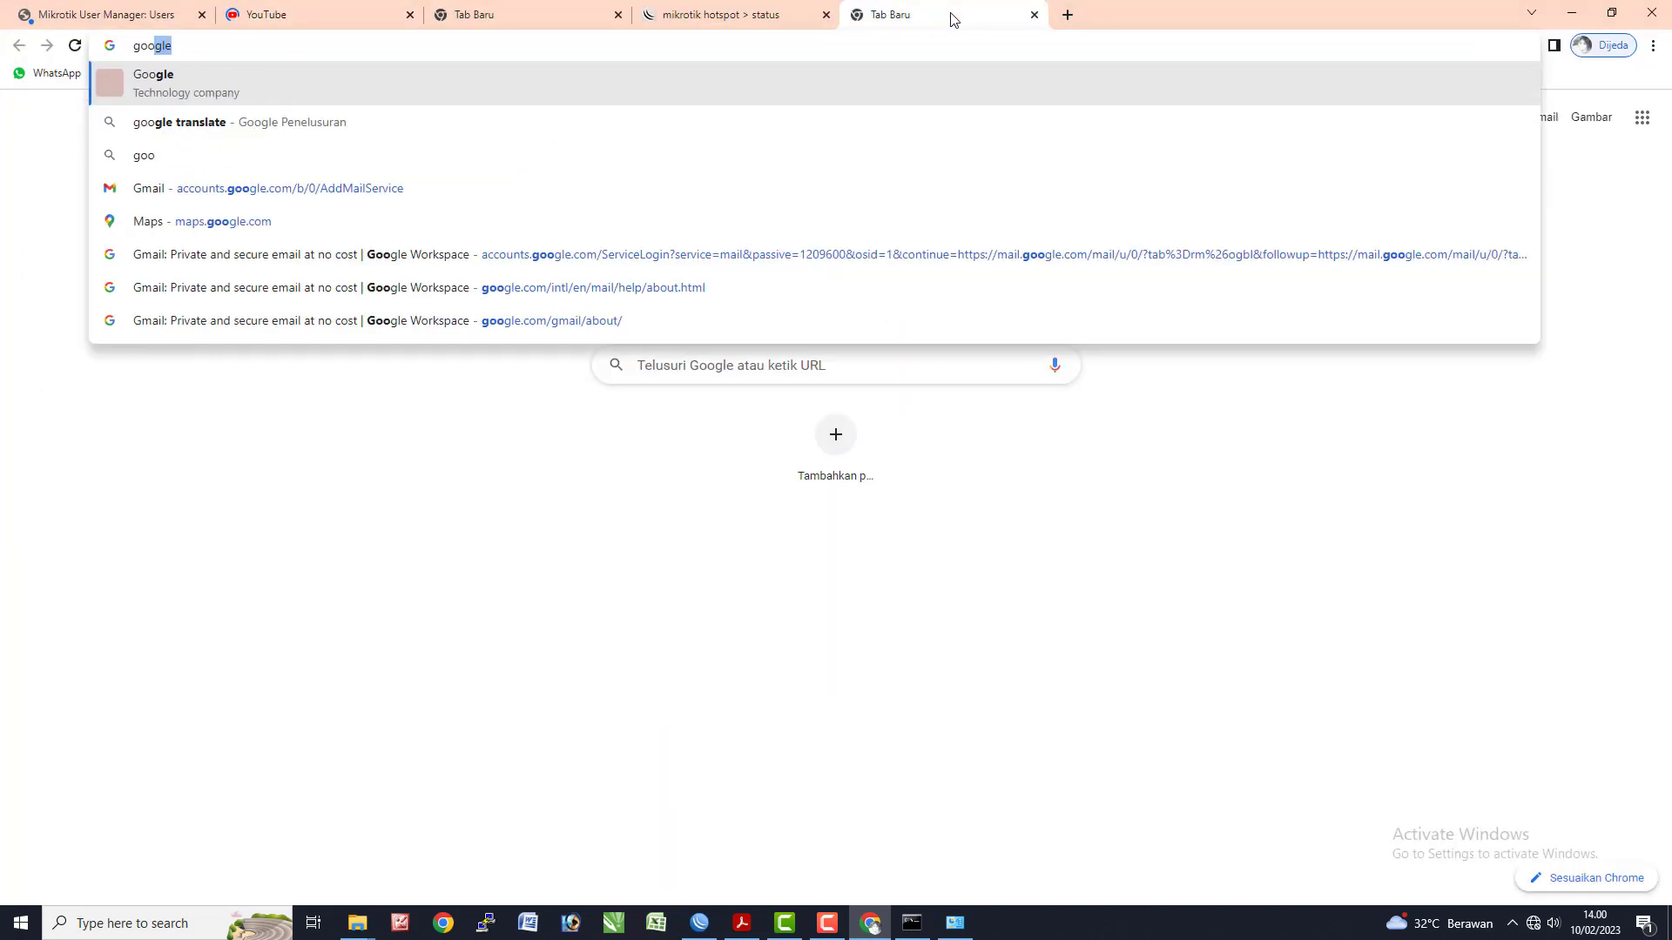
{"action": "type", "text": "gle.com"}
{"action": "key", "text": "Return"}
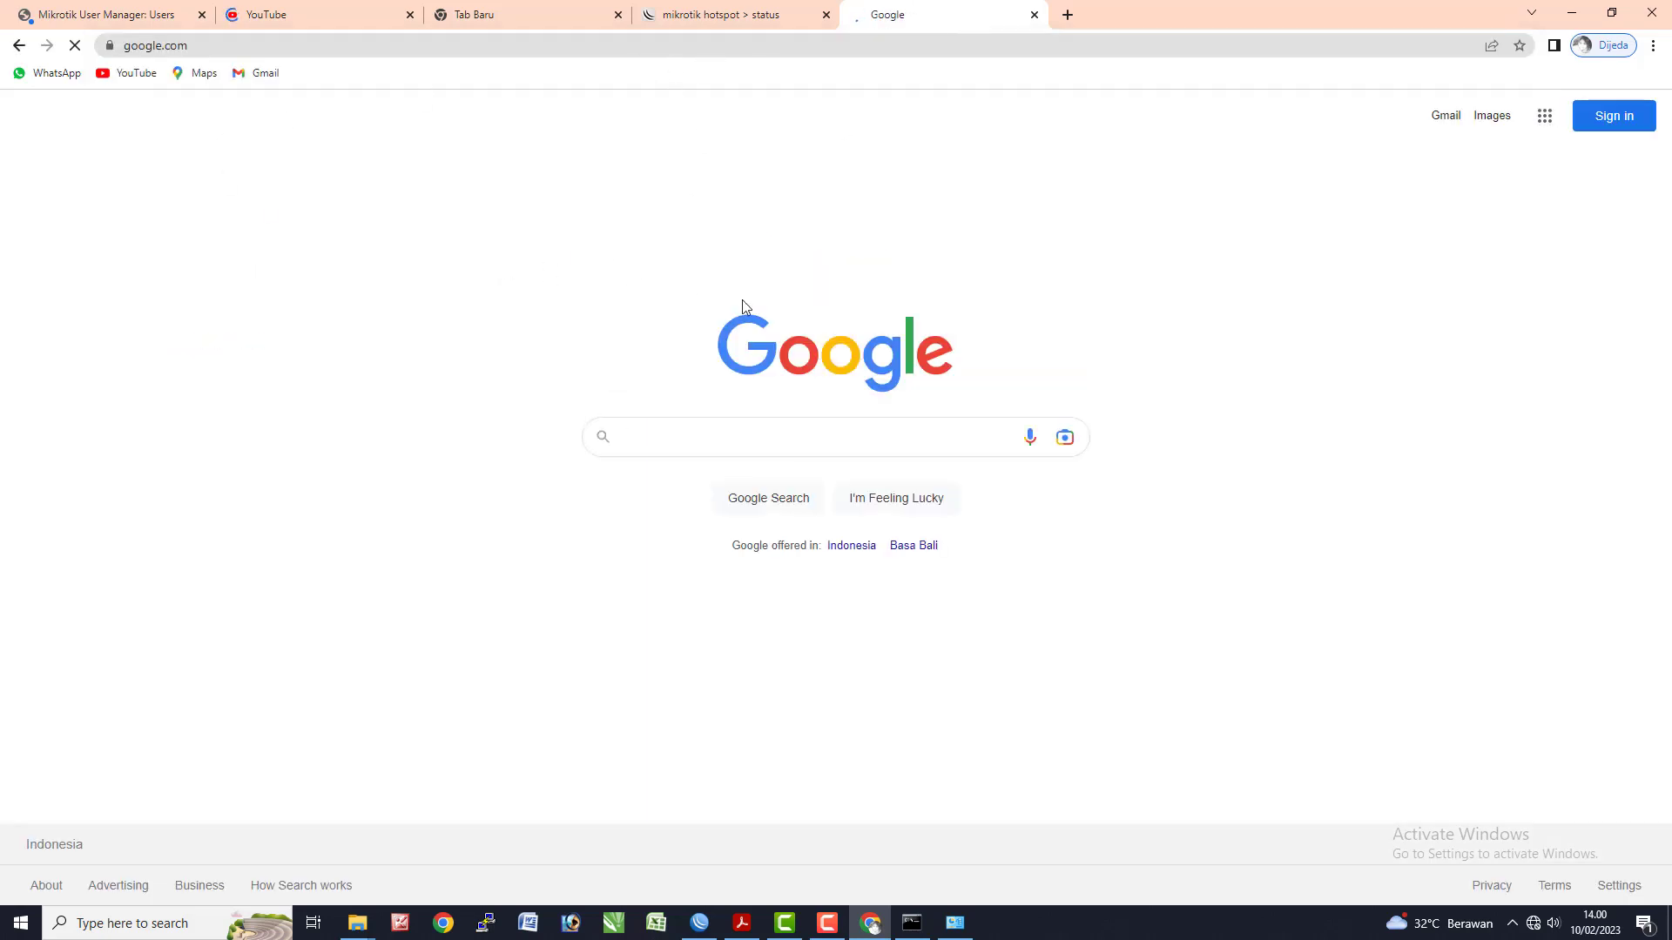
{"action": "left_click", "coordinate": [691, 437]}
{"action": "key", "text": "alt+Tab"}
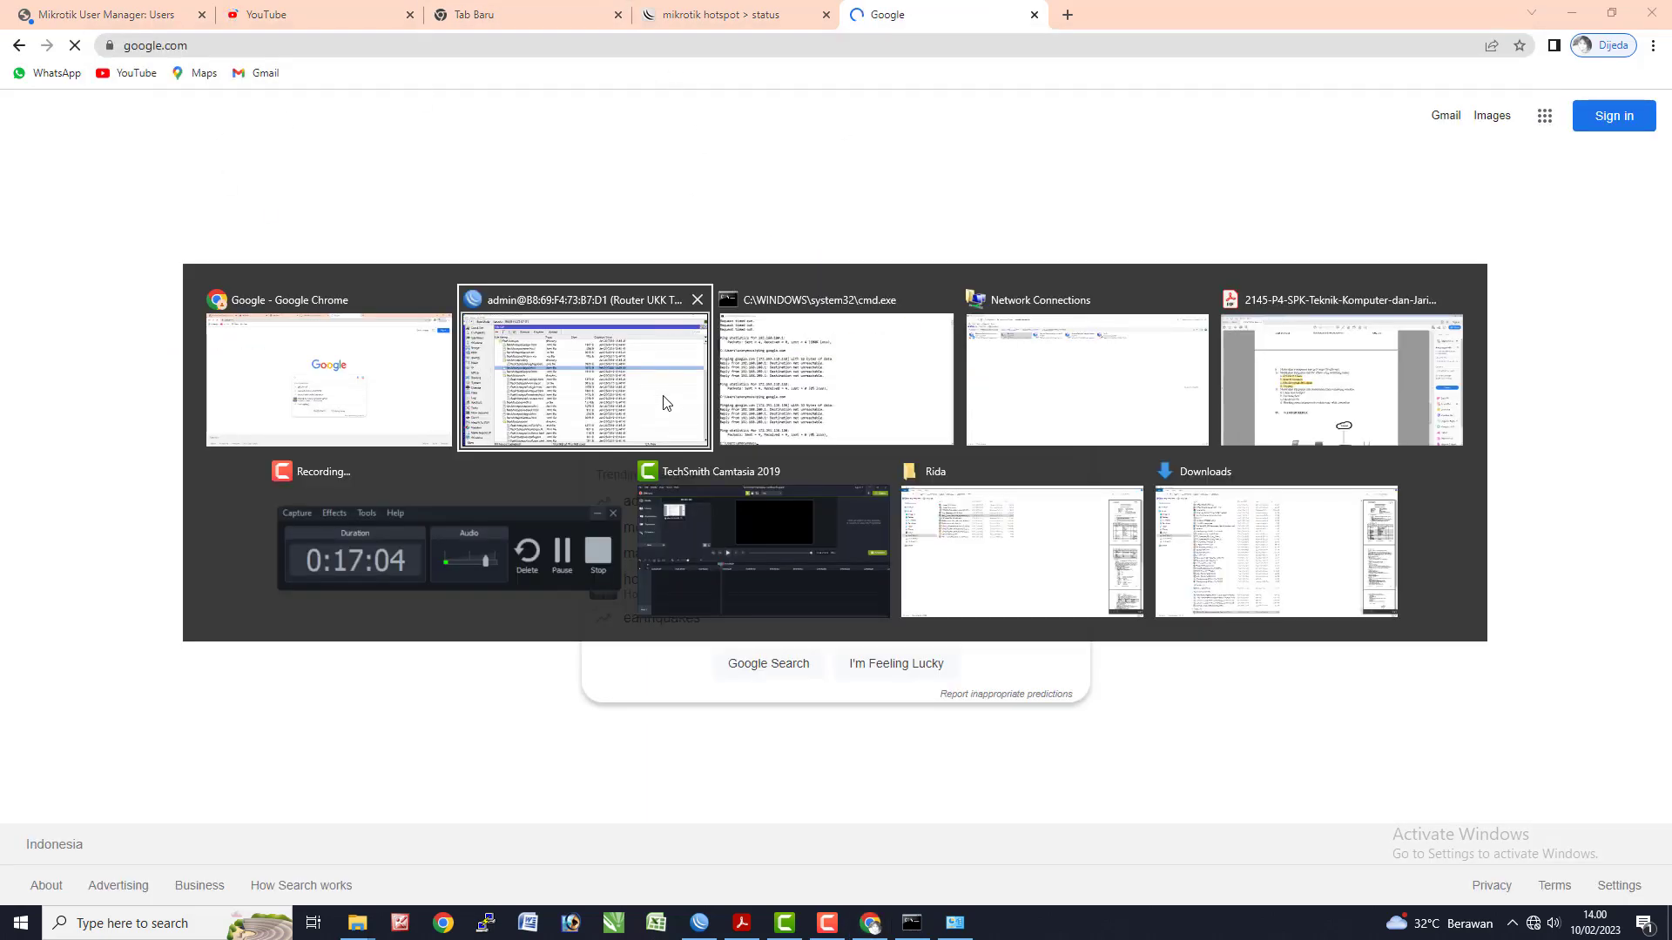
- Highlight 'Login user hotspot' in yellow in the task PDF and select the 'Blocking Site/' line
{"action": "key", "text": "Tab"}
{"action": "key", "text": "Tab"}
{"action": "key", "text": "Tab"}
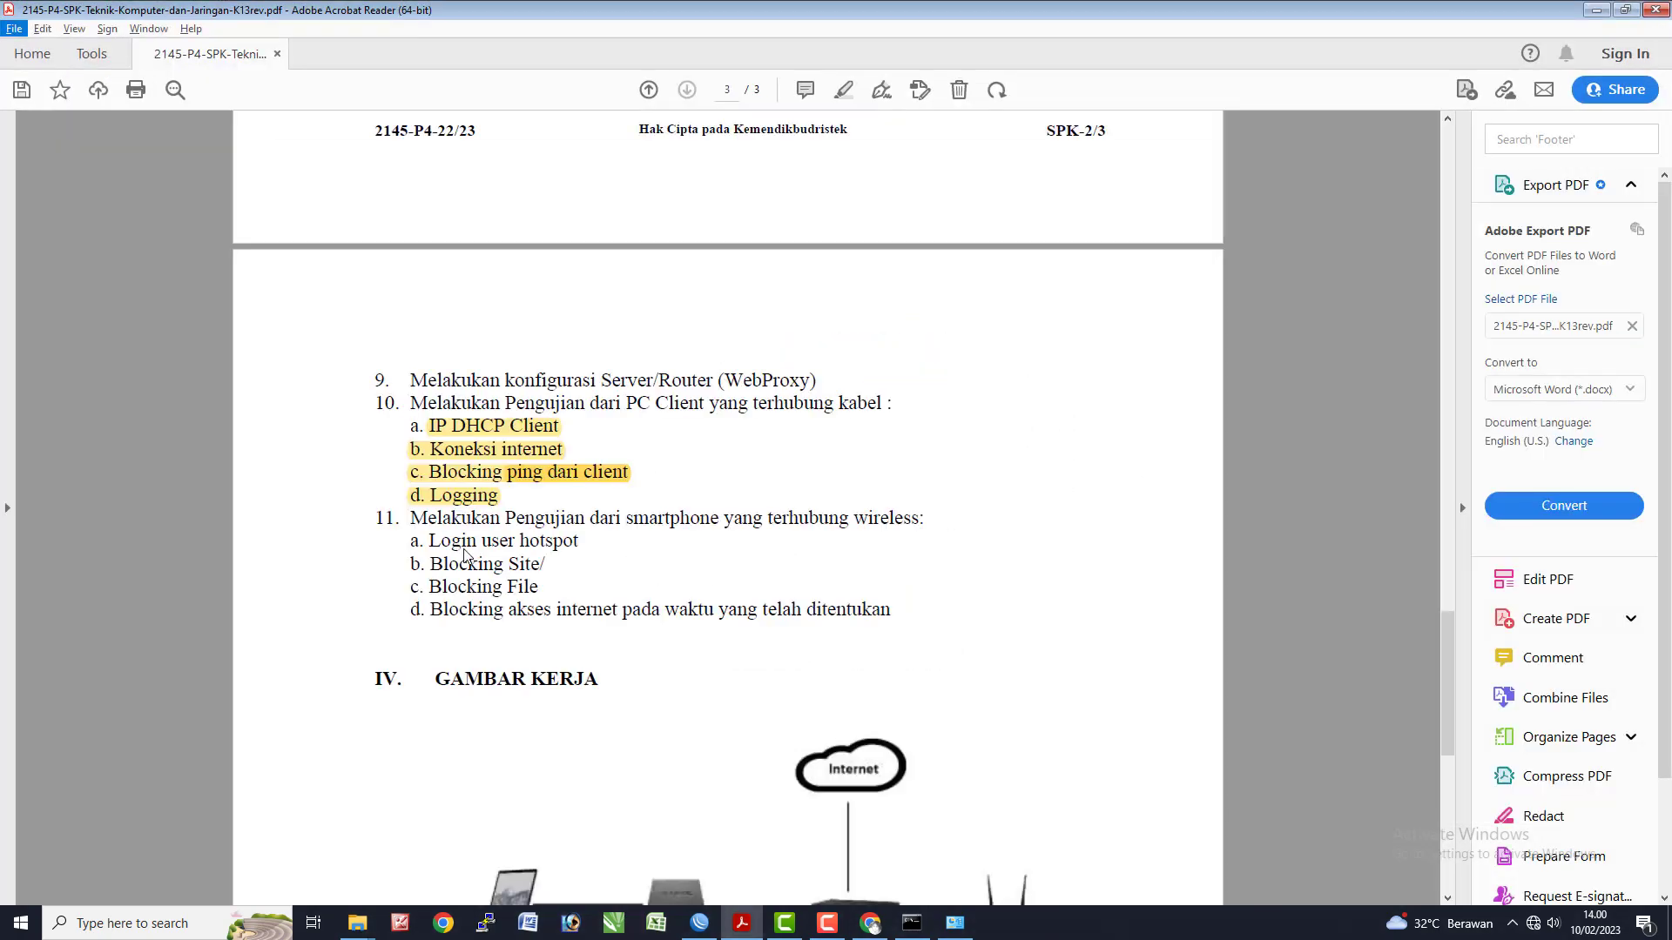
{"action": "left_click_drag", "start_coordinate": [423, 543], "coordinate": [580, 543]}
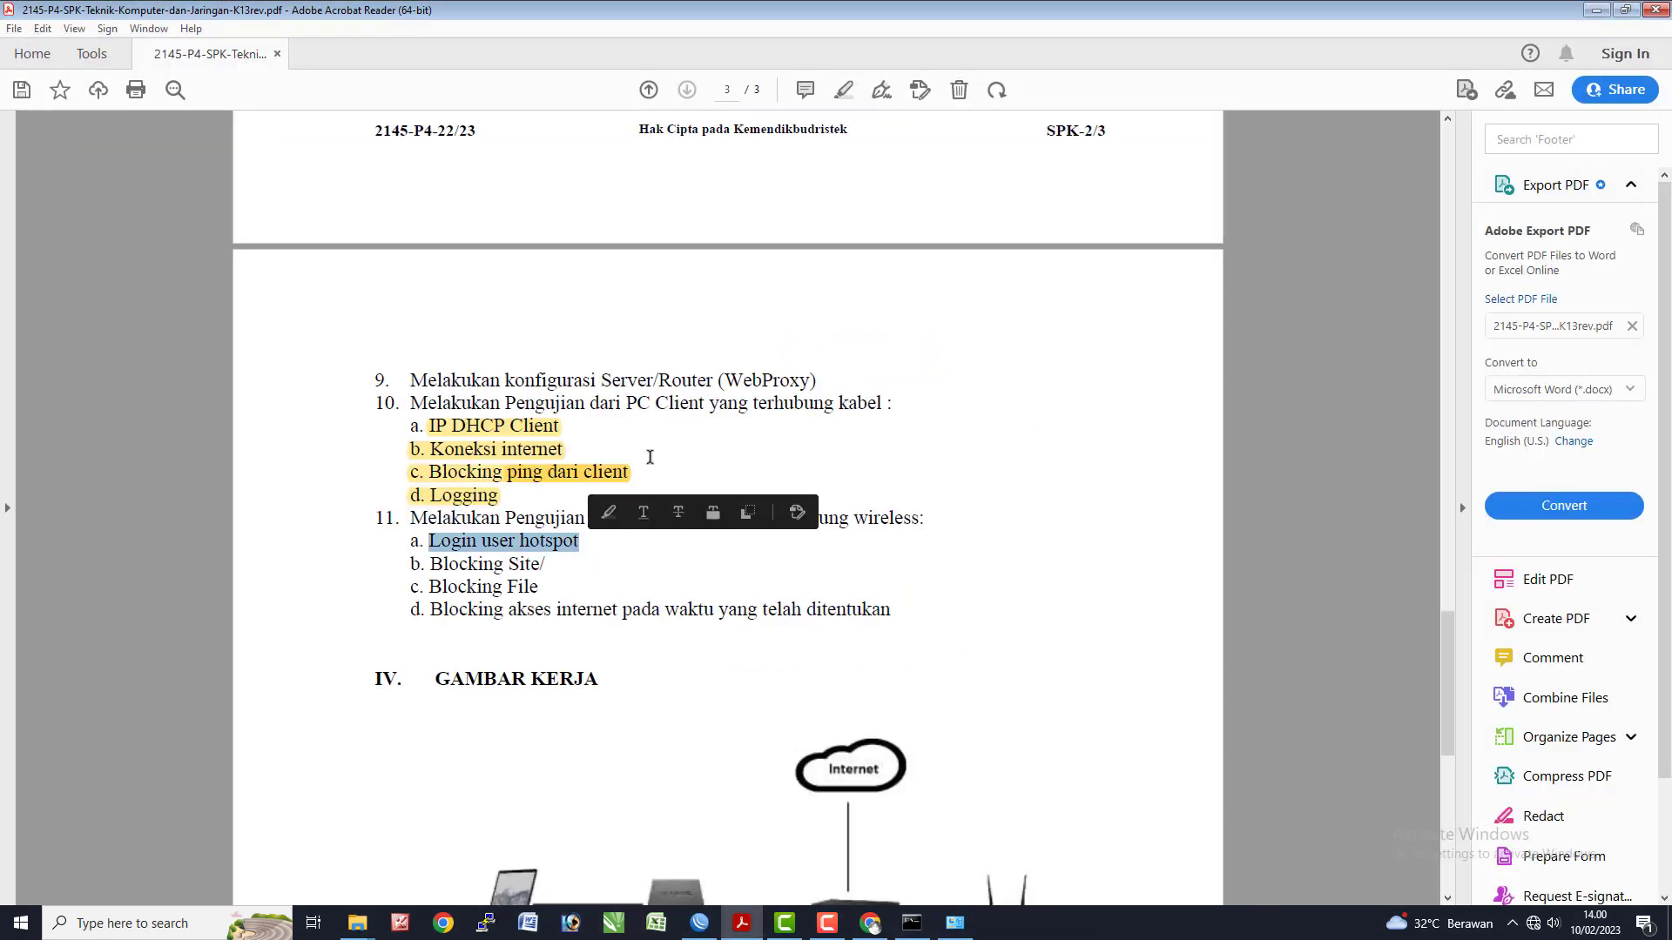
{"action": "left_click", "coordinate": [844, 90]}
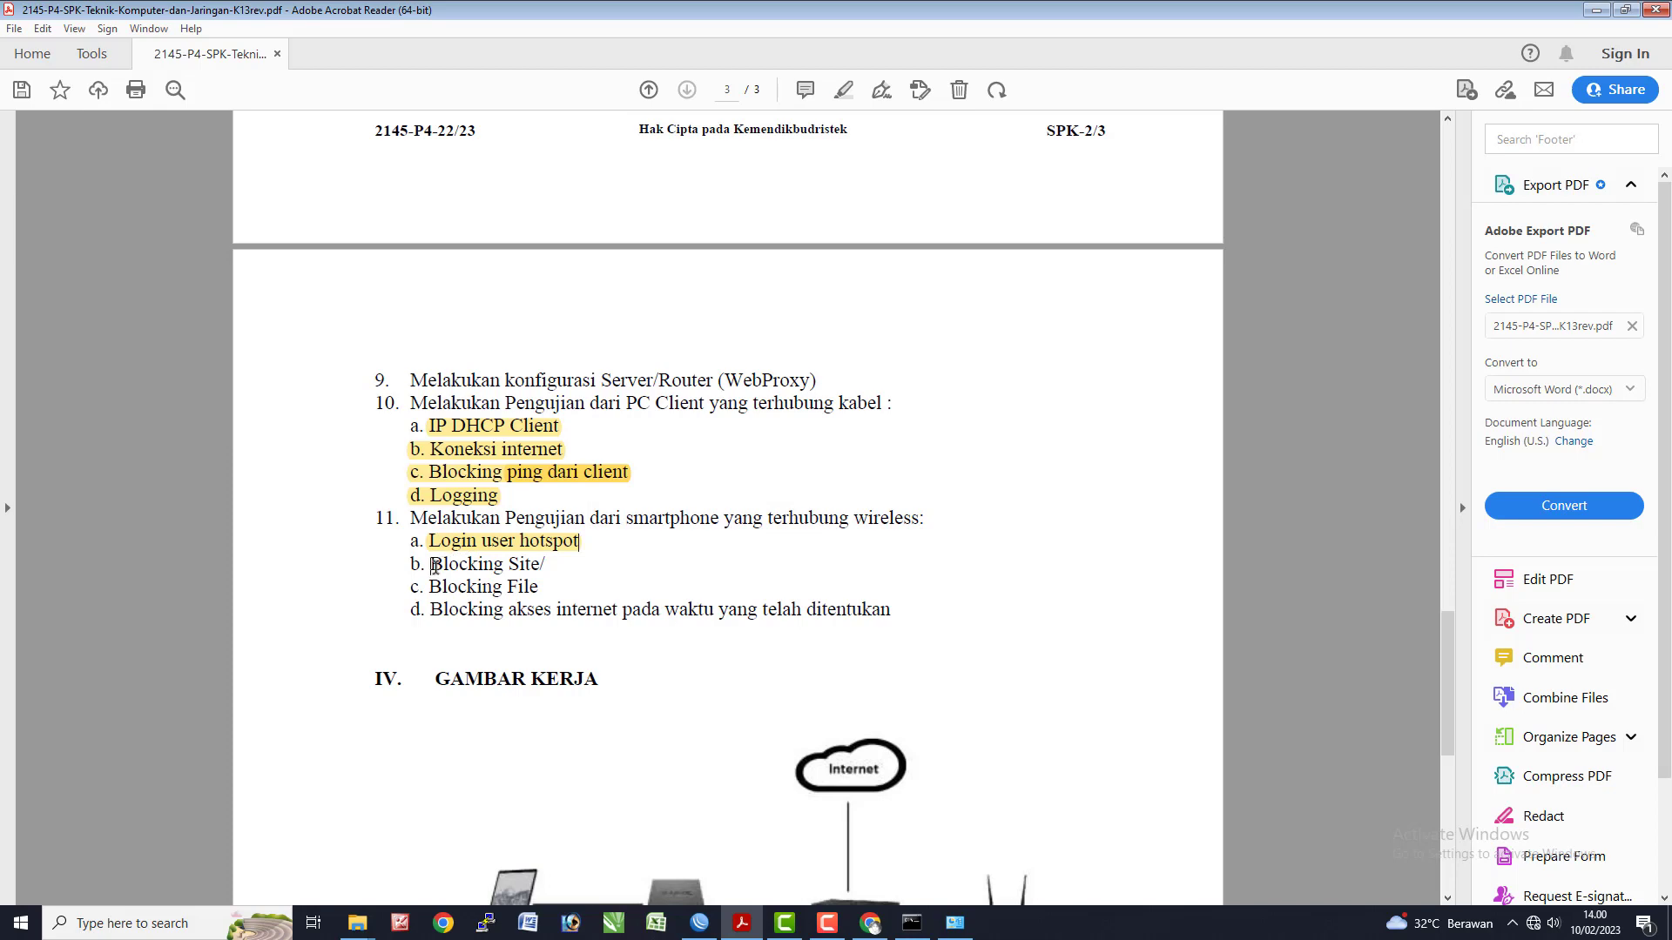
{"action": "left_click_drag", "start_coordinate": [433, 566], "coordinate": [535, 567]}
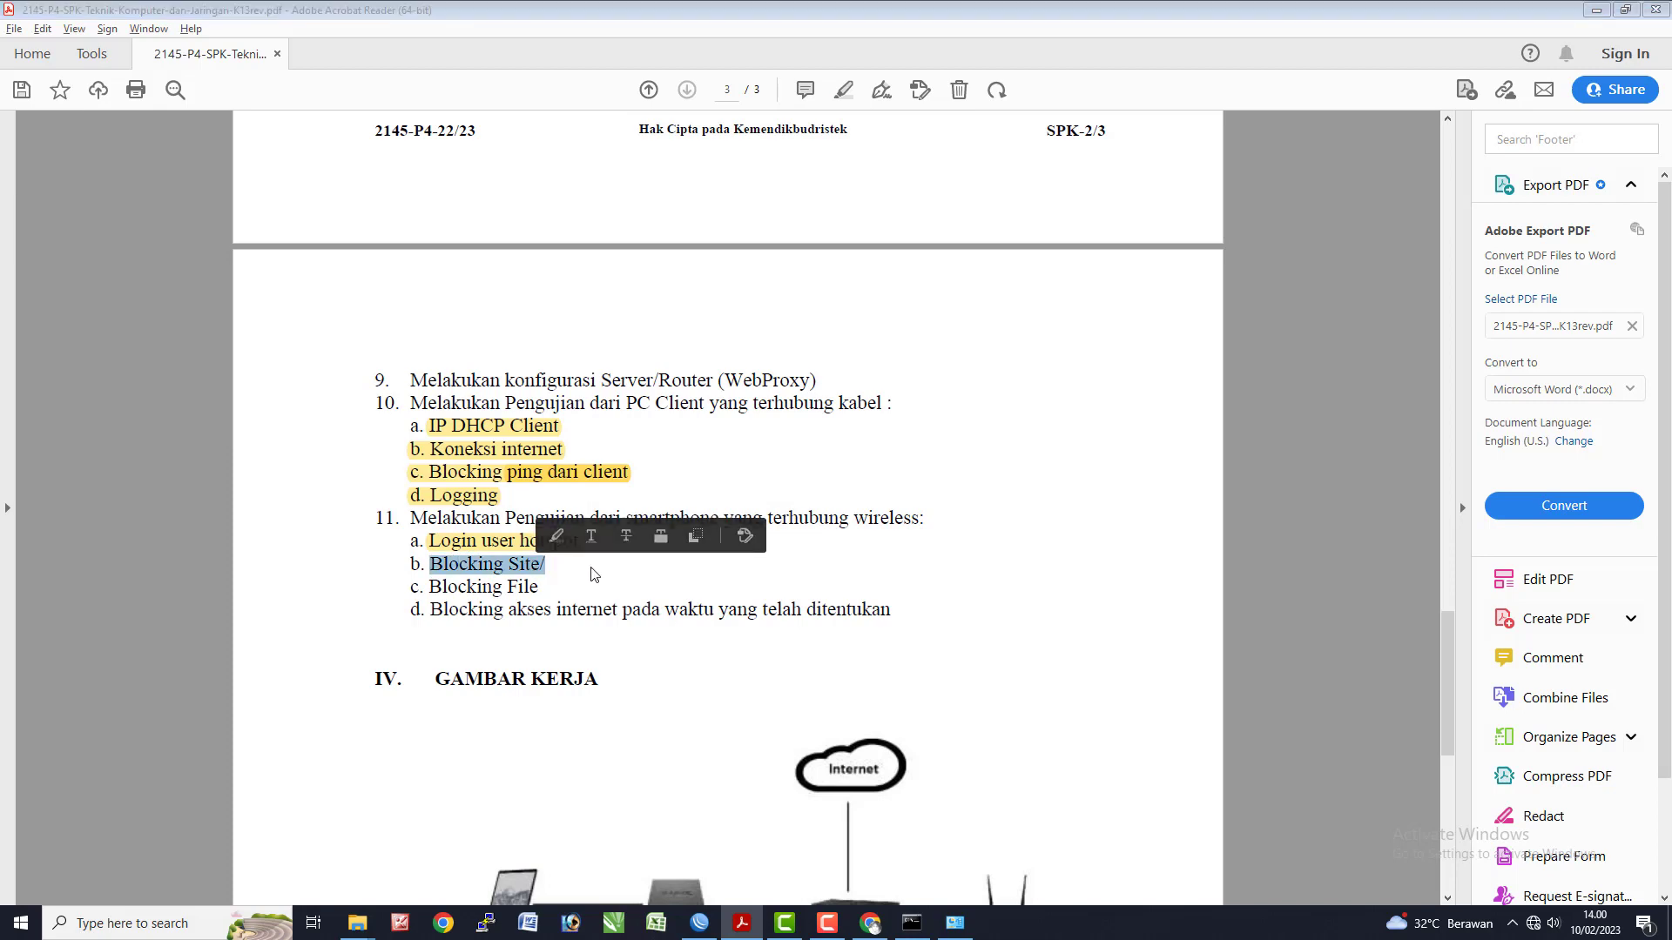
{"action": "key", "text": "alt+Tab"}
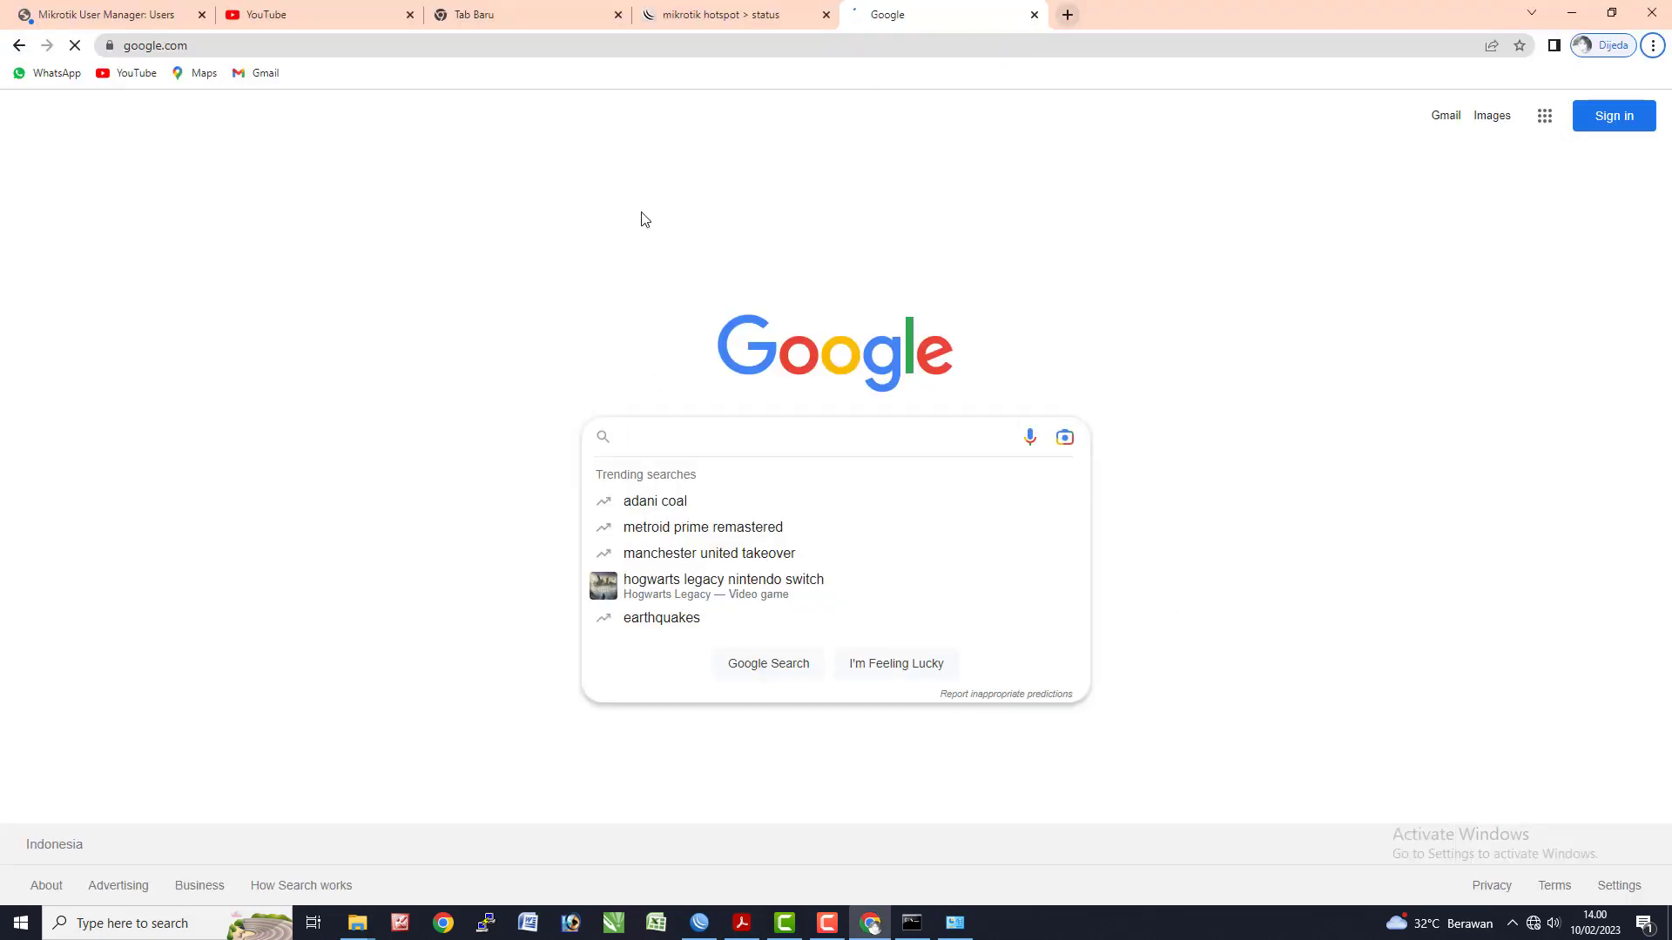
{"action": "key", "text": "alt+Tab"}
- Close the File List, Firewall NAT and DHCP Server windows in WinBox
{"action": "left_click", "coordinate": [870, 413]}
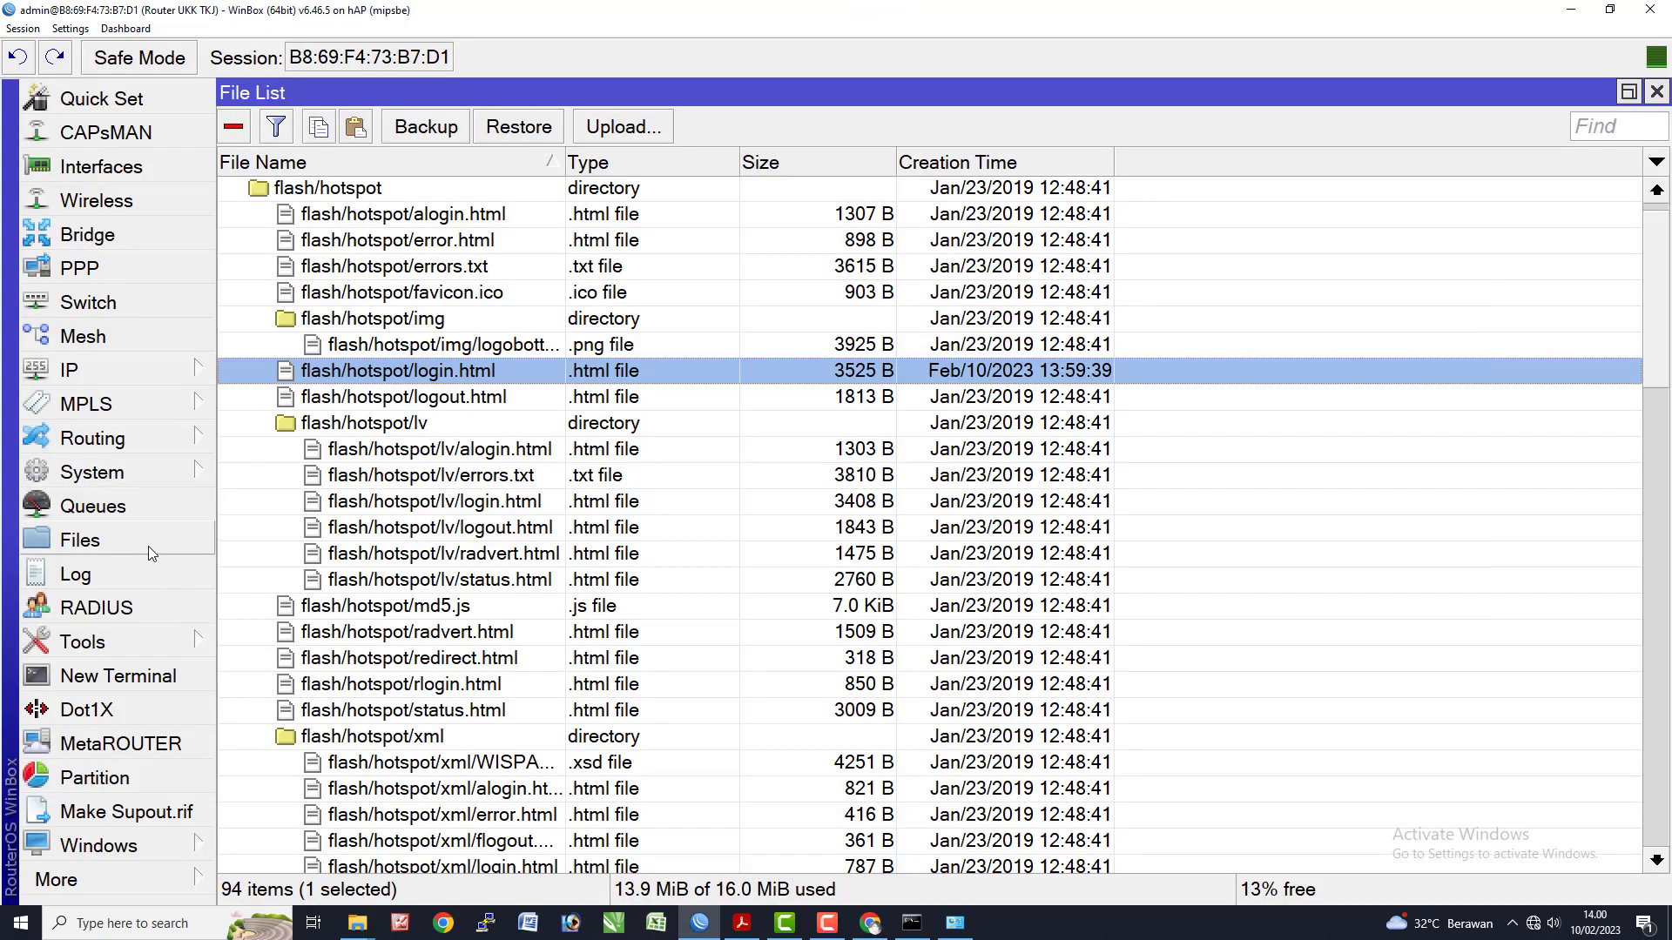
{"action": "left_click", "coordinate": [1656, 92]}
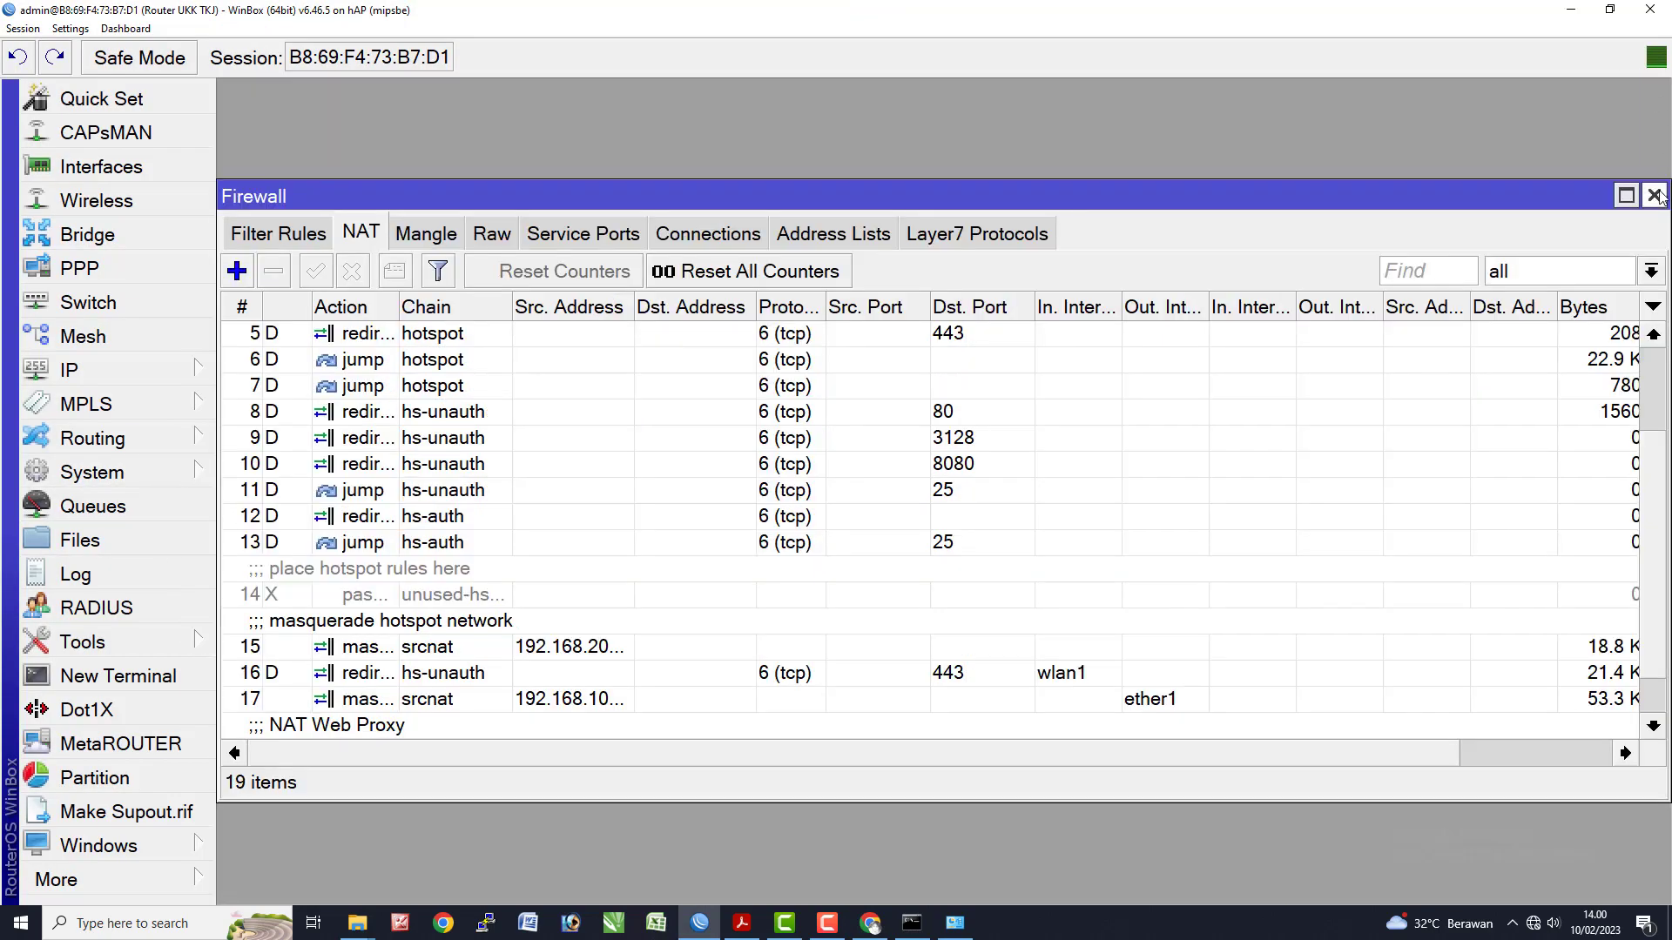
{"action": "left_click", "coordinate": [1655, 191]}
{"action": "left_click", "coordinate": [1646, 195]}
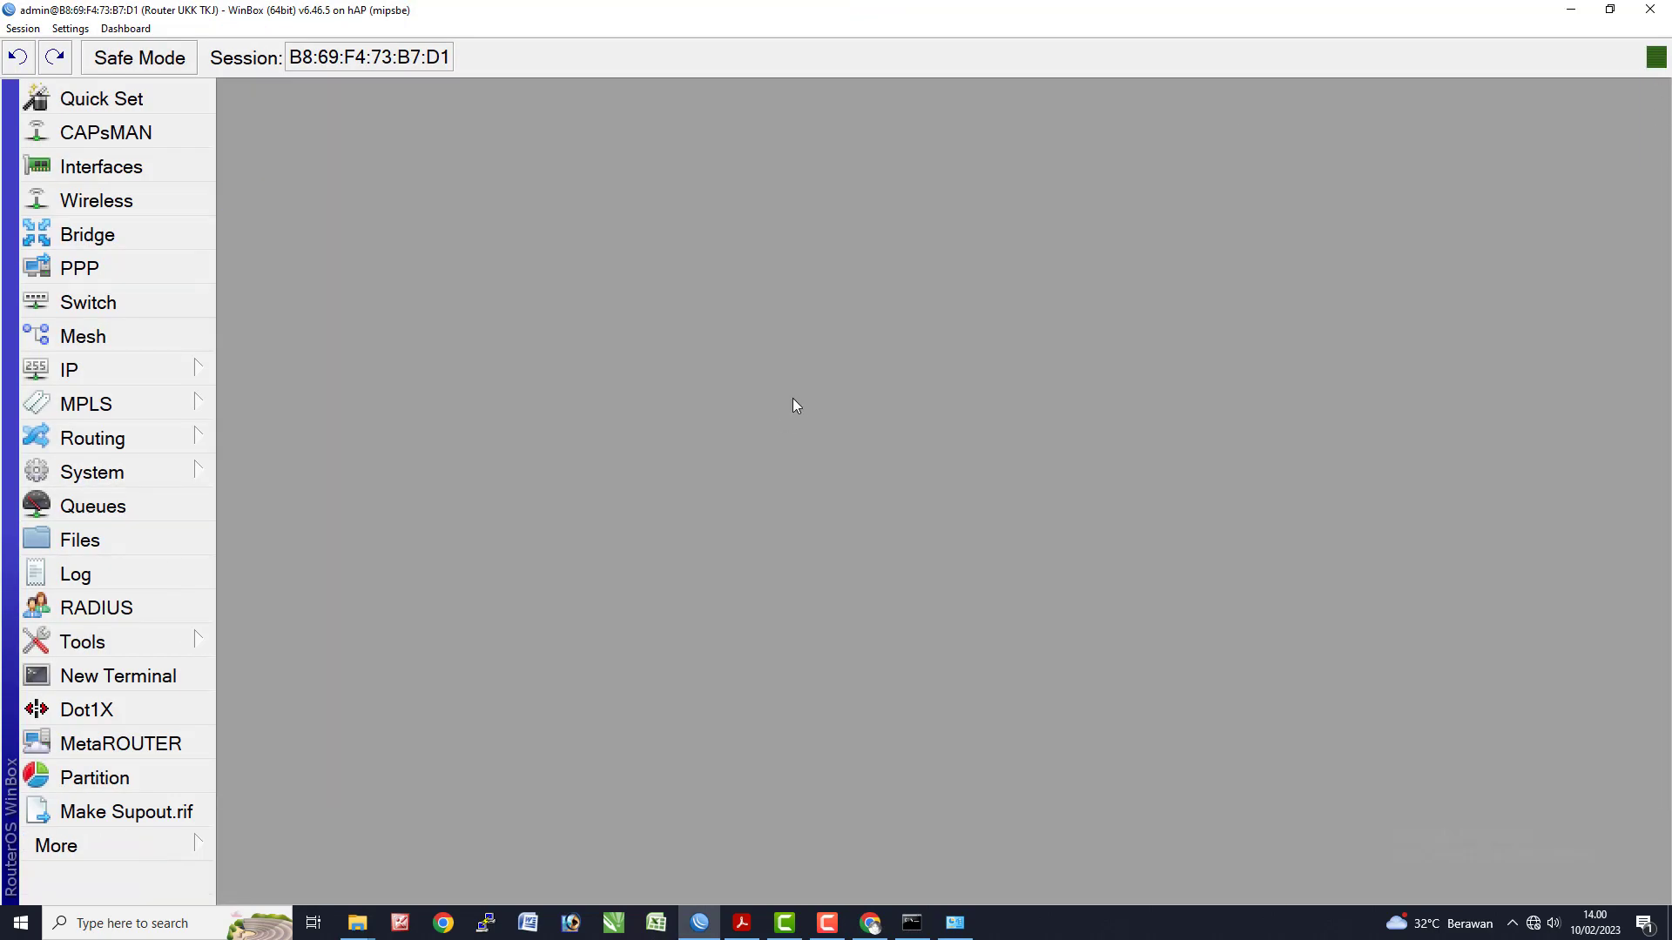
- Open IP > Web Proxy and show its Access list with the linux.org, mp3 and mkv deny rules
{"action": "left_click", "coordinate": [69, 370]}
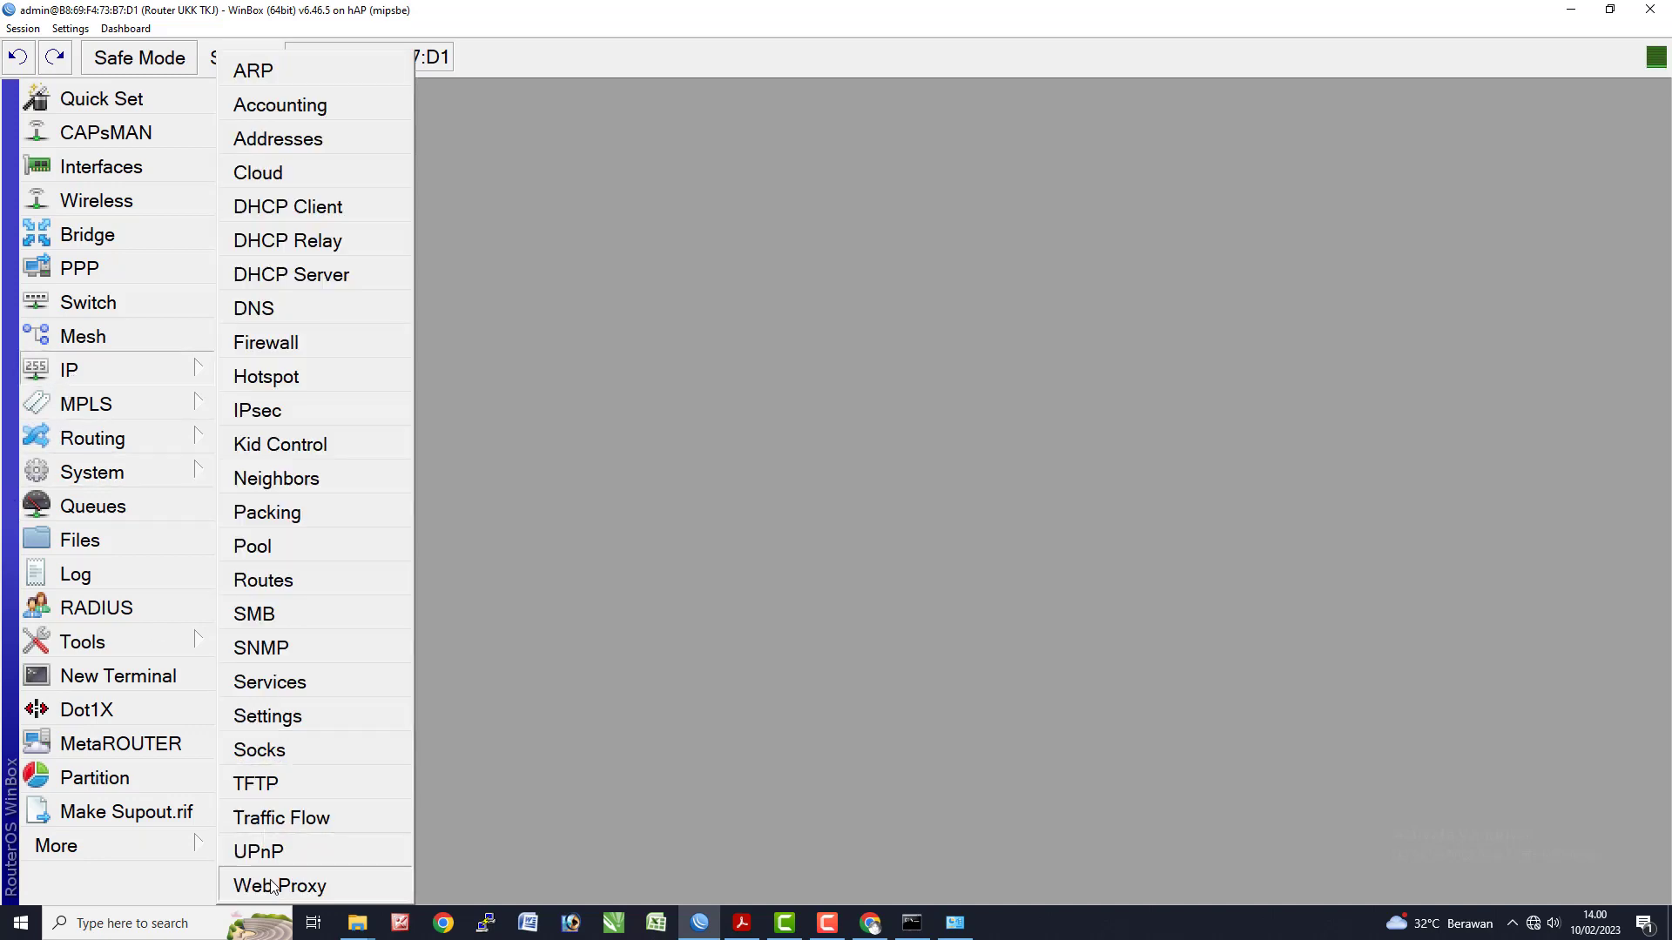
{"action": "left_click", "coordinate": [261, 881]}
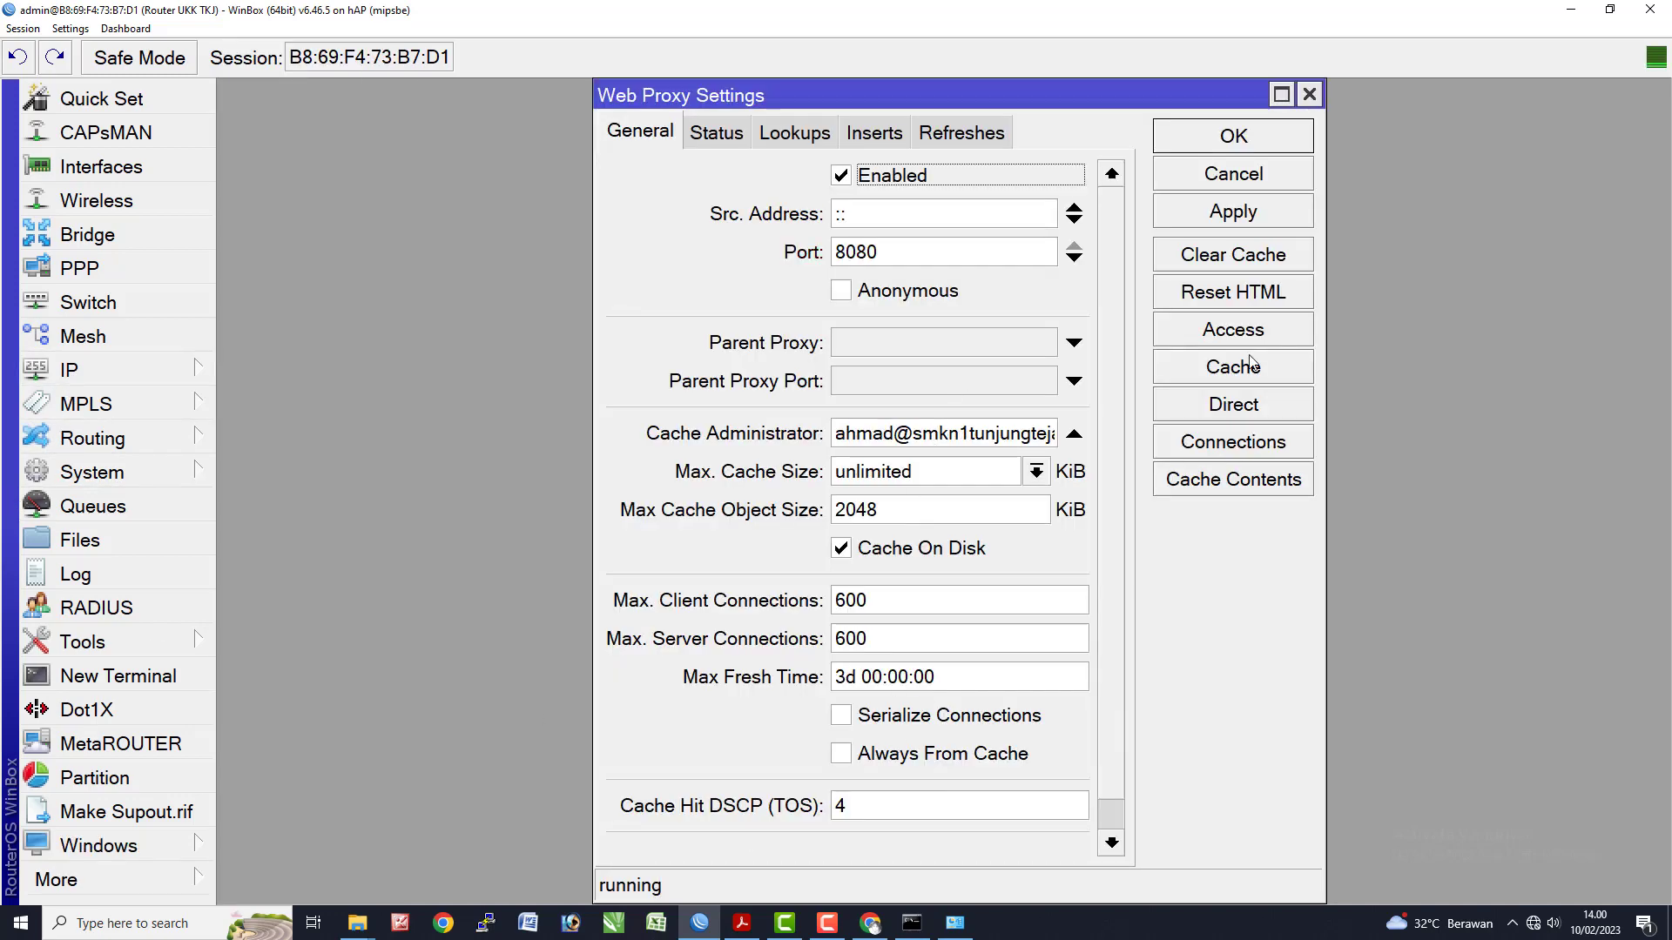
{"action": "left_click", "coordinate": [1213, 329]}
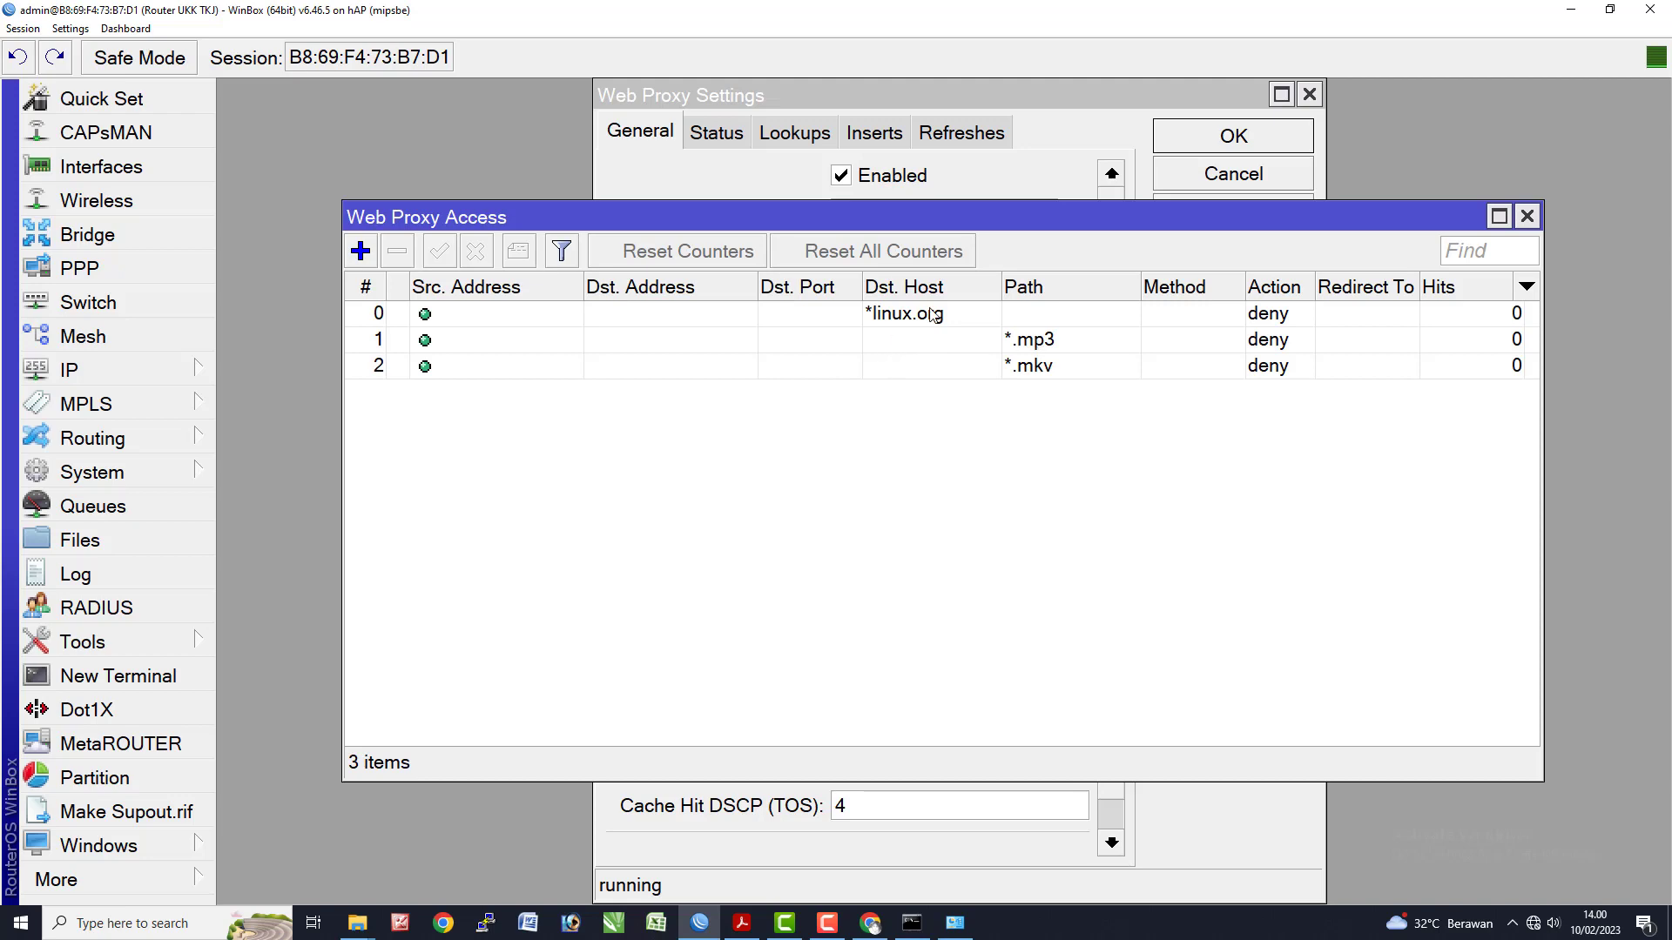
{"action": "key", "text": "alt+Tab"}
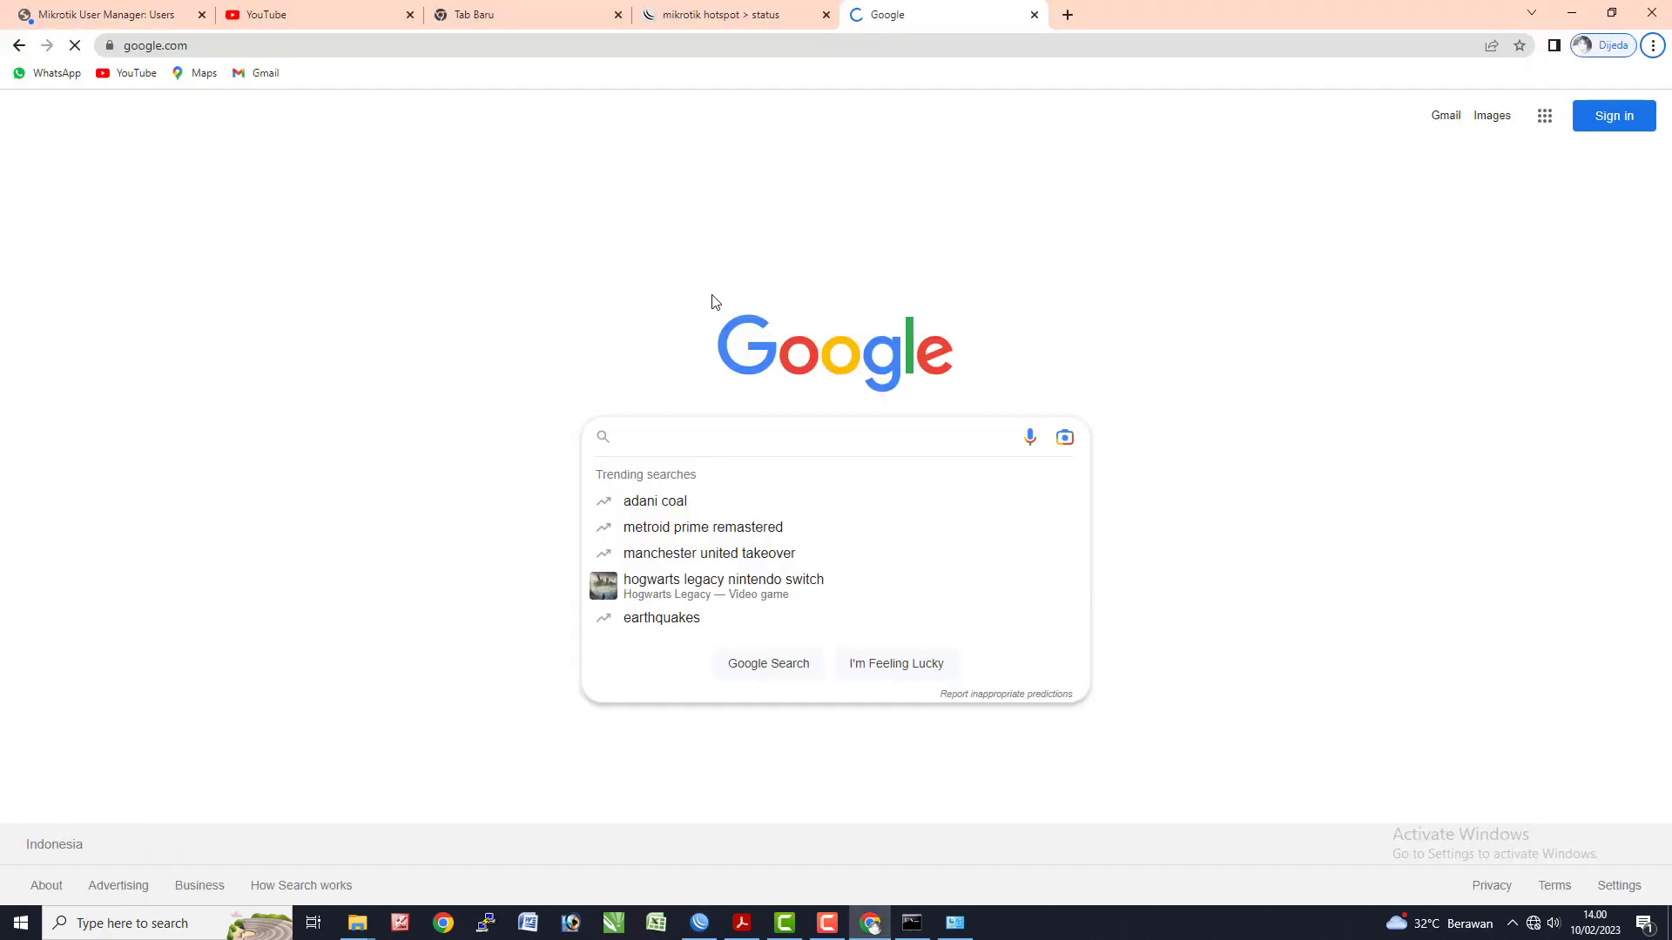
{"action": "left_click", "coordinate": [1072, 17]}
{"action": "type", "text": "li"}
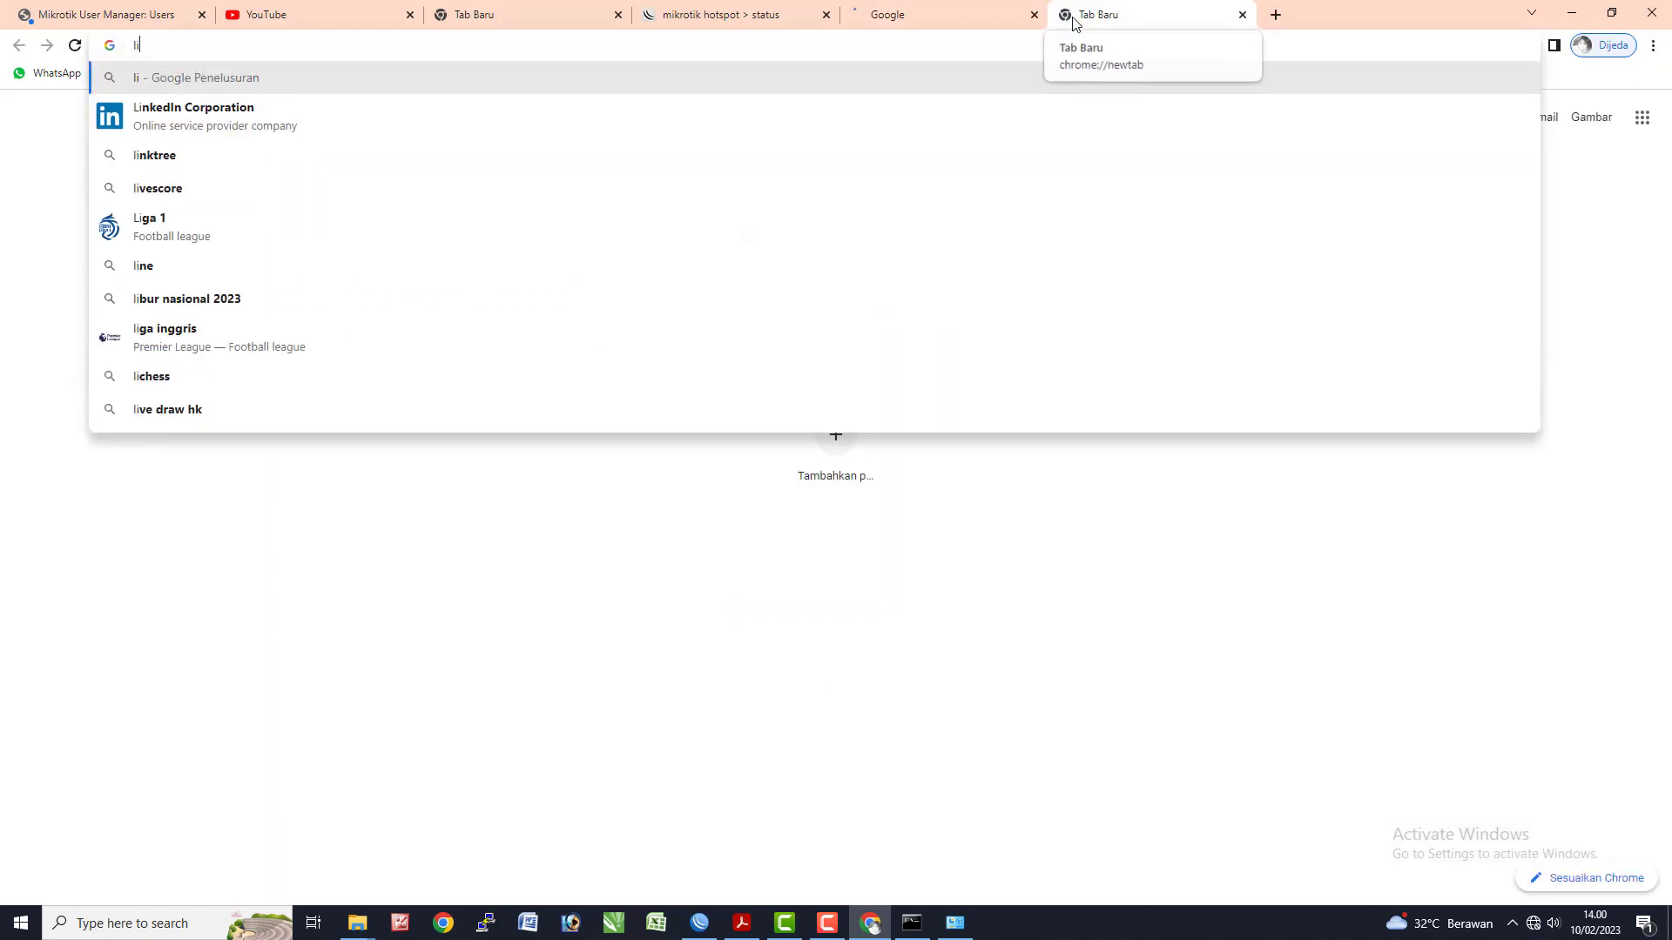
{"action": "key", "text": "BackSpace"}
{"action": "type", "text": "www.linux."}
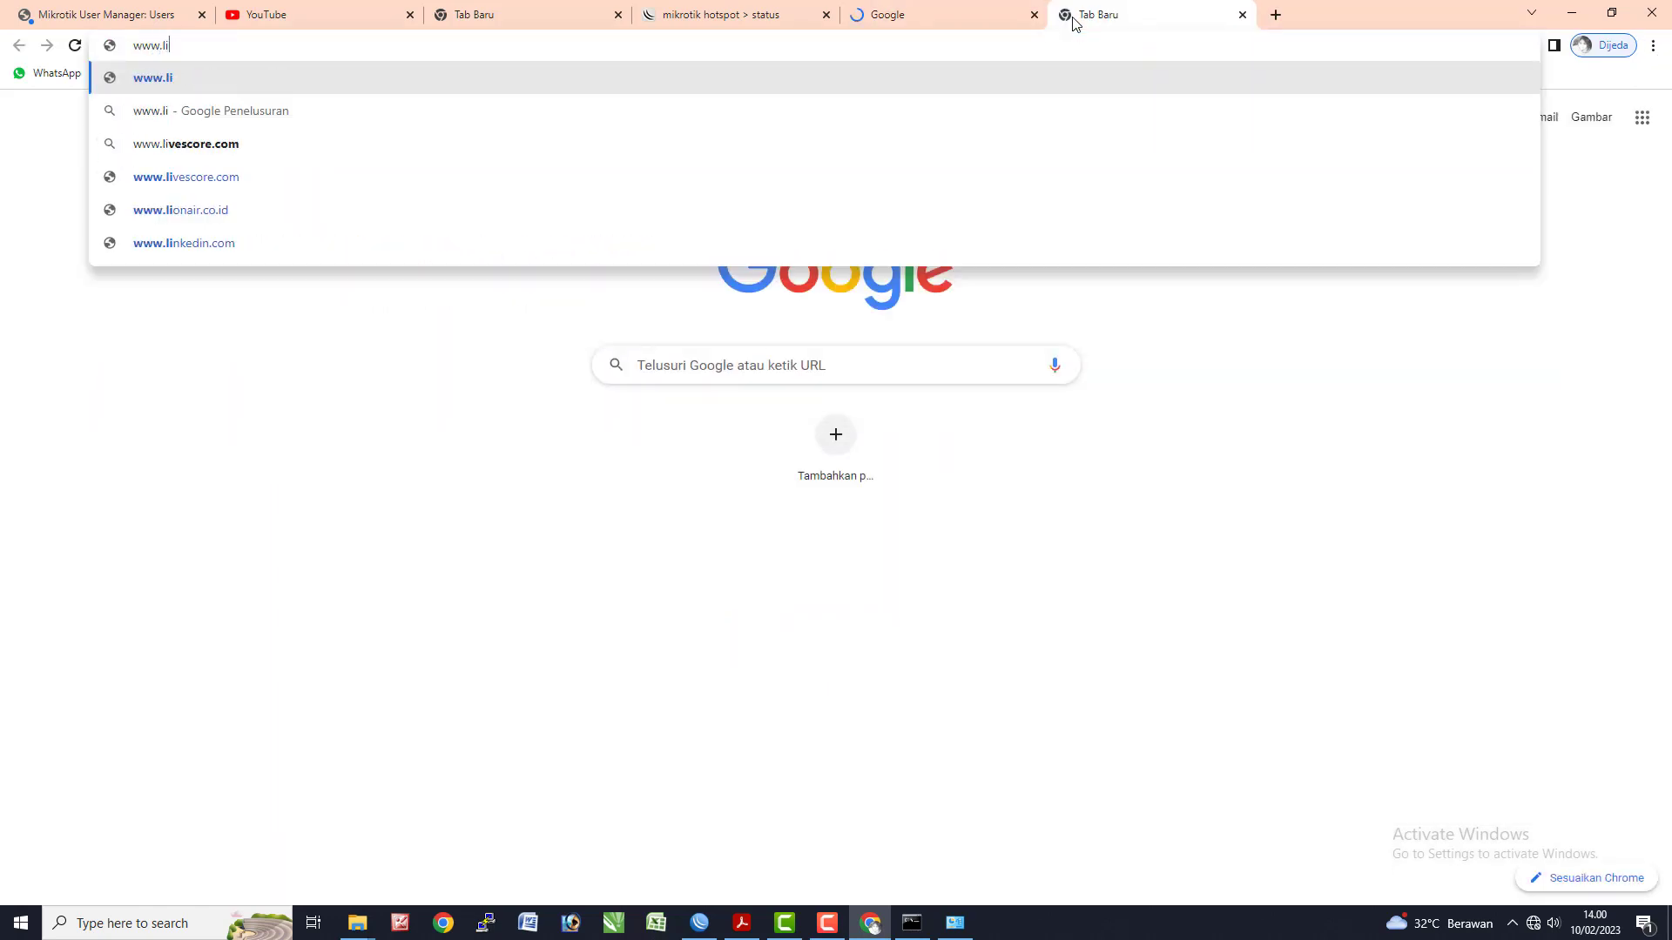
{"action": "type", "text": "or"}
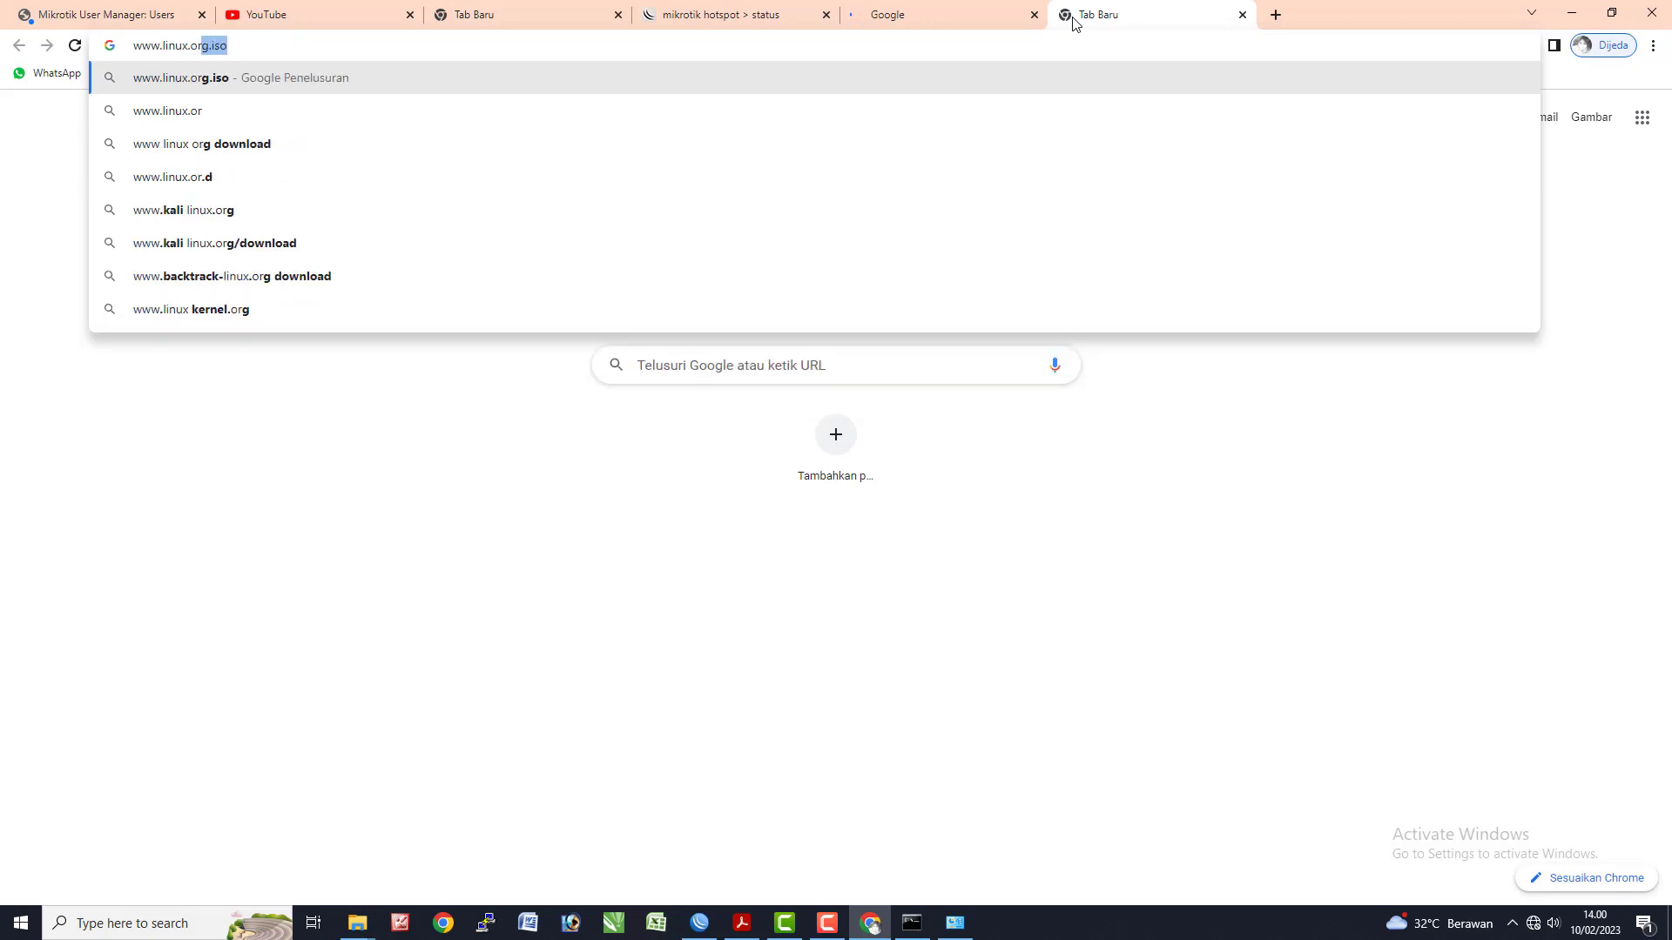
{"action": "key", "text": "Return"}
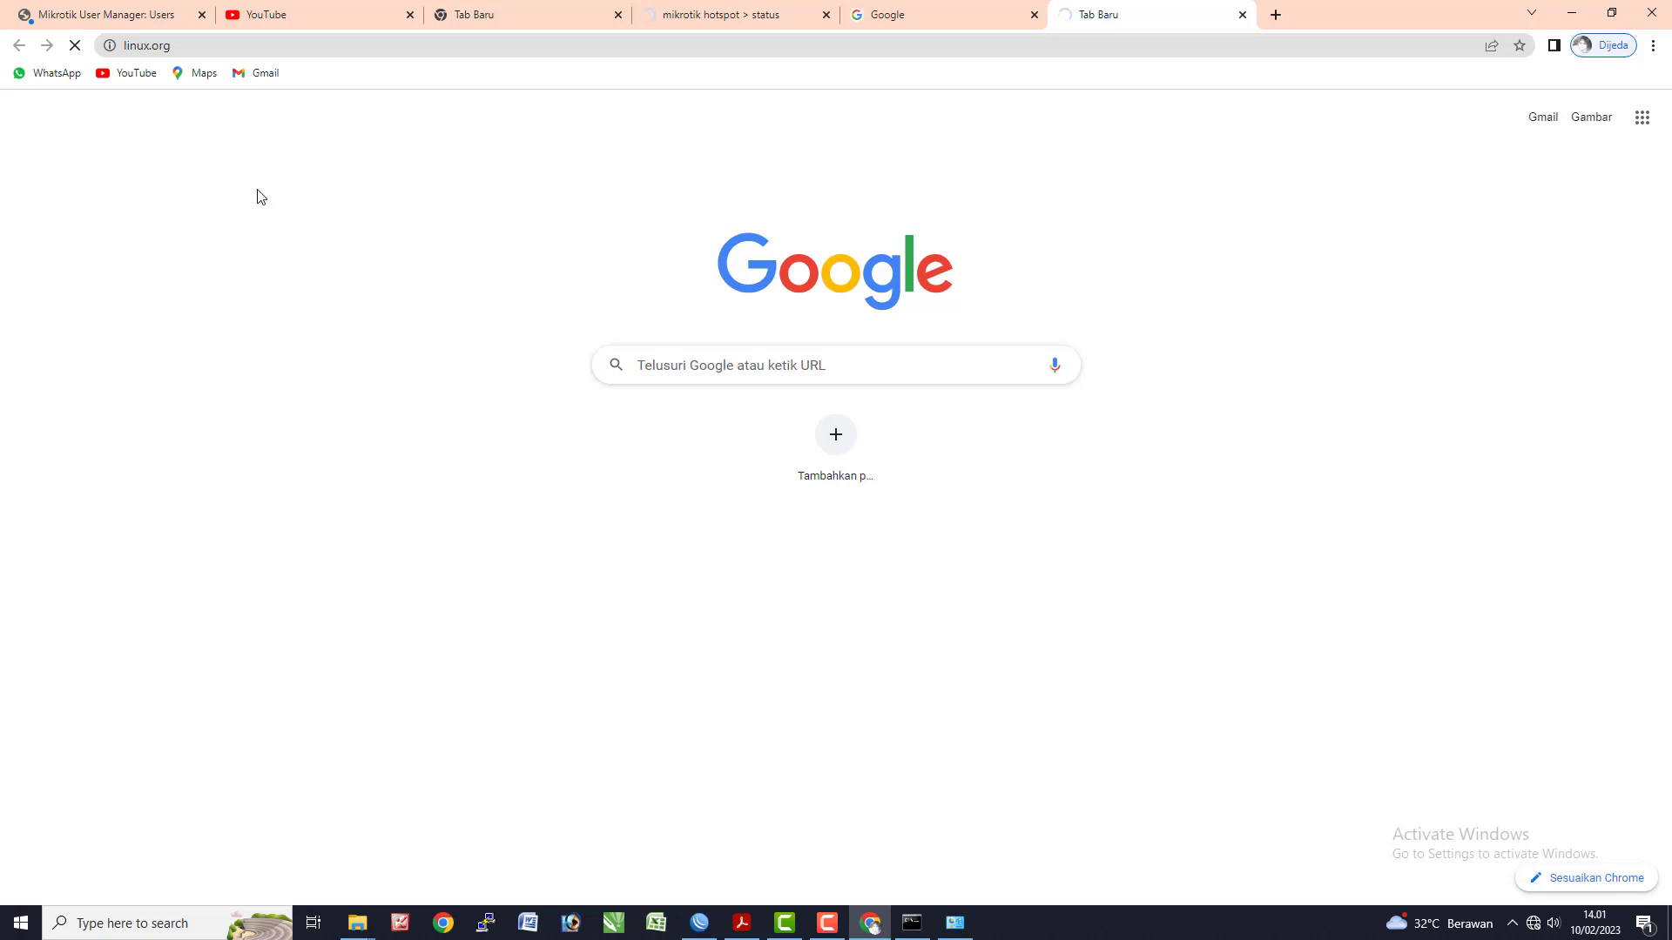
- Open another tab and glance at WinBox and the task PDF before returning to Chrome
{"action": "left_click", "coordinate": [1275, 14]}
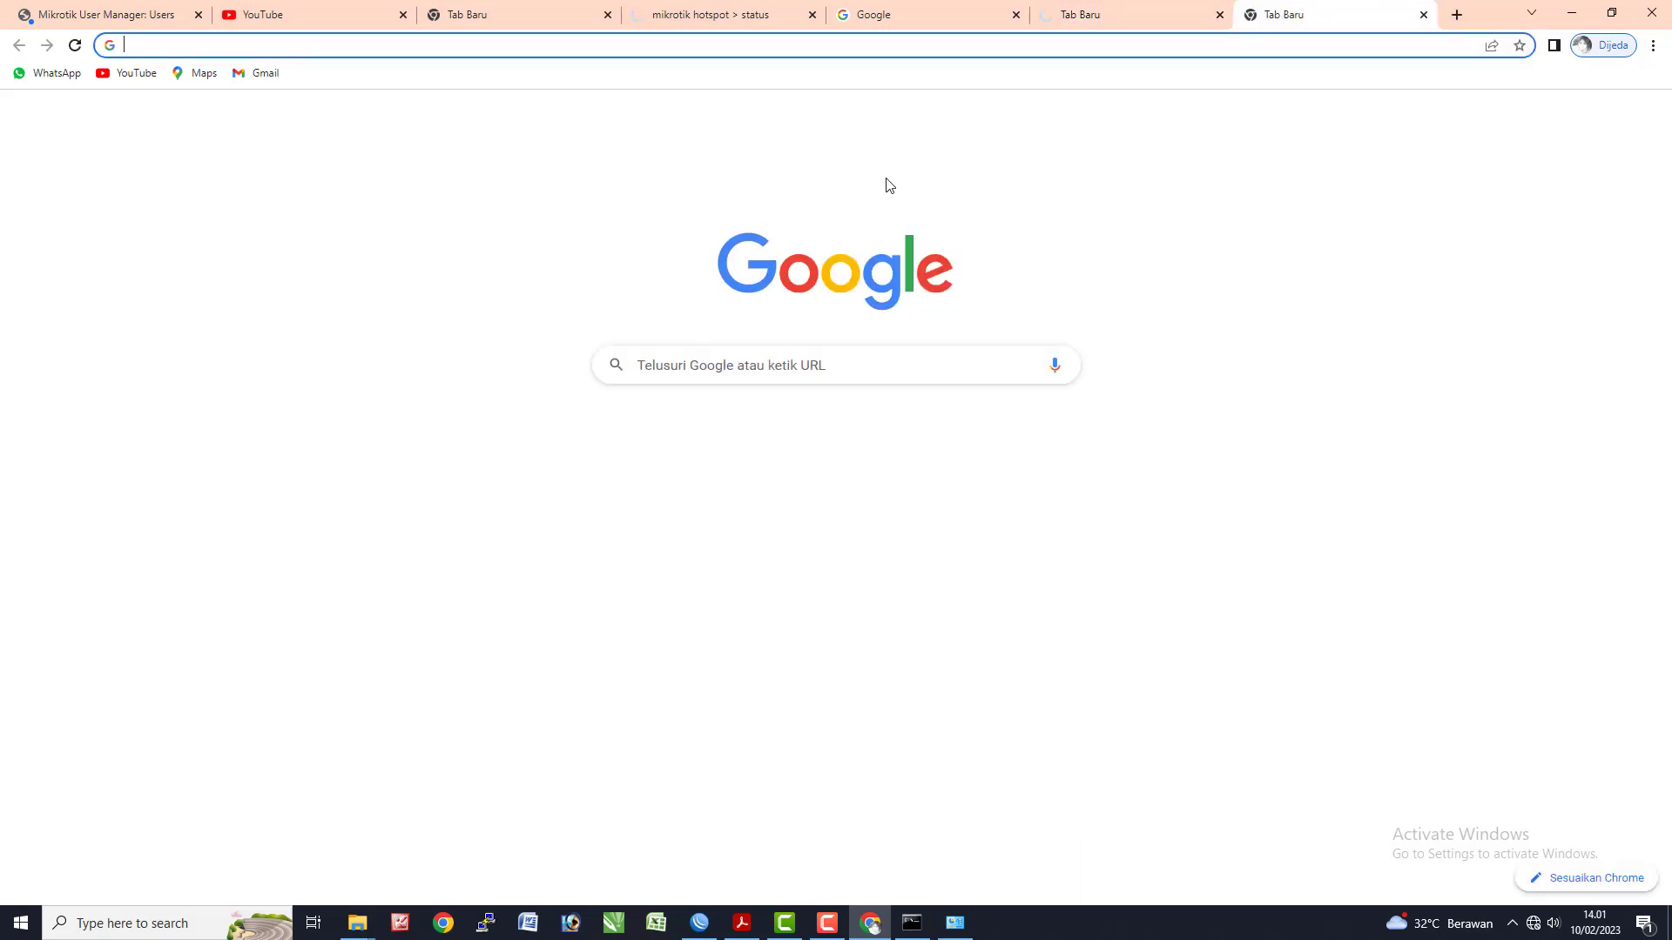
{"action": "key", "text": "alt+Tab"}
{"action": "left_click", "coordinate": [593, 359]}
{"action": "left_click", "coordinate": [886, 394]}
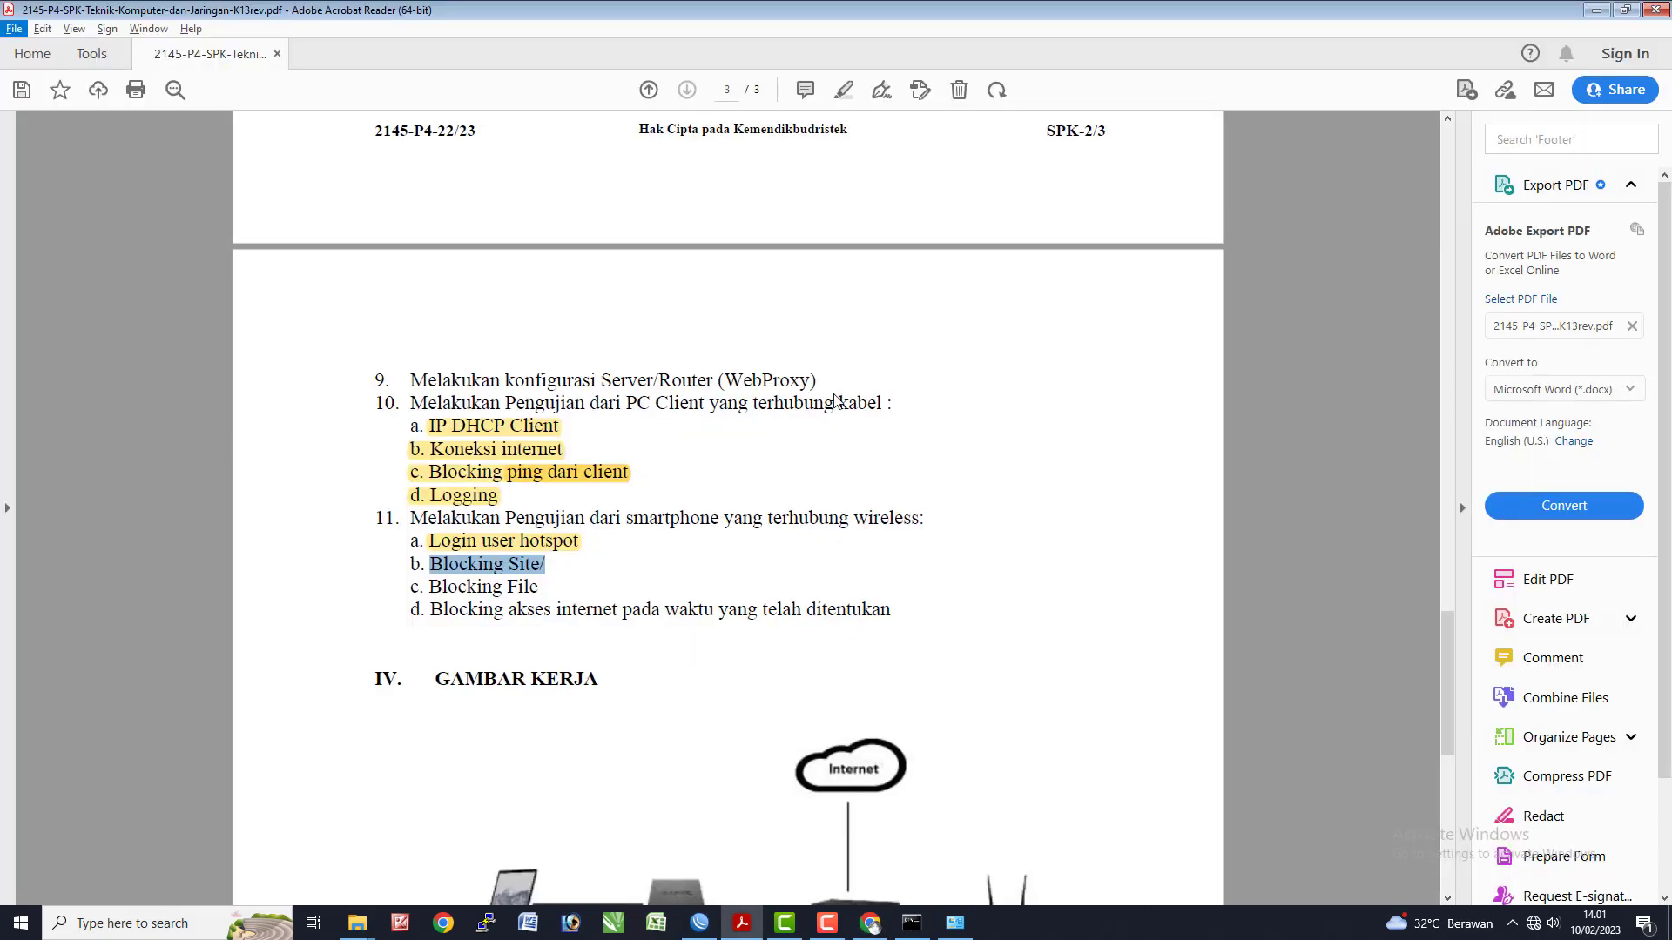
{"action": "key", "text": "alt+Tab"}
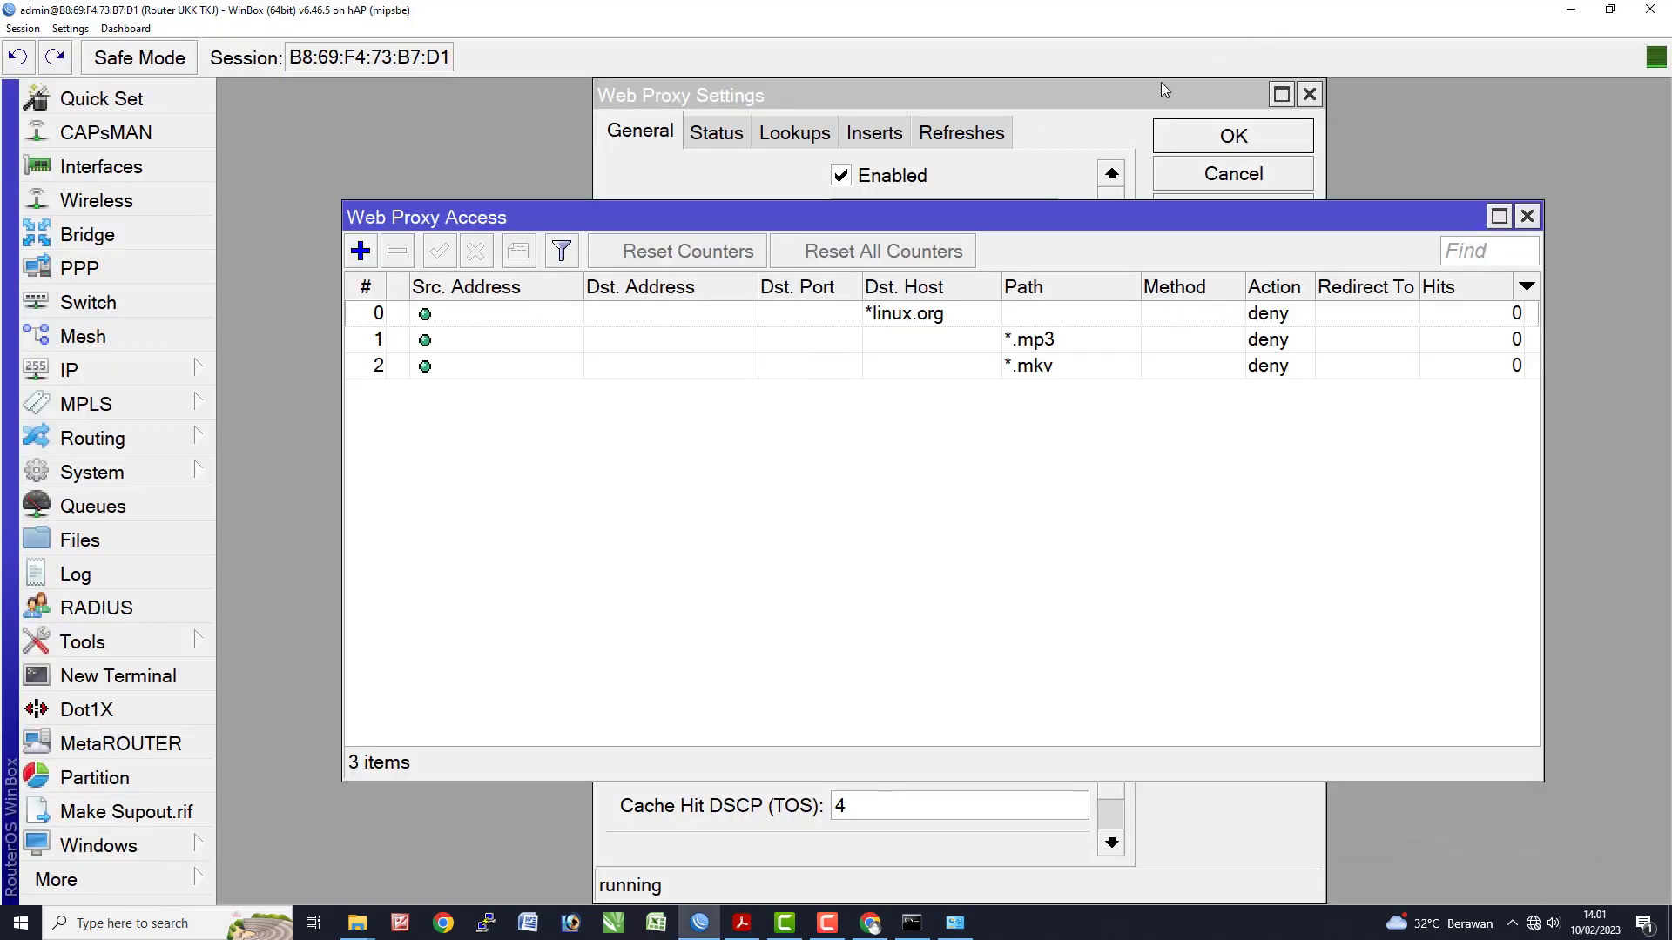
{"action": "key", "text": "alt+Tab"}
- Search 'index of mp3' and 'index of mkv', opening the srm.net /mp3 and /mkv/720p results
{"action": "left_click", "coordinate": [1193, 45]}
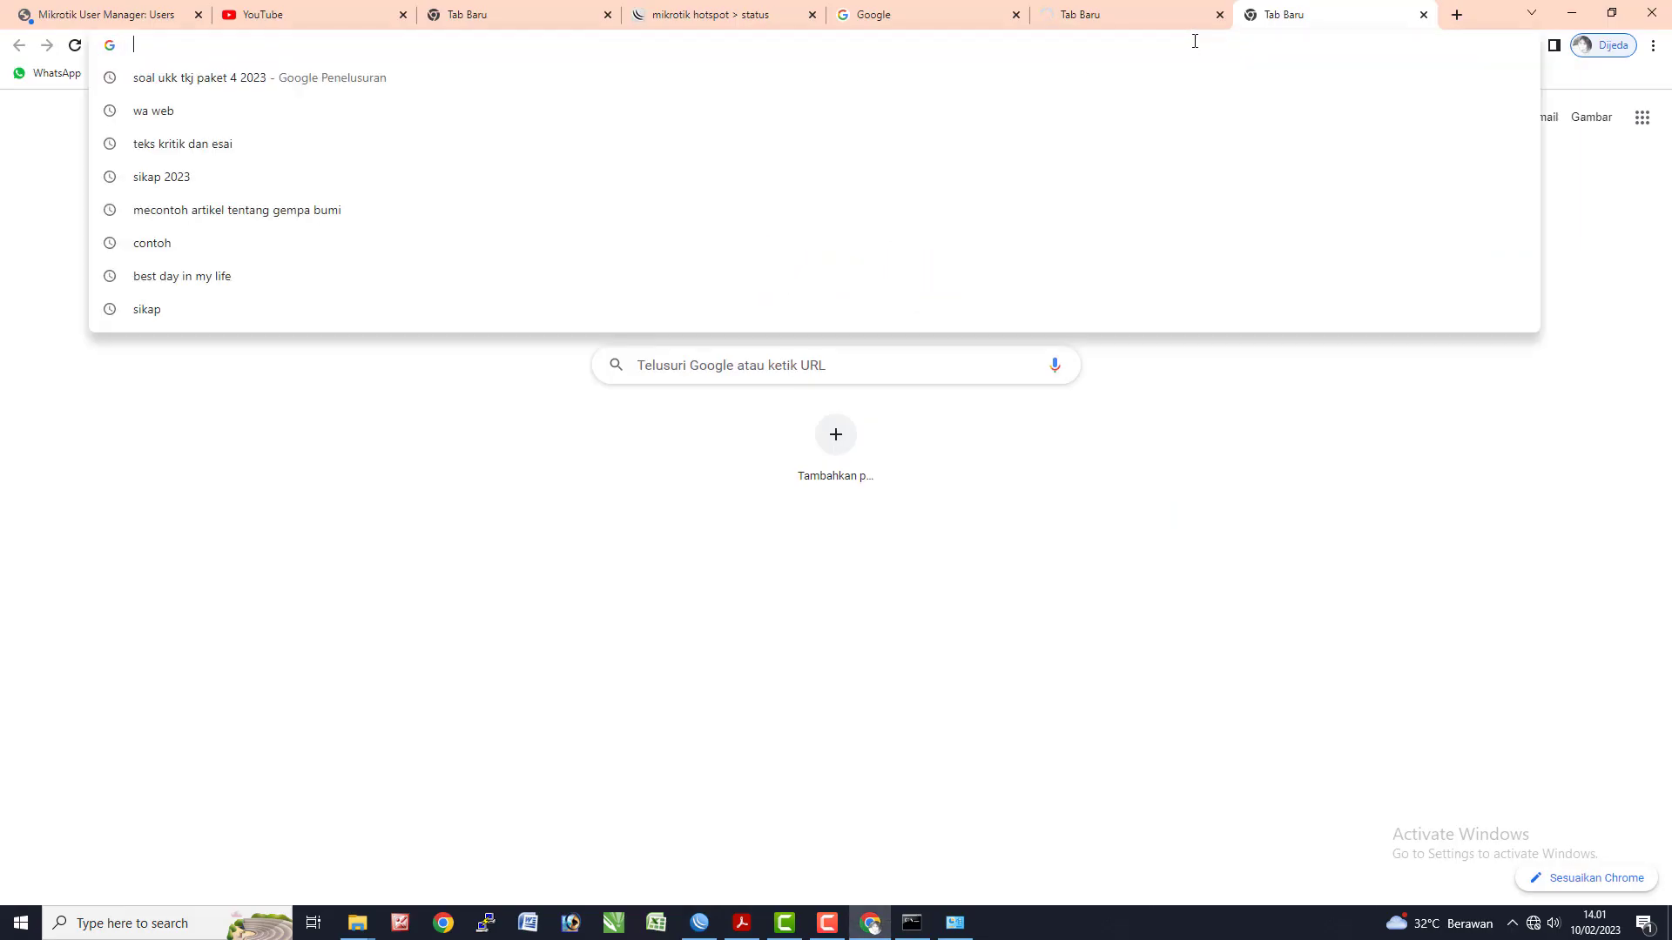
{"action": "type", "text": "index"}
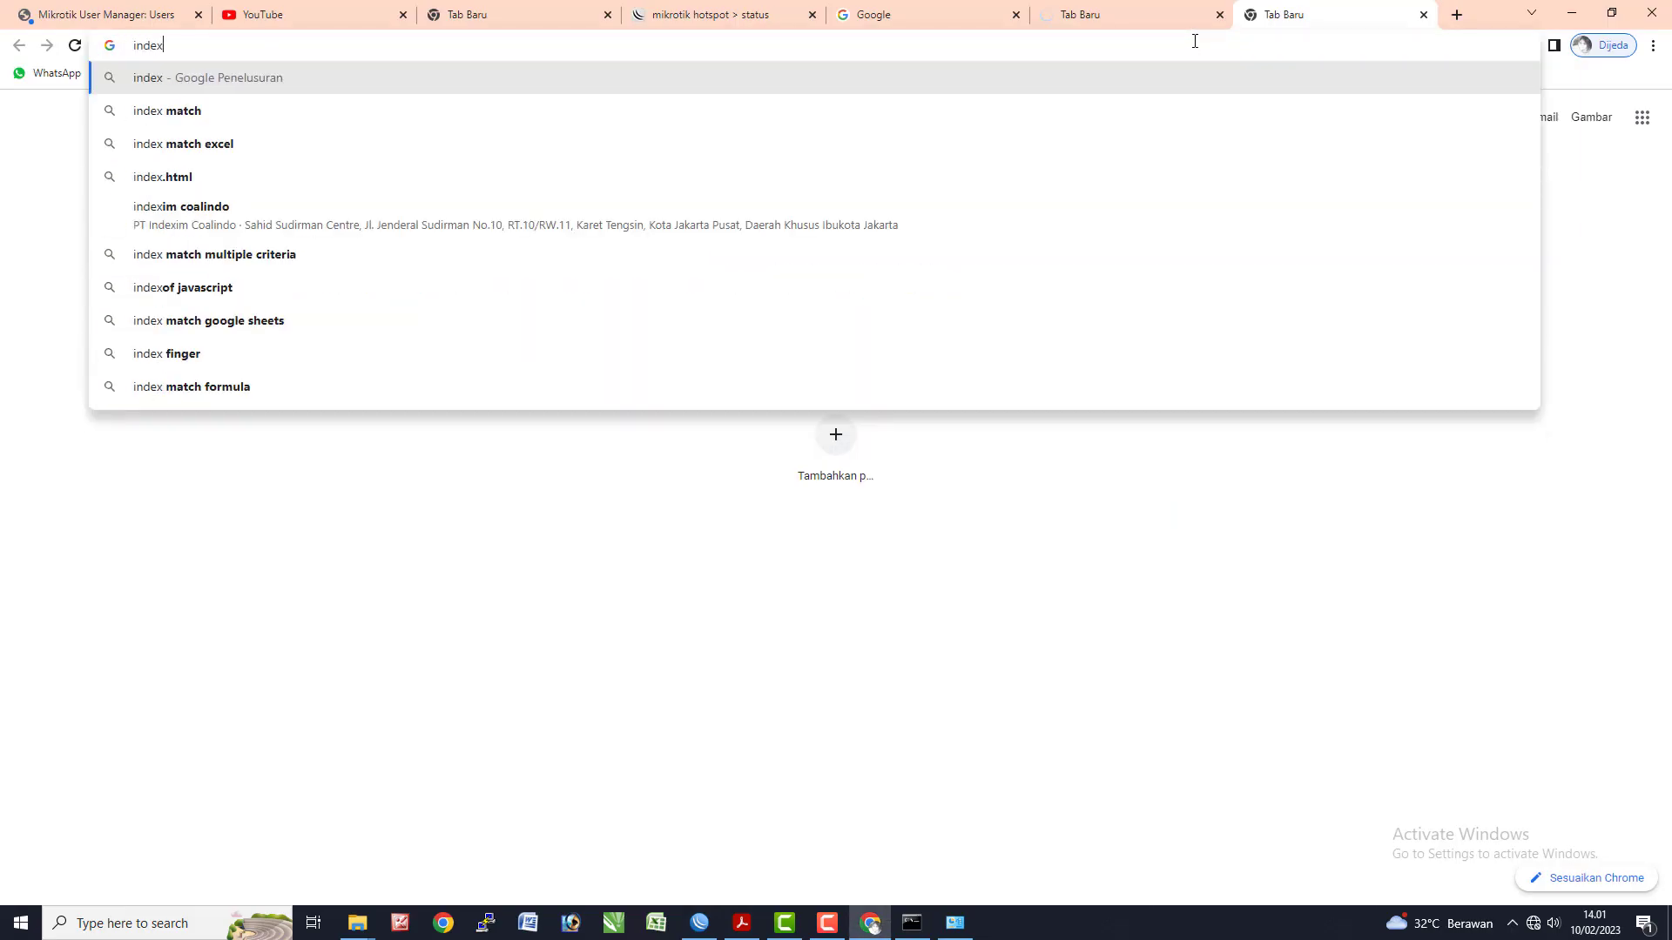
{"action": "type", "text": " of mp"}
{"action": "key", "text": "Return"}
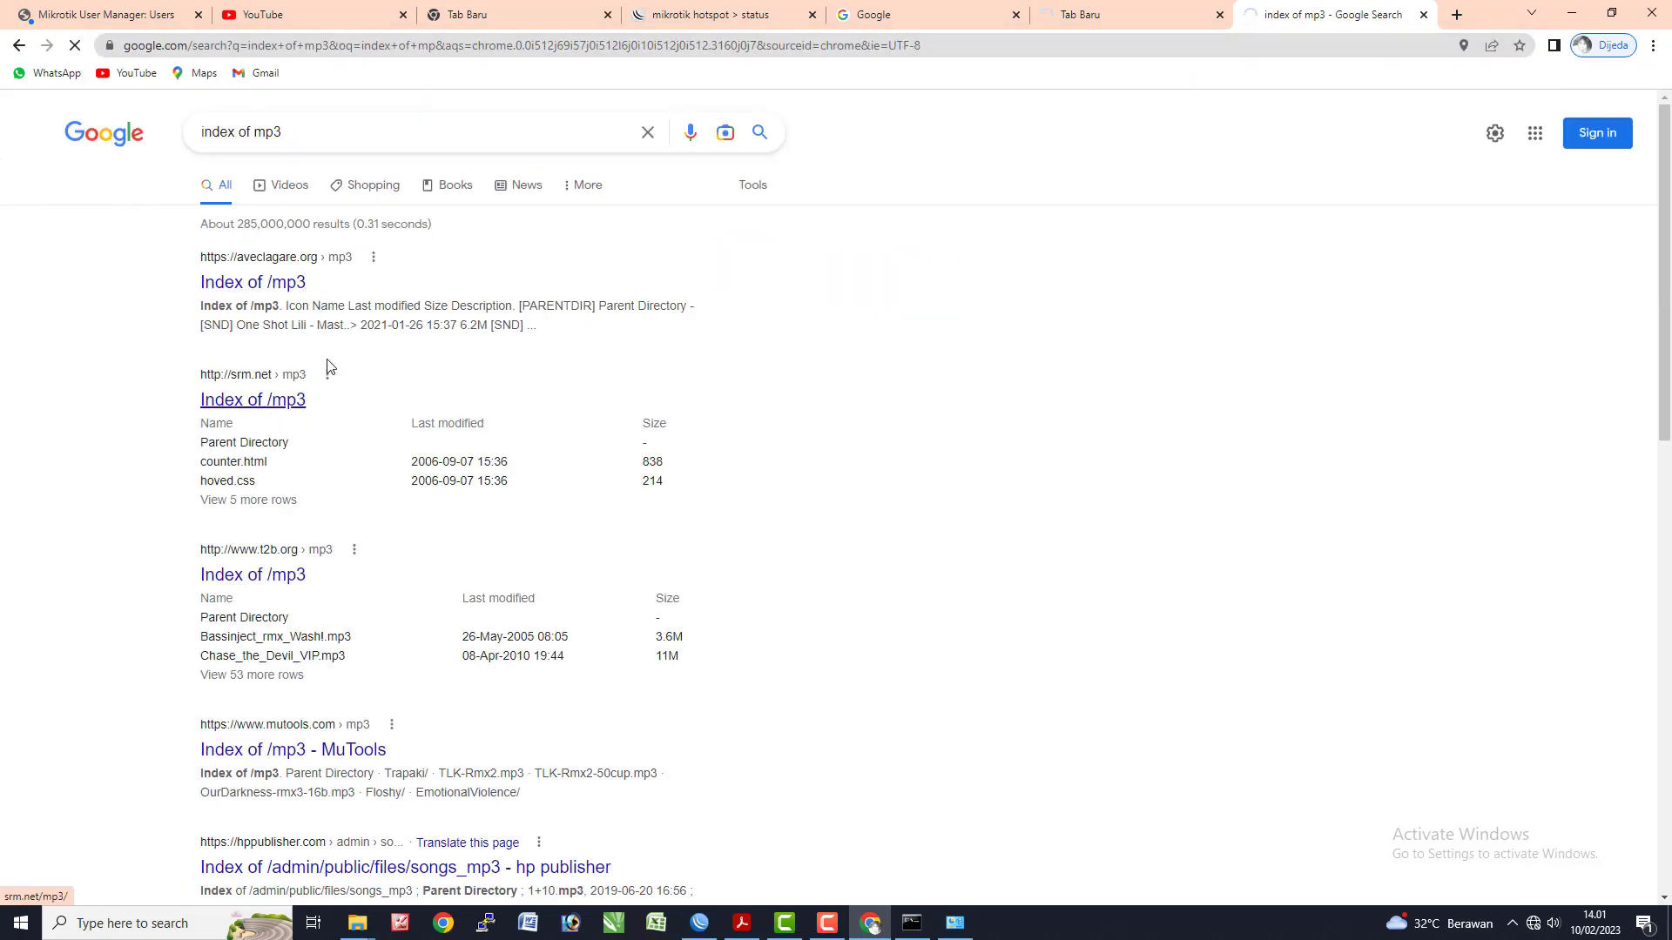
{"action": "left_click", "coordinate": [292, 401]}
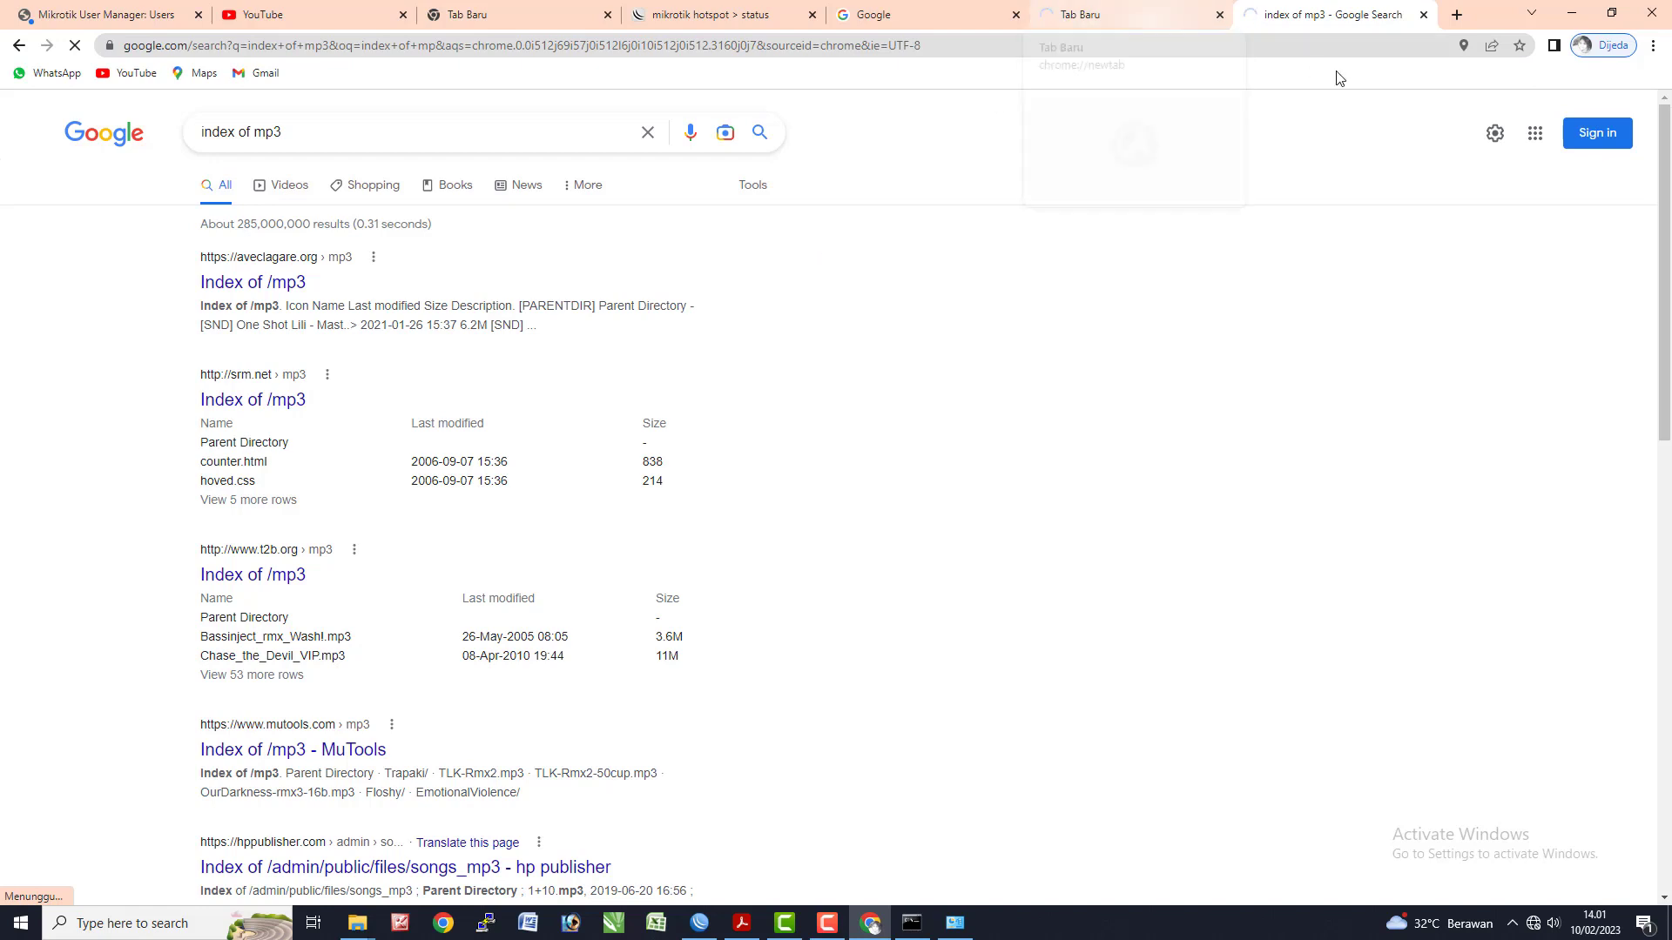
{"action": "left_click", "coordinate": [1458, 14]}
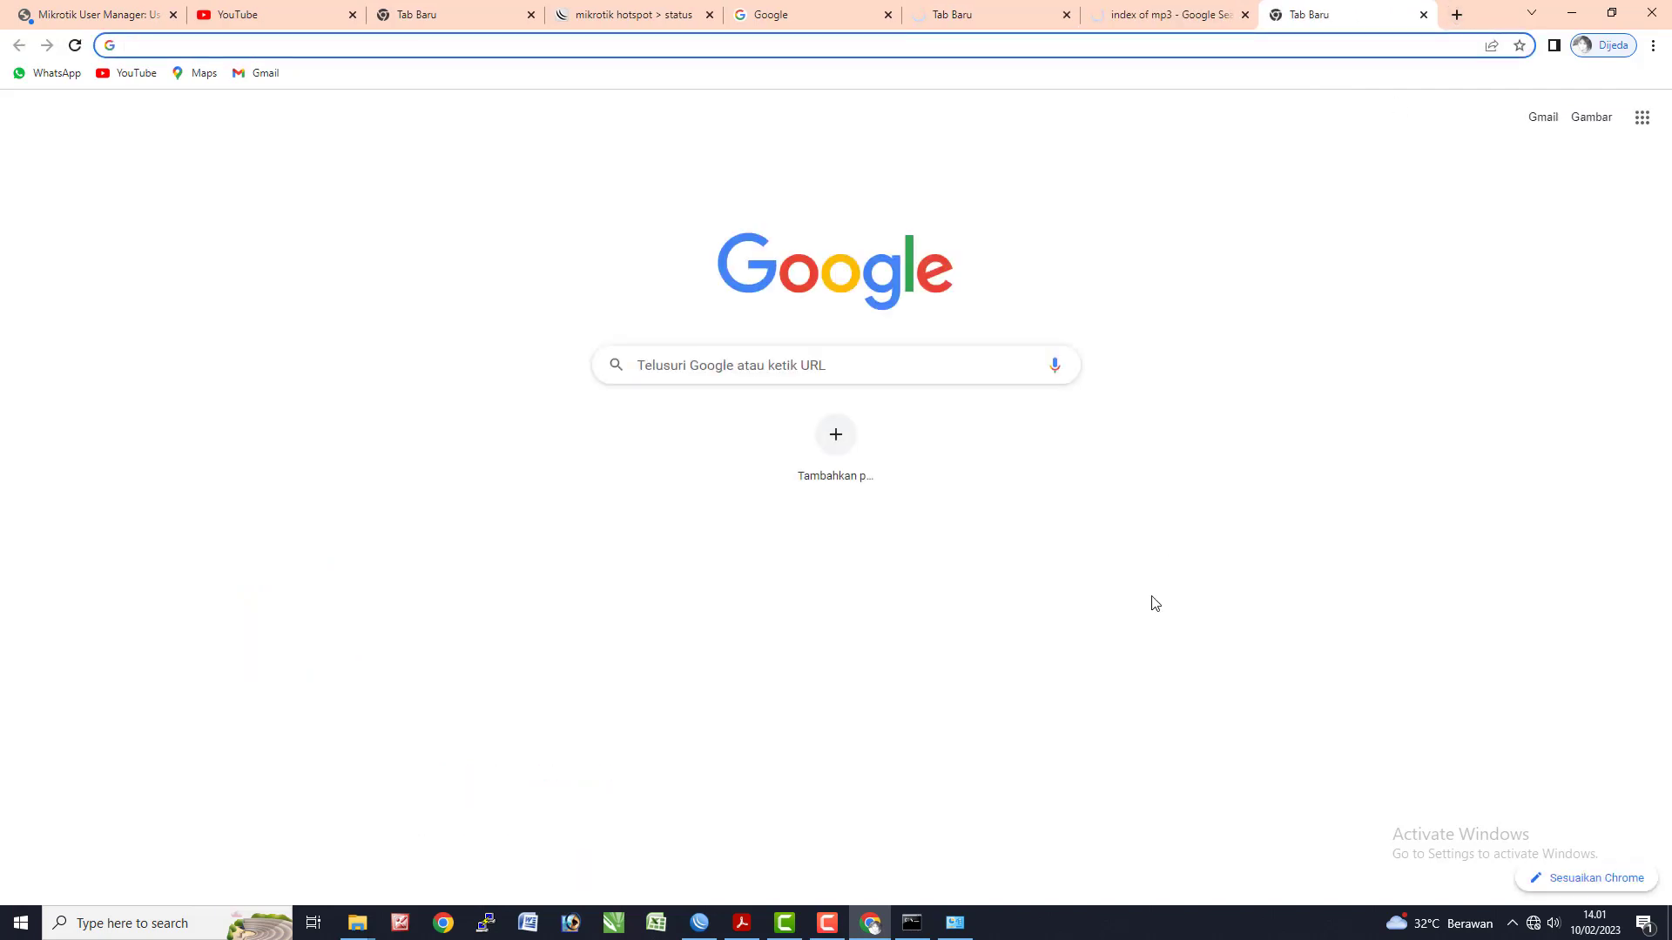
{"action": "type", "text": "index of mkv"}
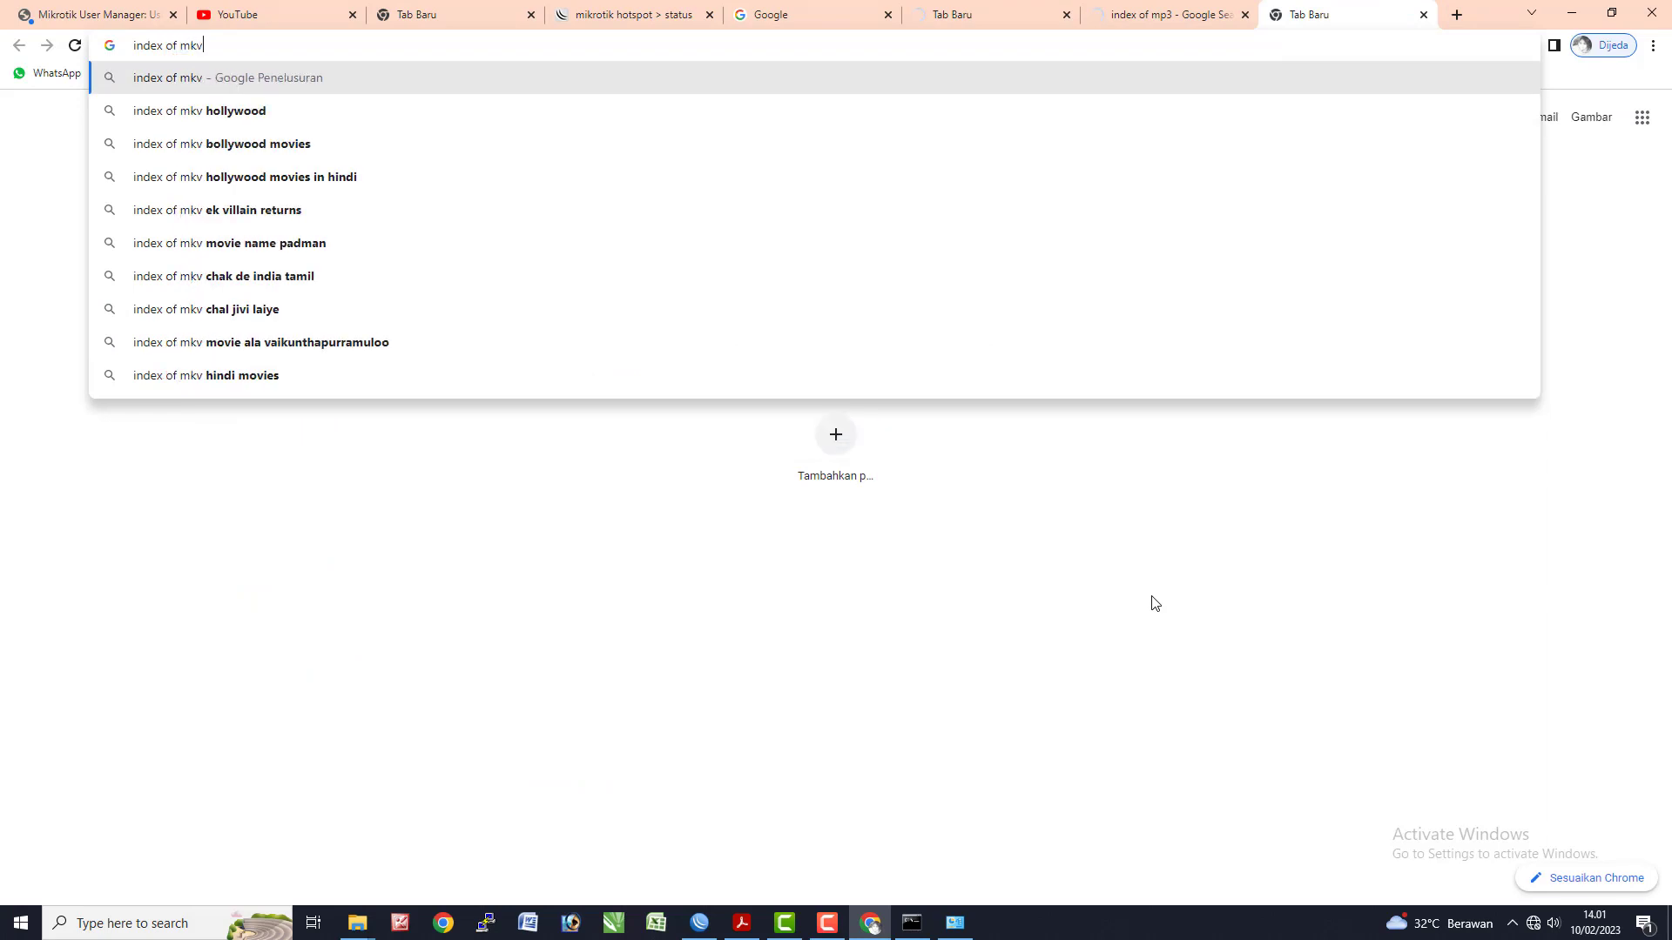
{"action": "key", "text": "Return"}
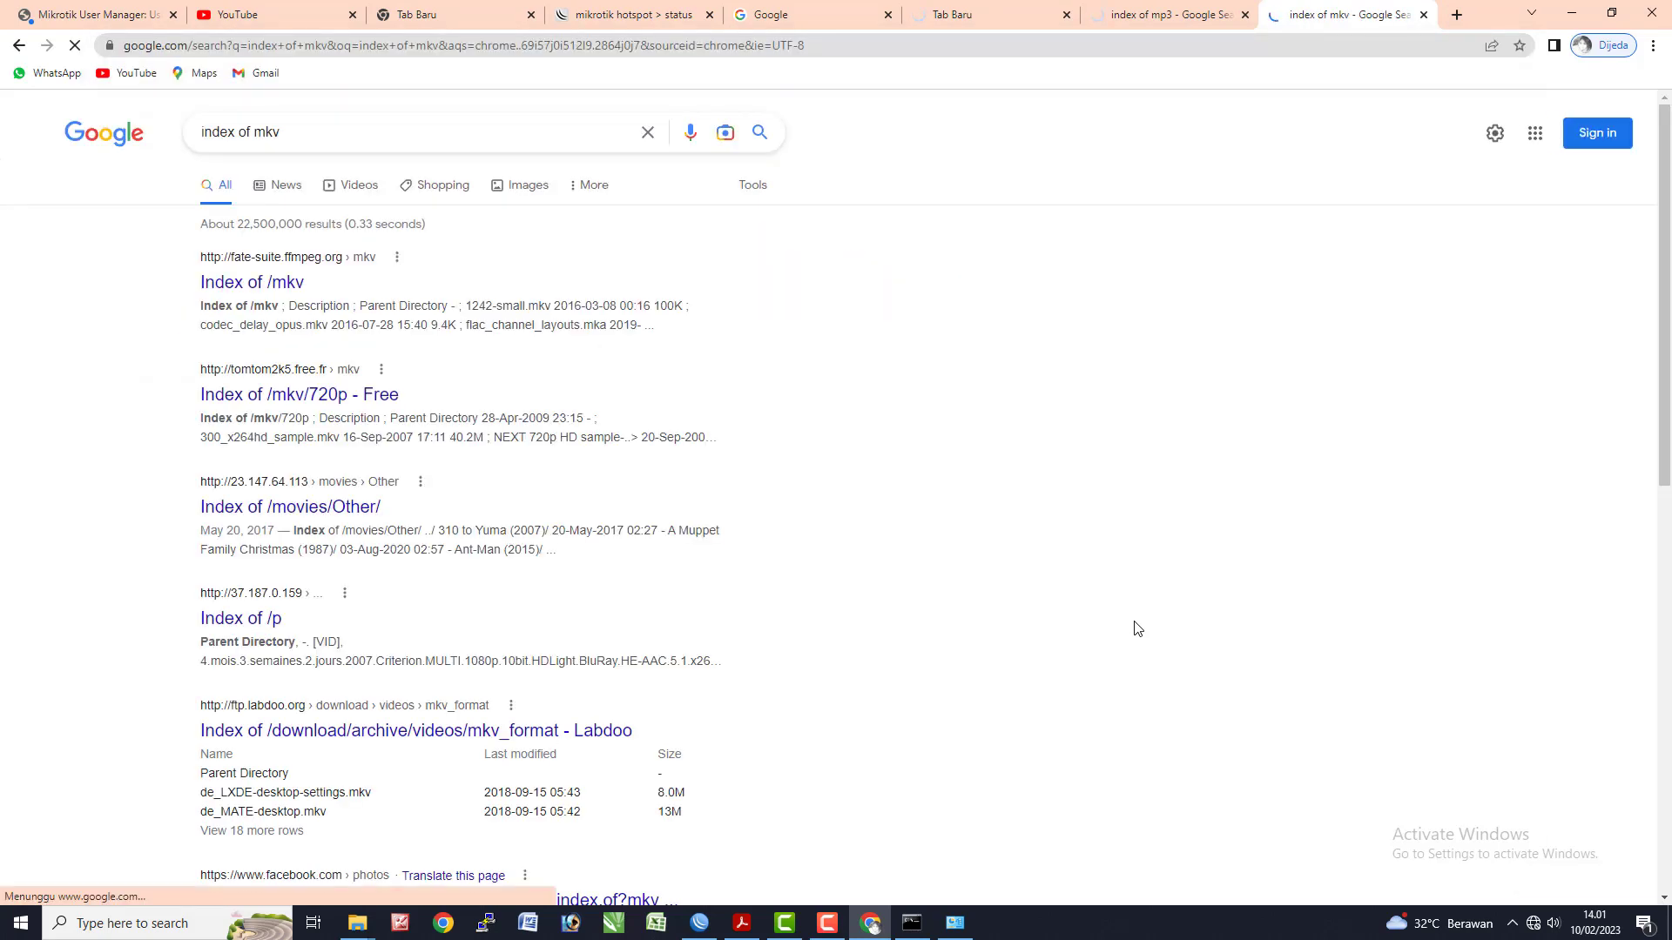
{"action": "left_click", "coordinate": [357, 401]}
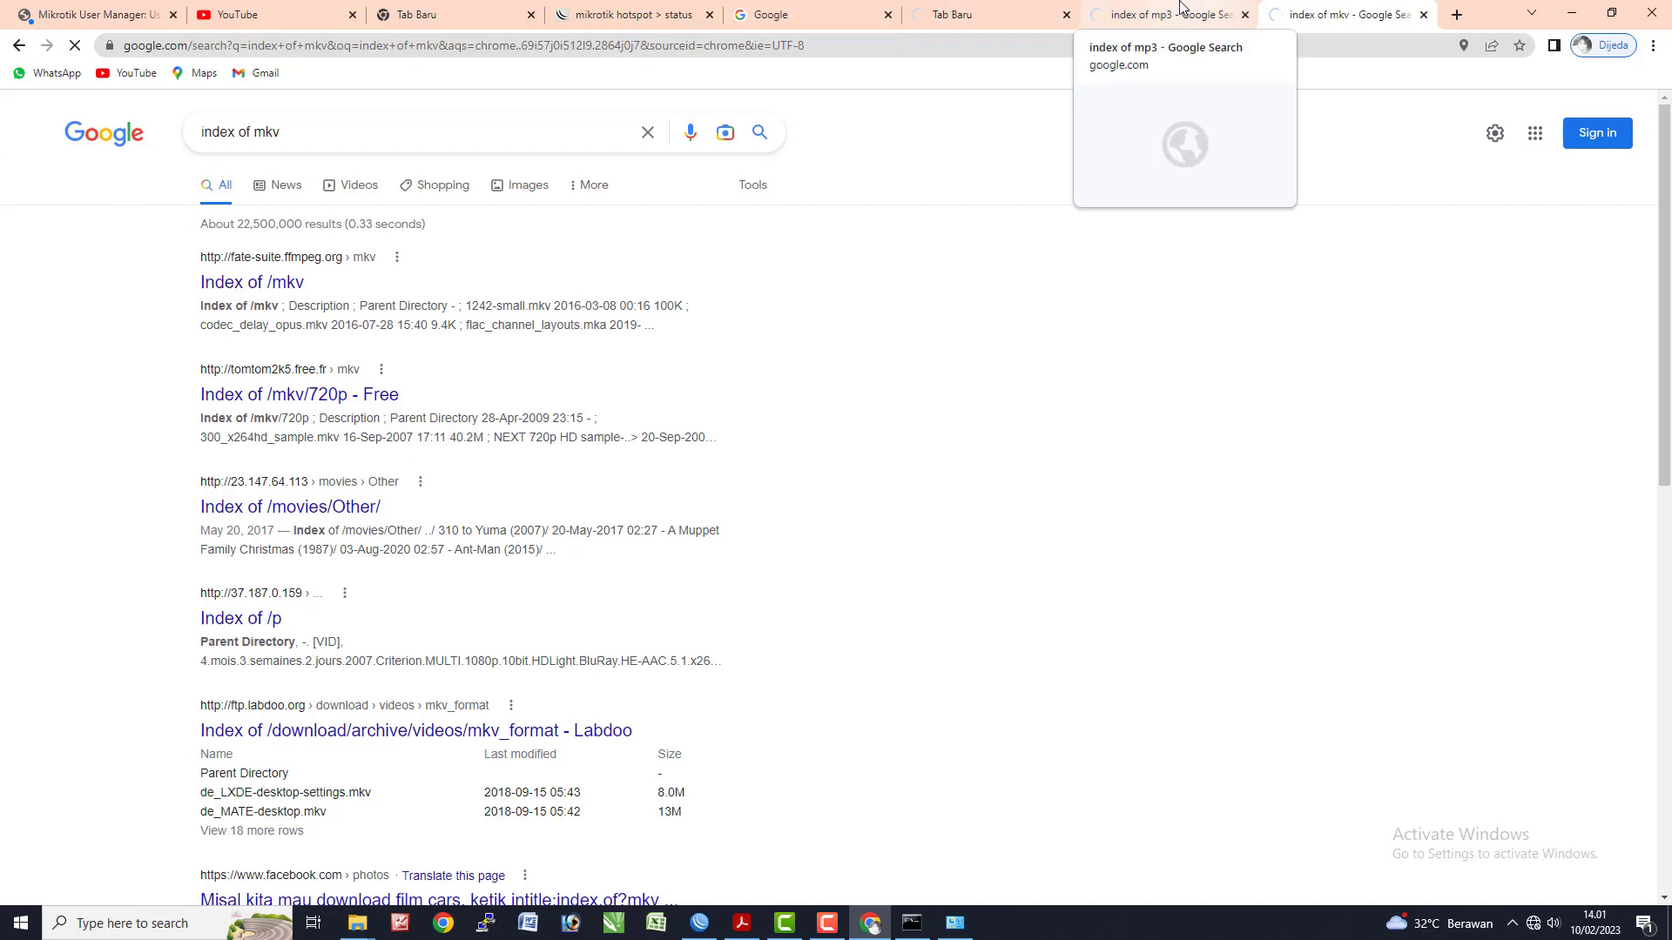
- Check the linux.org, mp3 and mkv tabs for the block results
{"action": "left_click", "coordinate": [1182, 9]}
{"action": "left_click", "coordinate": [1001, 9]}
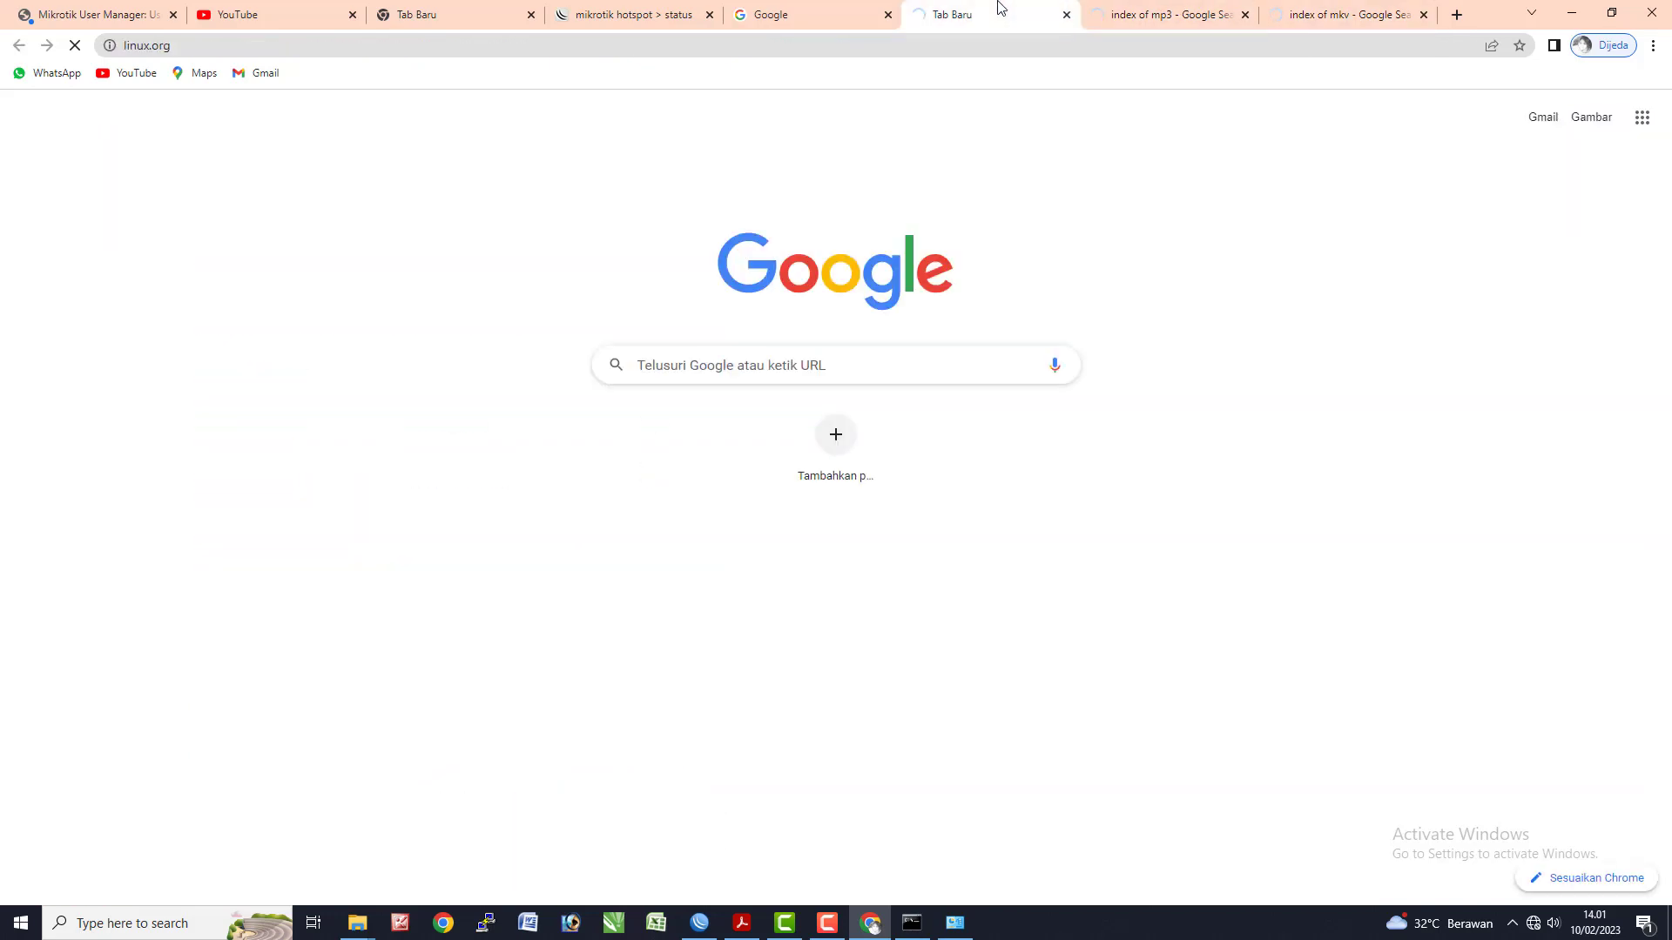
{"action": "left_click", "coordinate": [1215, 9]}
{"action": "left_click", "coordinate": [1336, 9]}
- Review the *.mp3 deny rule in the Web Proxy Access list
{"action": "key", "text": "alt+Tab"}
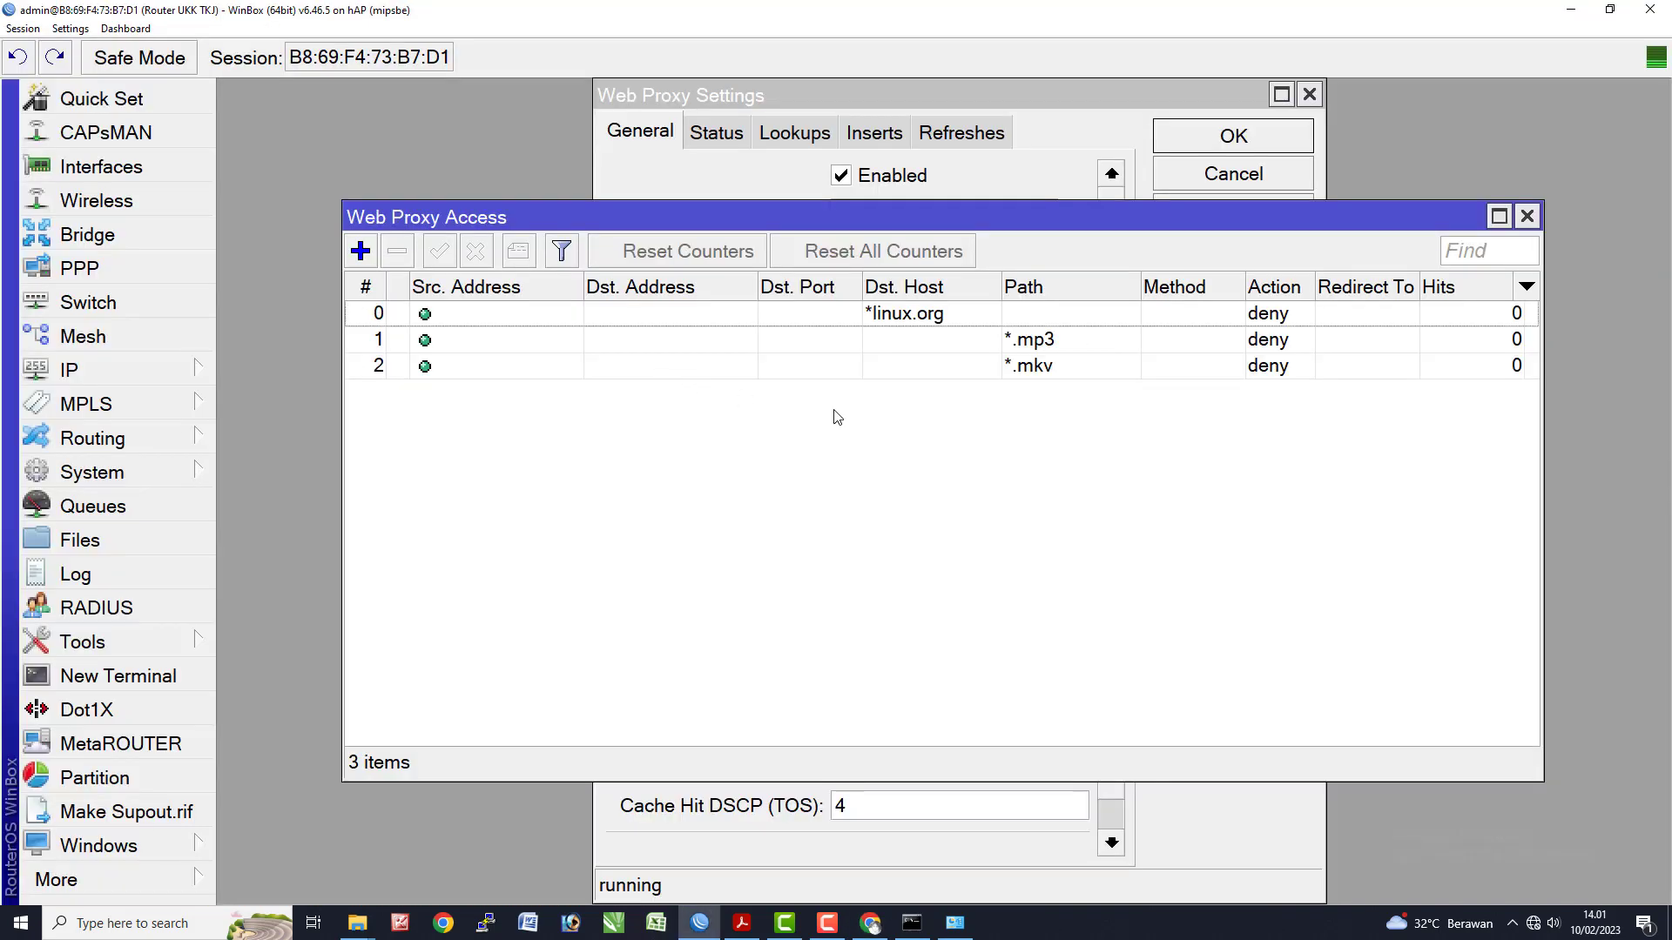
{"action": "left_click", "coordinate": [979, 347]}
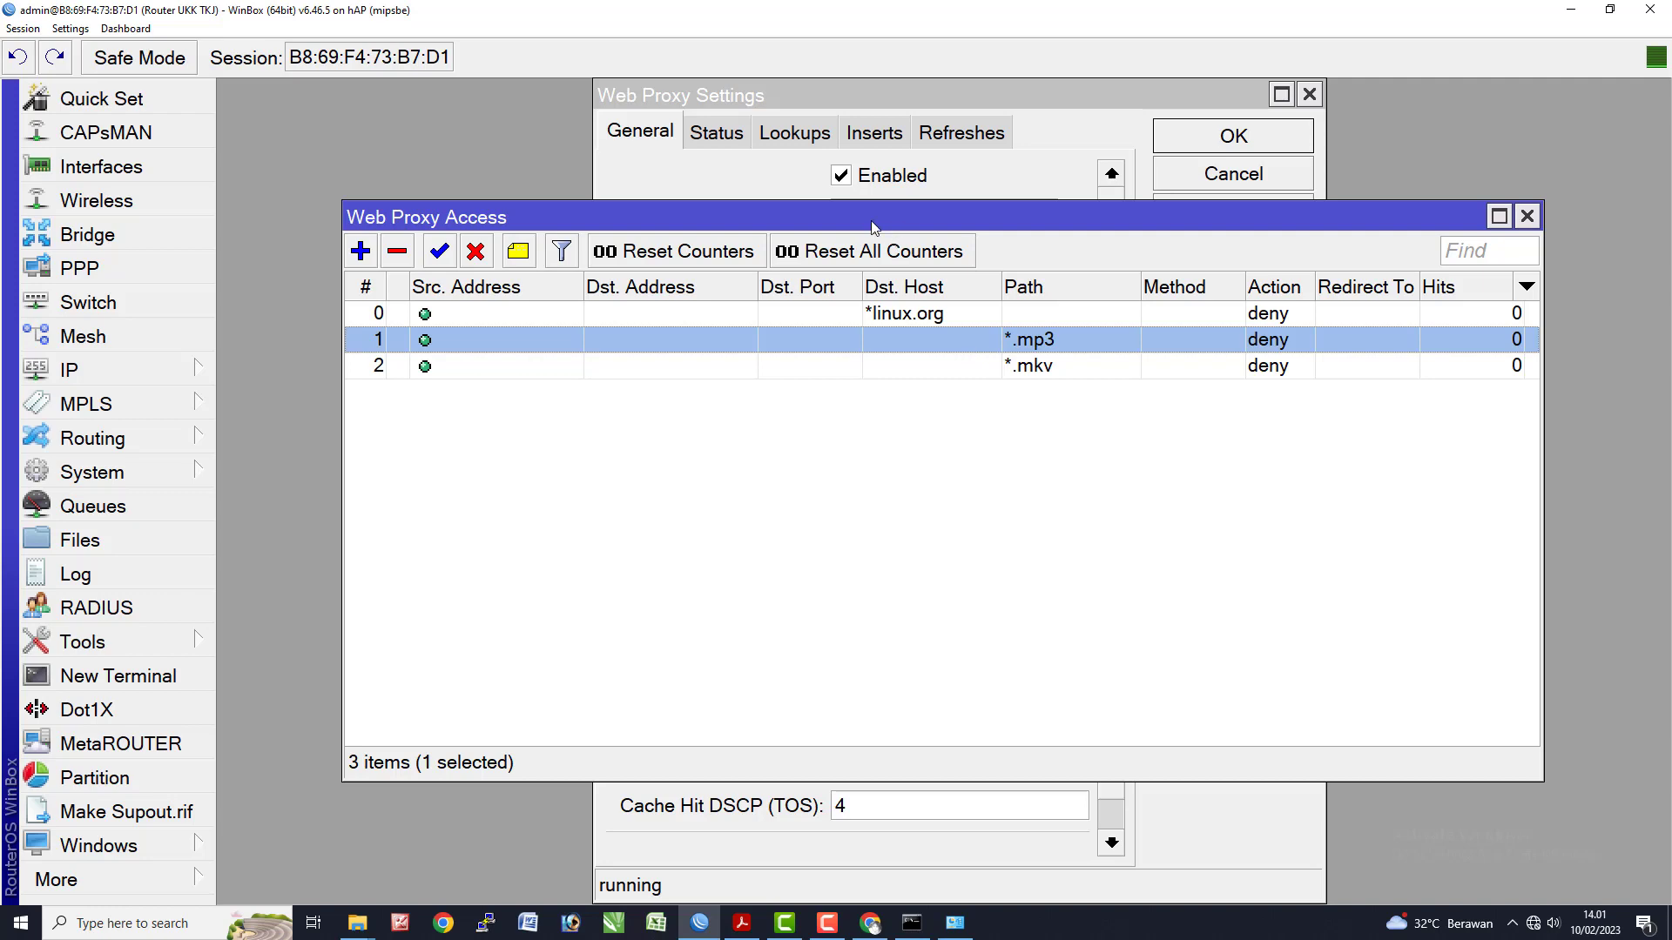
{"action": "left_click", "coordinate": [740, 181]}
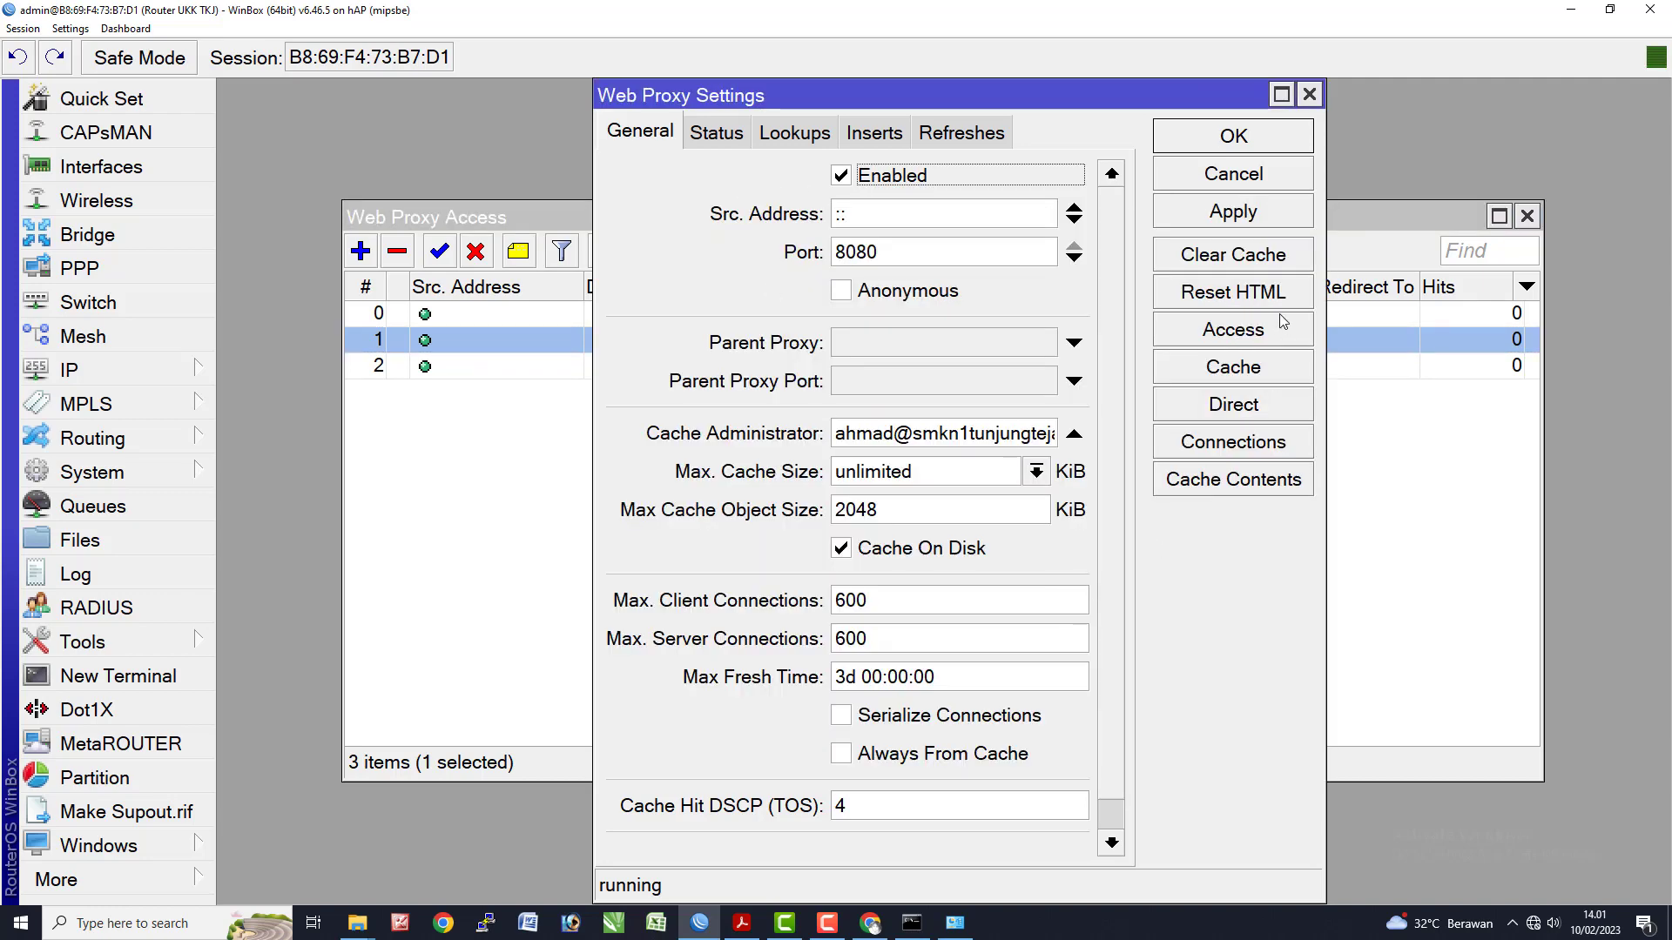
{"action": "left_click", "coordinate": [1222, 336]}
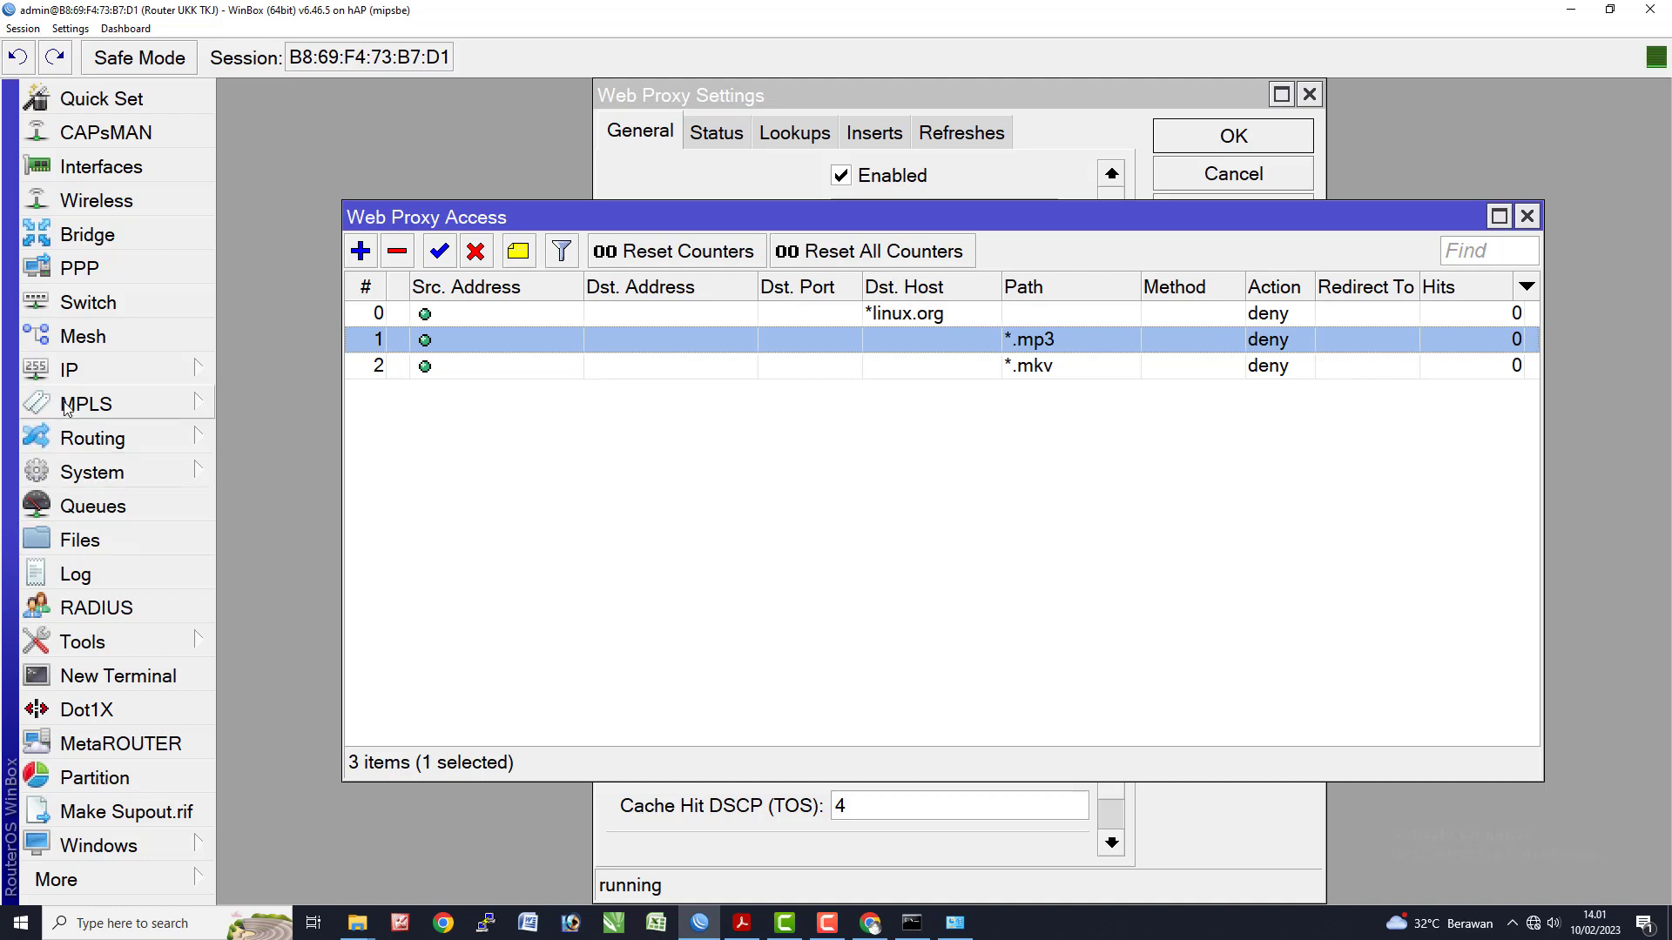
- Open IP > Firewall, enlarge the window, and select NAT Web Proxy rule 18
{"action": "left_click", "coordinate": [151, 375]}
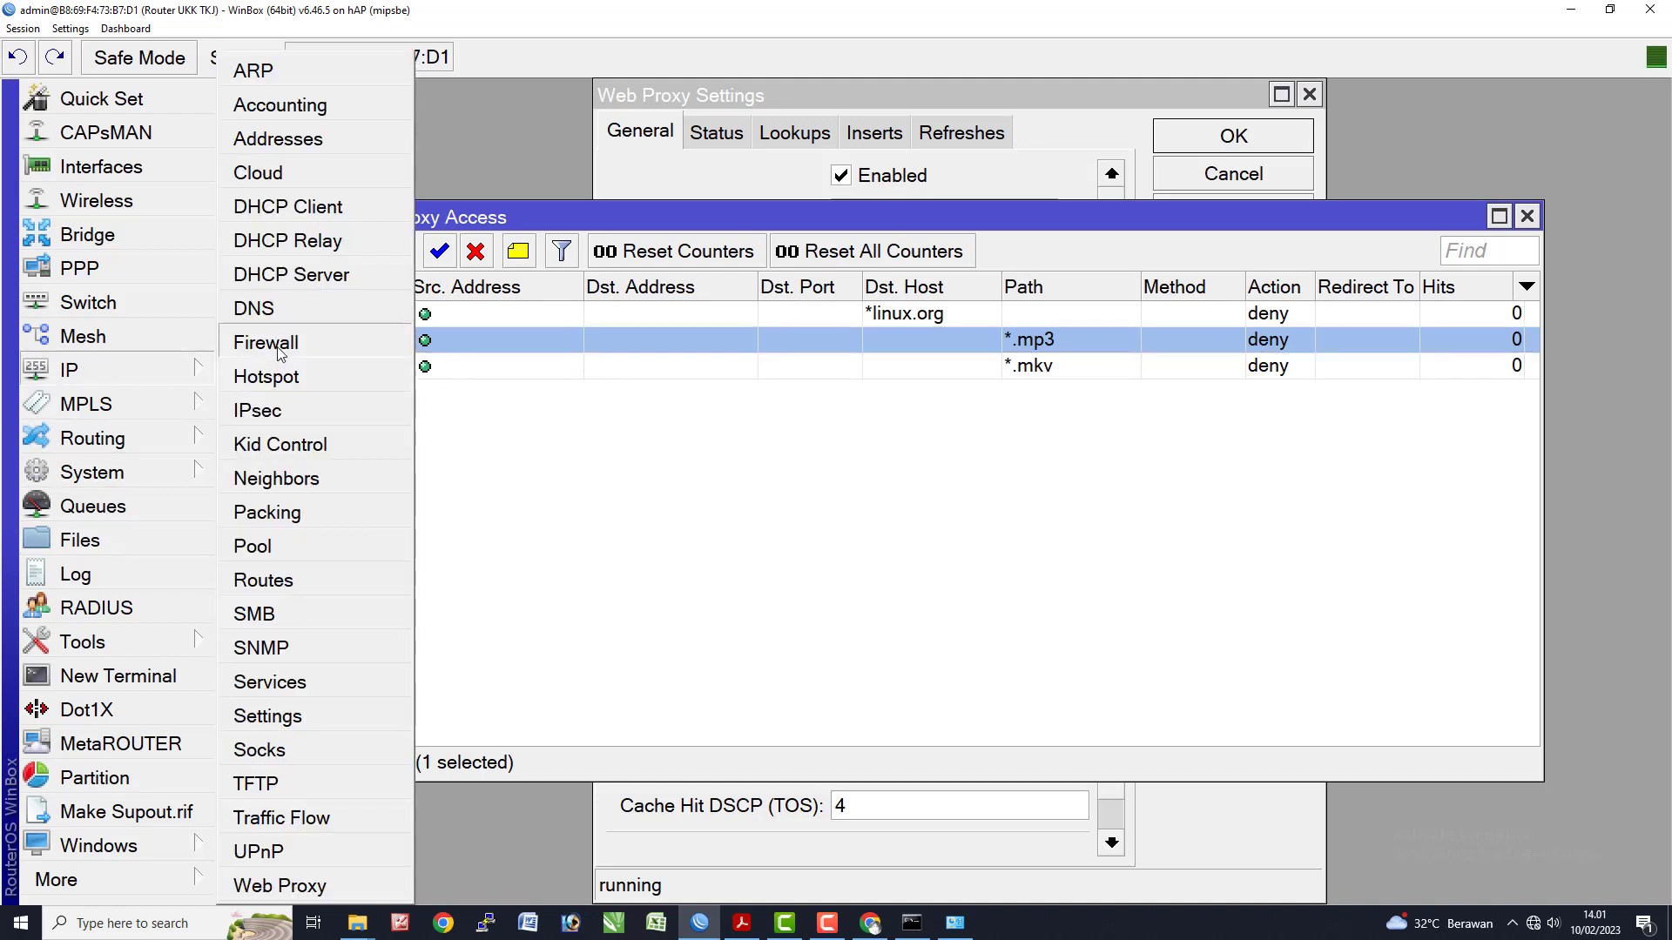
{"action": "left_click", "coordinate": [270, 344]}
{"action": "left_click", "coordinate": [1626, 195]}
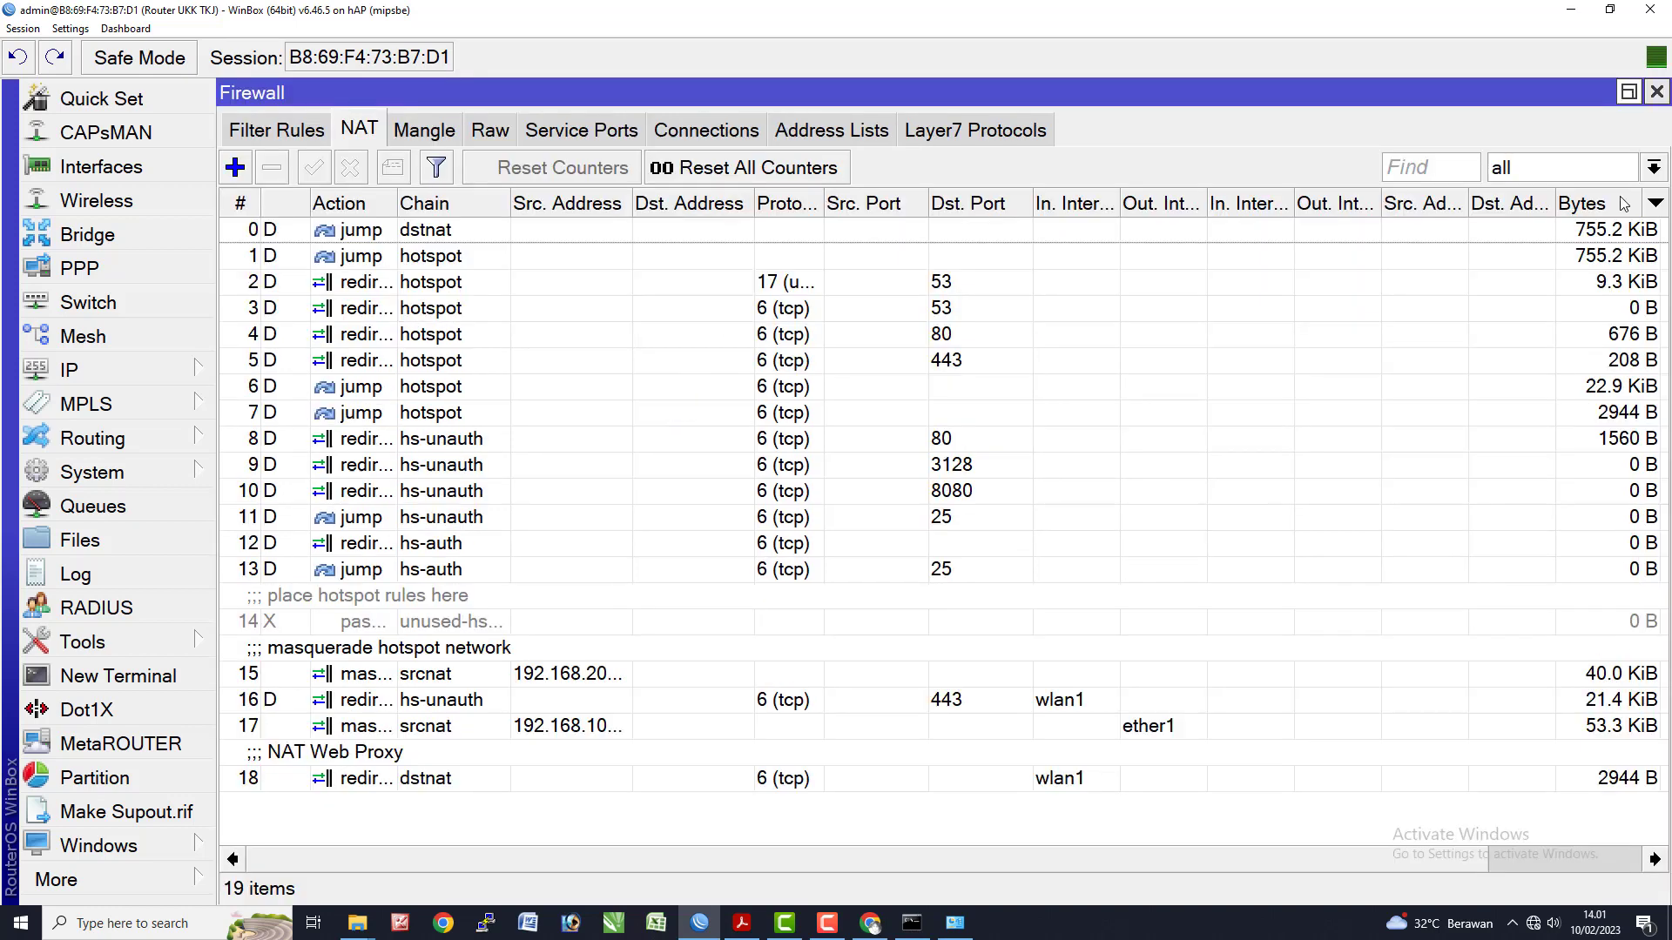
{"action": "left_click", "coordinate": [425, 778]}
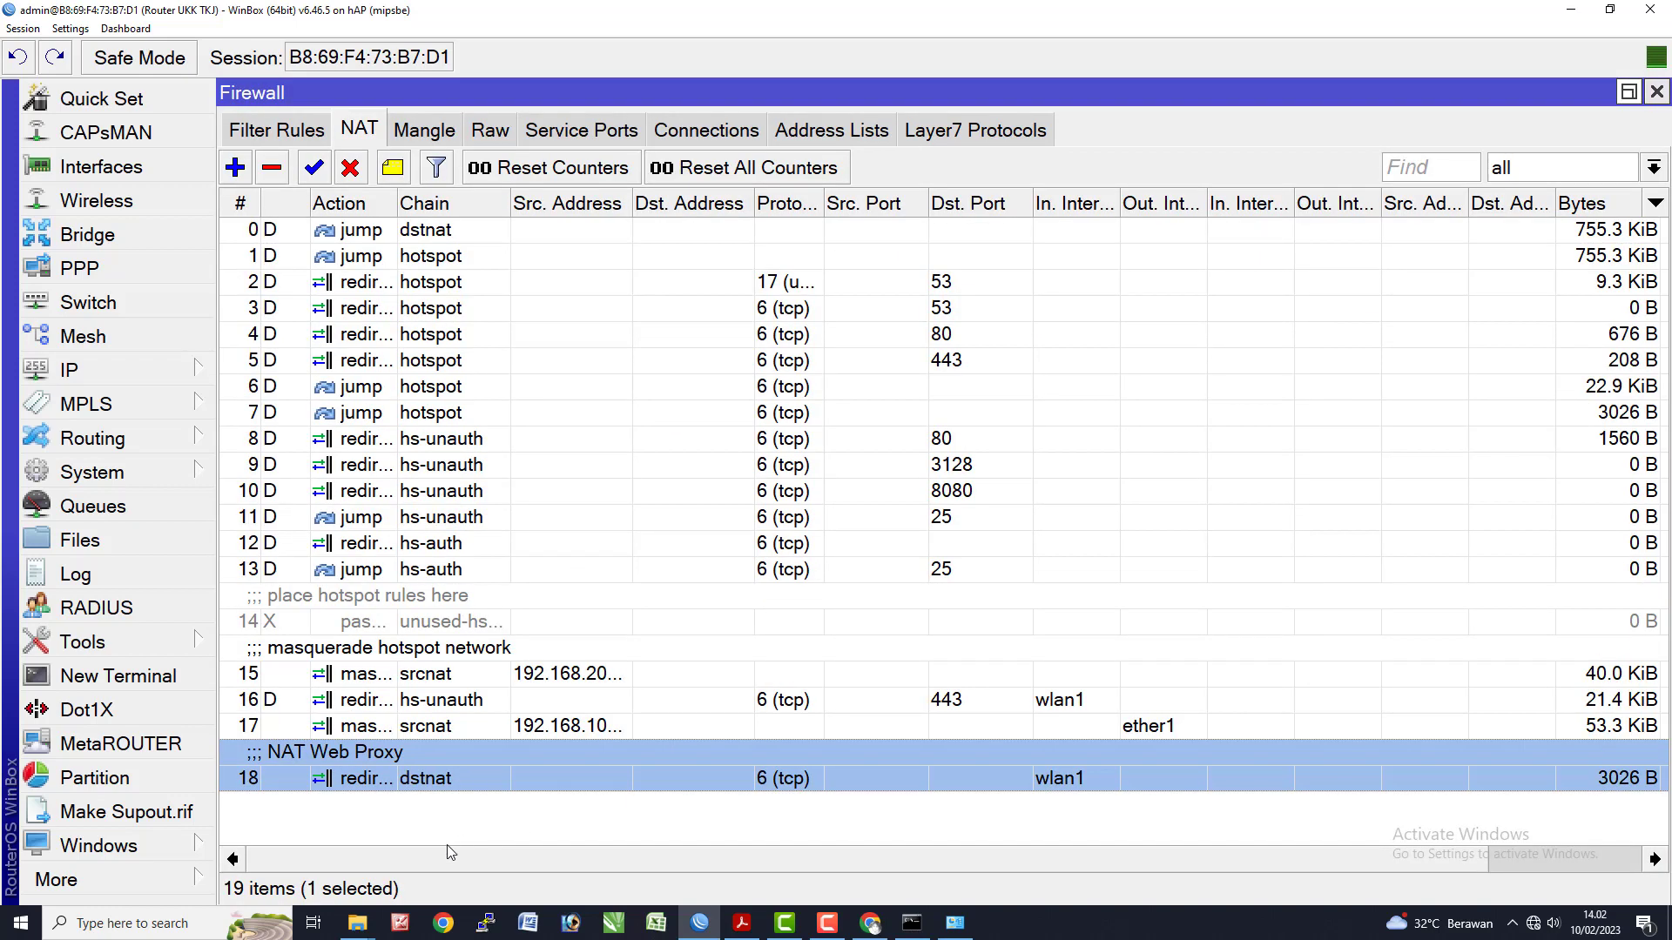
{"action": "left_click", "coordinate": [1574, 860]}
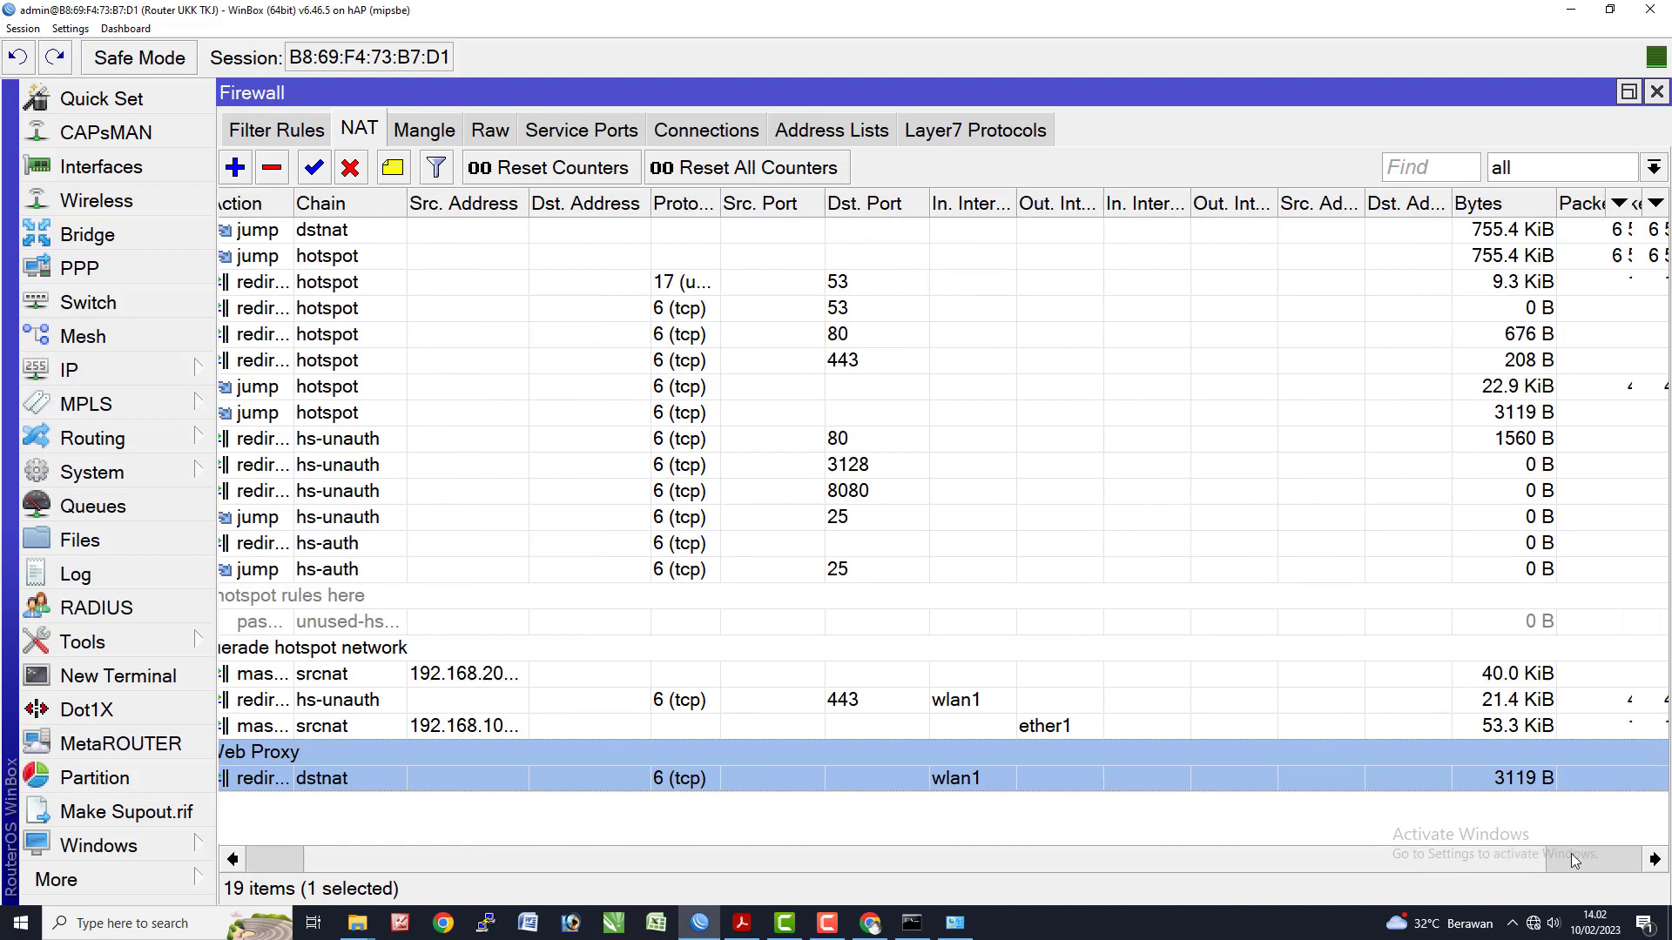
{"action": "left_click", "coordinate": [1574, 861]}
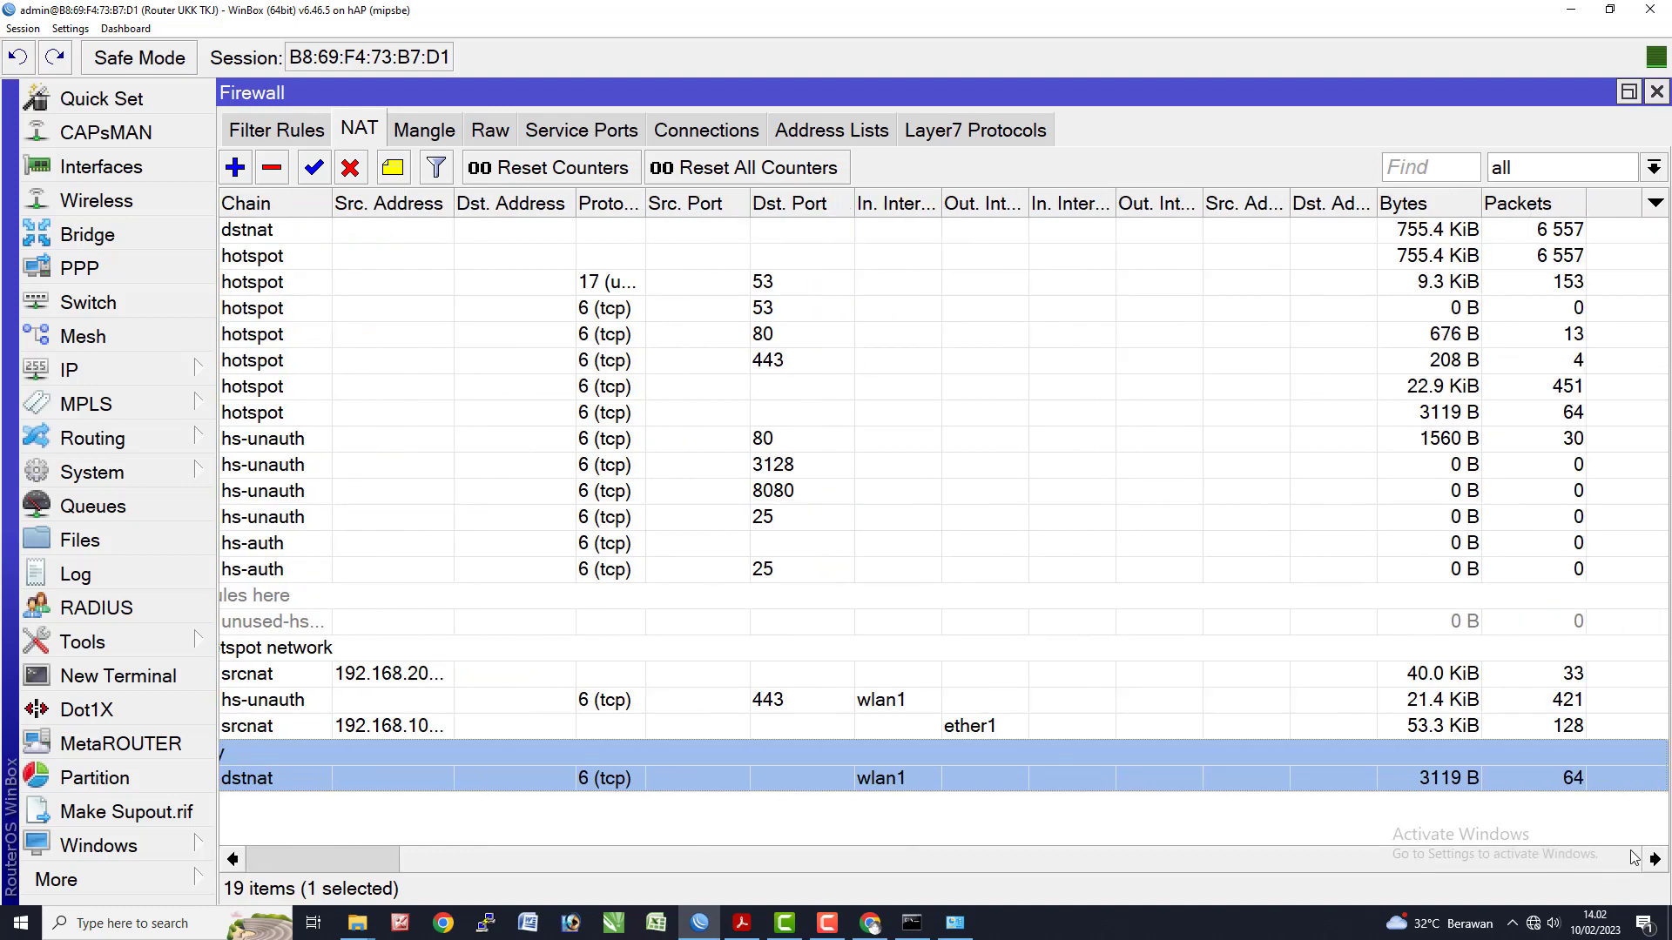
- Review the rule's General, Advanced and Action redirect-to-8080 settings, then apply and close it
{"action": "double_click", "coordinate": [1408, 778]}
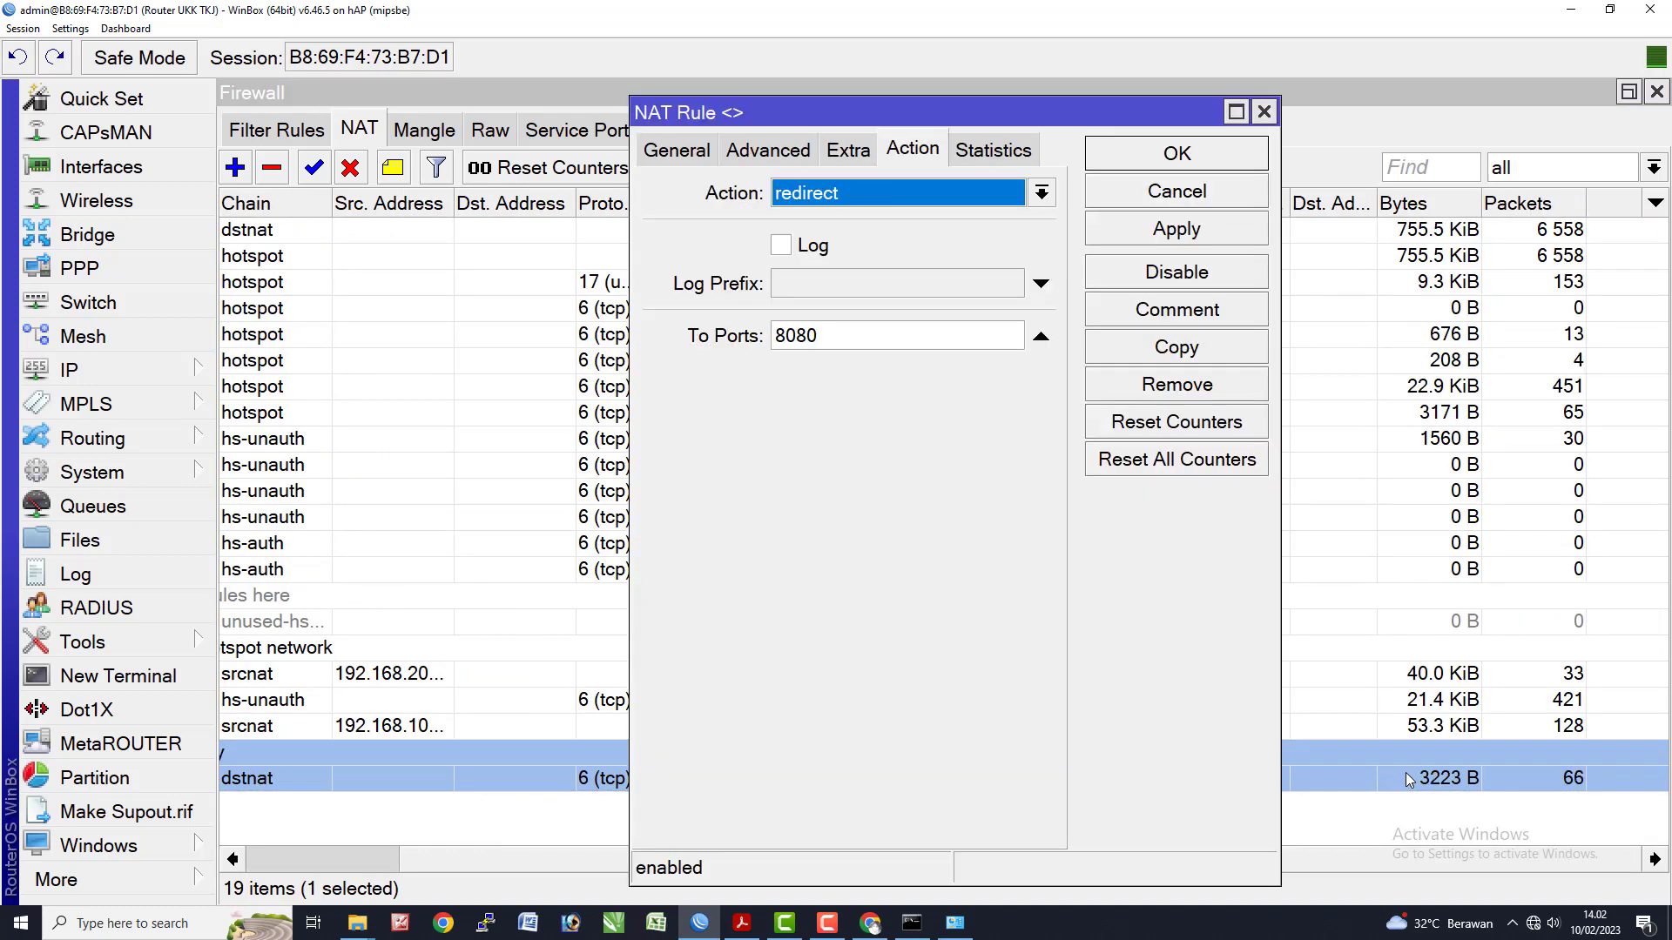
{"action": "left_click", "coordinate": [672, 154]}
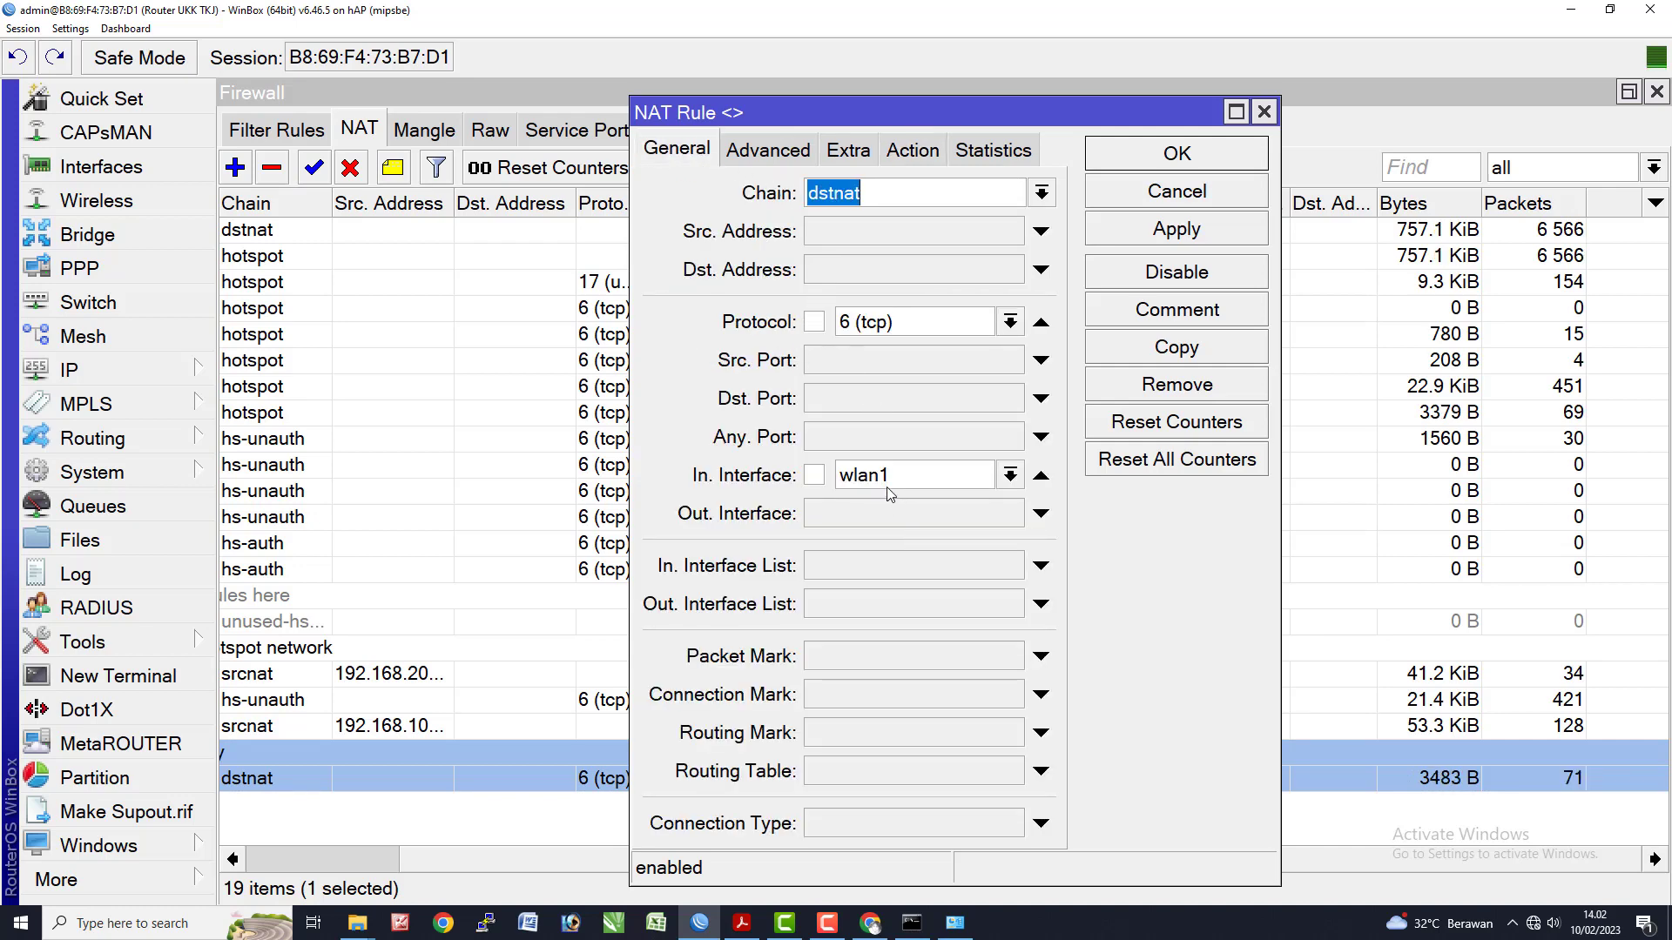
{"action": "left_click", "coordinate": [782, 157]}
{"action": "left_click", "coordinate": [910, 151]}
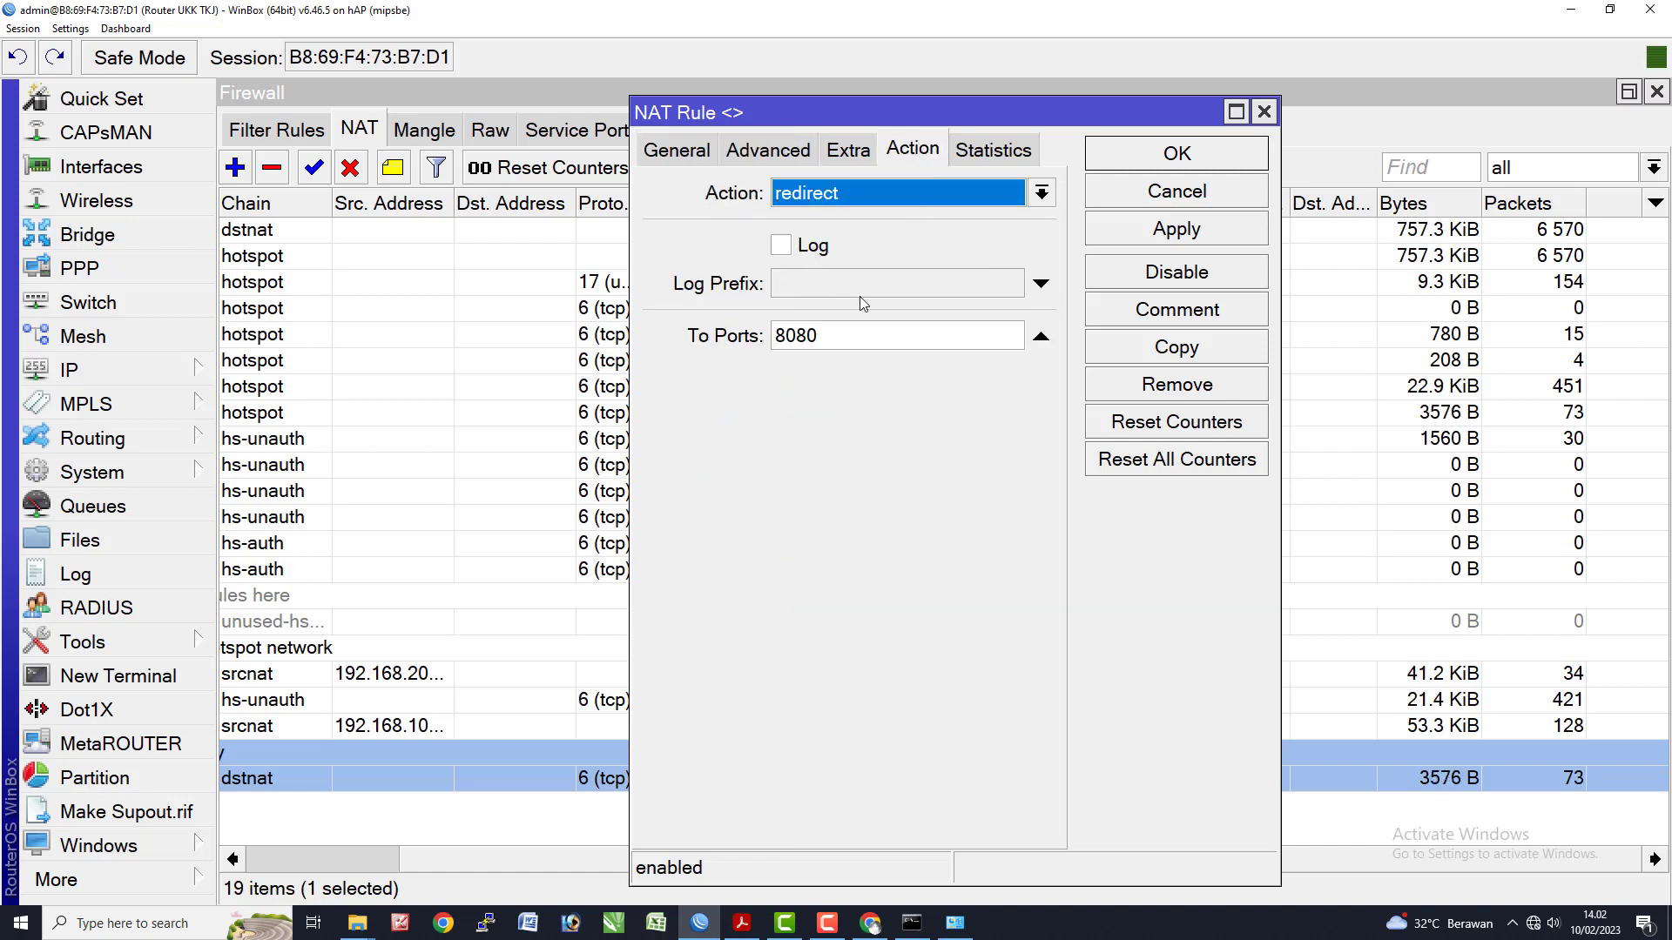
{"action": "left_click", "coordinate": [1132, 229]}
{"action": "left_click", "coordinate": [1152, 155]}
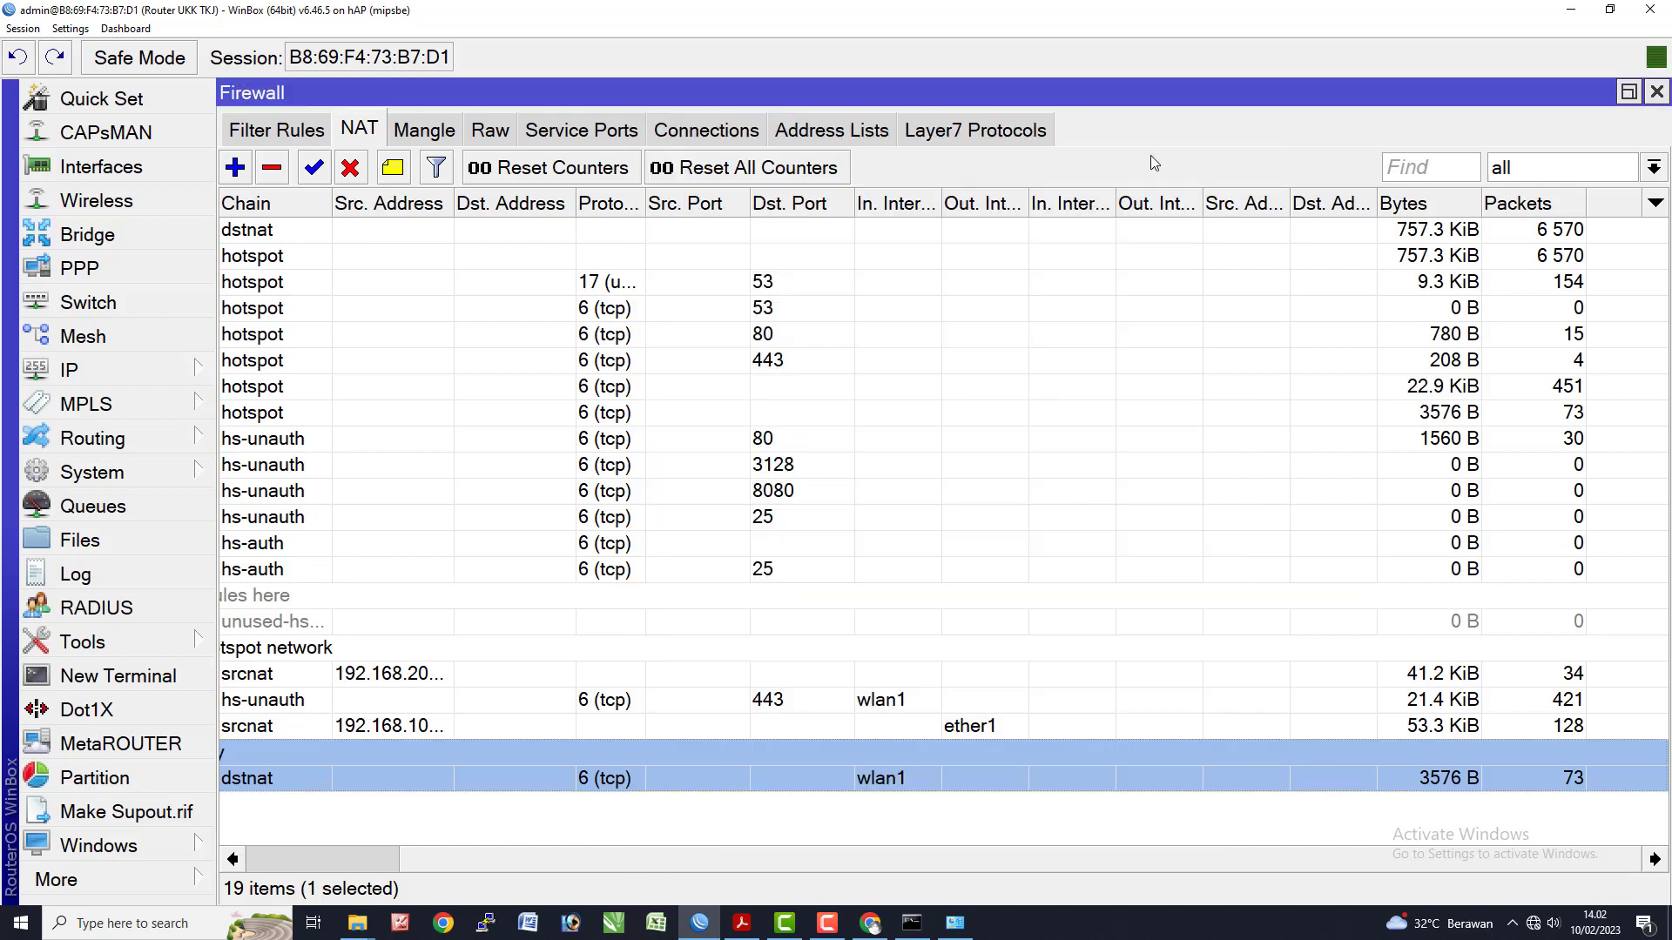
{"action": "key", "text": "alt+Tab"}
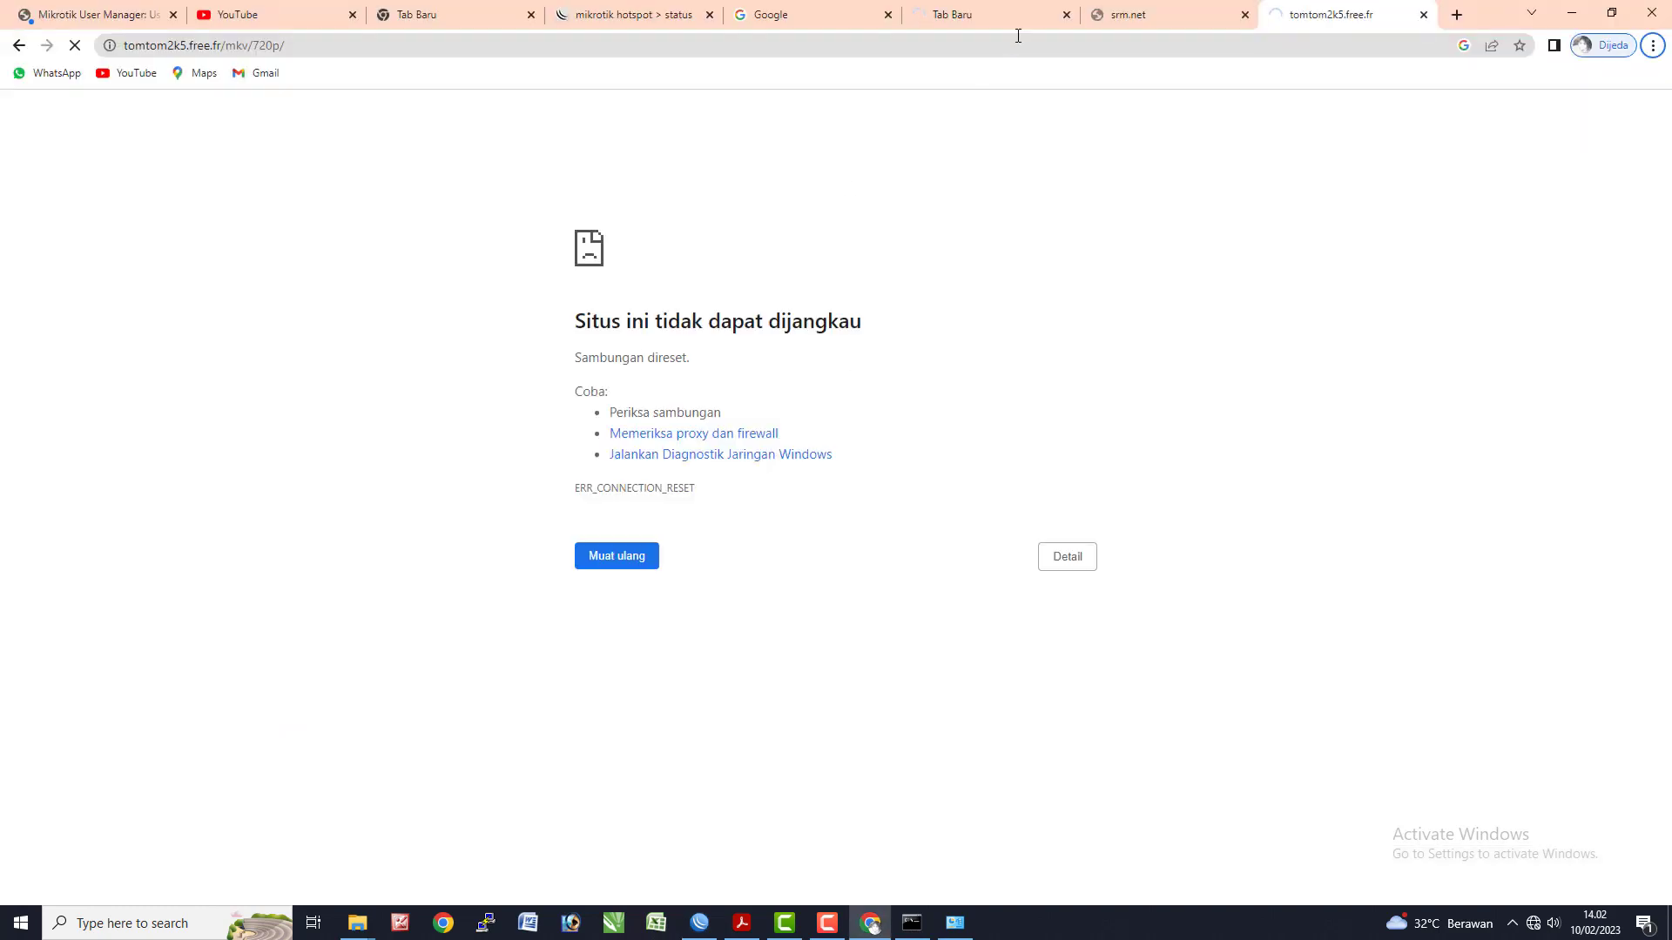
- Cycle through the linux.org, srm.net mp3 and tomtom2k5 mkv tabs showing resets, then open Clear browsing data
{"action": "left_click", "coordinate": [1014, 15]}
{"action": "left_click", "coordinate": [1132, 10]}
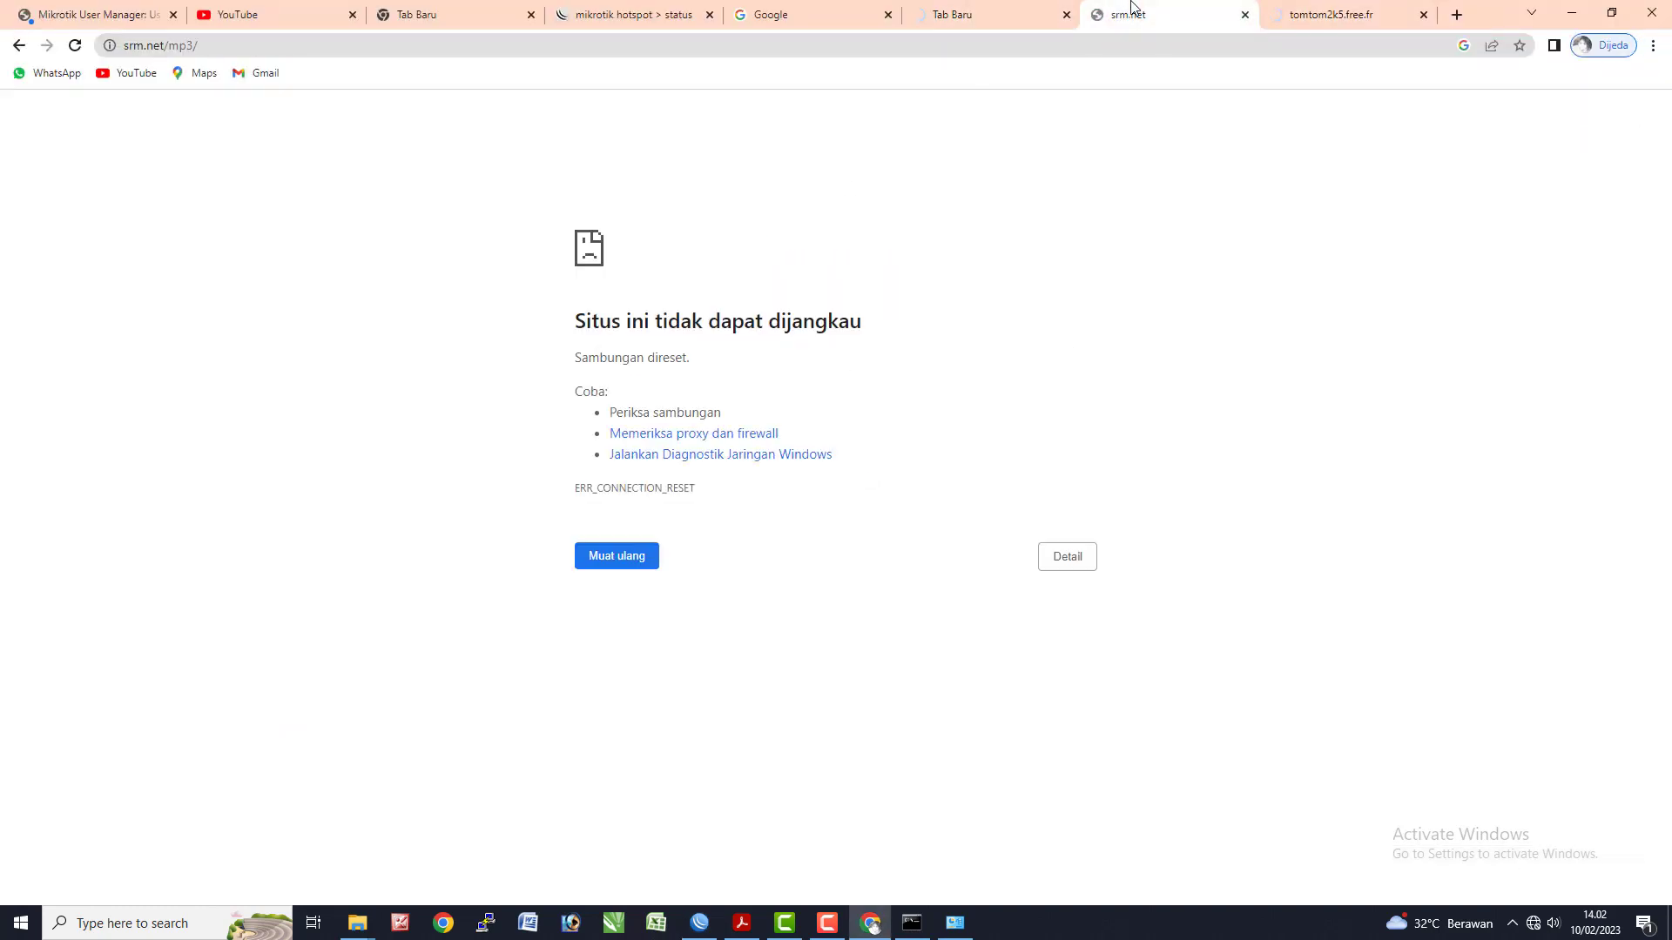
{"action": "left_click", "coordinate": [1297, 15]}
{"action": "left_click", "coordinate": [954, 12]}
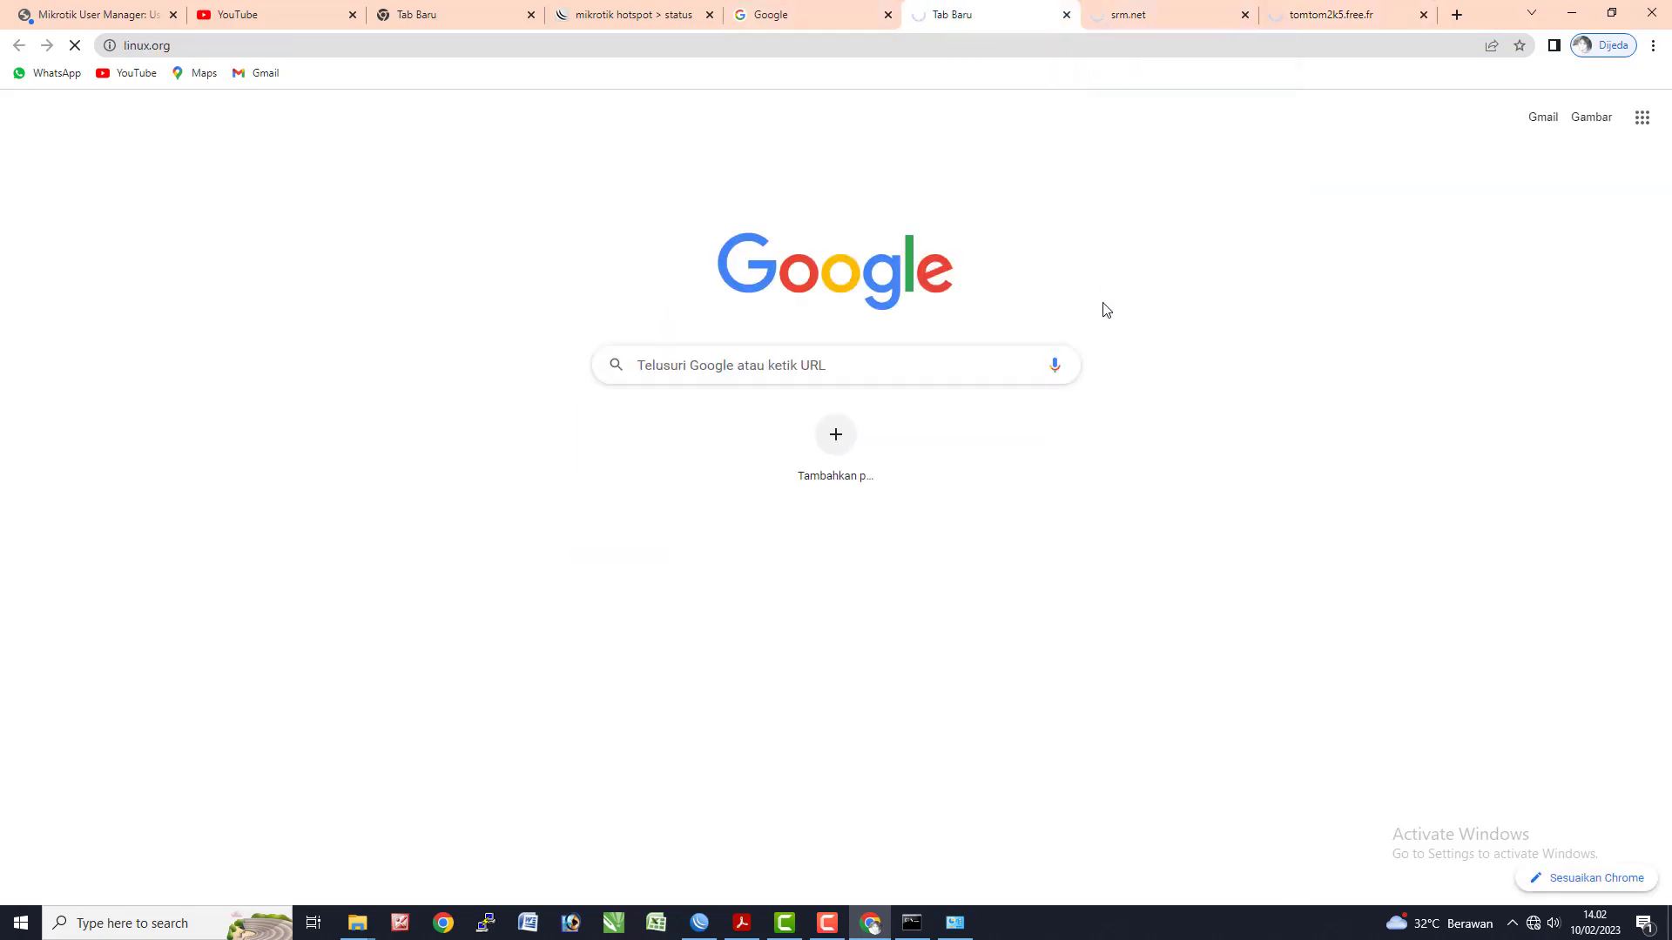
{"action": "left_click", "coordinate": [1143, 7]}
{"action": "left_click", "coordinate": [1306, 10]}
{"action": "left_click", "coordinate": [1006, 7]}
{"action": "left_click", "coordinate": [1209, 8]}
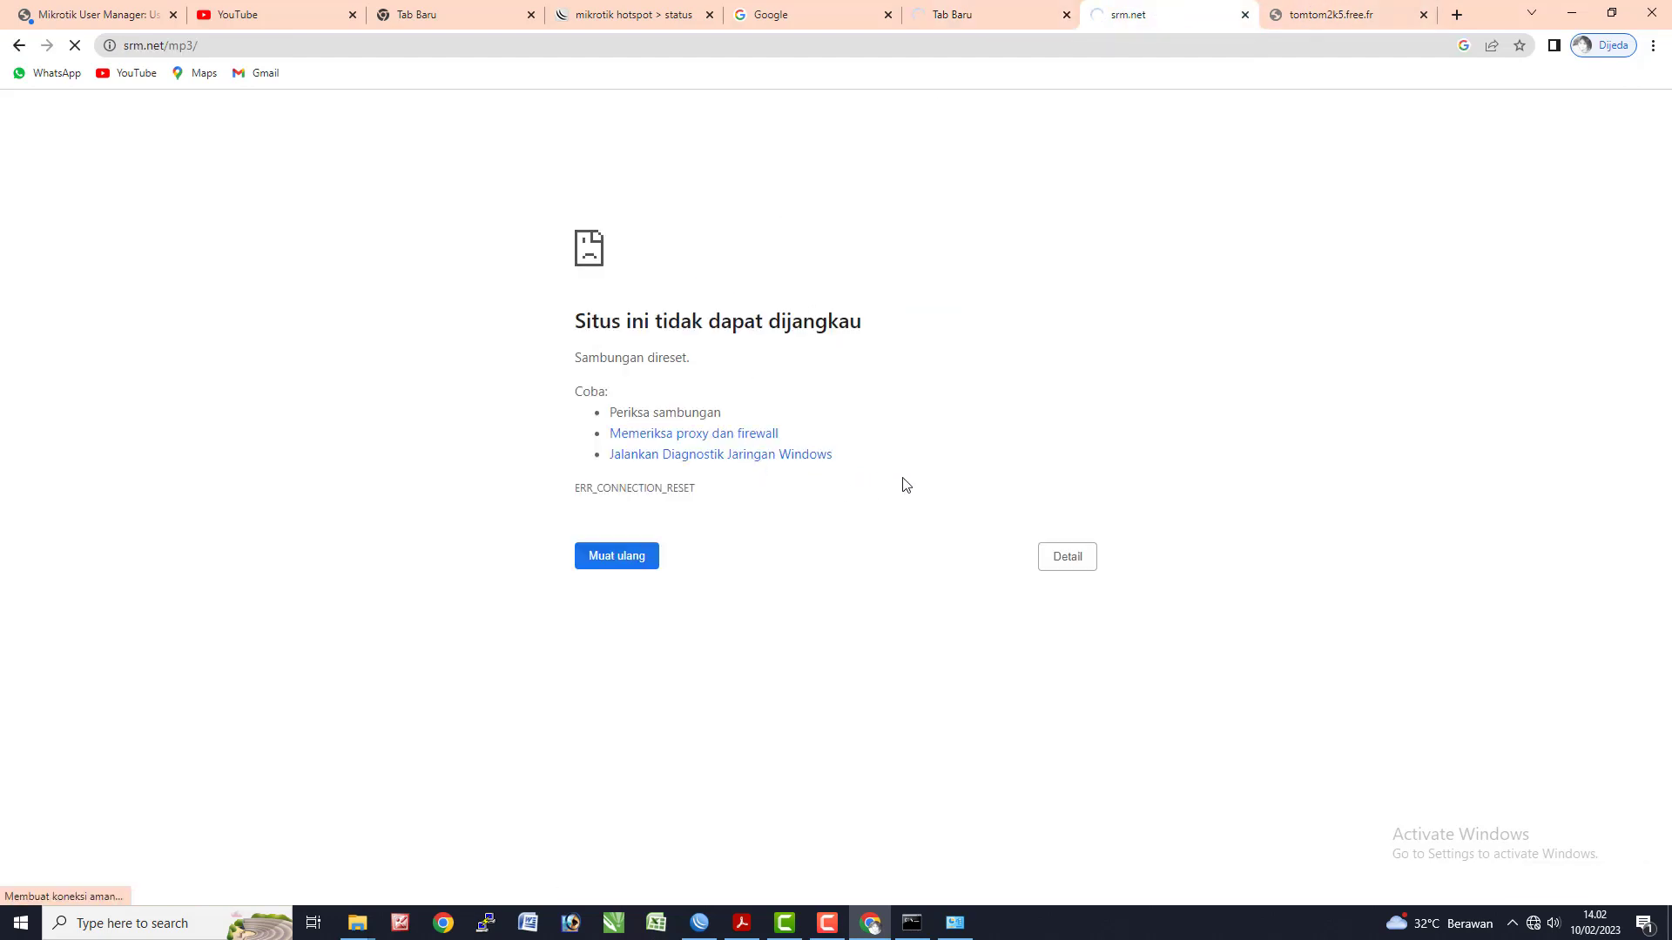
{"action": "key", "text": "ctrl+shift+Delete"}
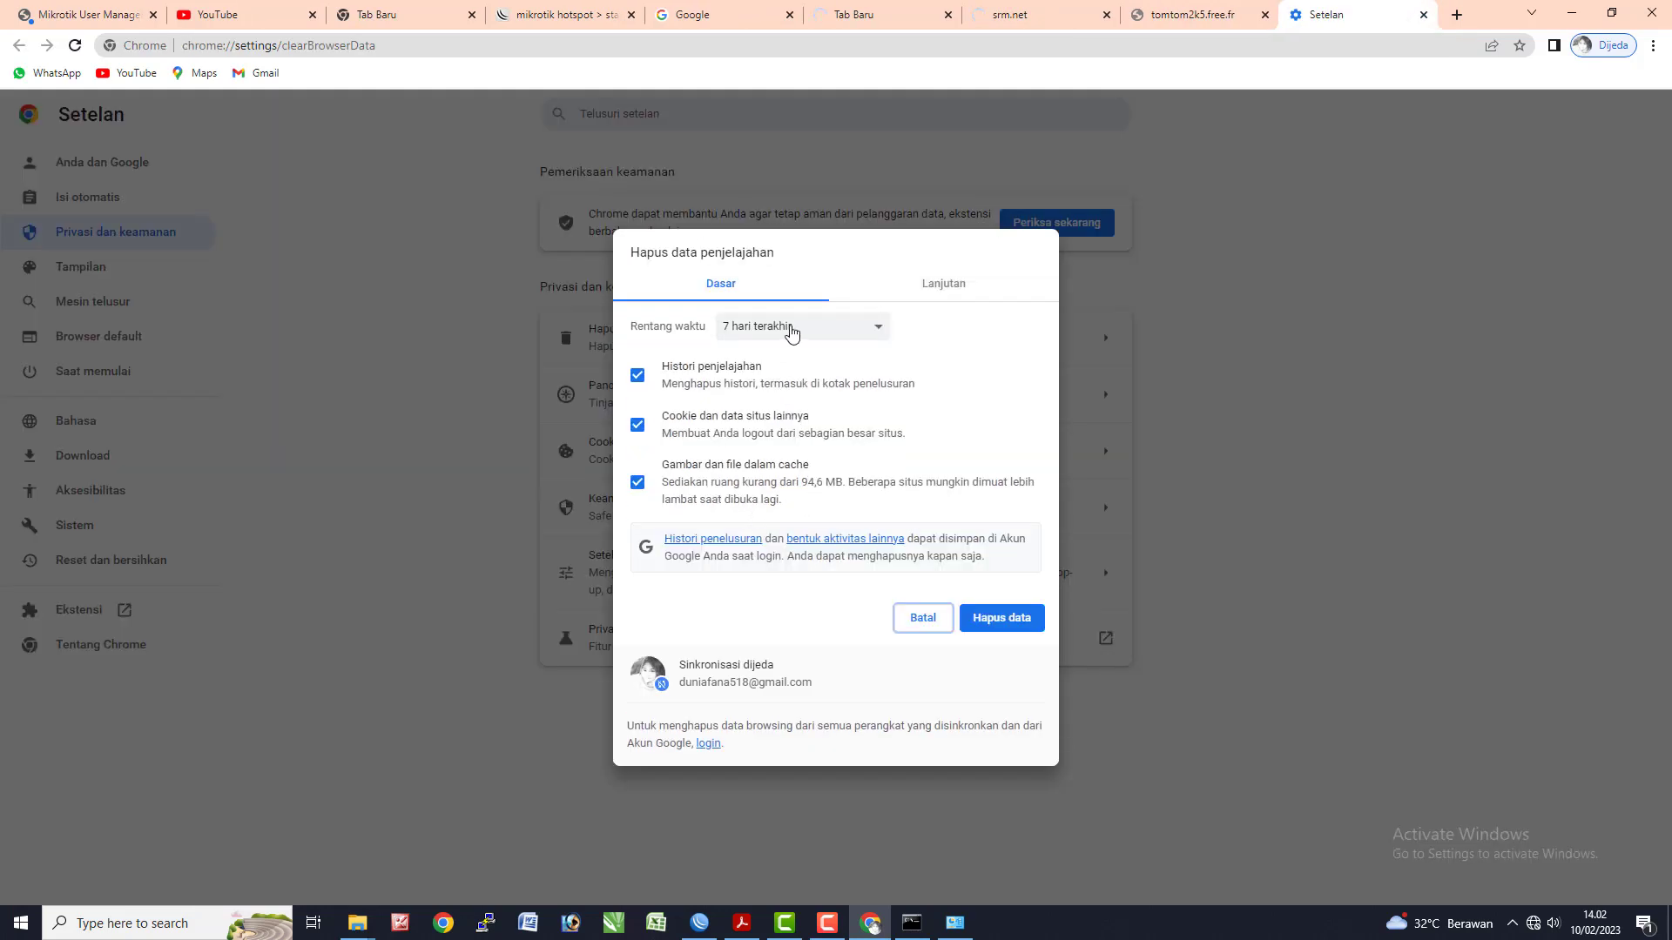
- Clear Chrome browsing data for the 'Semua' (all time) range with Hapus data, then return to WinBox
{"action": "left_click", "coordinate": [791, 332]}
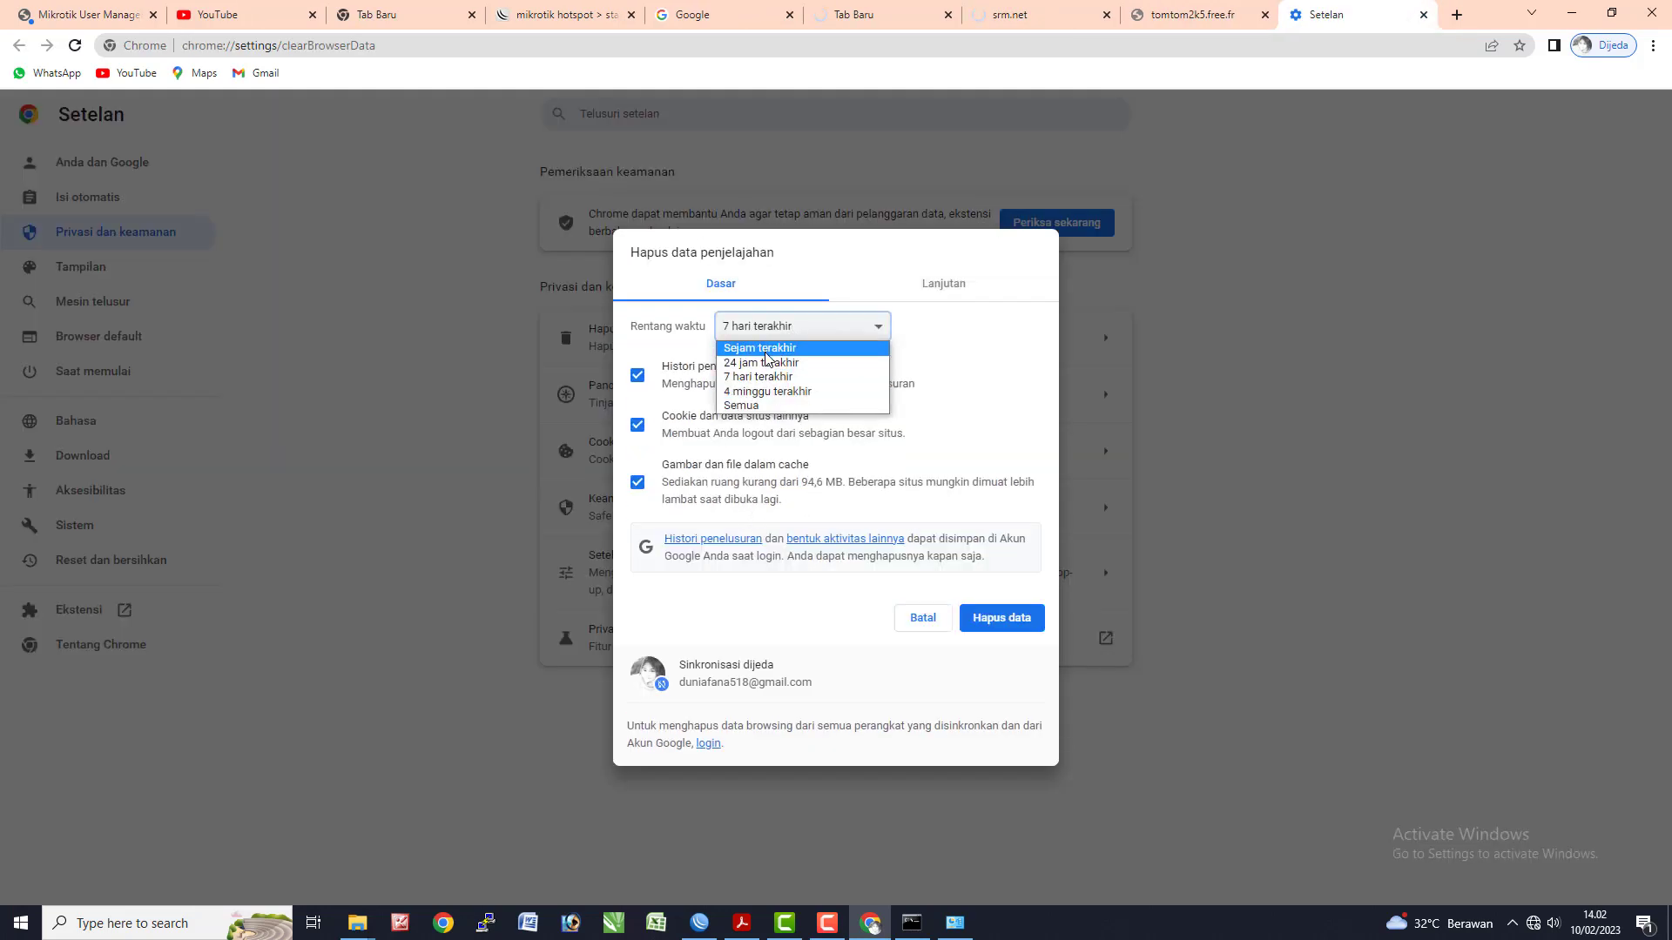
{"action": "left_click", "coordinate": [763, 408]}
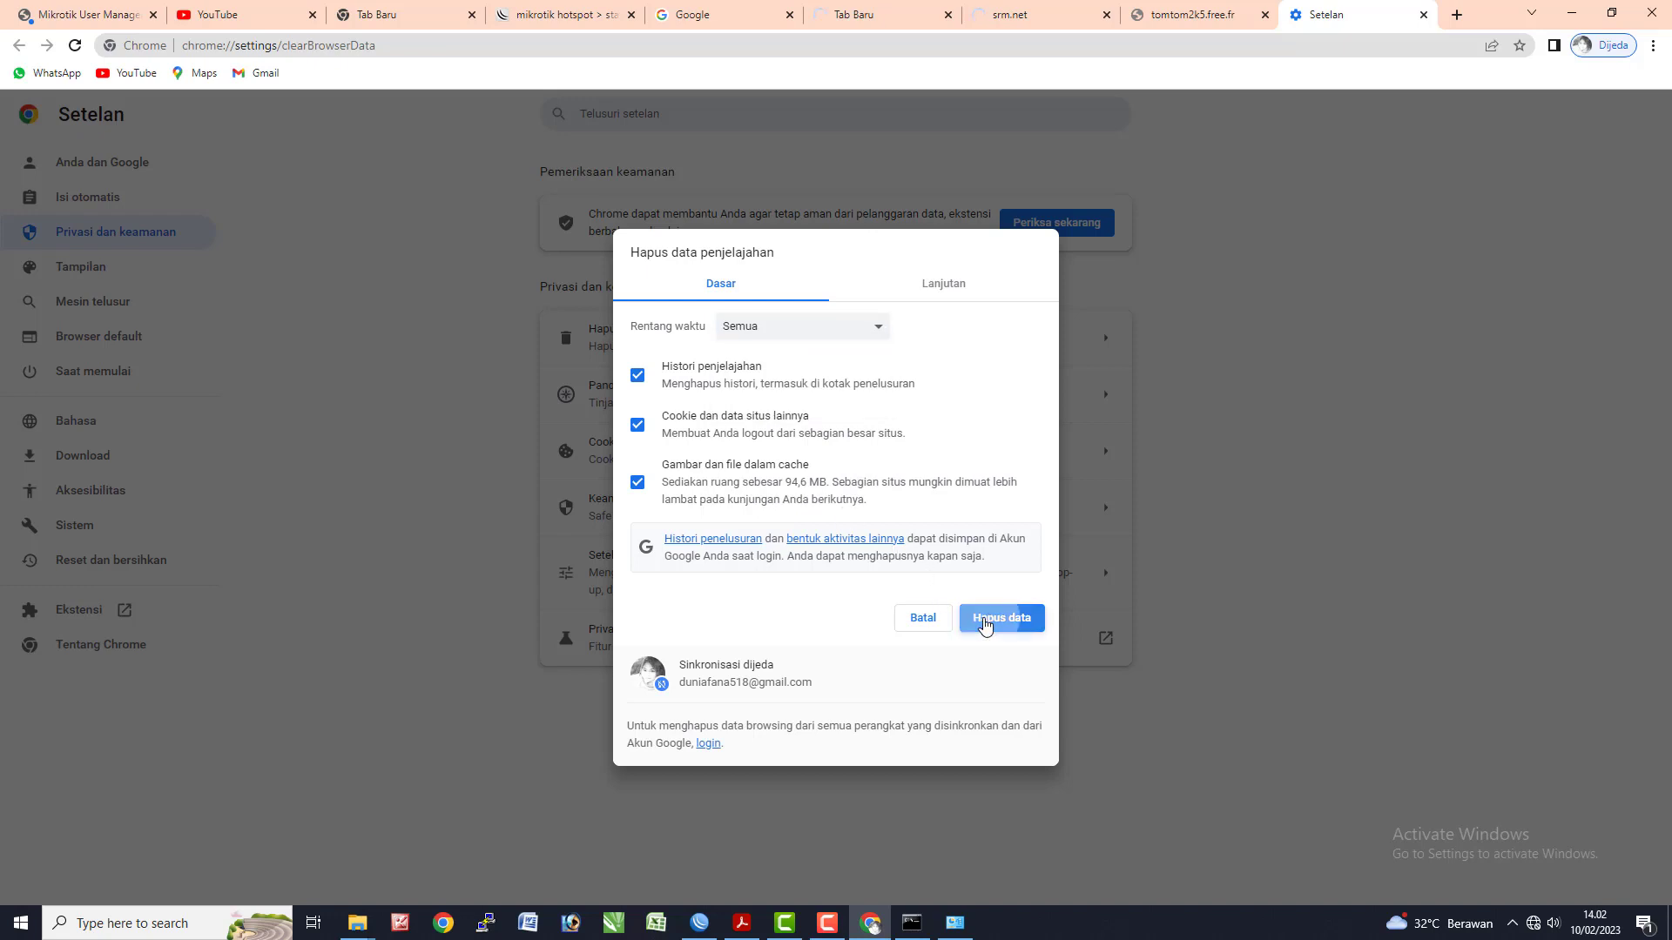
{"action": "left_click", "coordinate": [993, 619]}
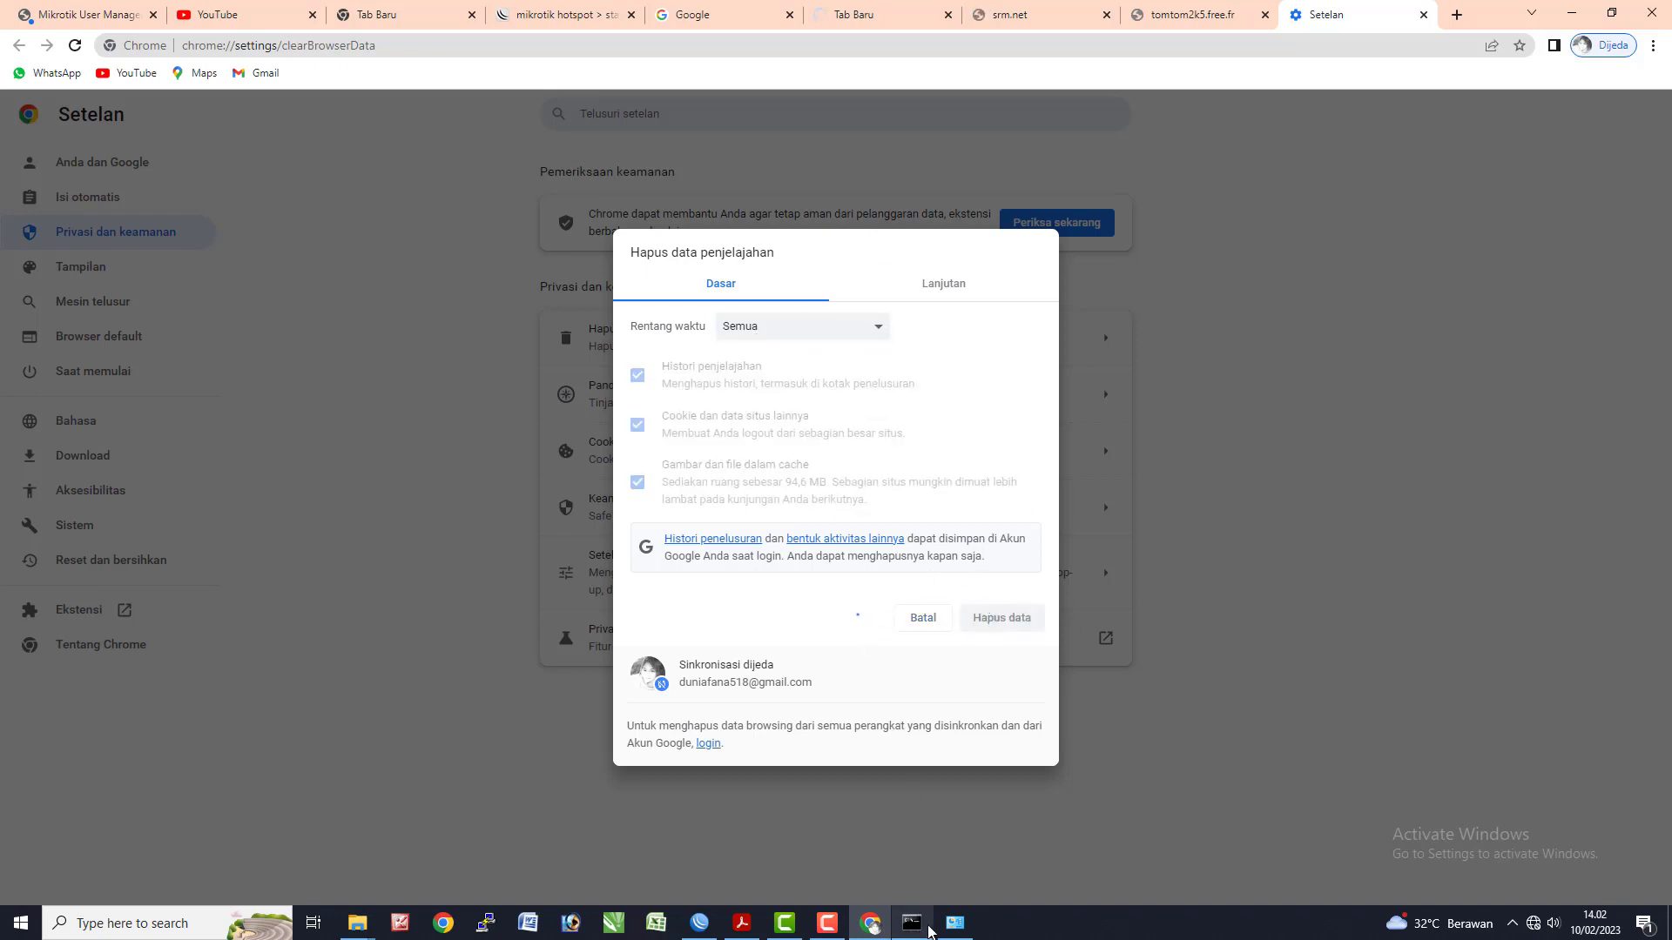
{"action": "left_click", "coordinate": [699, 923]}
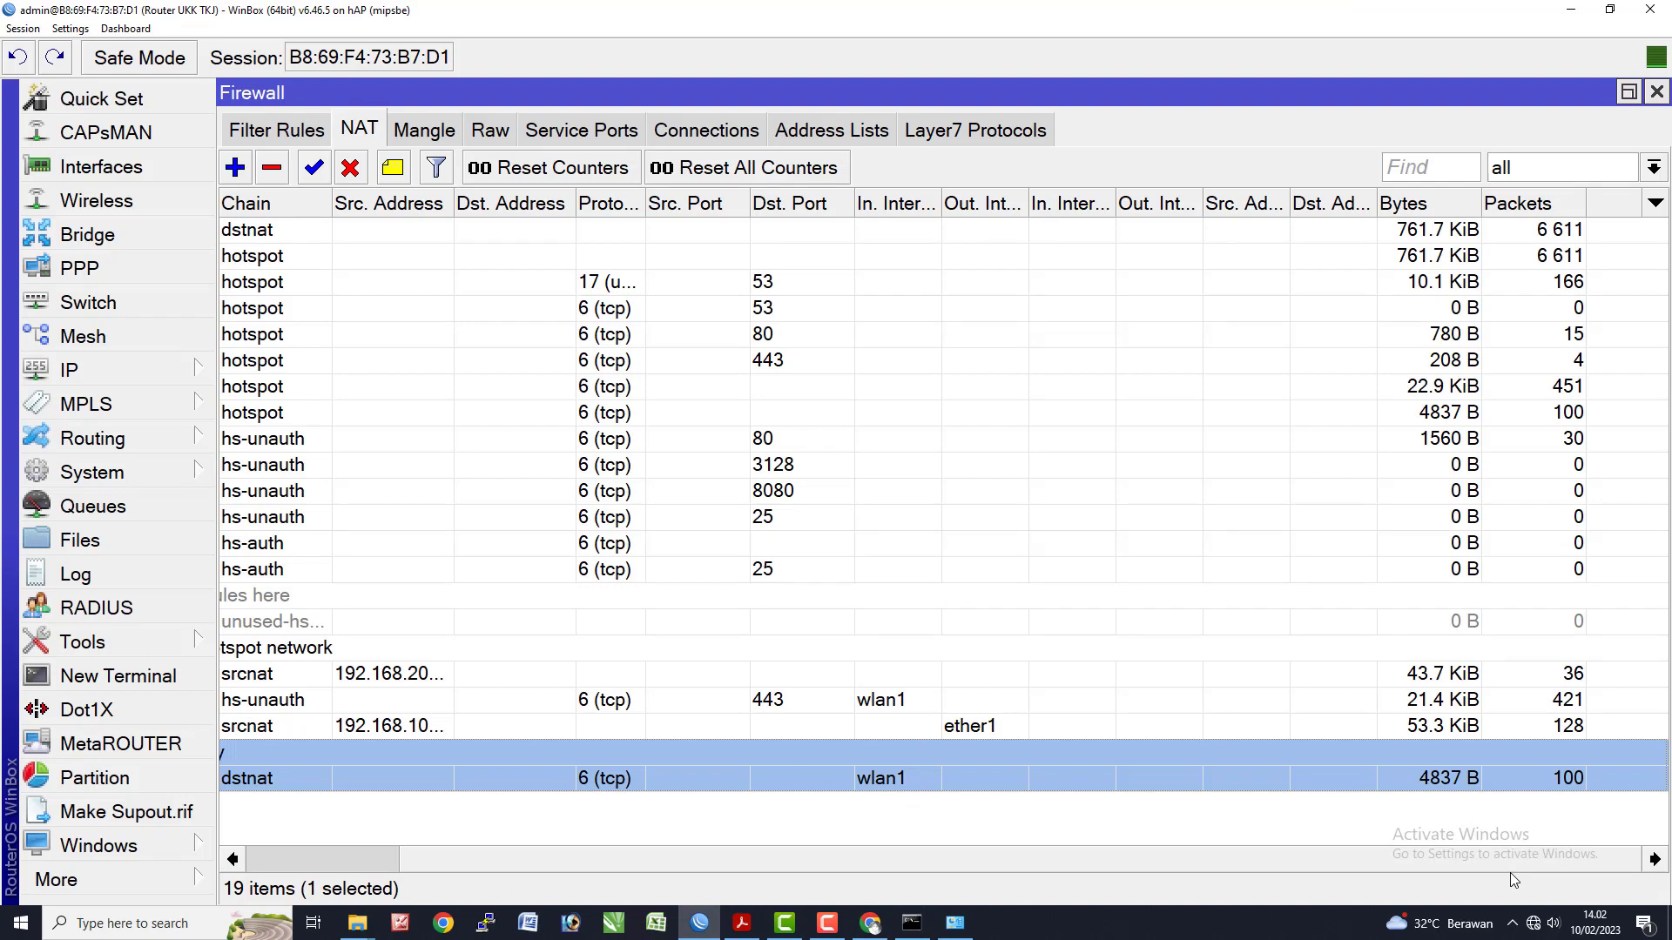
- Open IP > Web Proxy, check the empty Cache list, and show the three Access deny rules
{"action": "left_click", "coordinate": [608, 864]}
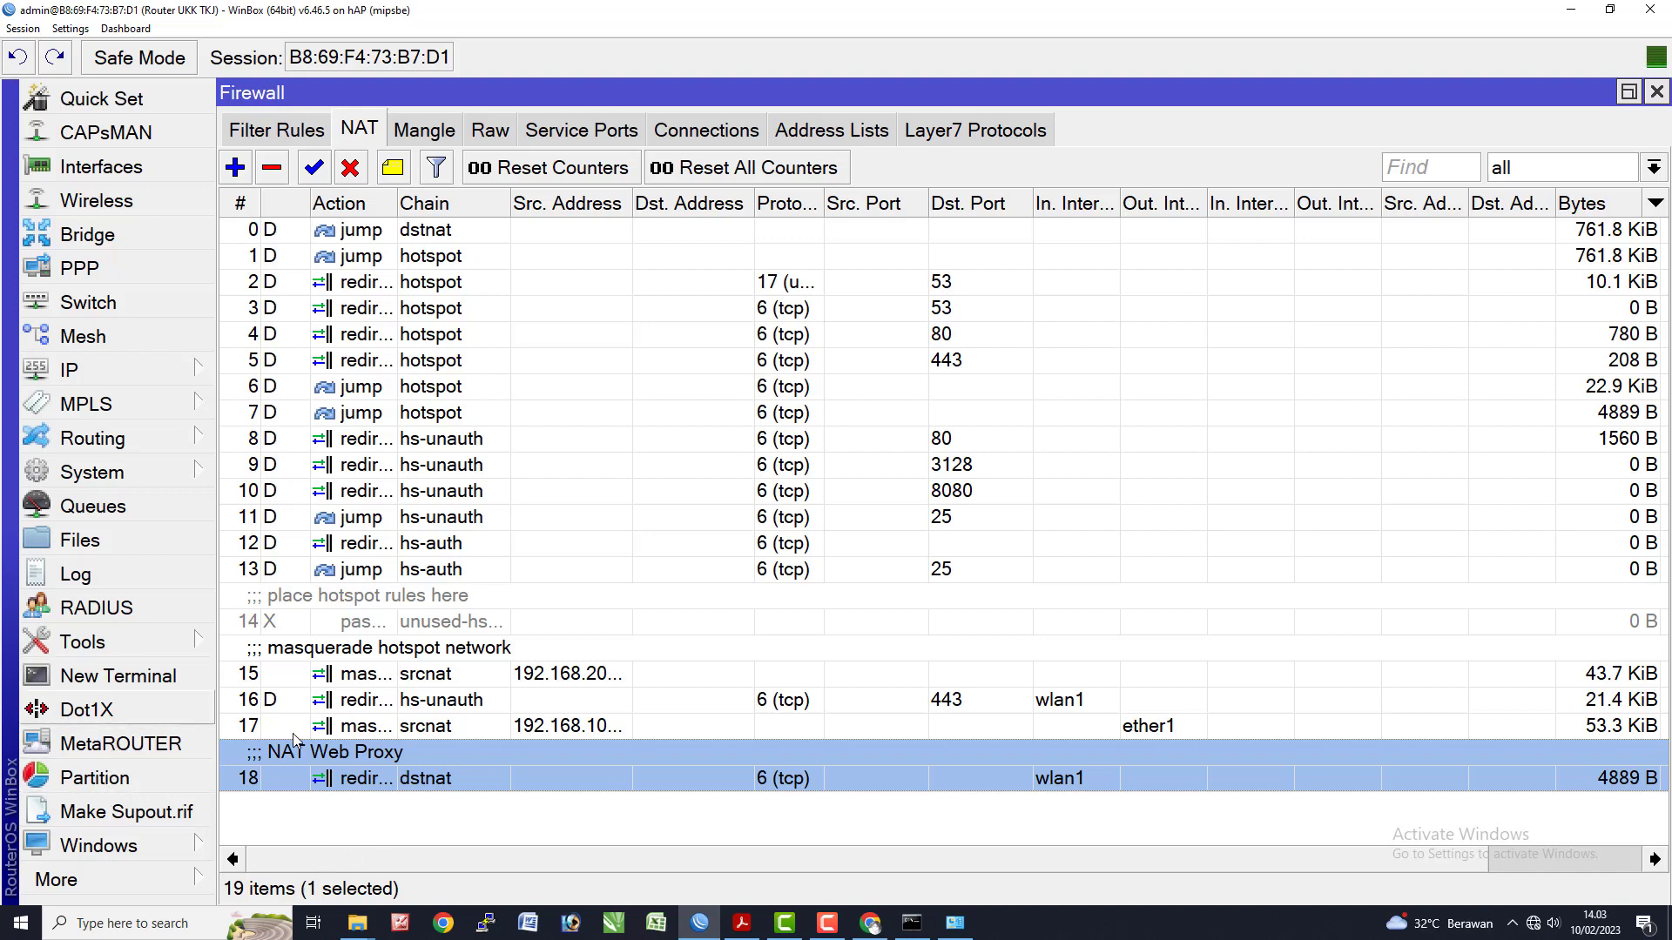
{"action": "left_click", "coordinate": [96, 371]}
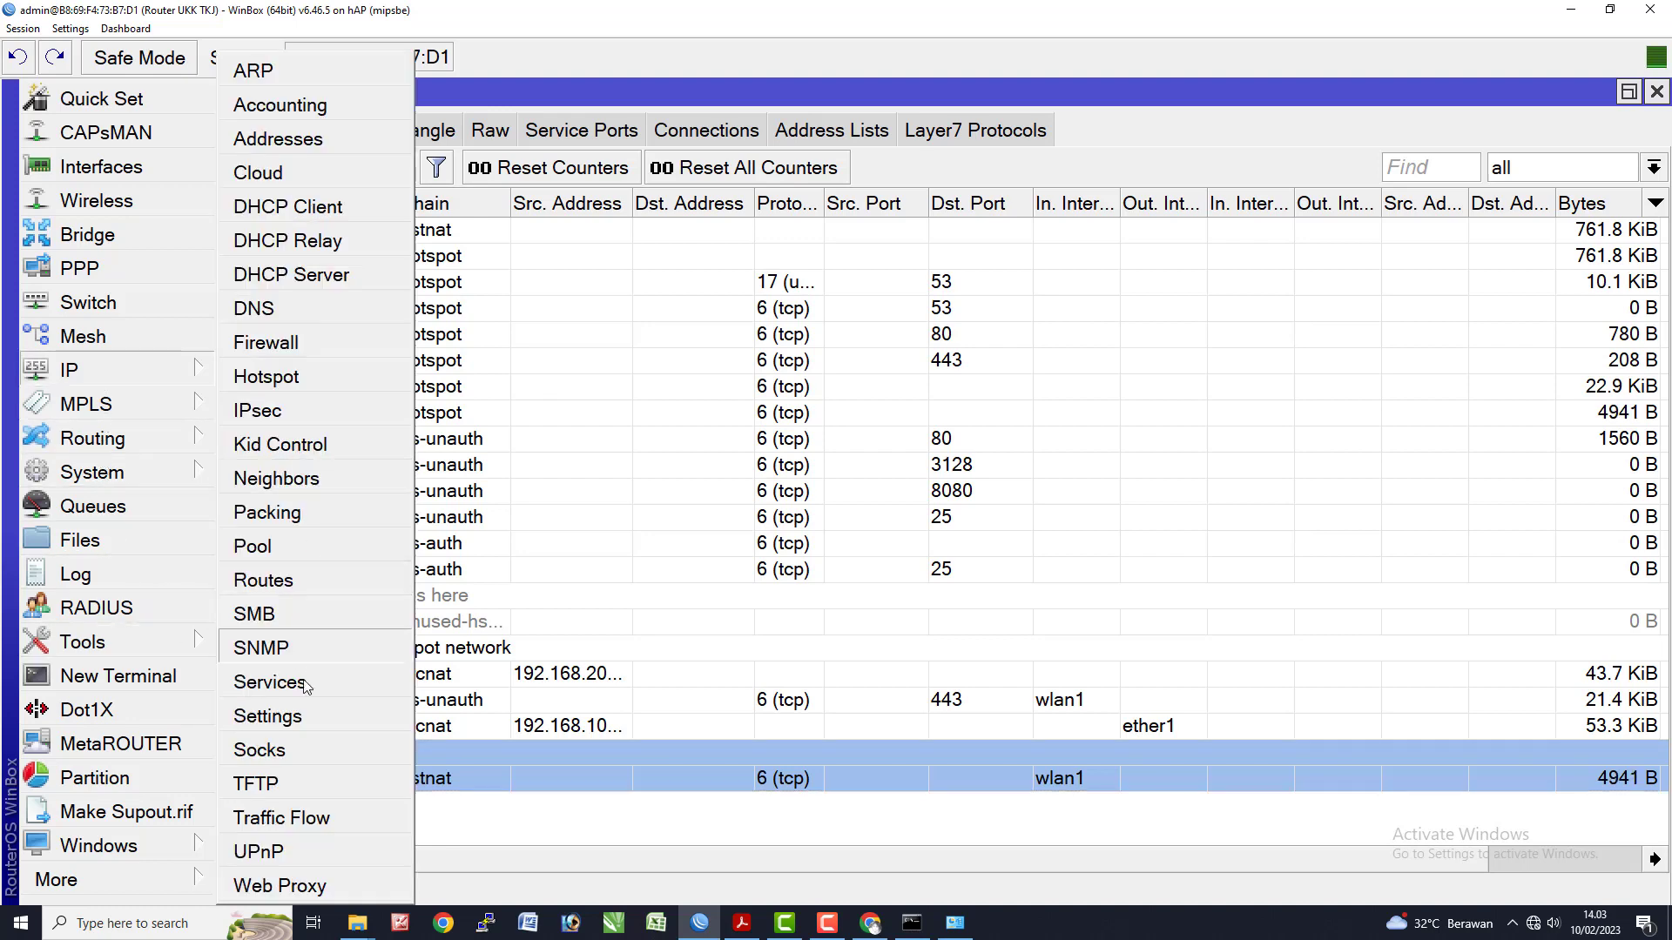
{"action": "left_click", "coordinate": [292, 887]}
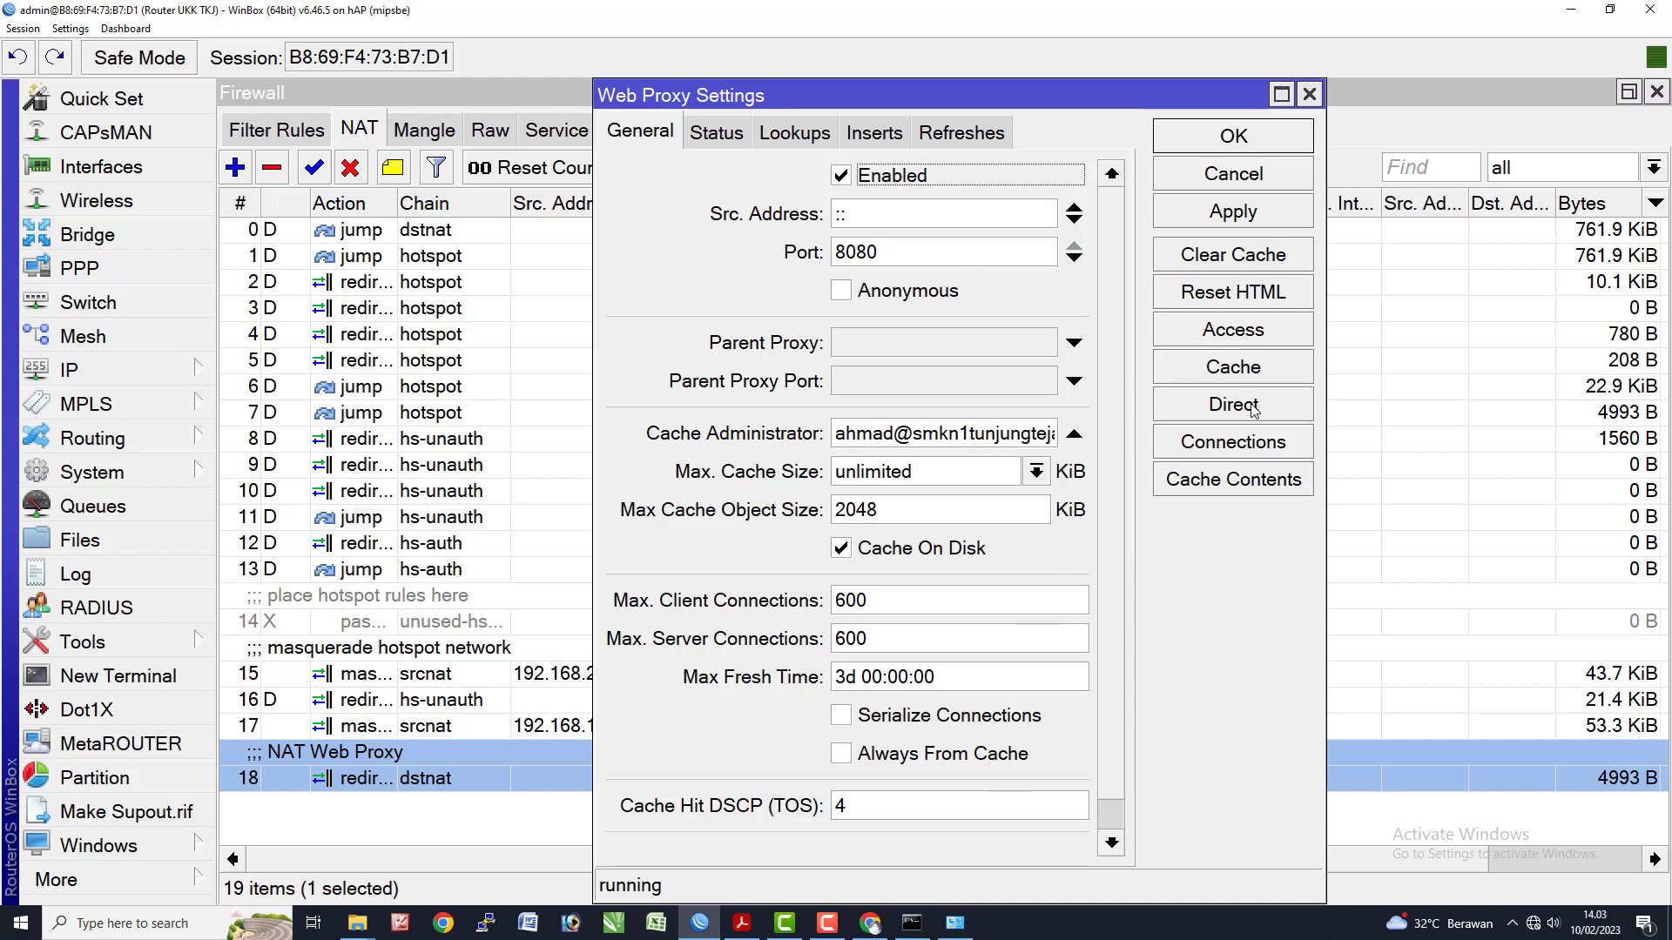
{"action": "left_click", "coordinate": [1233, 370]}
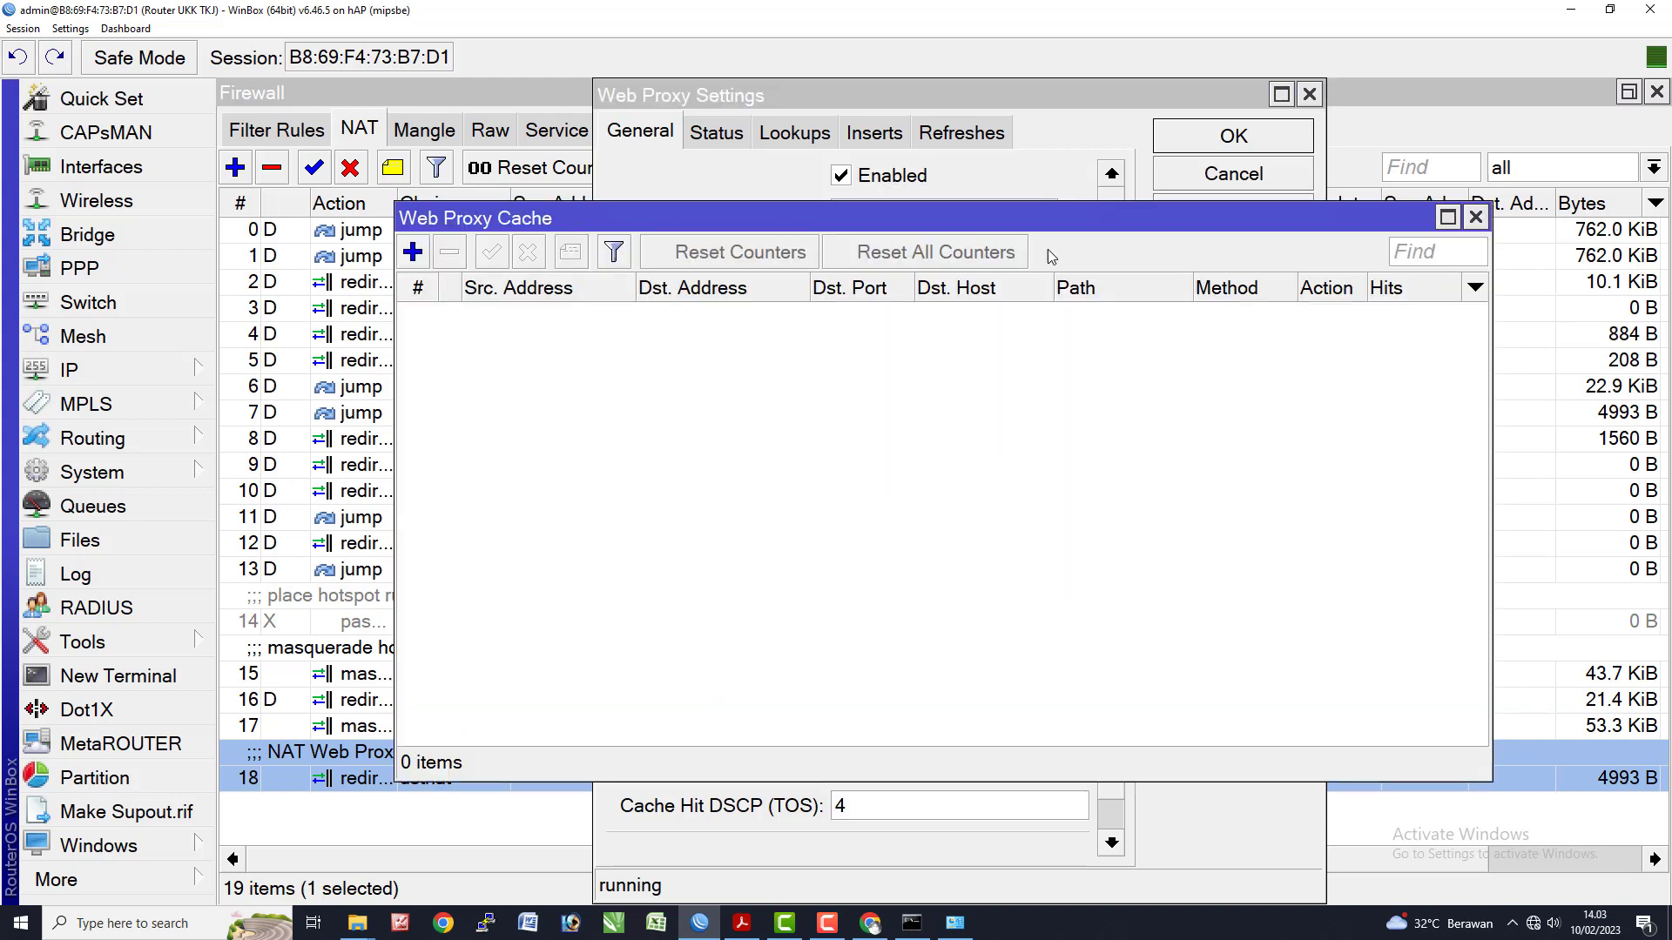
{"action": "left_click", "coordinate": [1475, 216]}
{"action": "left_click", "coordinate": [1233, 331]}
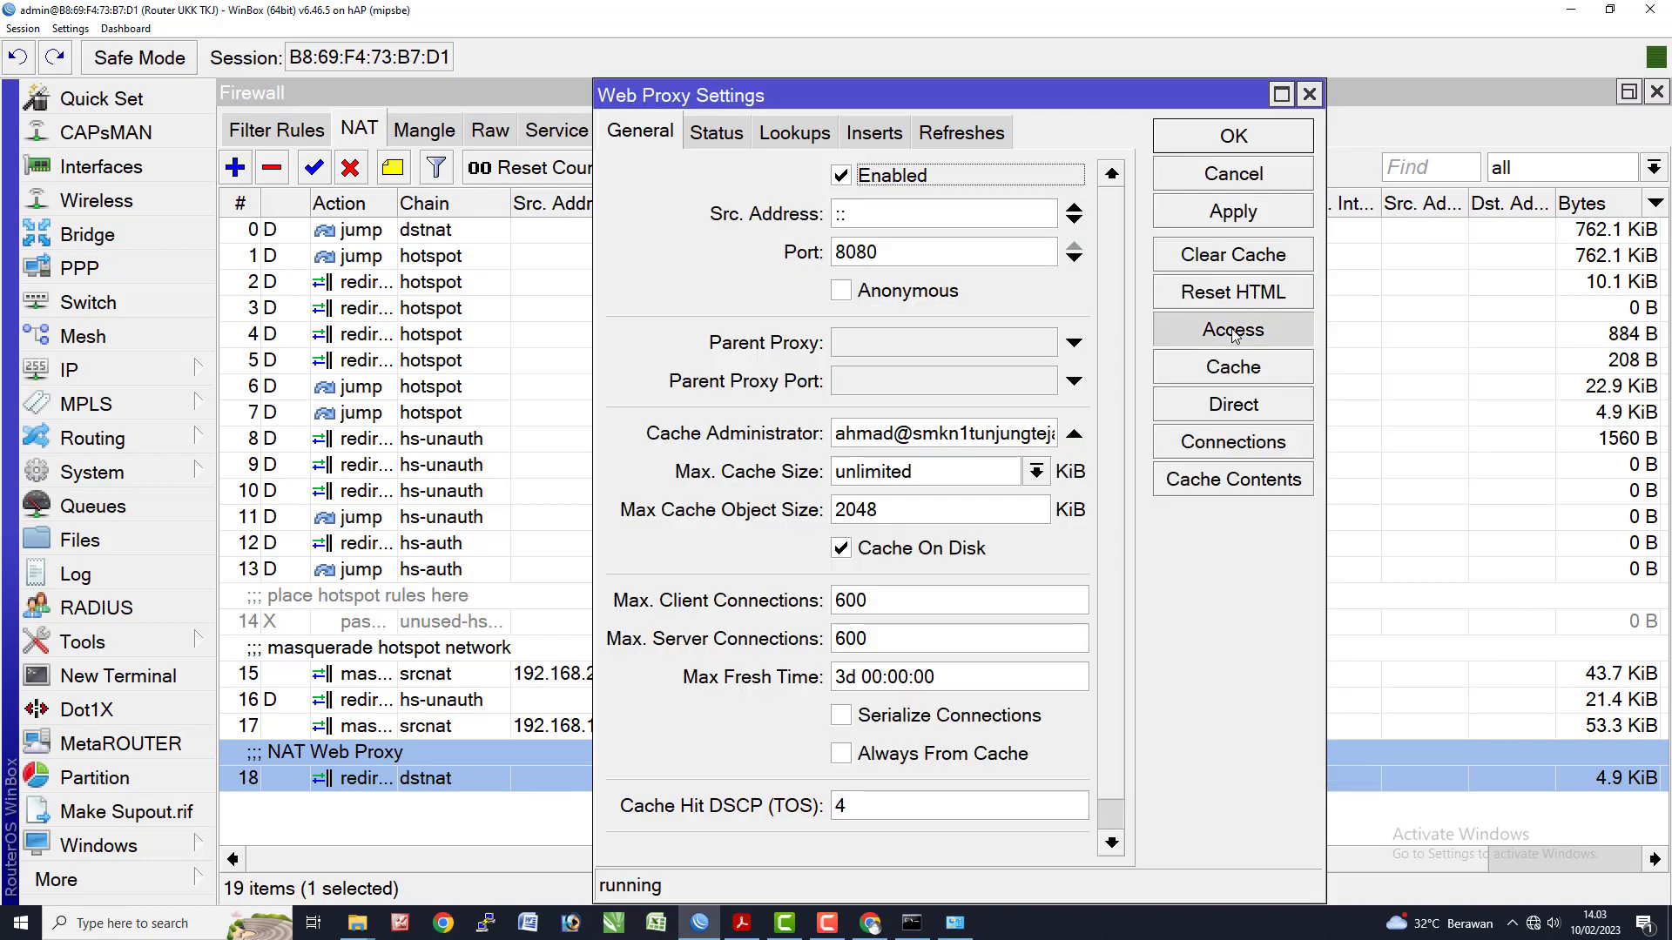
{"action": "key", "text": "alt+Tab"}
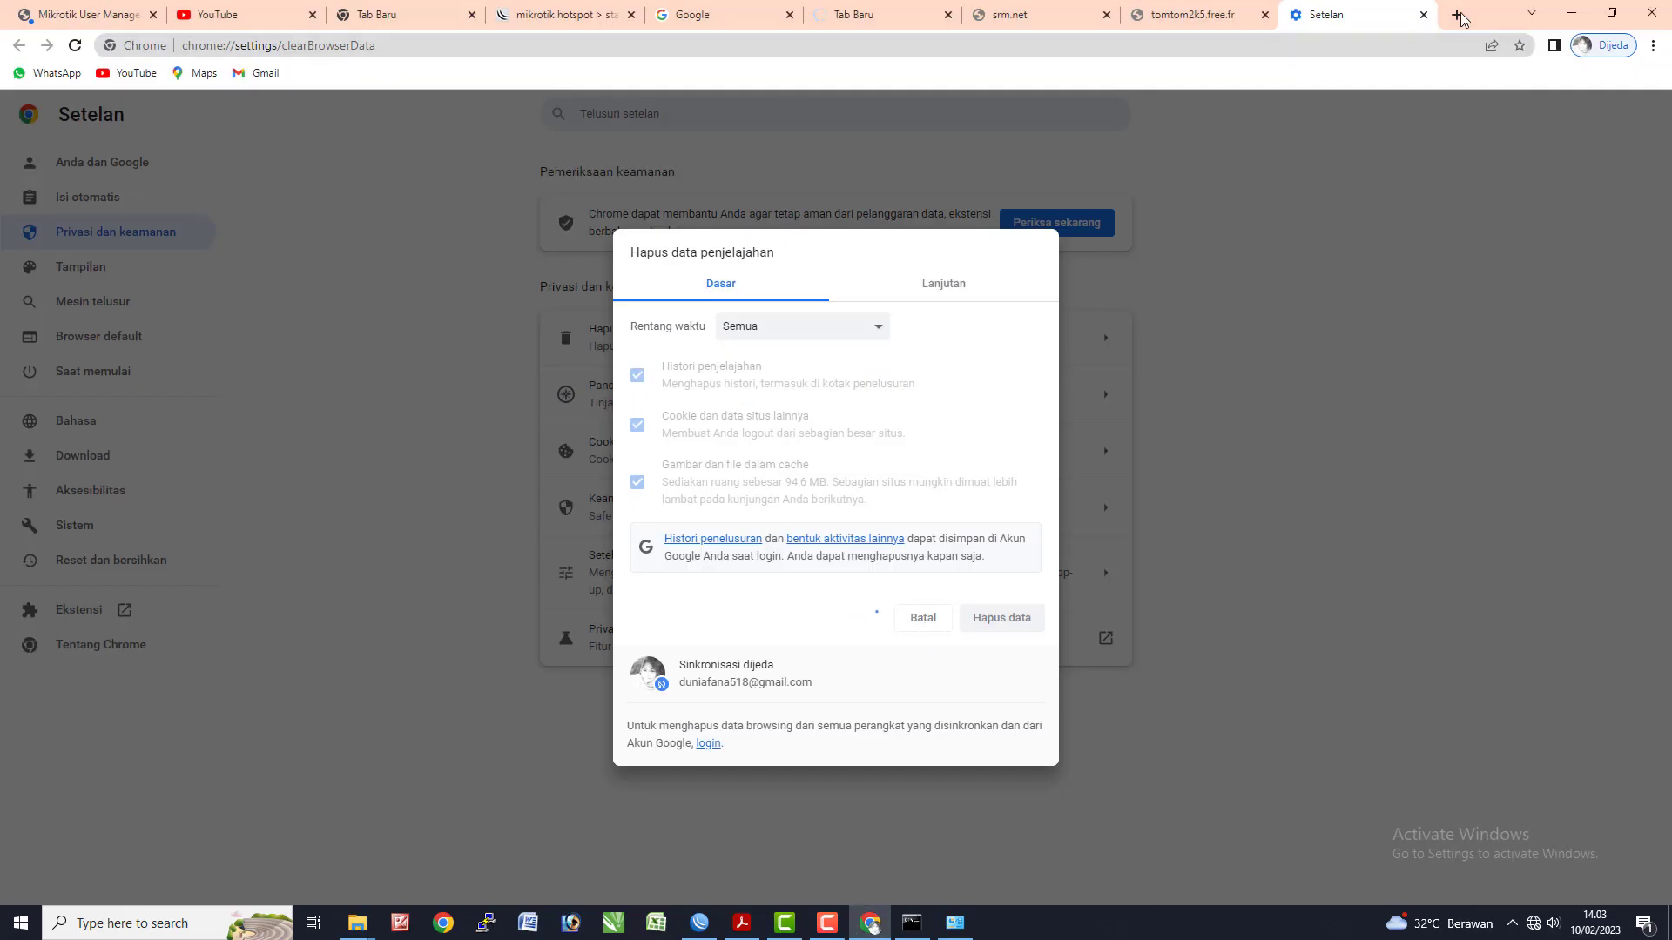
- Search 'index of mp3' in a new tab, reloading and resubmitting when it stalls
{"action": "left_click", "coordinate": [1457, 15]}
{"action": "type", "text": "inde"}
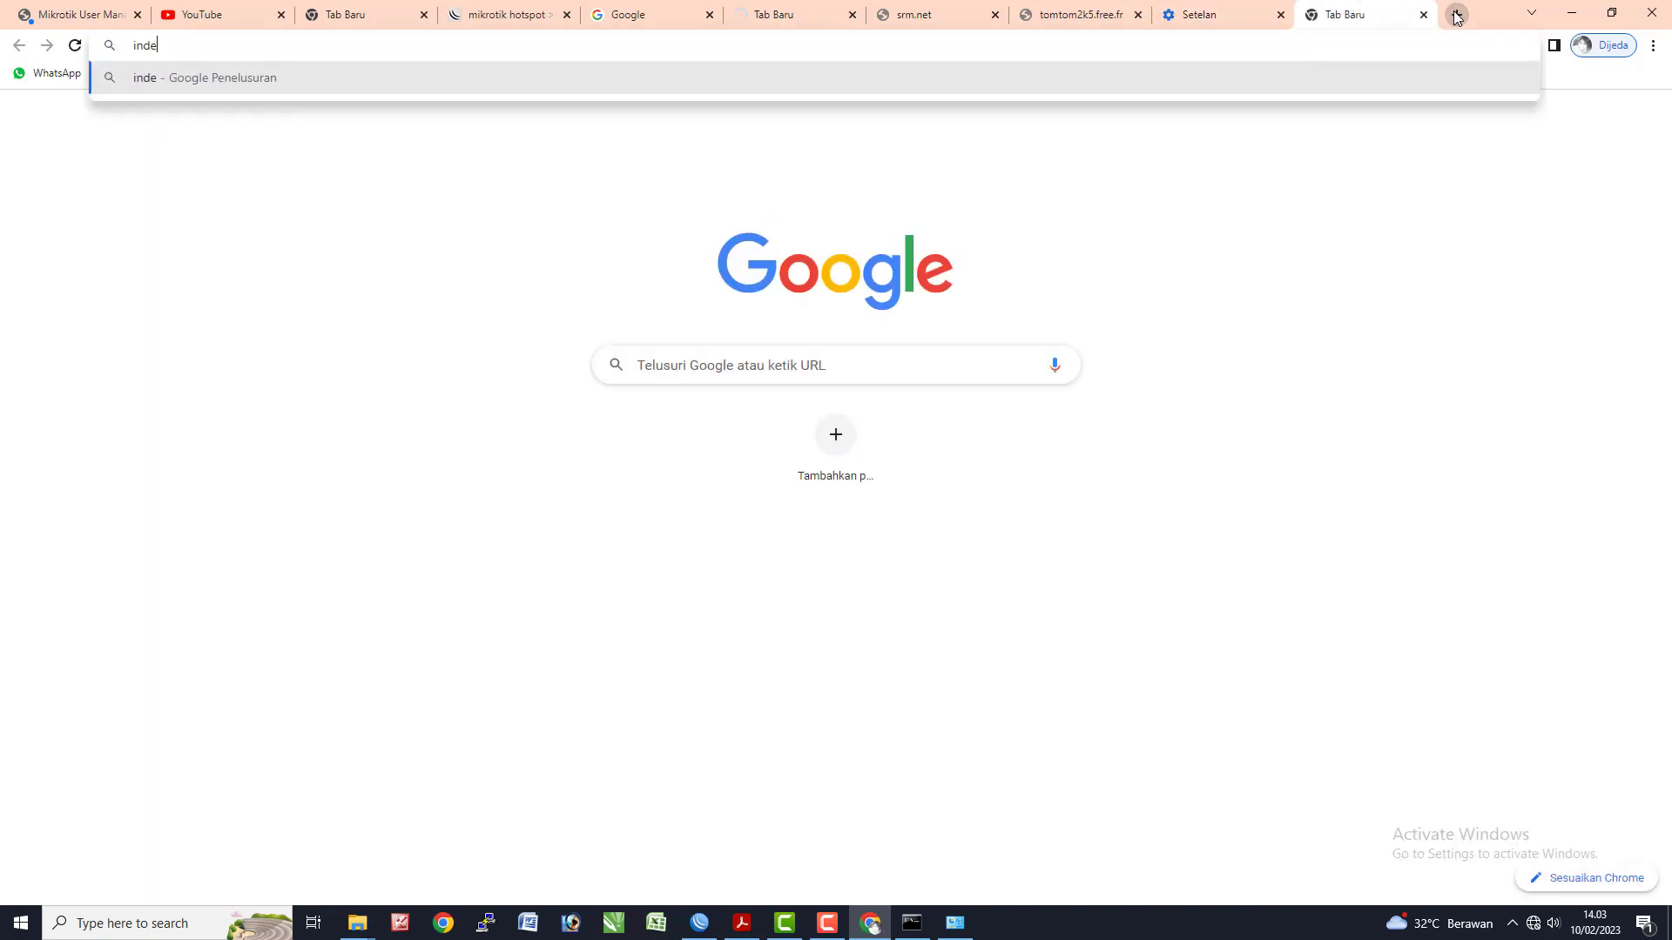
{"action": "type", "text": "x of mp3"}
{"action": "key", "text": "Return"}
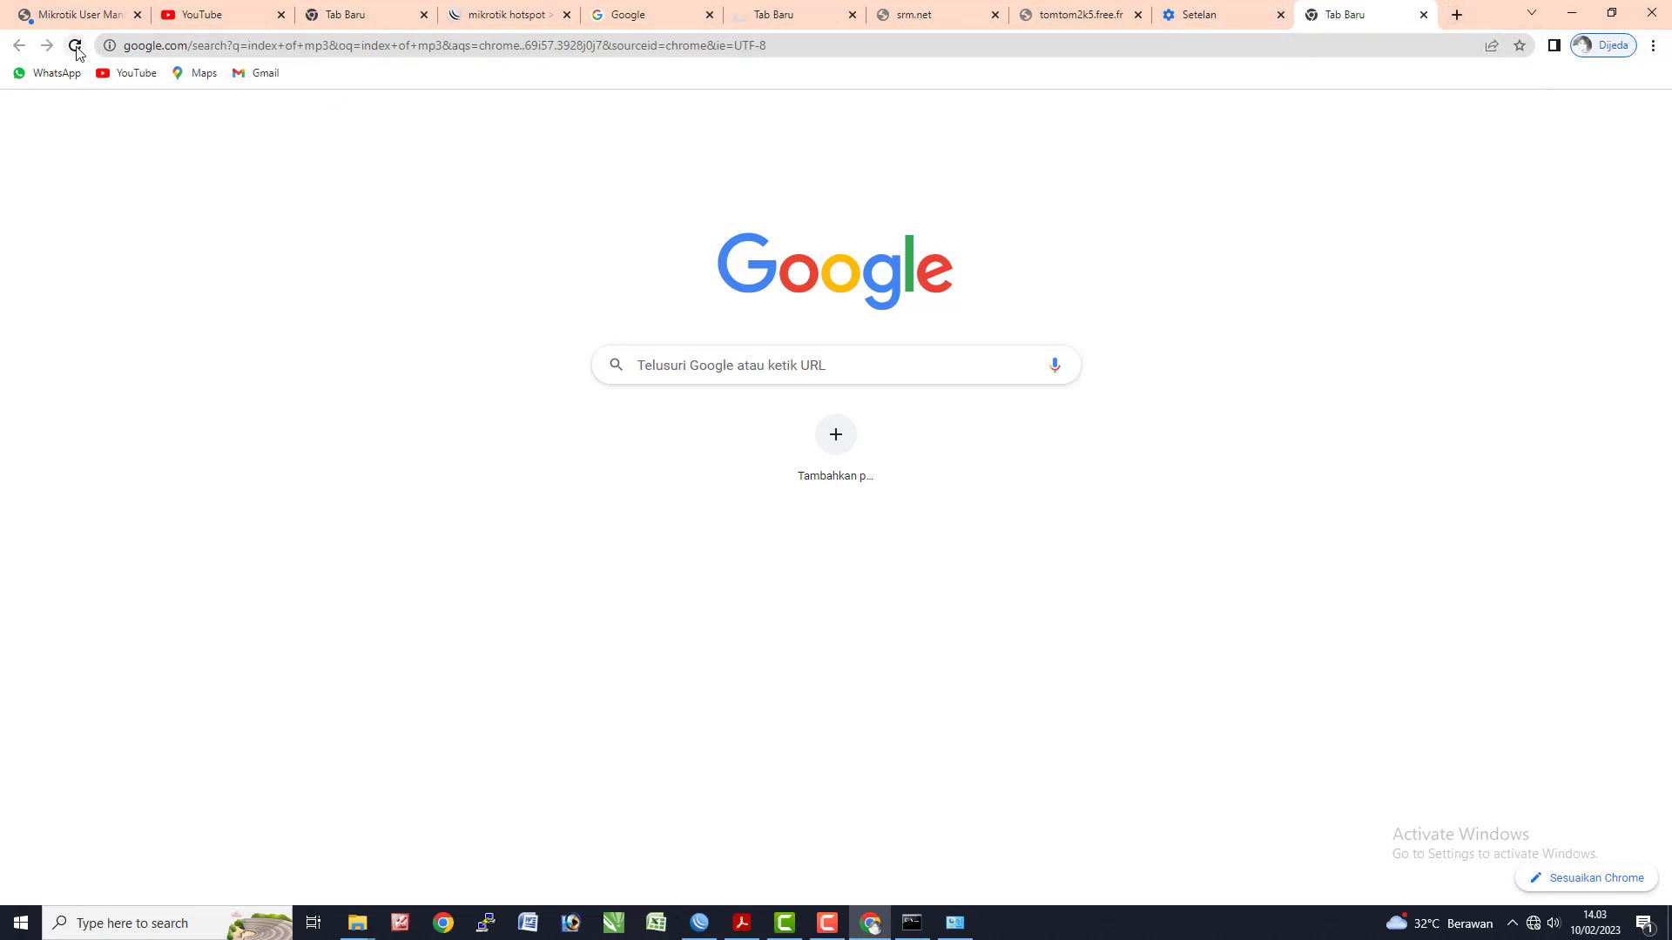
{"action": "left_click", "coordinate": [77, 49]}
{"action": "left_click", "coordinate": [149, 47]}
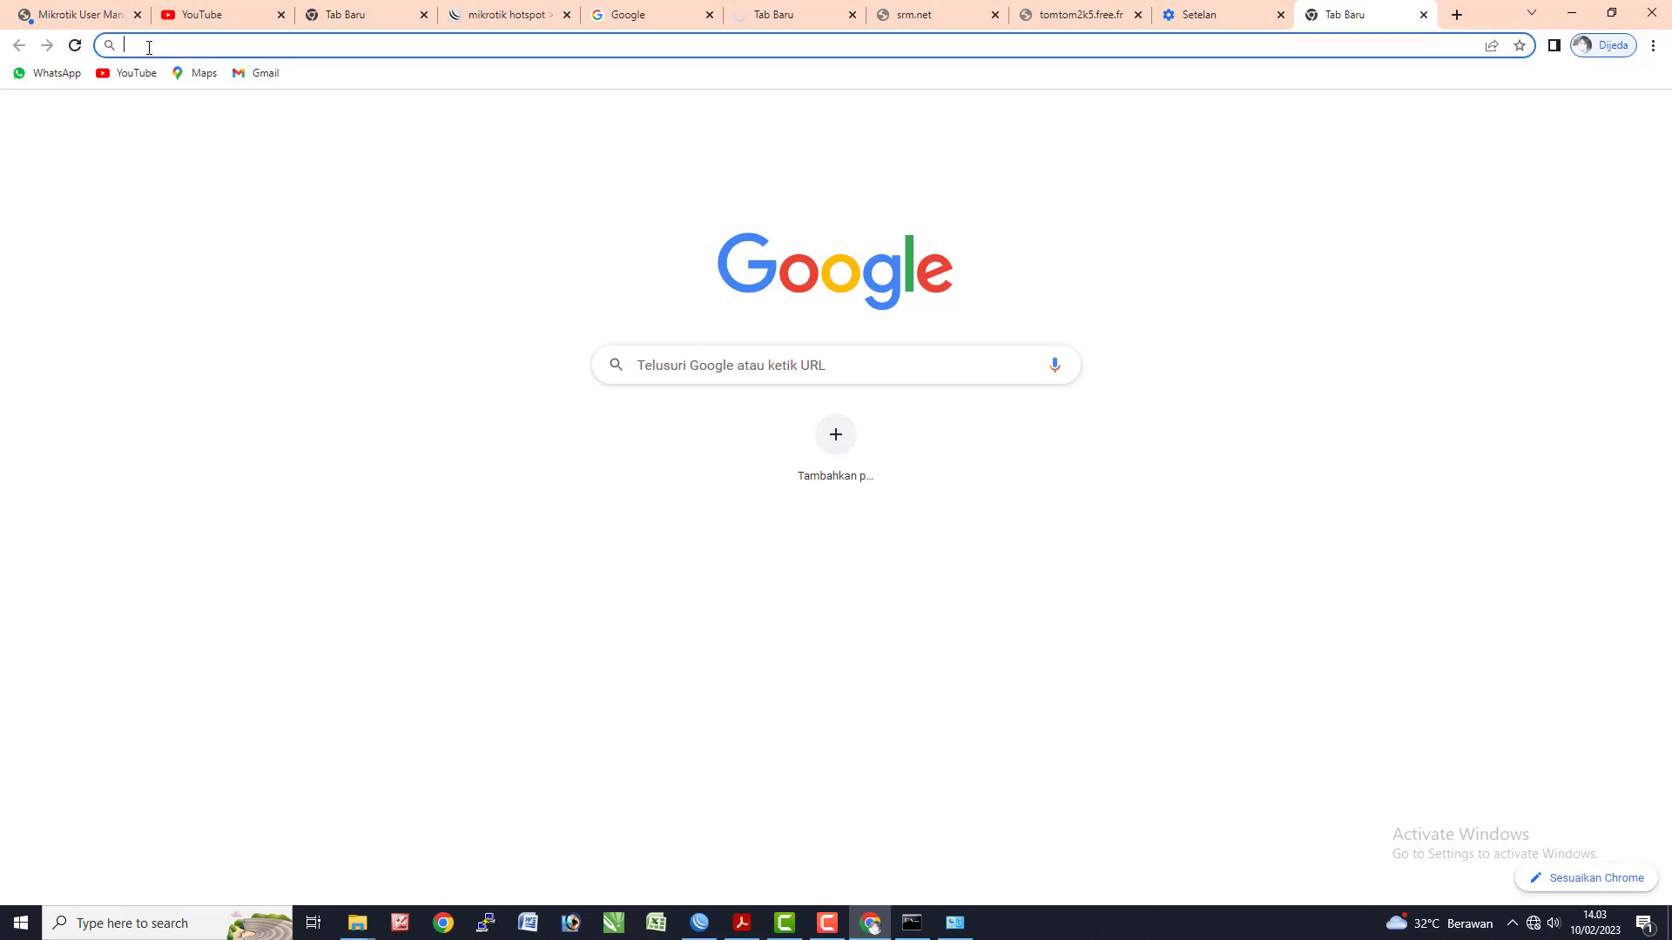
{"action": "type", "text": "index o"}
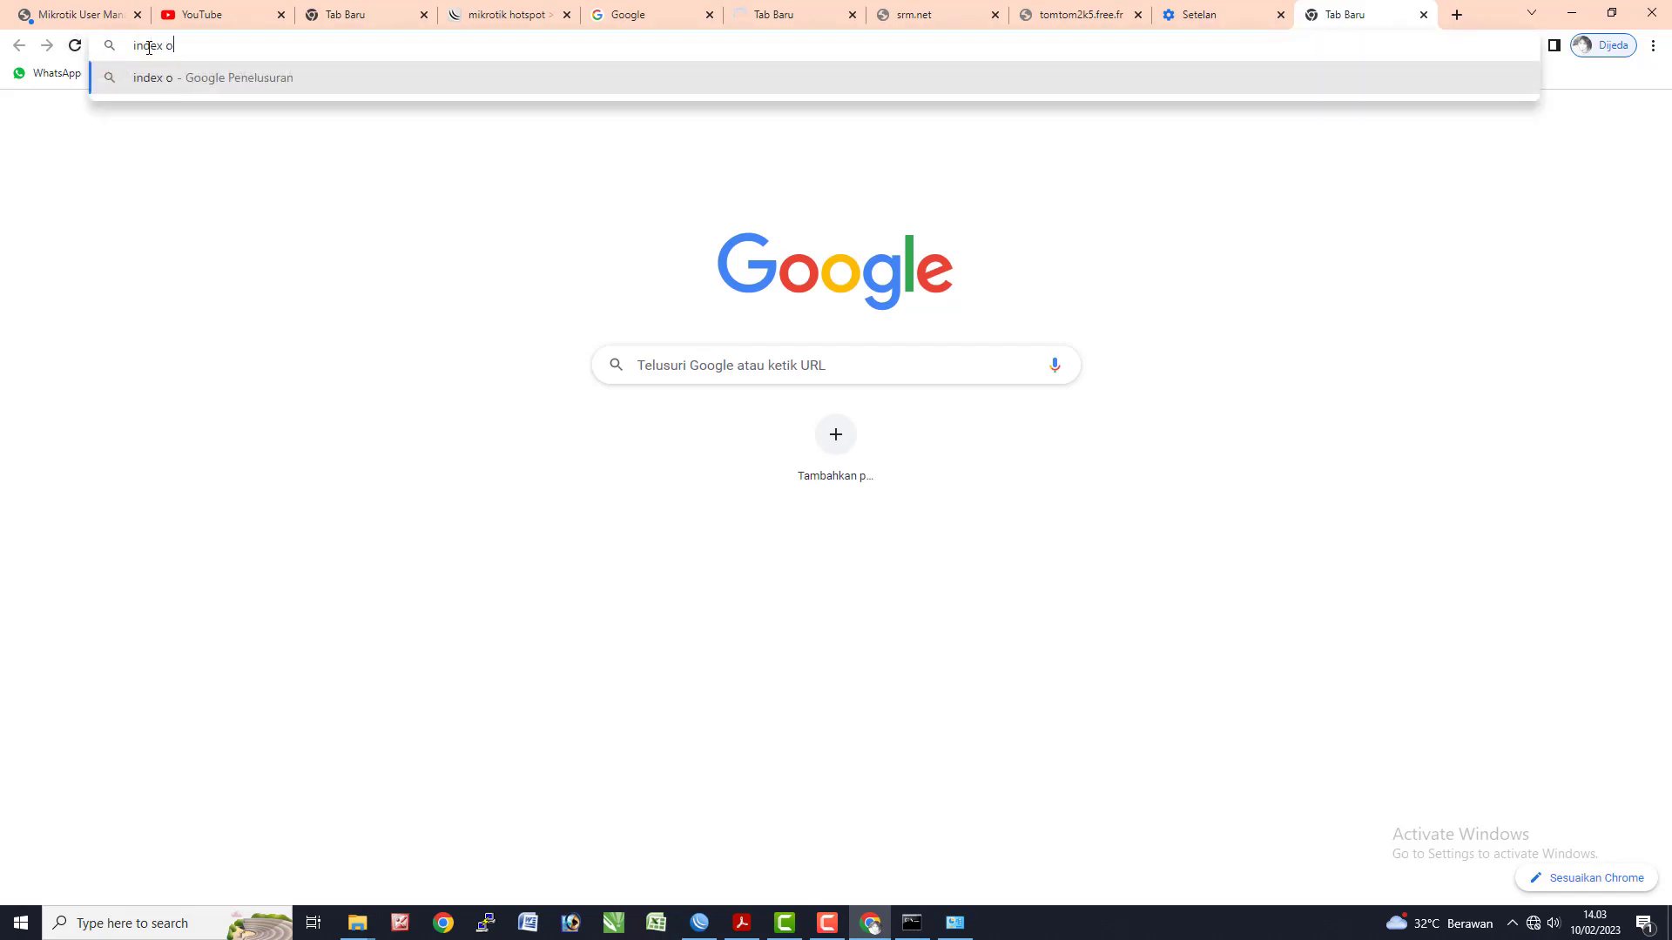
{"action": "type", "text": "f mp3"}
{"action": "key", "text": "Return"}
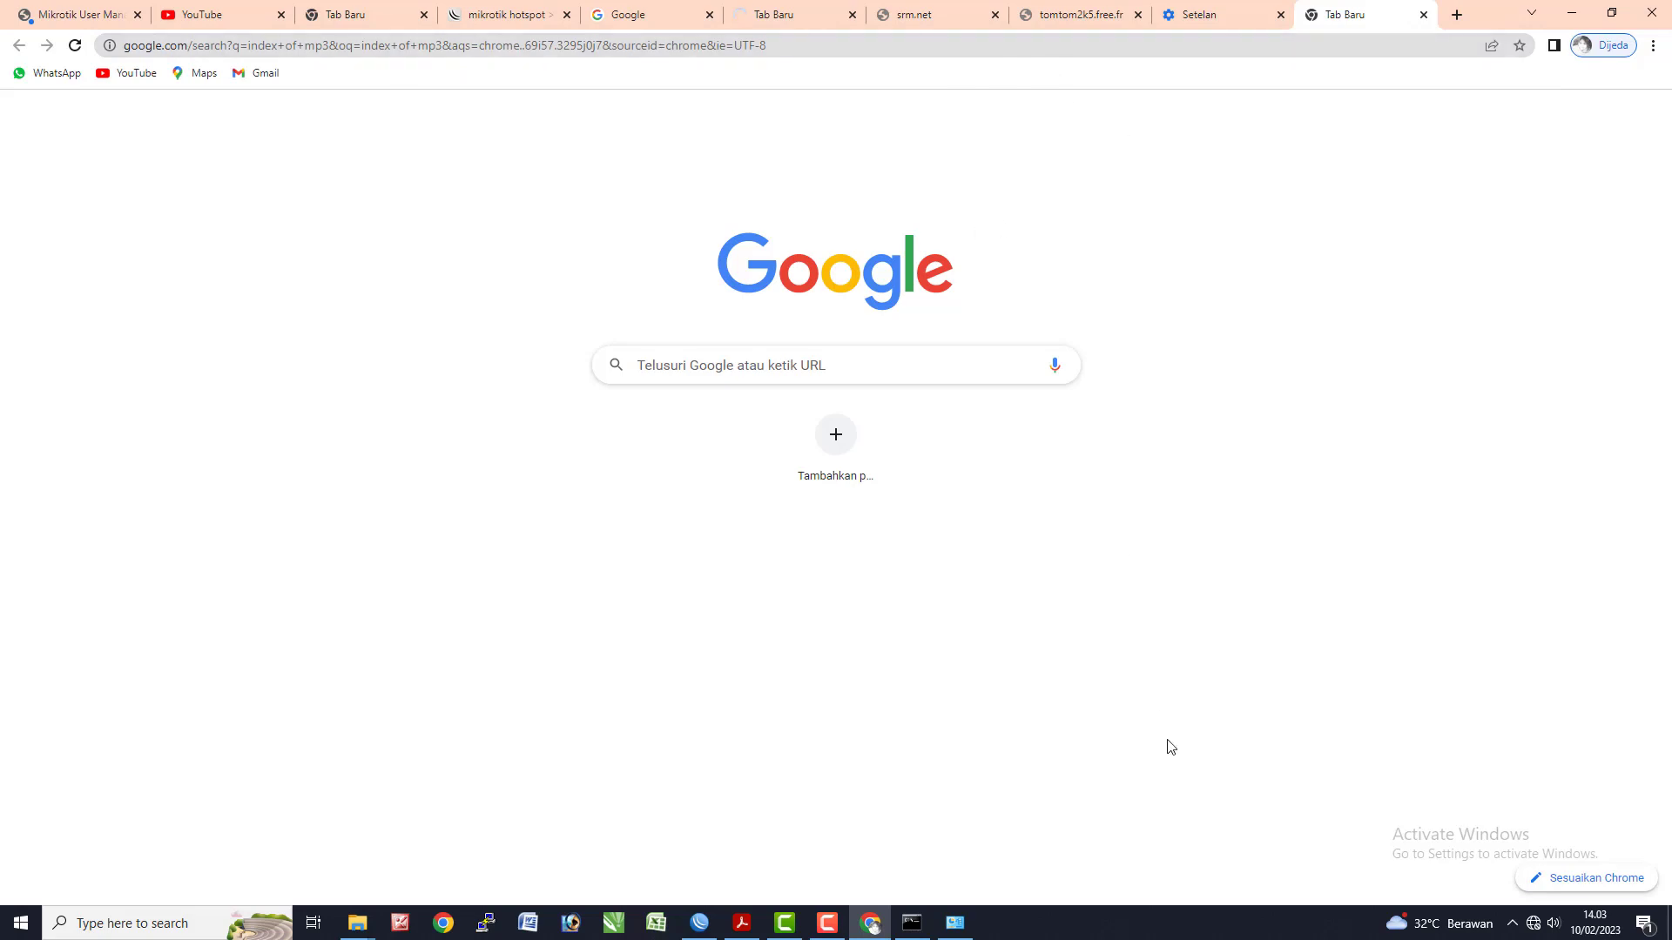
- Return to the stalled tab and submit the 'index of mp3' search once more
{"action": "left_click", "coordinate": [1267, 16]}
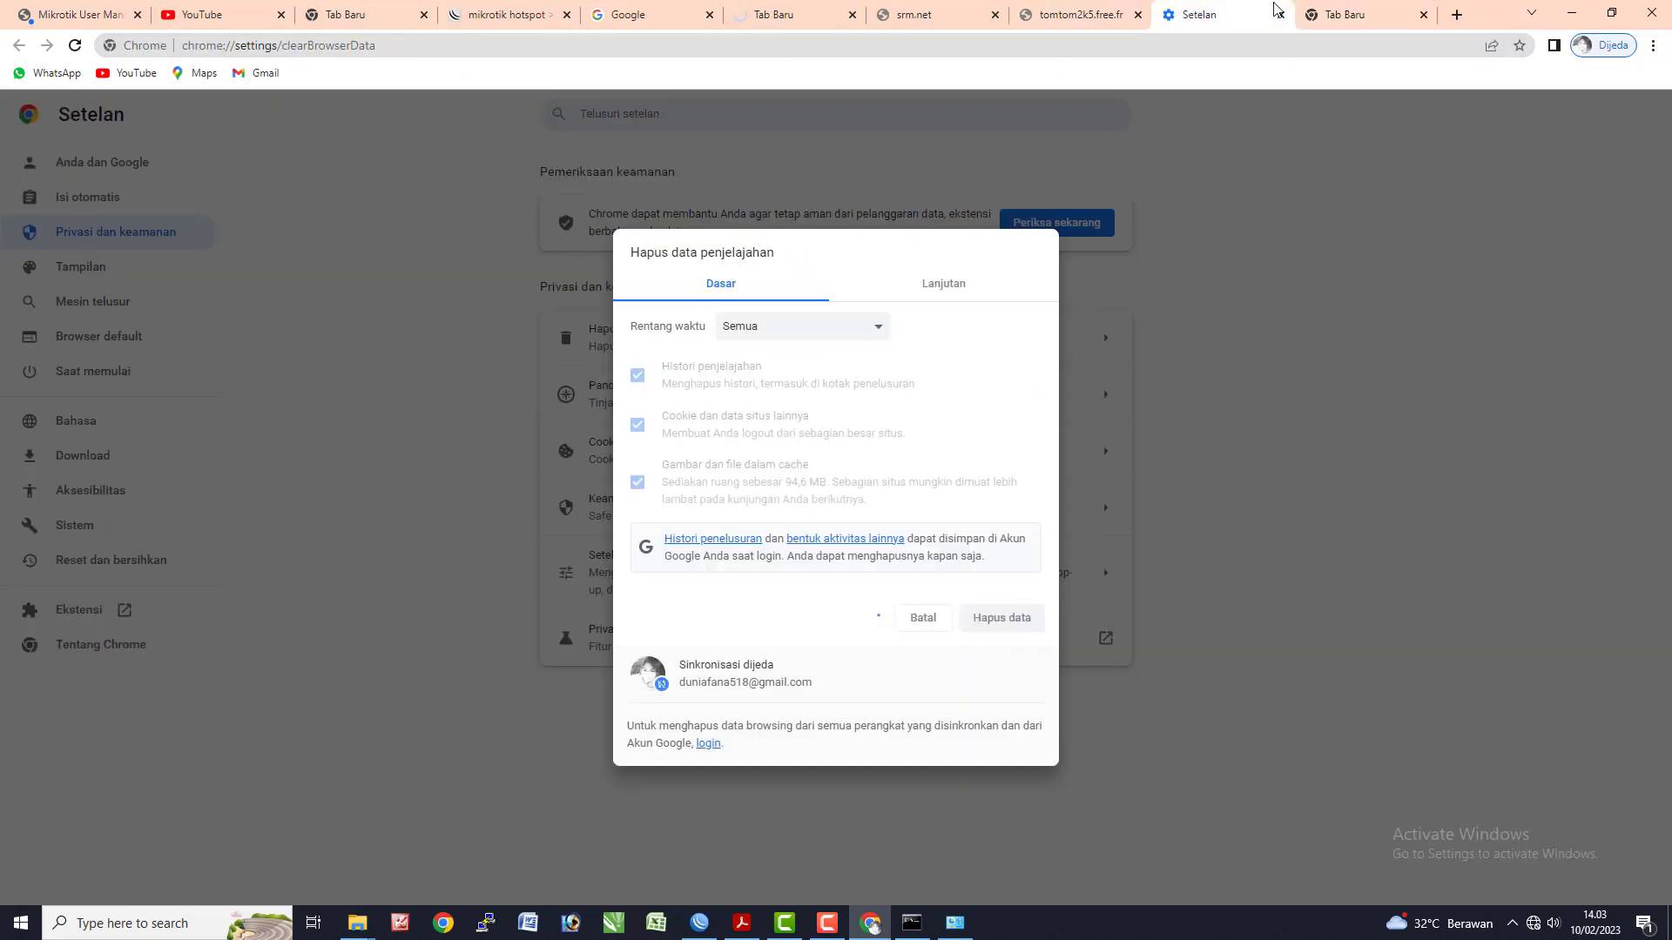
{"action": "left_click", "coordinate": [1341, 15]}
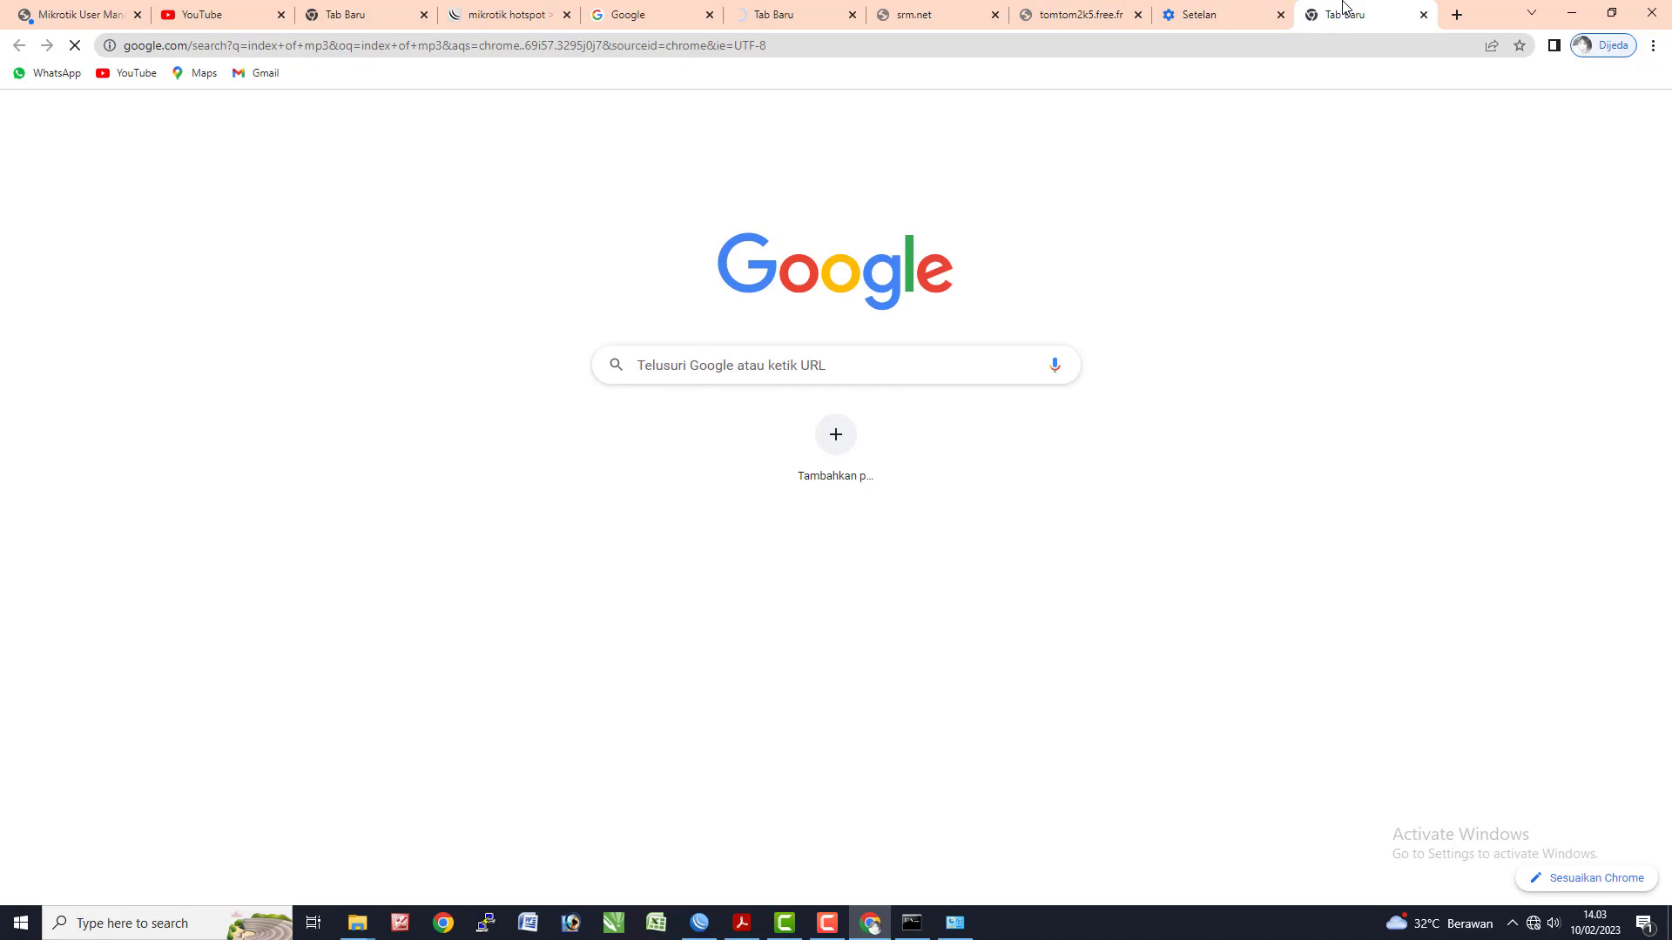
{"action": "left_click", "coordinate": [224, 48]}
{"action": "type", "text": "index"}
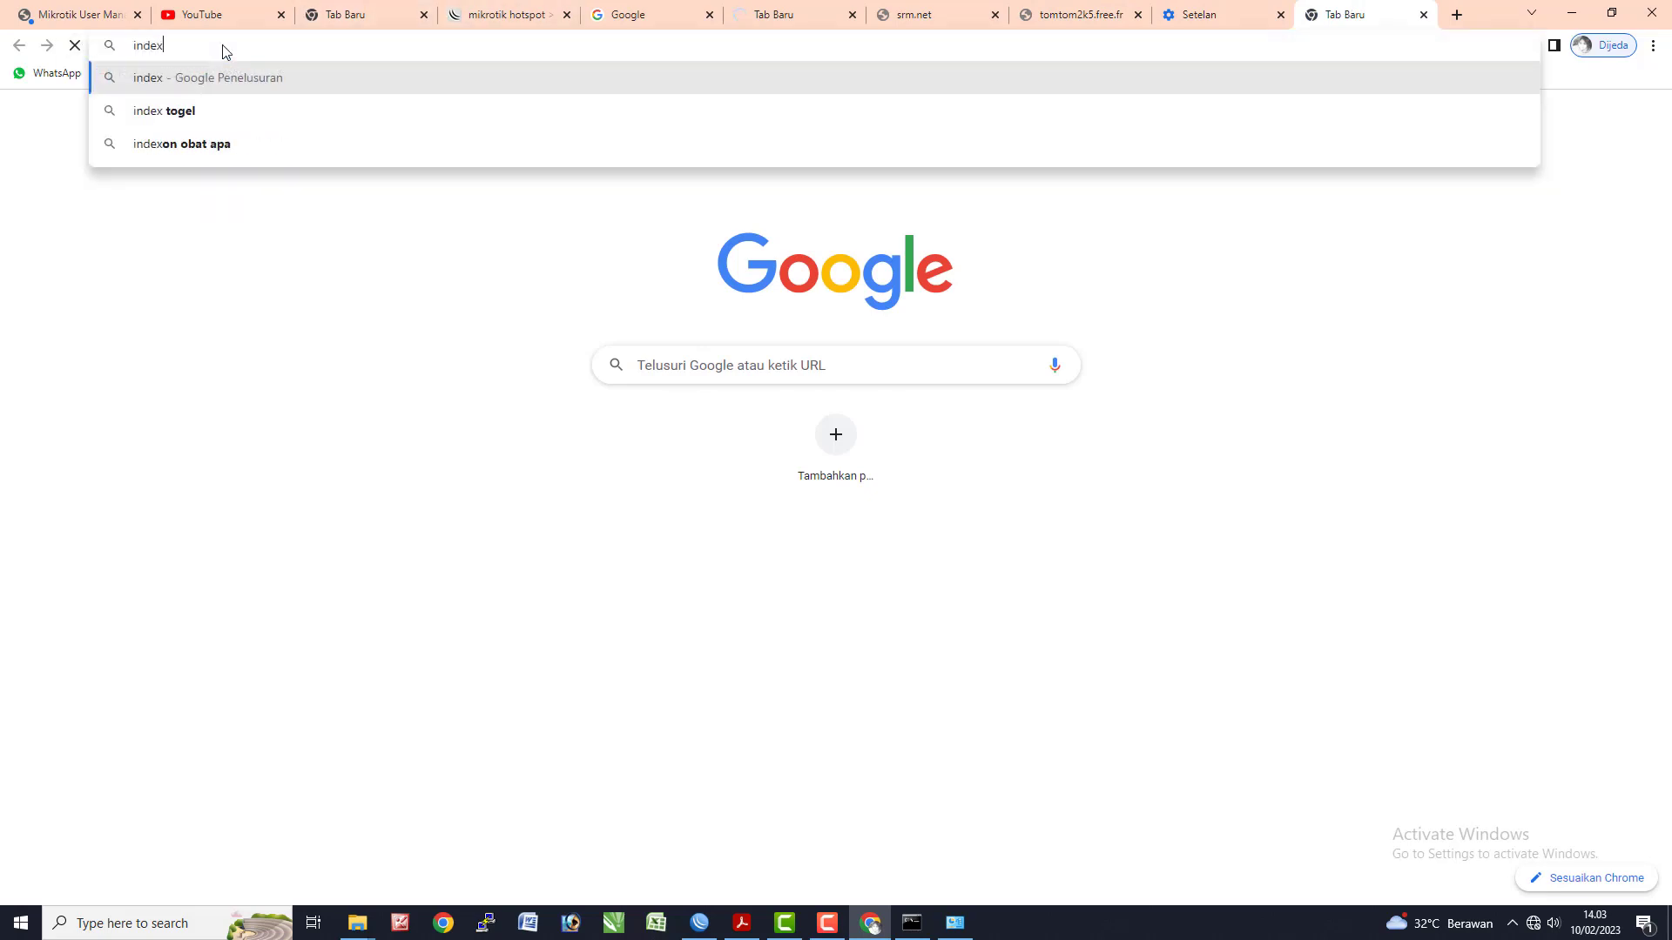
{"action": "type", "text": " of mp3"}
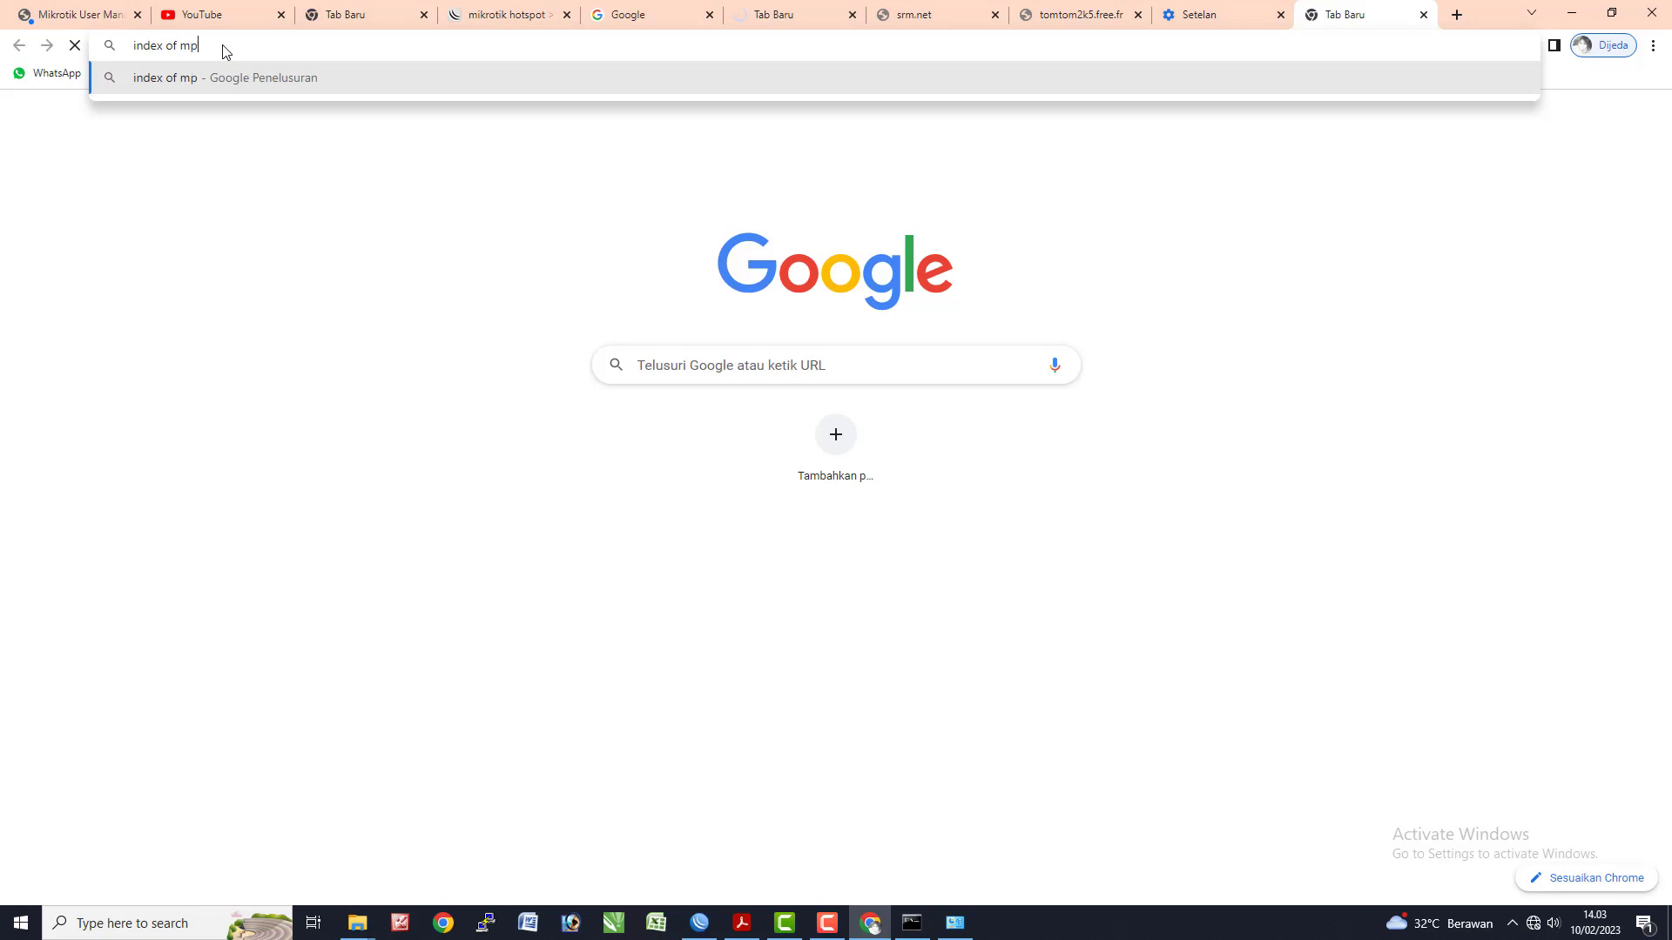
{"action": "key", "text": "Return"}
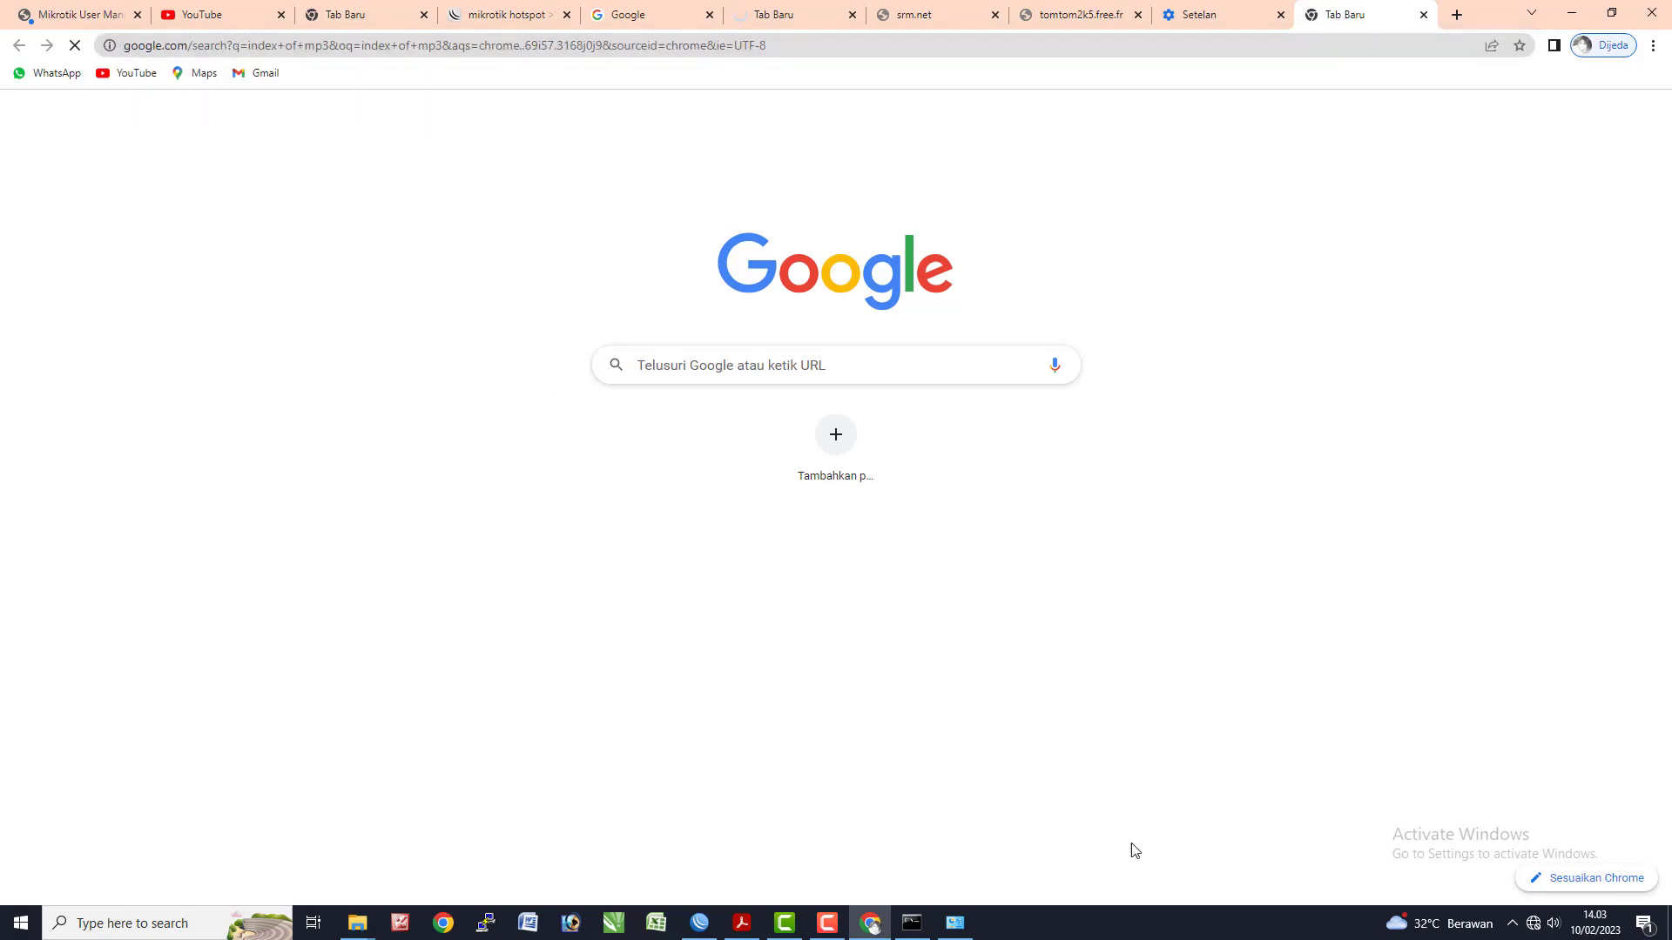
- Bring up the Network Connections window showing Ethernet disabled
{"action": "left_click", "coordinate": [955, 923]}
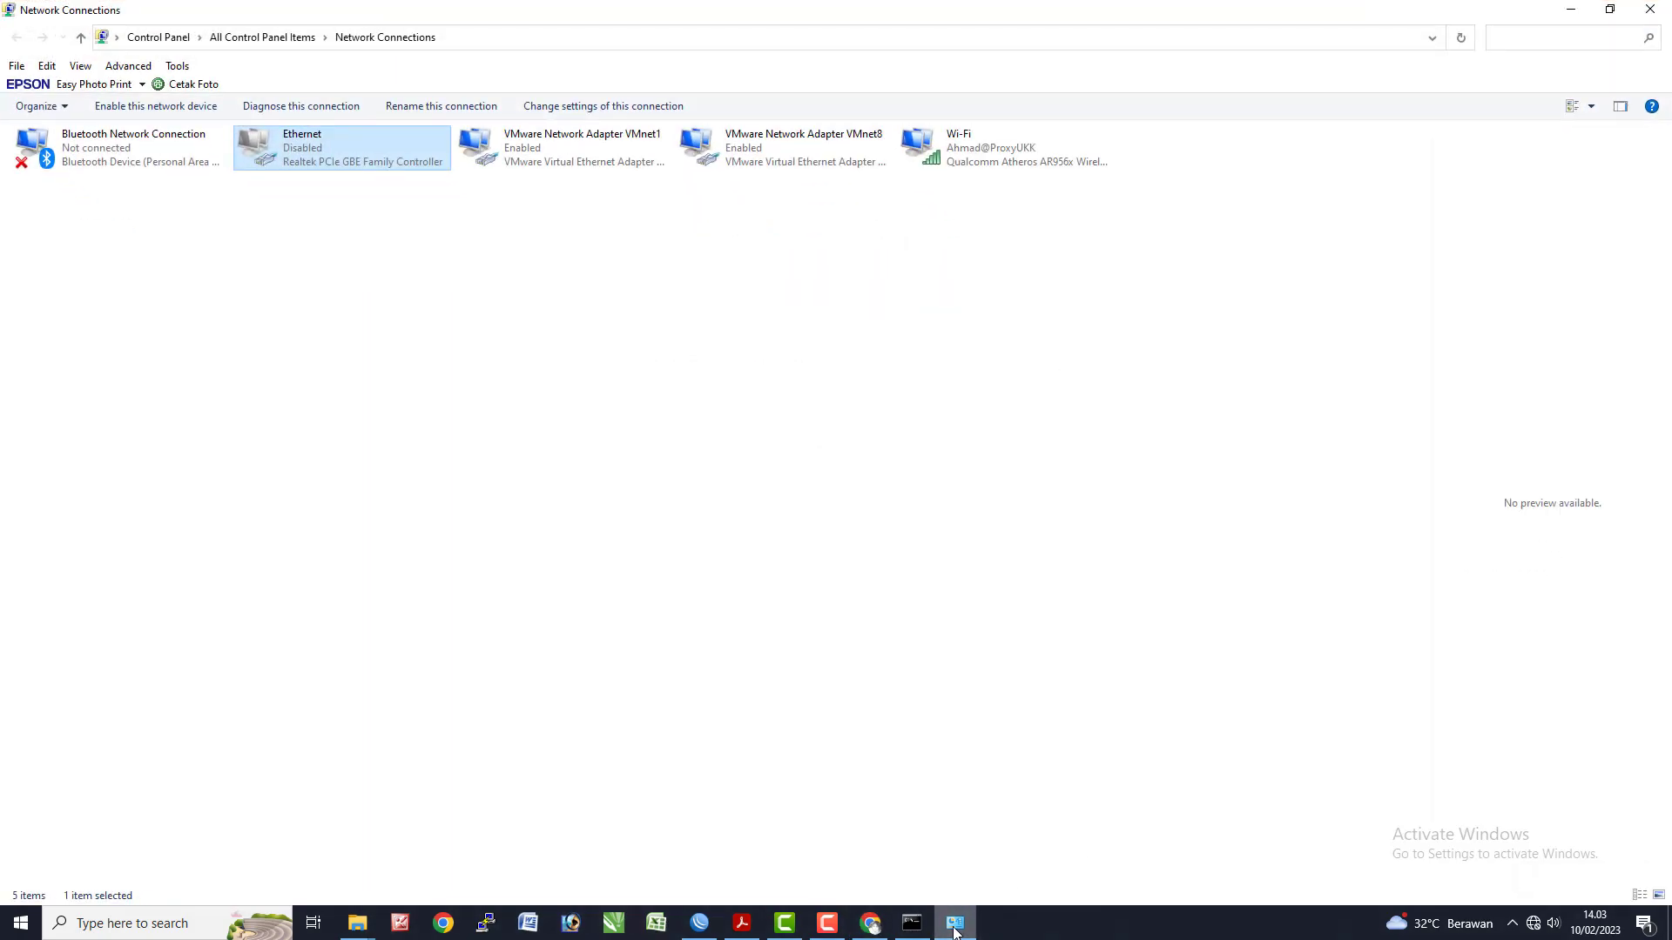
{"action": "key", "text": "alt+Tab"}
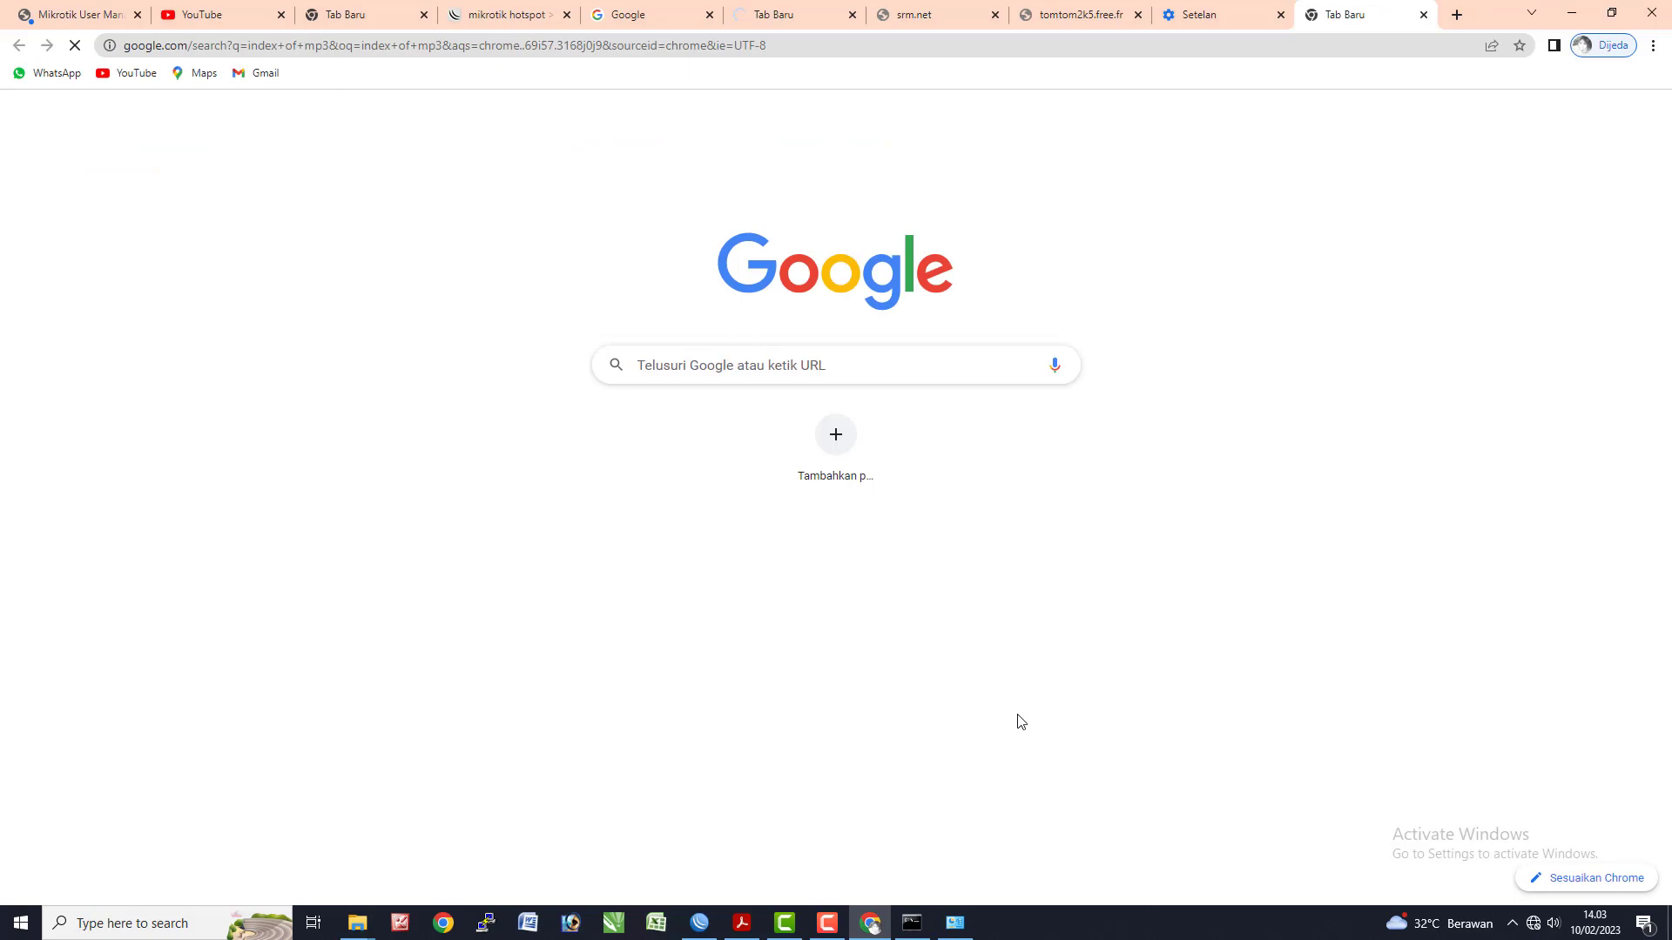
{"action": "left_click", "coordinate": [870, 921]}
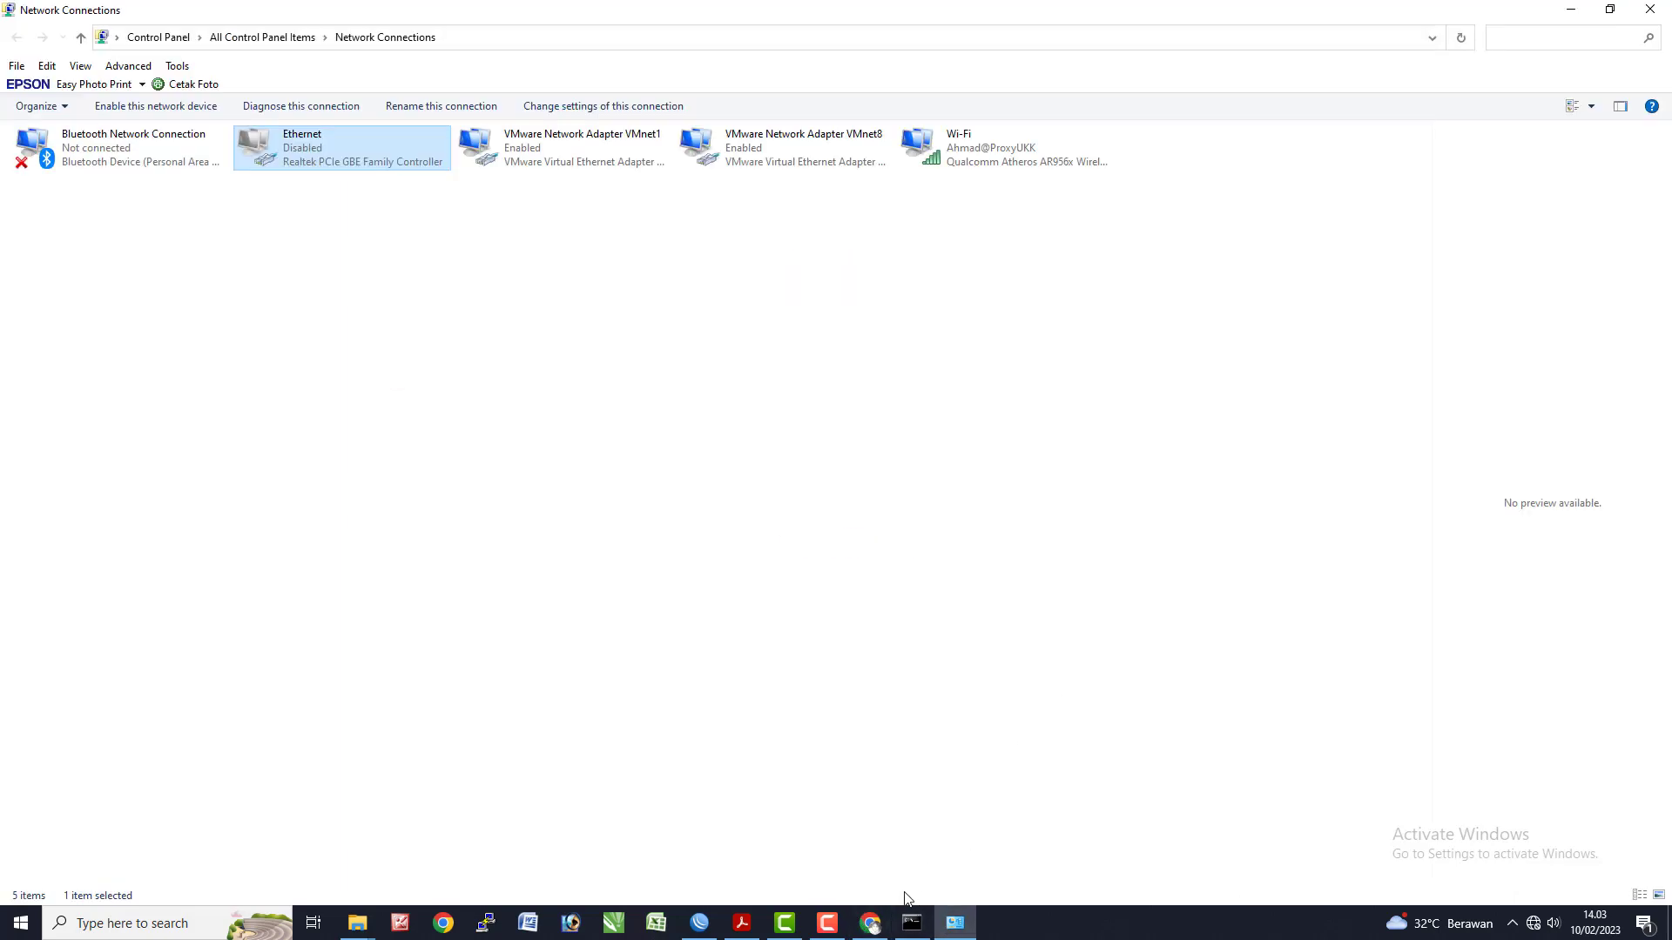
- Append * to the *.mp3 web proxy deny rule's path so it reads *.mp3*
{"action": "left_click", "coordinate": [699, 923]}
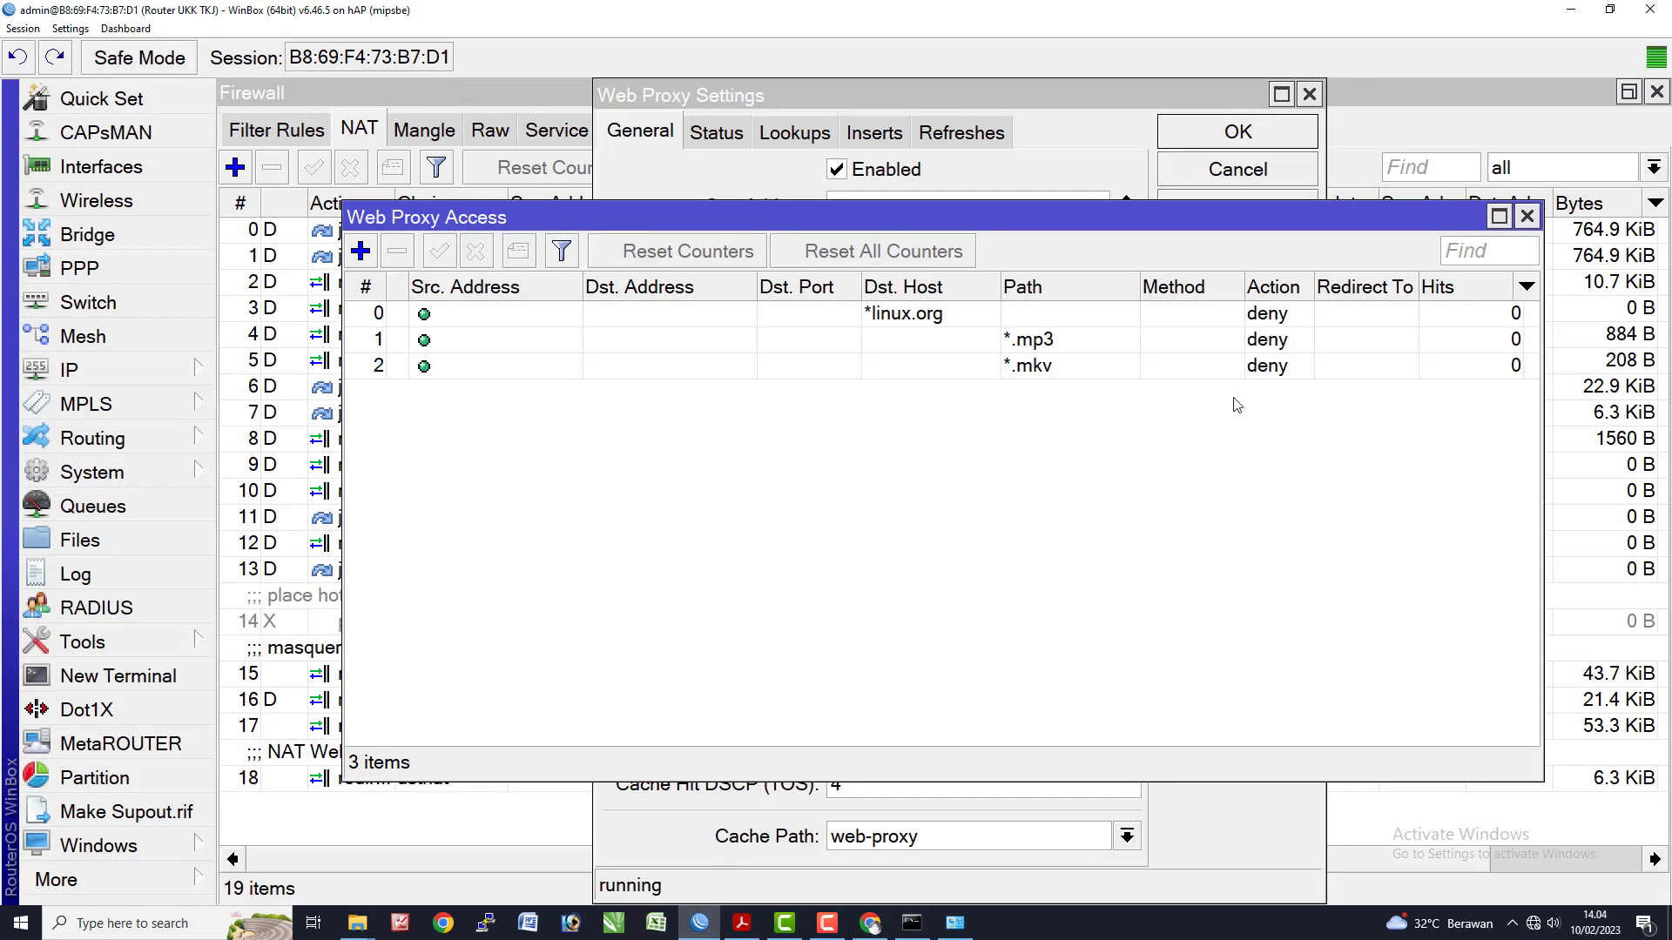
{"action": "left_click", "coordinate": [1182, 342]}
{"action": "left_click", "coordinate": [1183, 315]}
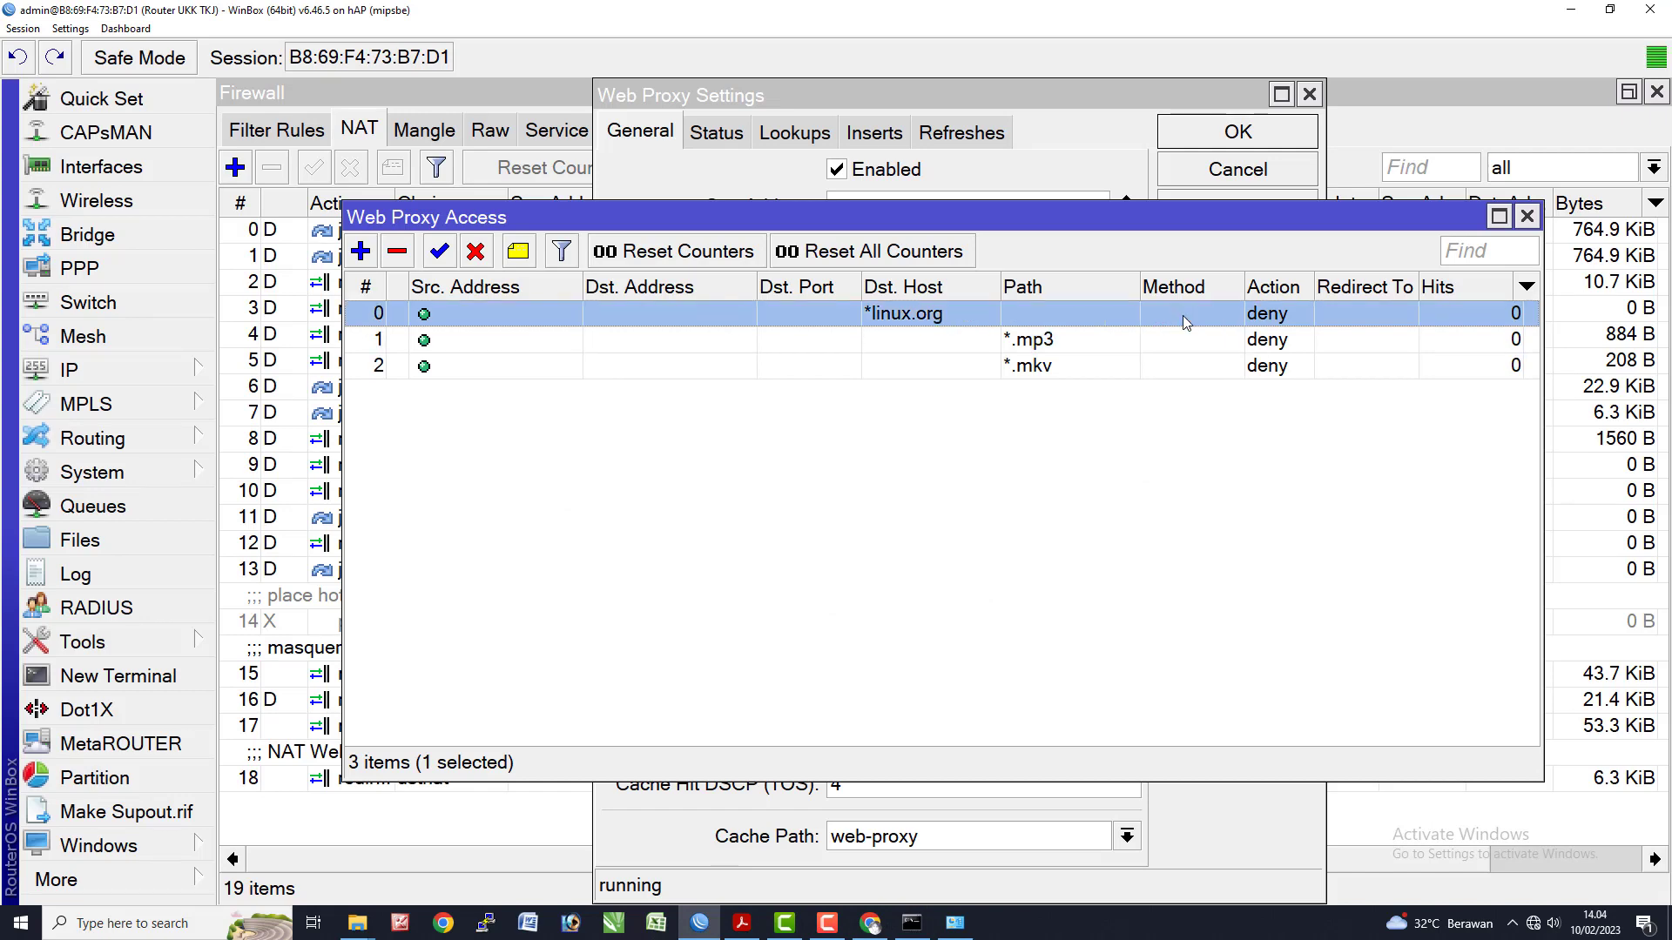
{"action": "double_click", "coordinate": [1132, 340]}
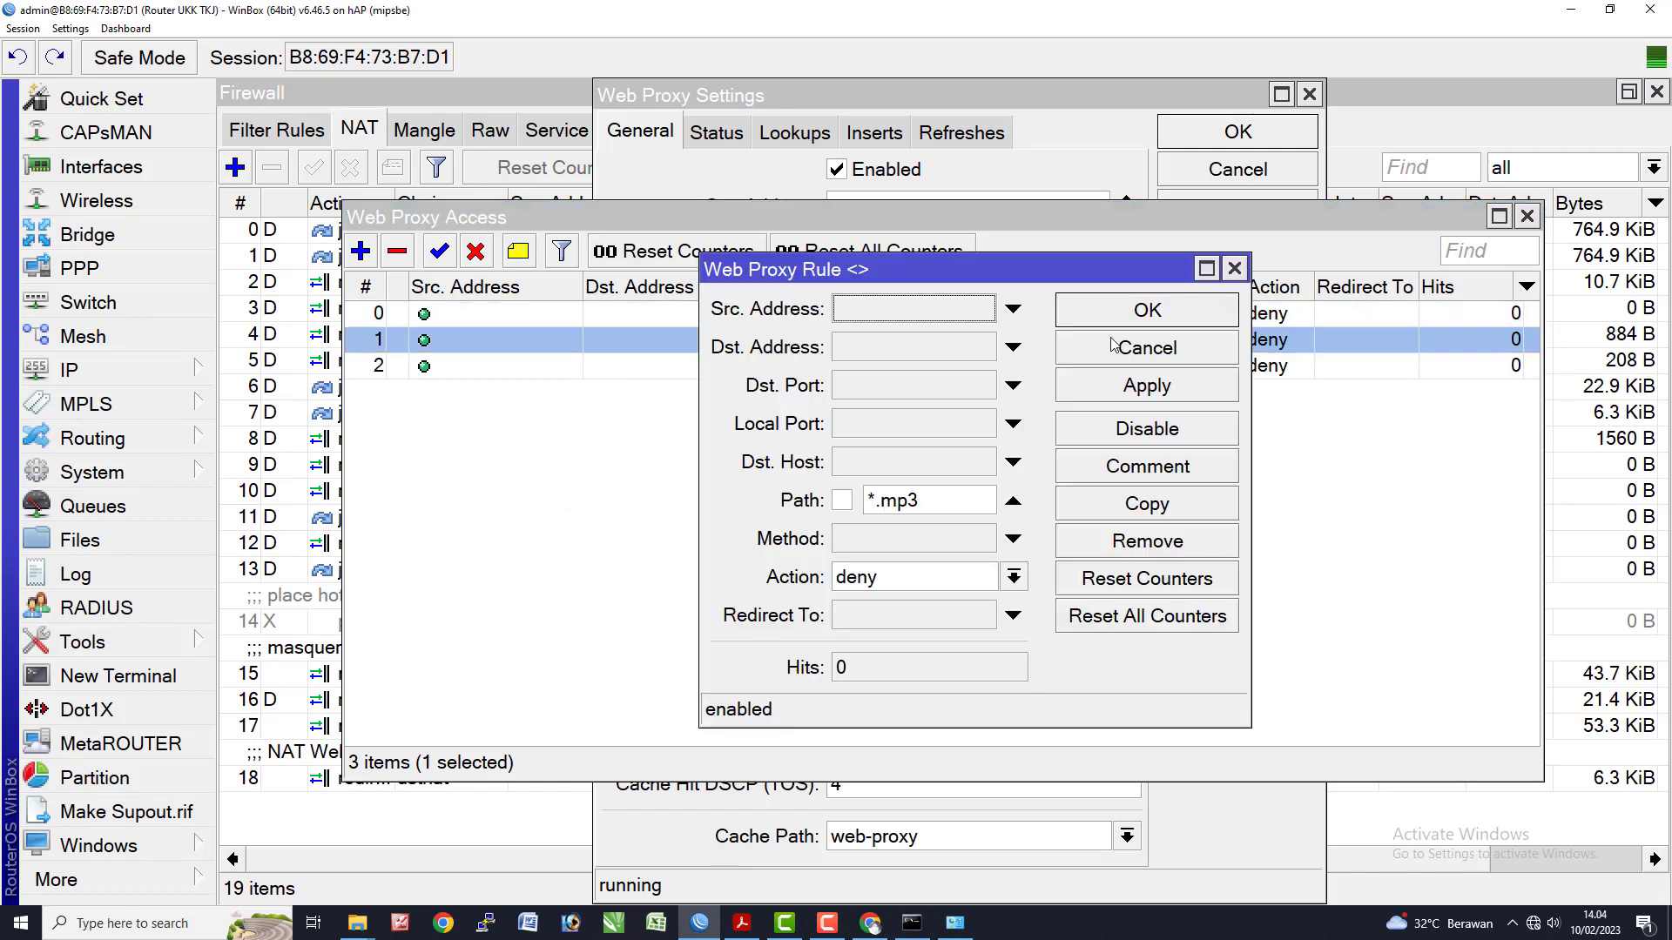
{"action": "left_click", "coordinate": [964, 499]}
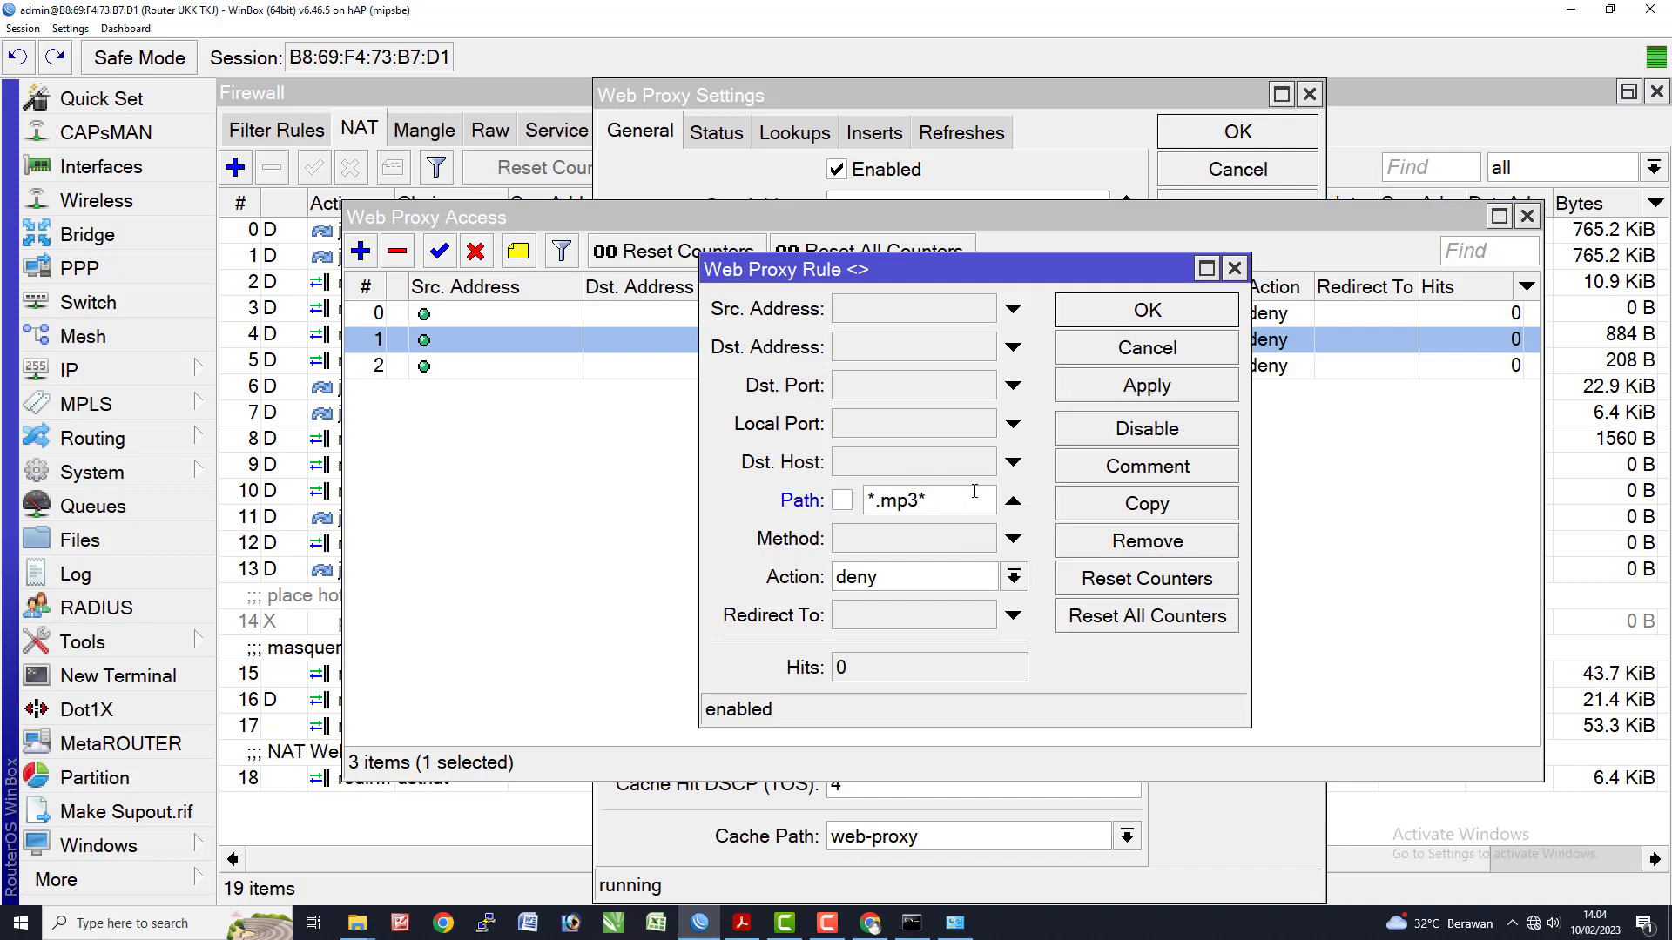
{"action": "left_click", "coordinate": [1142, 393]}
{"action": "left_click", "coordinate": [1141, 324]}
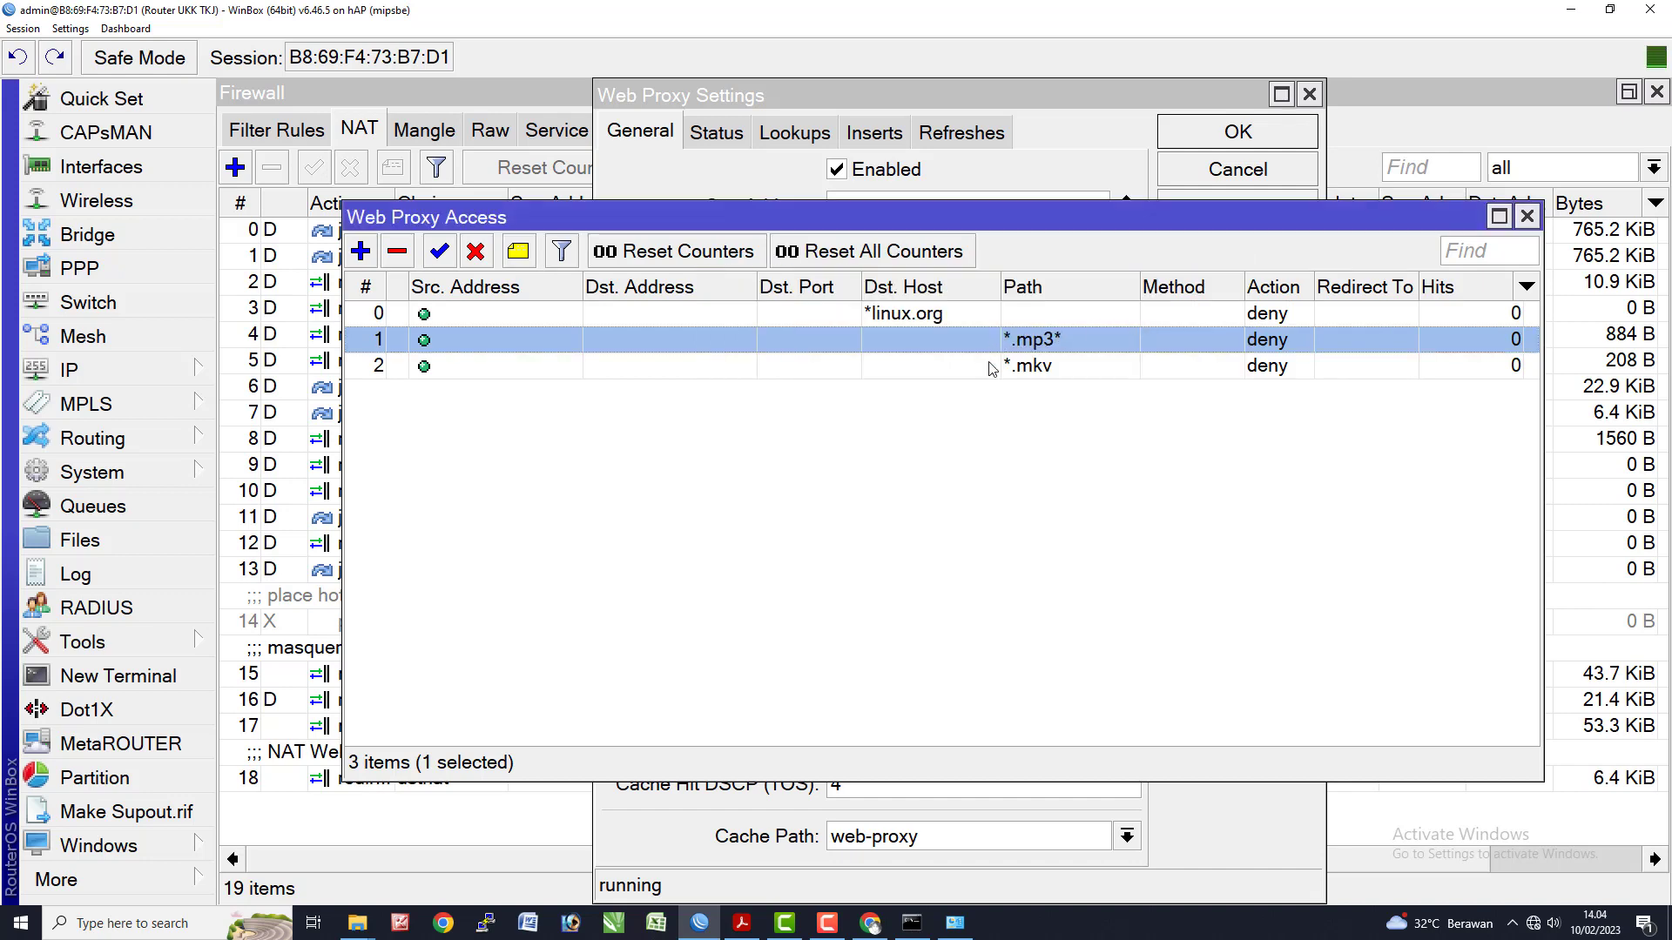
- Change the *.mkv deny rule's path to *.mkv* and confirm it
{"action": "double_click", "coordinate": [1069, 366]}
{"action": "left_click", "coordinate": [963, 505]}
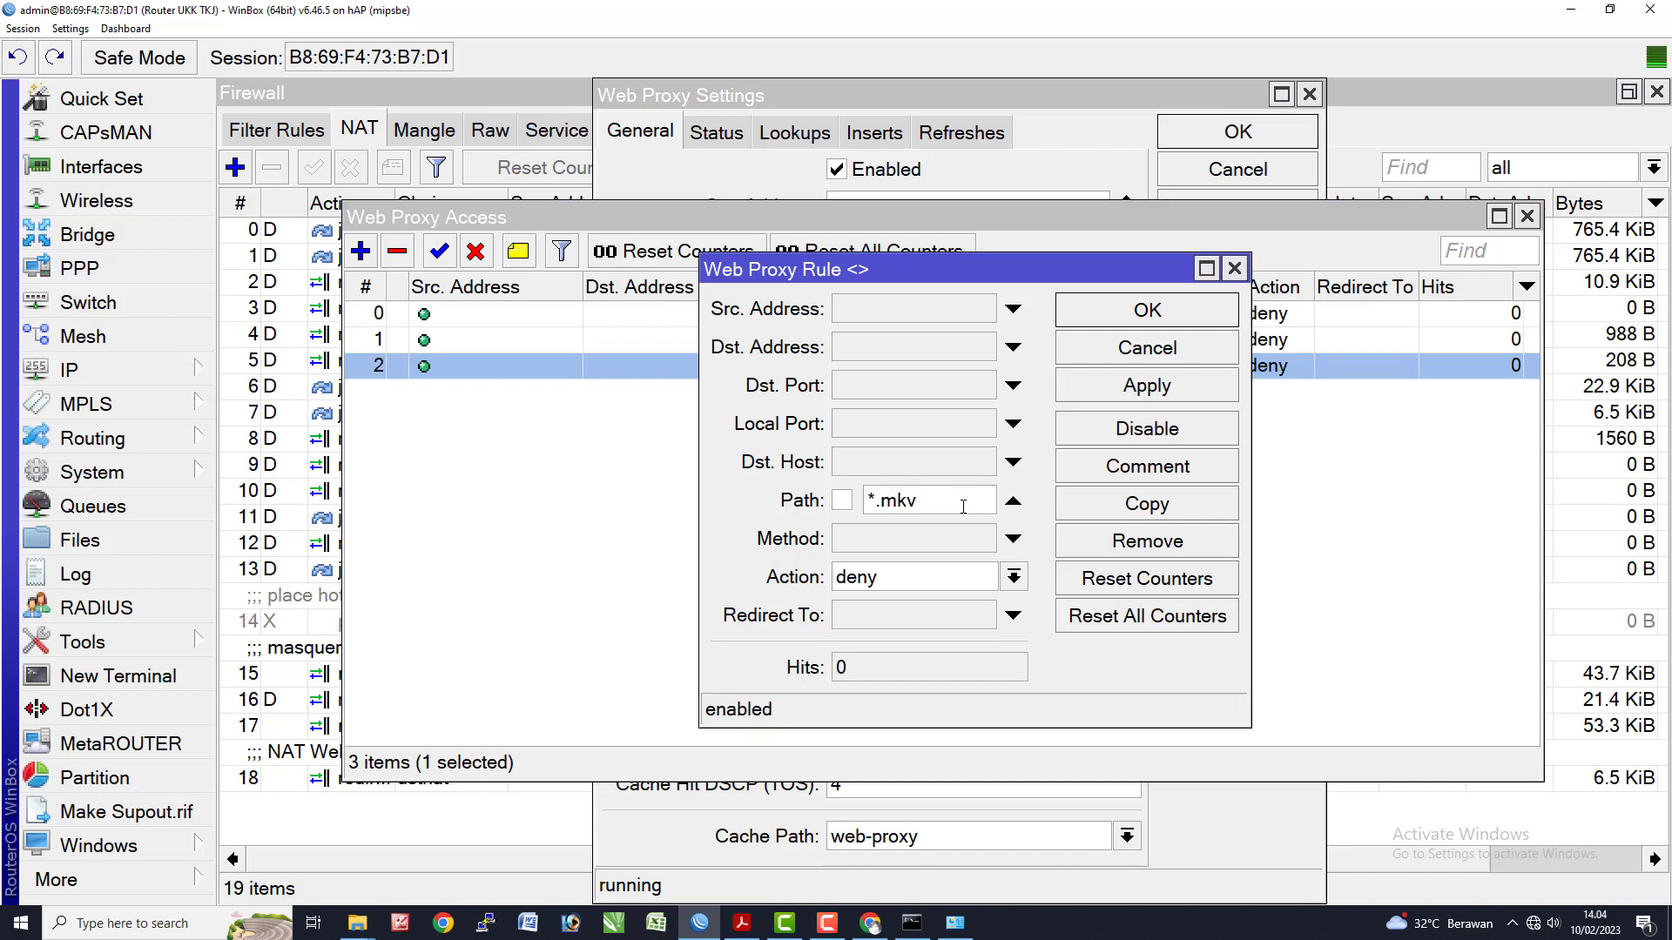
{"action": "type", "text": "*"}
{"action": "left_click", "coordinate": [1167, 316]}
{"action": "key", "text": "alt+Tab"}
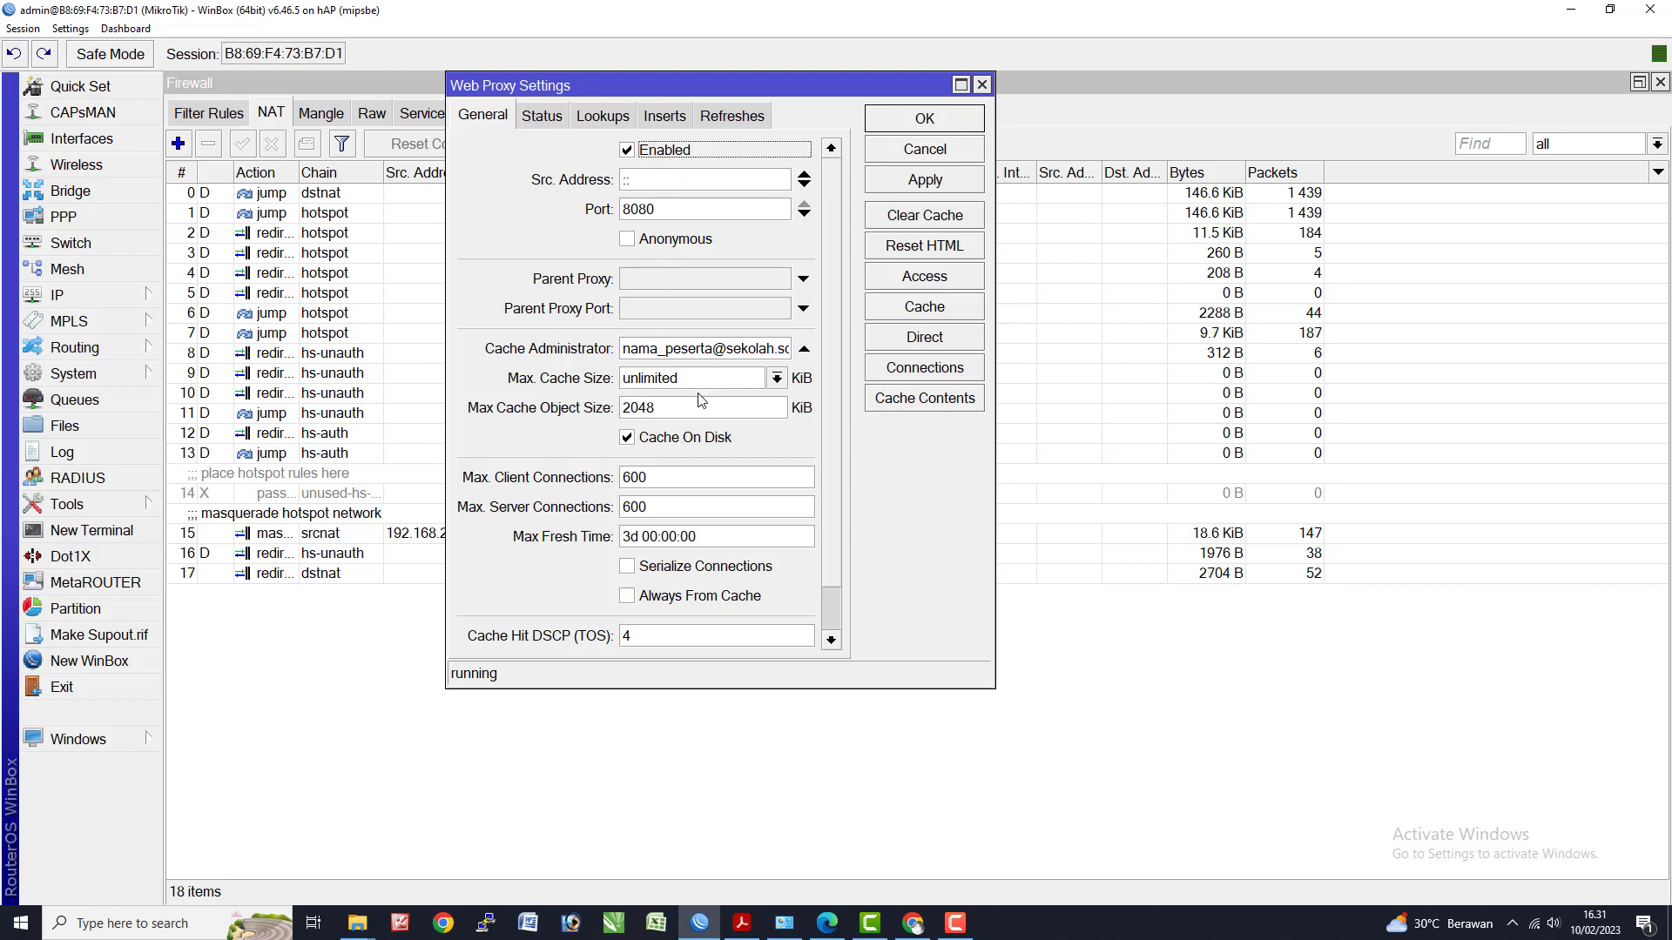
- Check the *linux.org, *.mp3* and *.mkv* deny rules, noting *.mp3* shows one hit, then return to Chrome
{"action": "left_click_drag", "start_coordinate": [714, 351], "coordinate": [573, 358]}
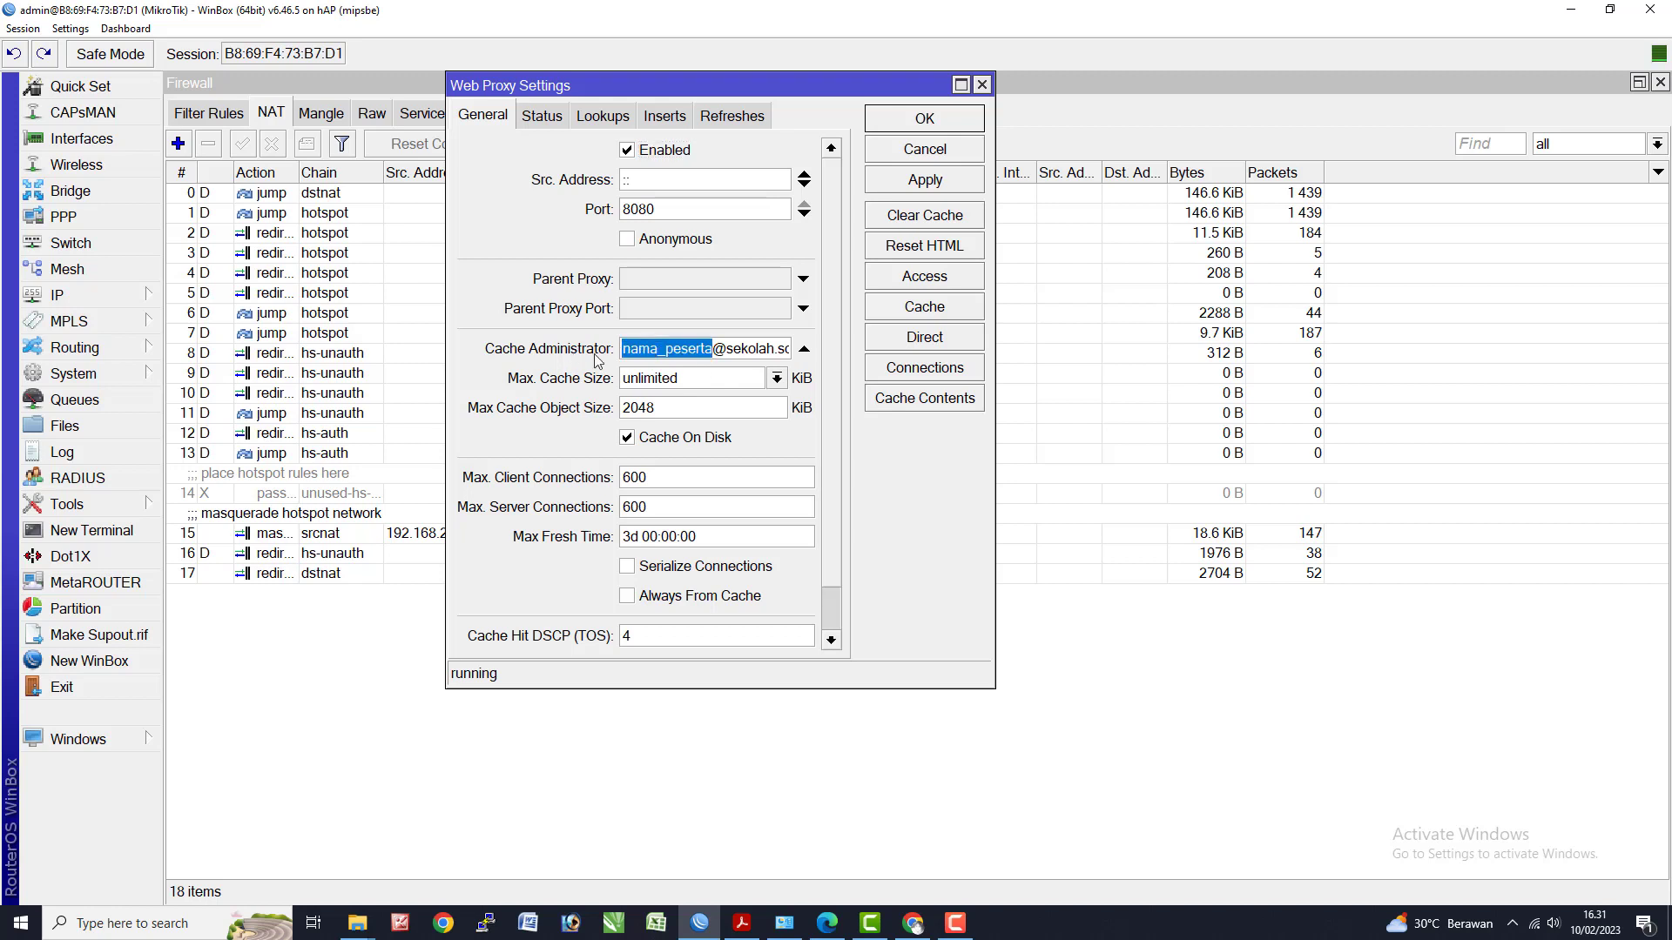
{"action": "left_click", "coordinate": [664, 117]}
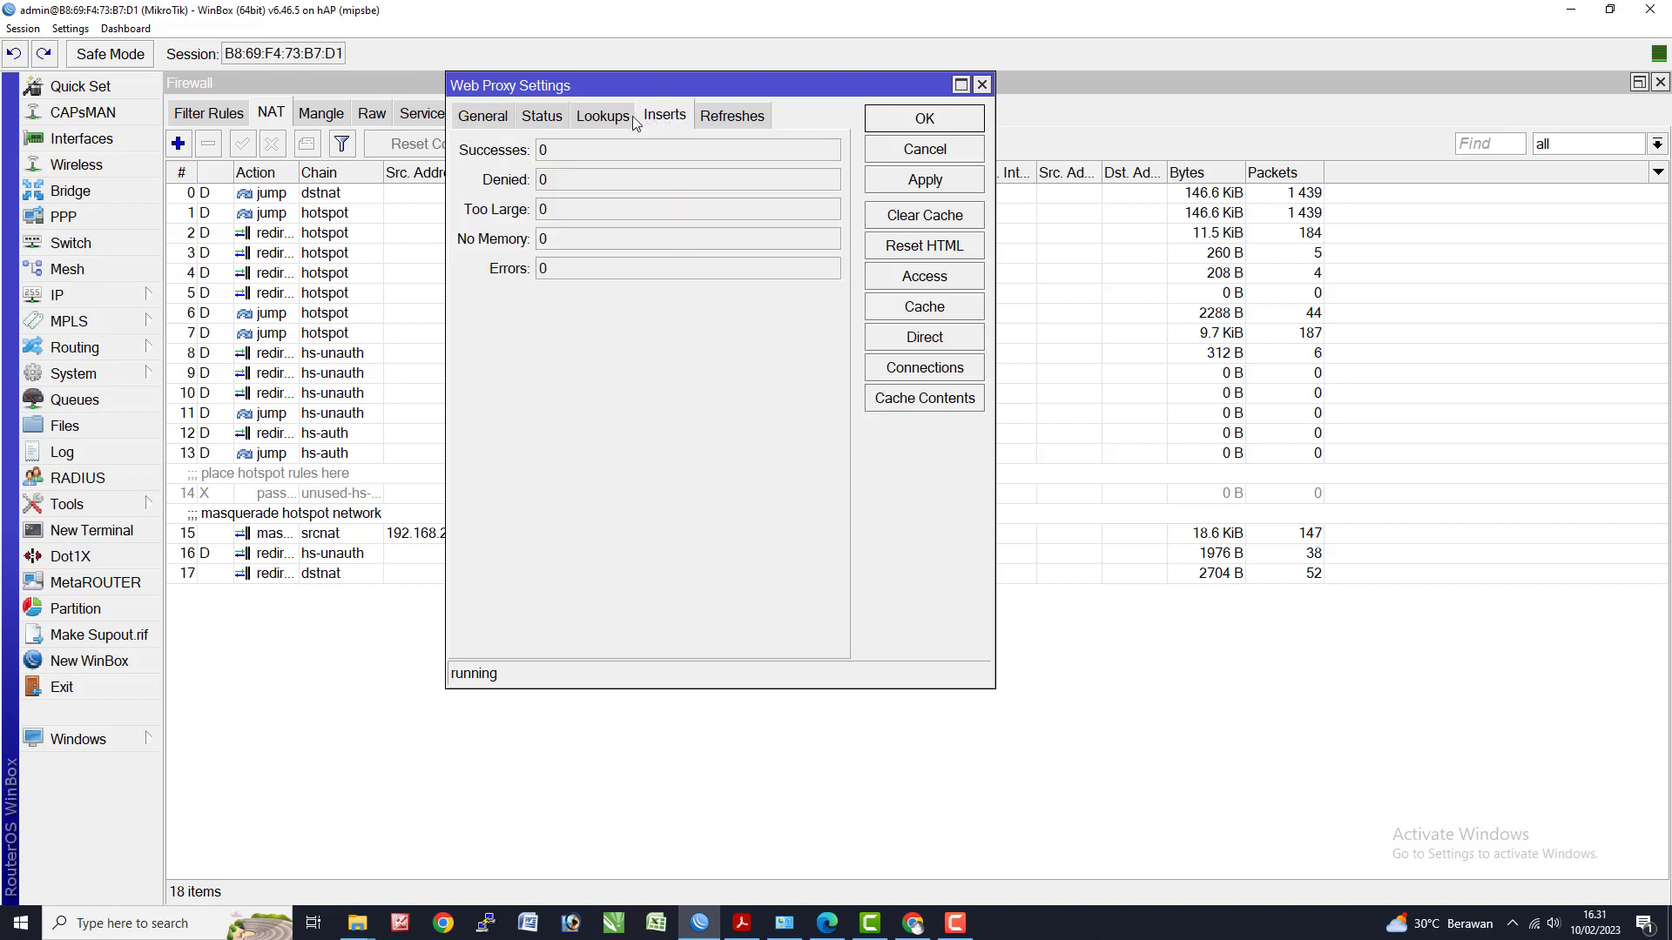
{"action": "left_click", "coordinate": [912, 278]}
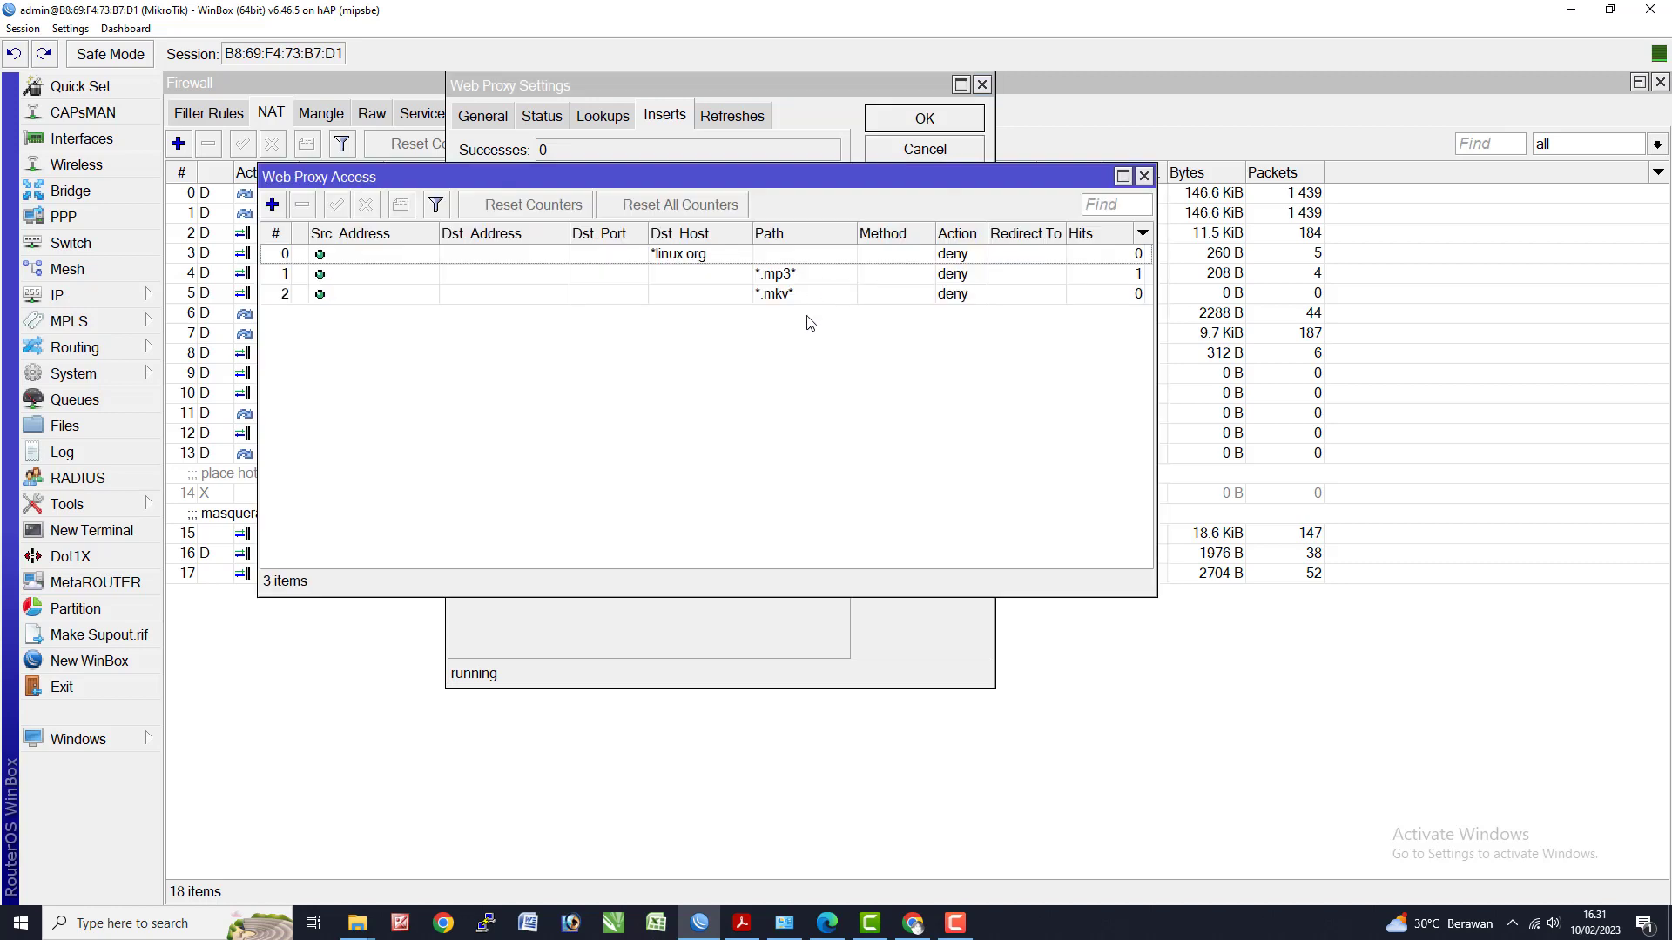
{"action": "left_click", "coordinate": [756, 259]}
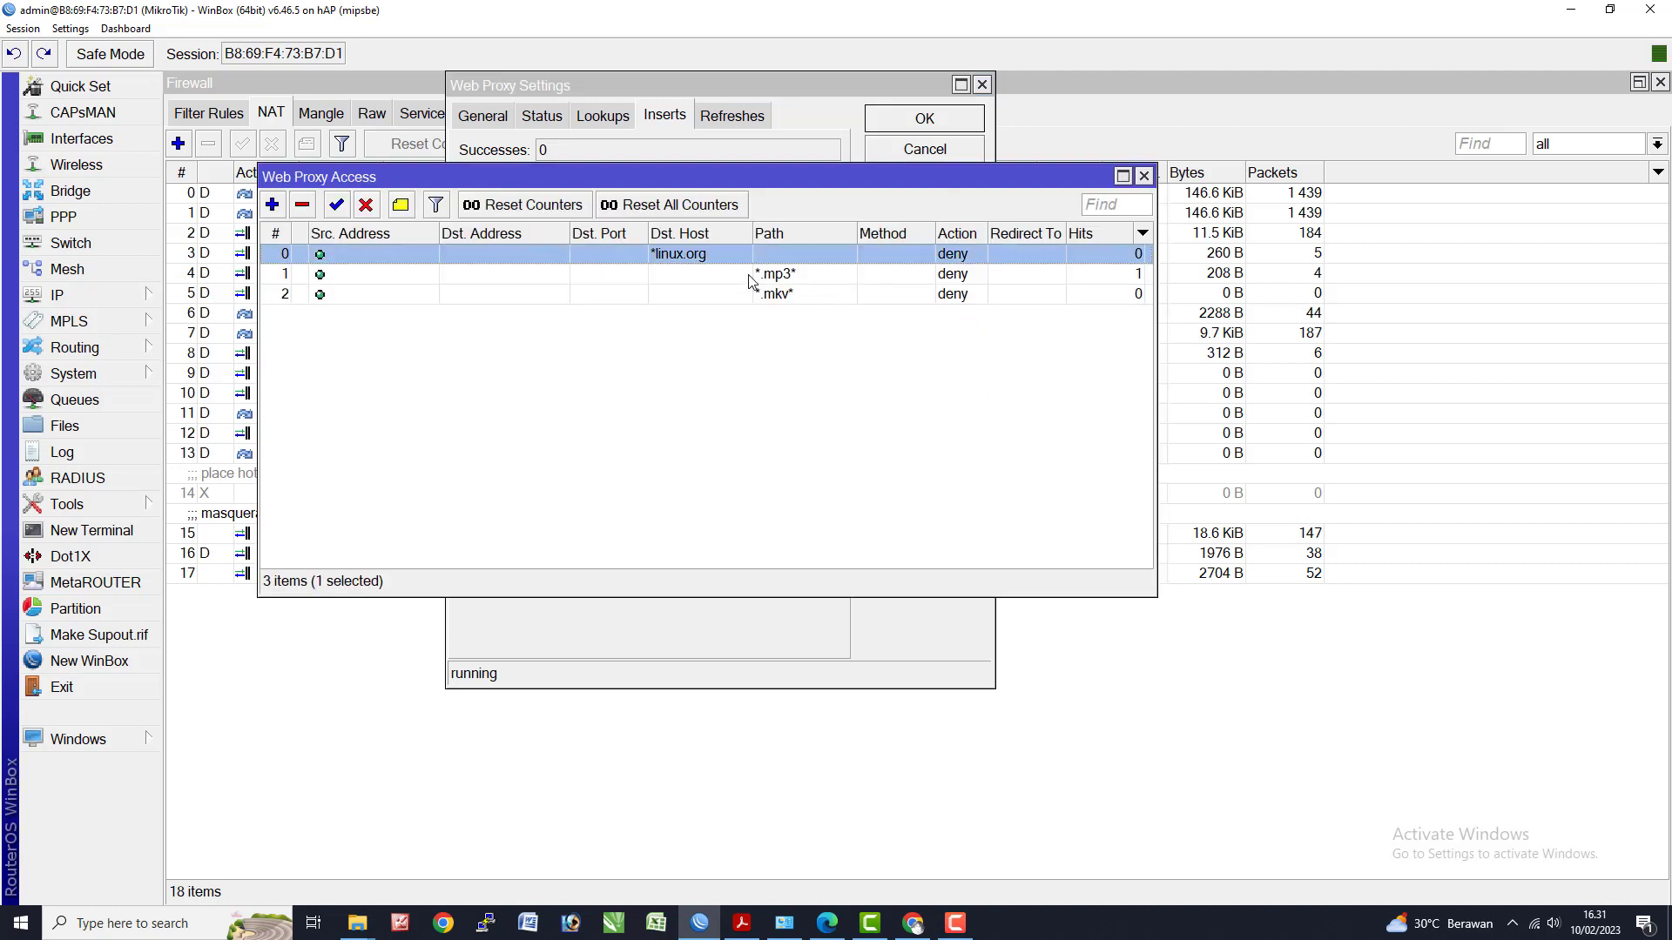
{"action": "left_click", "coordinate": [754, 275]}
{"action": "left_click", "coordinate": [749, 294]}
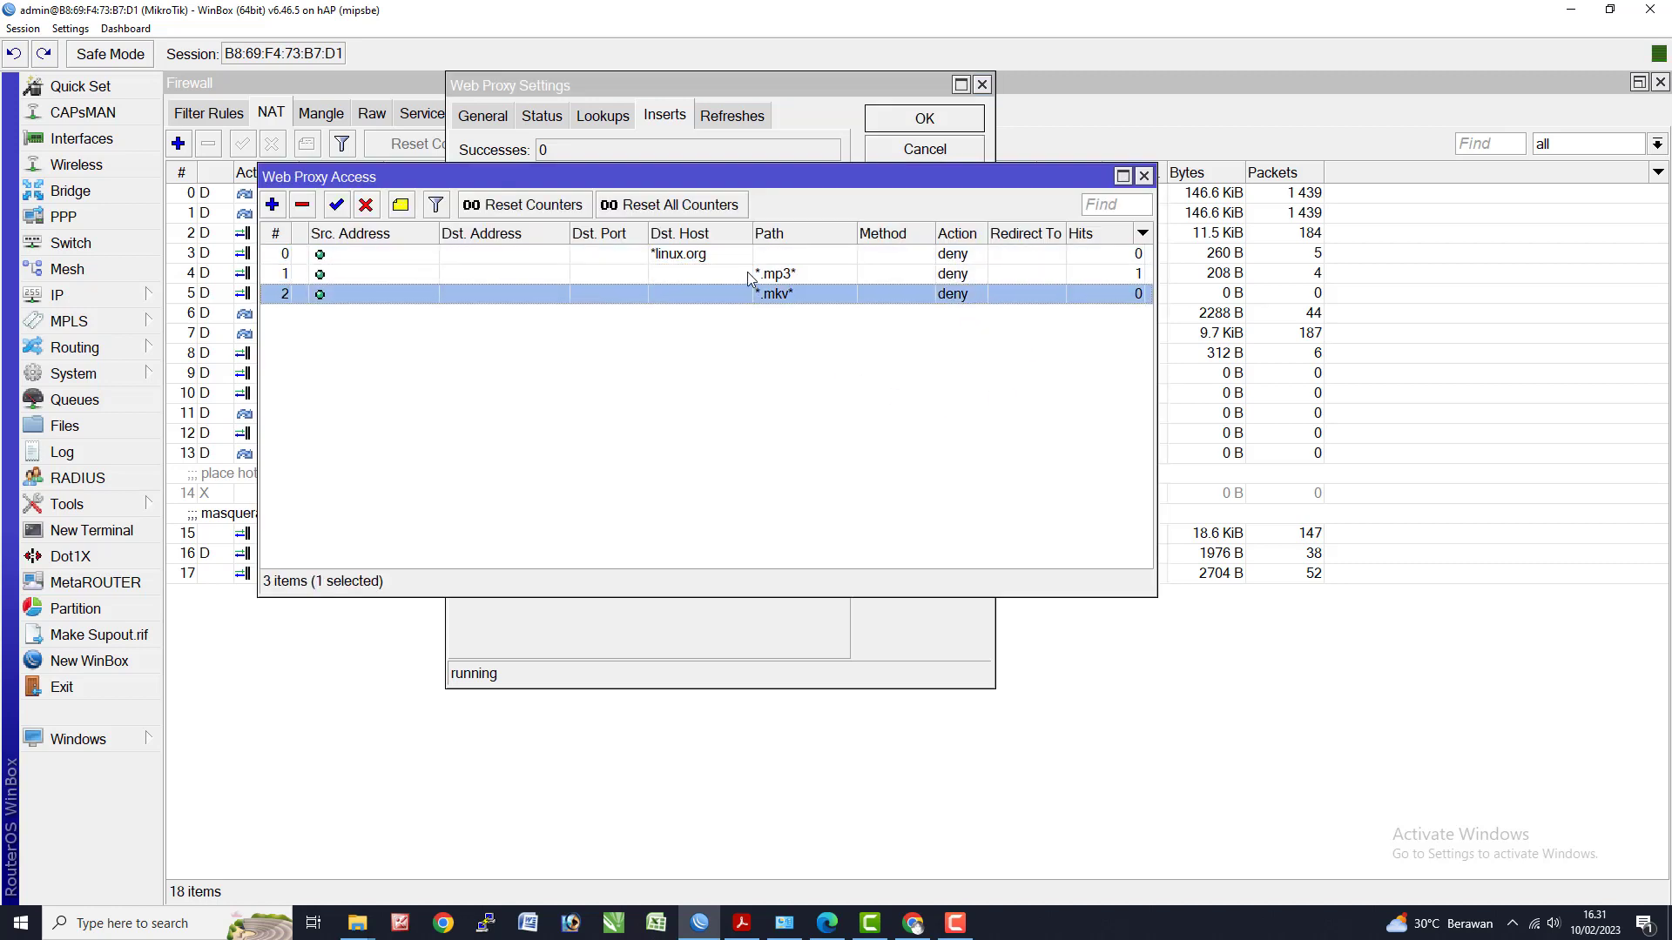
{"action": "left_click", "coordinate": [747, 274]}
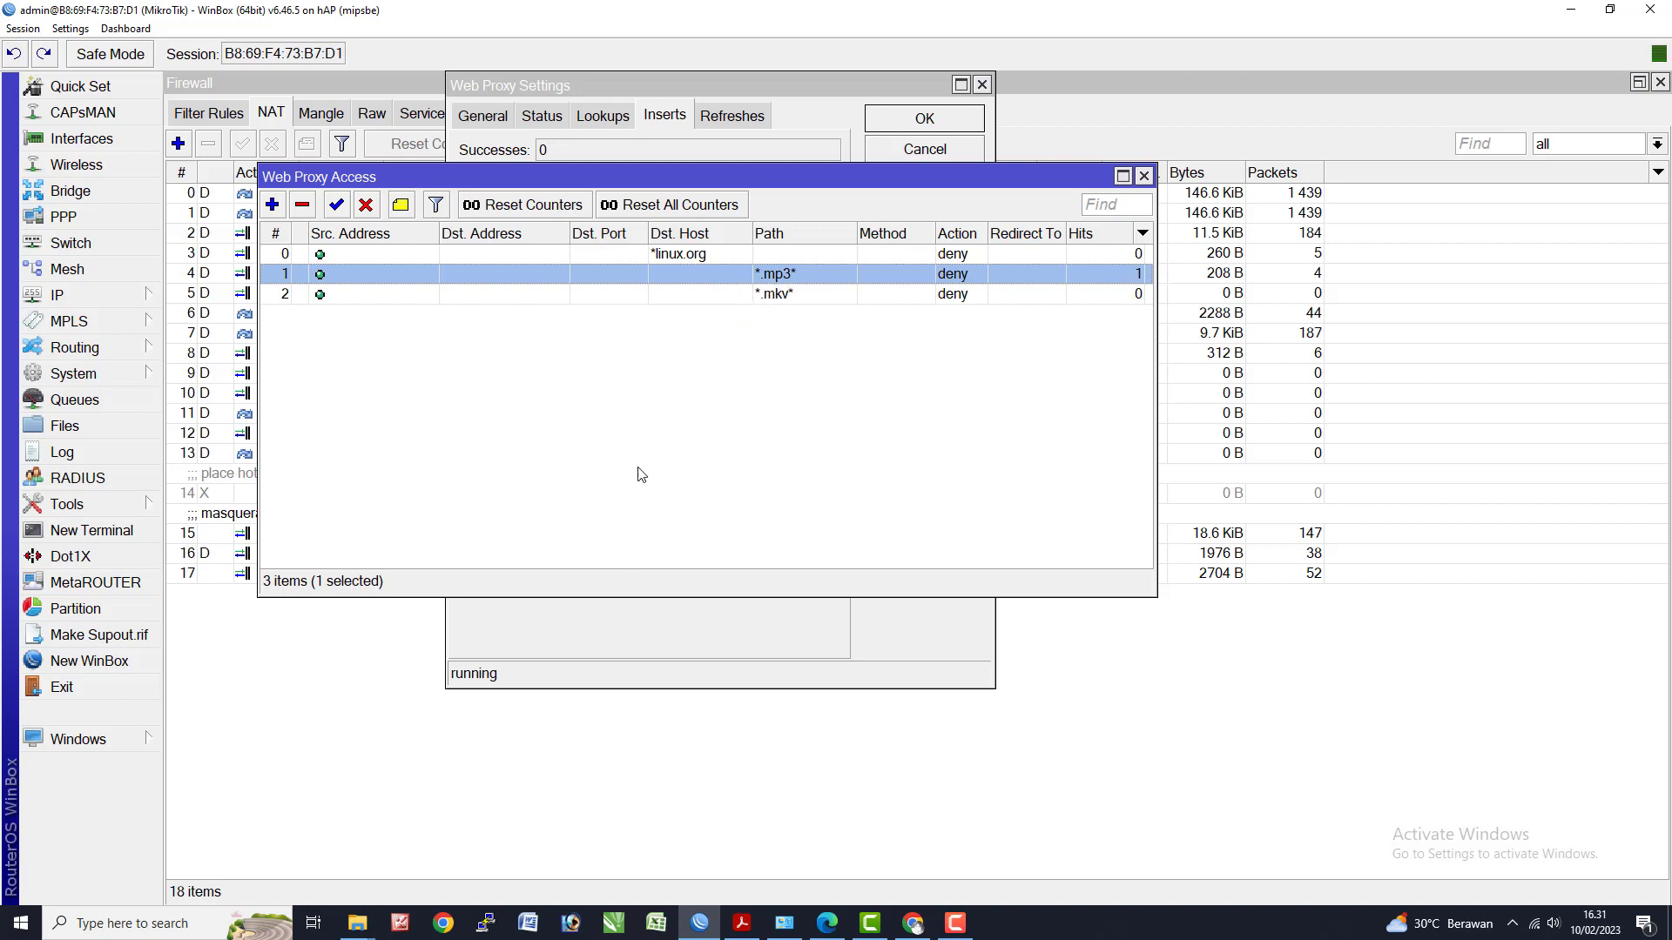
{"action": "left_click", "coordinate": [912, 923]}
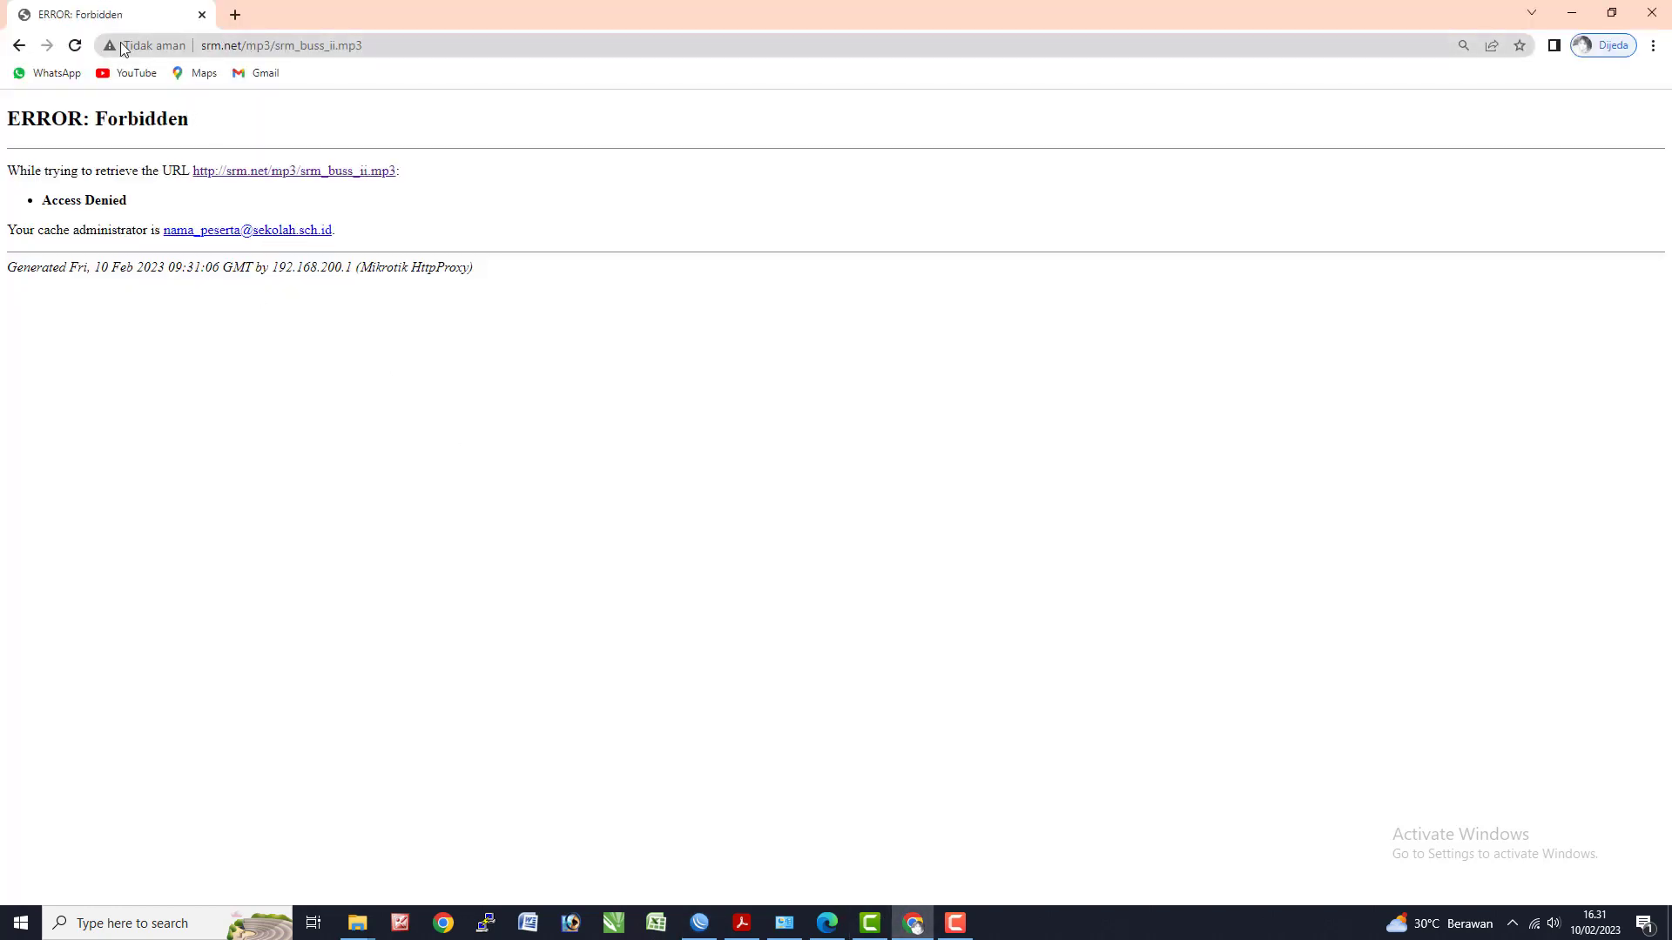
- Search Google for 'index of mp3' in a new tab
{"action": "left_click", "coordinate": [235, 16]}
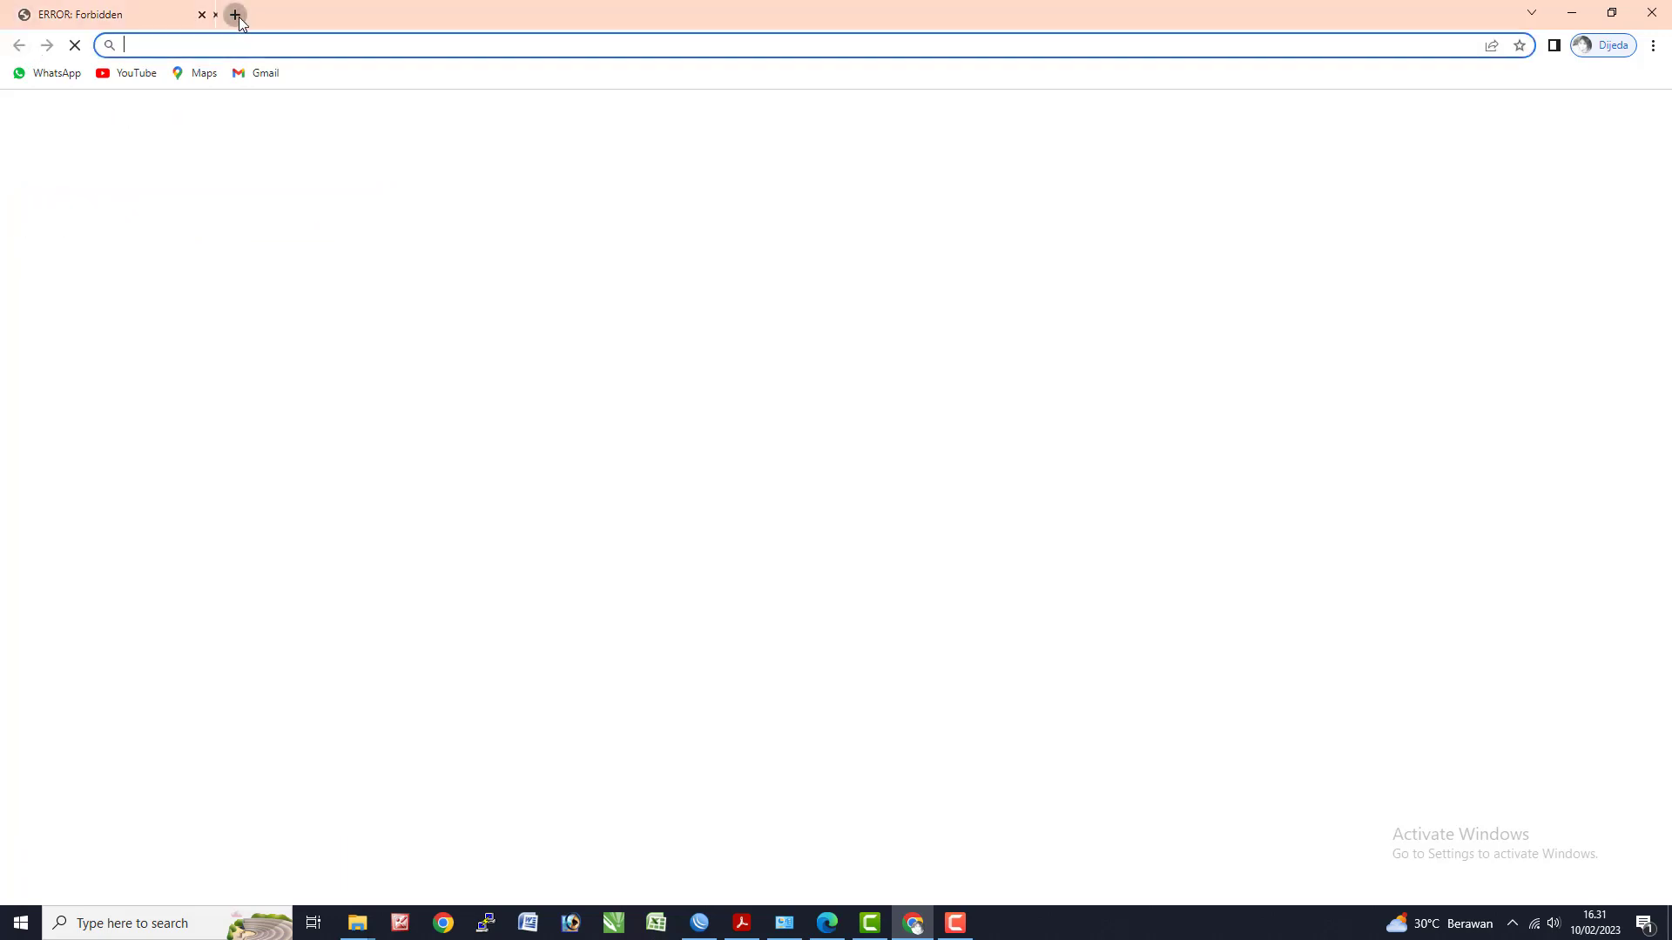
{"action": "type", "text": "index of mp3"}
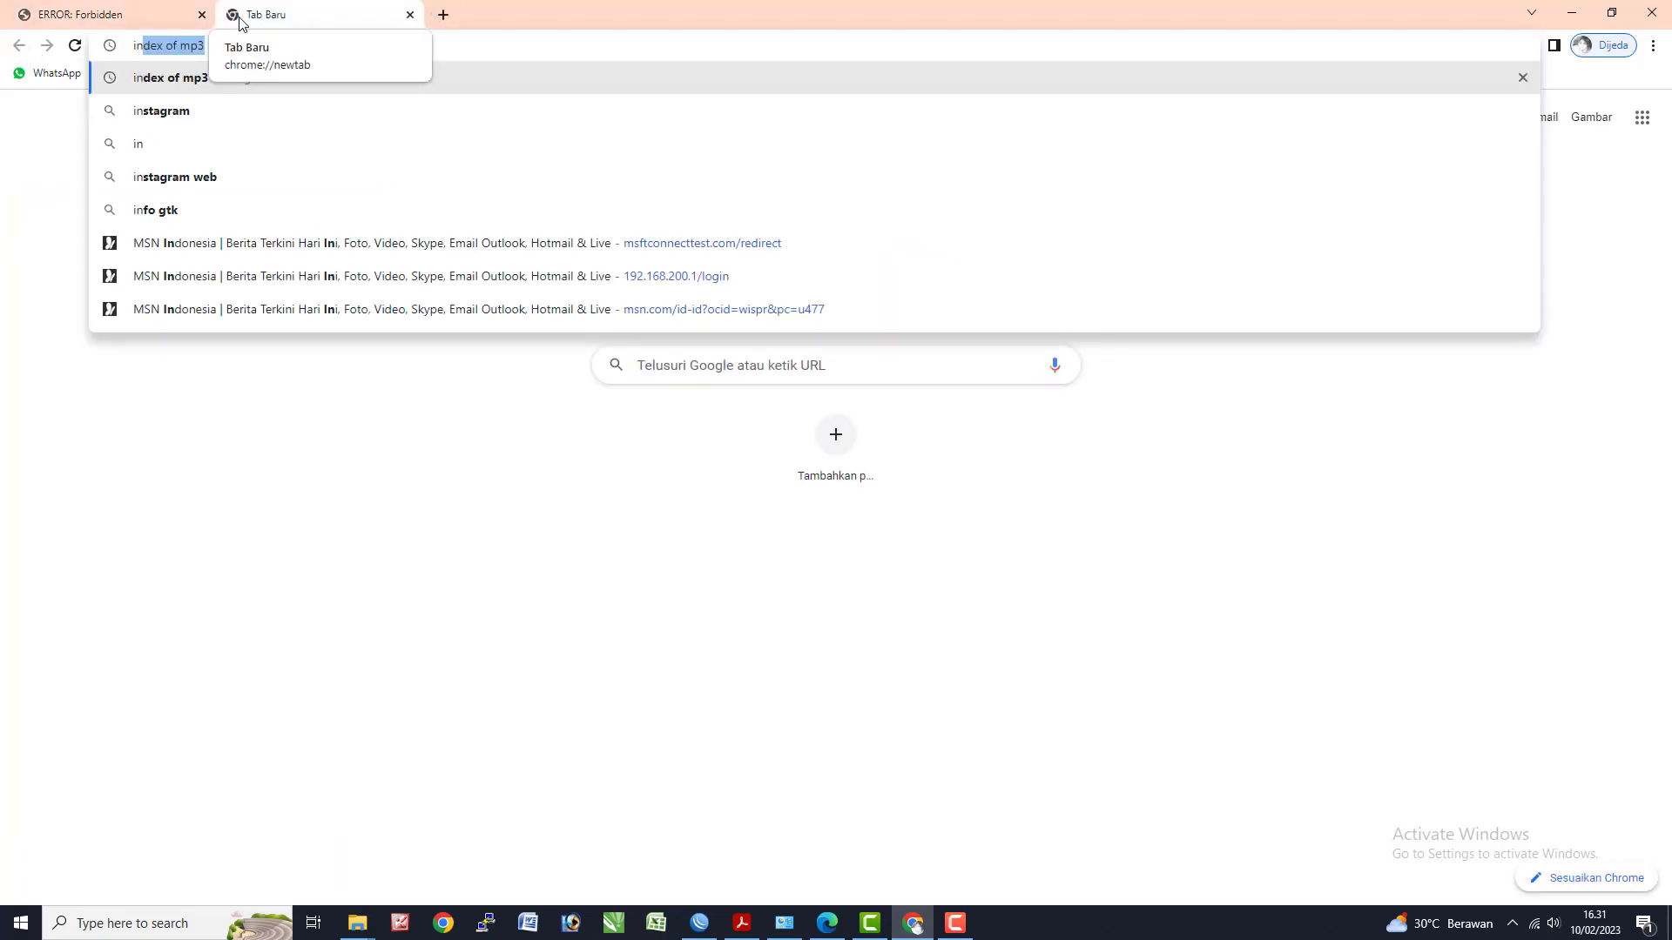
{"action": "key", "text": "Return"}
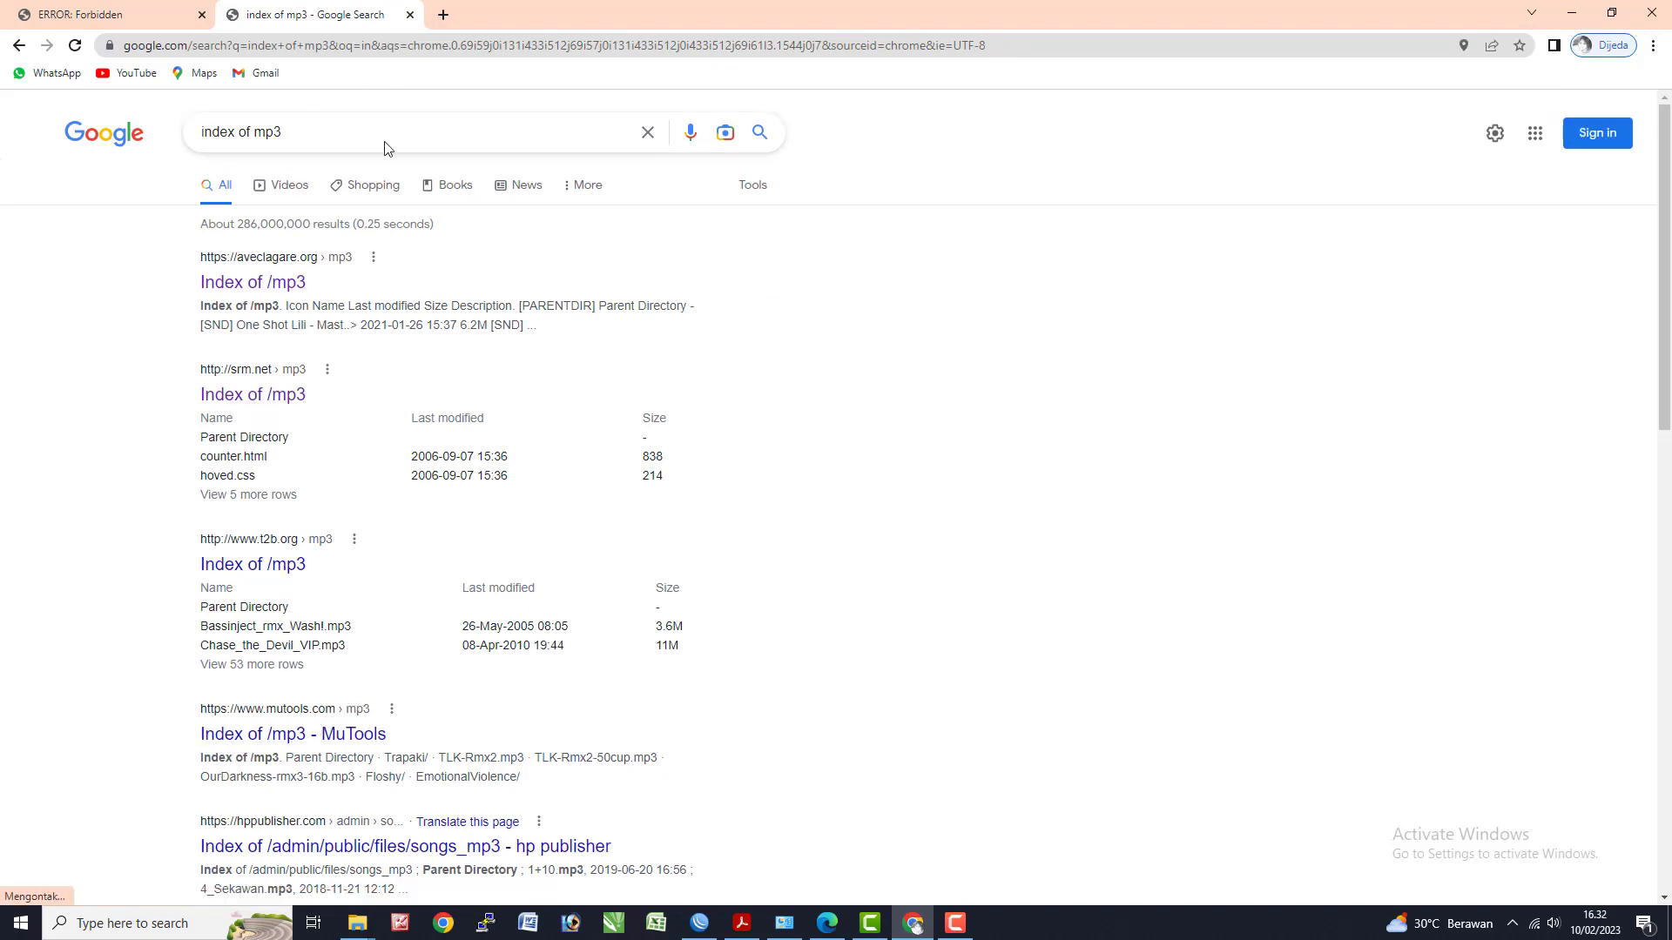
- Search 'index of mkv', open Index of /mkv/720p and try 300_x264hd_sample.mkv, which is denied
{"action": "left_click", "coordinate": [444, 15]}
{"action": "type", "text": "inde"}
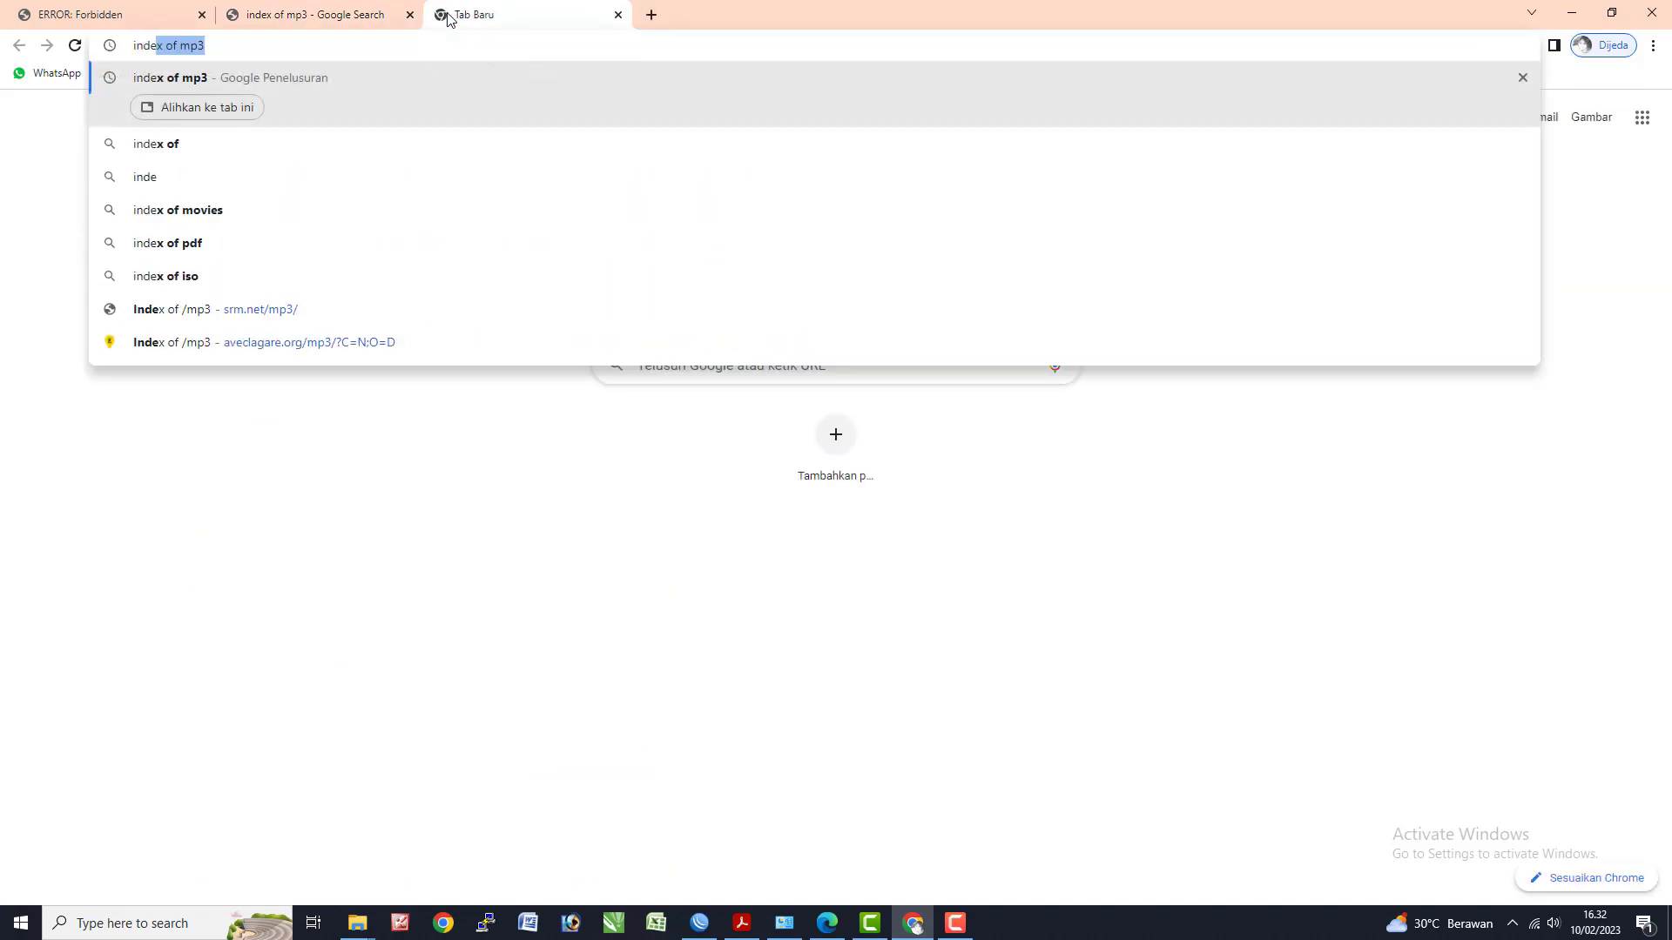
{"action": "key", "text": "Right"}
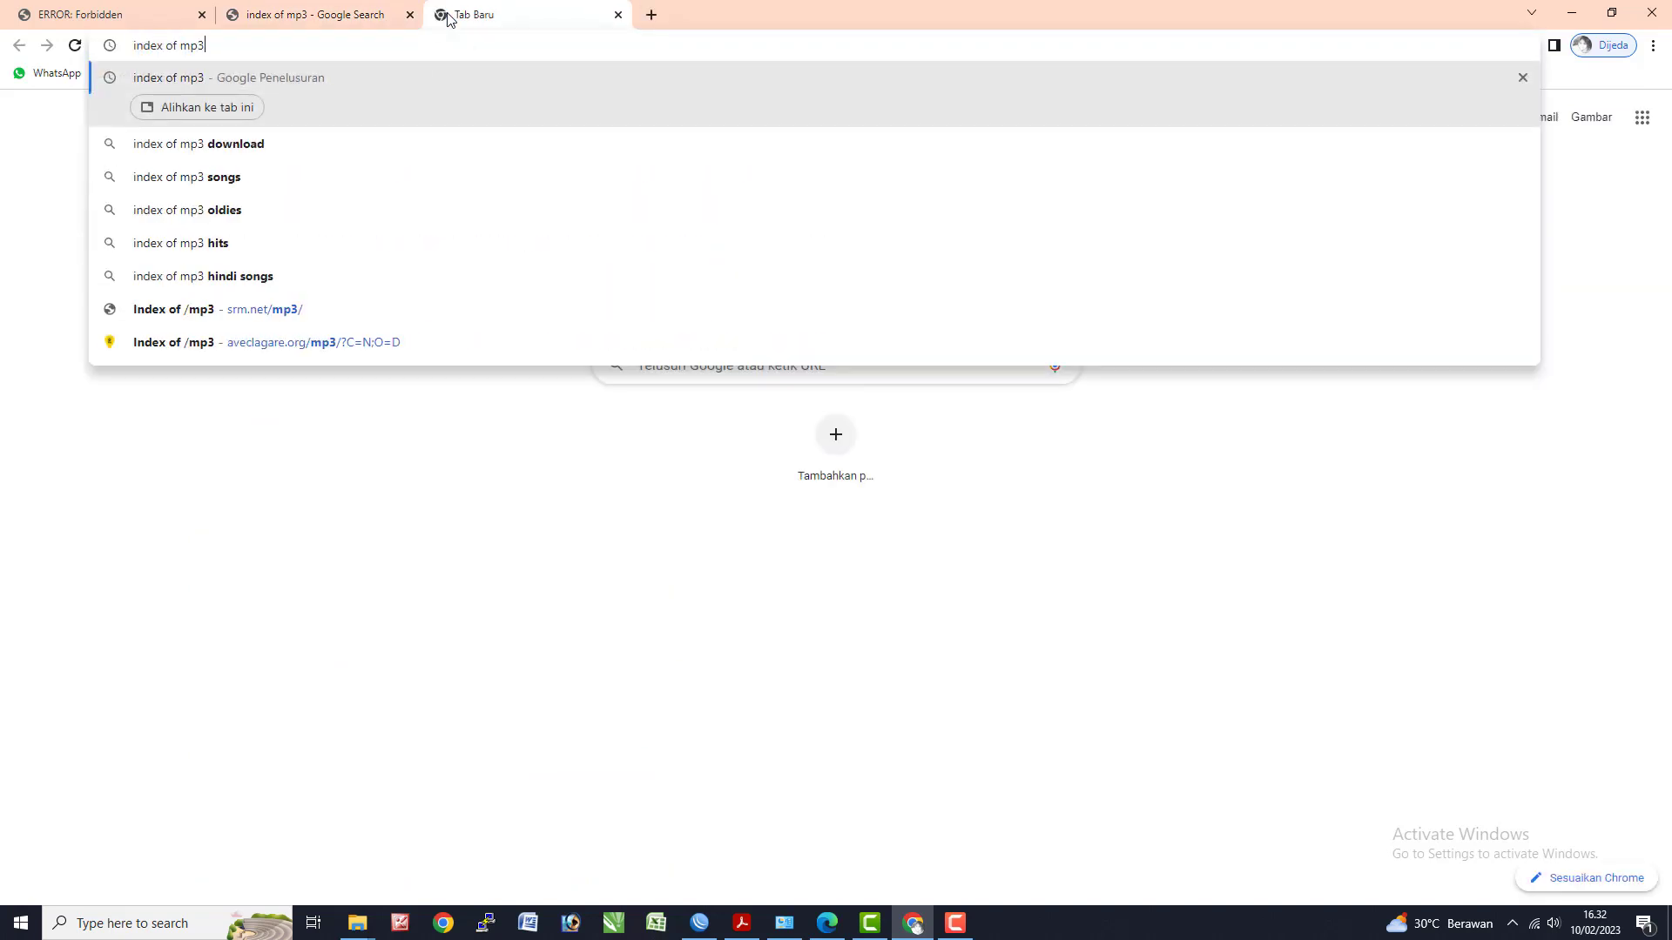
{"action": "key", "text": "BackSpace"}
{"action": "key", "text": "BackSpace"}
{"action": "type", "text": "kv"}
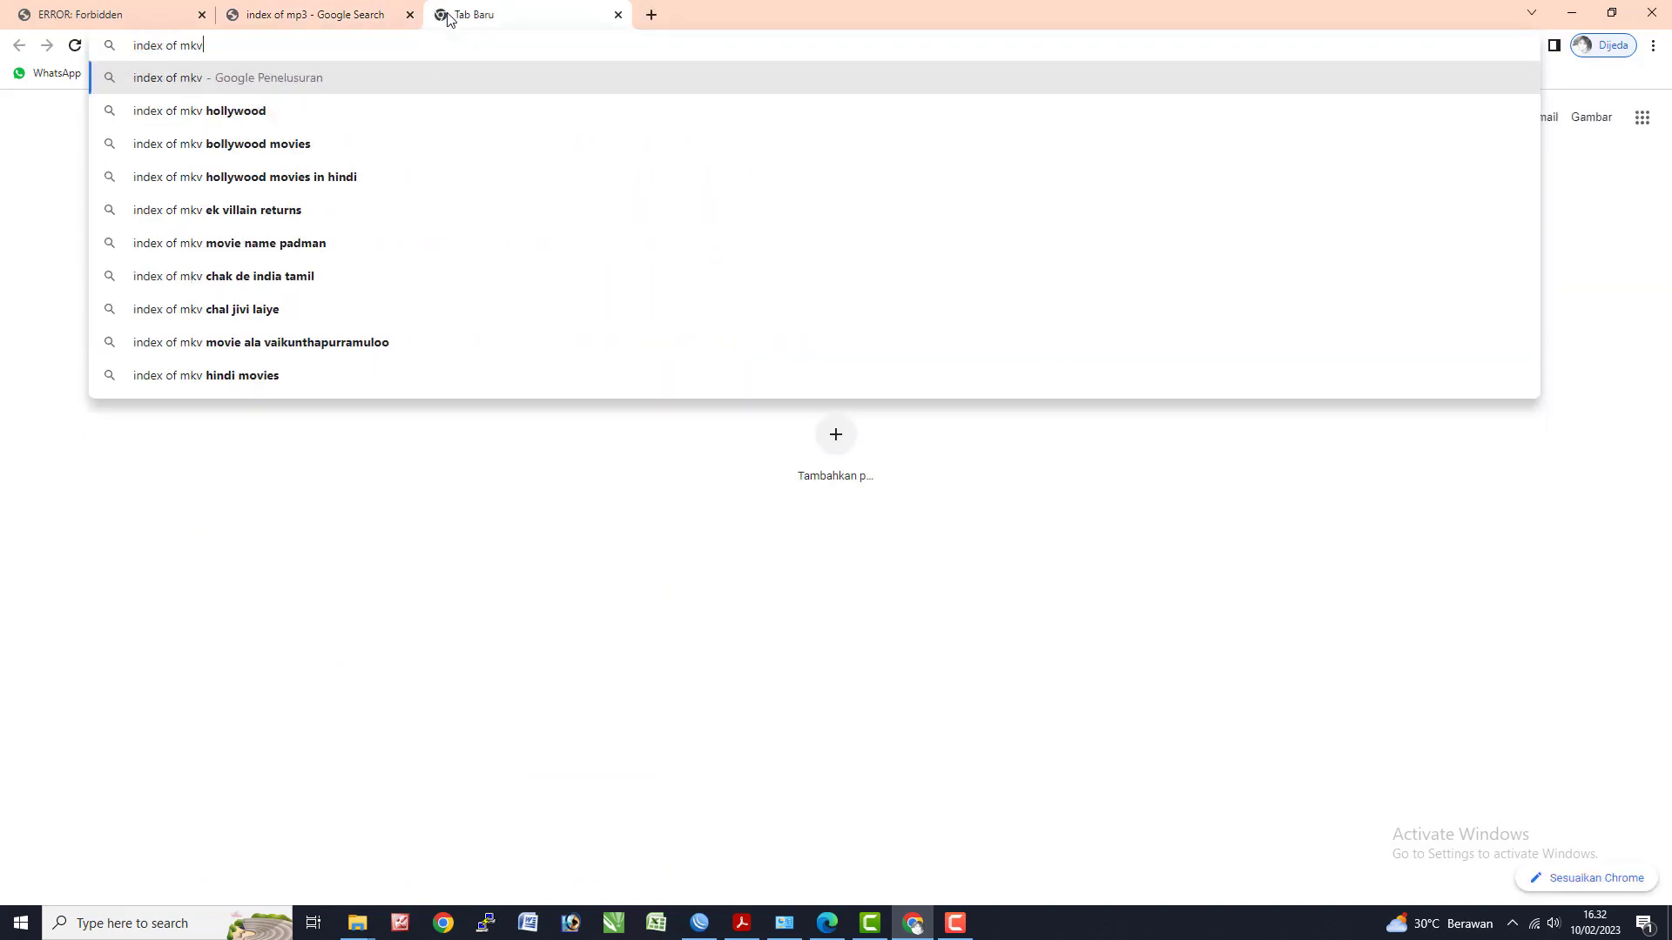
{"action": "key", "text": "Return"}
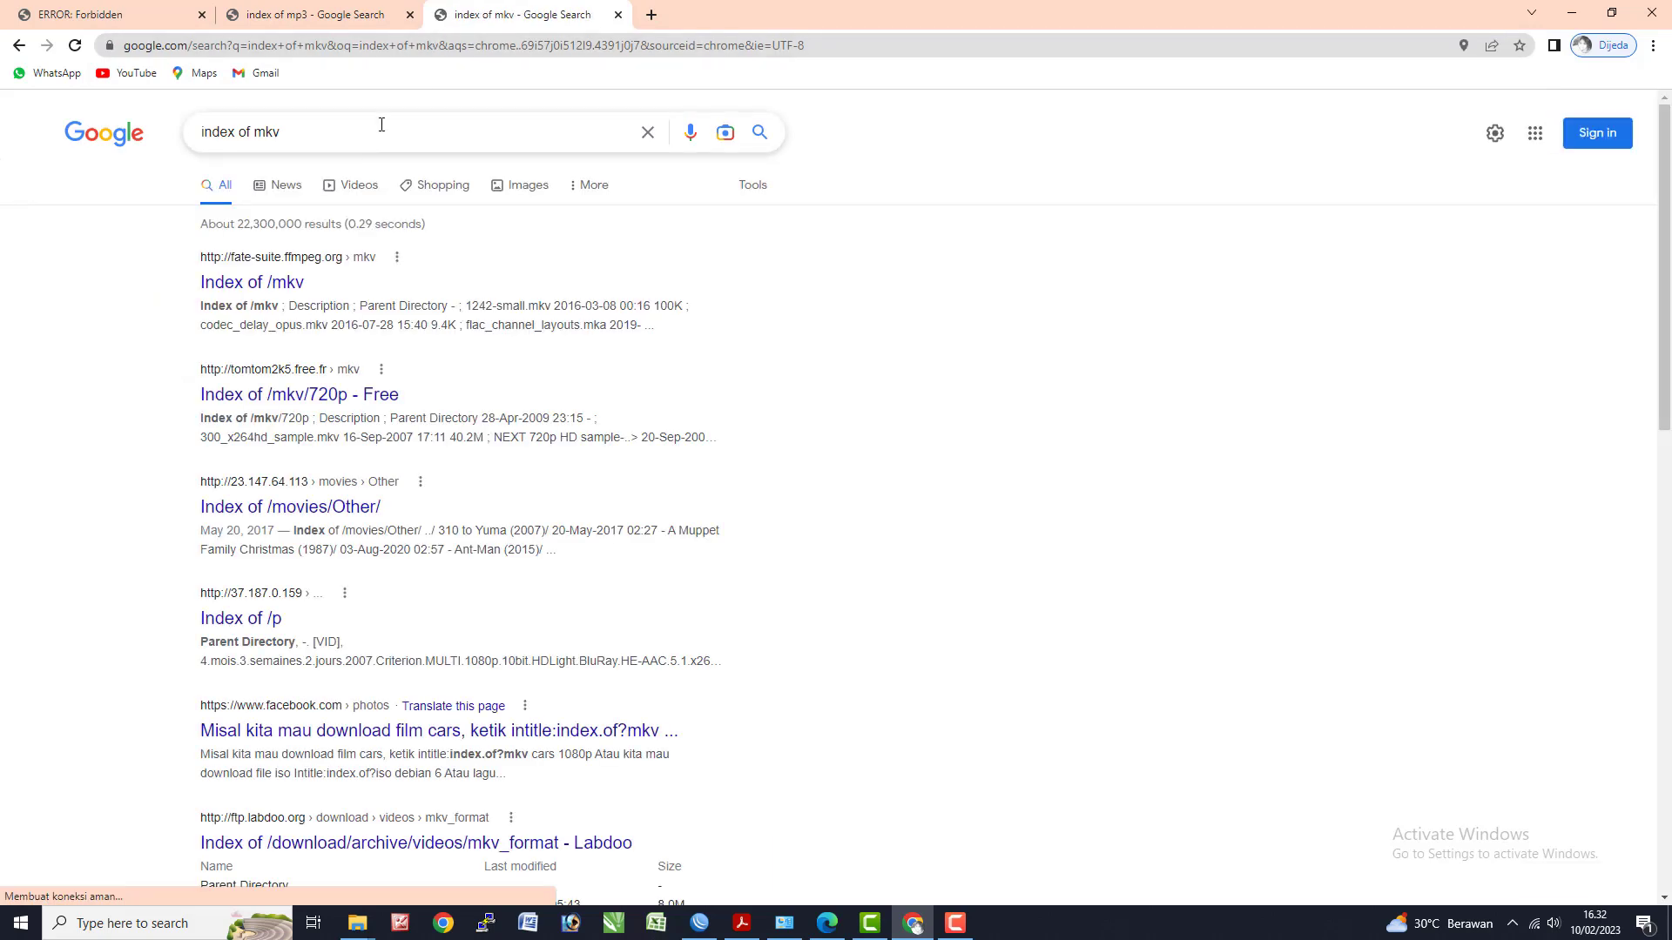
{"action": "left_click", "coordinate": [363, 403]}
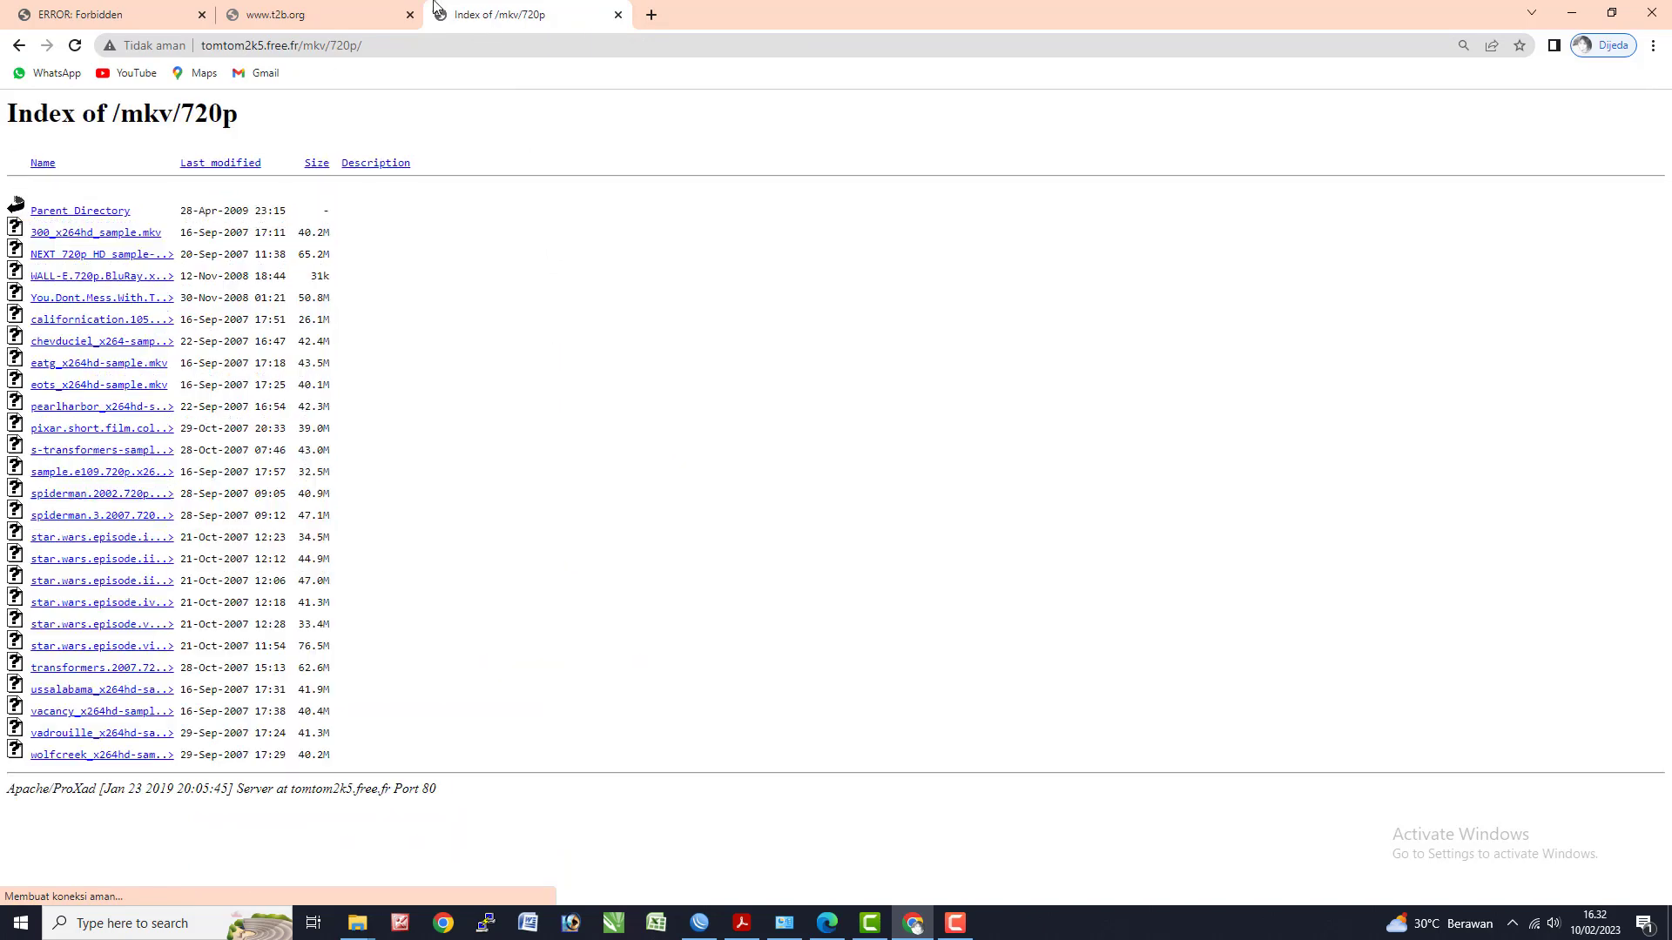
{"action": "left_click", "coordinate": [150, 233]}
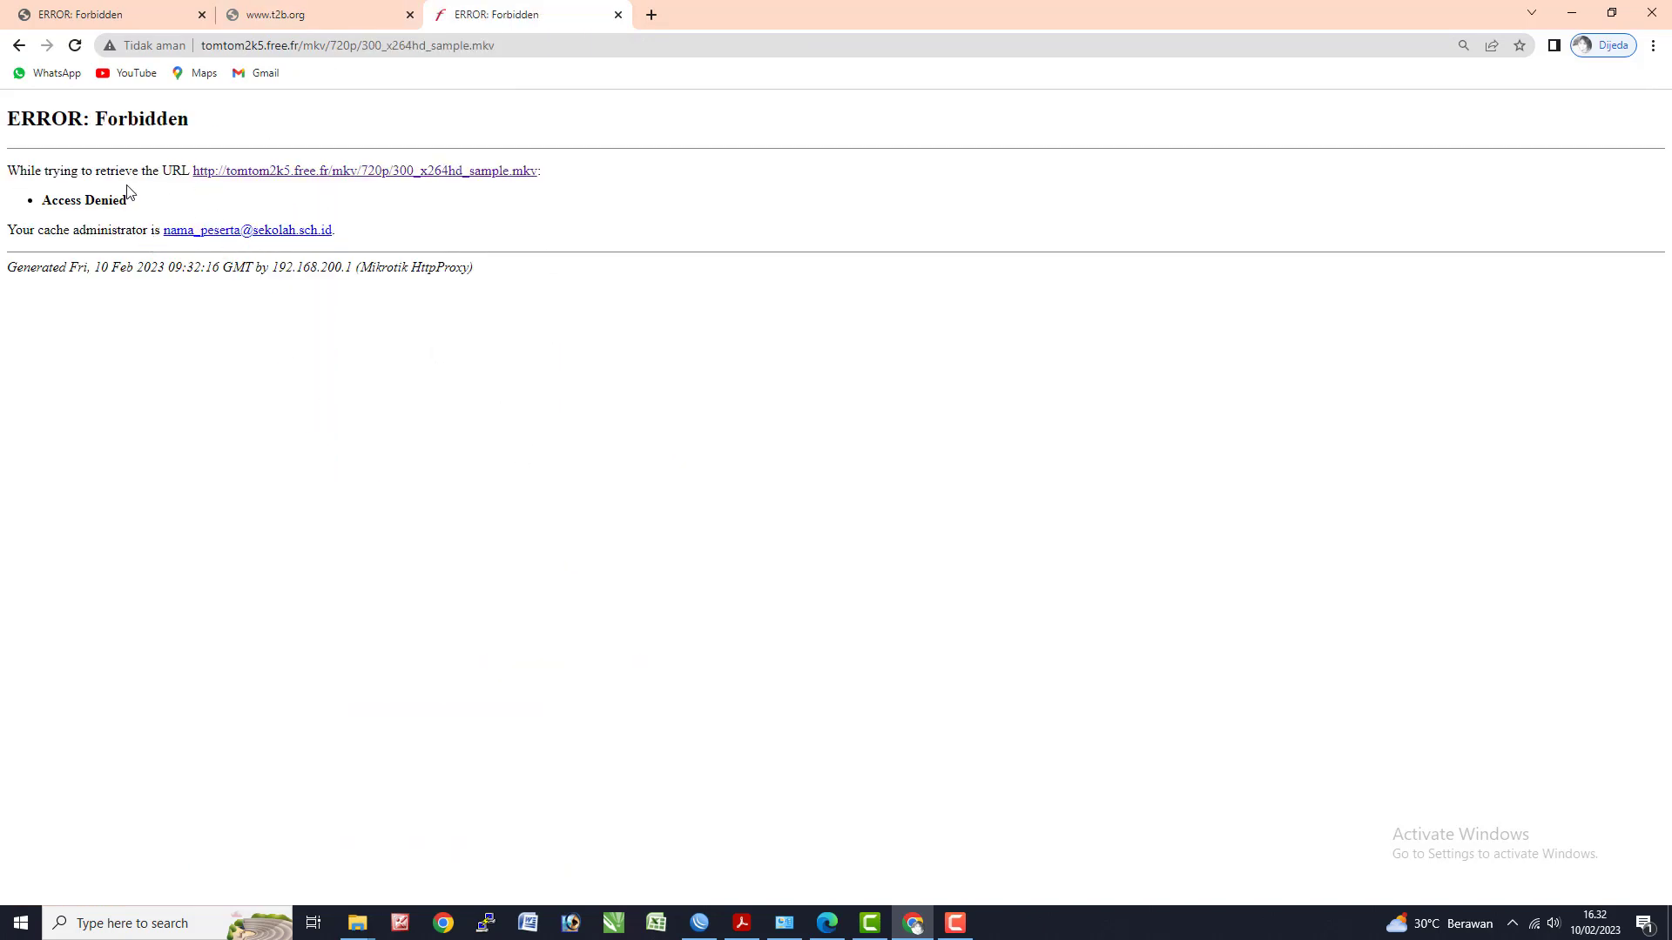
{"action": "left_click", "coordinate": [301, 7]}
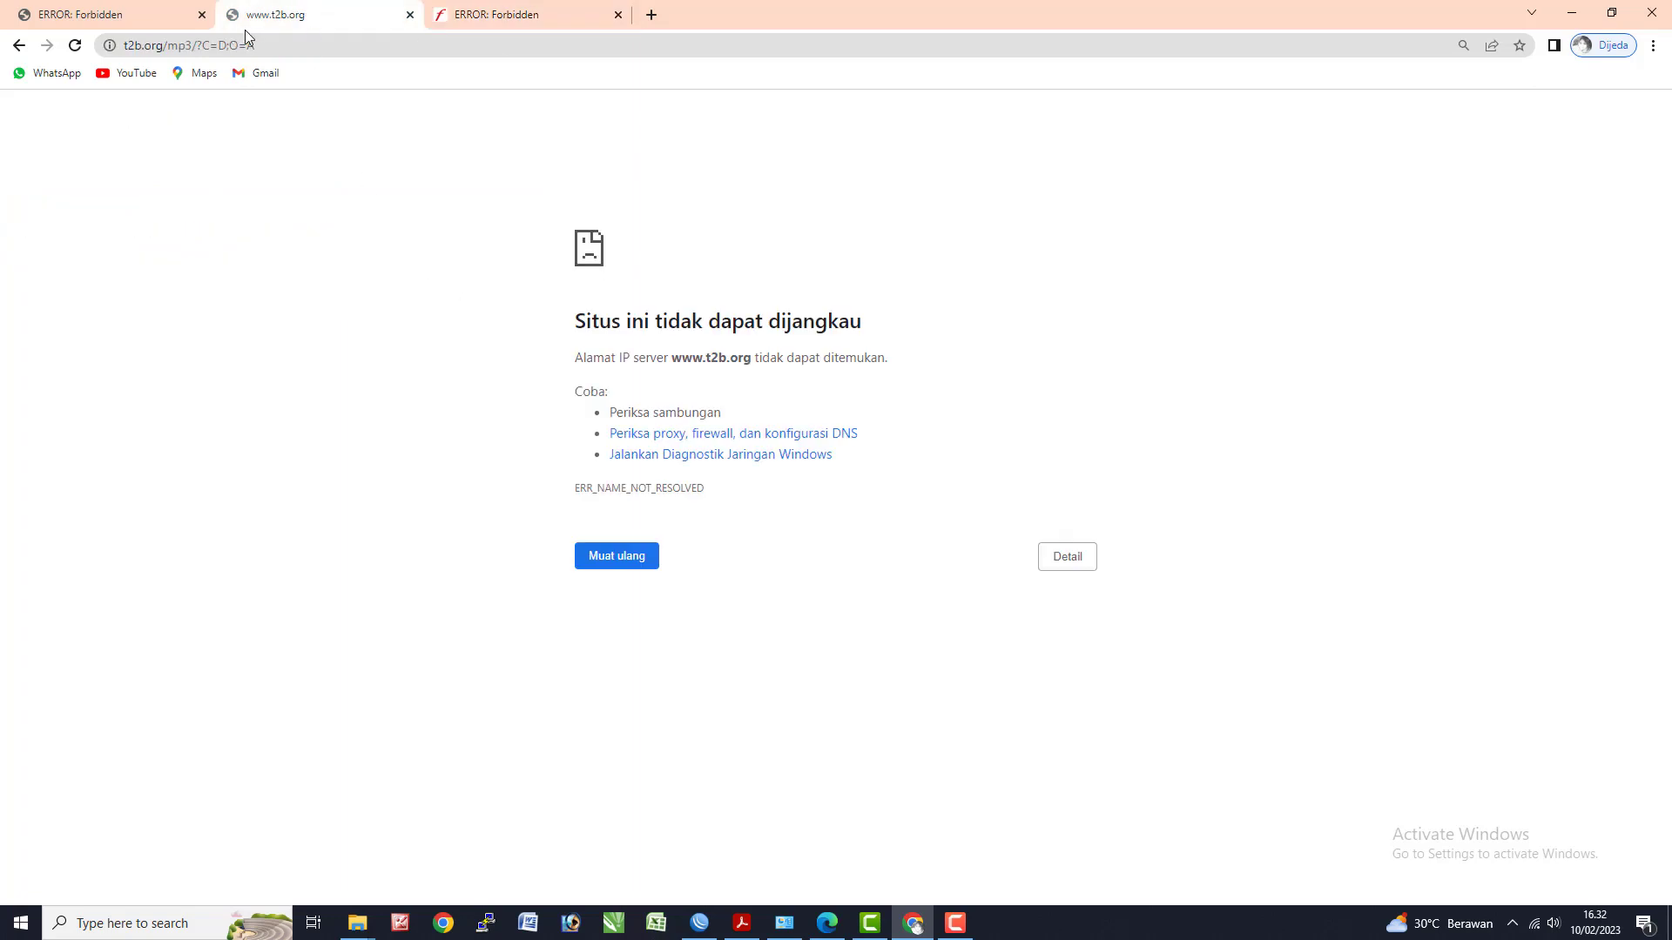
{"action": "left_click", "coordinate": [408, 14]}
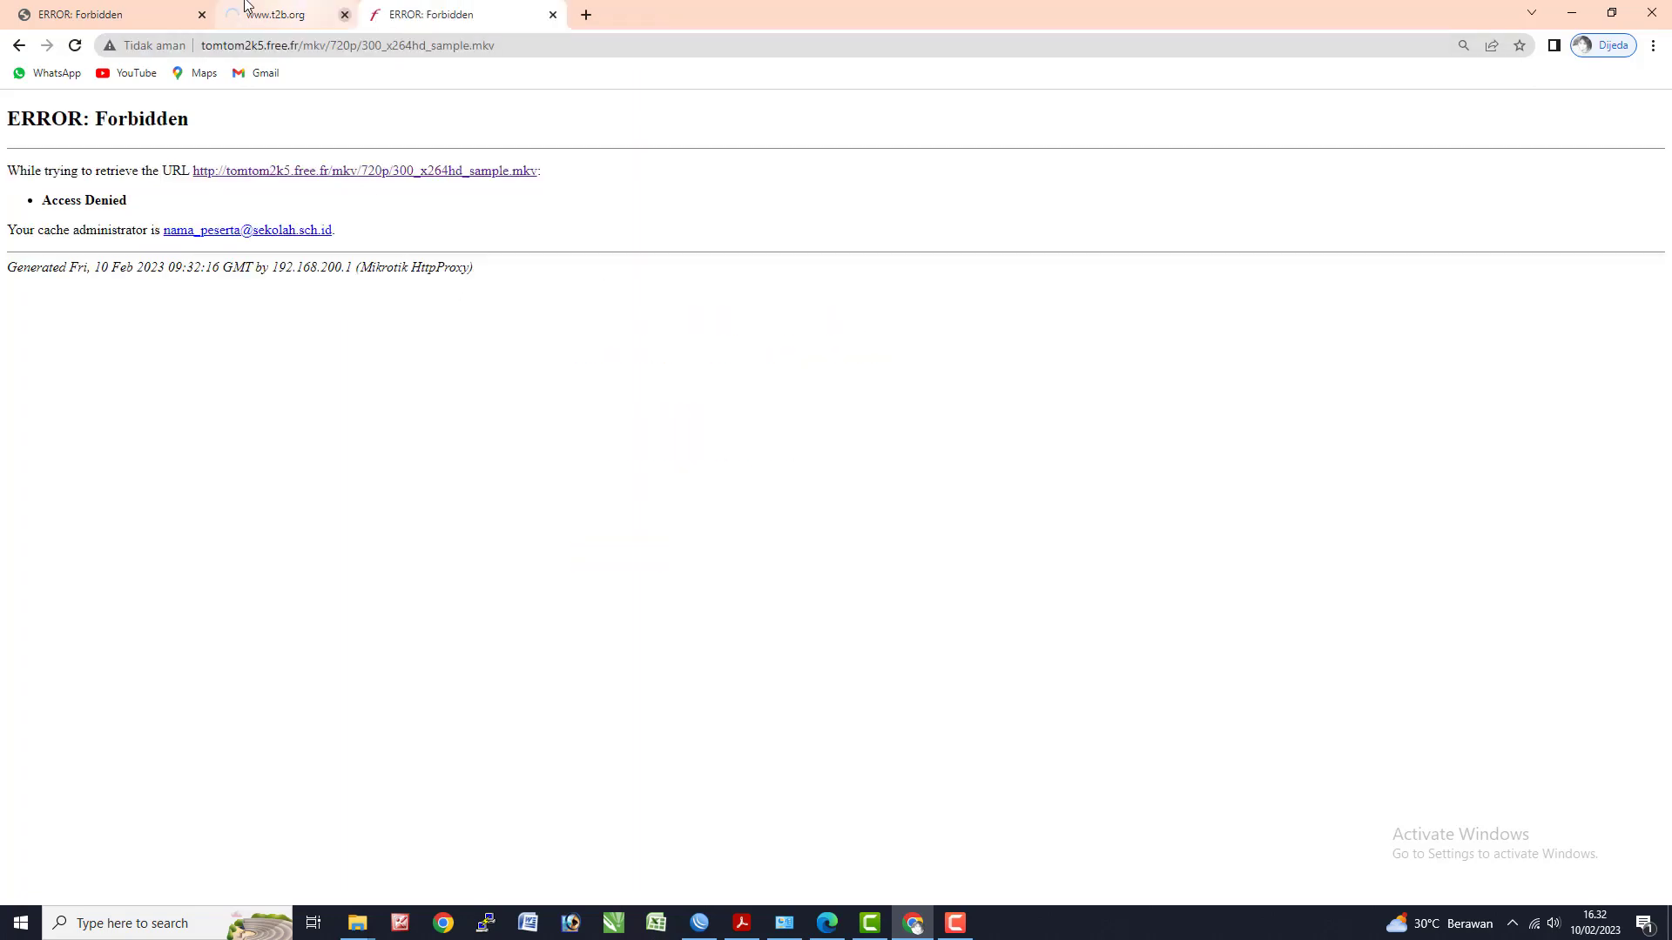
{"action": "left_click", "coordinate": [153, 16]}
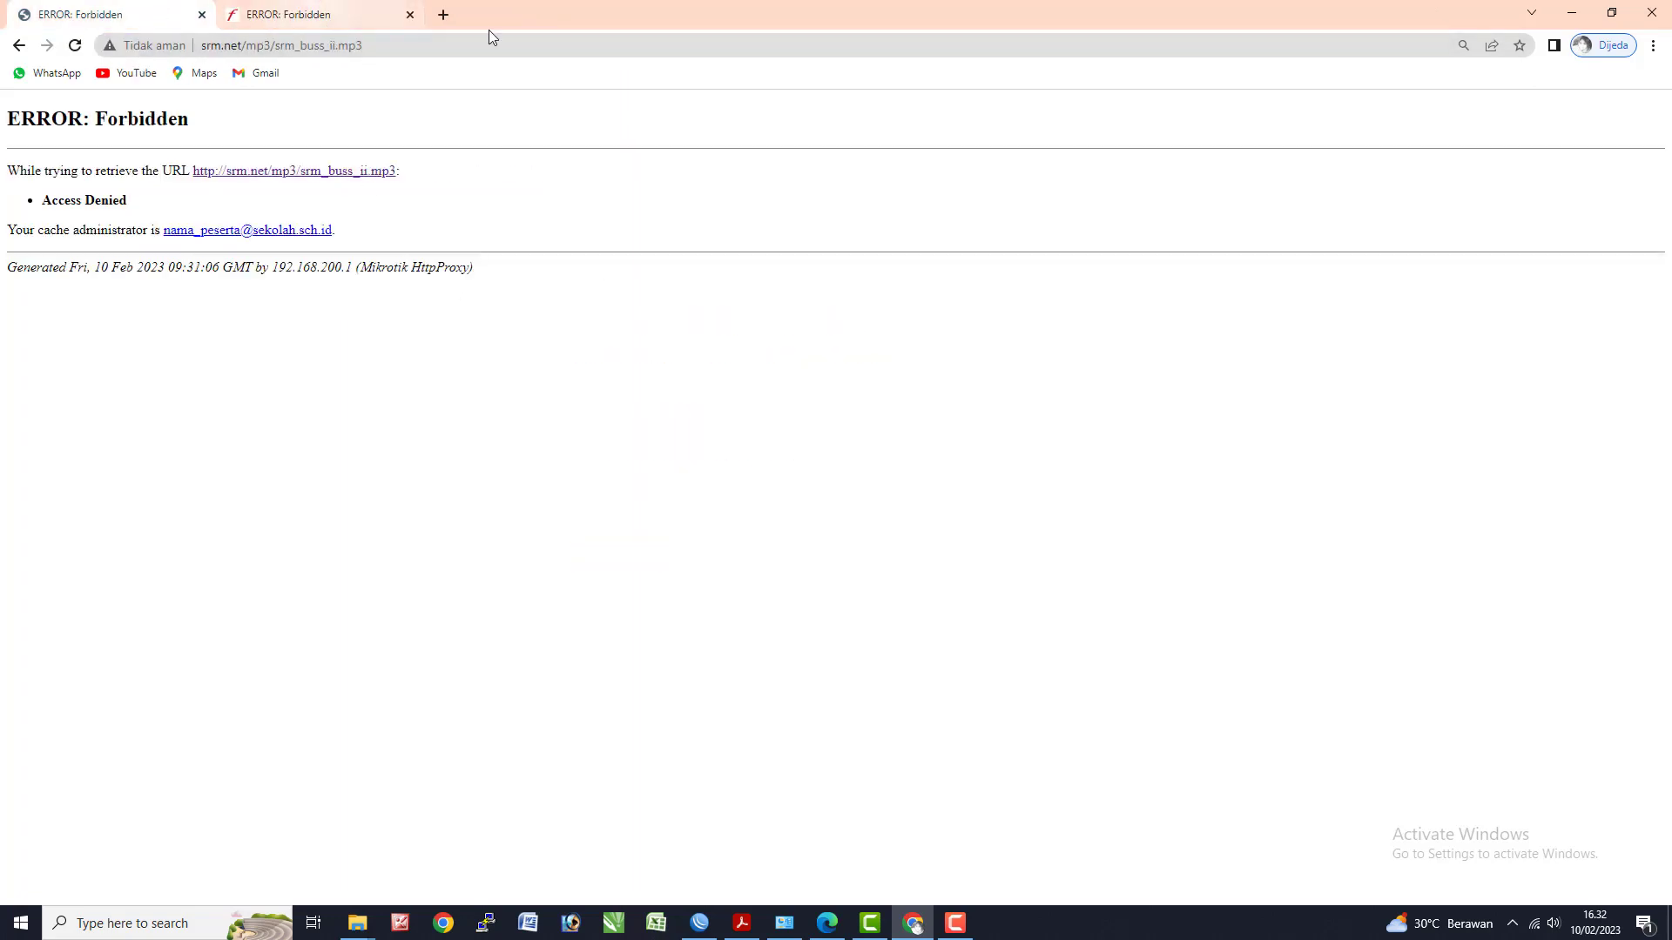
{"action": "left_click", "coordinate": [443, 15]}
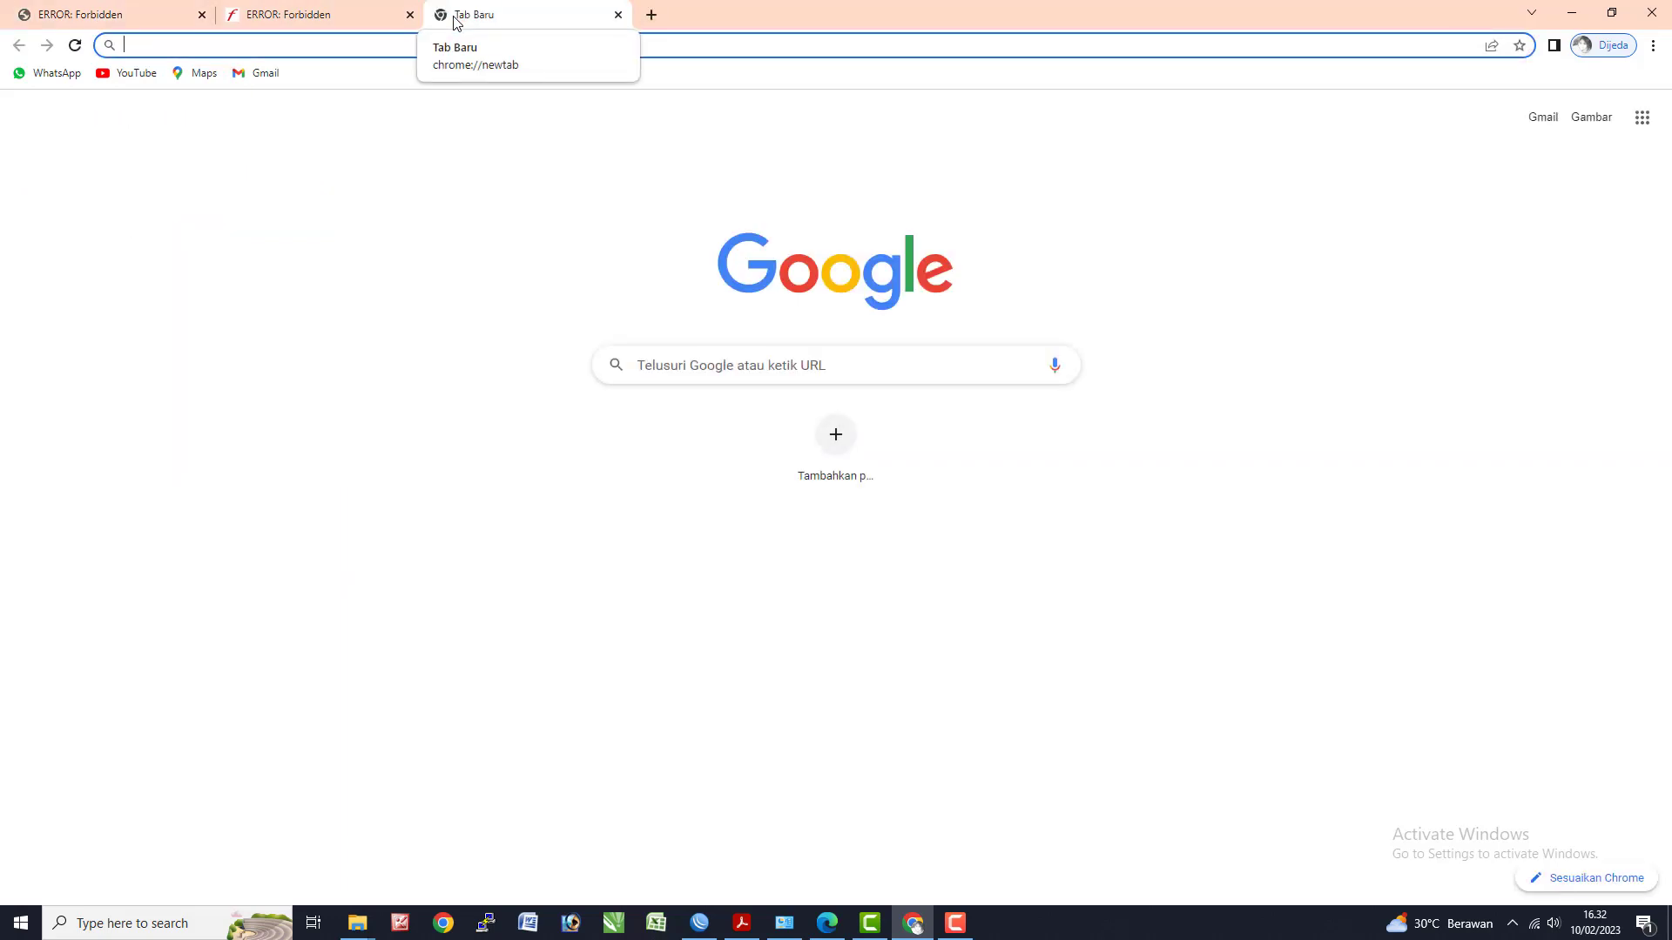
{"action": "type", "text": "www."}
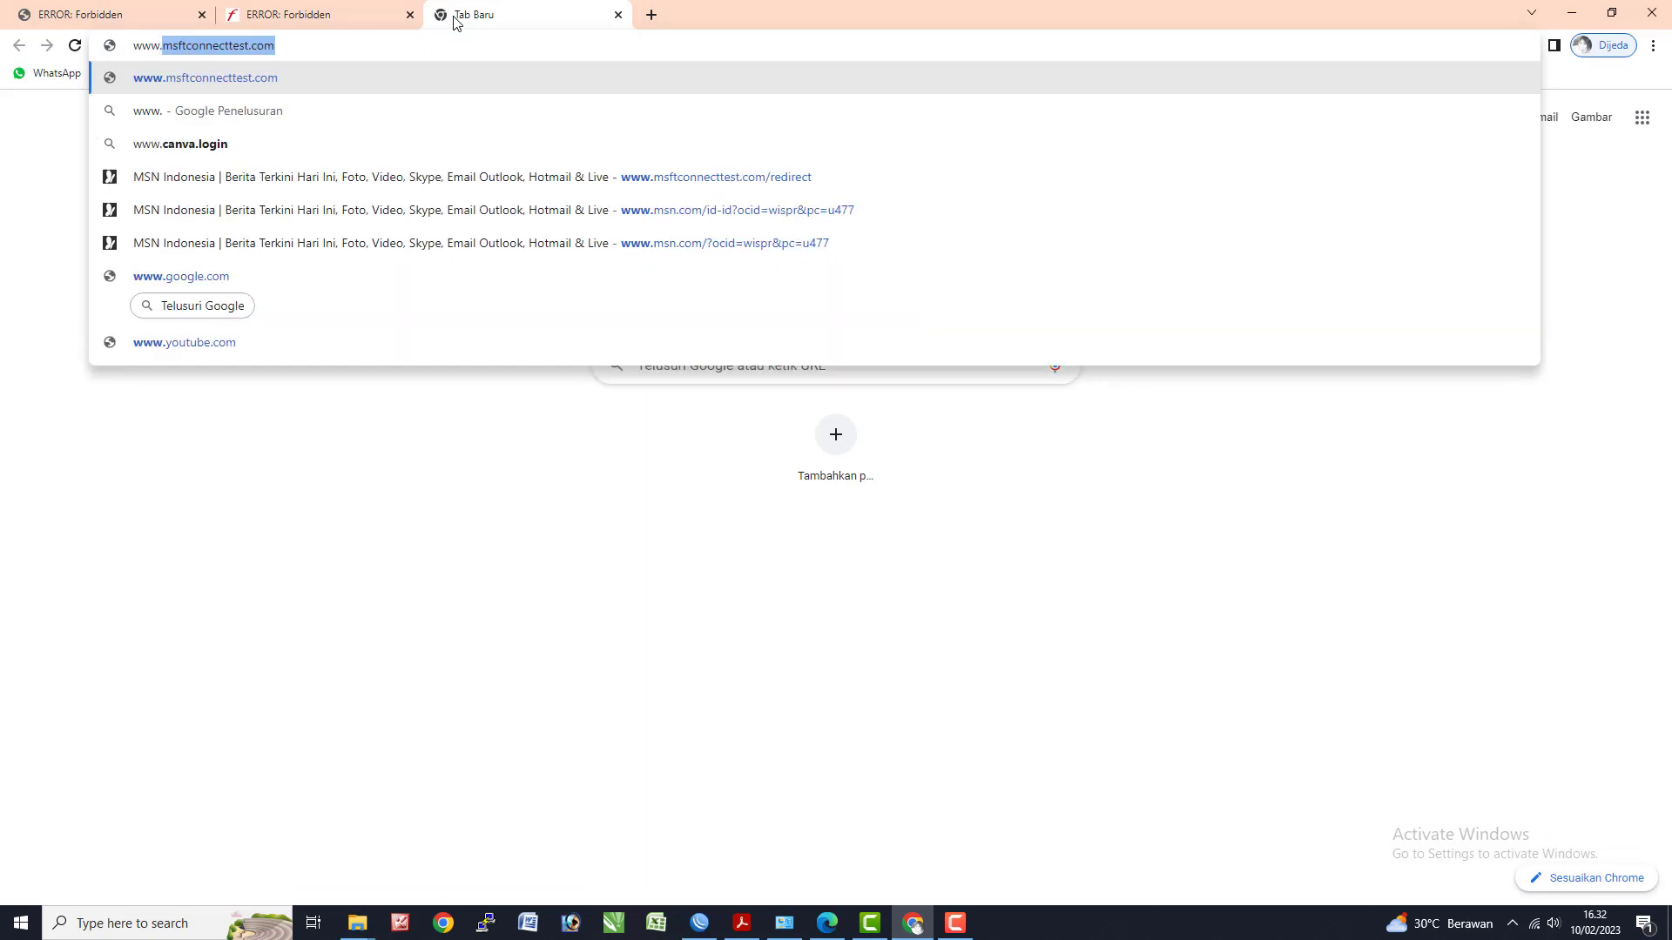
{"action": "type", "text": "linux.org"}
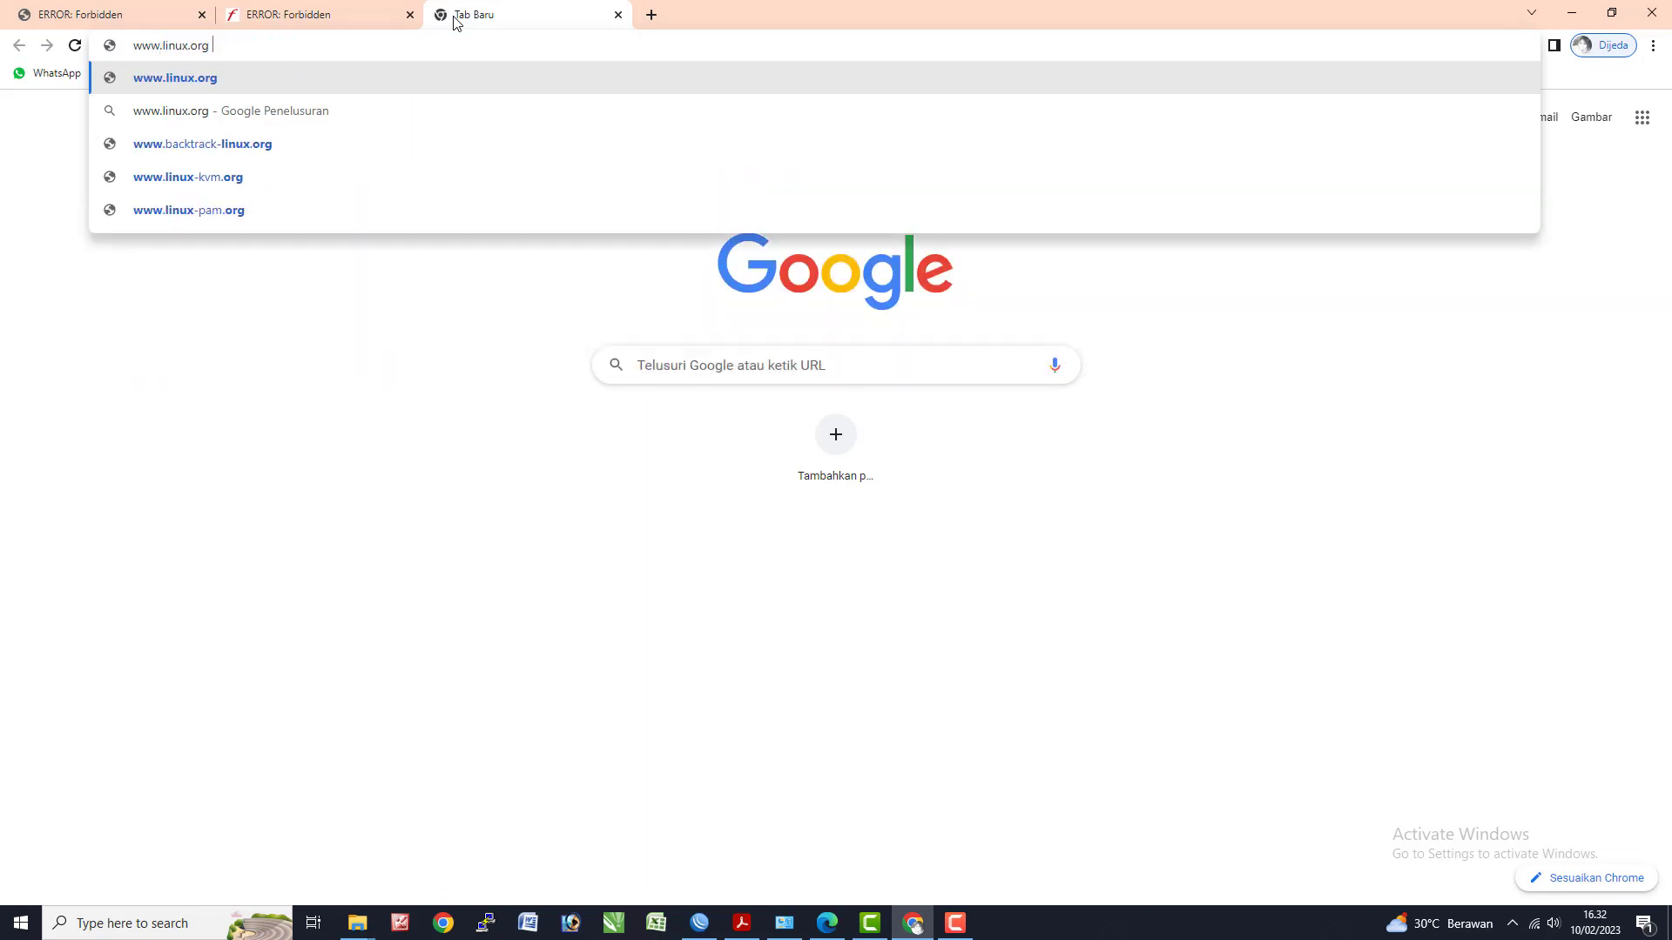
{"action": "key", "text": "Return"}
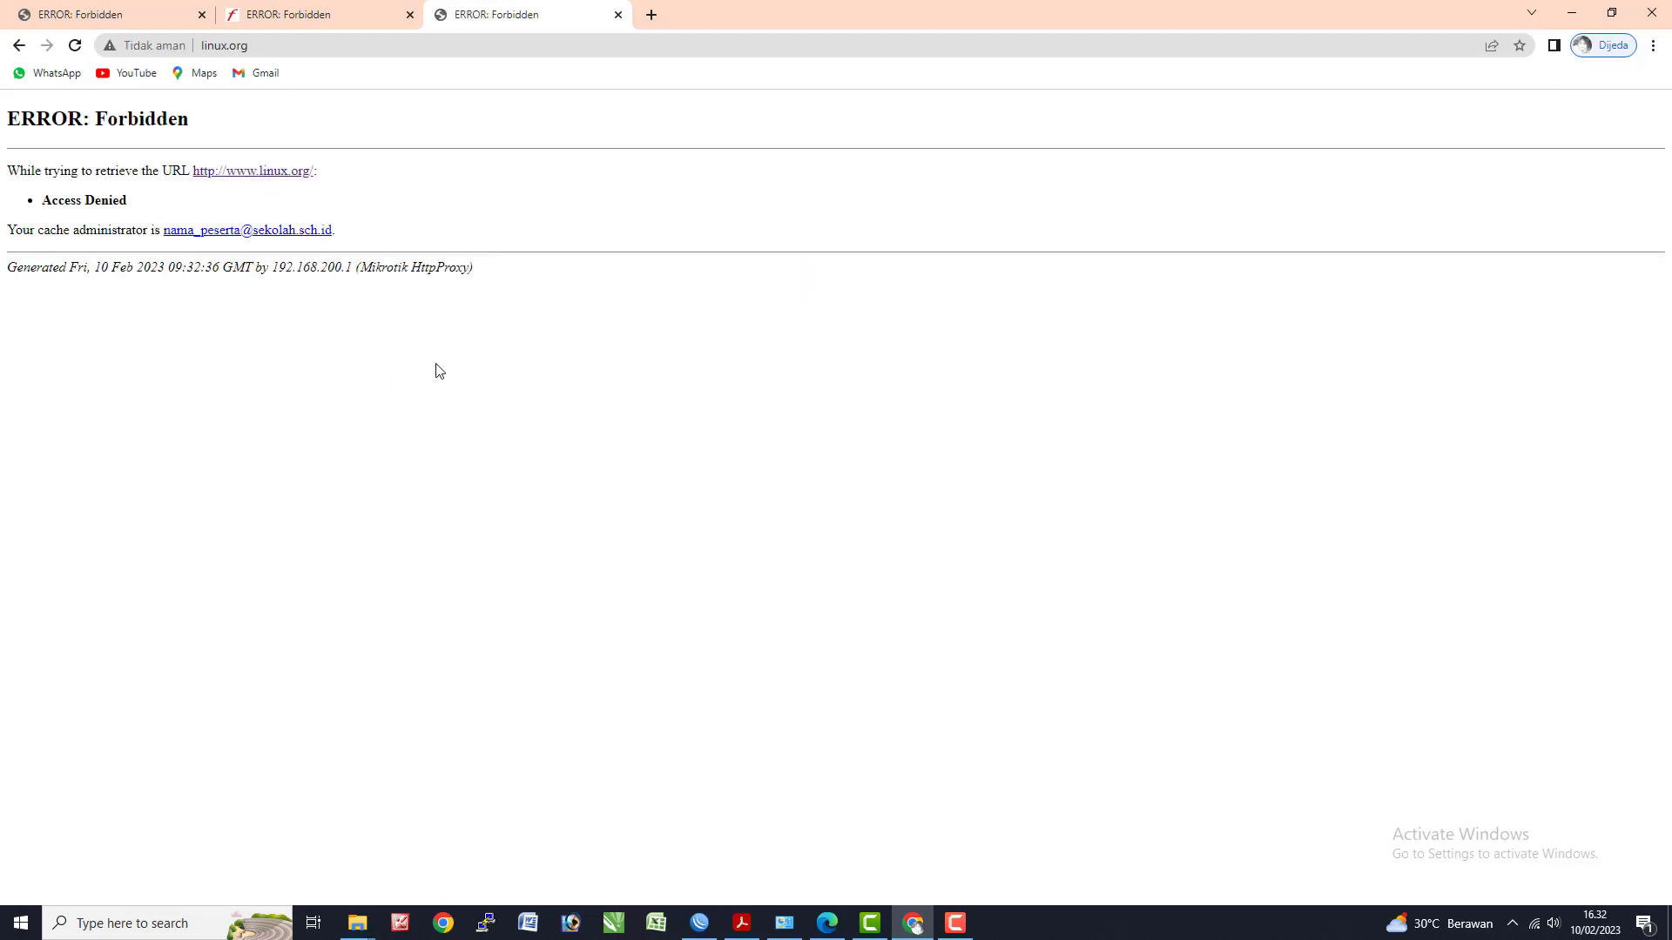
{"action": "left_click_drag", "start_coordinate": [219, 185], "coordinate": [115, 139]}
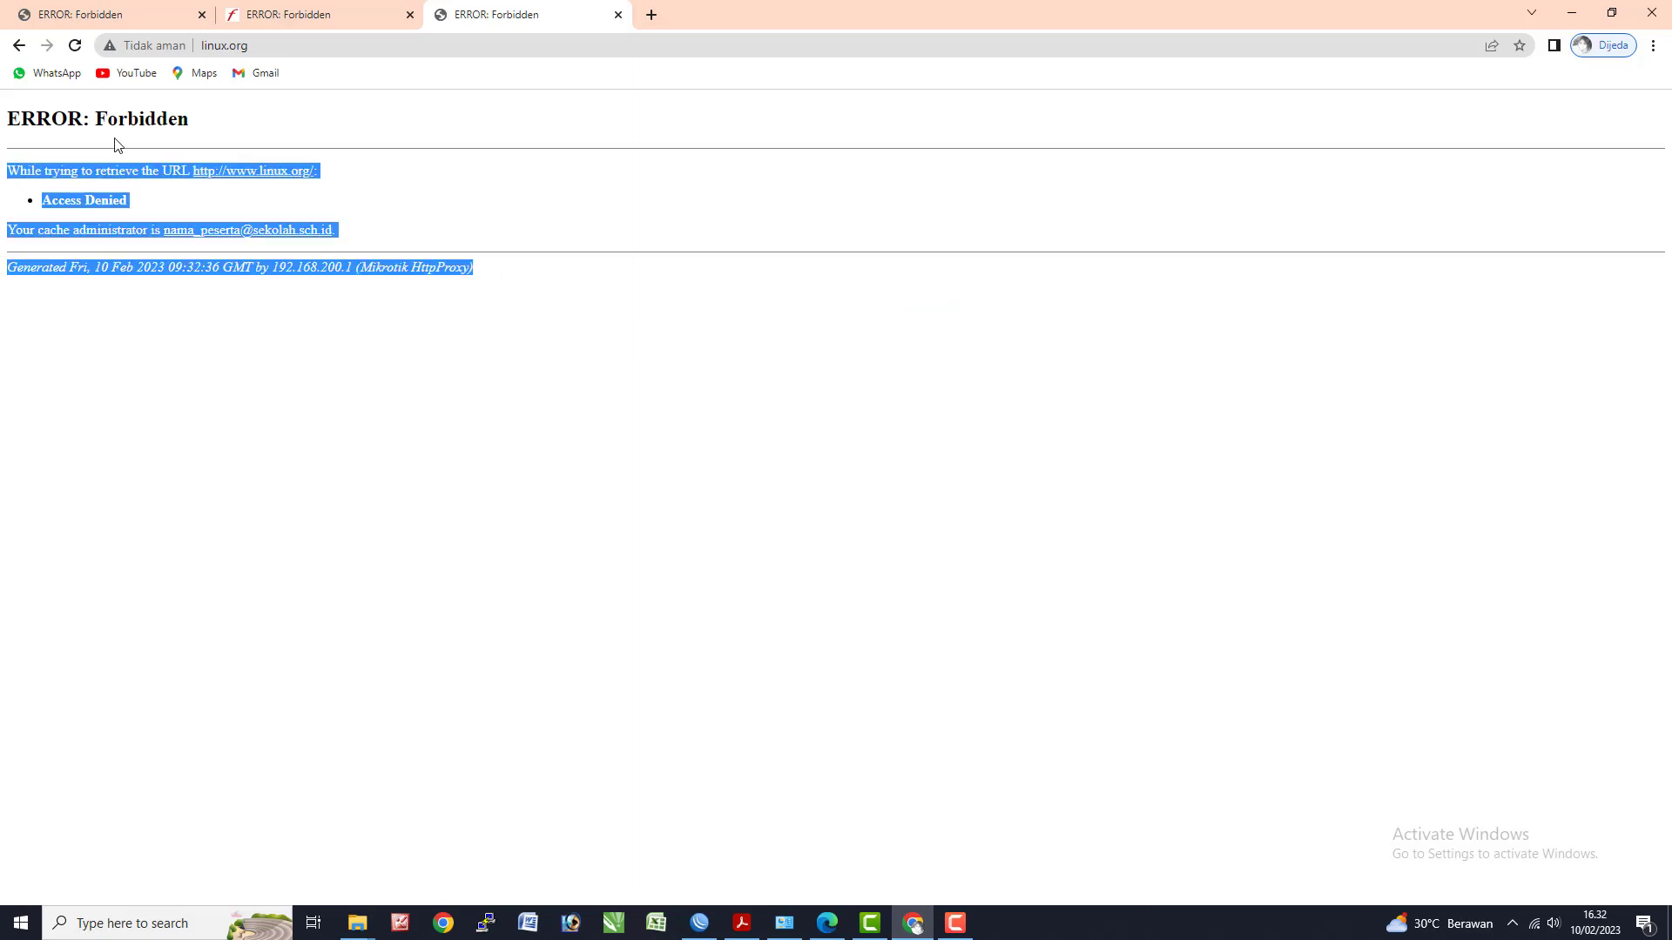
{"action": "left_click", "coordinate": [420, 230]}
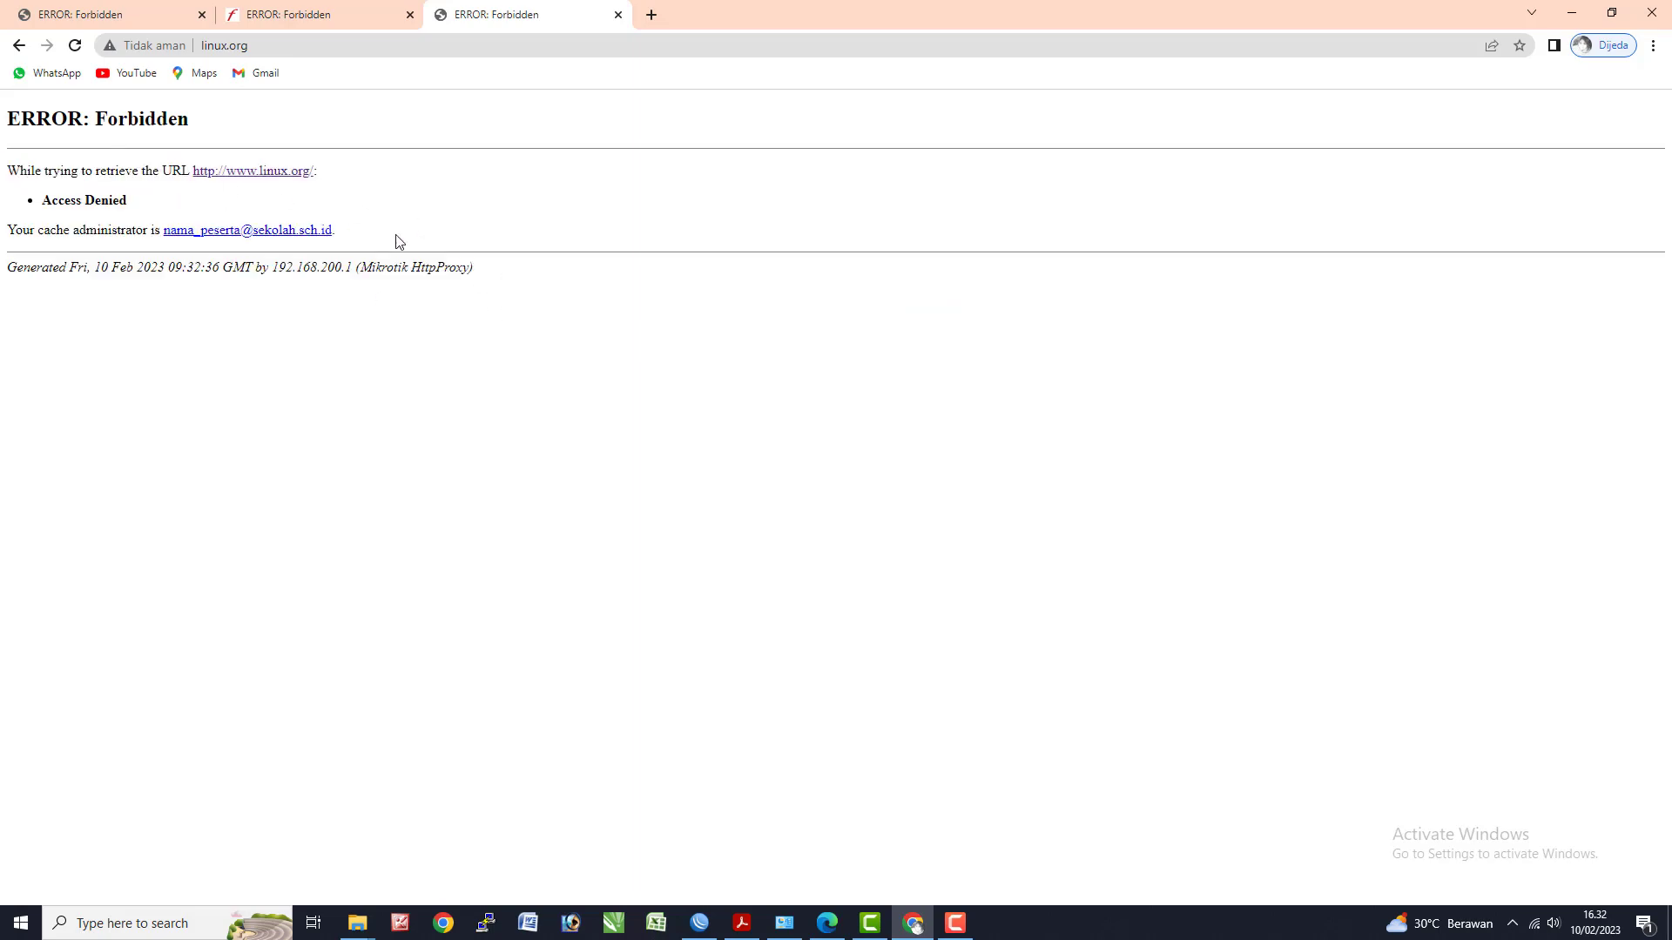
{"action": "key", "text": "alt+Tab"}
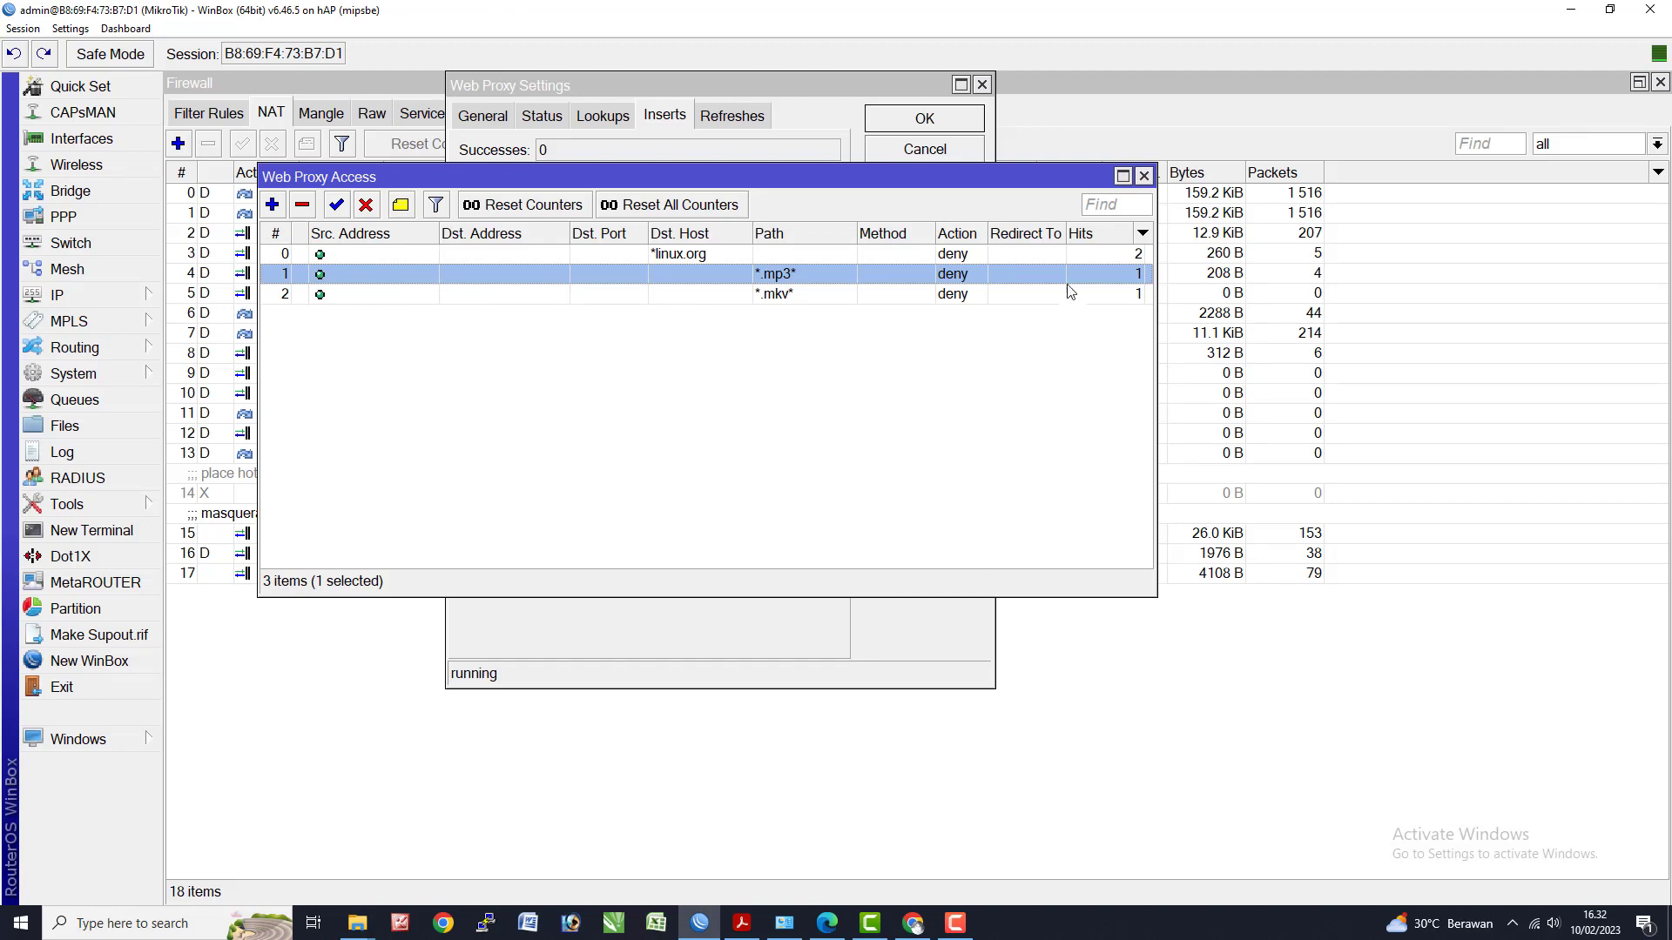
- Widen the Web Proxy Access window and move it down-right so all three rules' hit counts show
{"action": "left_click_drag", "start_coordinate": [1157, 232], "coordinate": [1241, 233]}
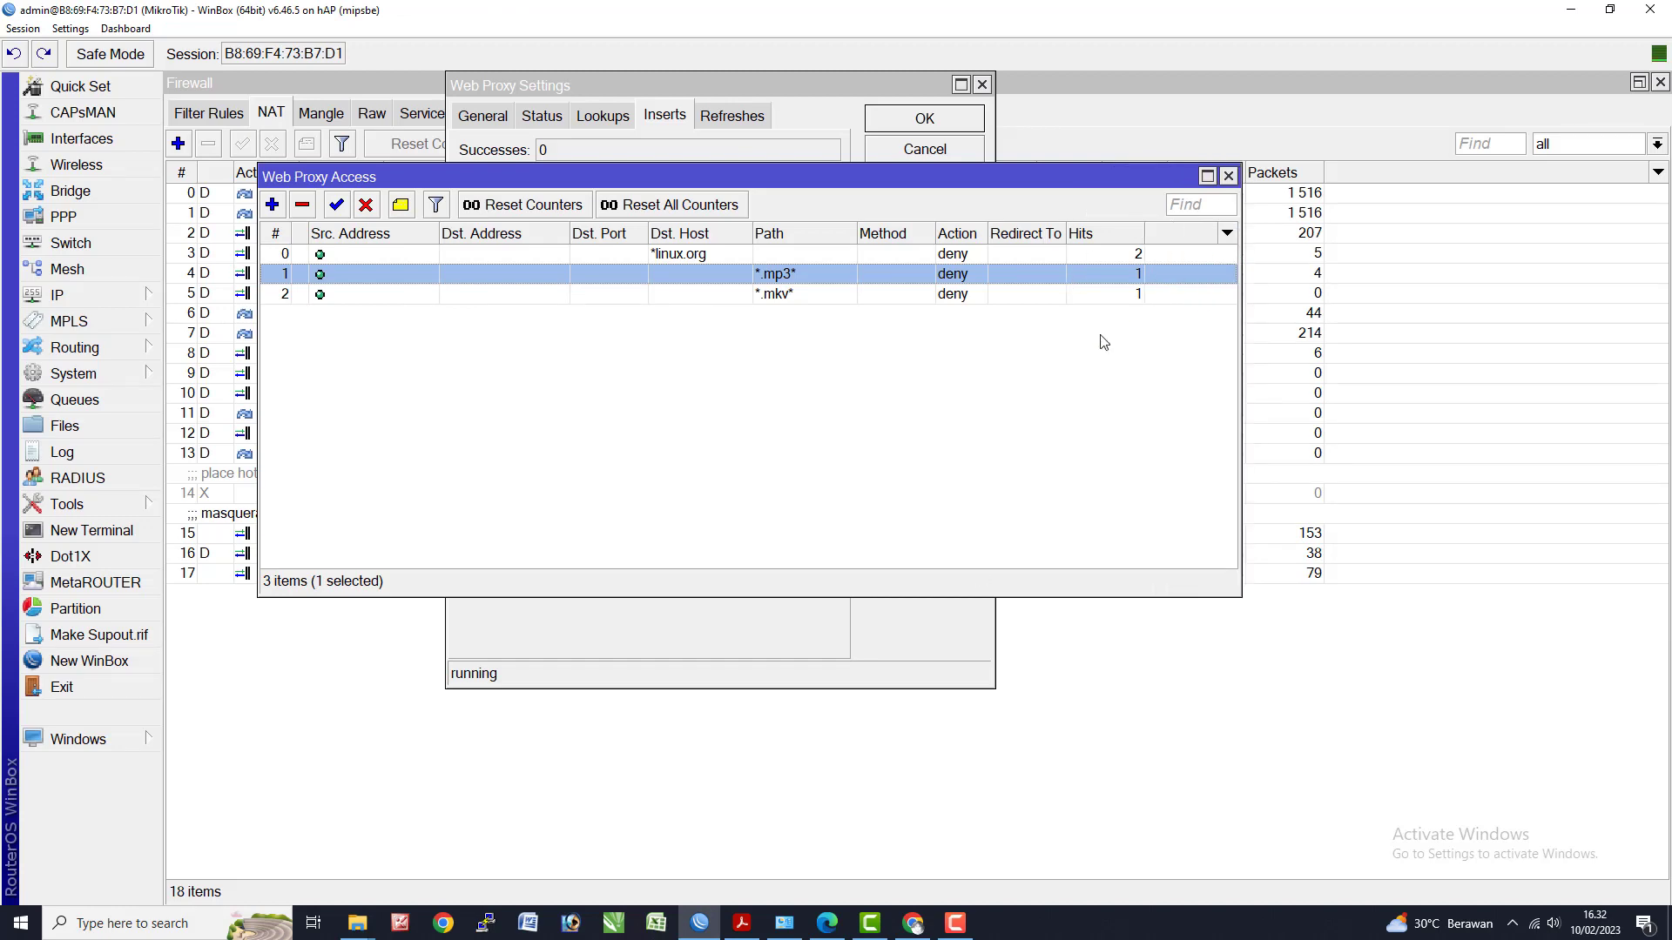
{"action": "left_click_drag", "start_coordinate": [414, 187], "coordinate": [500, 331]}
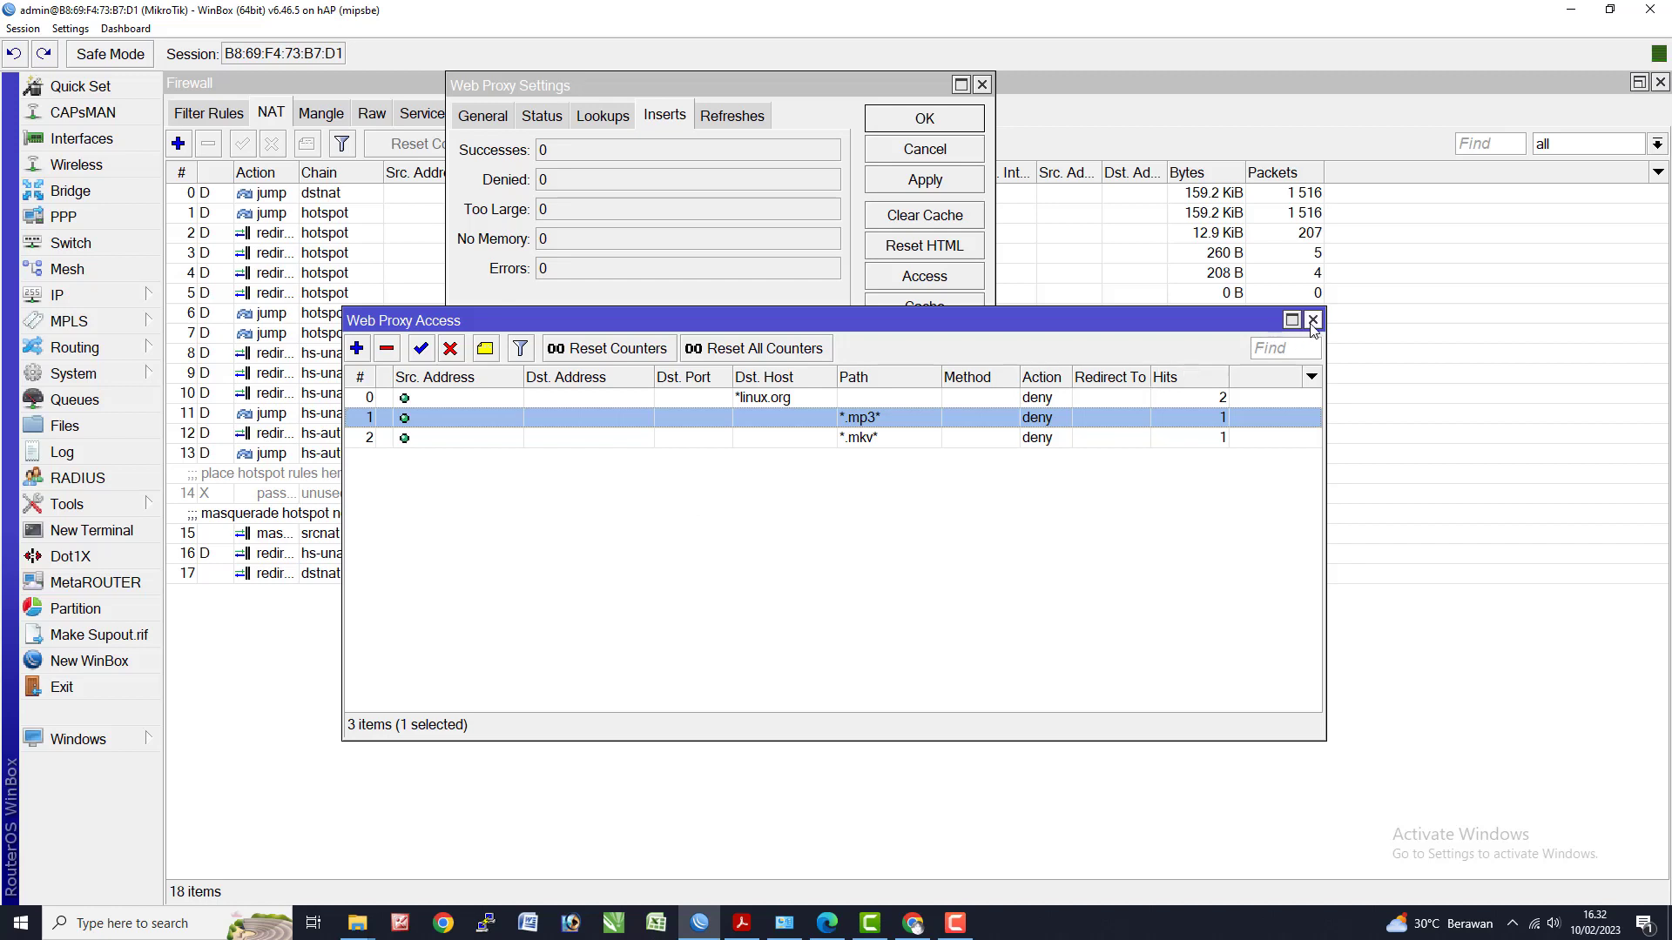
{"action": "key", "text": "alt+Tab"}
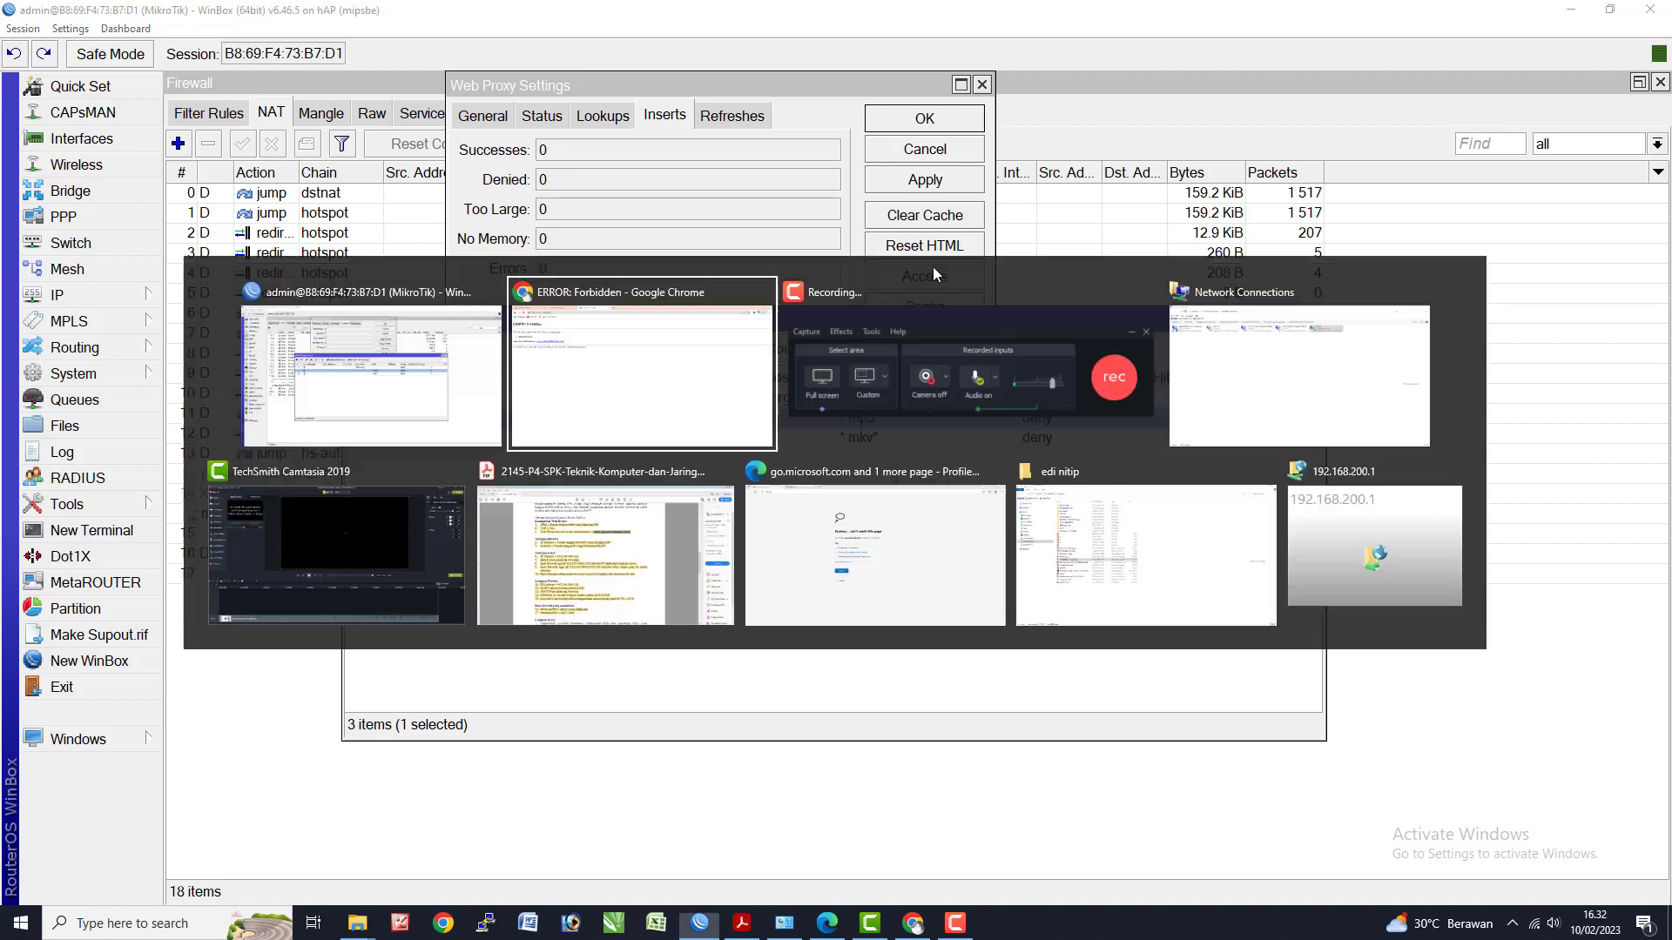
- Highlight Login user hotspot, Blocking Site and Blocking File under item 11 on page 3 in yellow
{"action": "left_click", "coordinate": [591, 592]}
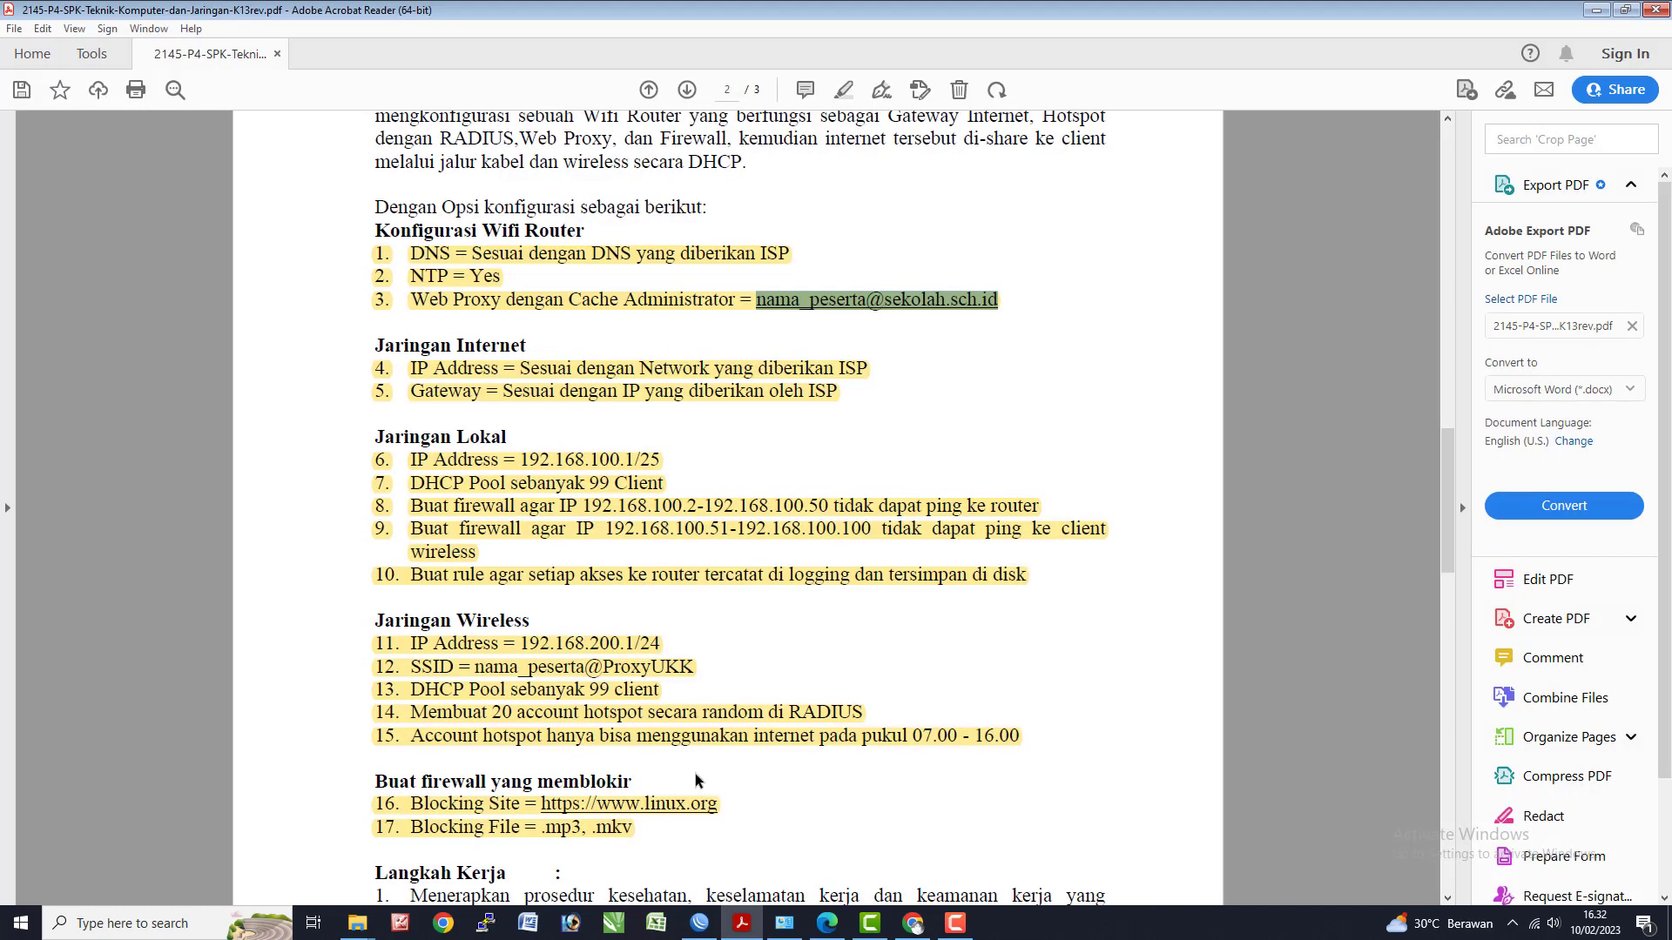
{"action": "scroll", "coordinate": [698, 768], "scroll_direction": "down", "scroll_amount": 2}
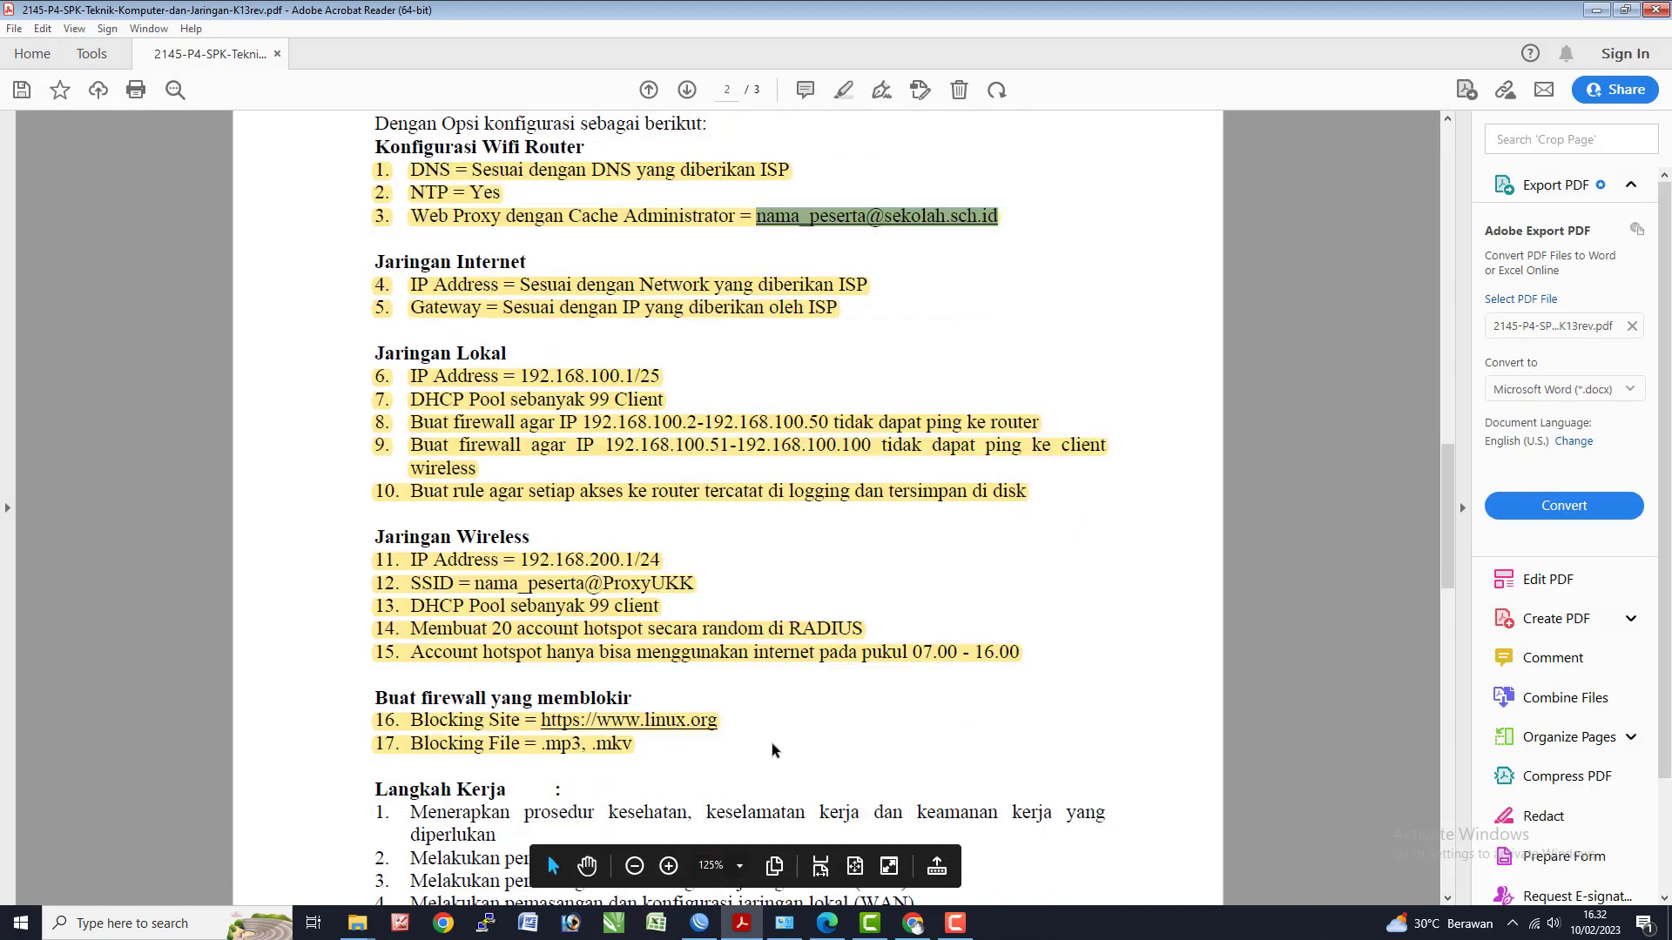
{"action": "scroll", "coordinate": [771, 751], "scroll_direction": "down", "scroll_amount": 2}
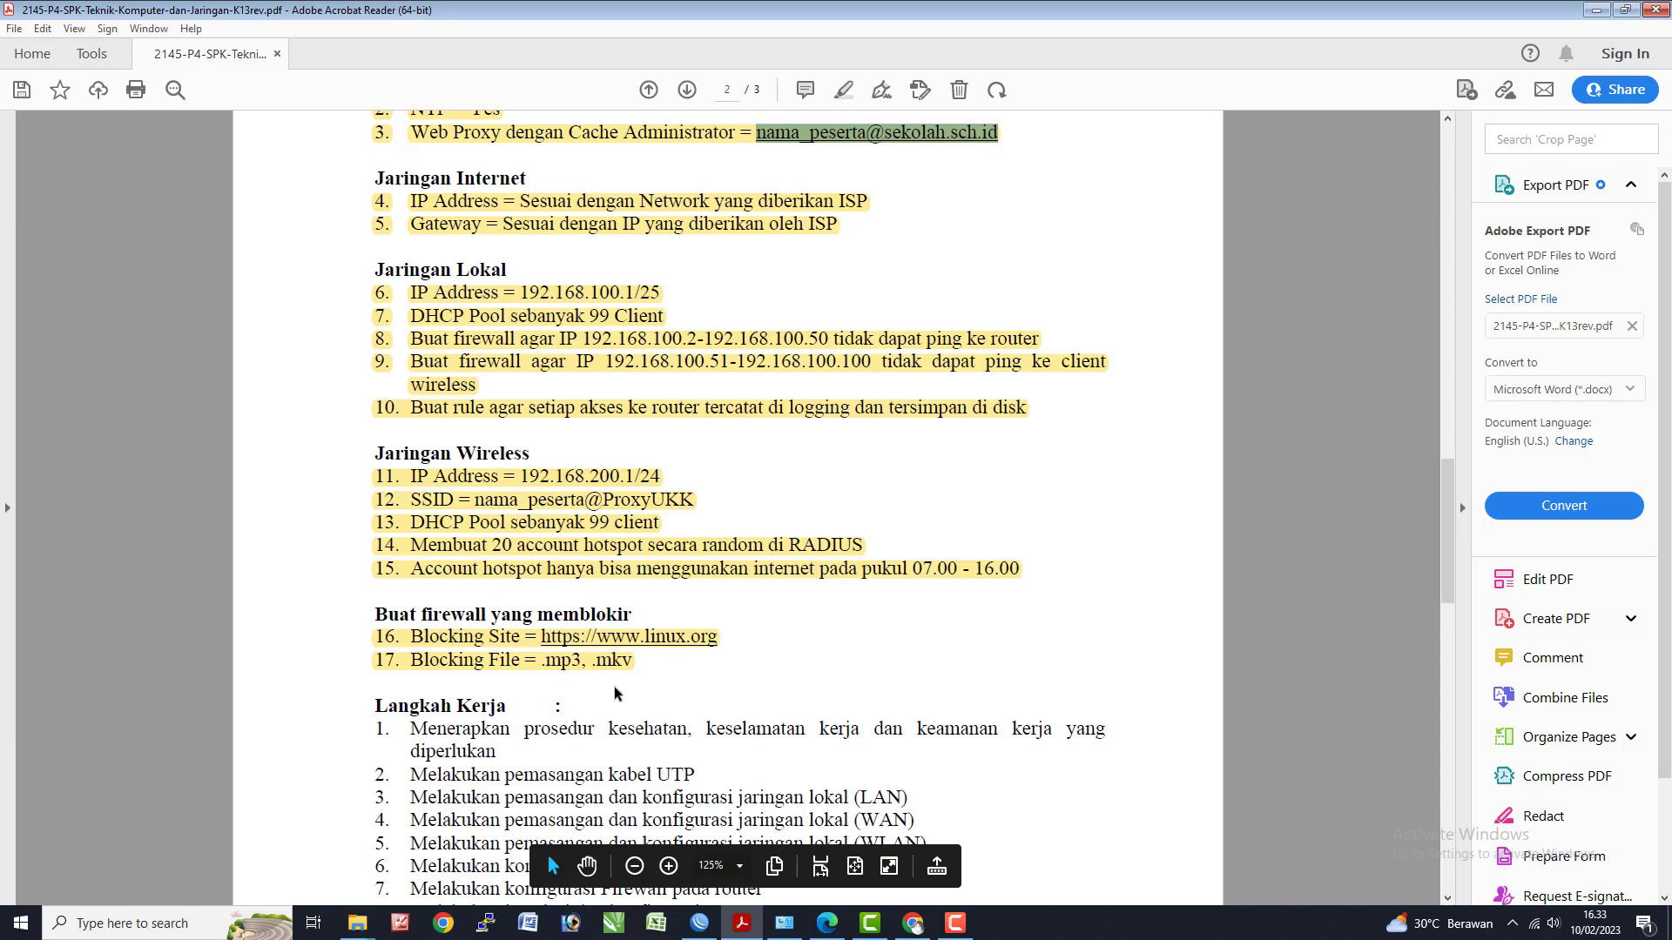
{"action": "scroll", "coordinate": [615, 694], "scroll_direction": "down", "scroll_amount": 16}
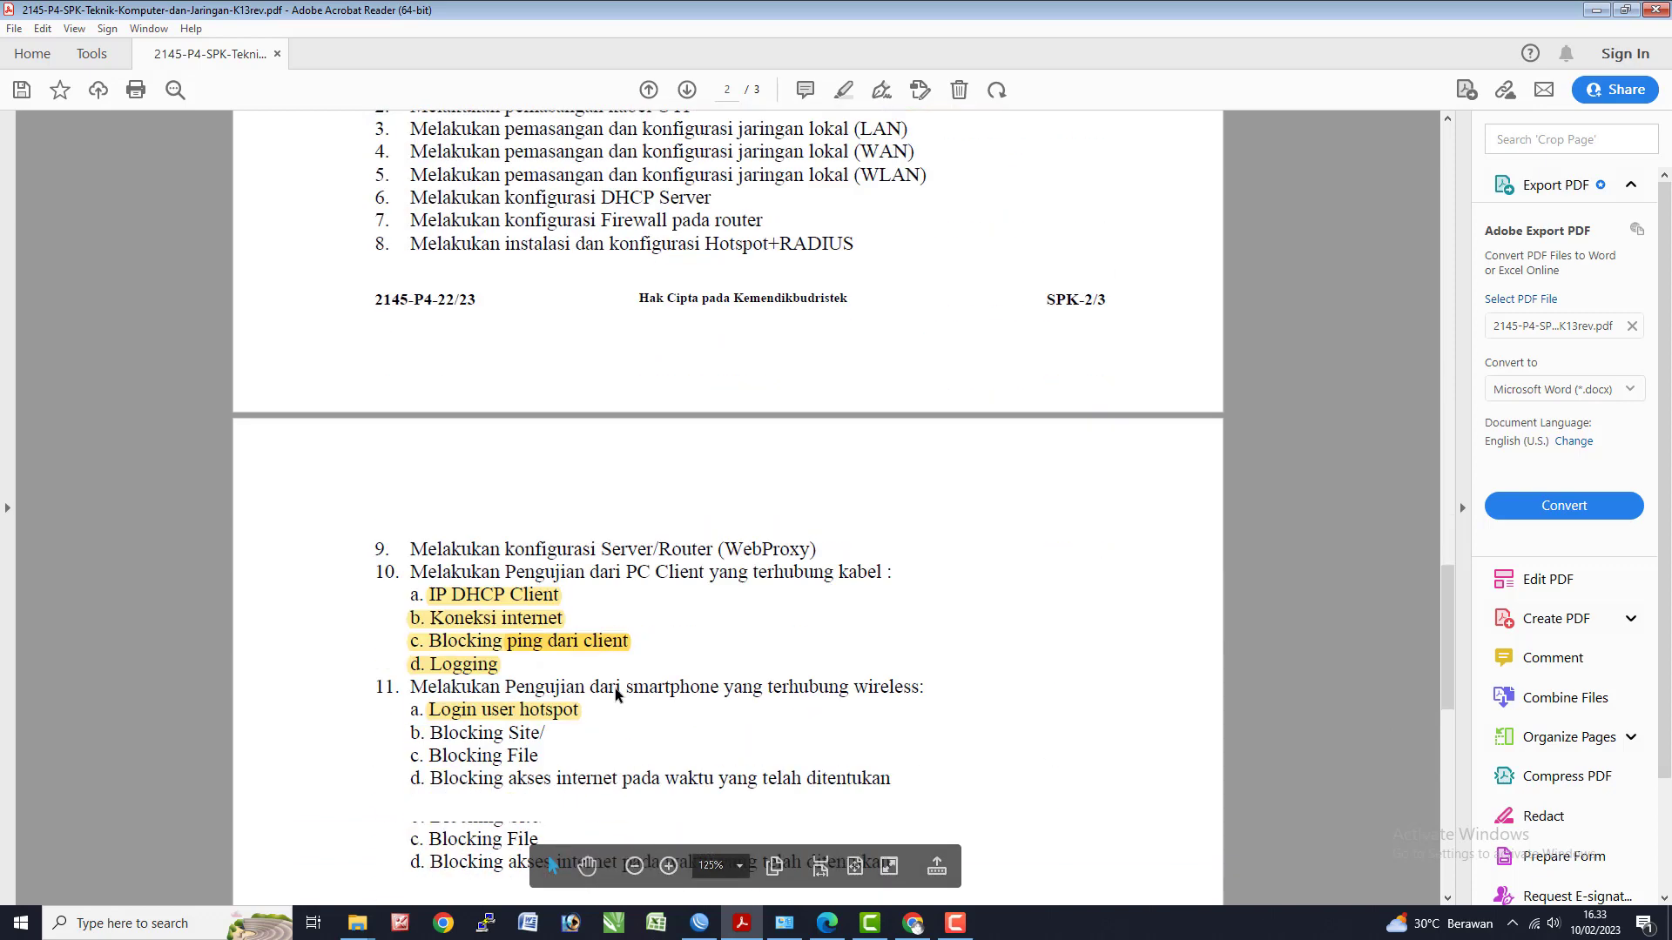
{"action": "scroll", "coordinate": [614, 688], "scroll_direction": "down", "scroll_amount": 1}
{"action": "left_click_drag", "start_coordinate": [436, 691], "coordinate": [538, 716]}
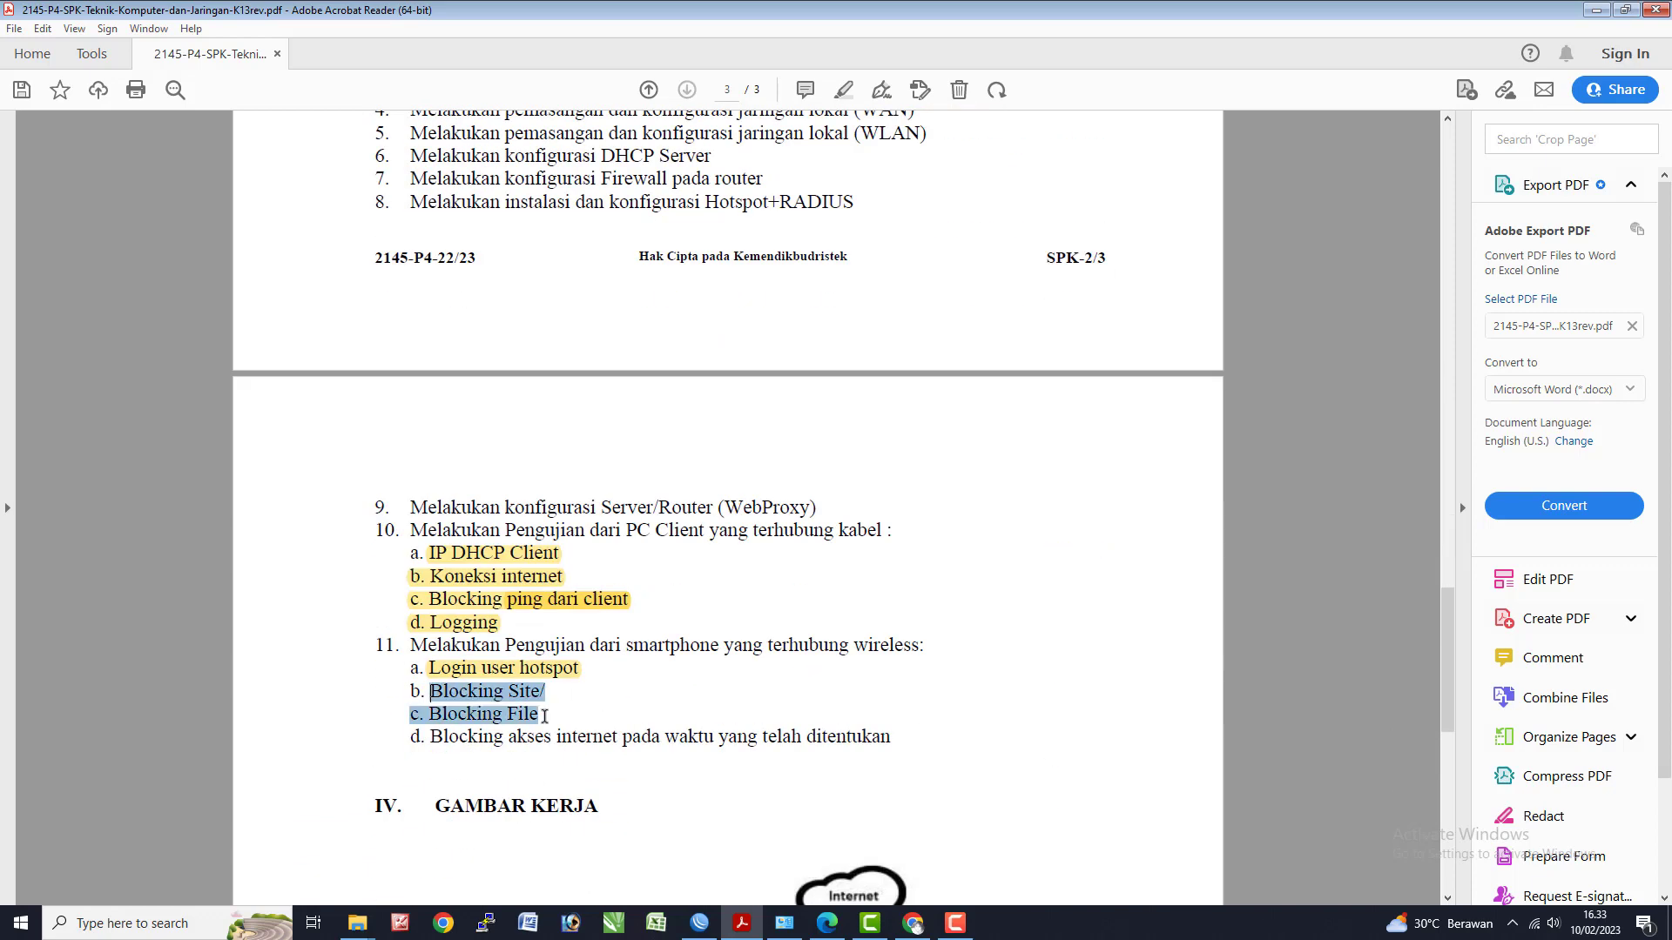
{"action": "left_click", "coordinate": [401, 692]}
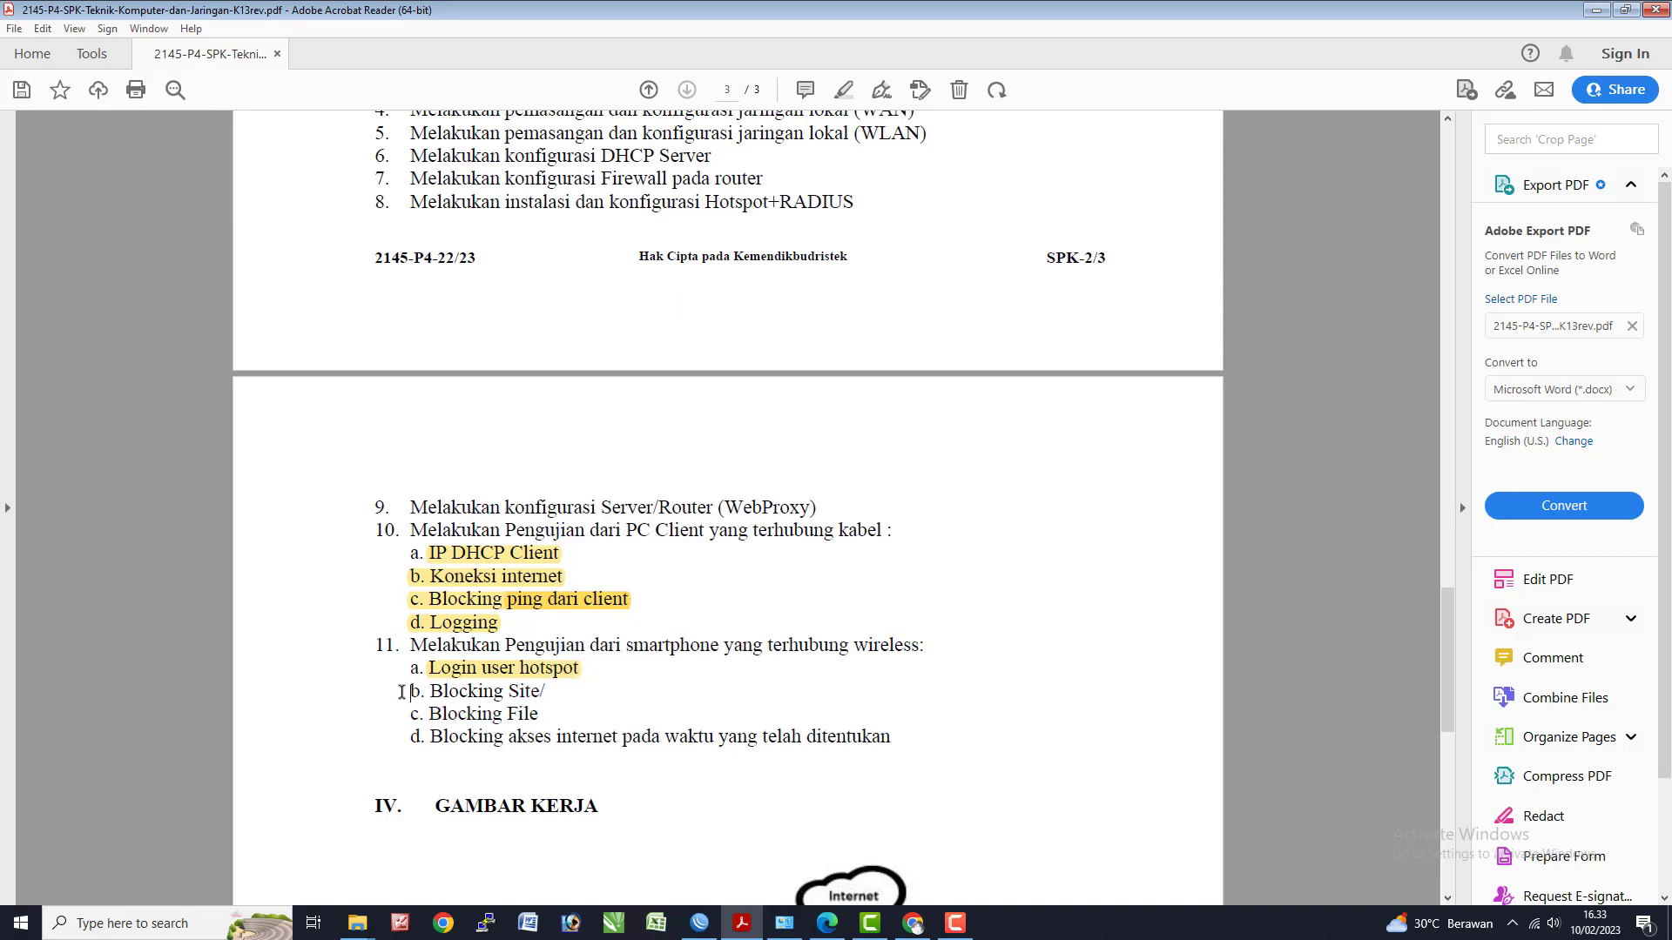
{"action": "left_click_drag", "start_coordinate": [407, 672], "coordinate": [540, 716]}
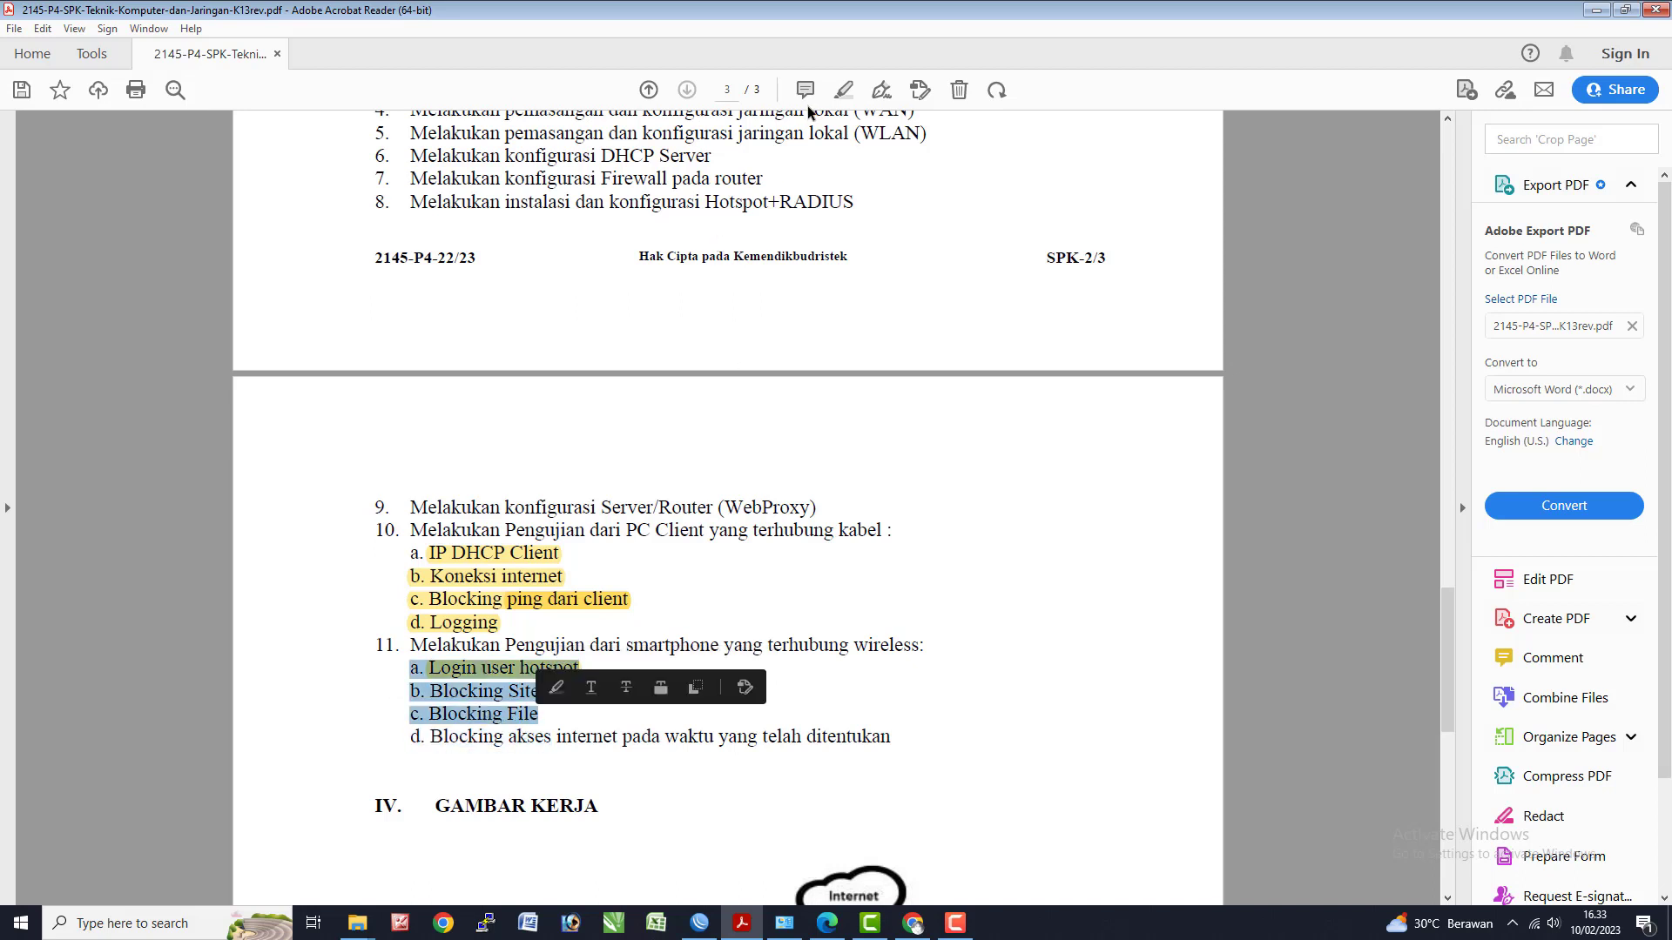
{"action": "left_click", "coordinate": [847, 91]}
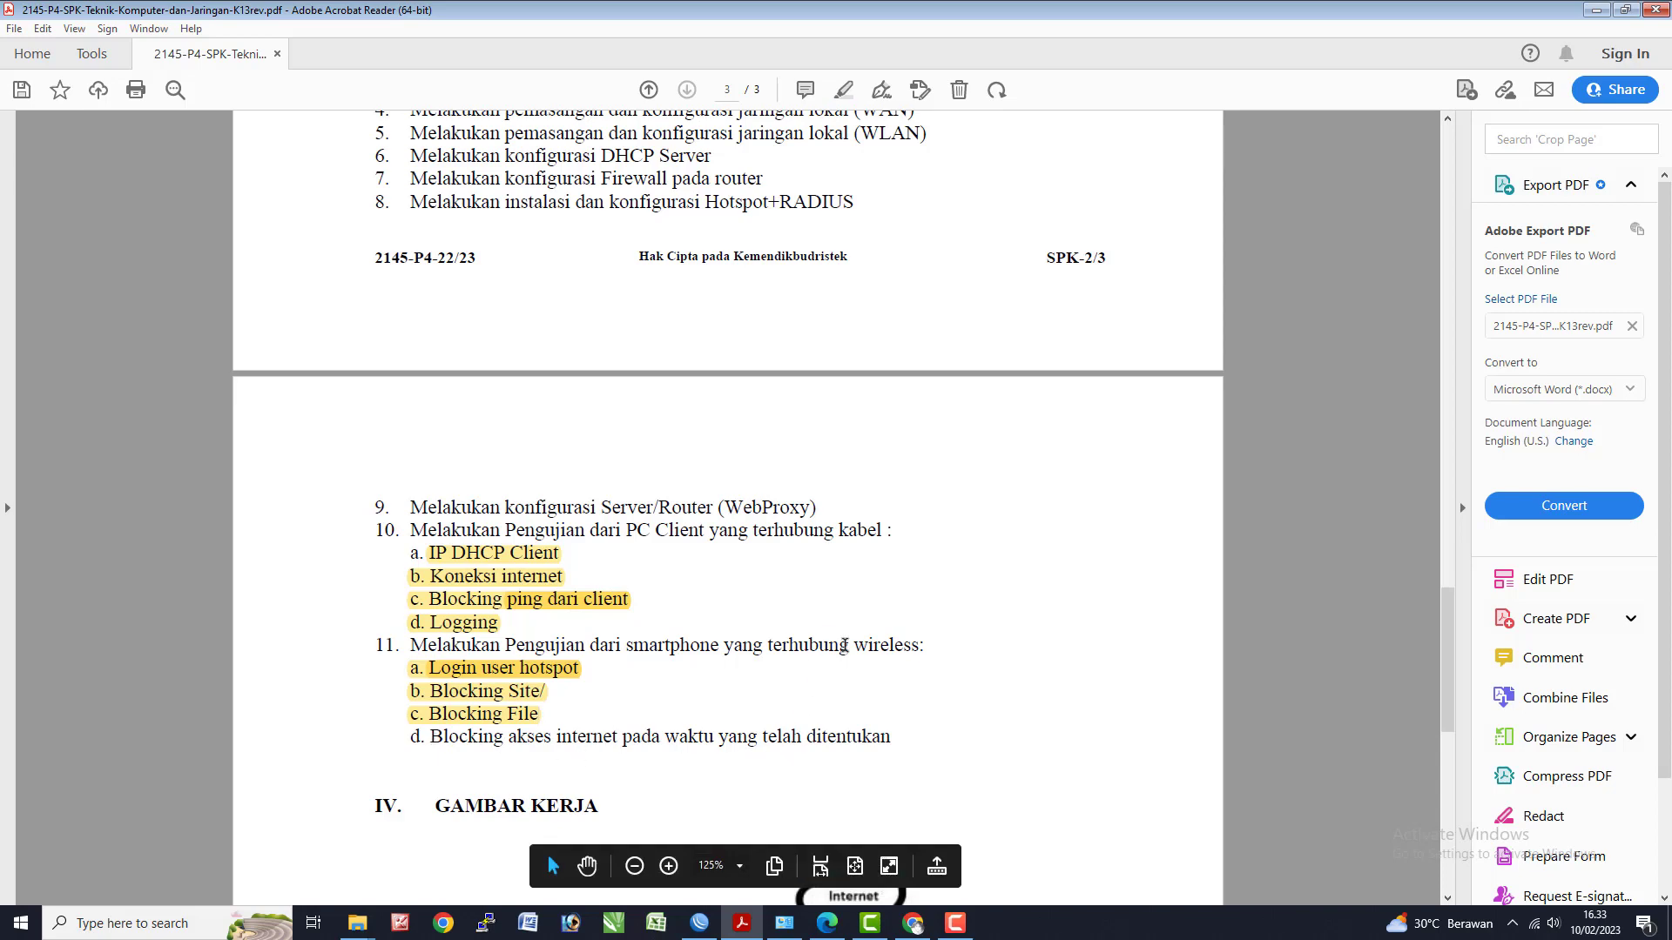
{"action": "scroll", "coordinate": [844, 645], "scroll_direction": "up", "scroll_amount": 10}
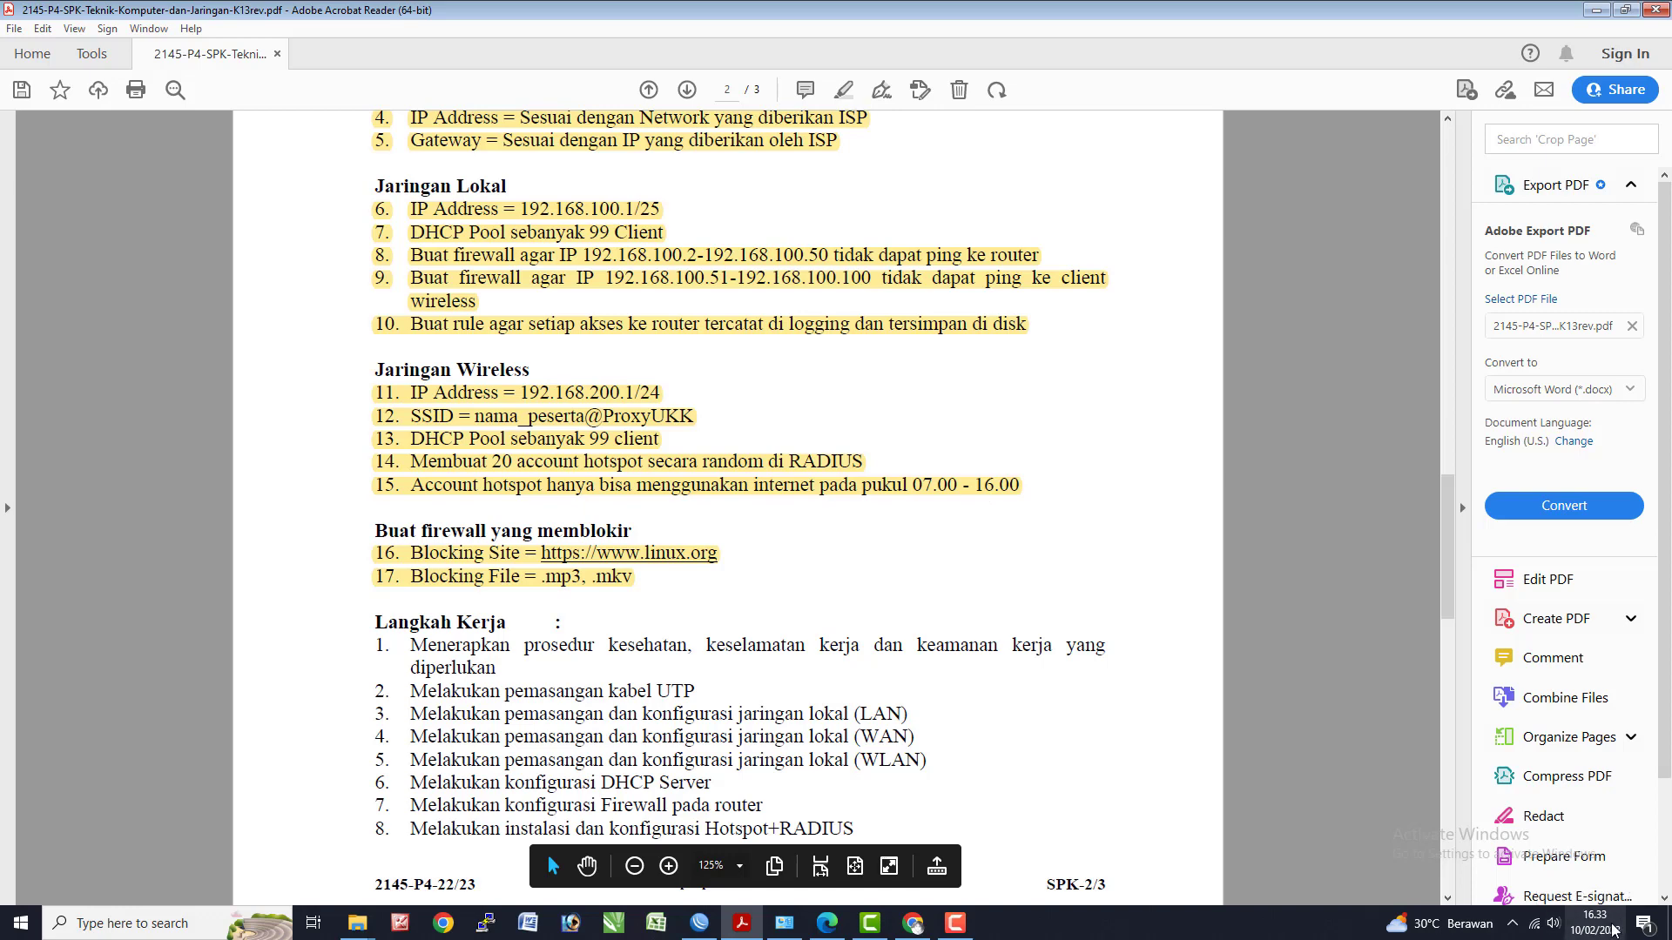
{"action": "scroll", "coordinate": [649, 683], "scroll_direction": "down", "scroll_amount": 10}
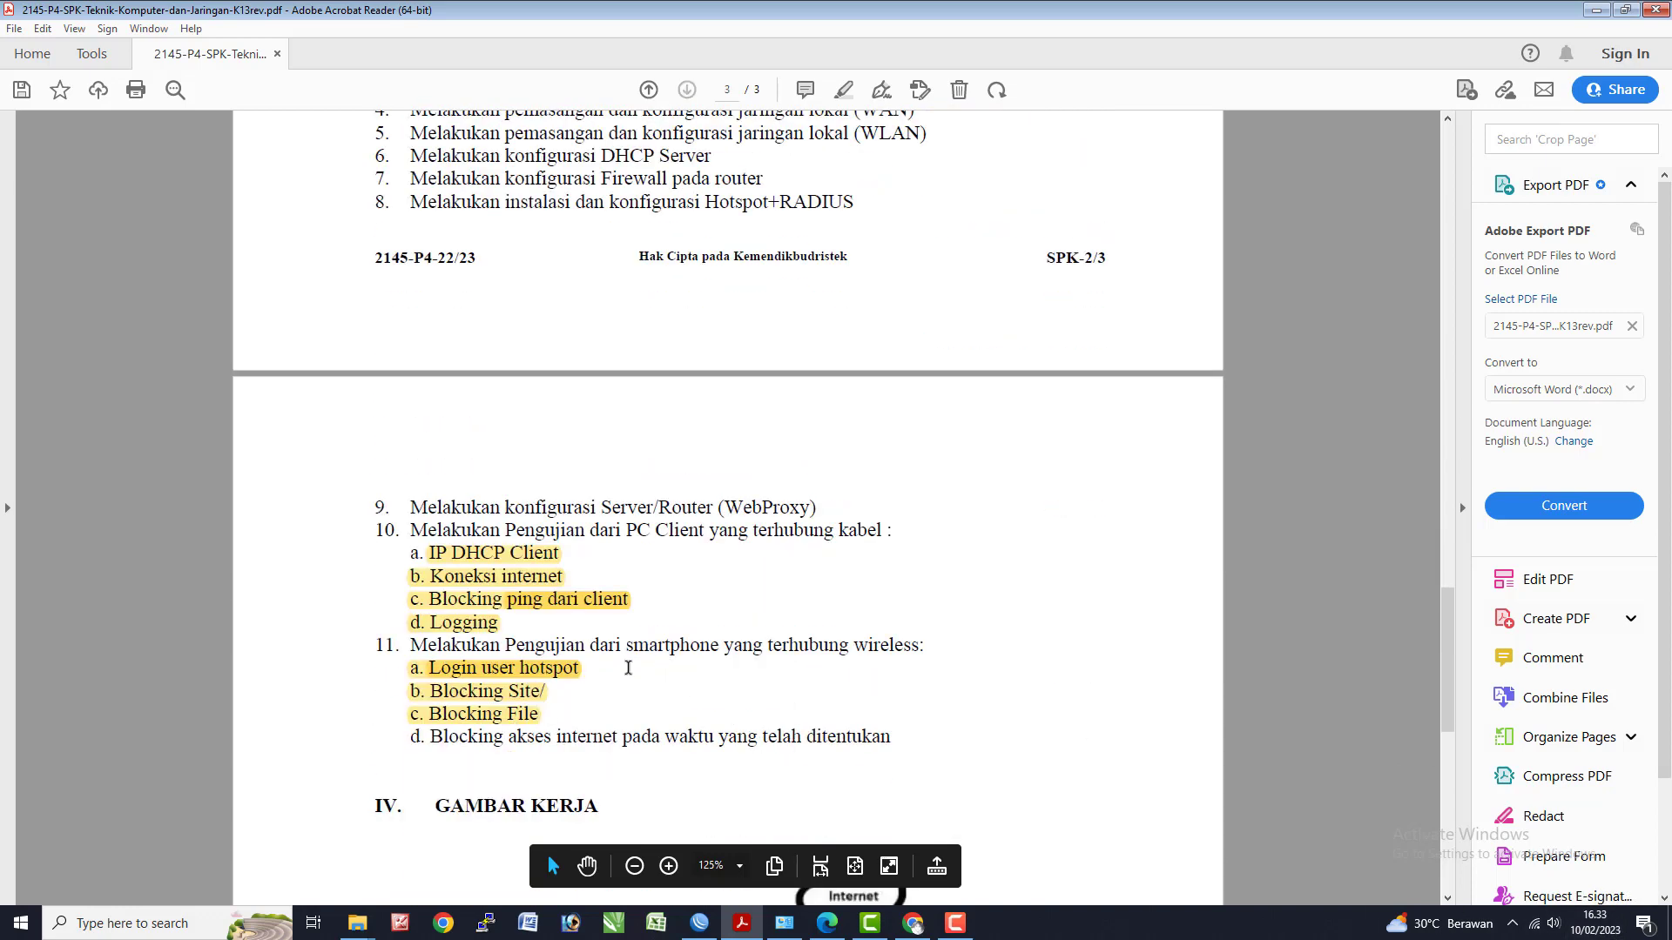
{"action": "key", "text": "alt+Tab"}
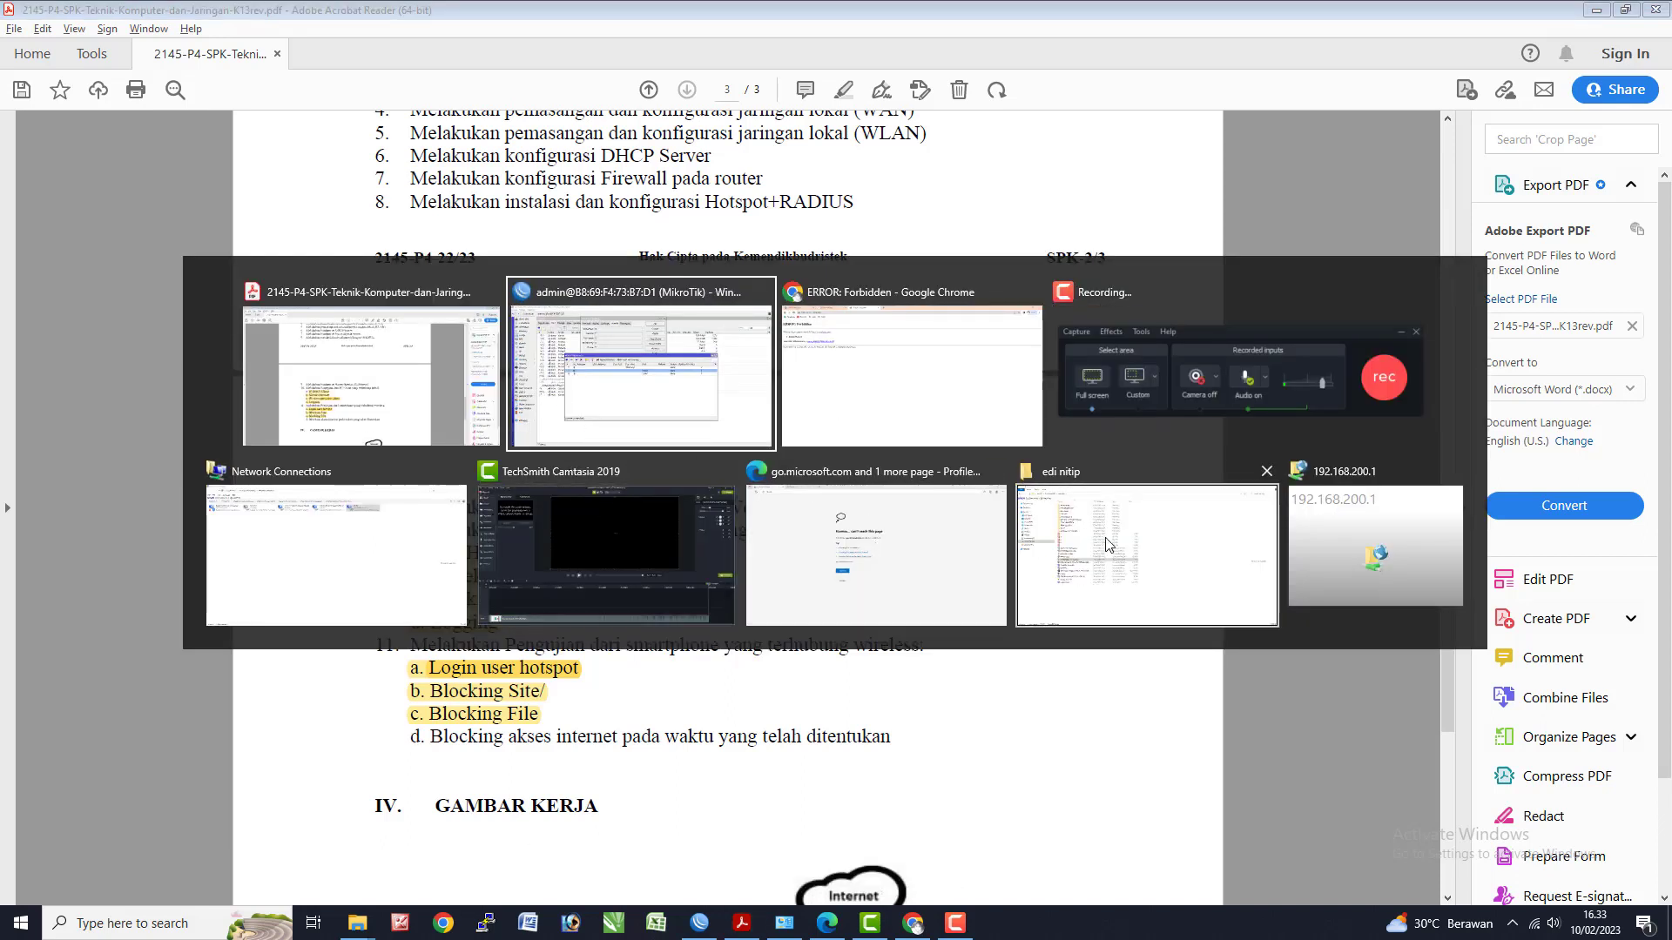
- Try the YouTube bookmark, then load google.com in a new tab, reloading until the homepage appears
{"action": "left_click", "coordinate": [687, 416]}
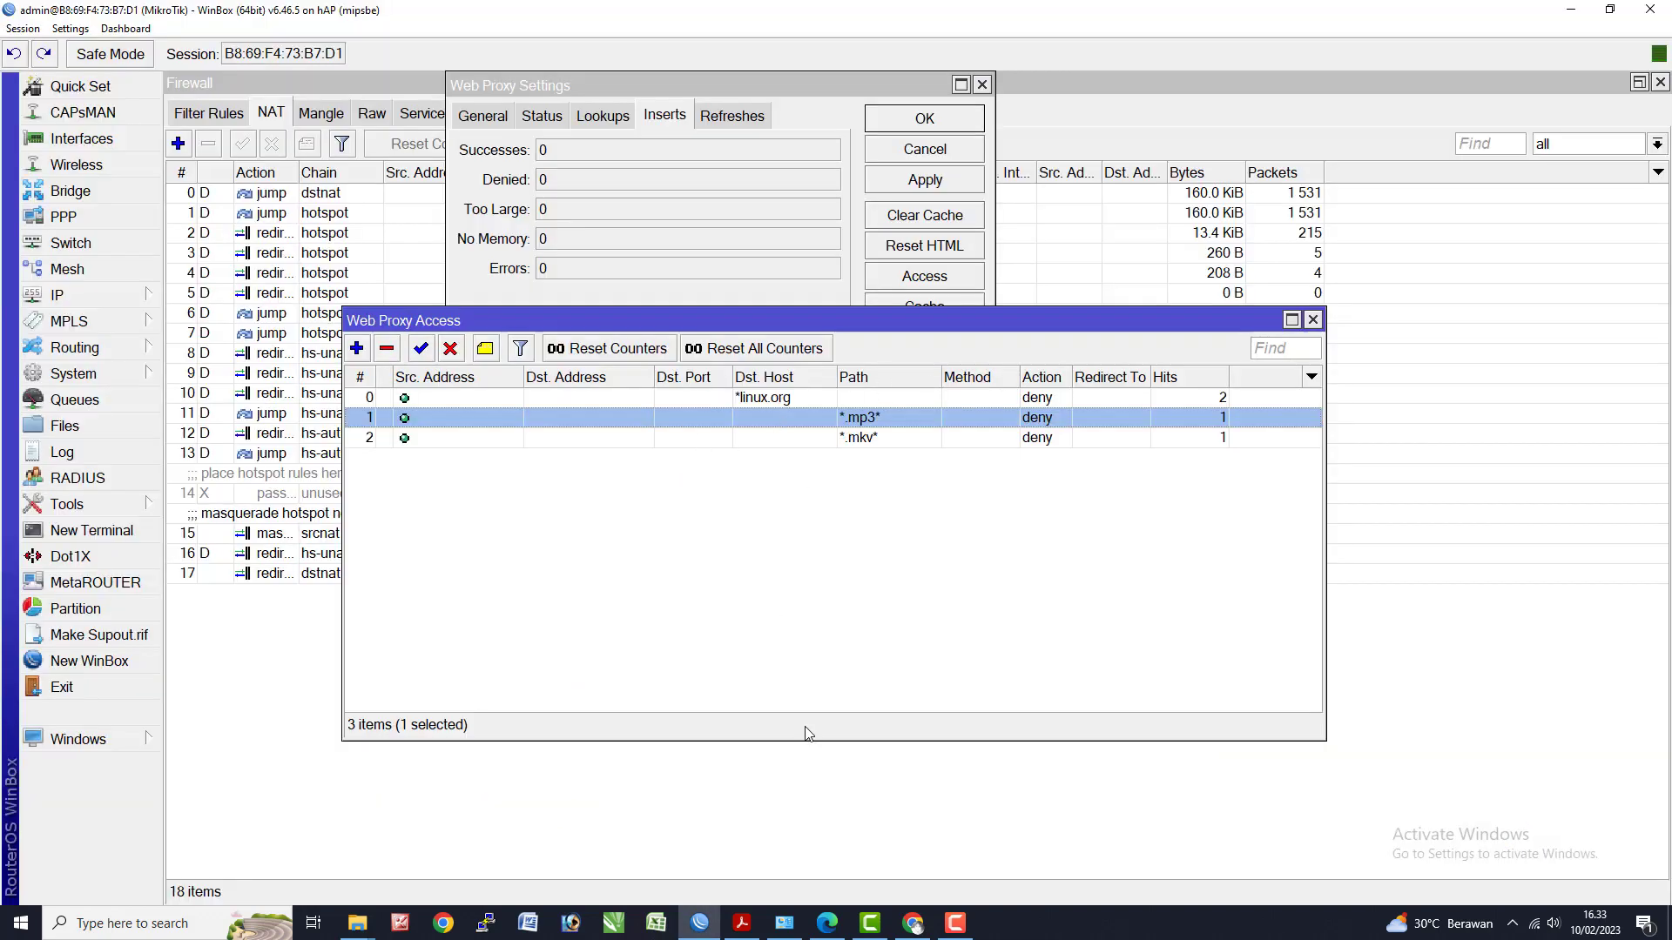
{"action": "left_click", "coordinate": [912, 923]}
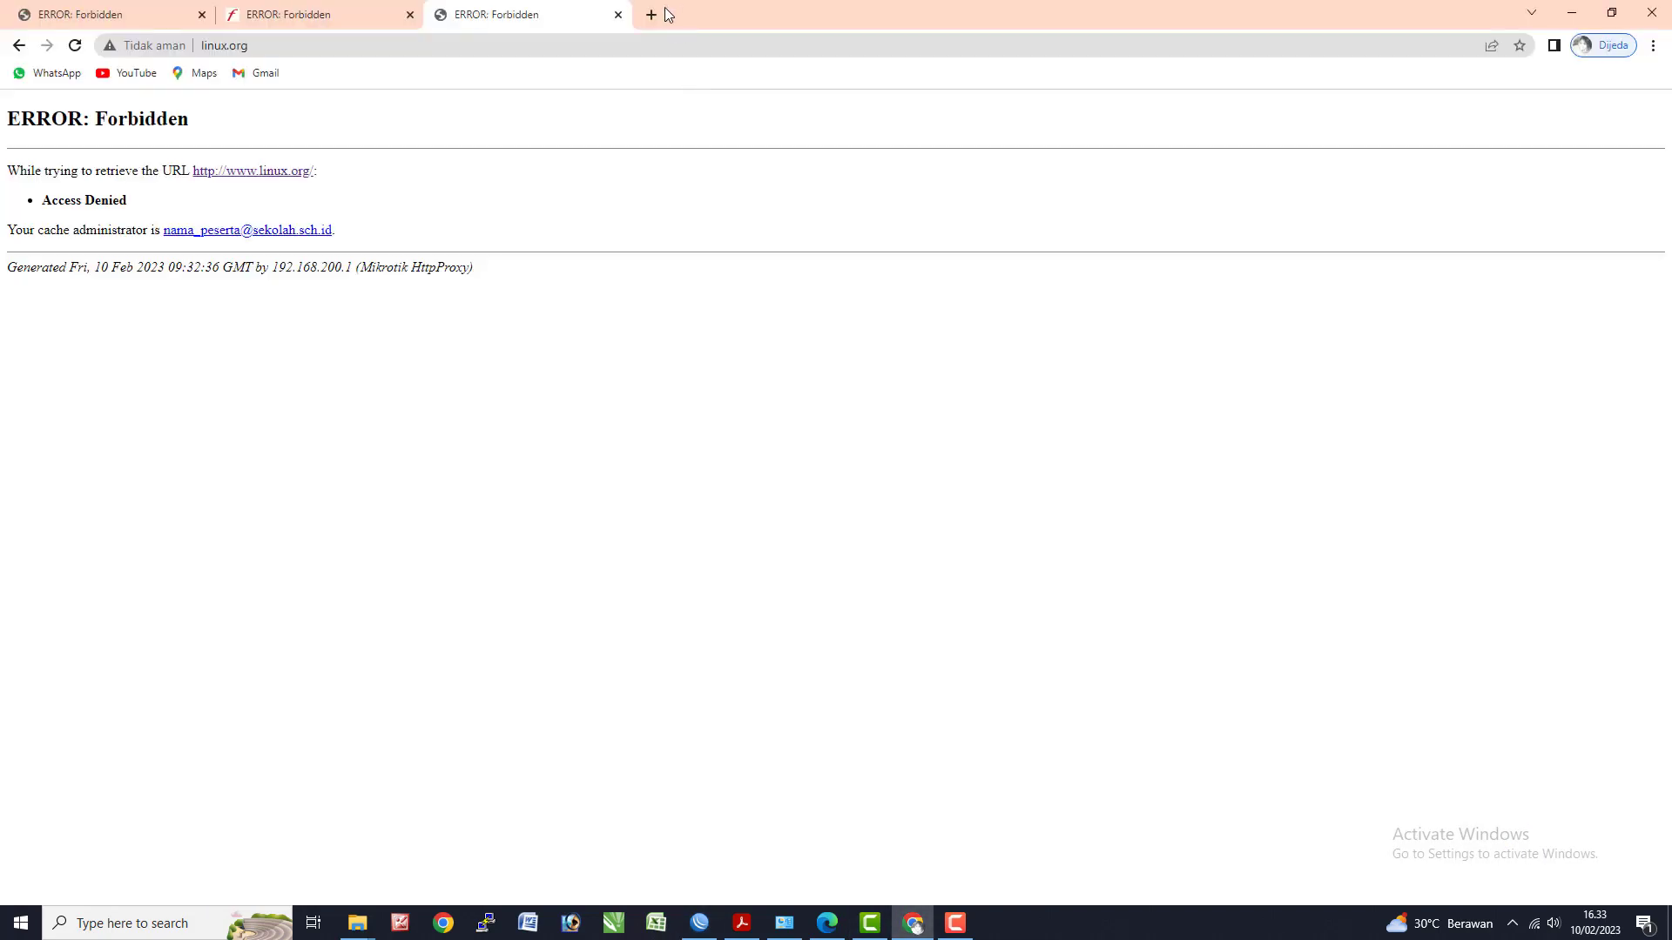
{"action": "left_click", "coordinate": [652, 14]}
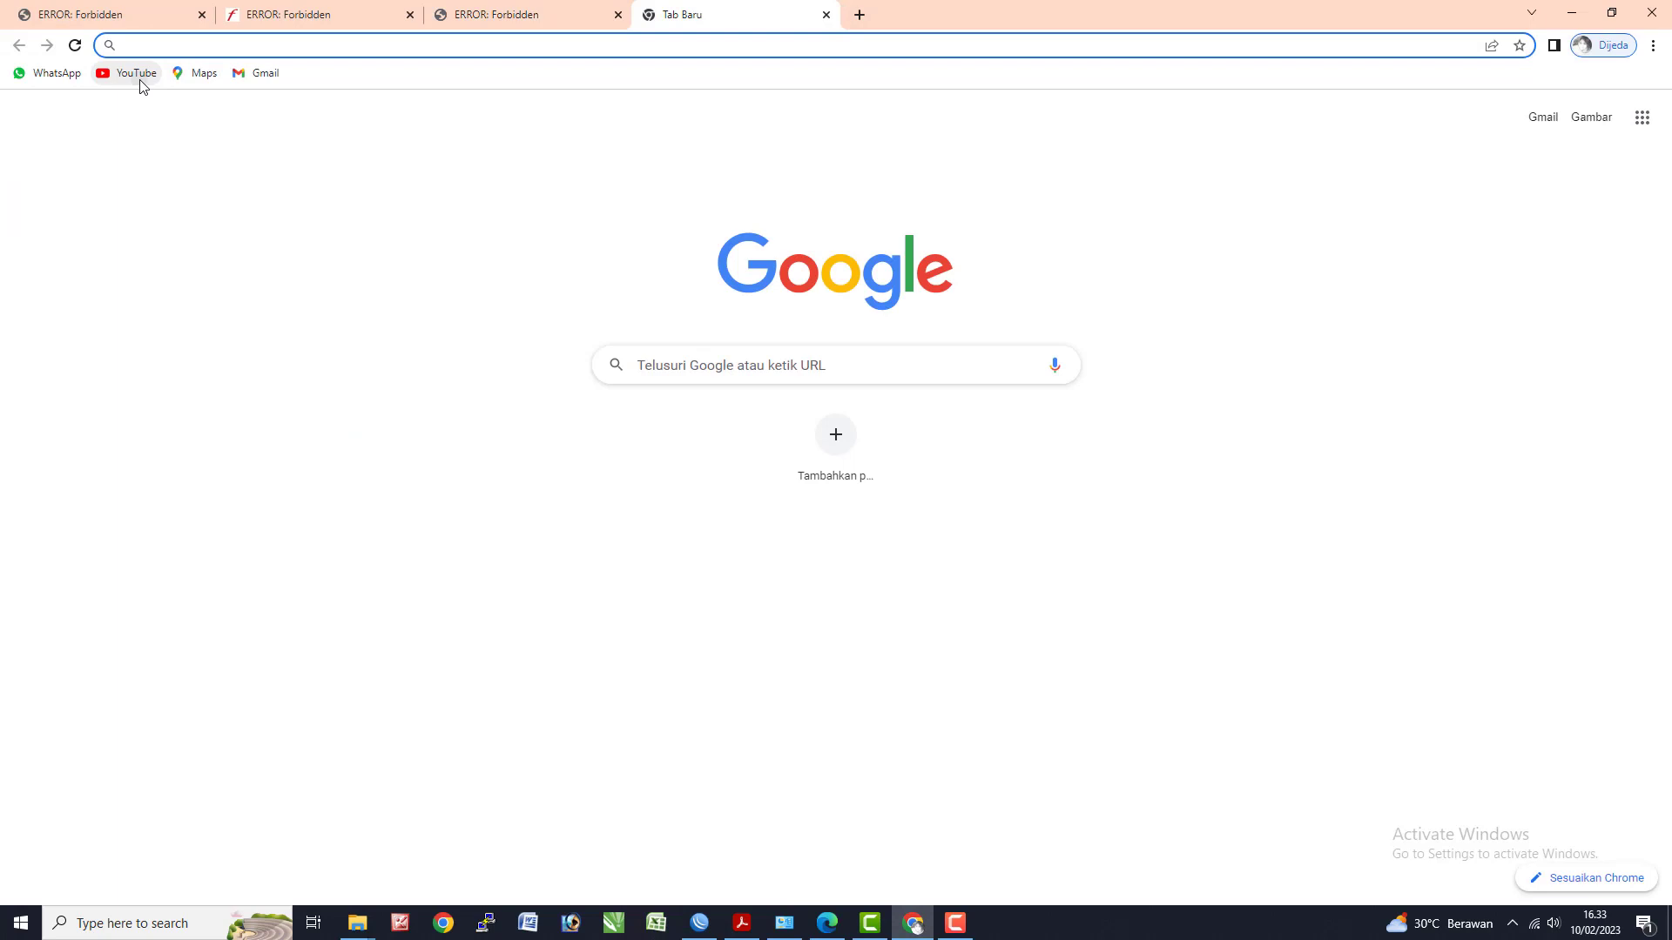
{"action": "left_click", "coordinate": [138, 73]}
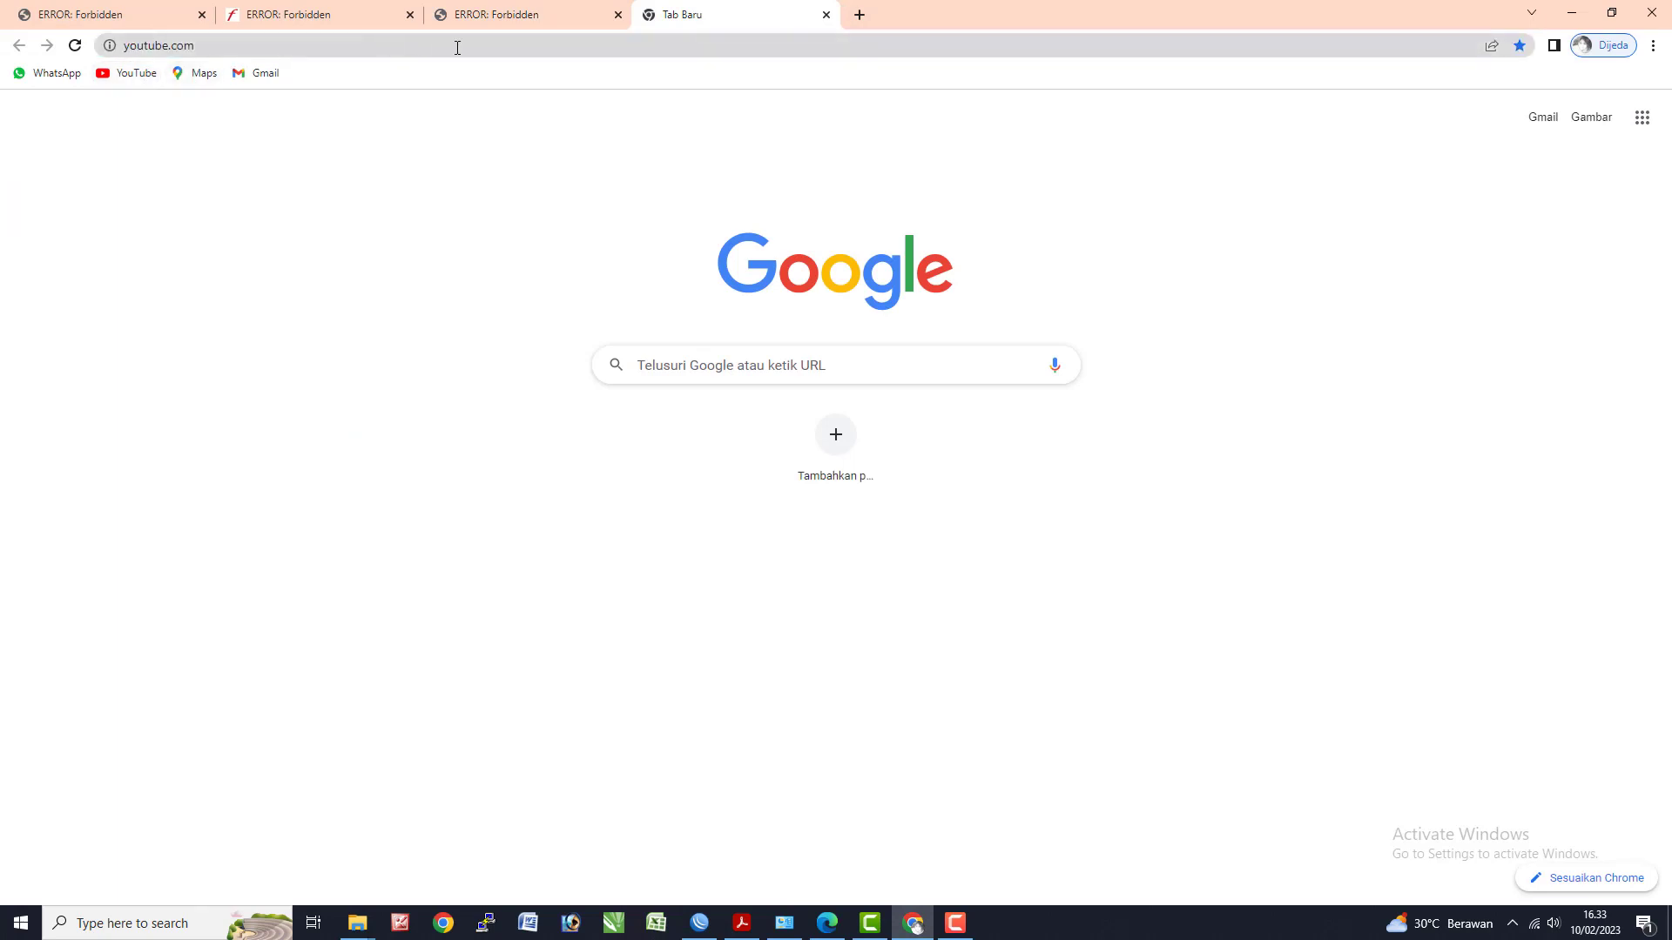
{"action": "left_click", "coordinate": [569, 47]}
{"action": "left_click", "coordinate": [137, 73]}
{"action": "left_click", "coordinate": [862, 16]}
{"action": "type", "text": "google.com"}
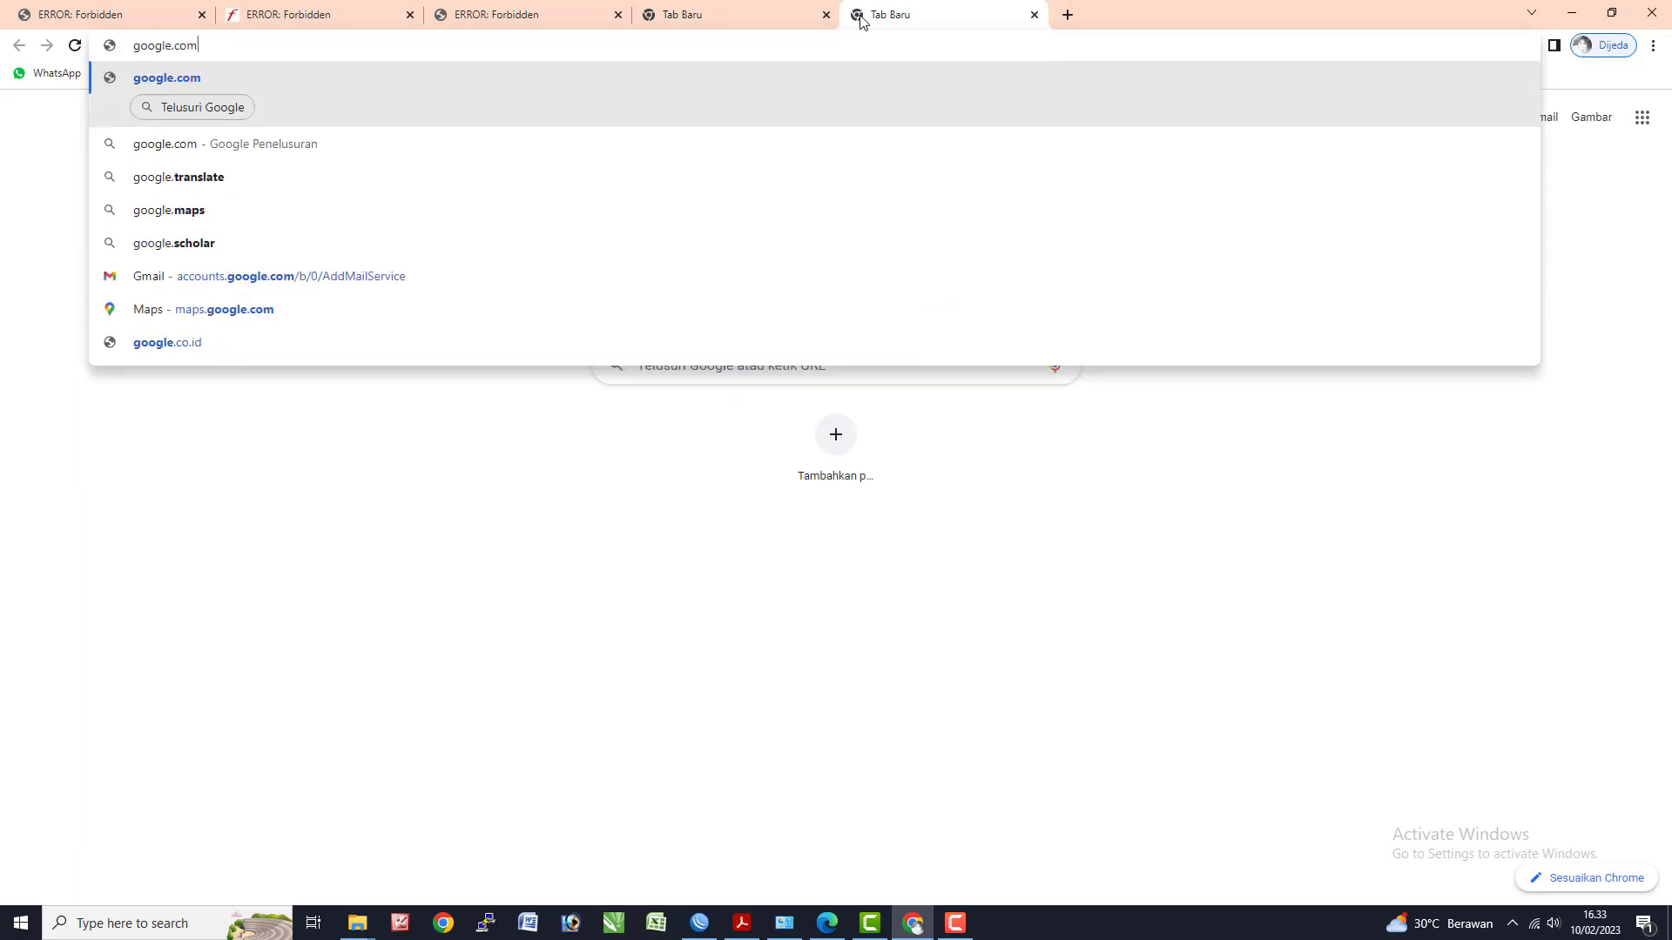
{"action": "key", "text": "Return"}
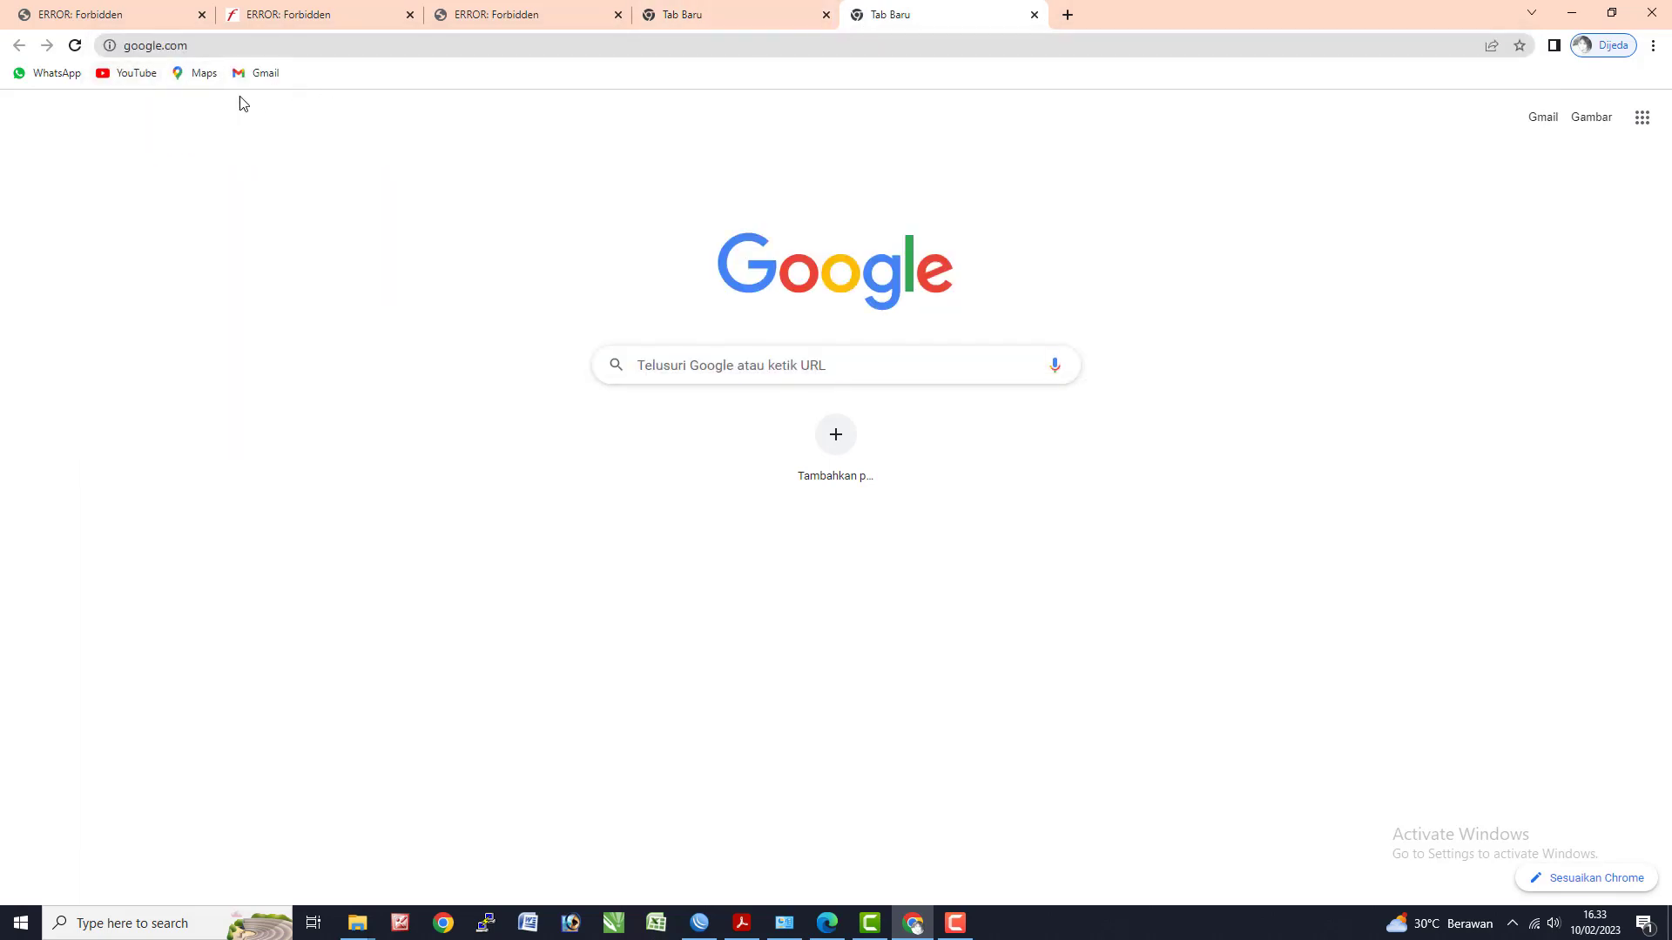
{"action": "left_click", "coordinate": [75, 46]}
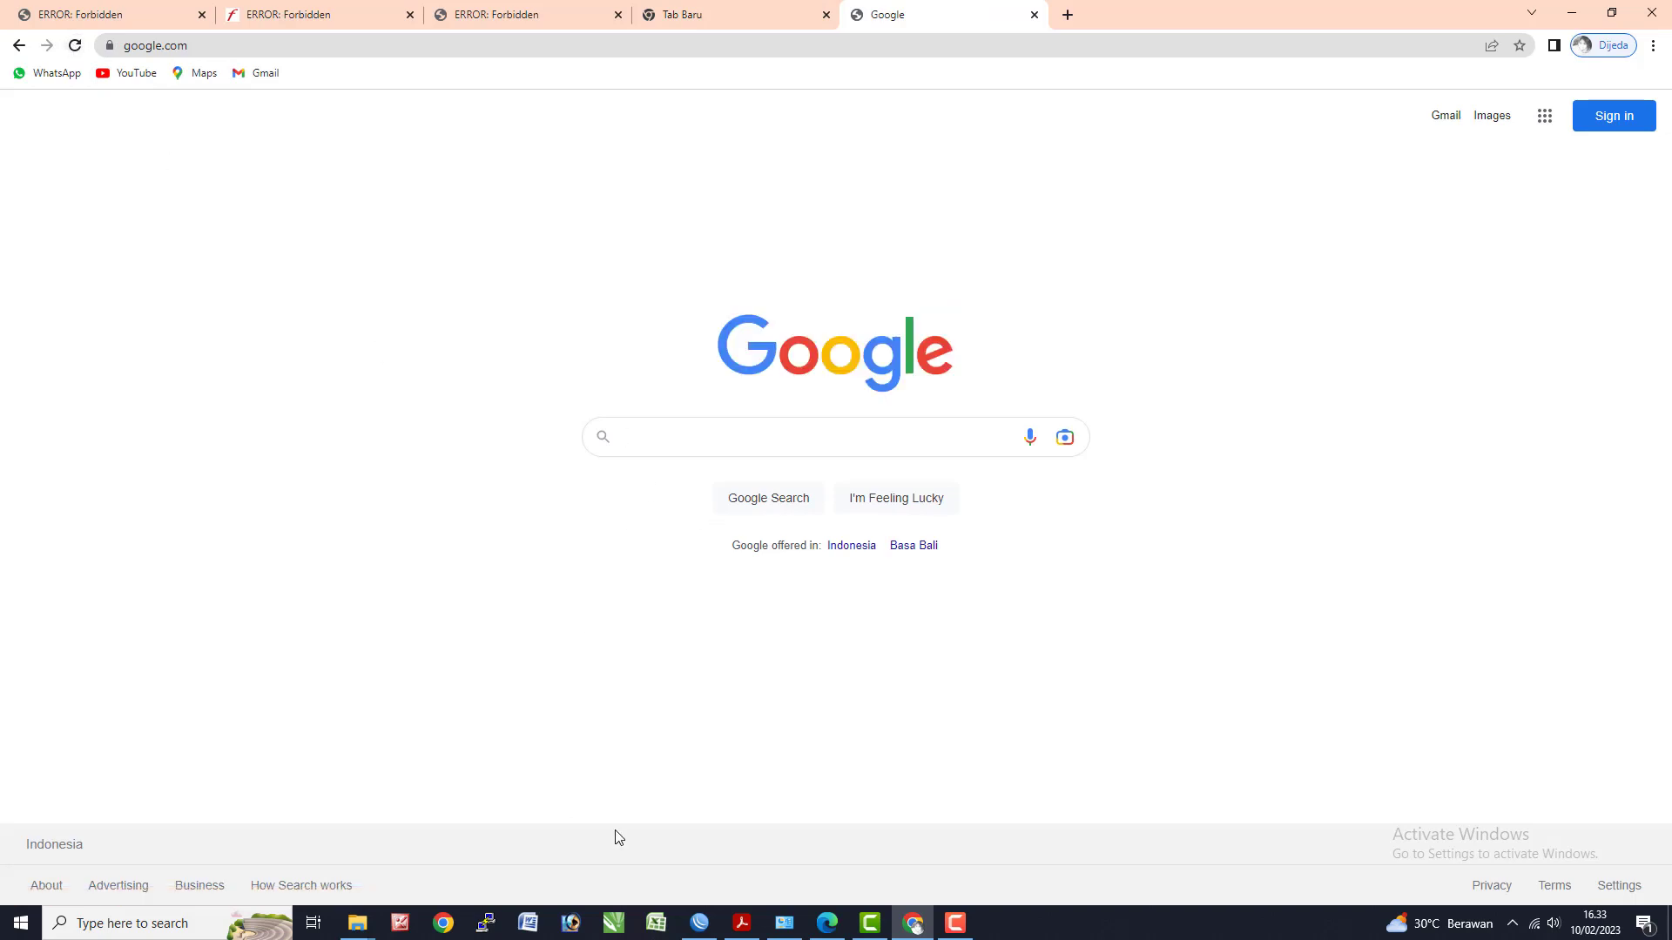
- Run ping google.com in Command Prompt, confirm replies, and return to WinBox
{"action": "key", "text": "super+r"}
{"action": "type", "text": "cmd"}
{"action": "key", "text": "Return"}
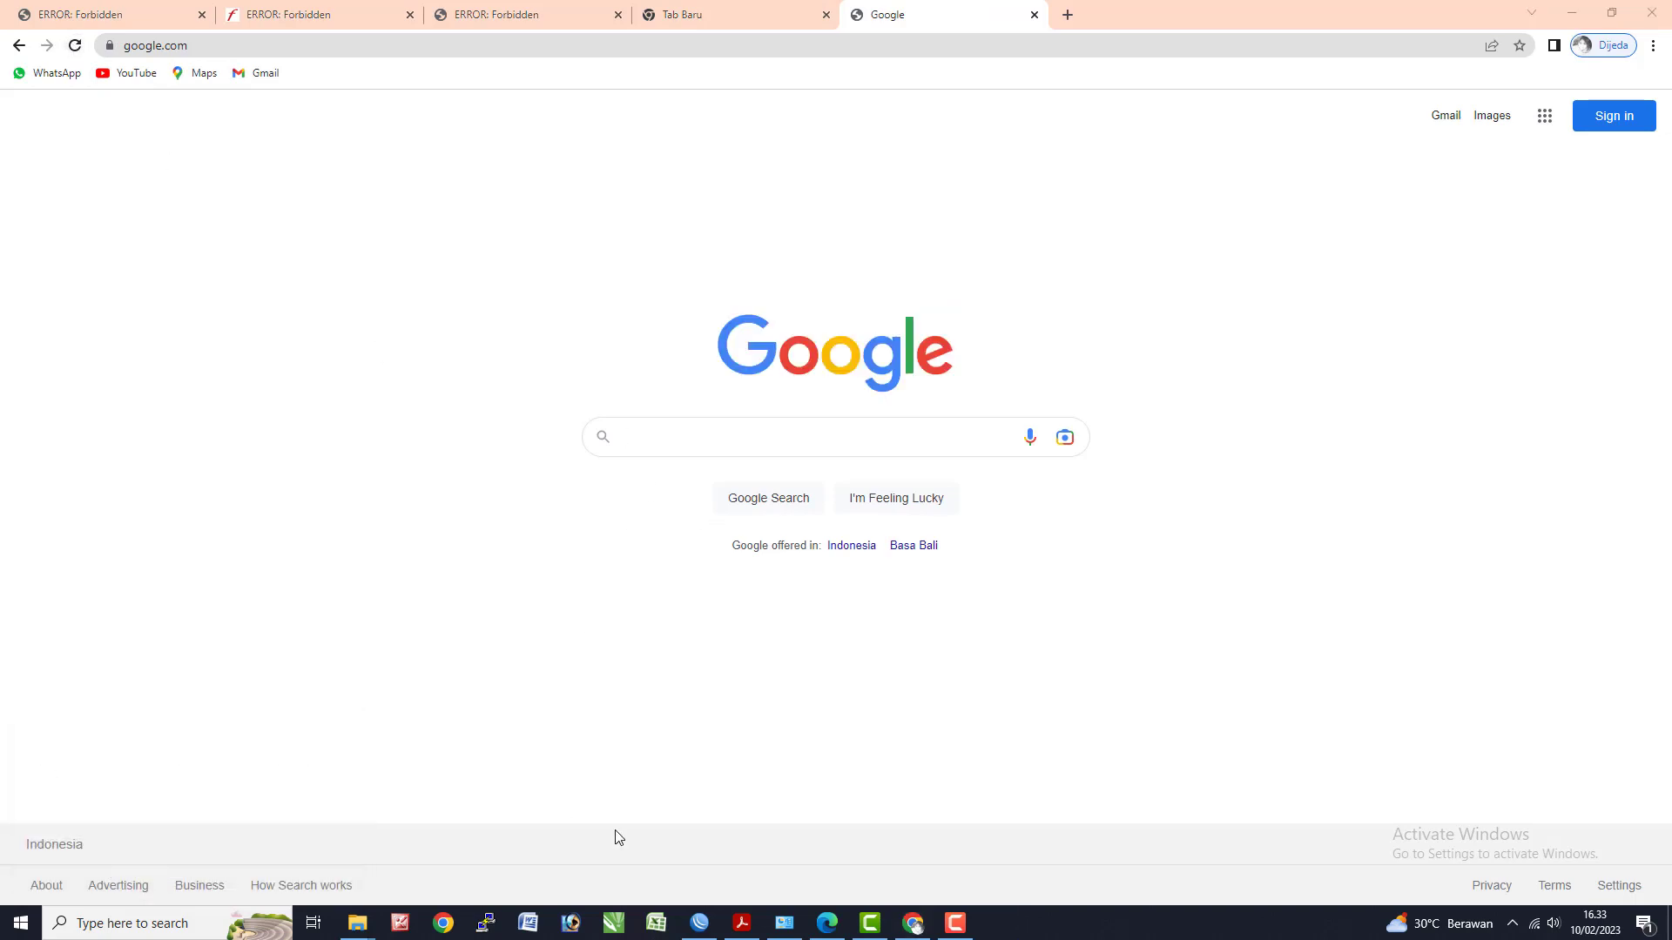
{"action": "type", "text": "ping google.com"}
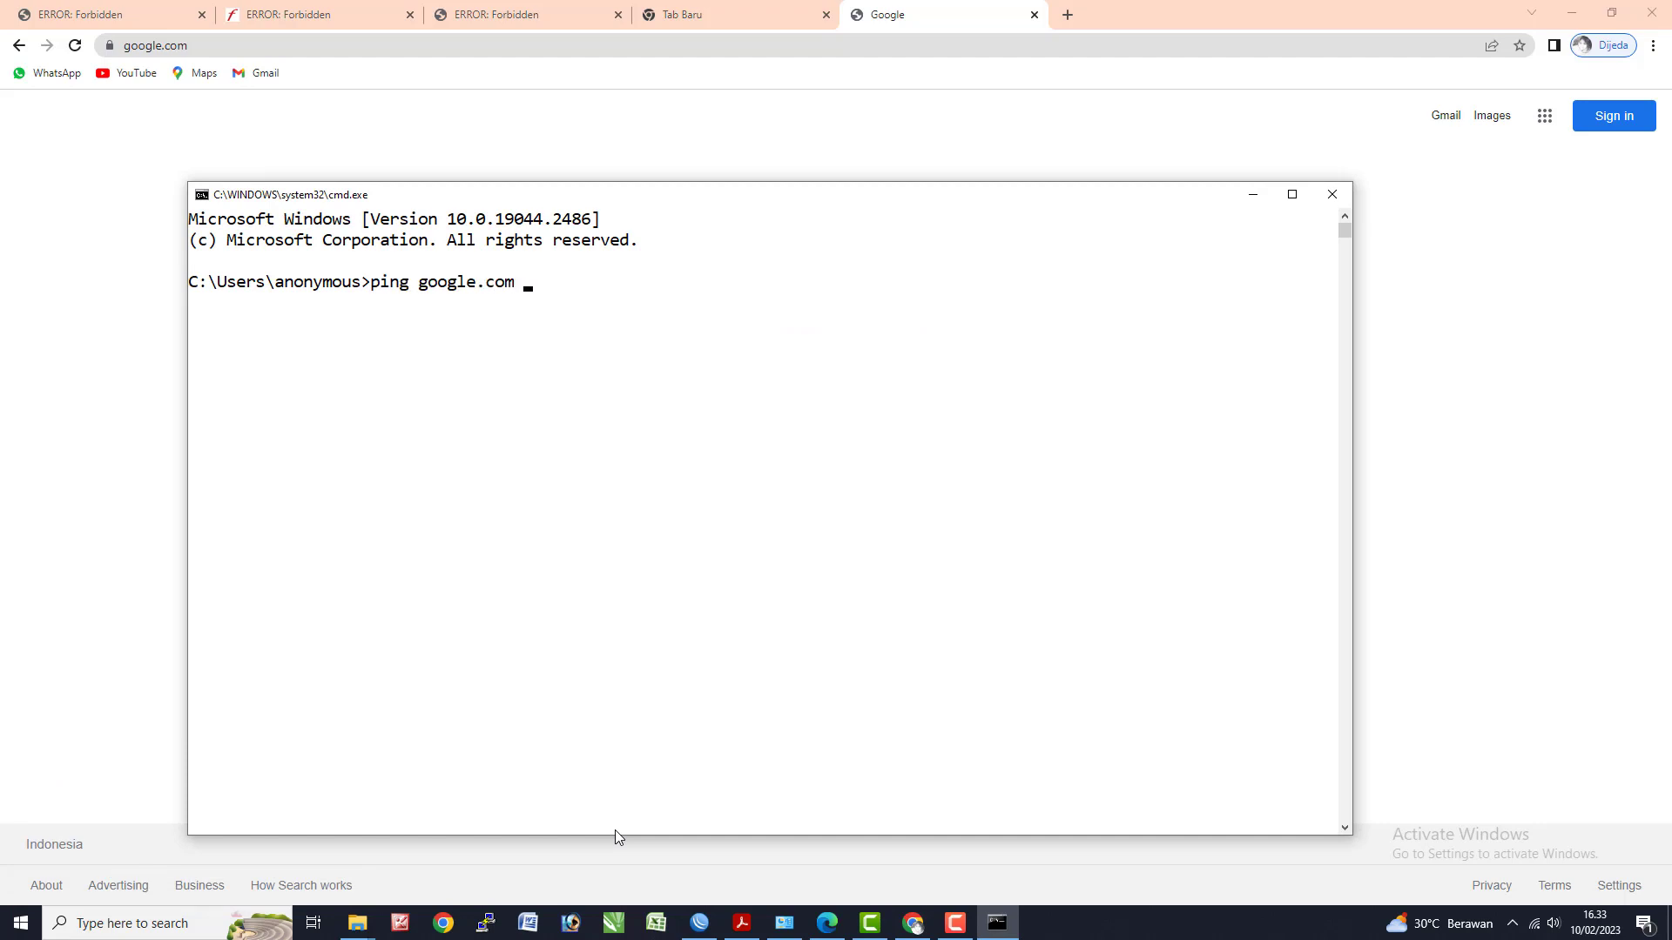
{"action": "key", "text": "Return"}
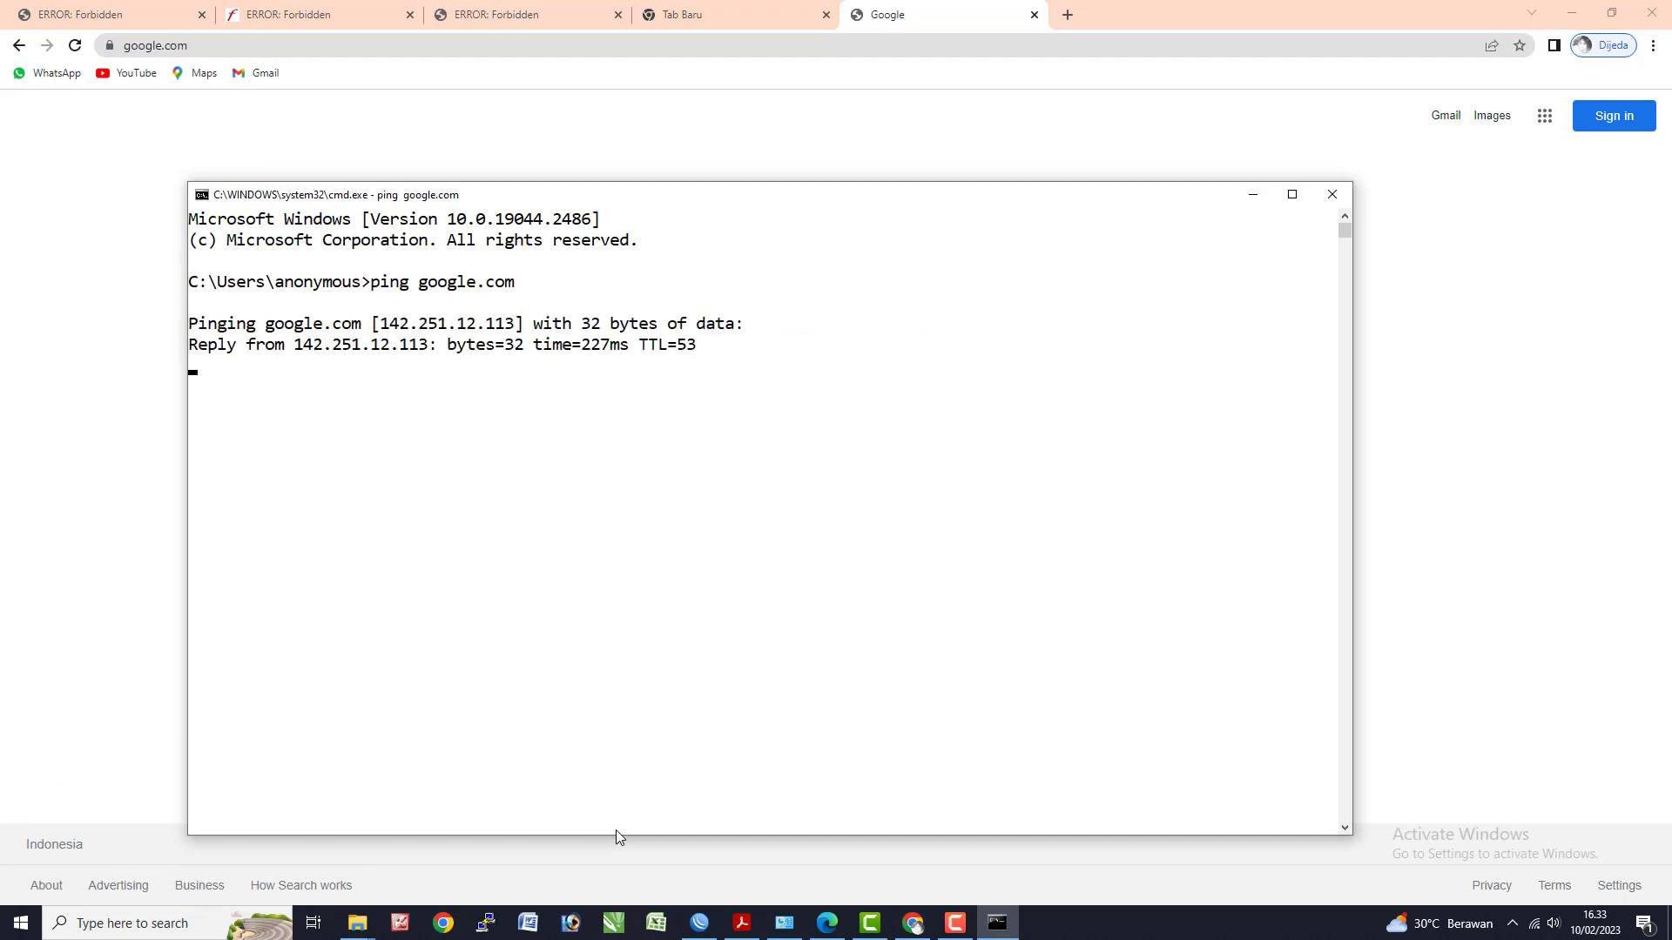
{"action": "left_click", "coordinate": [607, 157]}
{"action": "key", "text": "alt+Tab"}
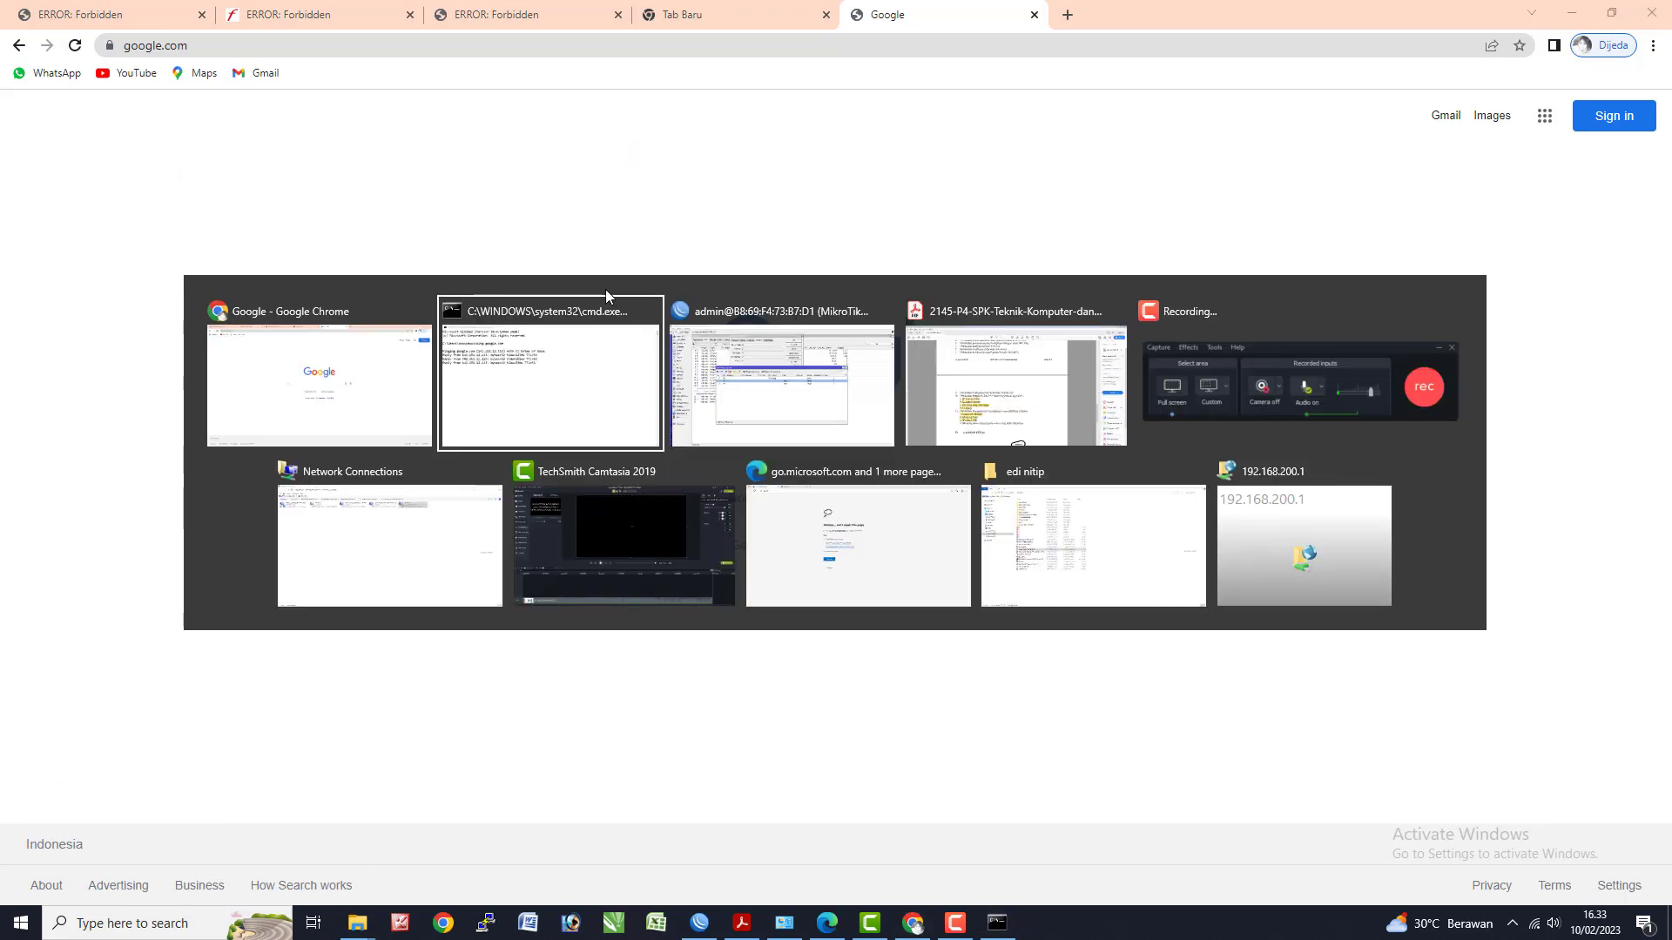
{"action": "left_click", "coordinate": [791, 353]}
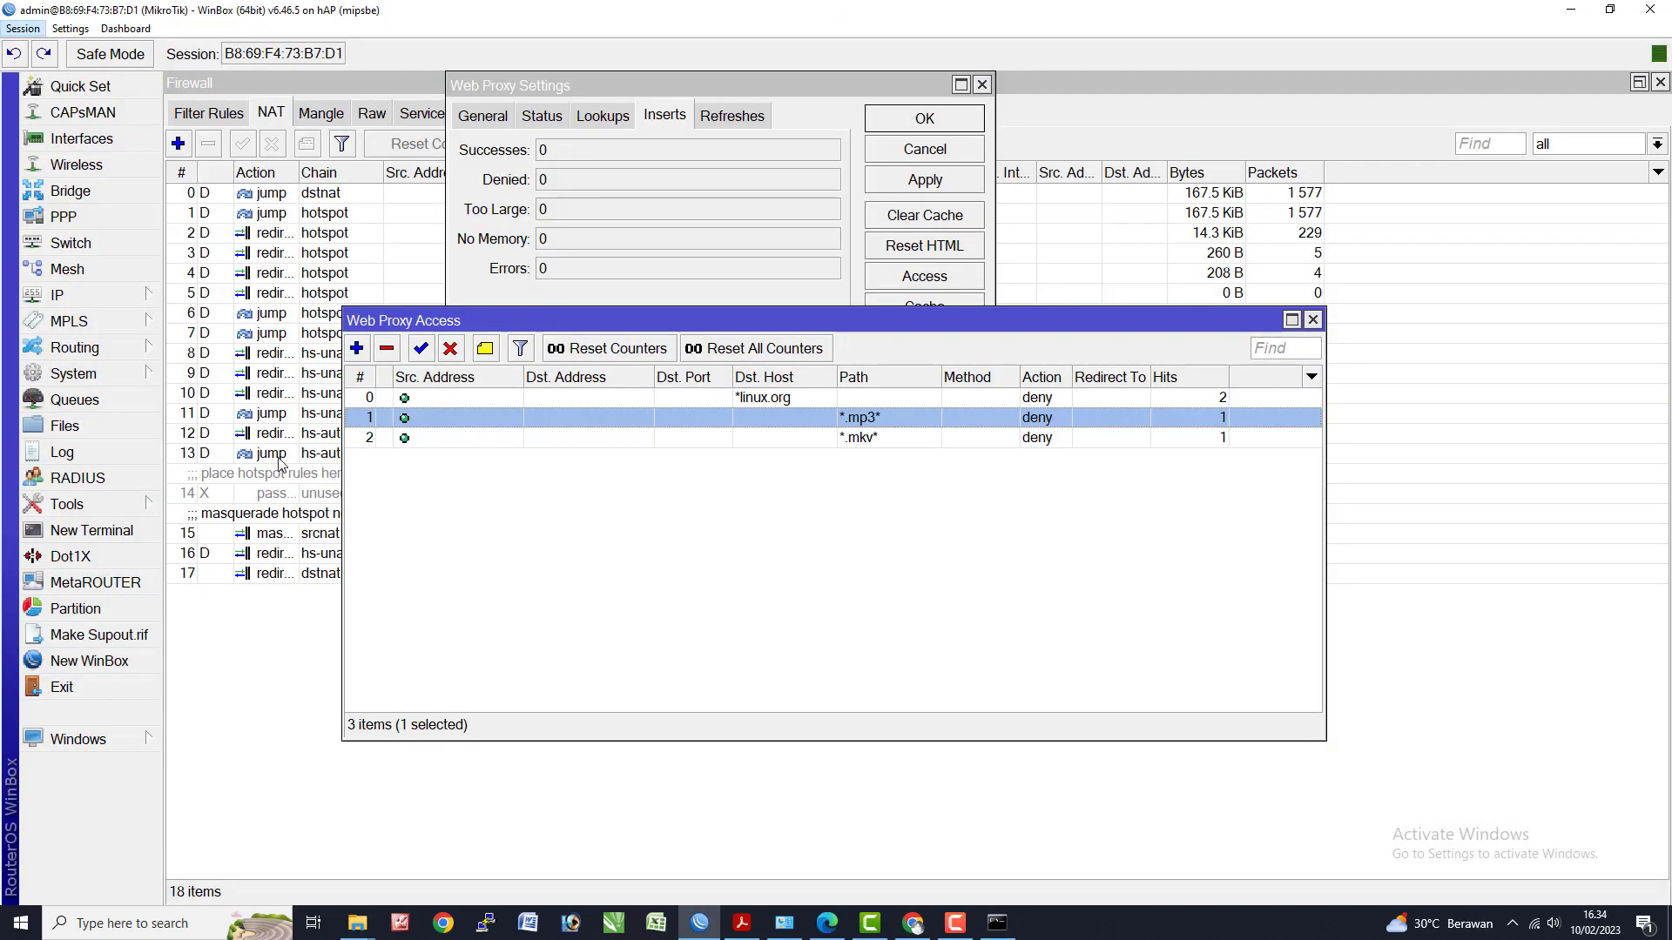
- Set the masquerade hotspot NAT rule's Time to 07:00:00–16:00:00 and apply it
{"action": "left_click", "coordinate": [279, 454]}
{"action": "left_click", "coordinate": [306, 533]}
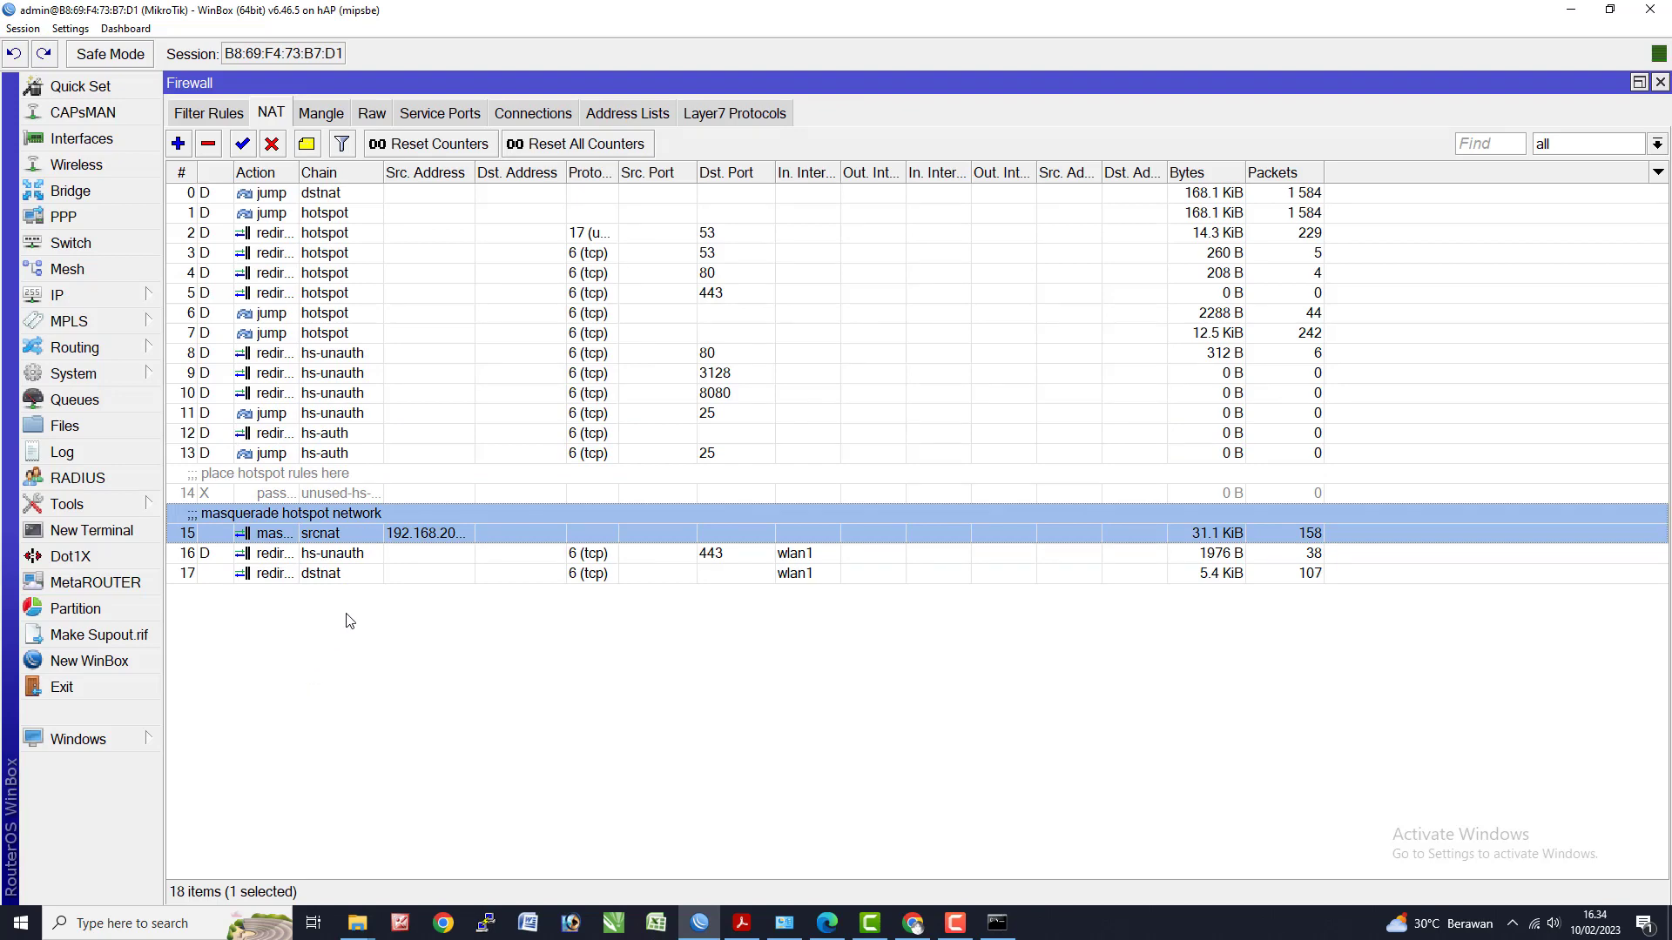
{"action": "double_click", "coordinate": [380, 533]}
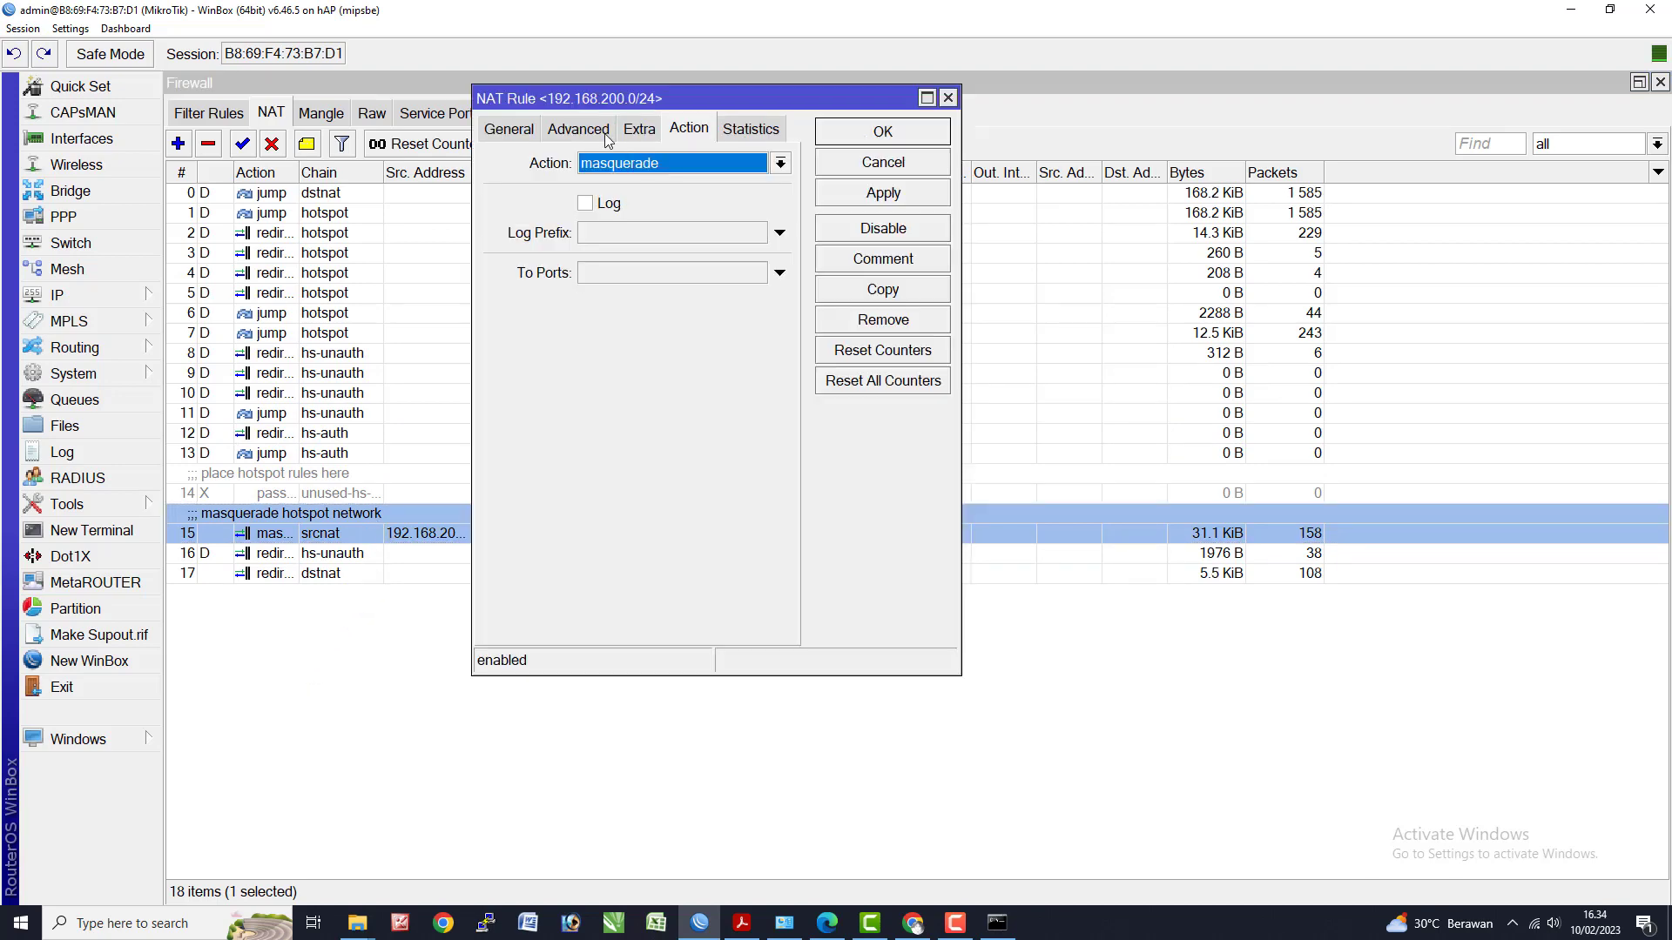
{"action": "left_click", "coordinate": [636, 130]}
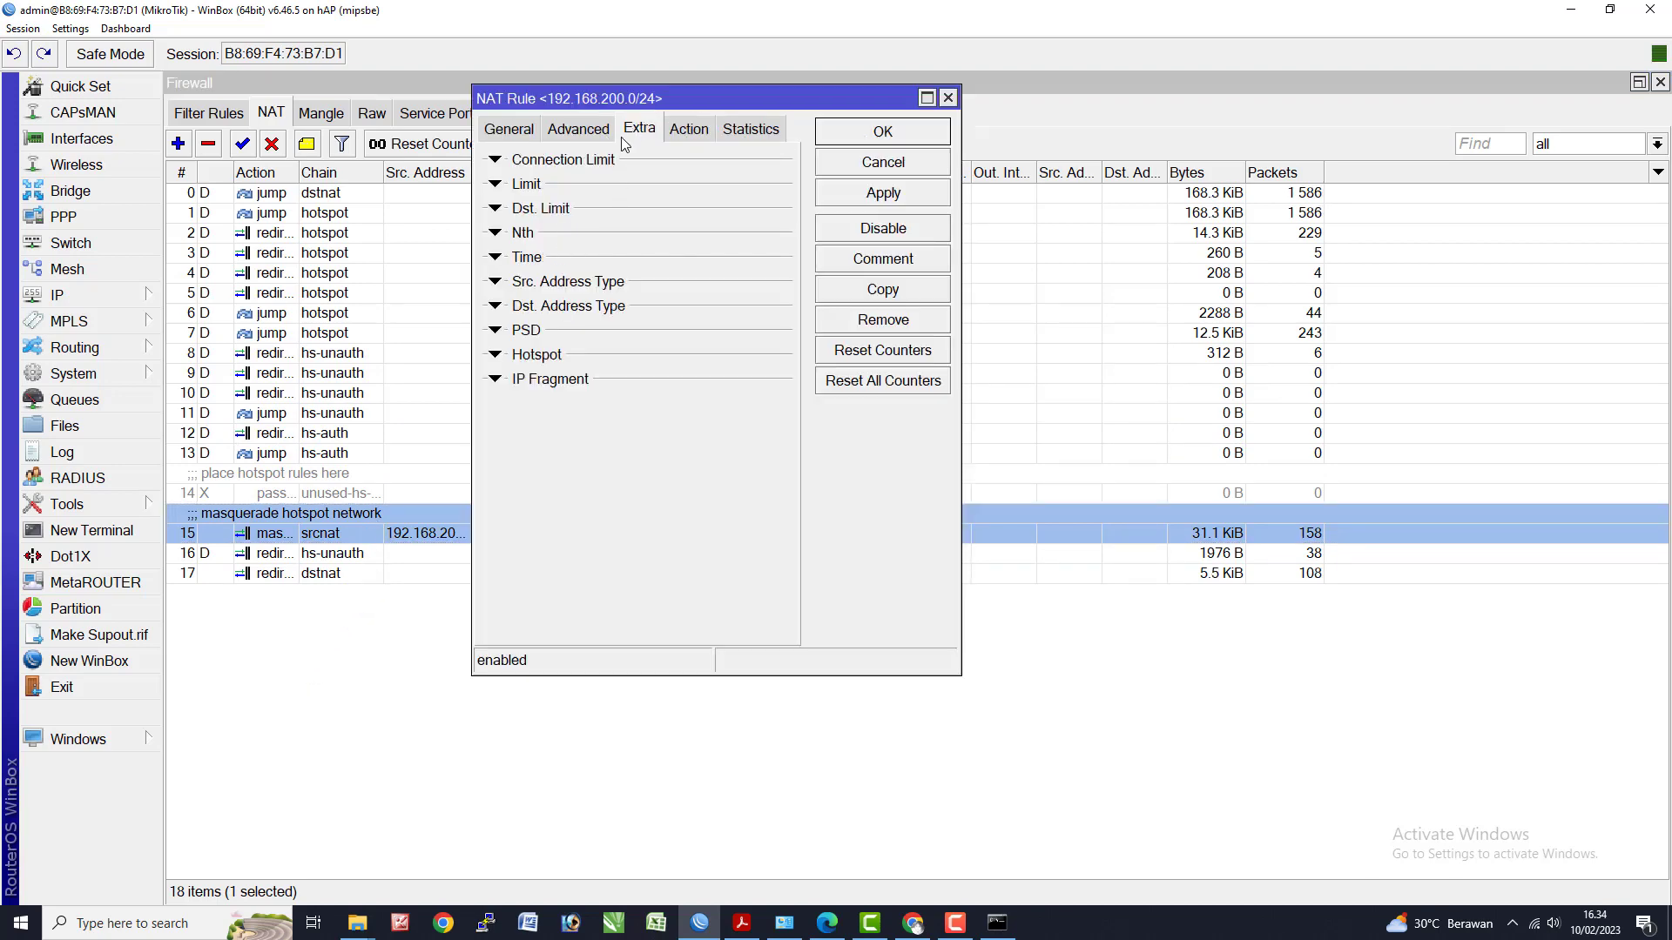
{"action": "left_click", "coordinate": [528, 259]}
{"action": "left_click", "coordinate": [618, 286]}
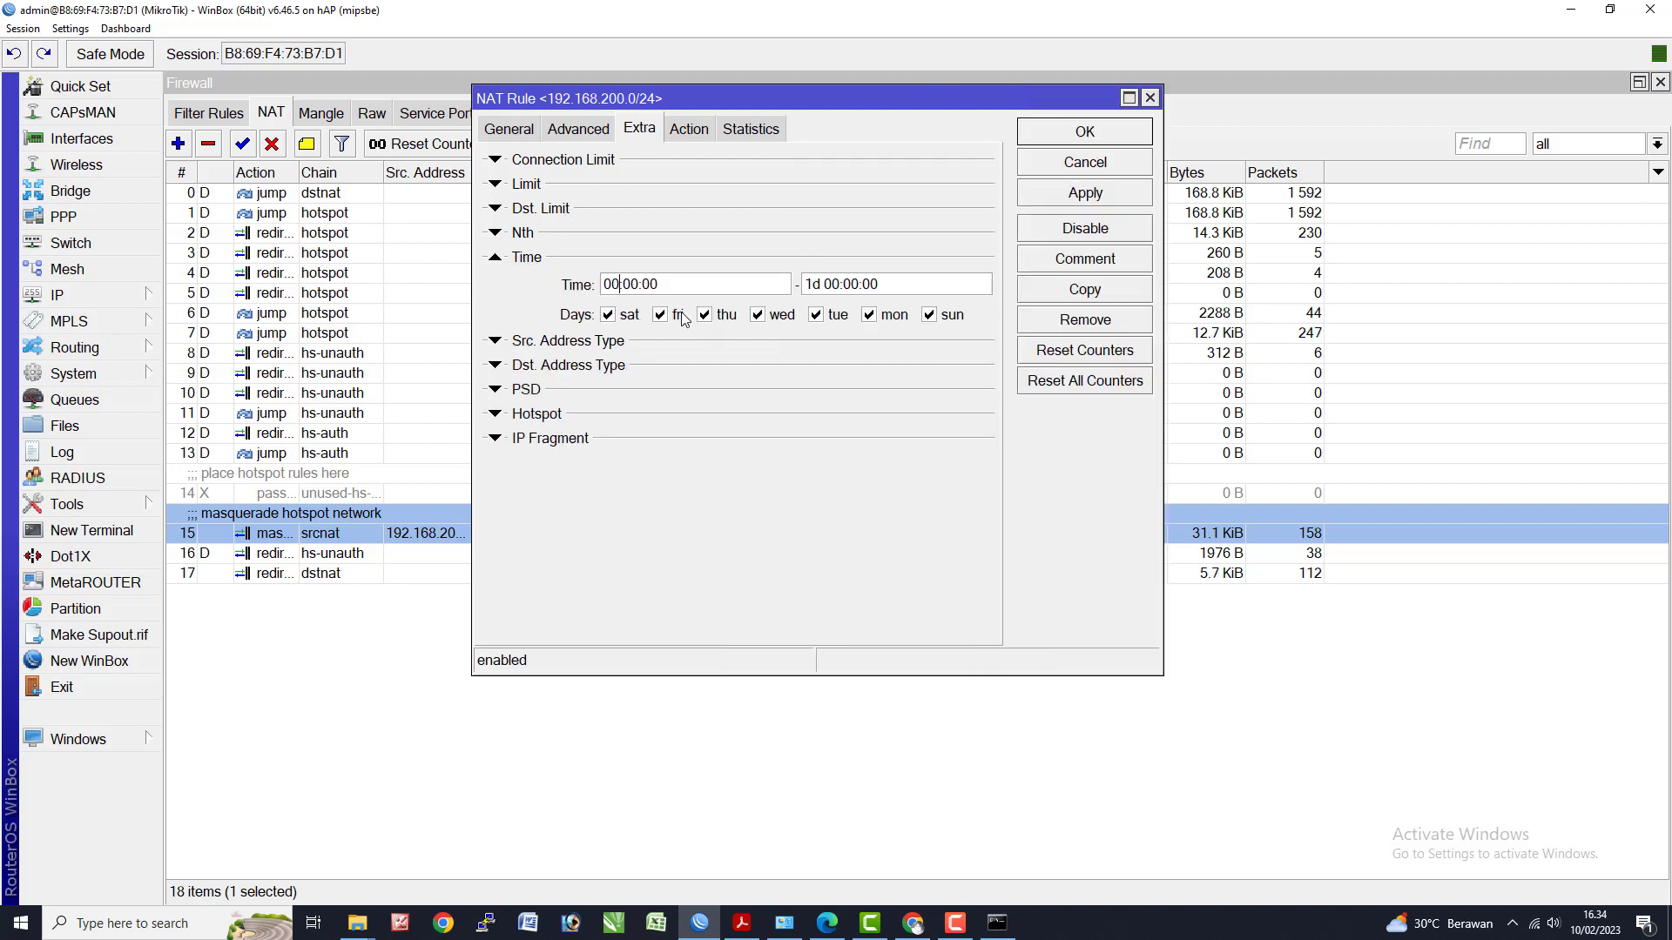
{"action": "type", "text": "7"}
{"action": "left_click_drag", "start_coordinate": [841, 284], "coordinate": [749, 297]}
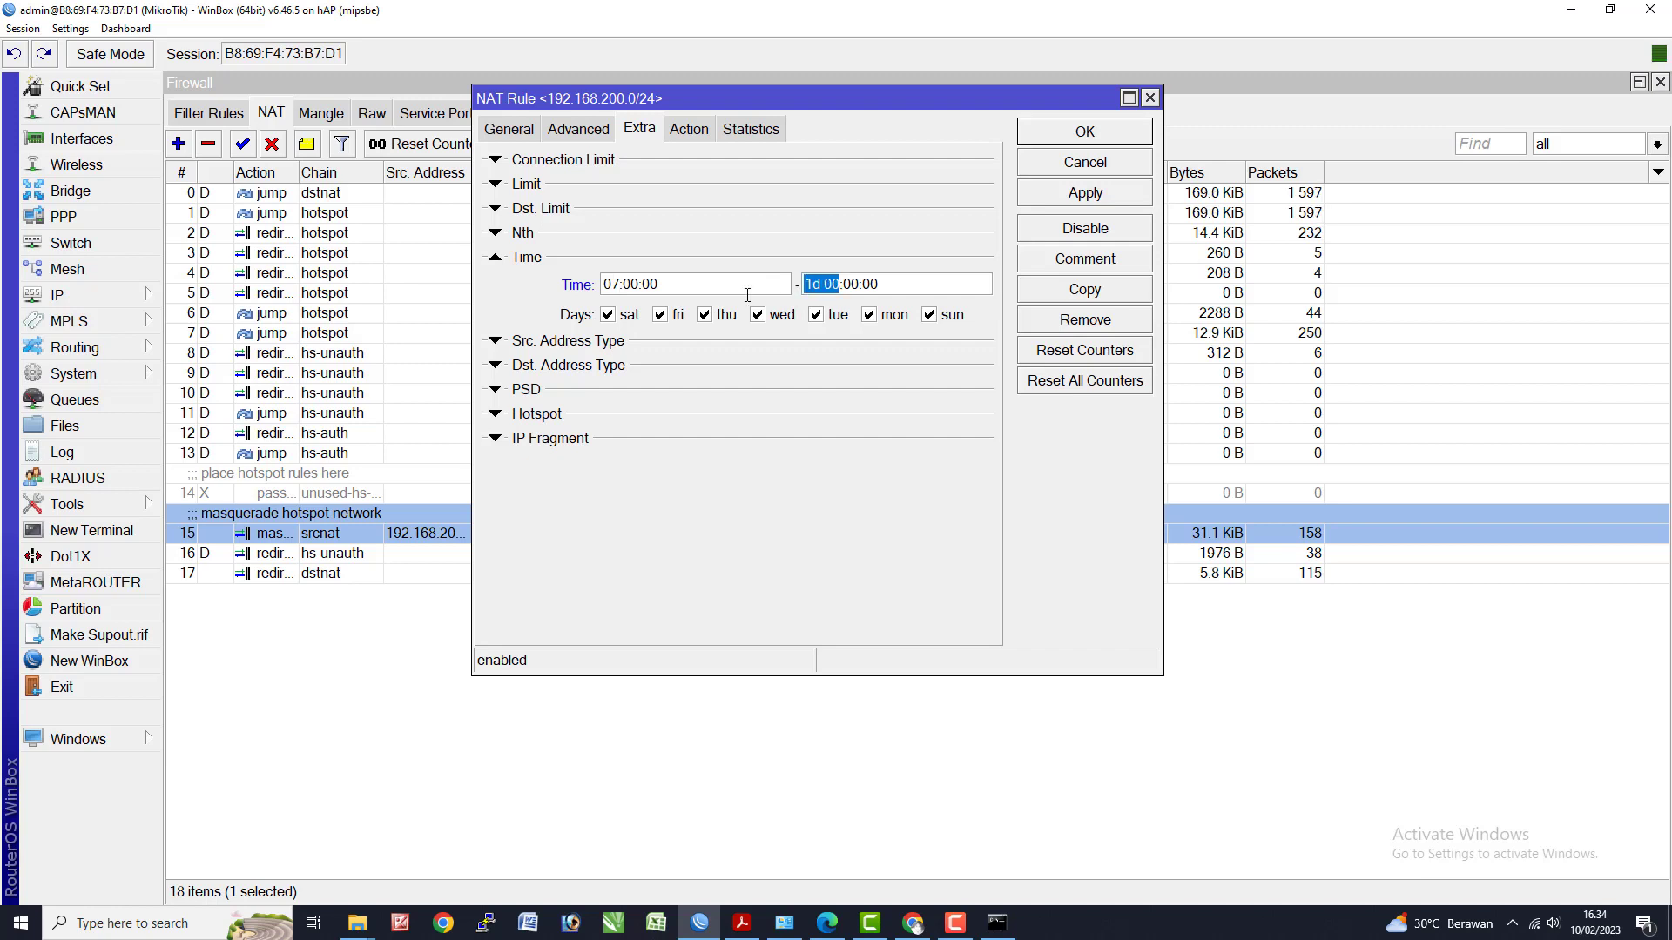
{"action": "type", "text": "16"}
{"action": "left_click", "coordinate": [1080, 197]}
{"action": "left_click", "coordinate": [1084, 131]}
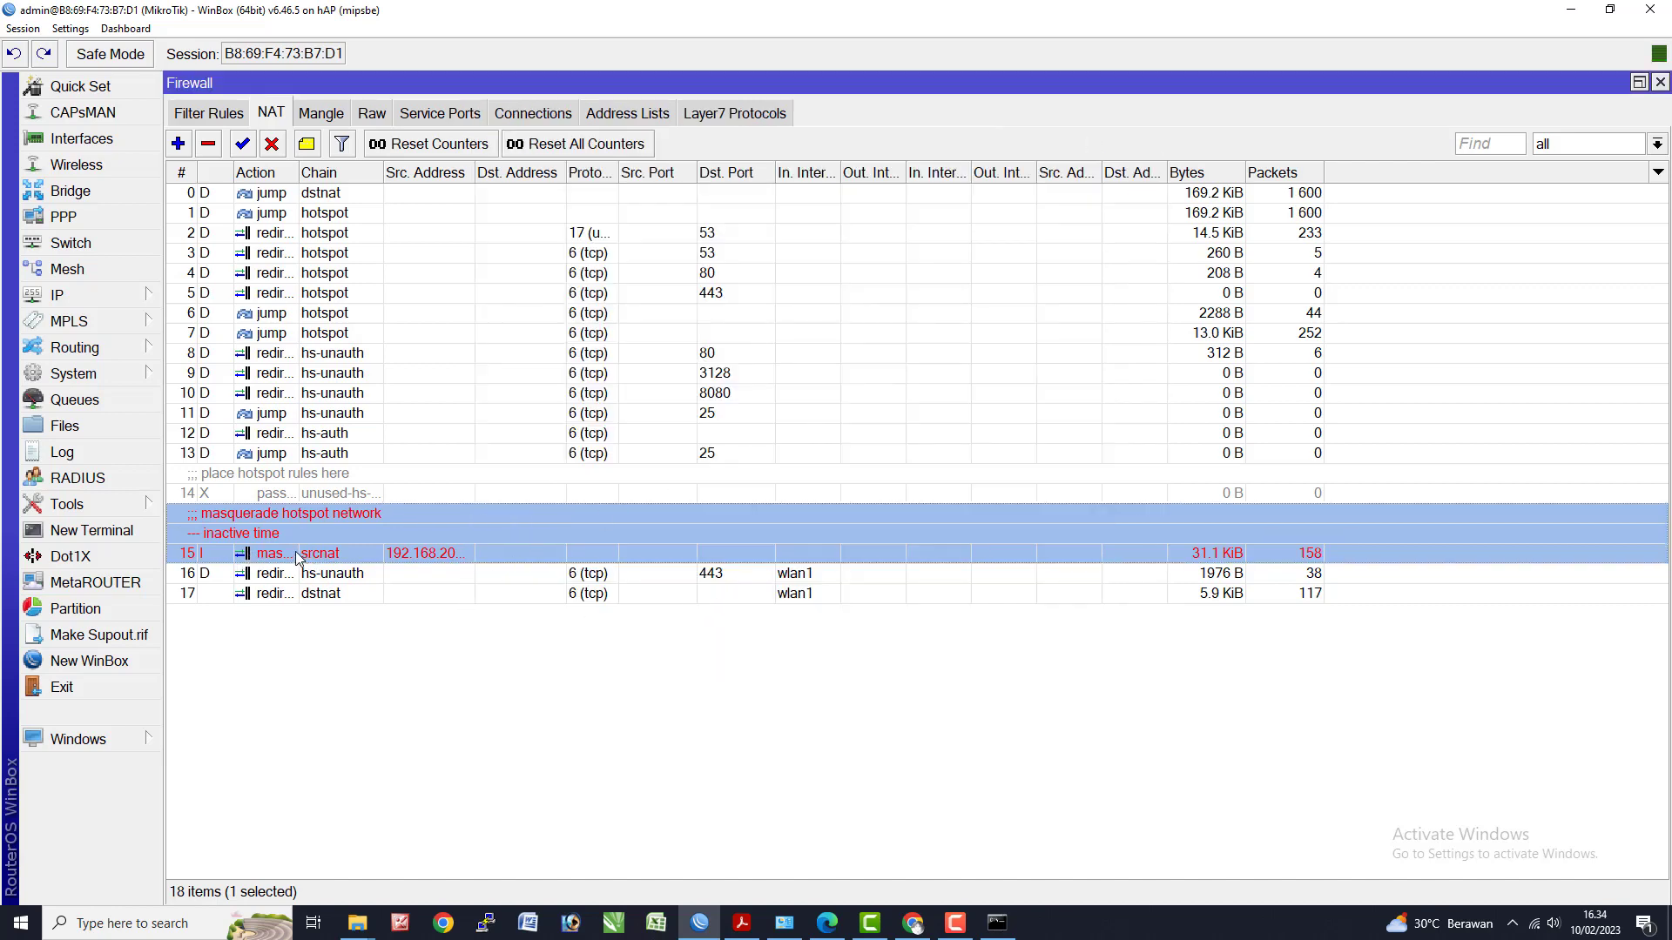
{"action": "key", "text": "alt+Tab"}
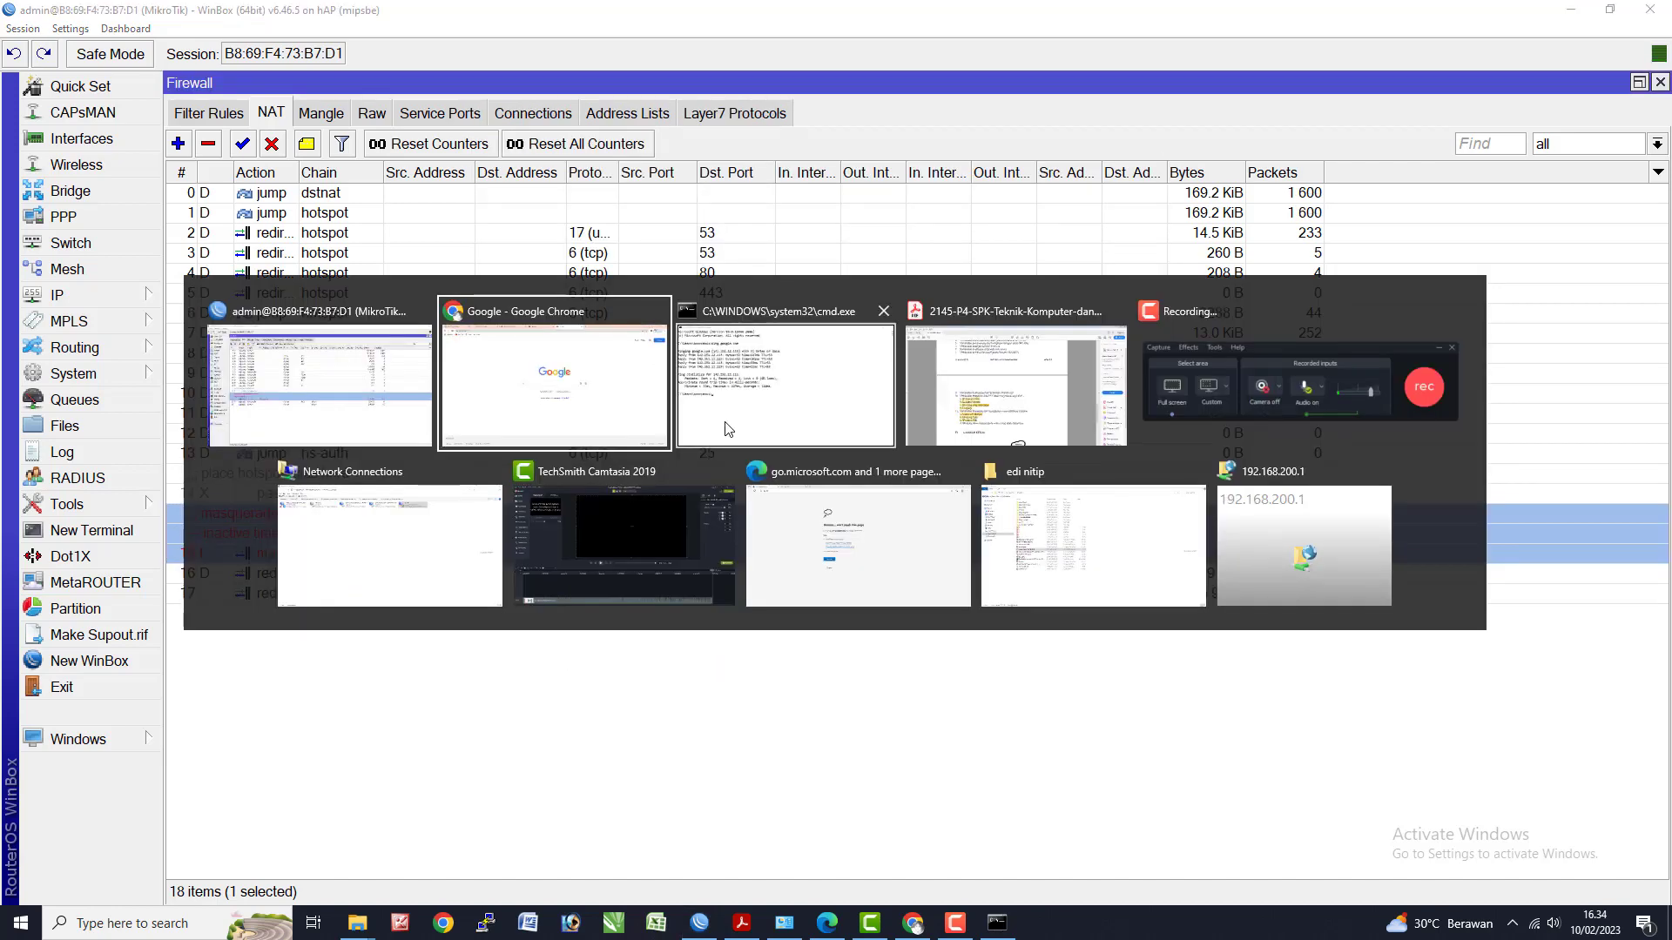
{"action": "left_click", "coordinate": [710, 411]}
- Rerun ping google.com, then try loading google.com in a new Chrome tab, which fails
{"action": "key", "text": "Up"}
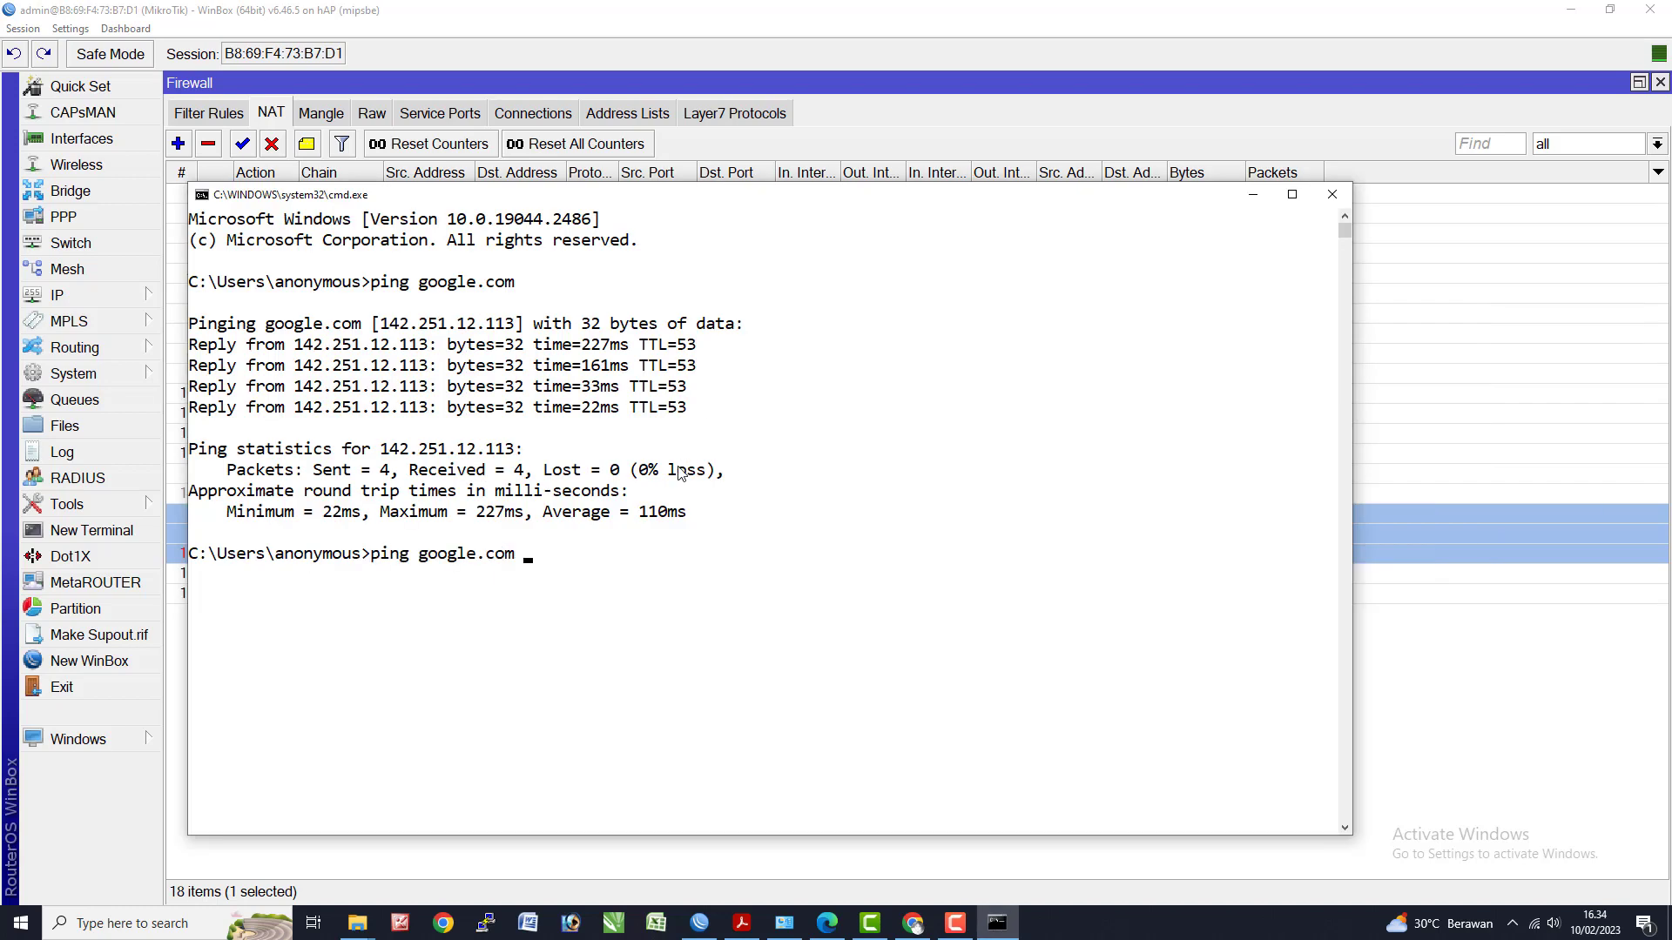
{"action": "key", "text": "Return"}
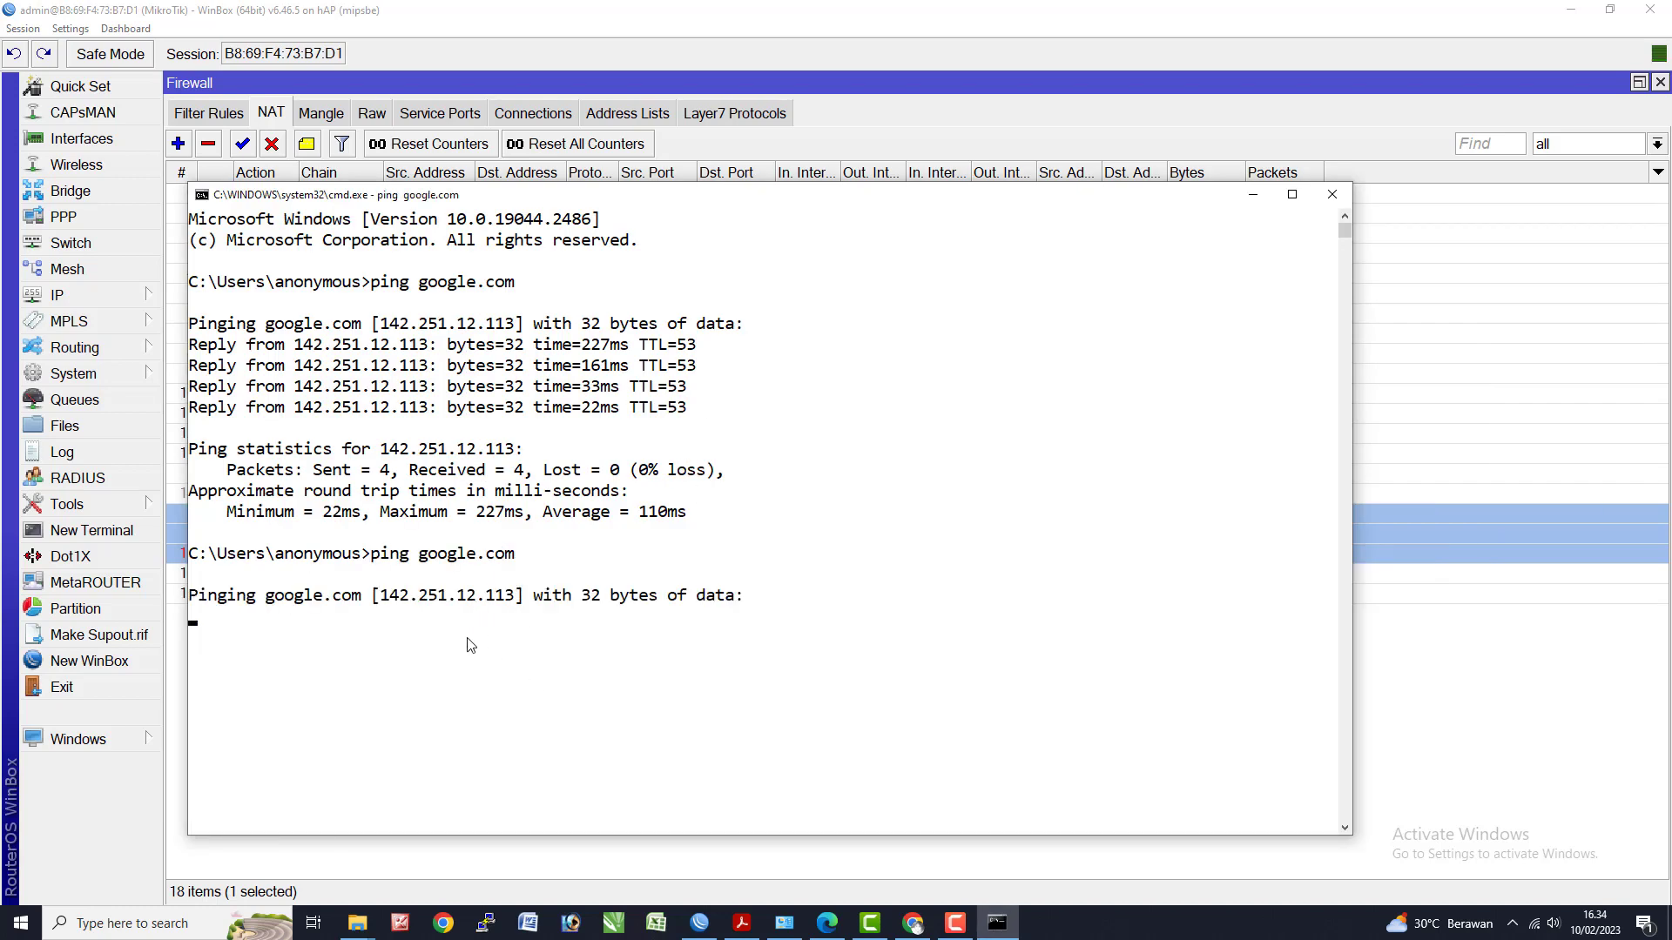
{"action": "left_click", "coordinate": [913, 925]}
{"action": "left_click", "coordinate": [1063, 14]}
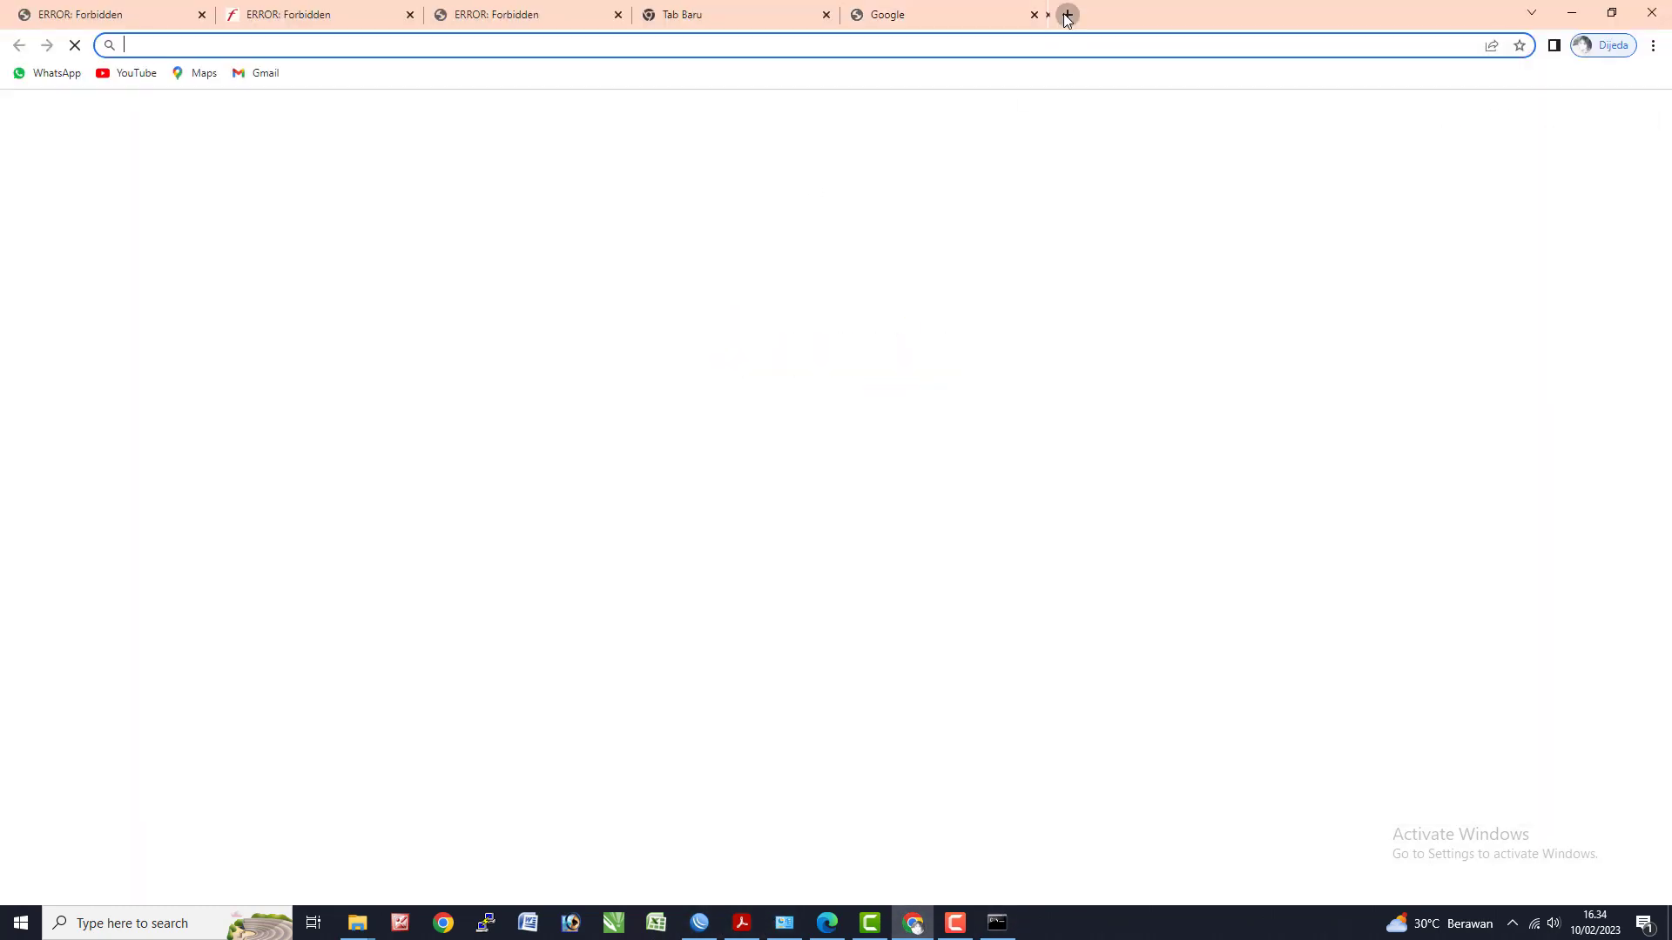
{"action": "type", "text": "g"}
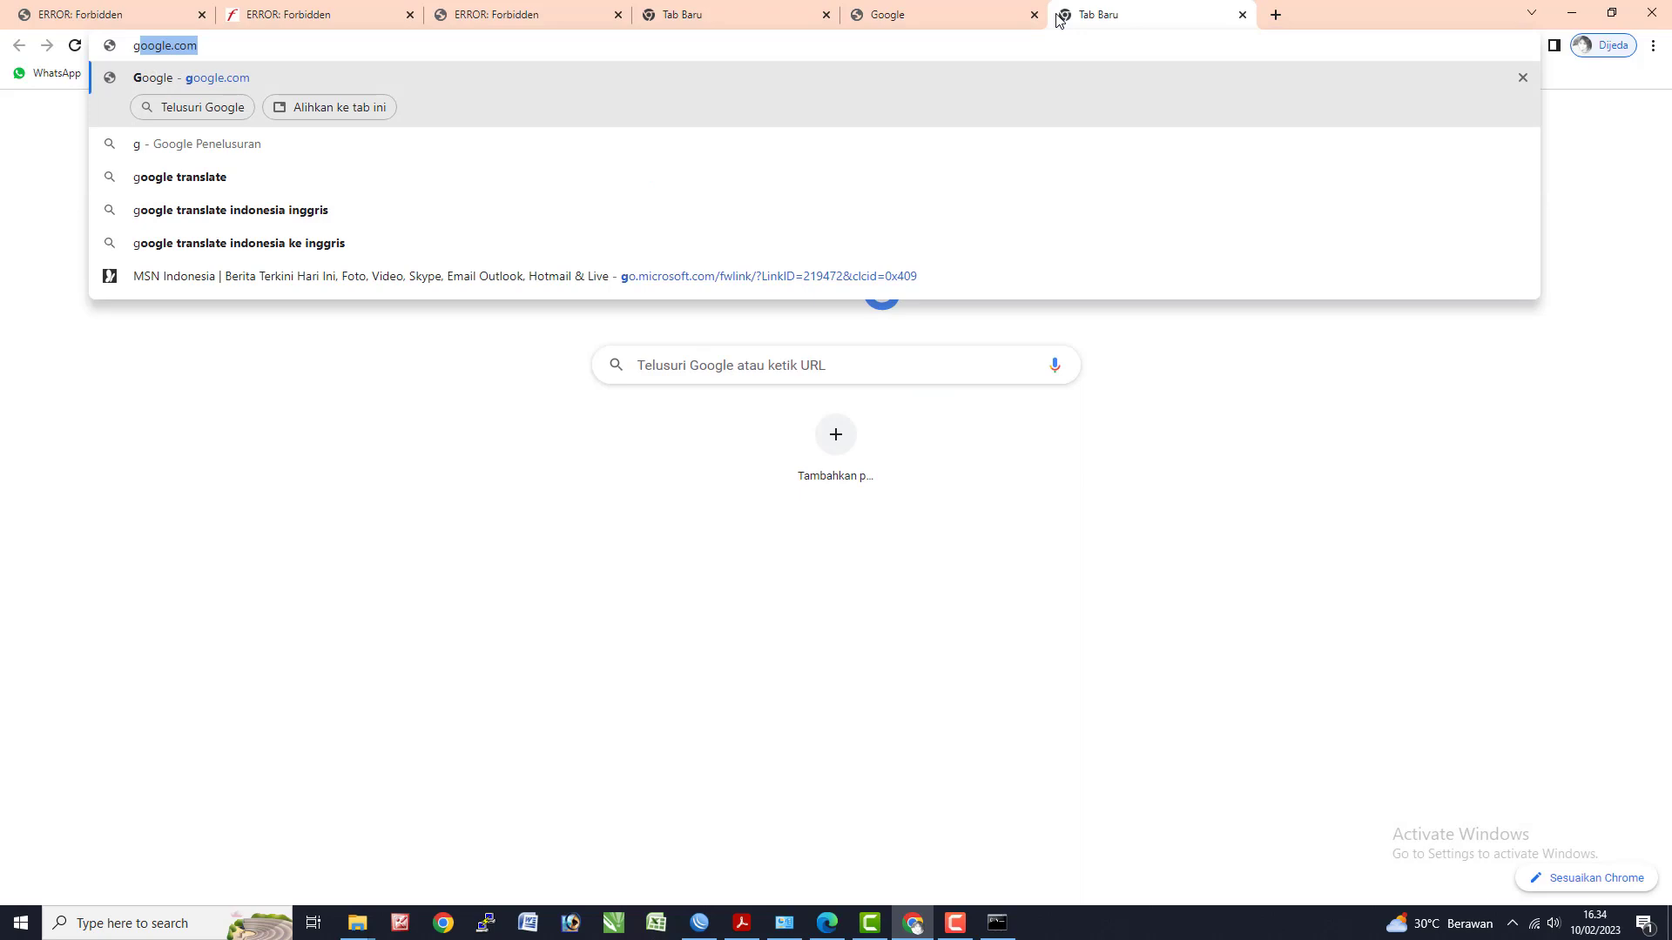
{"action": "key", "text": "Return"}
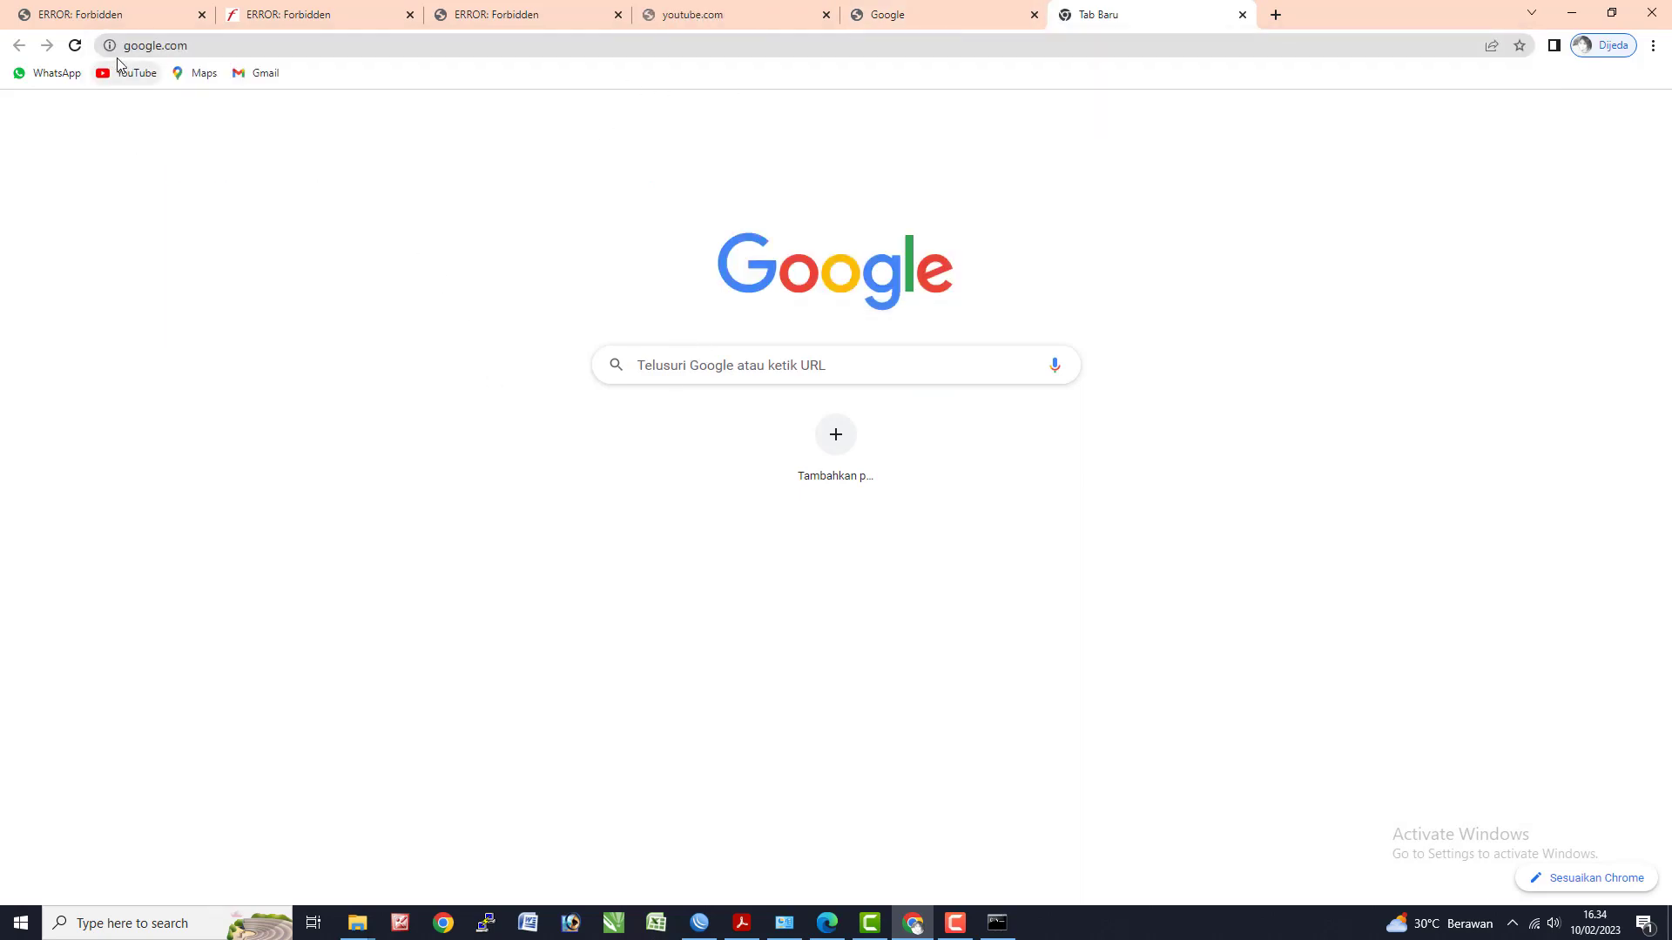
{"action": "left_click", "coordinate": [75, 48]}
{"action": "left_click", "coordinate": [146, 44]}
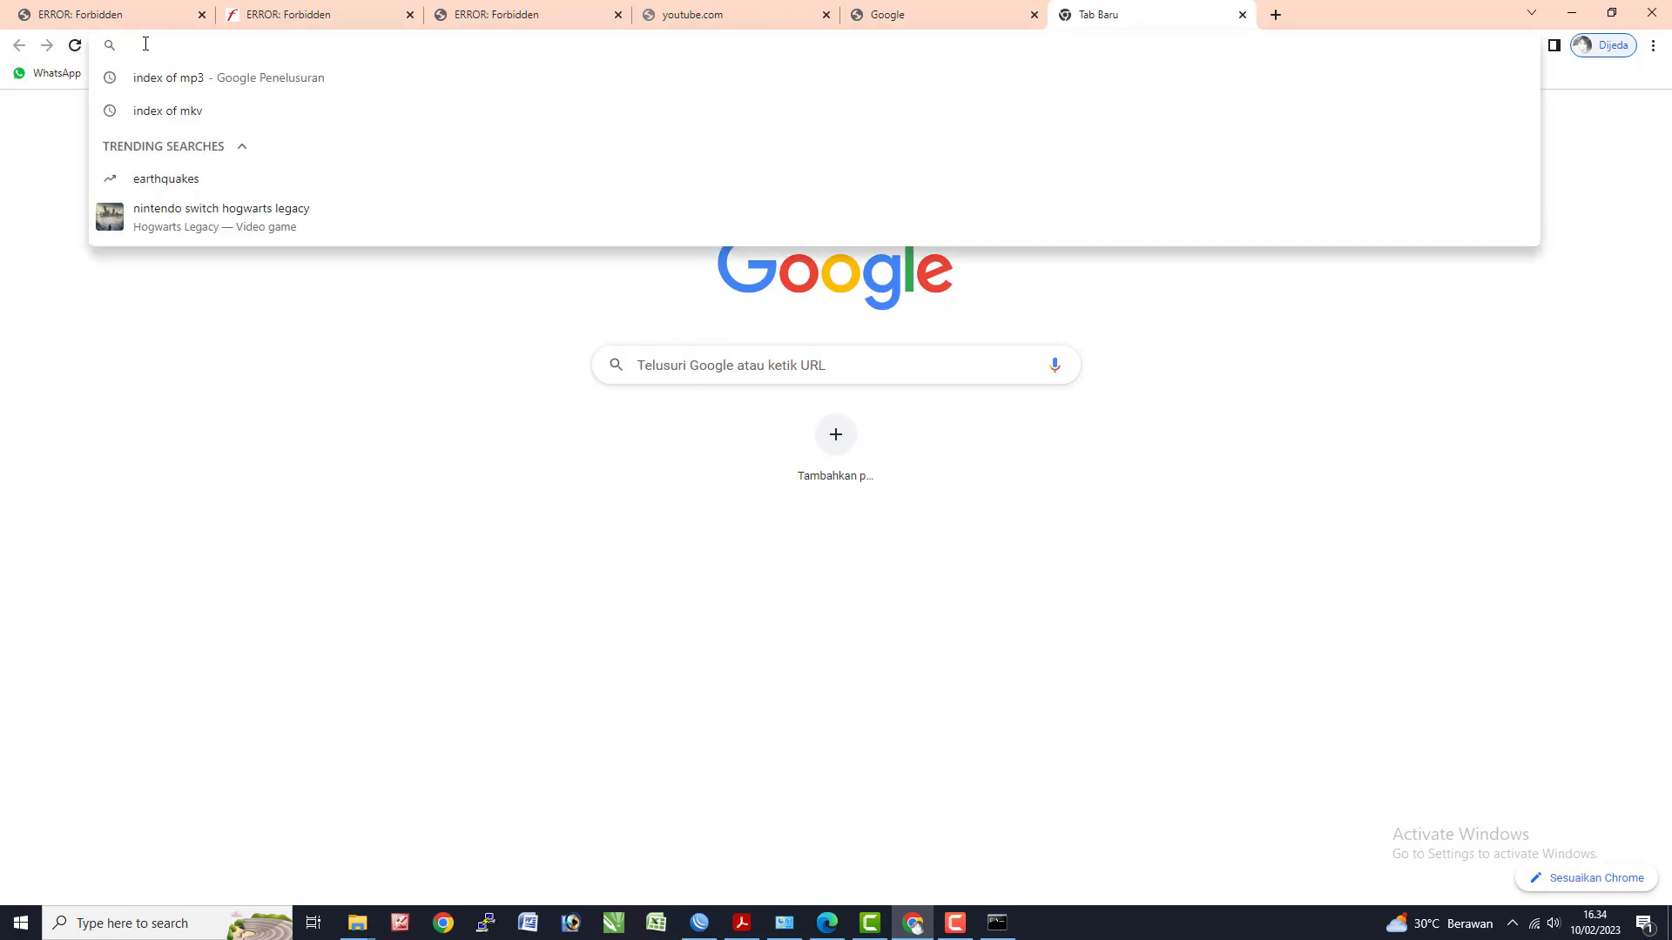
{"action": "type", "text": "goo"}
{"action": "key", "text": "Return"}
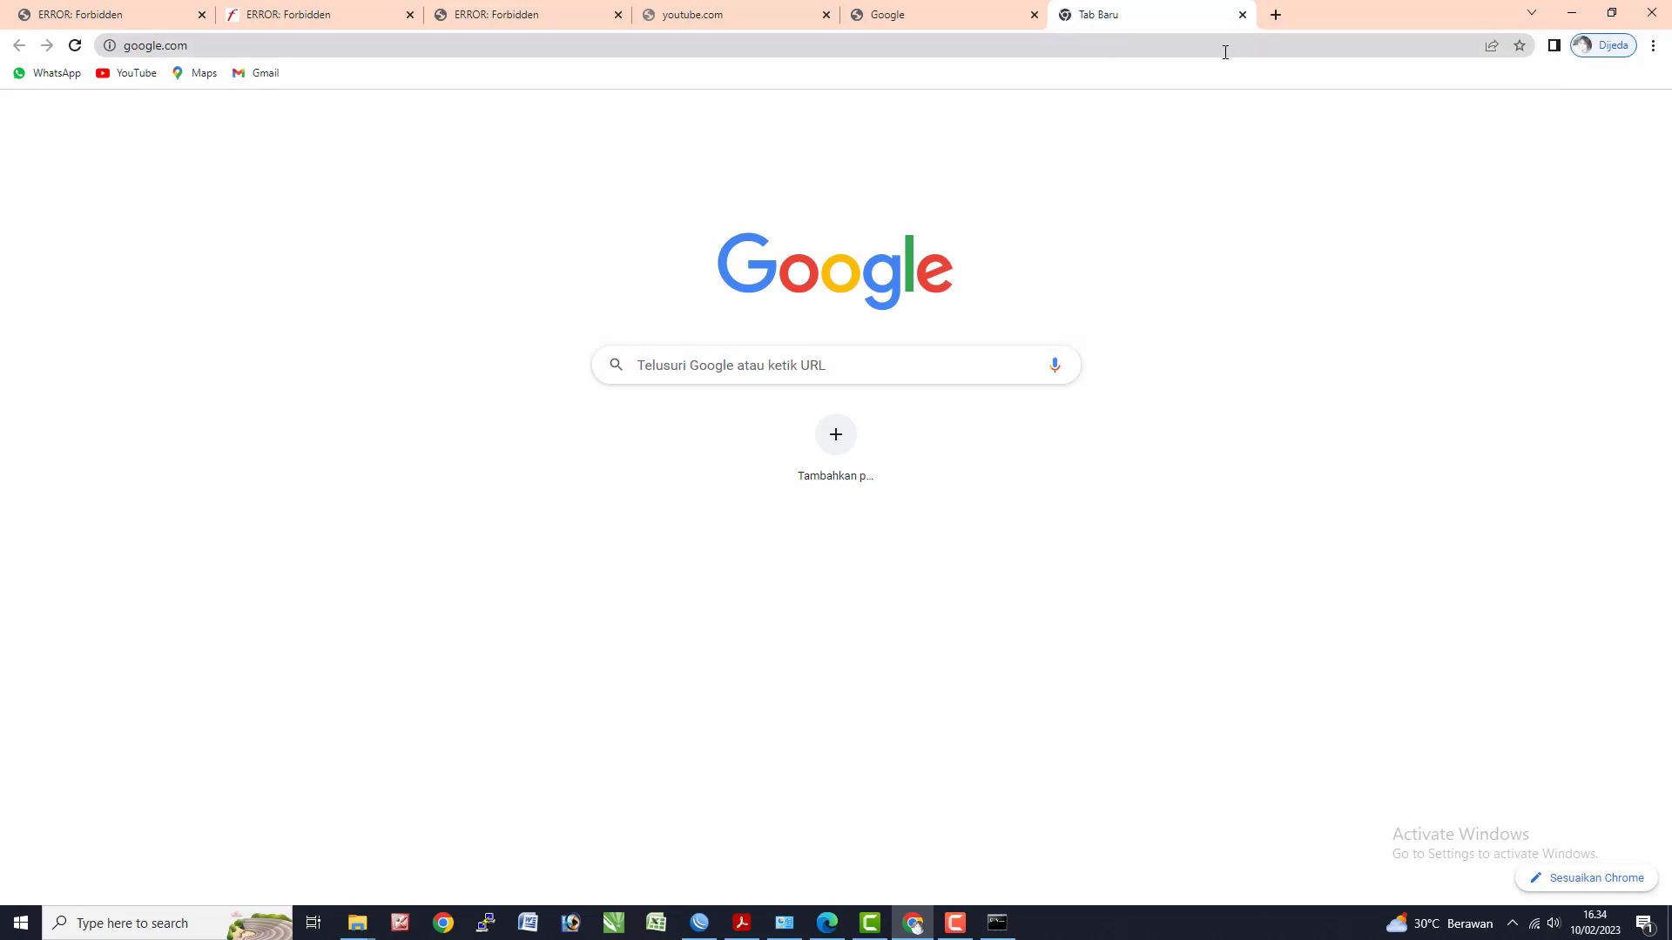
- Try the YouTube bookmark and a gmail search in new tabs; neither loads
{"action": "left_click", "coordinate": [1275, 16]}
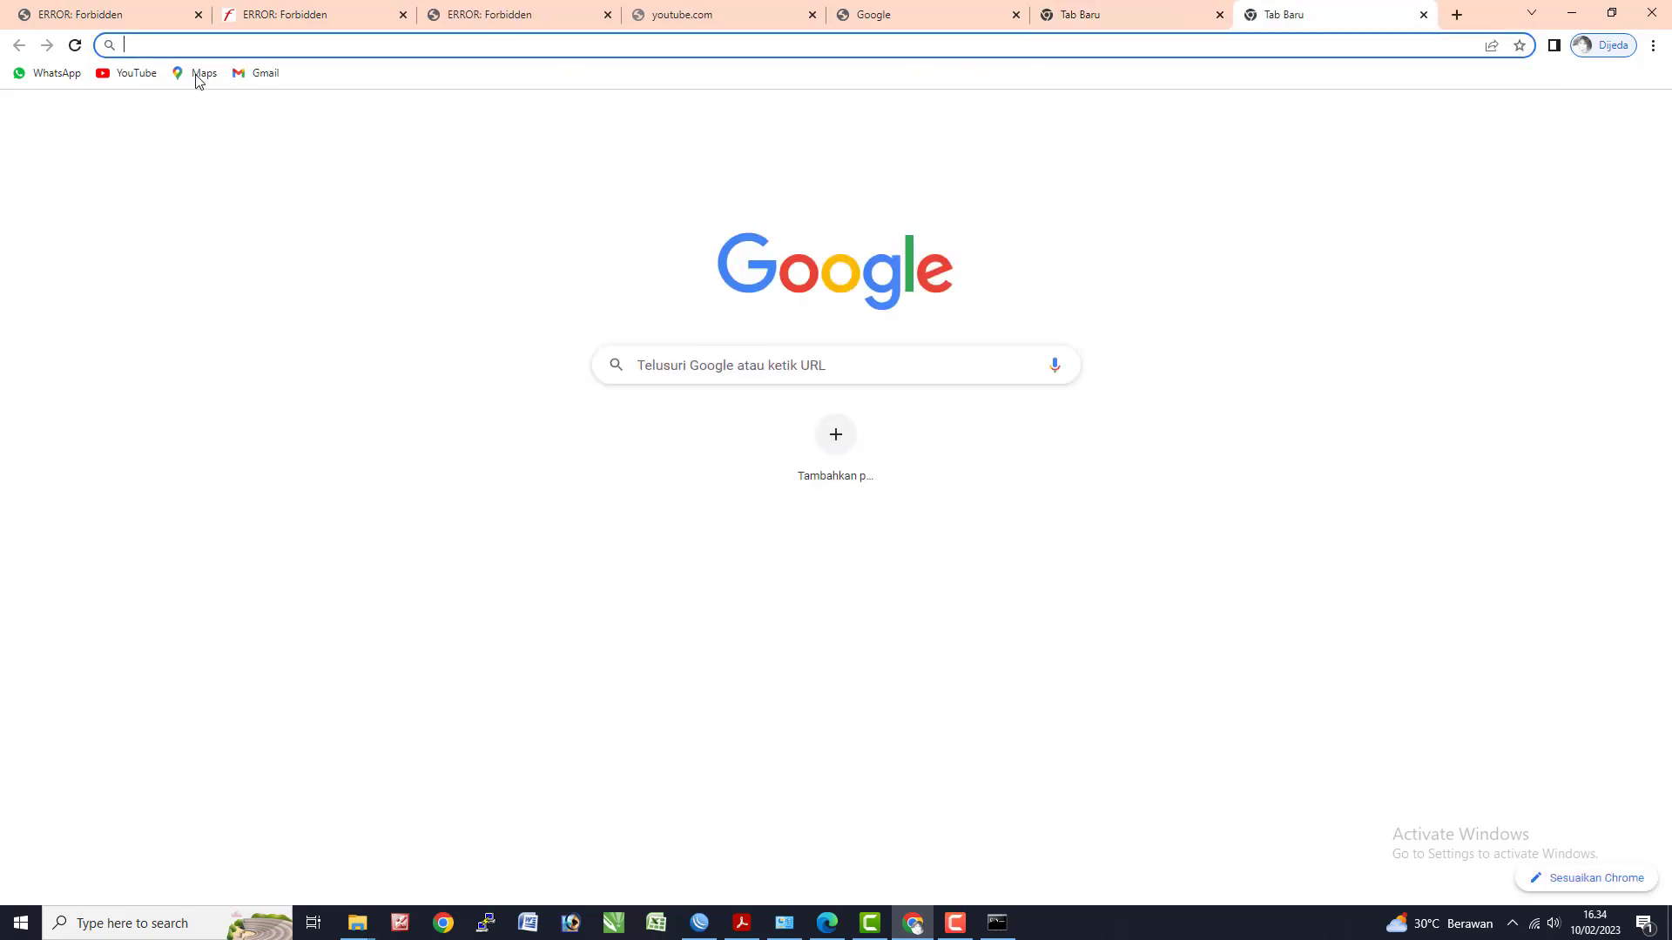
{"action": "left_click", "coordinate": [132, 73]}
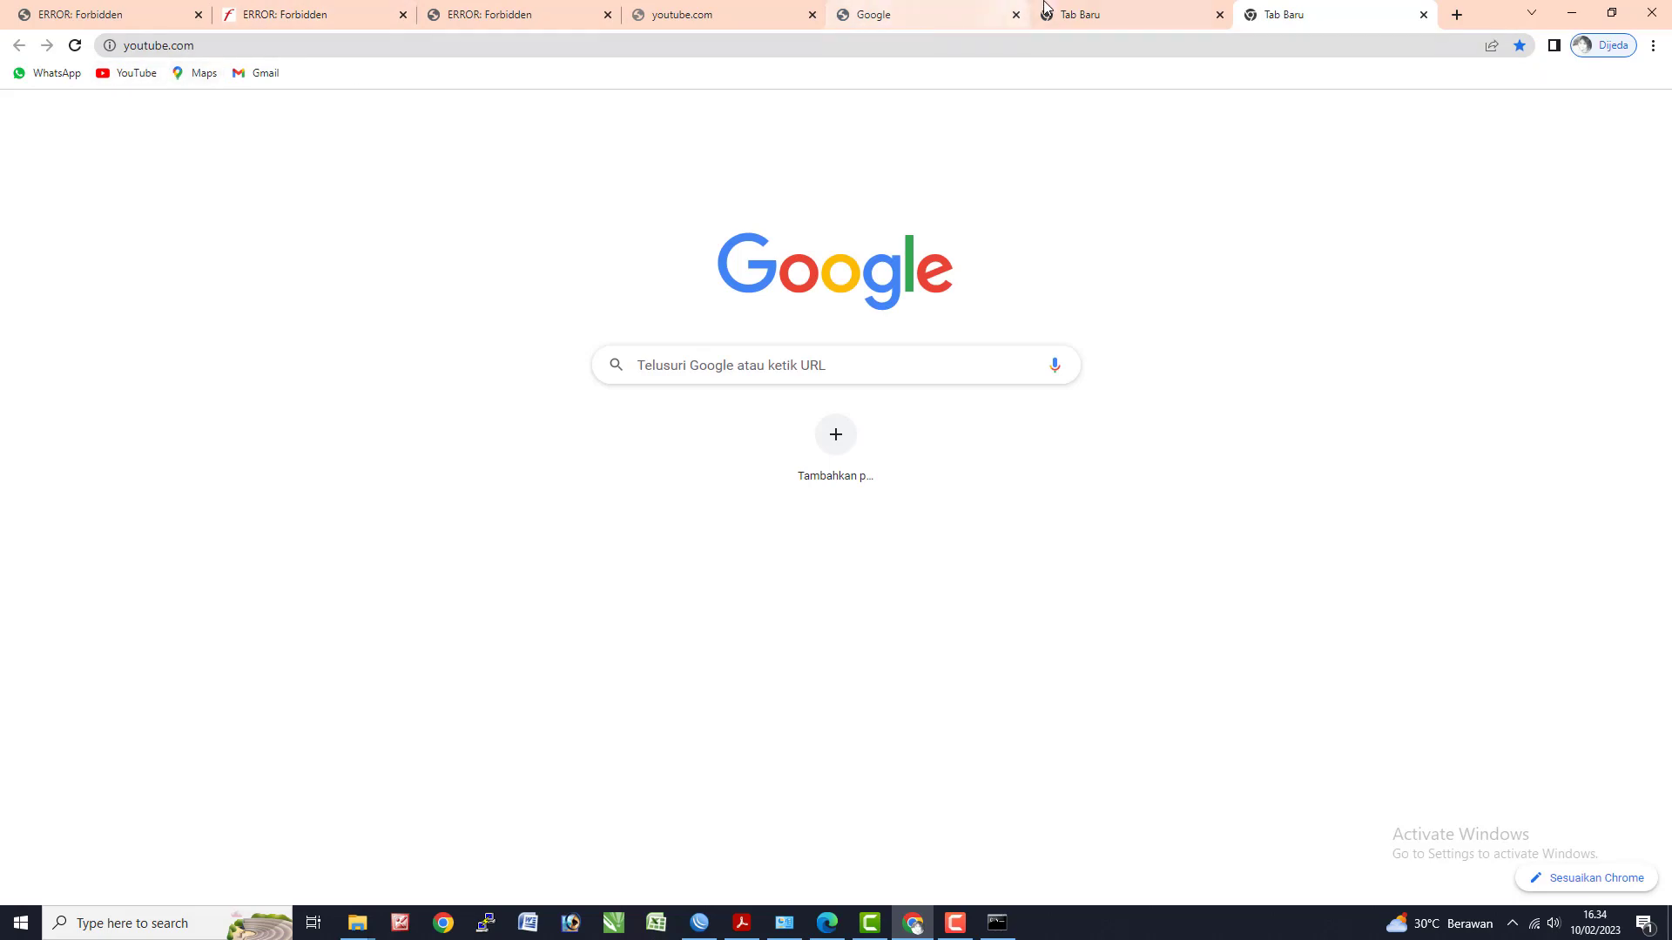
{"action": "left_click", "coordinate": [917, 21]}
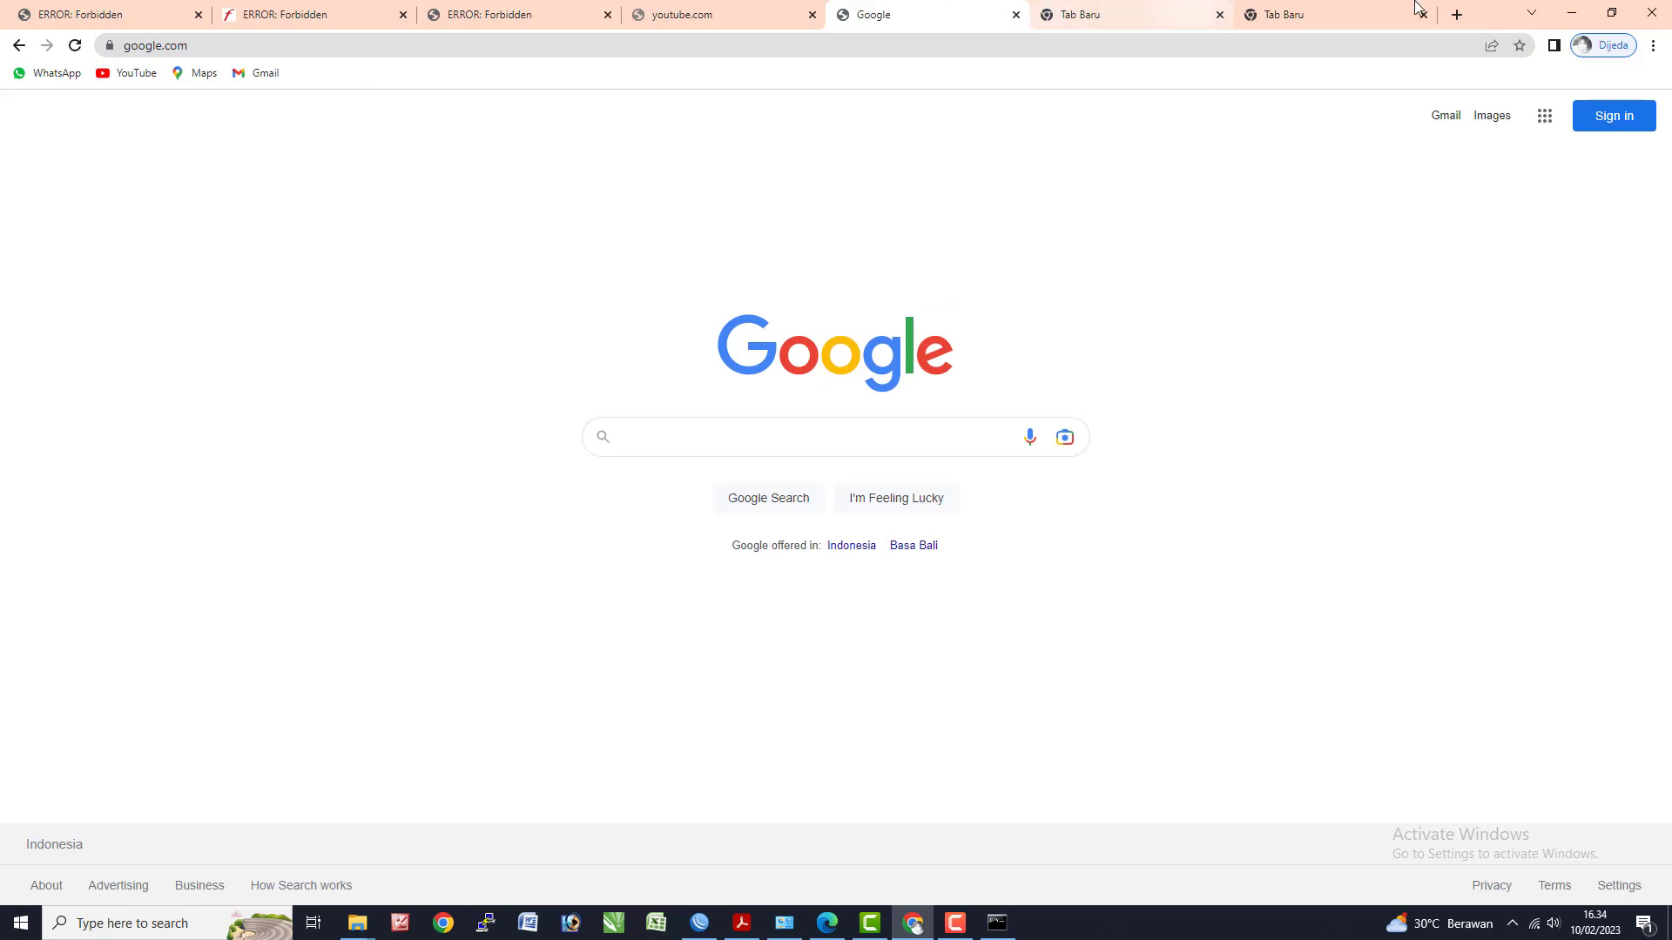
{"action": "key", "text": "ctrl+w"}
{"action": "key", "text": "ctrl+w"}
{"action": "key", "text": "ctrl+w"}
{"action": "key", "text": "ctrl+w"}
{"action": "key", "text": "ctrl+w"}
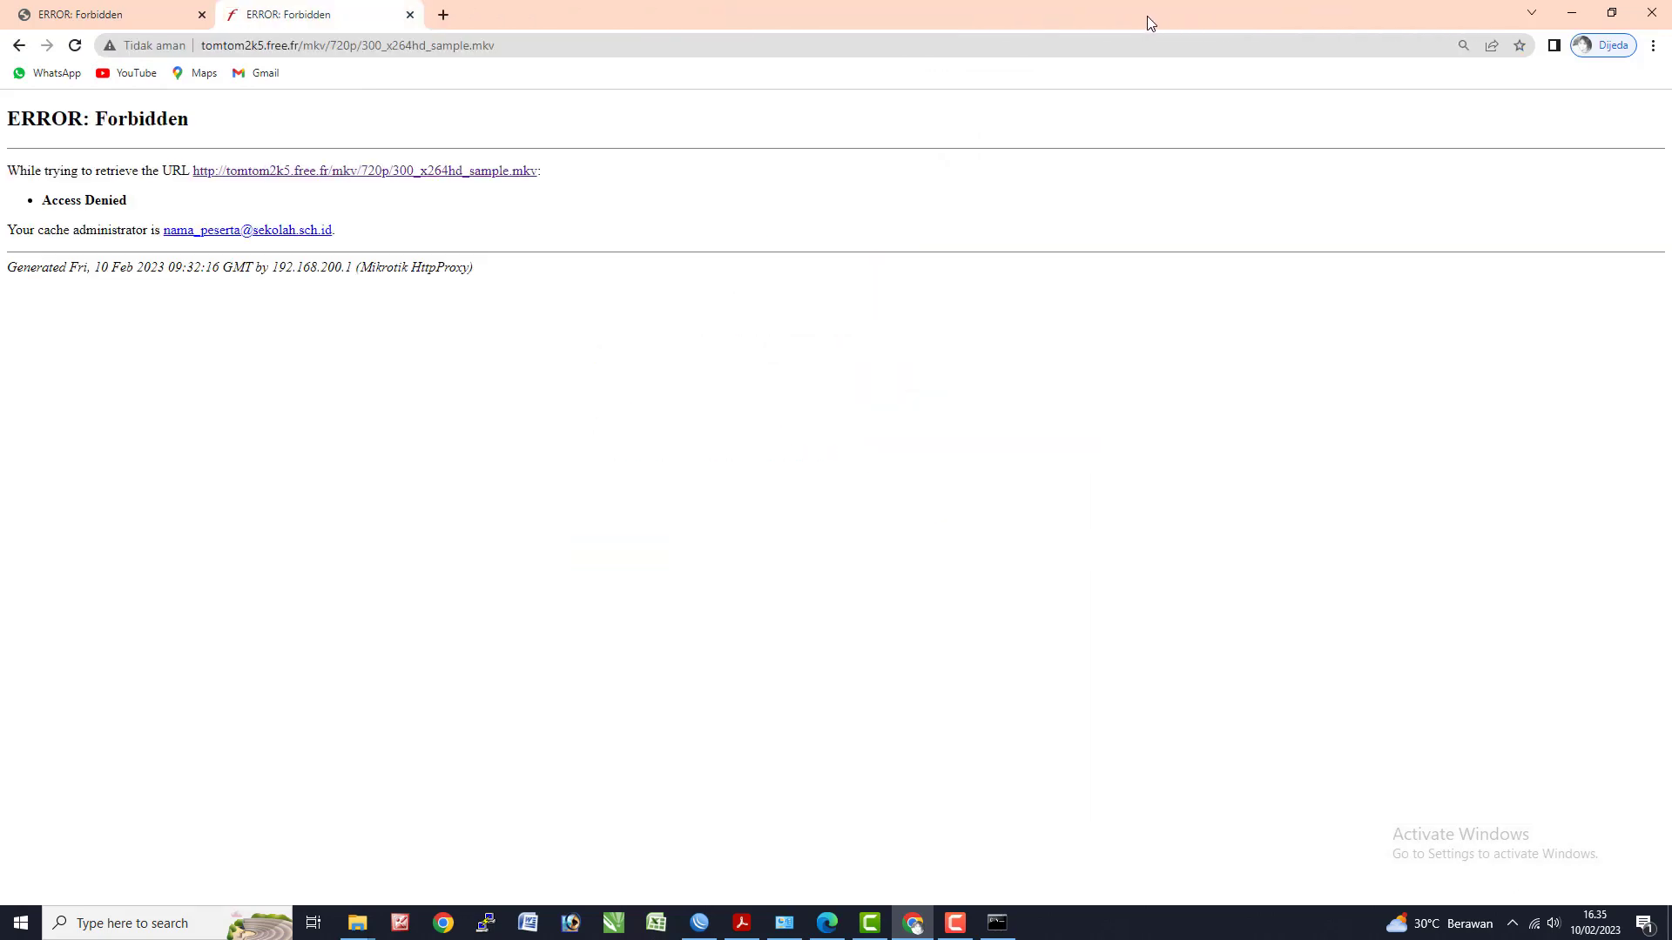
{"action": "key", "text": "ctrl+t"}
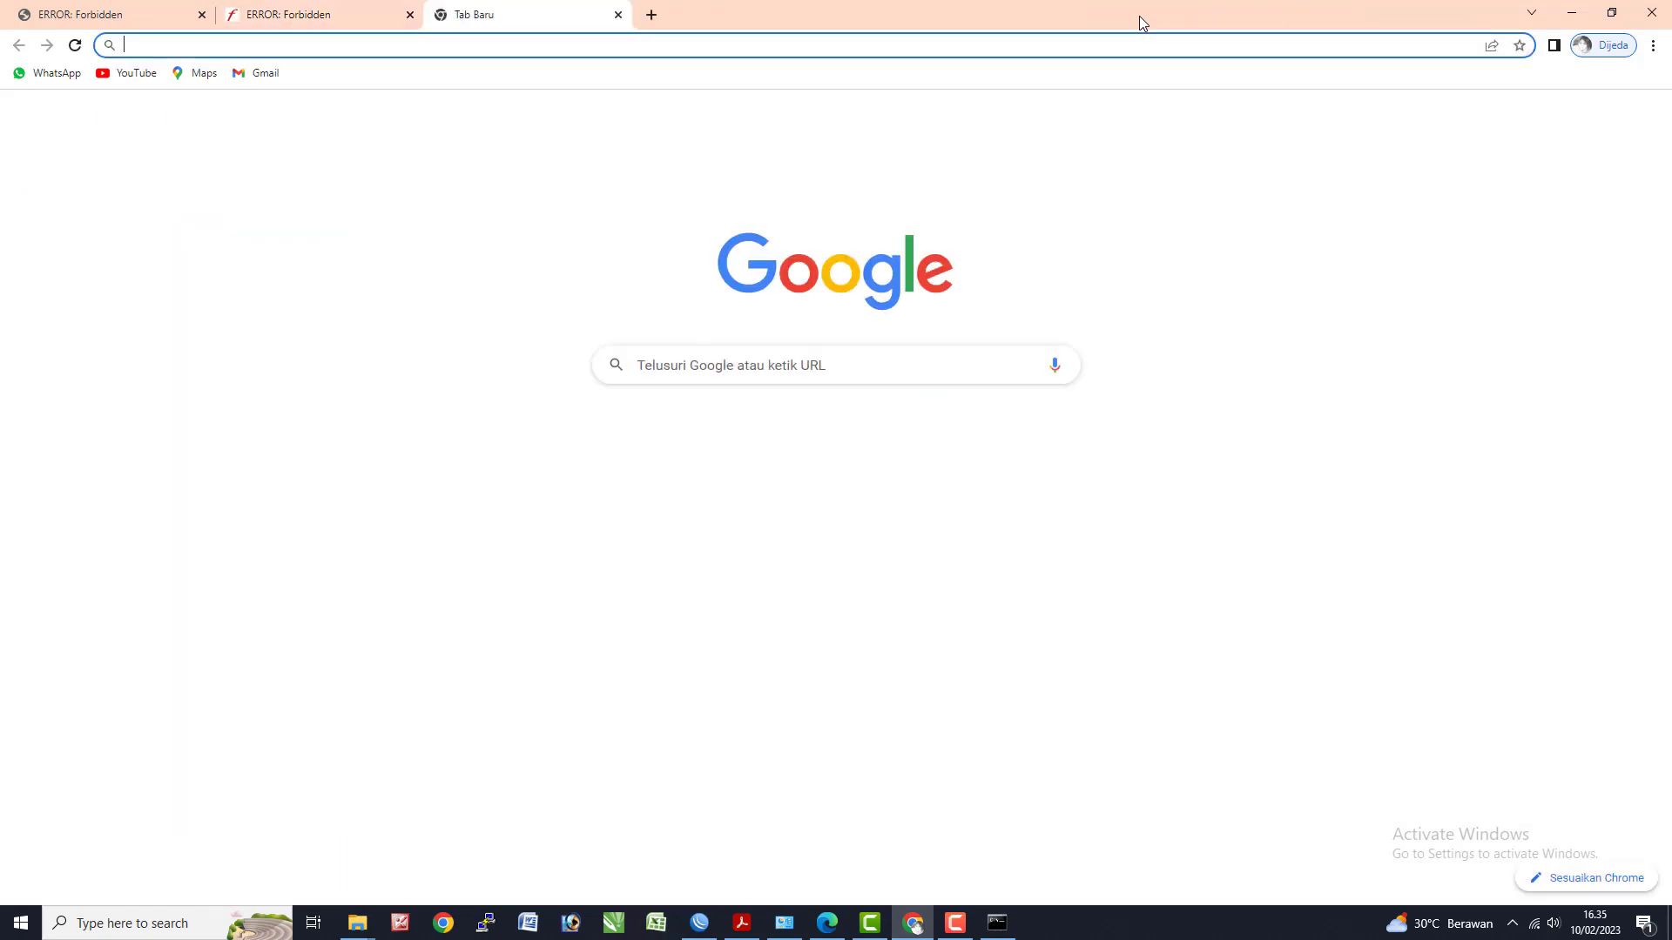
{"action": "type", "text": "gmail"}
{"action": "key", "text": "Return"}
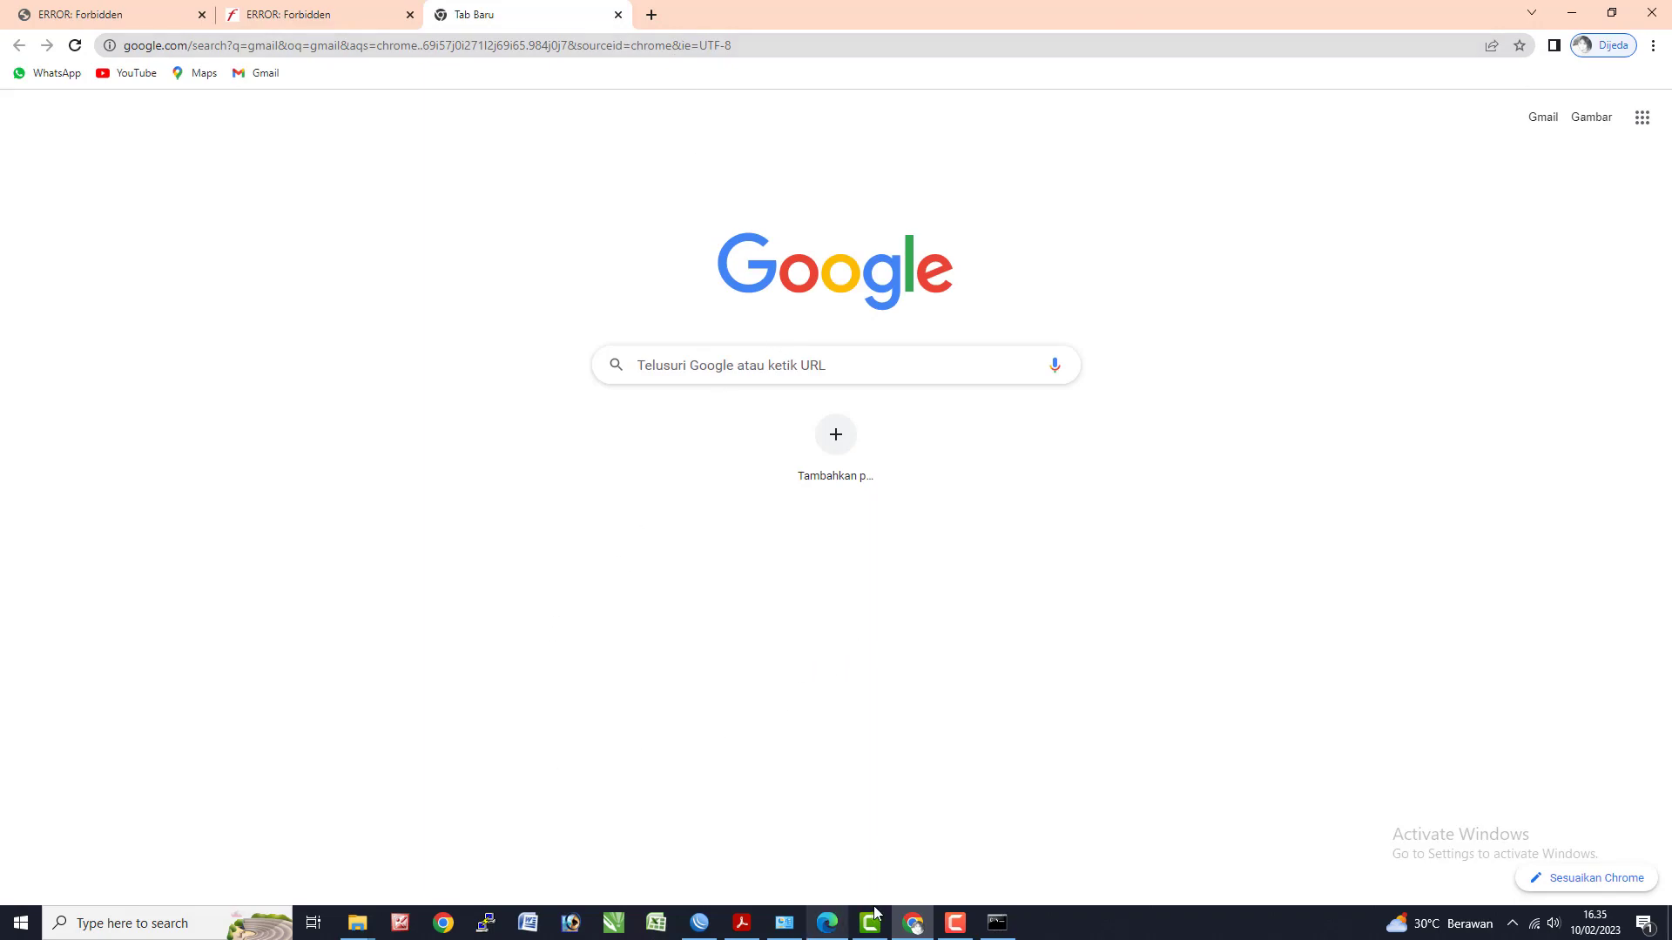
- Bring the Acrobat Reader task sheet back to the front
{"action": "left_click", "coordinate": [699, 923]}
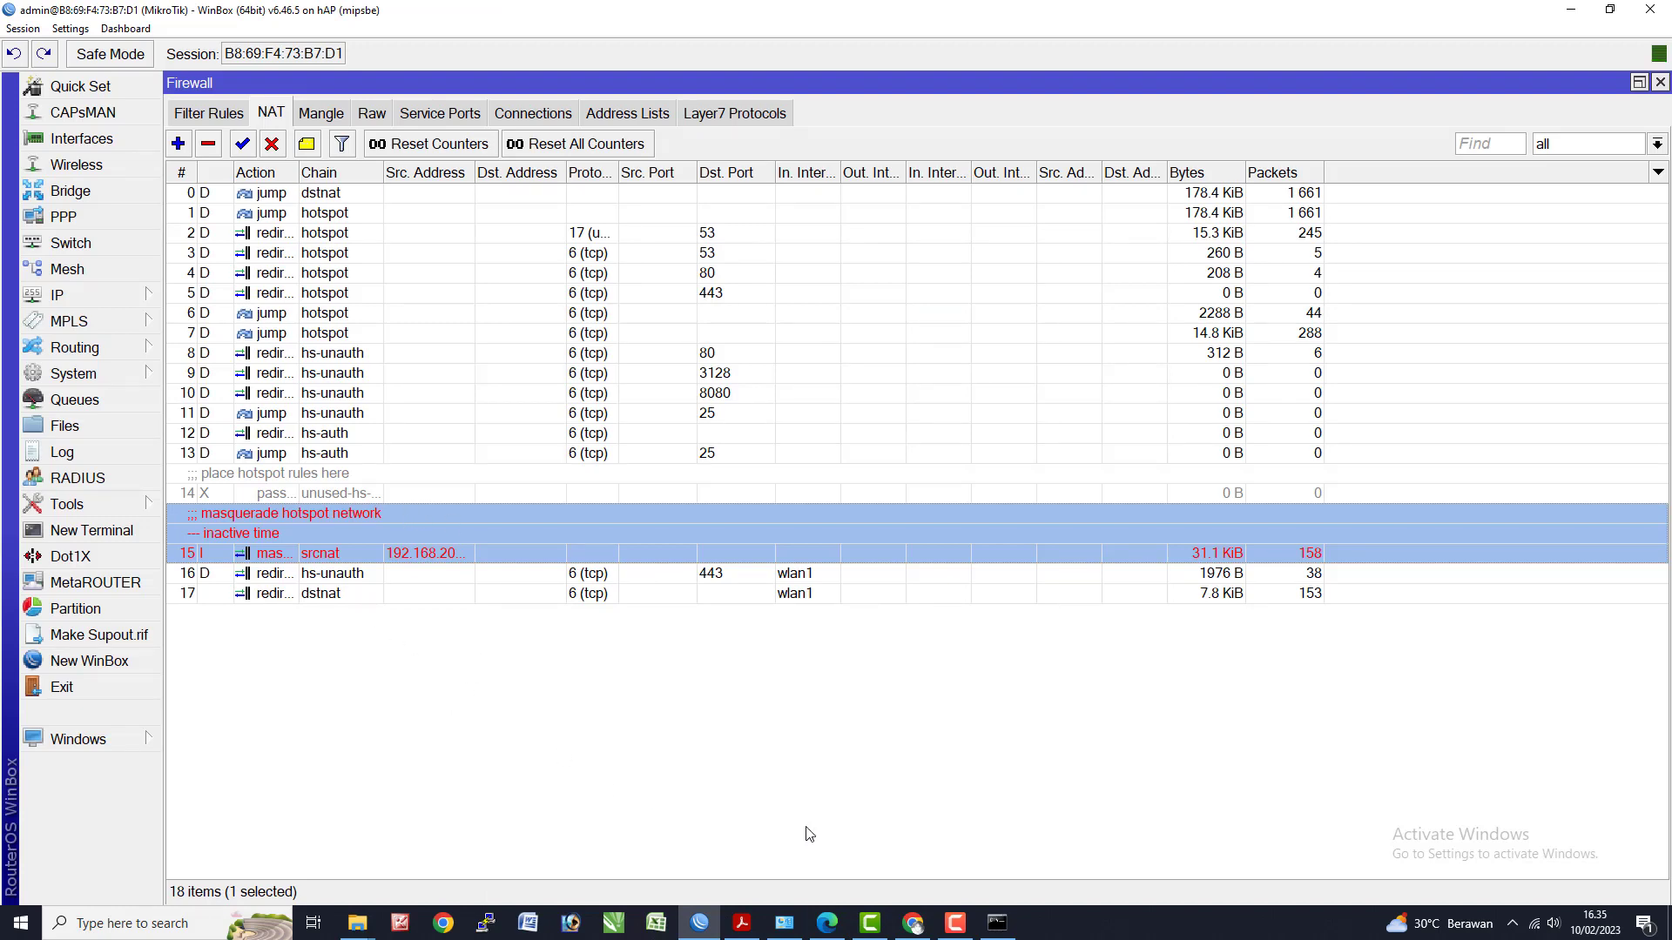
{"action": "key", "text": "alt+Tab"}
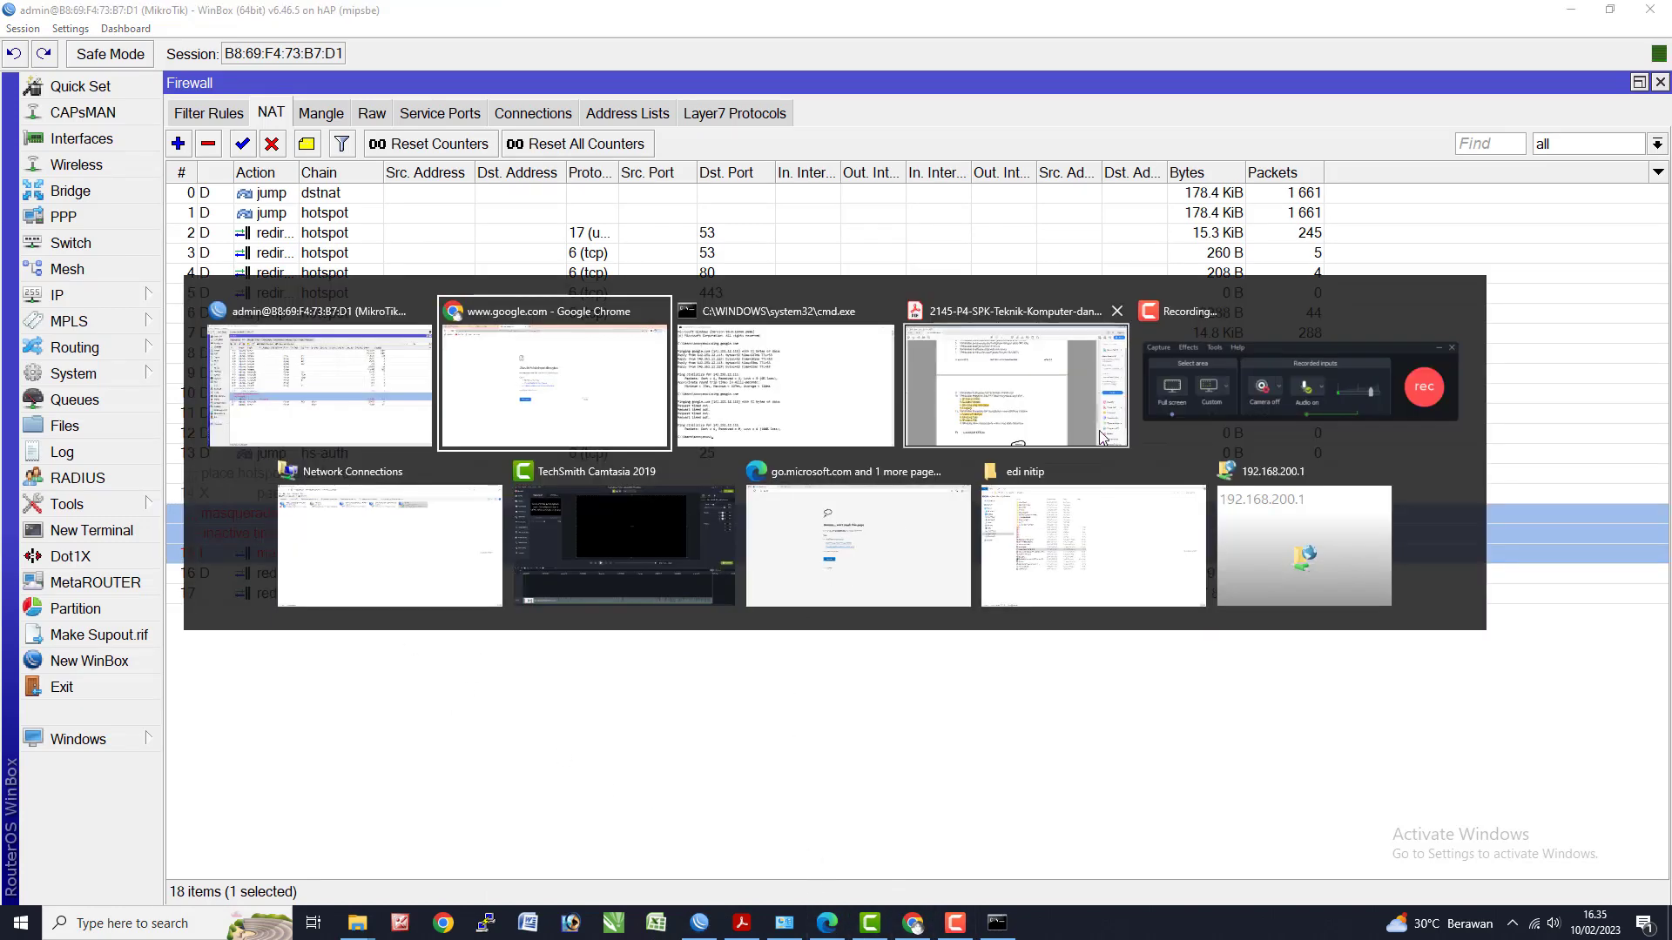
{"action": "left_click", "coordinate": [950, 433]}
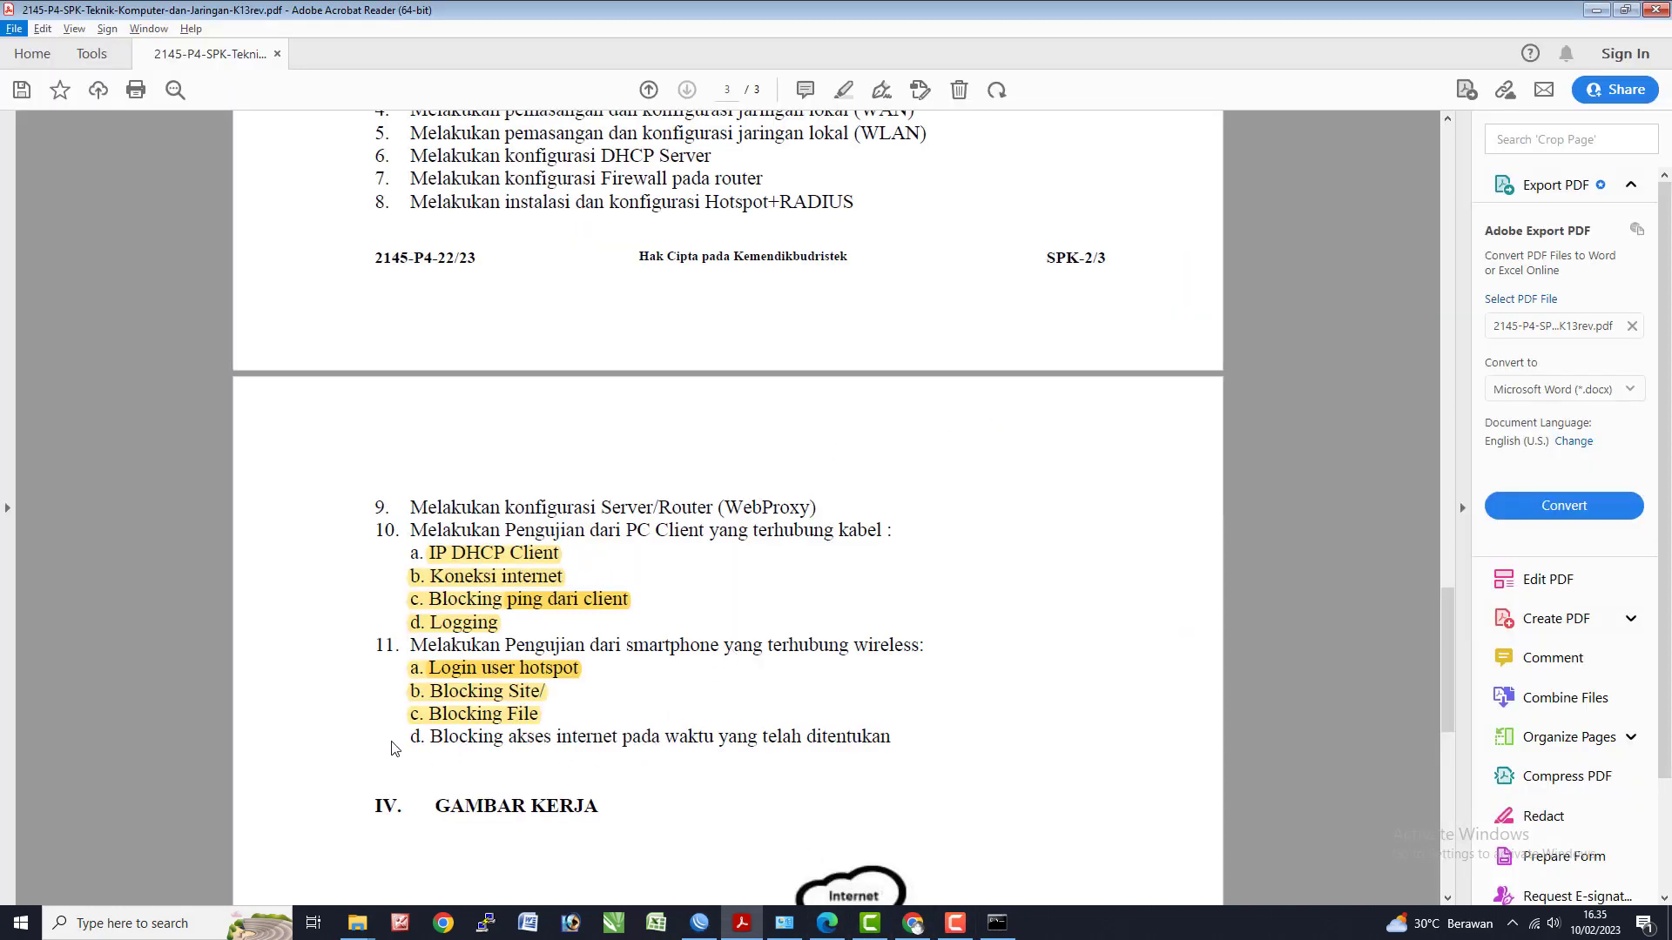
- Highlight line 11d, 'Blocking akses internet pada waktu yang telah ditentukan', in yellow
{"action": "left_click_drag", "start_coordinate": [906, 746], "coordinate": [395, 736]}
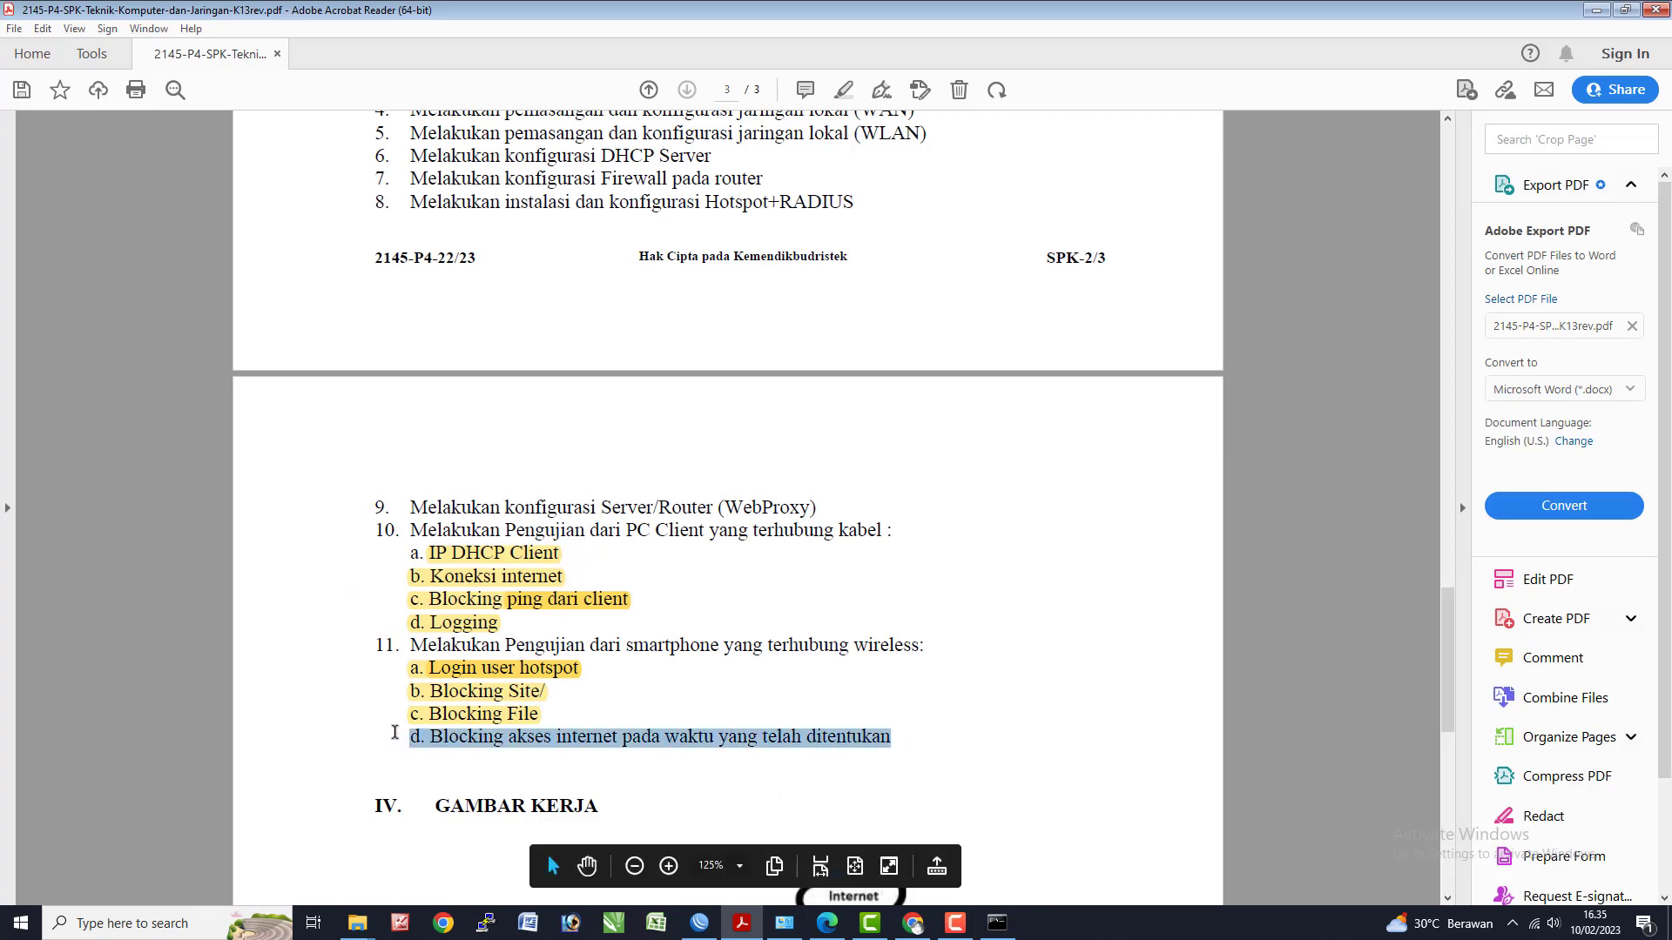
{"action": "left_click", "coordinate": [844, 95]}
{"action": "scroll", "coordinate": [697, 629], "scroll_direction": "down", "scroll_amount": 5}
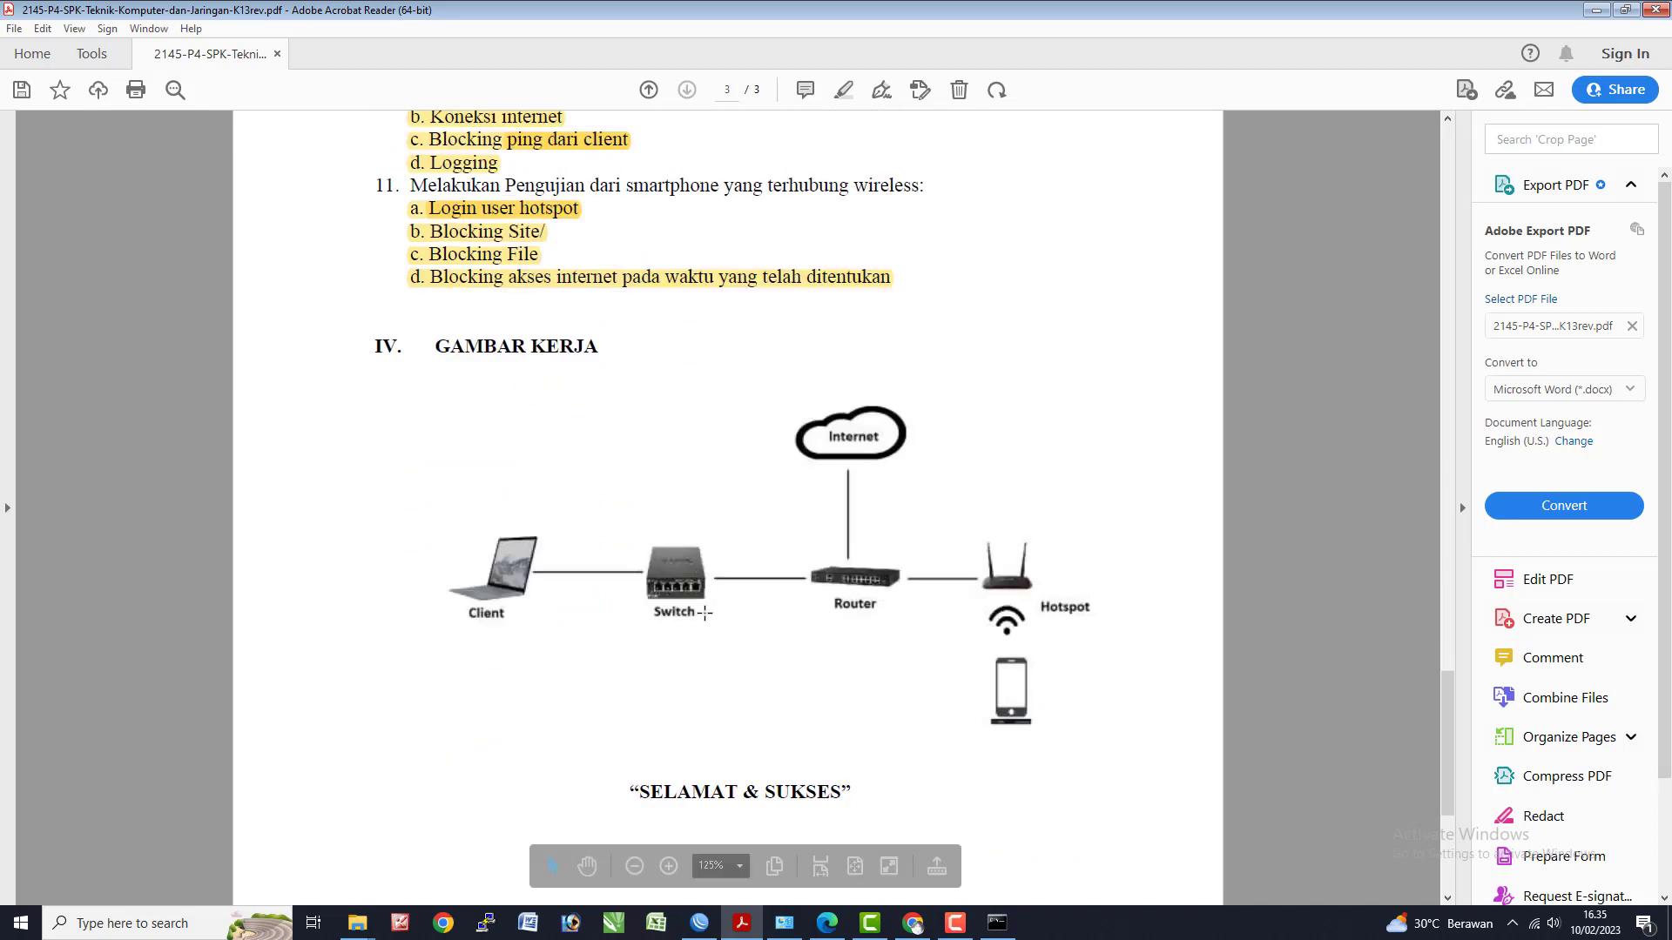
{"action": "scroll", "coordinate": [704, 614], "scroll_direction": "down", "scroll_amount": 1}
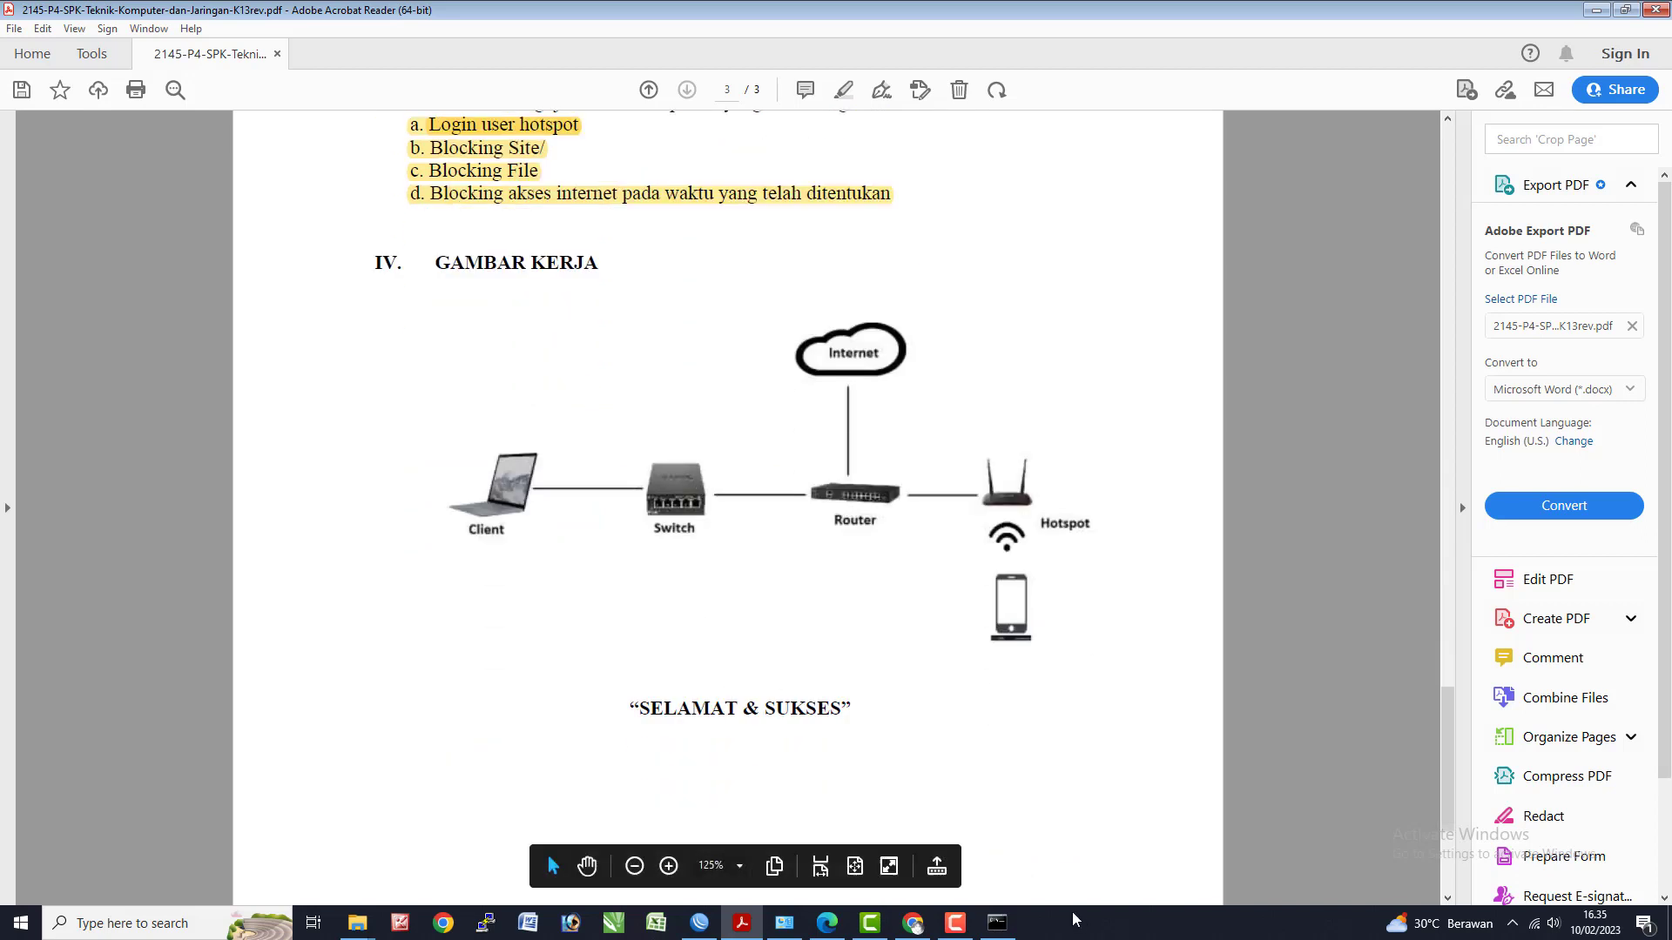
{"action": "left_click", "coordinate": [955, 923]}
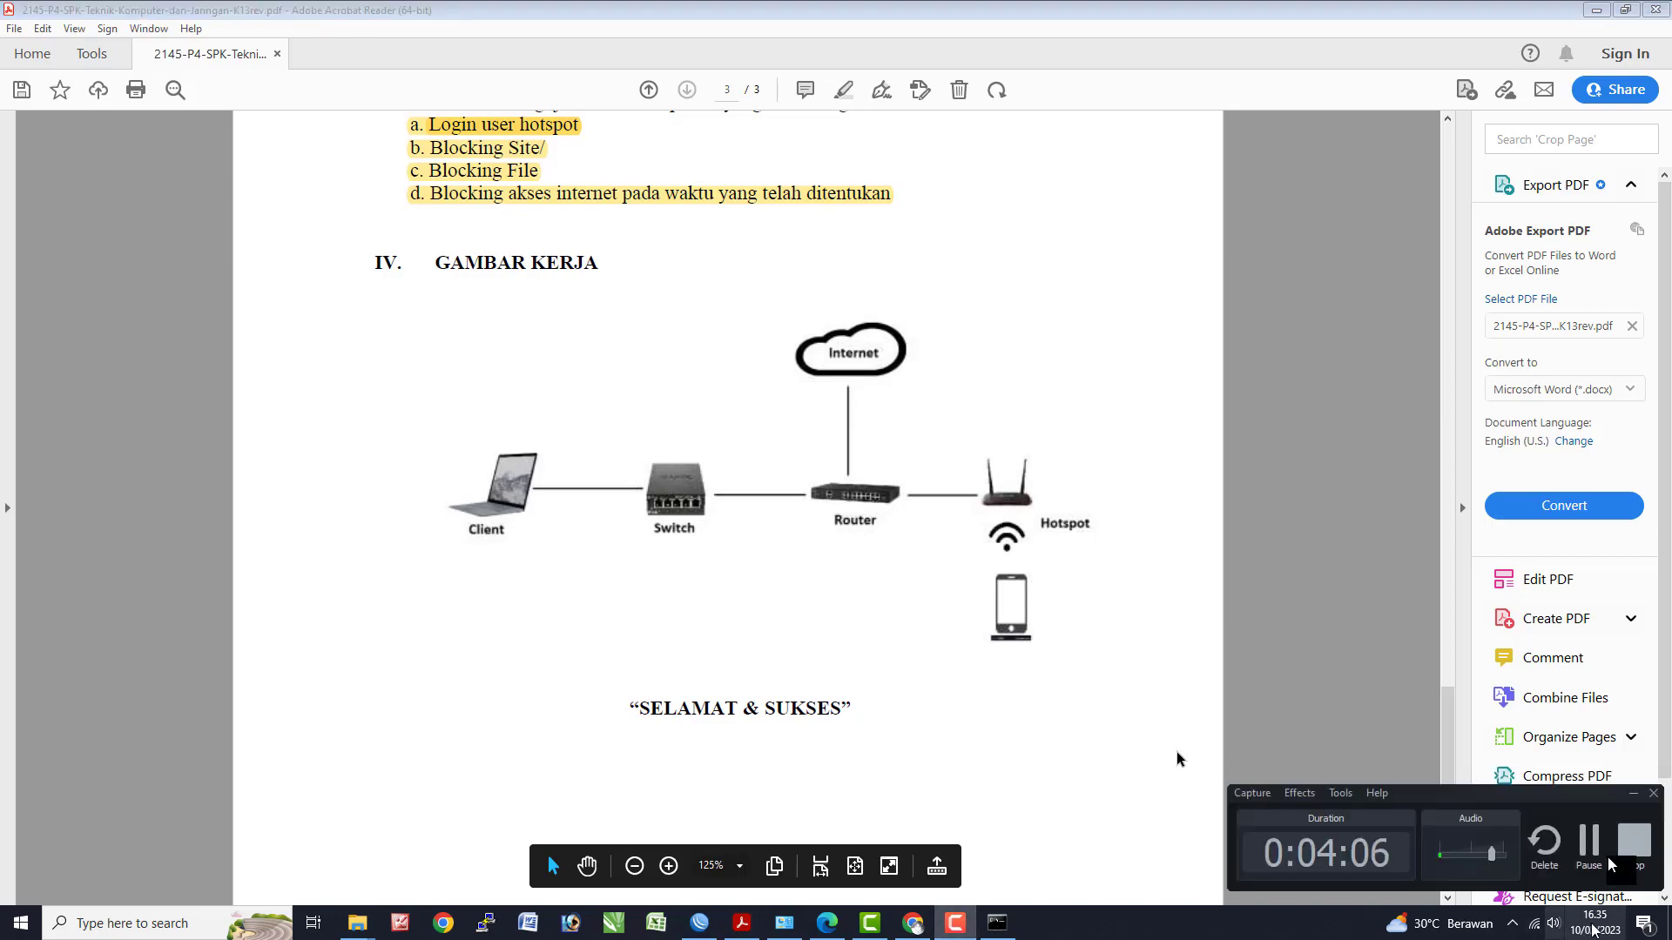